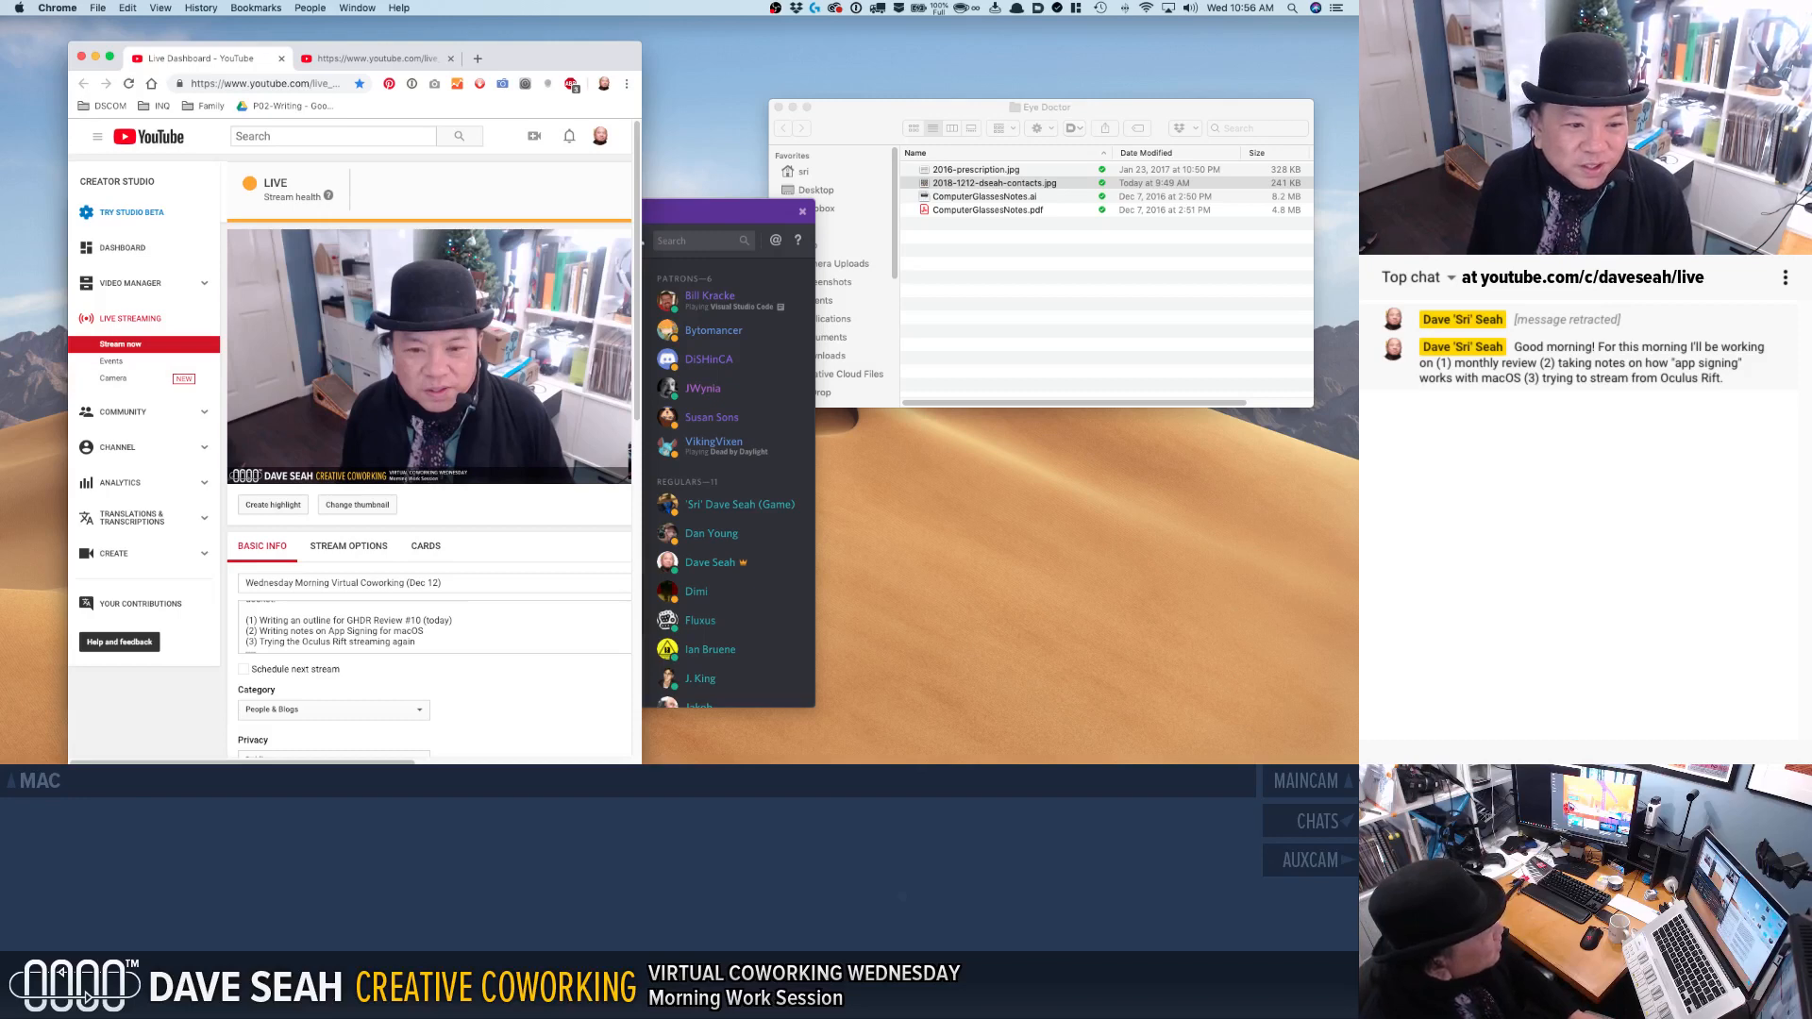
Clear the YouTube live dashboard browser window out of the way and bring the Discord chat window forward.
key(super+Tab)
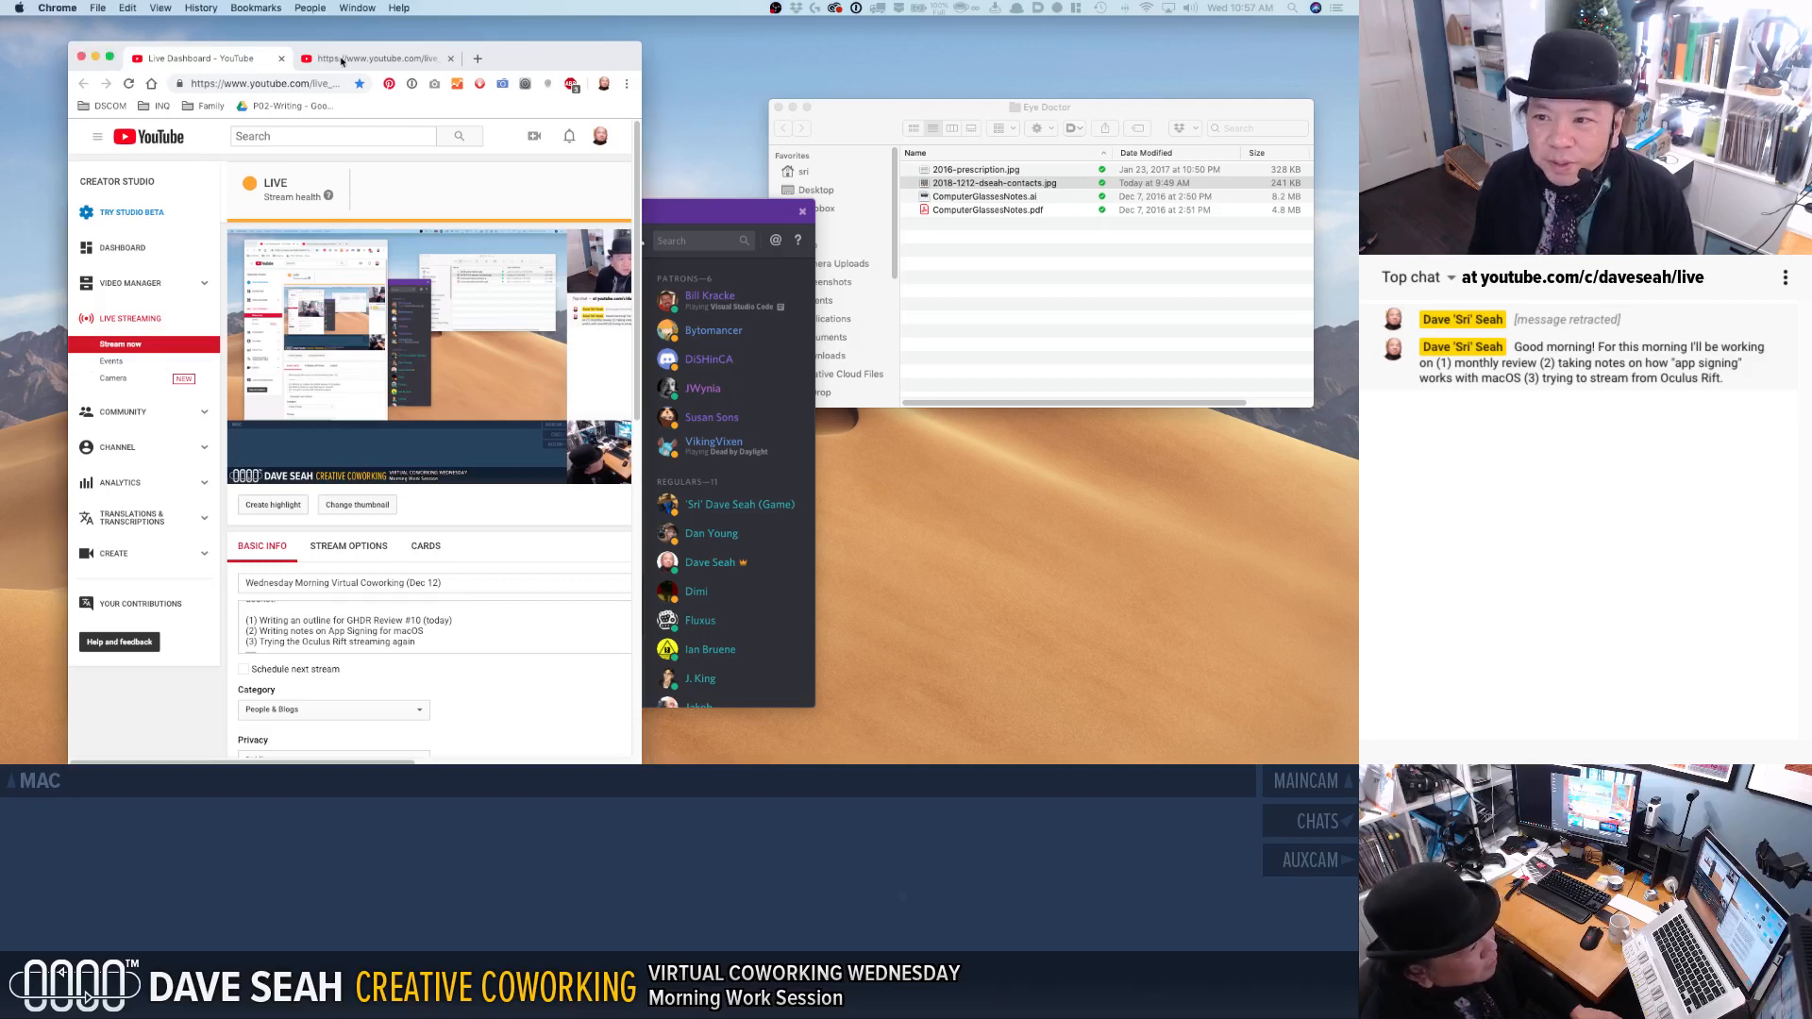
click(439, 60)
drag(539, 62, 0, 39)
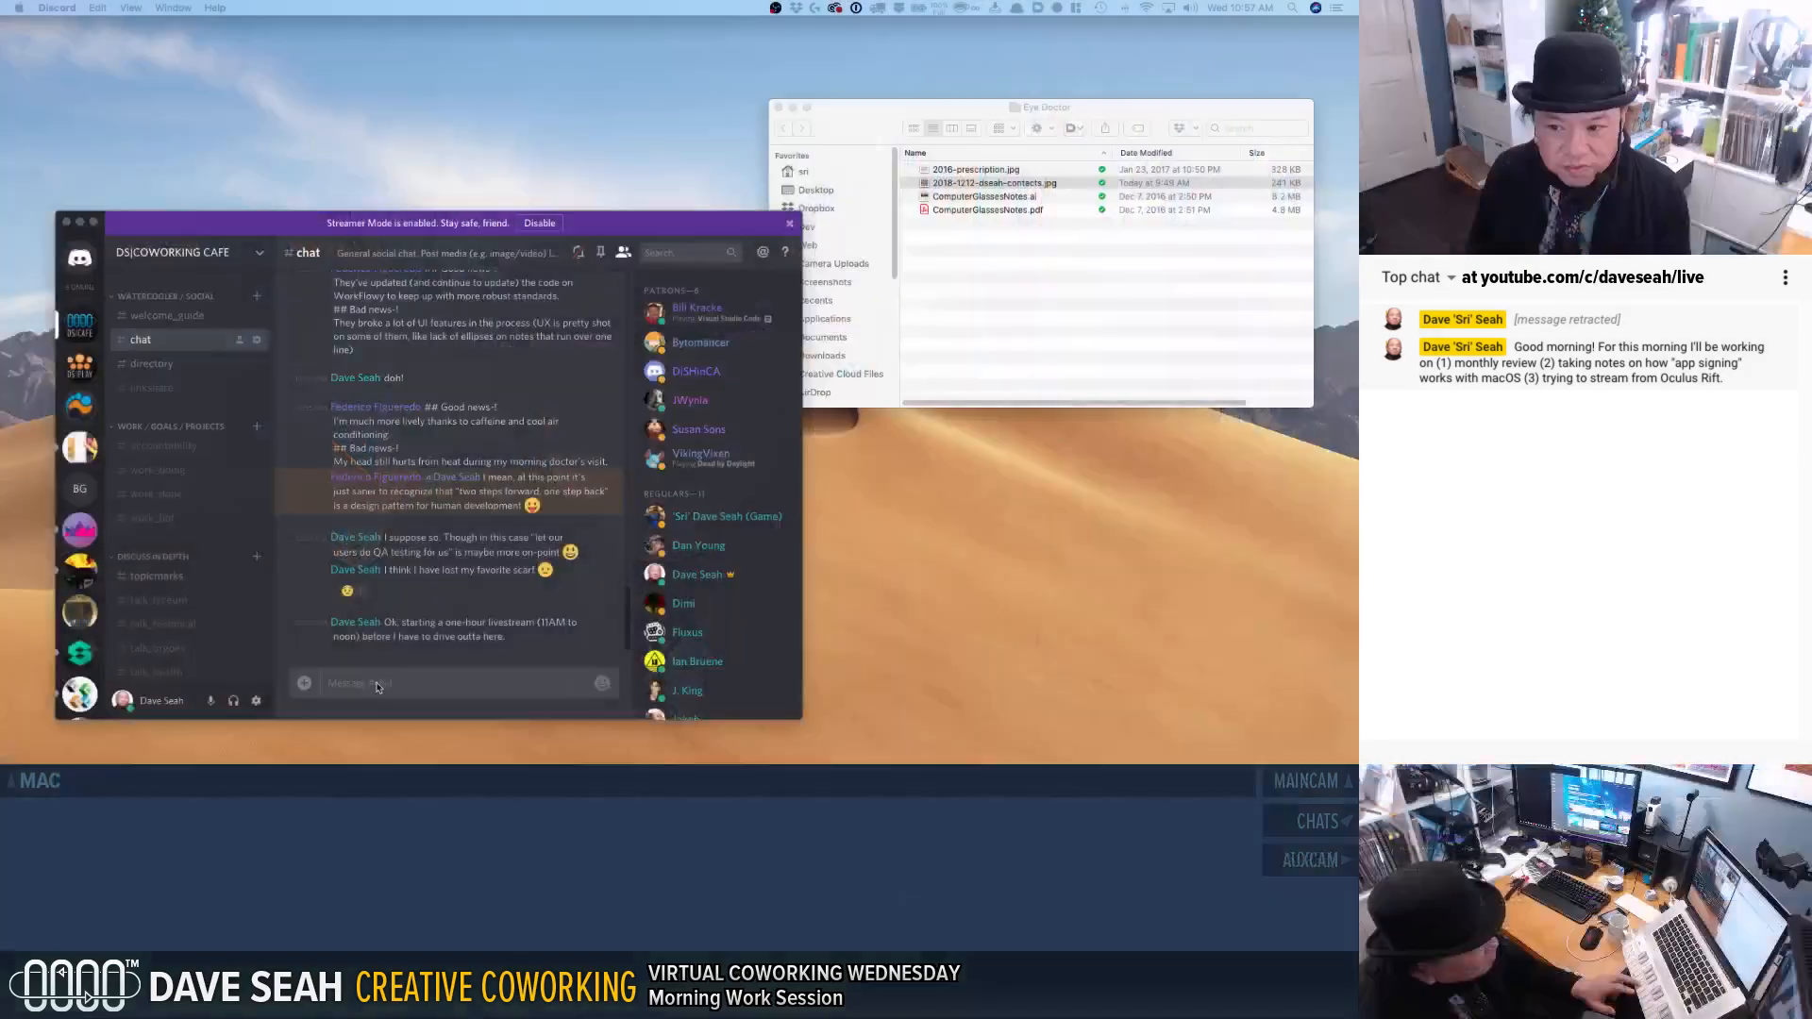
click(407, 683)
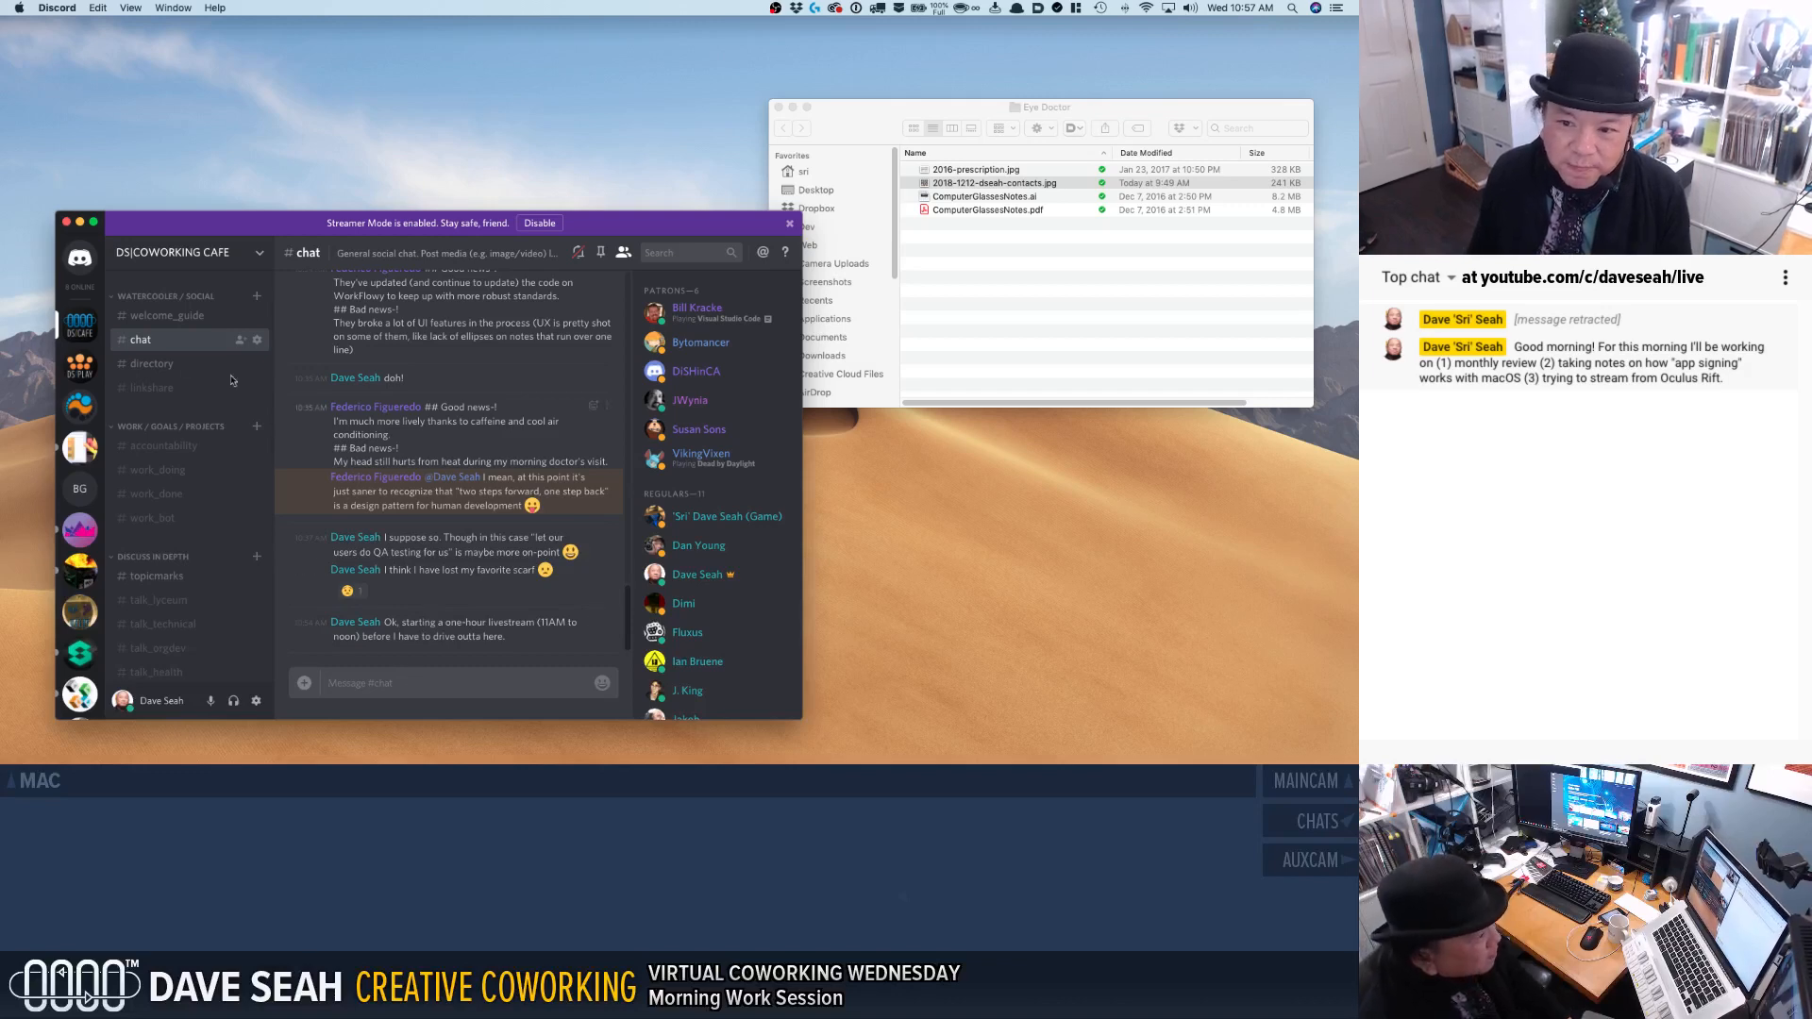
Post "Streaming again 11AM to NOON (EAST COAST TIME)" with the livestream's web link in the linkshare channel.
click(151, 387)
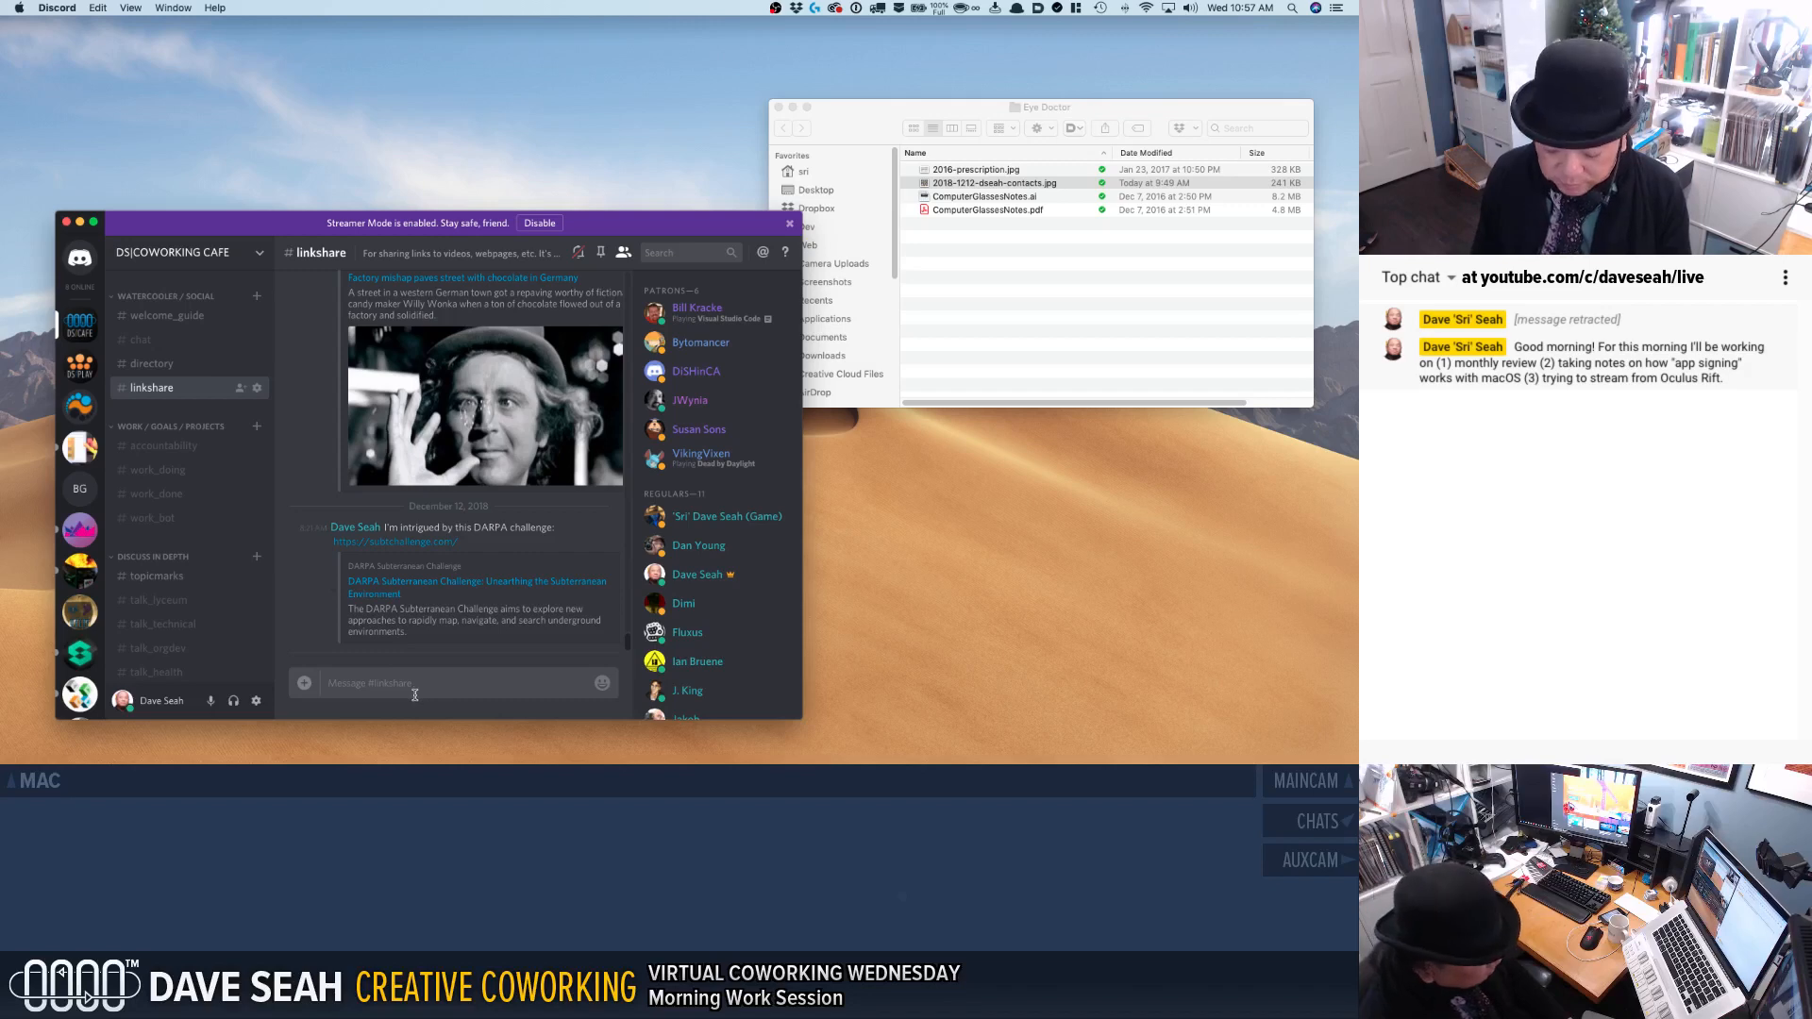
text(Streaming again 1)
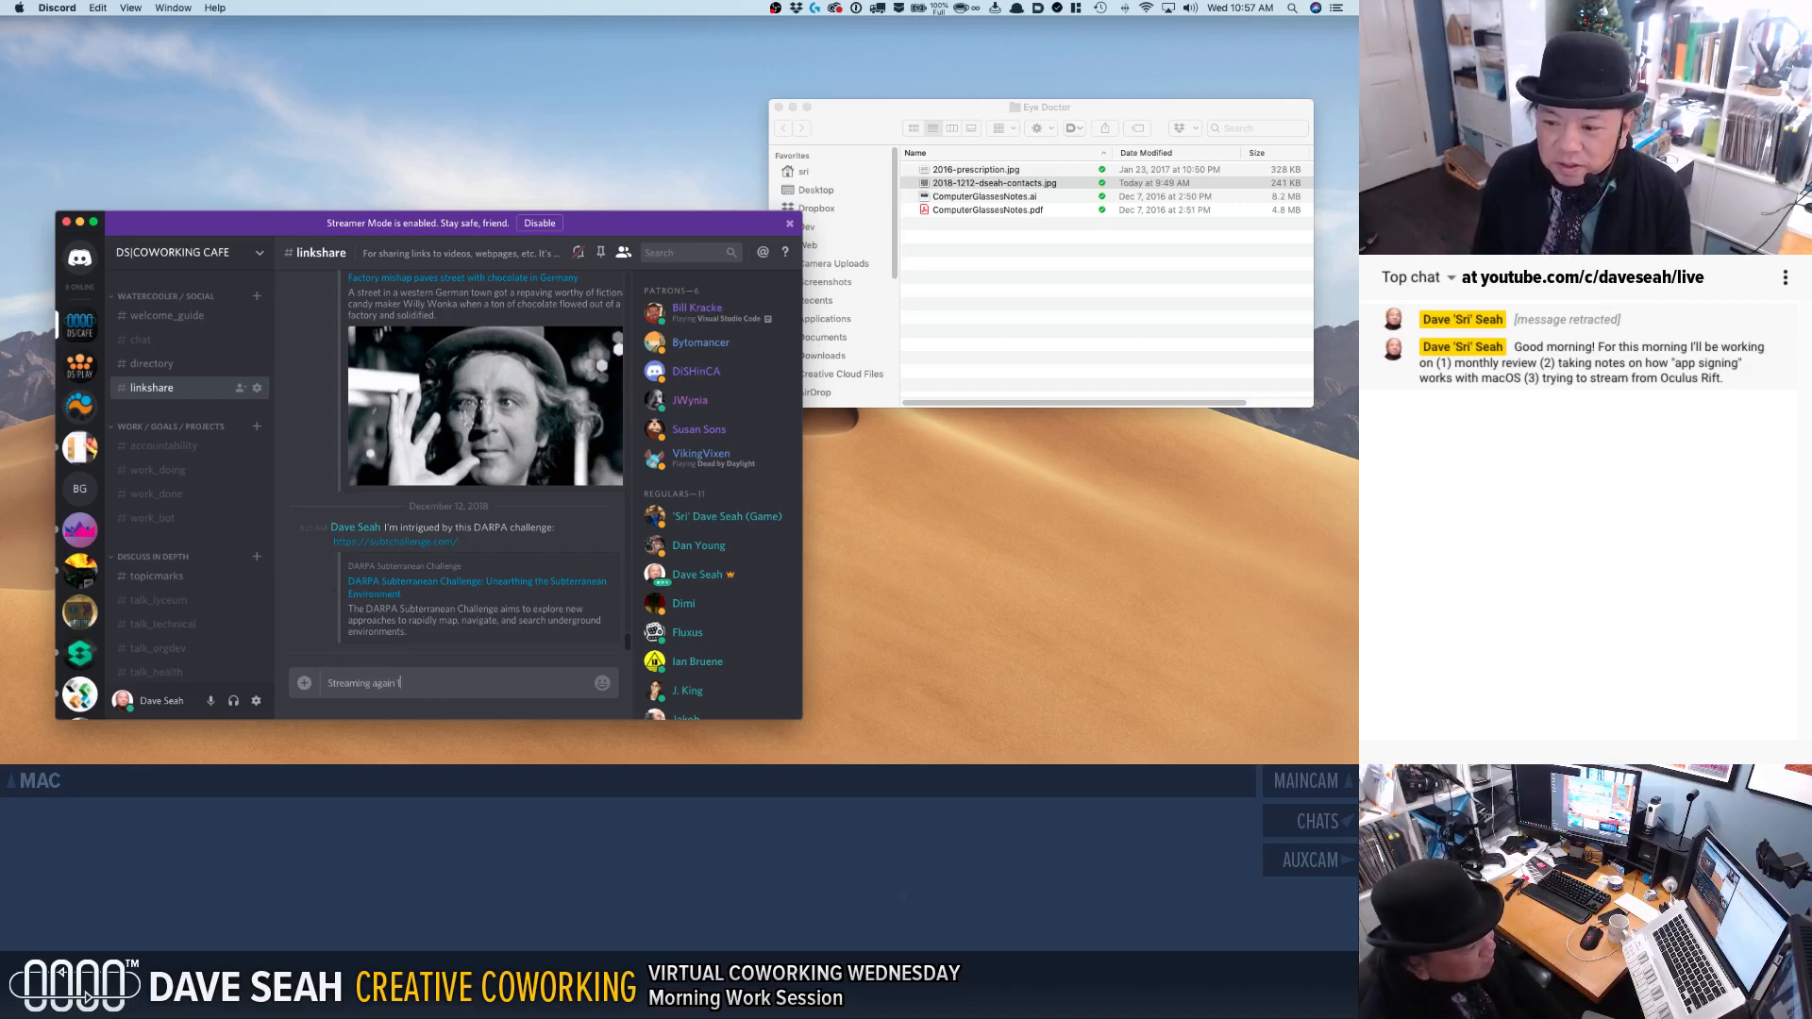
text(1AM to NOON (es)
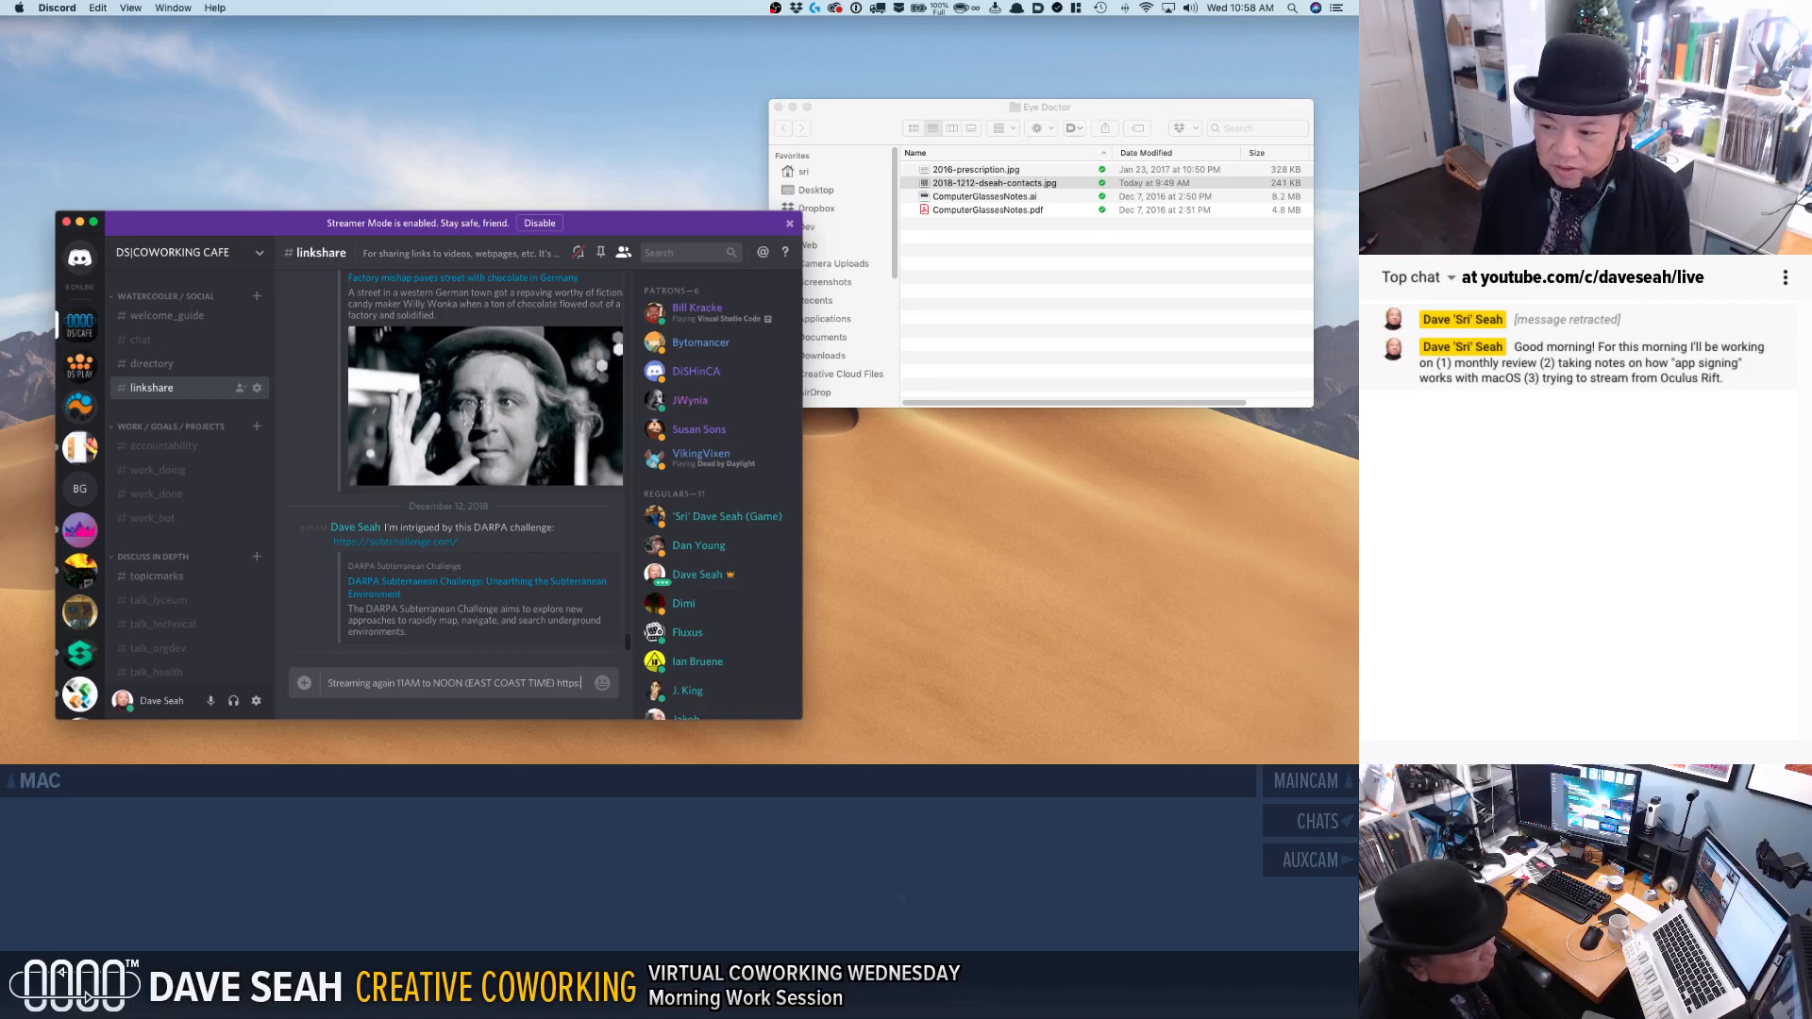
text(//davidseah.com/live>)
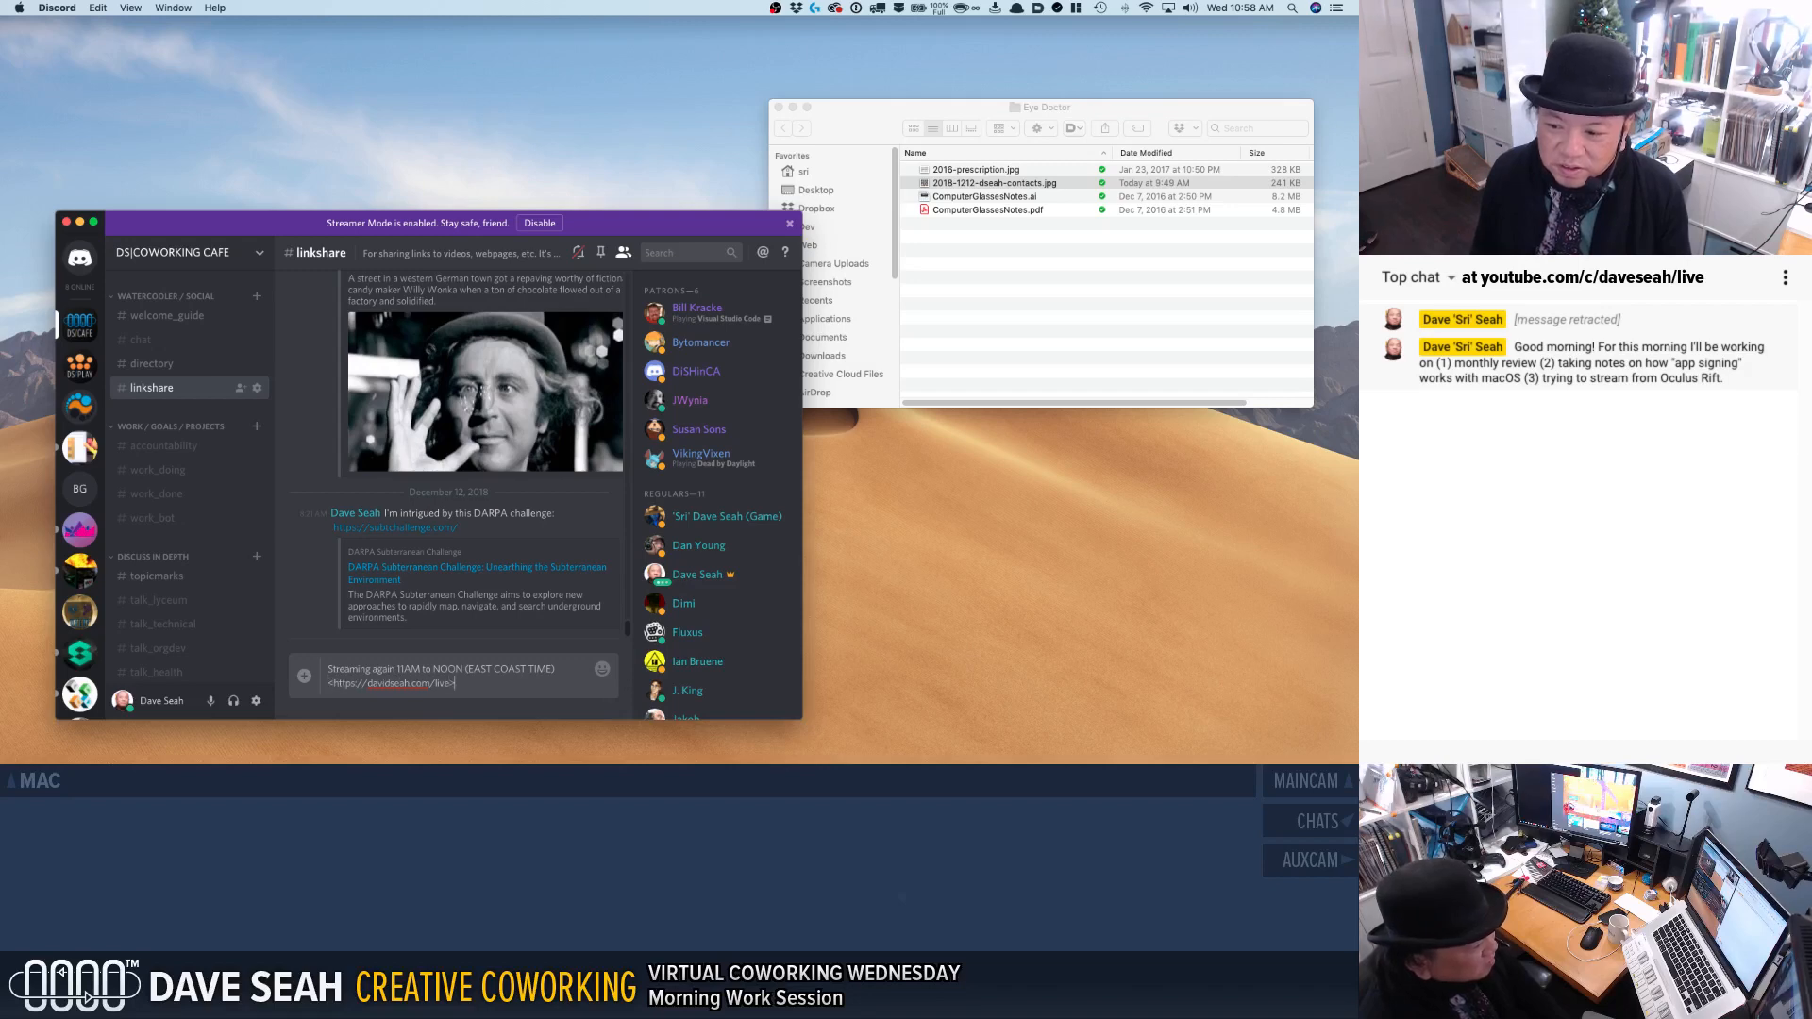
key(Return)
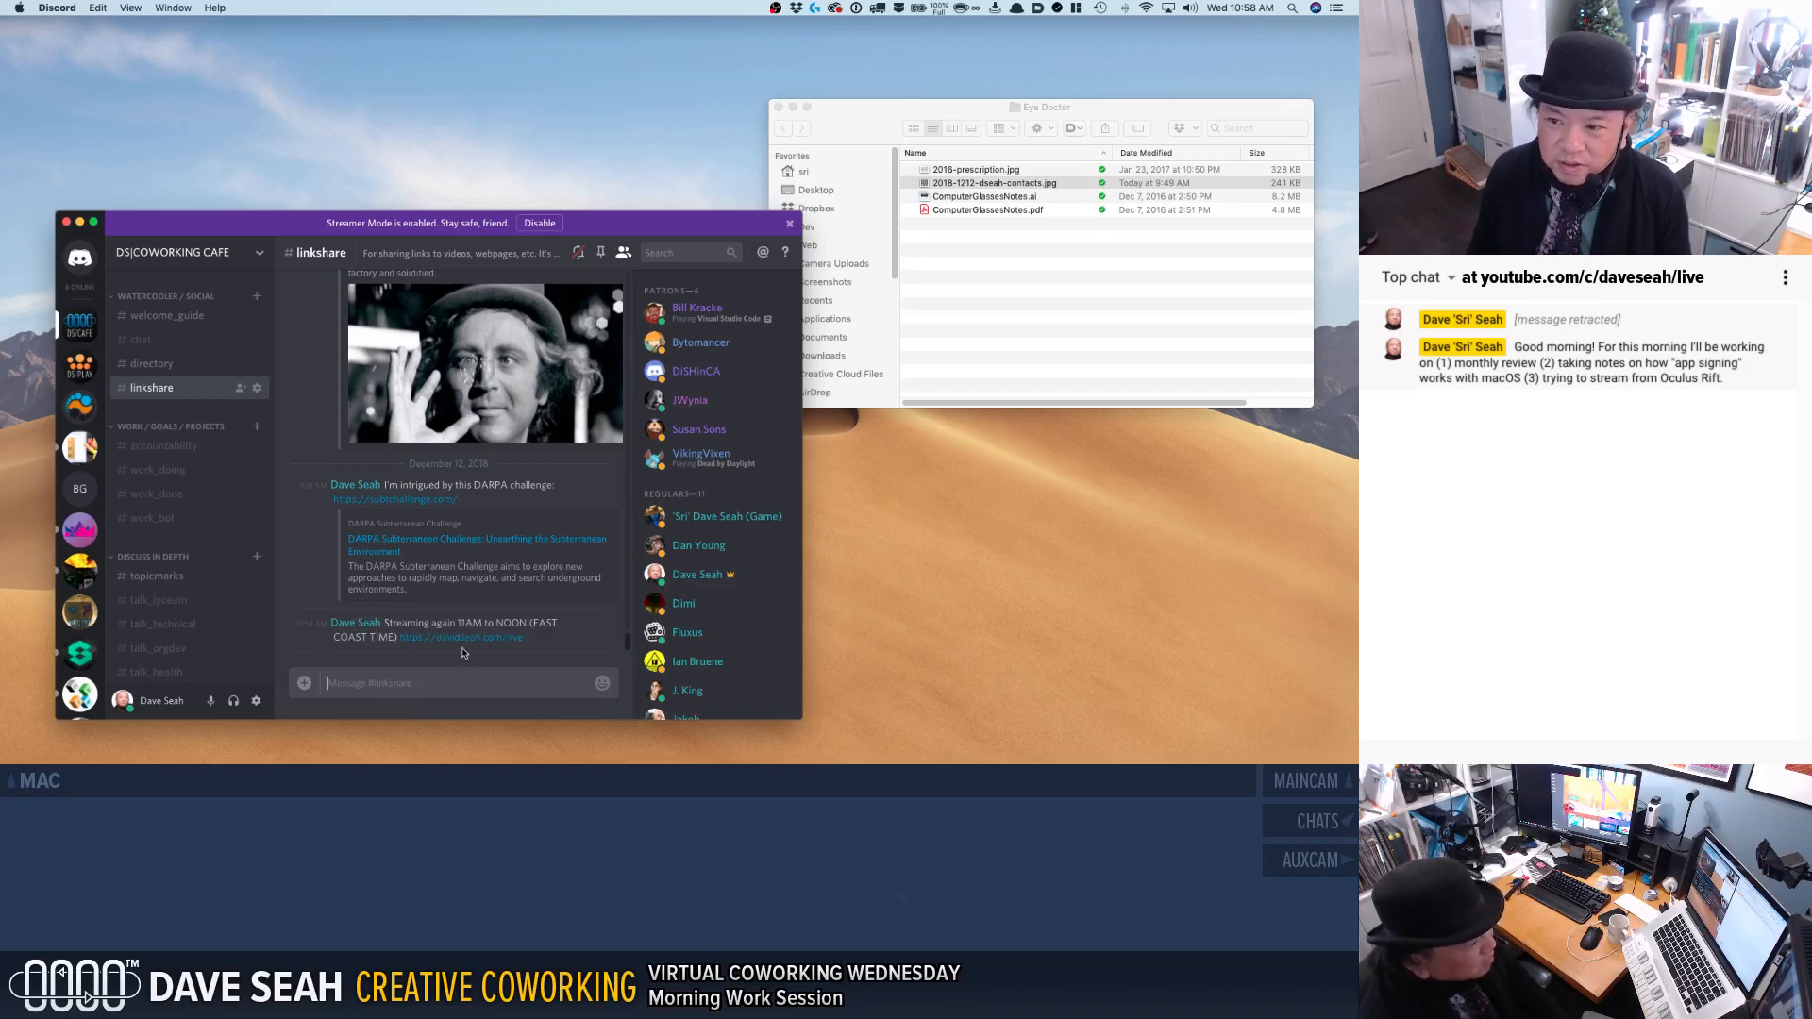
Review the WED DEC 12 Morning Short List in the work_doing channel.
click(151, 341)
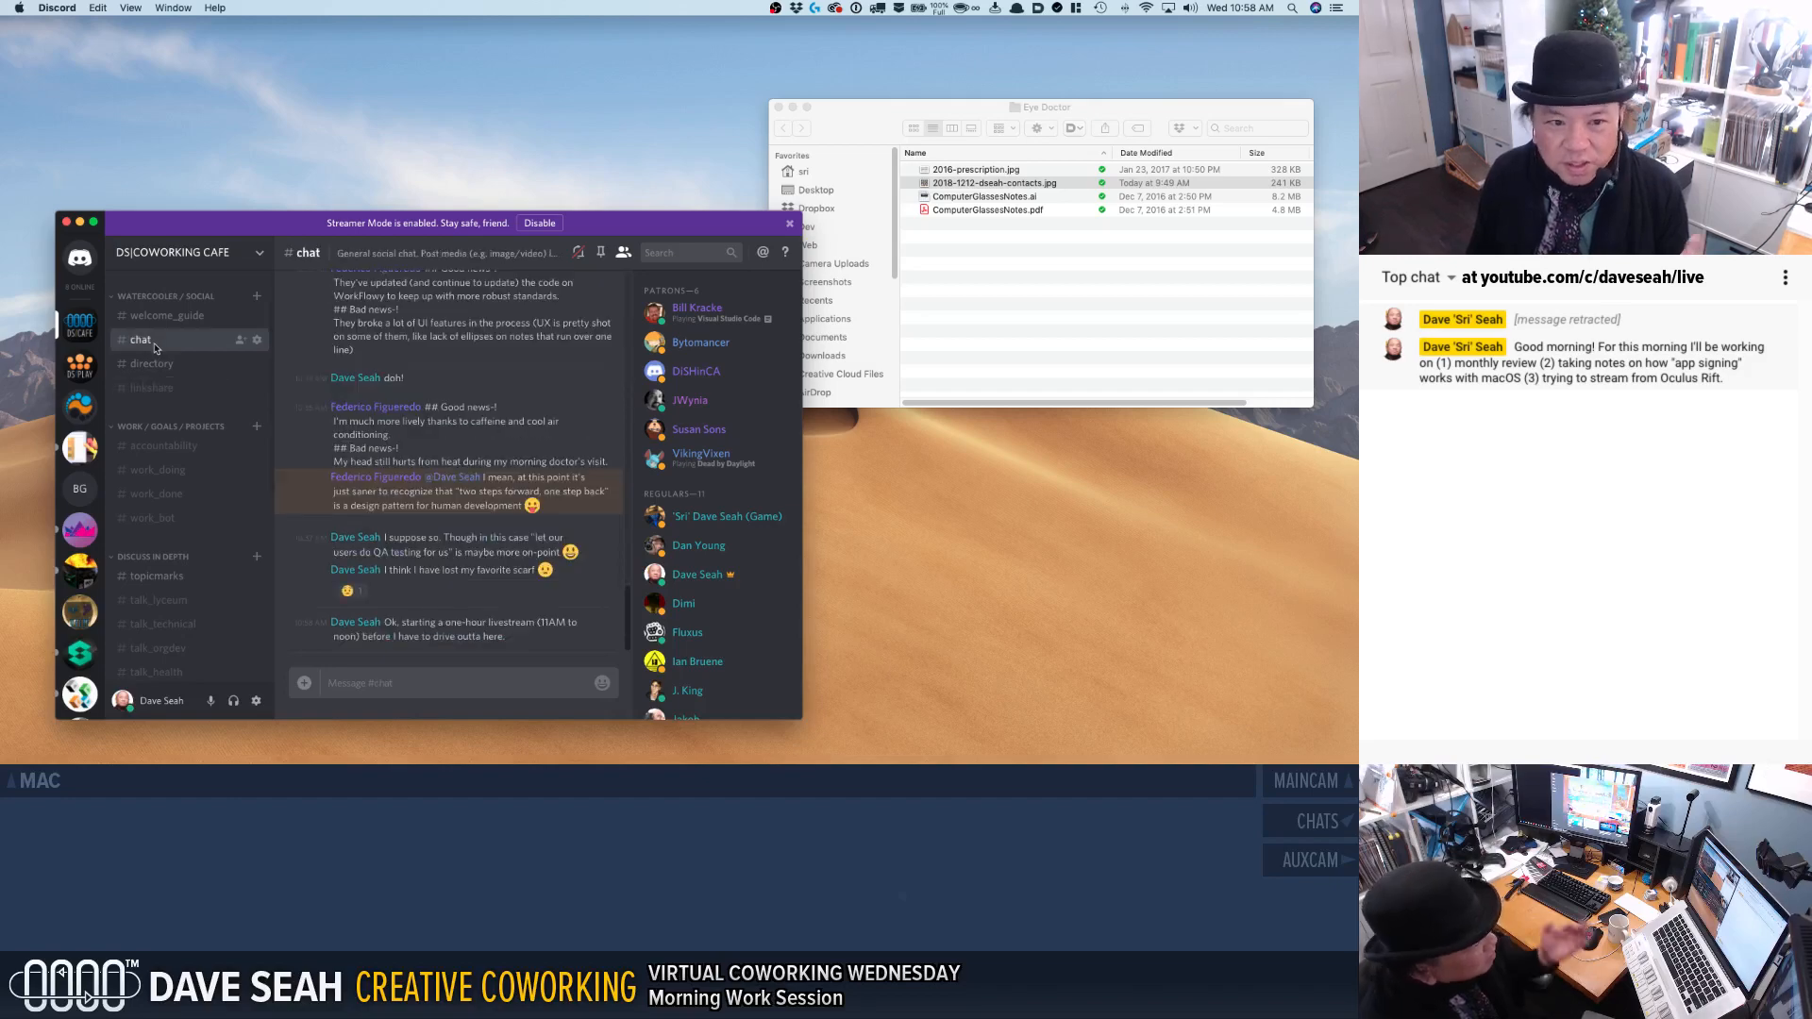
click(36, 289)
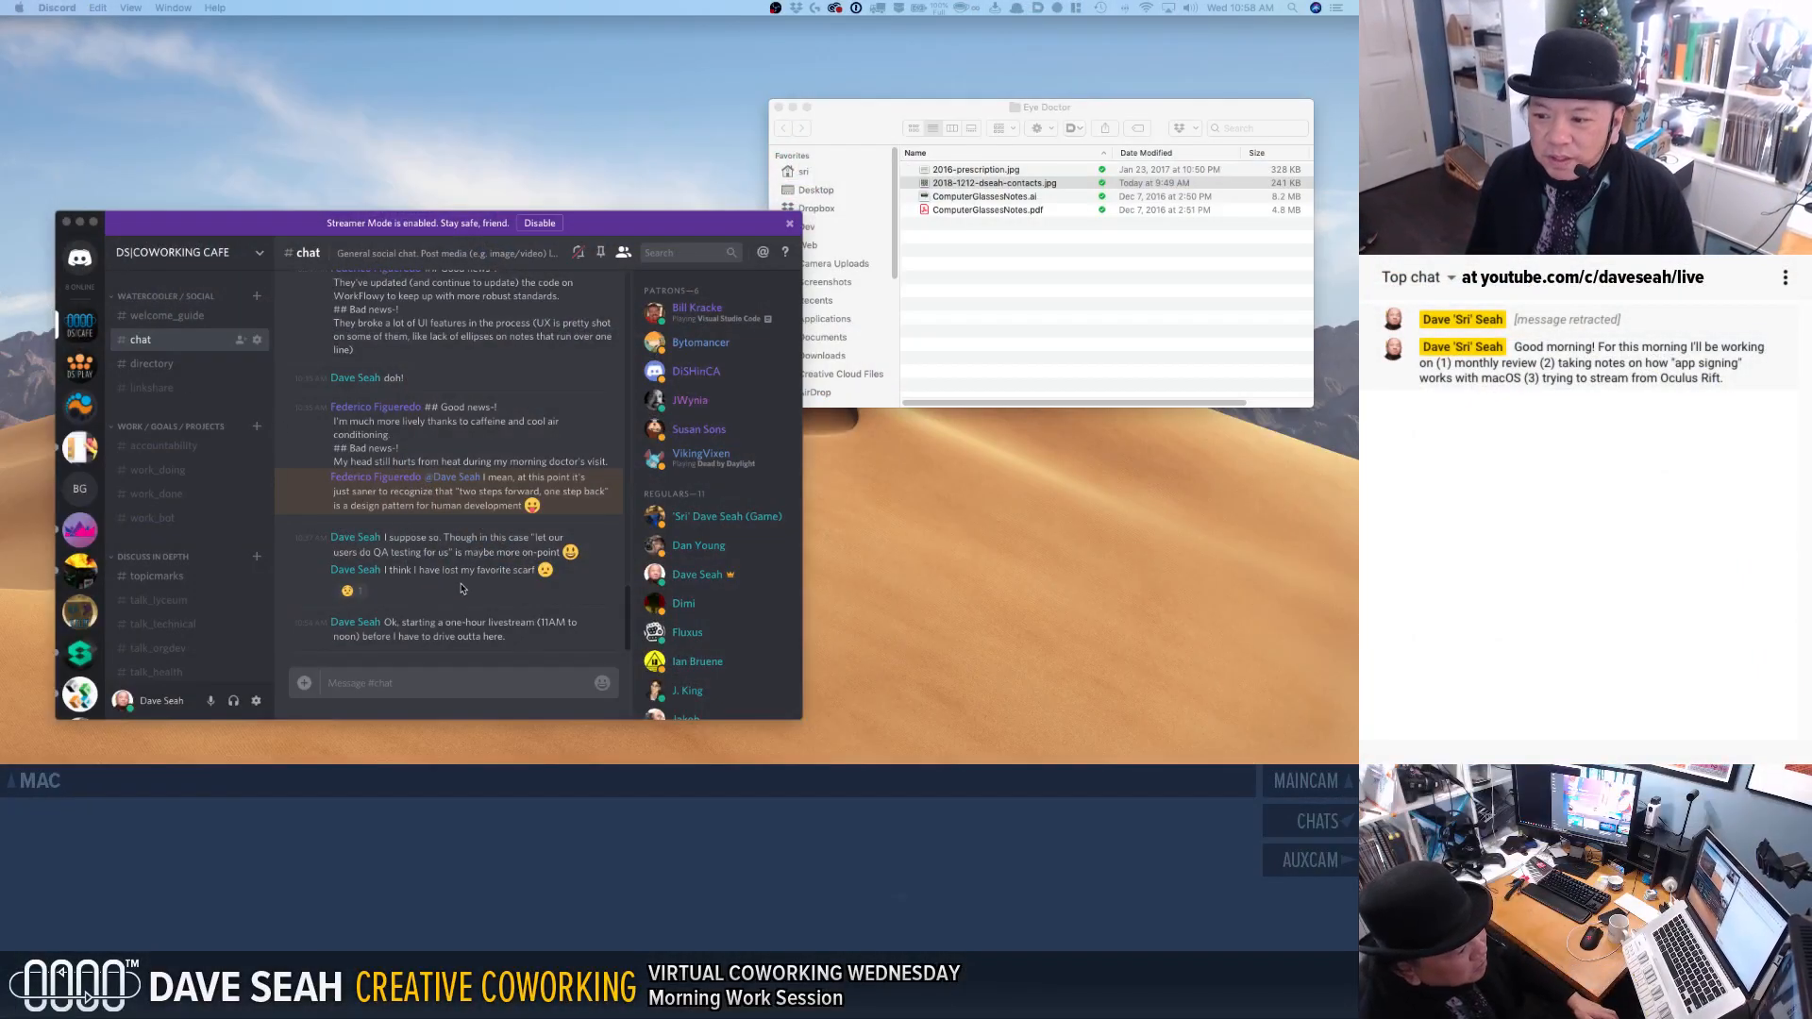
click(187, 469)
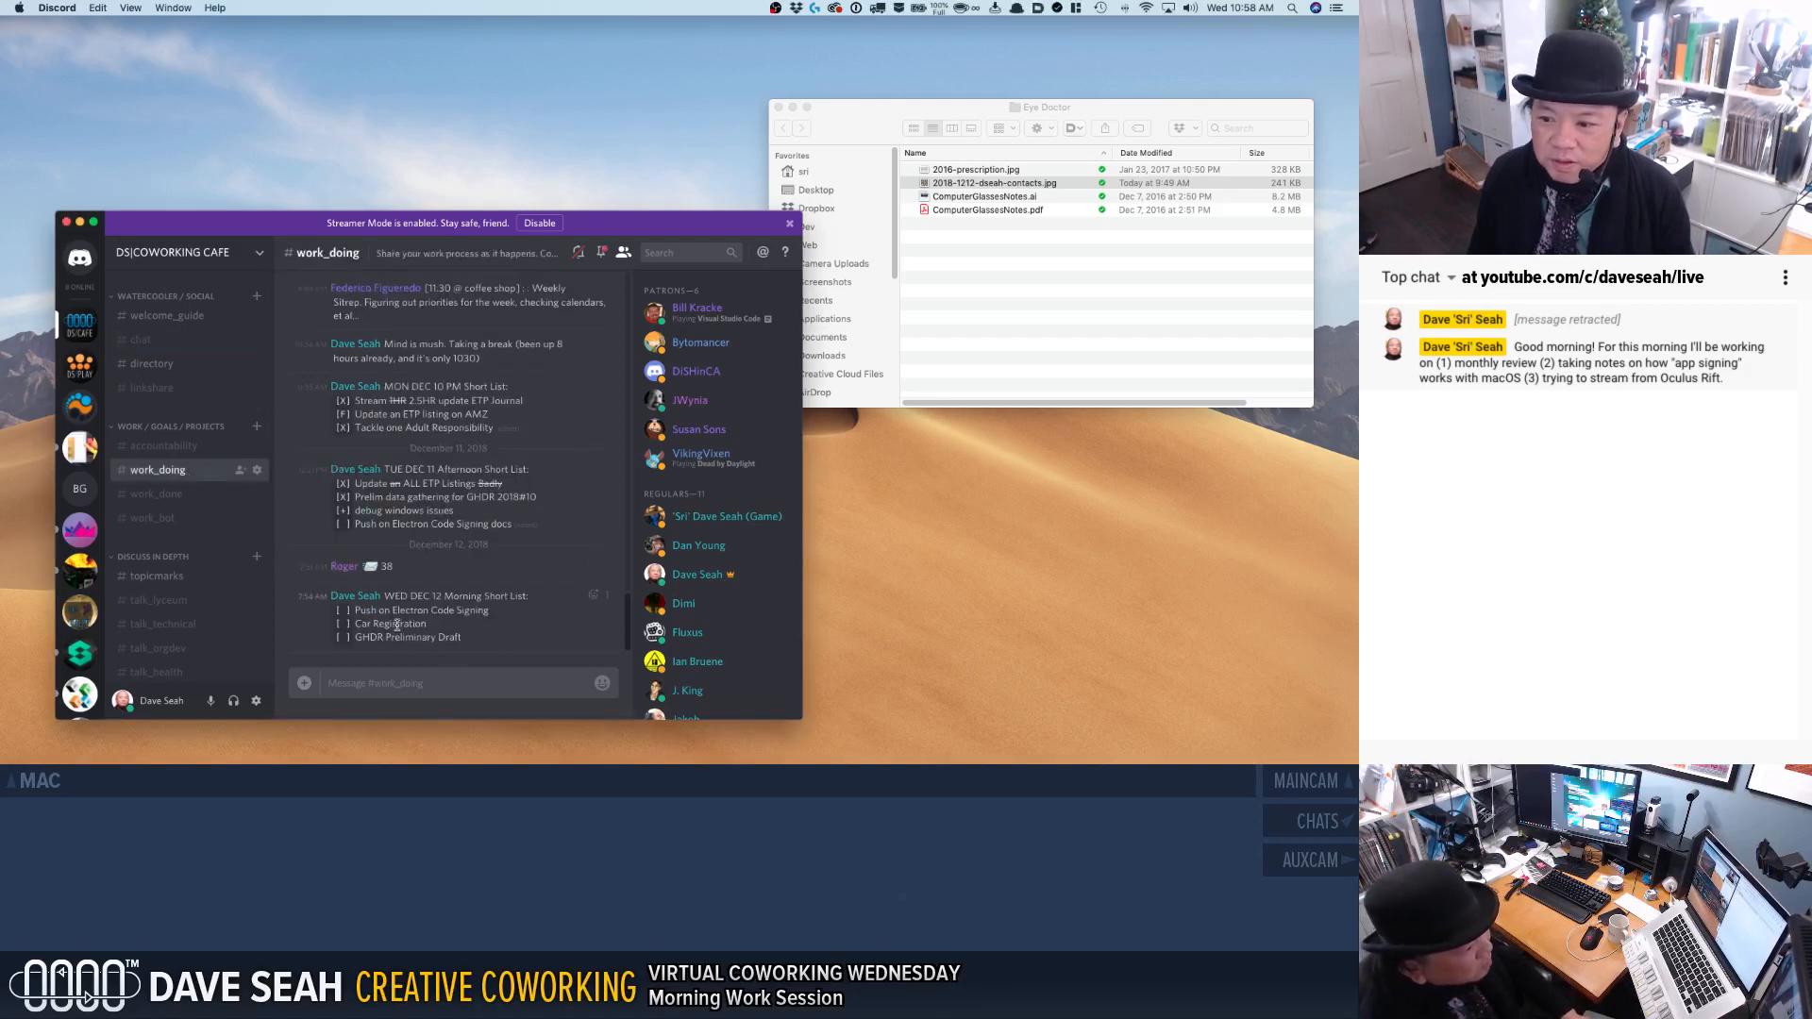
drag(358, 613, 463, 643)
click(371, 630)
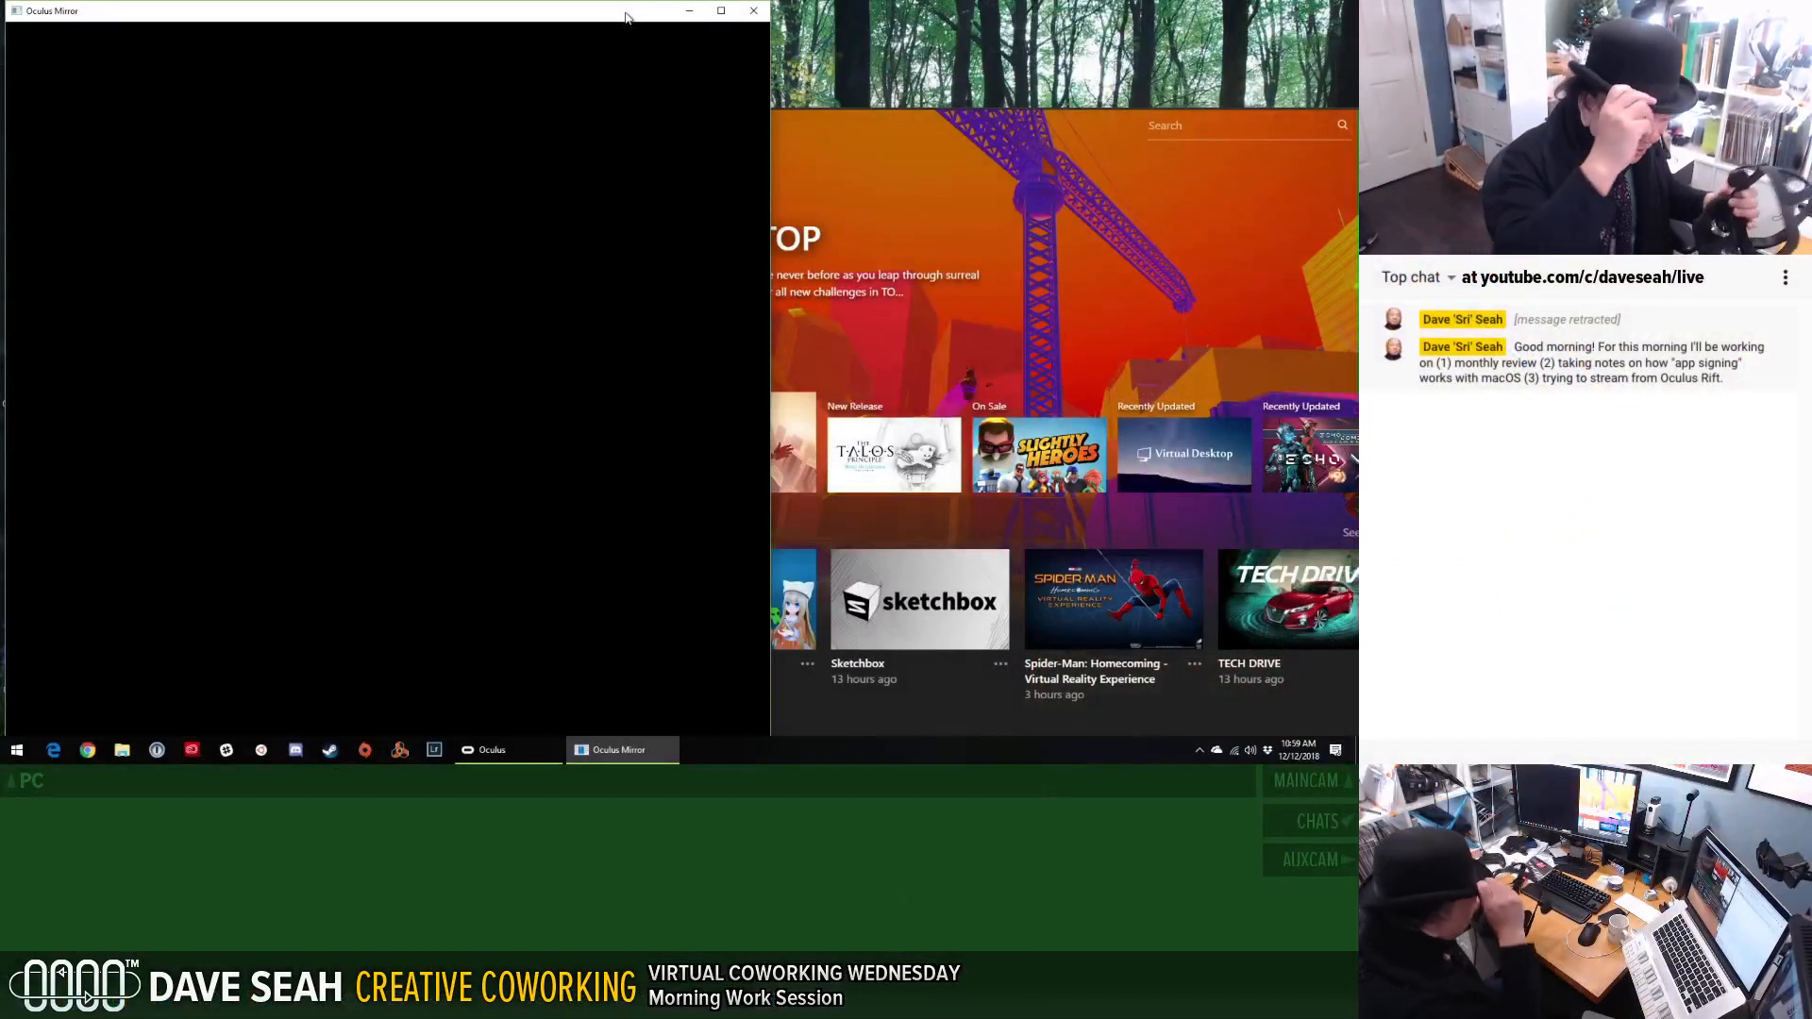
key(super)
text(mn, n m)
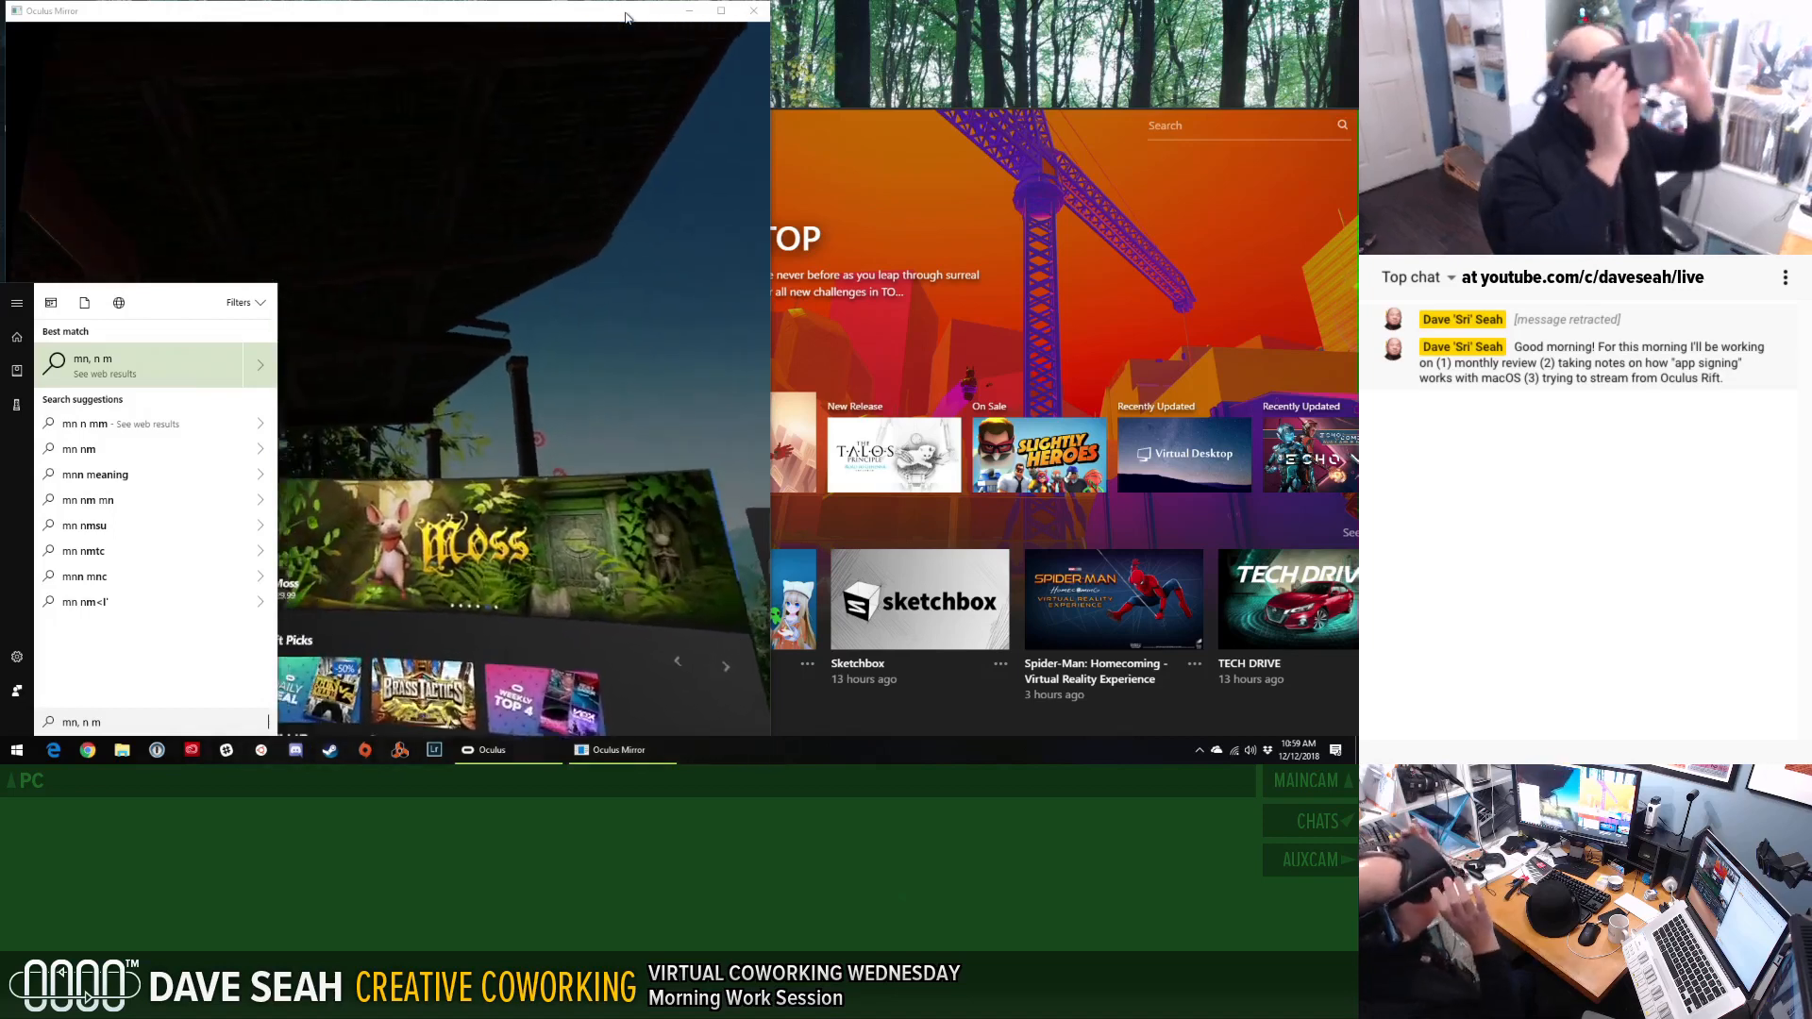
click(500, 17)
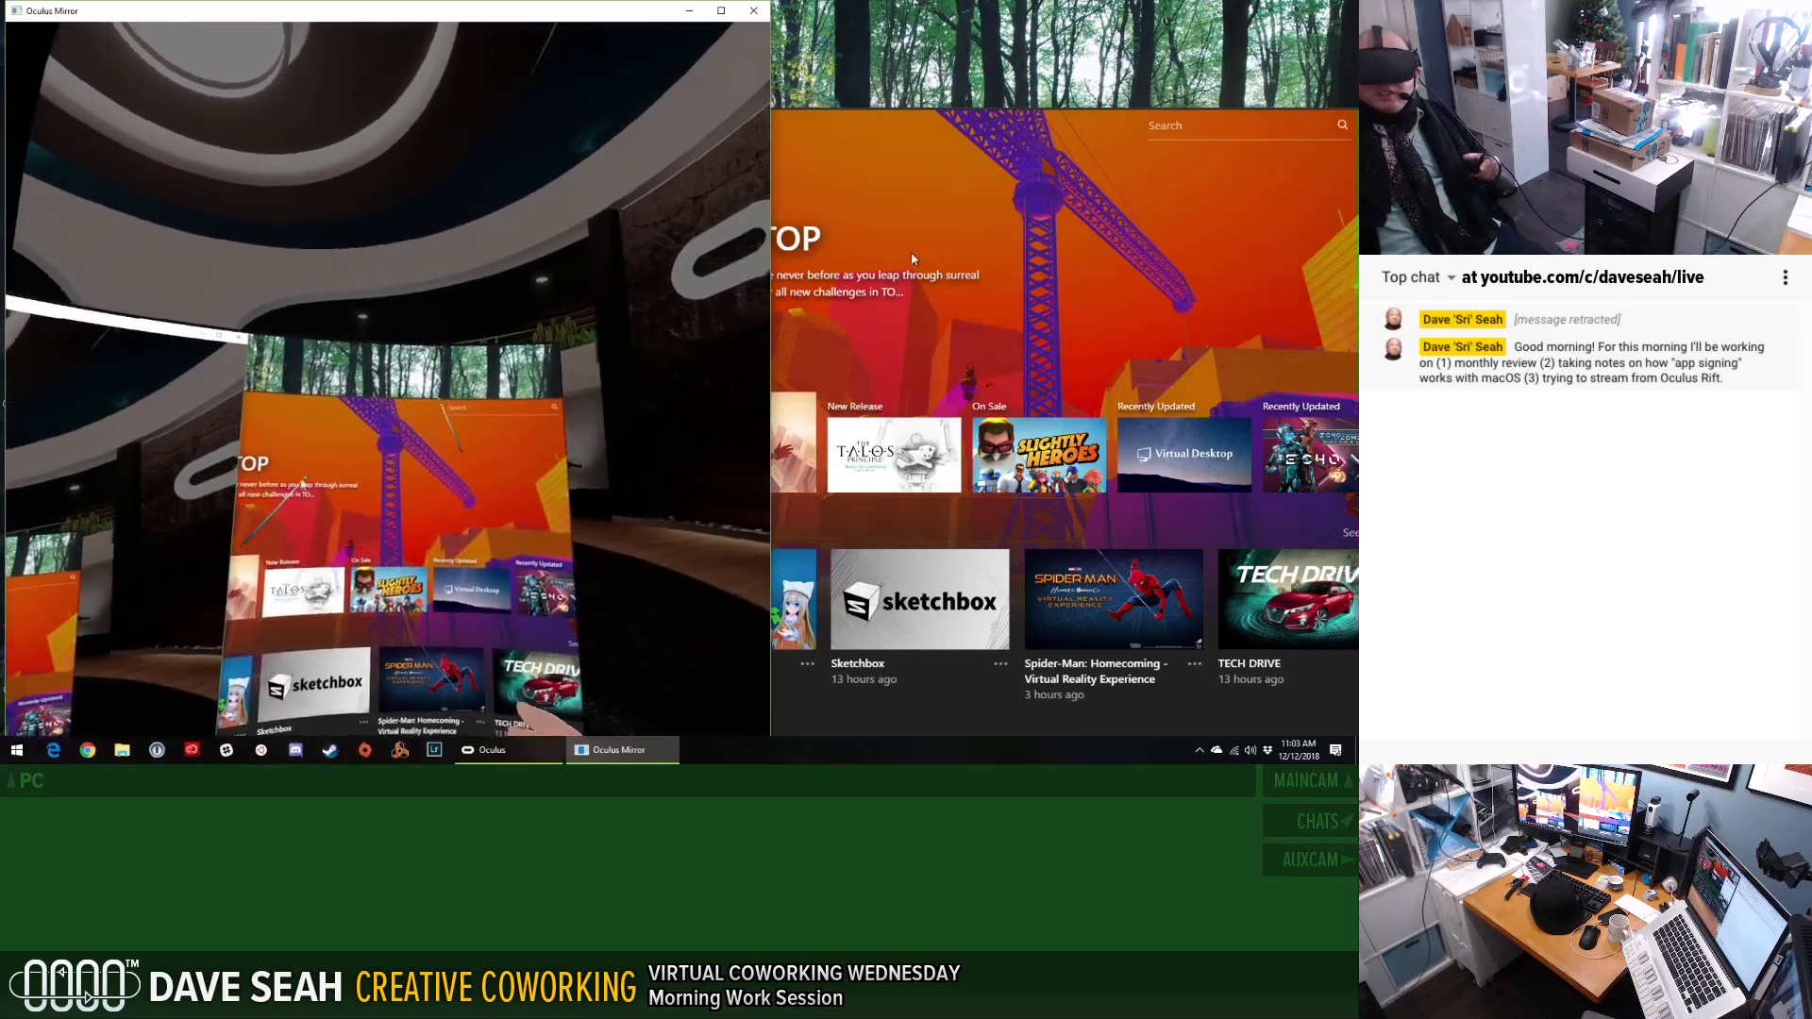
Bring the Oculus home window to the front and return to the Oculus Mirror window.
click(912, 247)
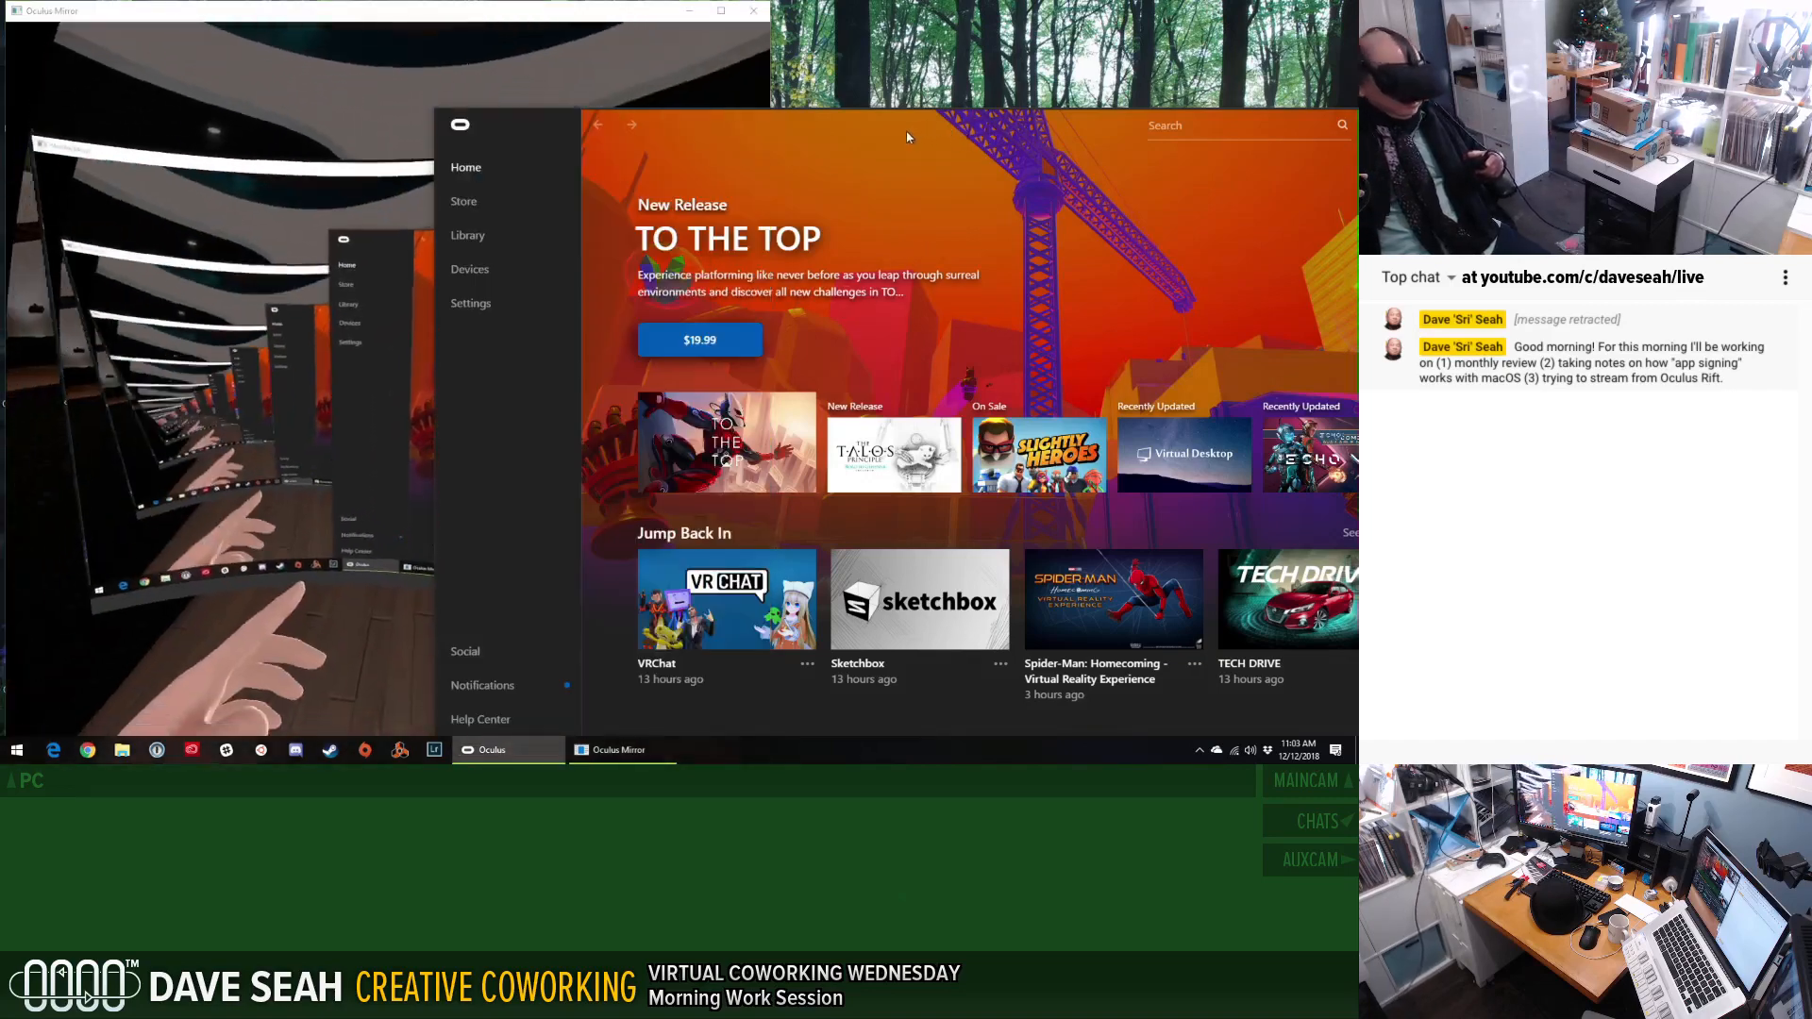
click(481, 20)
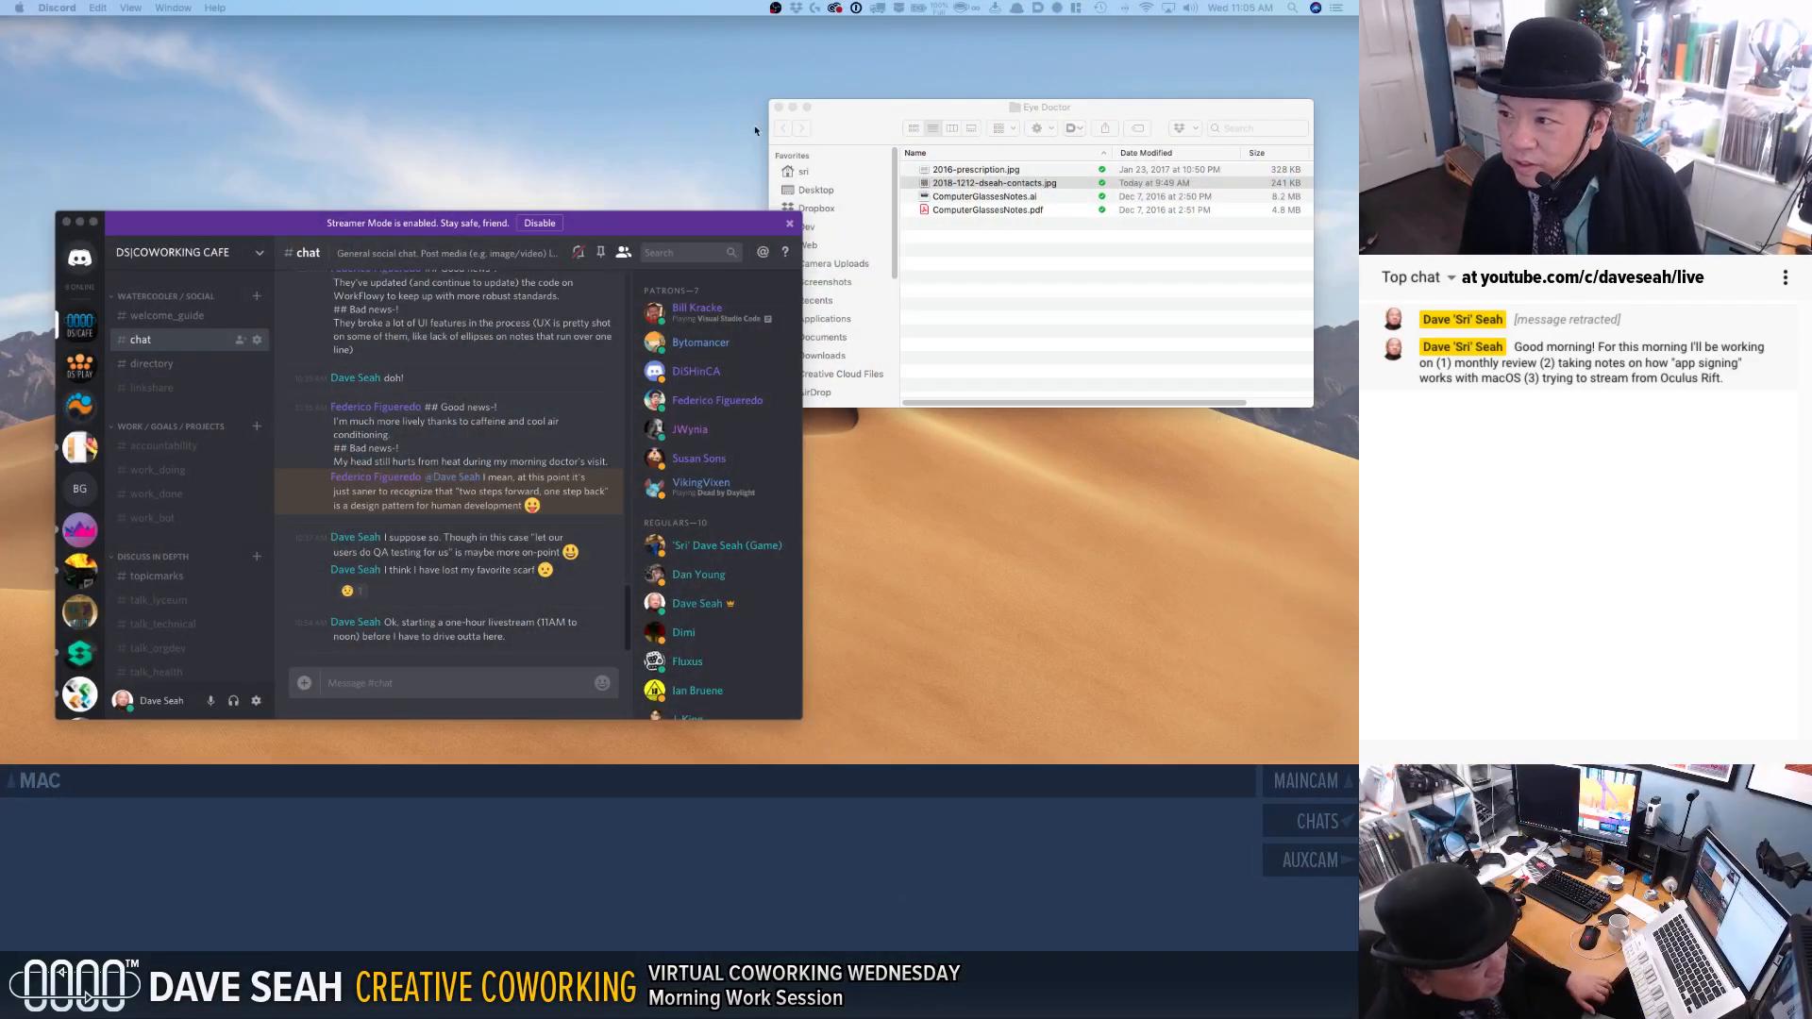
Close the Eye Doctor folder window and widen the Chrome window showing the GitLab site.
click(778, 107)
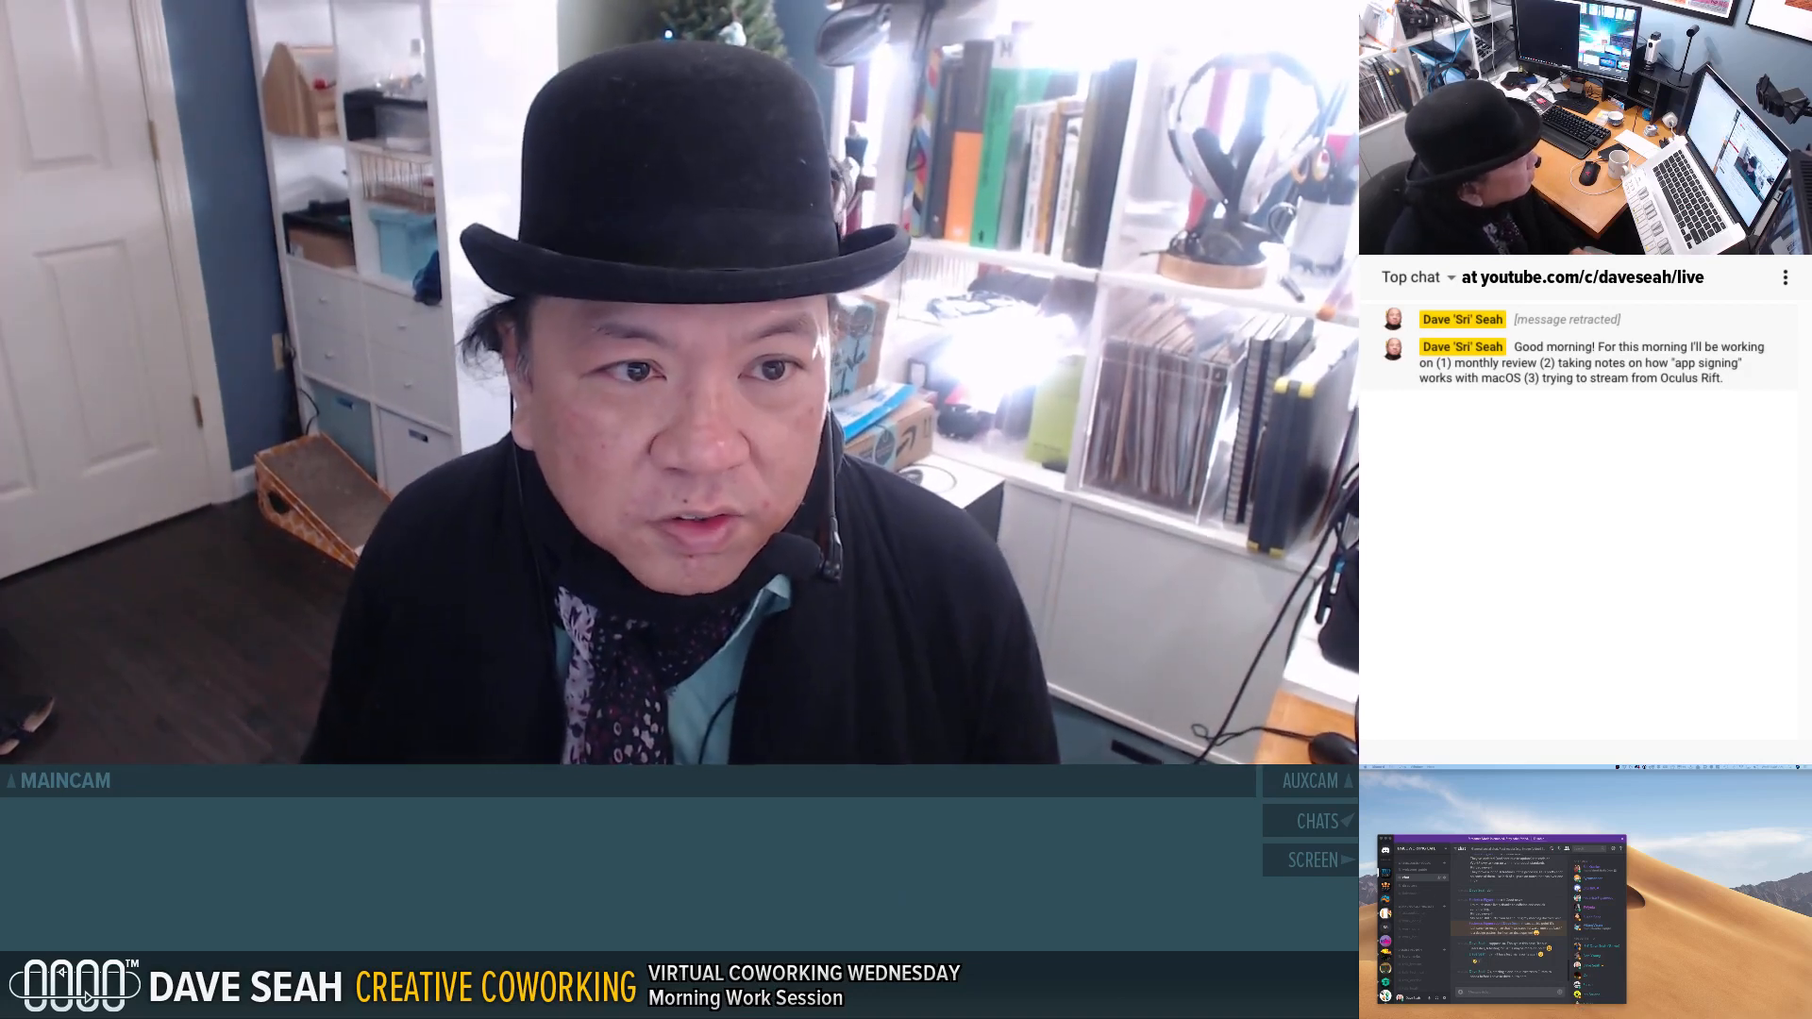
drag(1360, 774, 1508, 776)
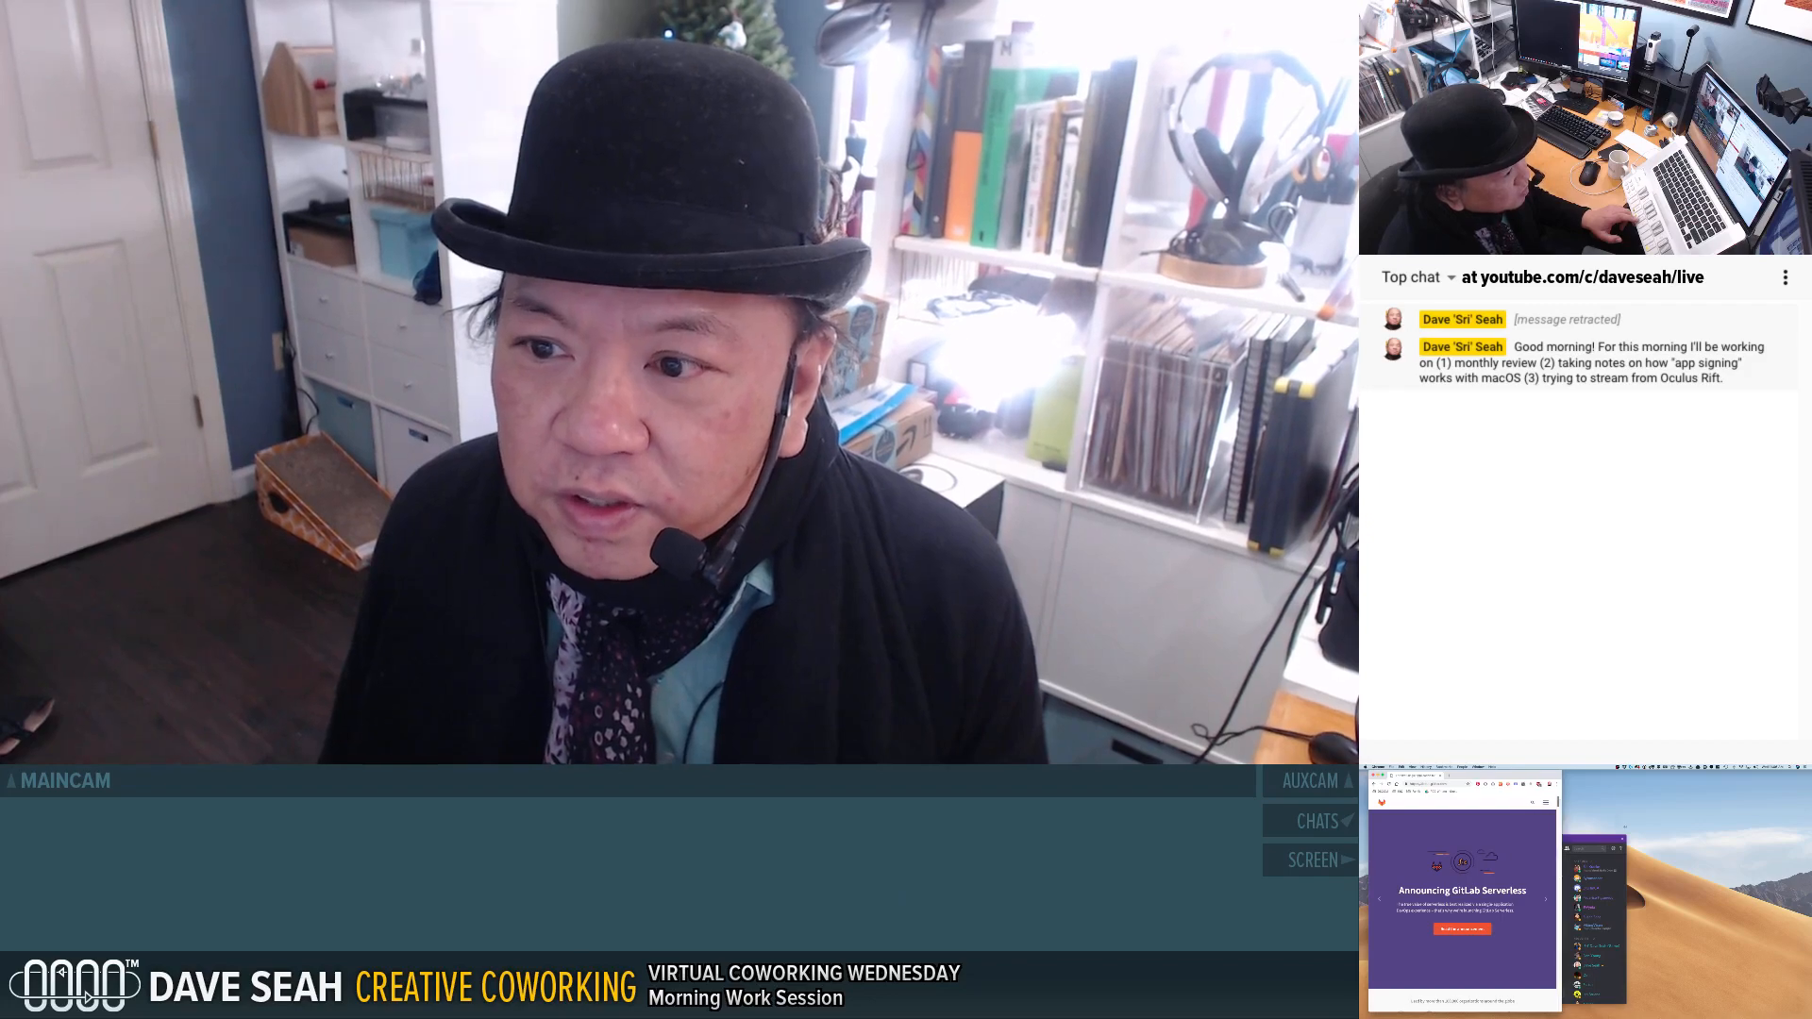
drag(1563, 827, 1623, 826)
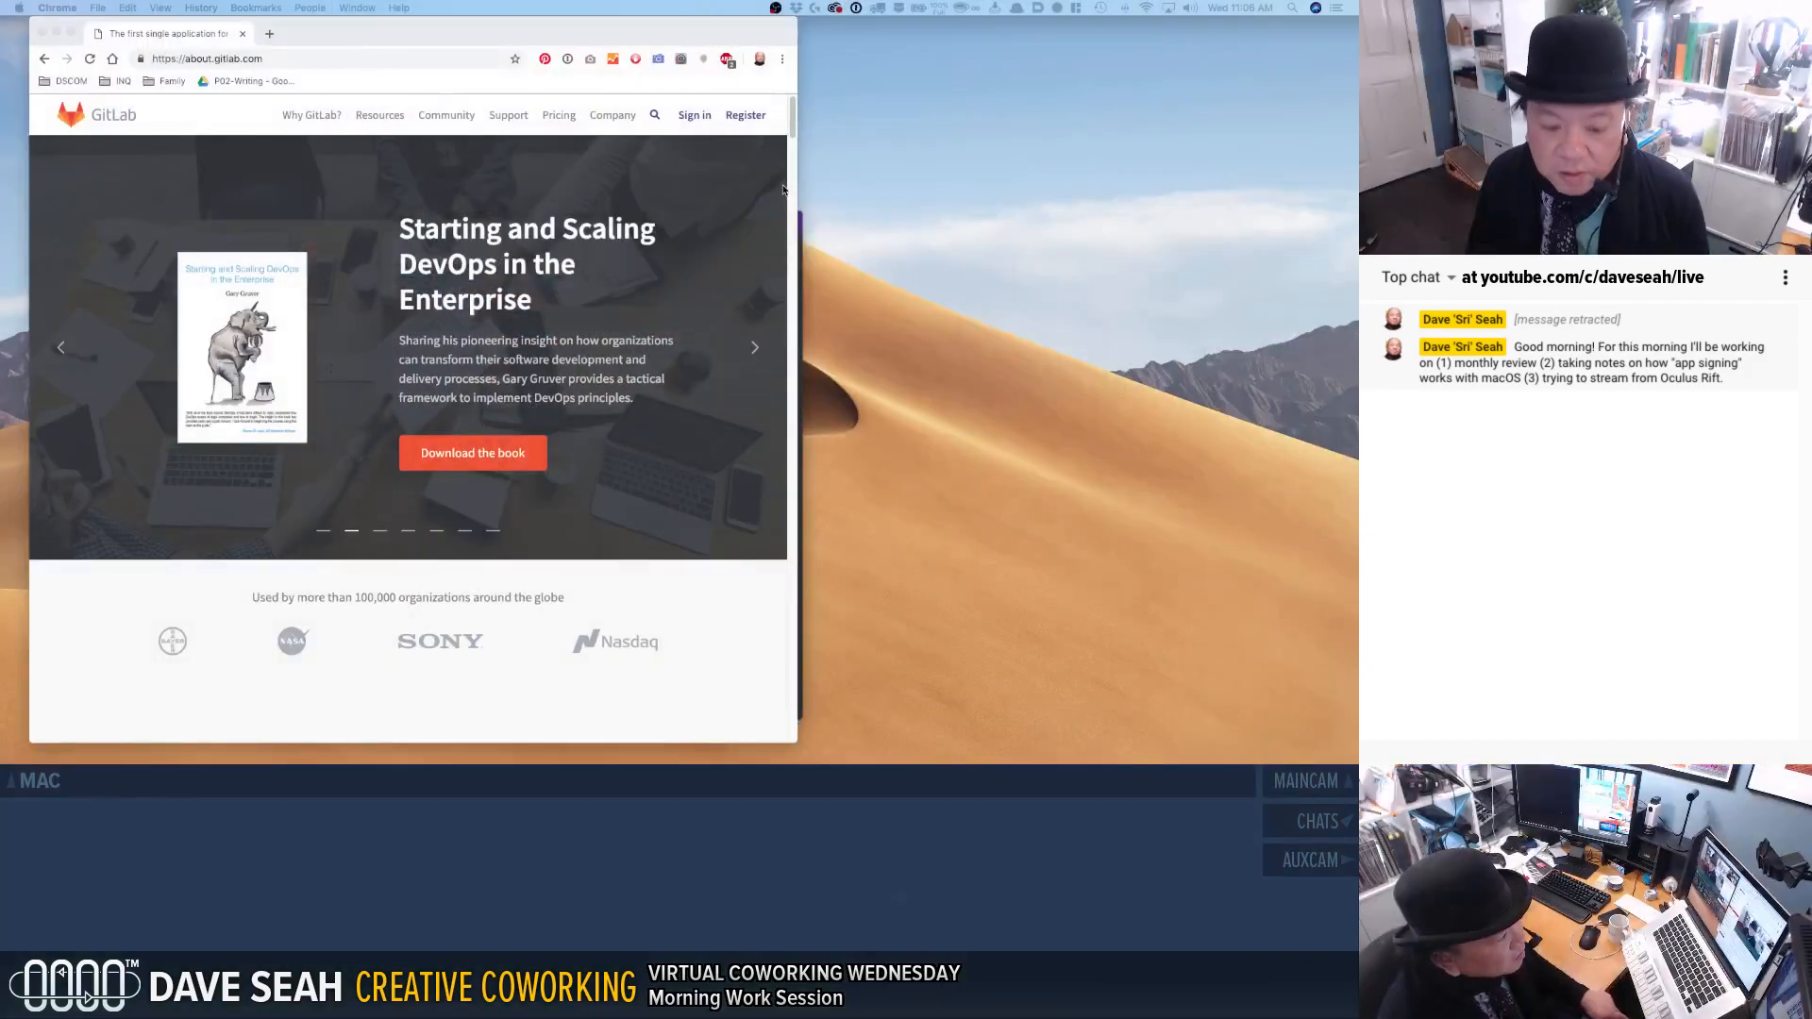
Open the sign-in page from the GitLab home page.
scroll(690, 240, down, 1)
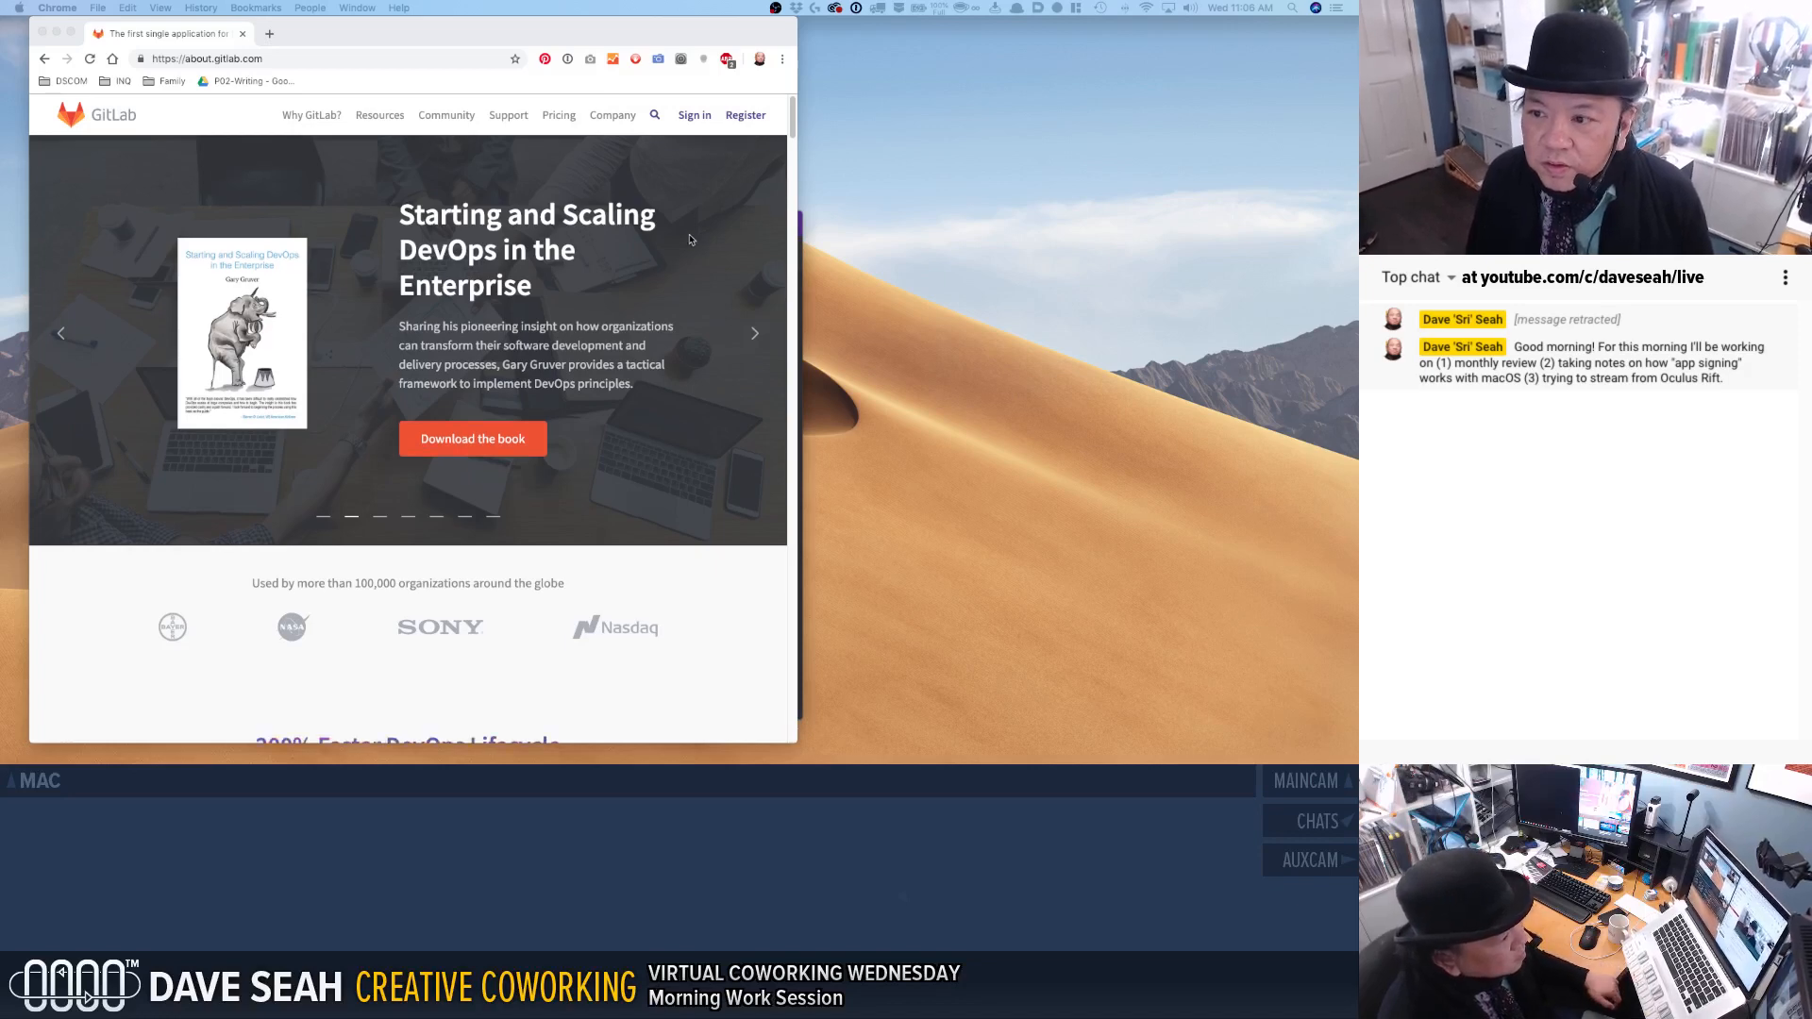
scroll(690, 238, down, 3)
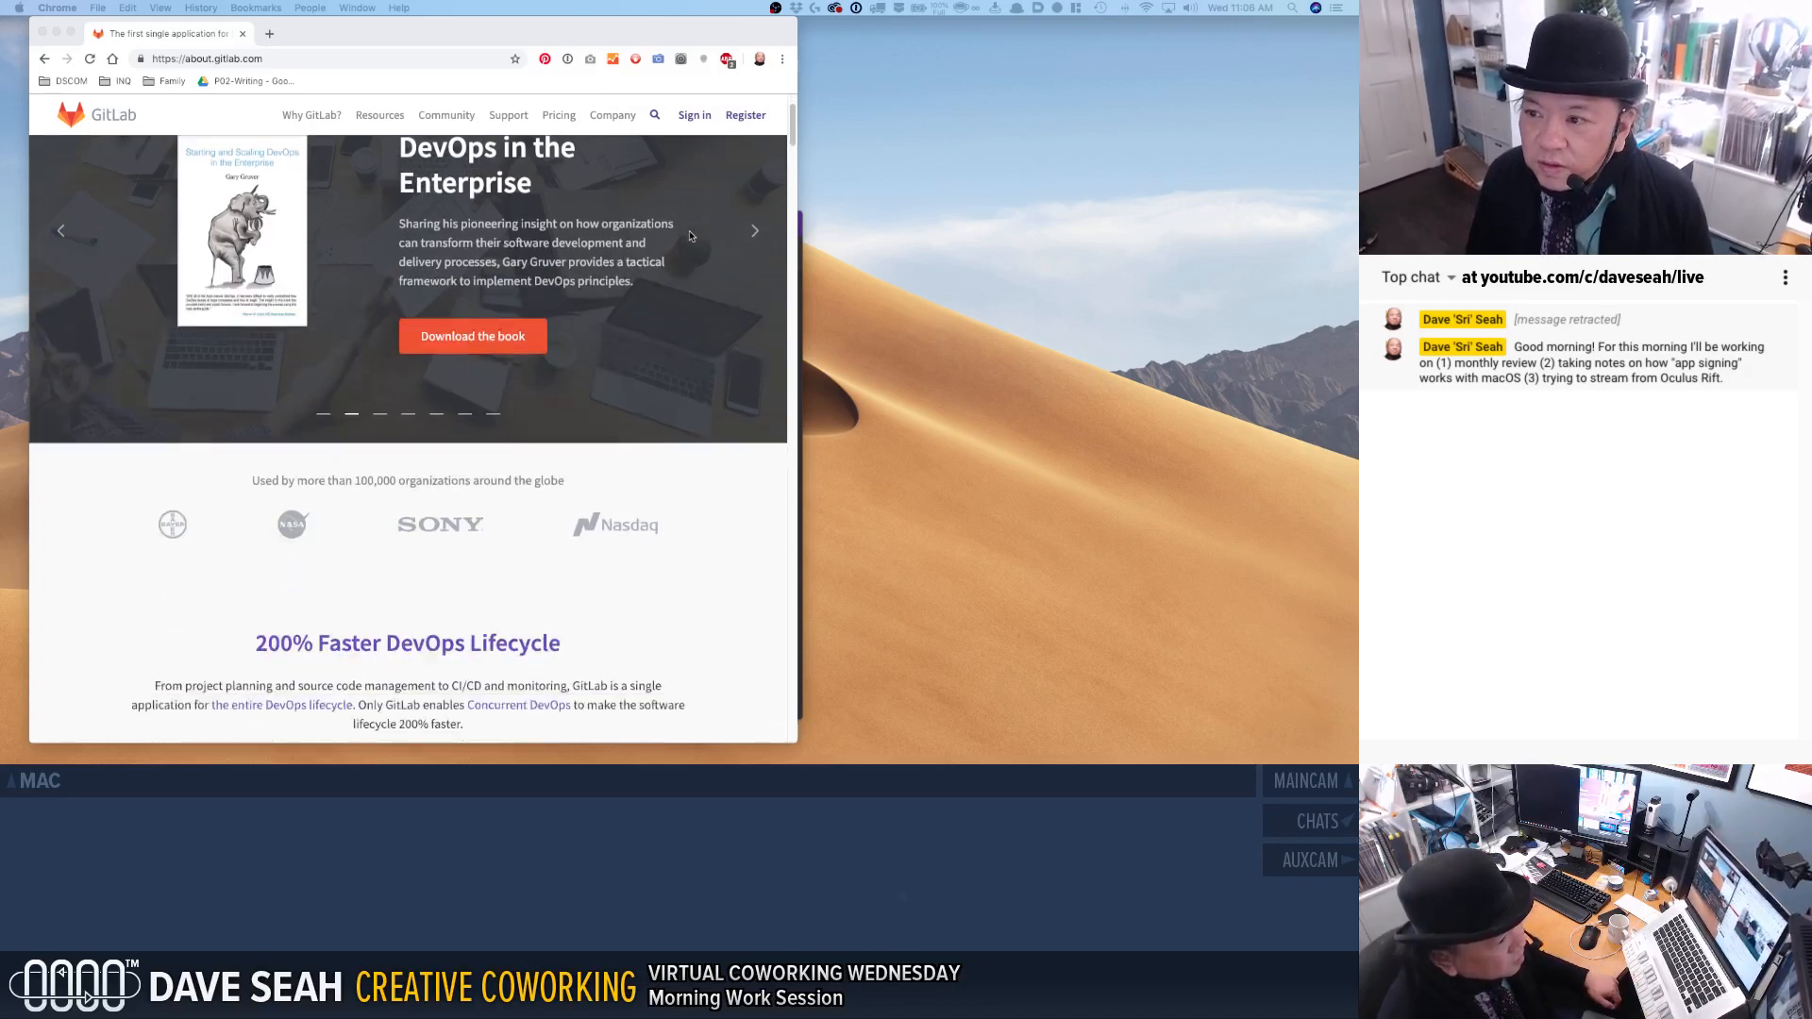
click(713, 137)
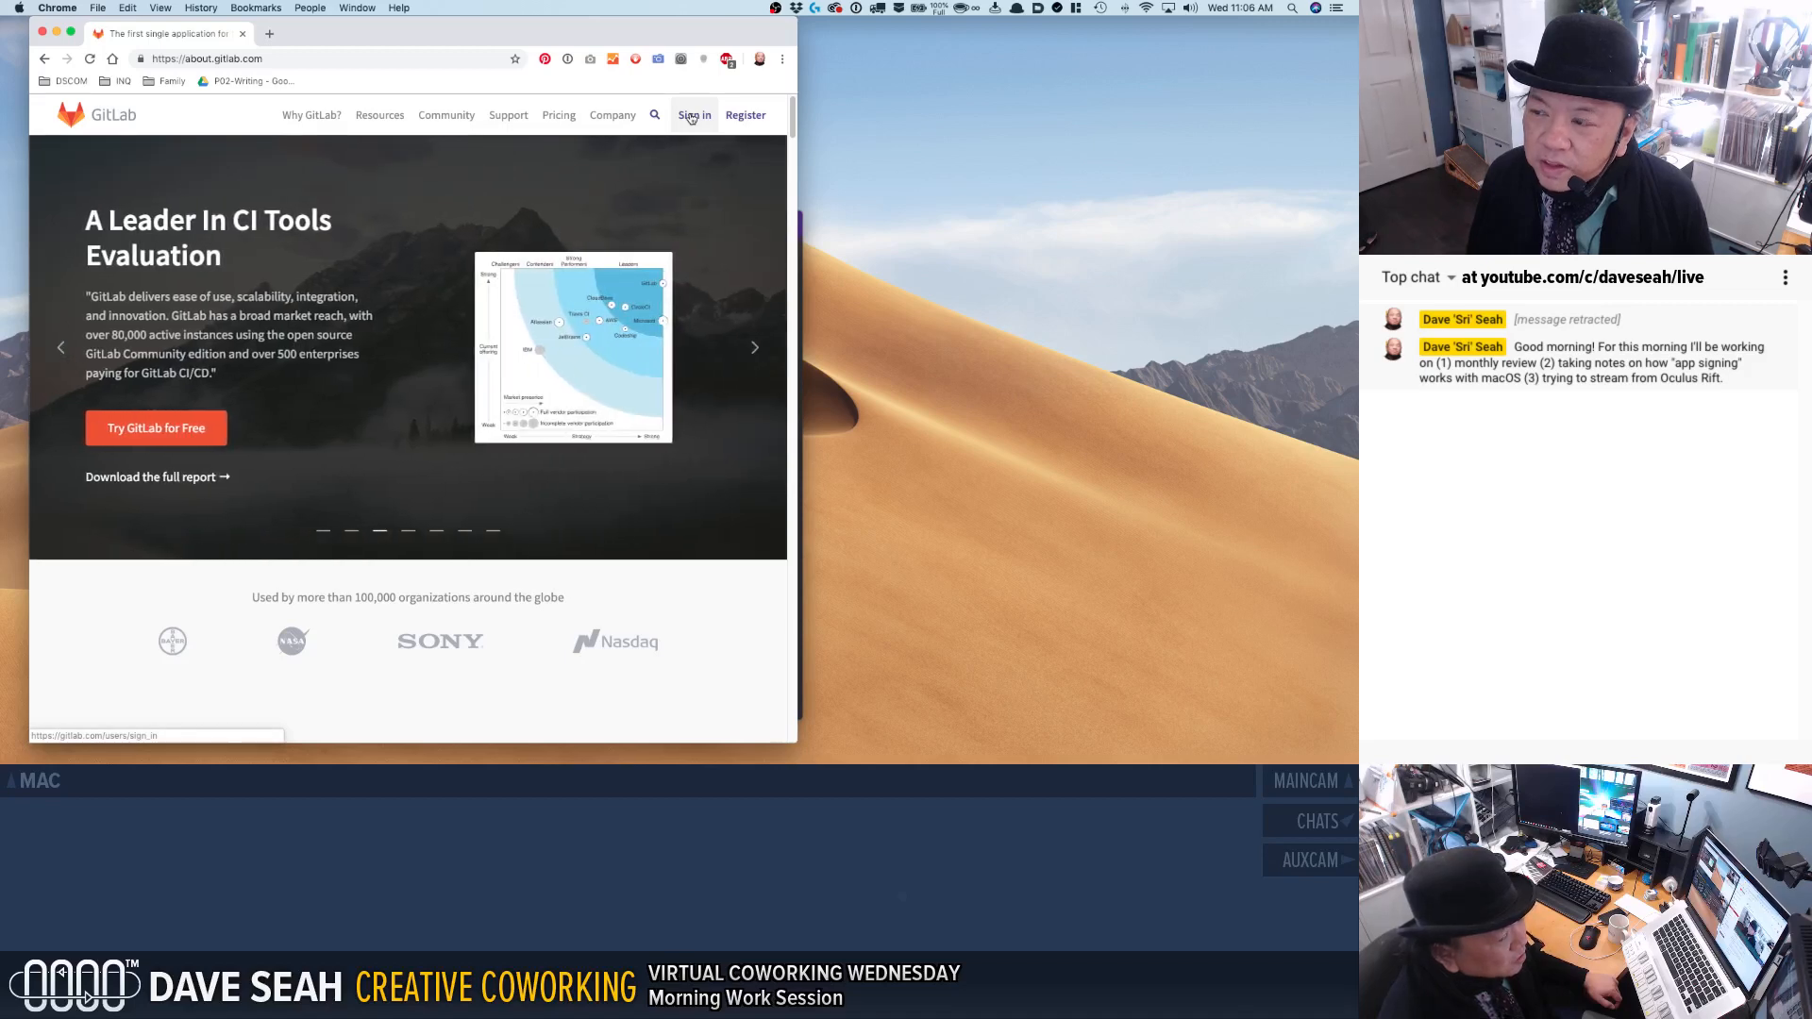
click(694, 117)
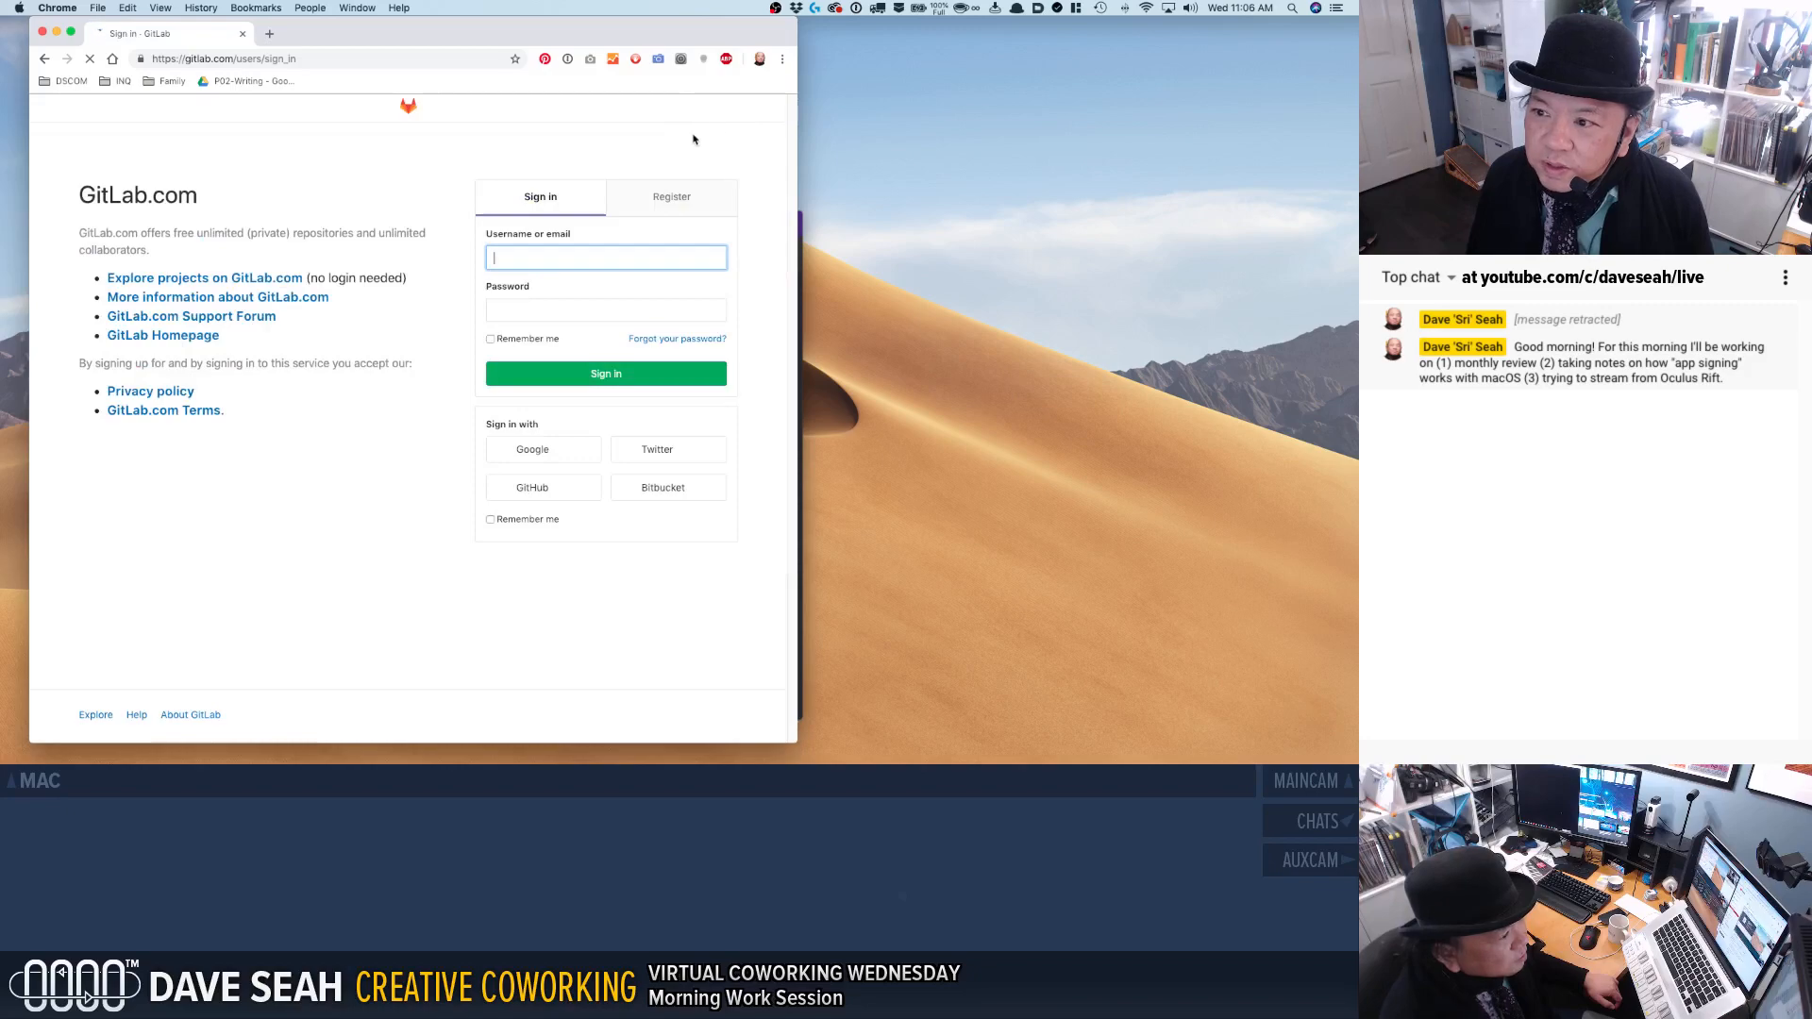
Unlock the password manager with its master password to fill in the GitLab sign-in form.
right_click(682, 138)
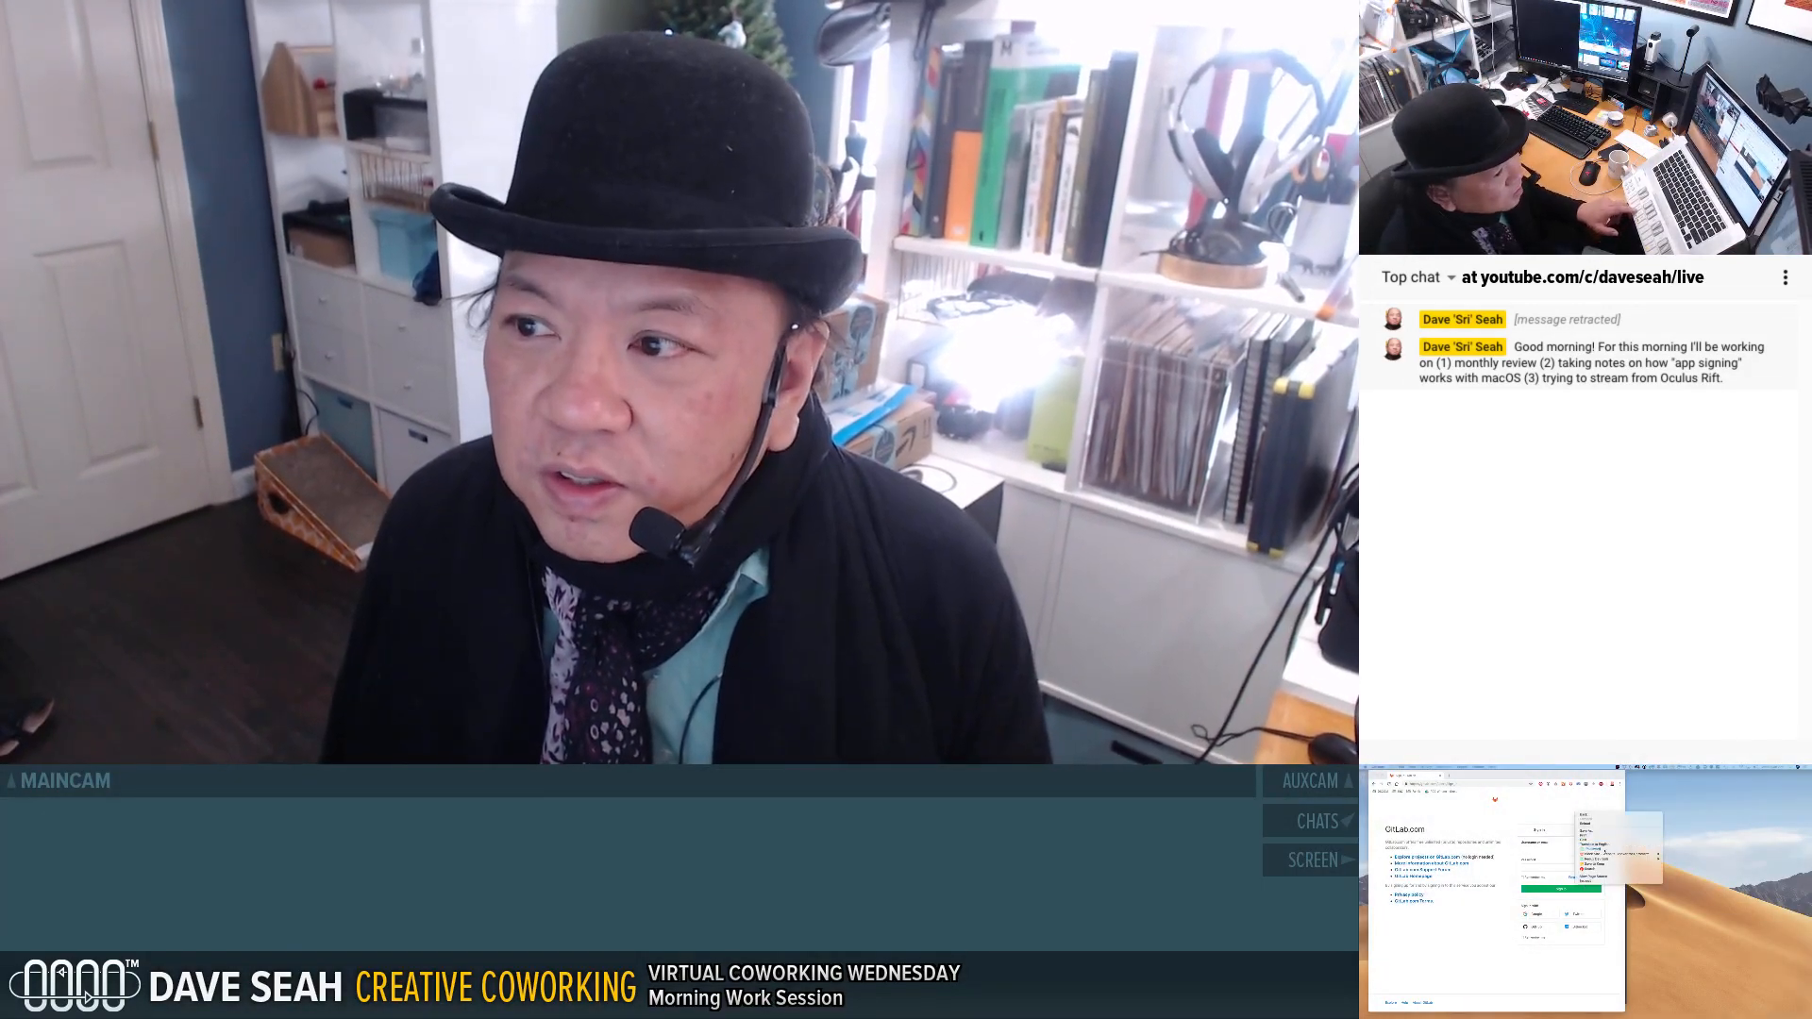
click(1616, 850)
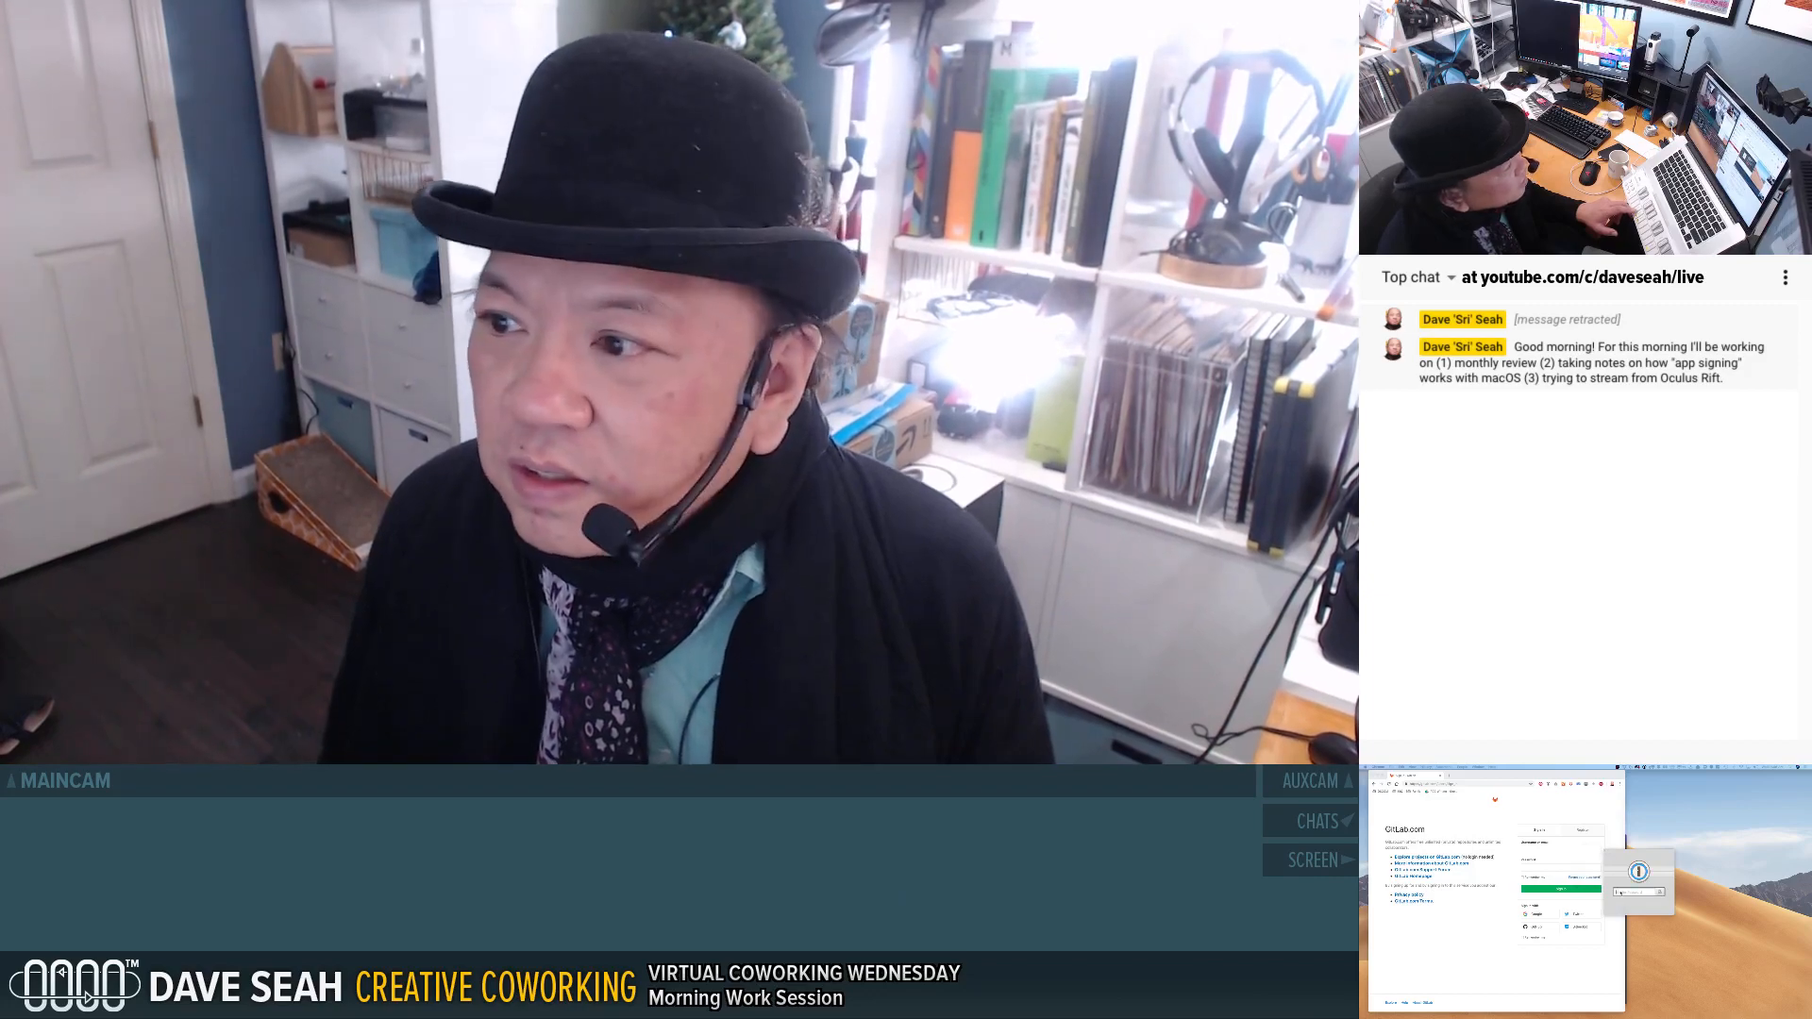
click(1622, 892)
text(••••••••••)
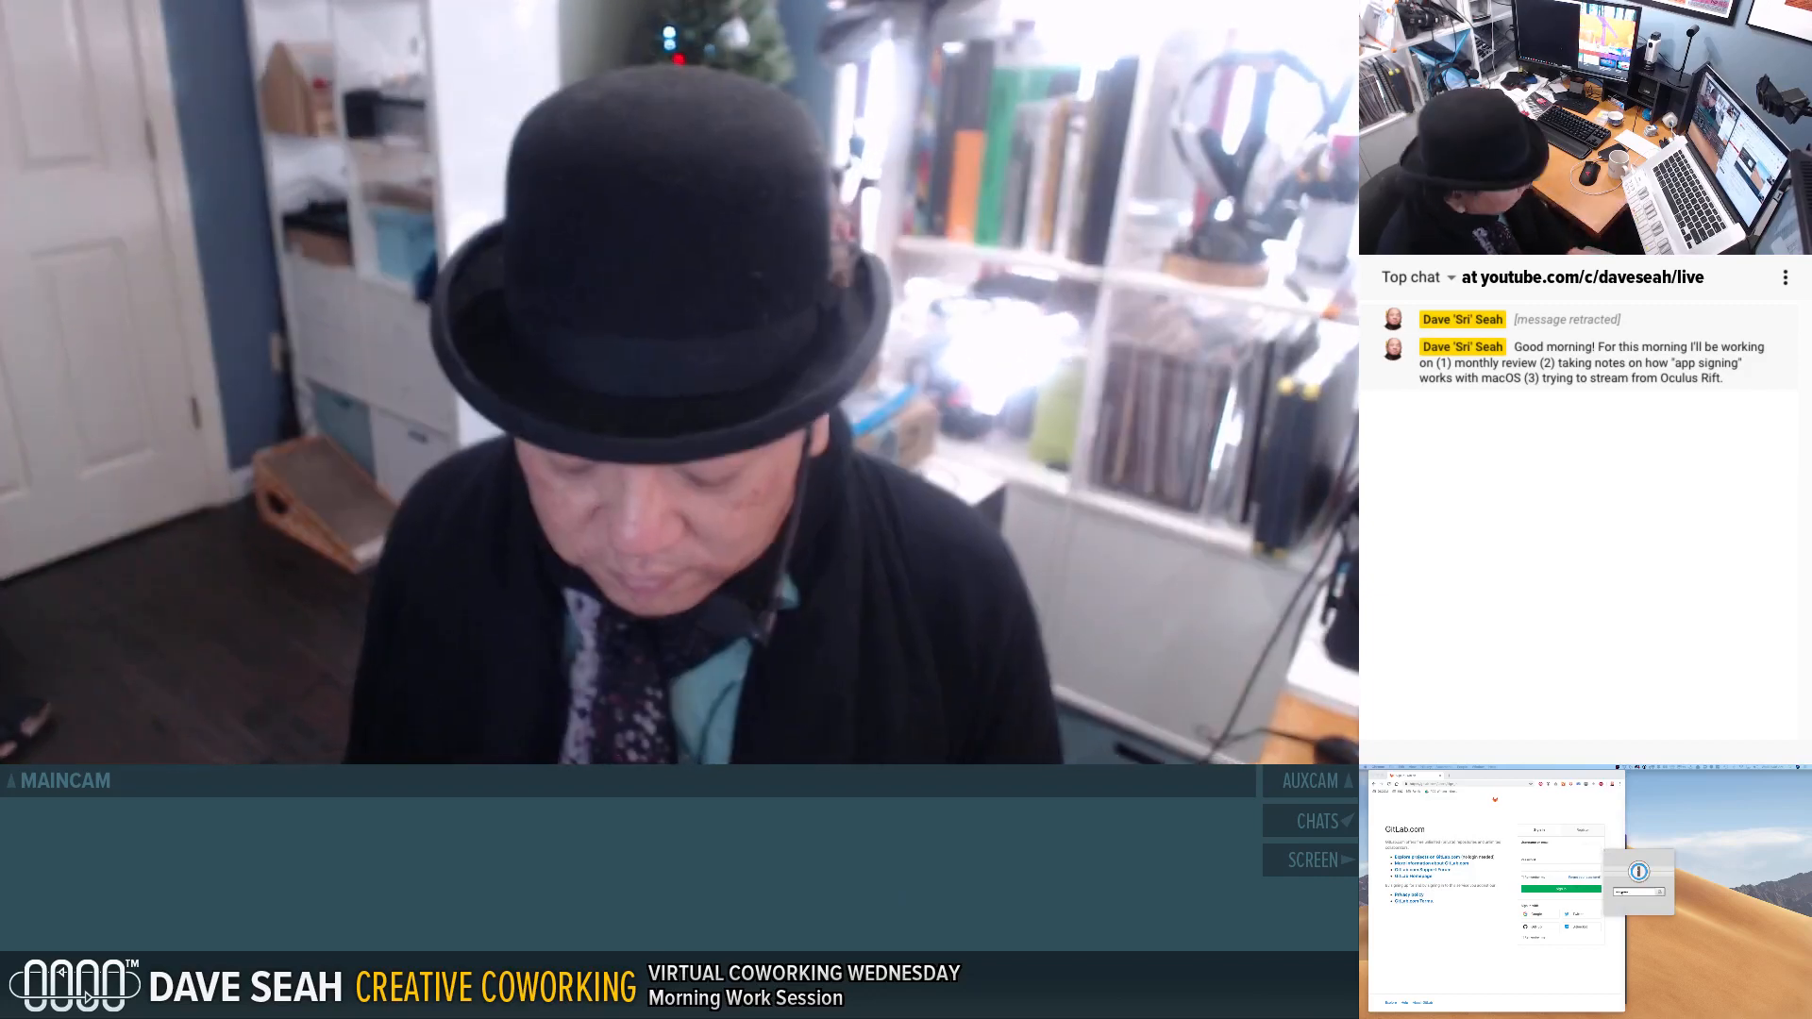
key(Return)
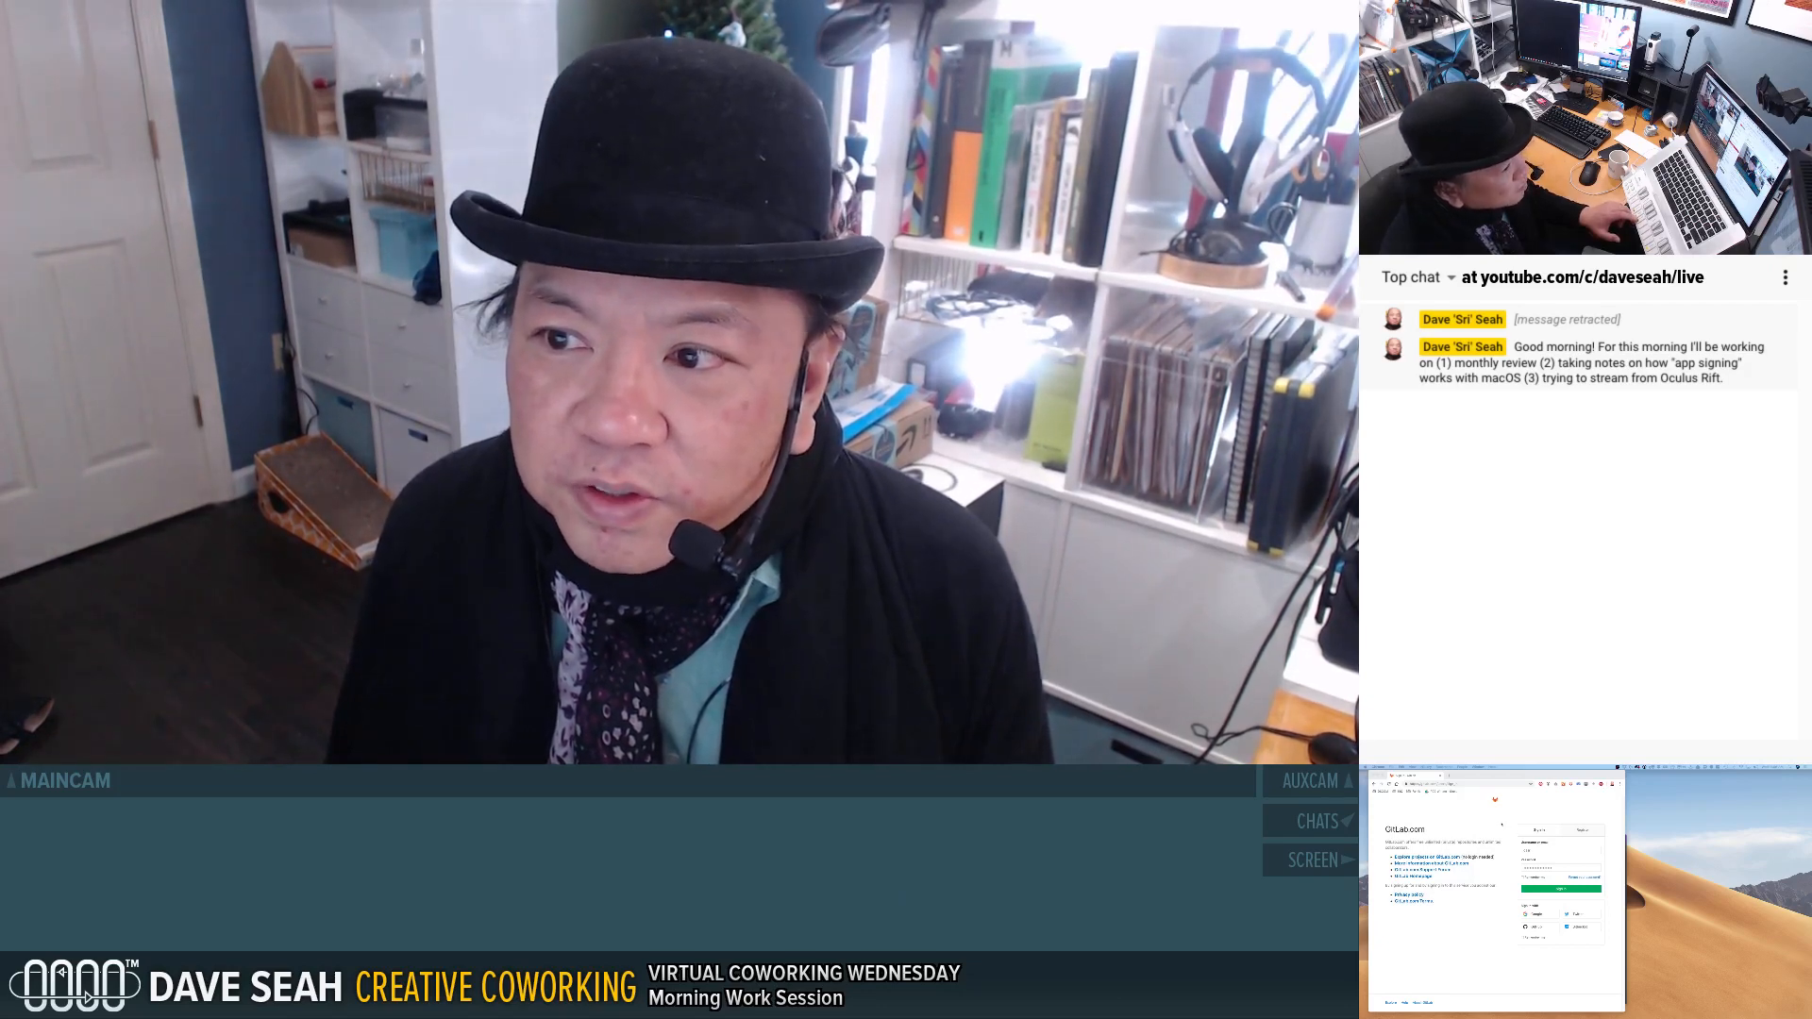
Submit the GitLab login and paste the two-factor verification code to complete the sign-in.
click(1541, 868)
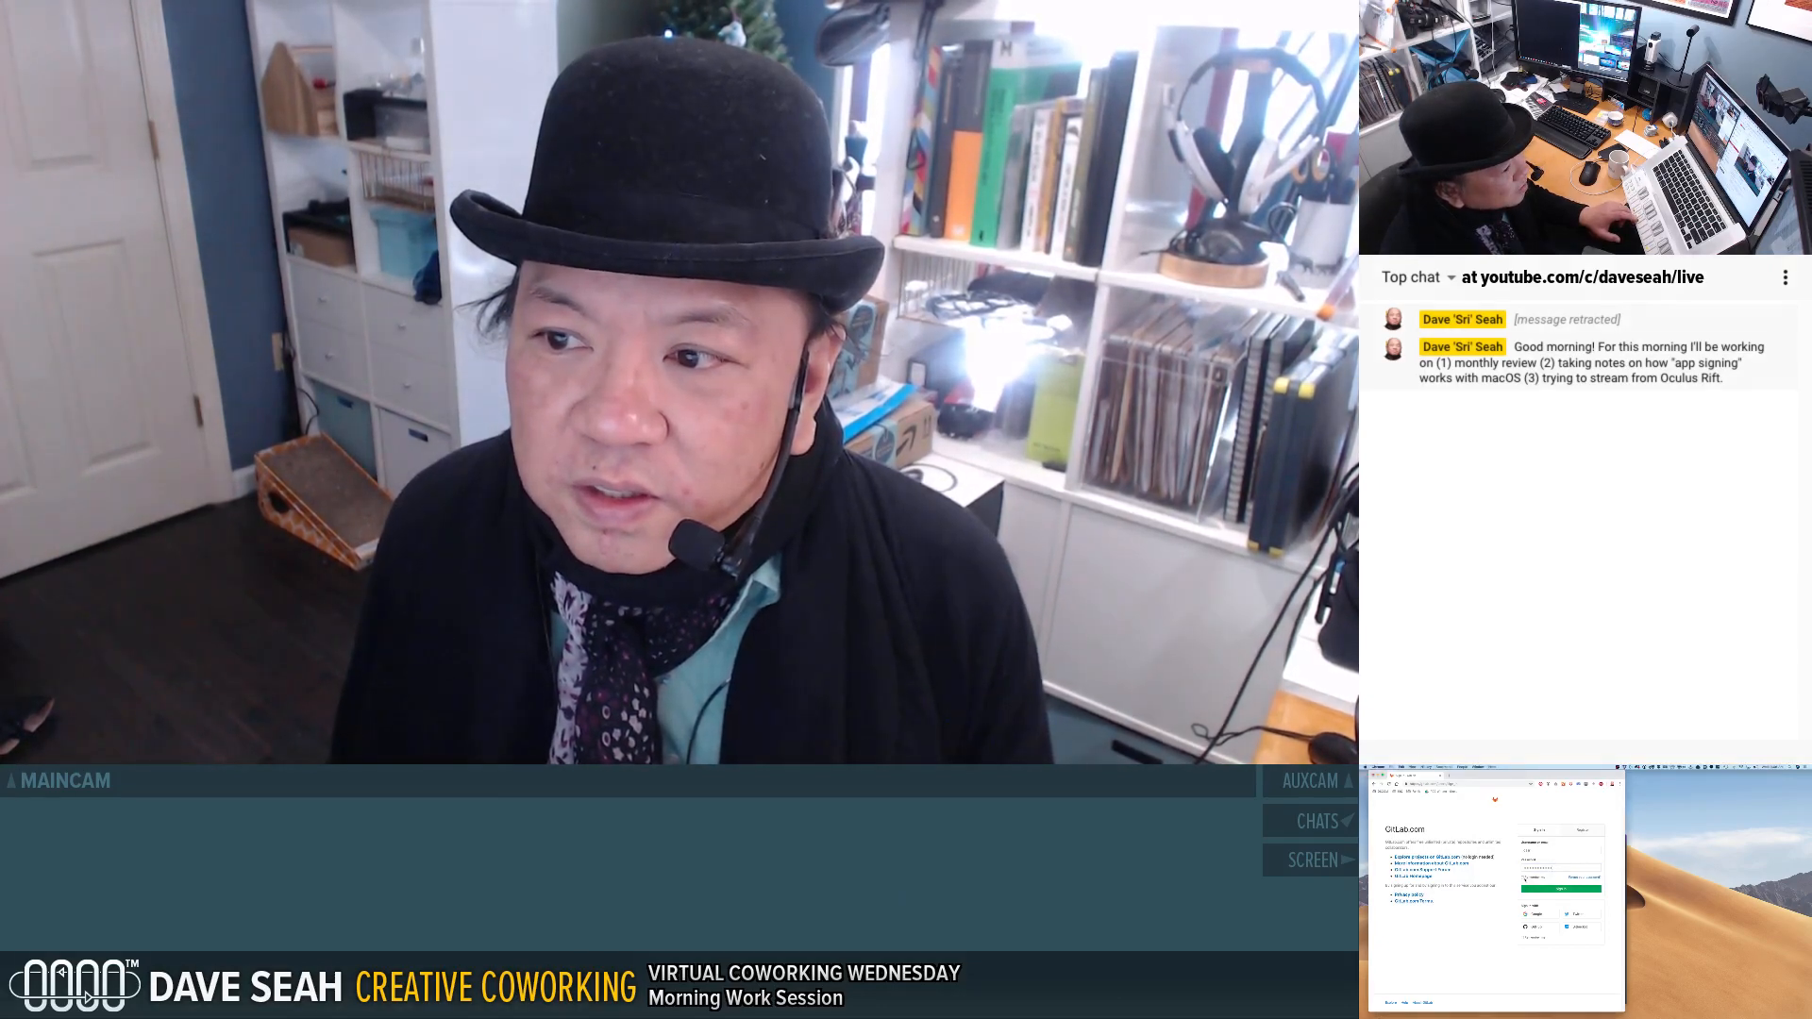
click(1548, 888)
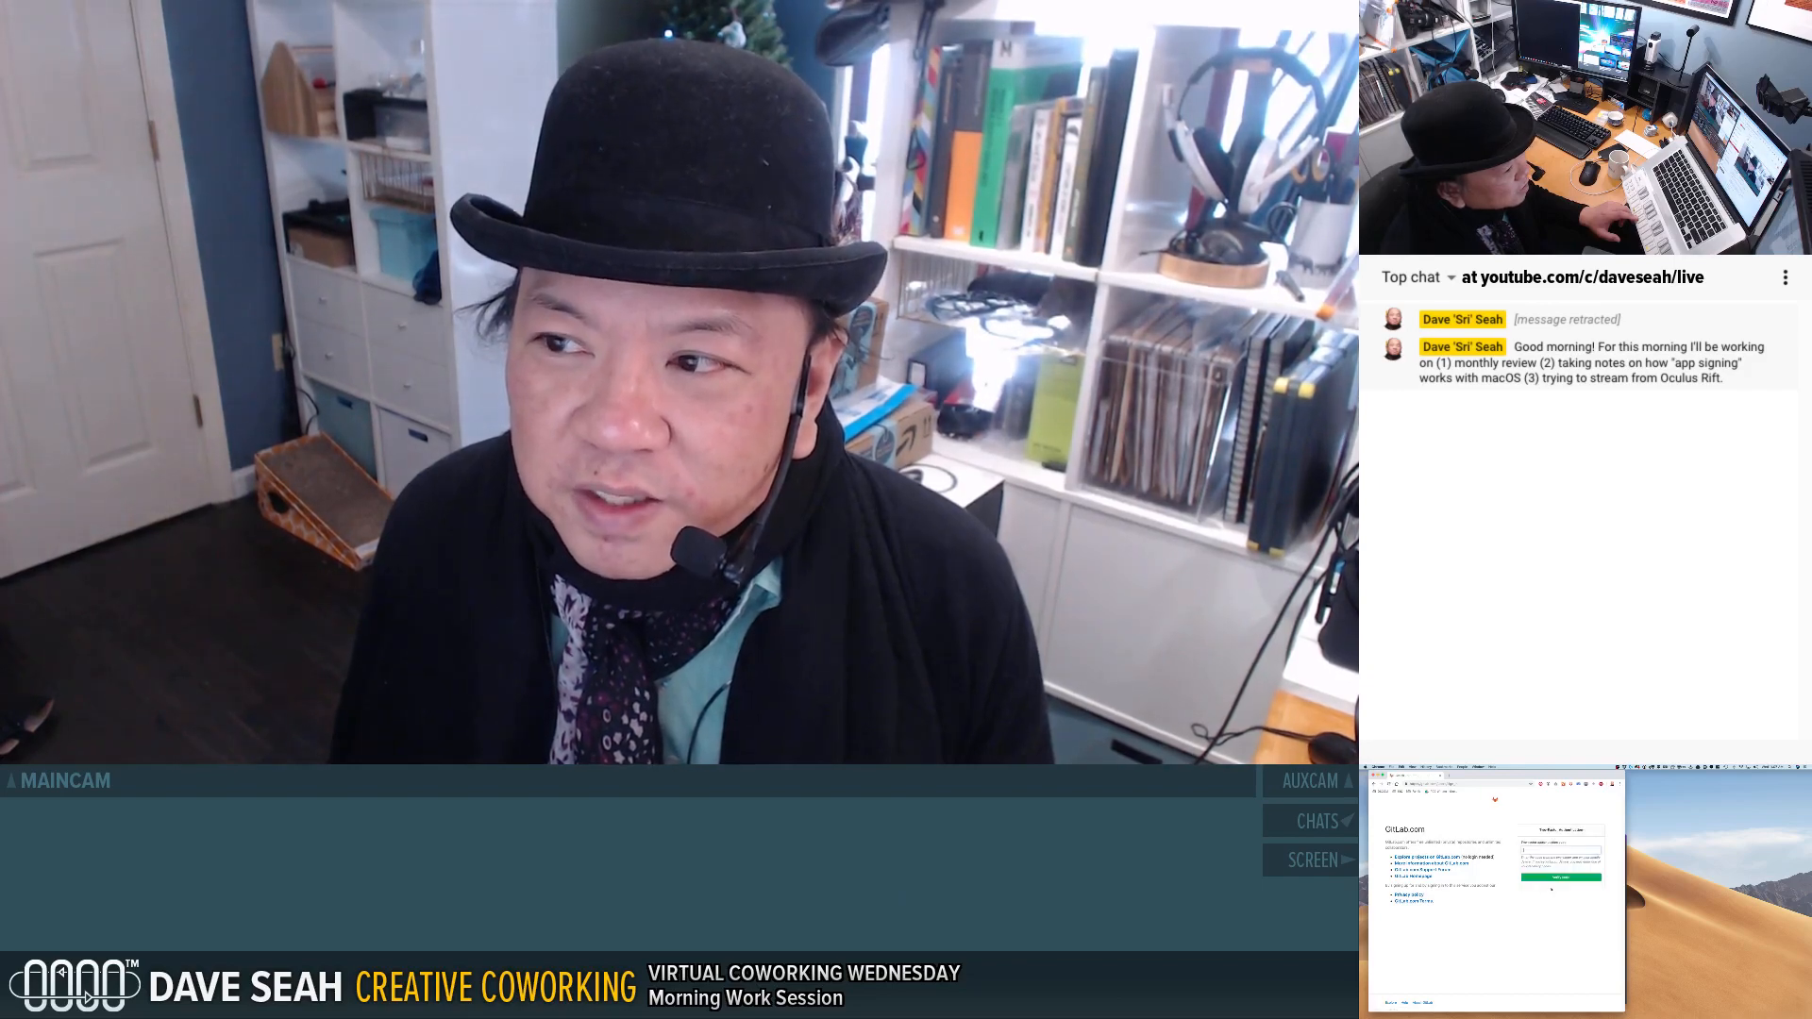
key(super+v)
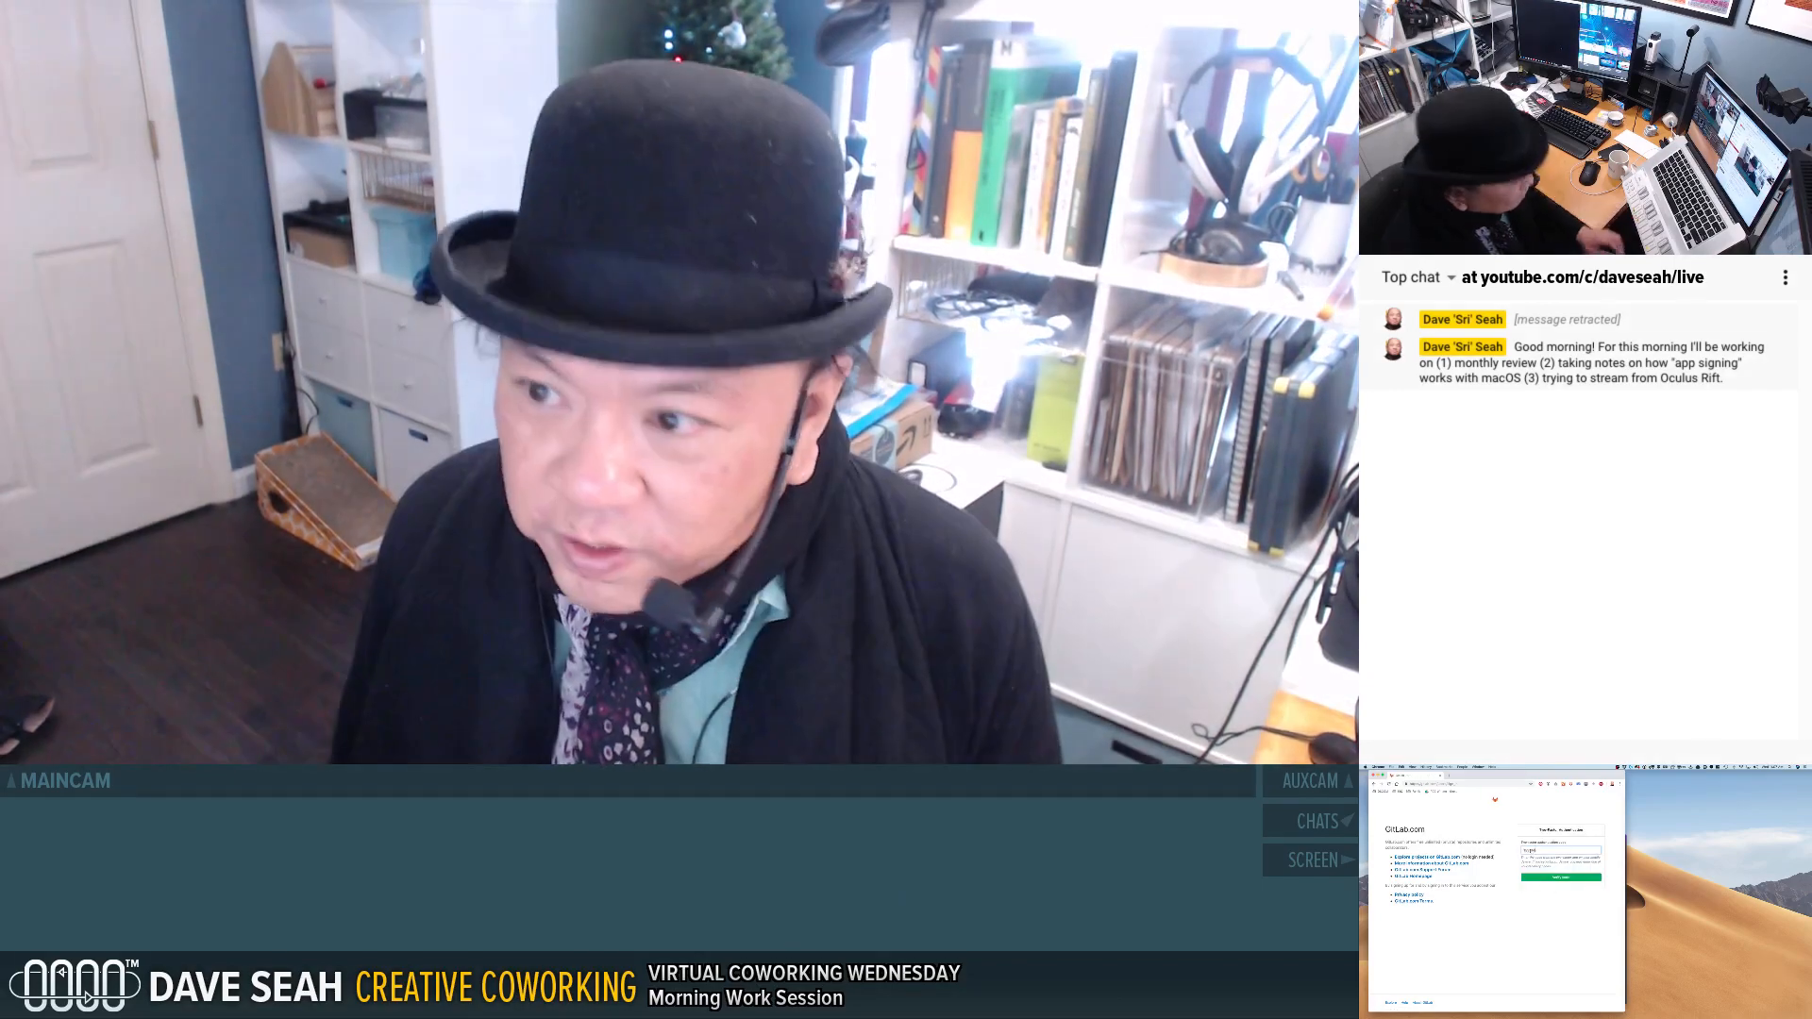
click(1553, 880)
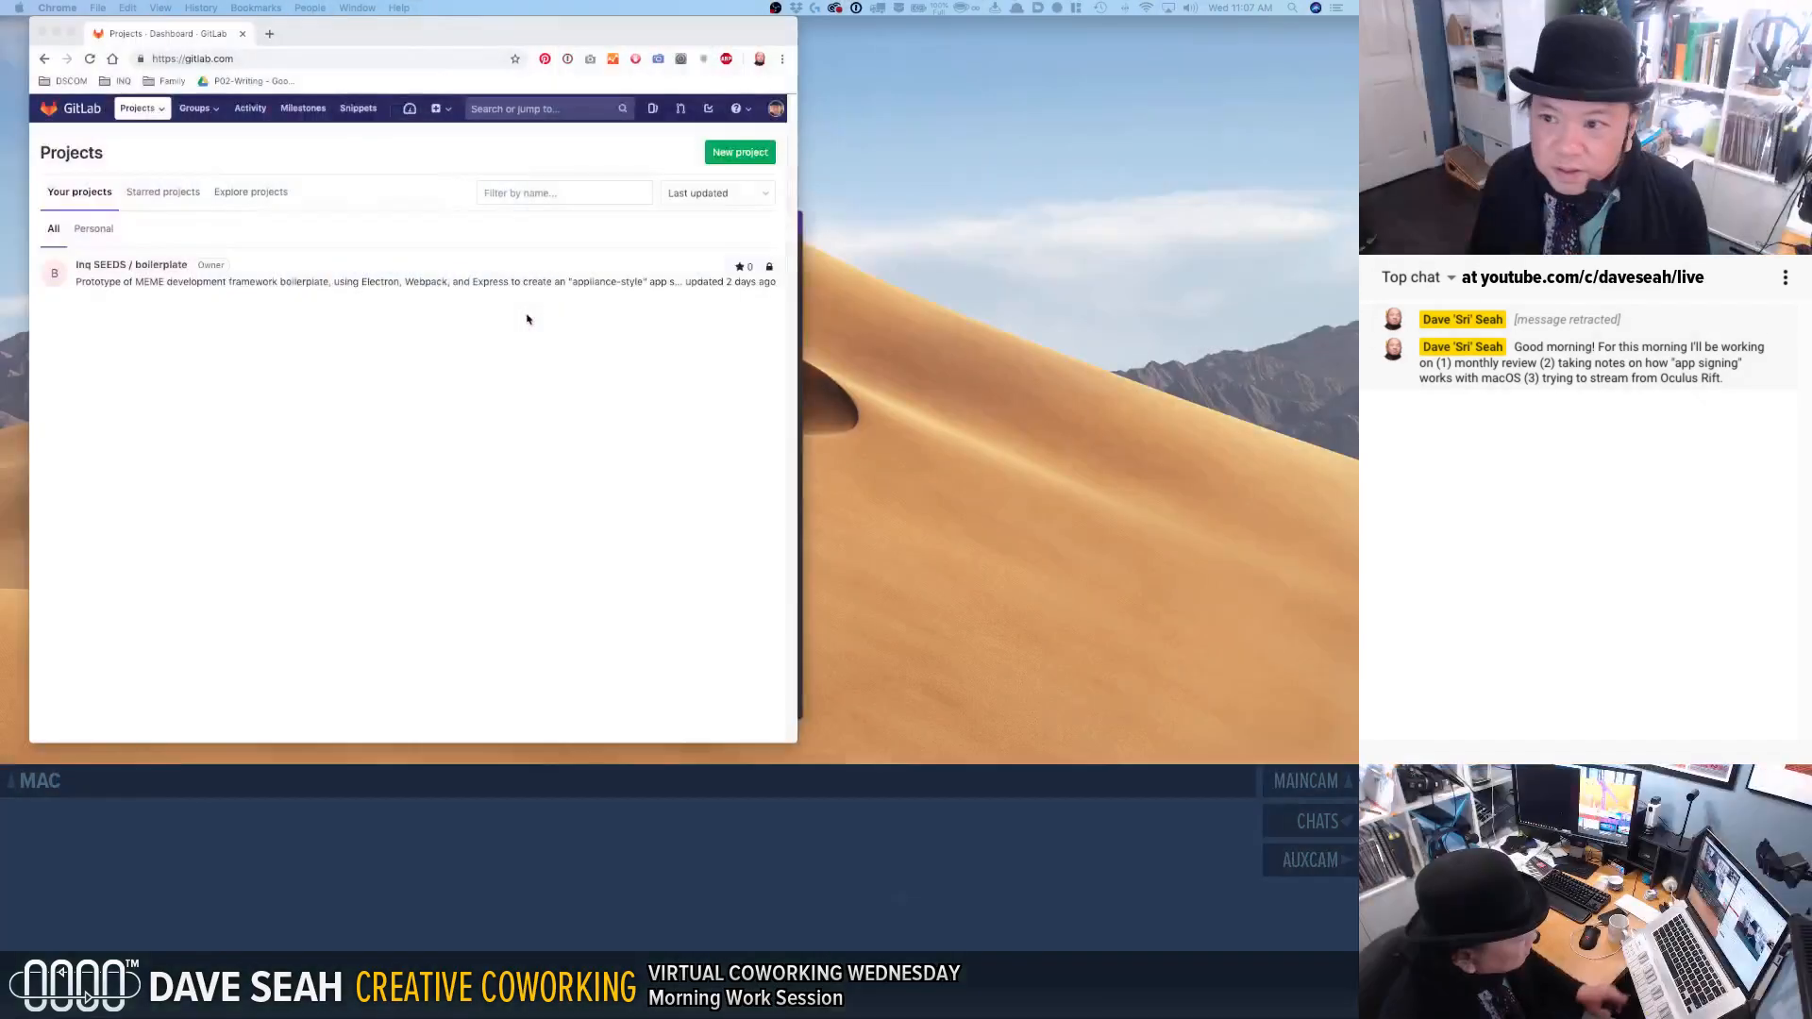
Open the wiki of the Inq SEEDS / boilerplate project.
click(137, 270)
click(139, 269)
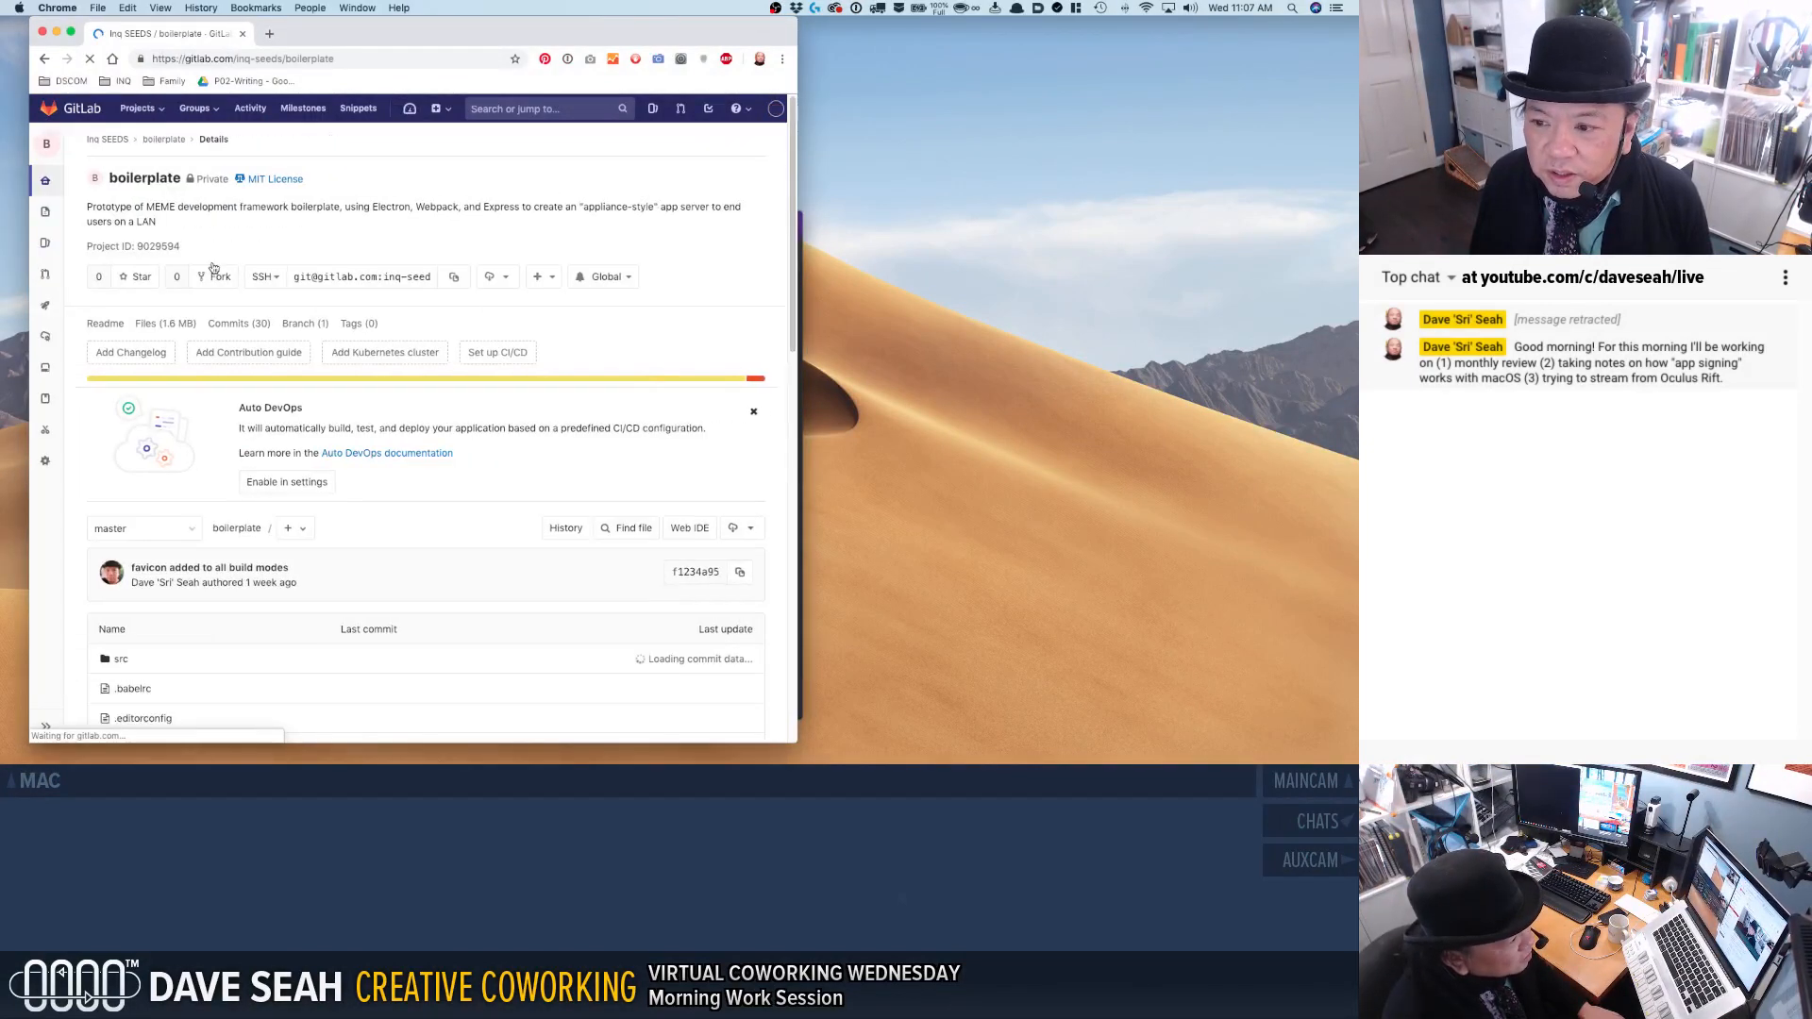
click(44, 400)
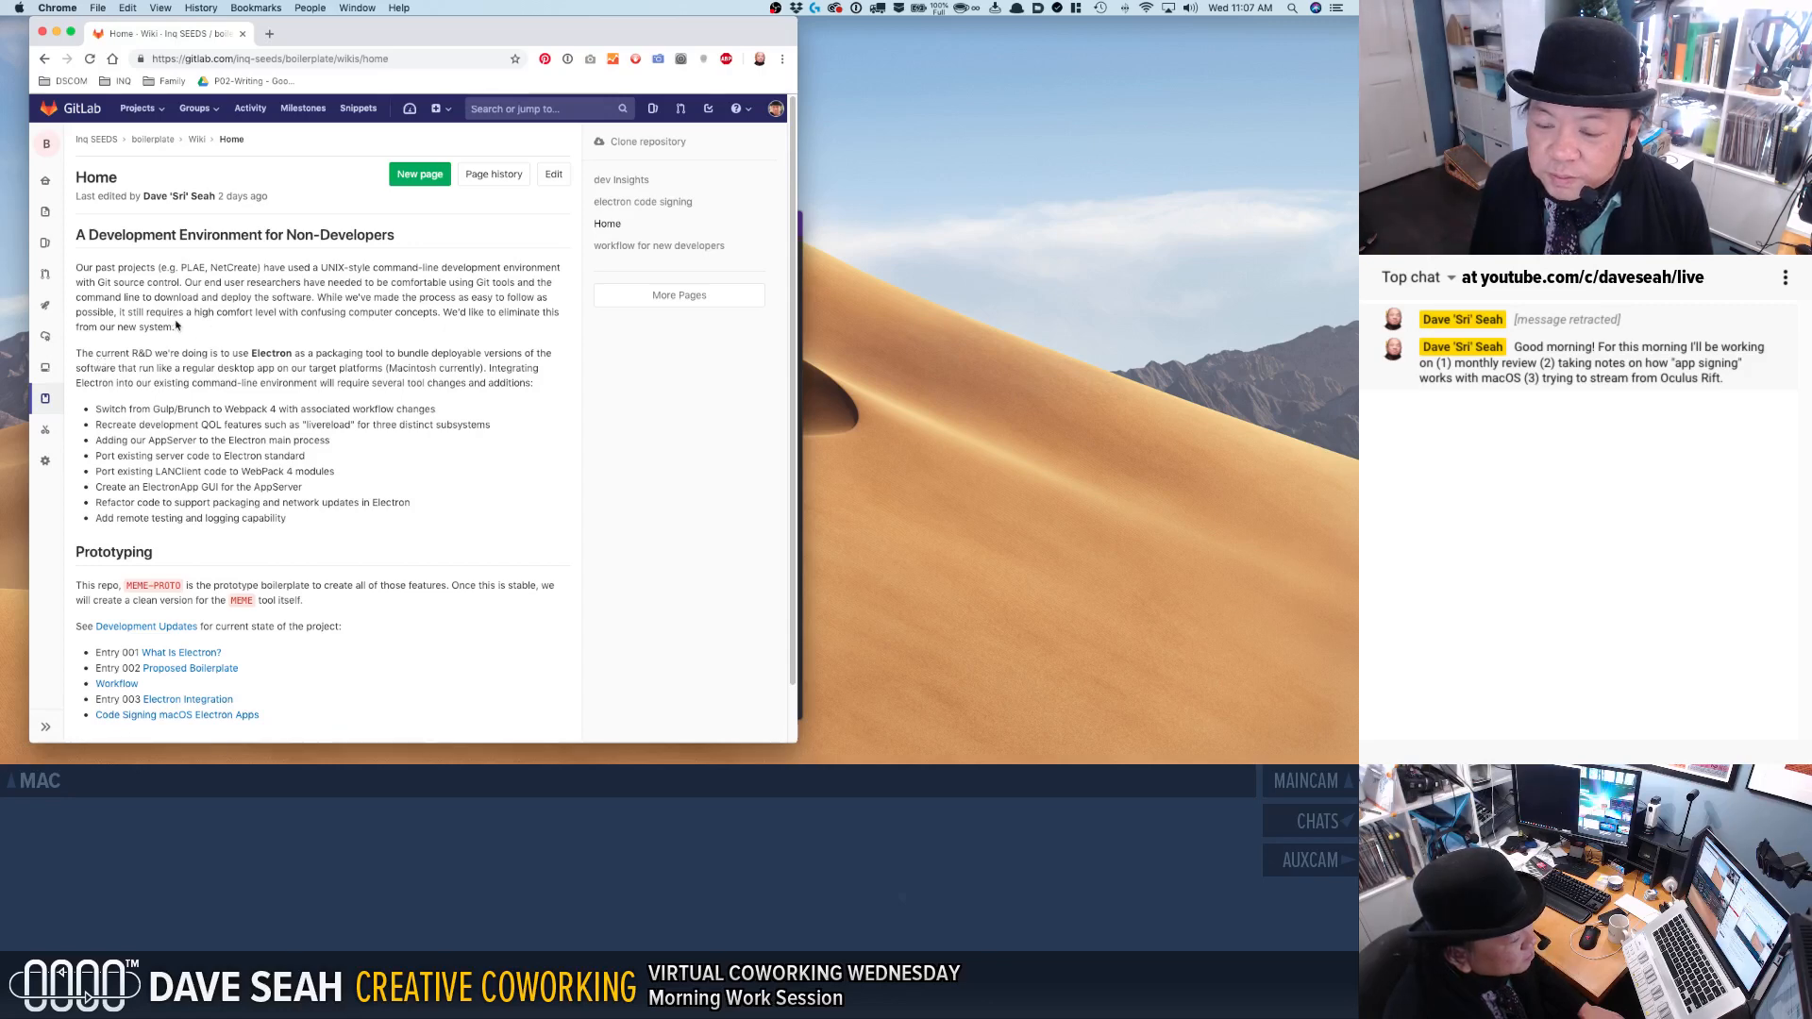
Open the wiki page on code signing macOS Electron apps and read its introductory paragraph.
scroll(179, 327, down, 2)
click(187, 659)
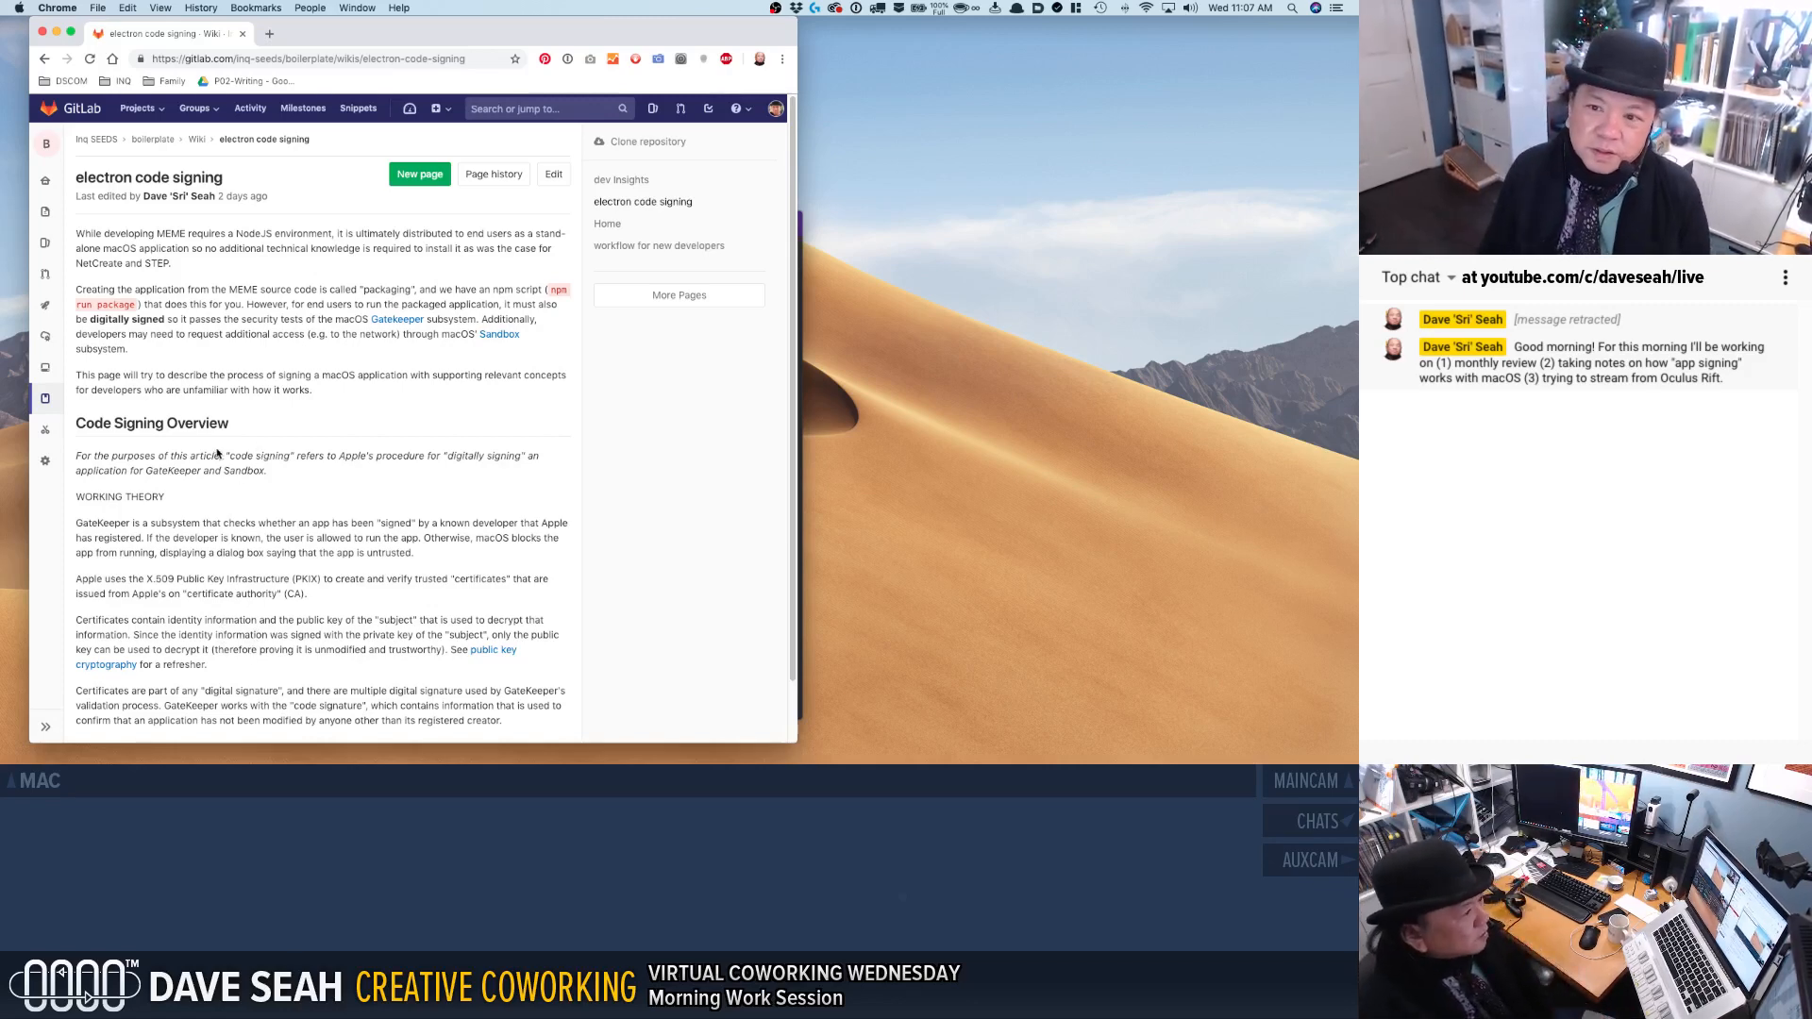
drag(98, 235, 152, 254)
click(149, 265)
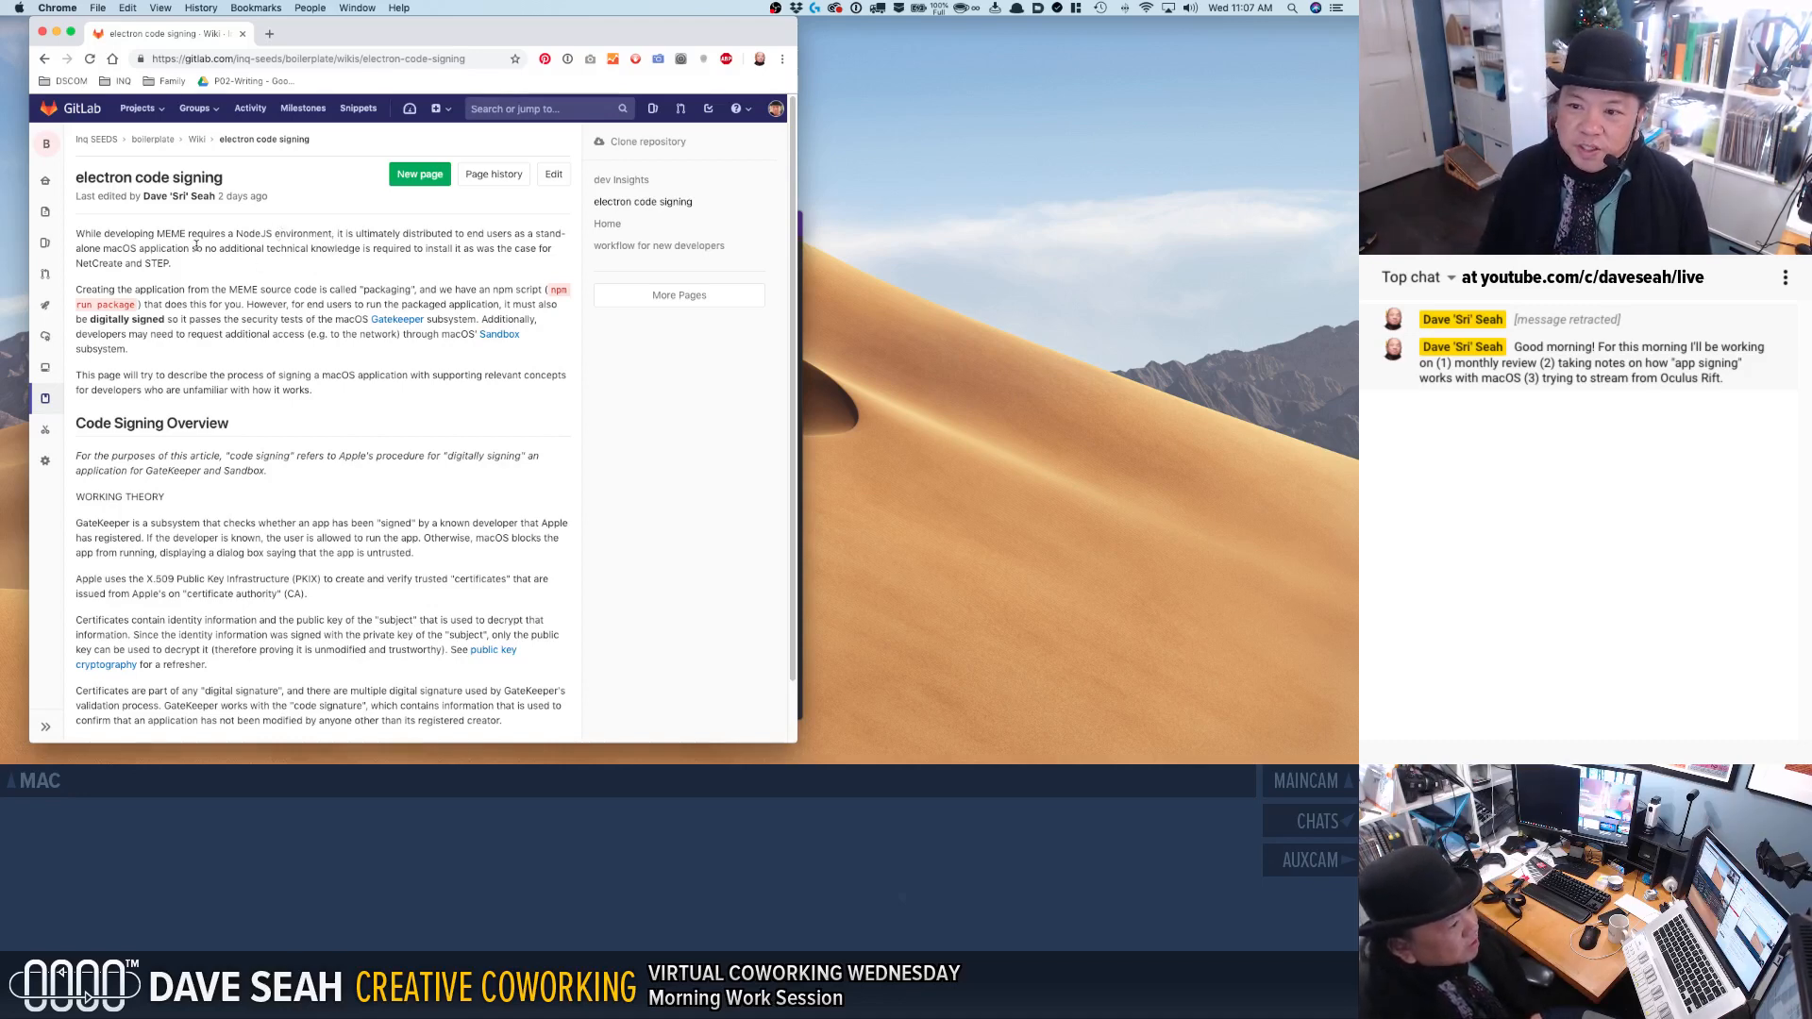
Review the introduction on end-user distribution, packaging the MEME application, and the need for digital signing.
drag(189, 248, 243, 260)
click(242, 261)
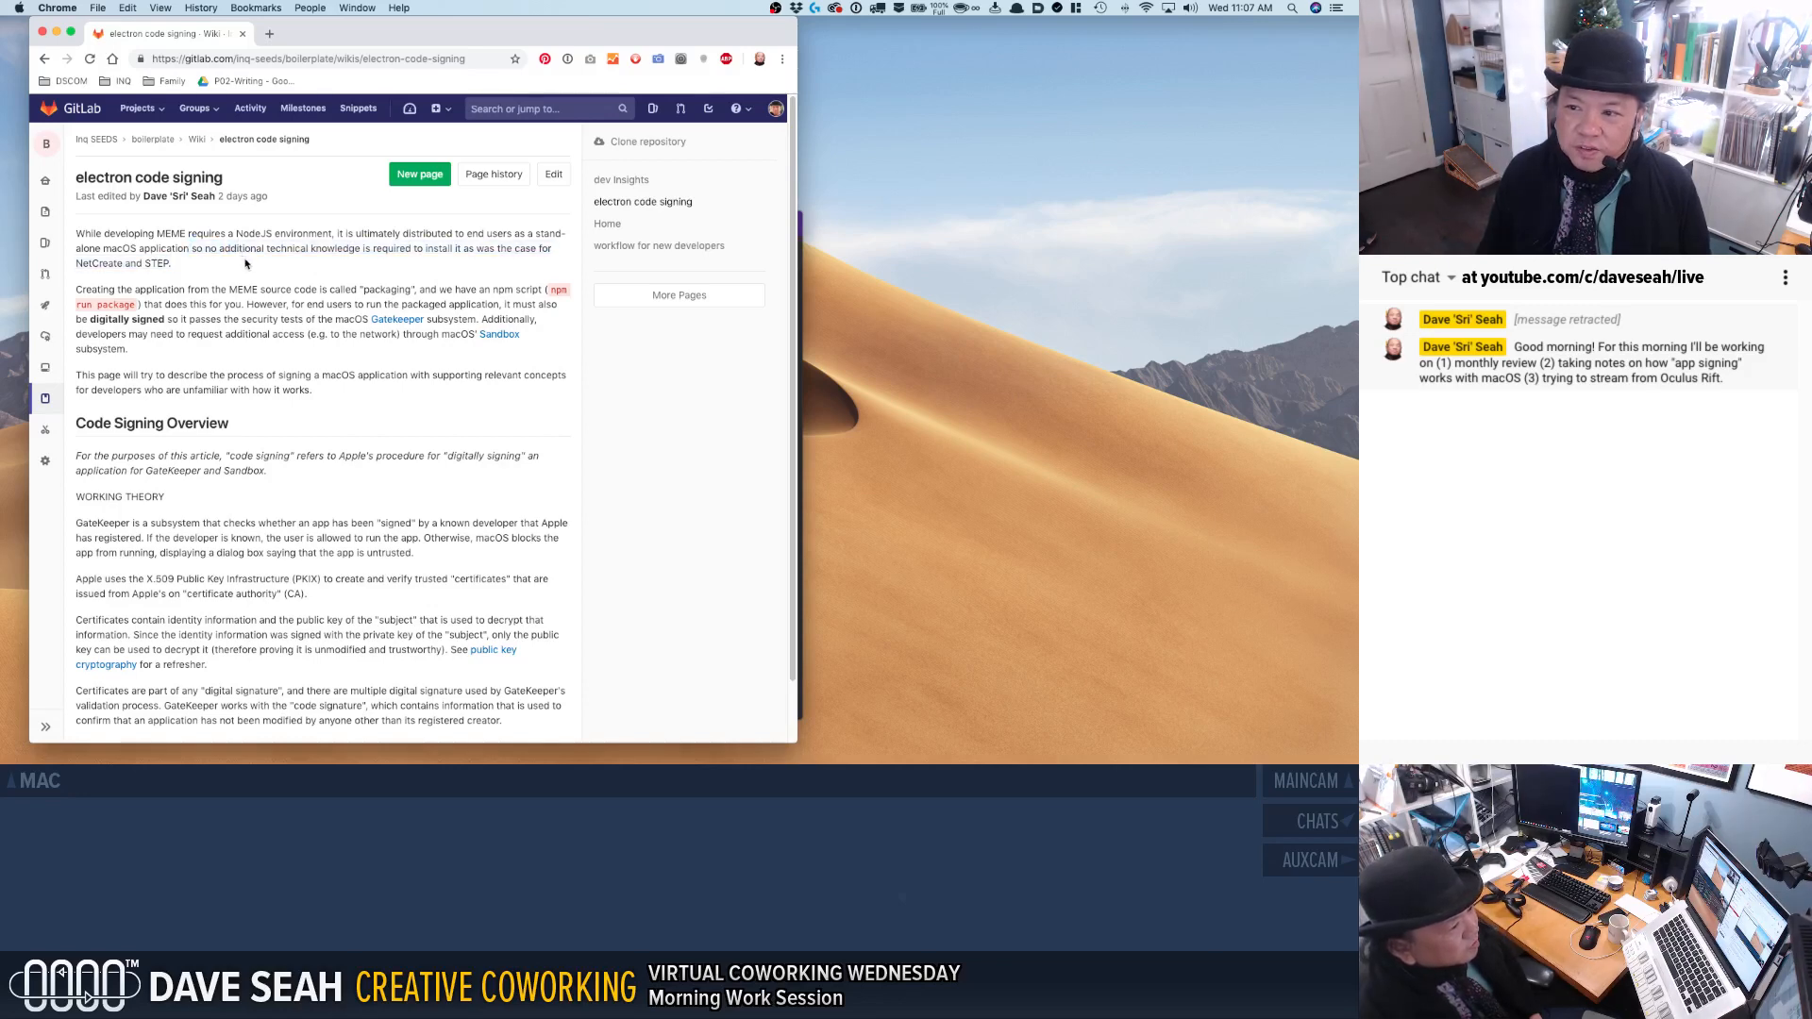
drag(187, 290, 195, 334)
click(207, 310)
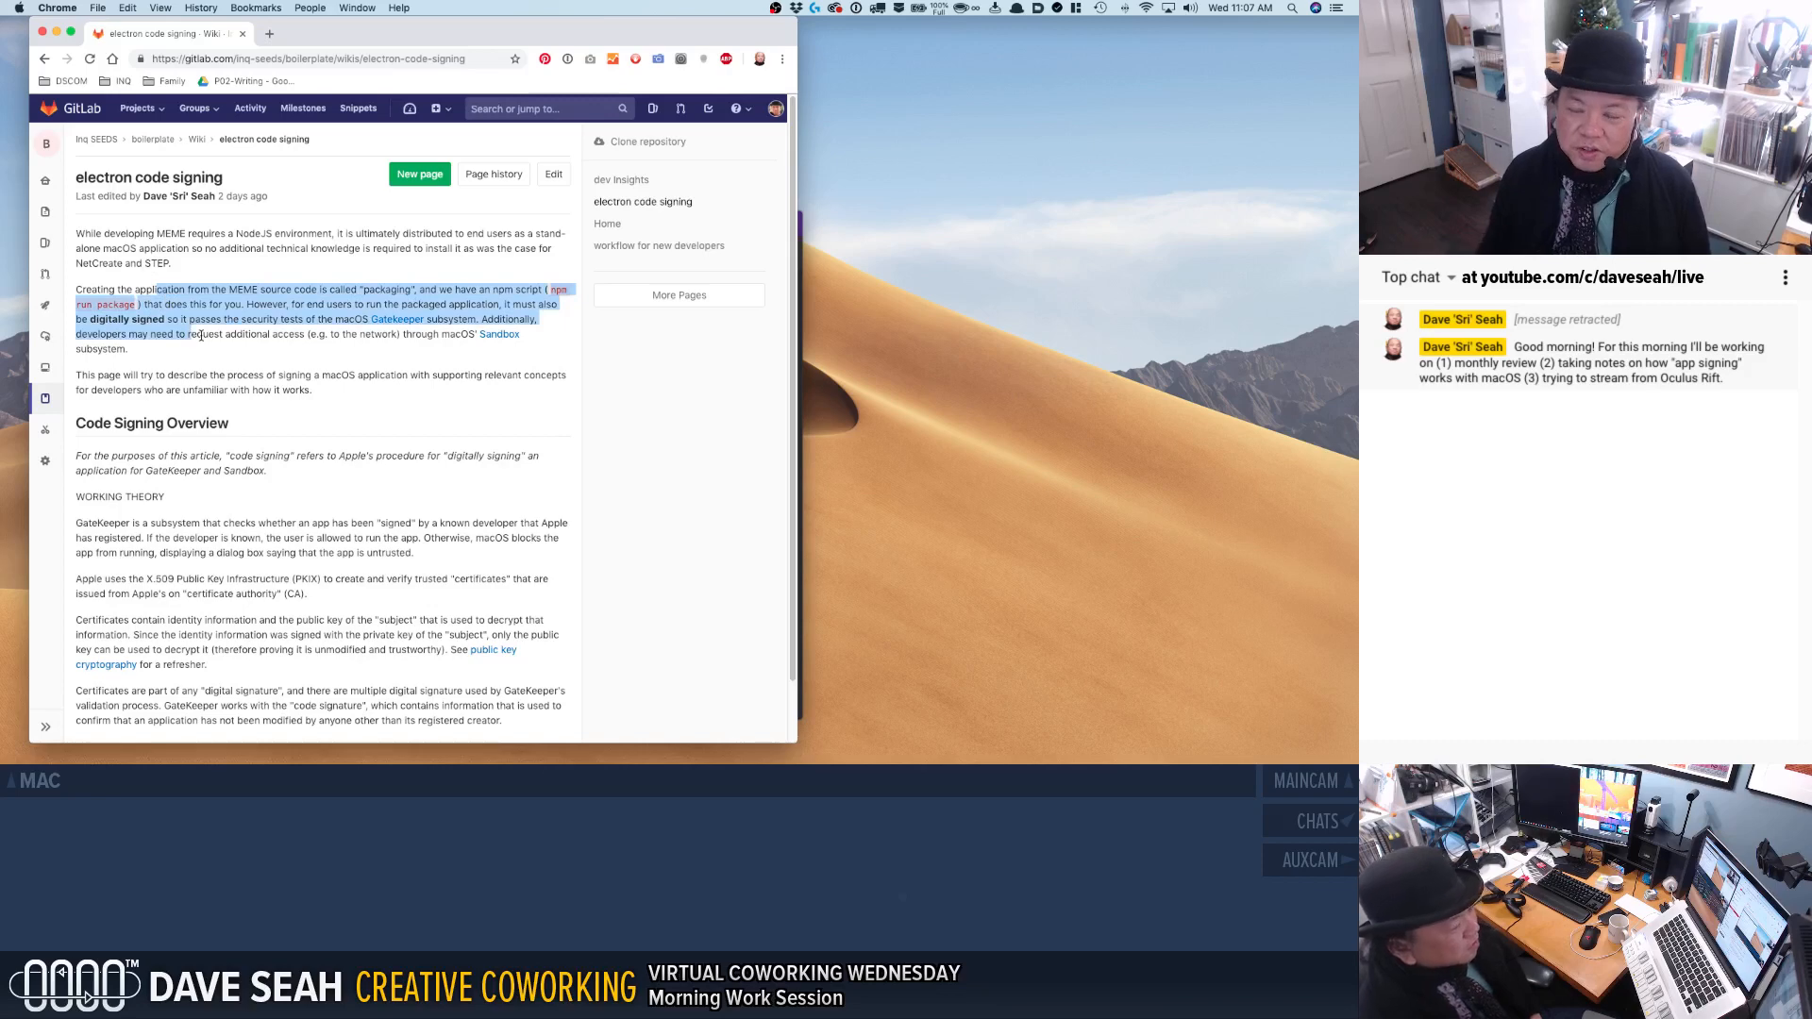
click(200, 336)
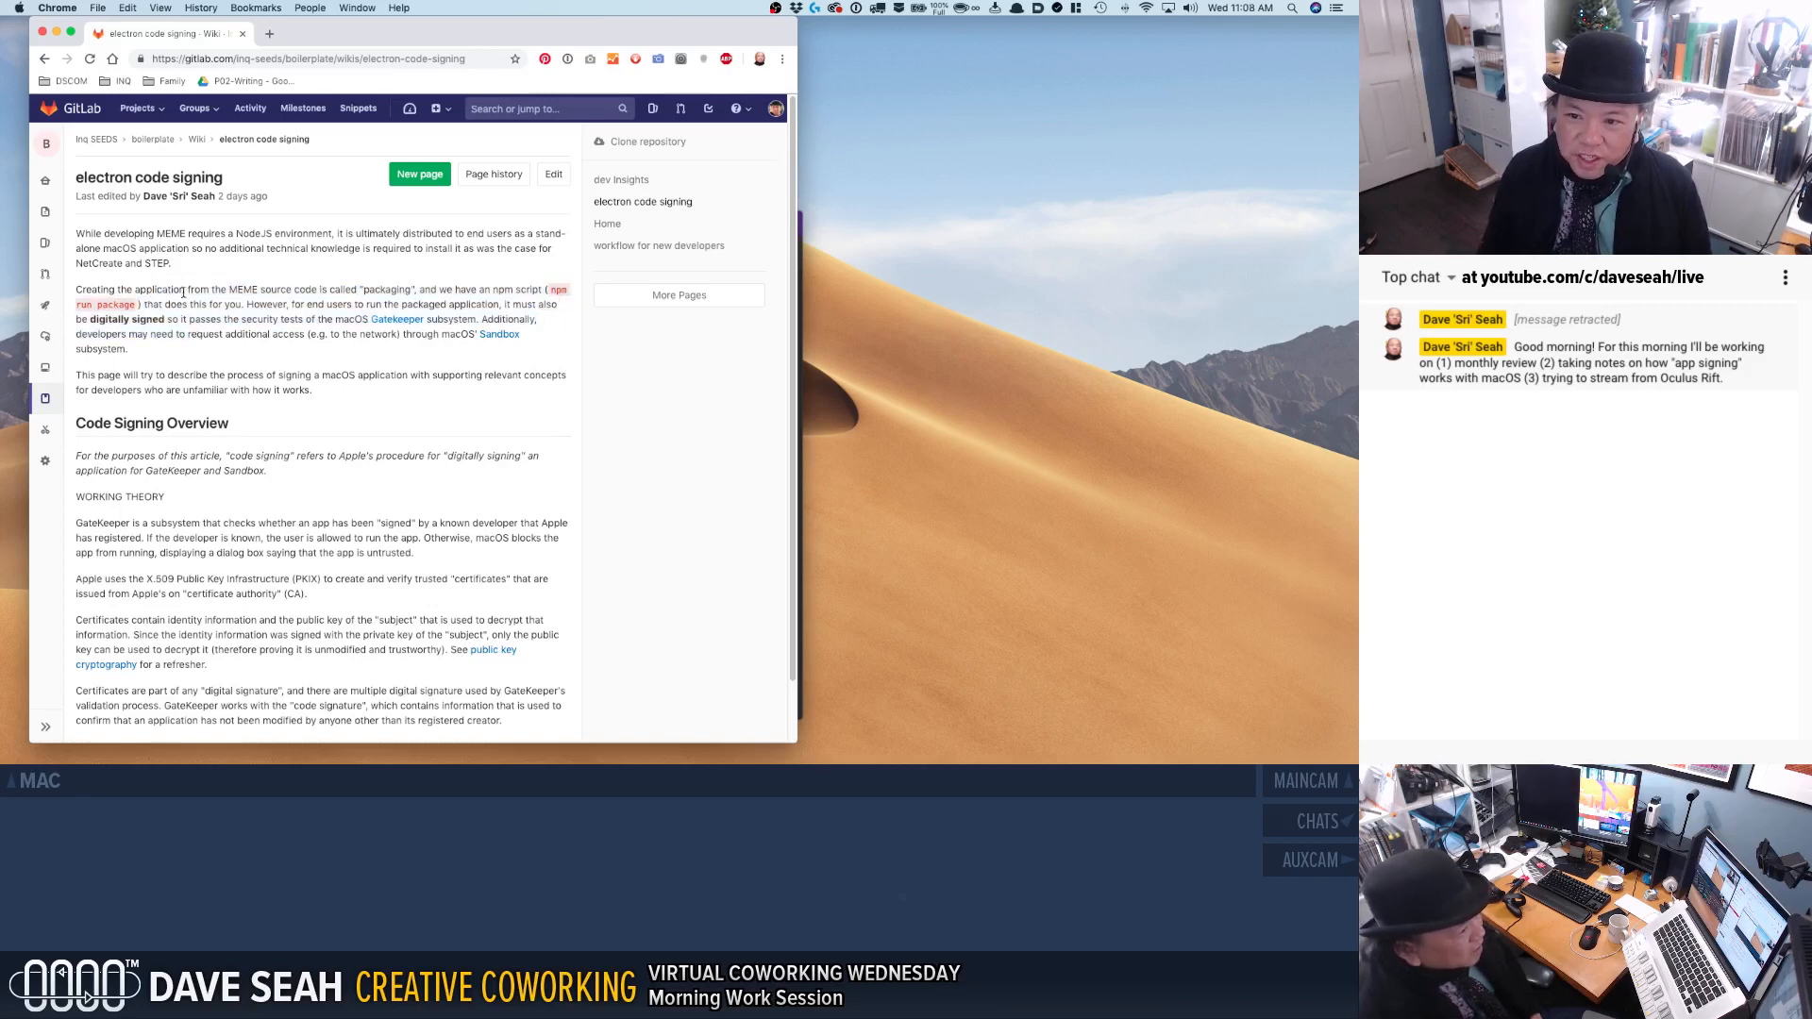
drag(205, 319, 226, 331)
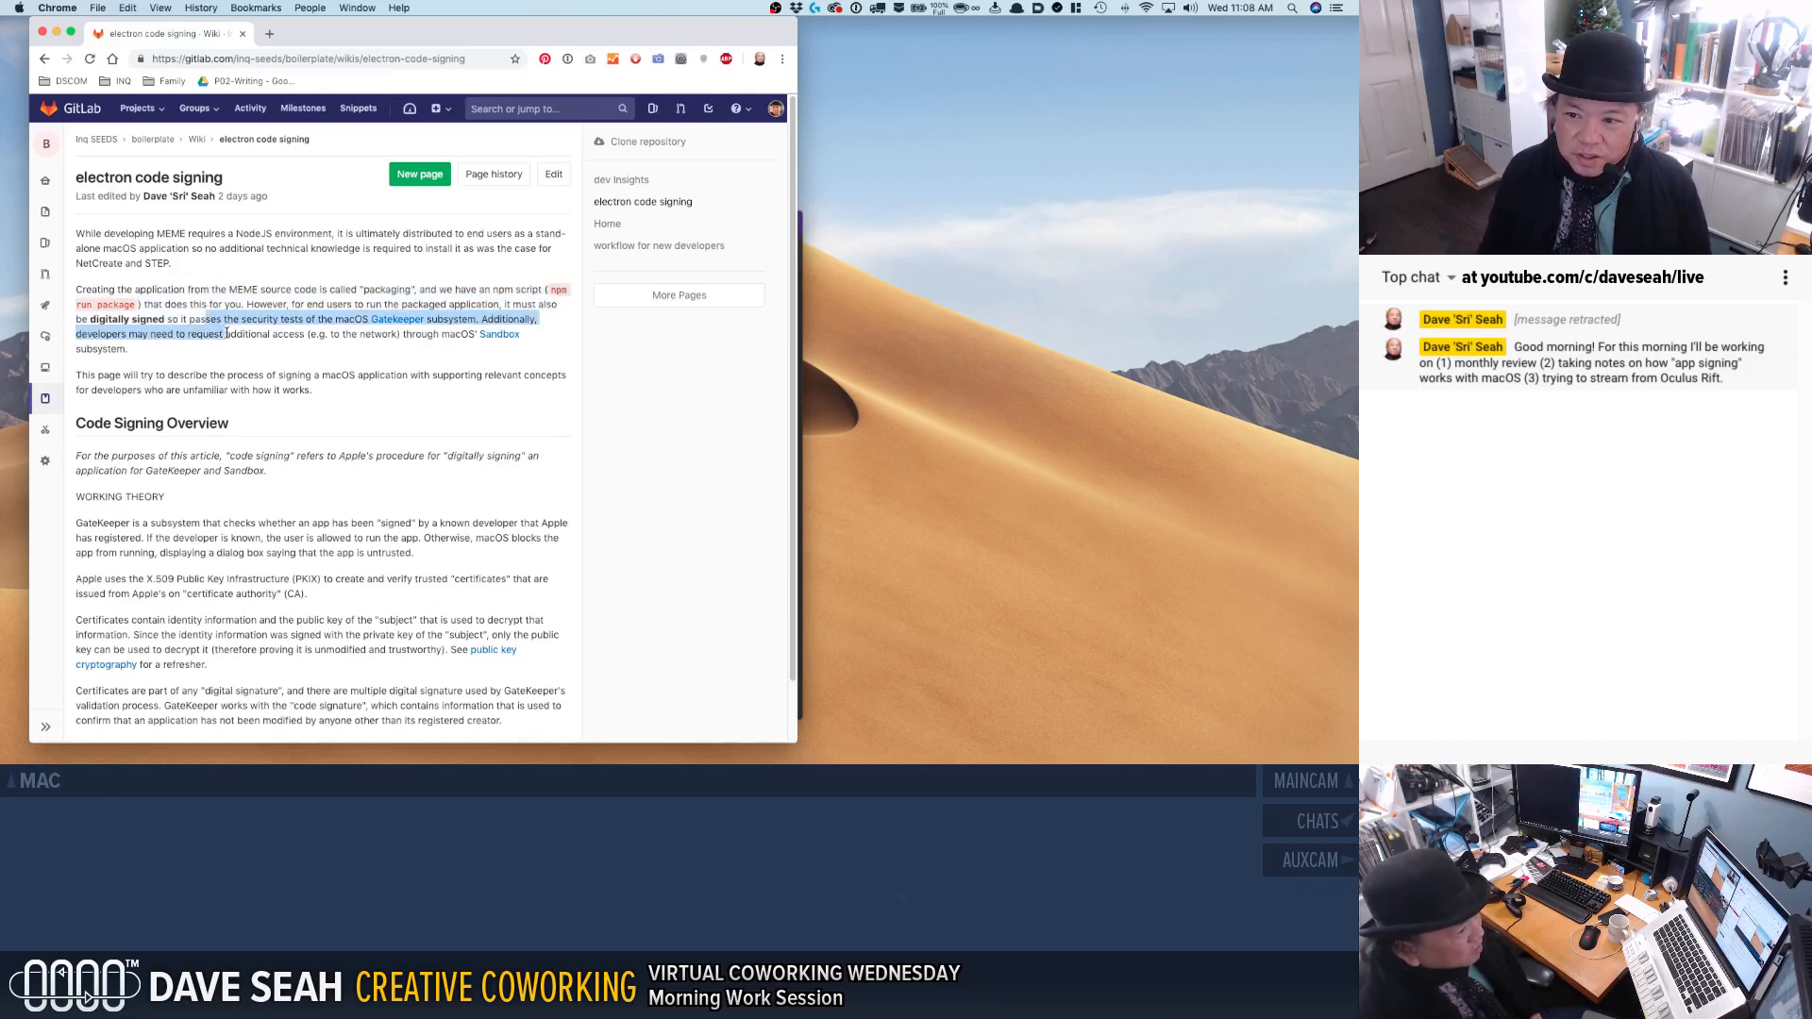
click(228, 338)
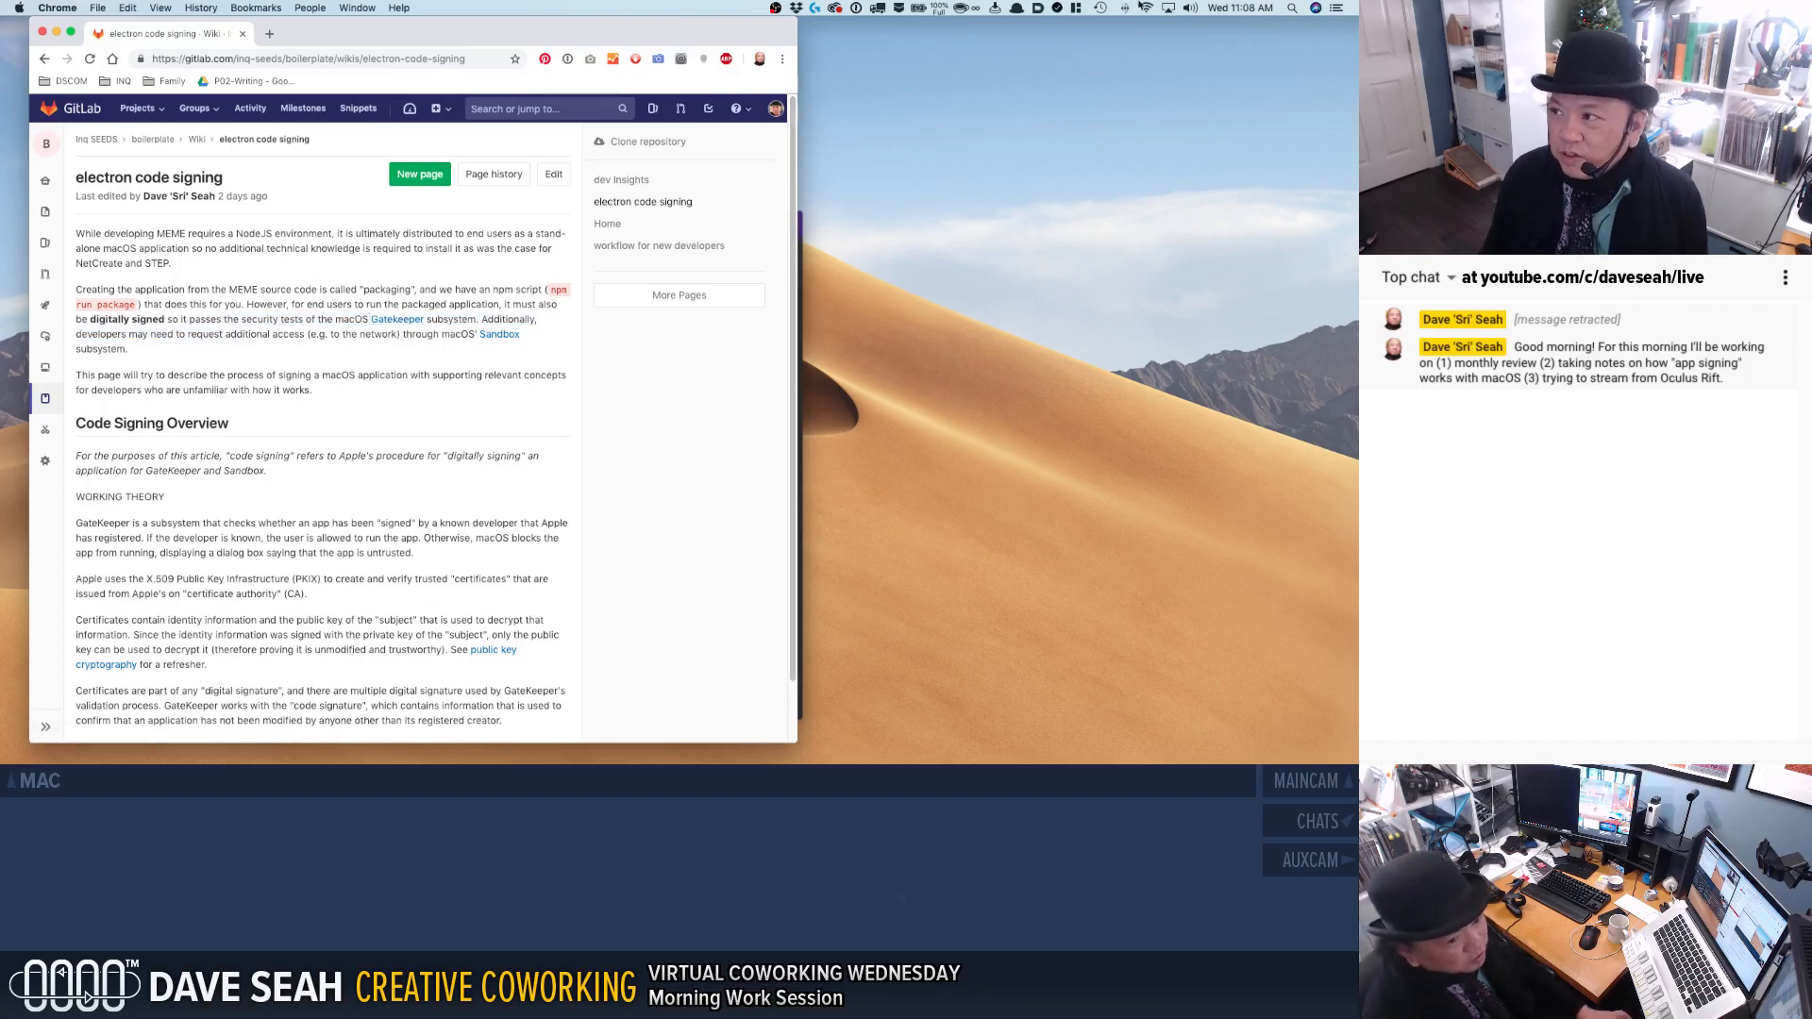
Detach the Notes pane of the drop-down clipboard and files panel onto the desktop, and add a "- - -" divider and blank line under MINI JOURNAL.
scroll(1174, 9, down, 3)
drag(1129, 27, 1076, 297)
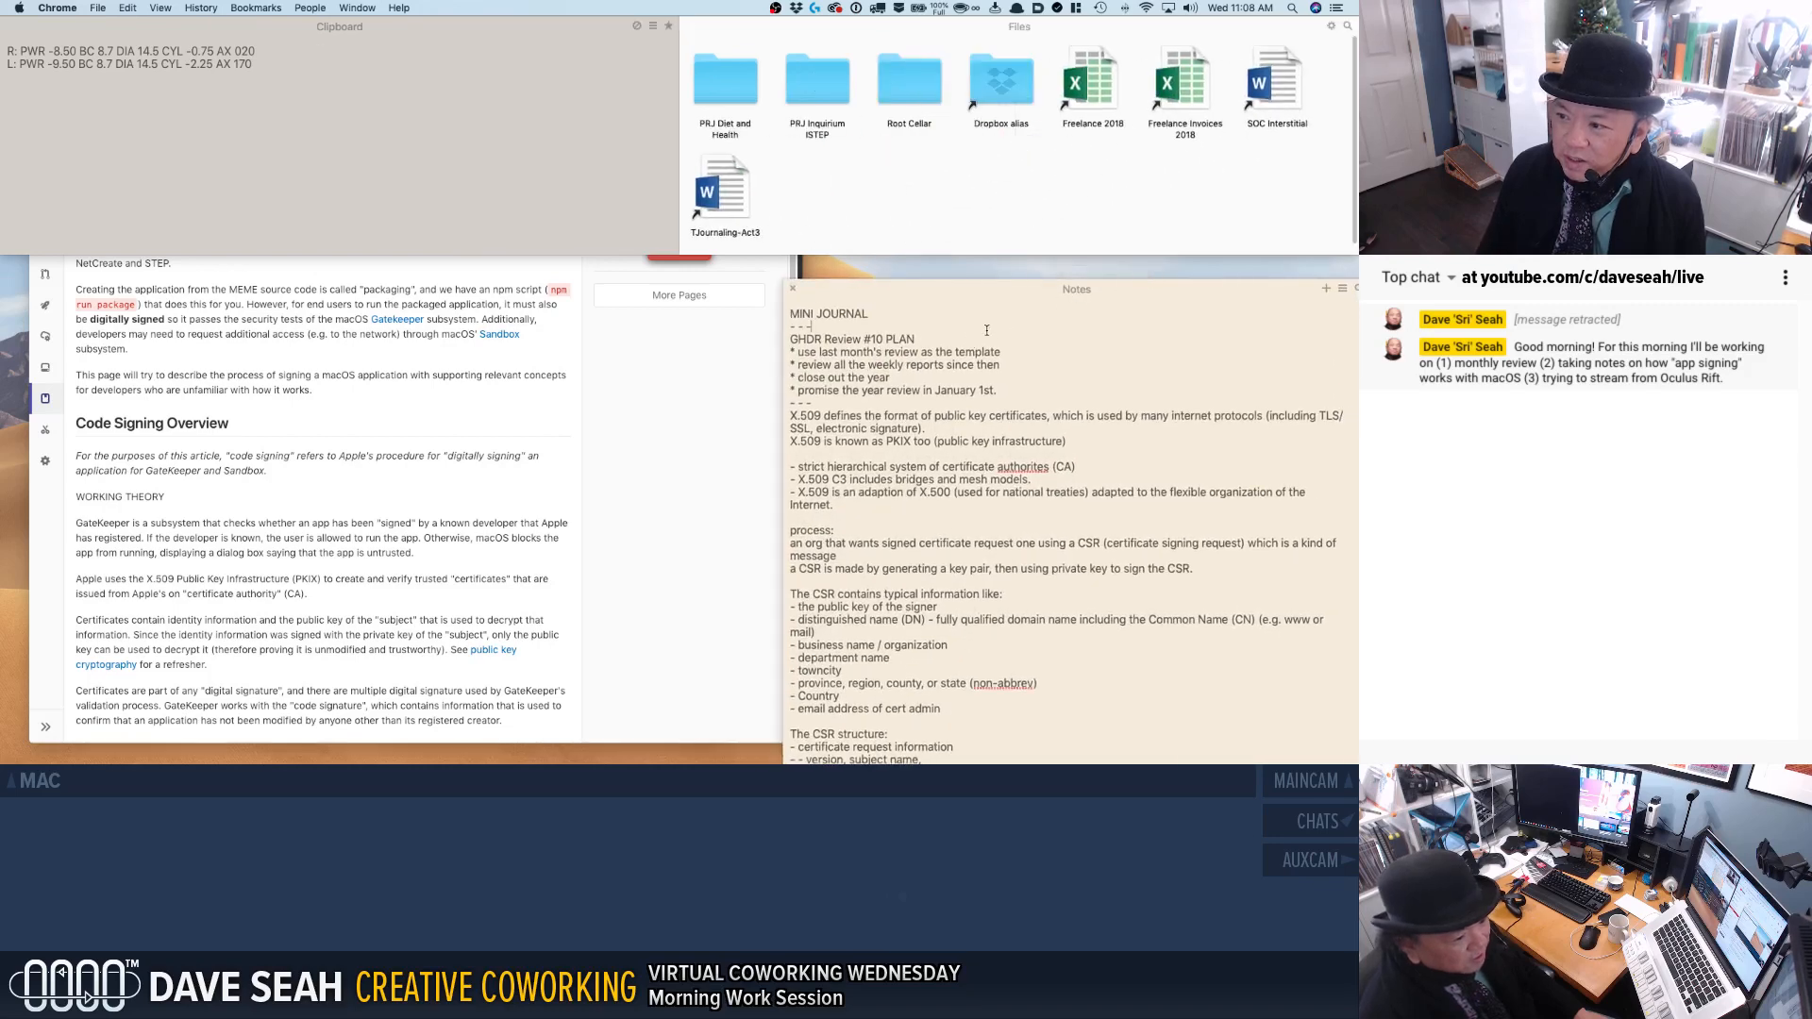
click(984, 332)
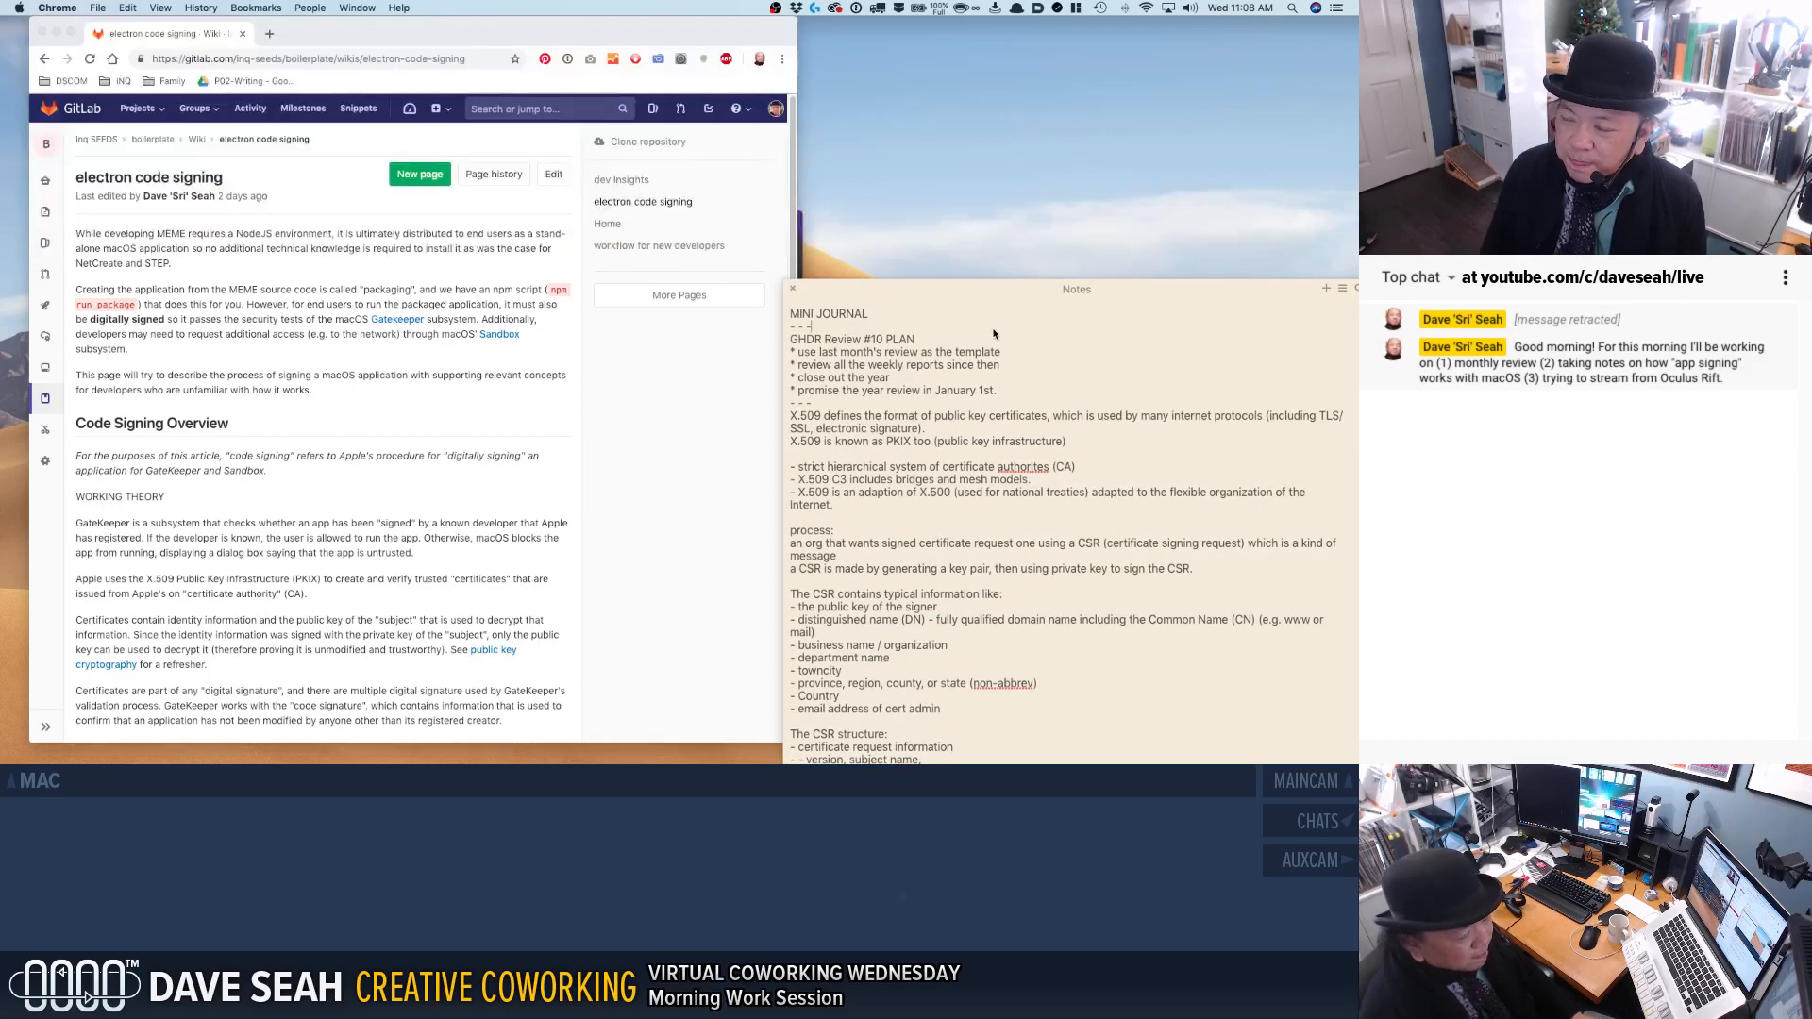
key(Return)
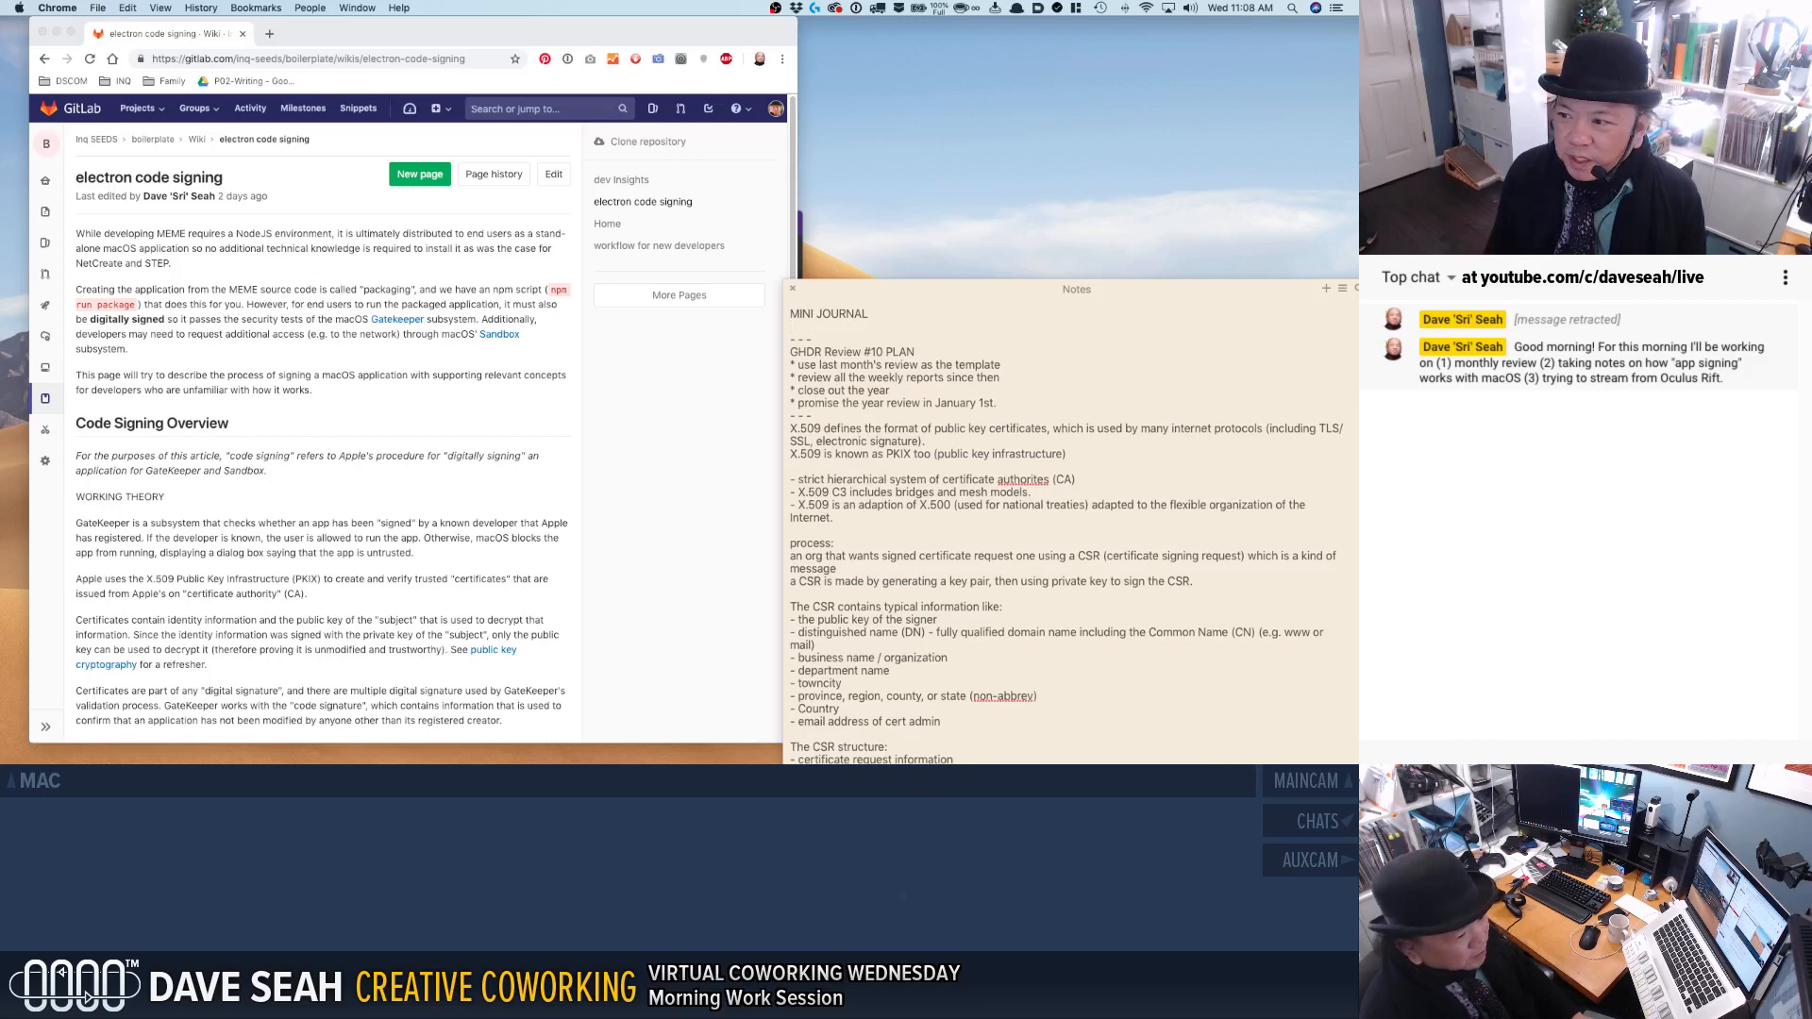
text(- - -)
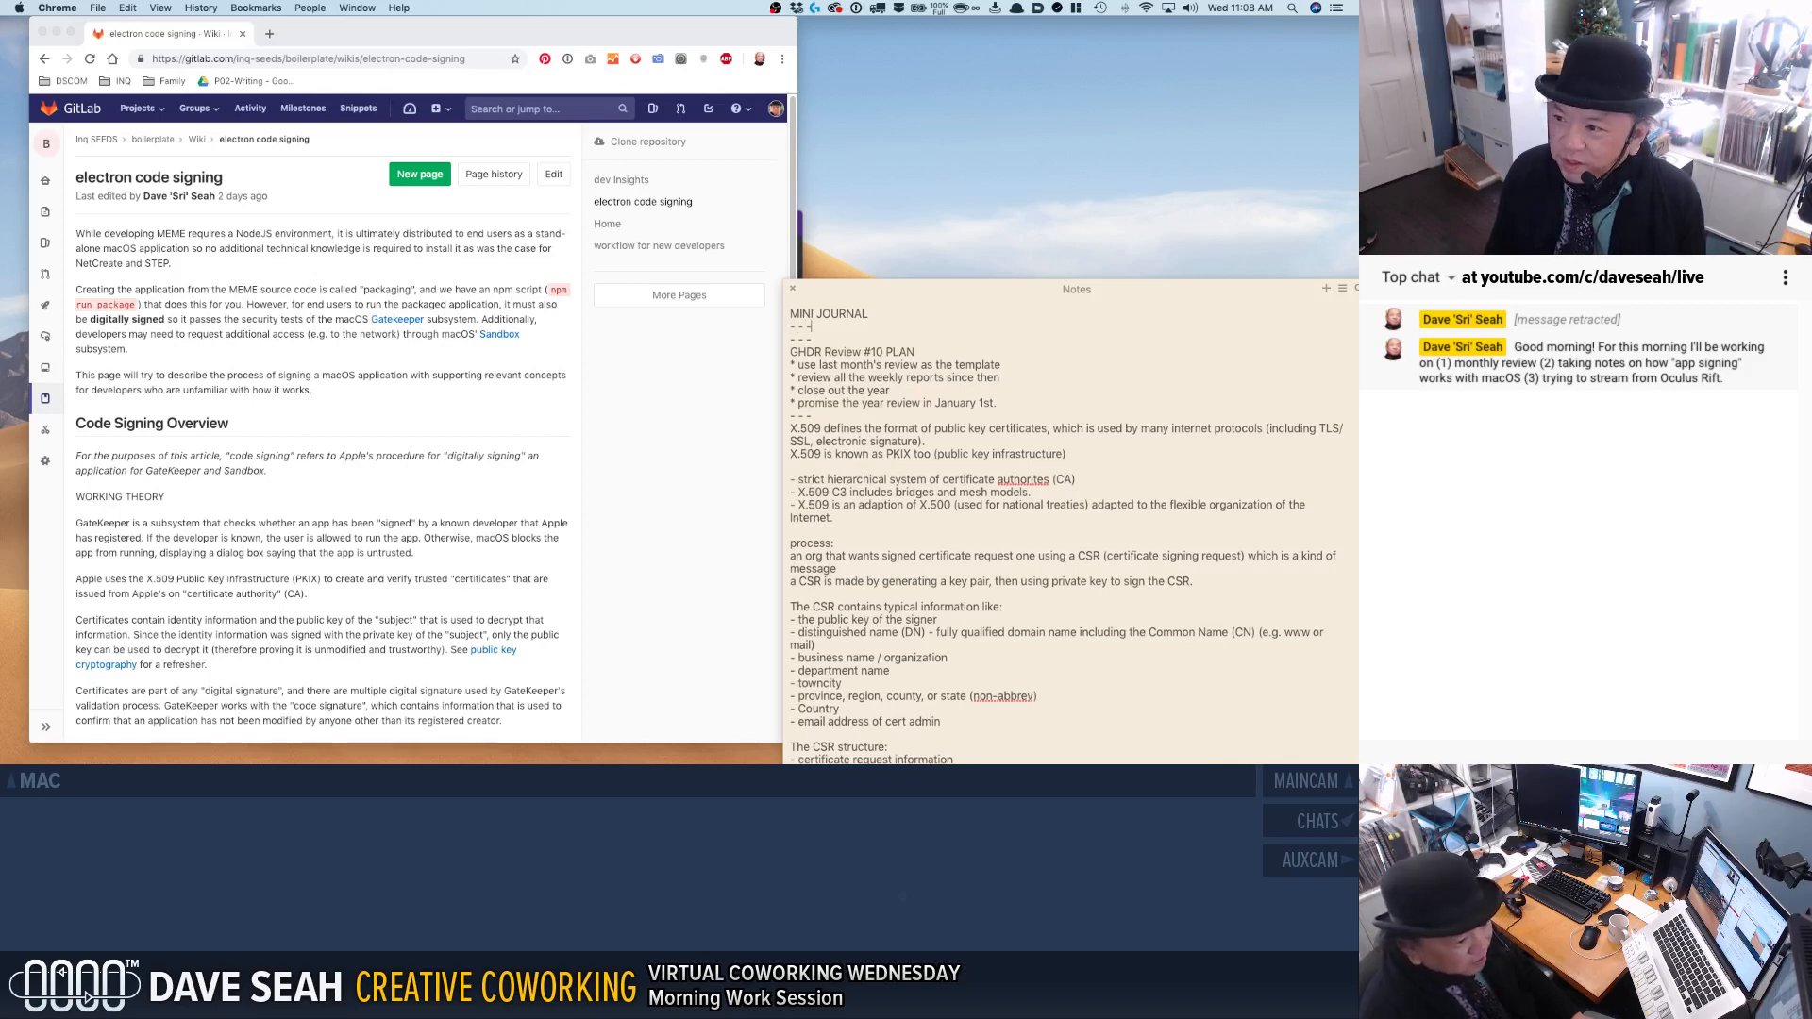
key(Return)
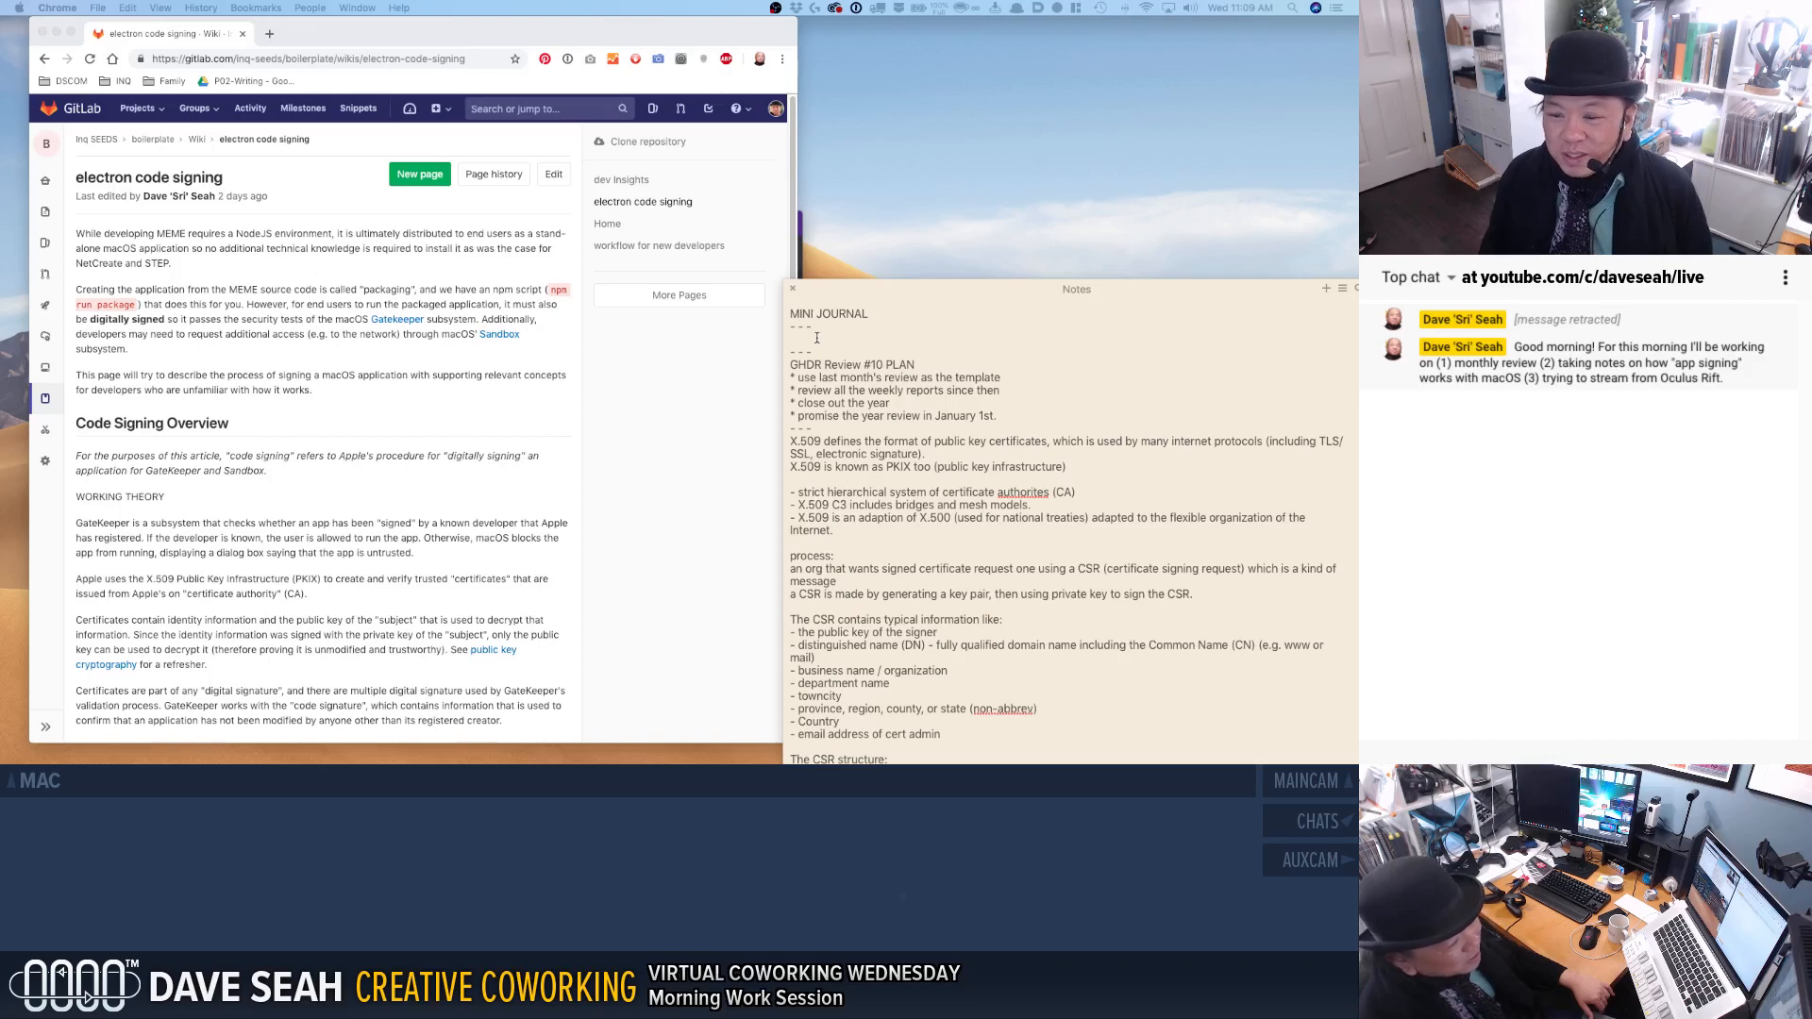
Review the wiki's Sandbox access remark, the page's stated purpose, and the definition opening the Code Signing Overview.
click(427, 363)
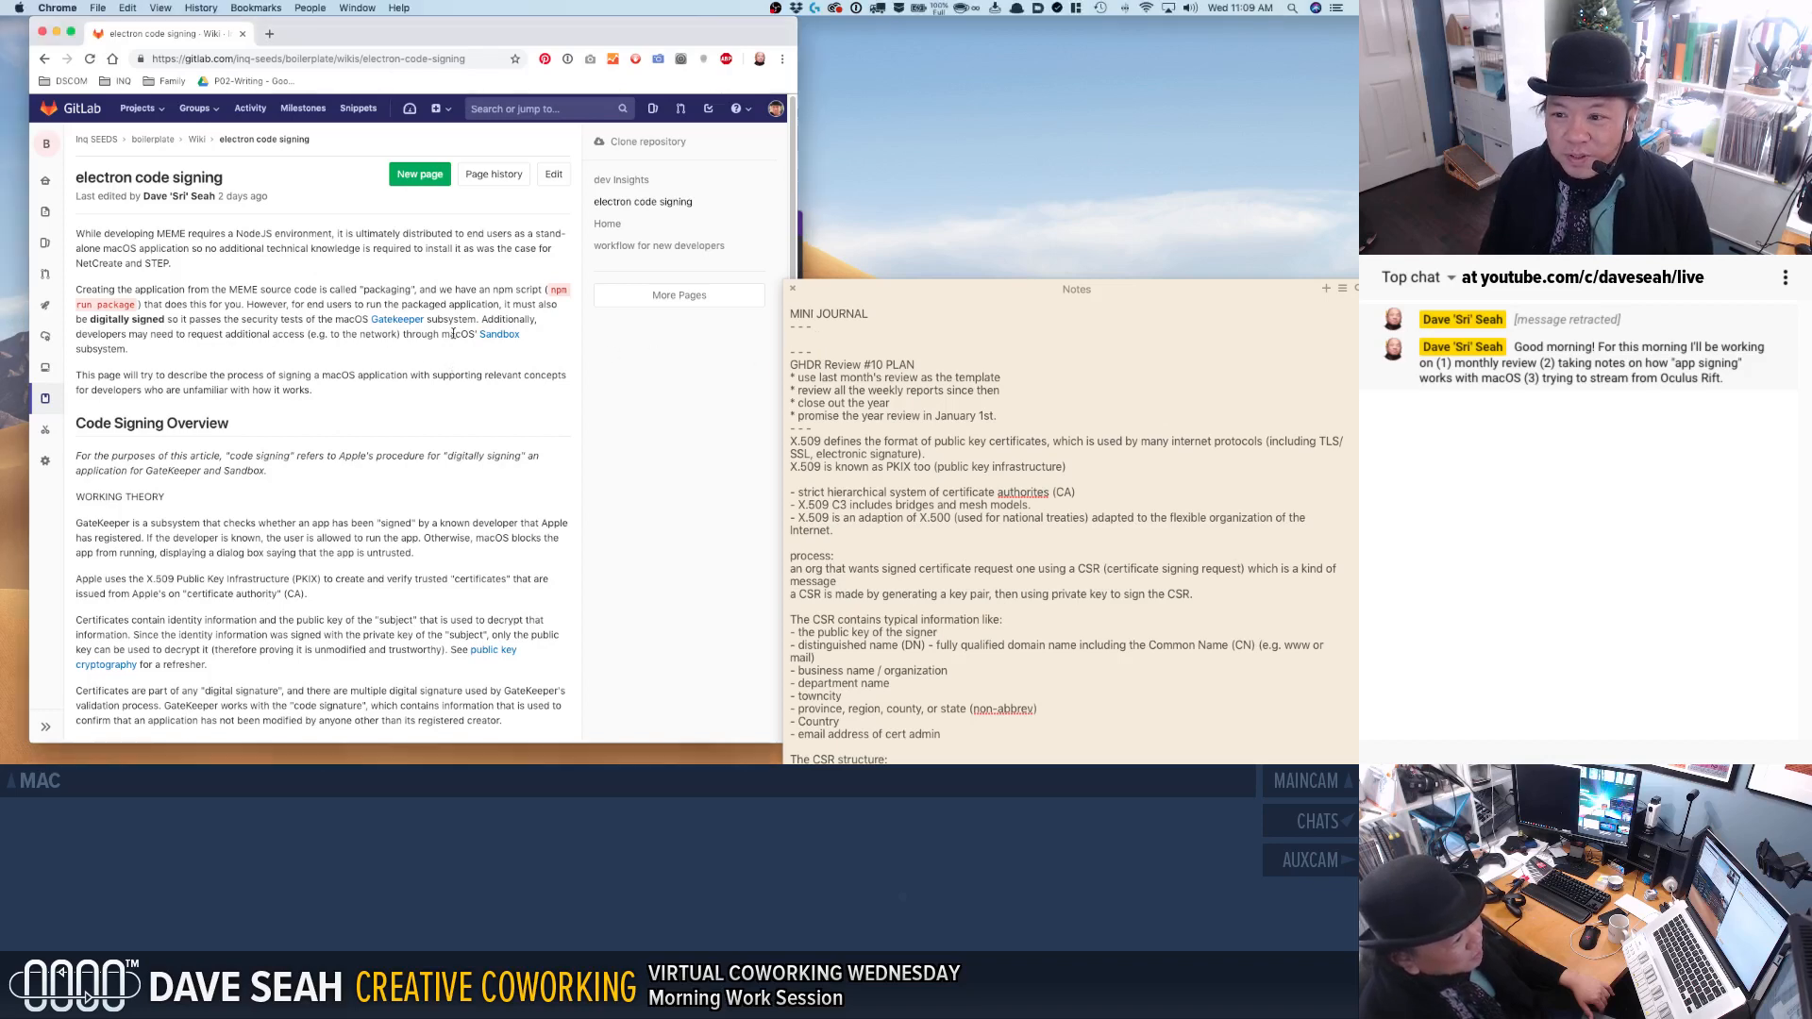
drag(454, 334, 473, 352)
click(472, 354)
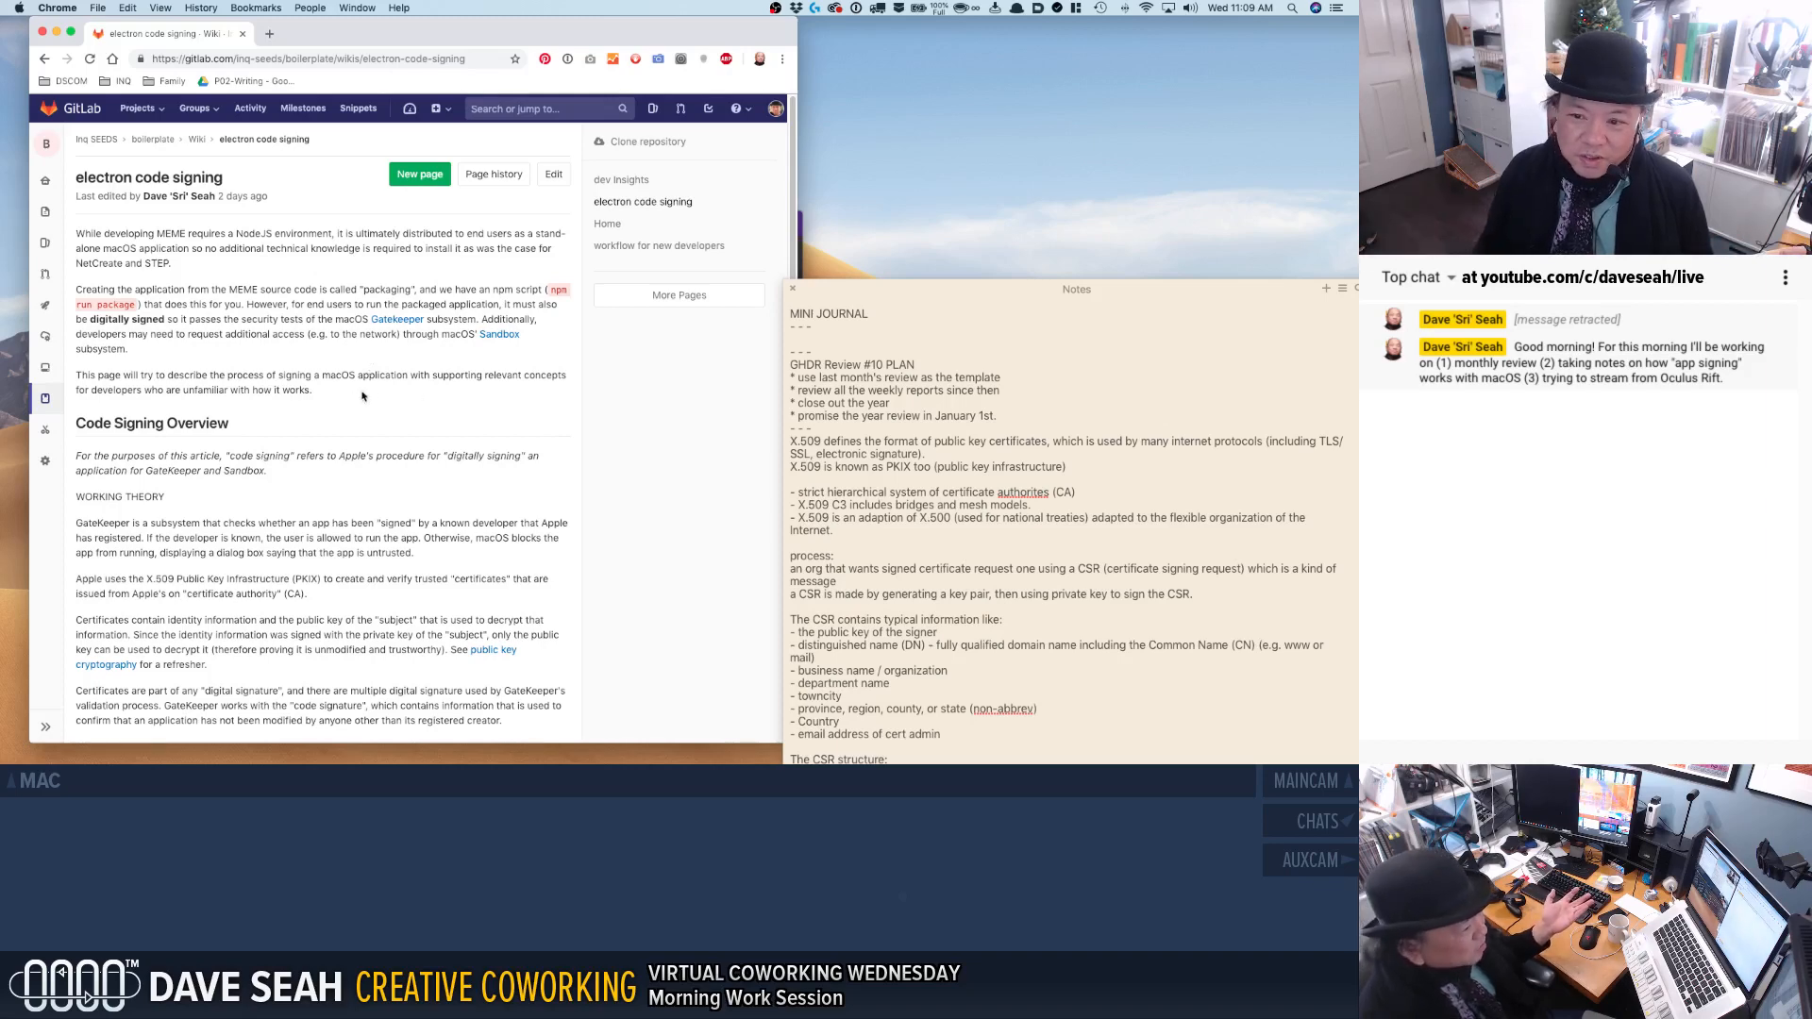
triple_click(282, 376)
click(338, 394)
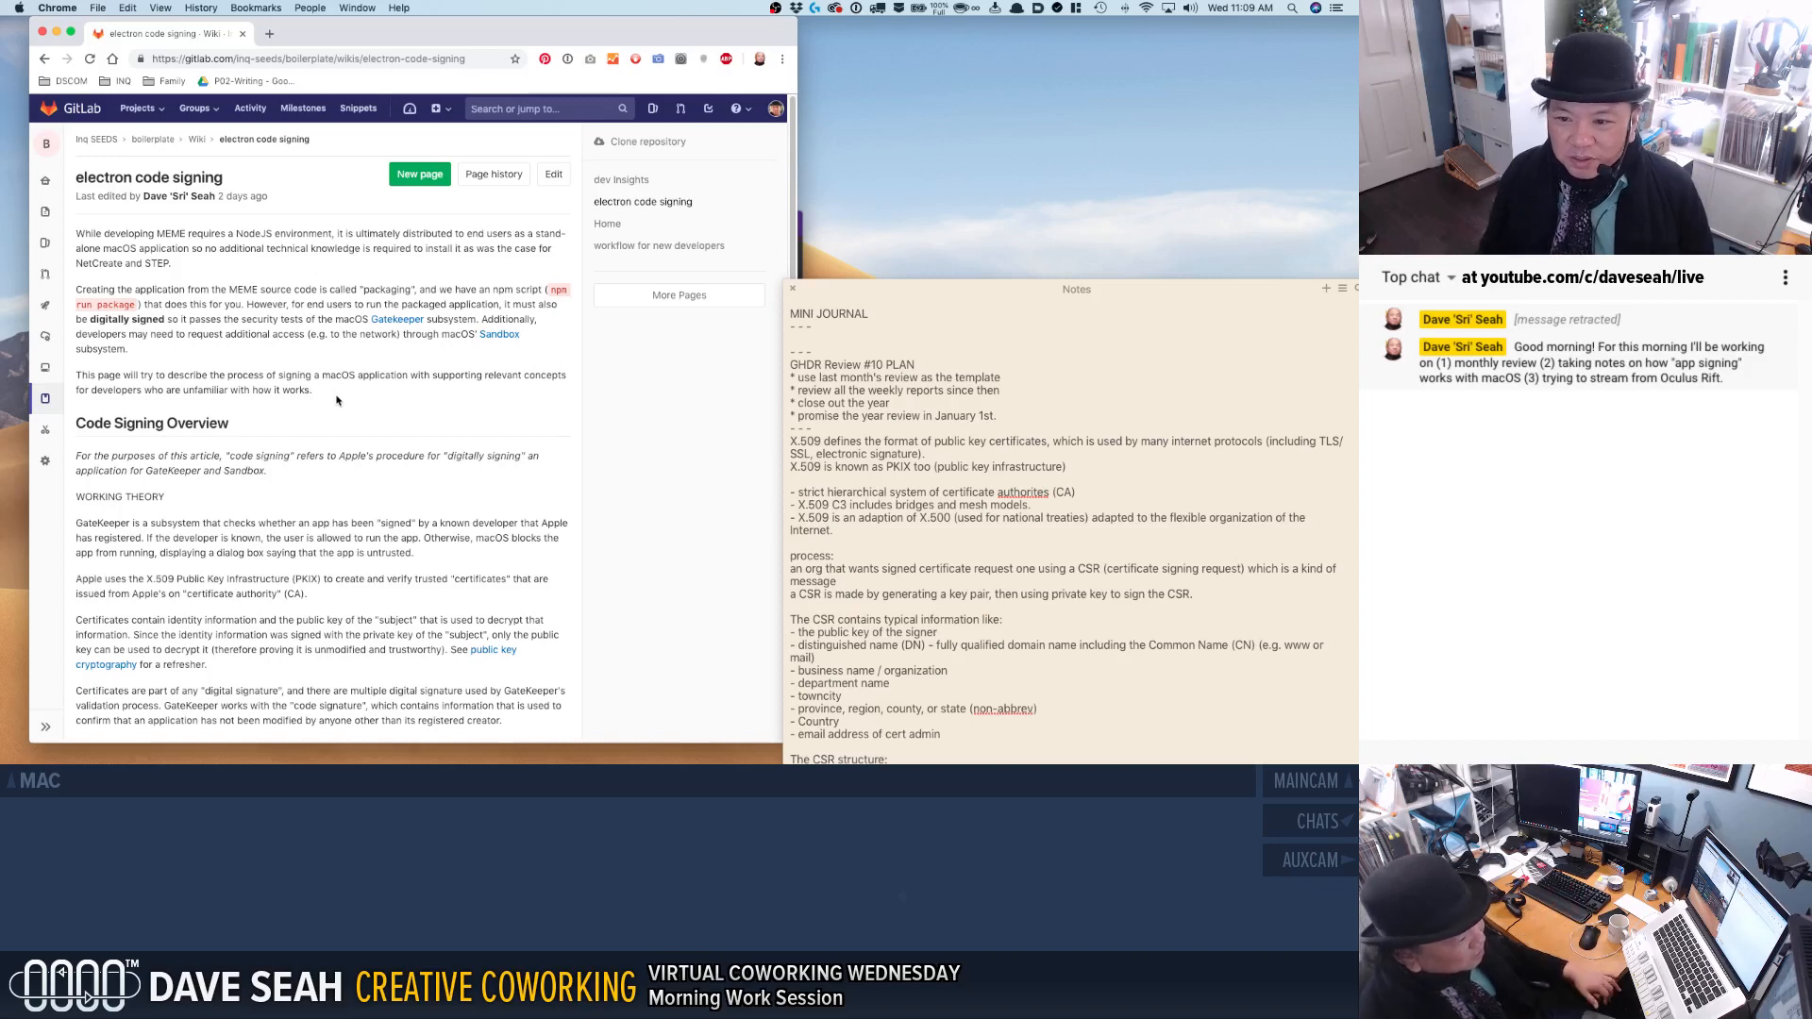
triple_click(261, 455)
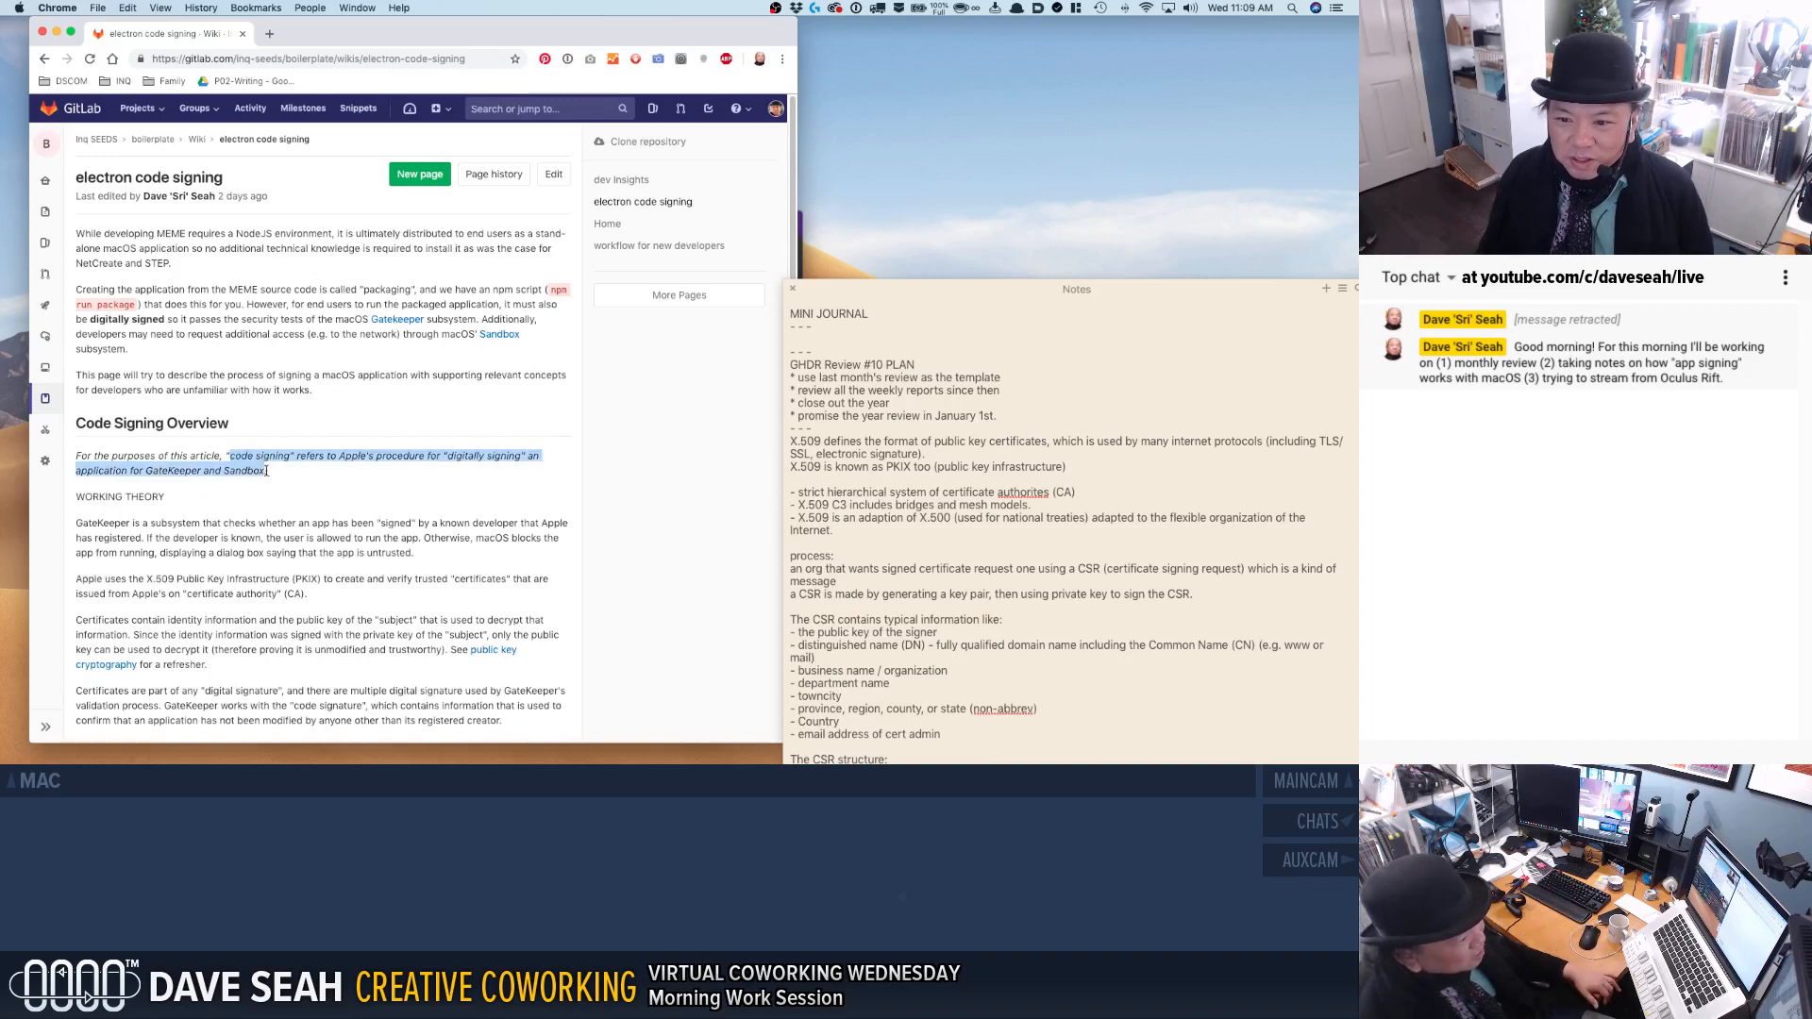
click(281, 481)
scroll(274, 477, down, 2)
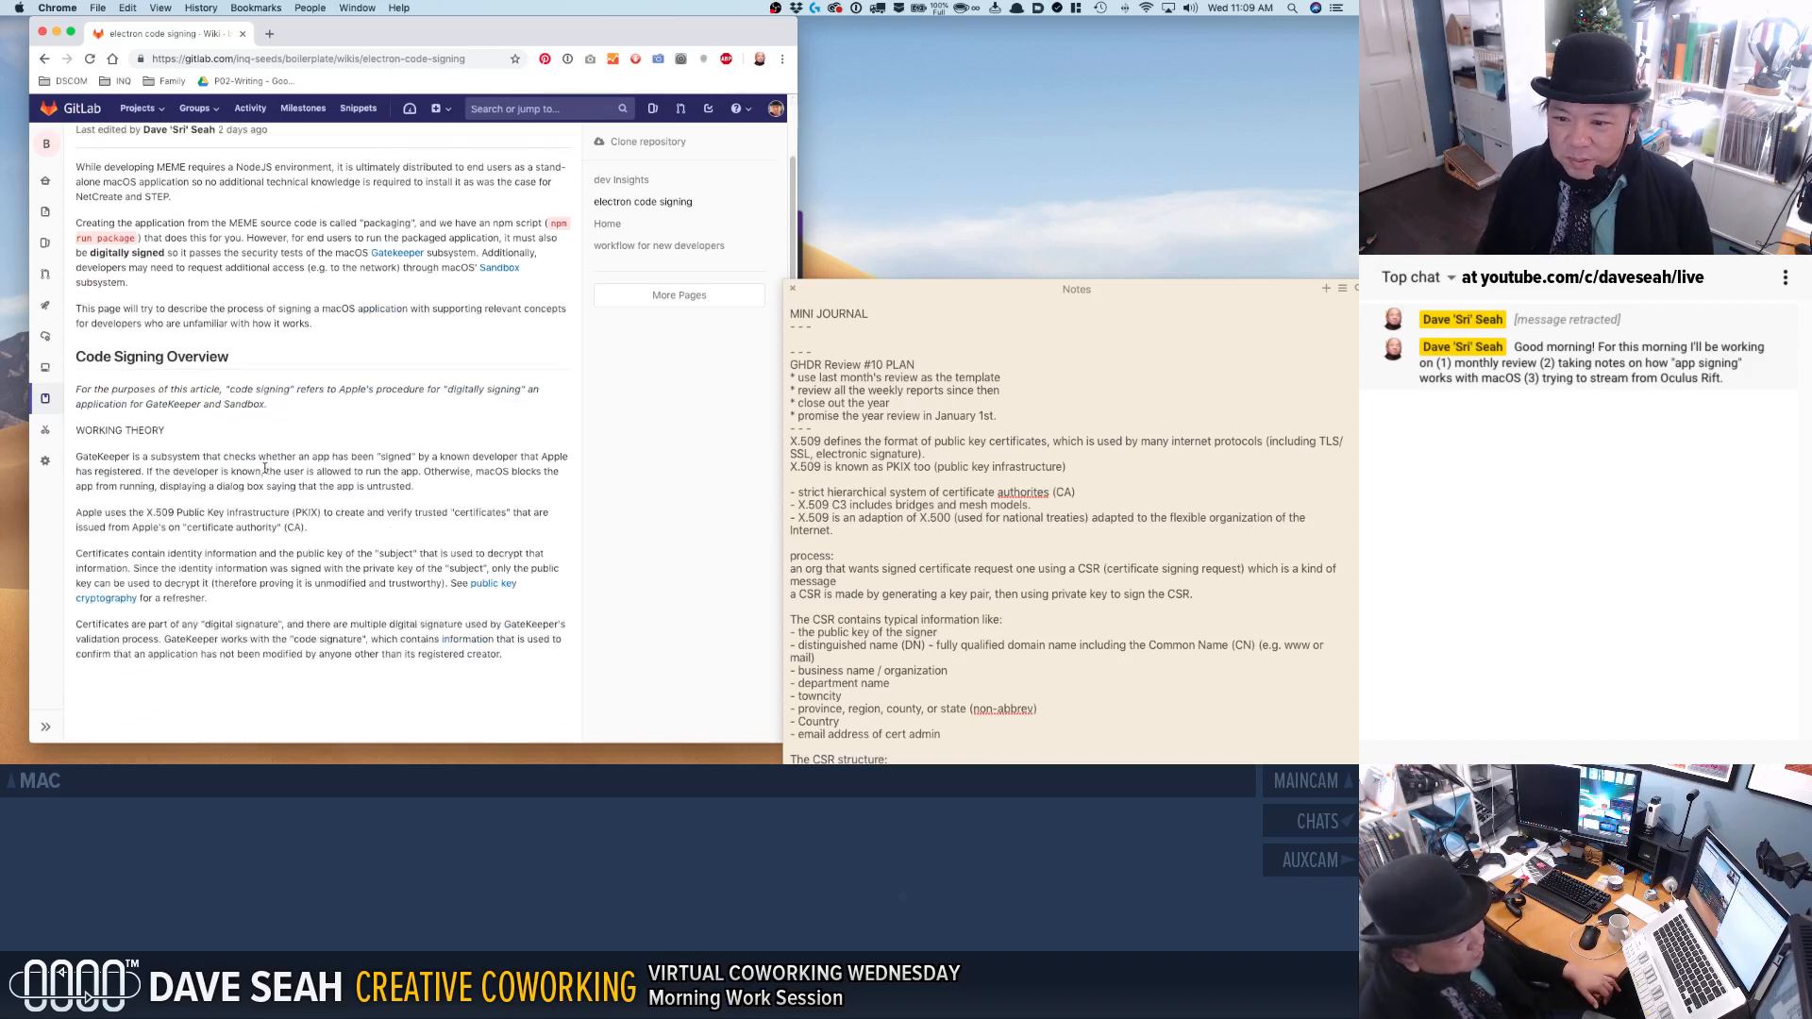
Examine the GateKeeper paragraph under WORKING THEORY and compare it with the overview's code signing definition.
drag(228, 460, 246, 487)
click(246, 487)
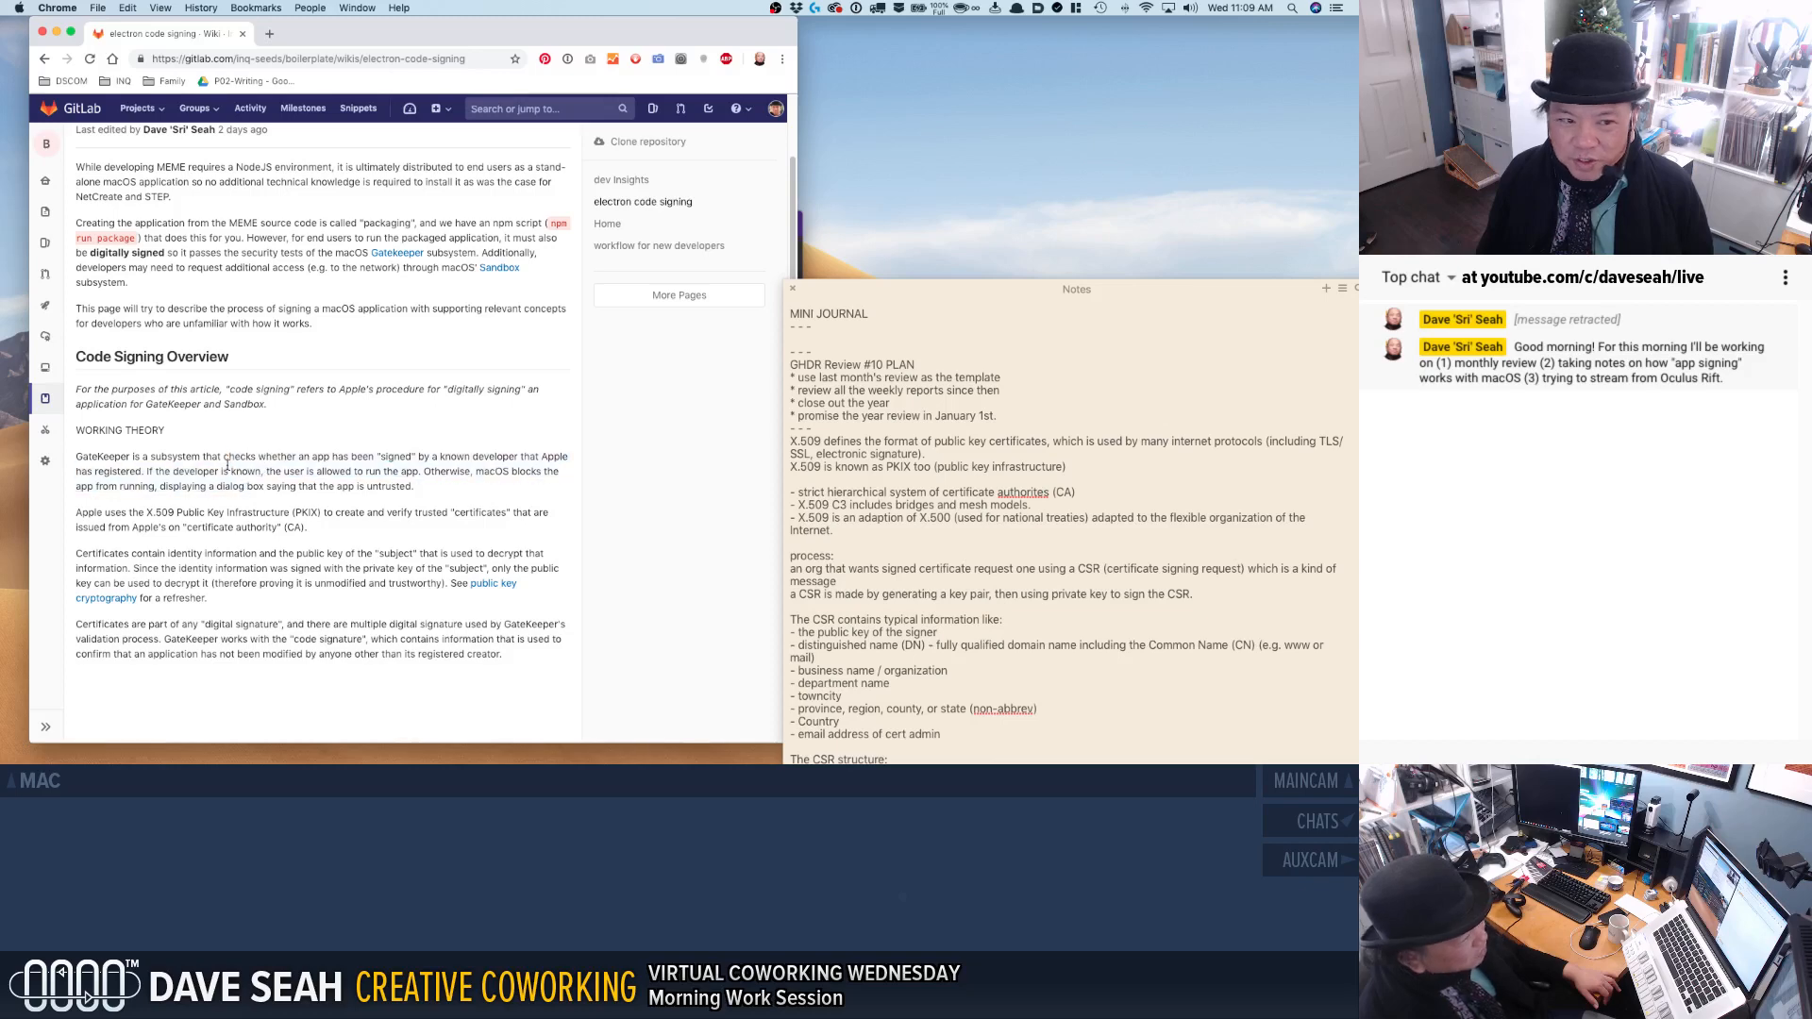
drag(77, 460, 74, 505)
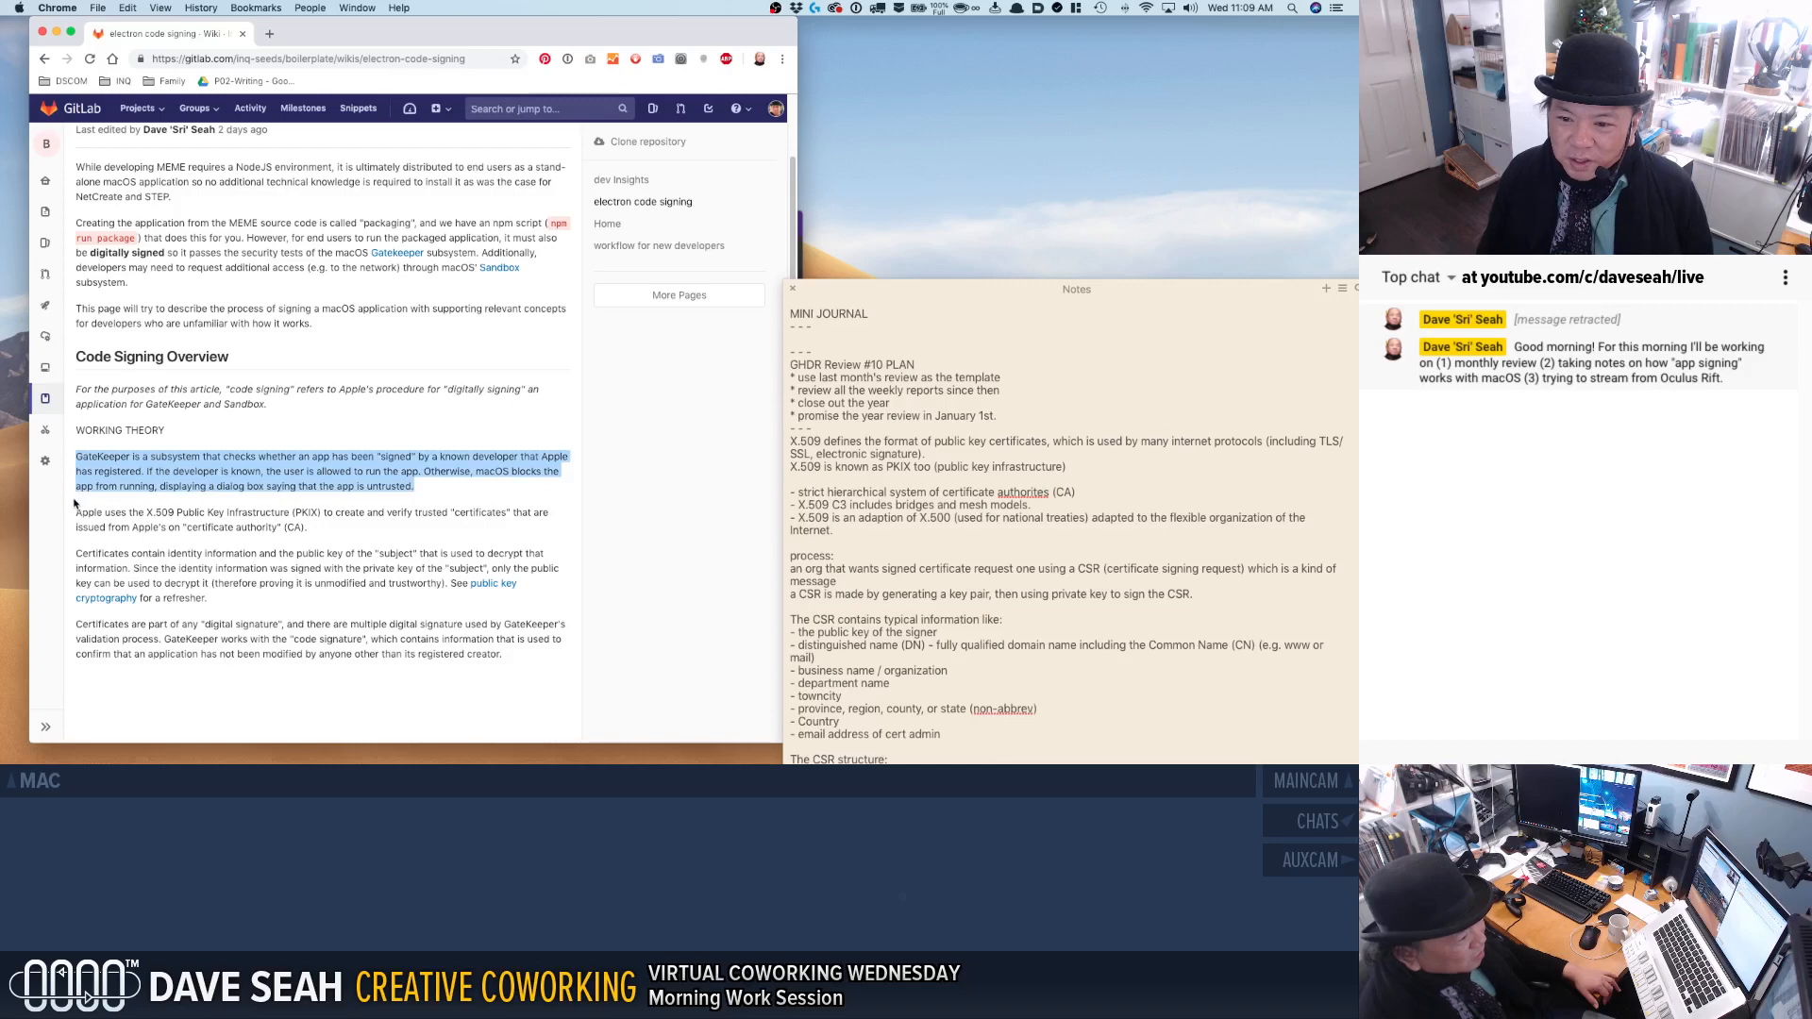
click(73, 503)
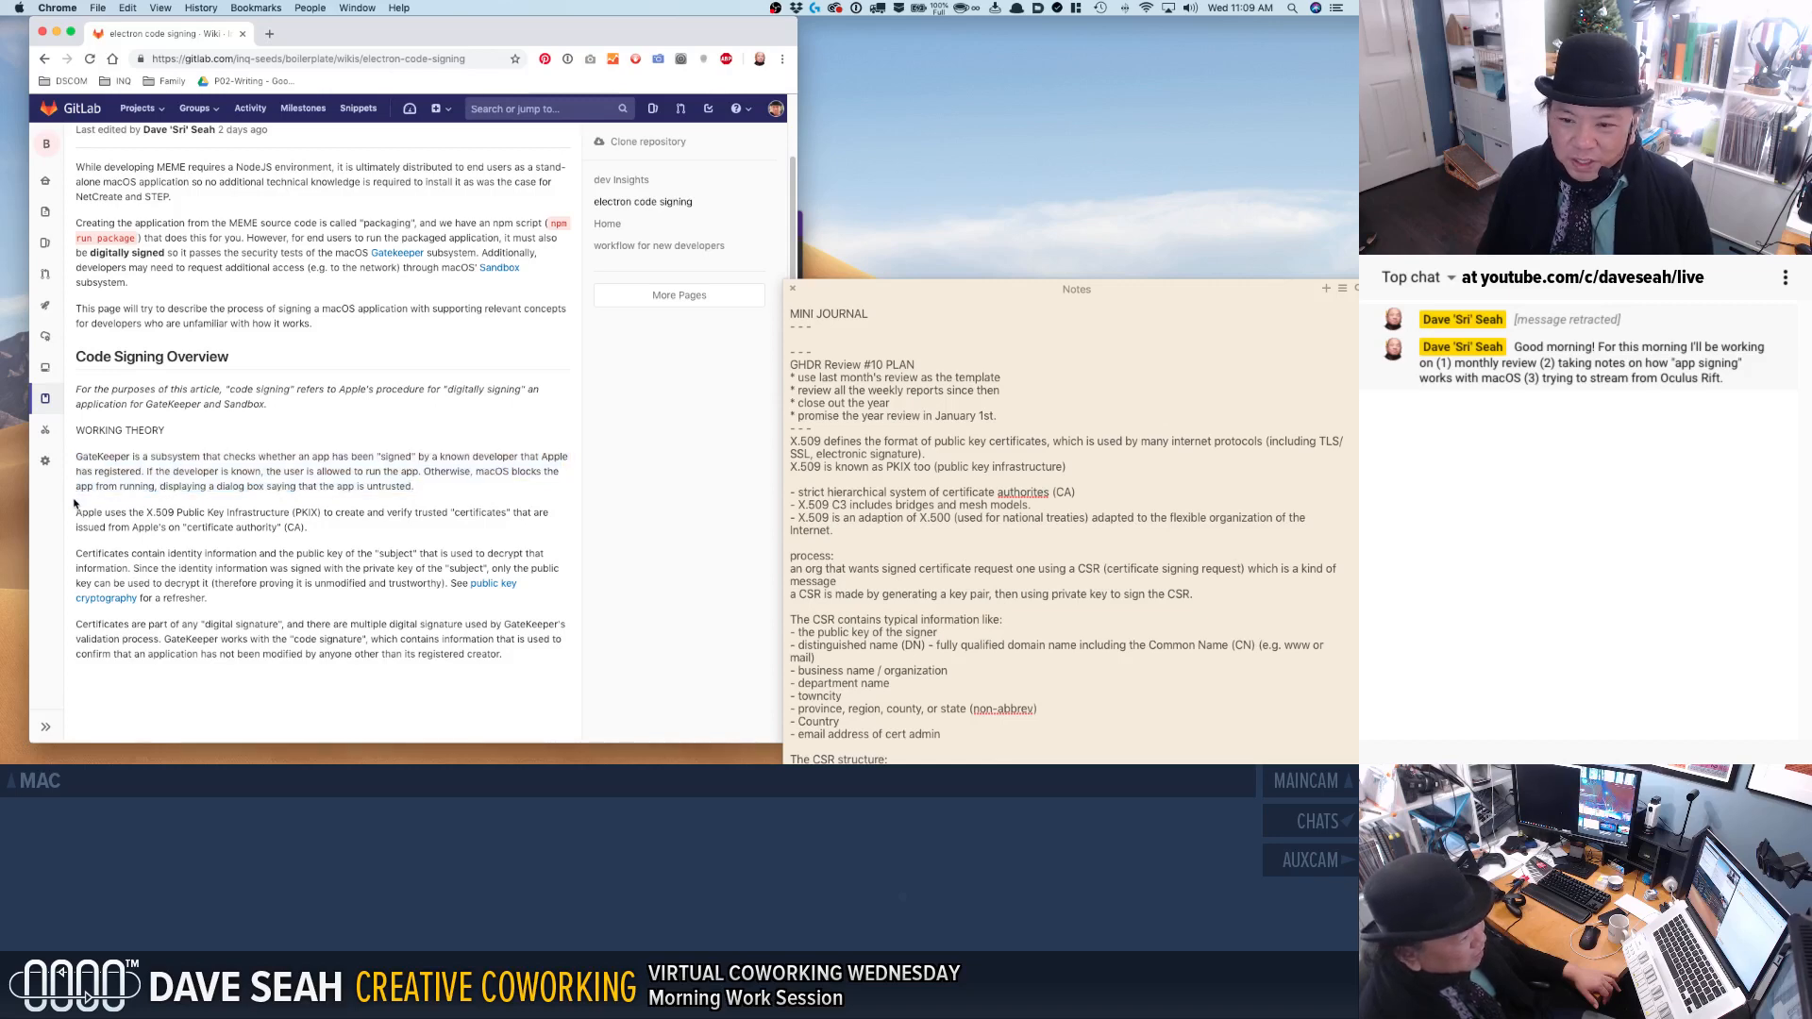
drag(75, 456, 67, 513)
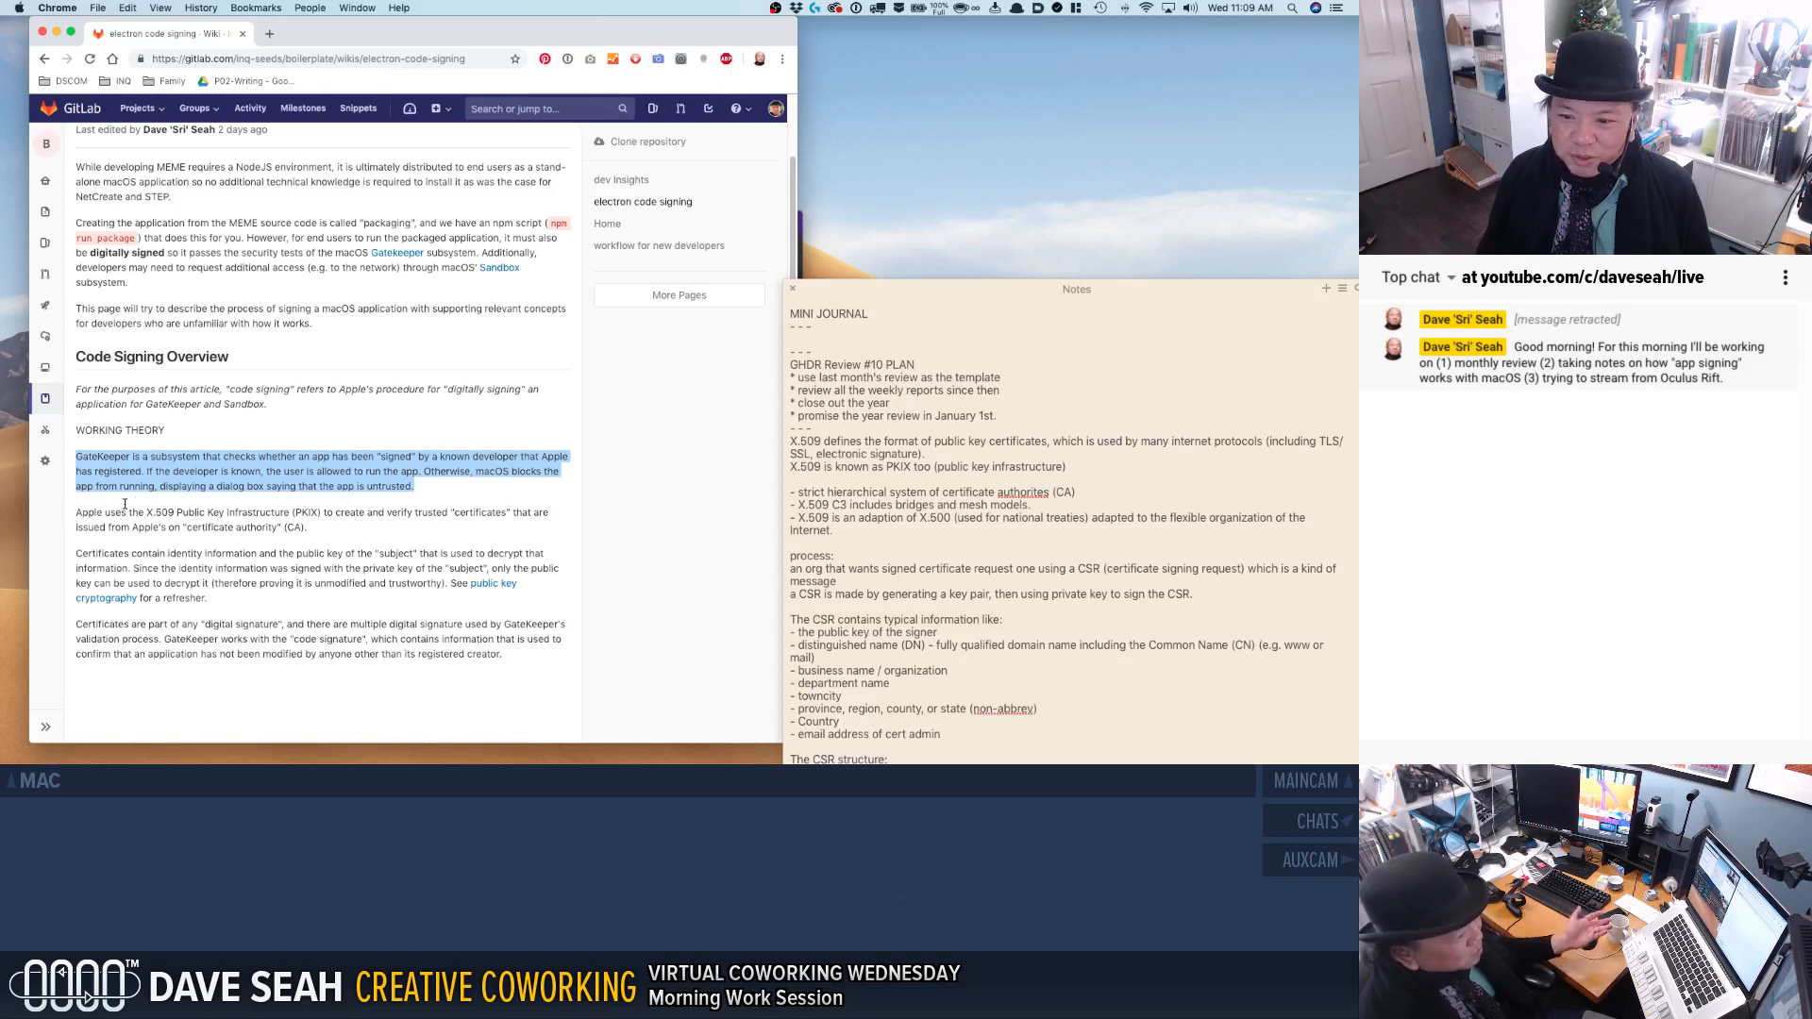
click(67, 513)
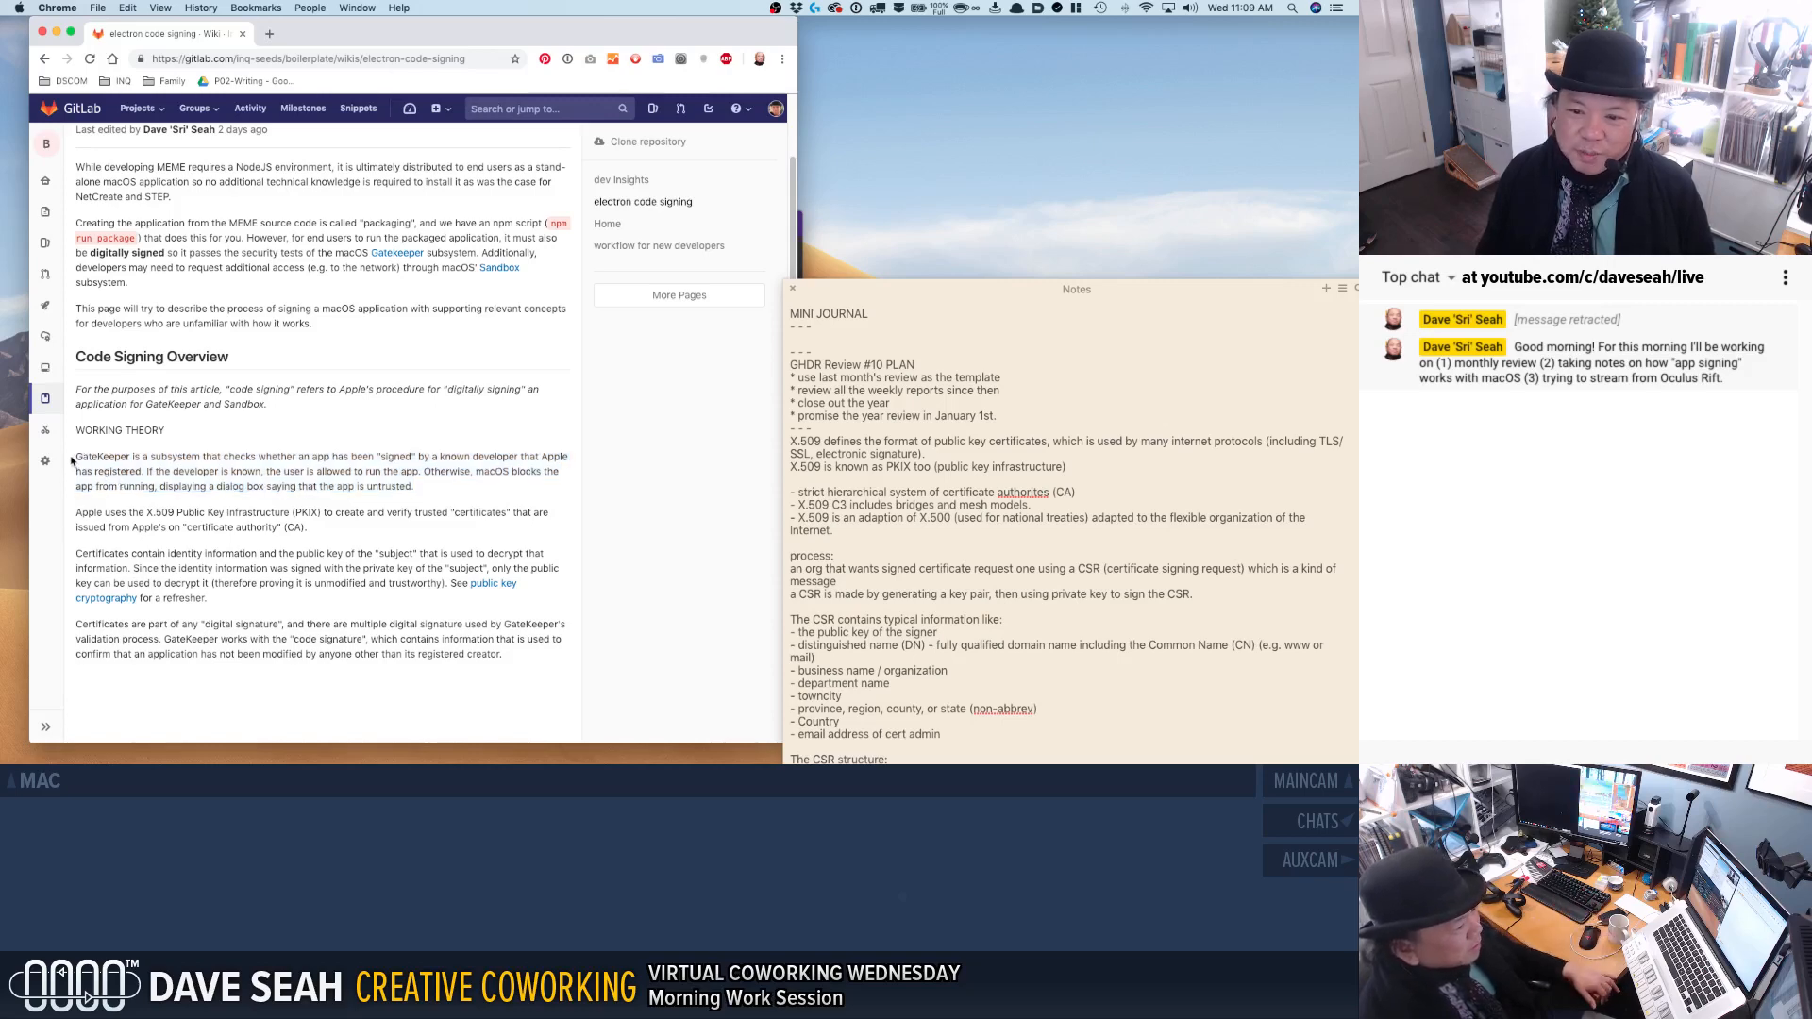
drag(75, 456, 398, 475)
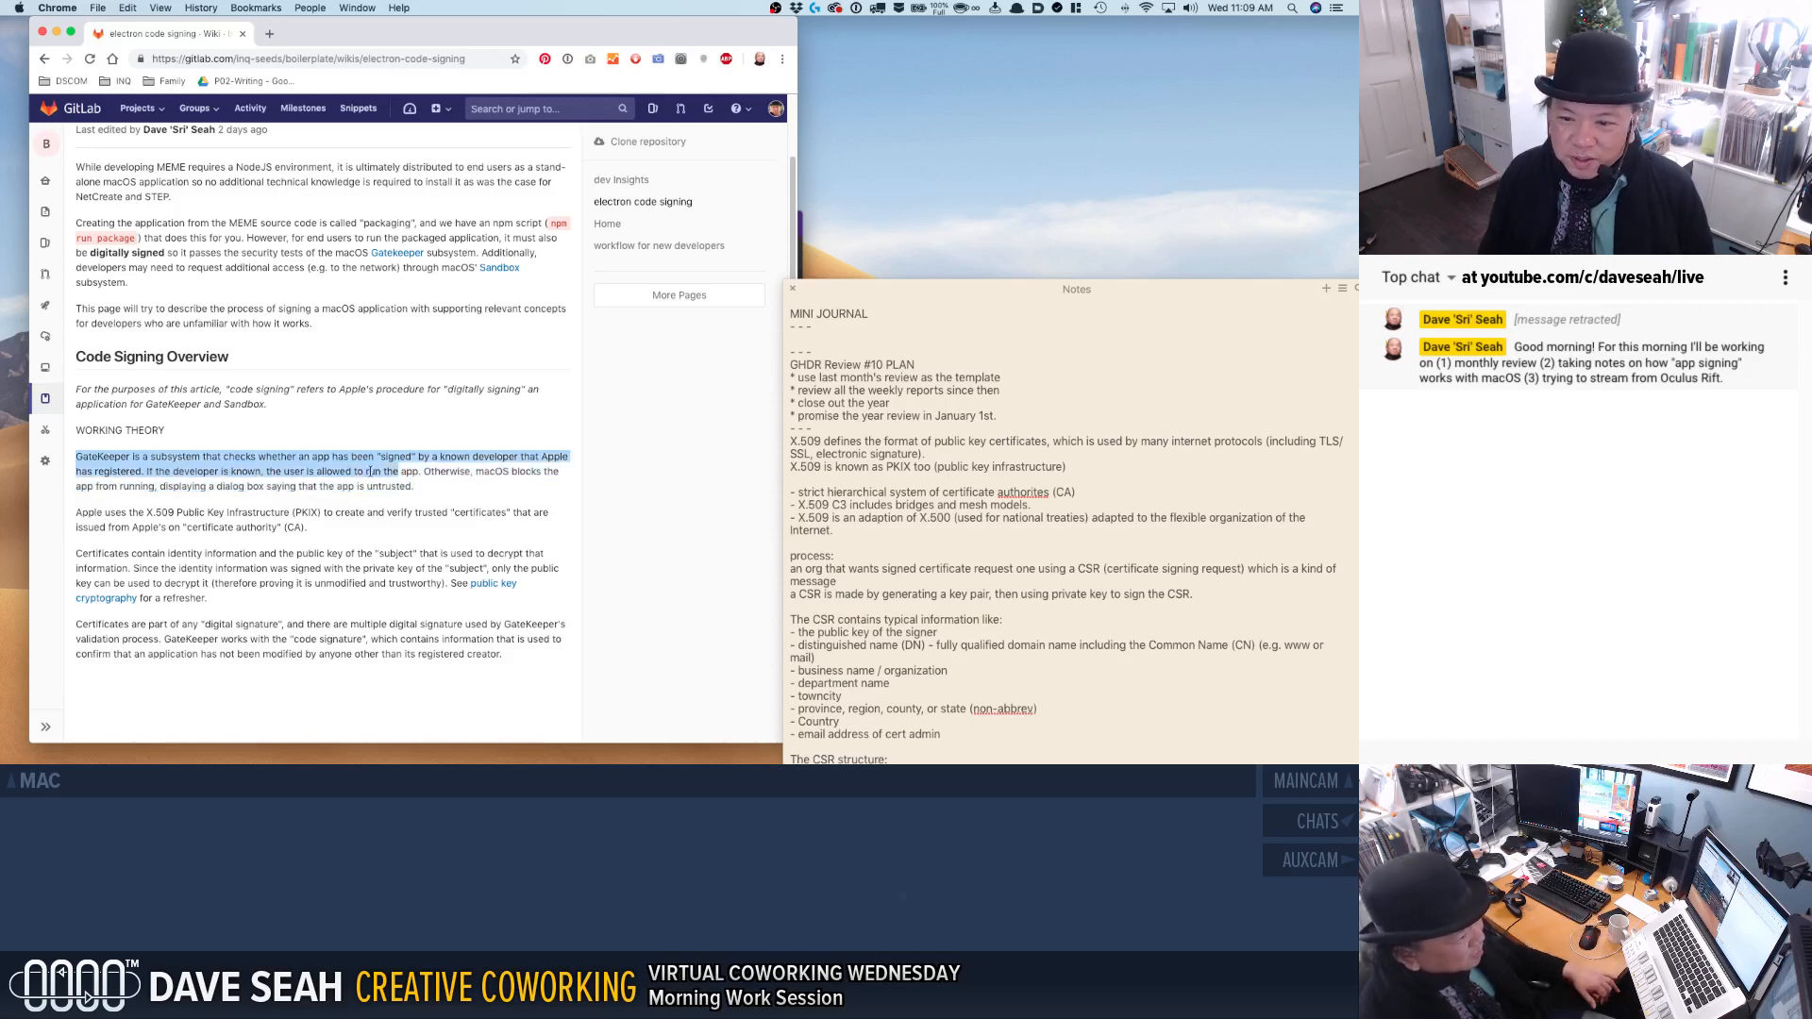
click(370, 479)
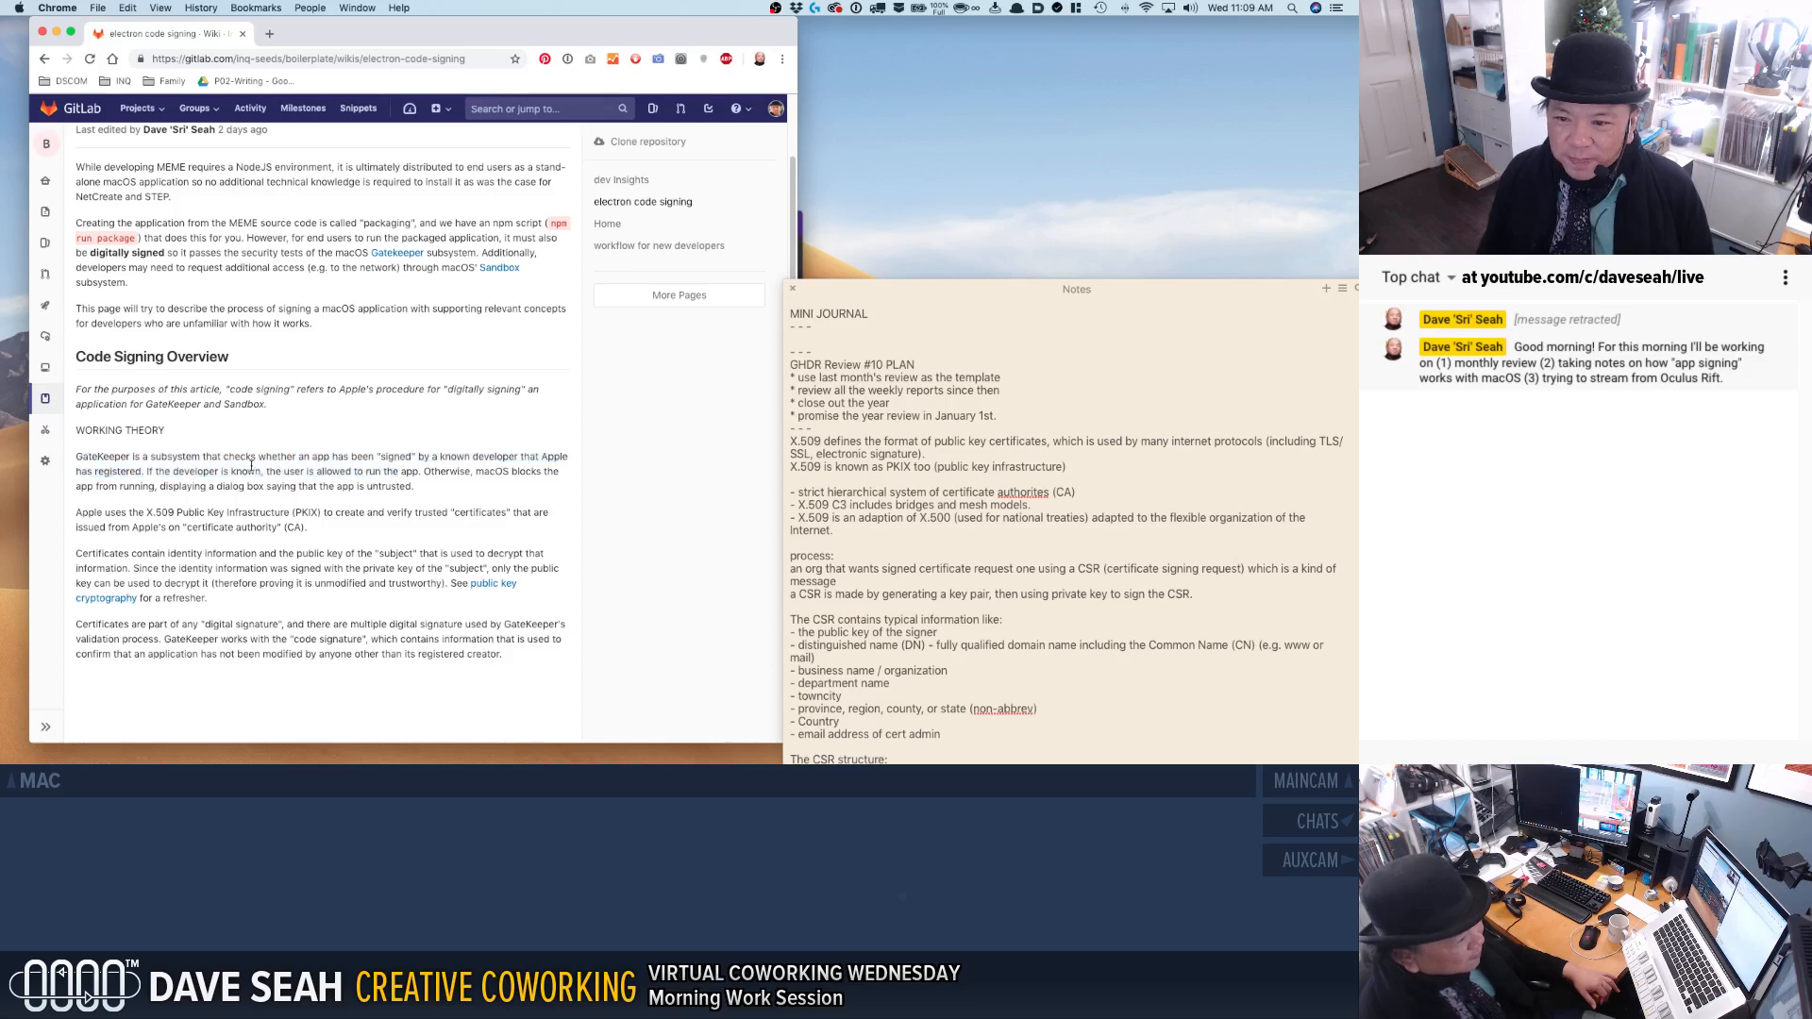
drag(75, 389, 208, 400)
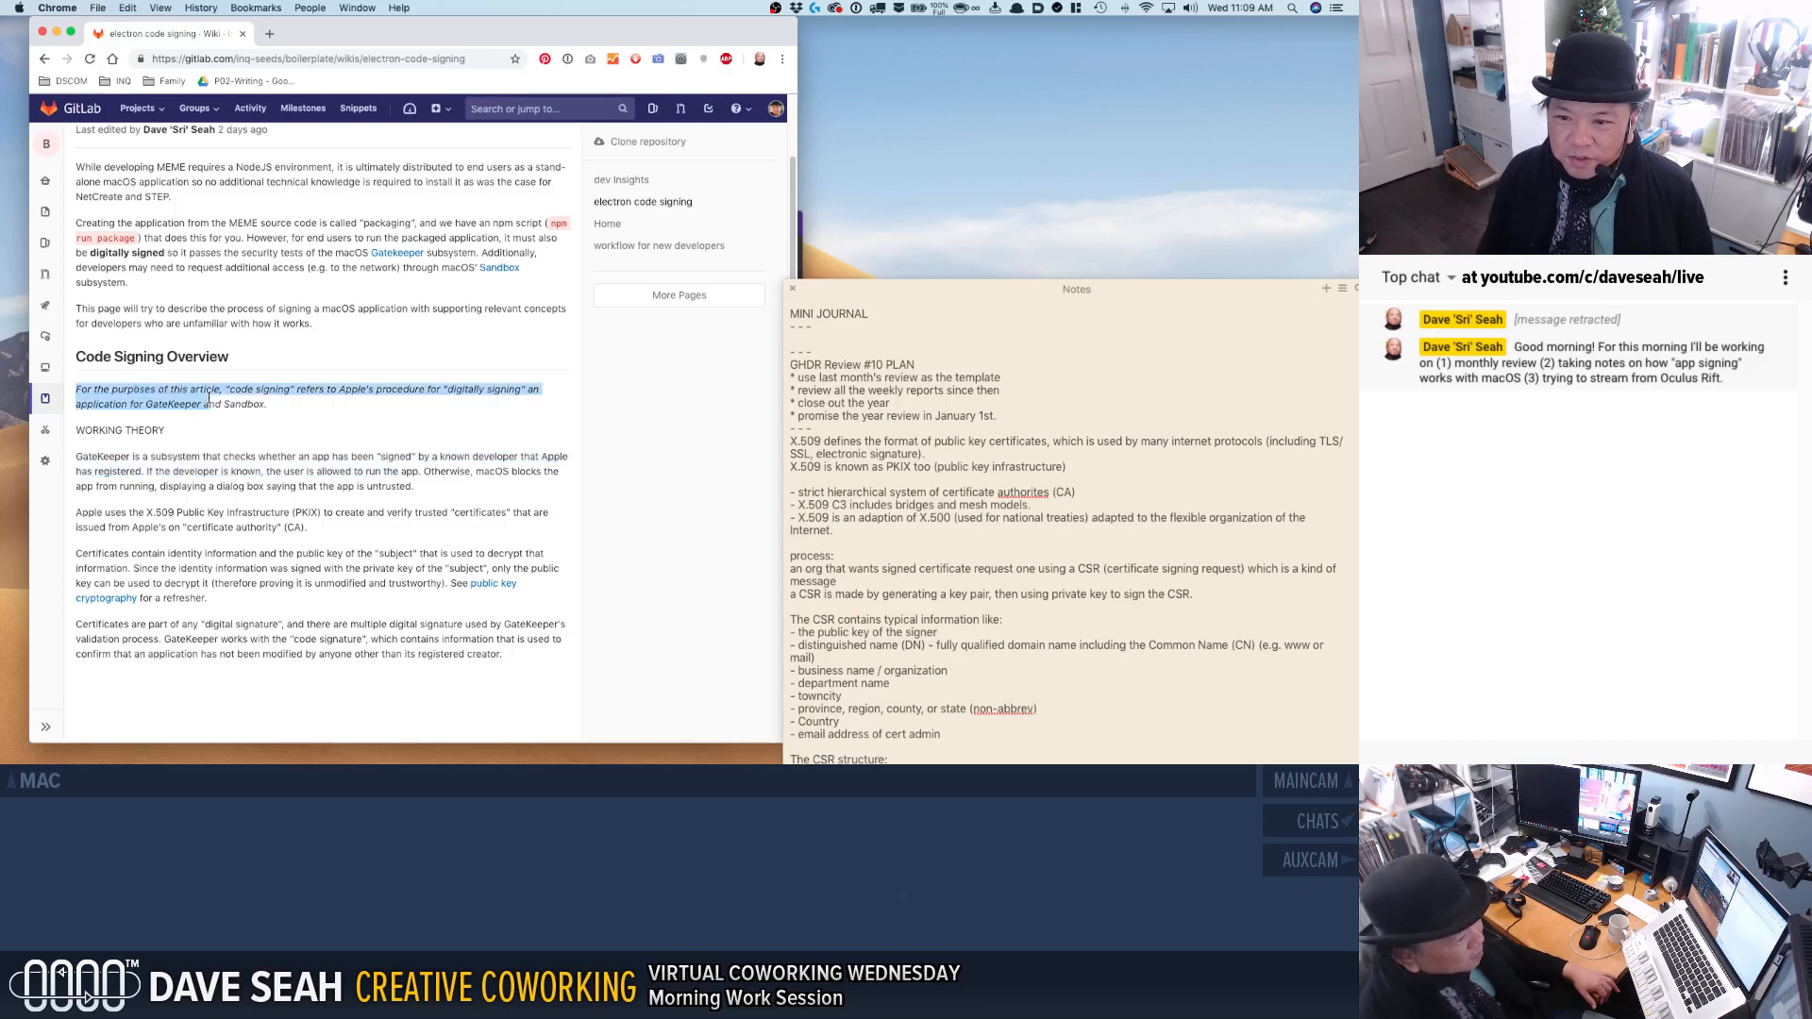
click(280, 413)
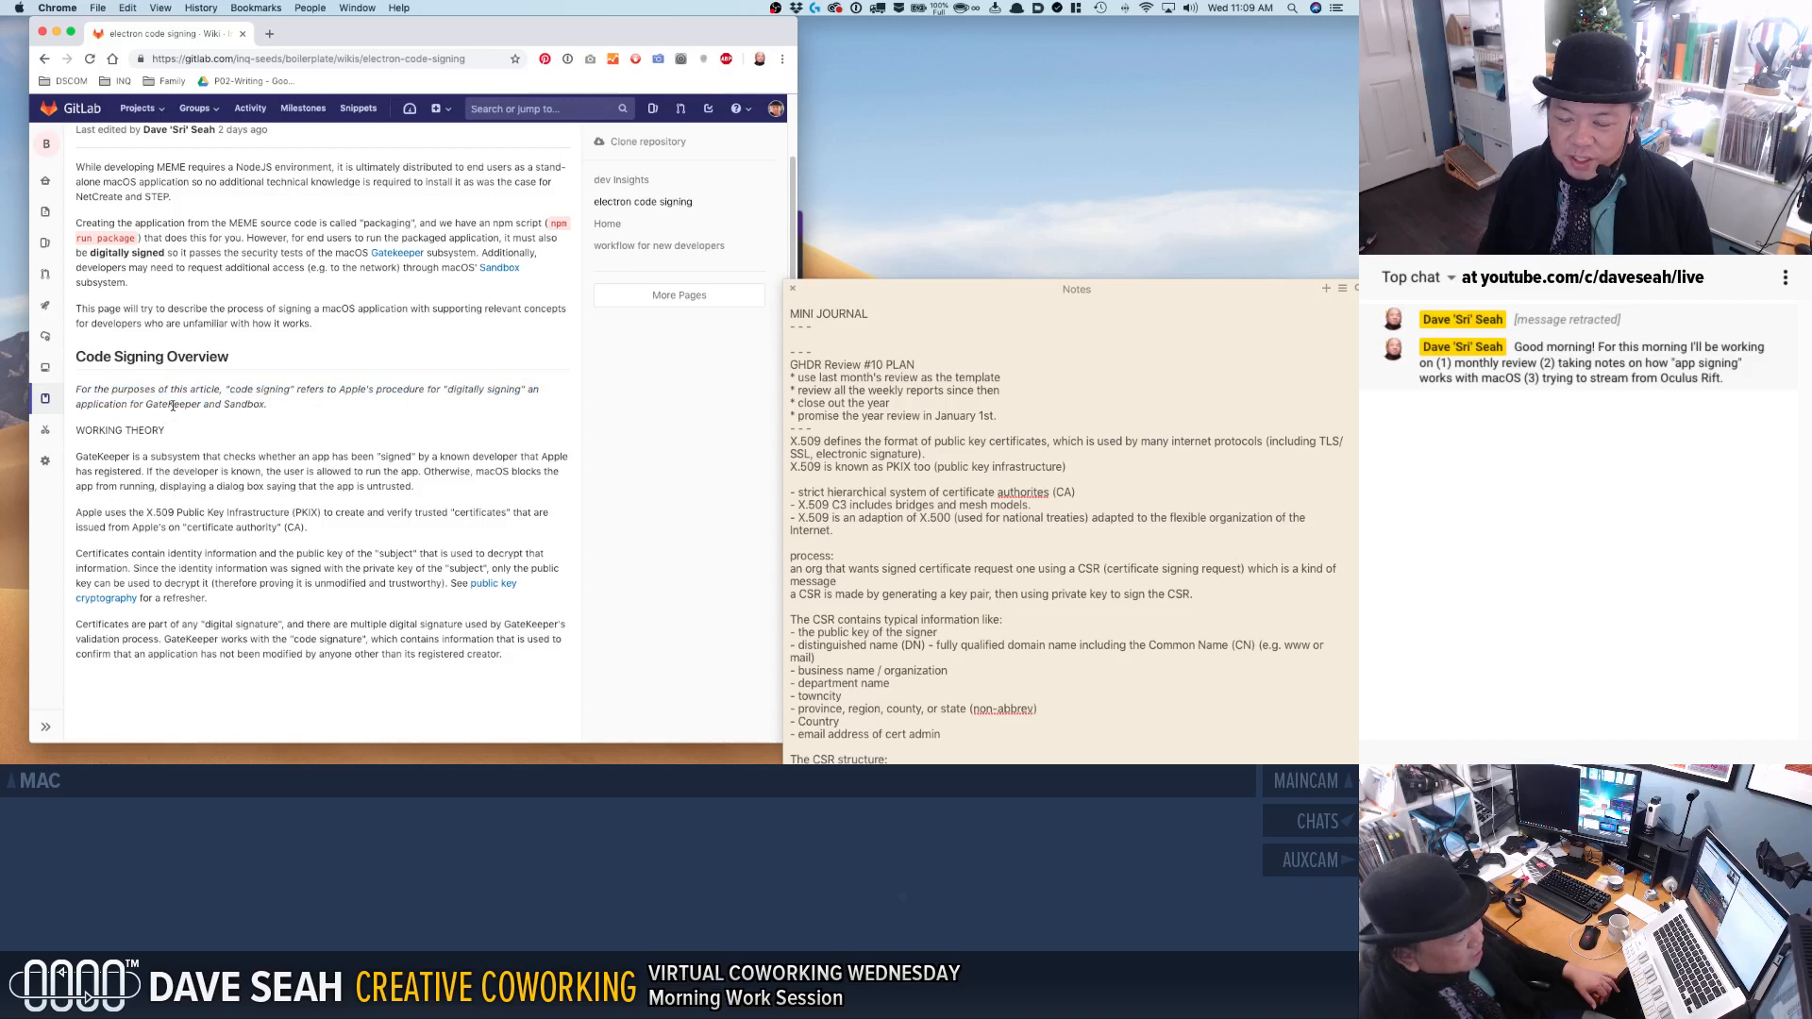
Check the rest of the GateKeeper explanation and the paragraph on Apple's X.509 Public Key Infrastructure.
drag(133, 457, 155, 486)
click(210, 477)
click(220, 456)
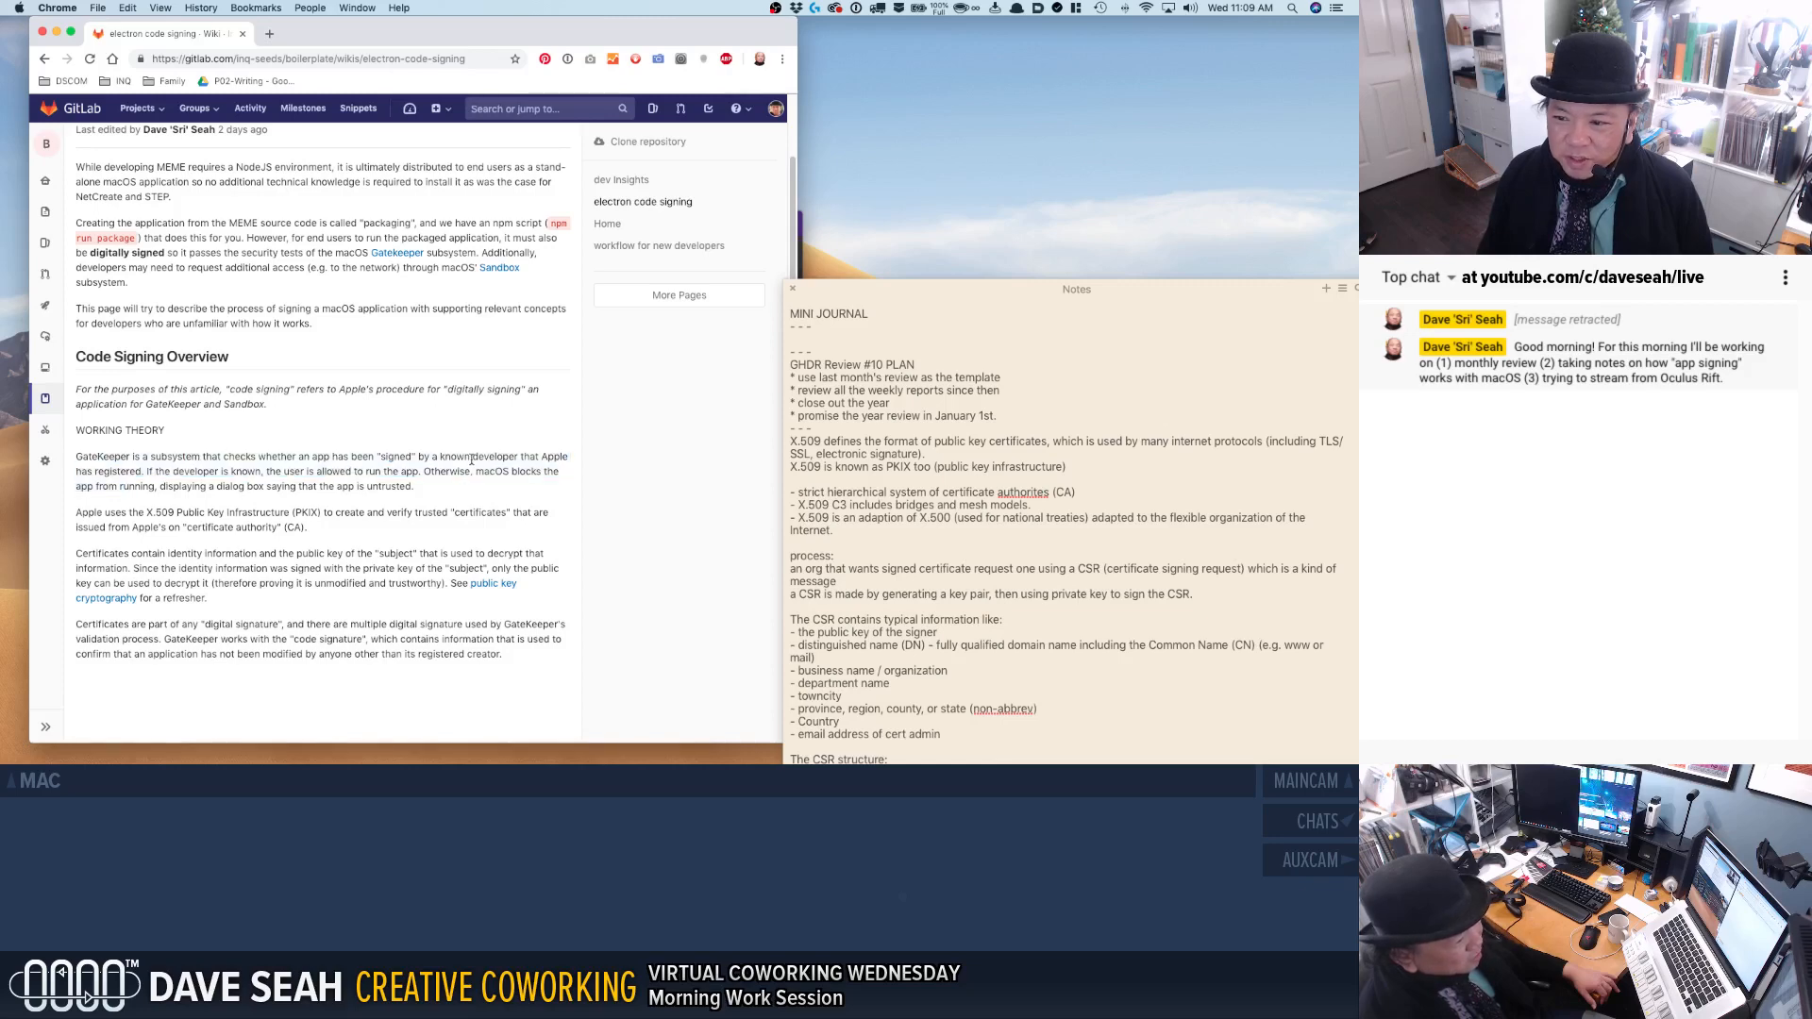
drag(179, 487, 281, 487)
click(282, 487)
drag(168, 511, 288, 510)
click(188, 532)
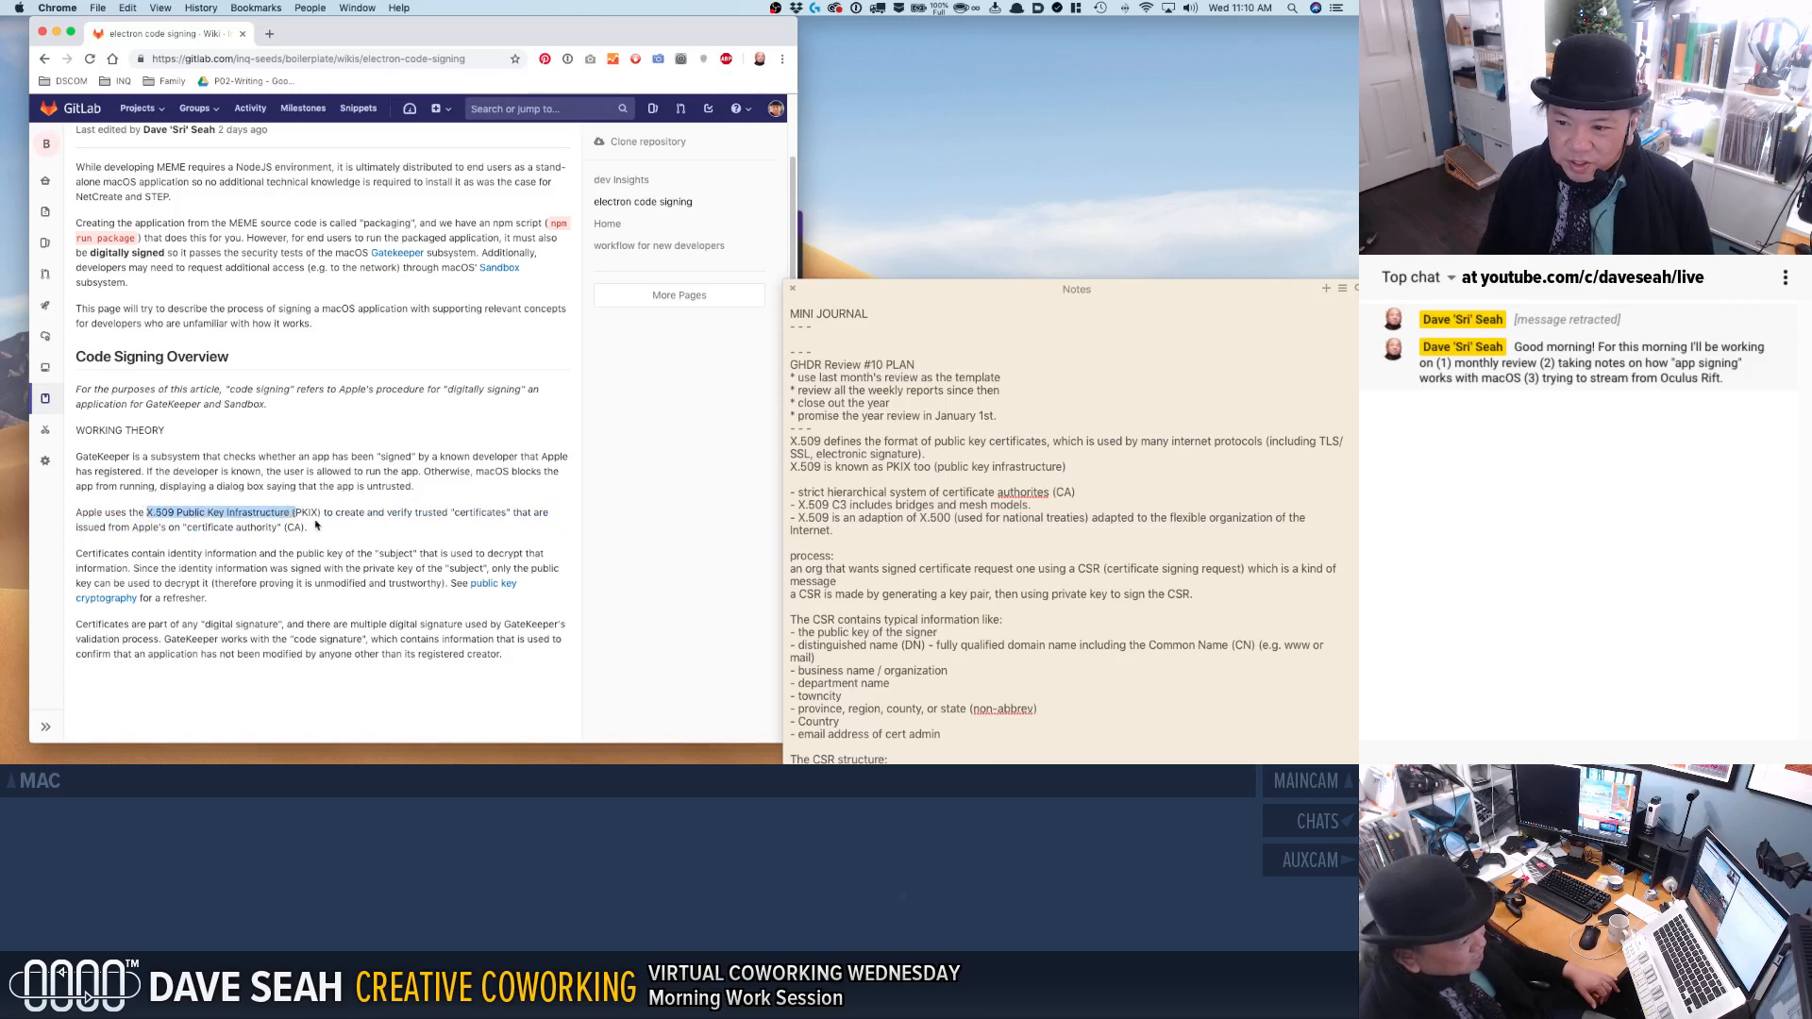
click(308, 525)
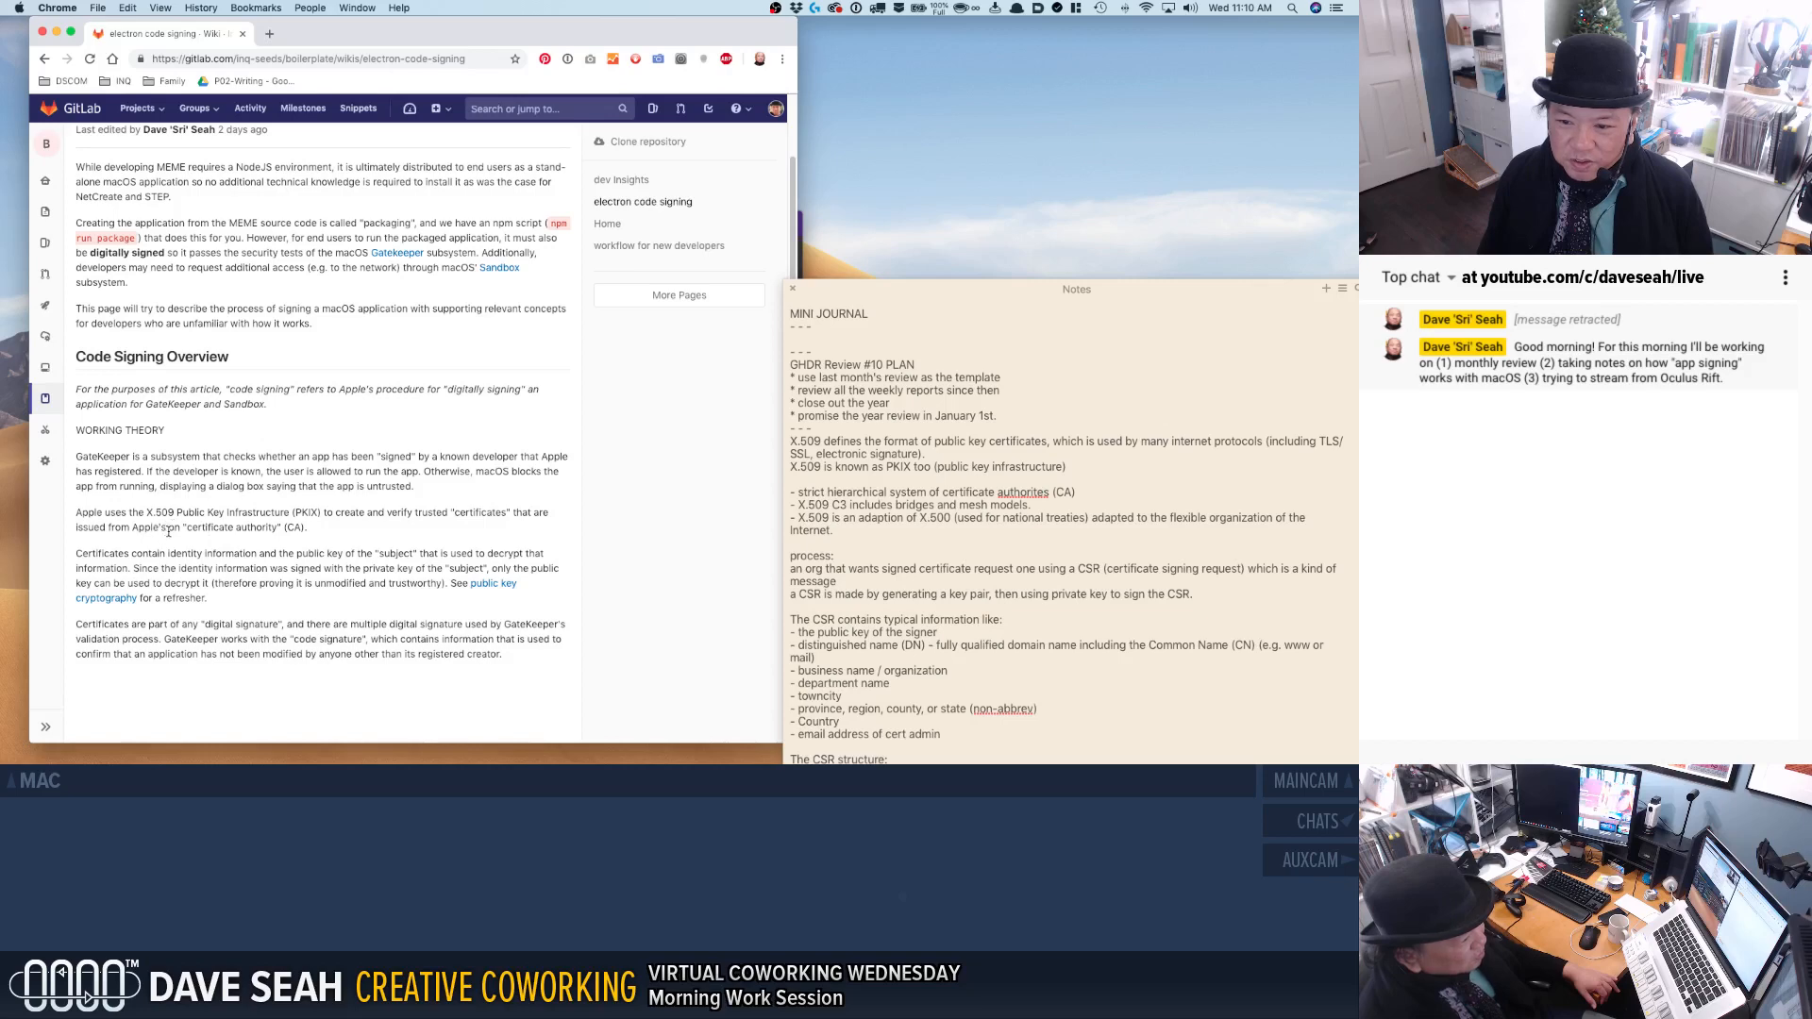
Open the electron code signing page for editing and insert "macOS" before "GateKeeper" in the overview's definition sentence.
scroll(519, 232, up, 2)
click(554, 174)
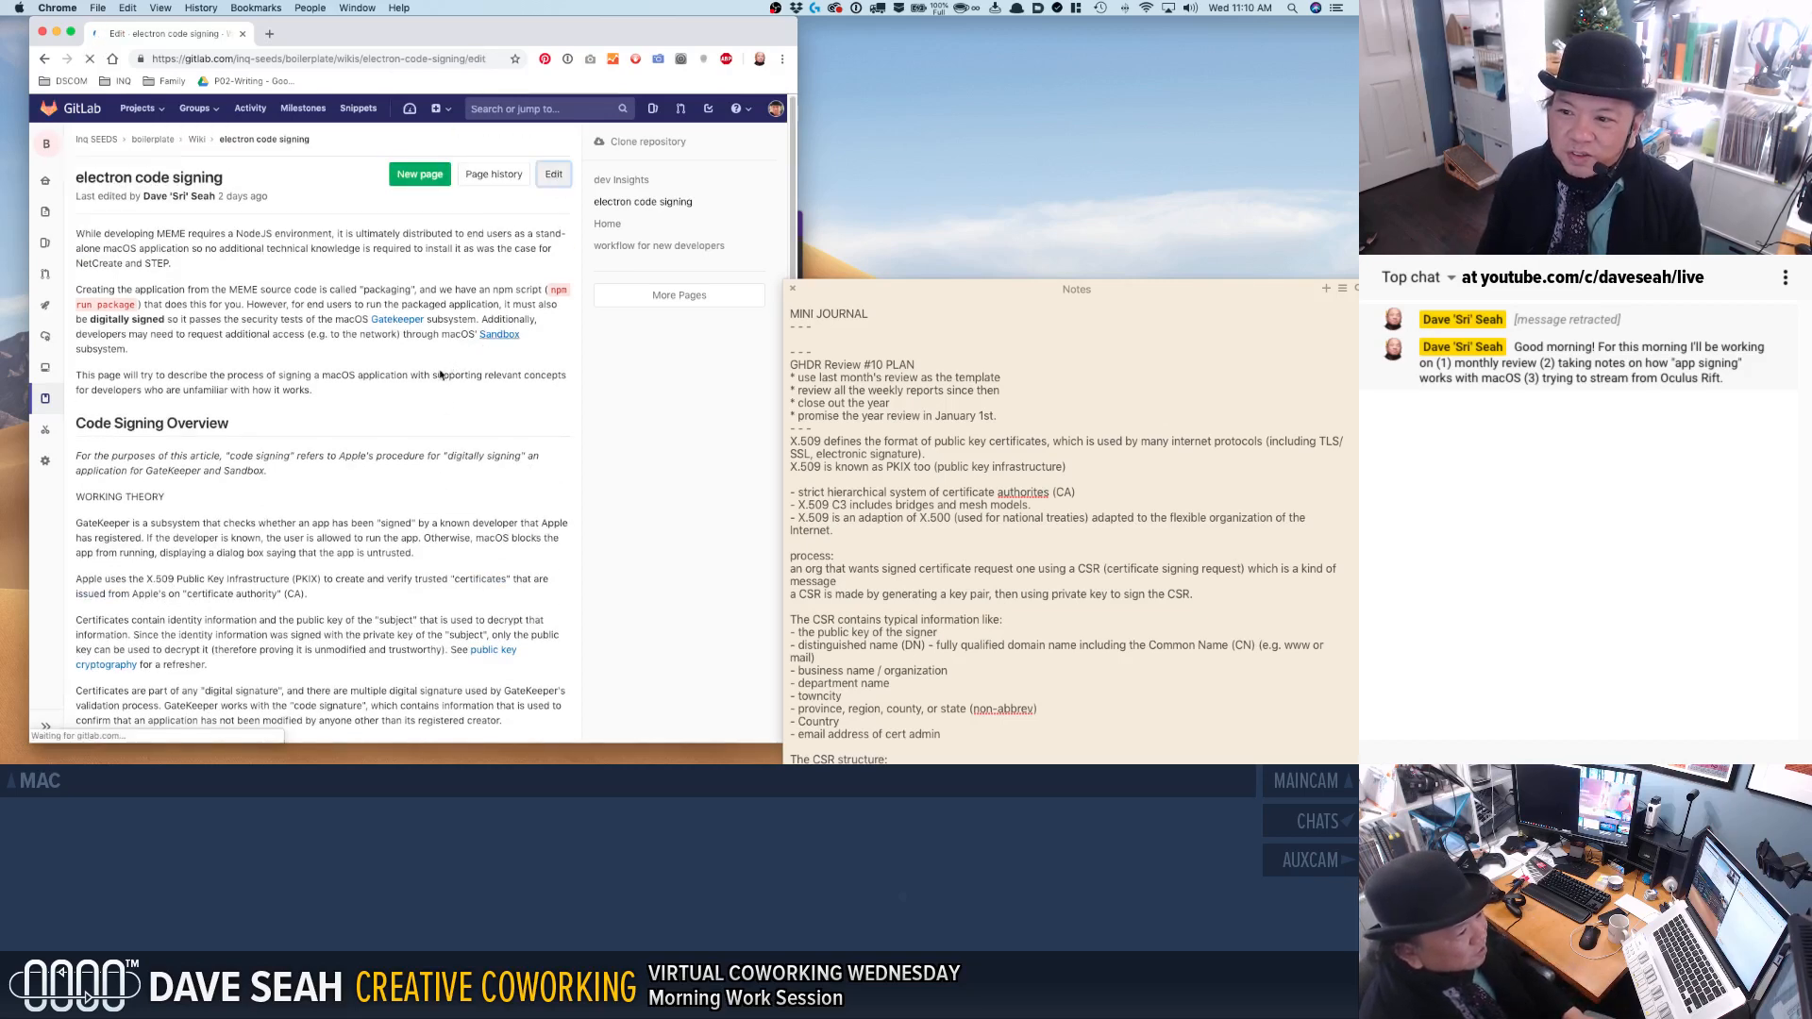
scroll(352, 520, down, 2)
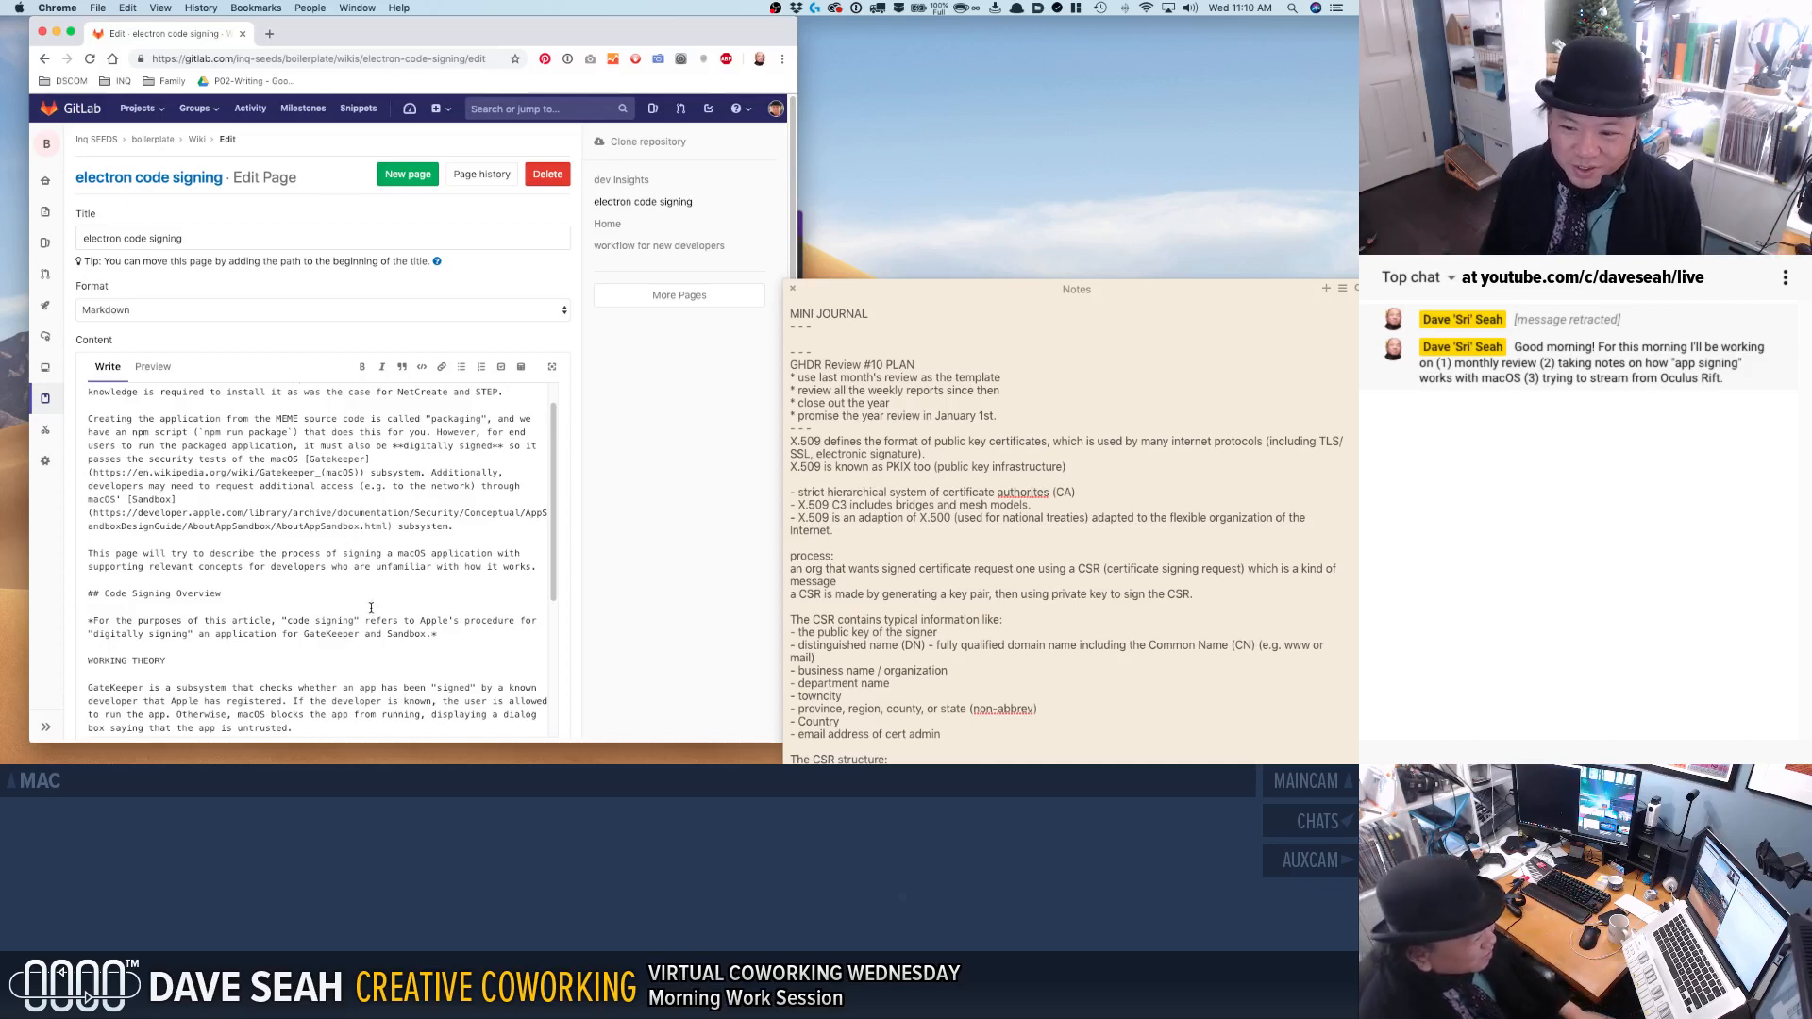
click(463, 634)
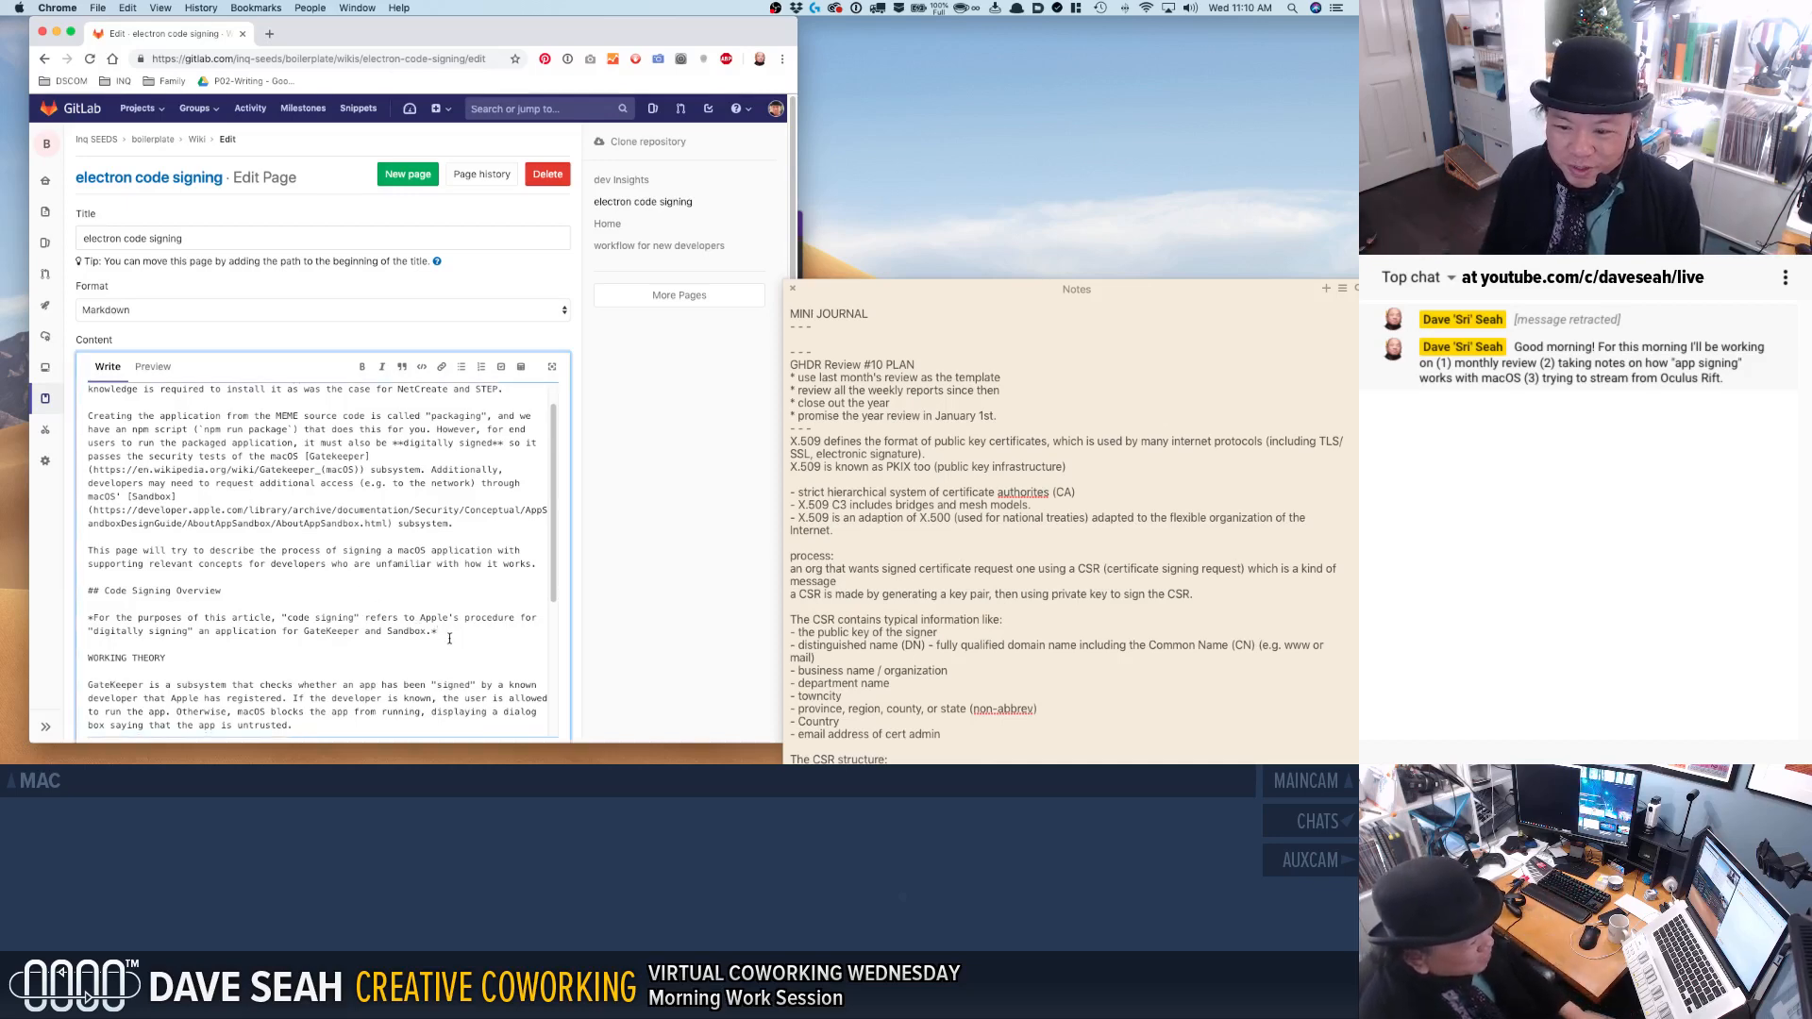
scroll(449, 637, down, 1)
scroll(462, 631, down, 3)
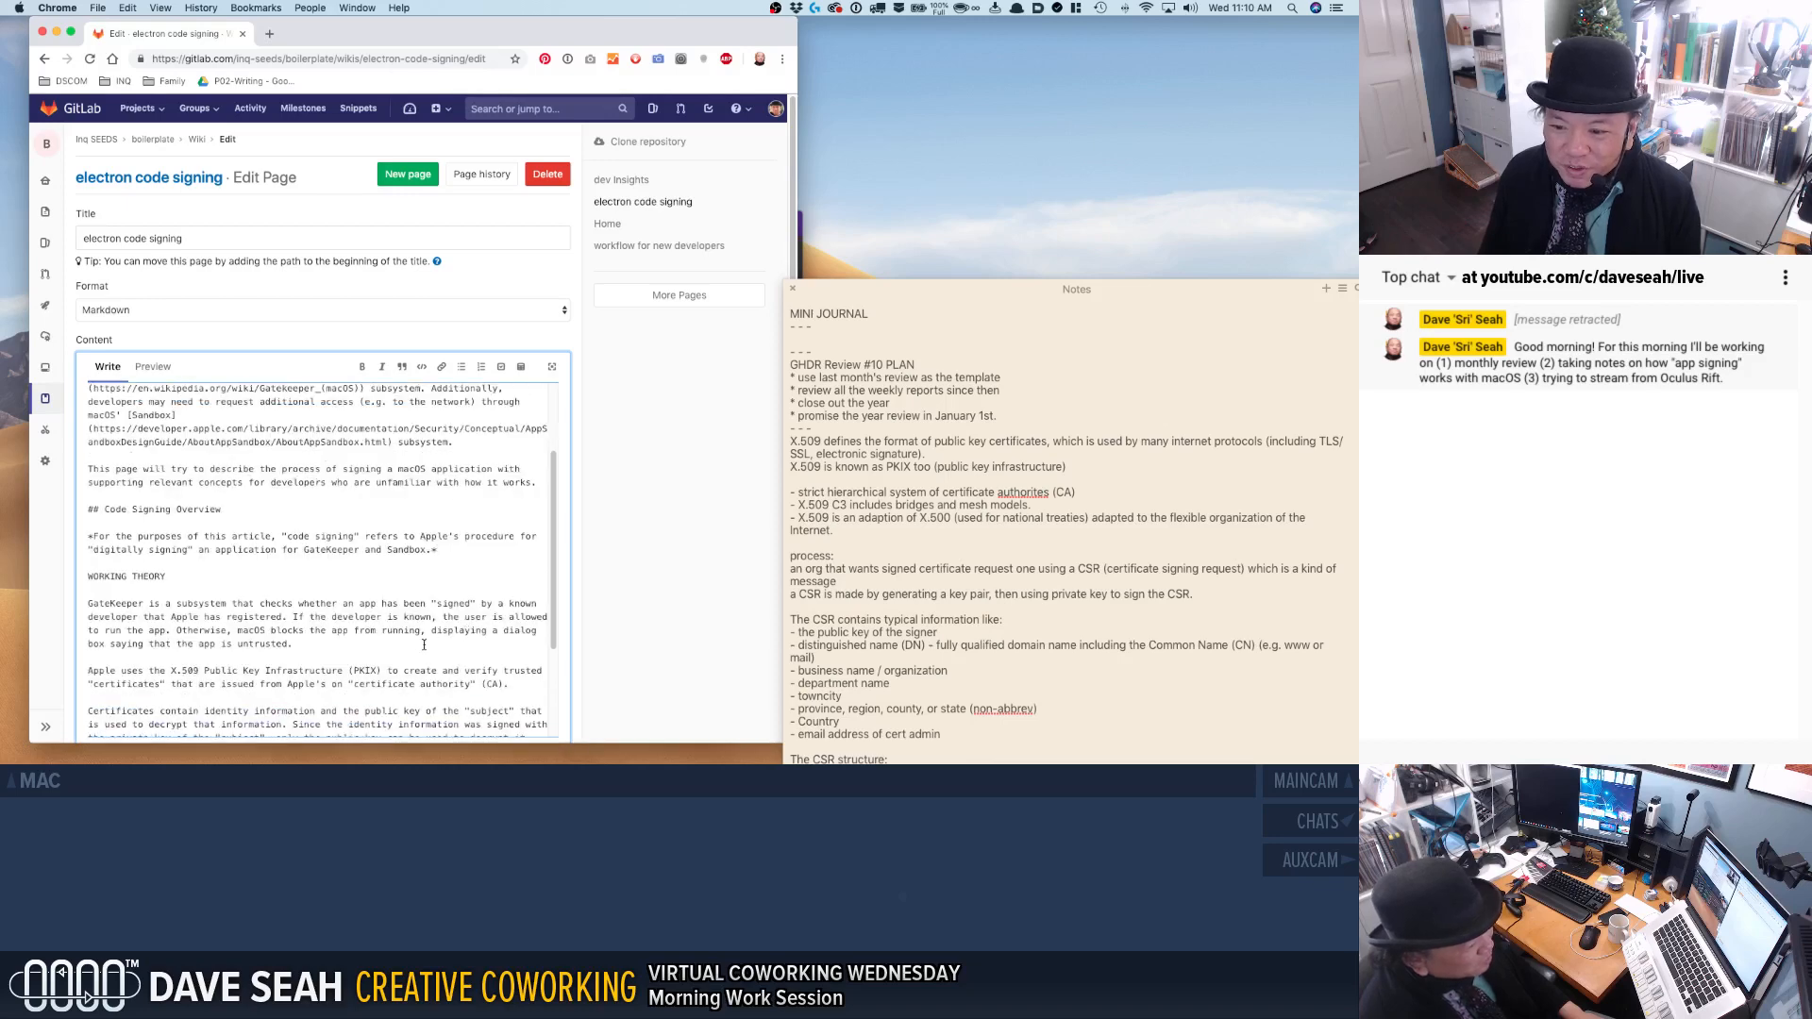
click(304, 549)
text(macOS)
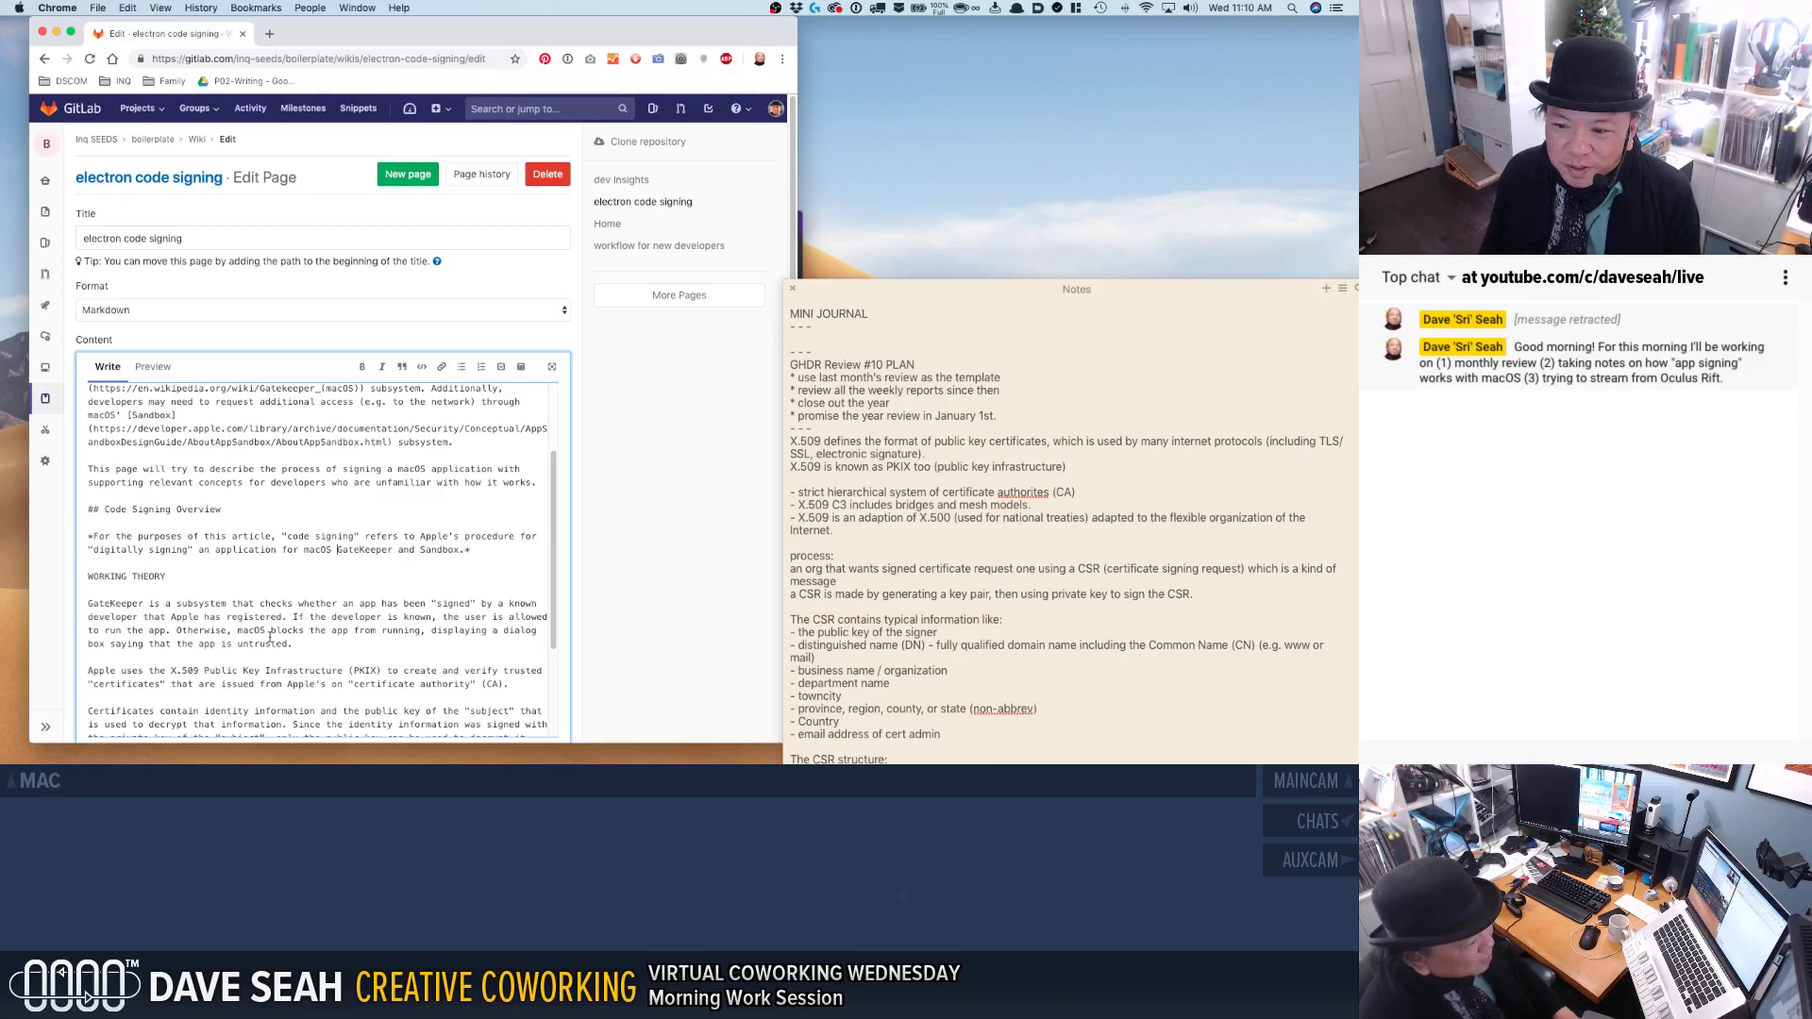
Correct "Apple's on" to "Apple's own" before "certificate authority" in the X.509 paragraph.
scroll(187, 648, down, 1)
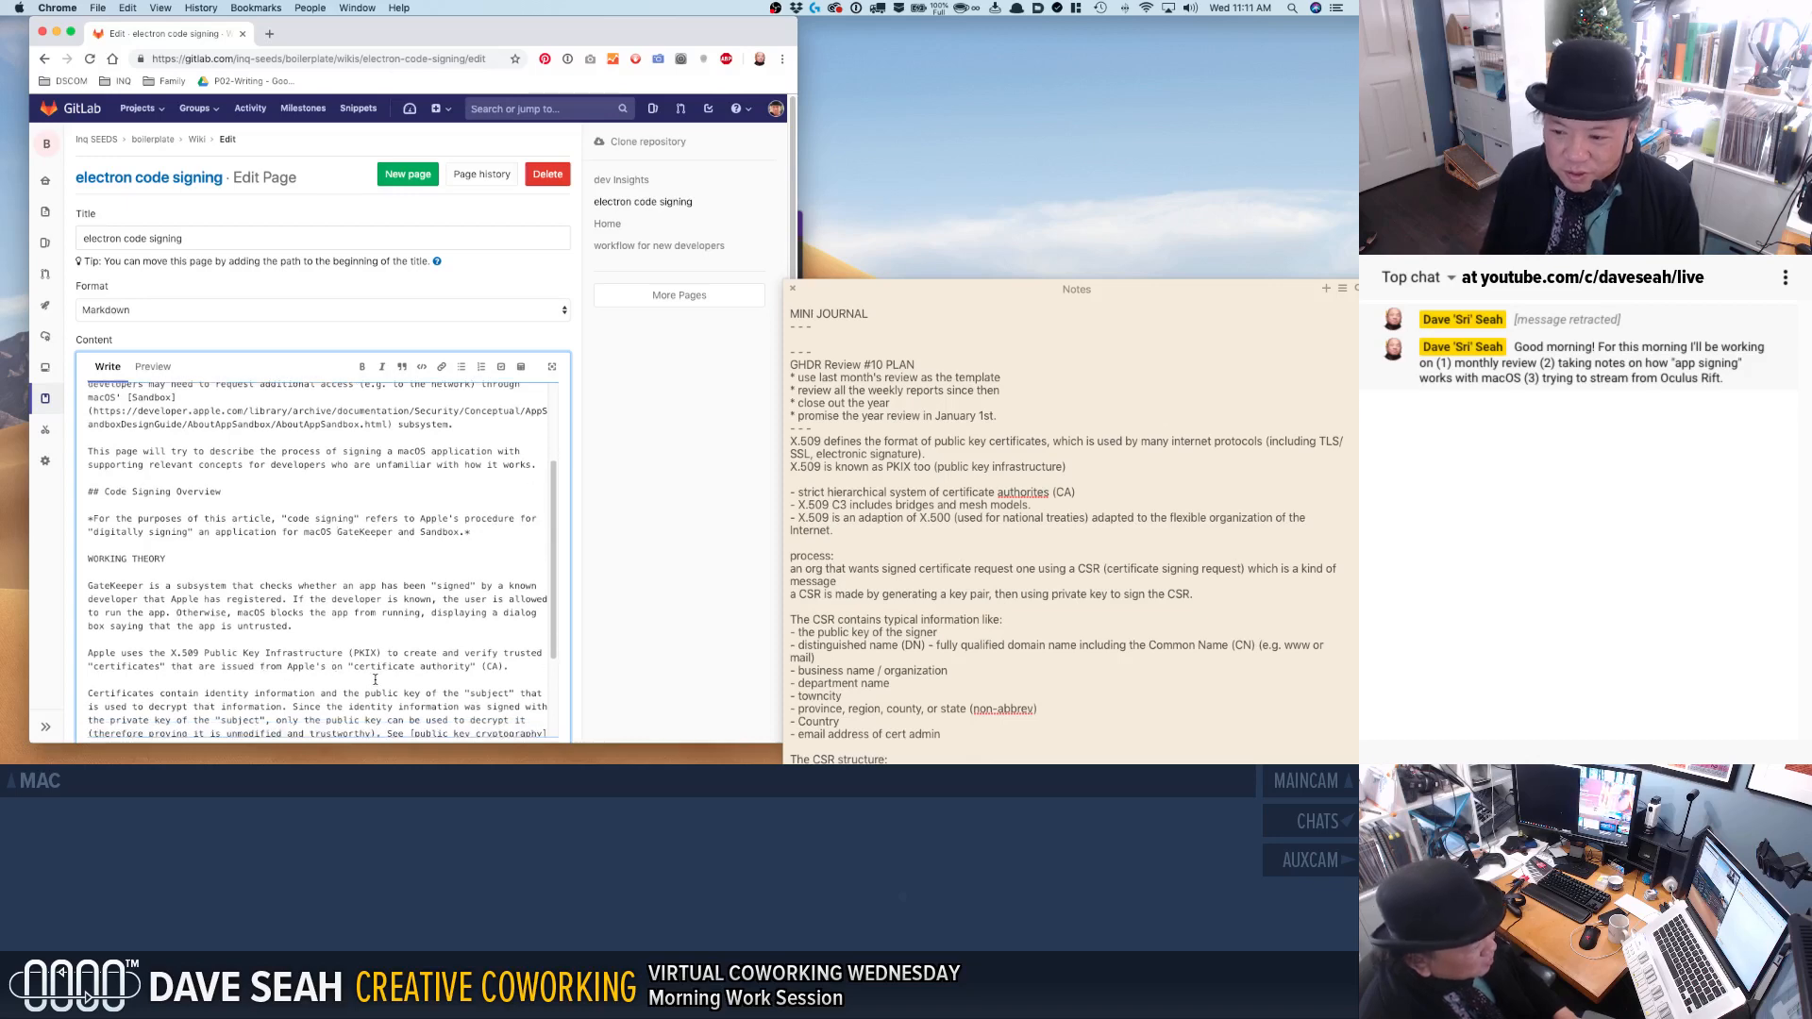
click(336, 666)
text(w)
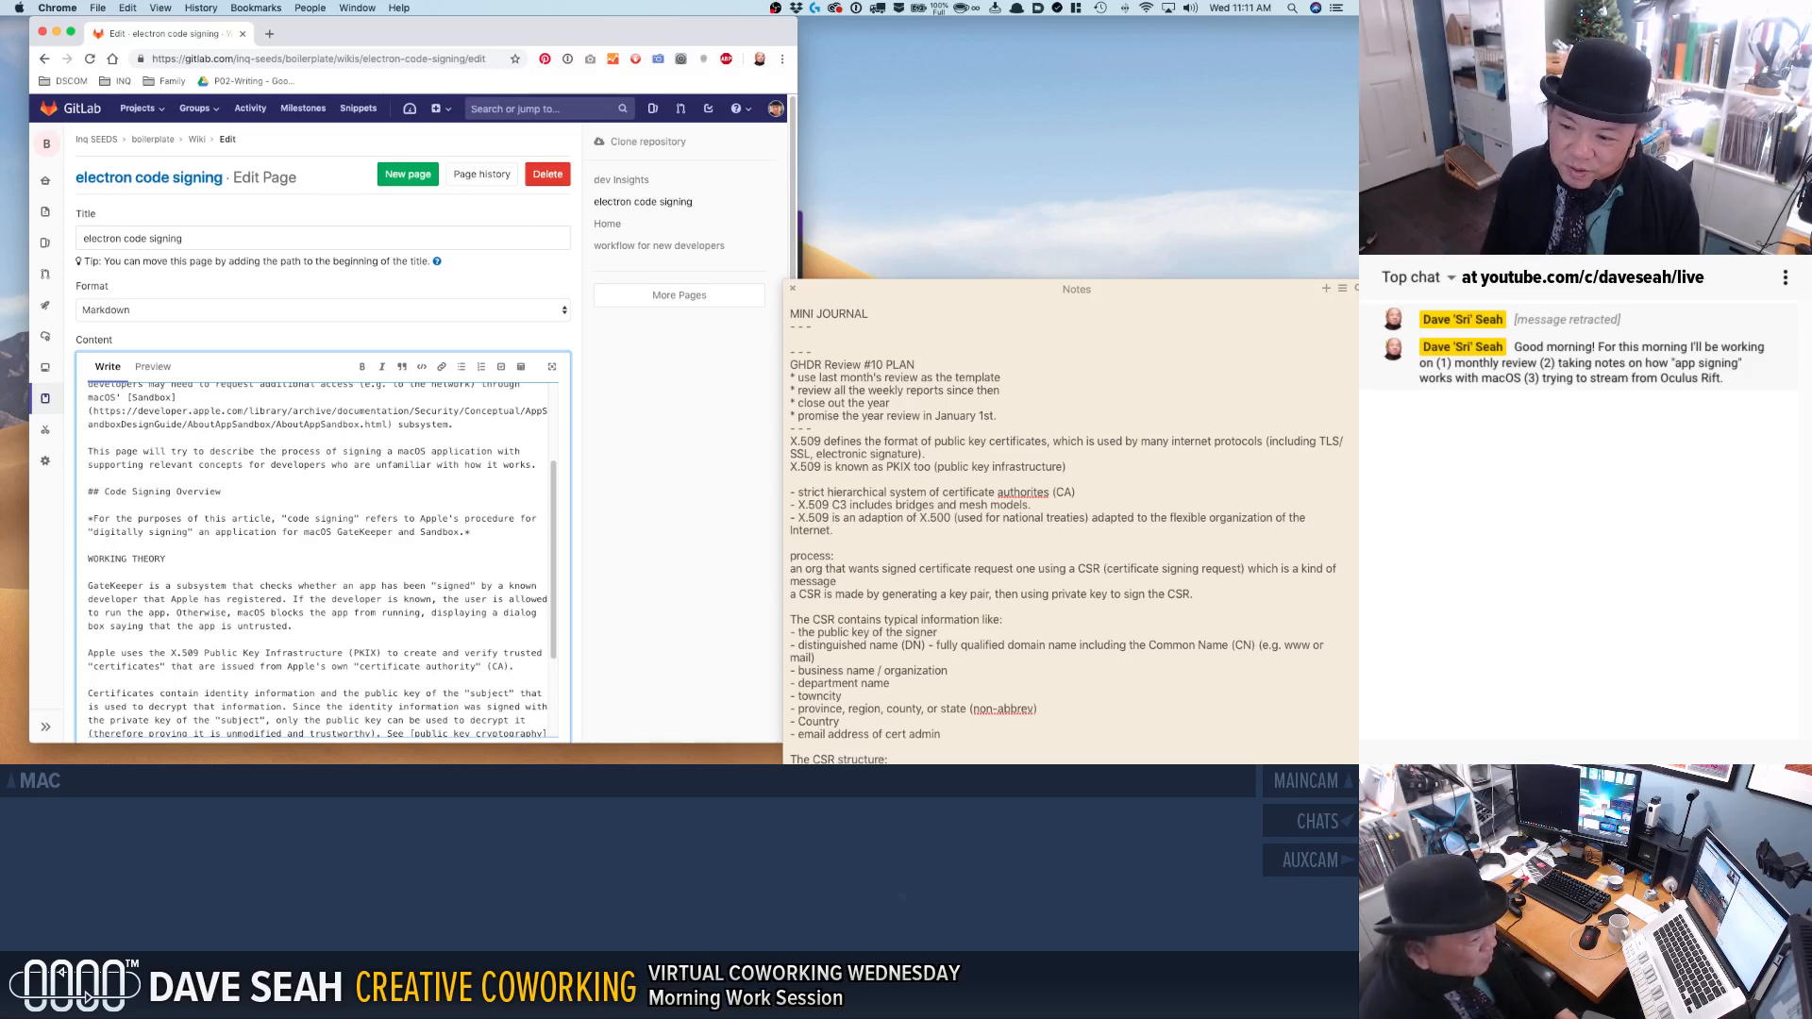
click(503, 653)
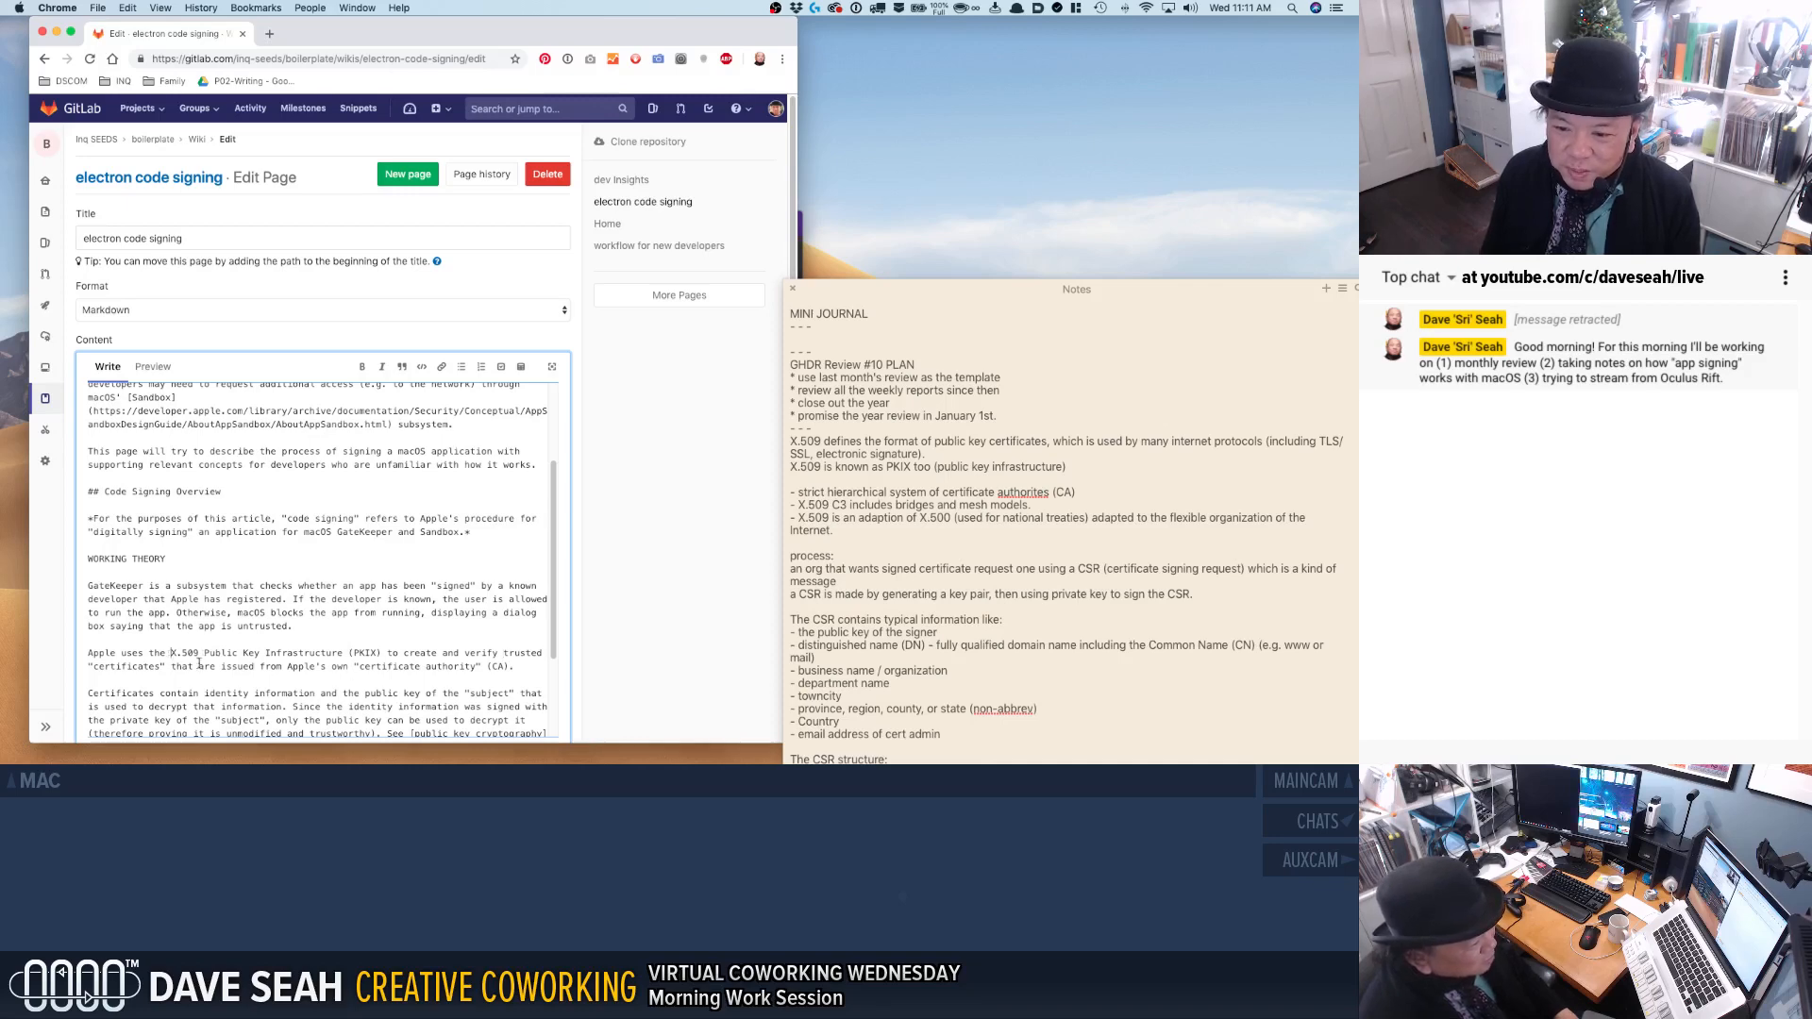
Search the web for "pkix wikipedia" in a new tab, open the X.509 Wikipedia article and copy its address.
shift+click(343, 653)
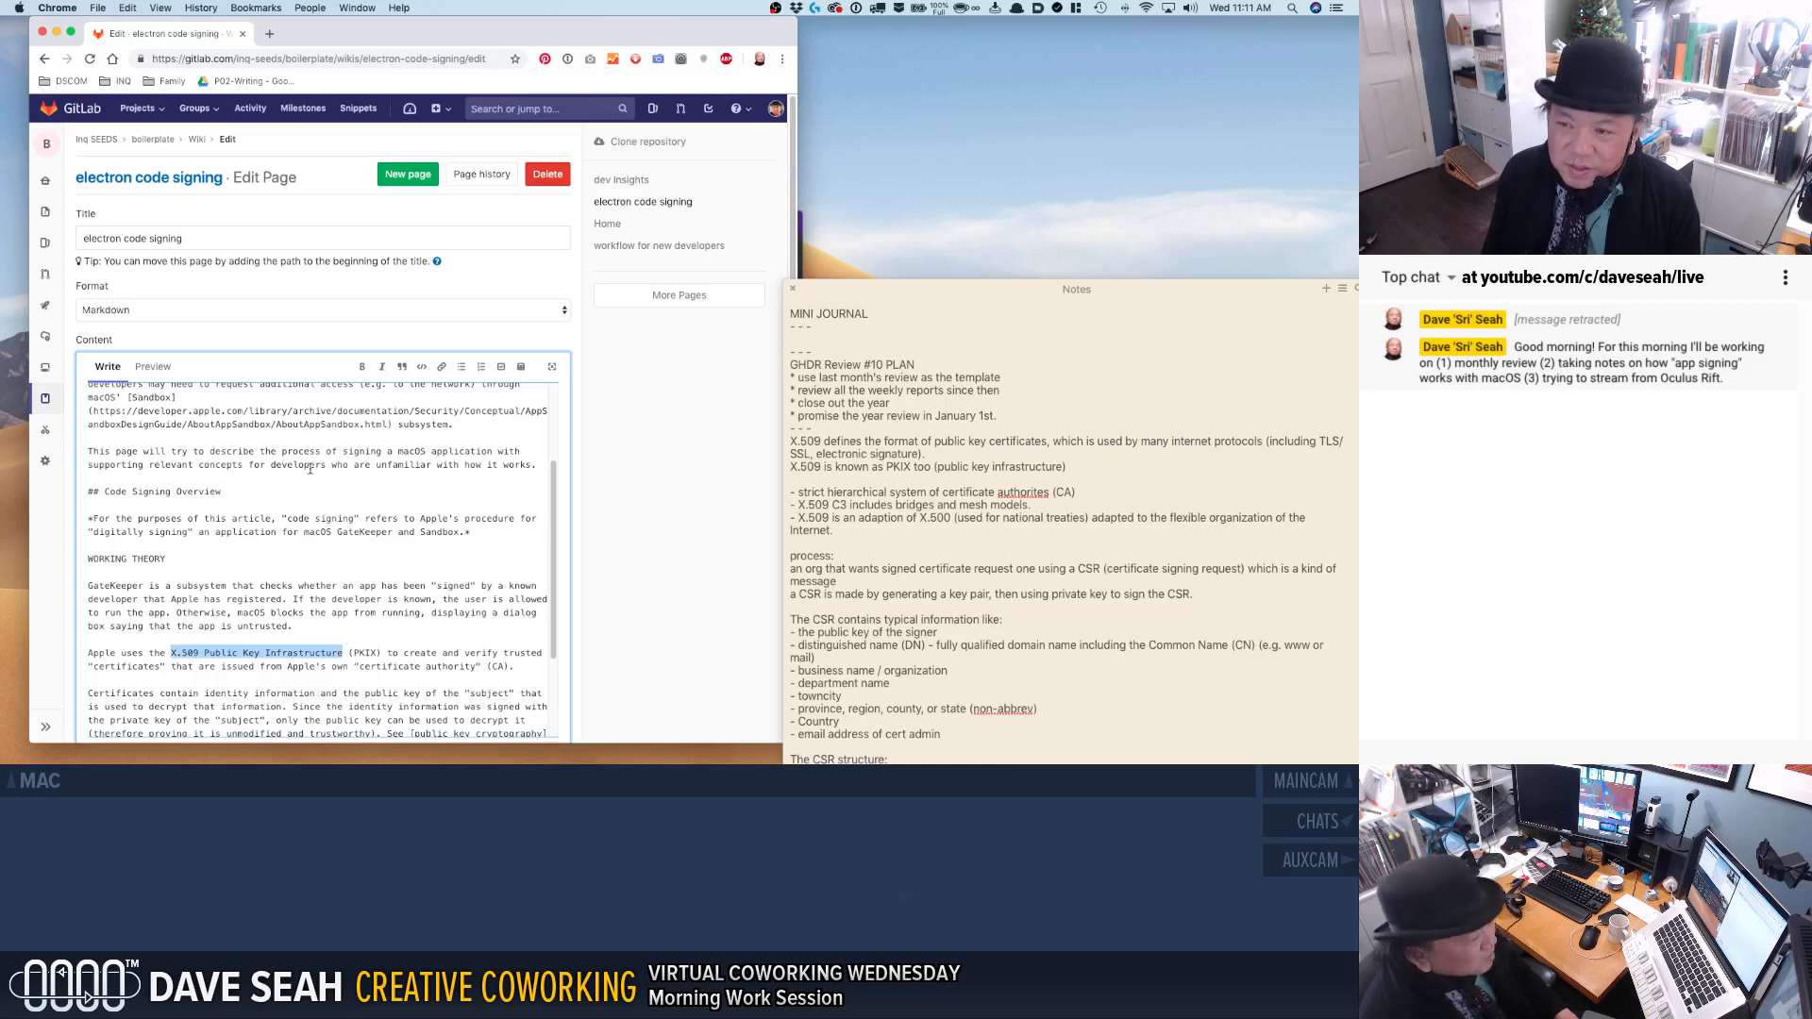
click(270, 36)
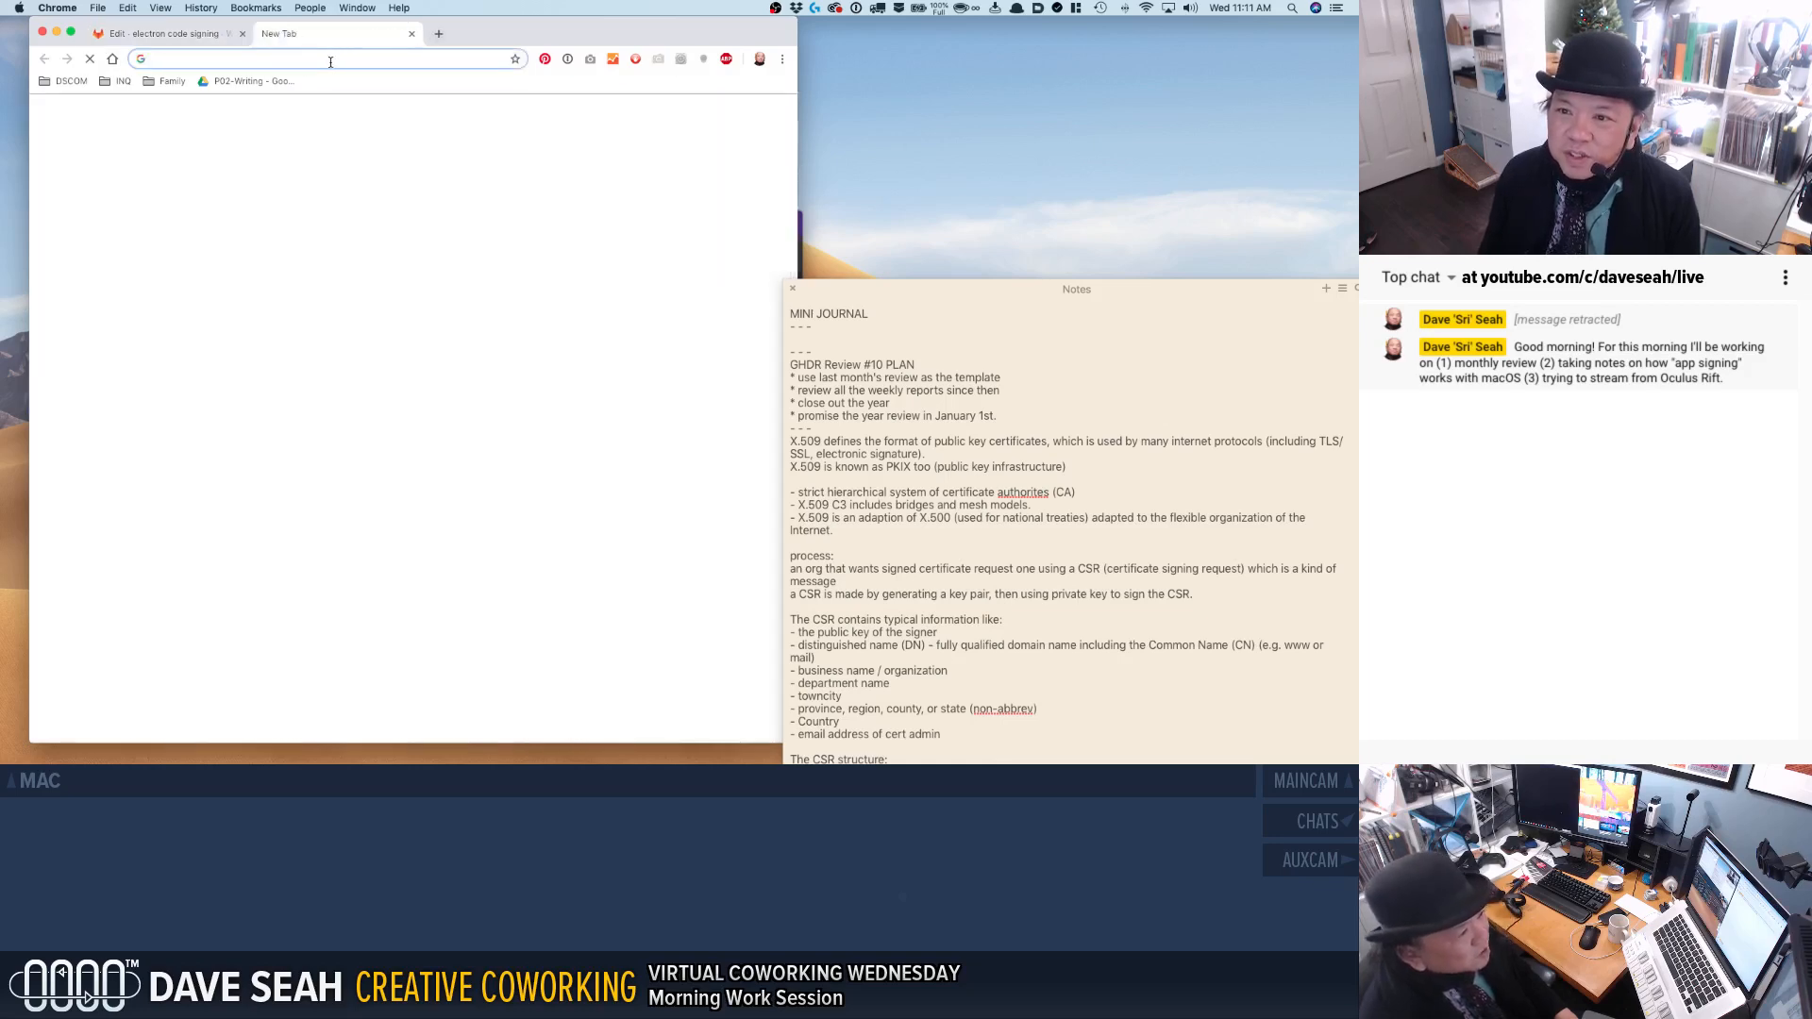
text(pkix wikipedia)
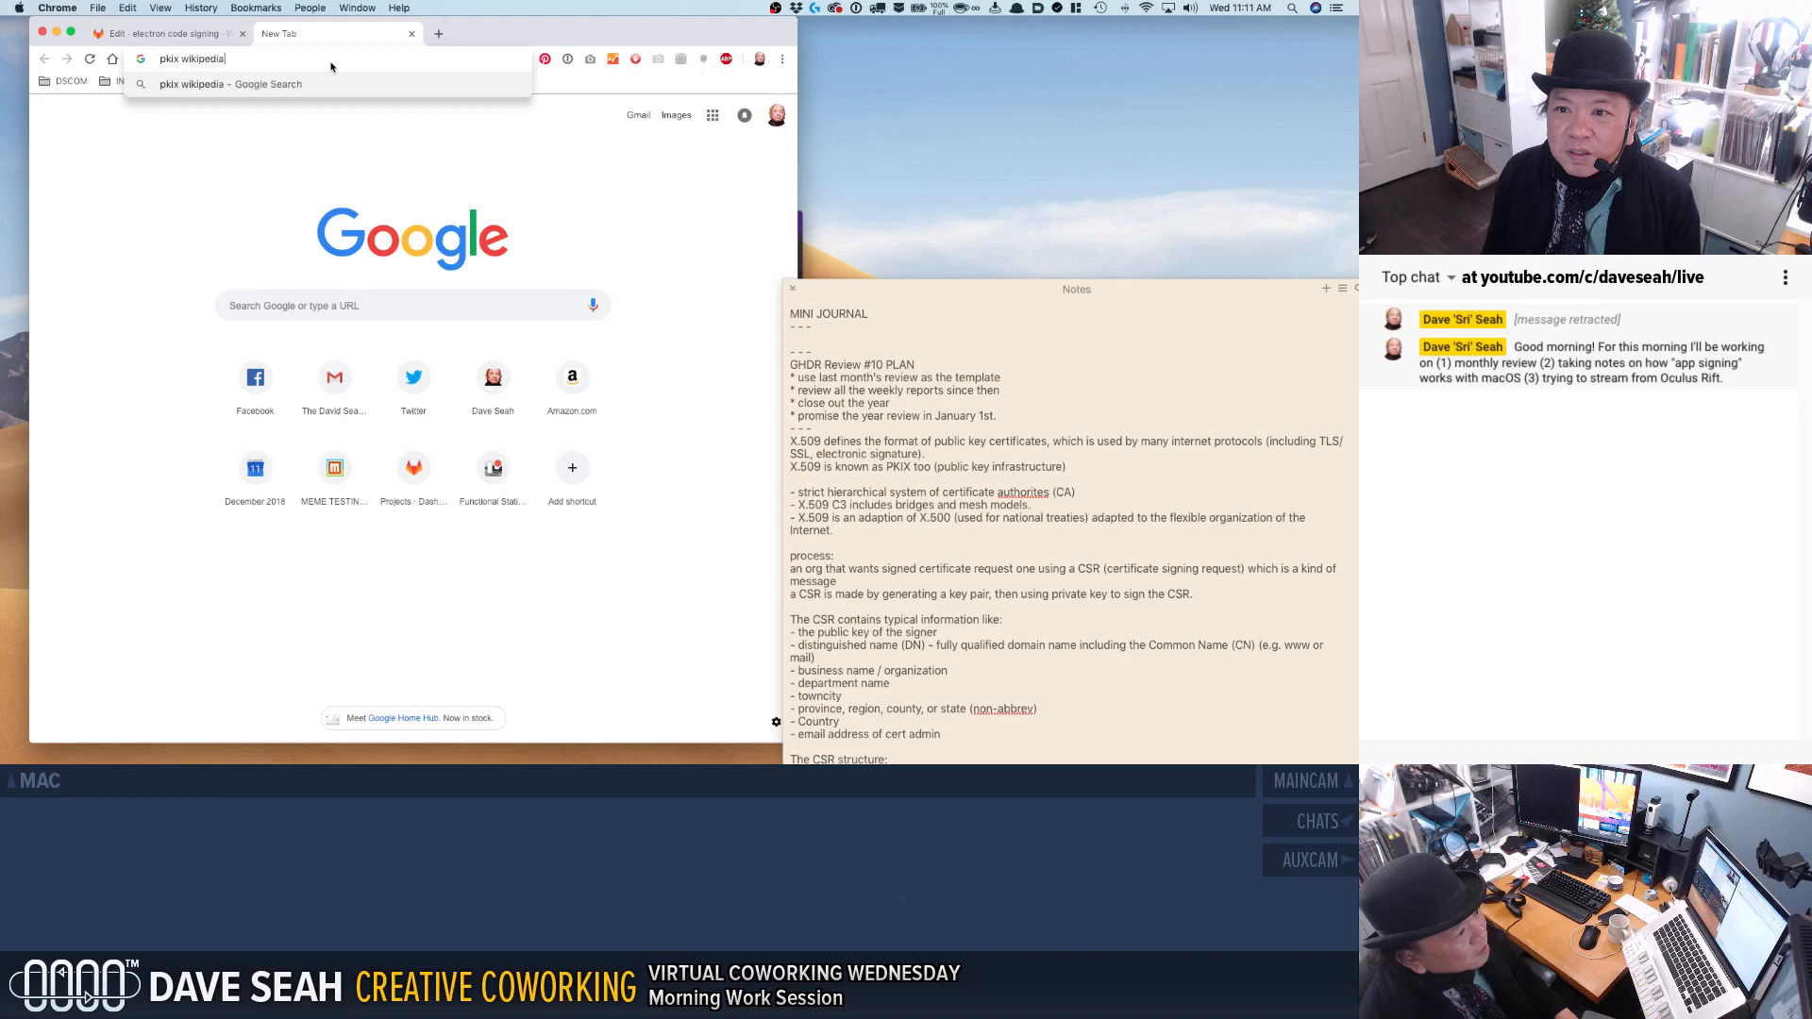
key(Return)
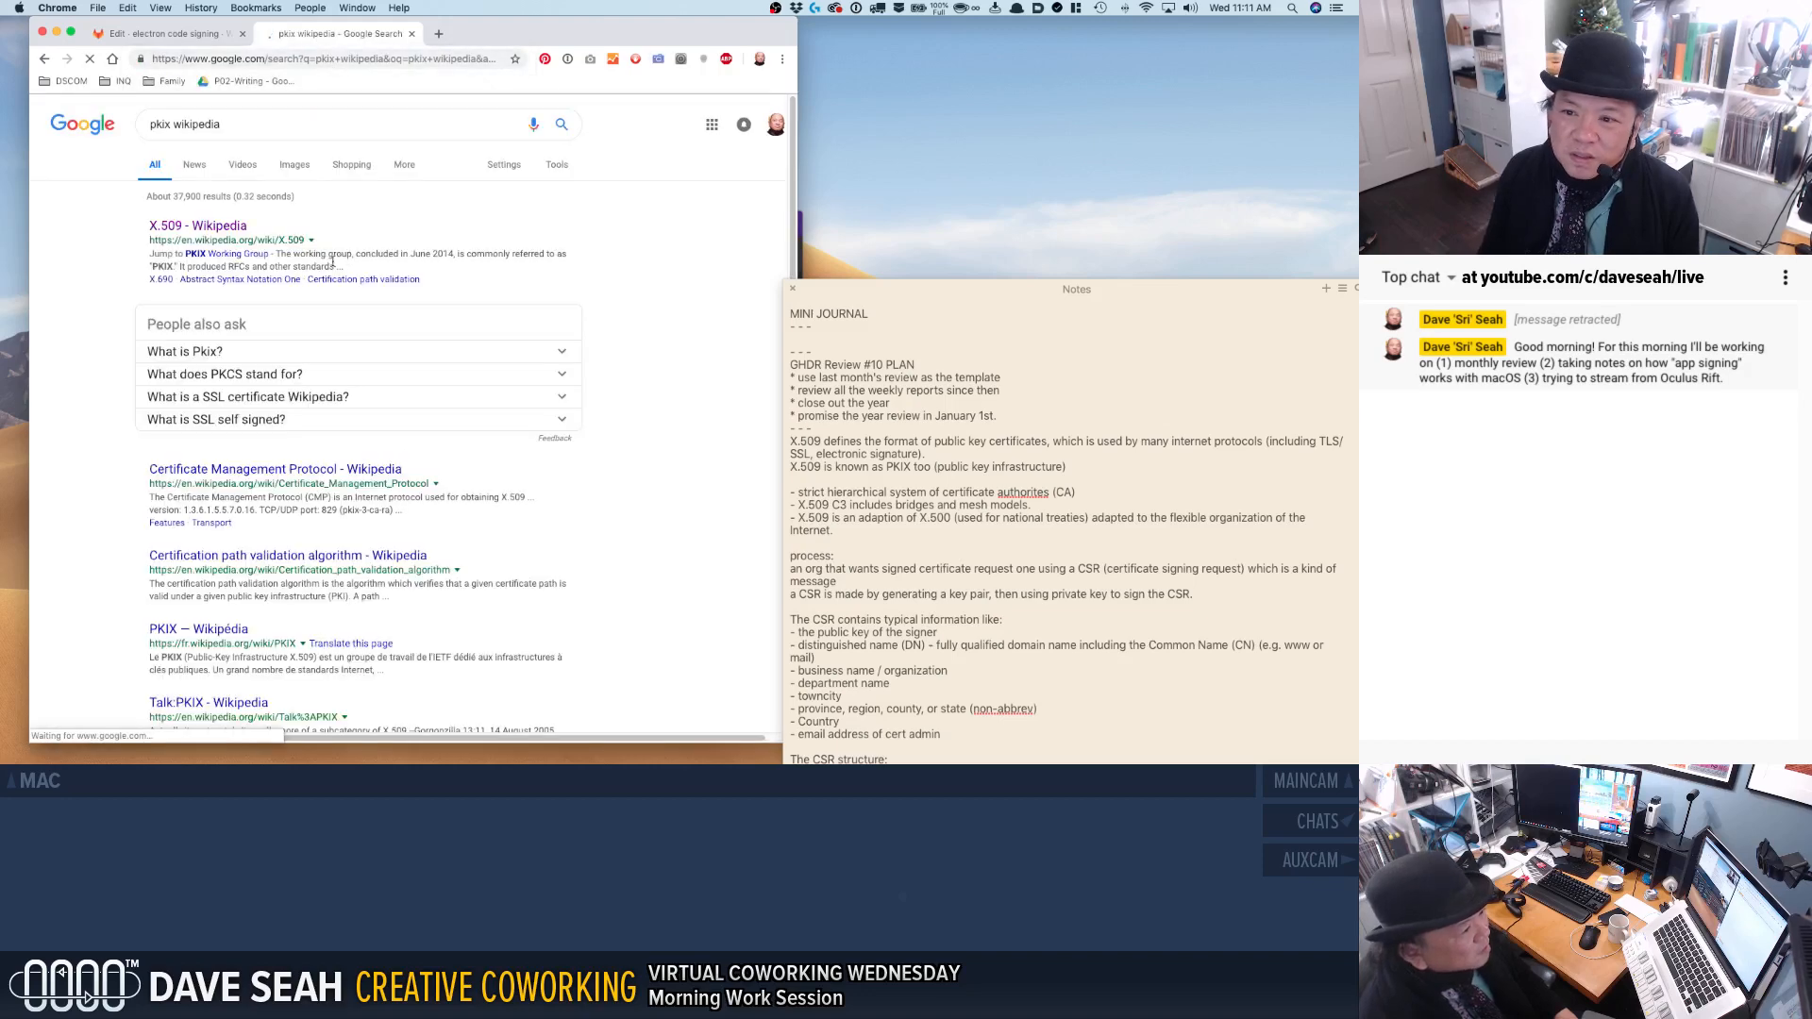
click(219, 225)
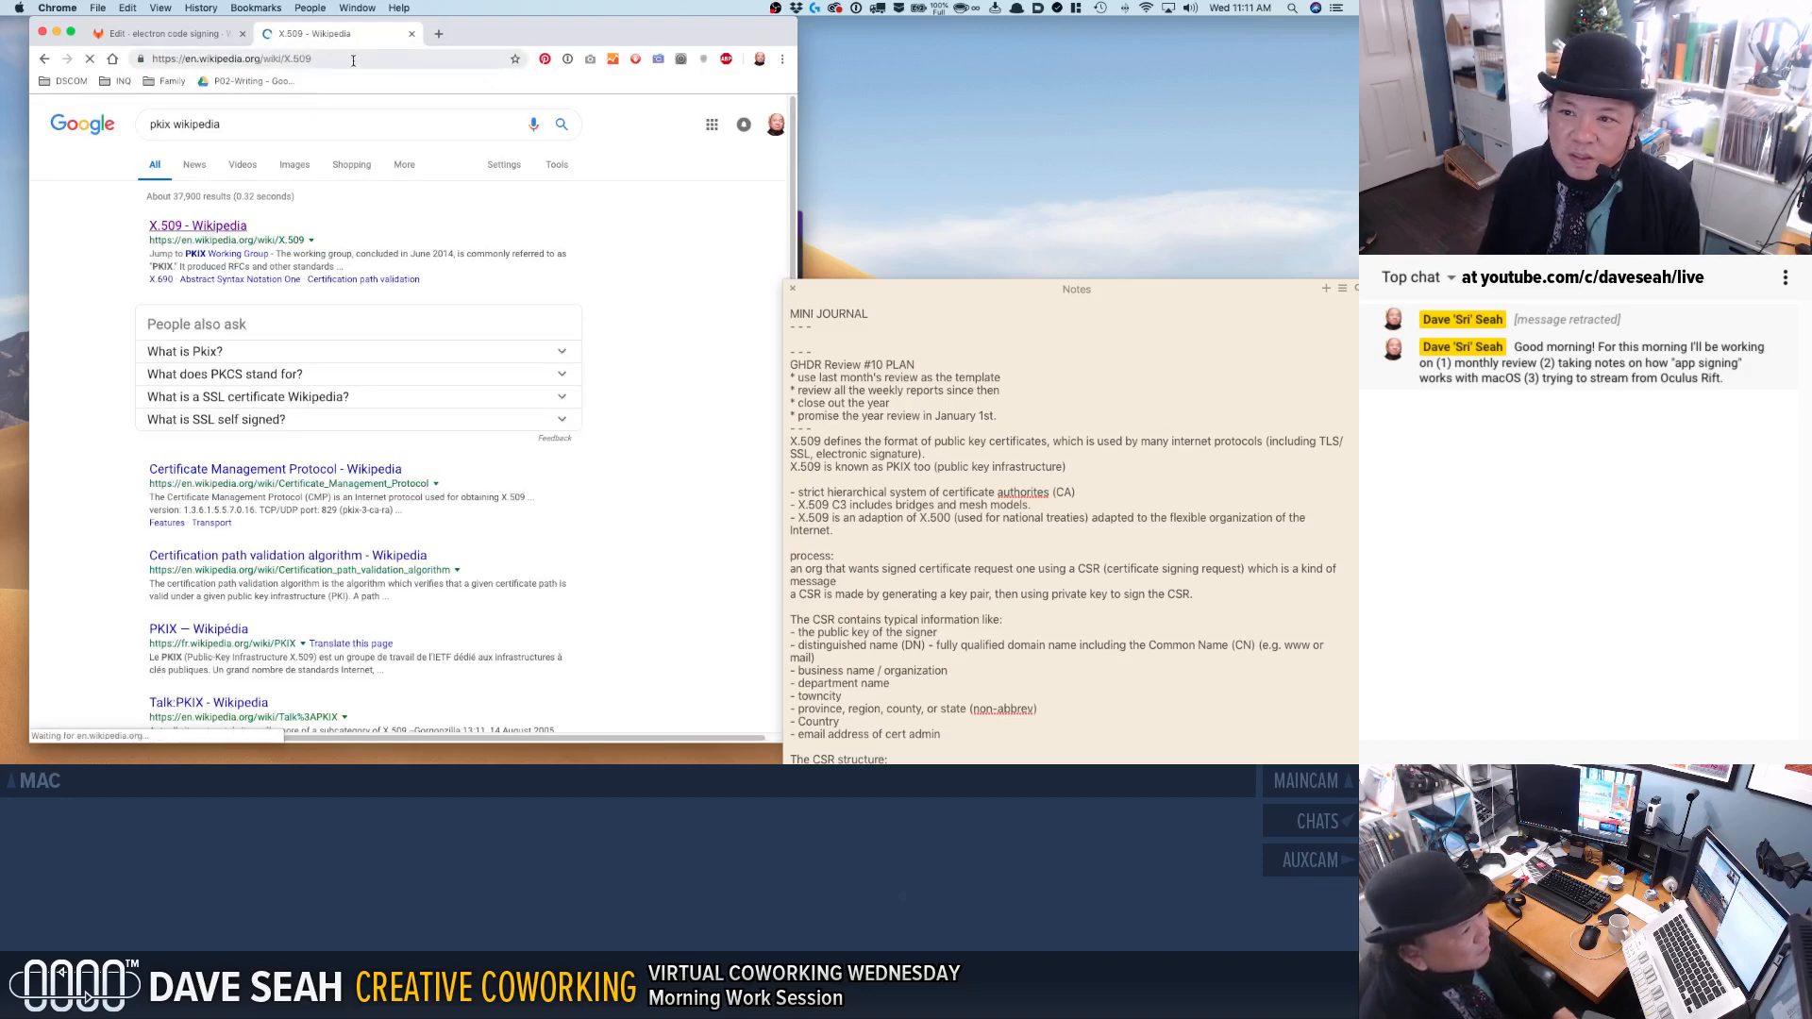
click(219, 53)
key(super+c)
click(165, 33)
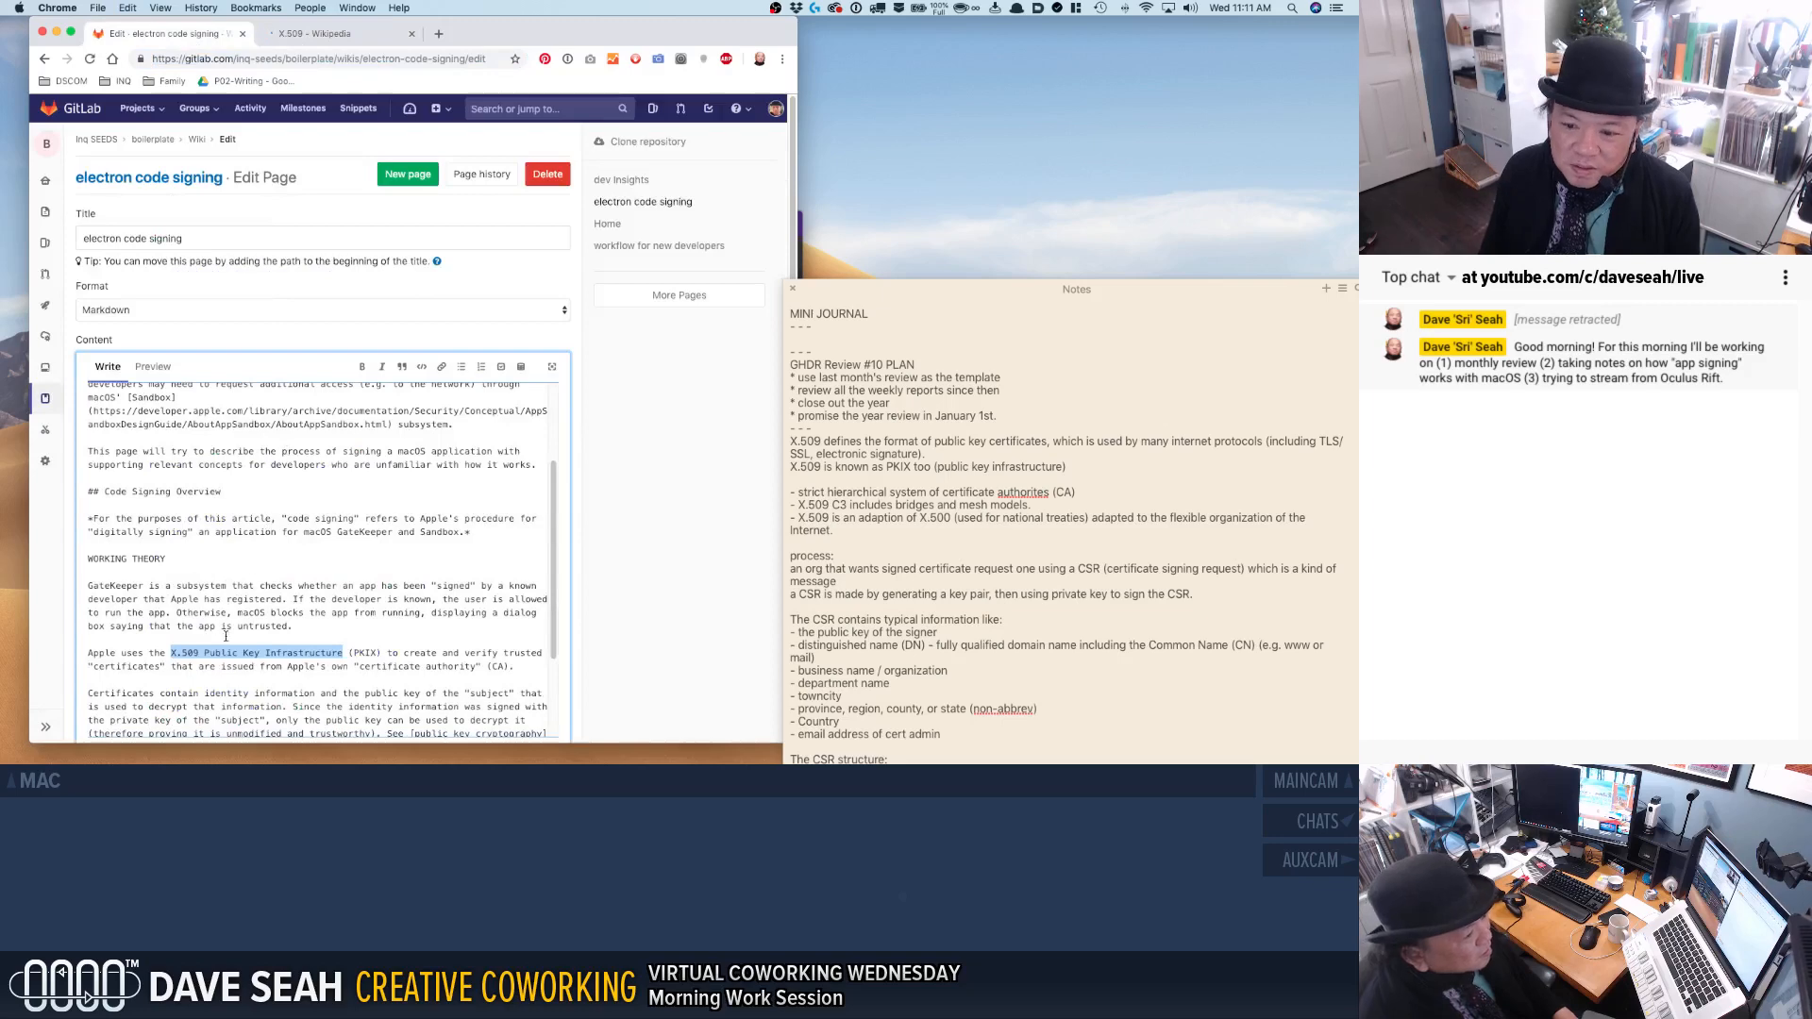
click(172, 652)
text([)
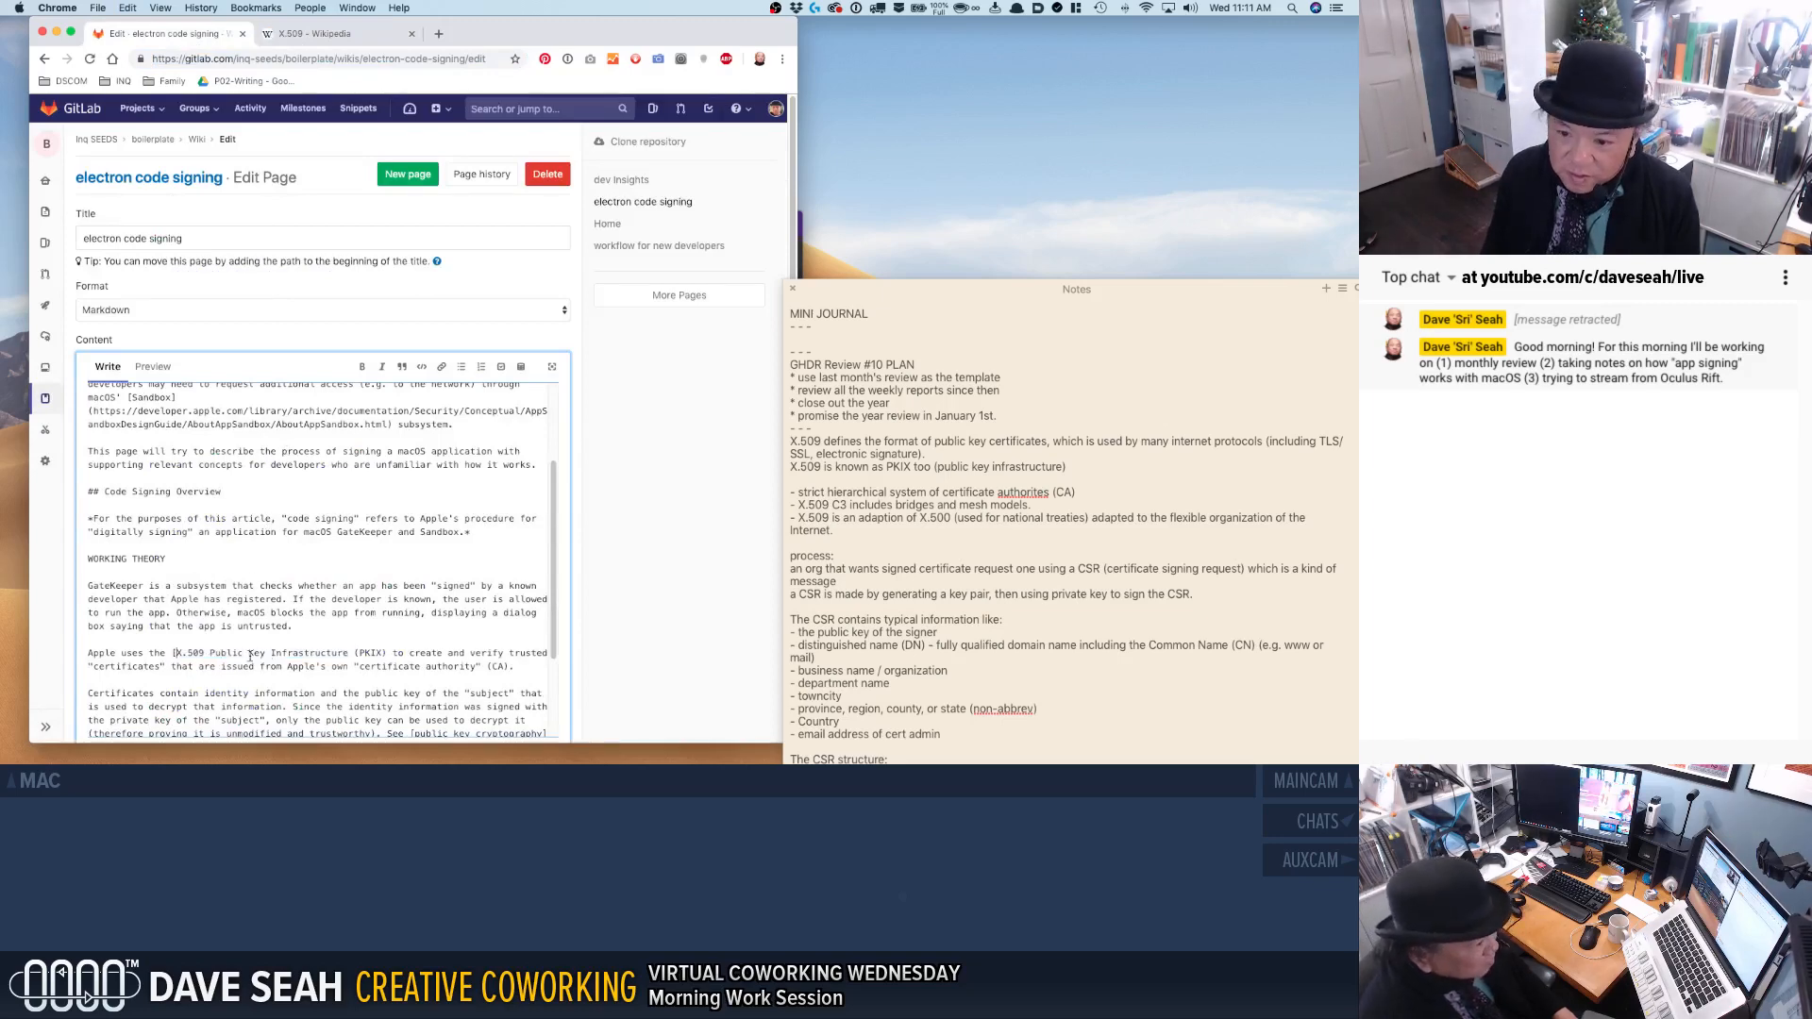
text(]()
key(super+v)
text())
Shorten "create and verify" to "create/verify" in the X.509 paragraph and review the rest of its sentence.
scroll(309, 553, down, 2)
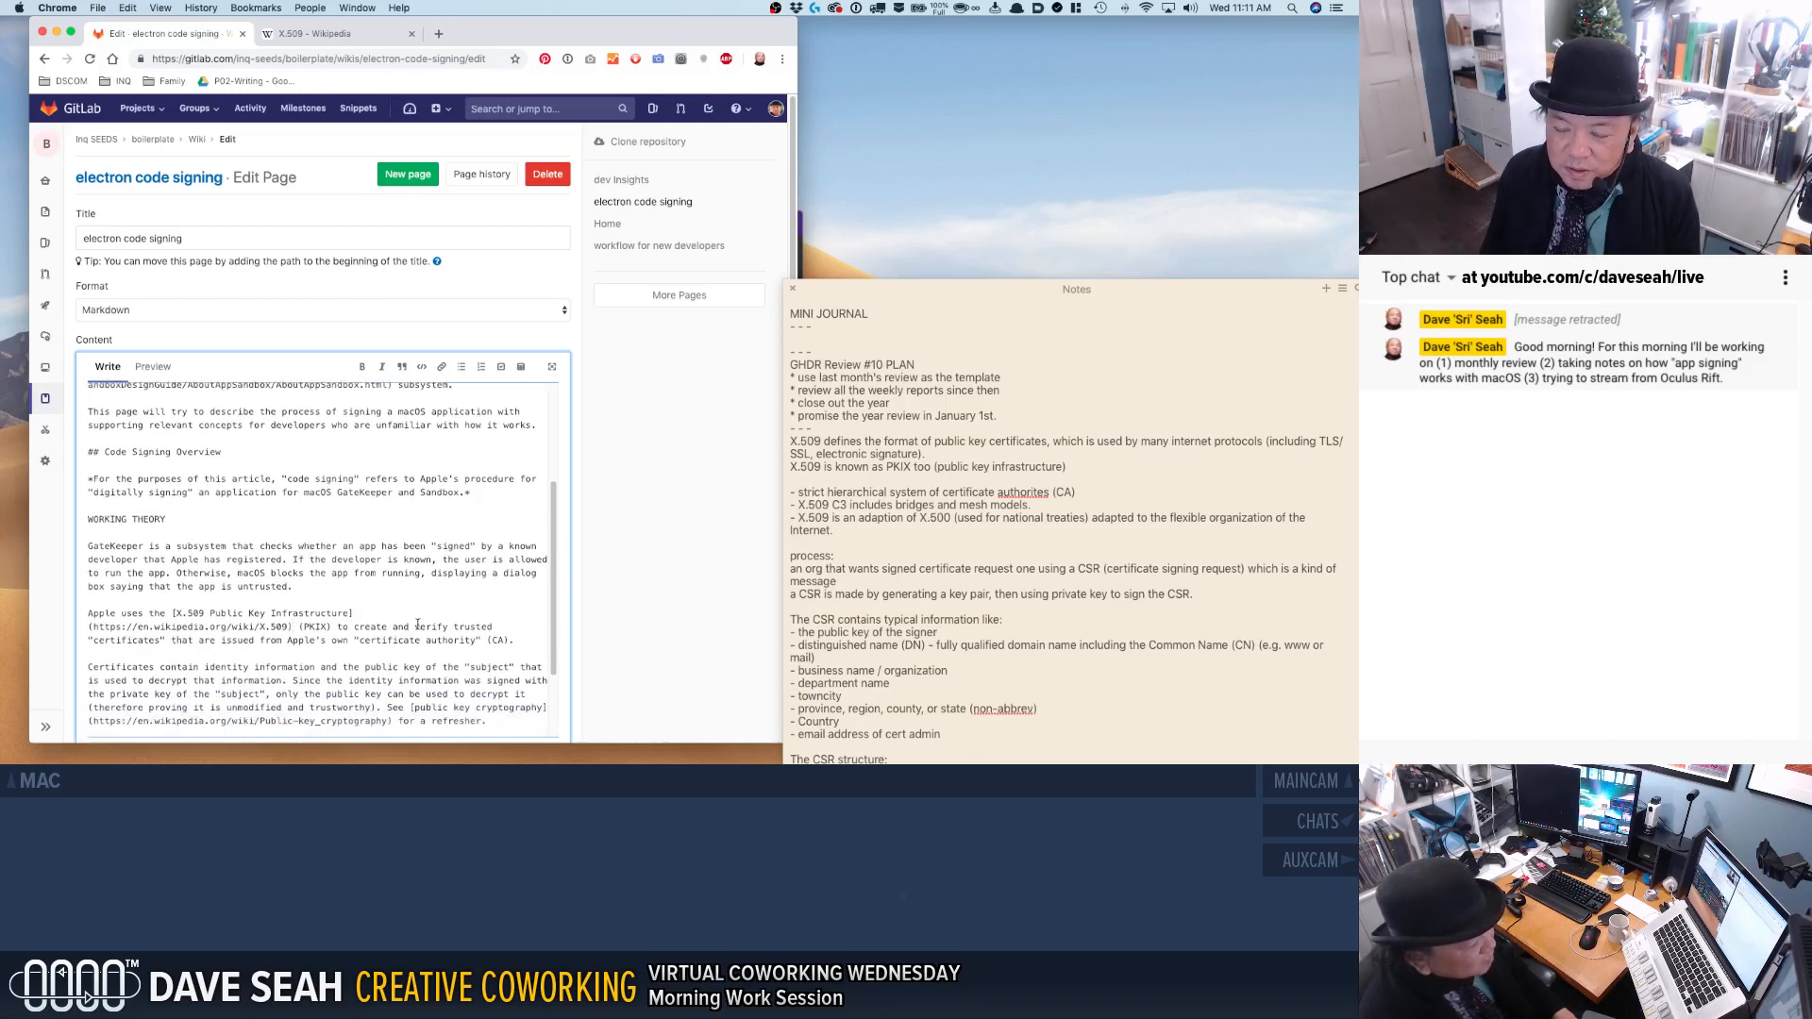
double_click(408, 625)
key(BackSpace)
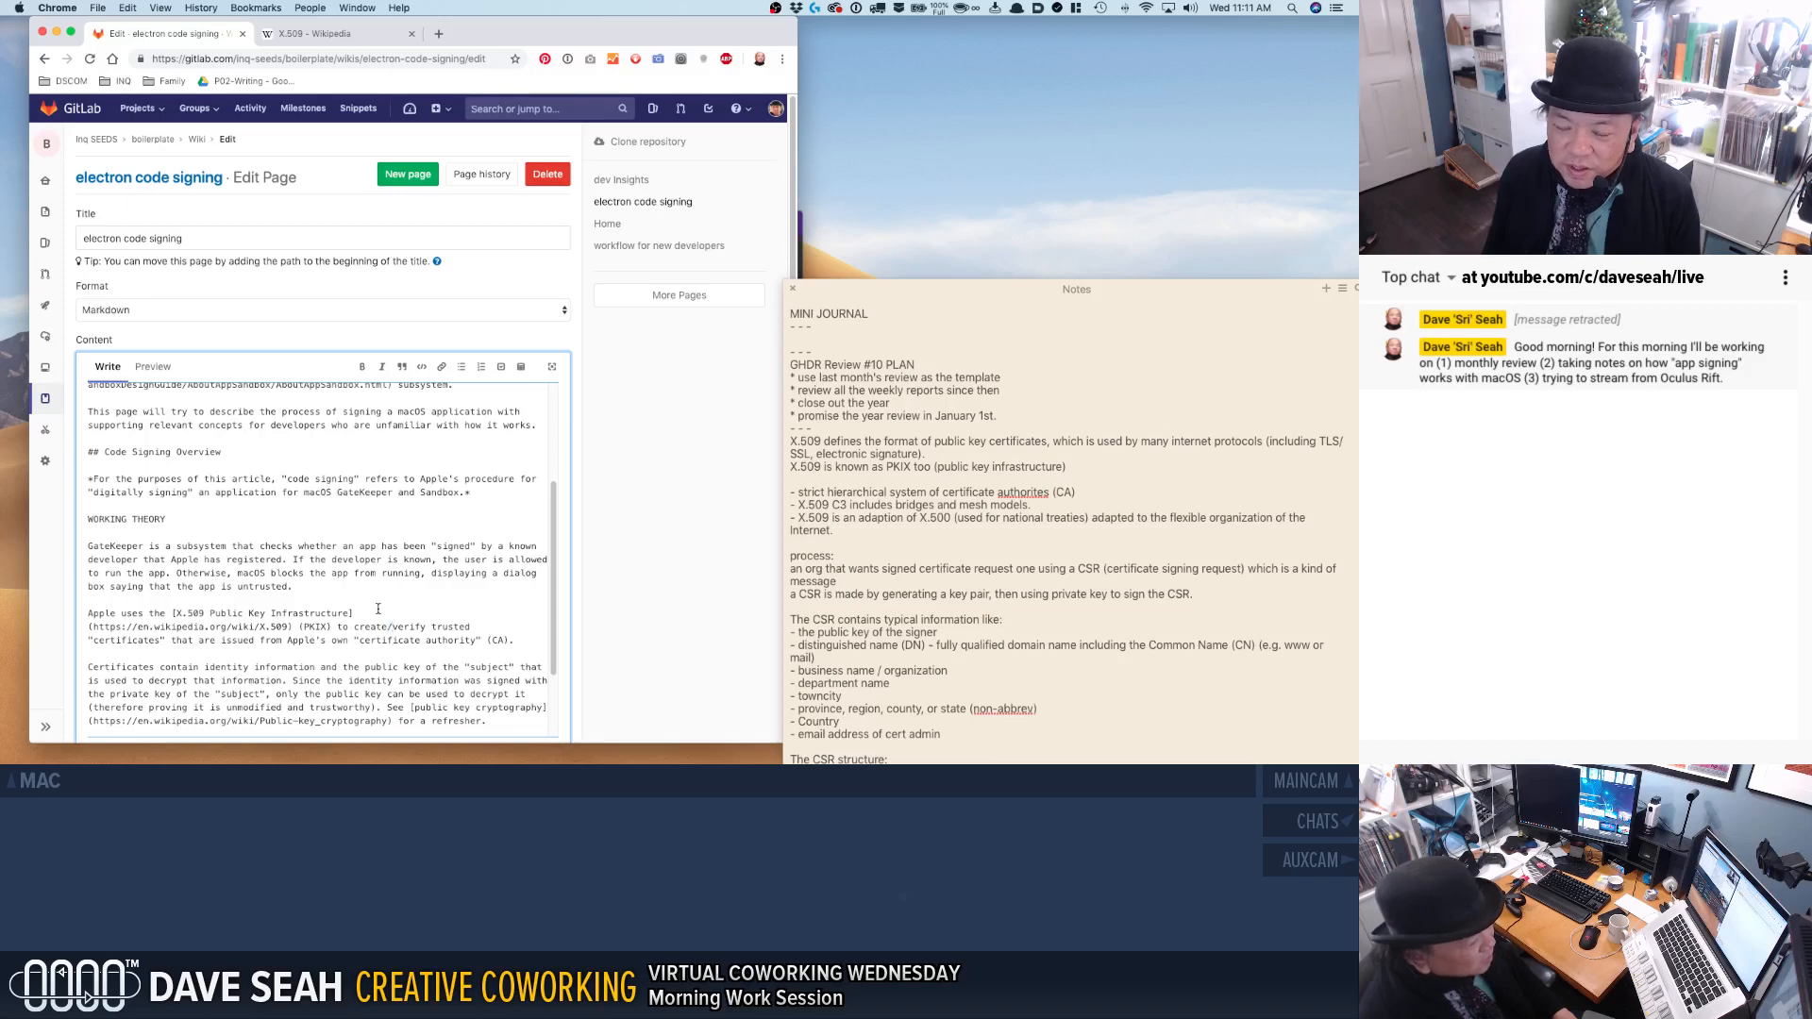
key(BackSpace)
text(/)
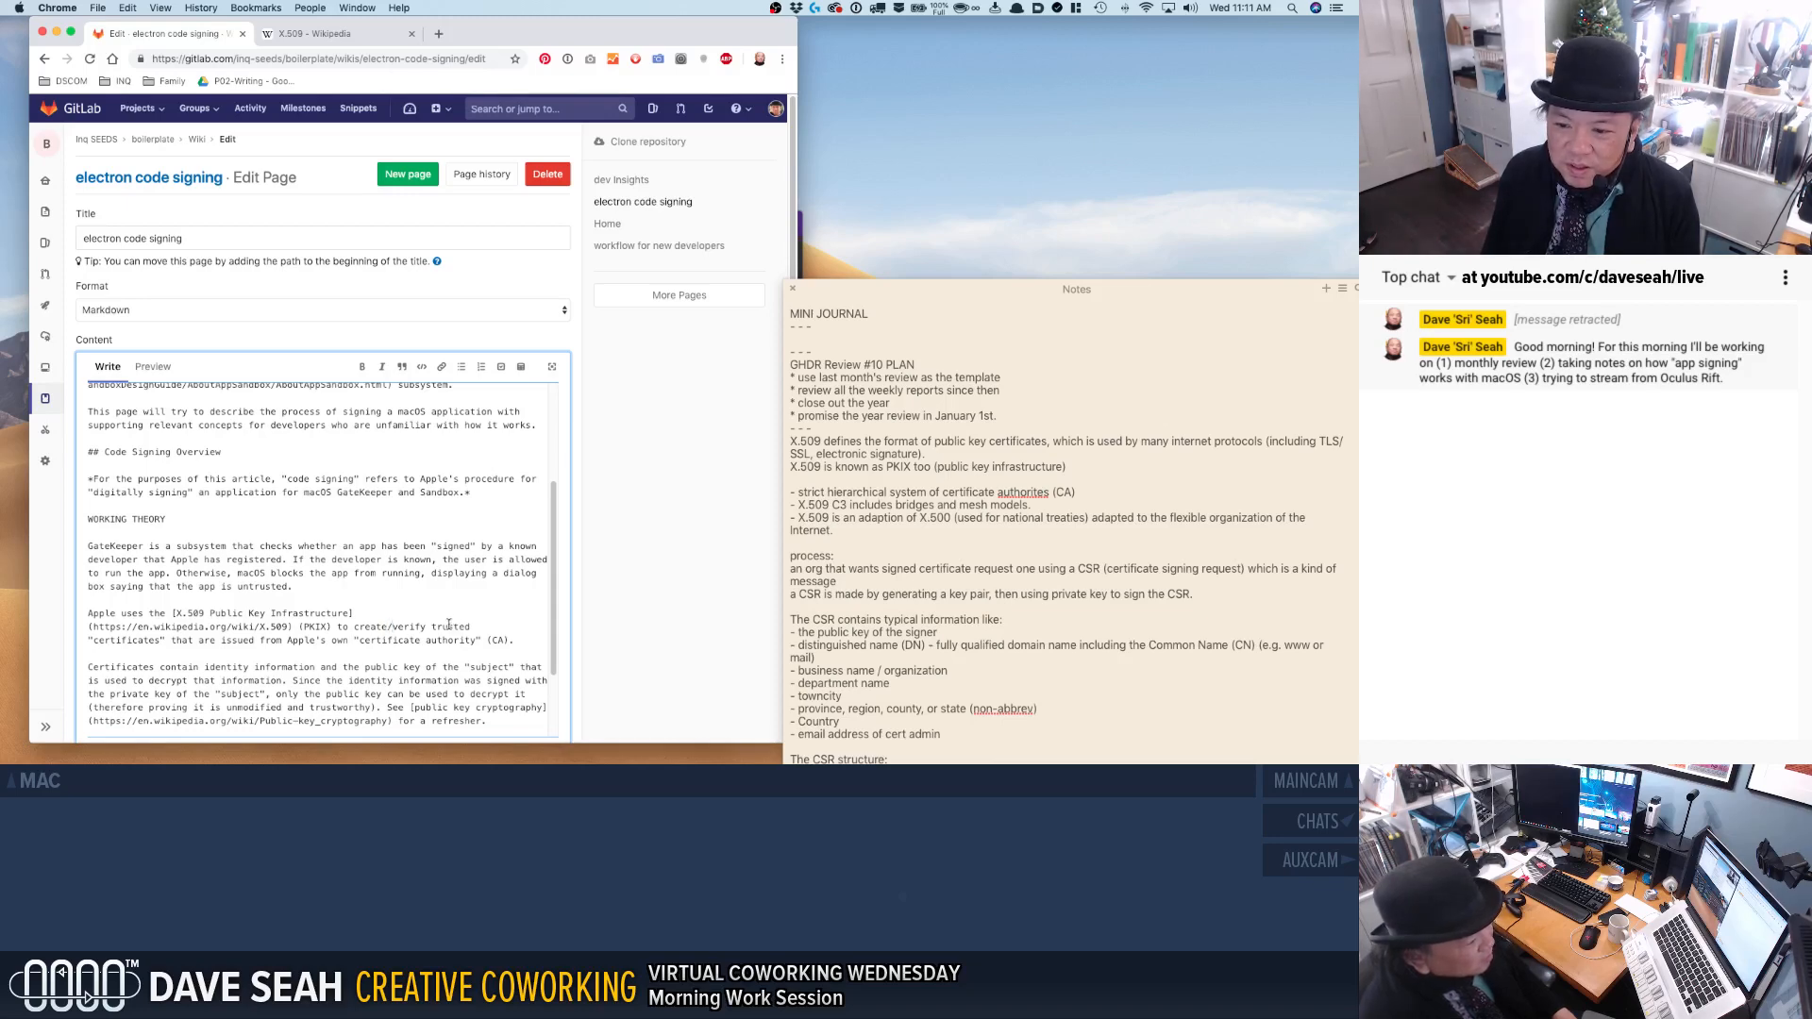
click(449, 625)
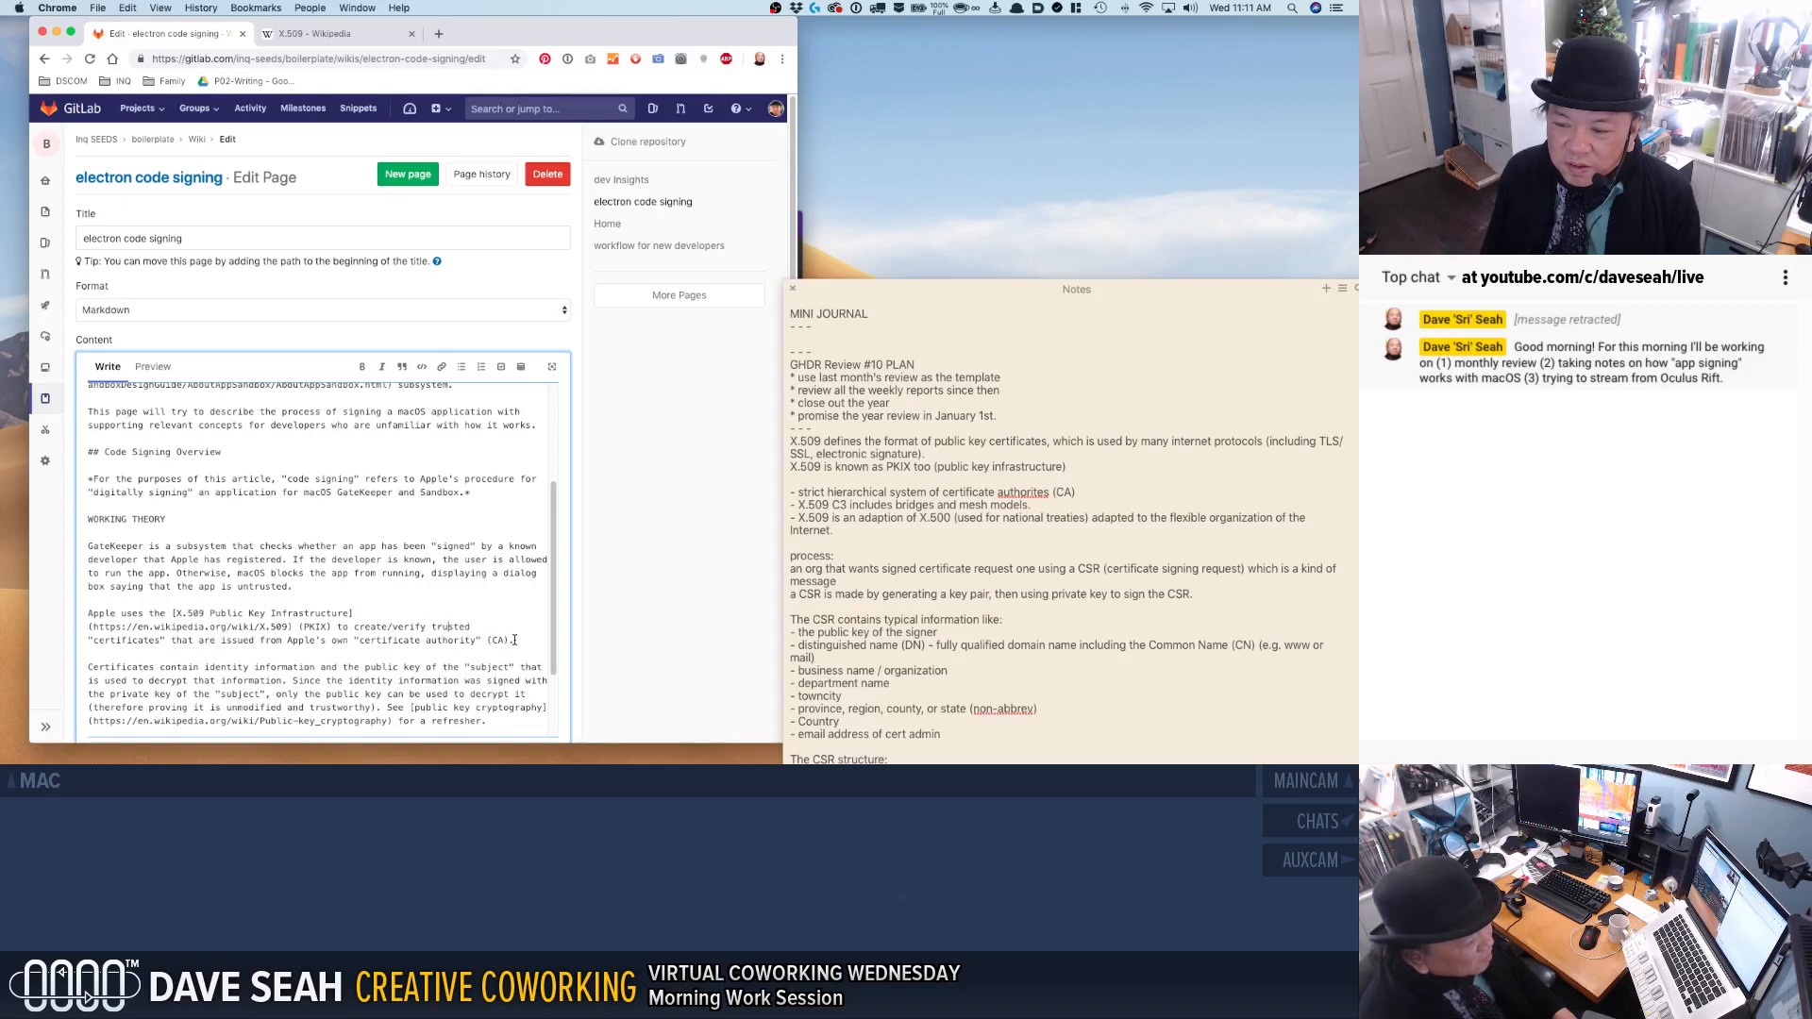
scroll(479, 641, down, 1)
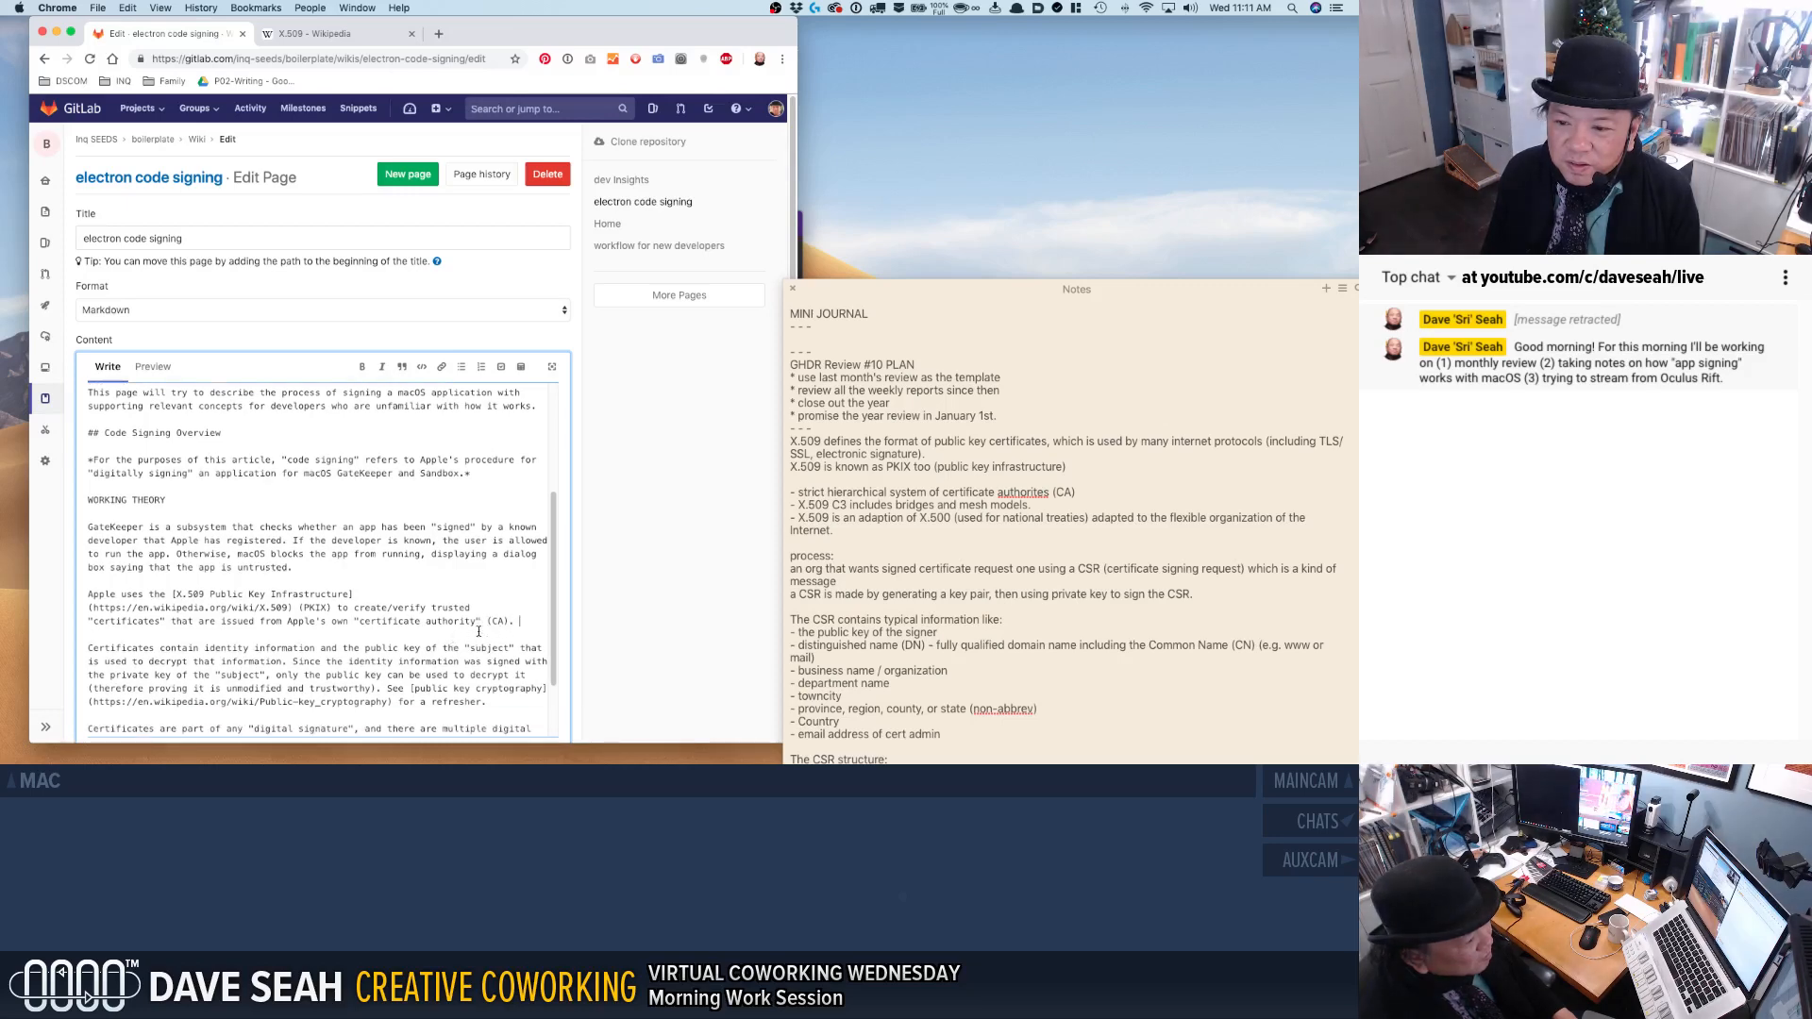
click(119, 596)
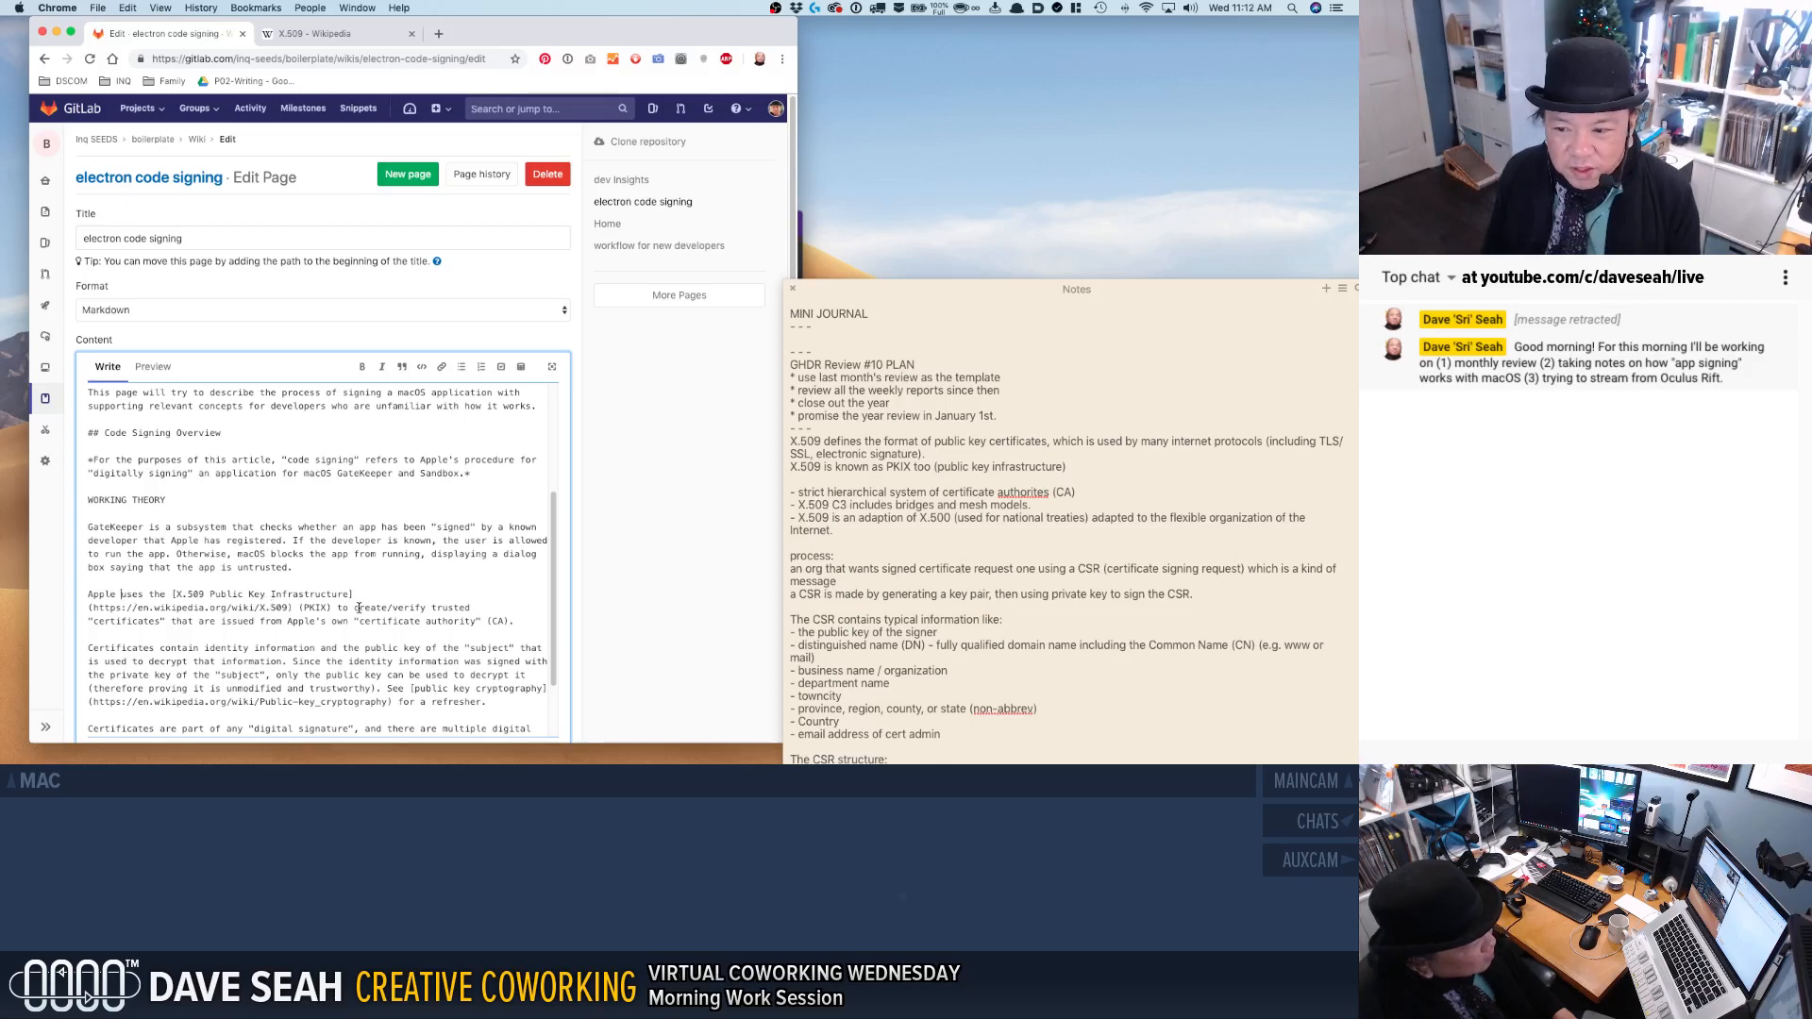
shift+click(352, 608)
key(BackSpace)
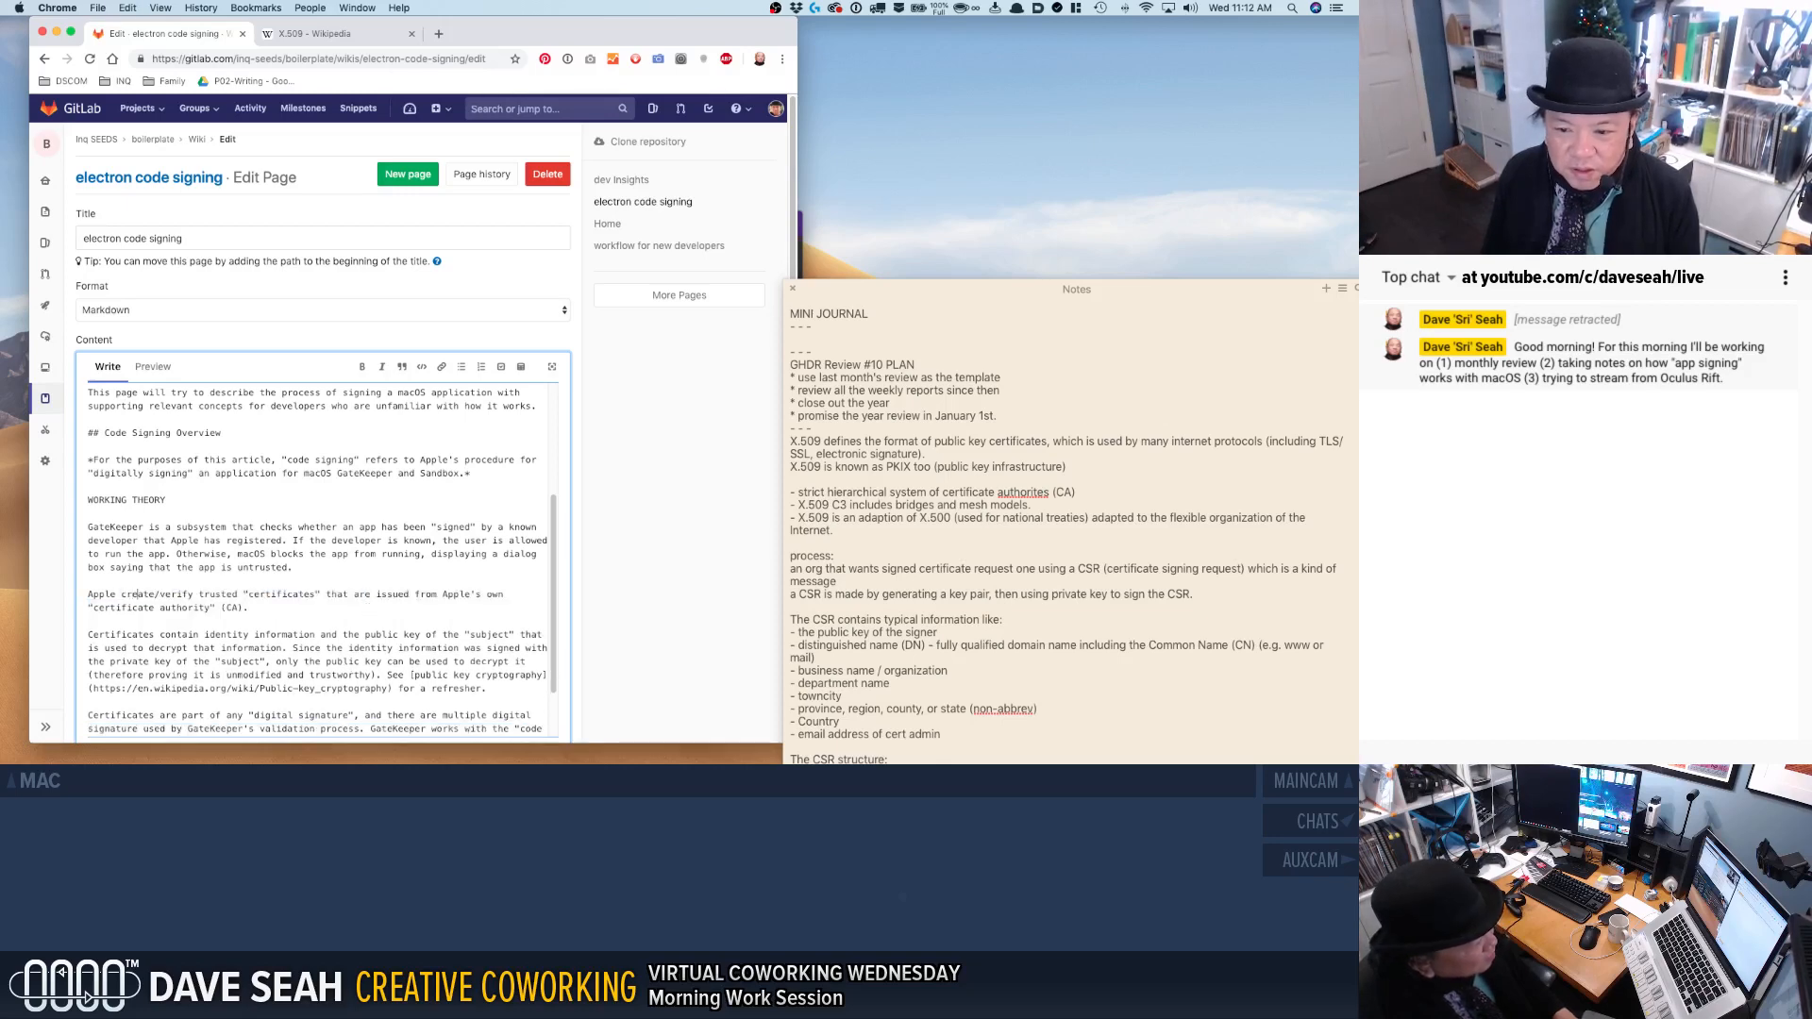
key(super+z)
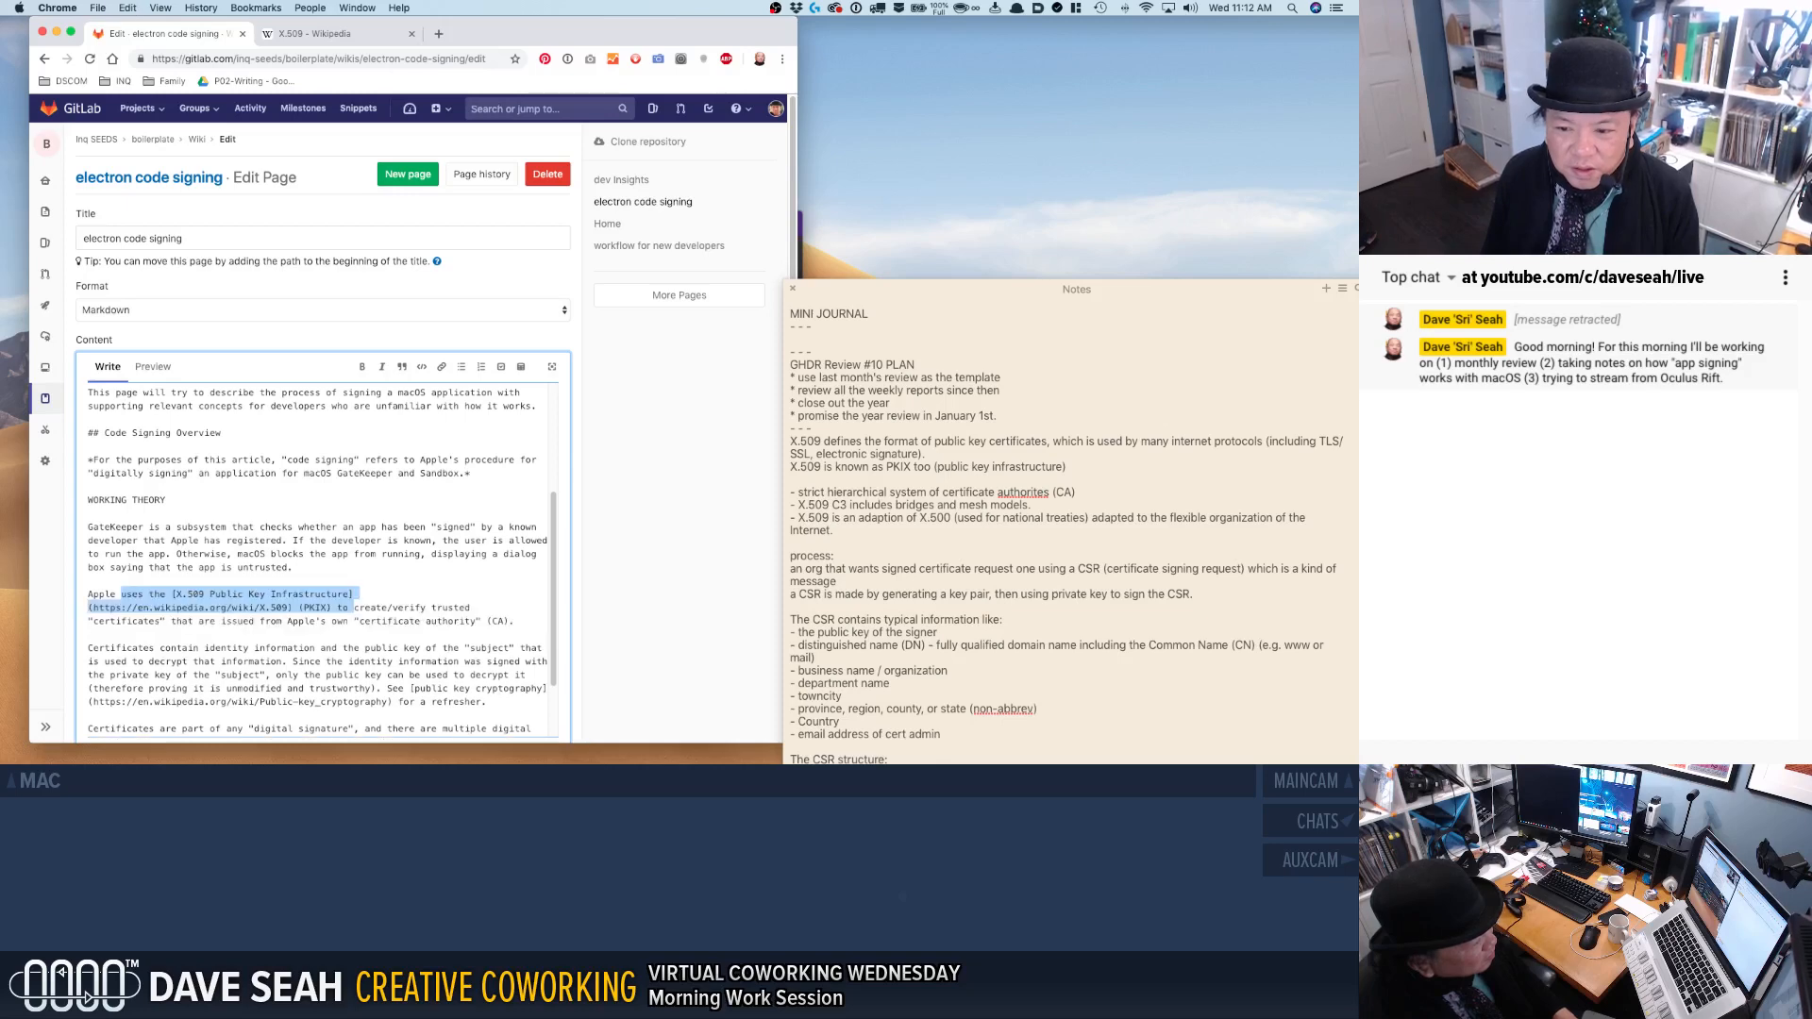
click(87, 595)
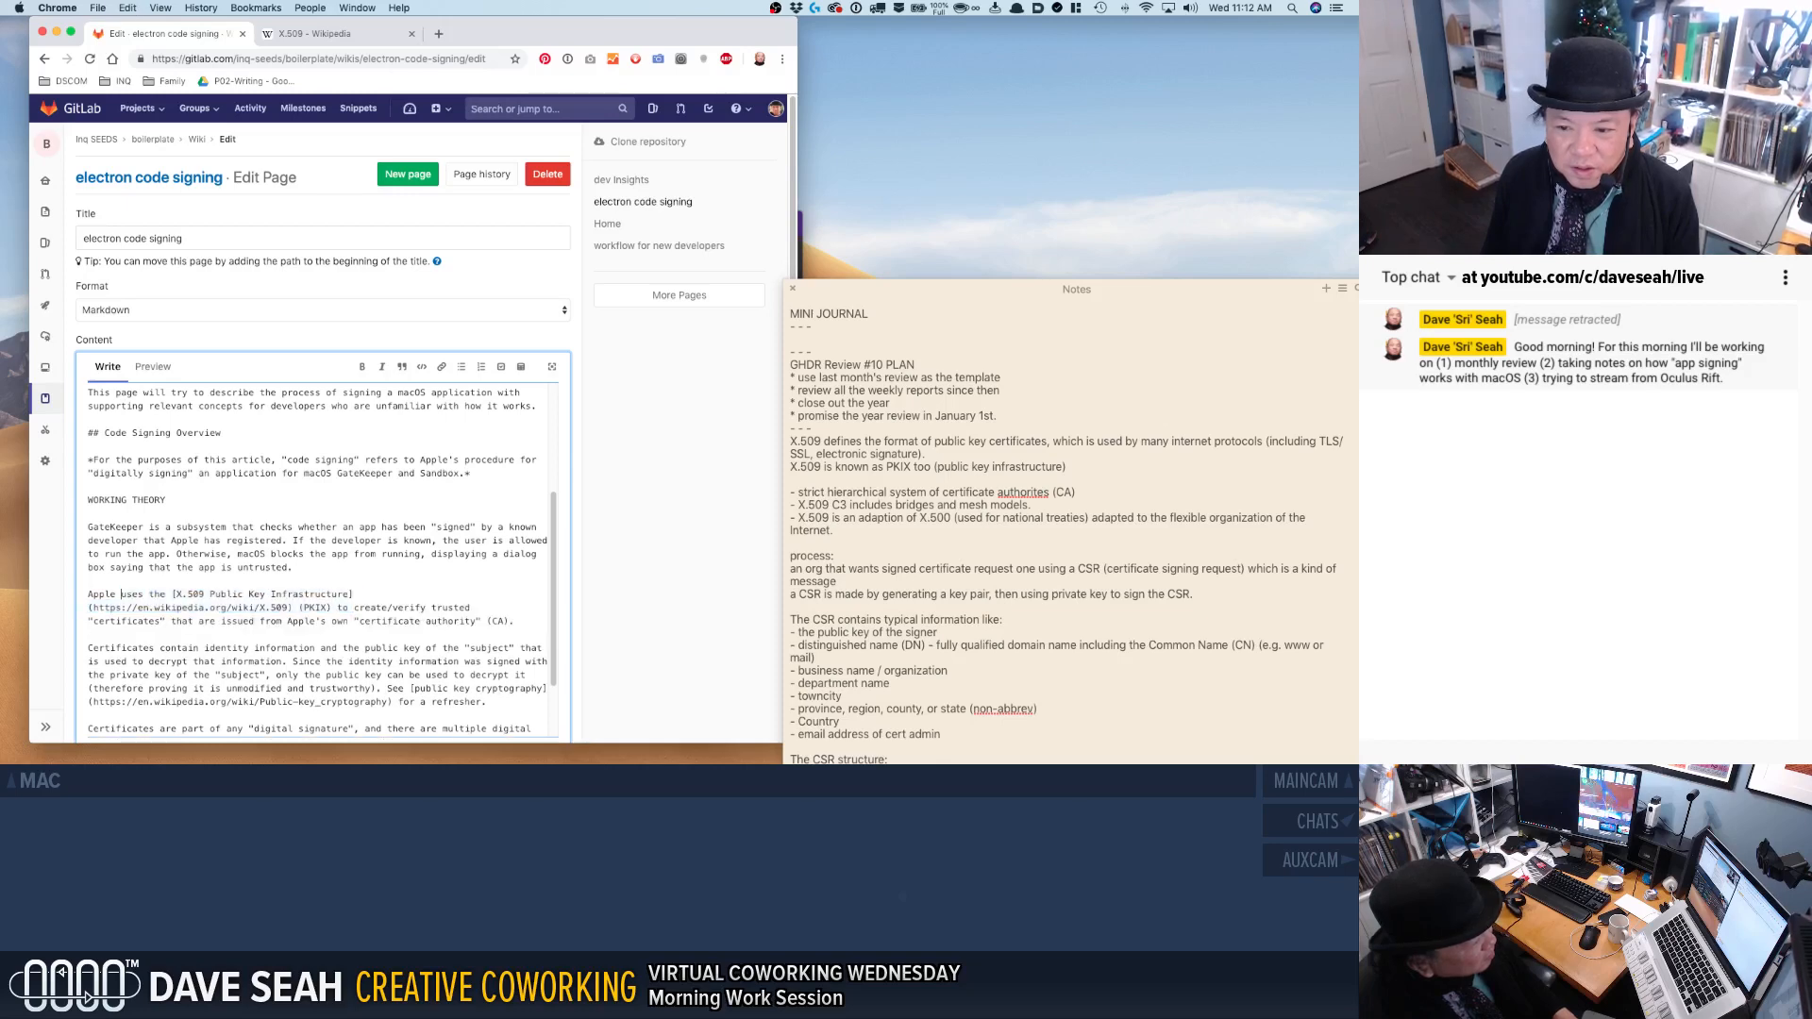
text(For us,)
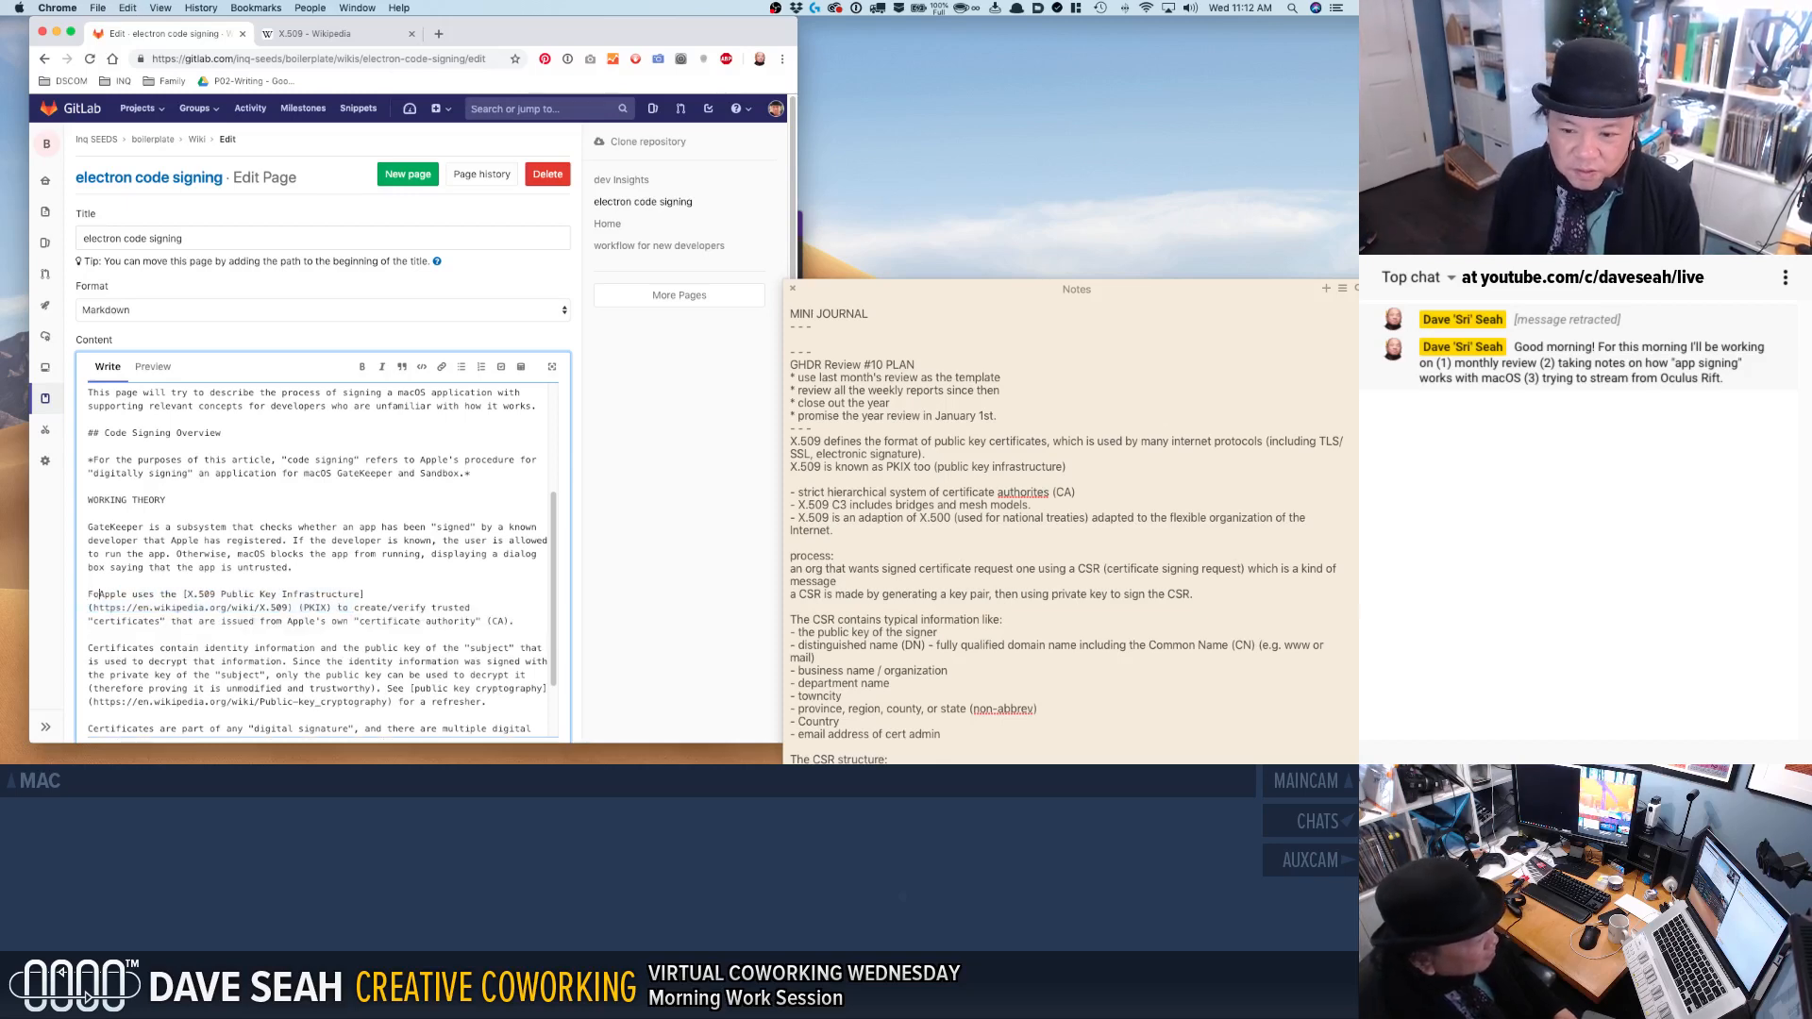
key(BackSpace)
key(BackSpace)
key(BackSpace)
key(BackSpace)
key(BackSpace)
key(BackSpace)
key(BackSpace)
key(BackSpace)
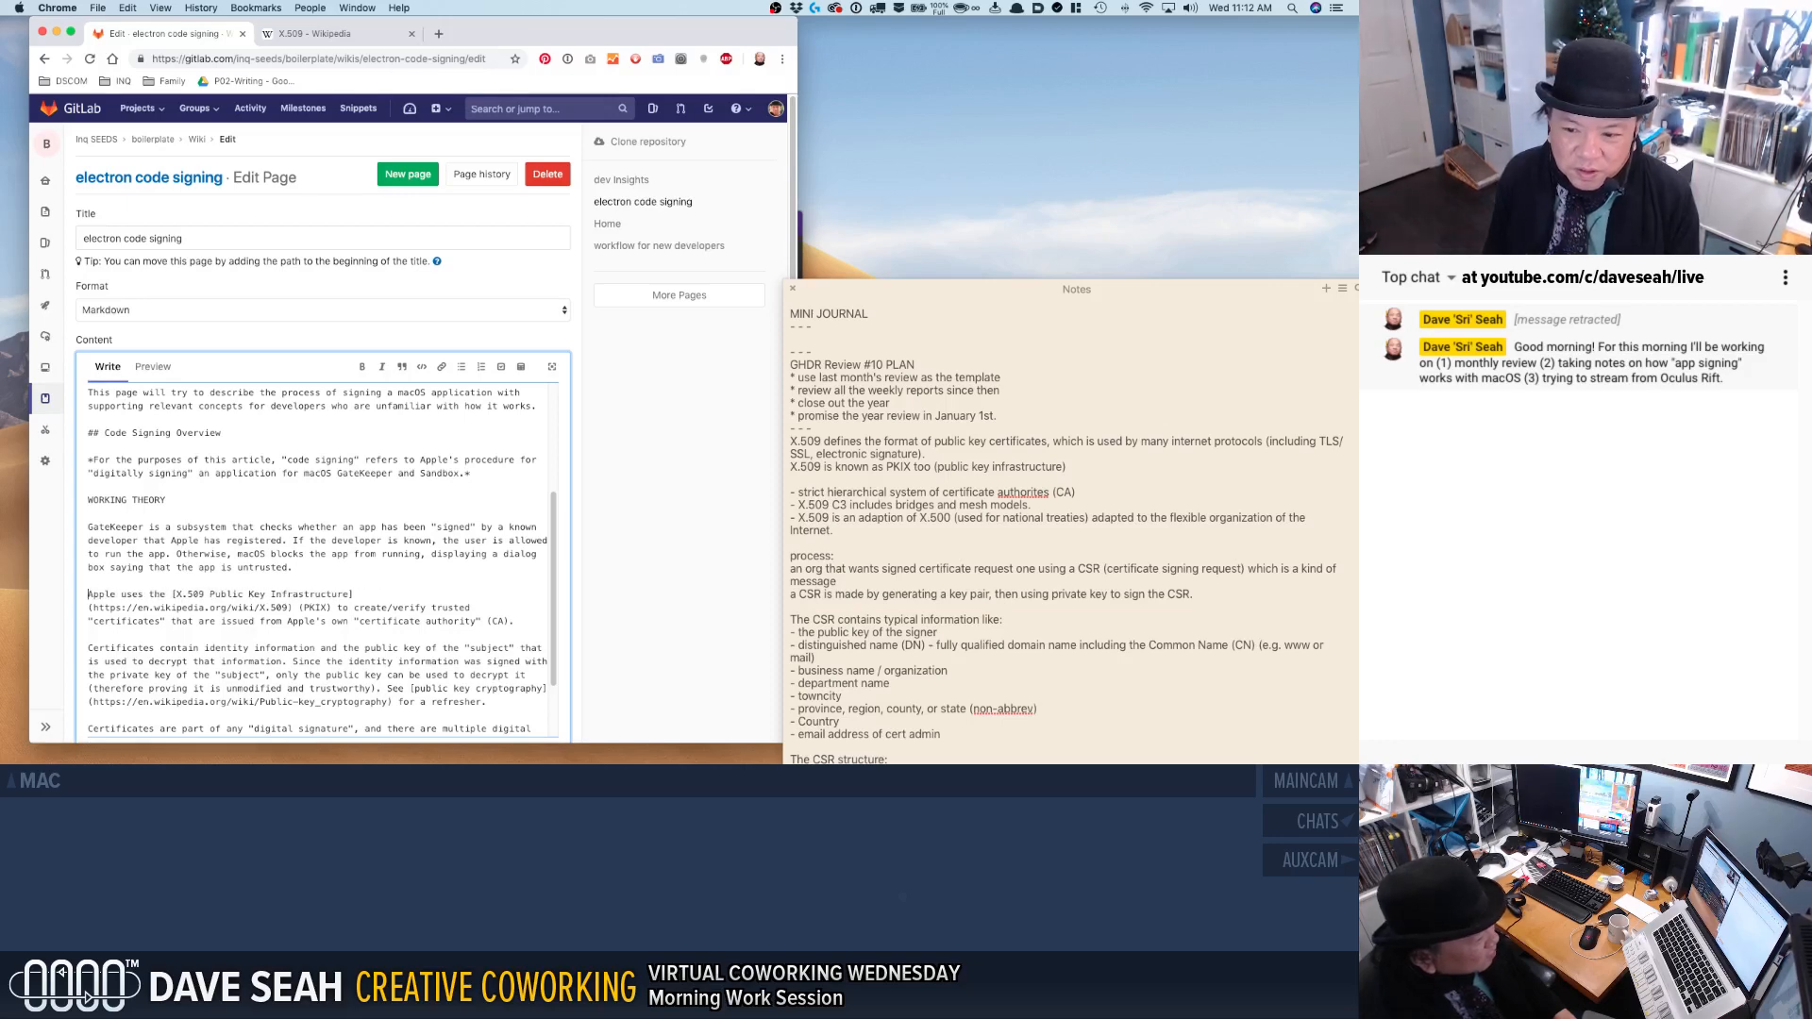
Change the X.509 paragraph's opening subject from "Apple" to "Apple's online developer portal".
click(110, 595)
text('s developer portal)
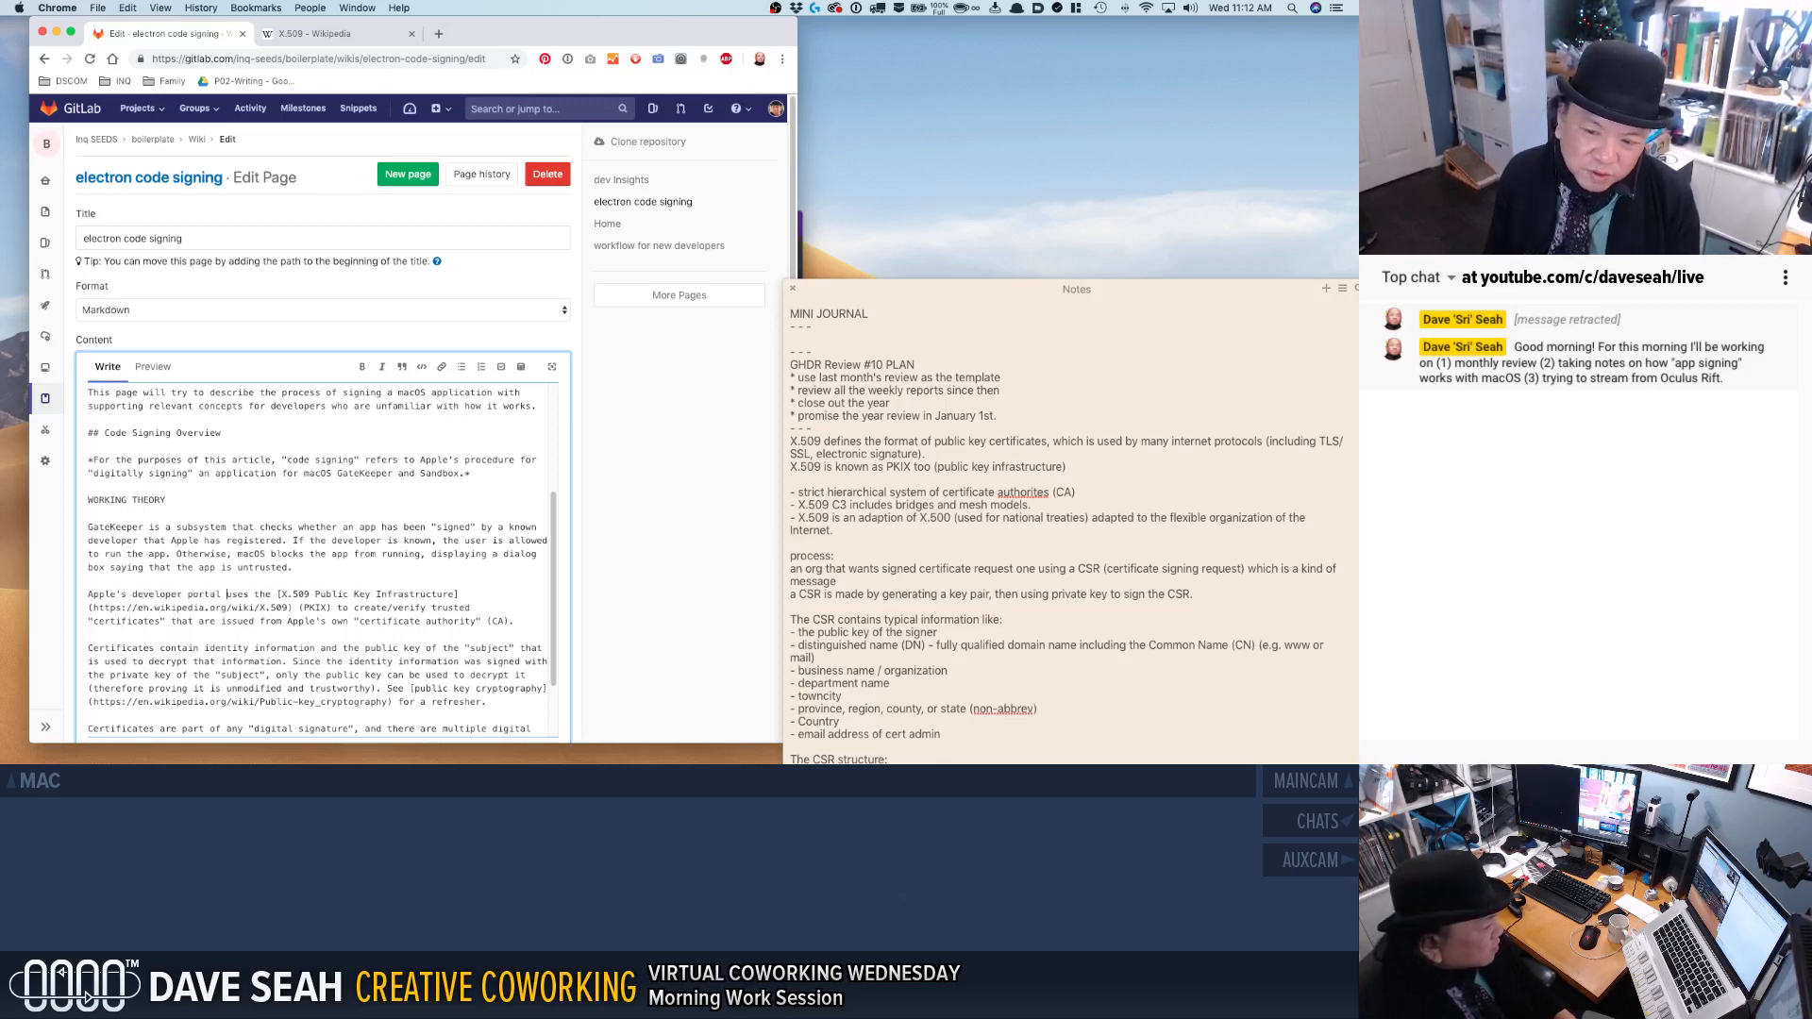
key(super+Left)
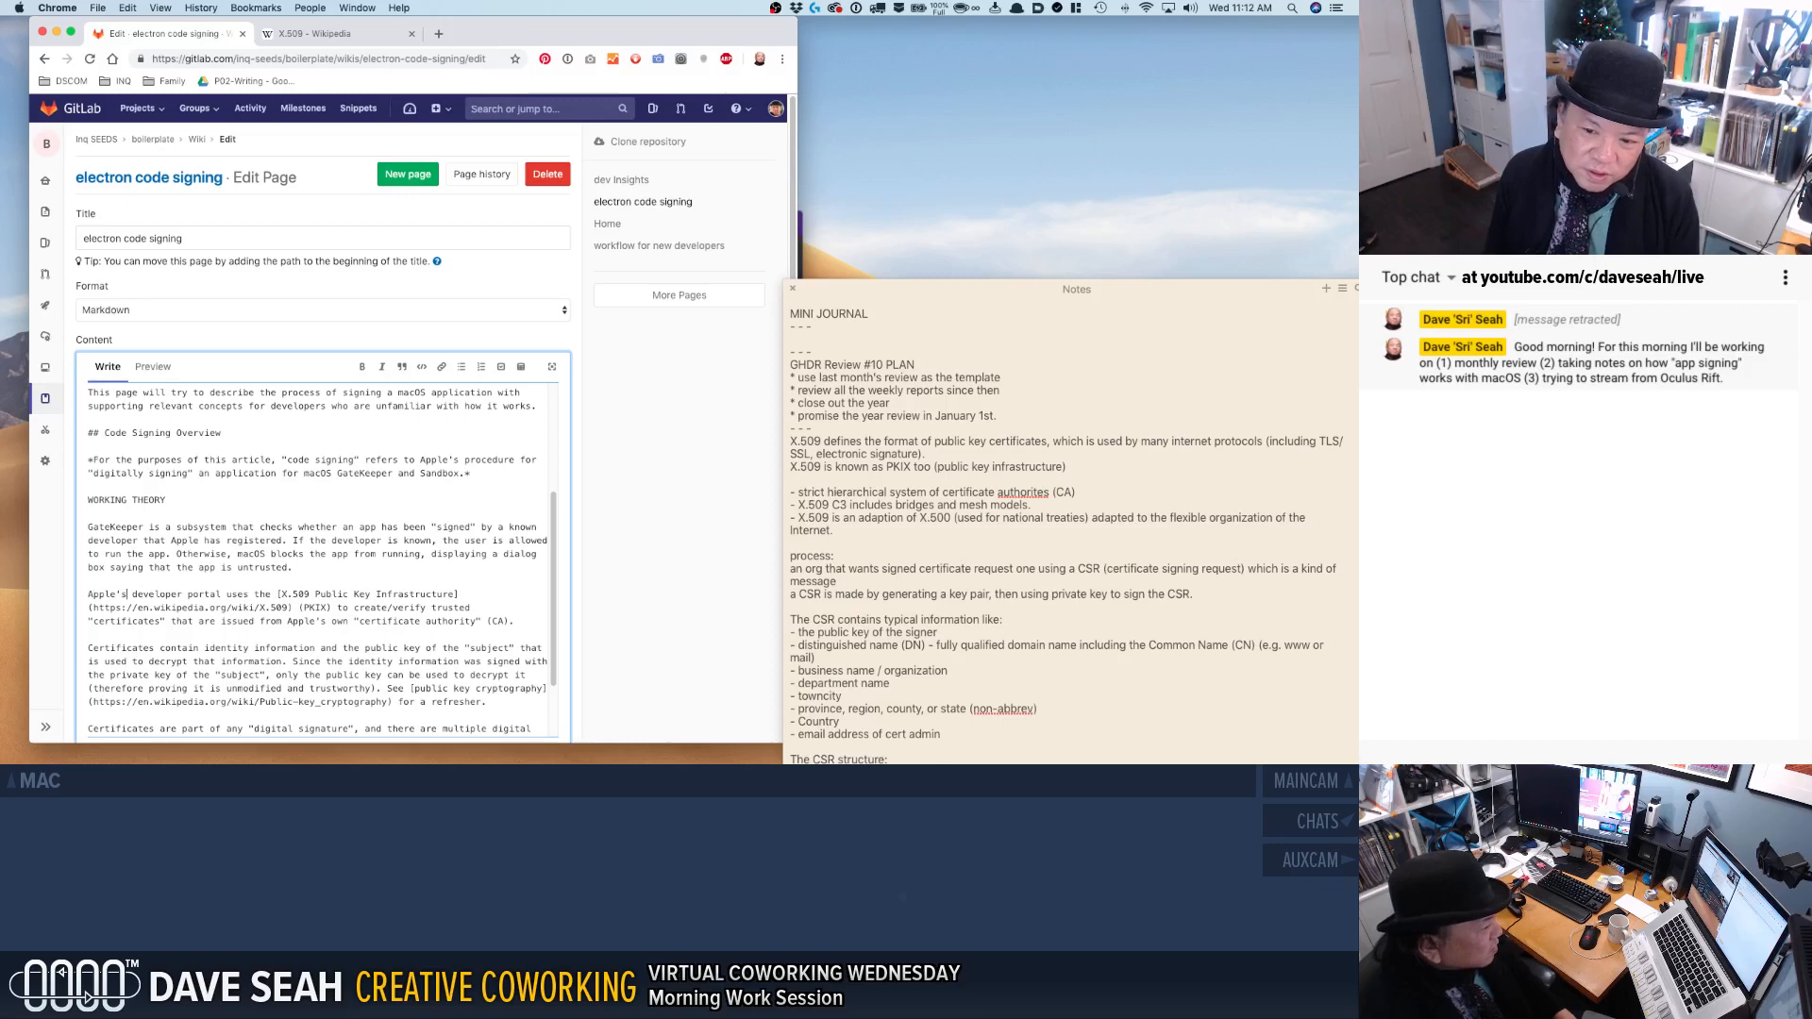
text(online)
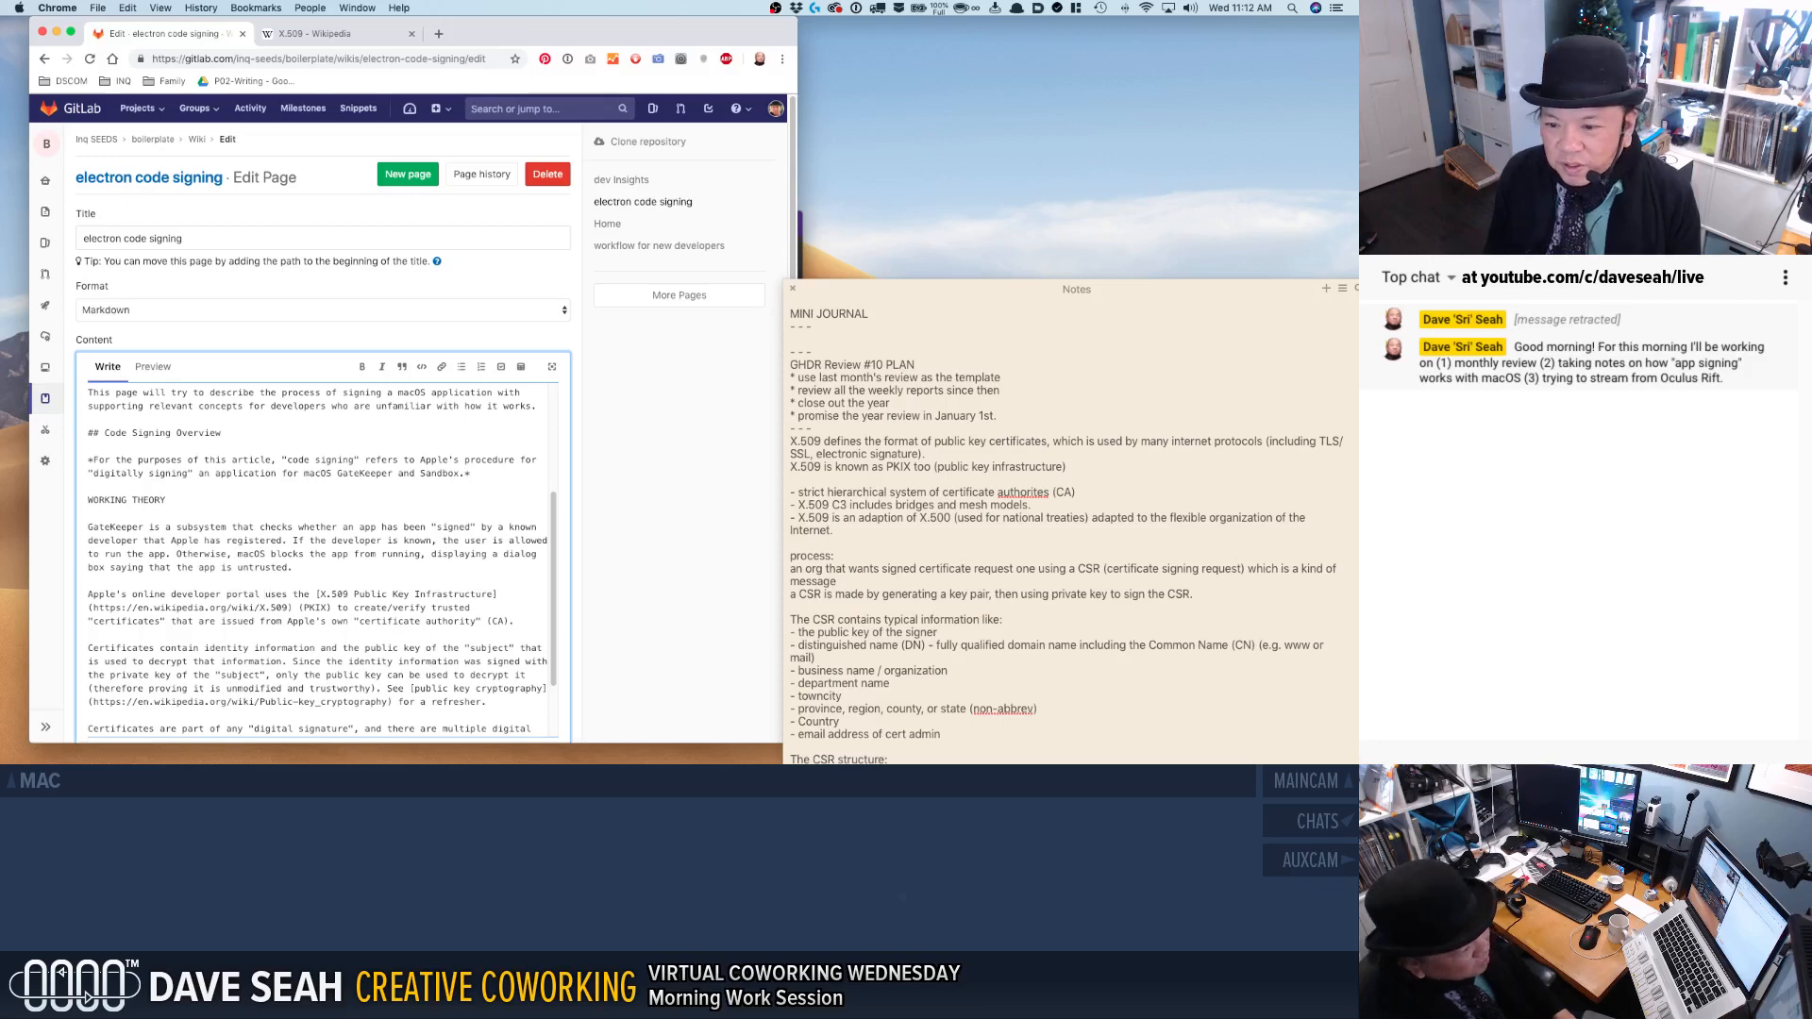
text( ican be used to )
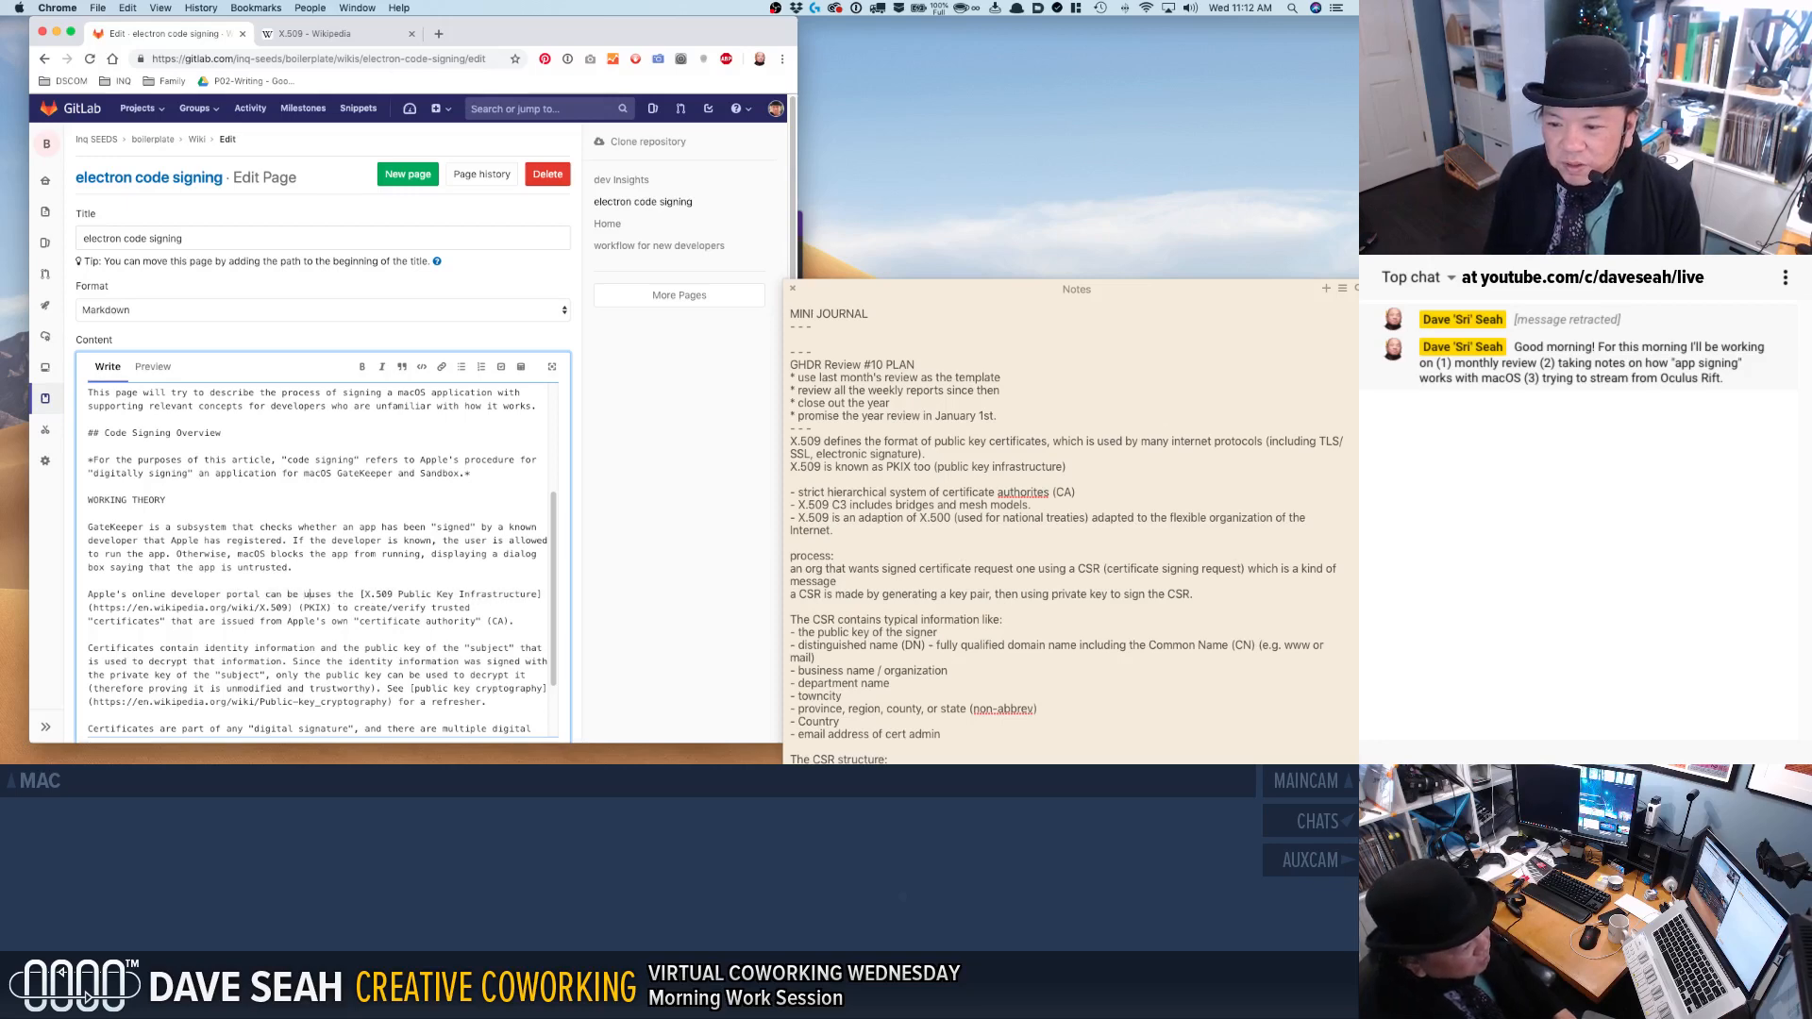
text(create "trusted certific)
text(ates" )
text(fr)
Insert the phrase can be used to create "trusted certificates" after "Apple's online developer portal".
key(BackSpace)
key(BackSpace)
key(BackSpace)
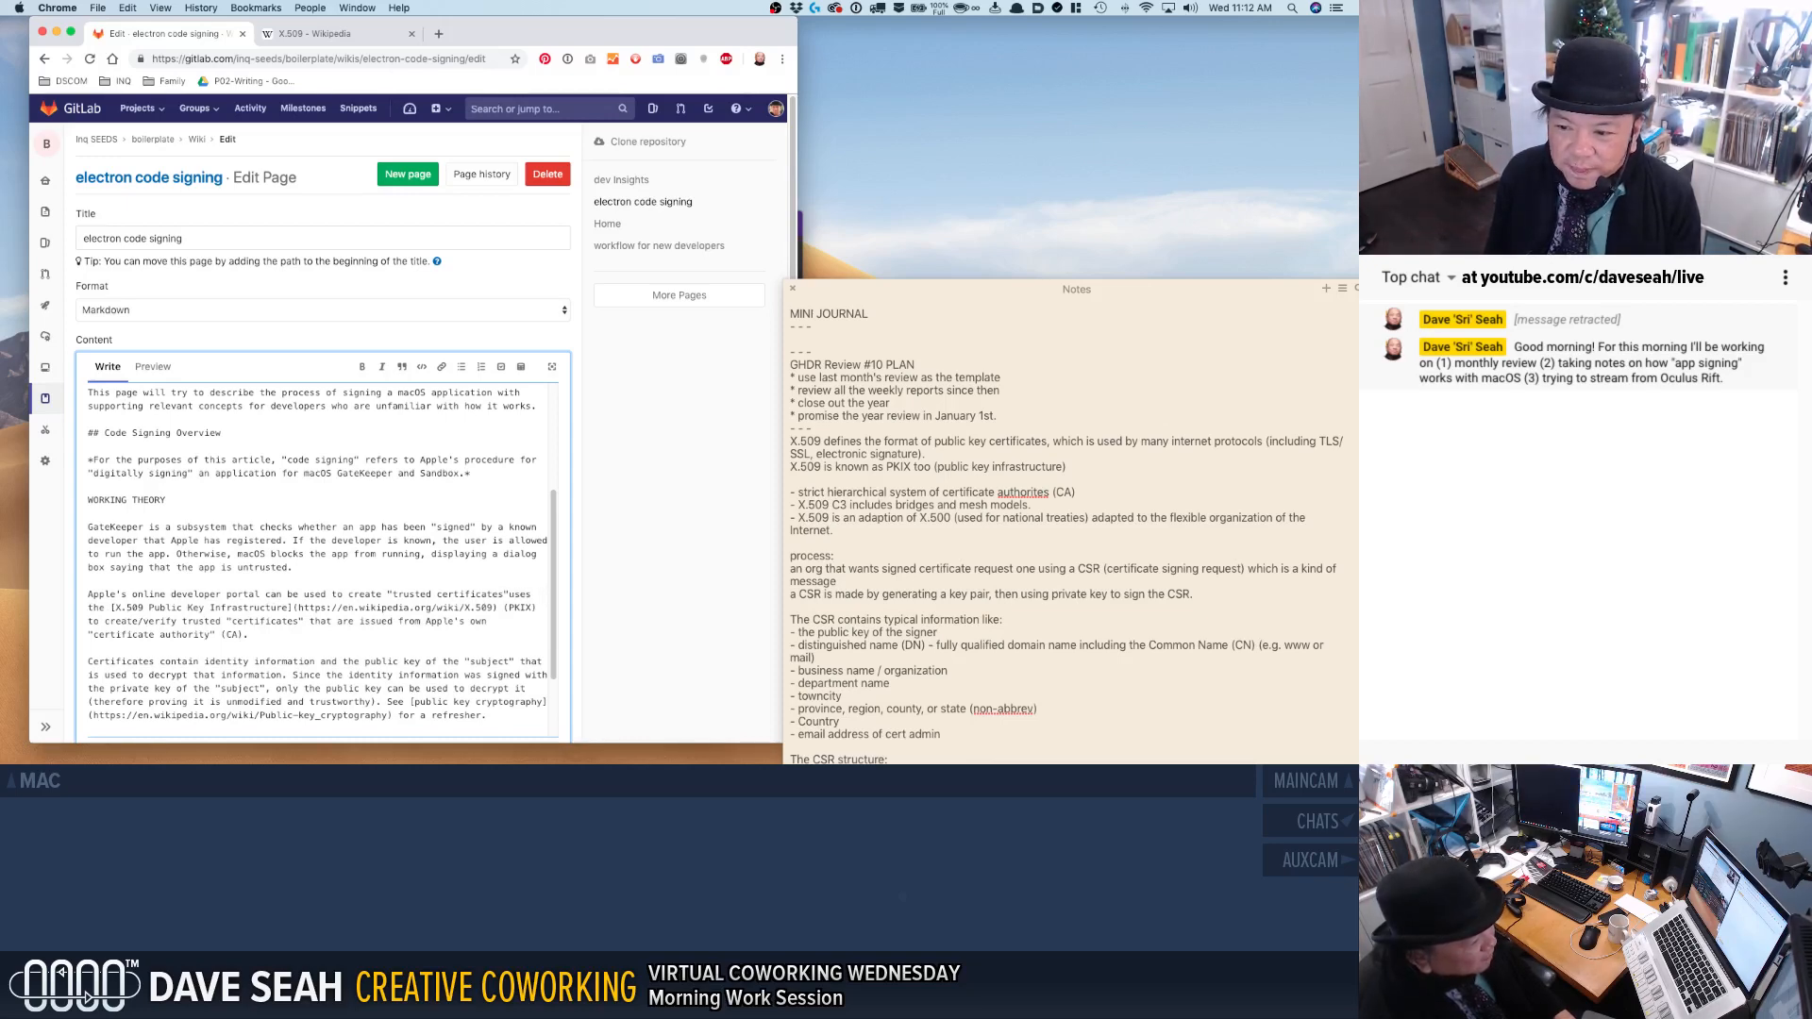
text(. )
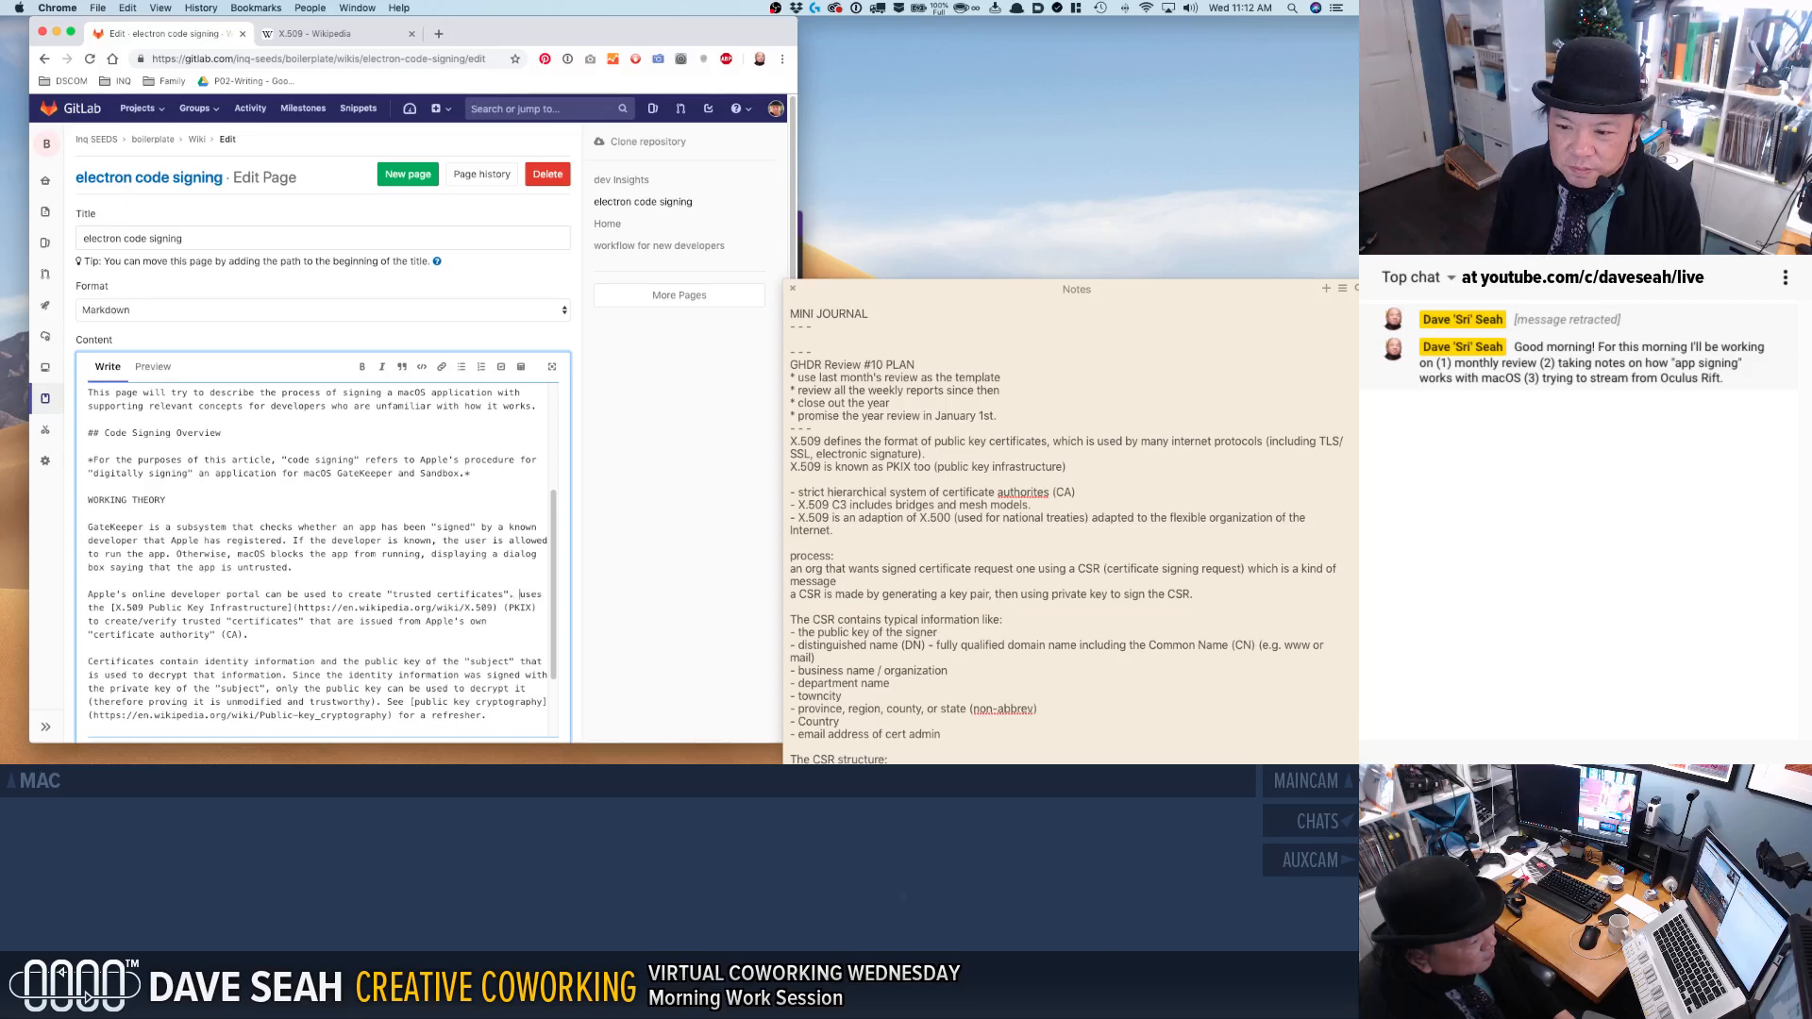
text(The s)
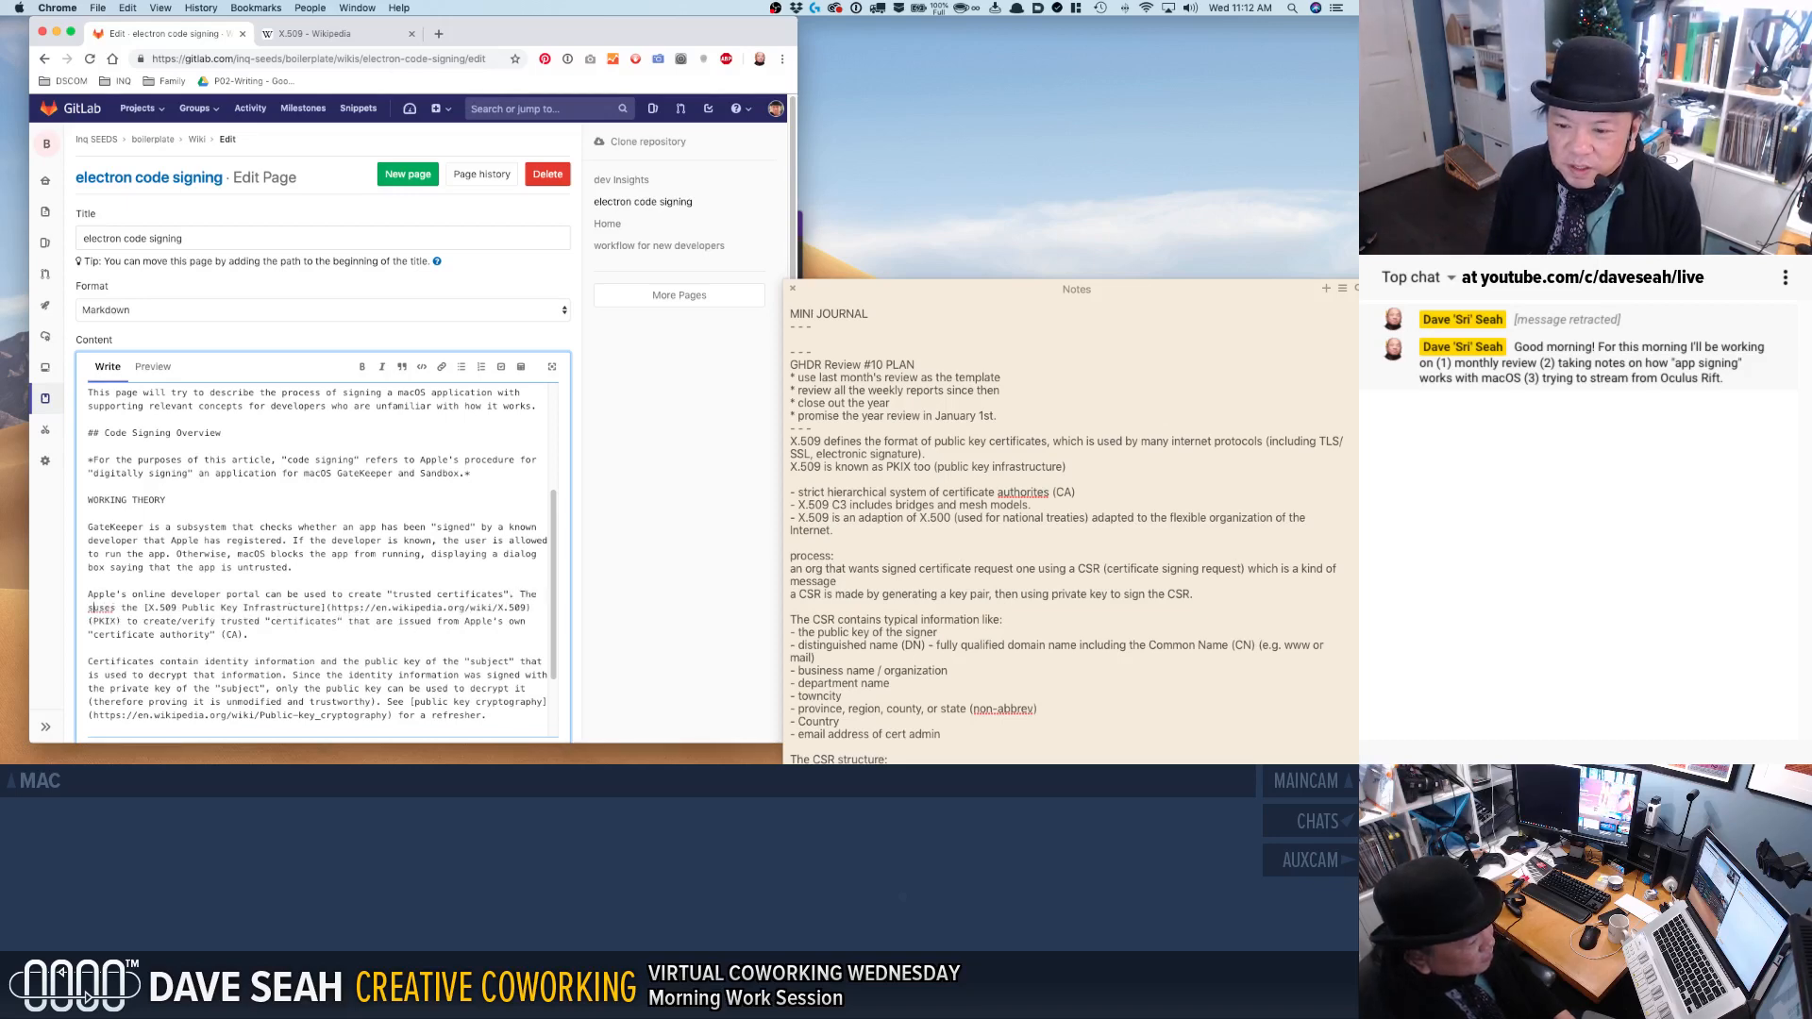
key(BackSpace)
key(BackSpace)
key(BackSpace)
key(BackSpace)
key(BackSpace)
key(BackSpace)
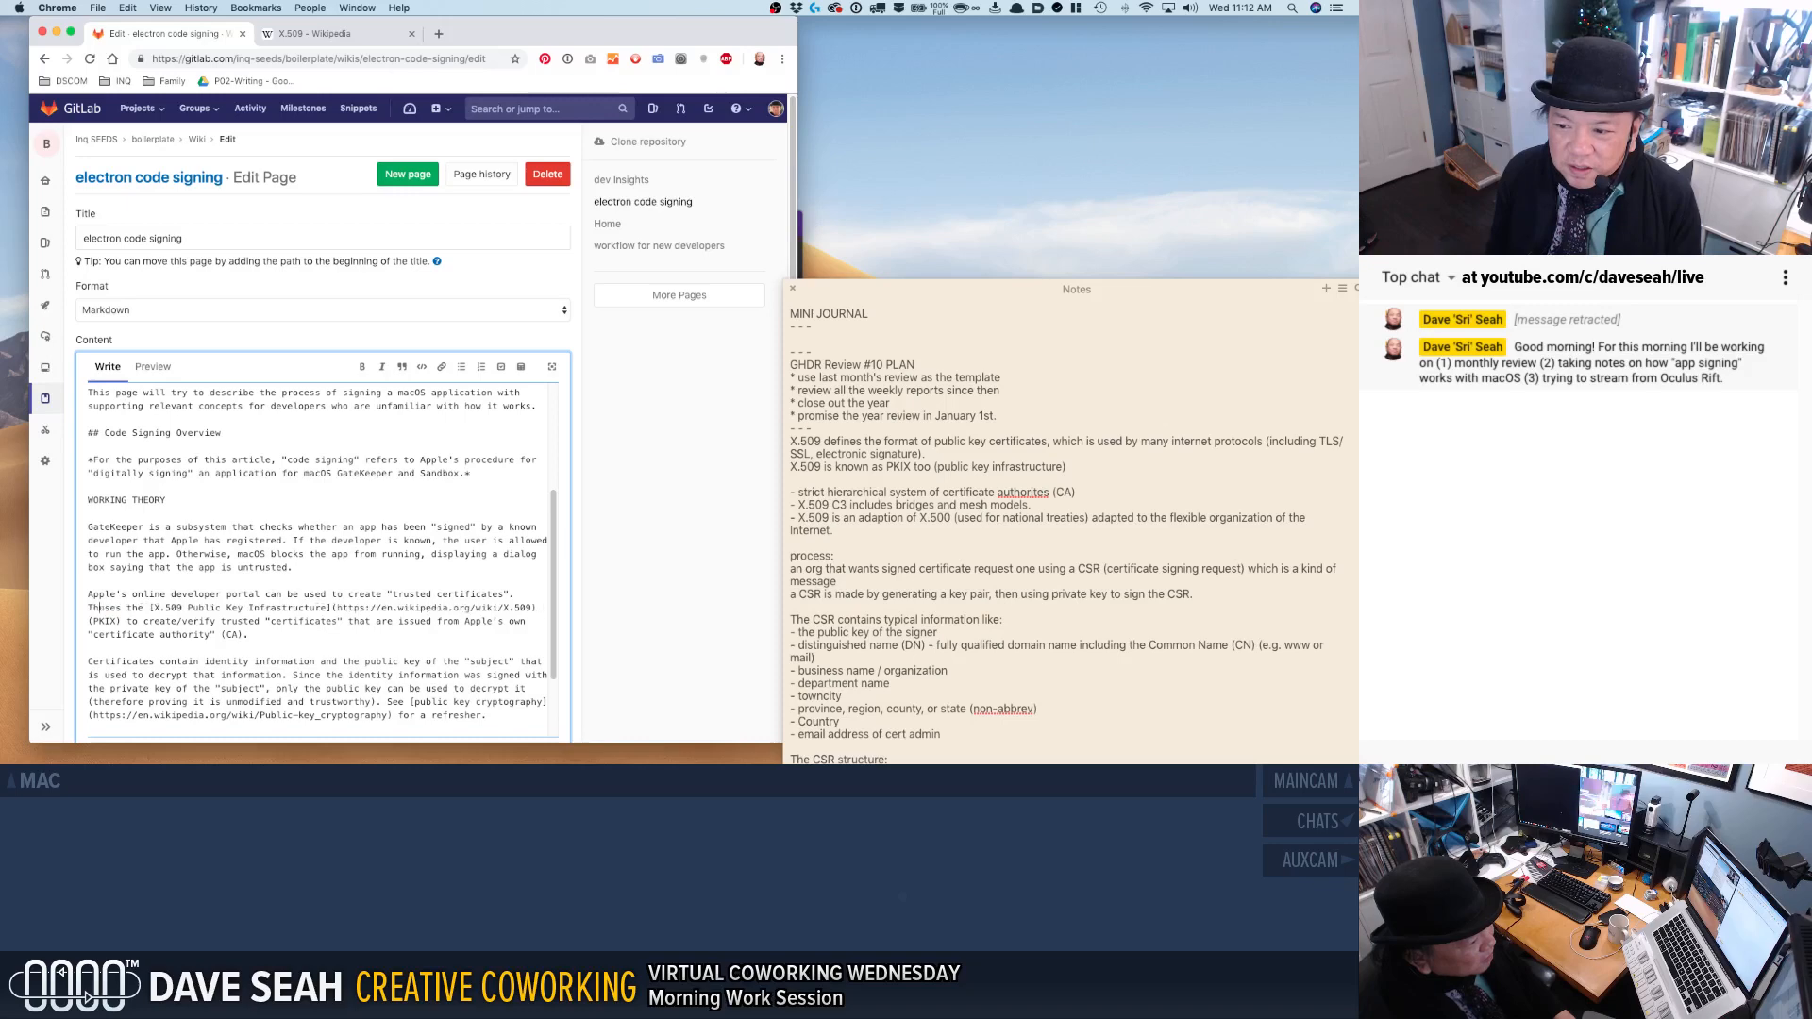
Complete the developer portal sentence with: that are used to "sign" an application.
text(that mac)
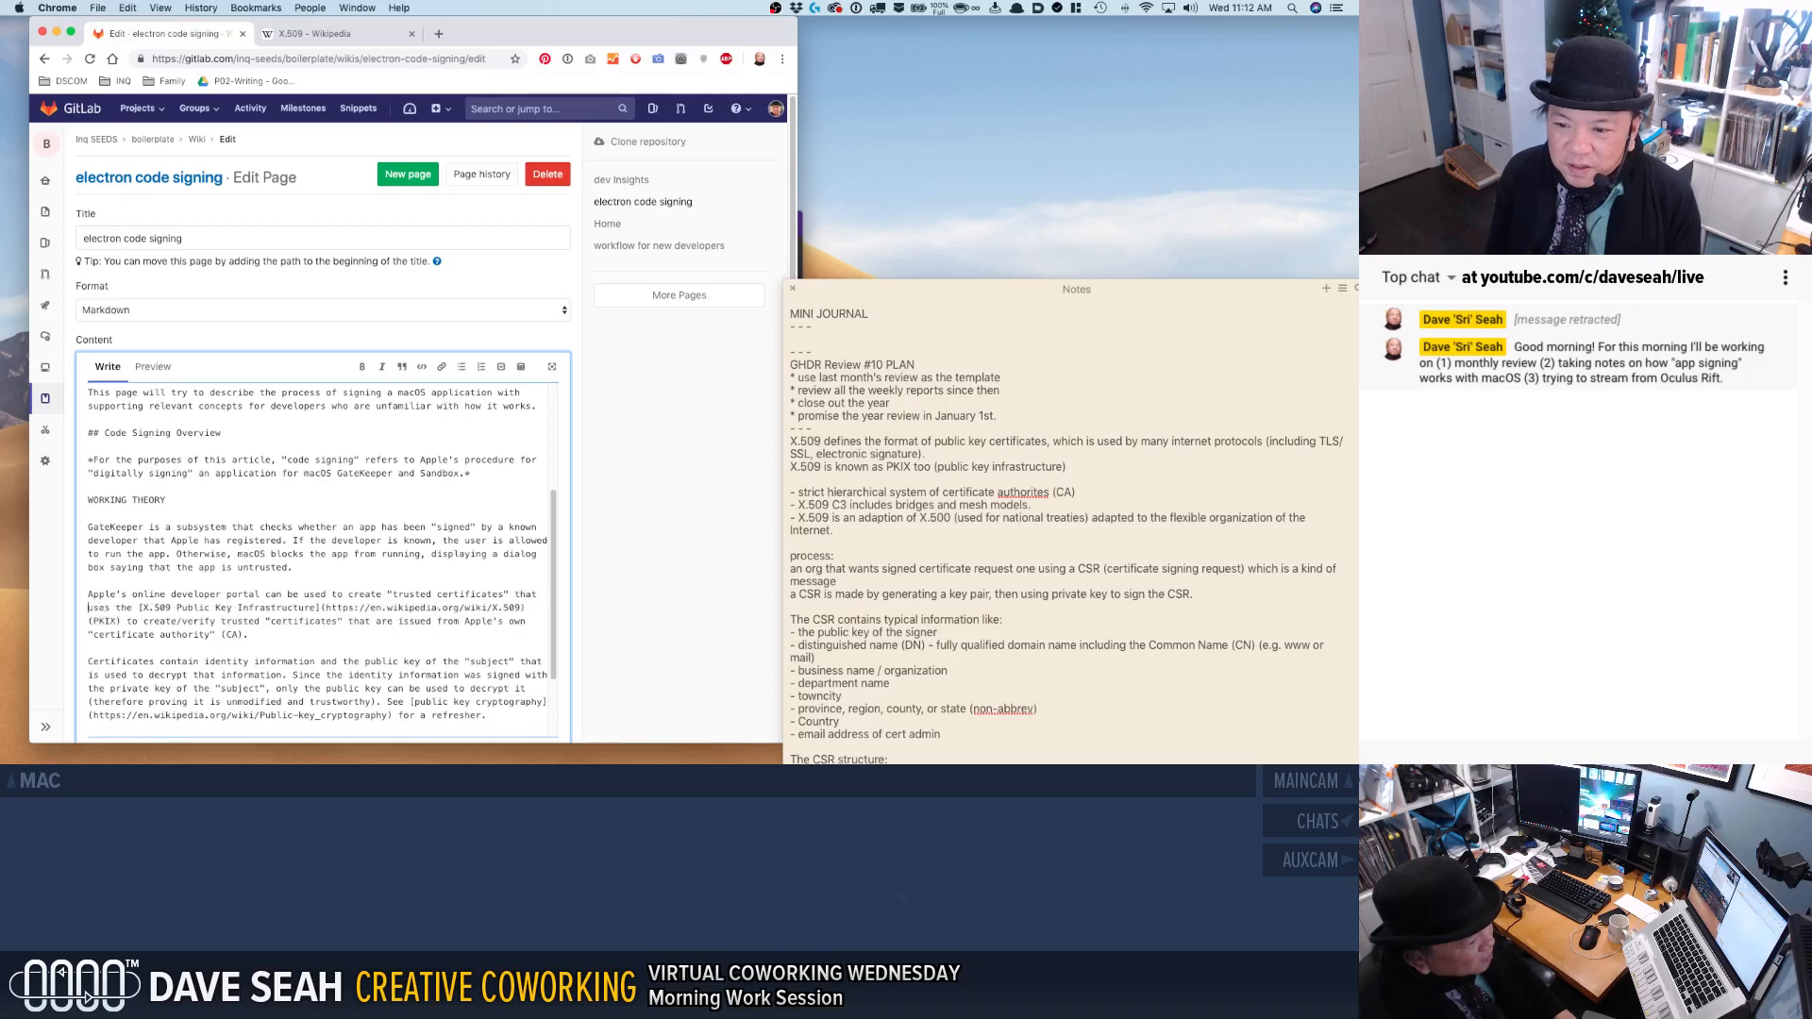
text(OS (th)
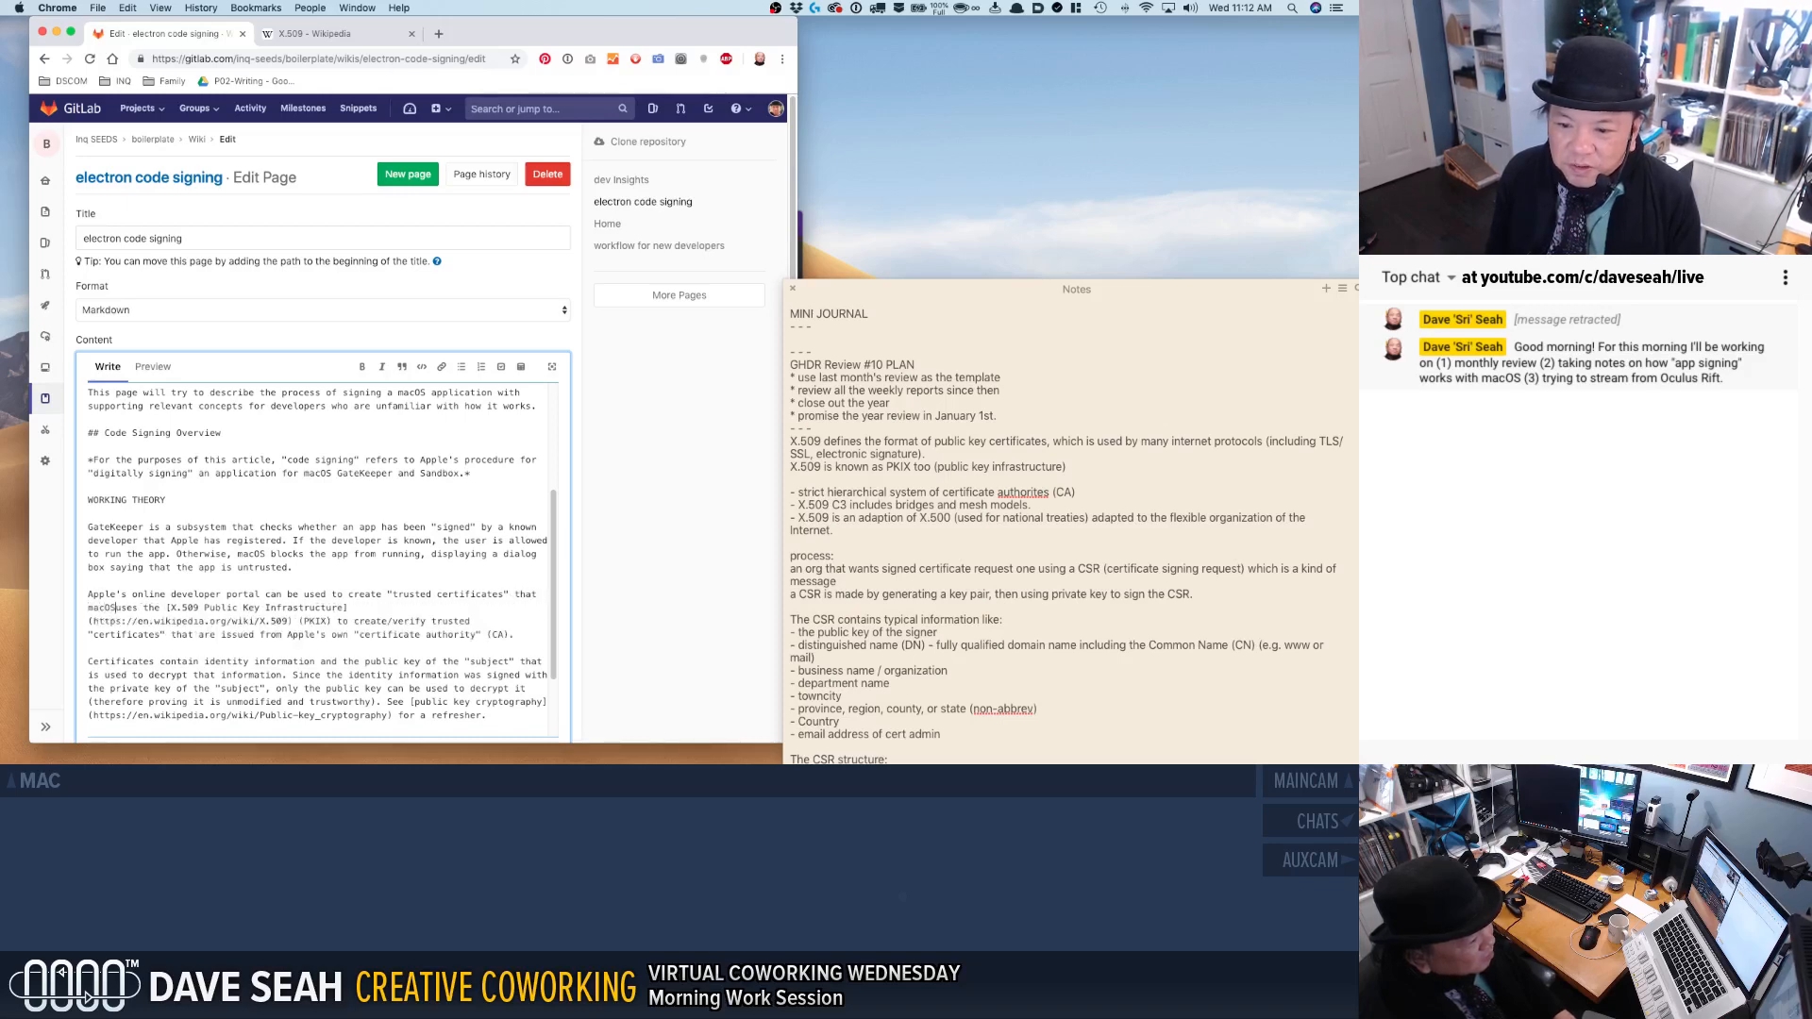
key(BackSpace)
key(BackSpace)
key(BackSpace)
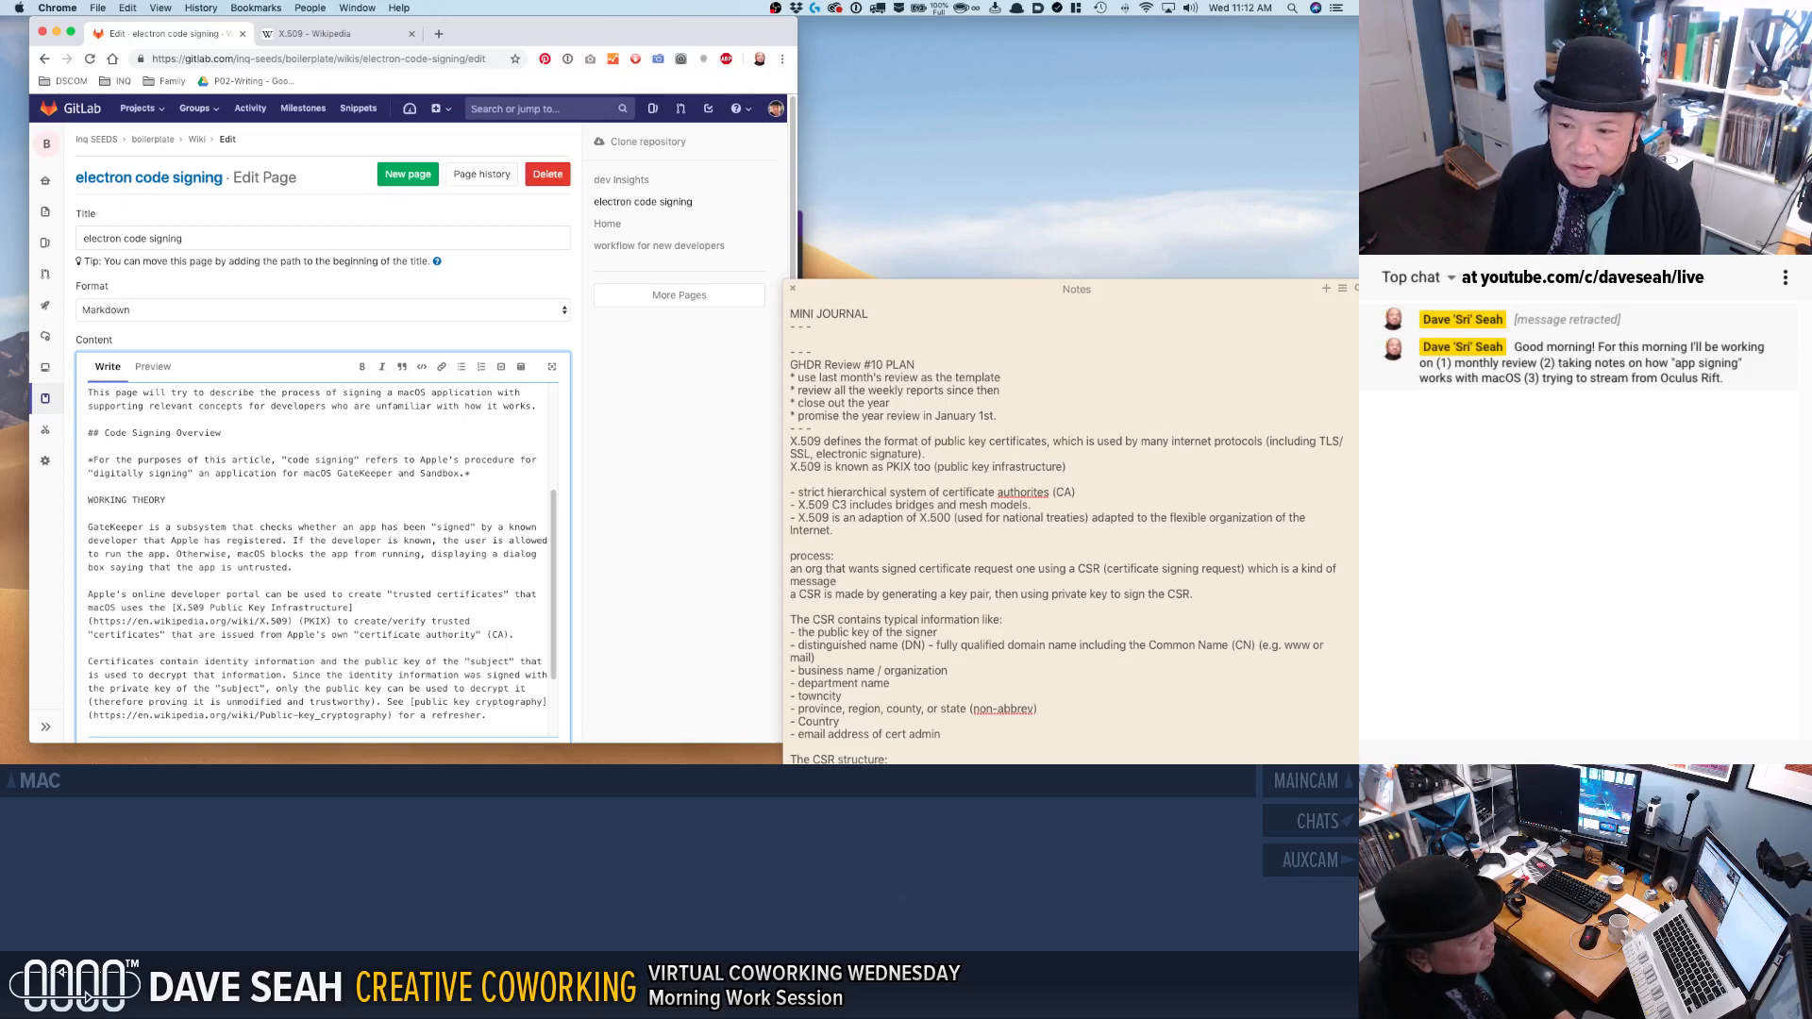
key(BackSpace)
key(BackSpace)
key(BackSpace)
key(BackSpace)
key(BackSpace)
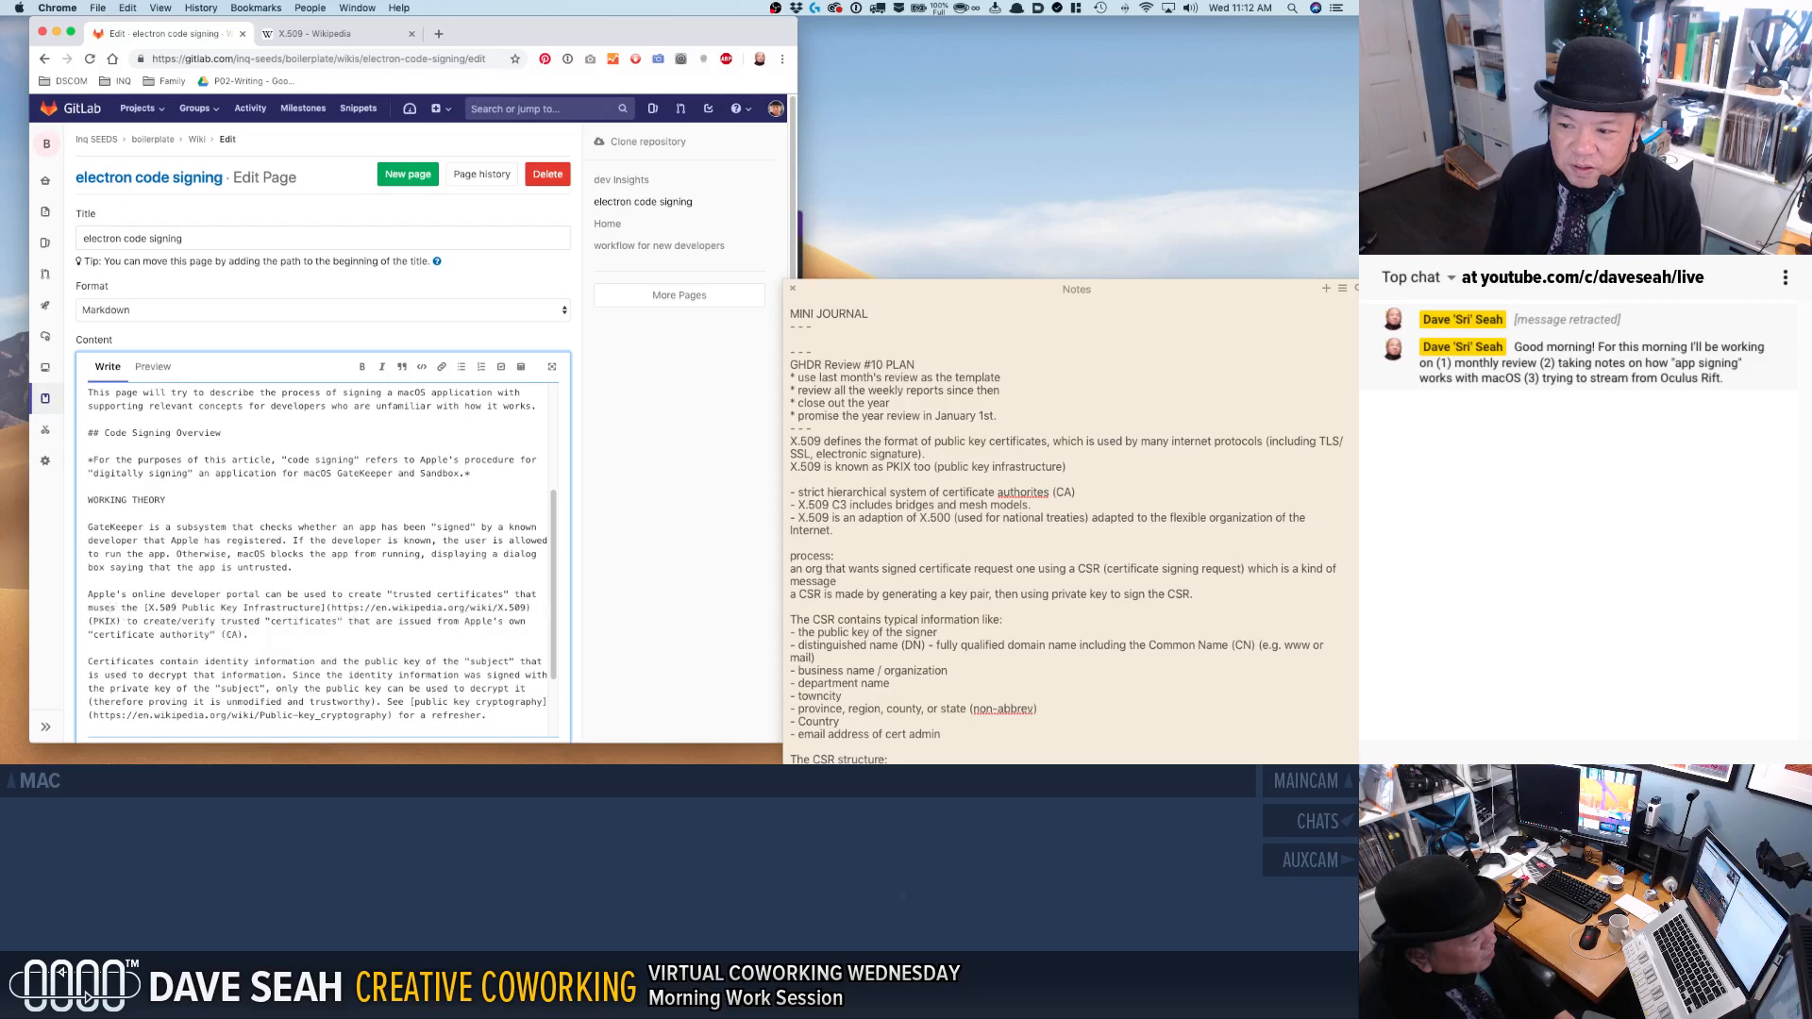
text(re used to "sig)
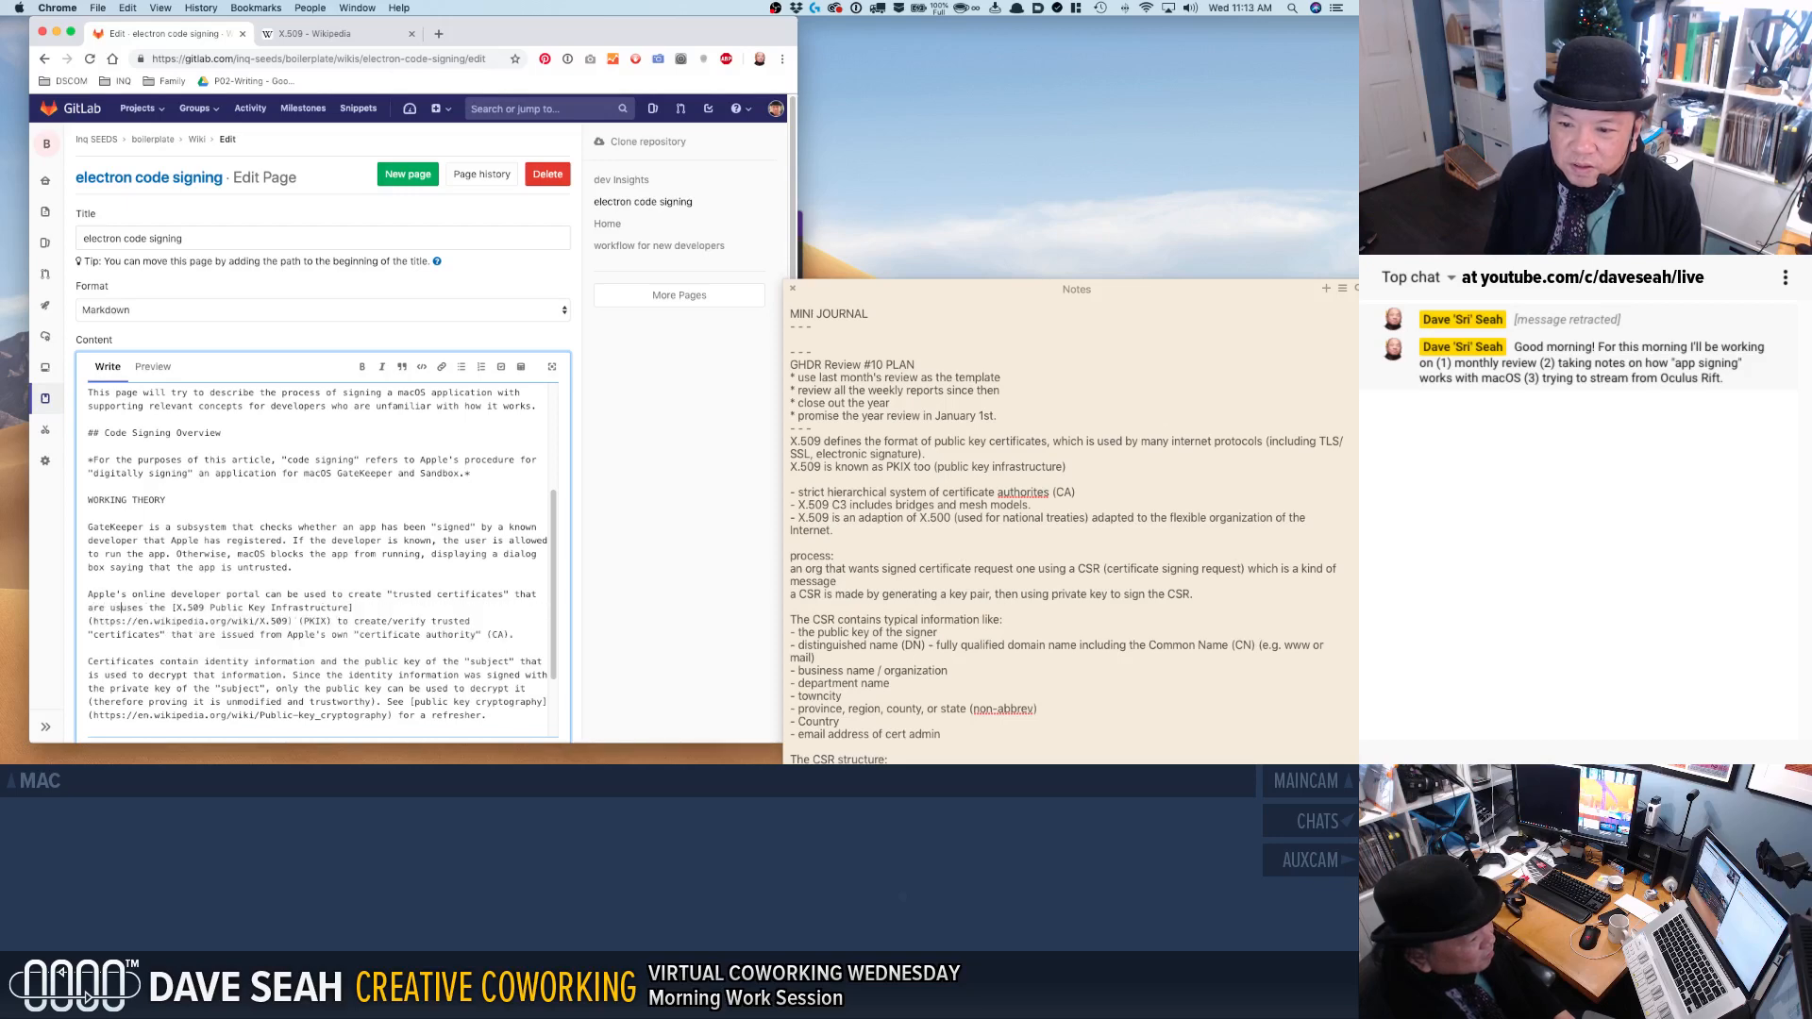
text(n" an app)
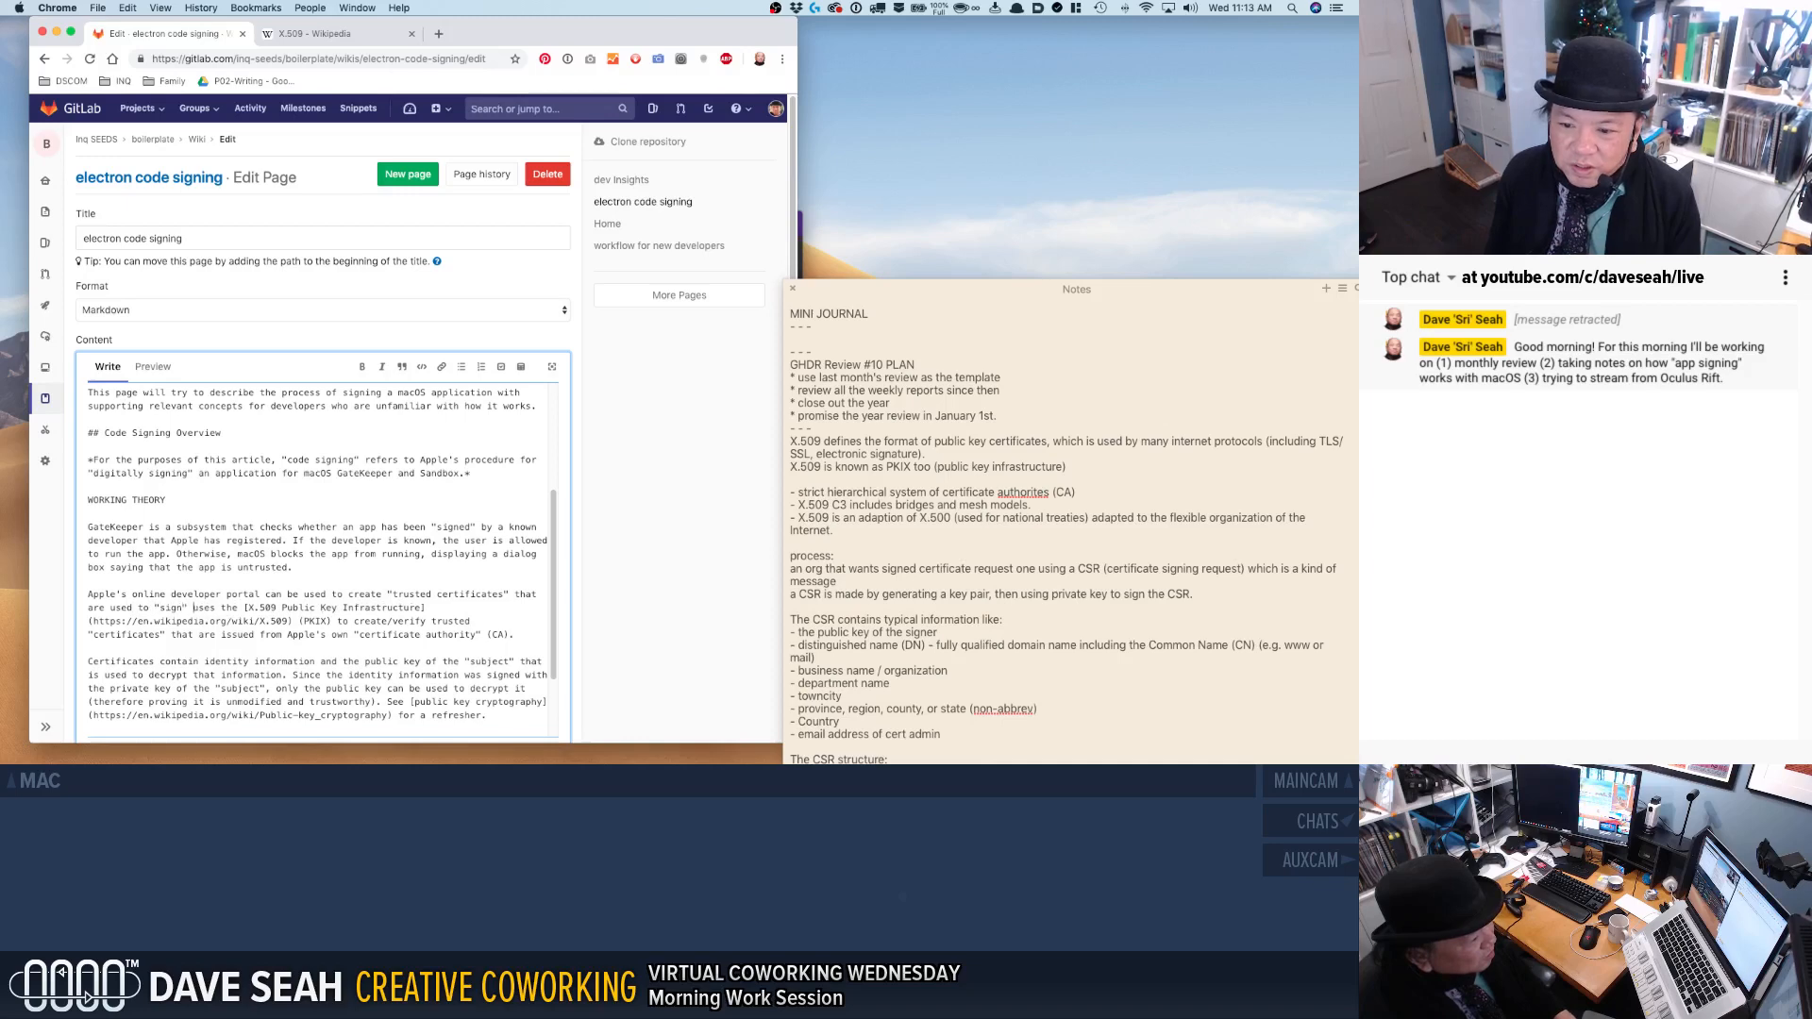
text(lication. Apple)
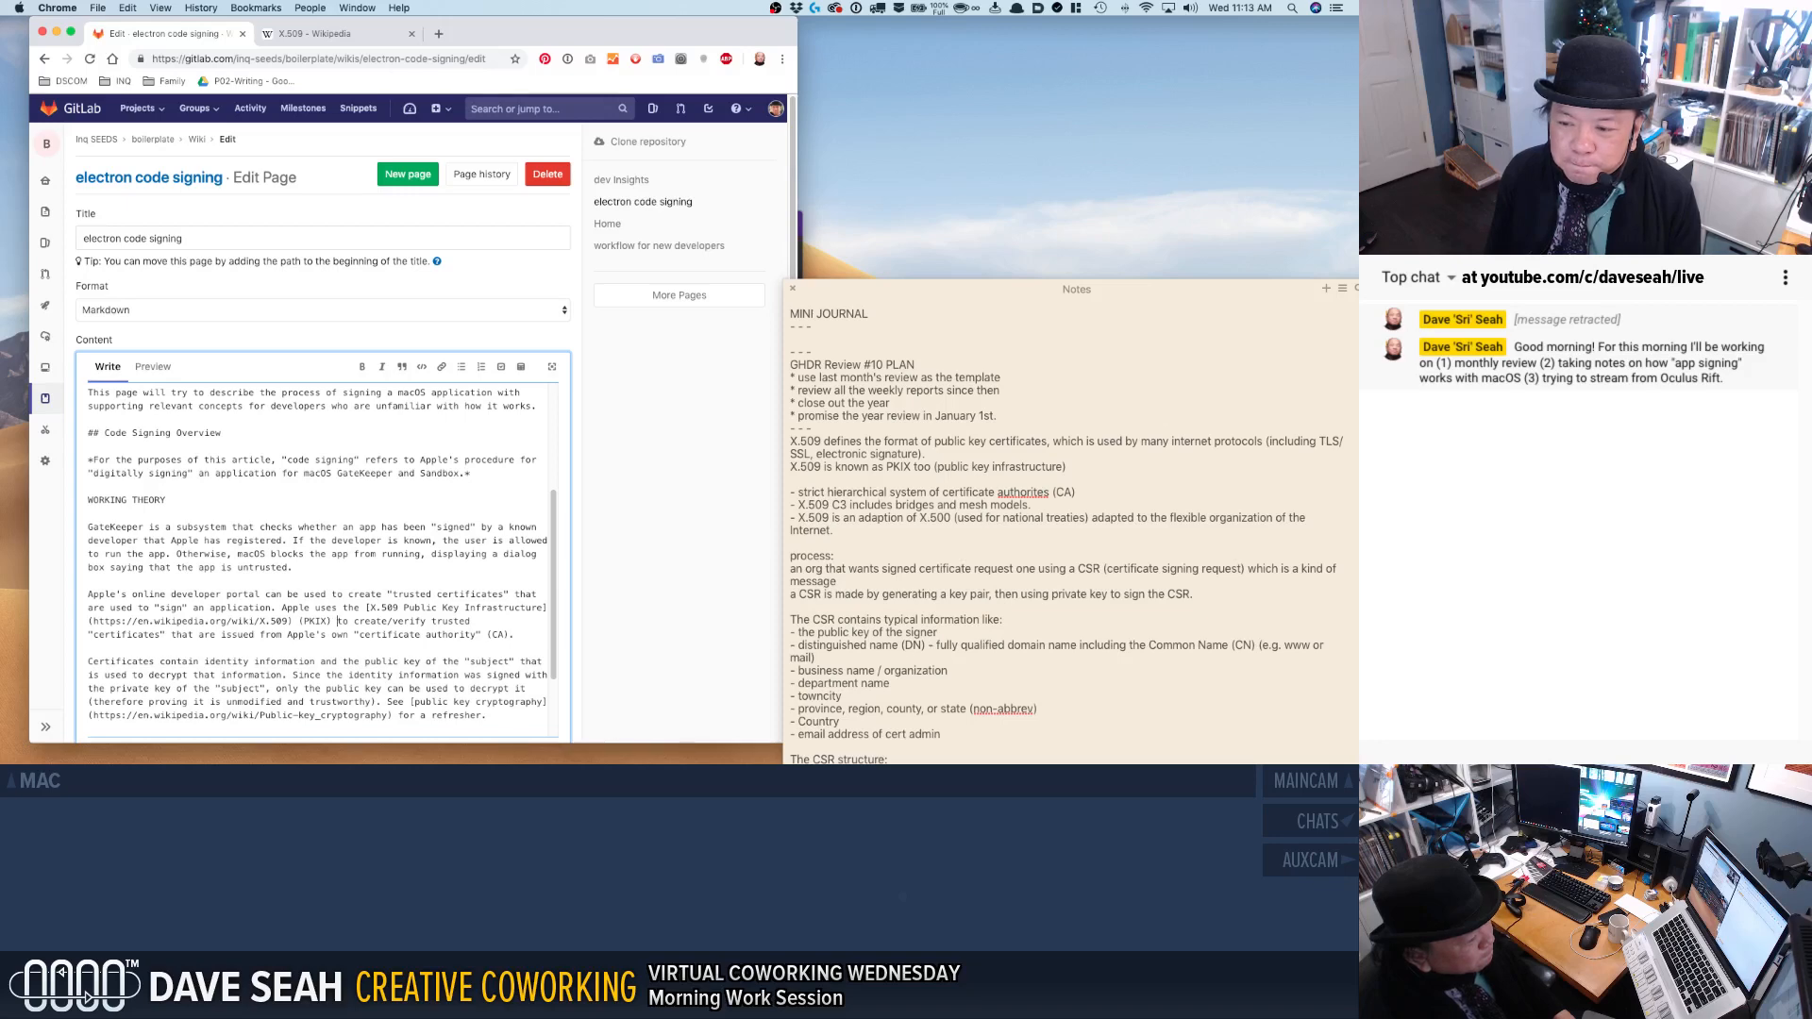
Begin the following sentence with "Apple" before "uses the" and insert "certificates" after "(PKIX)".
text(certificate)
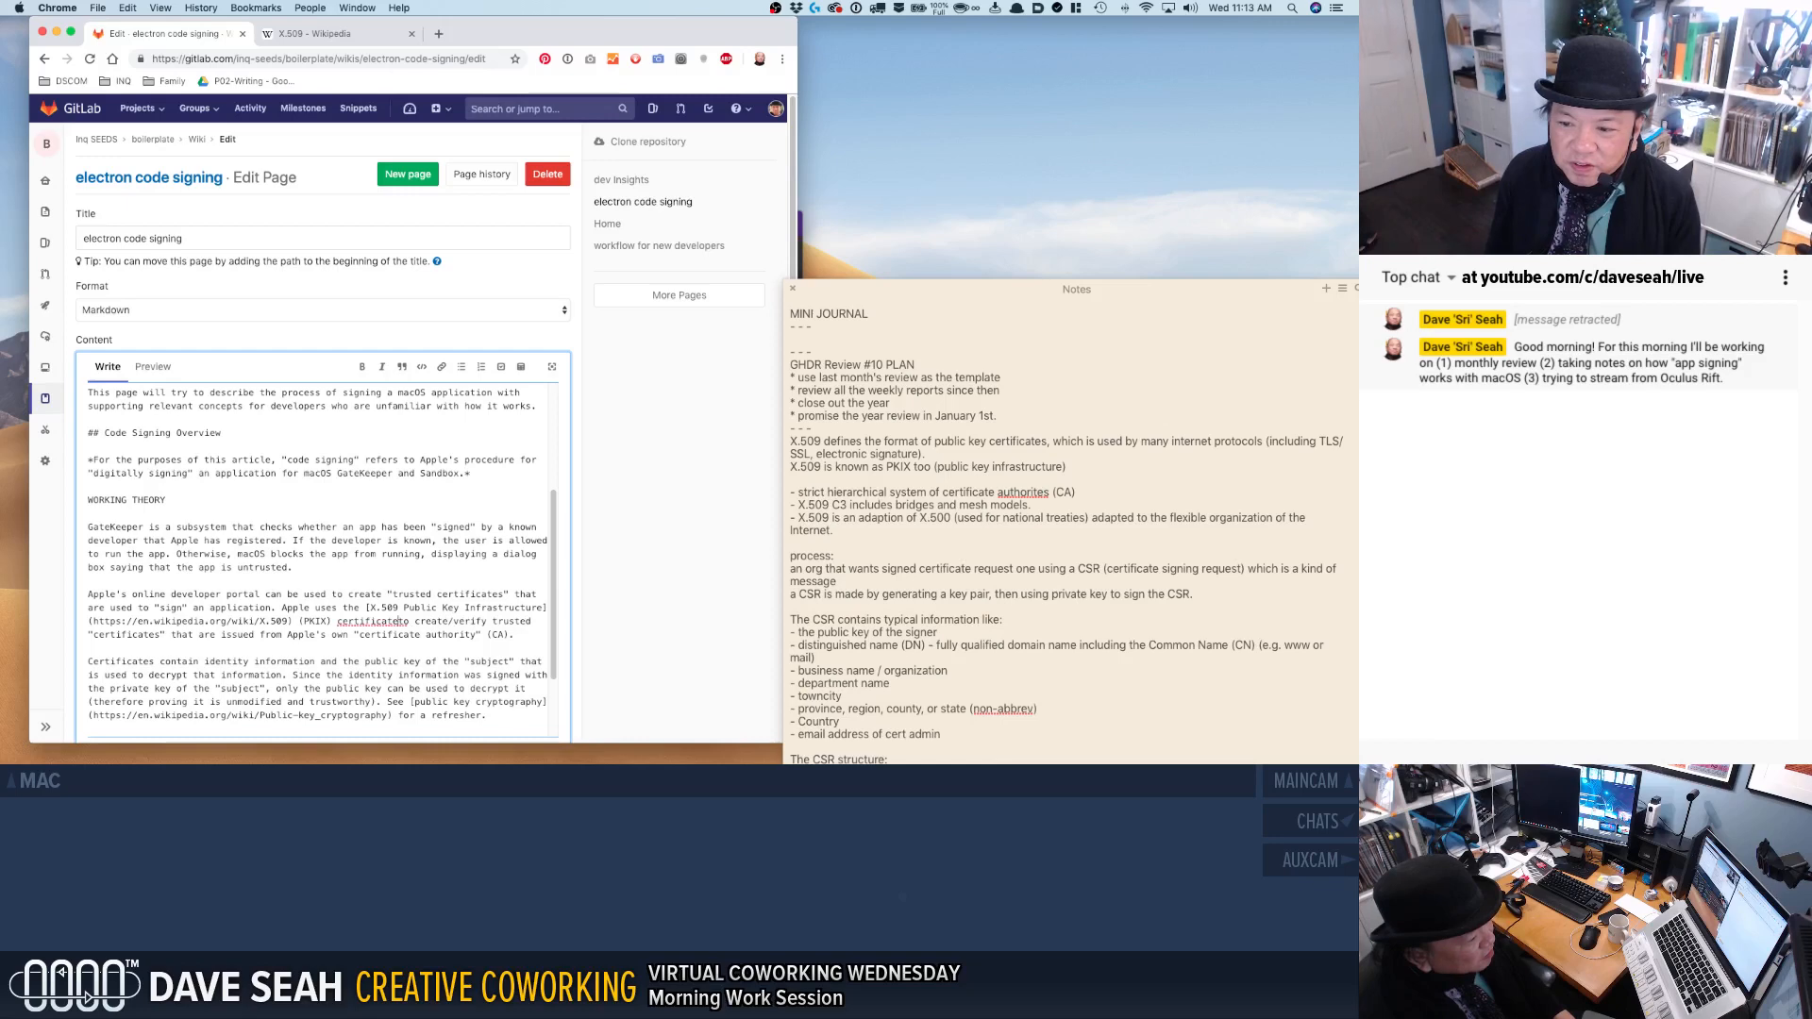
text(s)
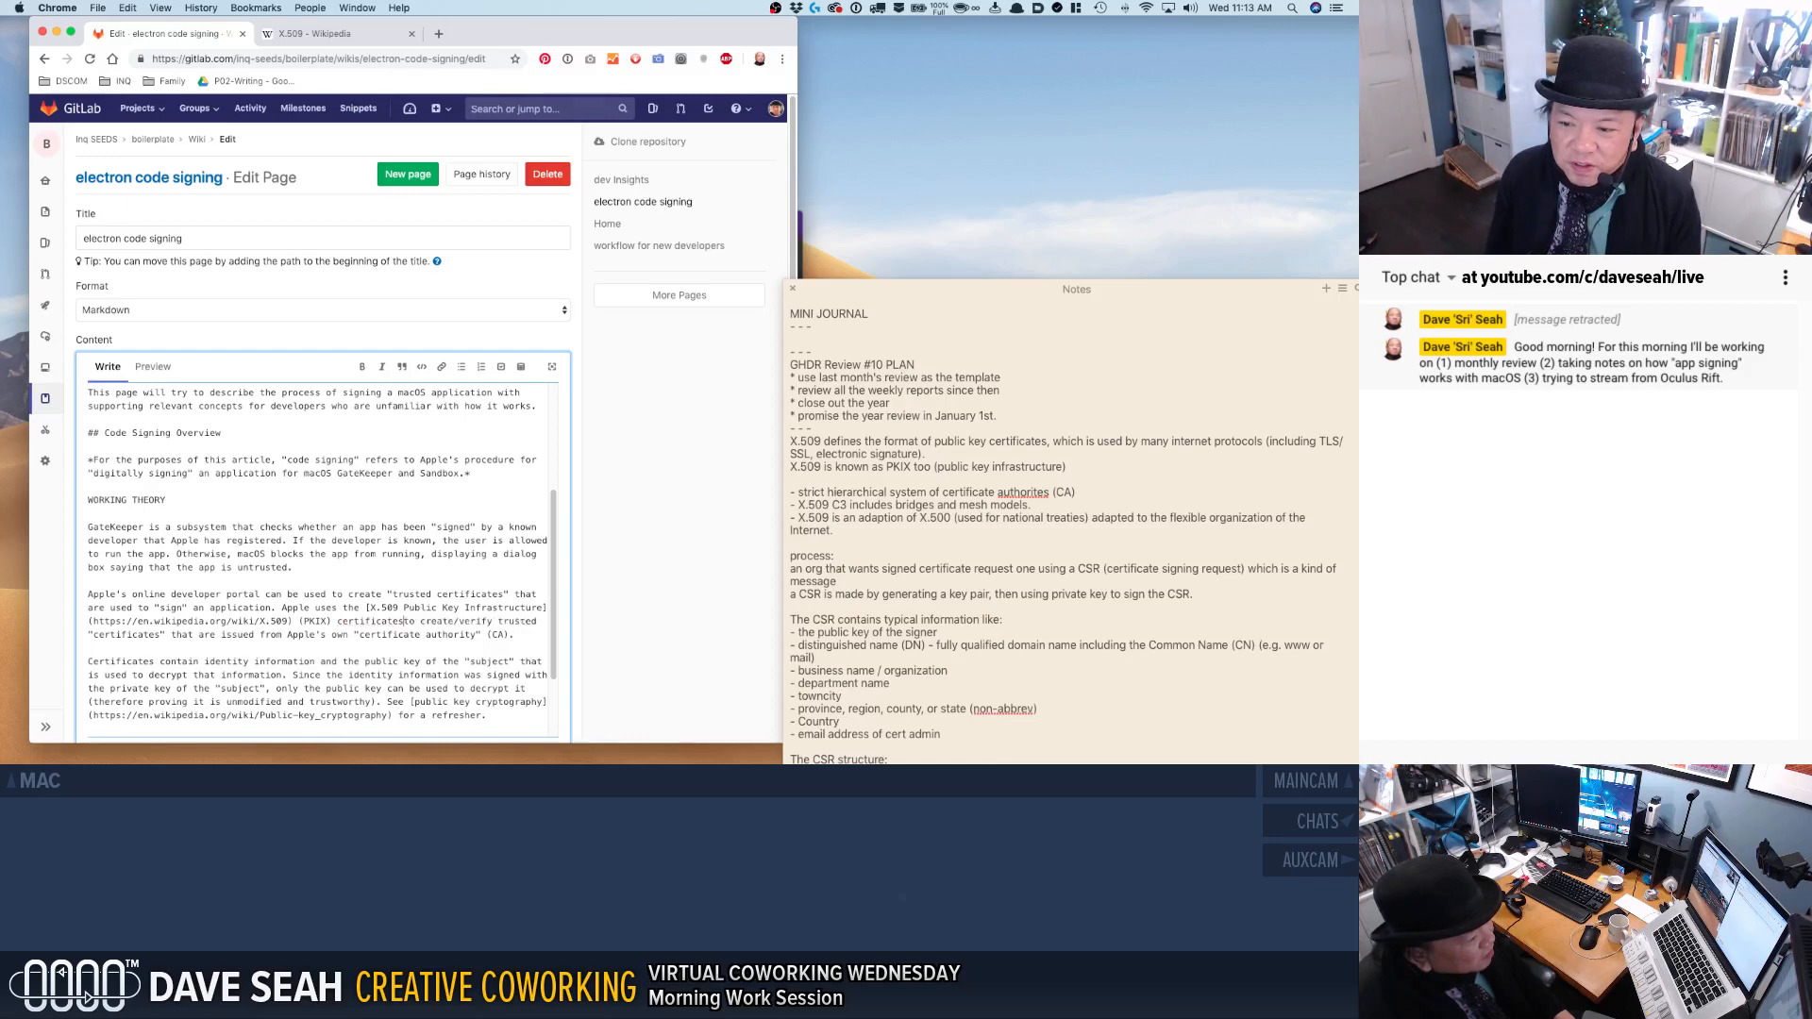
text(, a)
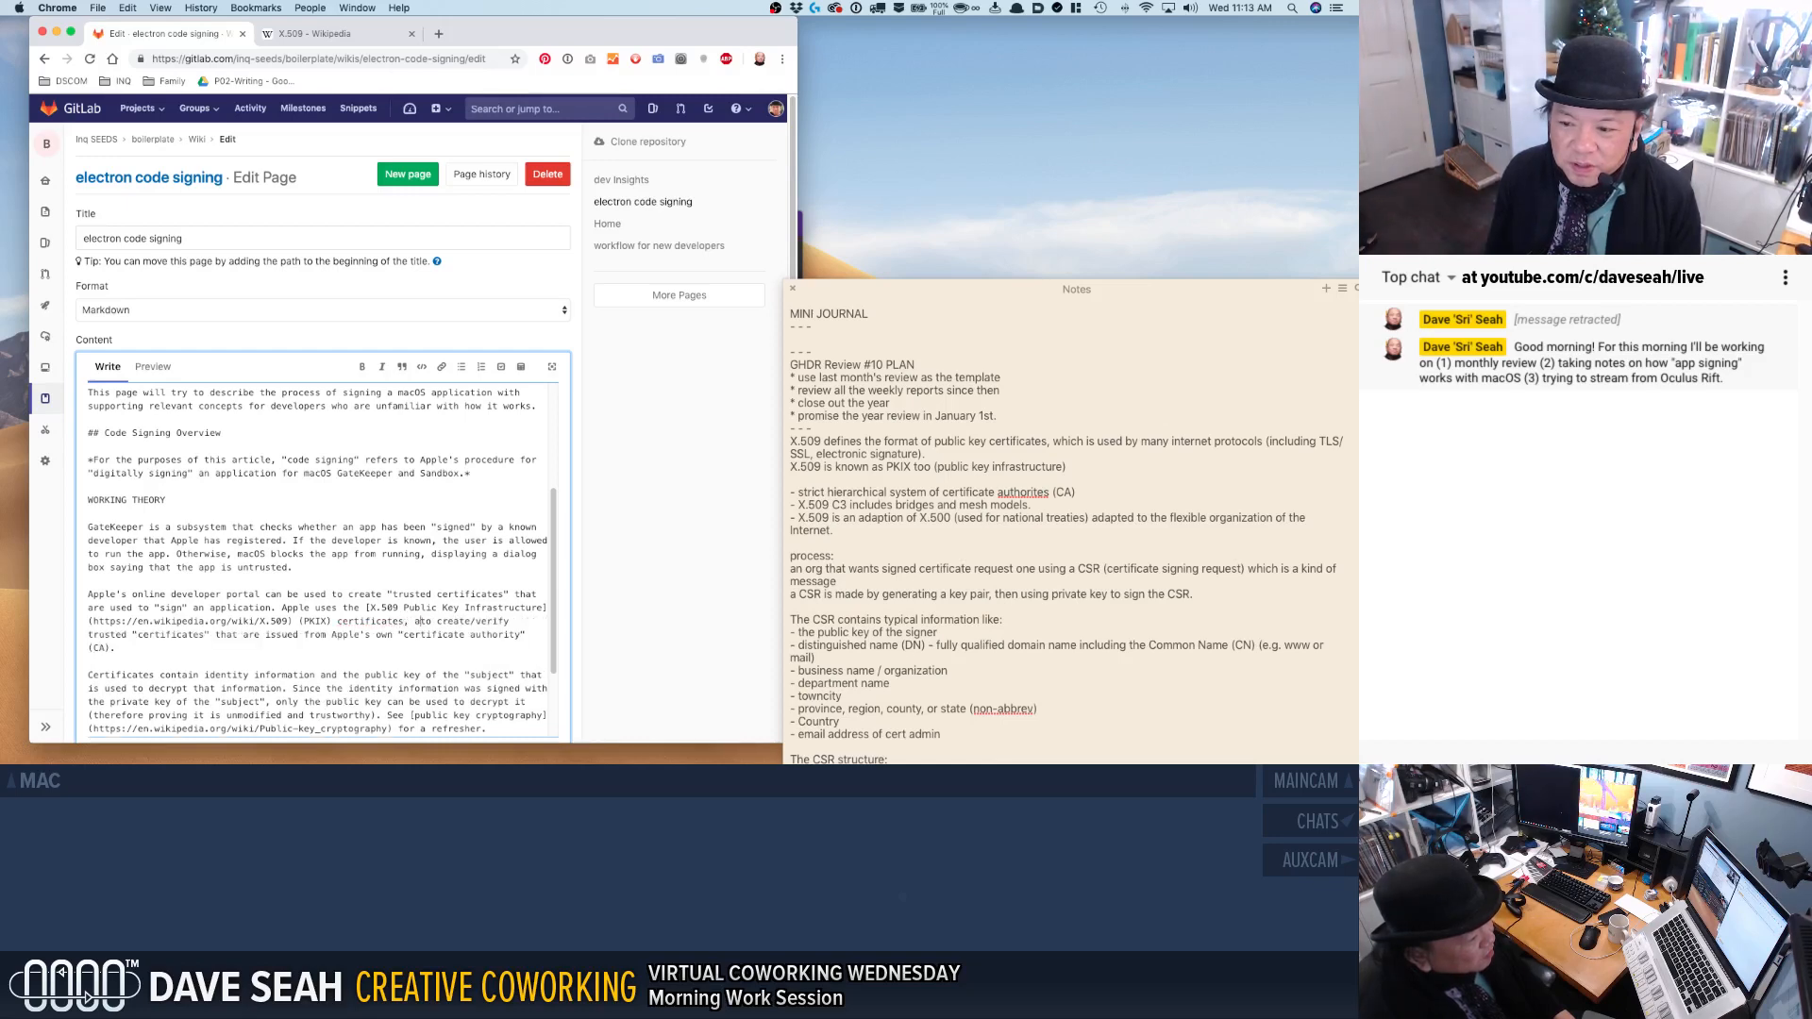
key(BackSpace)
key(BackSpace)
key(BackSpace)
key(BackSpace)
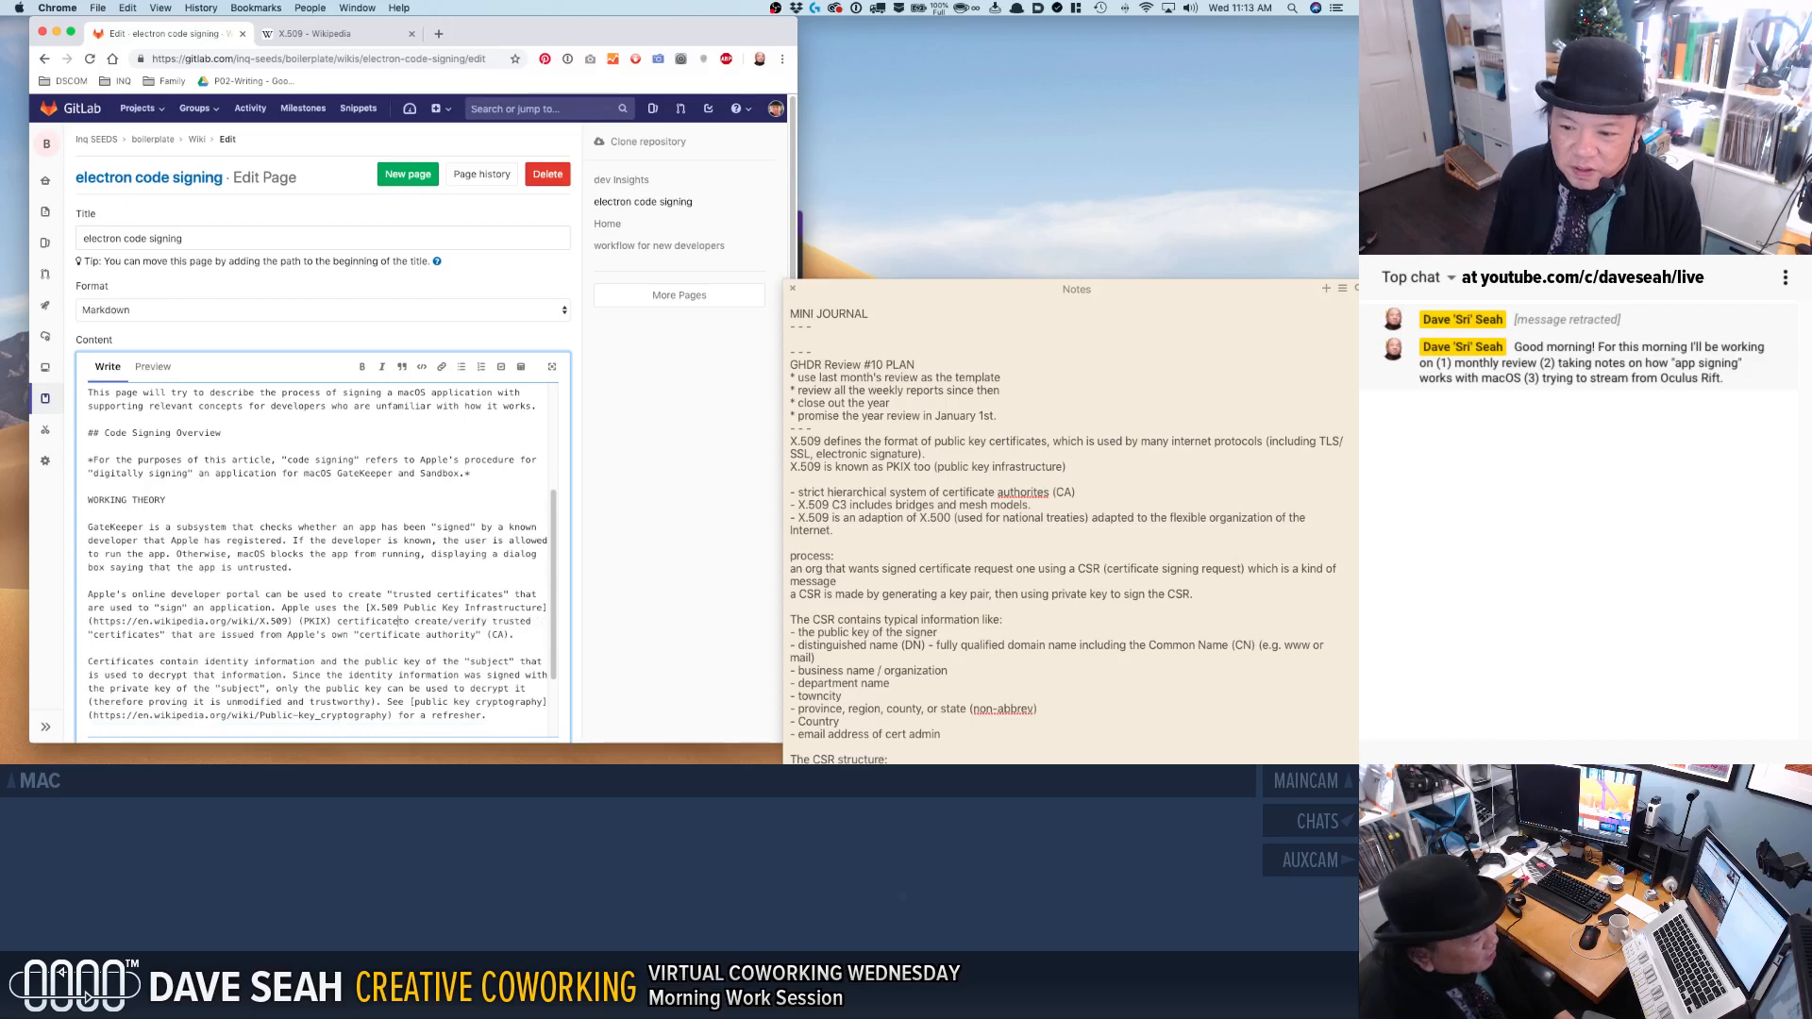
Replace "uses the" with "creates" before the X.509 Public Key Infrastructure link in the developer portal paragraph.
click(317, 609)
key(BackSpace)
key(shift+Right)
key(shift+Right)
key(shift+Right)
key(shift+Right)
key(shift+Right)
key(shift+Right)
key(shift+Right)
key(shift+Right)
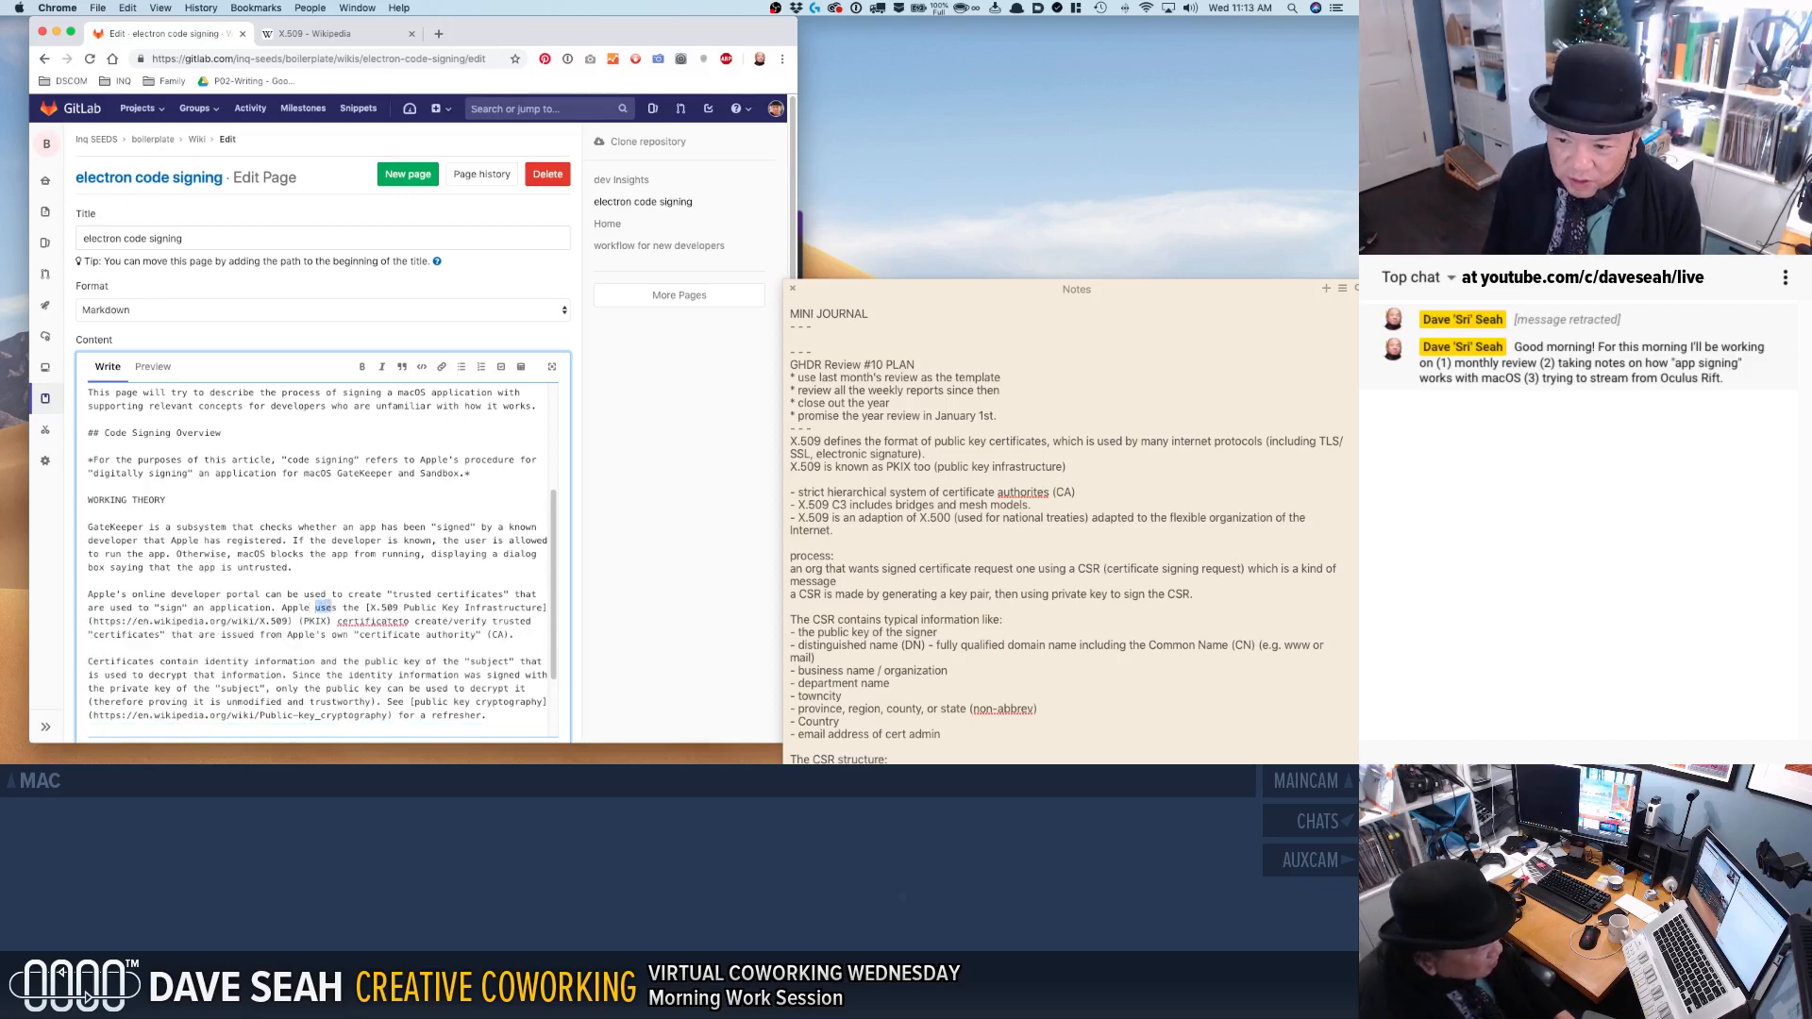
text(creates)
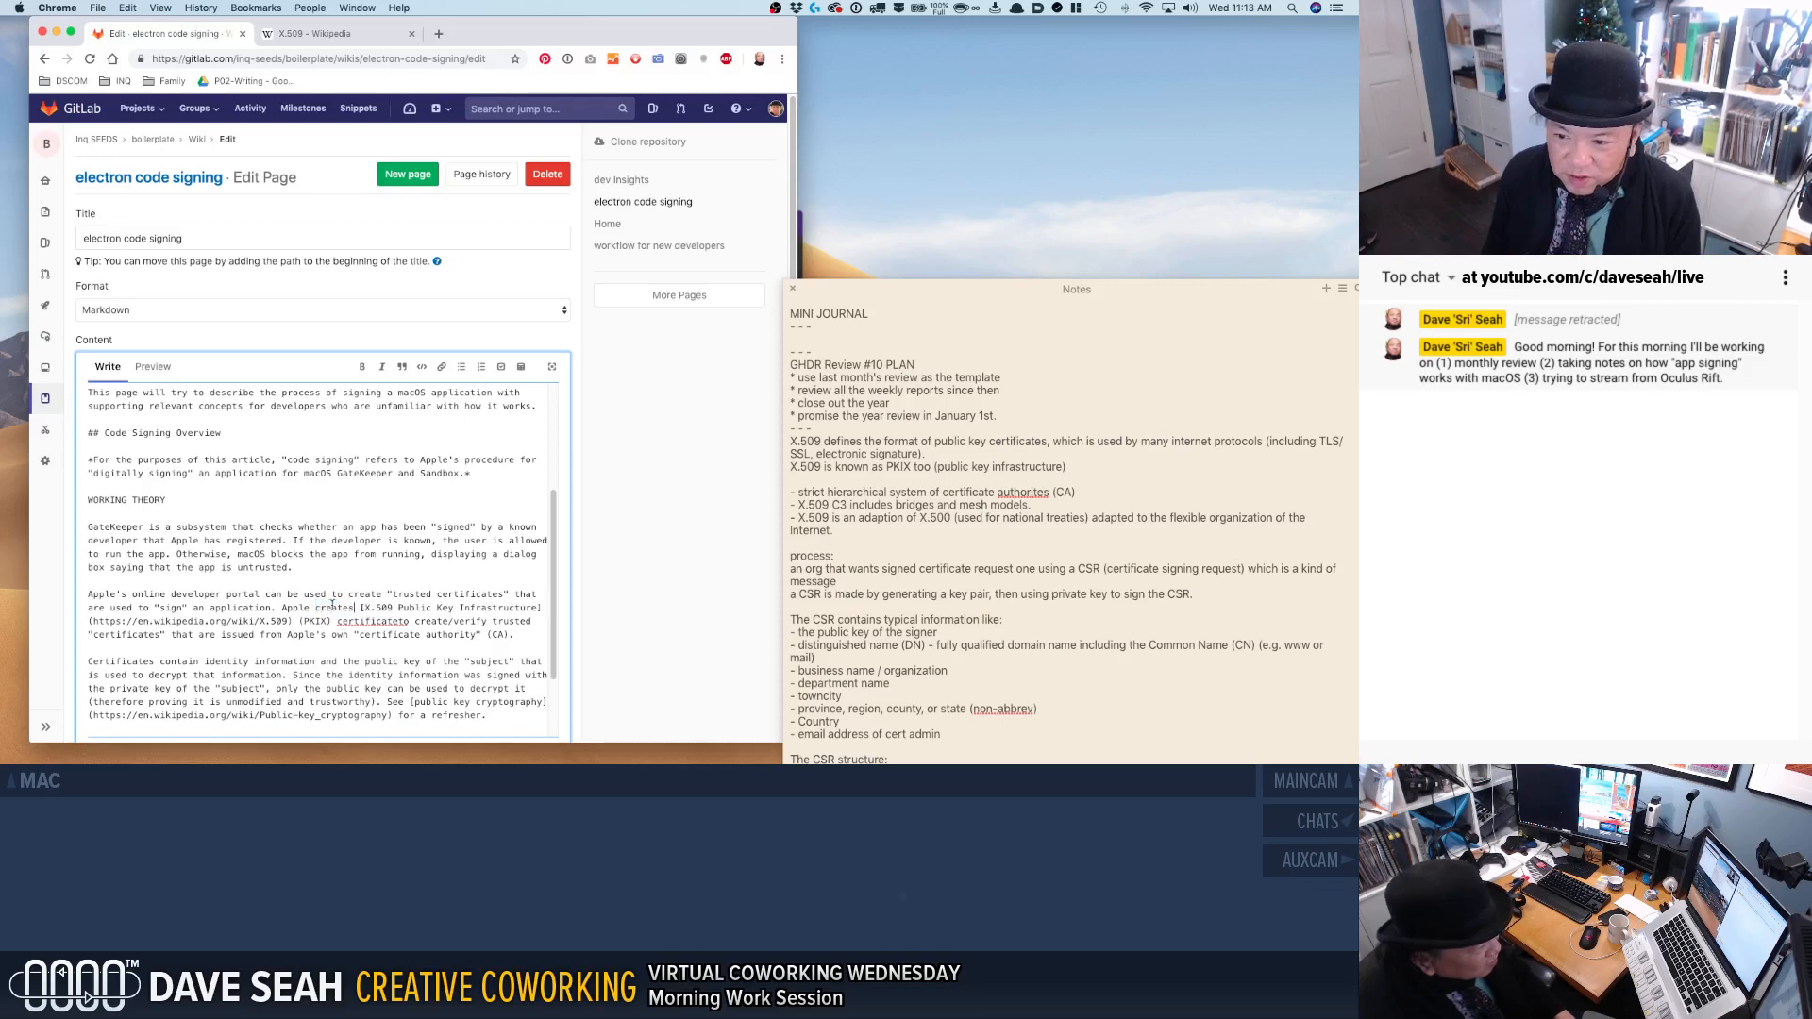
text(s from it to)
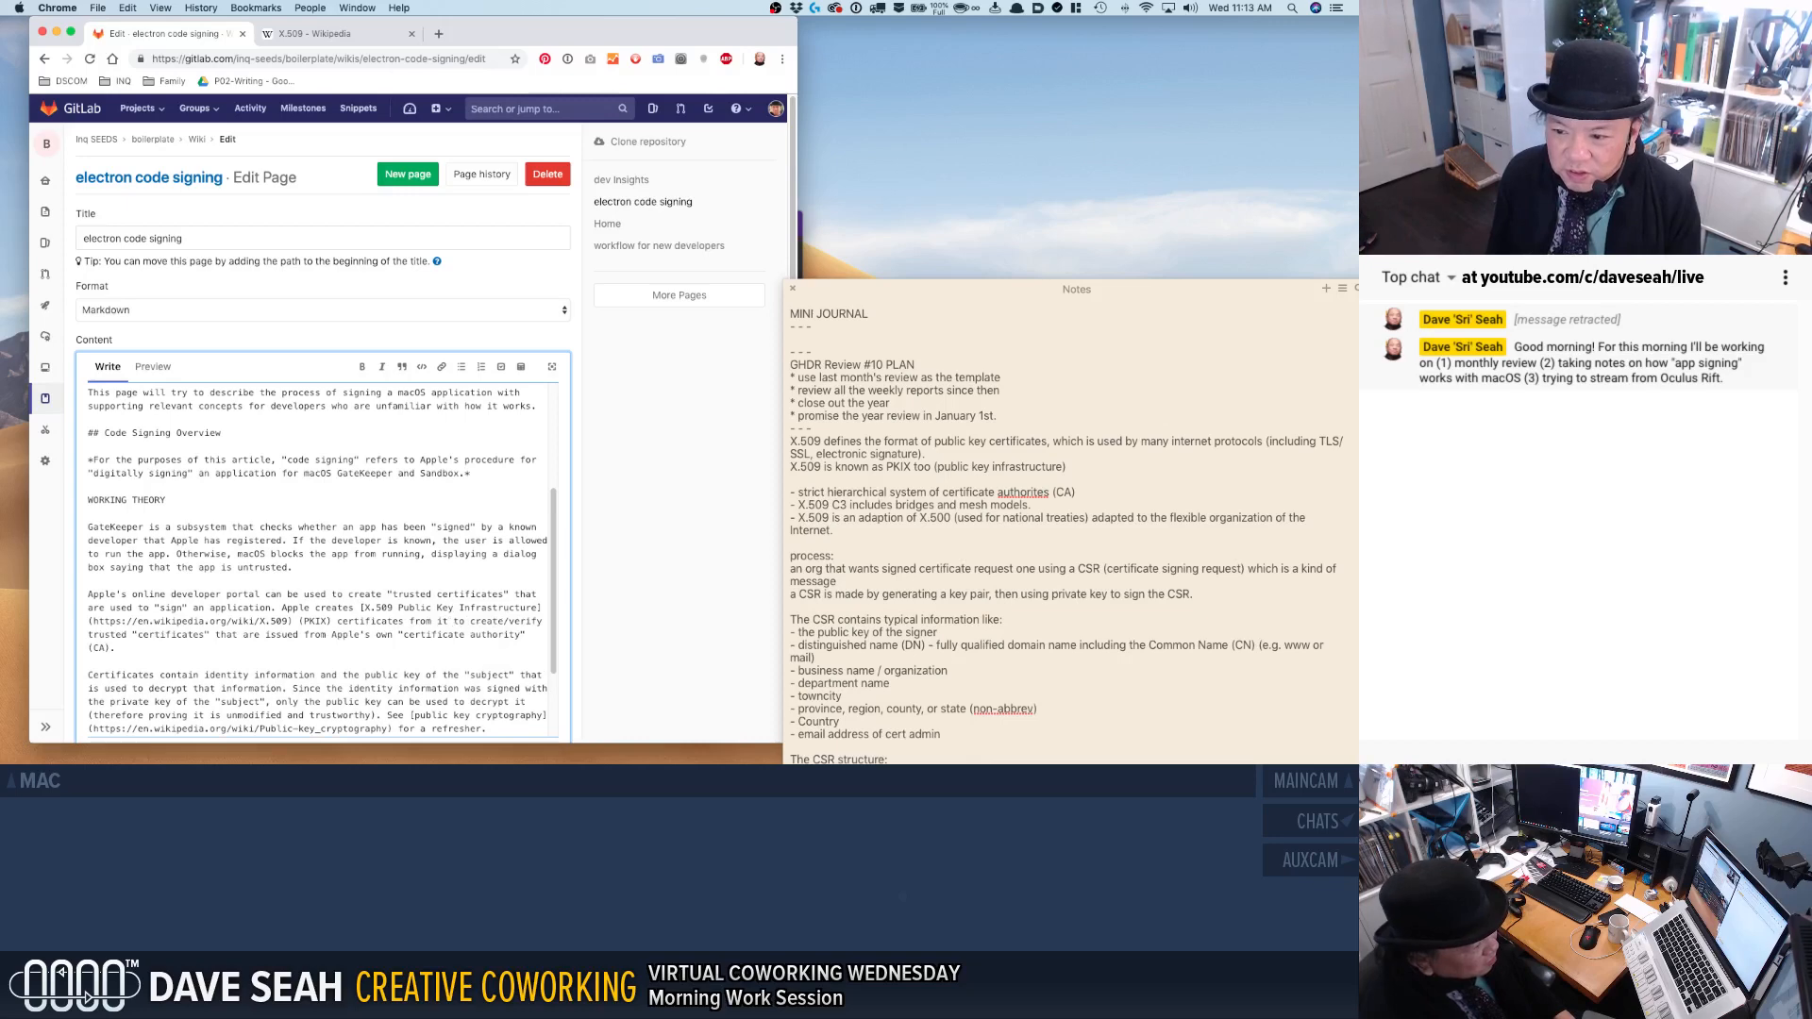
Reword the text after "(PKIX)" to read: certificates from its own "certificate authority" (CA), removing the create/verify wording.
key(BackSpace)
text(s own)
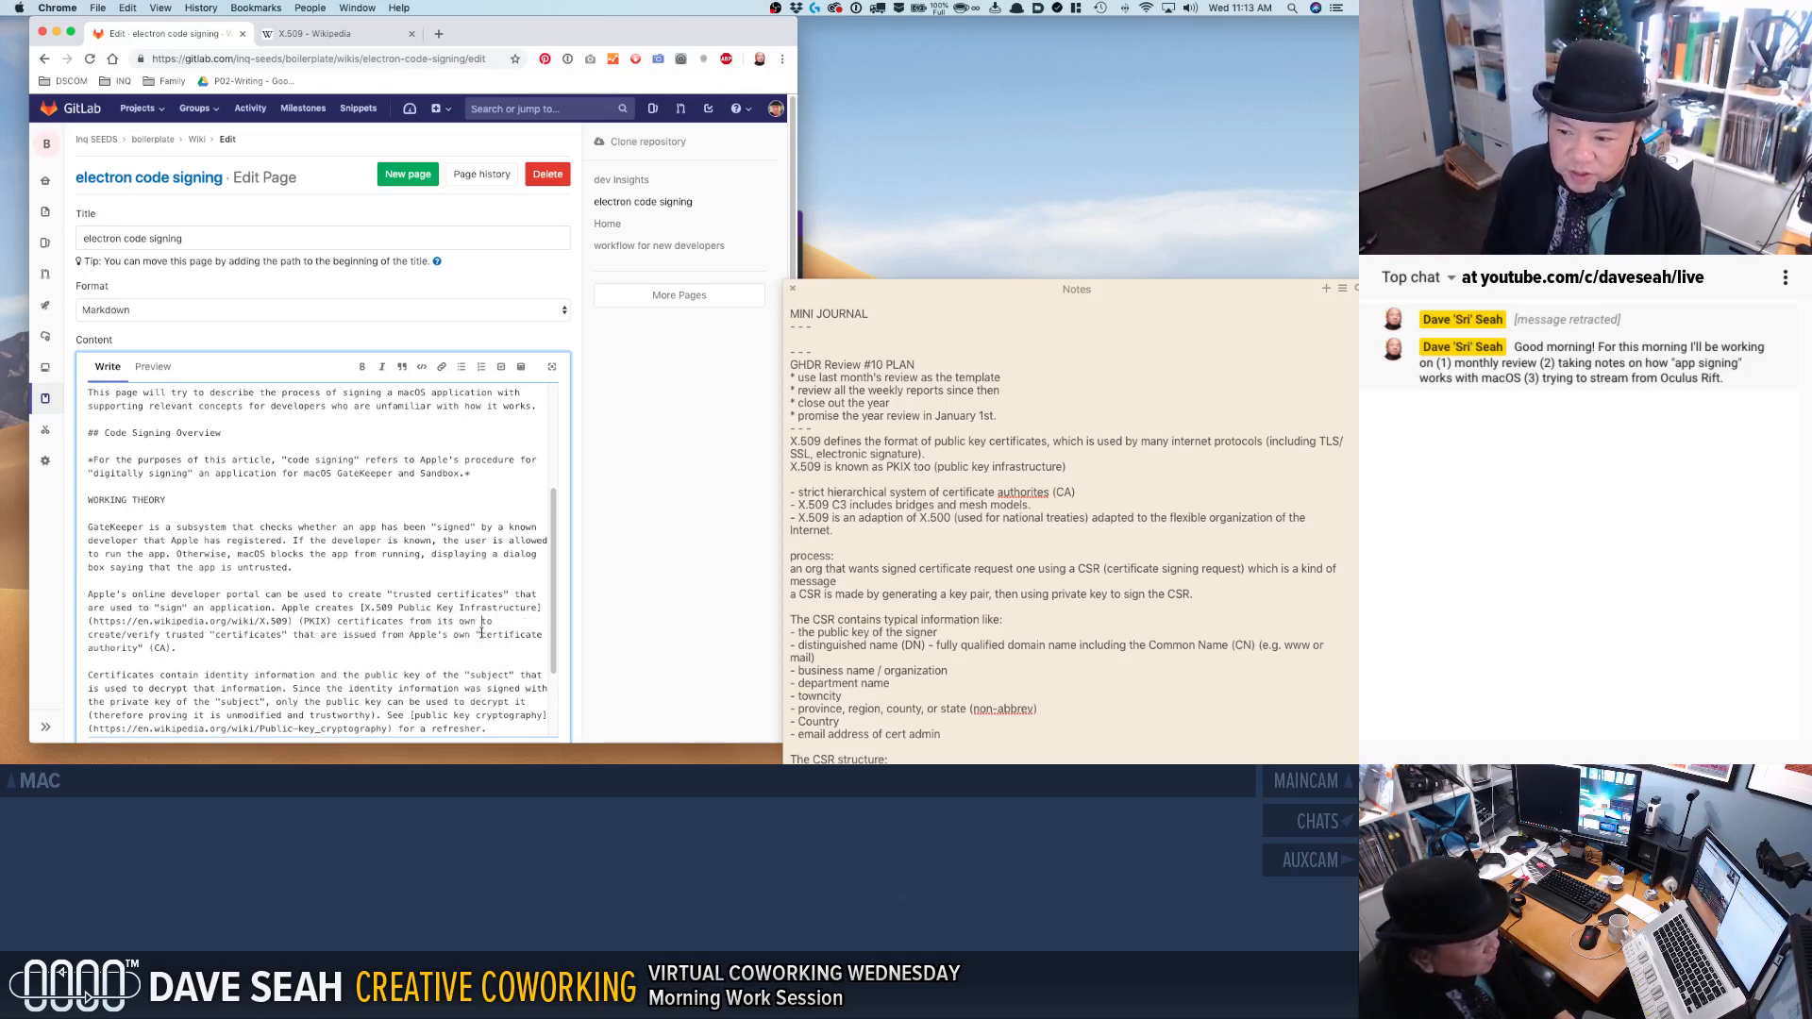
shift+click(478, 635)
key(BackSpace)
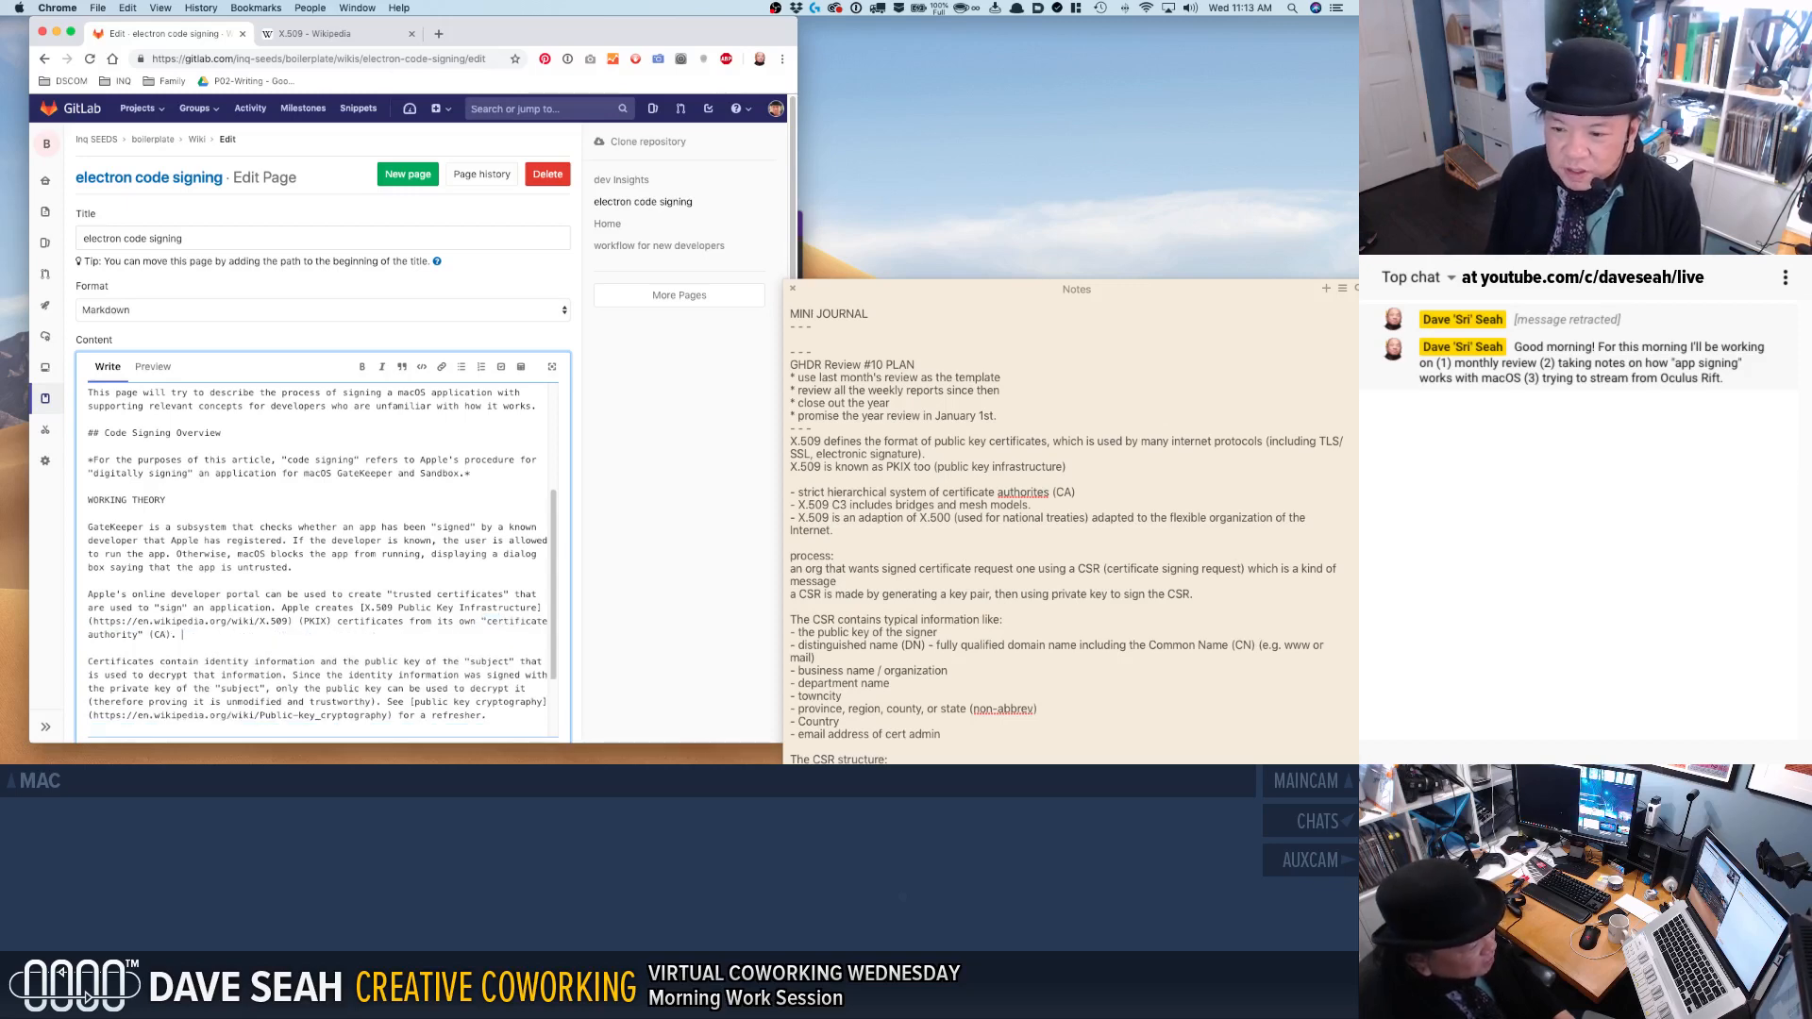
Start a new sentence after "(CA)." with "*ONLY* Apple's certificates".
text(*00)
text(NLY)
text(*)
text( Apple's certificates)
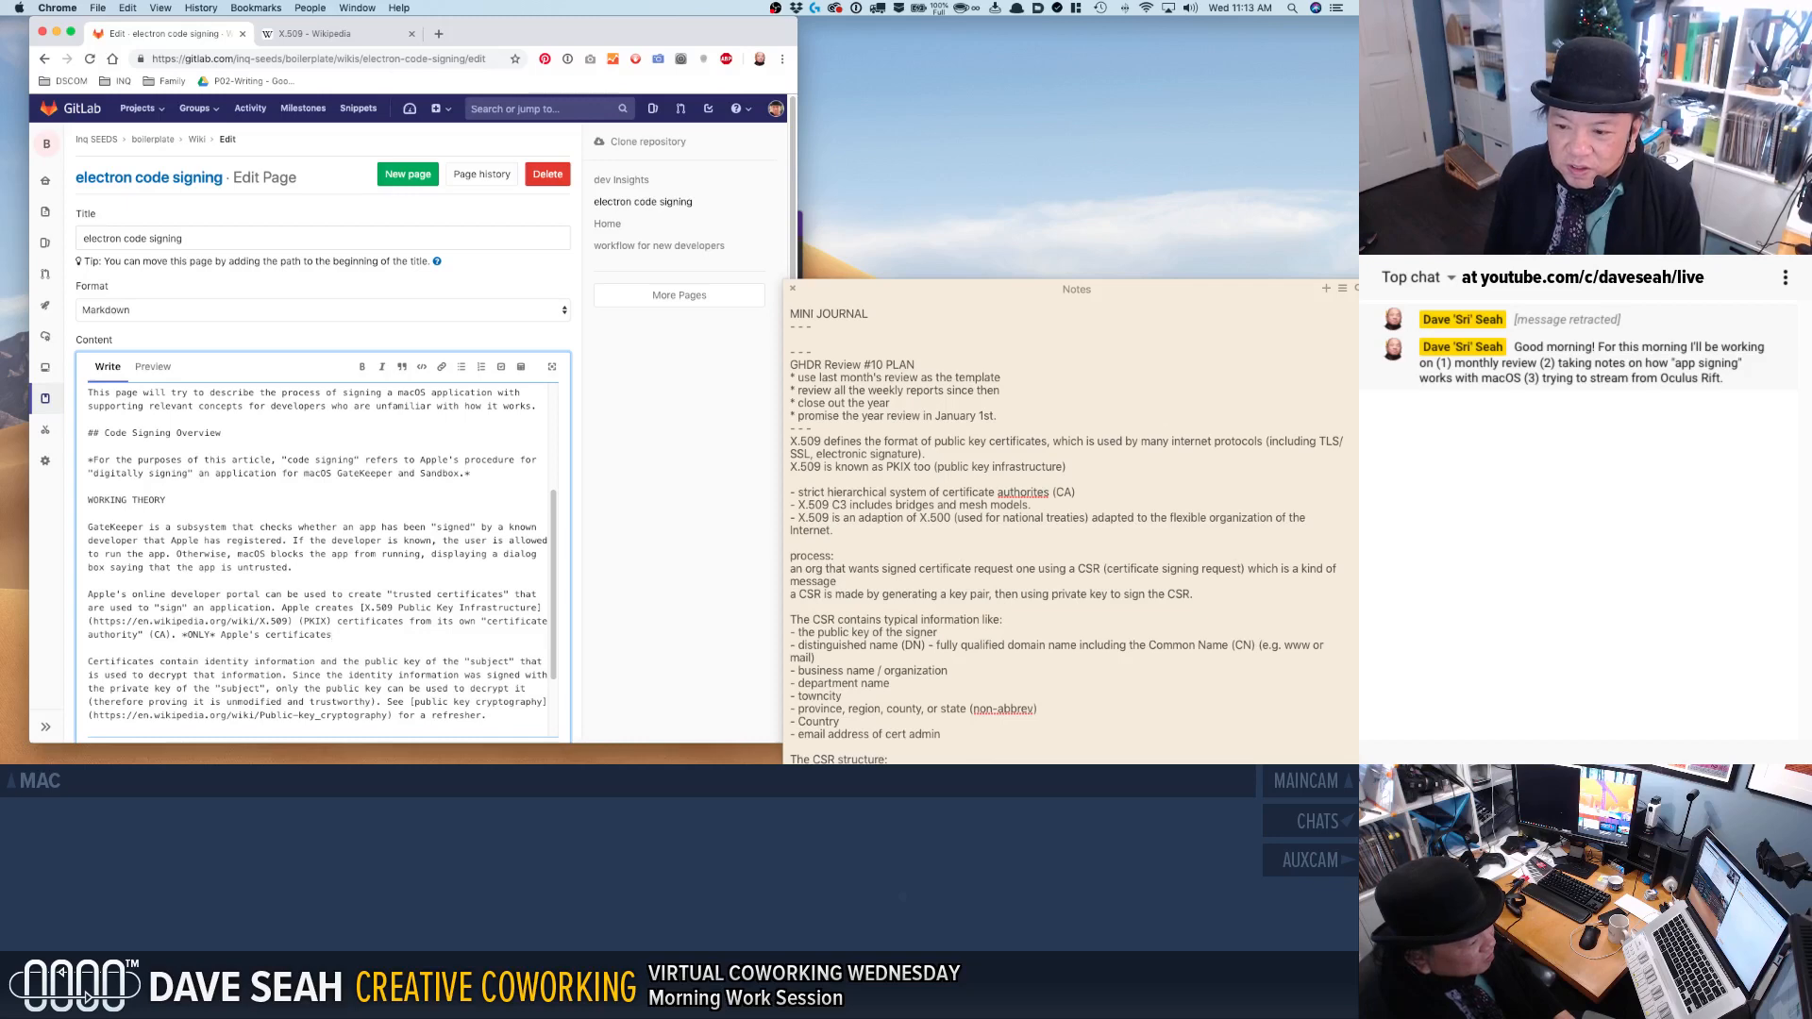
text( issued from)
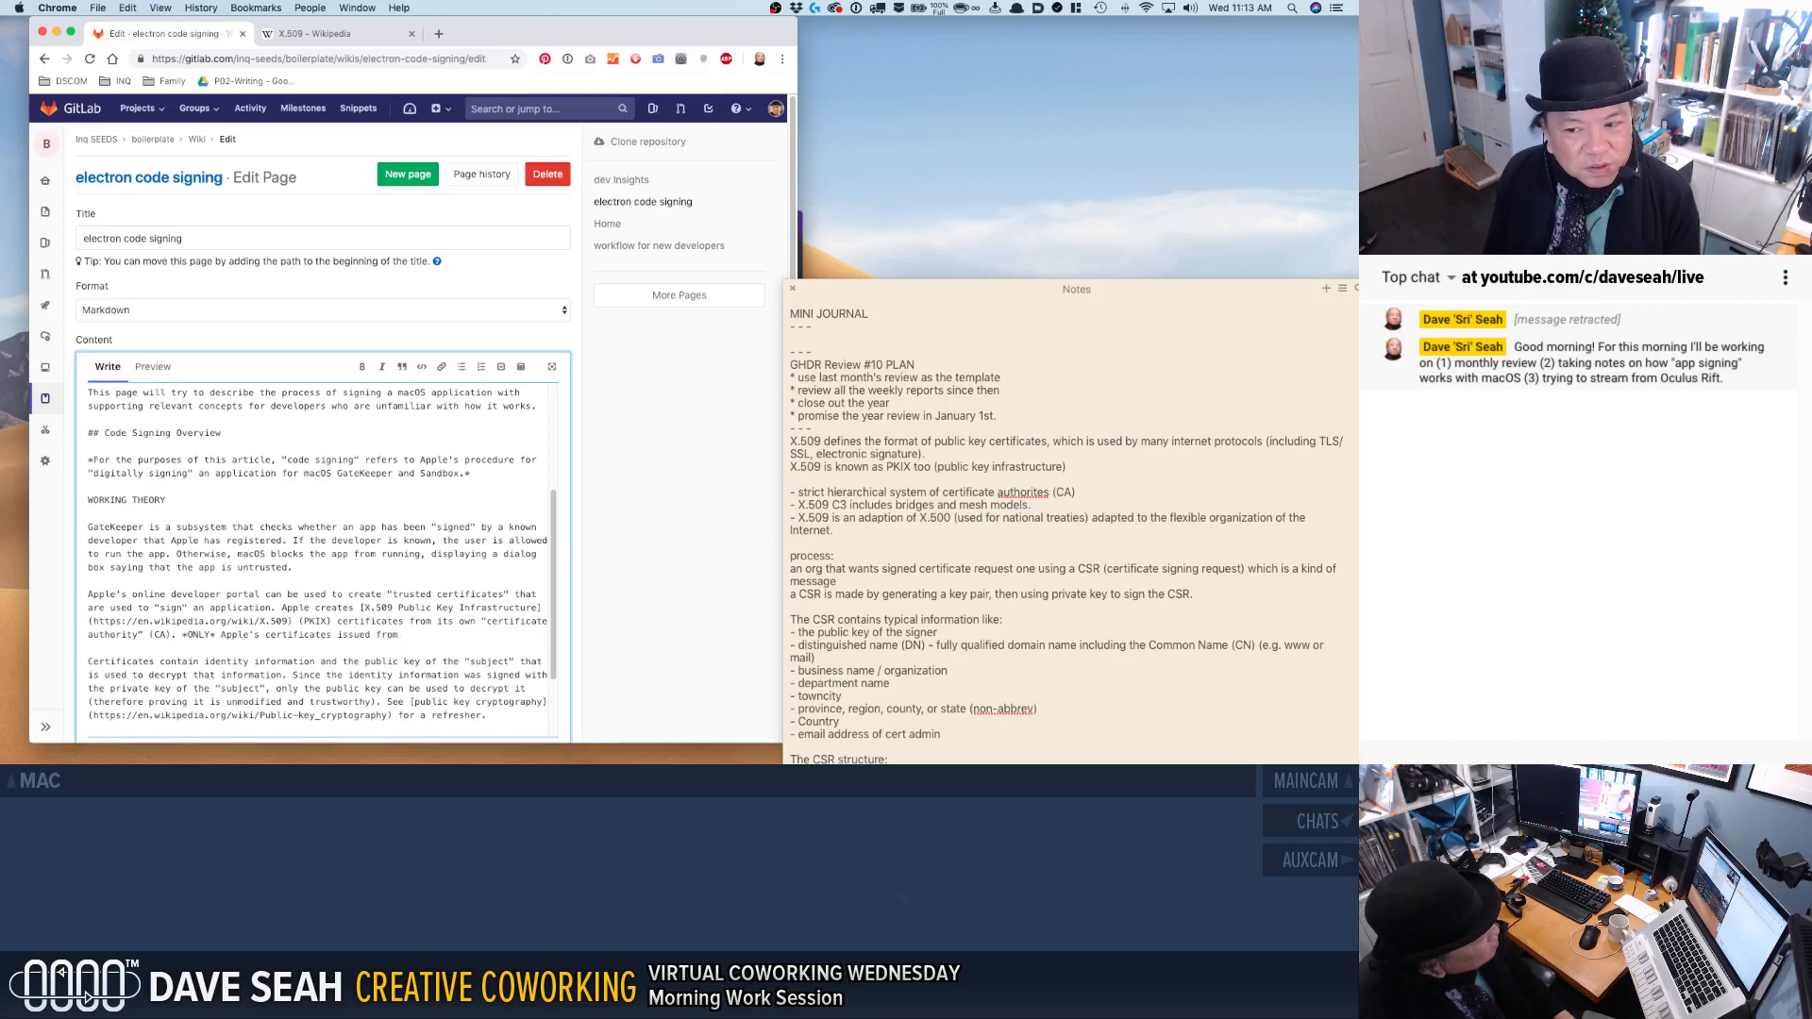
Complete the *ONLY* Apple's certificates sentence with "are recognized by Gatekeeper.".
key(BackSpace)
key(BackSpace)
key(BackSpace)
key(BackSpace)
key(BackSpace)
key(BackSpace)
key(BackSpace)
key(BackSpace)
key(BackSpace)
key(BackSpace)
key(BackSpace)
key(BackSpace)
text(are recognized by Gate)
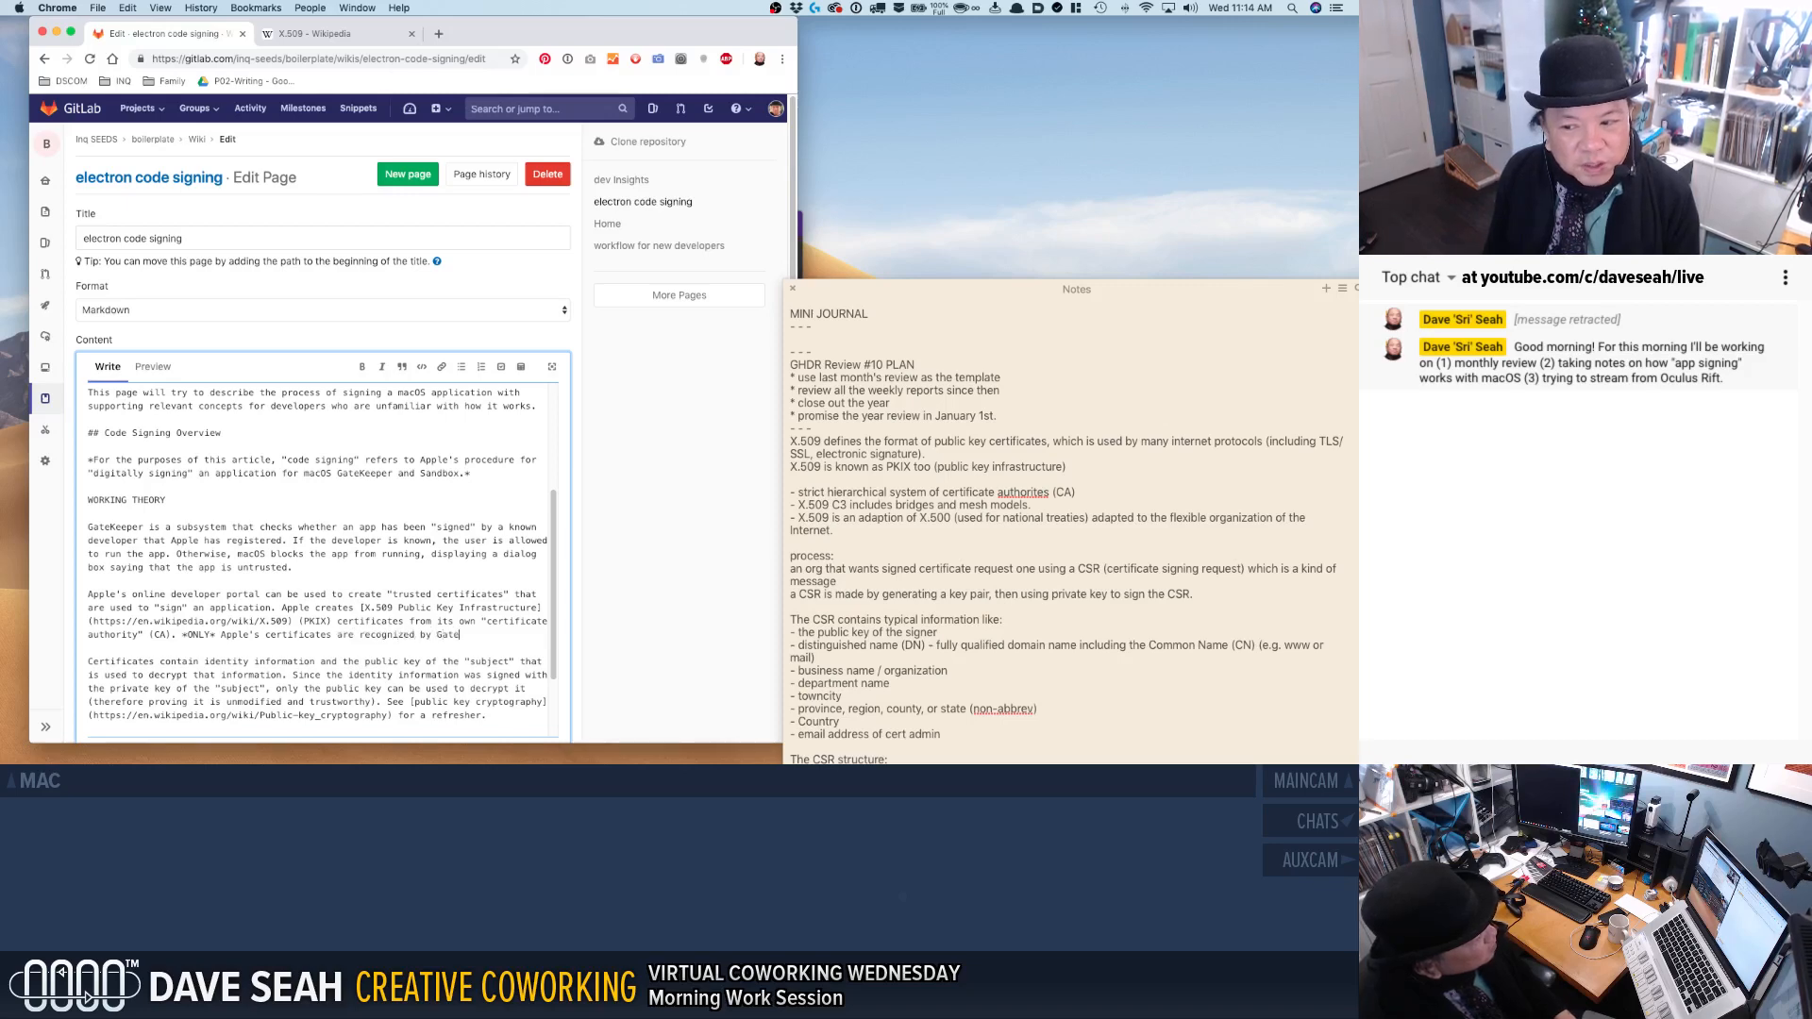
text(keeper.)
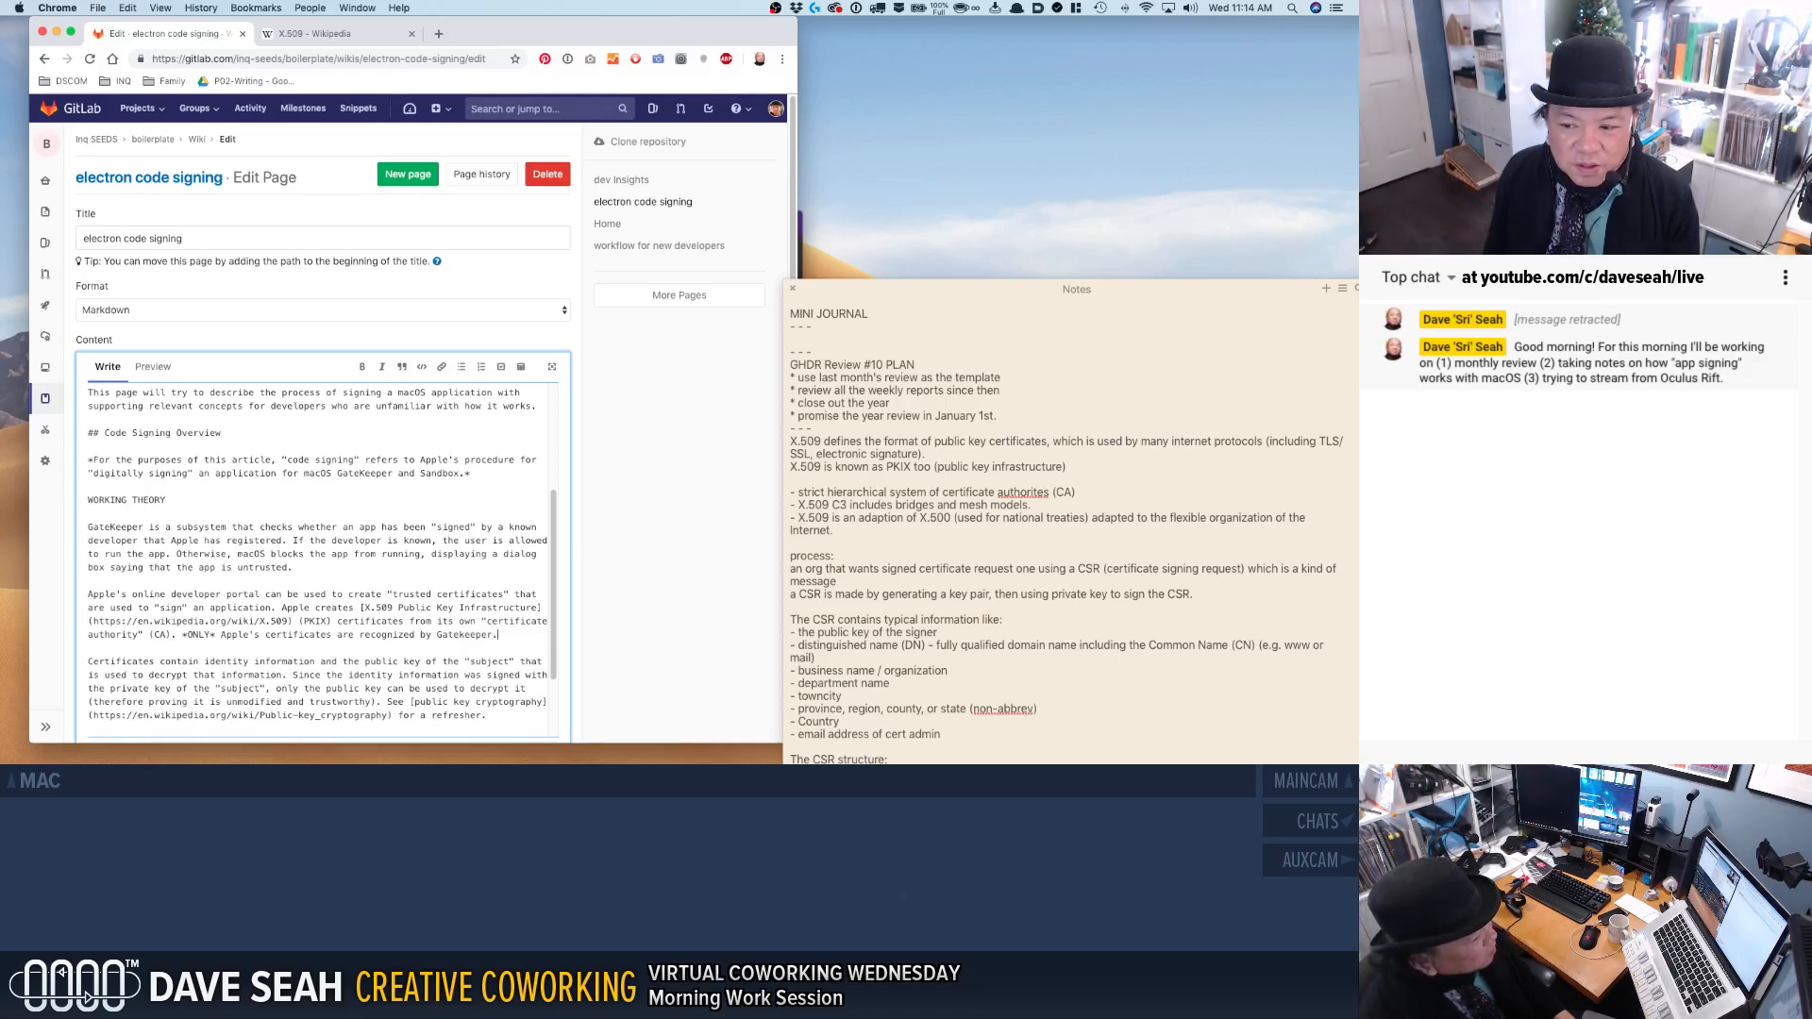
click(177, 635)
text(While you ca)
text(n create any )
text(X.509 )
text(certif)
text(icate from )
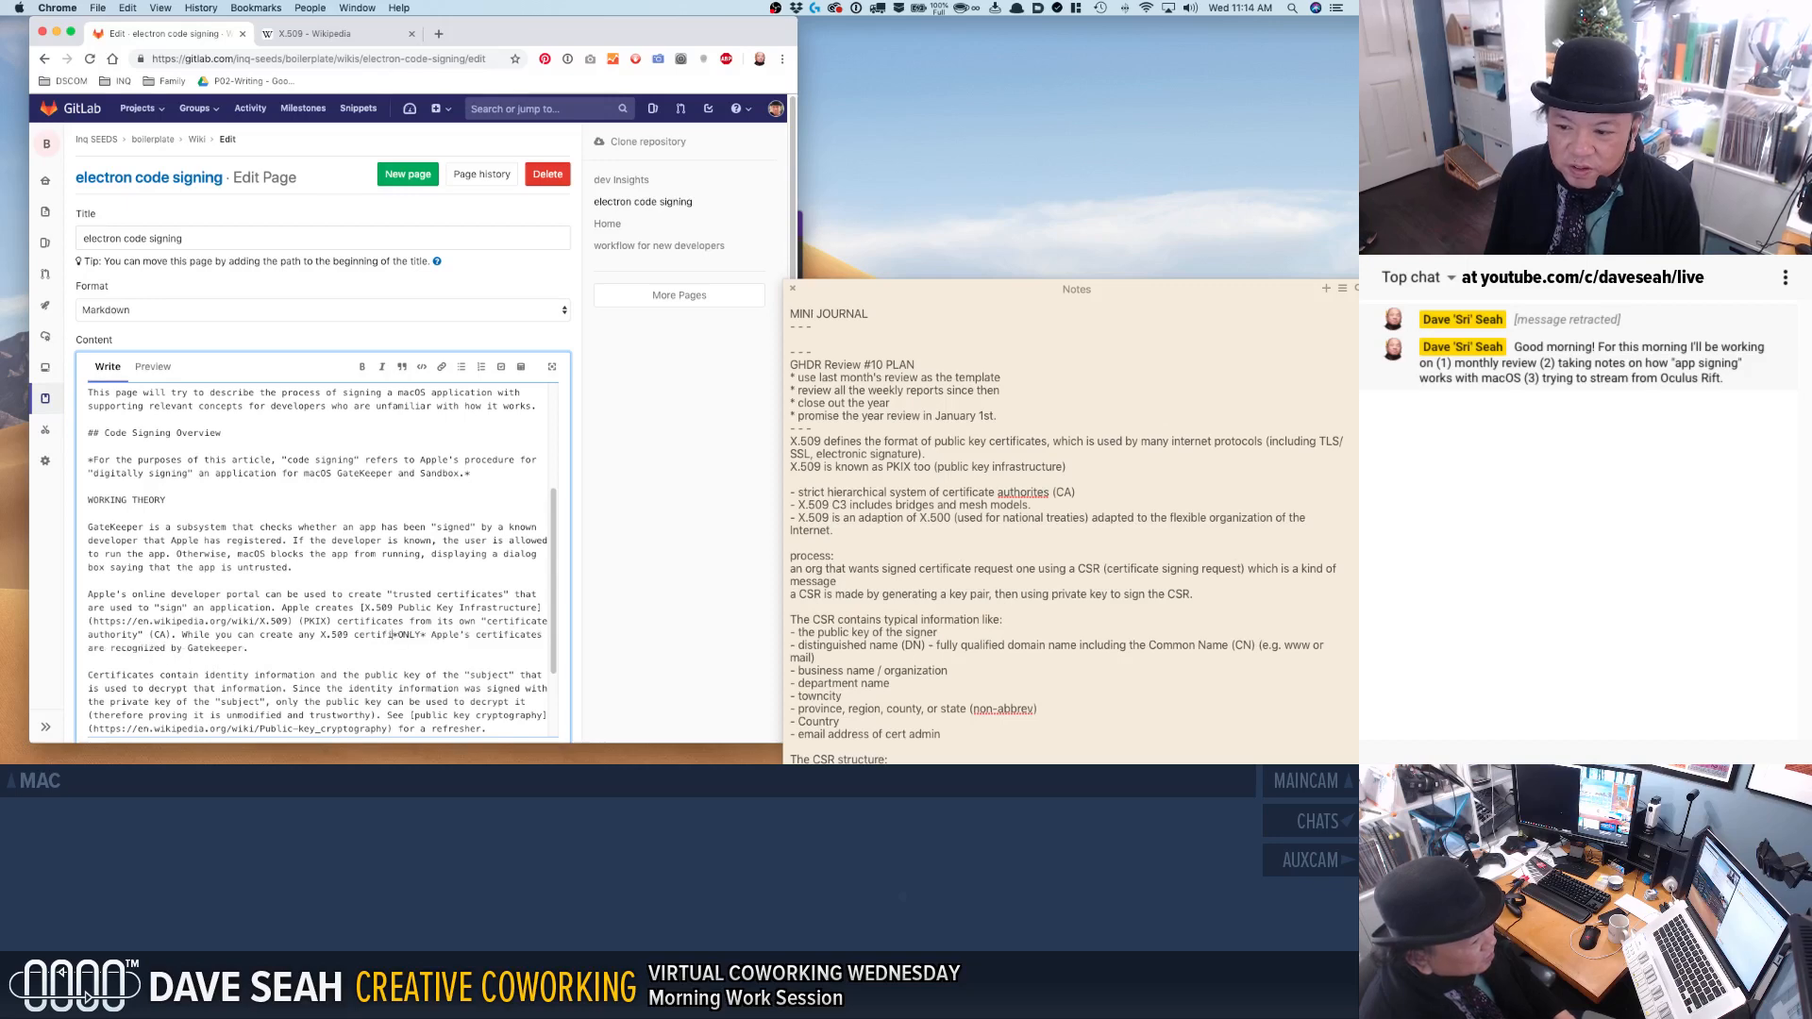
text(any)
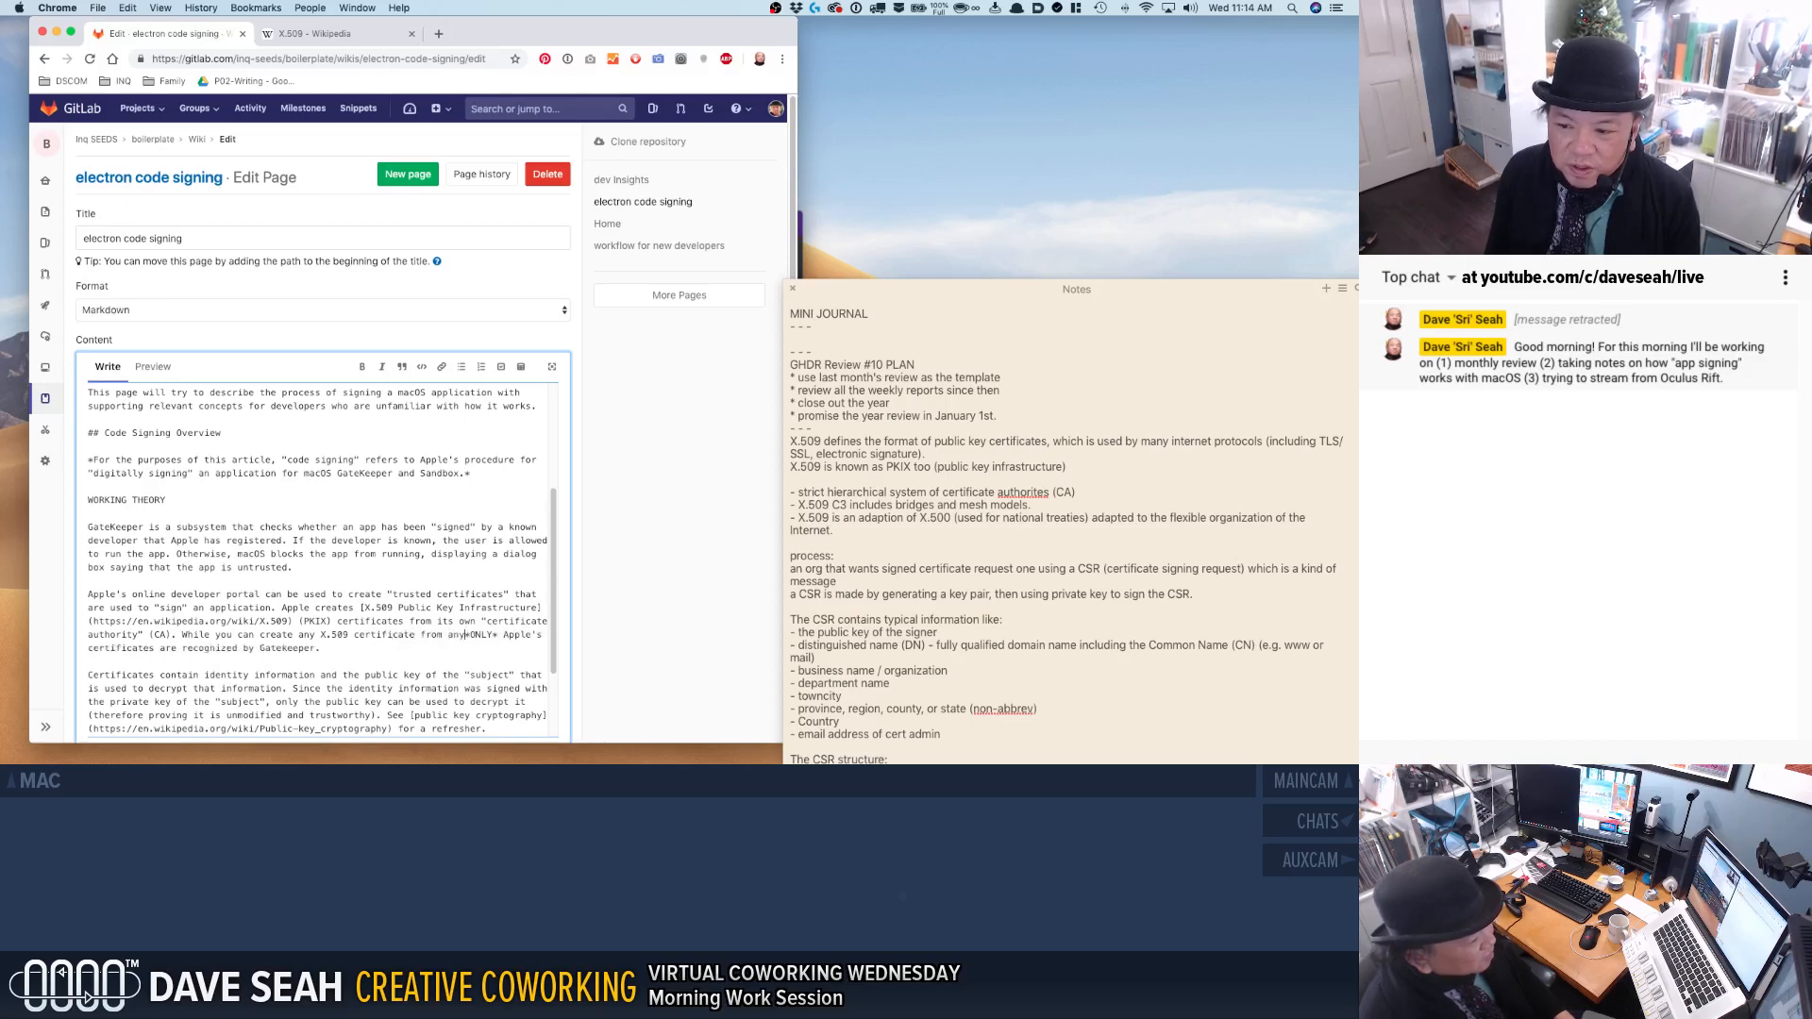
shift+click(183, 635)
key(BackSpace)
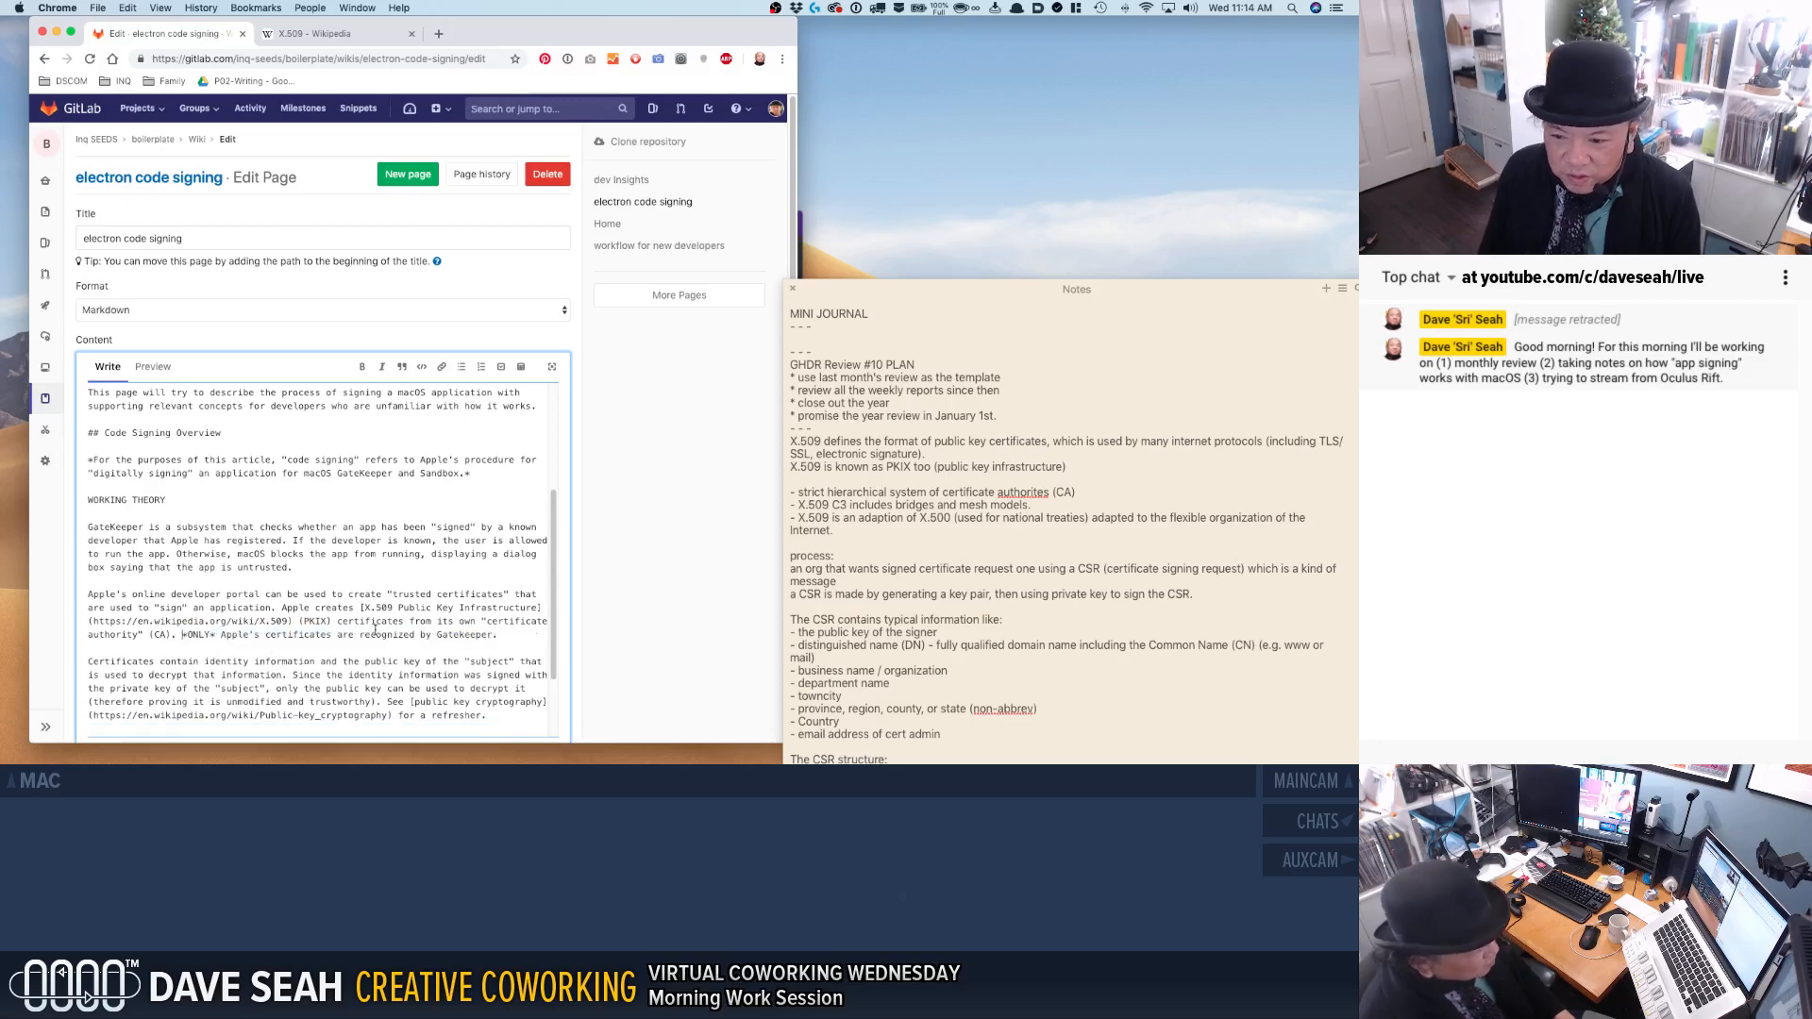
Extend the Gatekeeper sentence with ", so you must have a paid Apple Developer account".
key(BackSpace)
text(, so)
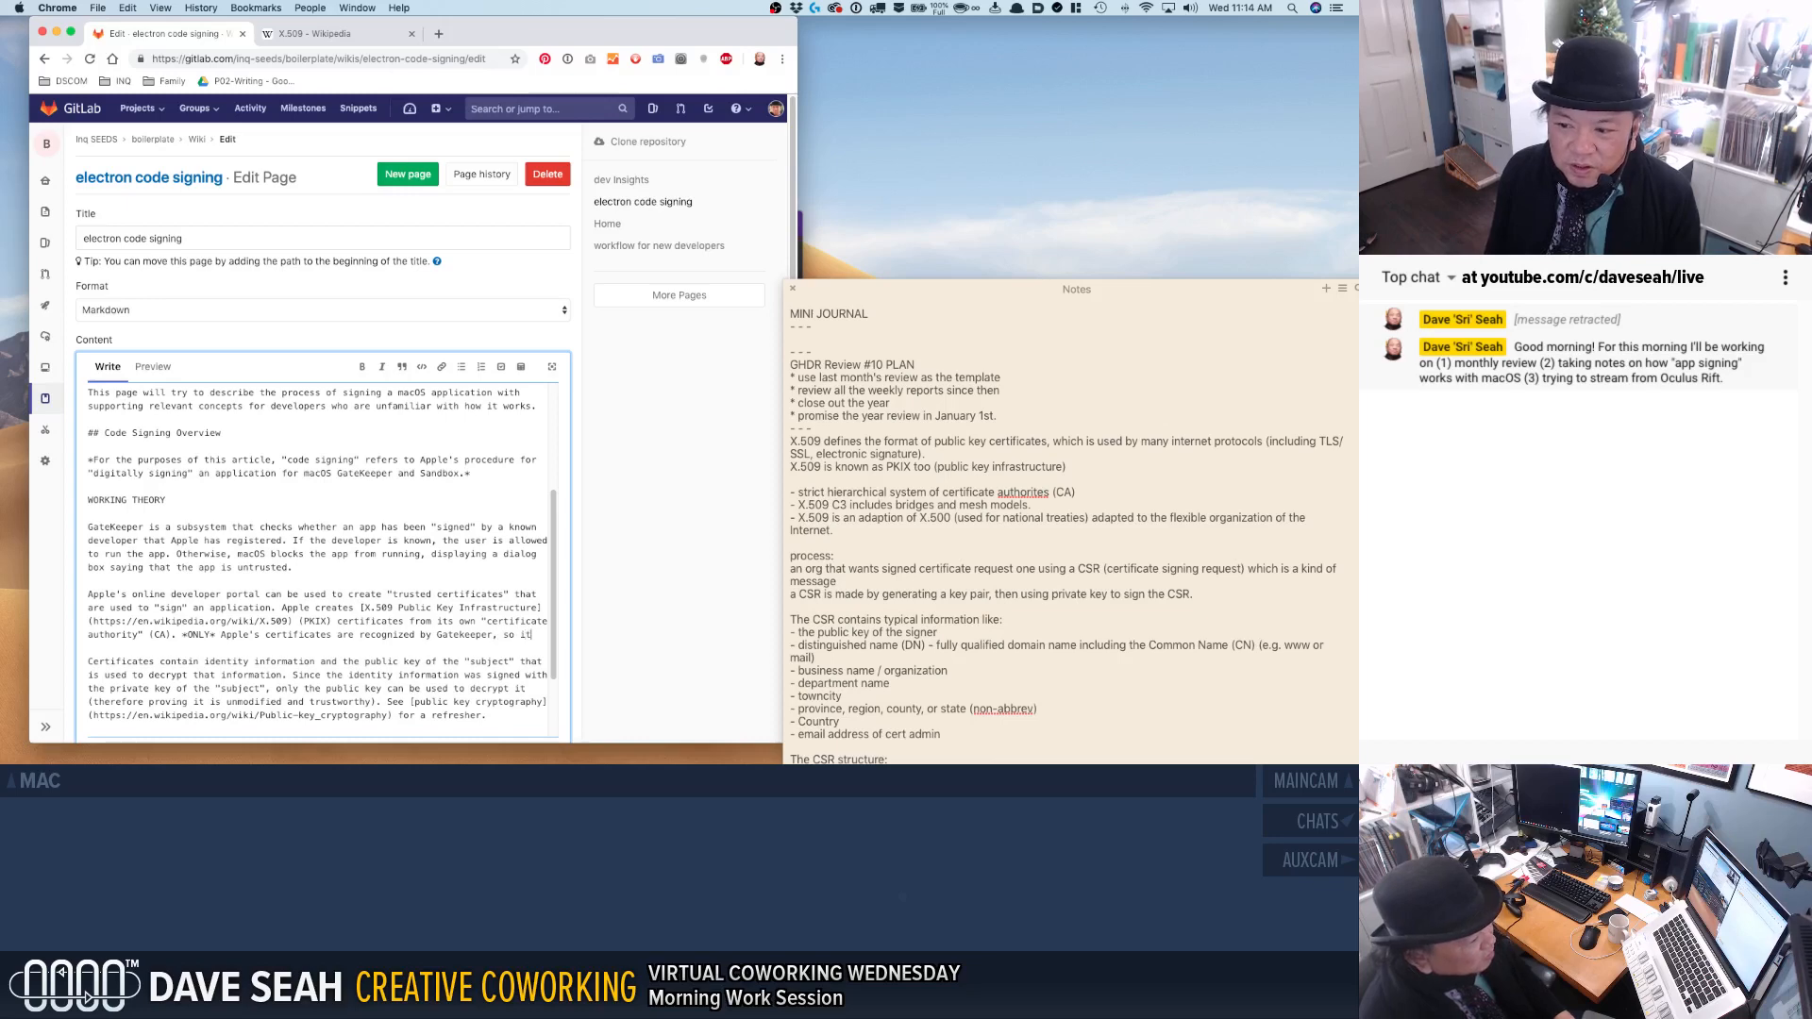
text( you must have a pai)
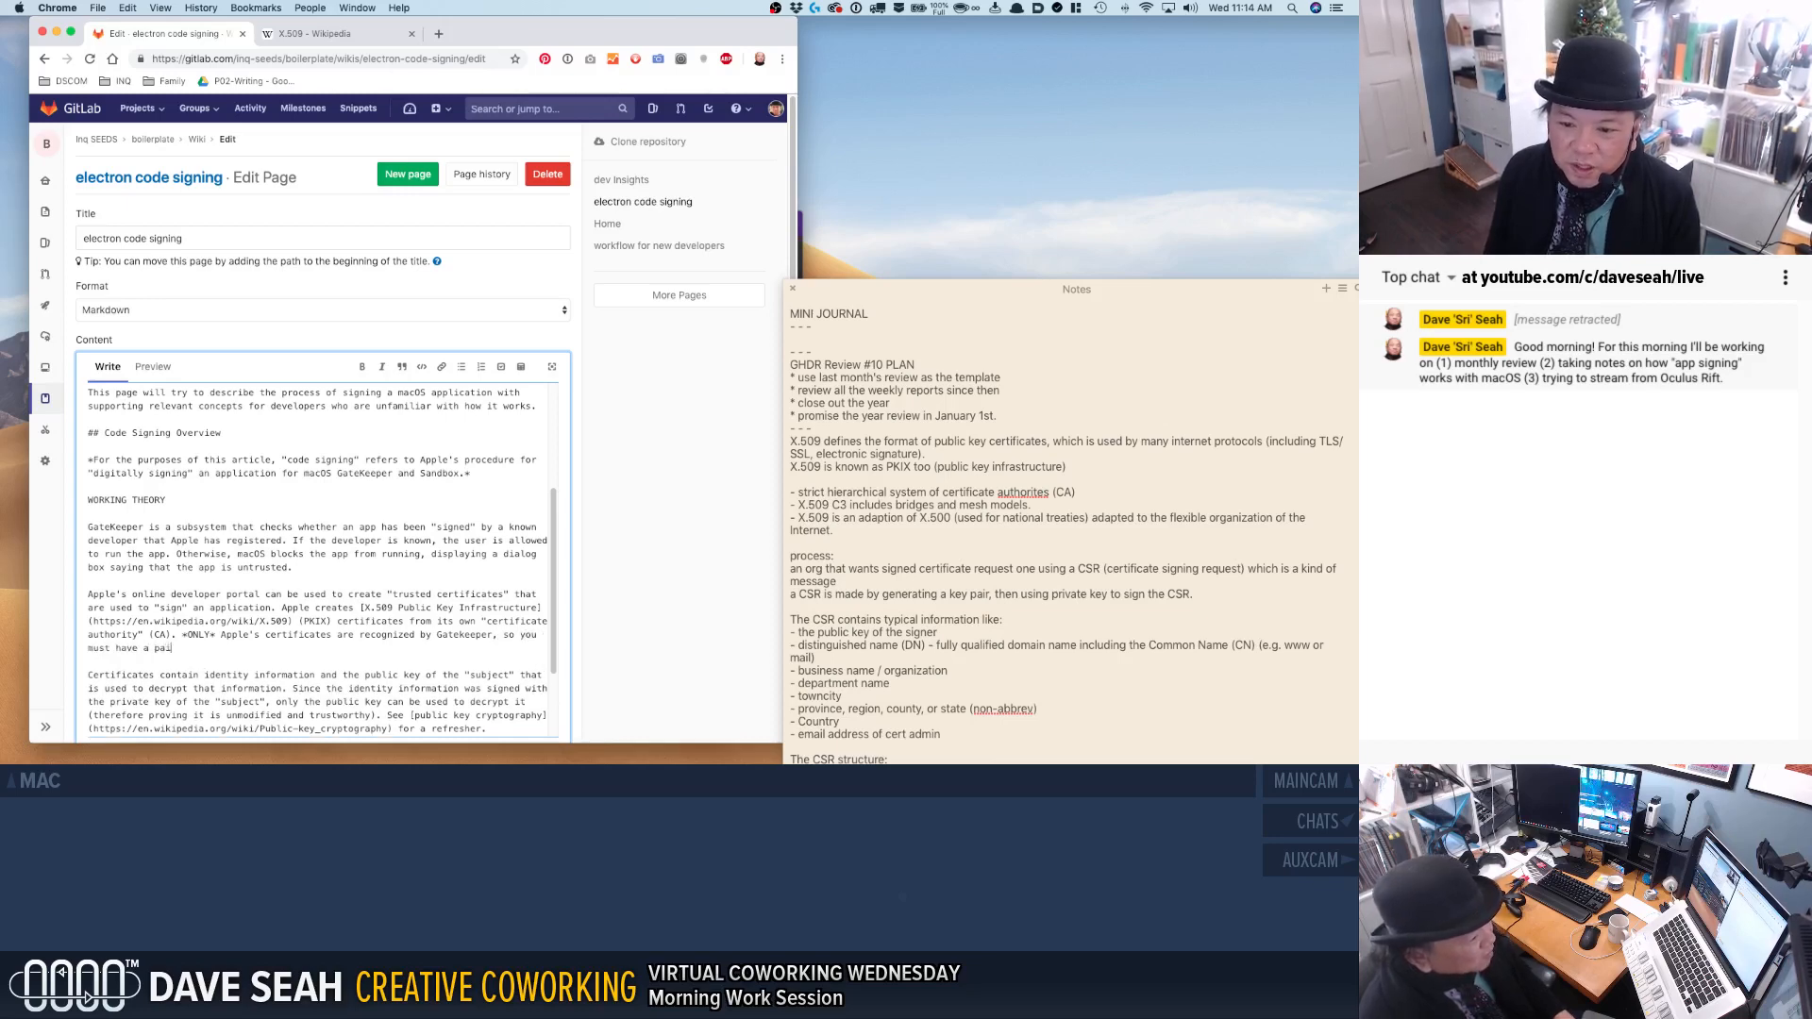
text(d Apple Developer account )
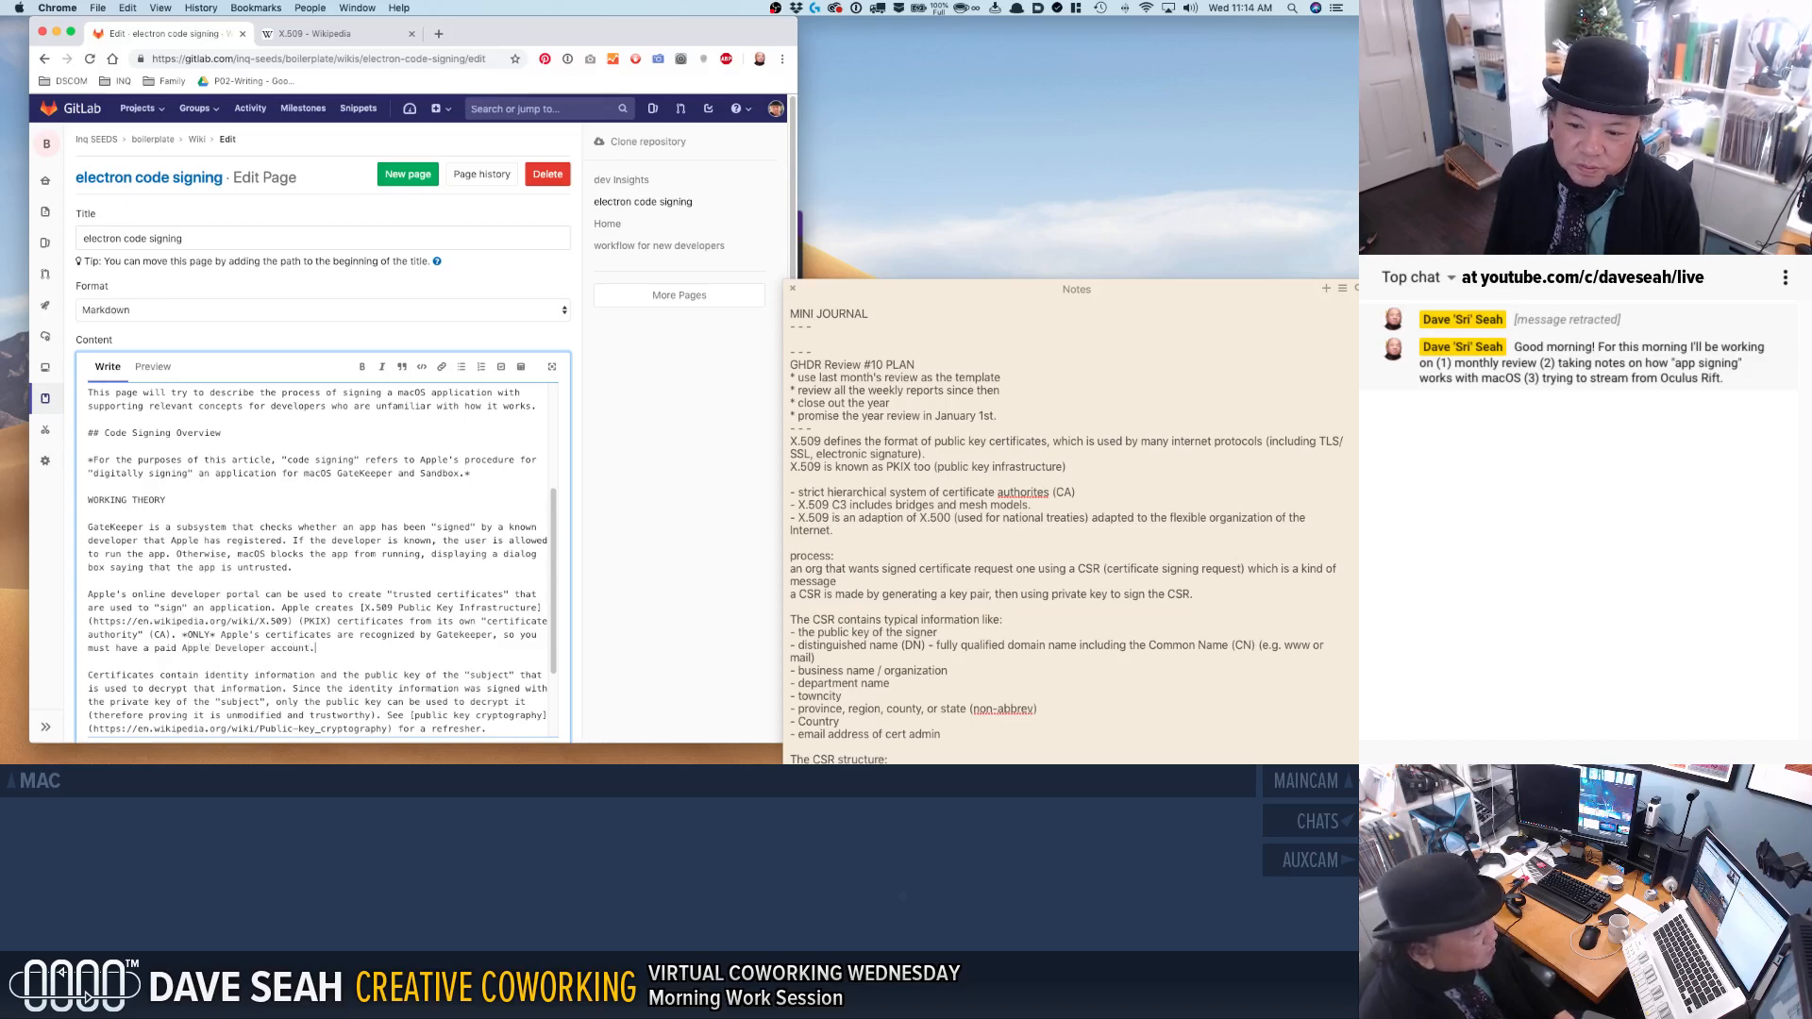
text(and be a "Team Agent" (the account owner))
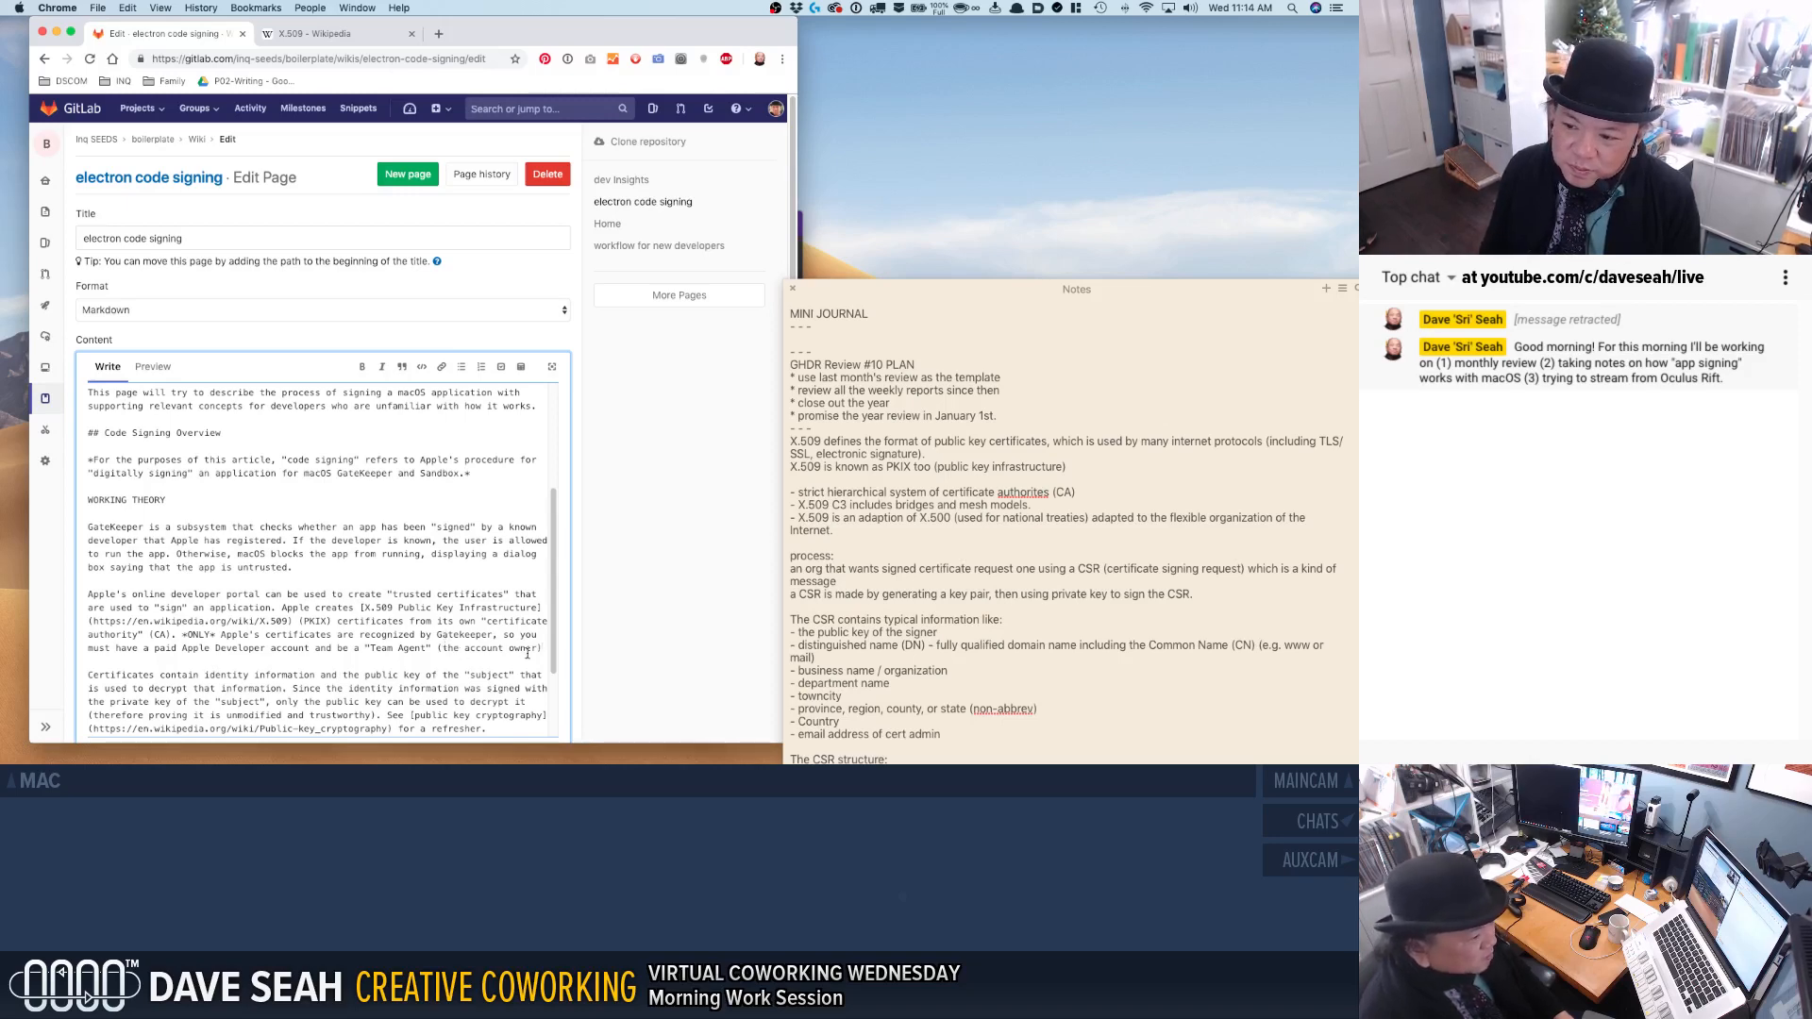
Finish the Apple Developer account sentence with: and be a "Team Agent" (the account owner, not a member) to create them.
text(, not a )
text(member)
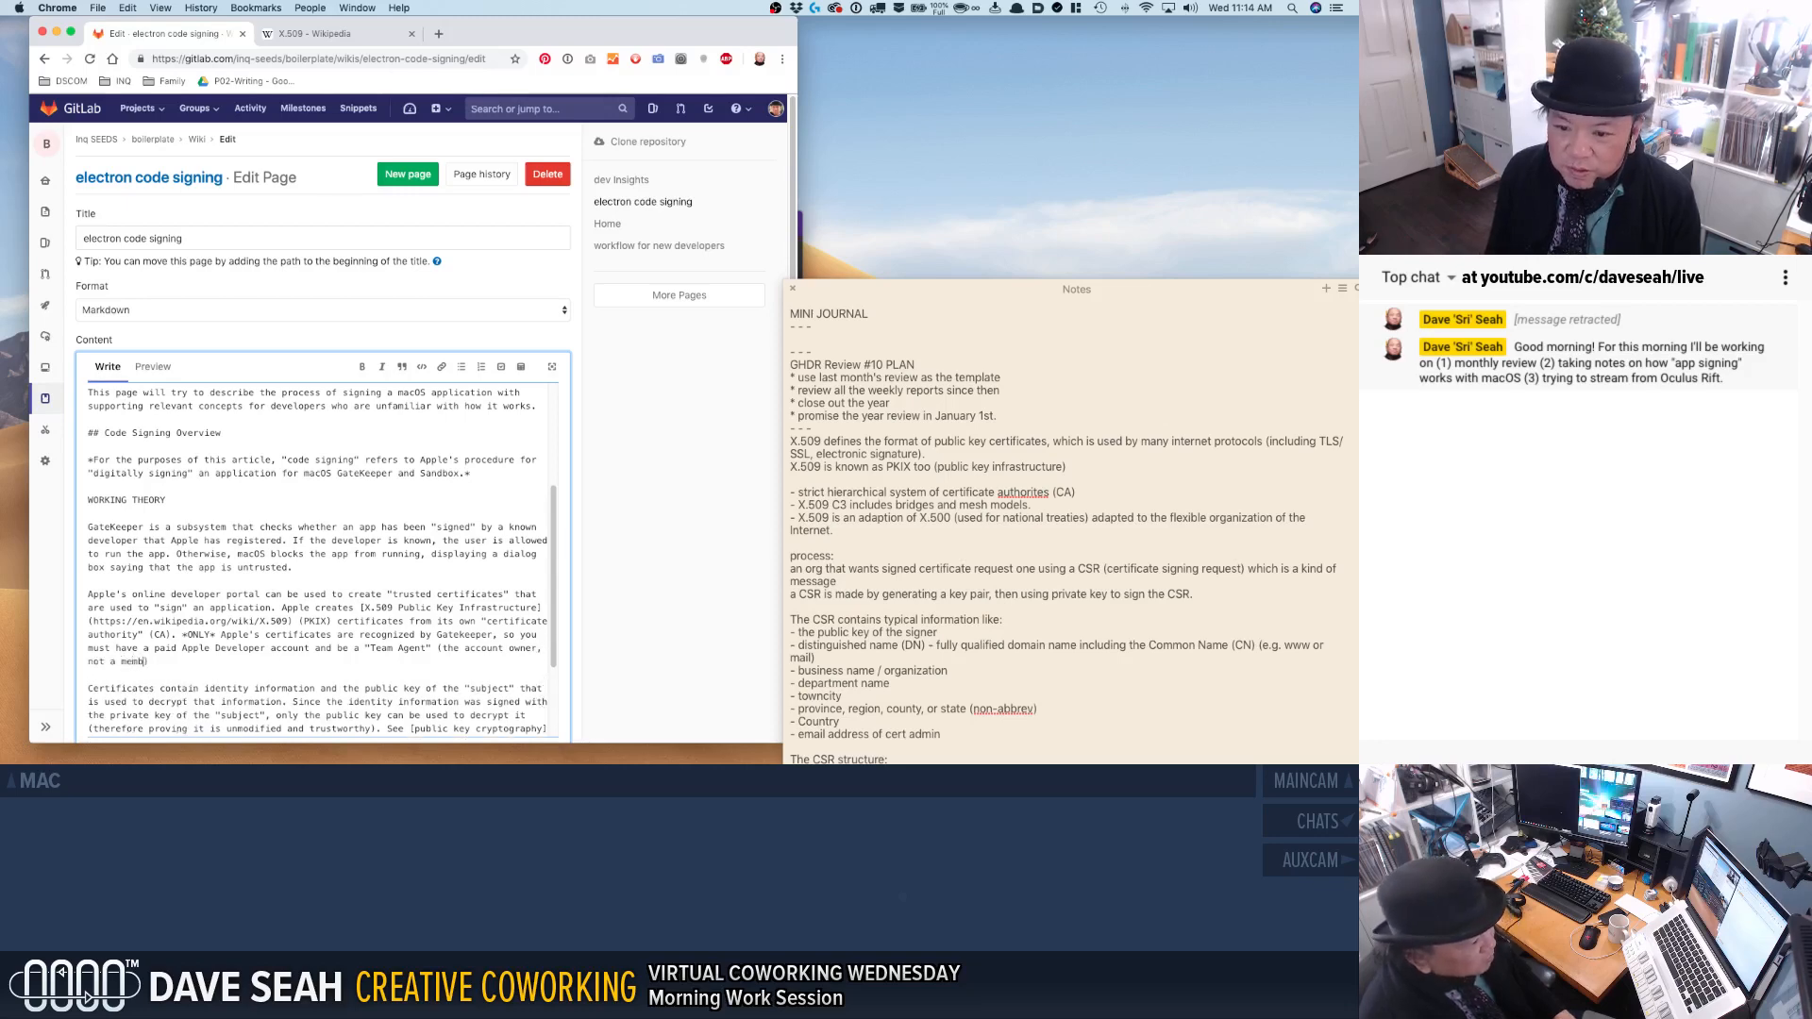
key(Right)
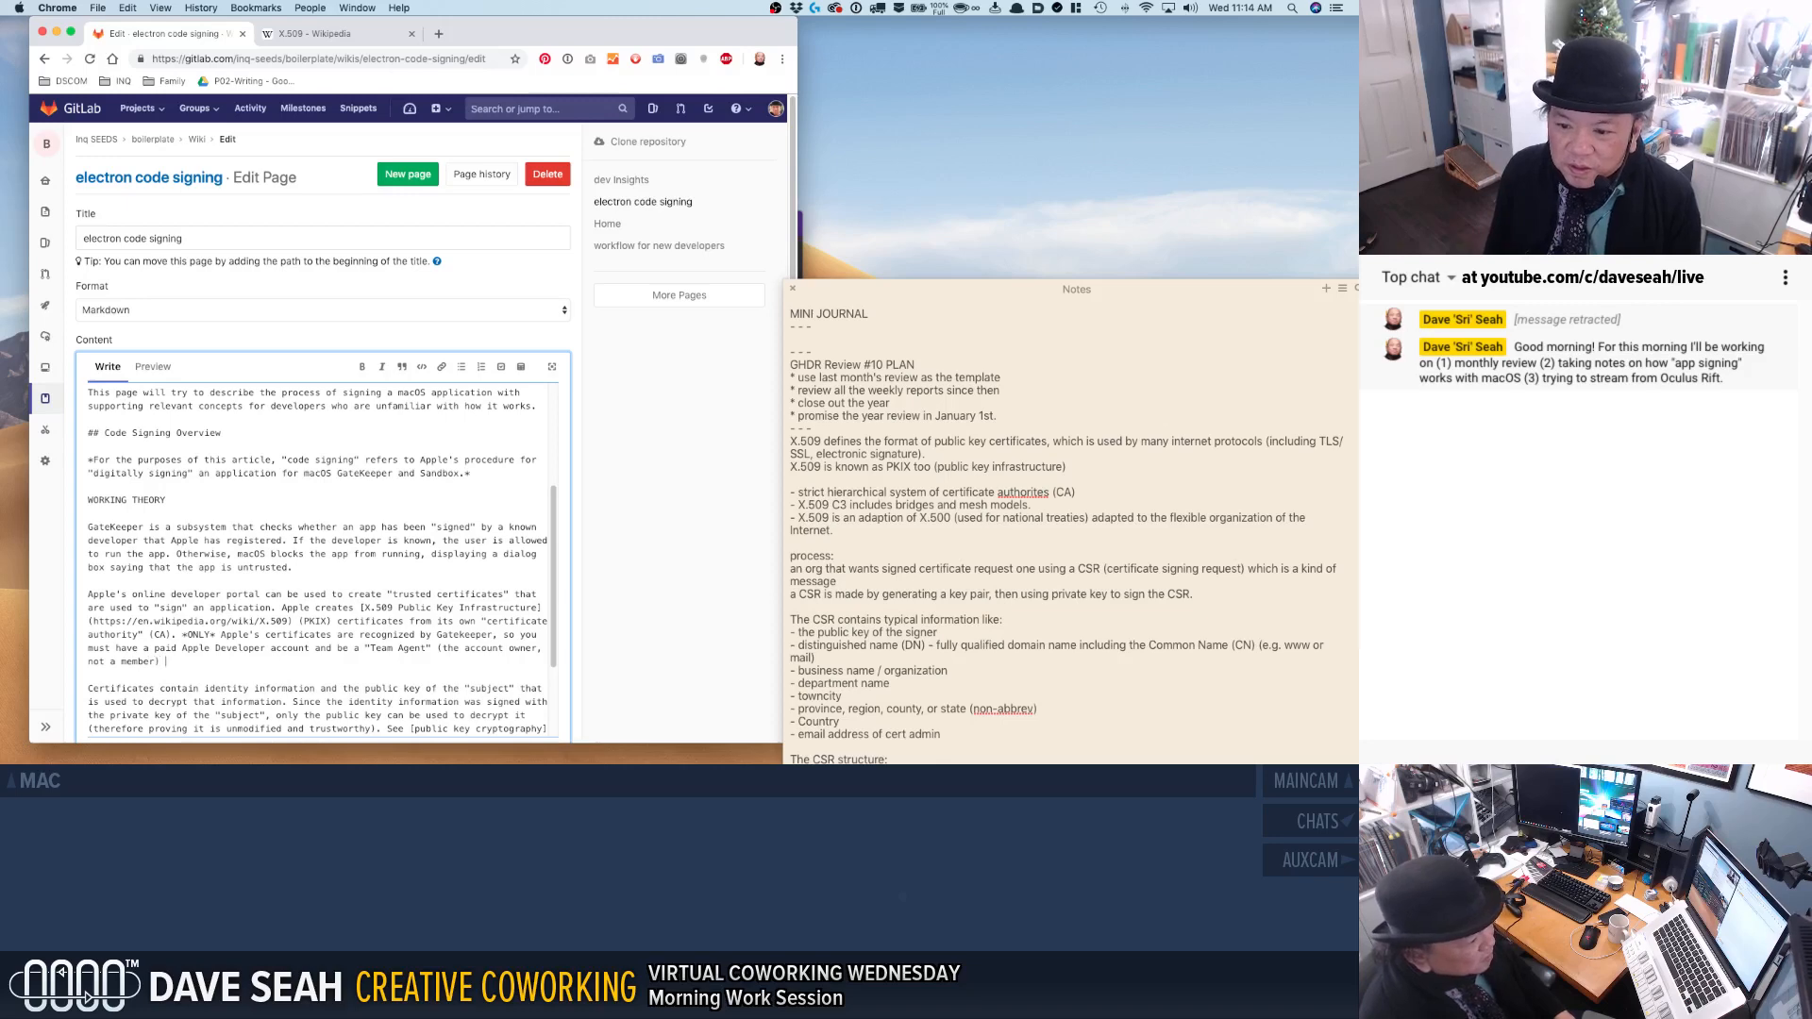
text(to create them.)
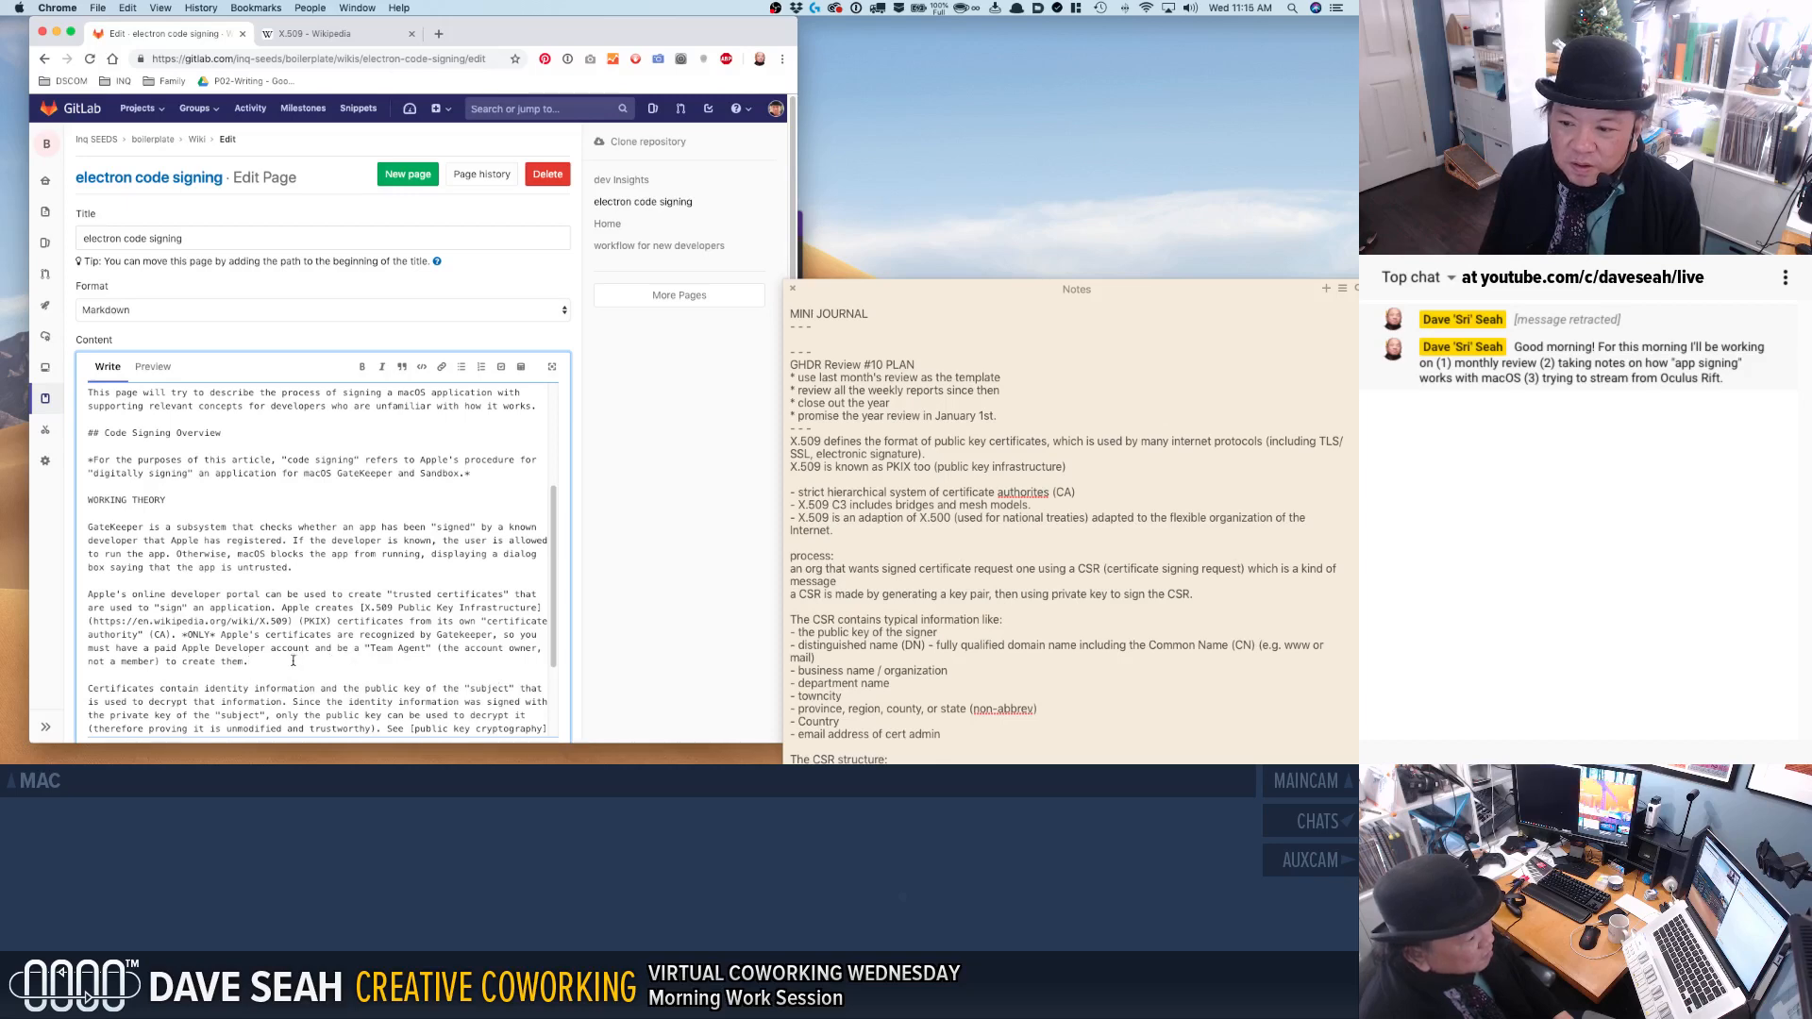
Rewrite the opening "Certificates contain" of the next paragraph as "An X.509 certificates contains:".
scroll(291, 659, down, 3)
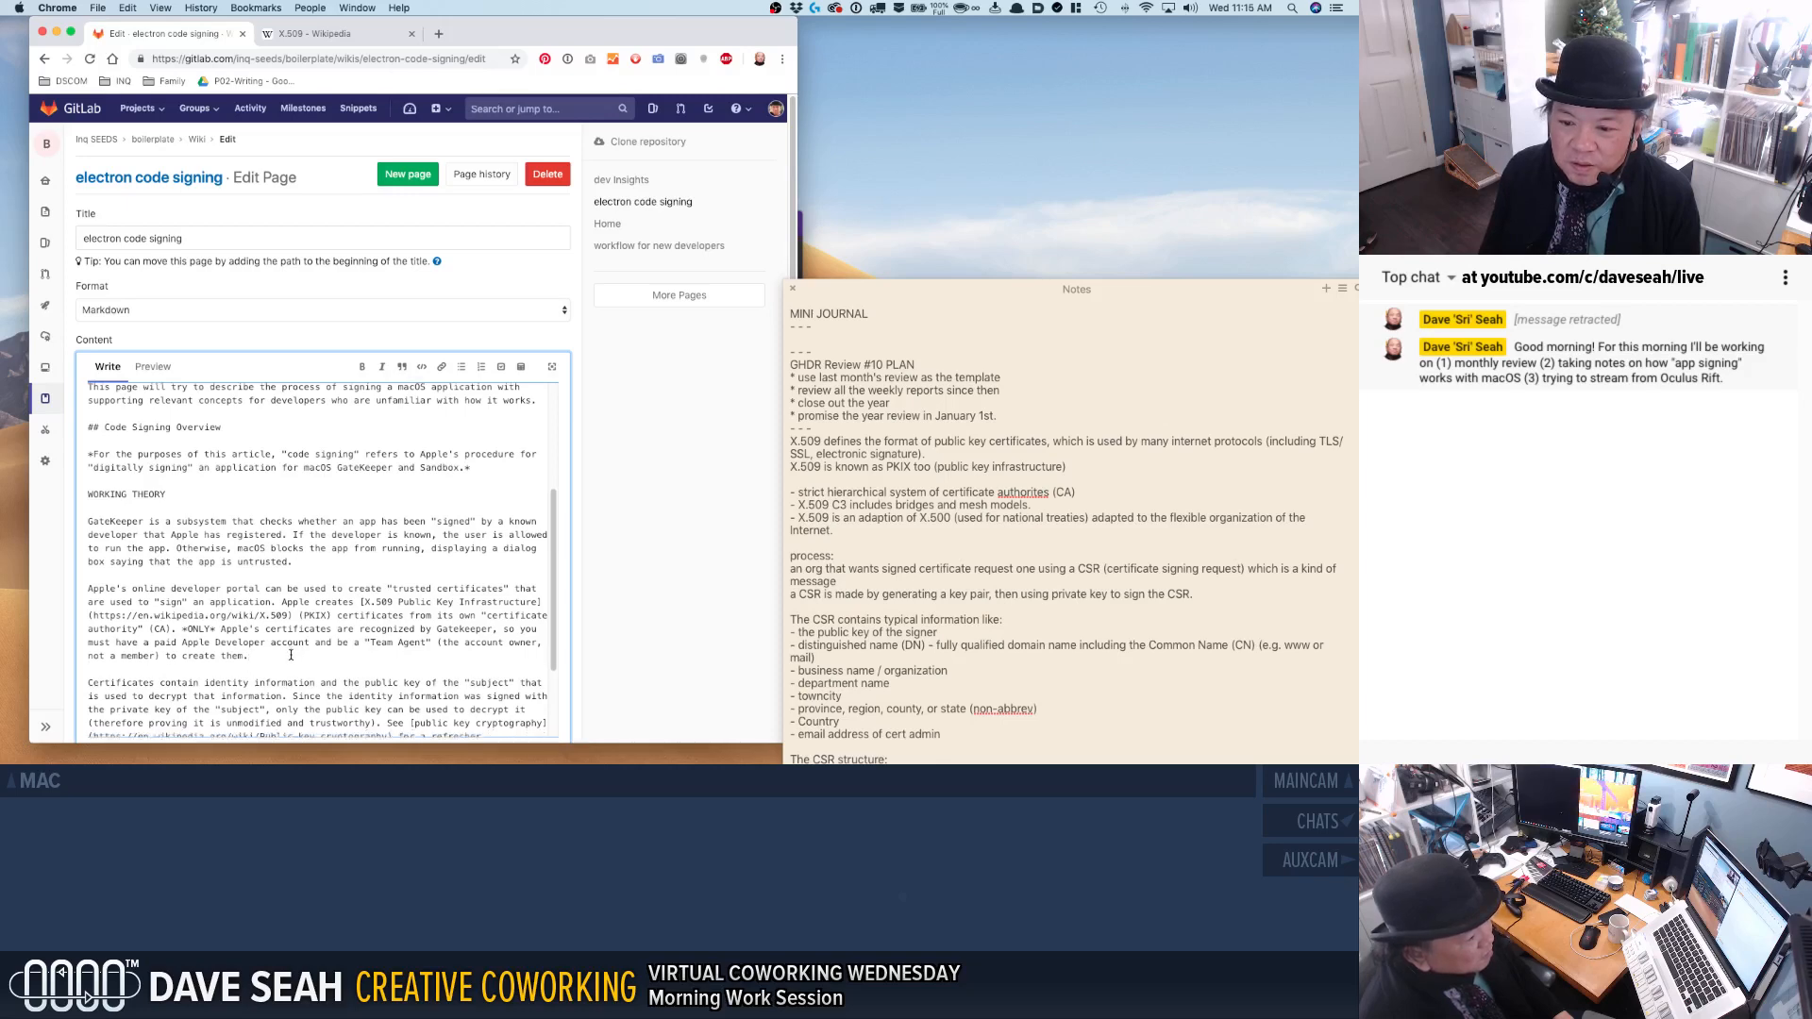
click(294, 623)
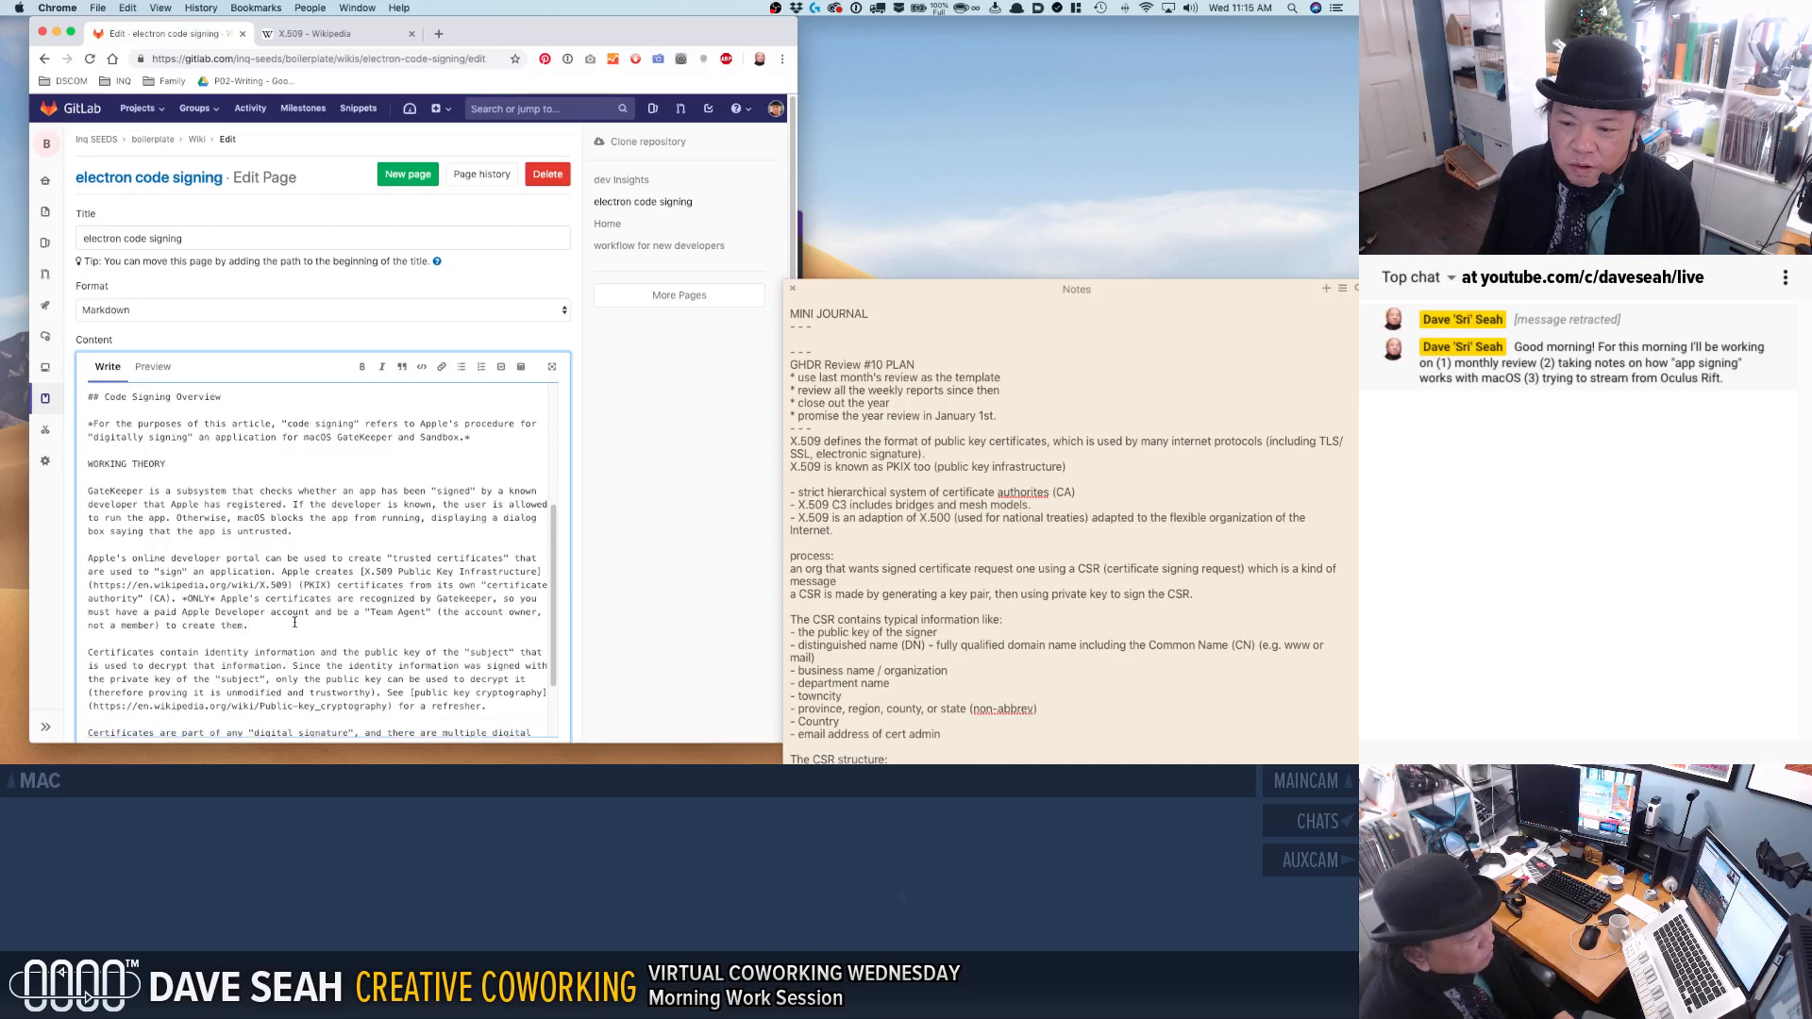
scroll(293, 651, down, 5)
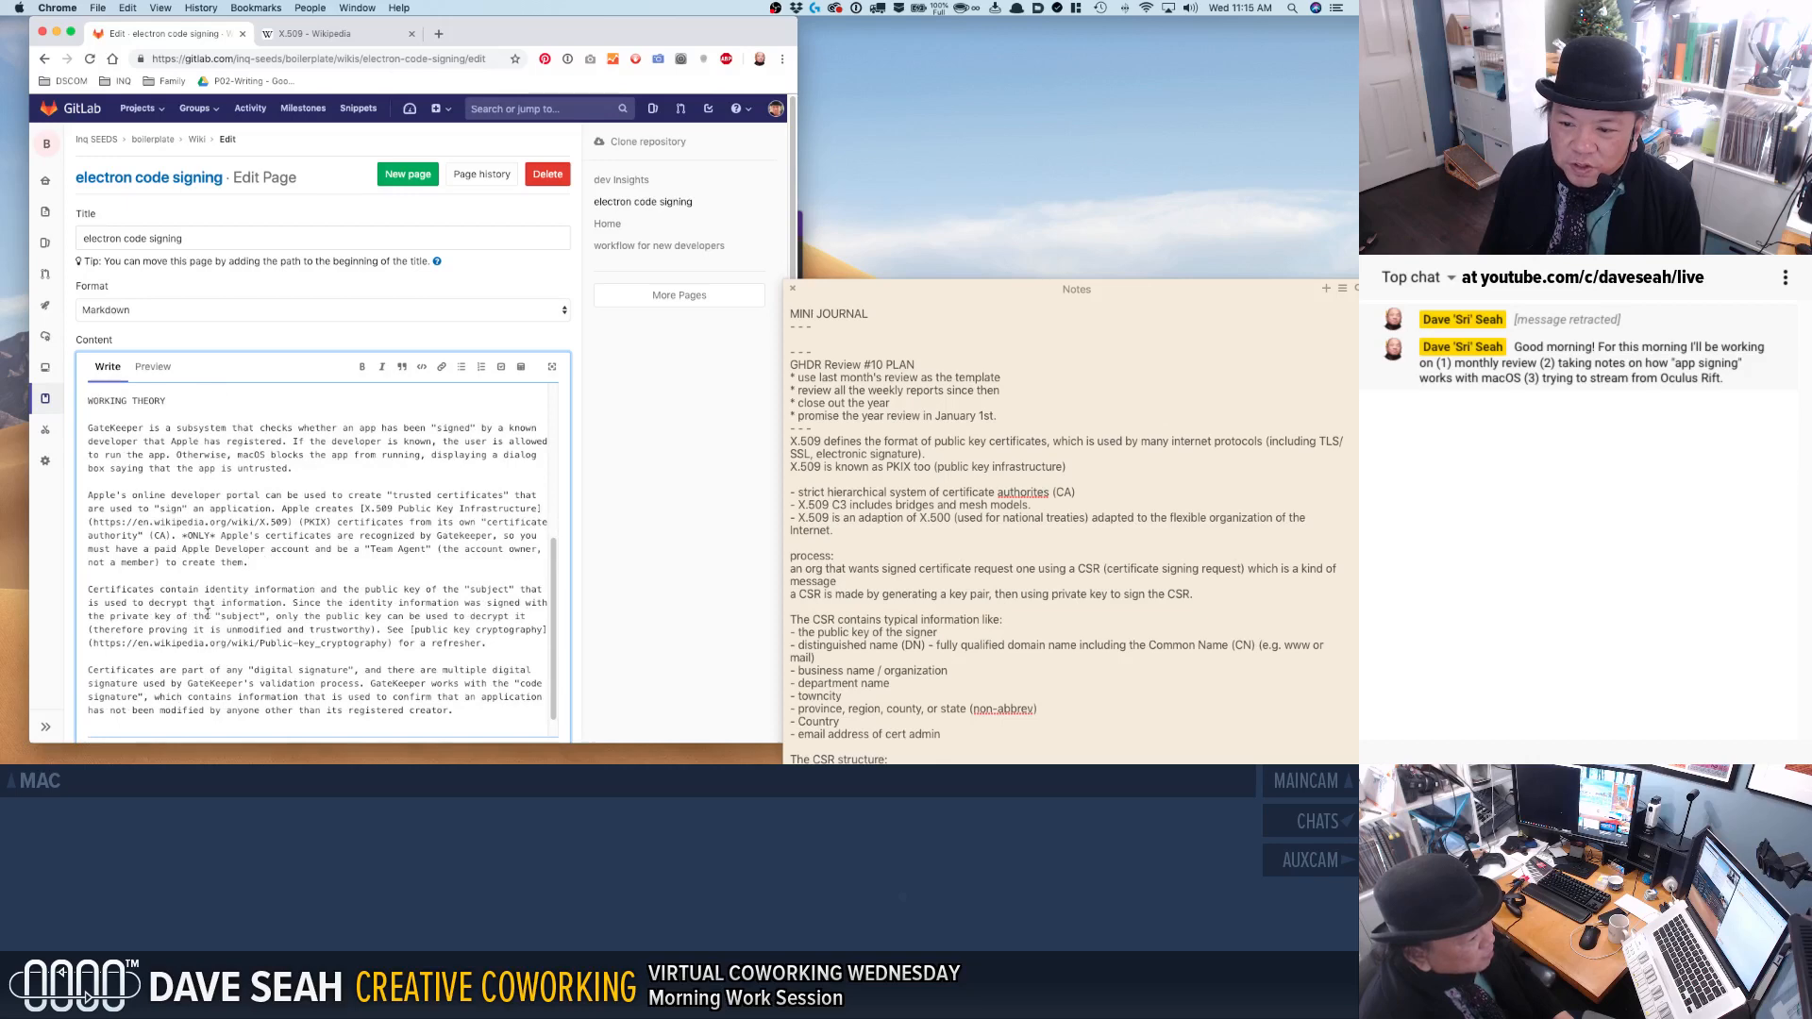
click(203, 588)
text(:)
key(super+Left)
text(An X)
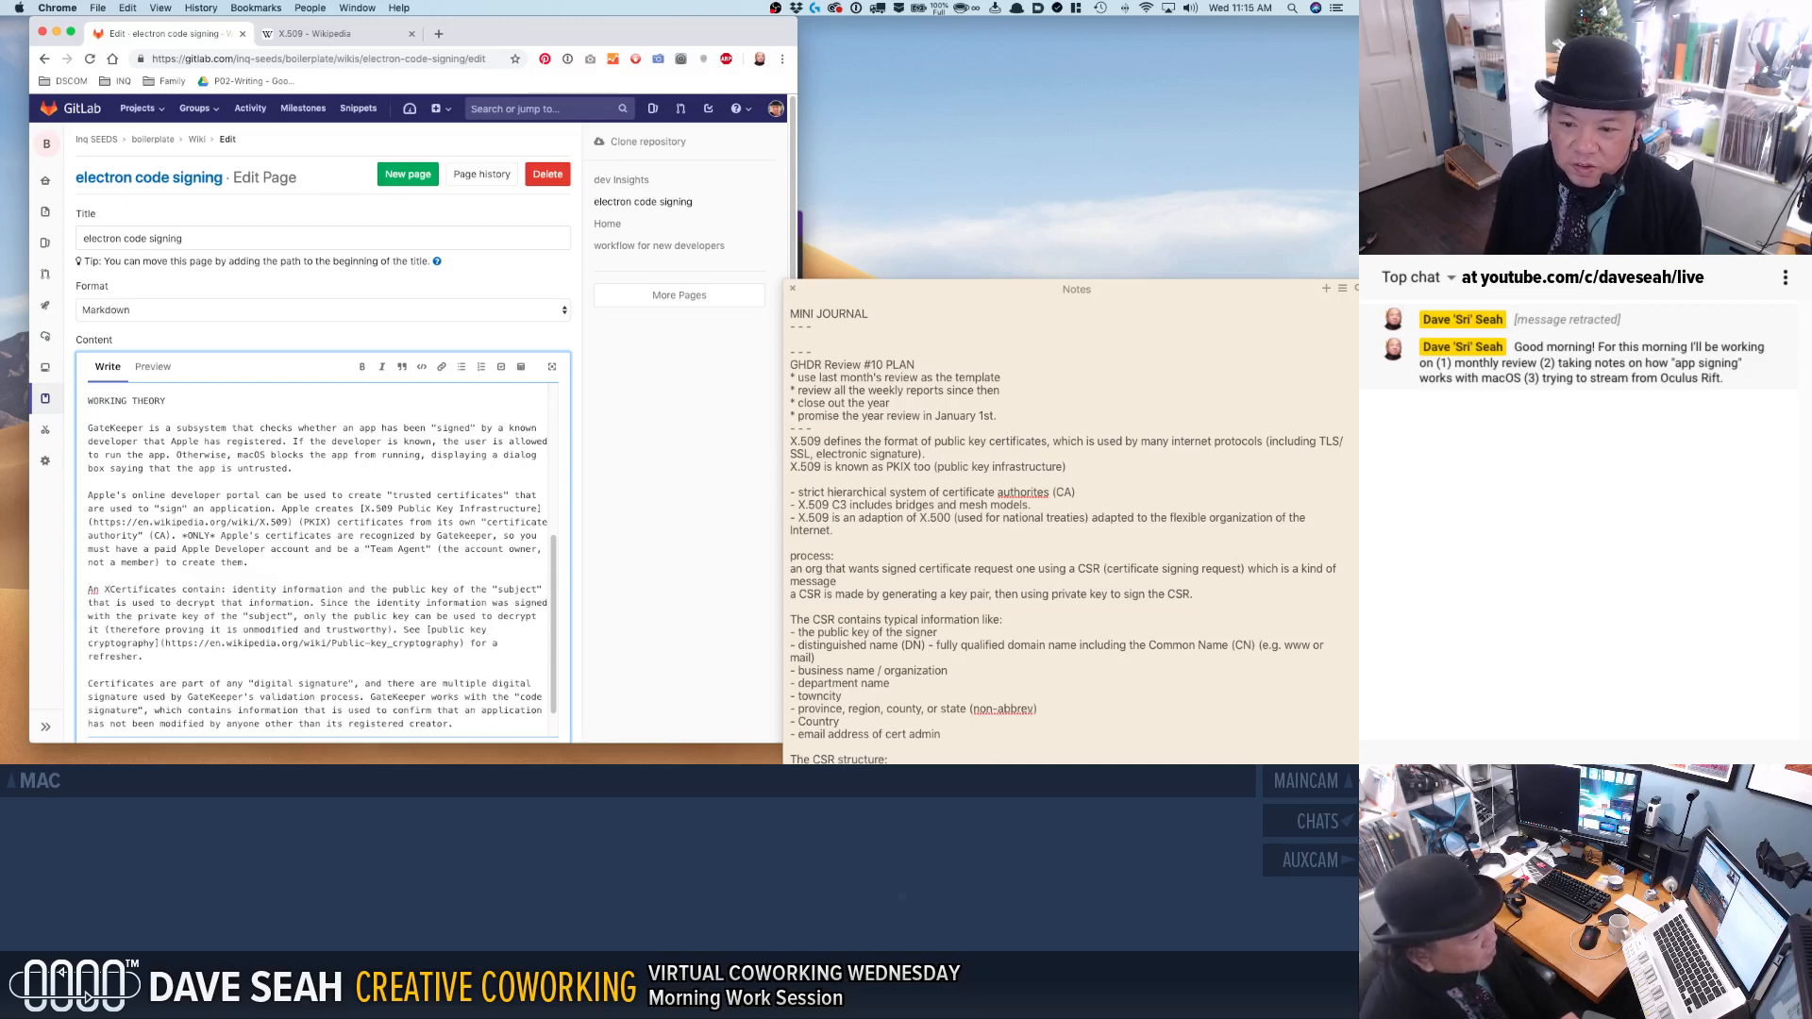
text(.509)
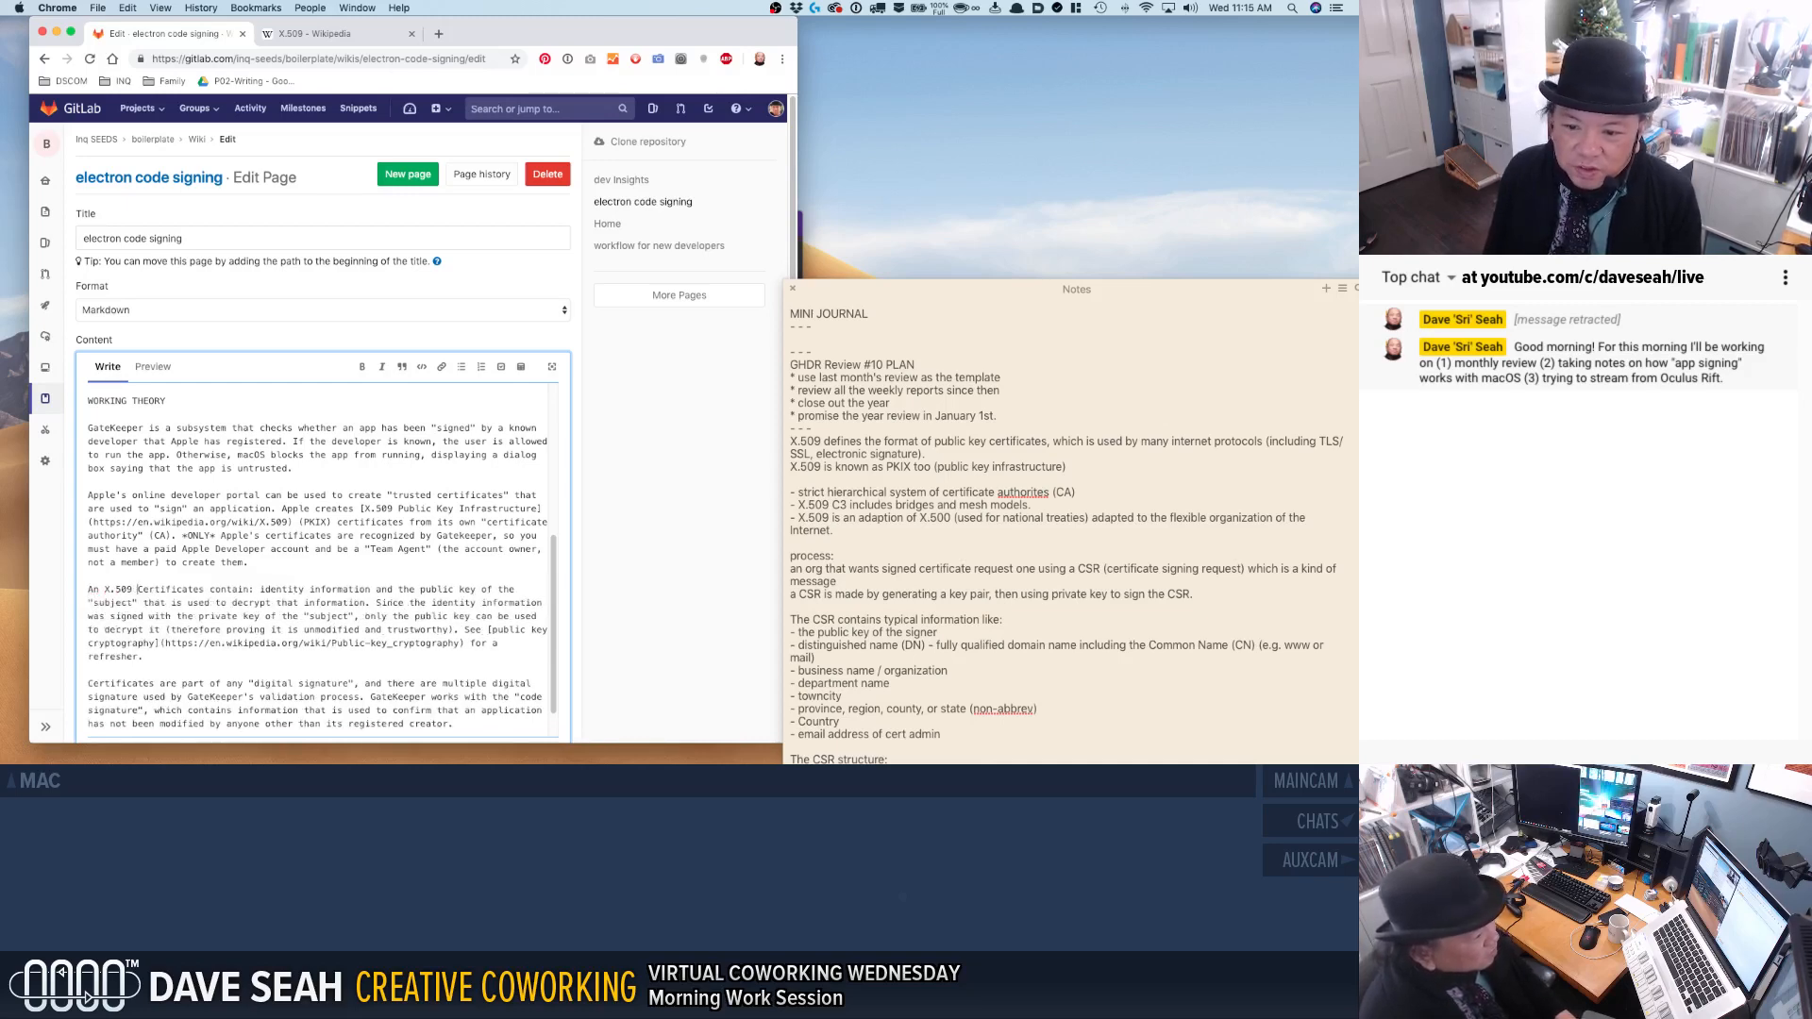
key(Delete)
text(cate)
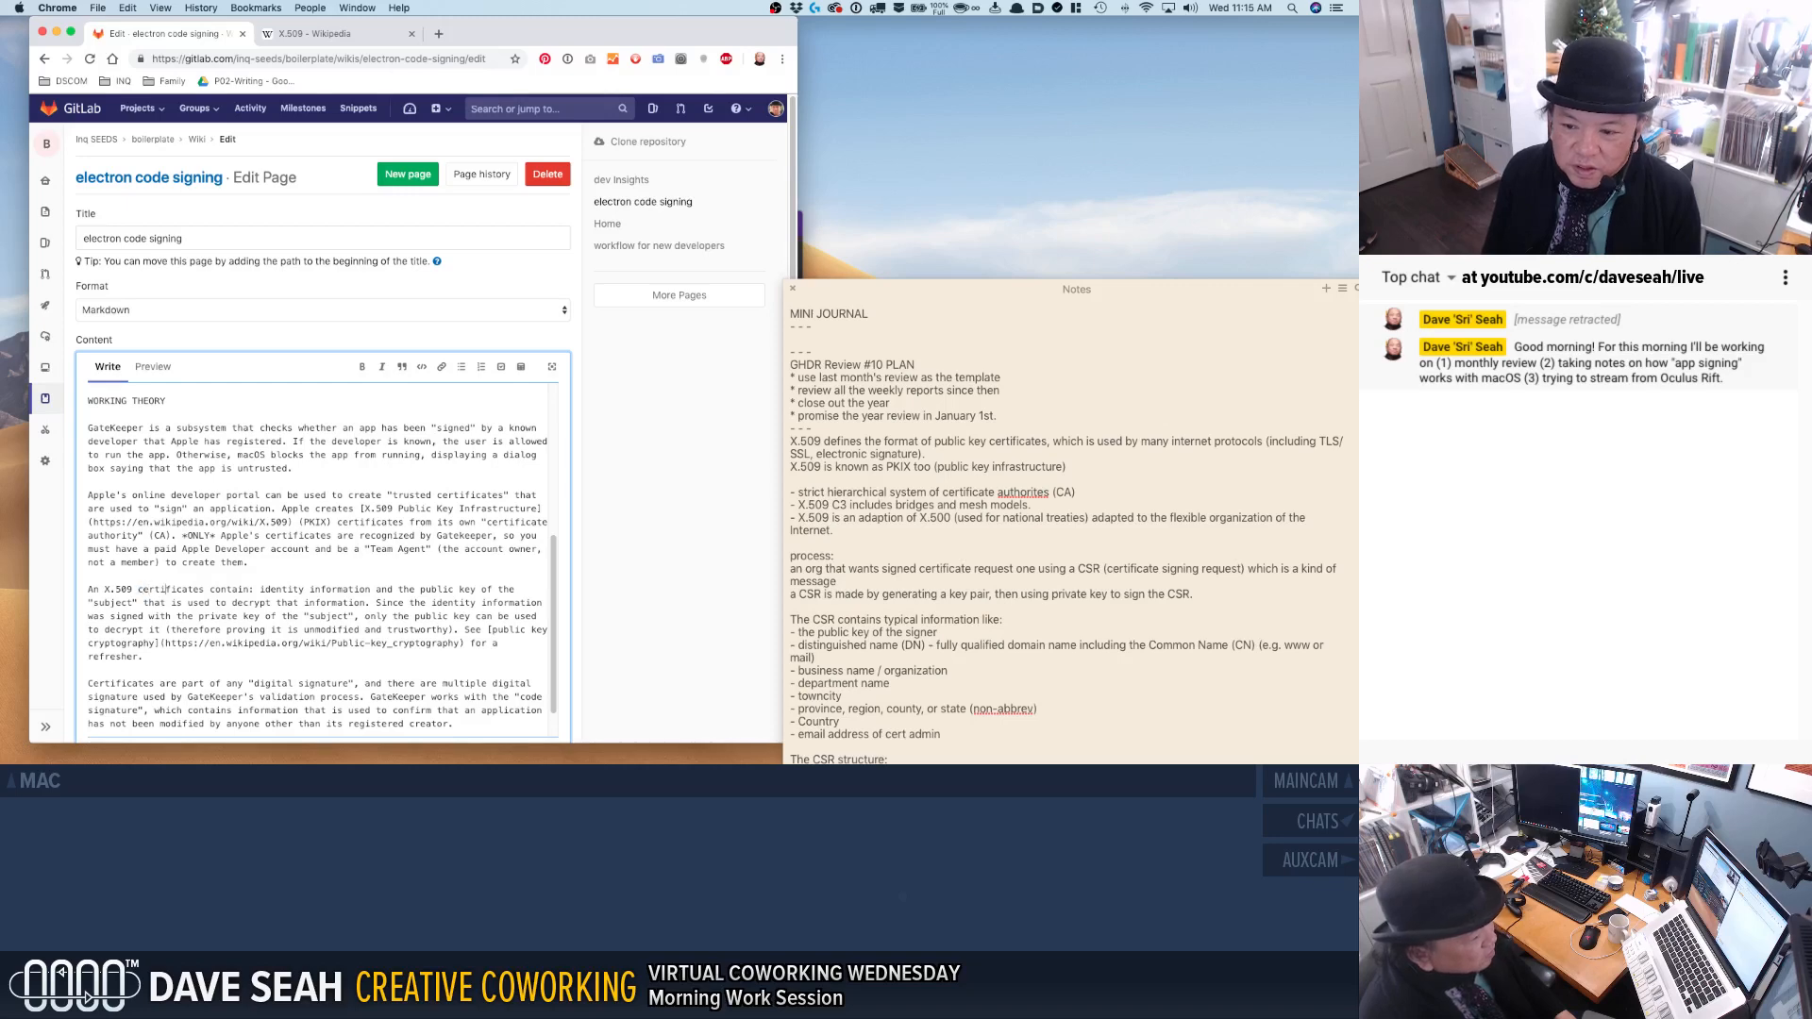
text(s)
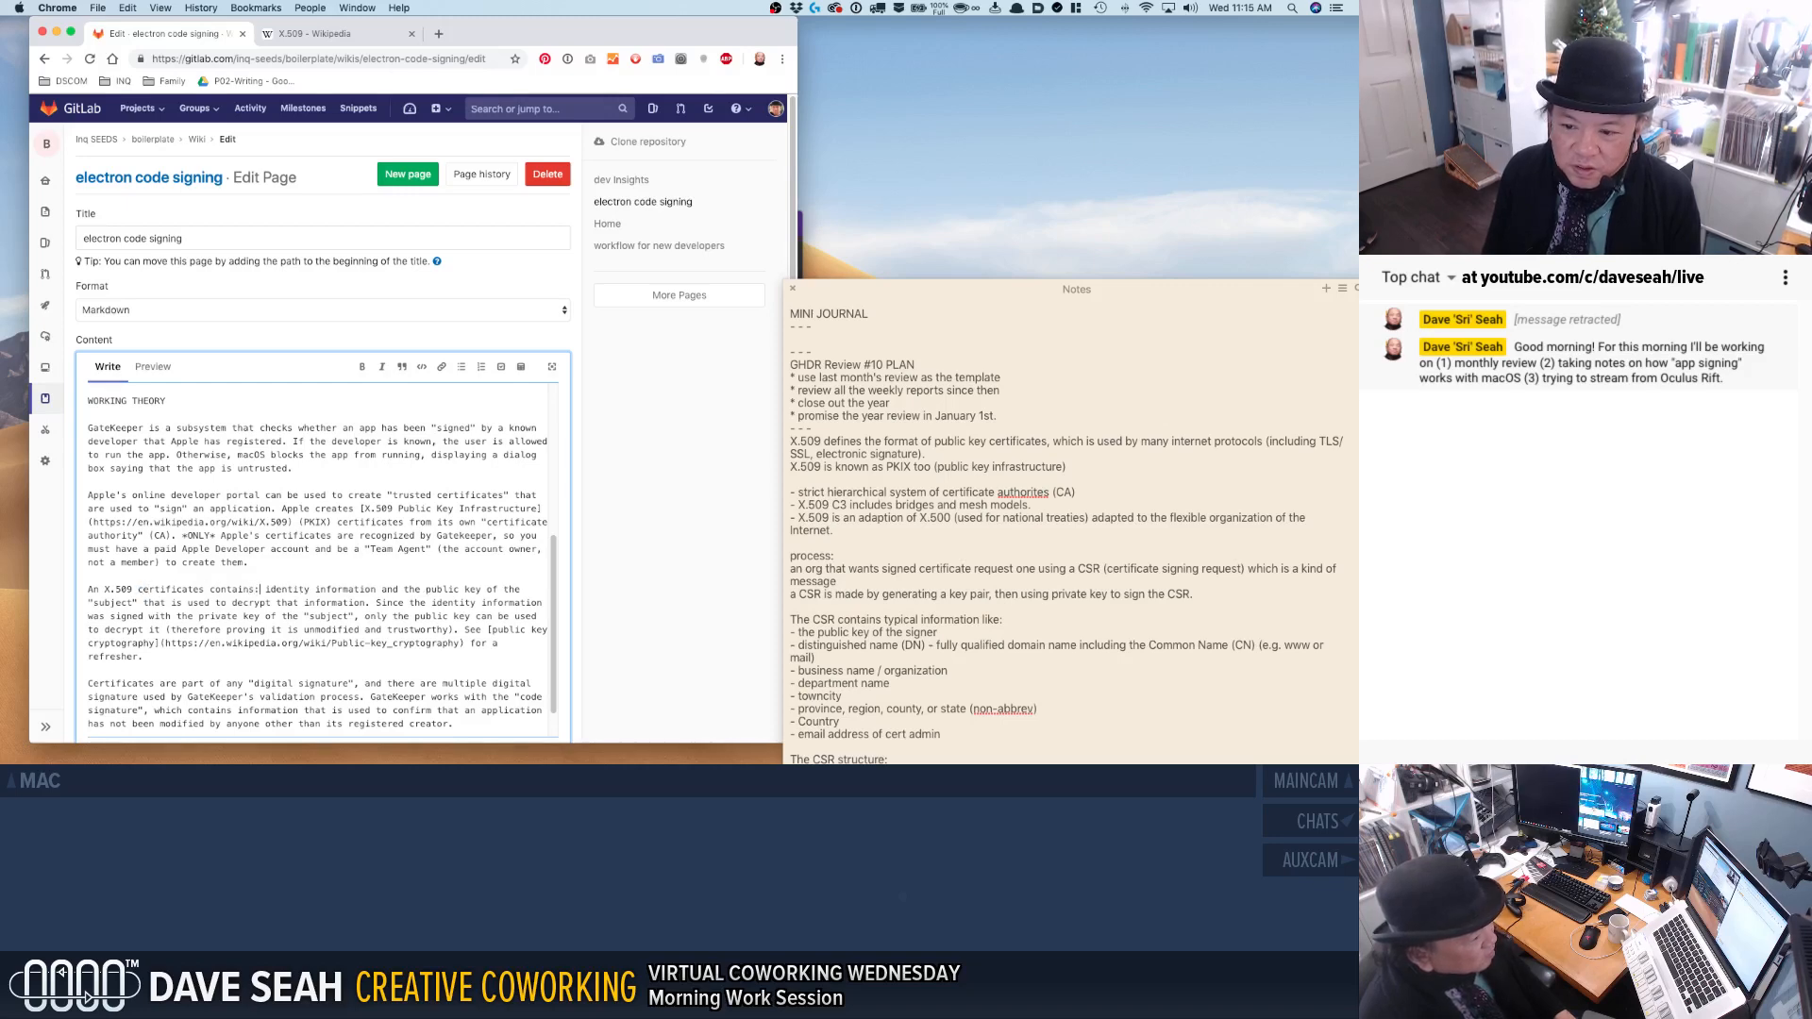
Split the text after "contains:" into two asterisk bullets, "identity information" and one starting with "the public key", dropping the joining "and".
key(Return)
key(Return)
text(*)
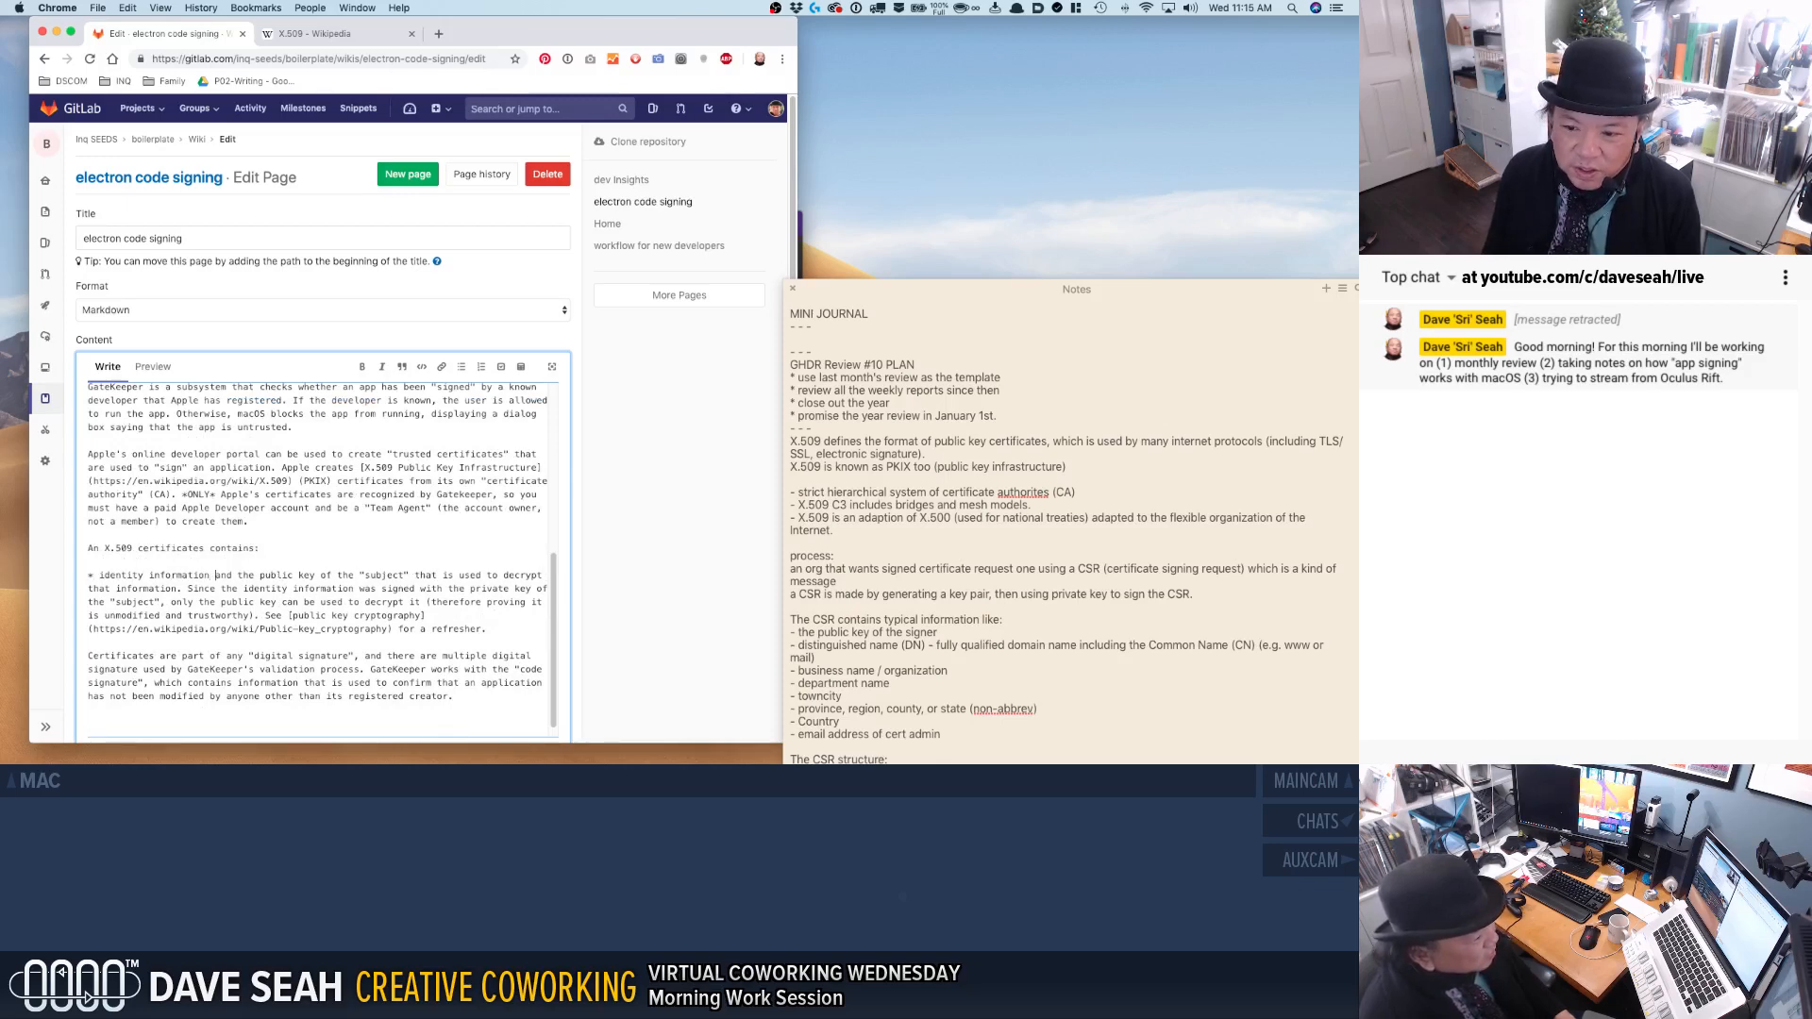
key(Return)
text(*)
key(shift+Right)
key(shift+Right)
key(shift+Right)
key(Delete)
key(Delete)
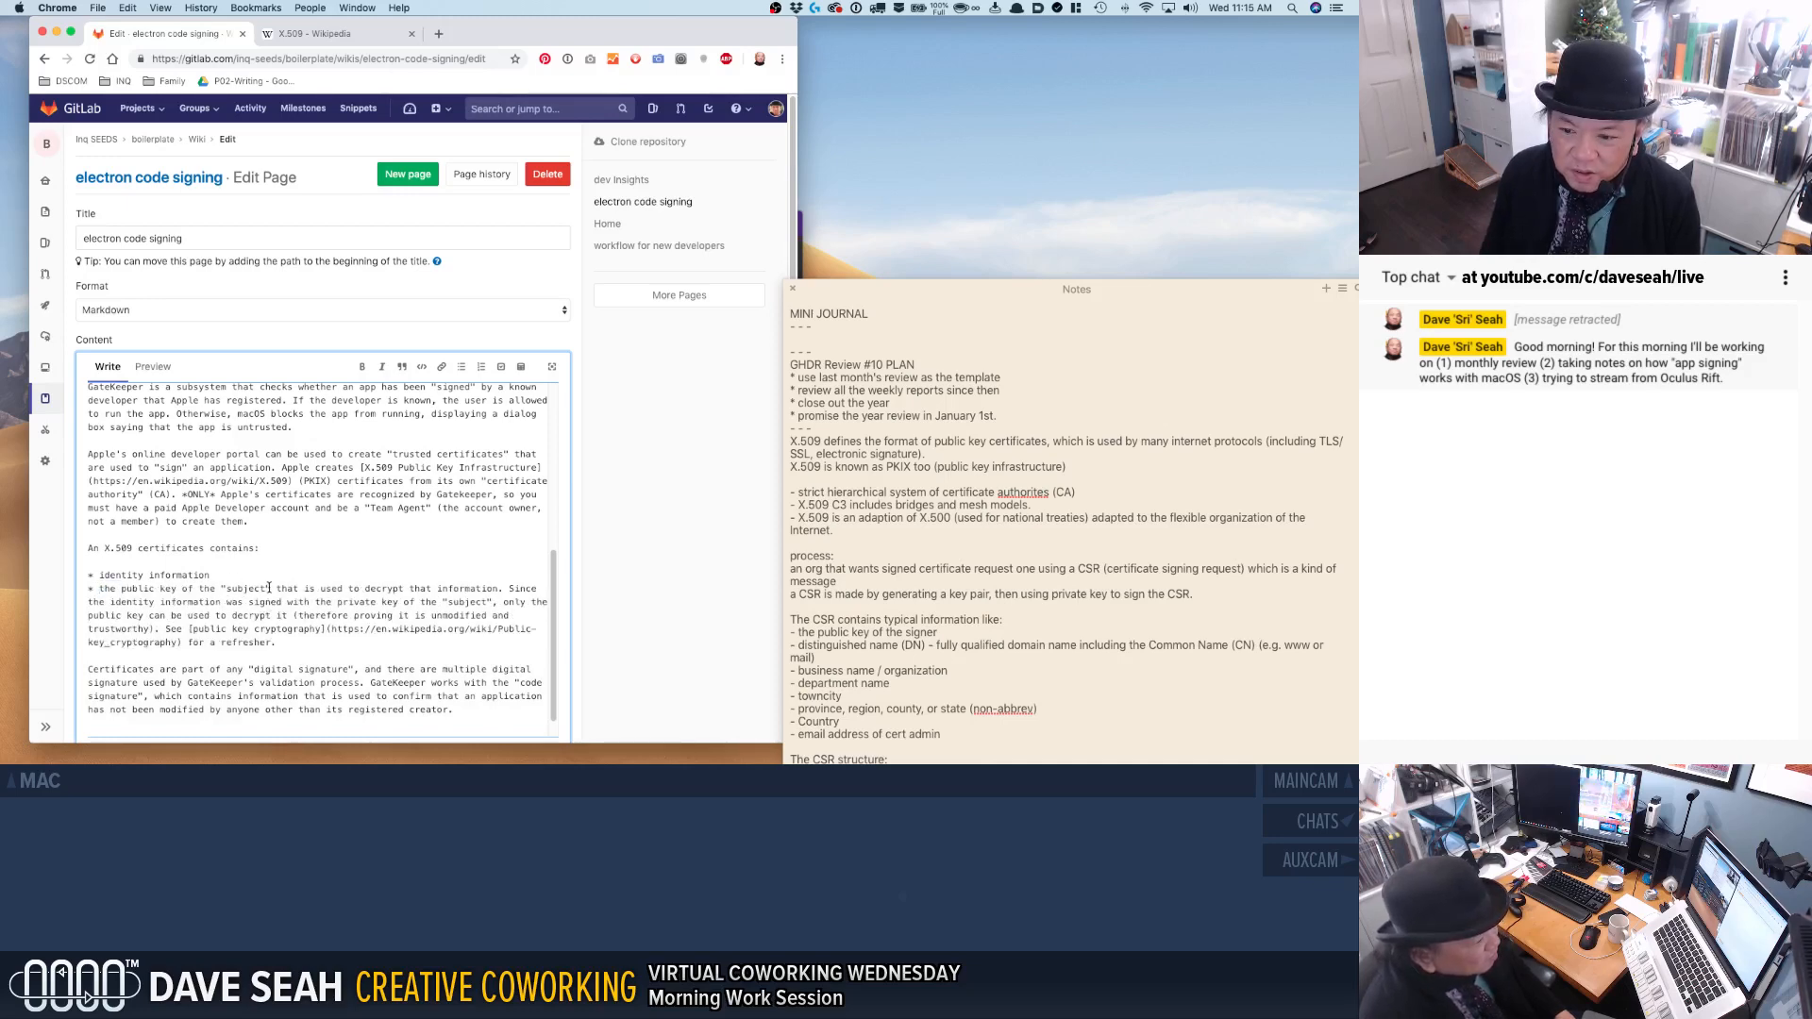
Extend the identity information bullet with the start of a parenthesis: (including "subject", the entity that.
text((including "subject")
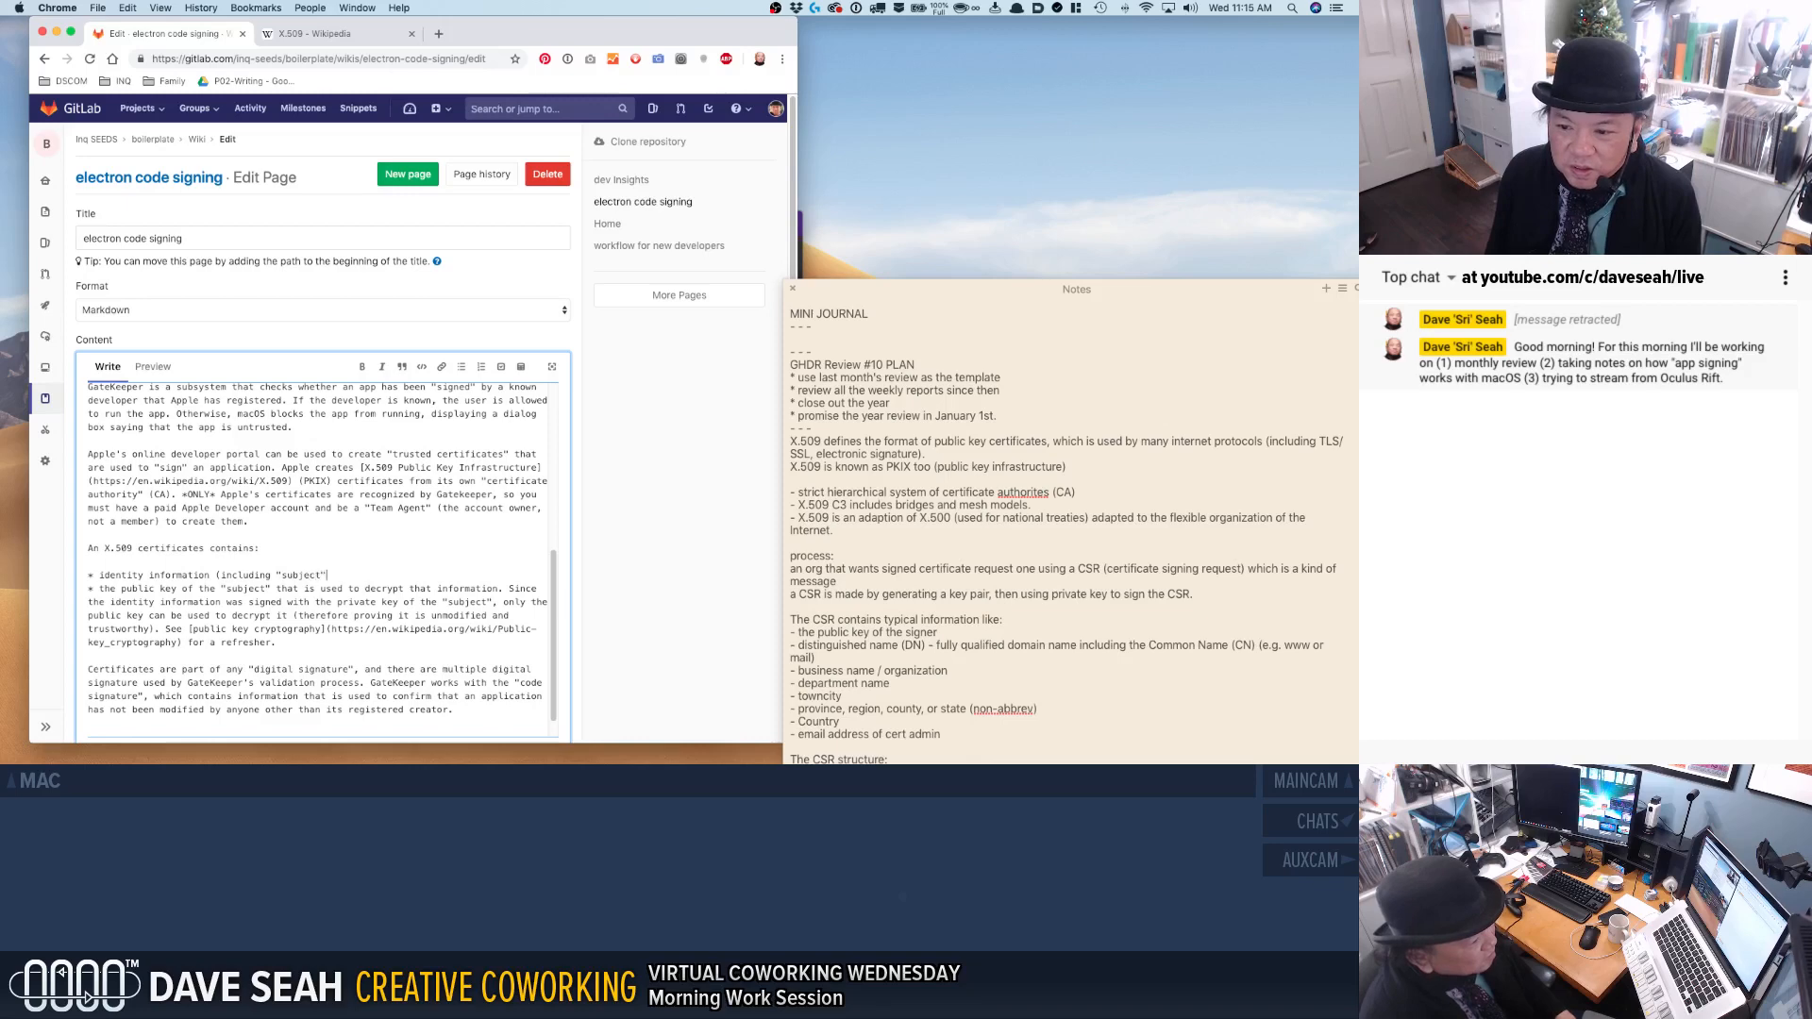
text(, which is)
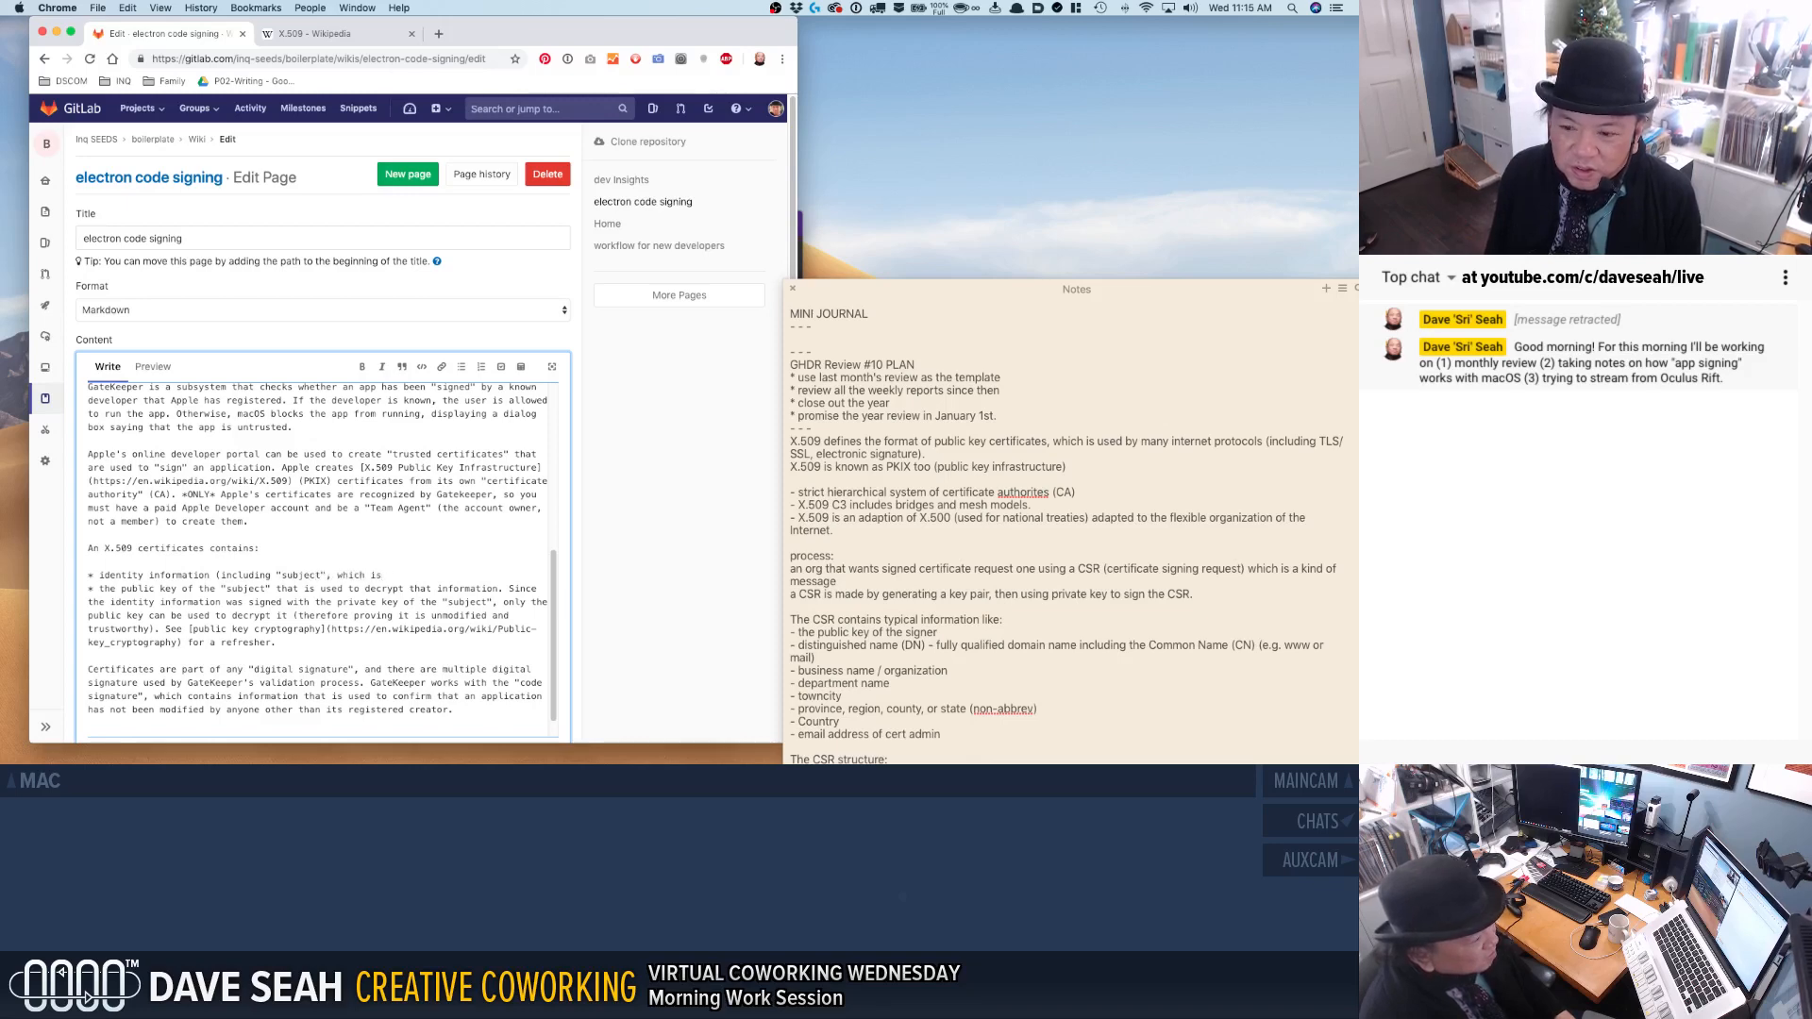
key(BackSpace)
key(BackSpace)
key(BackSpace)
key(BackSpace)
key(BackSpace)
key(BackSpace)
key(BackSpace)
key(BackSpace)
text(the )
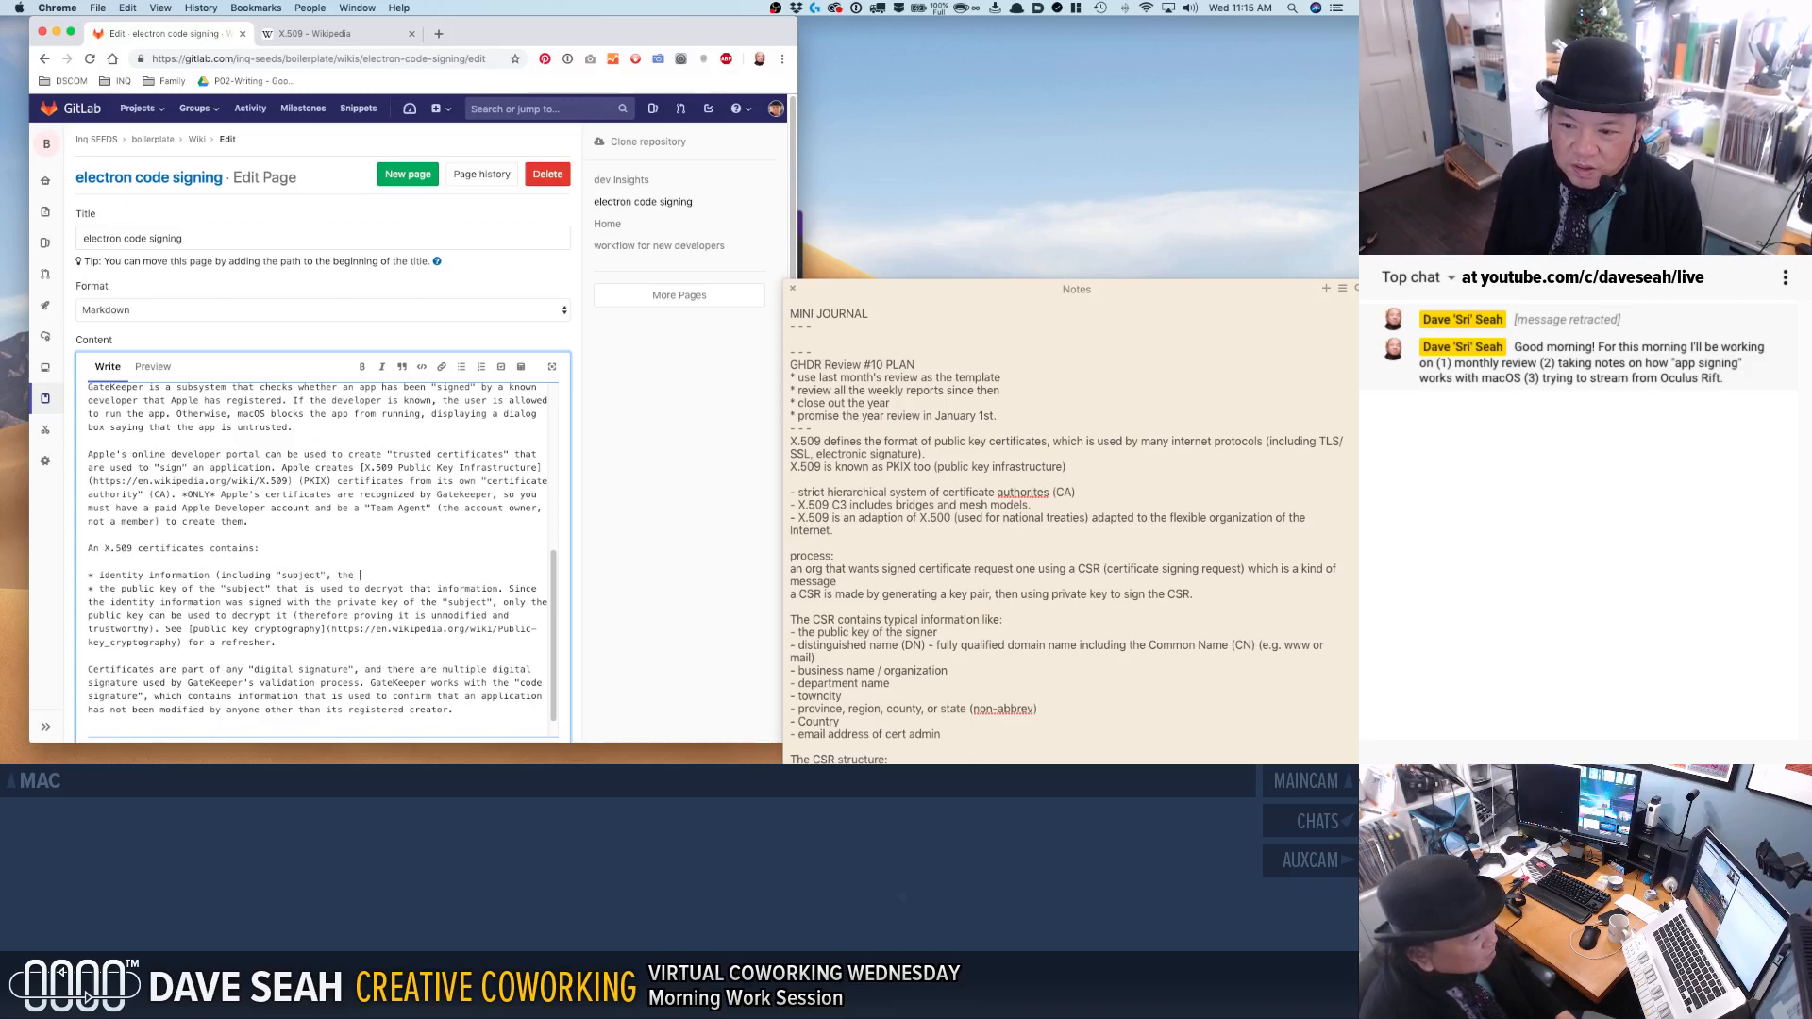
text(entity th)
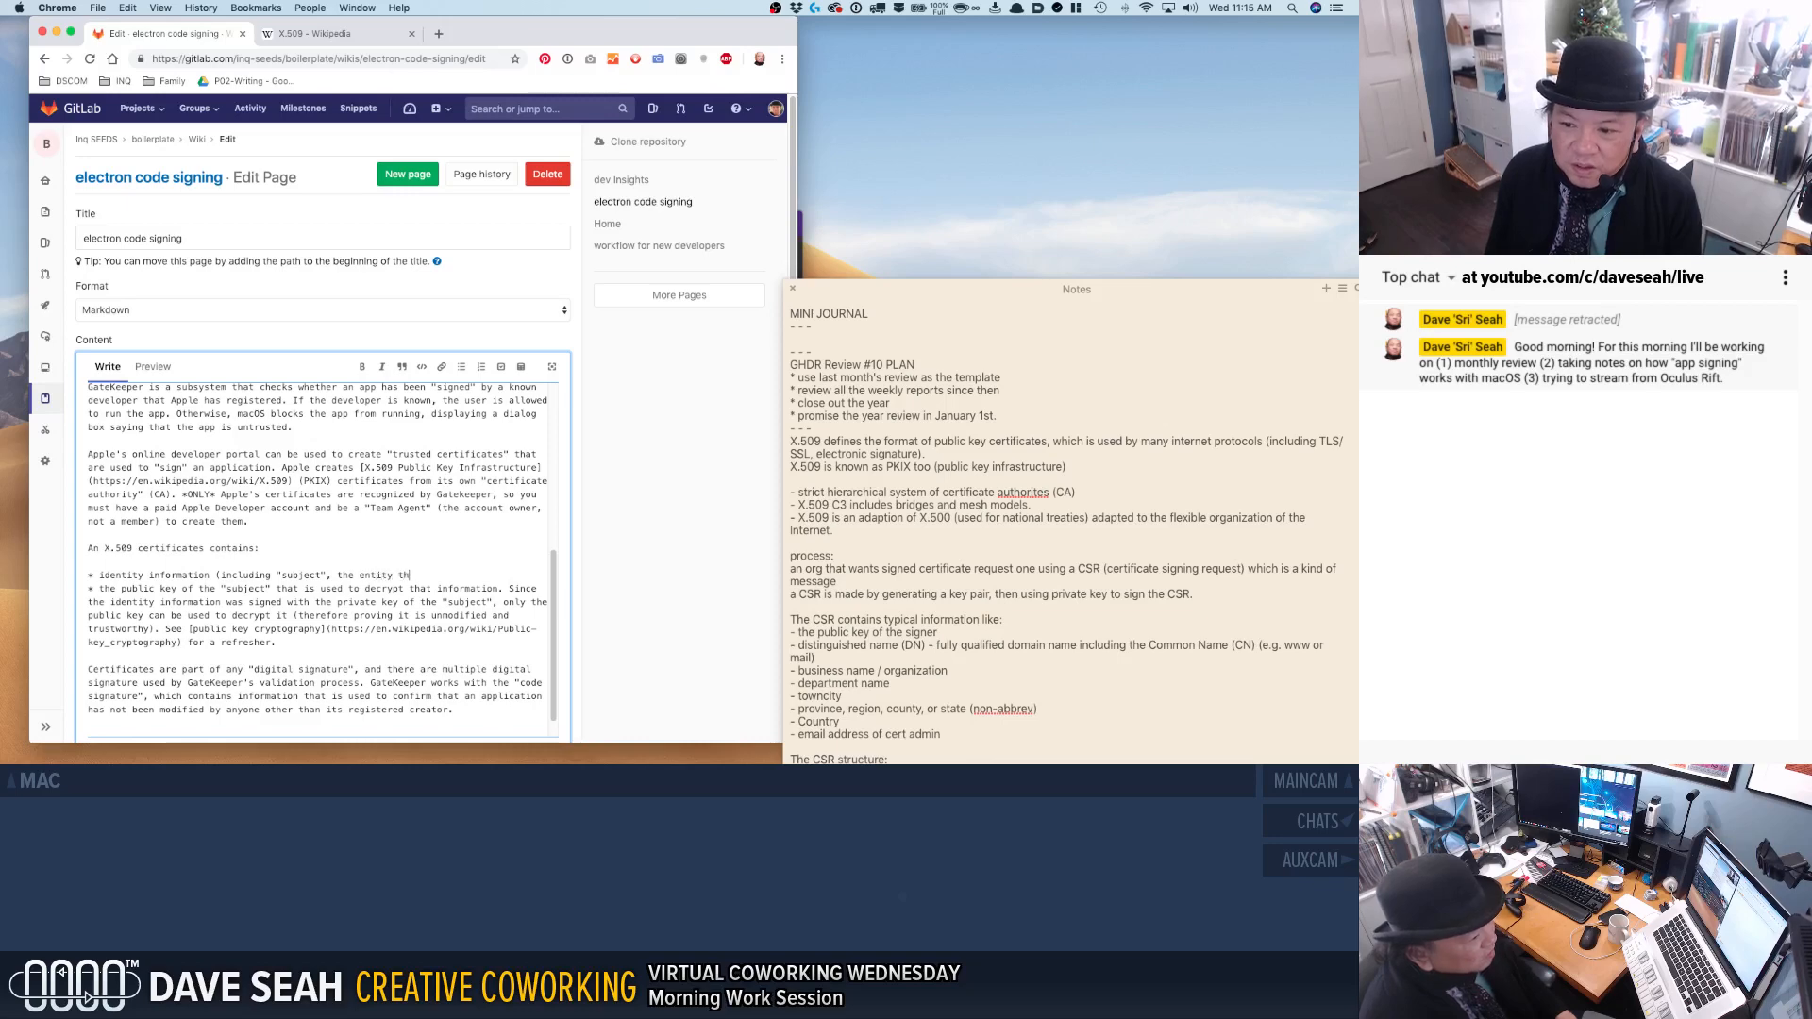
text(at is being cer)
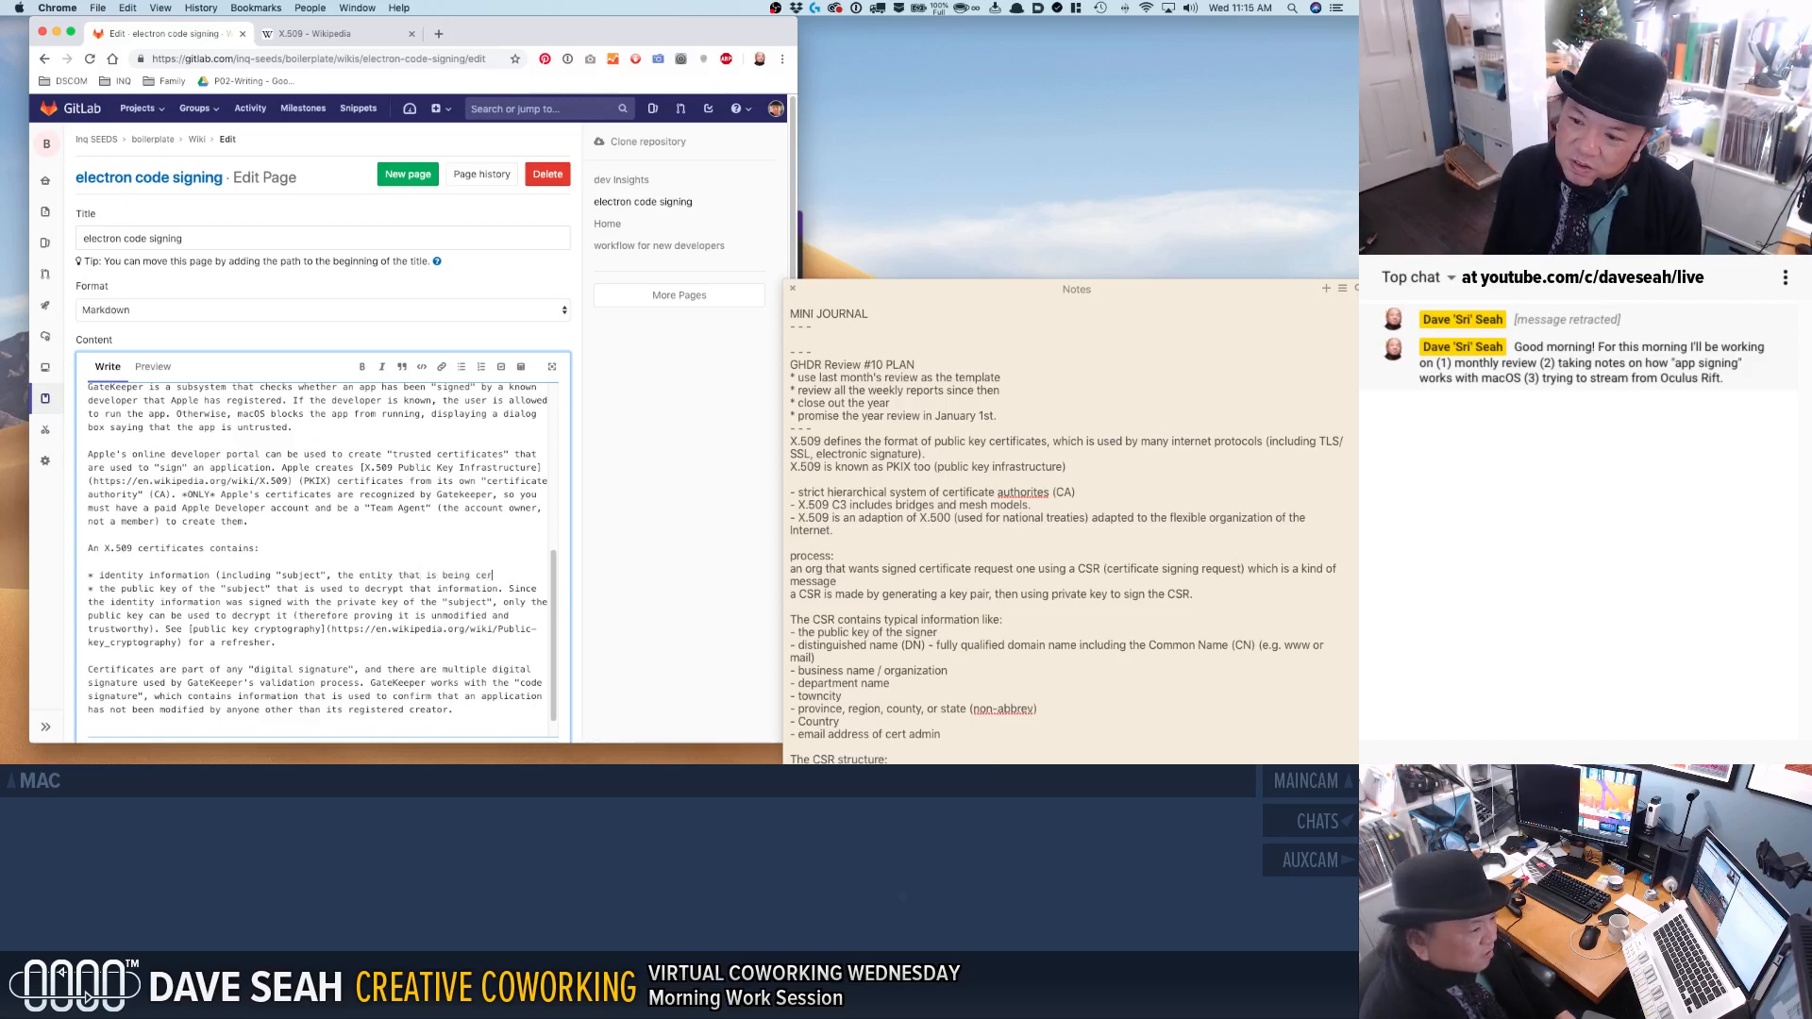
Complete the parenthesis in the identity information bullet with "the certificate is representing as being trustworthy).".
key(BackSpace)
key(BackSpace)
key(BackSpace)
key(BackSpace)
key(BackSpace)
key(BackSpace)
key(BackSpace)
key(BackSpace)
key(BackSpace)
key(BackSpace)
key(BackSpace)
text(at the c)
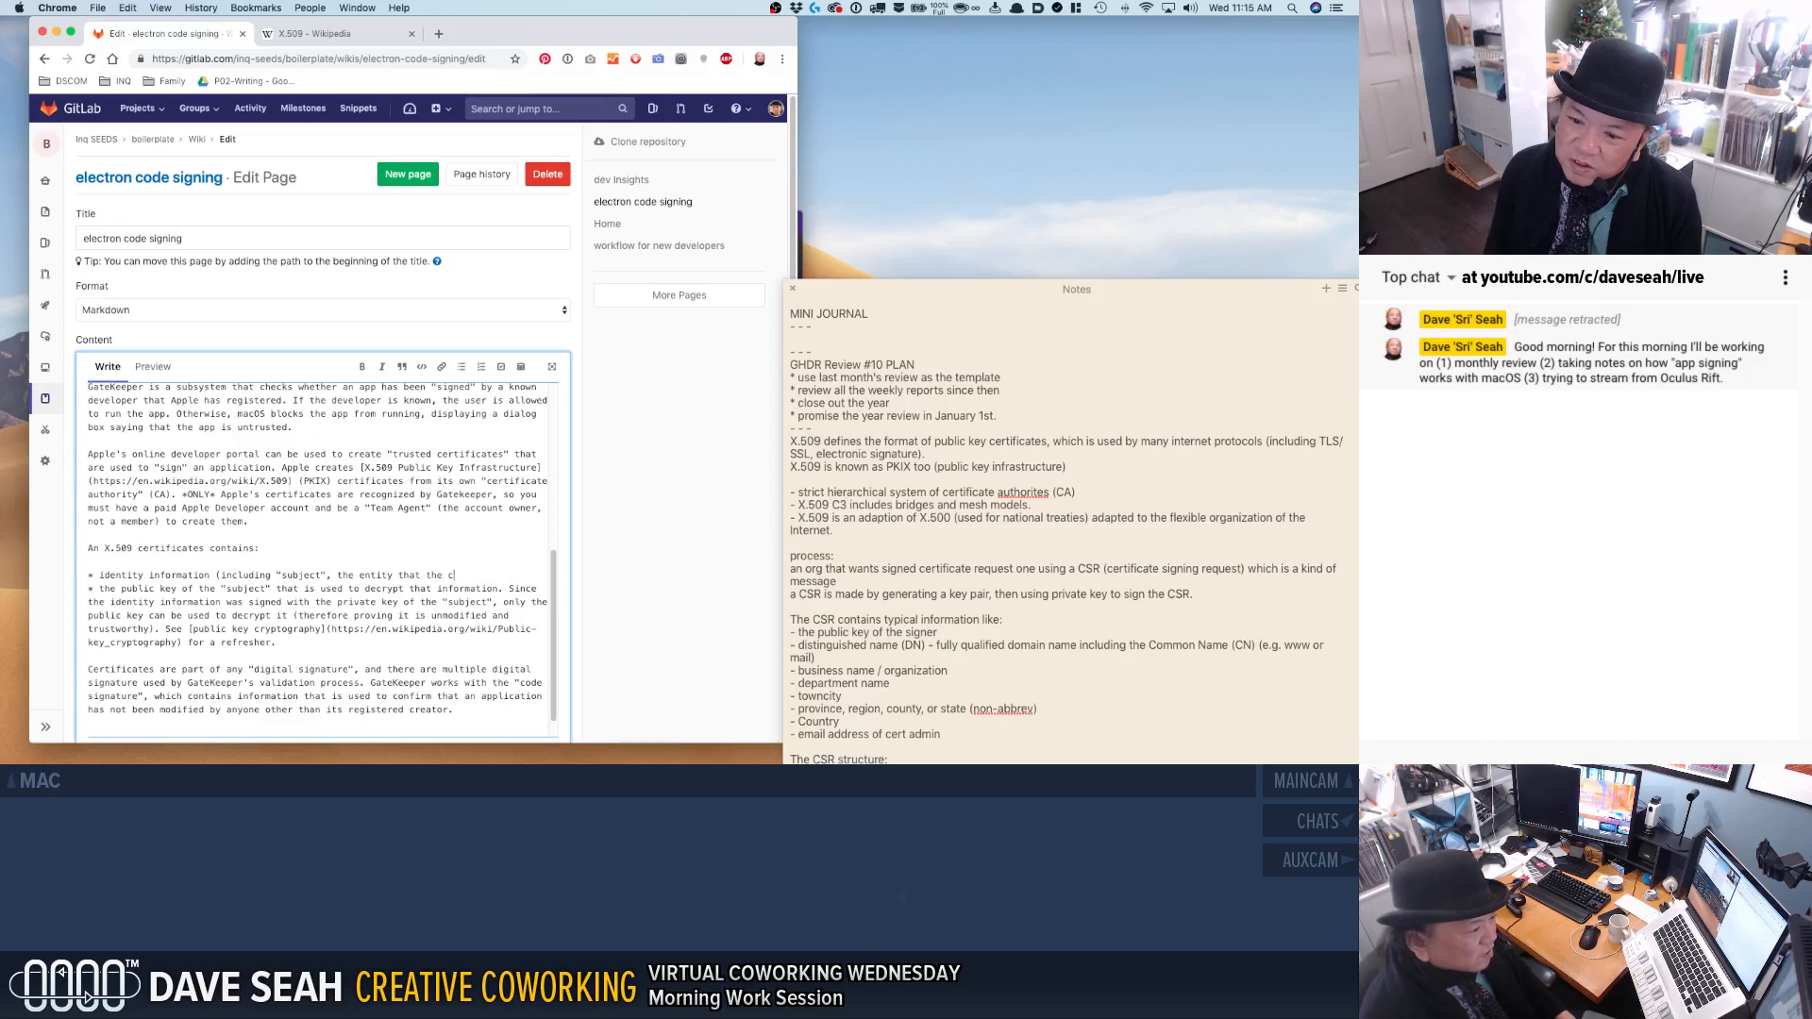
text(ertificate is representing )
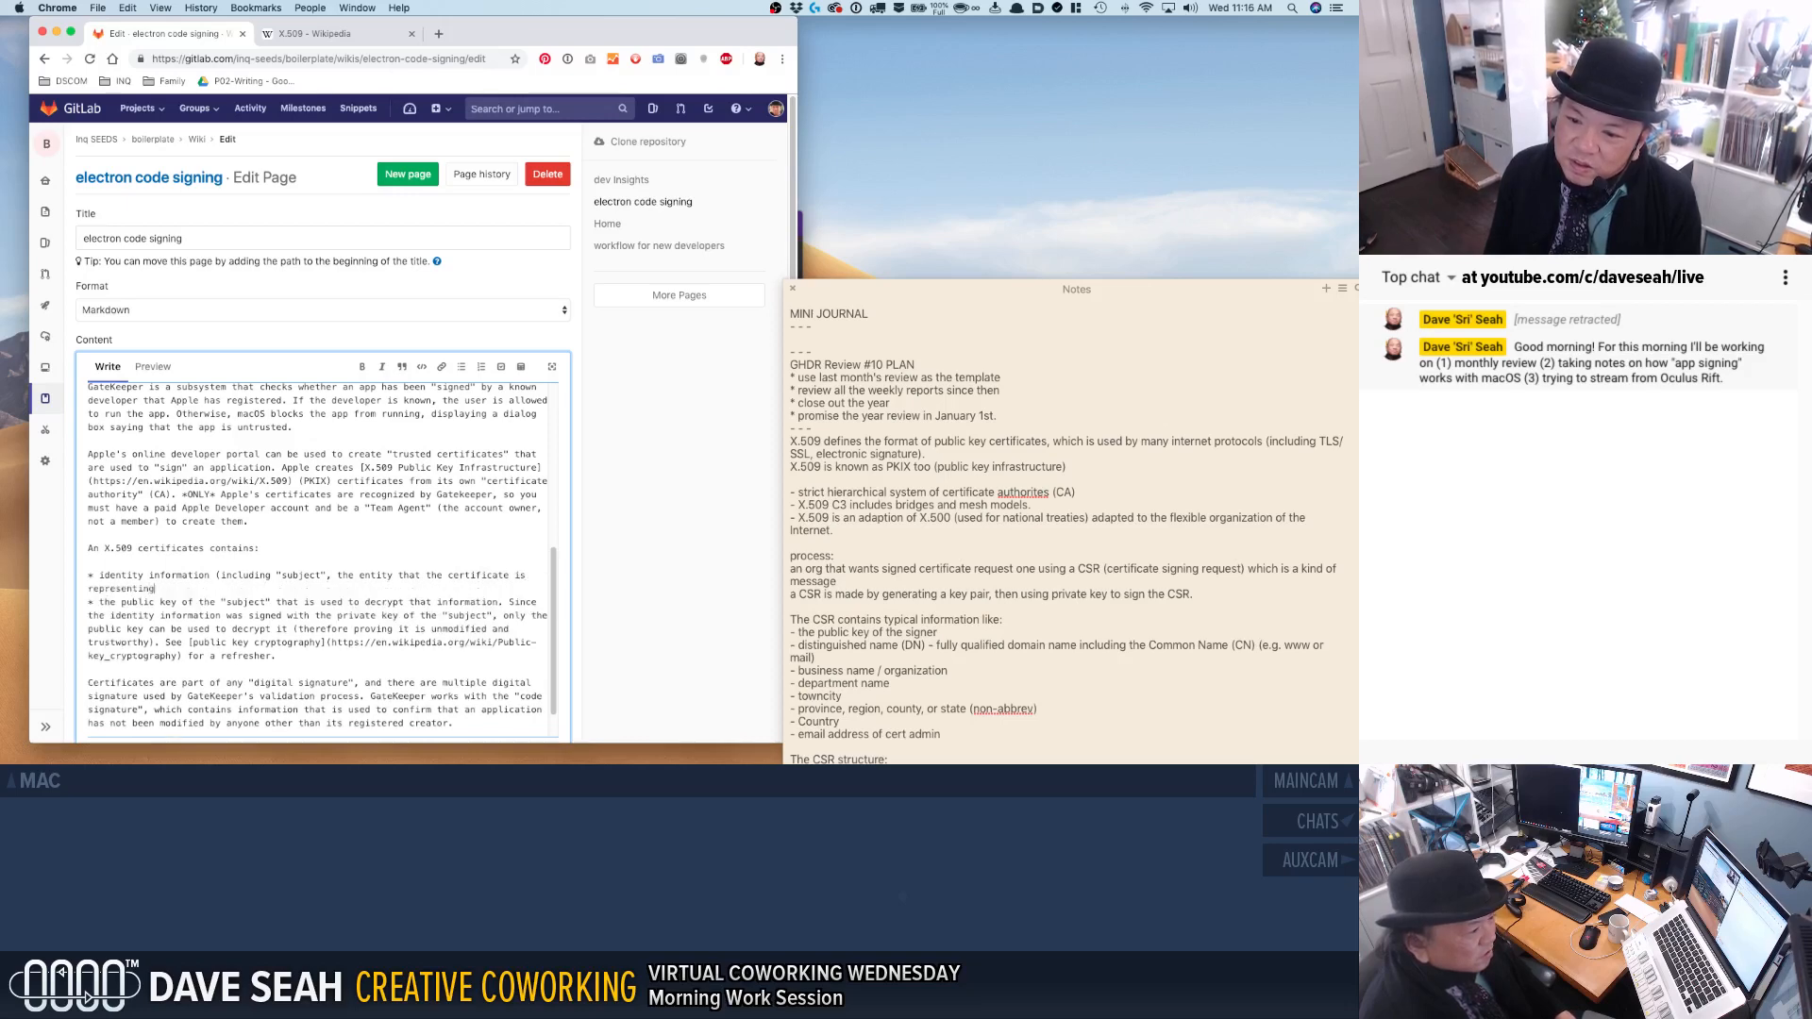
text(as being )
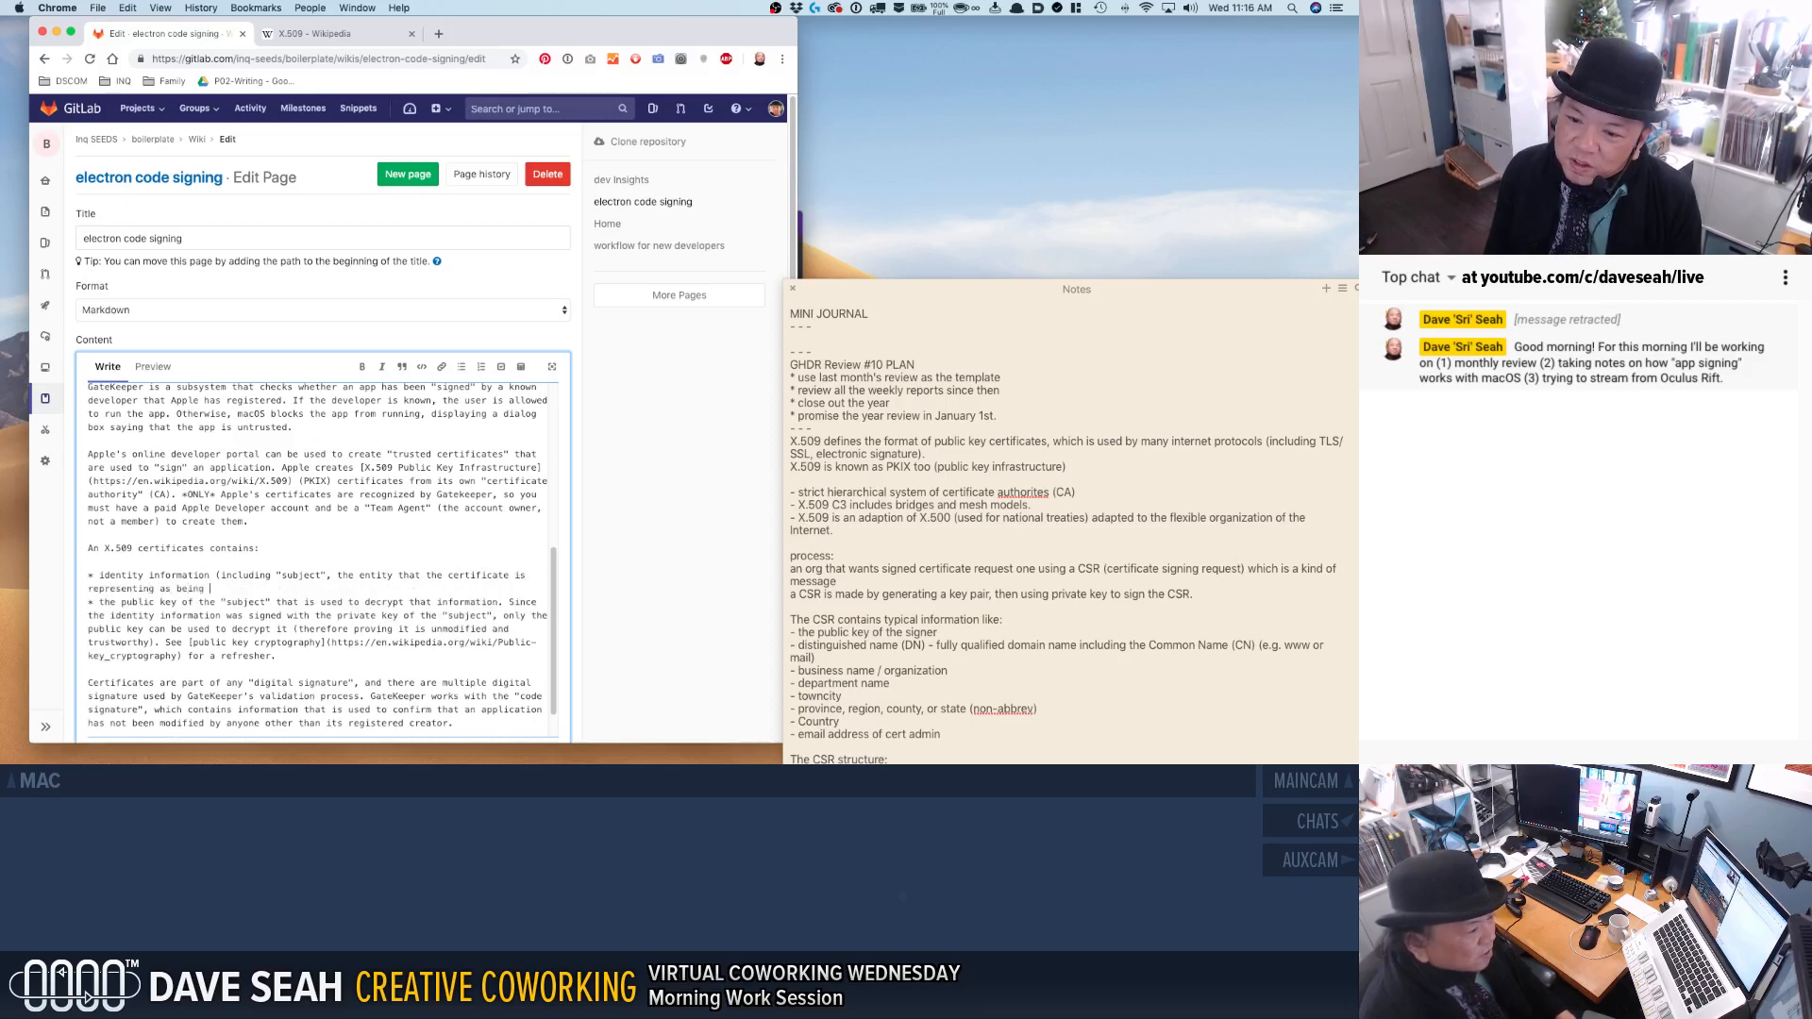
text(trustworthy).)
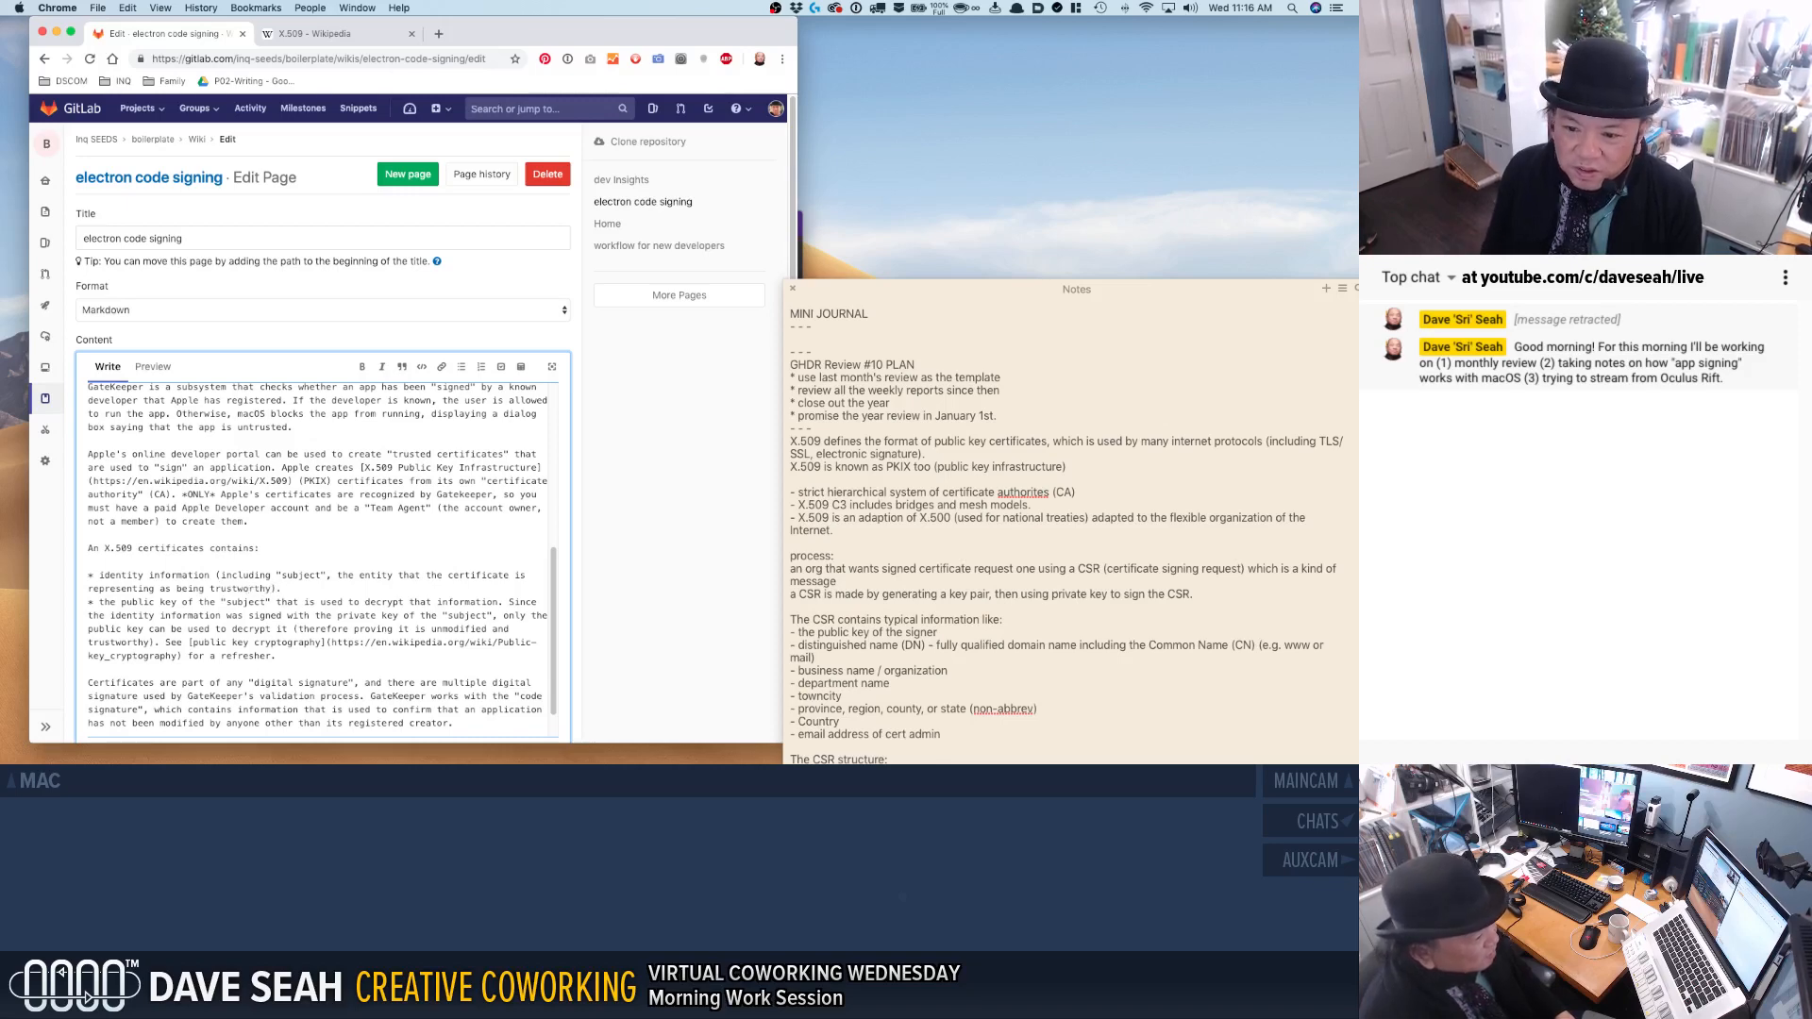
Put double quotes around the words public key at the start of the second bullet.
click(121, 601)
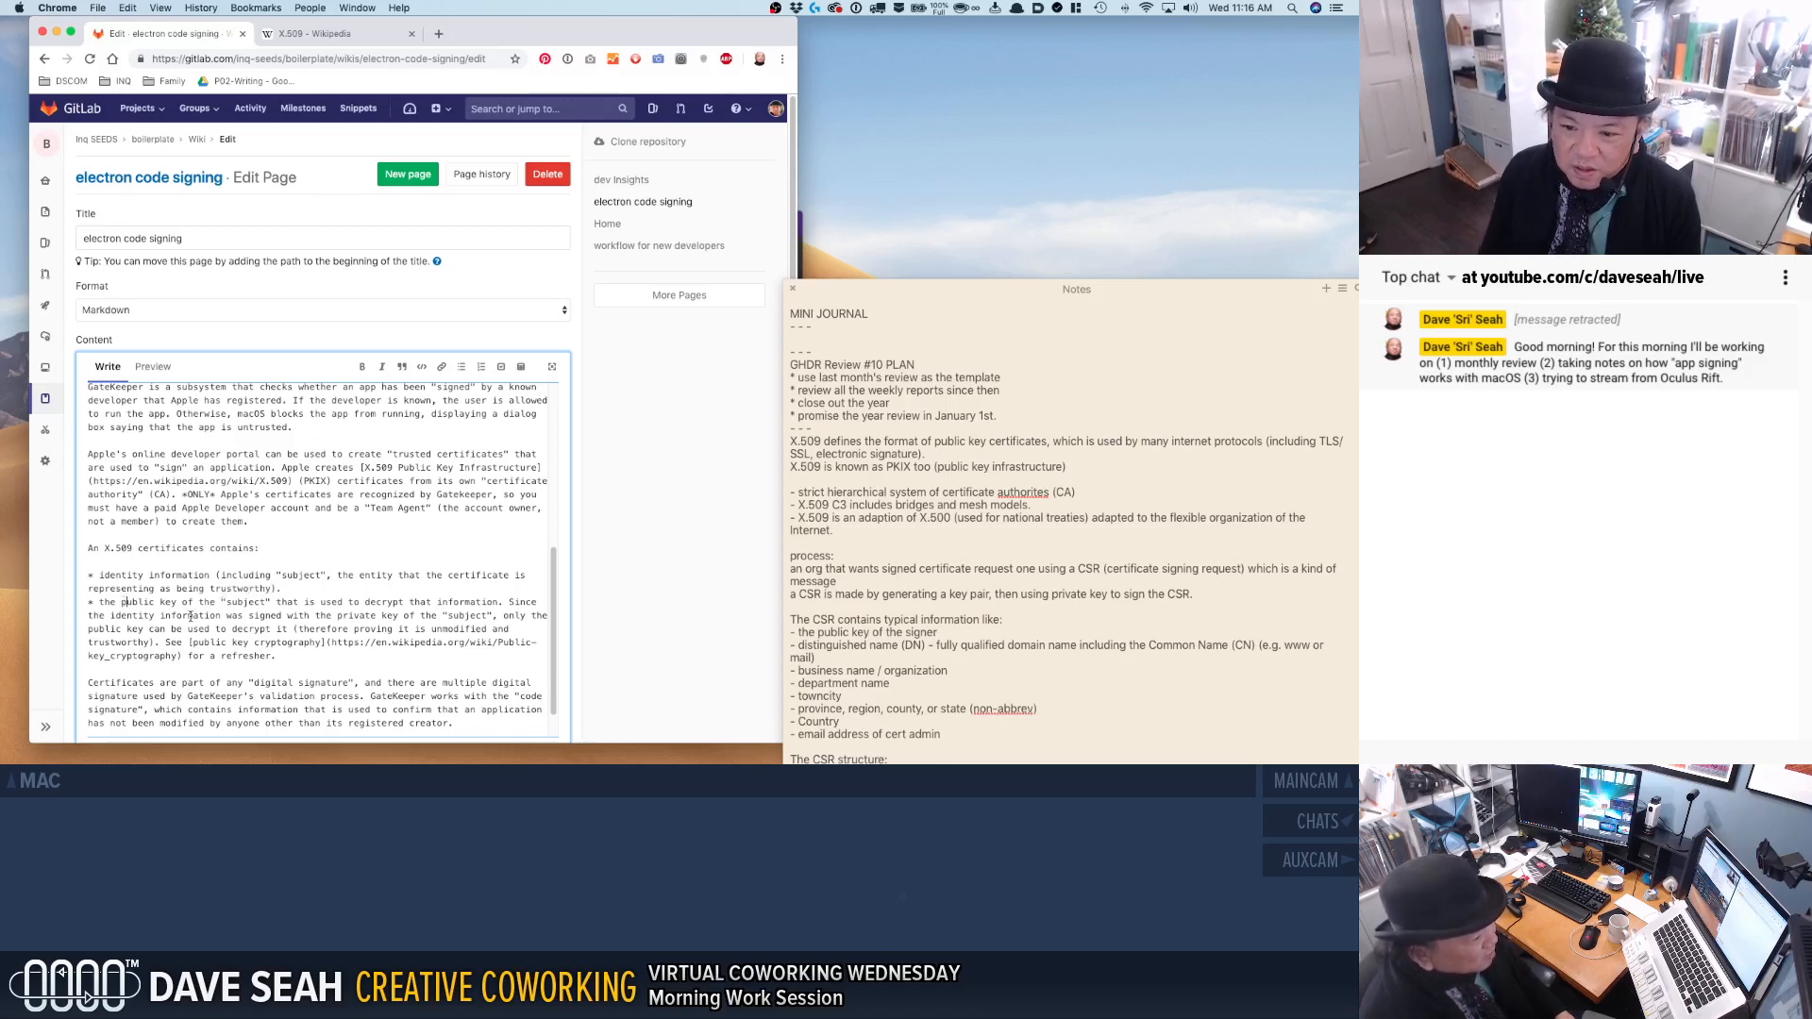
text(")
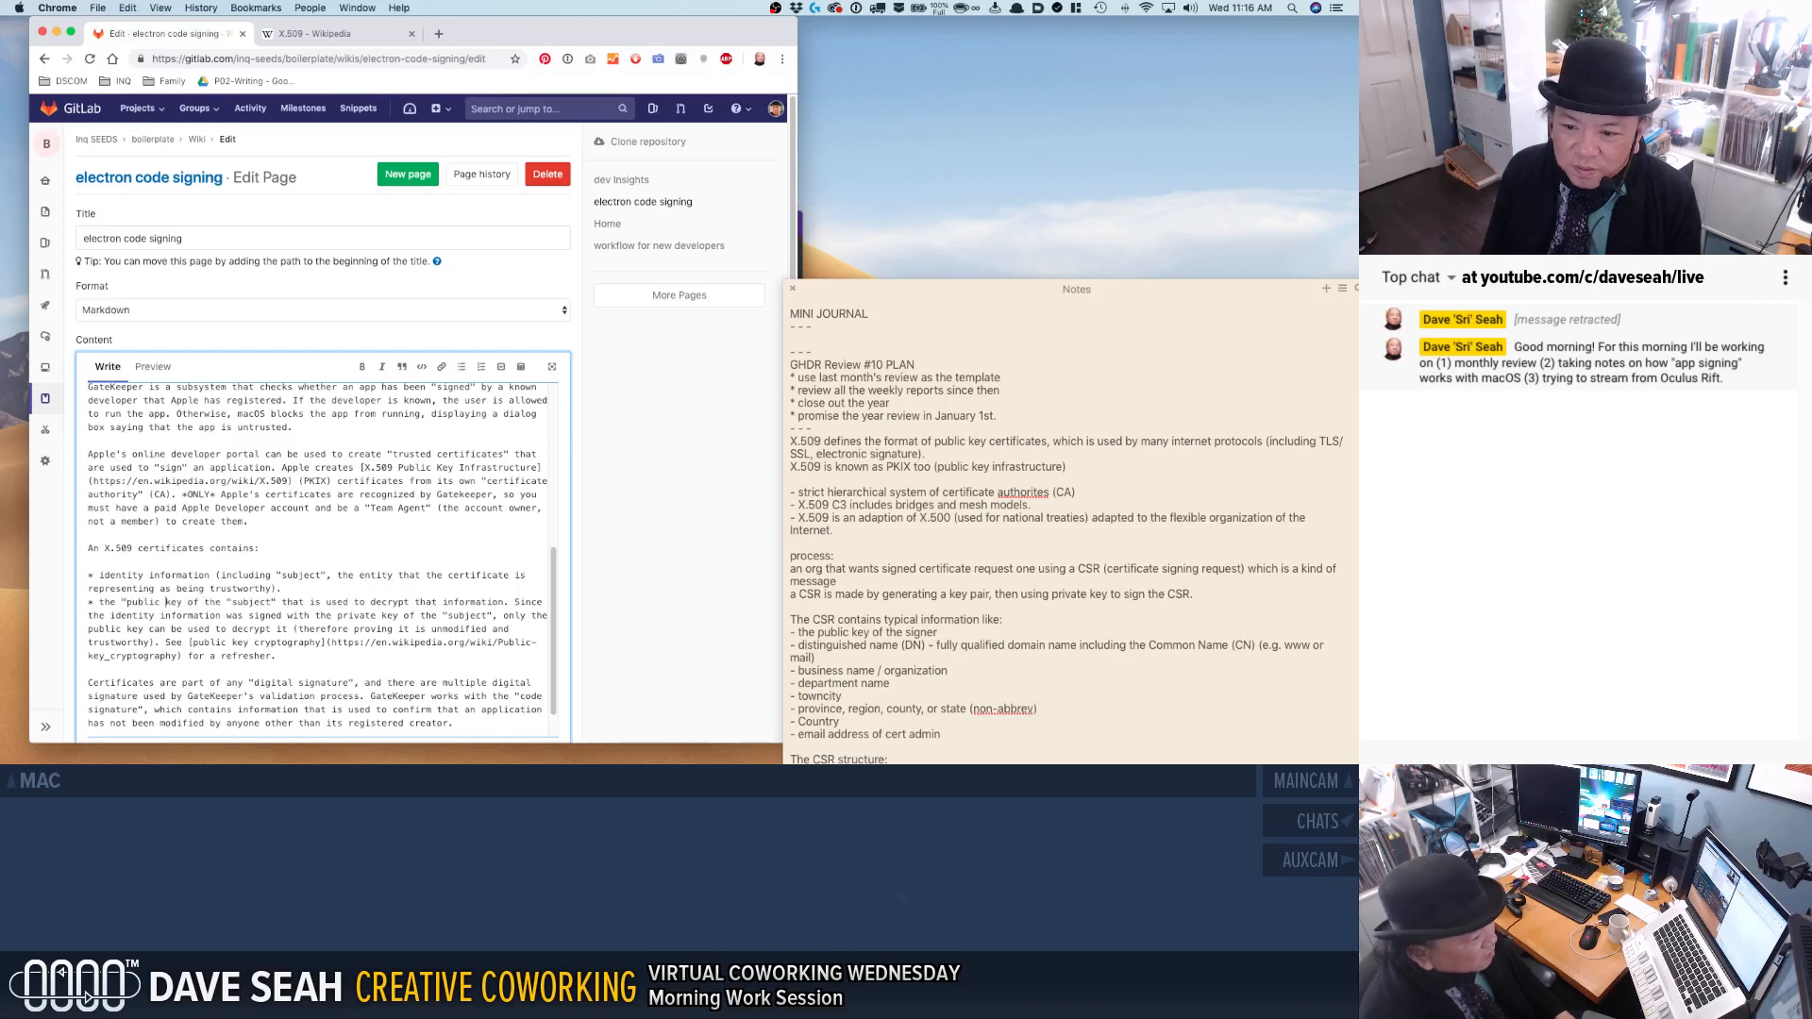
text(")
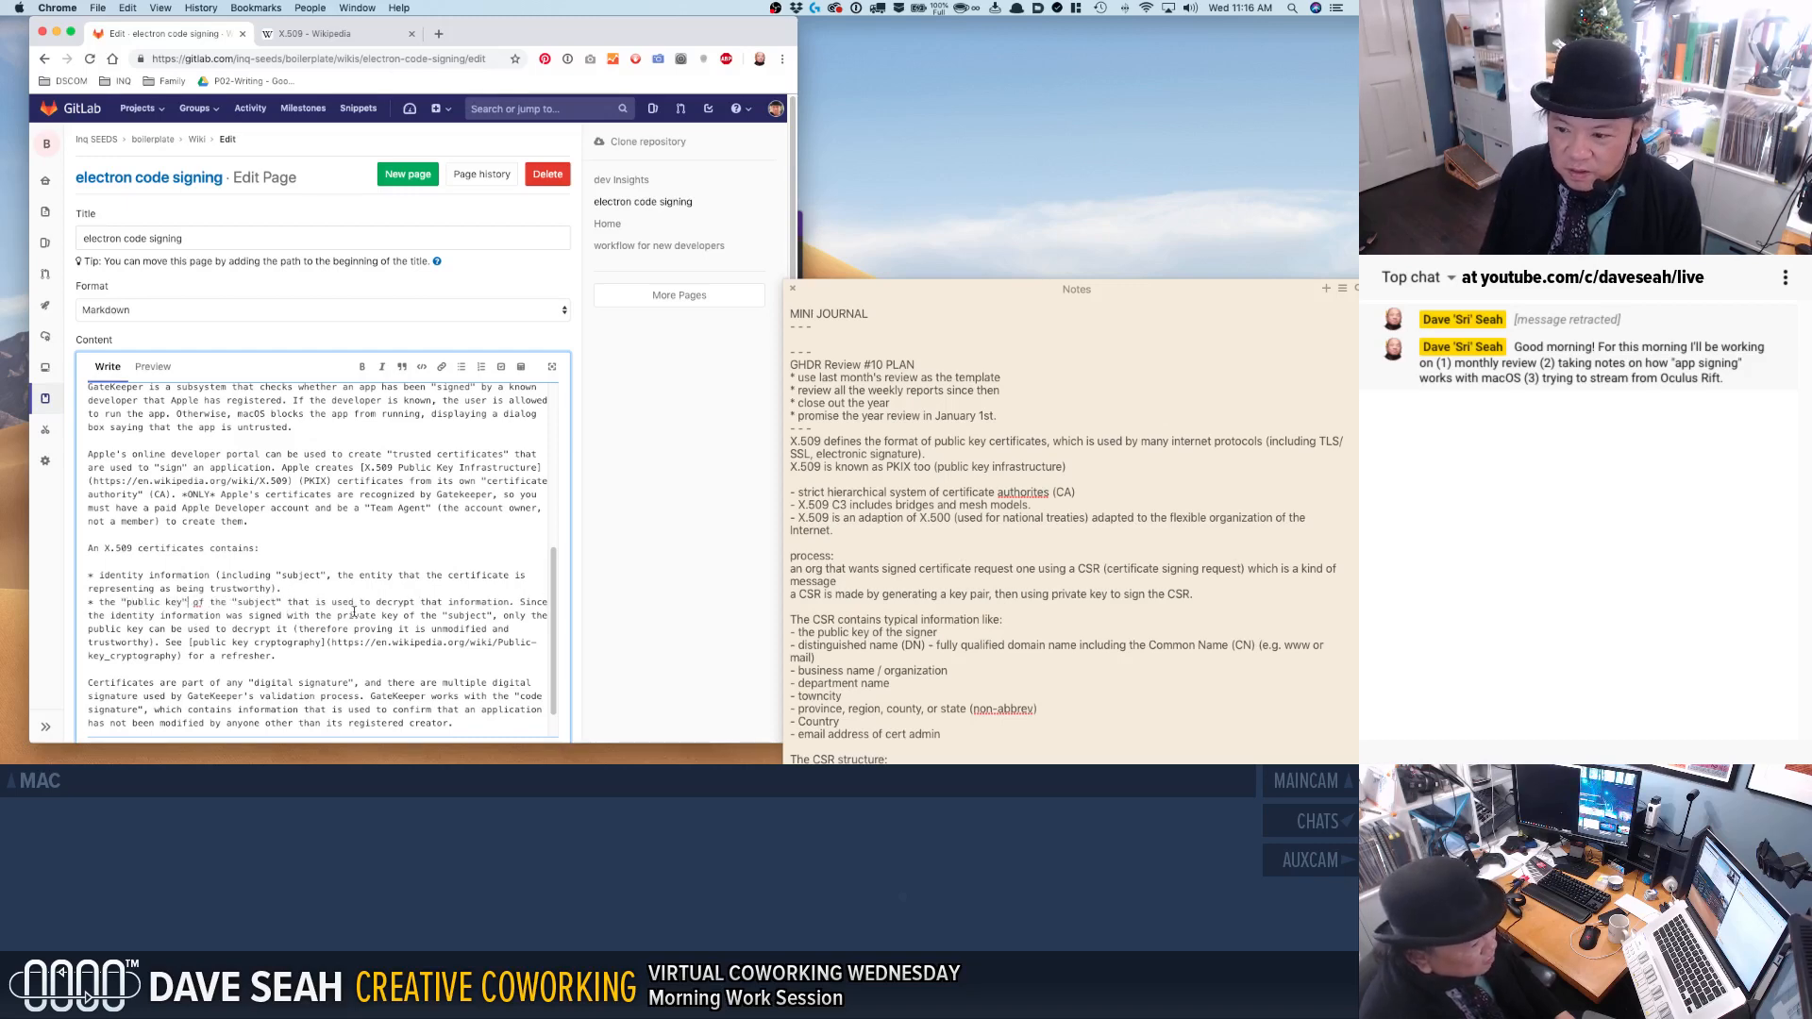
Replace the word "that" after "decrypt" in the second bullet with "the identify information in the certificate.".
double_click(431, 603)
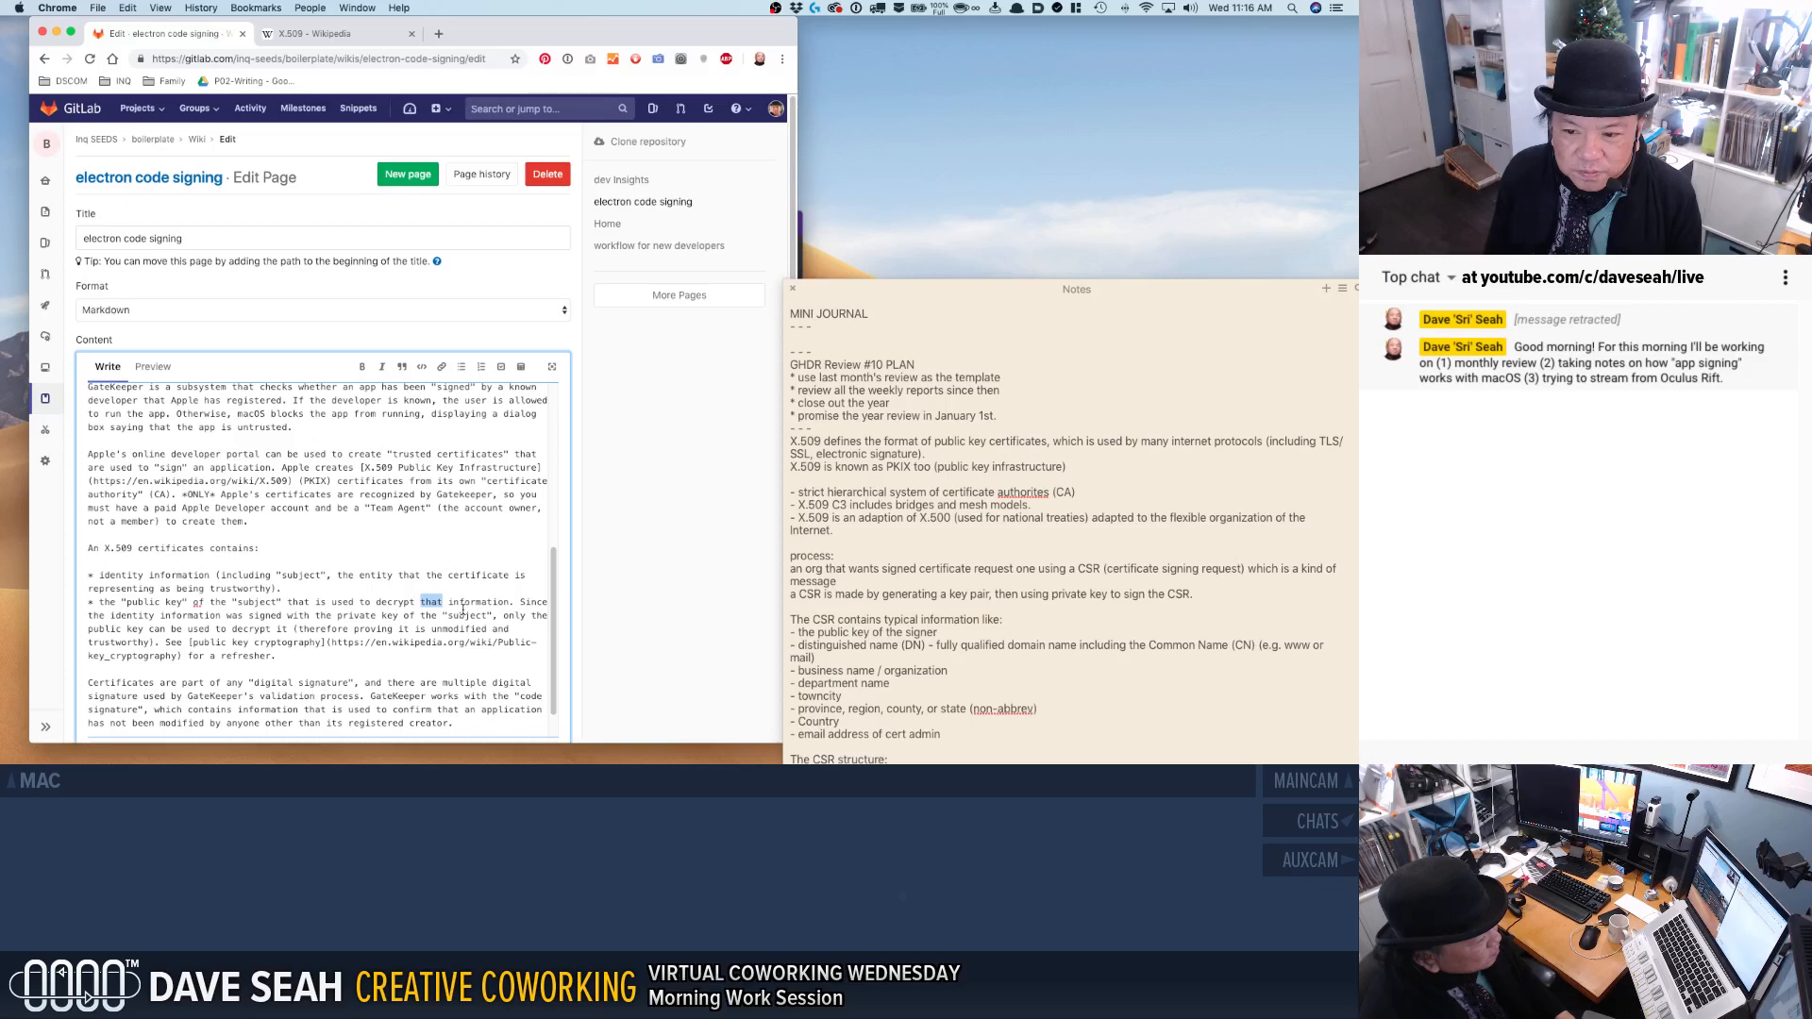
text(information i)
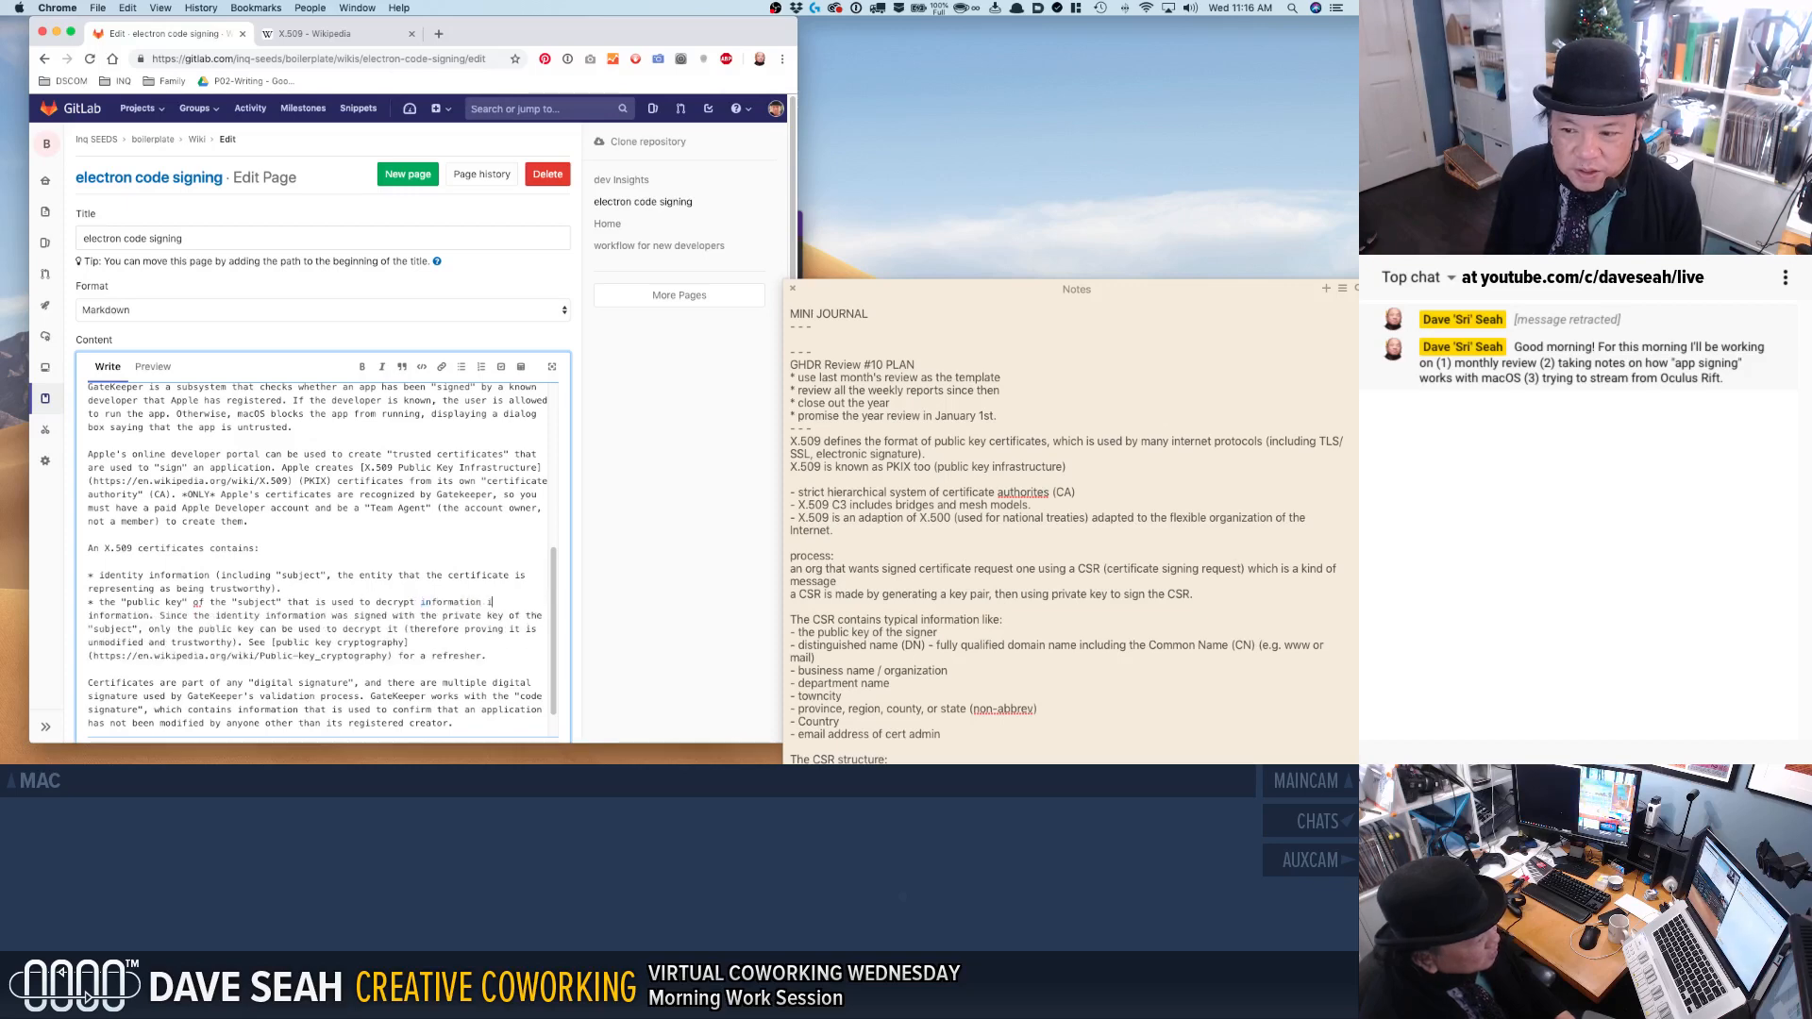
text(n the certificate)
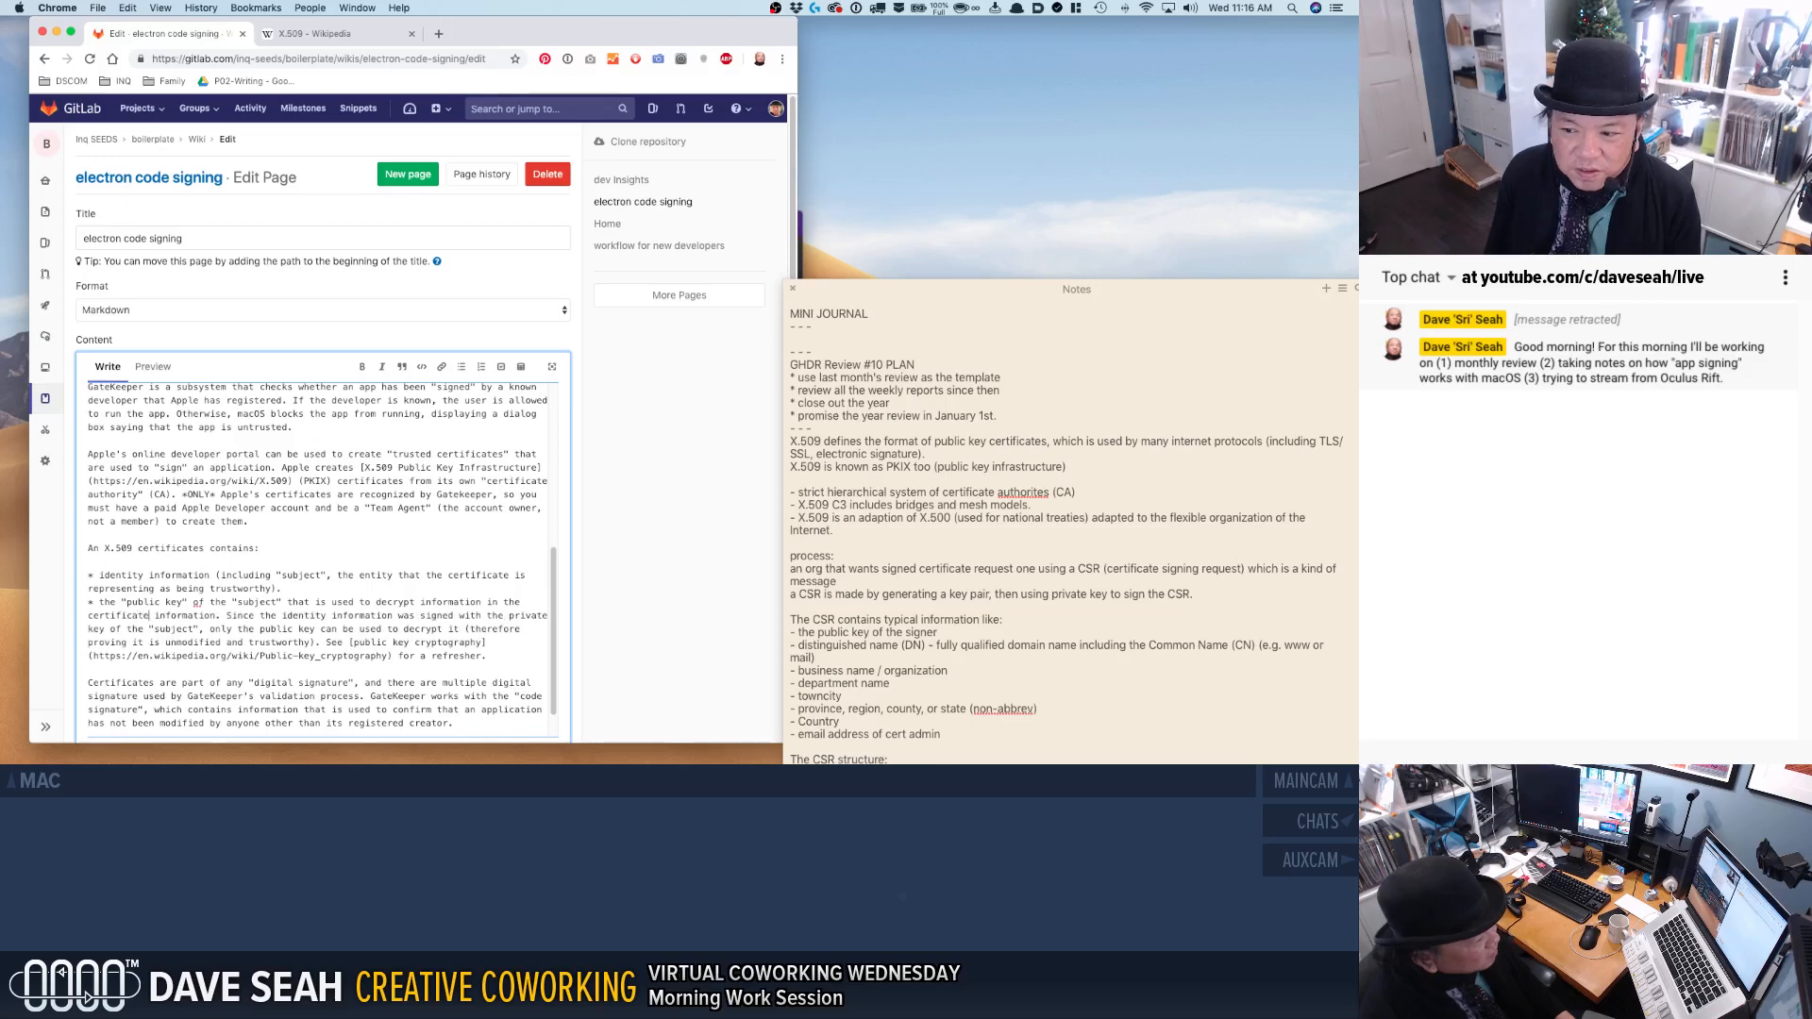
text(.)
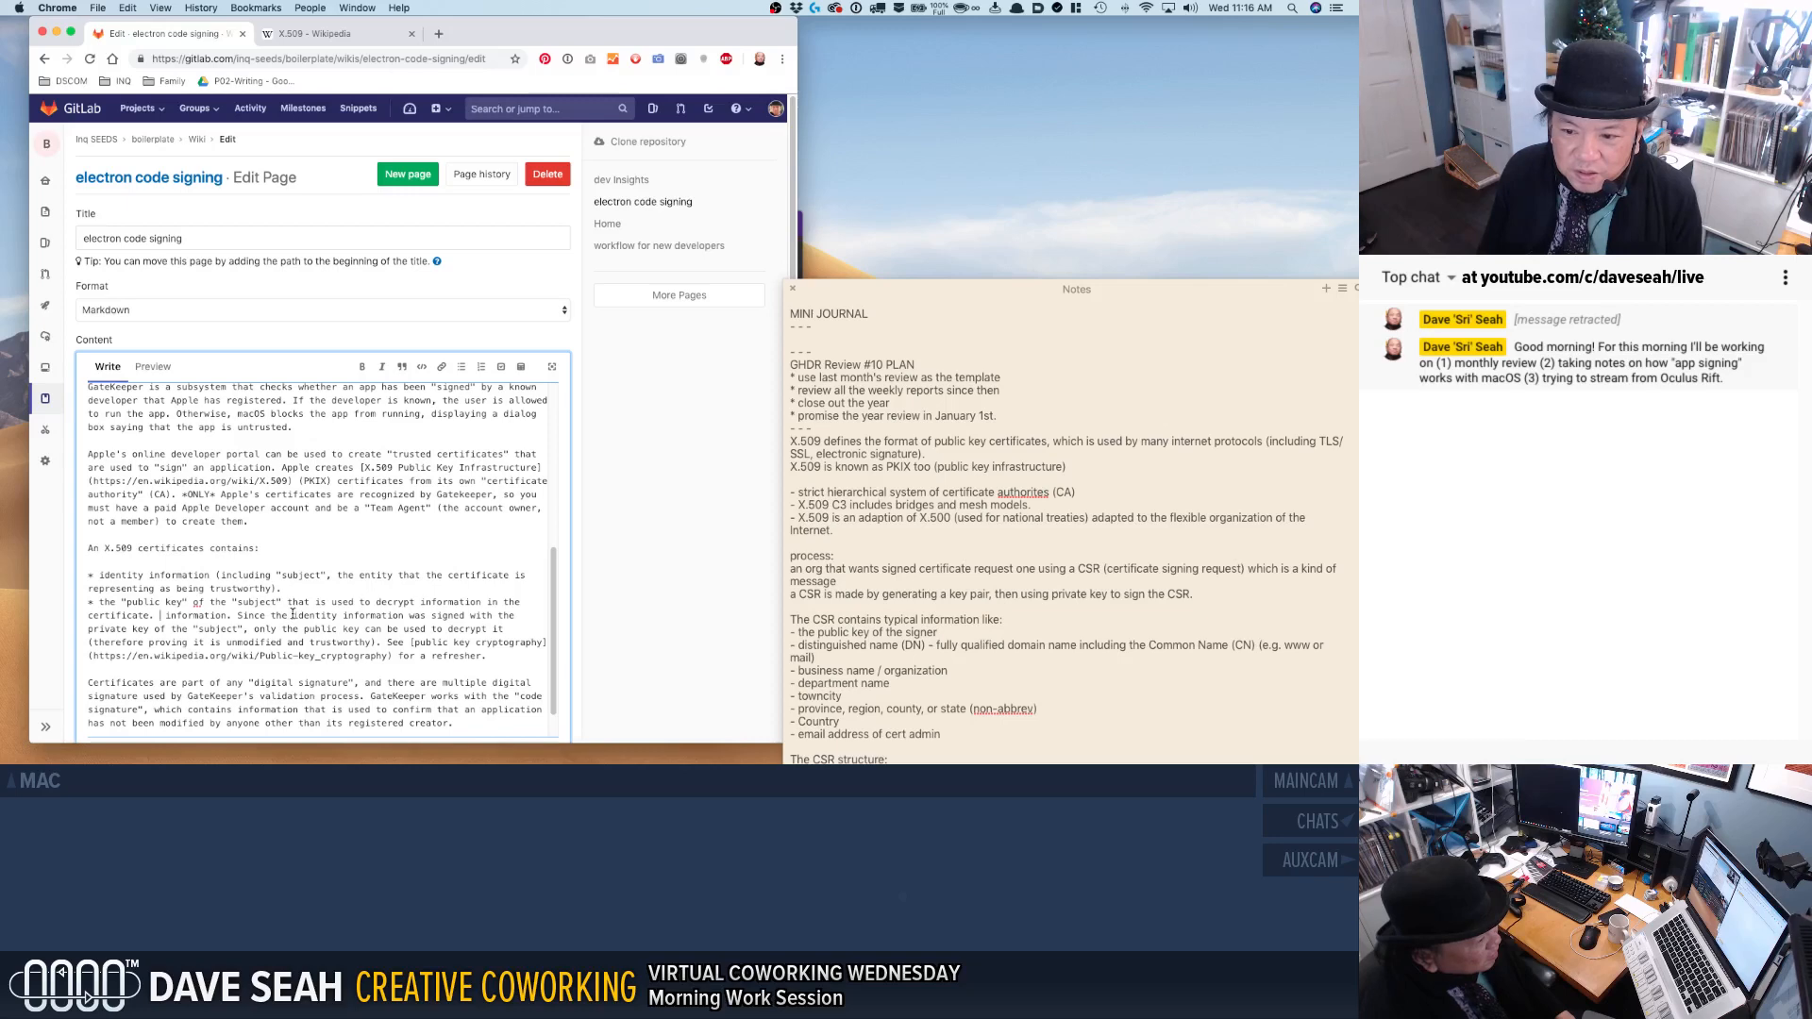
click(422, 602)
text(the ident)
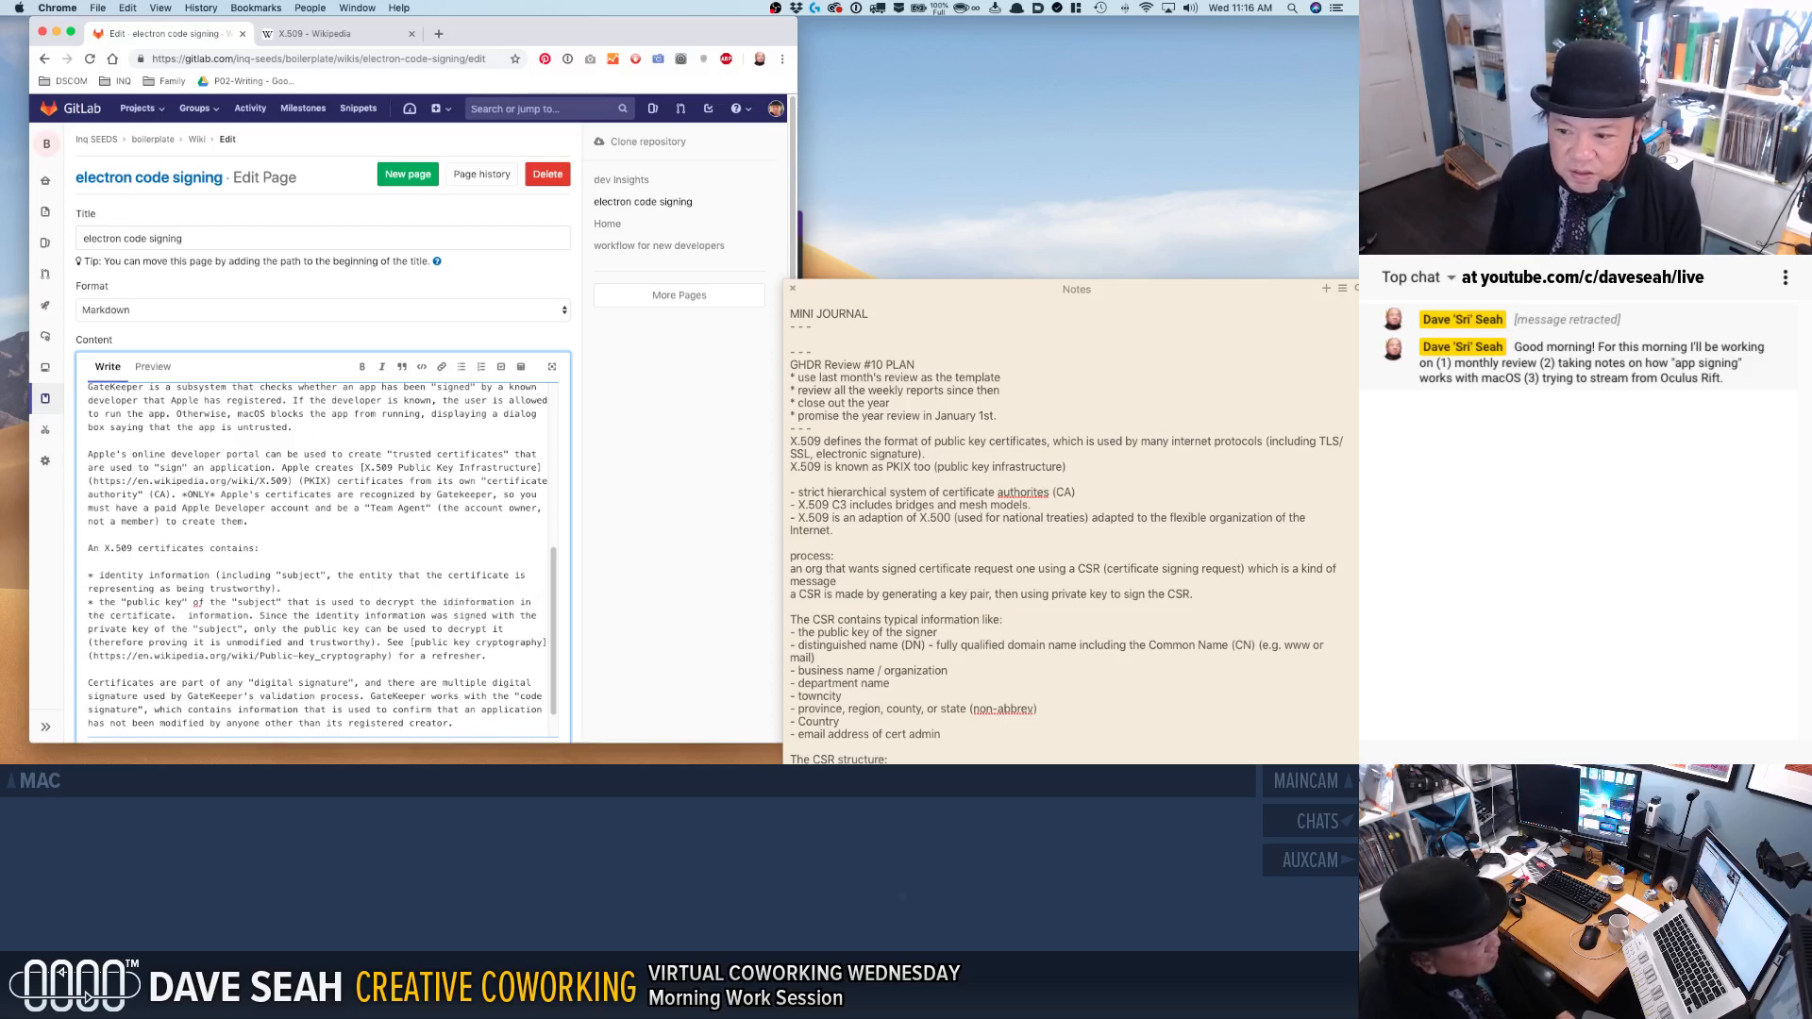
text(ify)
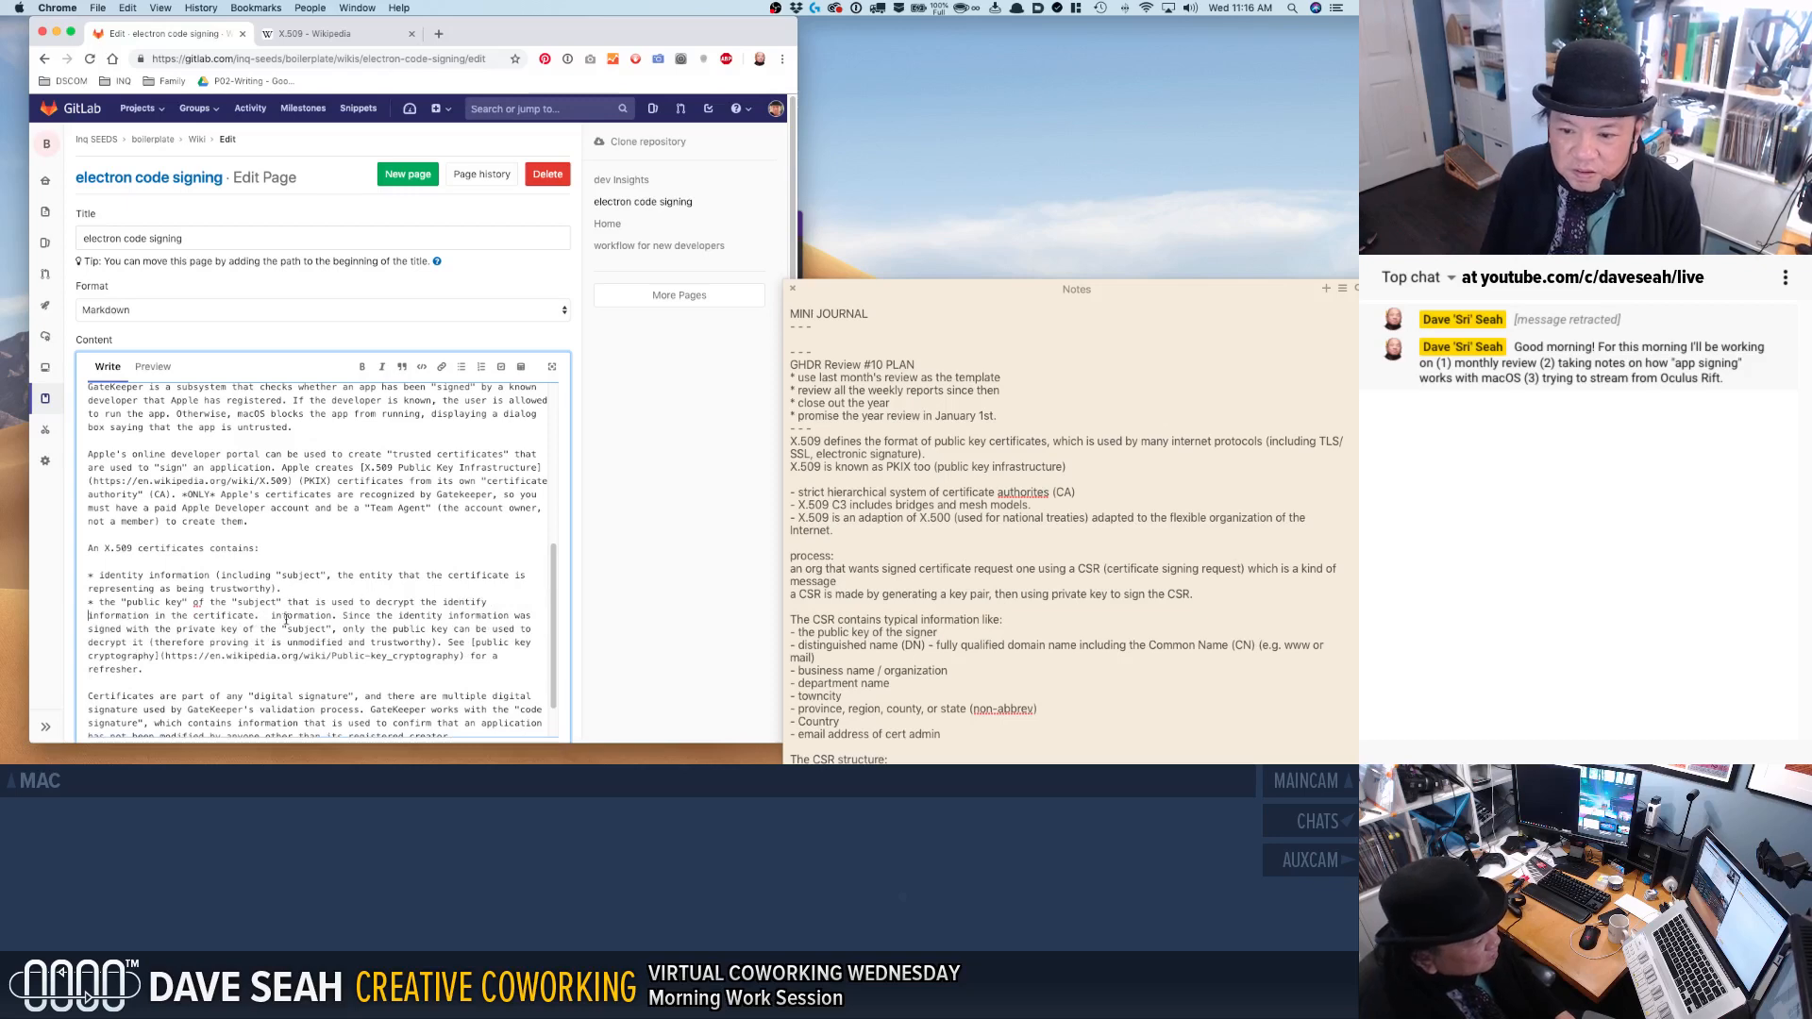
Replace "in the certificate." and the leftover duplicate "information." in the second bullet with ", thus ensuring it has not been modified.".
mouse_move(254, 617)
mouse_down()
mouse_move(148, 617)
mouse_move(238, 617)
mouse_up()
text(.)
key(BackSpace)
key(Left)
key(BackSpace)
text(, thus ensuring it)
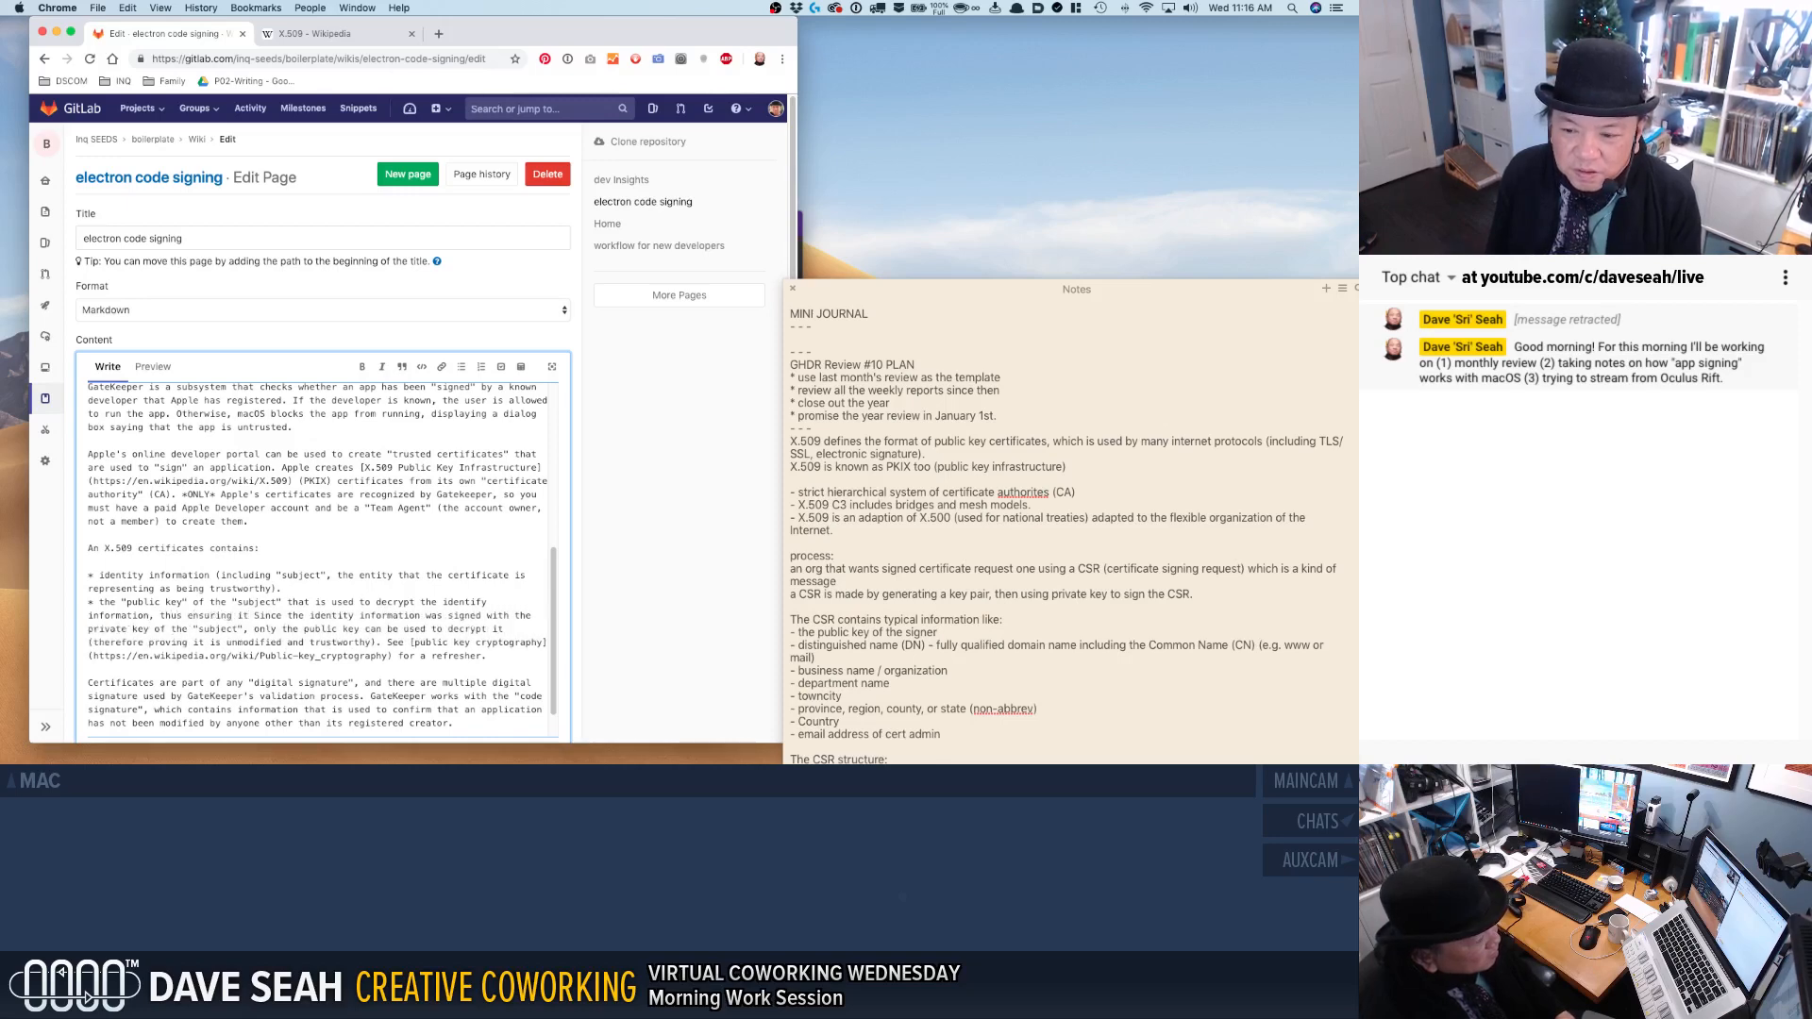
text( has not been modified.)
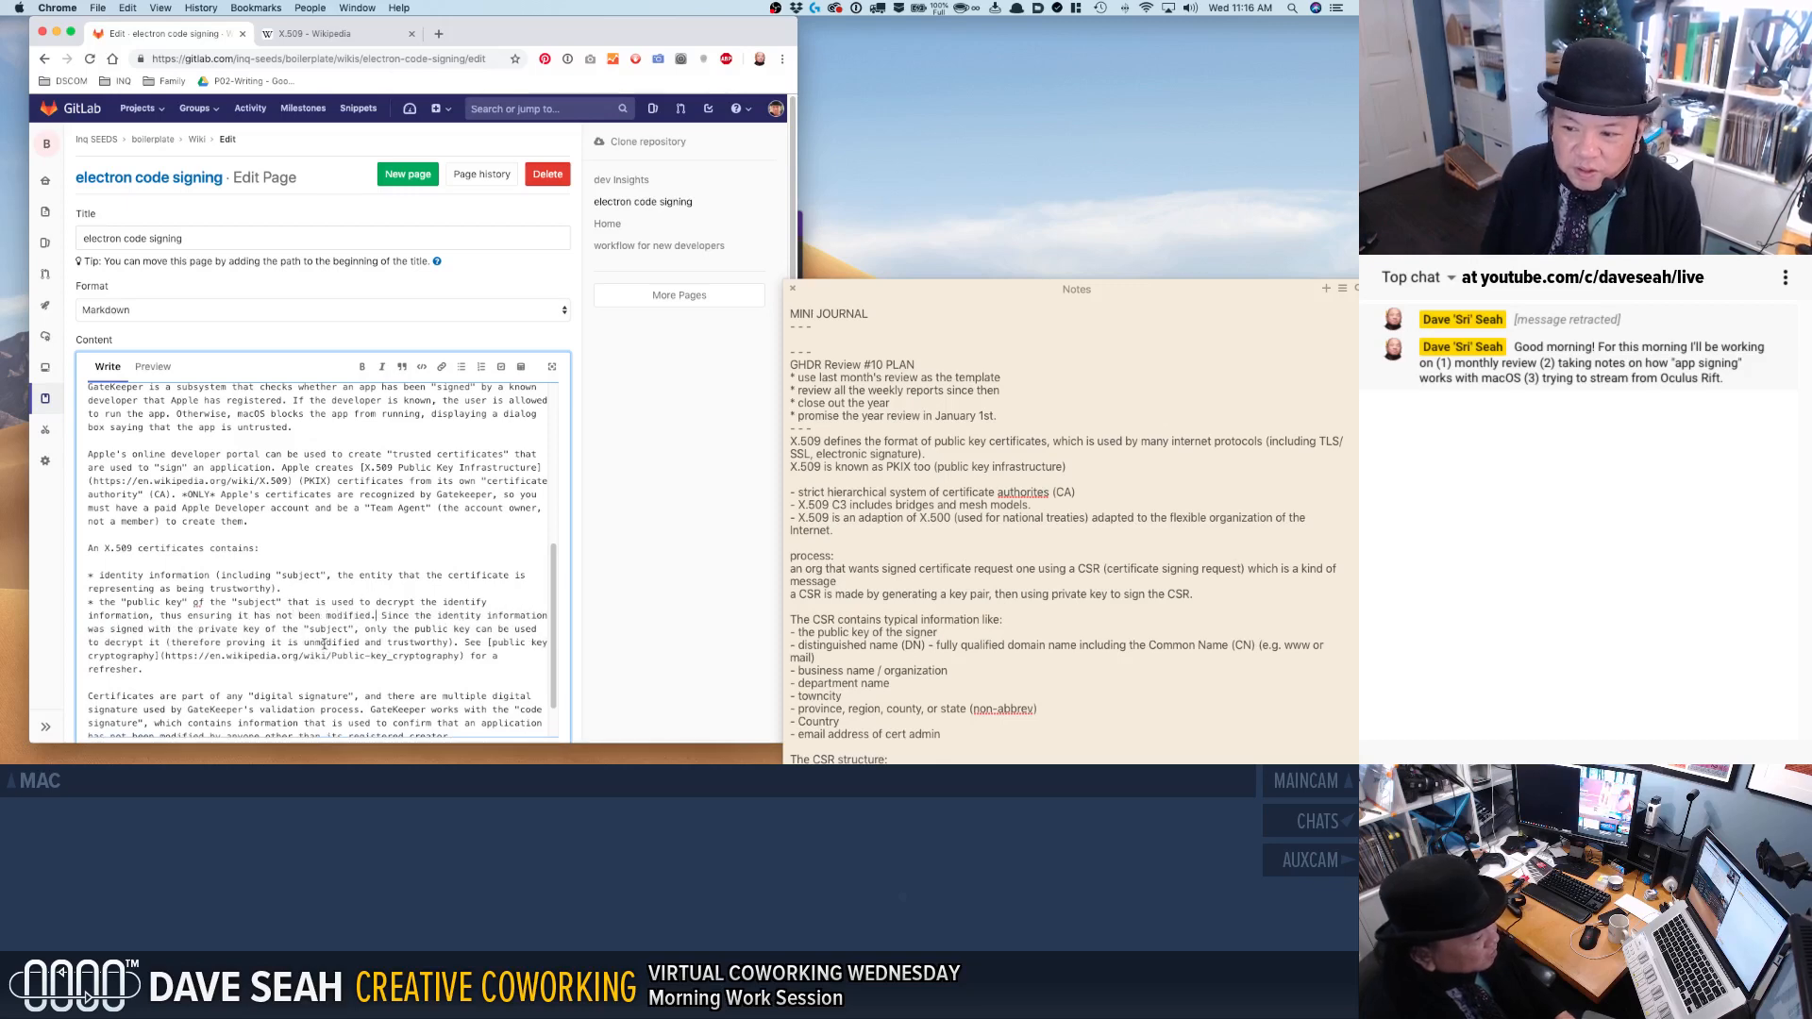
Delete the second bullet's sentence beginning "Since the identity information was signed with the private key".
shift+click(465, 641)
key(BackSpace)
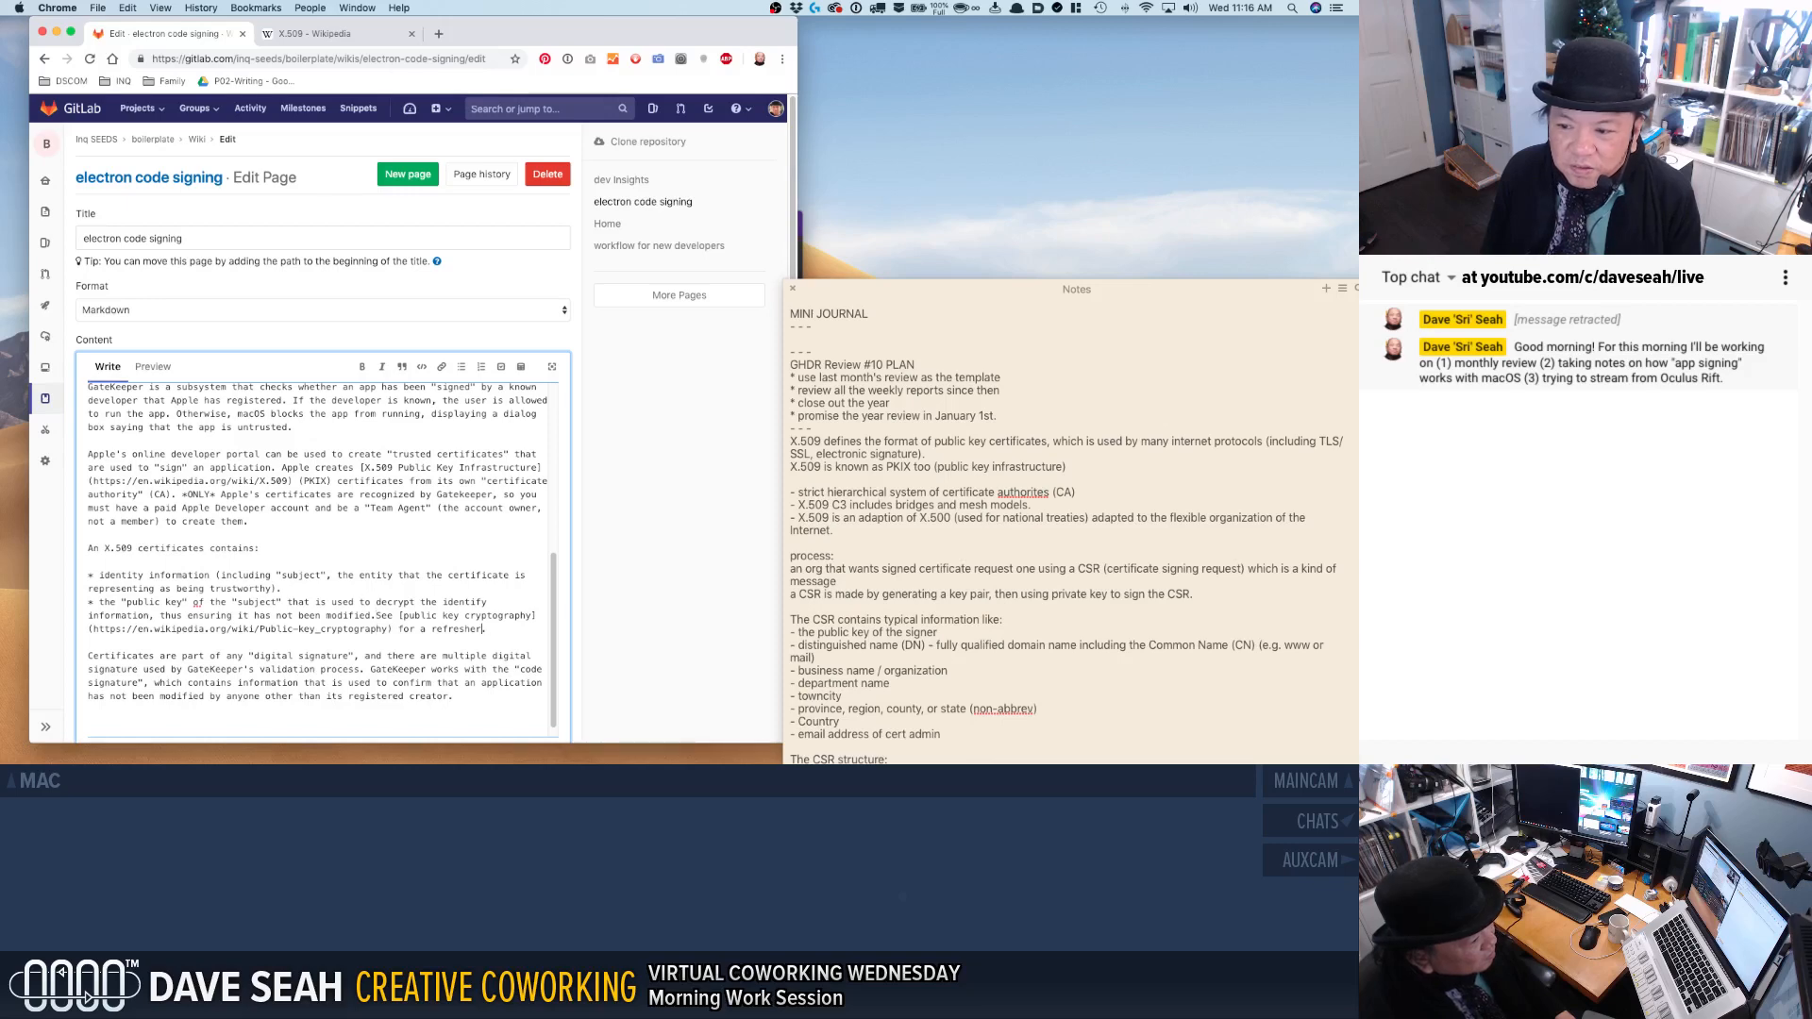
text(on the conc)
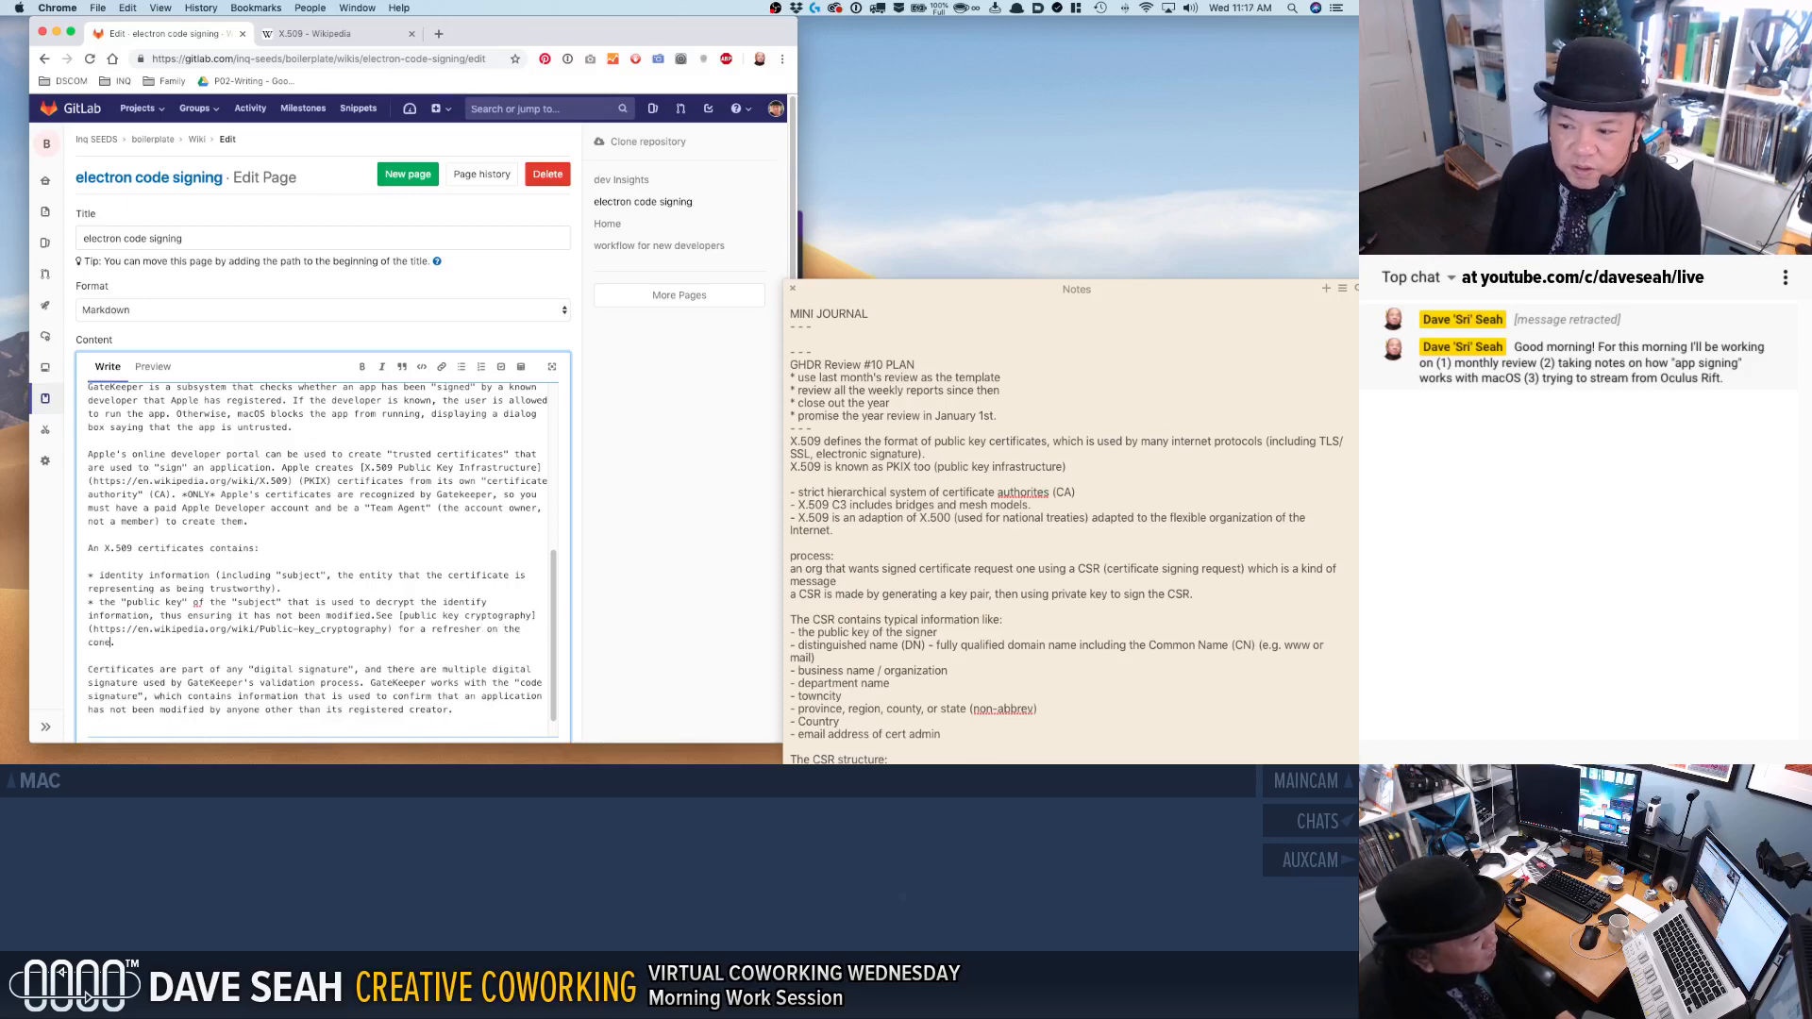
key(BackSpace)
key(BackSpace)
key(BackSpace)
key(BackSpace)
key(BackSpace)
key(BackSpace)
key(BackSpace)
key(BackSpace)
key(BackSpace)
key(BackSpace)
key(BackSpace)
key(BackSpace)
Separate "modified." from "See" with a space and restore the second bullet's ending as "for a refresher.".
click(370, 613)
text(.)
drag(426, 630, 455, 631)
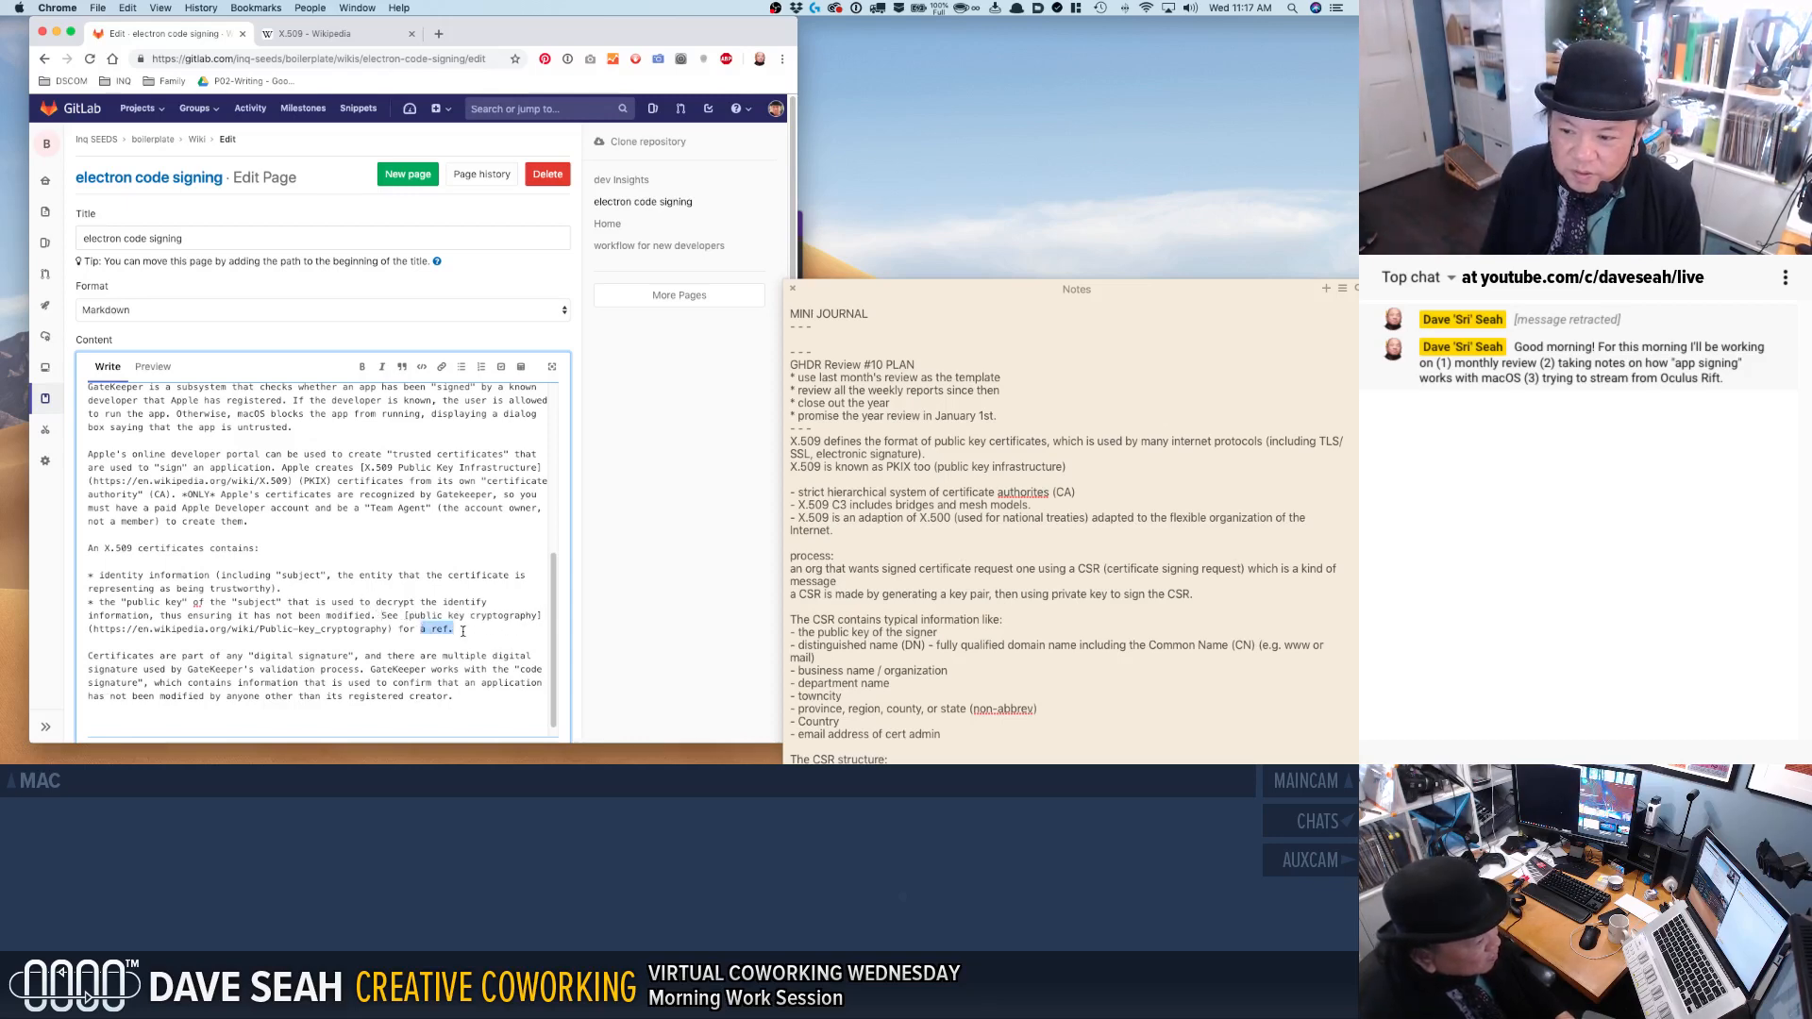
text(a)
text( de)
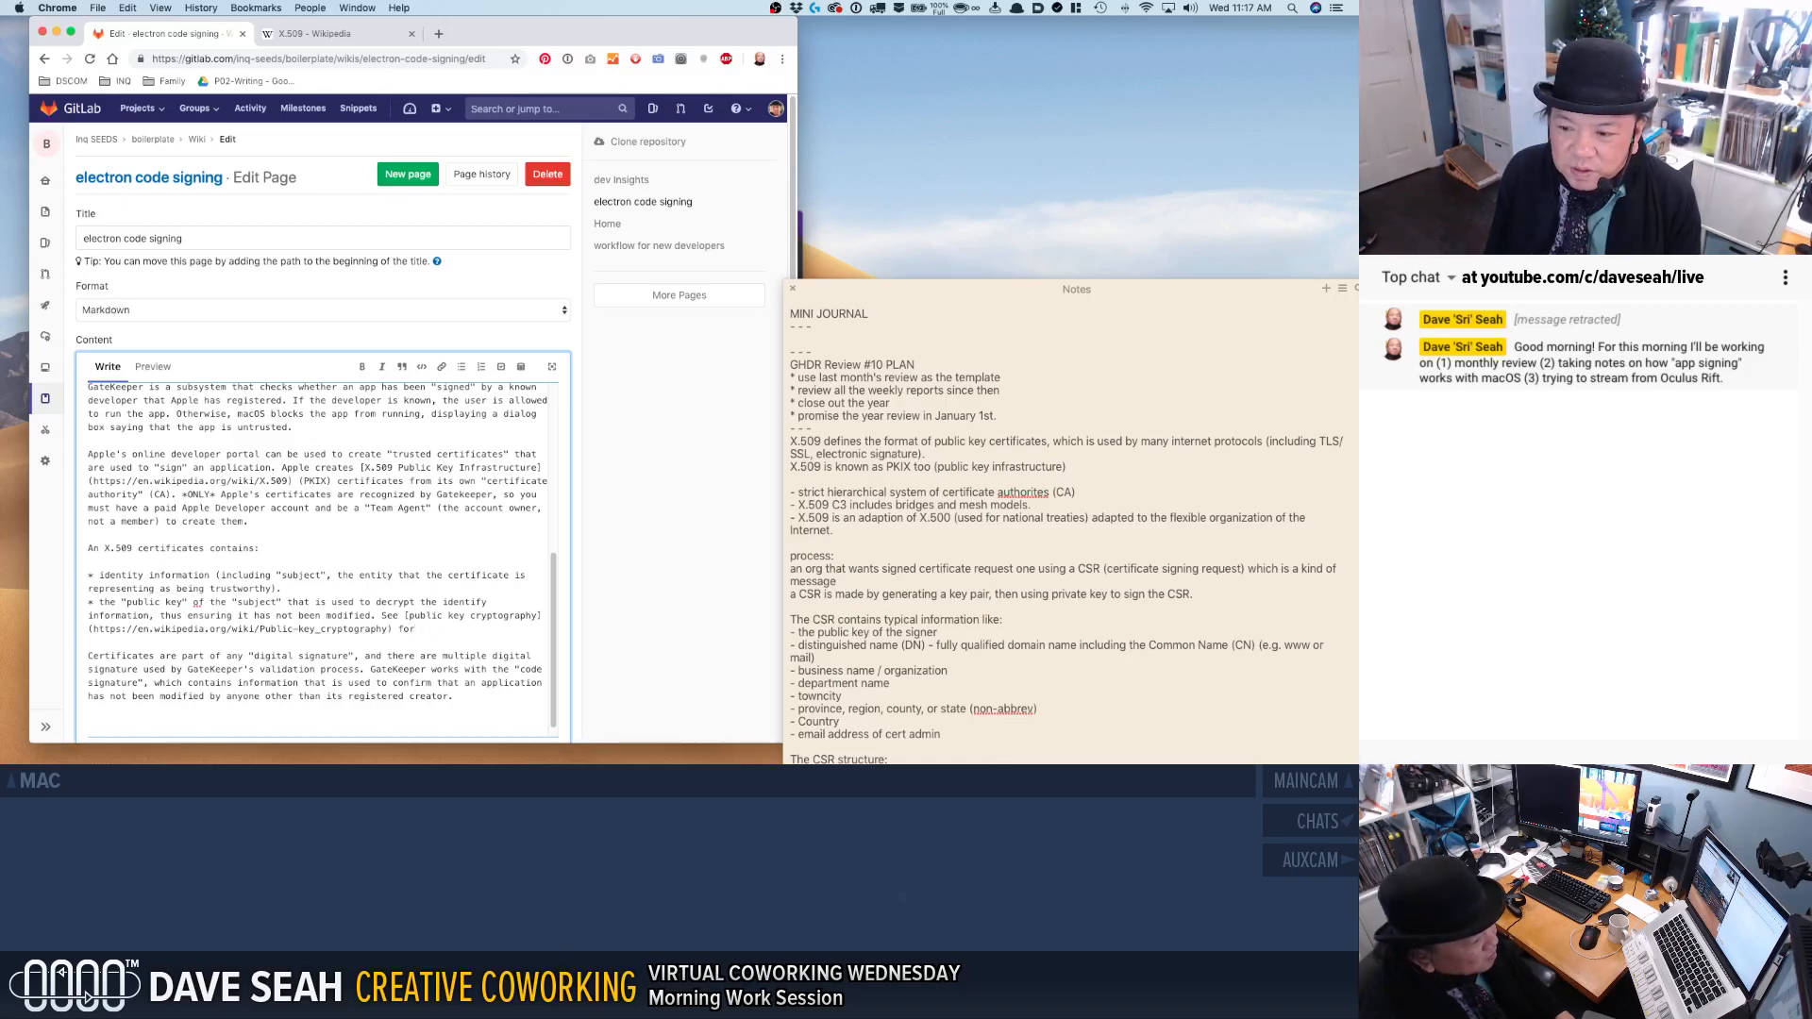
text( refresher.)
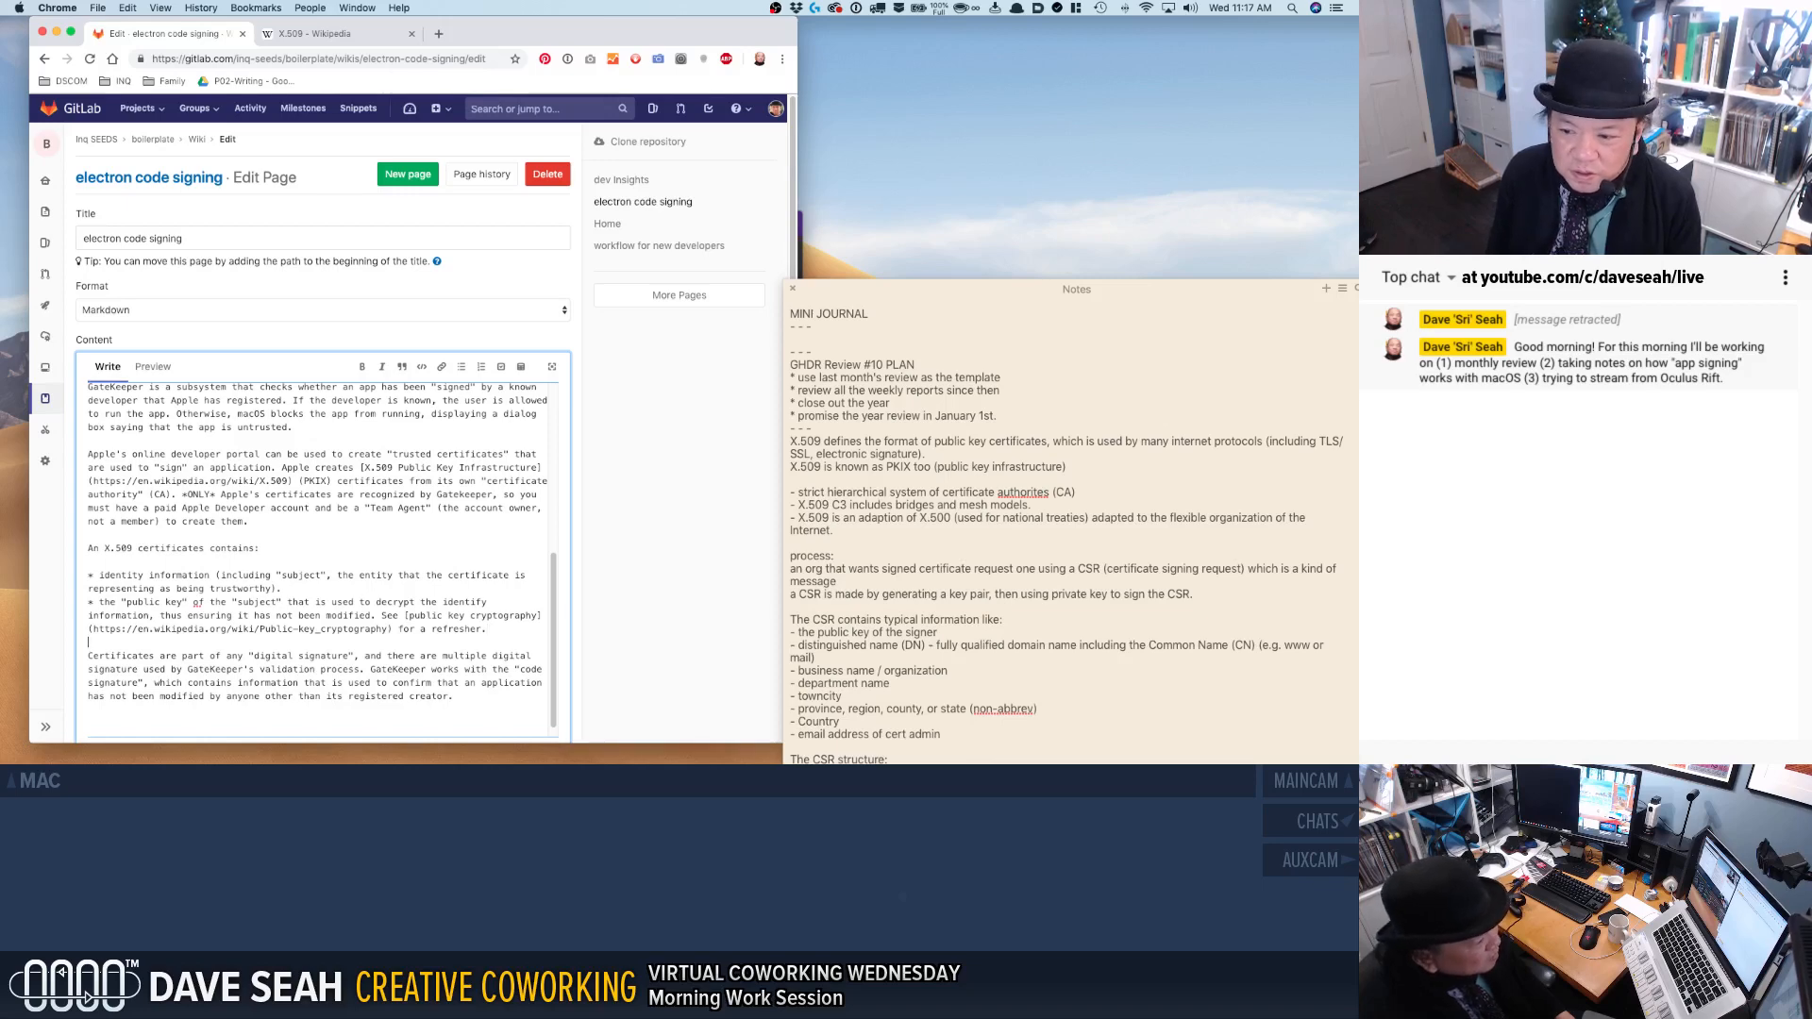
Add a third asterisk bullet reading "various information about the format of the certificate, algorithms used to decrypt the".
key(Right)
text(*)
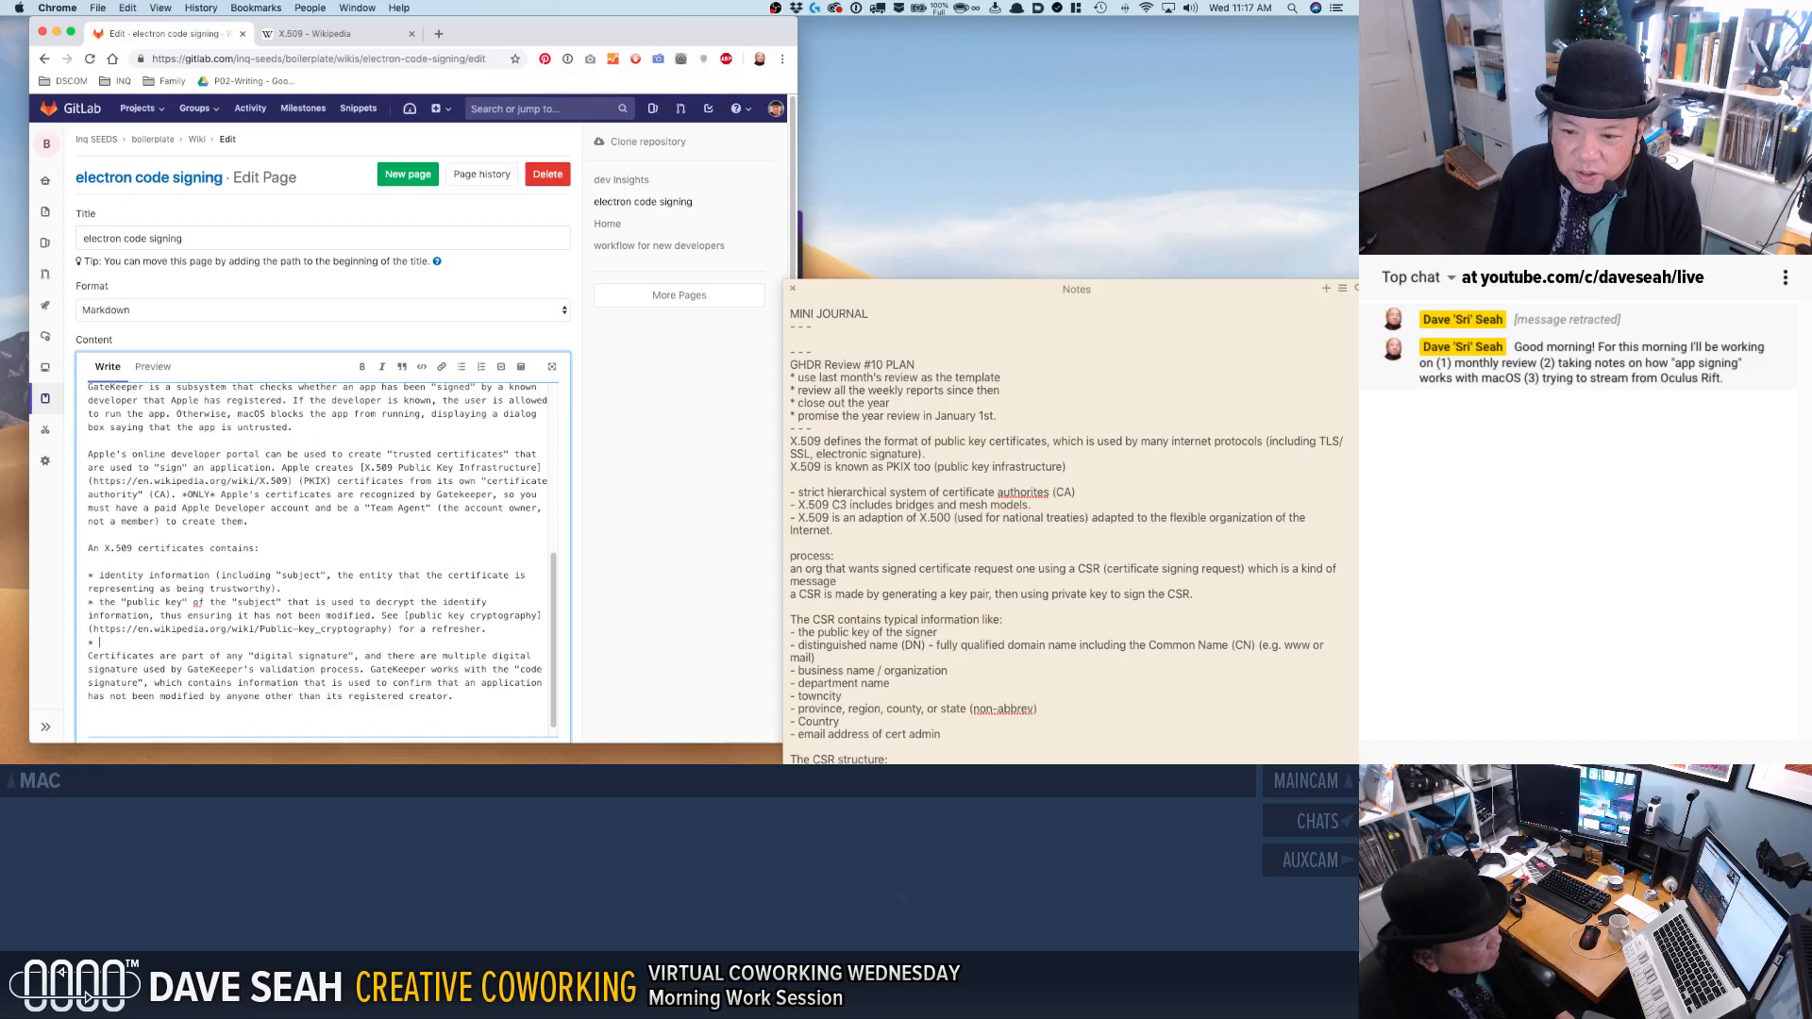
text(various)
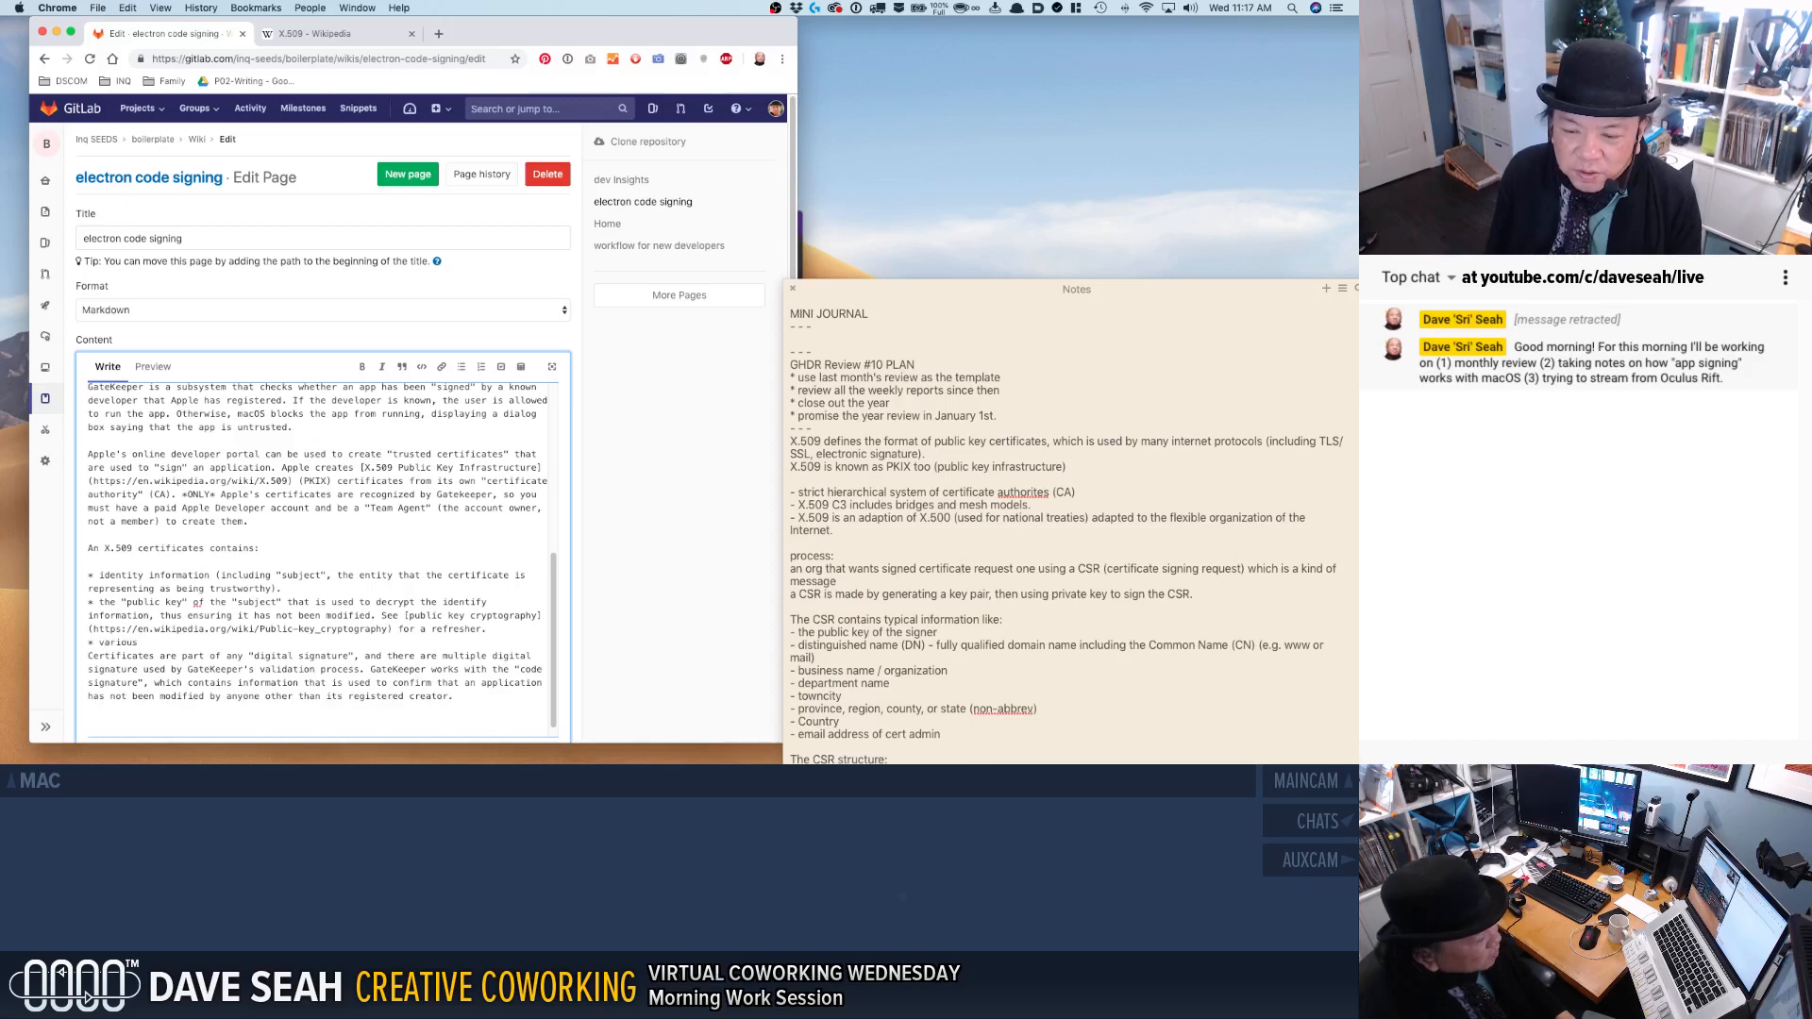
text( information about the )
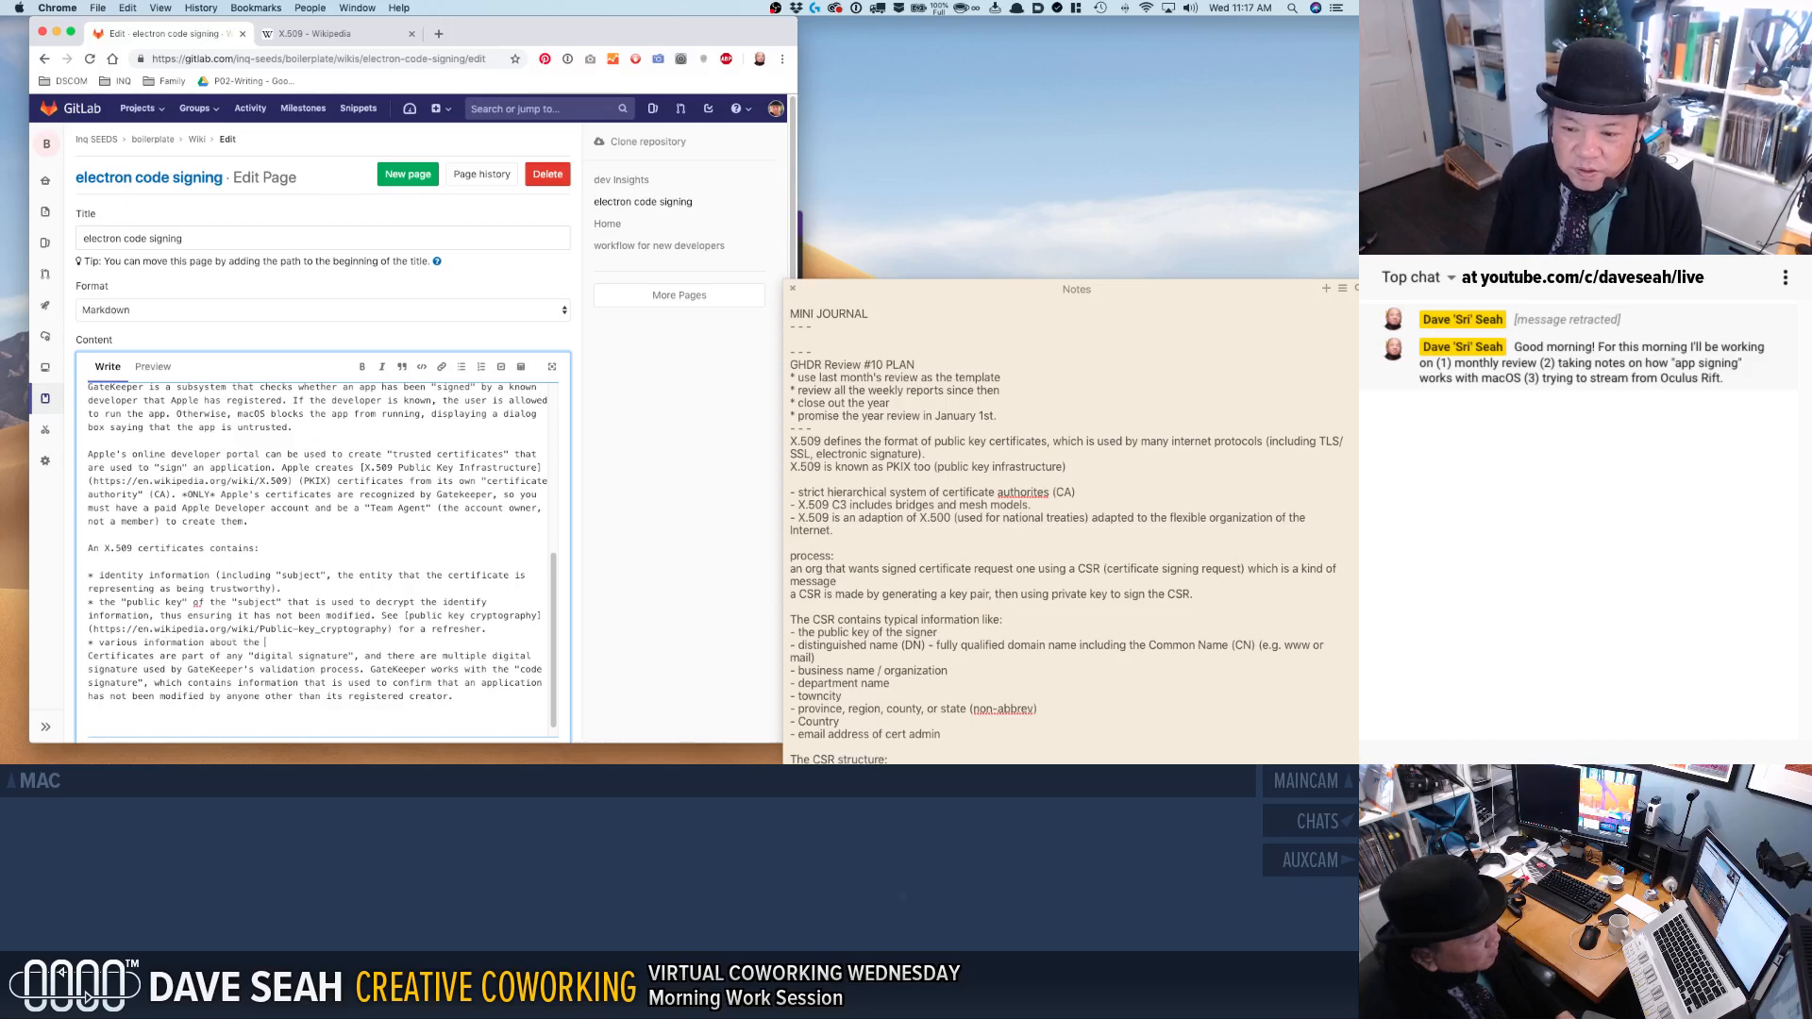
text(format of the certificate, algorithms used to decrypt the pu)
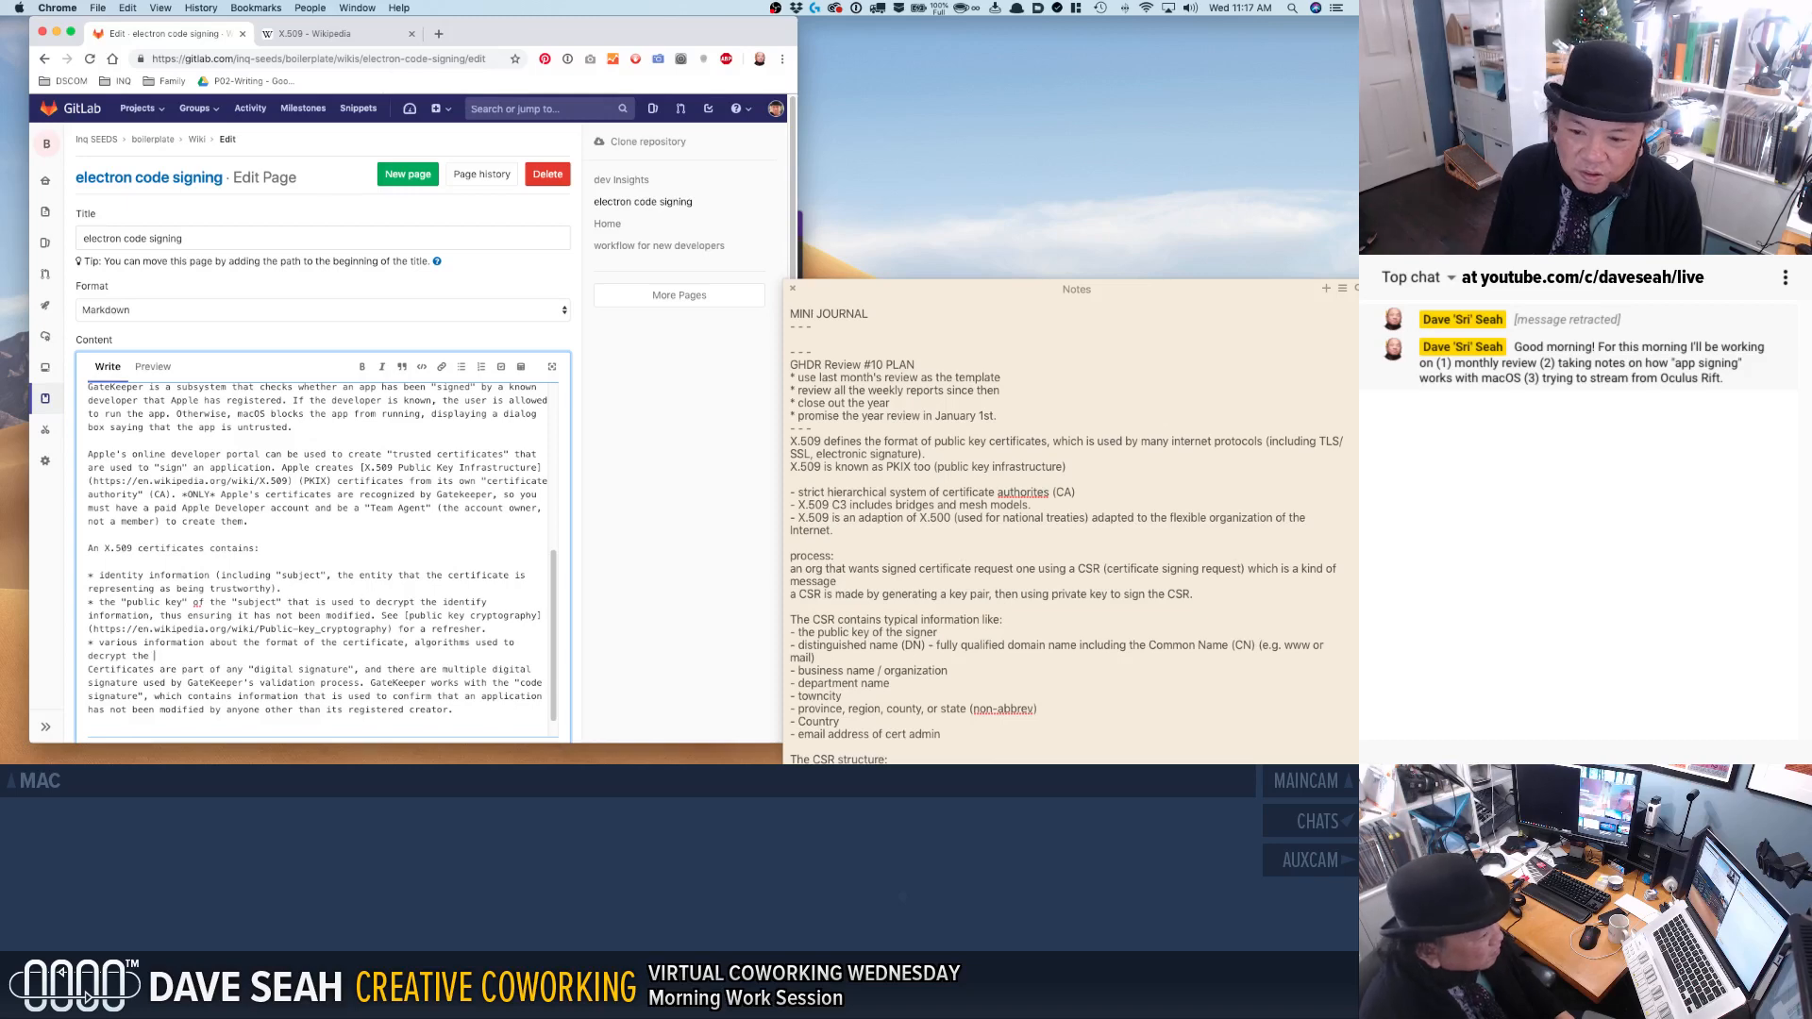
Insert "other" after "various" in the third bullet and continue its end with "public key,".
text(other)
key(Down)
text(k)
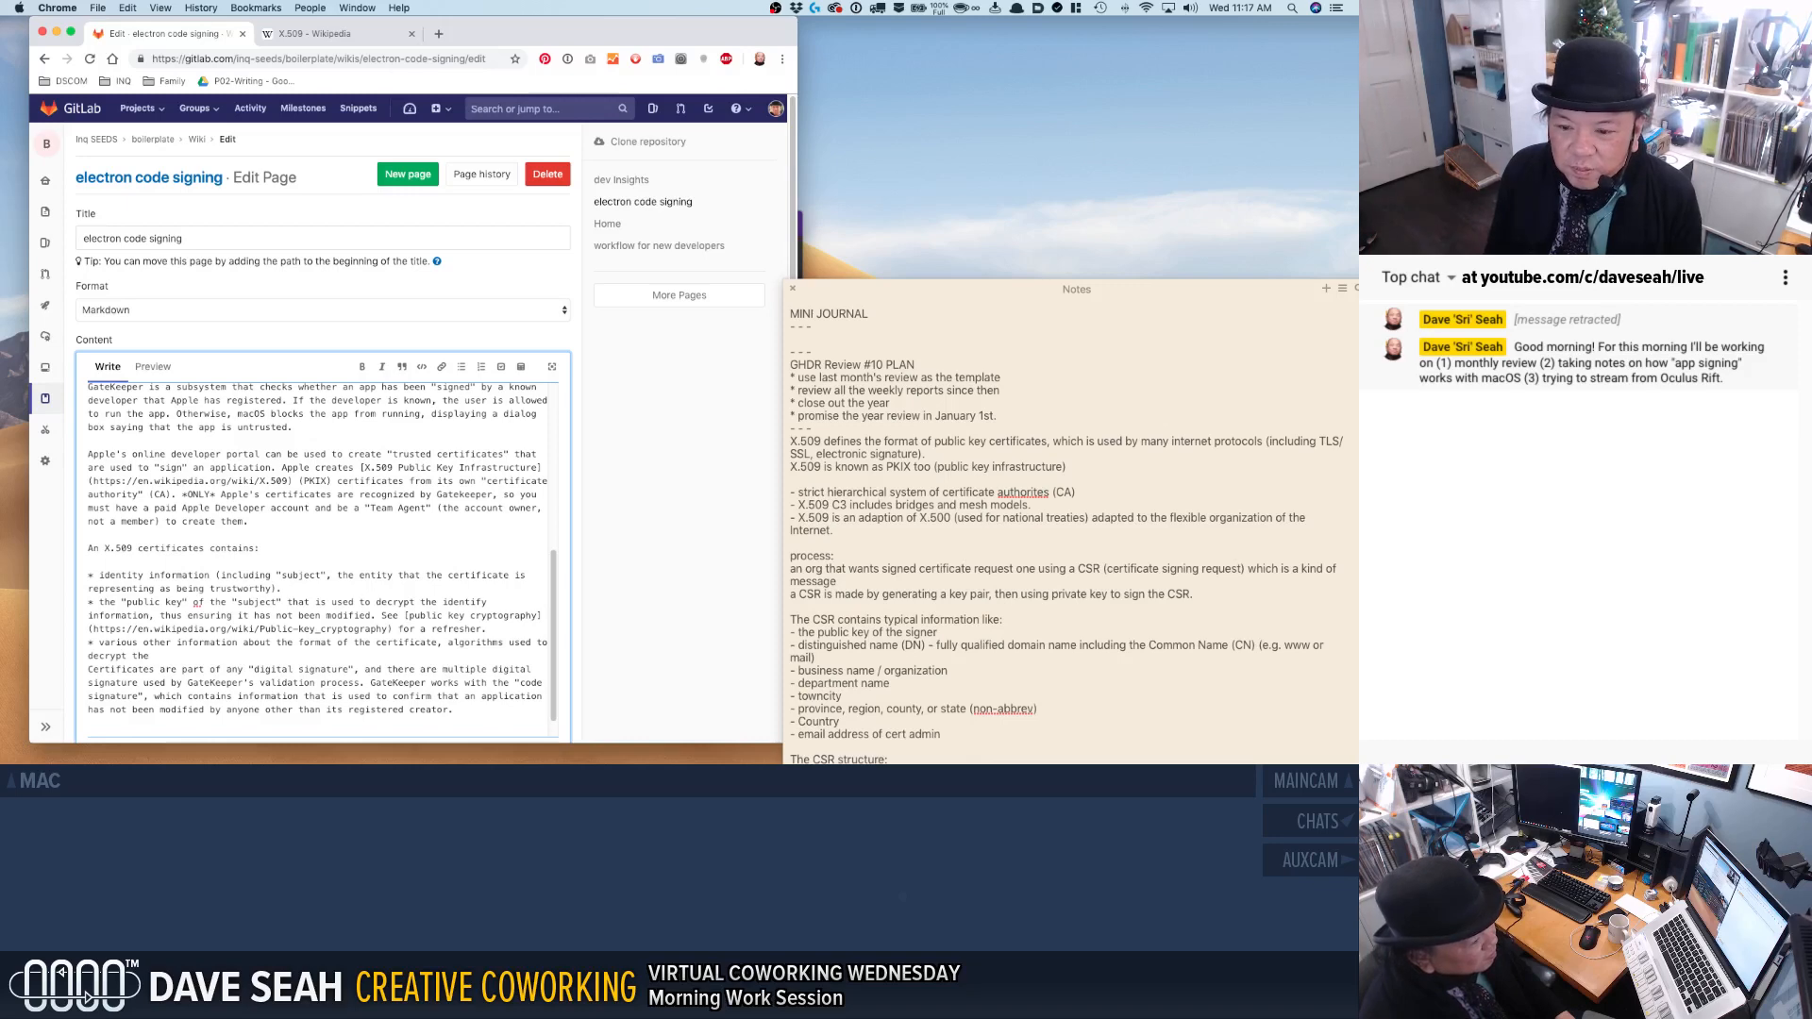
key(BackSpace)
text(publi)
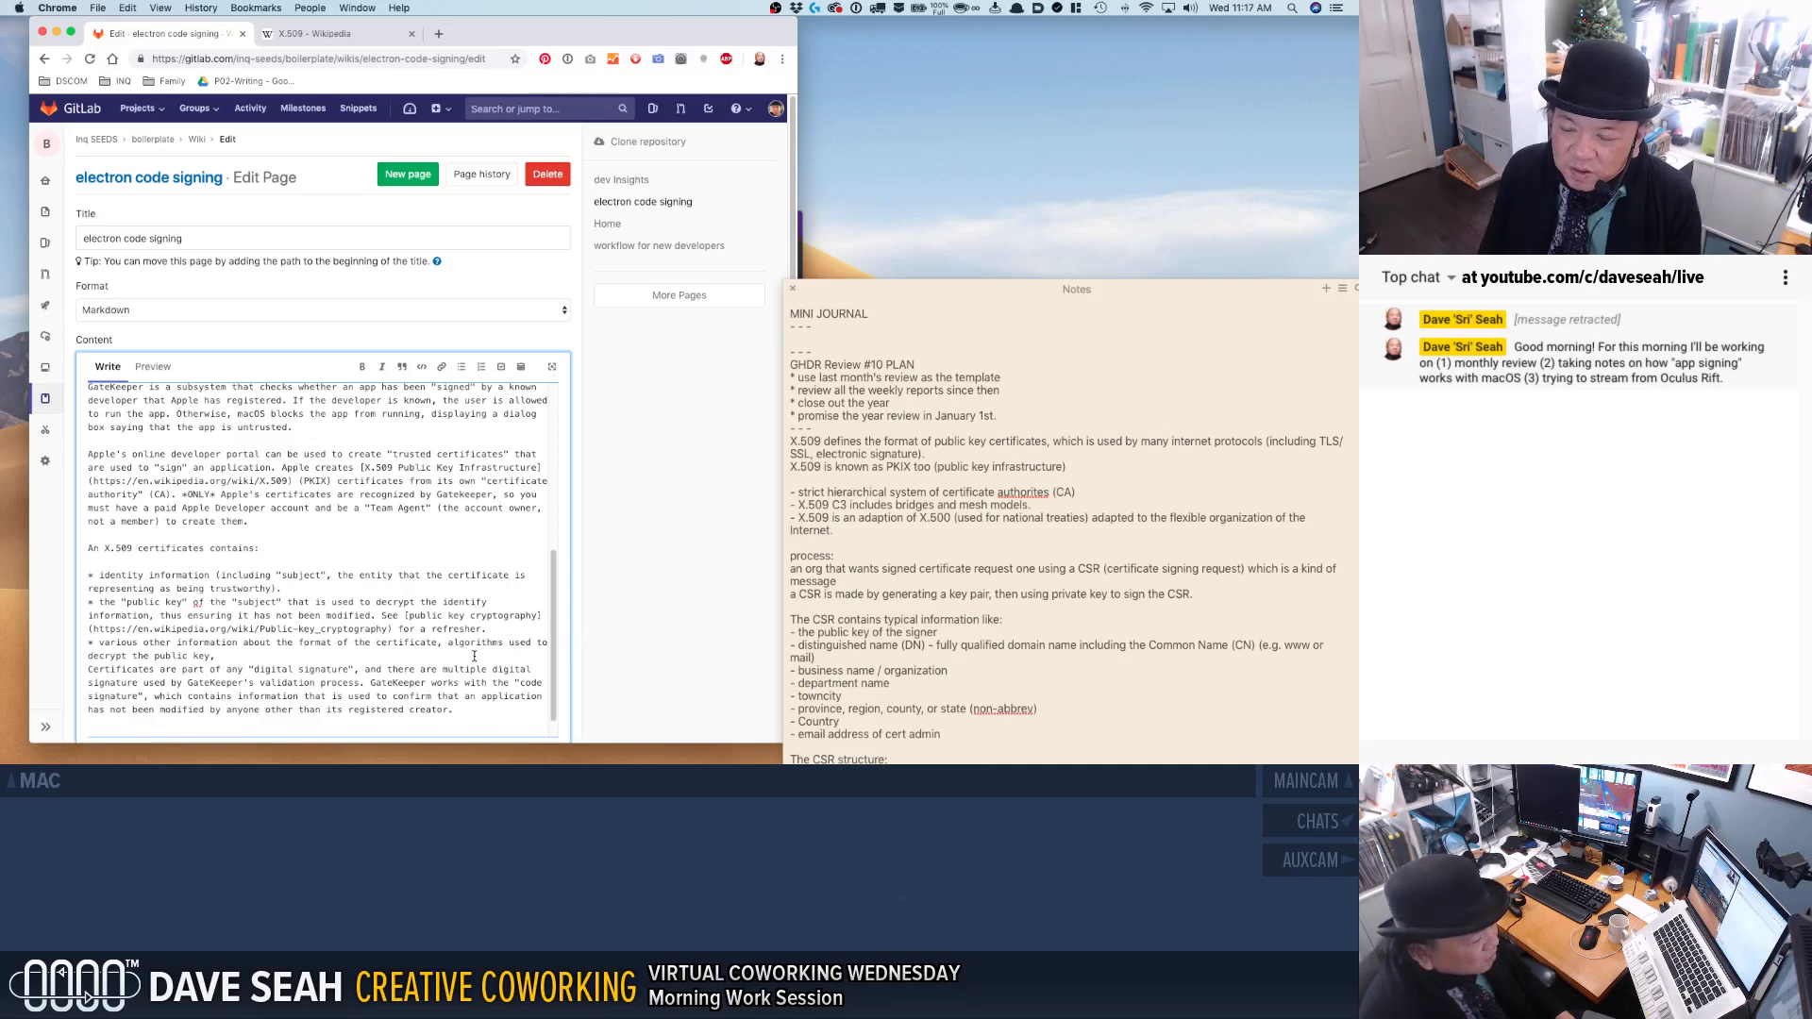
Replace the third bullet's ending after "certificate," with "specific data" and put a blank line before the paragraph beginning "Certificates are part".
shift+click(438, 643)
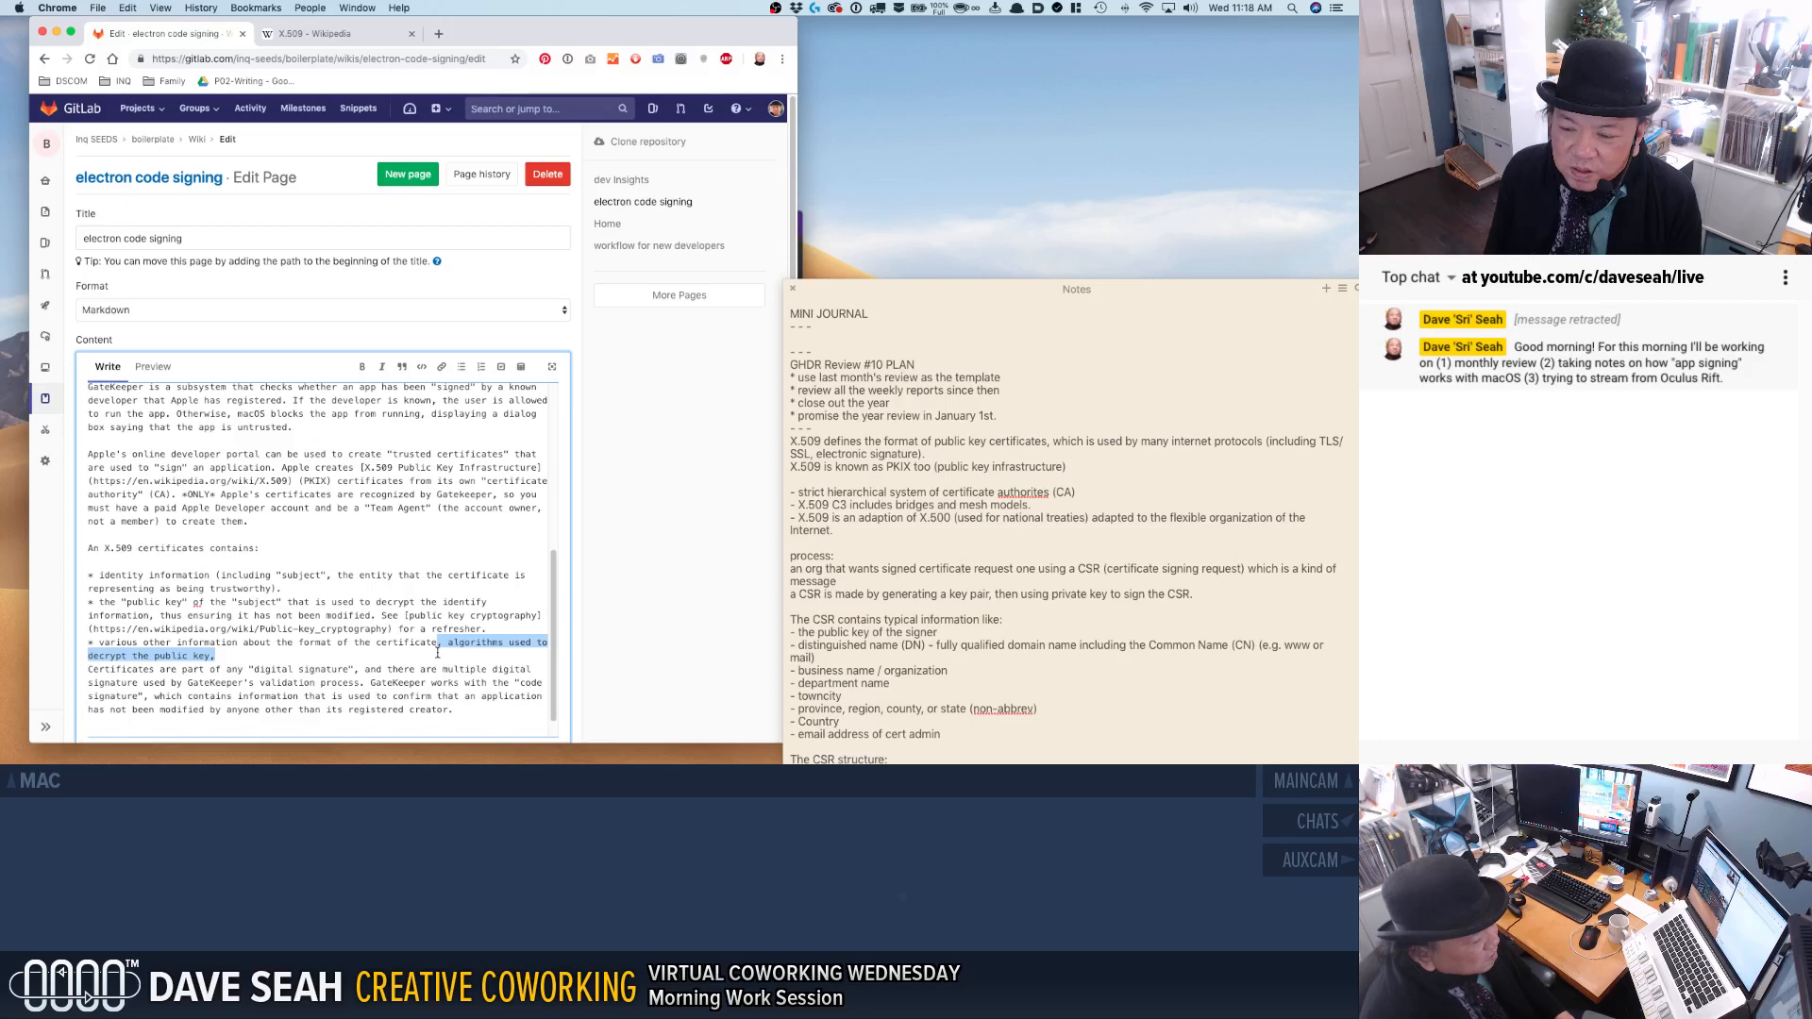
key(BackSpace)
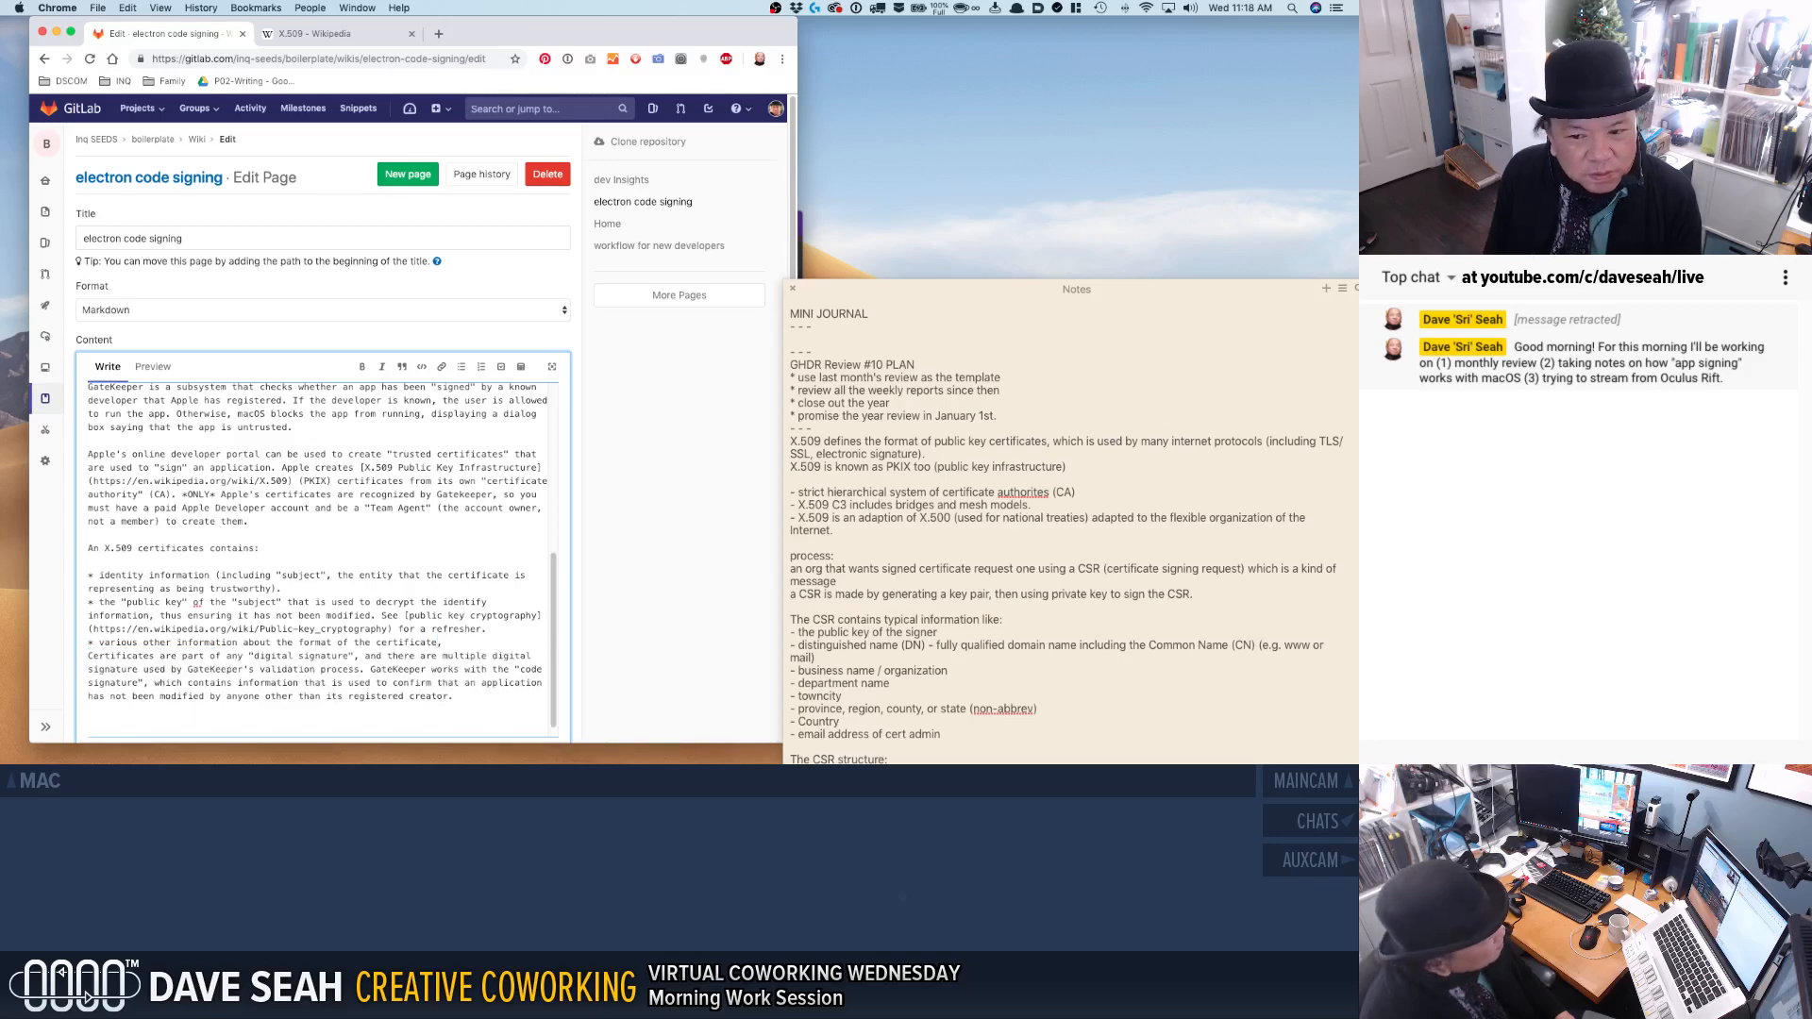
text(specific data)
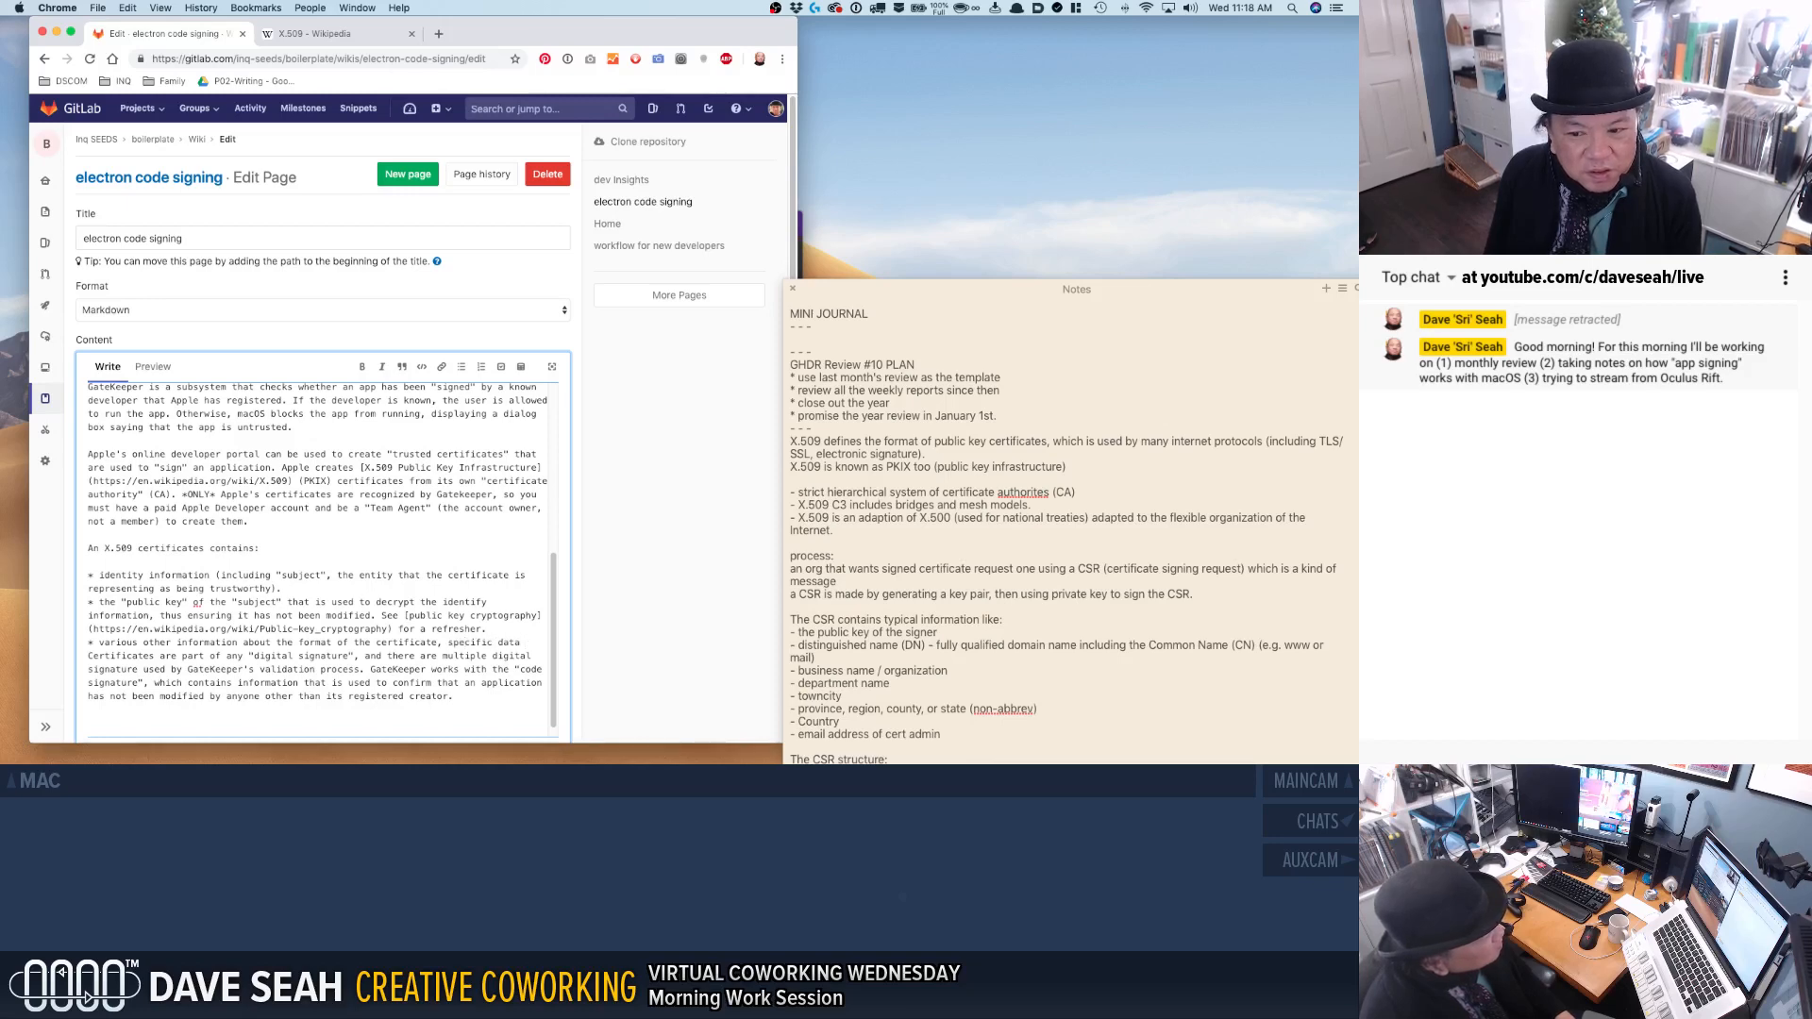
key(Return)
key(Return)
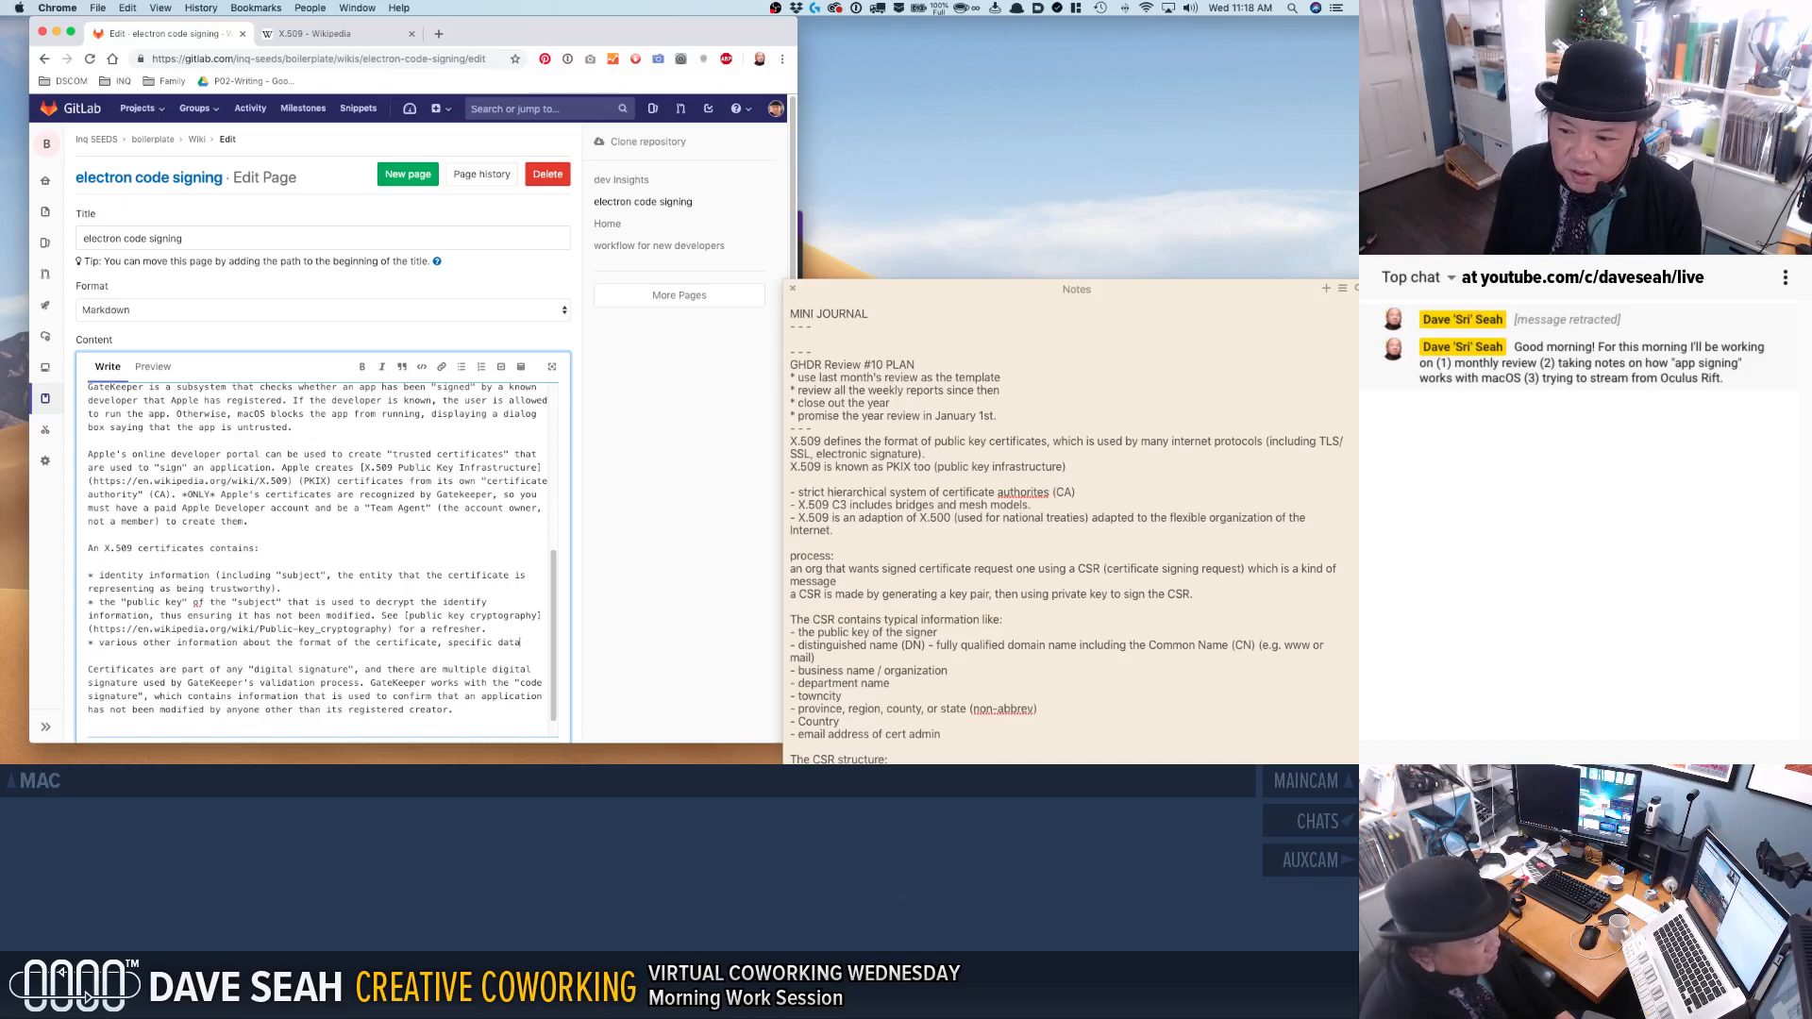
Continue the end of the third bullet with "...not sure yet how this can vary.".
text(...not s)
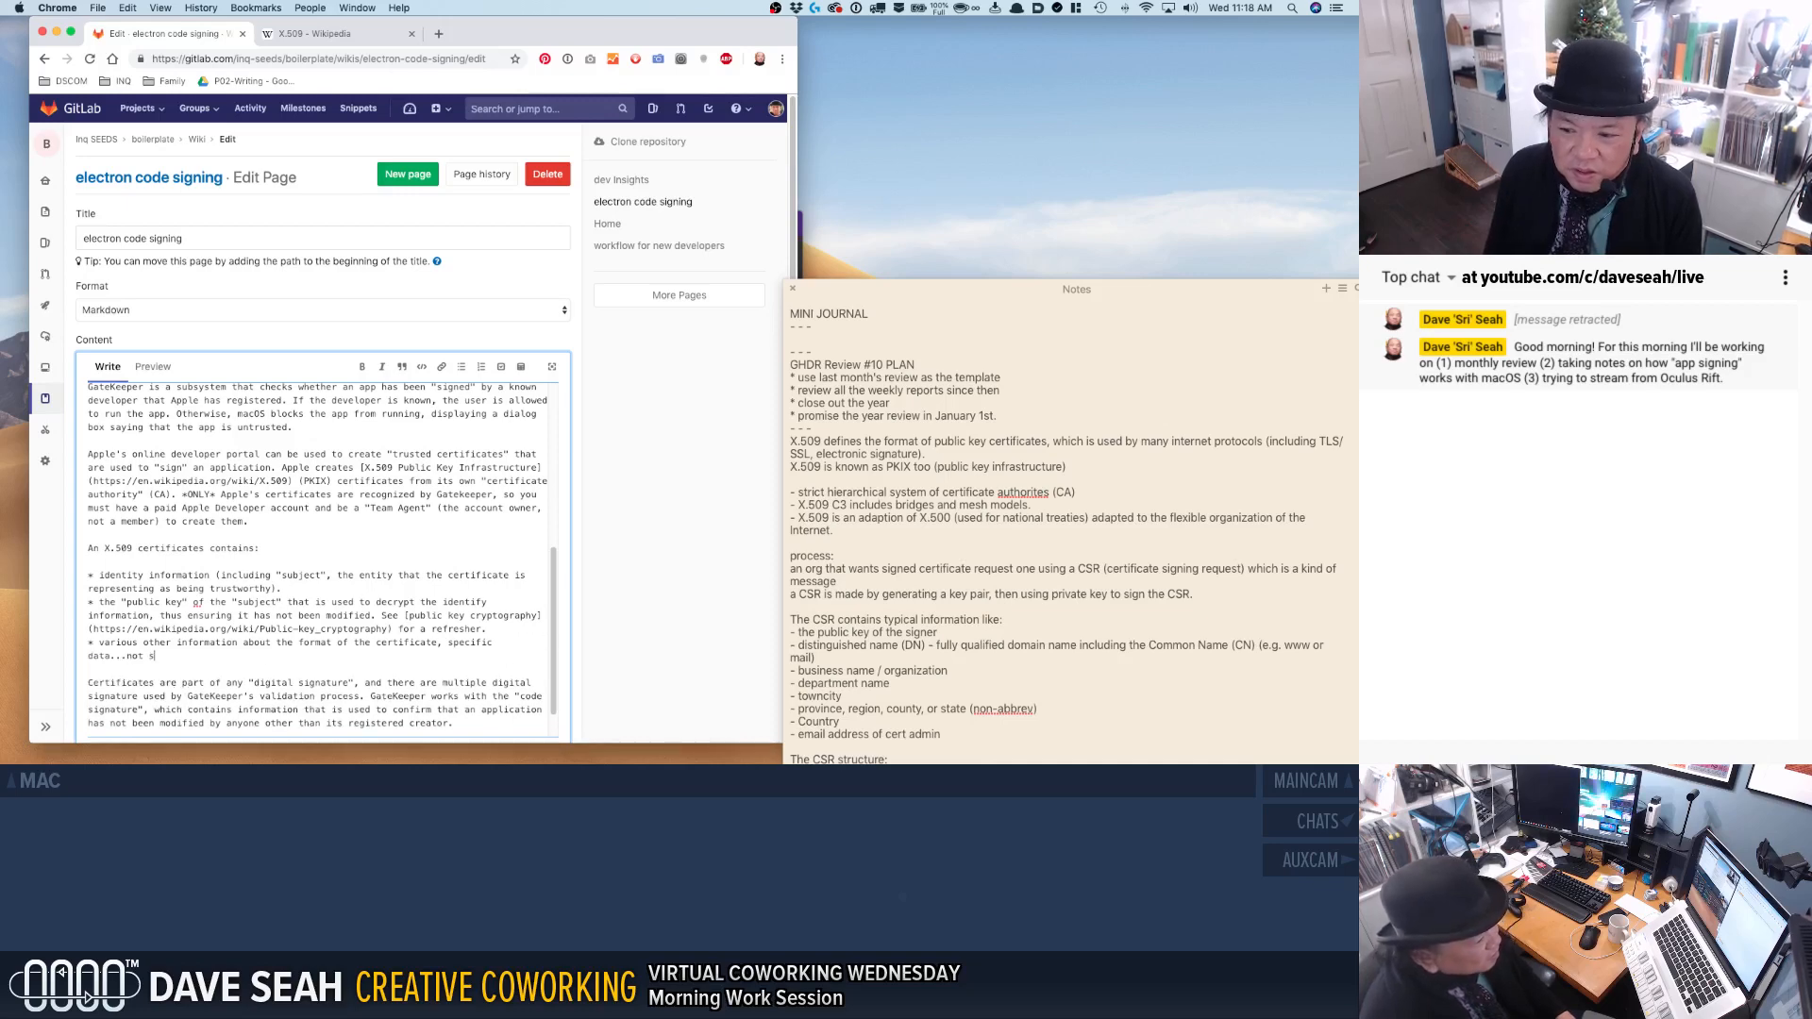
text(ure yet h)
key(BackSpace)
text(w this can vary.)
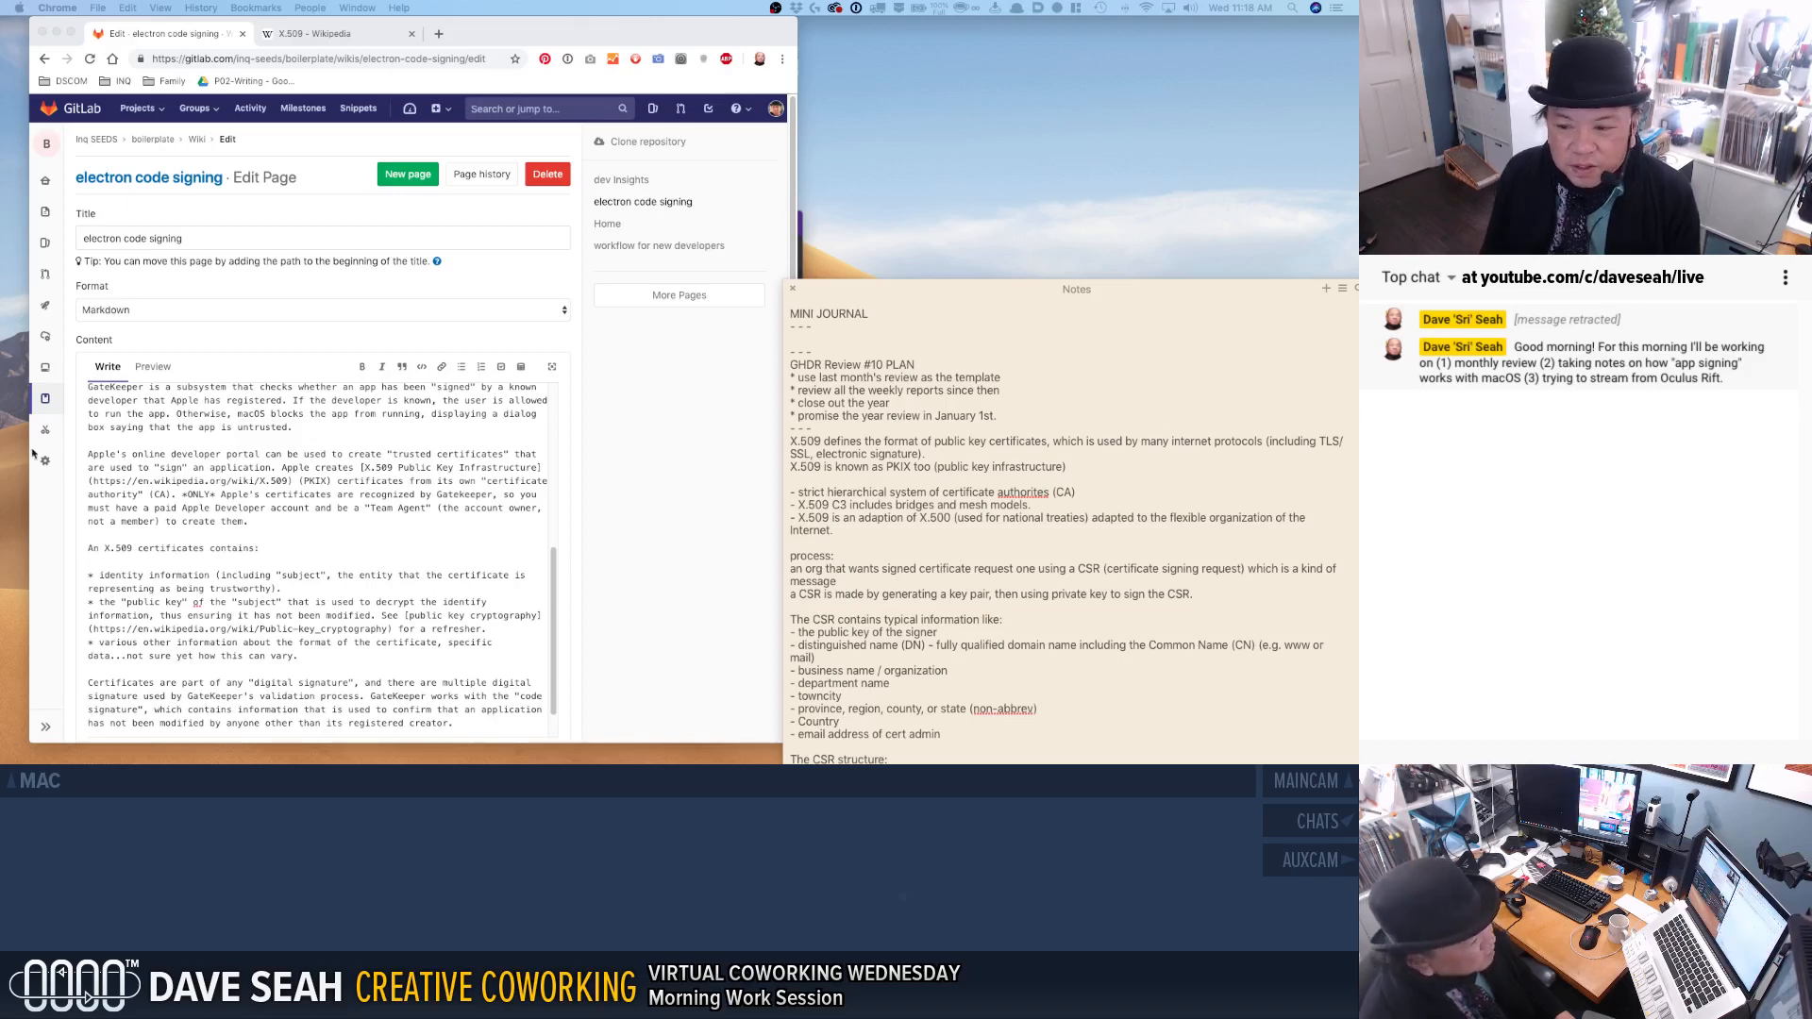
click(223, 575)
scroll(283, 594, down, 2)
click(316, 622)
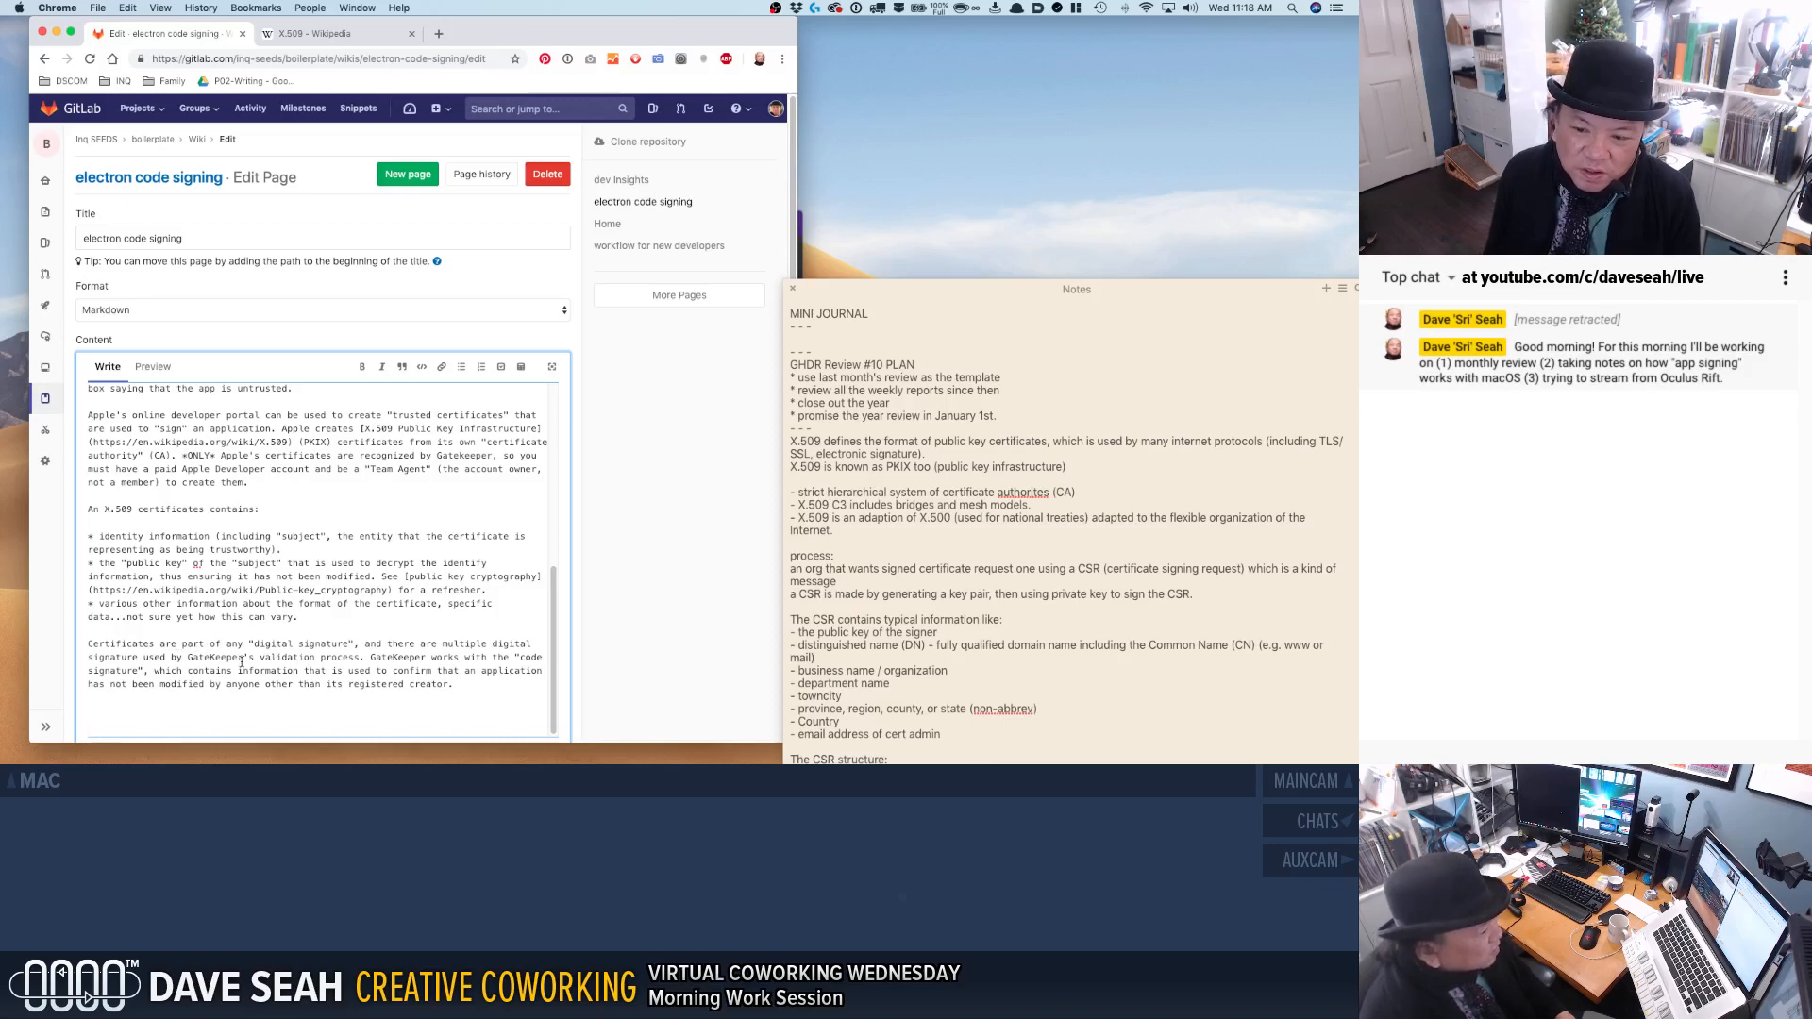
text(us)
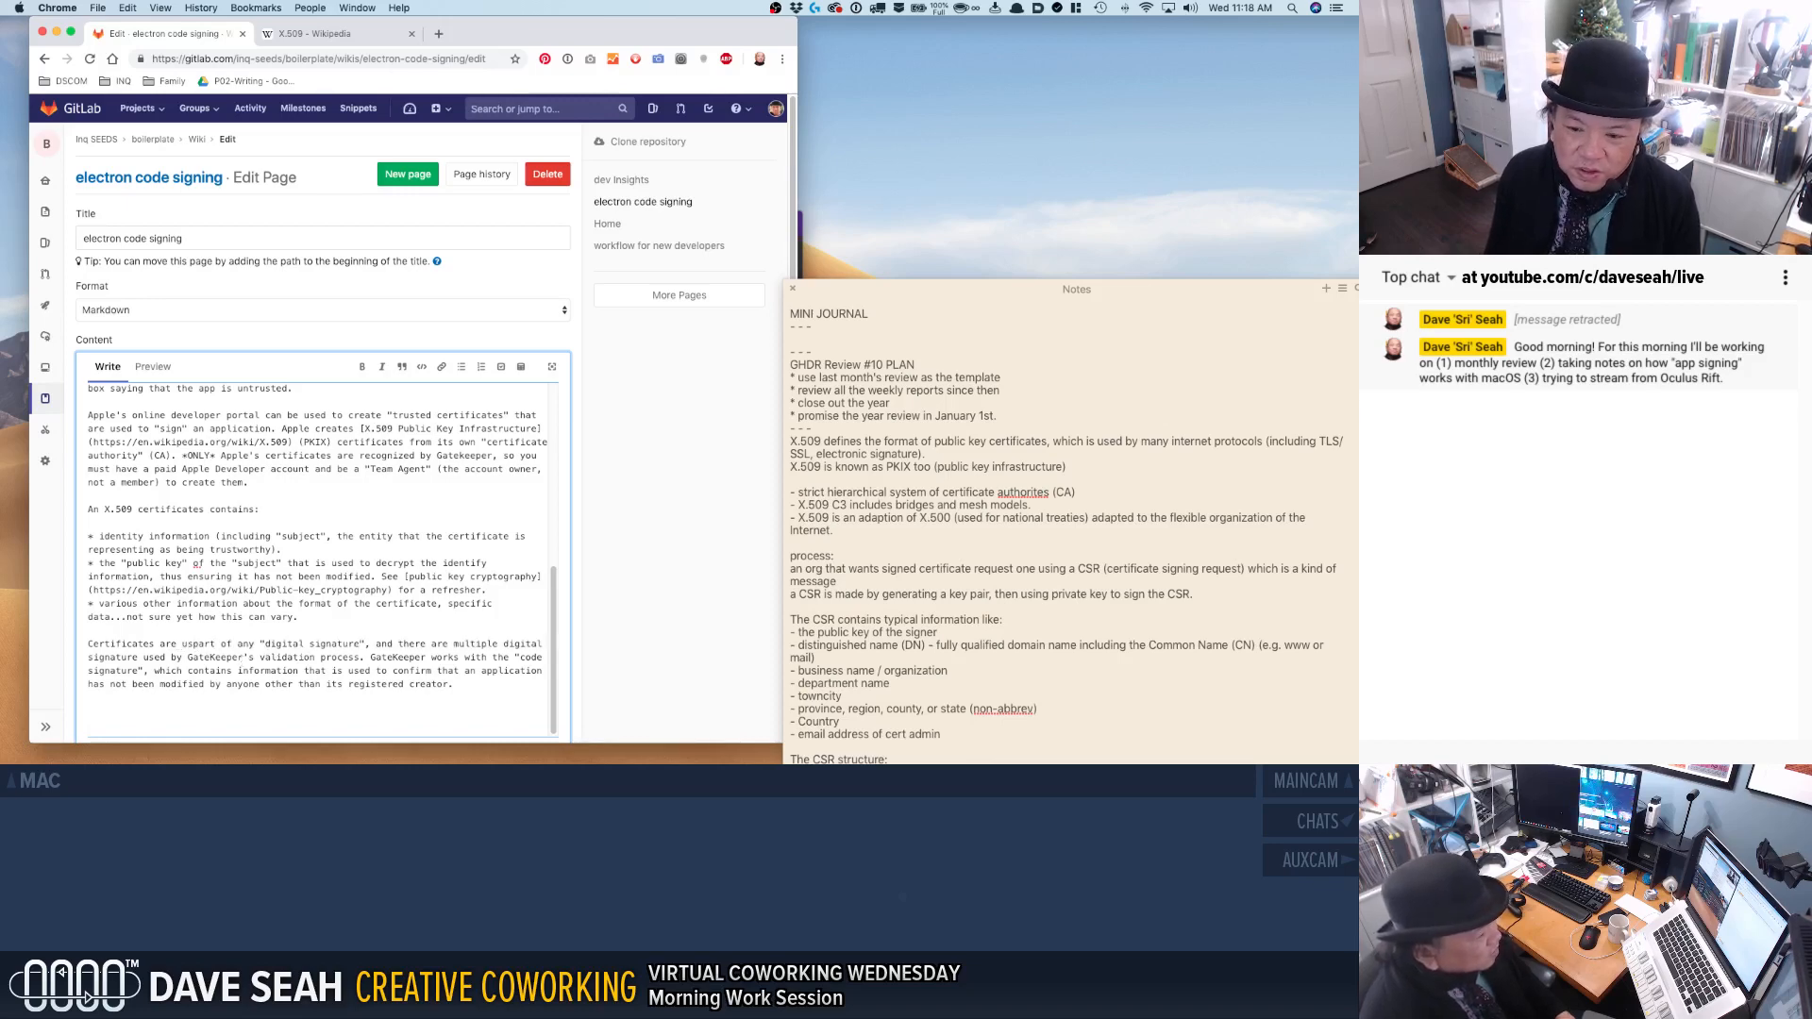
key(BackSpace)
key(BackSpace)
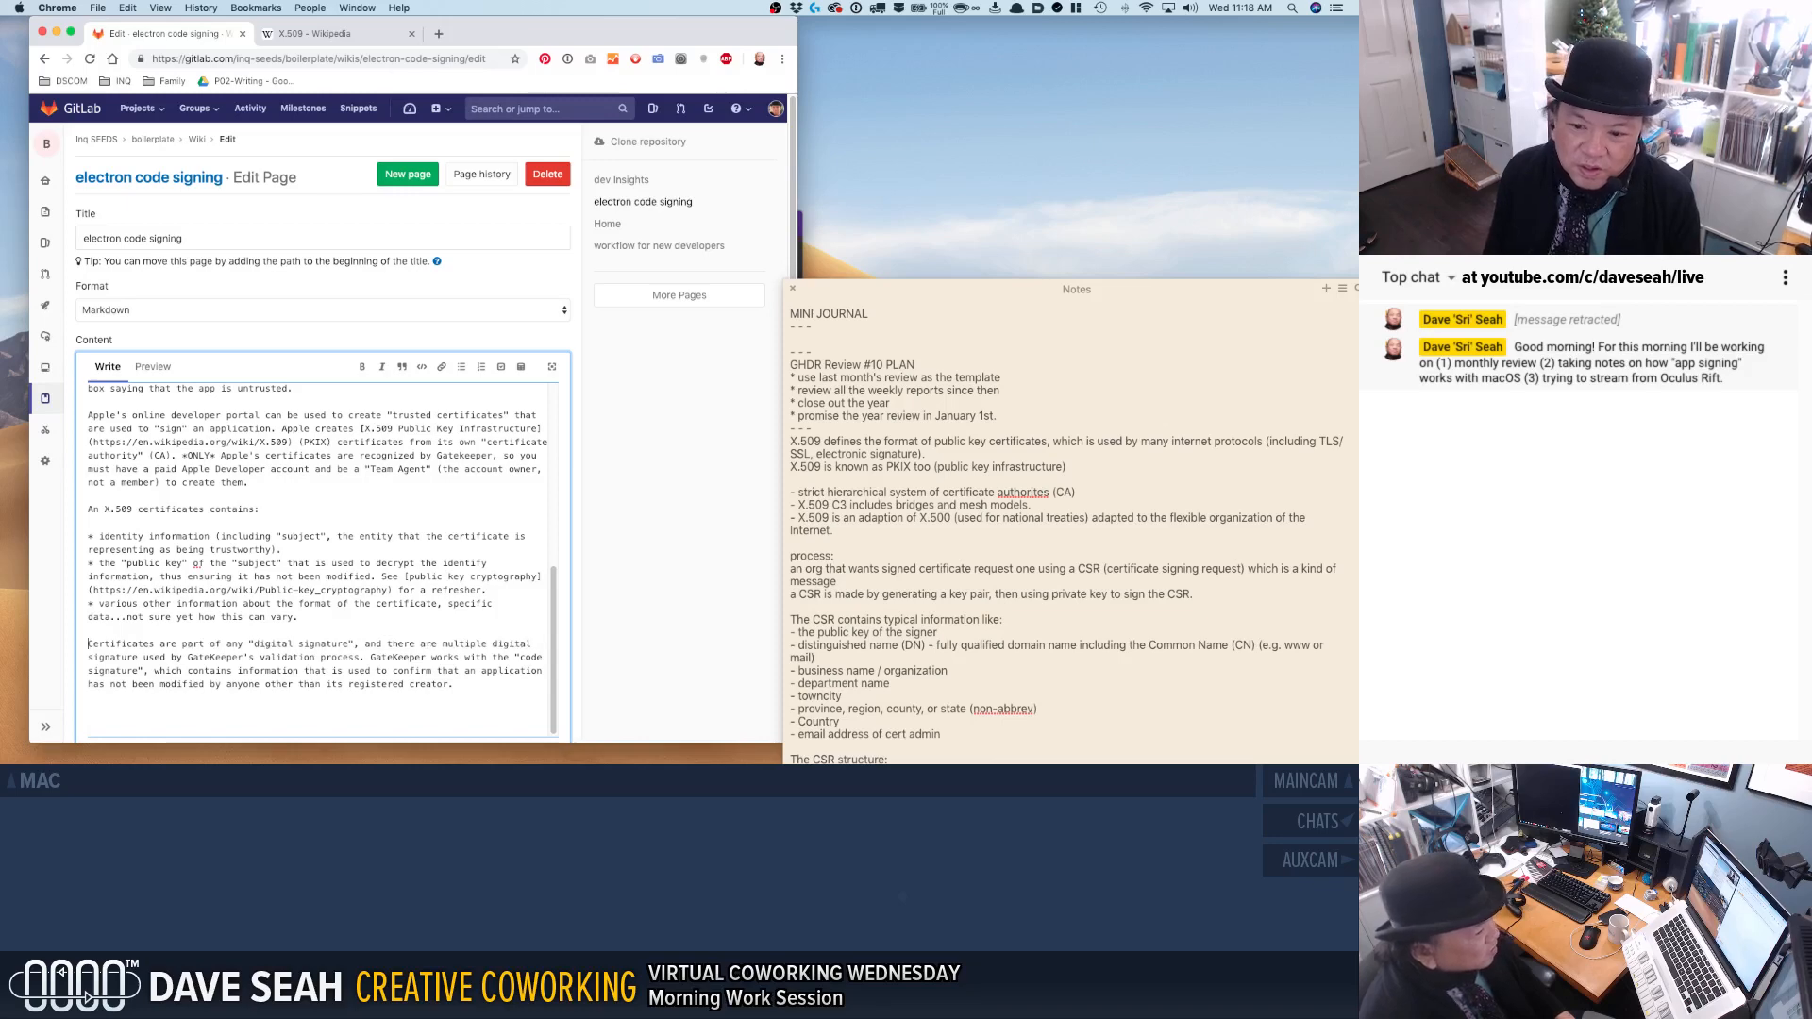
text(To create a )
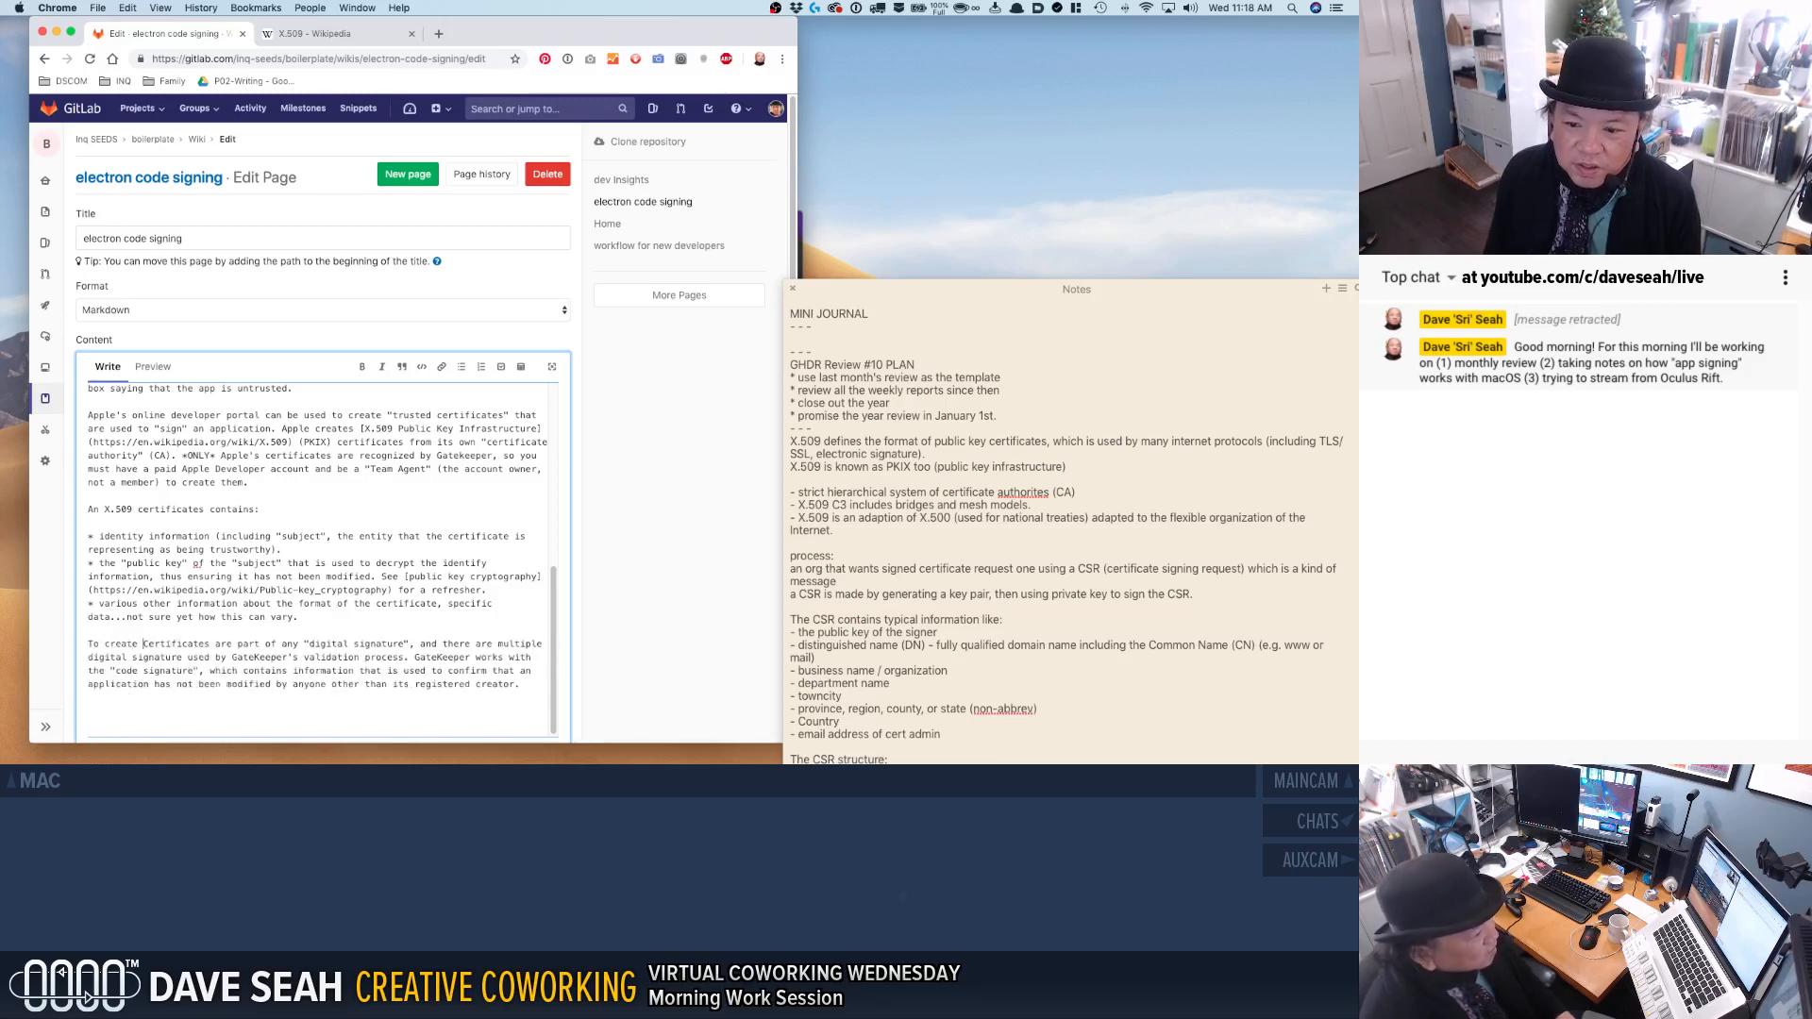
text("digital s)
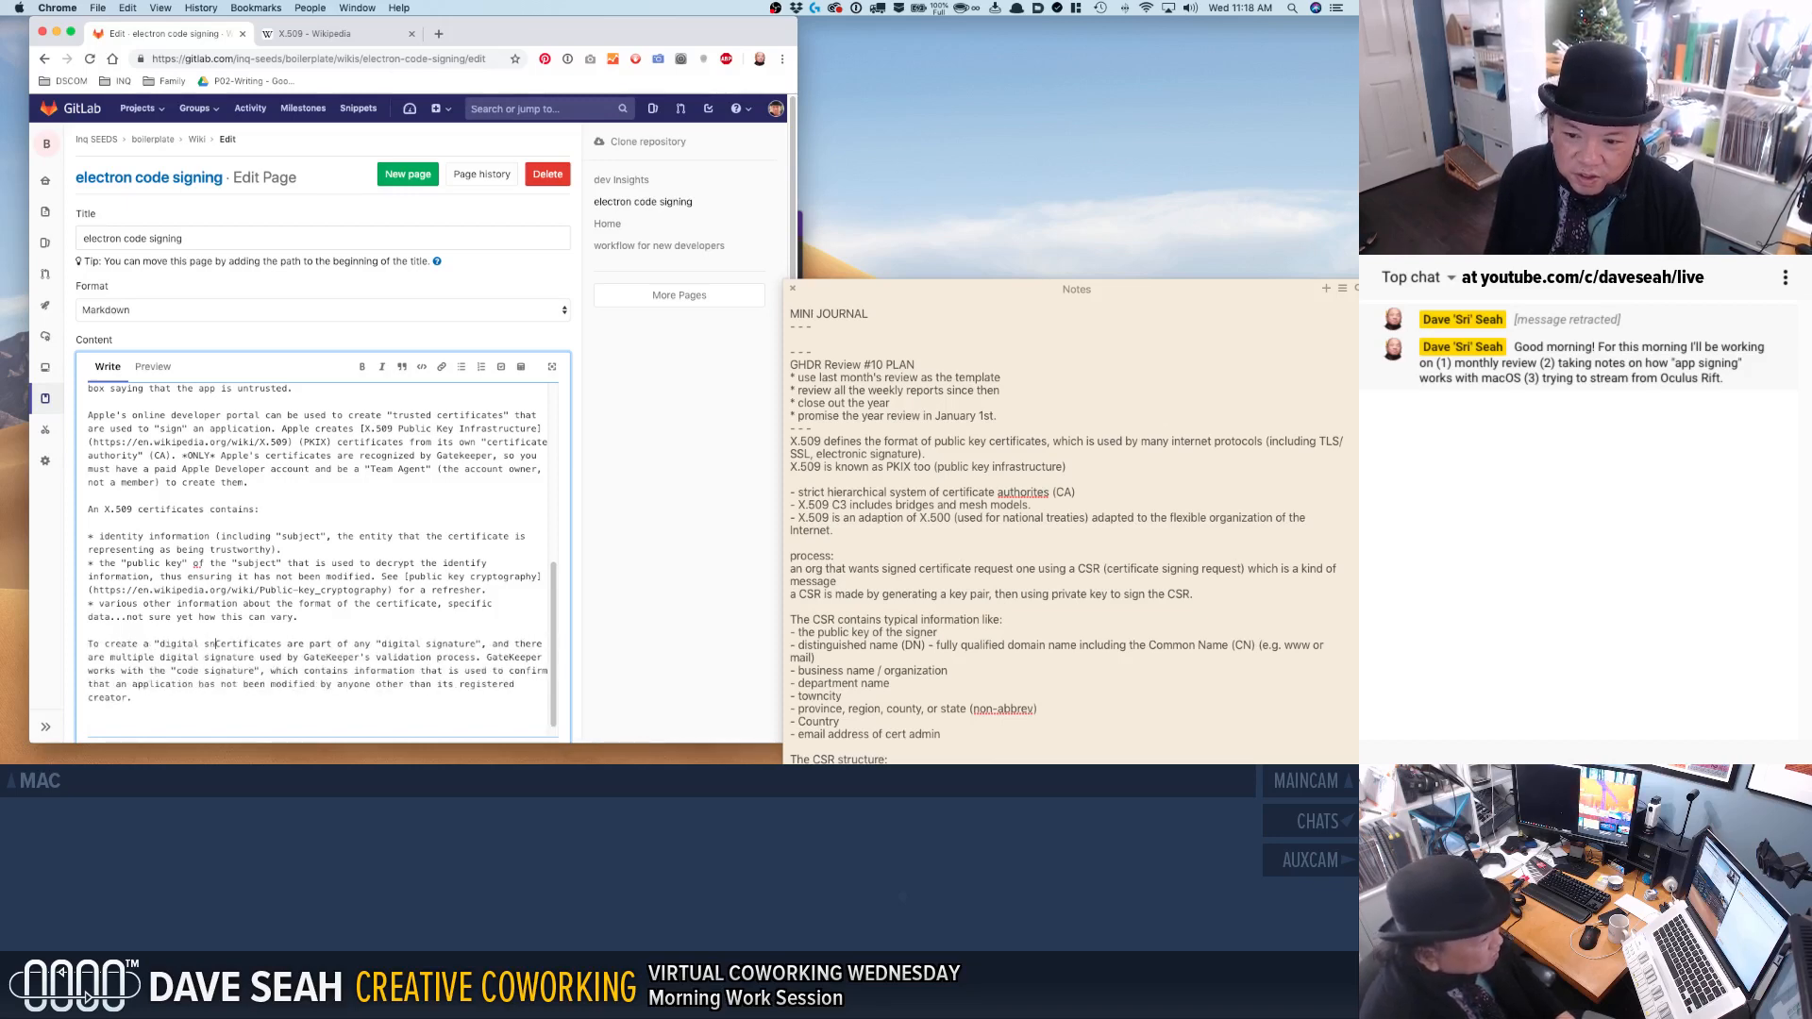
text(ignature")
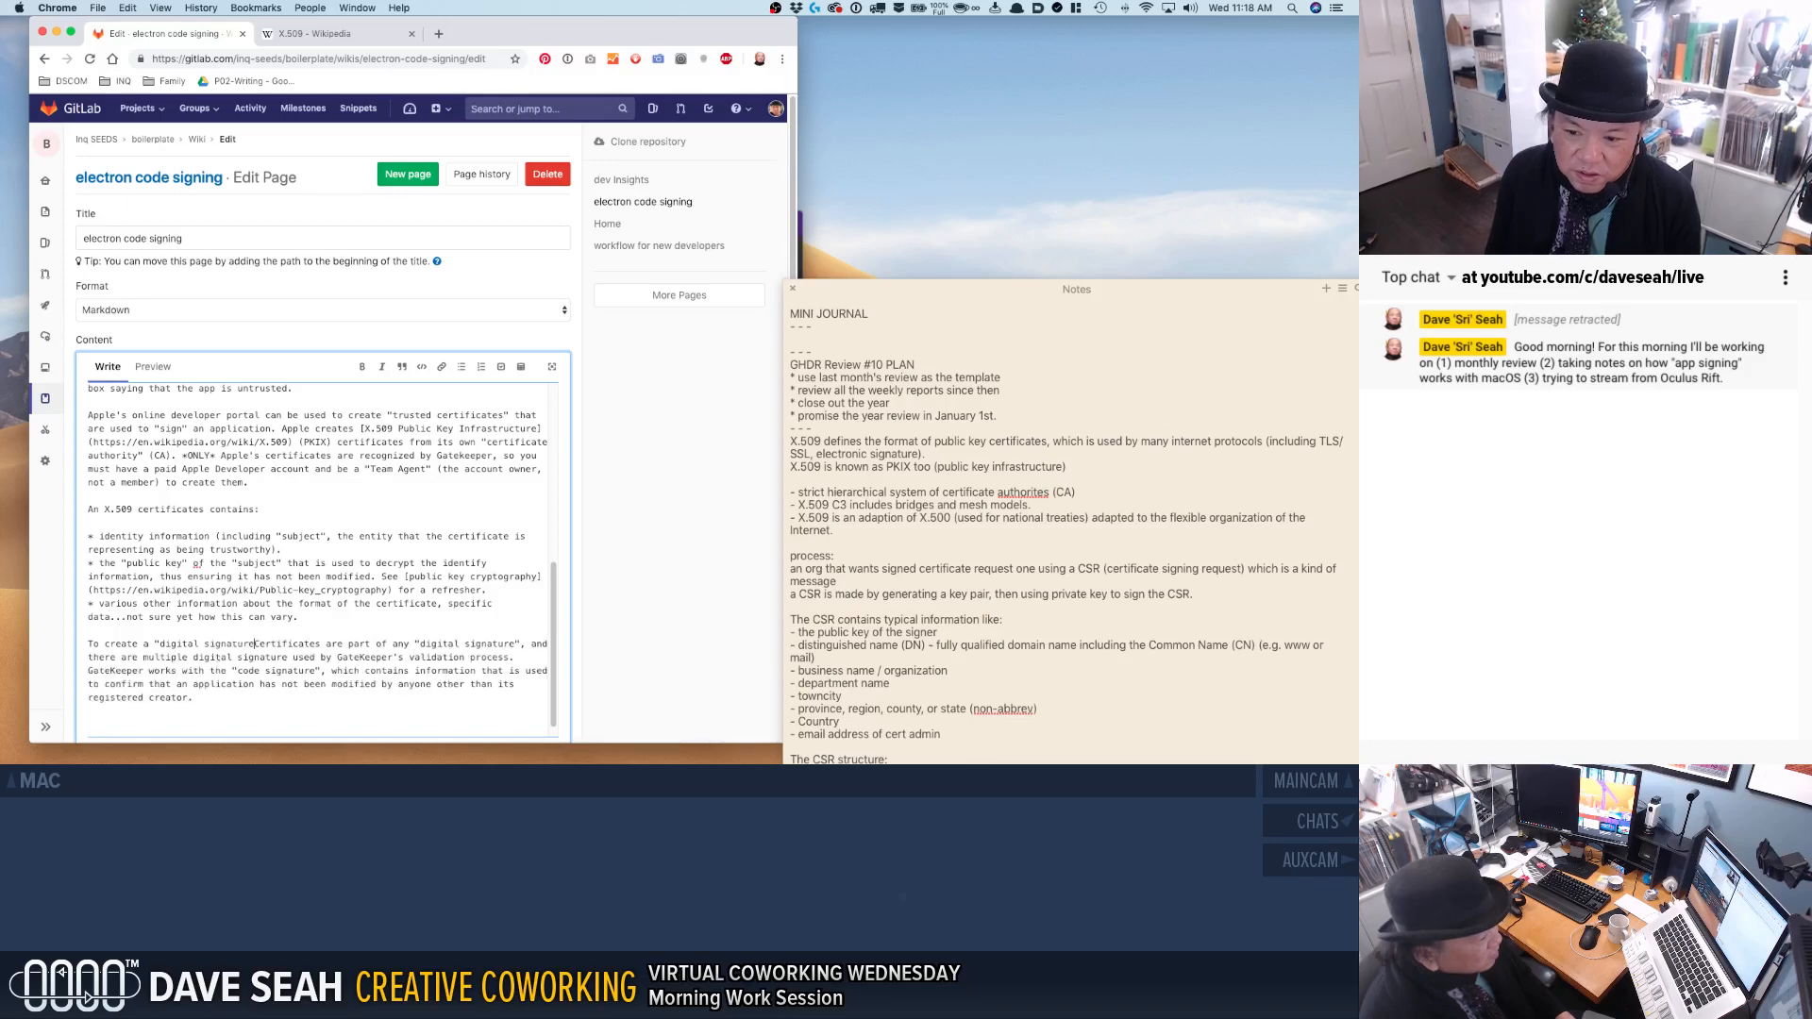
key(super+shift+Left)
key(BackSpace)
text(A)
key(BackSpace)
key(BackSpace)
Start the paragraph below the bullets with the sentence "For the purposes of GateKeeper, an application must be "signed" with a "digital signature".".
text(For the )
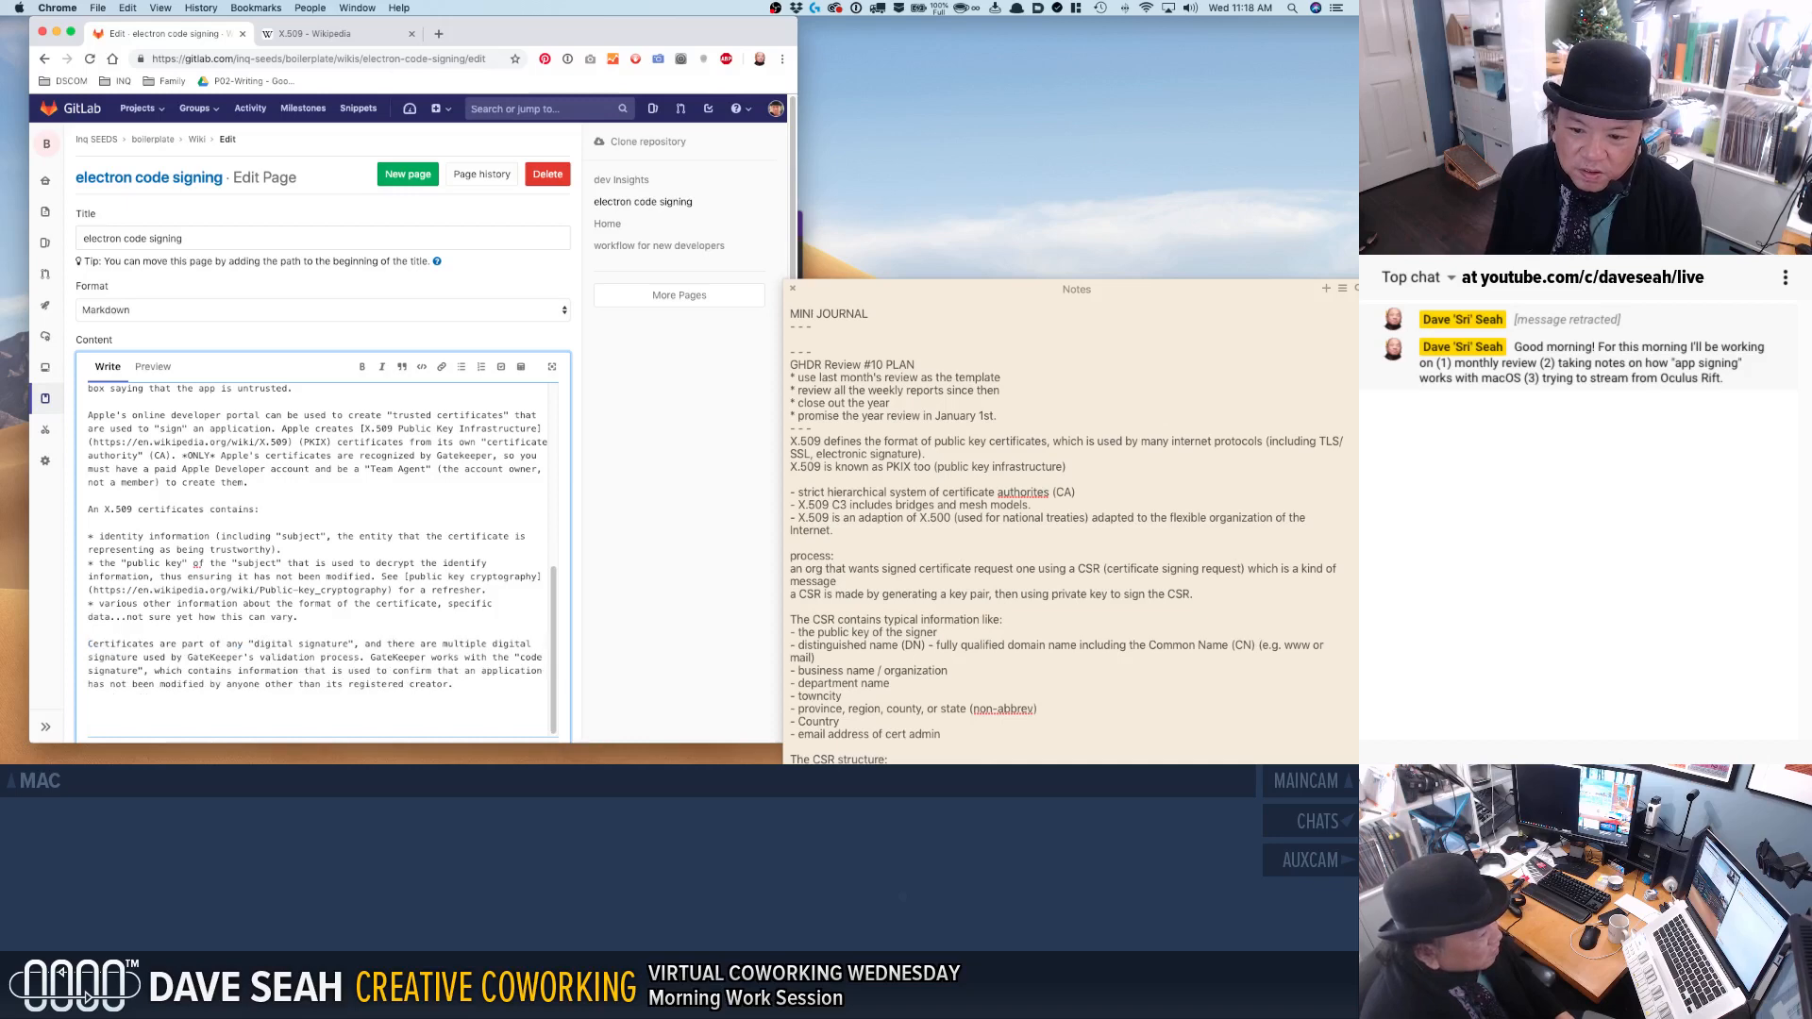
text(purposes of c)
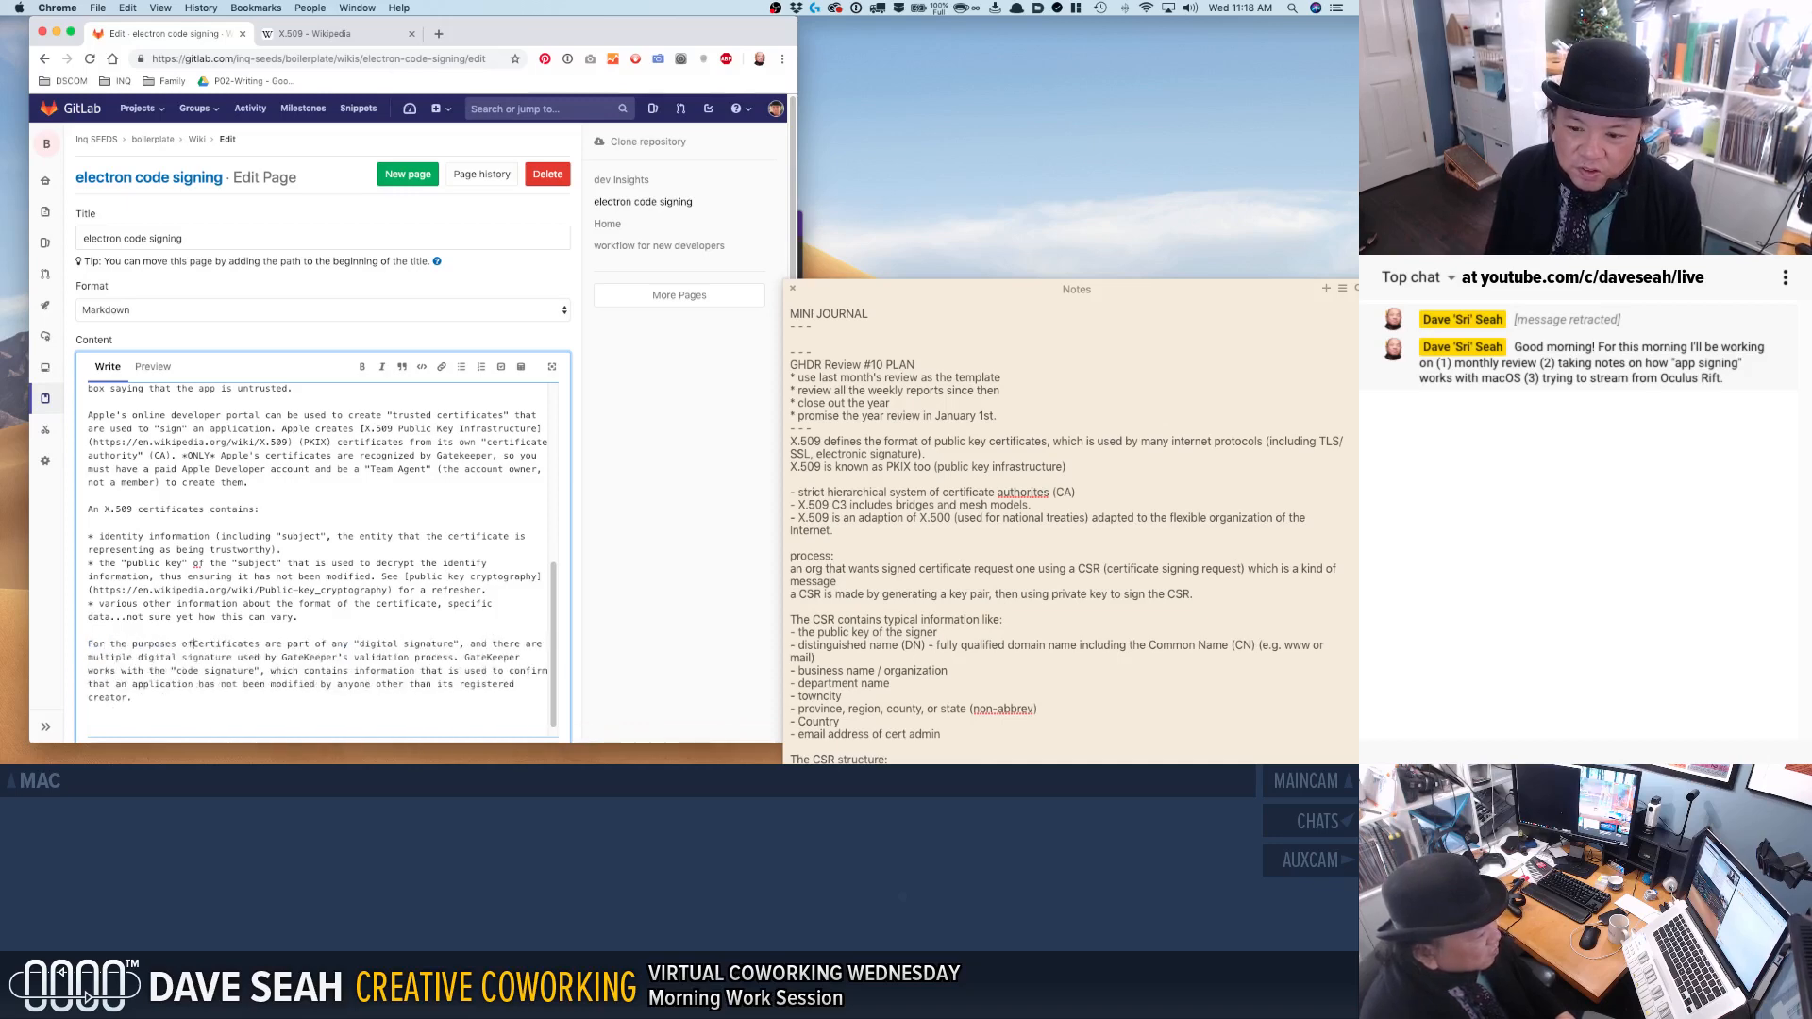
text(ateKeeper,)
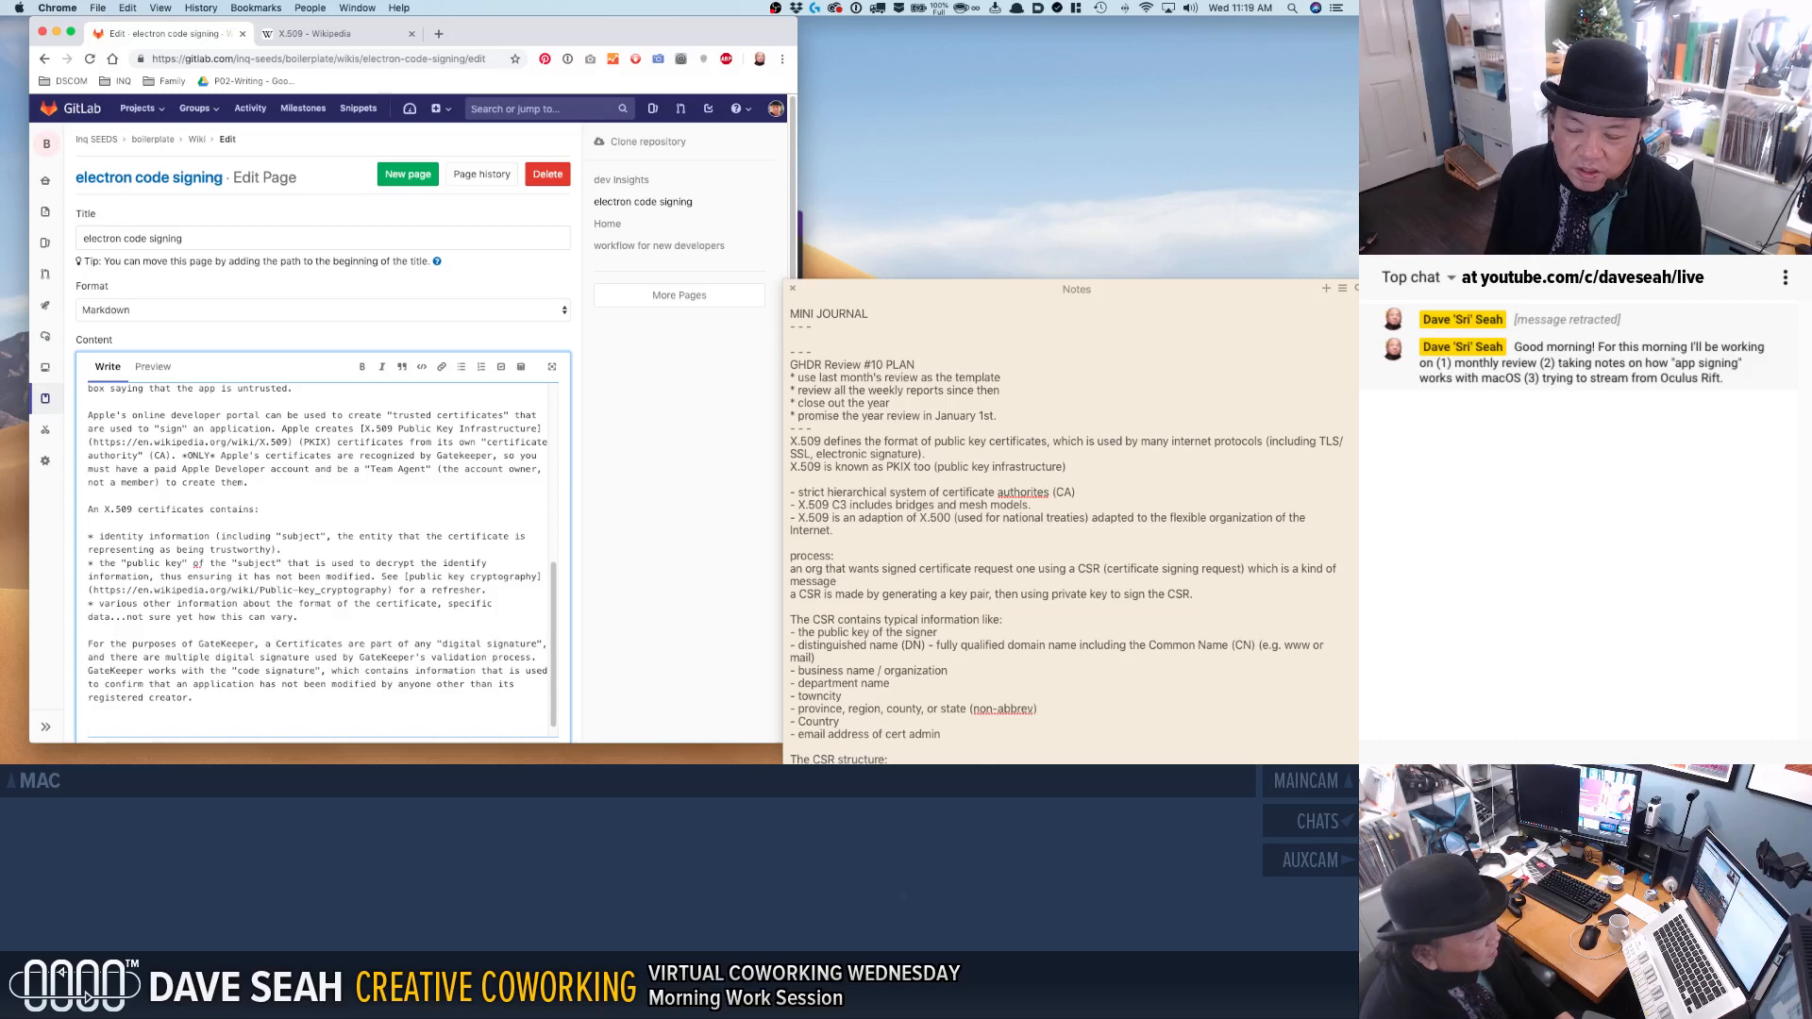
text( a )
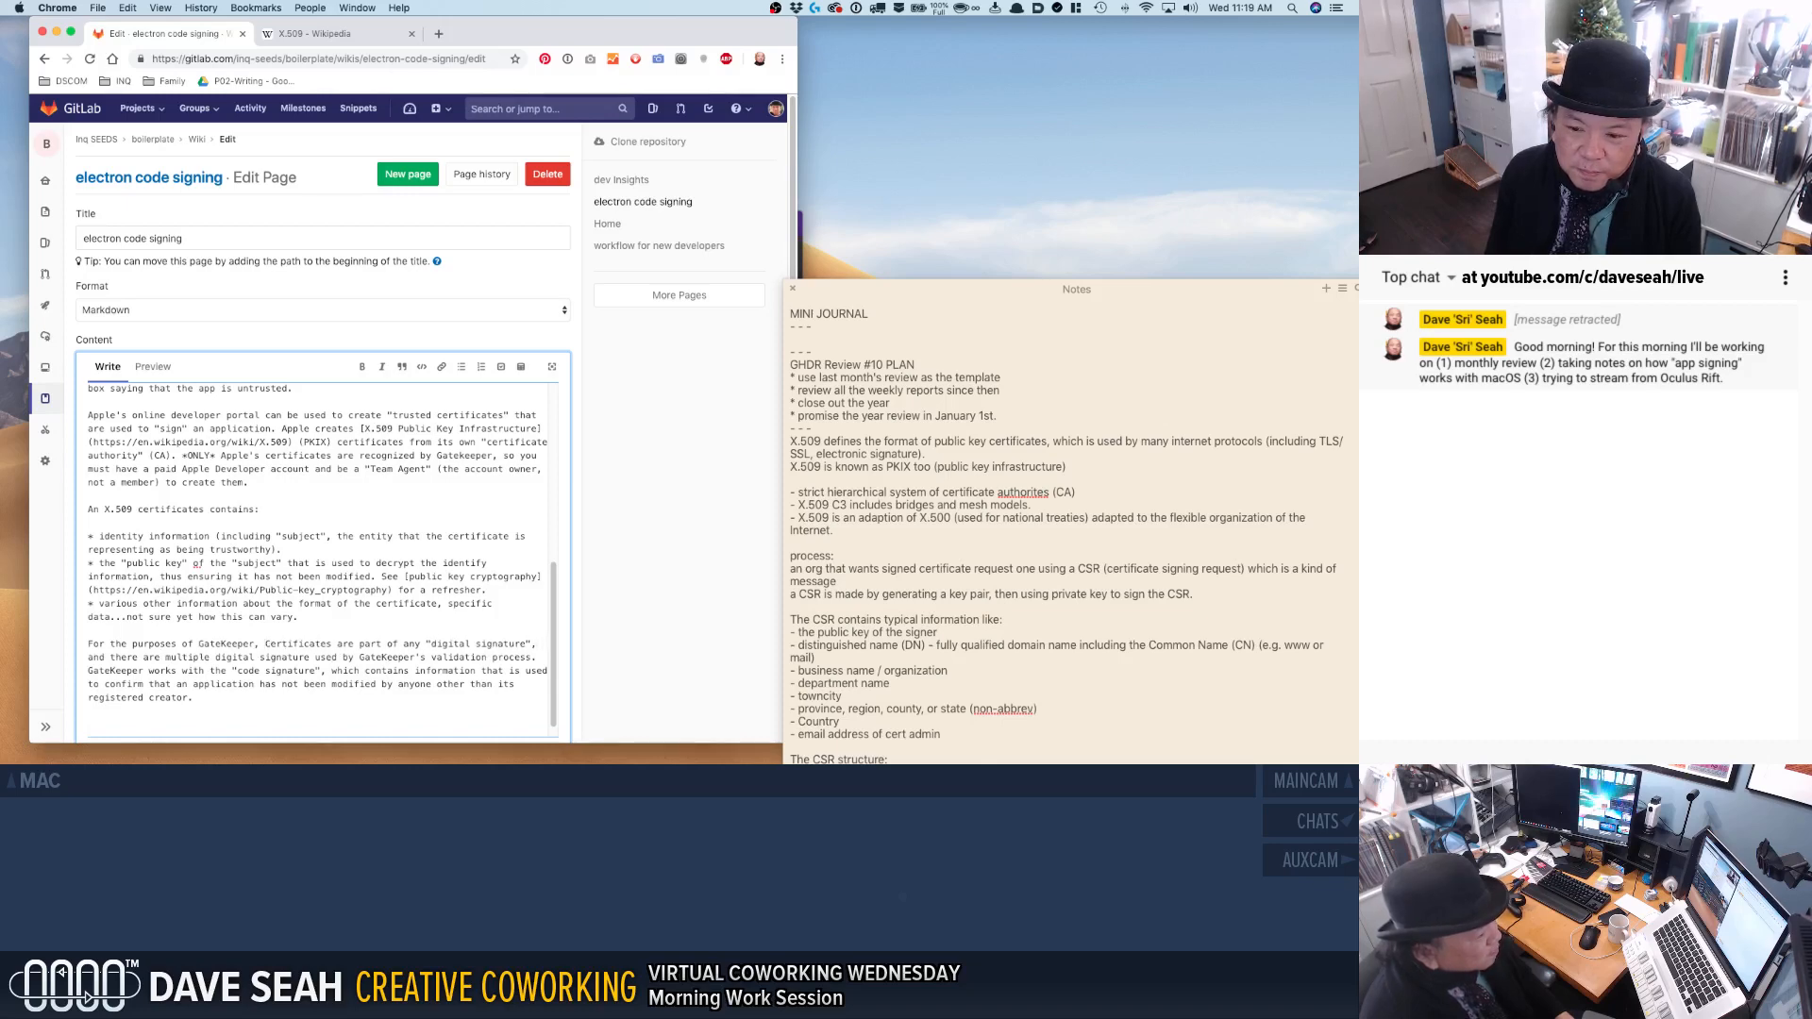
text(an a)
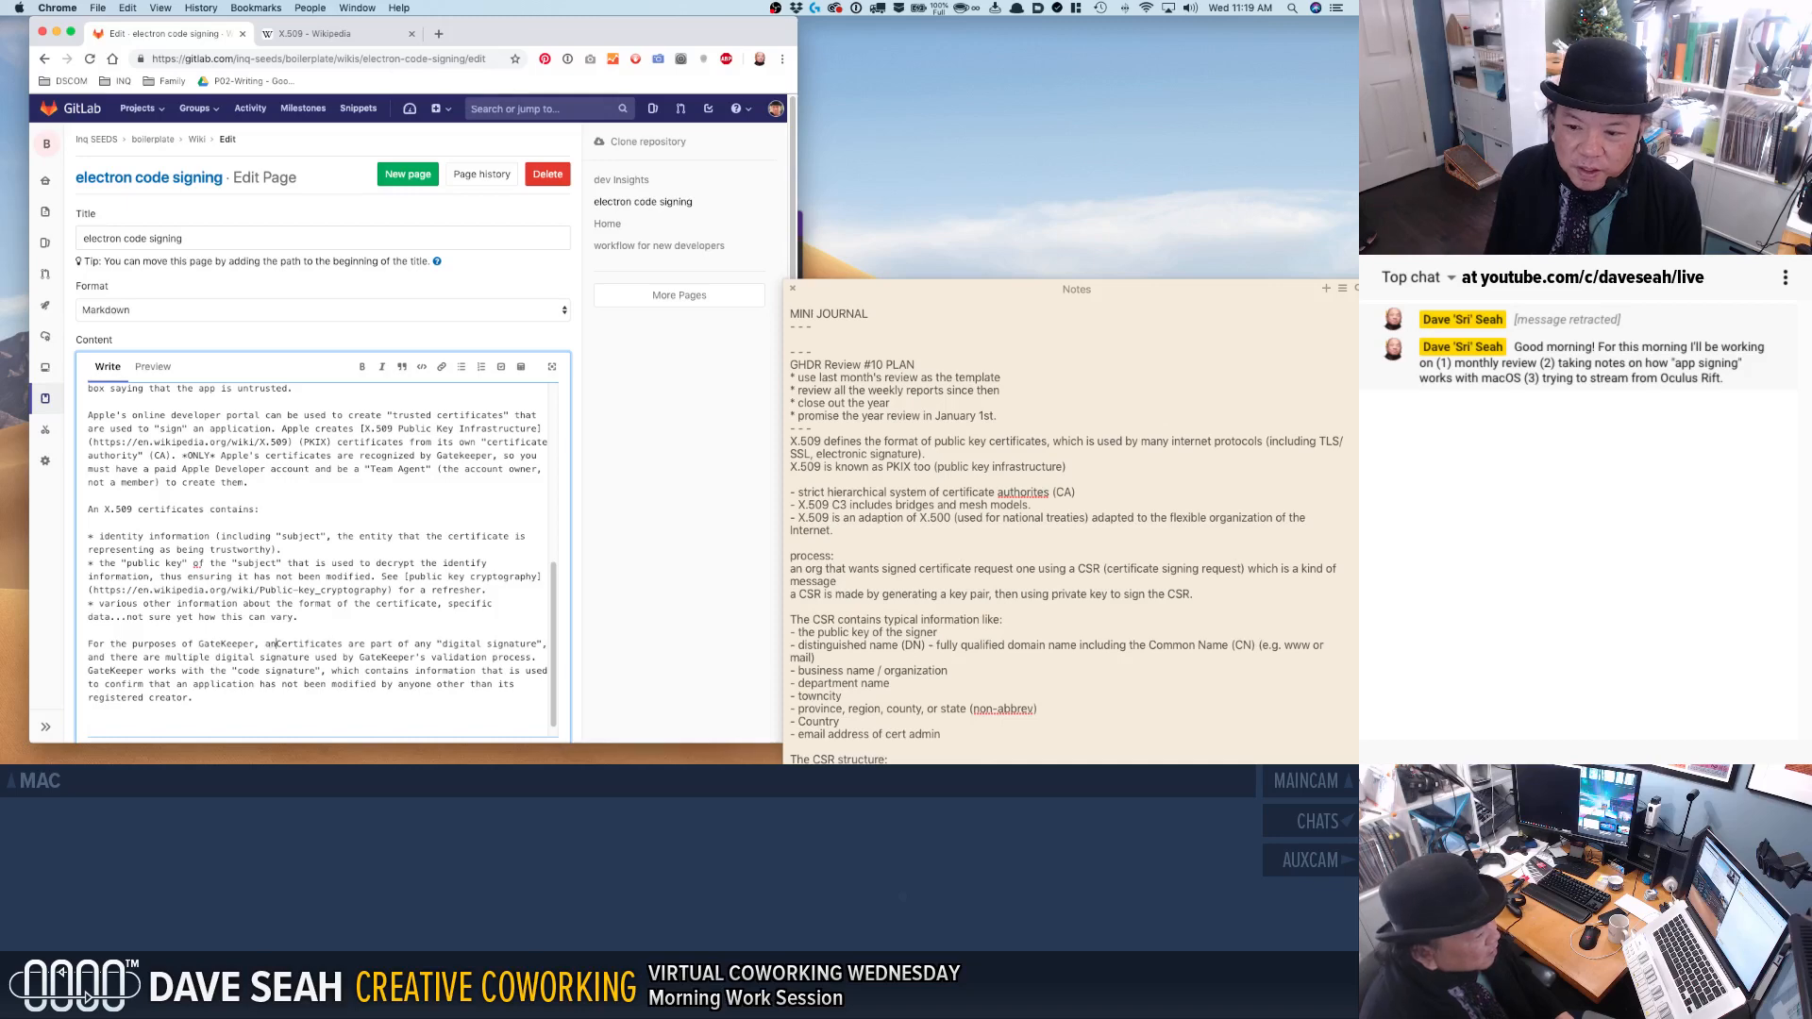
text(pplication must b)
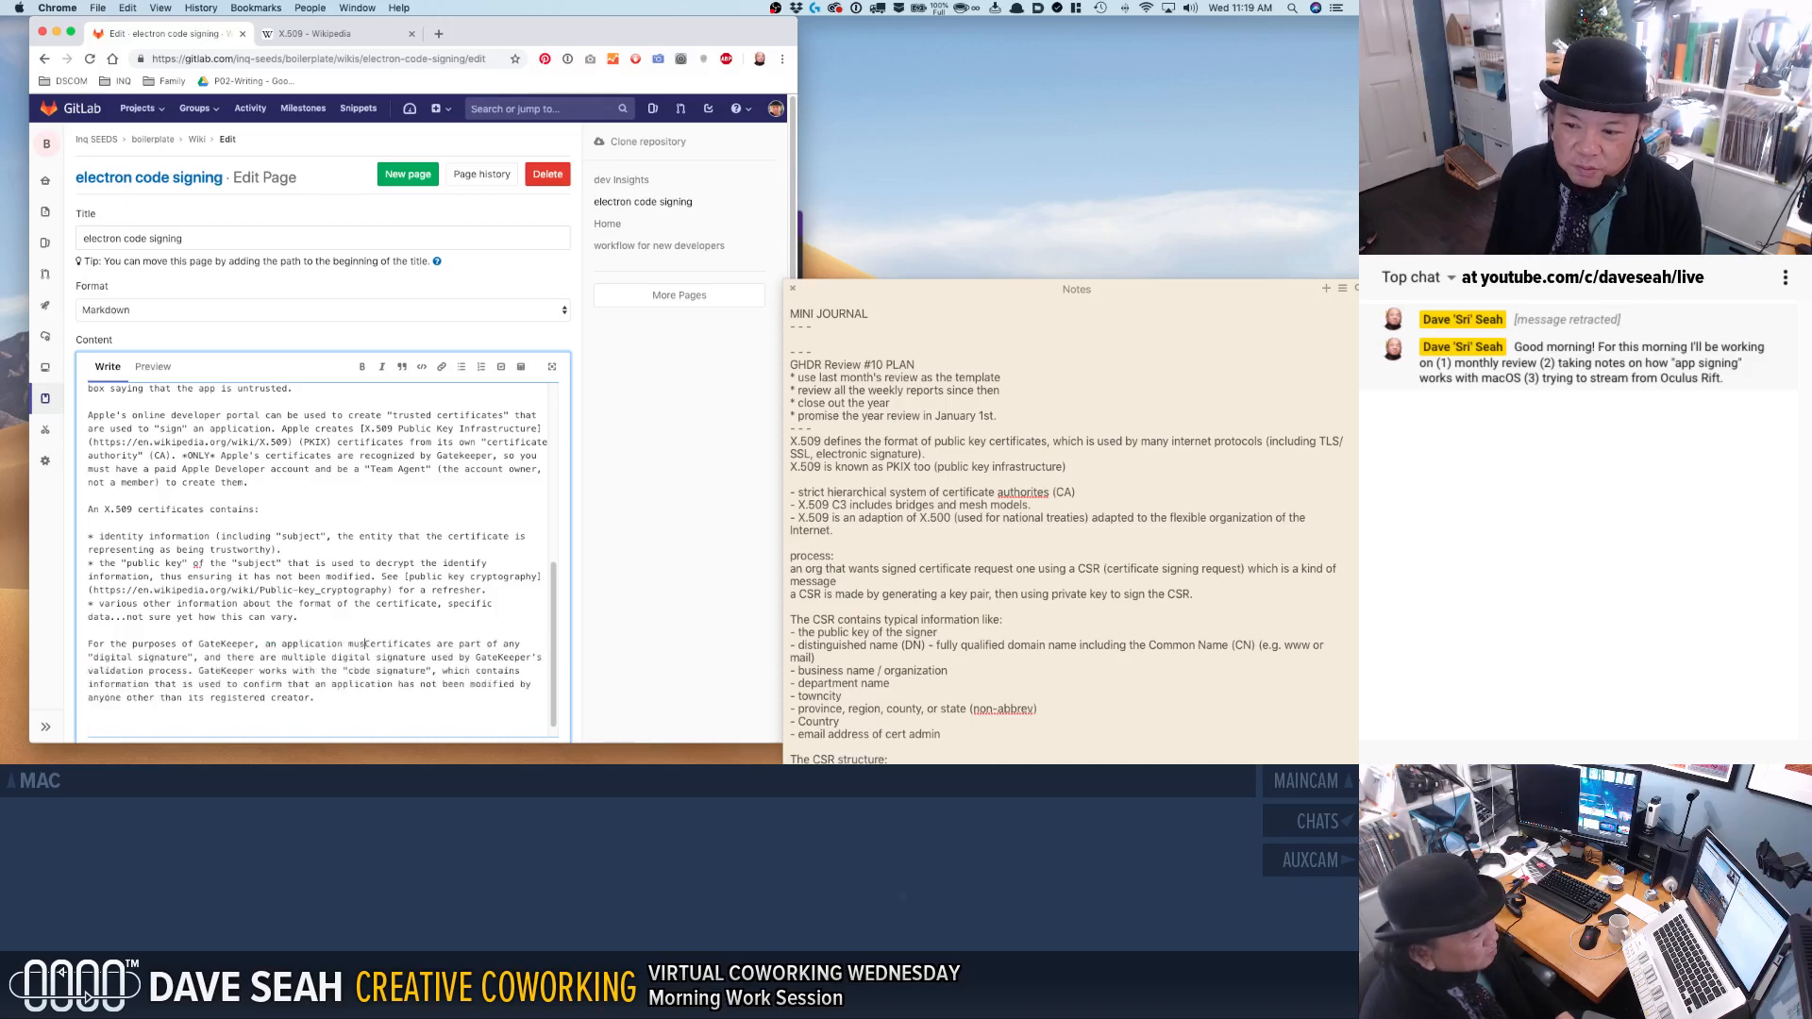
text(e "signed" with a )
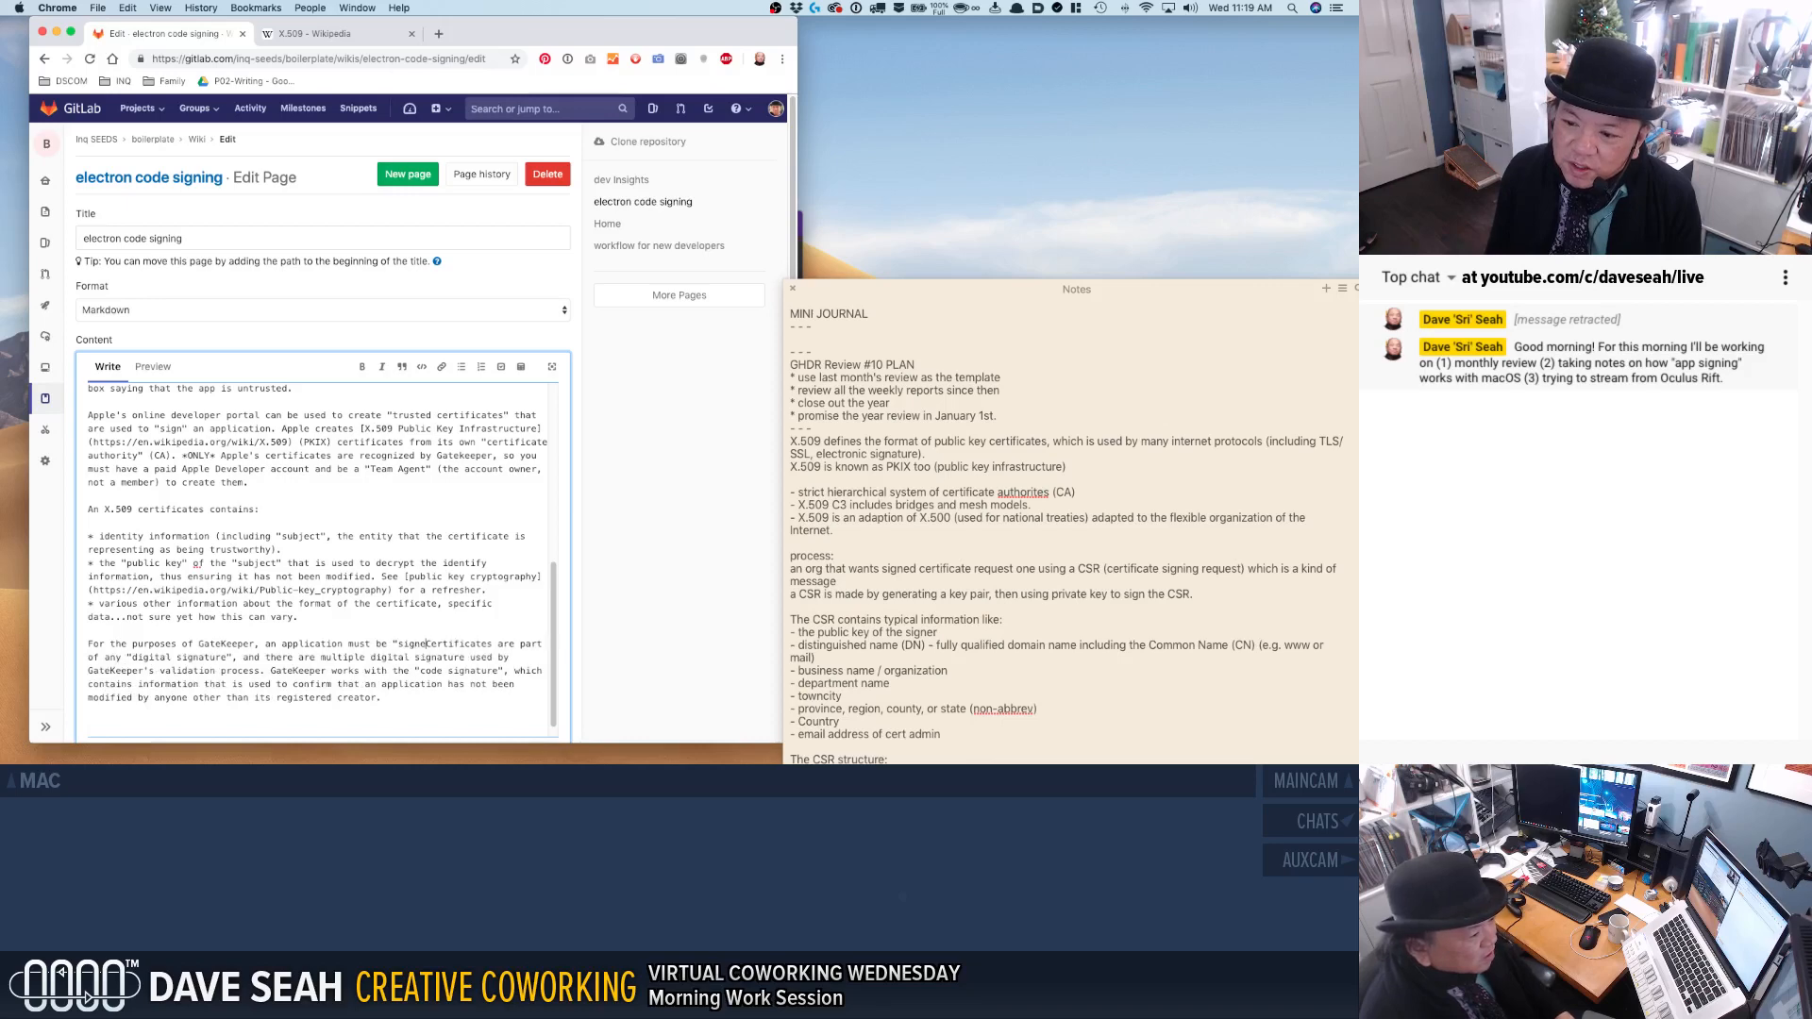
text("digital signature)
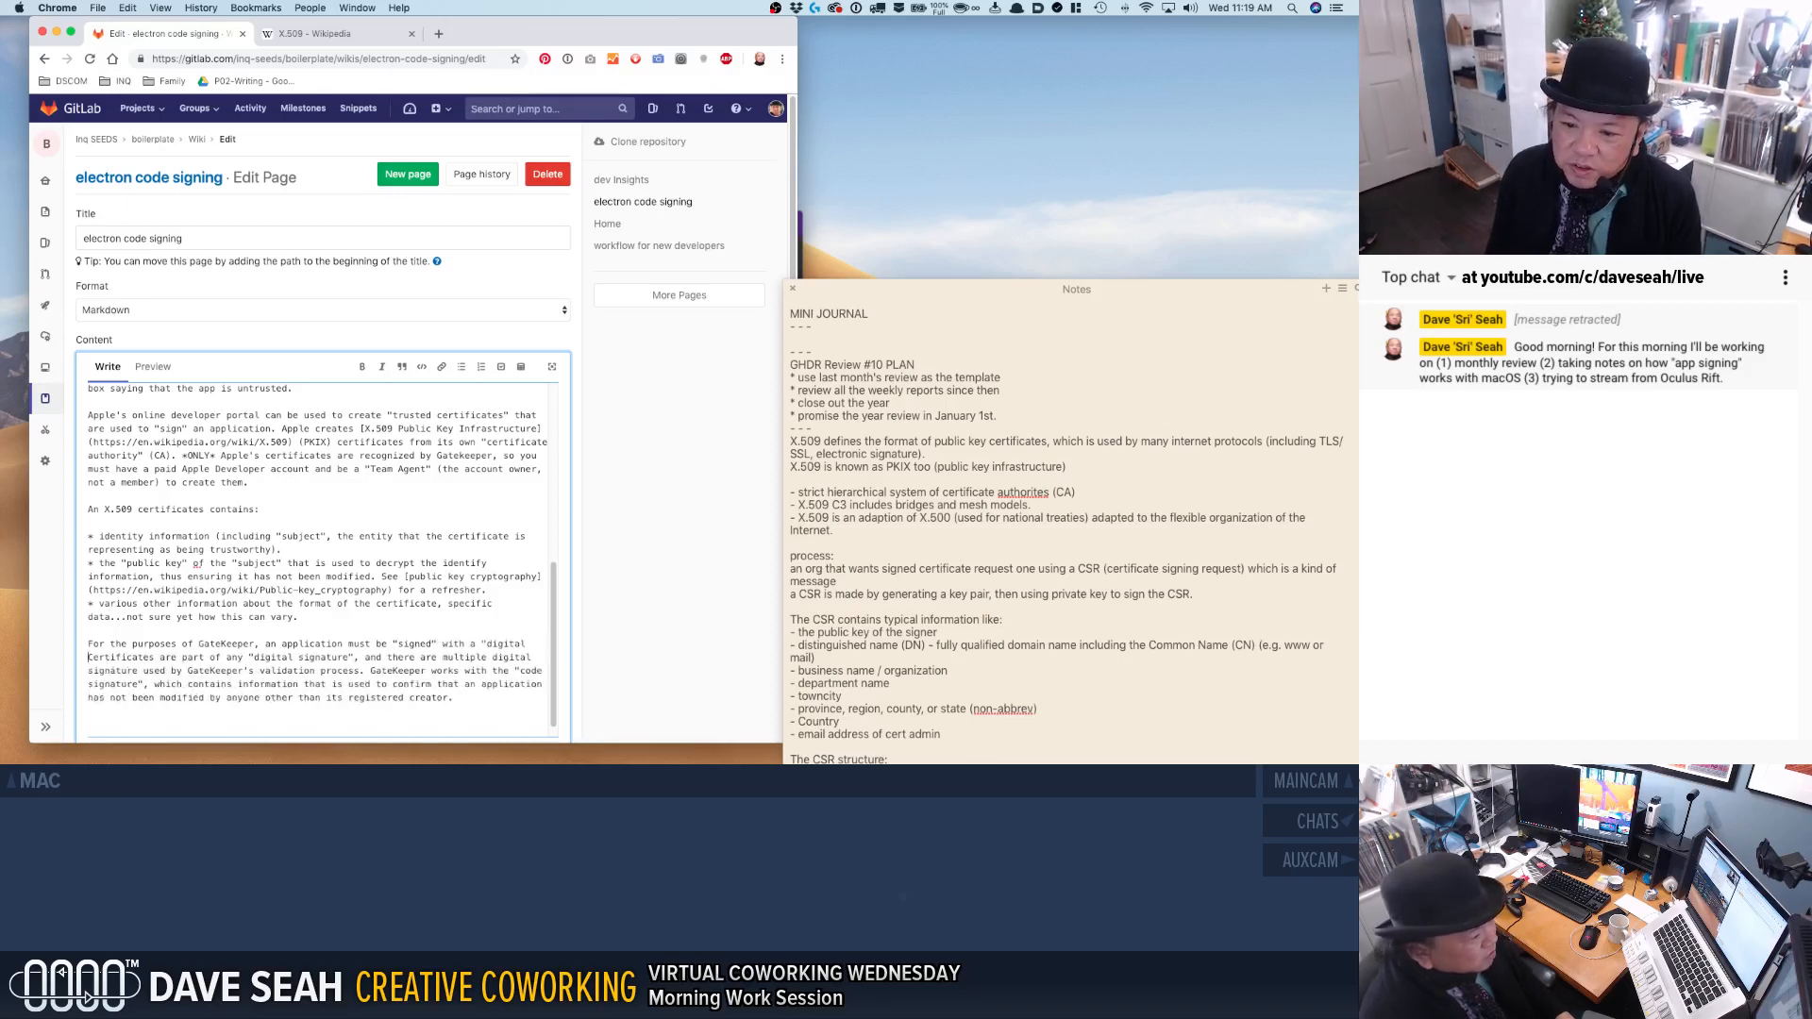
text(". )
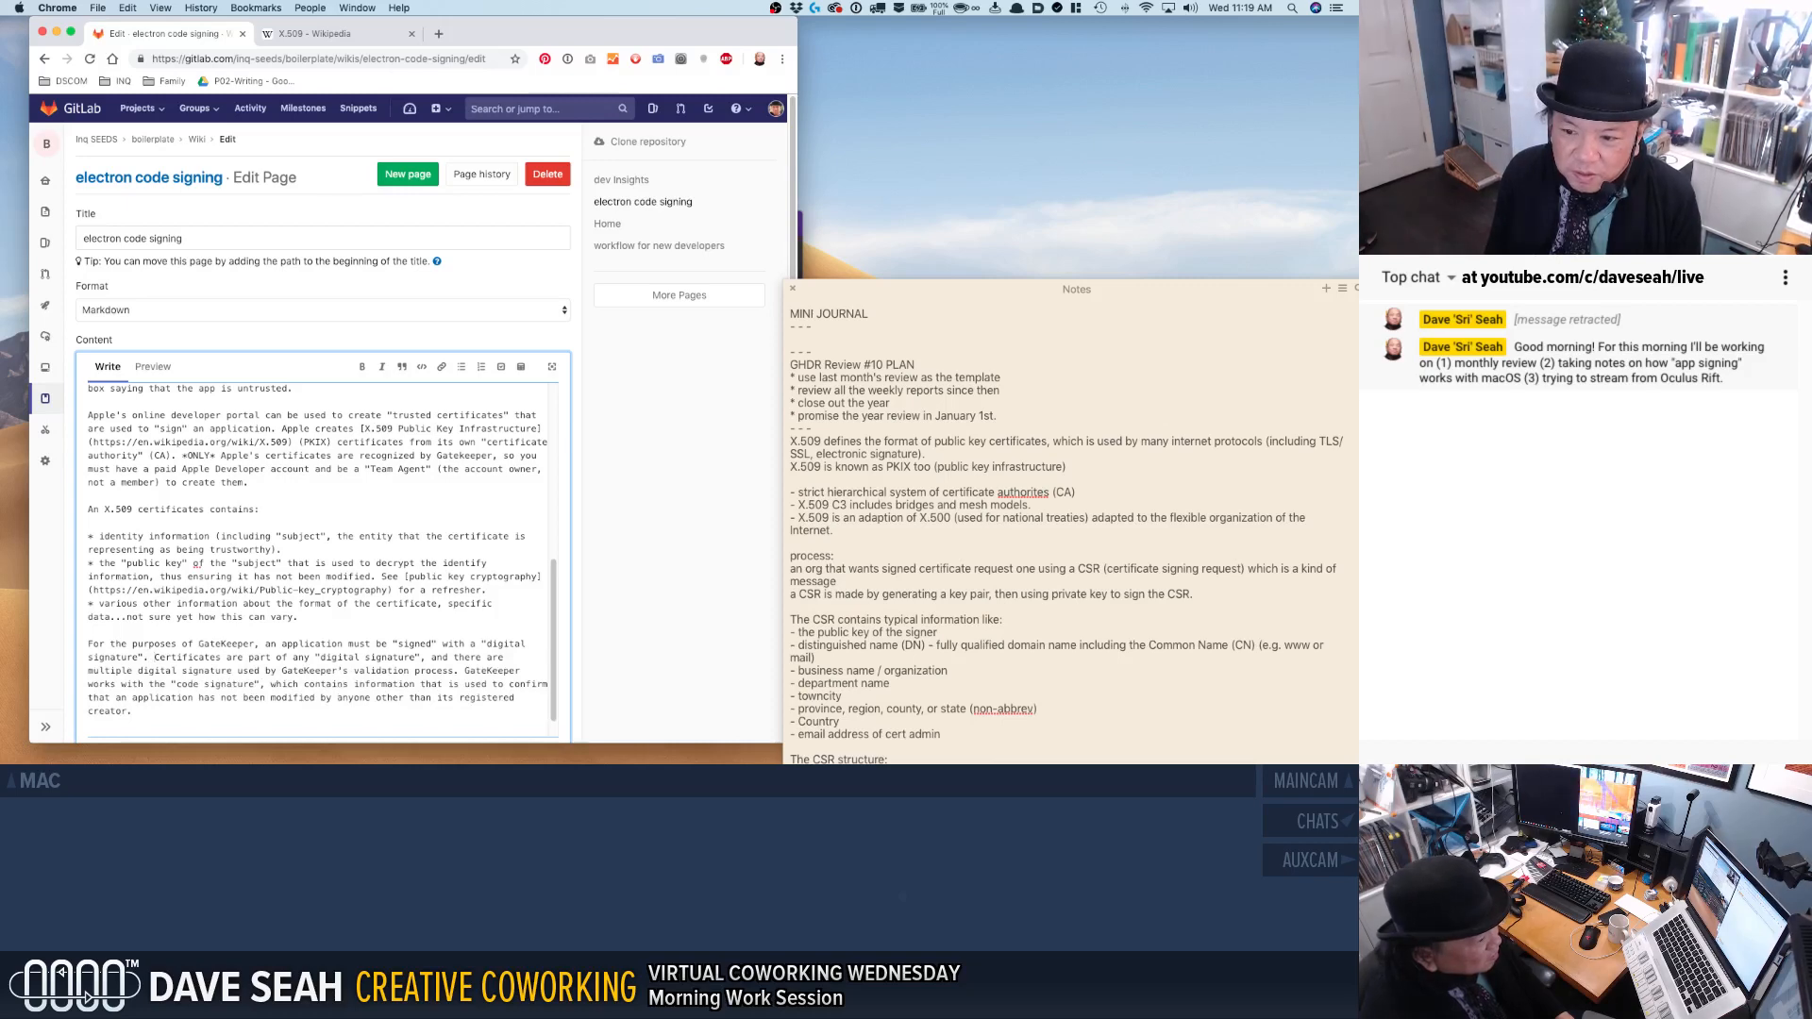
text(This d)
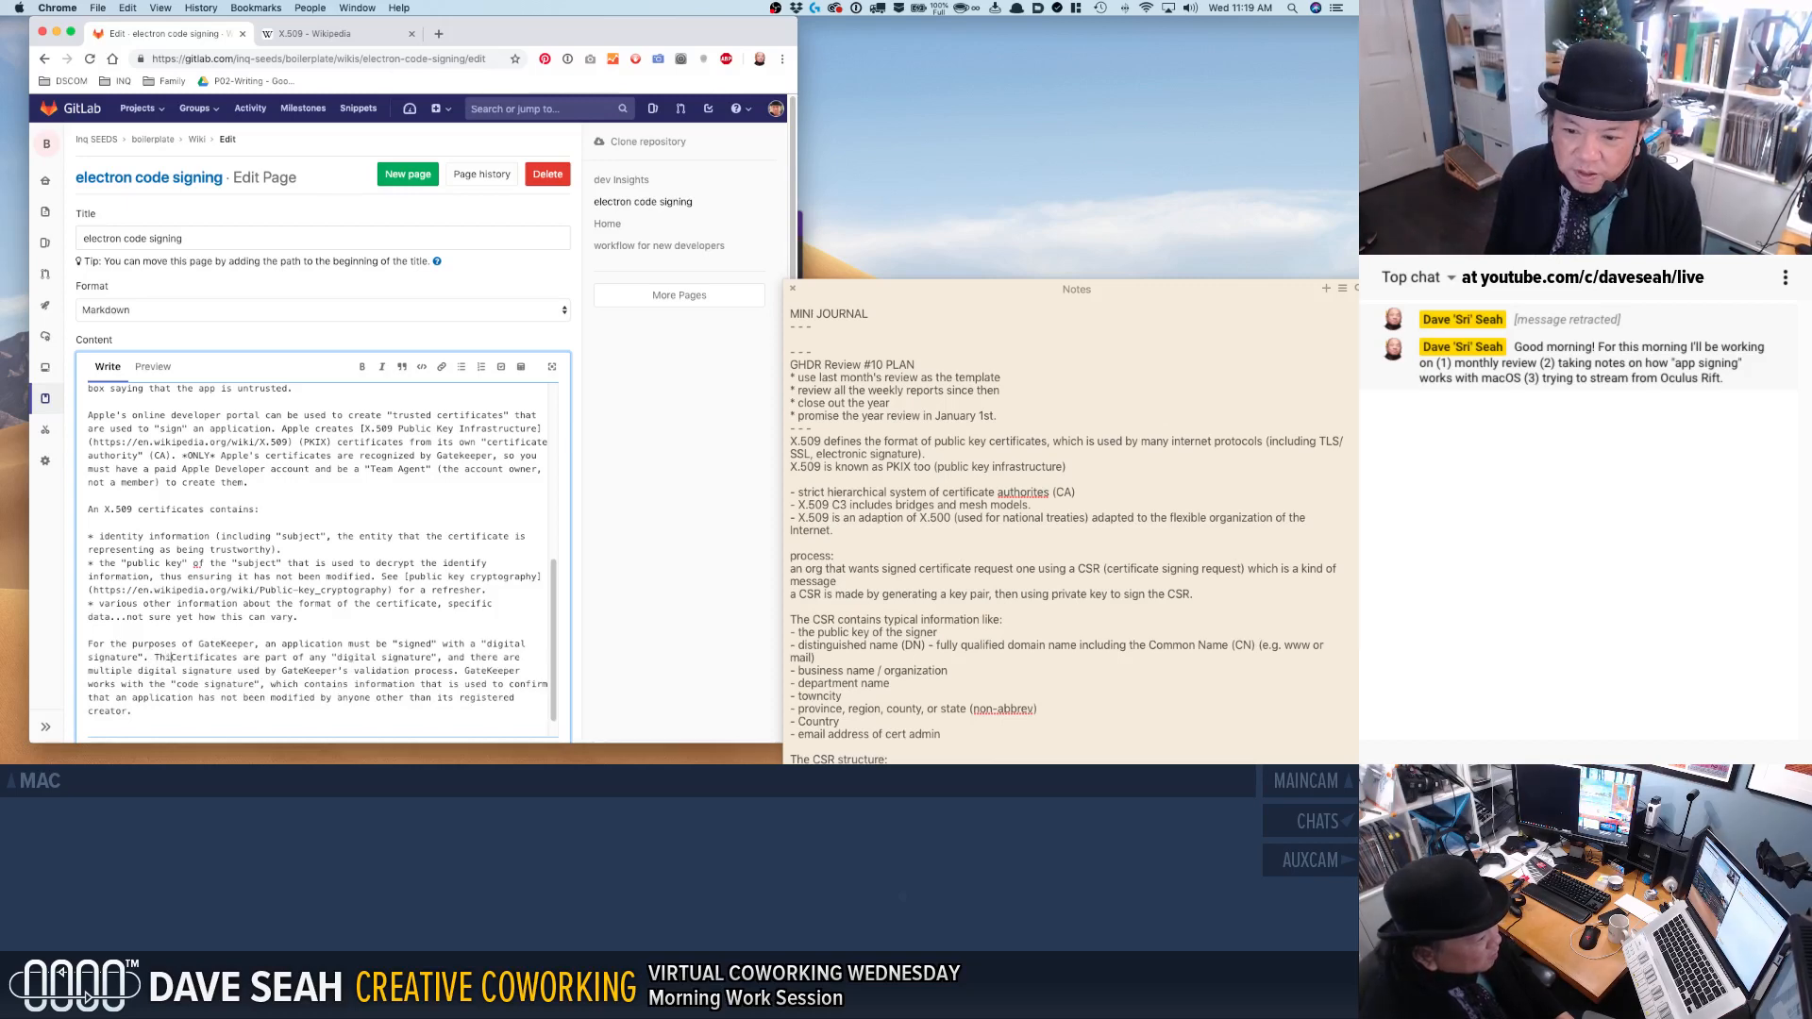
Begin a second sentence before "Certificates are part" reading "This digital signature is specific for the "app bundle"", with both quotation marks in place.
key(BackSpace)
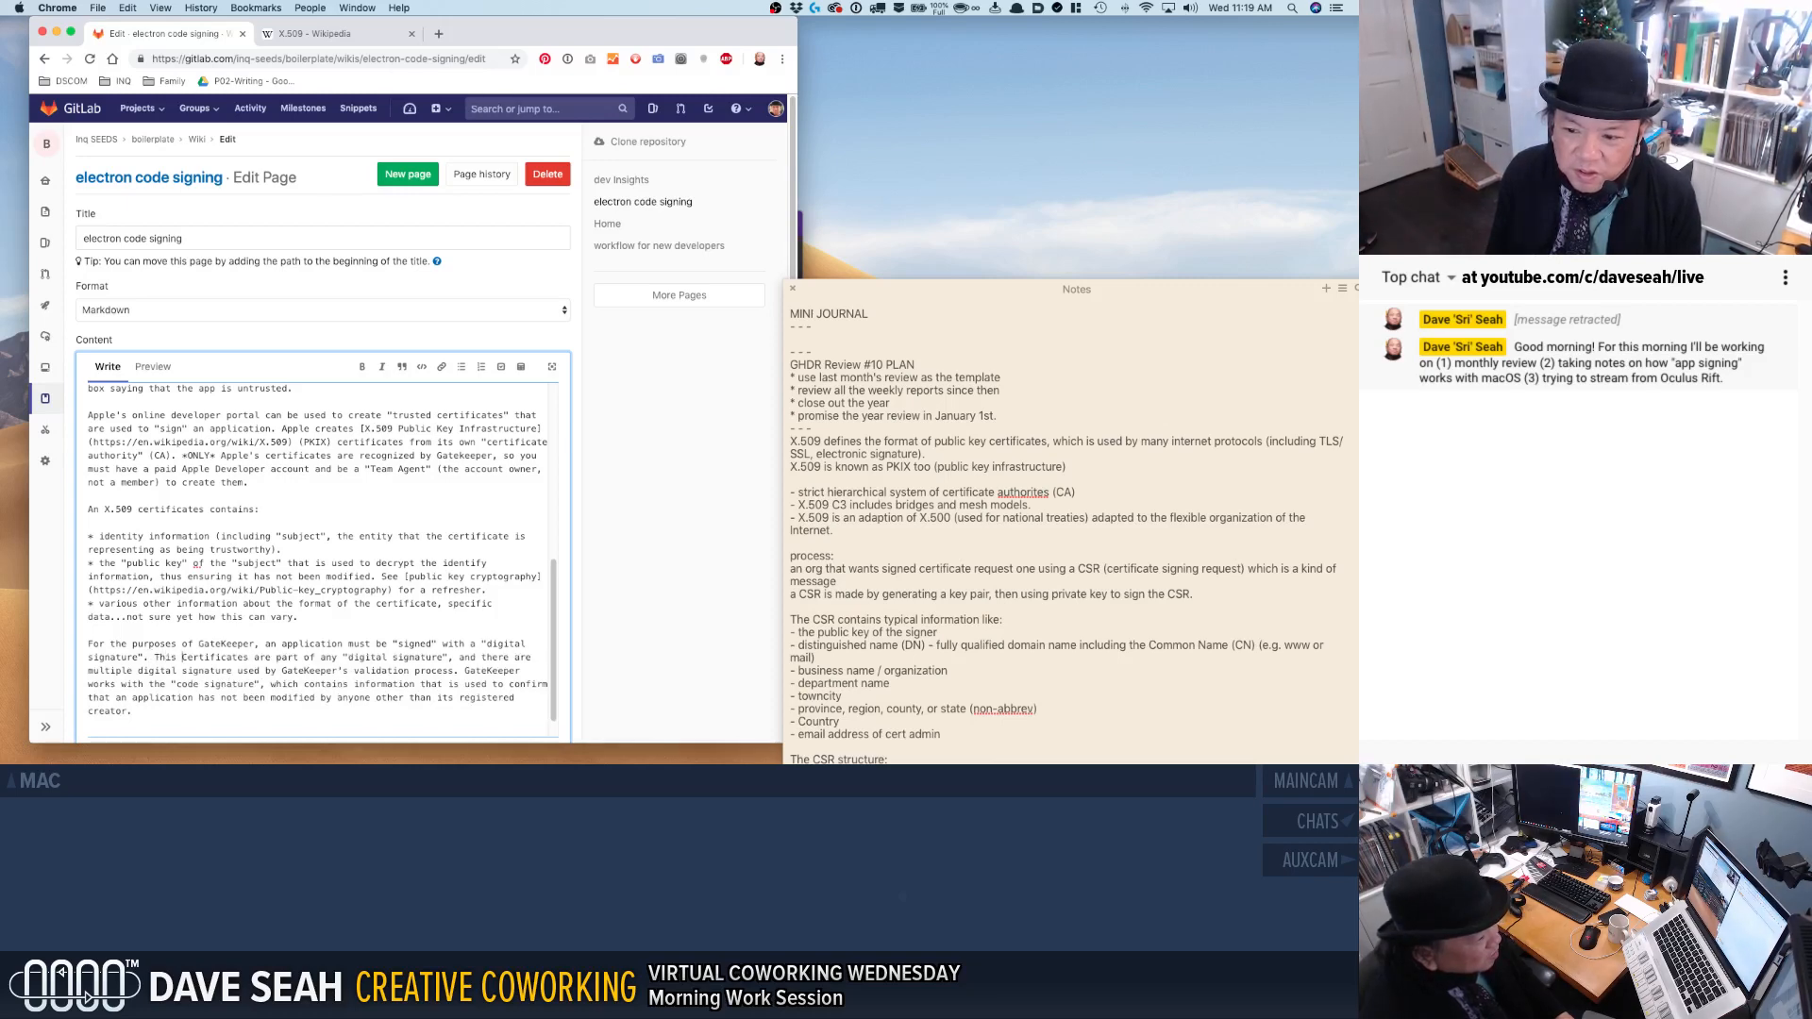
text(digital sign)
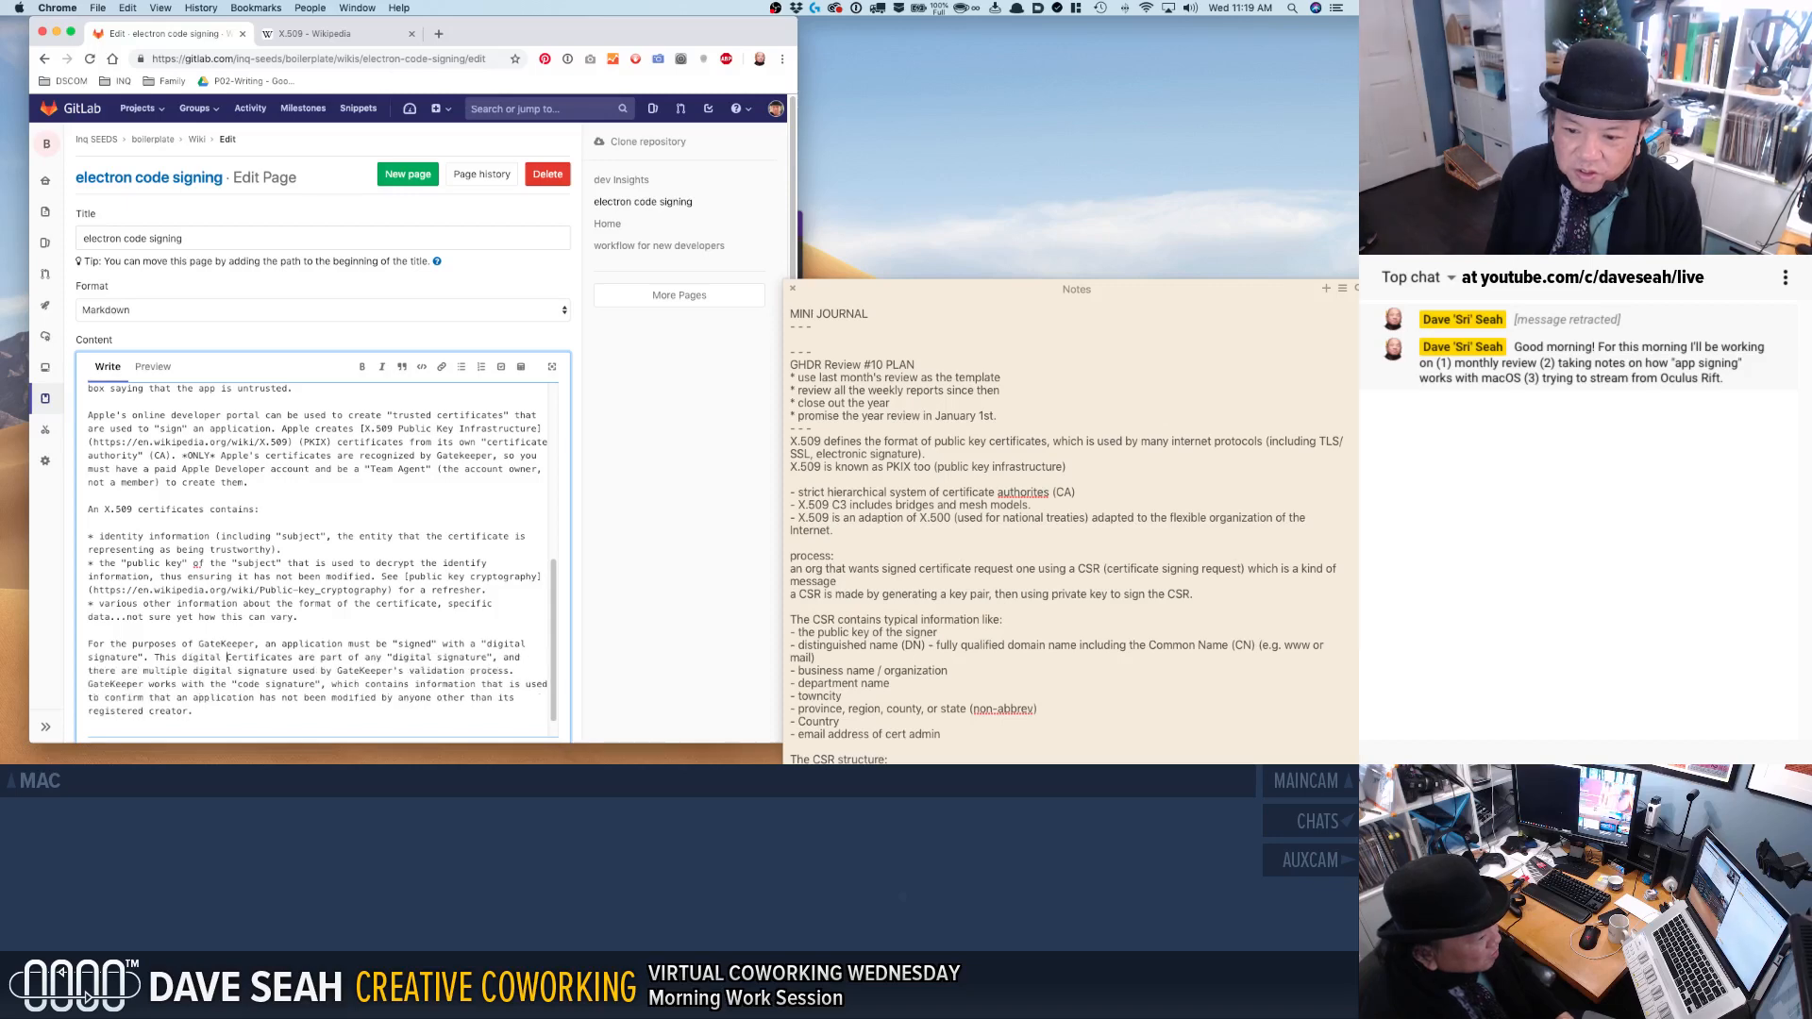
text(ature is )
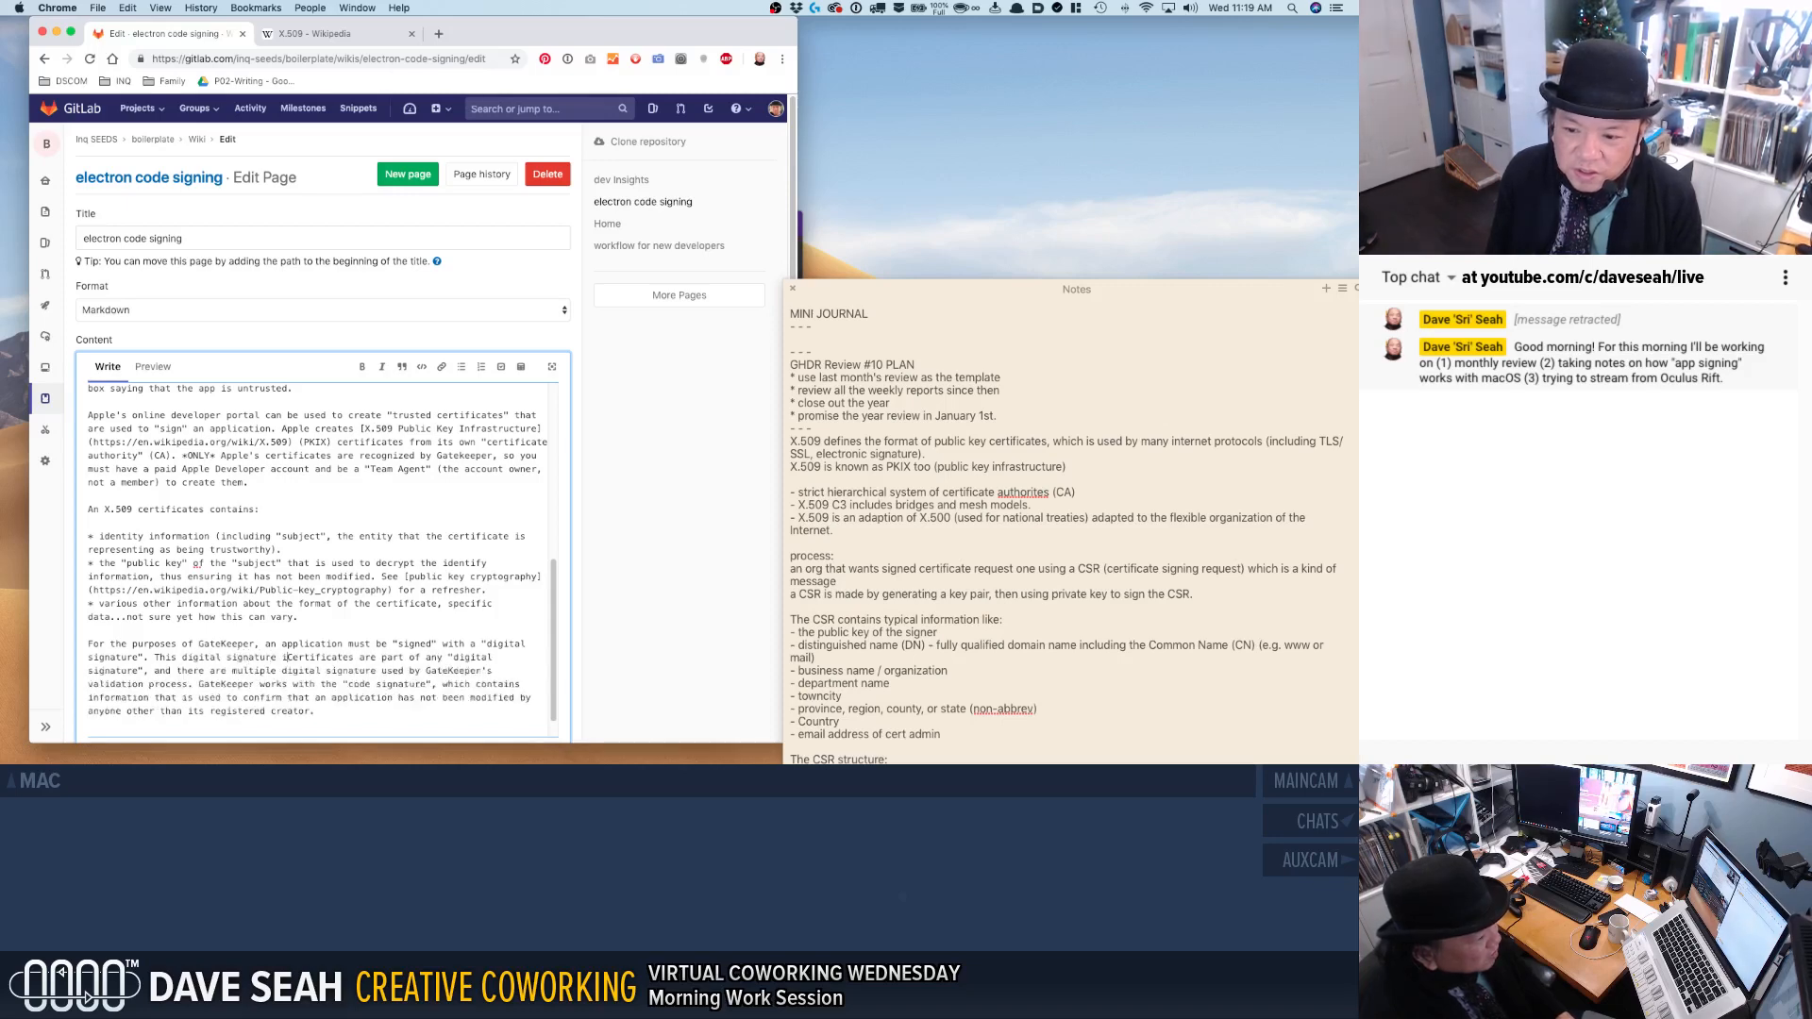
text(specific for)
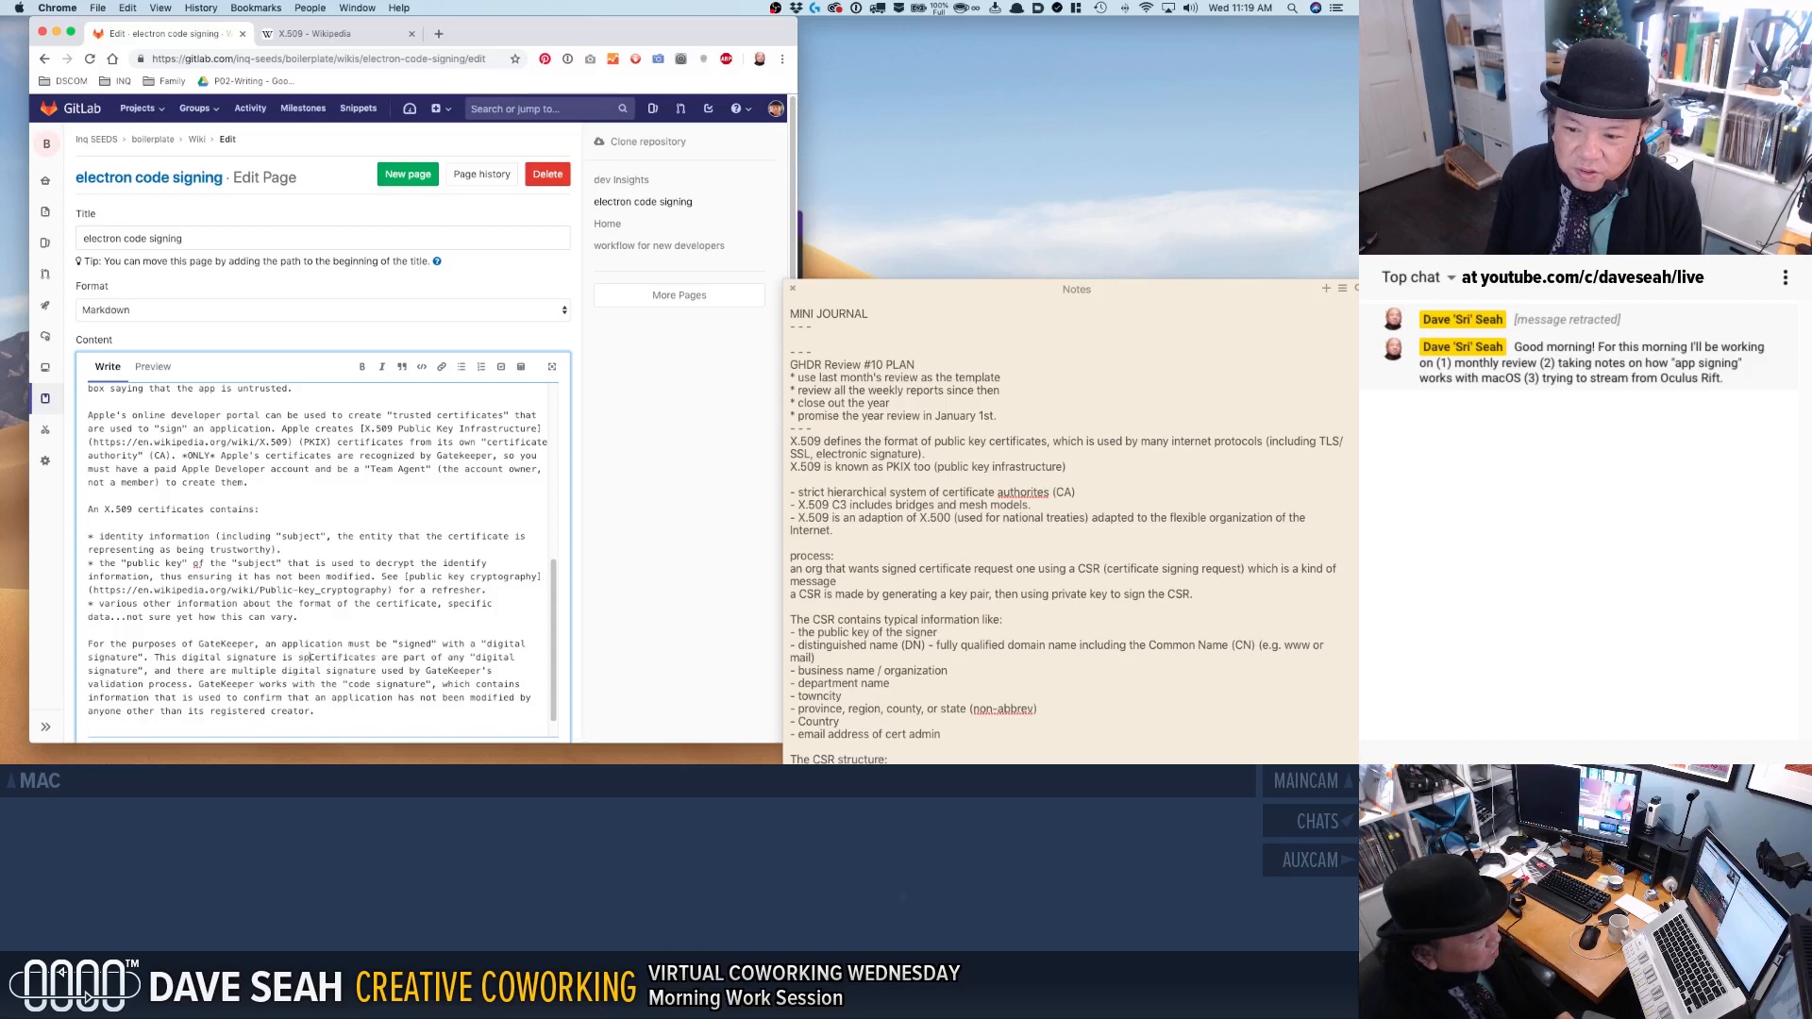
text( the "app)
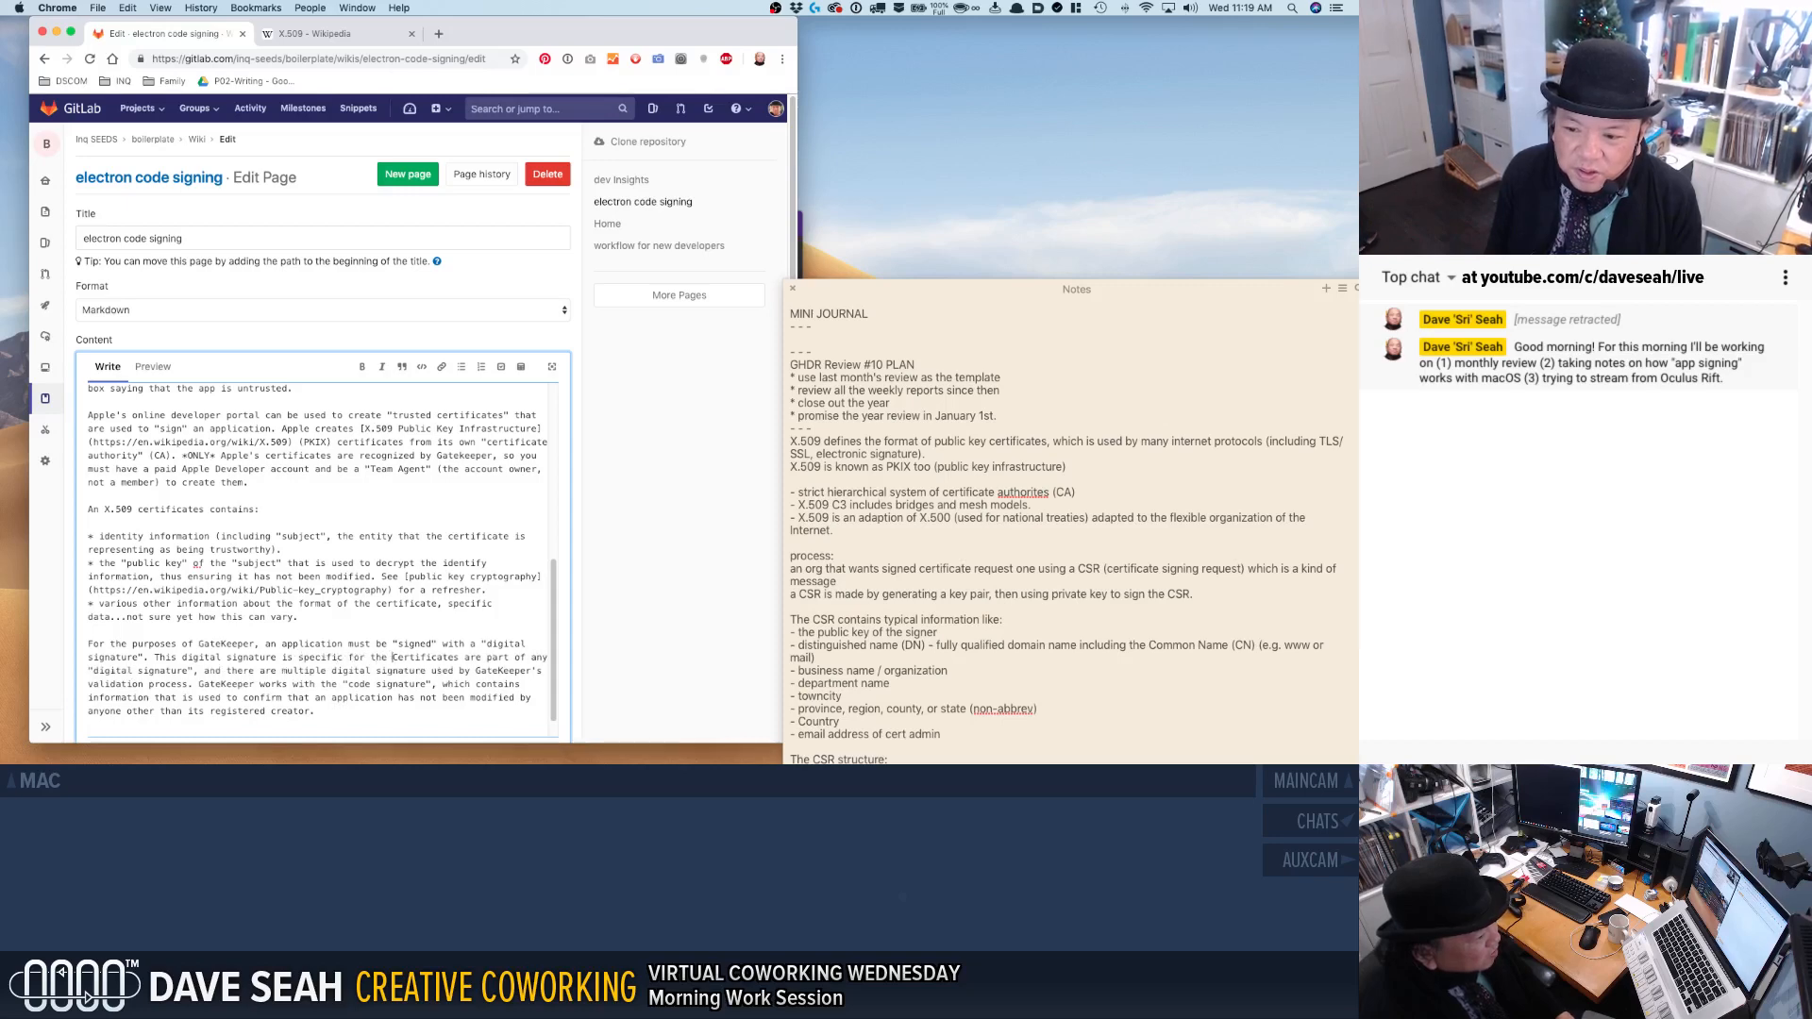
text( bundle" Certificates are part of any )
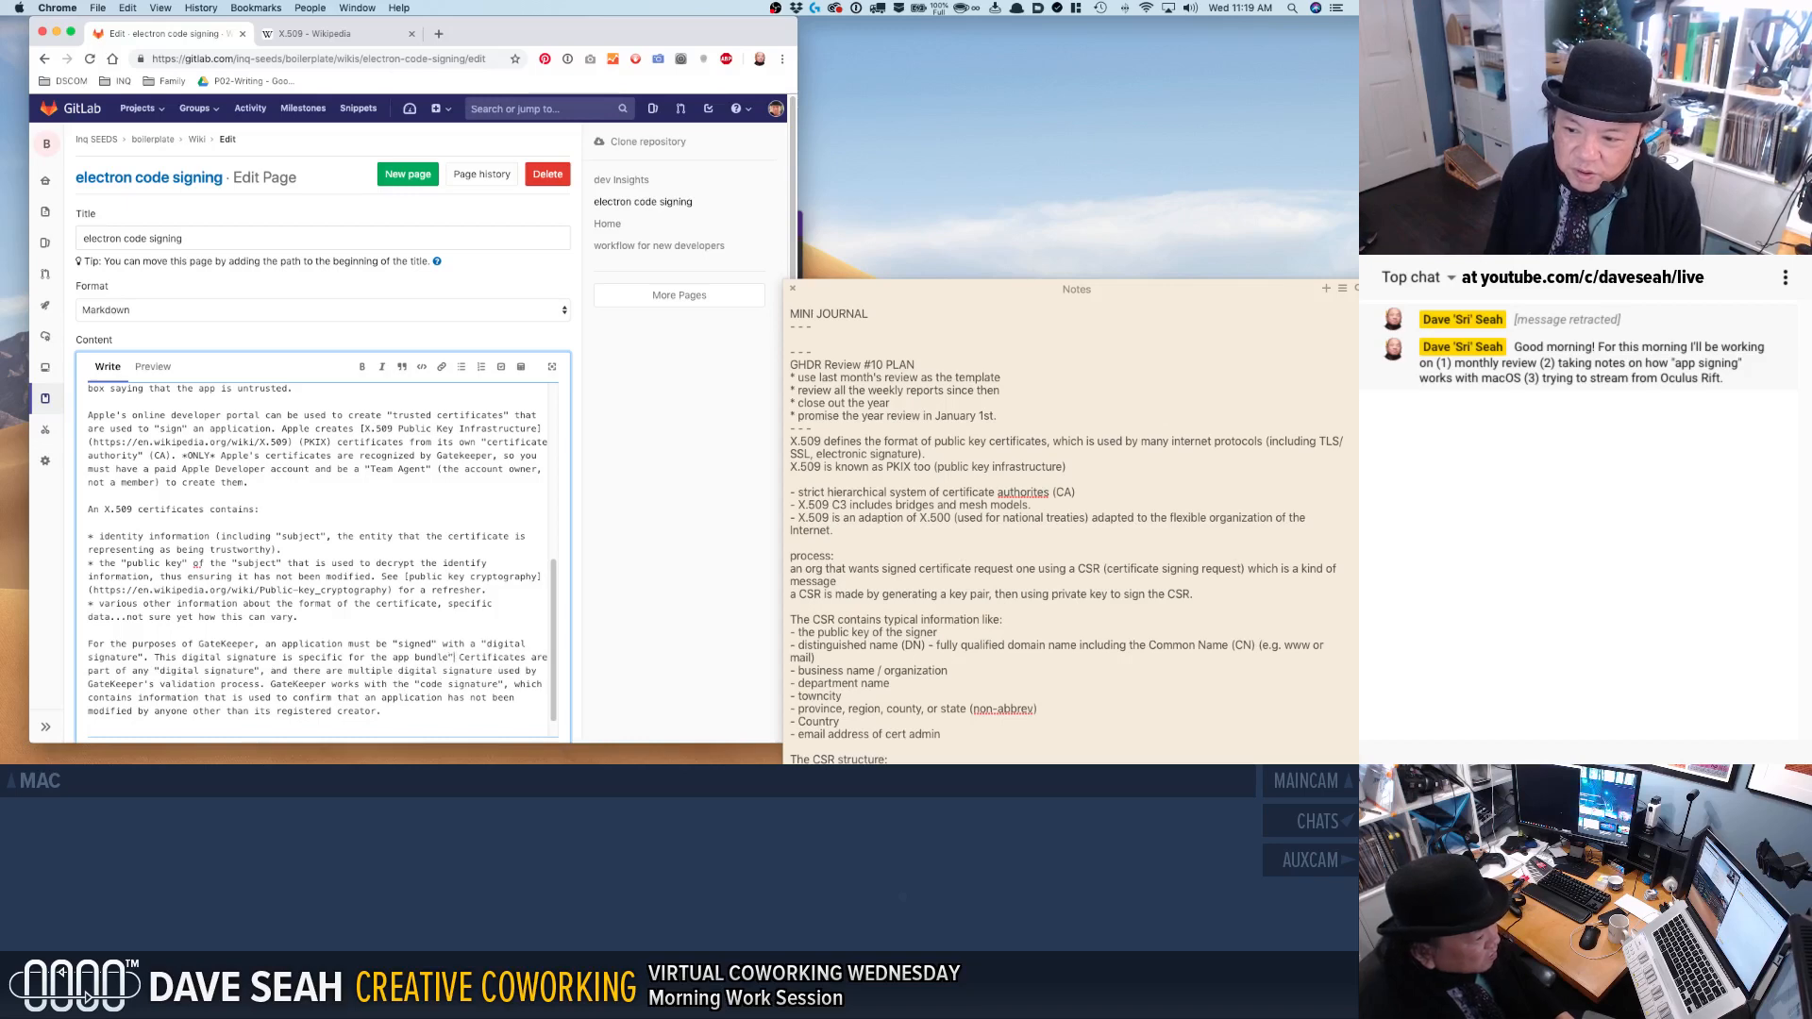
text(")
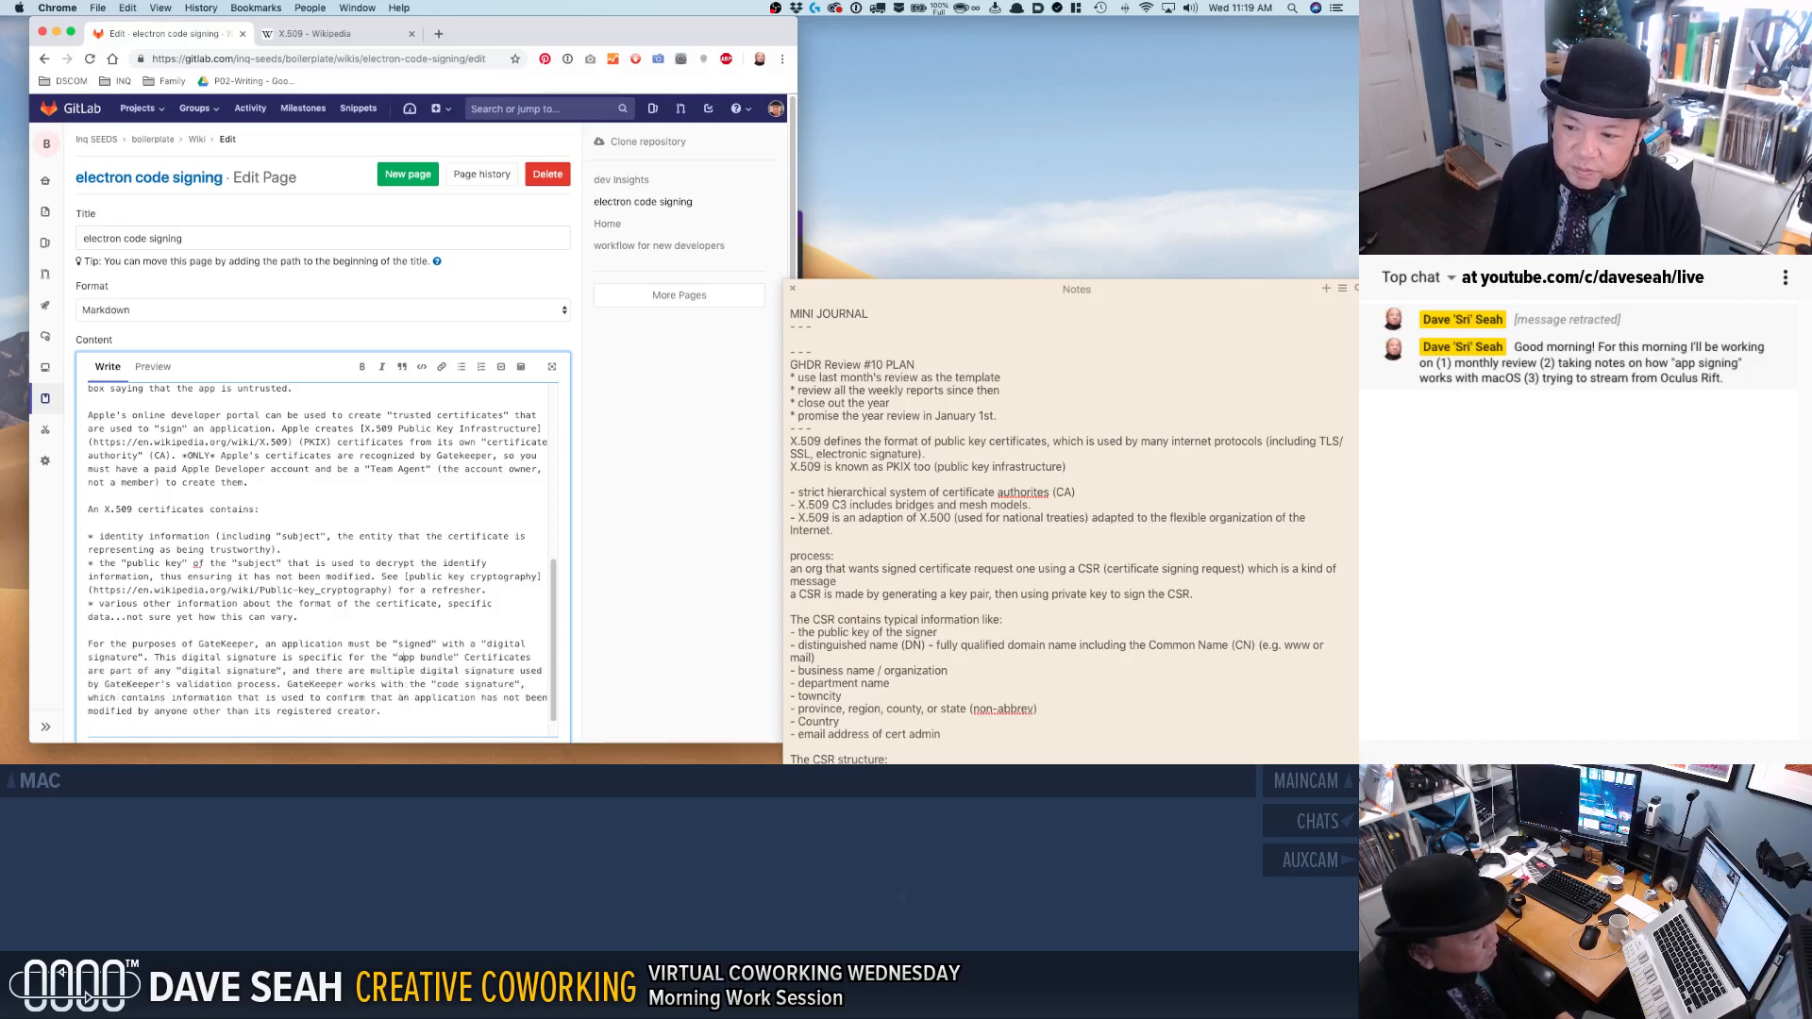
key(Right)
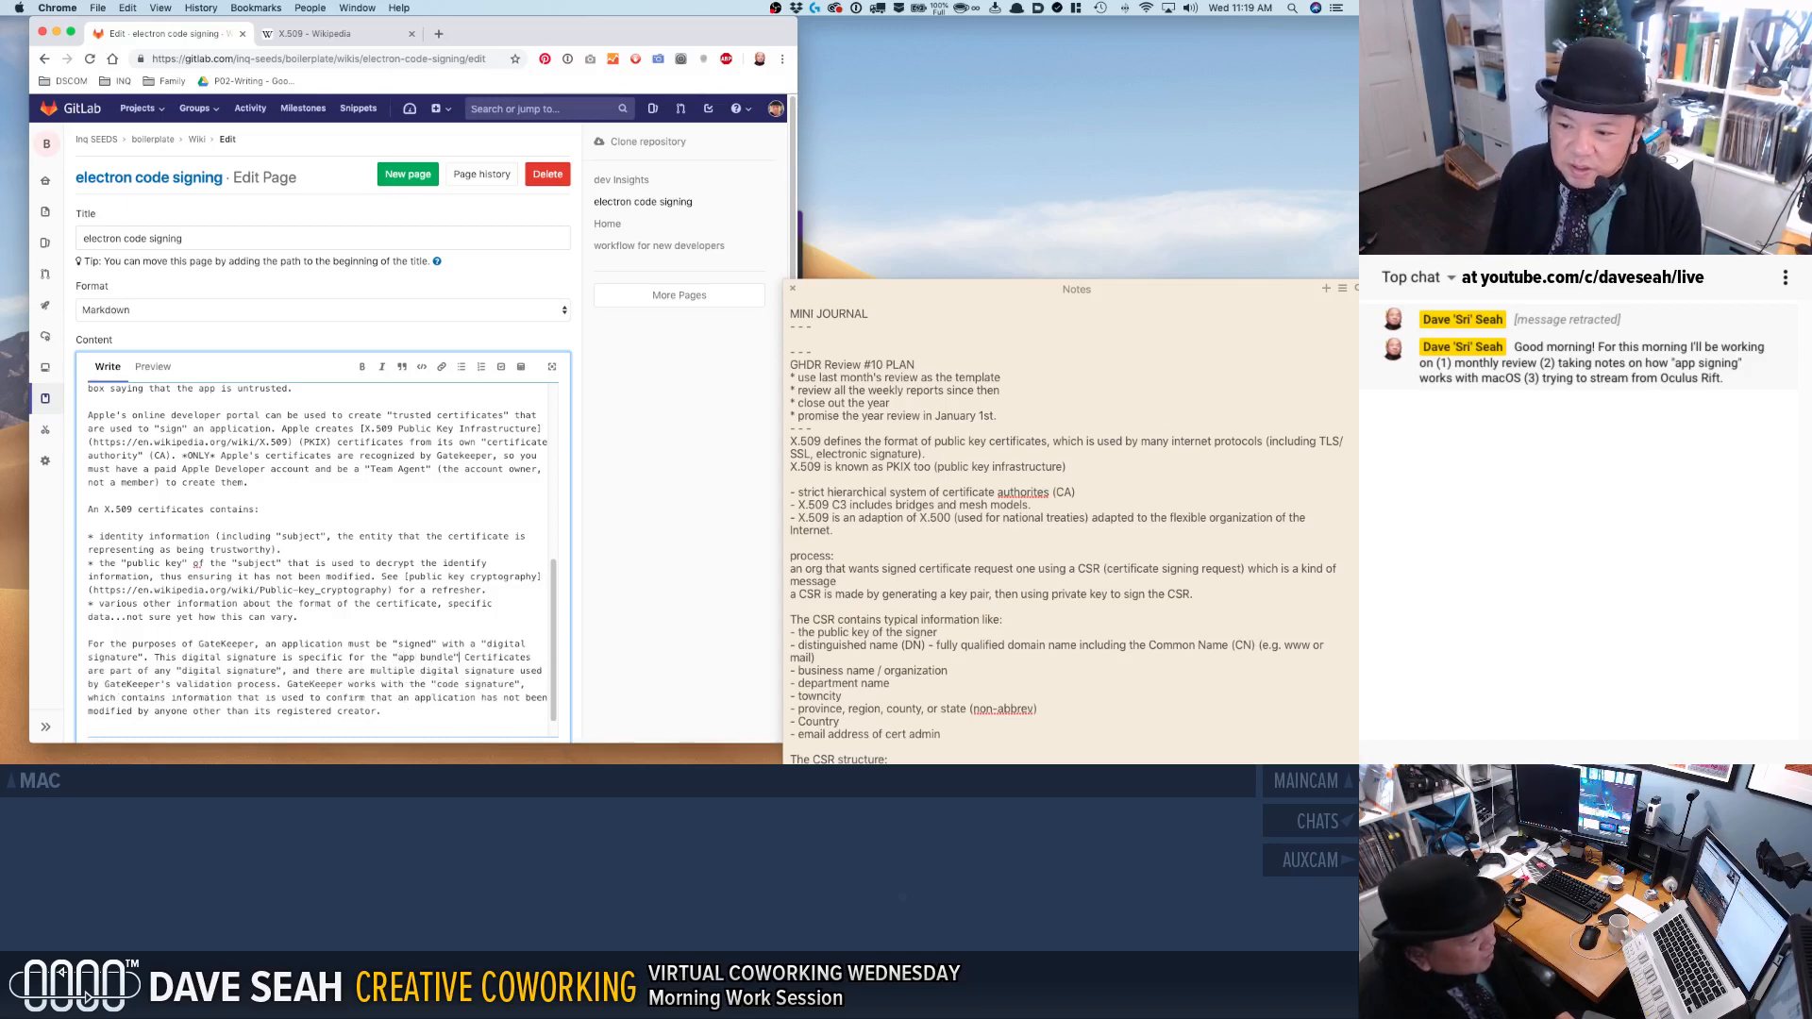
Finish the sentence after "app bundle" with "which comprises all "runnable code".".
text(,)
key(BackSpace)
text(which con)
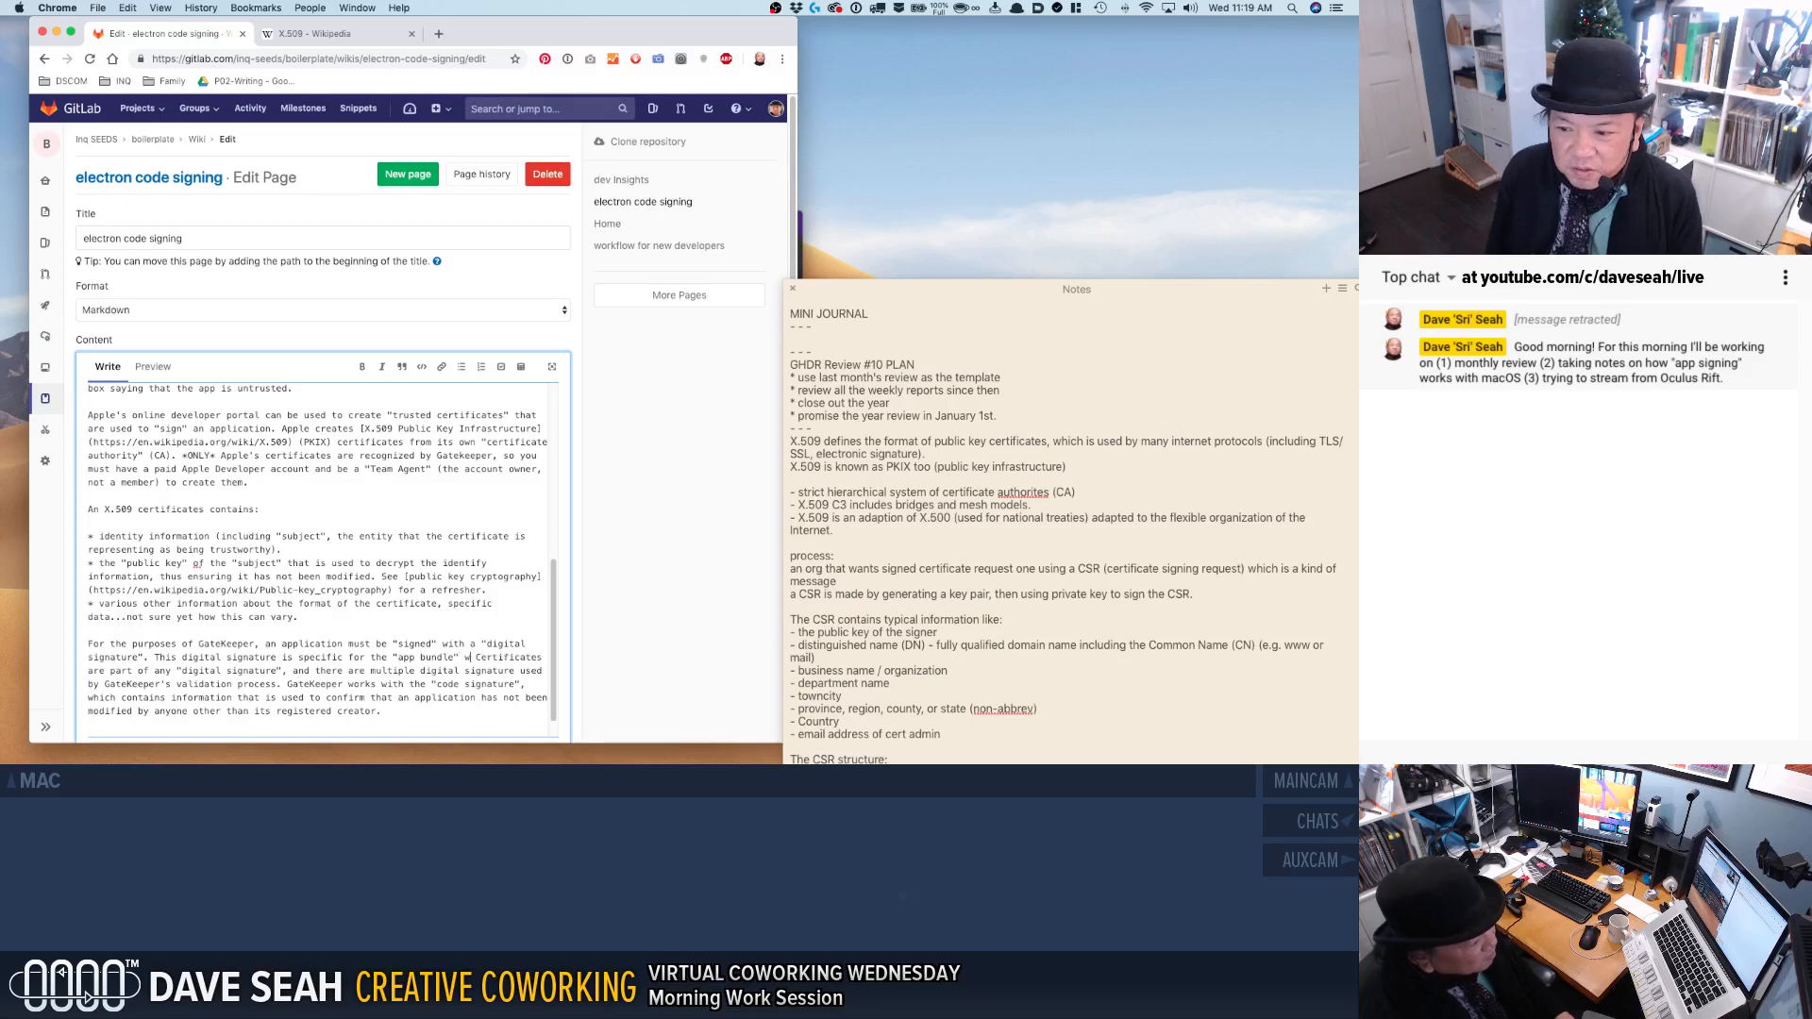
text(pro)
key(BackSpace)
text(ises all ")
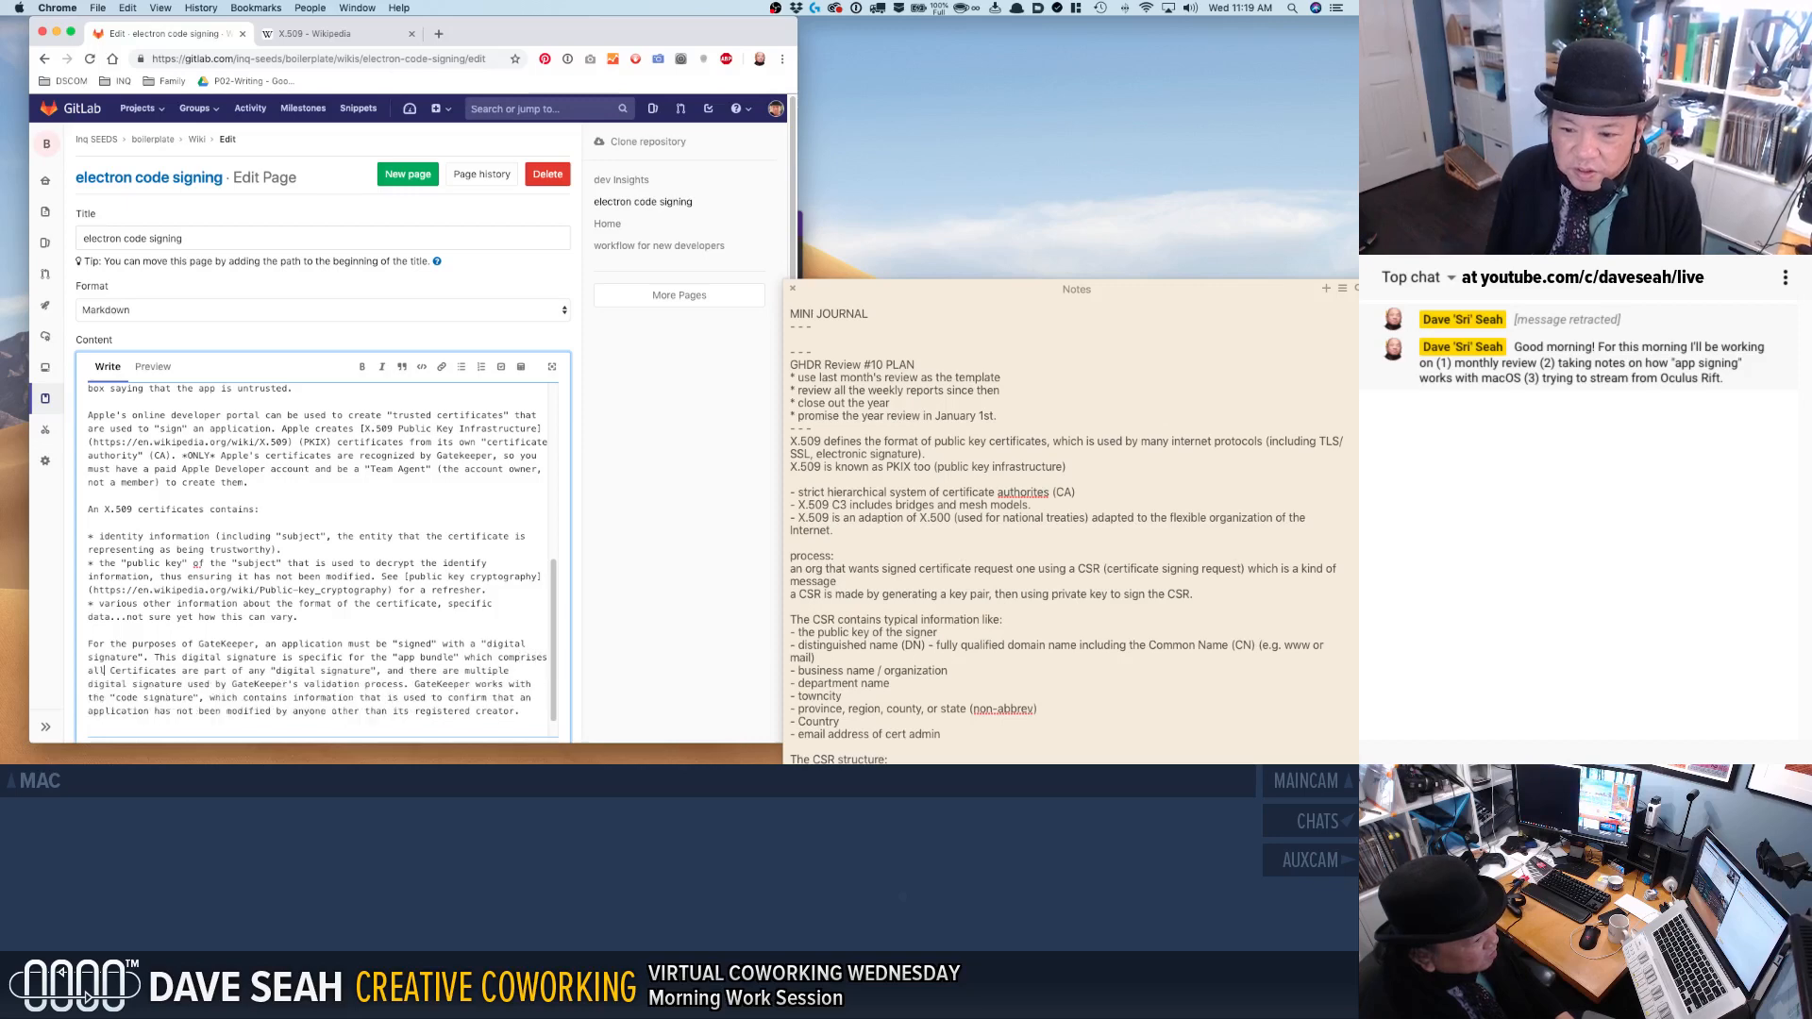
text(runnable )
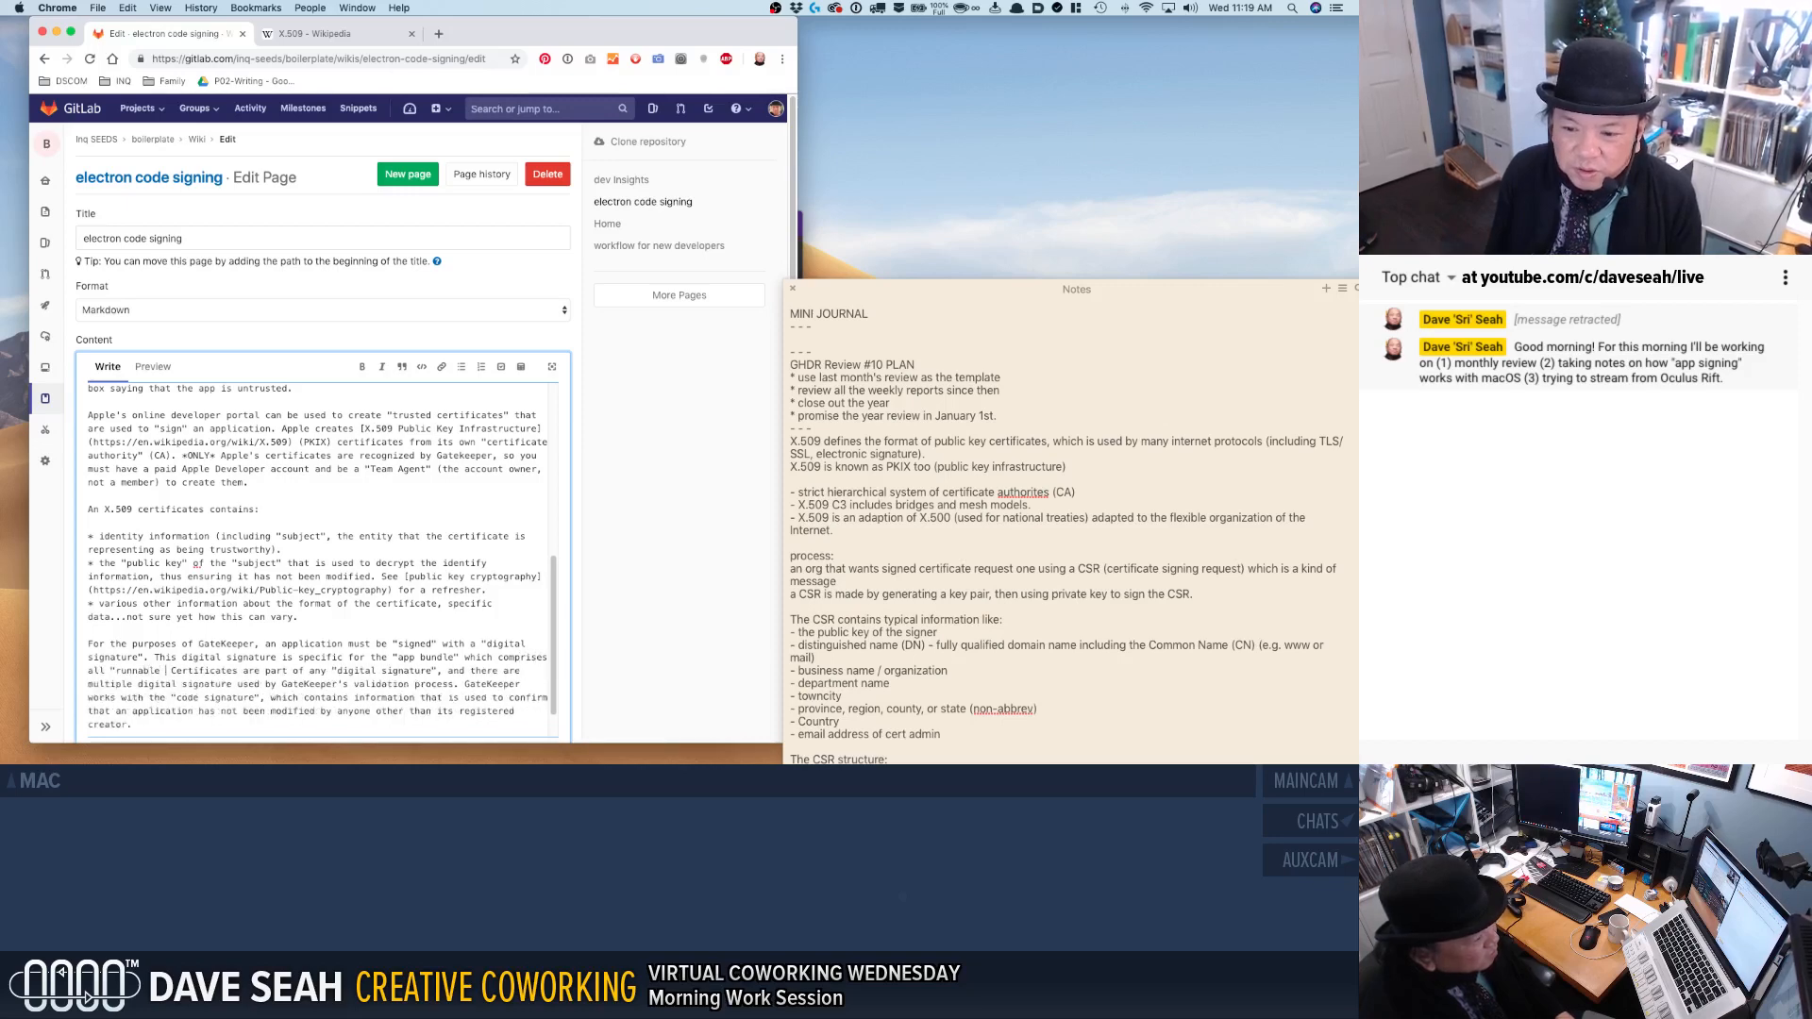
text(code".)
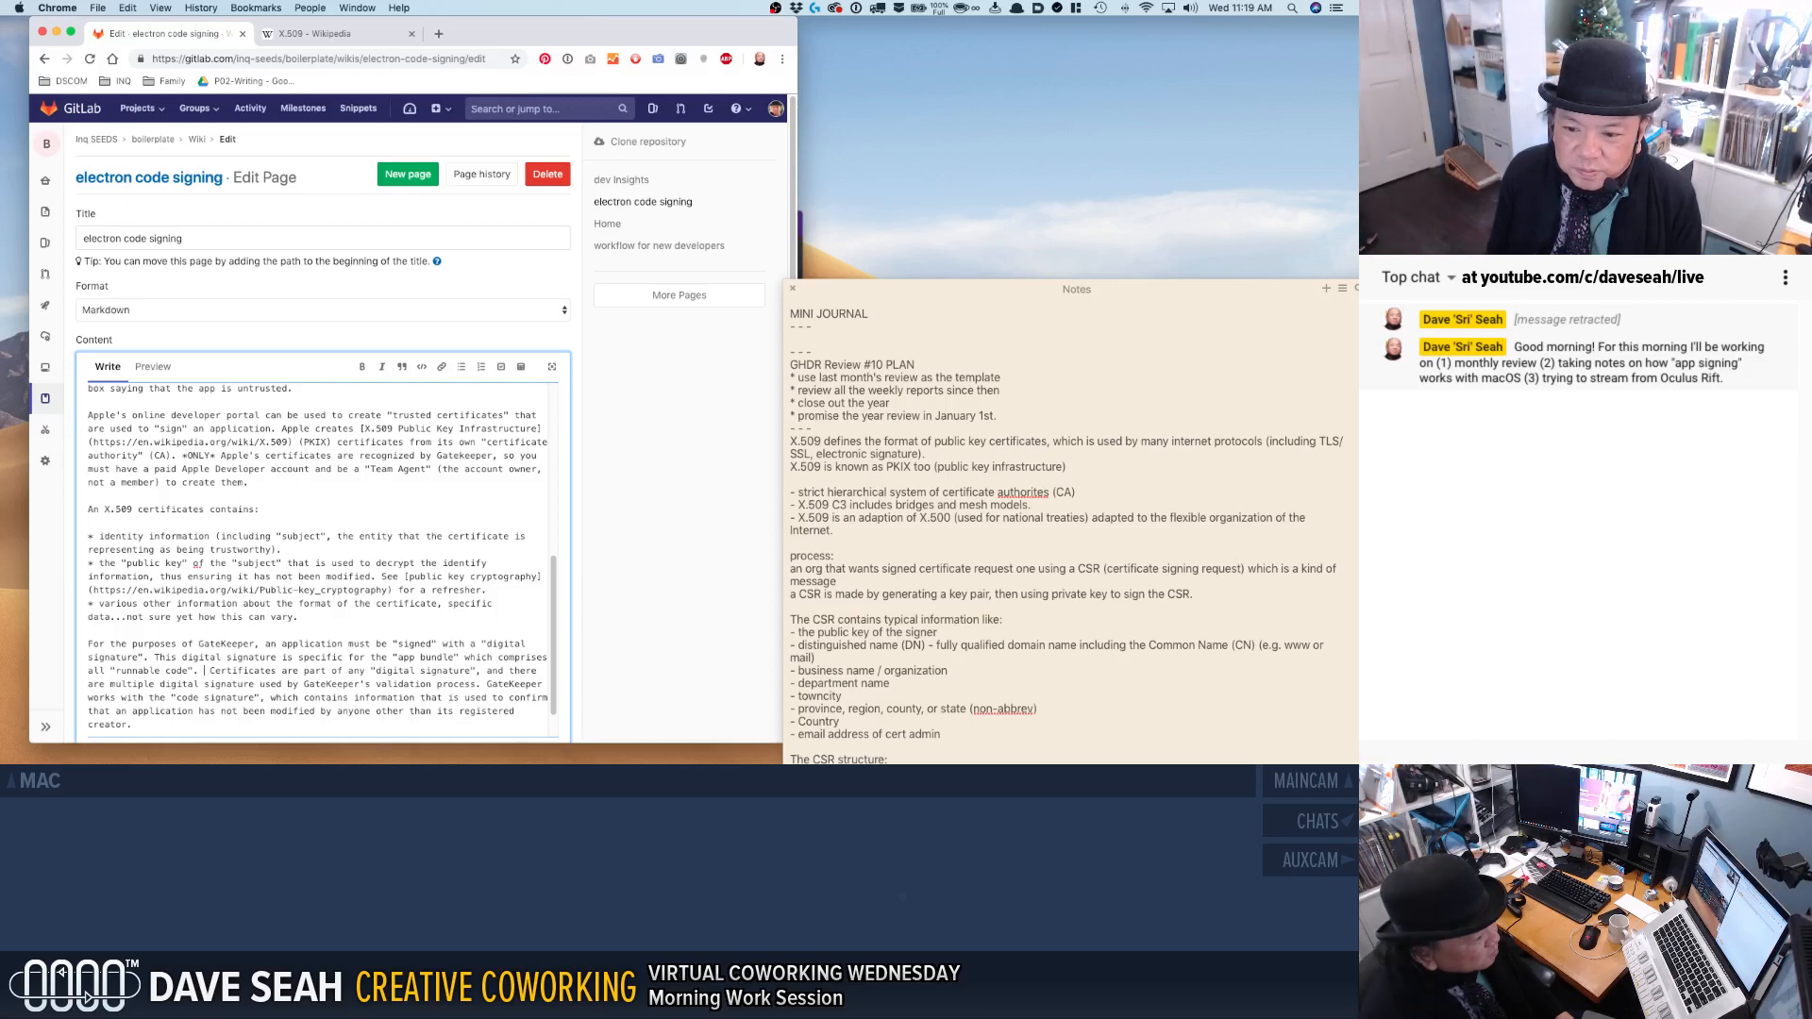
text(This can in)
key(BackSpace)
key(BackSpace)
key(BackSpace)
key(BackSpace)
key(BackSpace)
key(BackSpace)
key(BackSpace)
key(BackSpace)
key(BackSpace)
key(BackSpace)
key(BackSpace)
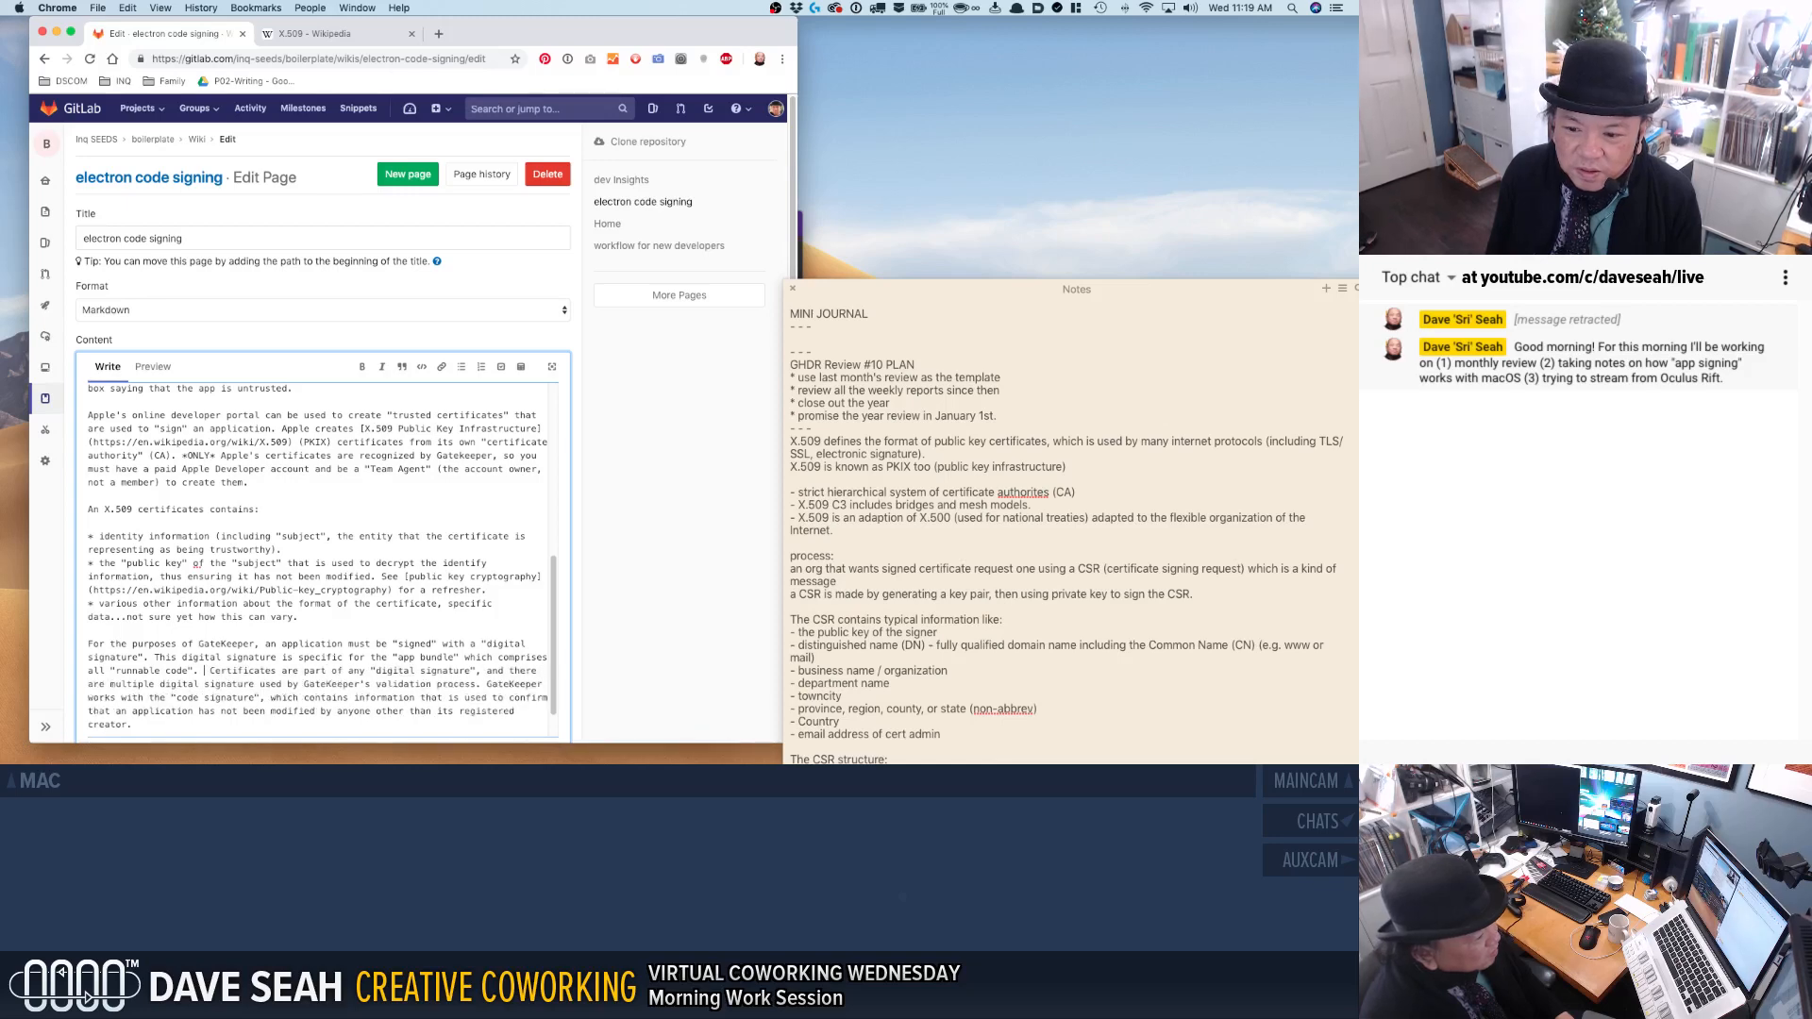
Search the web for "macos app bundle" and open Apple Developer's Bundle Structures page.
click(317, 42)
click(330, 57)
key(BackSpace)
text(macos app bund)
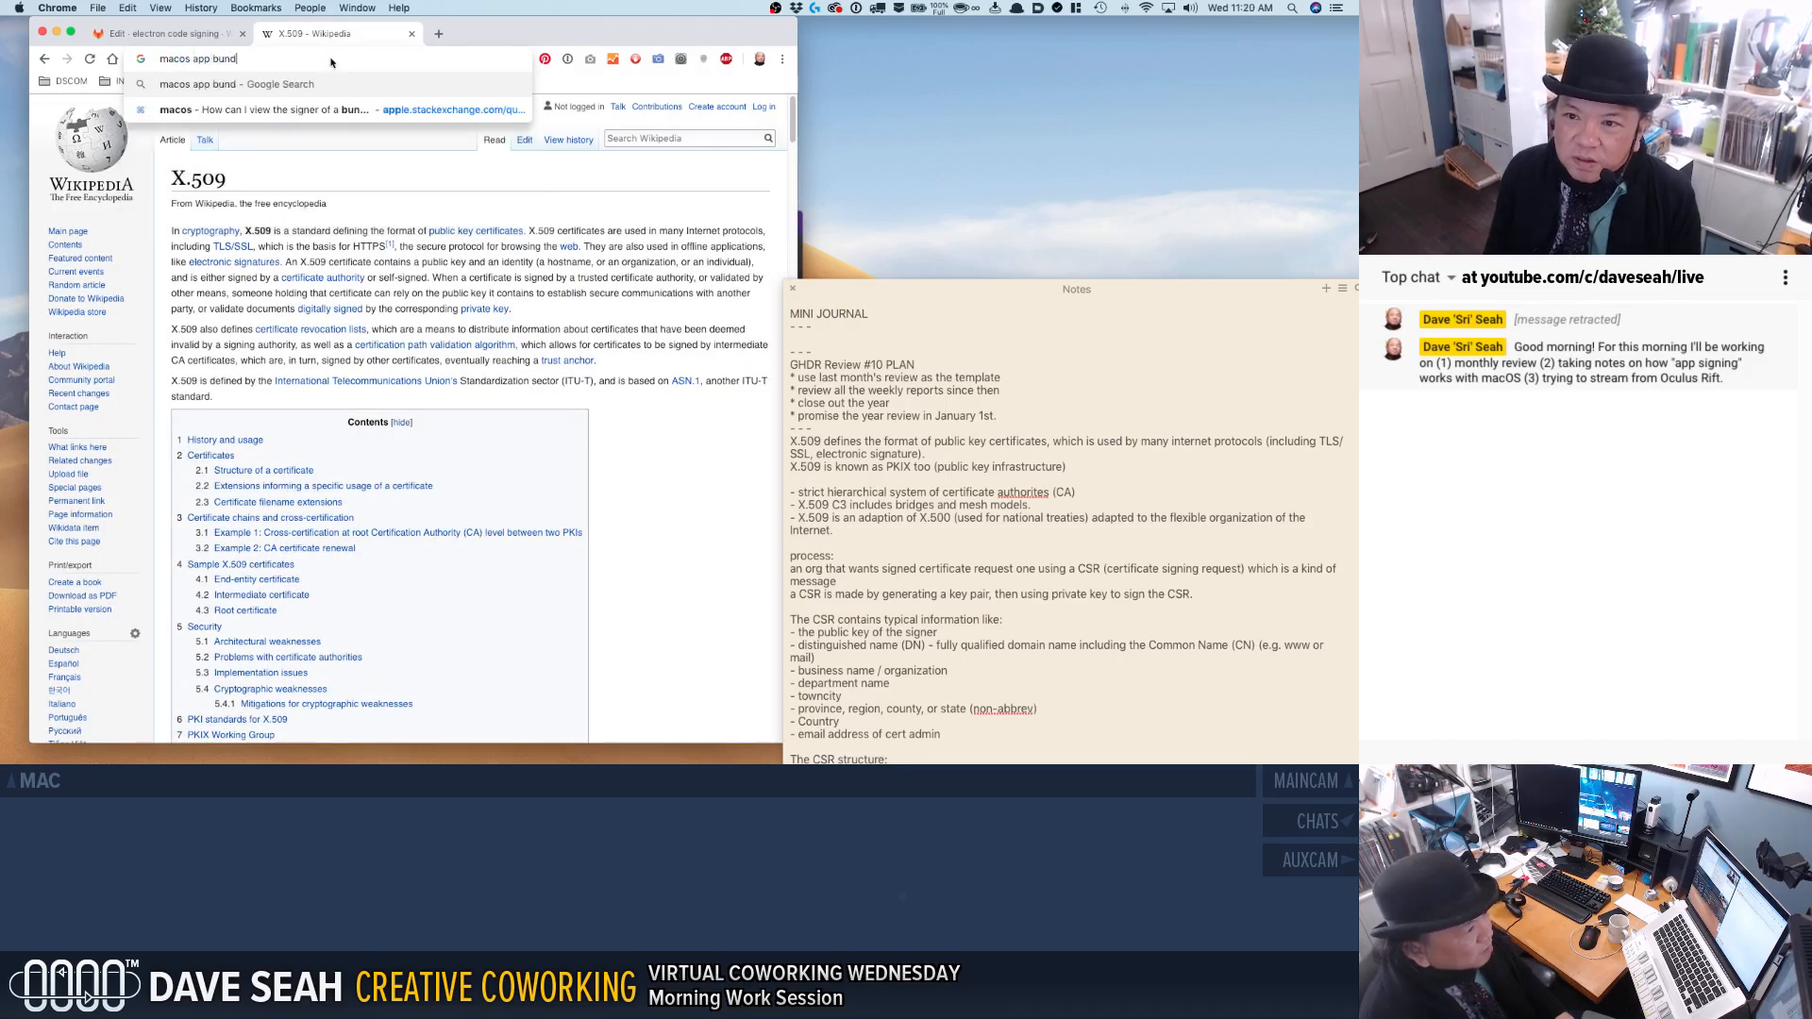
text(le)
key(Return)
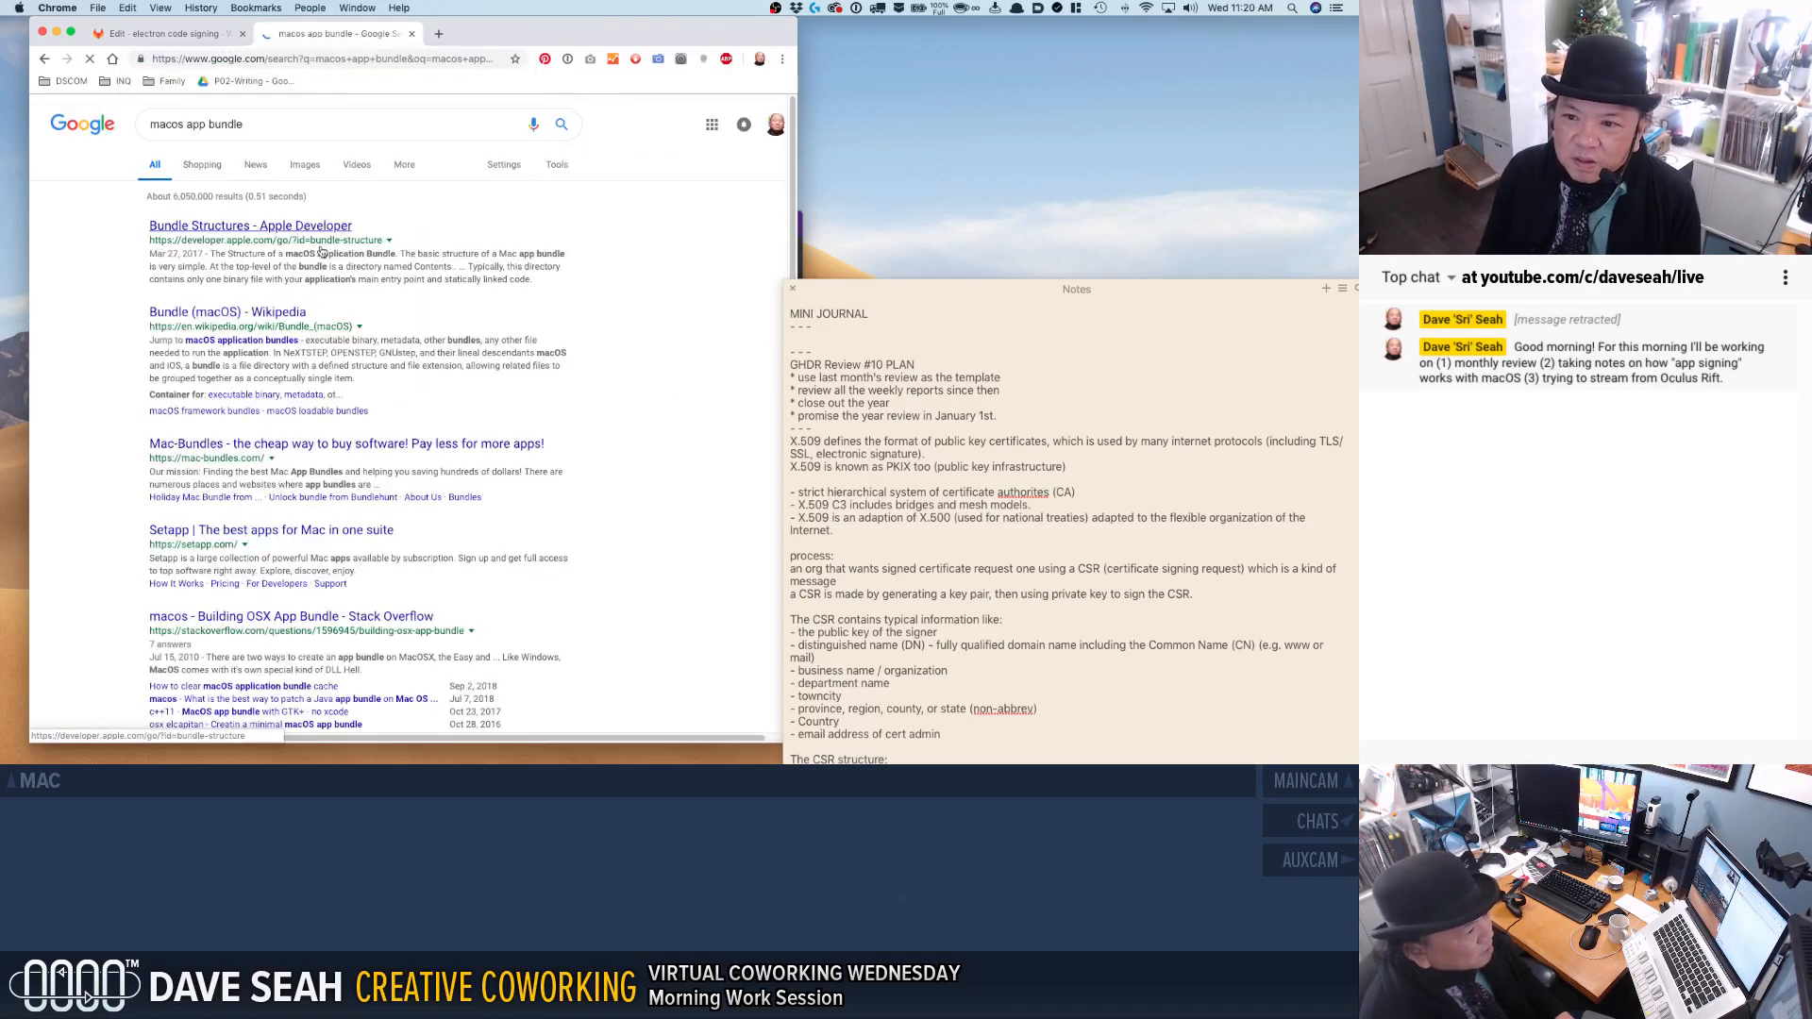
click(299, 232)
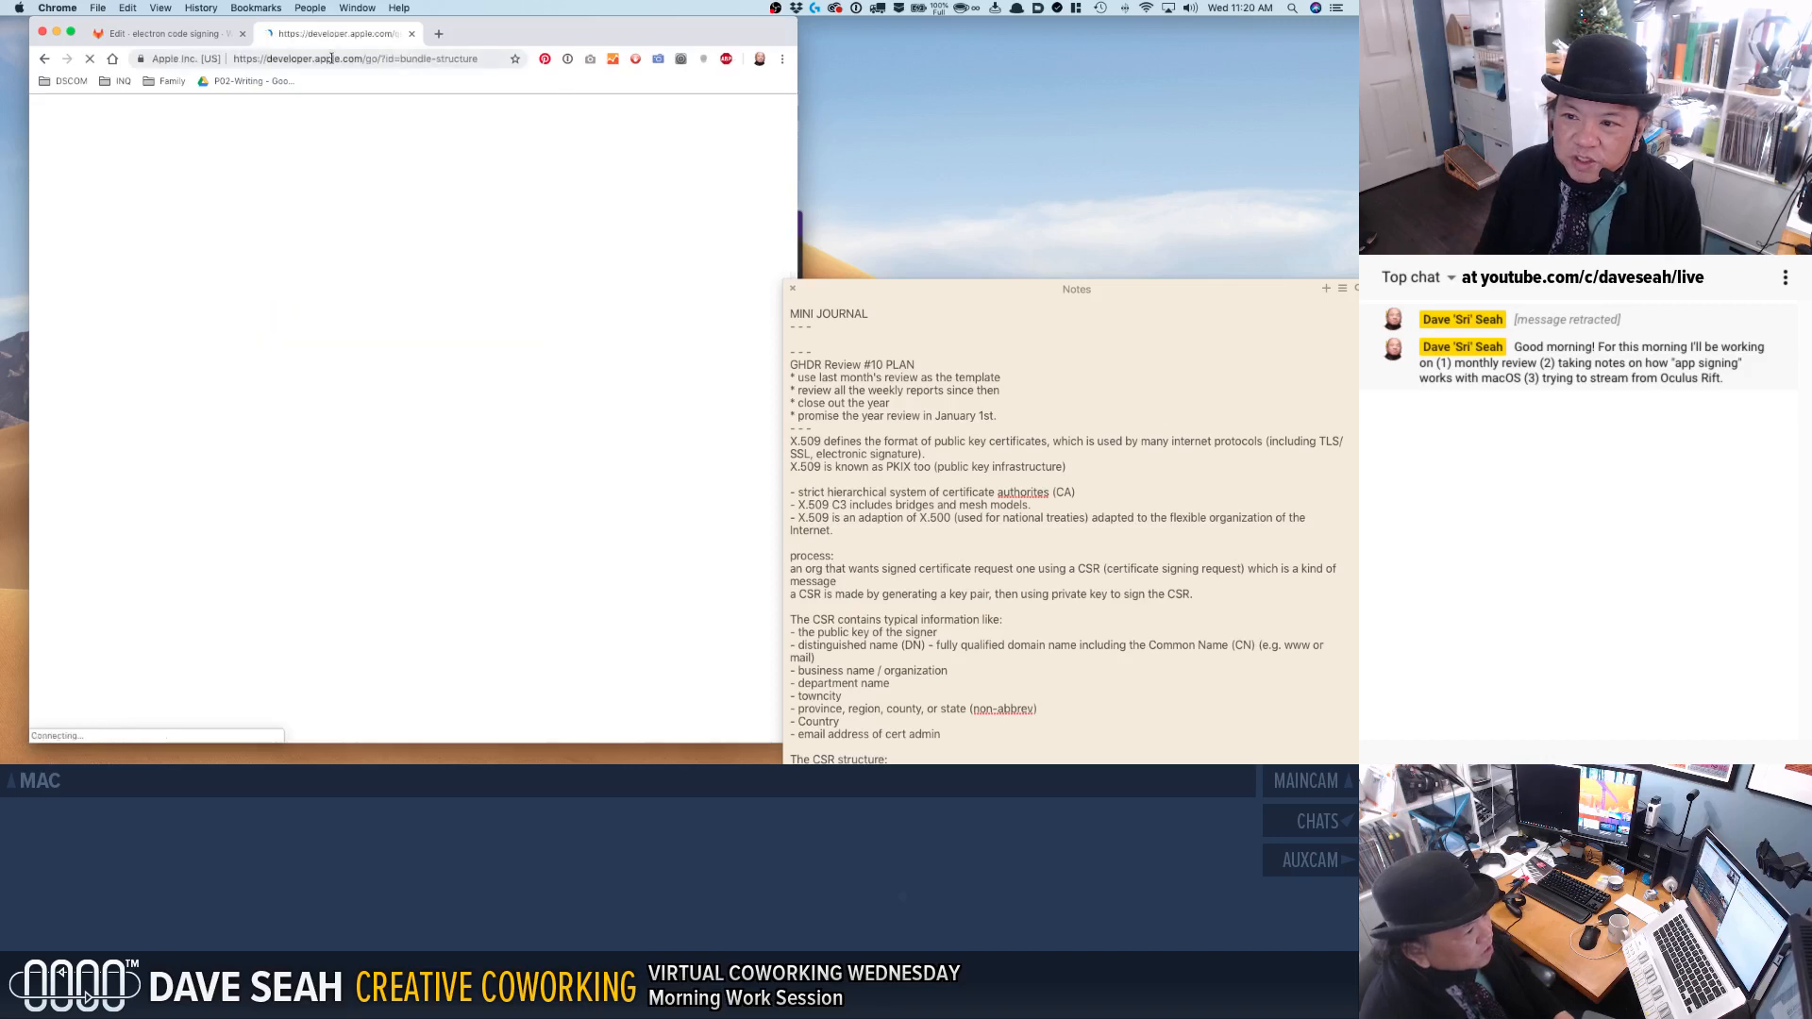
Copy the Bundle Structures page's web address and look over its section on application bundles.
click(388, 58)
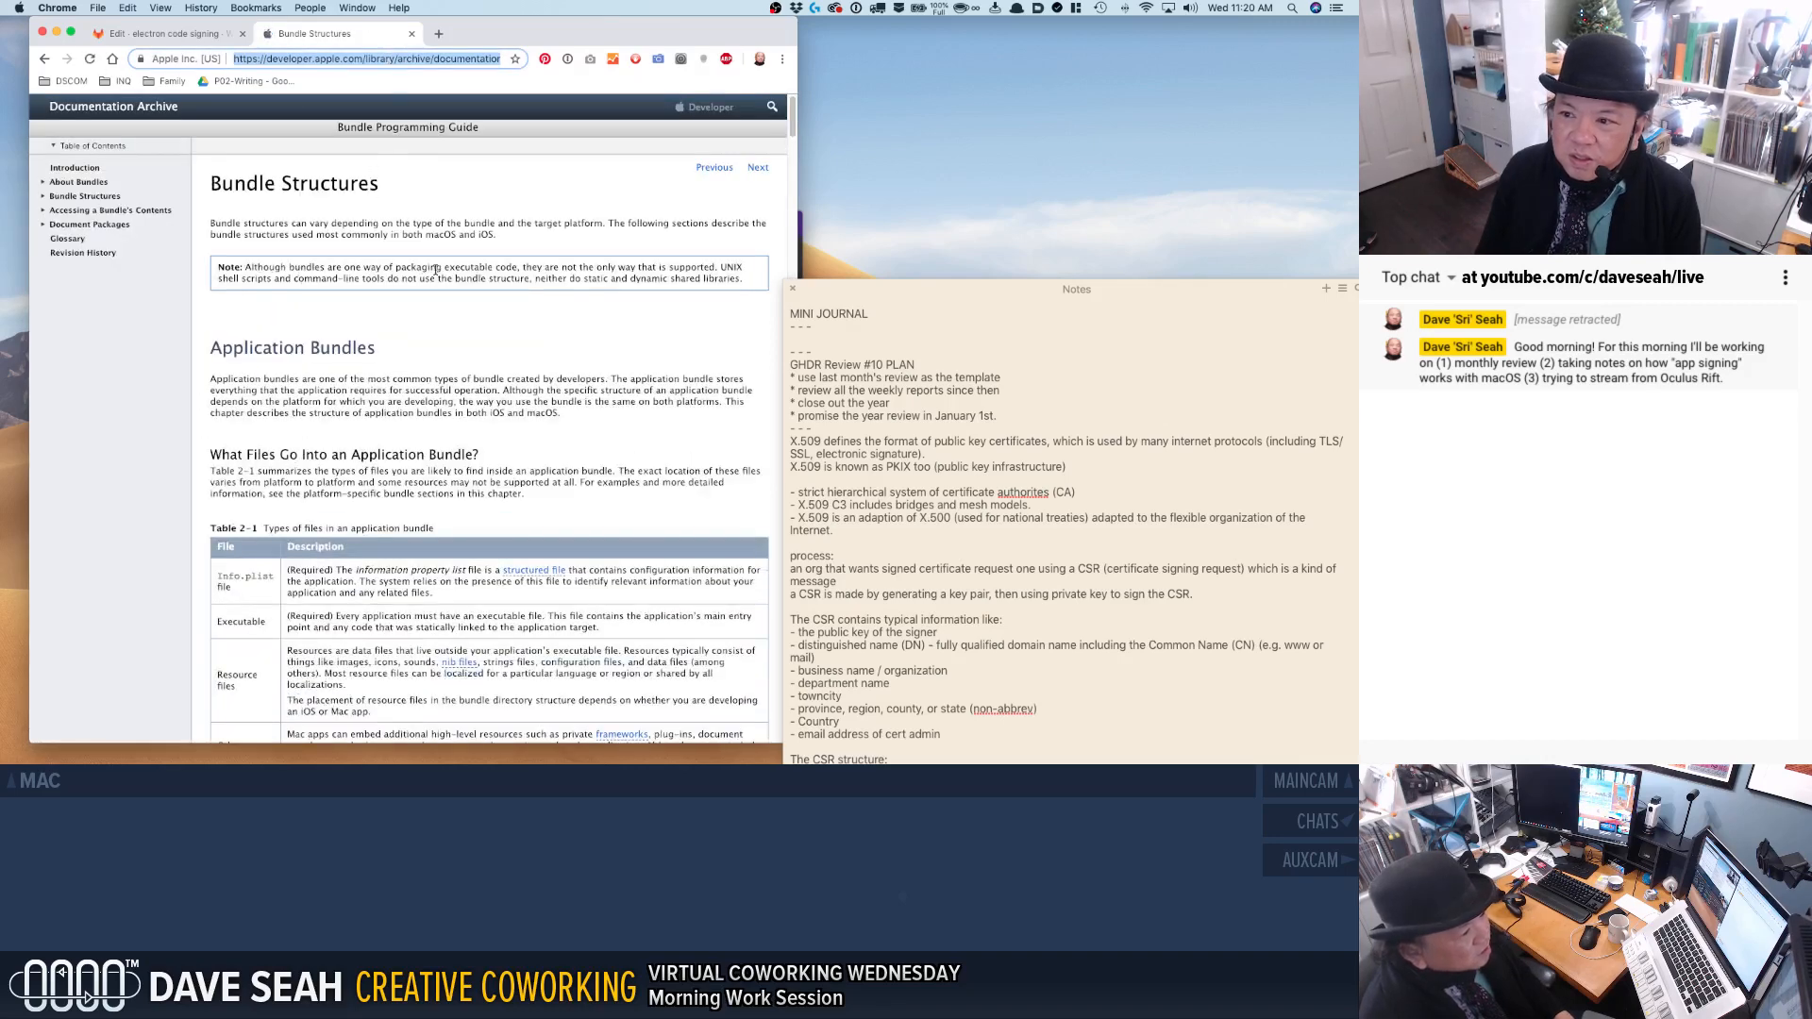
scroll(418, 289, down, 4)
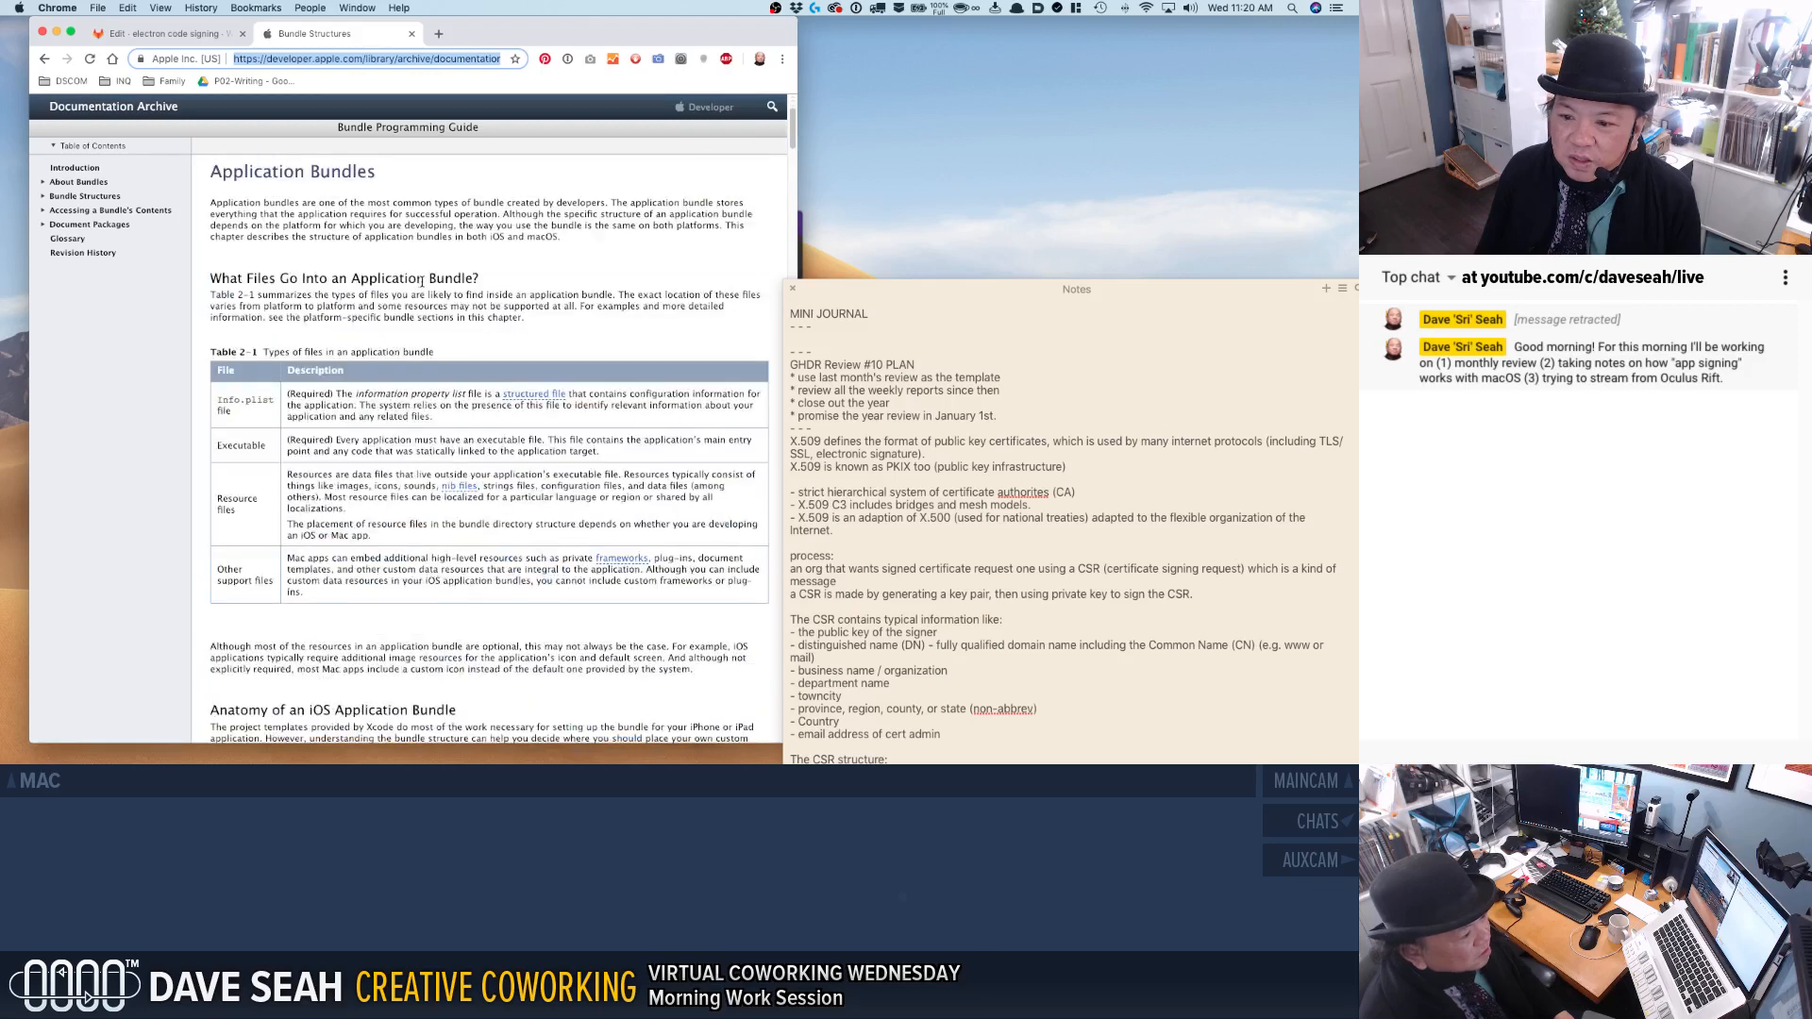
scroll(421, 281, down, 4)
scroll(421, 281, up, 6)
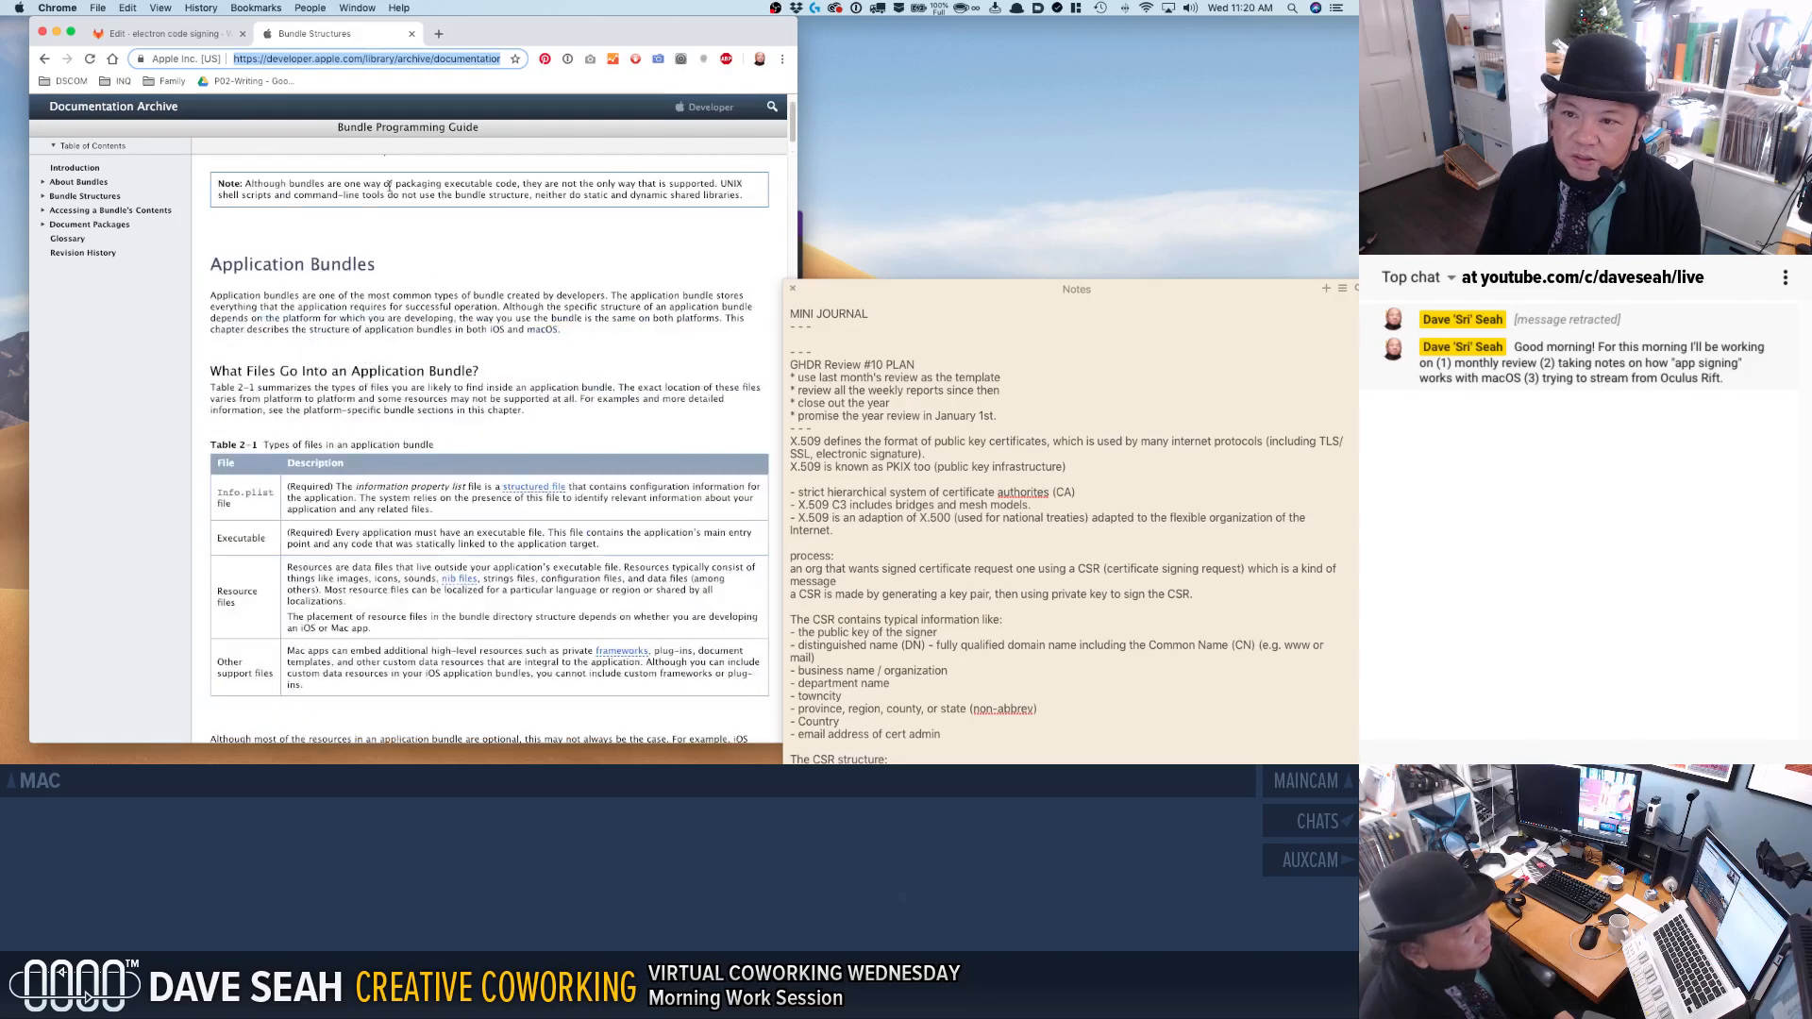
In the wiki text, replace the quotation marks around "app bundle" with a Markdown link to the copied Bundle Structures address.
click(158, 35)
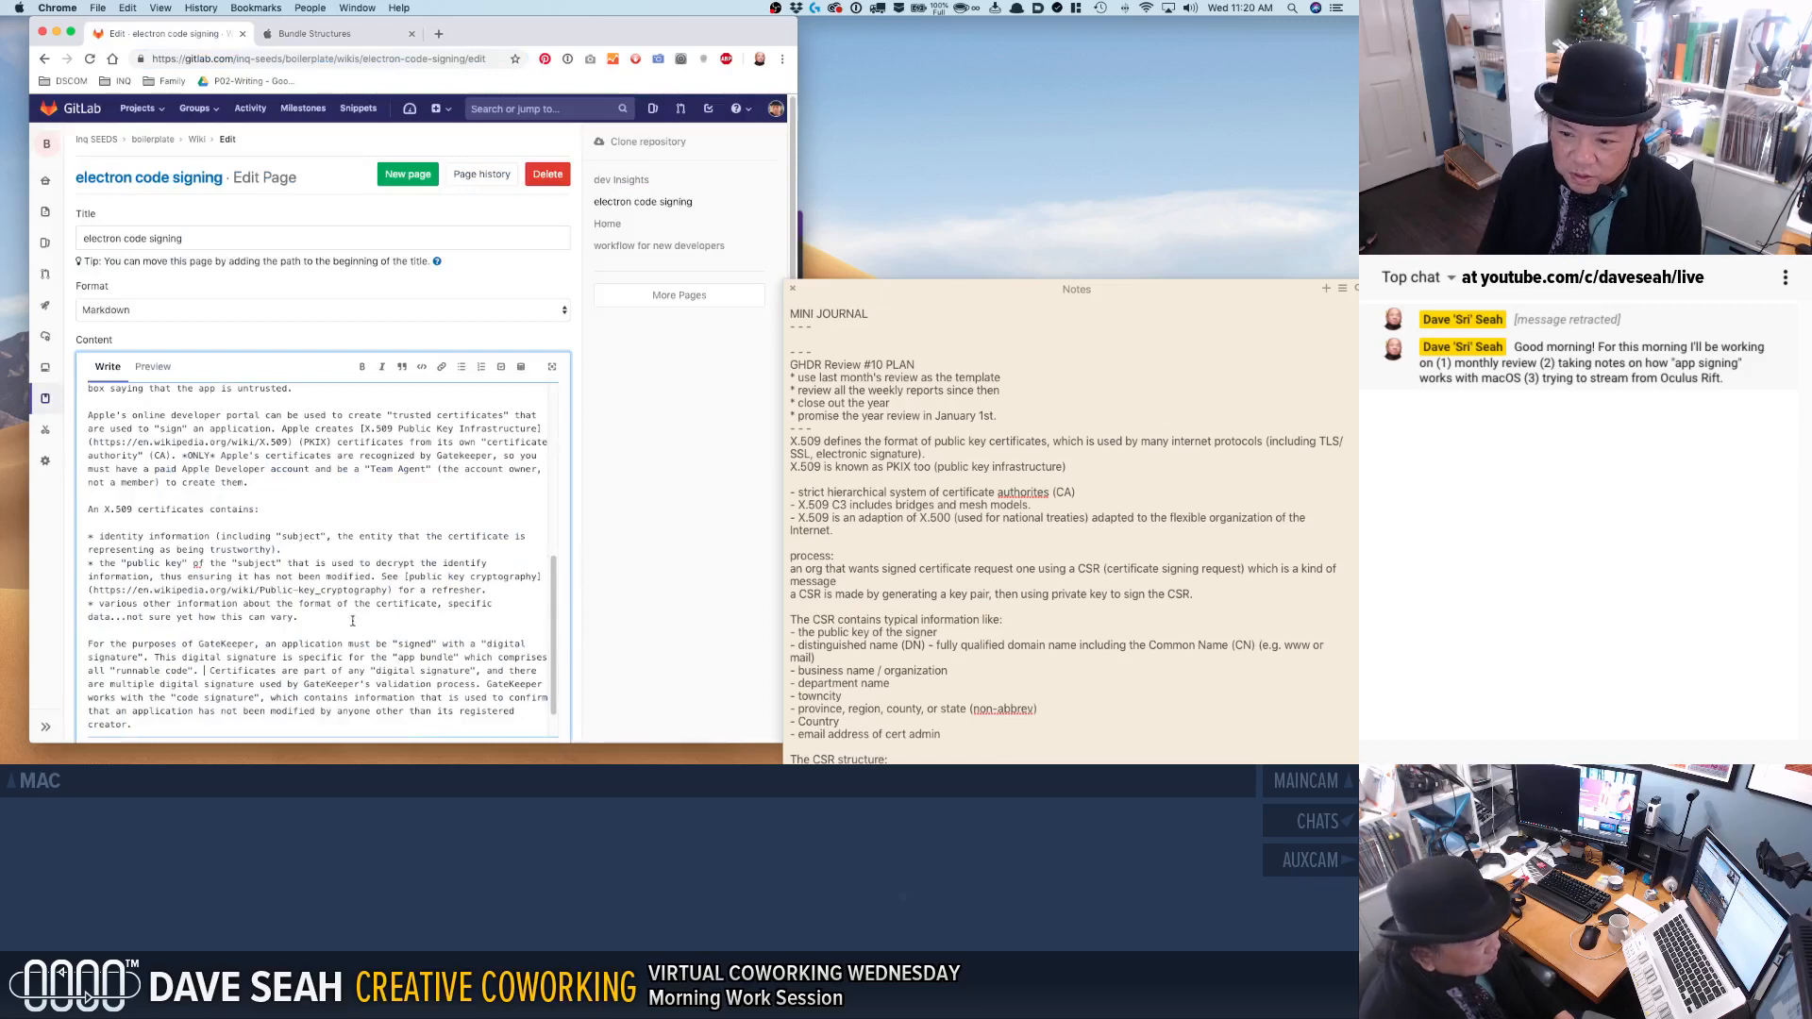
click(394, 657)
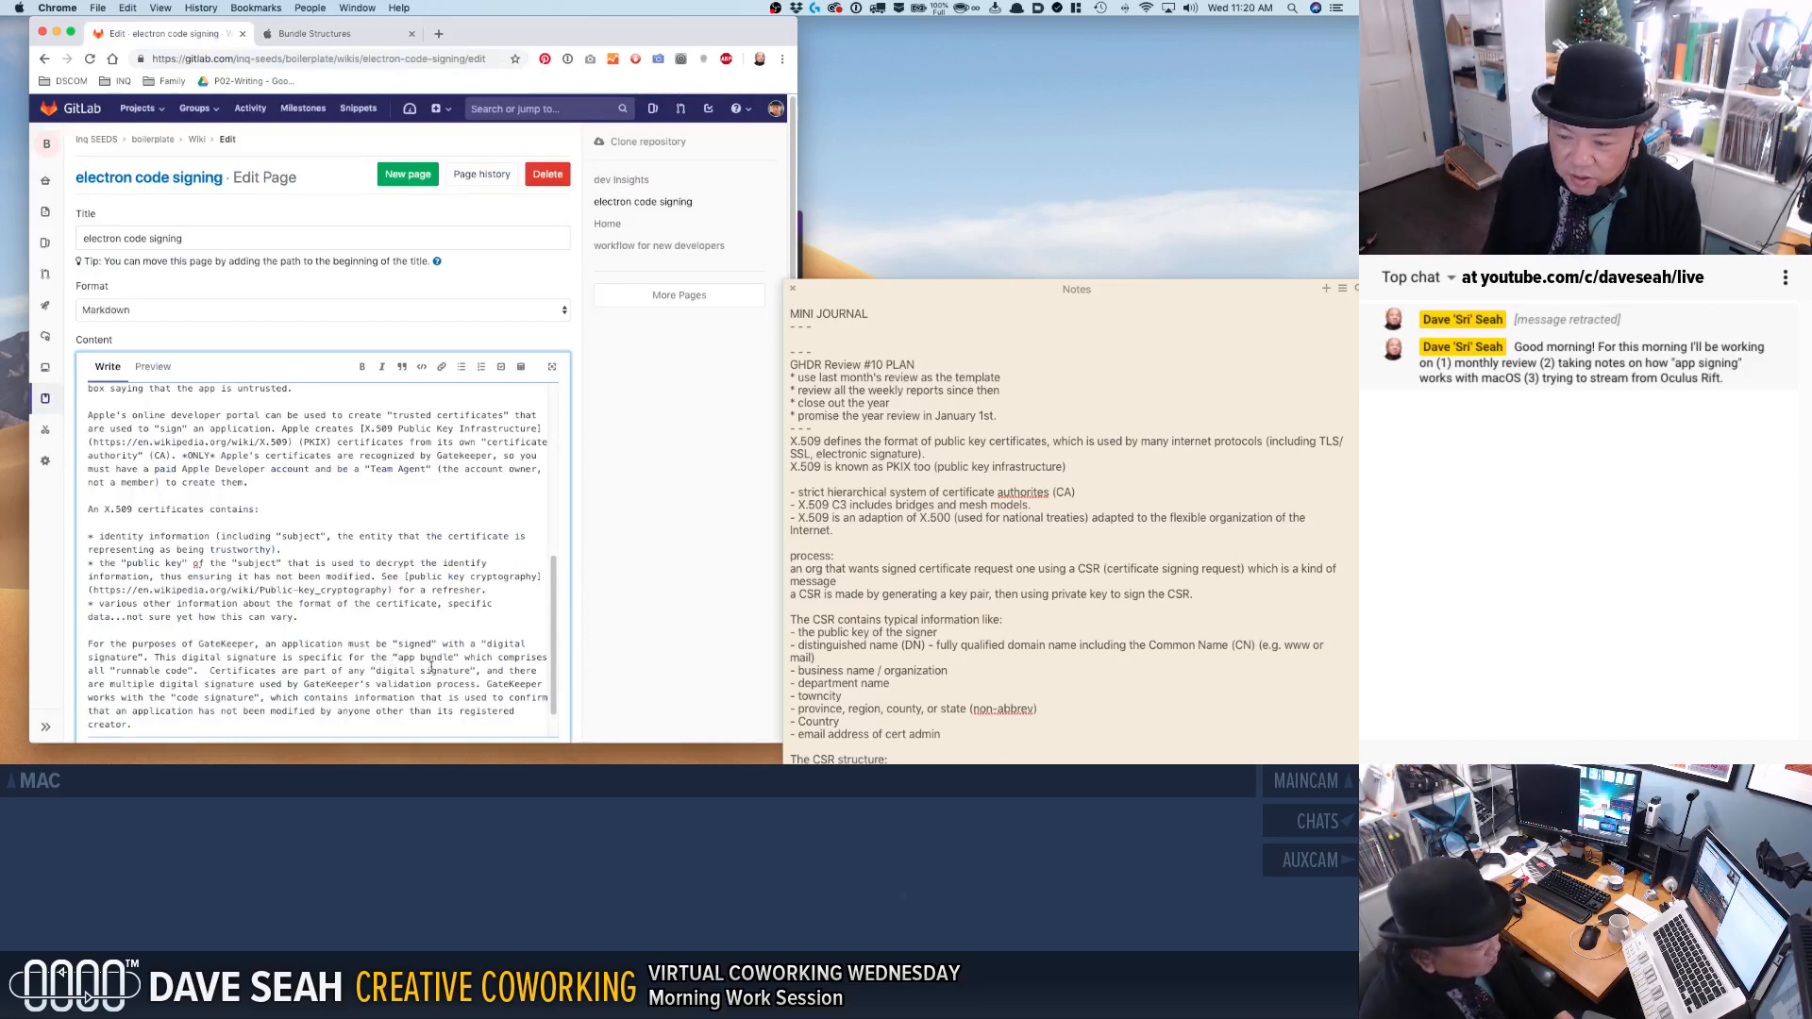
text([)
key(BackSpace)
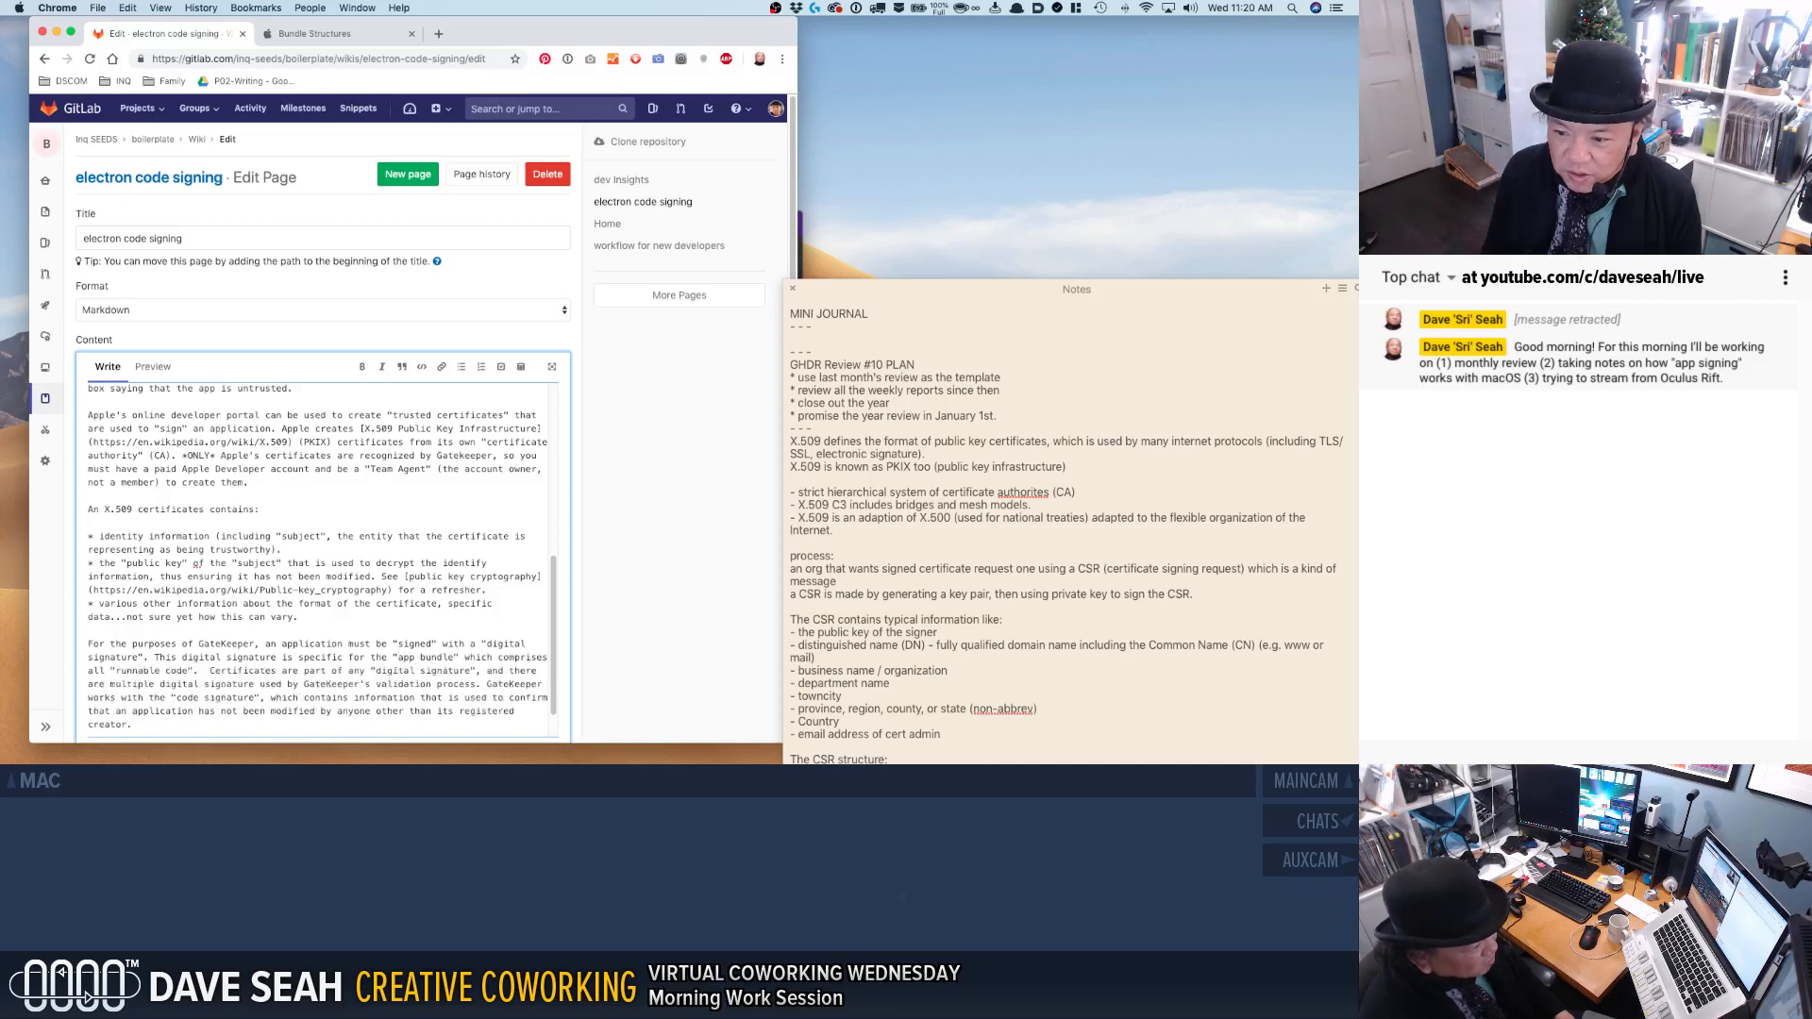
key(BackSpace)
text([)
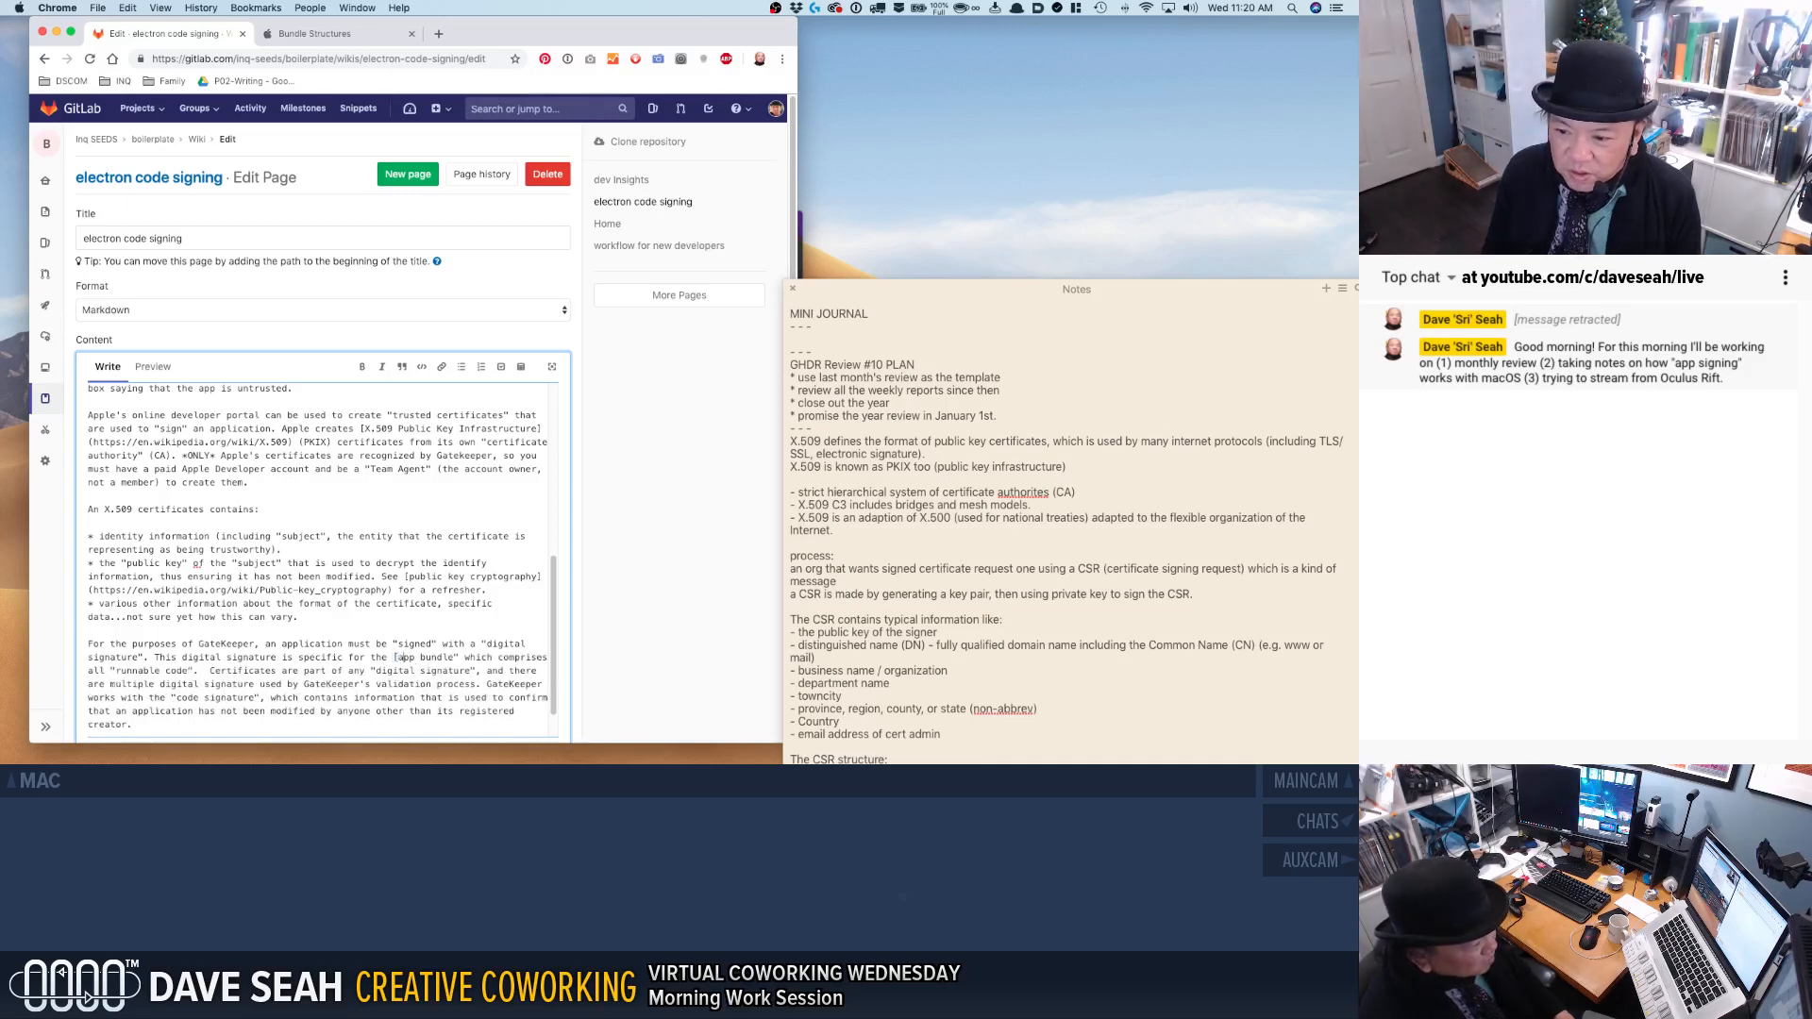
key(BackSpace)
text(]()
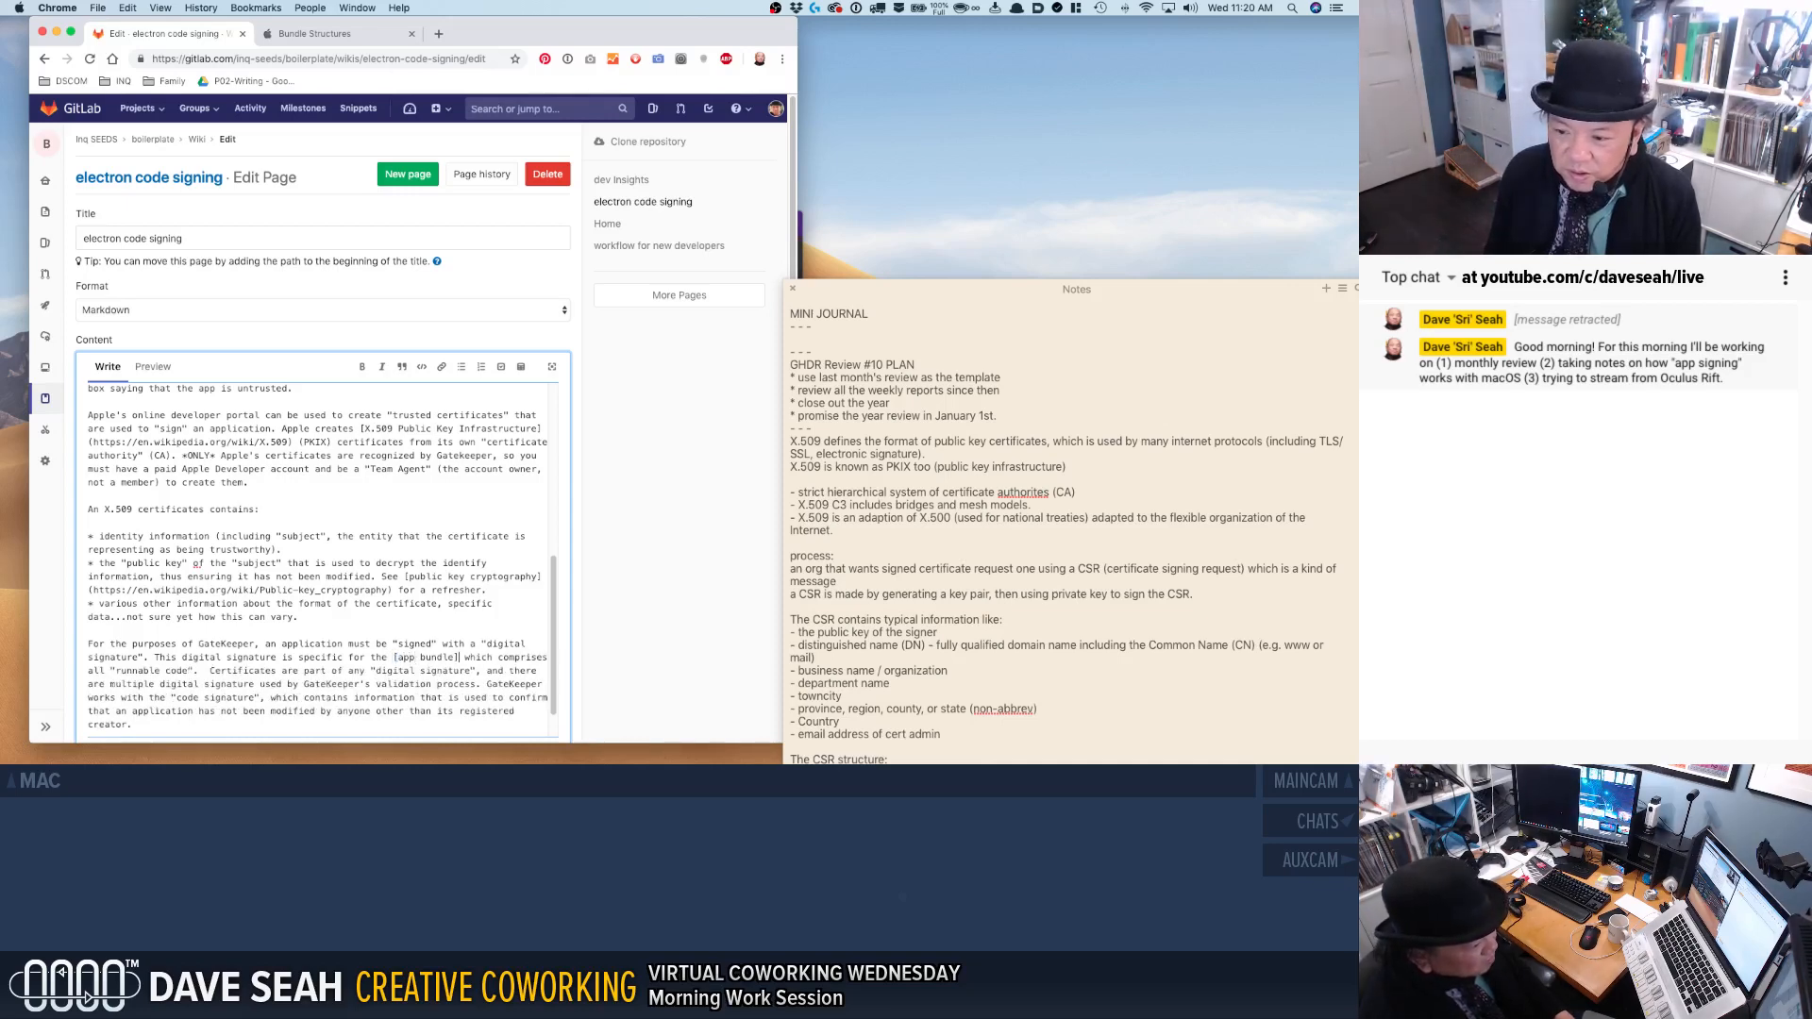
text(https://developer.apple.com/library/archive/documentation/CoreFoundation/Conceptual/CFBundles/BundleTypes.html#//apple_ref/doc/uid/10000123i-CH101-SW1)
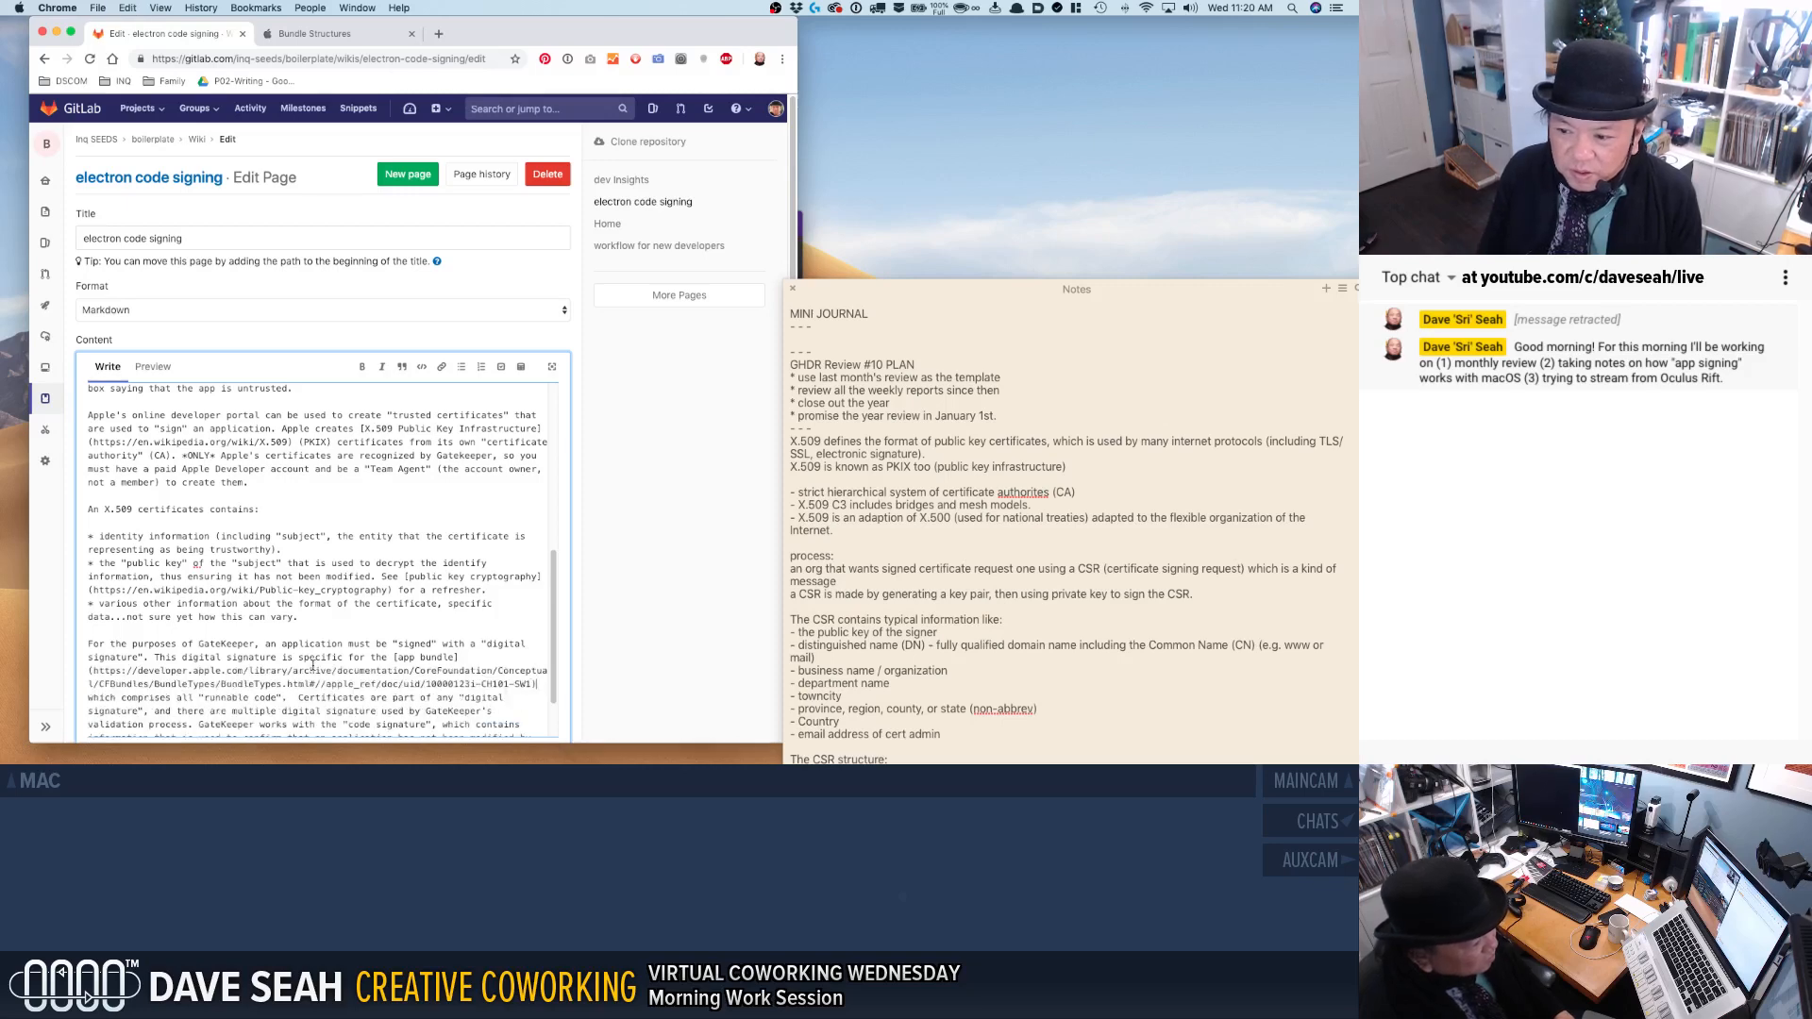
text())
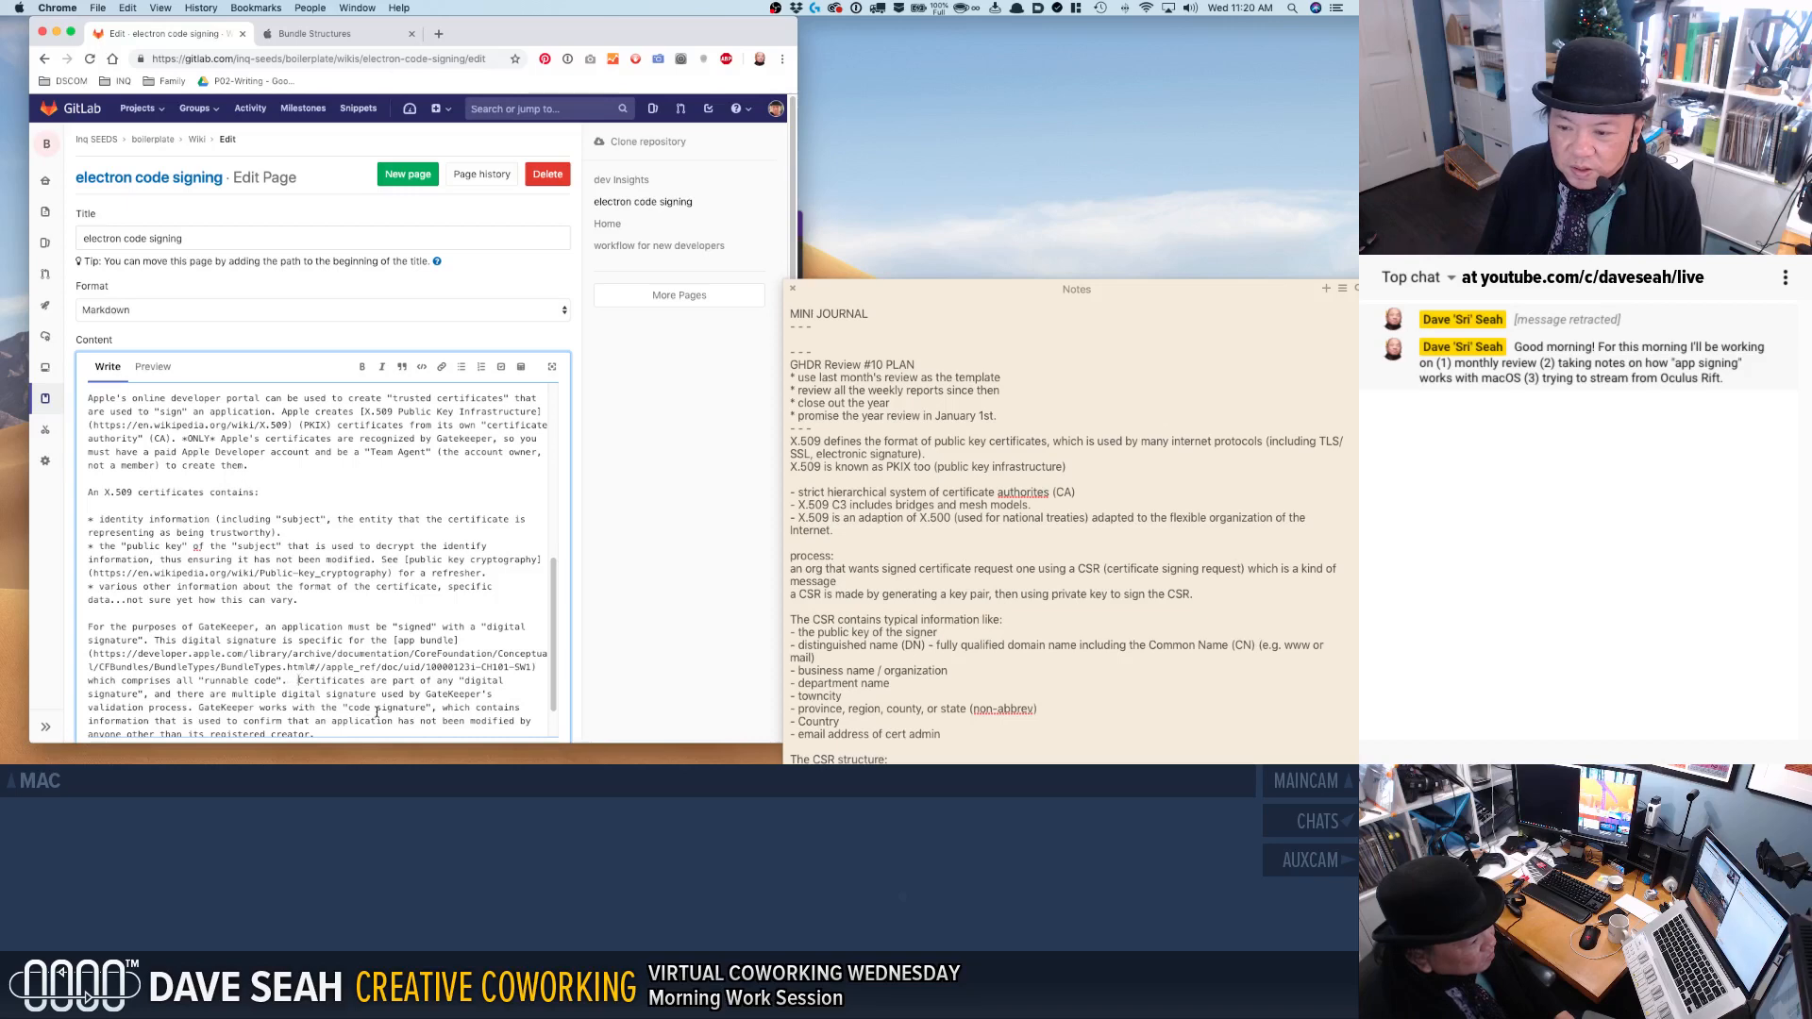
Start a new paragraph reading "An application digital signature contains:" and separate it from the certificates text with a blank line.
key(Return)
key(Return)
text(An app)
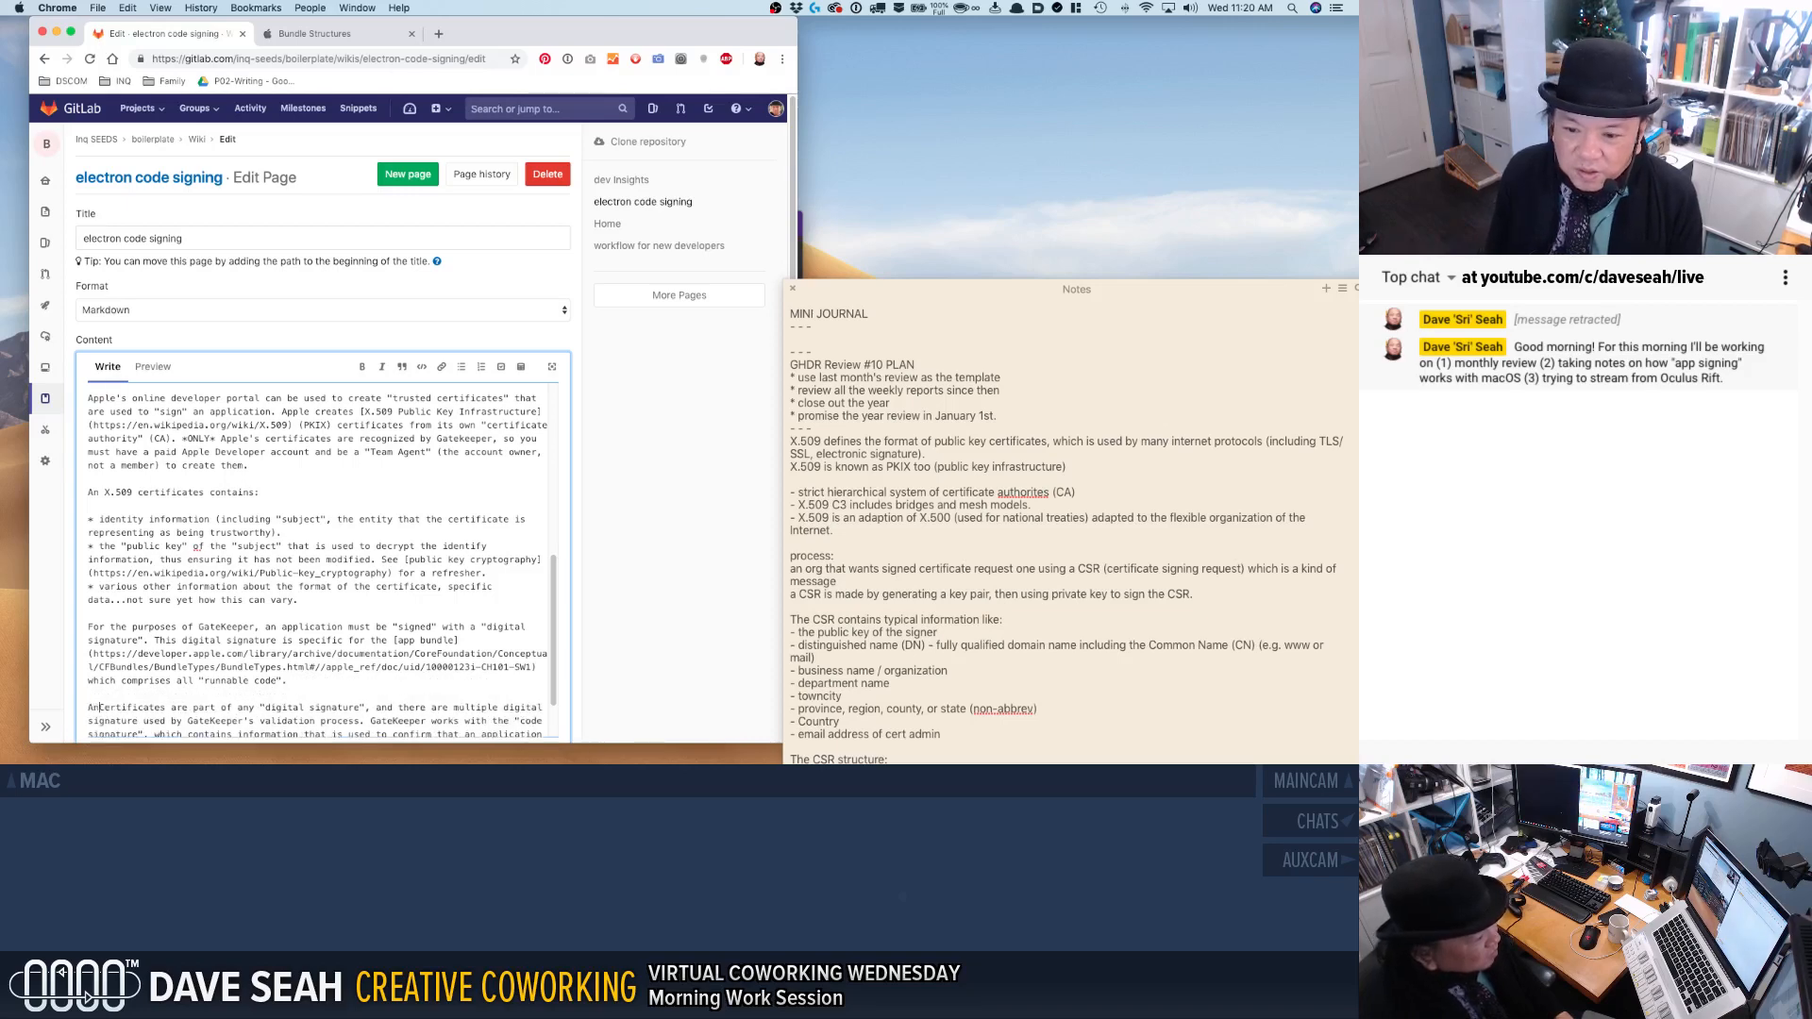
text(lication digit)
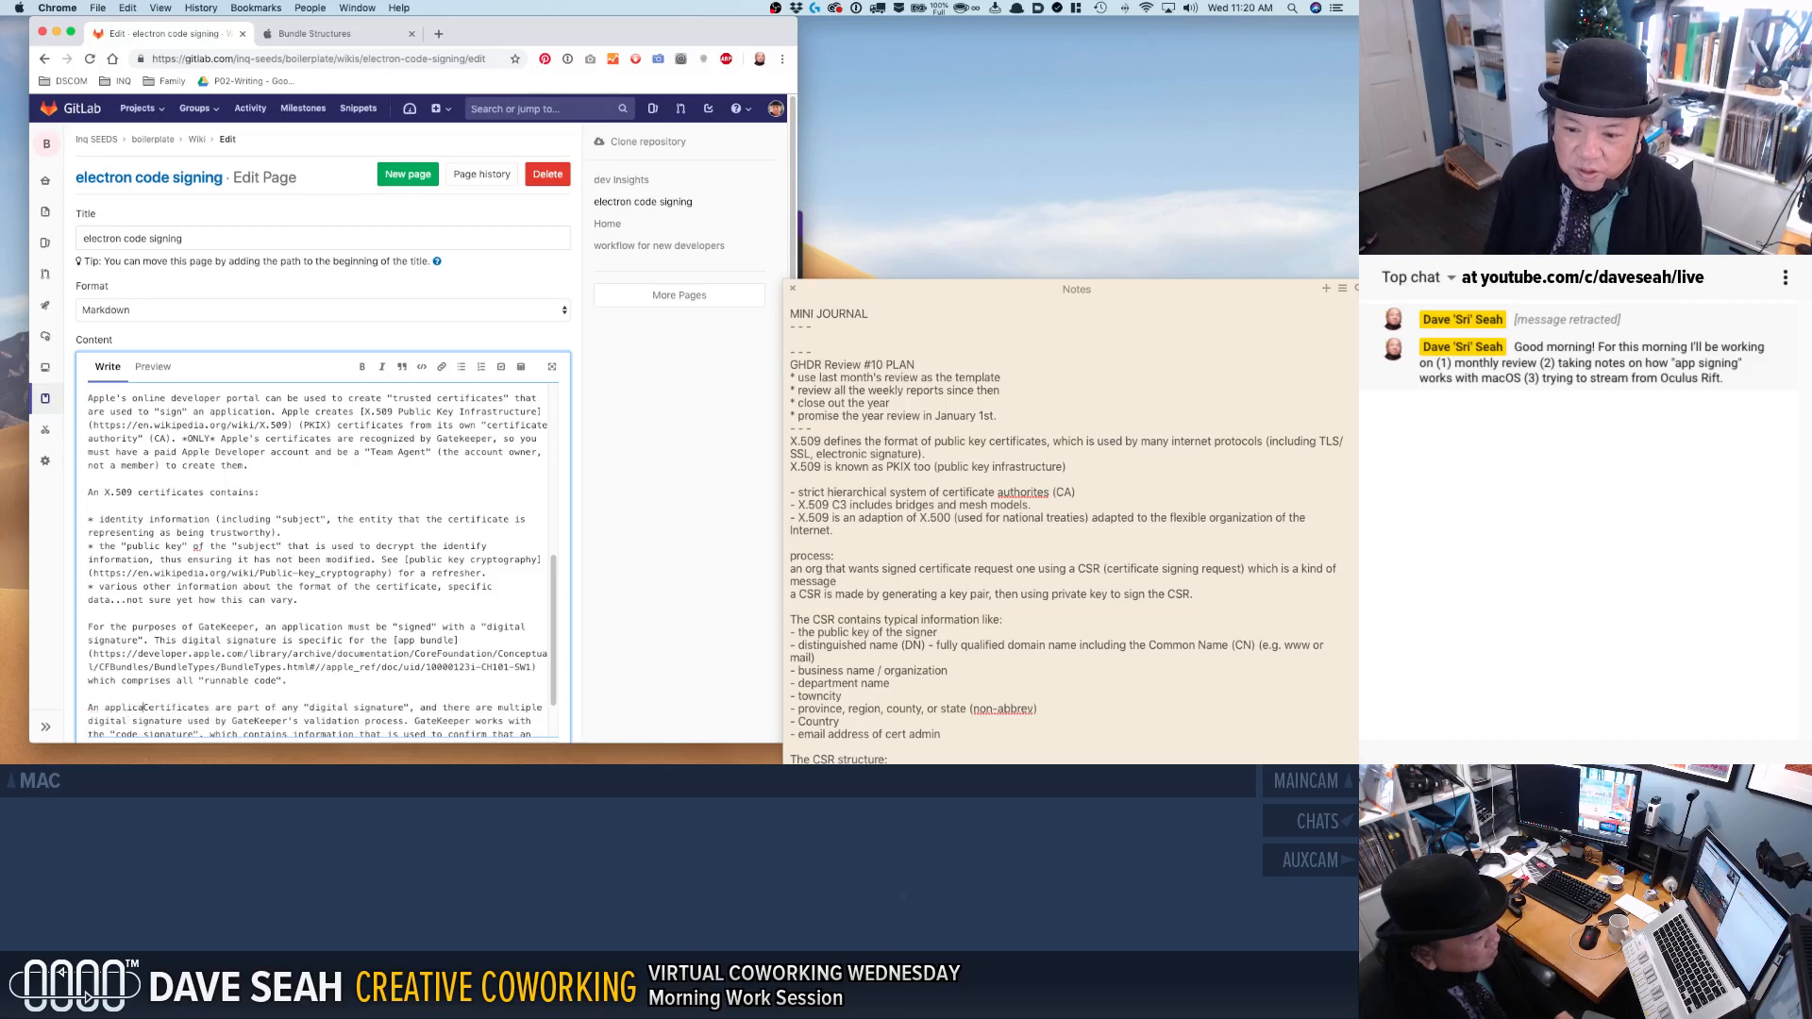
text(al sign)
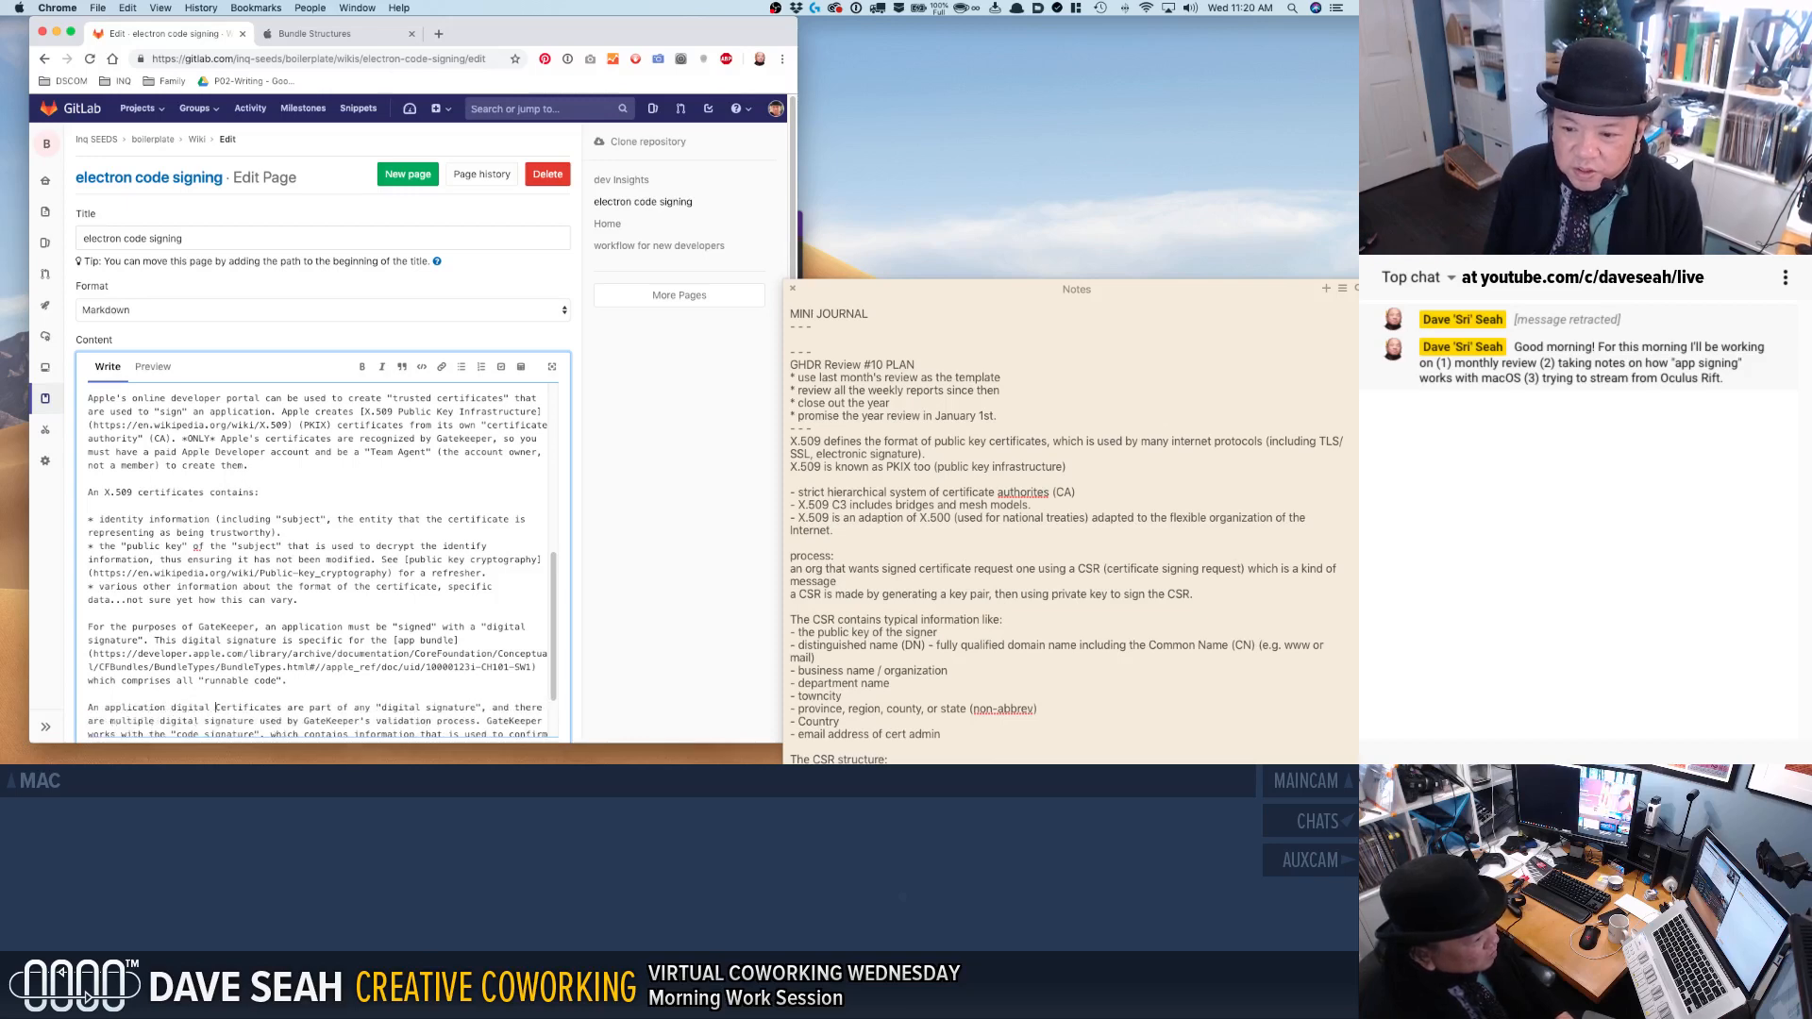
text(ture contains:)
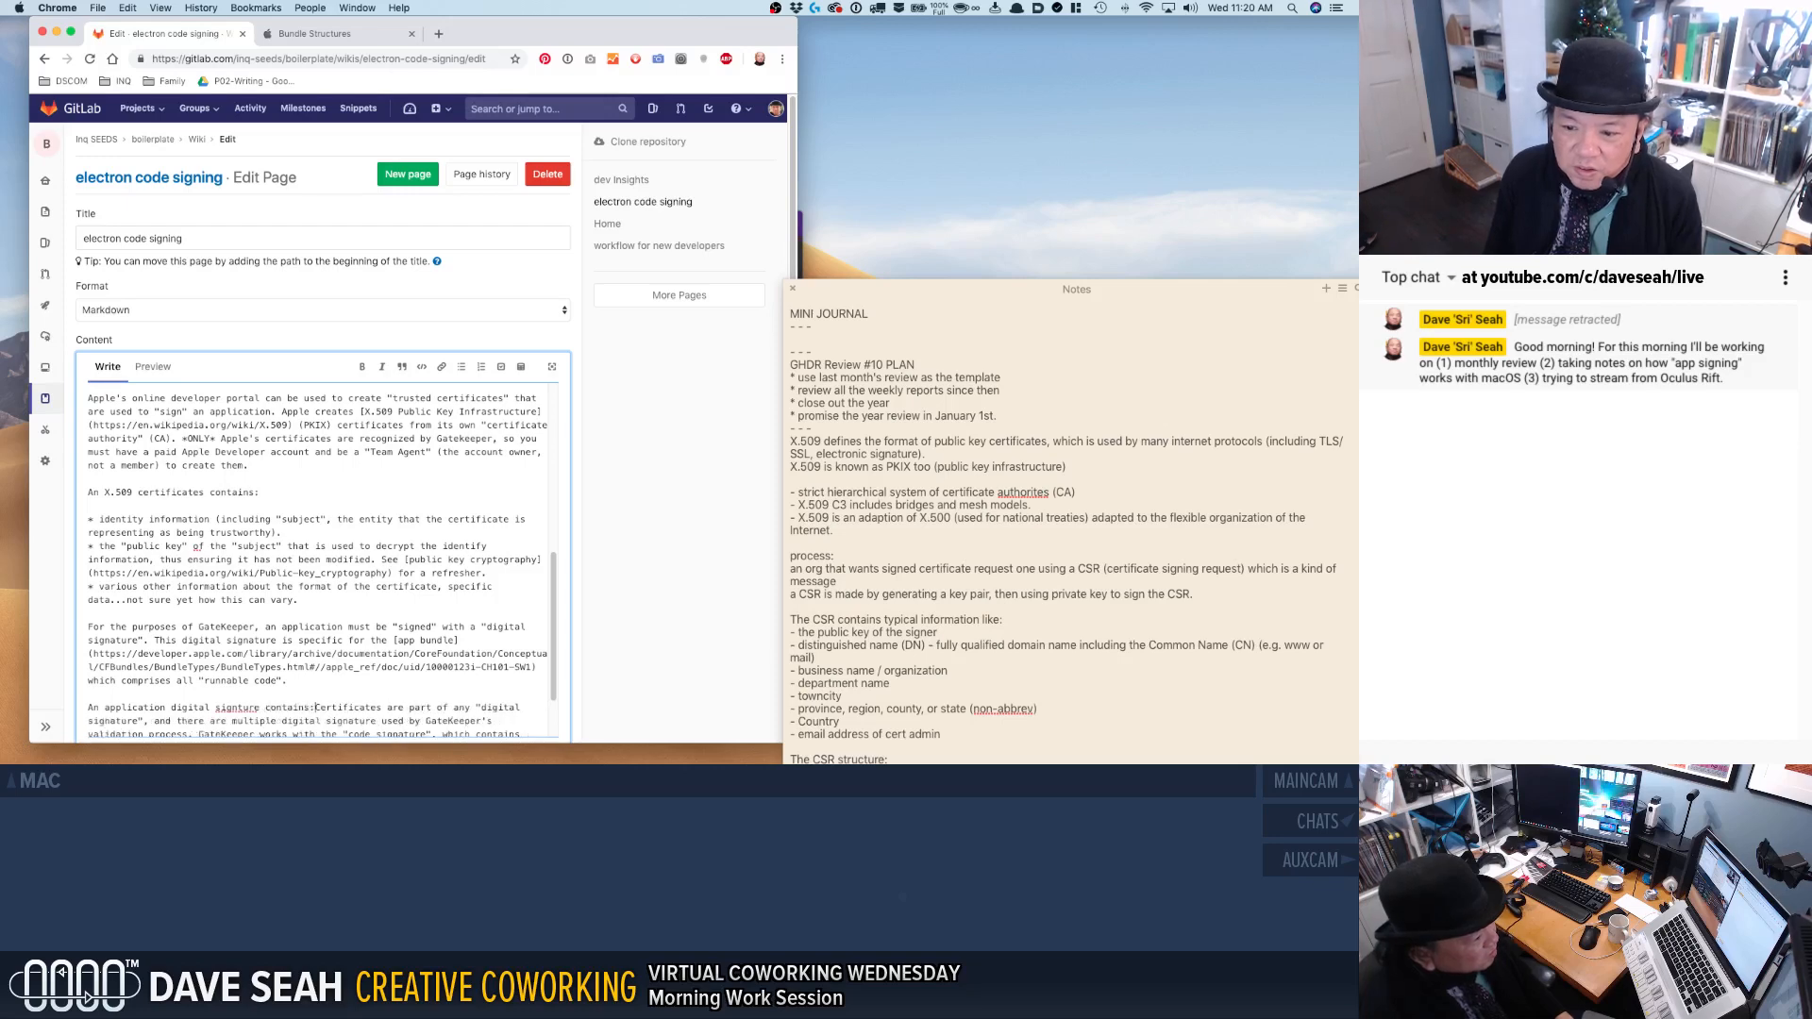
click(236, 707)
text(a)
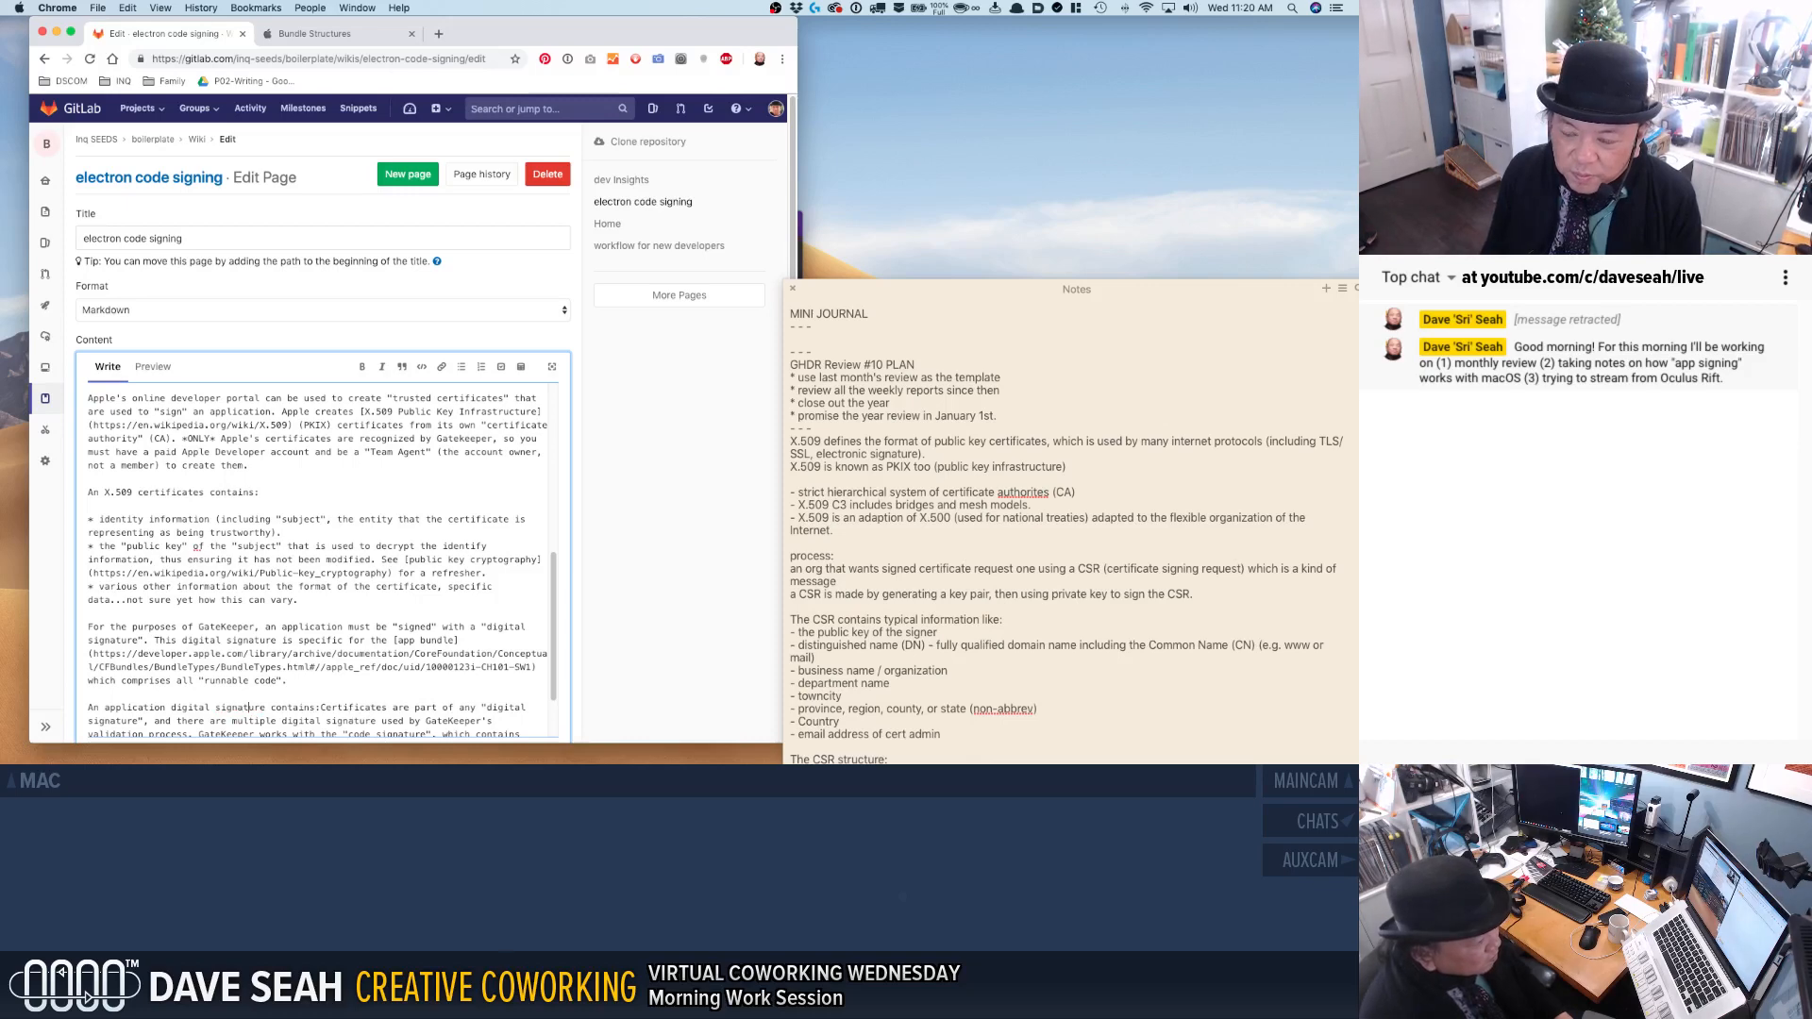
key(Return)
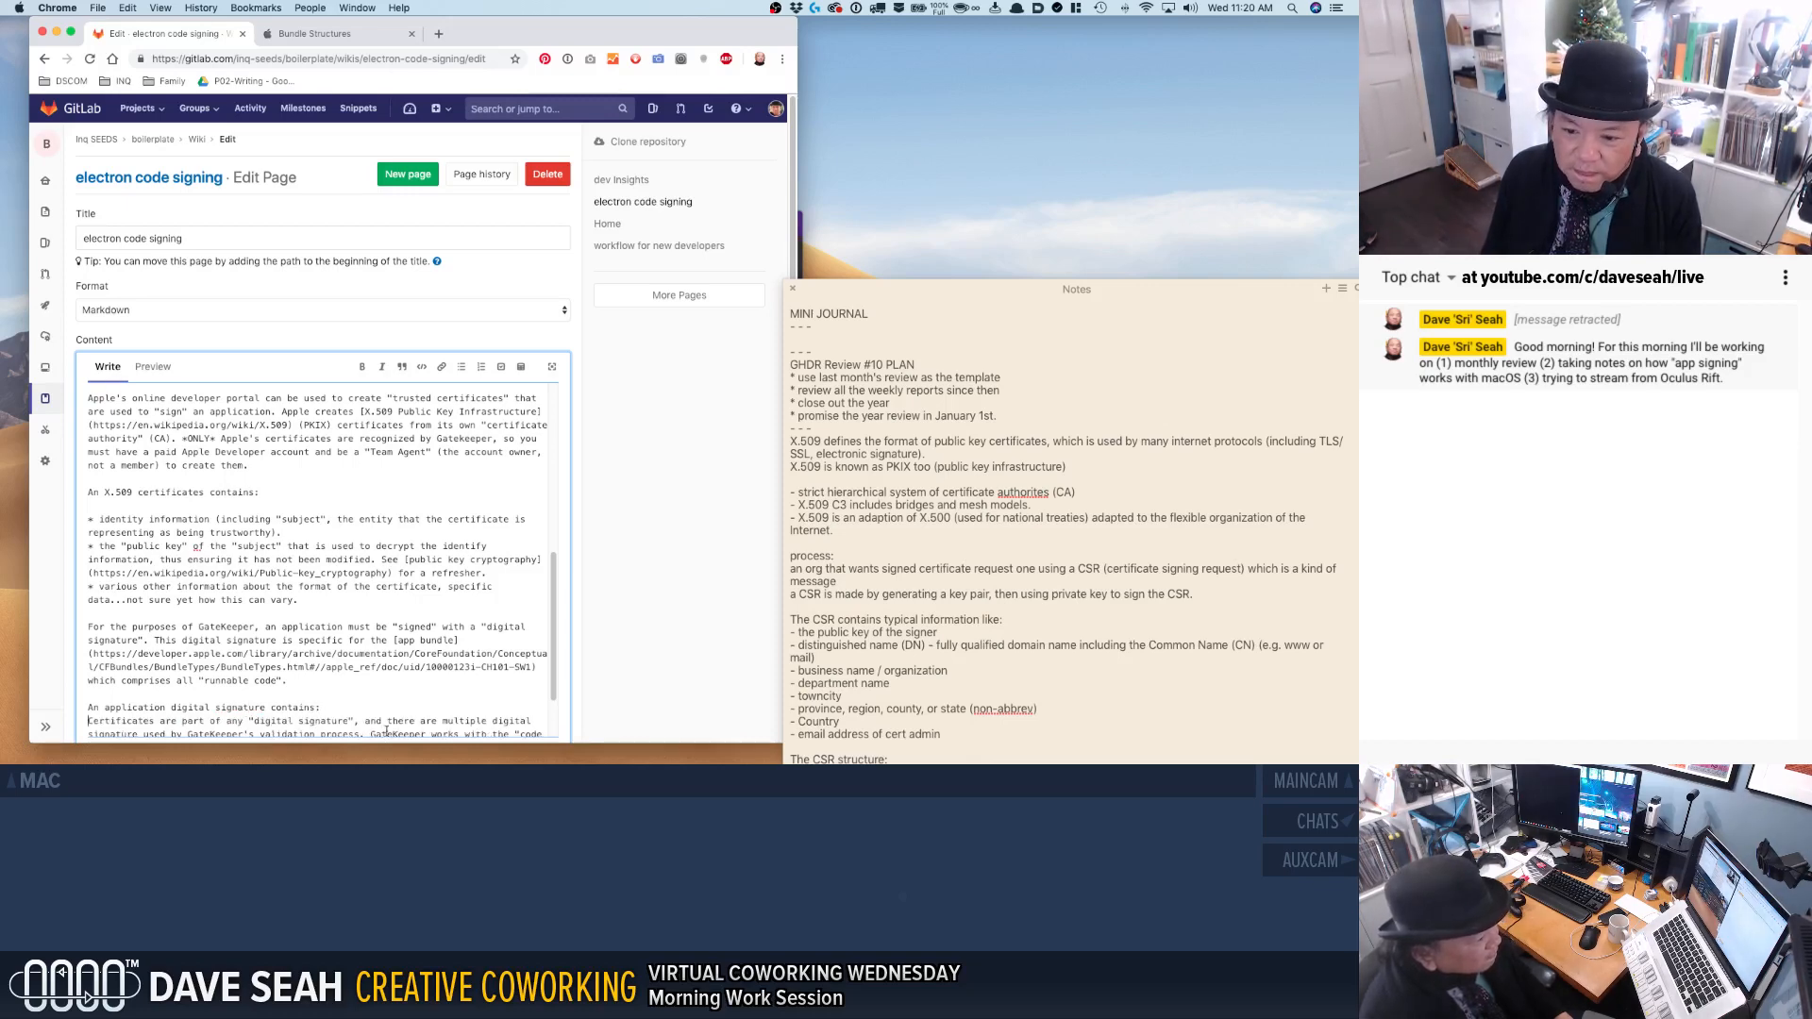
scroll(388, 698, down, 3)
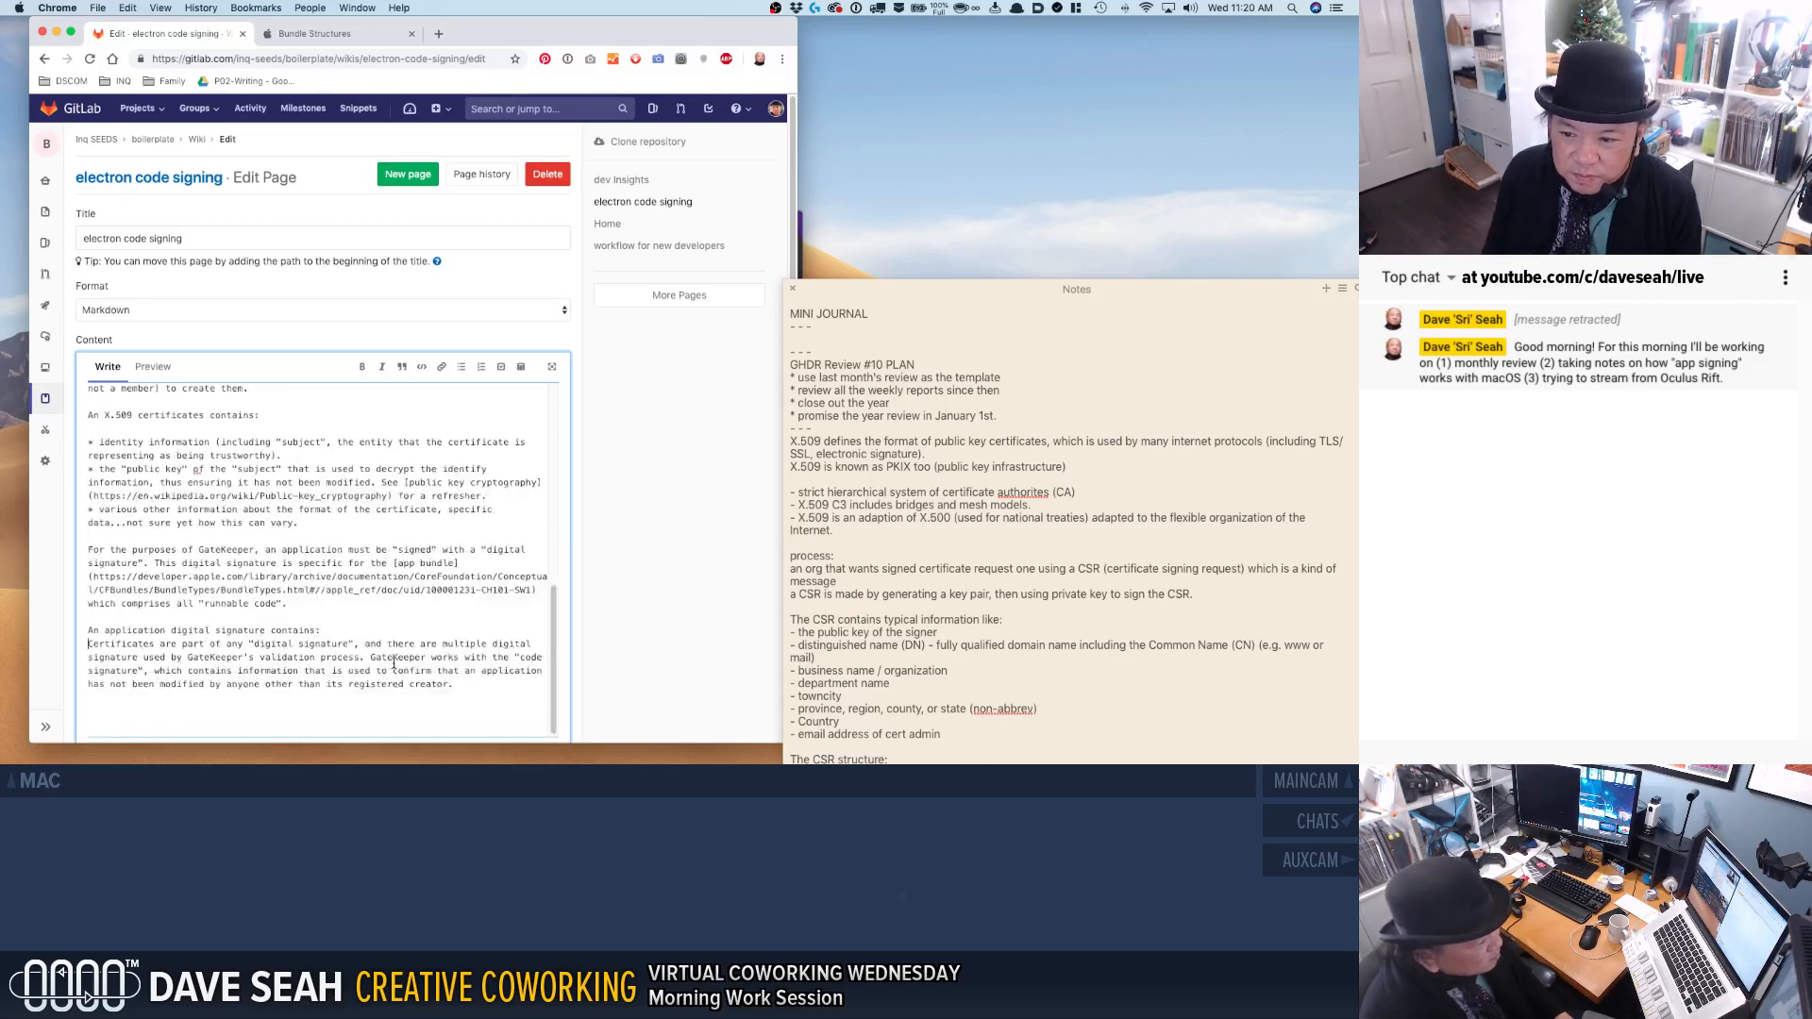
key(Return)
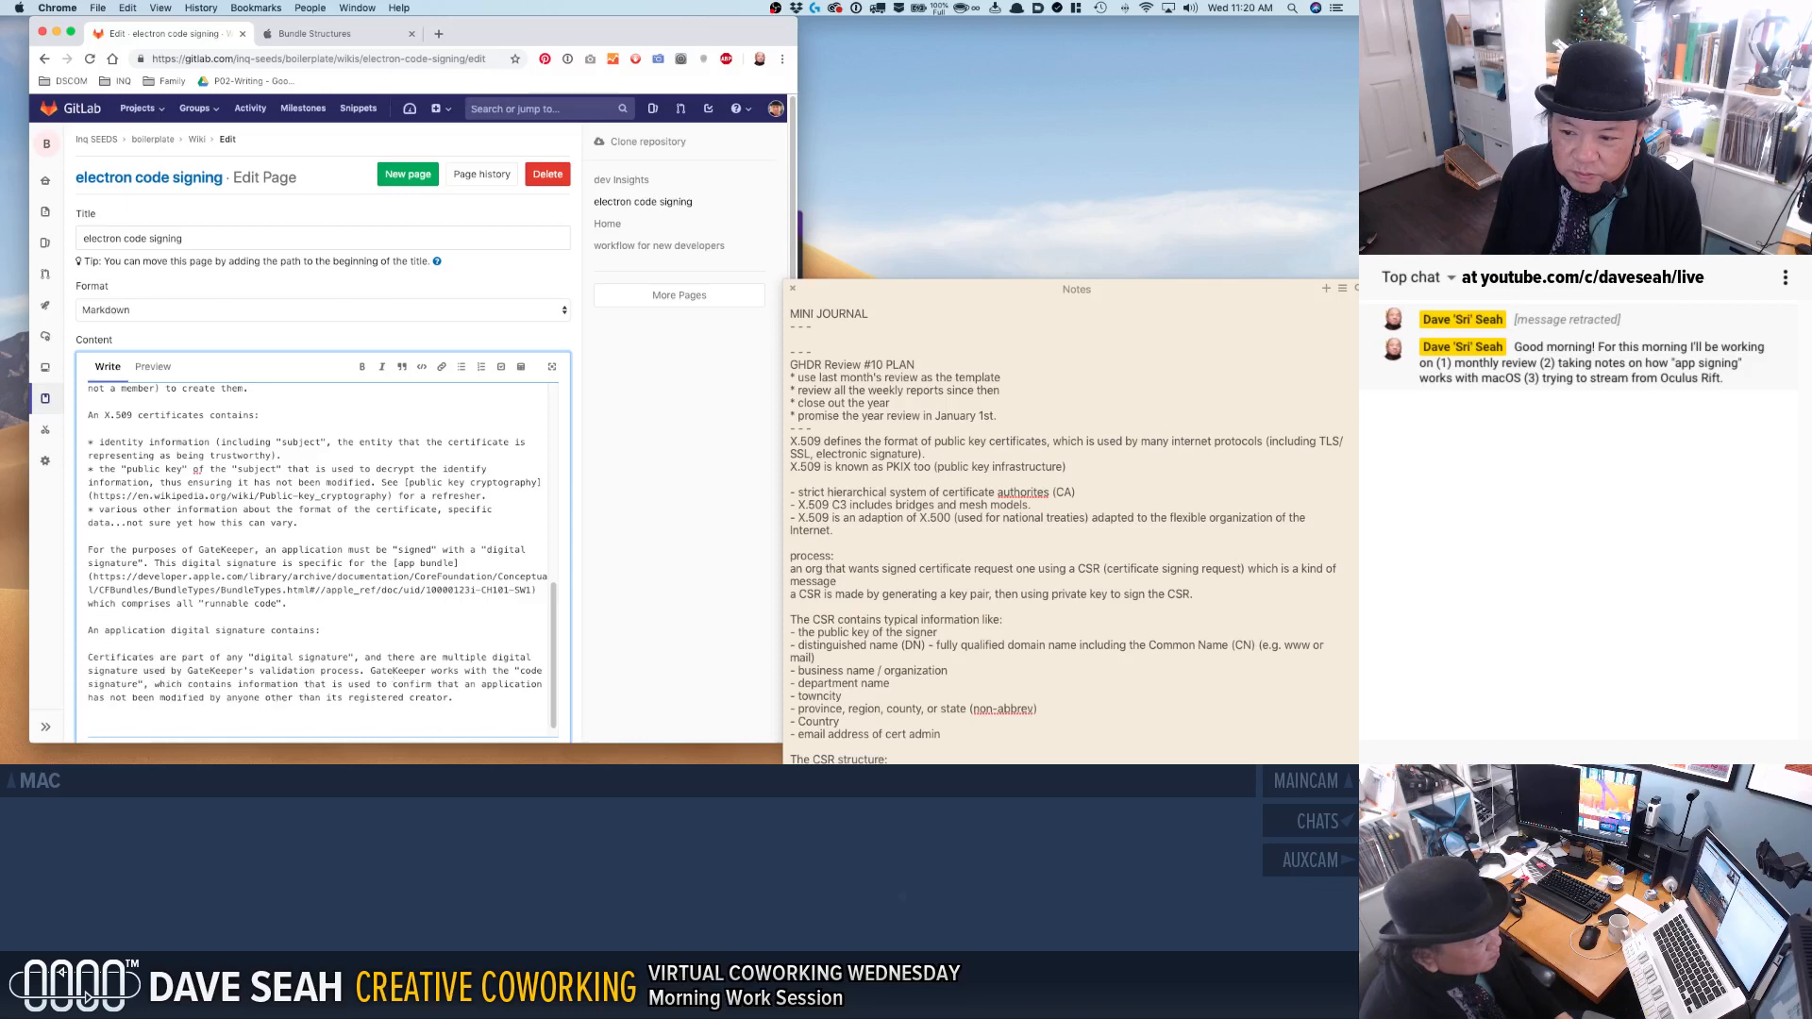
Expand the new line to read "An application digital signature is called a "code signature", and contains:".
click(270, 629)
text(is called a ")
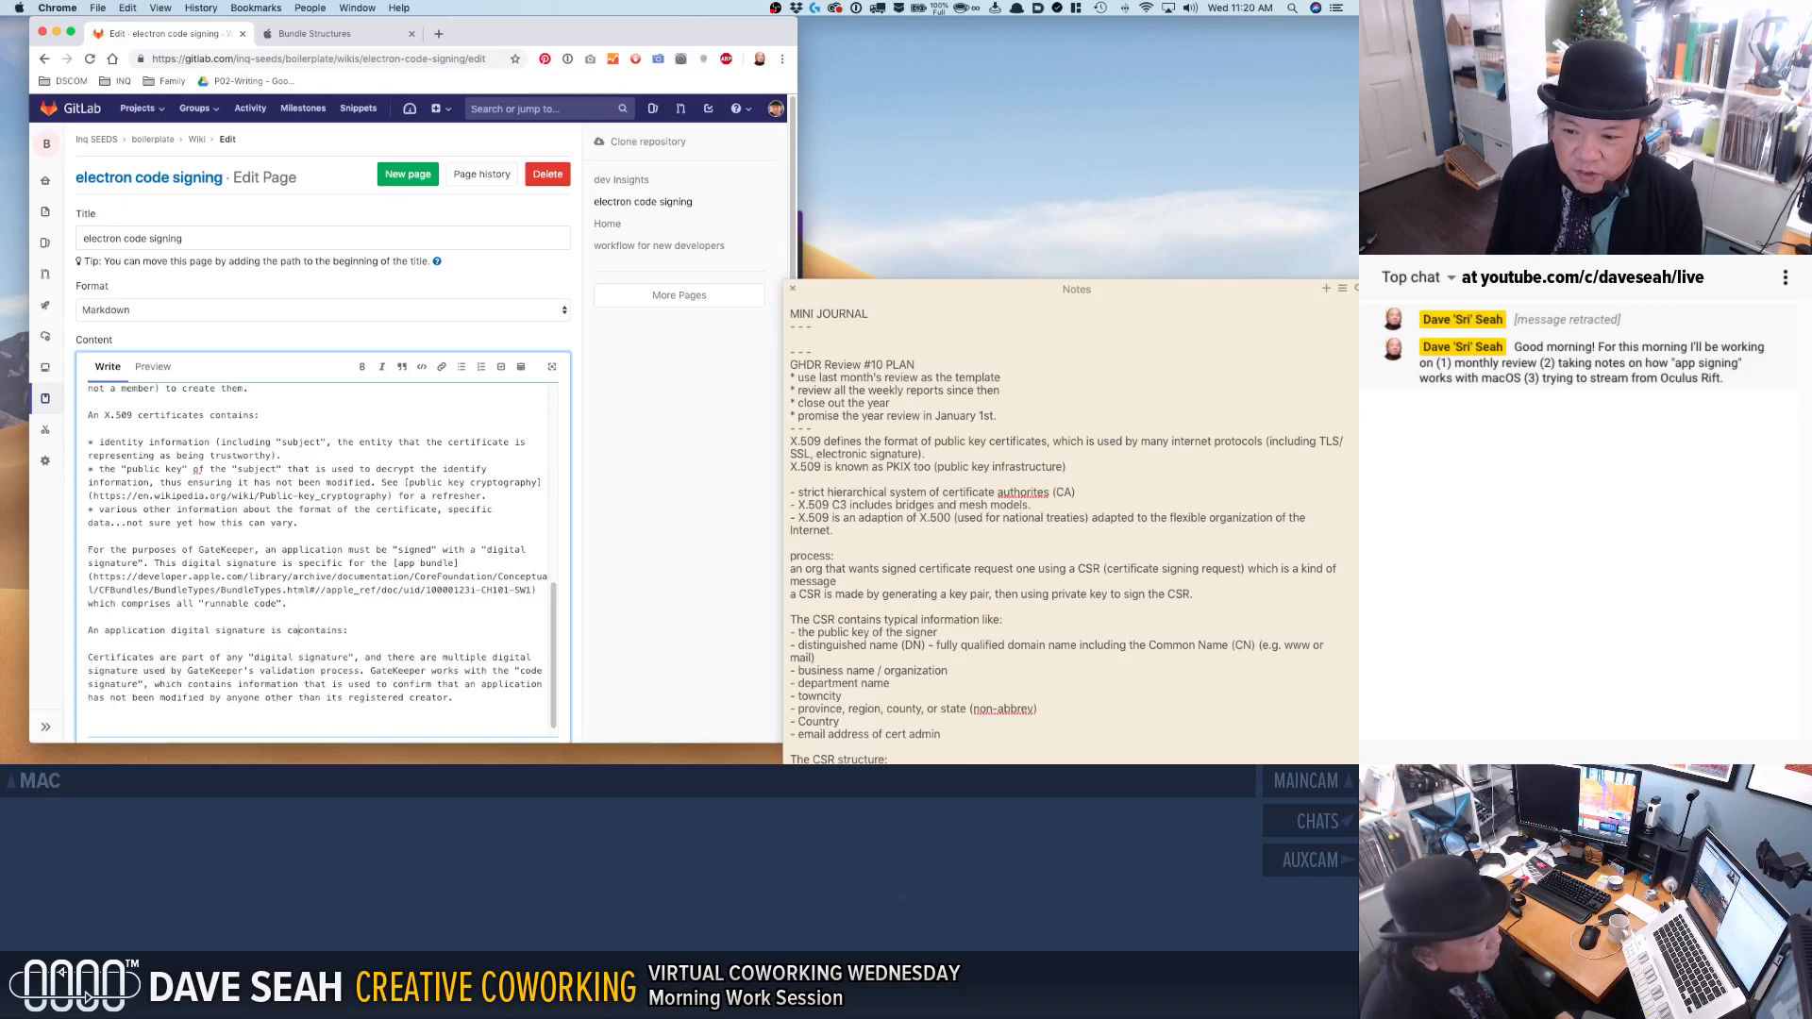
text(code signature", a)
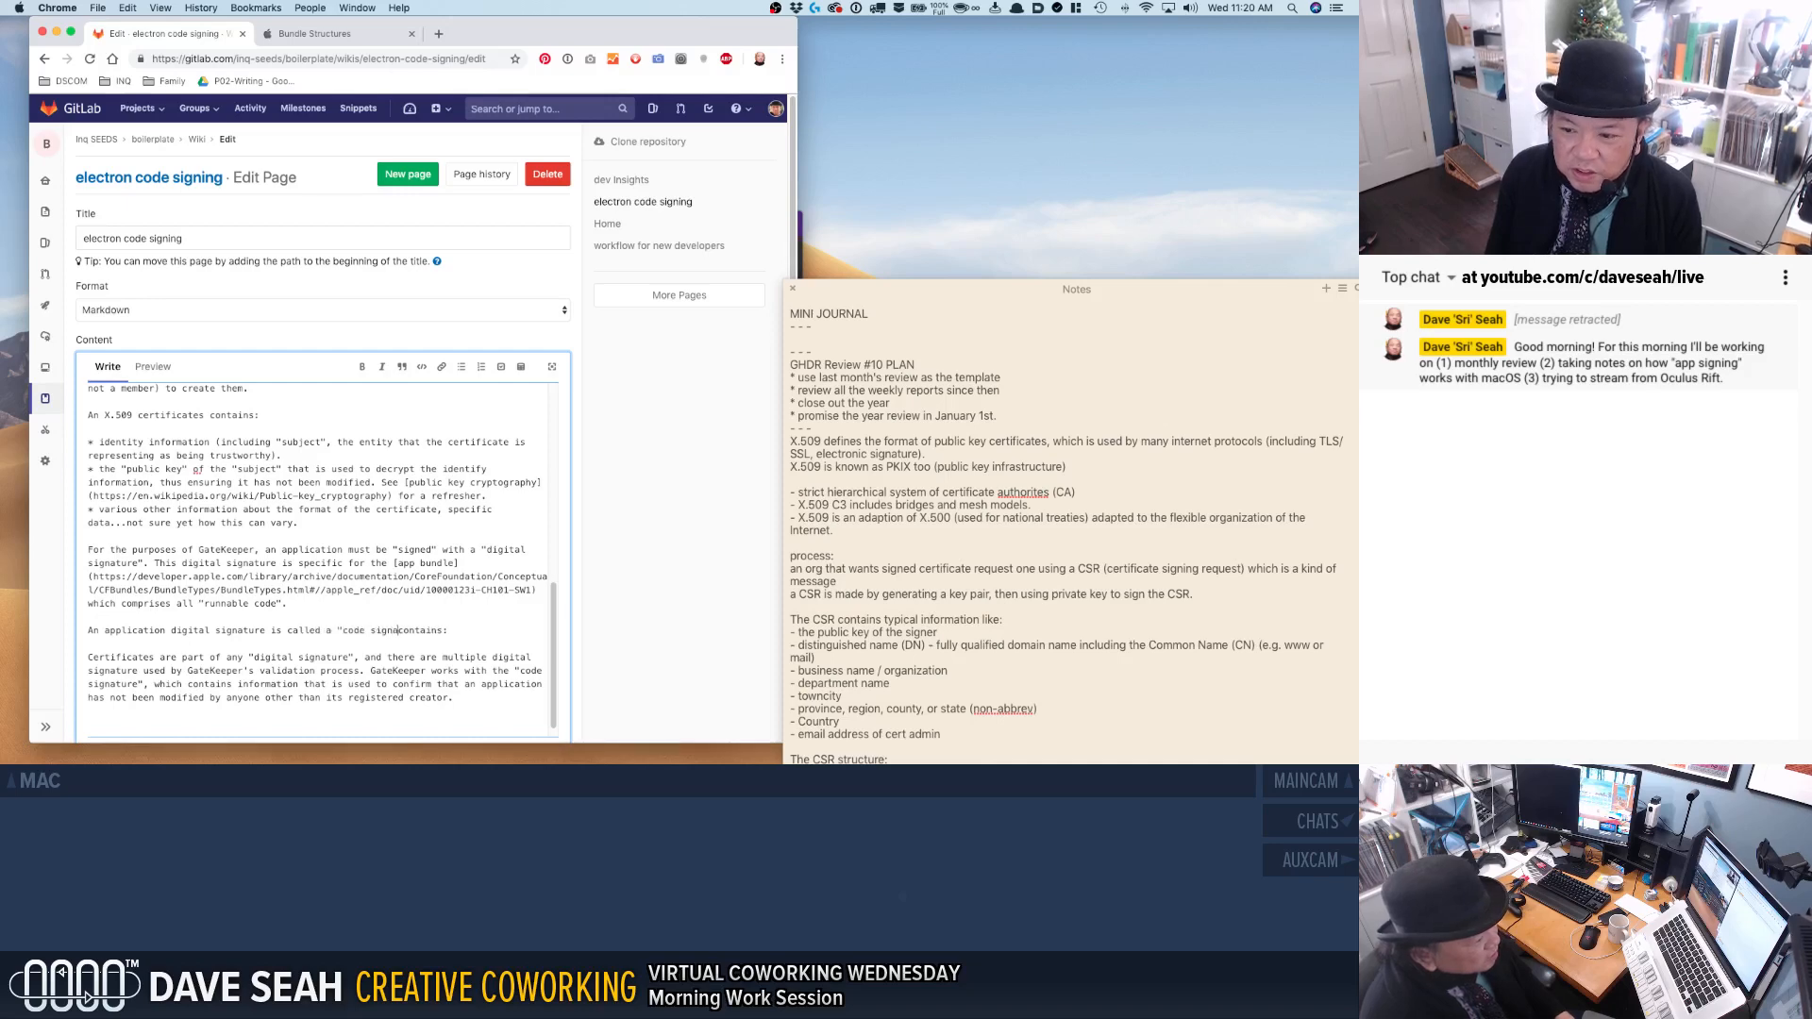
text(nd)
key(Down)
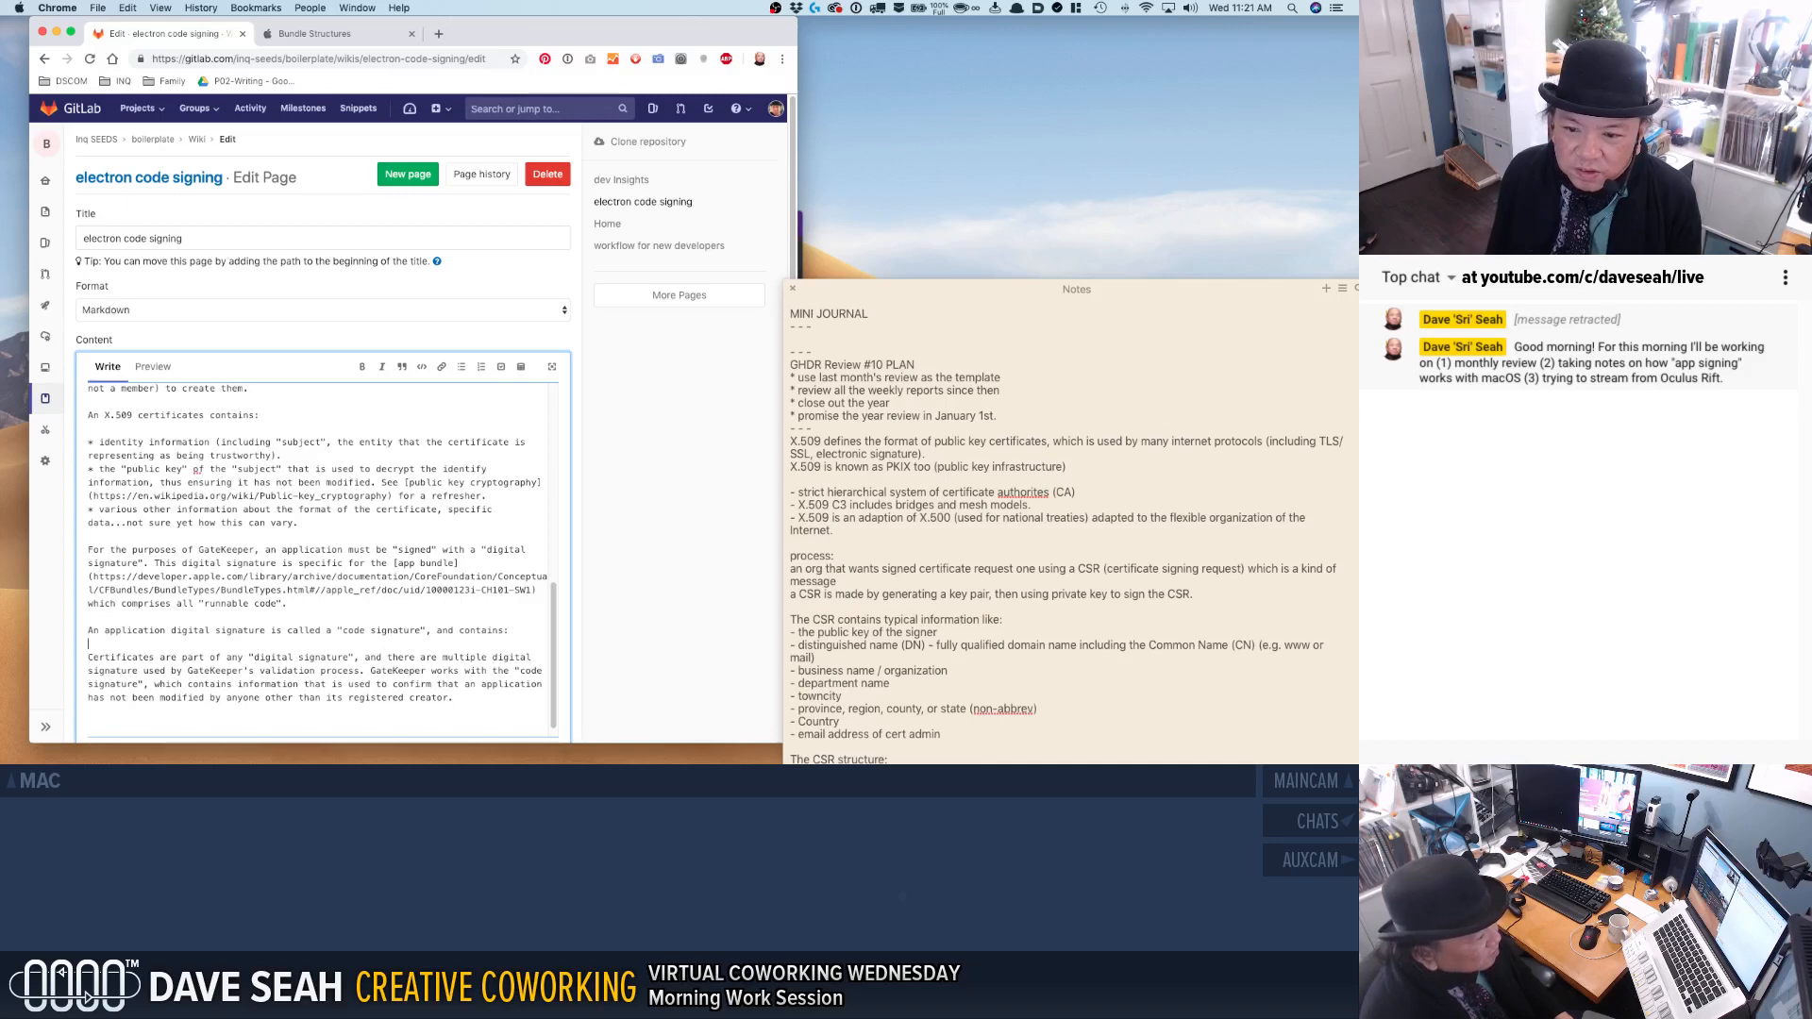
Below that line, add the bullet "A "seal"" and an empty second bullet, followed by a line break.
key(Return)
text(*)
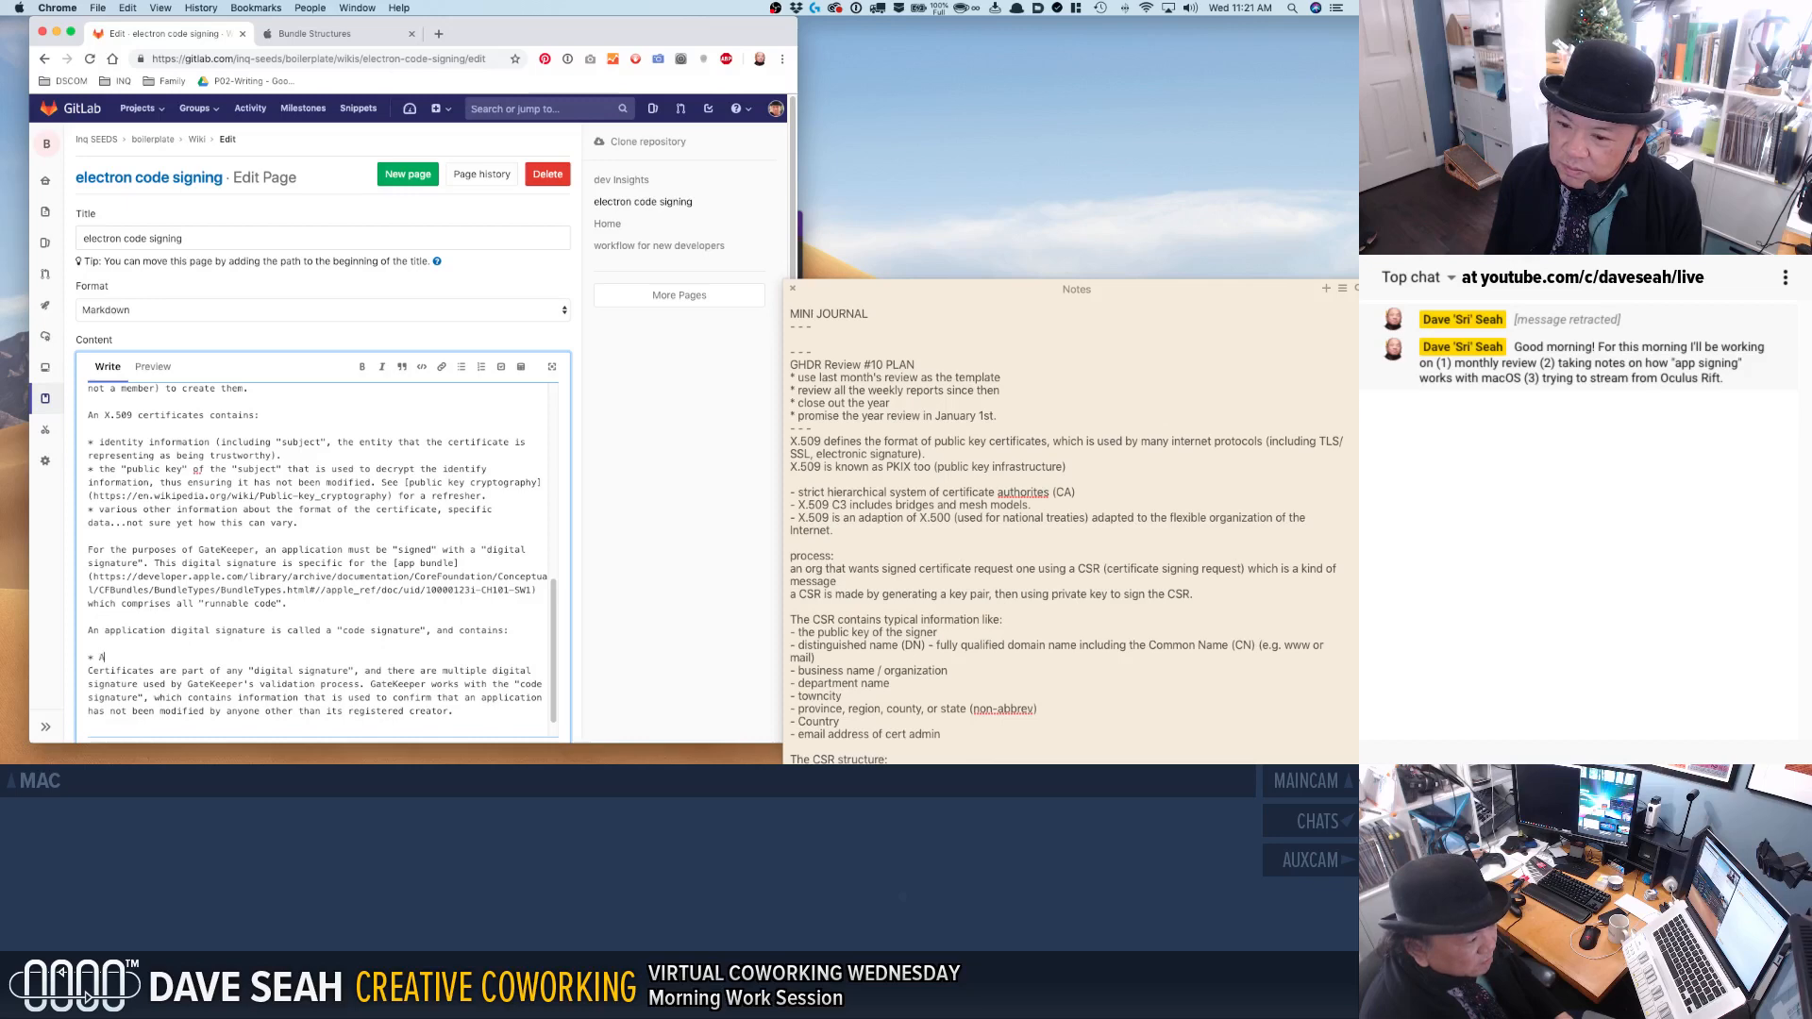
text(A "seal")
key(Return)
text(*)
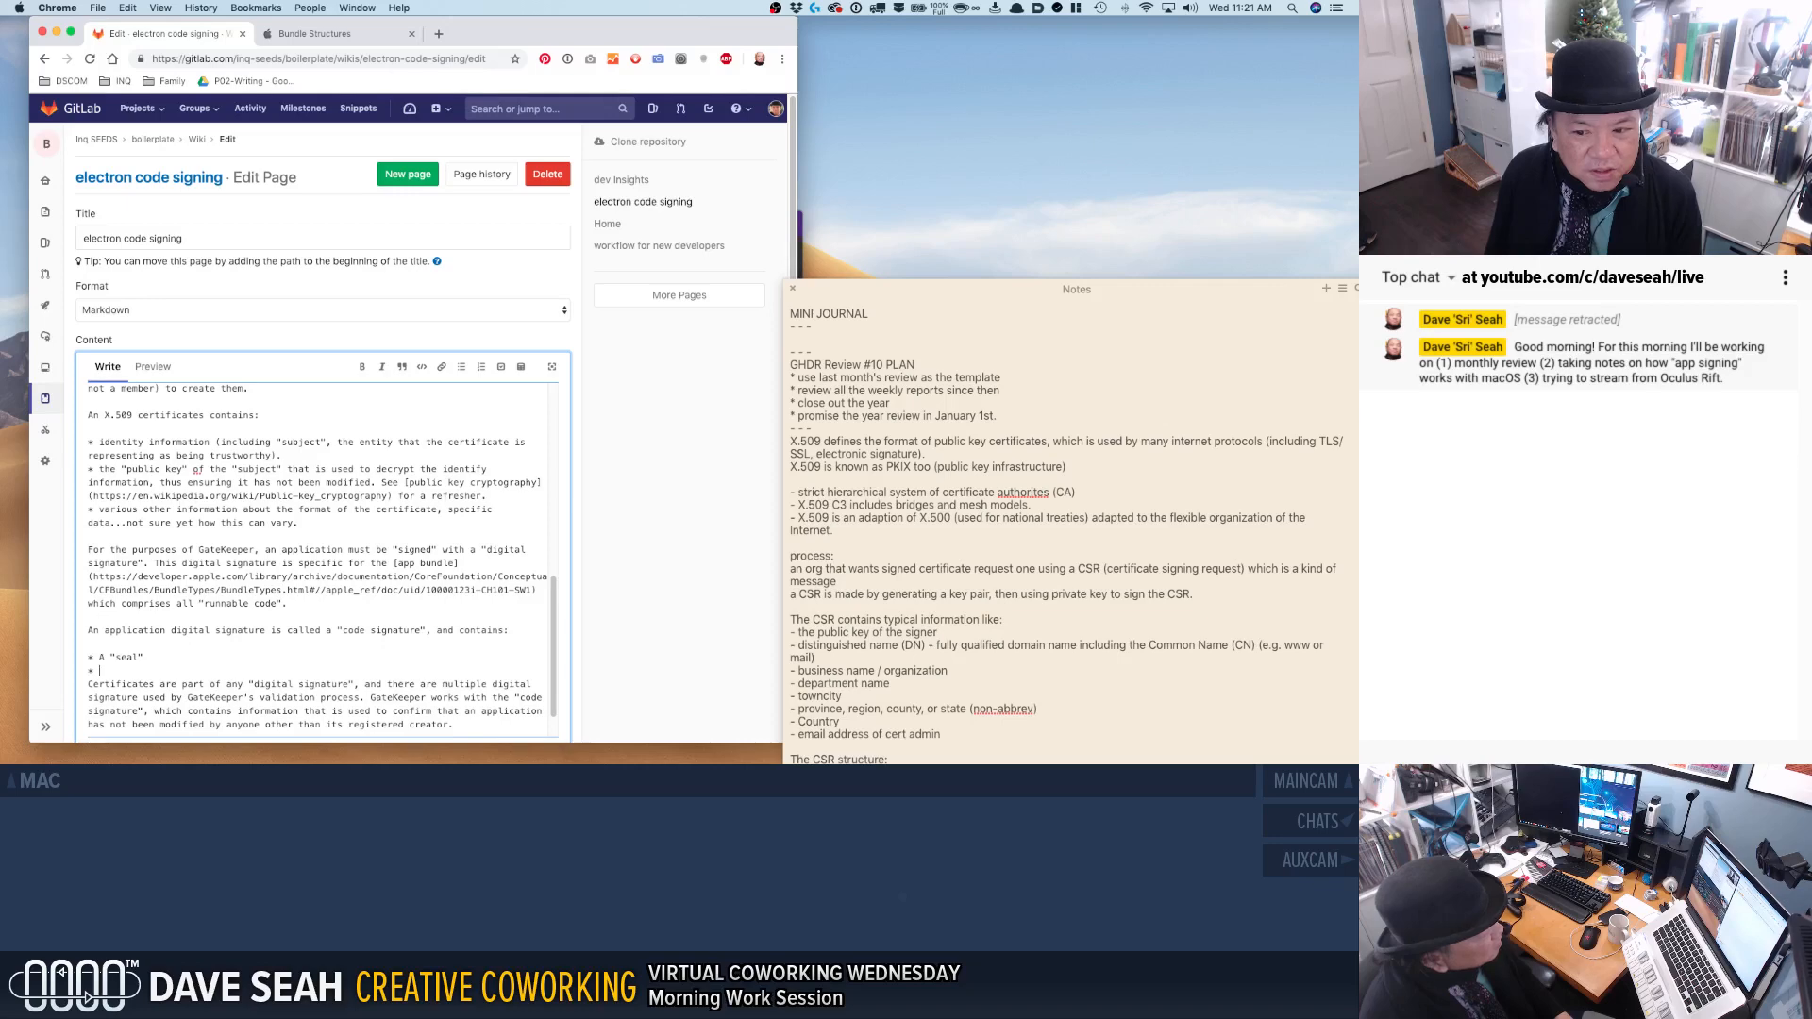
key(Return)
scroll(288, 635, down, 2)
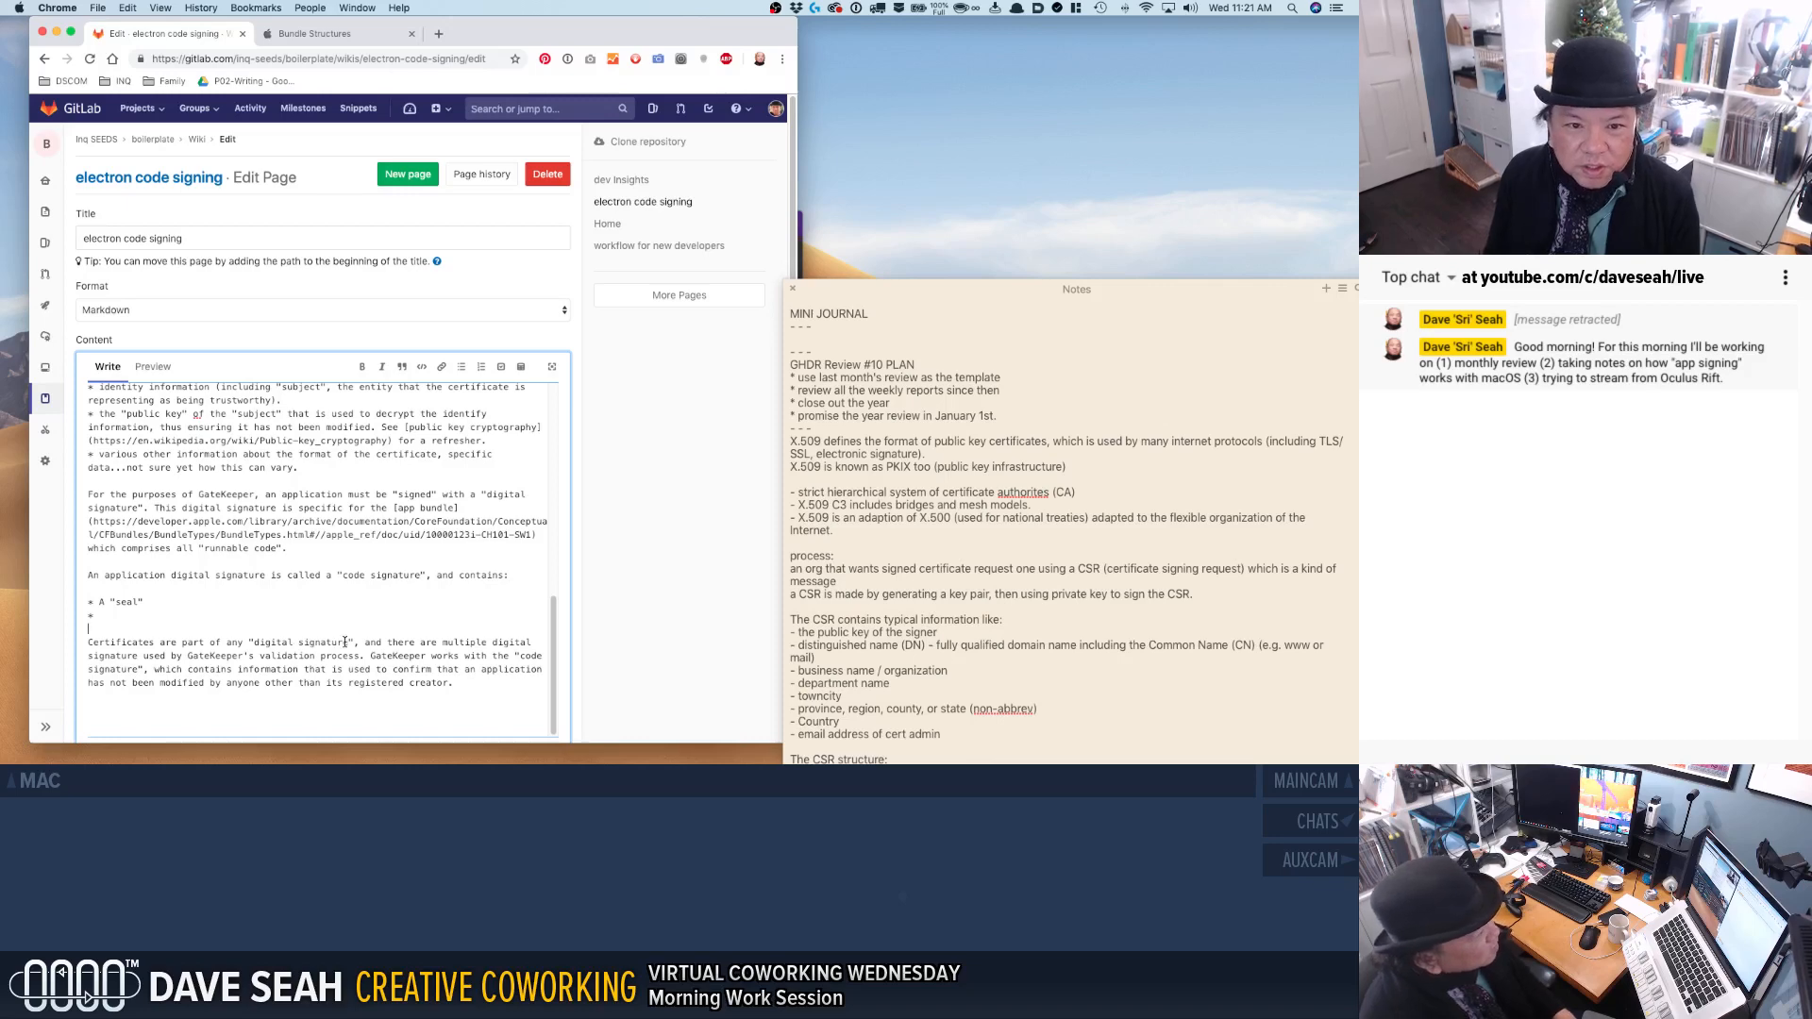
key(alt+space)
text(go km)
key(Return)
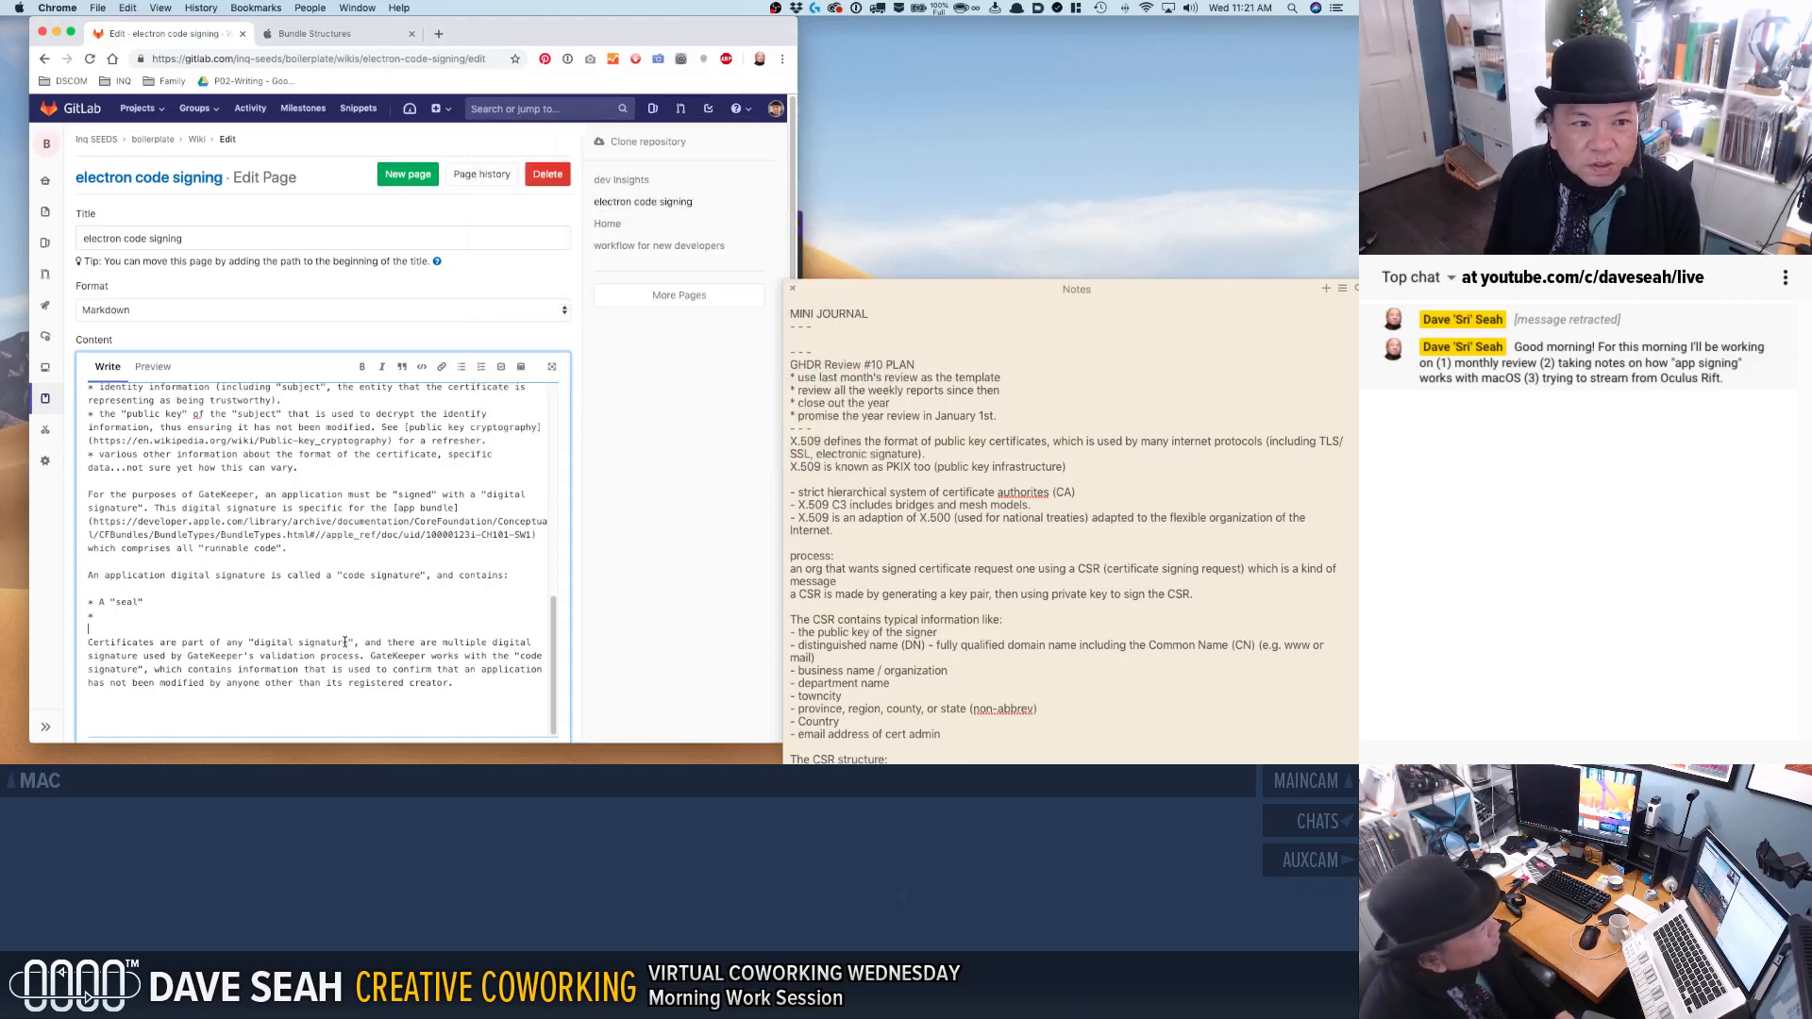
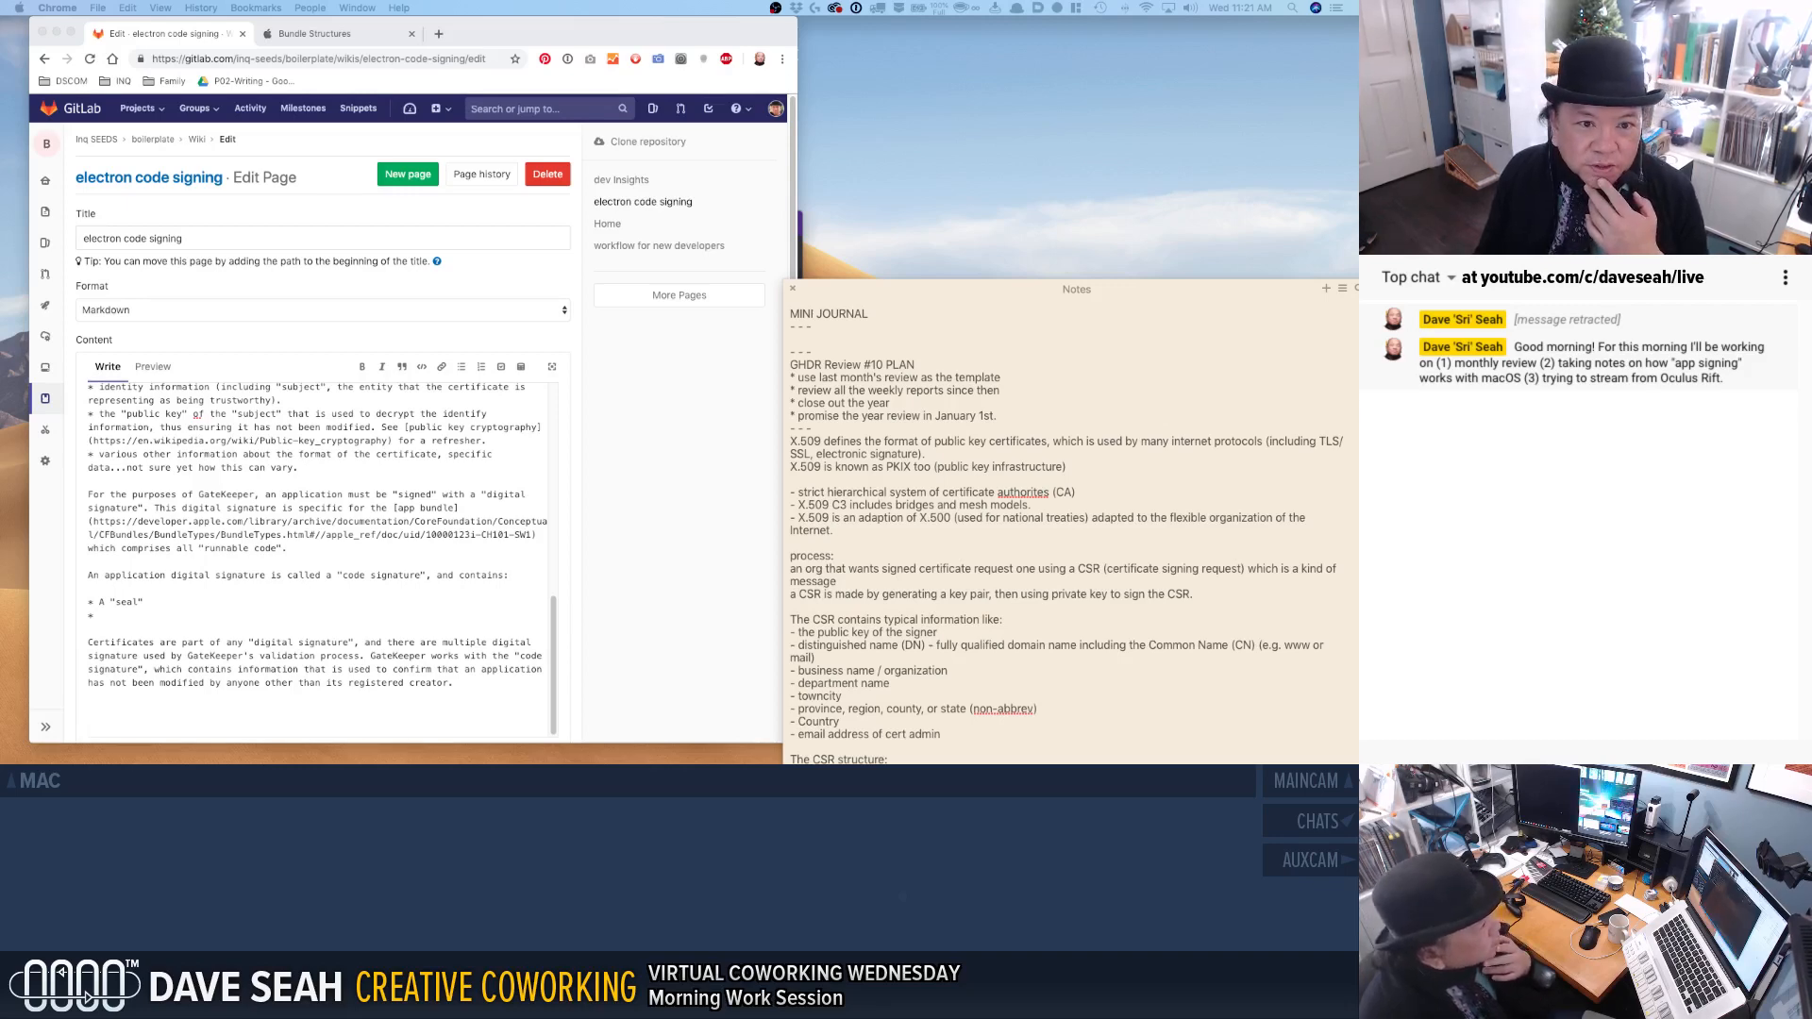
Switch to the km-ssg workspace in Visual Studio Code, bring up the Untitled-1 file, and close the etp5885.md preview.
drag(0, 199, 1069, 43)
click(793, 289)
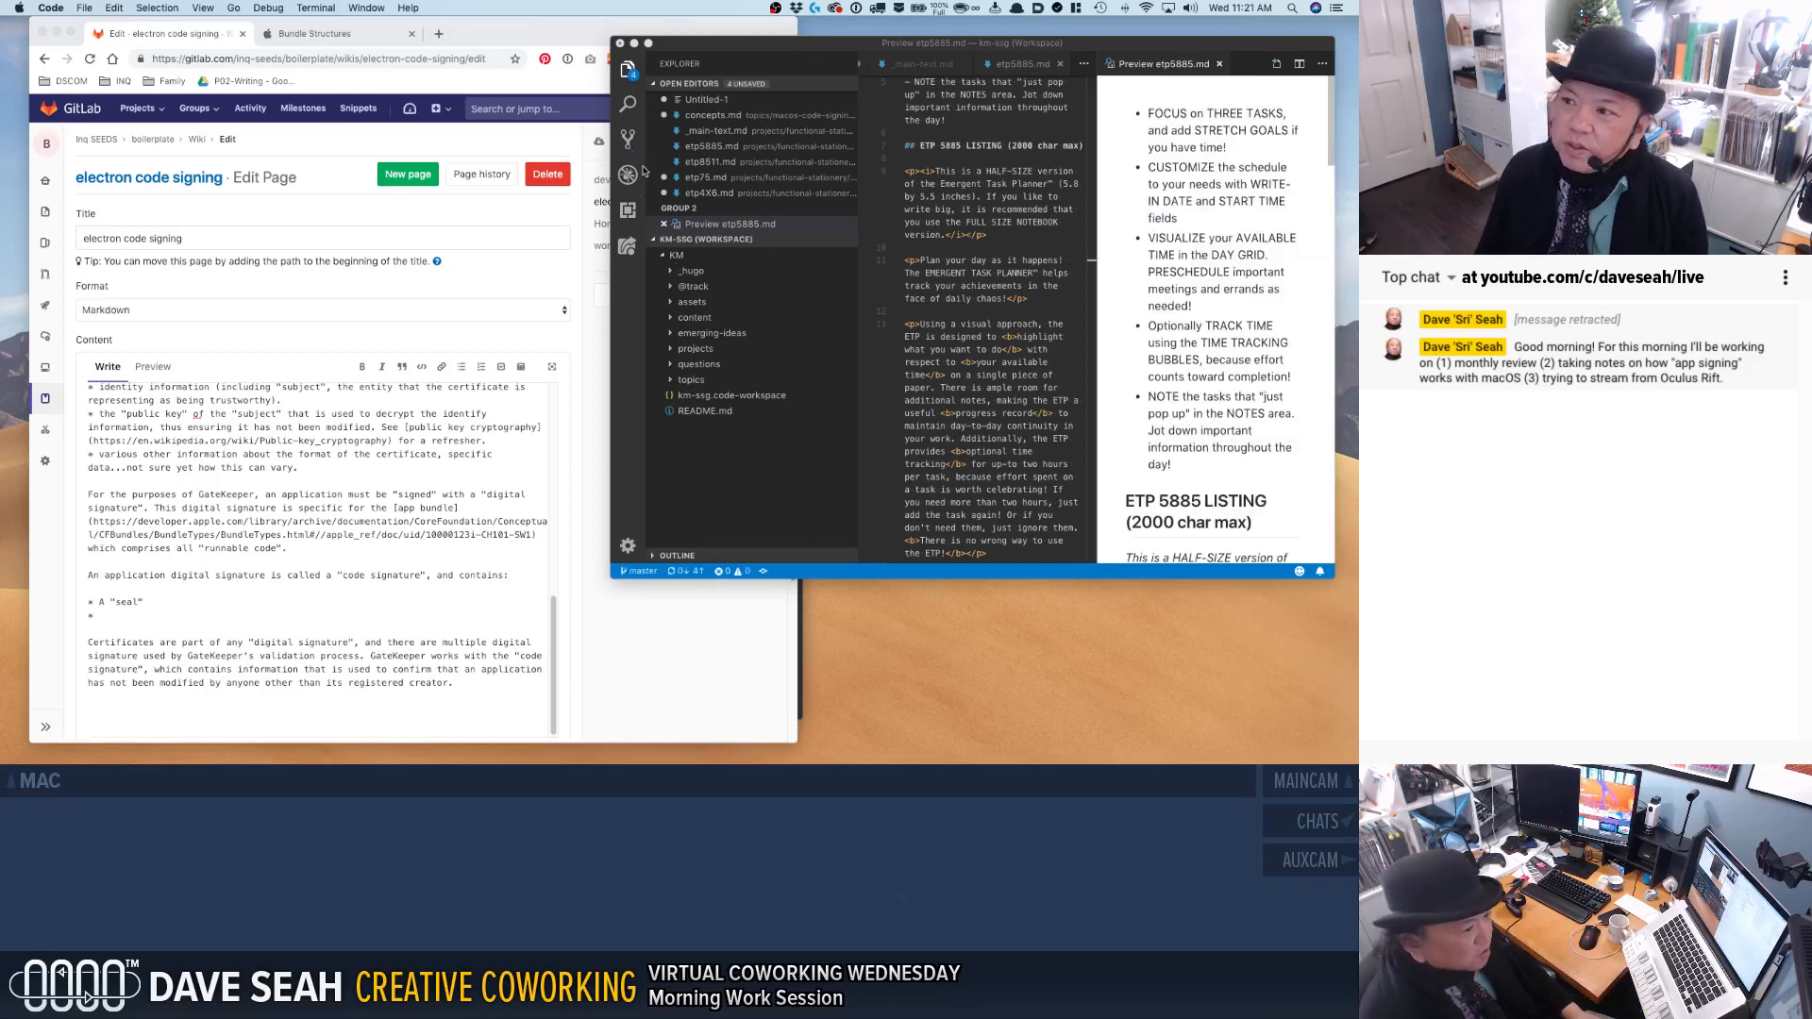
click(628, 76)
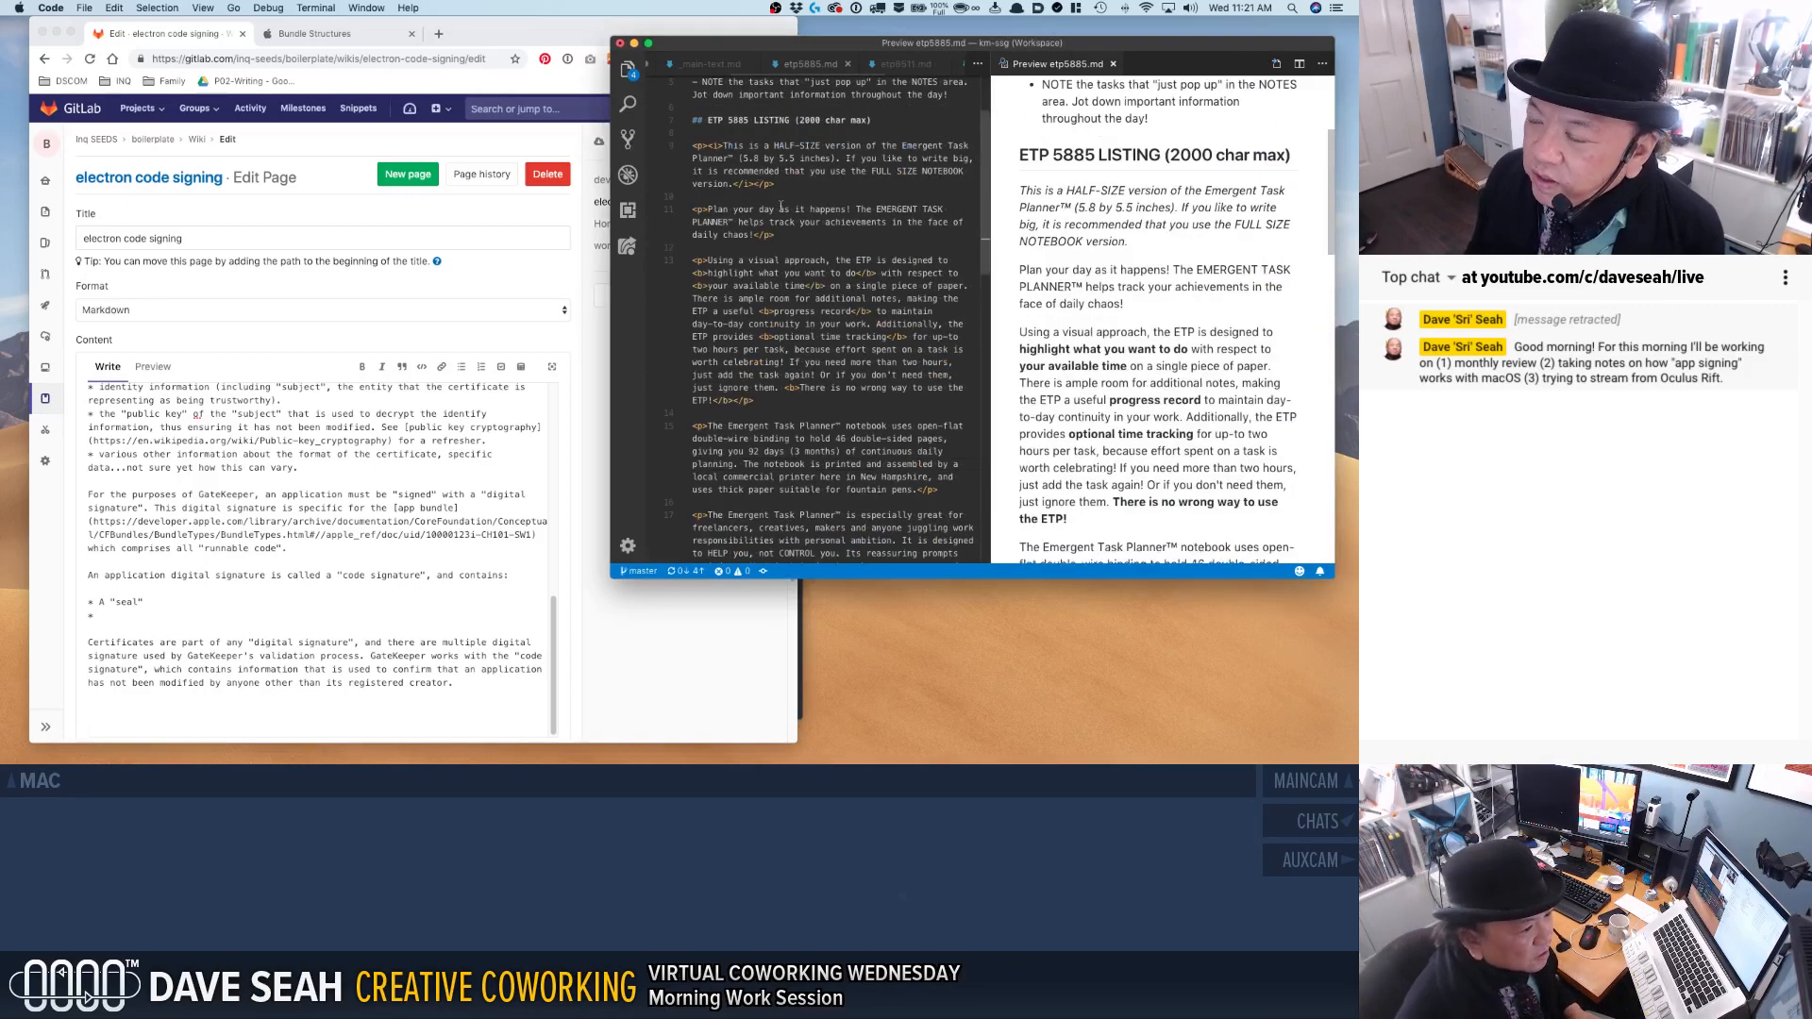
key(super+b)
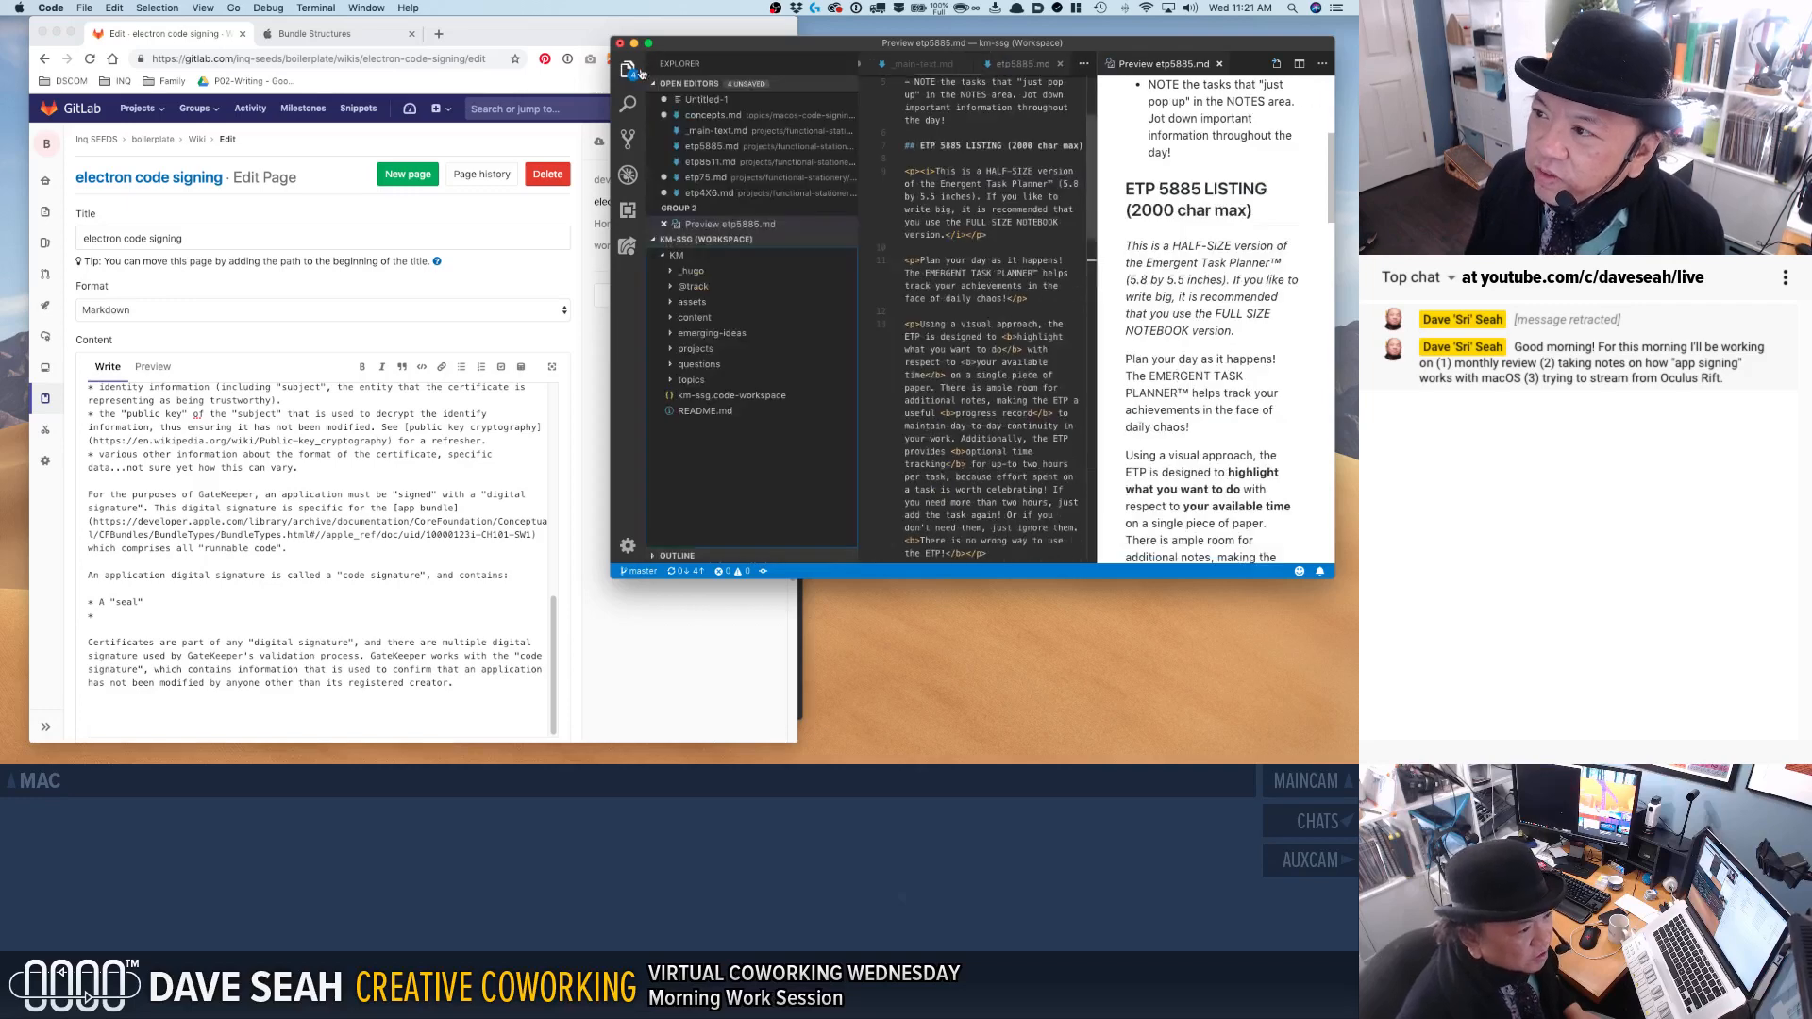
click(1010, 121)
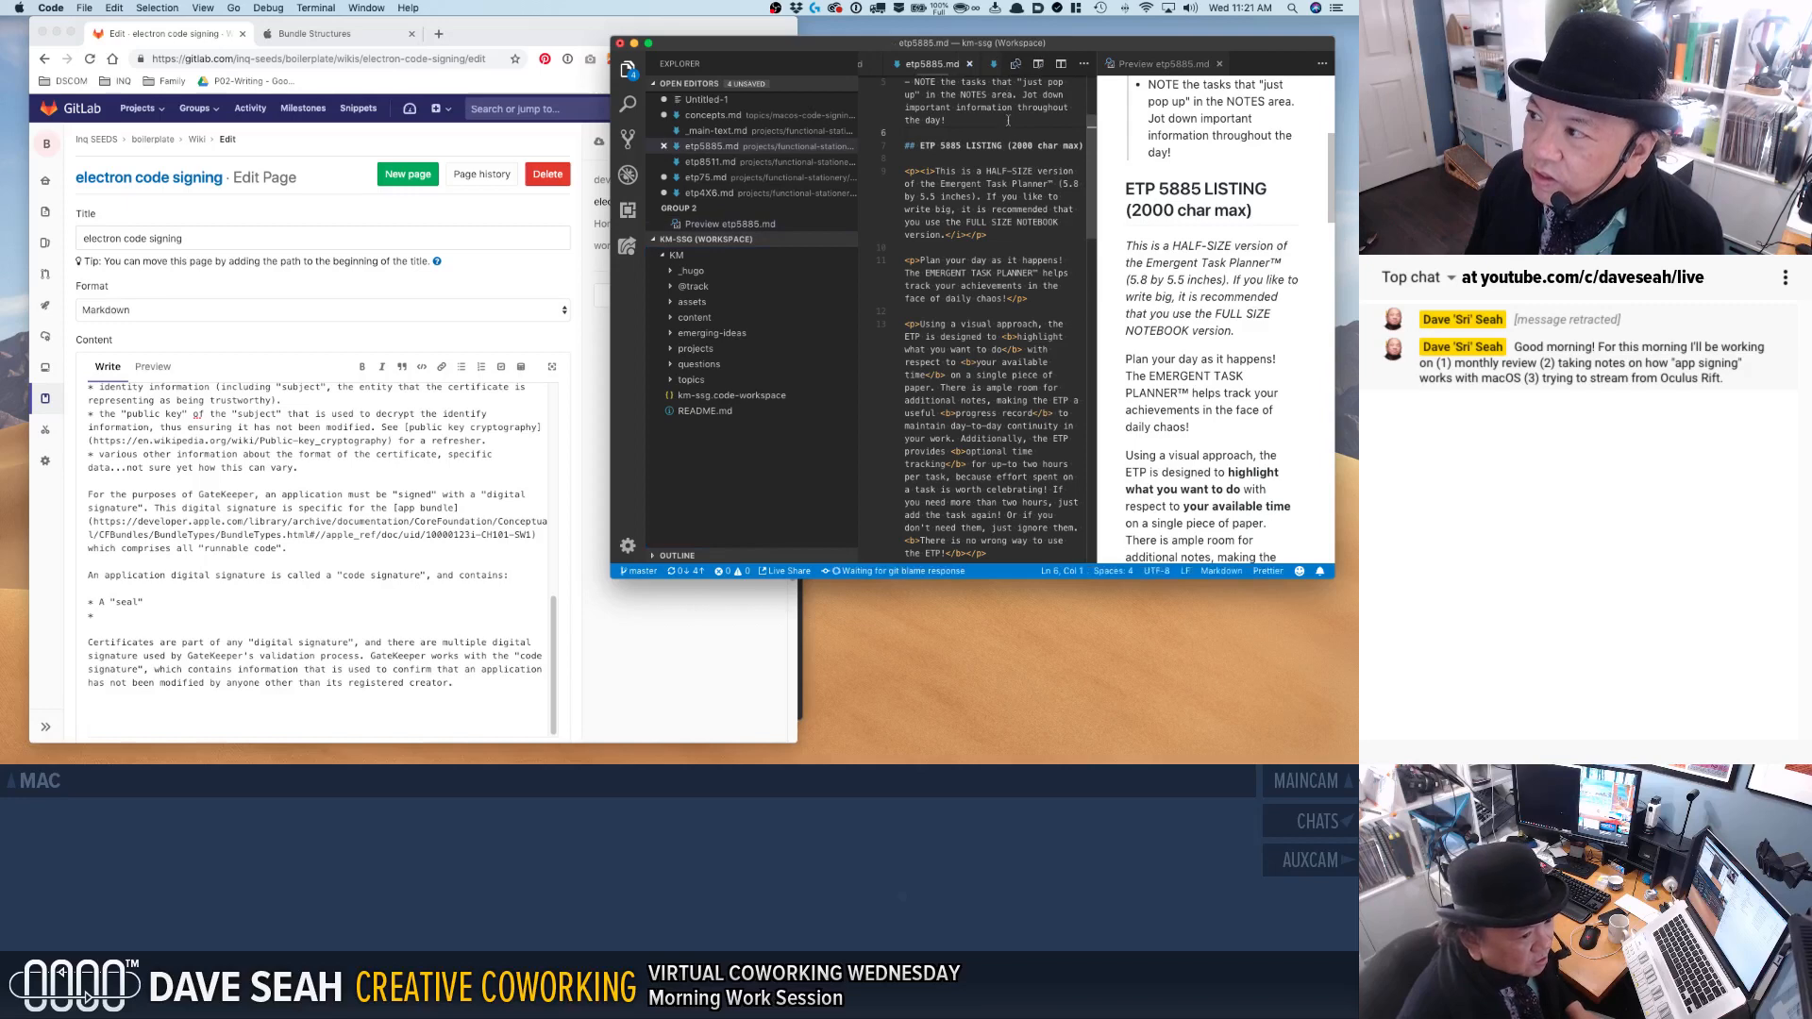
key(ctrl+Tab)
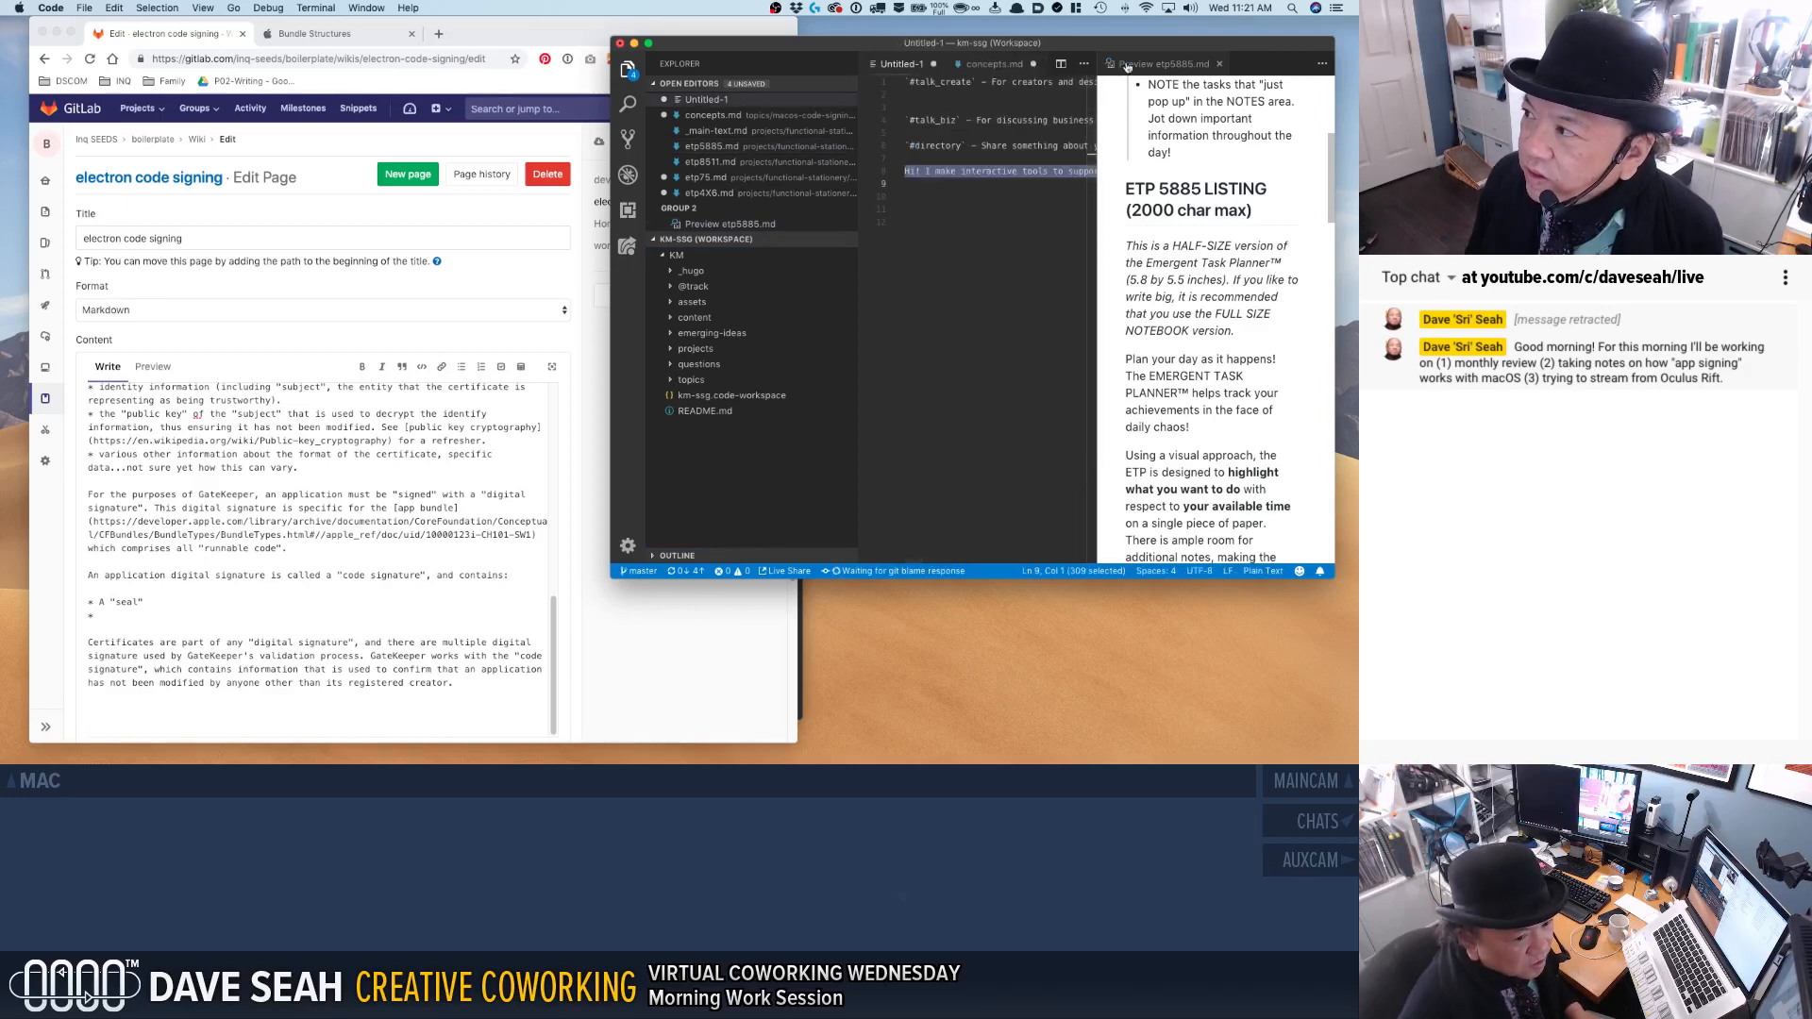
click(1220, 65)
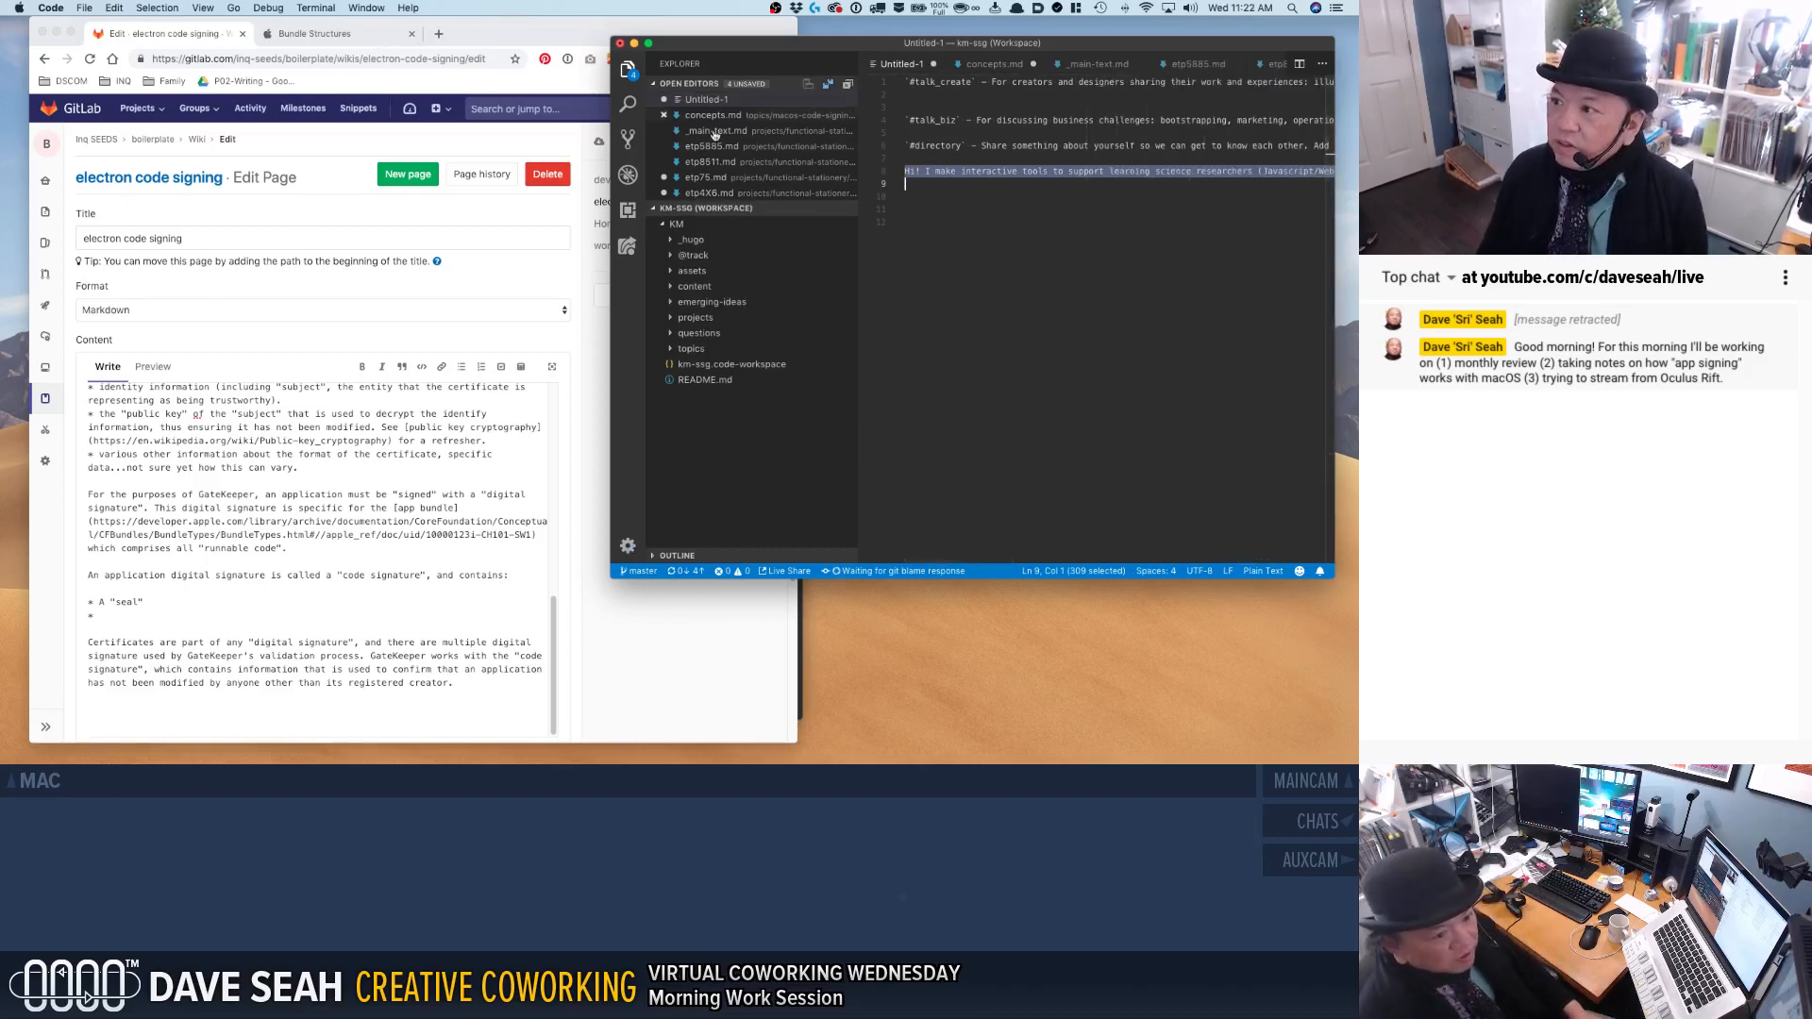
Turn on word wrap for the Untitled-1 text.
click(989, 158)
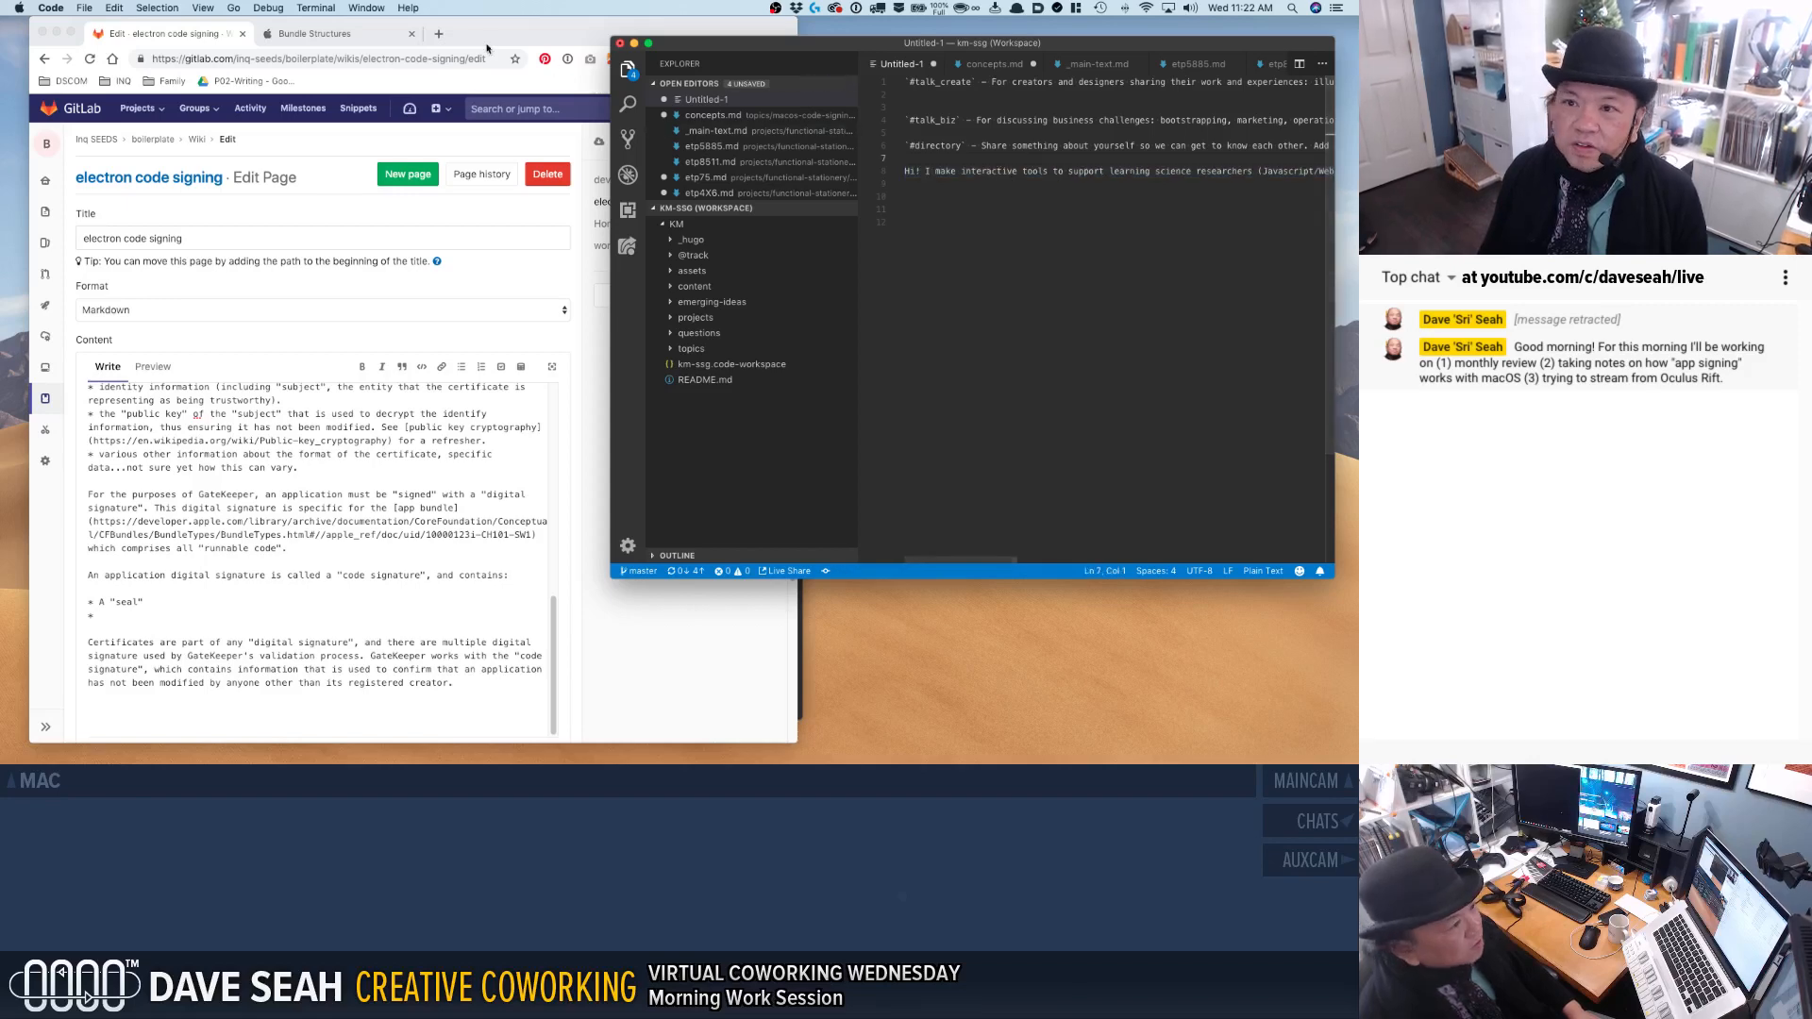
click(203, 7)
mouse_move(165, 10)
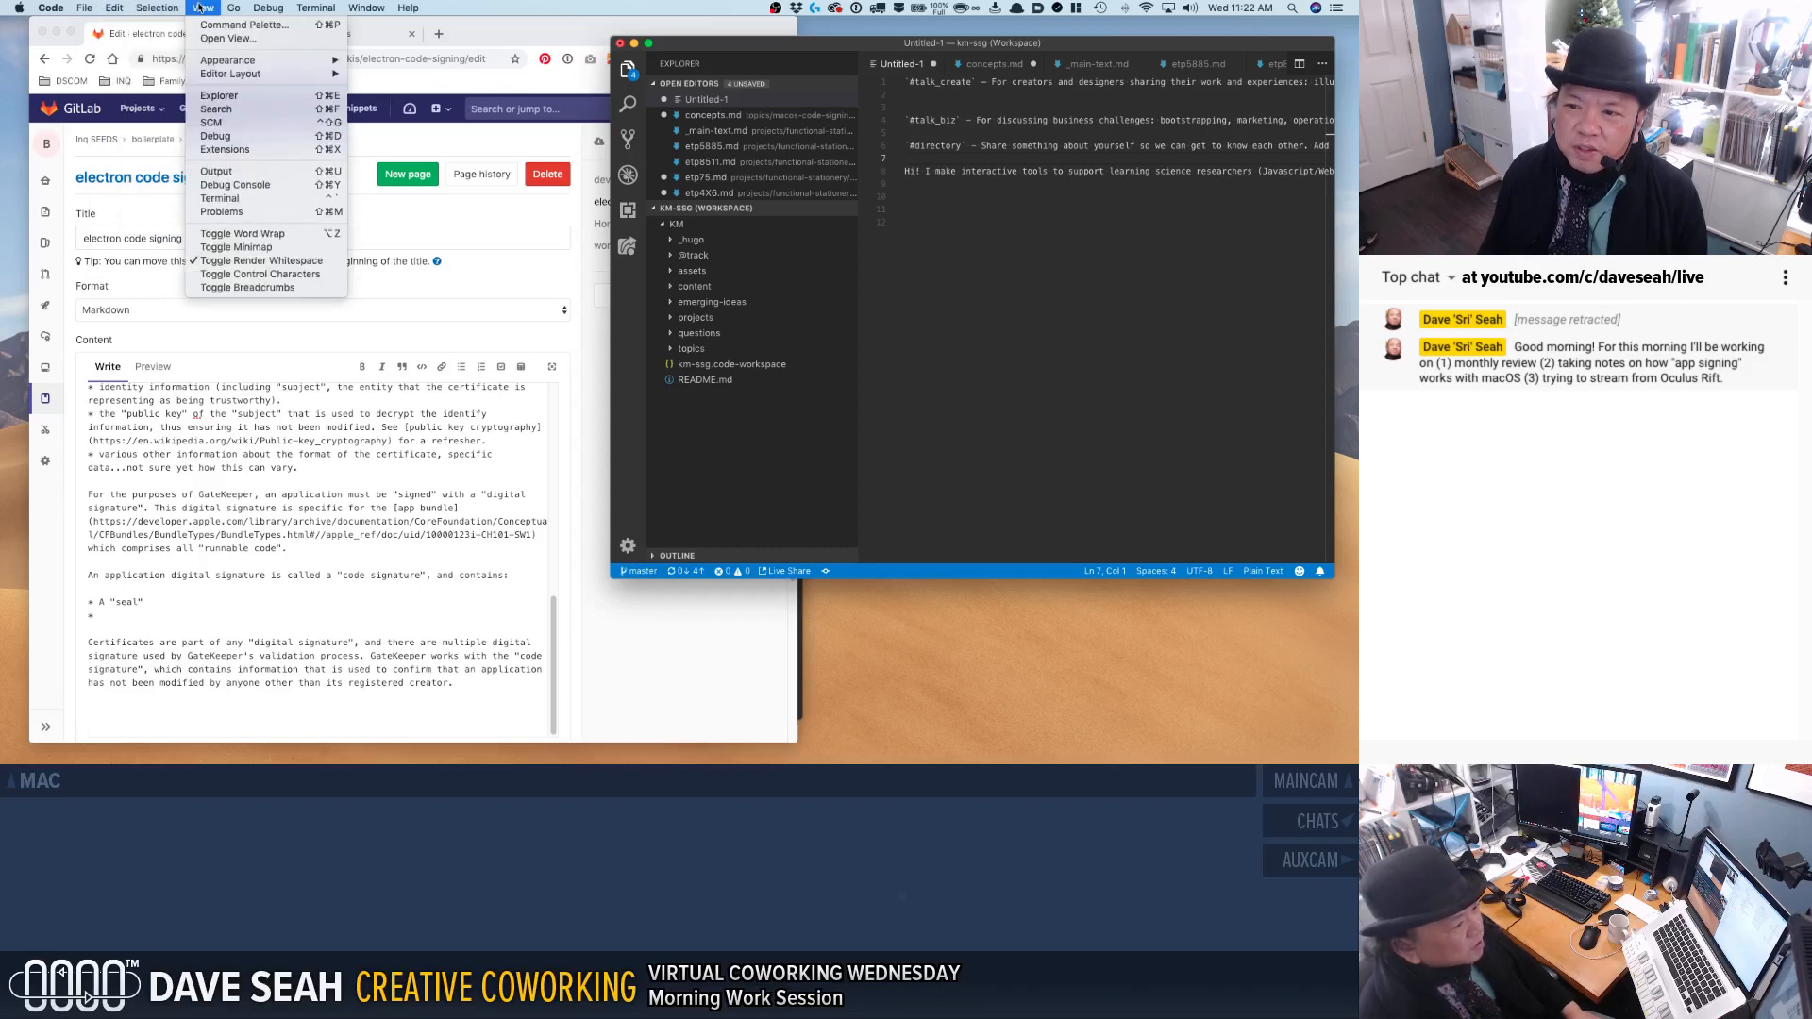
click(199, 8)
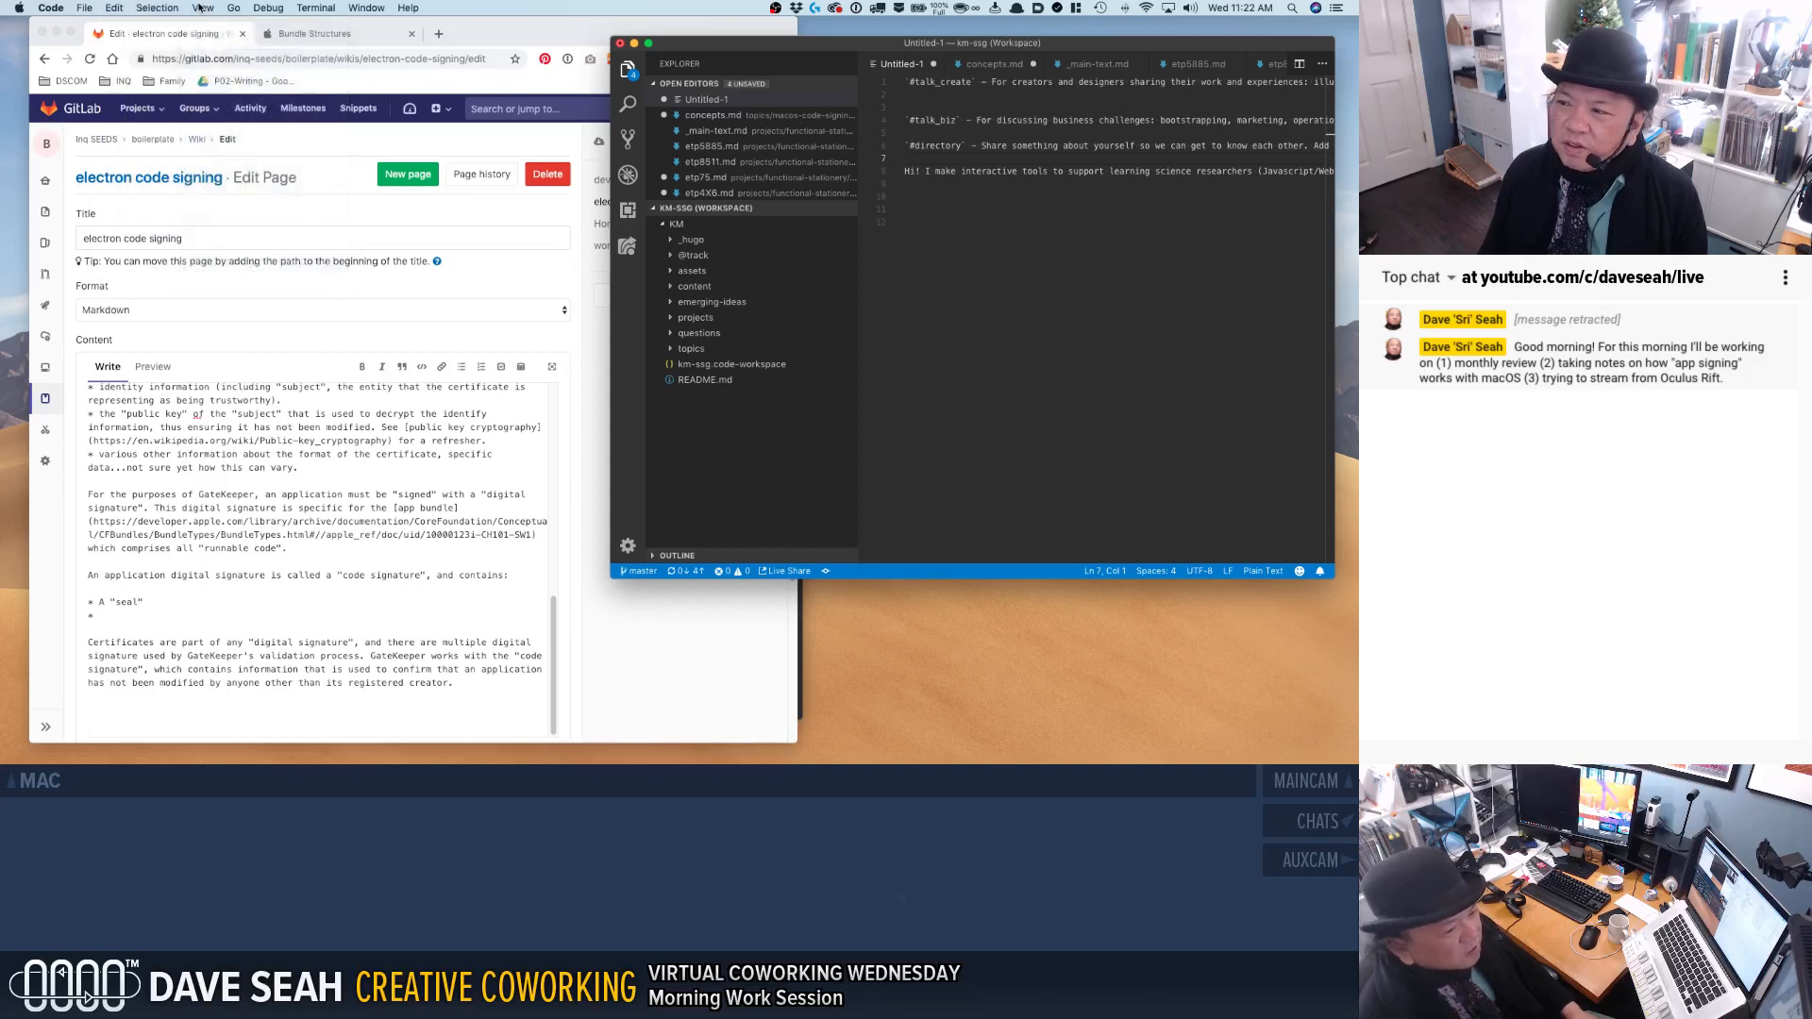
click(202, 6)
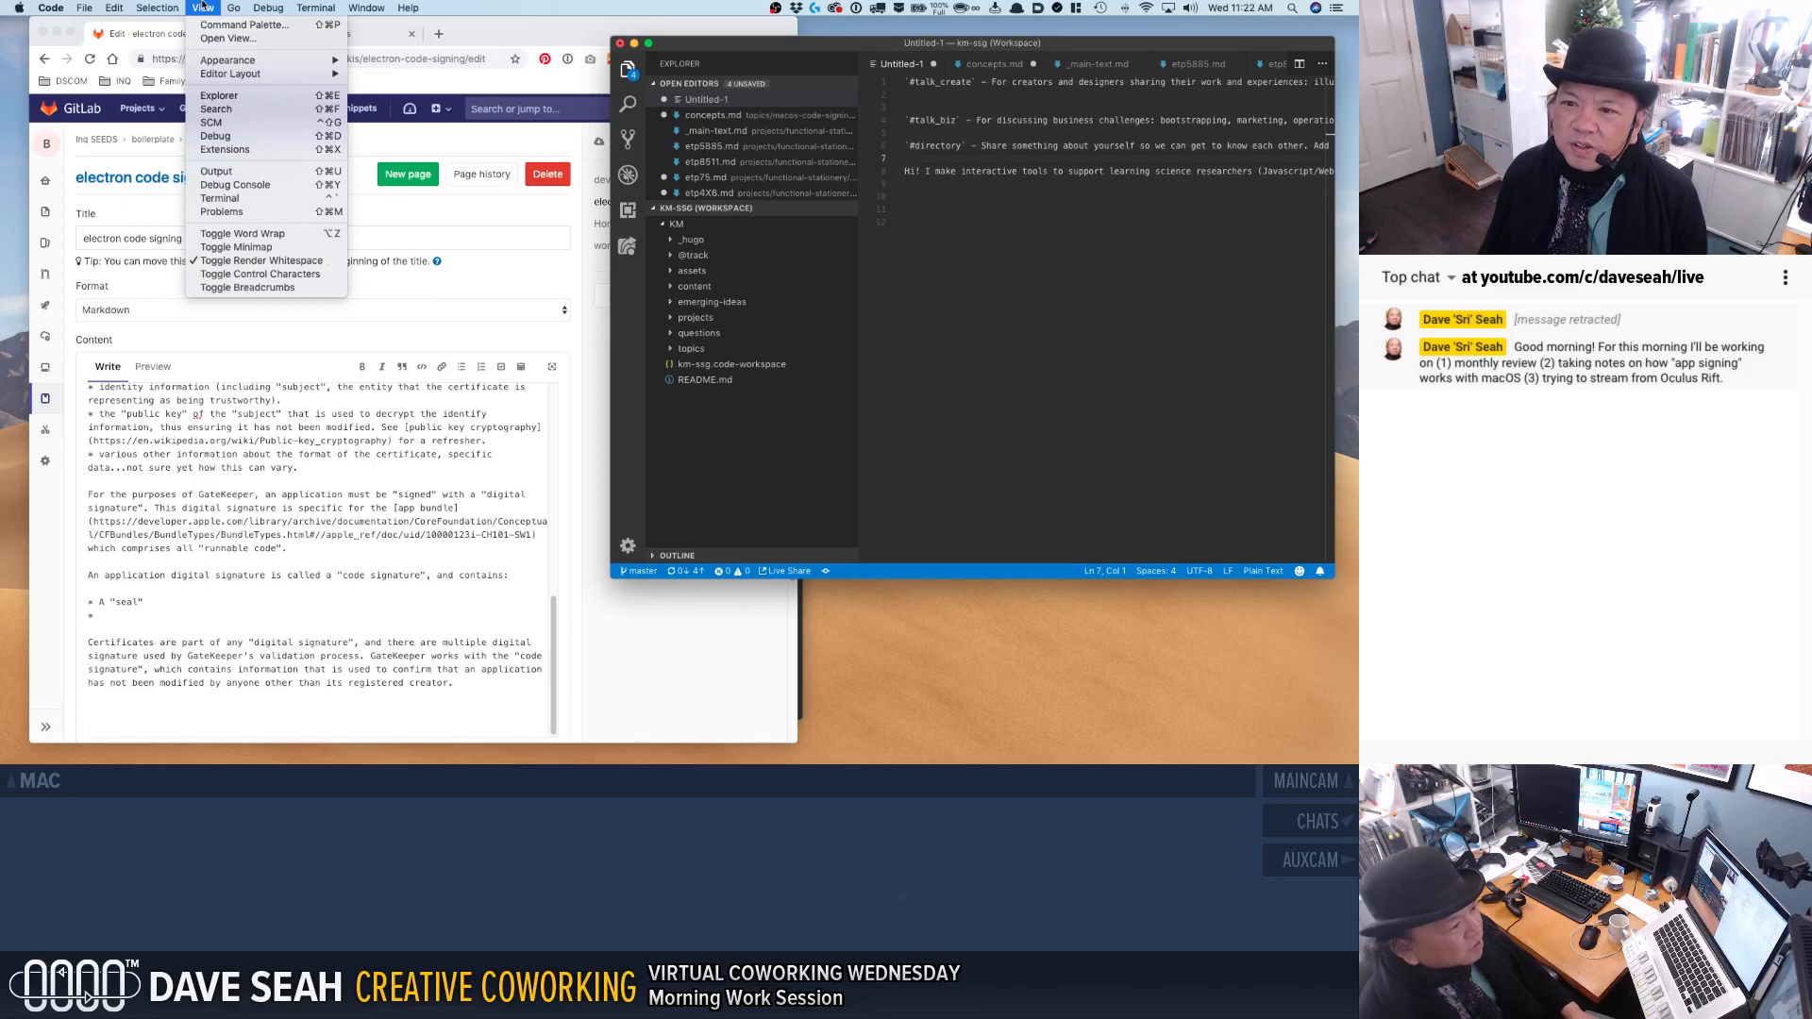
click(202, 7)
key(alt+z)
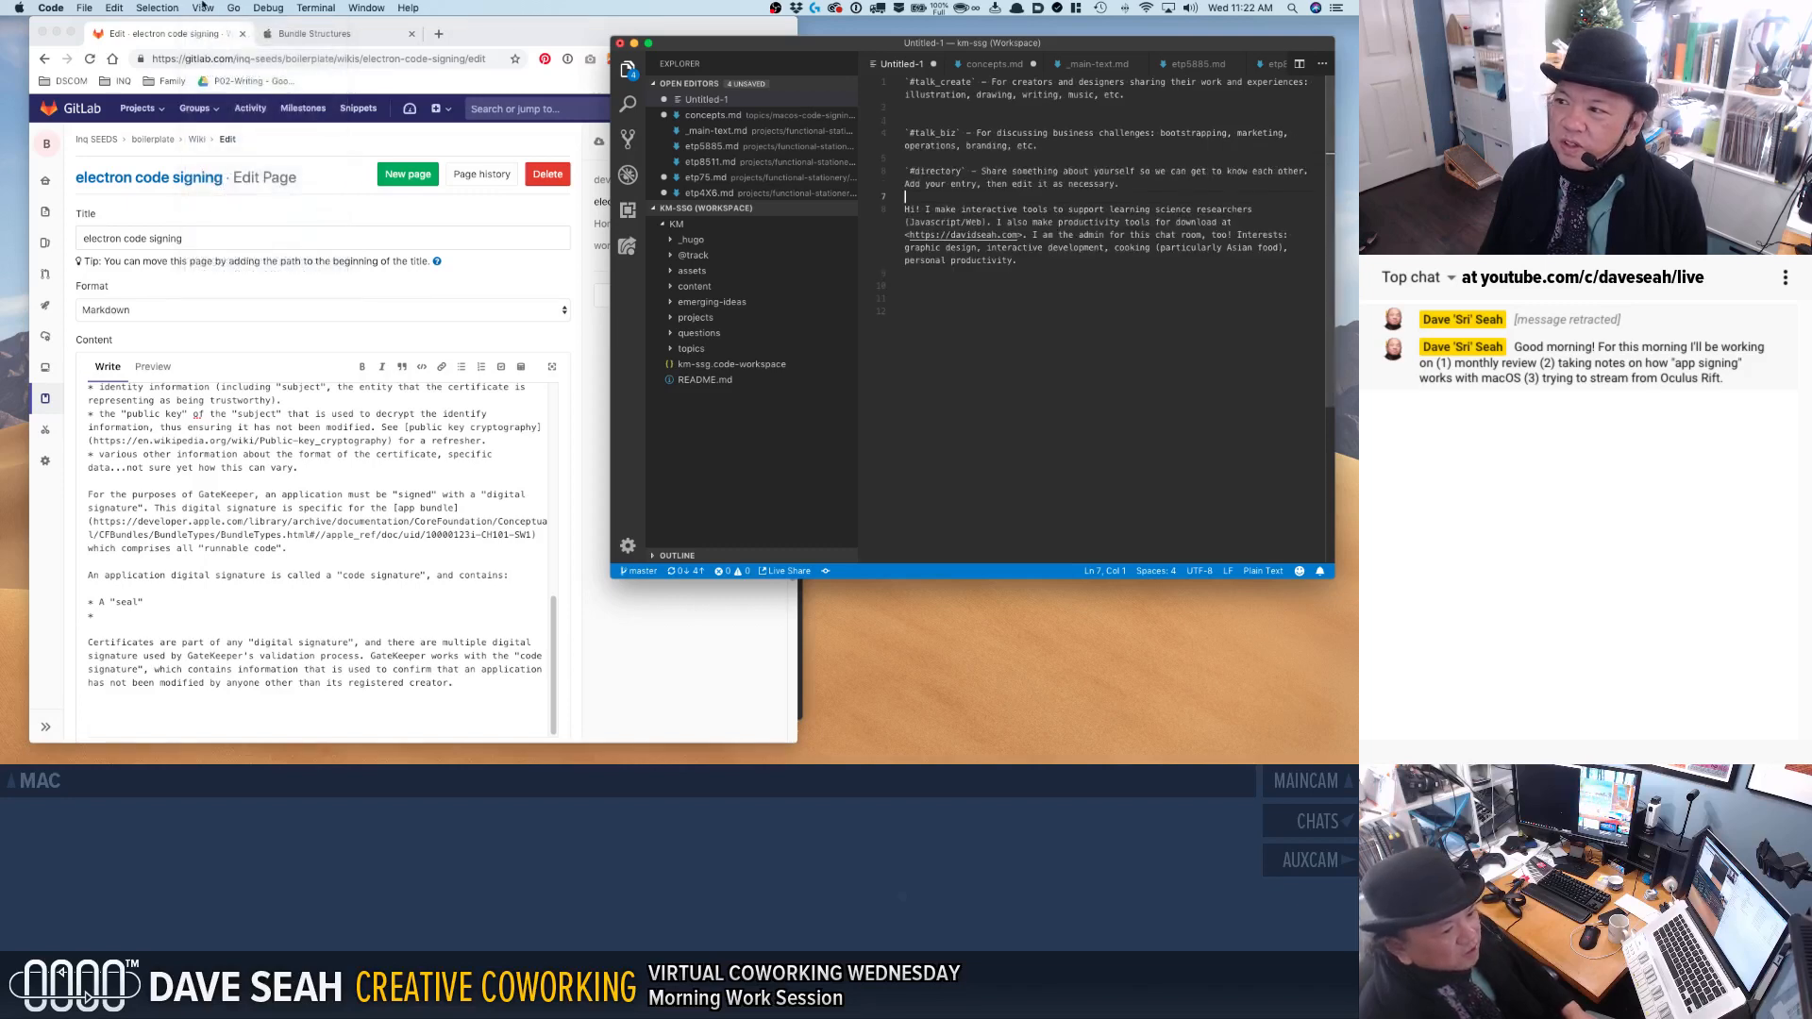
Hide the Explorer sidebar and resize the code editor window to fill the space beside the browser.
drag(790, 36, 813, 17)
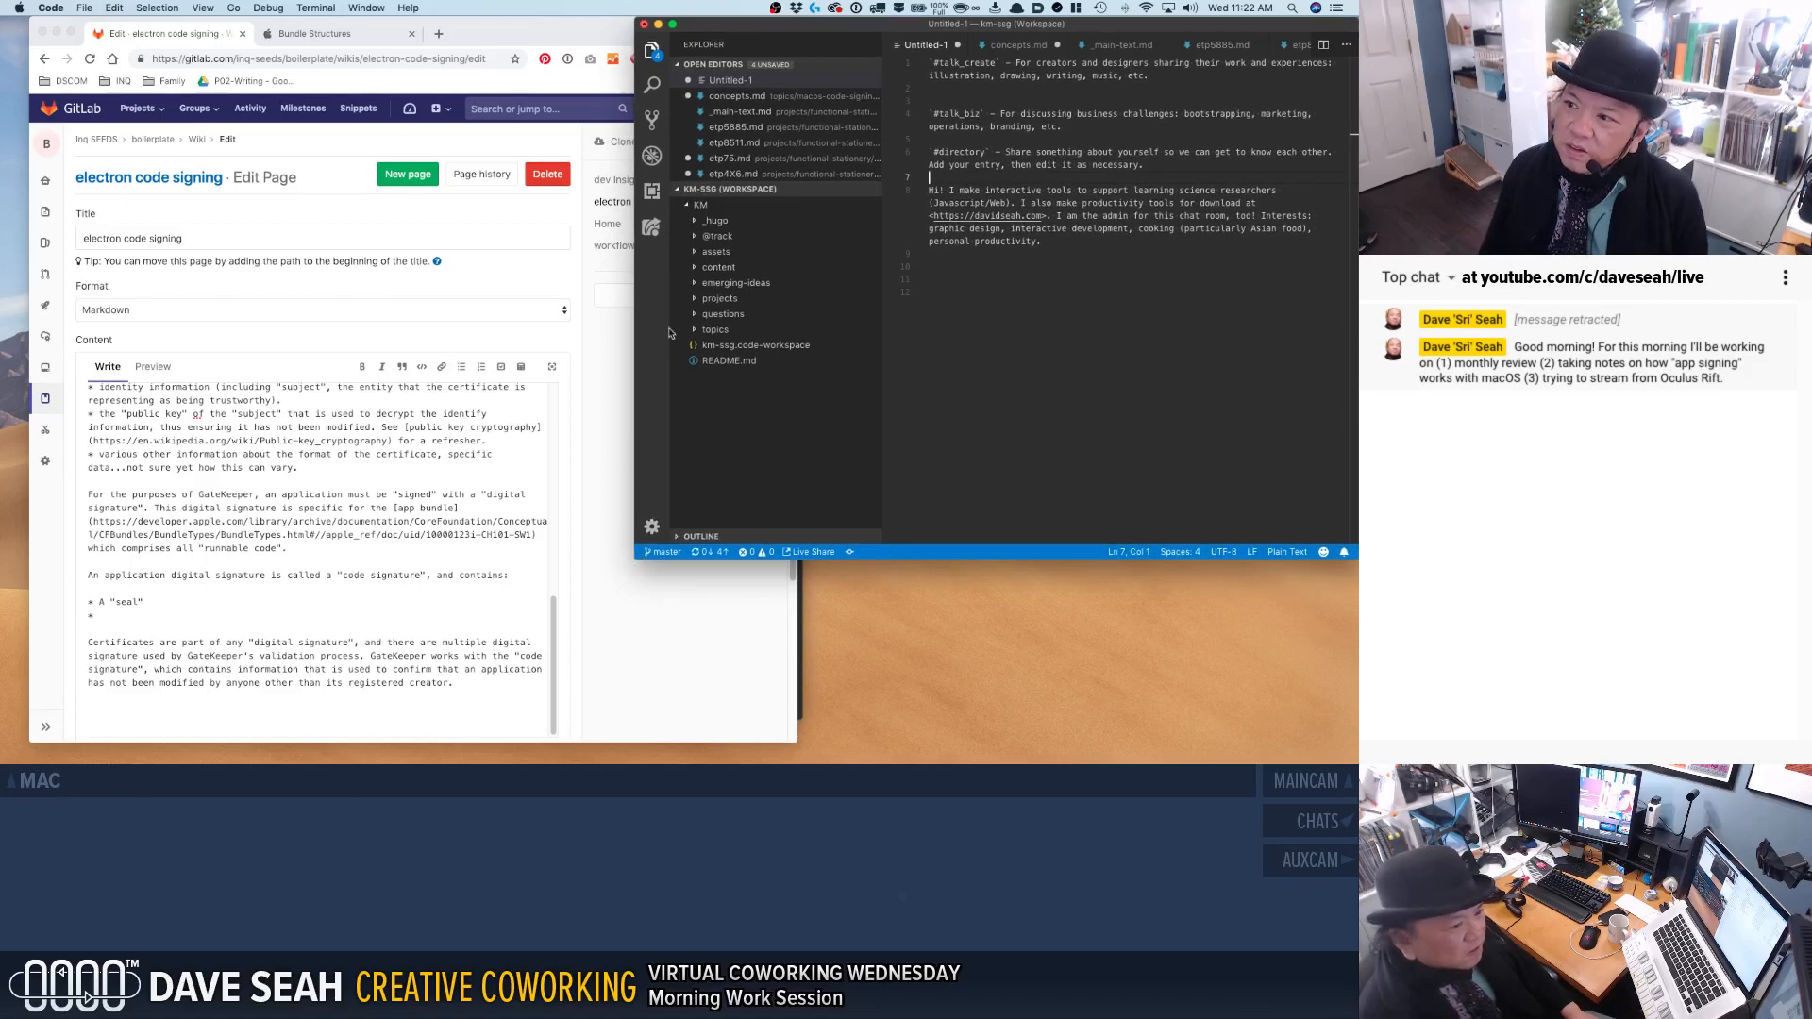
click(646, 52)
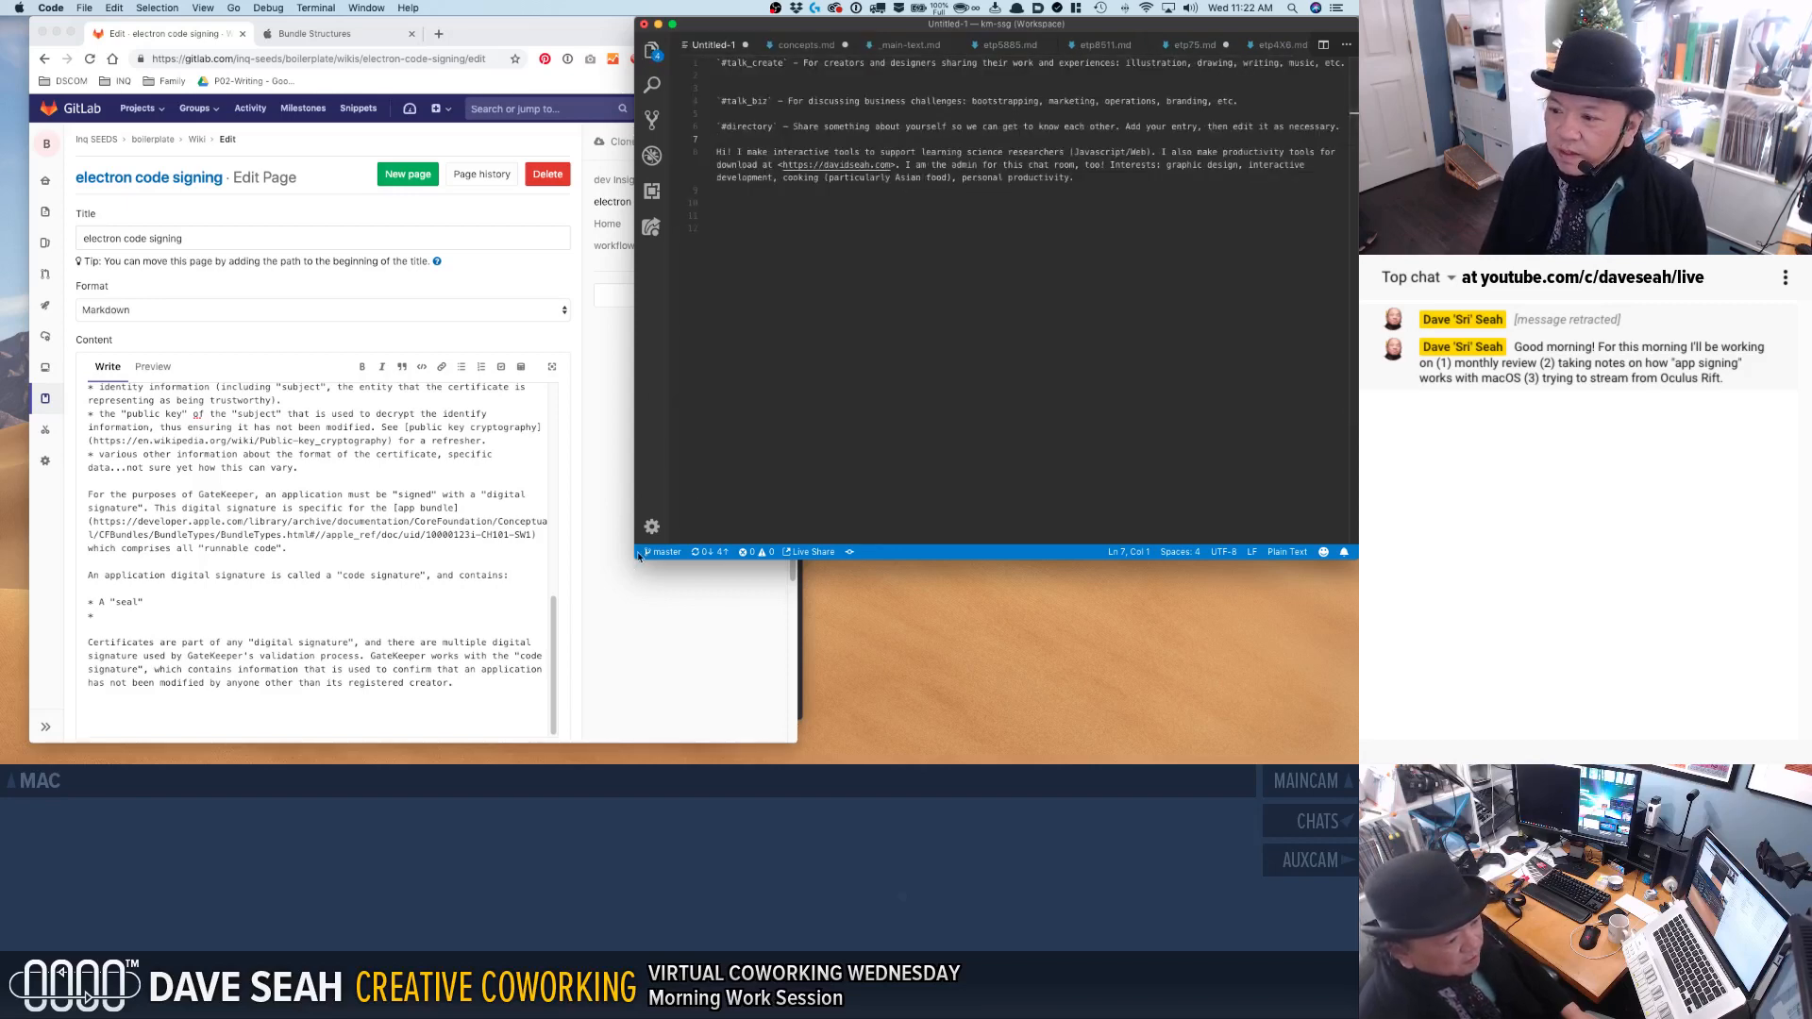
drag(636, 558, 798, 743)
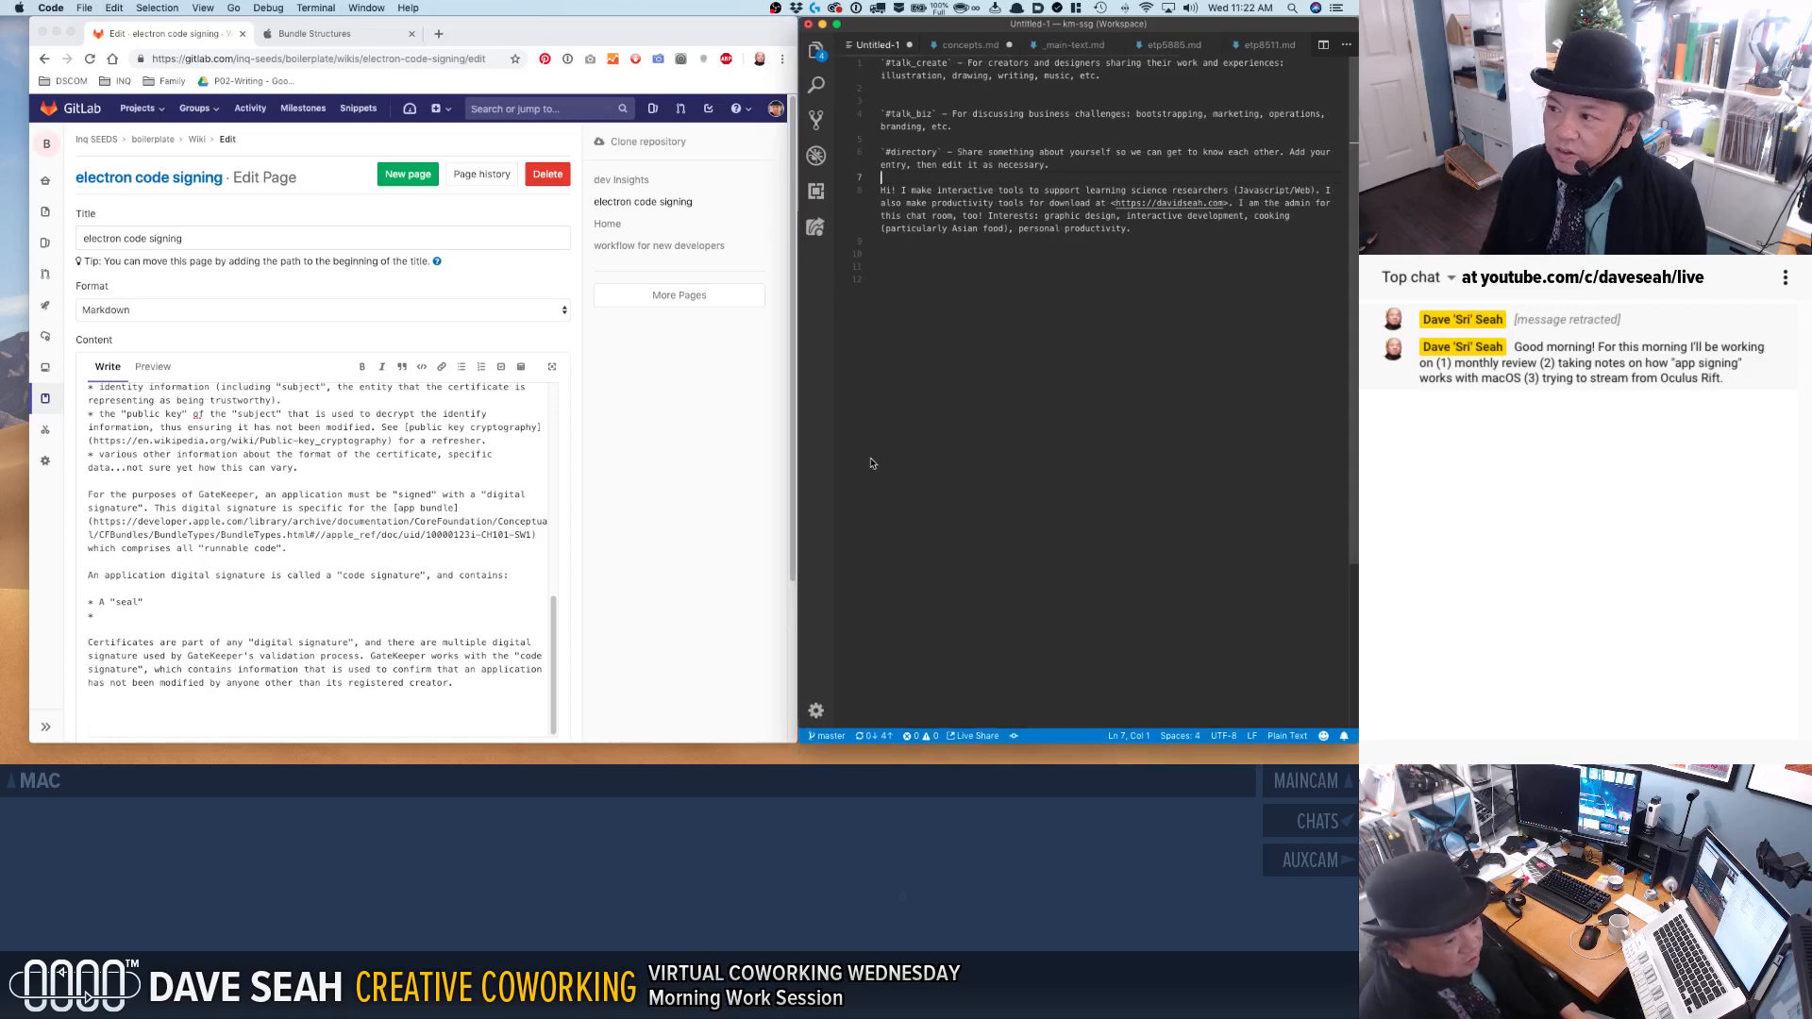
Tile the wiki browser and the code editor side by side so each fills half of the screen.
click(766, 407)
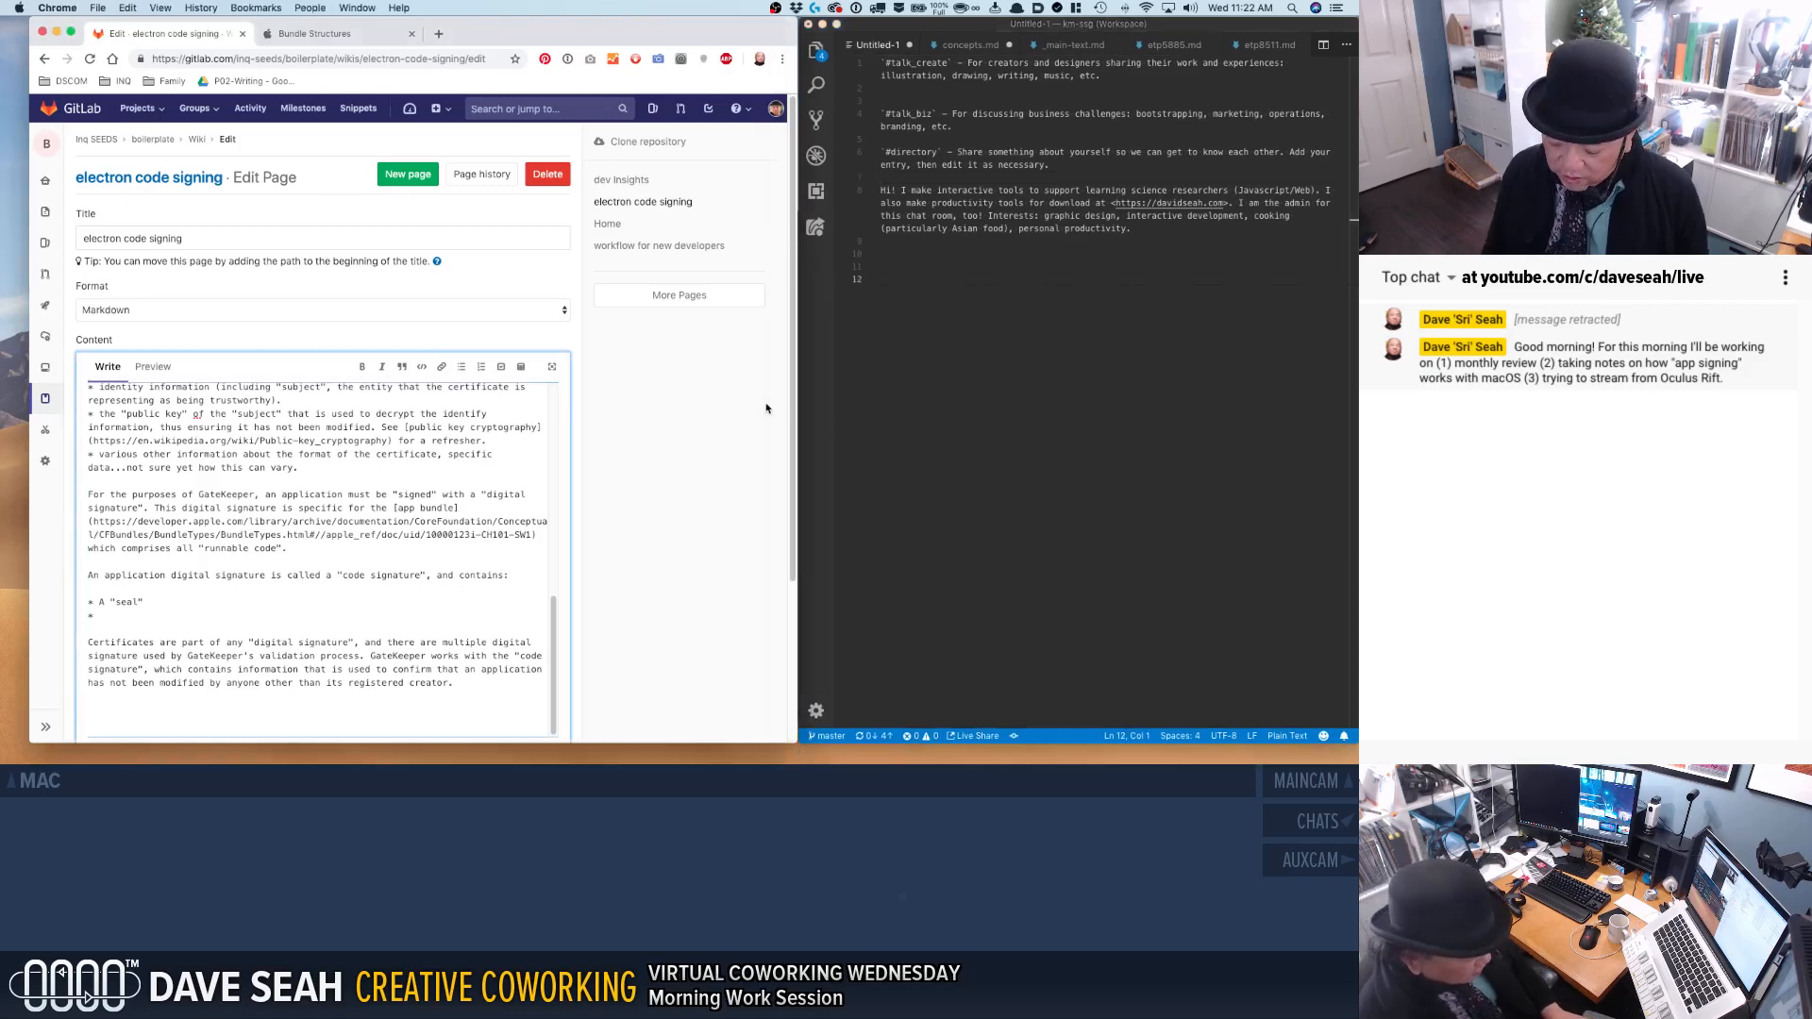
key(ctrl+alt+e)
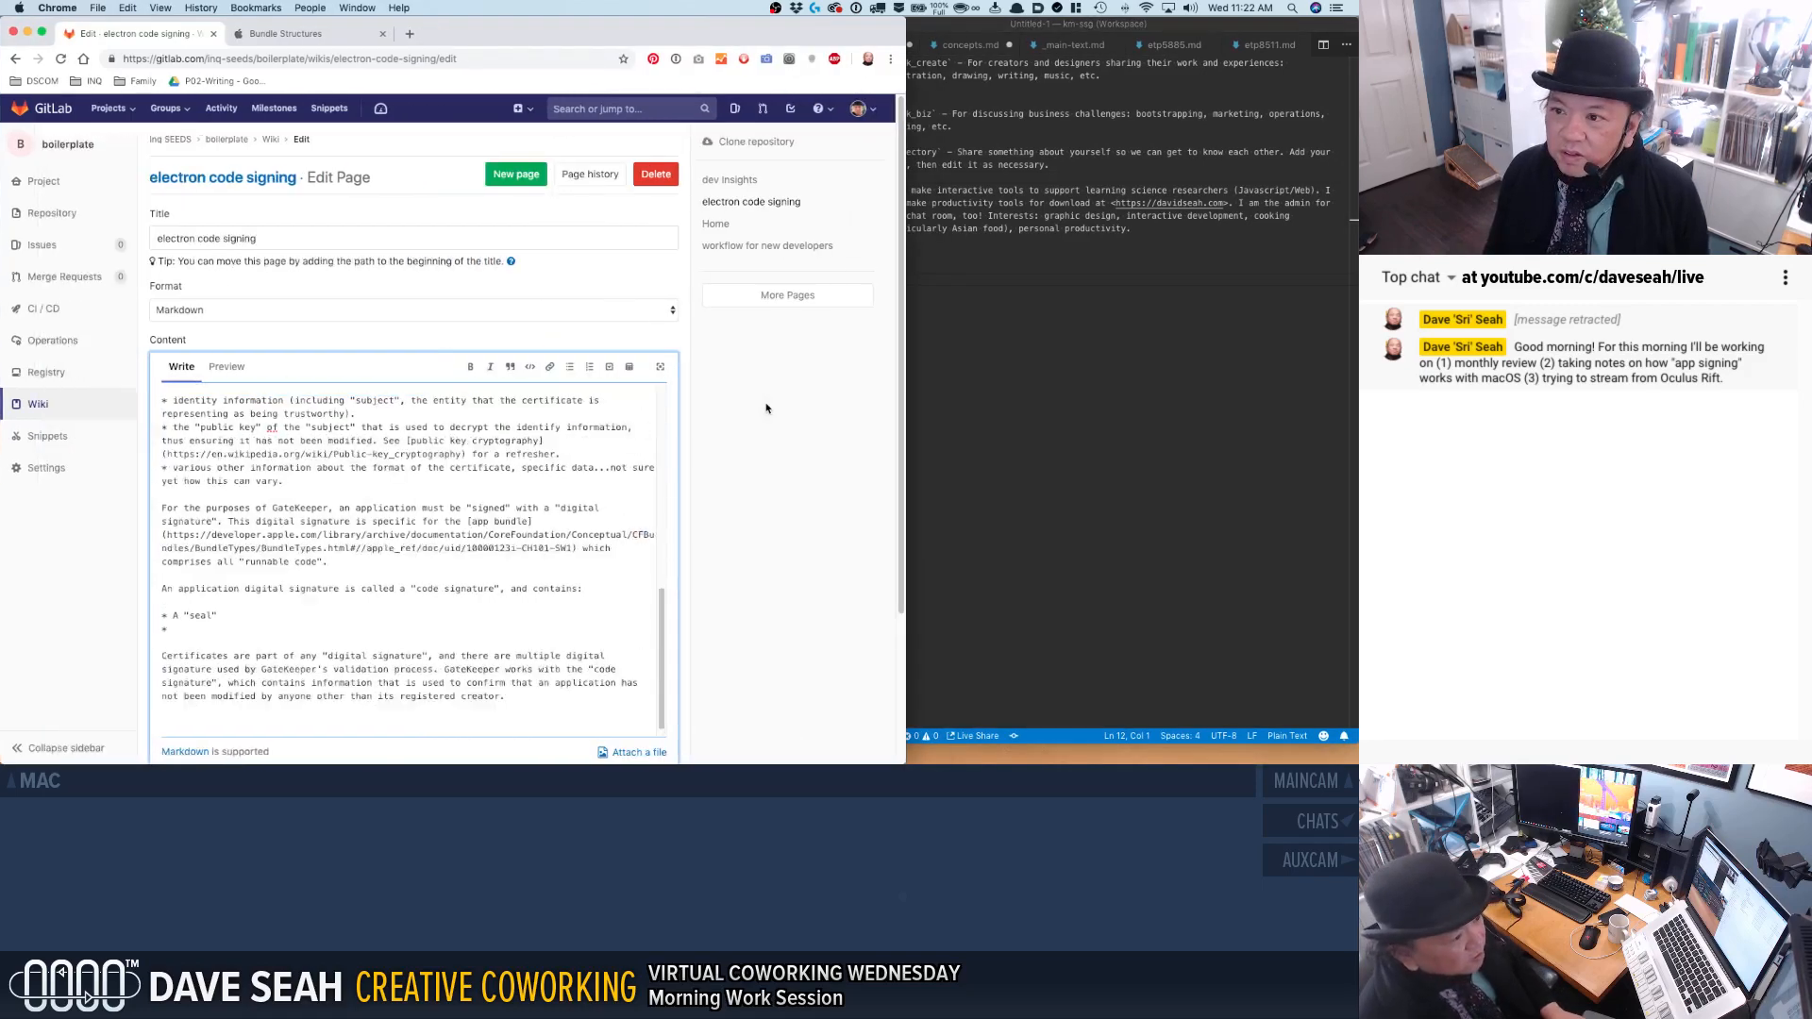
click(993, 424)
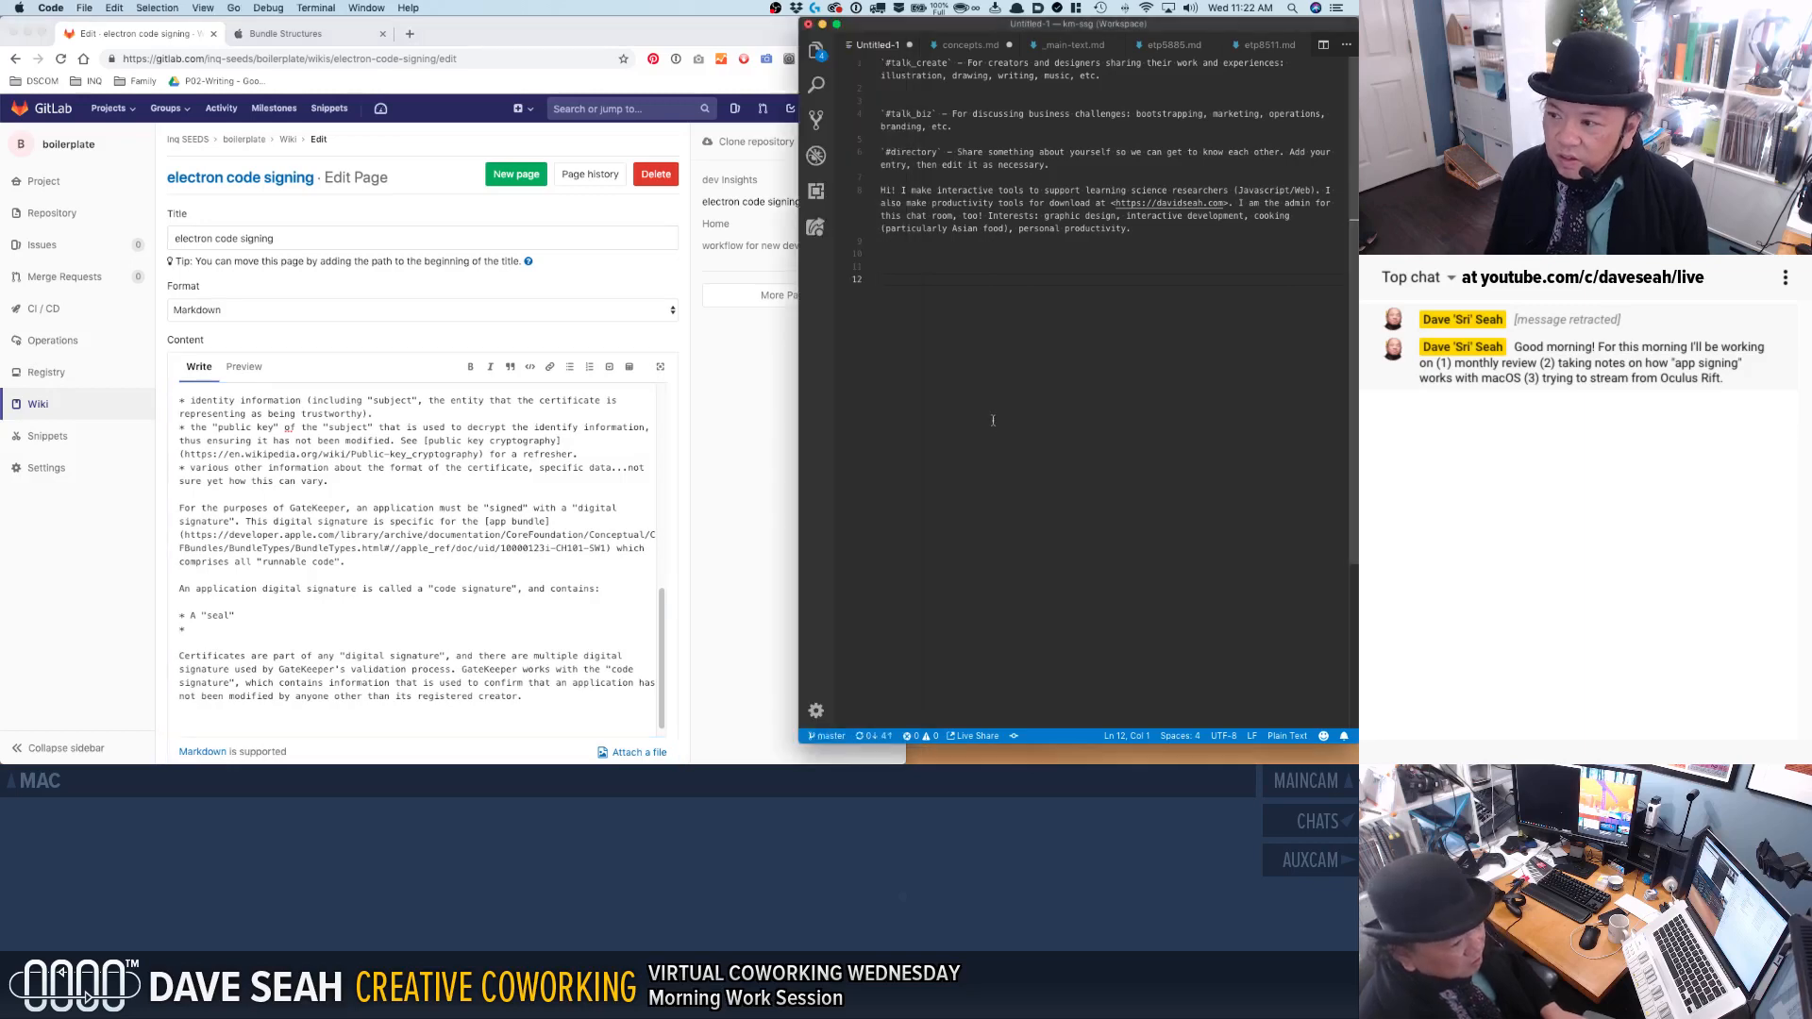
key(ctrl+Right)
key(ctrl+Left)
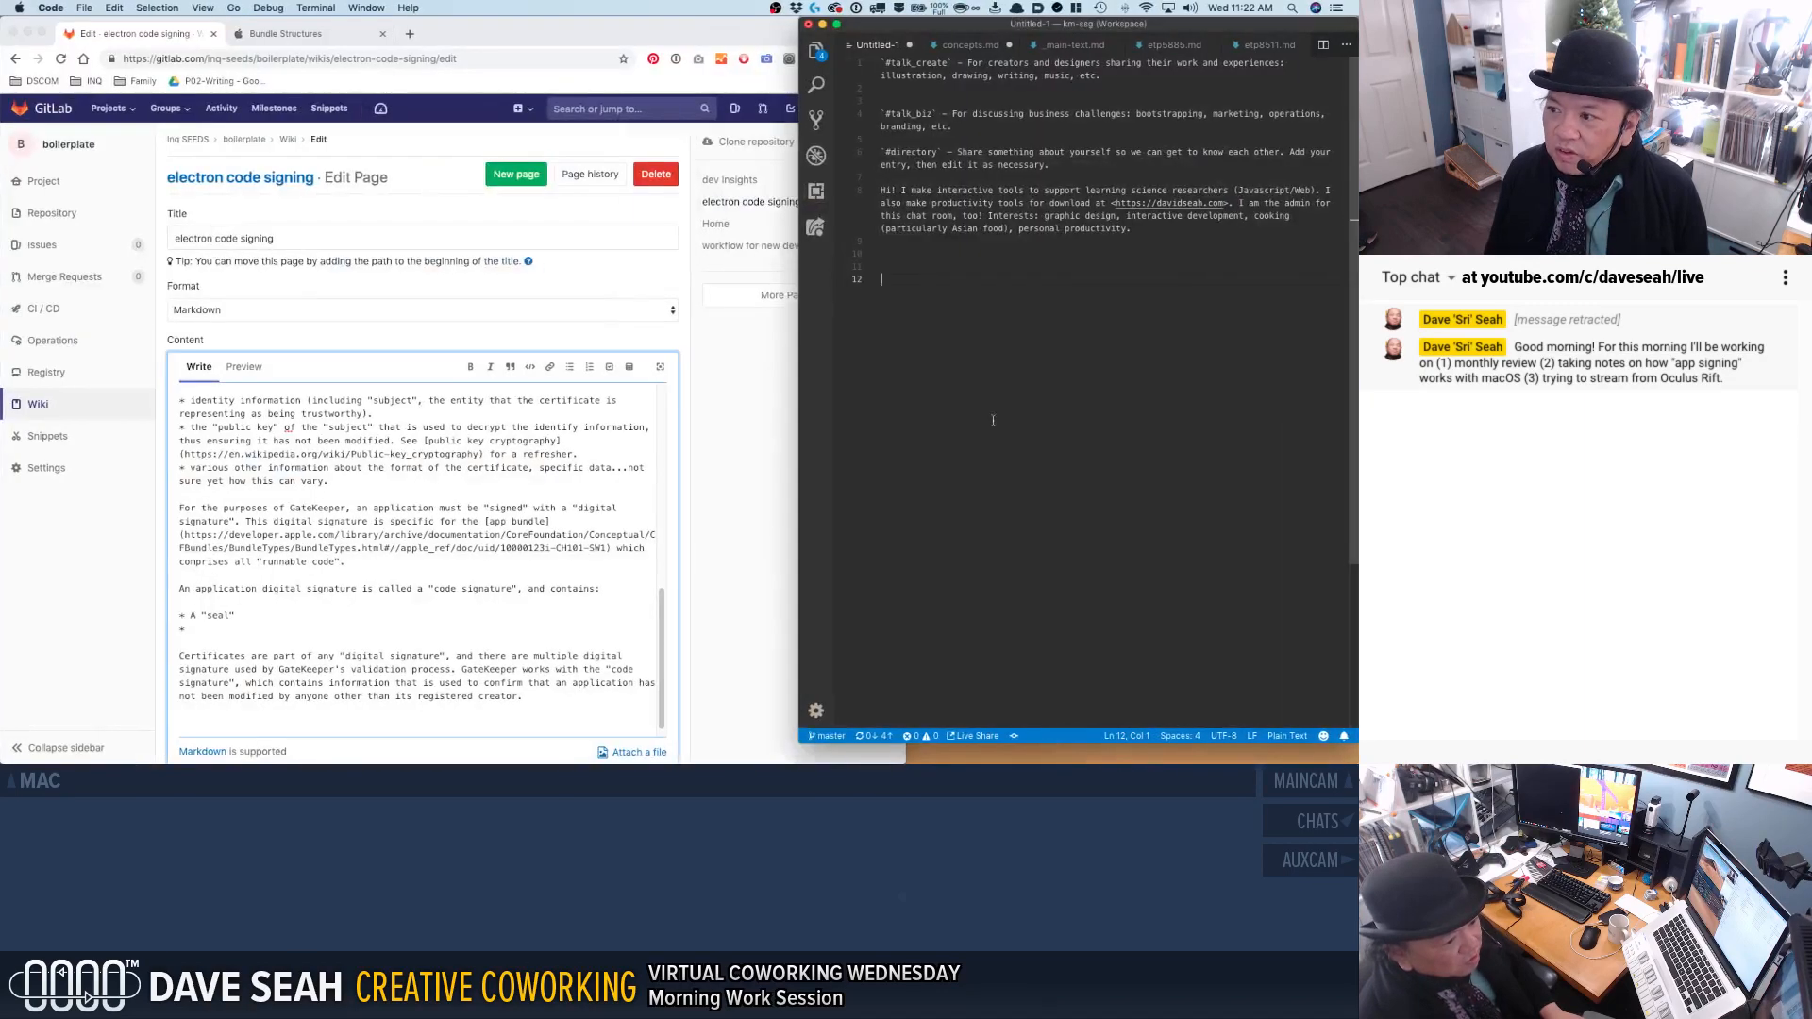
key(ctrl+alt+Right)
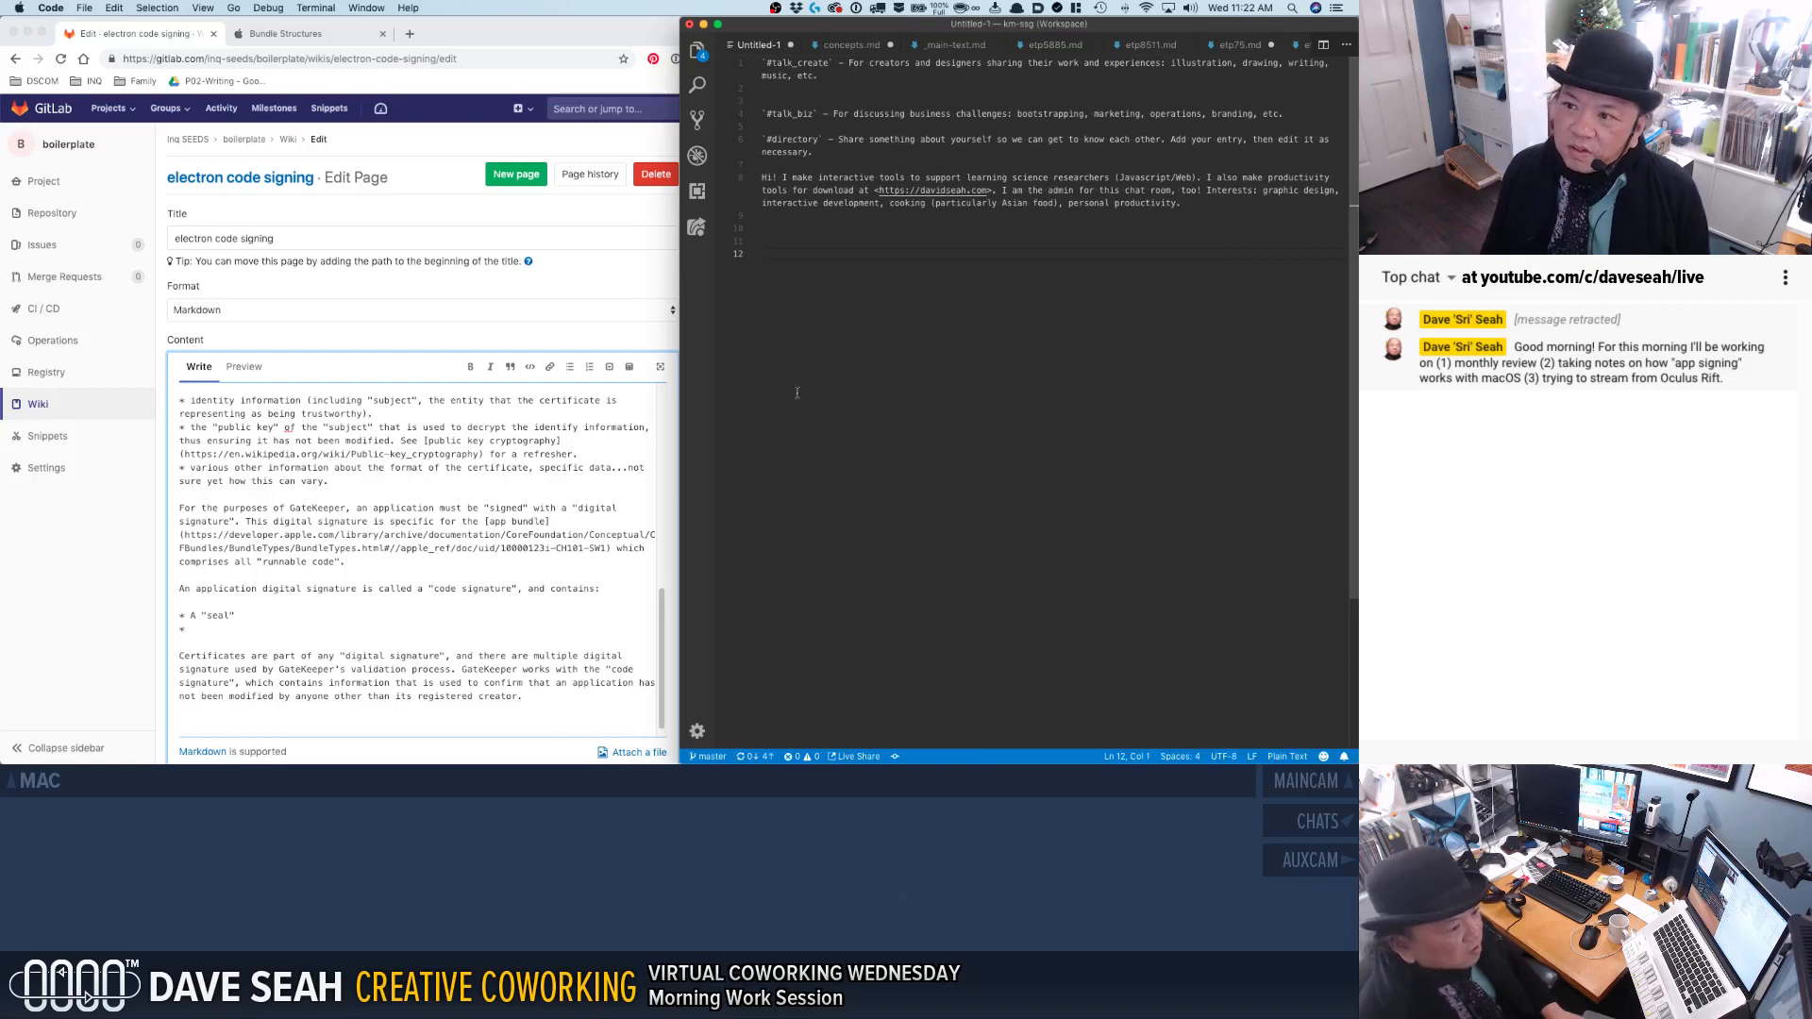
click(659, 351)
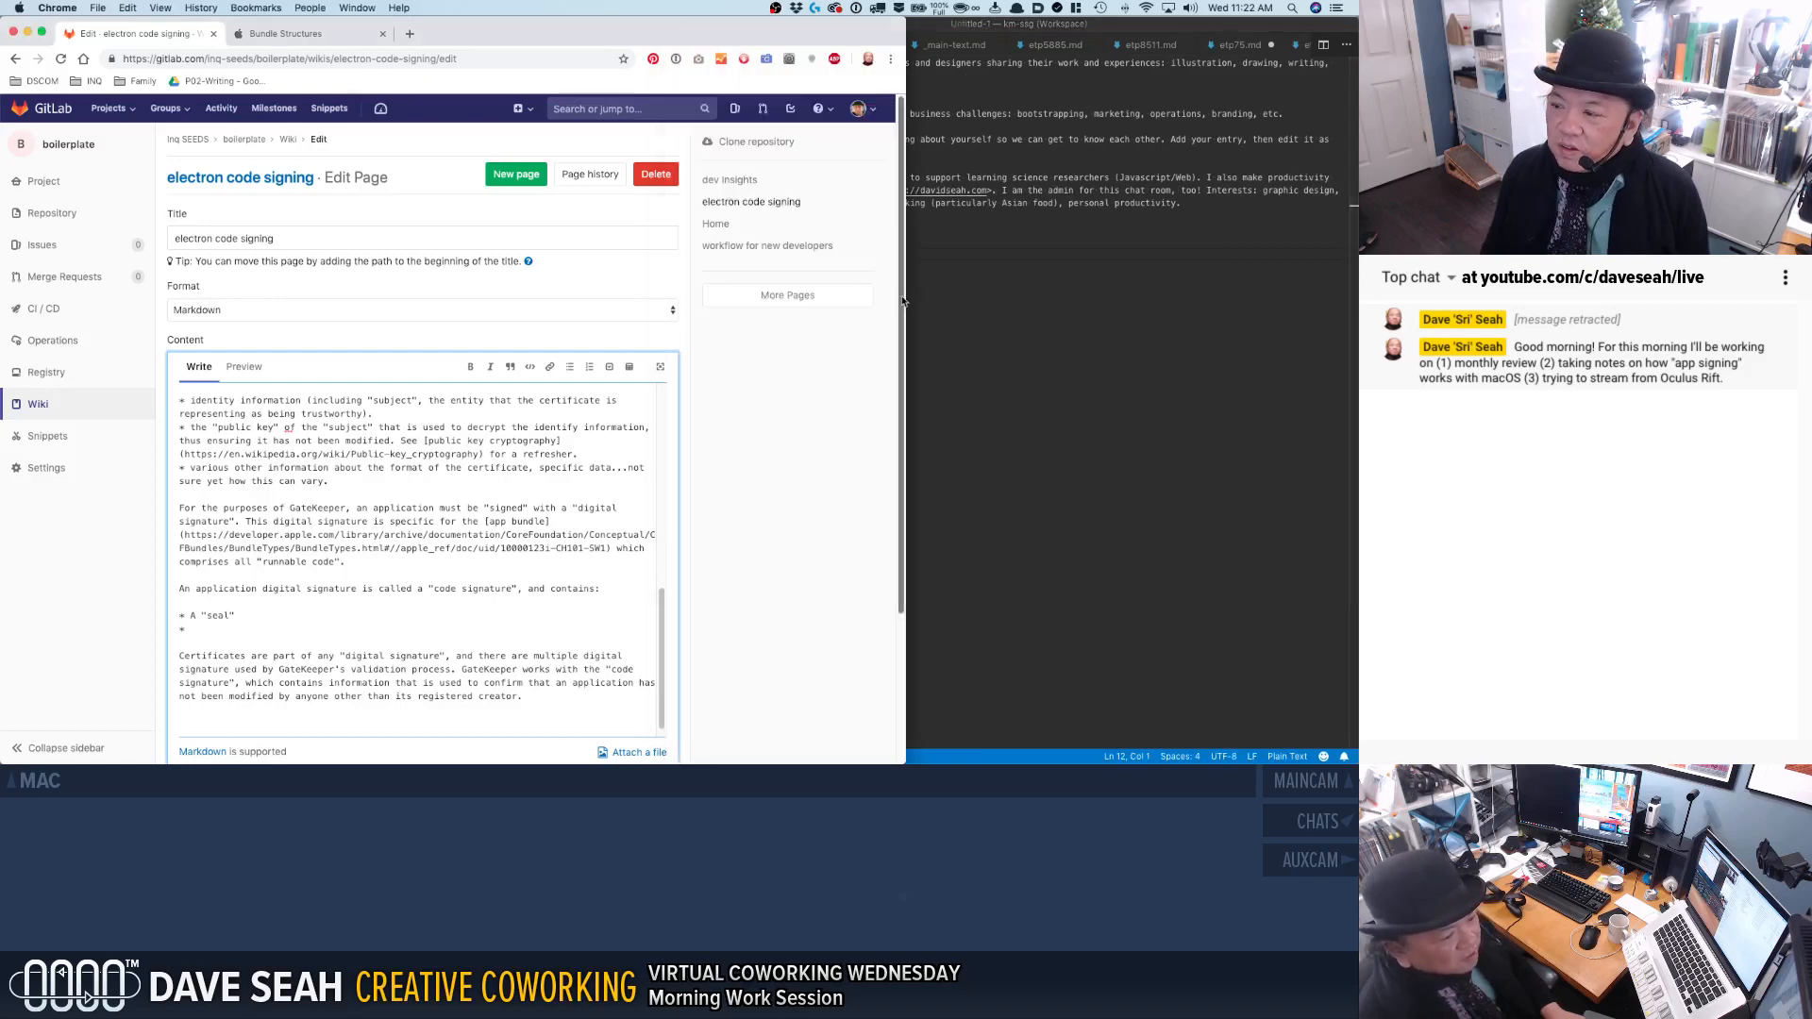
drag(904, 299, 688, 293)
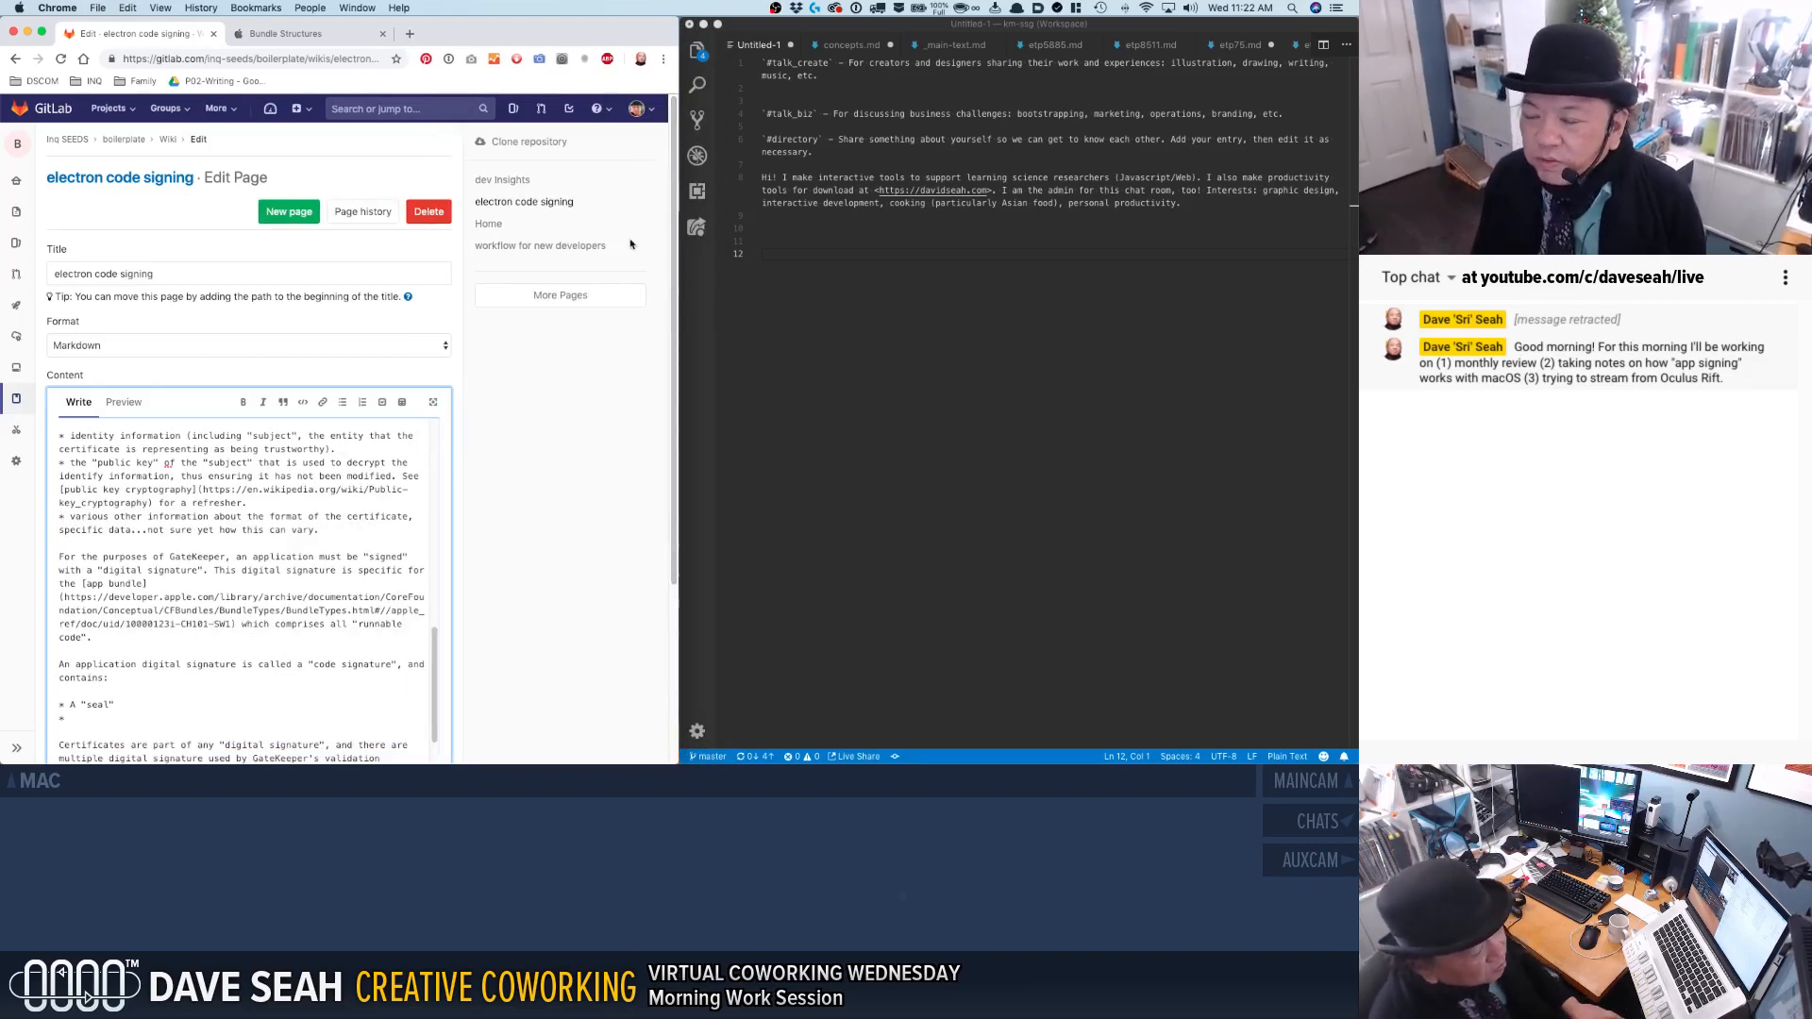
Open concepts.md from the recently opened files in the code editor.
click(896, 303)
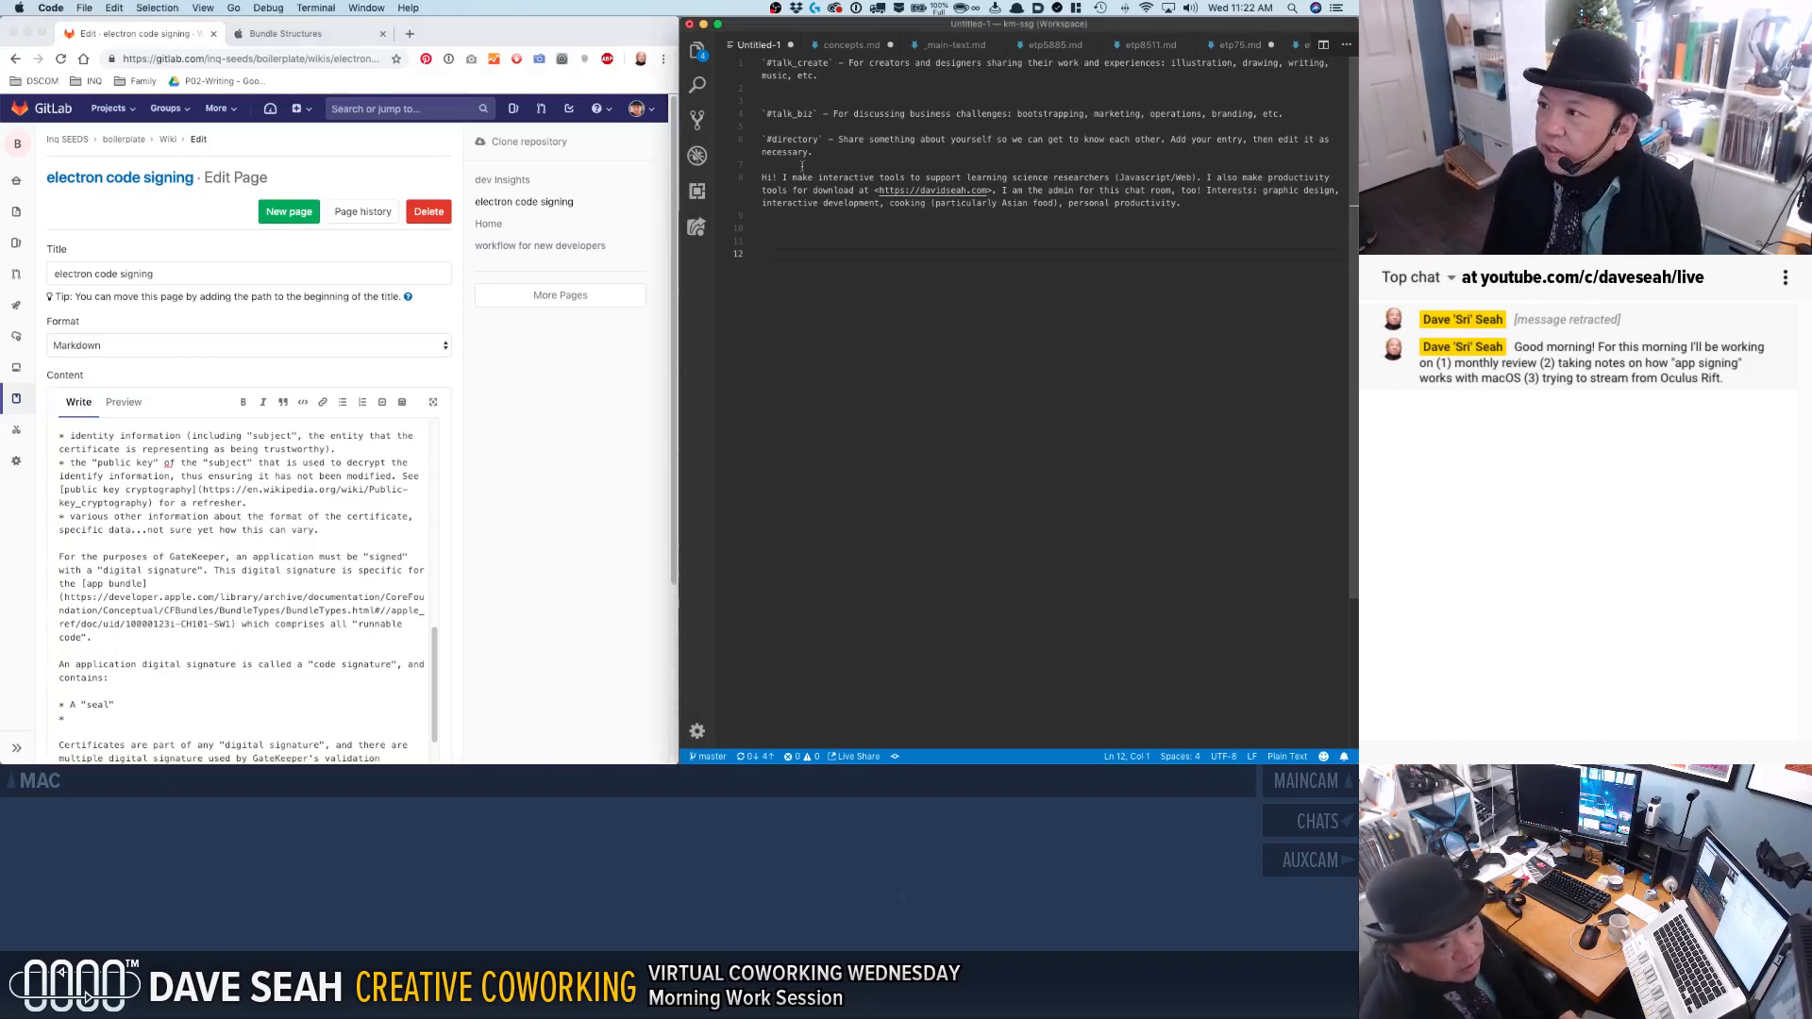
key(super+p)
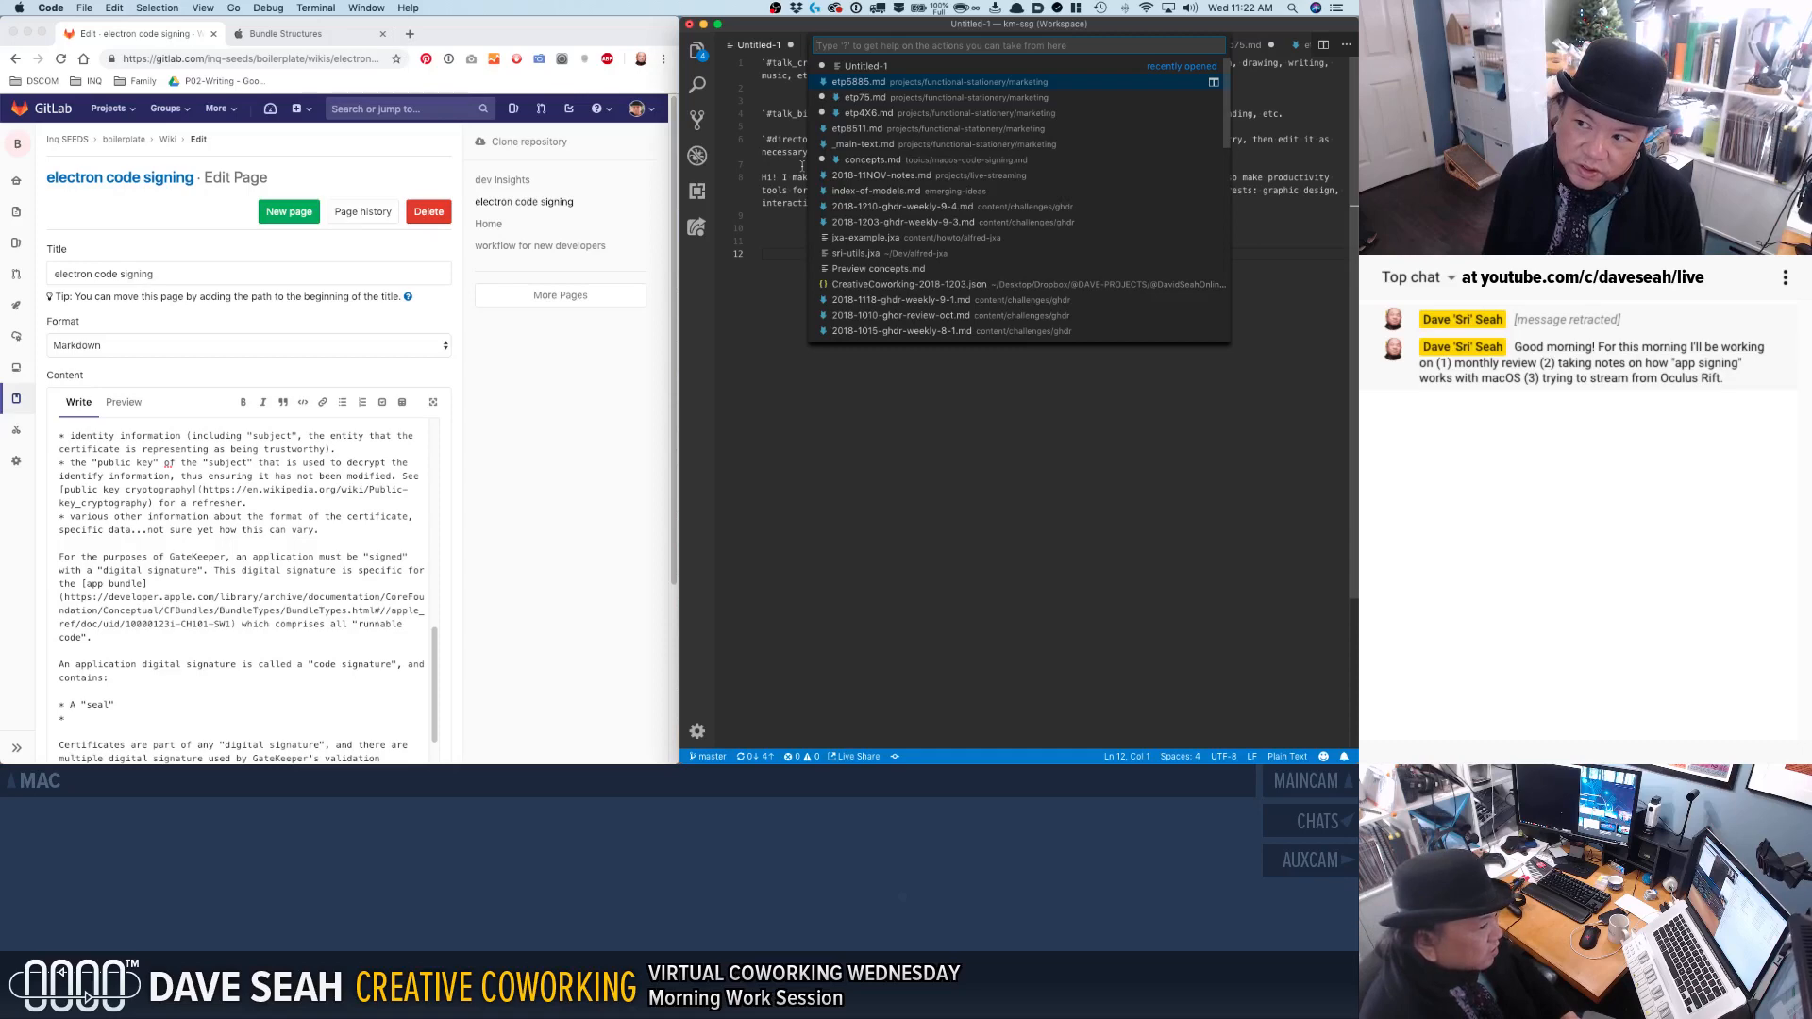
key(Down)
key(Down)
key(Down)
key(Down)
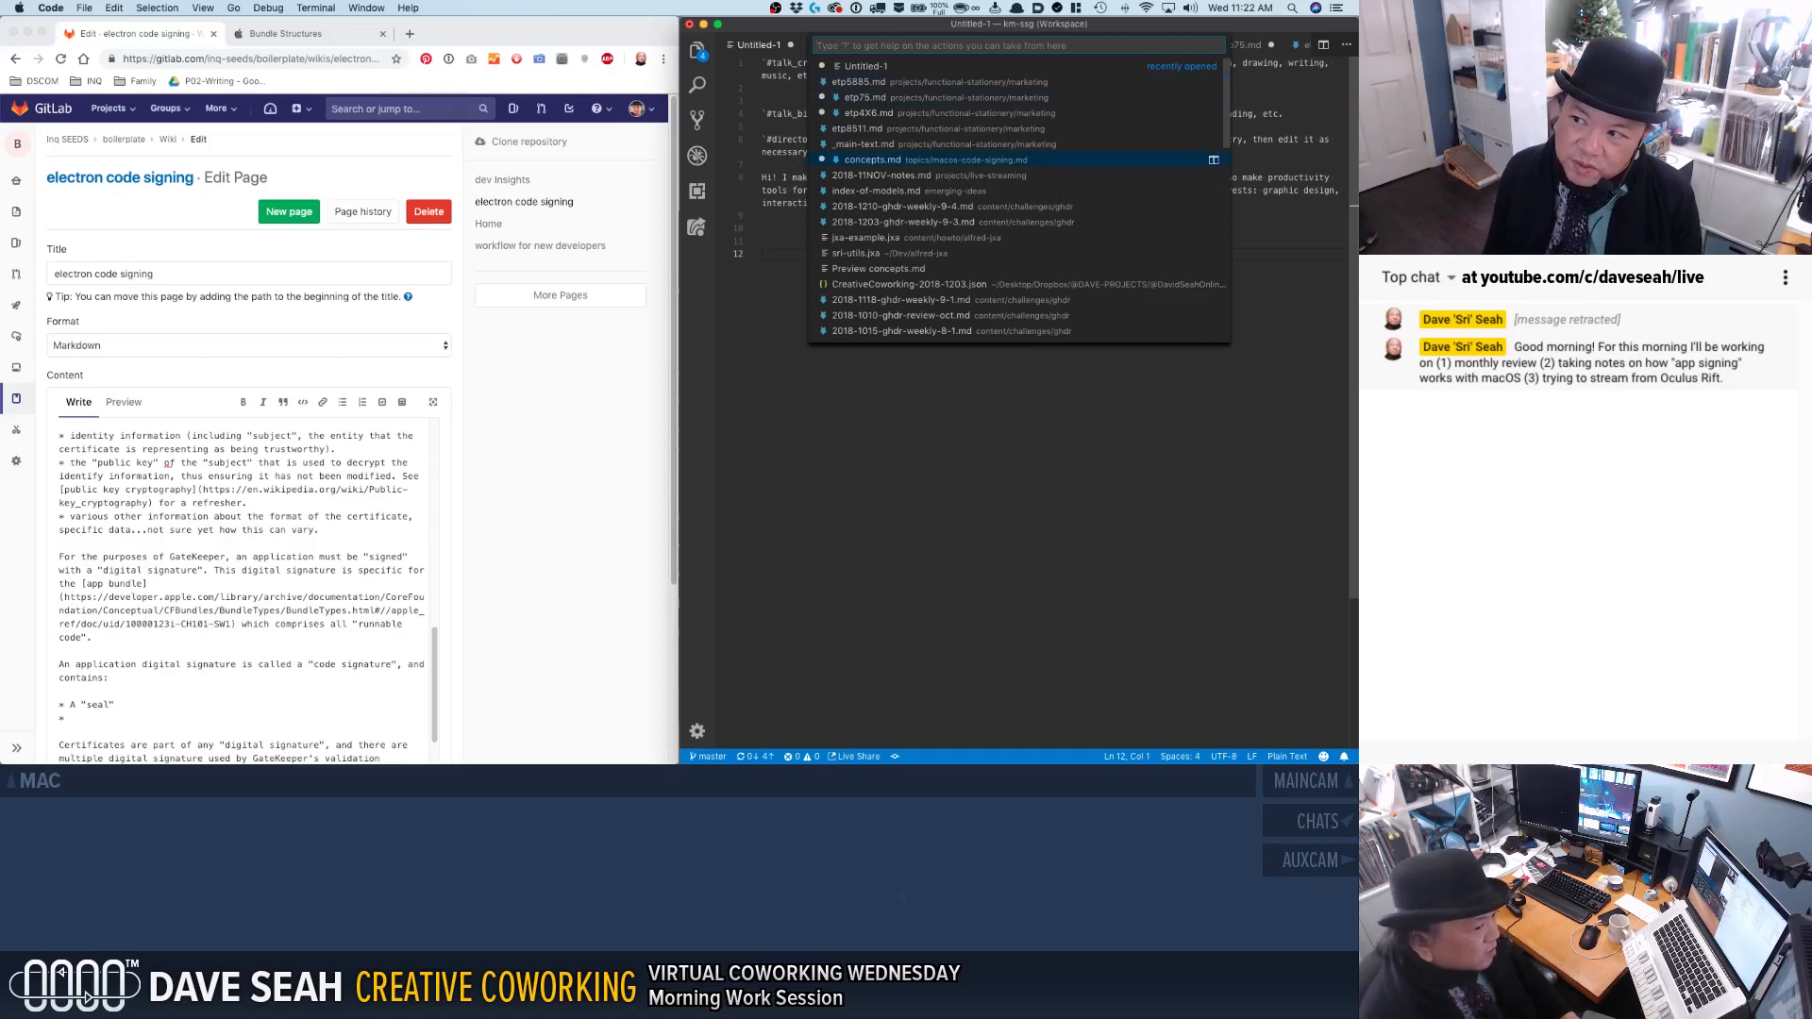
key(Return)
Review the code signing notes in concepts.md, focusing on the three parts that make up a code signature.
click(807, 241)
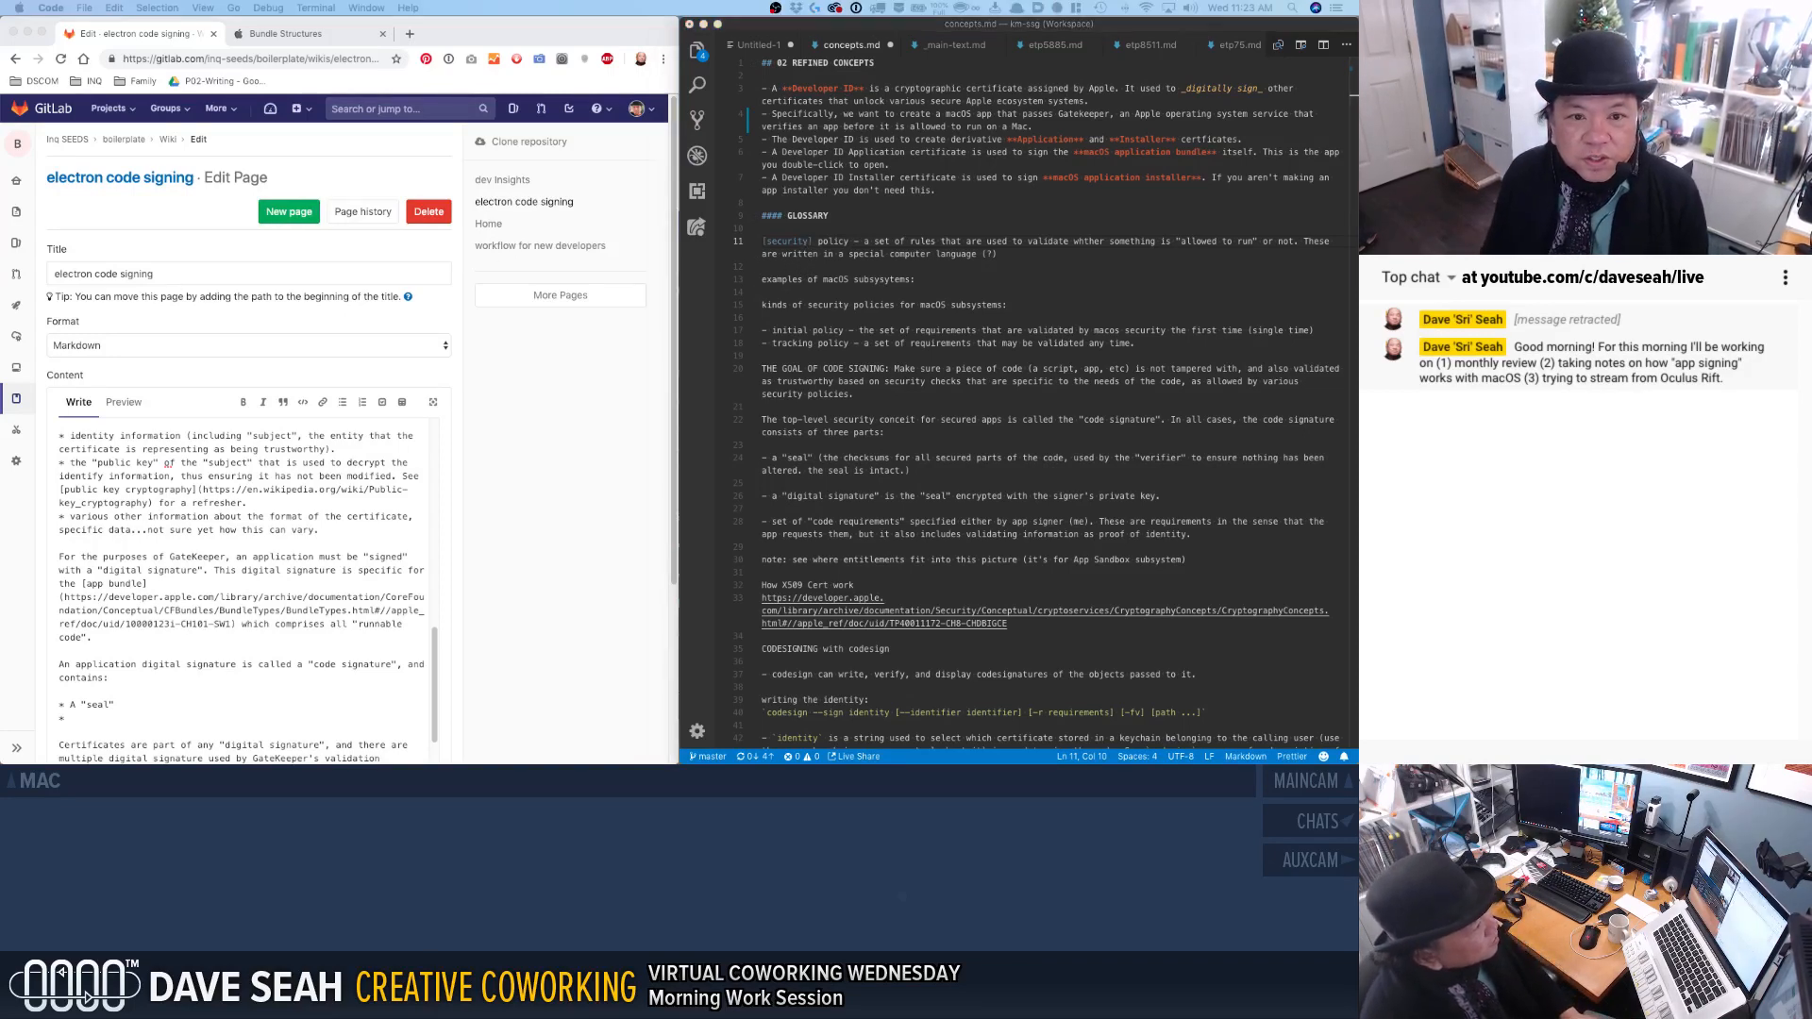
click(826, 322)
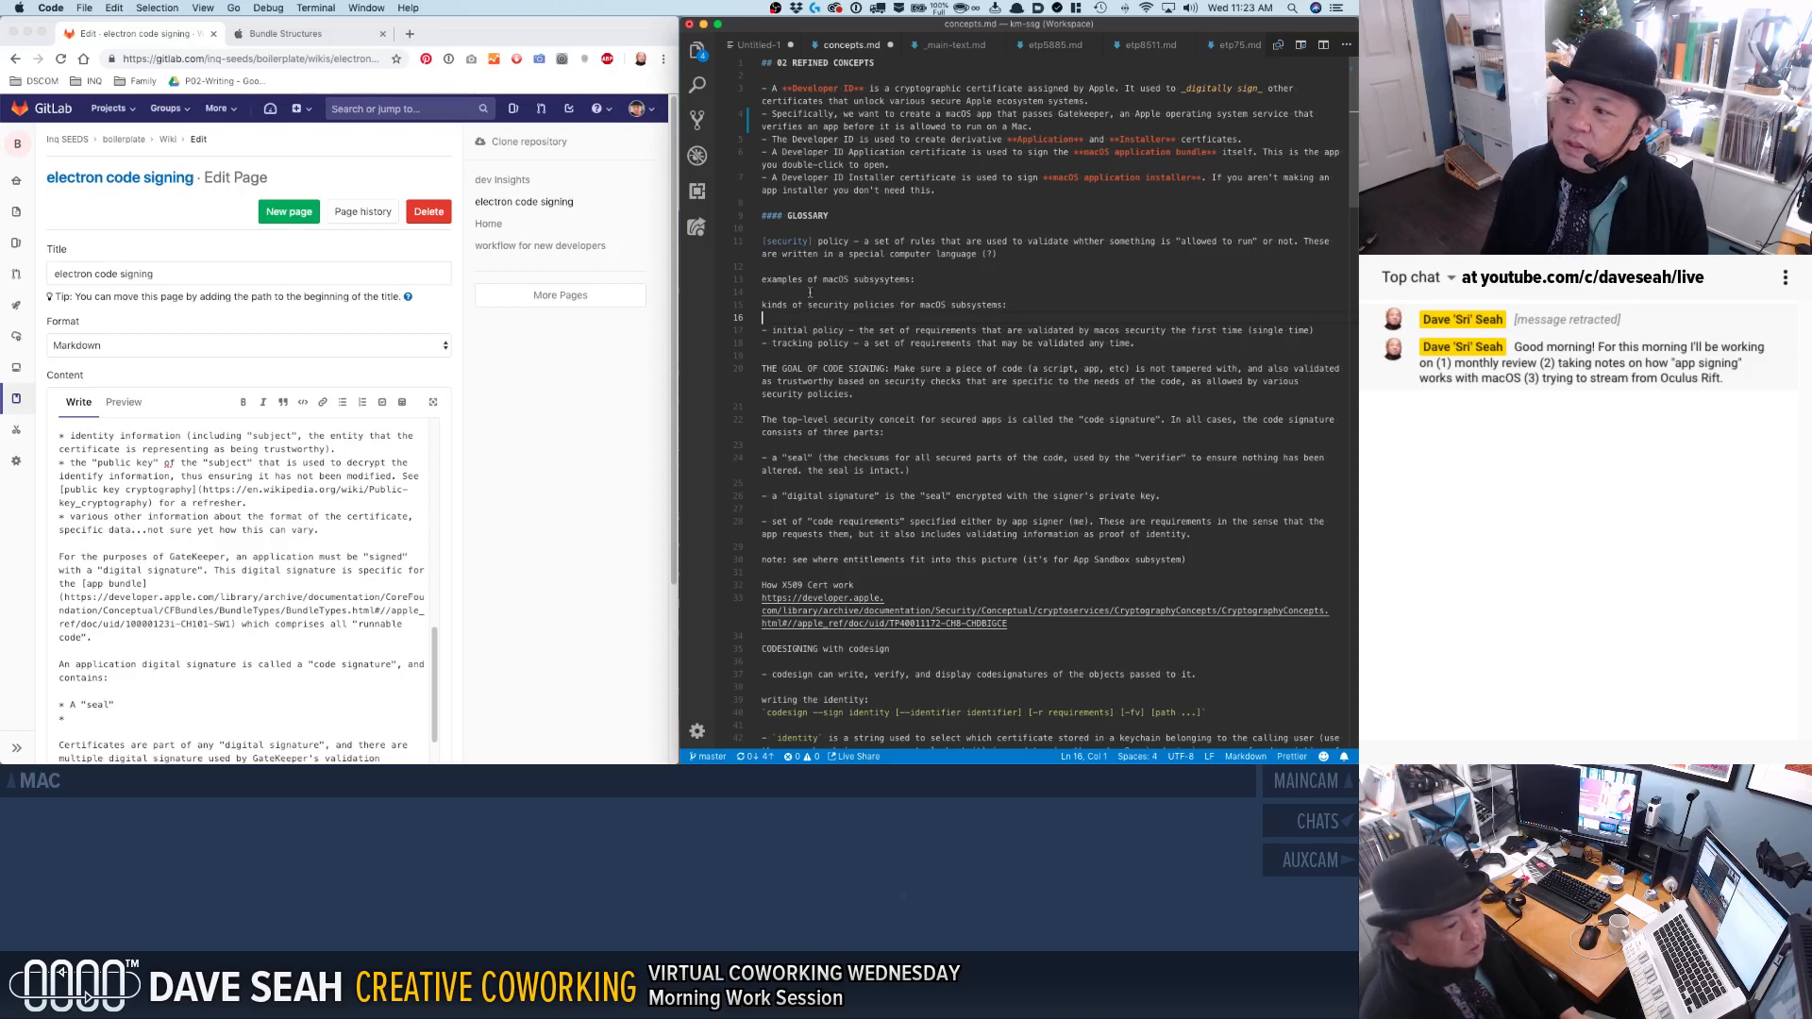
scroll(807, 318, down, 5)
scroll(812, 290, down, 5)
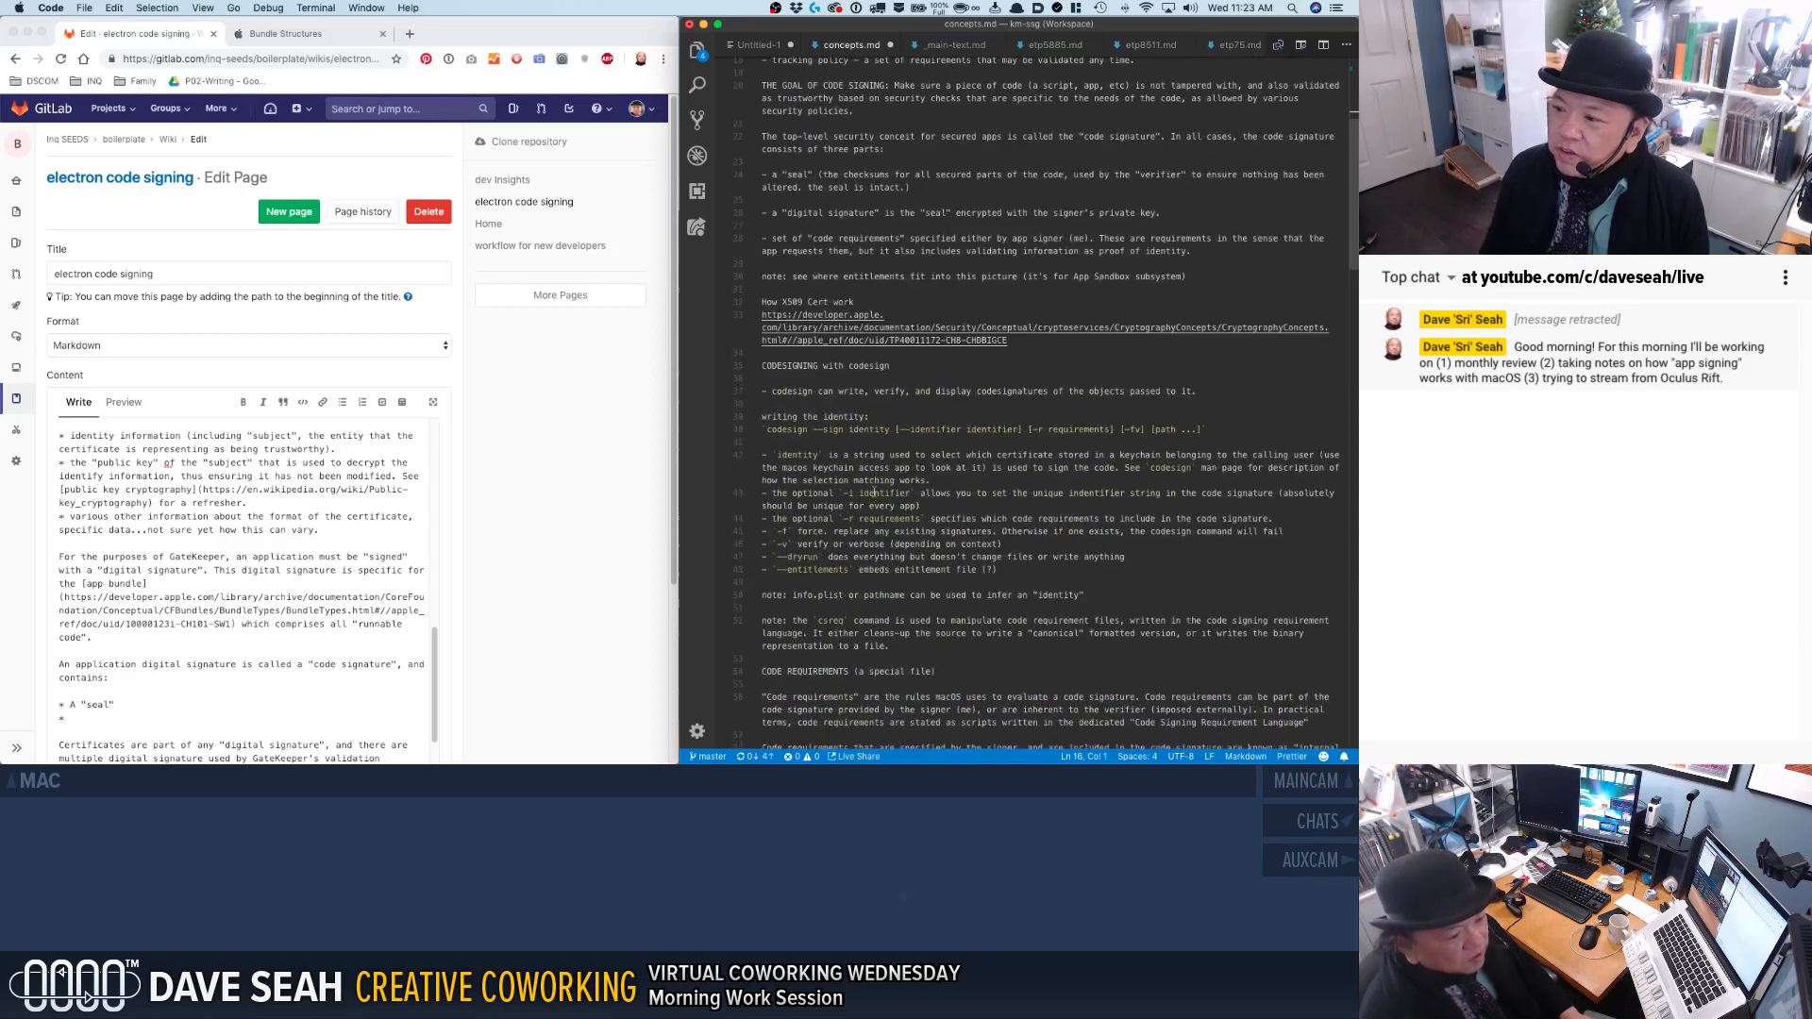
click(768, 441)
drag(771, 390, 1038, 480)
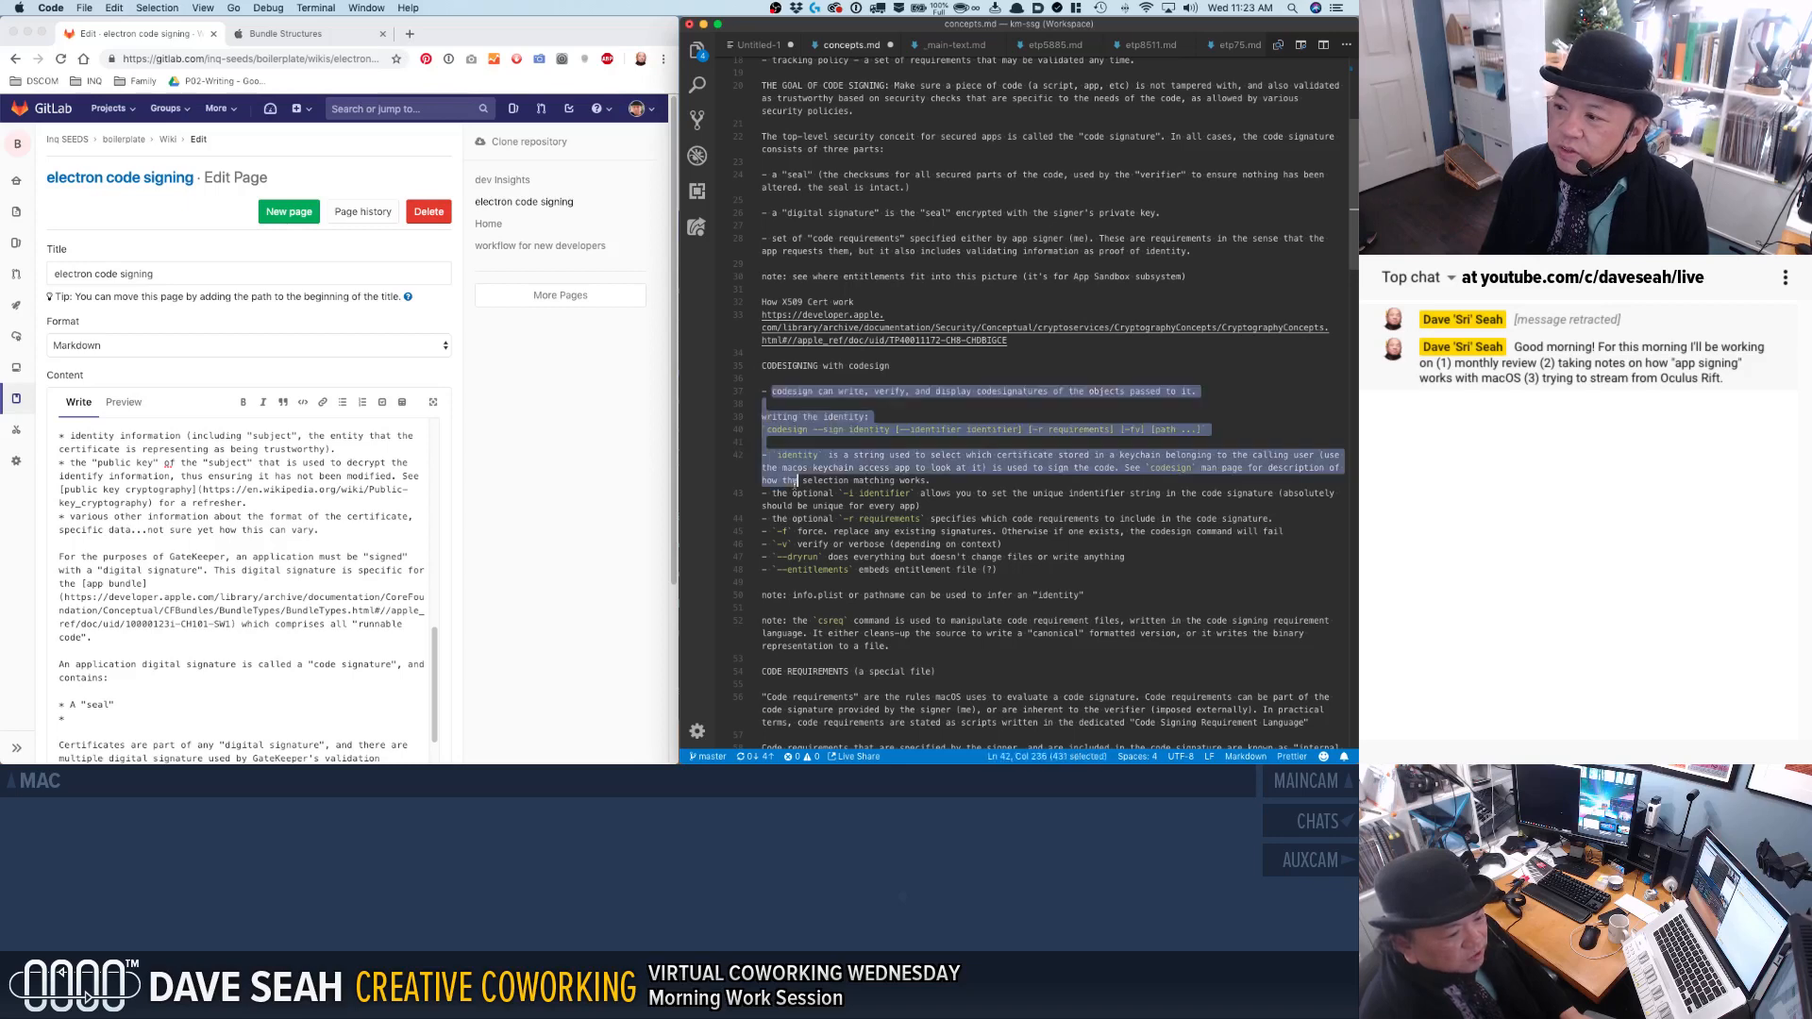
scroll(944, 453, up, 6)
click(874, 326)
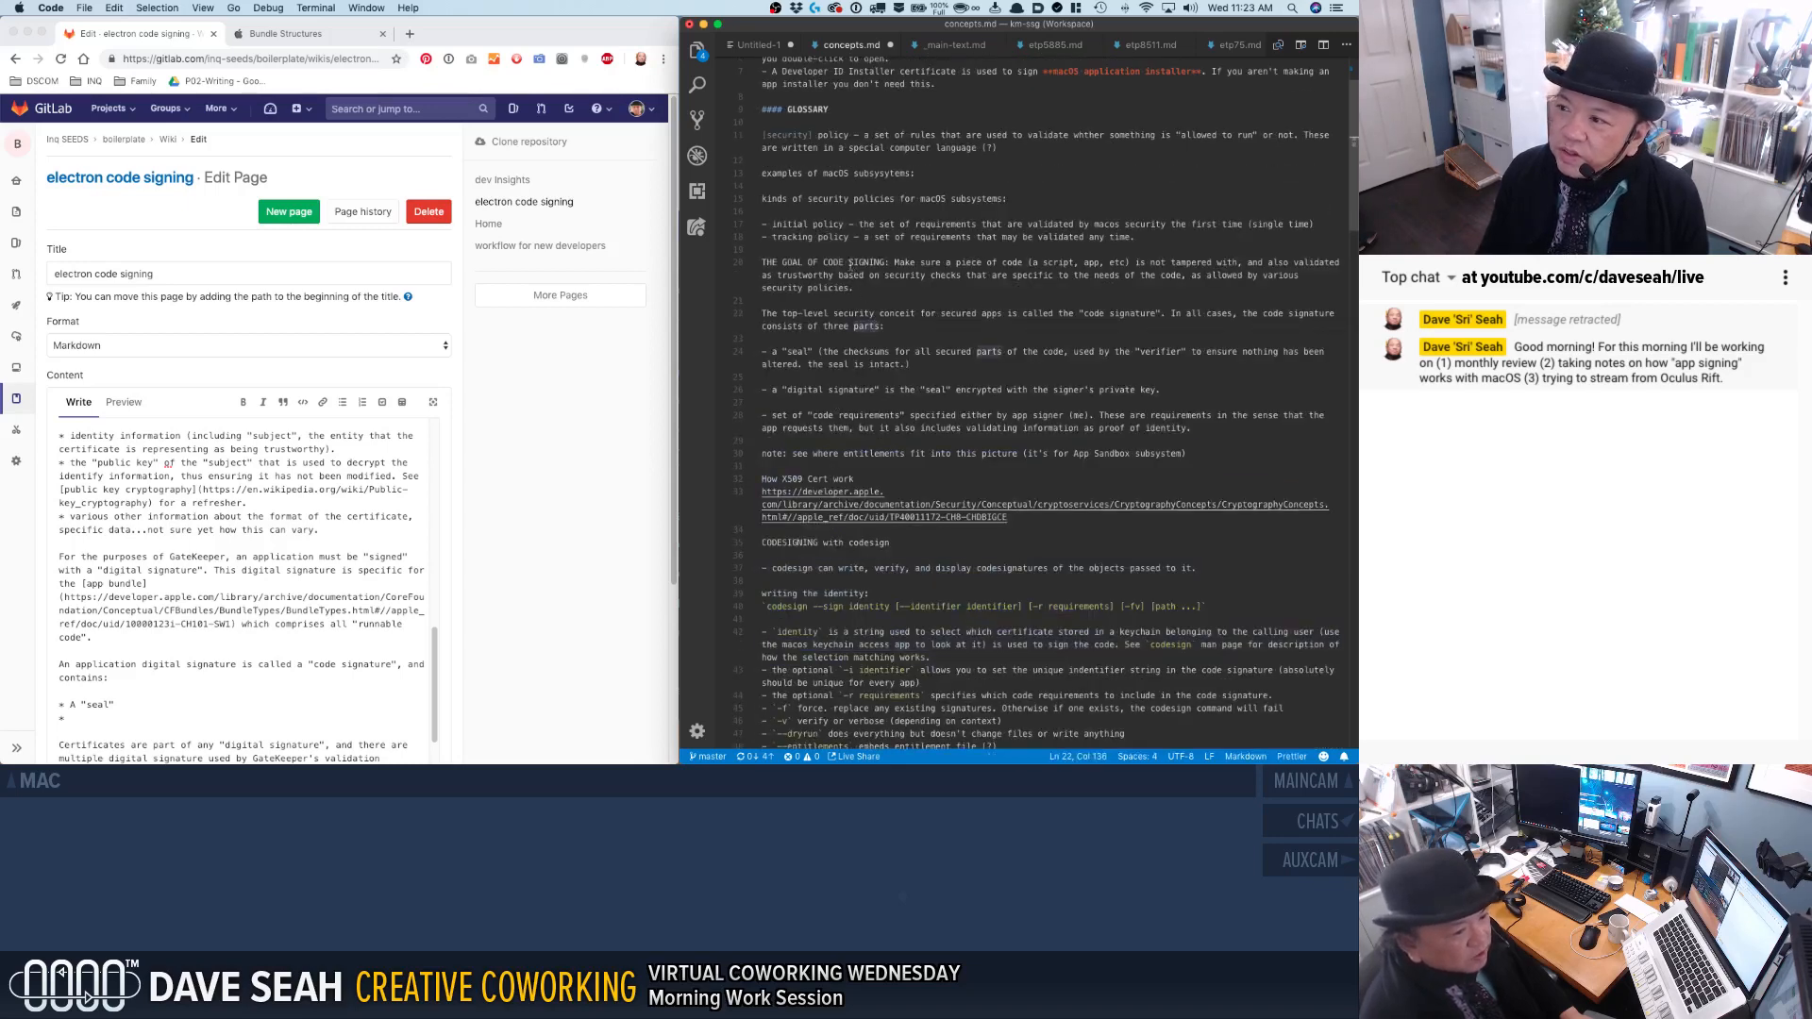
scroll(811, 217, up, 3)
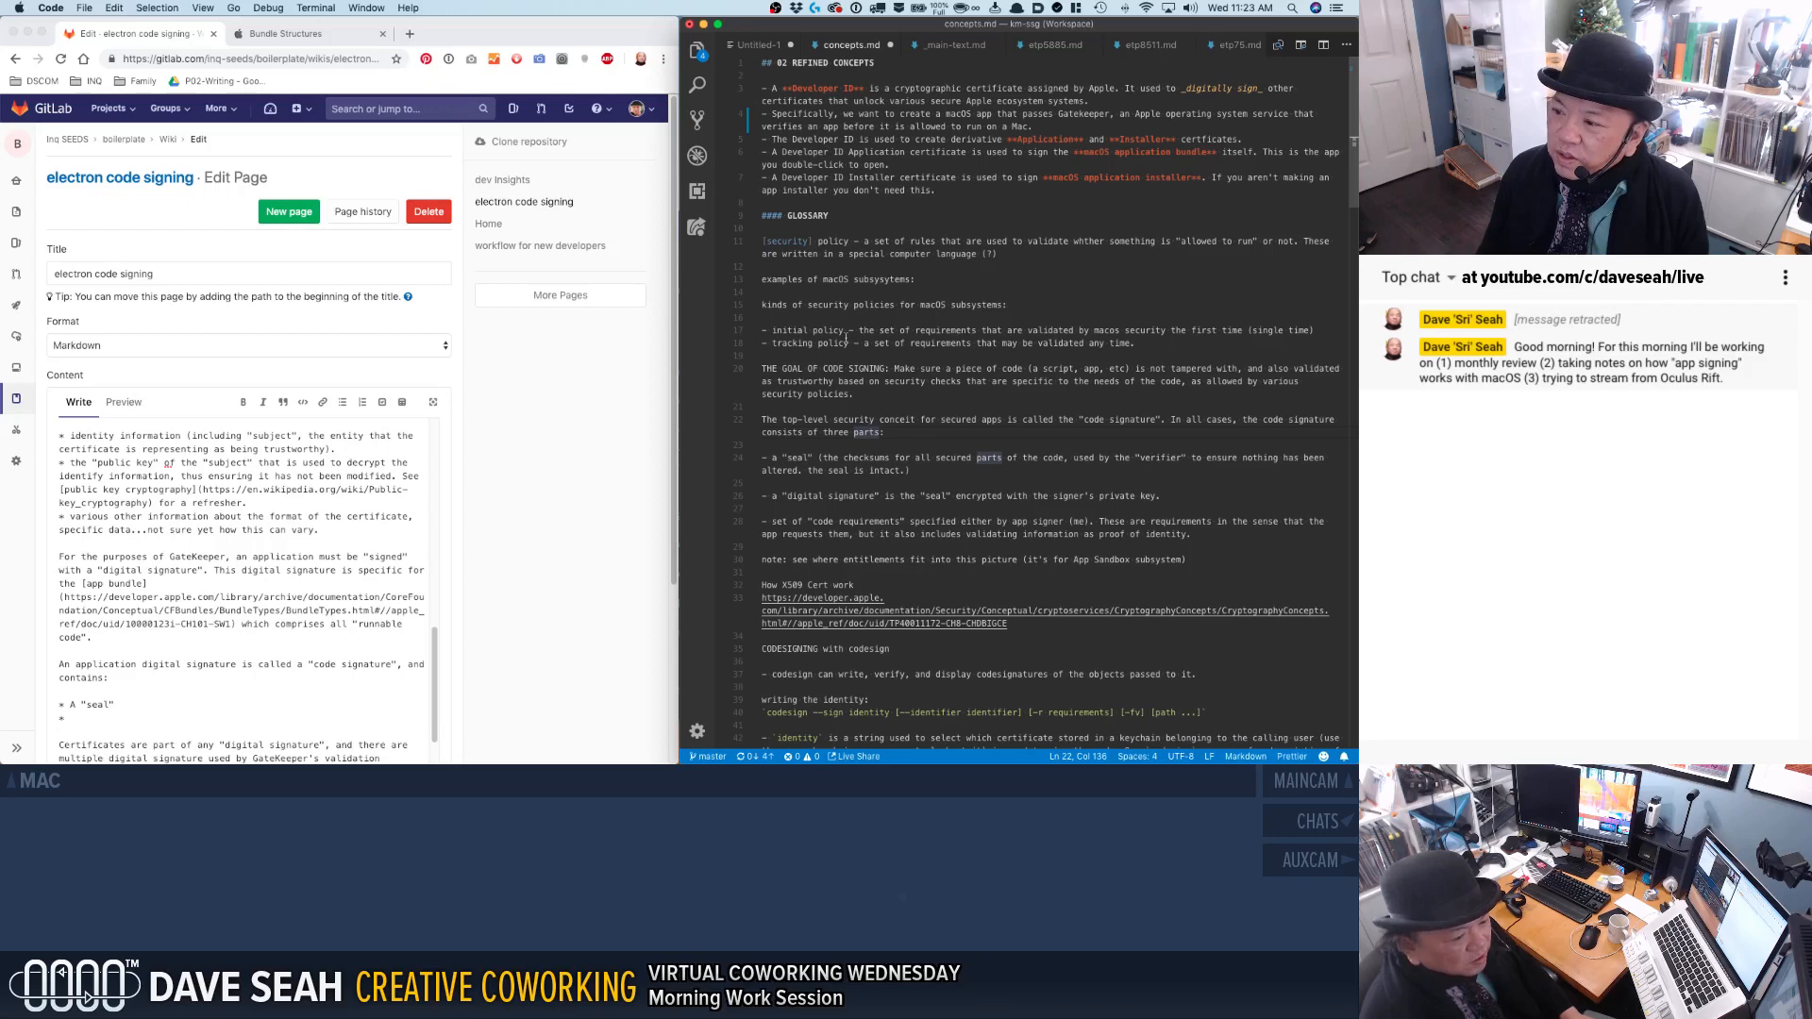
click(865, 419)
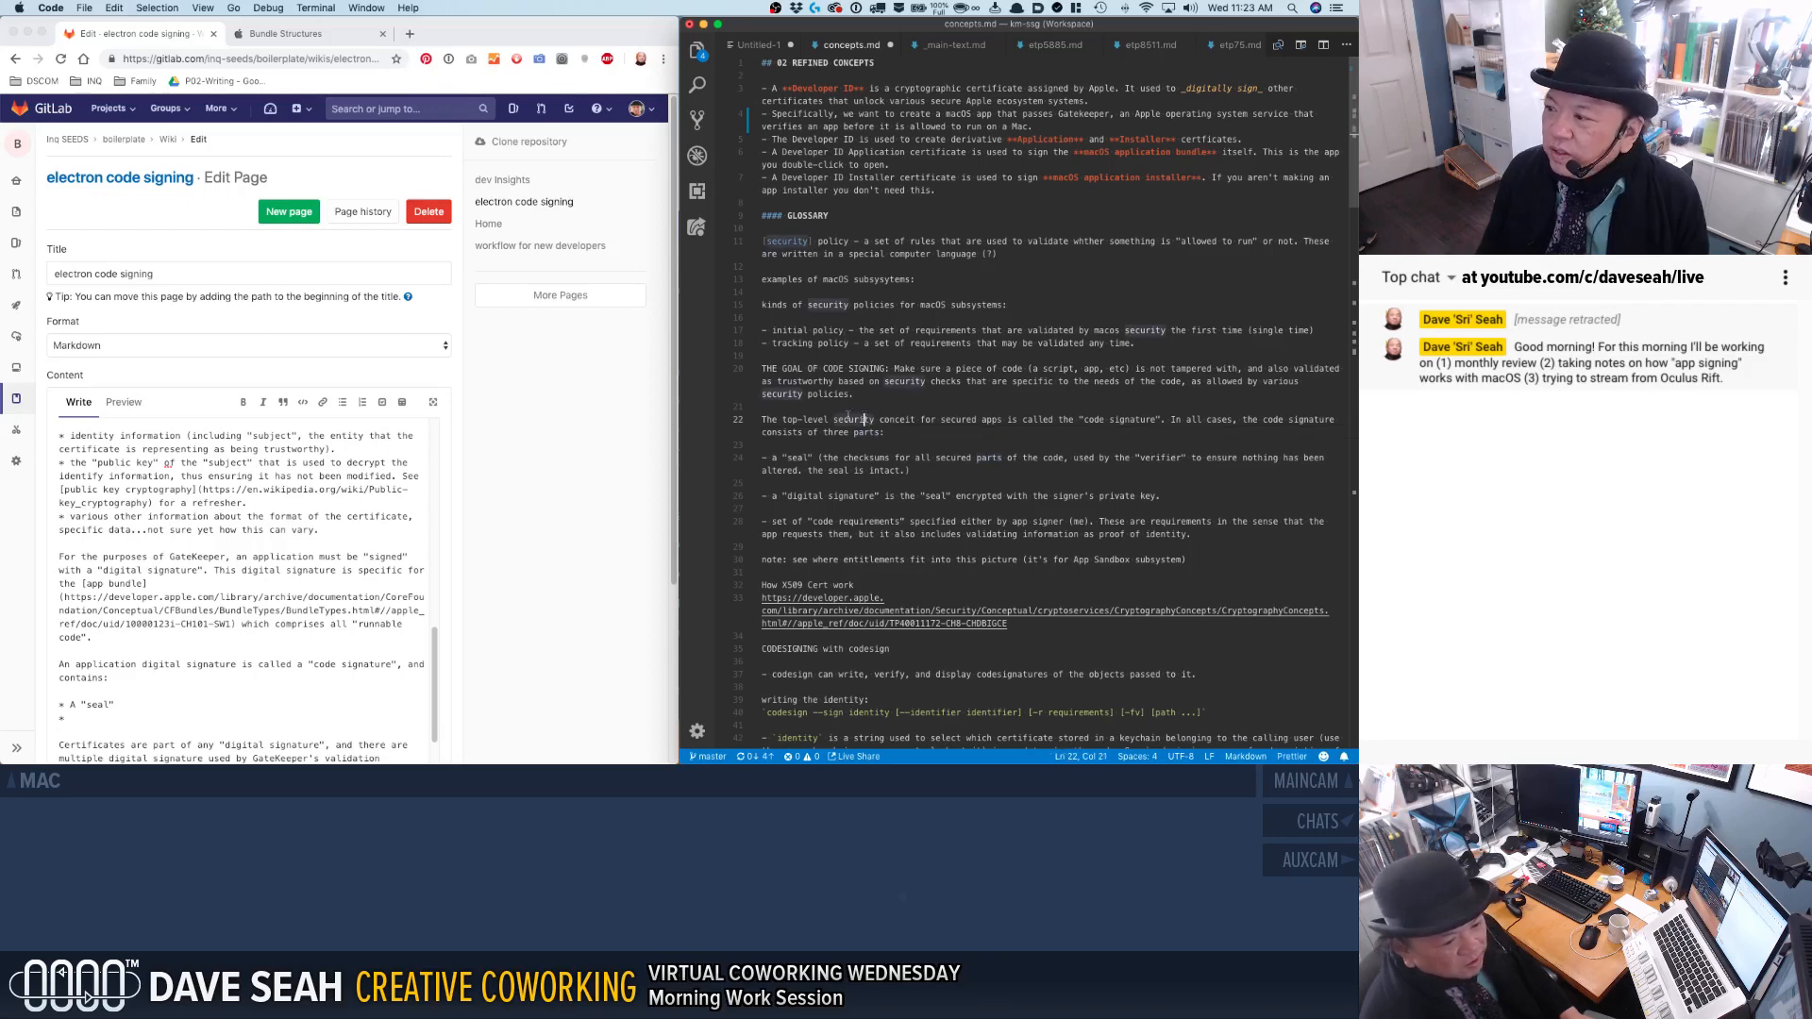
drag(763, 458, 796, 563)
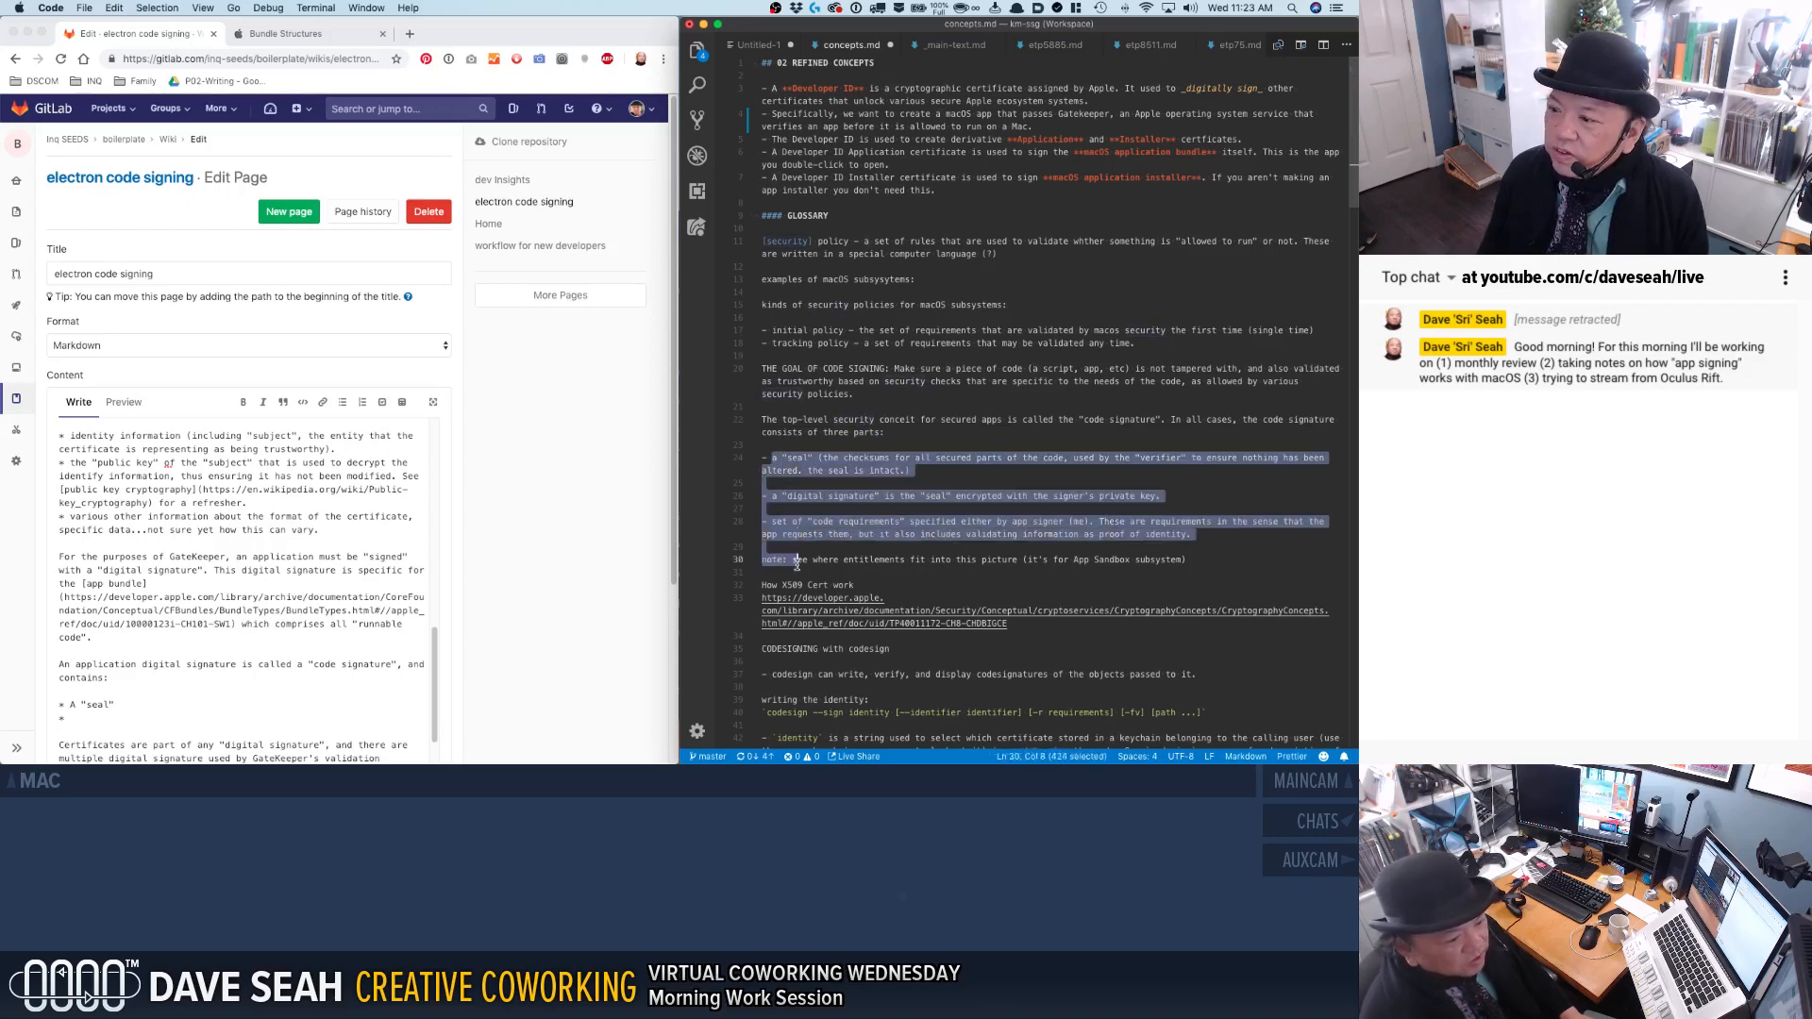
In the wiki text, change the first code signature bullet to read "An encrypted "seal"".
click(302, 628)
click(248, 698)
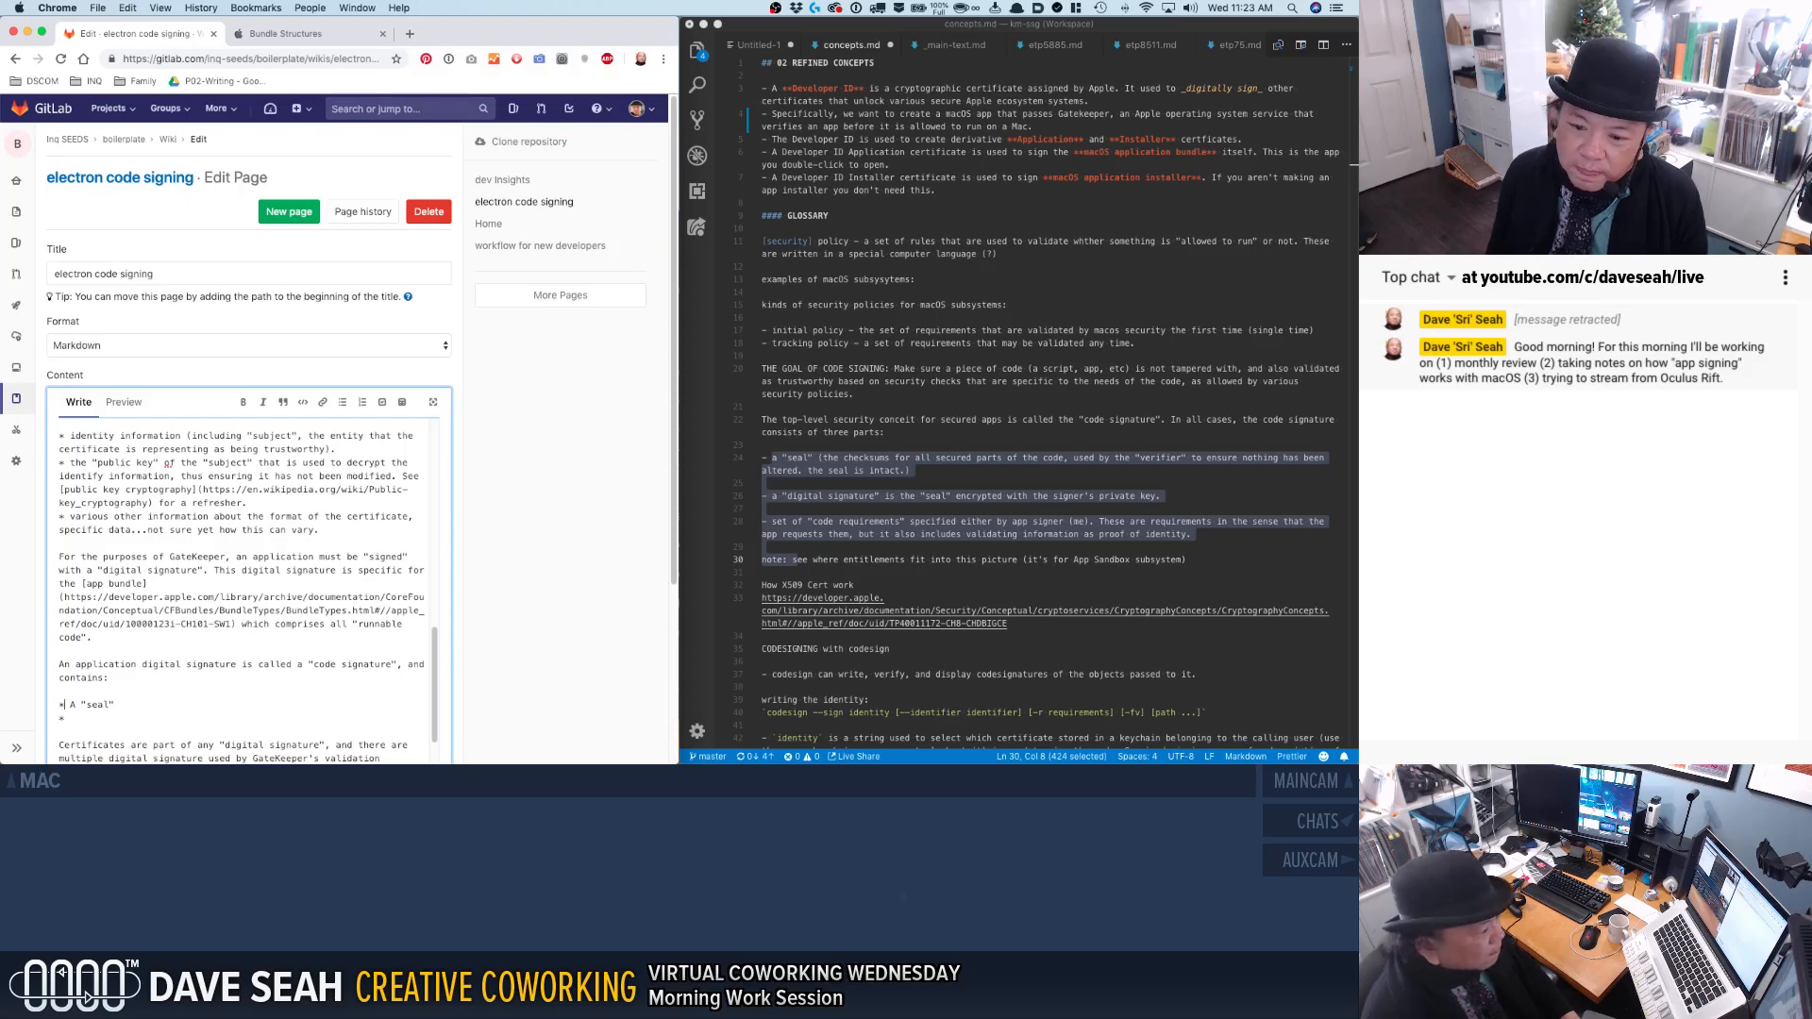
text(n encrypted)
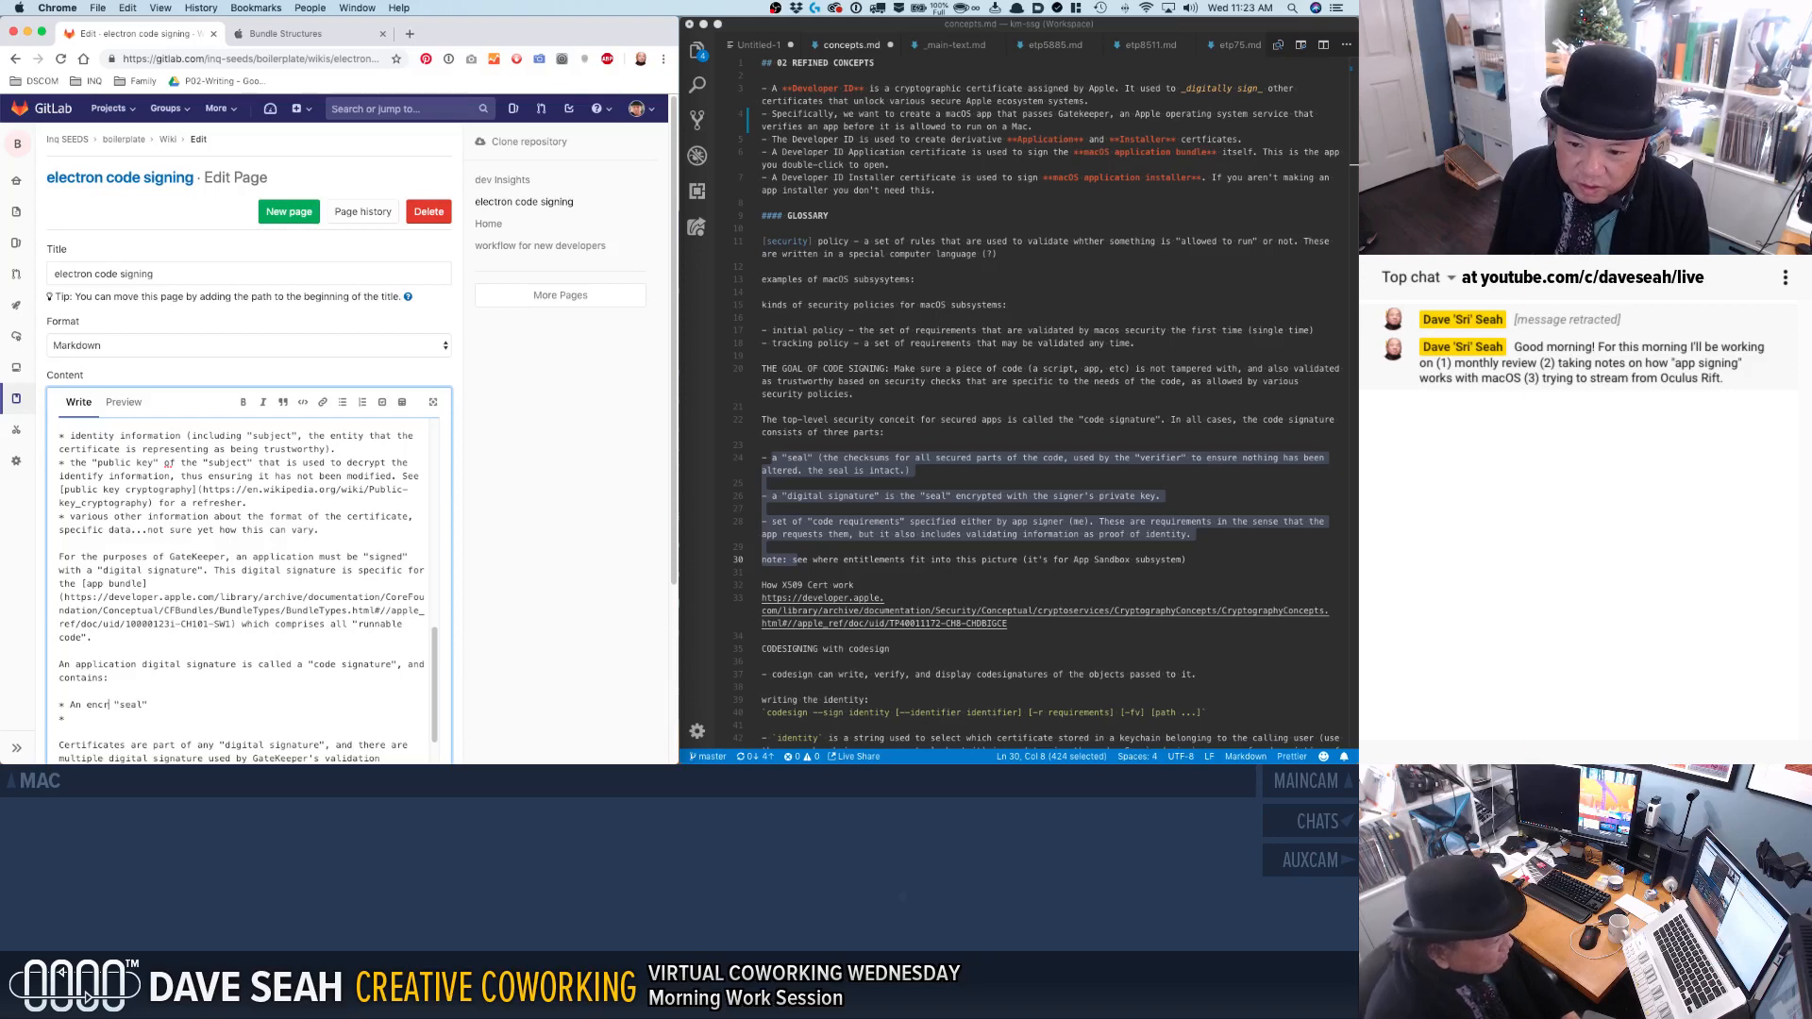
click(176, 705)
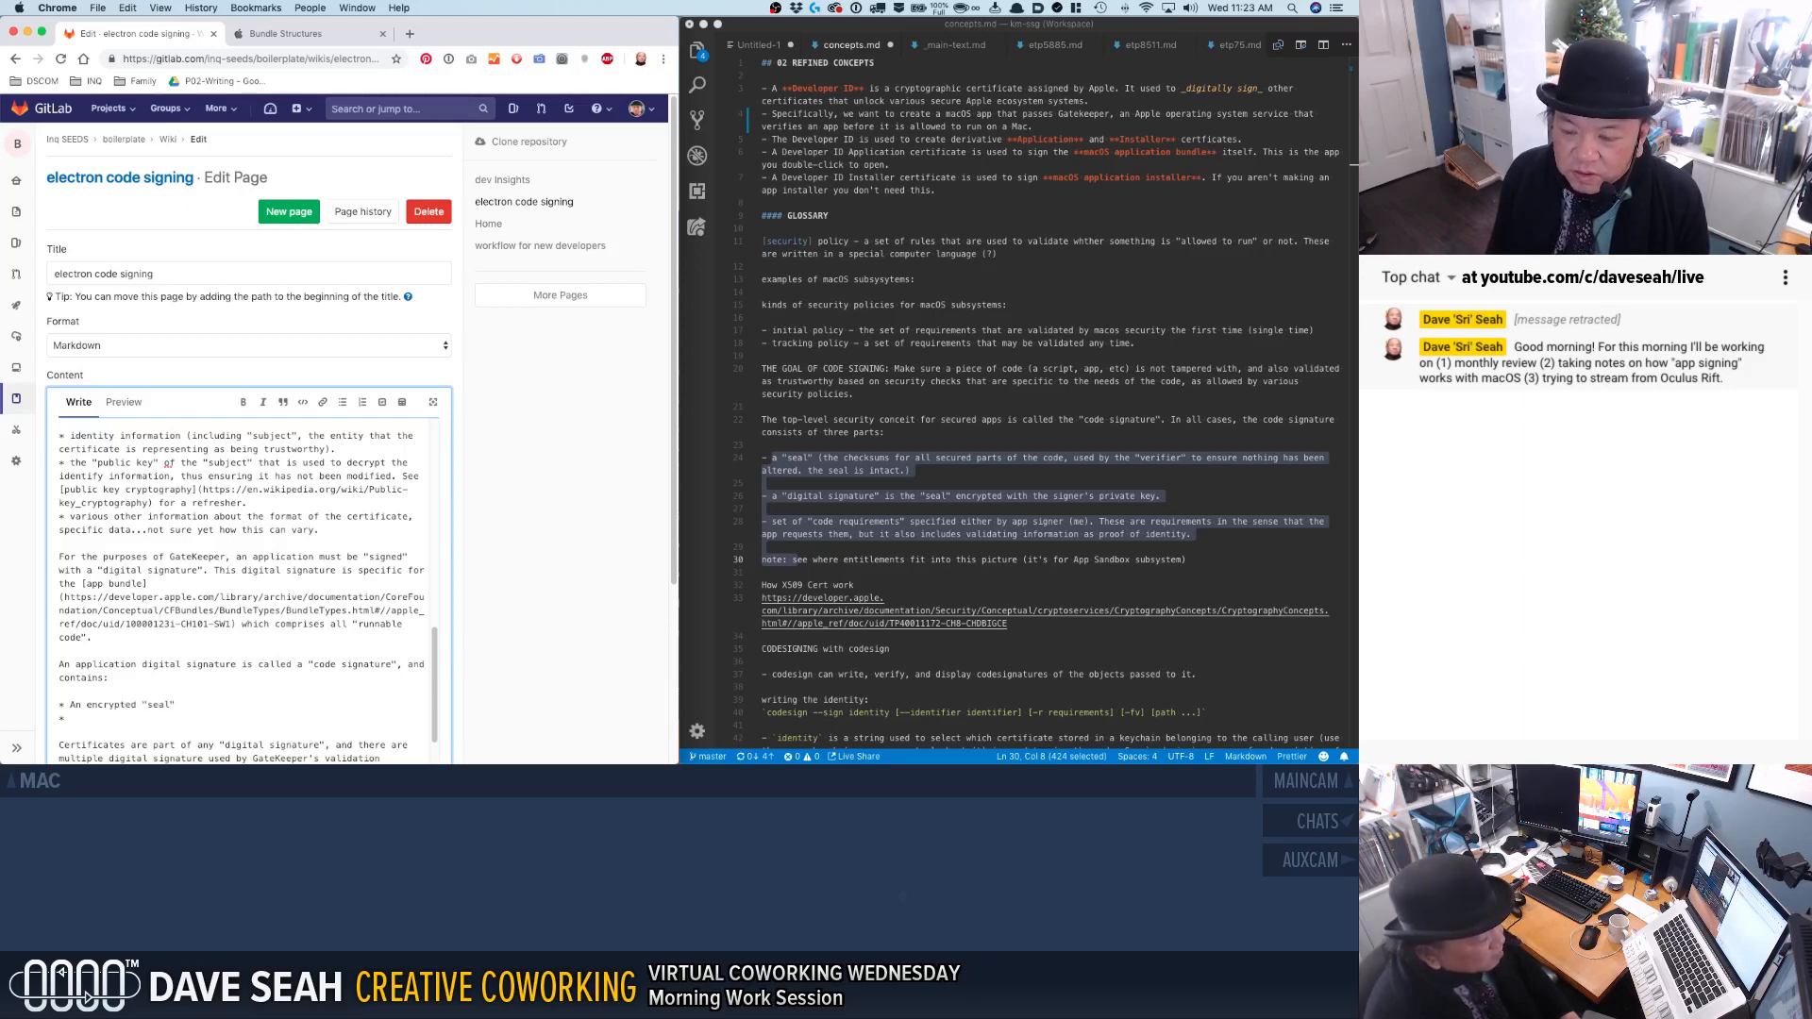
Complete the encrypted "seal" bullet with ", which contains a "digest" of checksums for the runnable code in the bundle.".
text(, which contains )
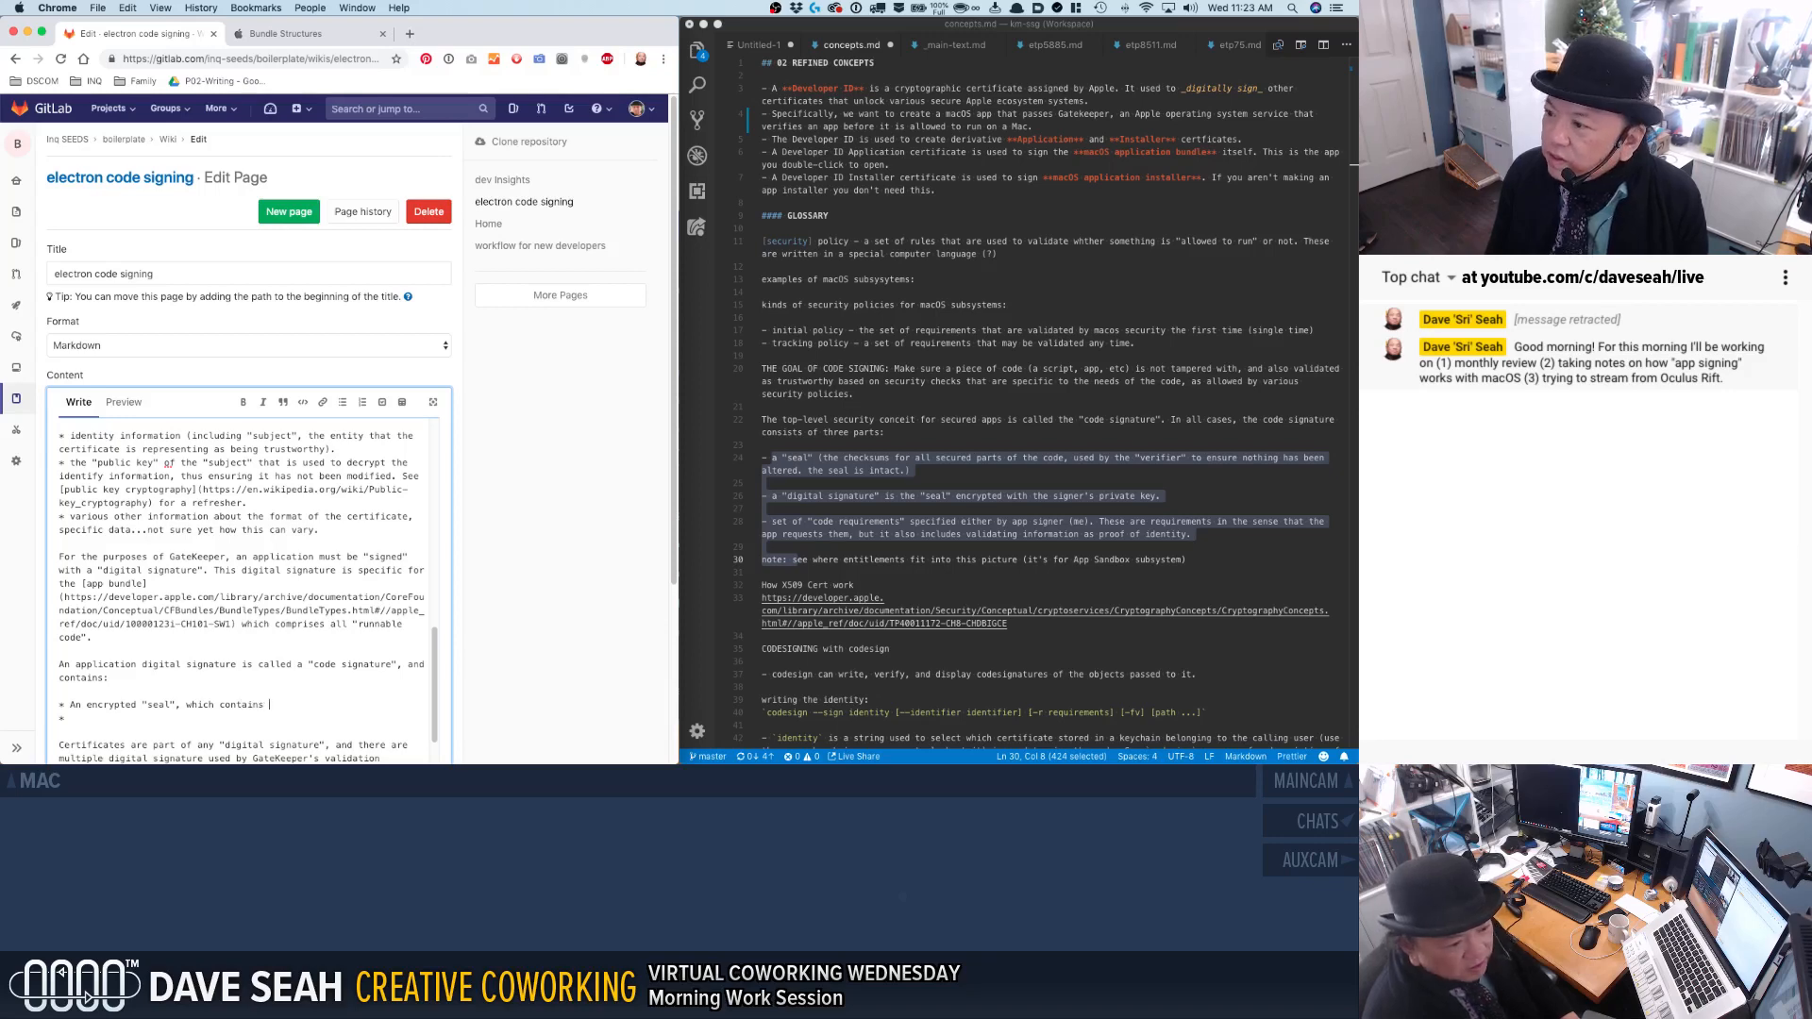
text(a )
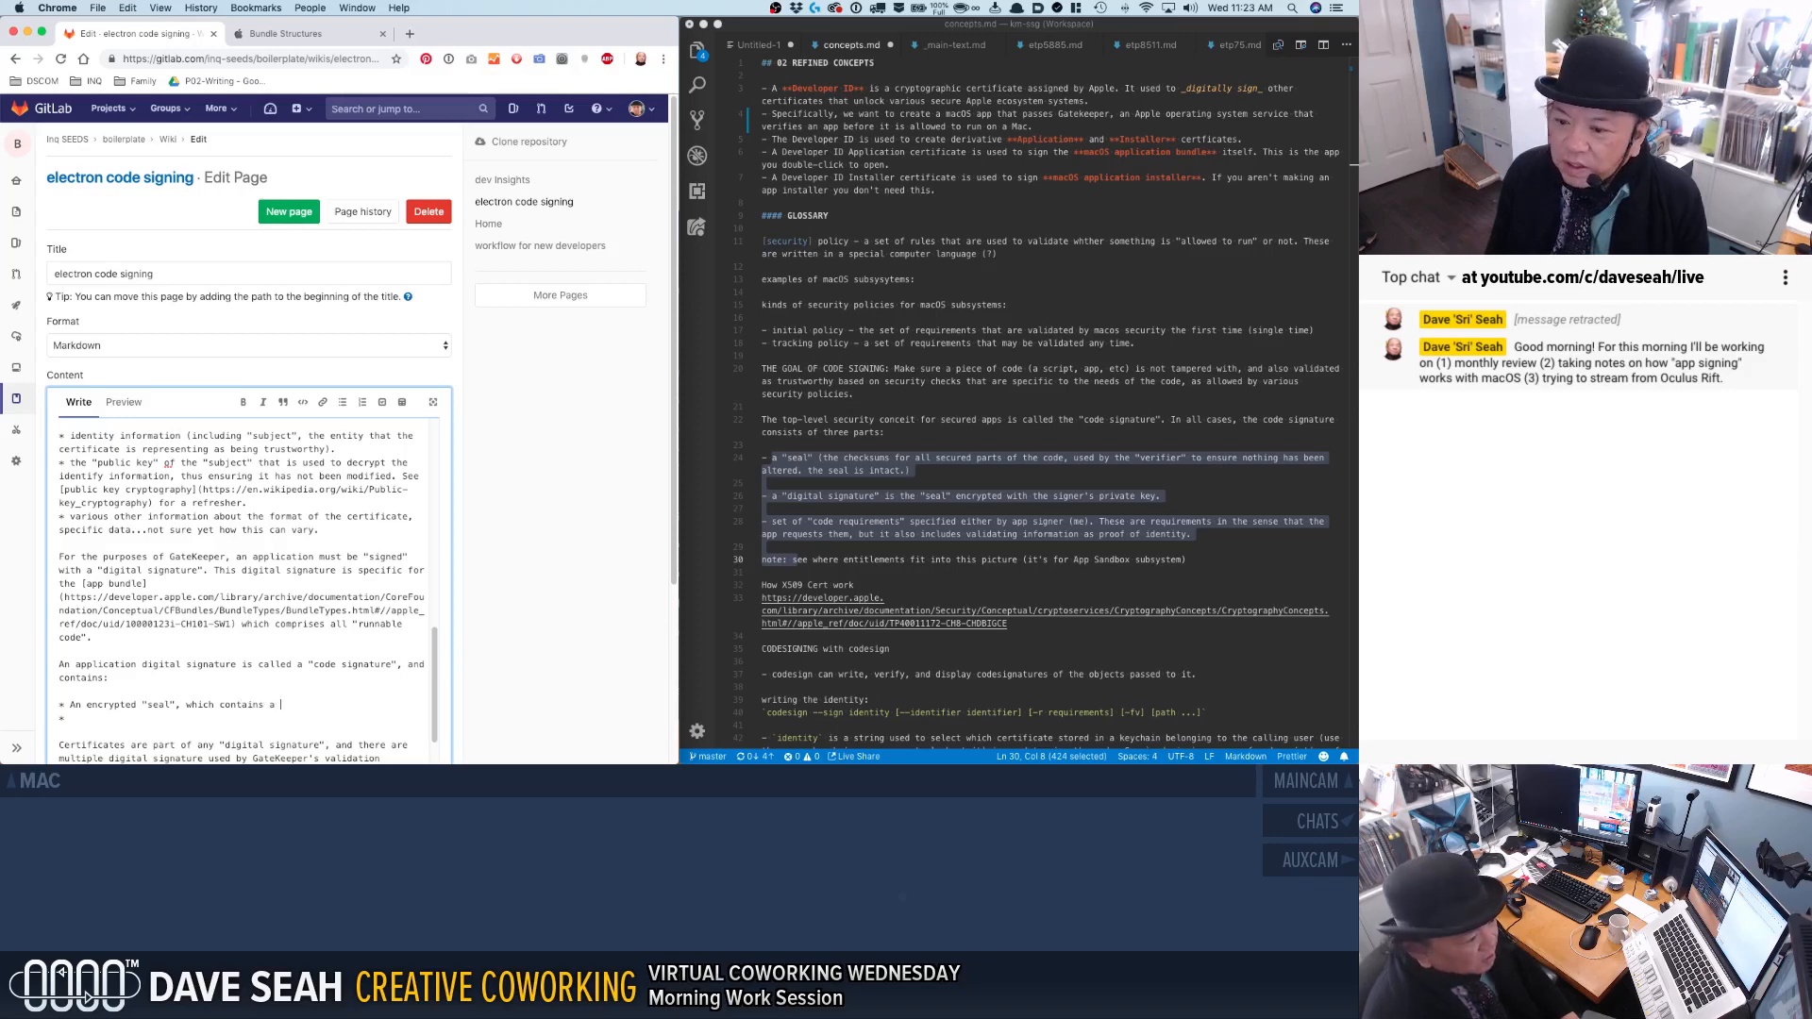
text("digest" of)
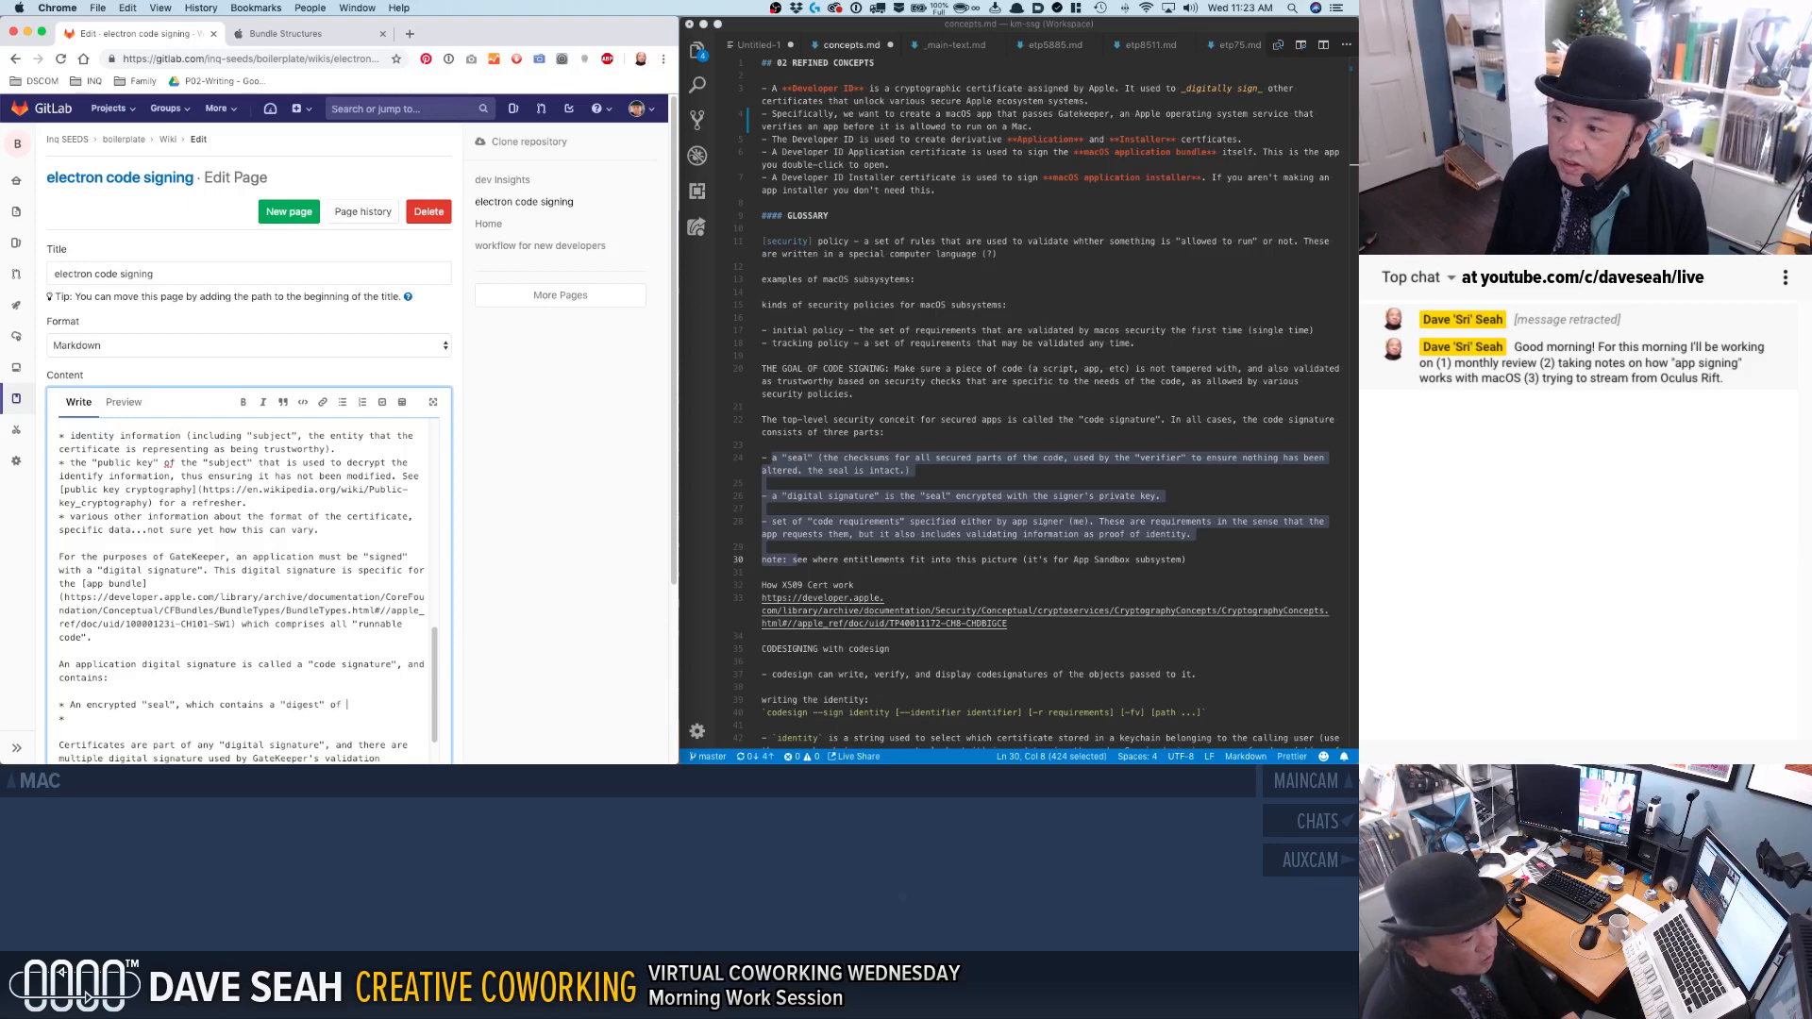
text( checksums)
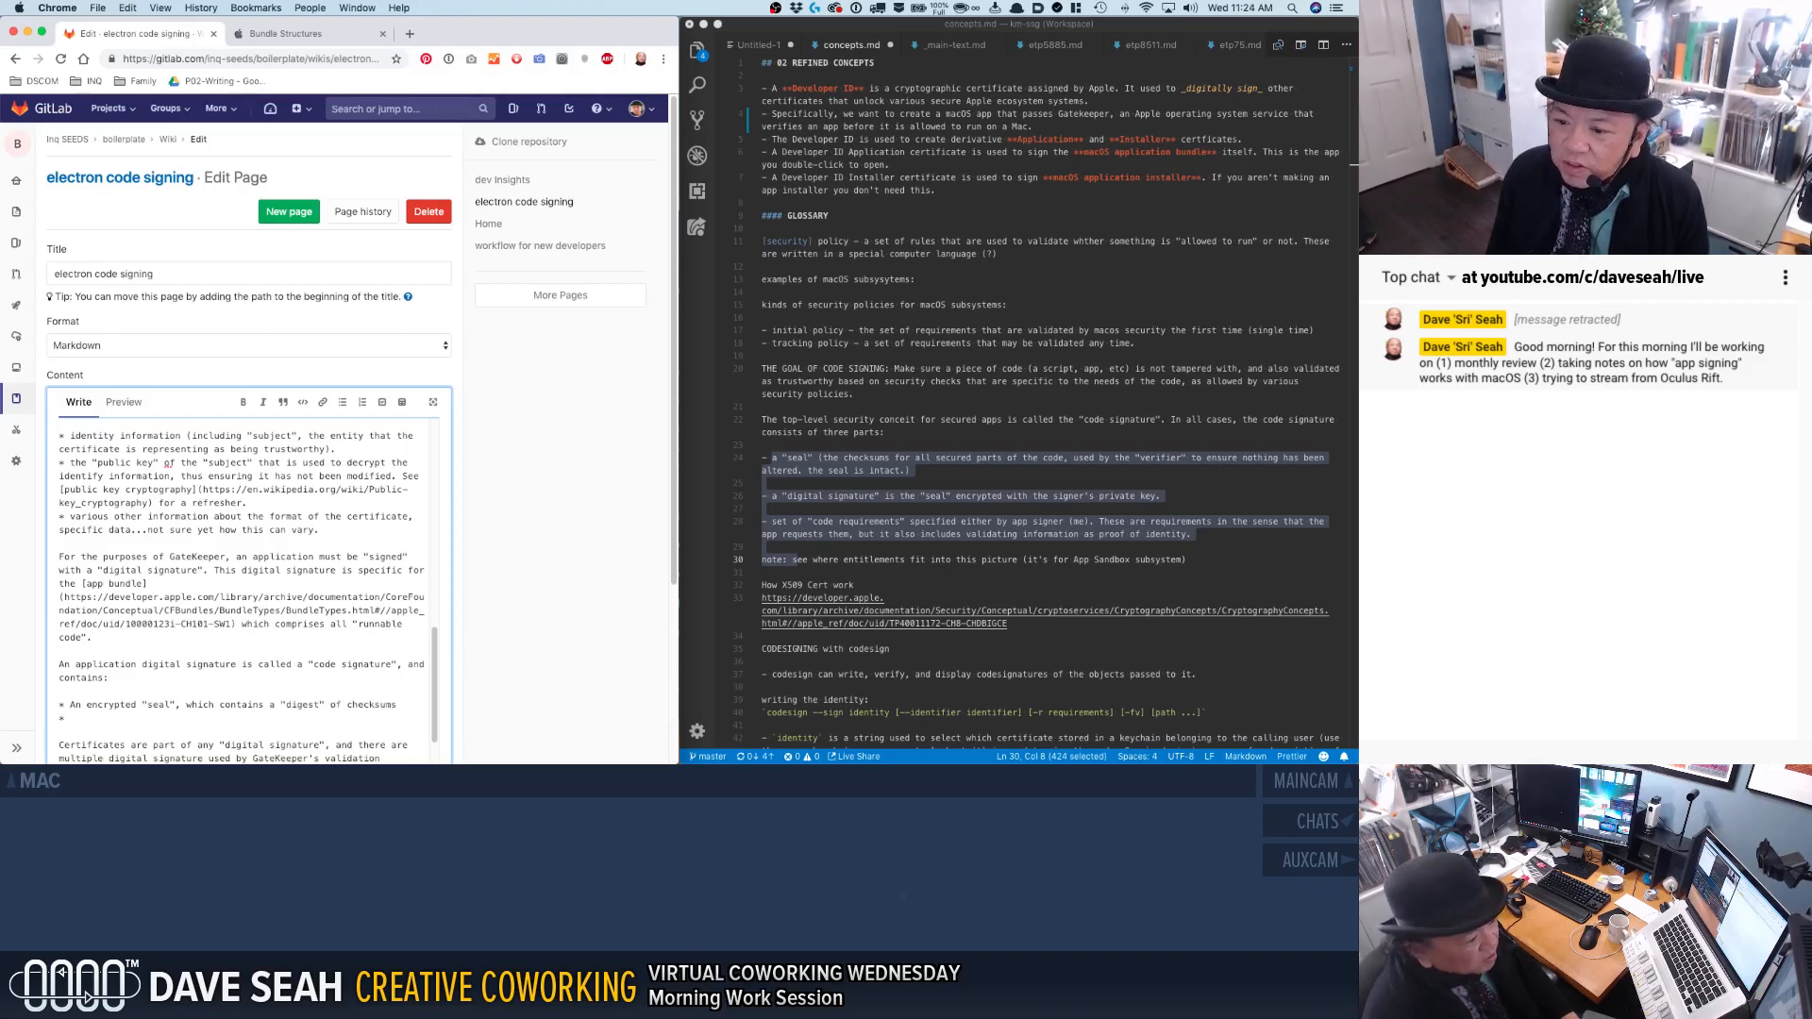
text( for the)
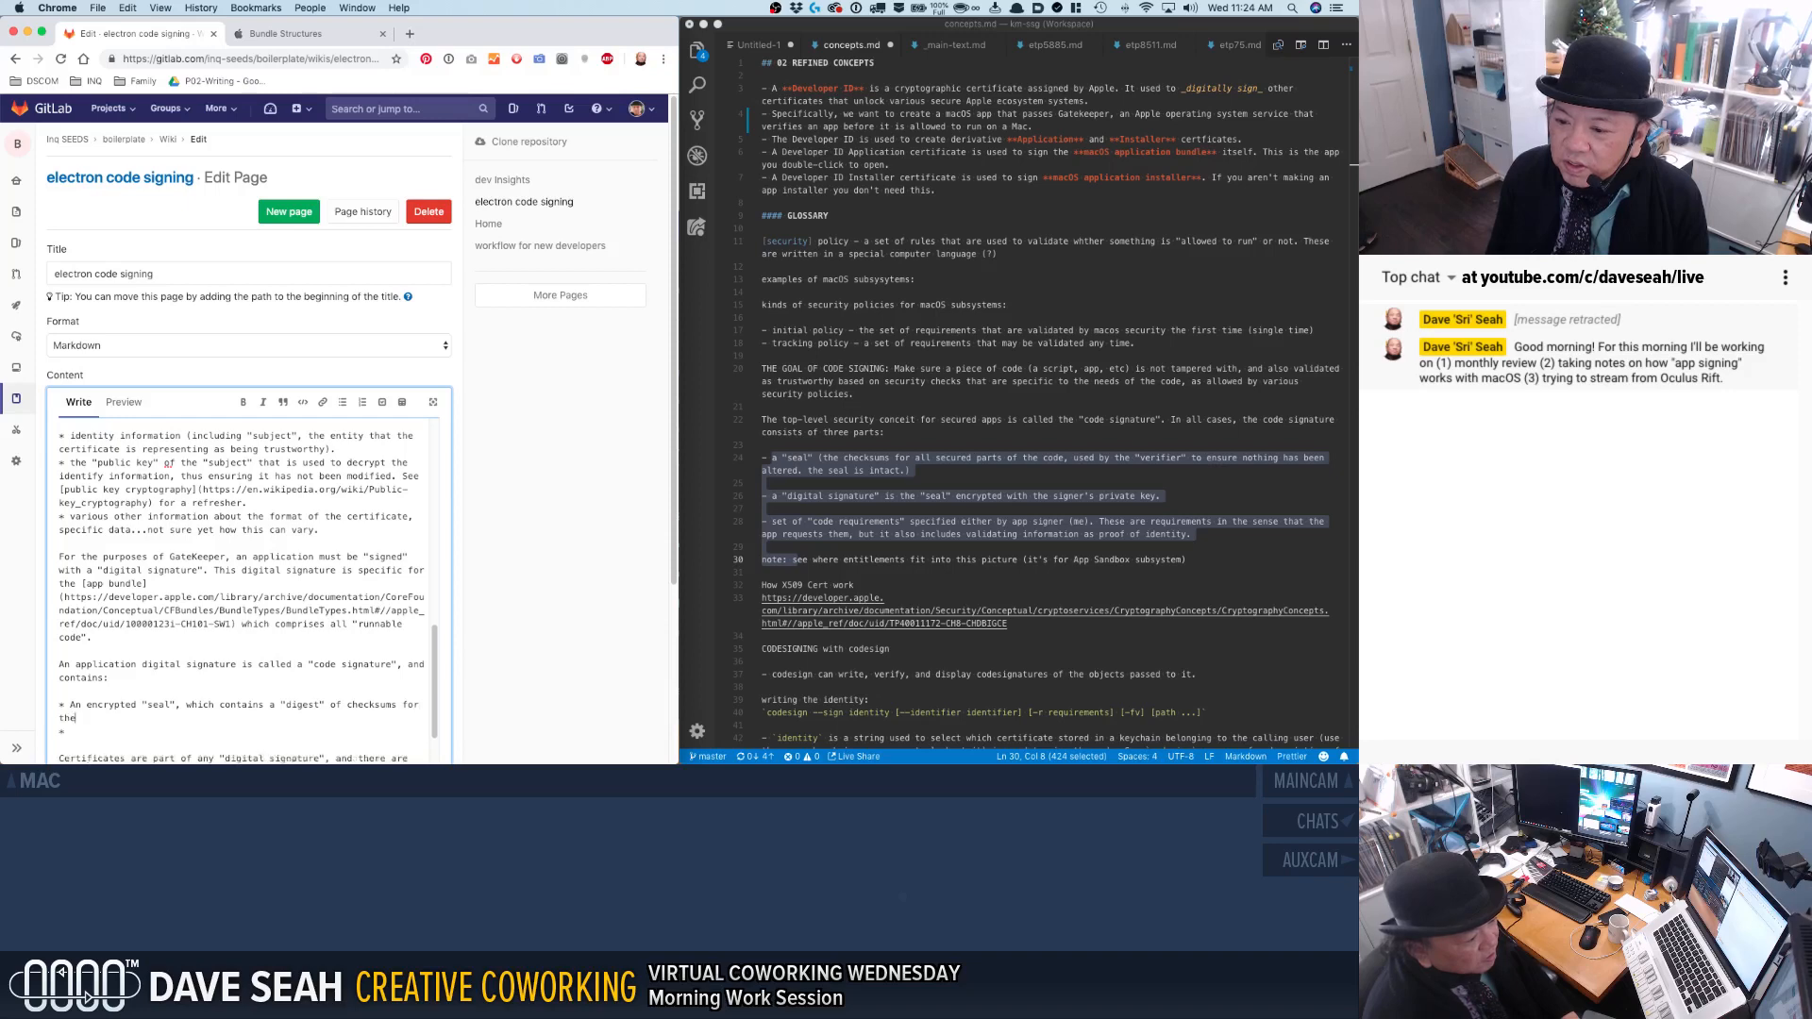
key(BackSpace)
key(BackSpace)
key(BackSpace)
key(BackSpace)
key(BackSpace)
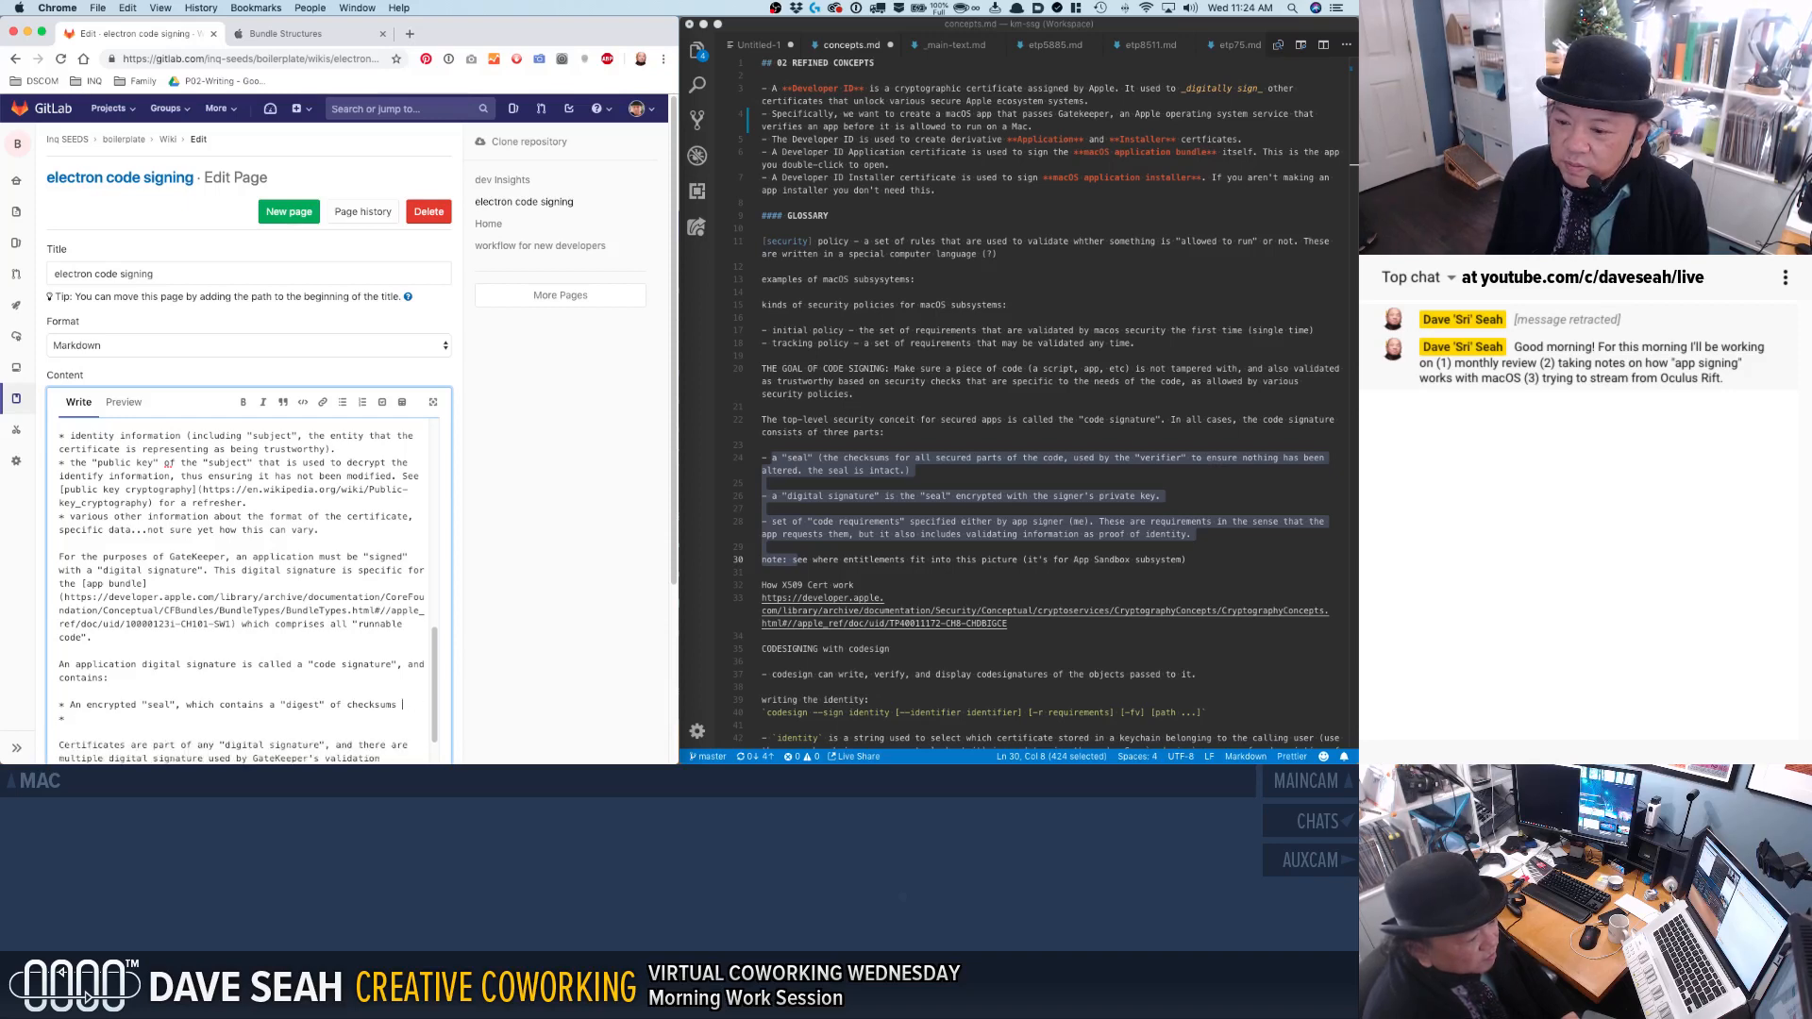
text(the runnable code in the bundle.)
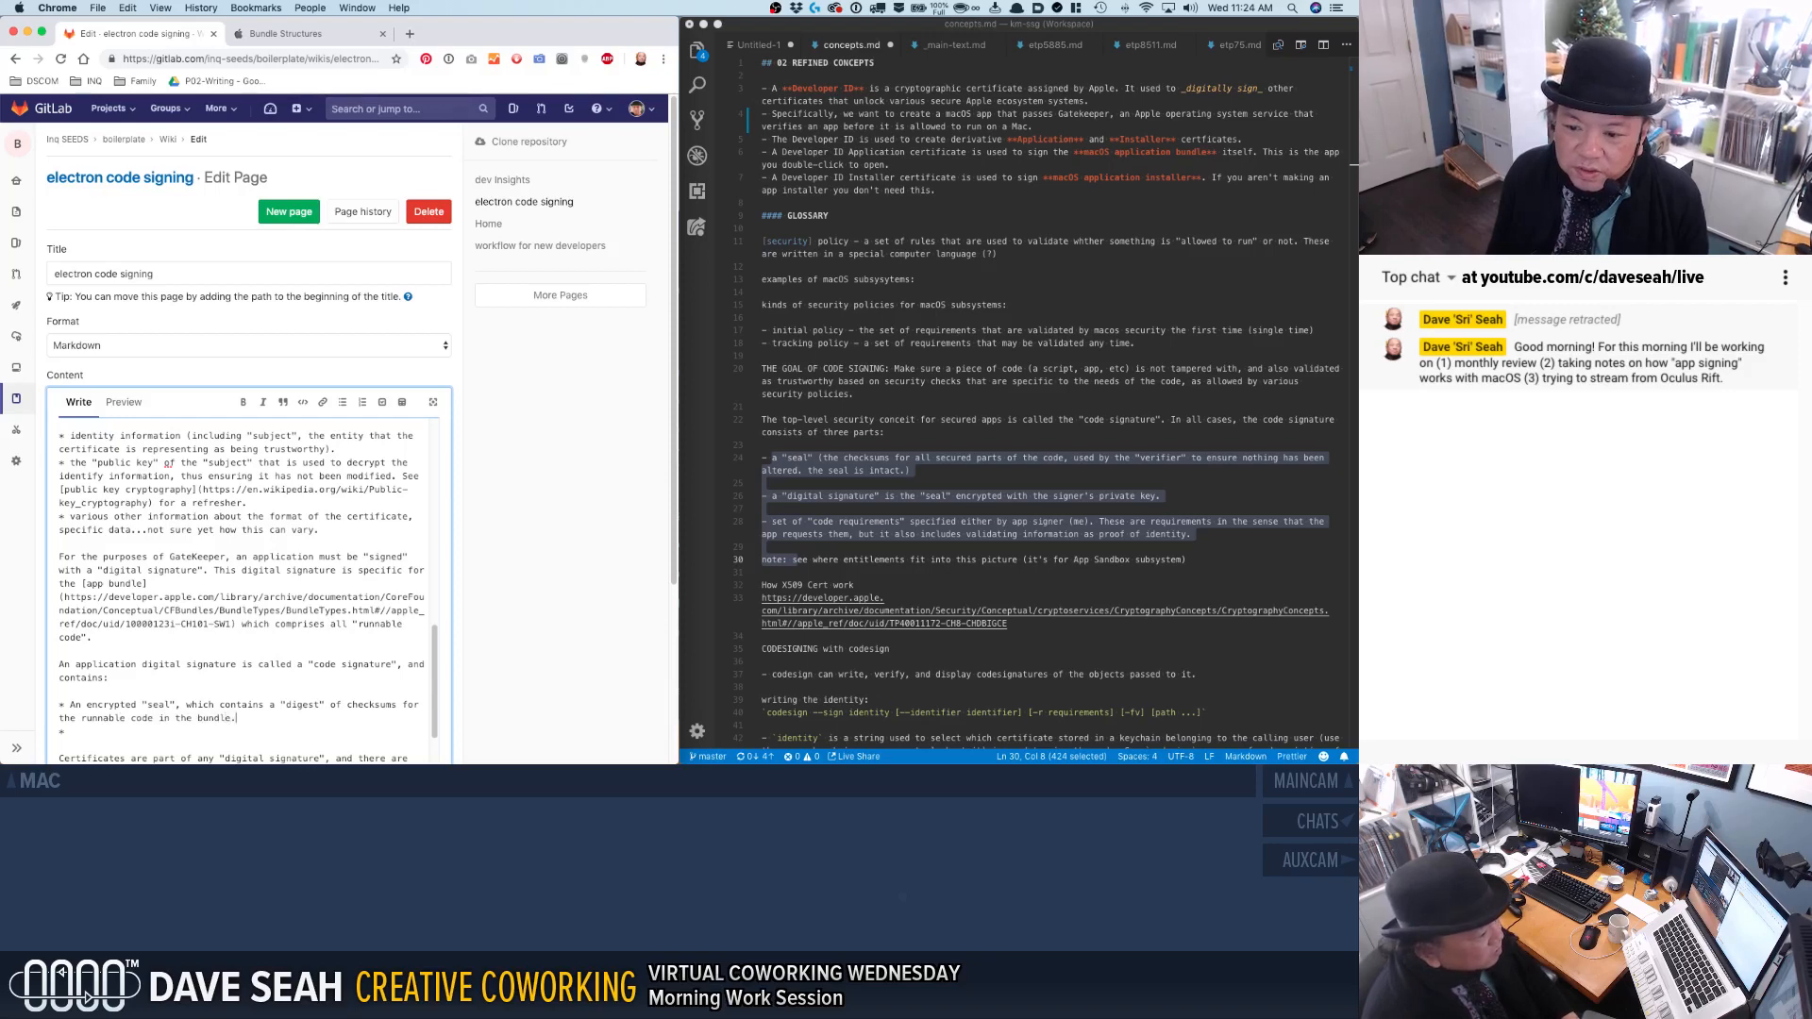
Fill in the second code signature bullet in the wiki text as "A "digital signature" for the developer".
key(Down)
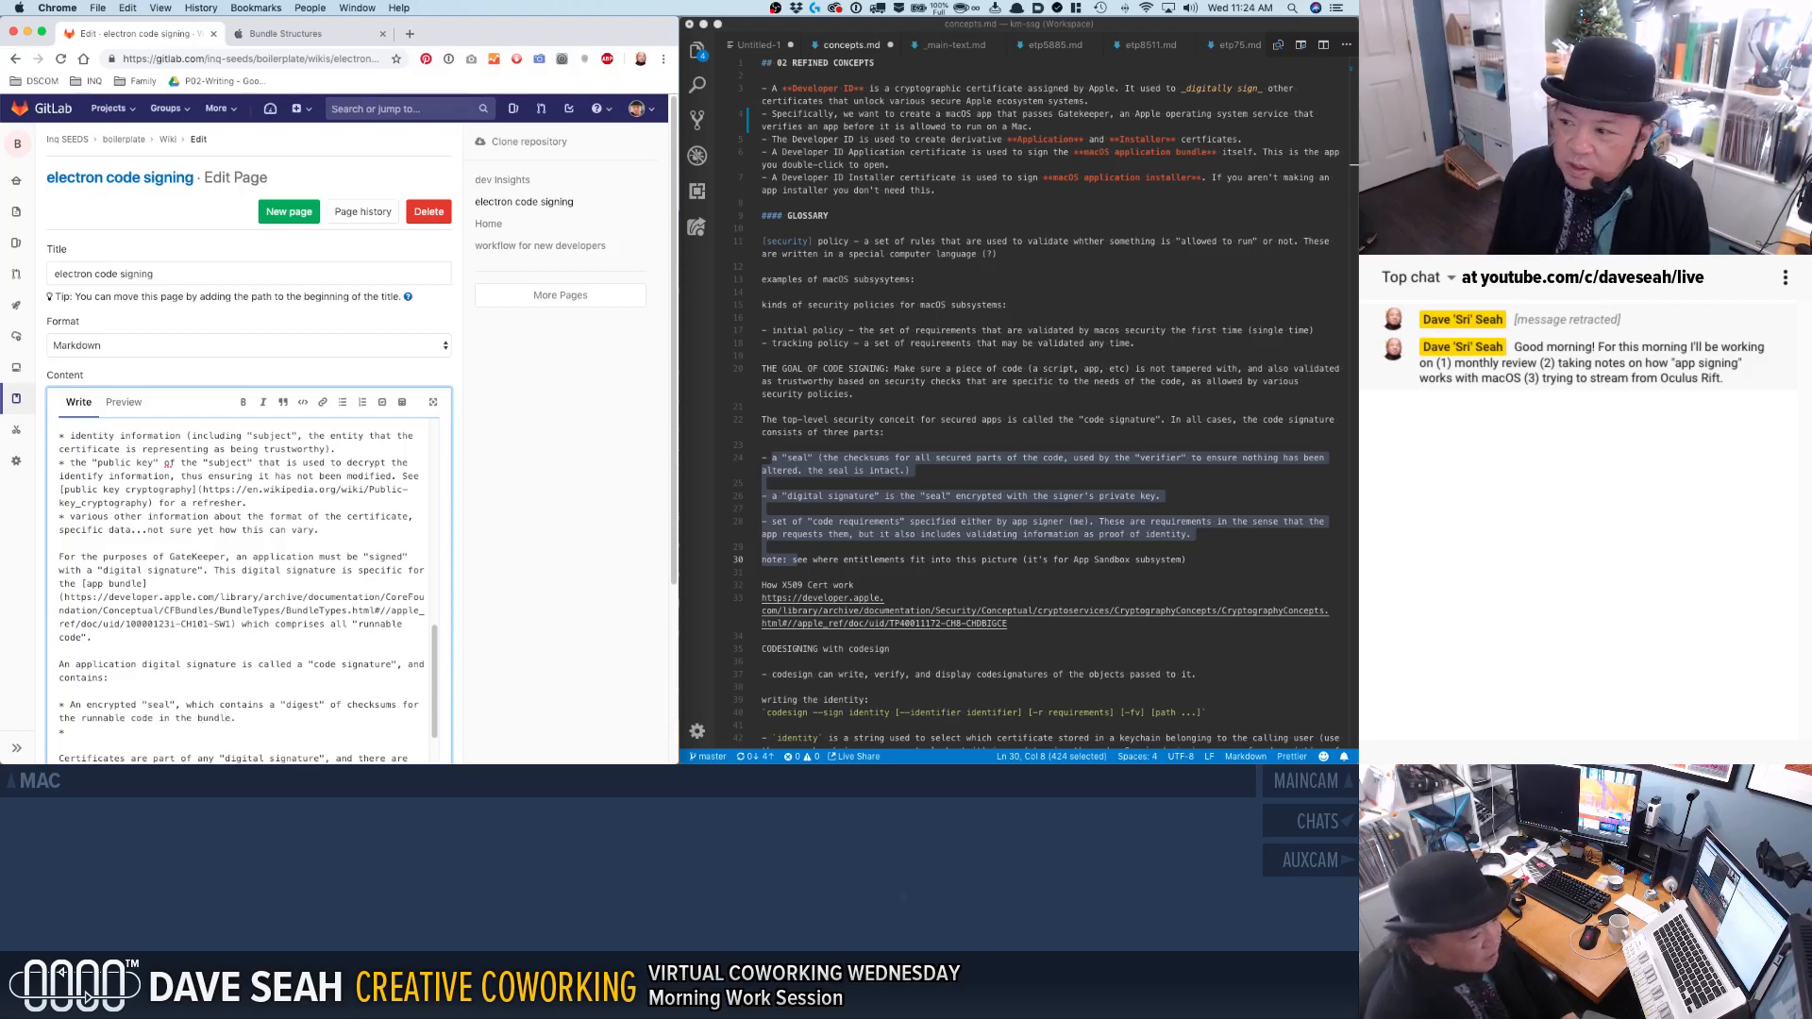
text(A "digita)
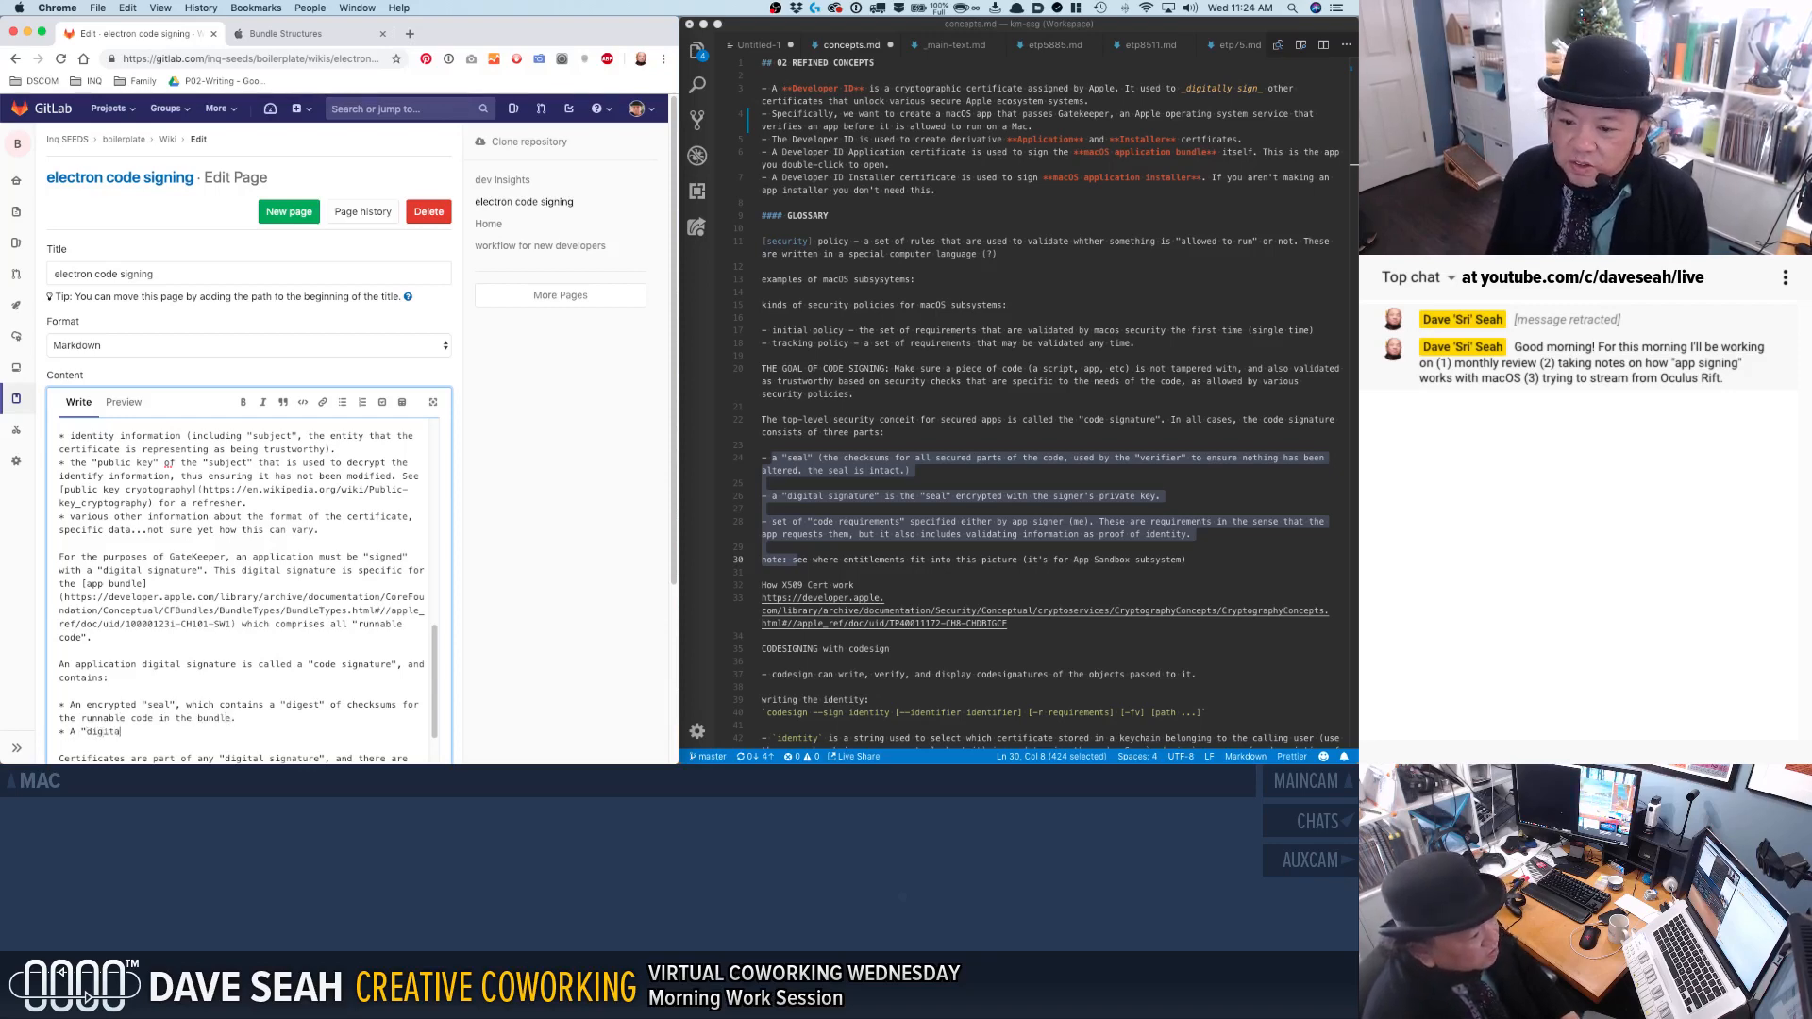
text(l sign)
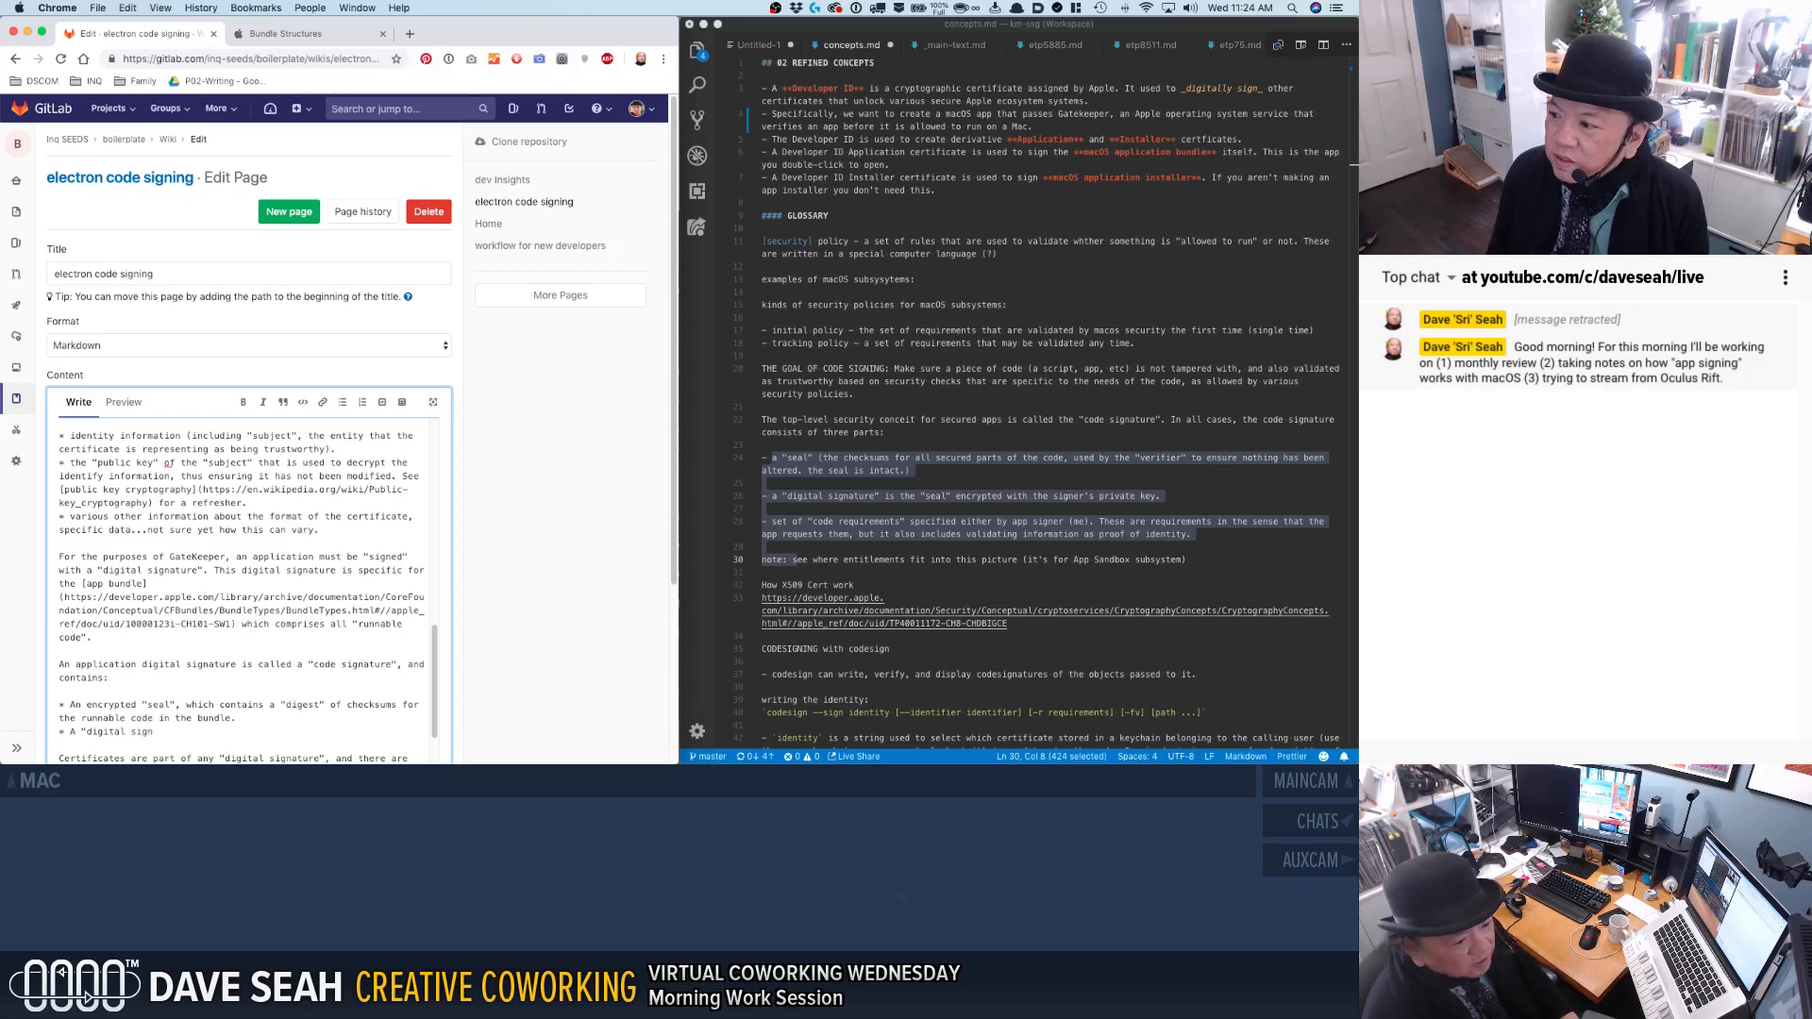
text(ature")
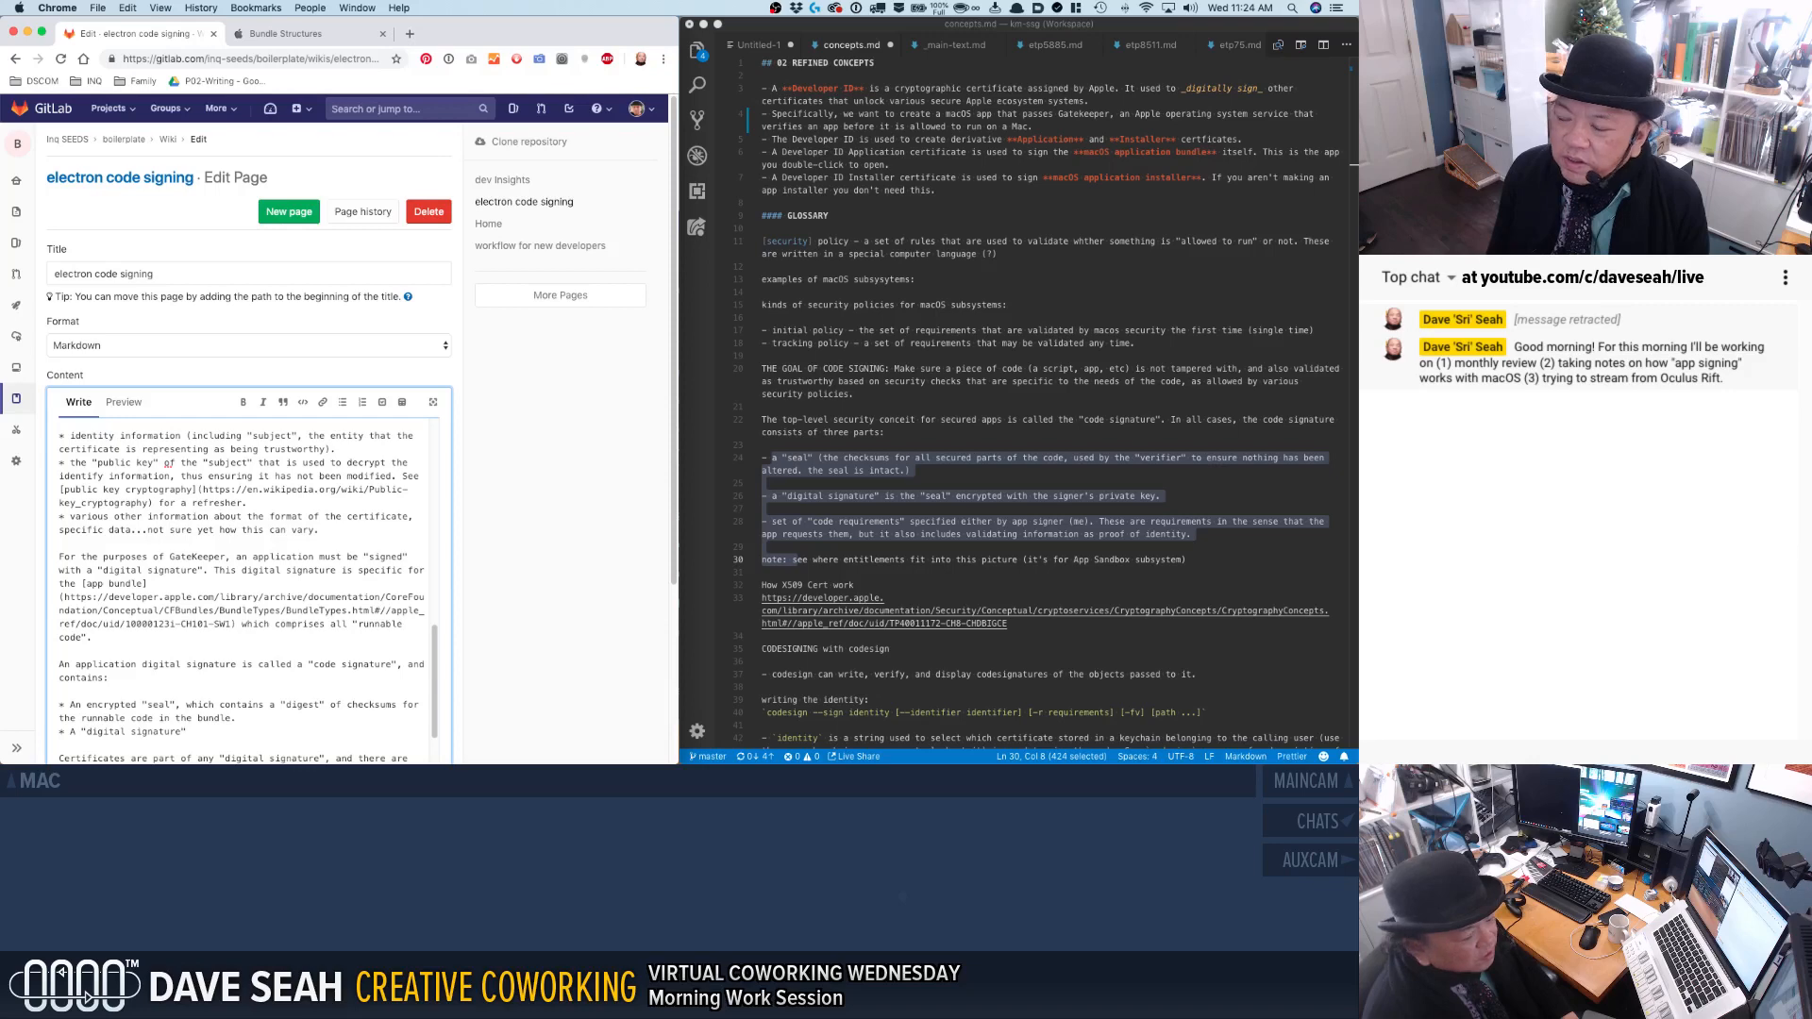
text(of the devel)
key(BackSpace)
key(BackSpace)
key(BackSpace)
key(BackSpace)
key(BackSpace)
key(BackSpace)
key(BackSpace)
key(BackSpace)
key(BackSpace)
key(BackSpace)
key(BackSpace)
key(BackSpace)
text(for the developer)
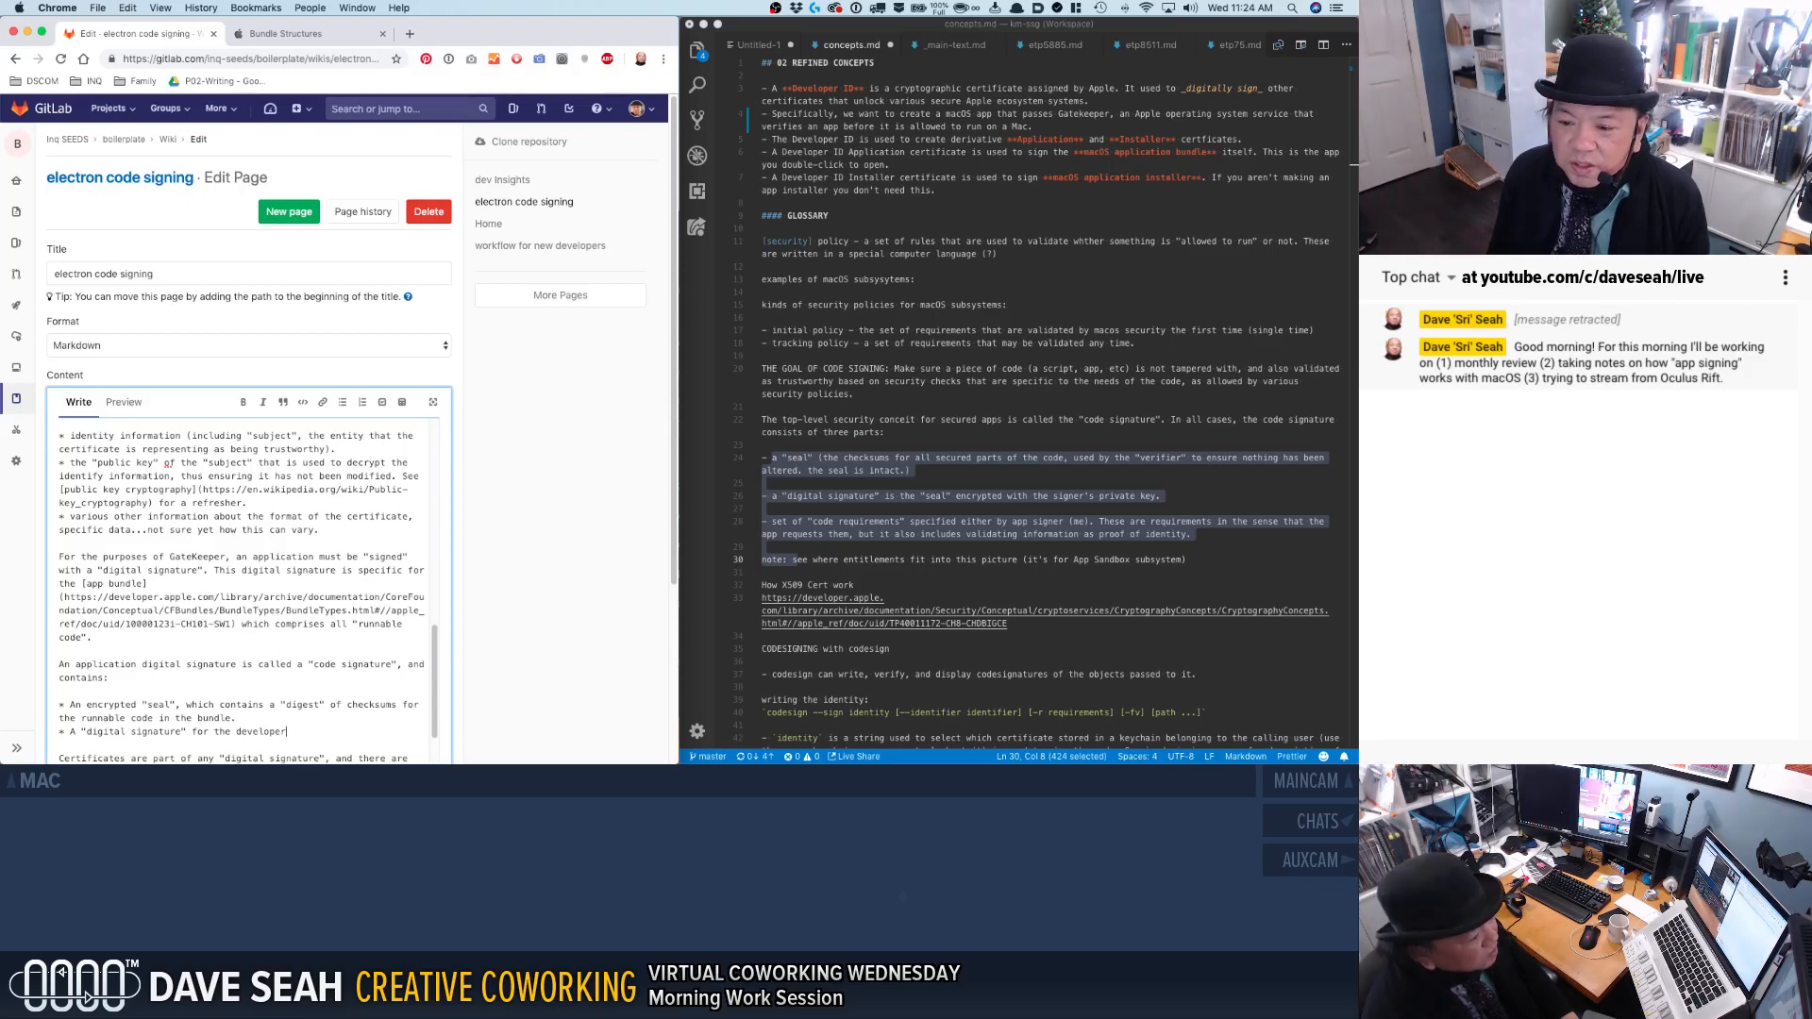
text(, which i)
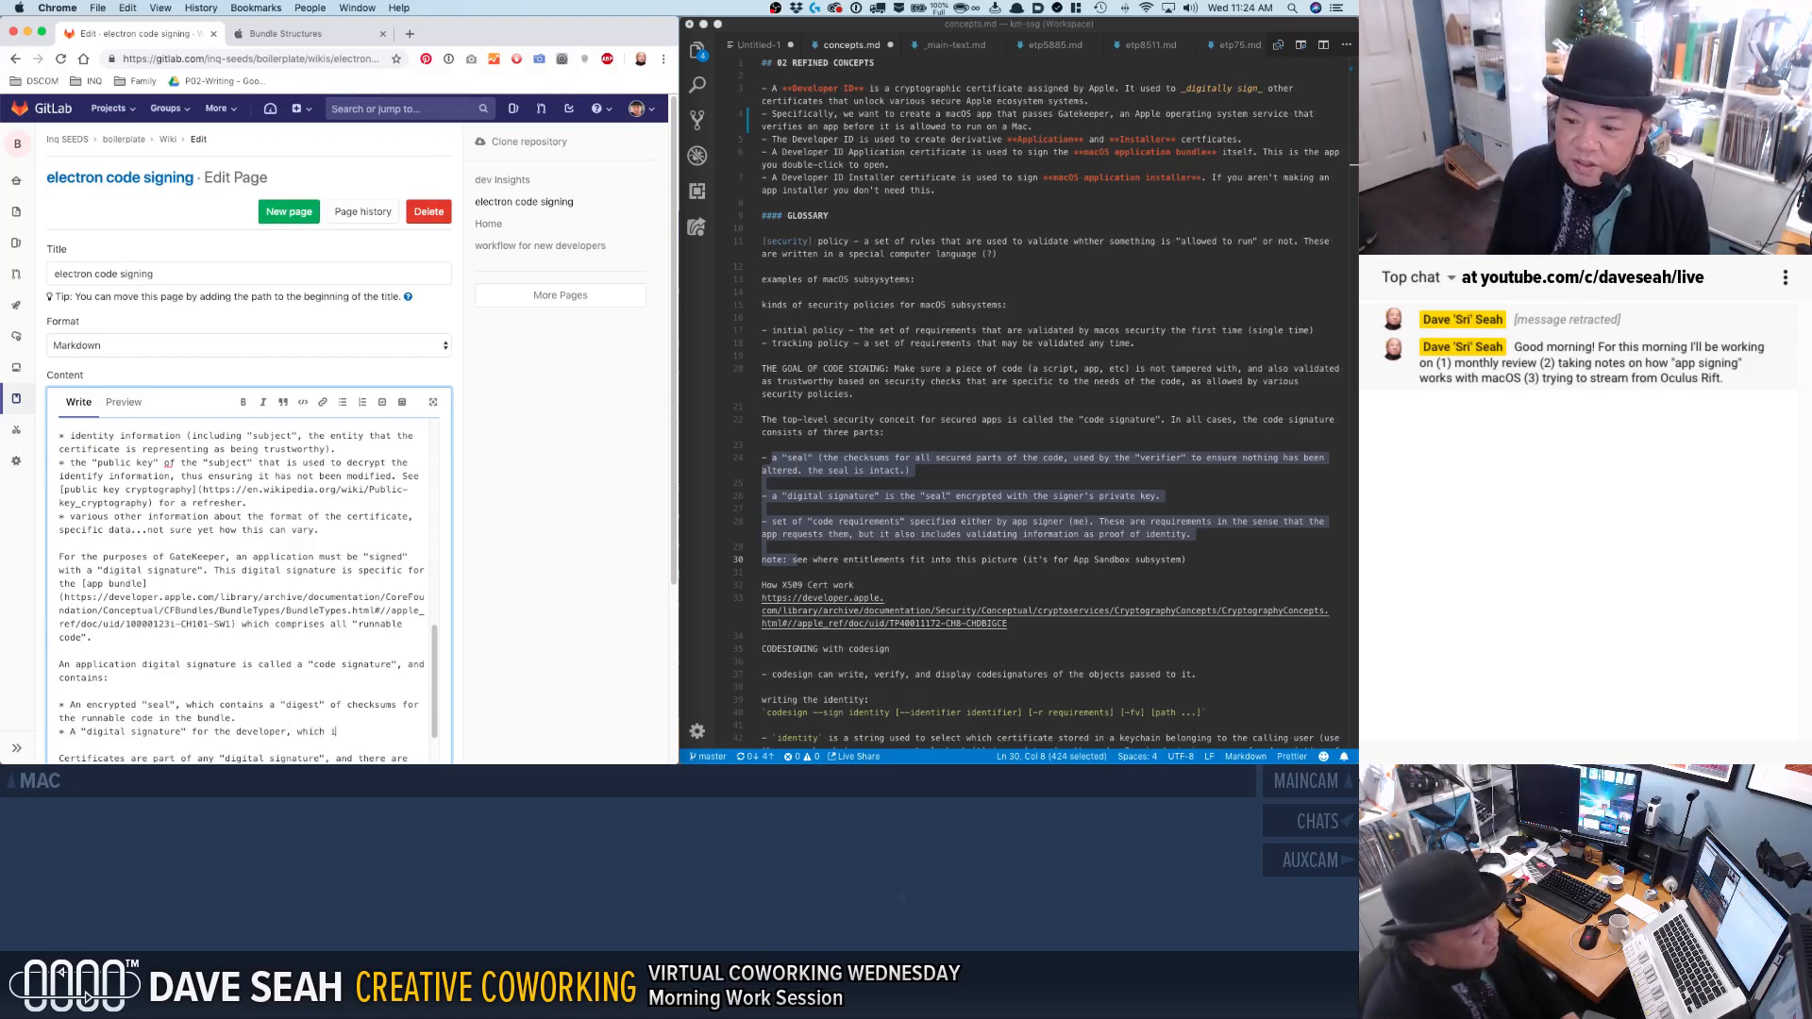
text(s used to decrupt)
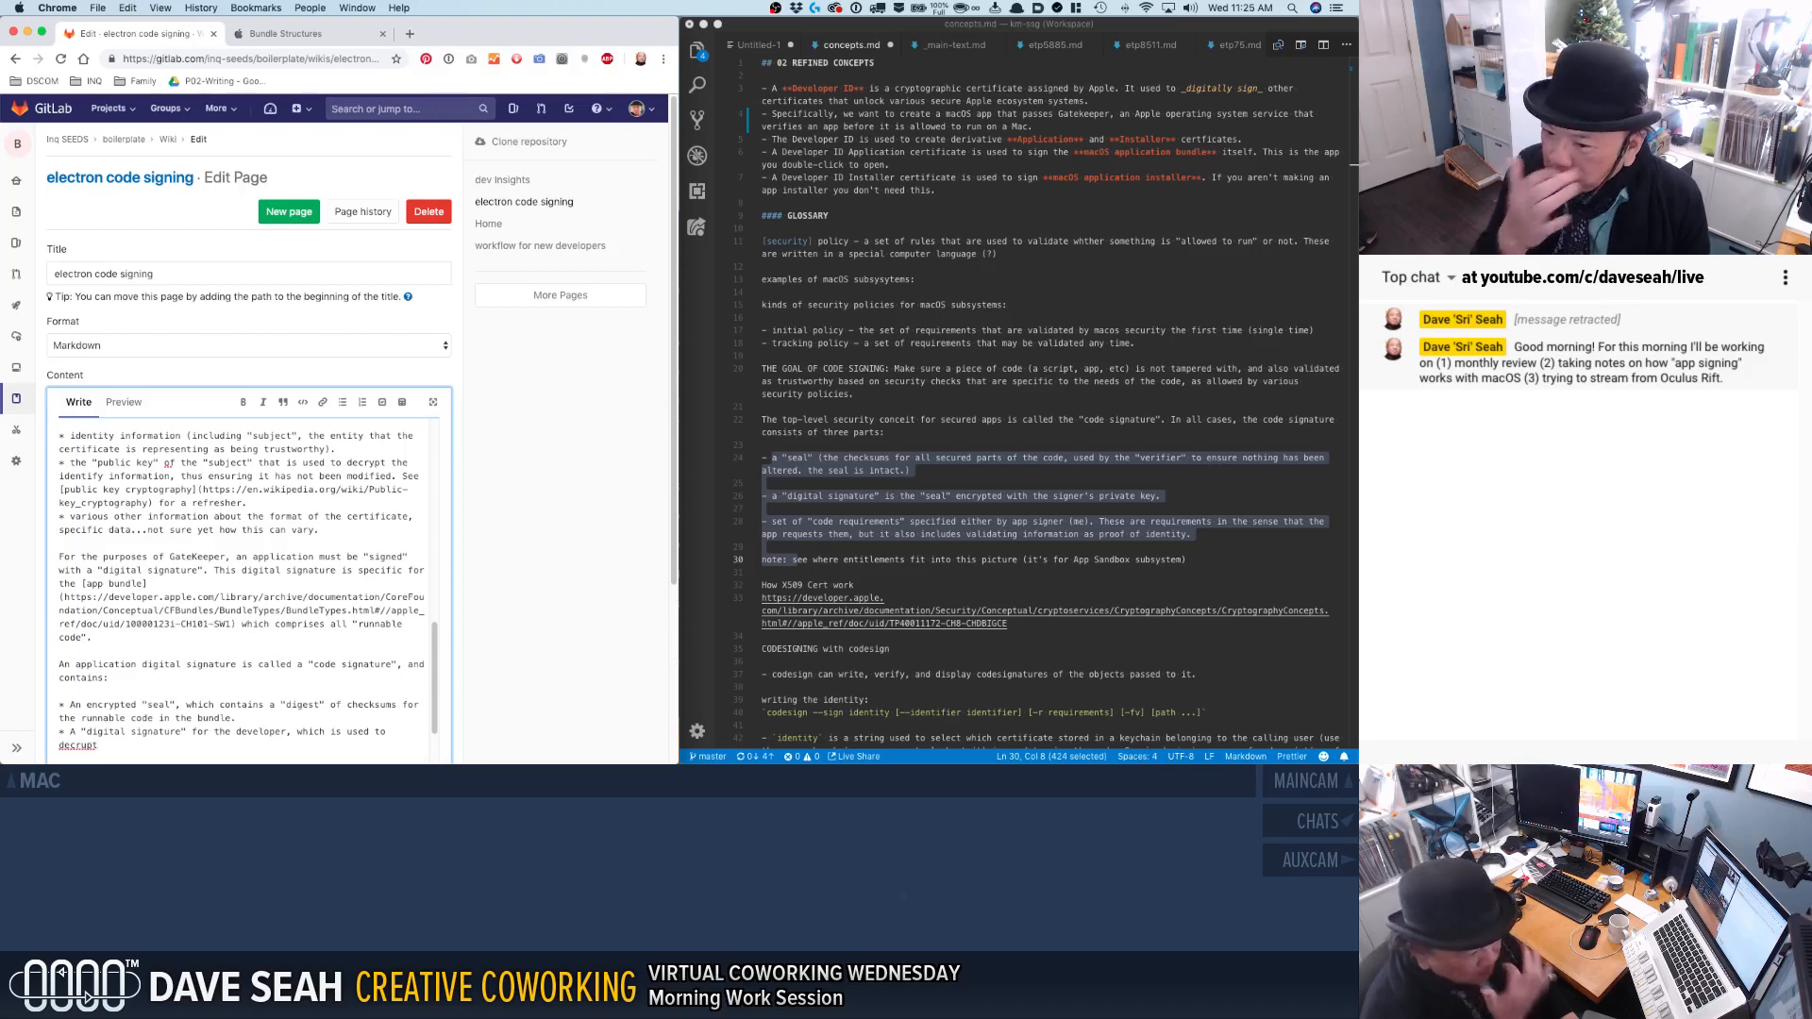
key(BackSpace)
key(BackSpace)
key(BackSpace)
key(BackSpace)
key(BackSpace)
key(BackSpace)
key(BackSpace)
key(BackSpace)
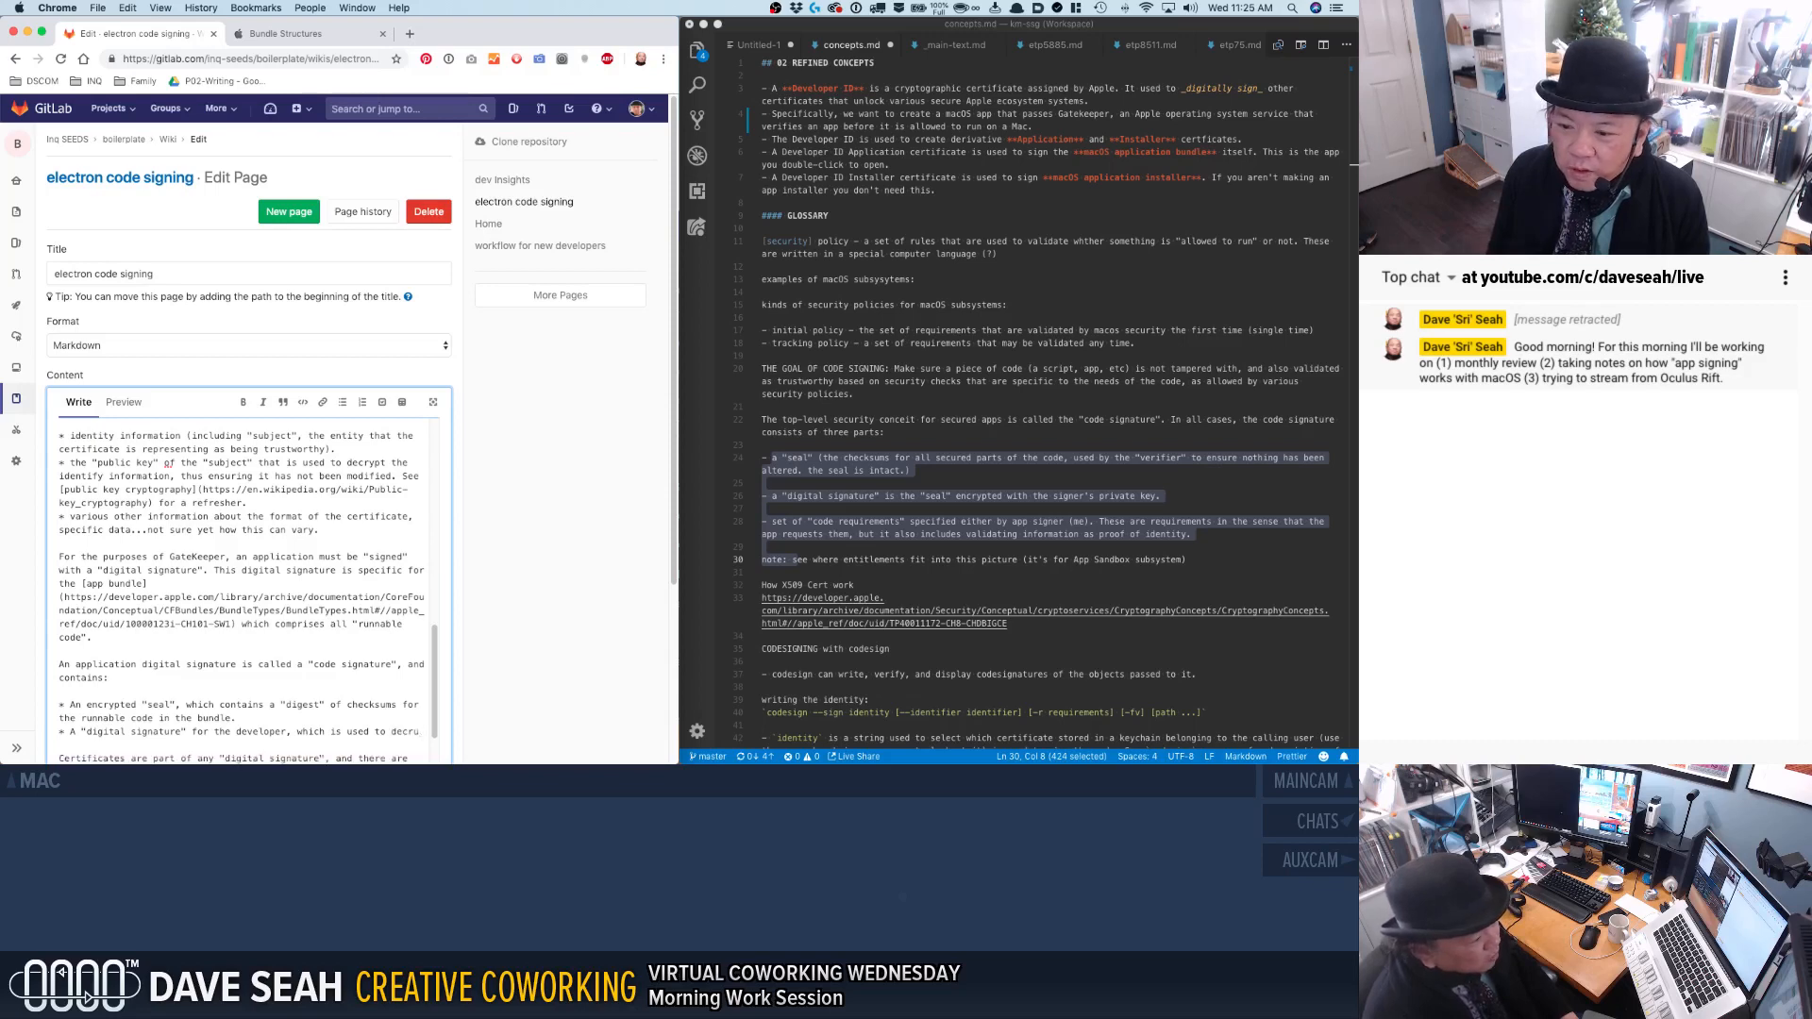
key(BackSpace)
key(BackSpace)
key(BackSpace)
key(BackSpace)
key(BackSpace)
key(BackSpace)
key(BackSpace)
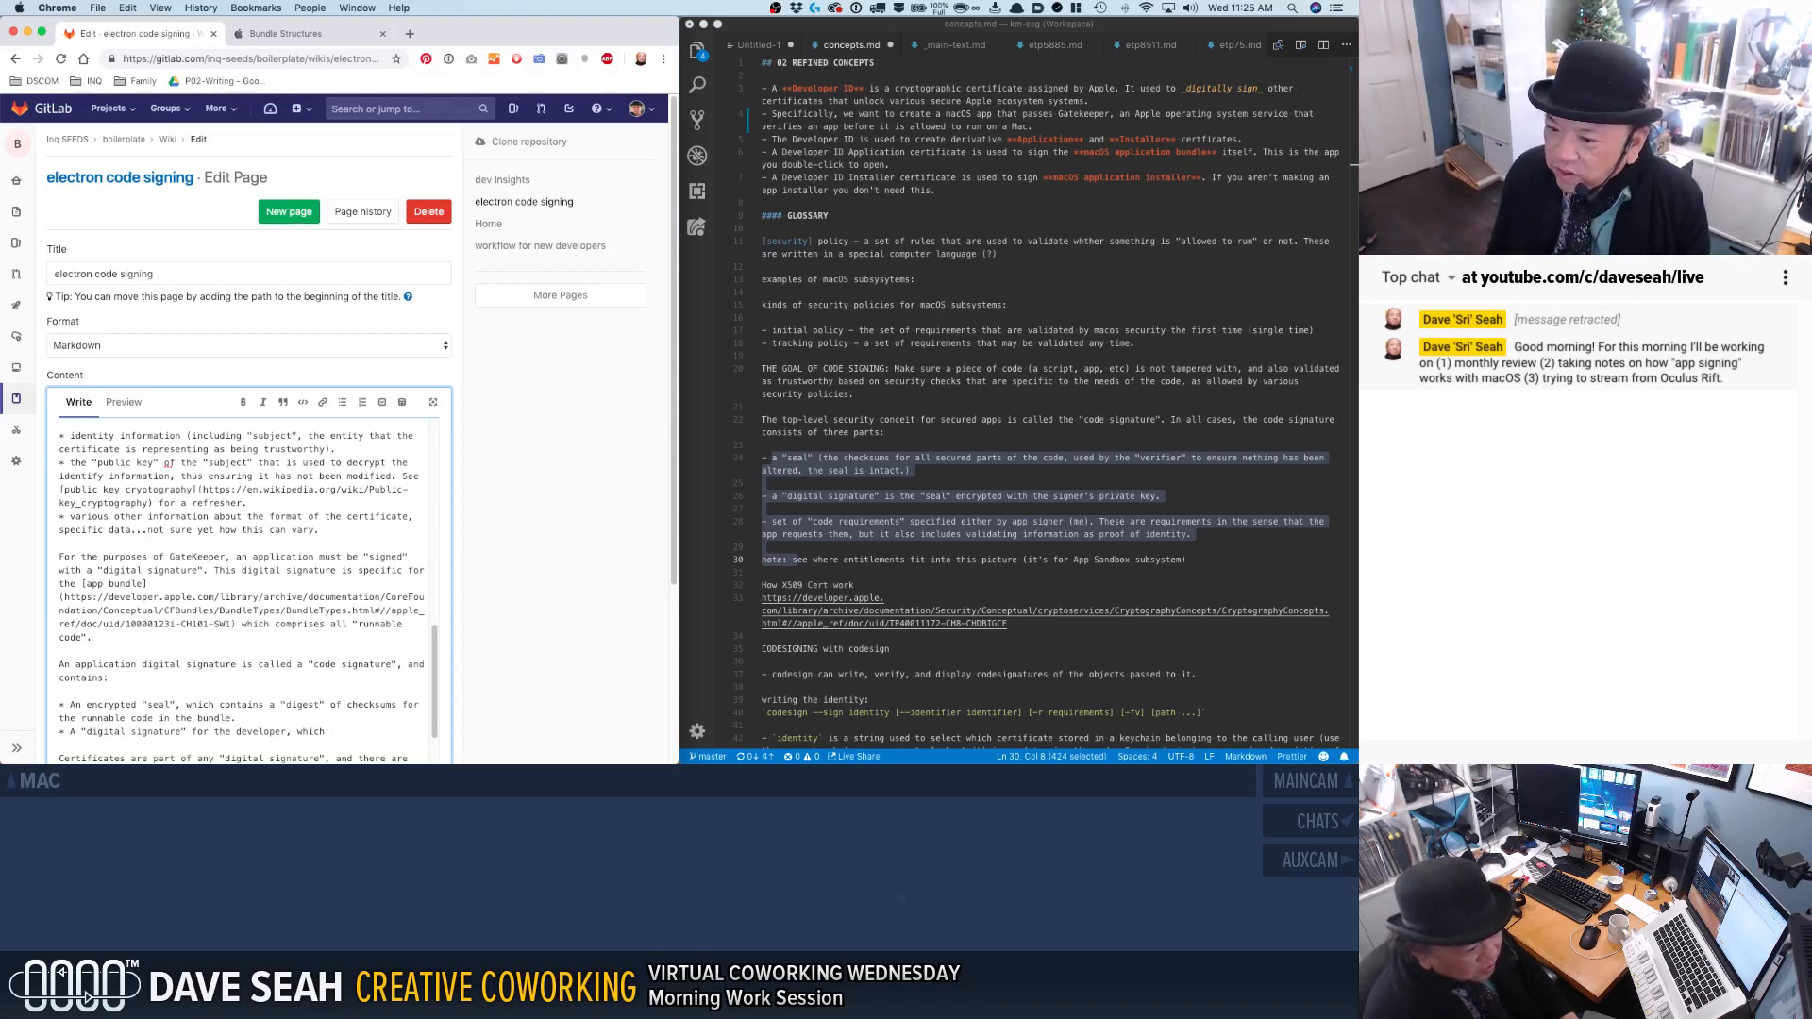
key(BackSpace)
key(BackSpace)
key(BackSpace)
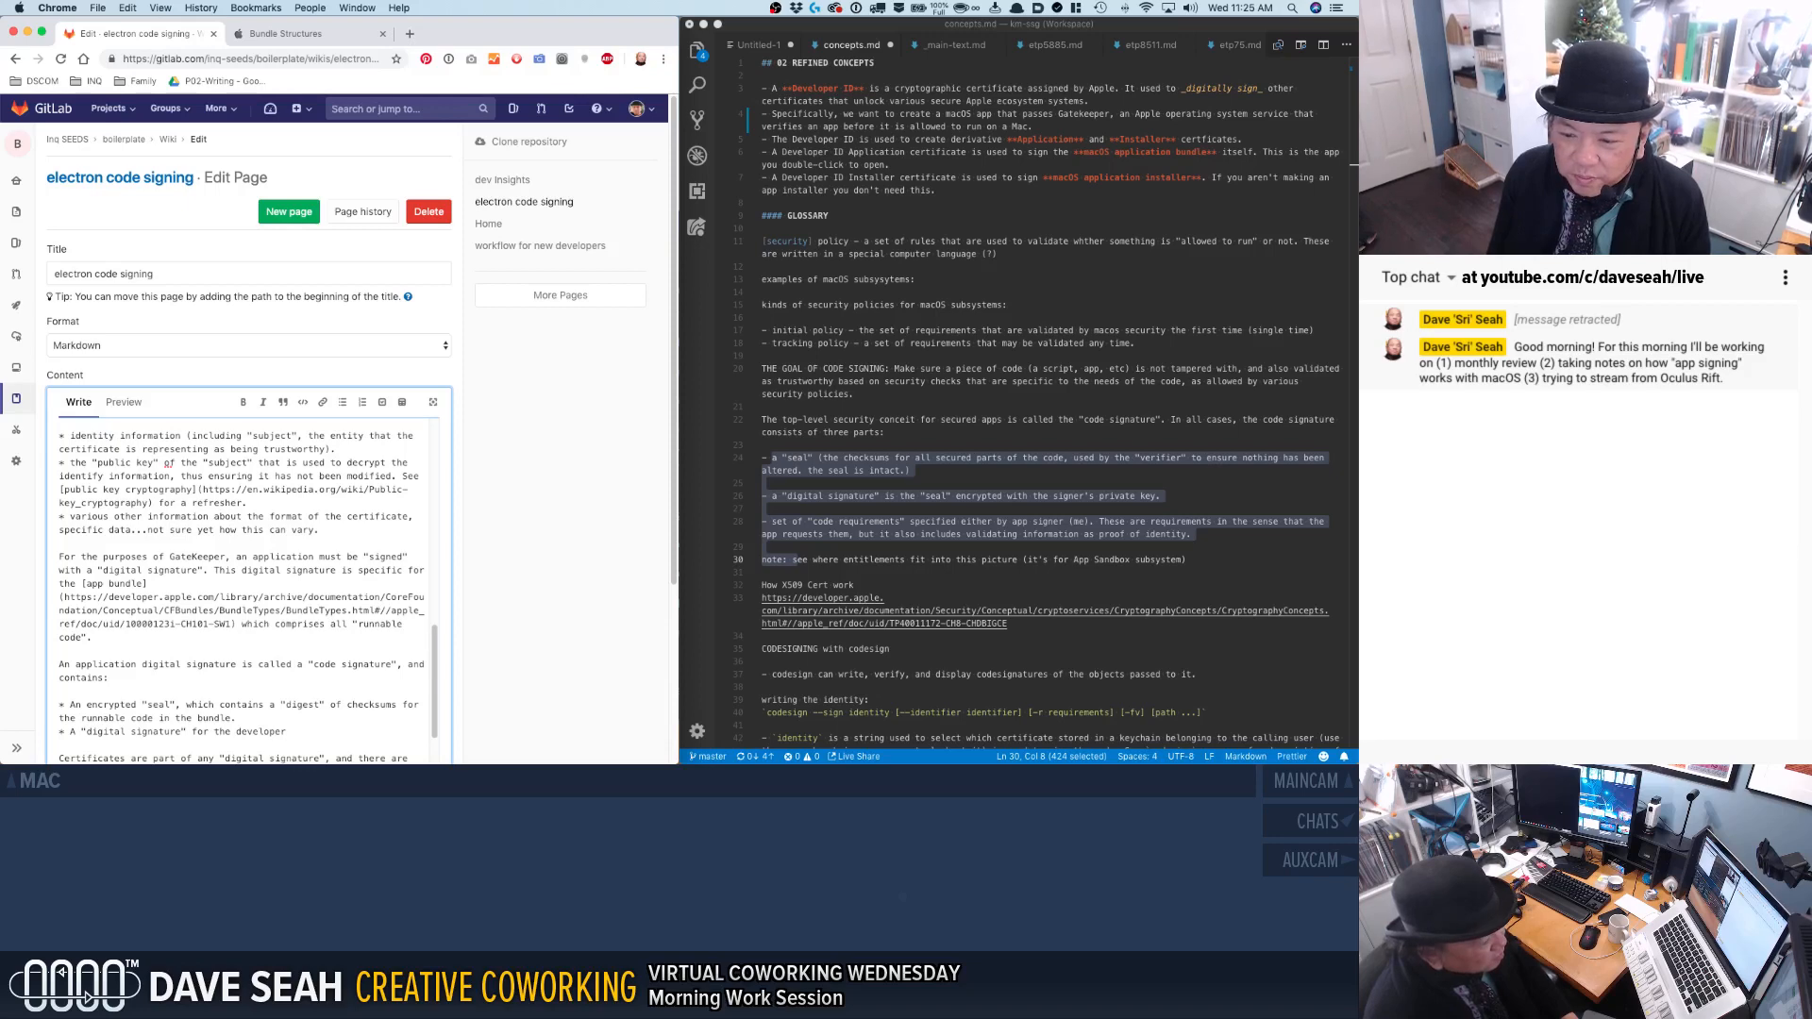
Extend the digital signature bullet with ", which is a certificate".
text(, which is a c)
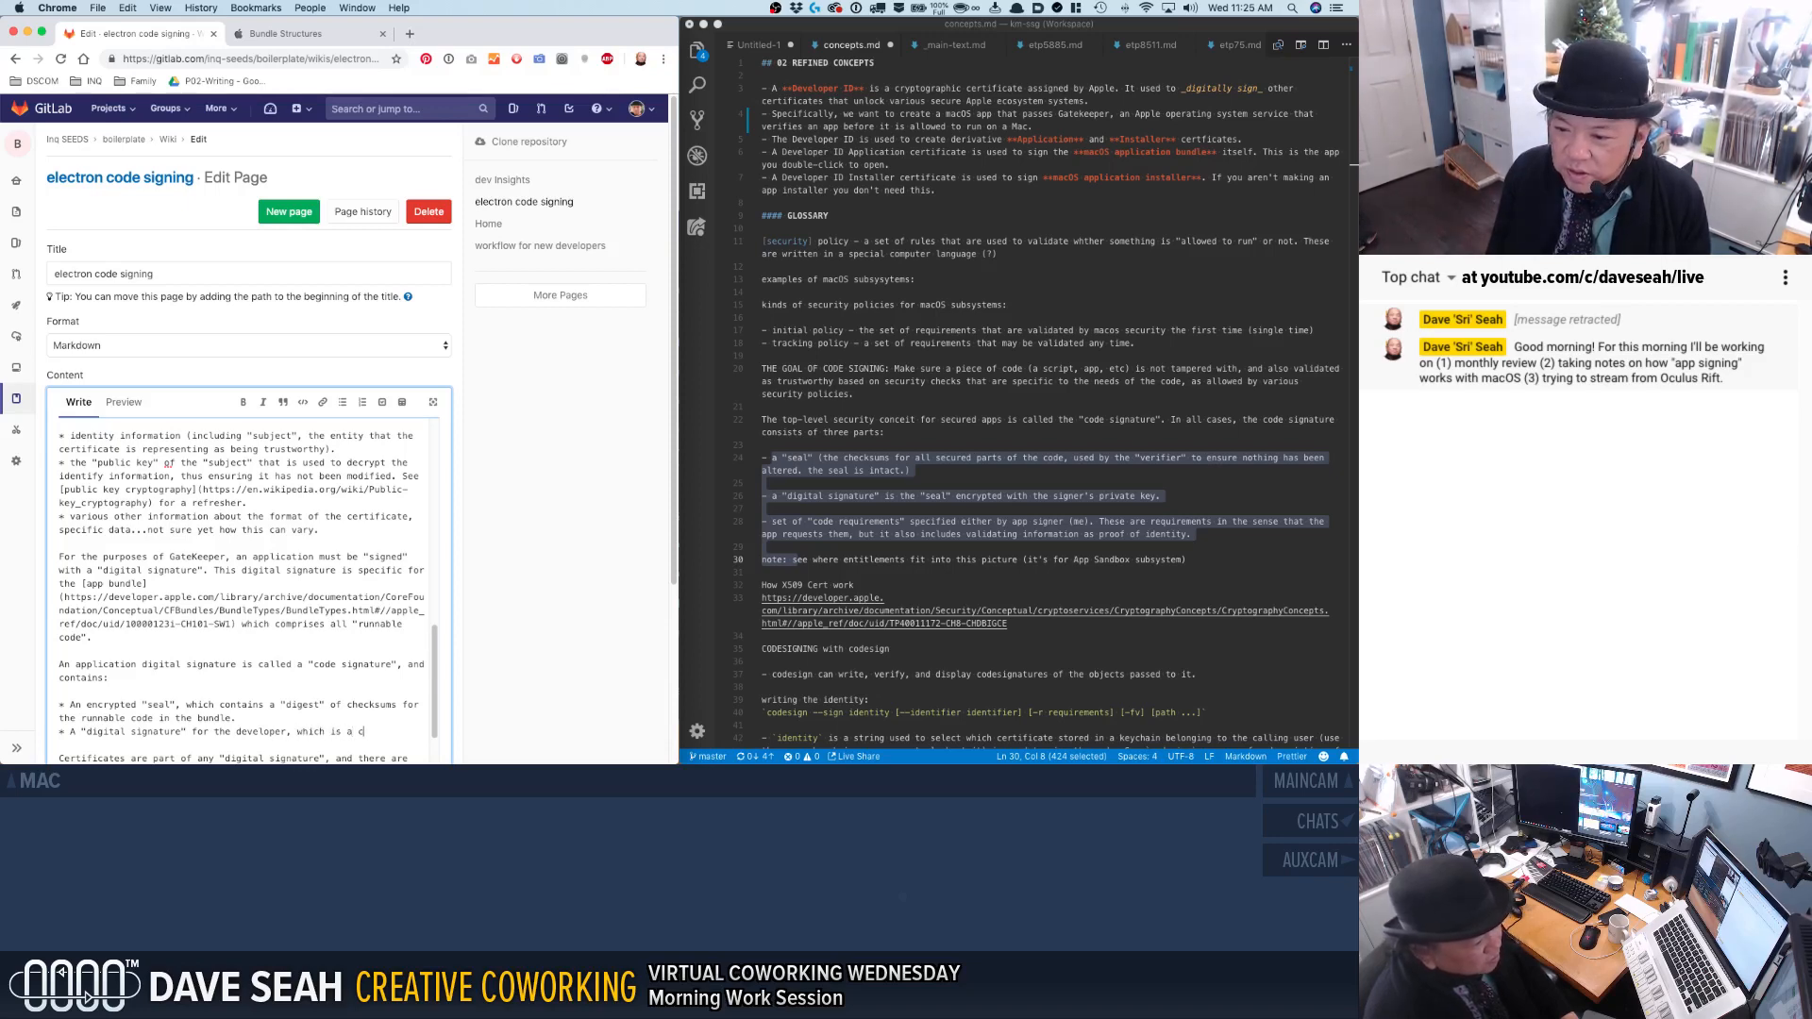
text(ertificate)
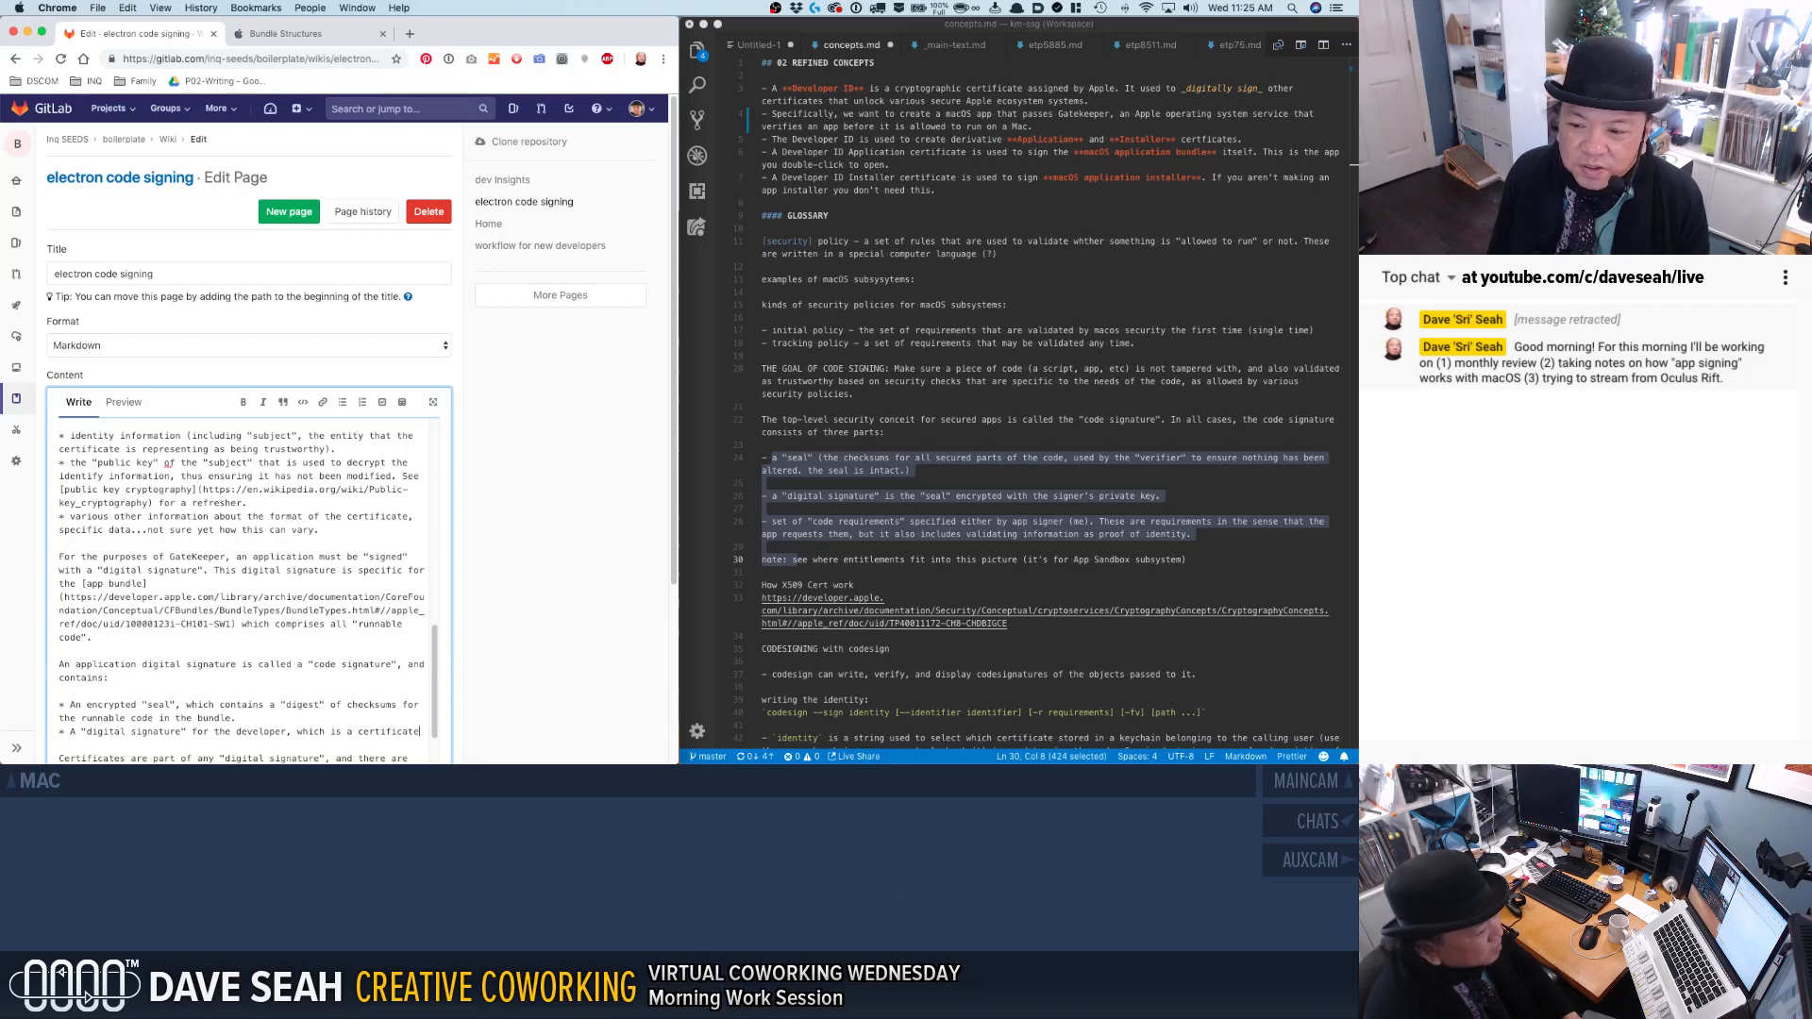
text(containing )
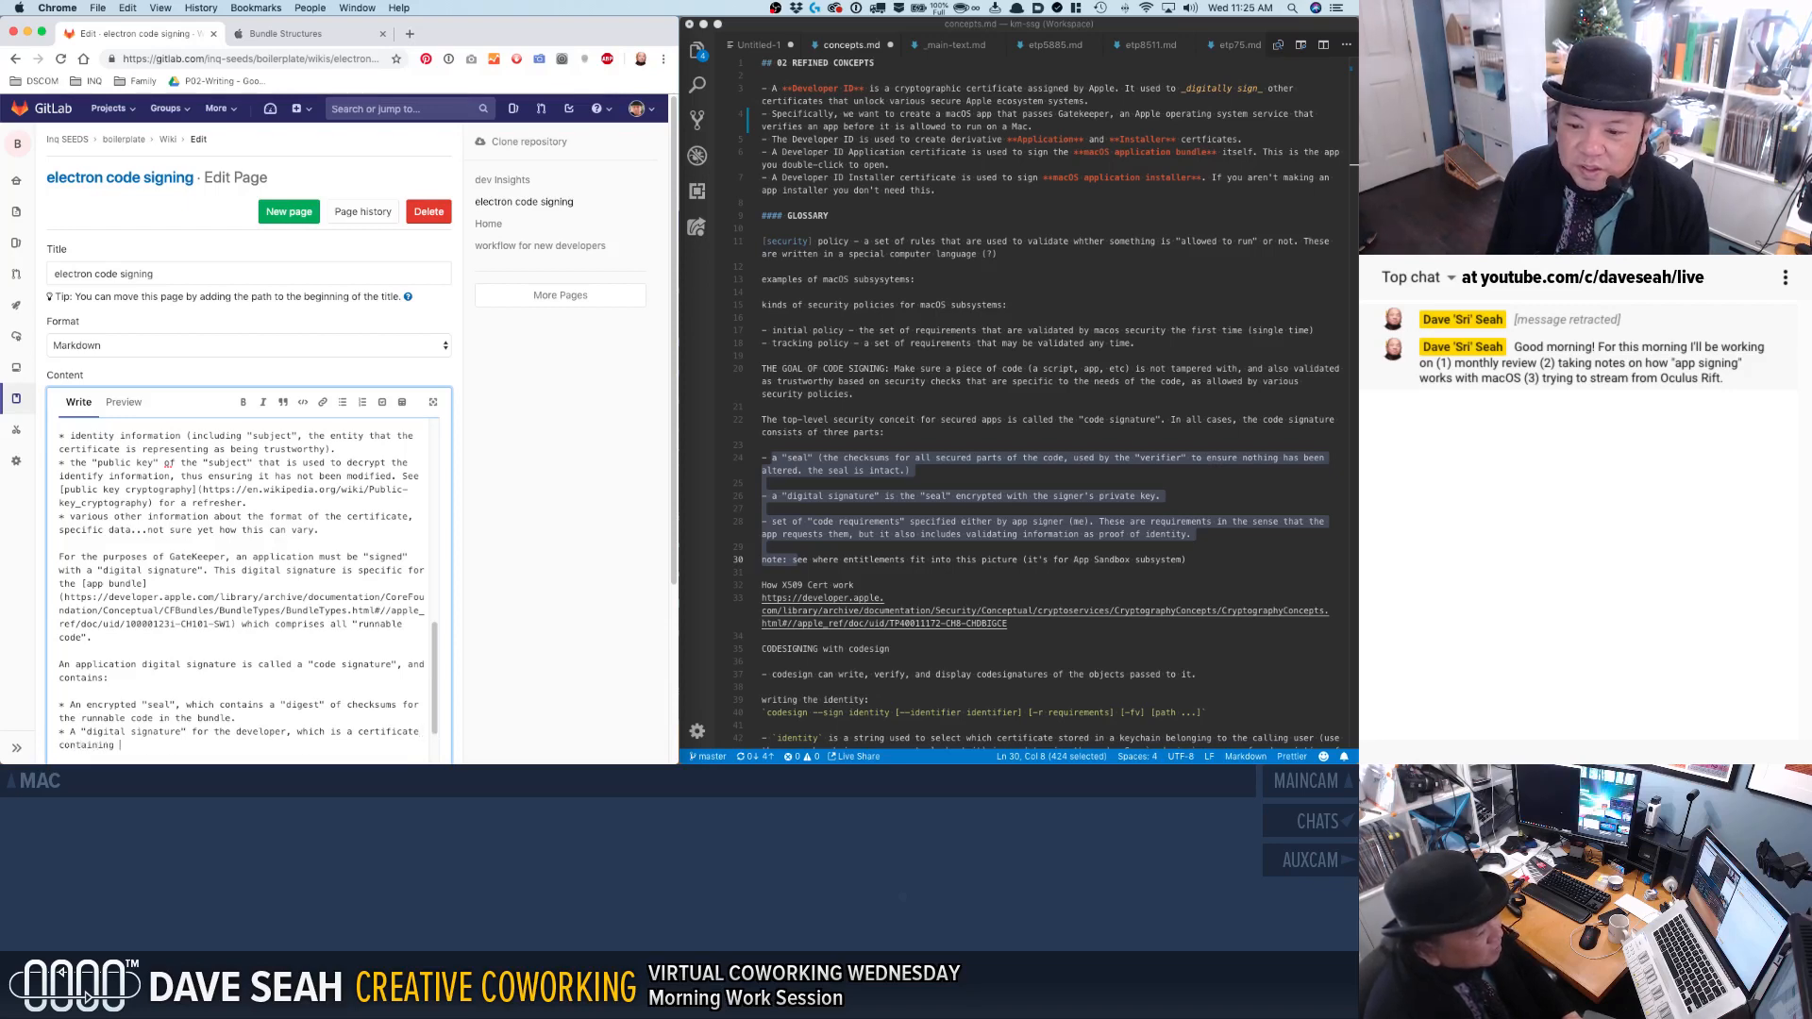
text(the)
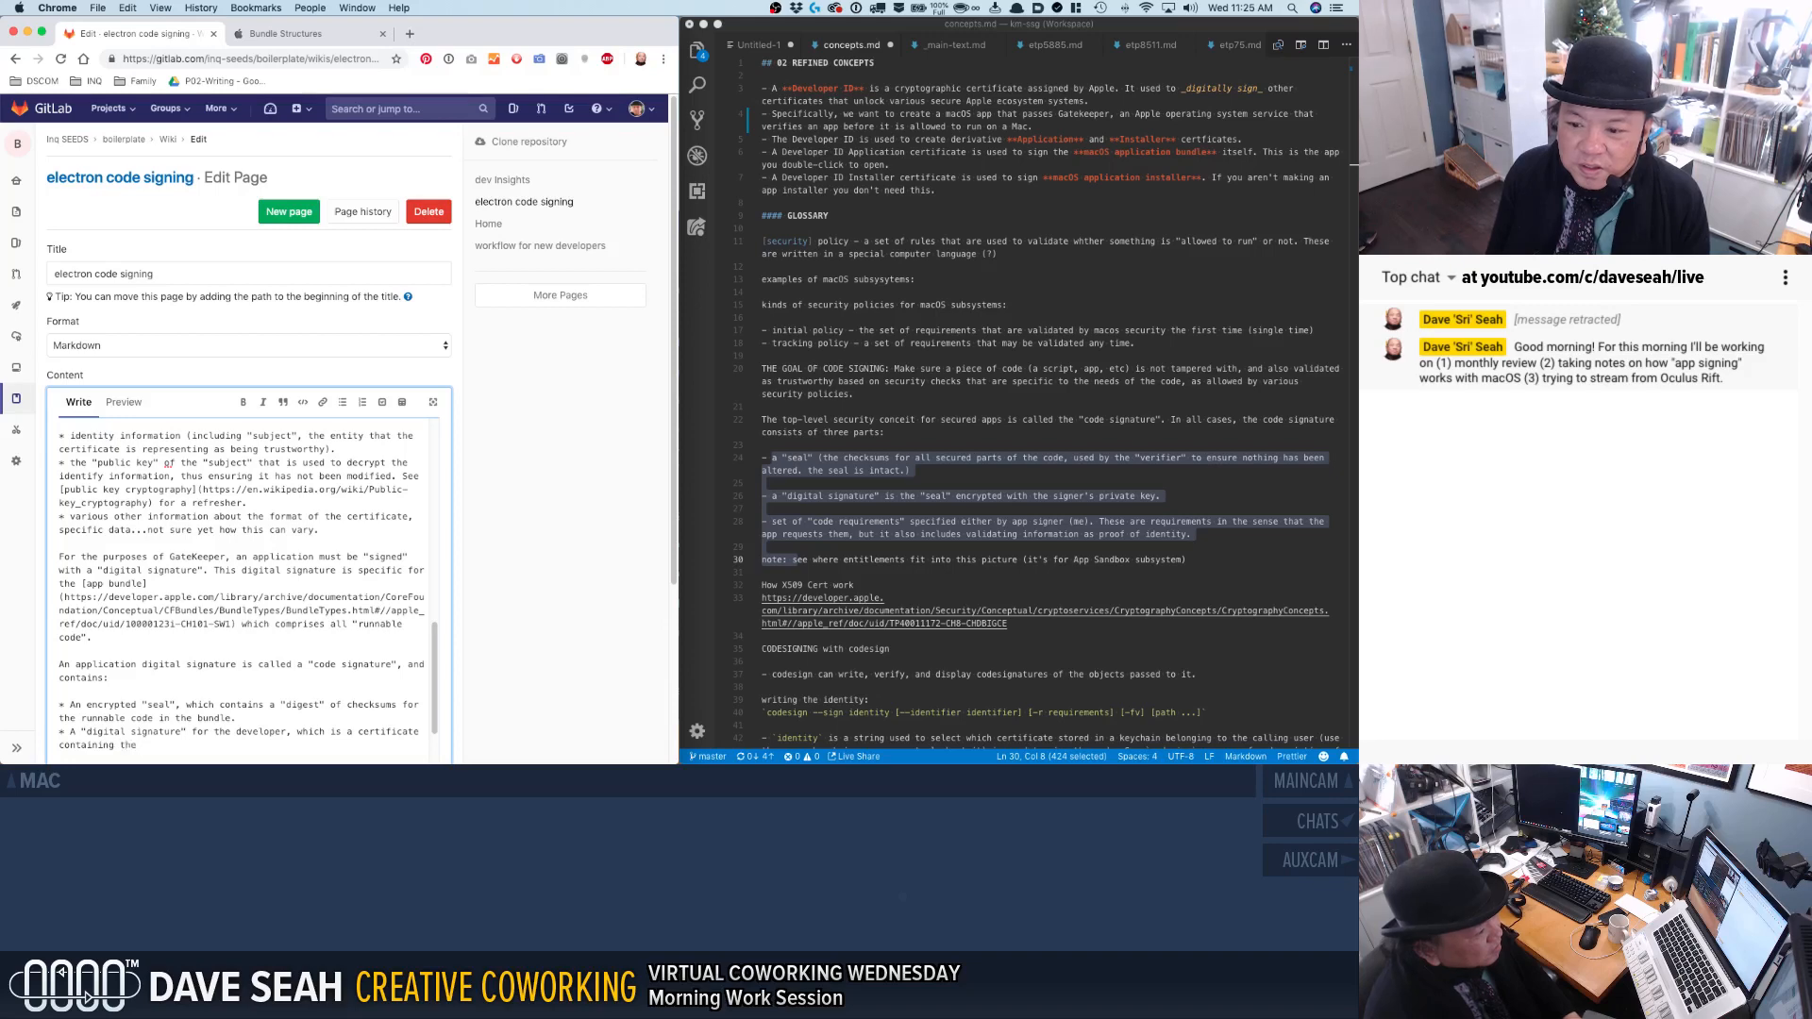
key(BackSpace)
key(BackSpace)
key(BackSpace)
key(BackSpace)
key(BackSpace)
key(BackSpace)
key(BackSpace)
key(BackSpace)
key(BackSpace)
key(BackSpace)
key(BackSpace)
key(BackSpace)
key(BackSpace)
key(BackSpace)
key(BackSpace)
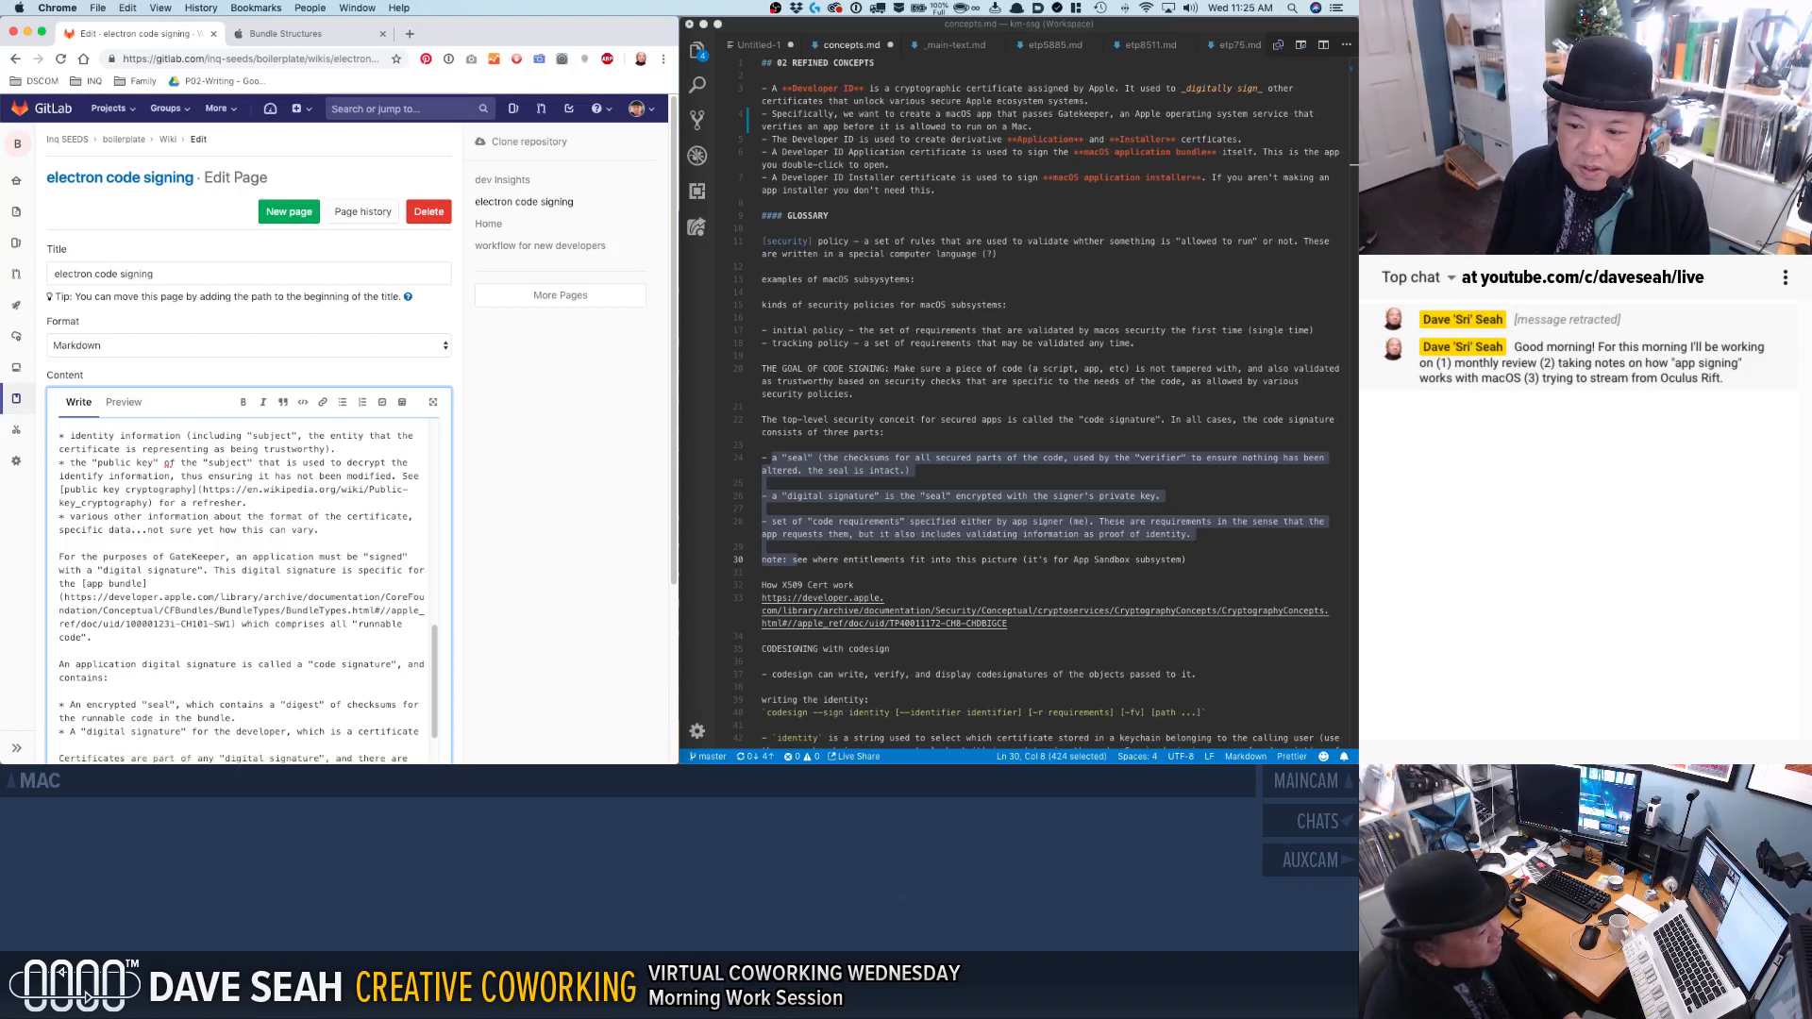
Finish the digital signature bullet with "as described above. Importantly, it contains the public key that can be used to decrypt the seal.".
text(as describe)
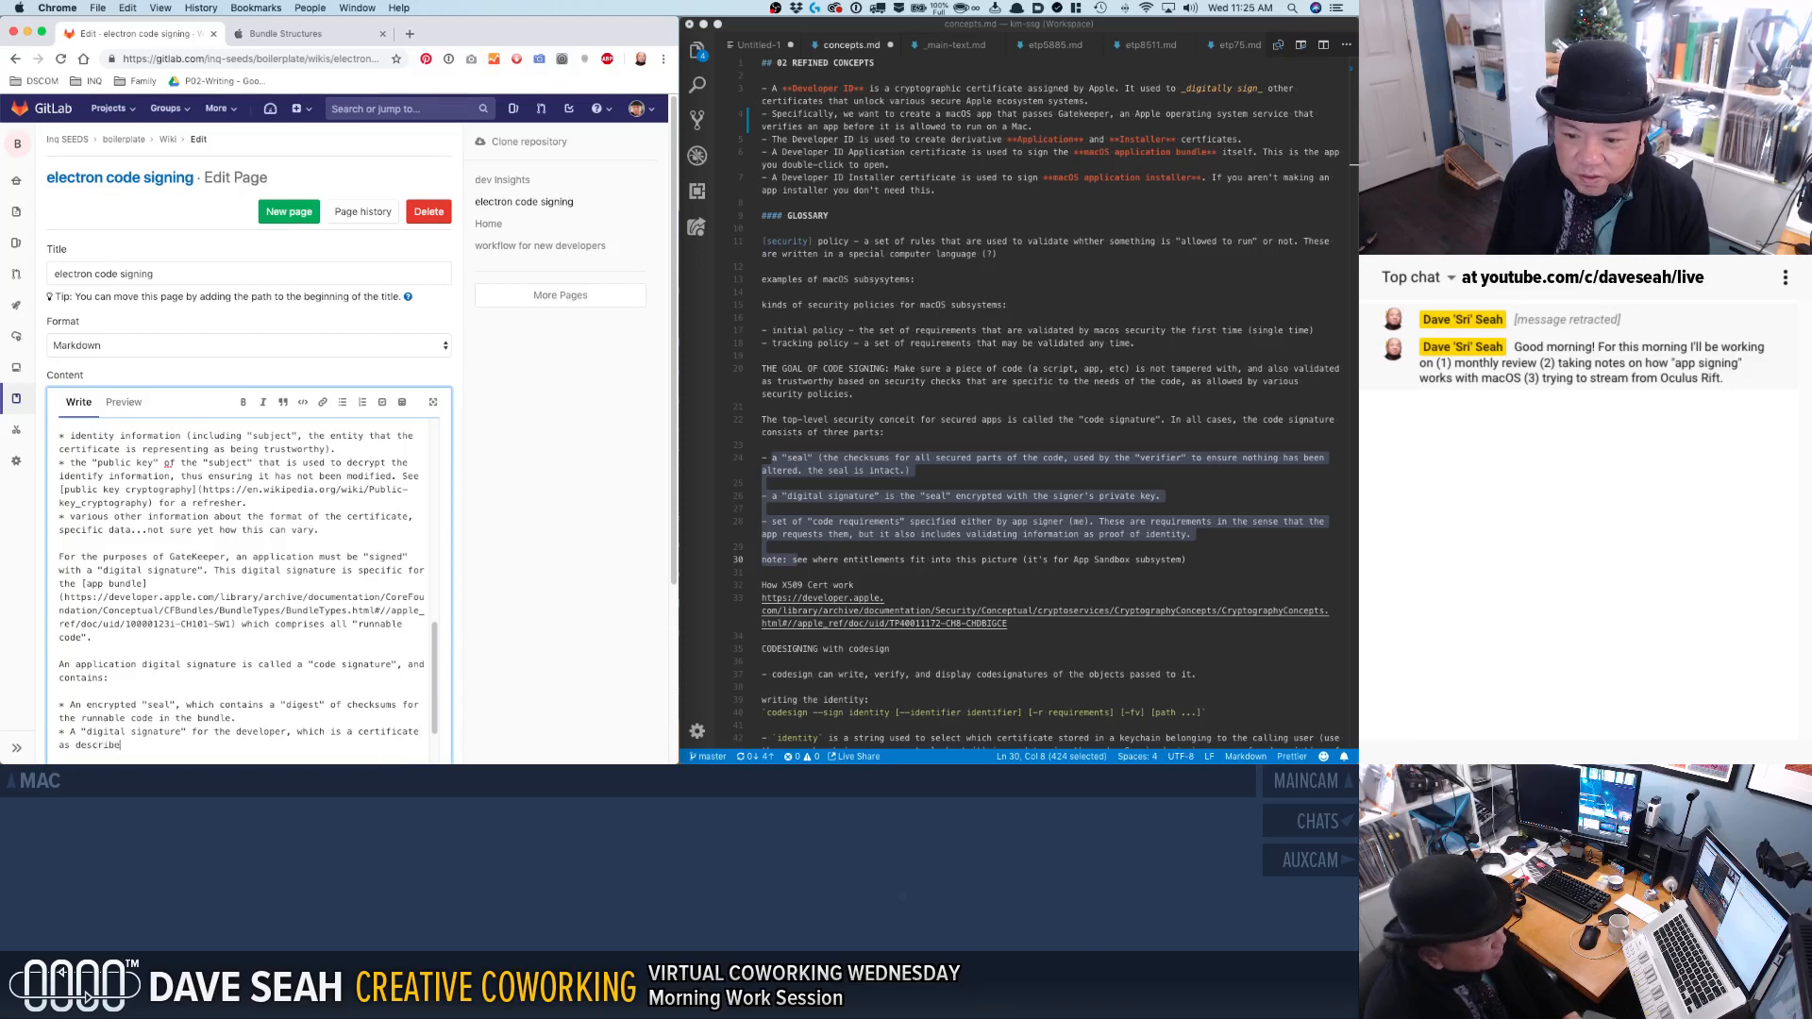
text(d above. Import)
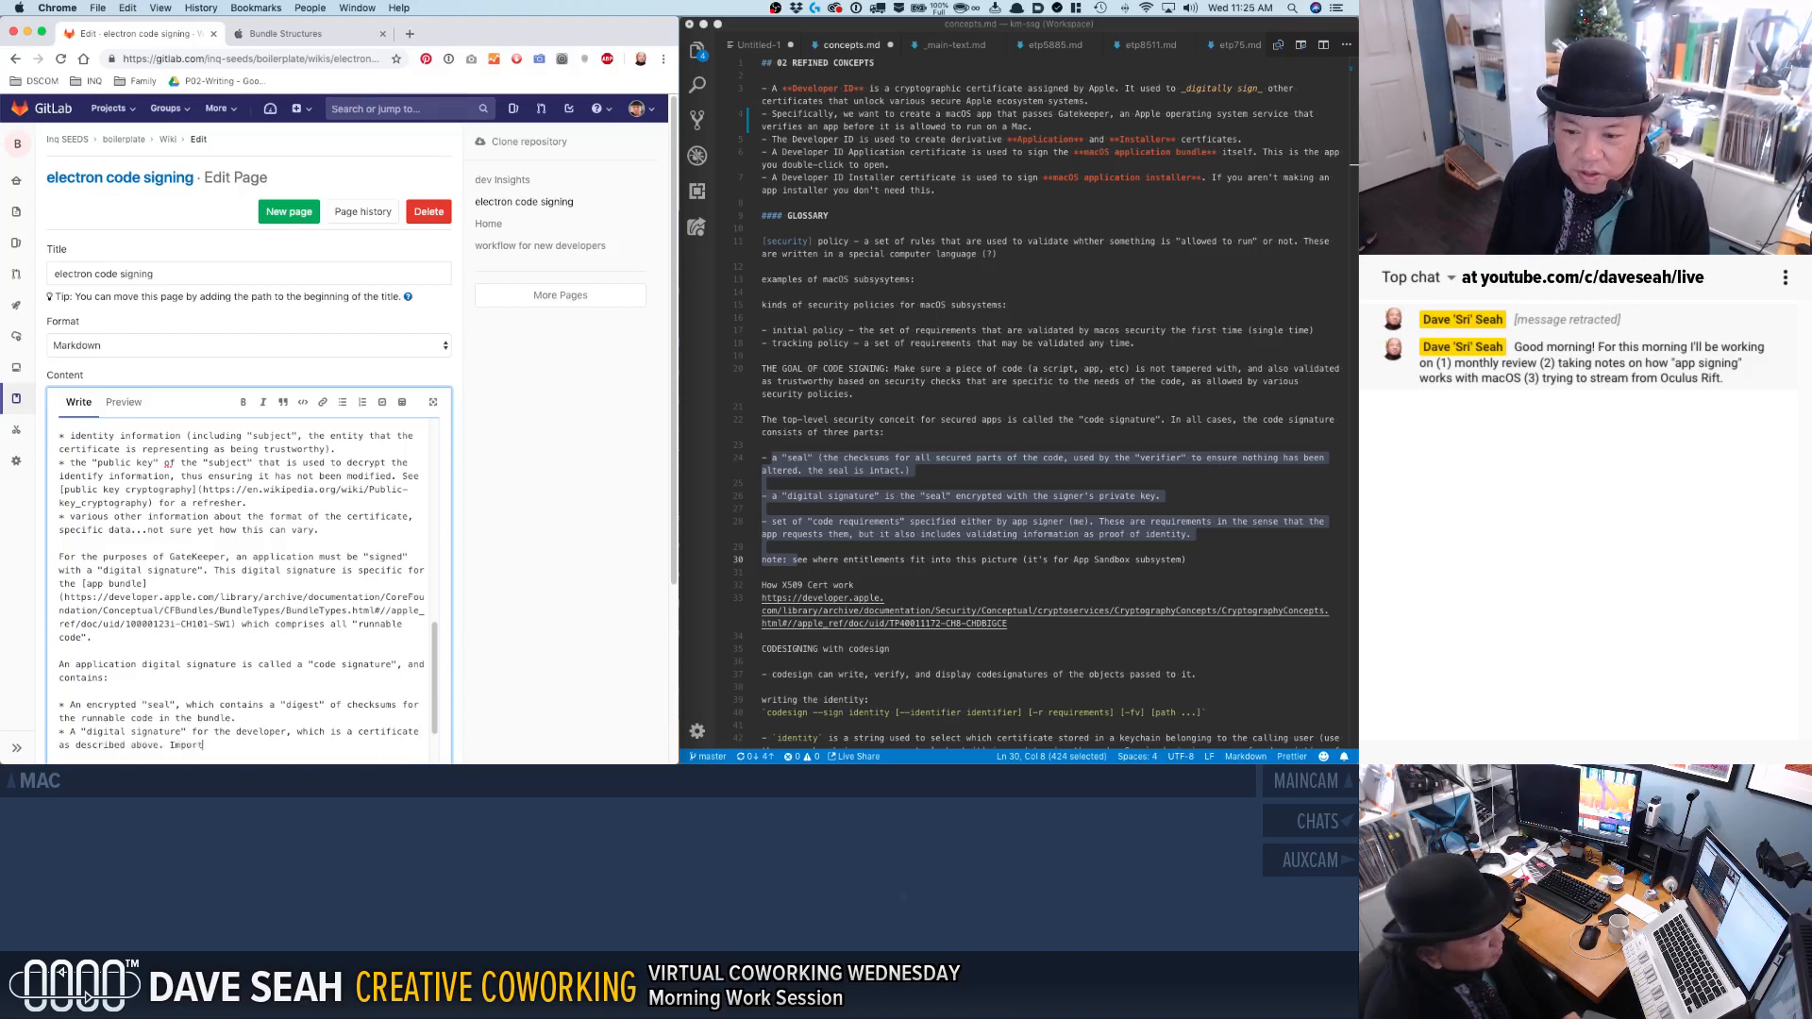
text(antly, it contains the )
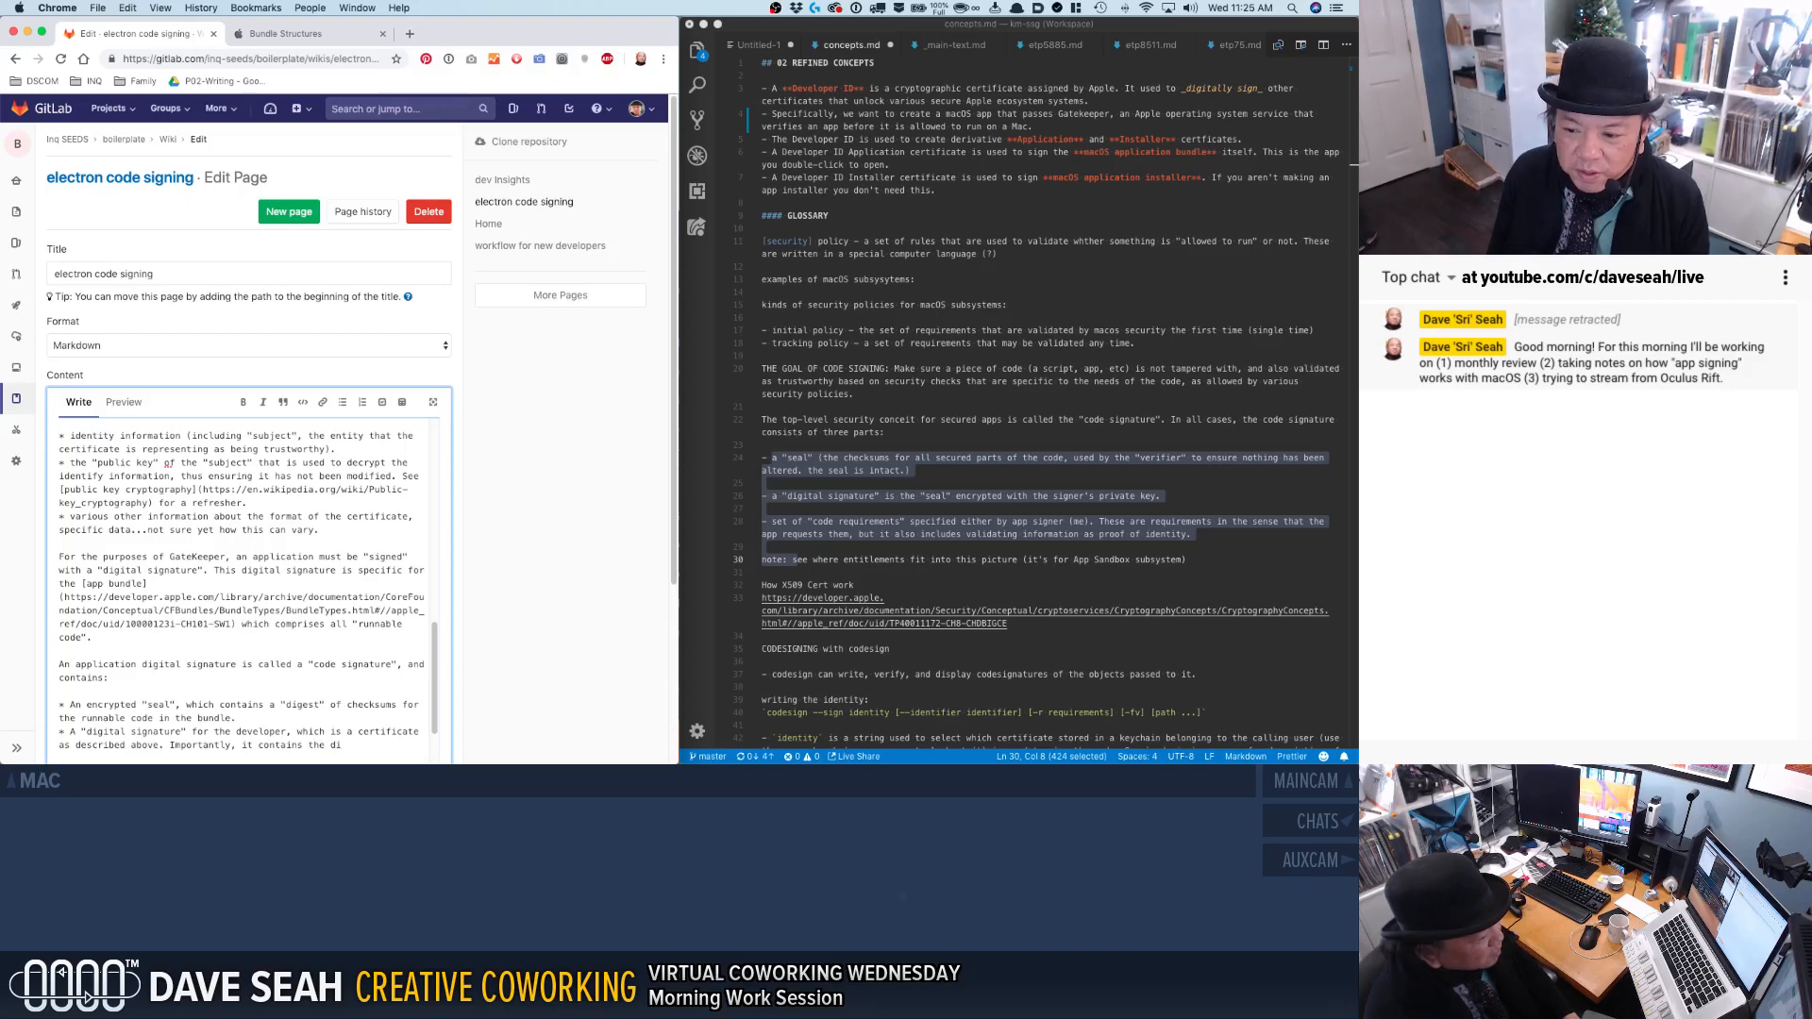
text(public key th)
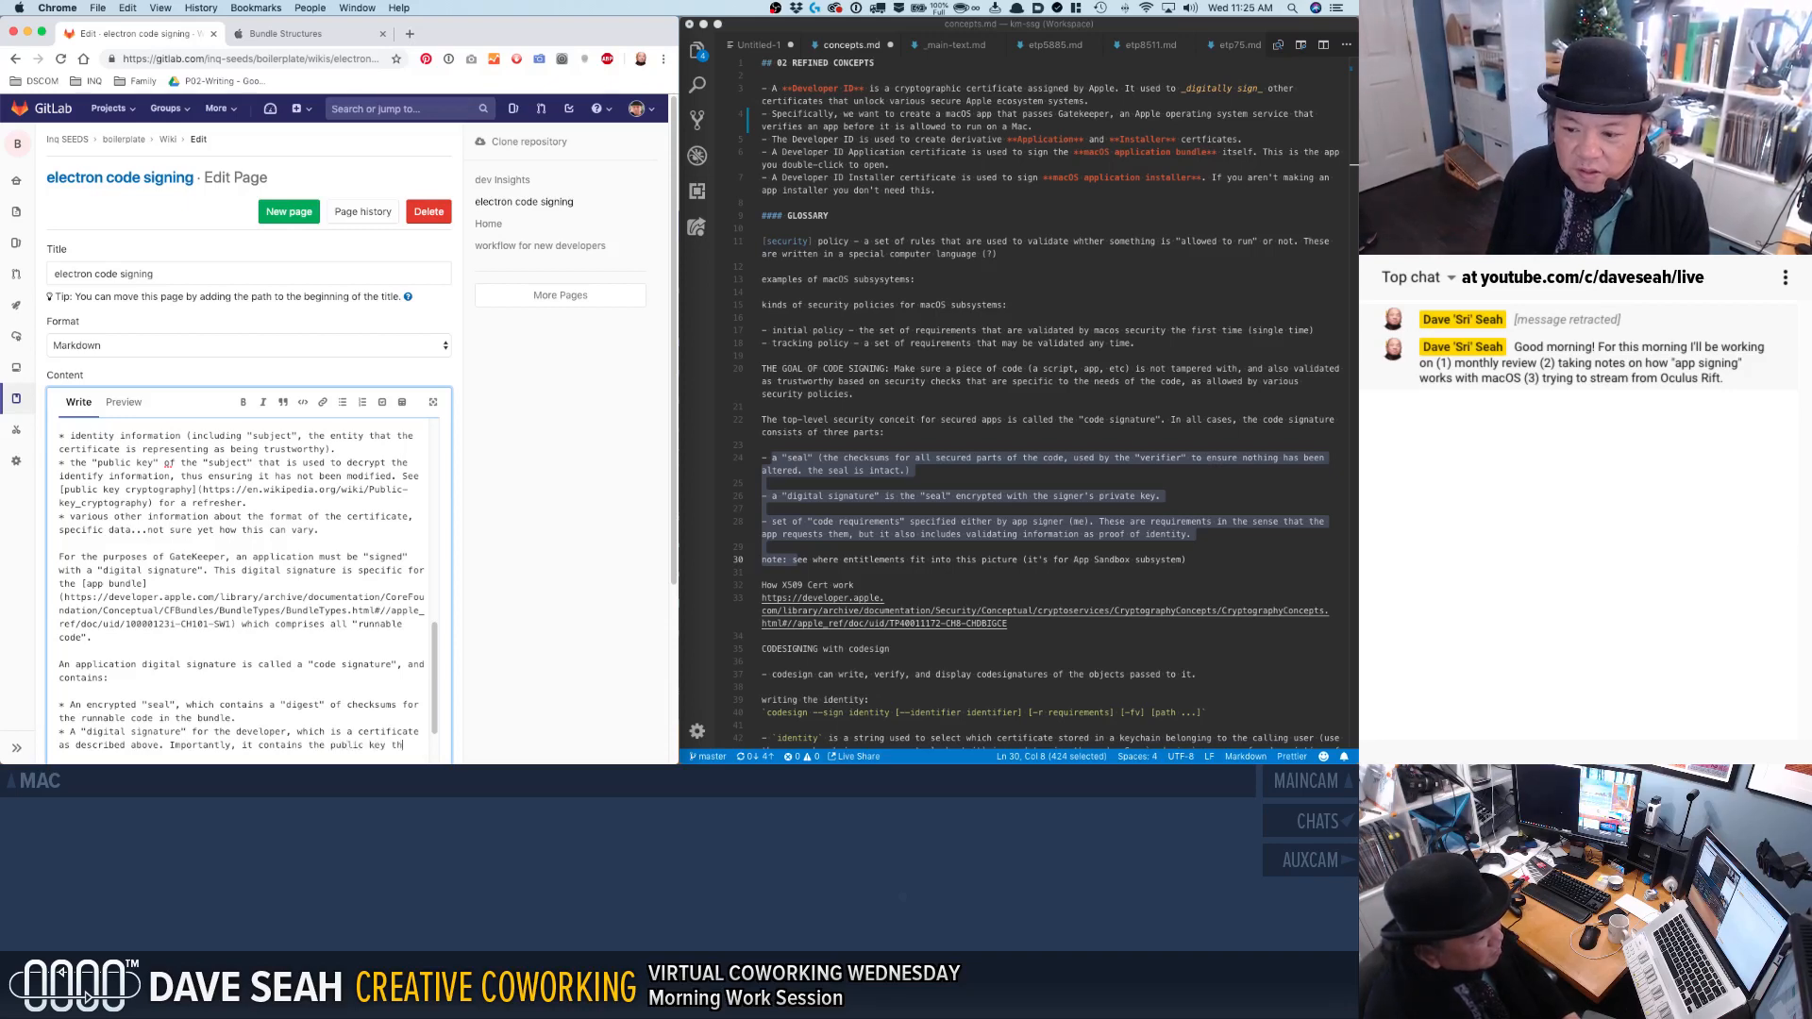
text(at can be used to decrypt the seal.)
Add a third bullet to the code signature list beginning "A set of "code requirements"".
key(Return)
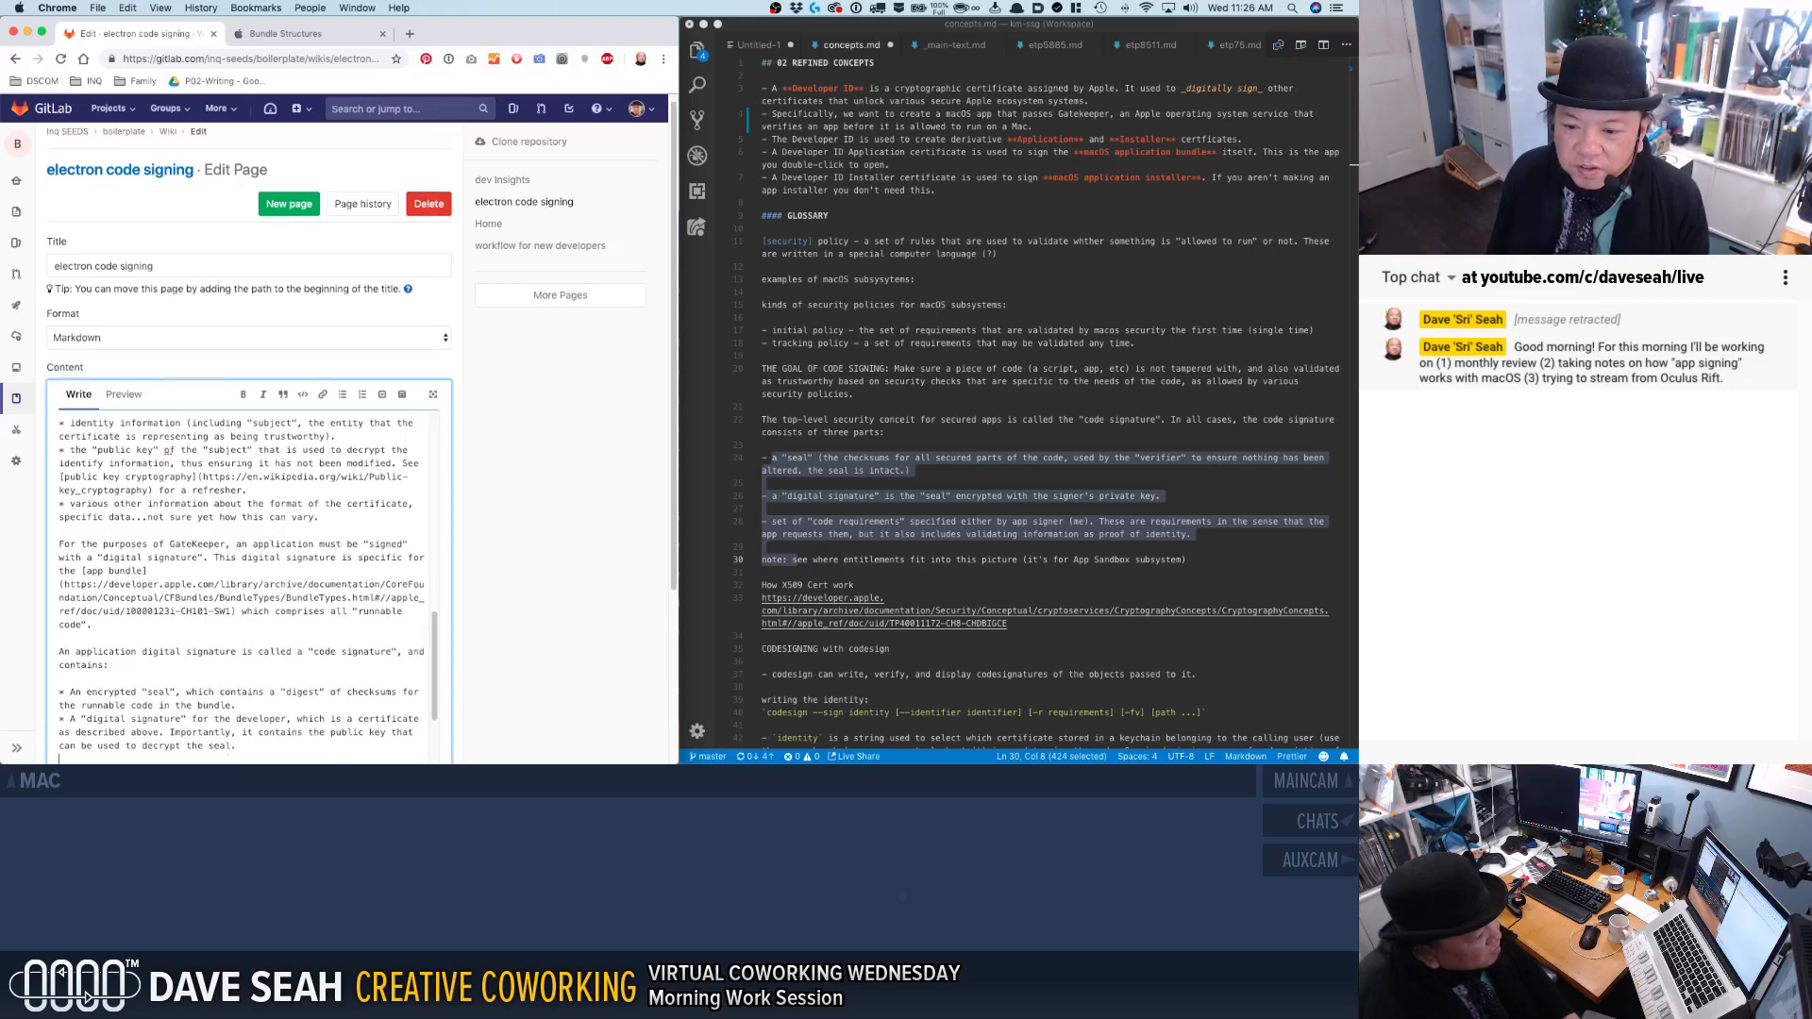
click(76, 732)
click(71, 759)
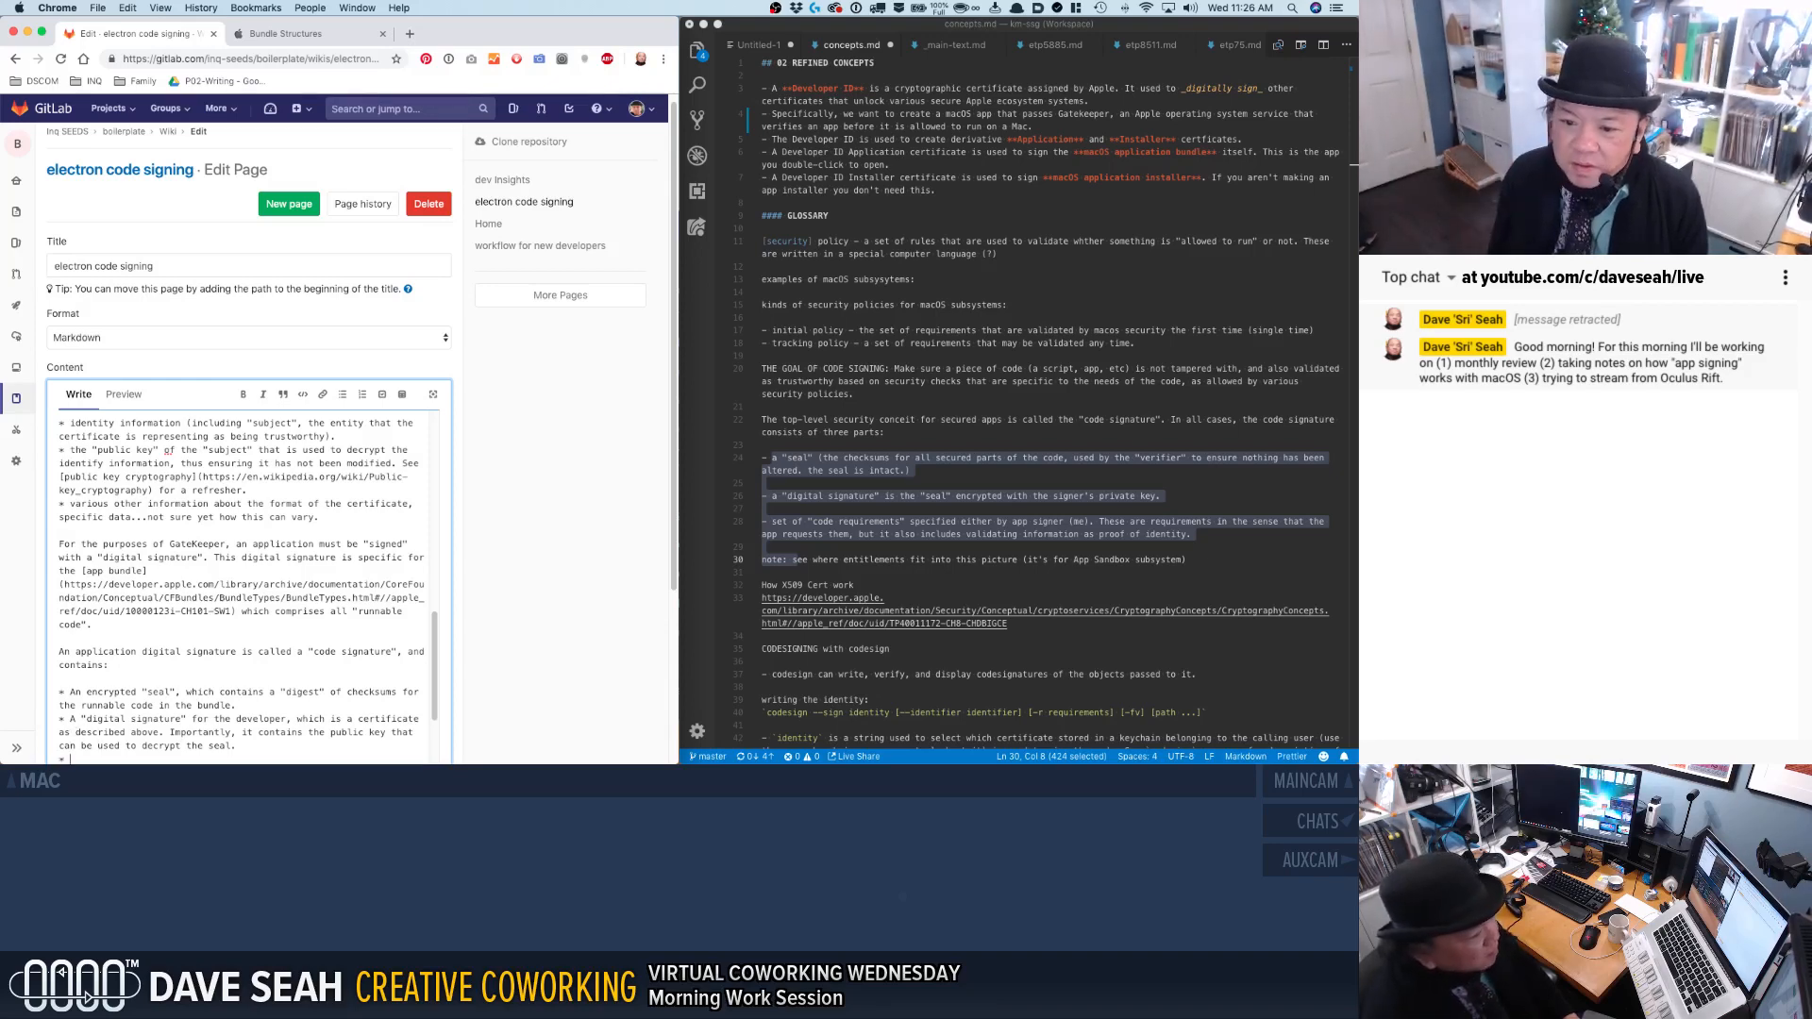
text(a set of)
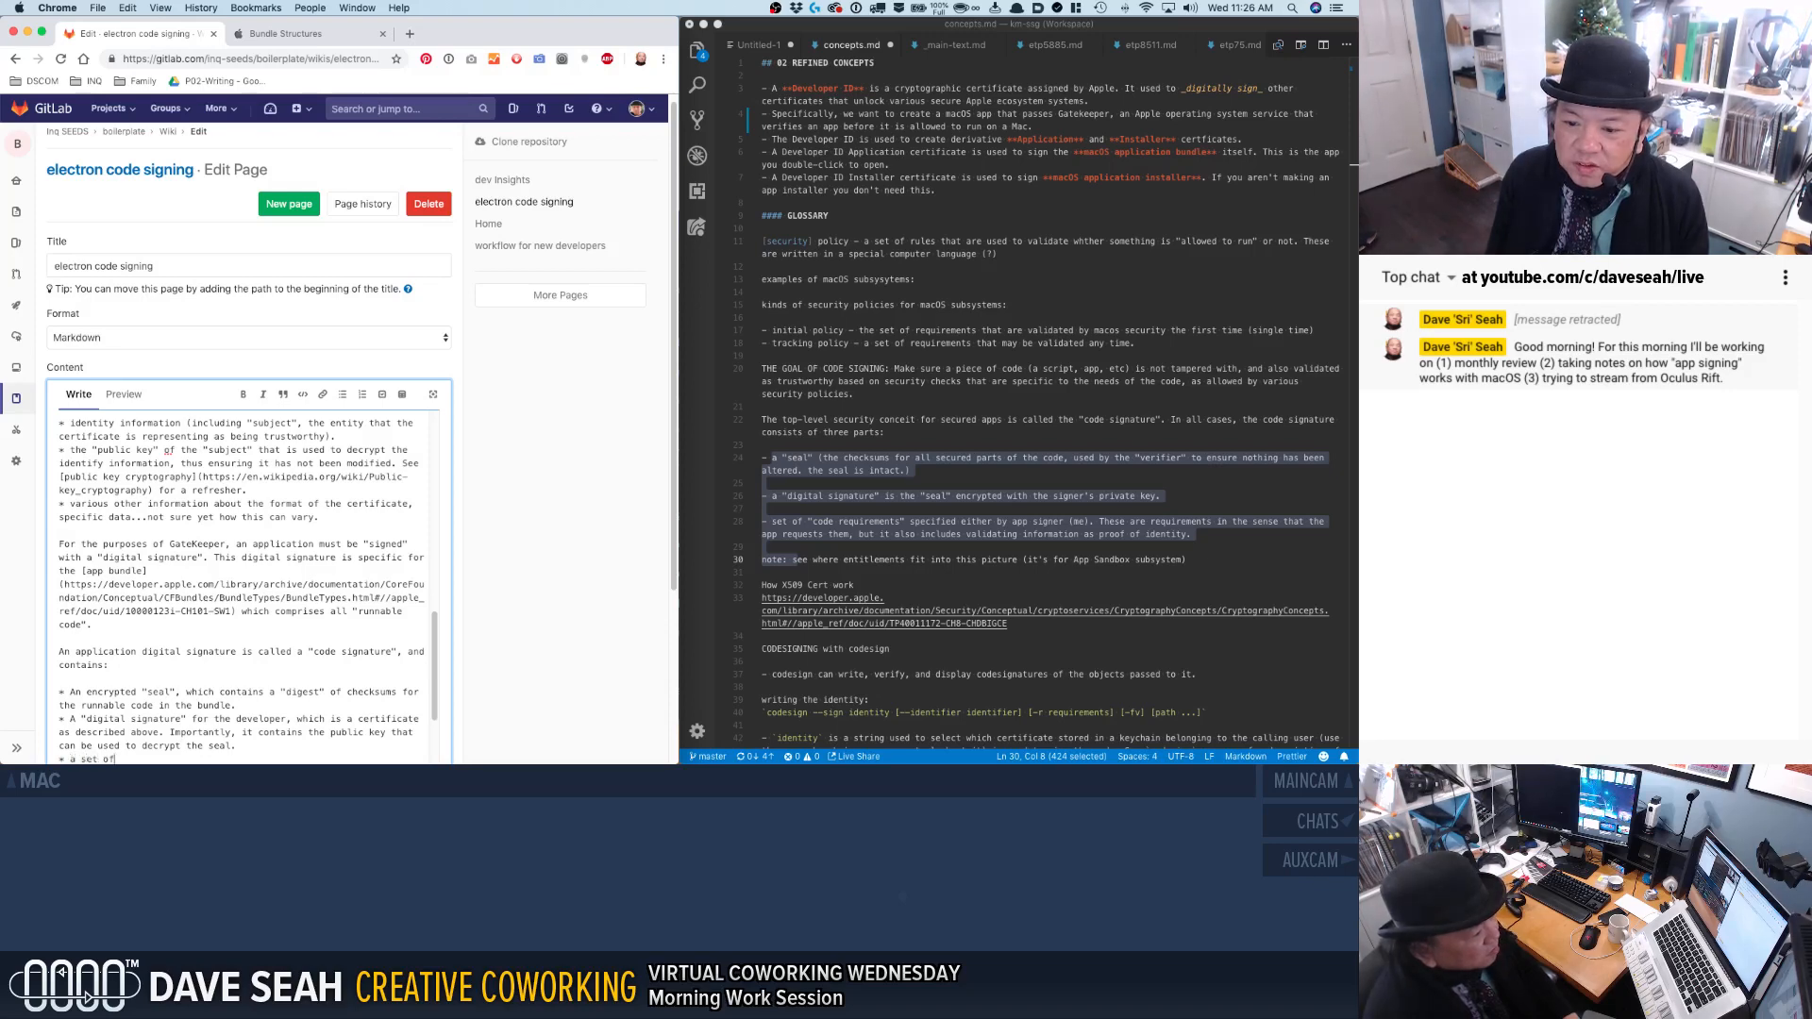
text(A set of "code requirement")
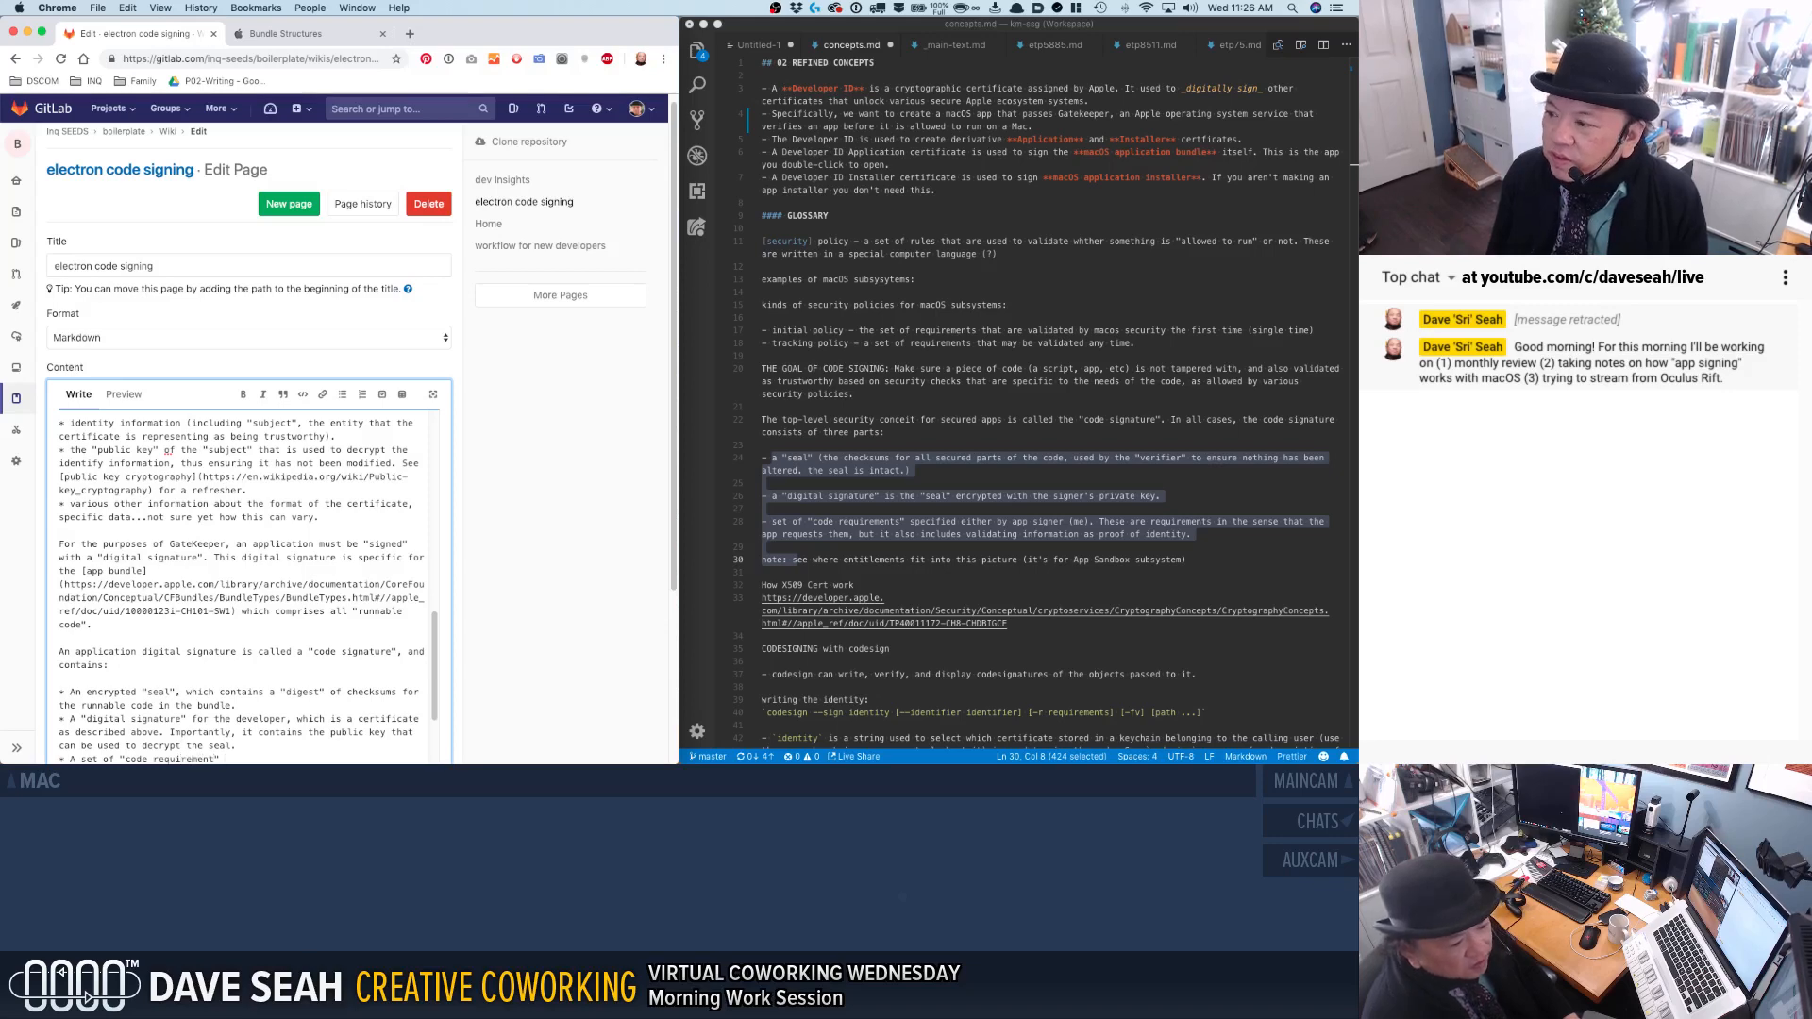
key(BackSpace)
key(BackSpace)
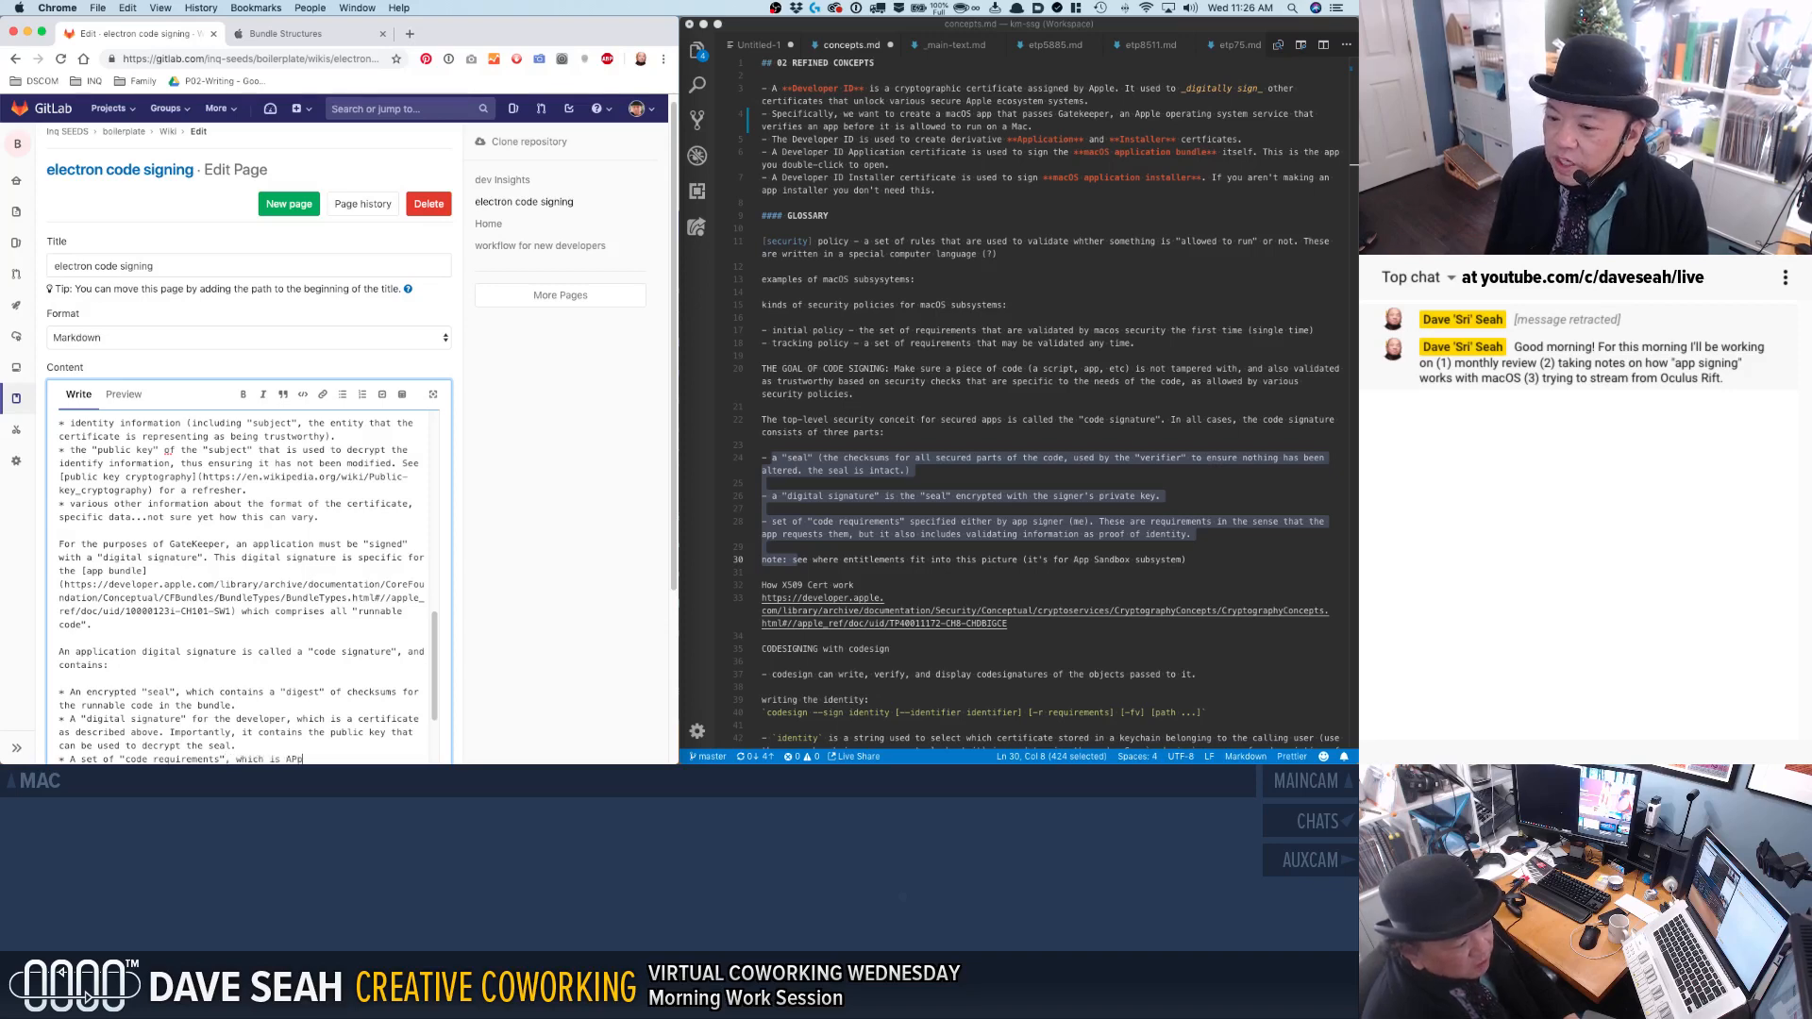
Continue the code requirements bullet so it reads "which is Apple's terminology for validation tests".
key(BackSpace)
key(BackSpace)
key(BackSpace)
text(pple's )
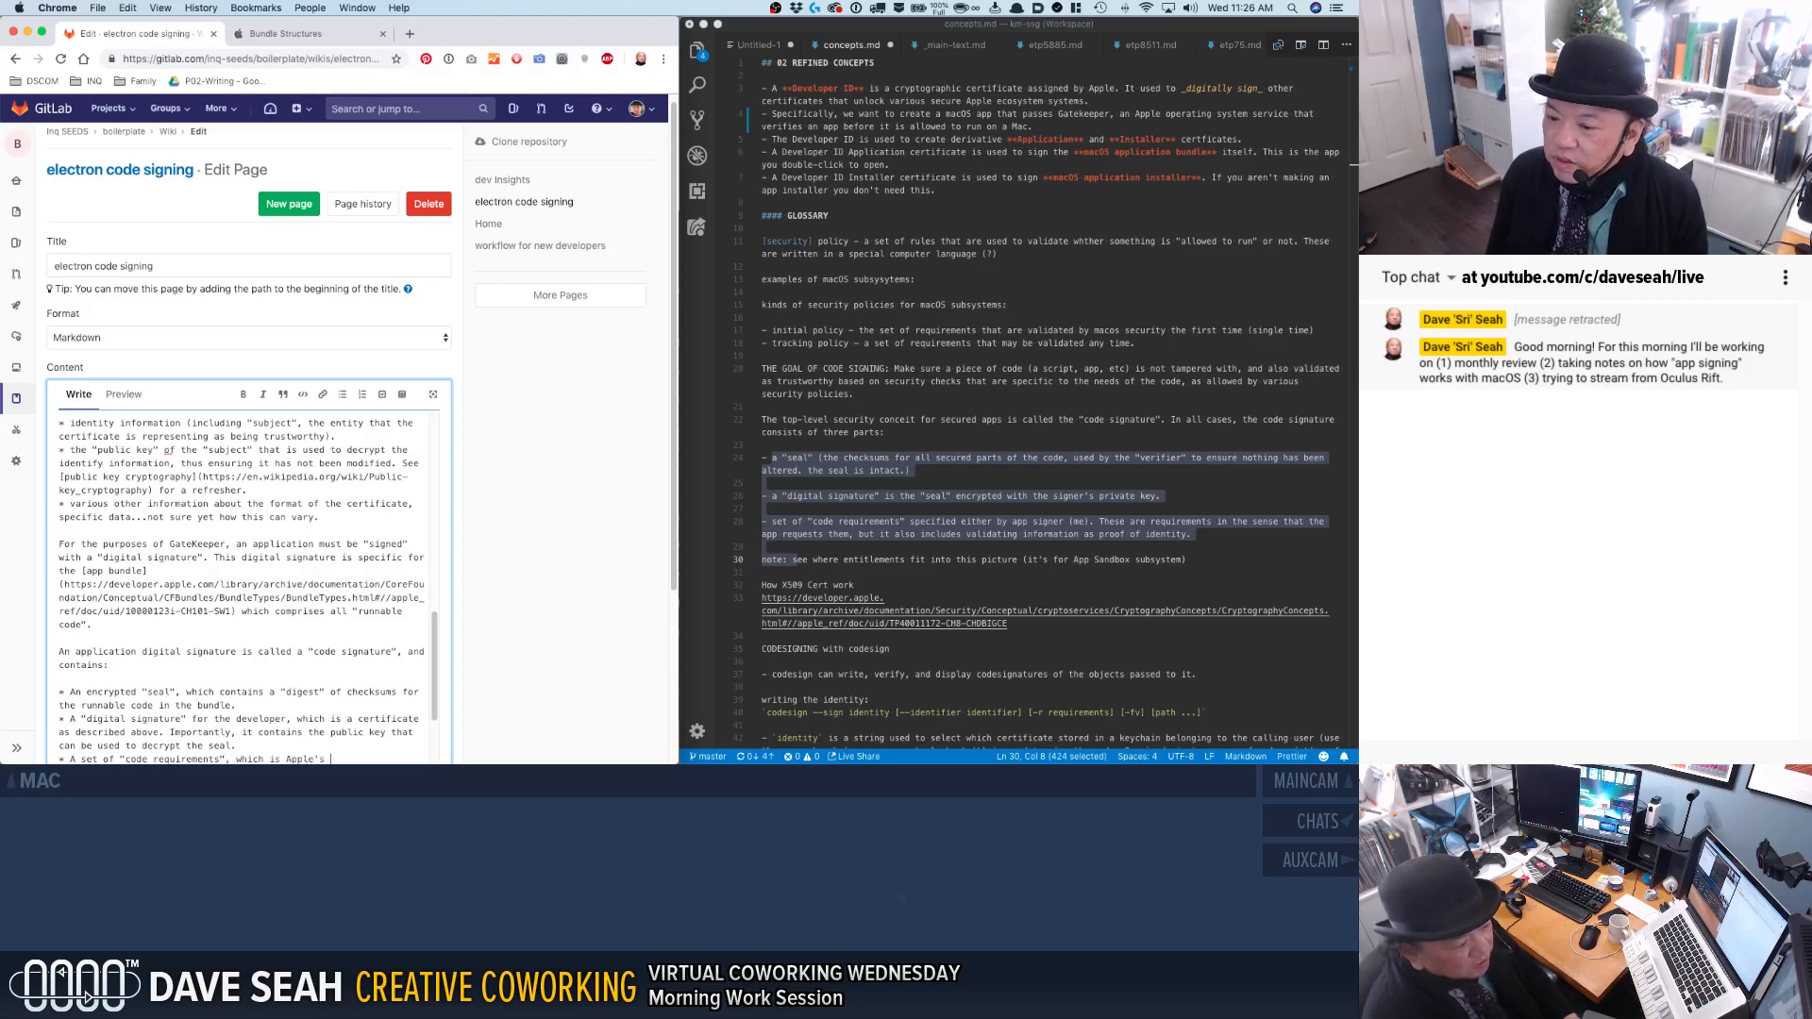
text(termono)
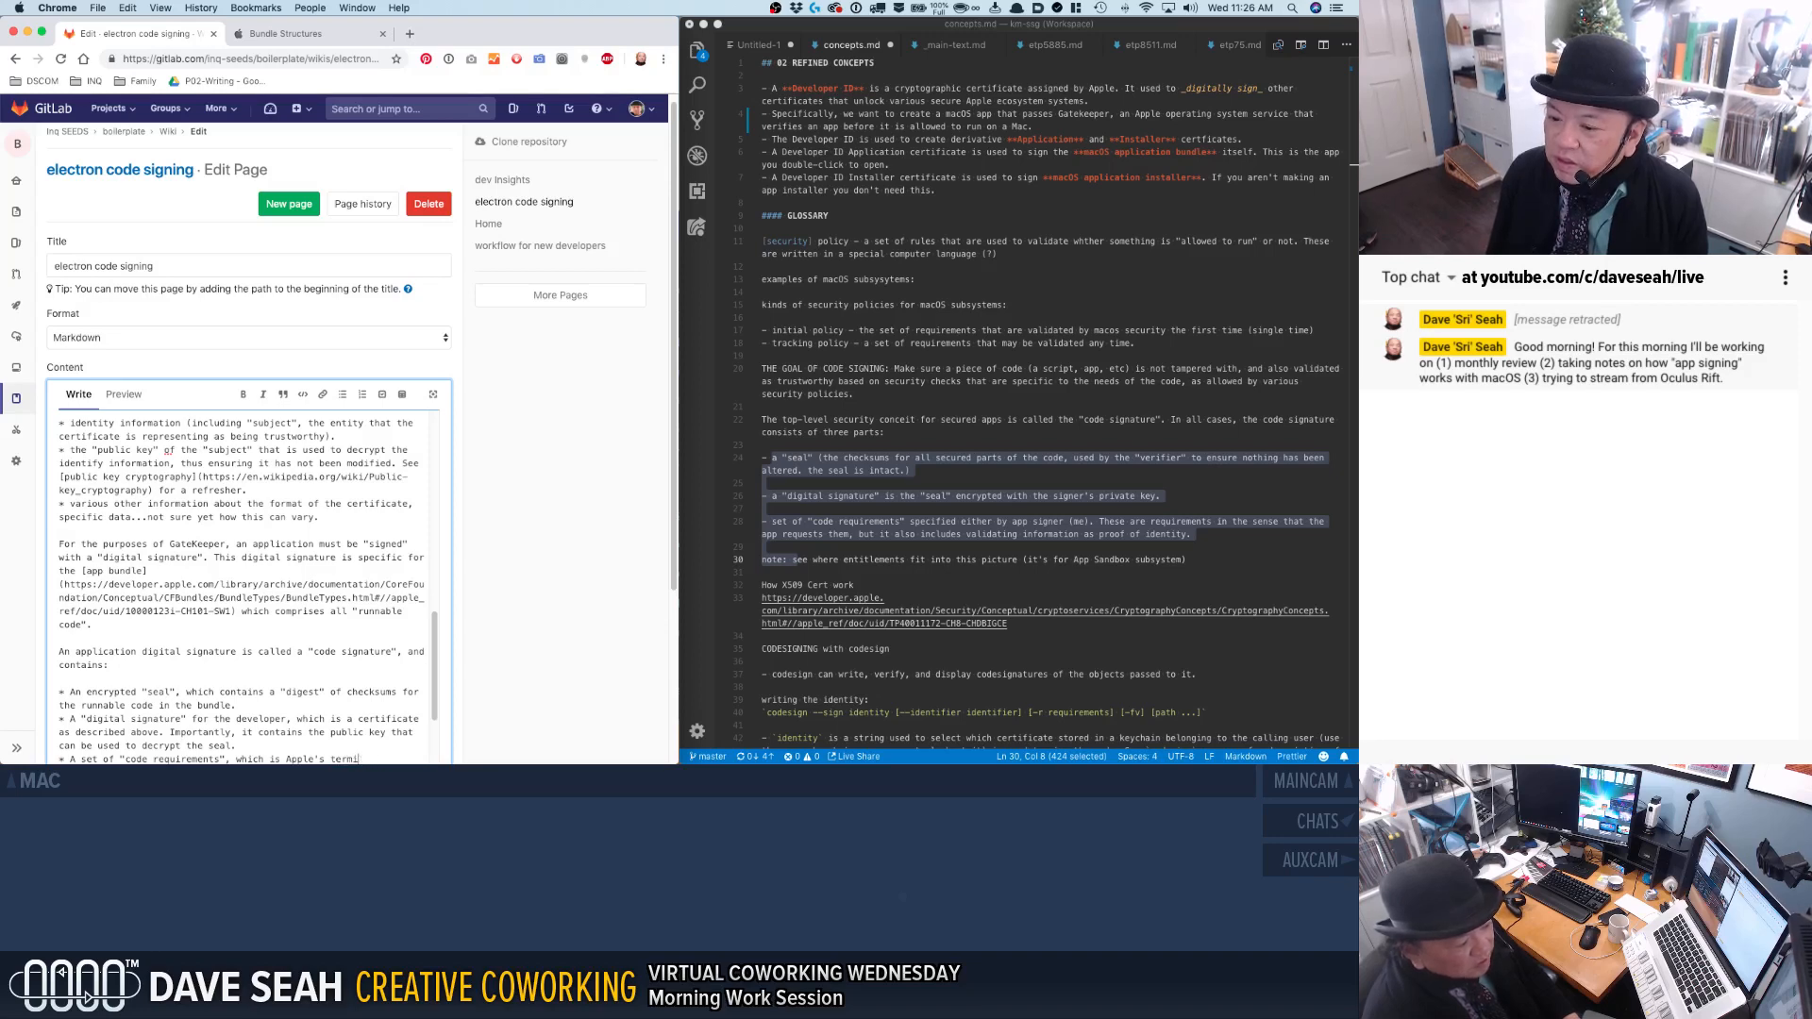
text(nology for )
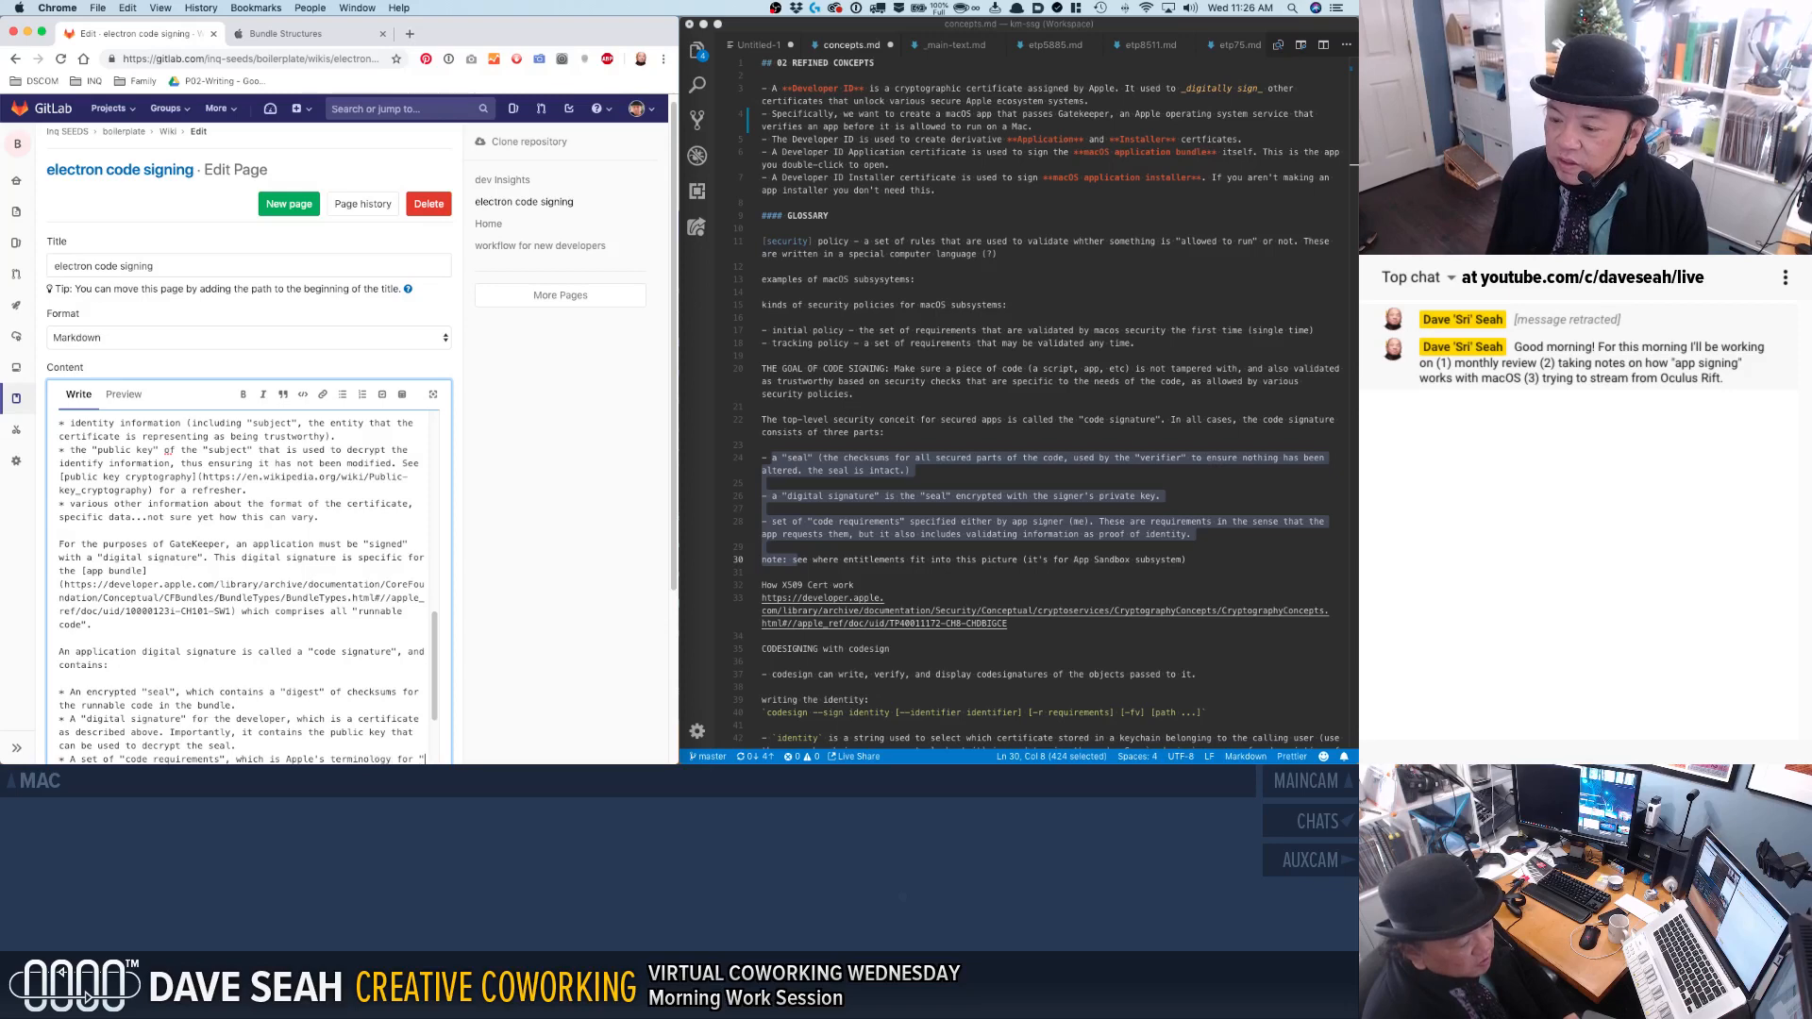
text(validation tests)
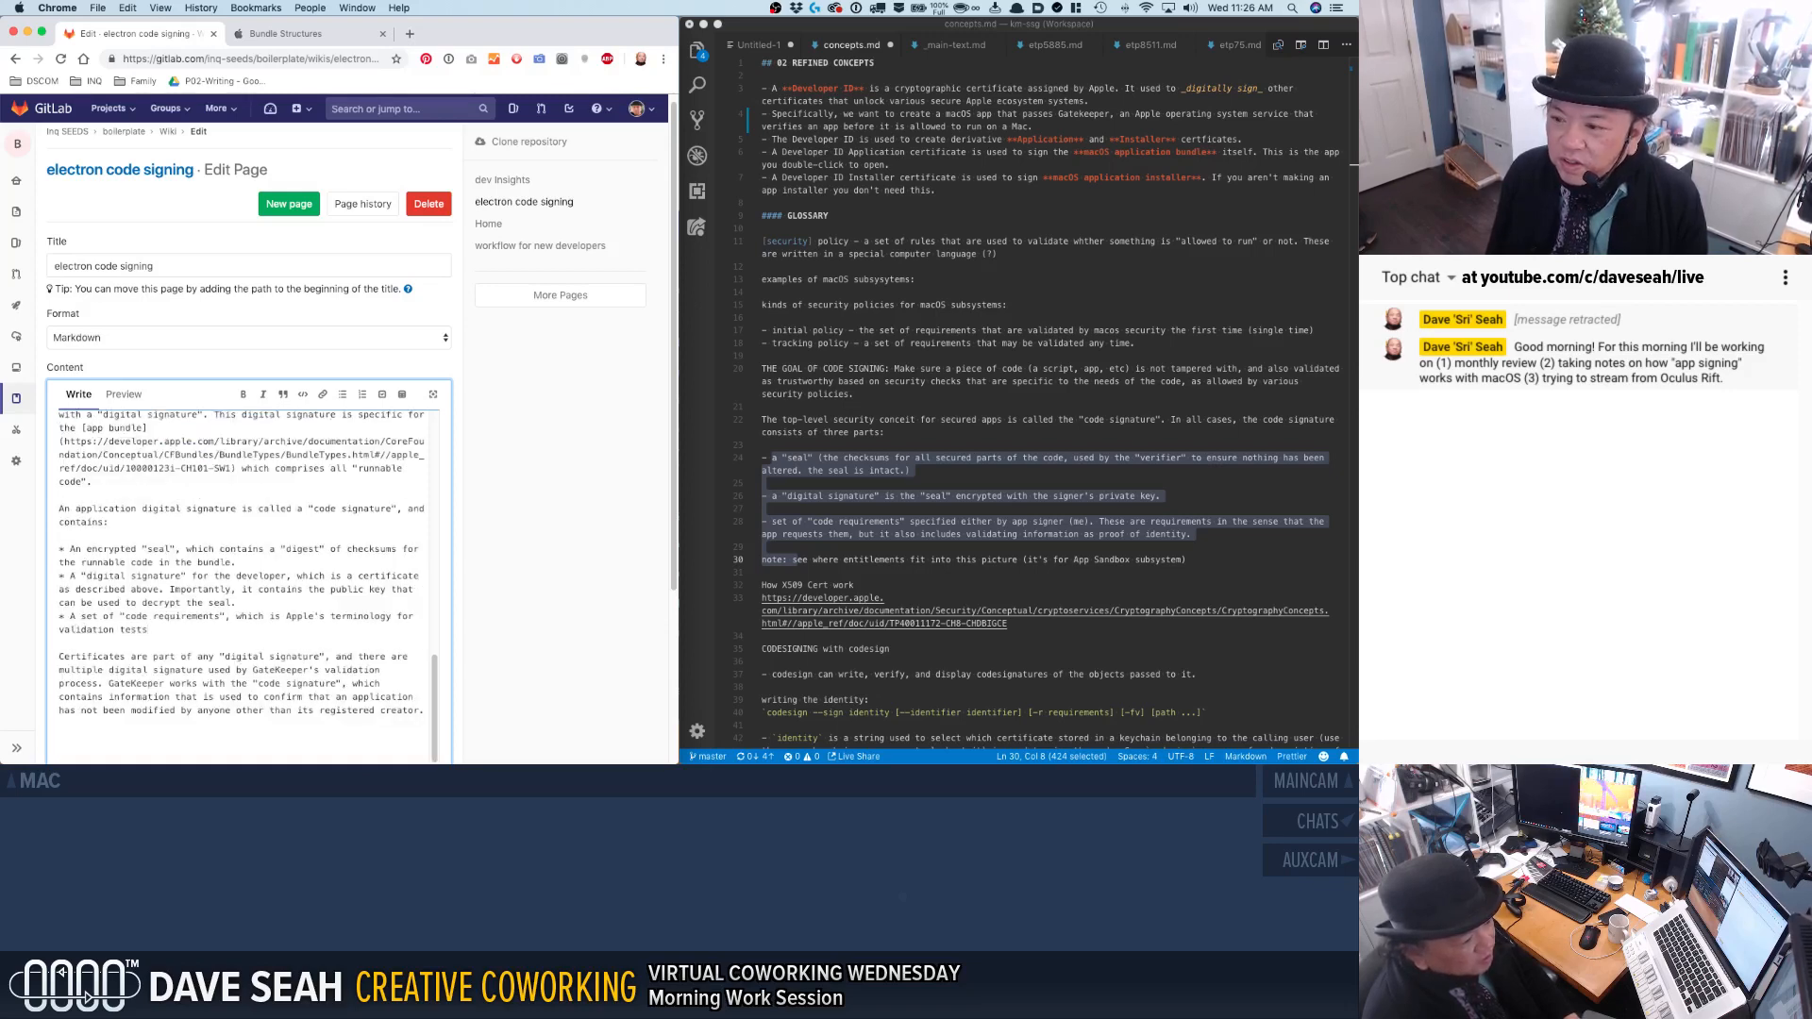
text(.)
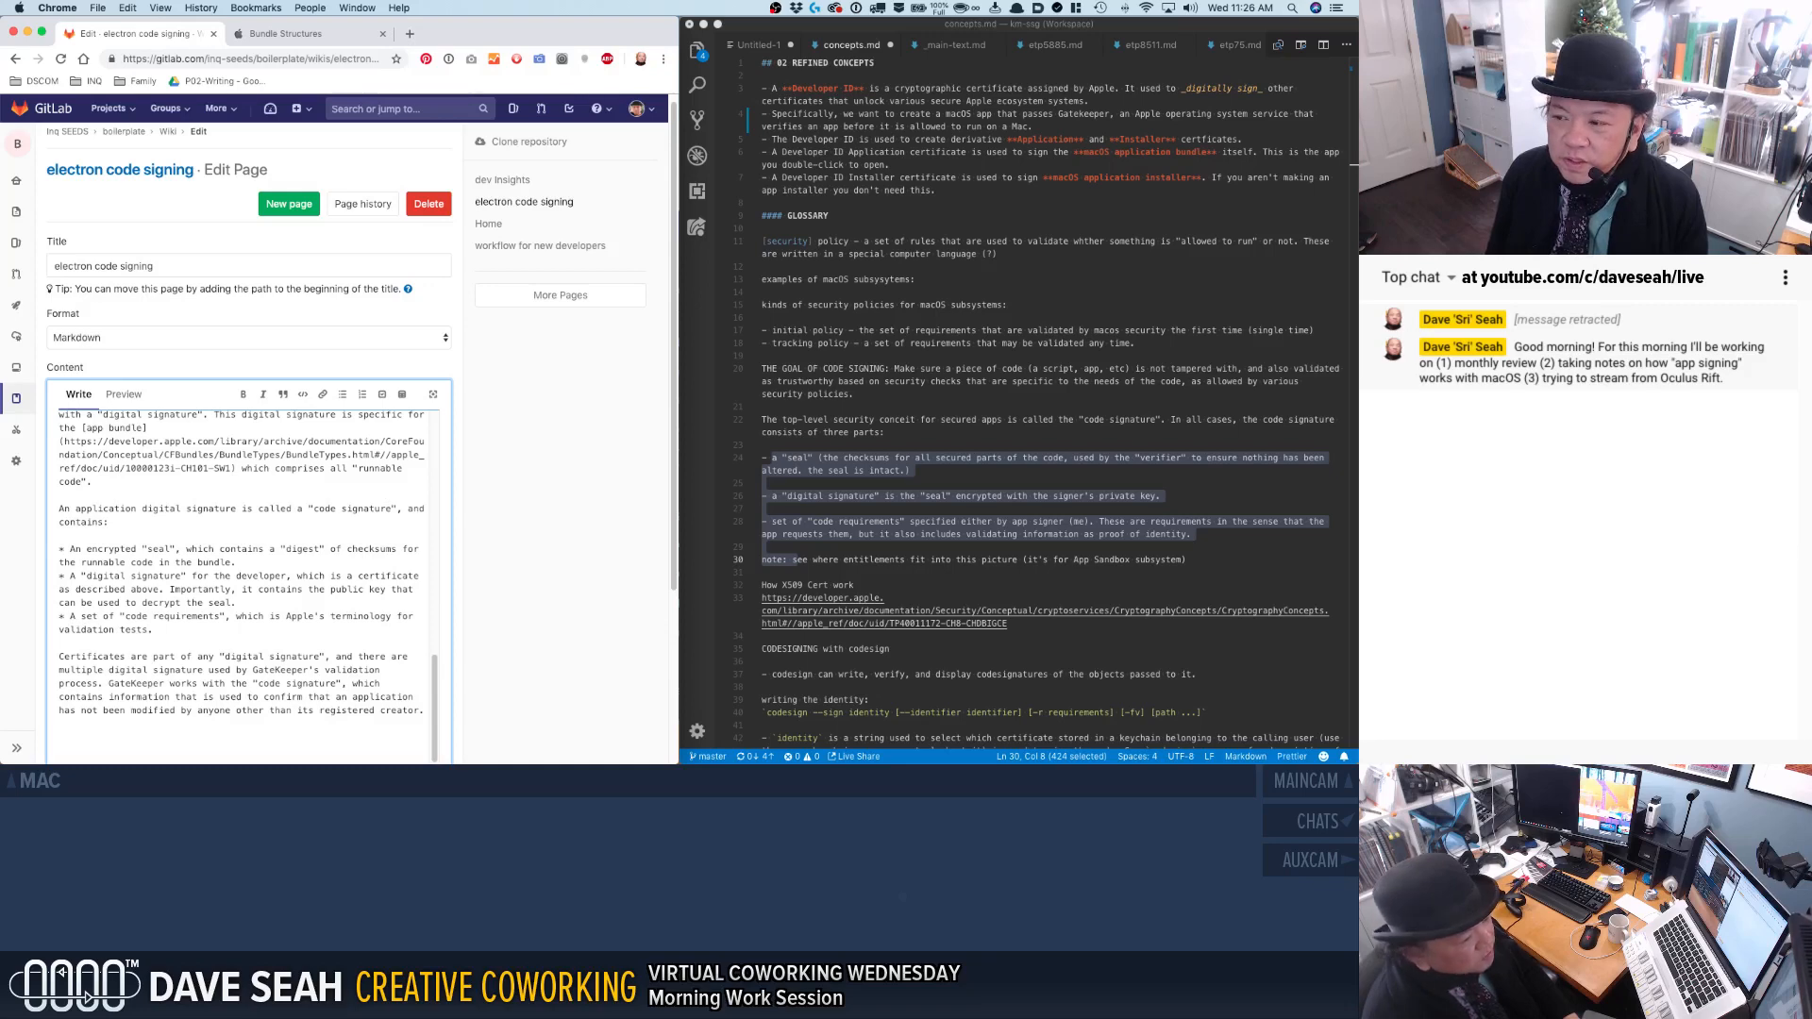
Continue the code requirements bullet after "validation tests" with "that the app bundle needs".
key(BackSpace)
key(BackSpace)
text(that the app bundle ne)
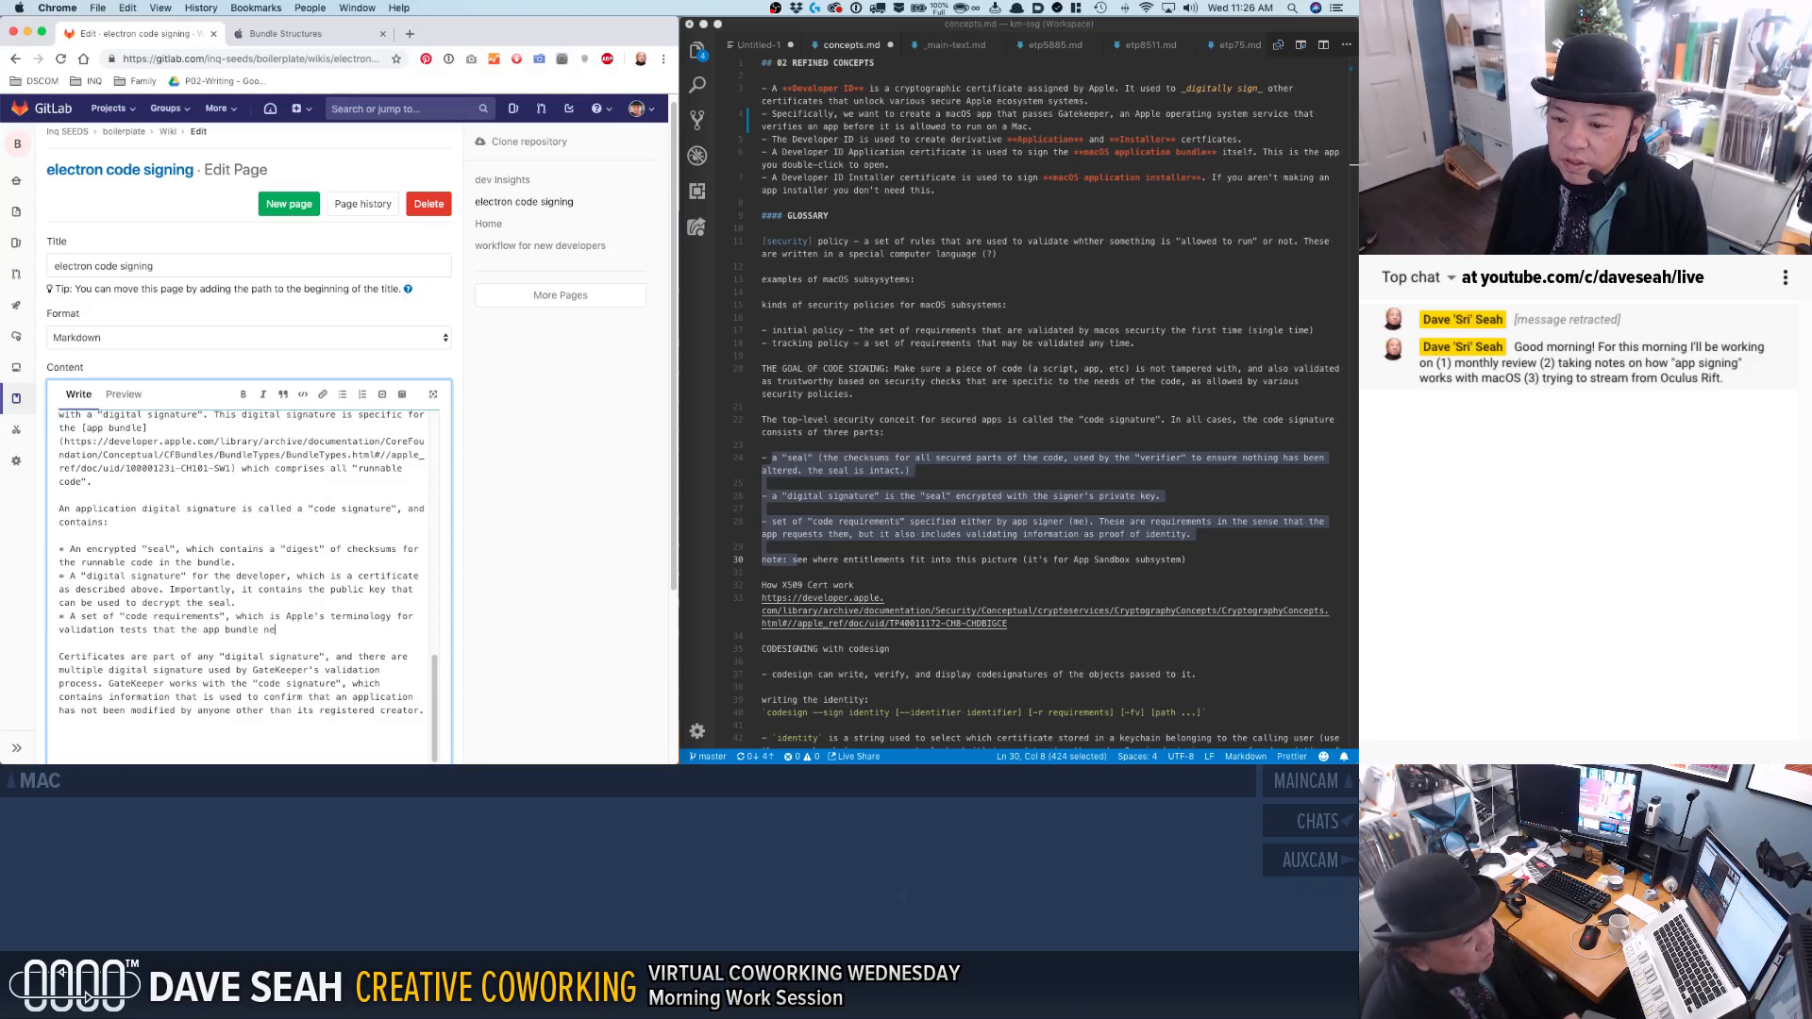
text(eds to pass to b)
Finish the code requirements sentence with "to pass to be considered secure by GateKeeper.".
key(BackSpace)
text(pass to be considered "s)
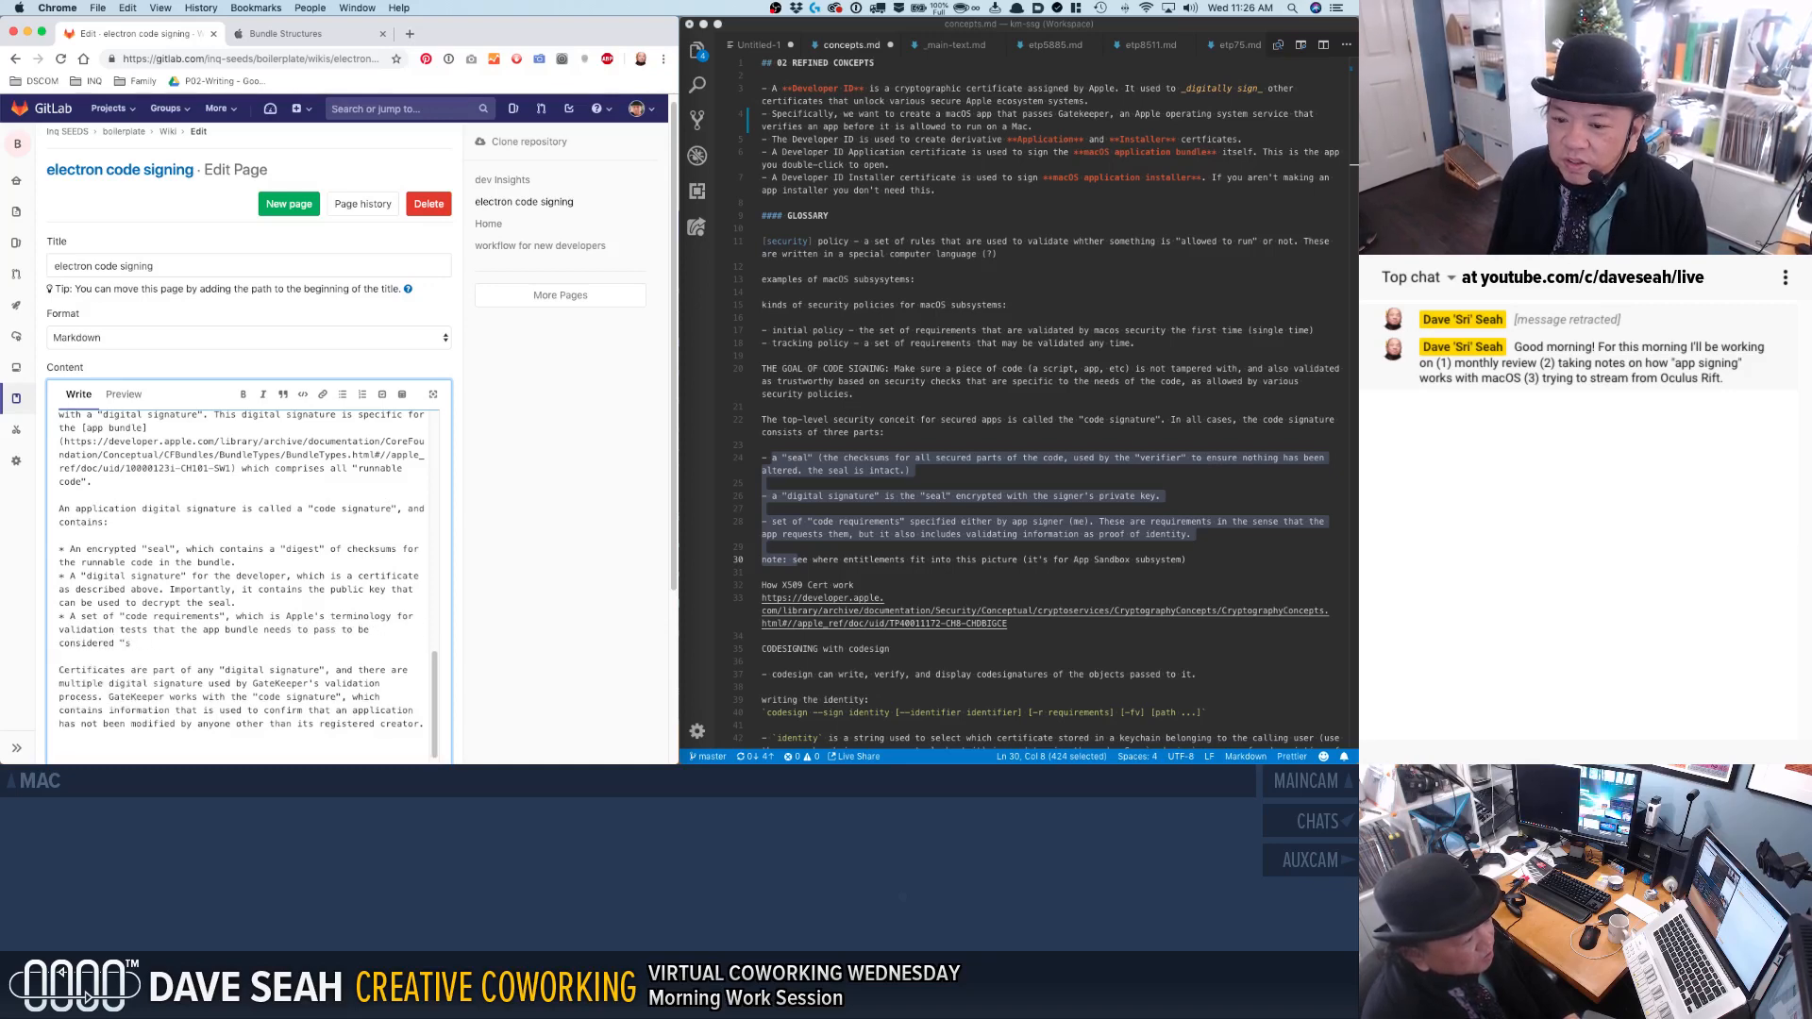
text(ecuresecure)
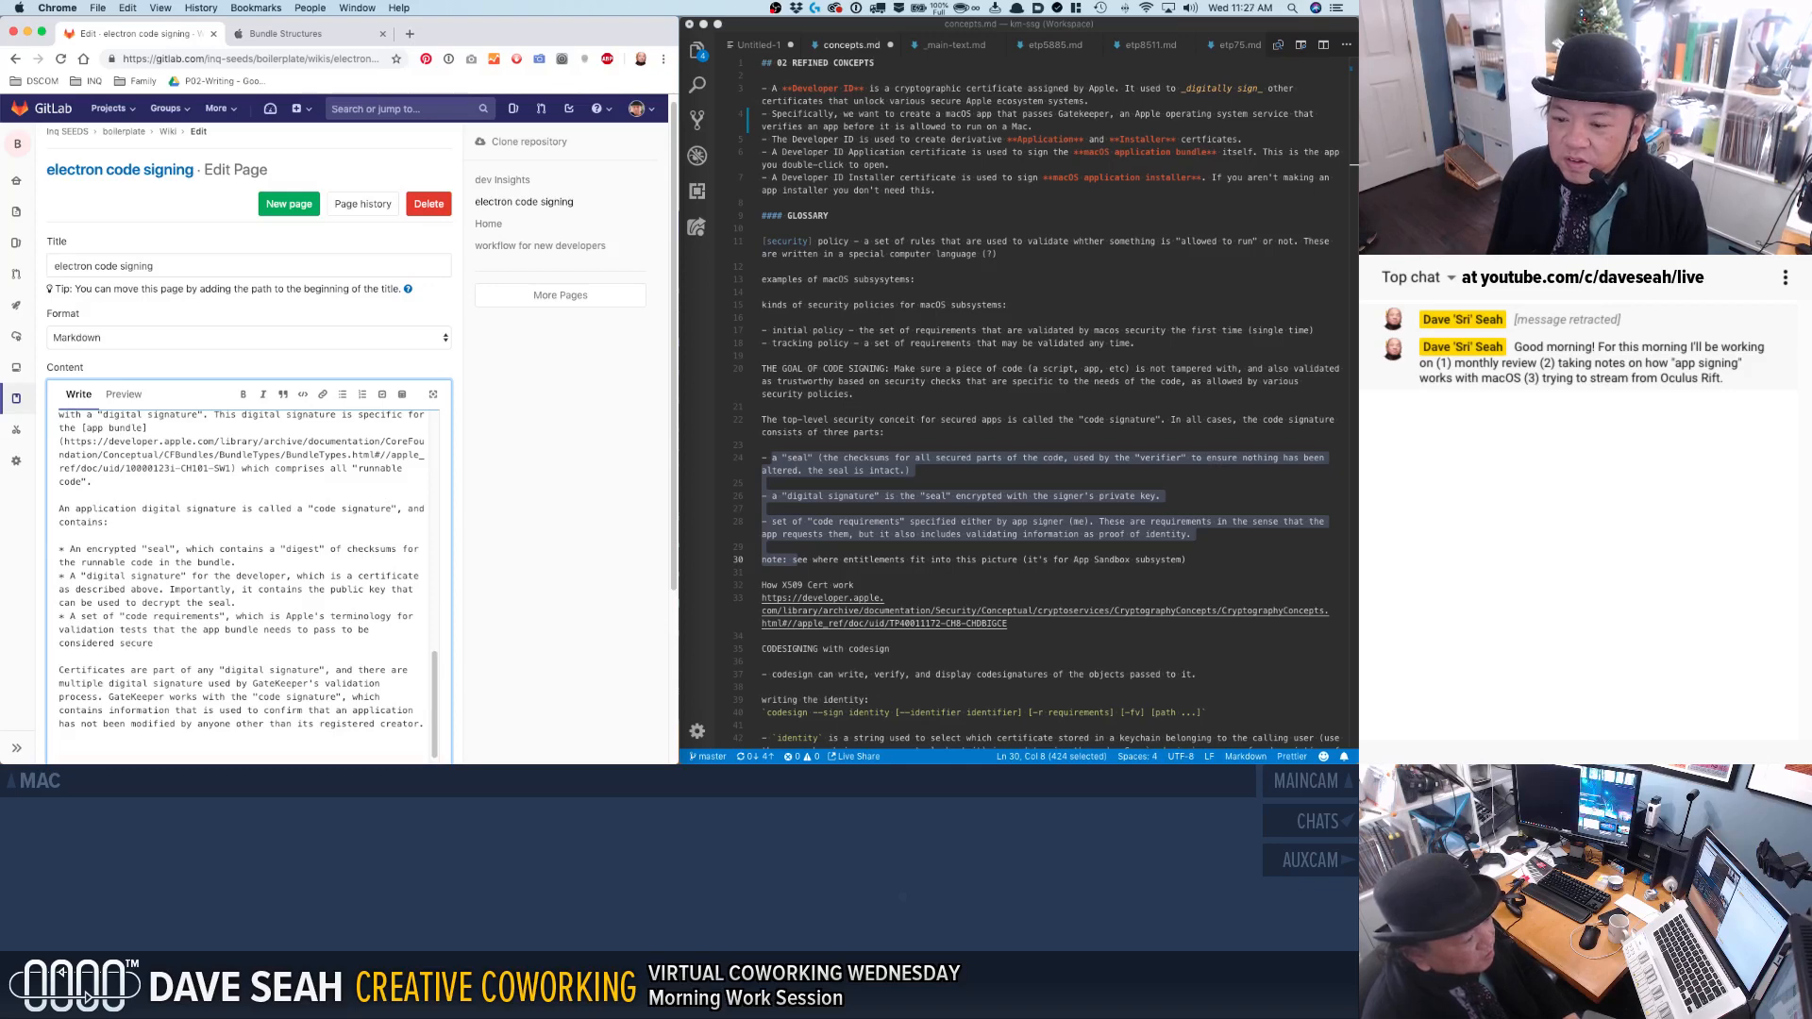
text( by GateKeeper.)
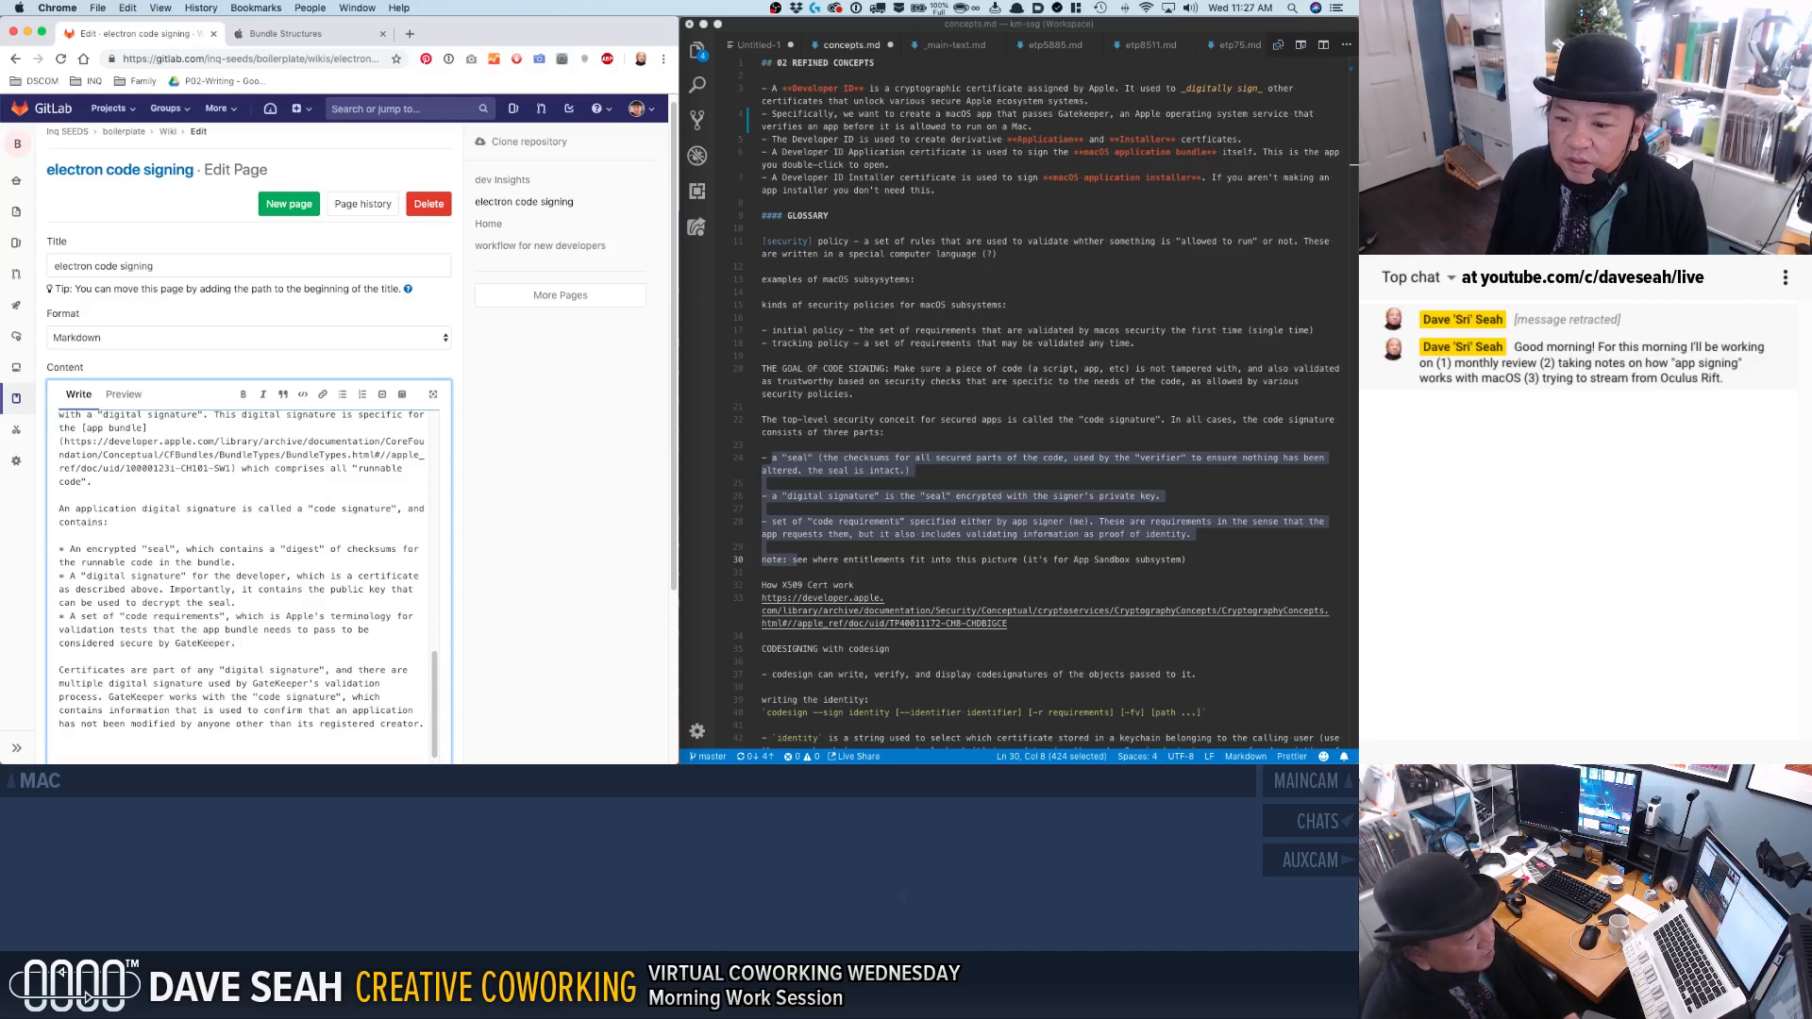
text( They')
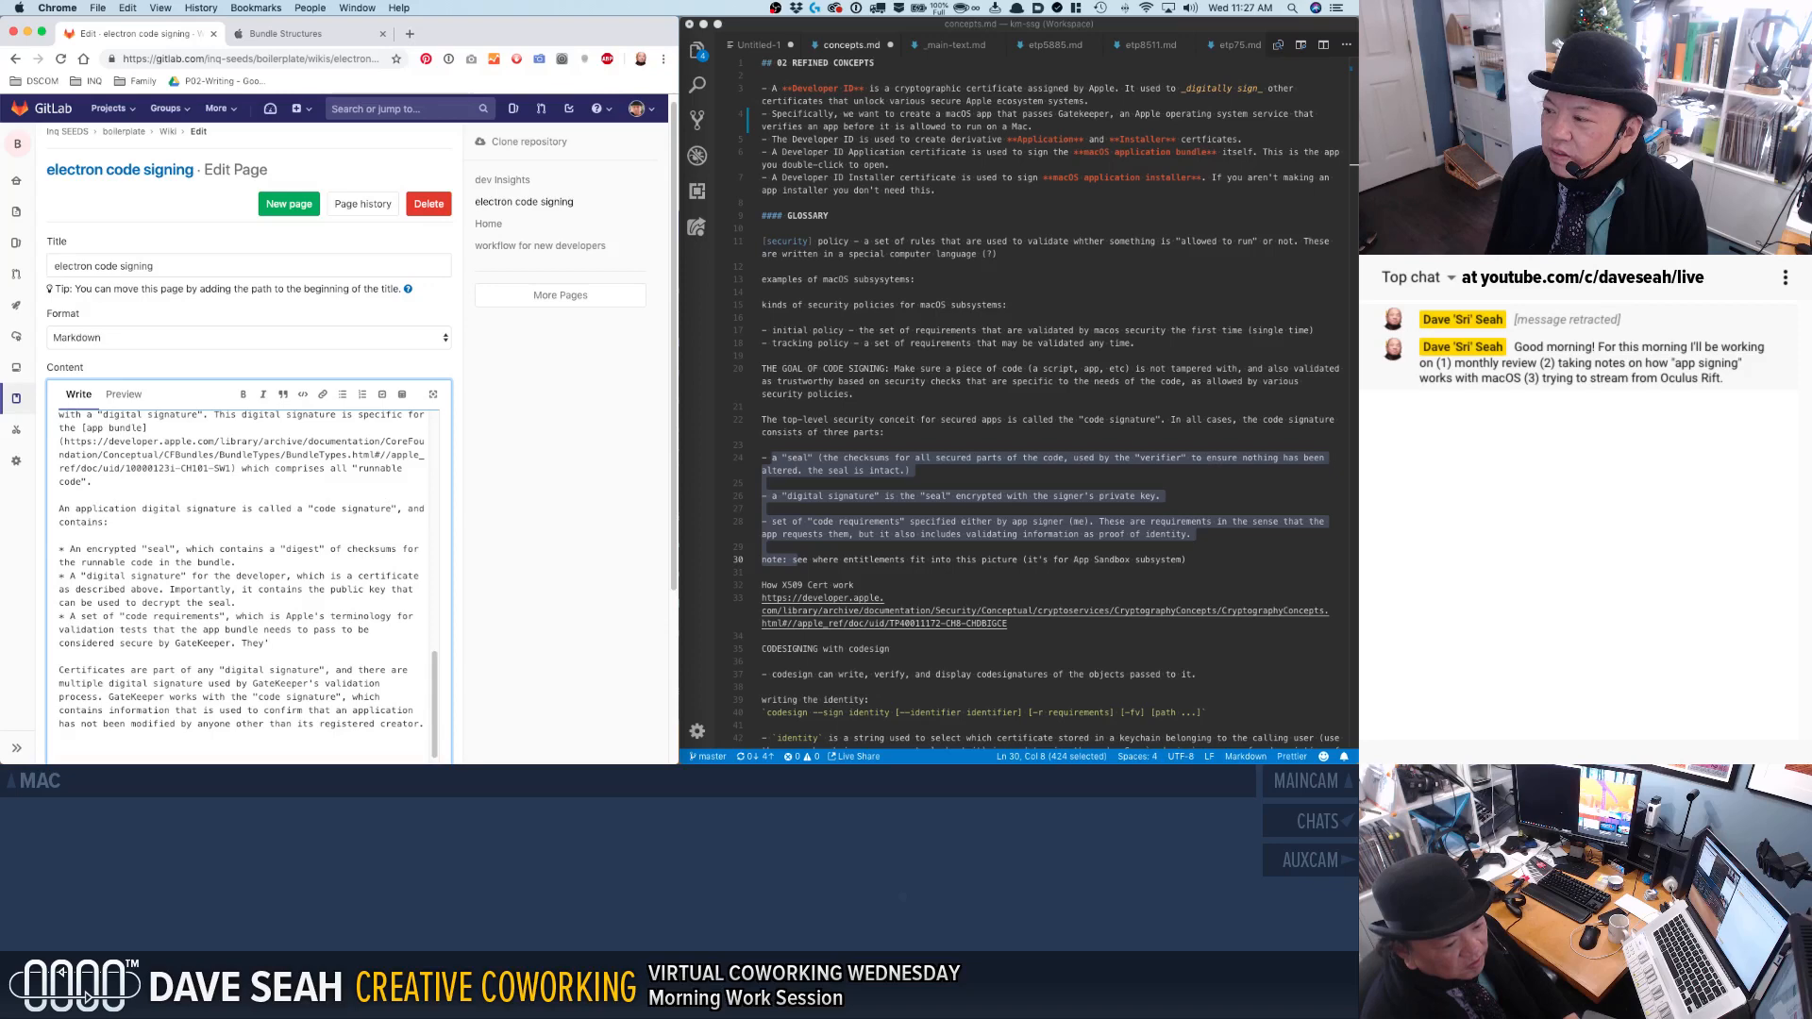
key(BackSpace)
key(BackSpace)
key(BackSpace)
key(BackSpace)
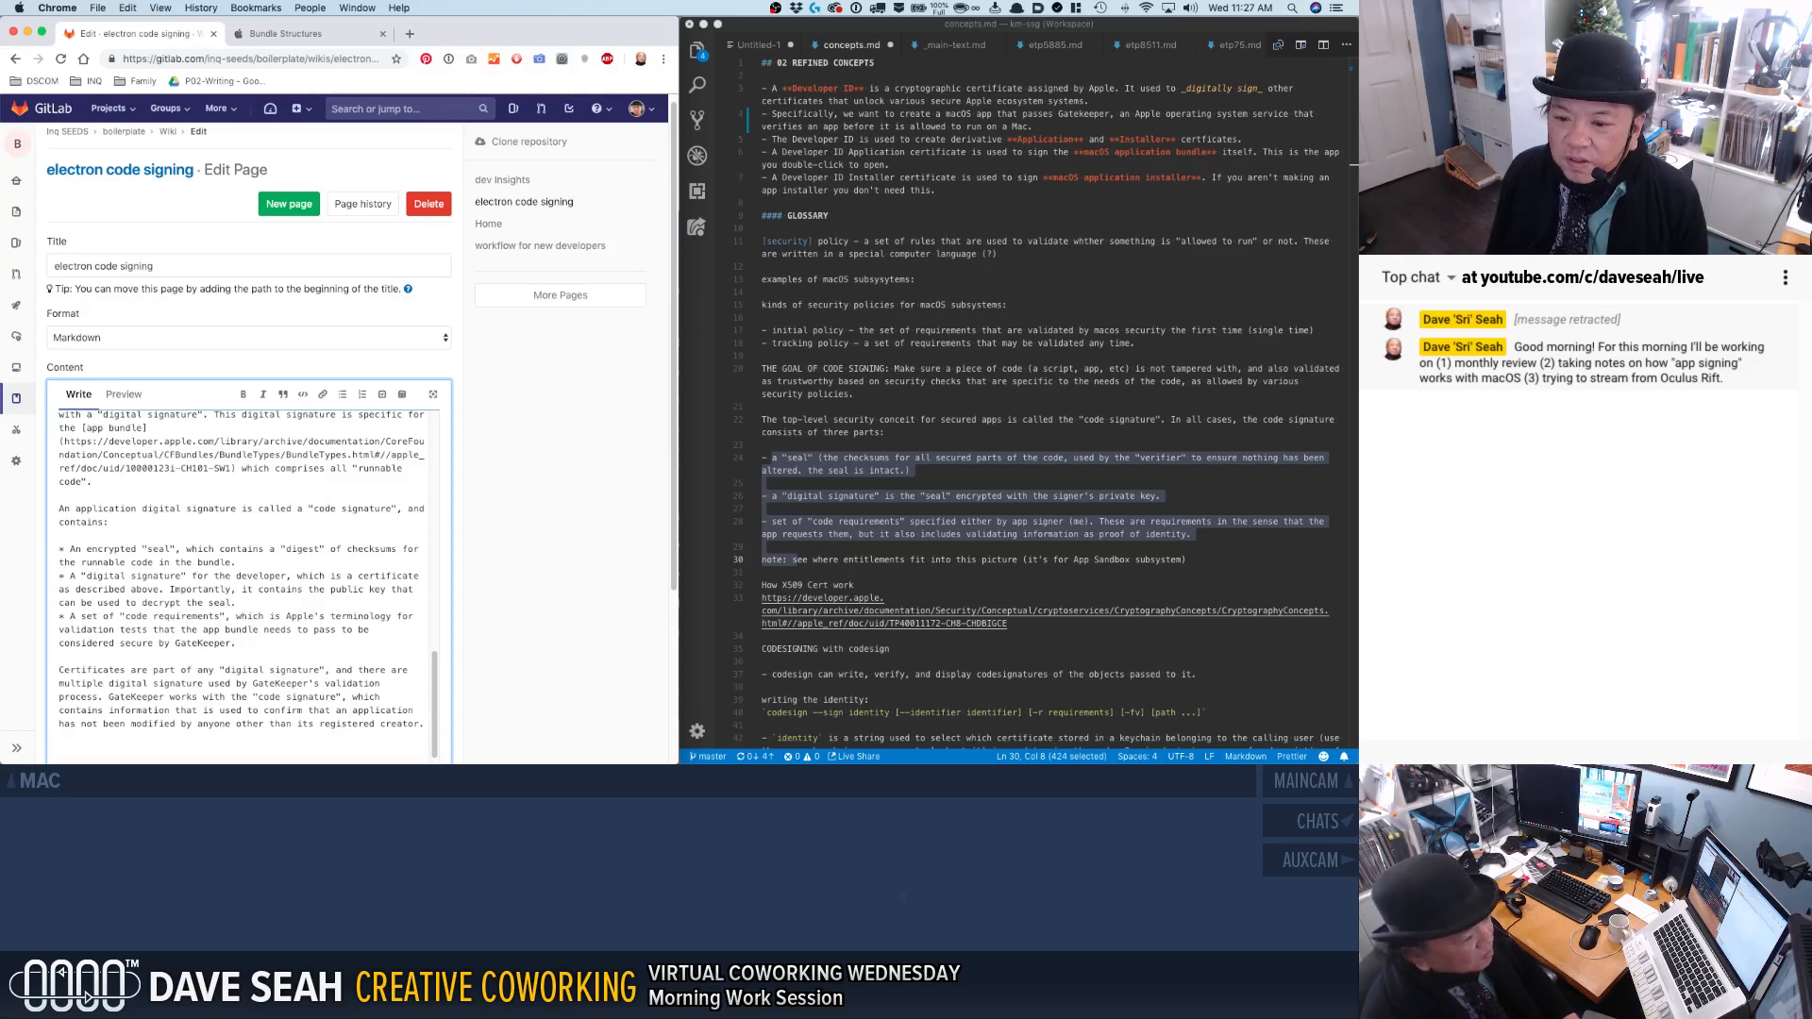
Insert "the way GateKeeper will conduct its validation." after "Apple's terminology for" in the code requirements bullet.
text(the way Gate)
text(keeper)
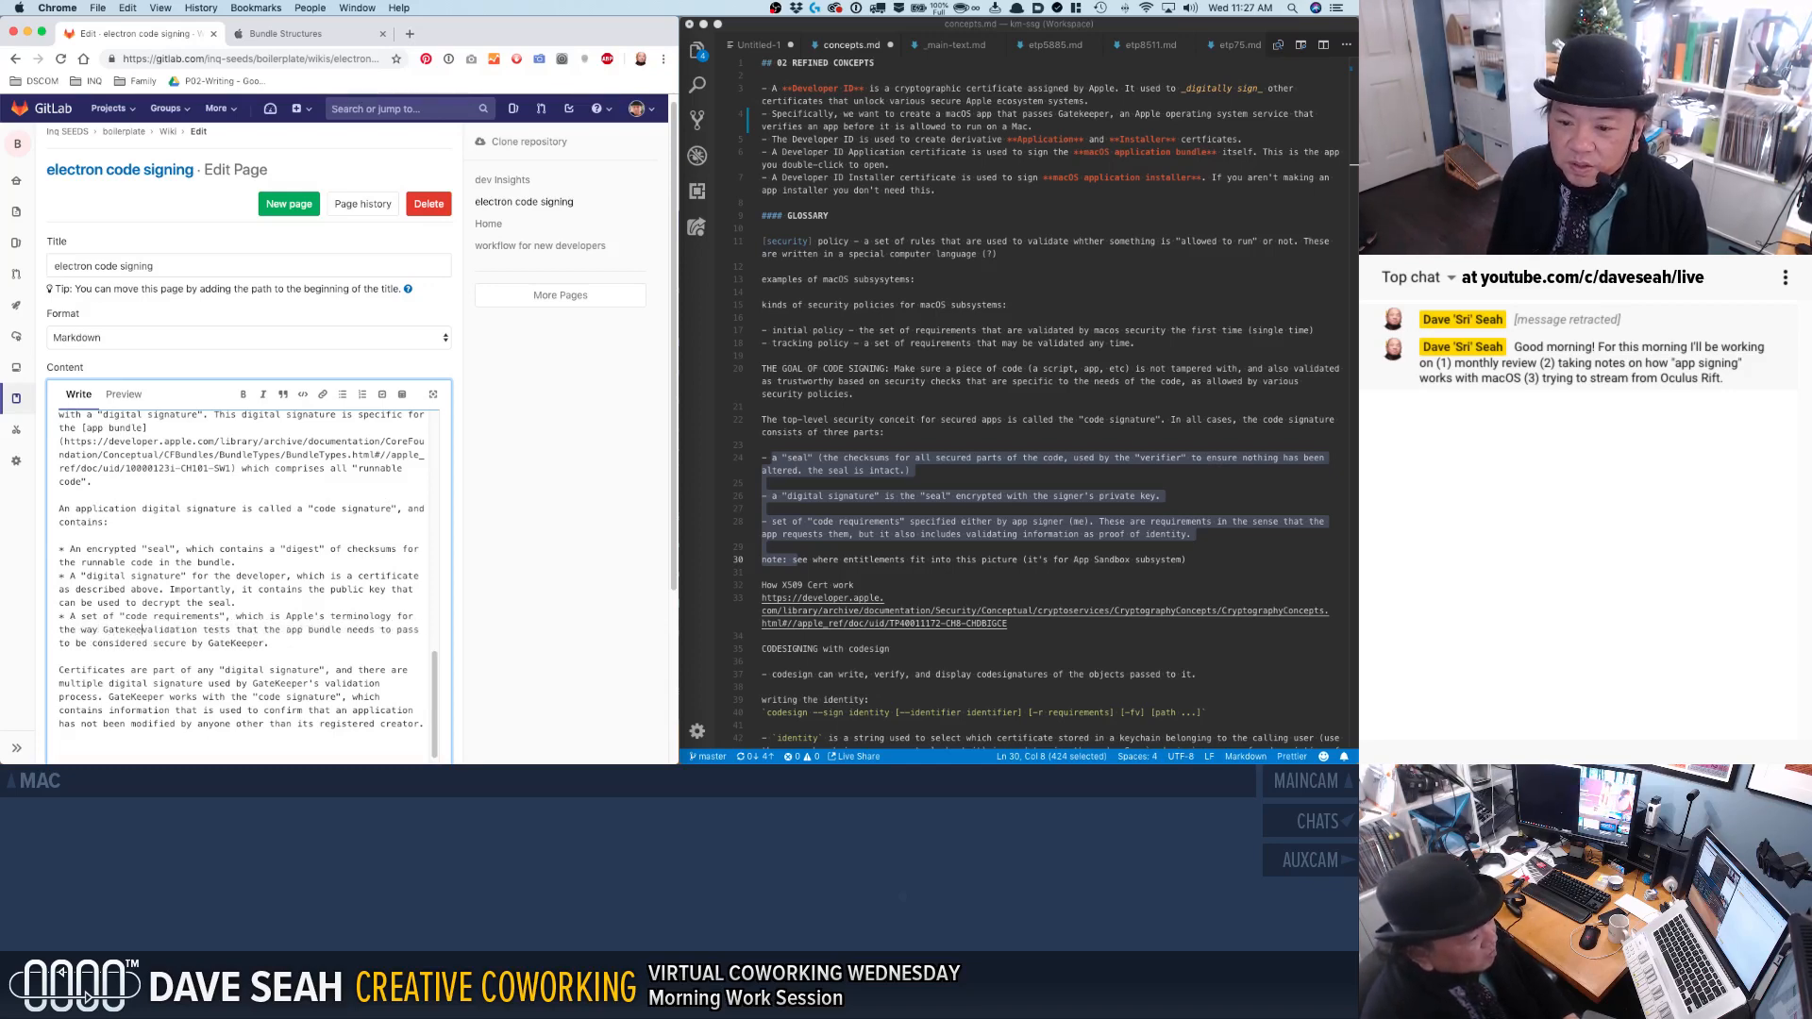
key(BackSpace)
key(BackSpace)
key(BackSpace)
key(BackSpace)
key(BackSpace)
key(BackSpace)
key(BackSpace)
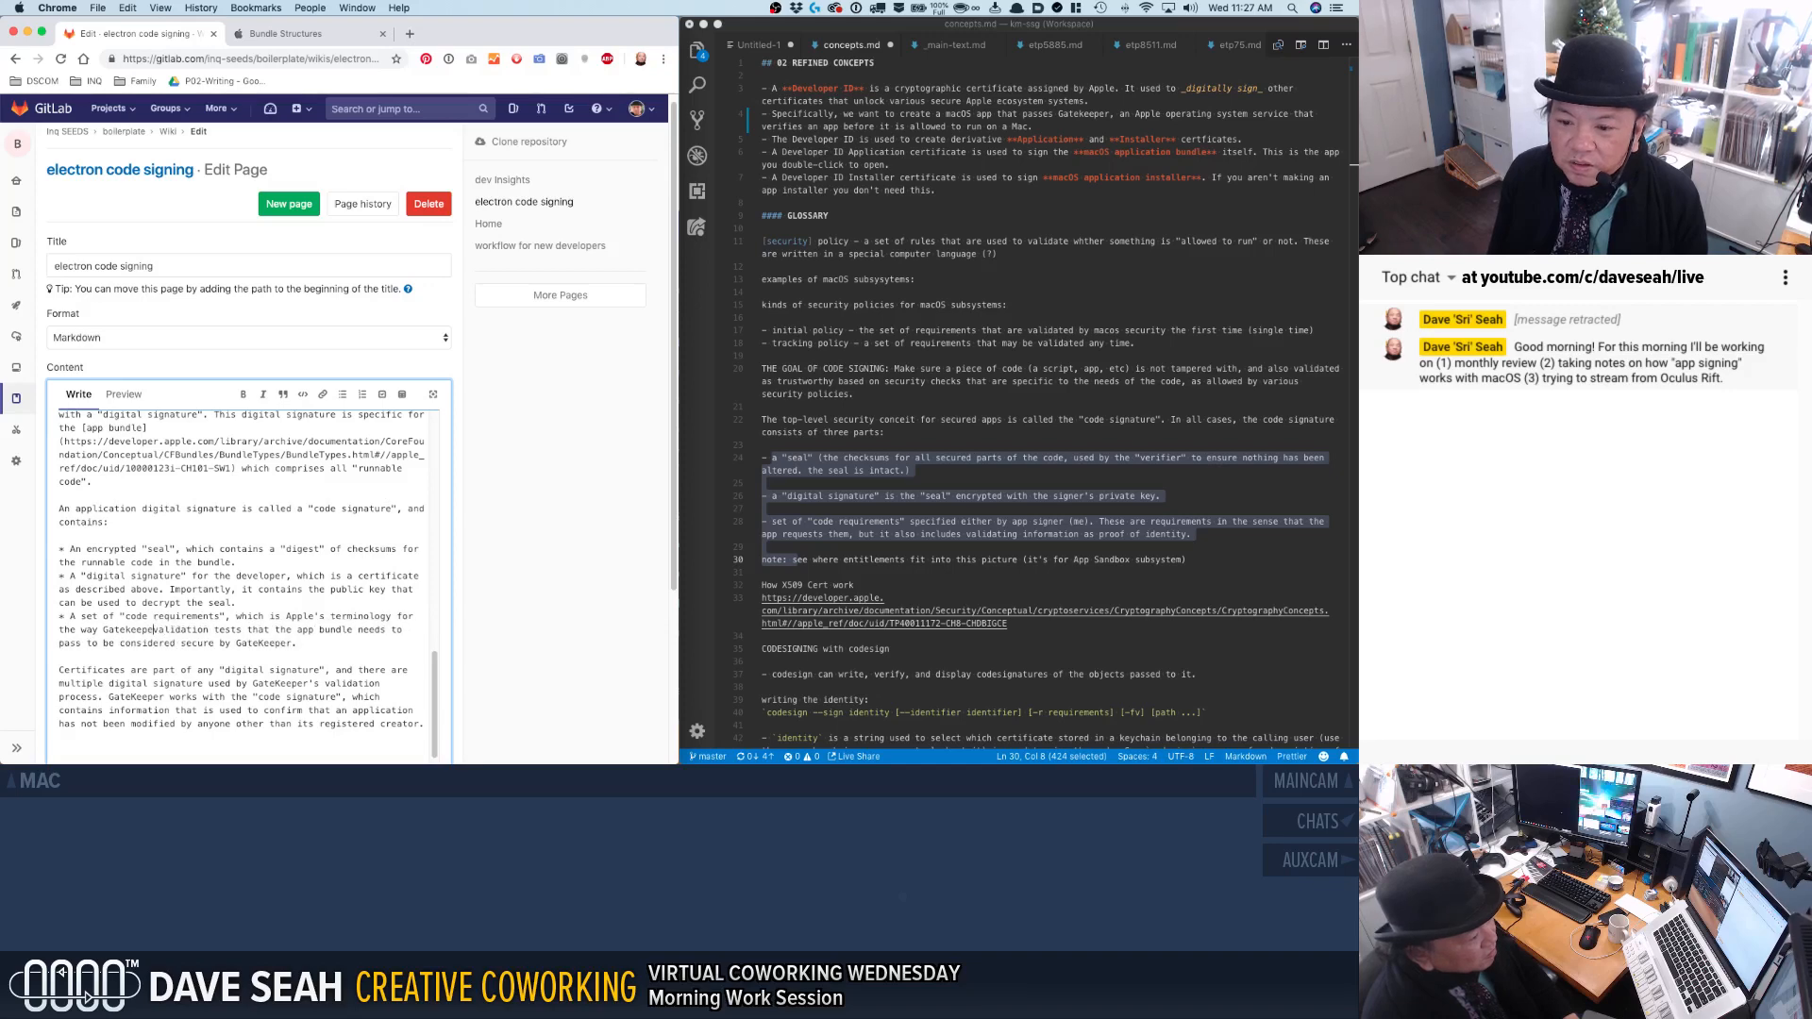
text(K)
text(eeper will con)
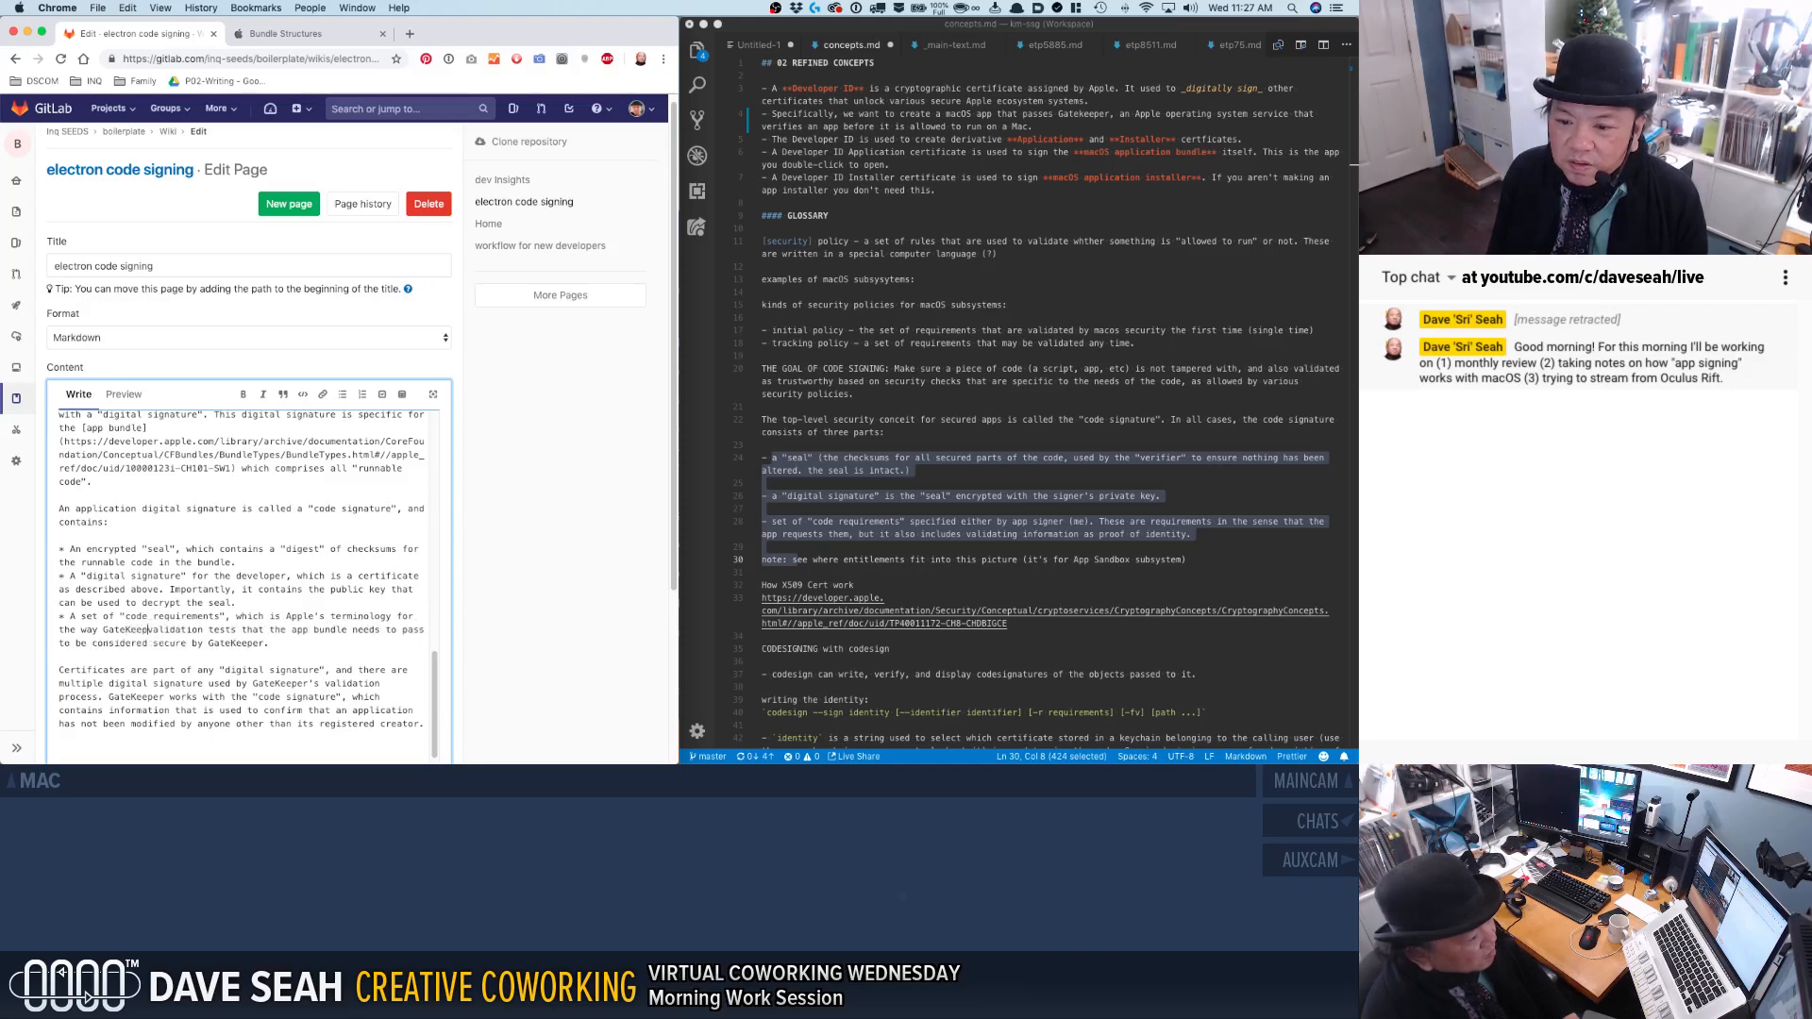
text(duct its )
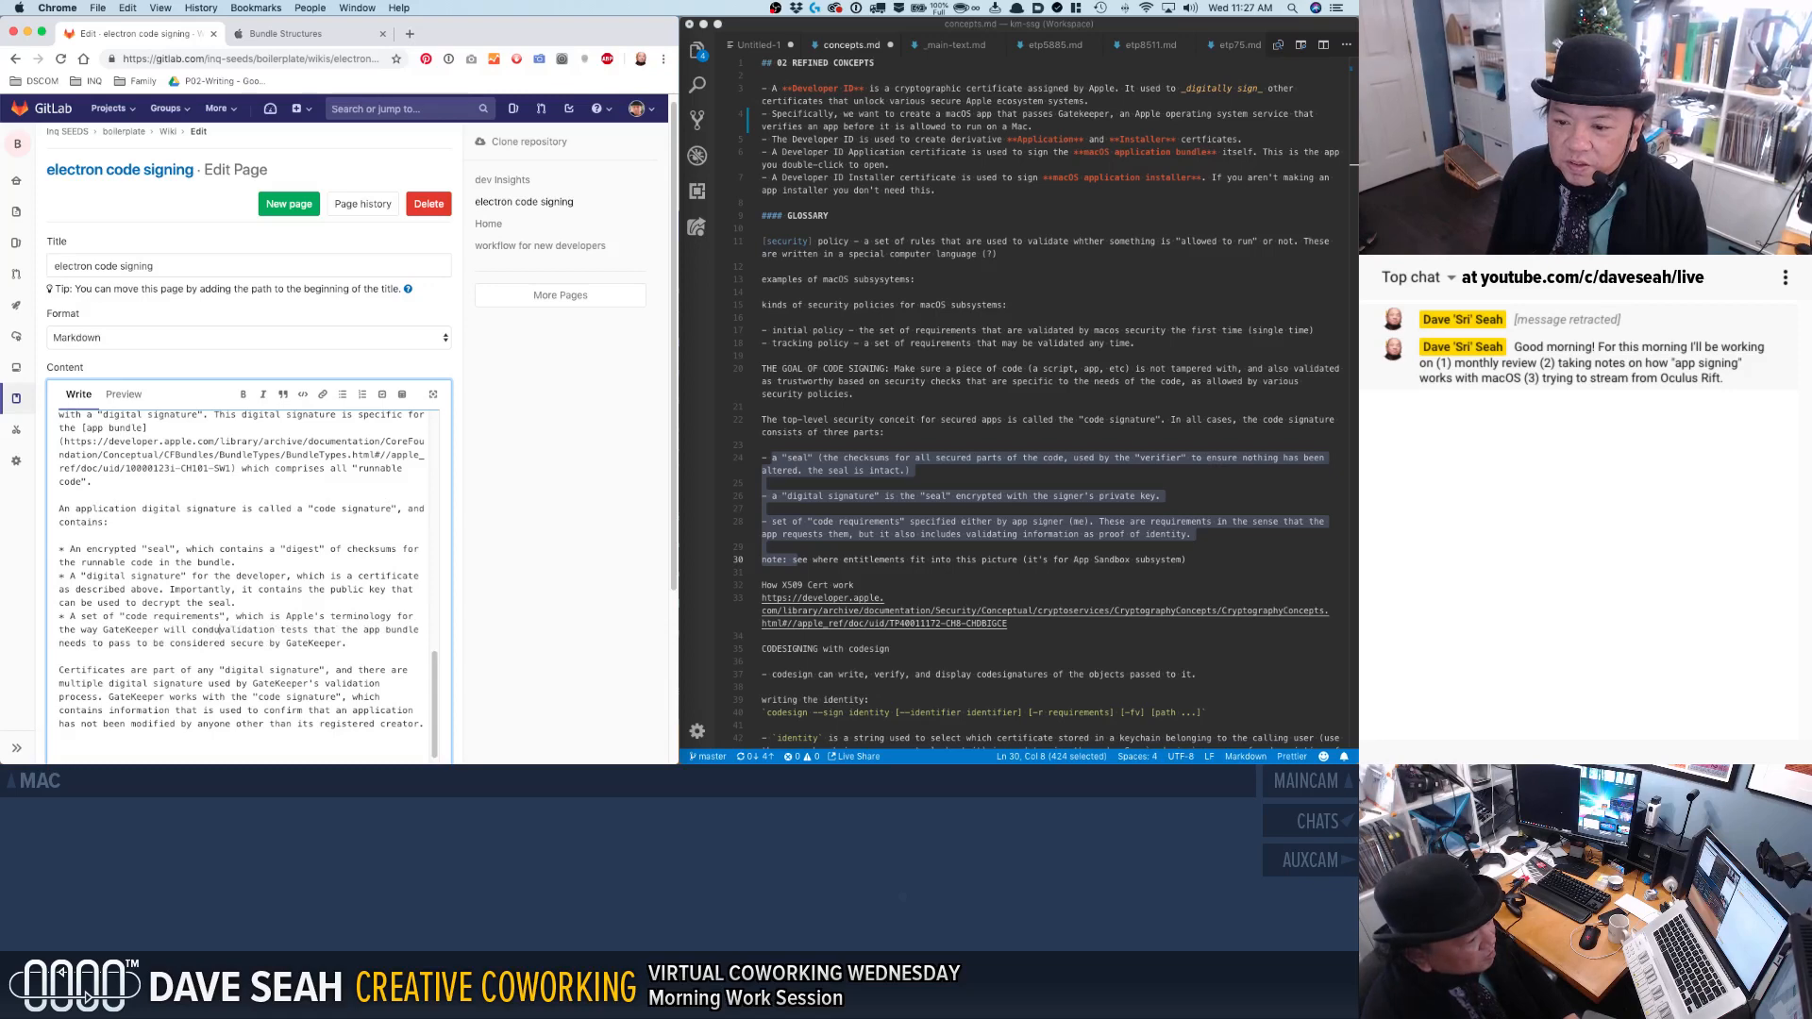
text(validation.)
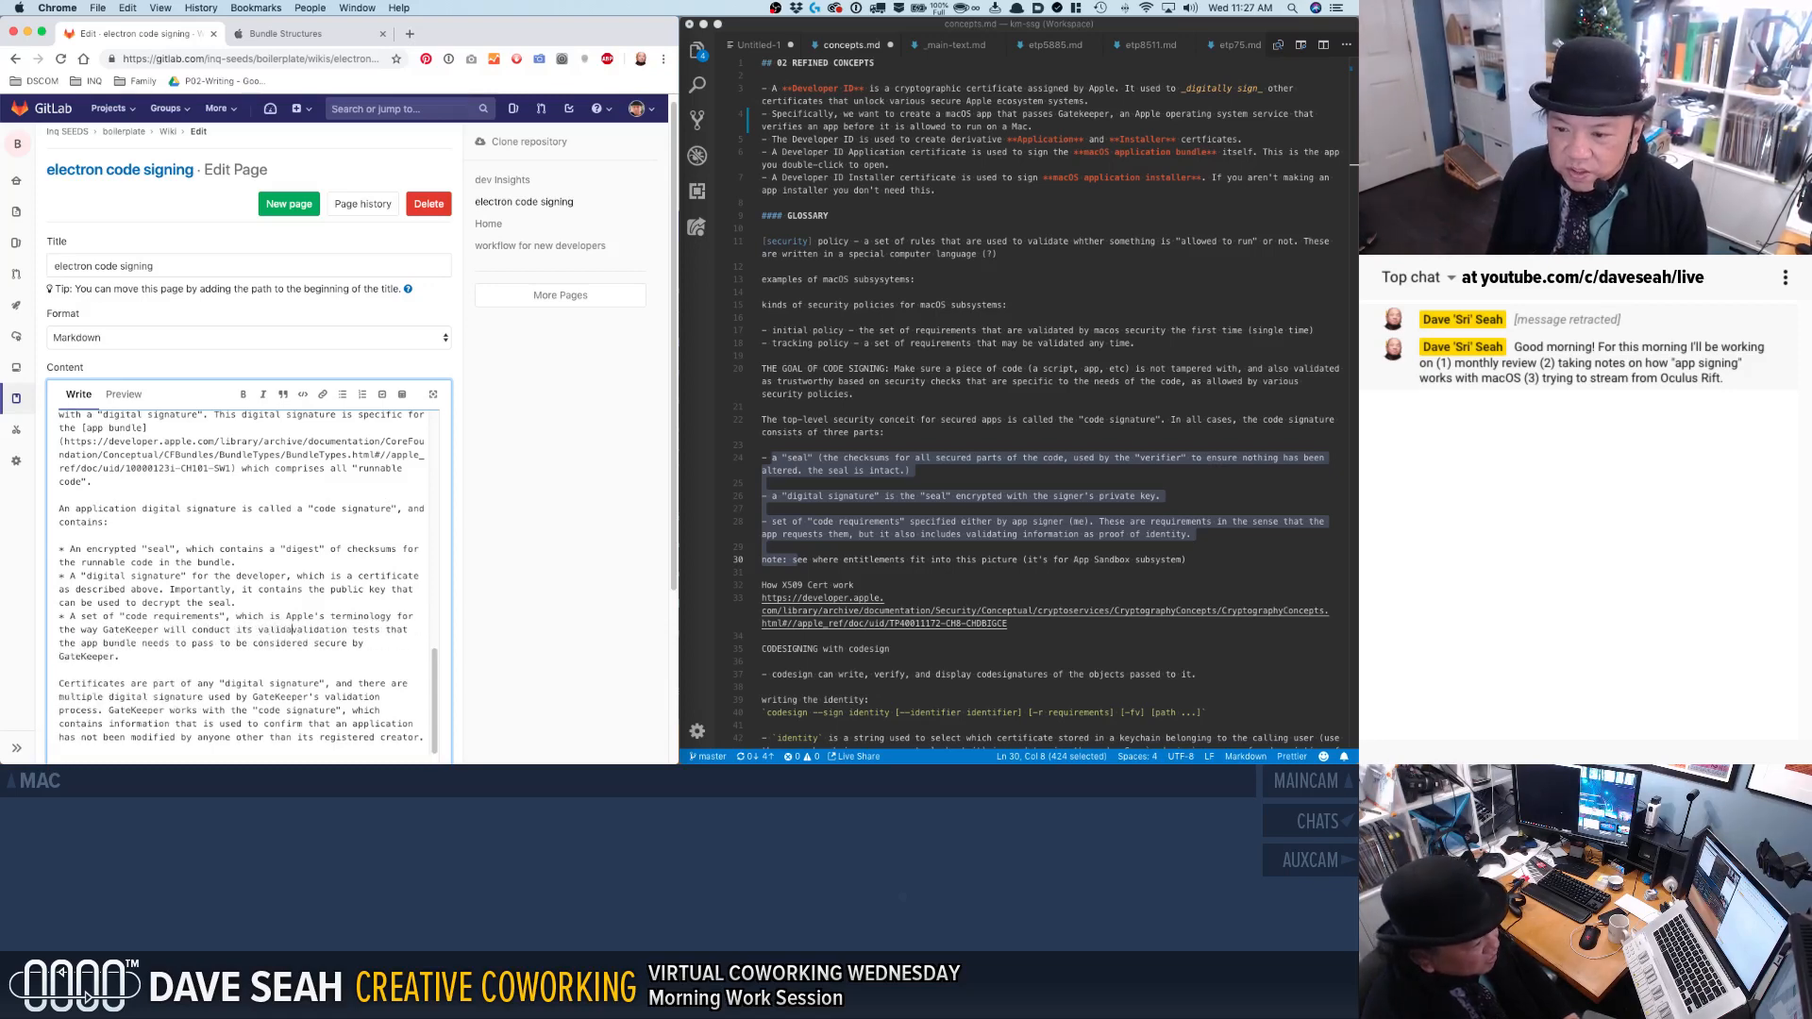
Remove the leftover validation tests wording and end the code requirements sentence with "of the app.".
key(shift+Down)
key(shift+Down)
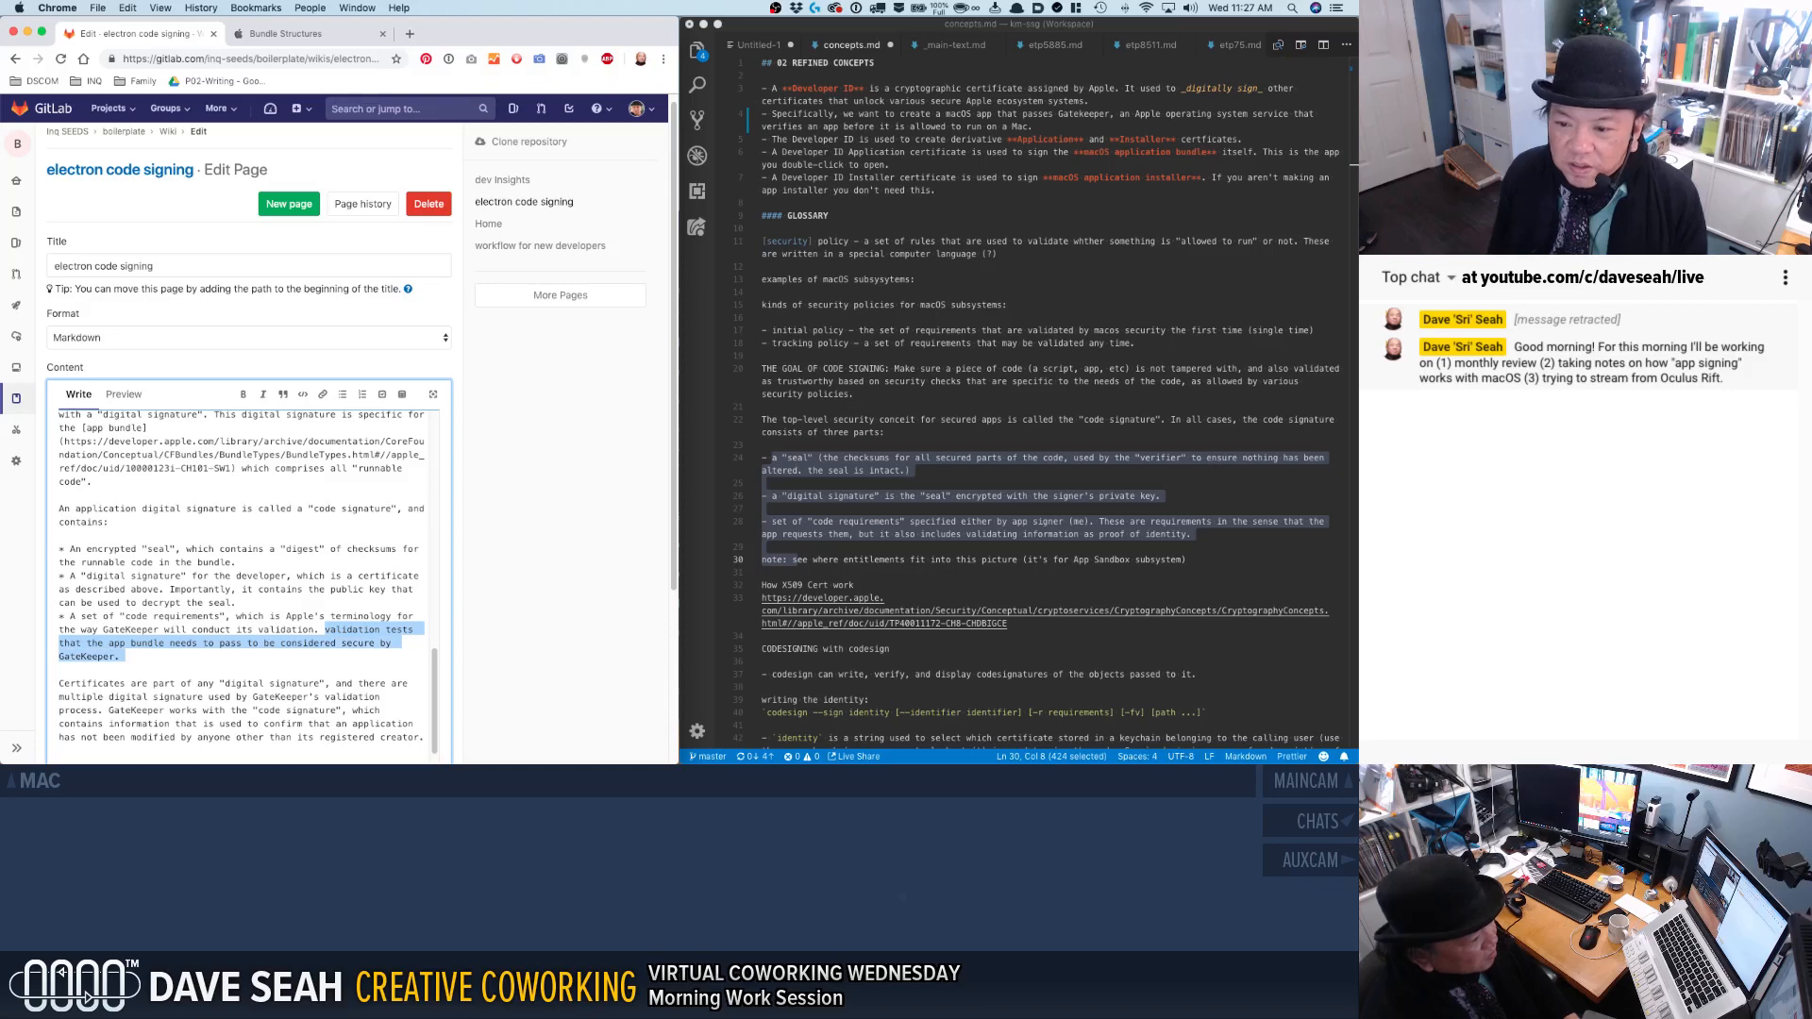
key(BackSpace)
key(BackSpace)
key(BackSpace)
text(of the app.)
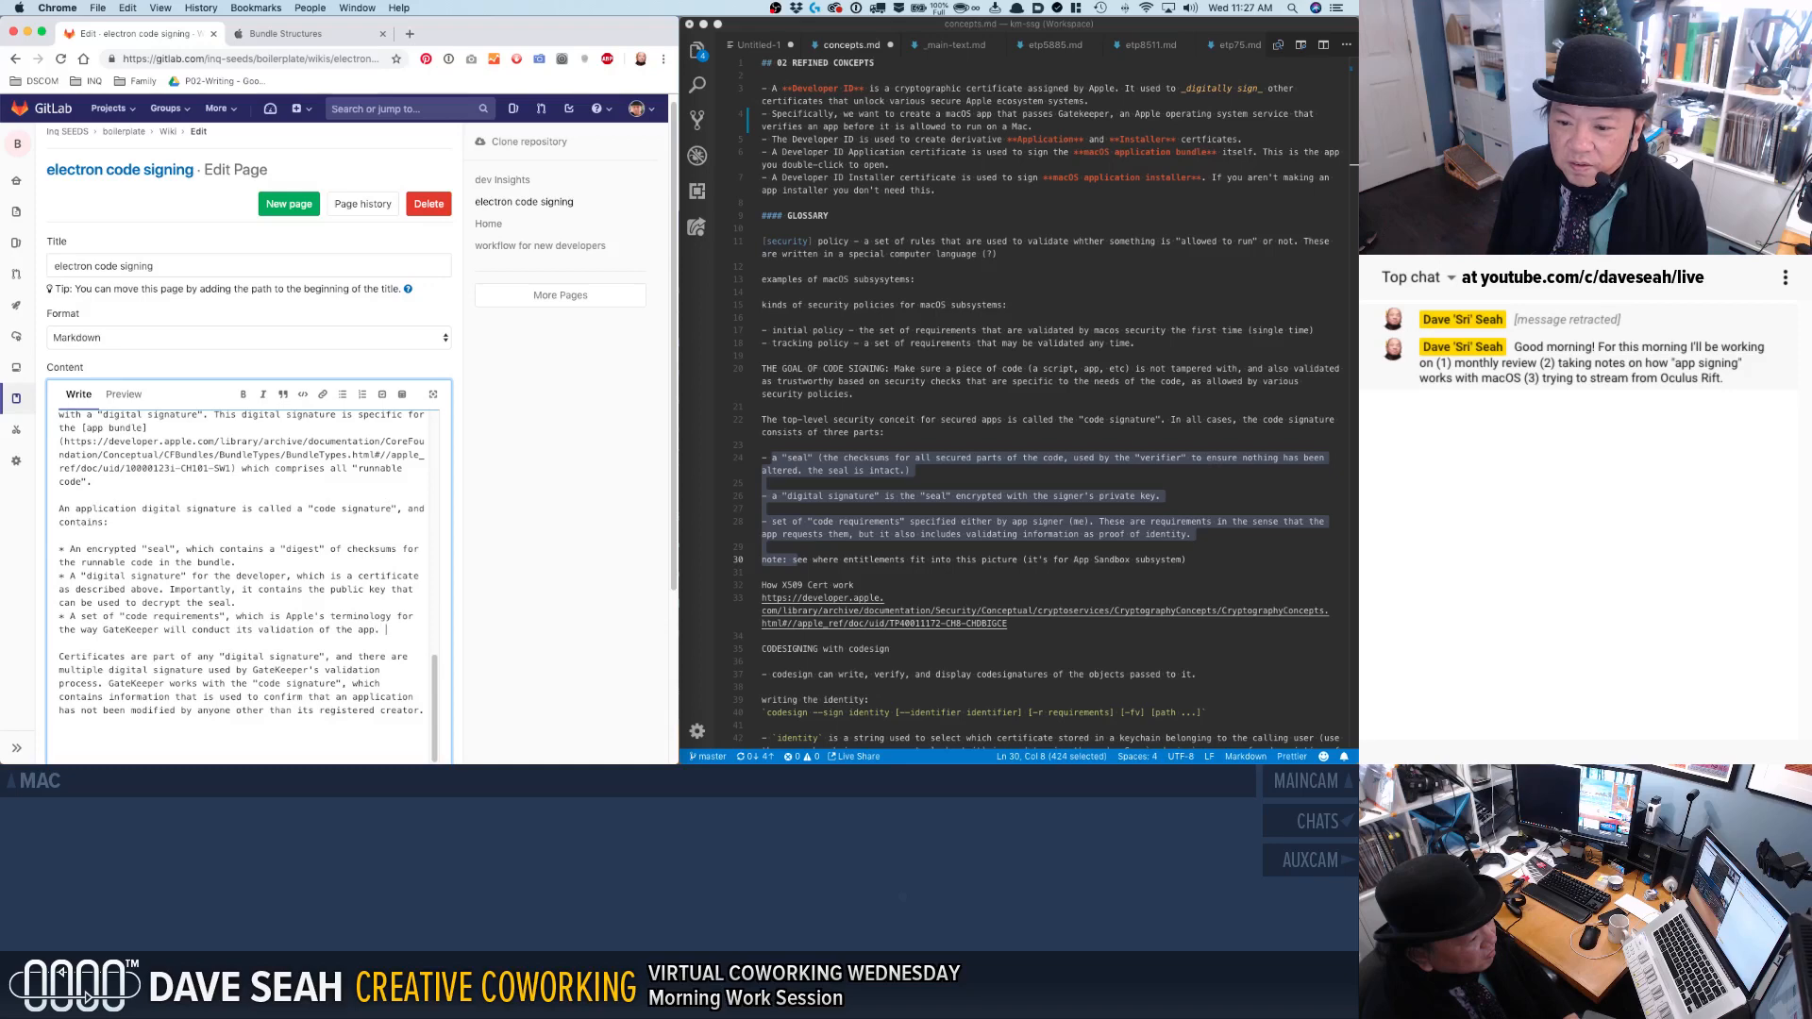
text( Code requiremetn)
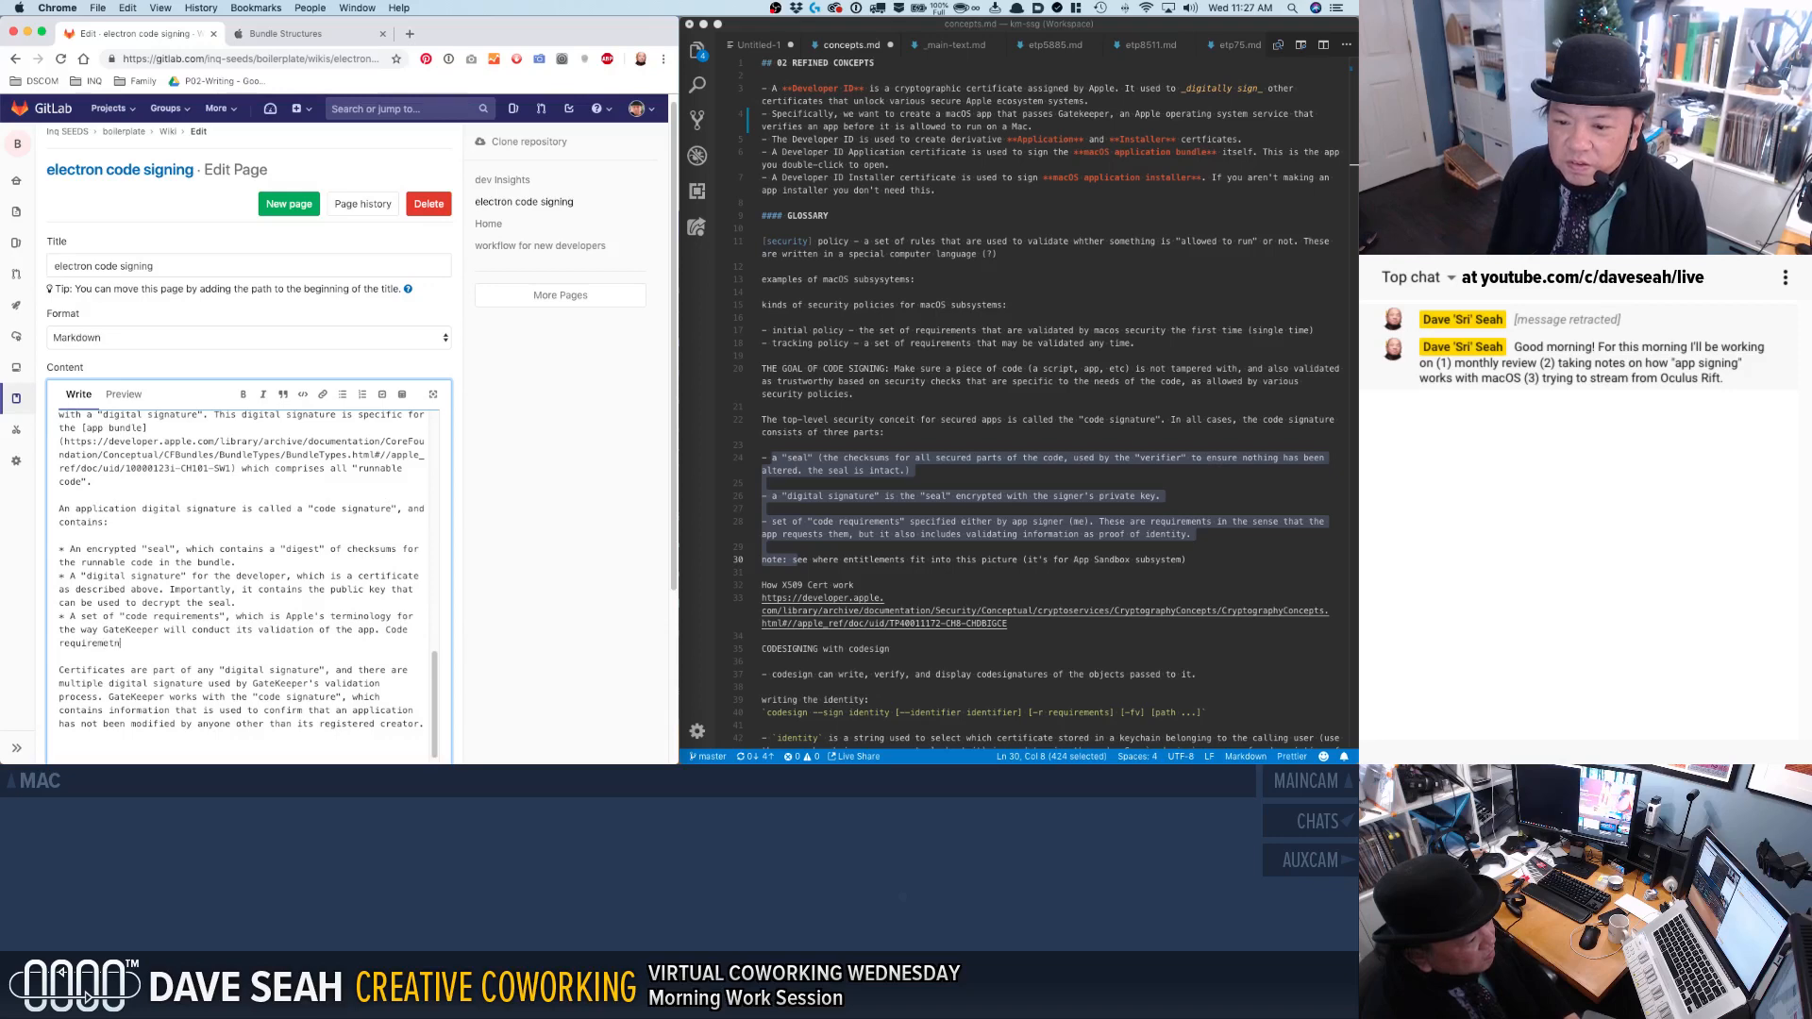
Add the sentence "Code requirements are written in a language of their own." to the code requirements bullet.
key(BackSpace)
key(BackSpace)
text(nts are written in a)
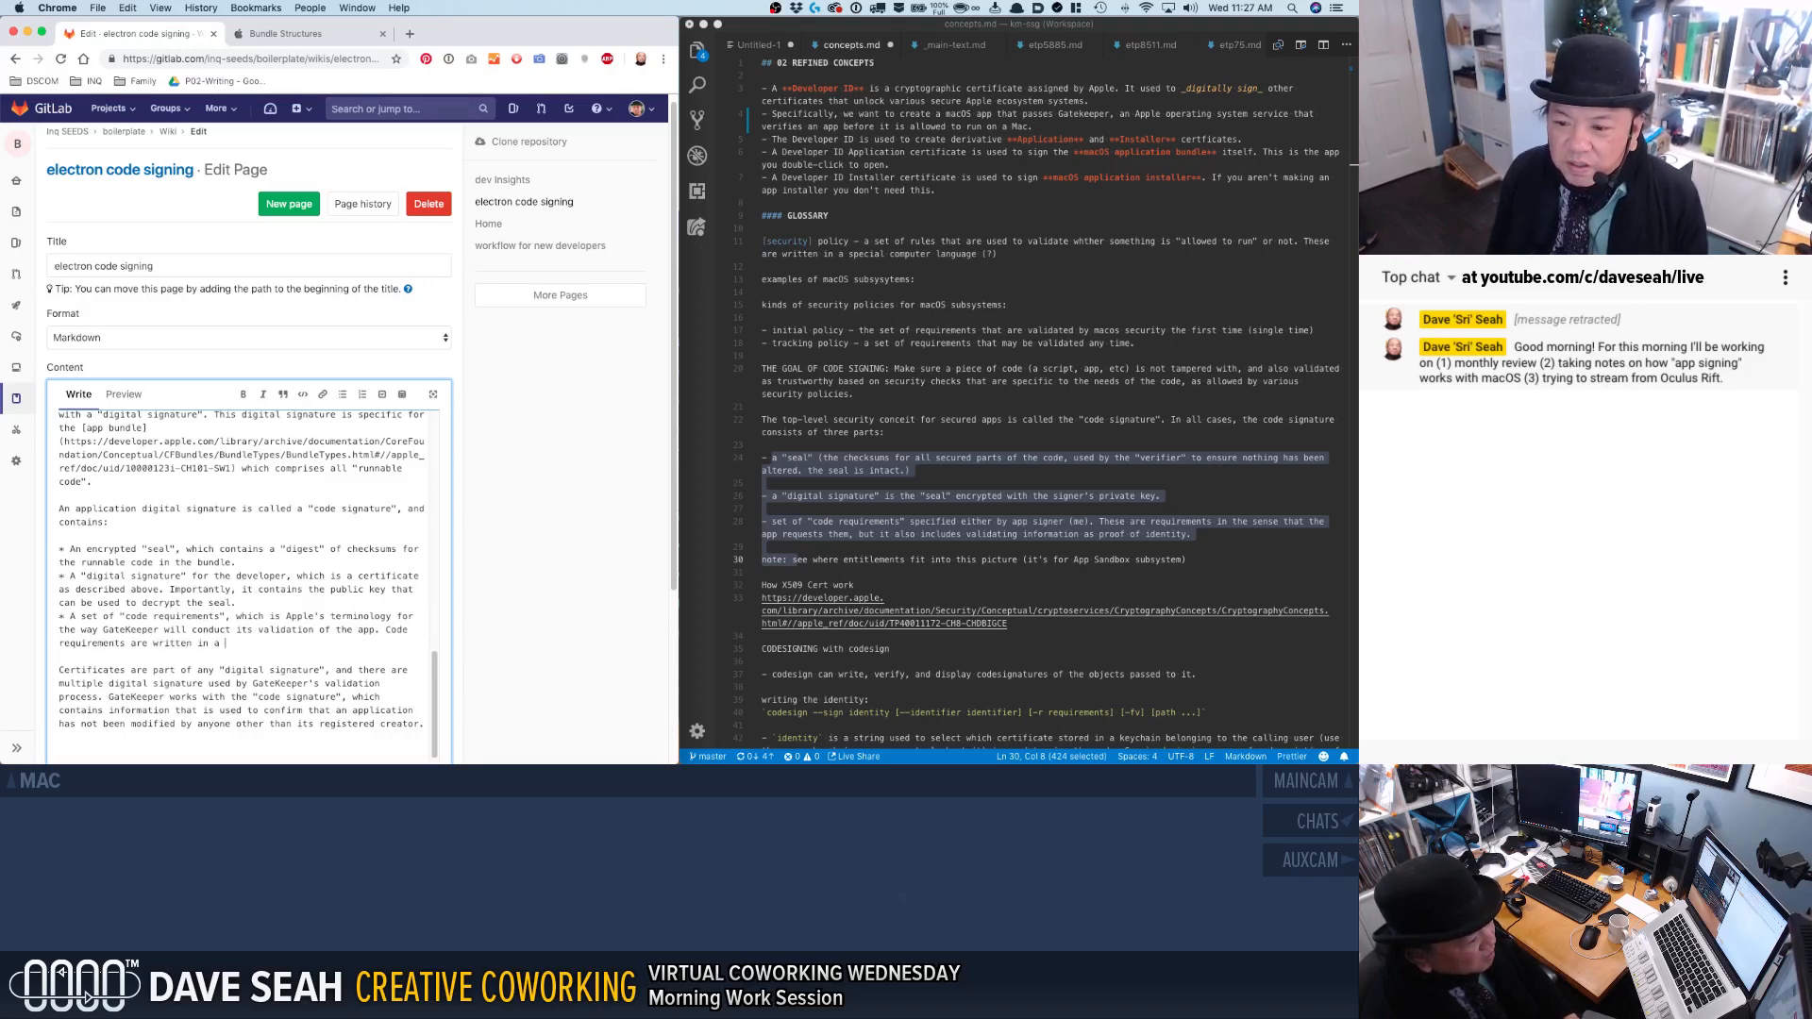
text( lanagung)
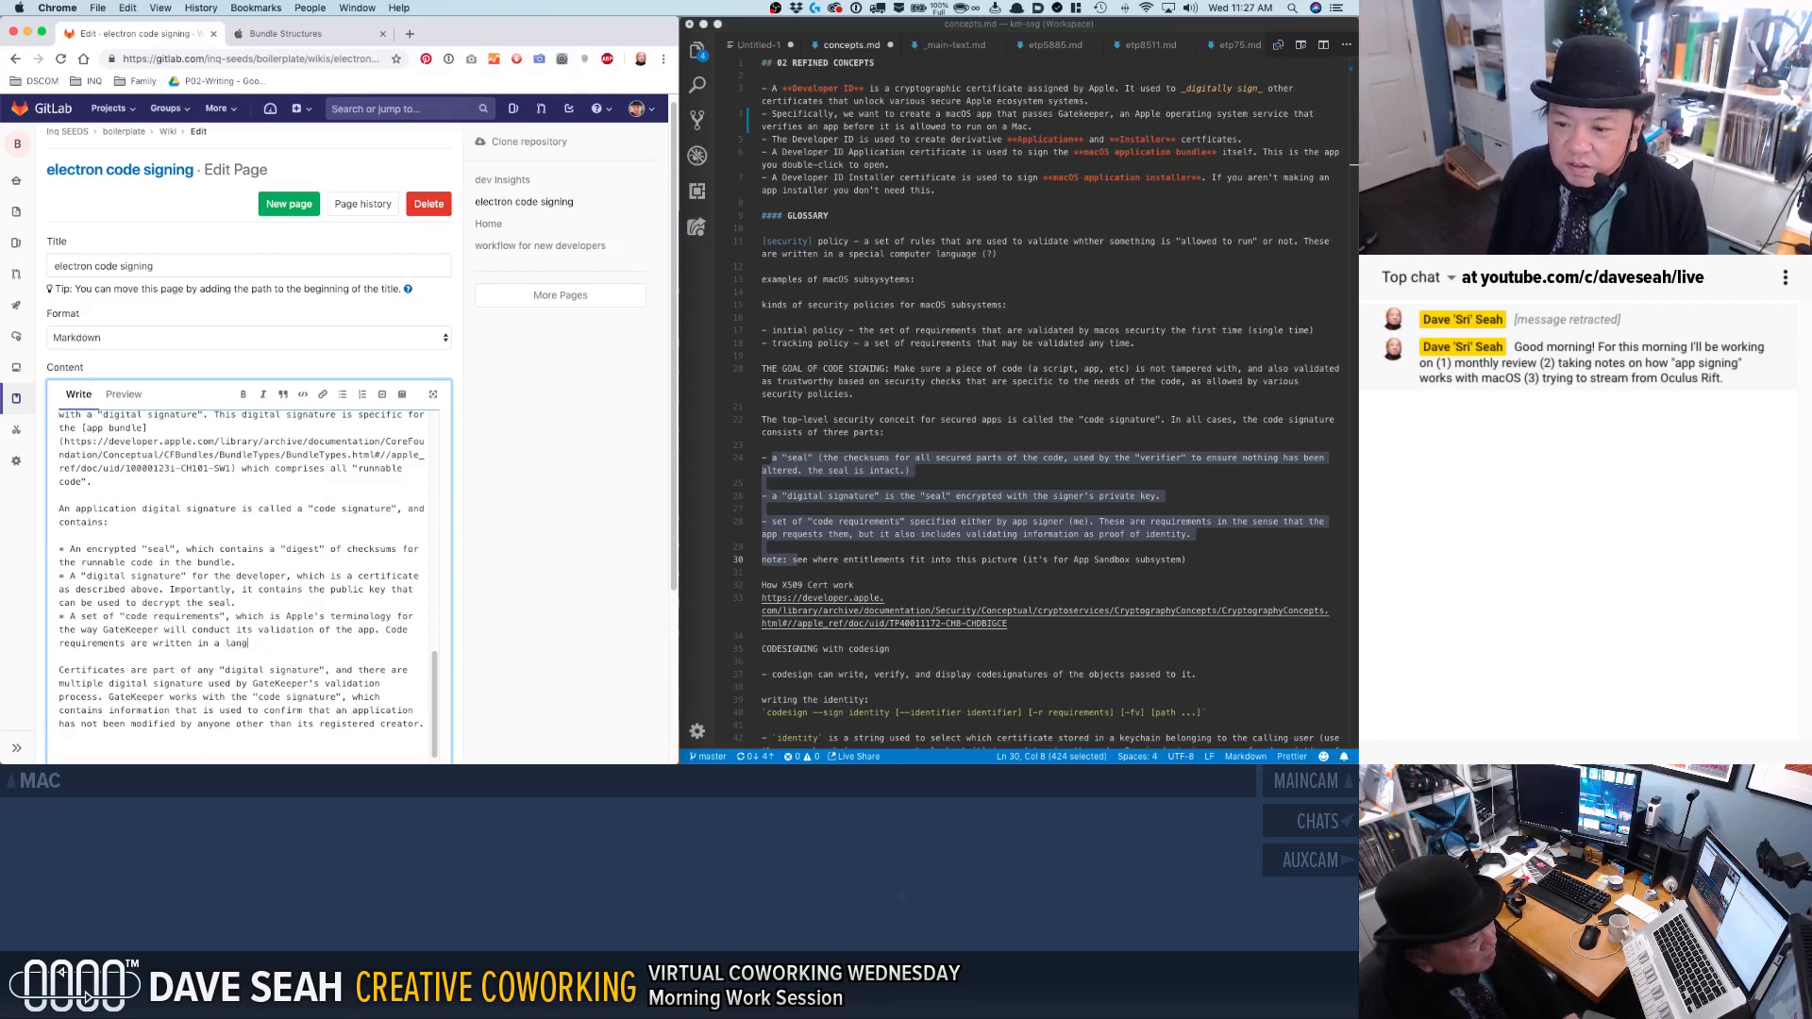
text(uage of their own.)
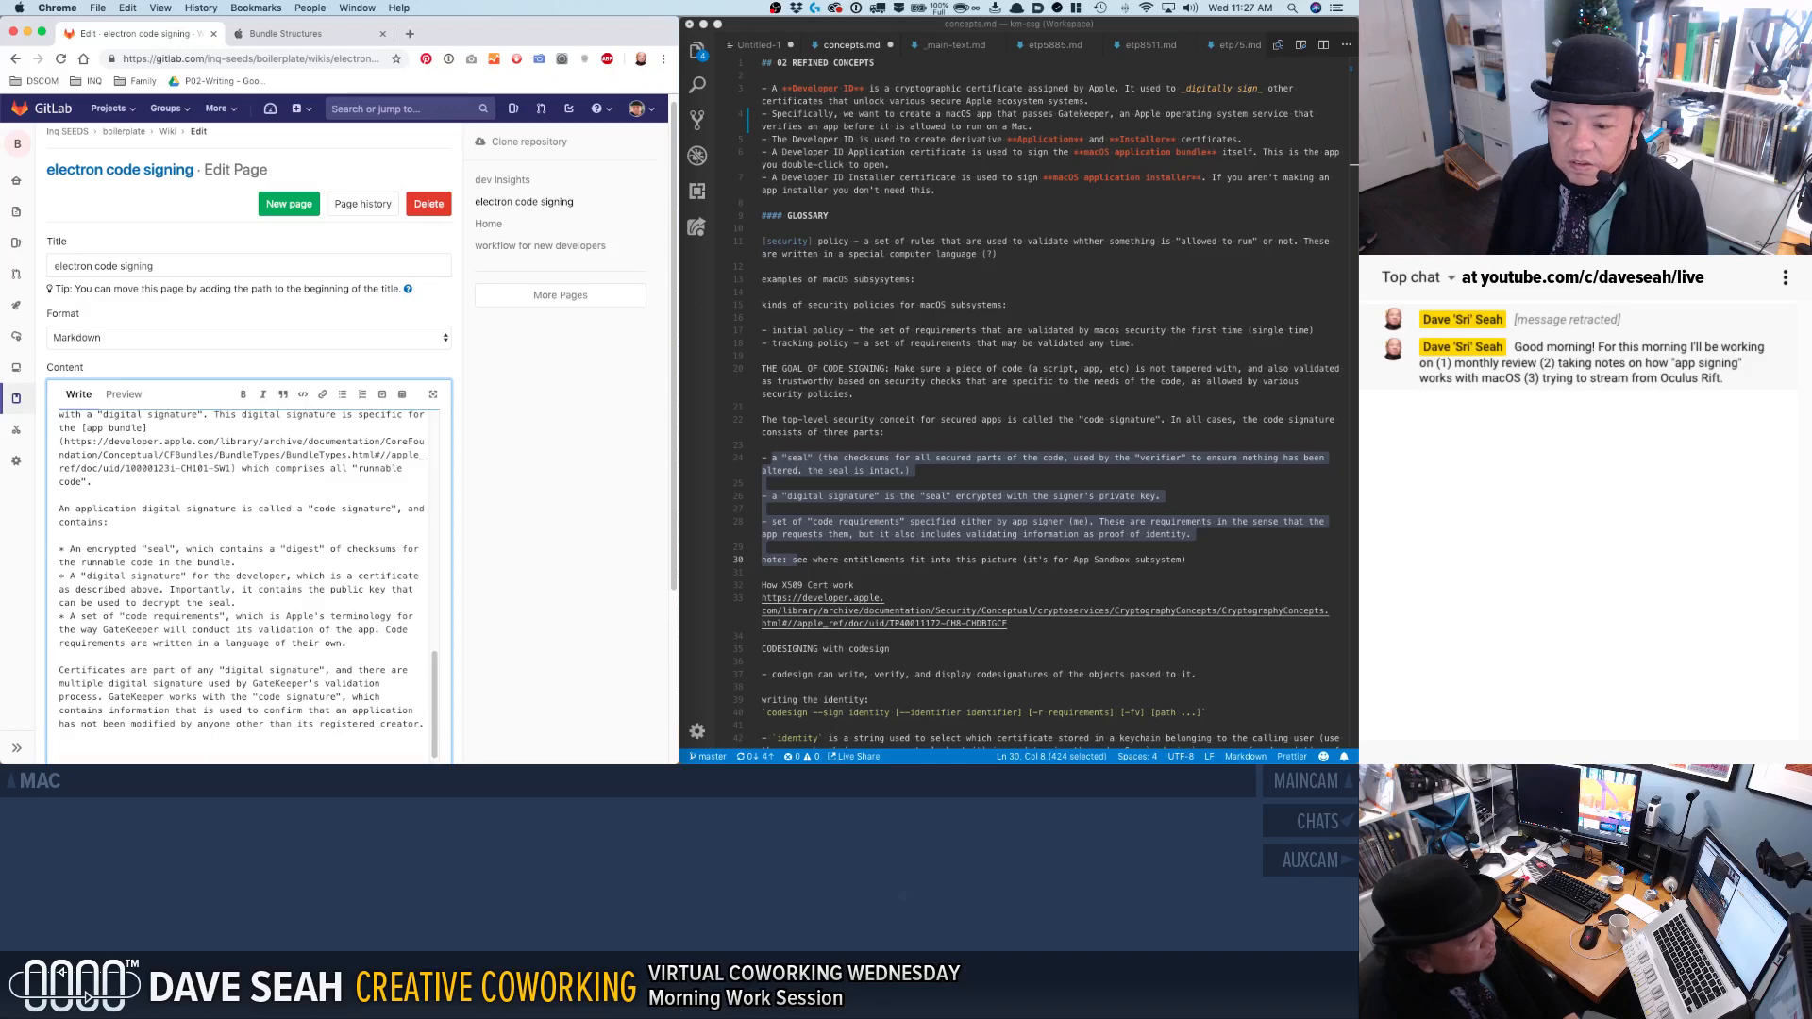
Check the codesign notes in concepts.md, and replace the wiki page's closing certificates paragraph with a "QUESTIONS:" line.
scroll(817, 526, down, 2)
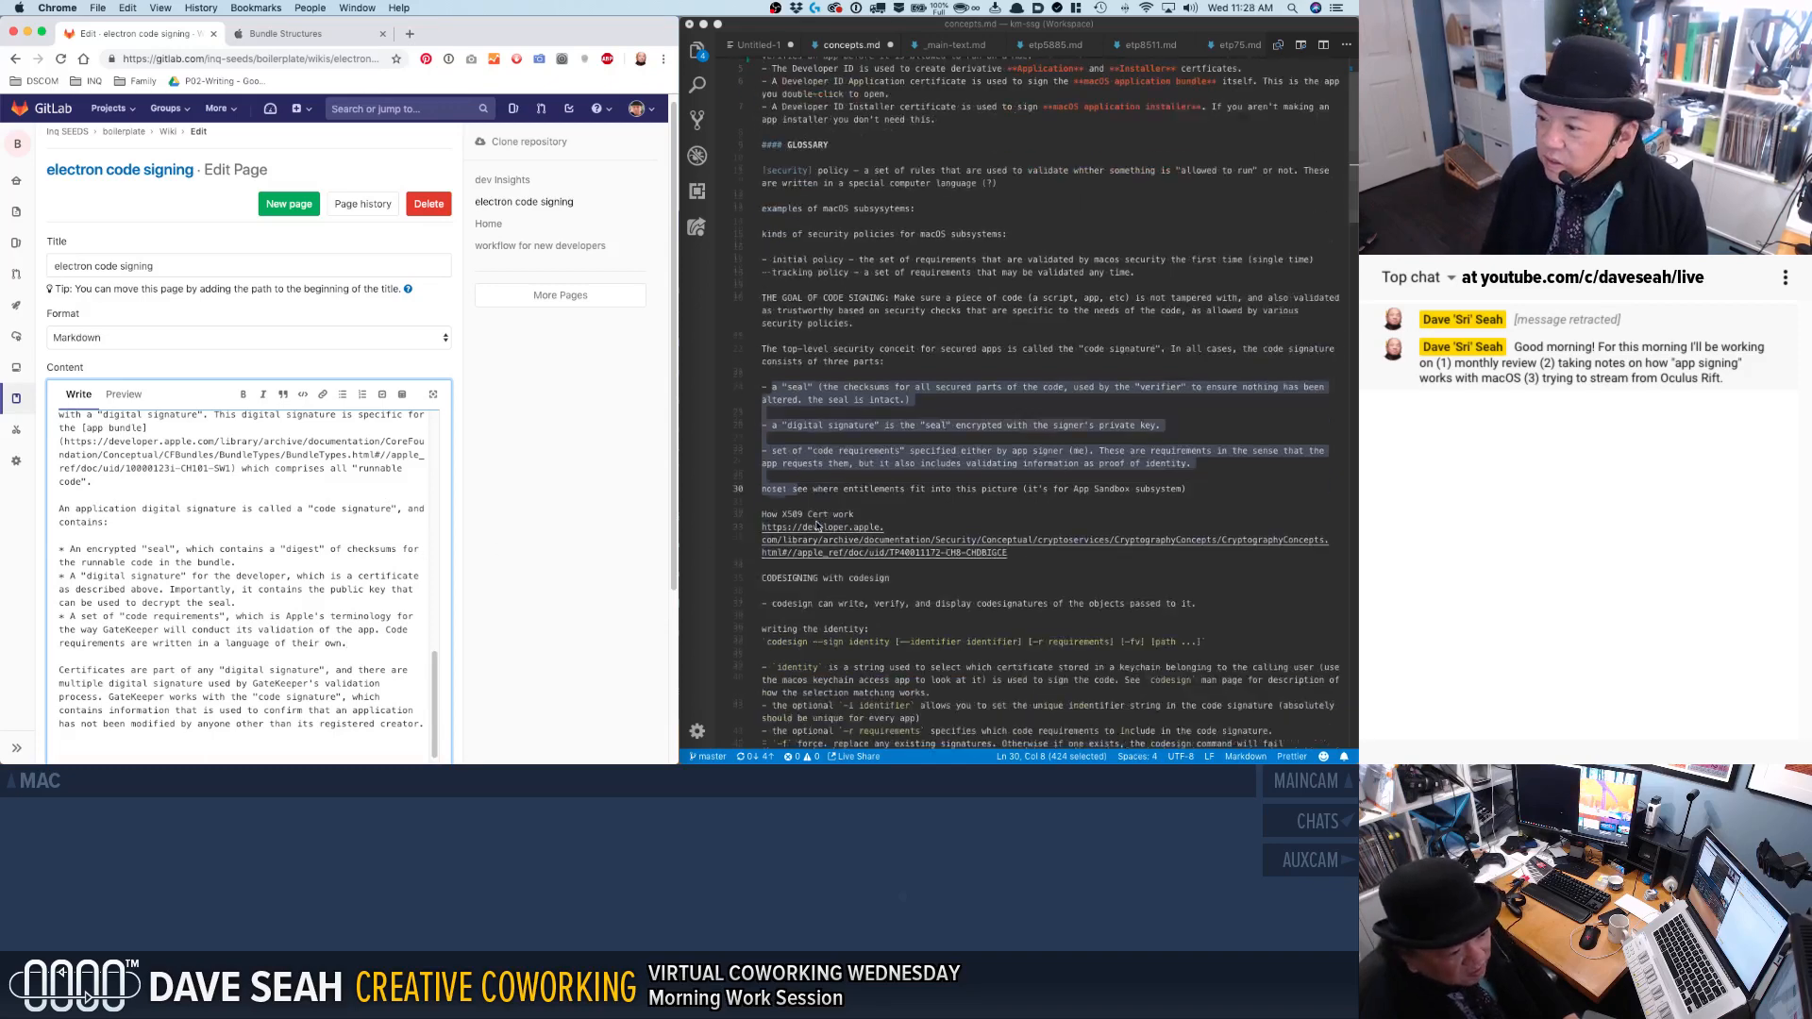
scroll(732, 549, down, 3)
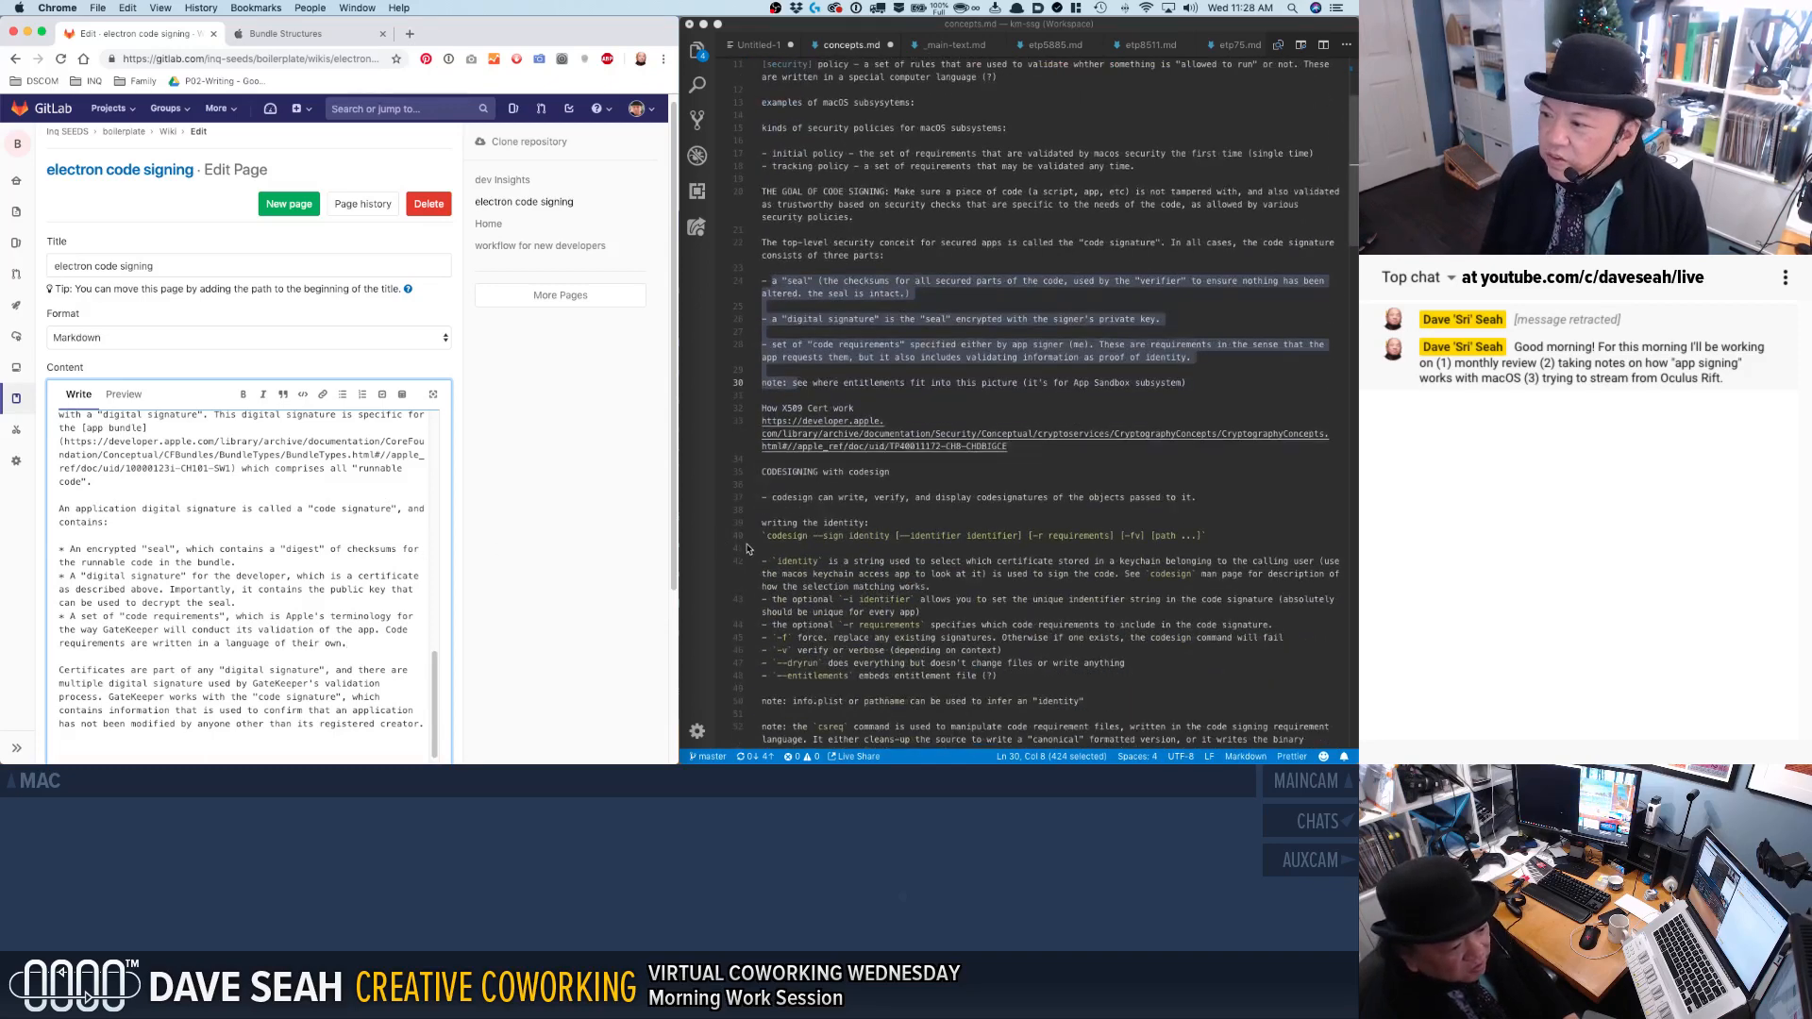
click(807, 497)
scroll(803, 492, down, 1)
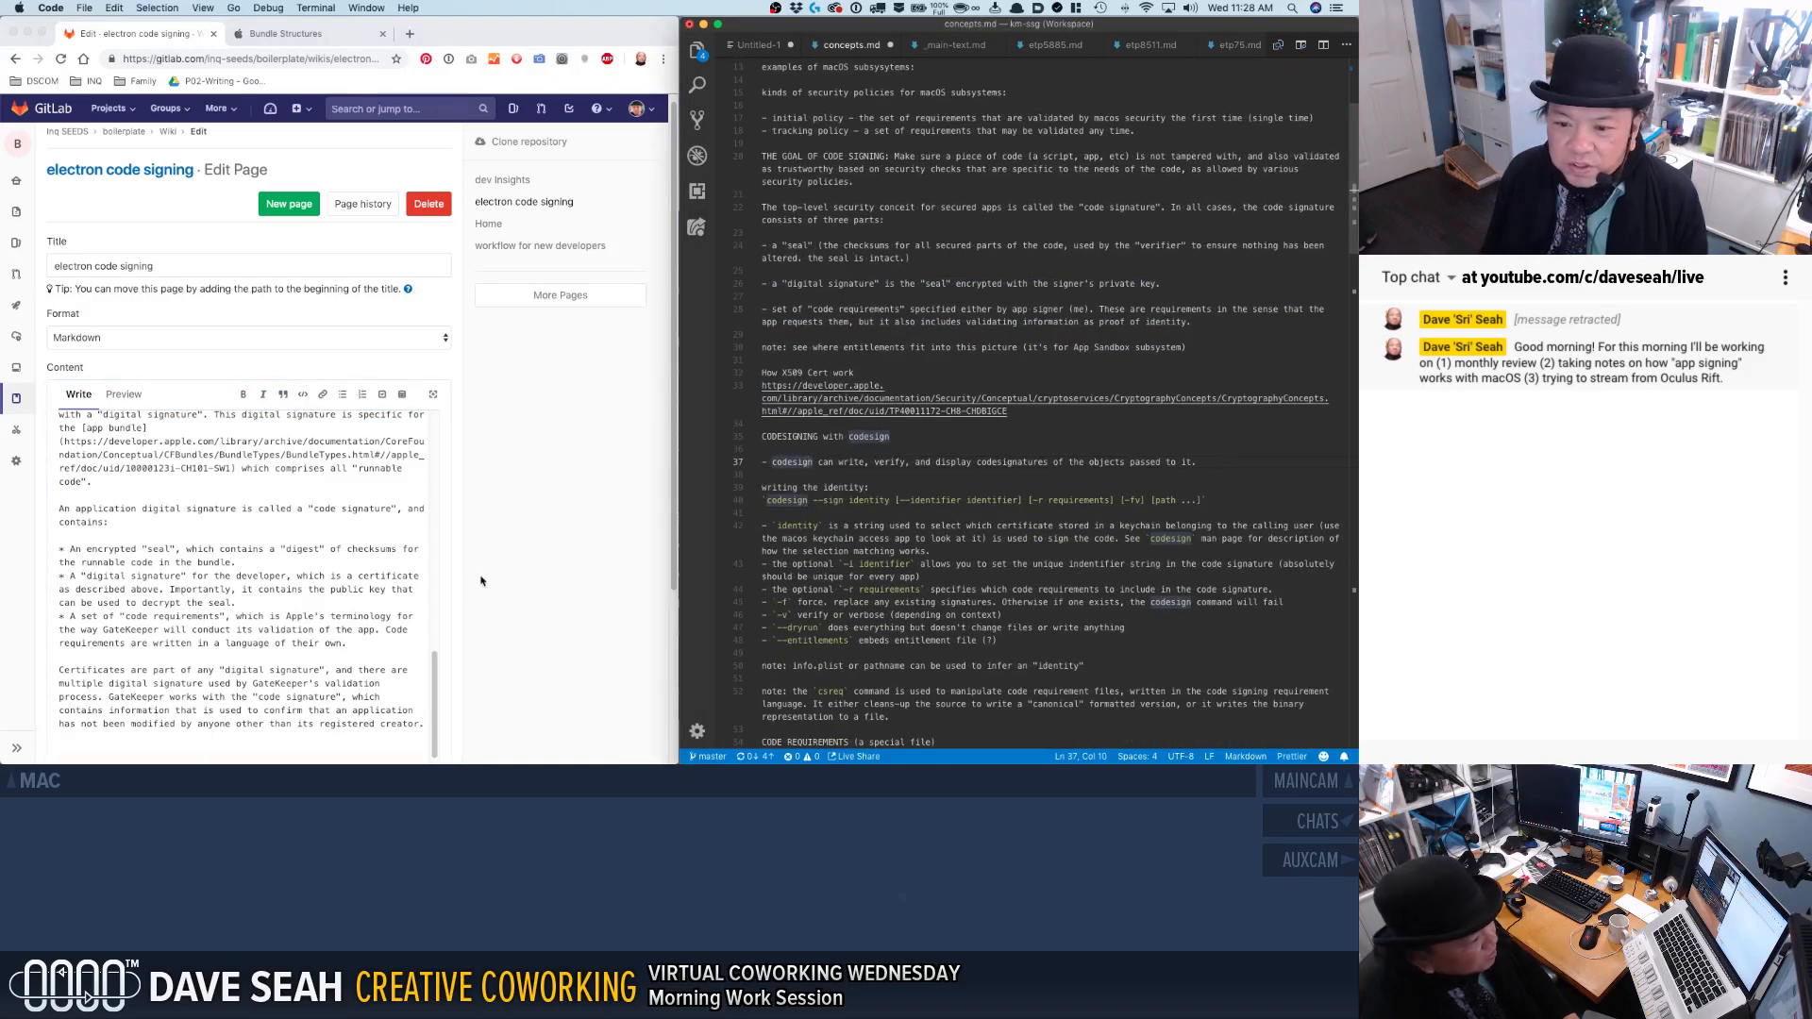
scroll(349, 627, down, 1)
click(349, 628)
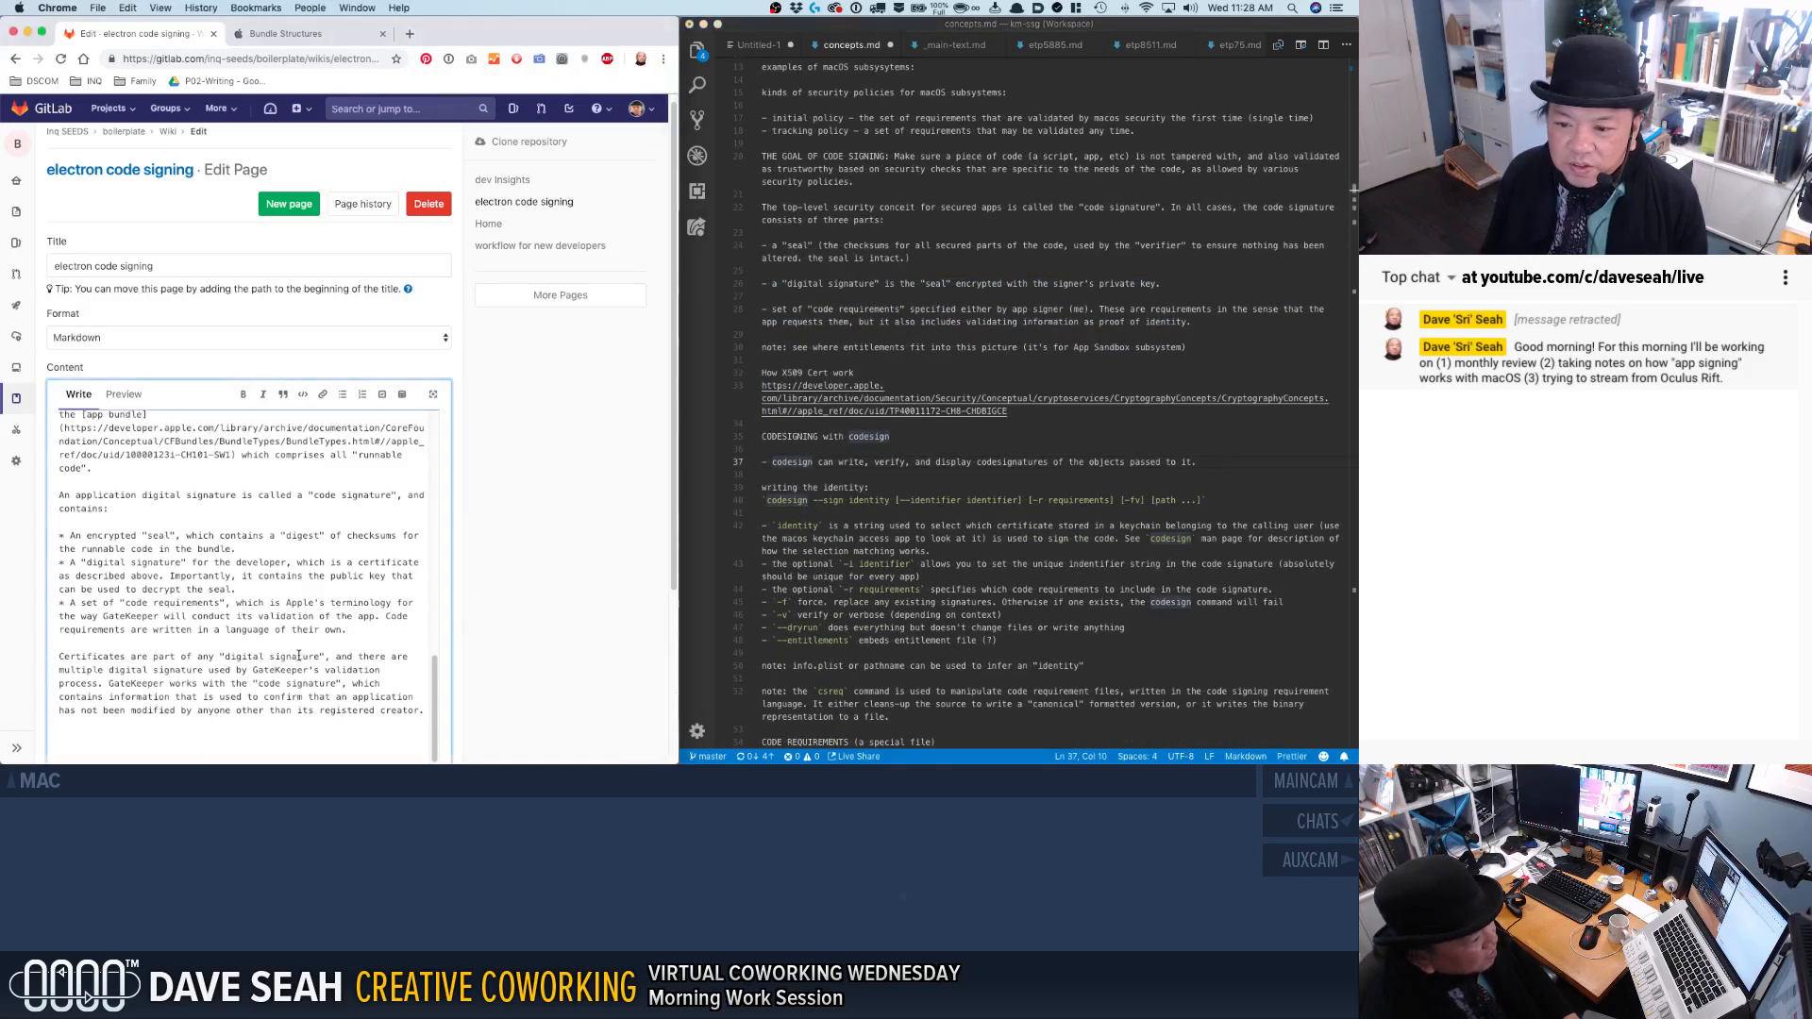
key(shift+Down)
key(shift+Down)
key(shift+Down)
key(shift+Down)
key(shift+Down)
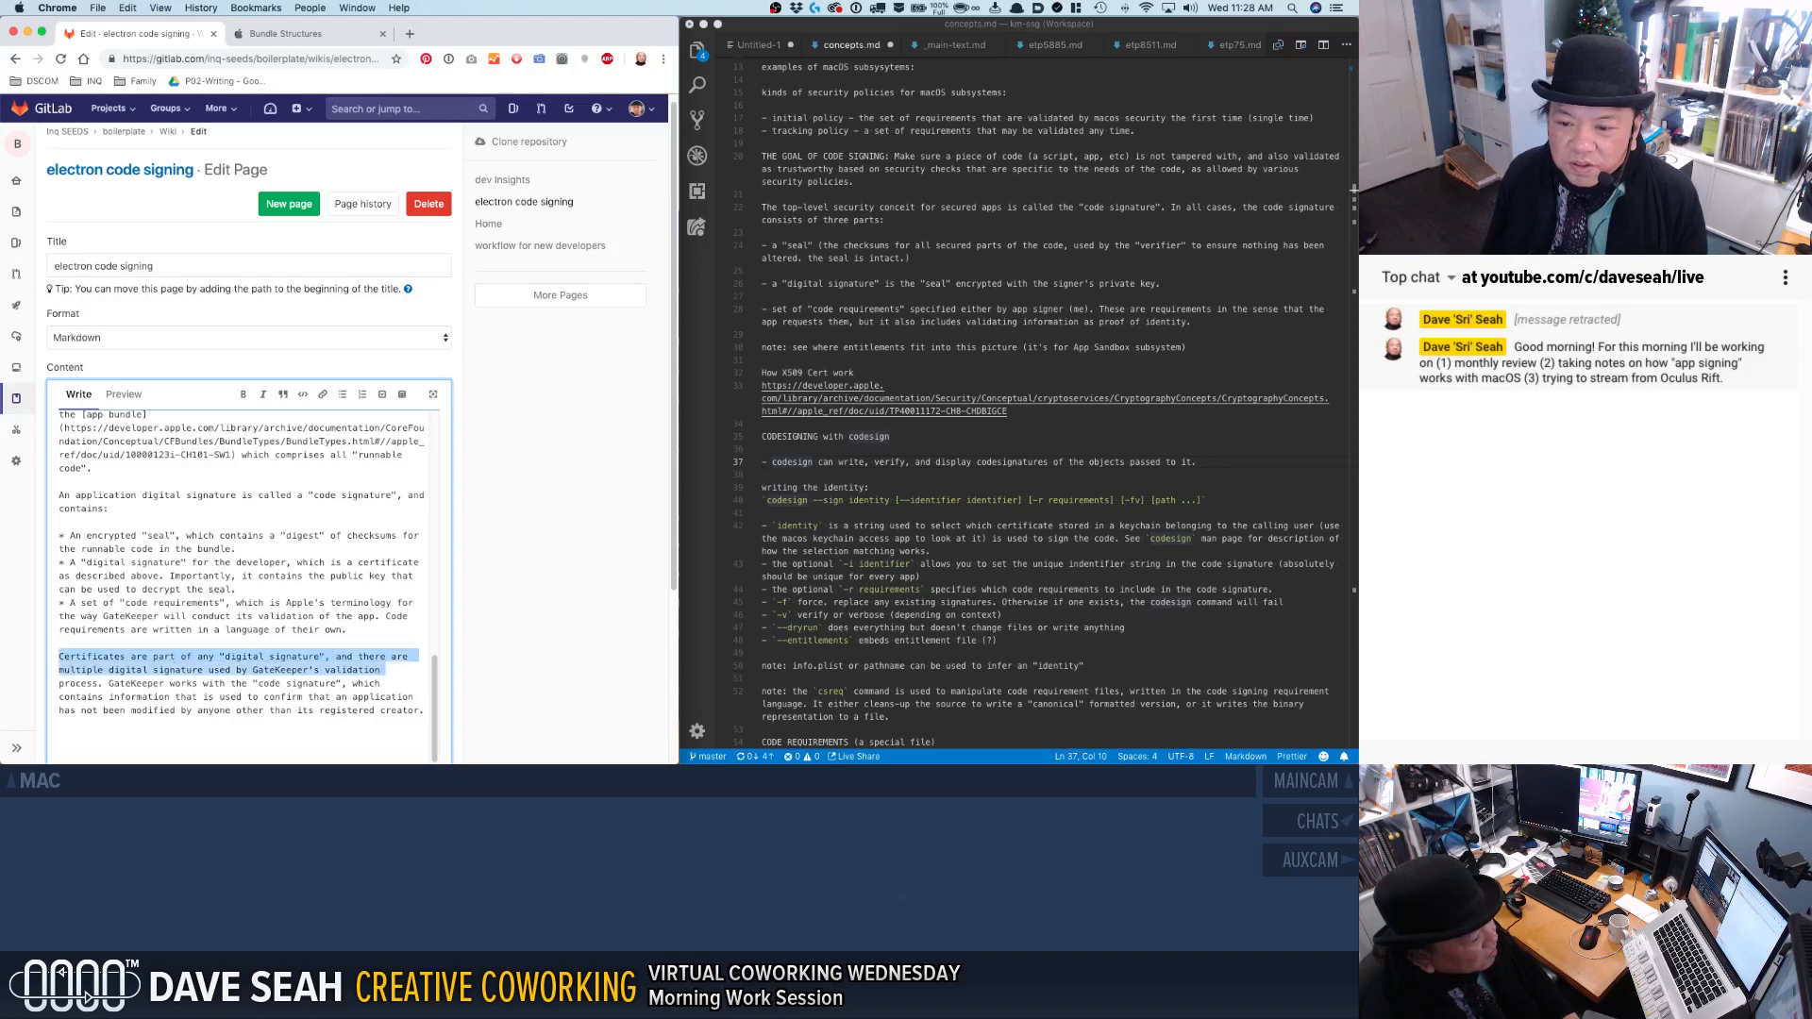
key(BackSpace)
text(QUESTIONS:)
Add a bullet under QUESTIONS reading "is a "digital signature" the same as a "certificate" in the "code signature"".
key(Return)
text(* )
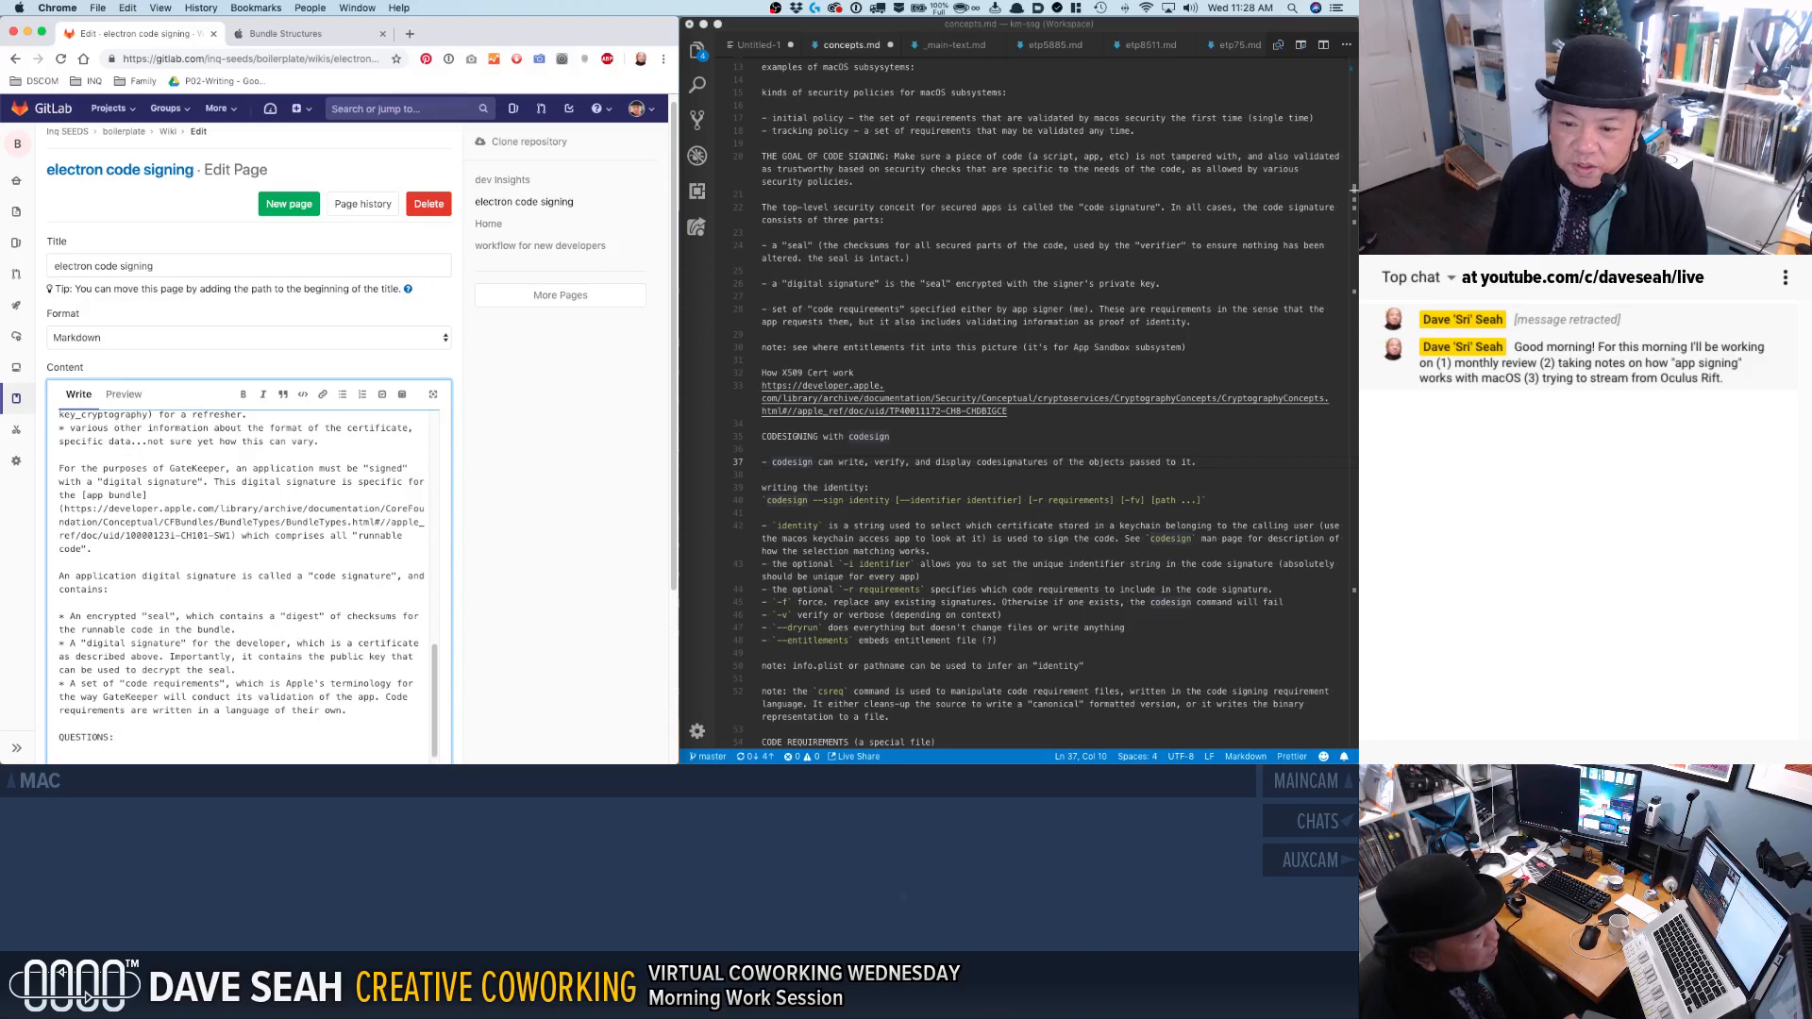
text(is a "digital signa)
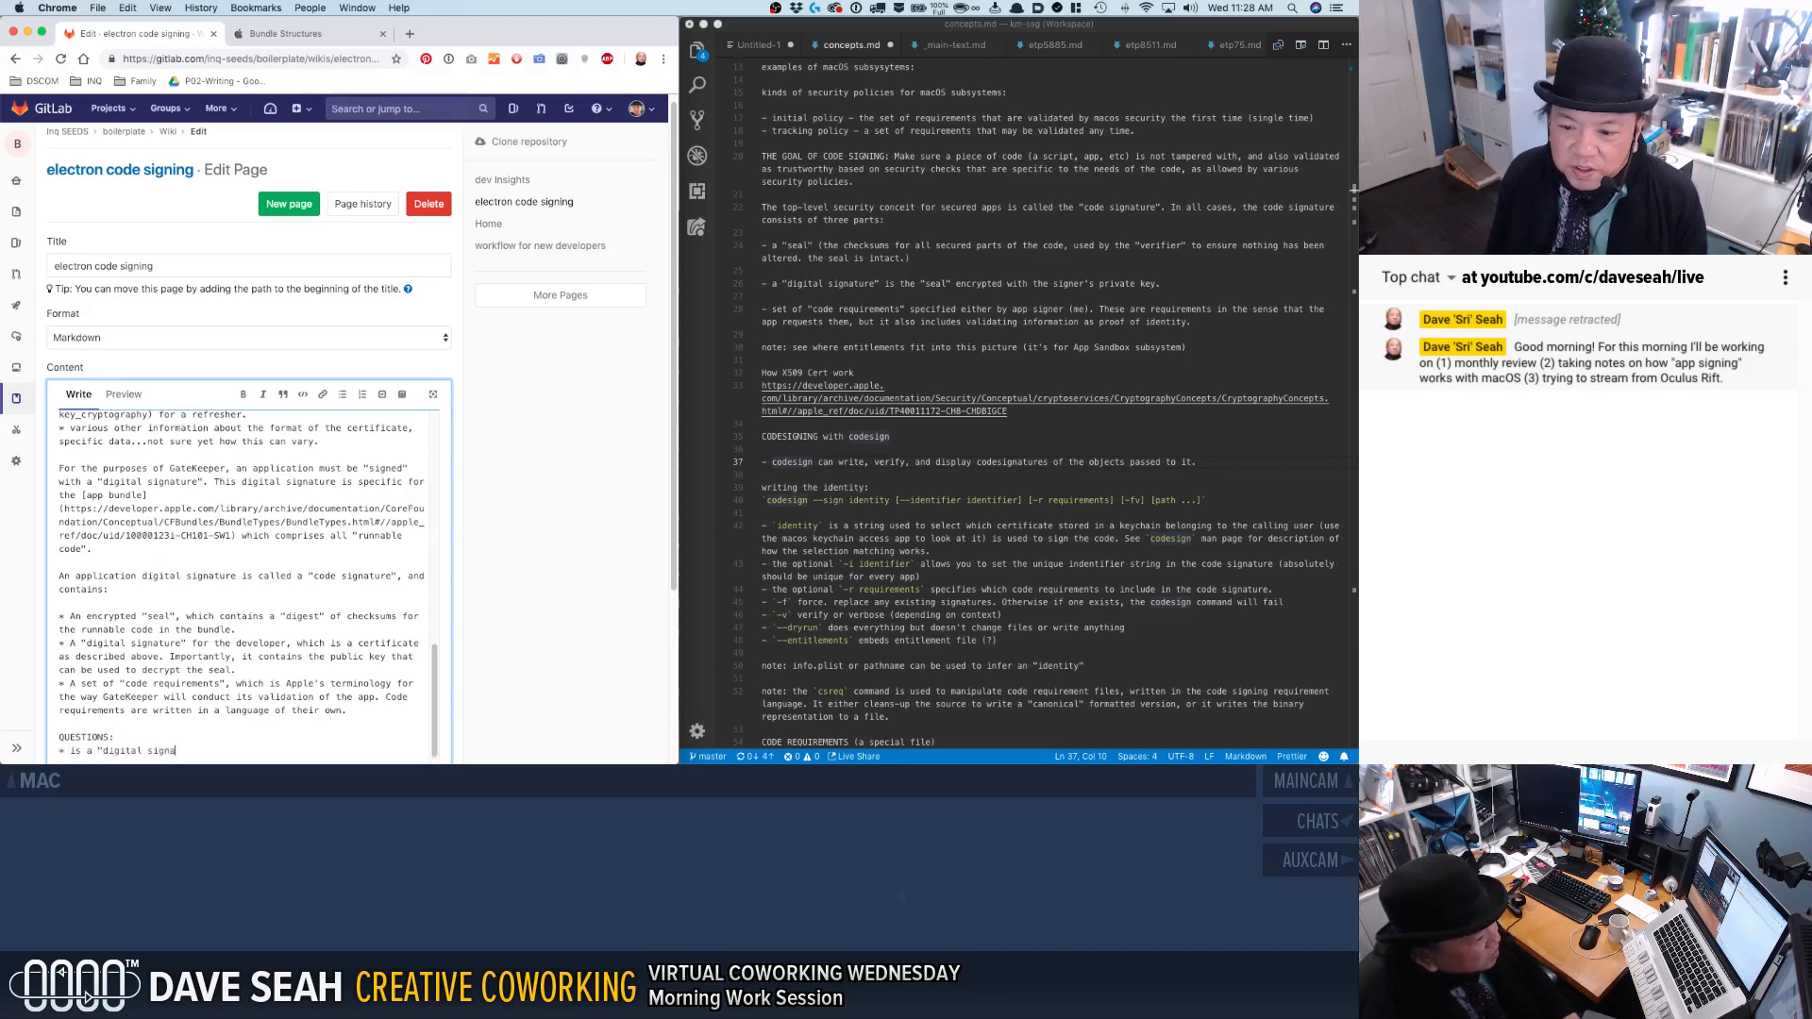
text(ture" the same as a "certificate)
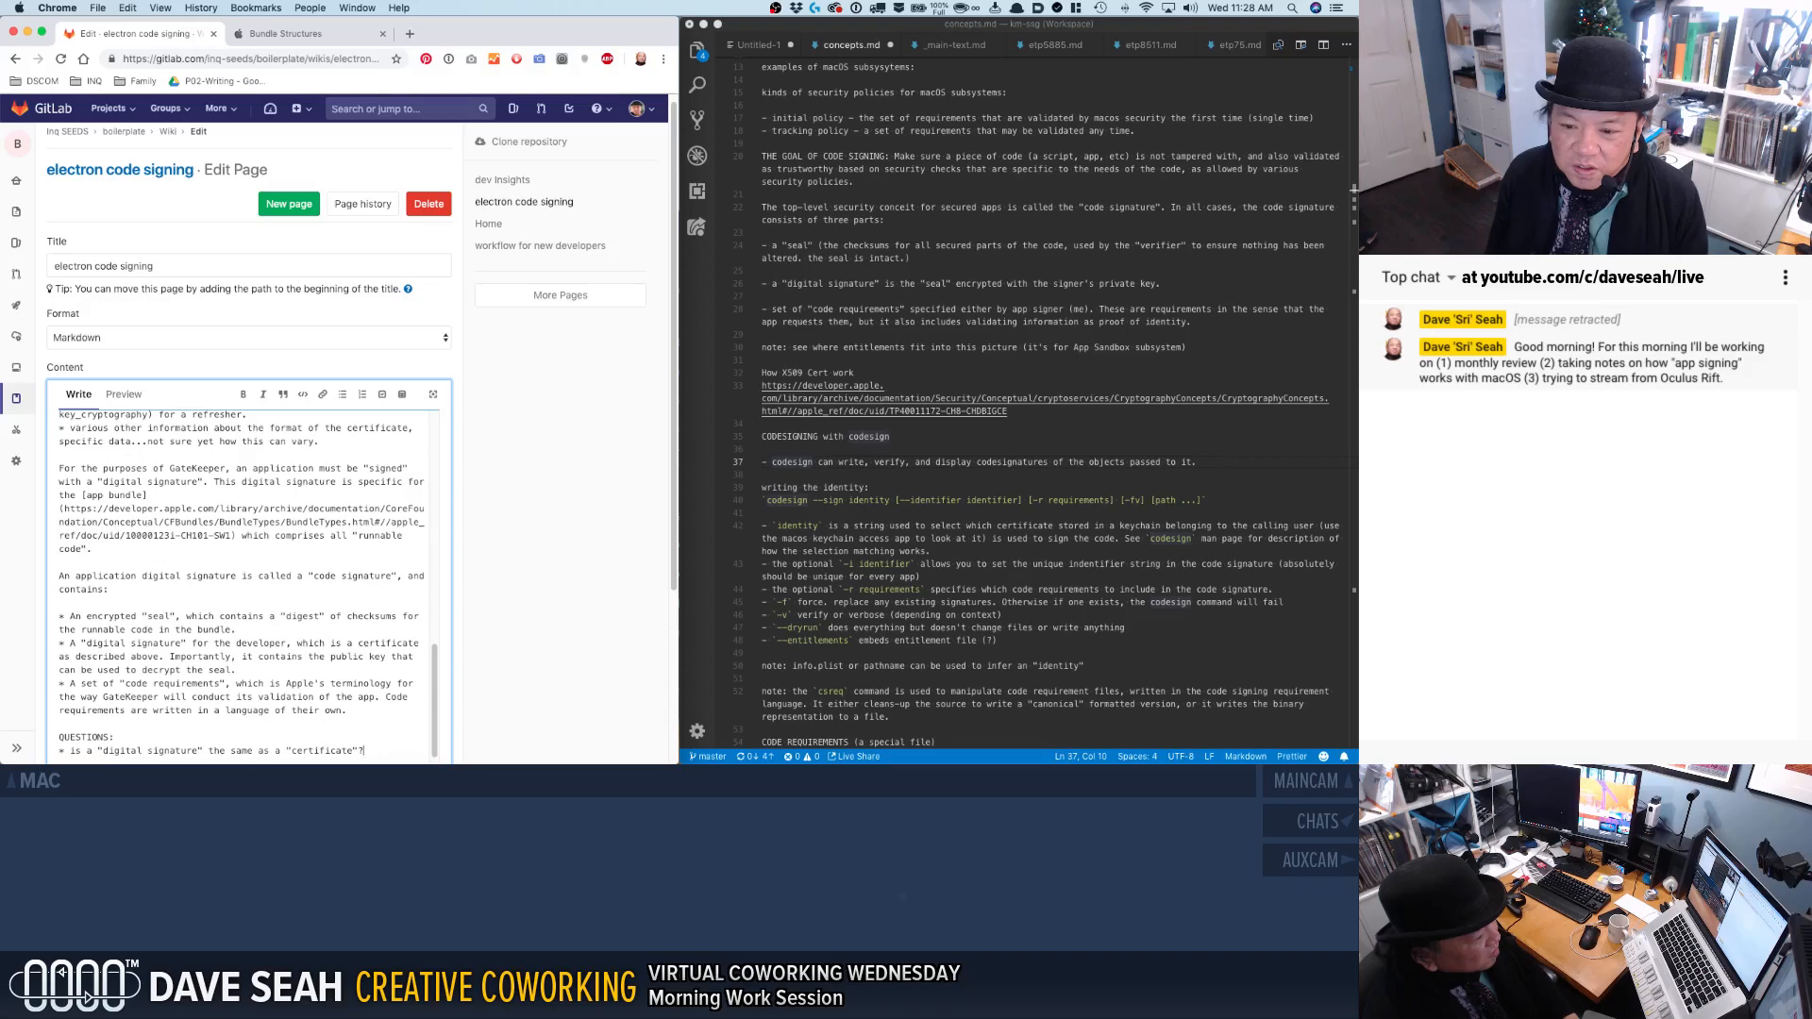
text(" in the "code signature)
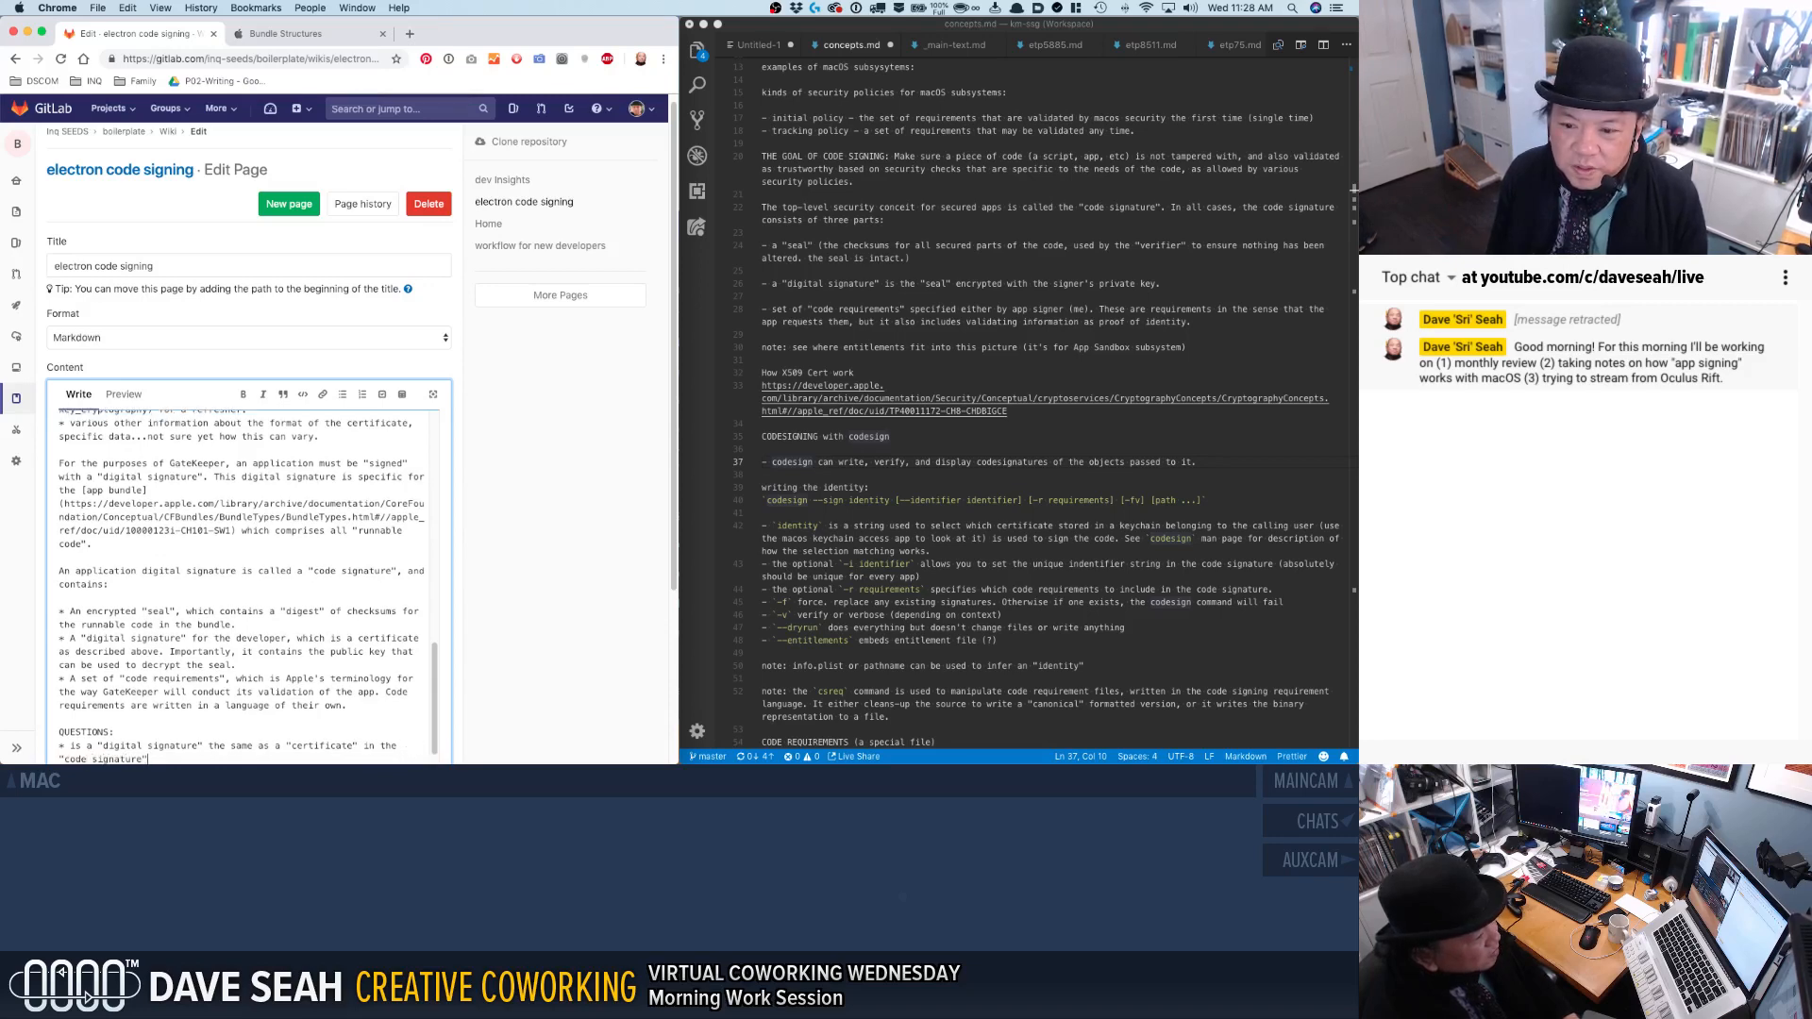
Reword the sentence introducing the code signature list to "An application's digital signature is commonly called a "code signature"".
click(140, 570)
text('s)
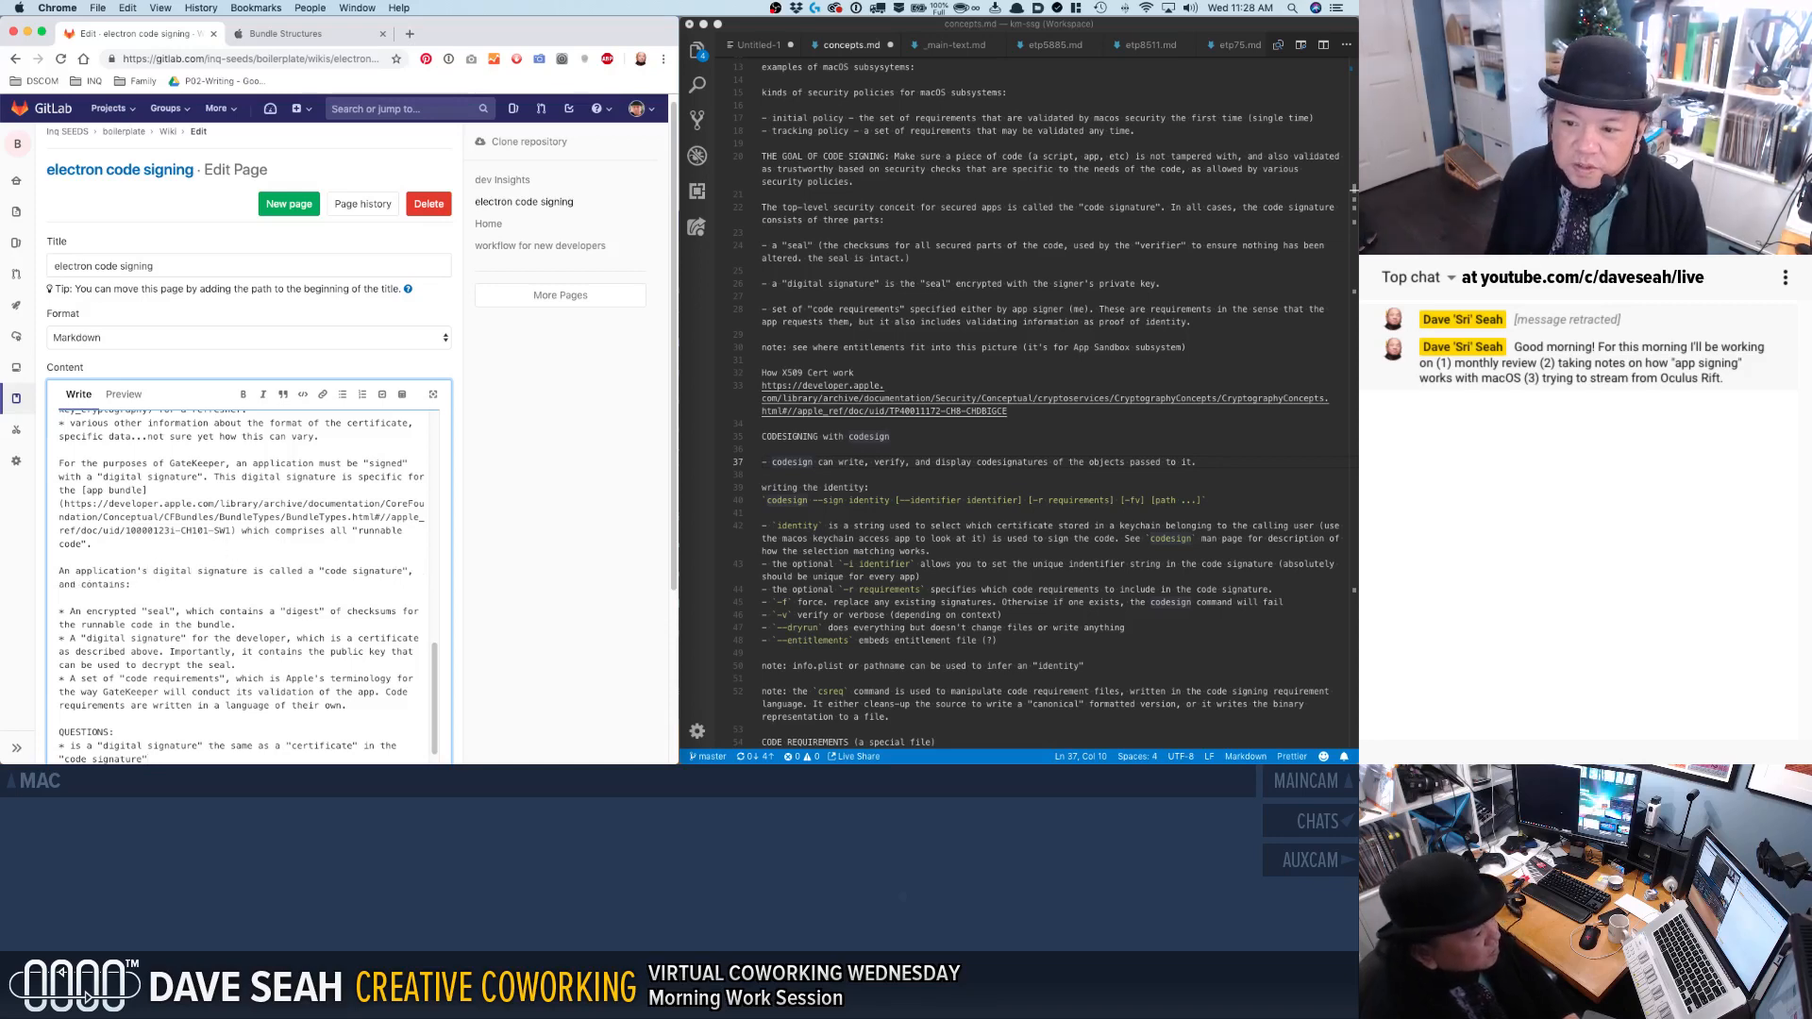
click(54, 574)
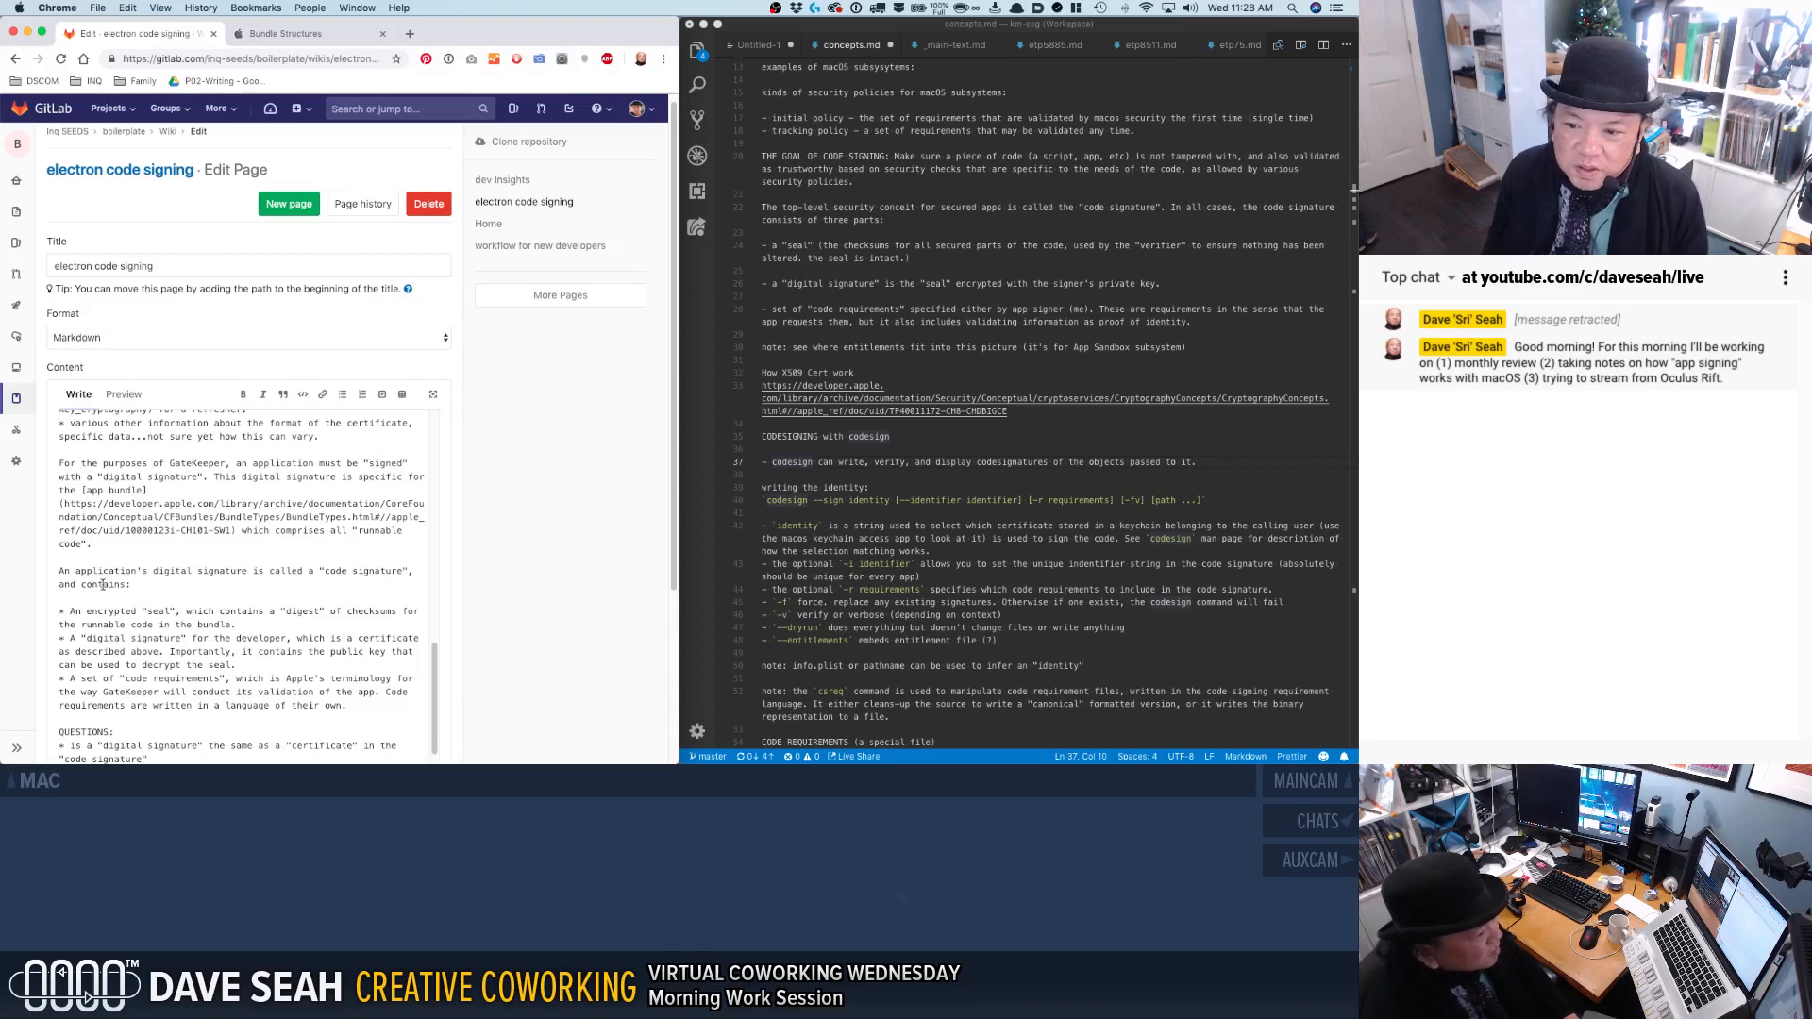
double_click(285, 571)
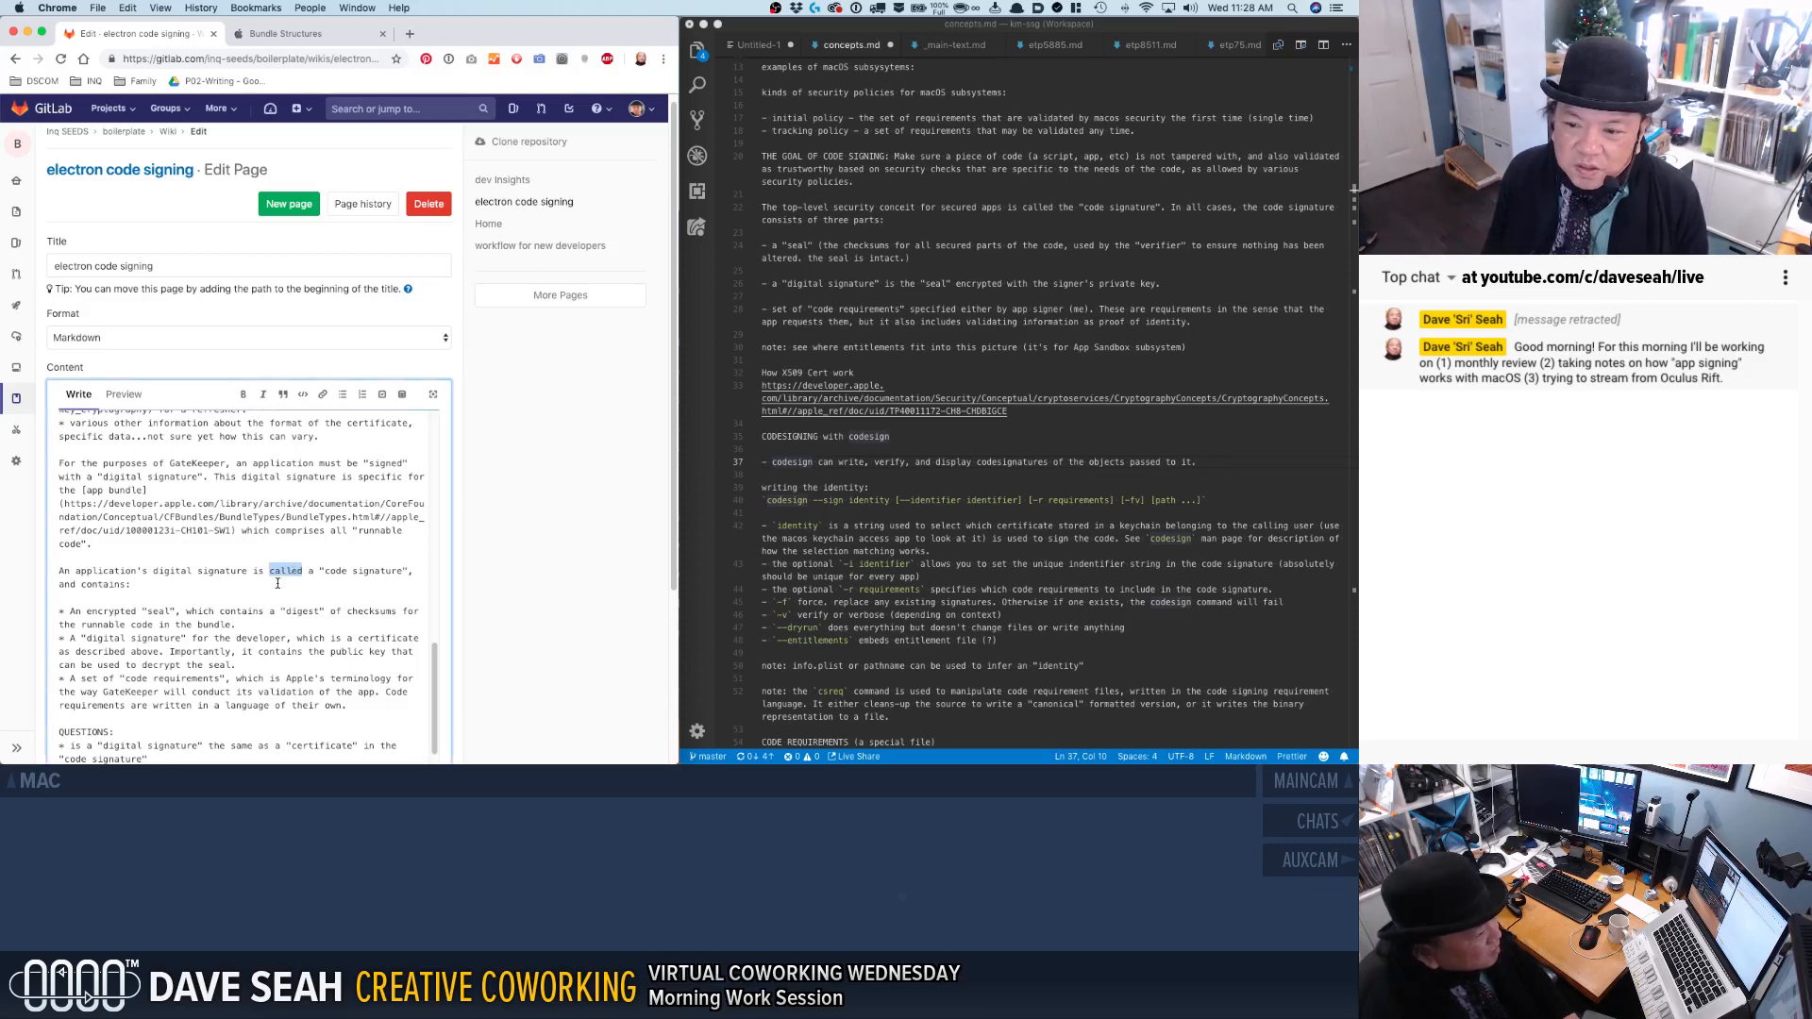
text(com)
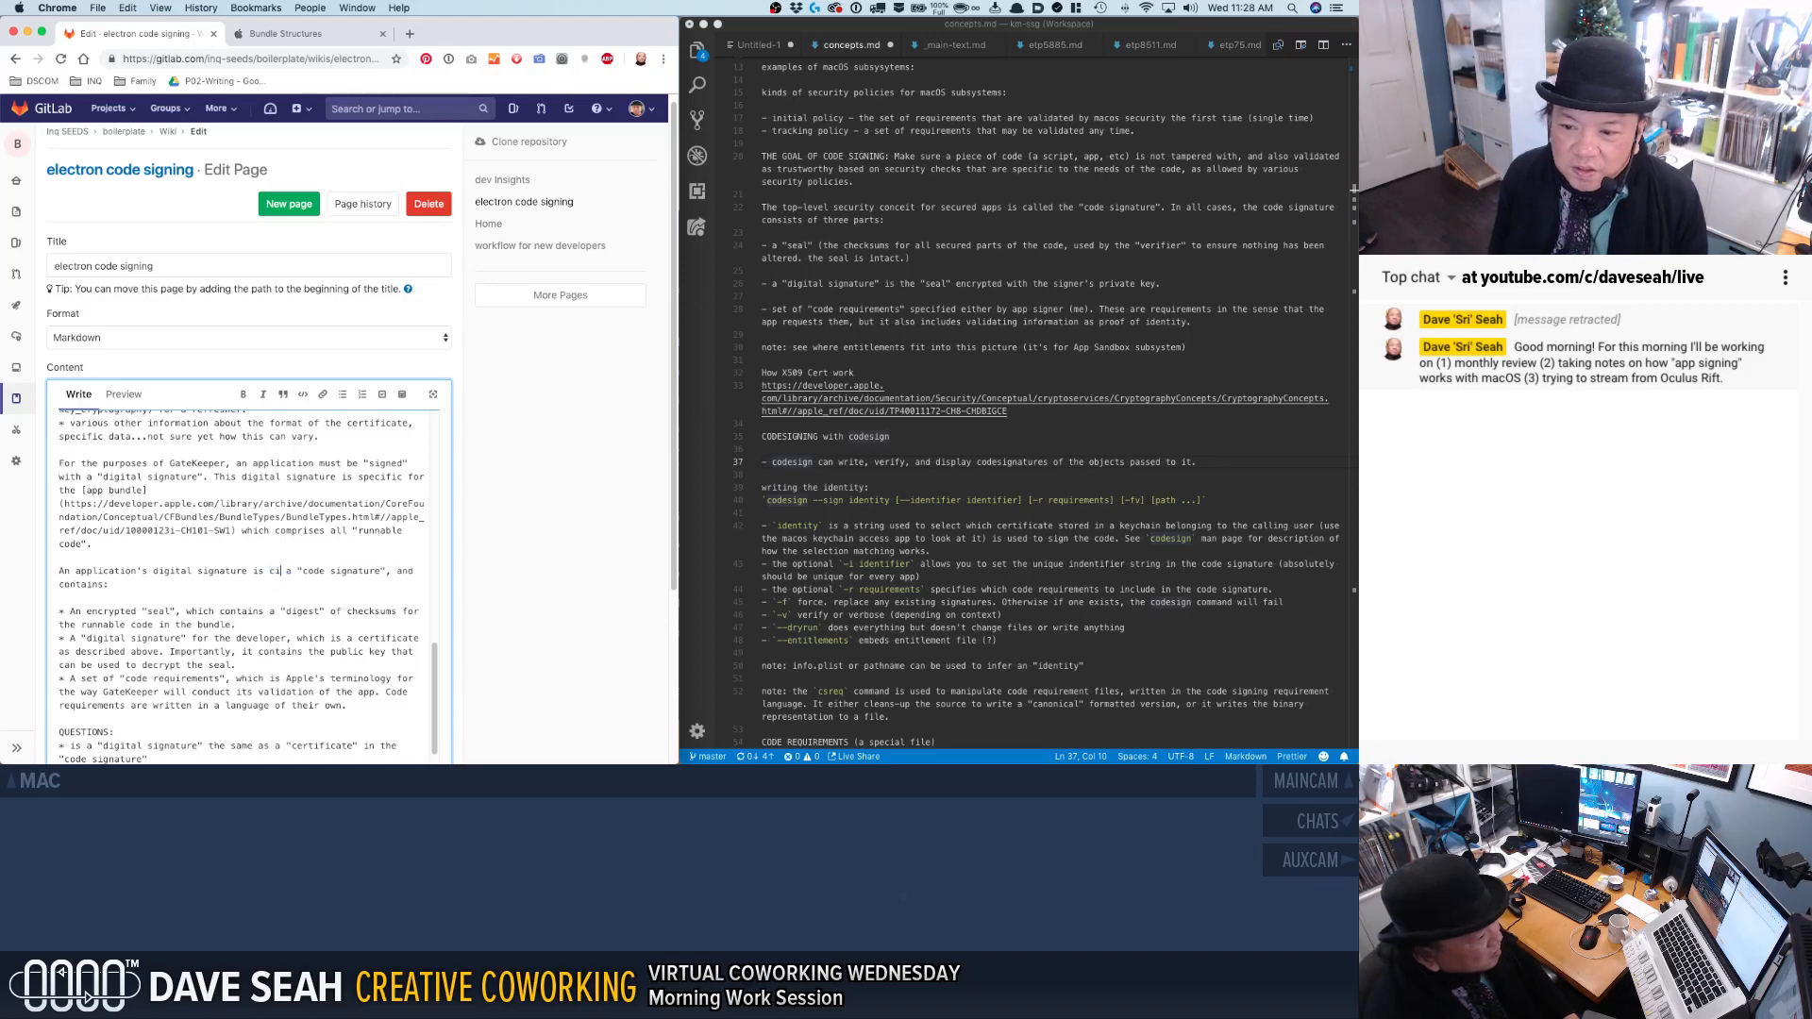
text(monly called)
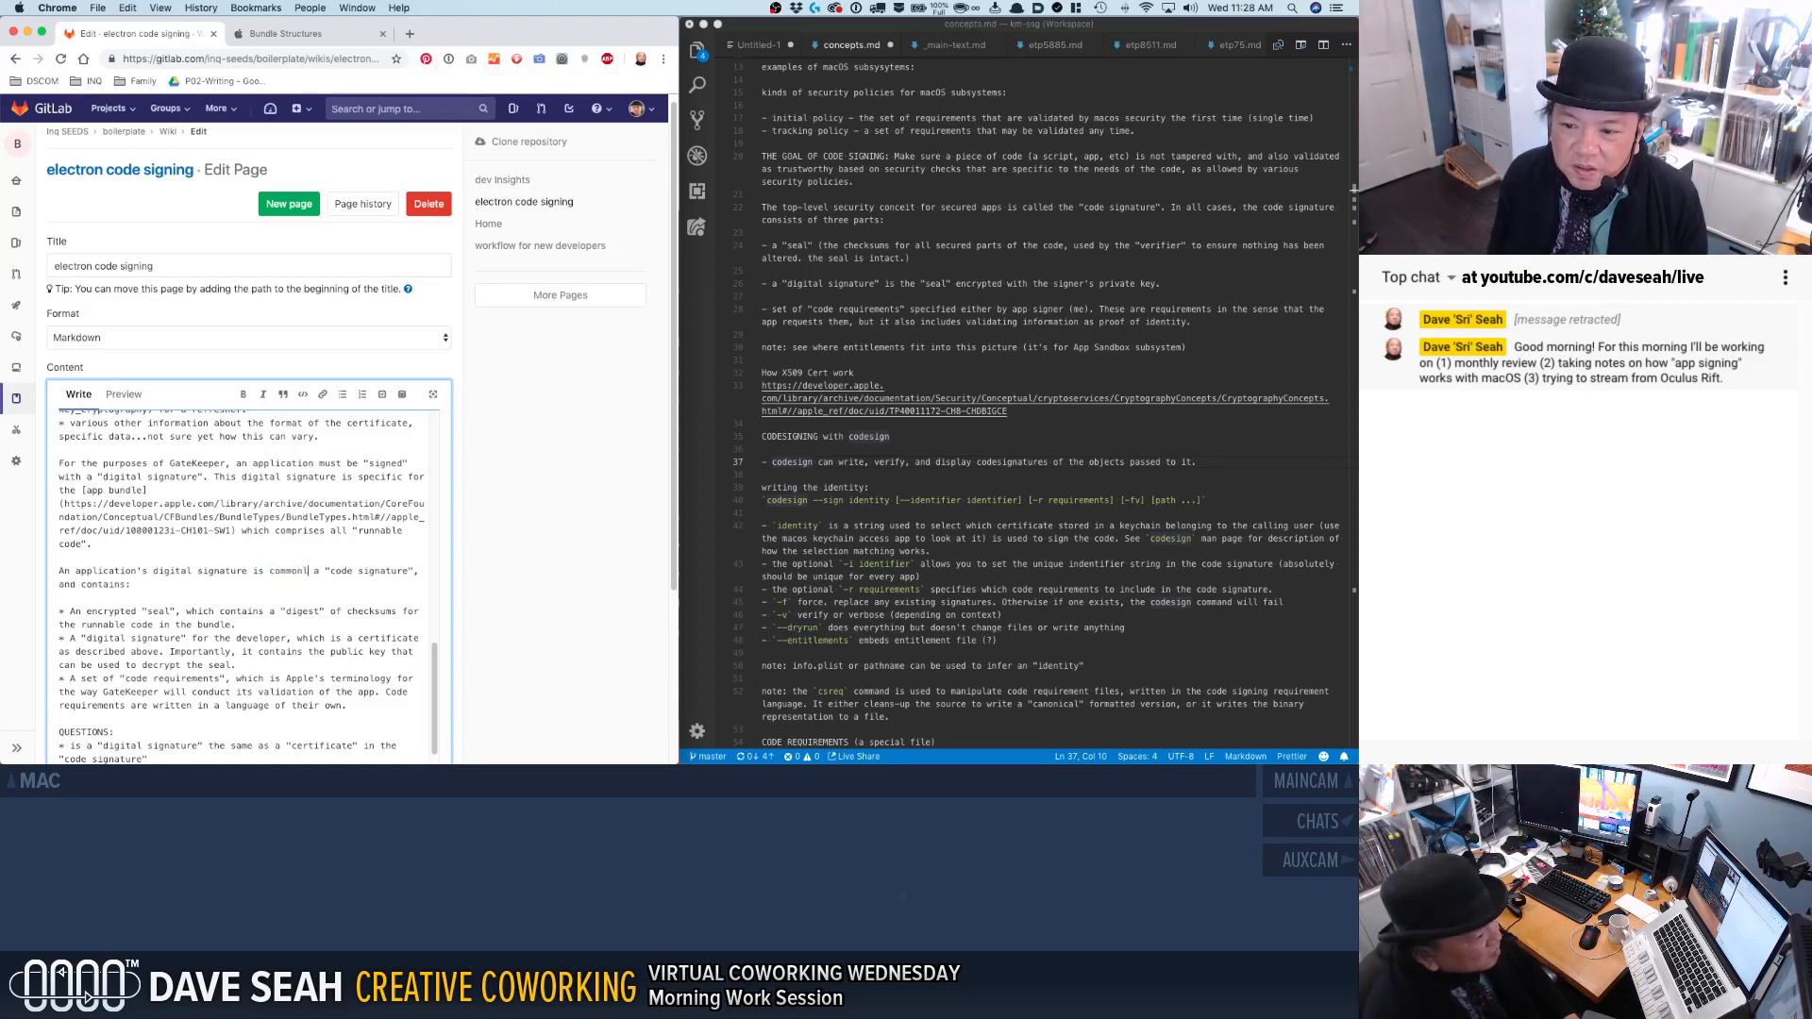
double_click(359, 571)
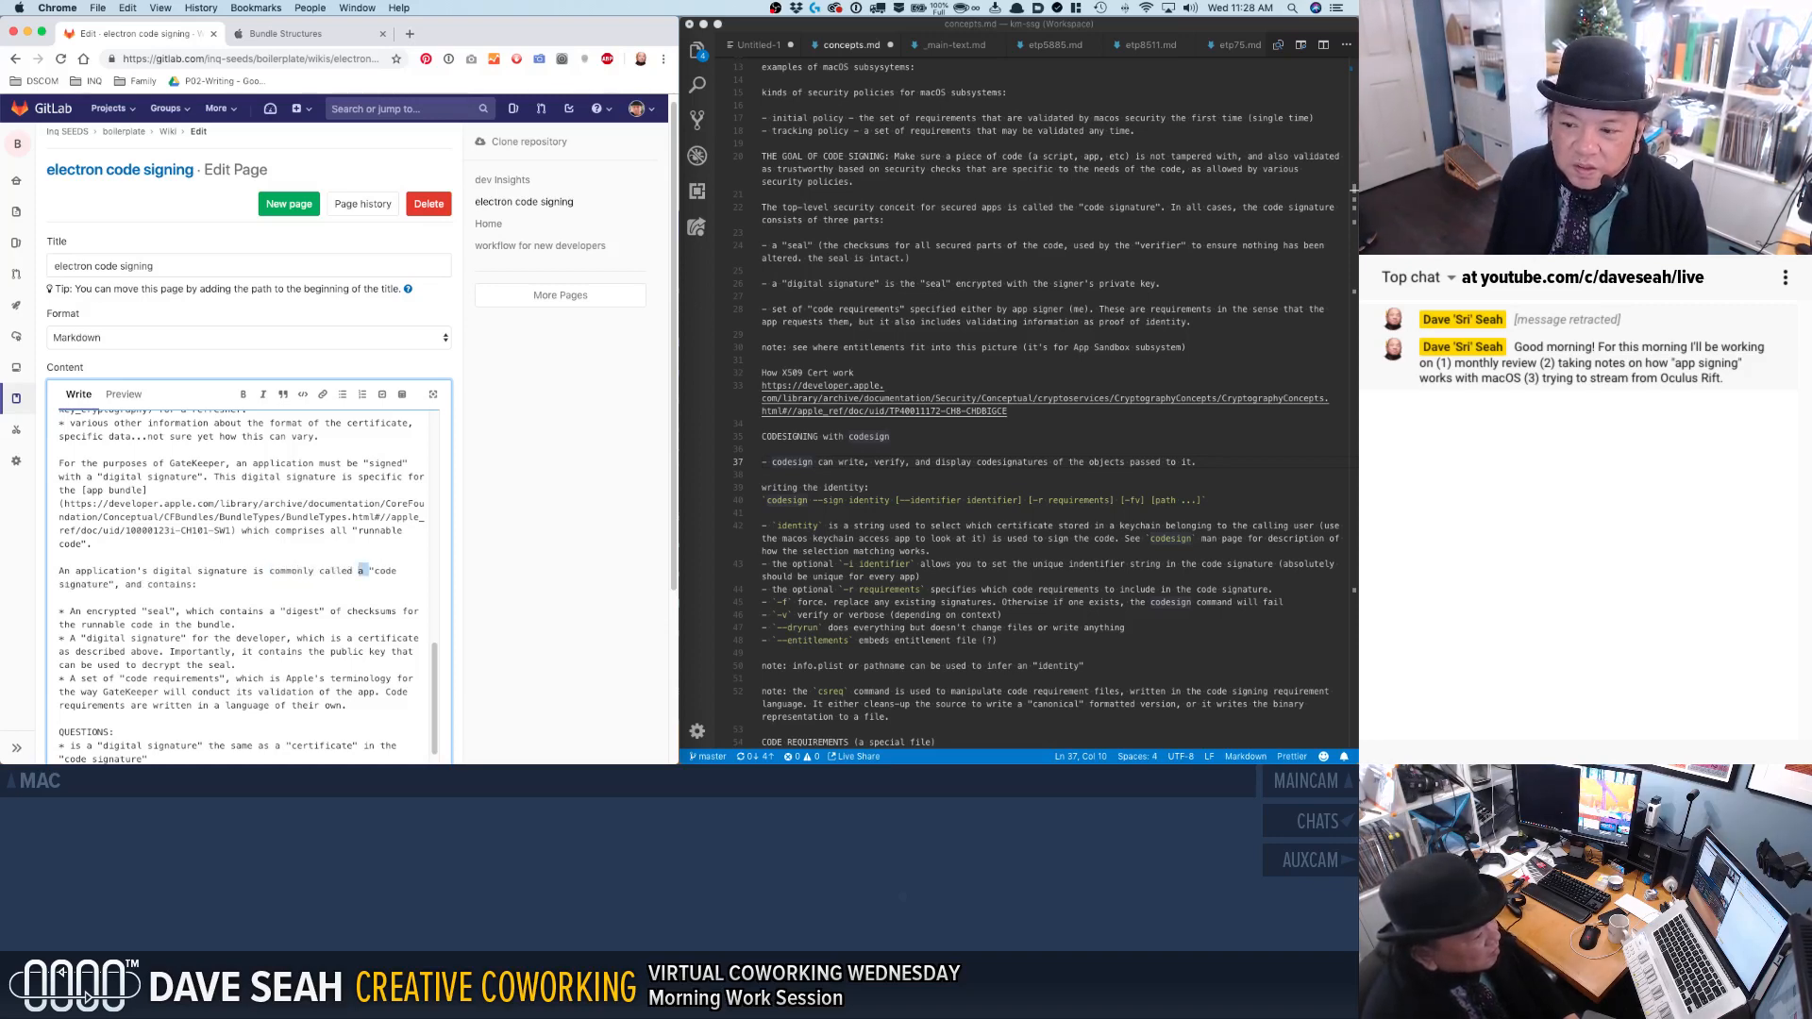
Insert an extra blank line between the code signature list and the QUESTIONS line.
click(59, 597)
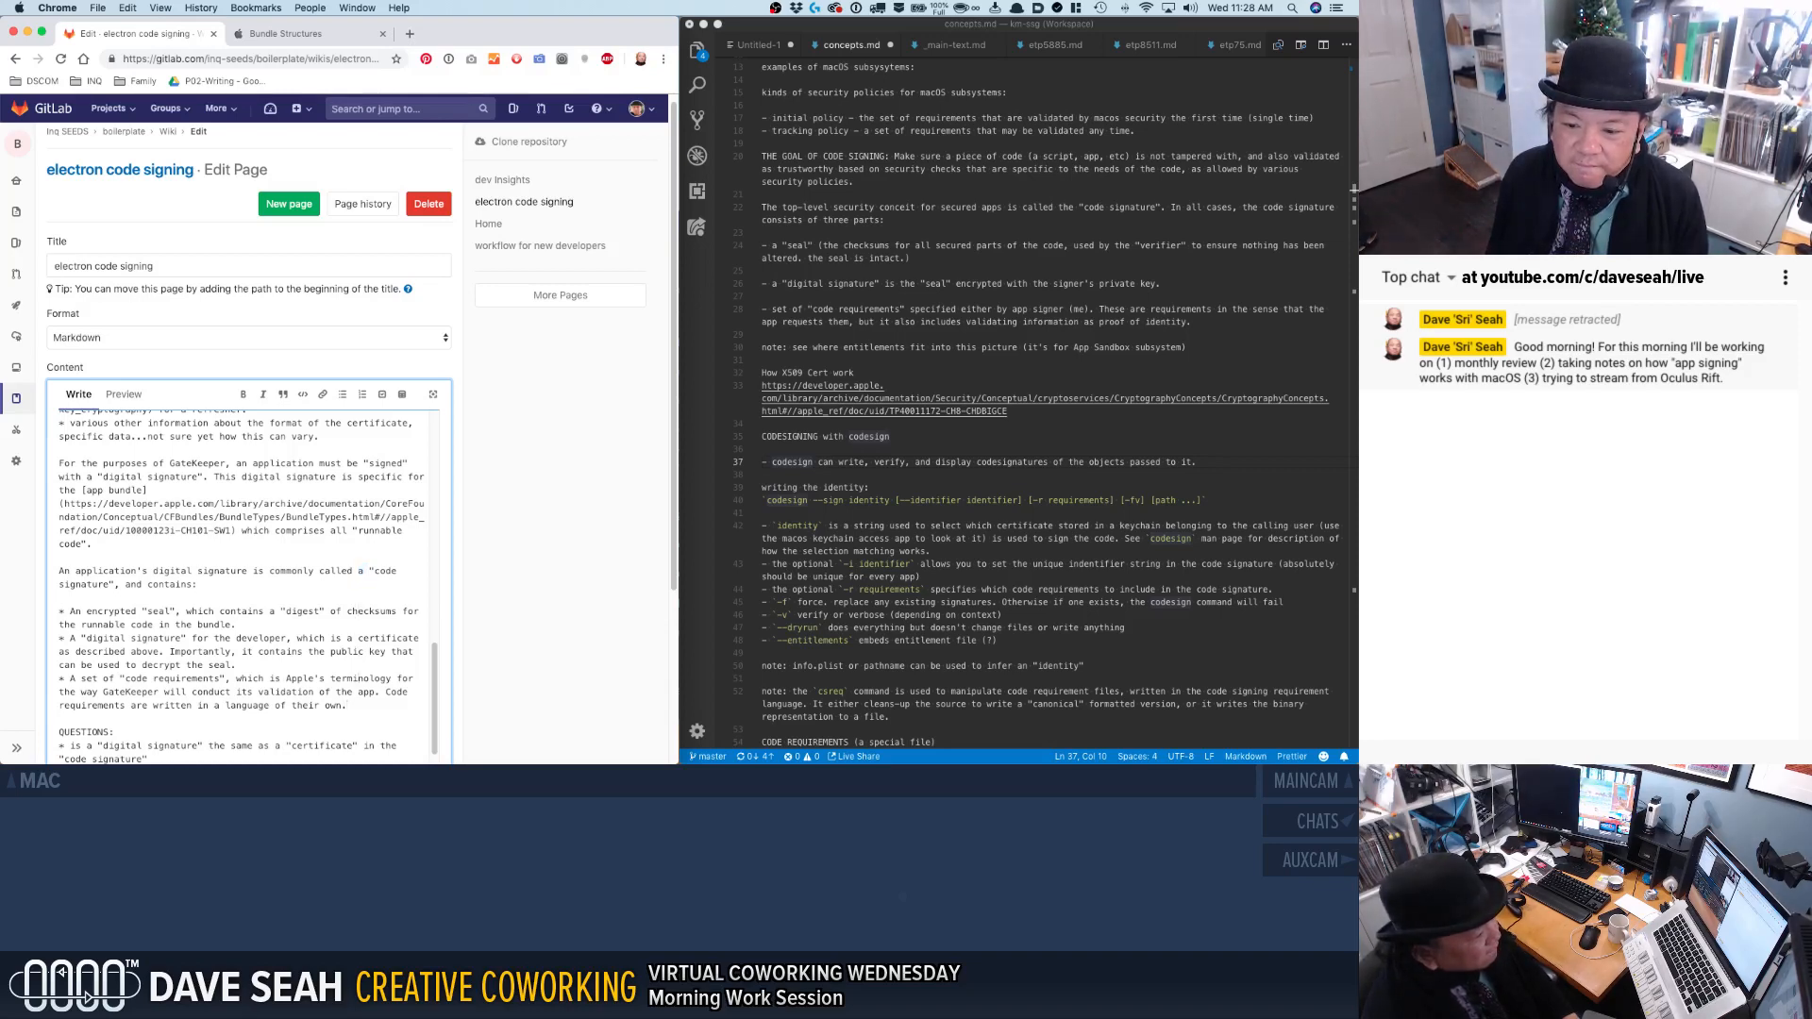
key(Return)
scroll(425, 513, down, 2)
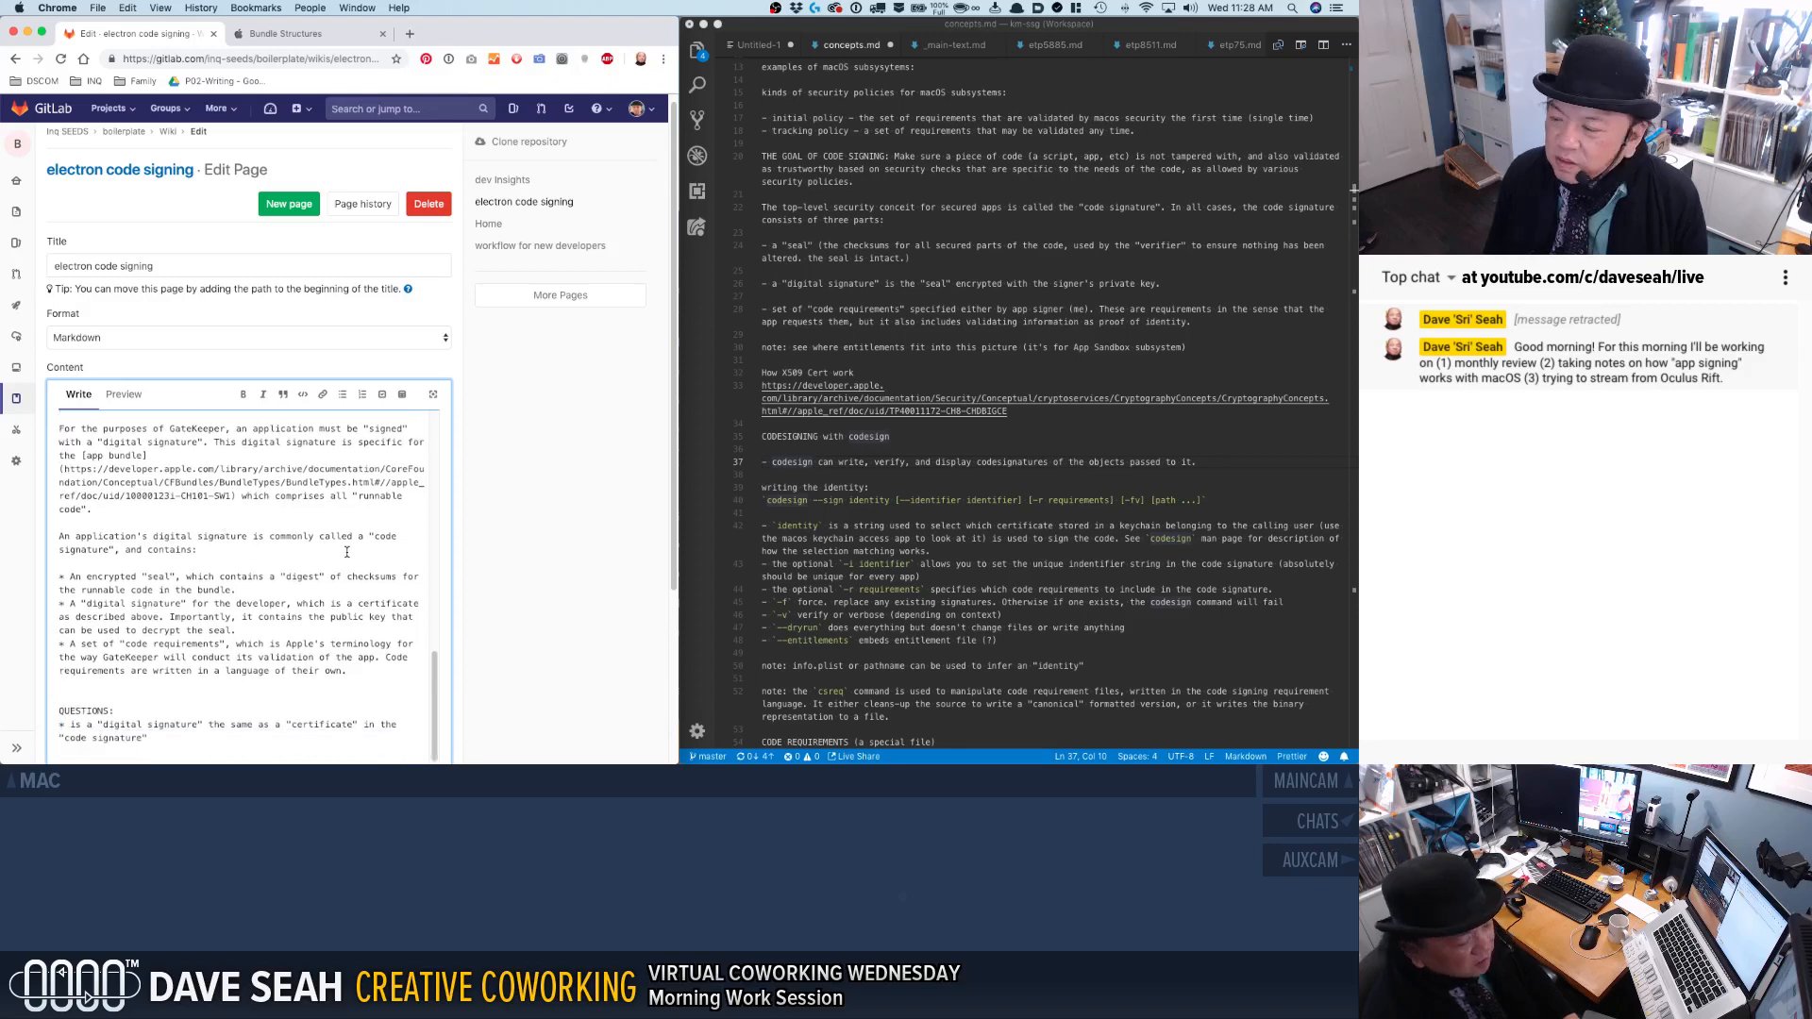
Add the line "To sign an app, the process looks like this:" below the code signature list, with blank lines after it.
text(To sign )
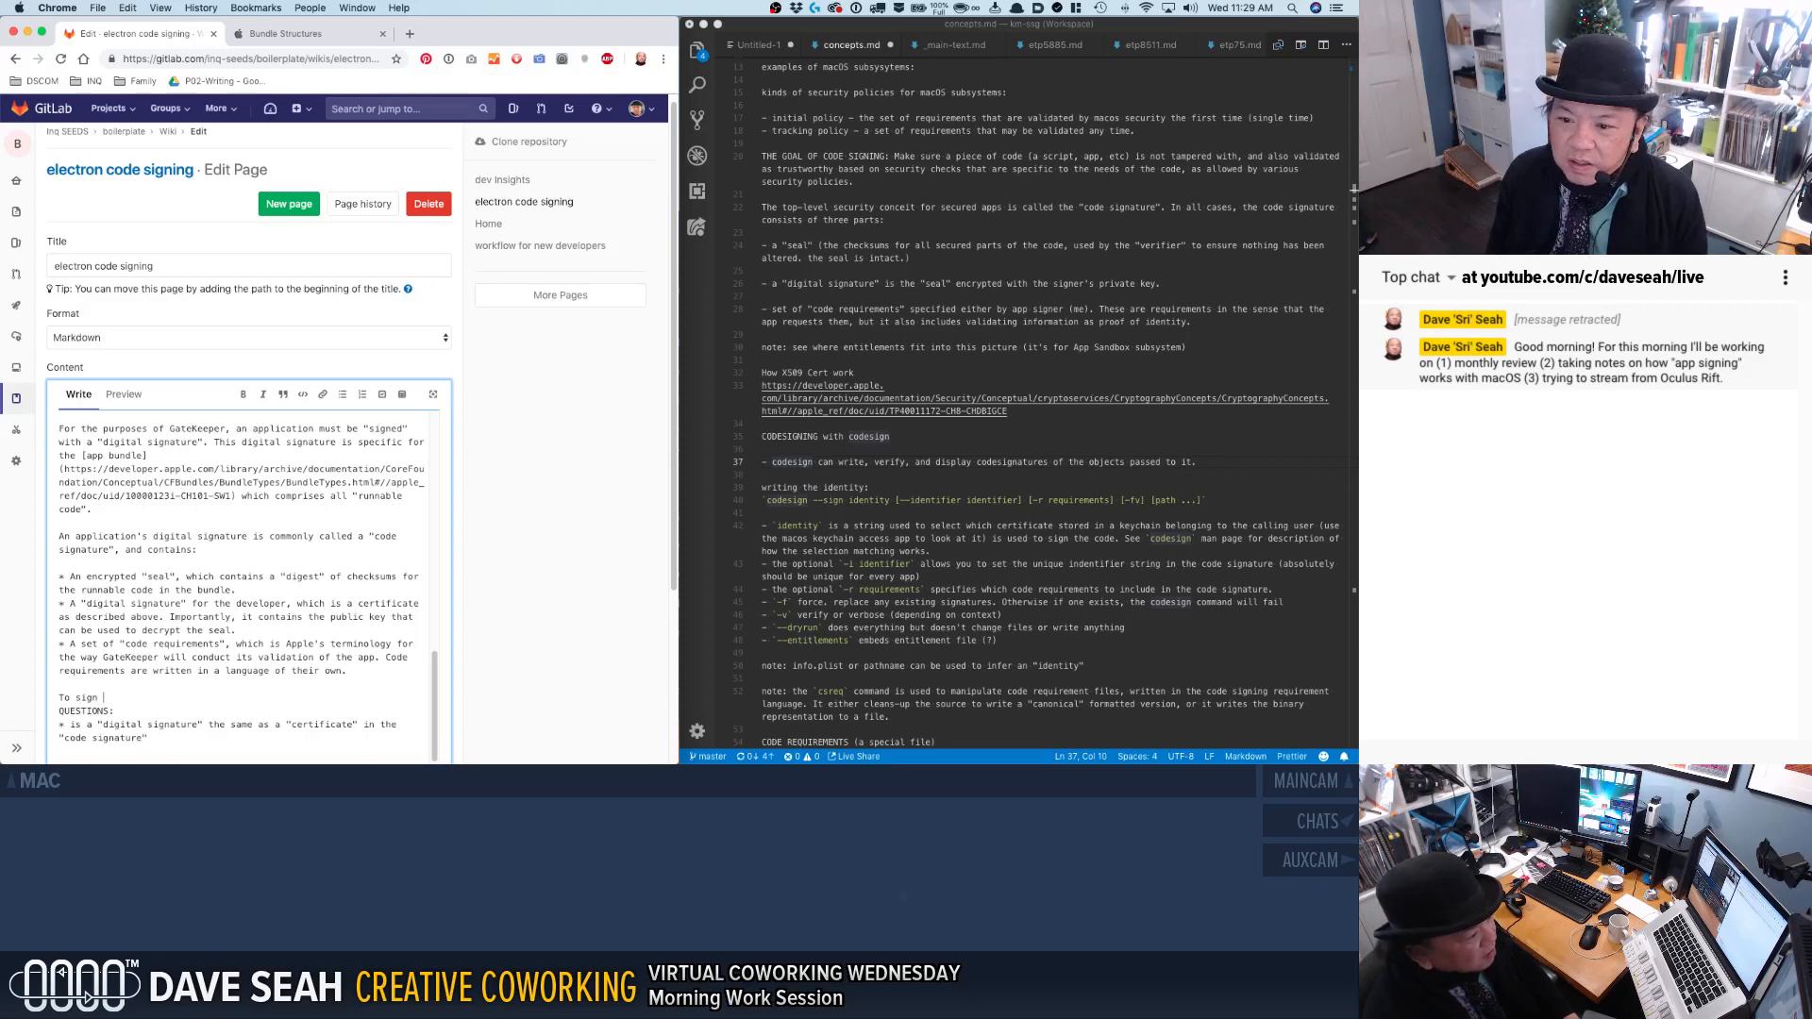
text(an app, th)
key(BackSpace)
key(BackSpace)
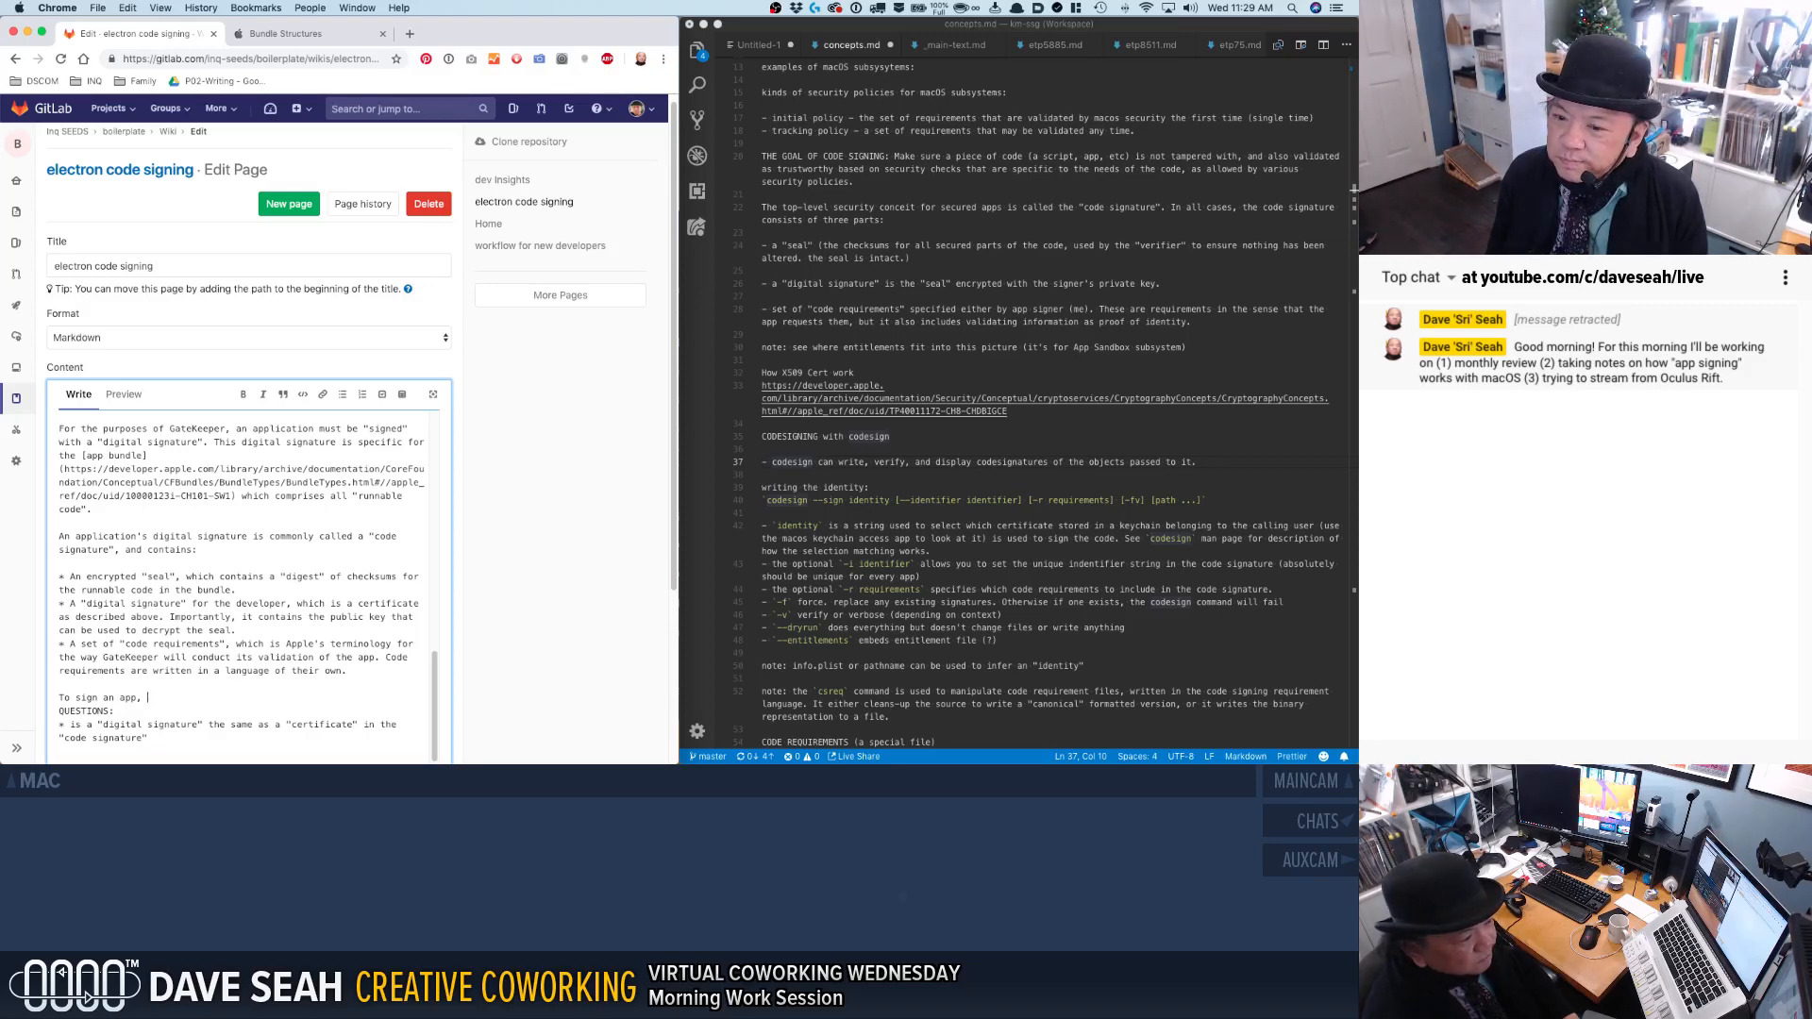
text(the process i)
text(ooks like this:)
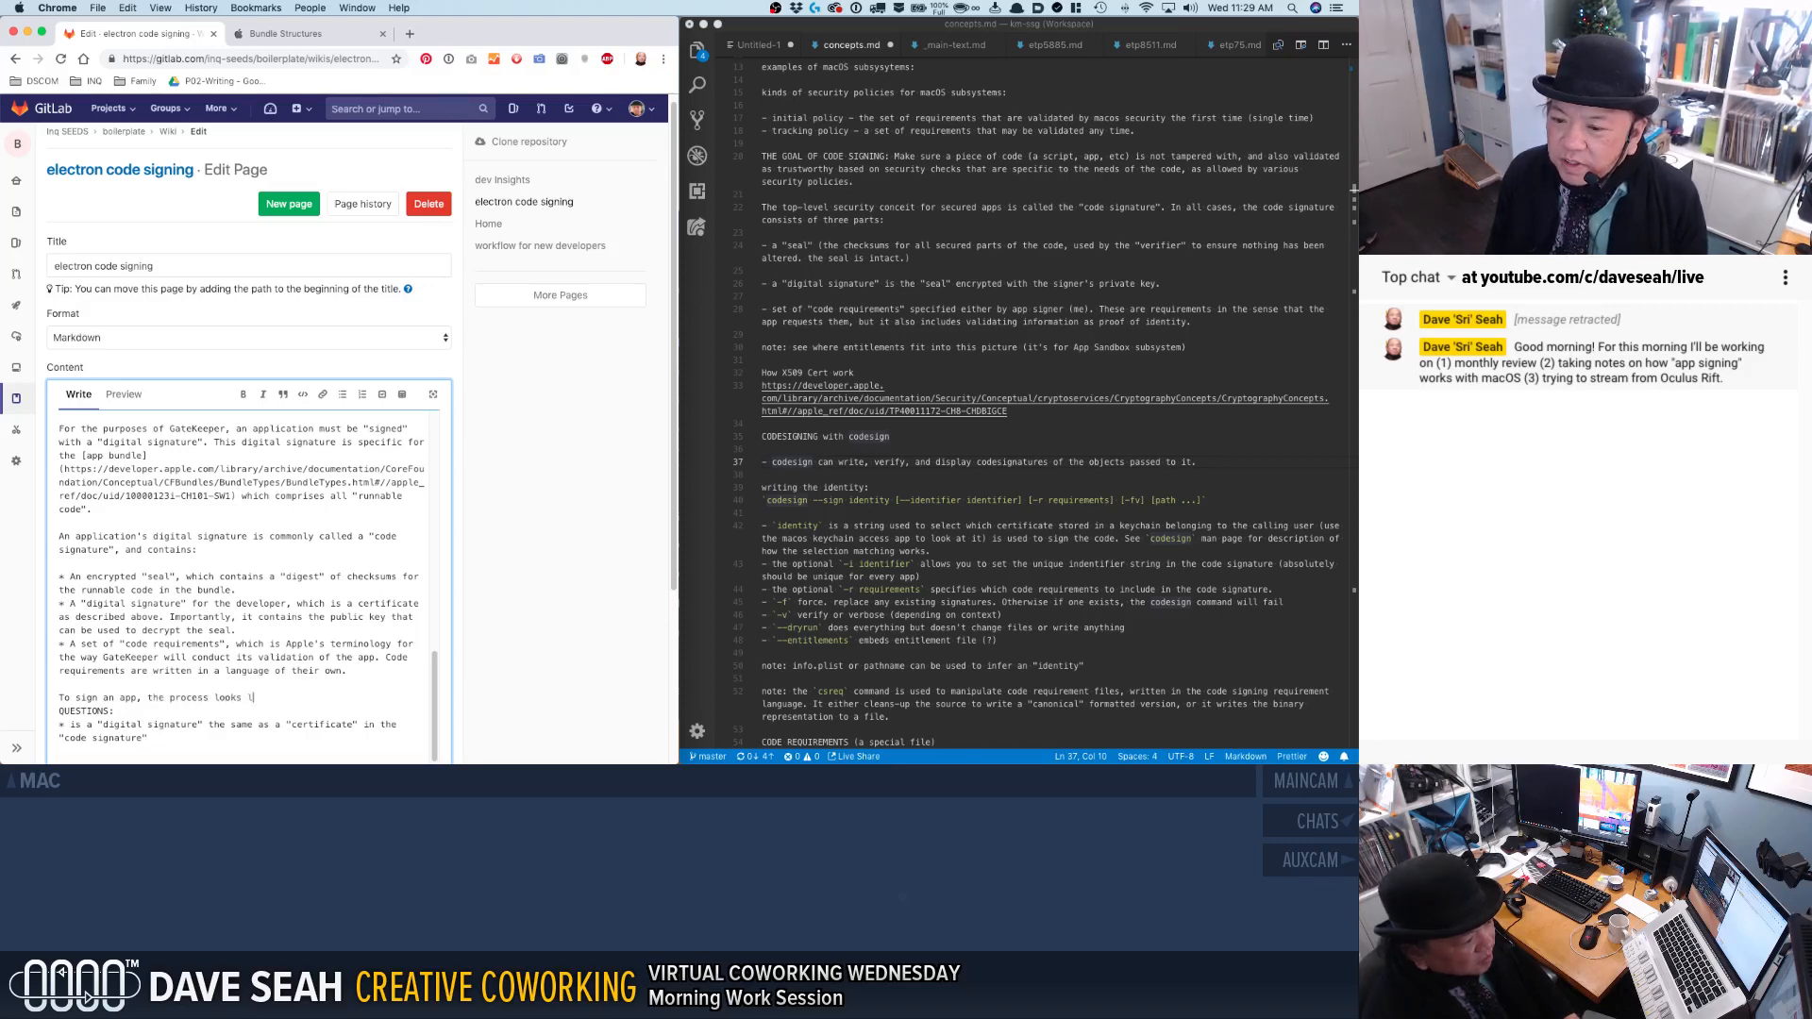
key(Return)
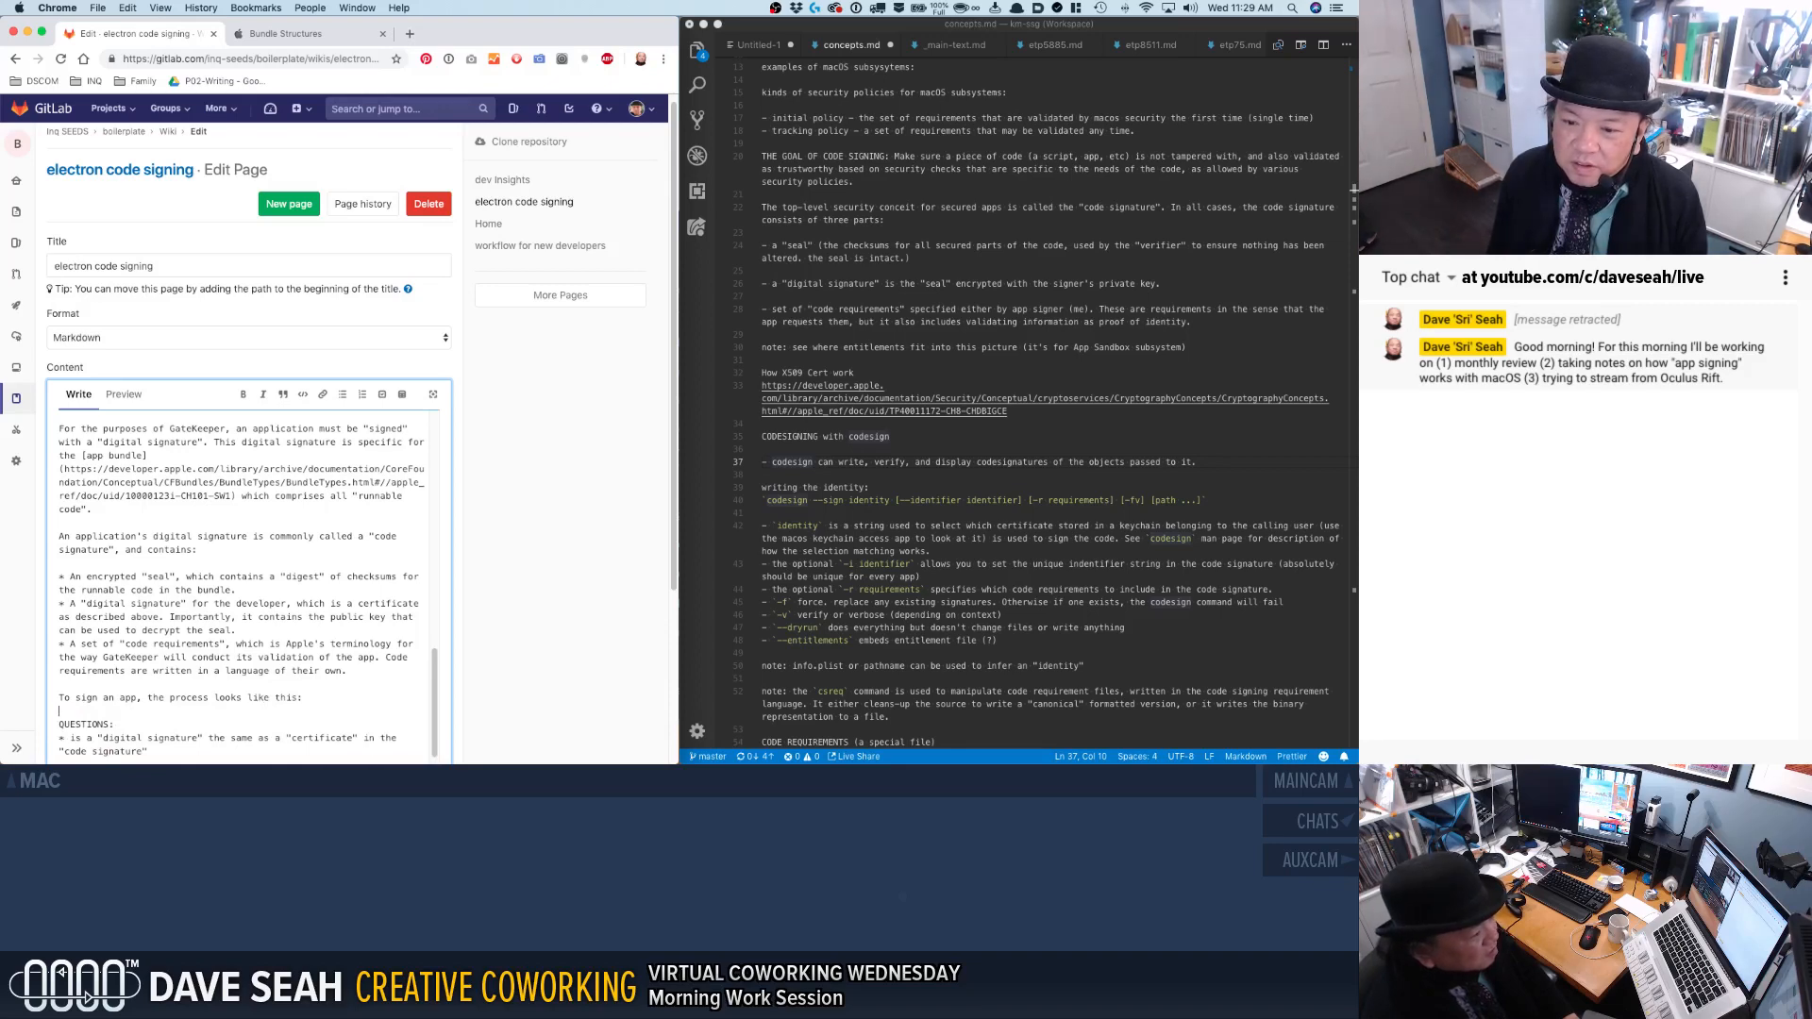
key(Return)
key(Return)
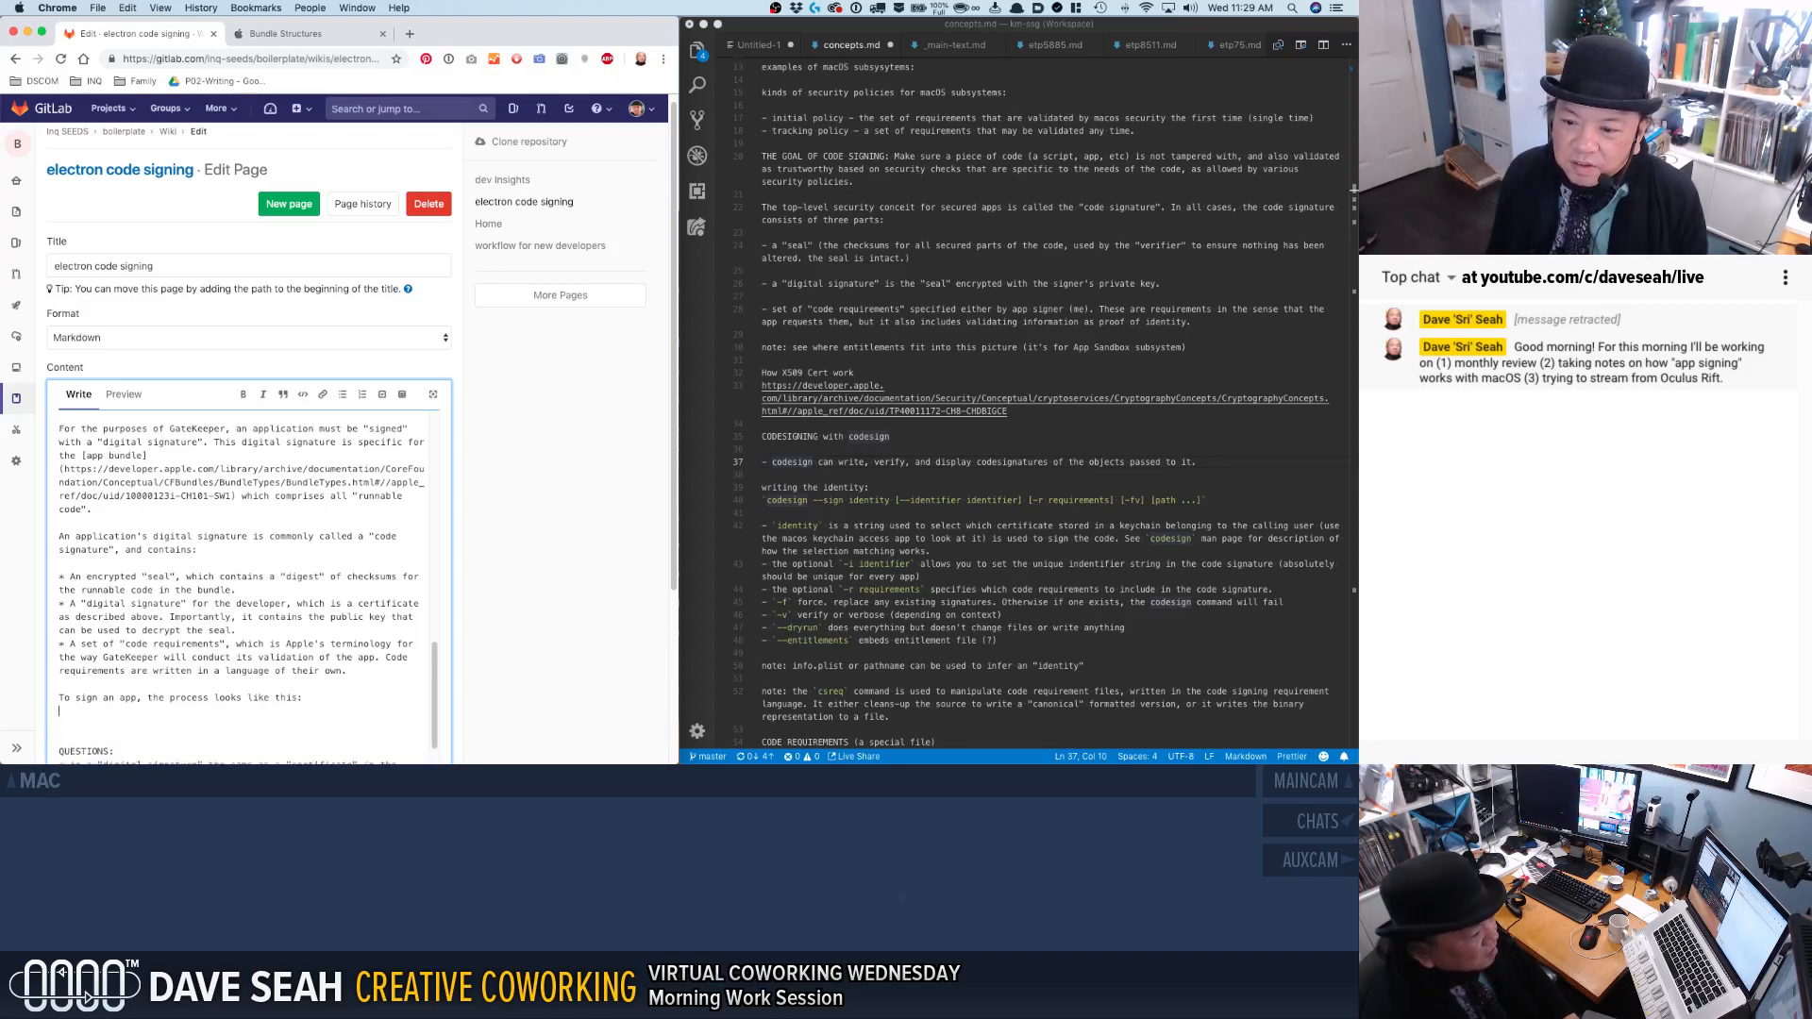
Add a bullet below that line reading "XCODE provides a command-line utility called `codesign`".
text(&)
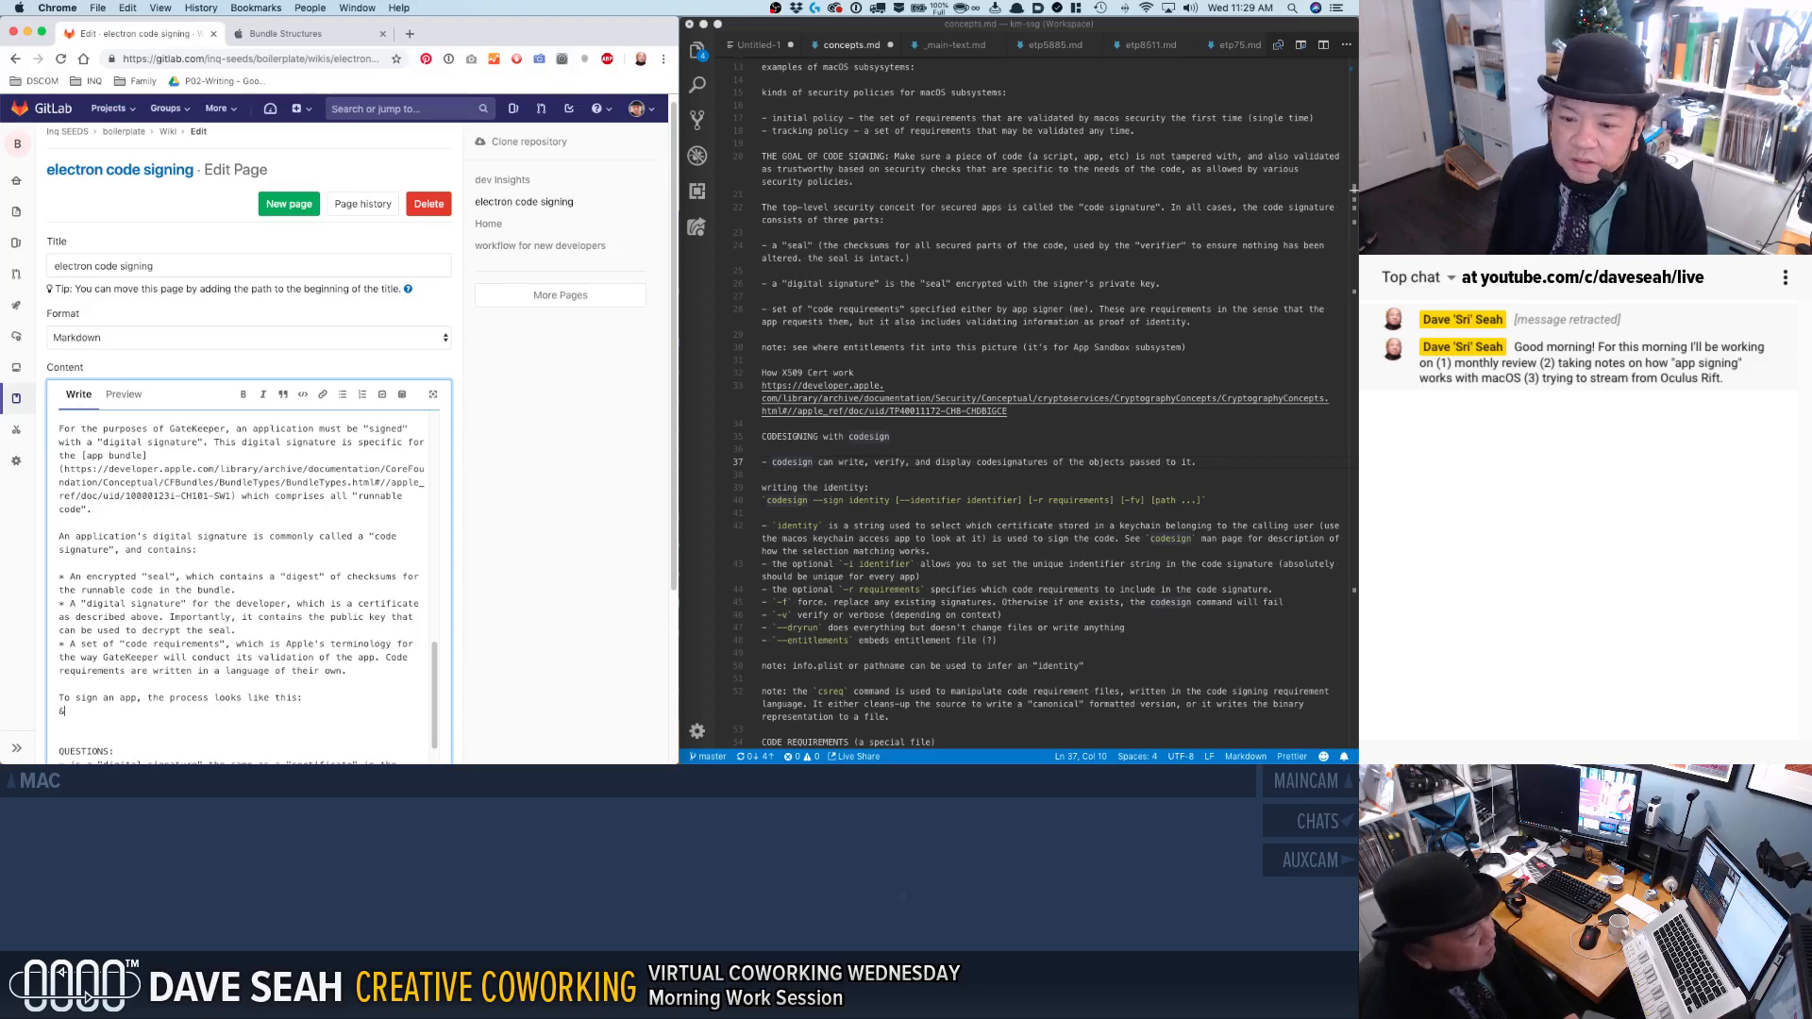
key(BackSpace)
key(Return)
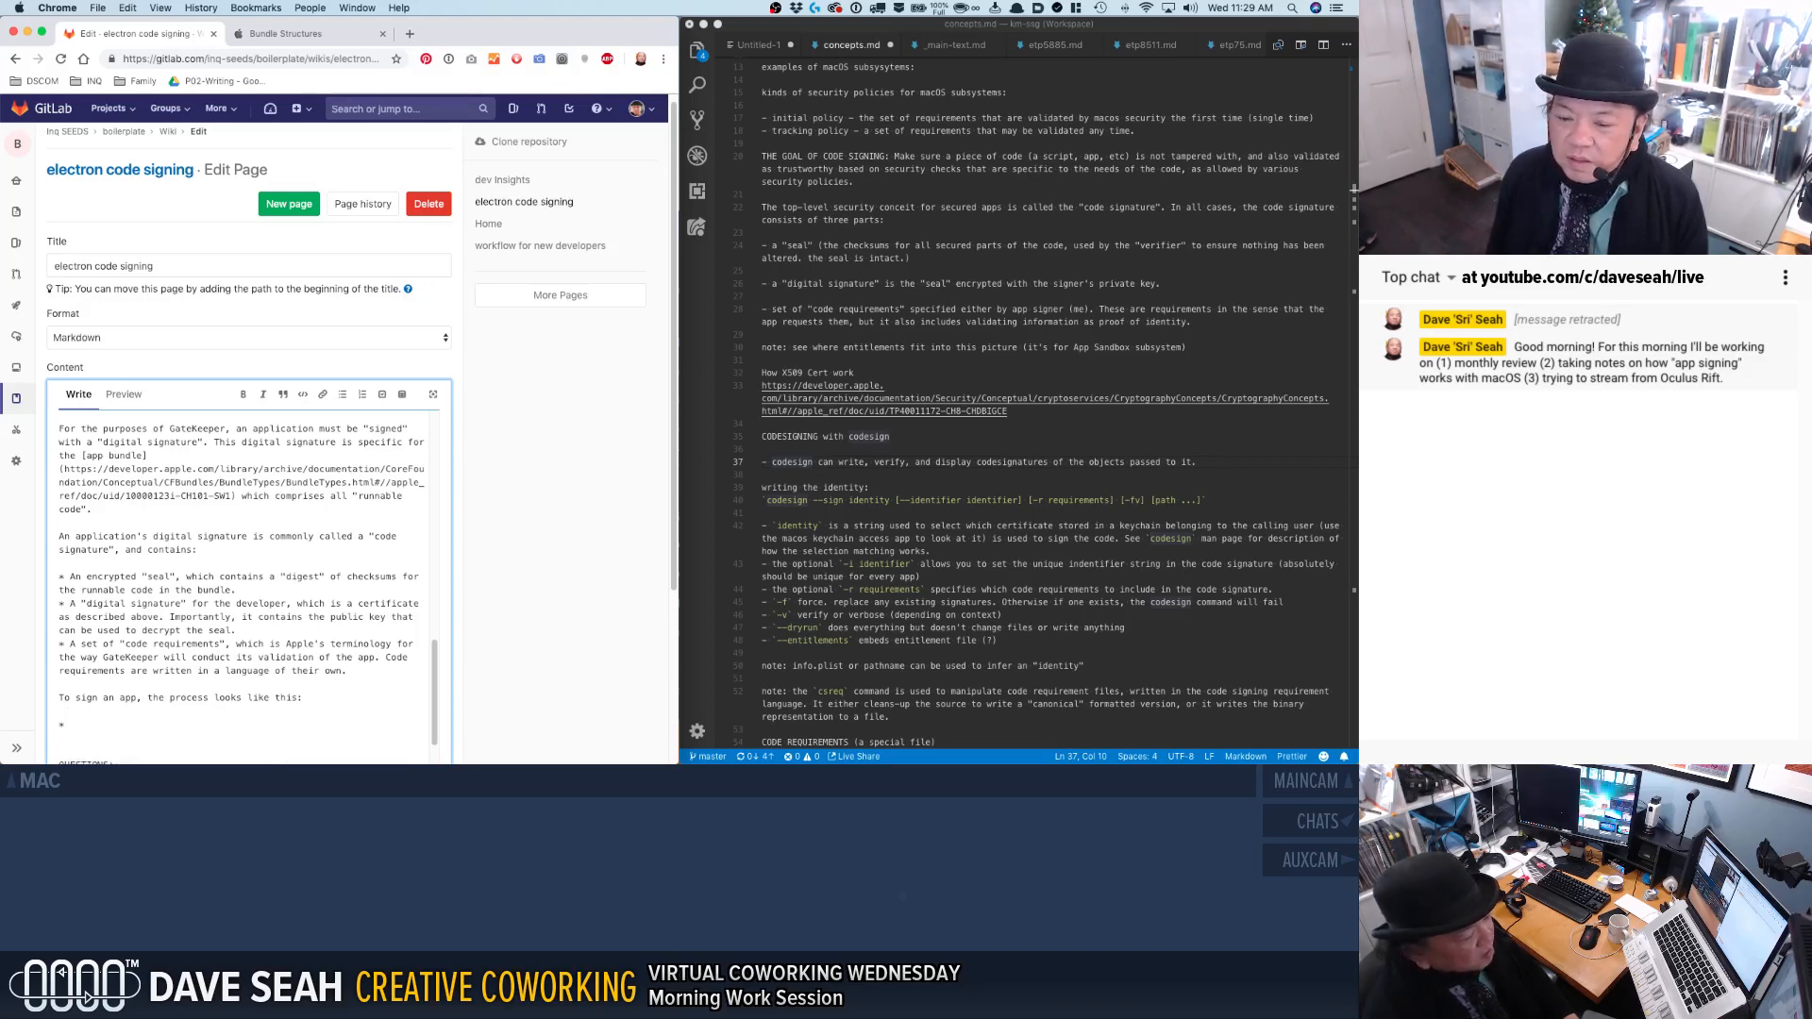
text(XCODE provides a utility called)
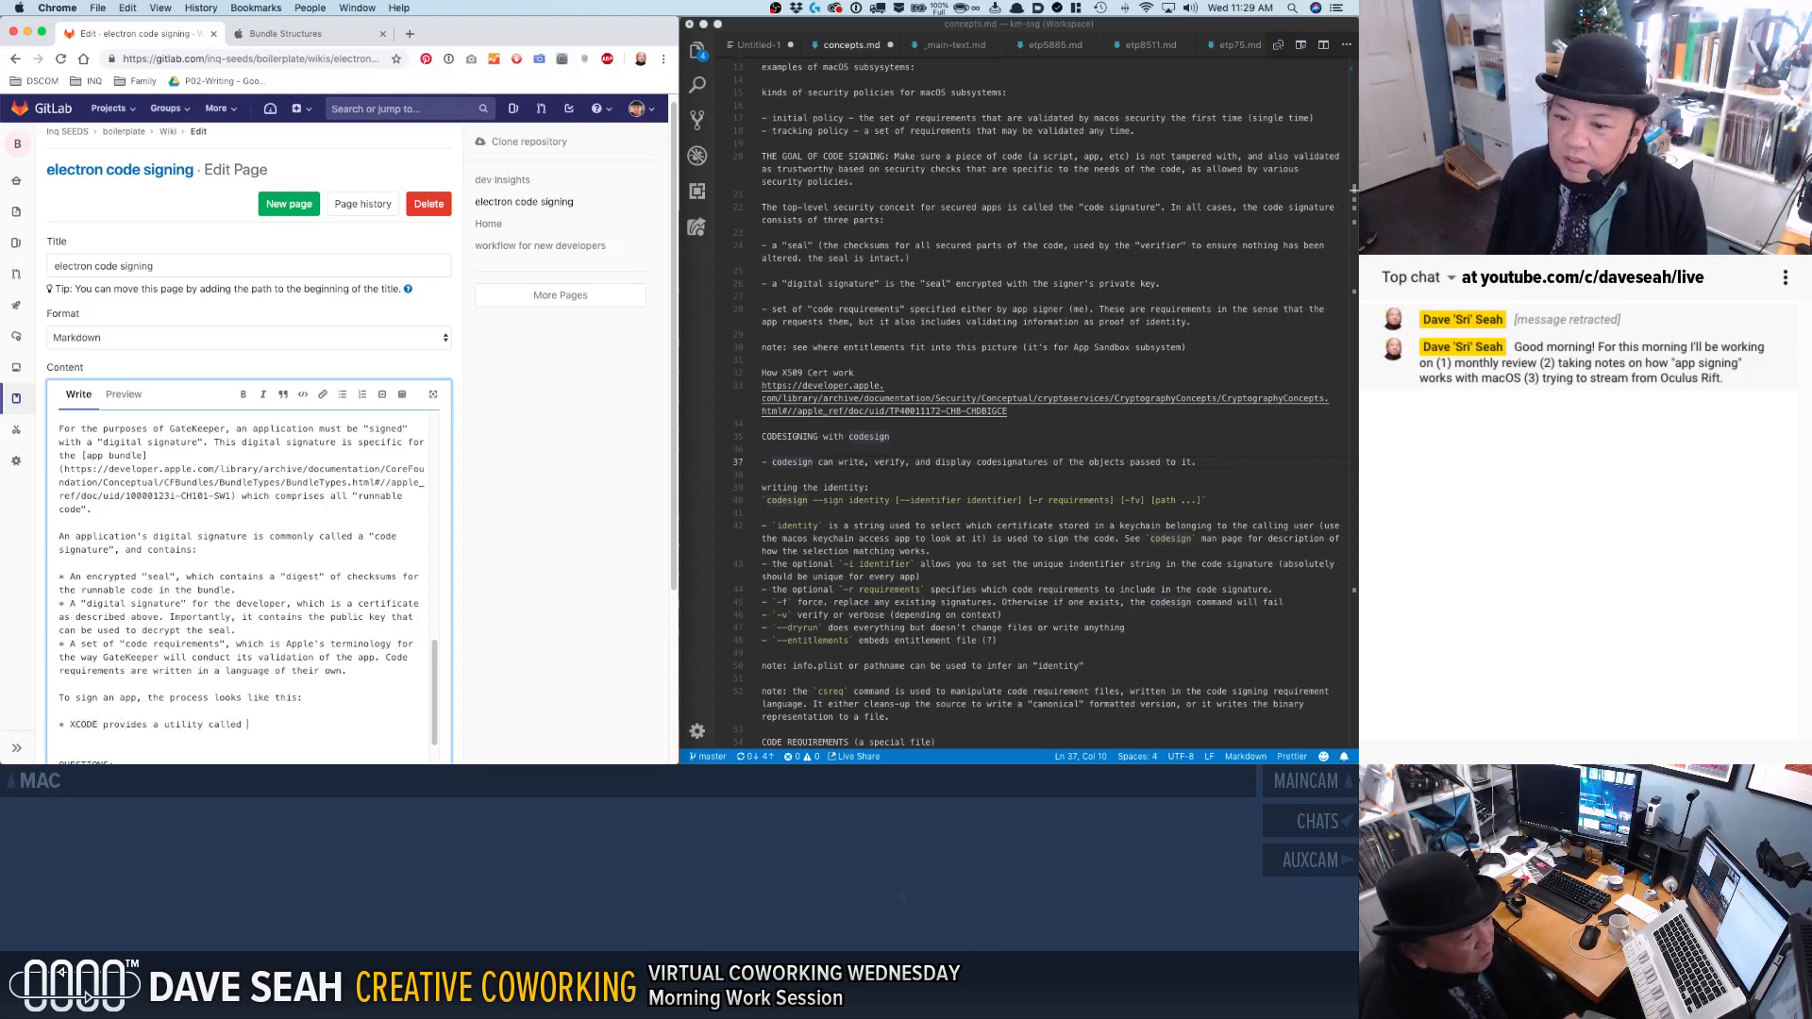
key(Tab)
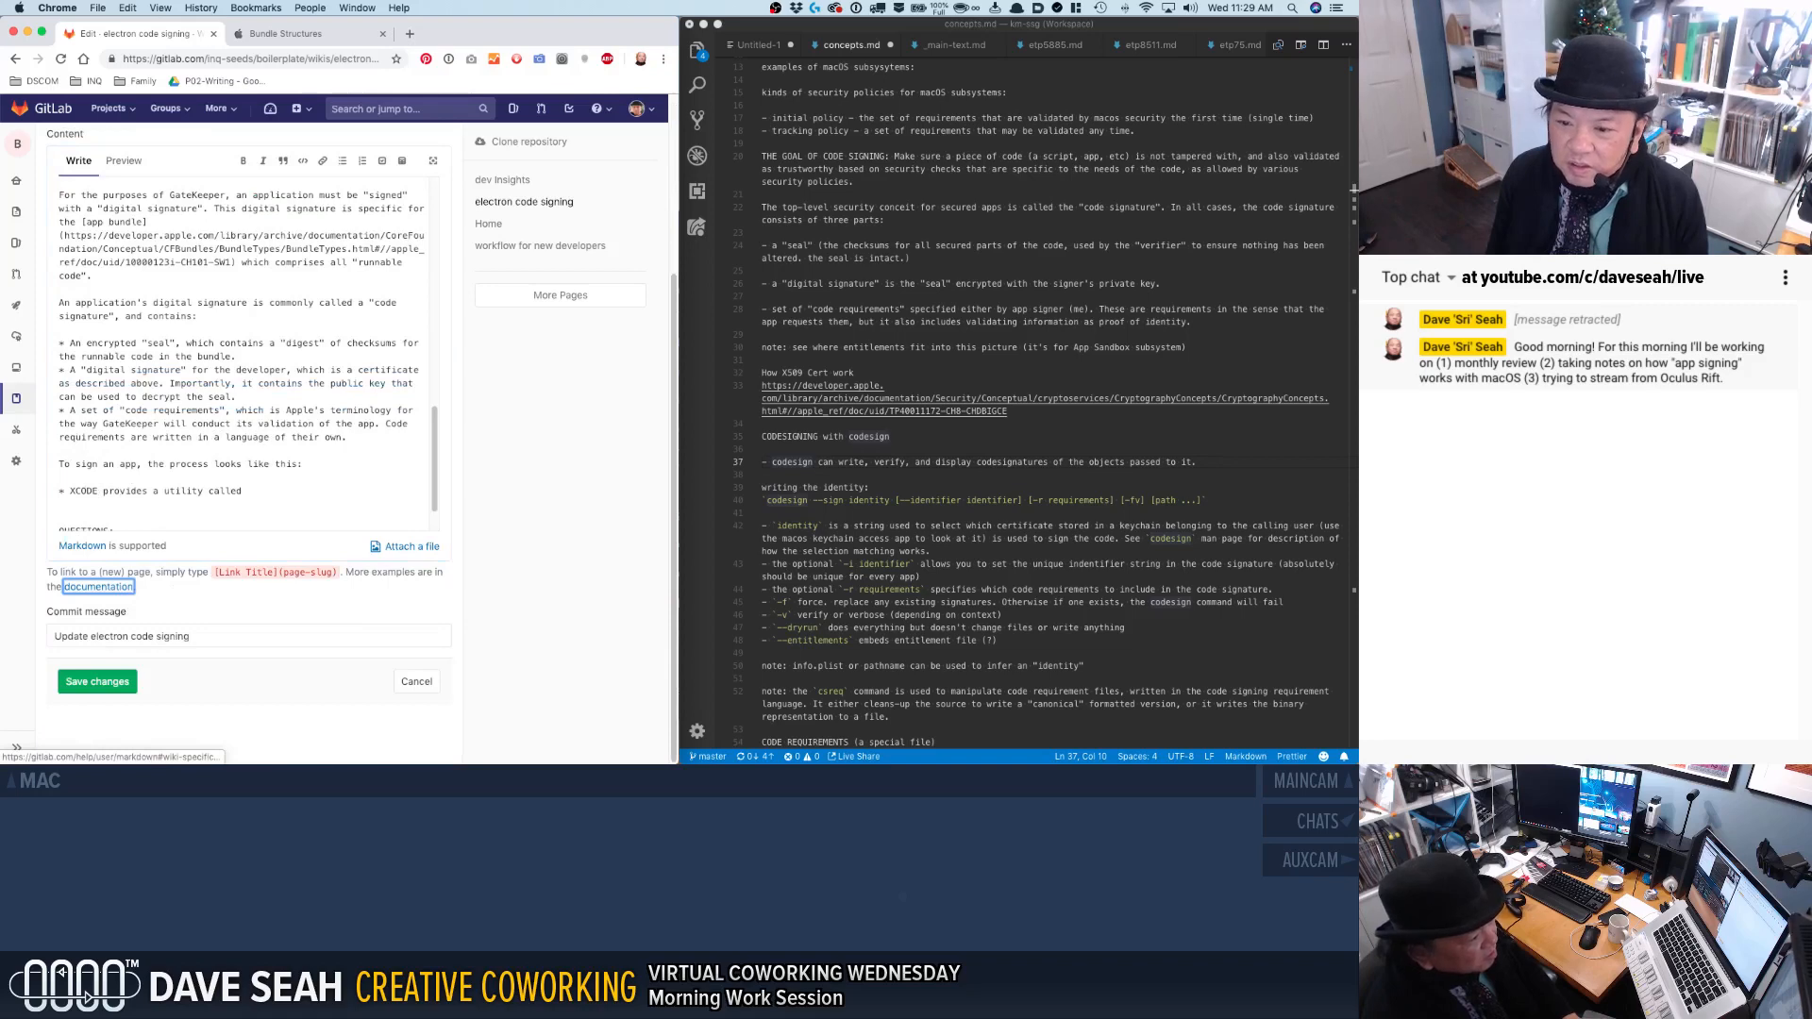
key(Tab)
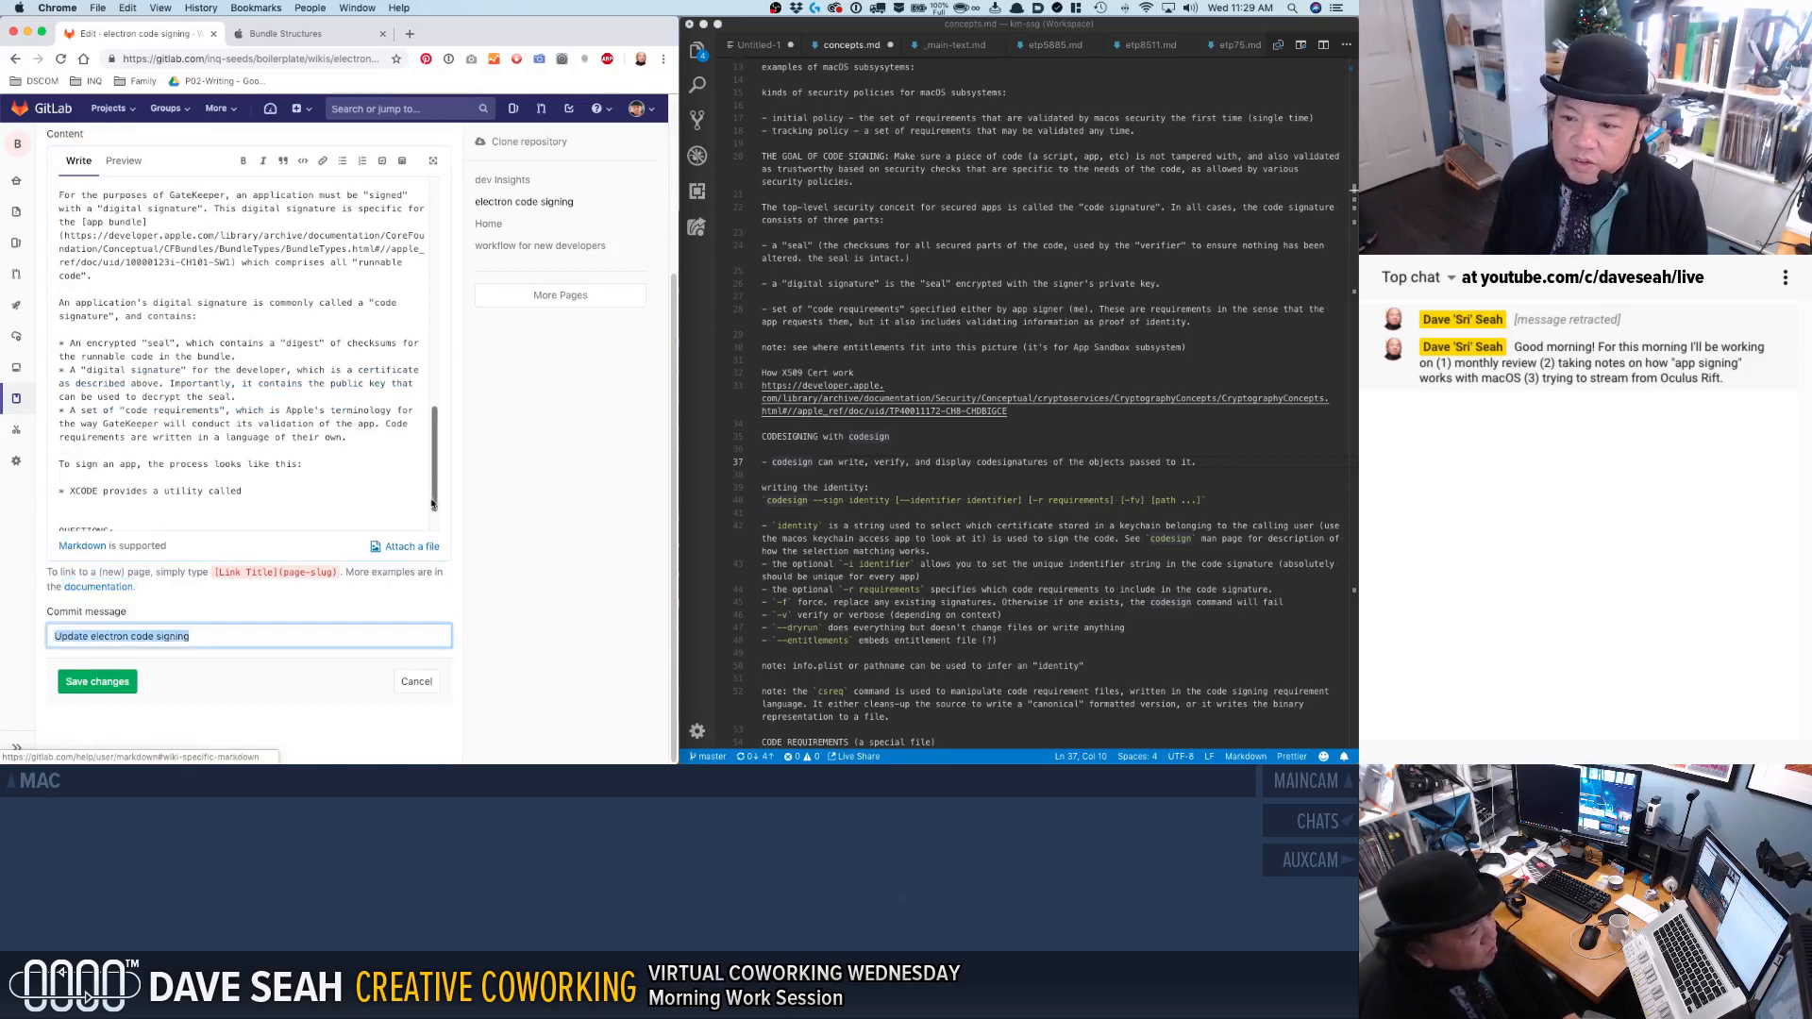
click(332, 494)
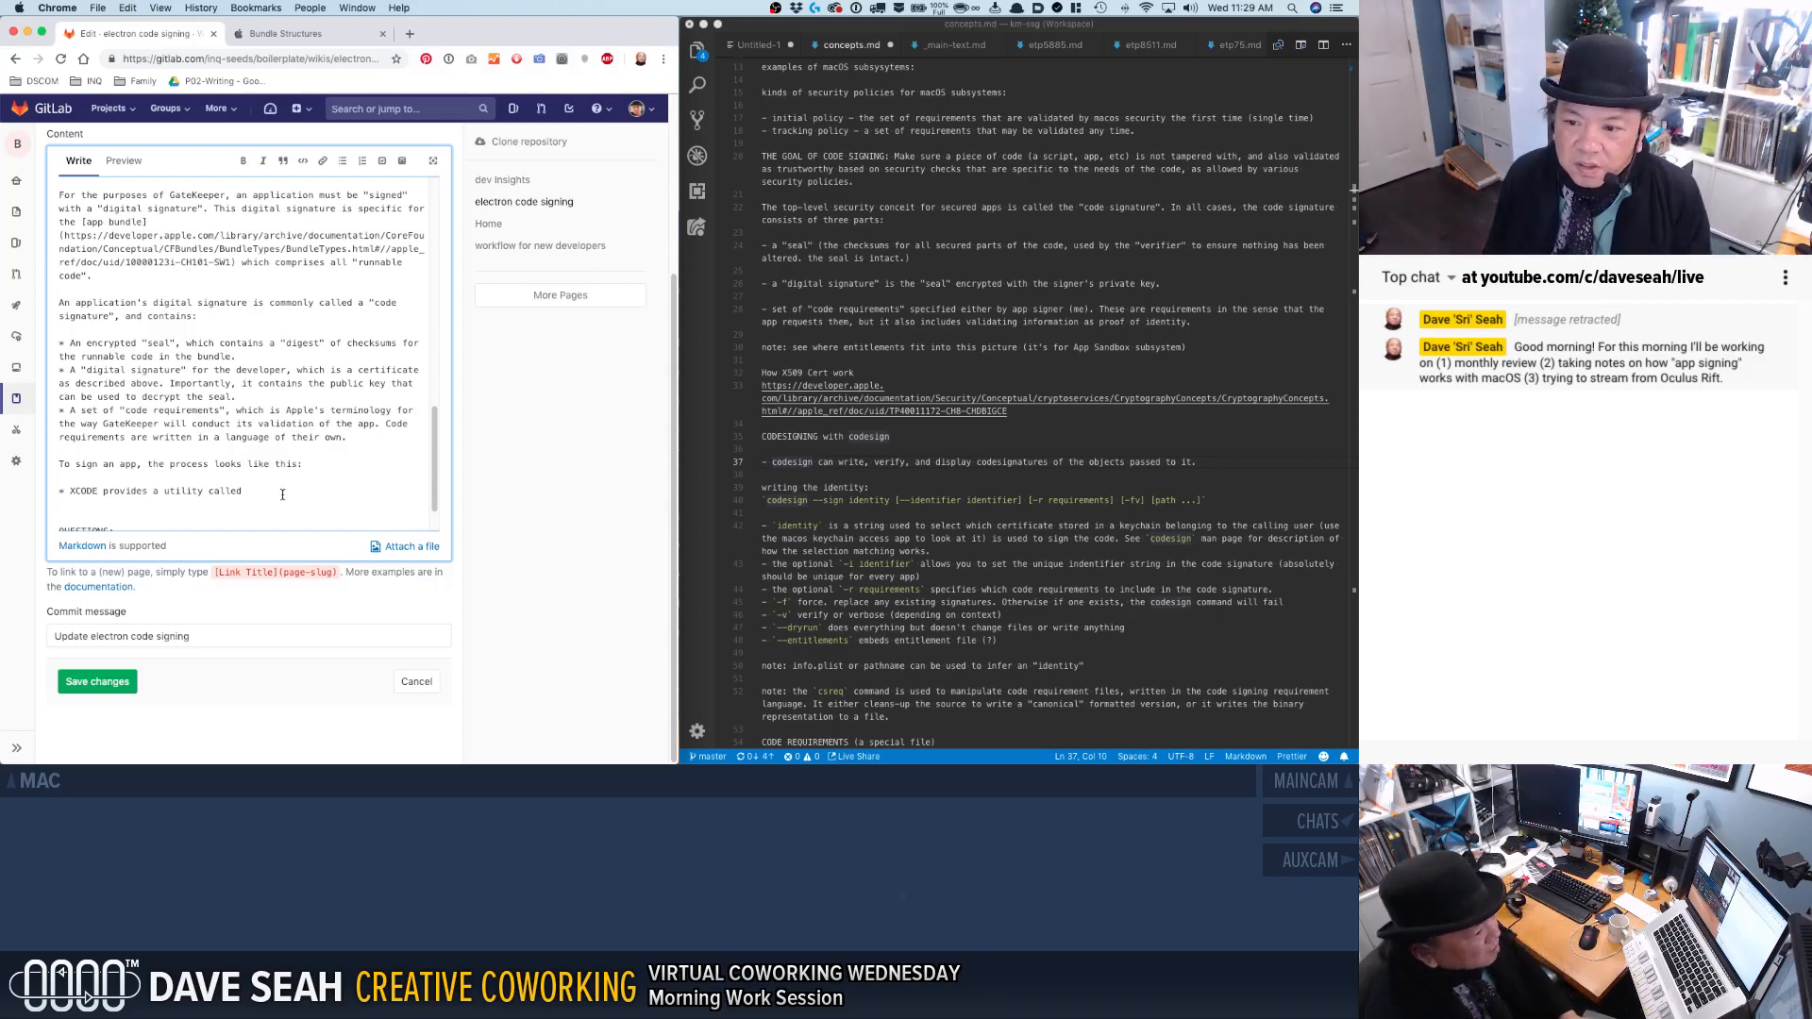
text(command-)
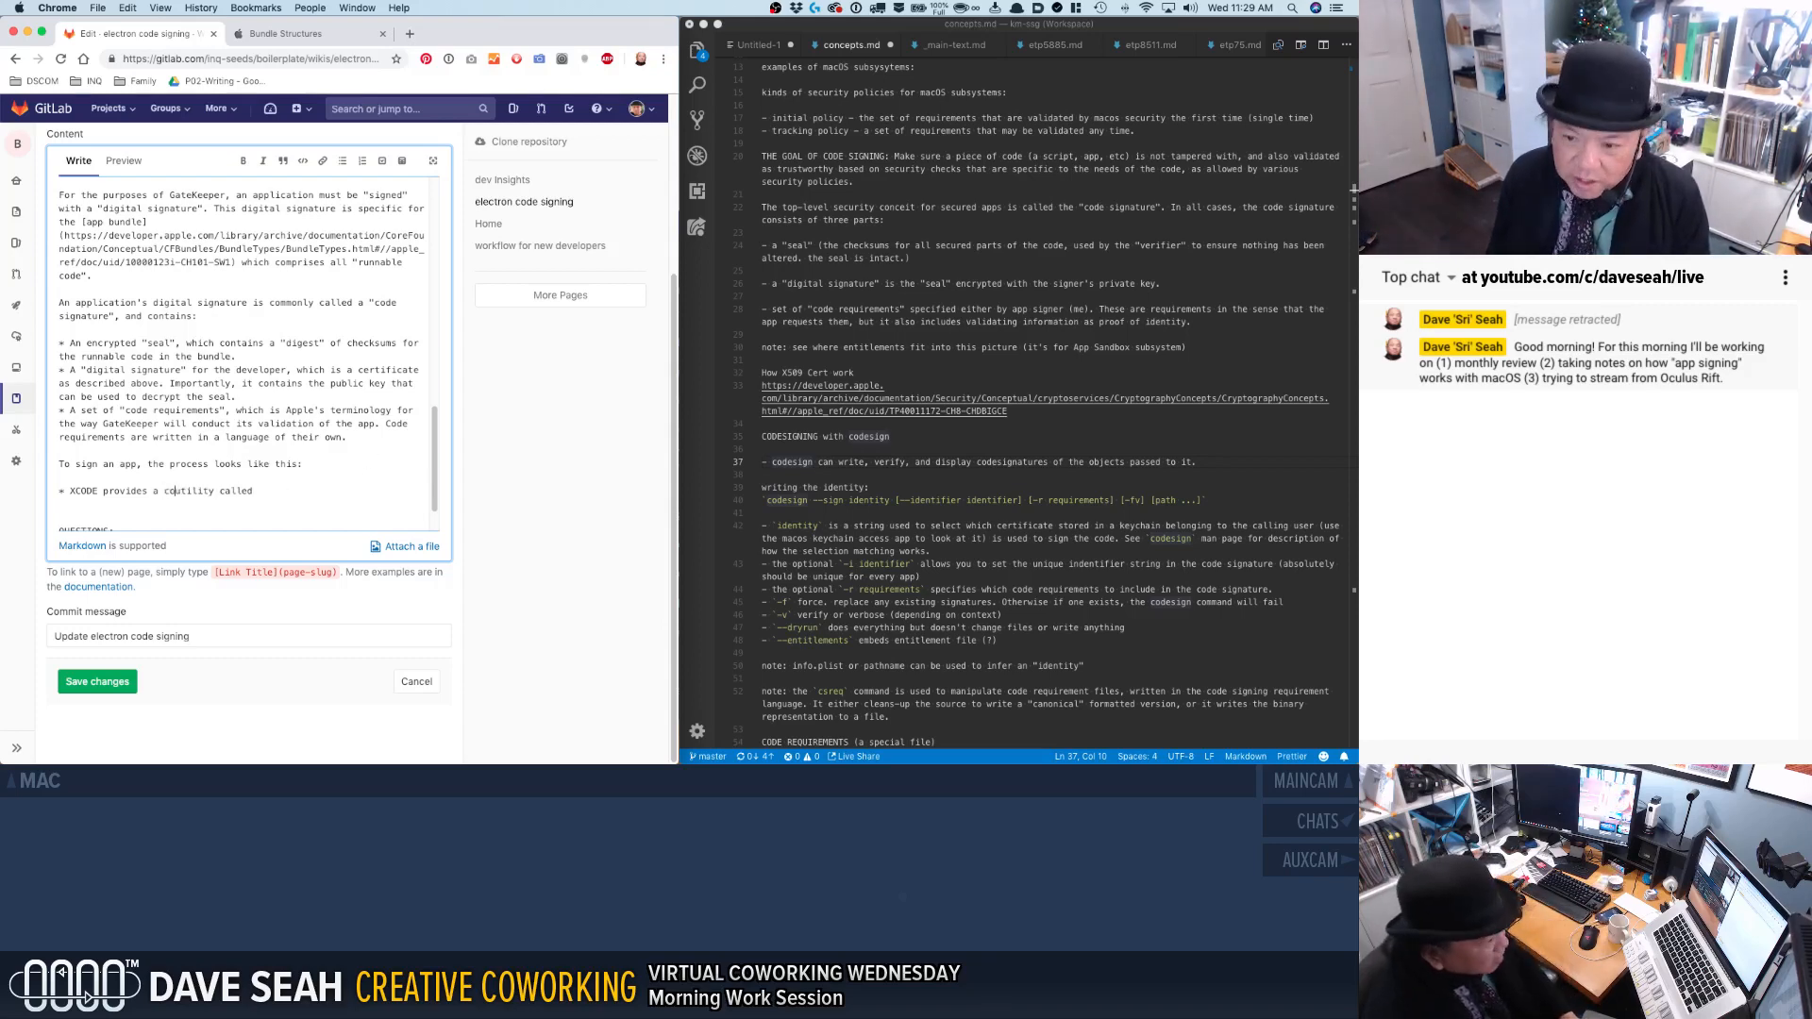
text(`codesign`)
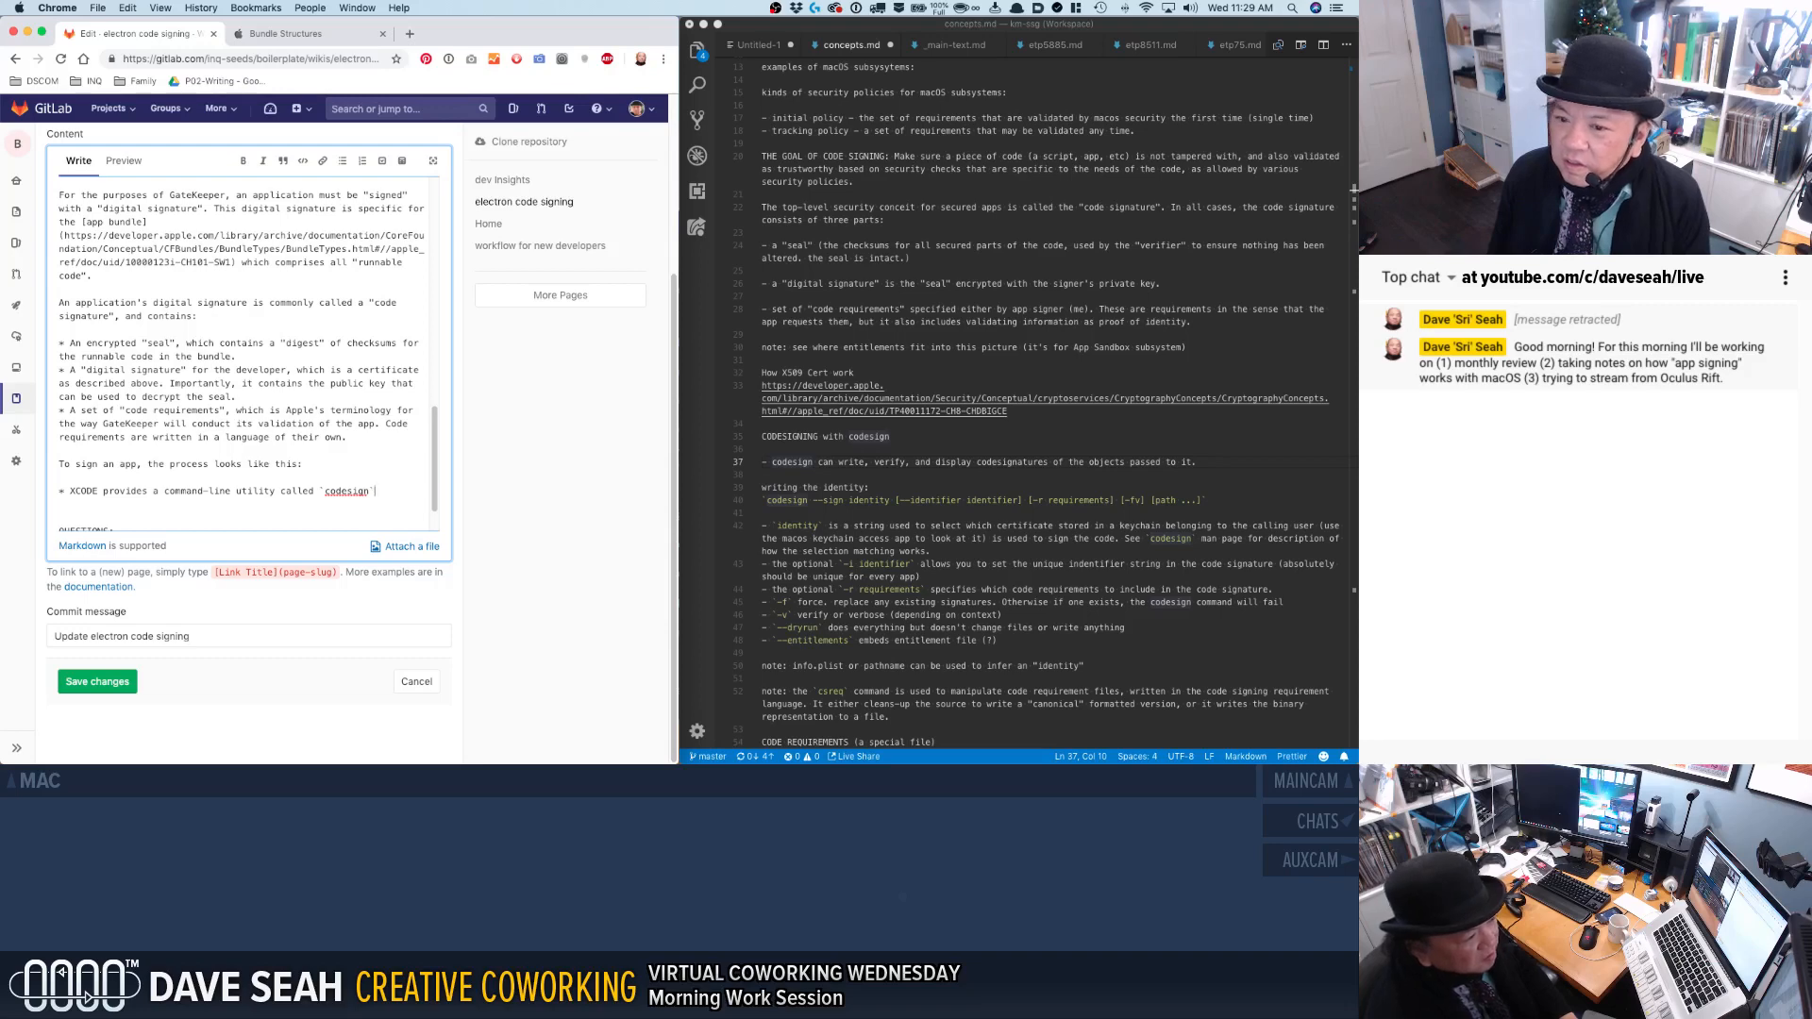
Merge the bullet into the line above to read "To sign an app, XCODE provides a command-line utility called `codesign`".
key(Up)
drag(148, 460, 67, 494)
key(BackSpace)
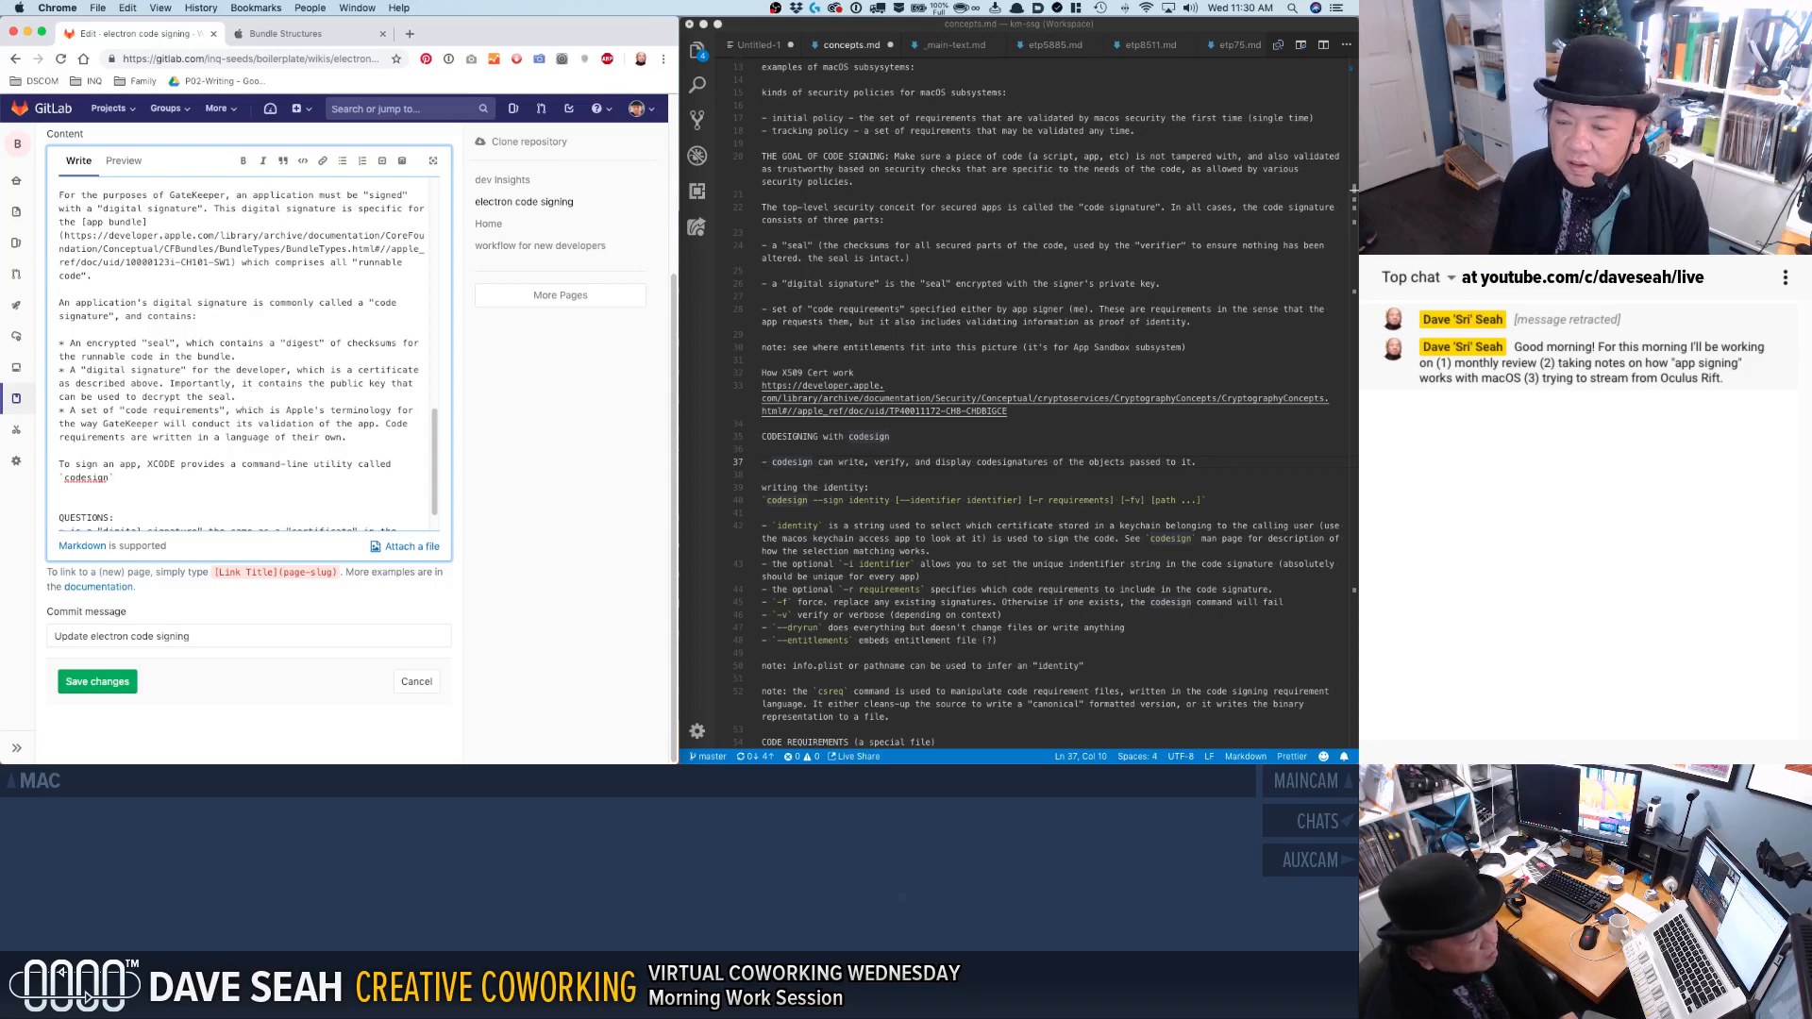
Continue the `codesign` sentence with "that has a syntax as follows:" and start a code block on the following line.
text(that )
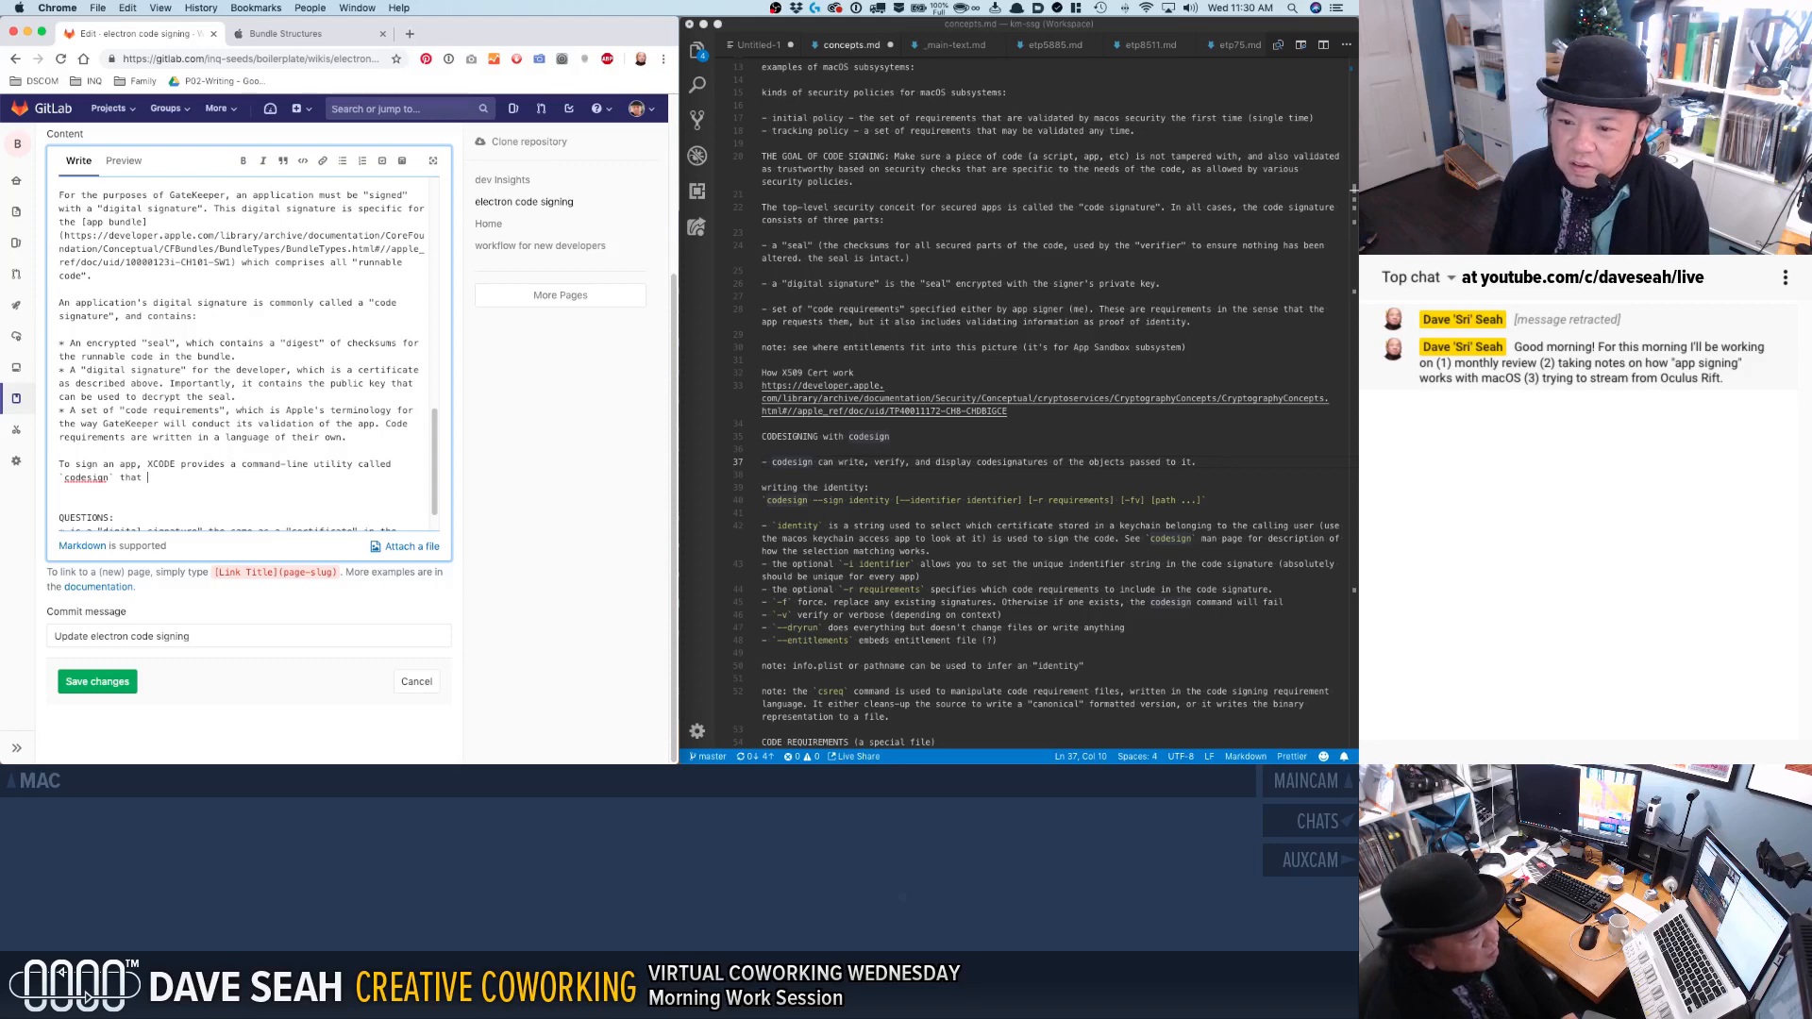
text(acchas a syntax as follows:)
key(Return)
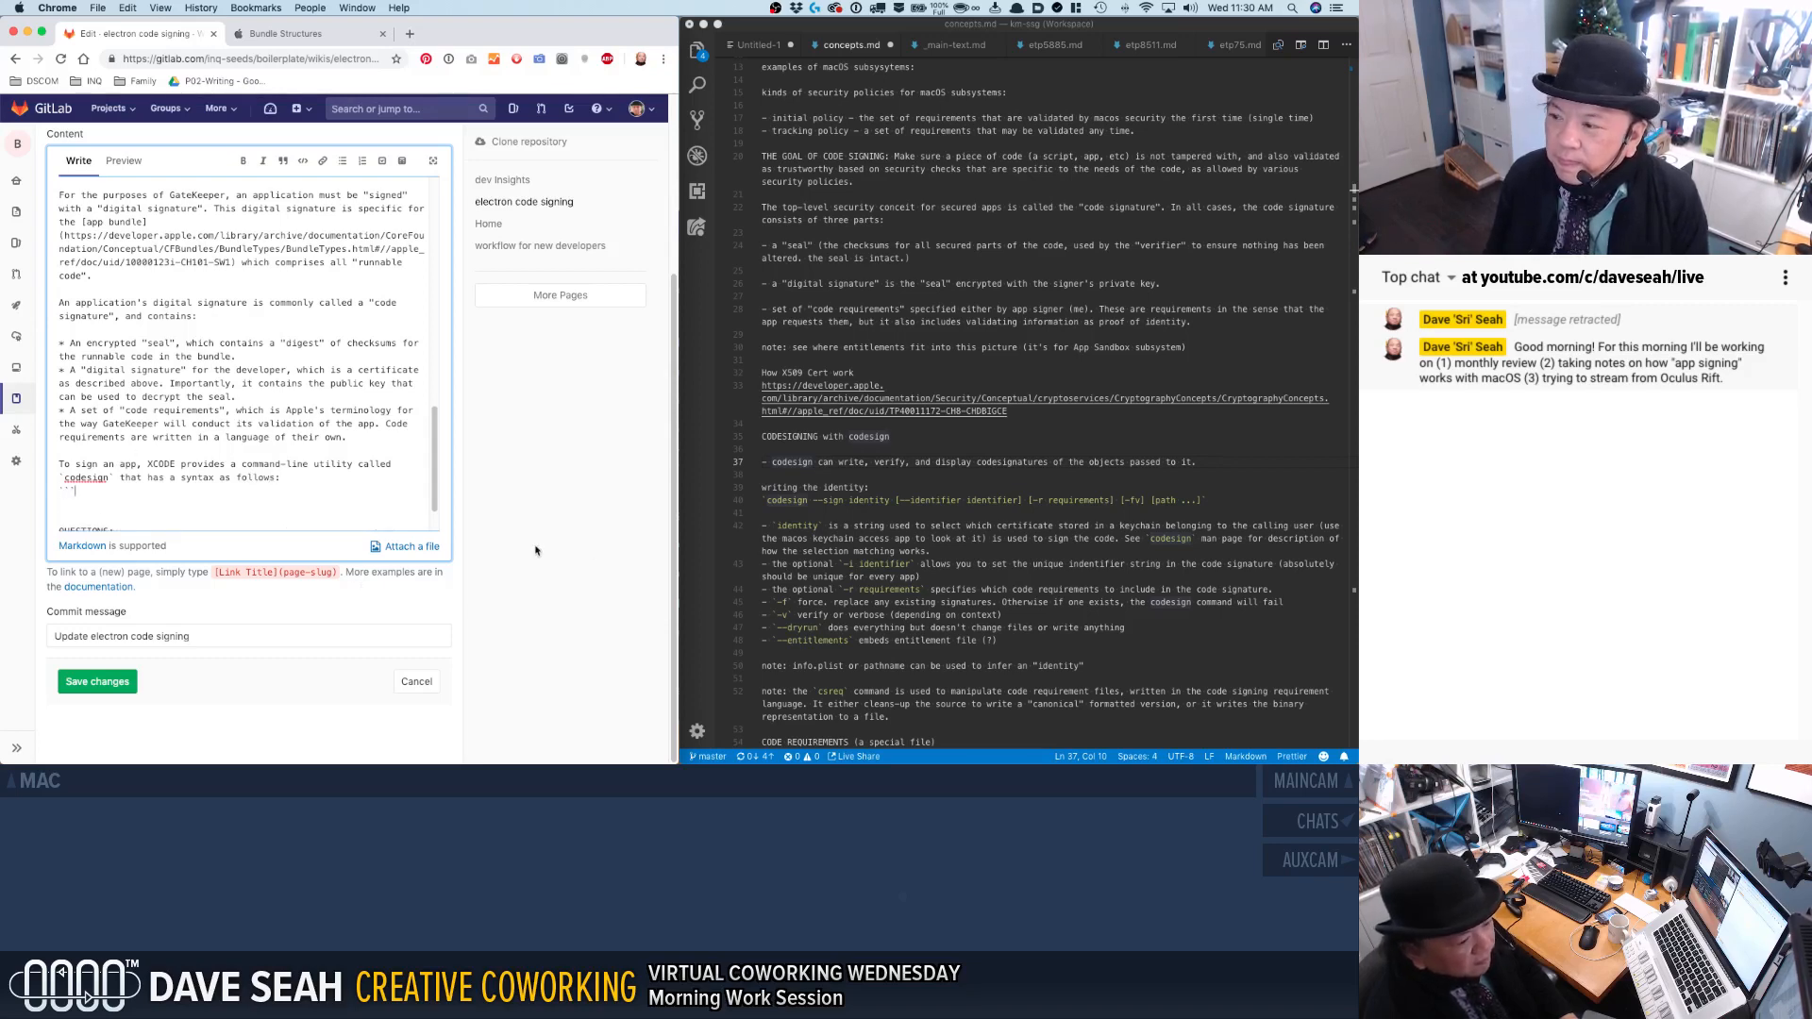
Copy the "codesign --sign identity" syntax from concepts.md into the wiki page's new code block.
click(795, 514)
key(Up)
key(Right)
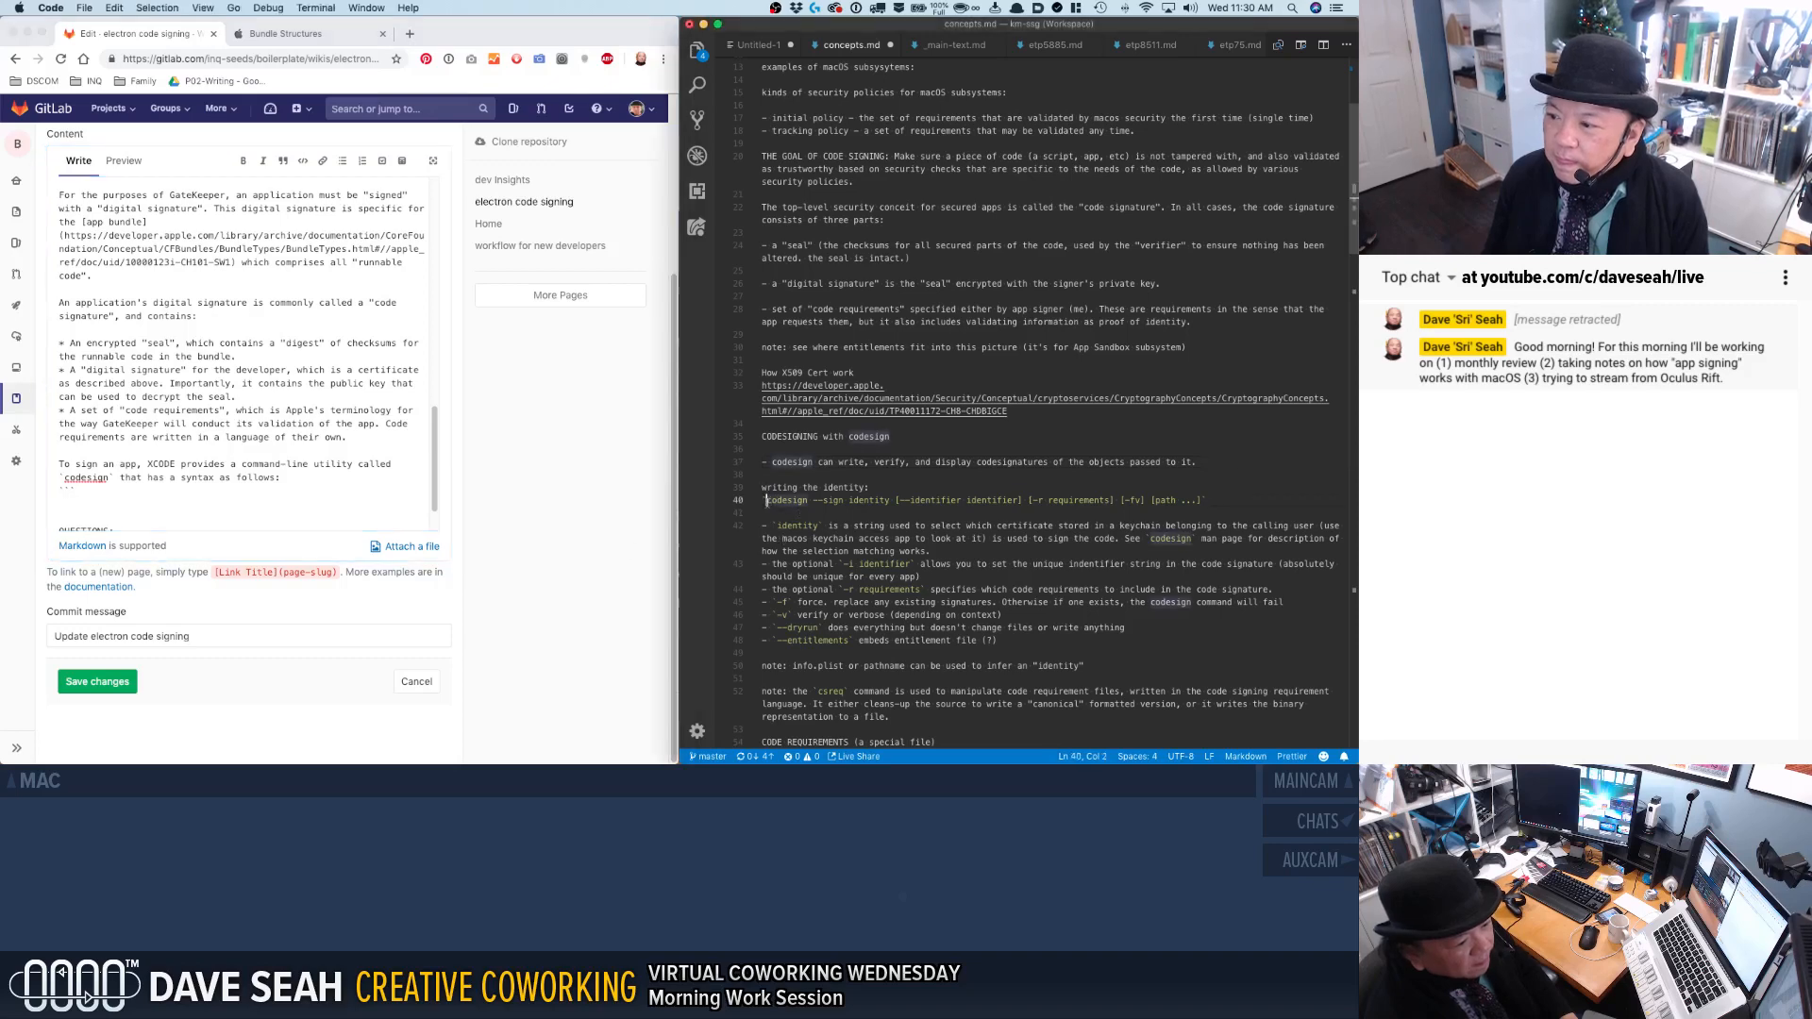
shift+click(1202, 503)
key(super+c)
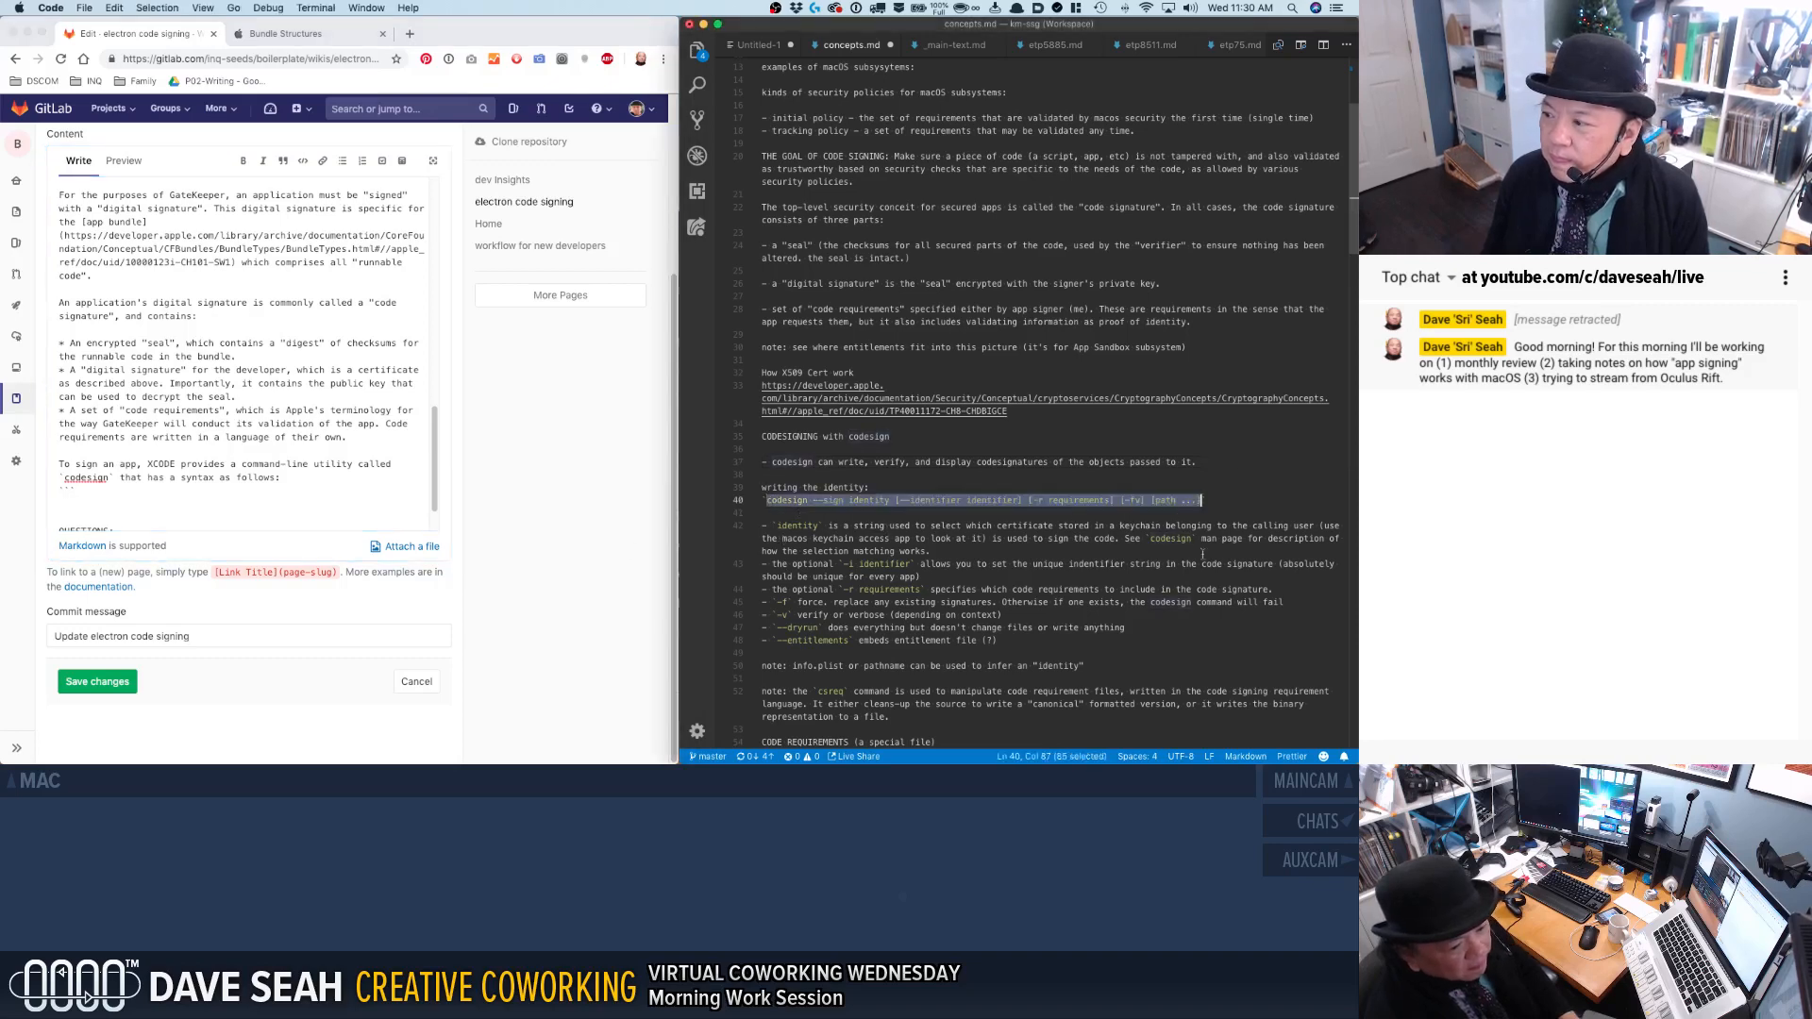
click(348, 487)
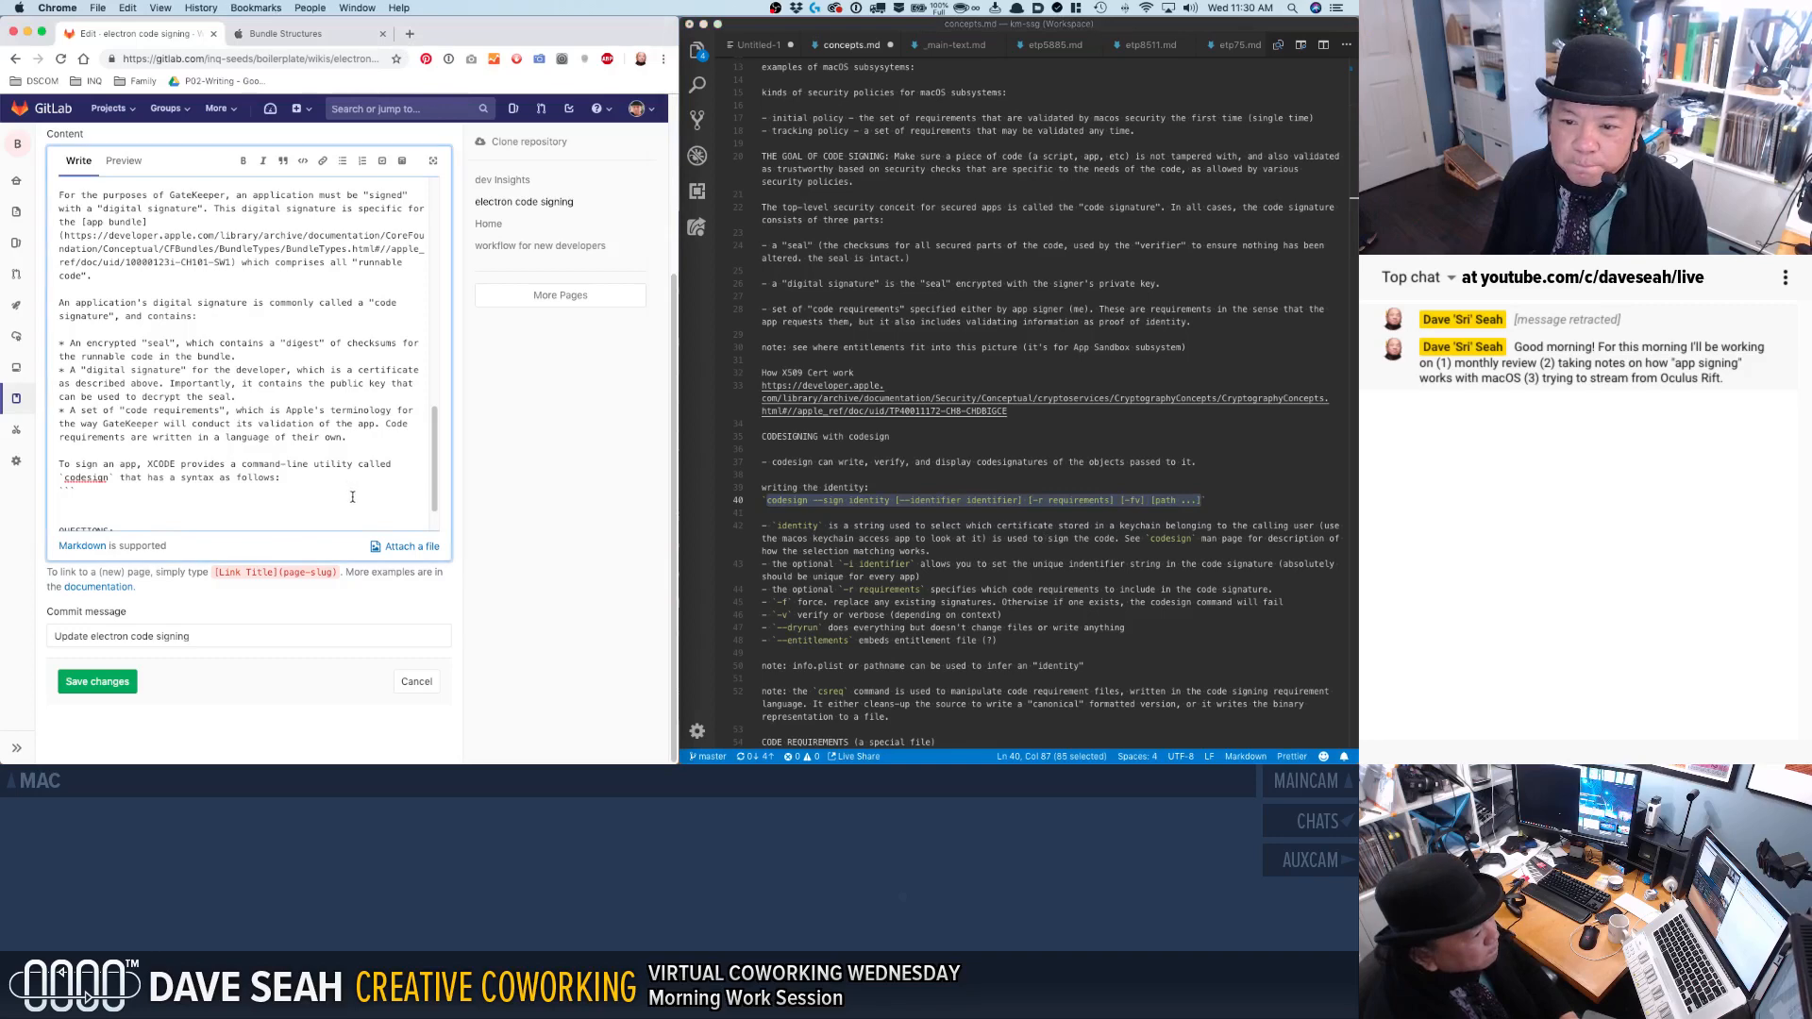
key(super+v)
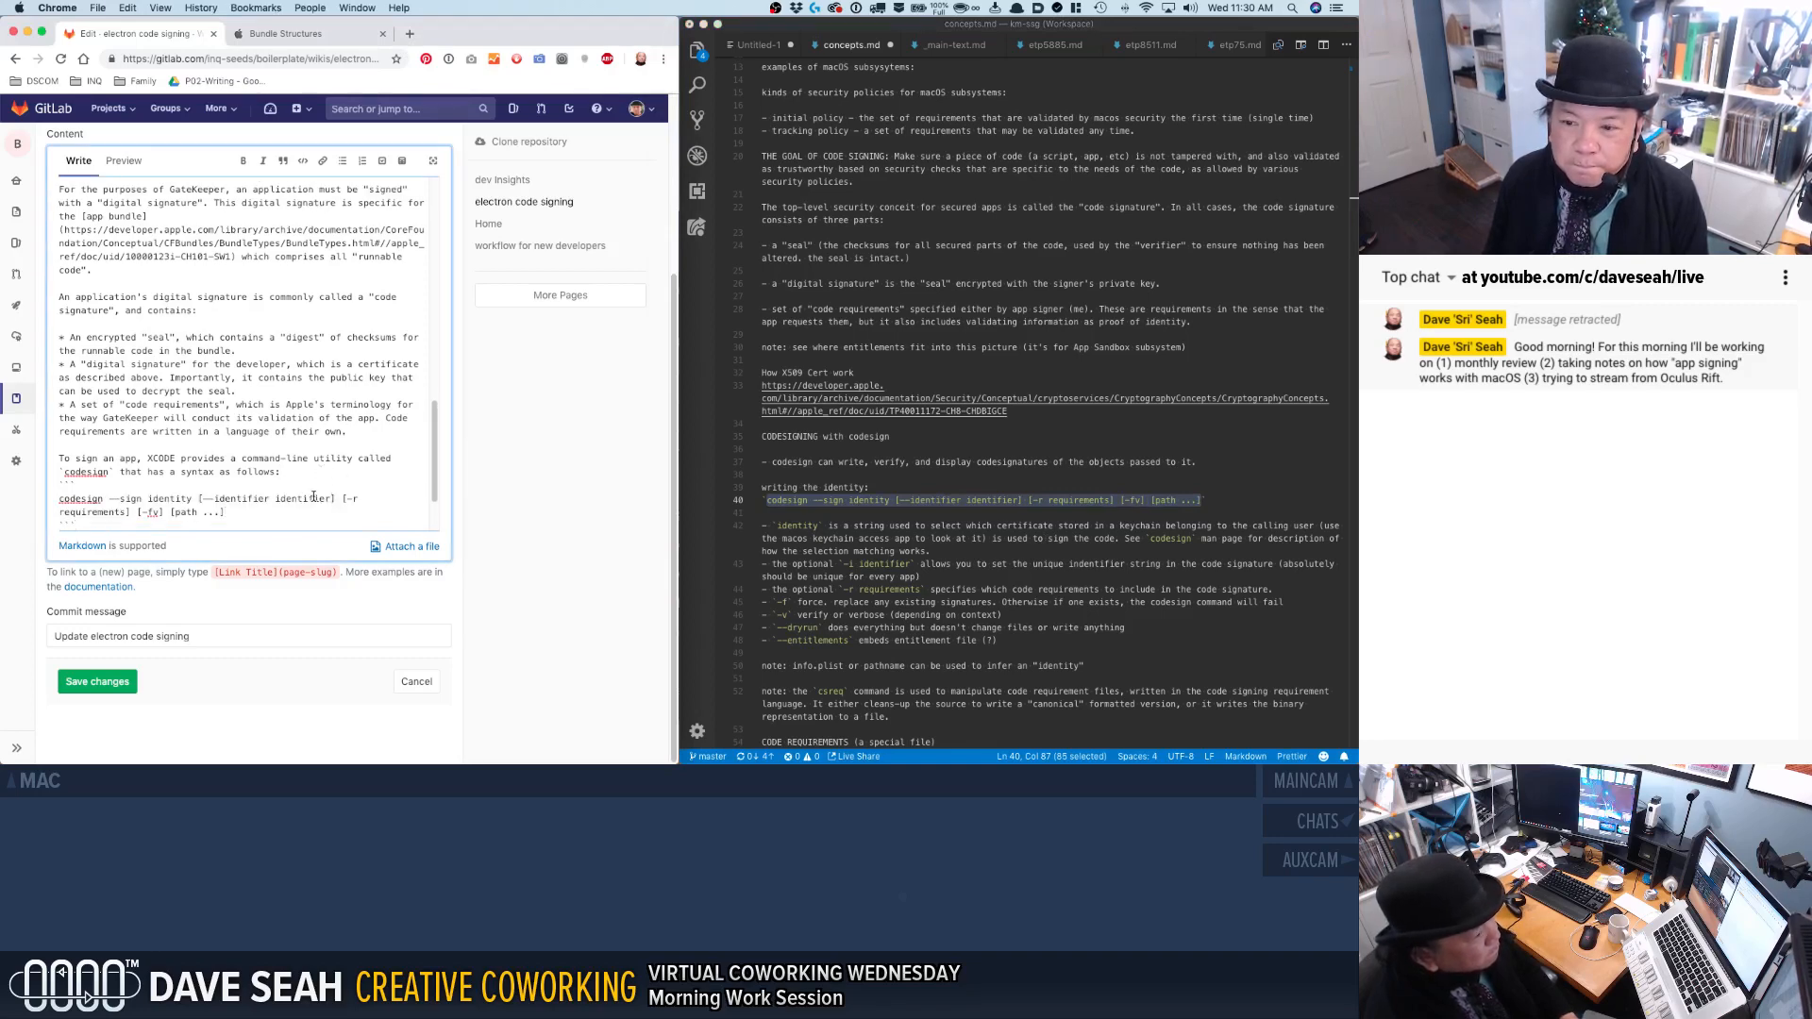
Extend the `codesign` sentence after "that" with "is used to write, verify, and display code signature for an app bundle.".
click(141, 472)
text(is used to )
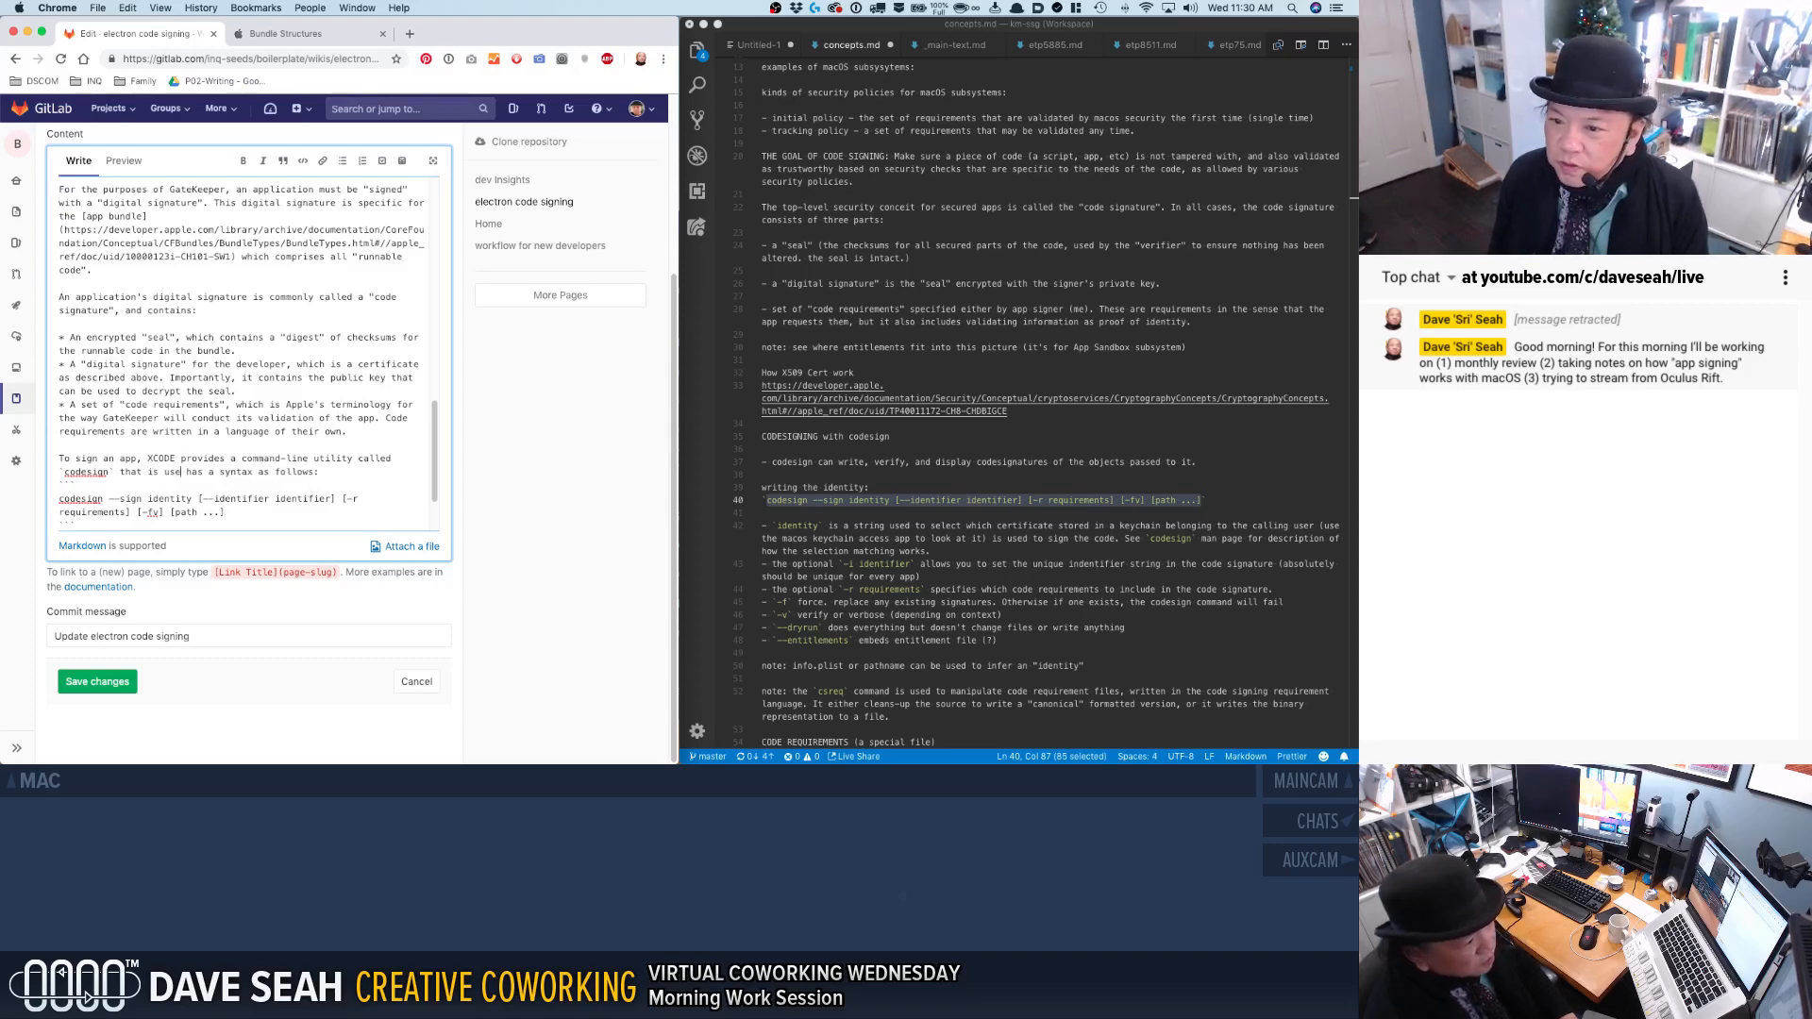
text(write, verify, and expl)
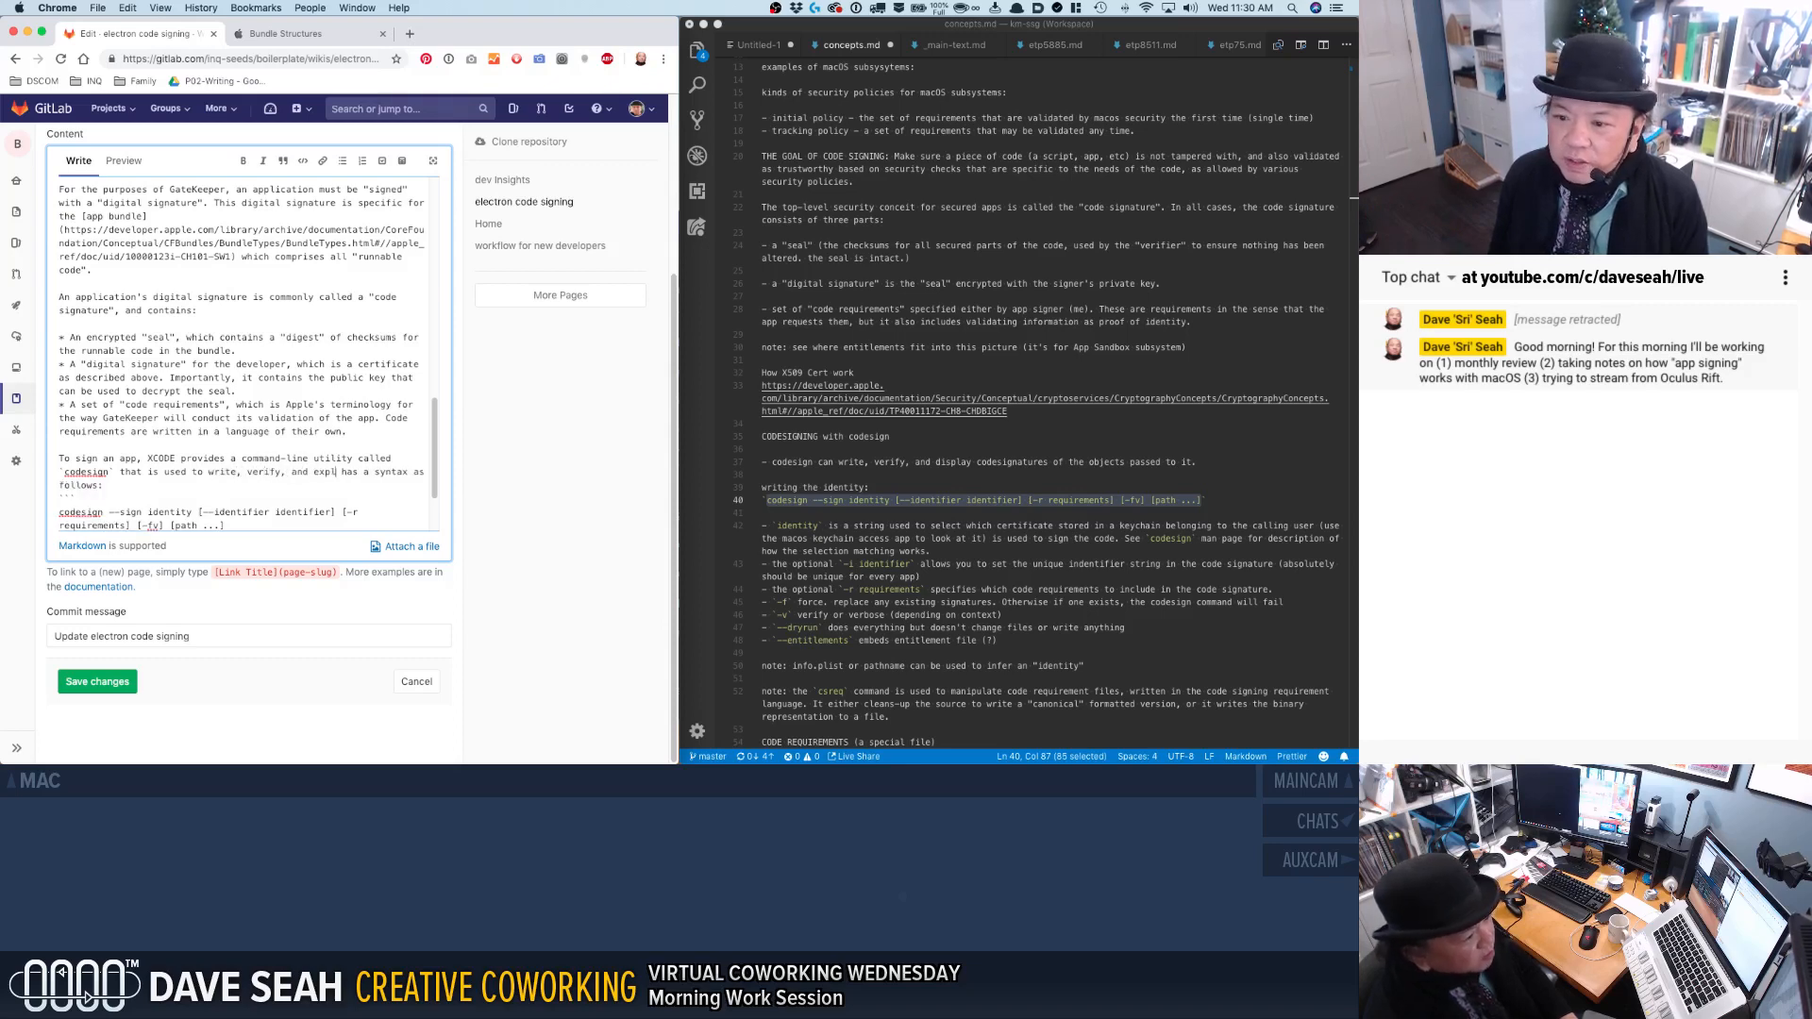
text(x)
key(BackSpace)
key(BackSpace)
text(display code signature for an )
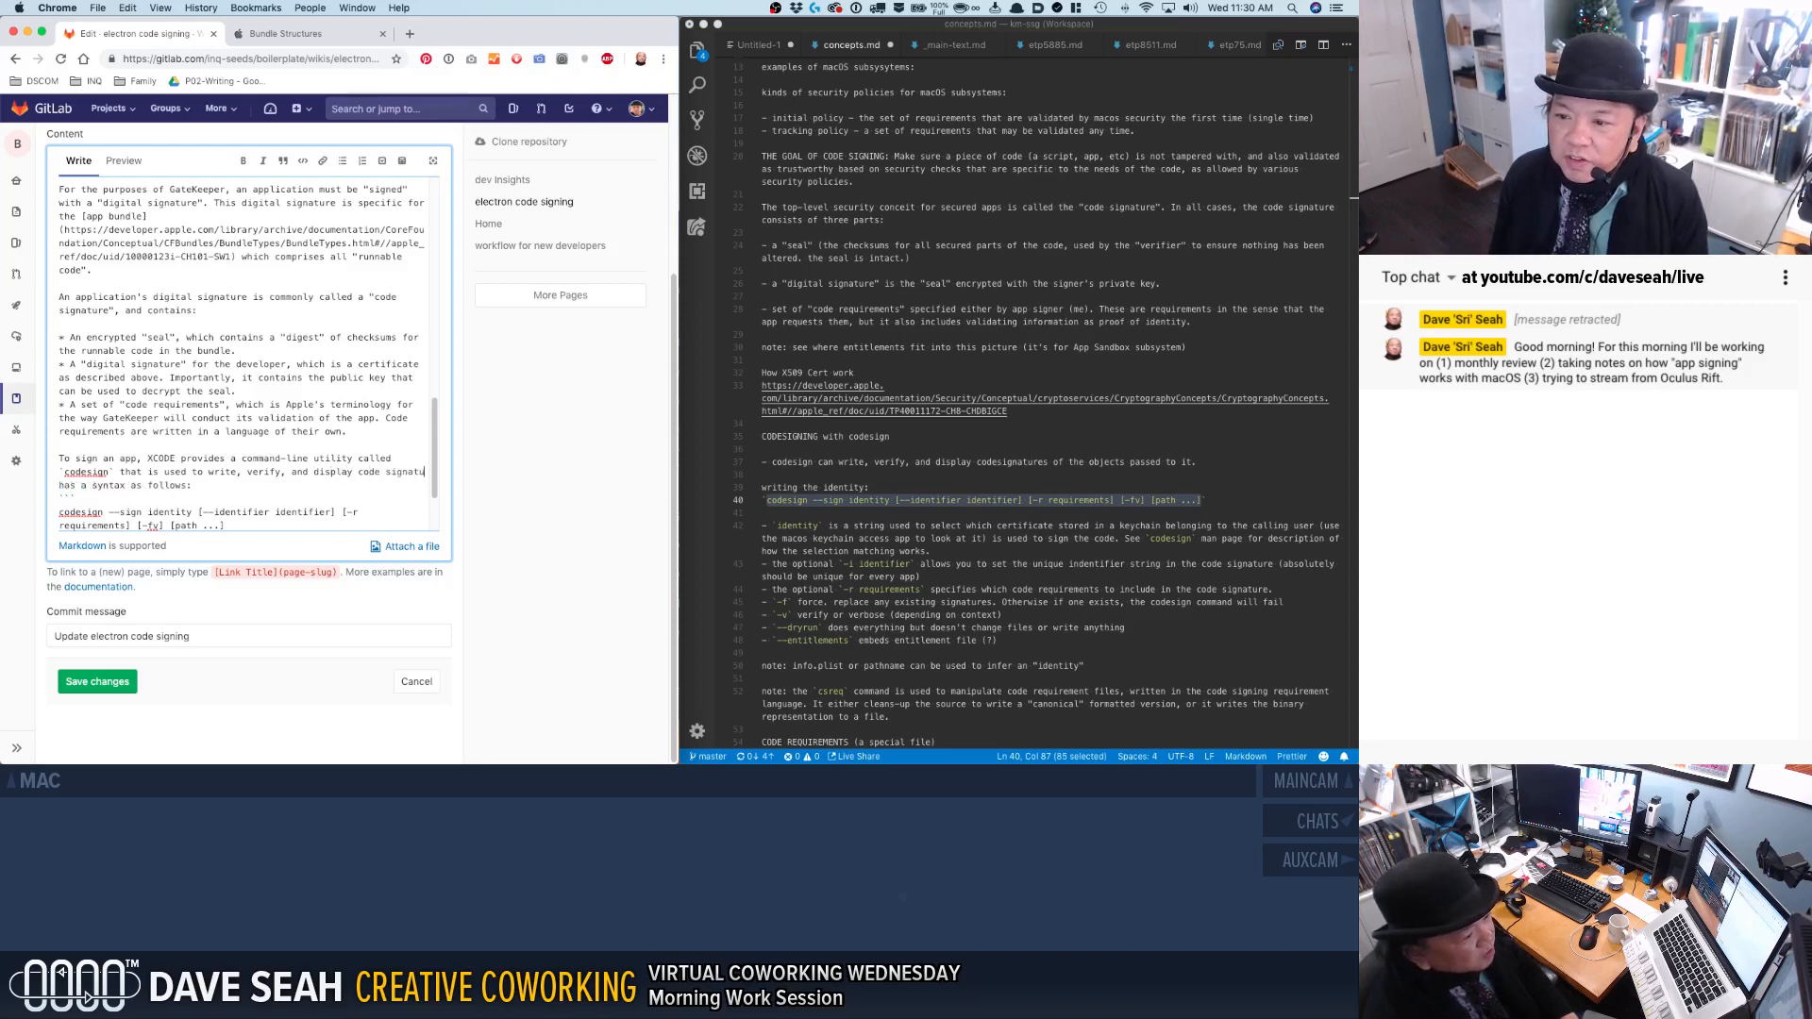
text(app bund)
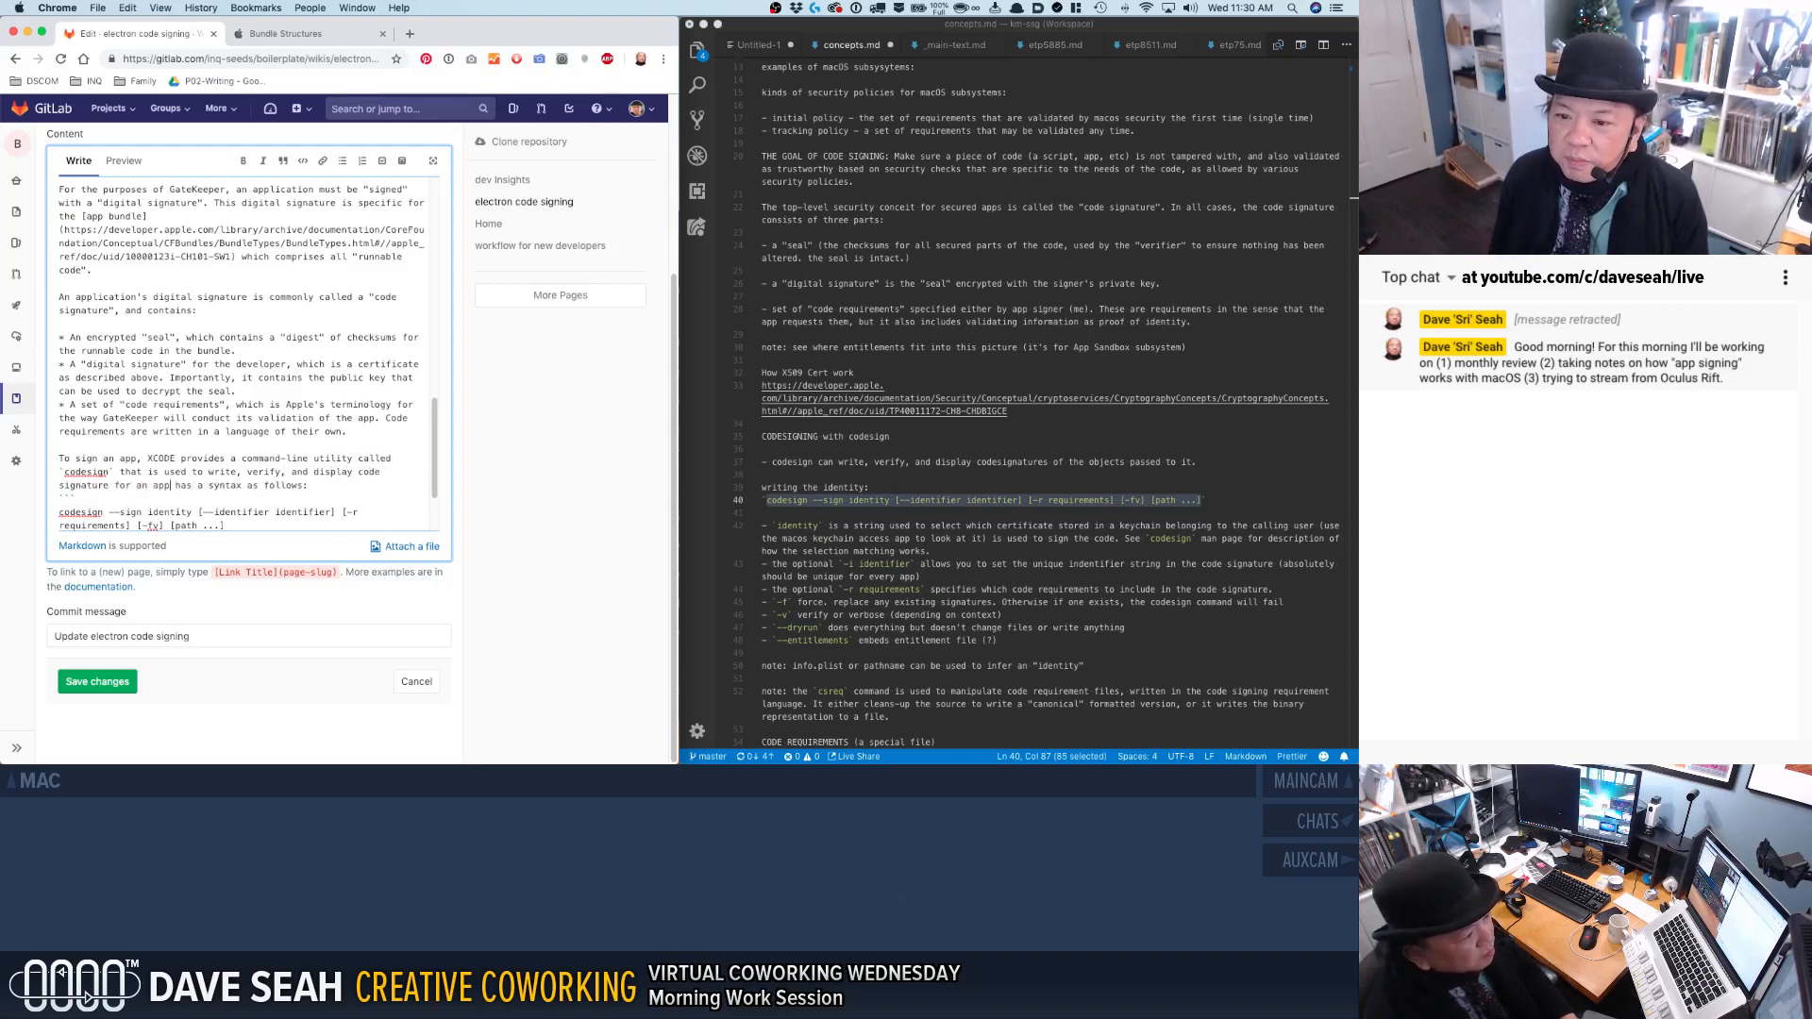
text(le. )
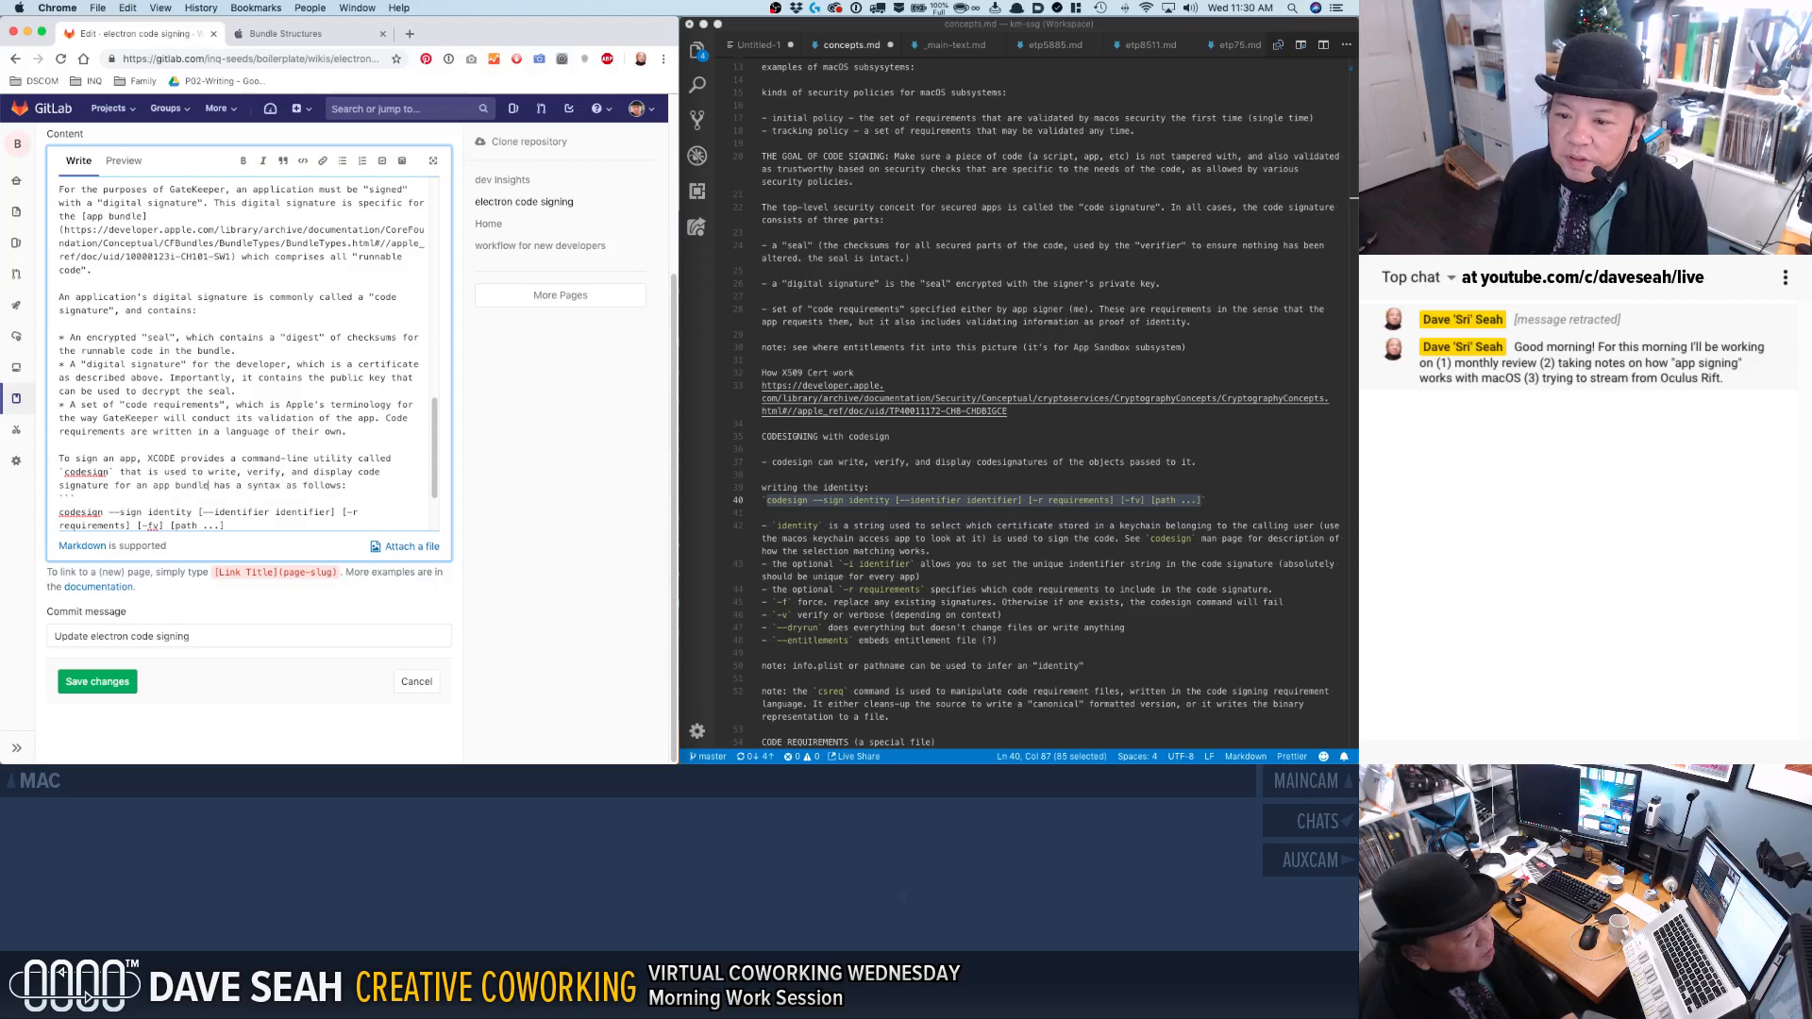
text(The syntax )
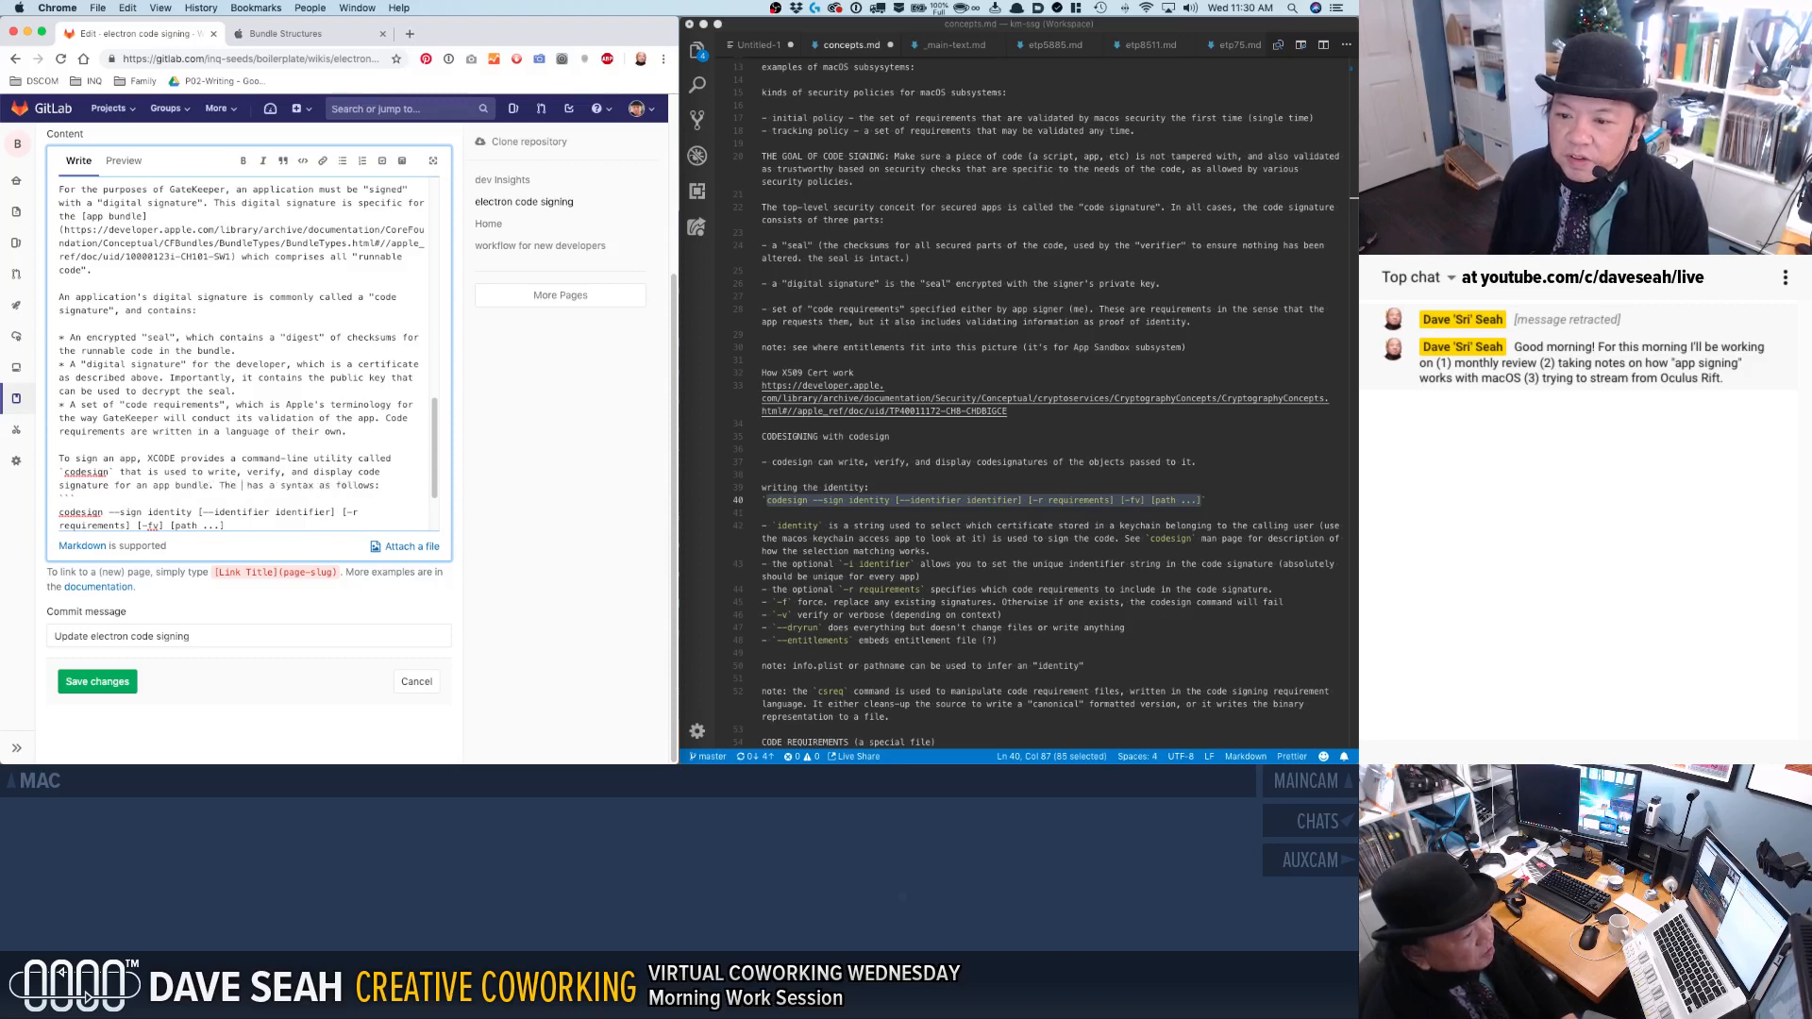
text(looks like this:)
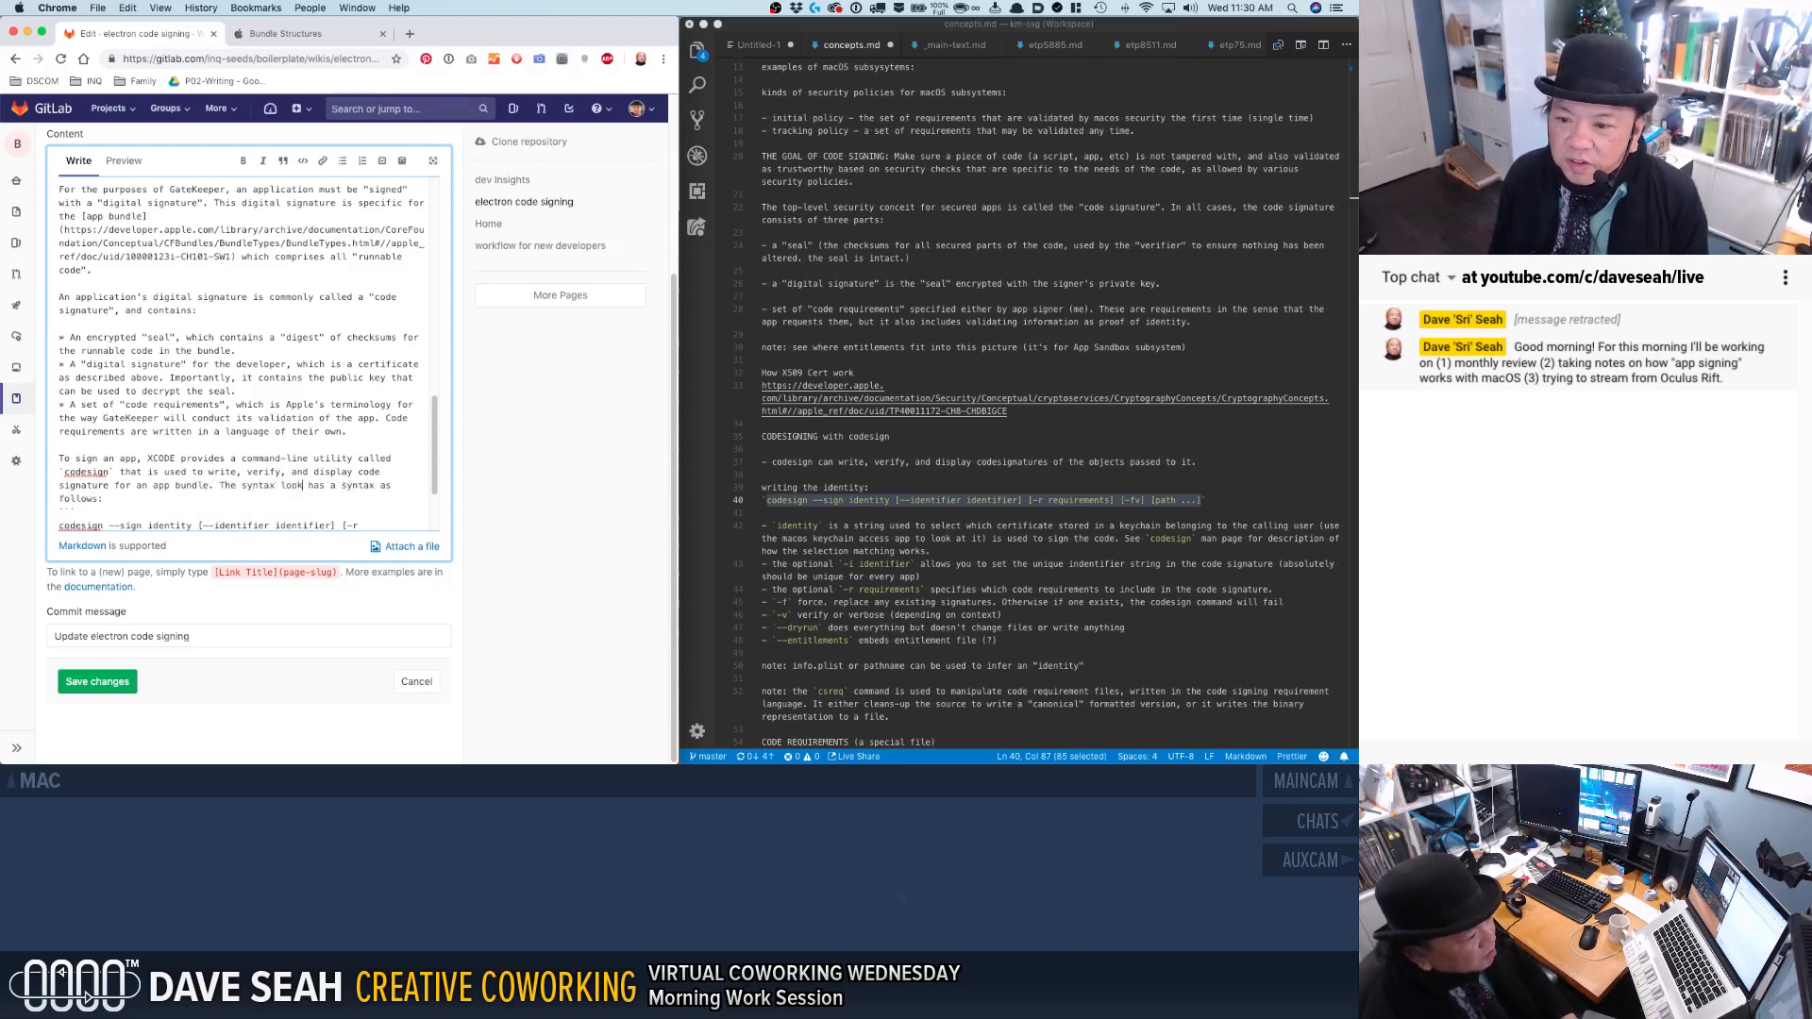
Replace the leftover "has a syntax as follows:" with the sentence "The syntax looks like this:".
key(shift+alt+Down)
key(BackSpace)
Below the `codesign` syntax line, leave a blank line and start an indented note reading "identity is a string used".
scroll(268, 496, down, 1)
click(263, 484)
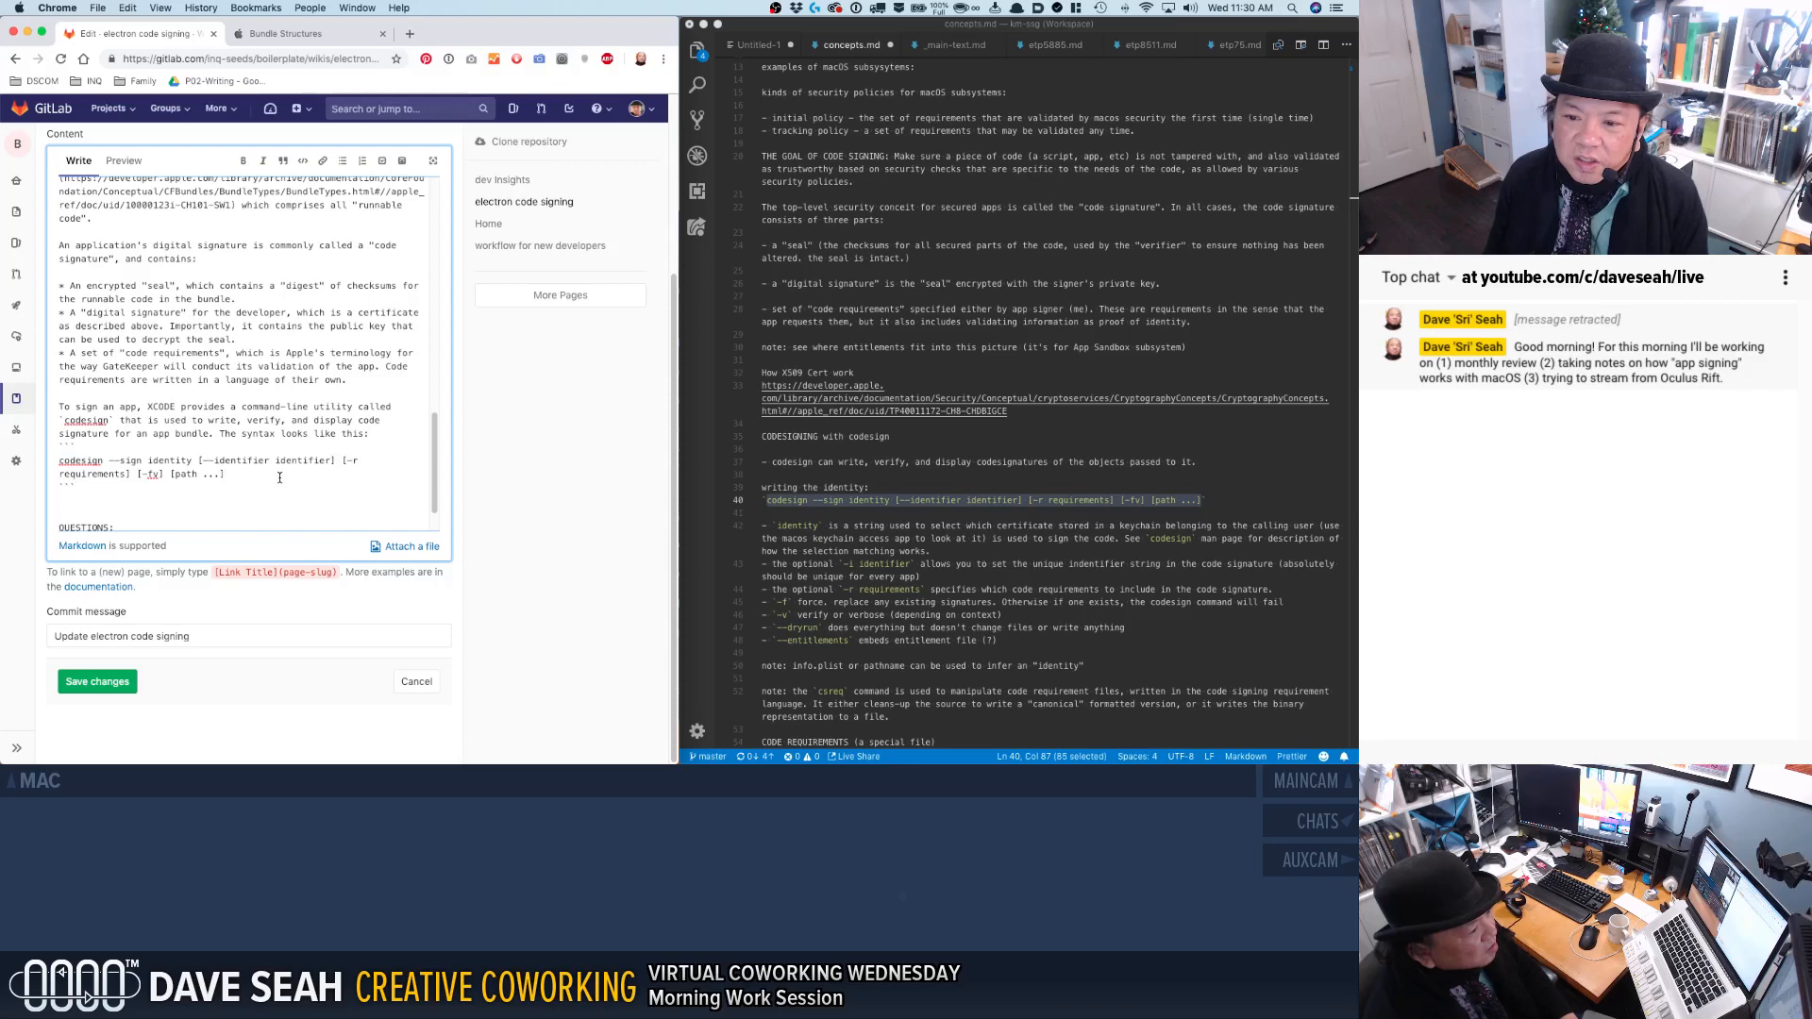
key(Return)
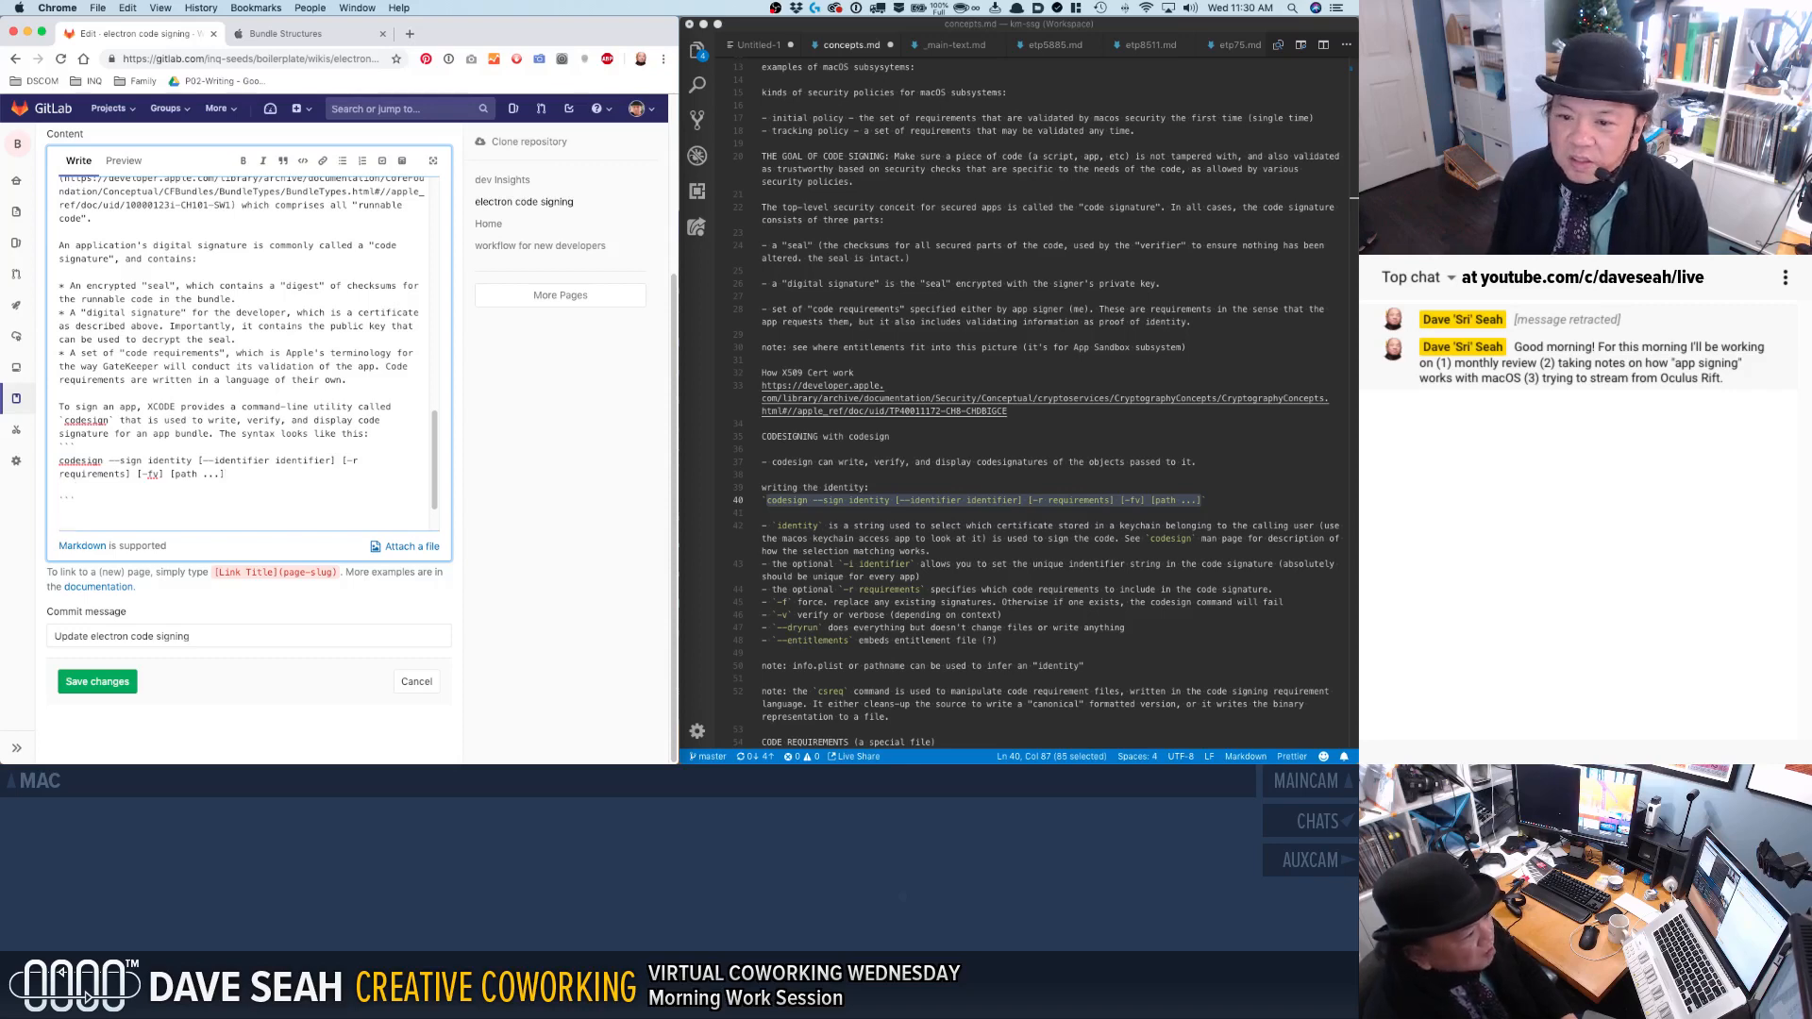
key(Return)
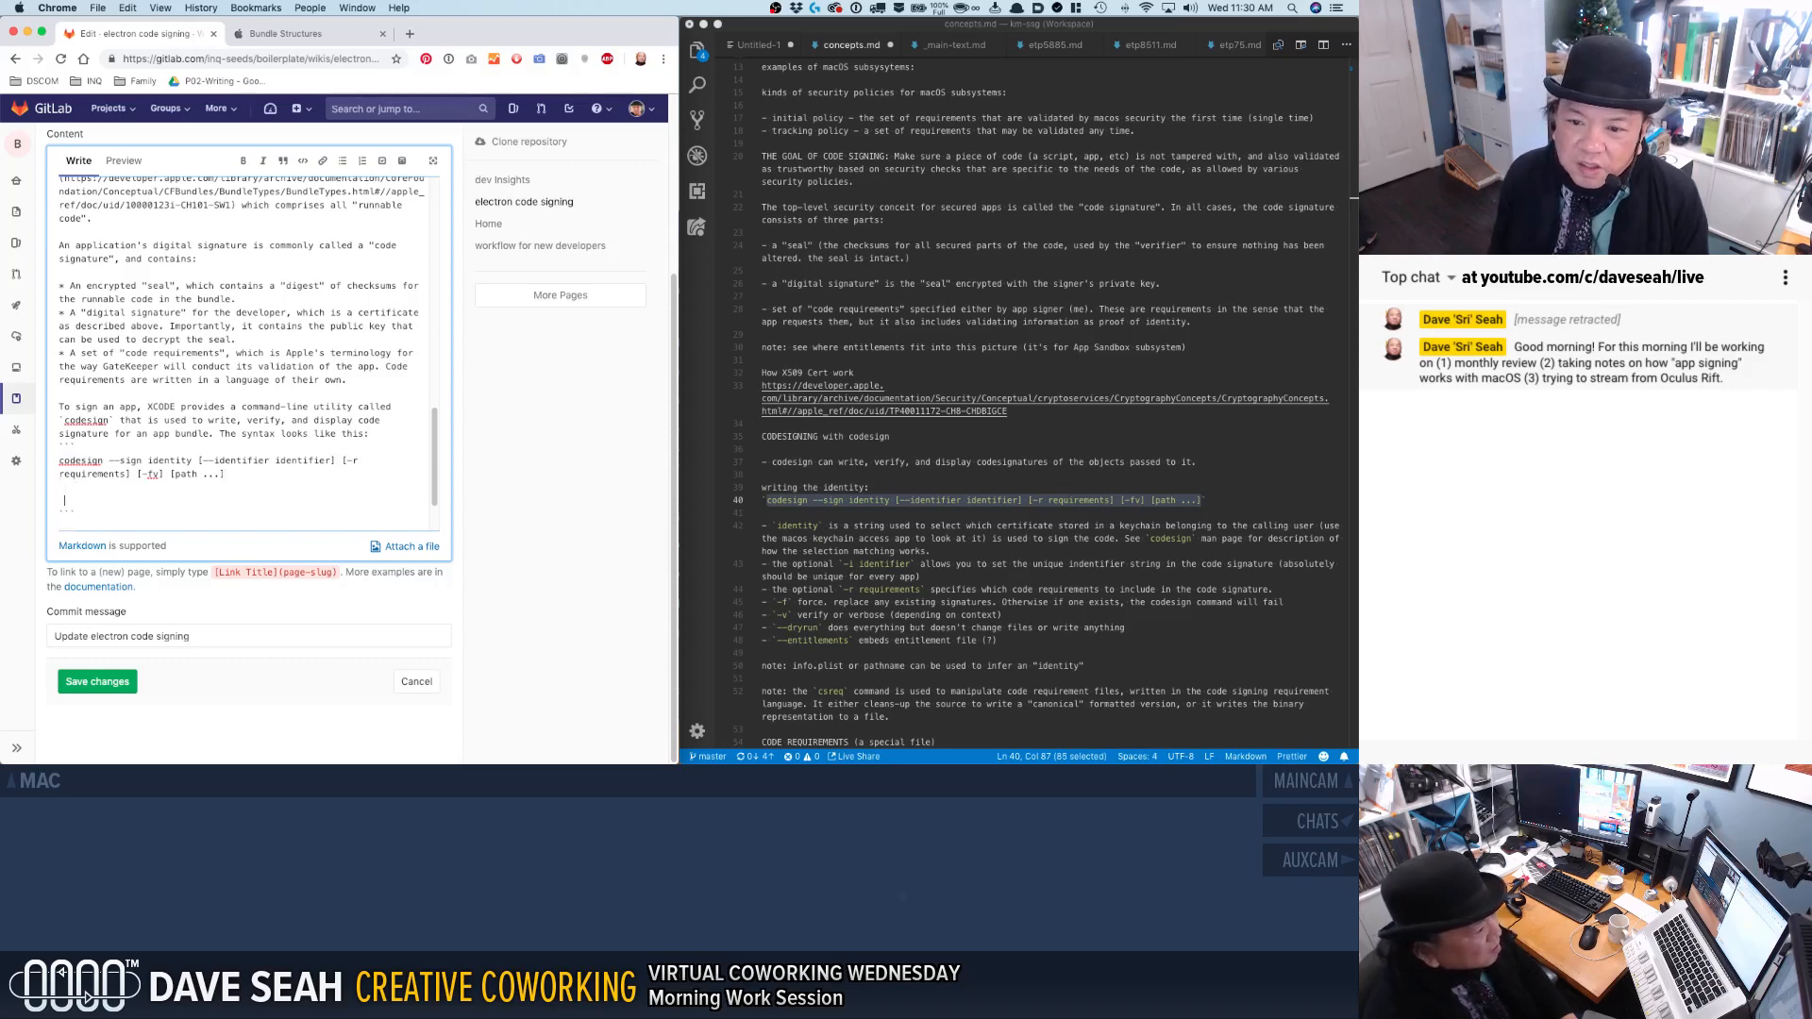
text(idenity)
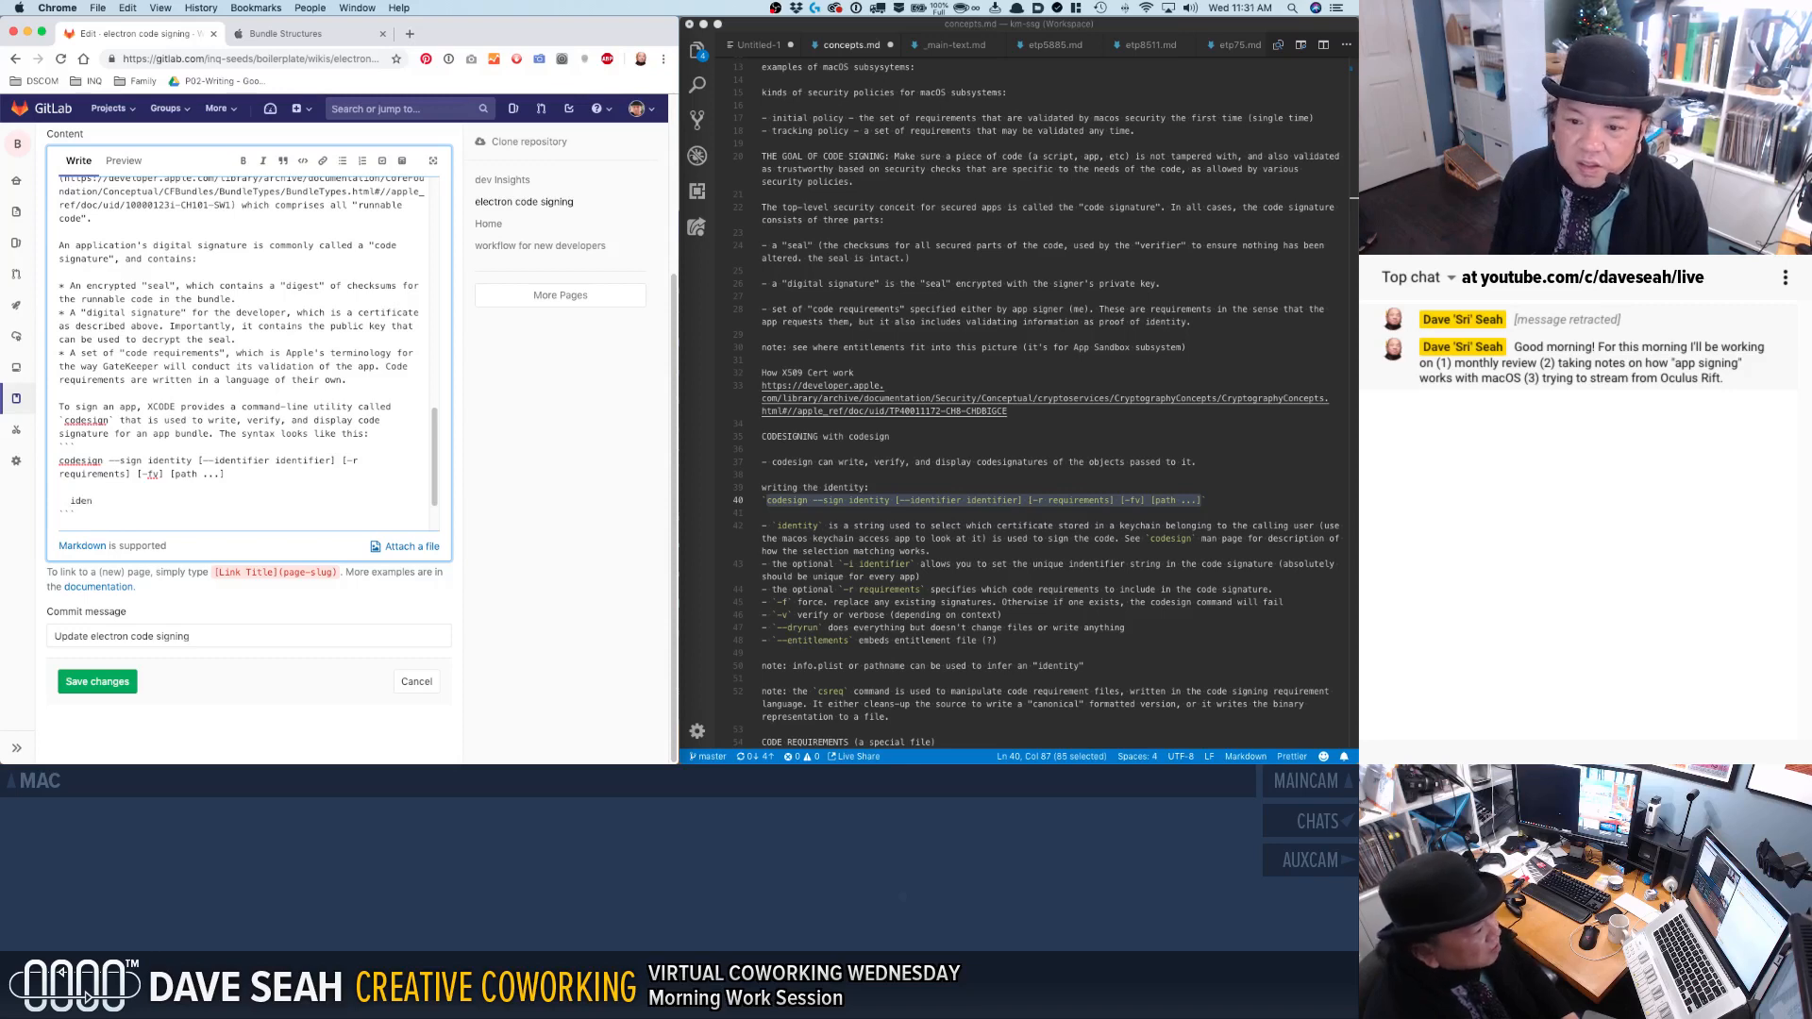
key(BackSpace)
key(BackSpace)
key(BackSpace)
text(tity )
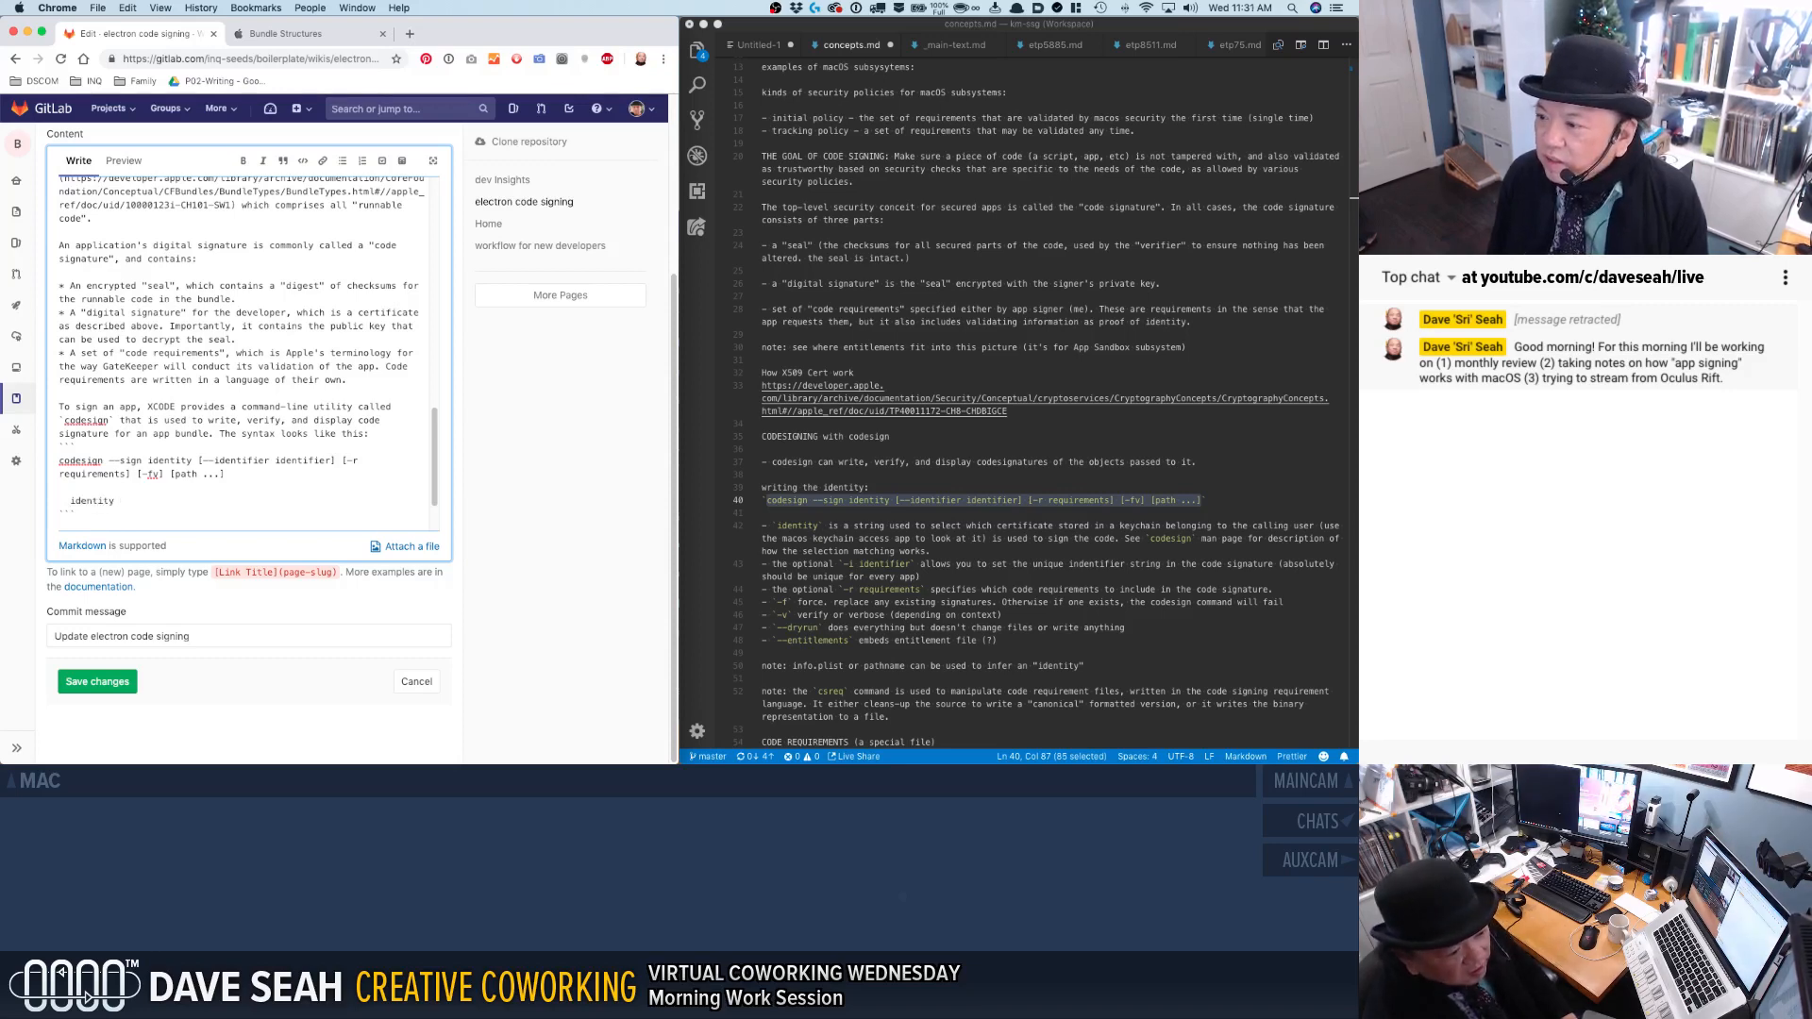
text(is a stro)
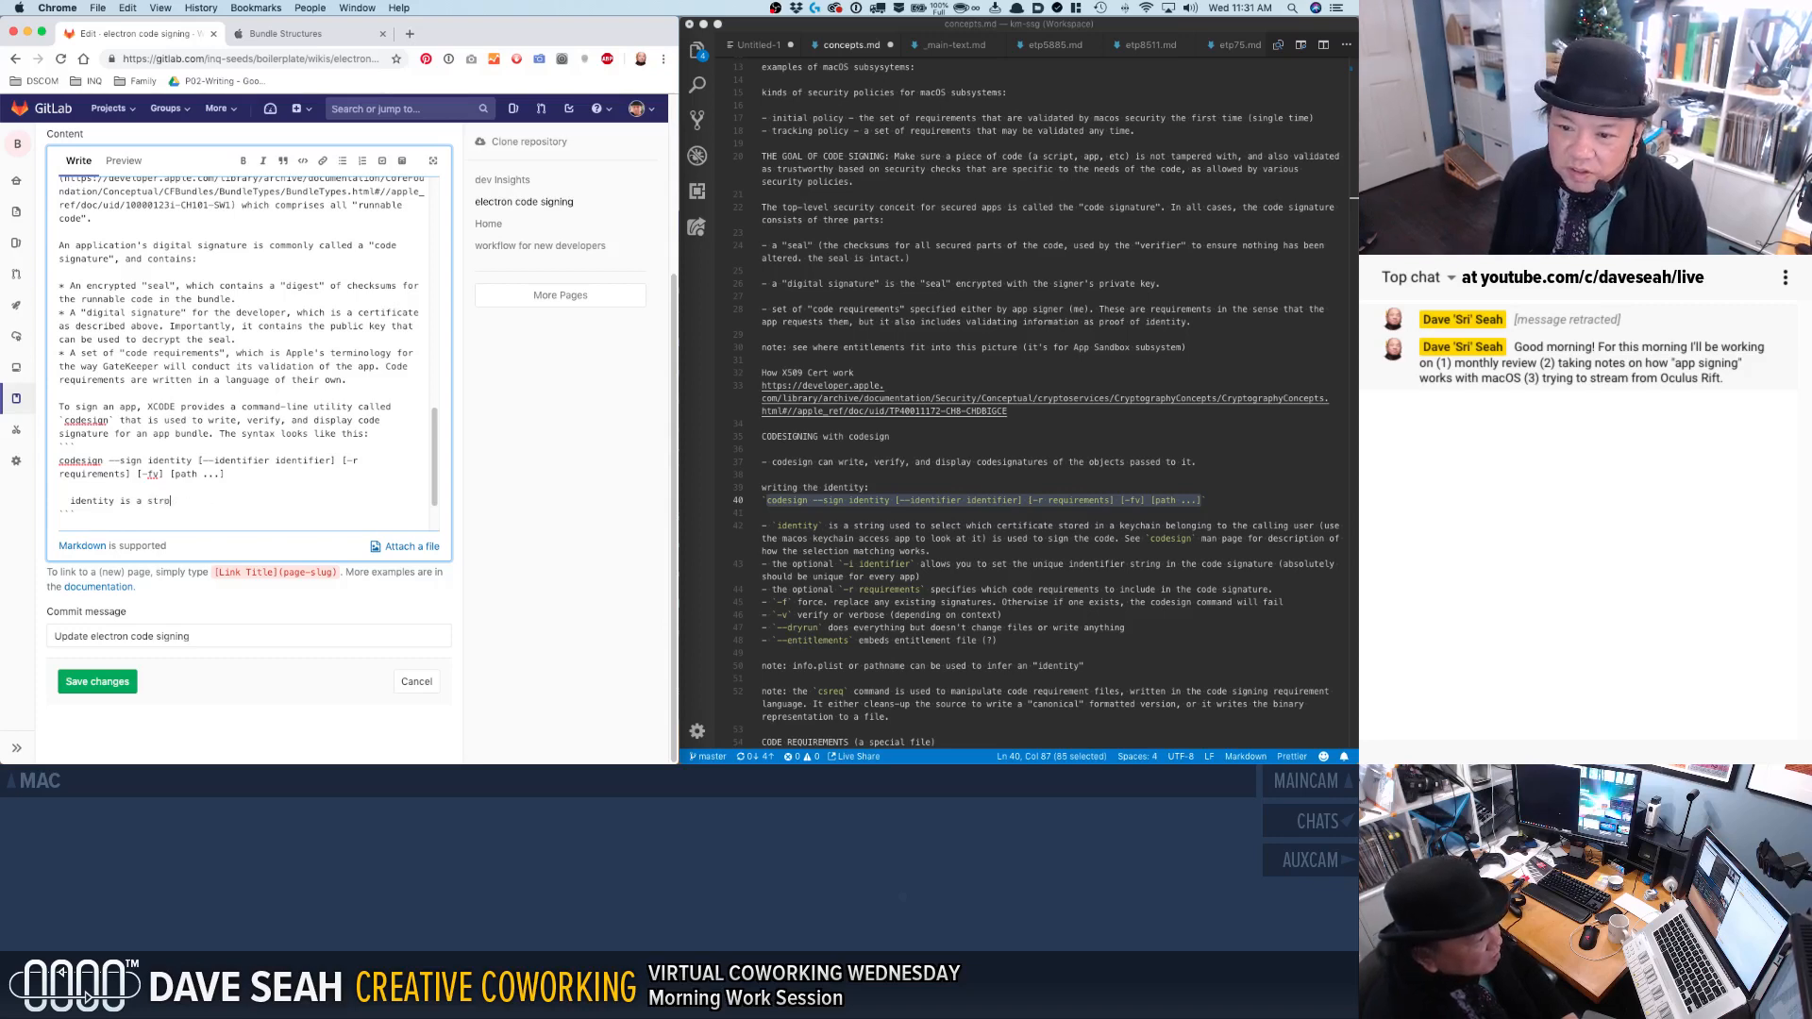
text(ng useg used)
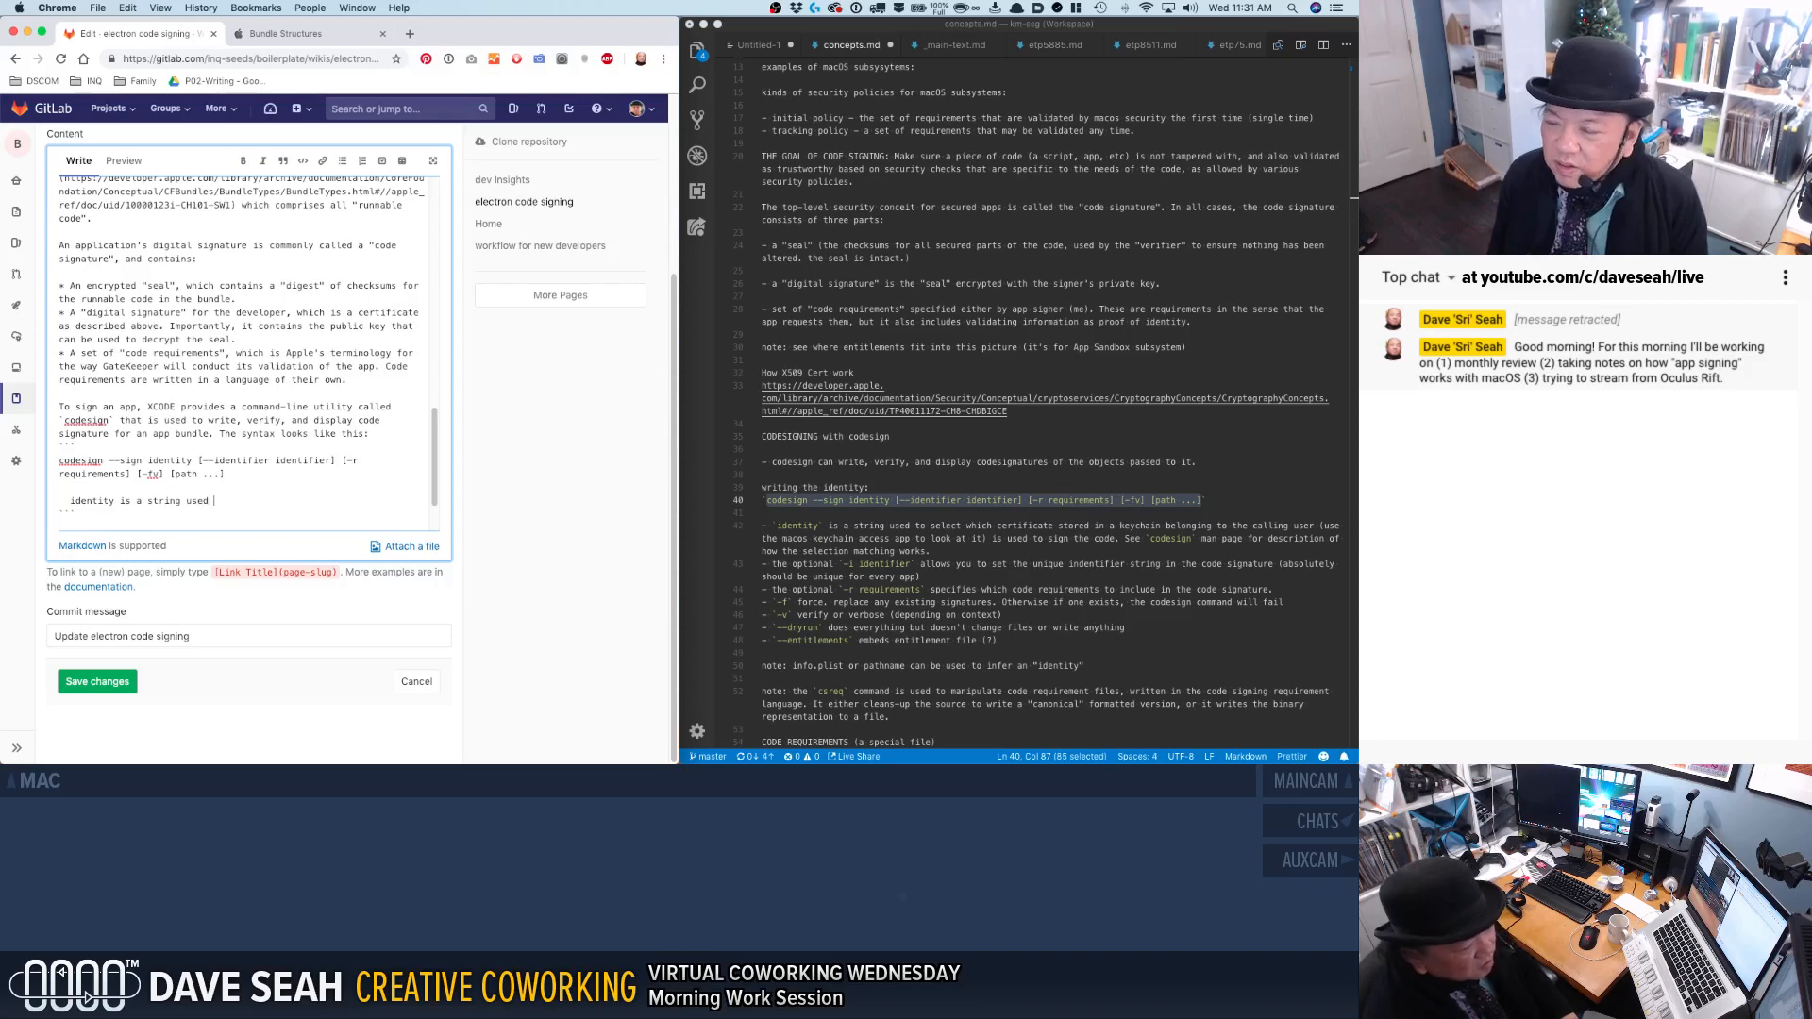
click(74, 500)
text(`)
key(BackSpace)
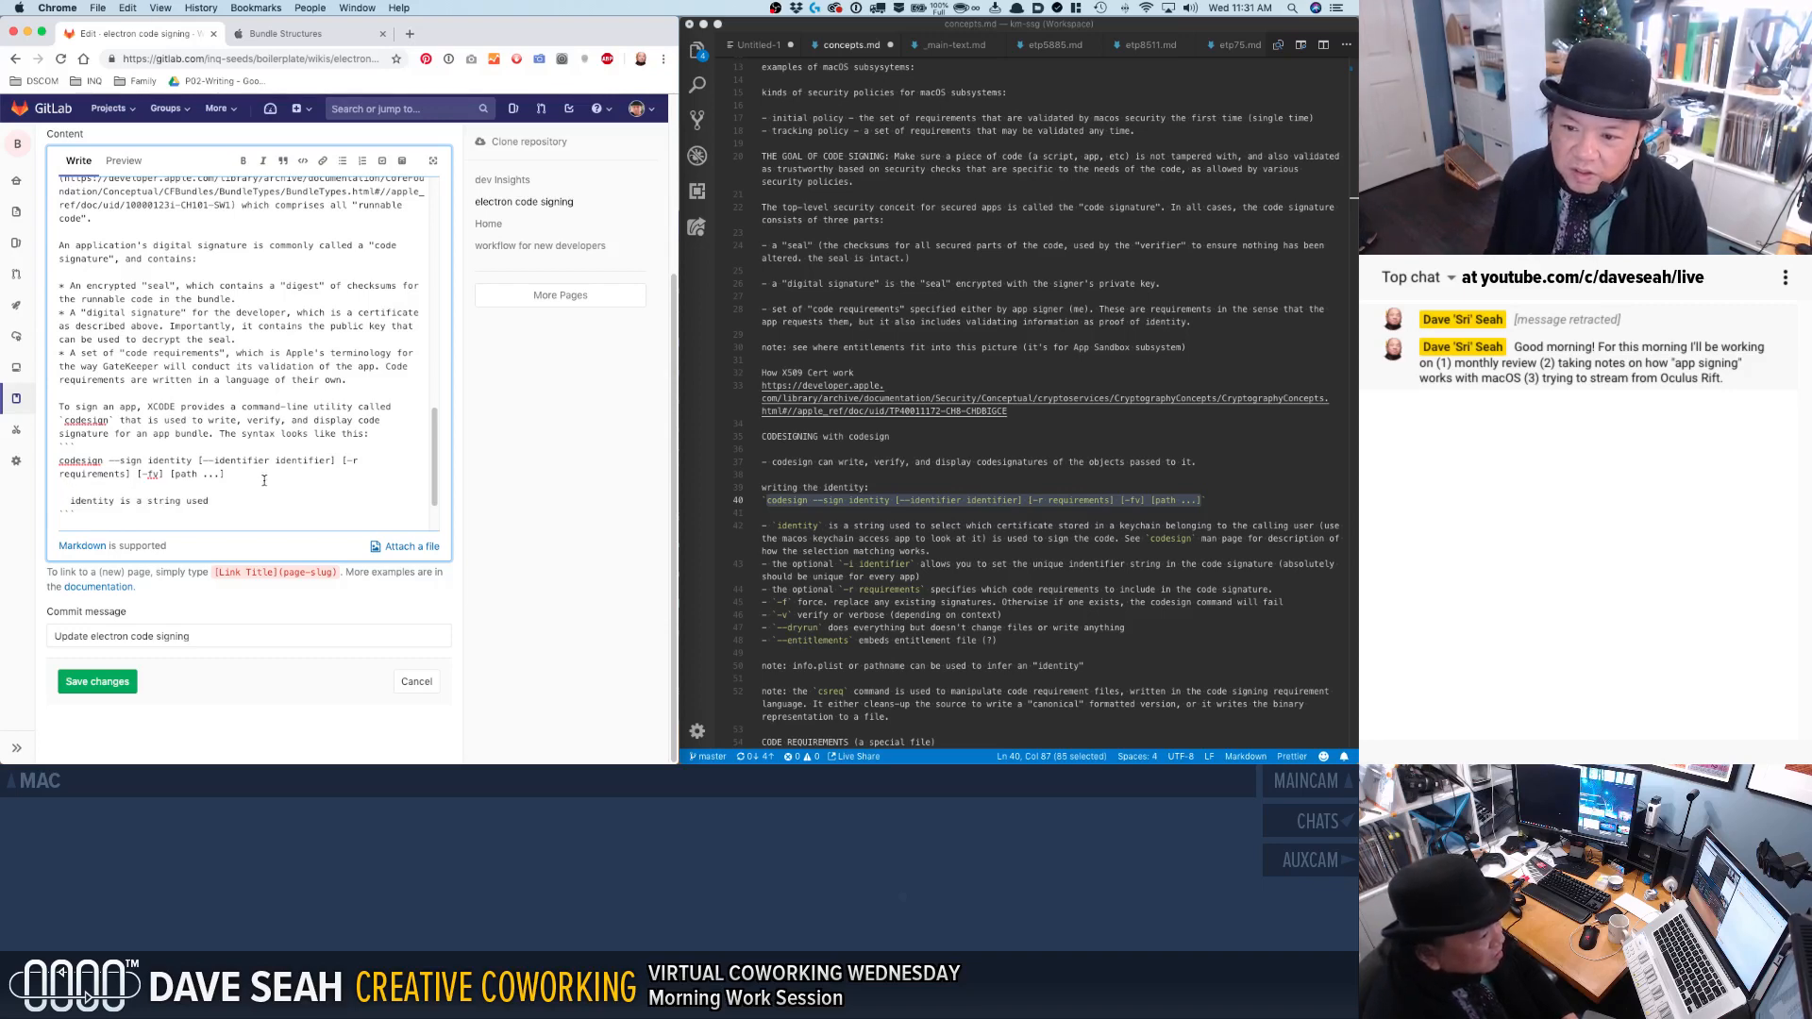
Capitalize the identity and identifier placeholders in the `codesign` syntax line as IDENTITY and IDENTIFIER.
double_click(172, 462)
text(IDENTITY)
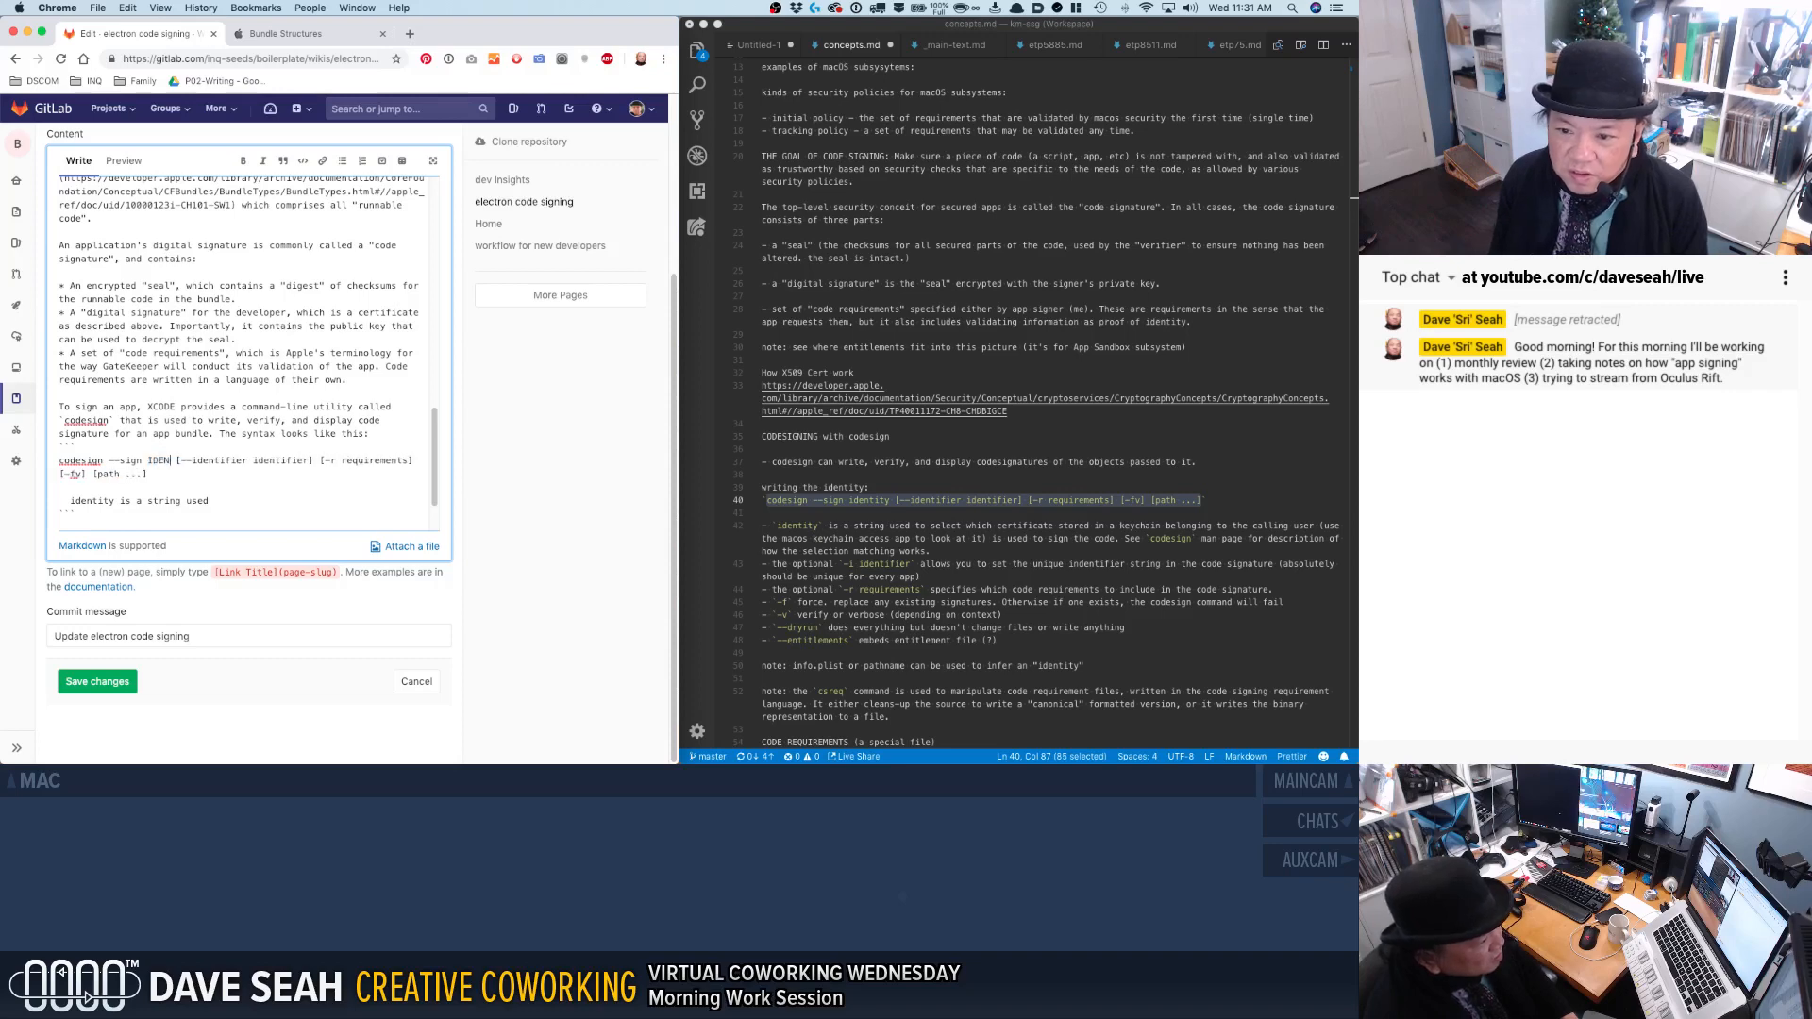
double_click(300, 461)
text(IDENE)
text(IFIER)
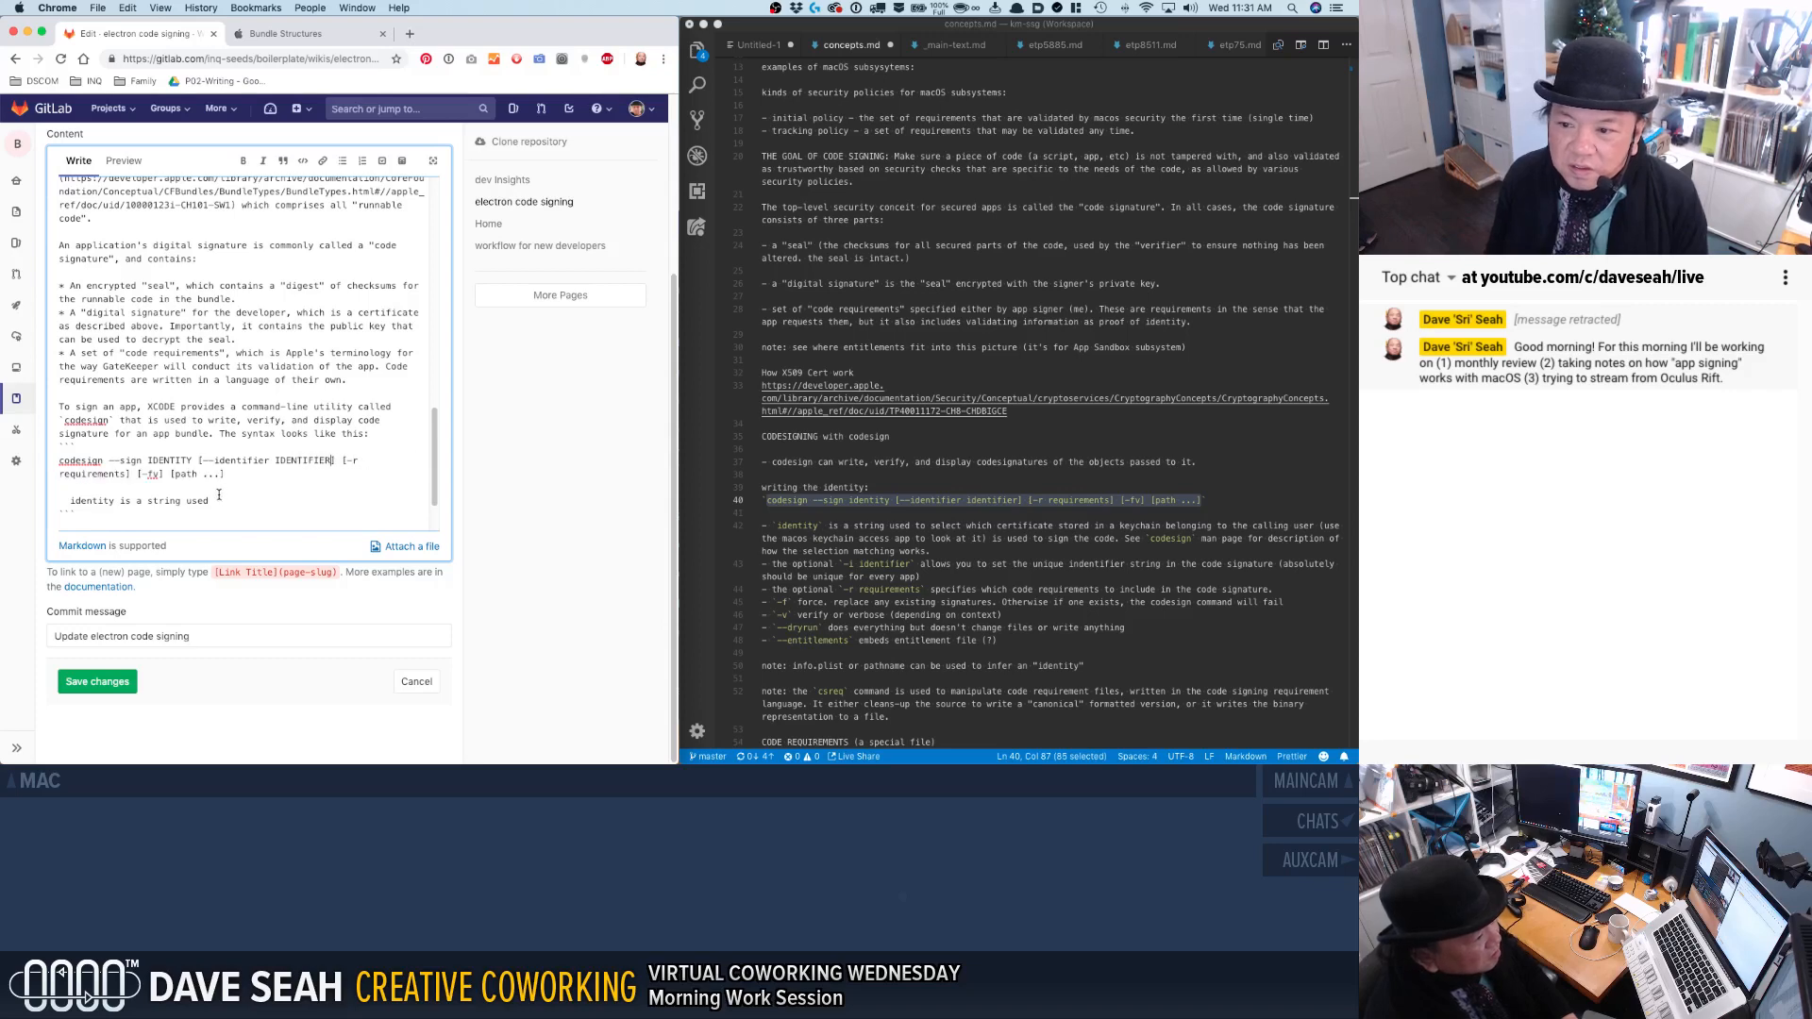
click(61, 497)
key(BackSpace)
key(super+z)
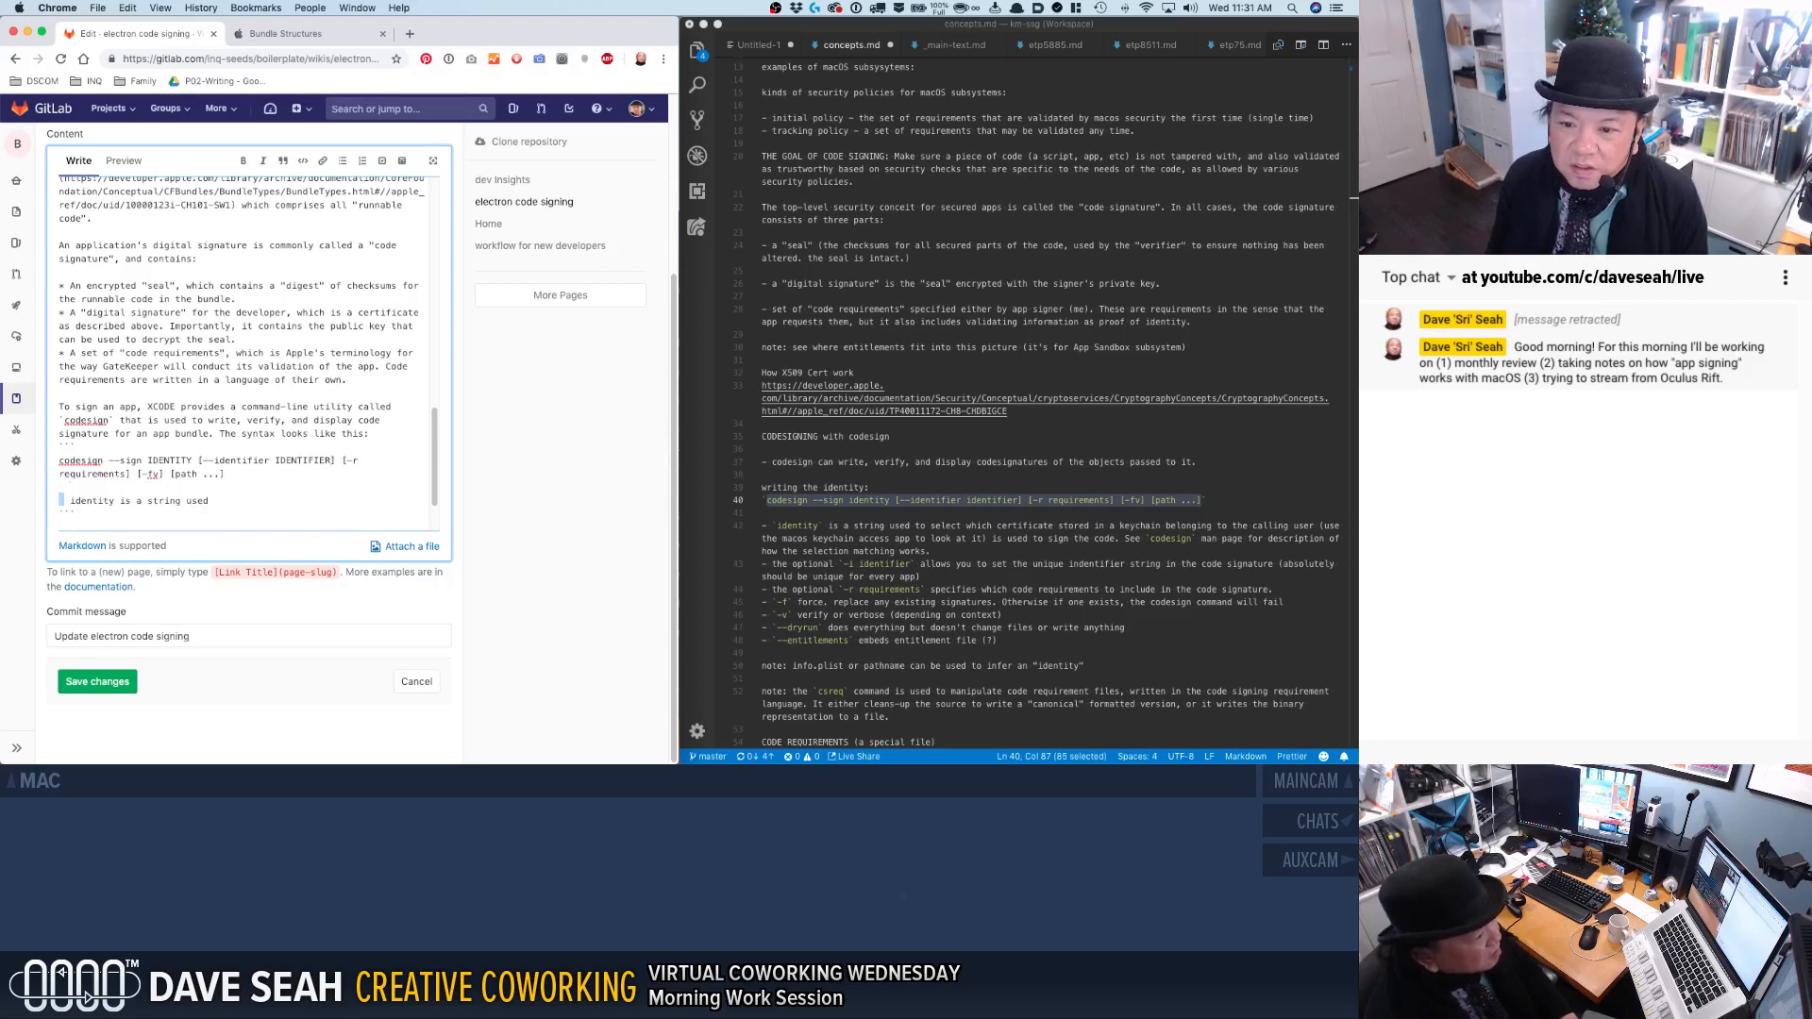
Capitalize the requirements placeholder in the syntax line as REQUIREMENTS and the first word of the note as IDENTITY.
double_click(96, 472)
text(REQUIREMENTS)
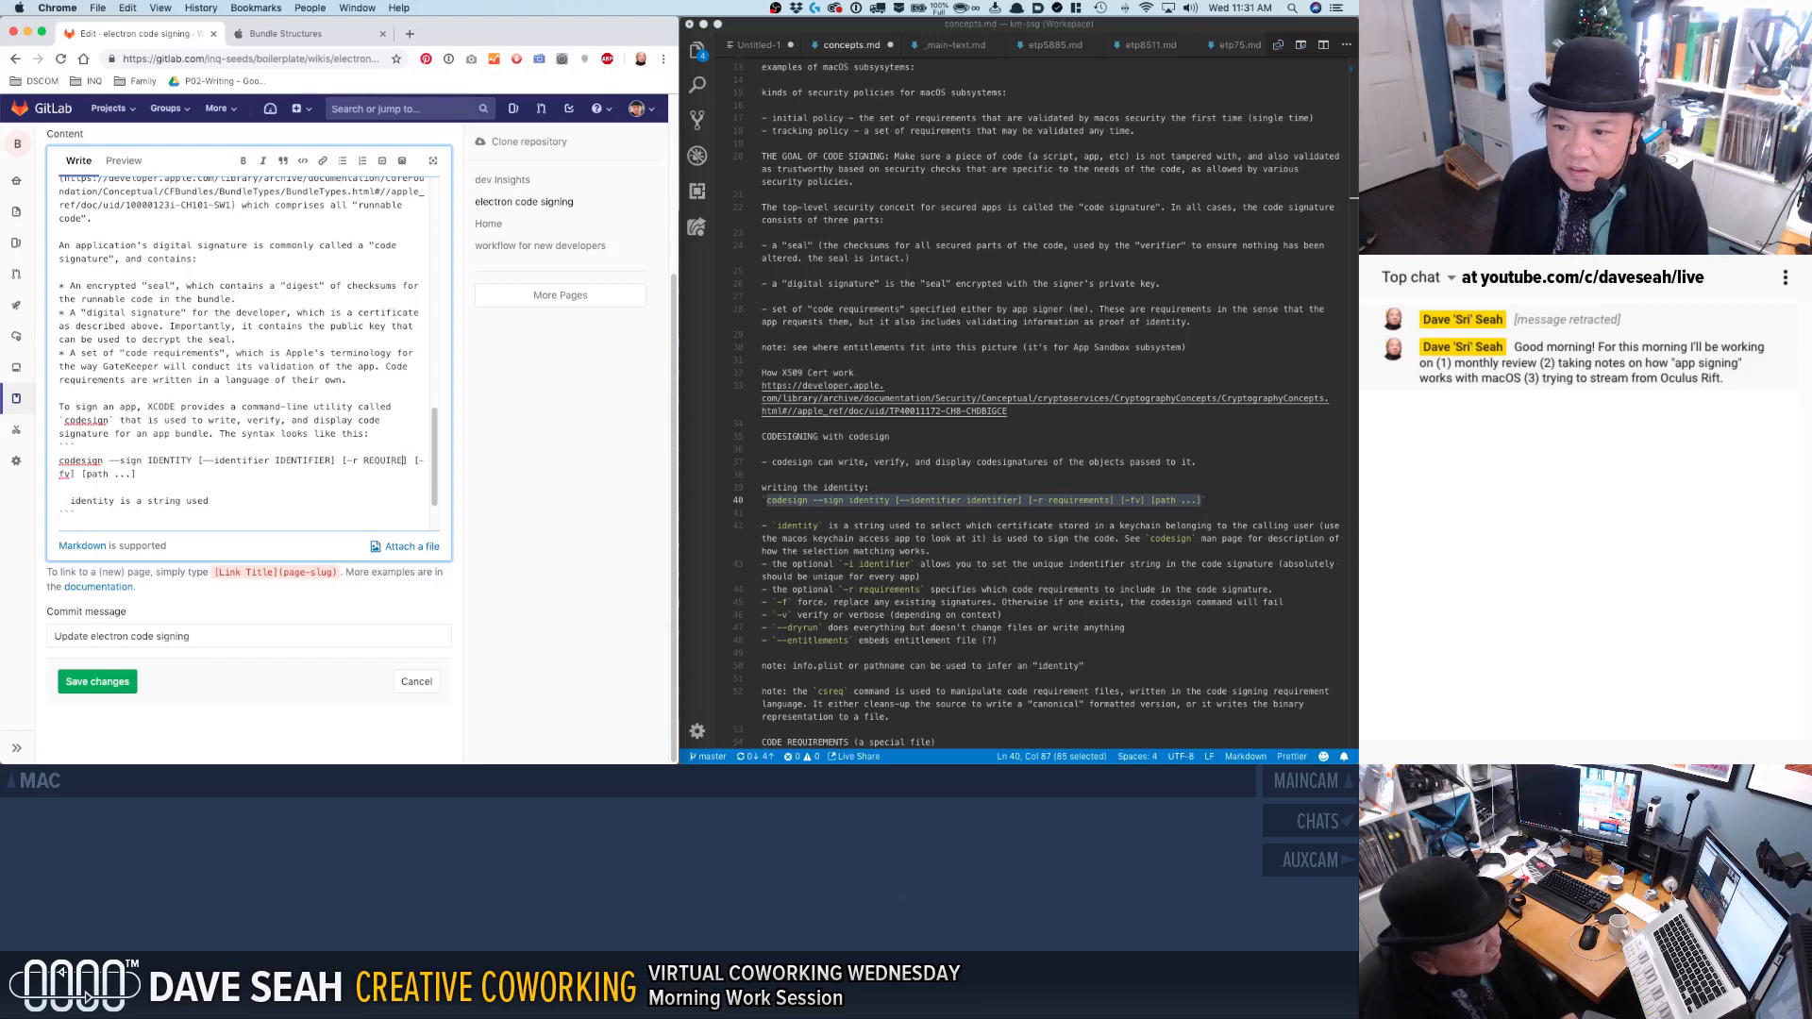
text(S)
double_click(81, 501)
text(IDENTITY is a string)
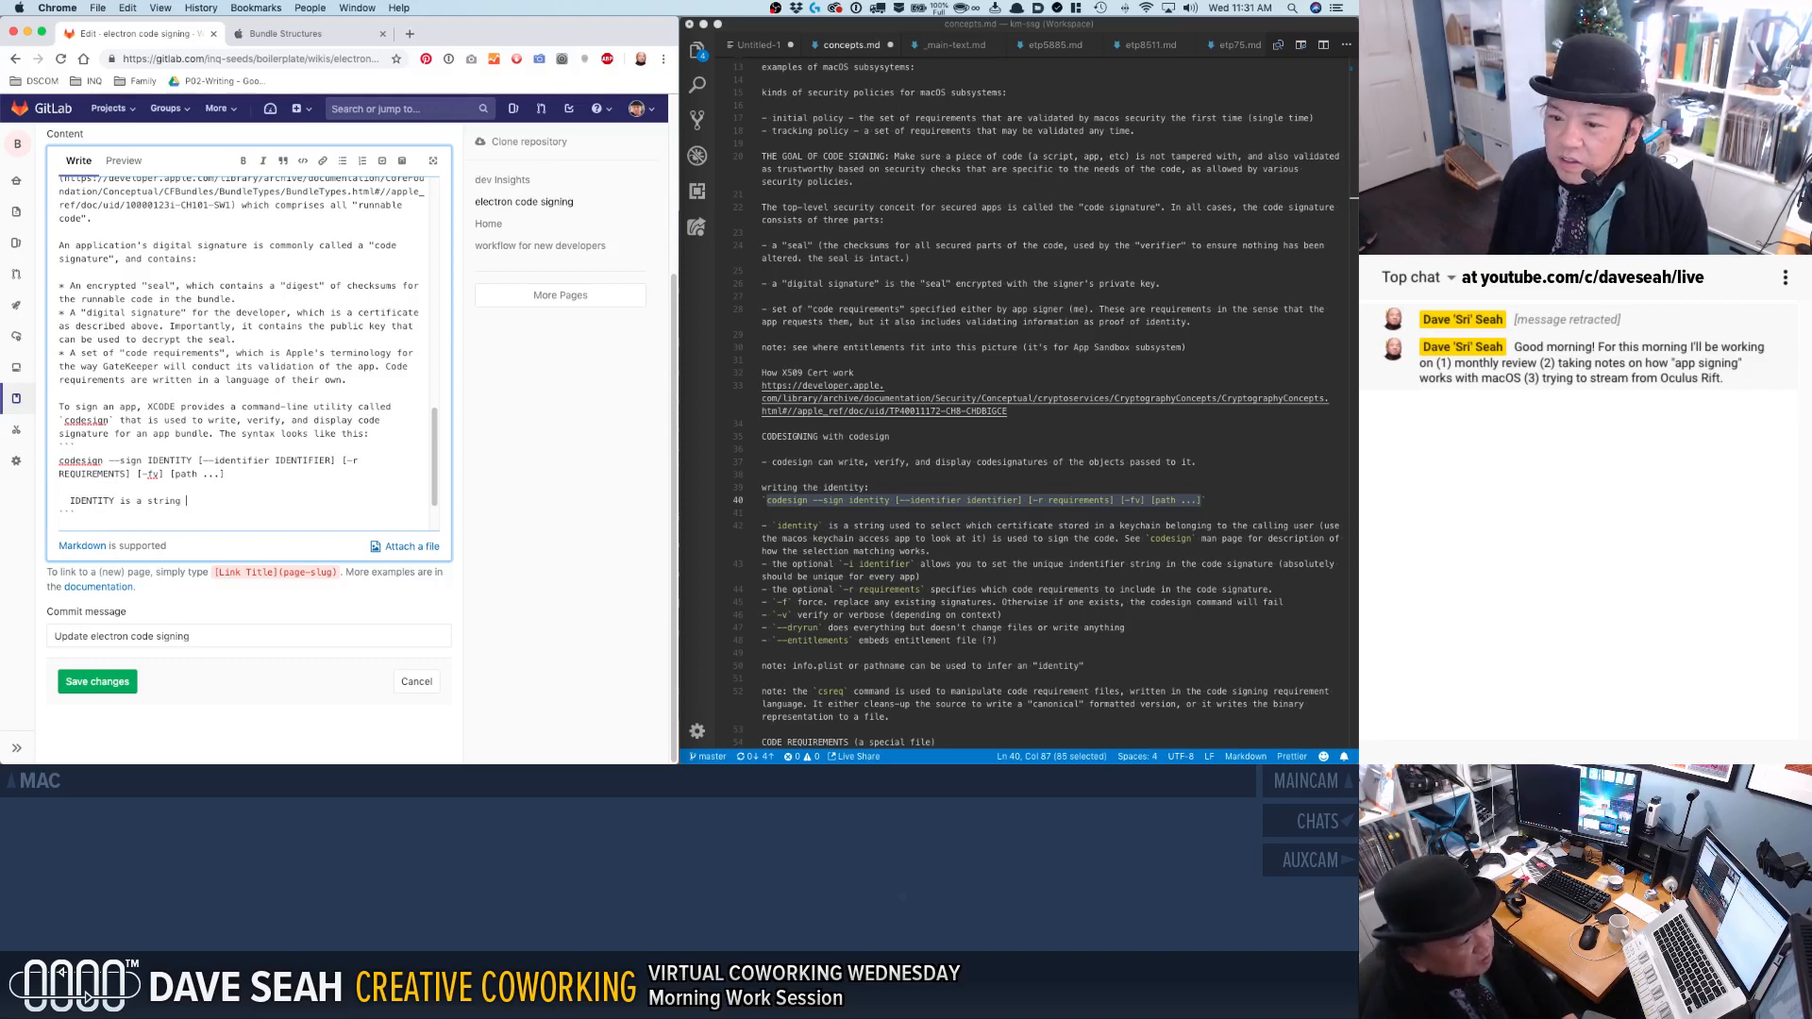
Complete the IDENTITY note with "to select which certificate in the macOS user keychain to use to "sign" the code.".
text(to s)
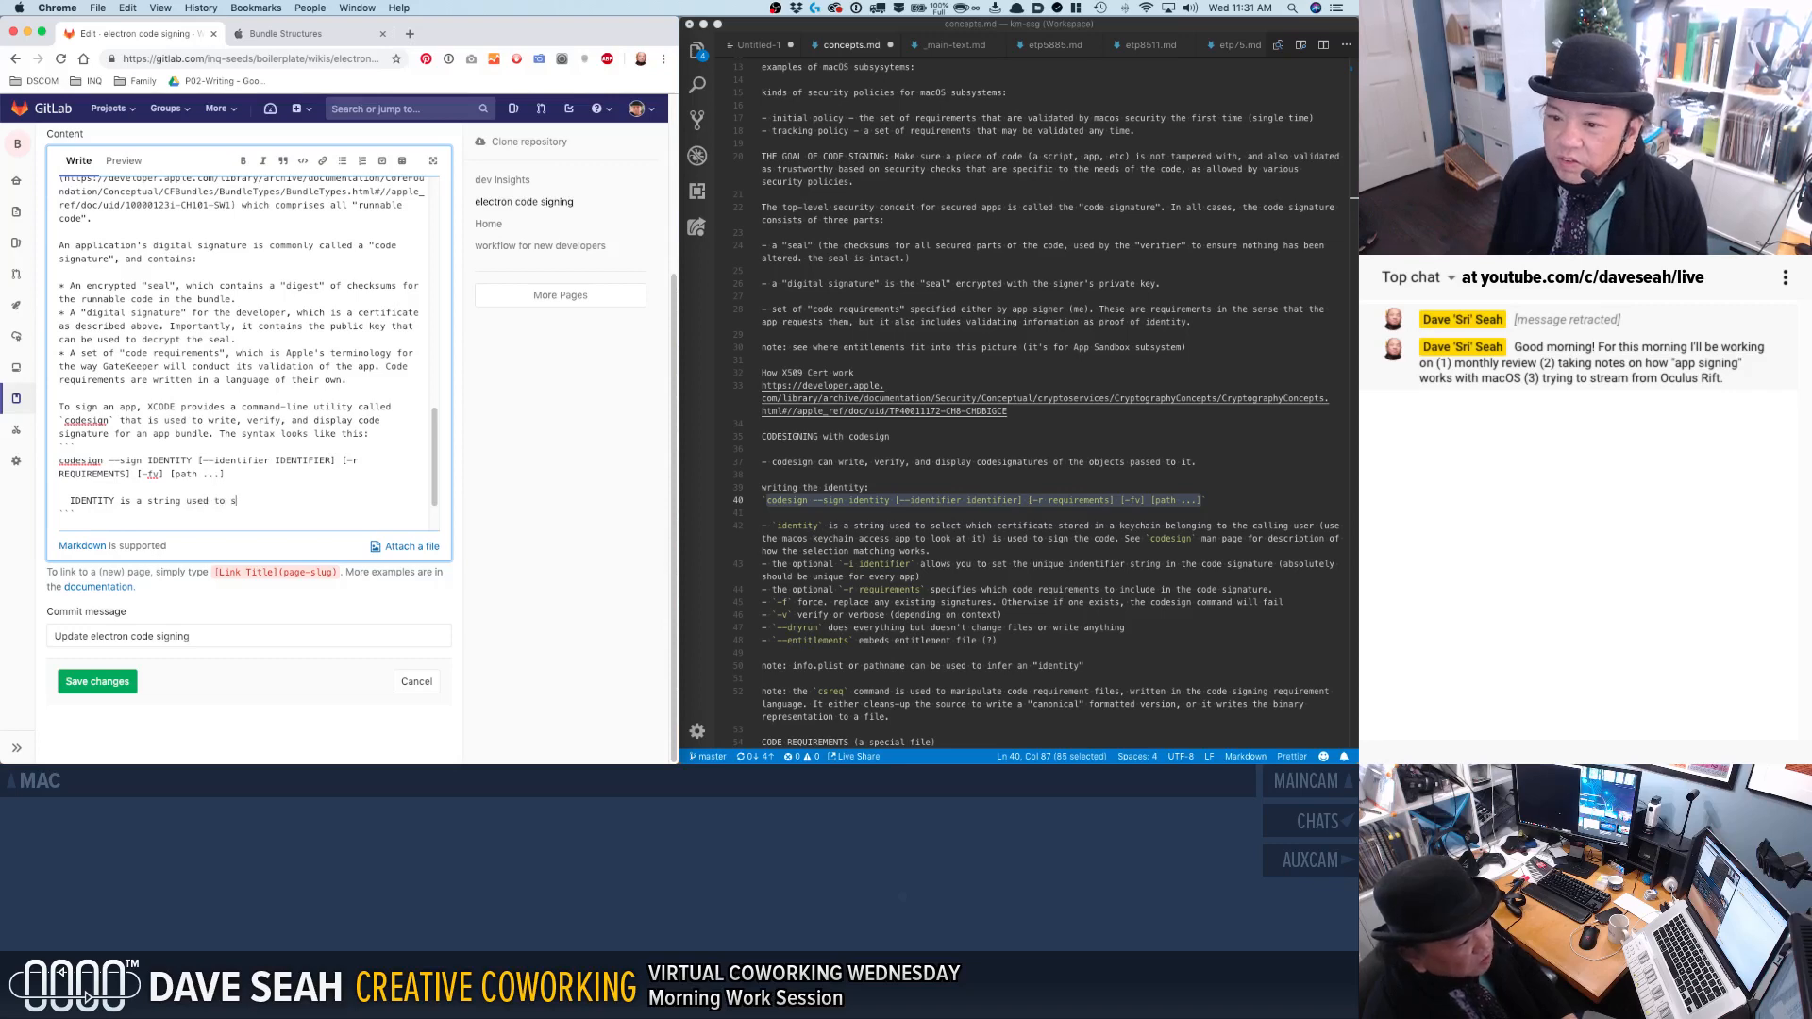
text(elect which certificate in the macOS)
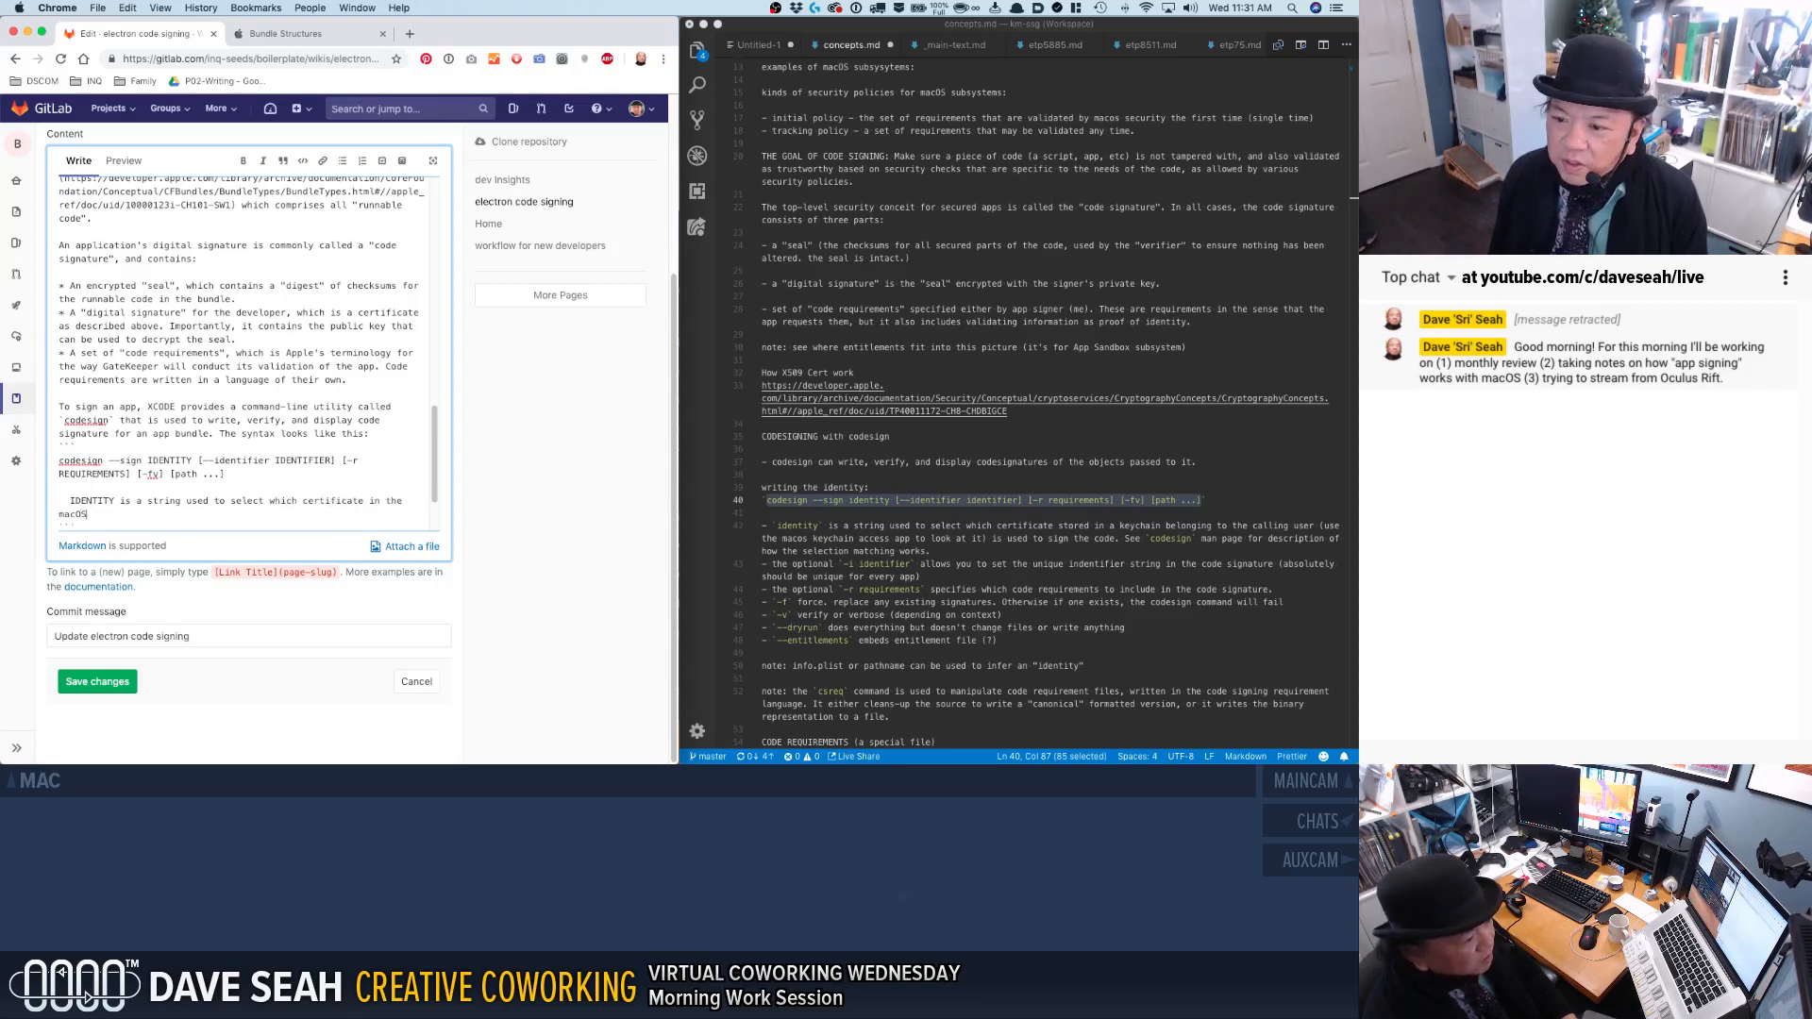
text( user keyc)
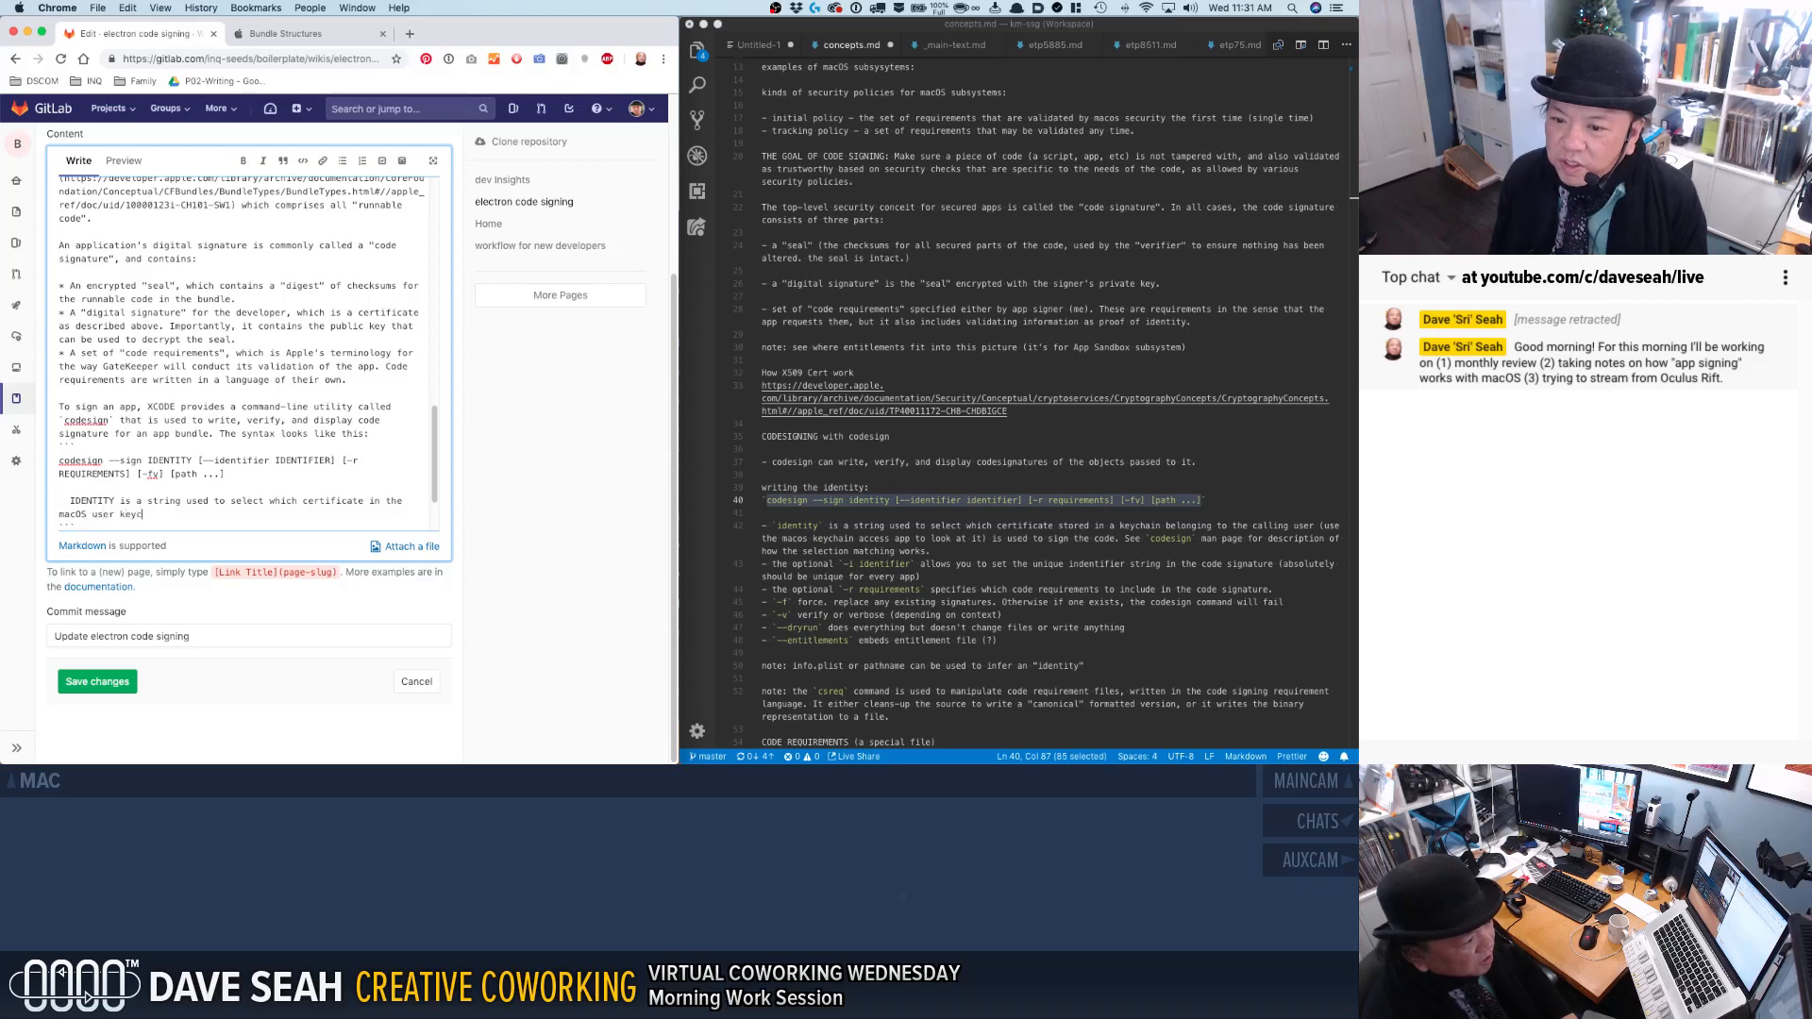
text(hain to use to )
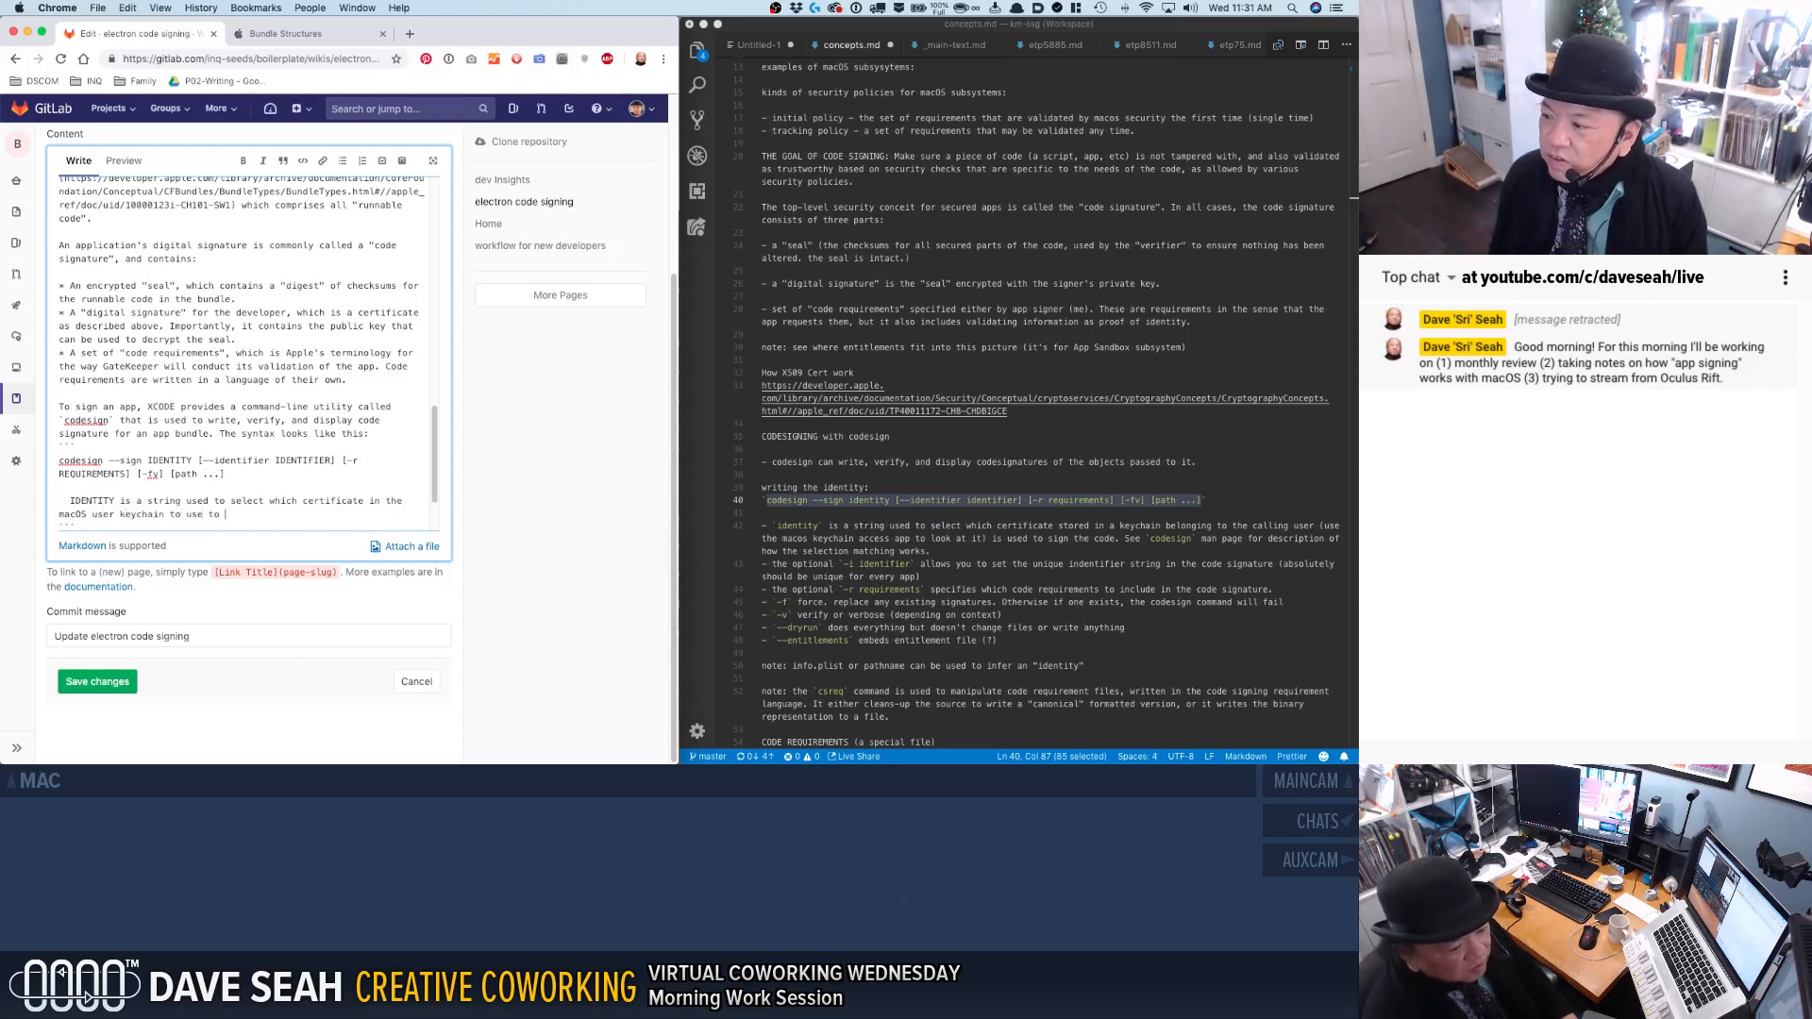
text("sign" the code)
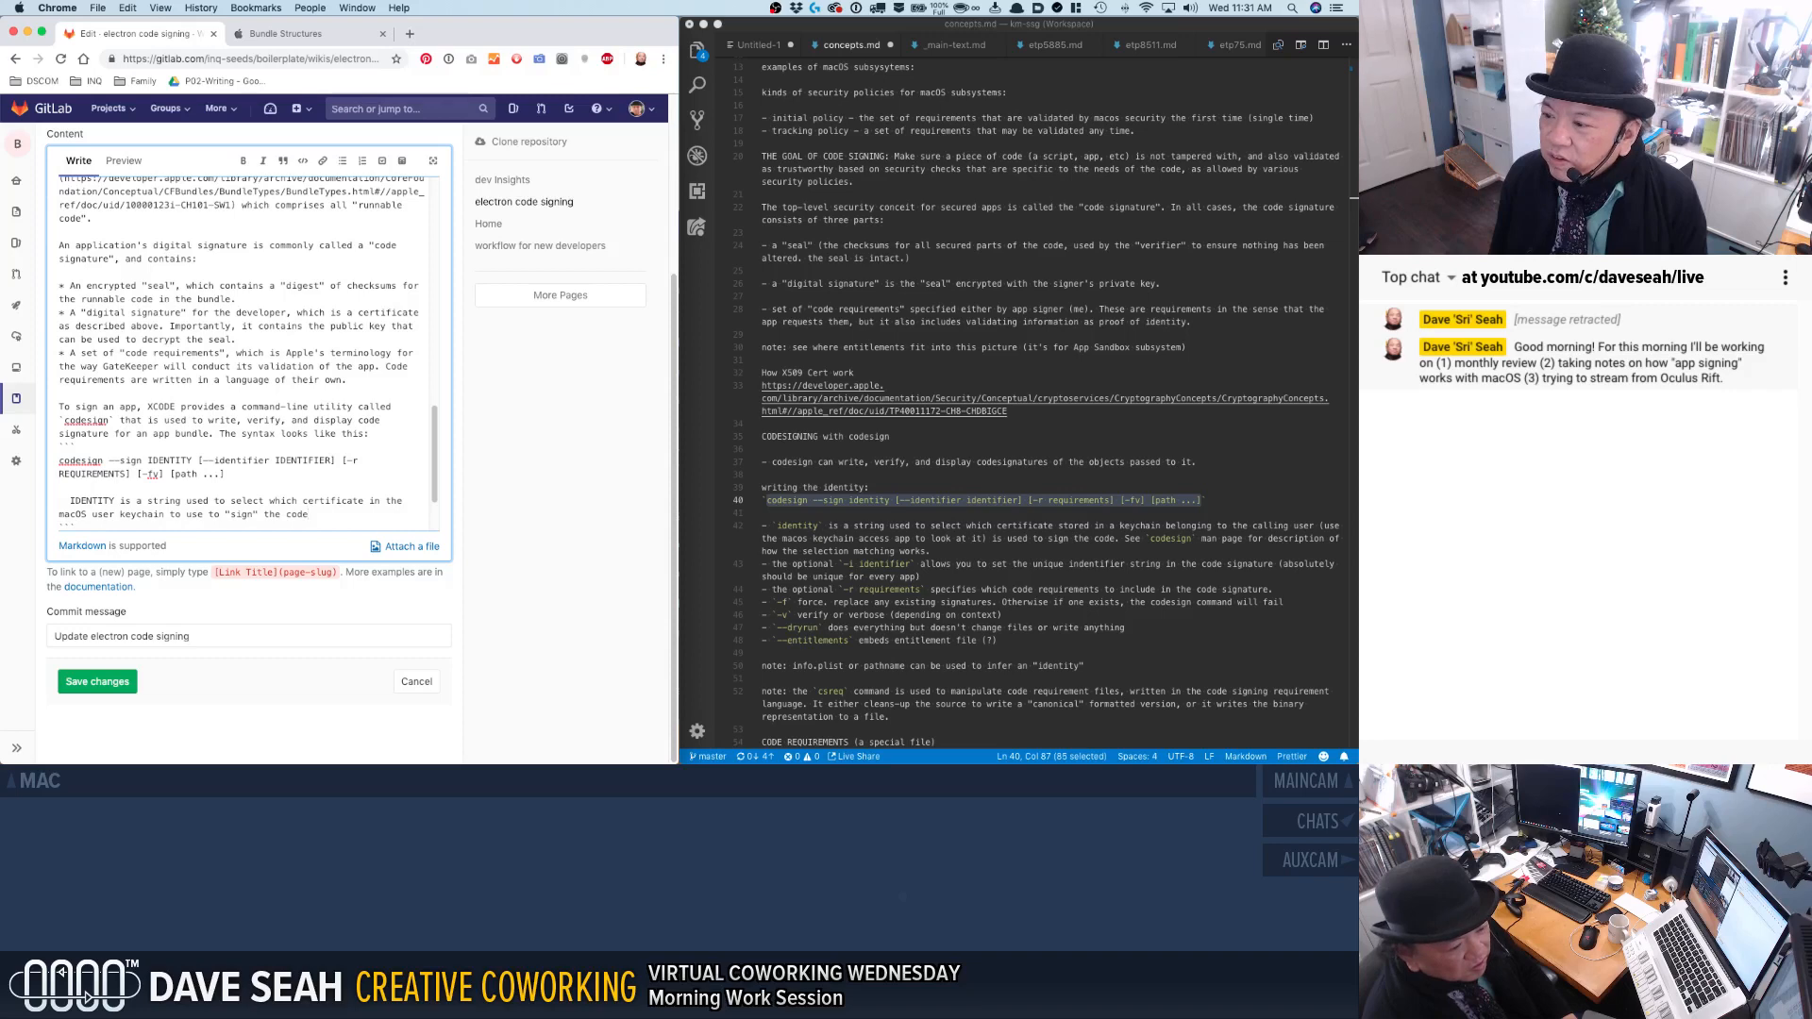
text(.)
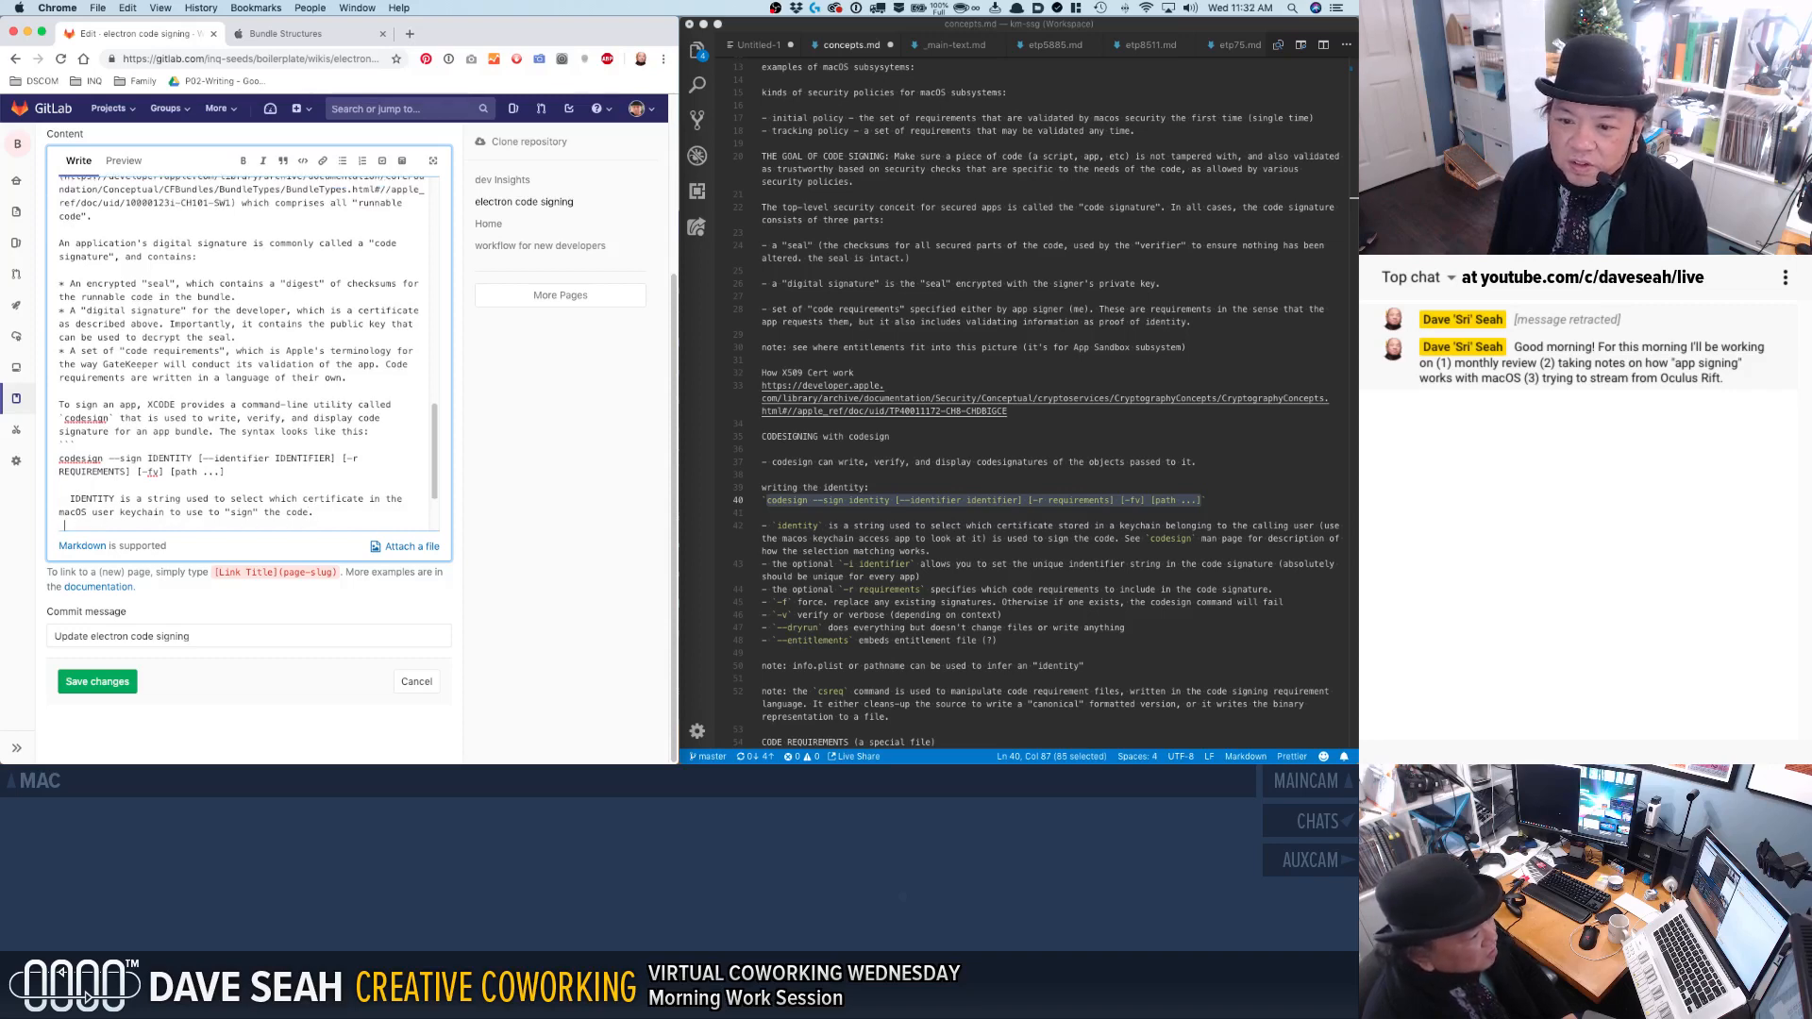
Add the line "IDENTIFIER is a string used to set the "unique identifier string" in the code signature." below the IDENTITY note.
key(Return)
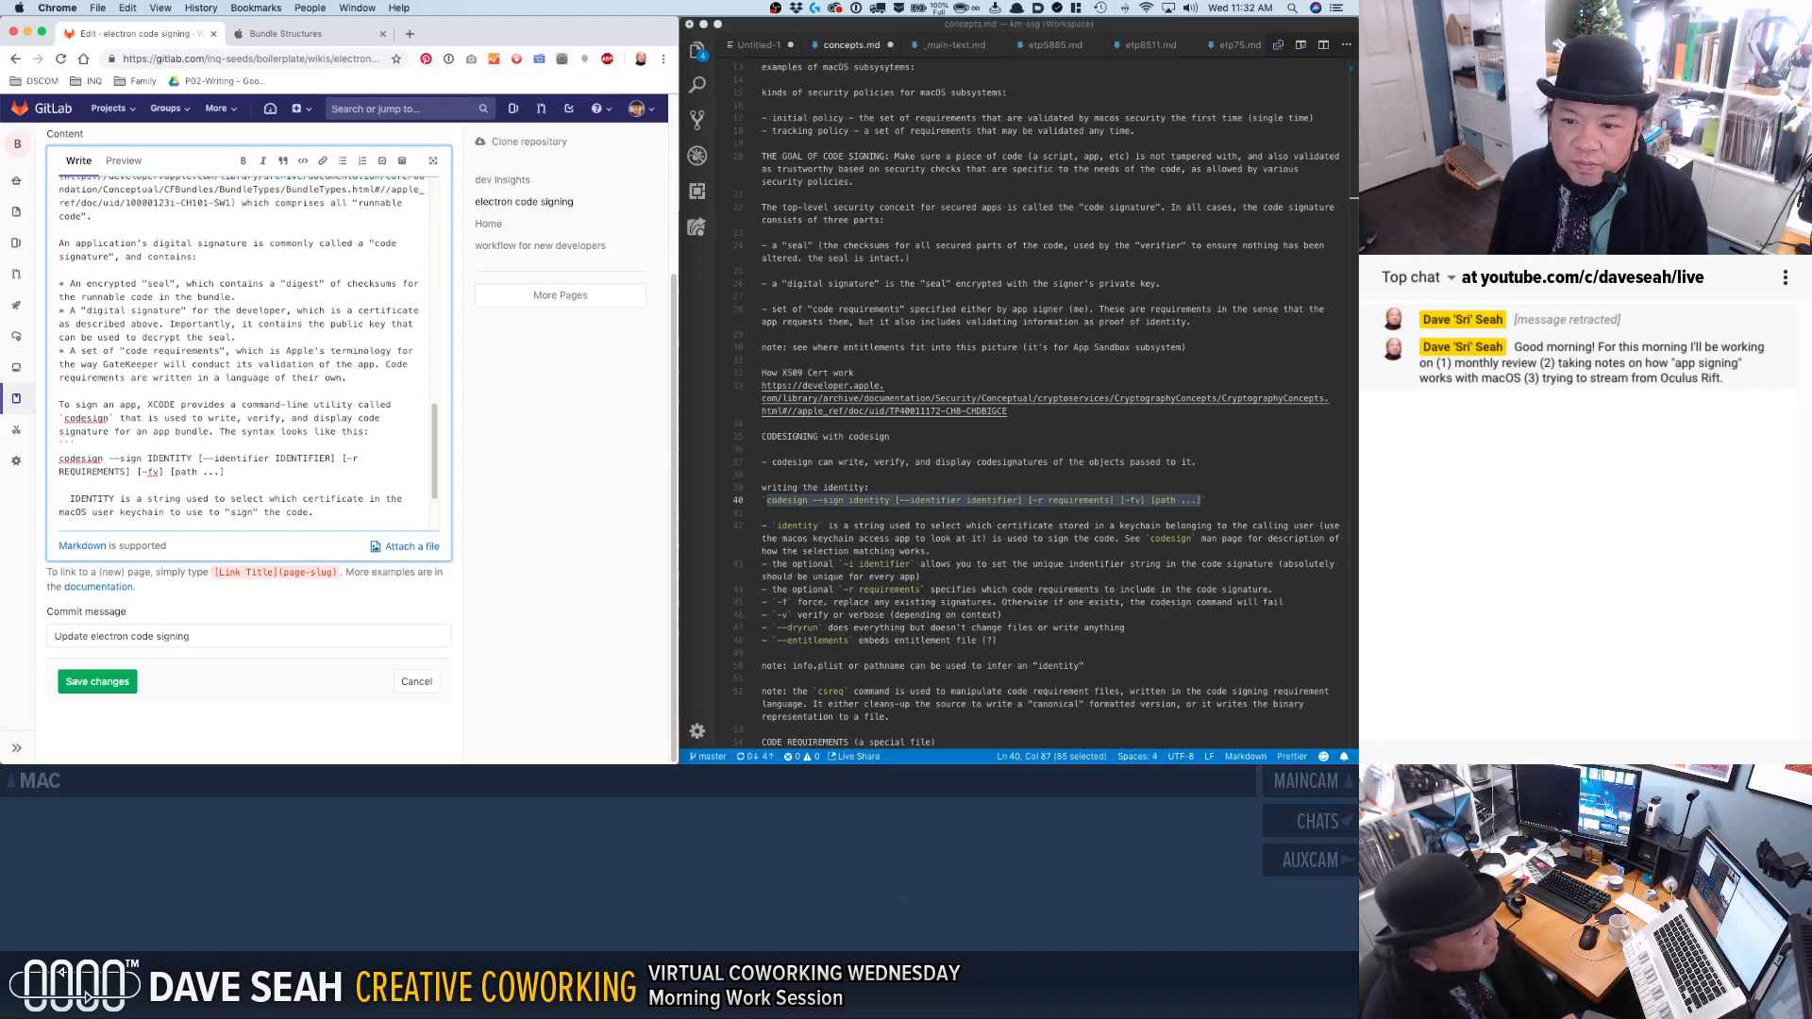
text(IDEN)
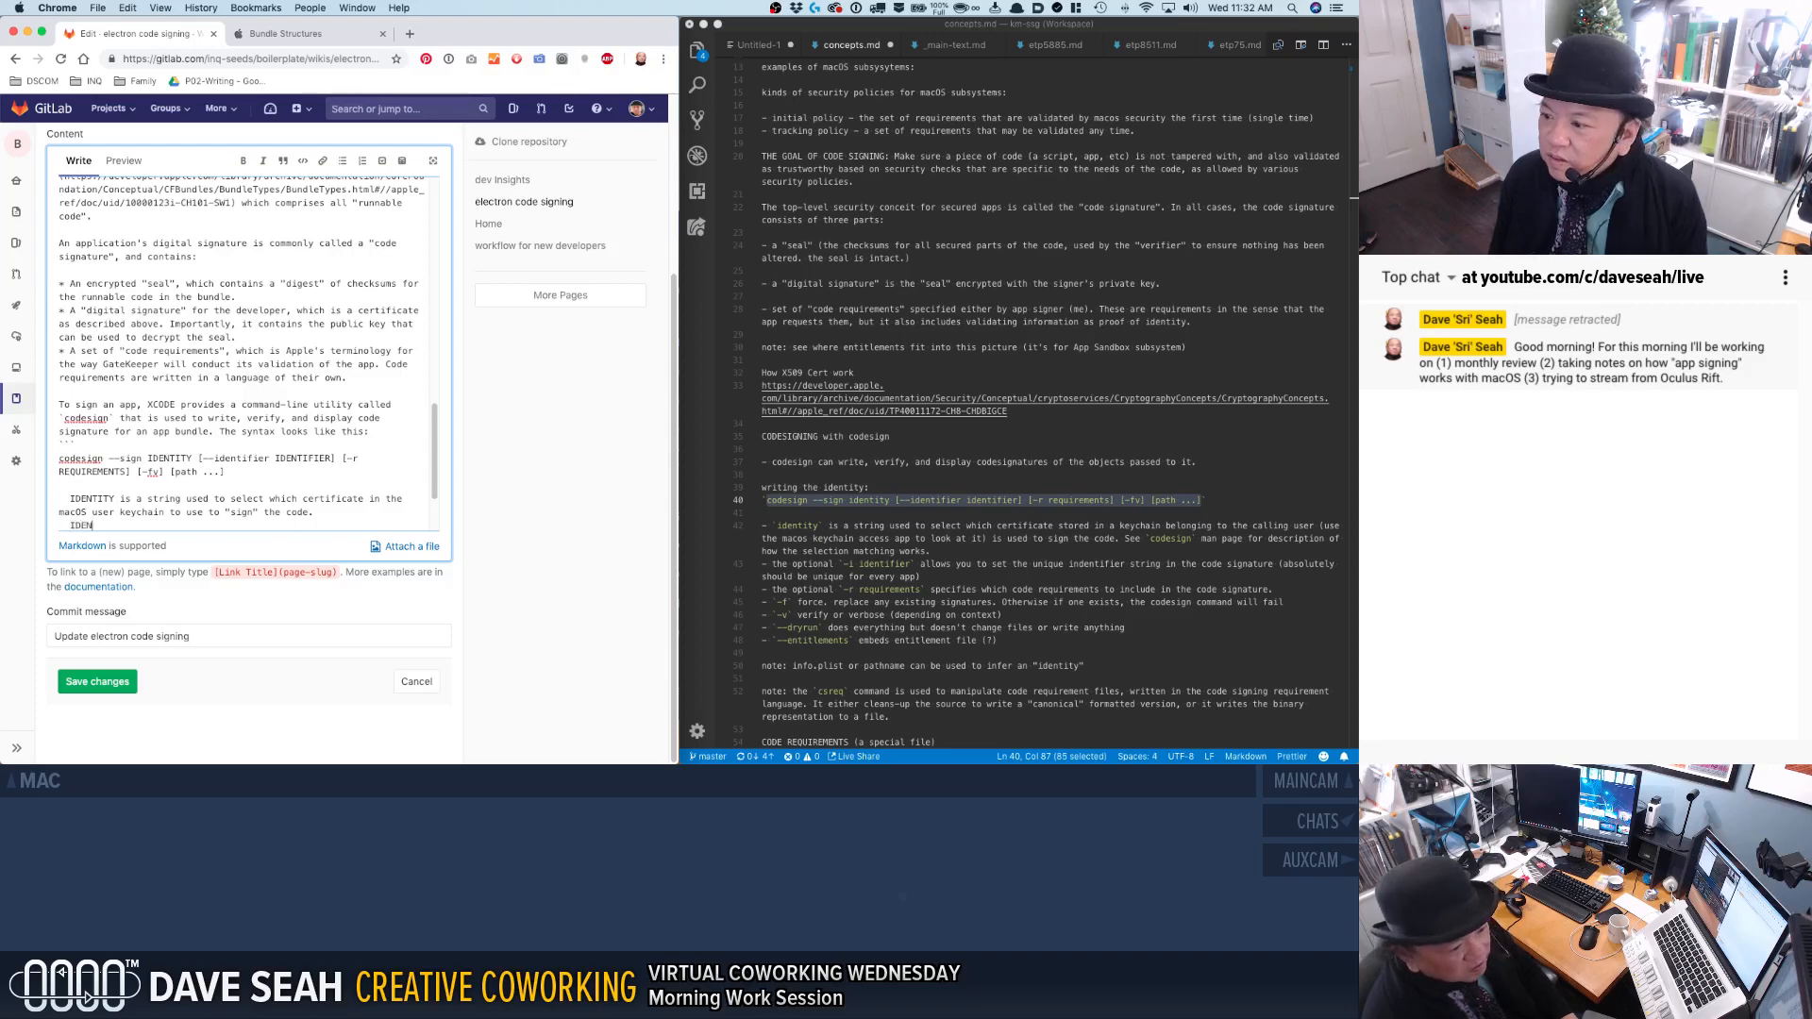
text(TIFIER)
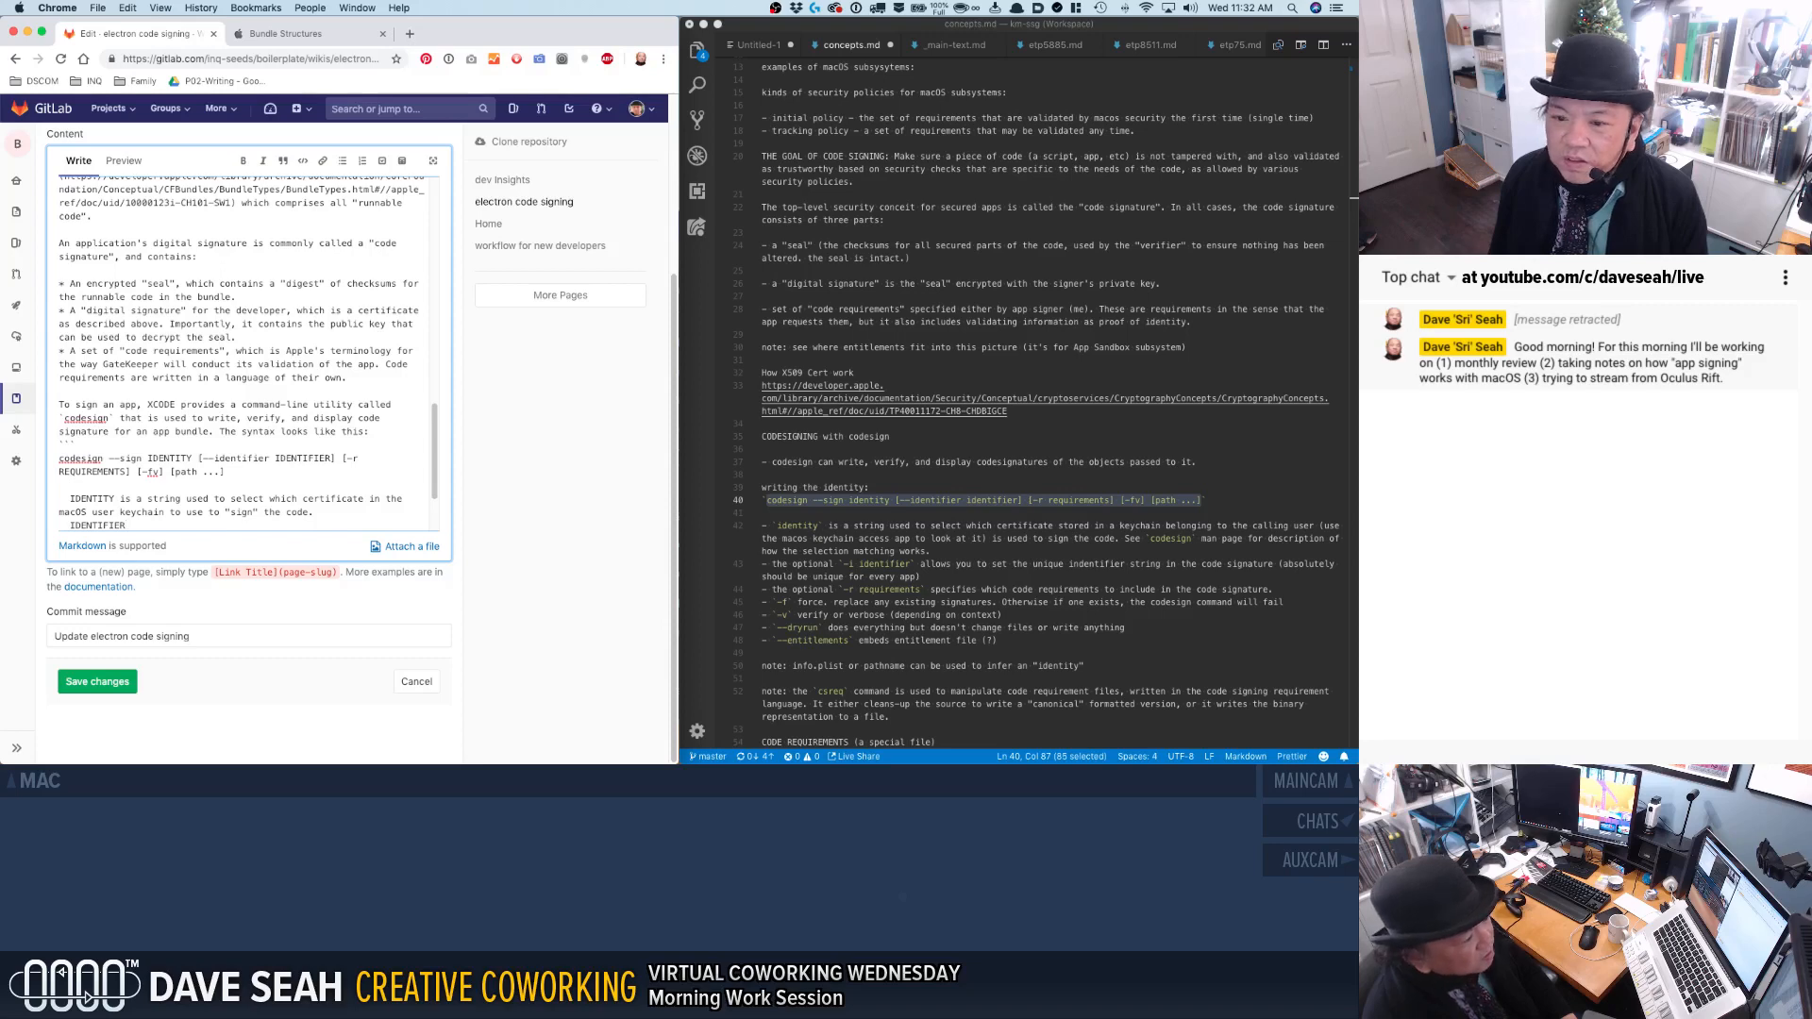
text(is a string used to set the "uniq)
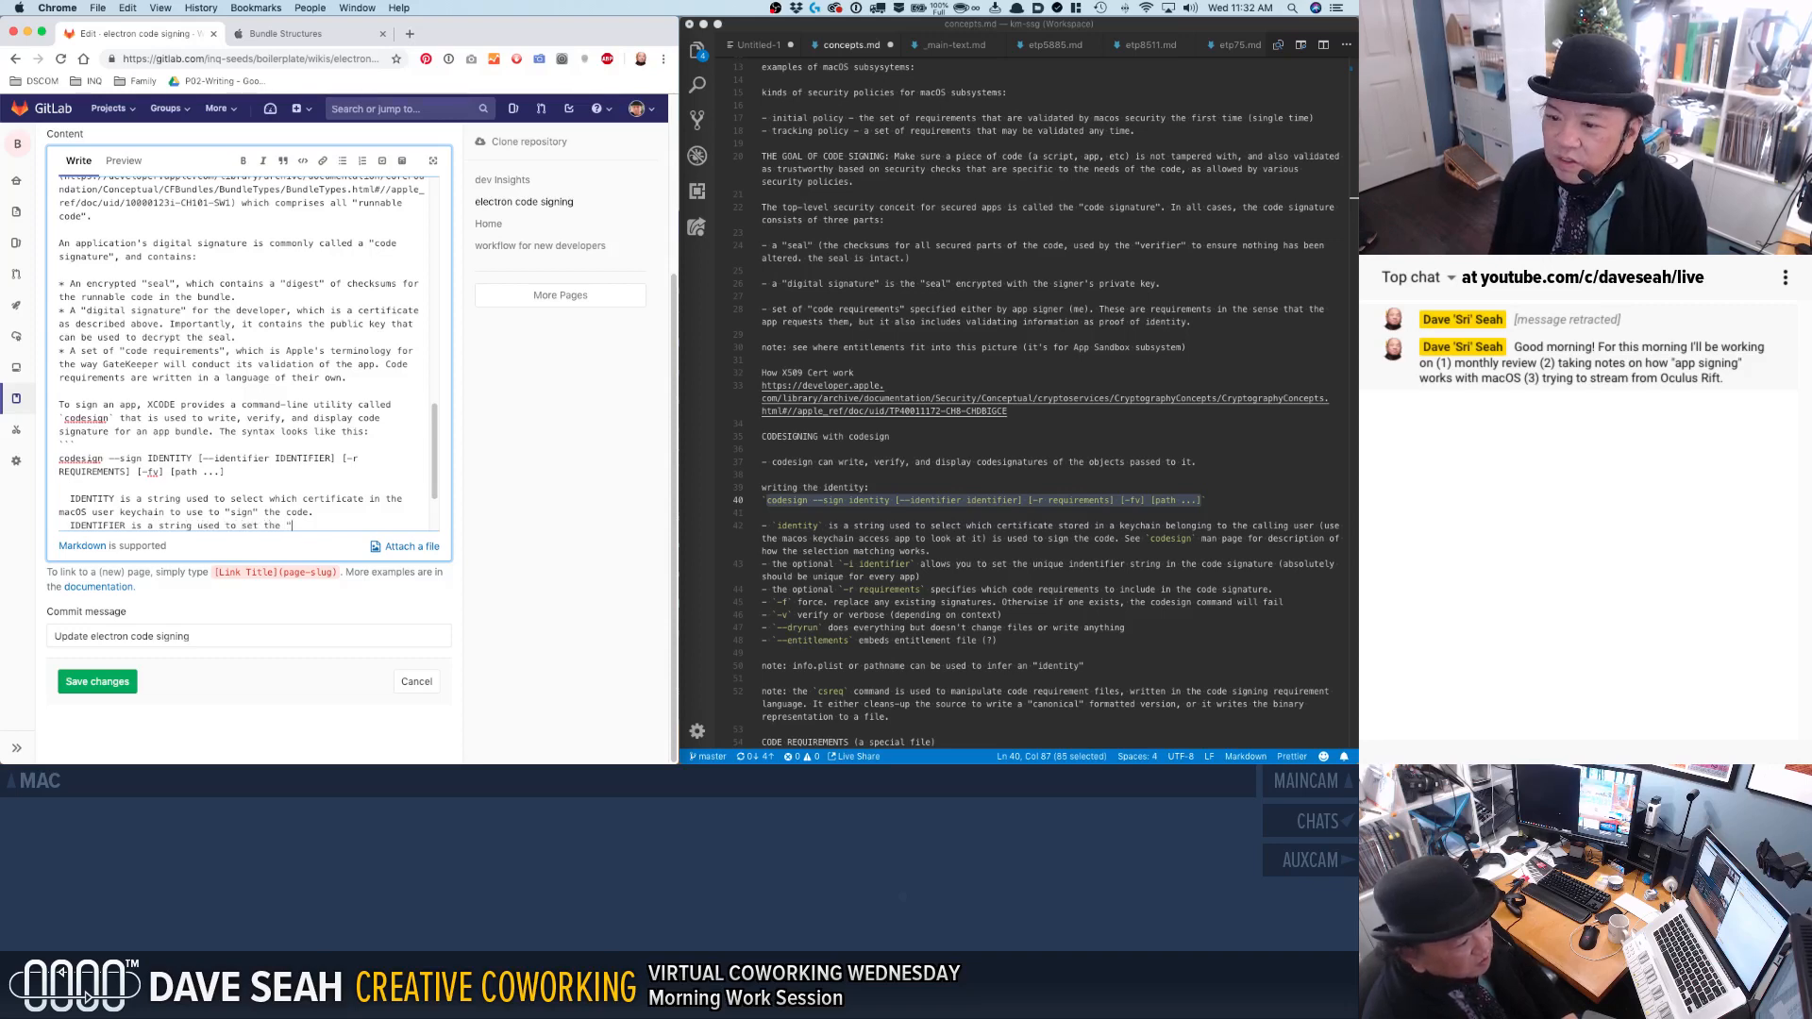
text(ue identifie)
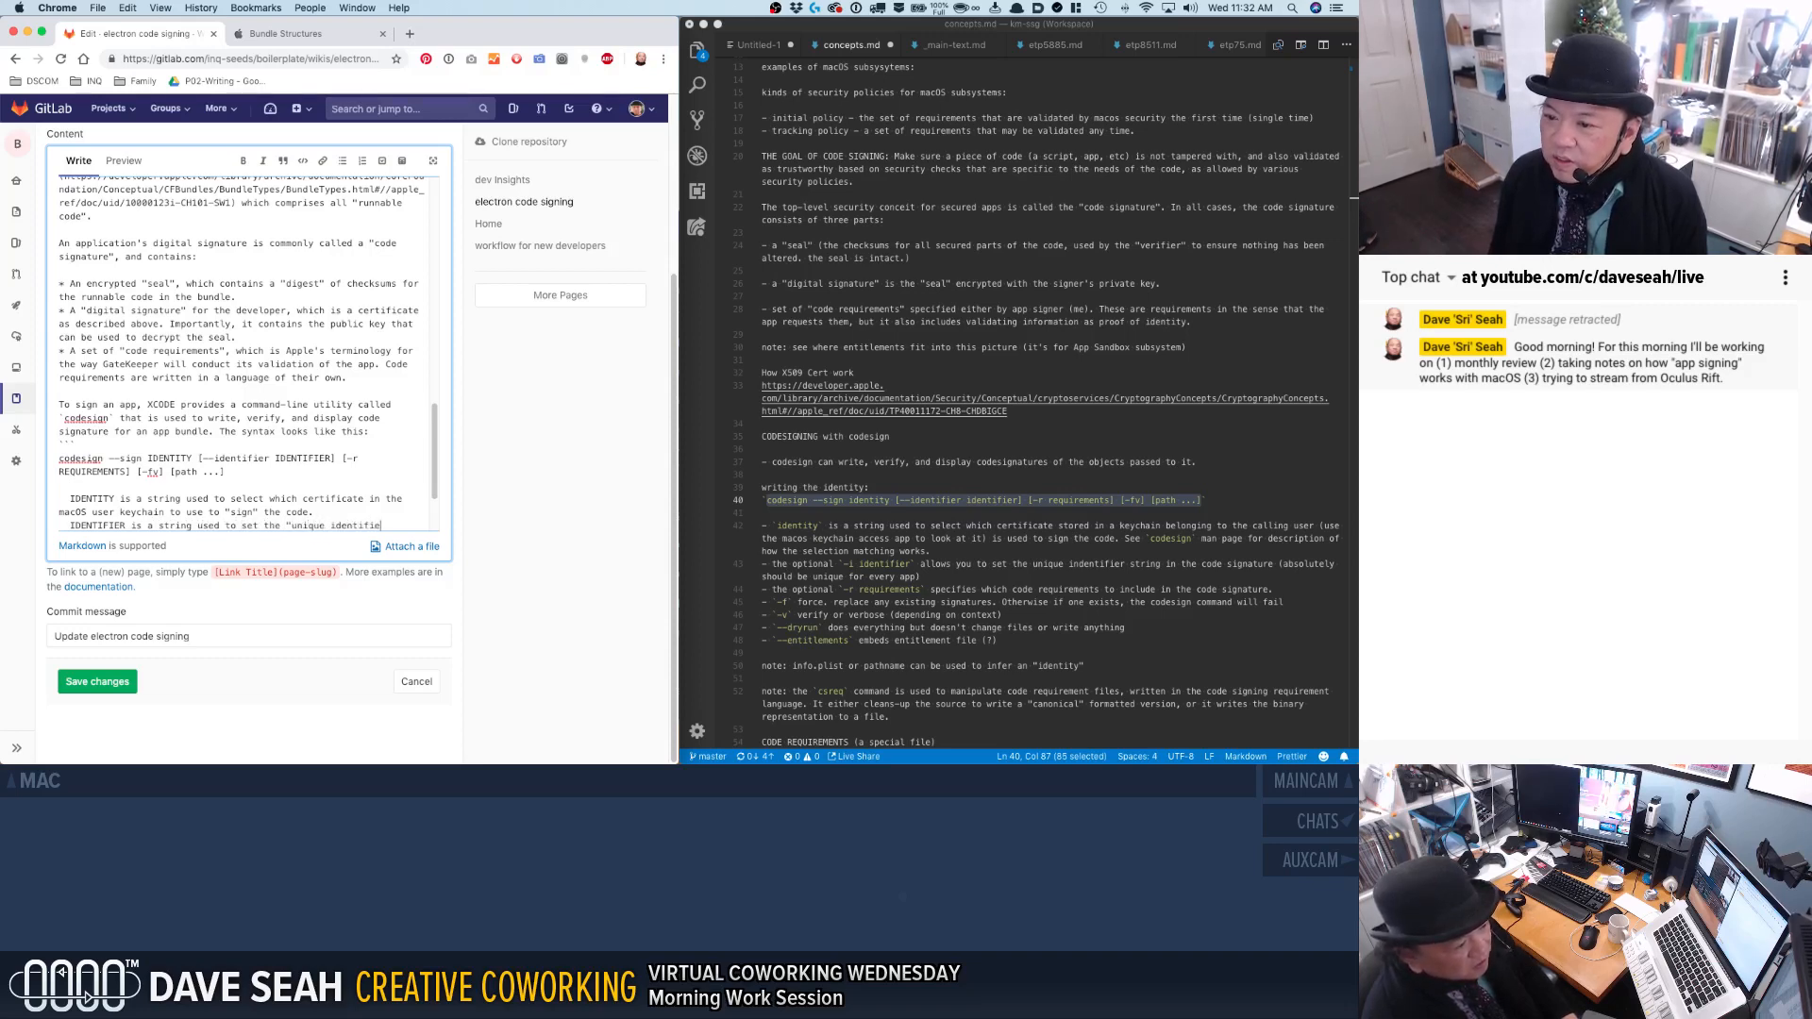
text(r string" in th)
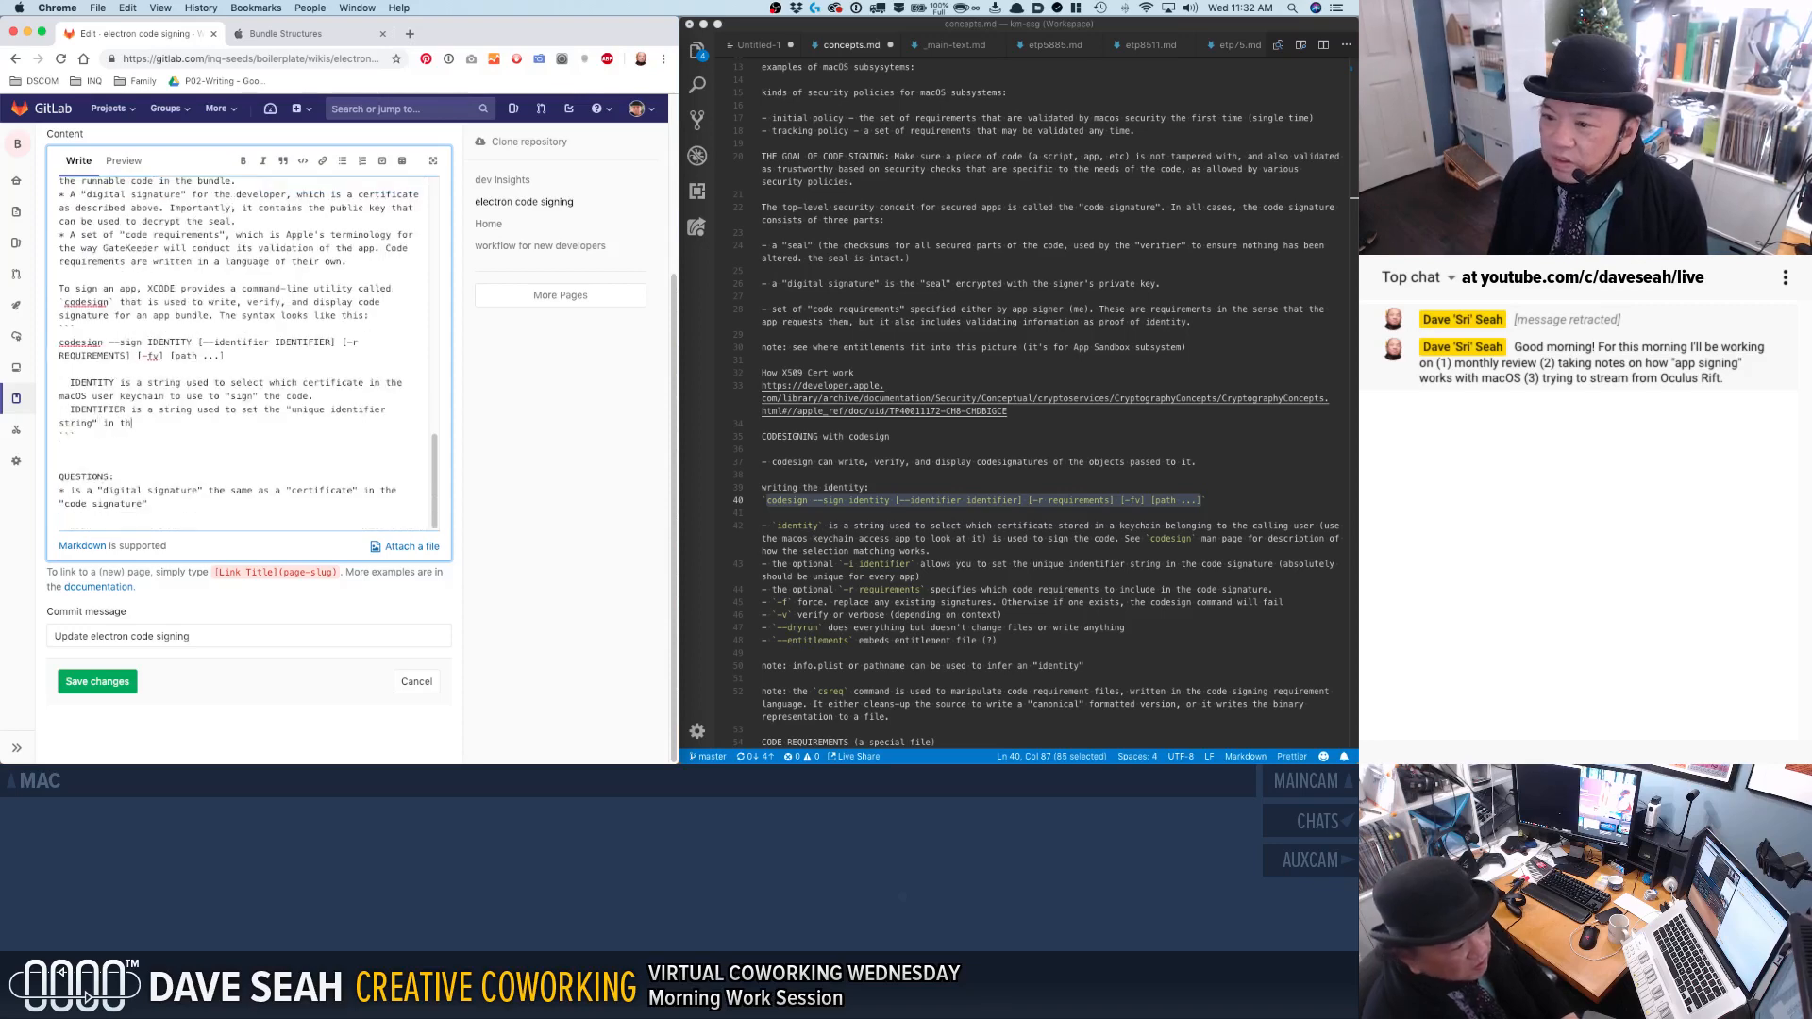
text(e code sig)
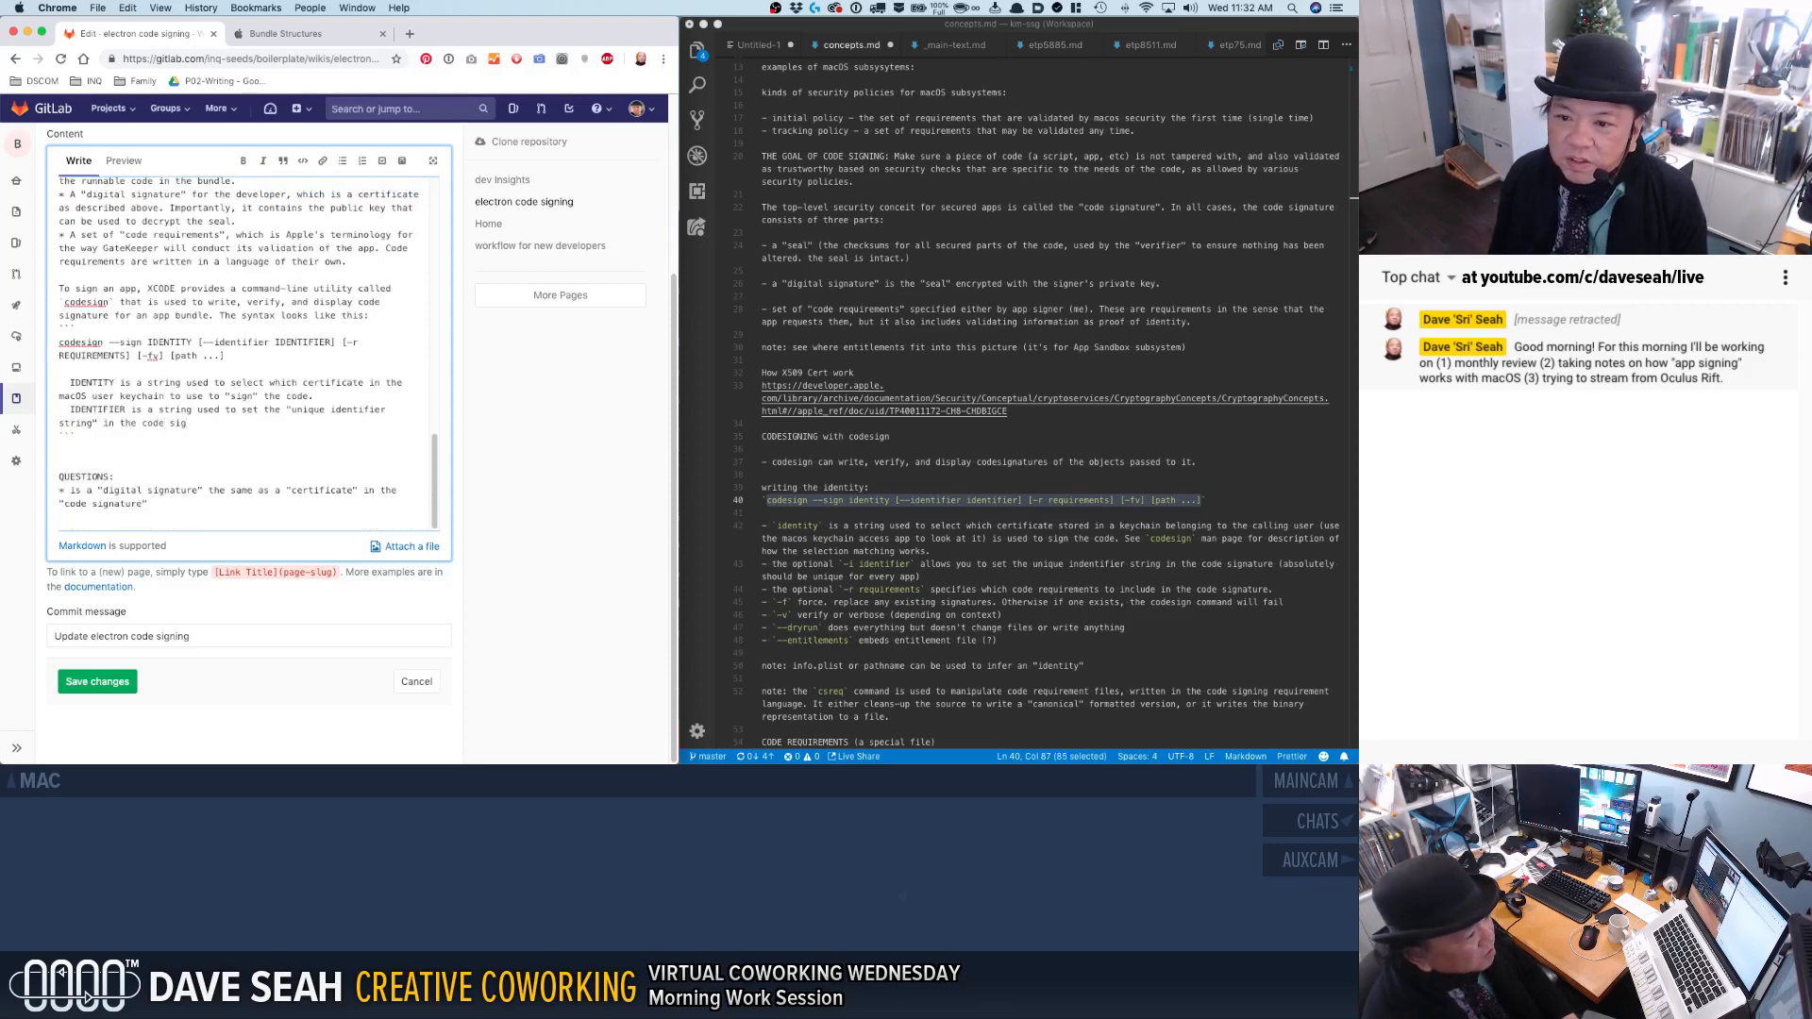
text(nature.)
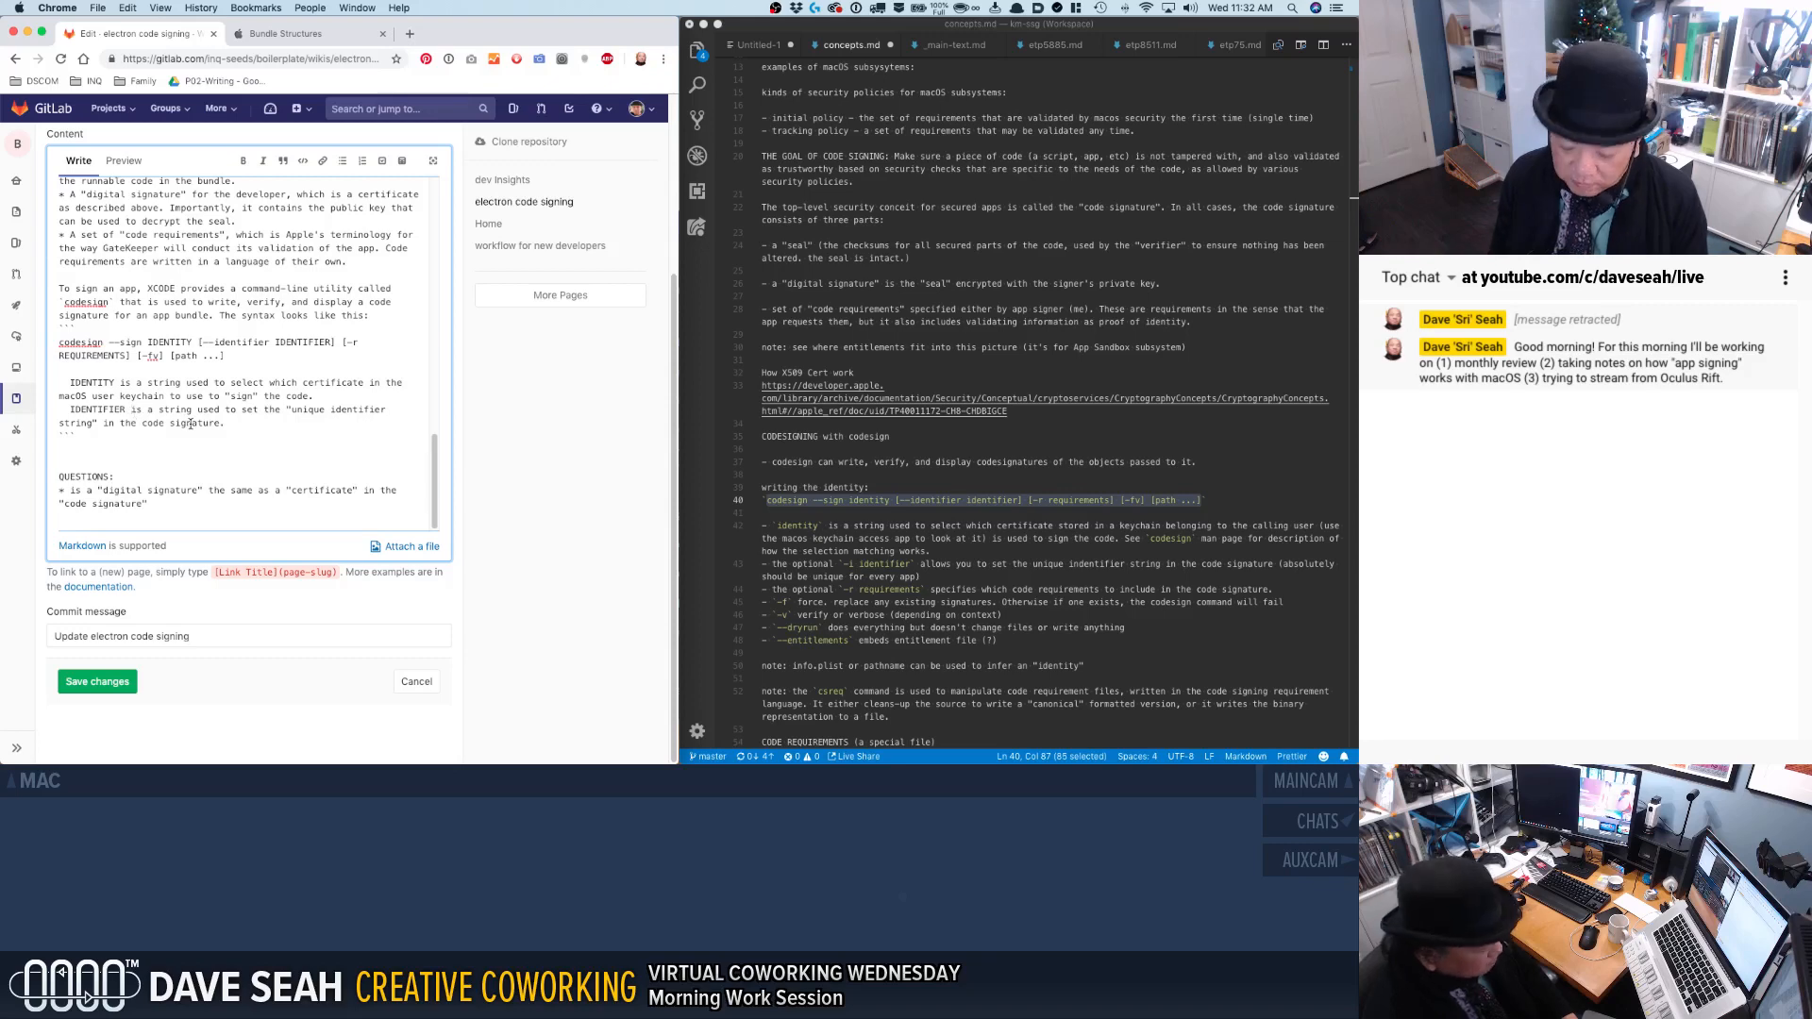
Prefix the IDENTIFIER note with "(opt)" and start another "(opt)" line below it.
click(70, 410)
text((opt))
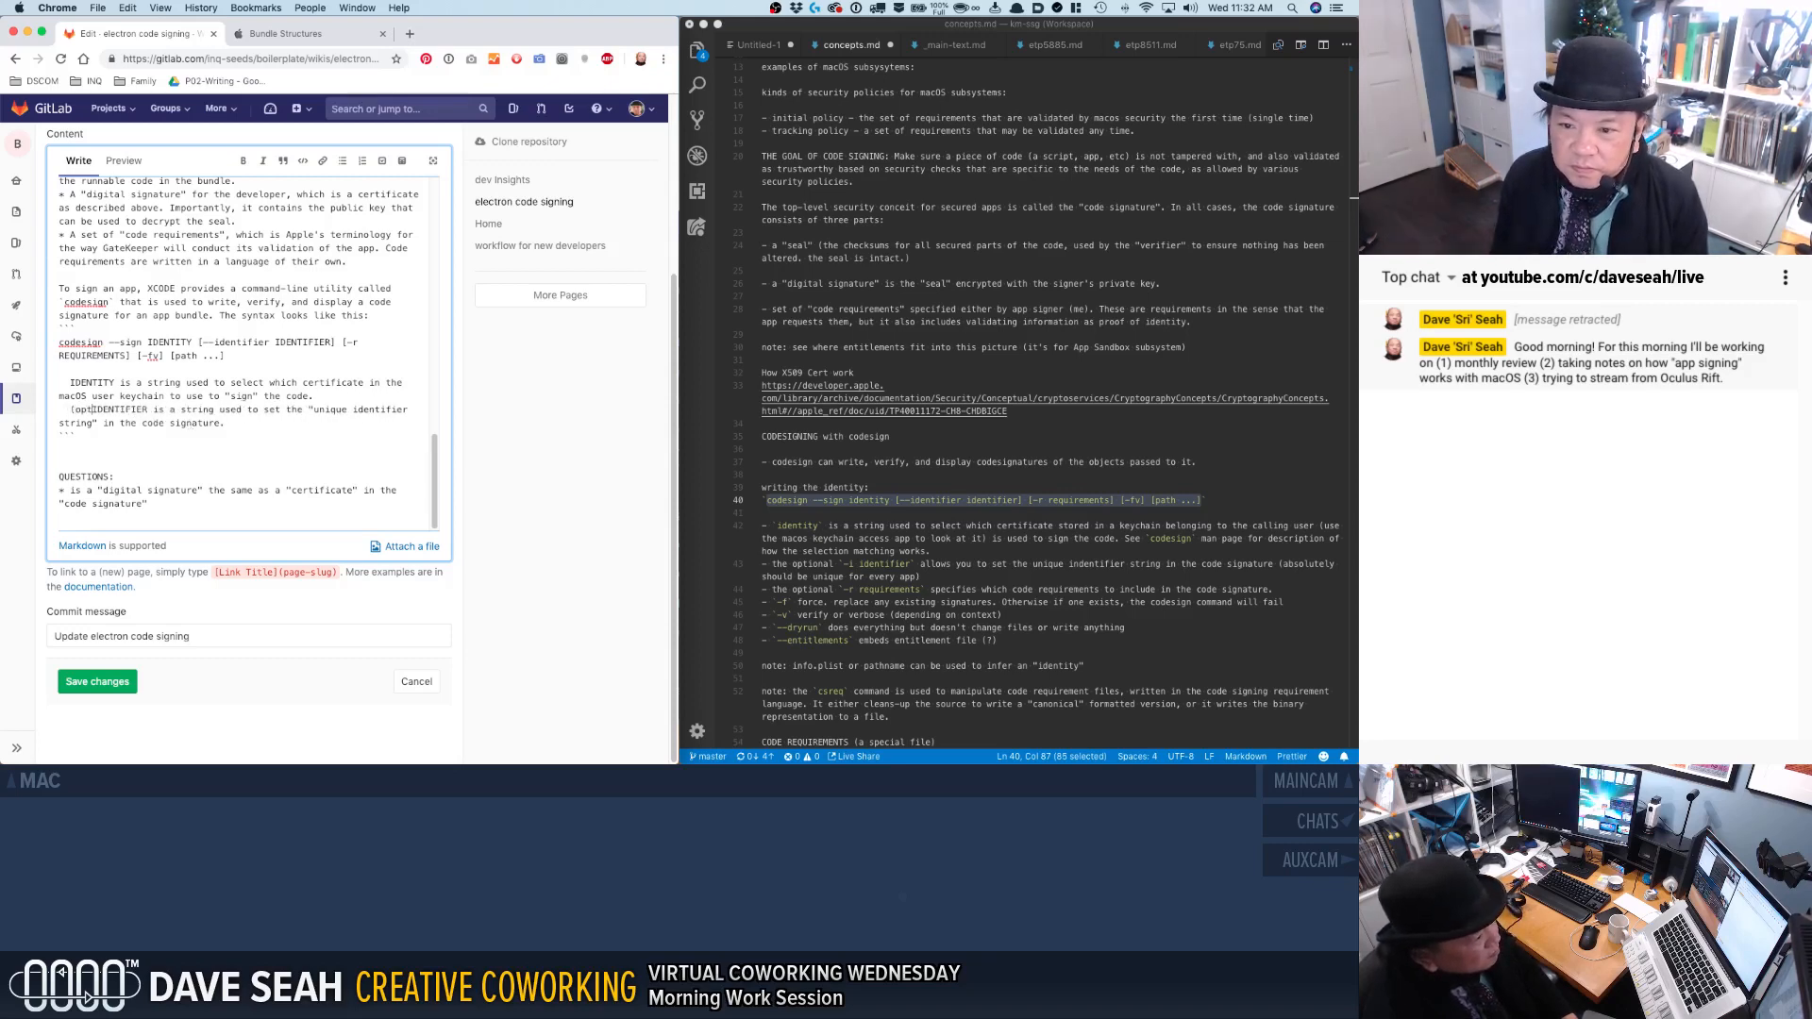
key(super+Right)
key(Return)
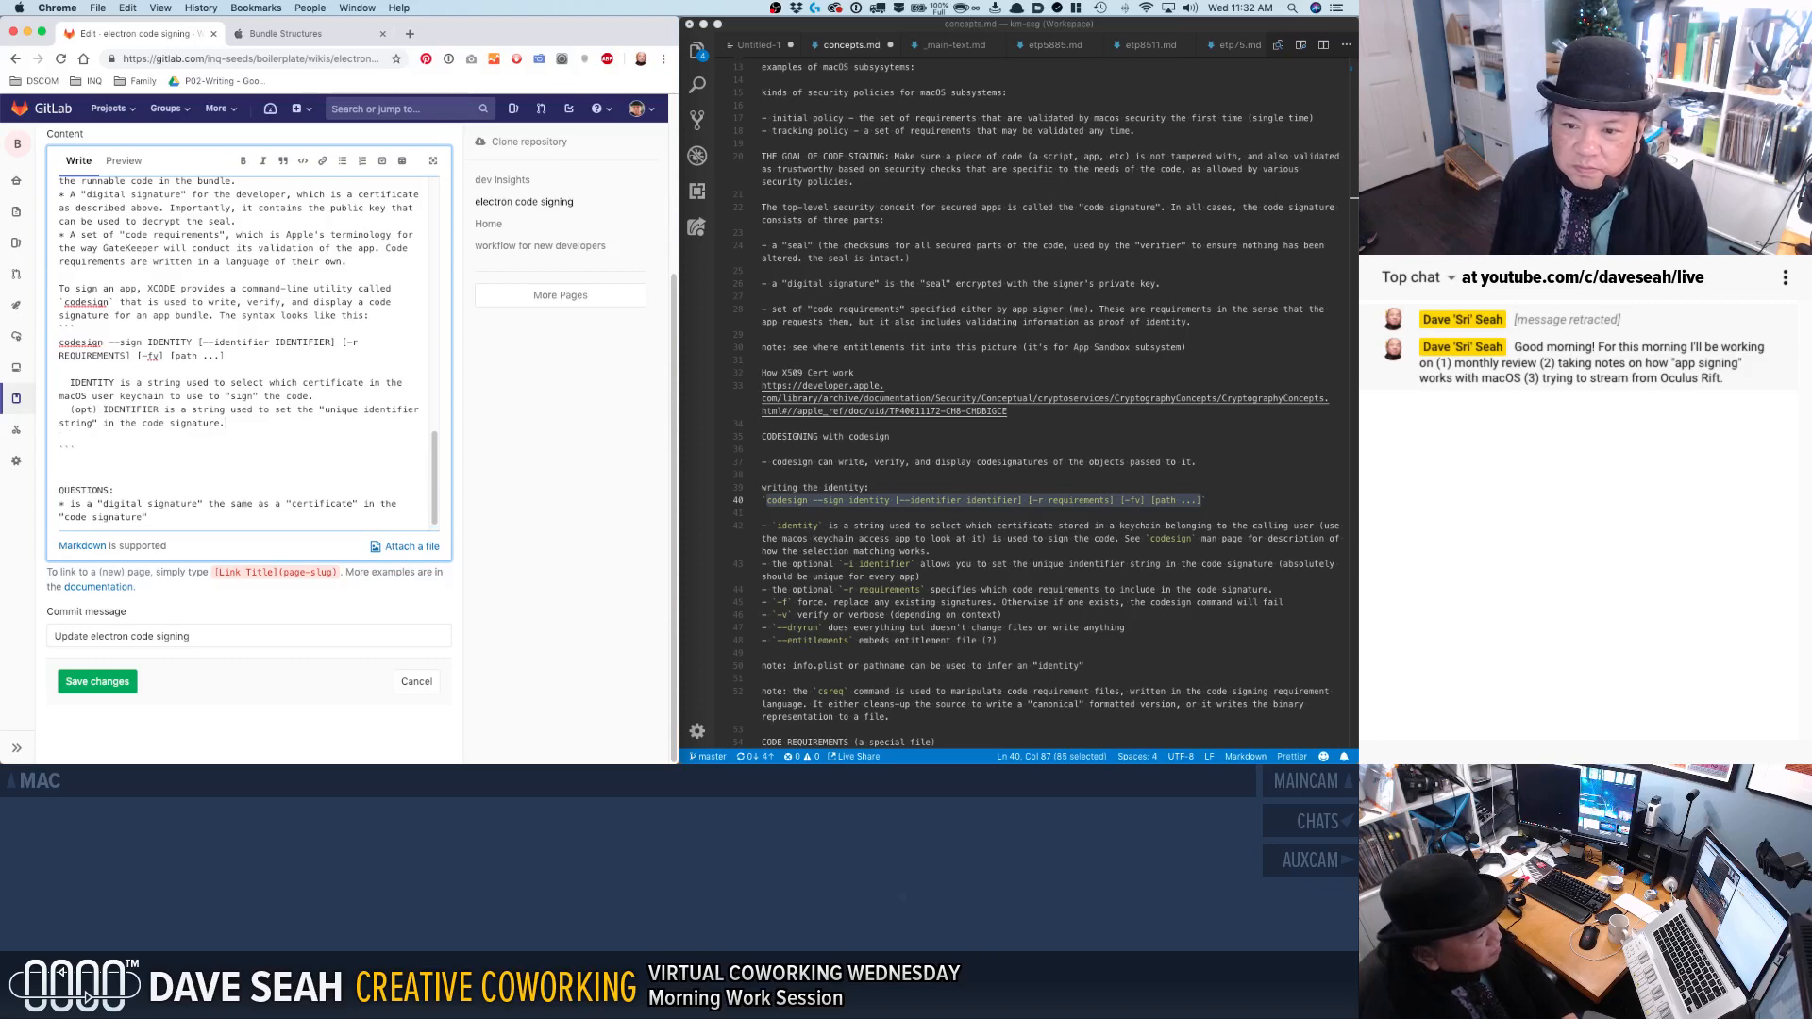
text((opt))
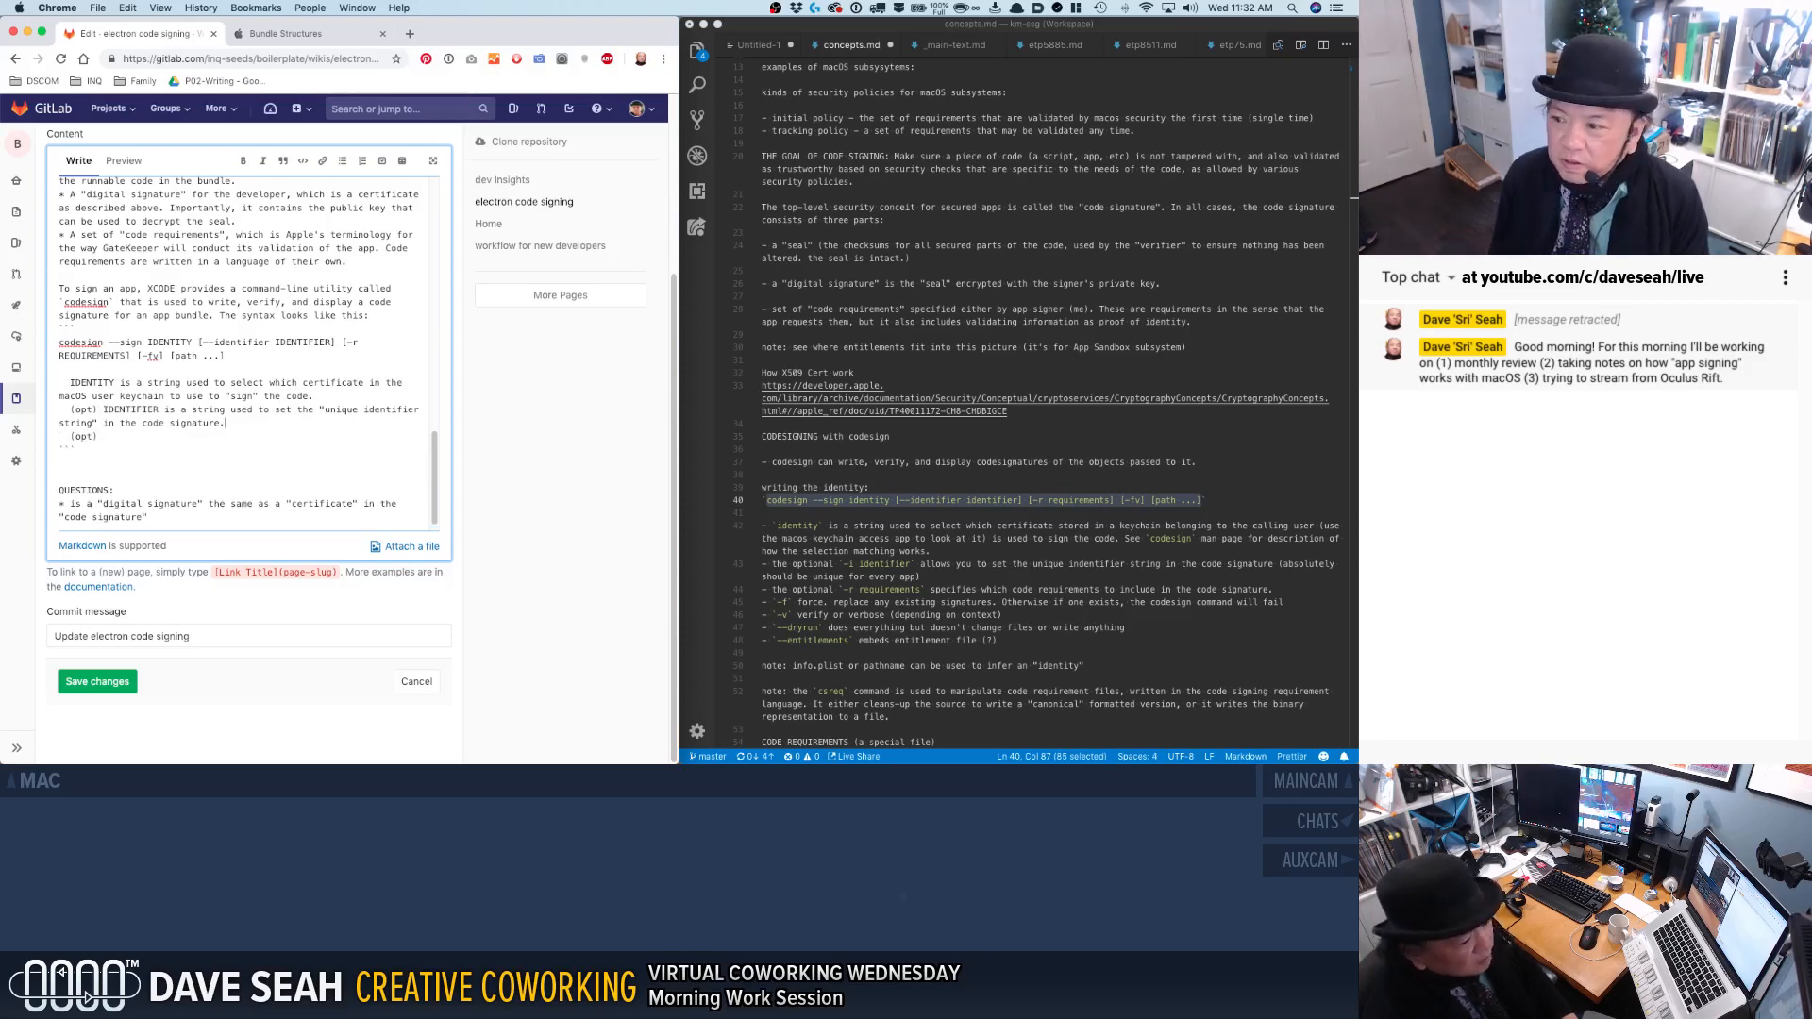
text( Every app mu)
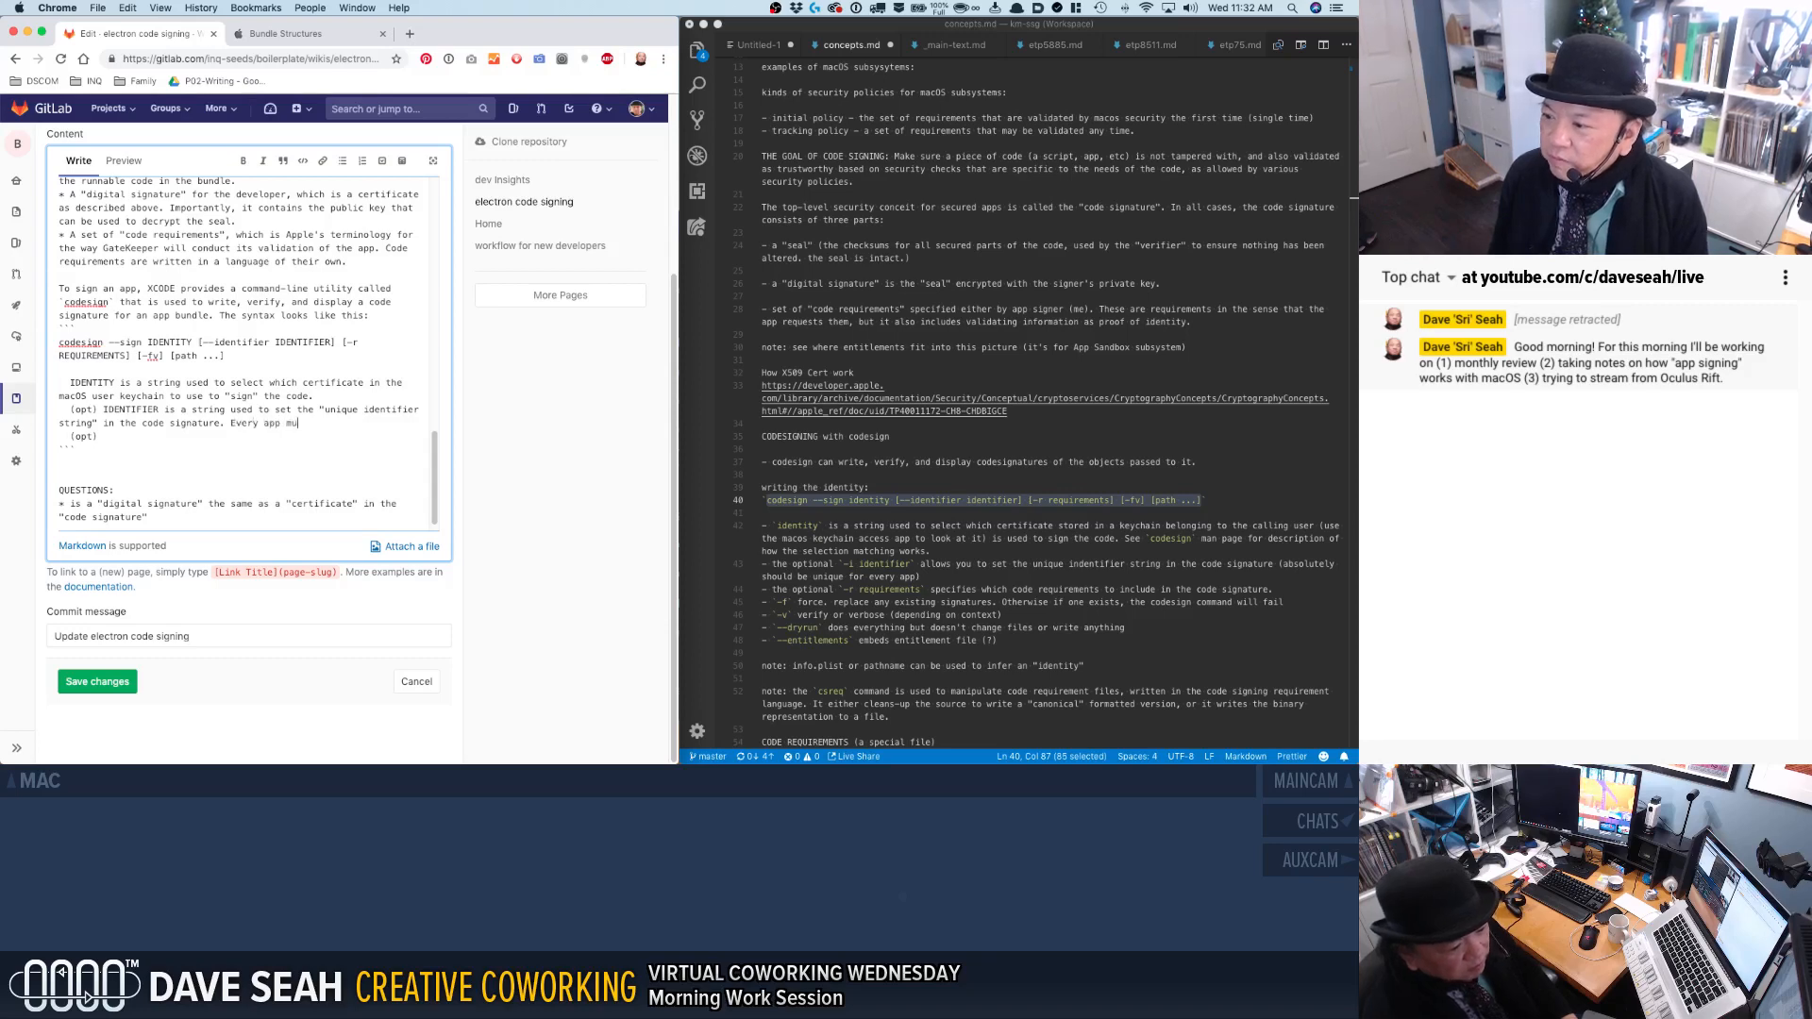
text(st have a unique)
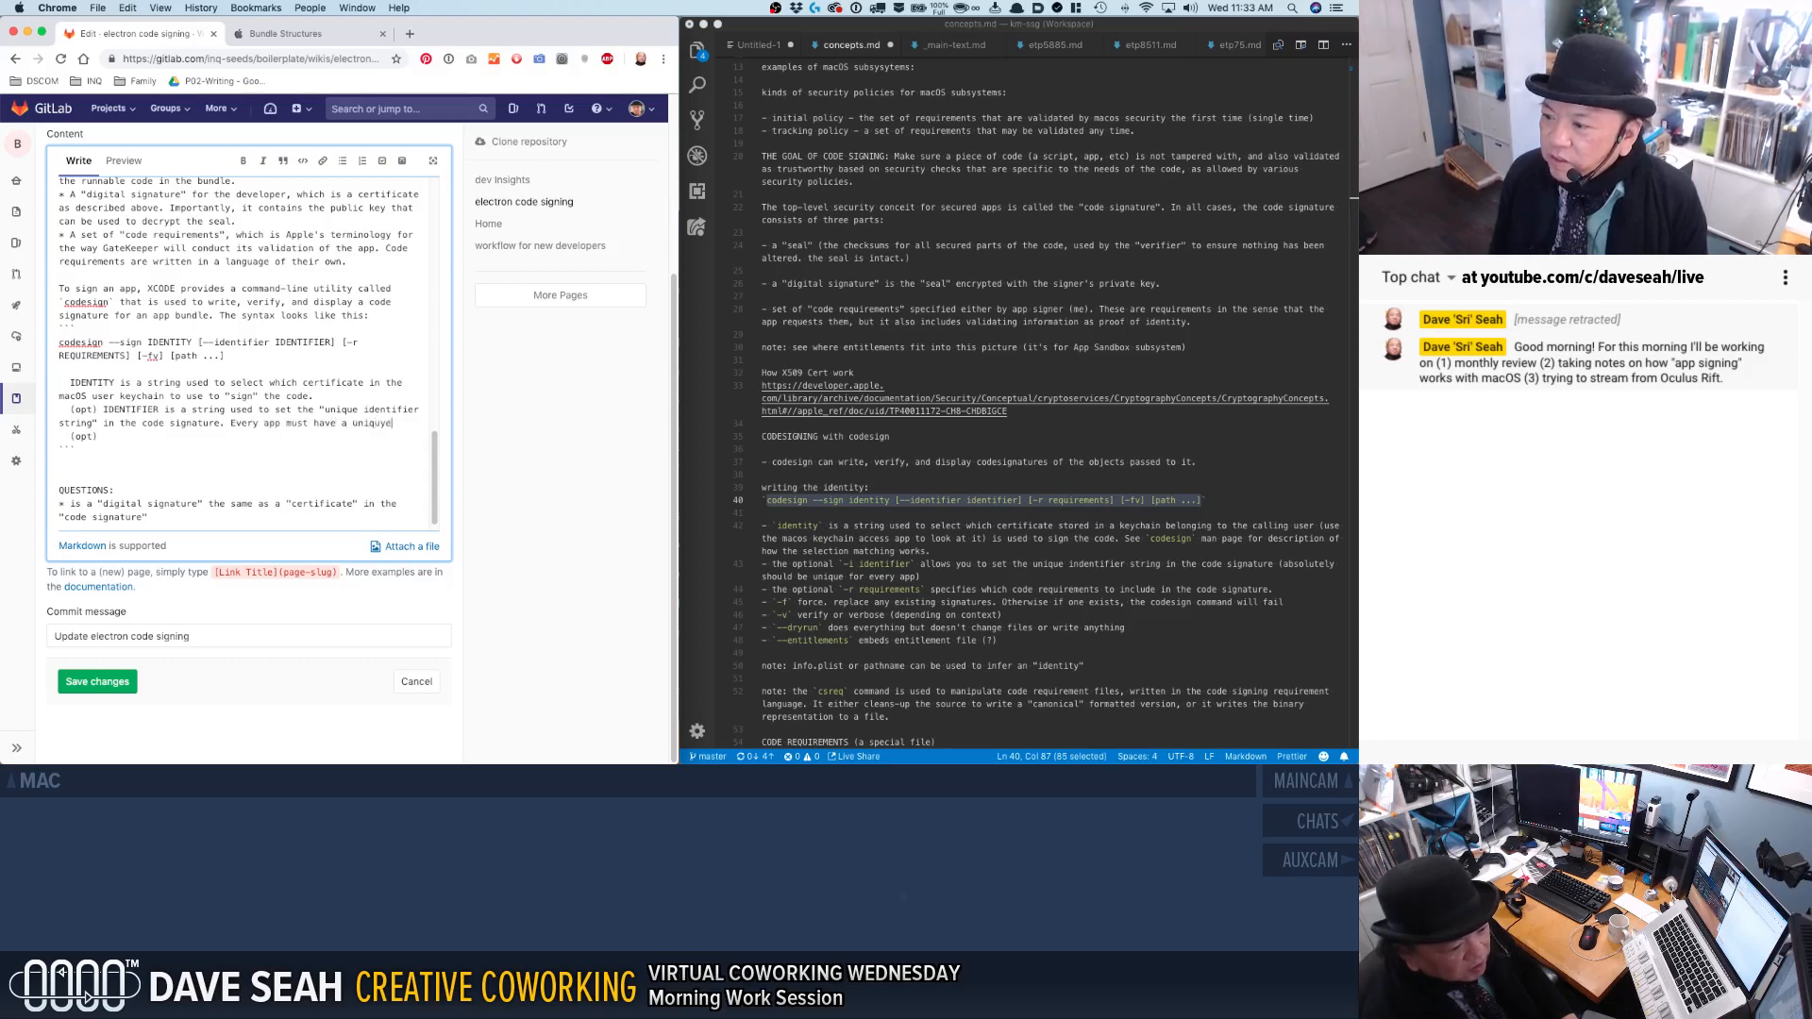
text( identifier)
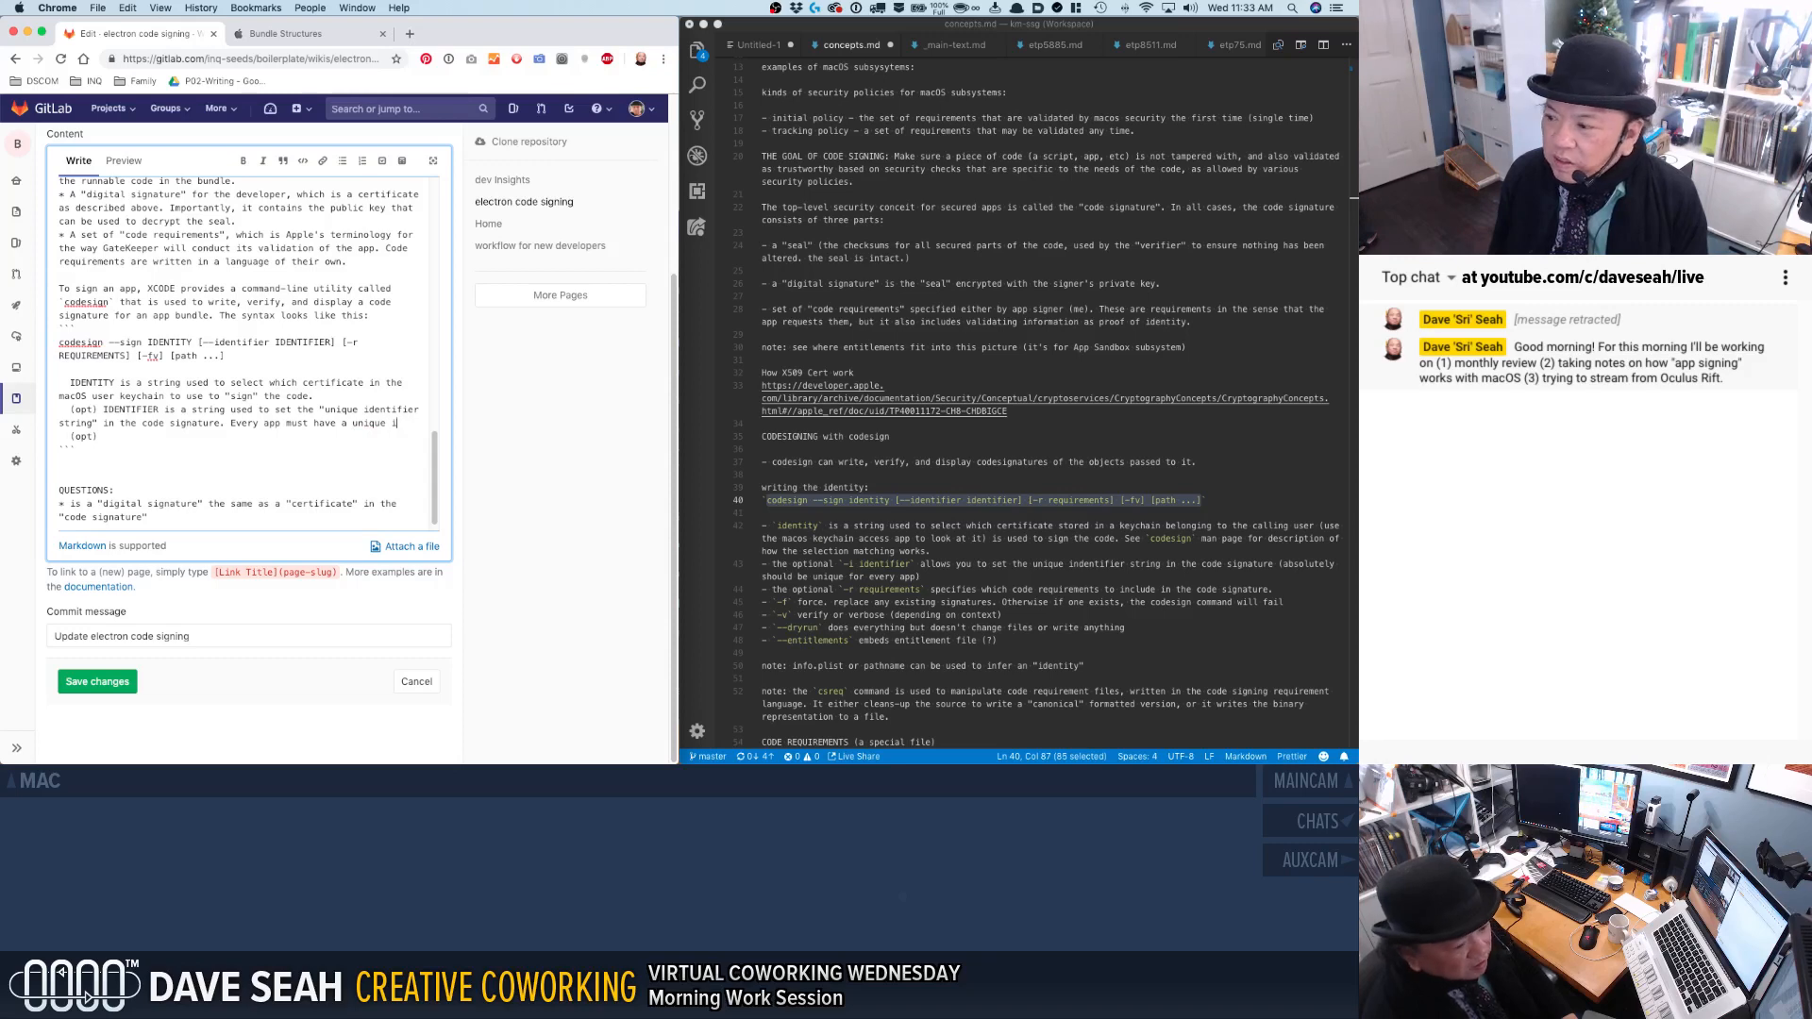
text(.)
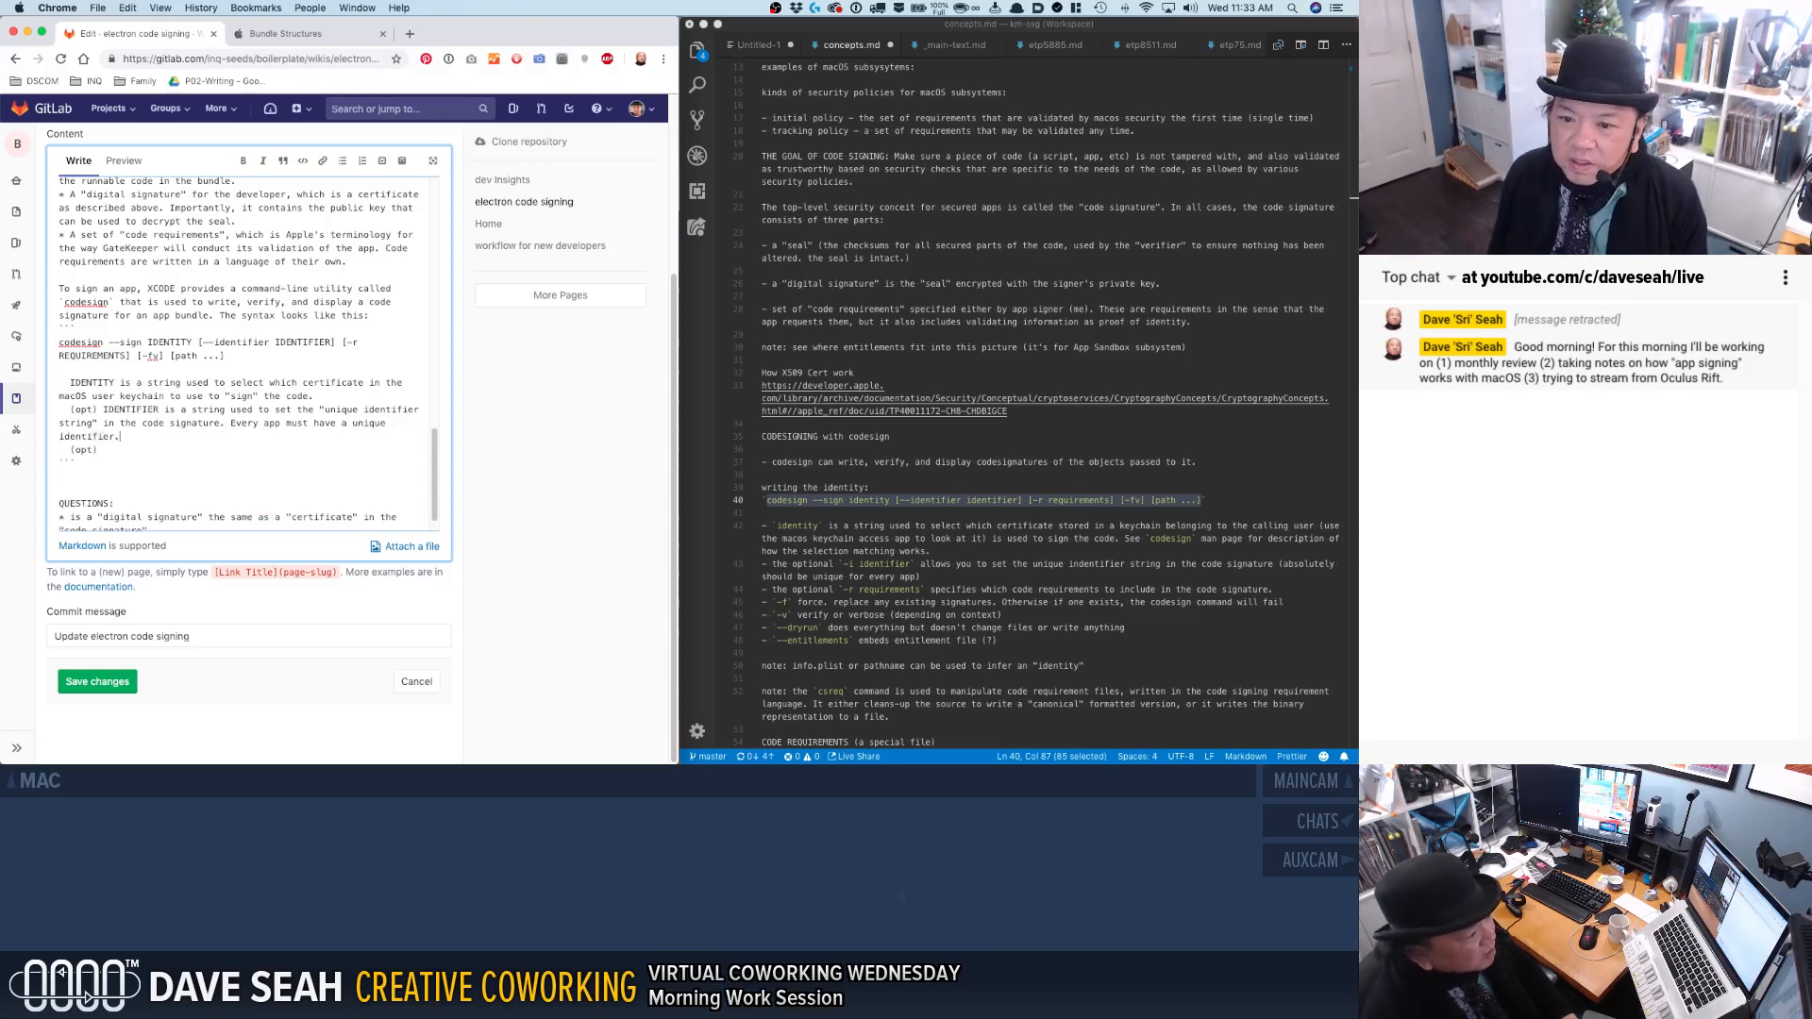
Extend the IDENTIFIER note's last sentence with "; codesign with infer one from the app bundle itself if this string is not provided.".
key(BackSpace)
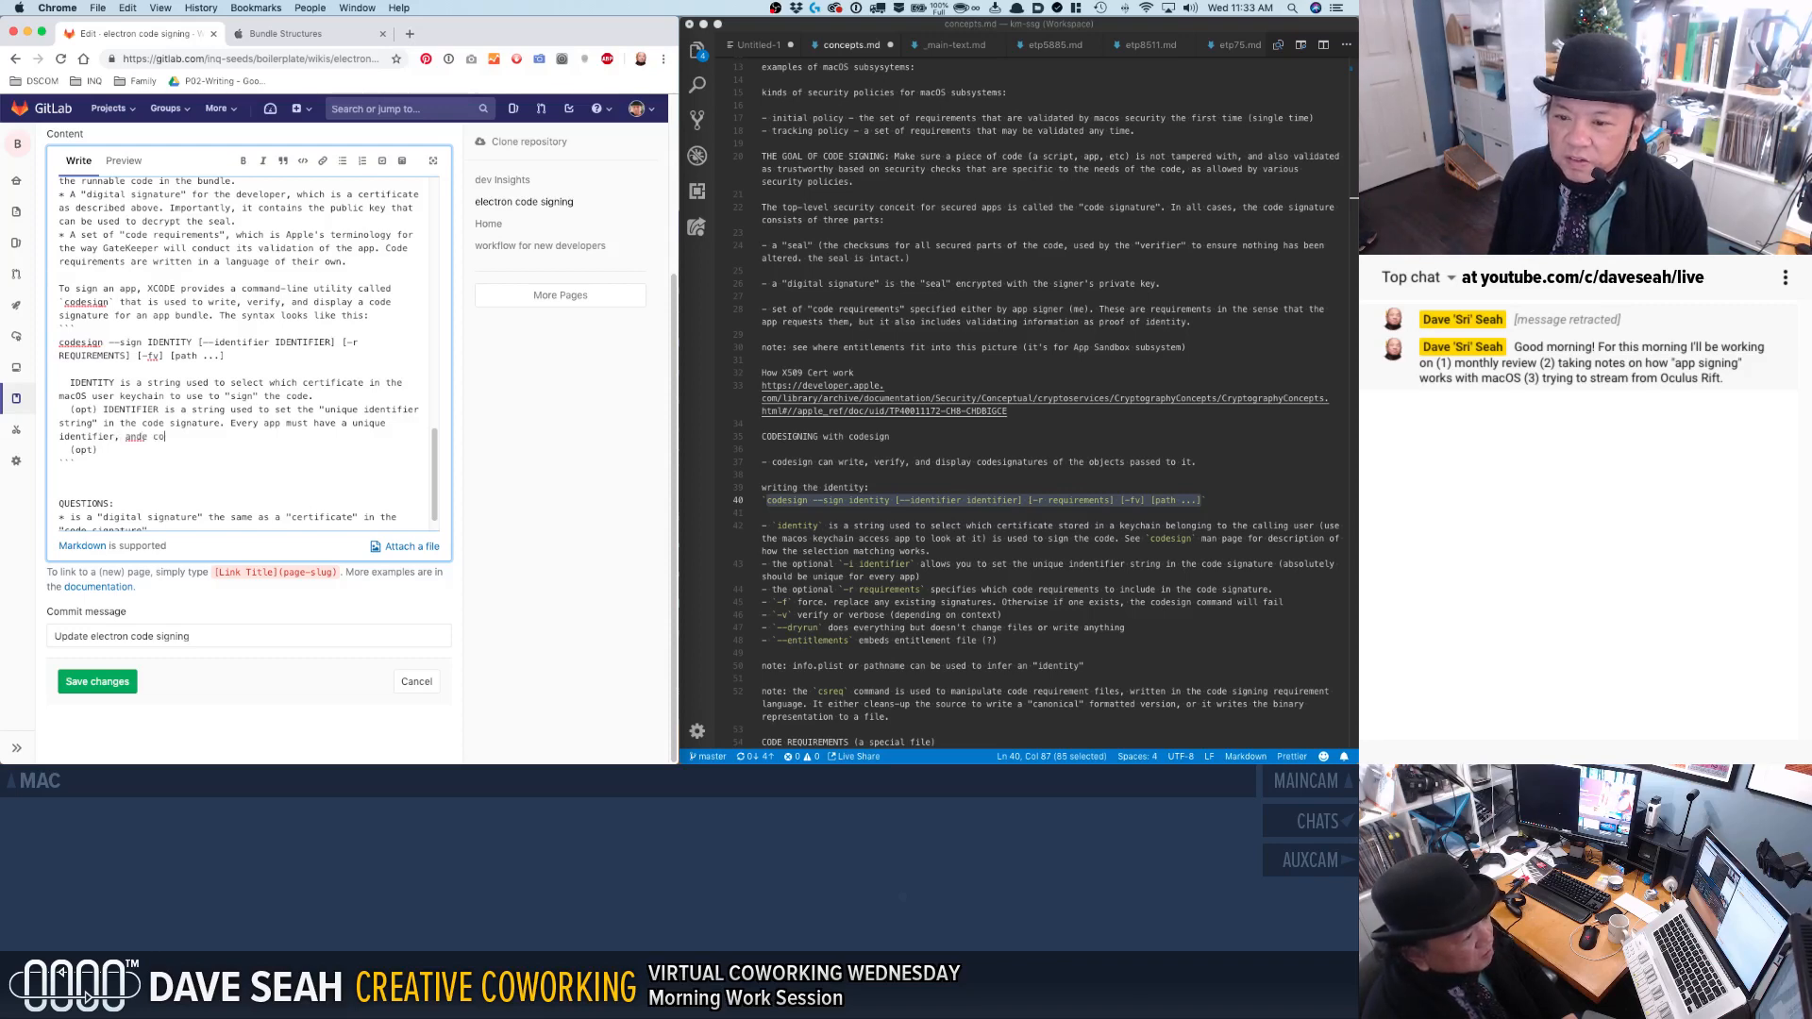
text(odese)
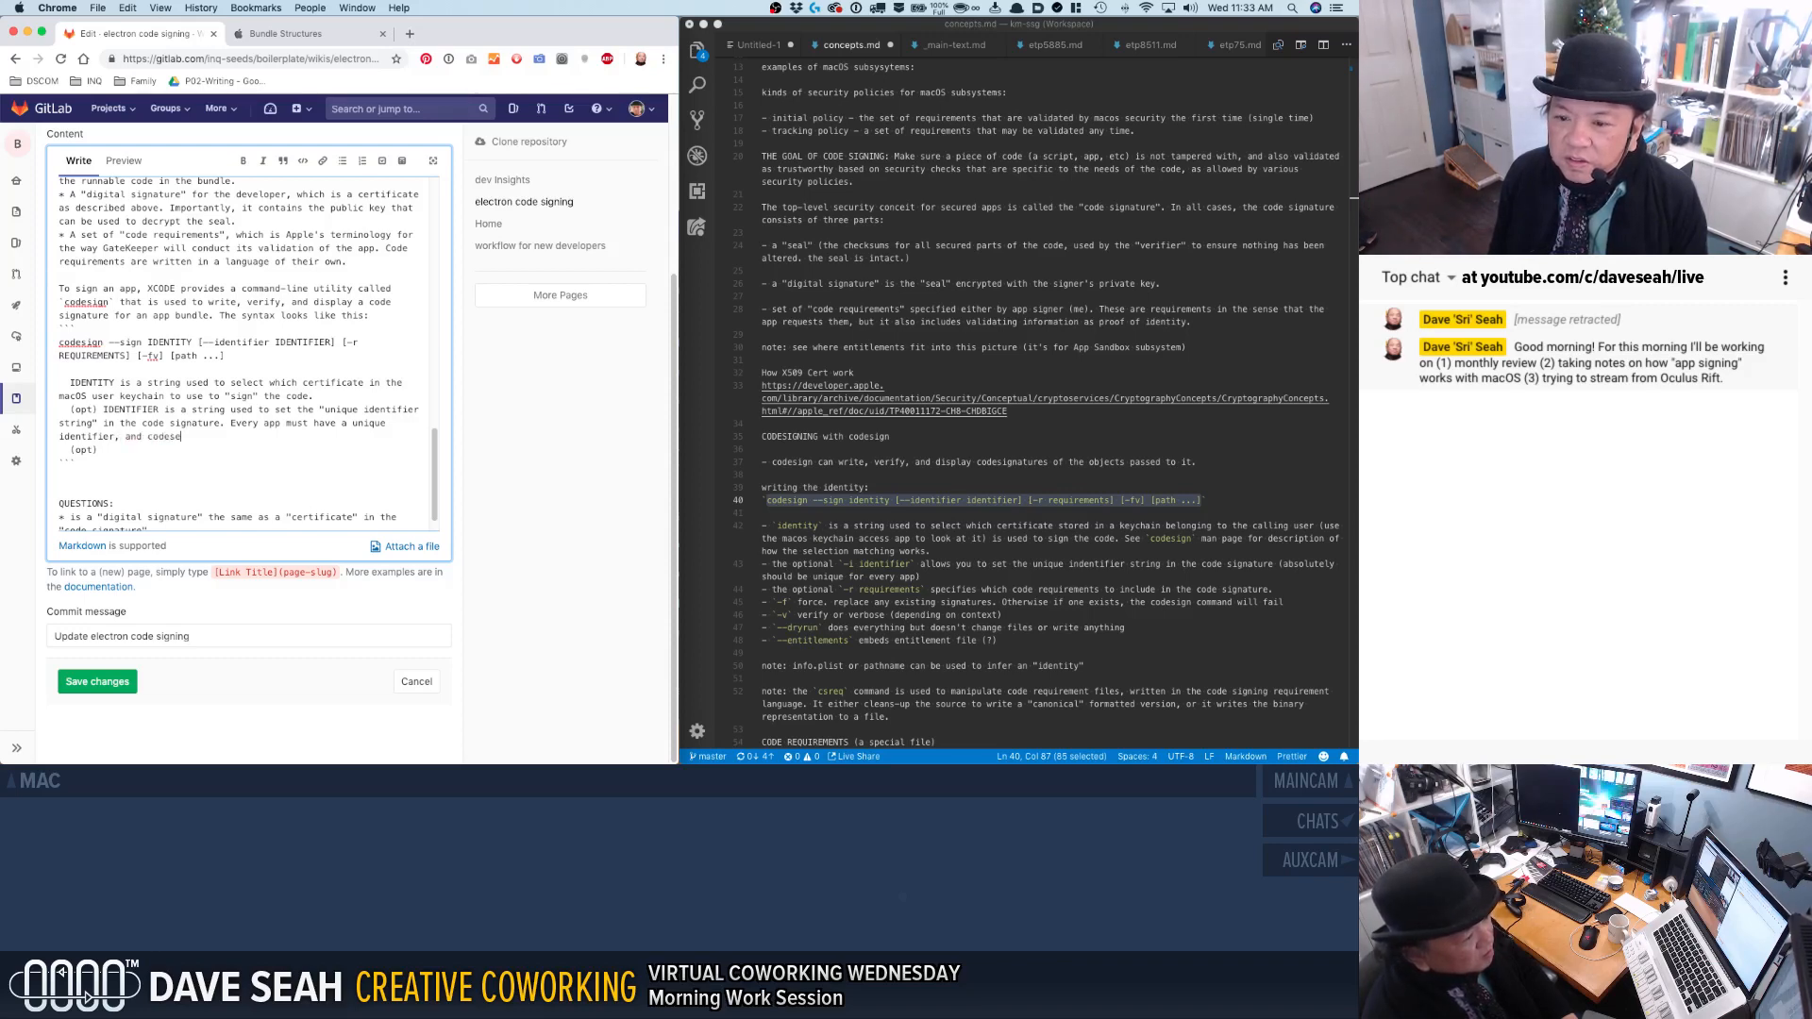
key(BackSpace)
key(BackSpace)
key(BackSpace)
key(BackSpace)
key(BackSpace)
key(BackSpace)
key(BackSpace)
key(BackSpace)
key(BackSpace)
key(BackSpace)
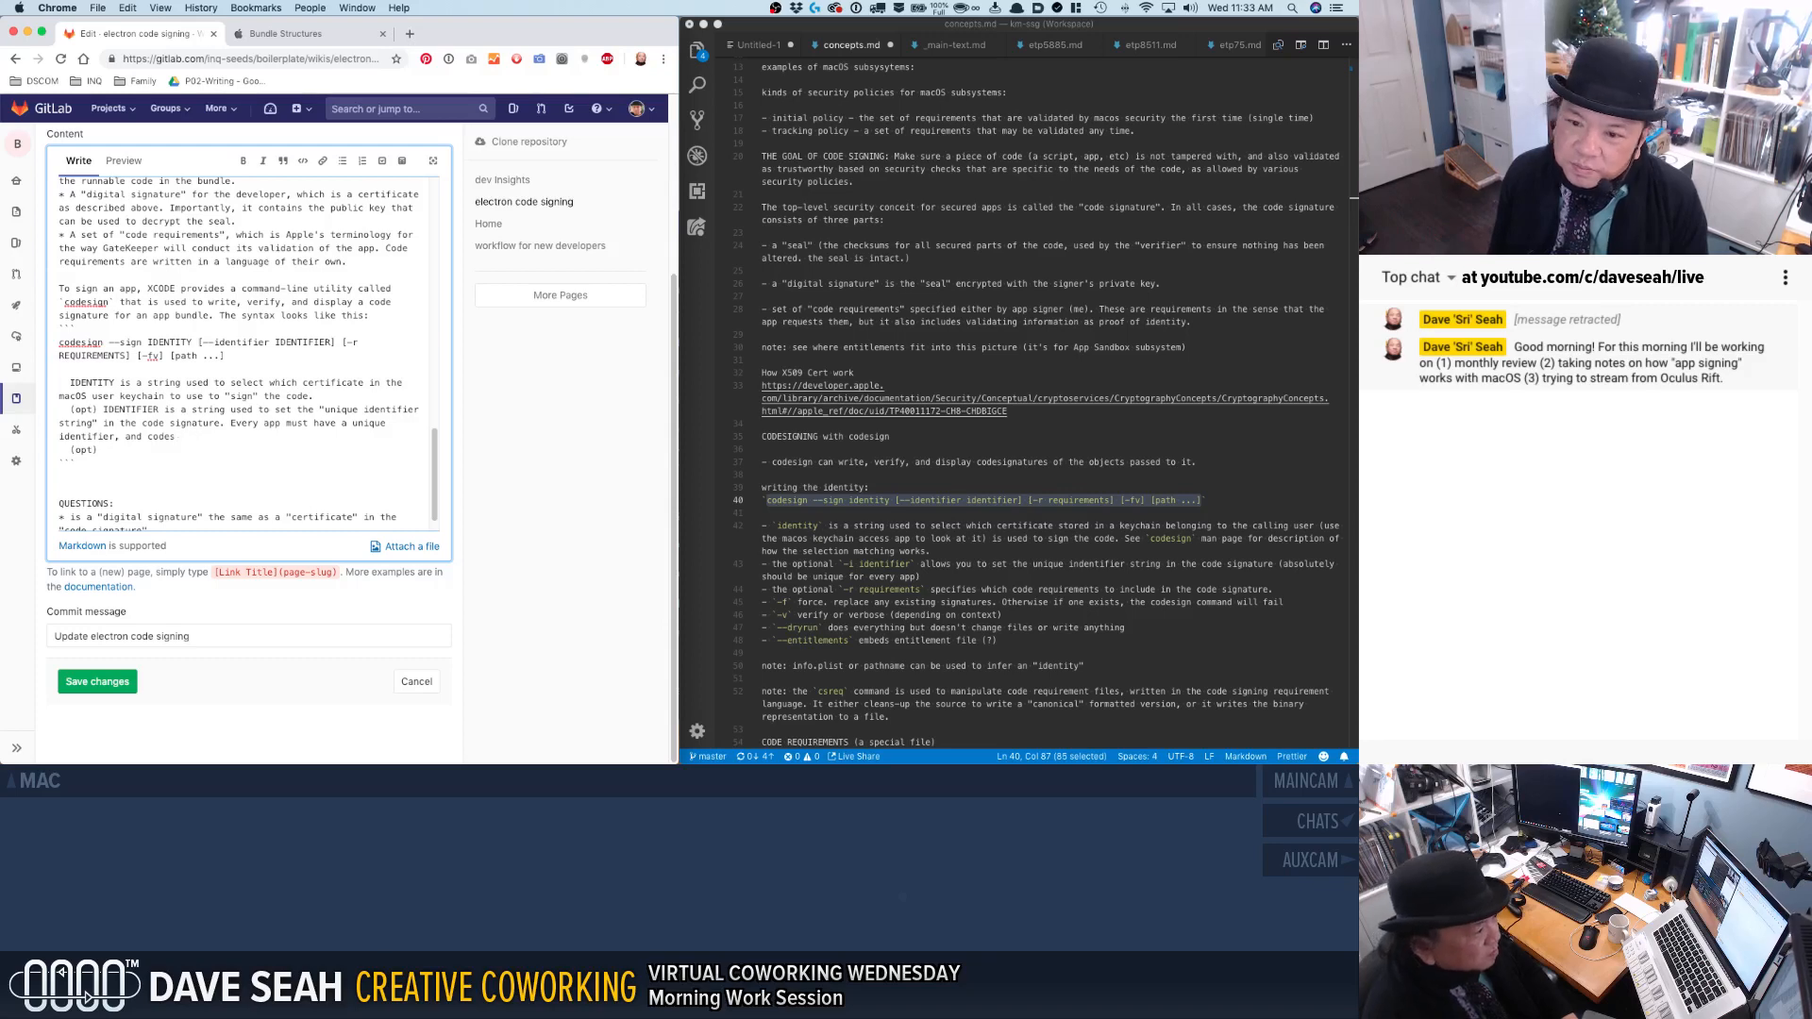
key(BackSpace)
text(; cod)
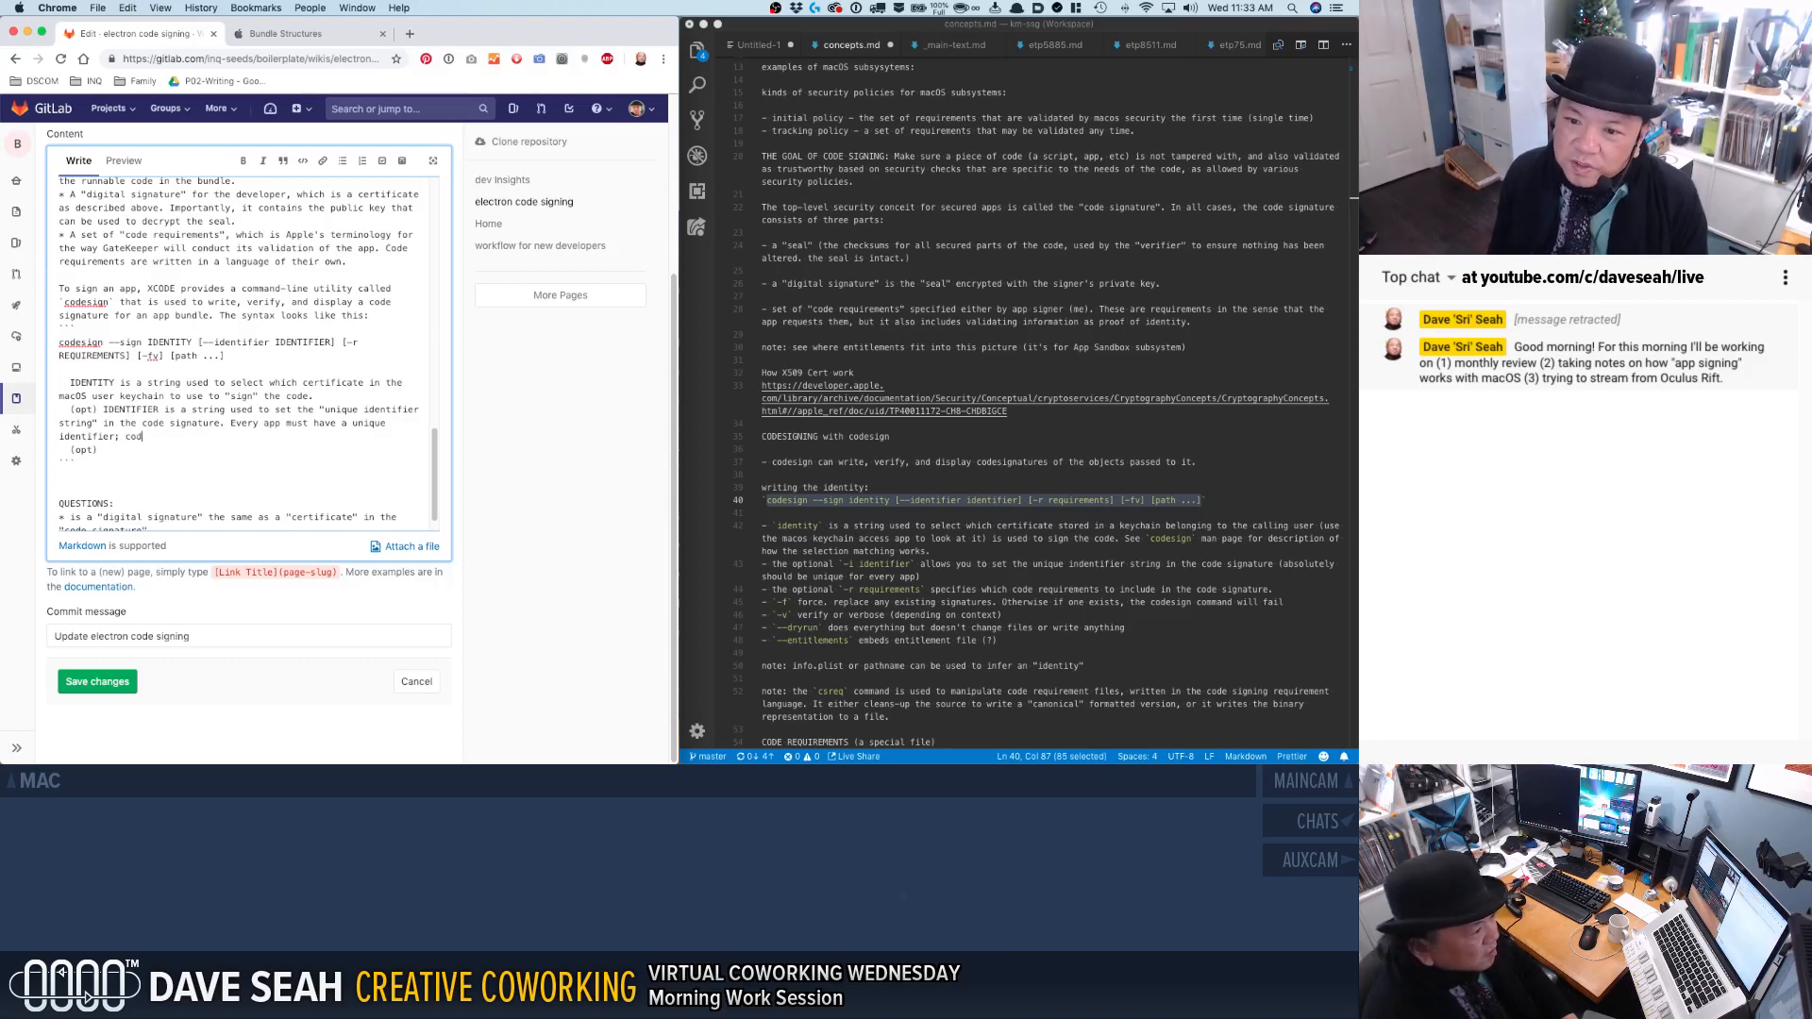
text(esign with infer one from the app;bun)
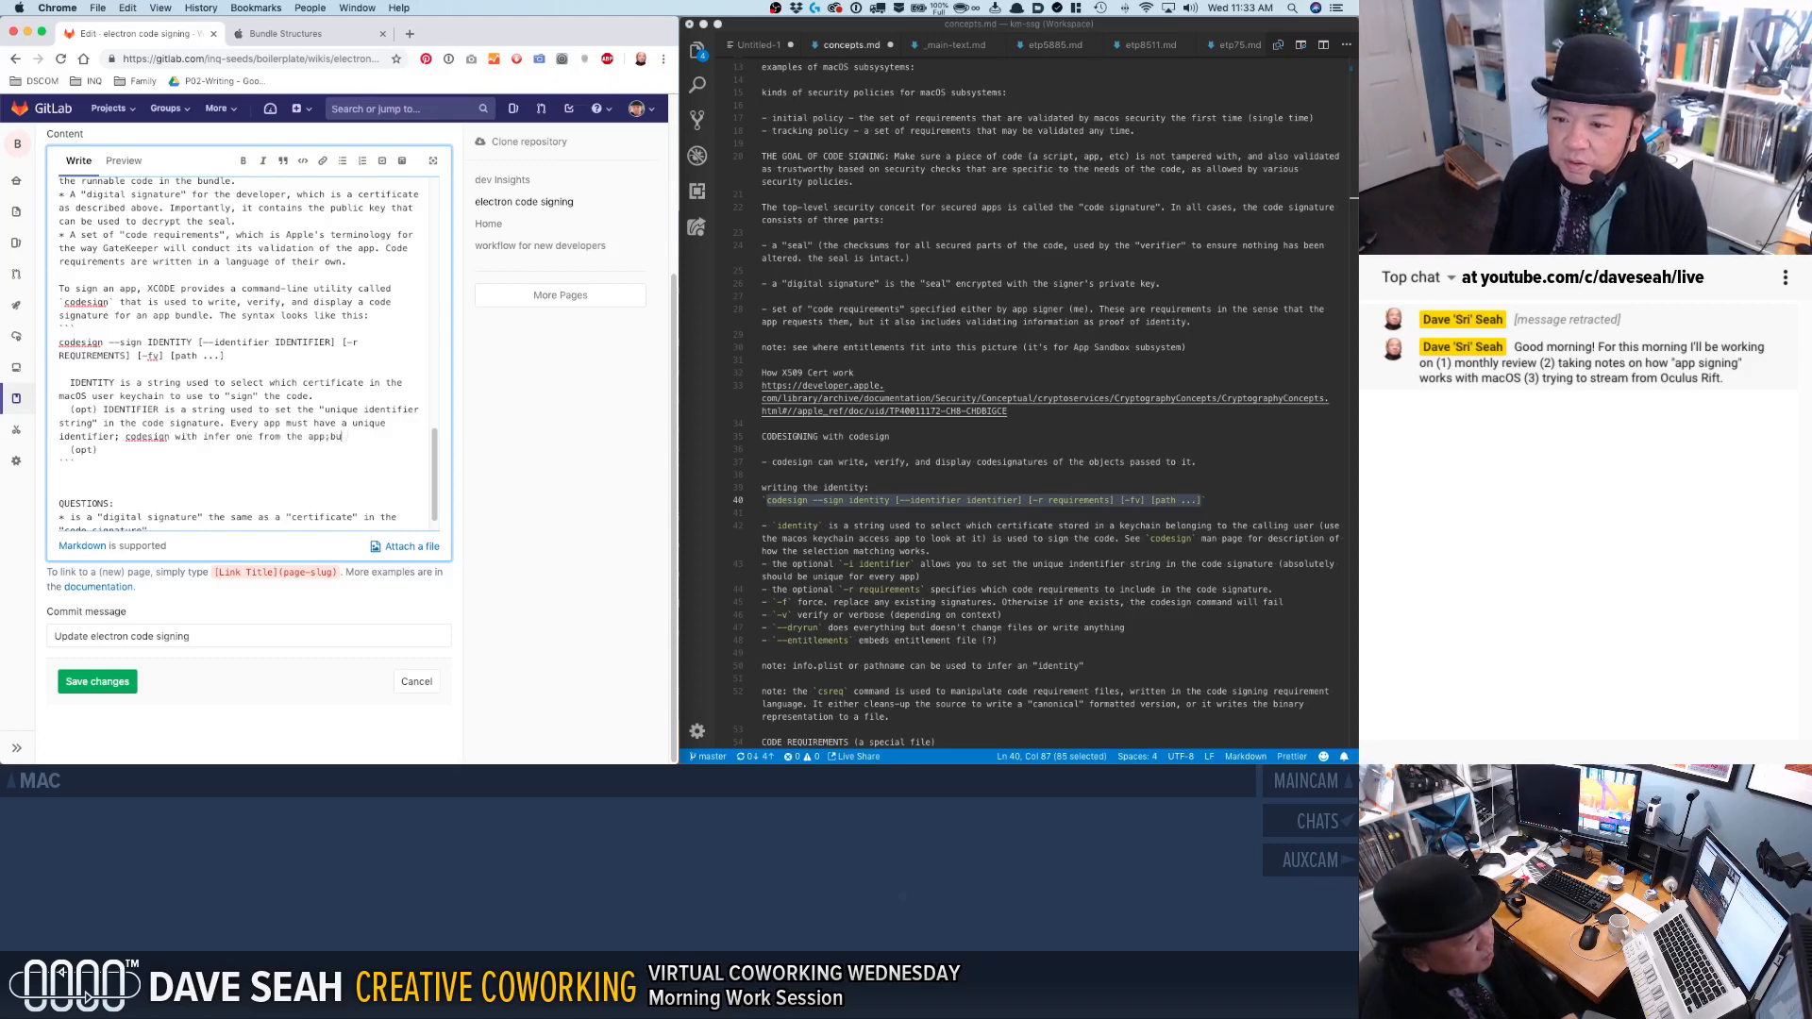
key(BackSpace)
text(bundle its)
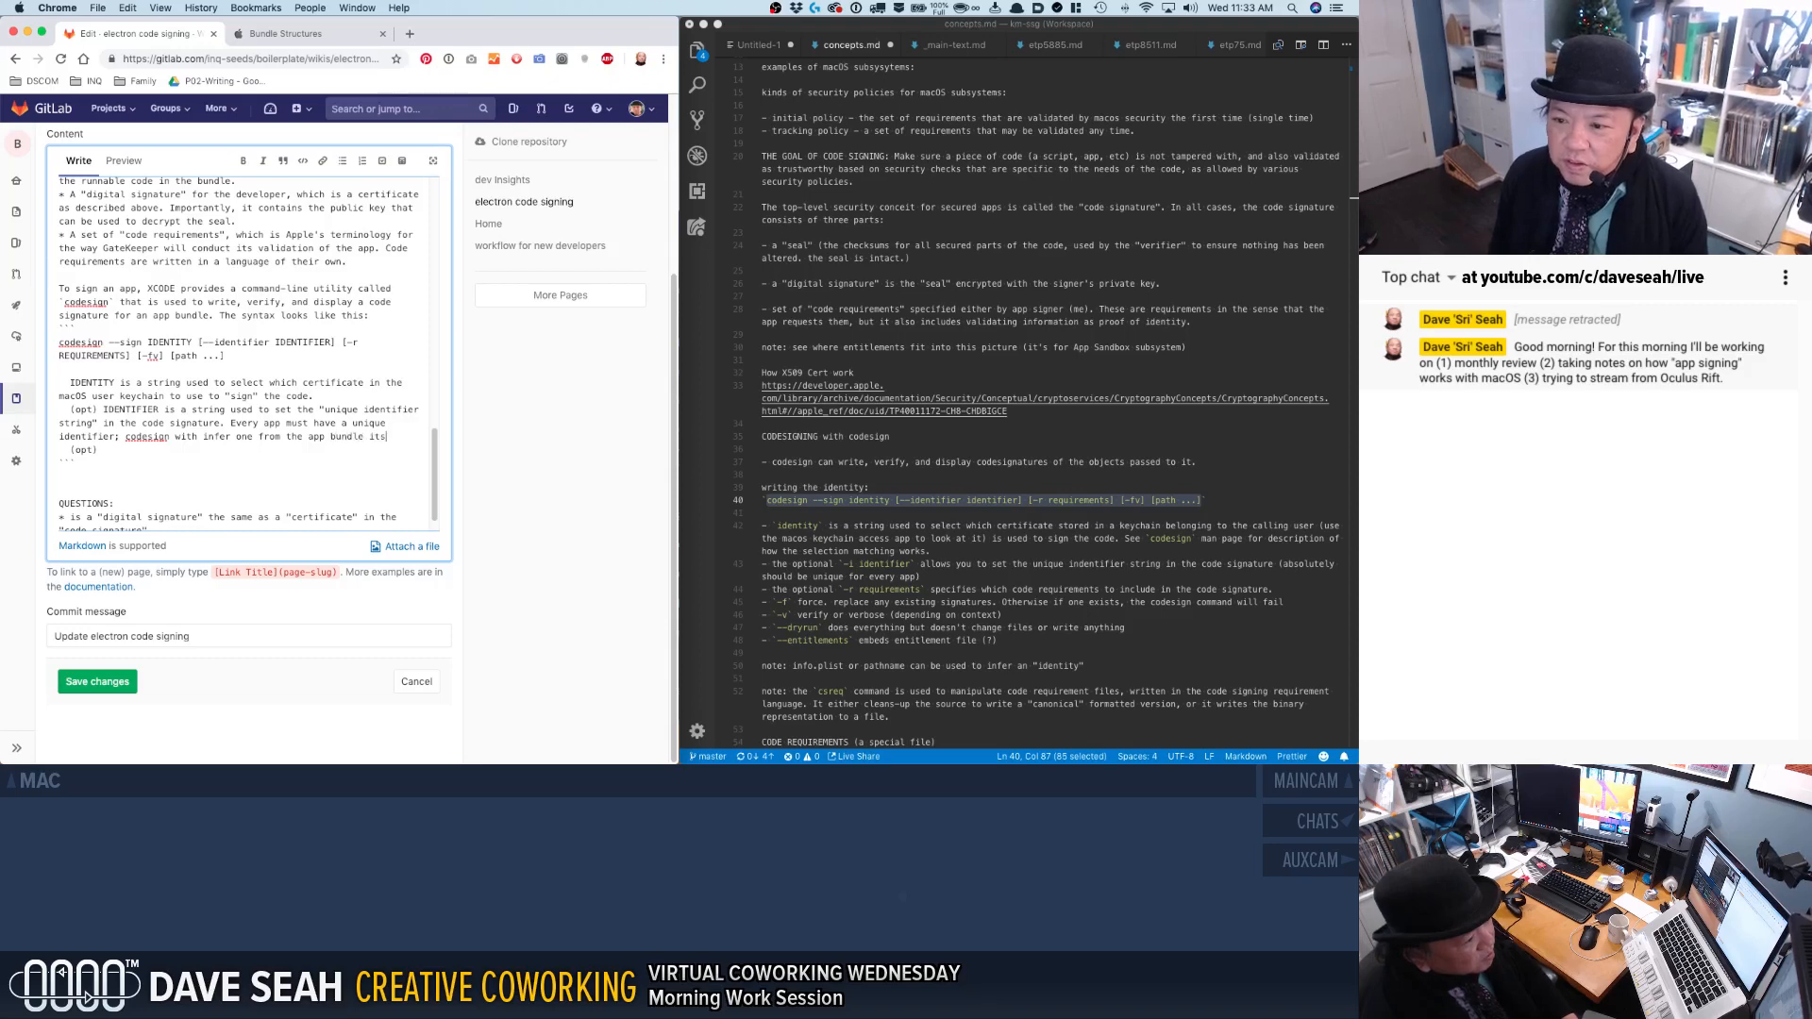
text(elf if )
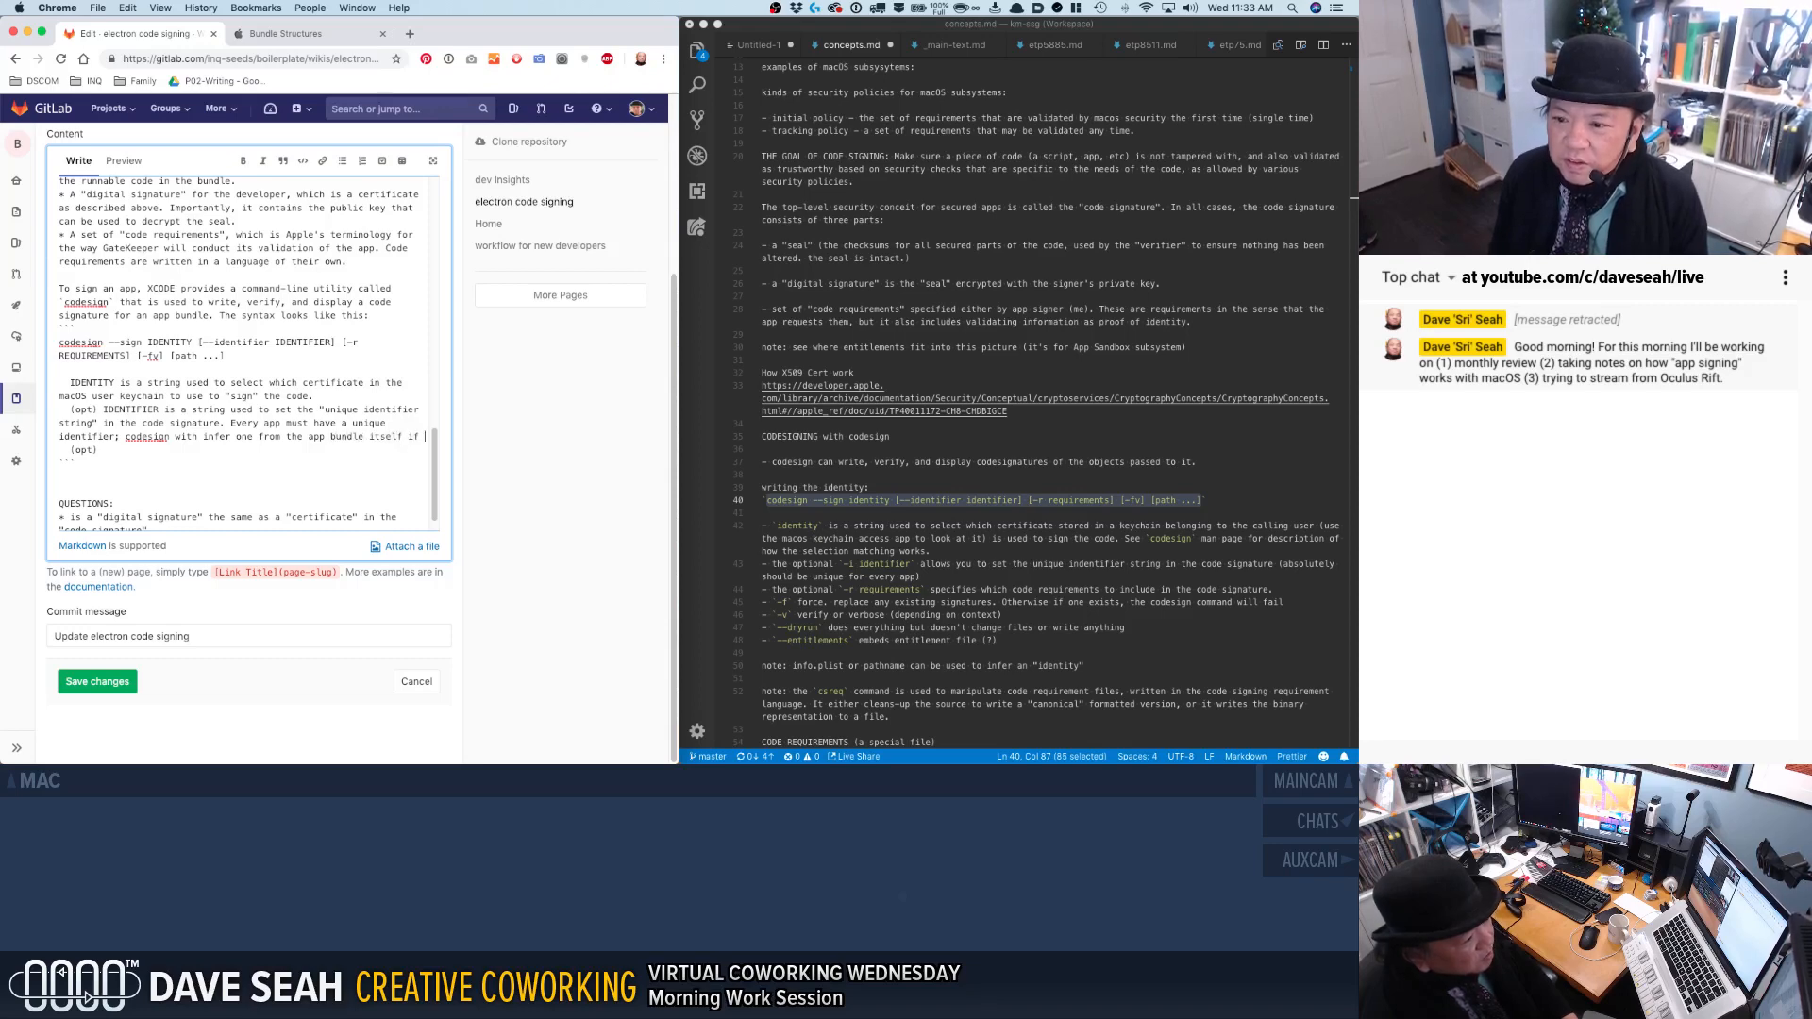
text(this string is not provided.)
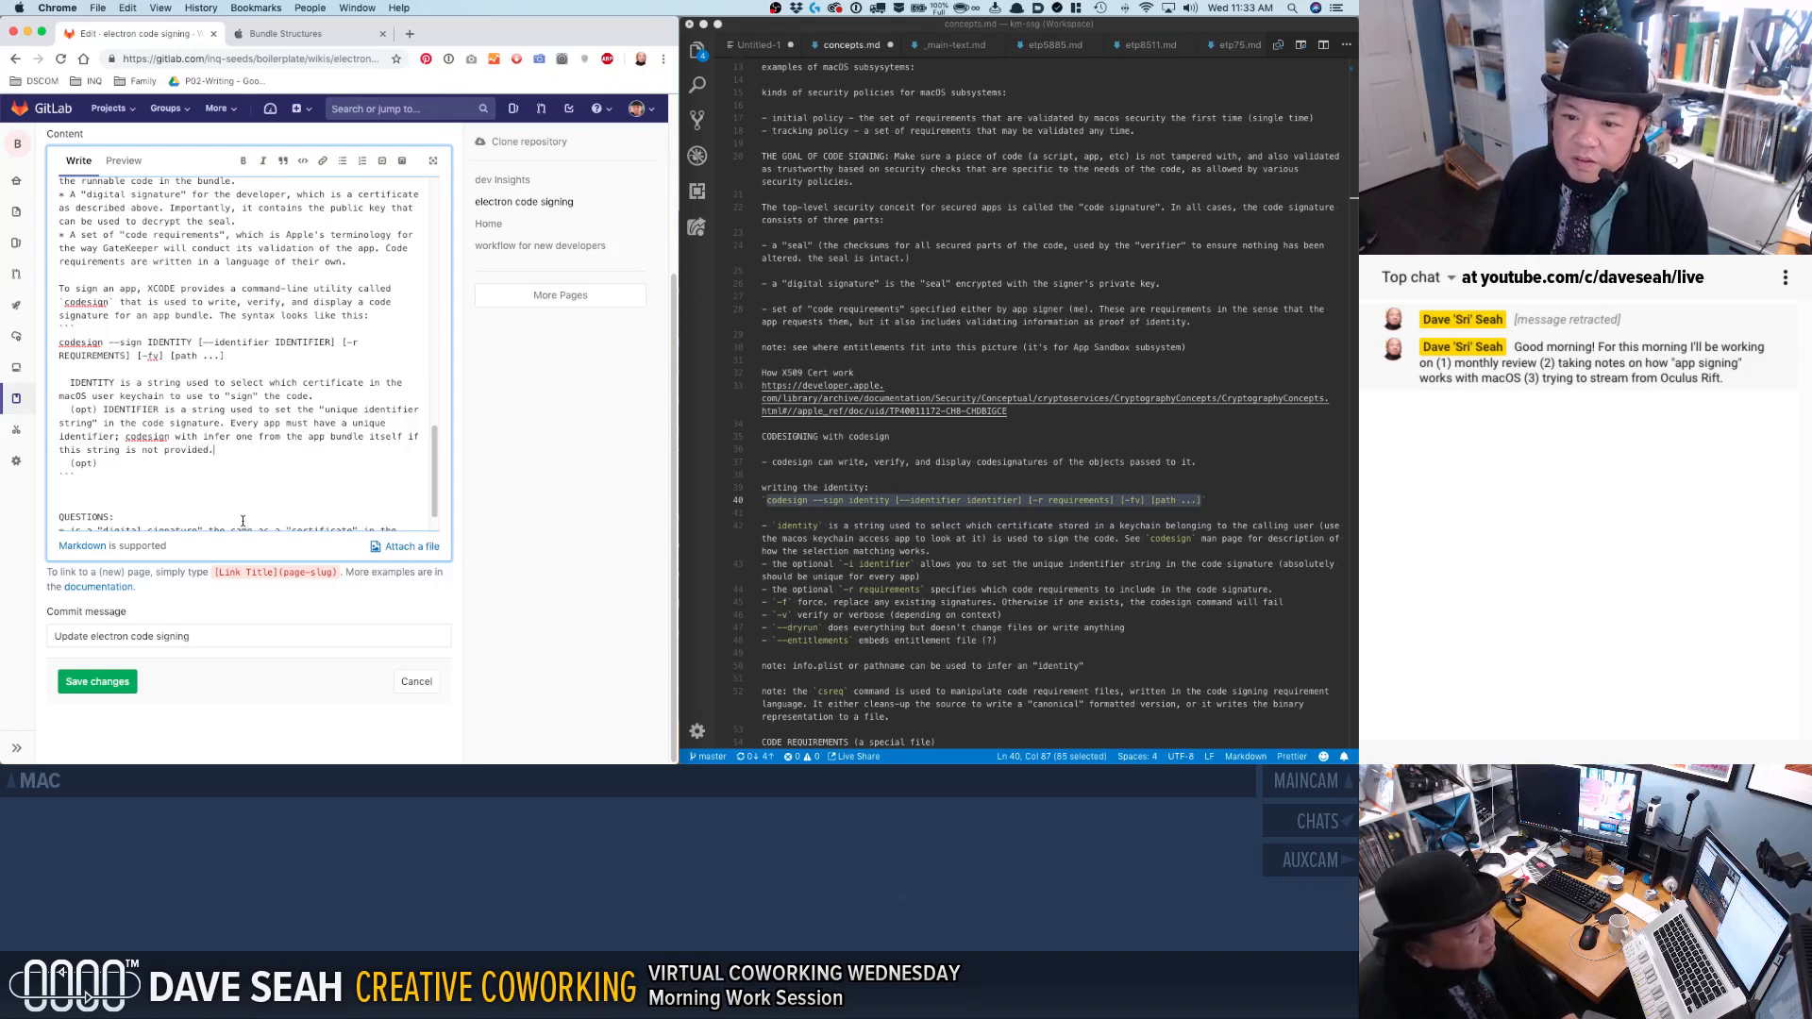
Check the rendered preview of the page and close the code block with ``` directly below the codesign syntax line.
click(123, 160)
scroll(183, 404, up, 3)
scroll(183, 404, down, 10)
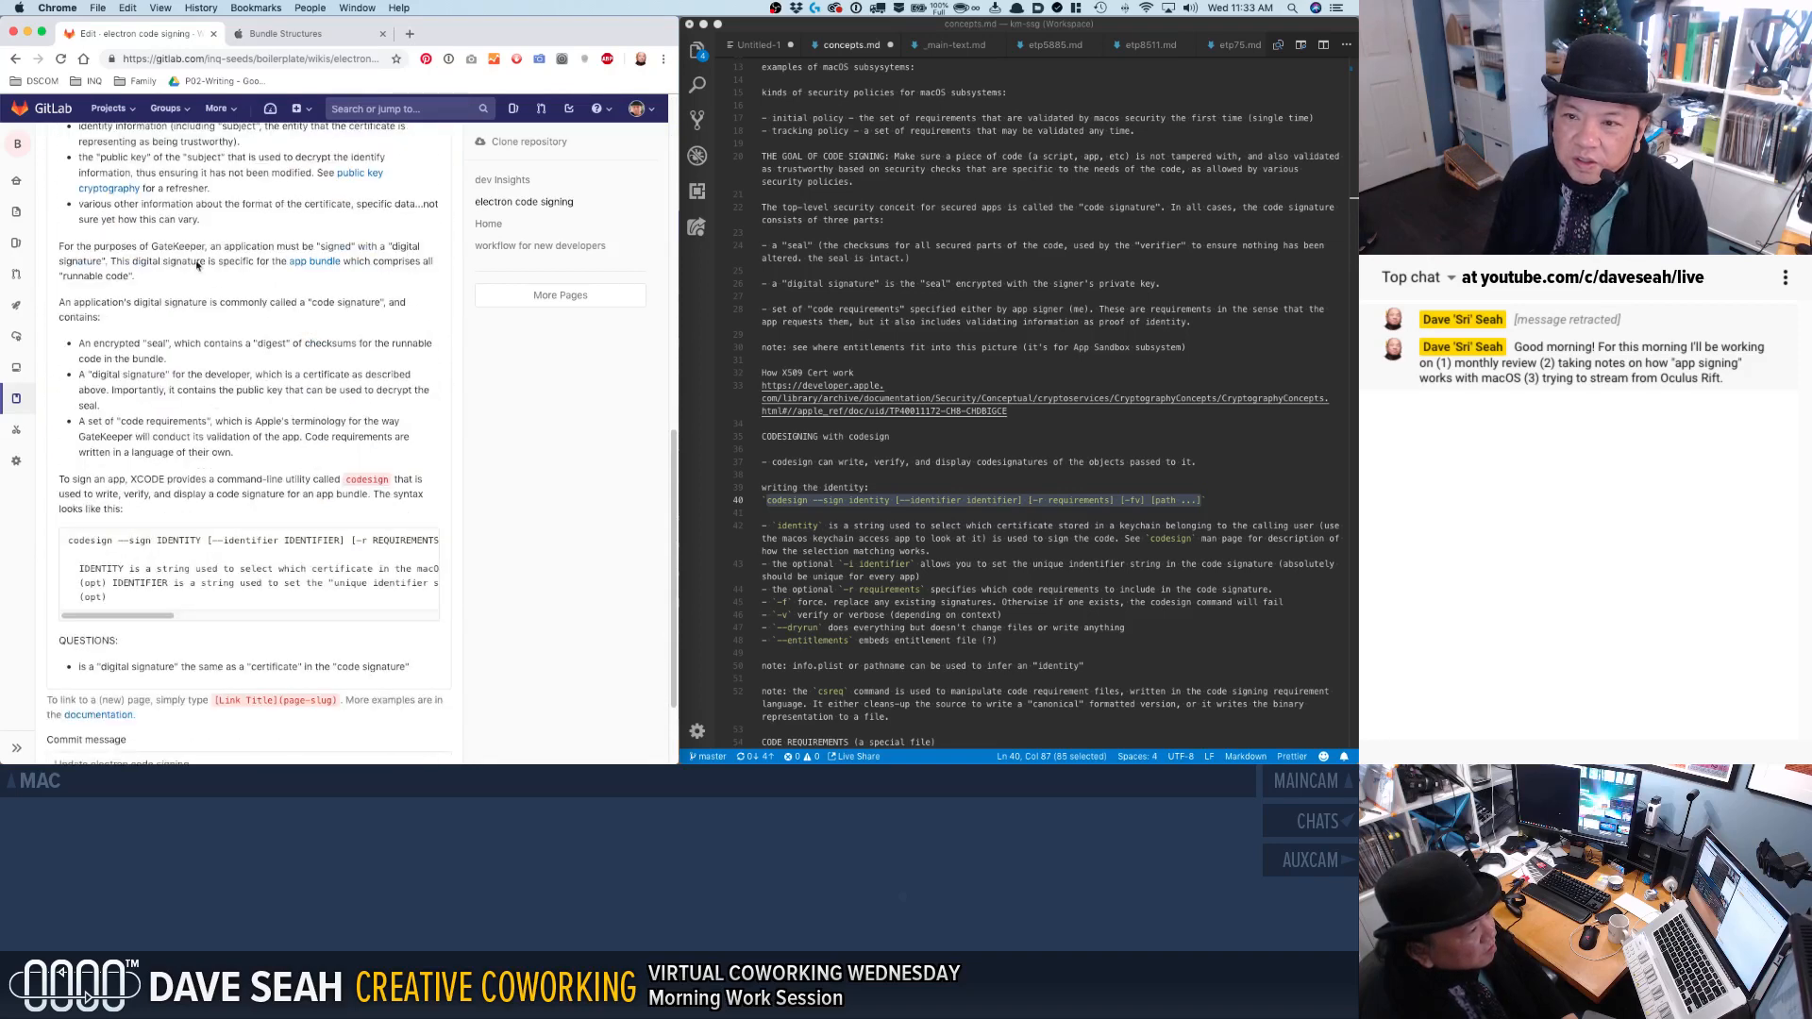
scroll(183, 342, up, 15)
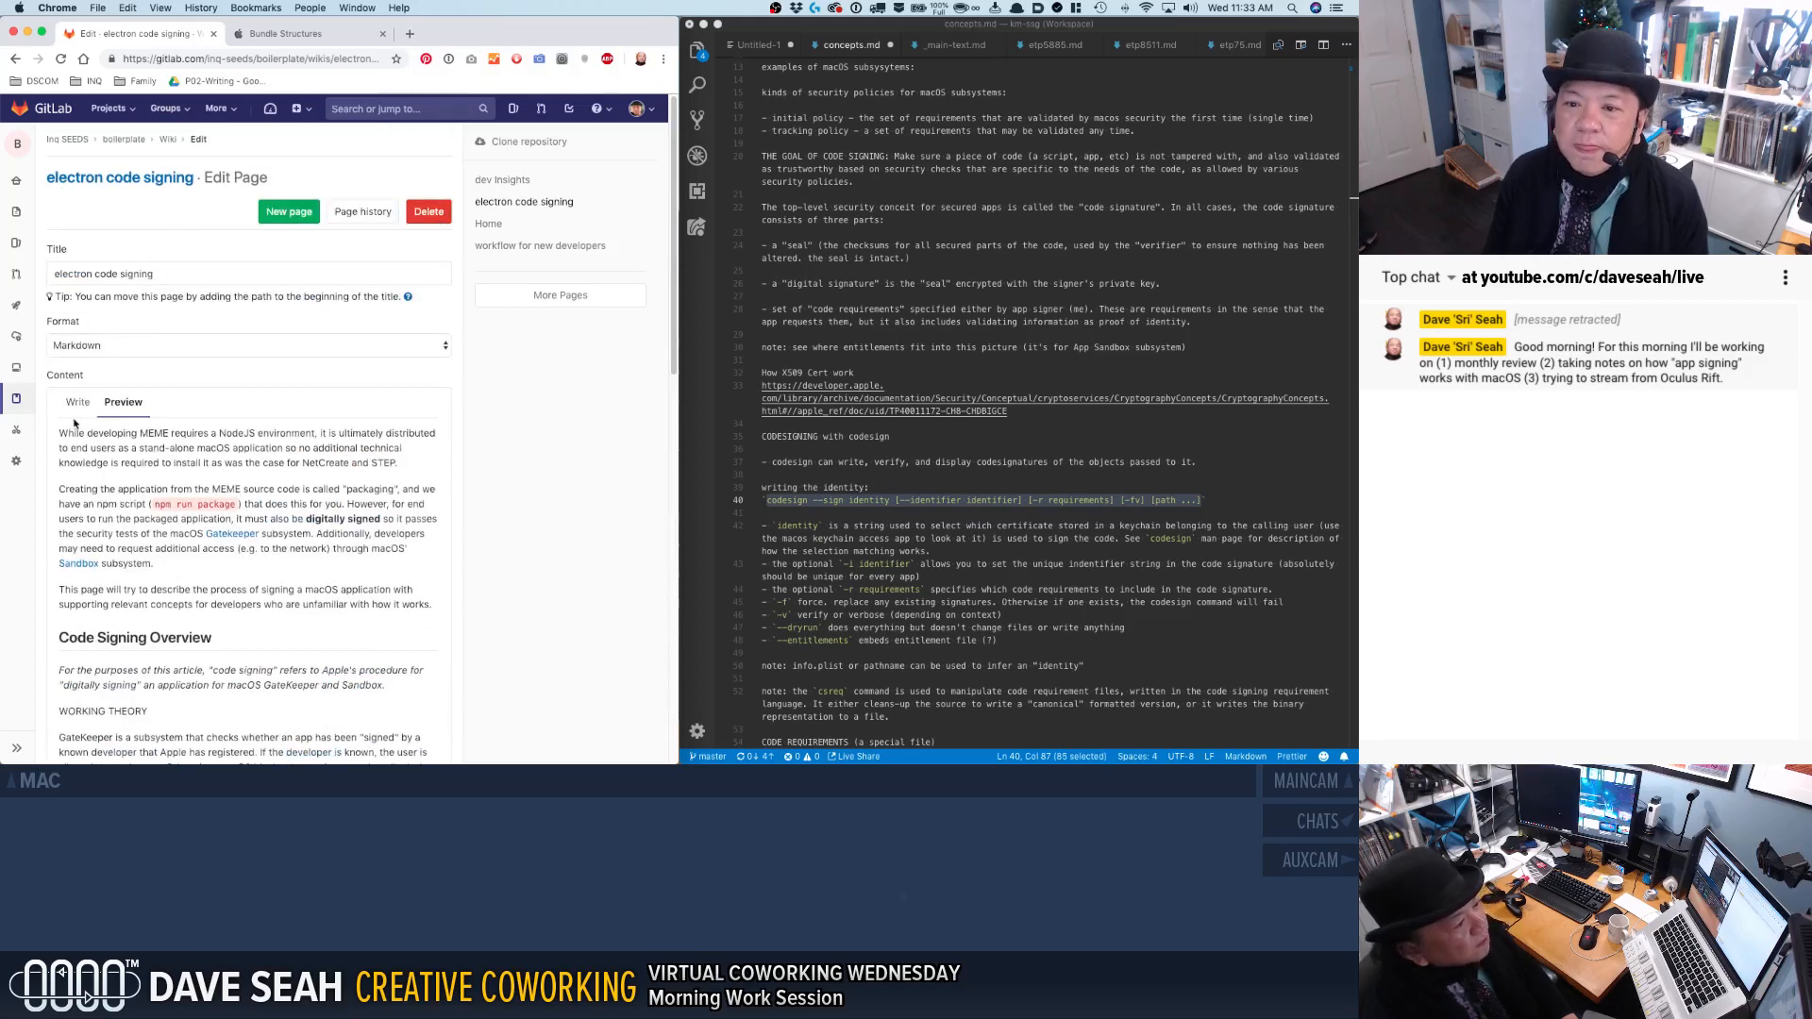
click(74, 404)
click(179, 596)
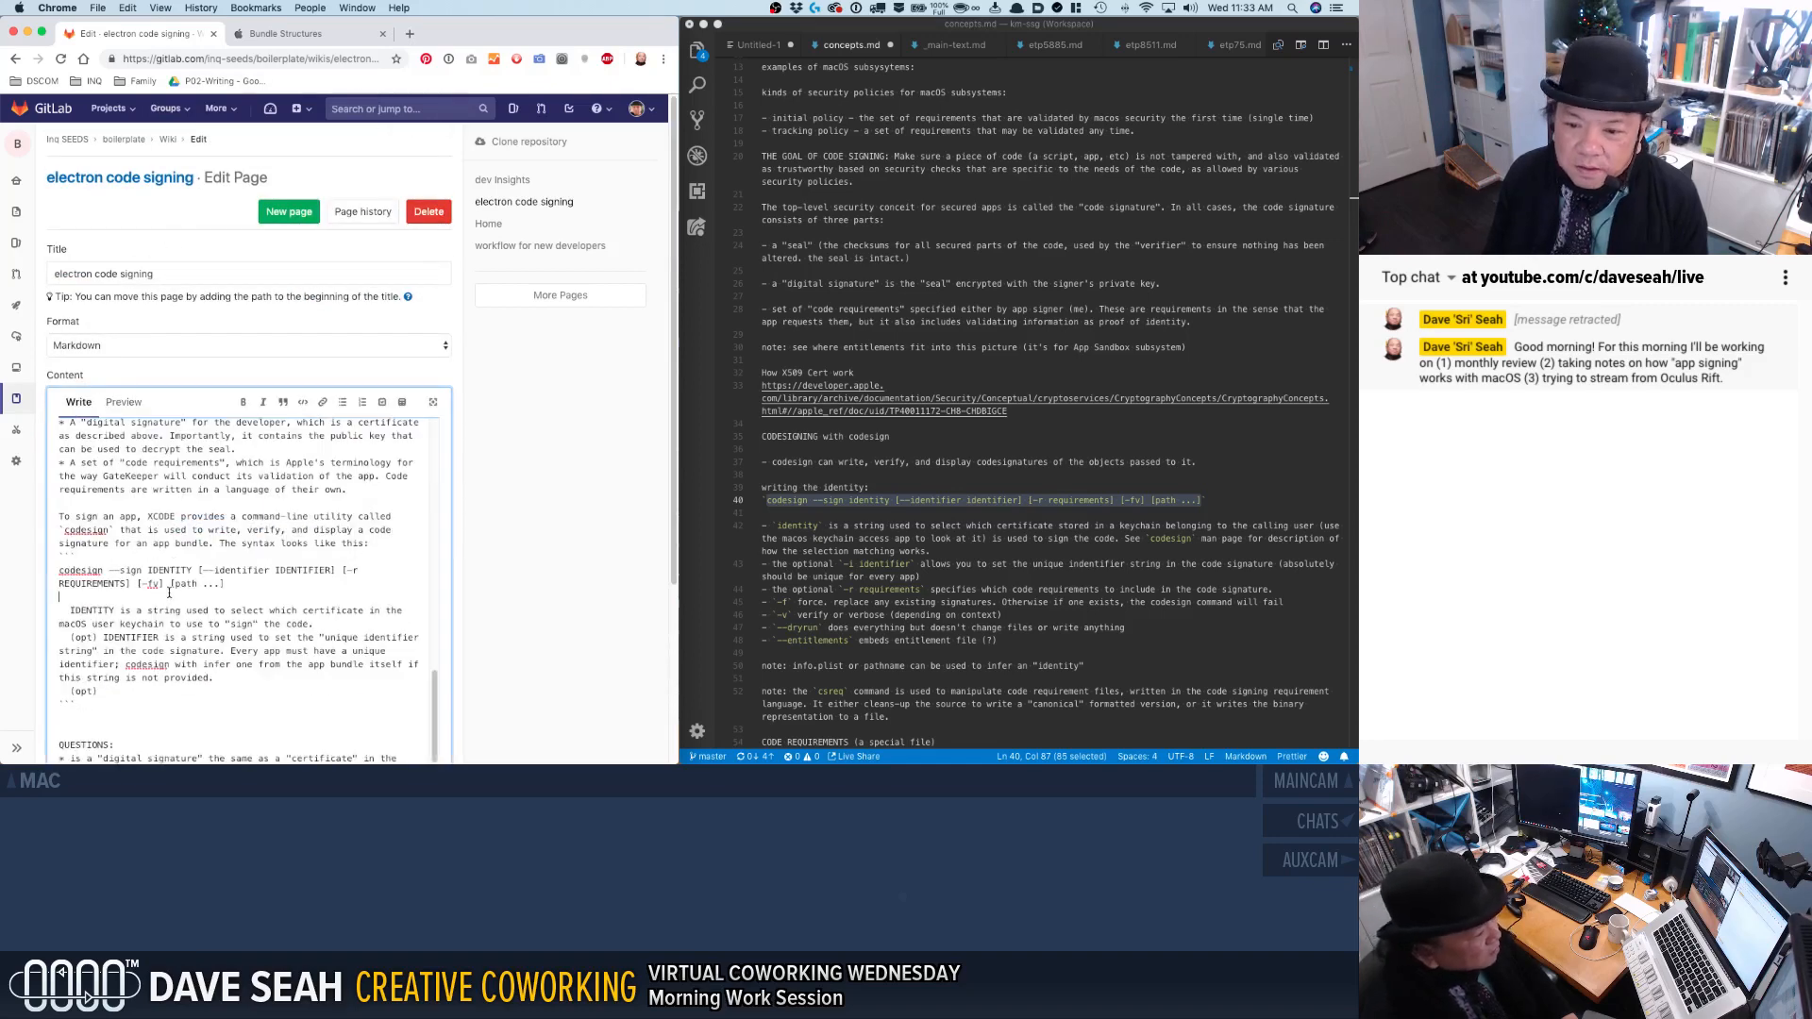
text(```)
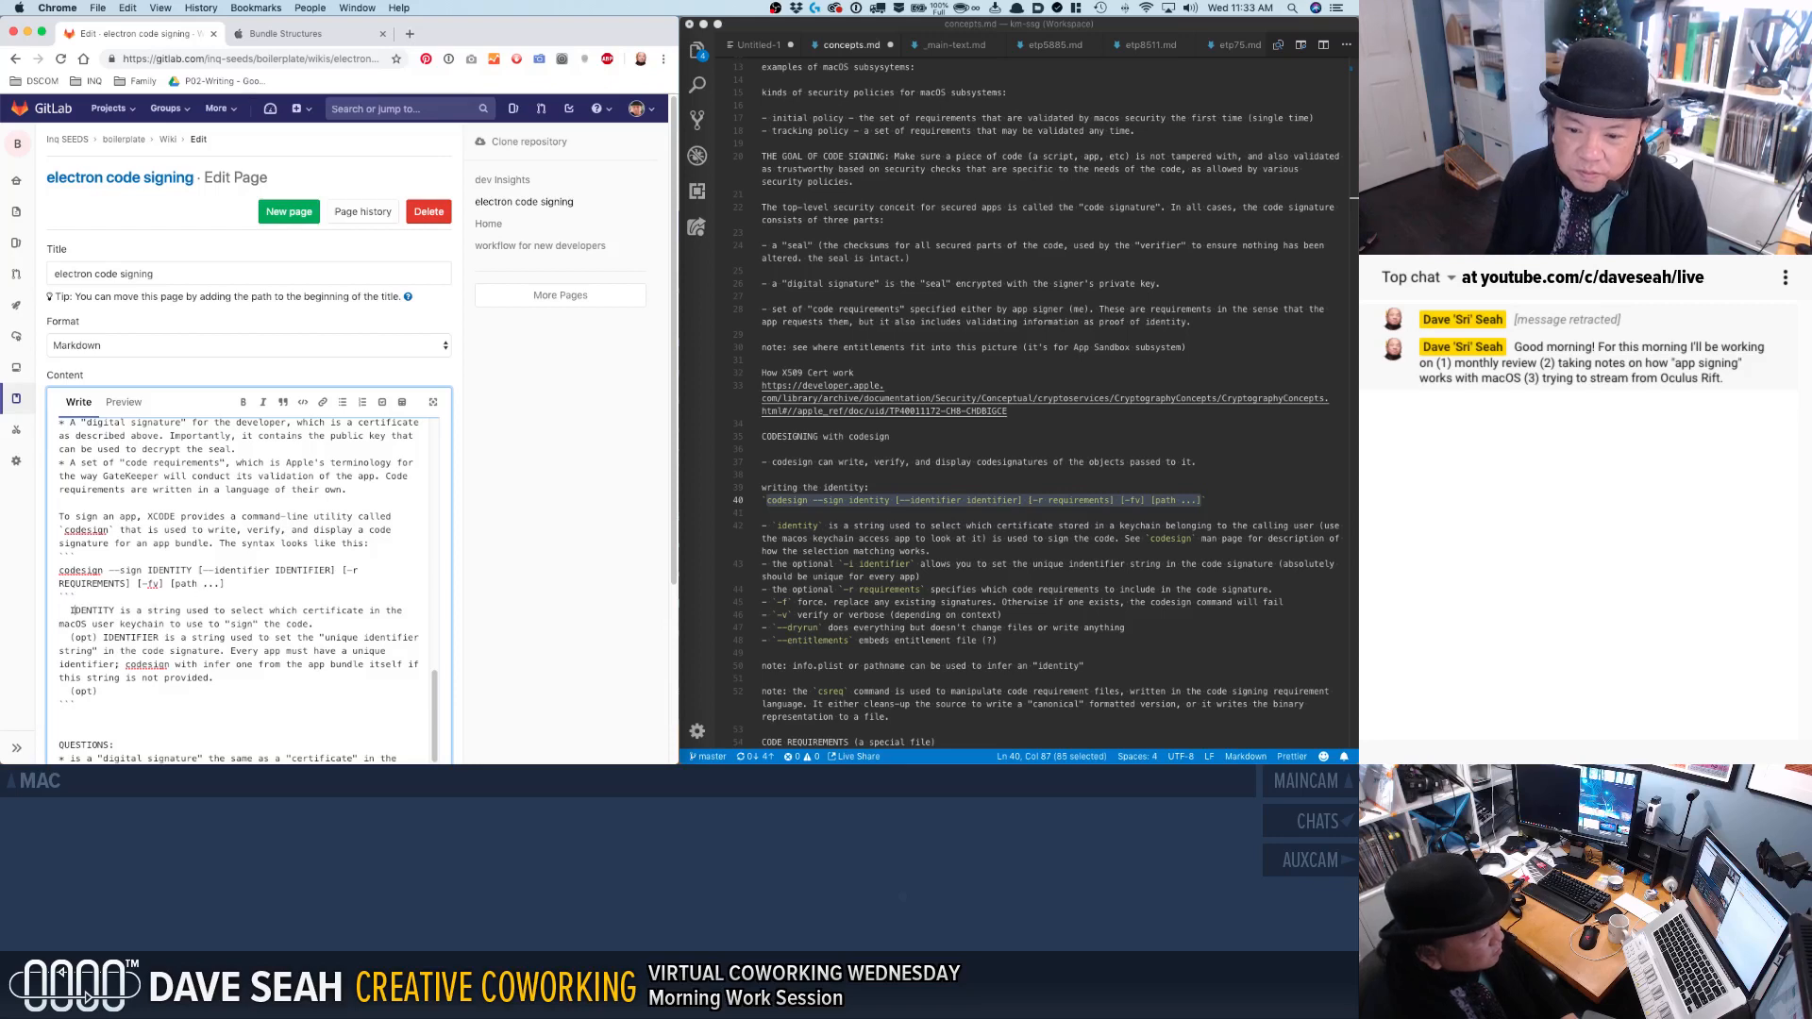
Remove the IDENTITY note's indent, format the word IDENTITY as inline code, and add a blank line below the note.
click(71, 611)
key(BackSpace)
key(BackSpace)
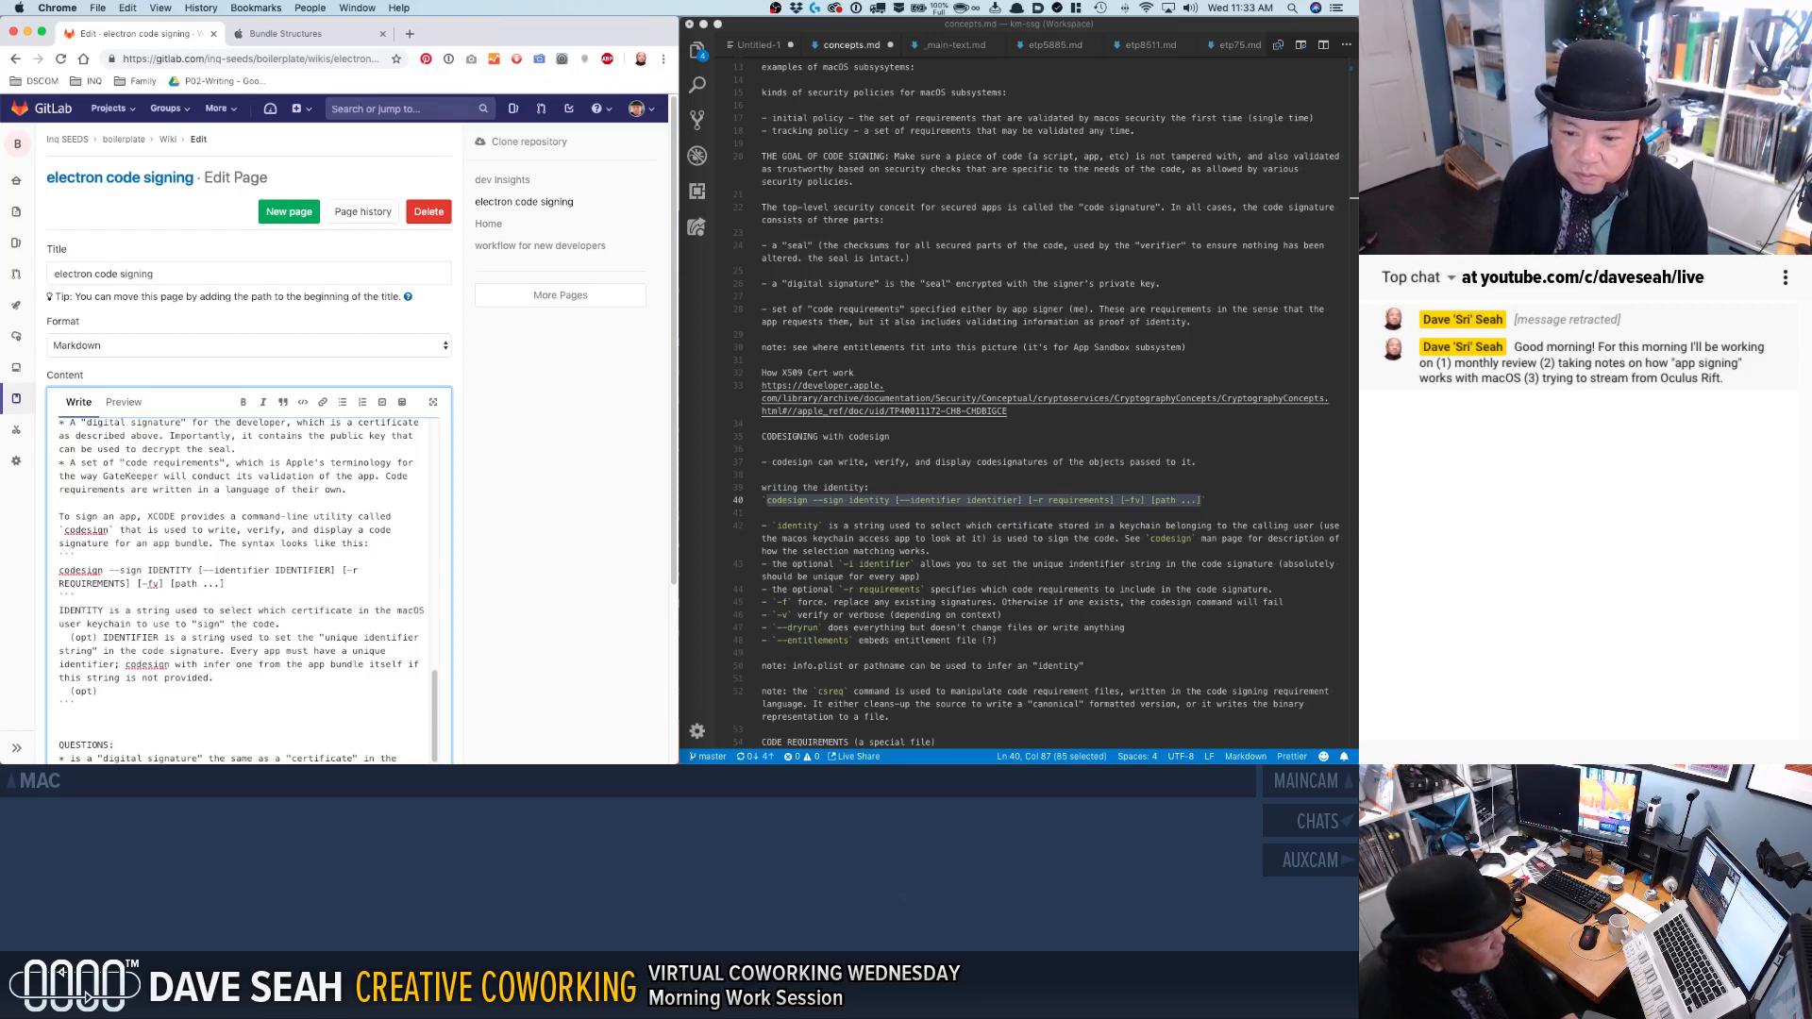
text(`)
text(`)
key(super+Right)
key(Return)
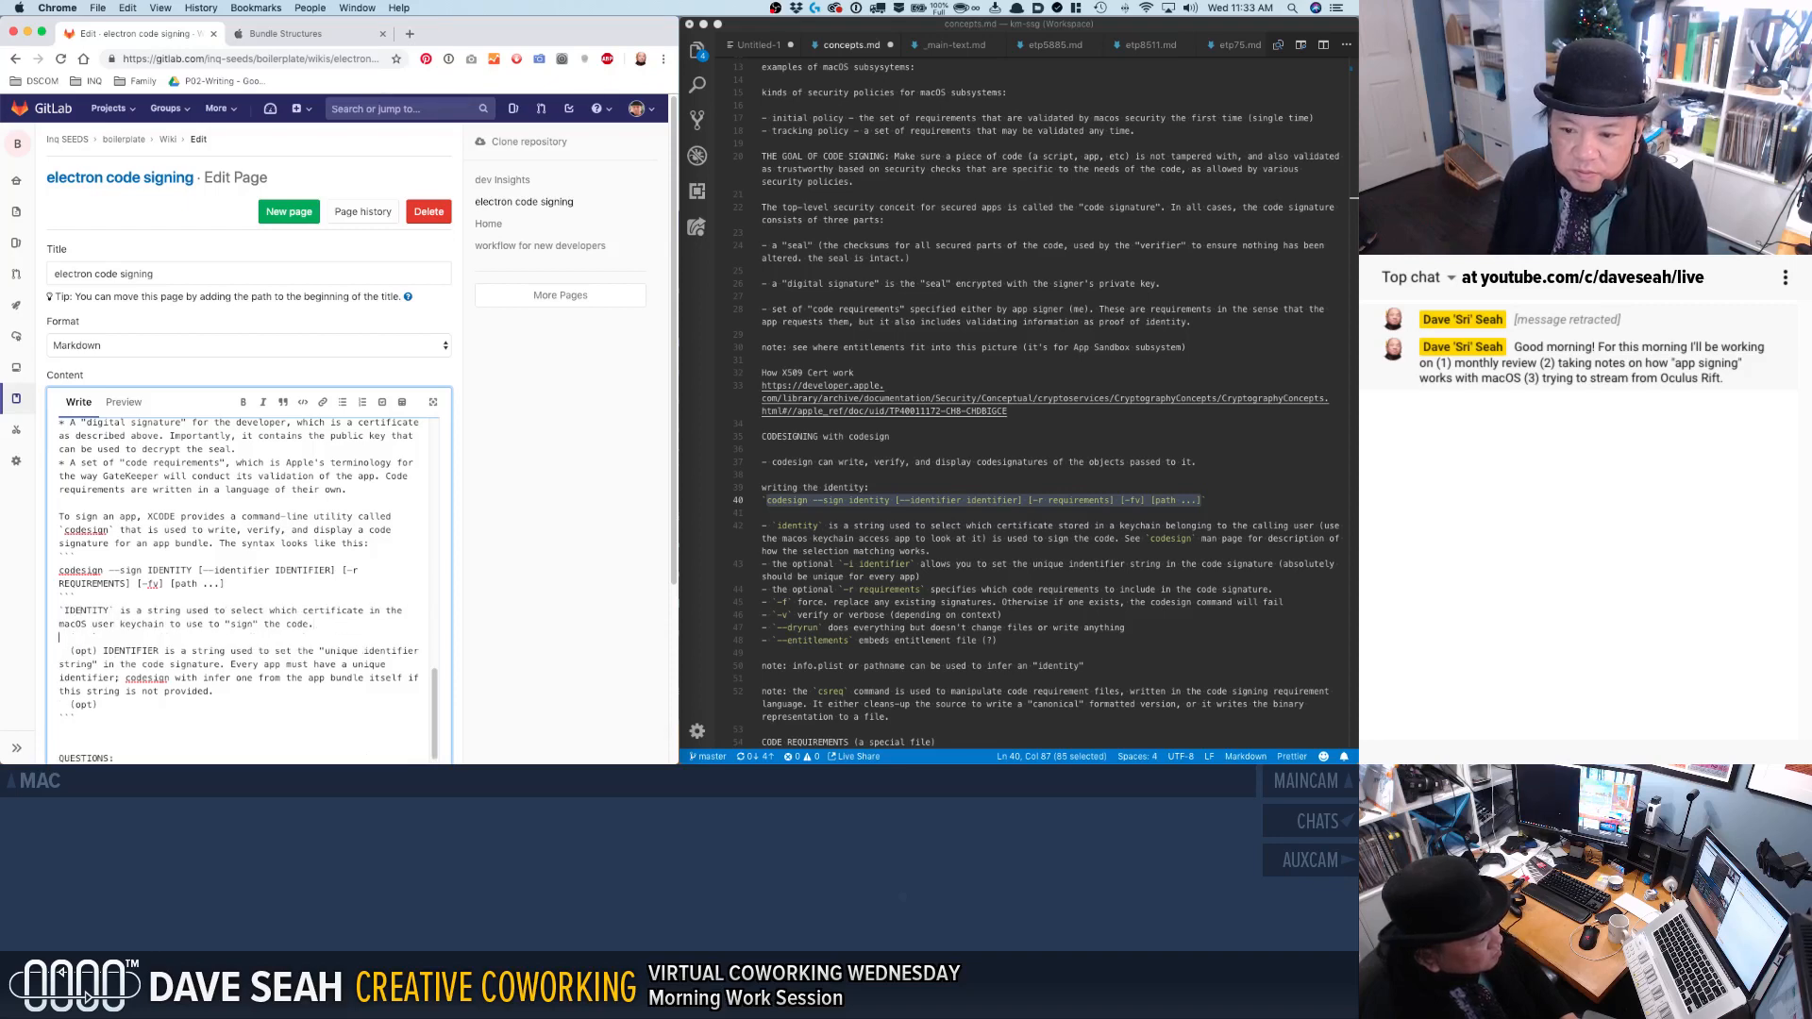
Remove the indent and "(opt)" prefix from the IDENTIFIER note and format the word IDENTIFIER as inline code.
key(BackSpace)
key(BackSpace)
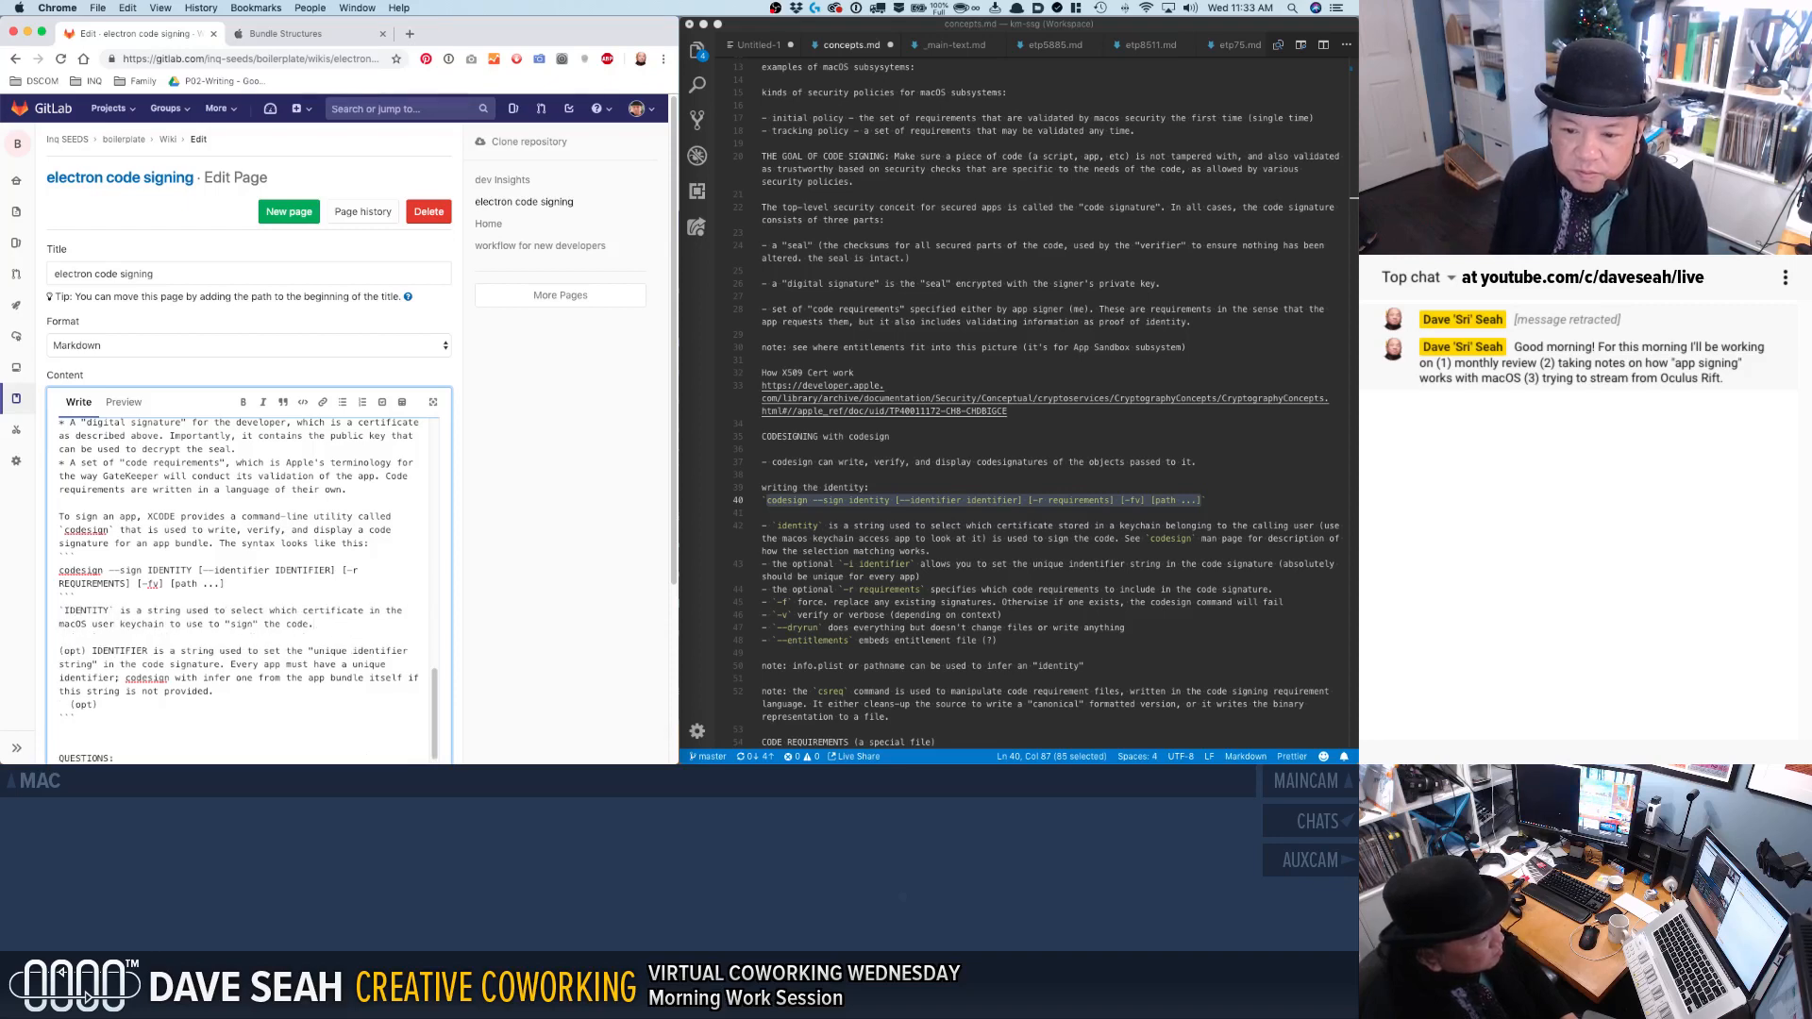
key(shift+Right)
key(shift+Right)
key(shift+Right)
key(shift+Right)
key(shift+Right)
key(shift+Right)
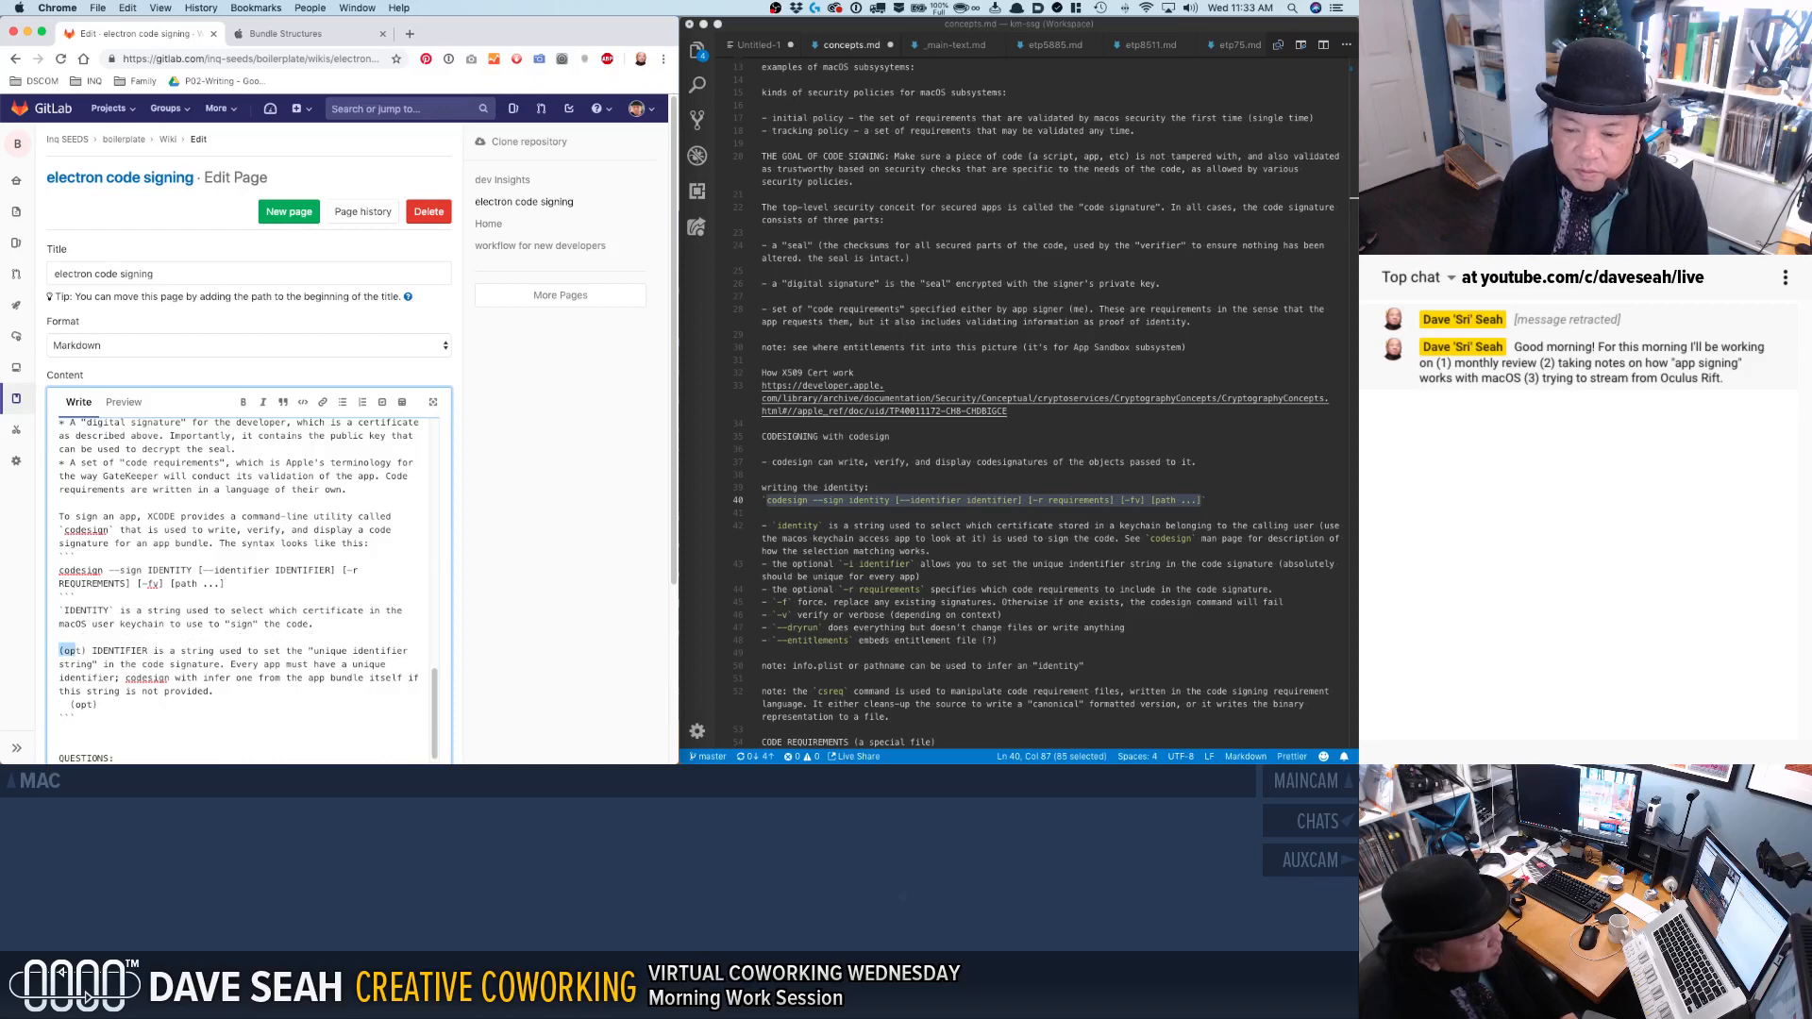
text(`)
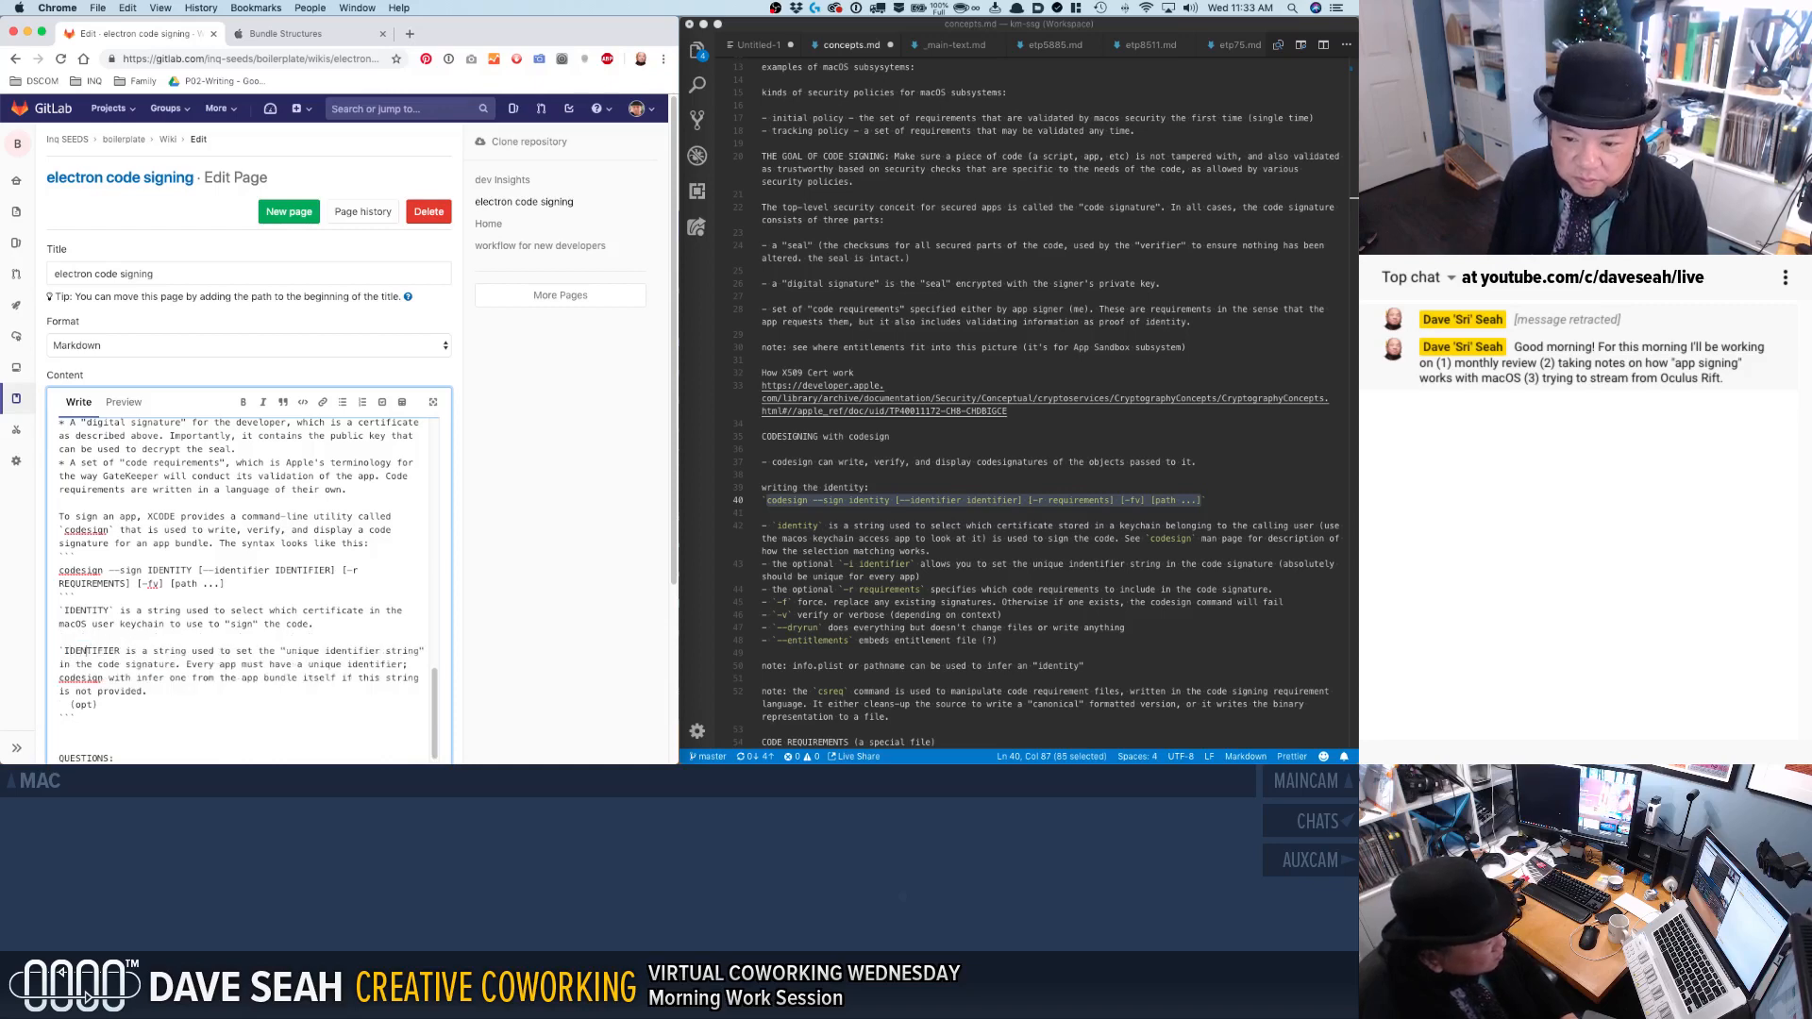
text(`)
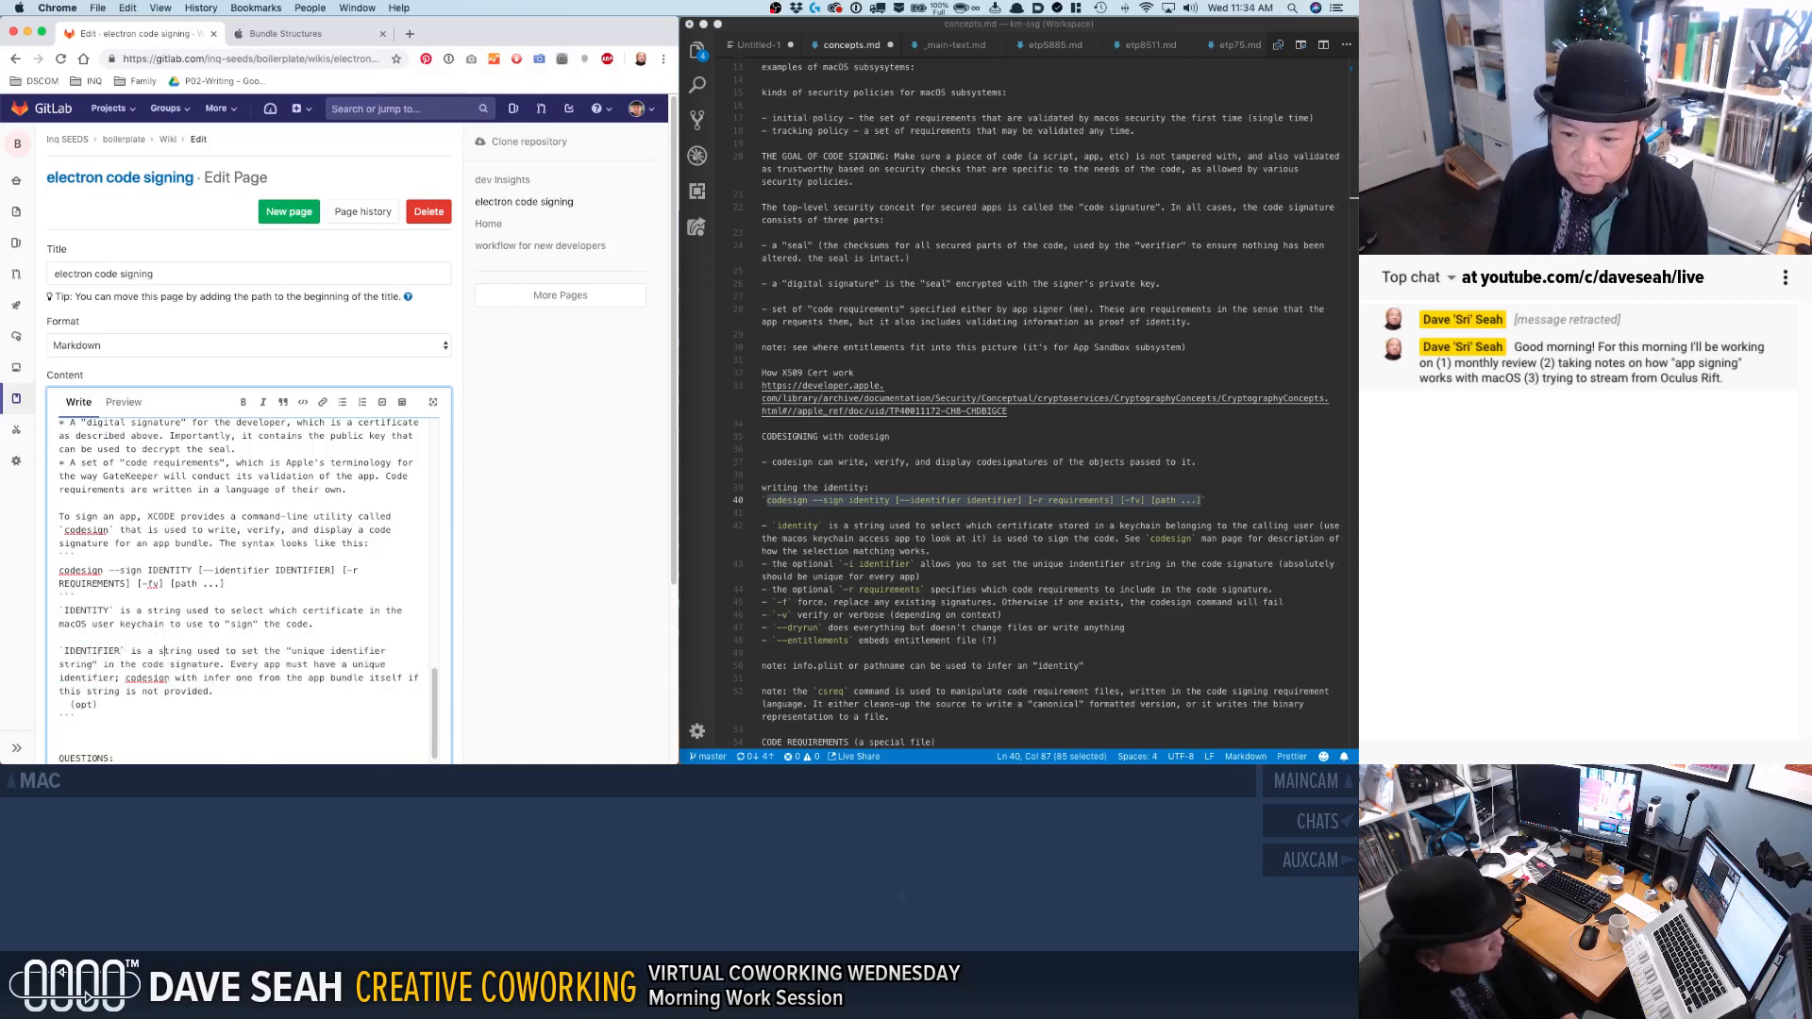
Insert "optionally" before "used to set" in the IDENTIFIER note.
key(Left)
key(Left)
key(Left)
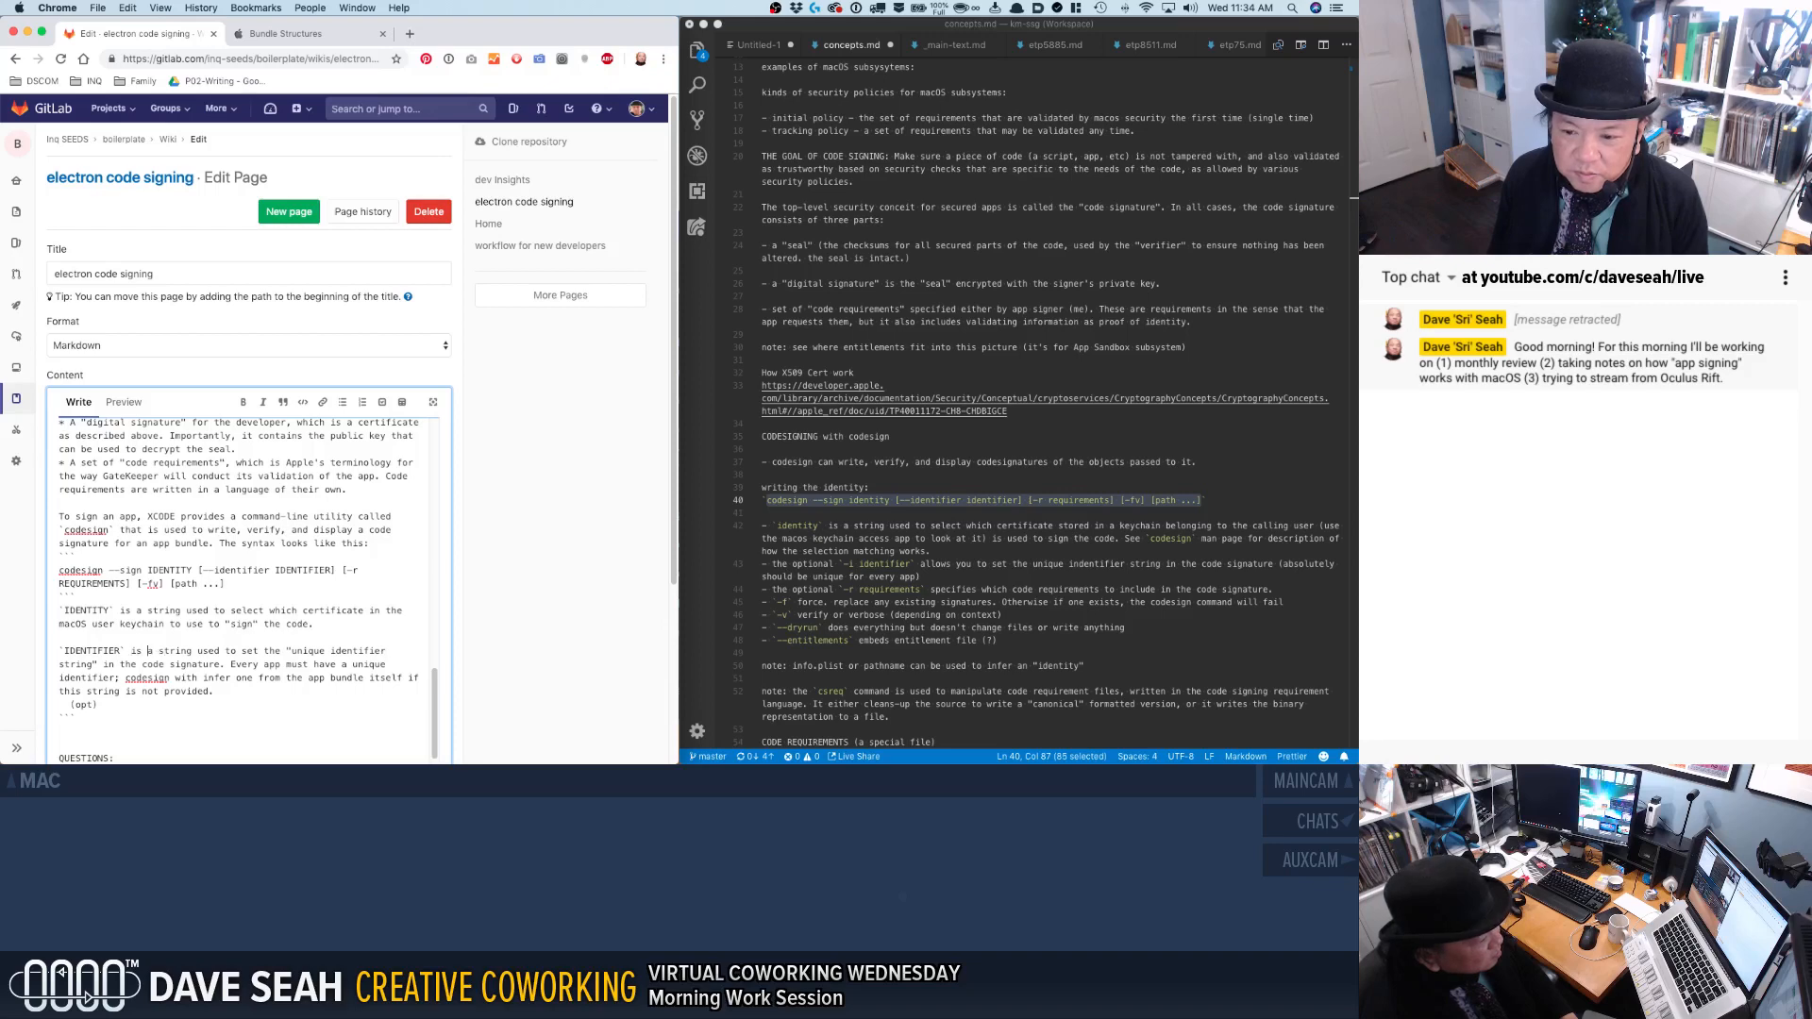
text(optin)
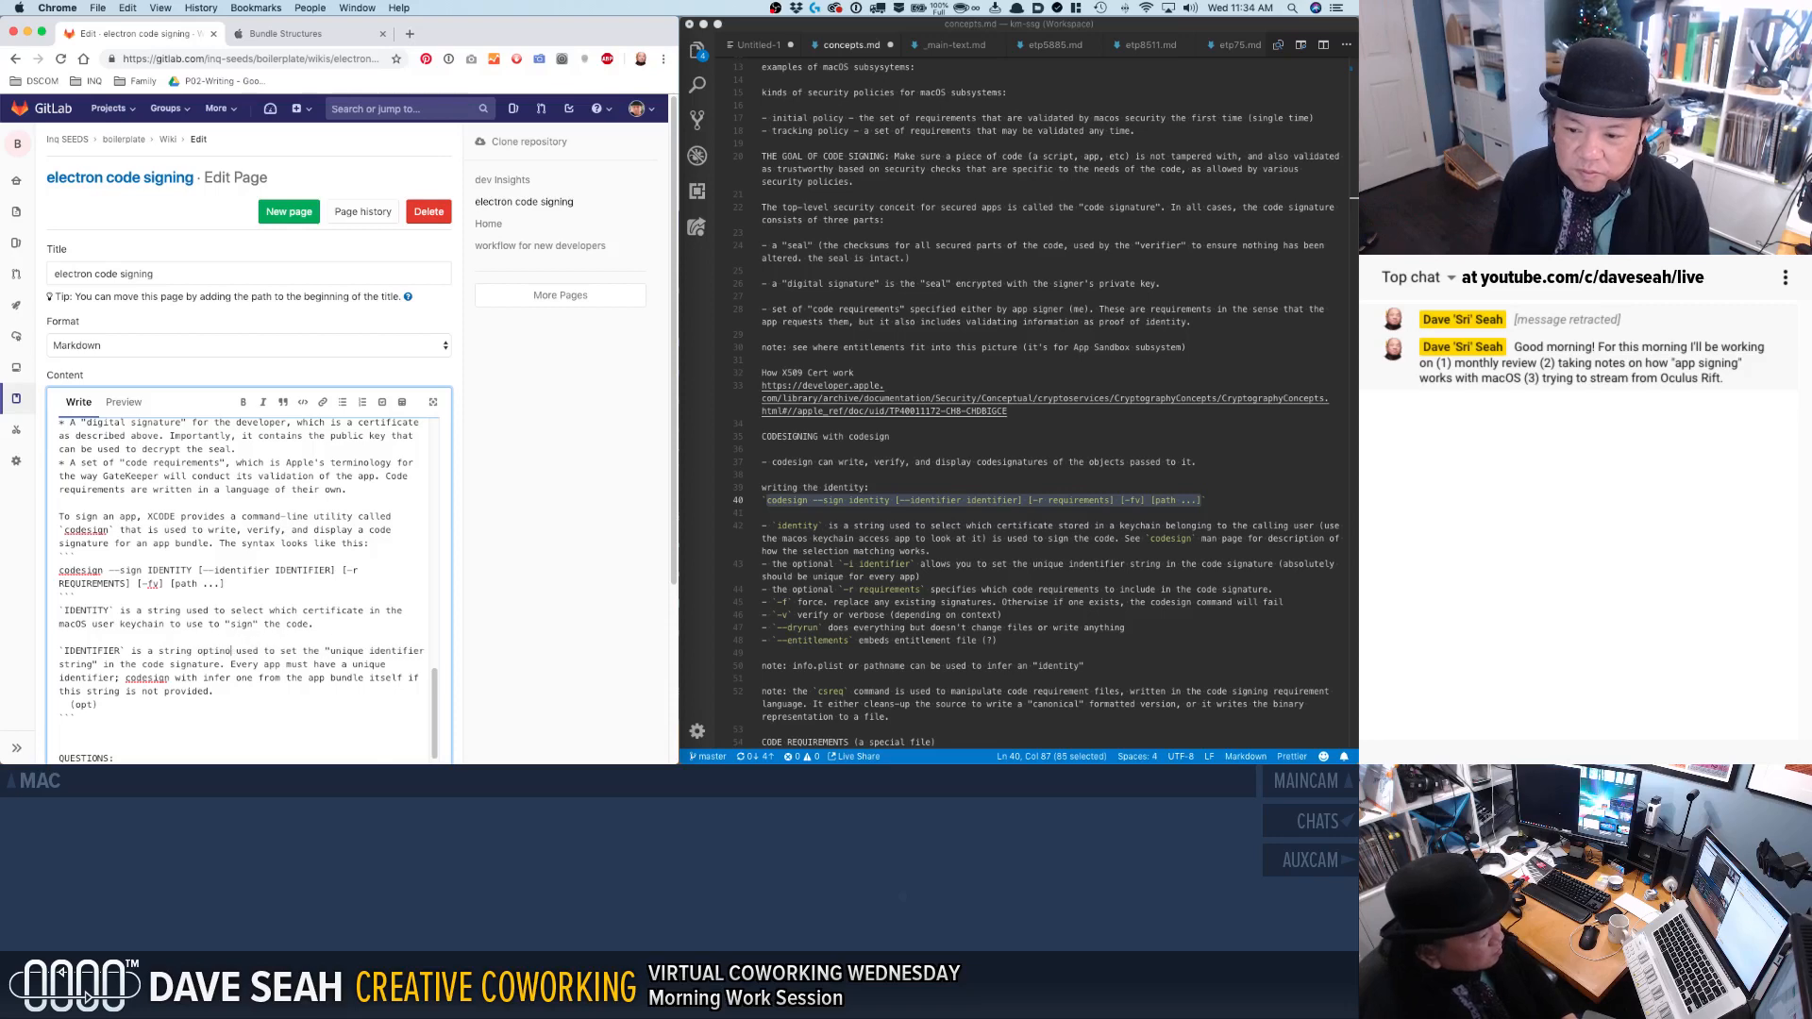
key(BackSpace)
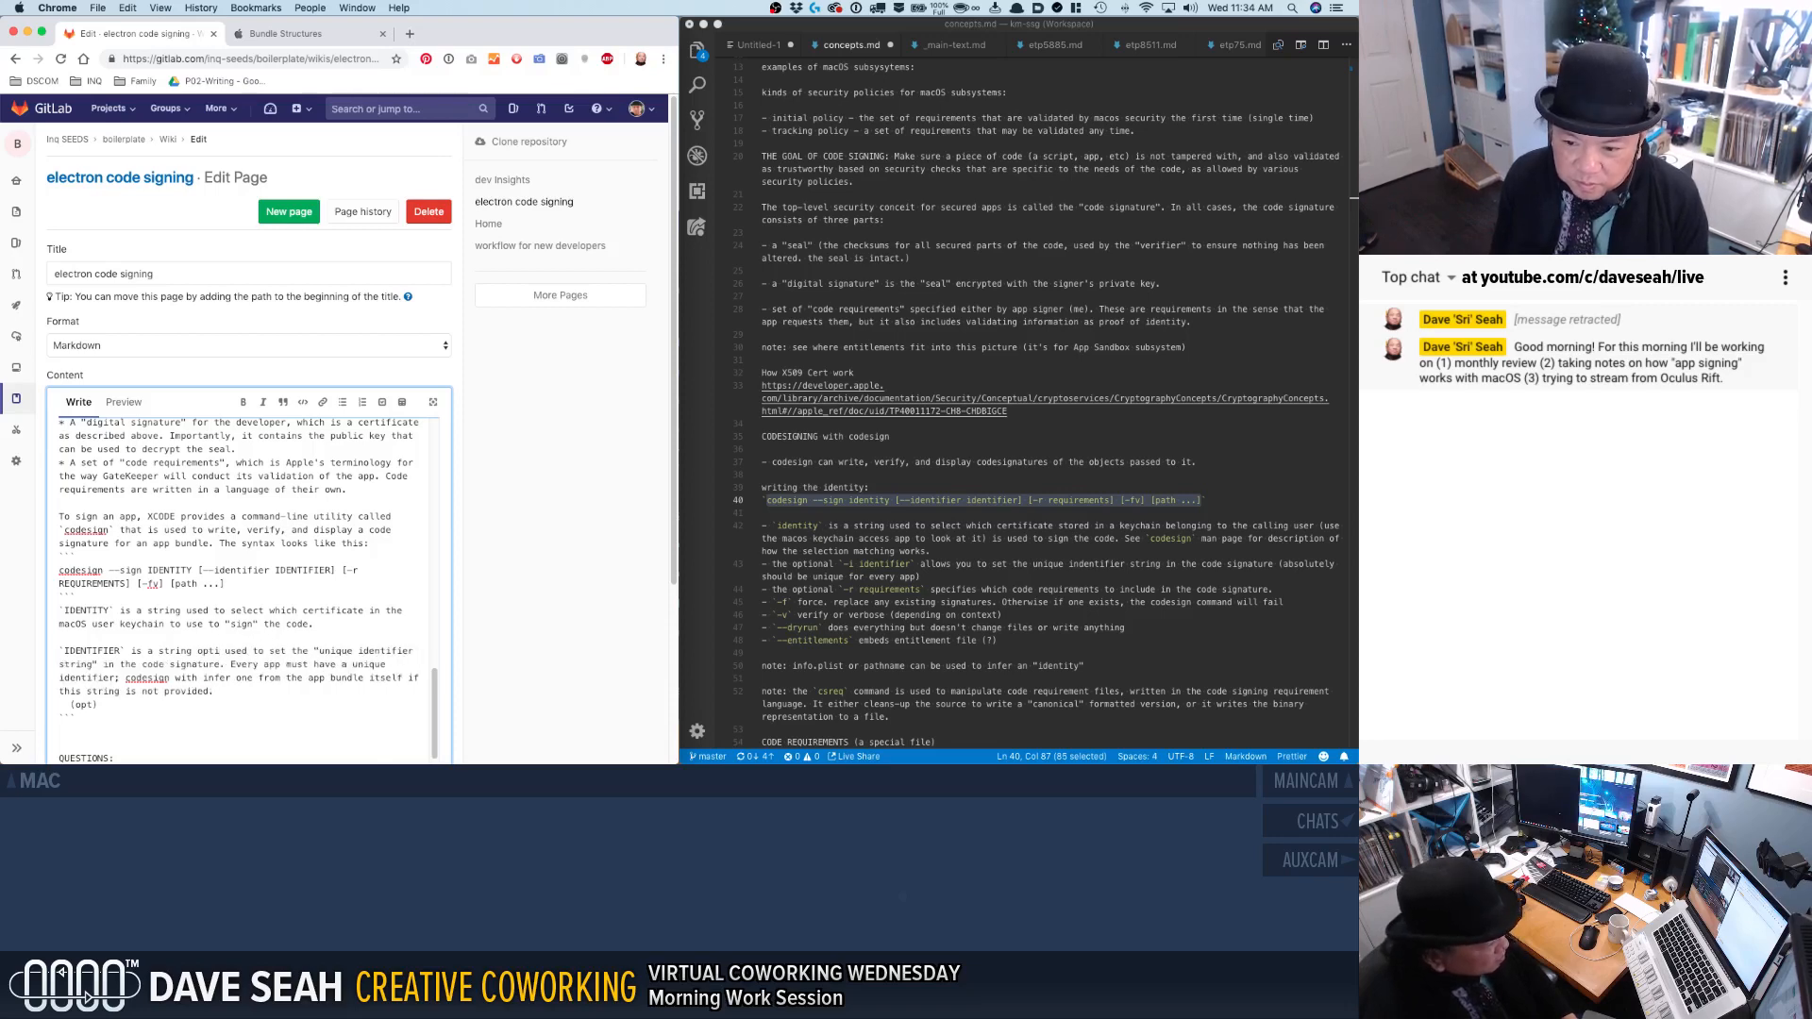
text(onally)
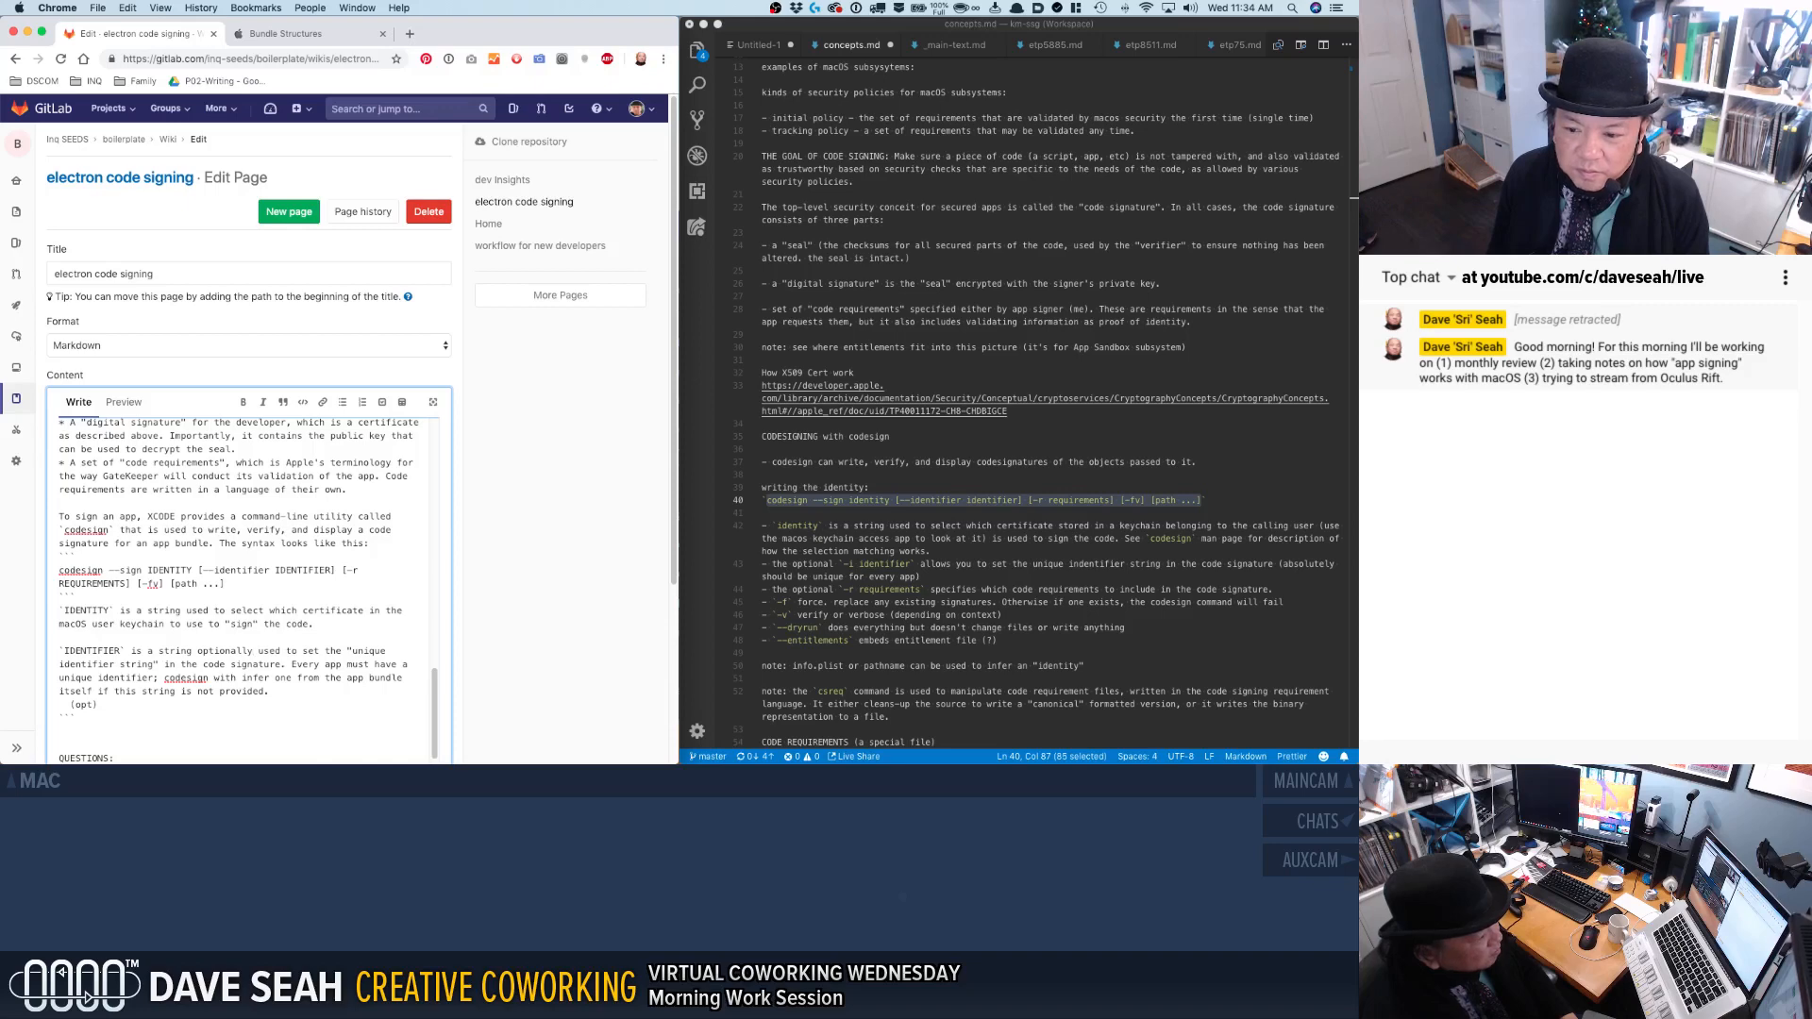
Delete the leftover "(opt)" line and the old closing code fence below the IDENTIFIER note.
key(super+shift+Left)
key(BackSpace)
key(BackSpace)
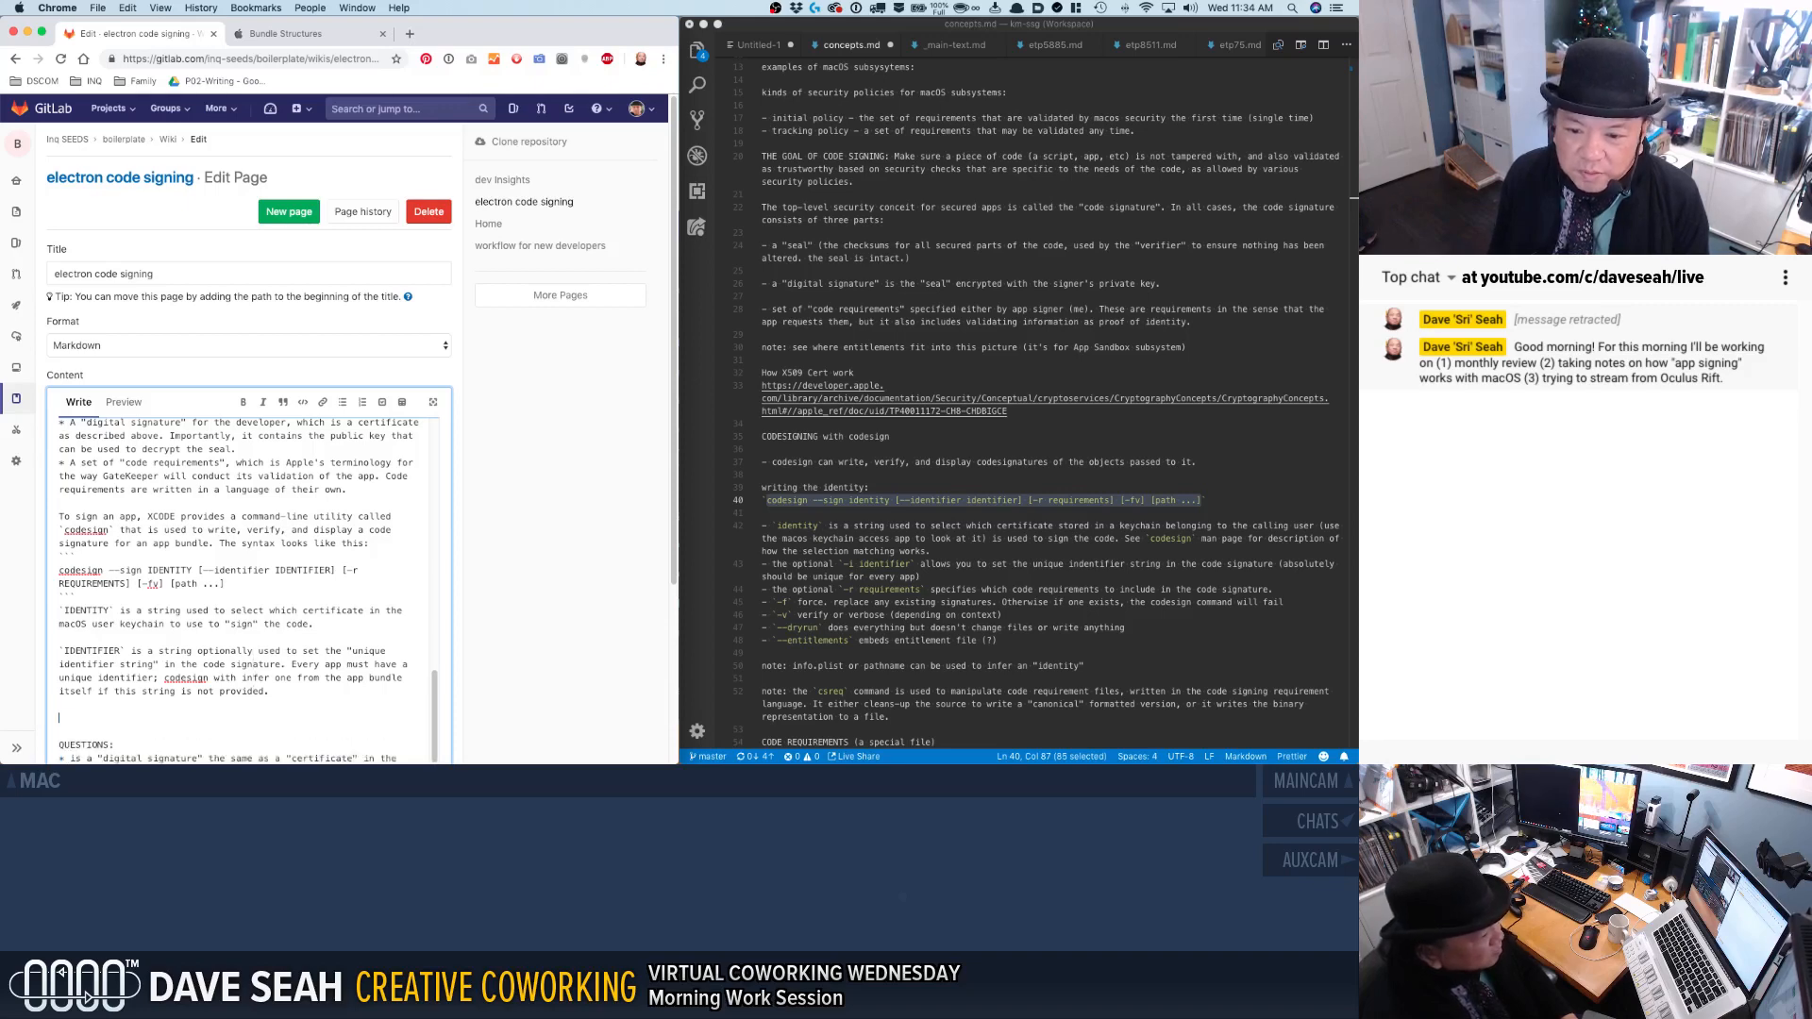
Add the note "`REQUIREMENTS` specifies a path to the code requirement file" below the IDENTIFIER note.
text(`)
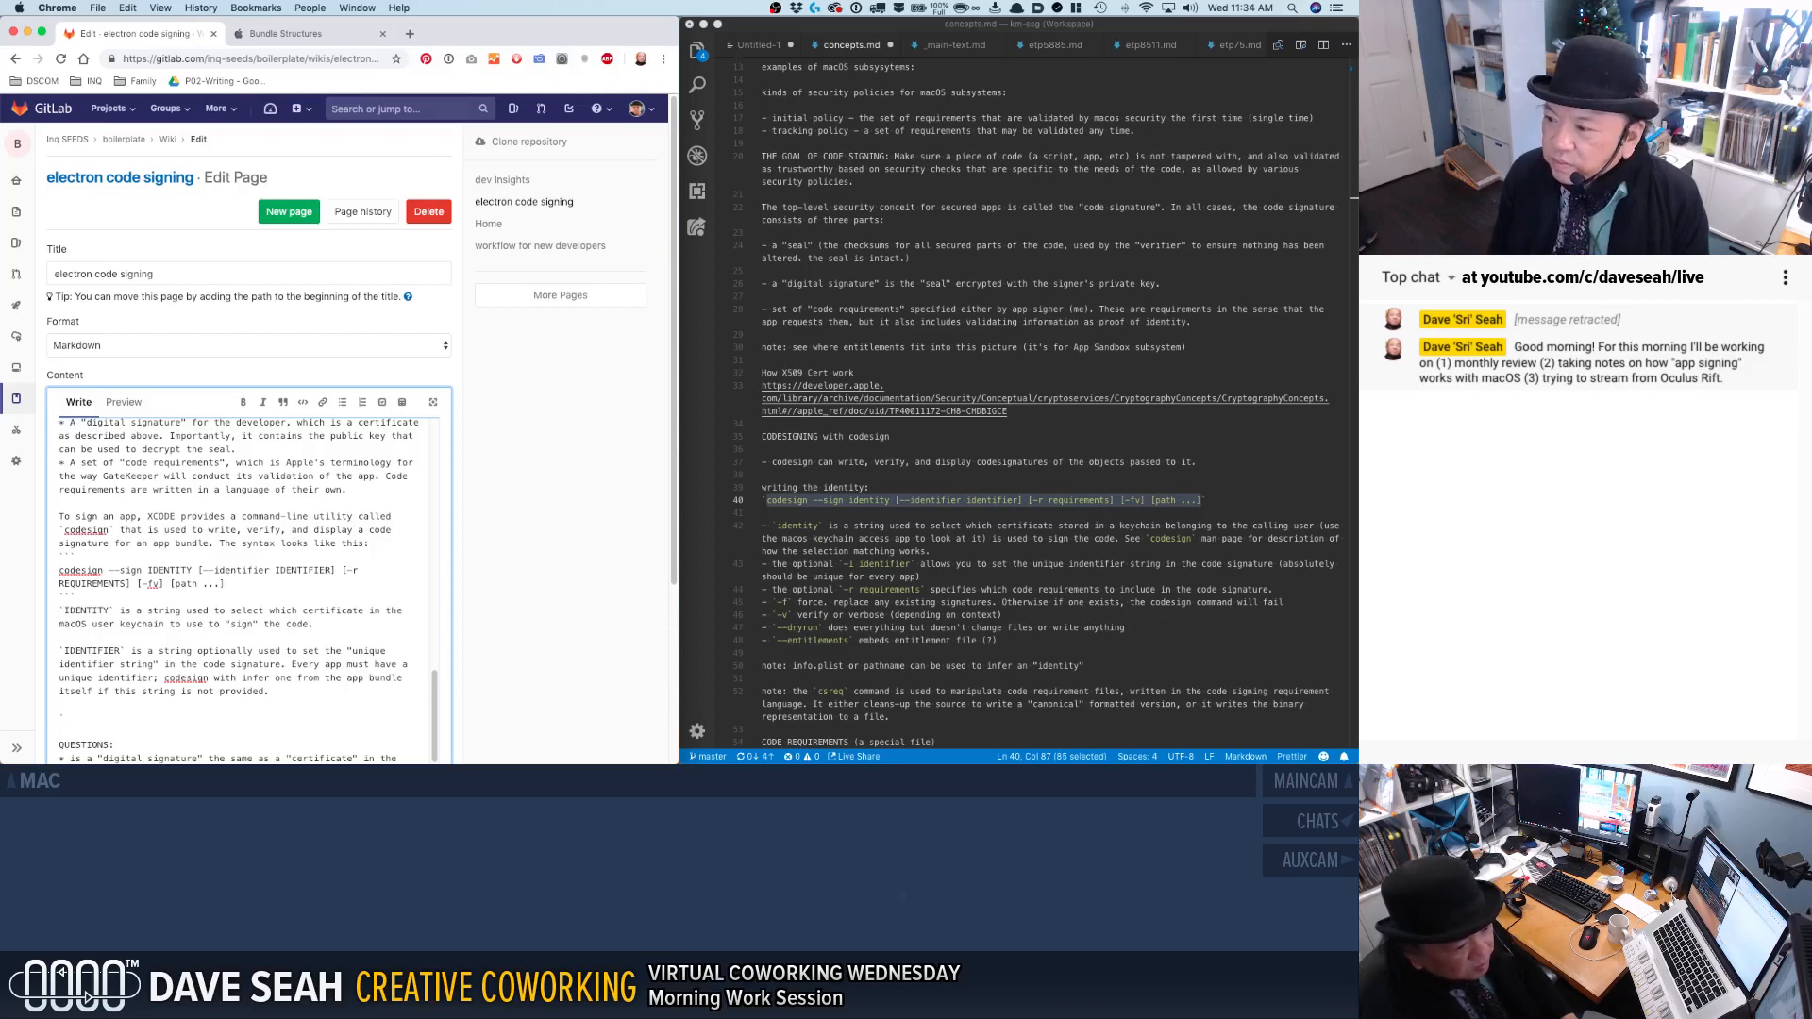
text(REQUIREMENTS)
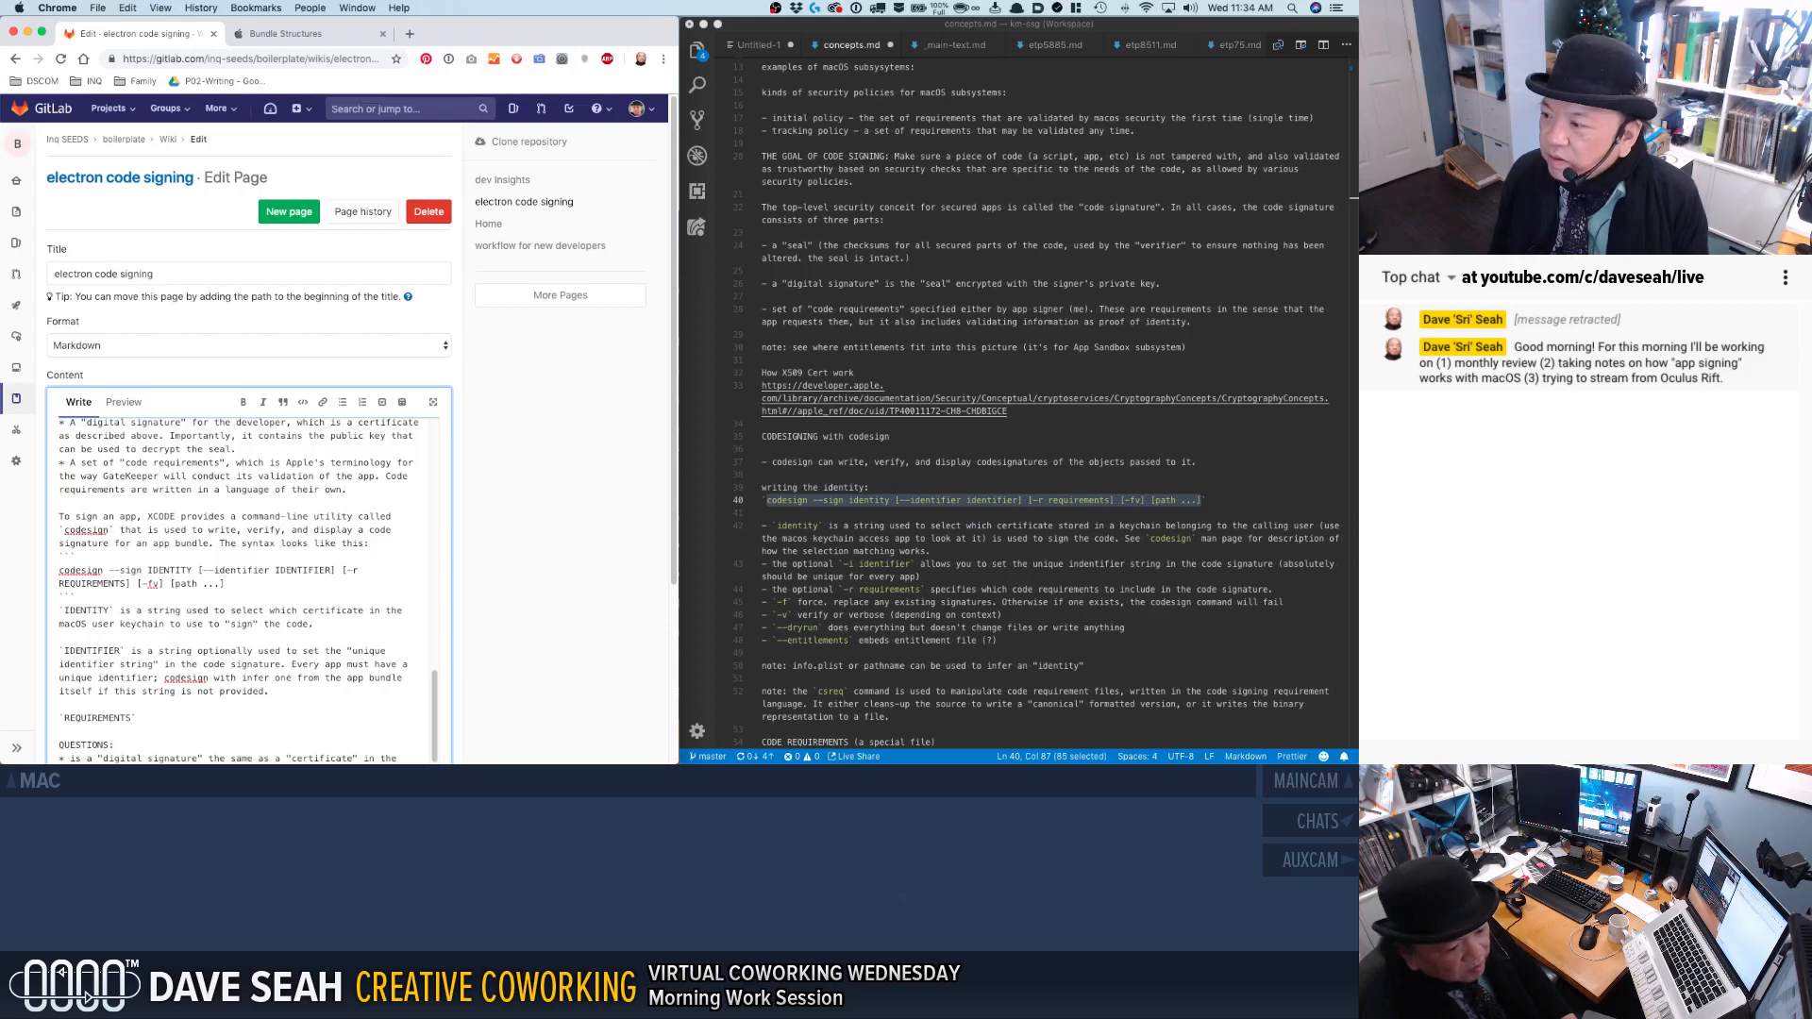
text(speci)
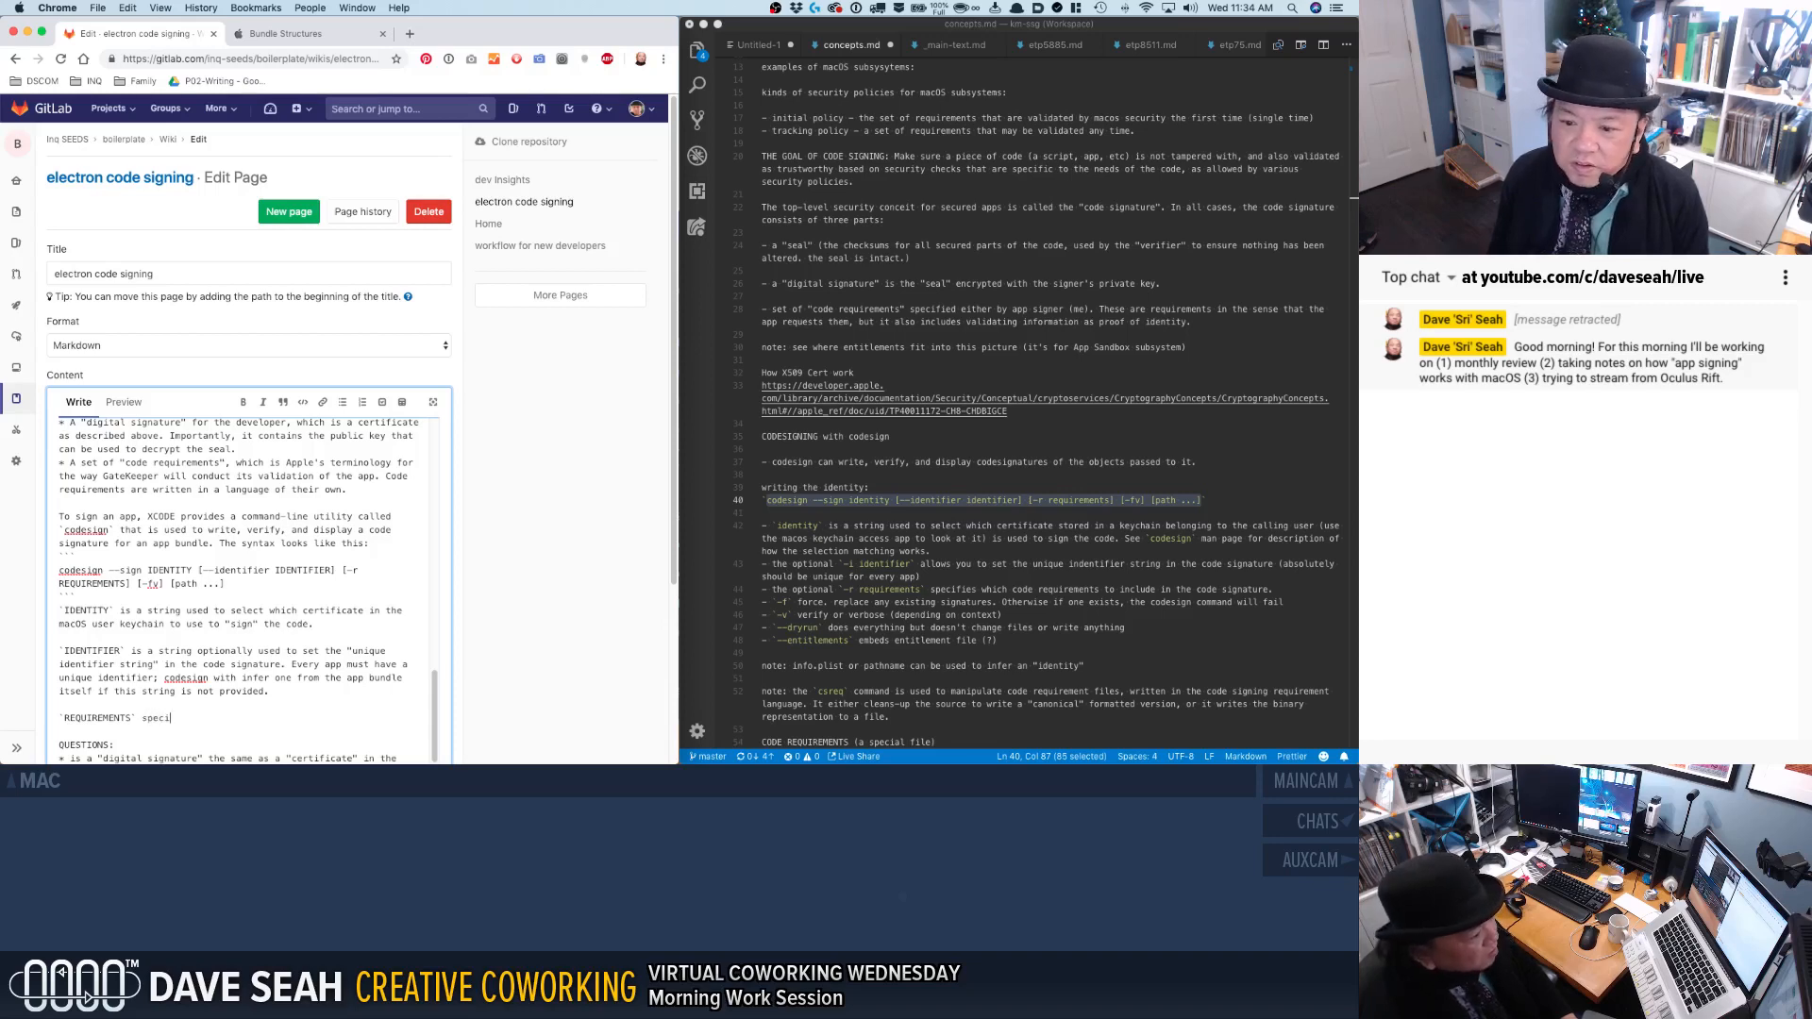
text(fies a path to t)
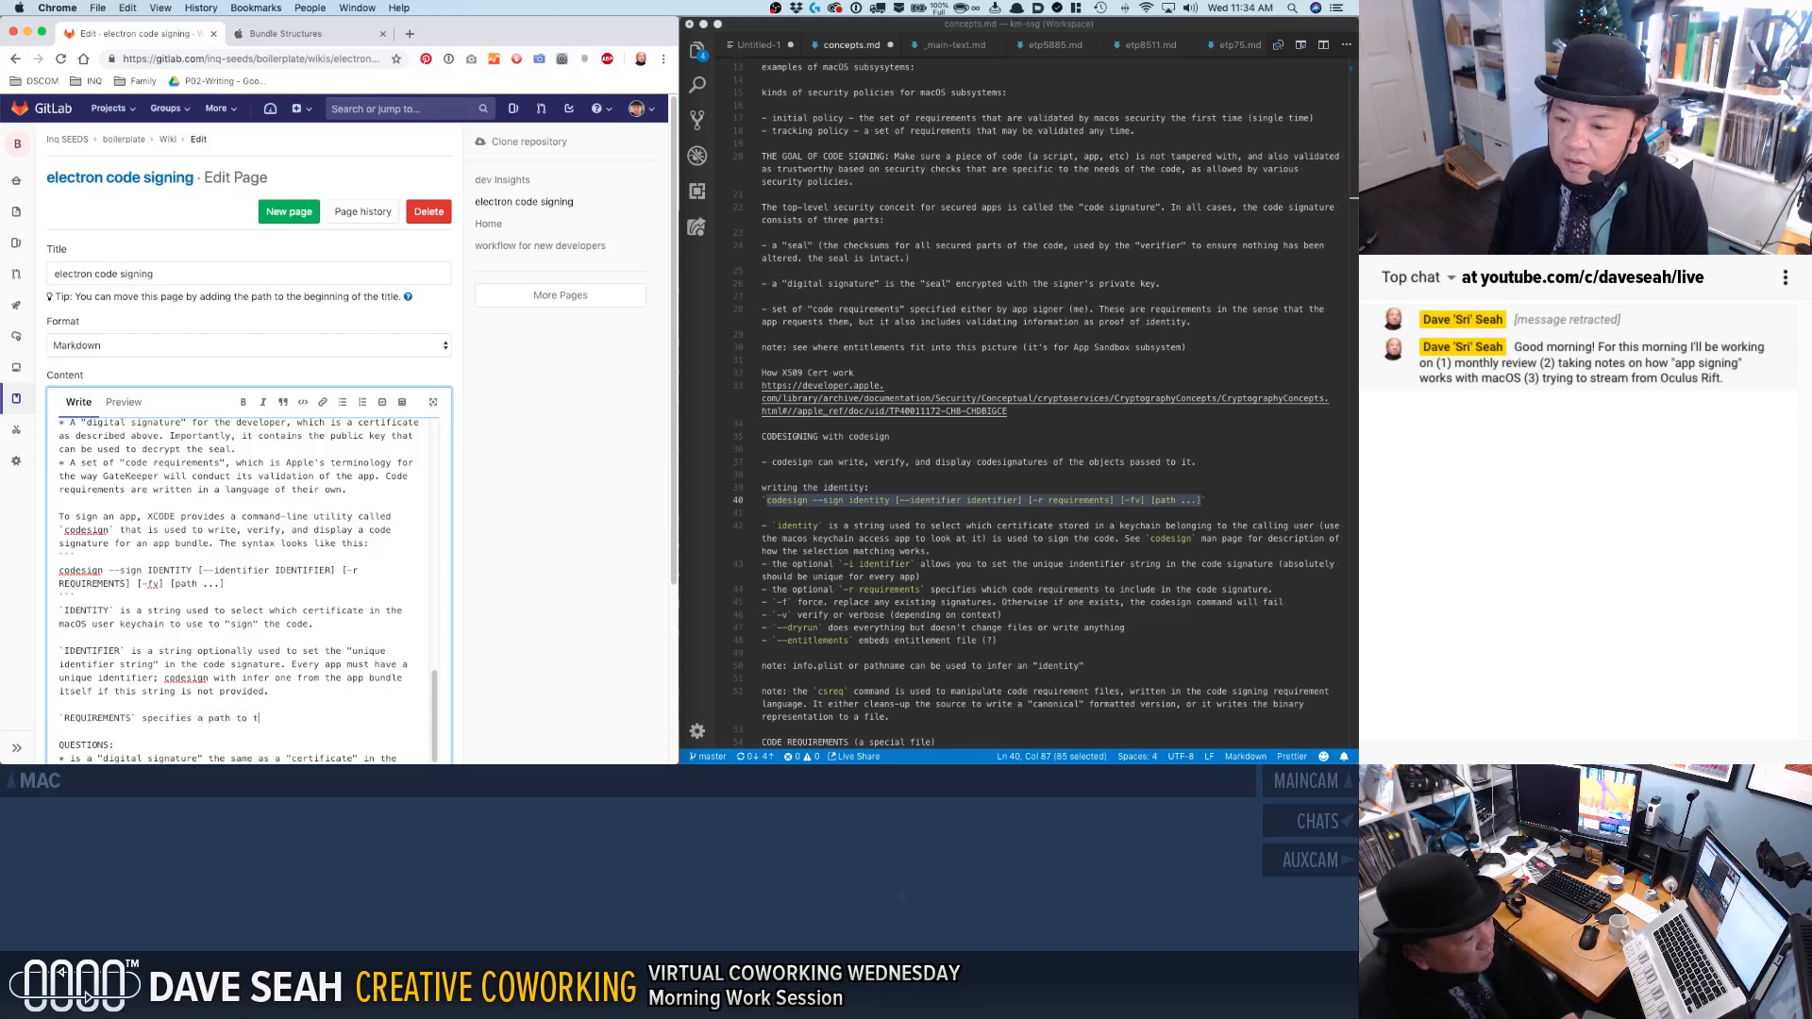
text(he code requirement file)
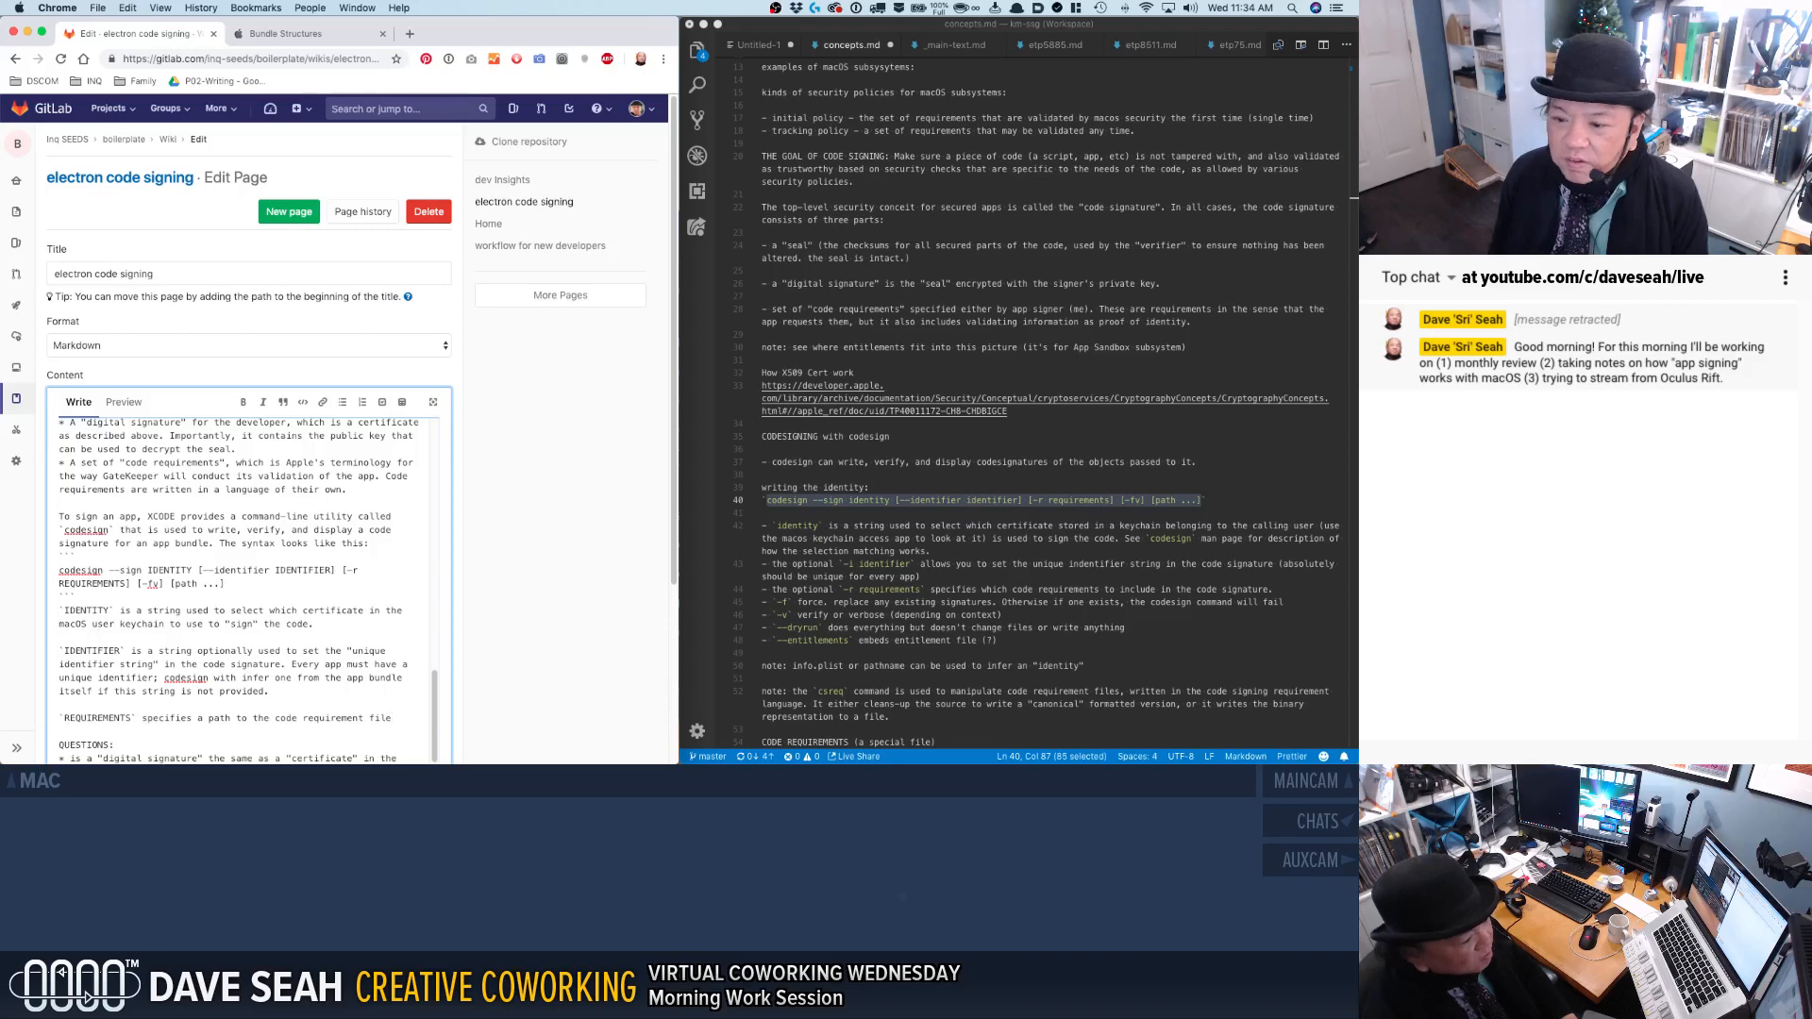
Extend the REQUIREMENTS note to say the path is to "source files, which are written in the CSR" instead of a single file.
key(BackSpace)
key(BackSpace)
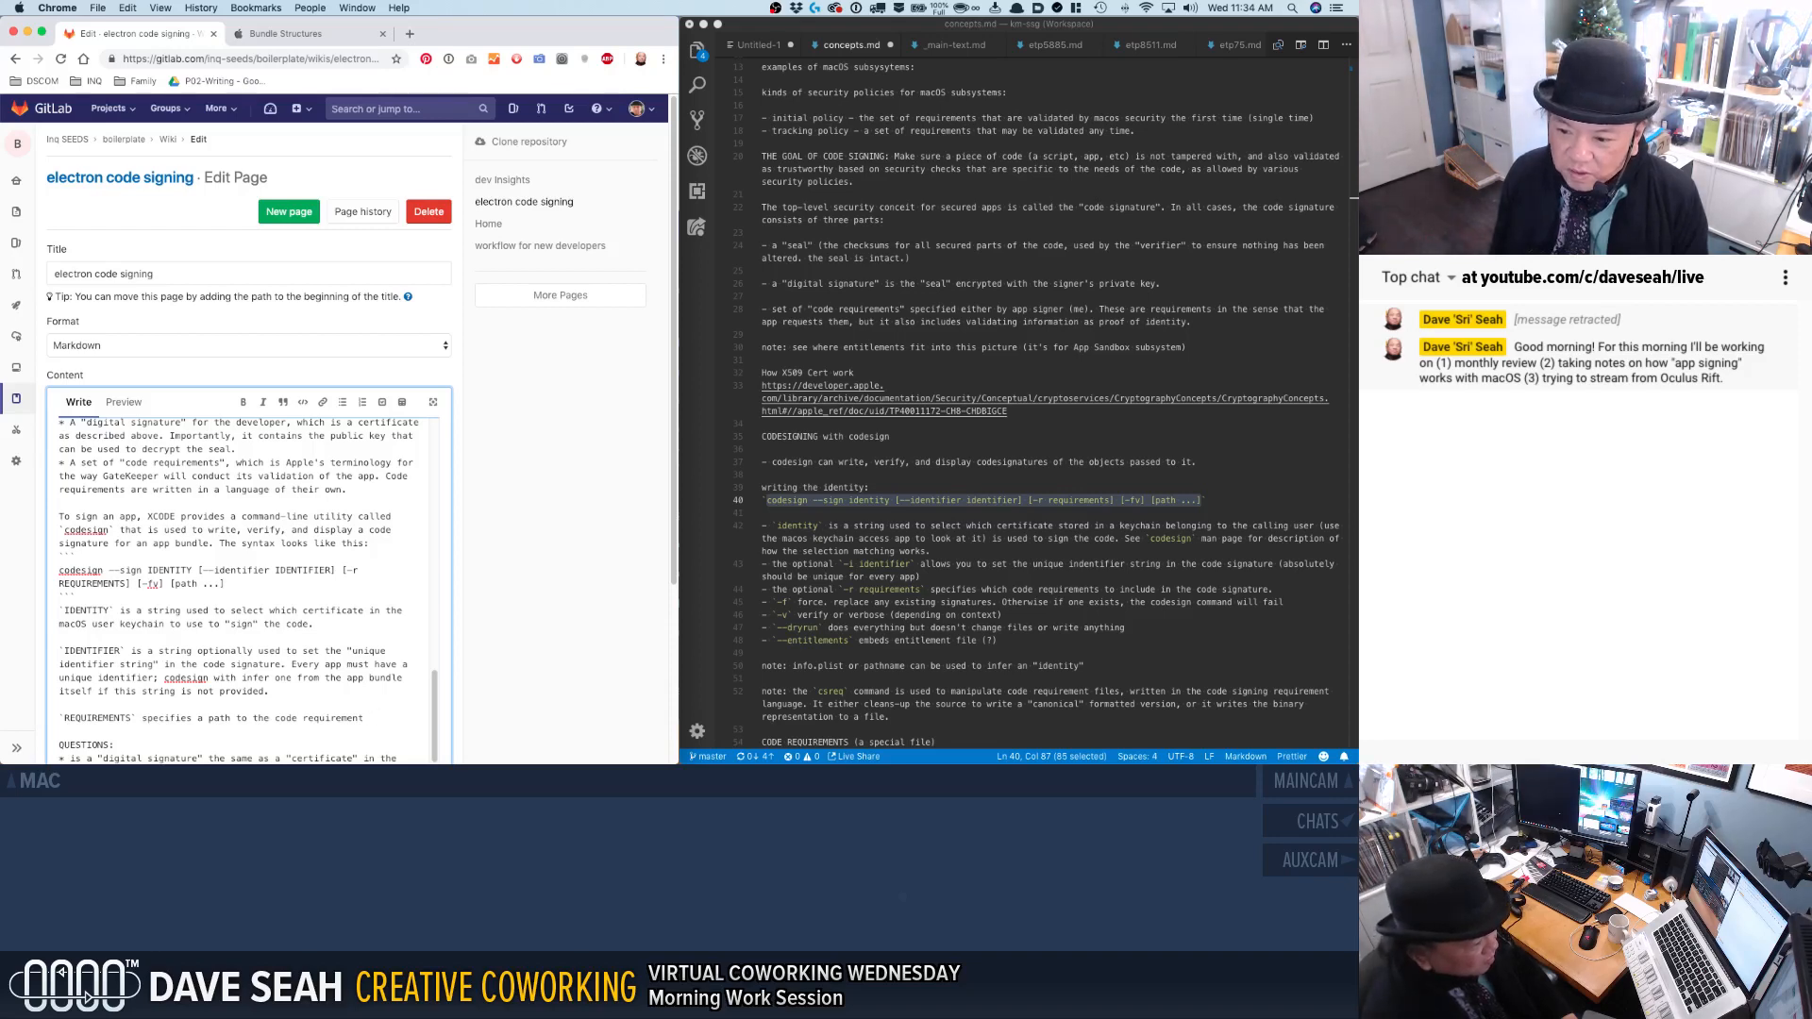
key(BackSpace)
key(BackSpace)
text(source files, whic)
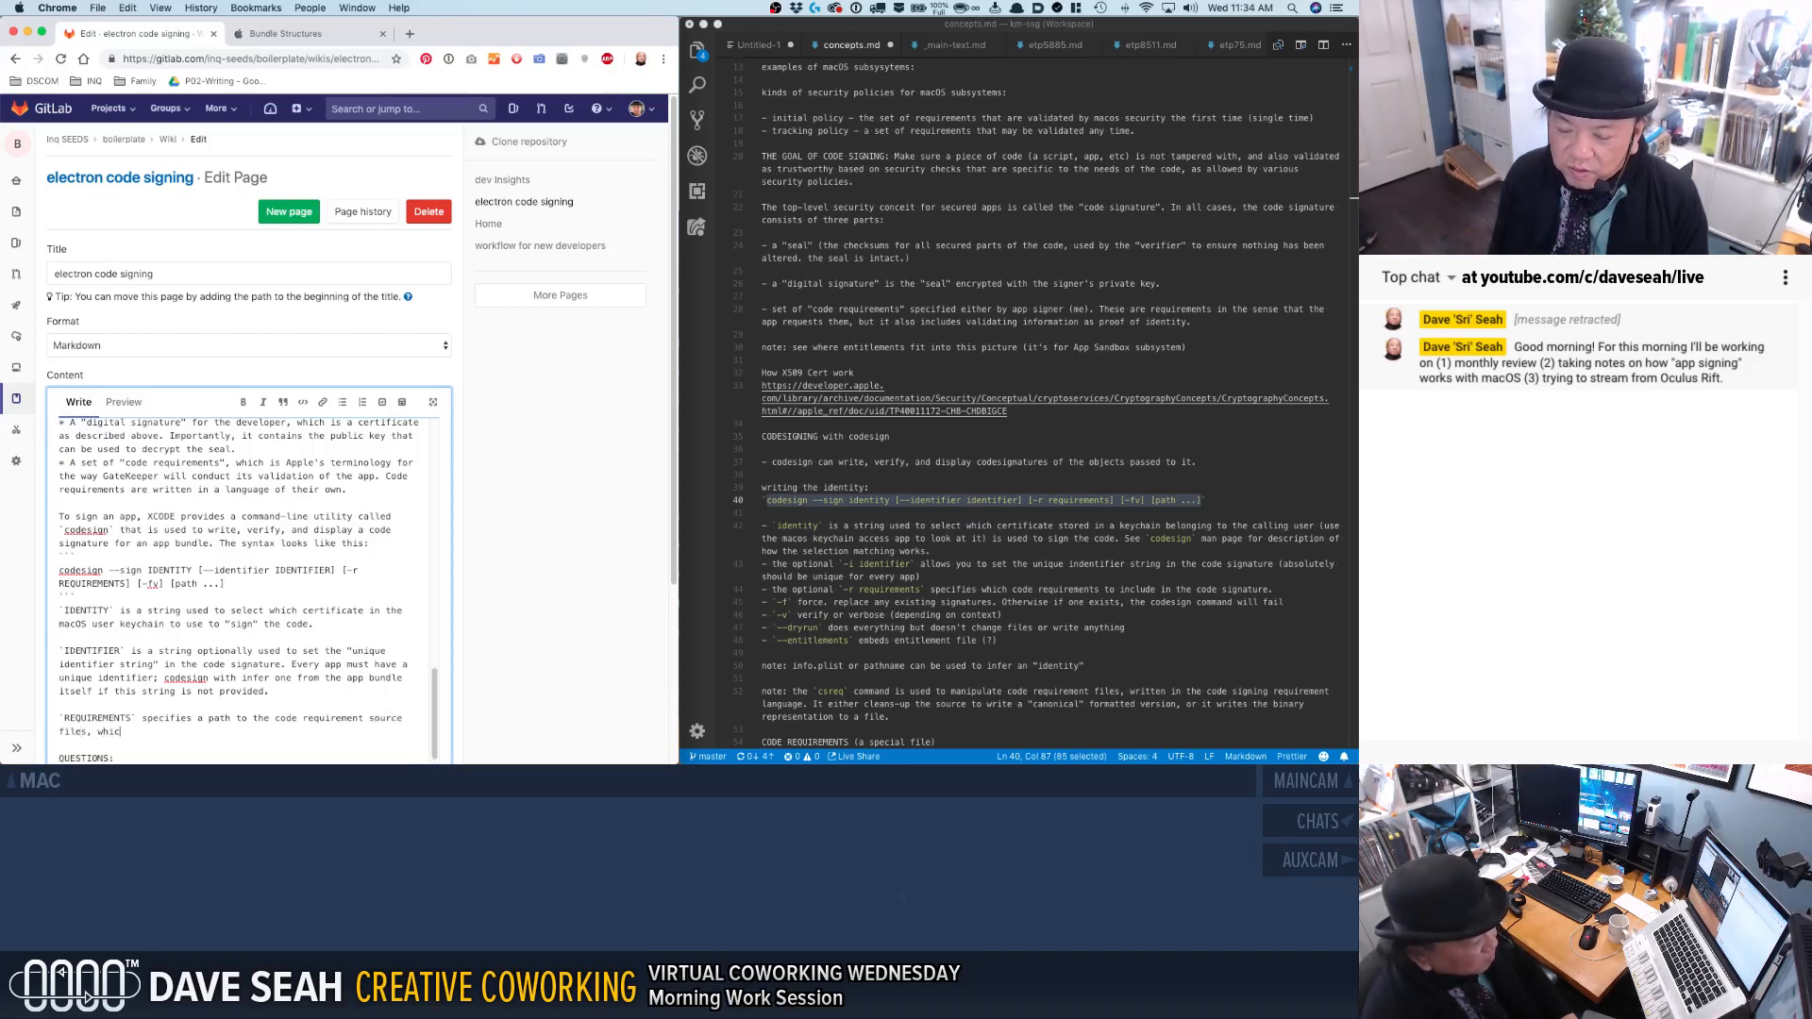
text(h are written in the CSR)
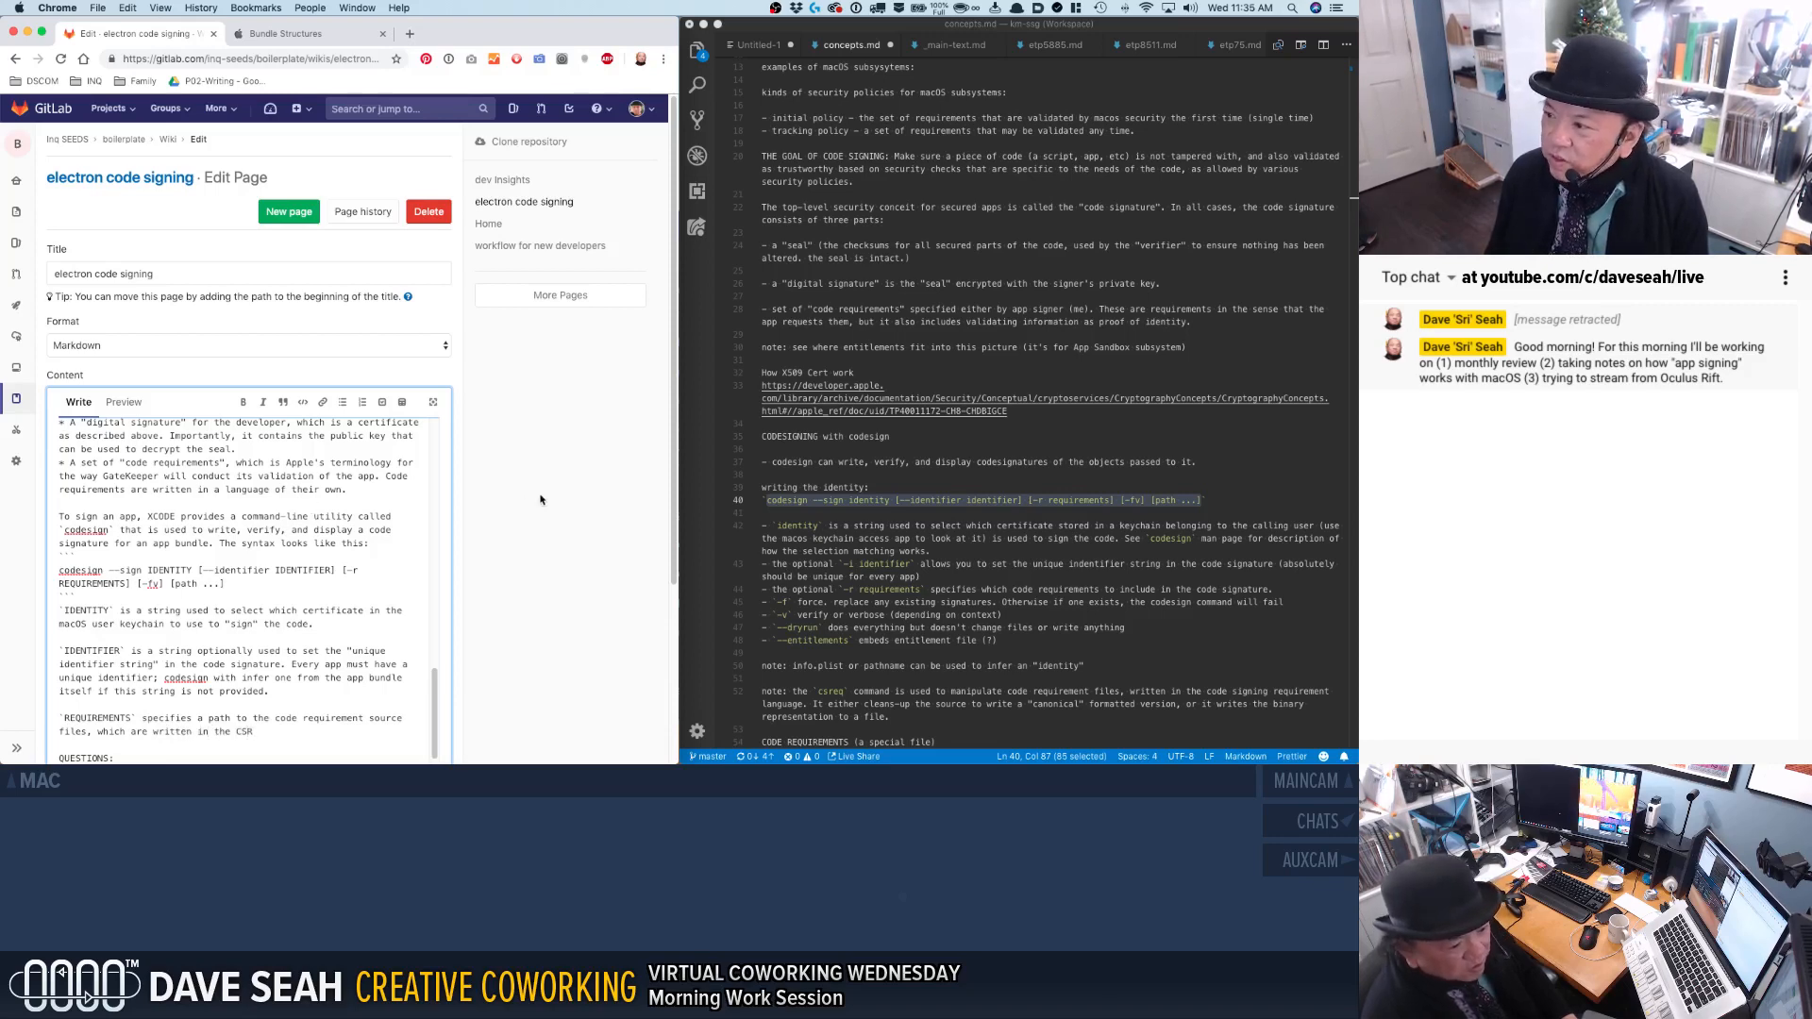
Examine the code requirements and outlined concepts sections of concepts.md for the name of the requirement language.
scroll(763, 520, down, 2)
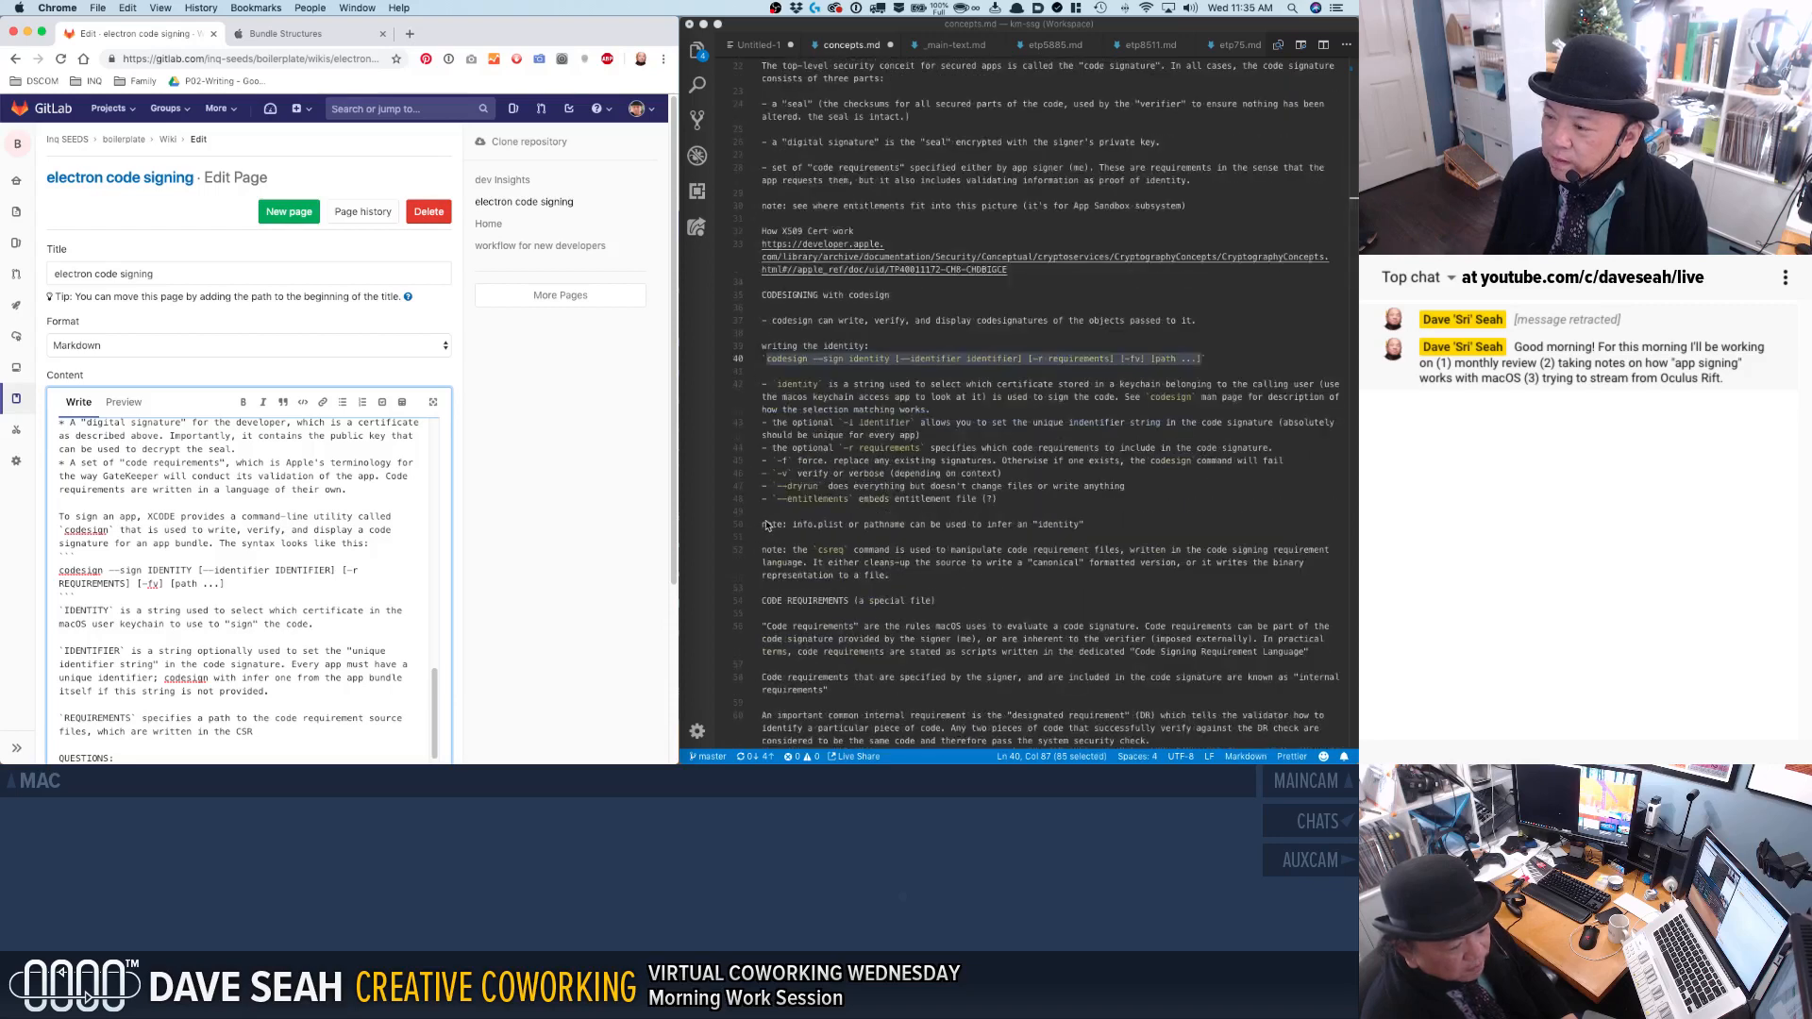
scroll(767, 523, down, 1)
click(870, 556)
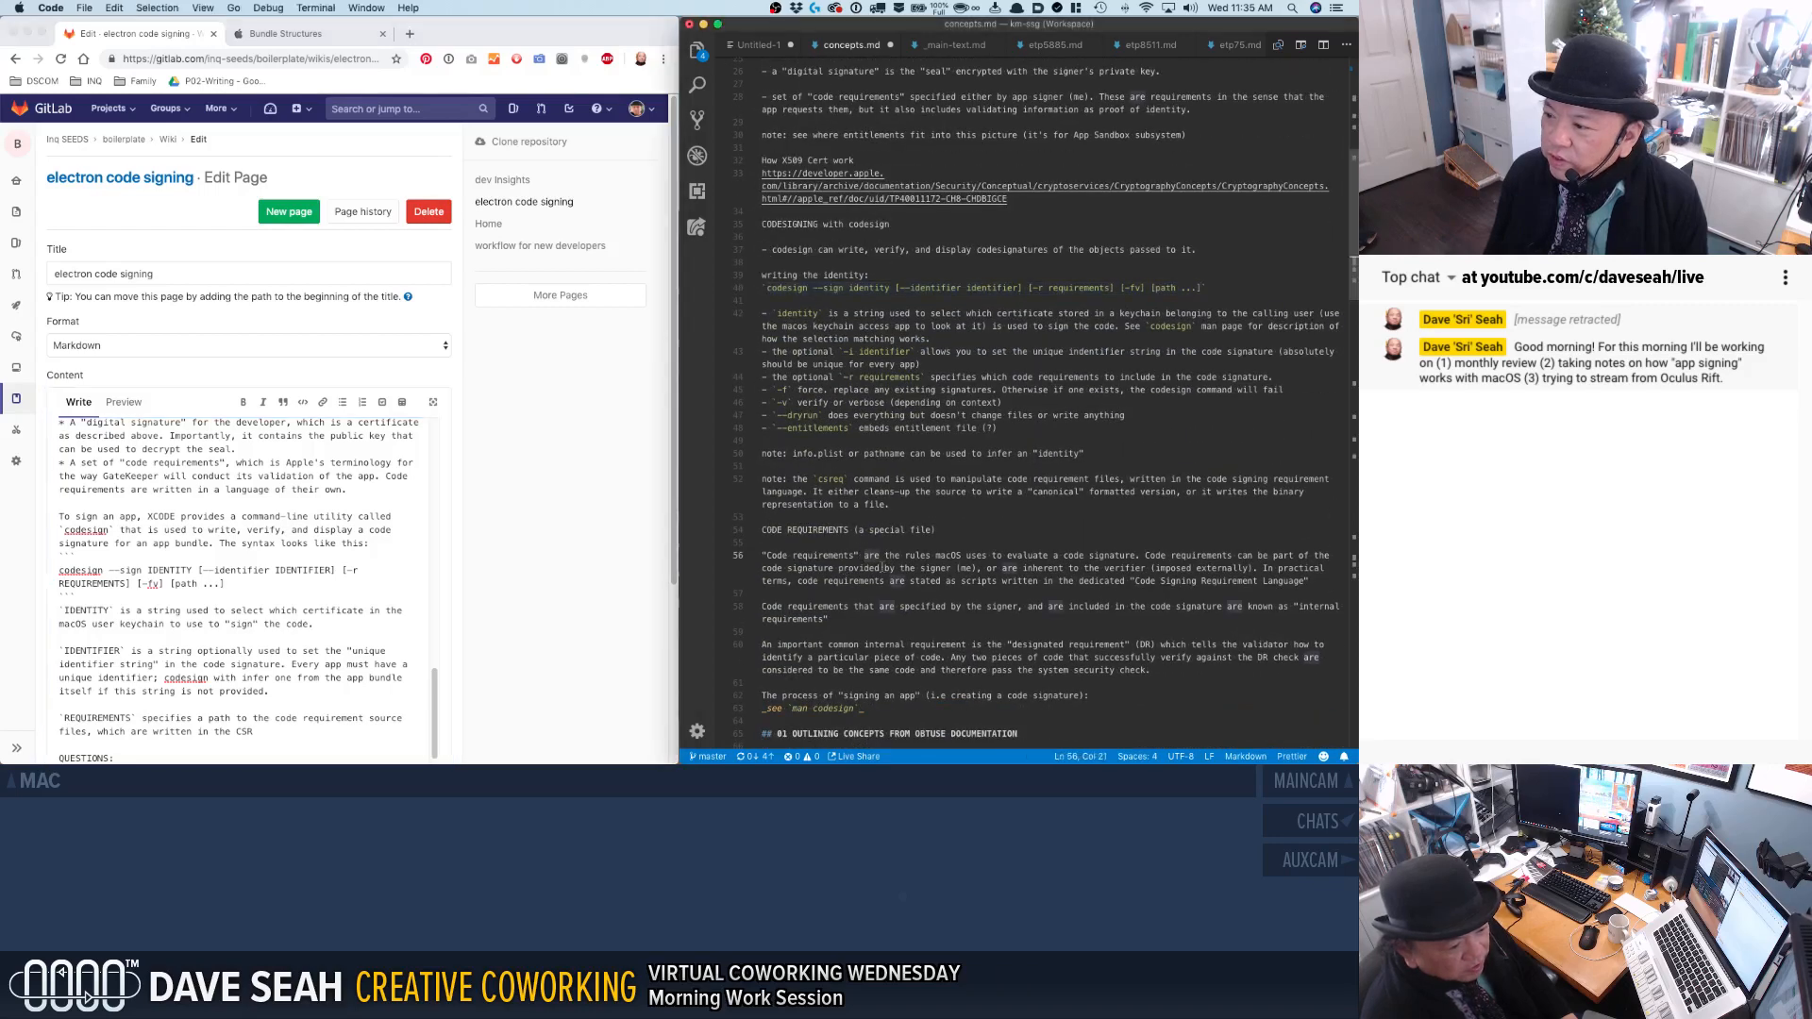
drag(835, 607, 828, 620)
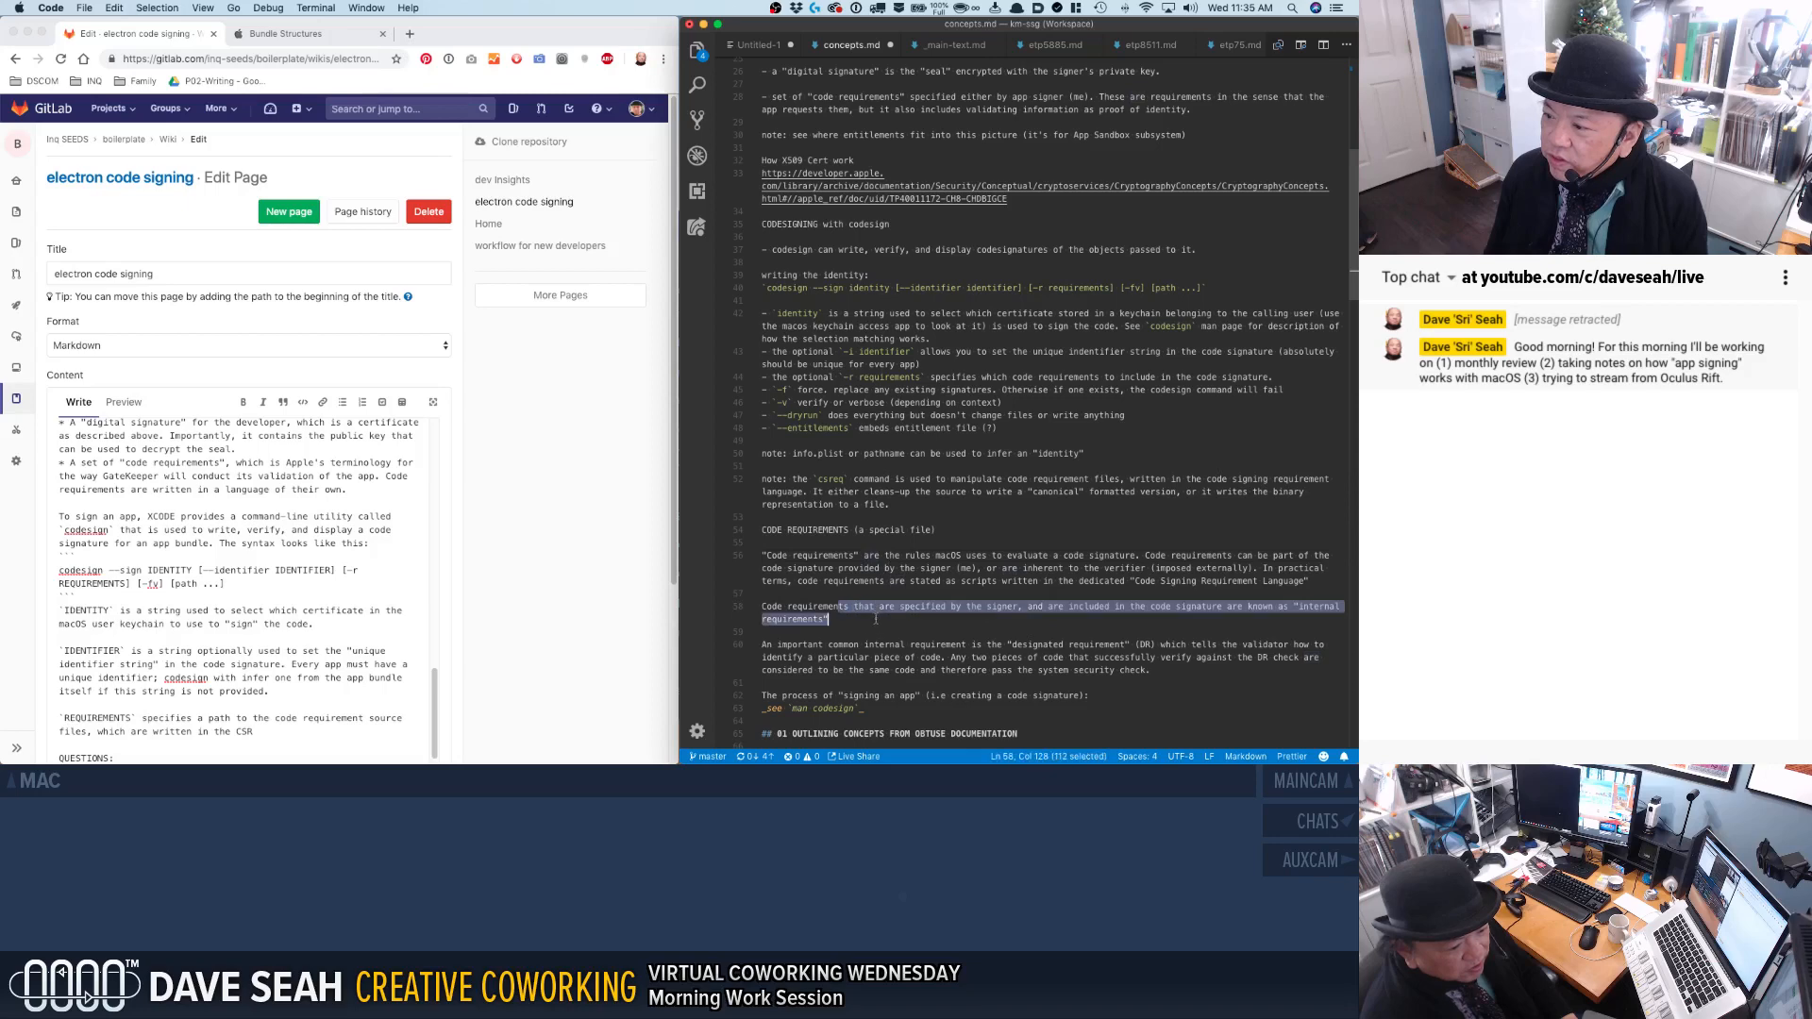
scroll(880, 604, down, 2)
click(880, 601)
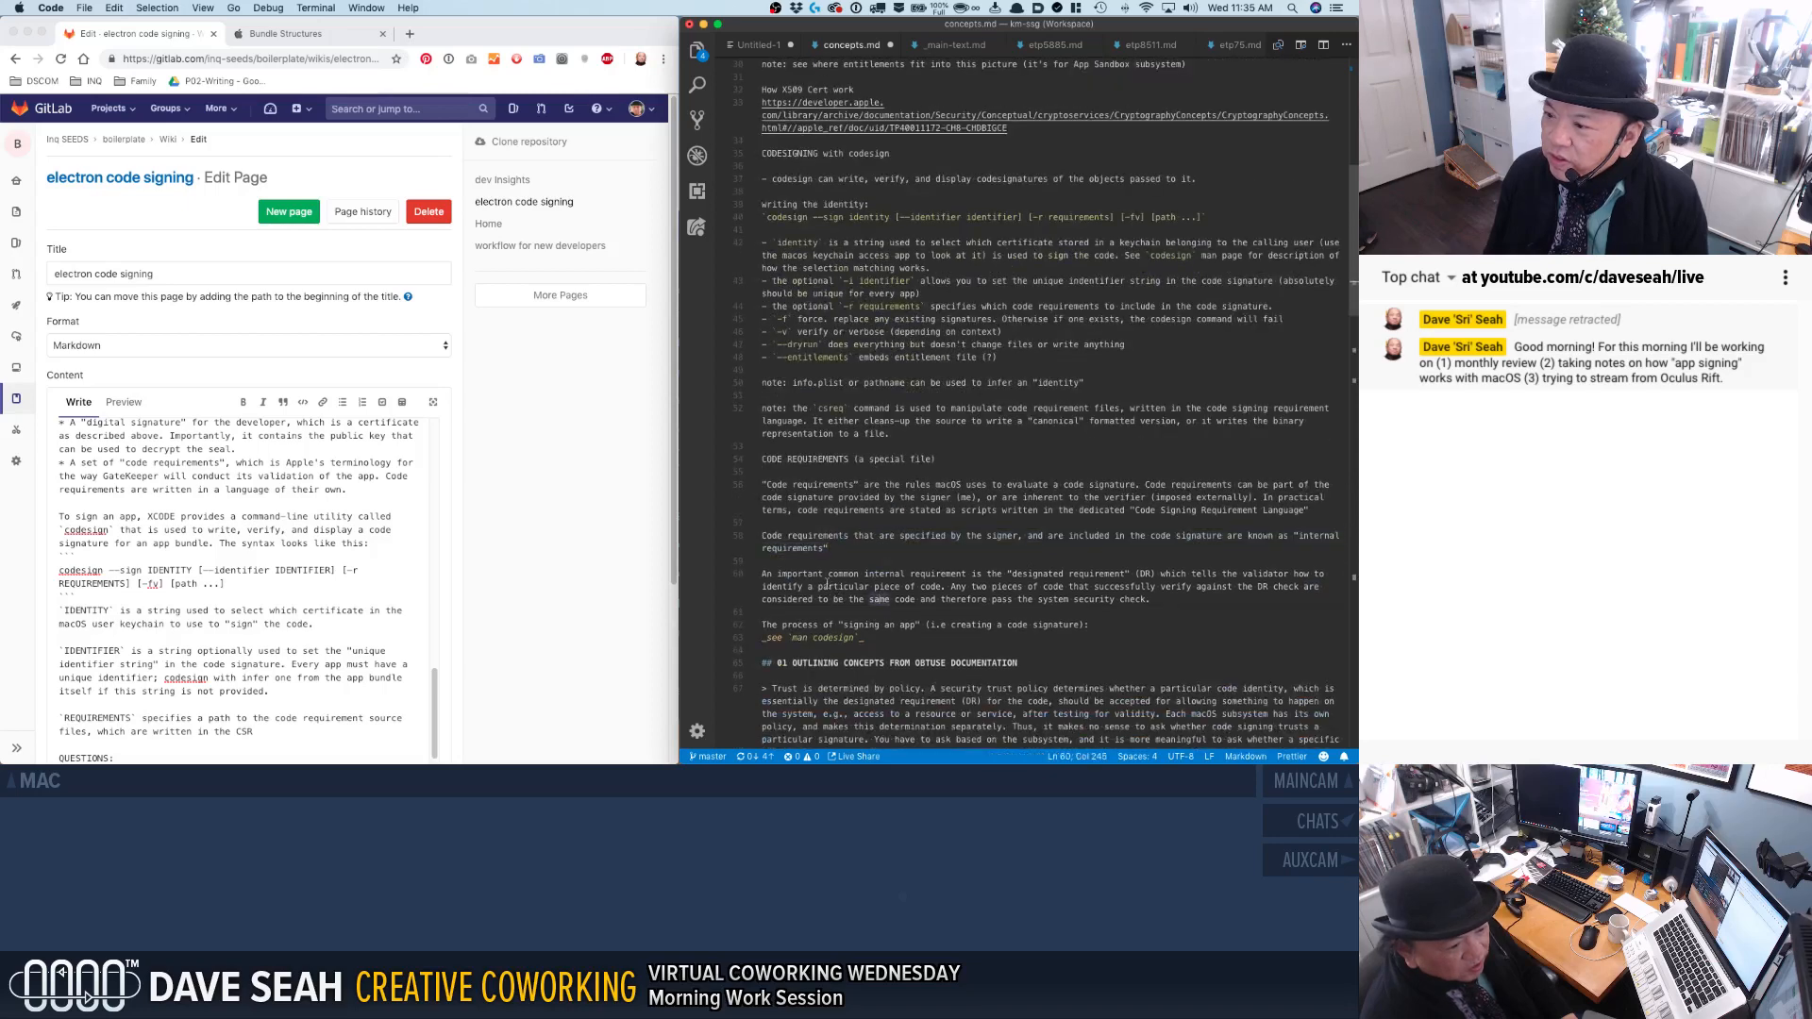
drag(825, 574, 841, 601)
click(836, 600)
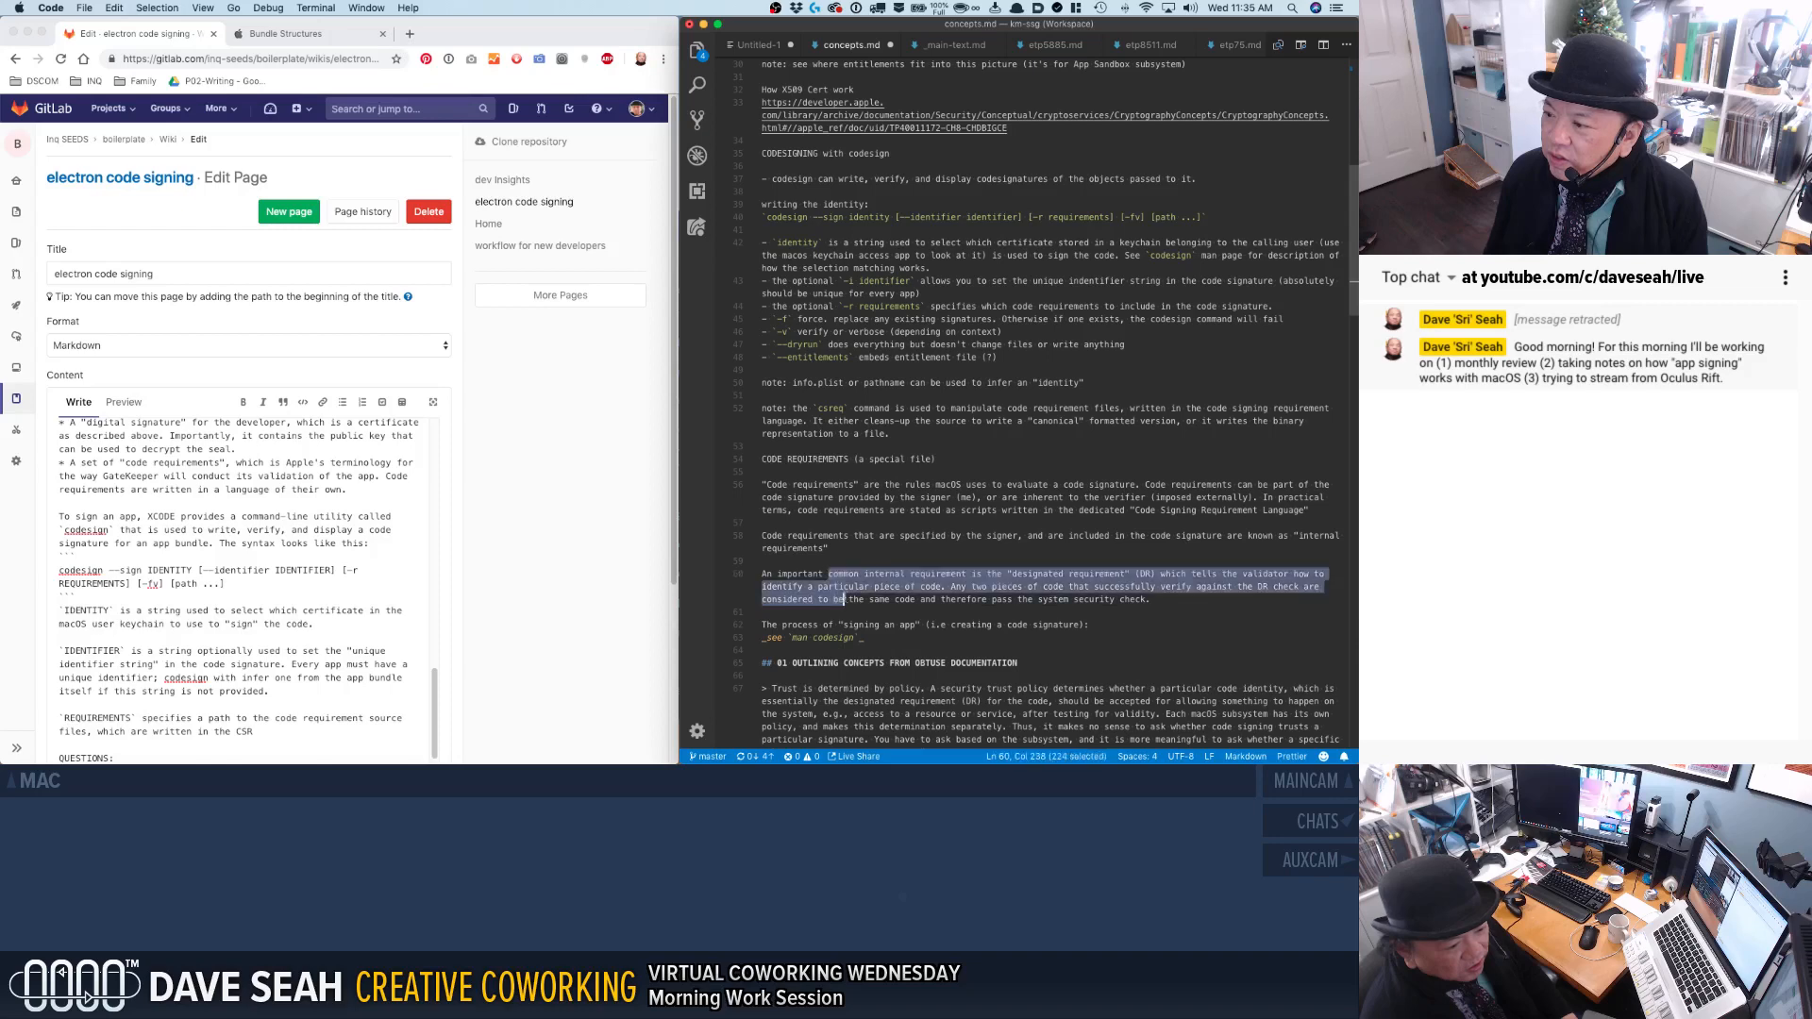
click(844, 600)
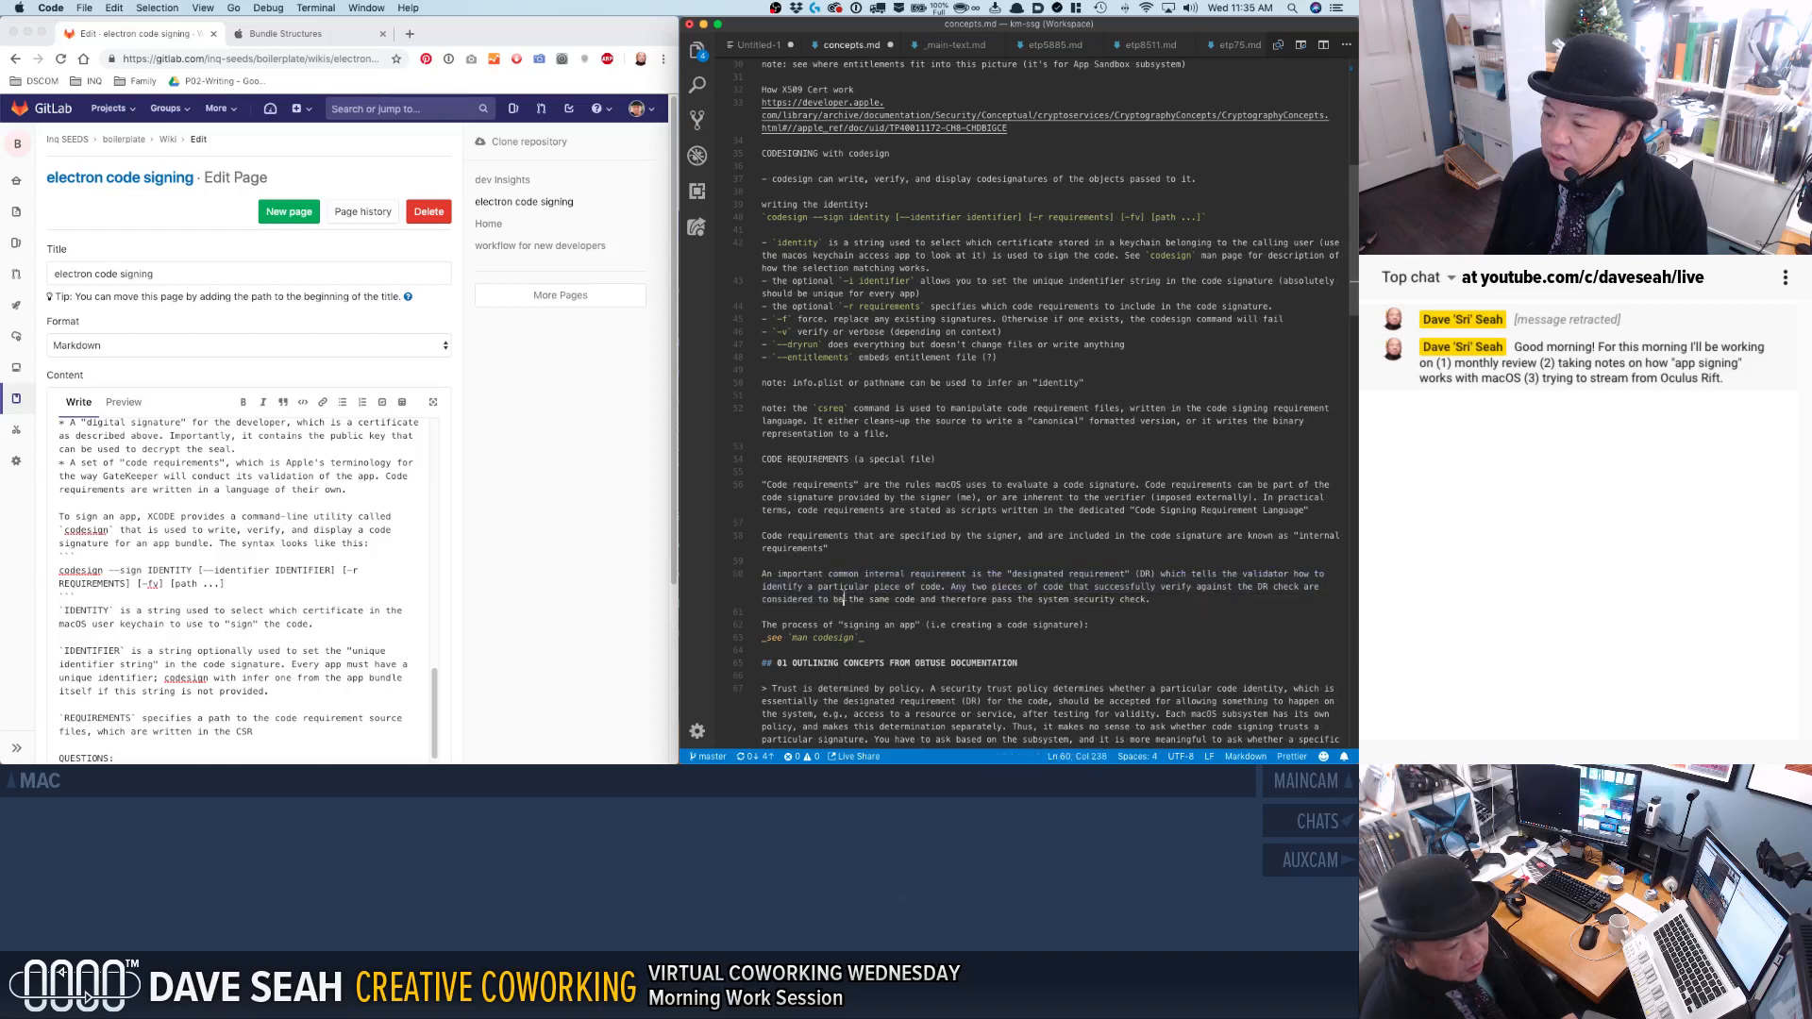
scroll(843, 600, down, 3)
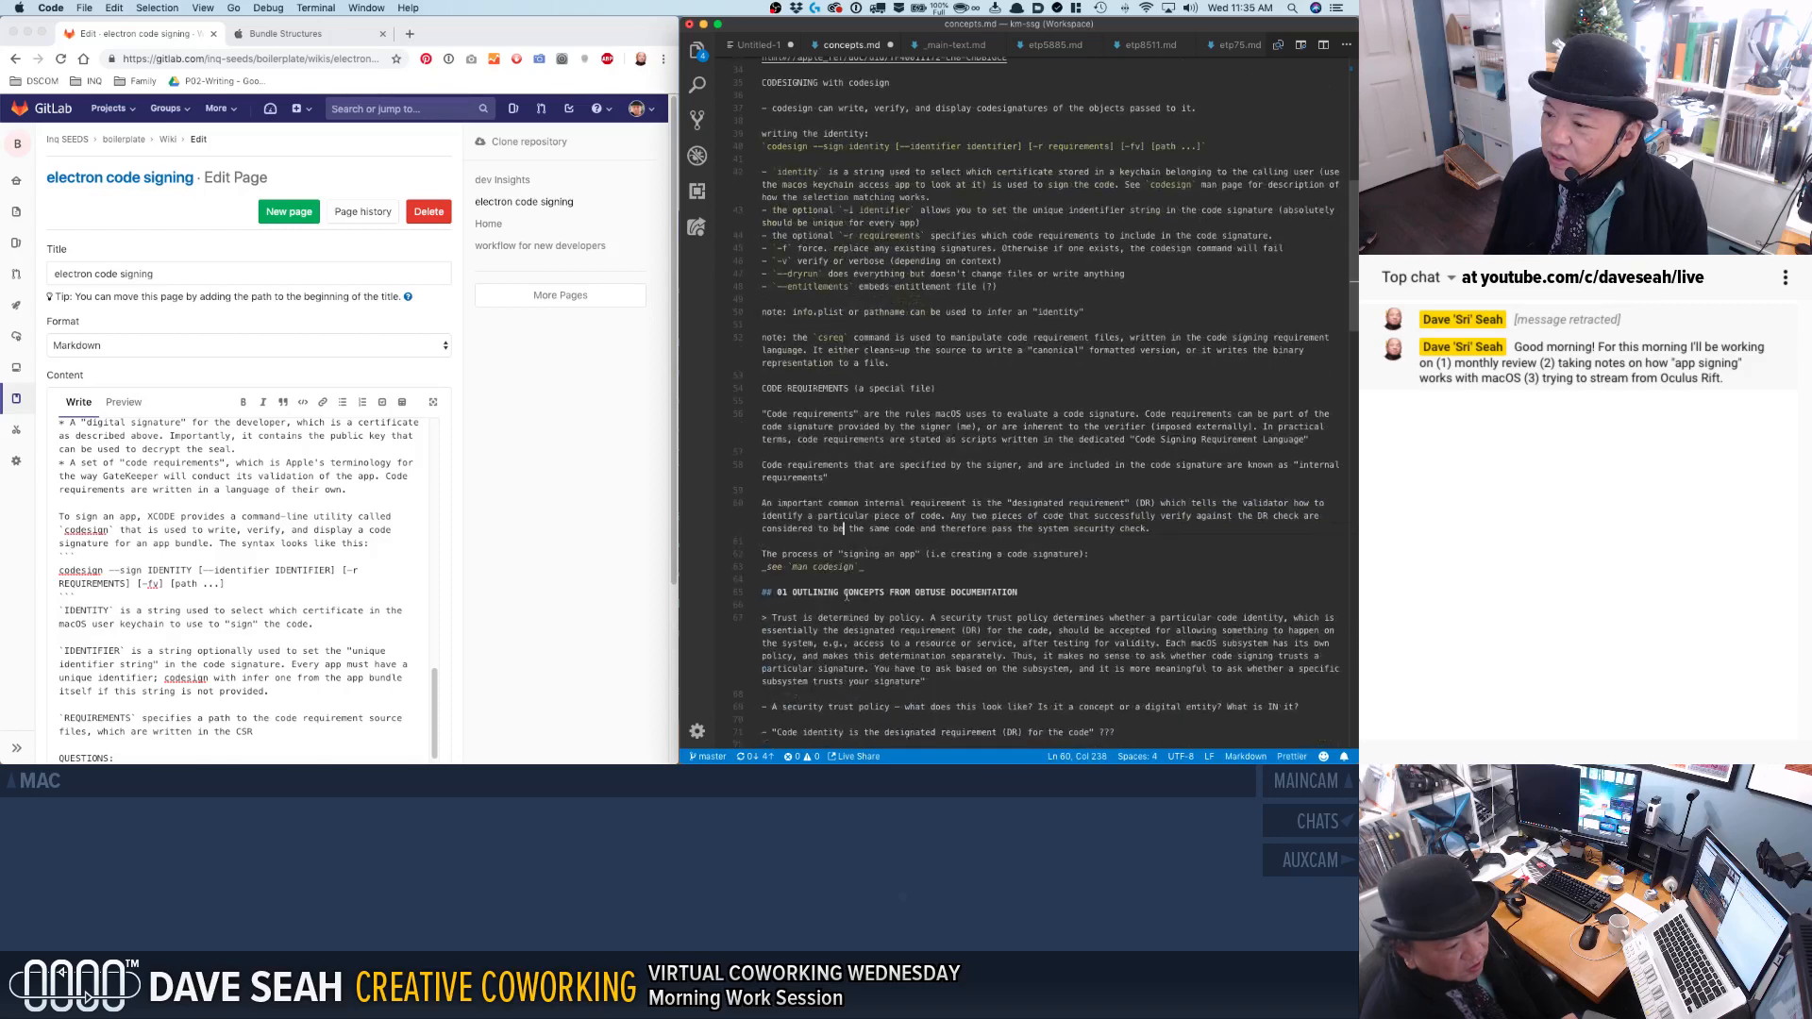
scroll(847, 595, down, 8)
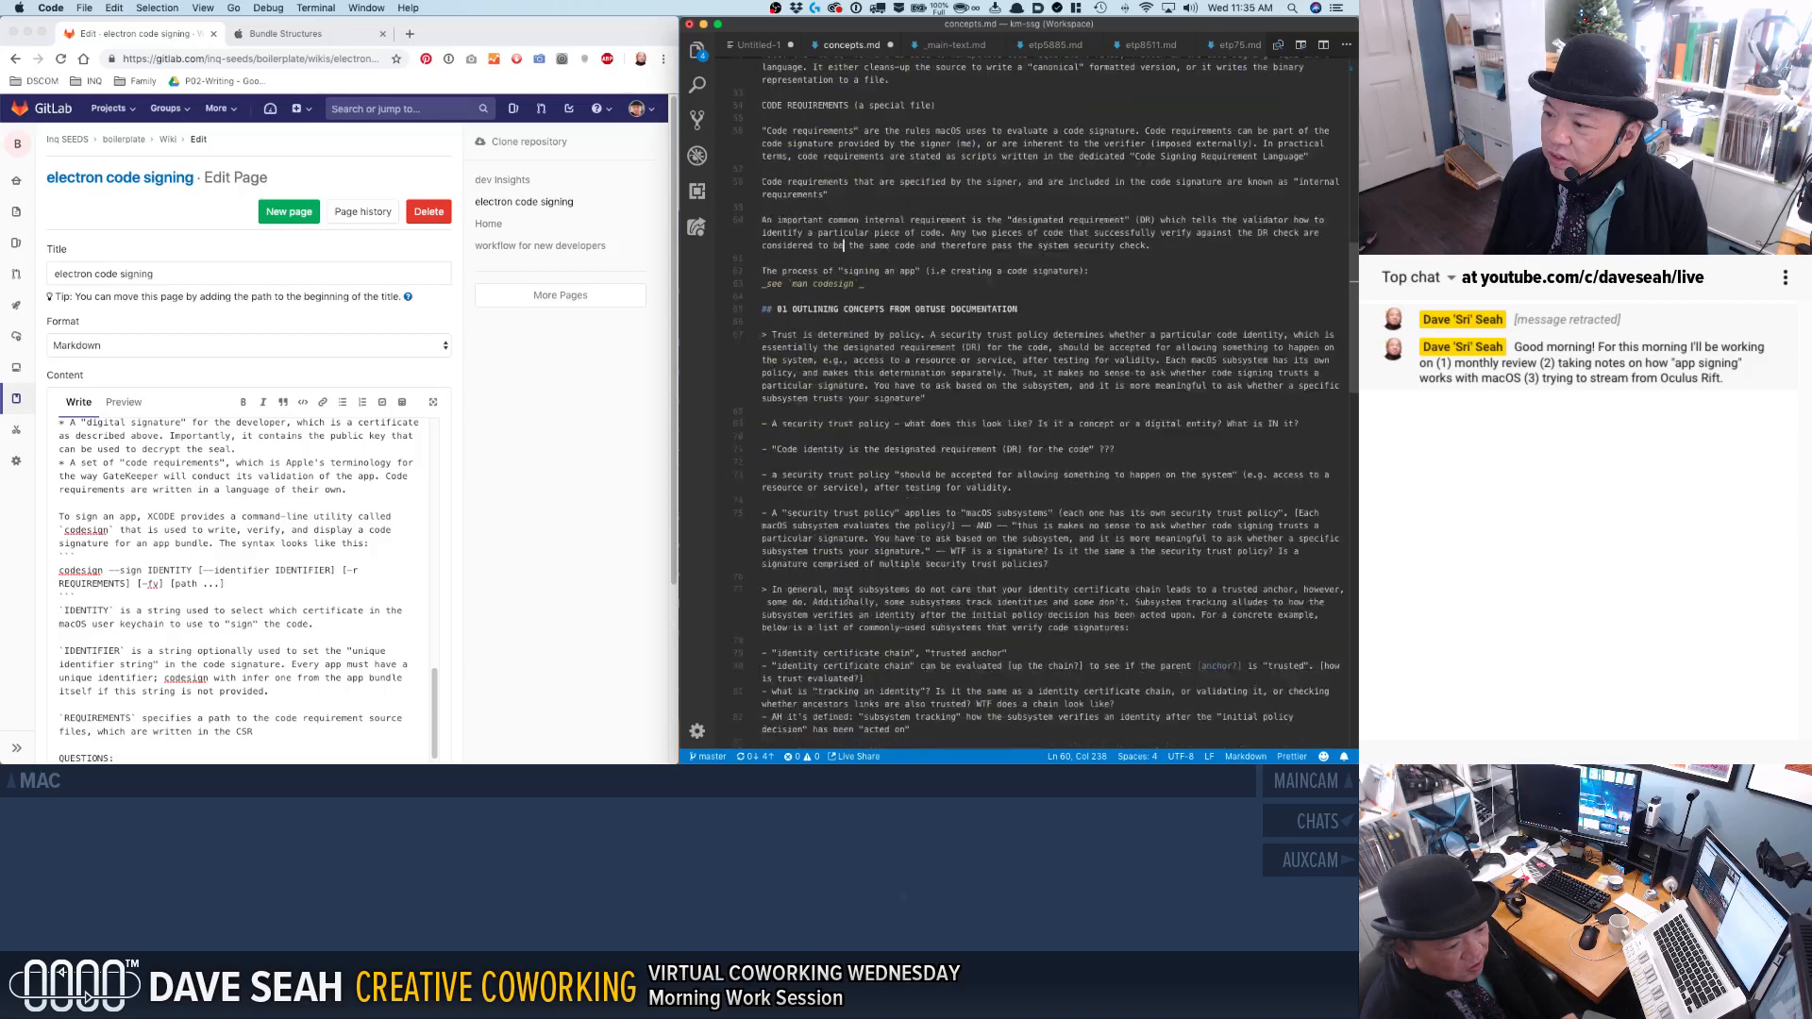
scroll(847, 596, down, 5)
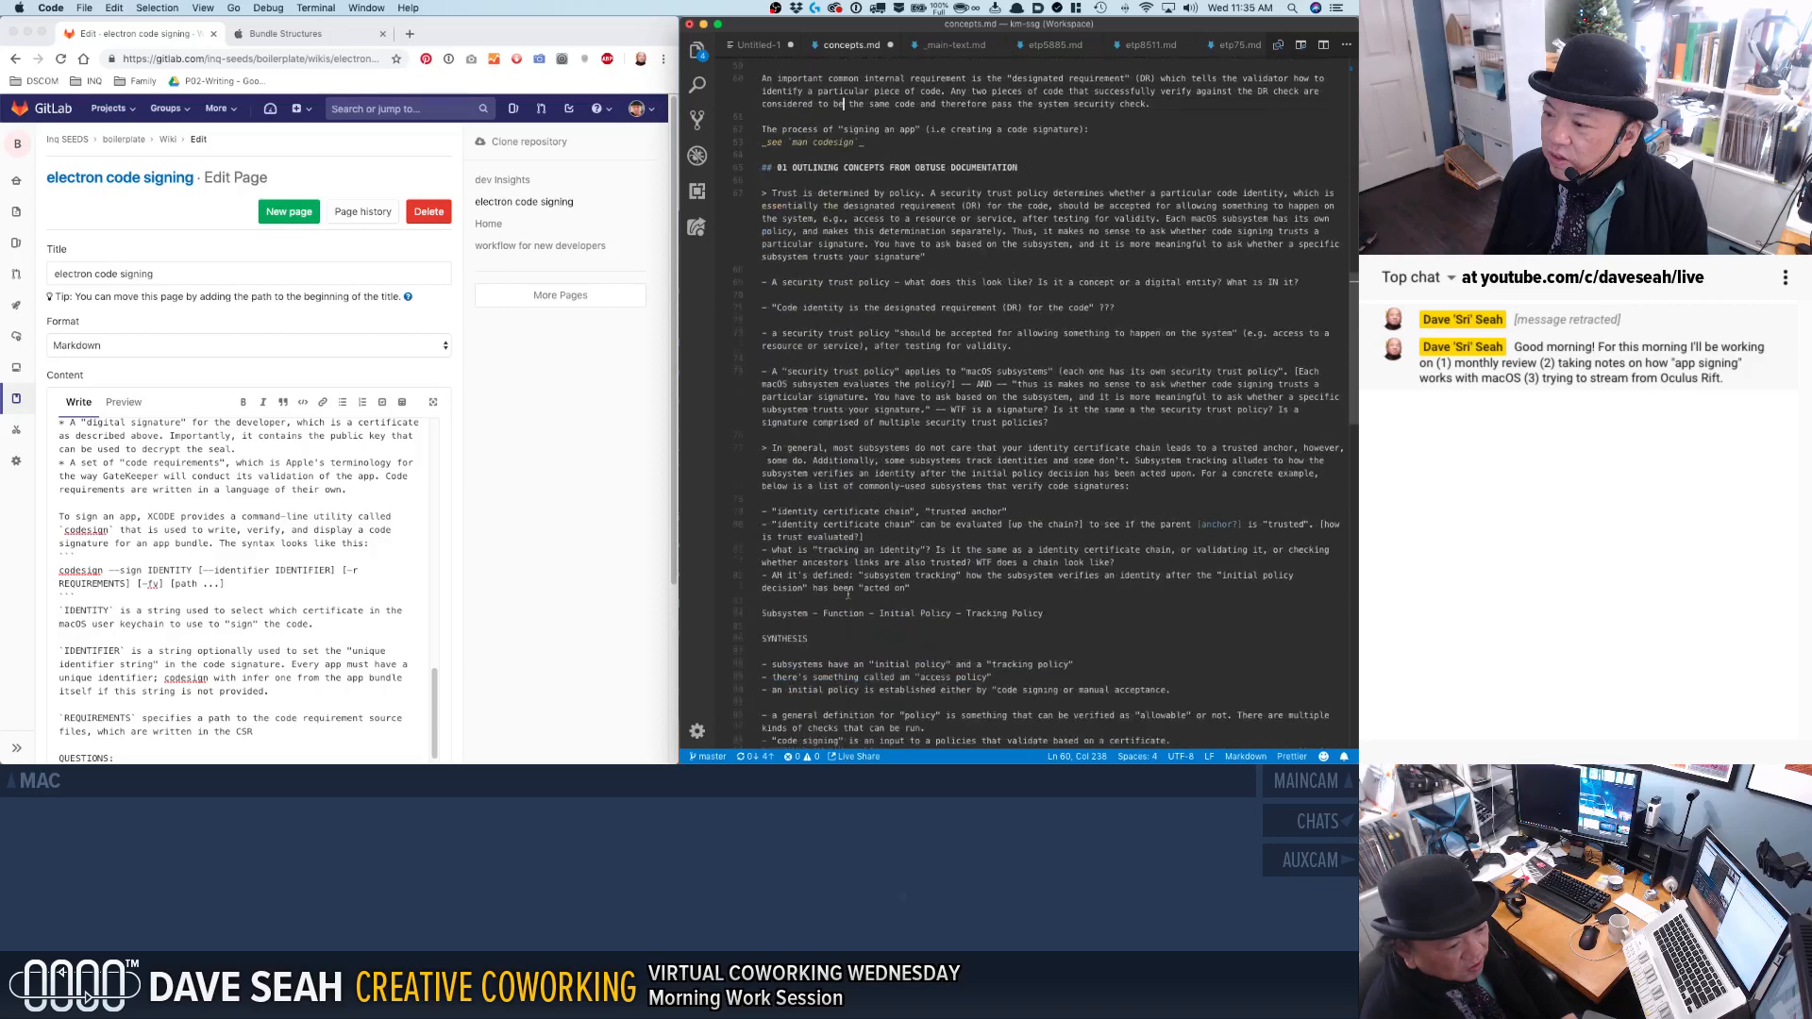
scroll(847, 595, down, 5)
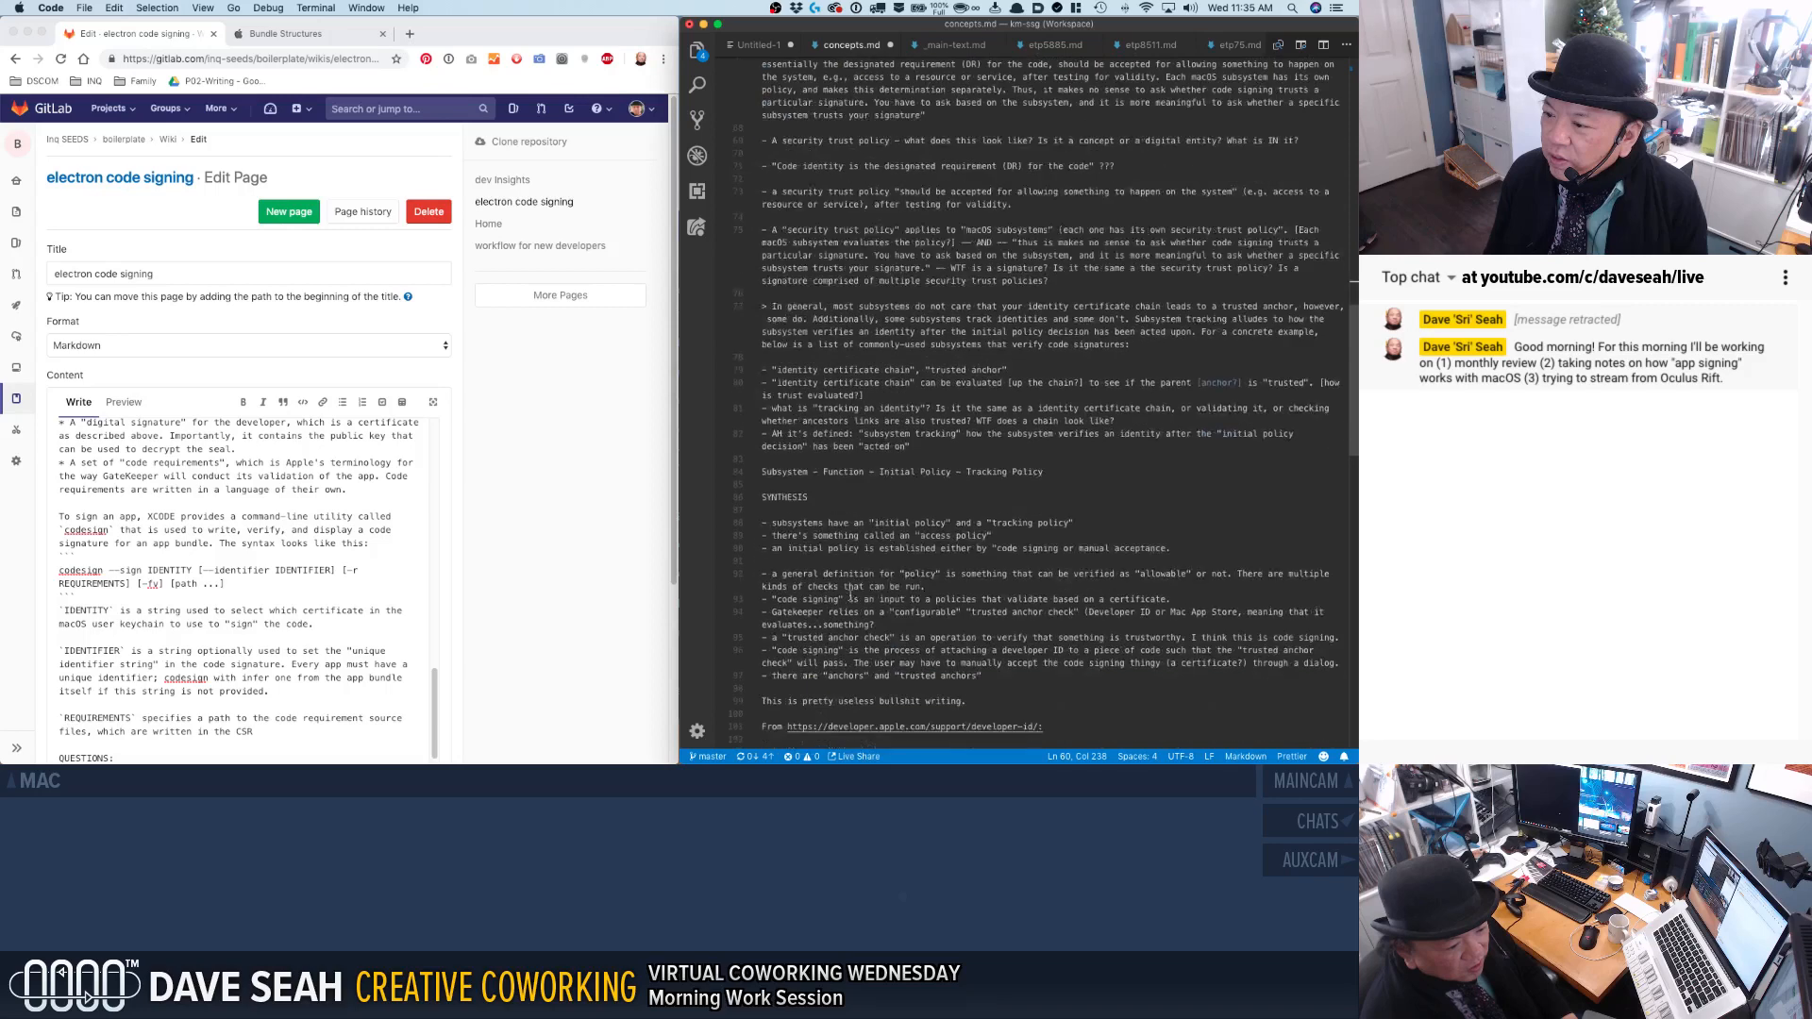
click(269, 733)
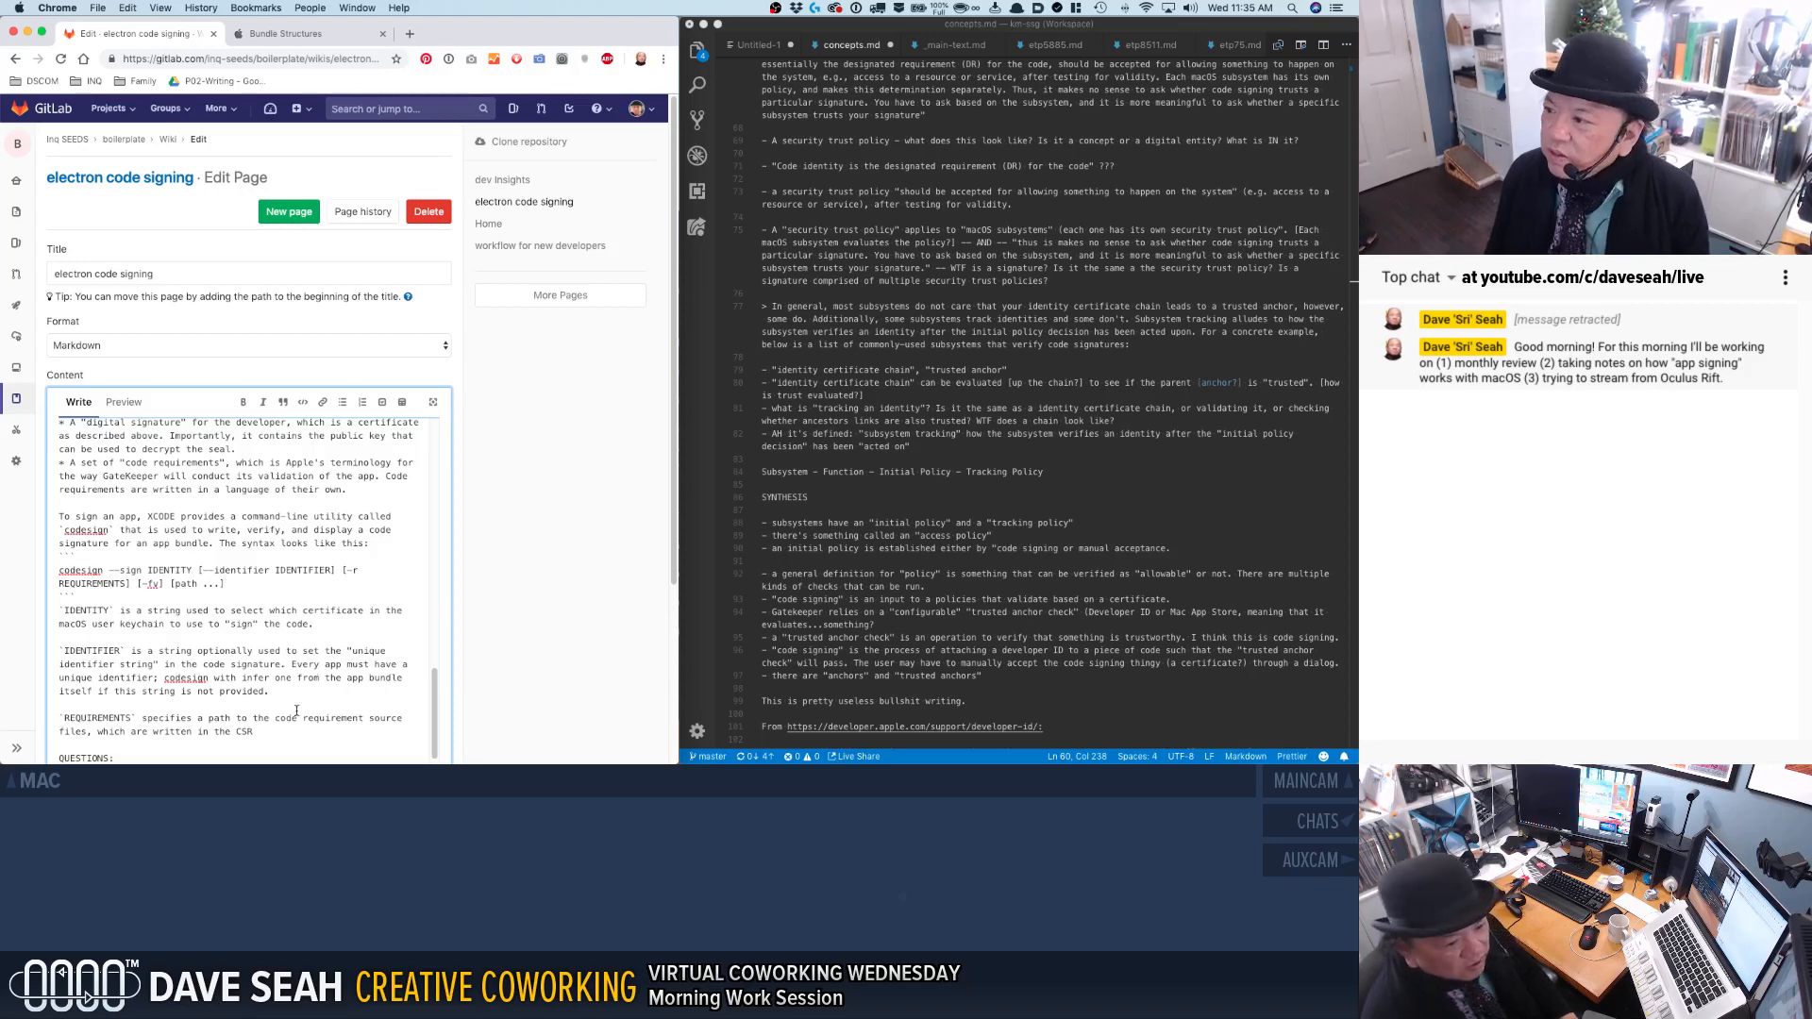
Search concepts.md for "language" and go to a matching passage.
click(825, 370)
key(super+f)
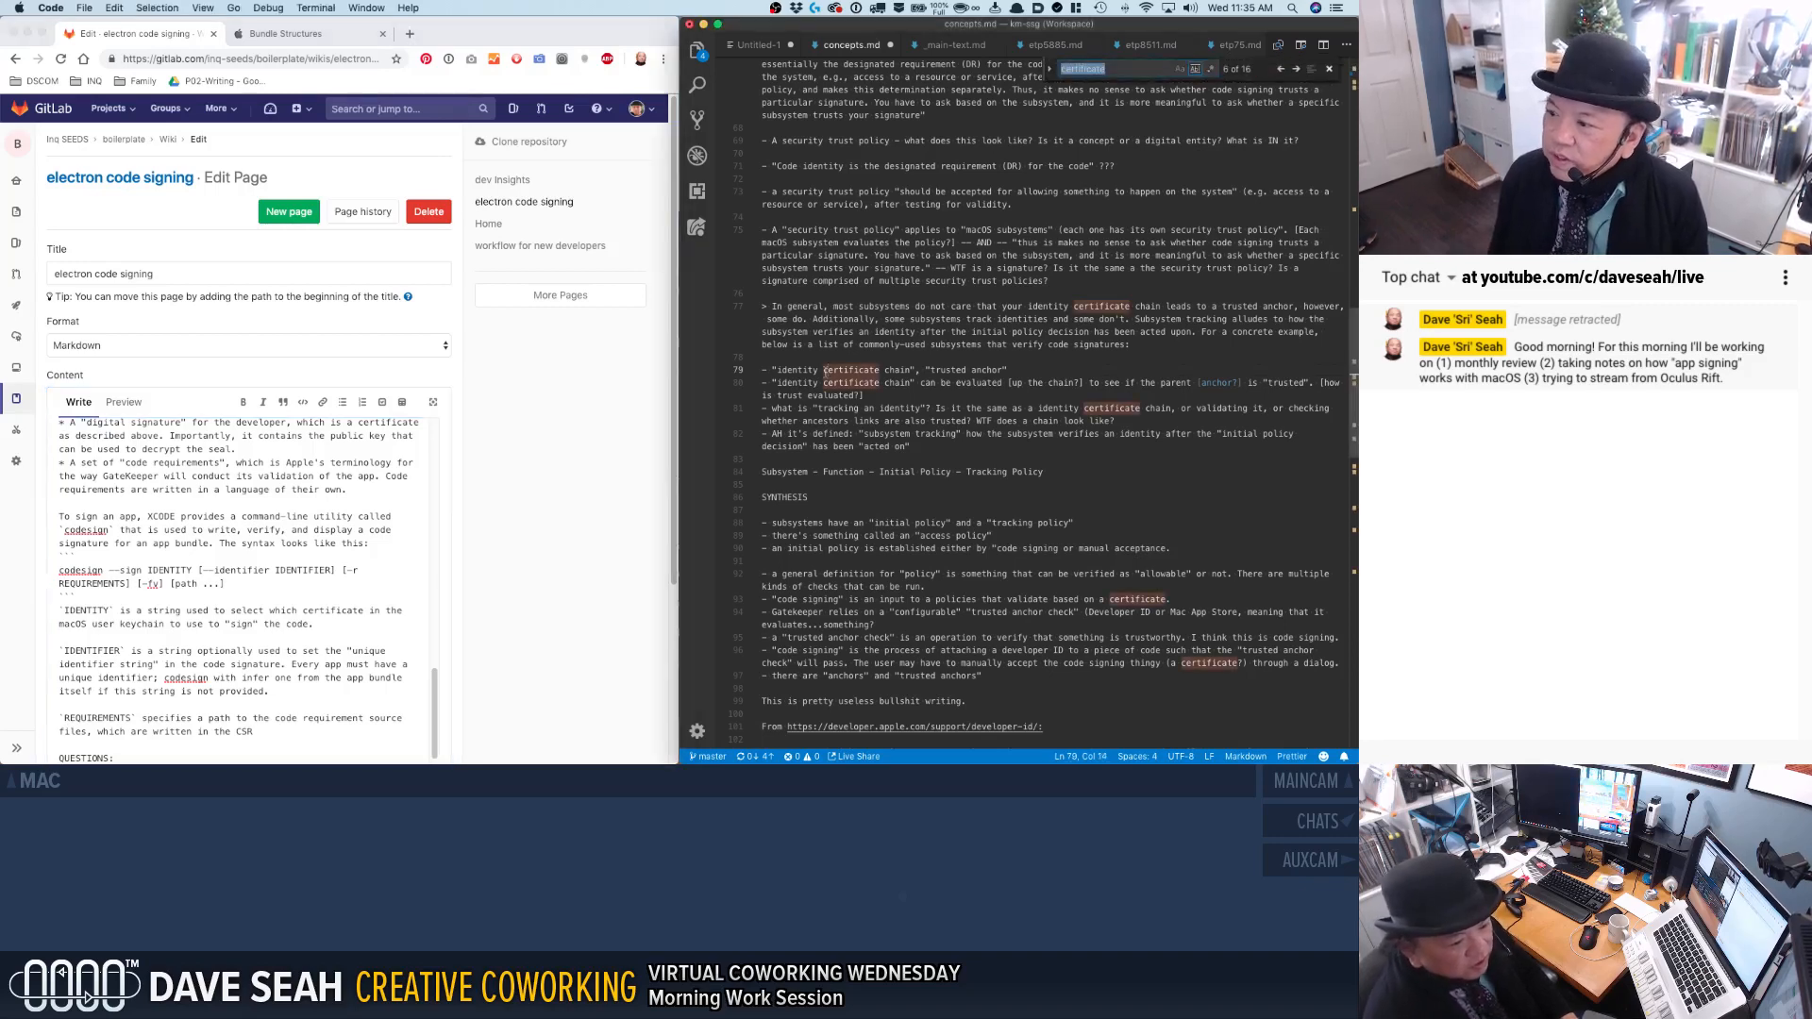
text(lang)
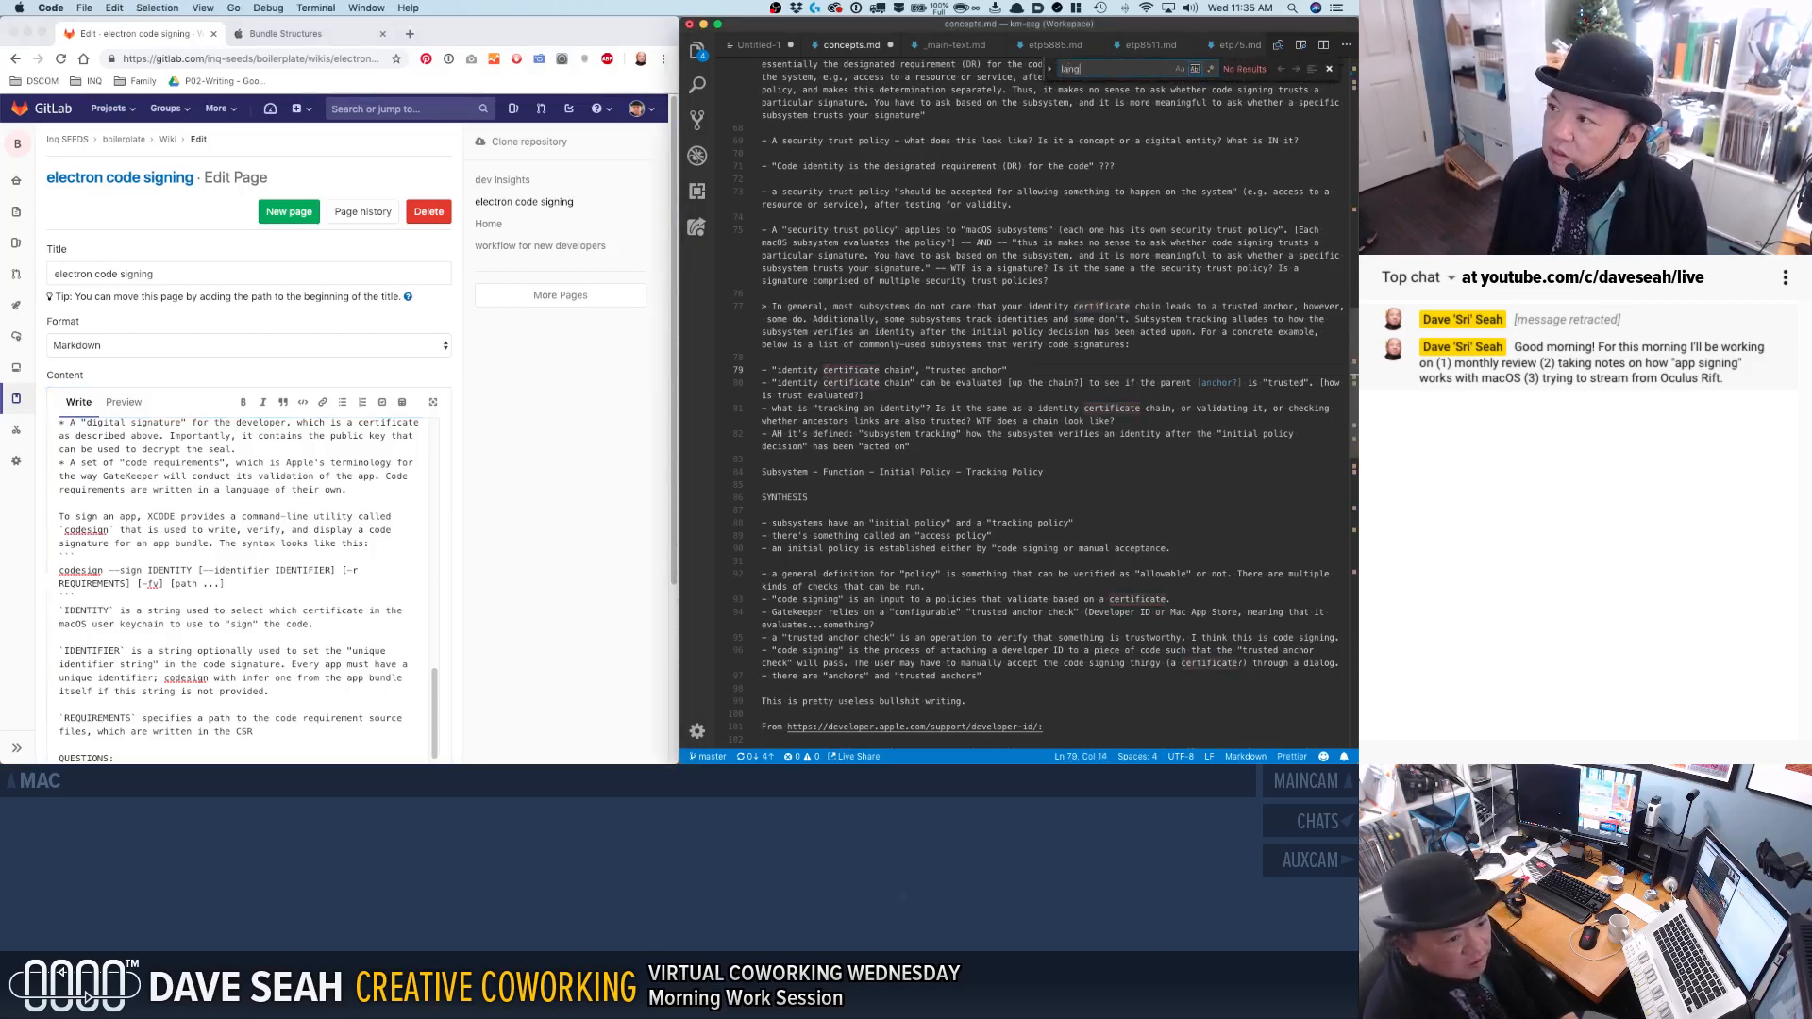
text(yage)
key(Return)
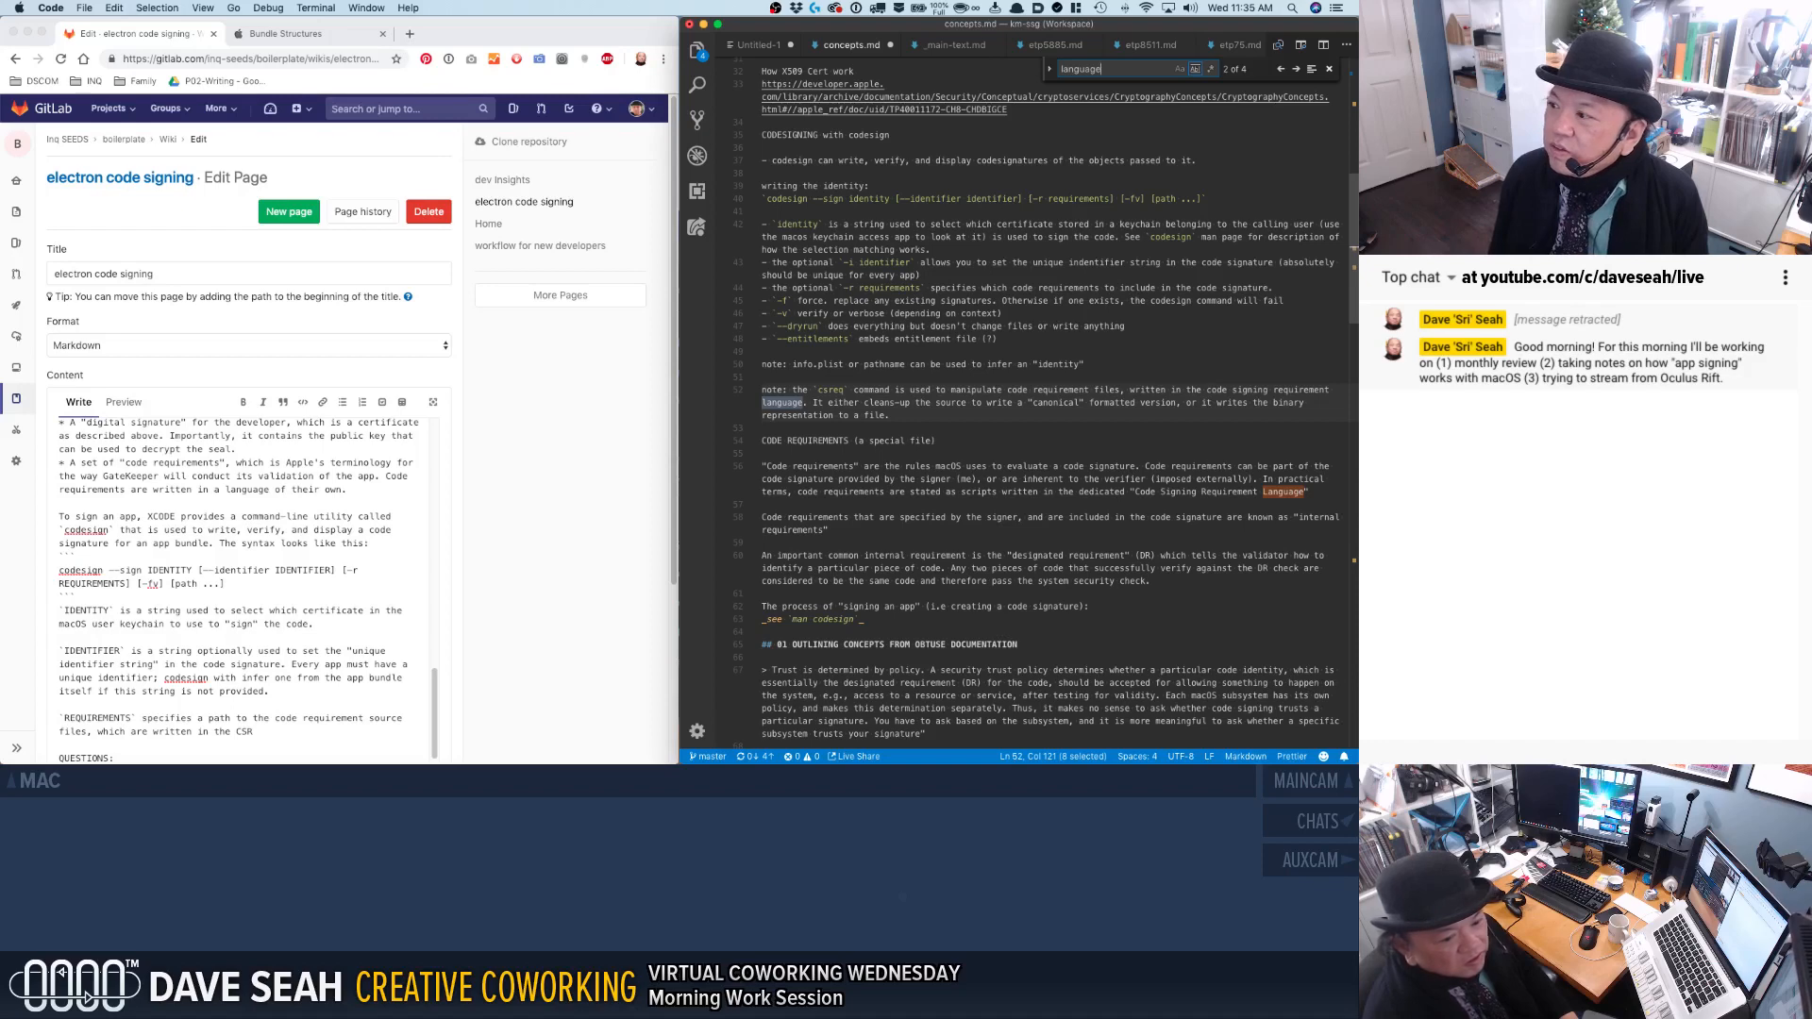
Replace "CSR" in the wiki page's REQUIREMENTS note with "Code Signing Requirement Language" in quotation marks.
click(277, 736)
double_click(244, 732)
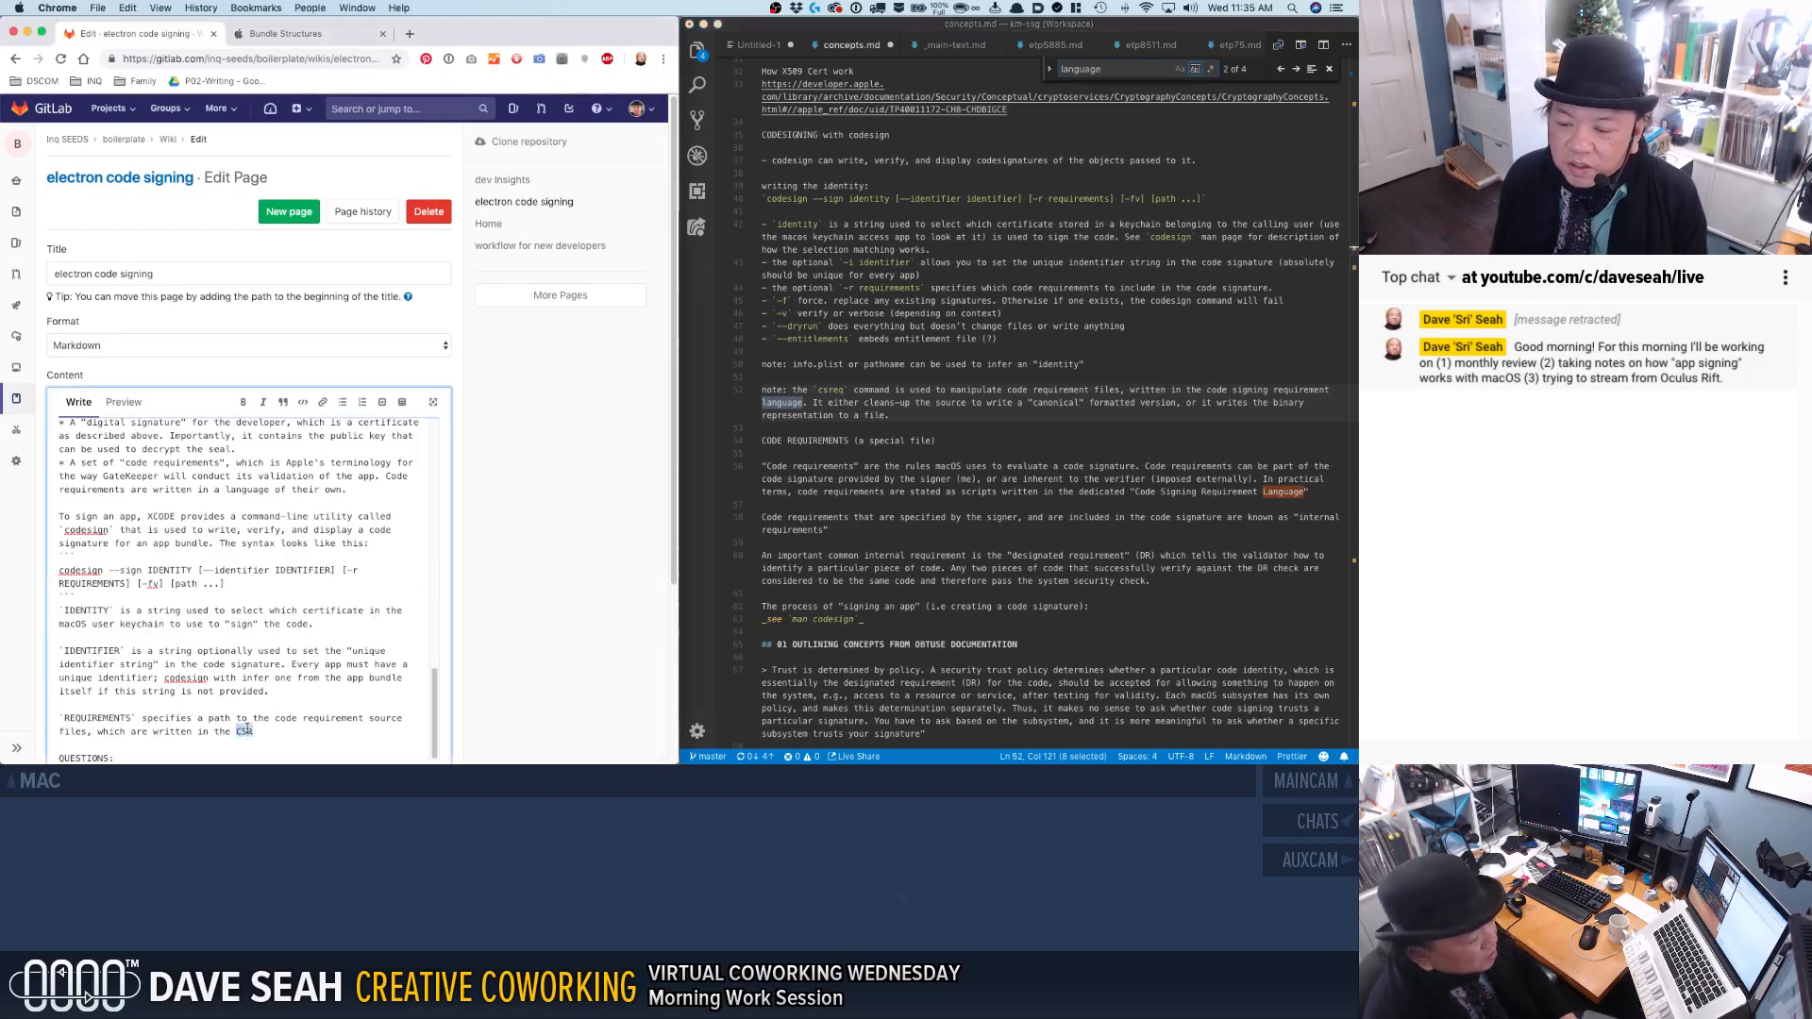
text("Code Signing Requirement Language)
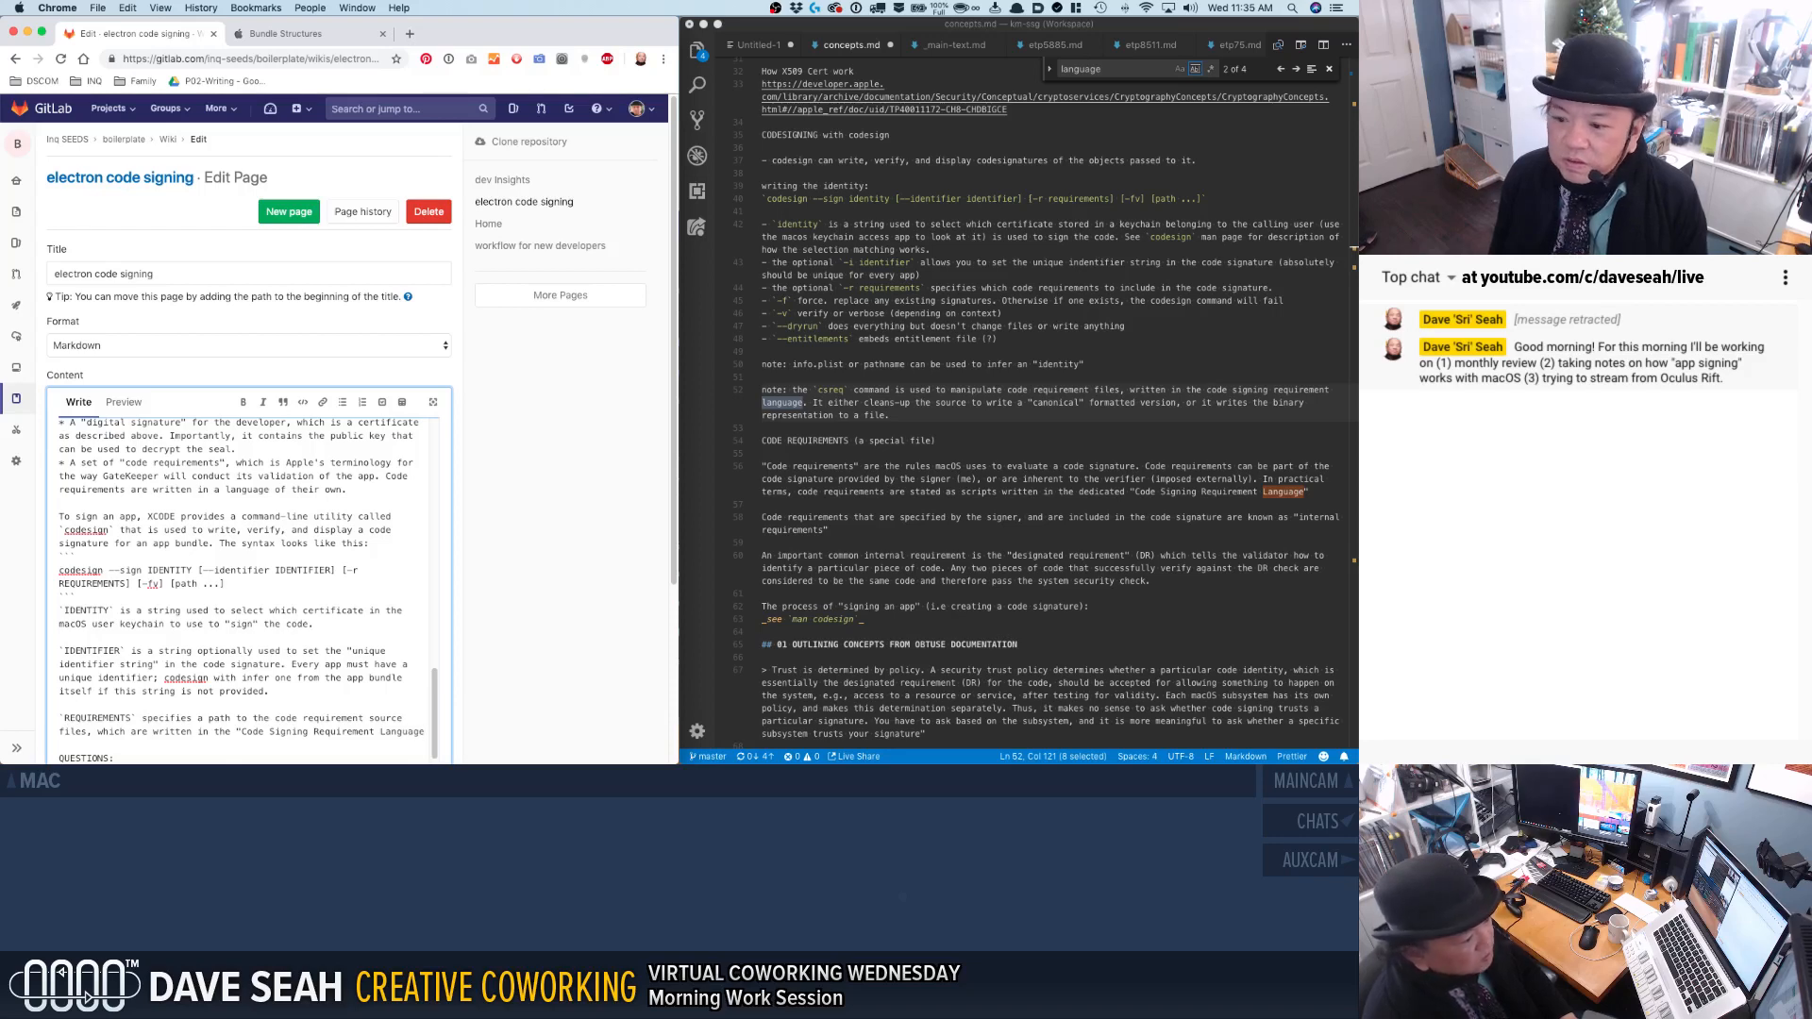
text(". There is another xcode )
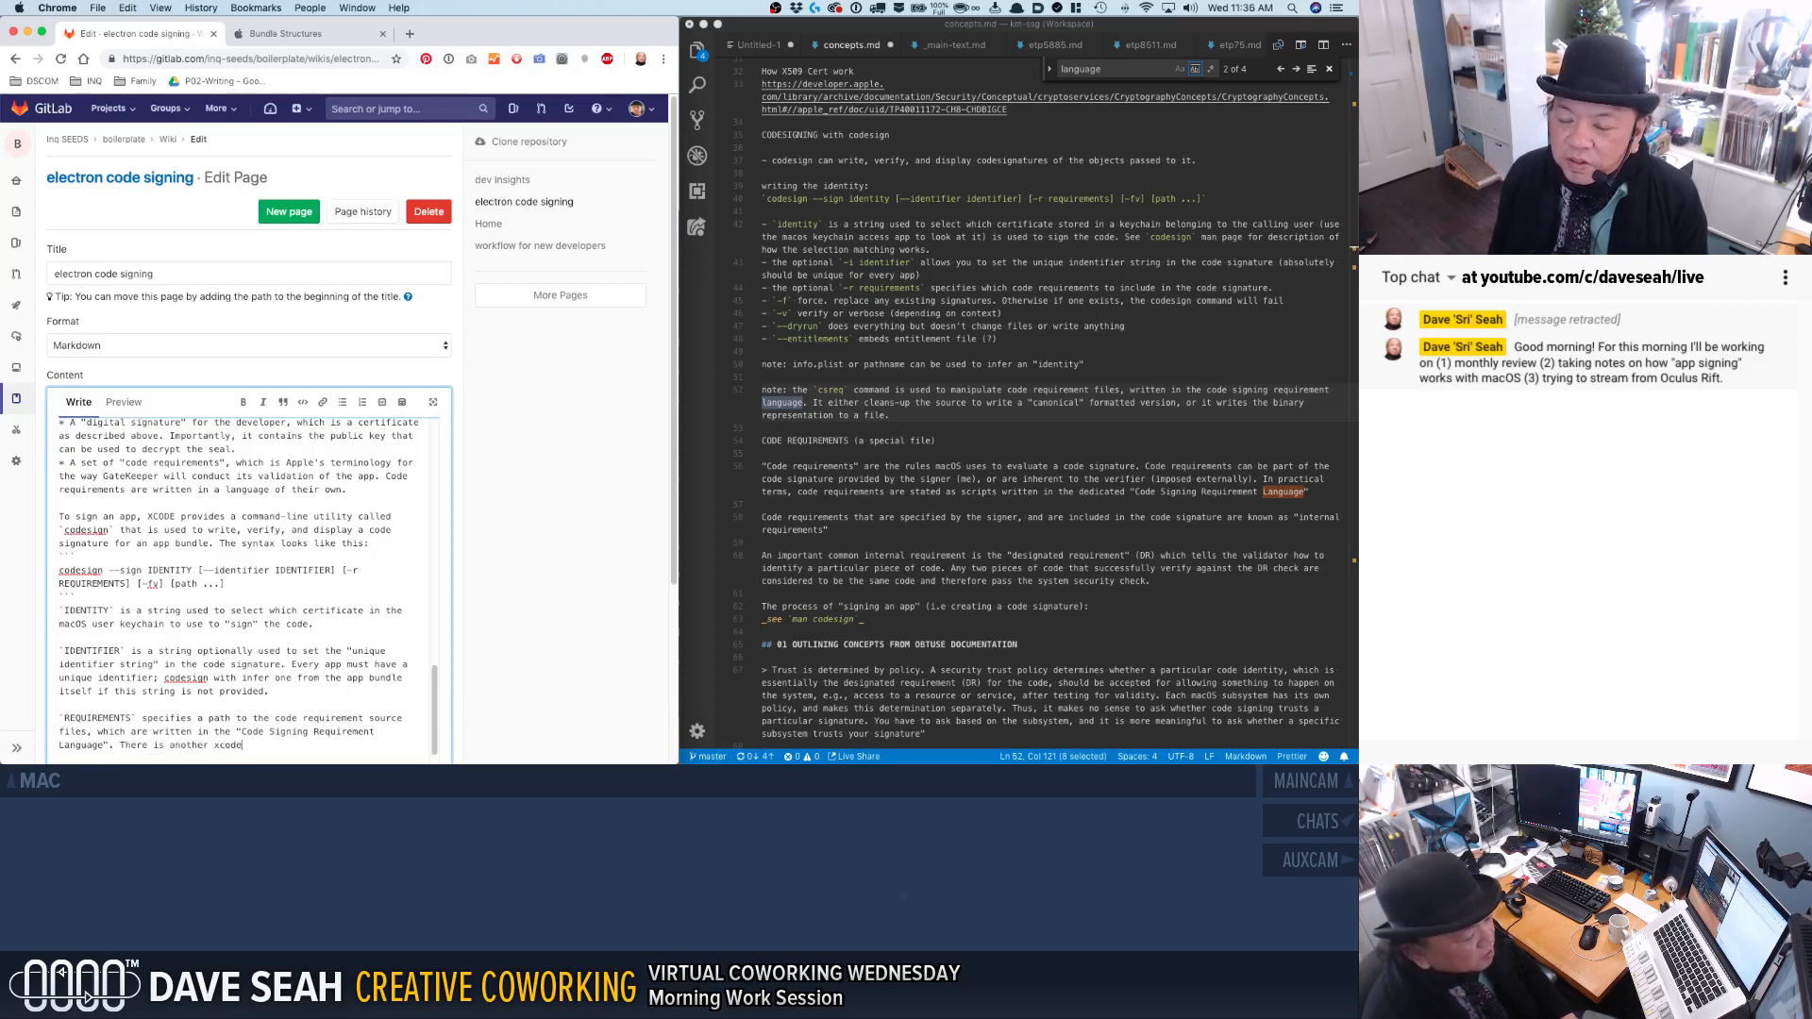
text(ODE utilit)
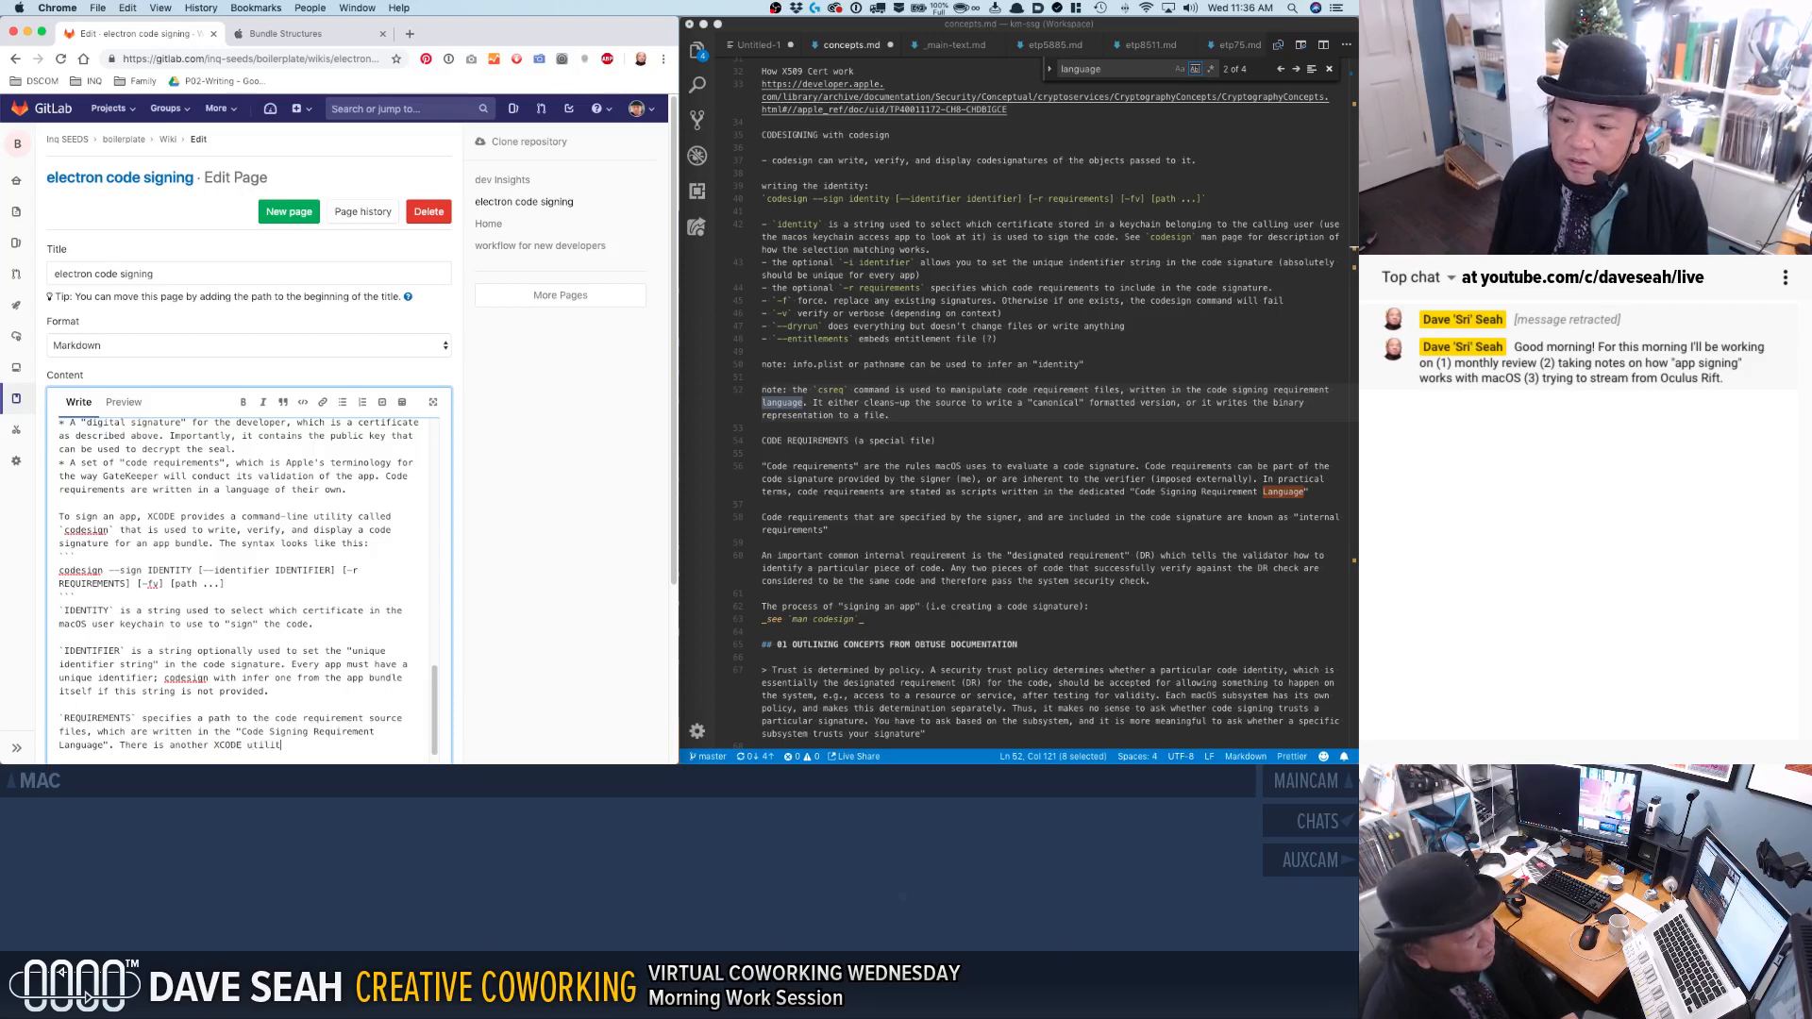
text(y called `cs)
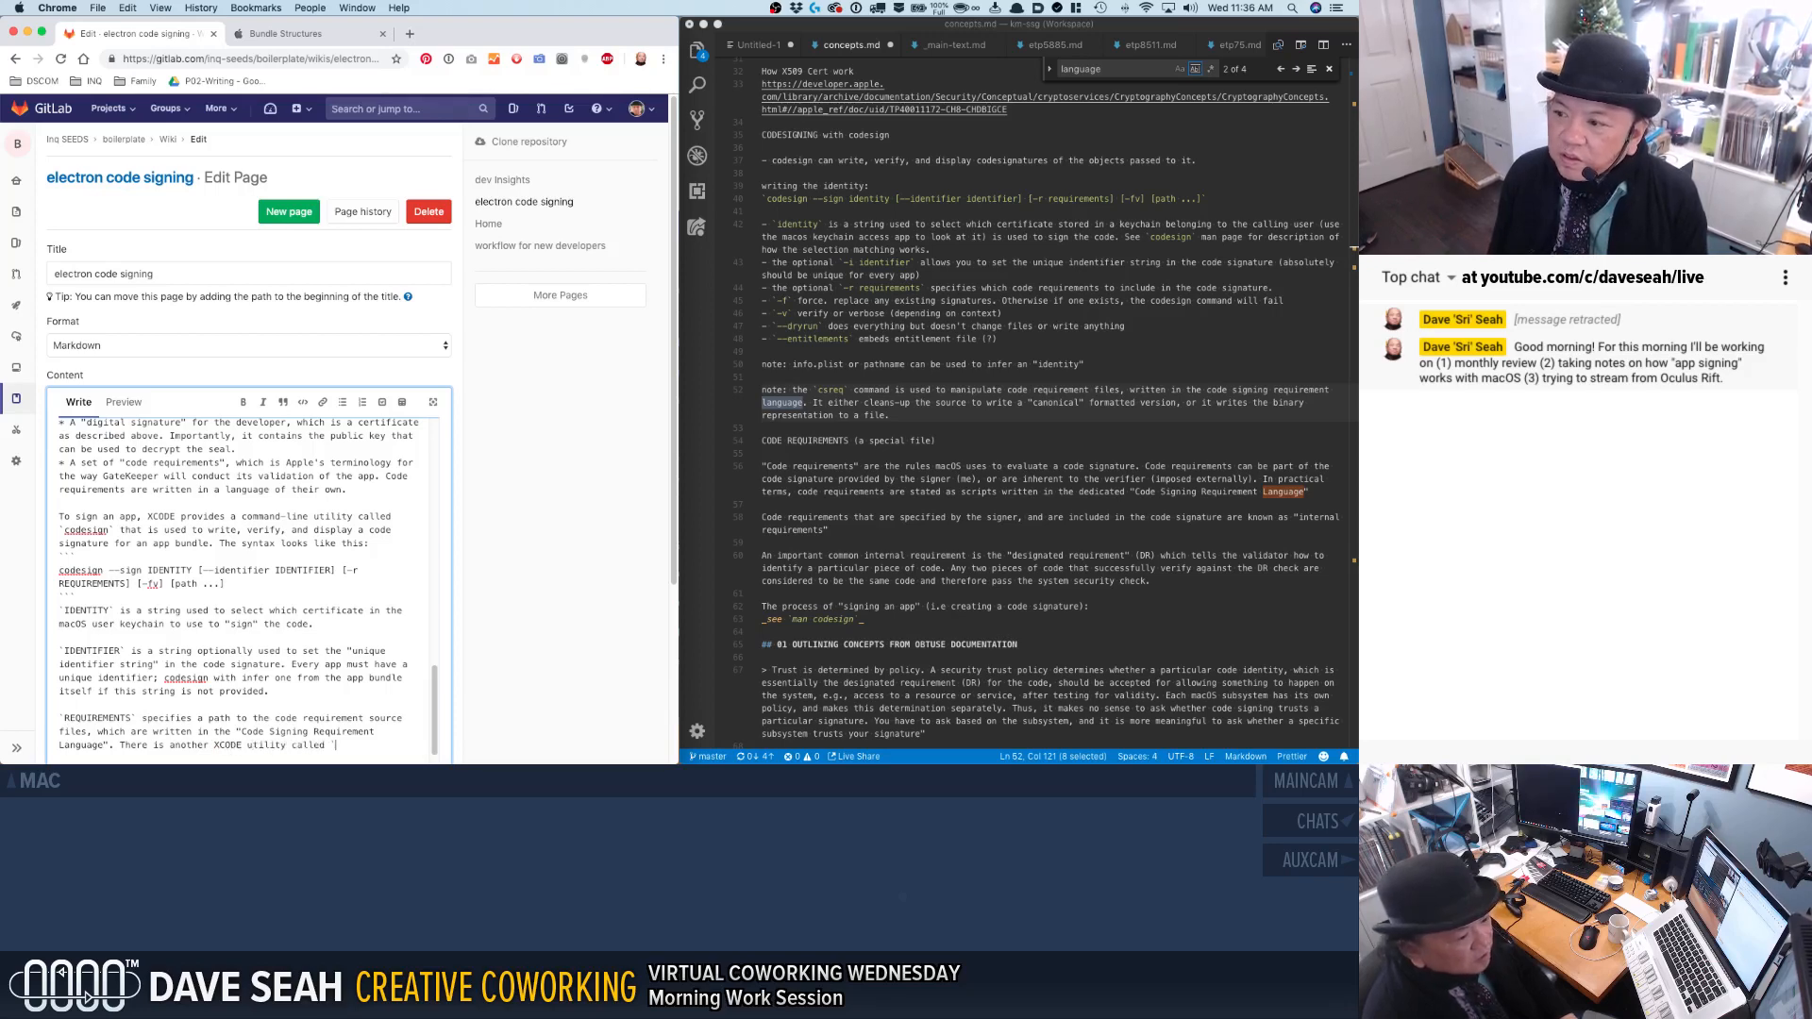
text(req` that)
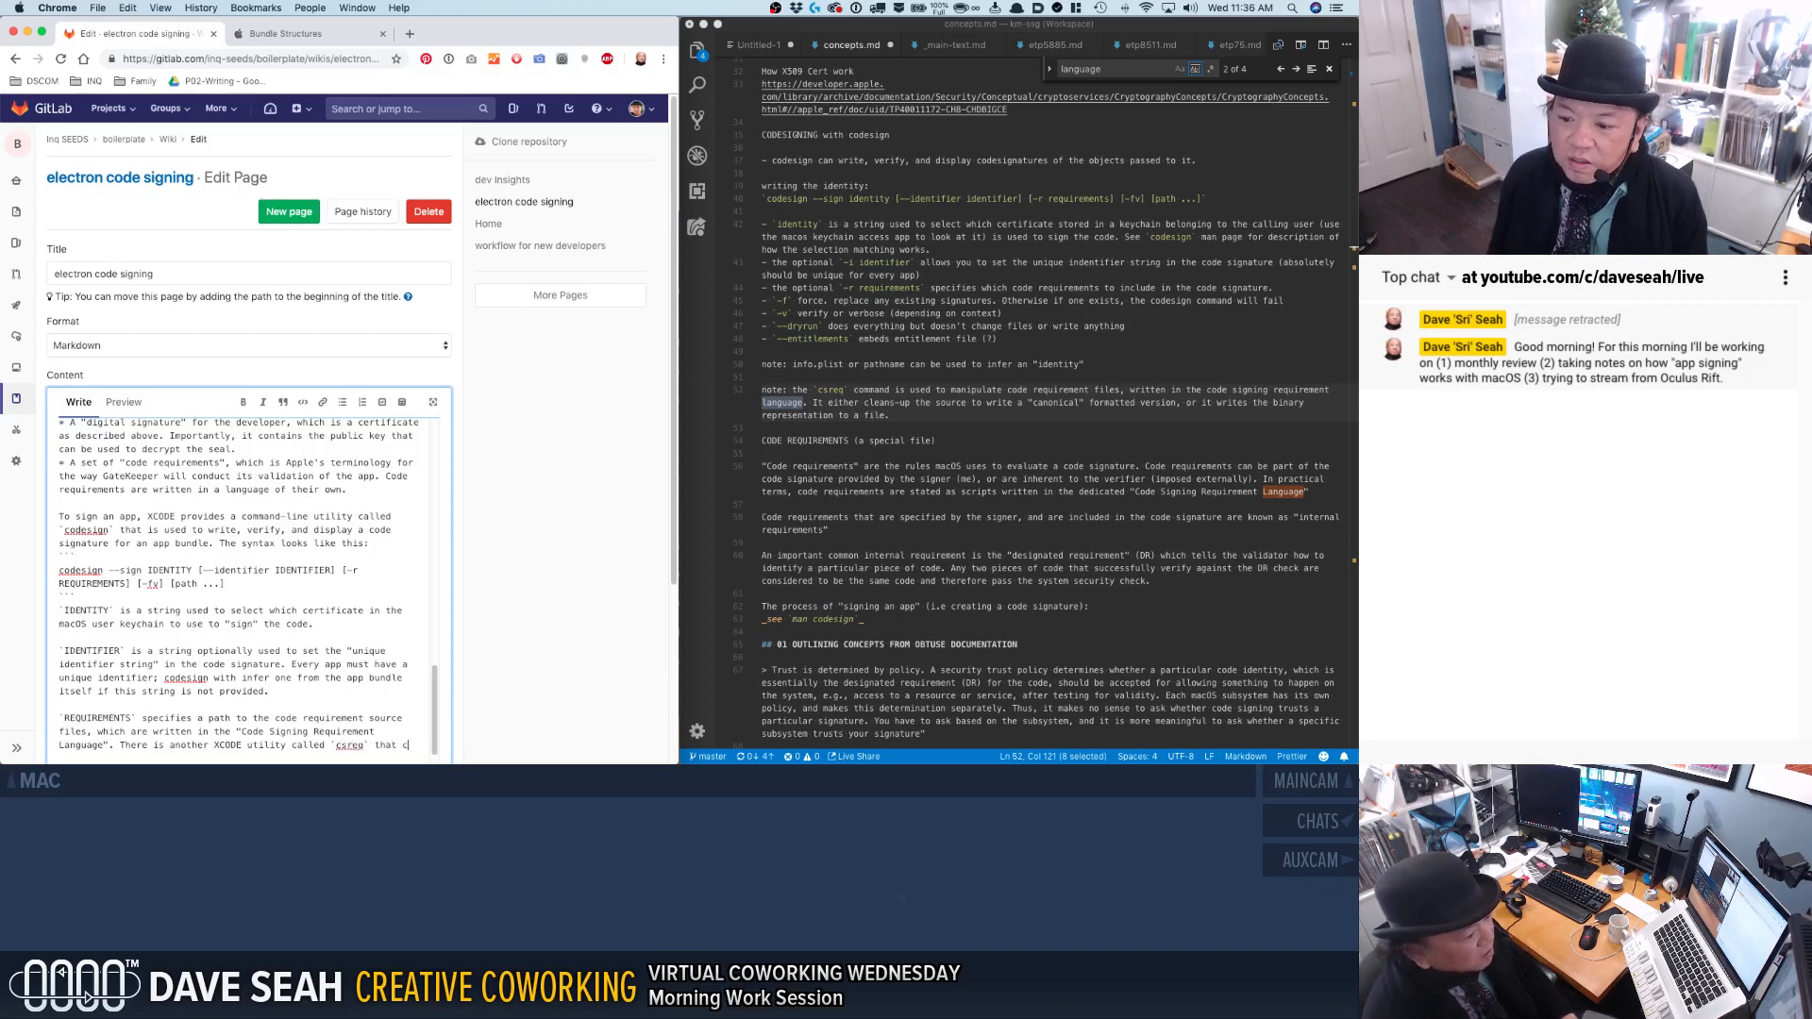
text( can be used to manipulate this)
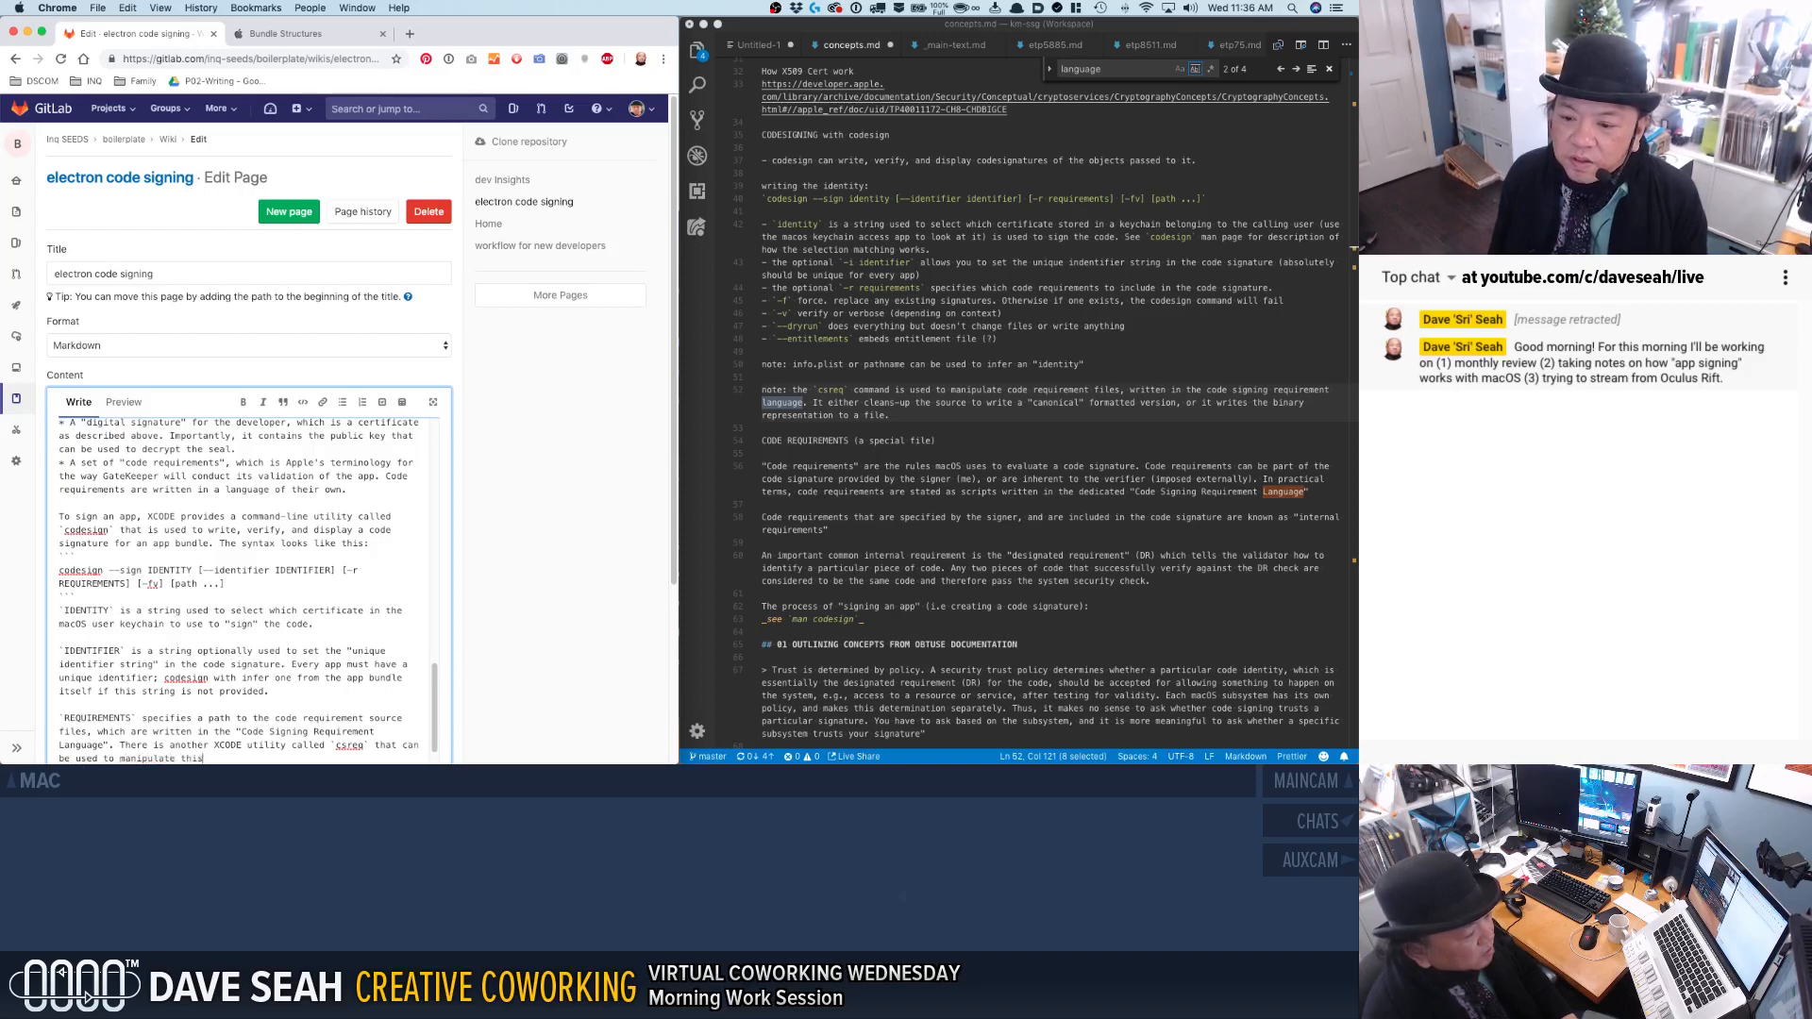
key(BackSpace)
key(BackSpace)
text(ese file)
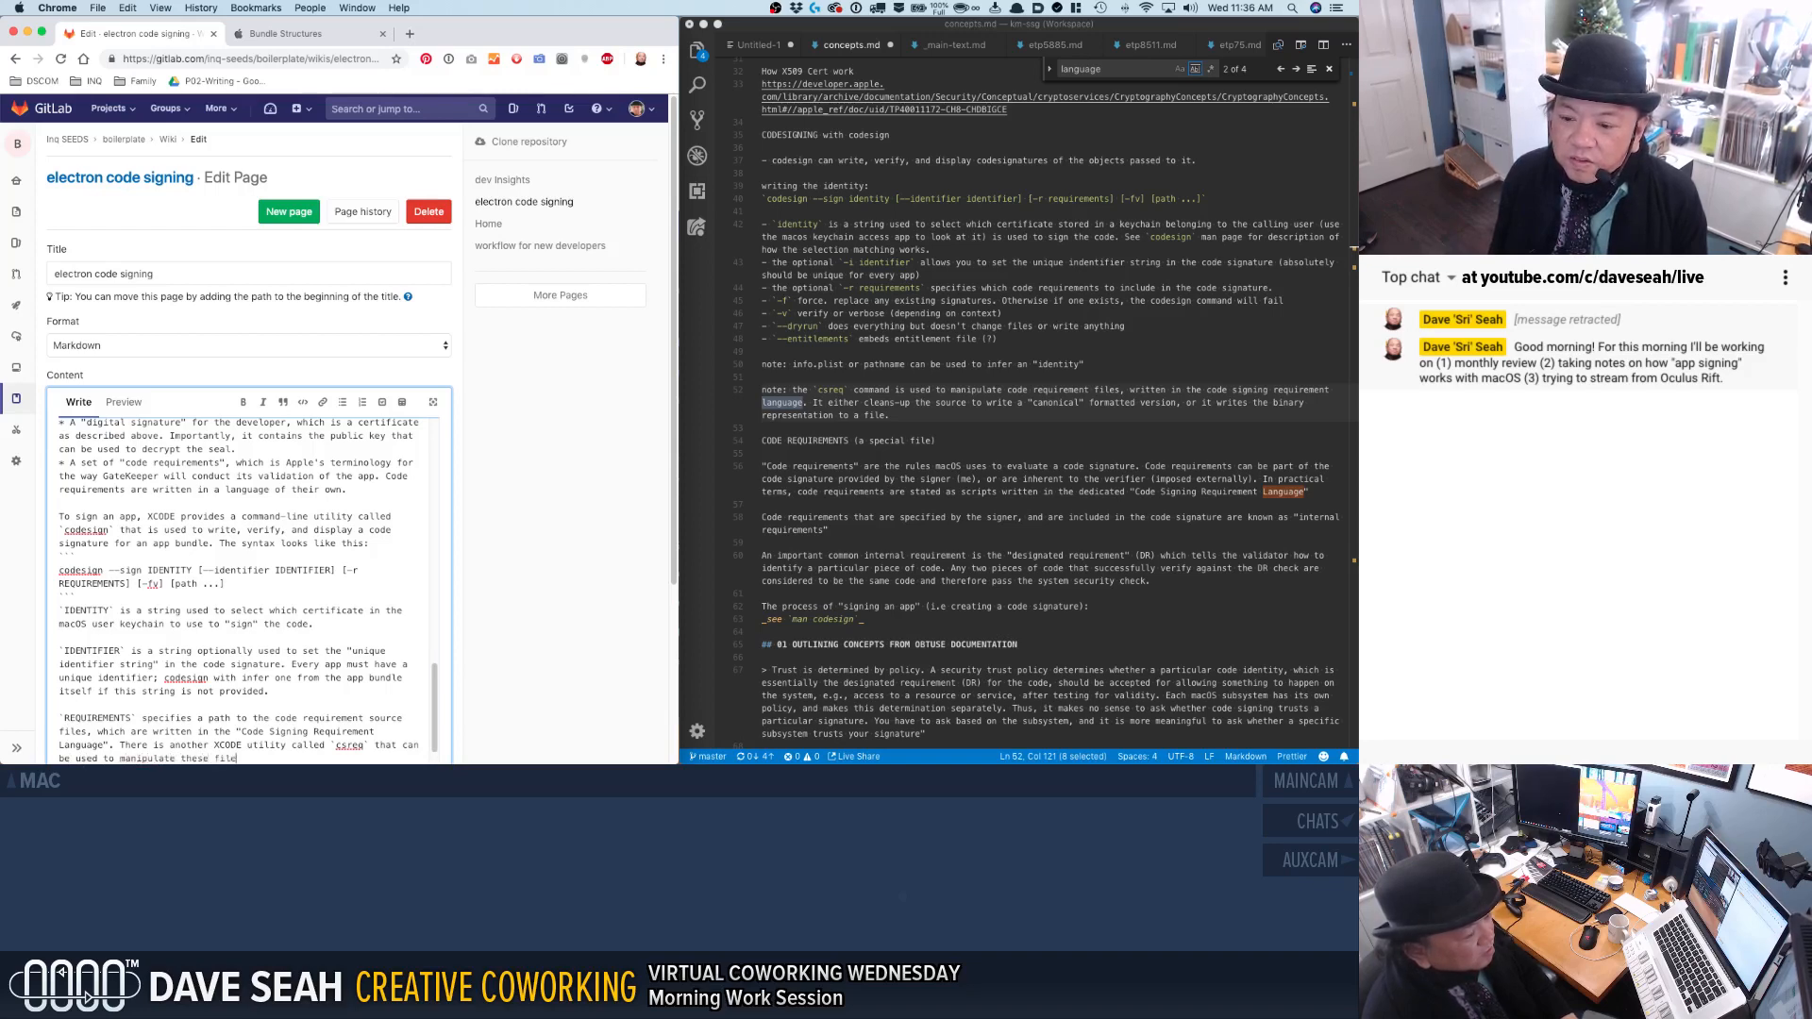
text(s.)
Add "There is another XCODE utility called `csreq` that can be used to manipulate these files." to the REQUIREMENTS note.
key(Return)
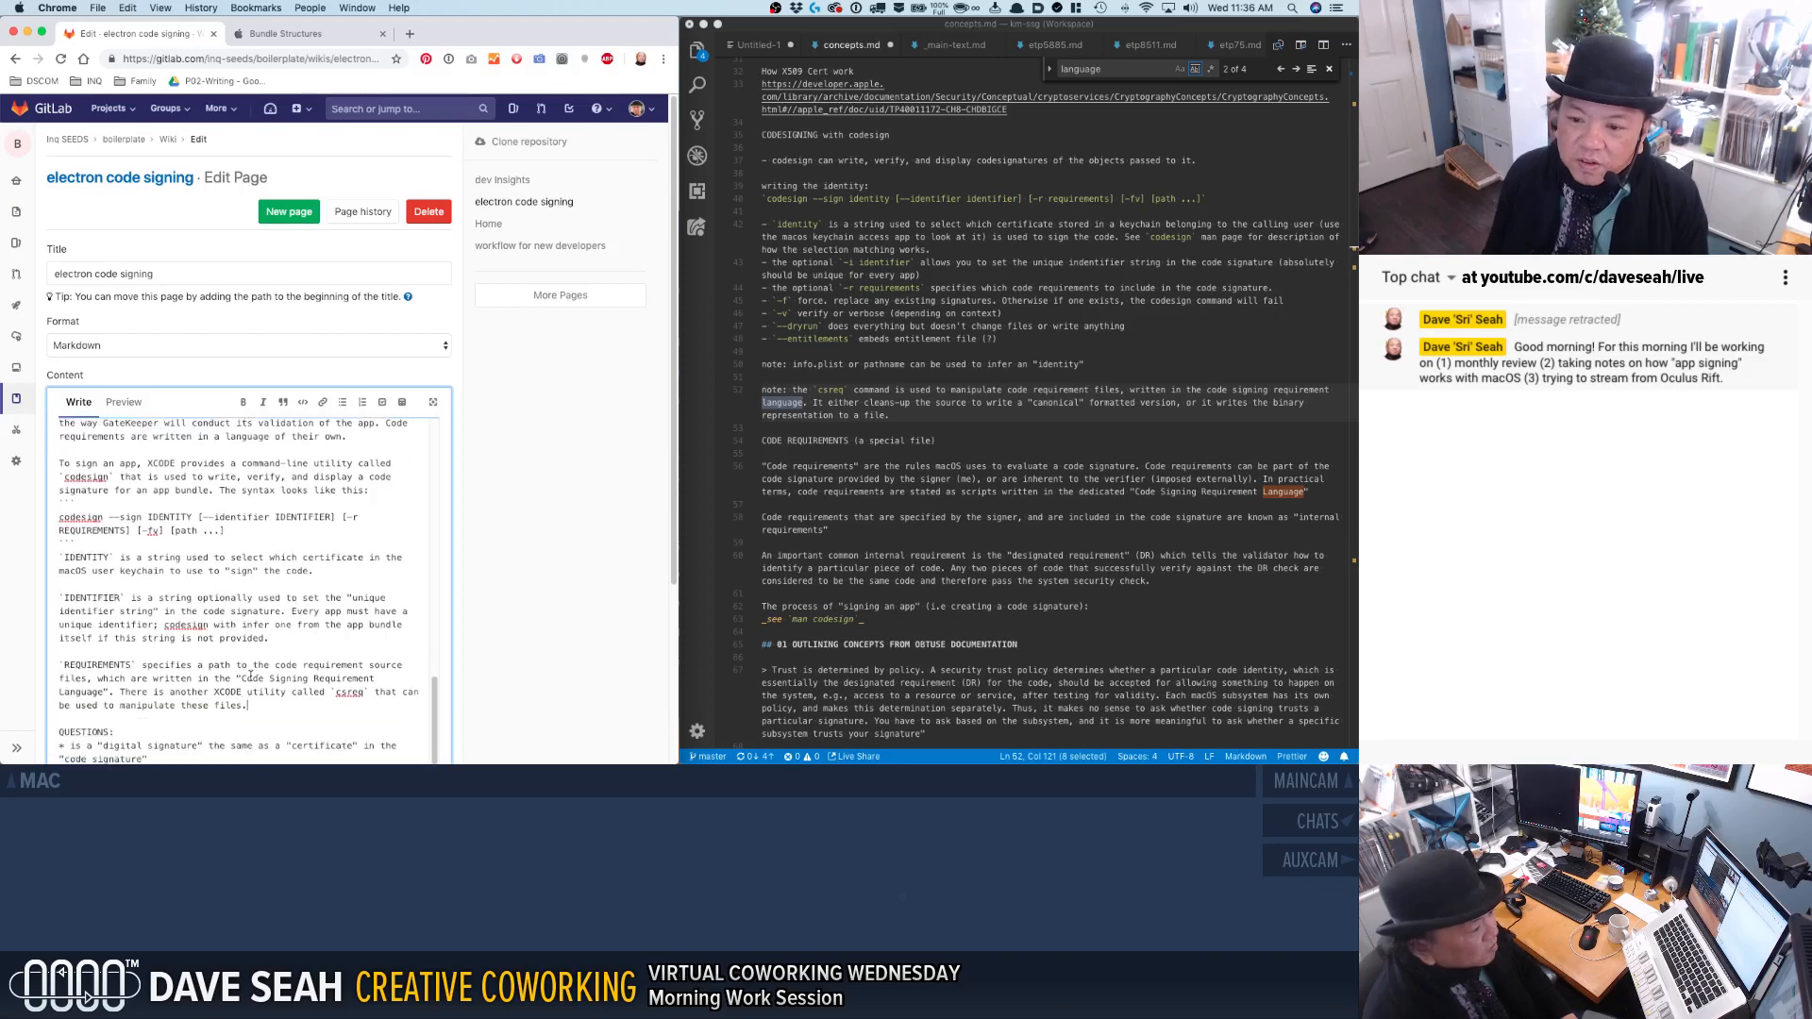
Cut the QUESTIONS heading and its digital signature question from the end of the wiki page.
scroll(246, 719, down, 1)
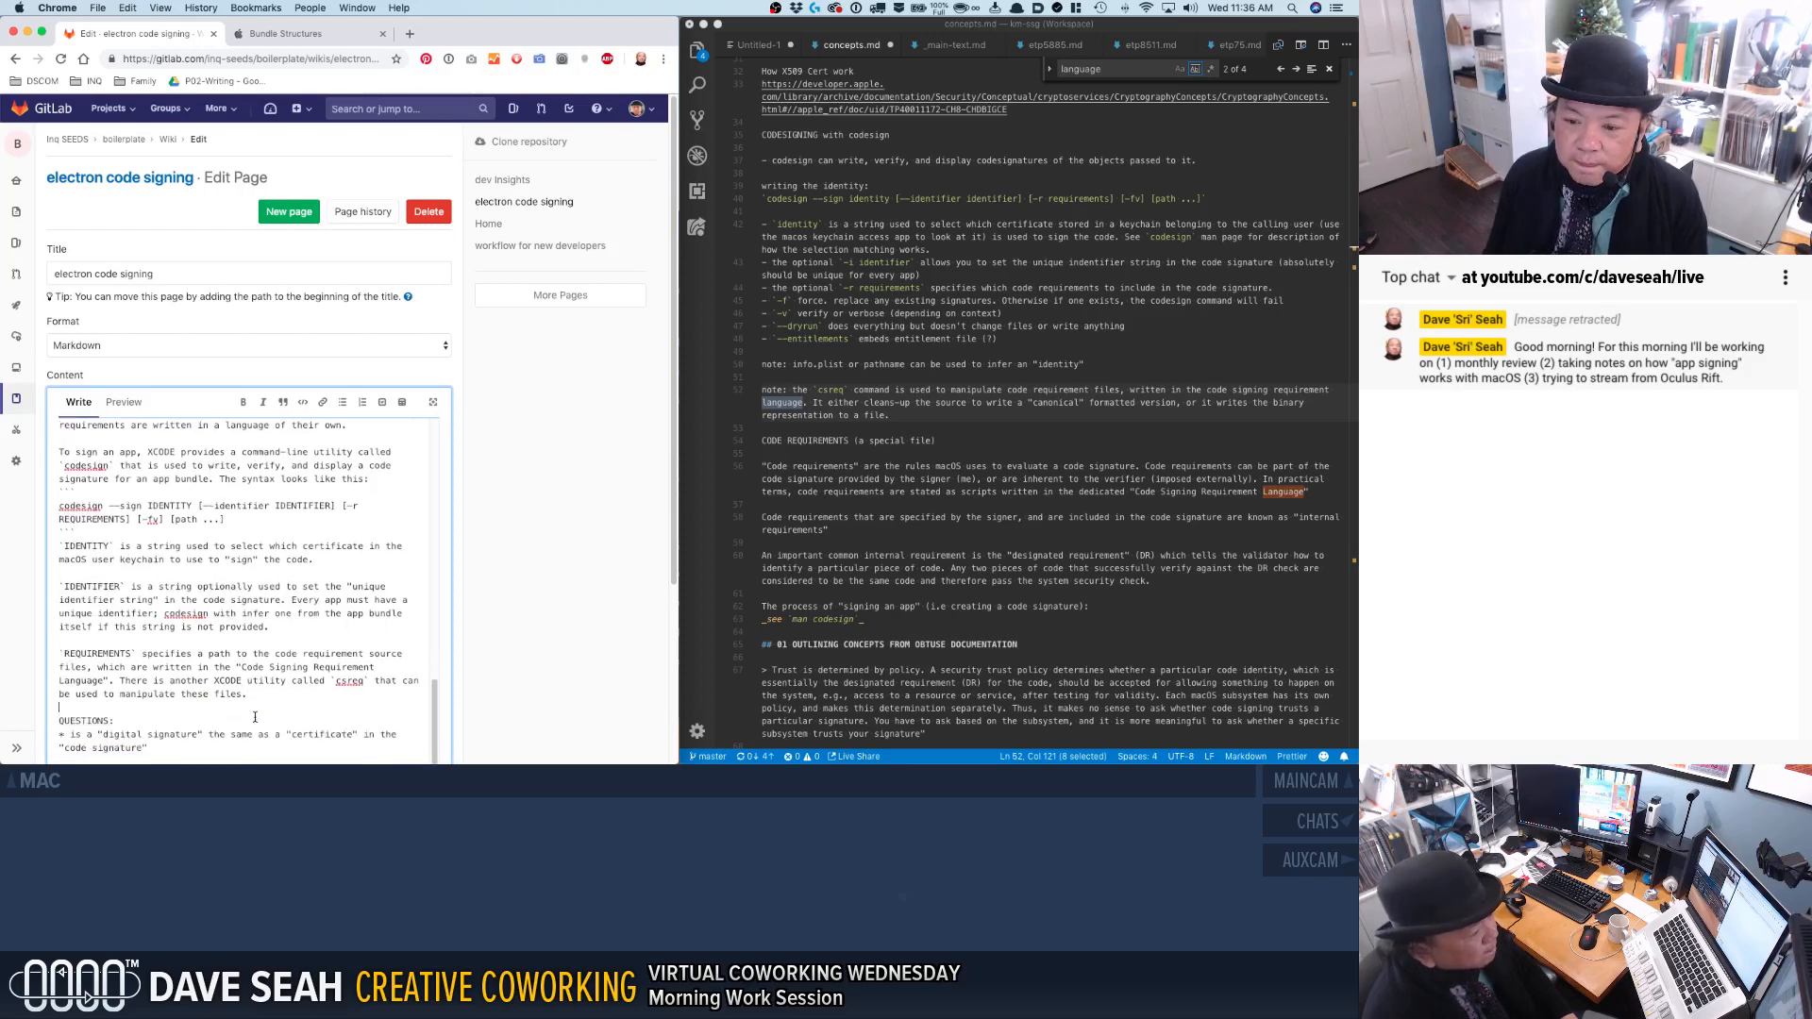
shift+click(208, 754)
key(super+c)
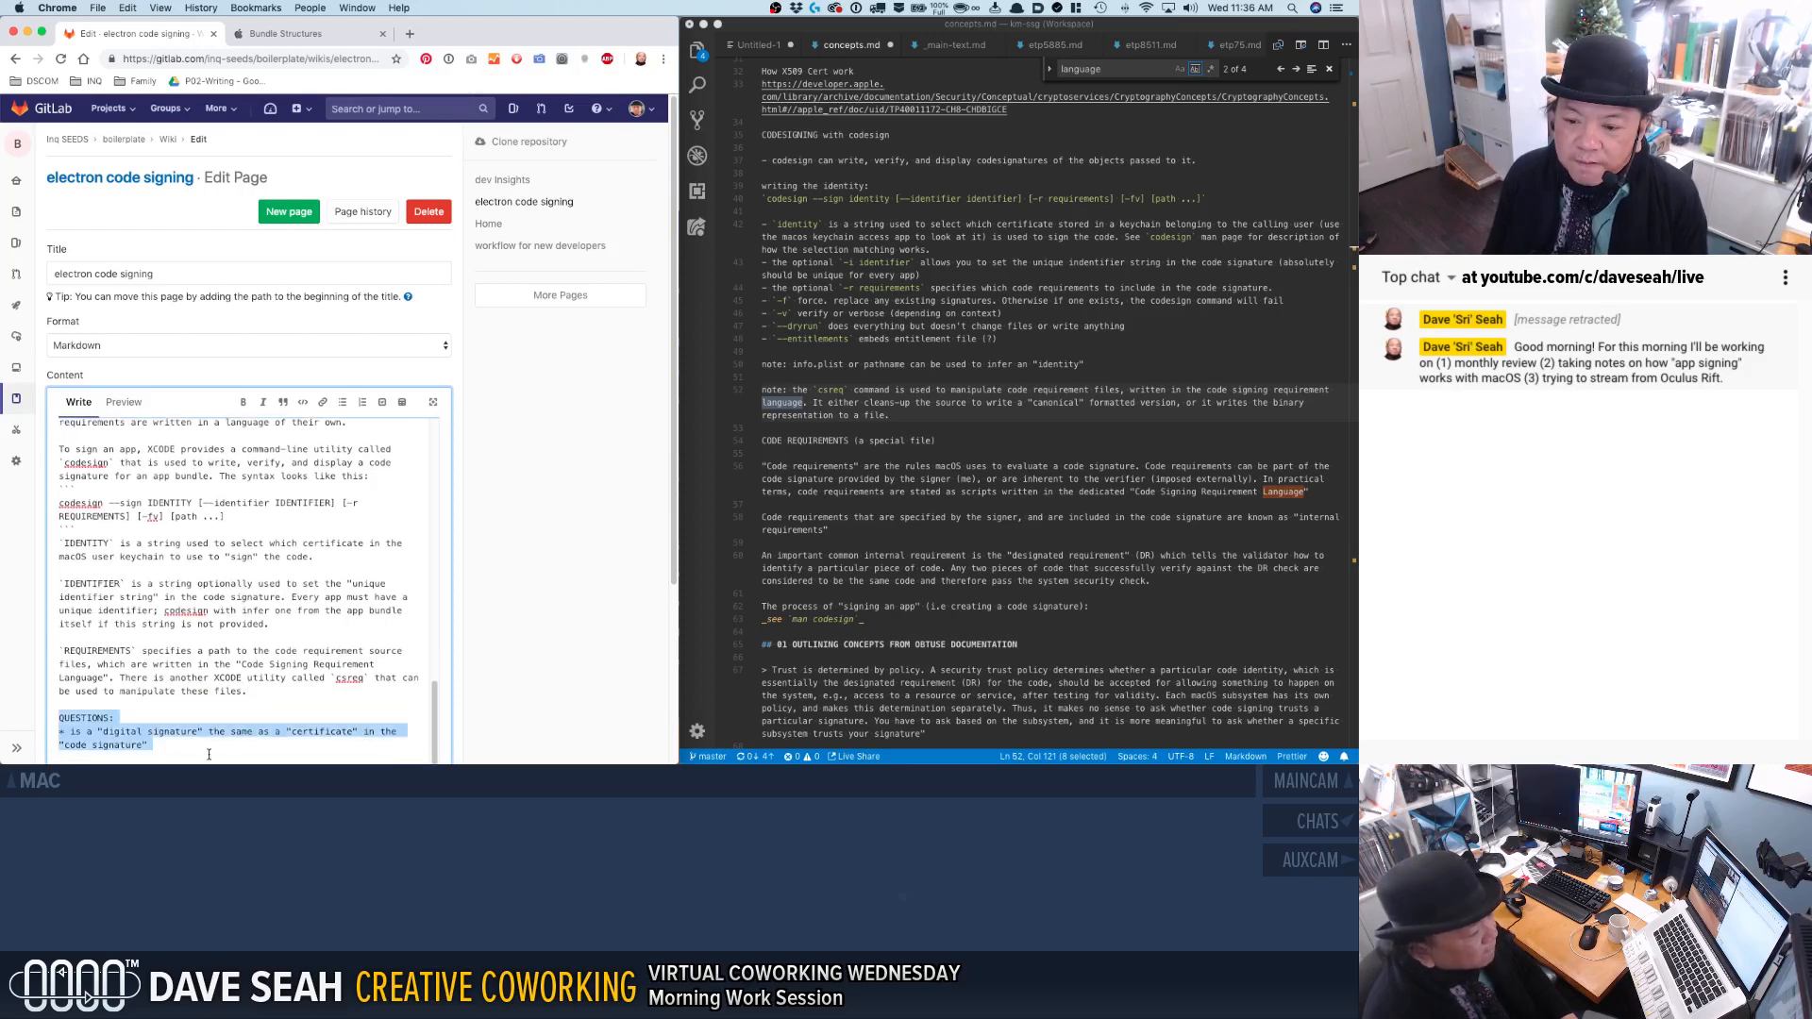
key(BackSpace)
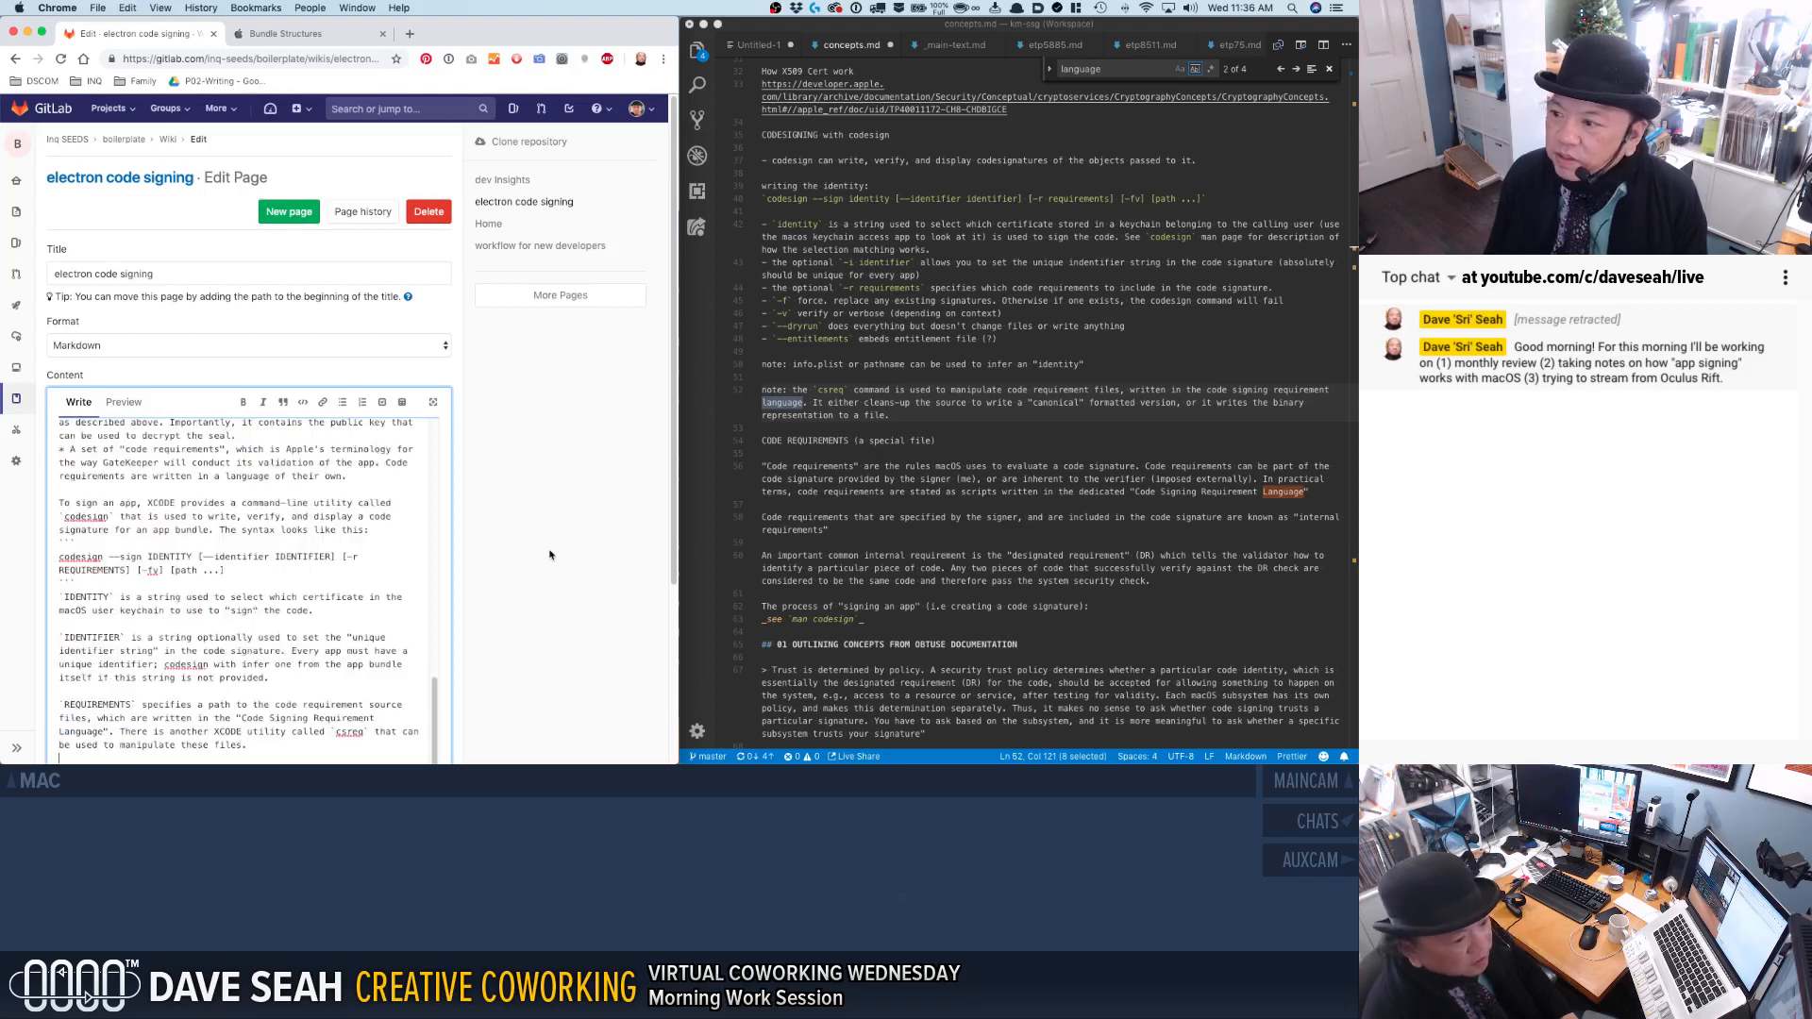
Paste the cut QUESTIONS section at the very start of concepts.md, above the "02 REFINED CONCEPTS" heading.
click(855, 556)
scroll(847, 524, up, 10)
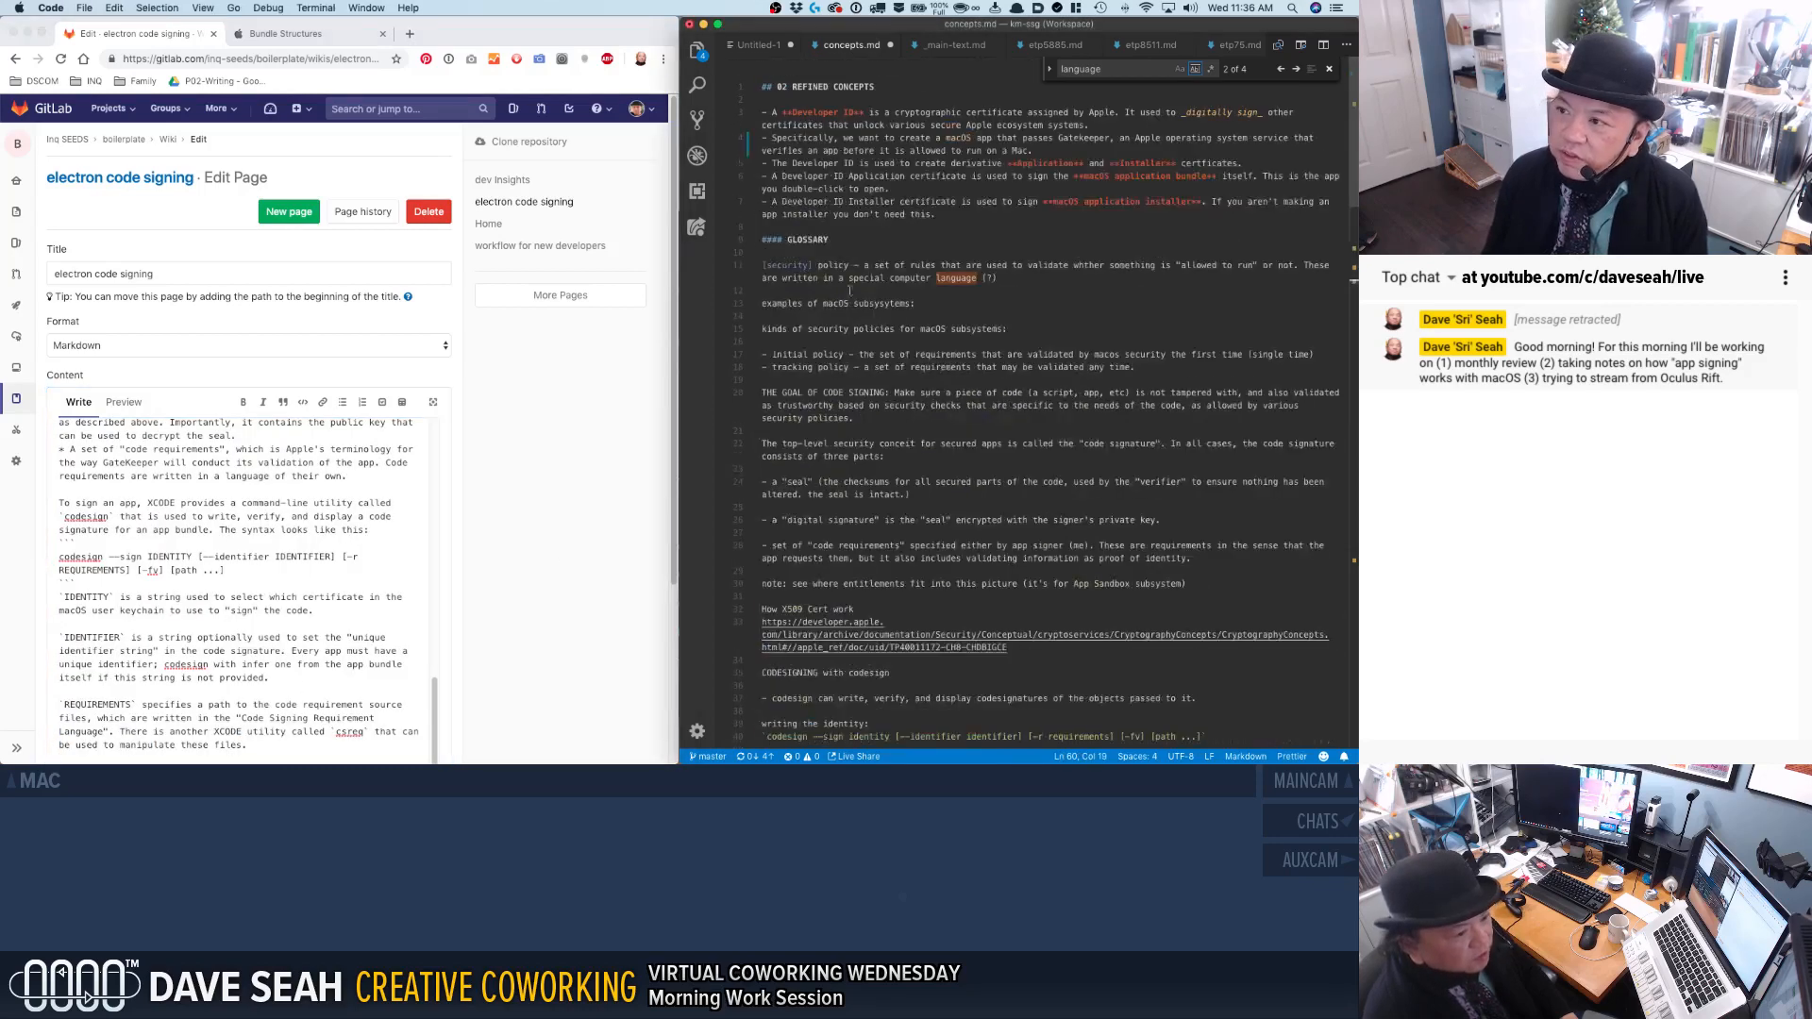
click(823, 112)
click(888, 98)
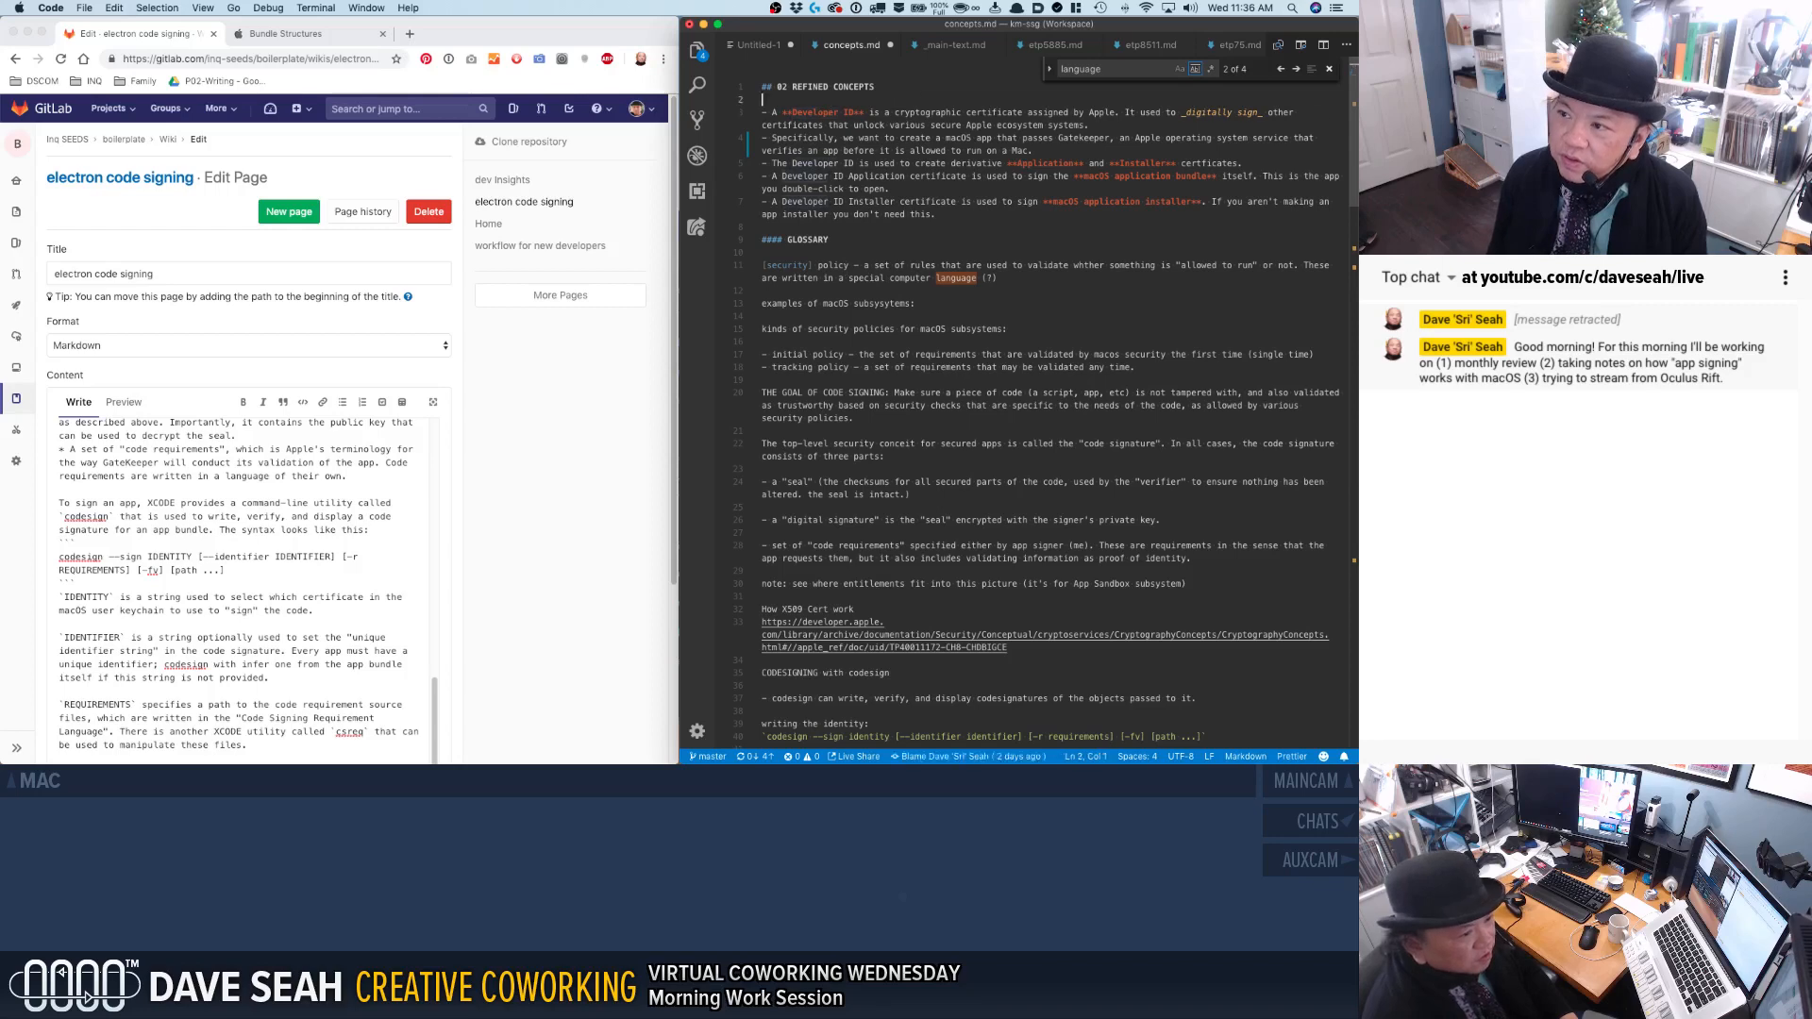
key(Return)
key(Return)
key(Up)
key(Up)
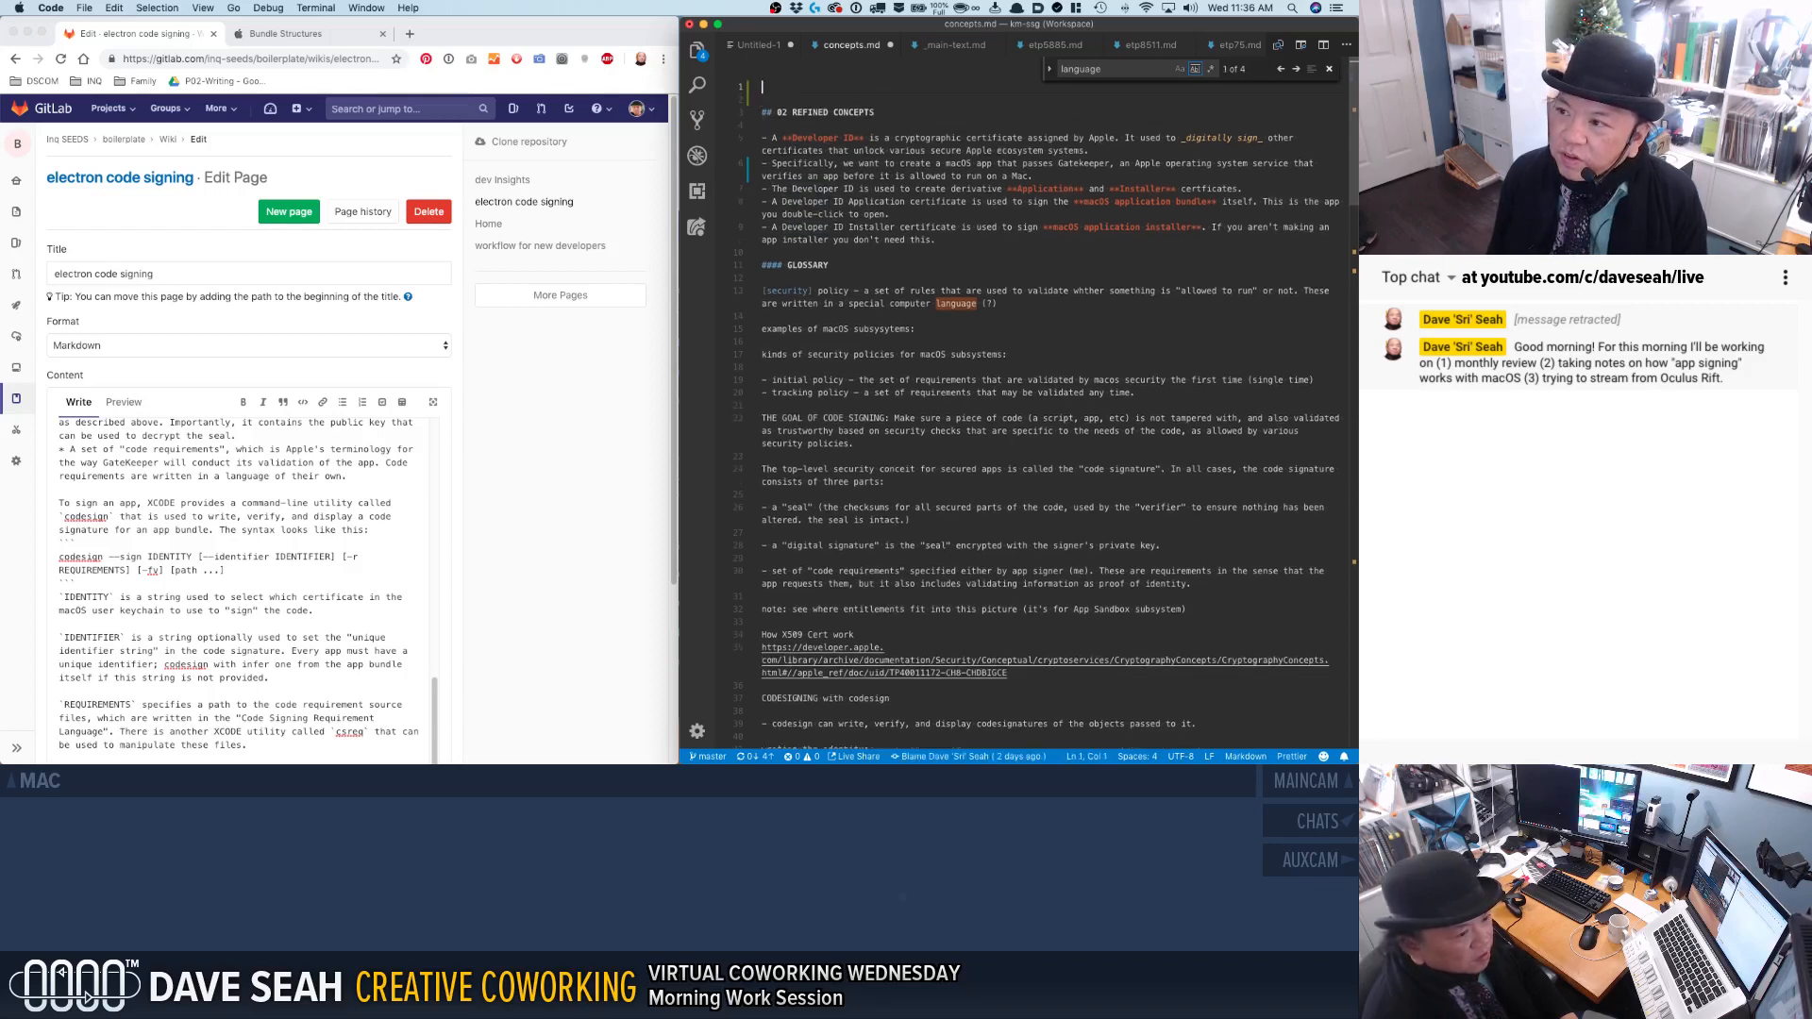
key(super+v)
Delete the surplus blank lines above and below the QUESTIONS section in concepts.md.
key(Up)
key(Up)
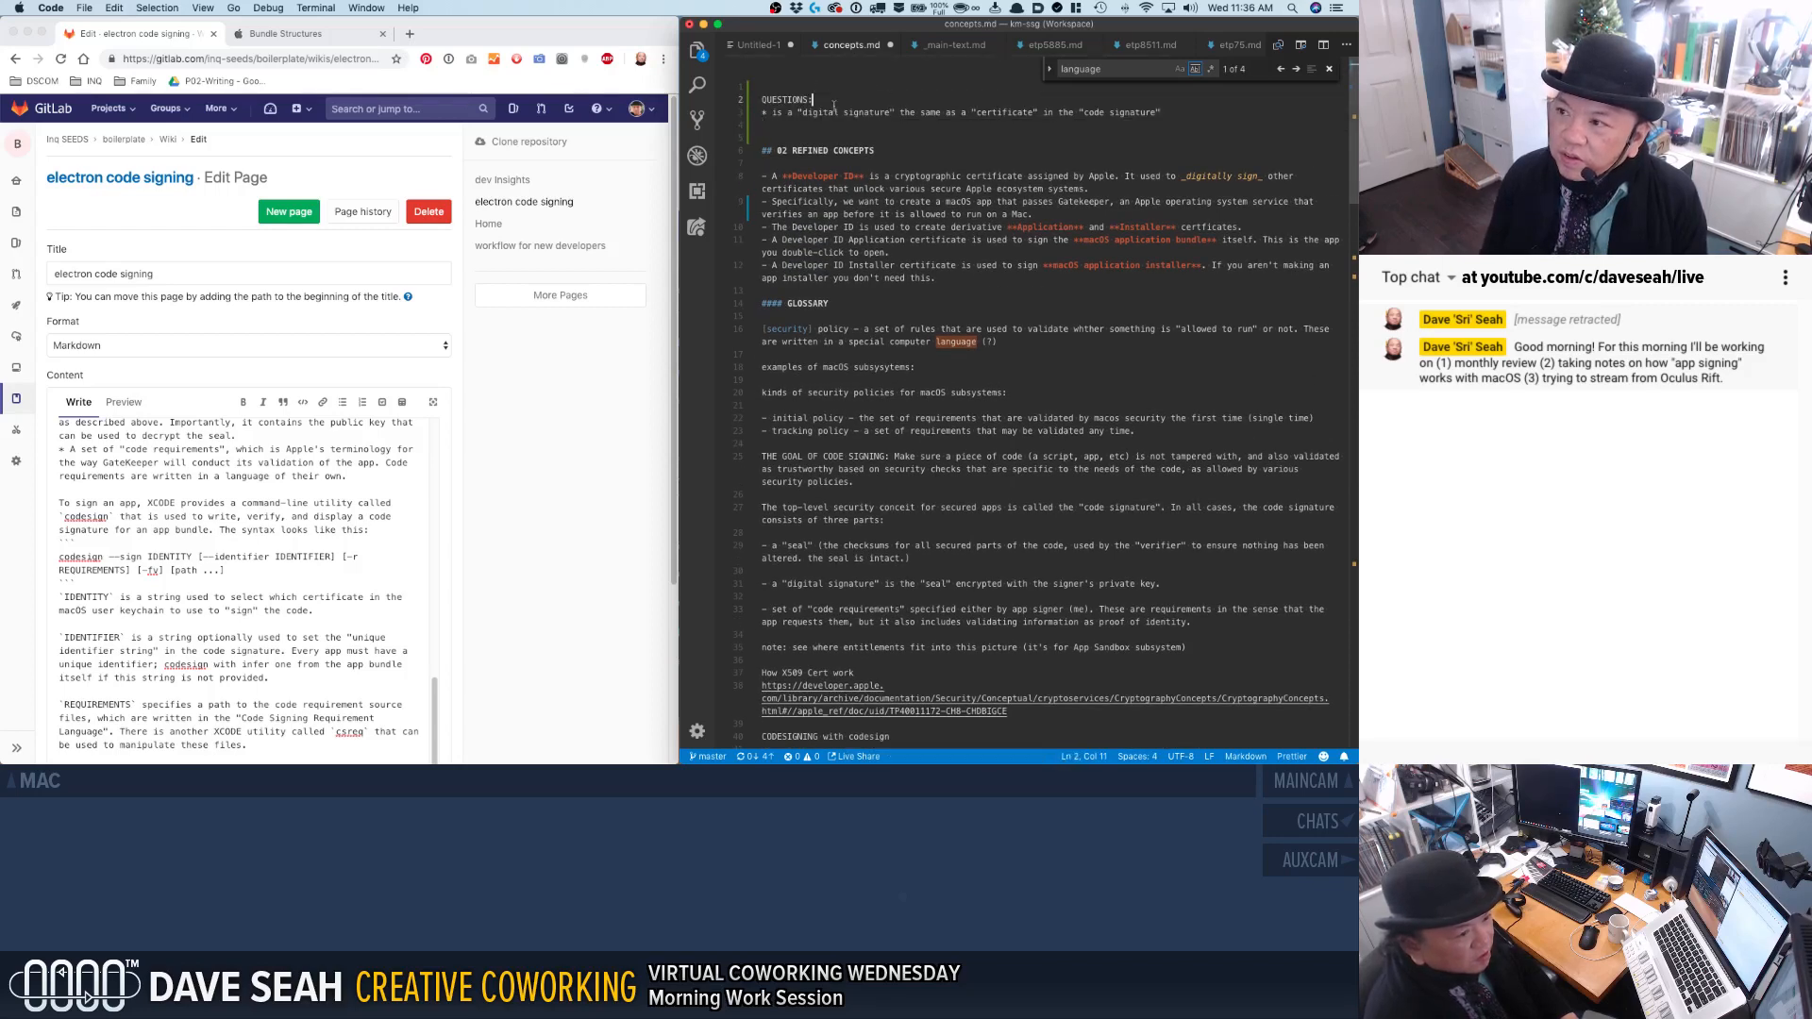
key(BackSpace)
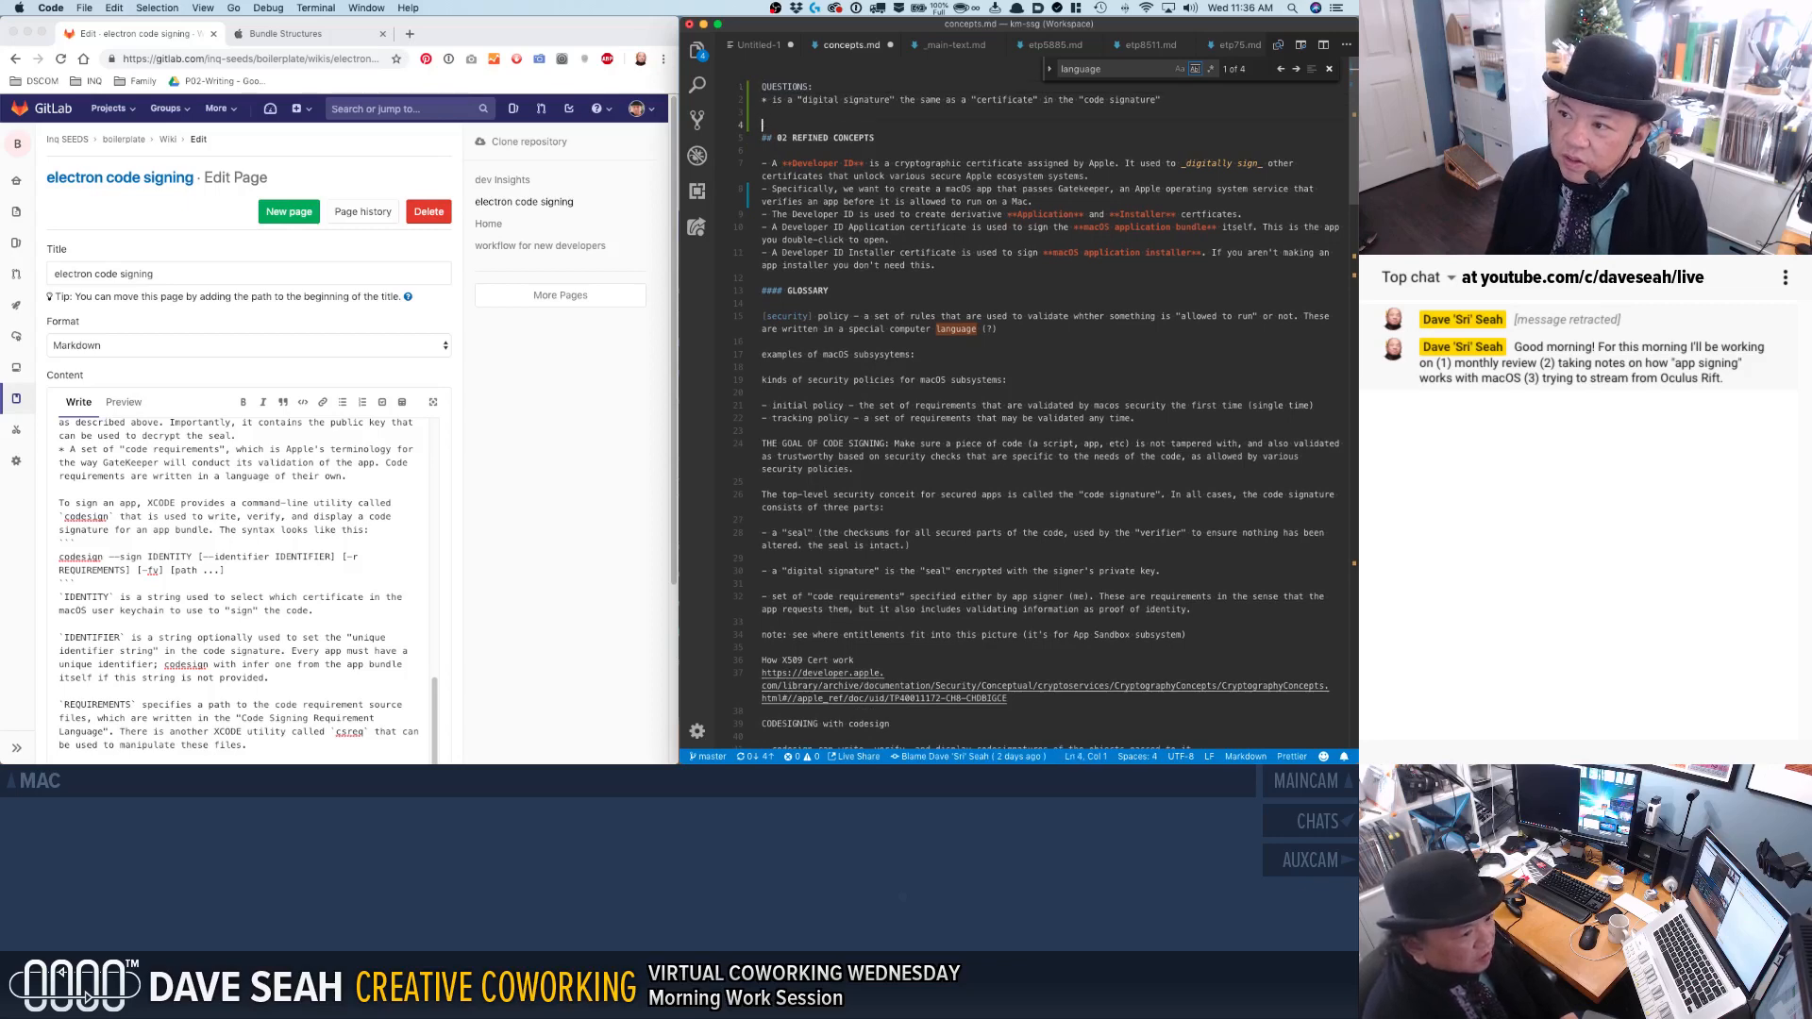
key(Down)
key(Down)
key(Down)
key(BackSpace)
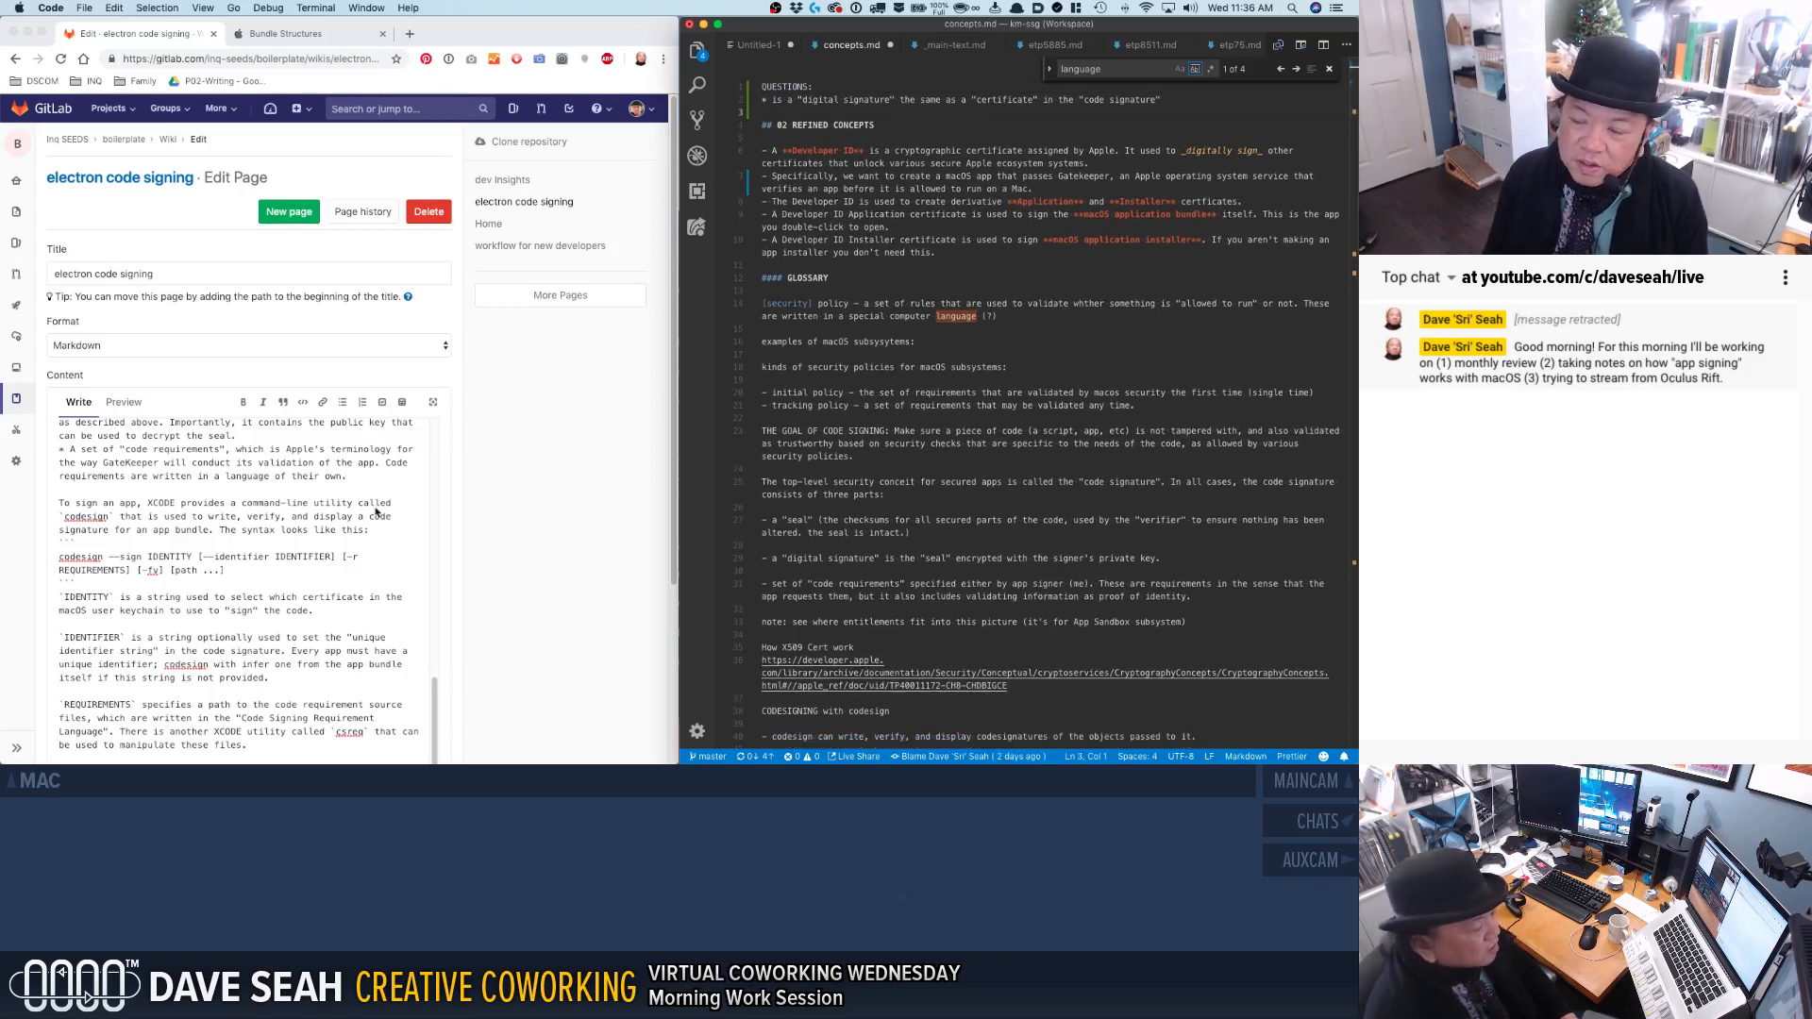
Save the wiki page with the commit message "Flesh out definitions".
scroll(258, 634, down, 5)
click(102, 684)
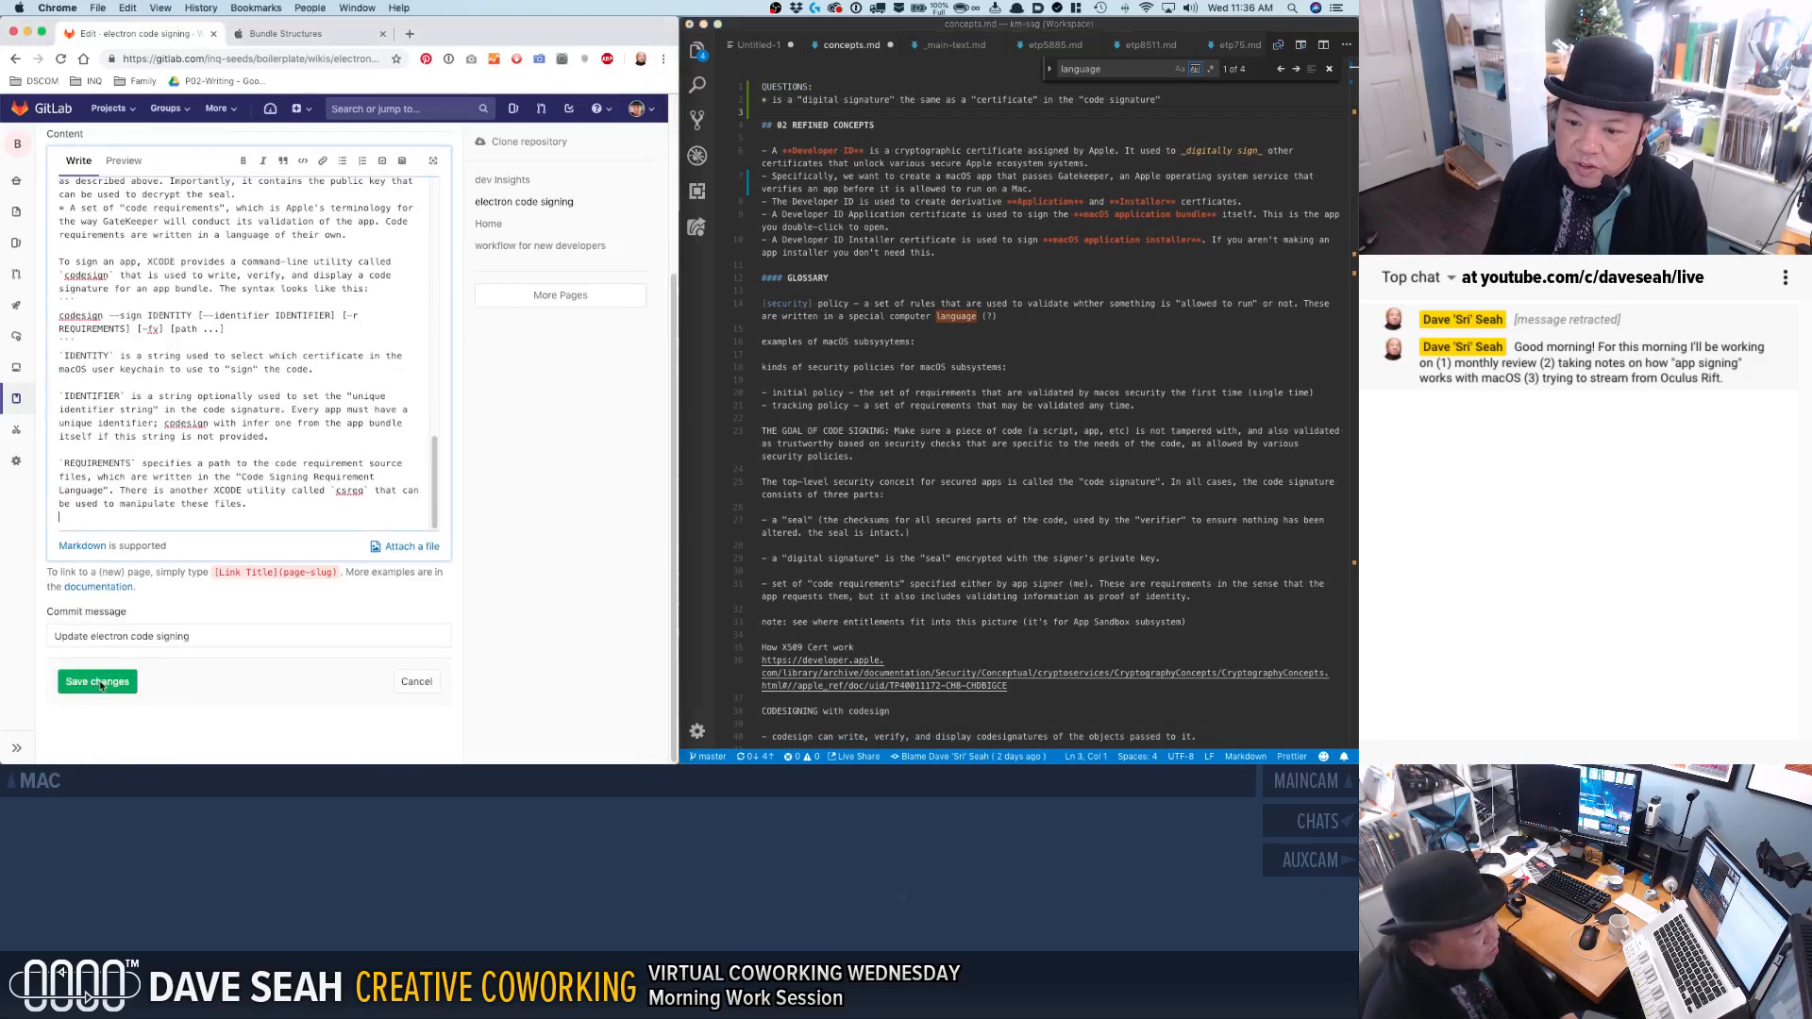
click(58, 641)
key(super+a)
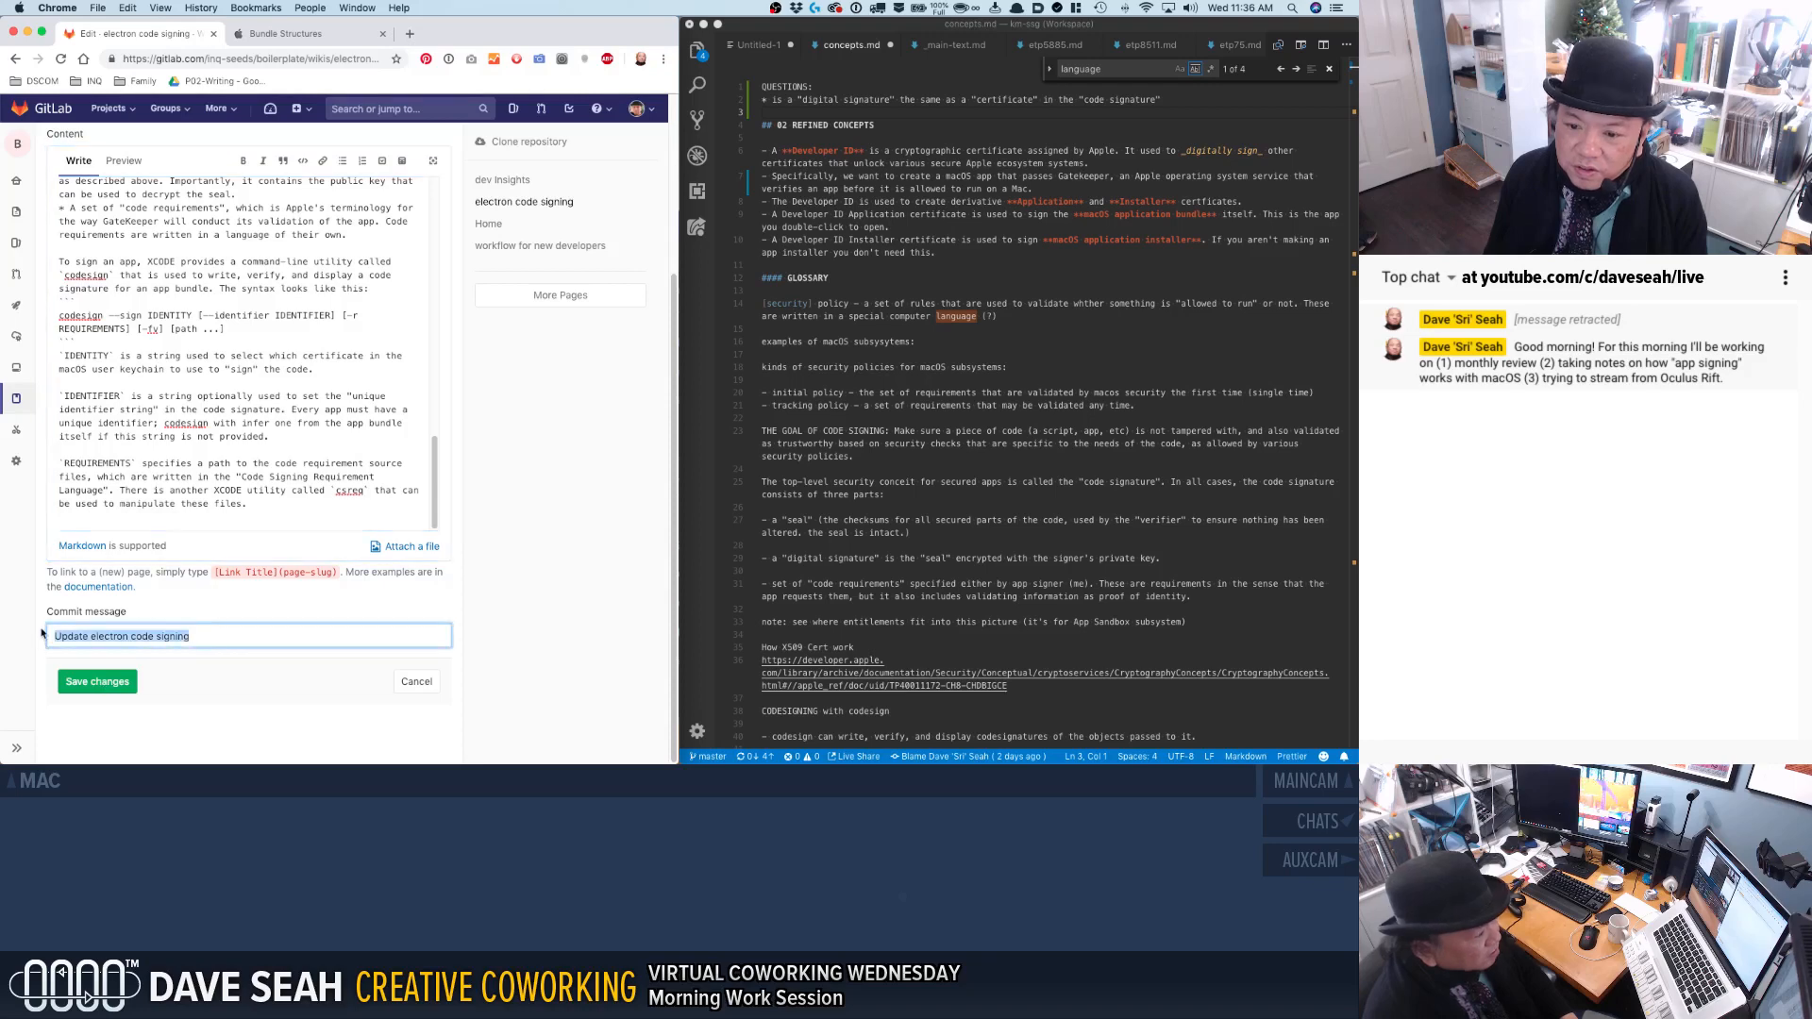
text(Flesh out definitions)
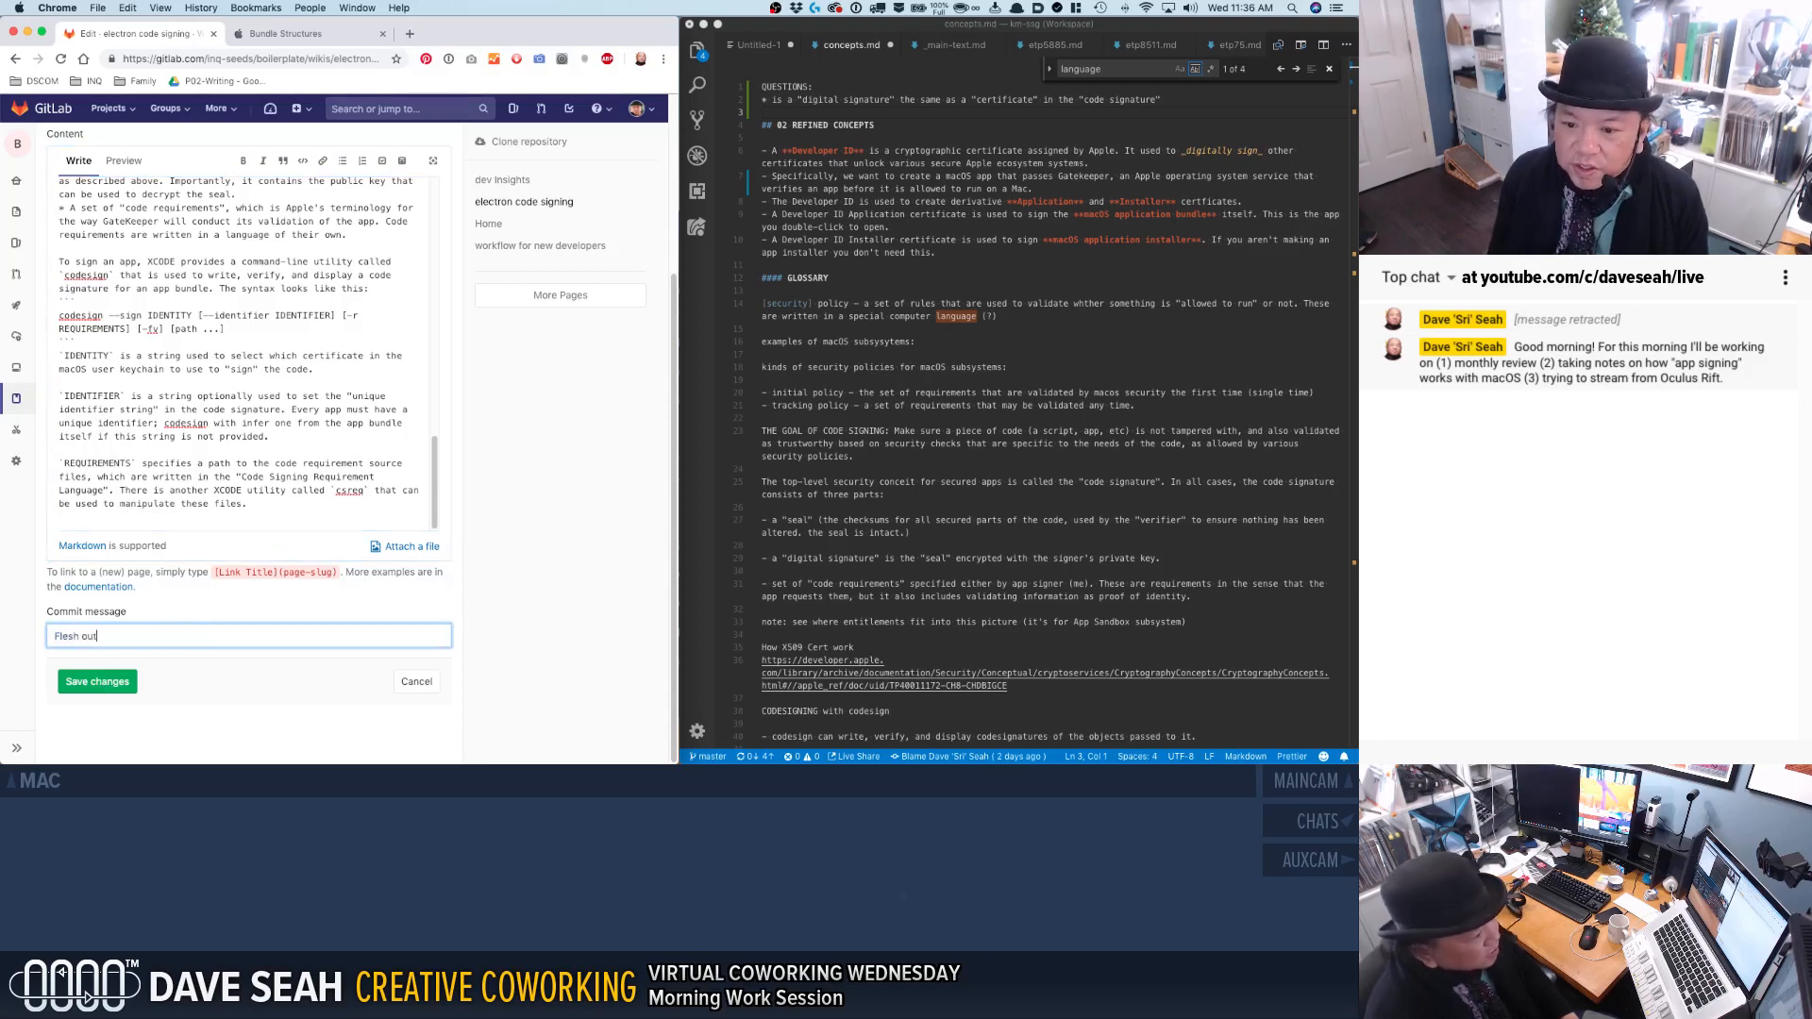
click(73, 684)
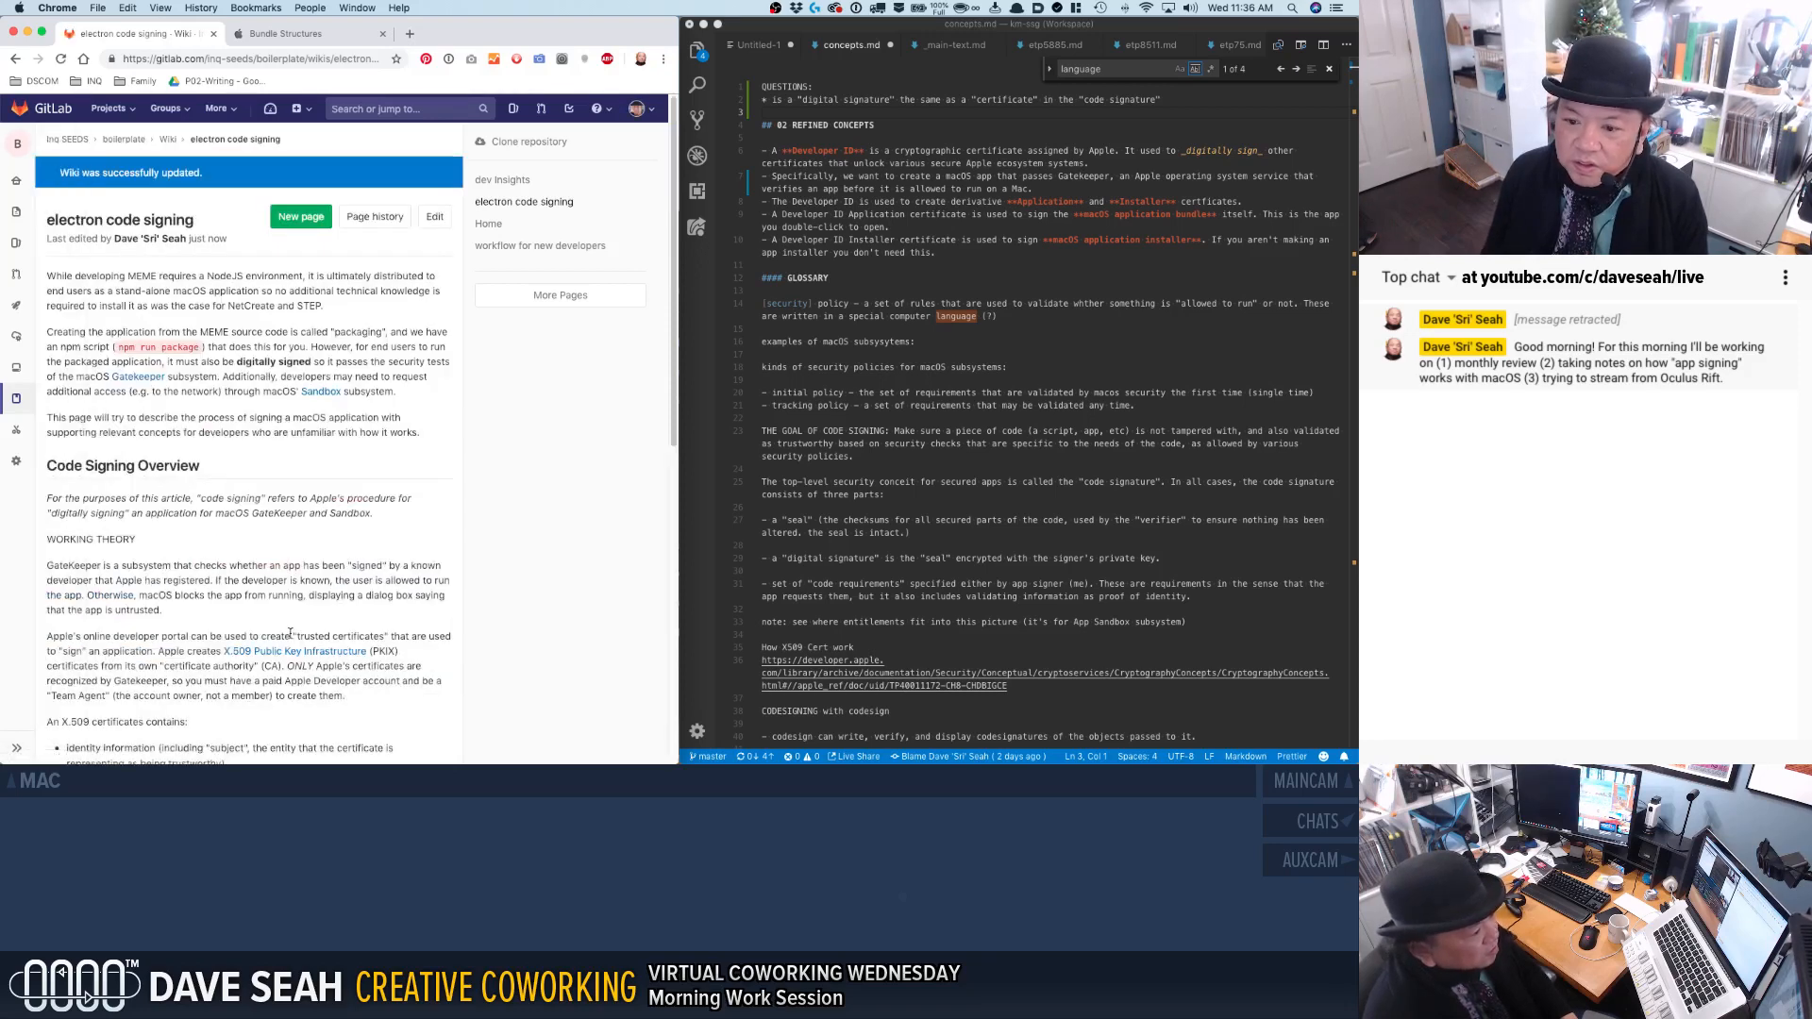
Review the saved page, widen the browser window over the code editor, and reopen the electron code signing page for editing.
scroll(336, 635, down, 10)
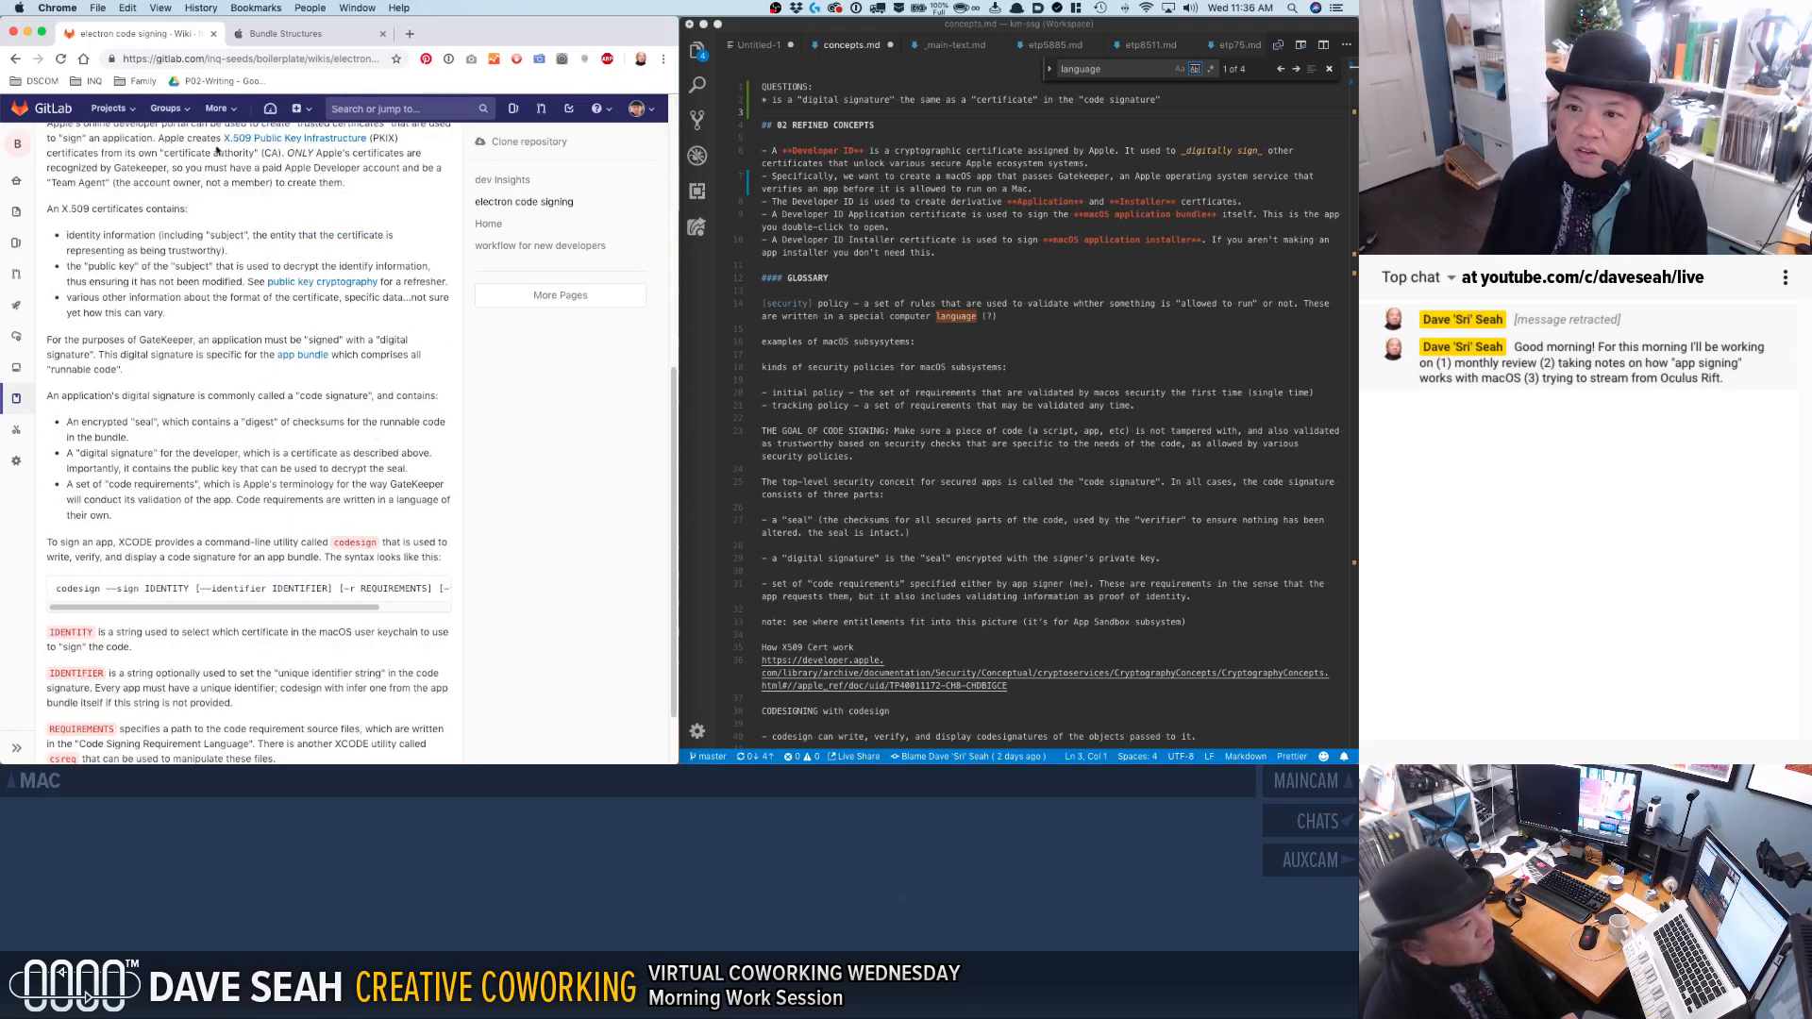
scroll(195, 505, down, 2)
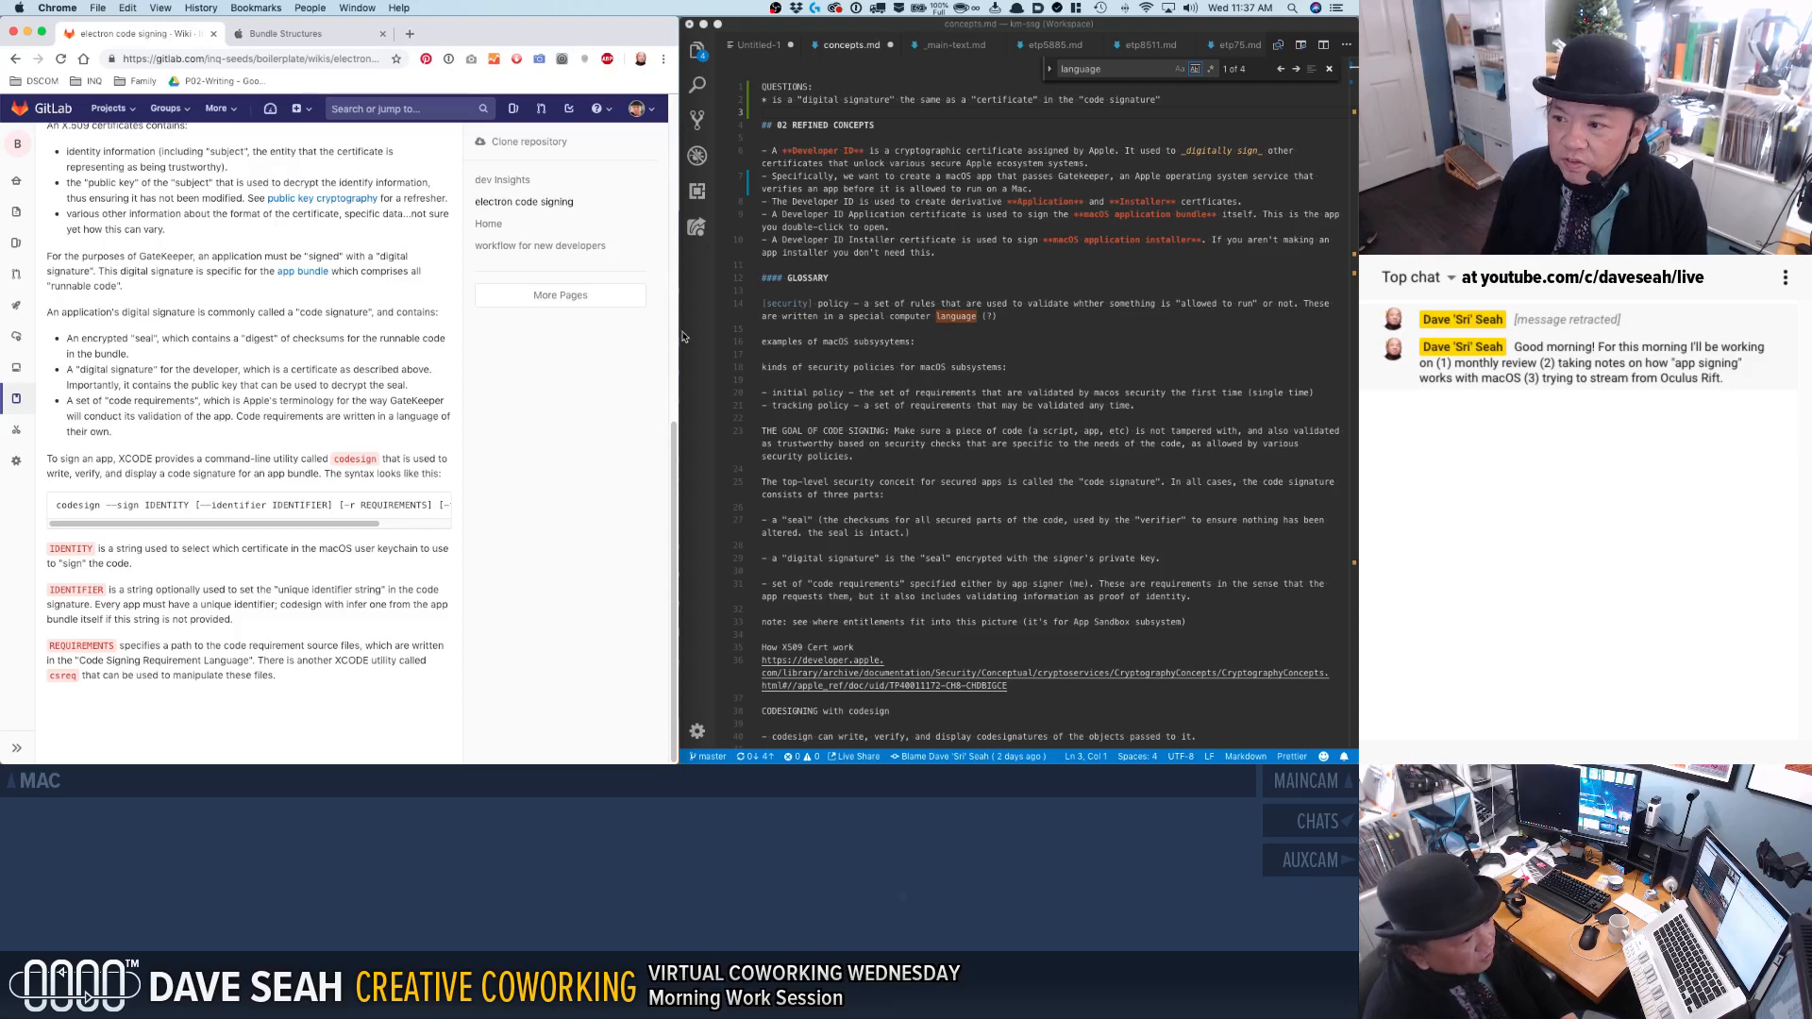
drag(677, 338, 878, 333)
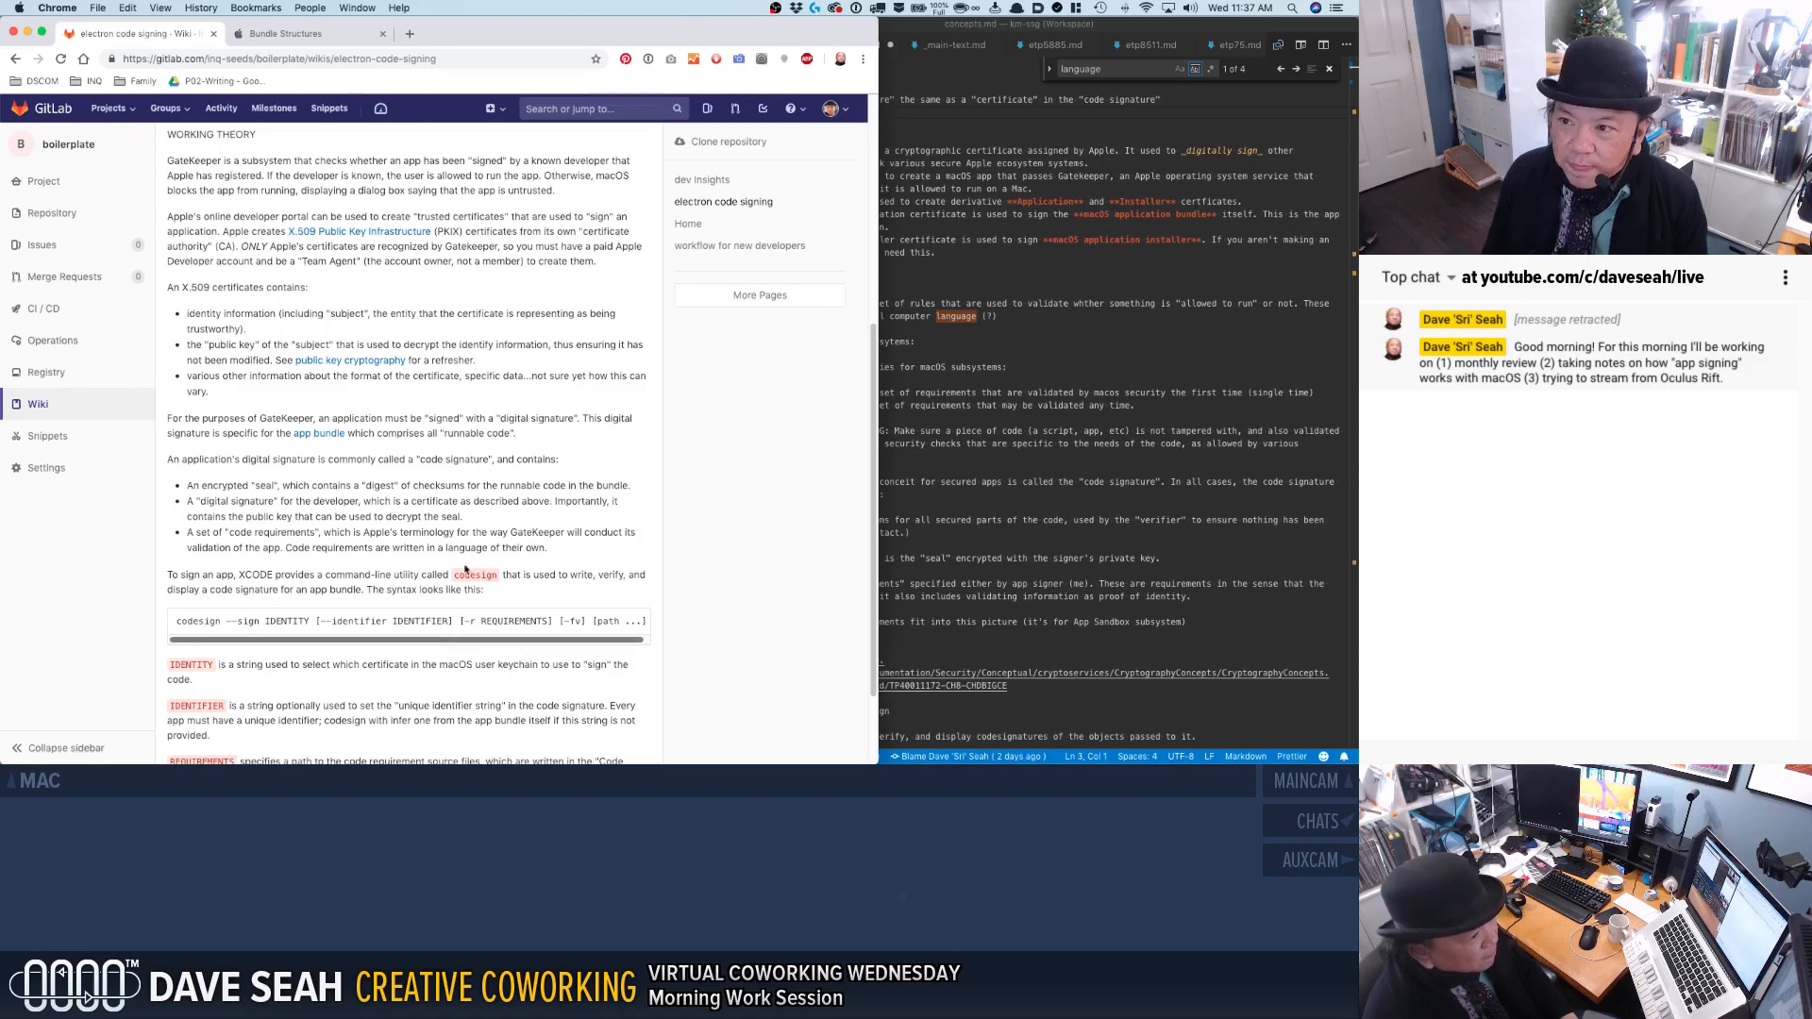
scroll(598, 259, up, 5)
click(634, 216)
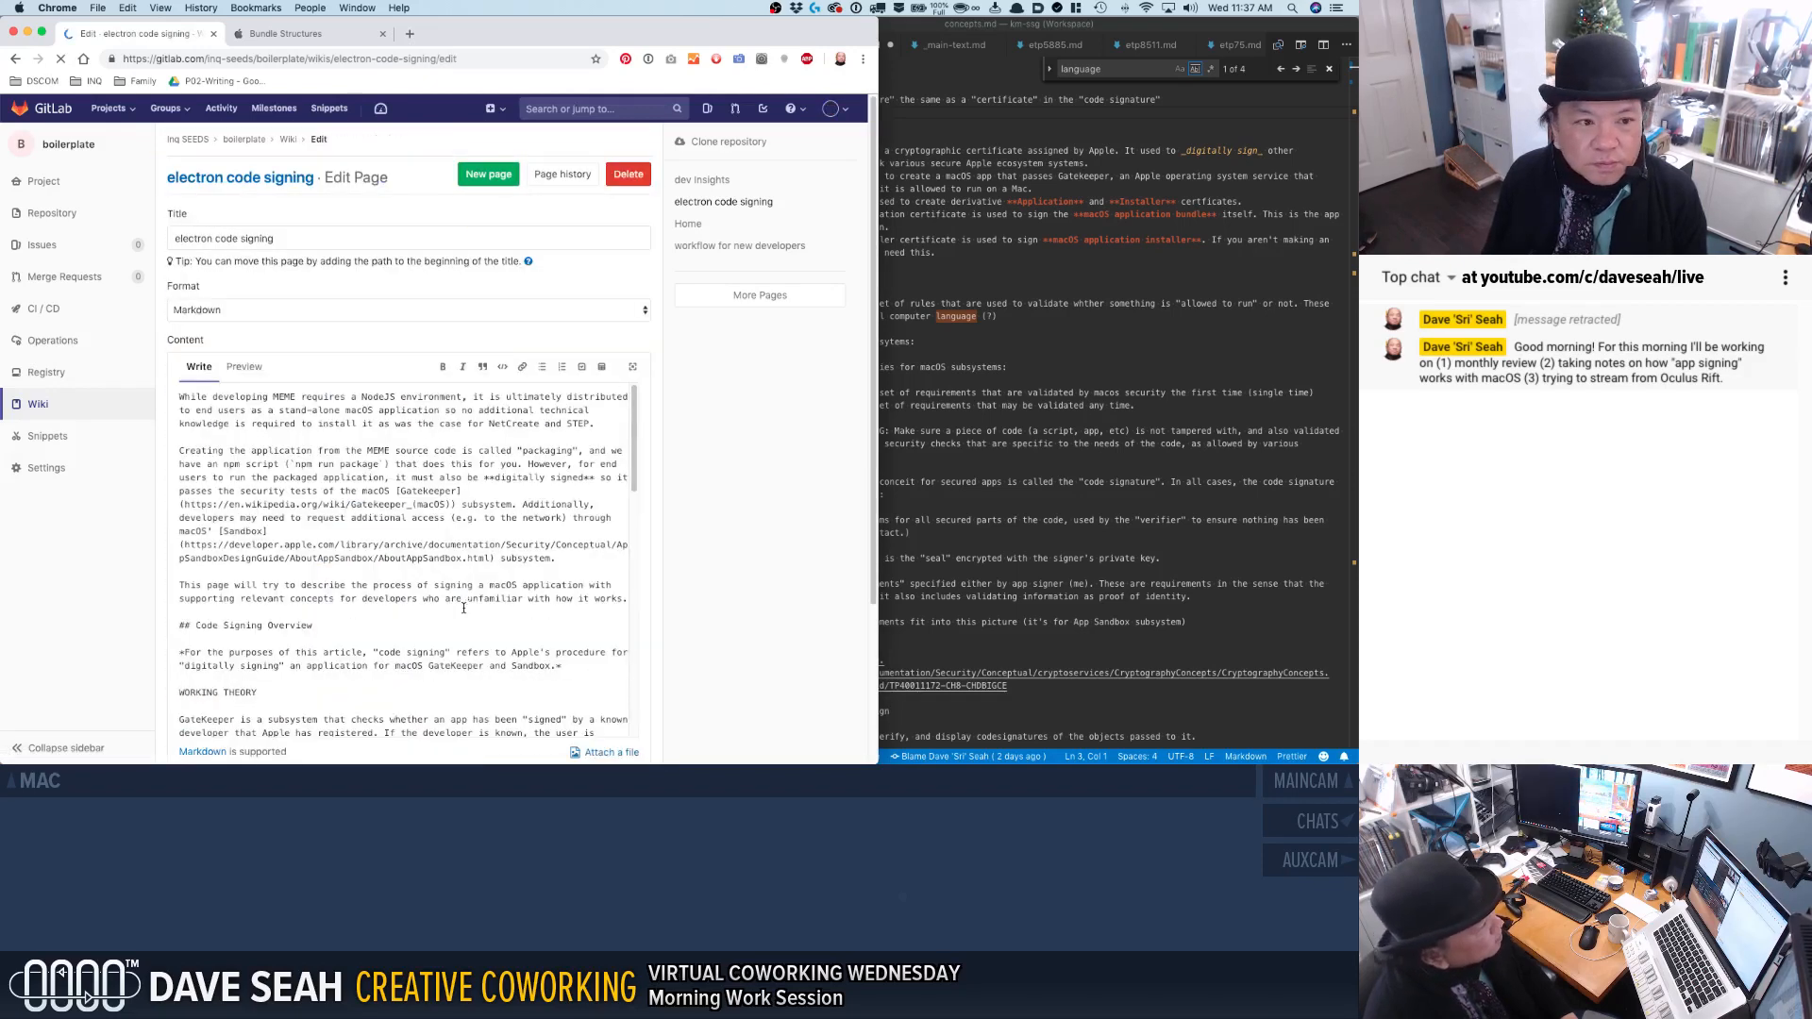
scroll(468, 612, down, 10)
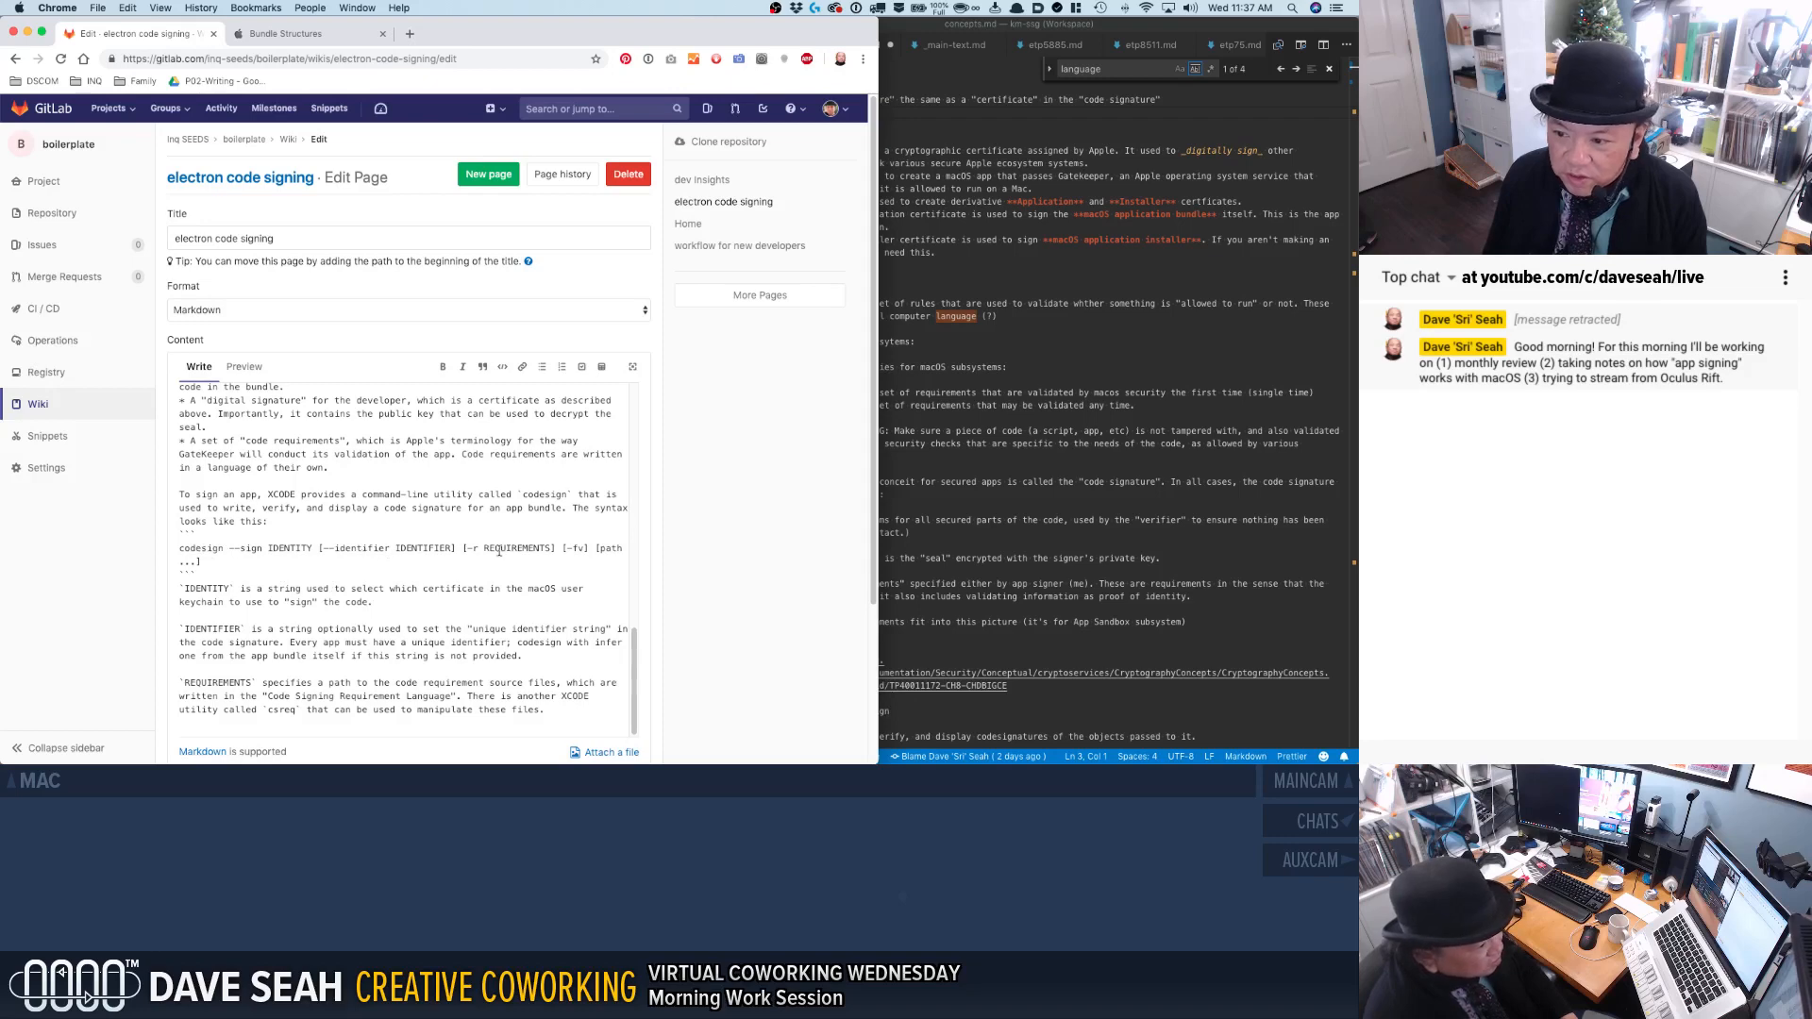
click(562, 548)
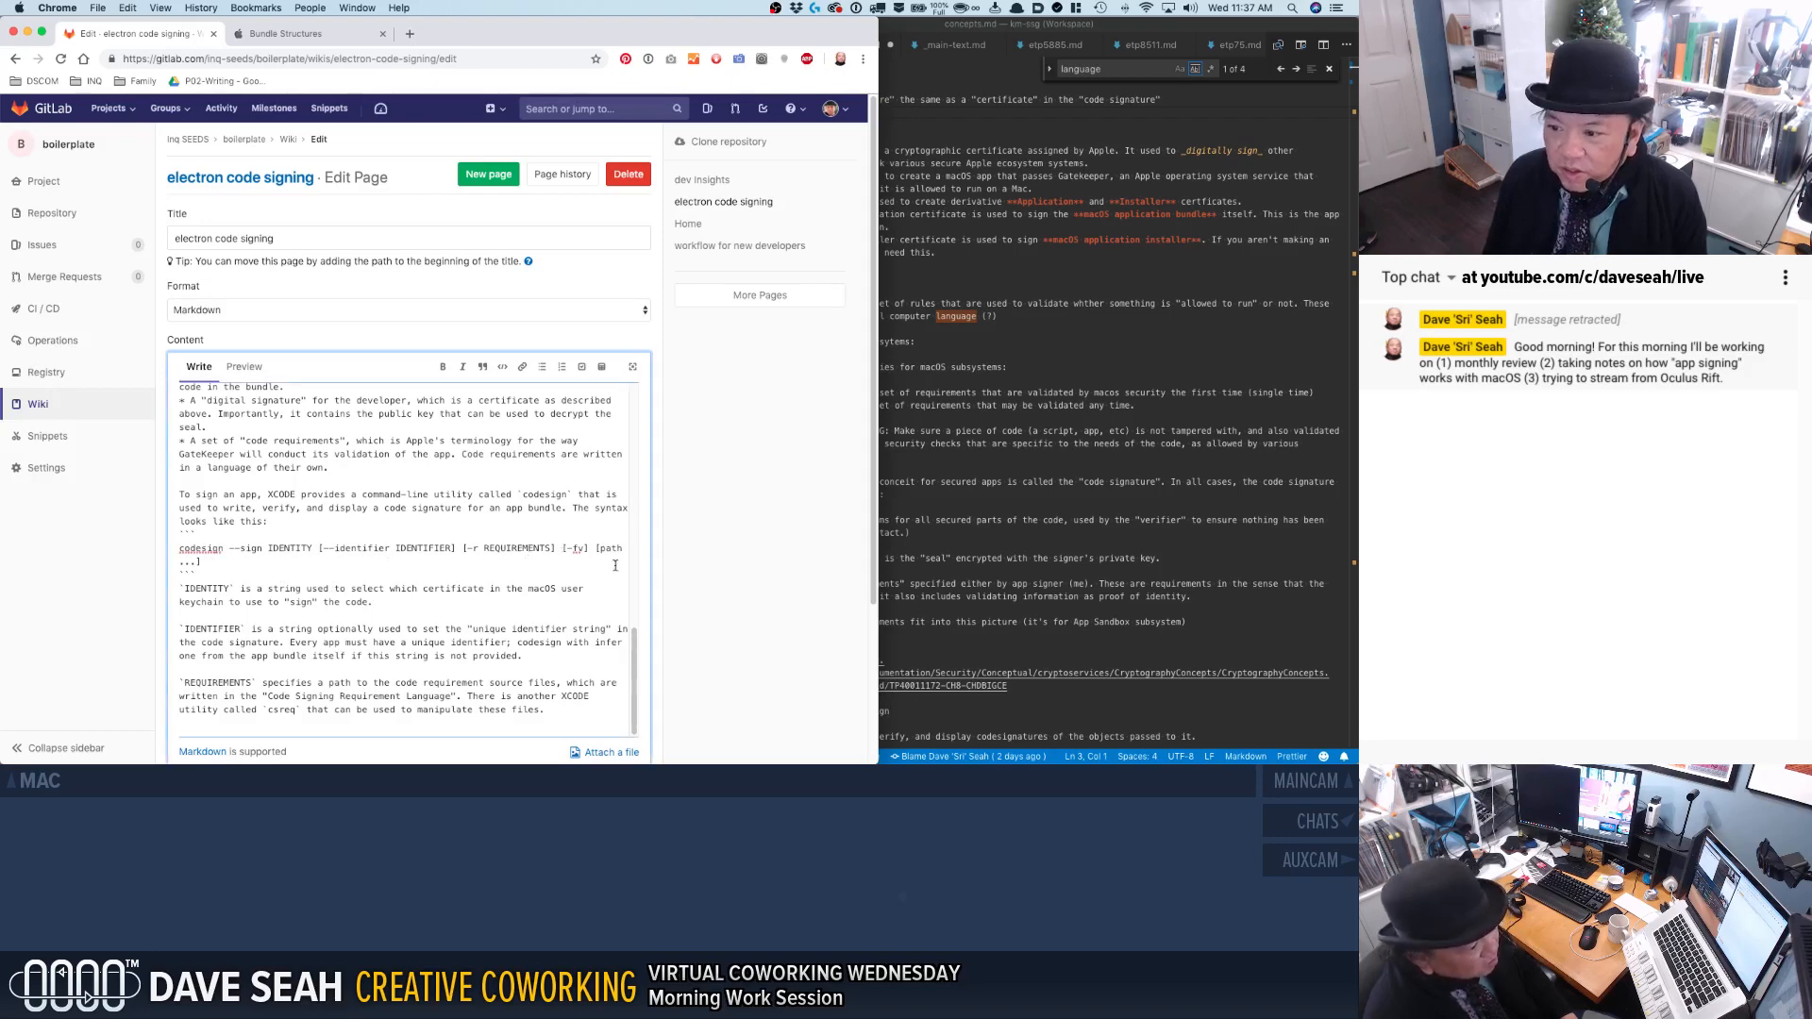
key(Return)
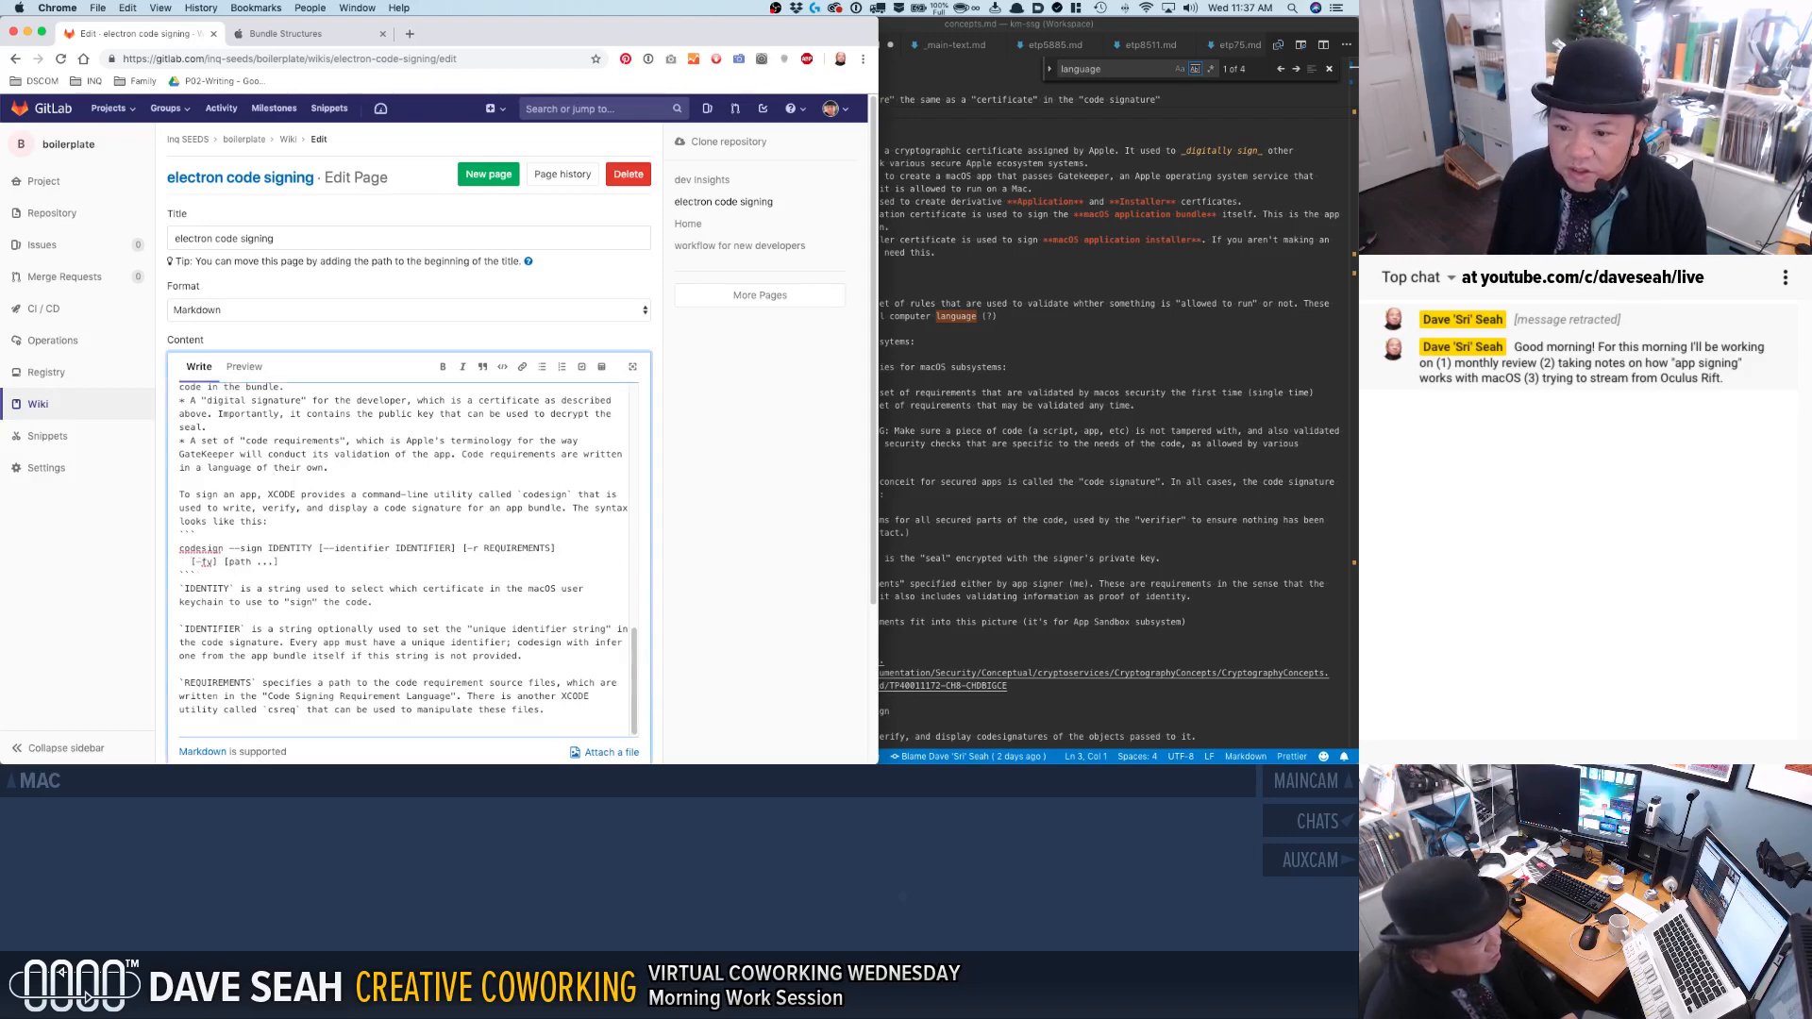
key(BackSpace)
key(BackSpace)
key(BackSpace)
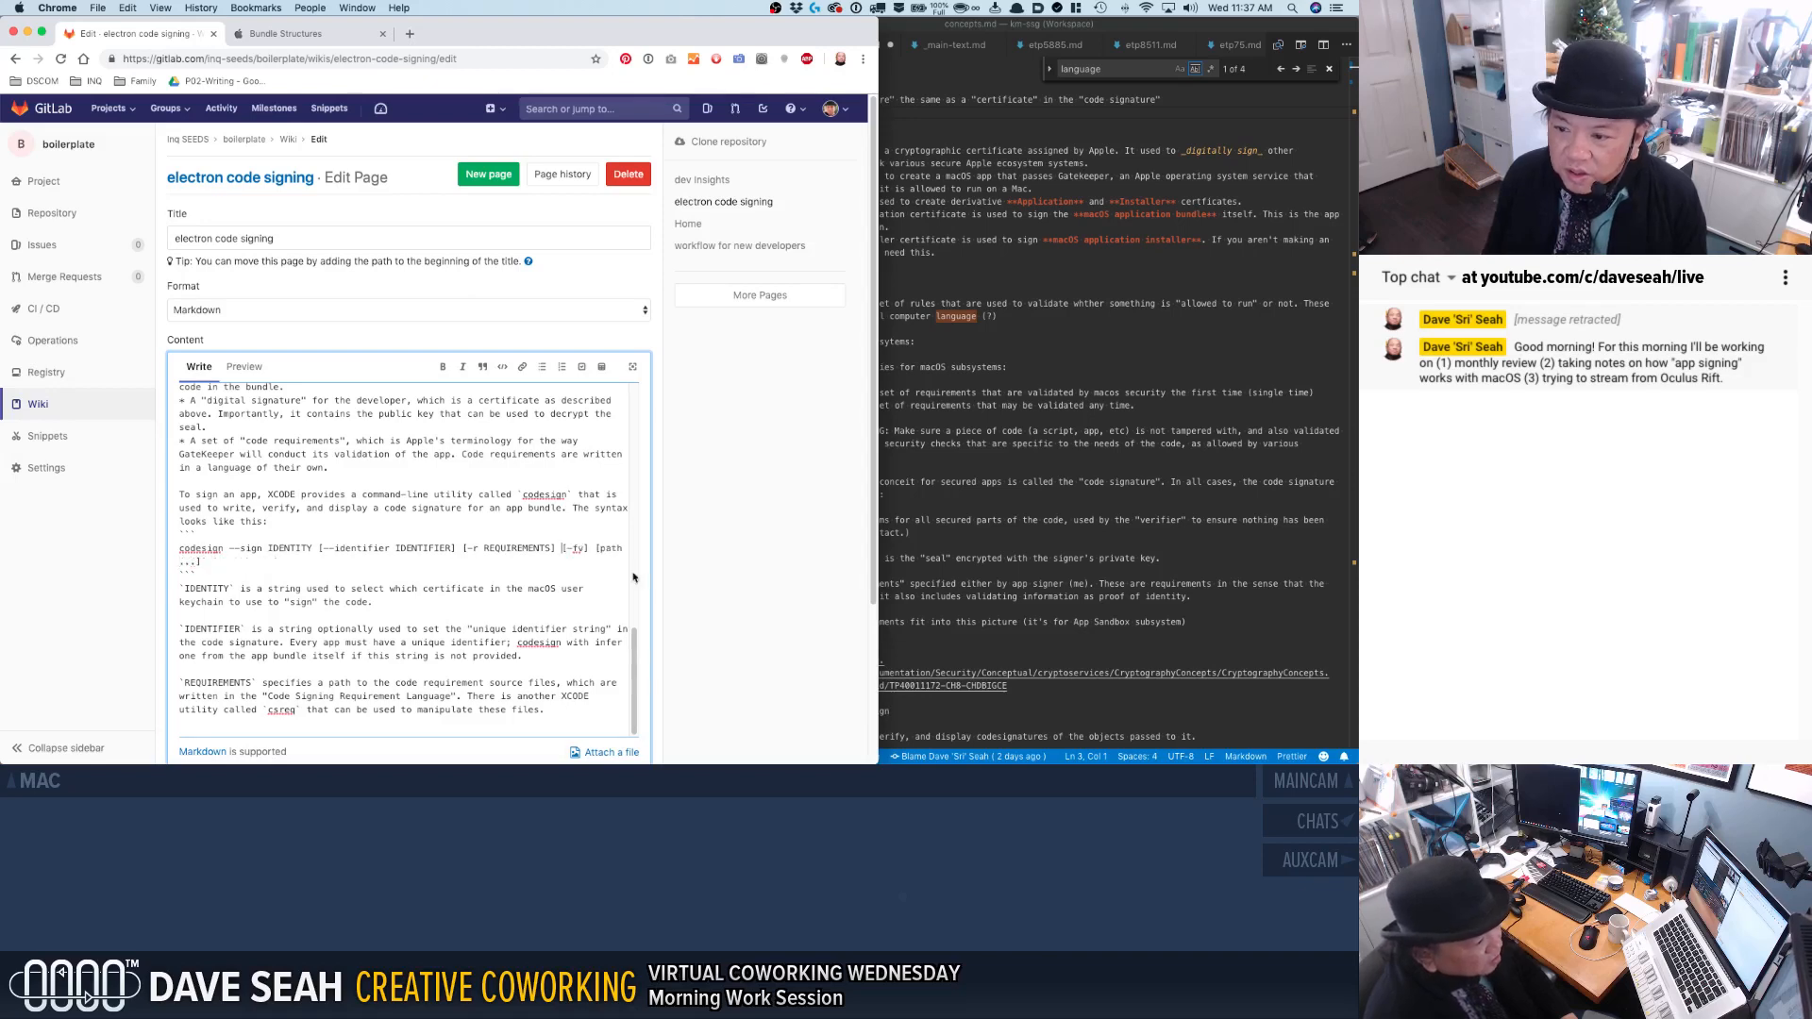
key(BackSpace)
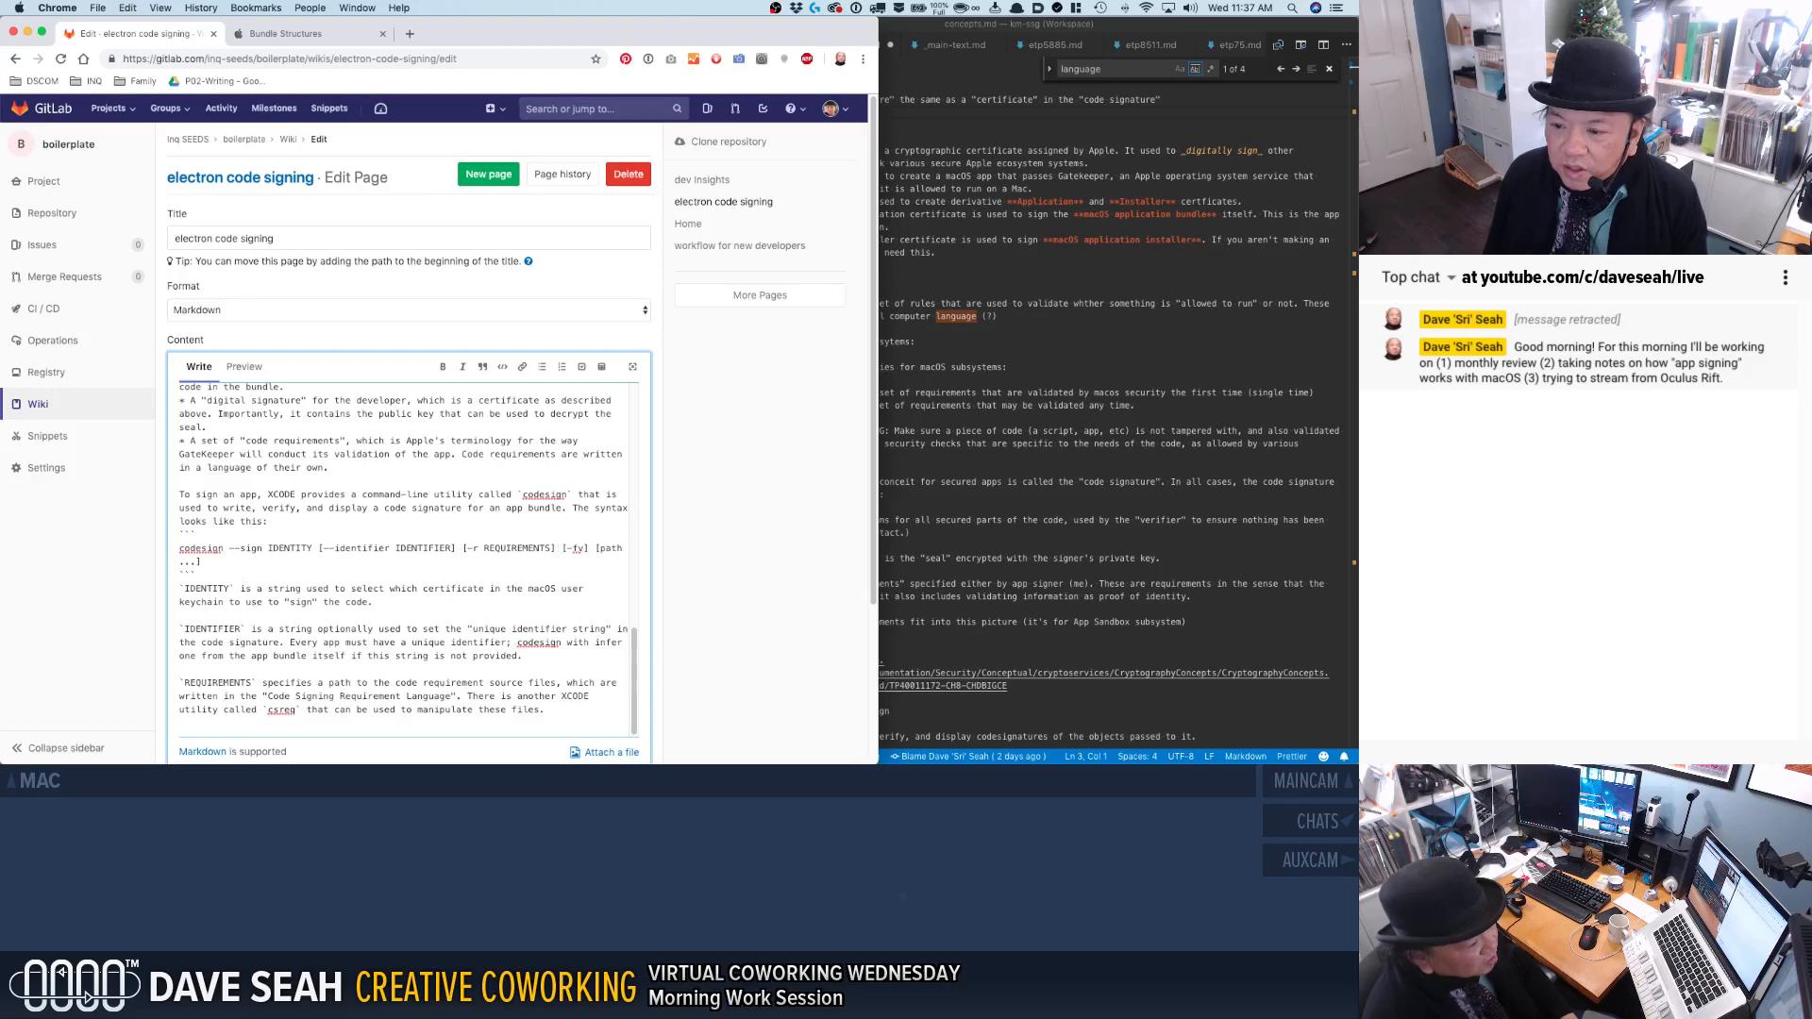
Rename the REQUIREMENTS parameter to CSREQ in both the codesign syntax line and its description.
double_click(505, 547)
text(REQS)
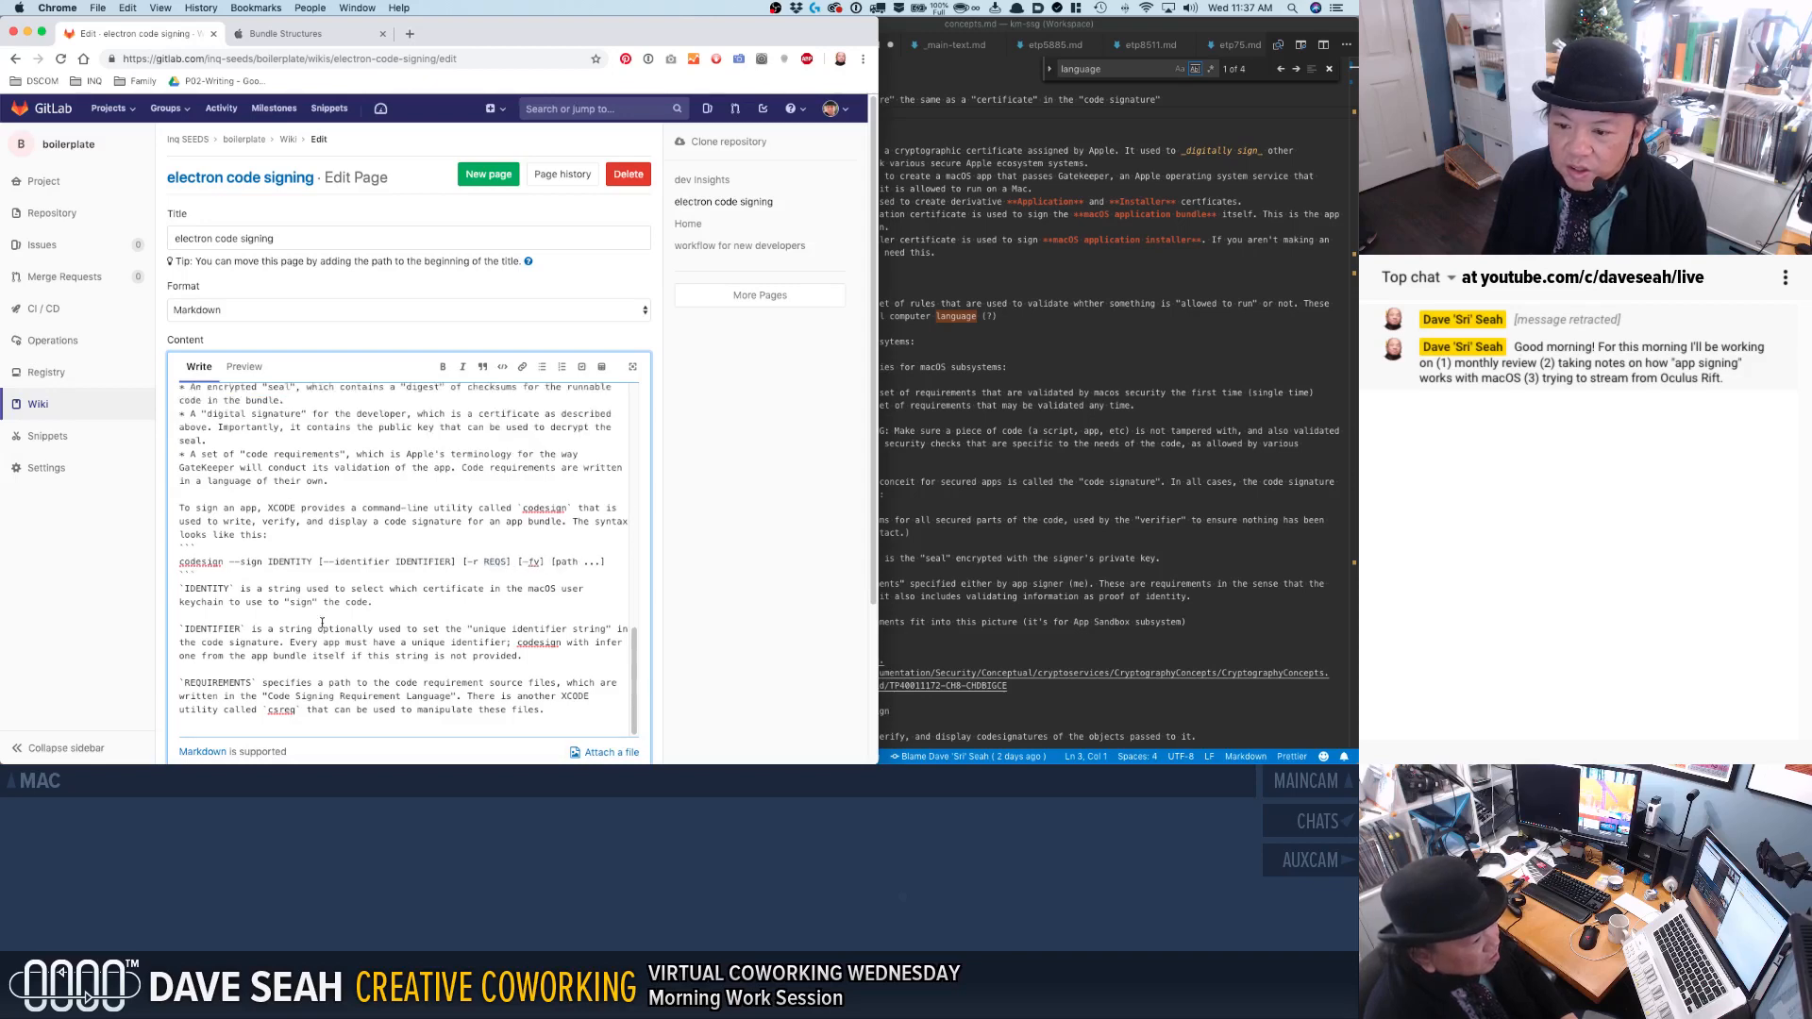
double_click(209, 682)
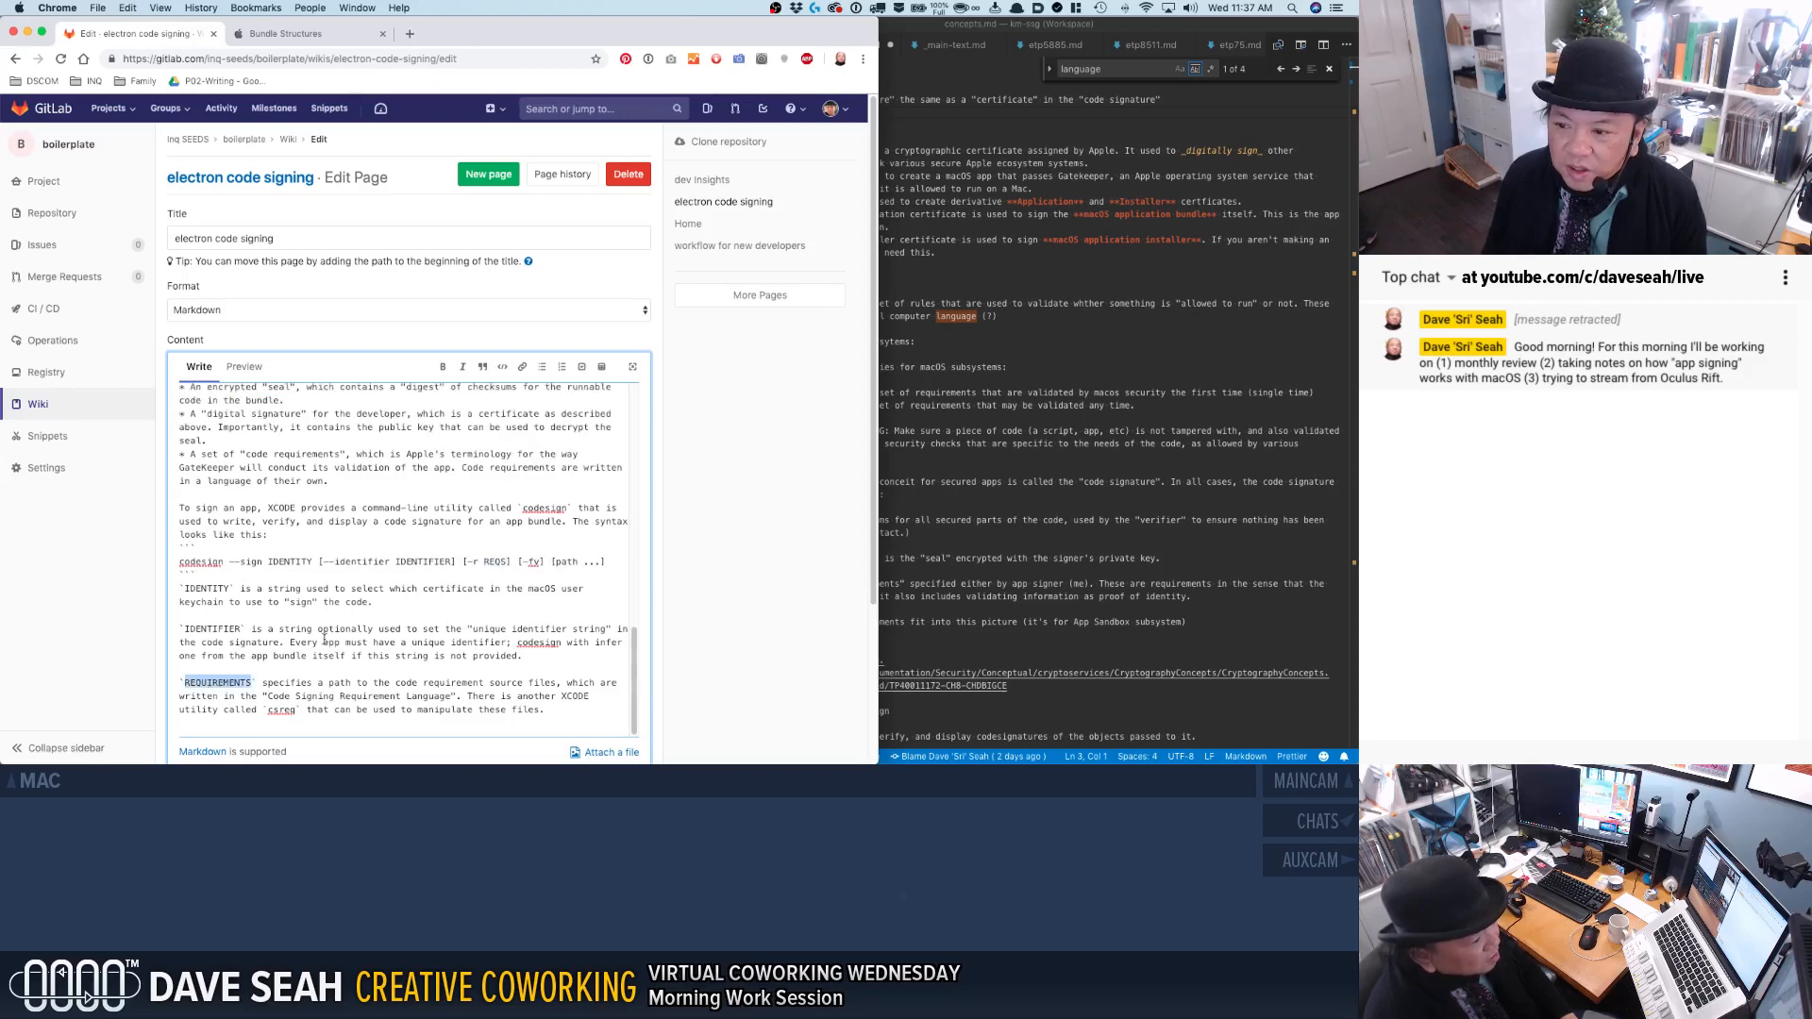
click(485, 562)
text(CS)
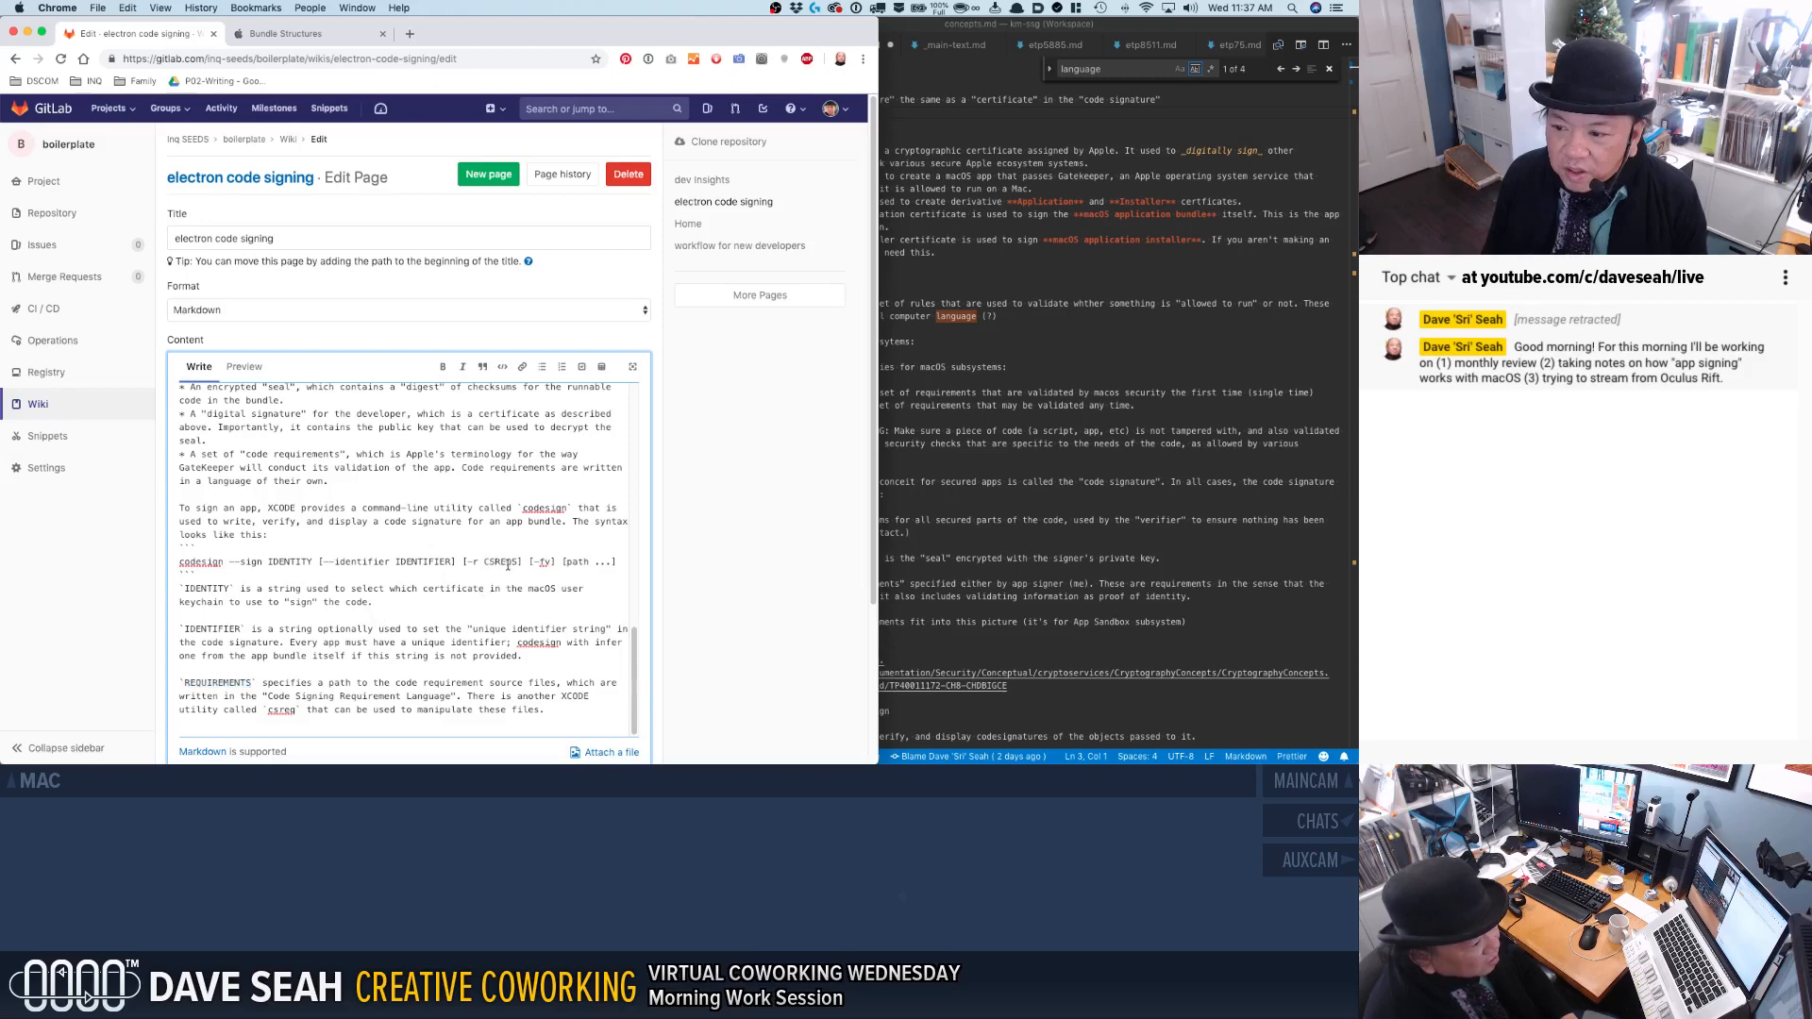
click(515, 562)
key(BackSpace)
double_click(508, 562)
key(super+c)
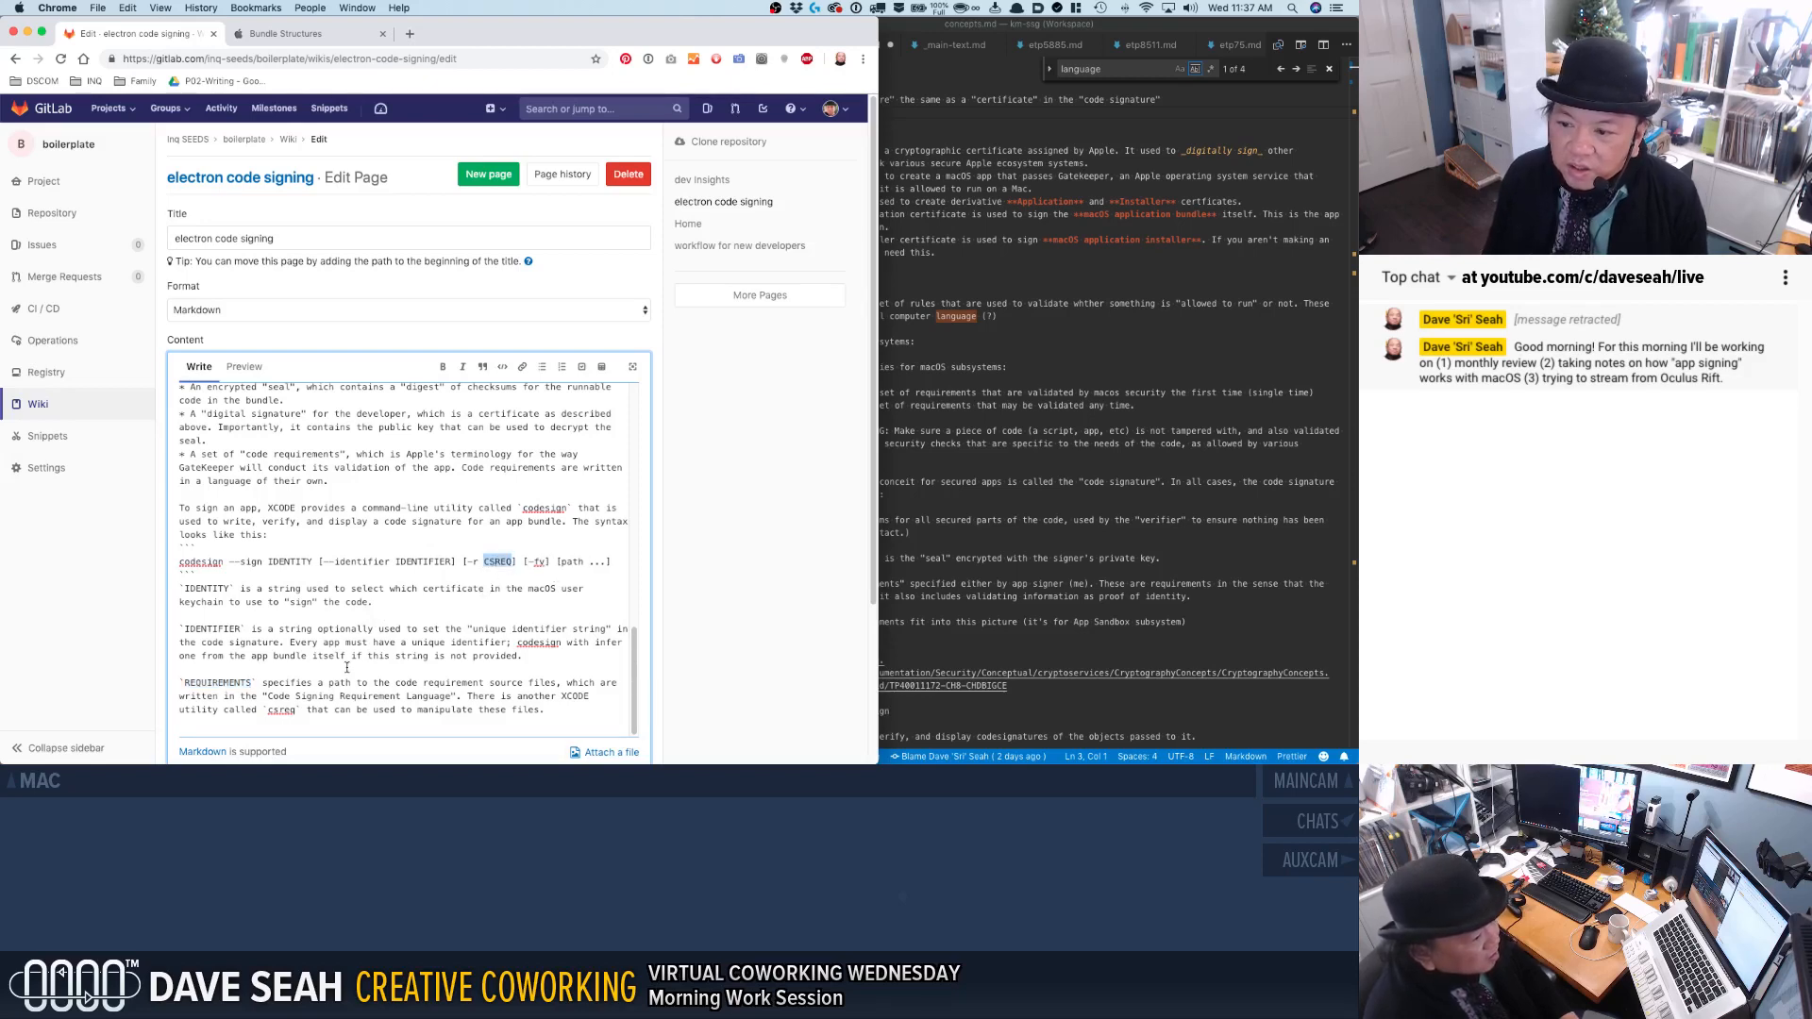
double_click(217, 683)
key(super+v)
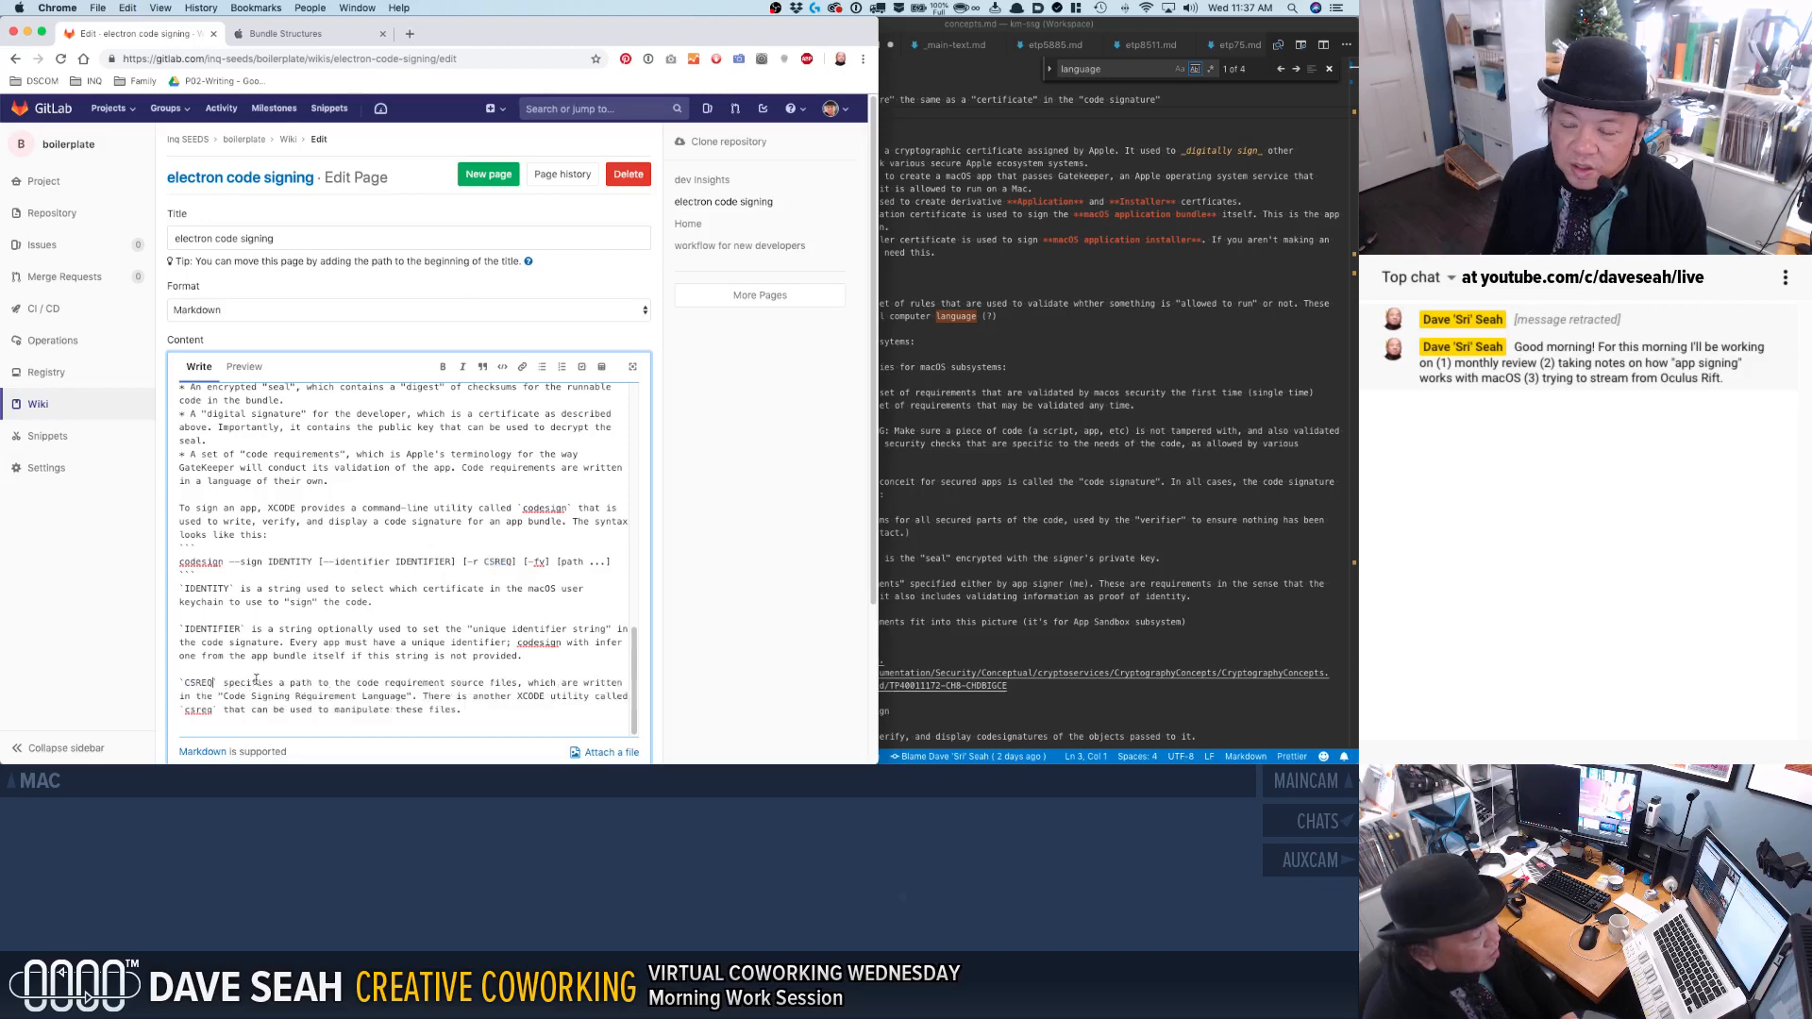
Rename the IDENTITY parameter to SIGNER in both the codesign syntax line and its description.
double_click(288, 562)
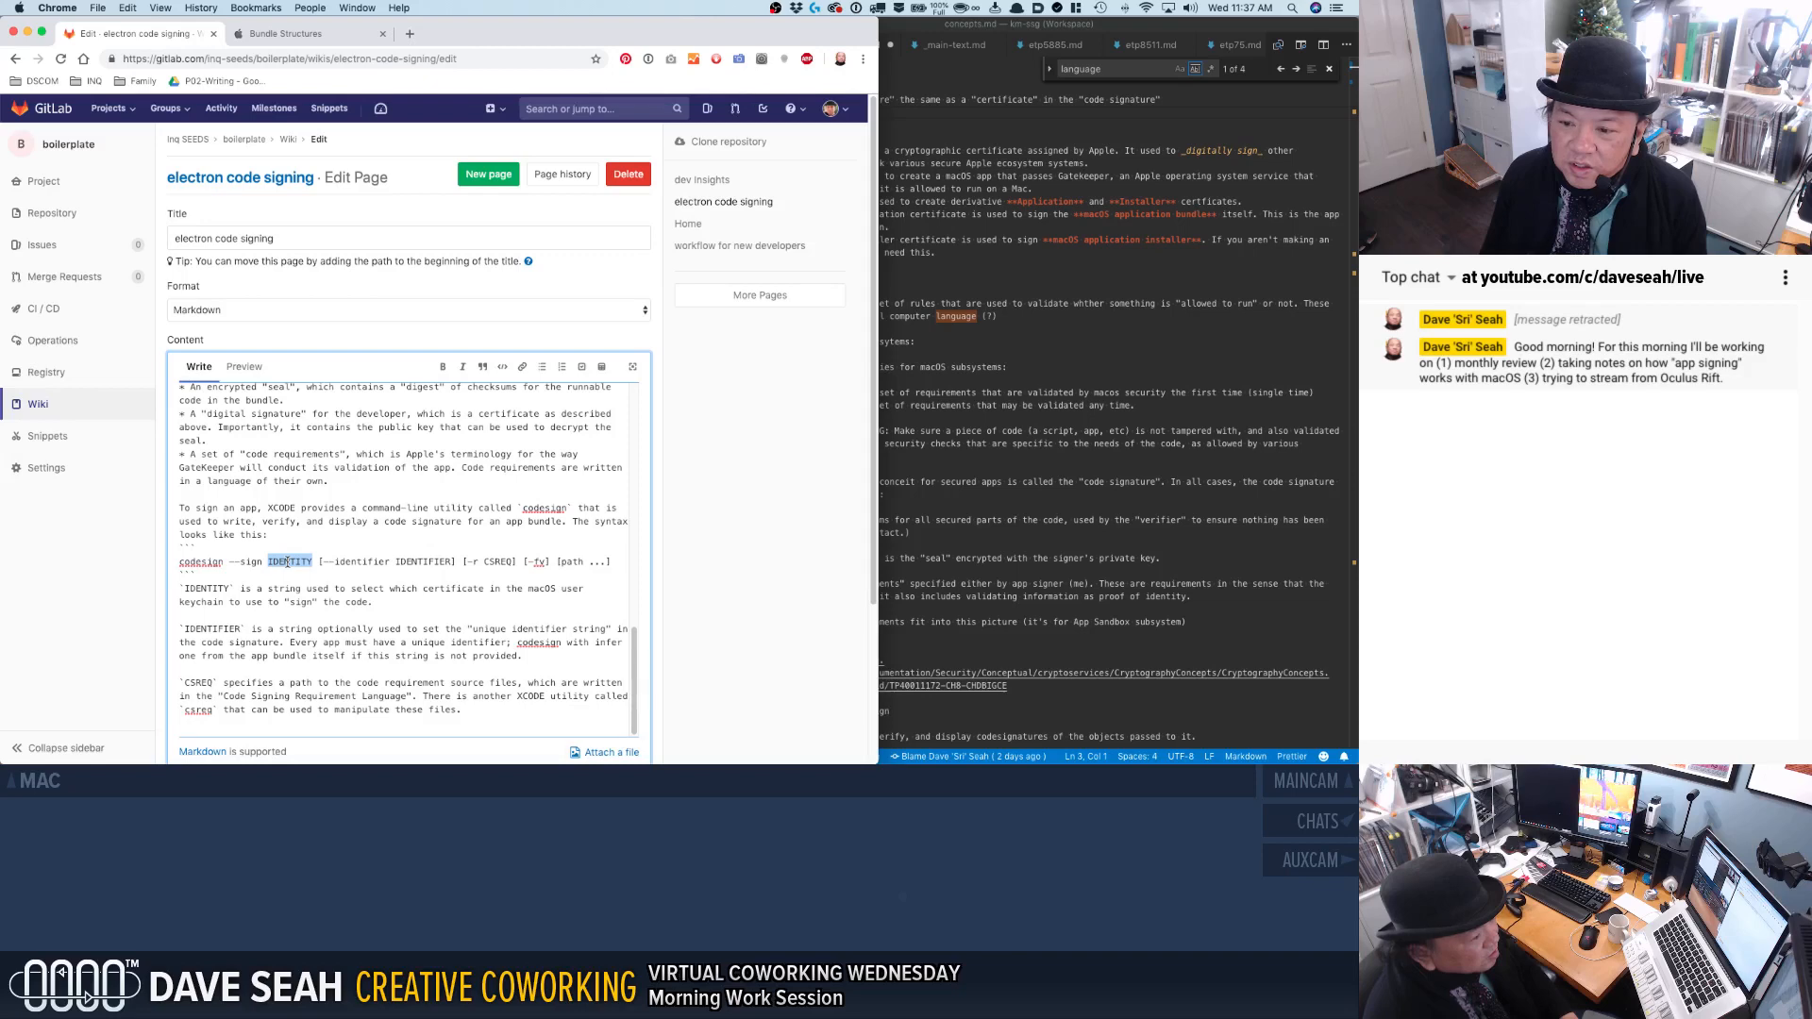
text(SIGNER)
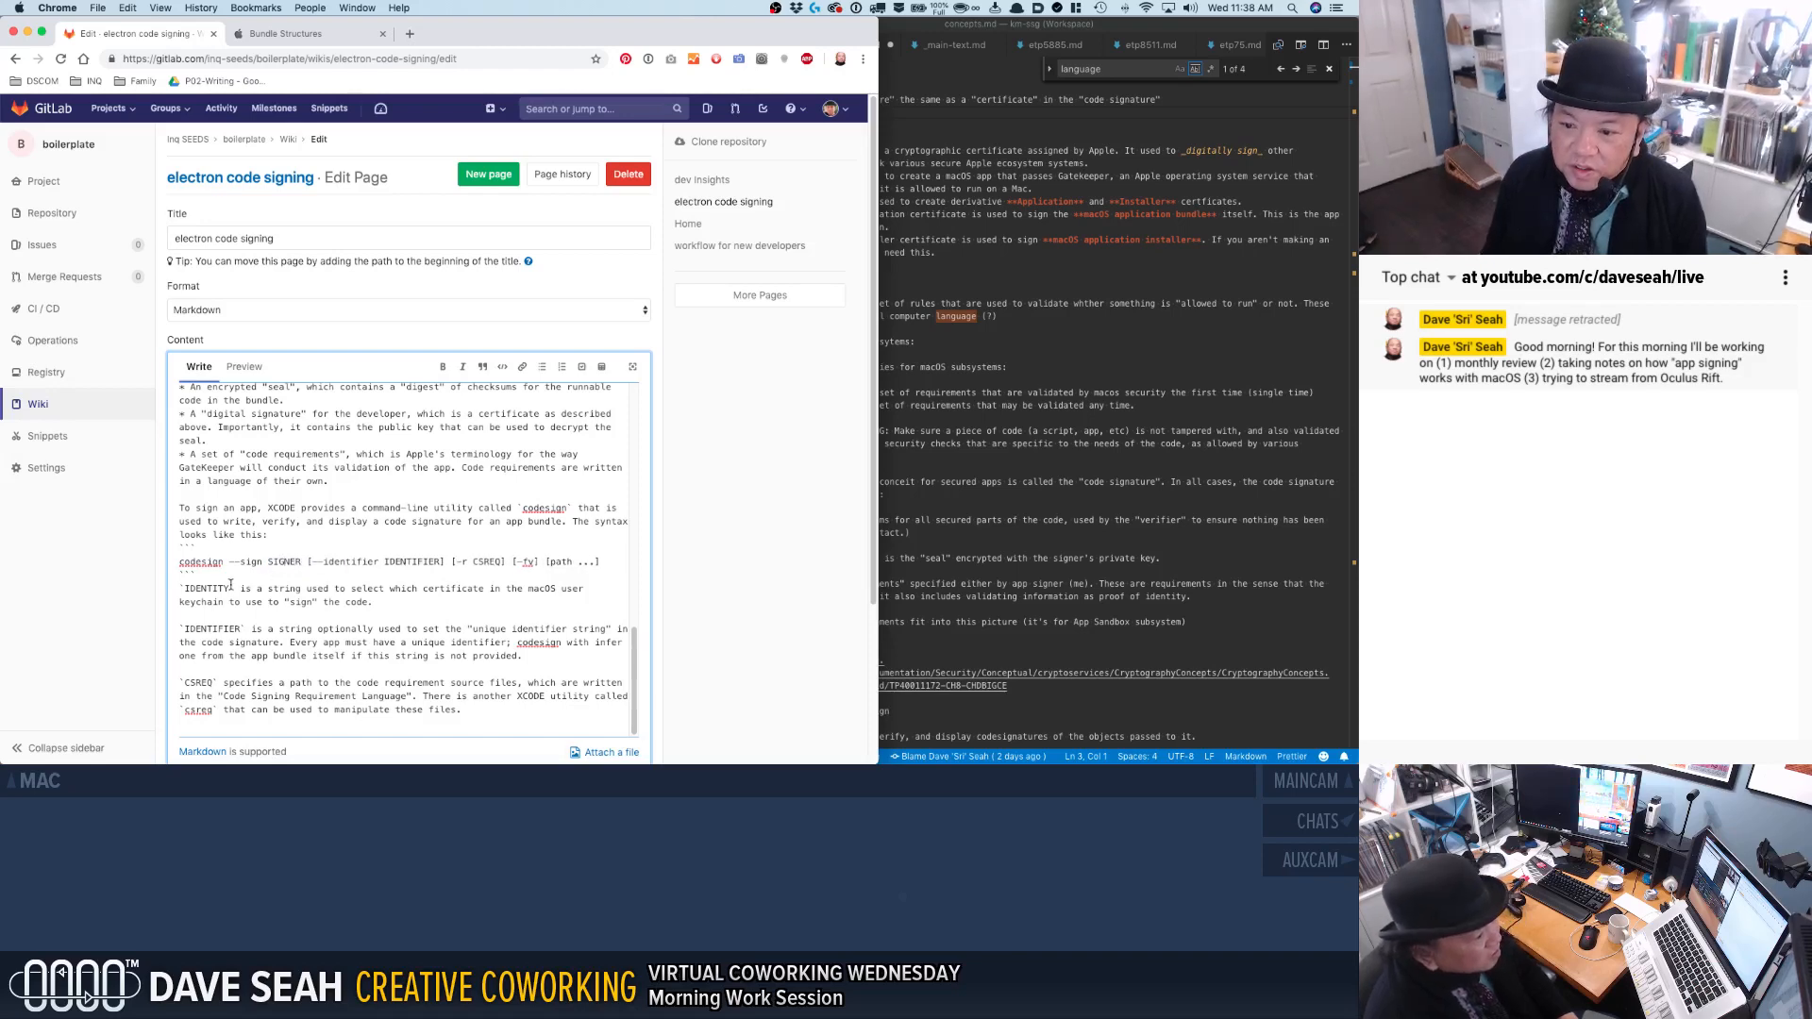
double_click(284, 561)
key(super+c)
double_click(210, 588)
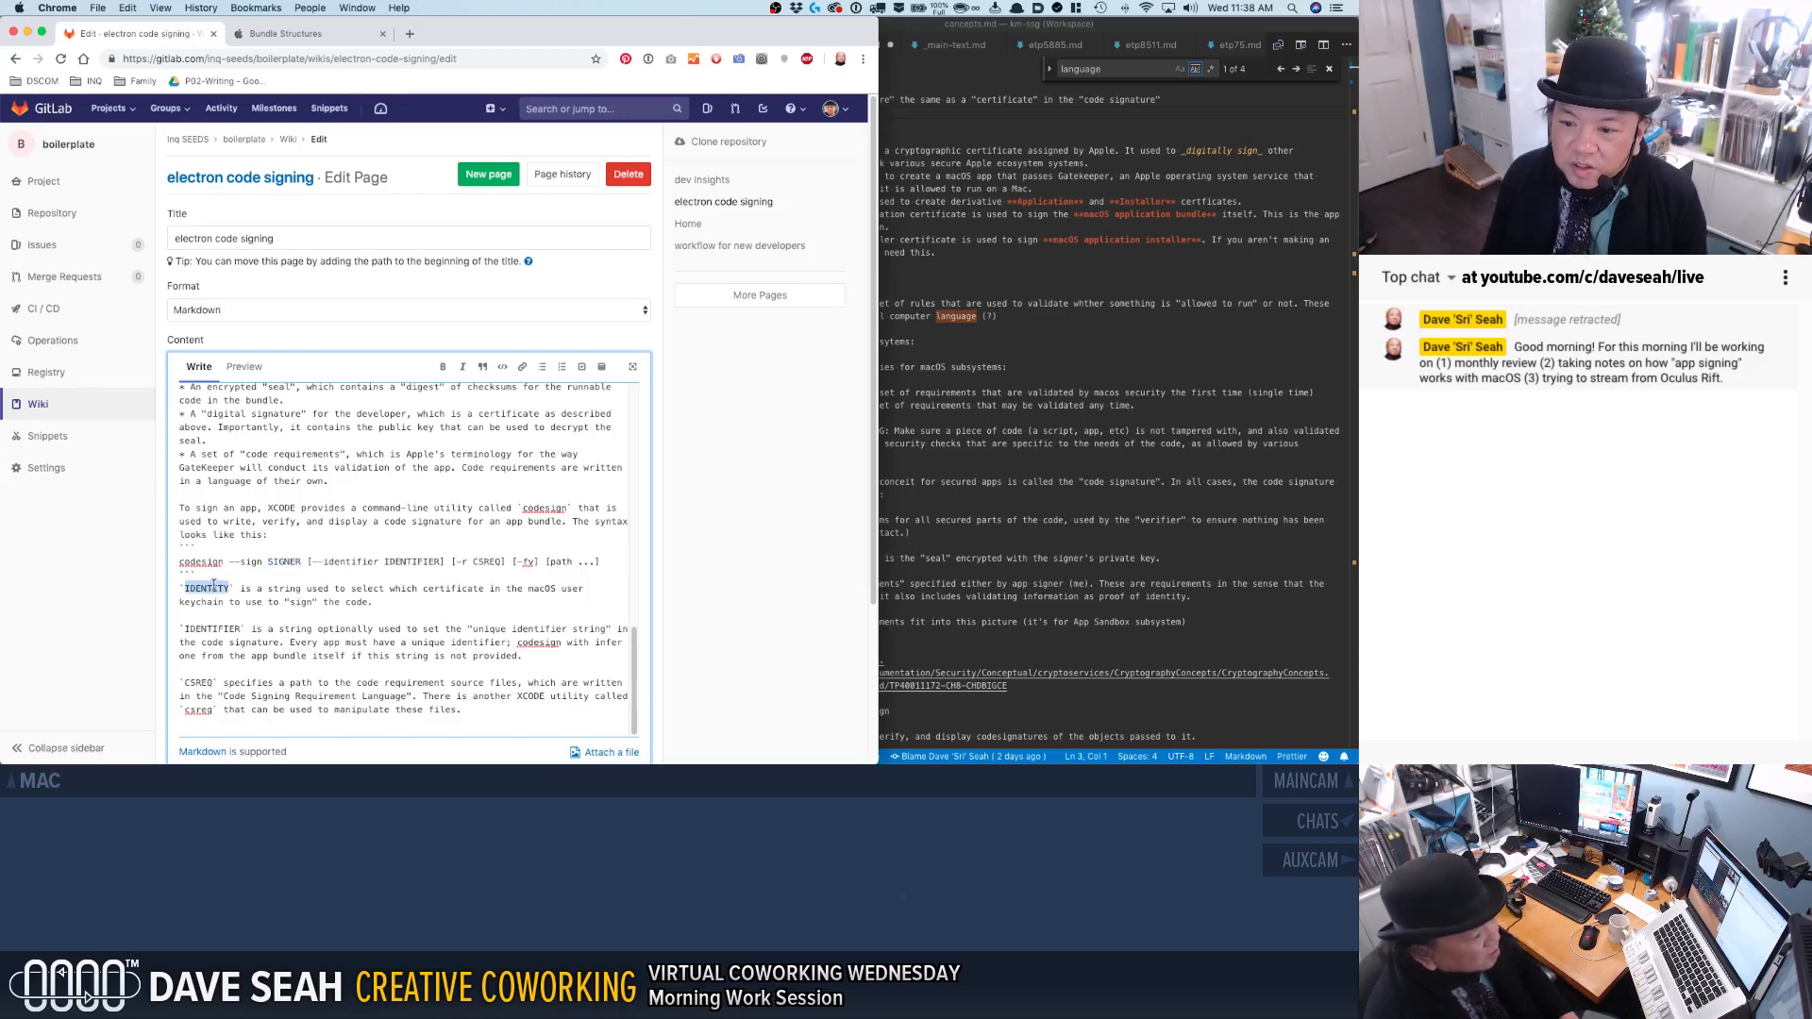
key(super+v)
Insert "(which represents YOU)" after "certificate" in the SIGNER description.
click(483, 588)
text((which represents YOU))
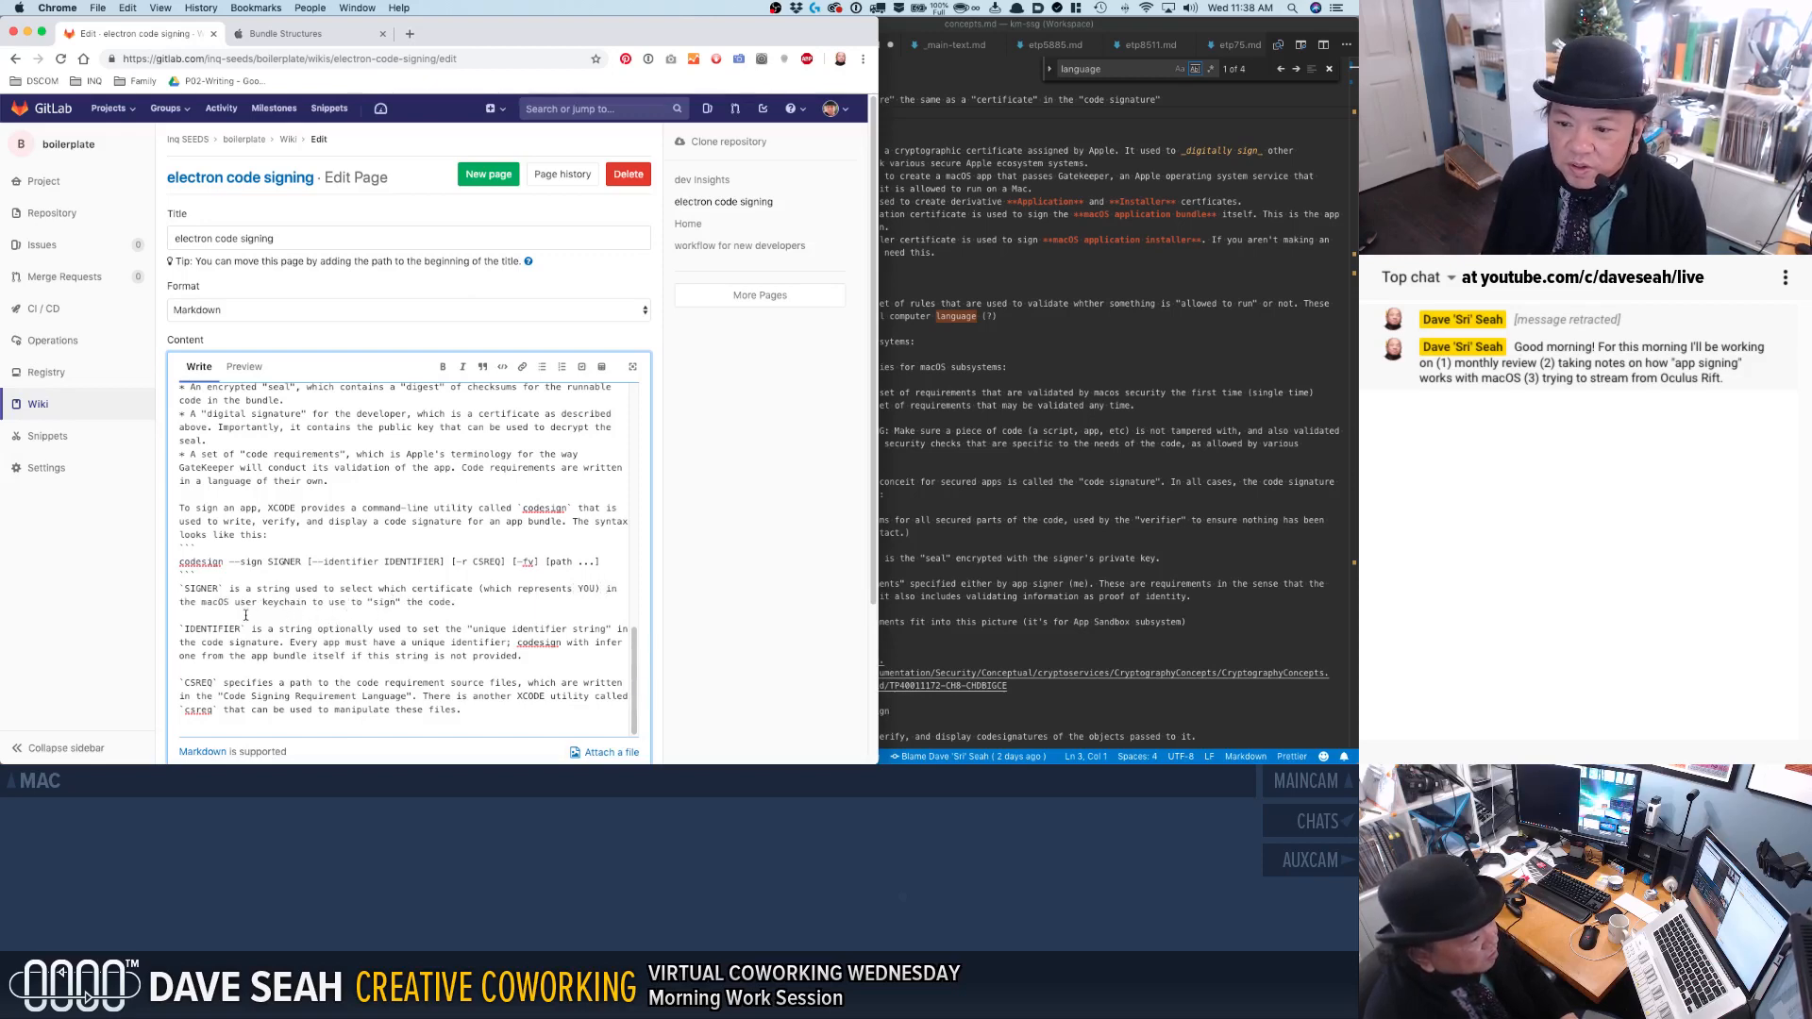
Reword the end of the SIGNER description to read: in your macOS keychain to use for "signing" the code.
double_click(183, 604)
text(your)
double_click(250, 601)
key(BackSpace)
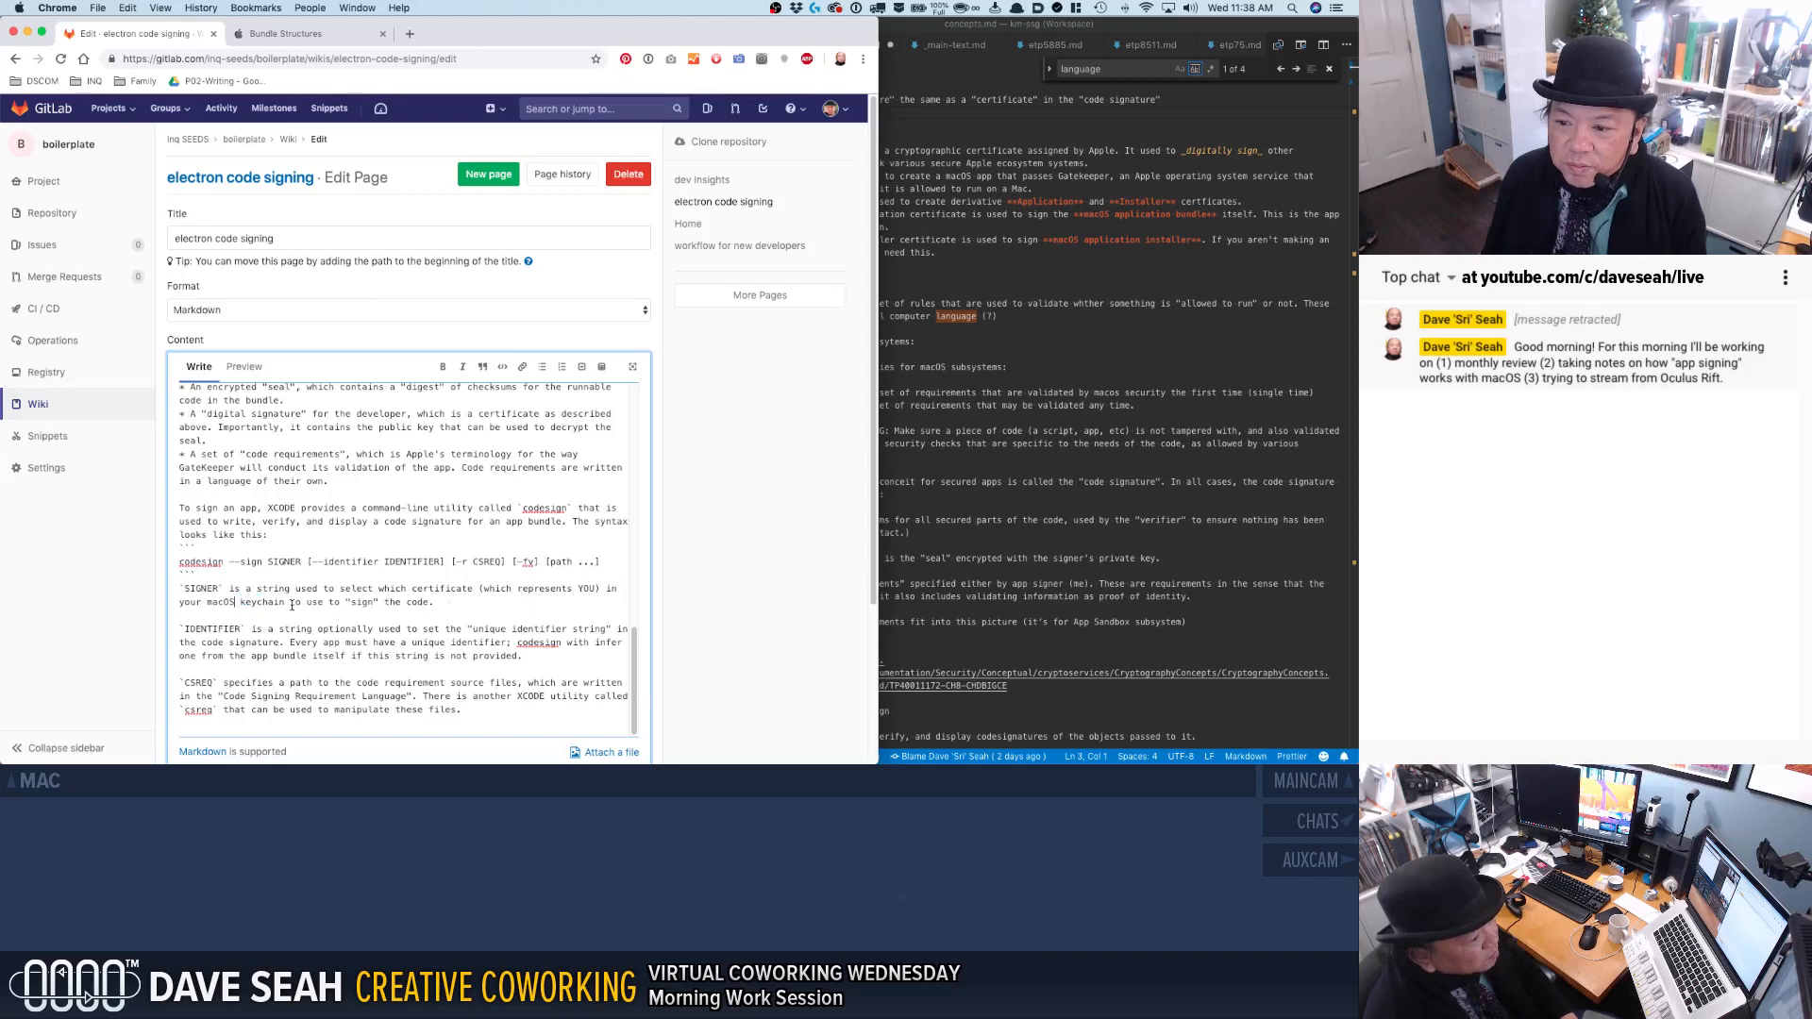
double_click(334, 602)
text(for "s)
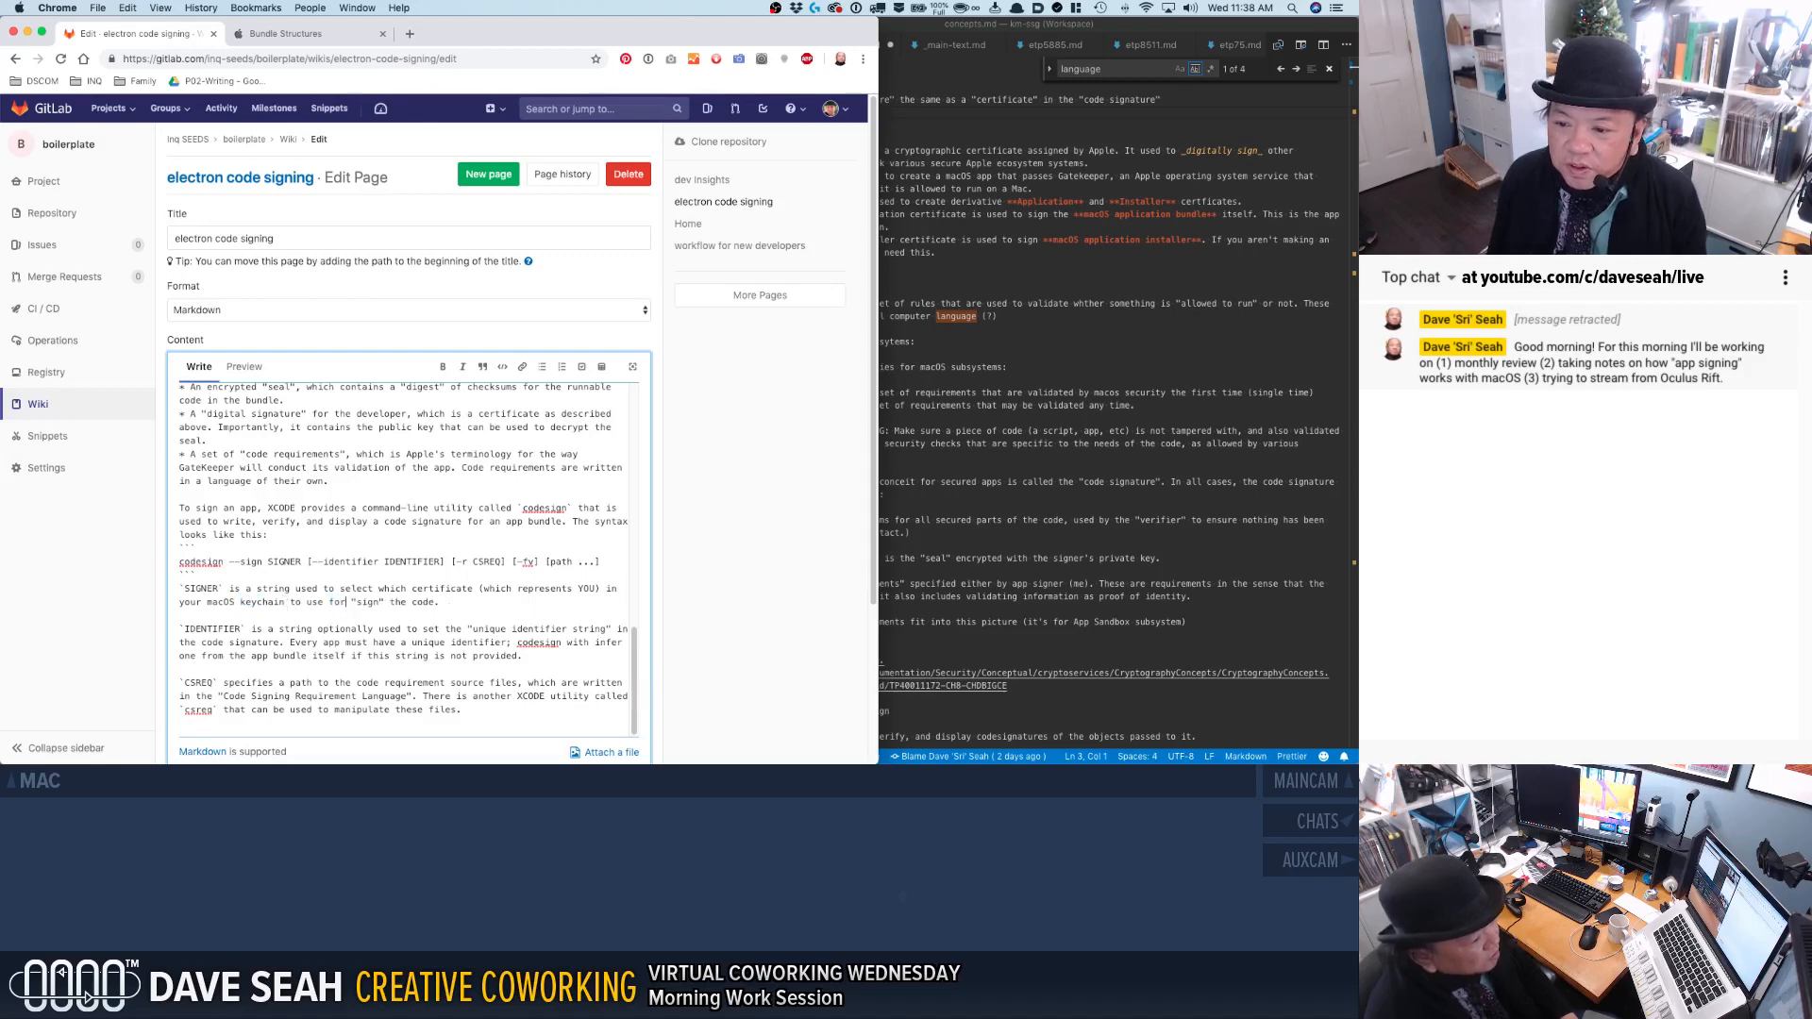
text(igning)
key(End)
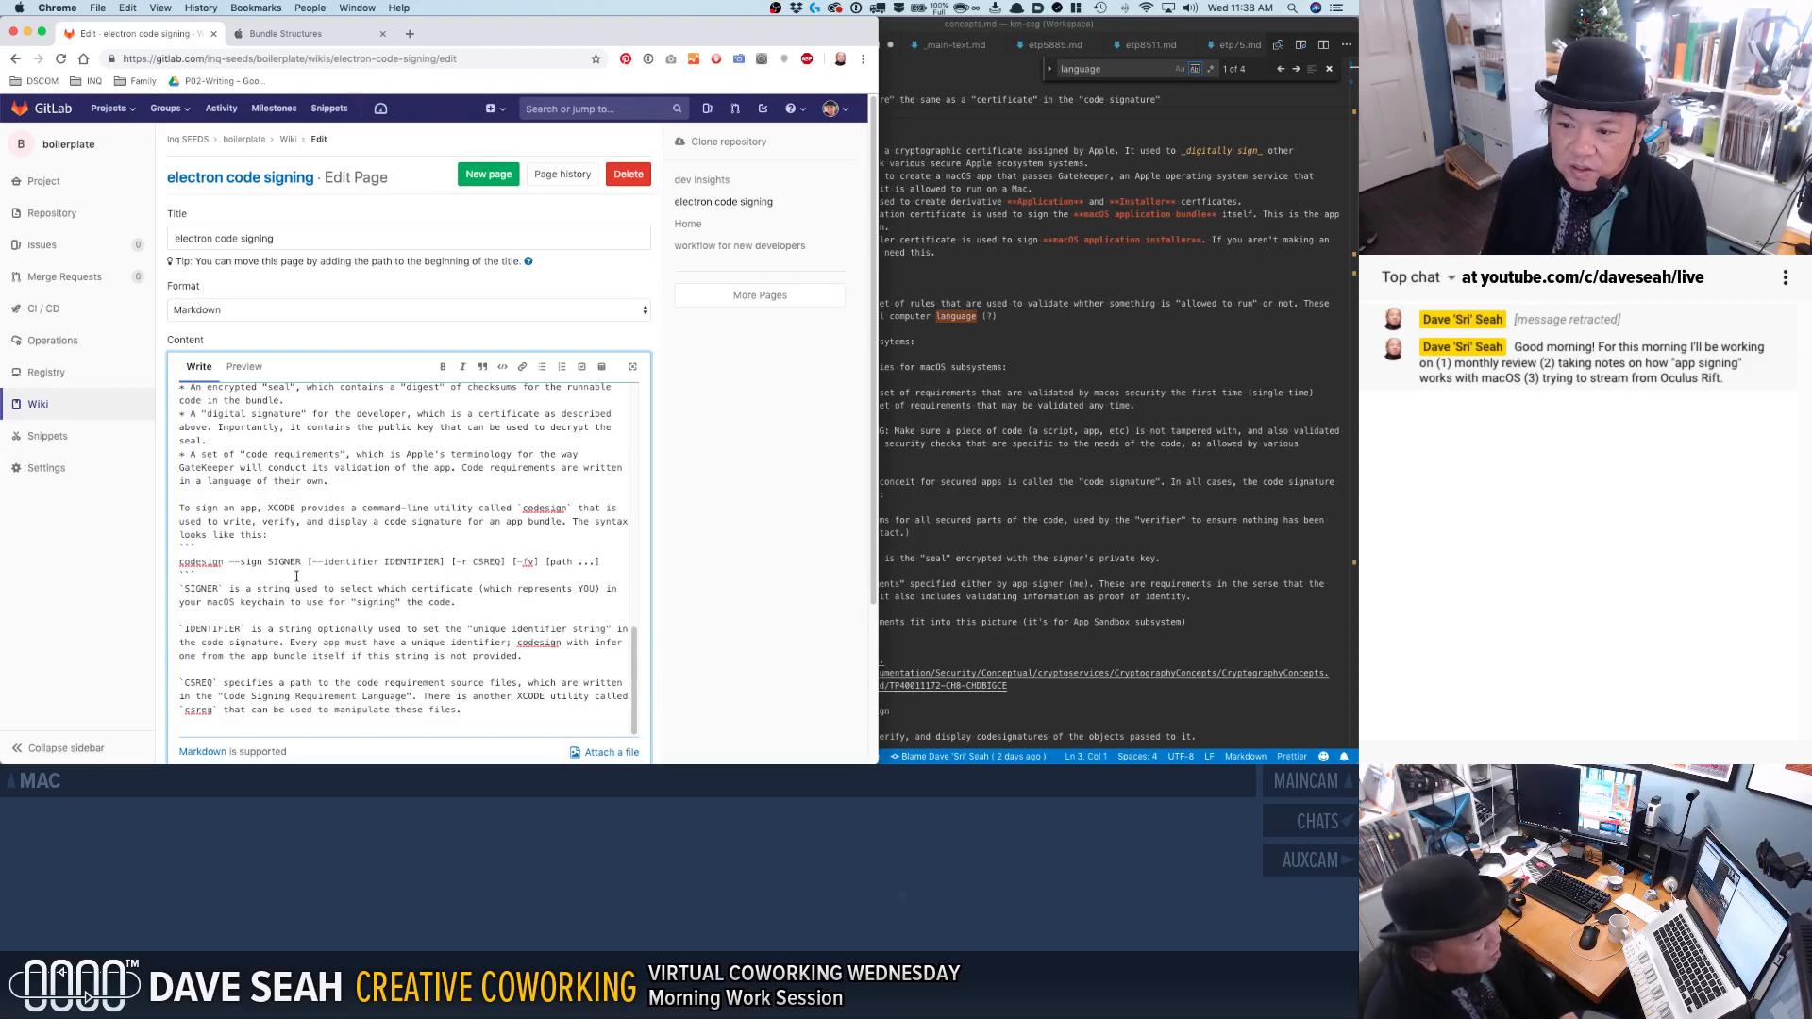
Rename the IDENTIFIER parameter to APPIDENT in its description and in the codesign syntax line.
double_click(212, 627)
text(APPI)
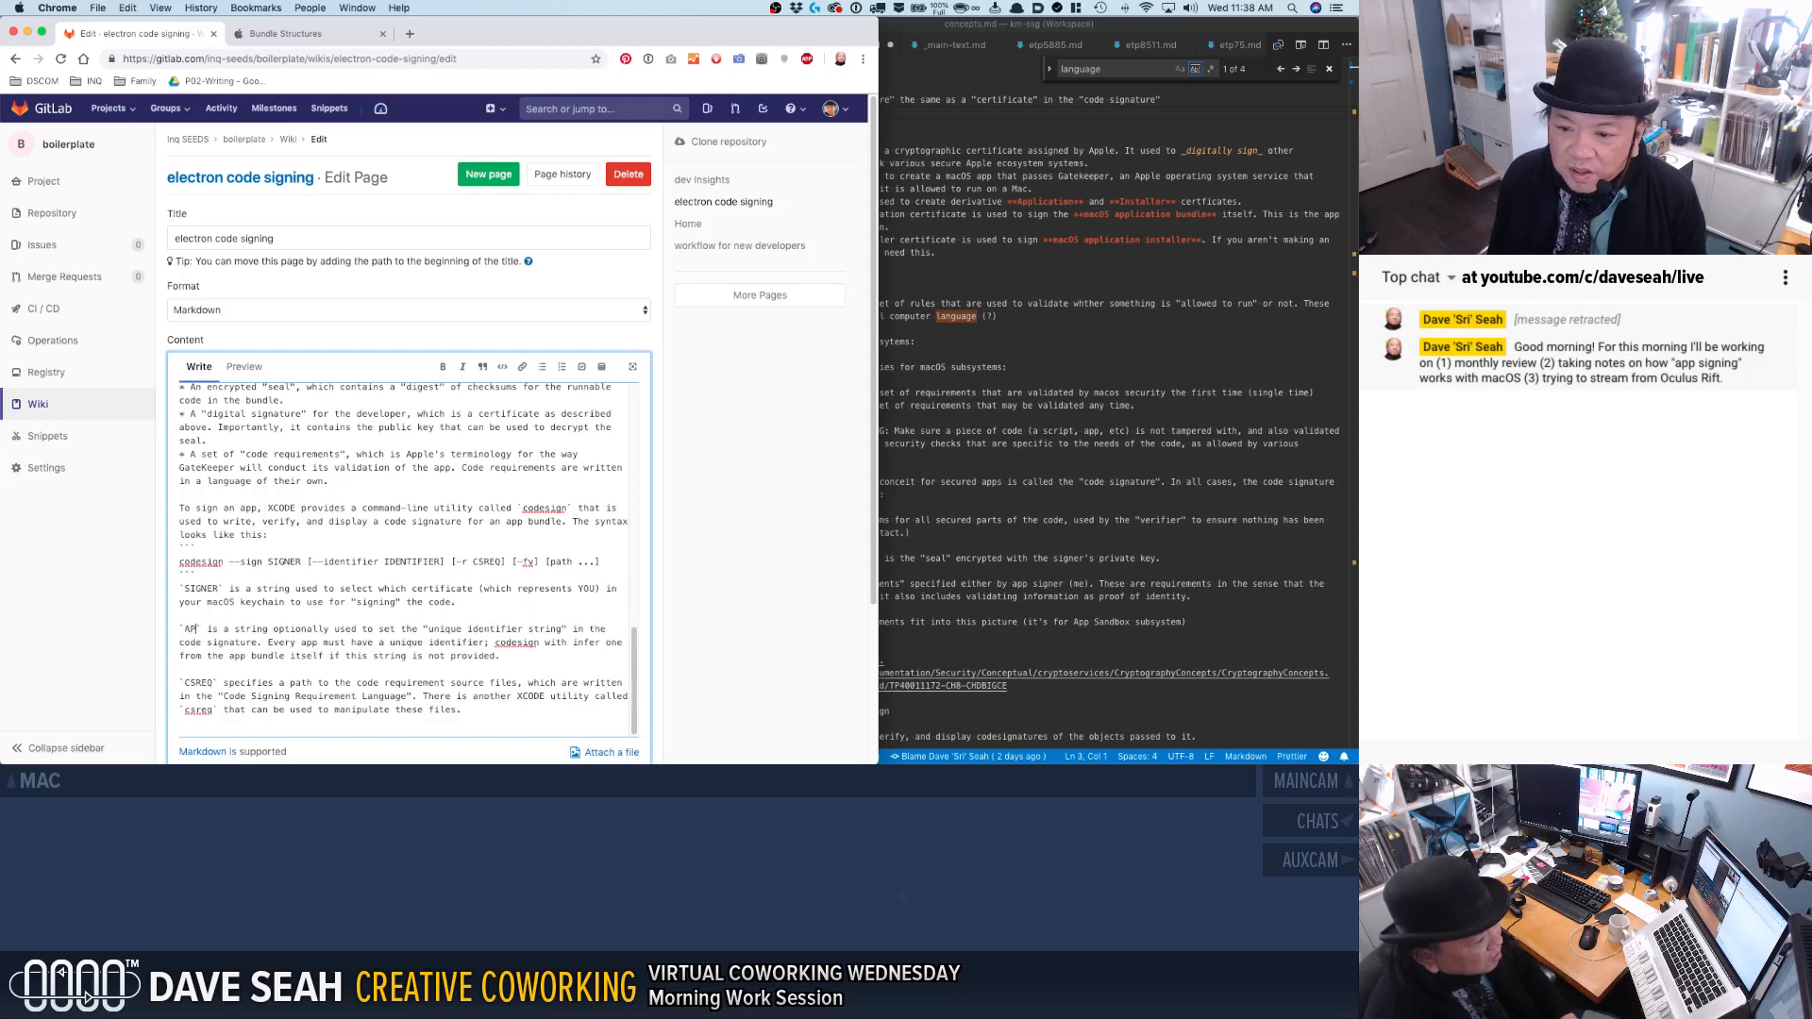
text(DENT)
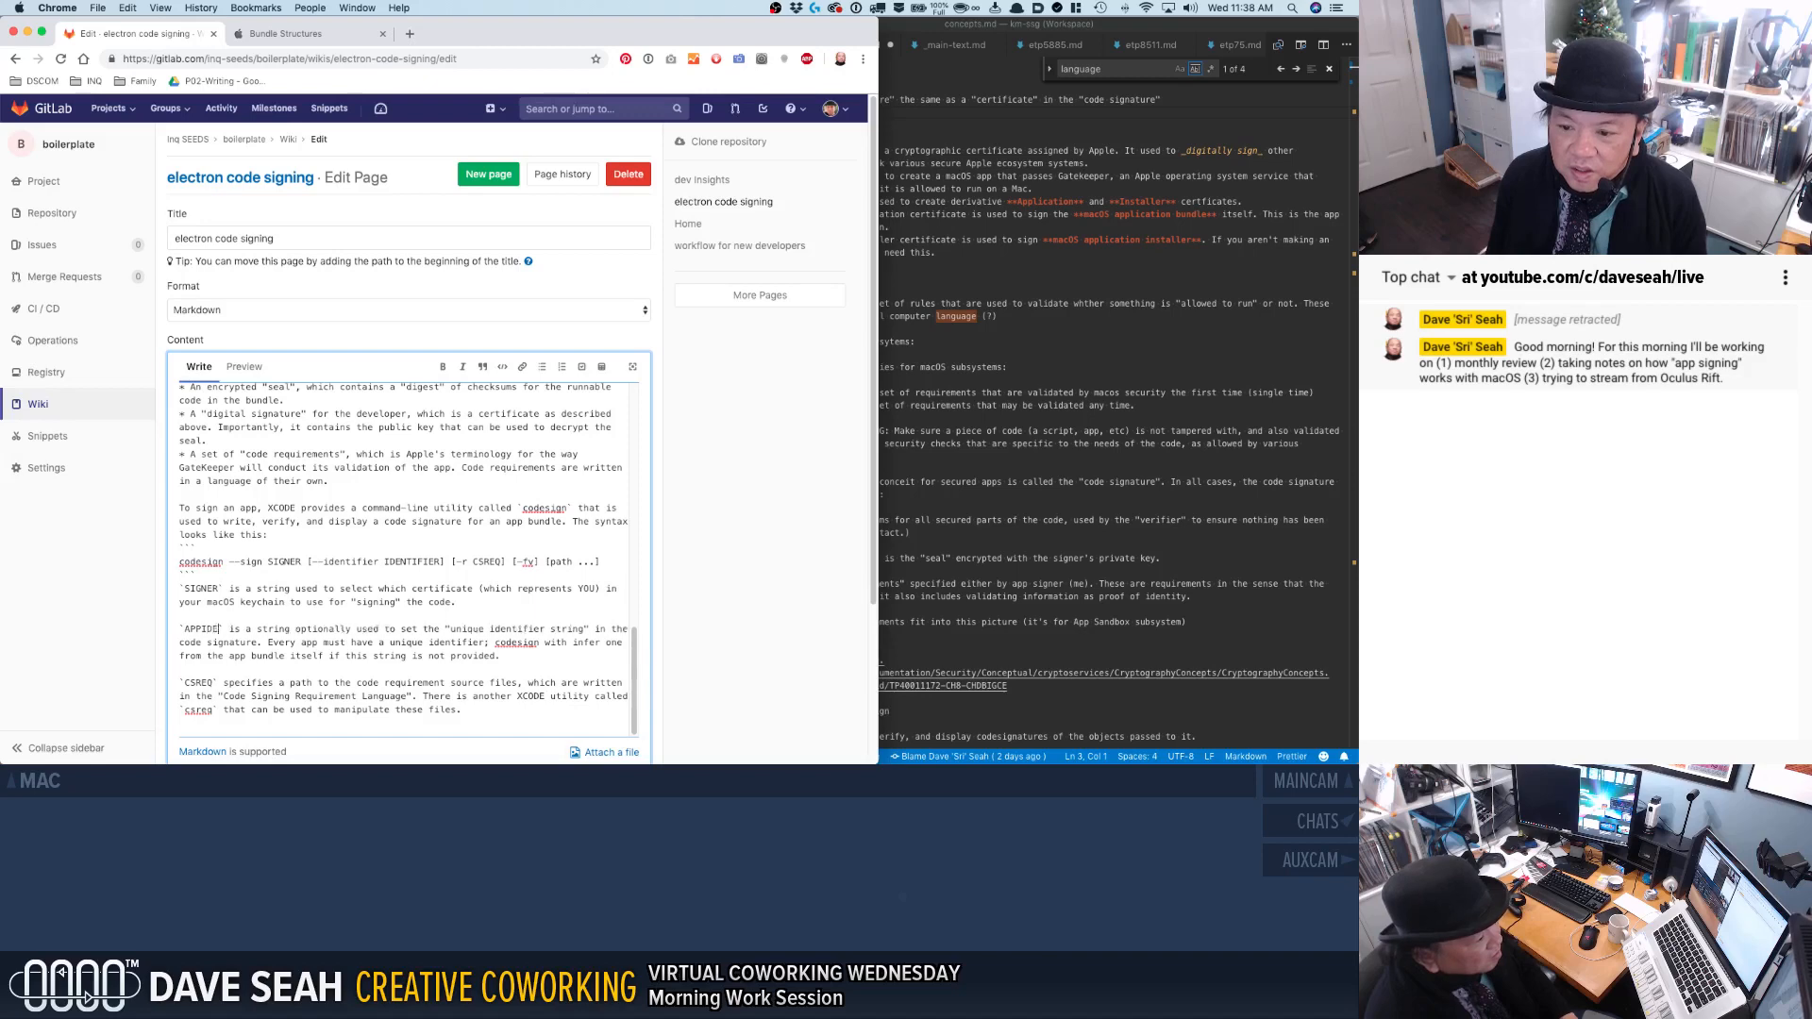
double_click(200, 629)
key(super+c)
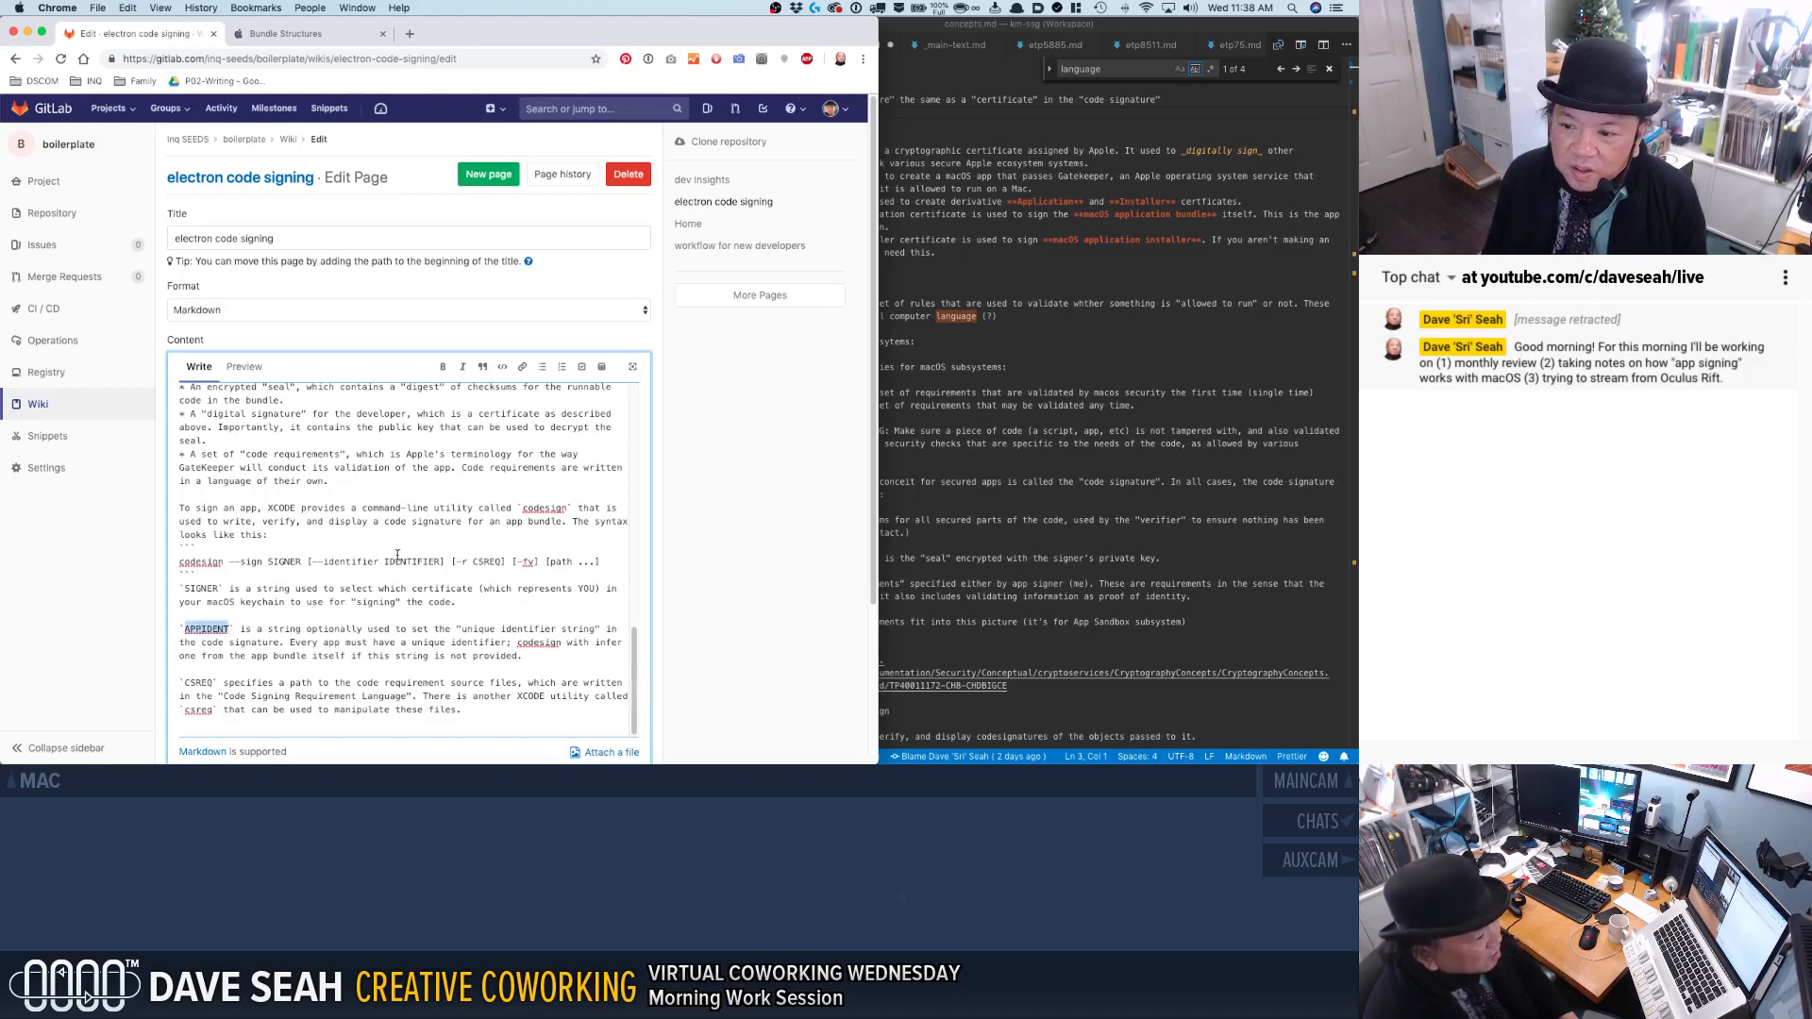
double_click(397, 562)
key(super+v)
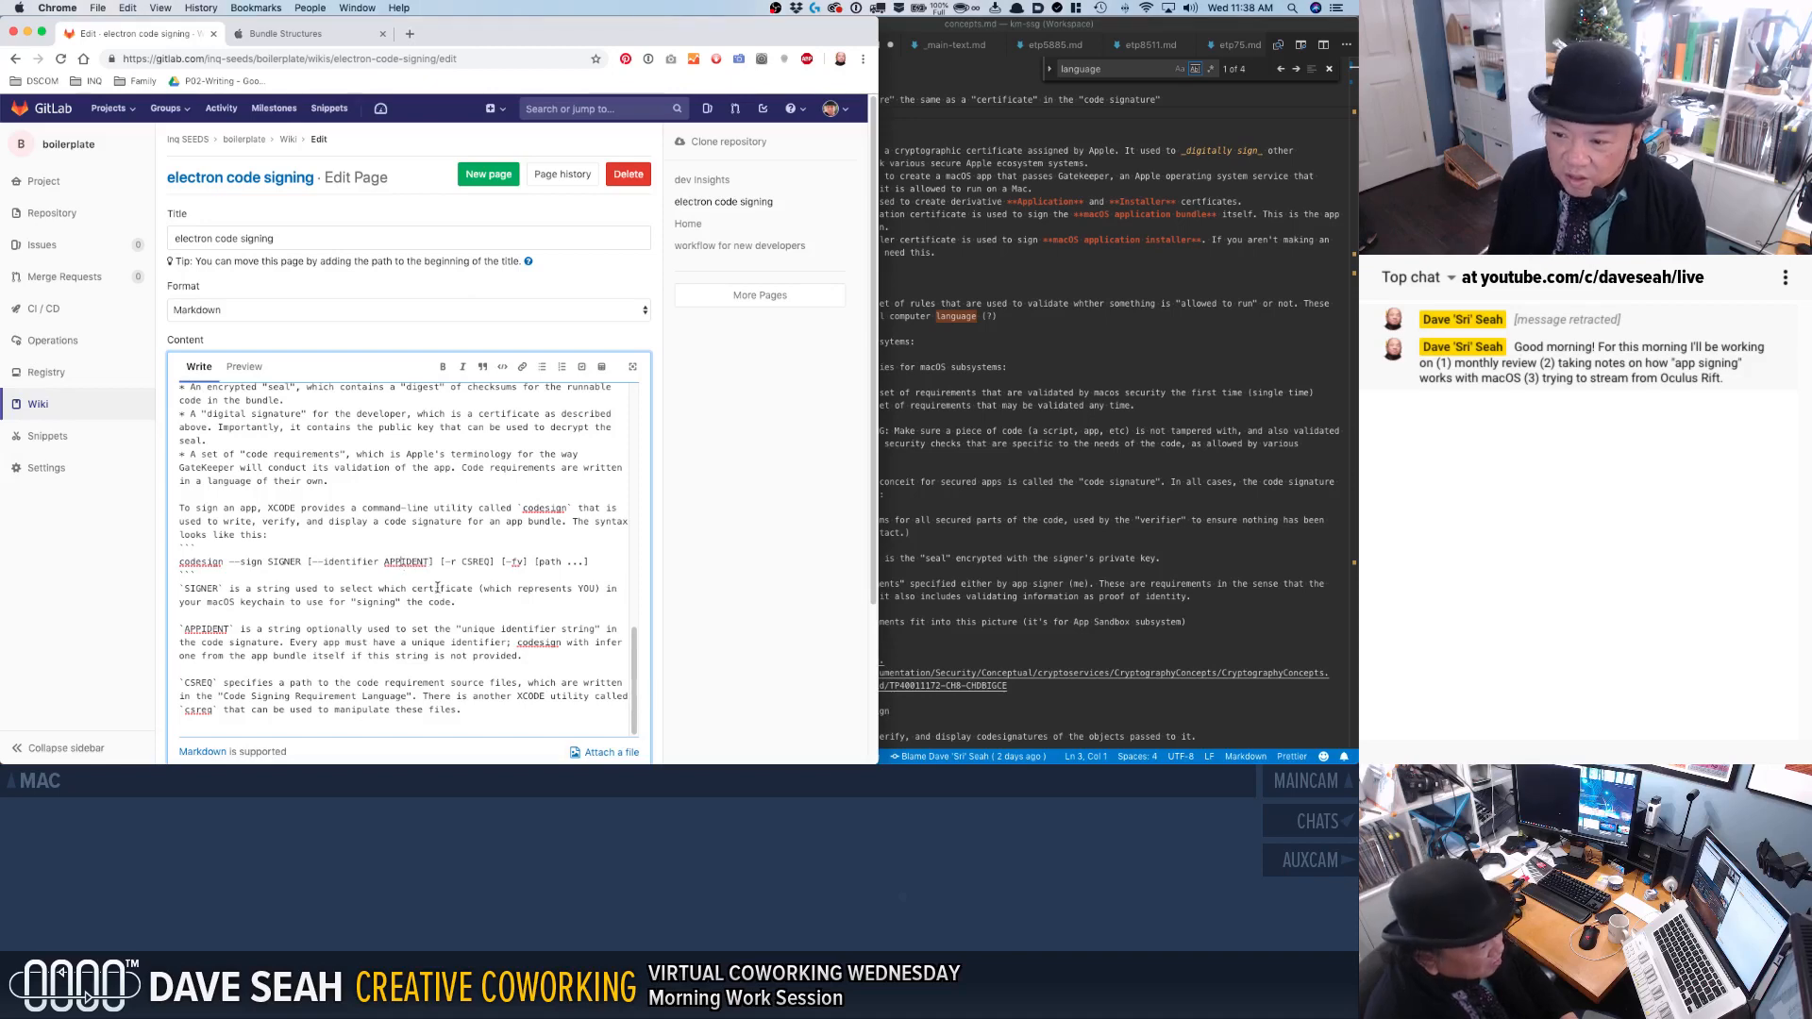
Add an underscore to the app identifier parameter, making it APP_IDENT in the syntax line and its description.
text(_)
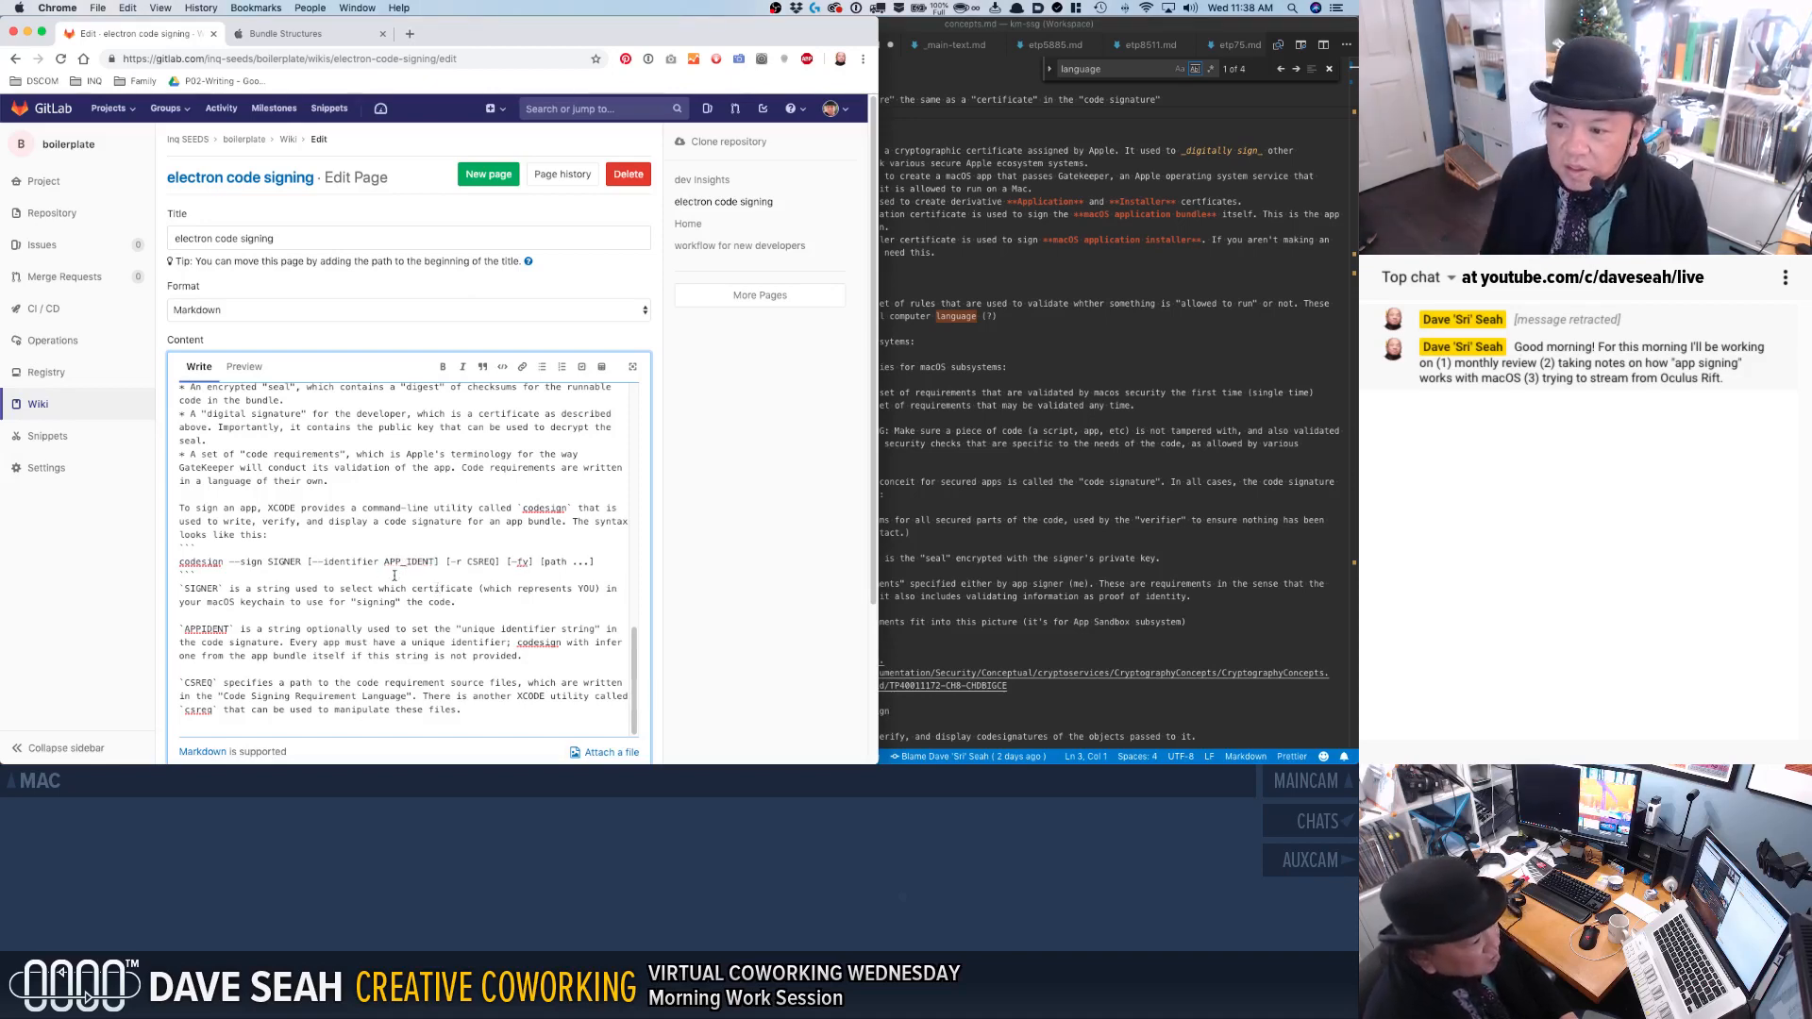
drag(383, 564, 432, 562)
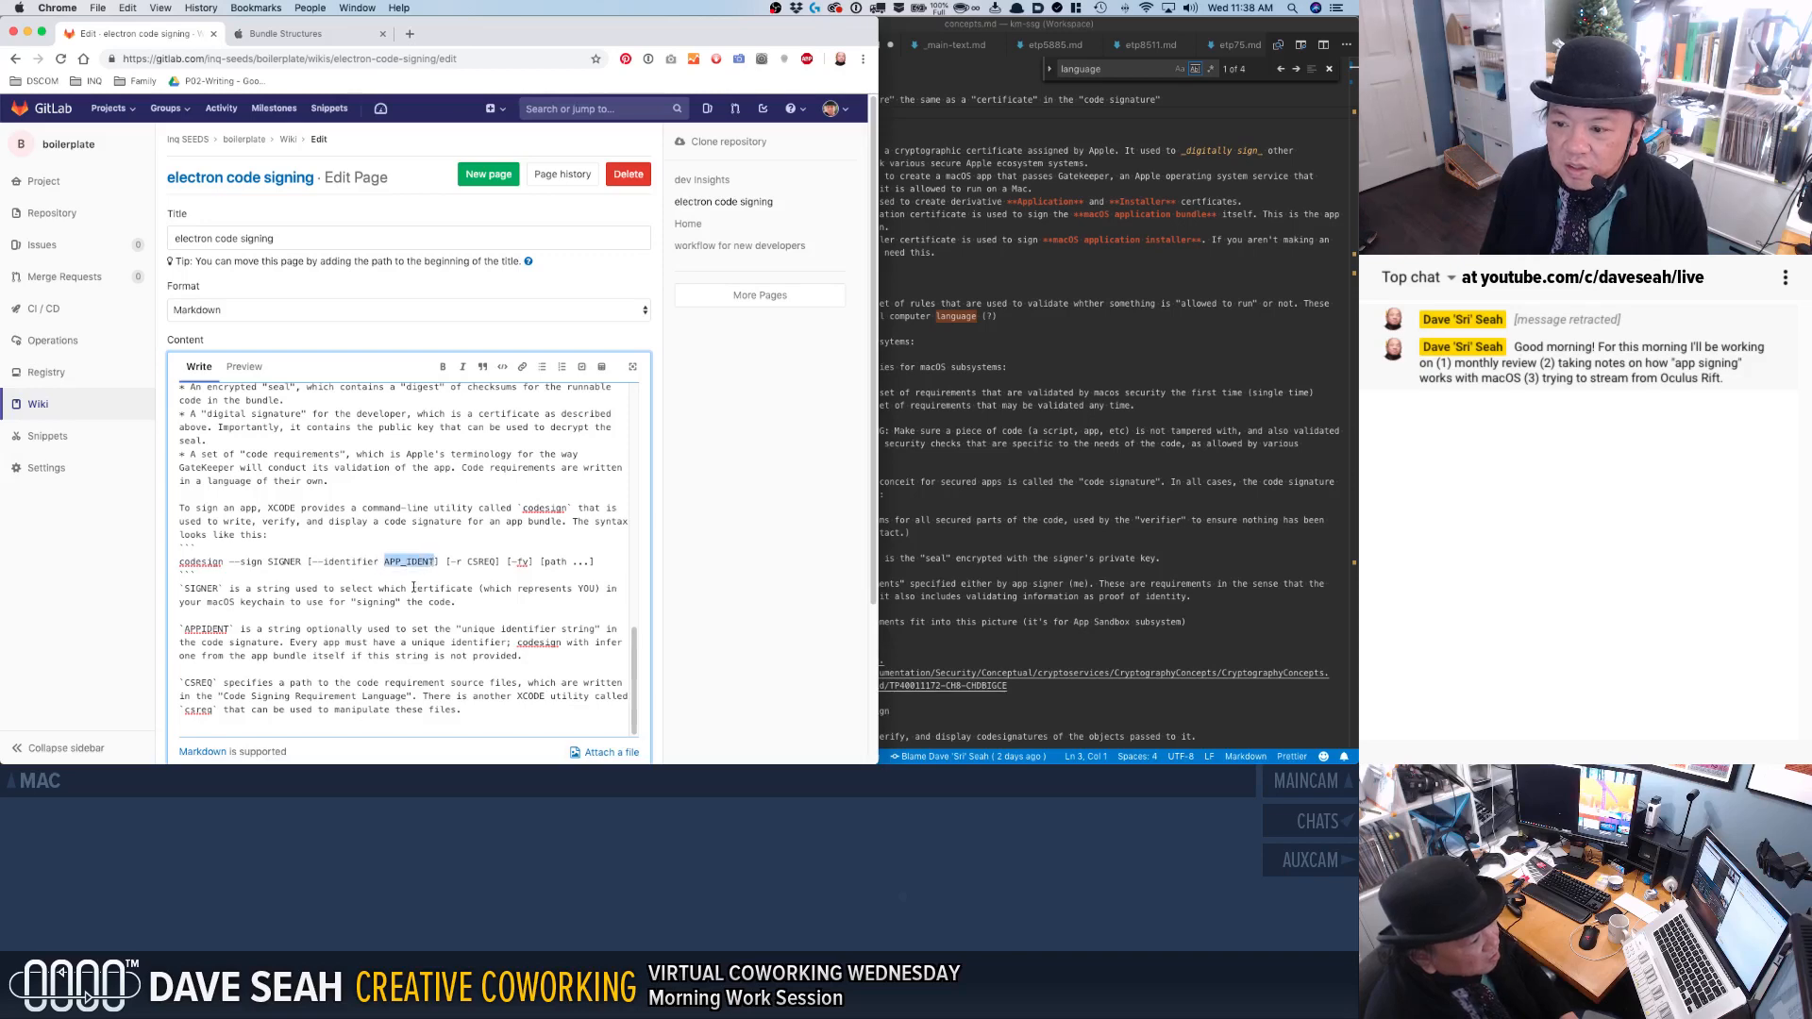
double_click(222, 630)
key(super+v)
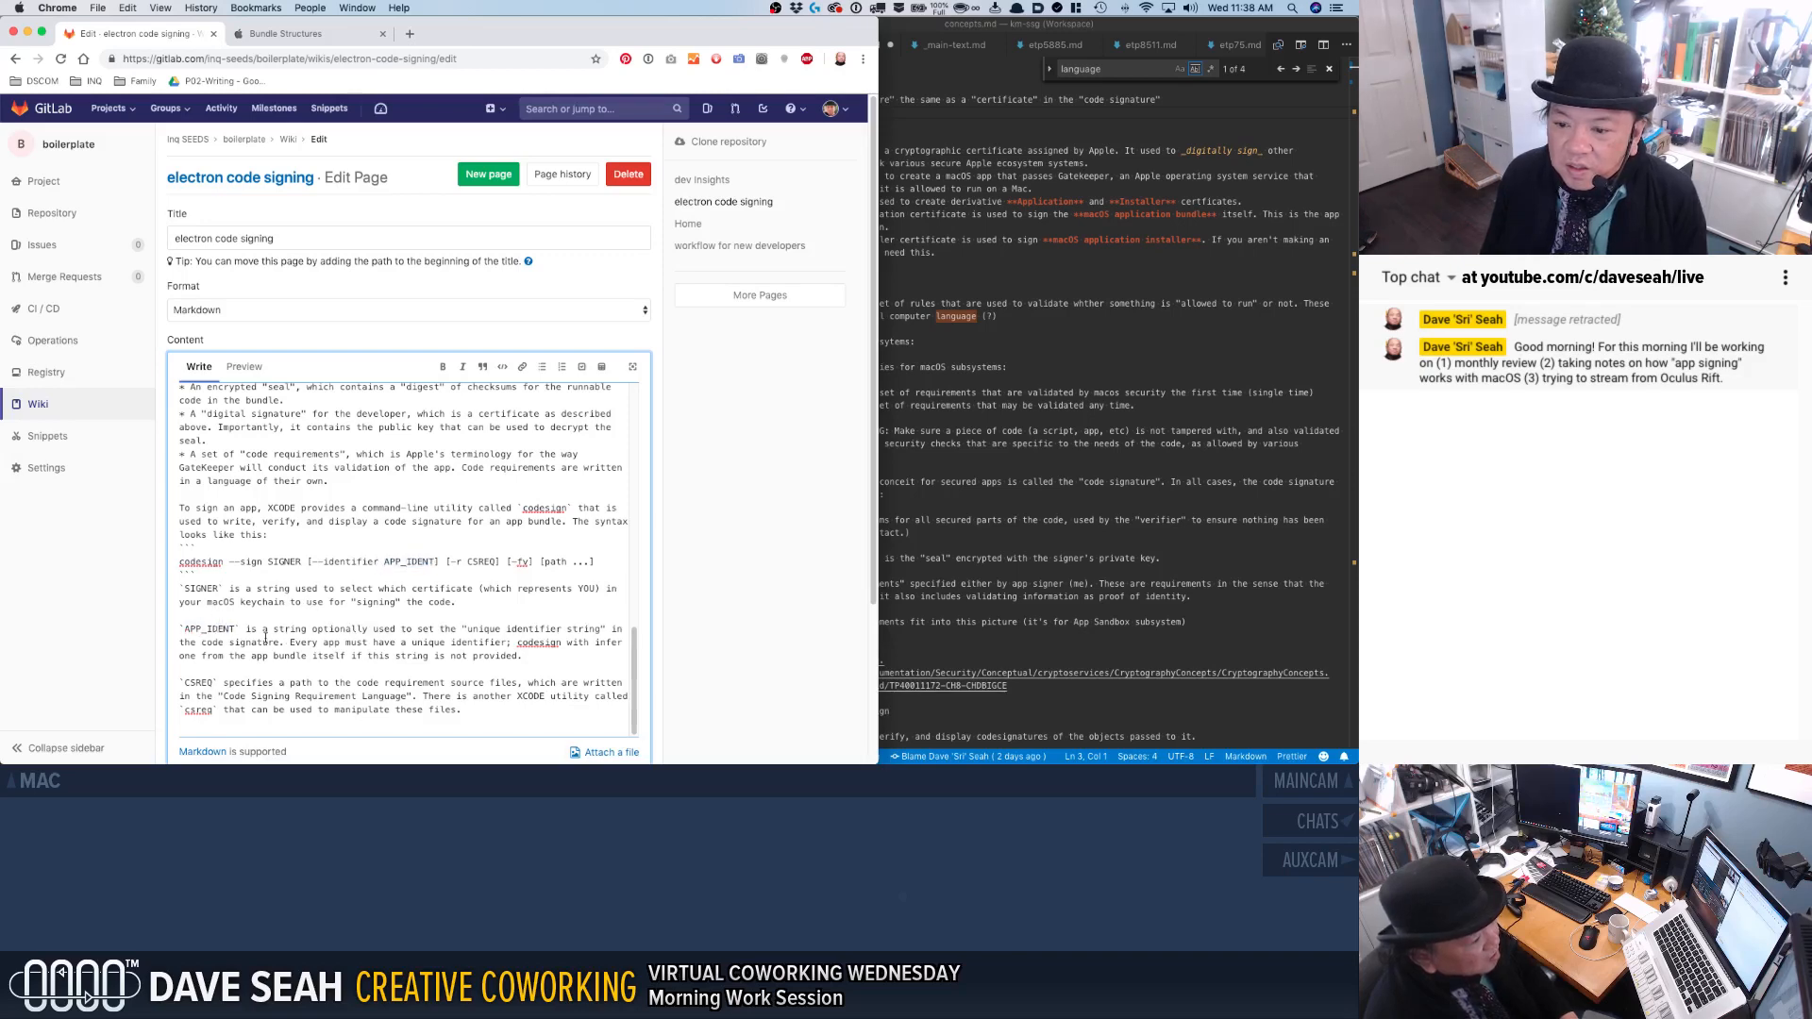
click(367, 629)
Rename the CSREQ parameter to CODEREQ in its description and in the codesign syntax line.
click(365, 662)
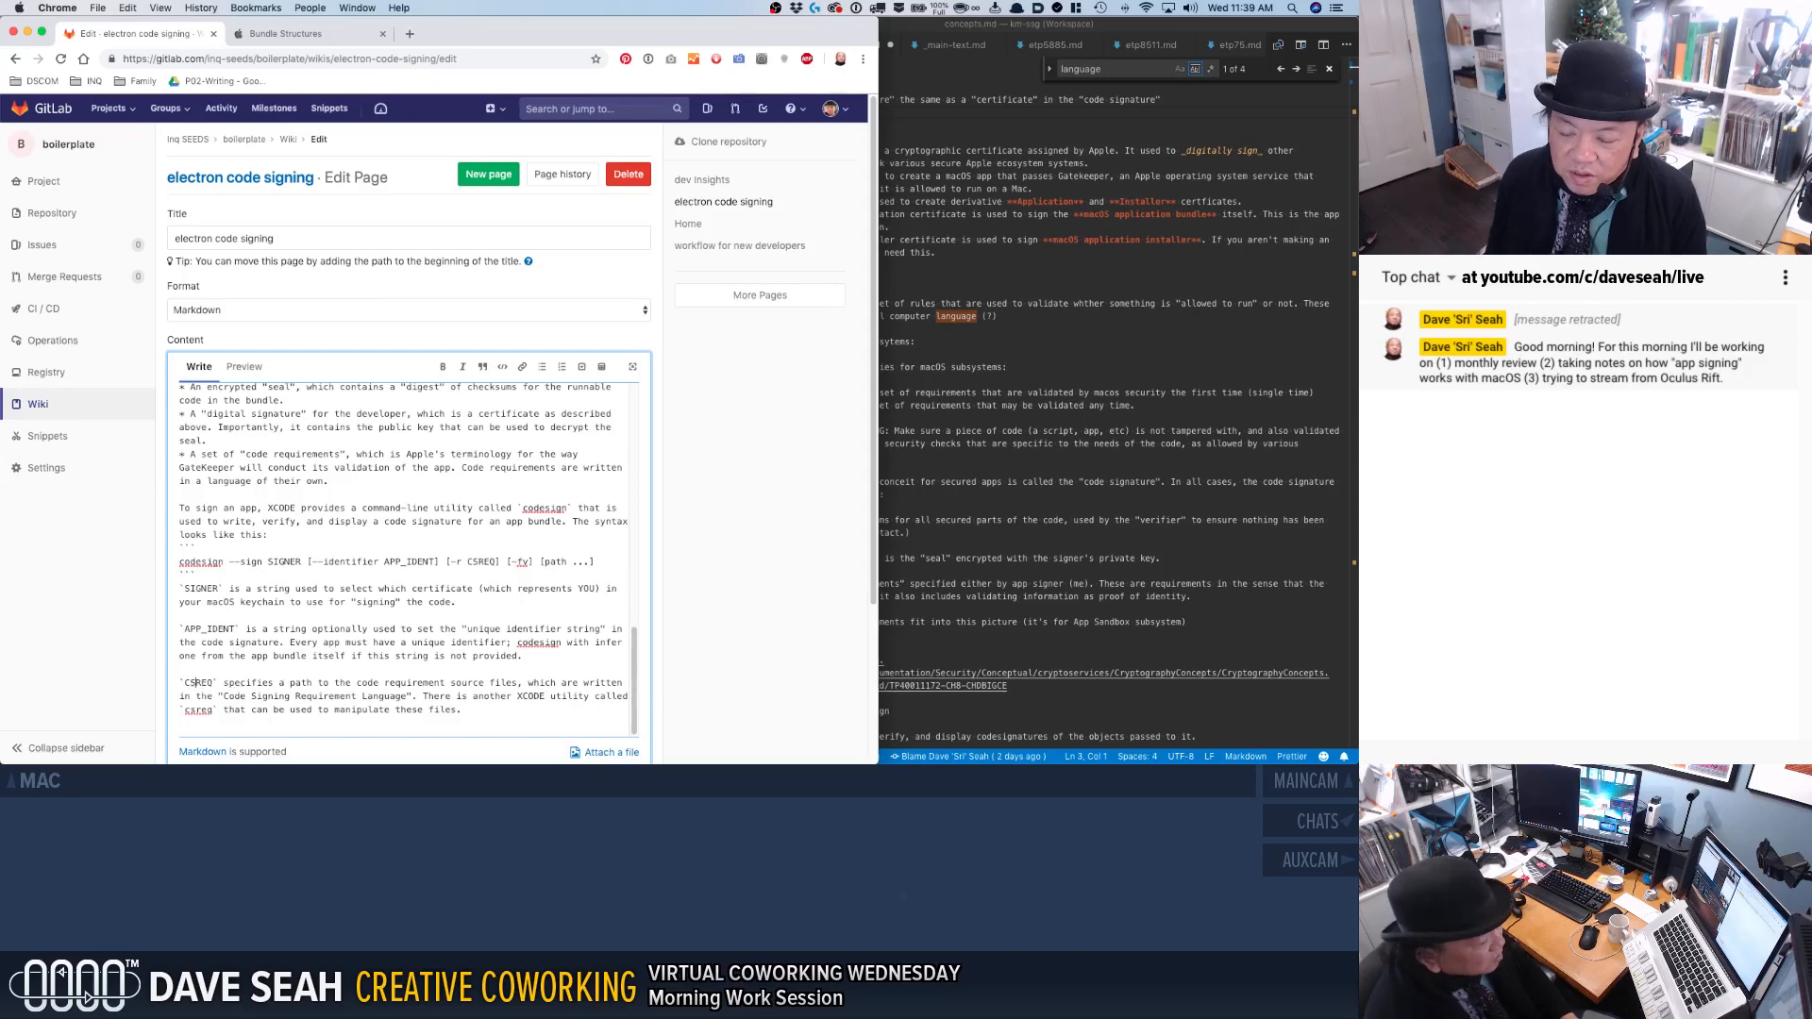
key(Delete)
text(ODE)
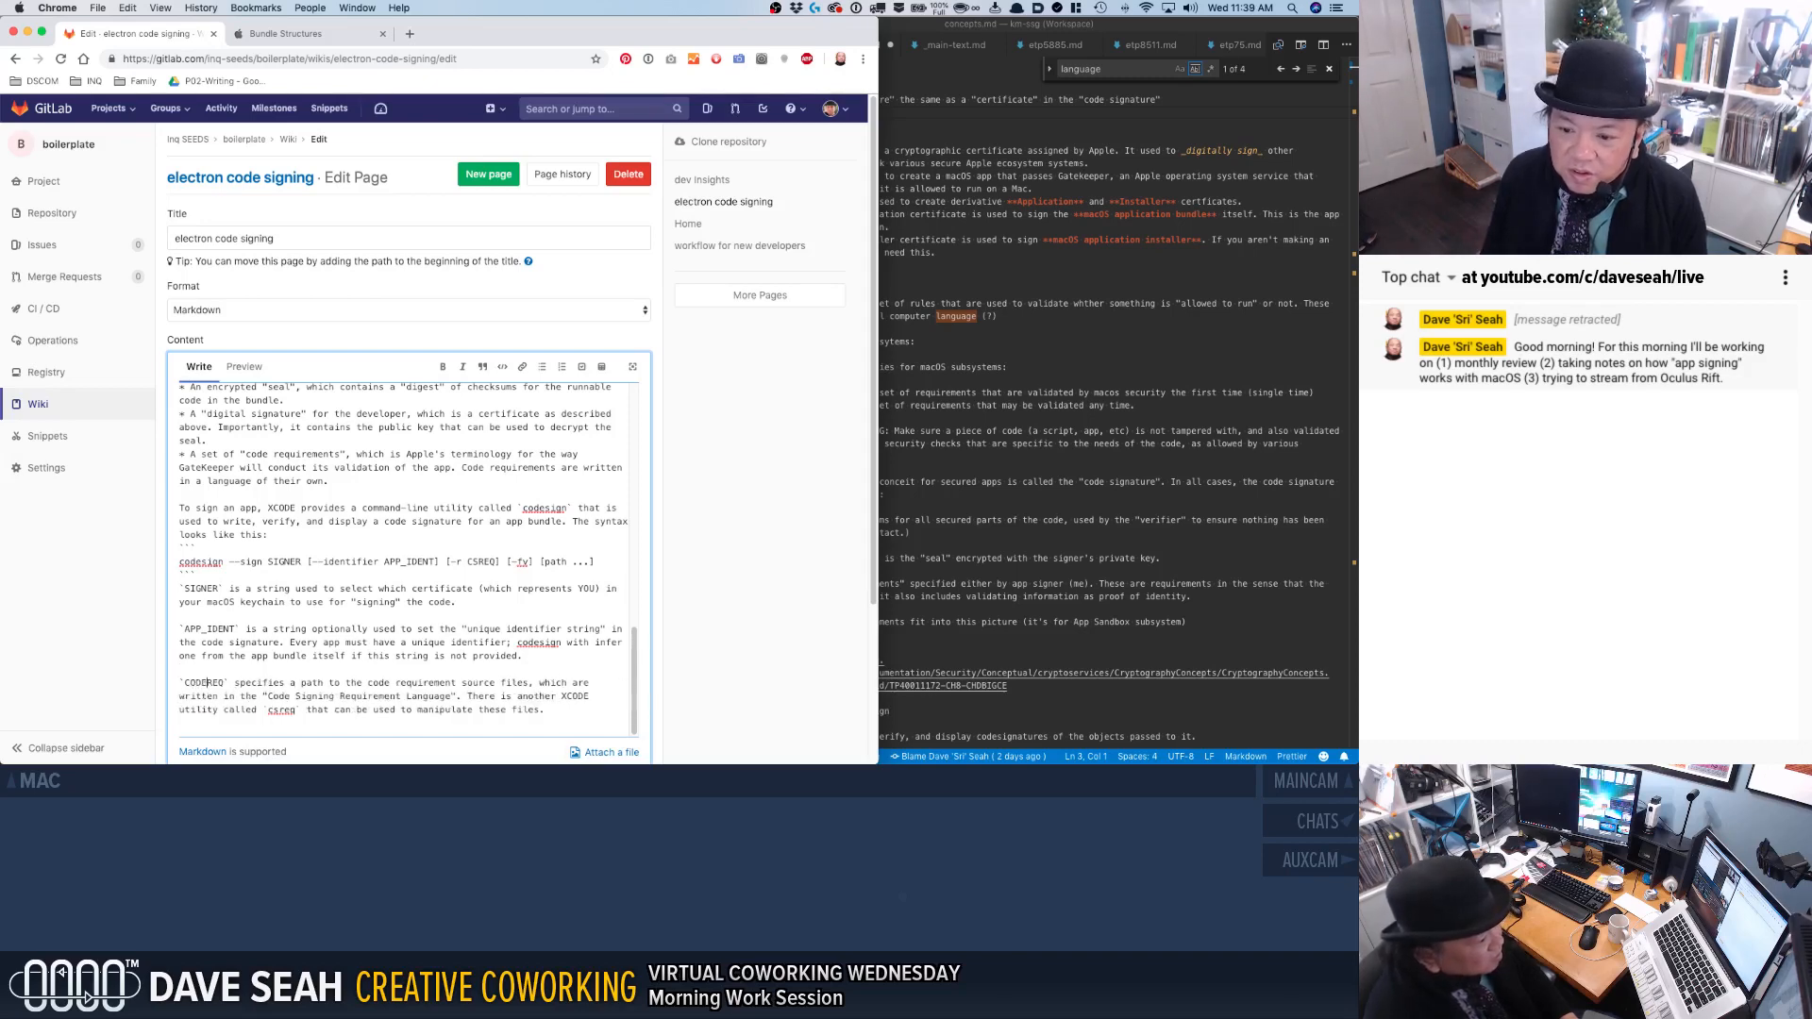
double_click(205, 682)
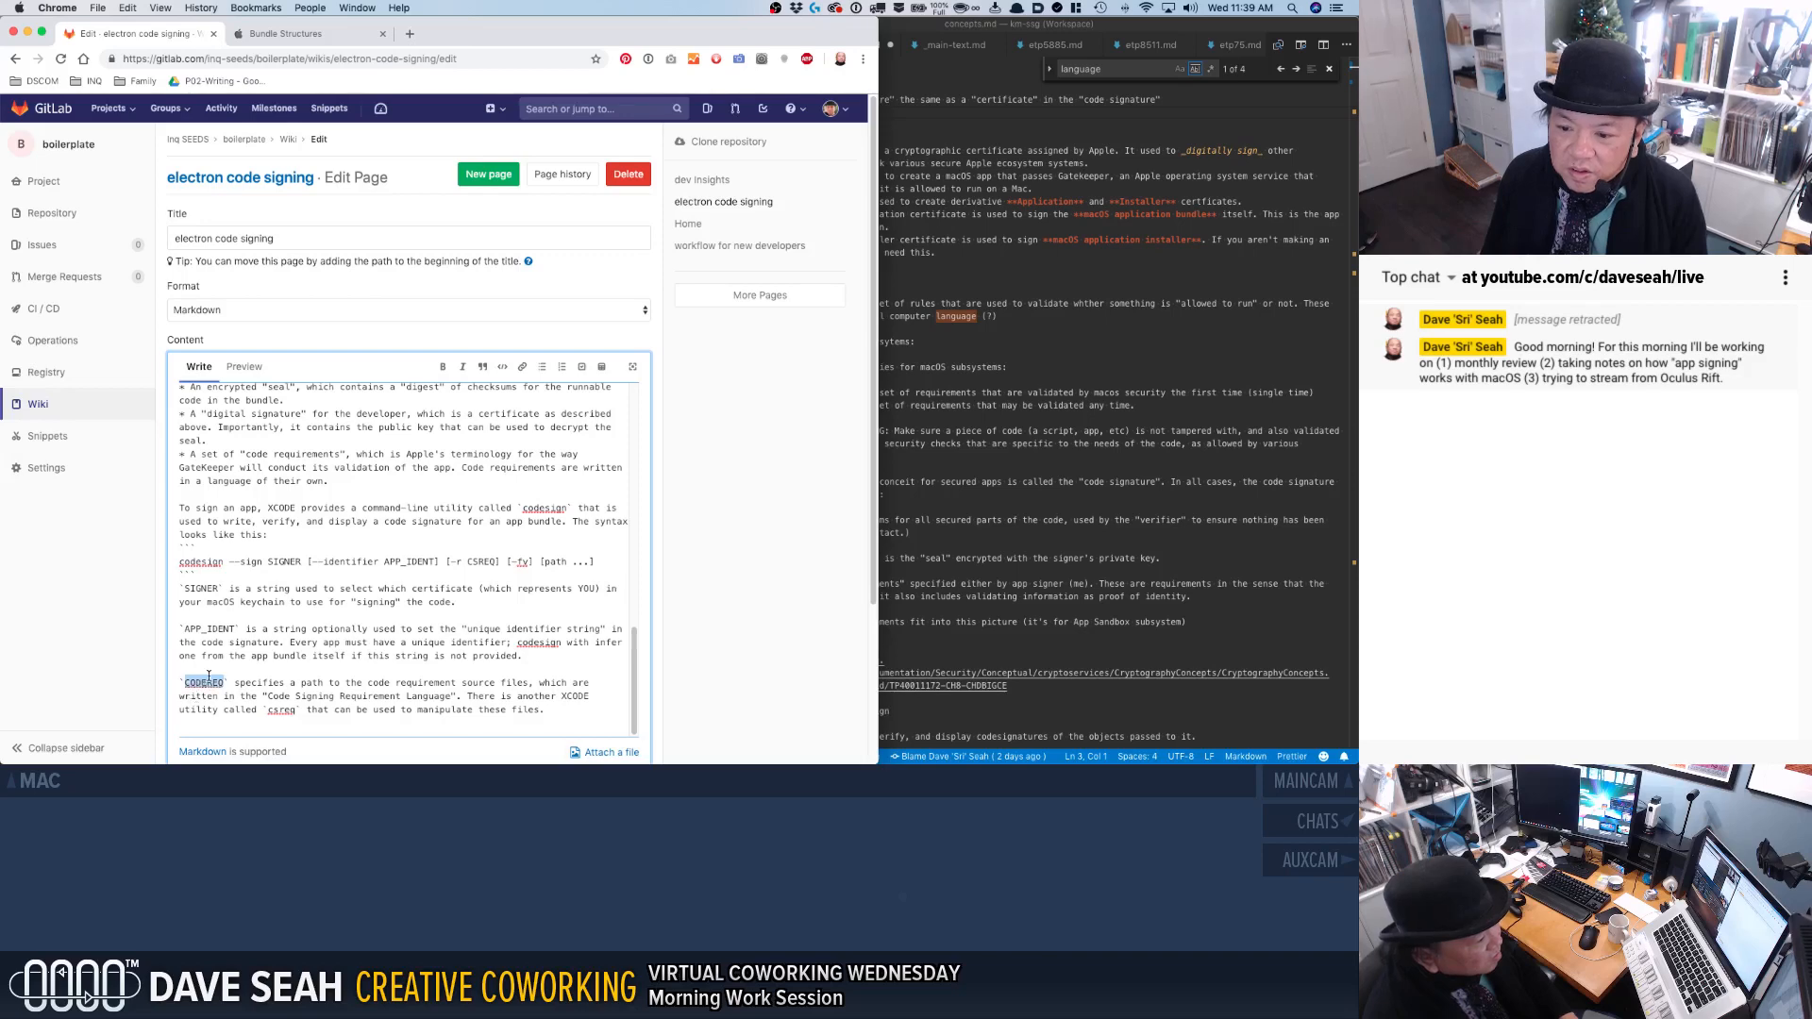
click(482, 561)
double_click(478, 563)
key(cmd+v)
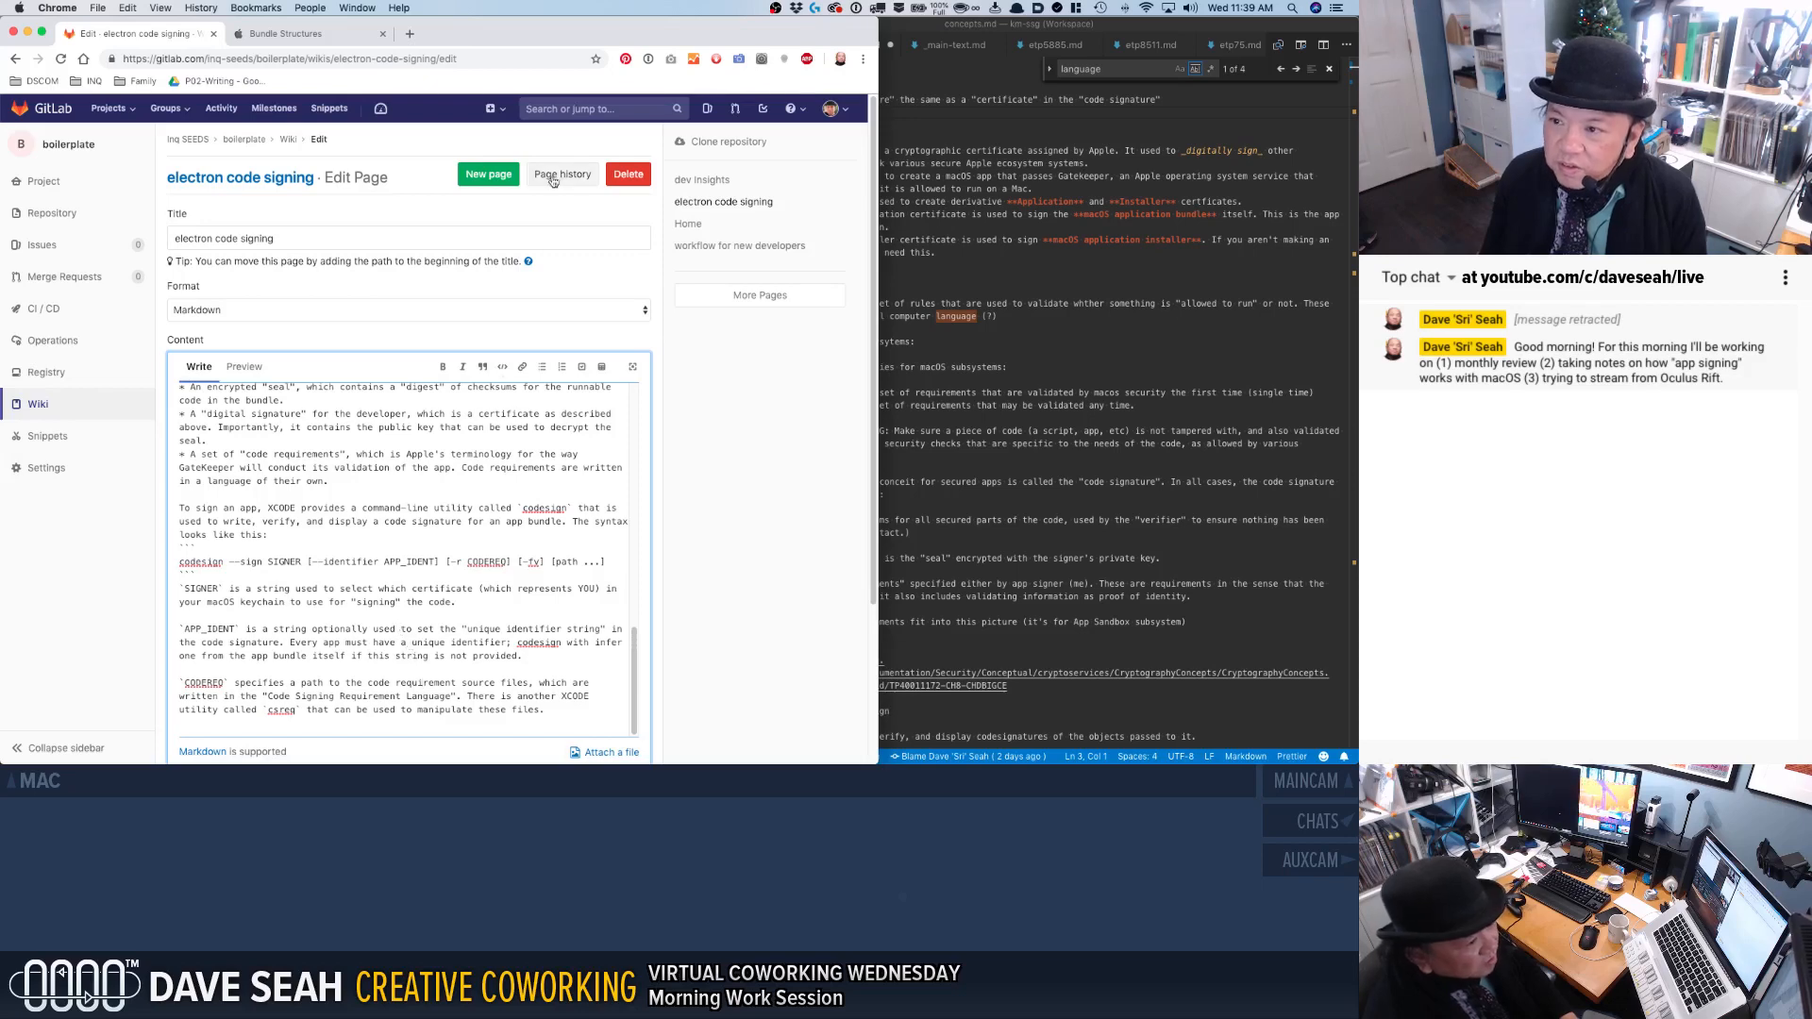
Preview the rendered electron code signing page through to the parameter descriptions, and save the changes.
click(245, 366)
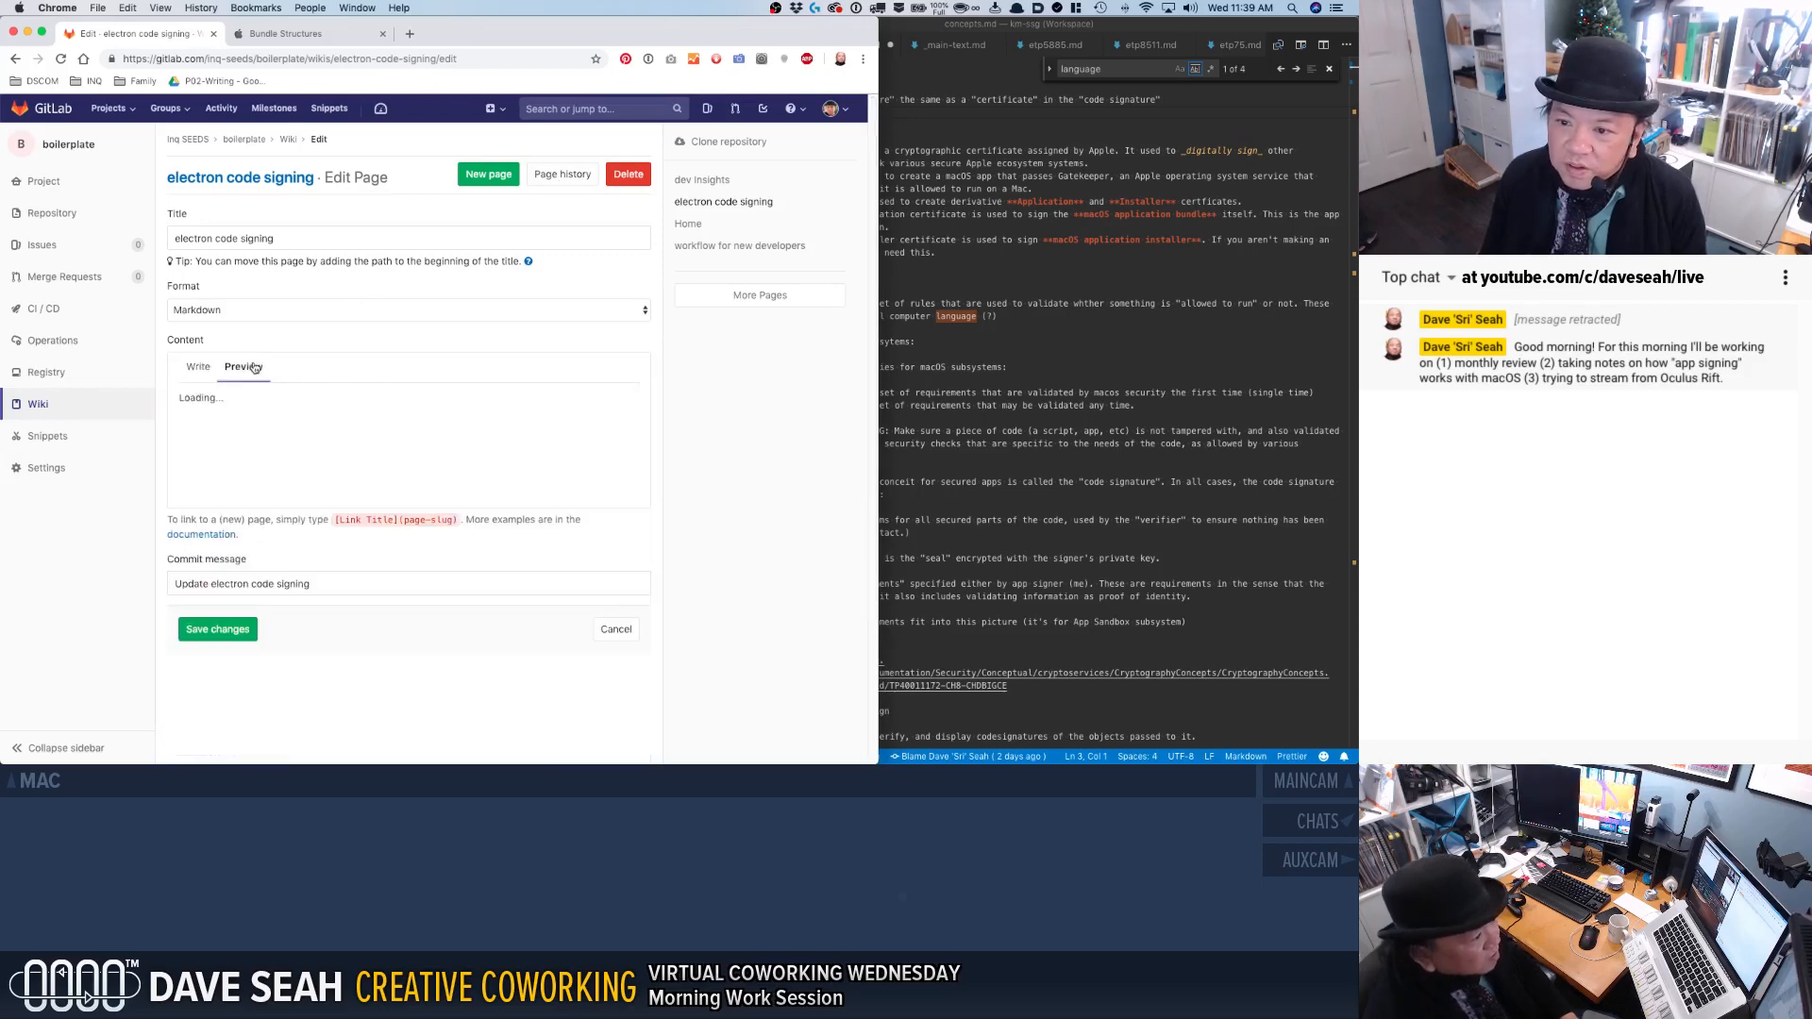
scroll(303, 602, down, 10)
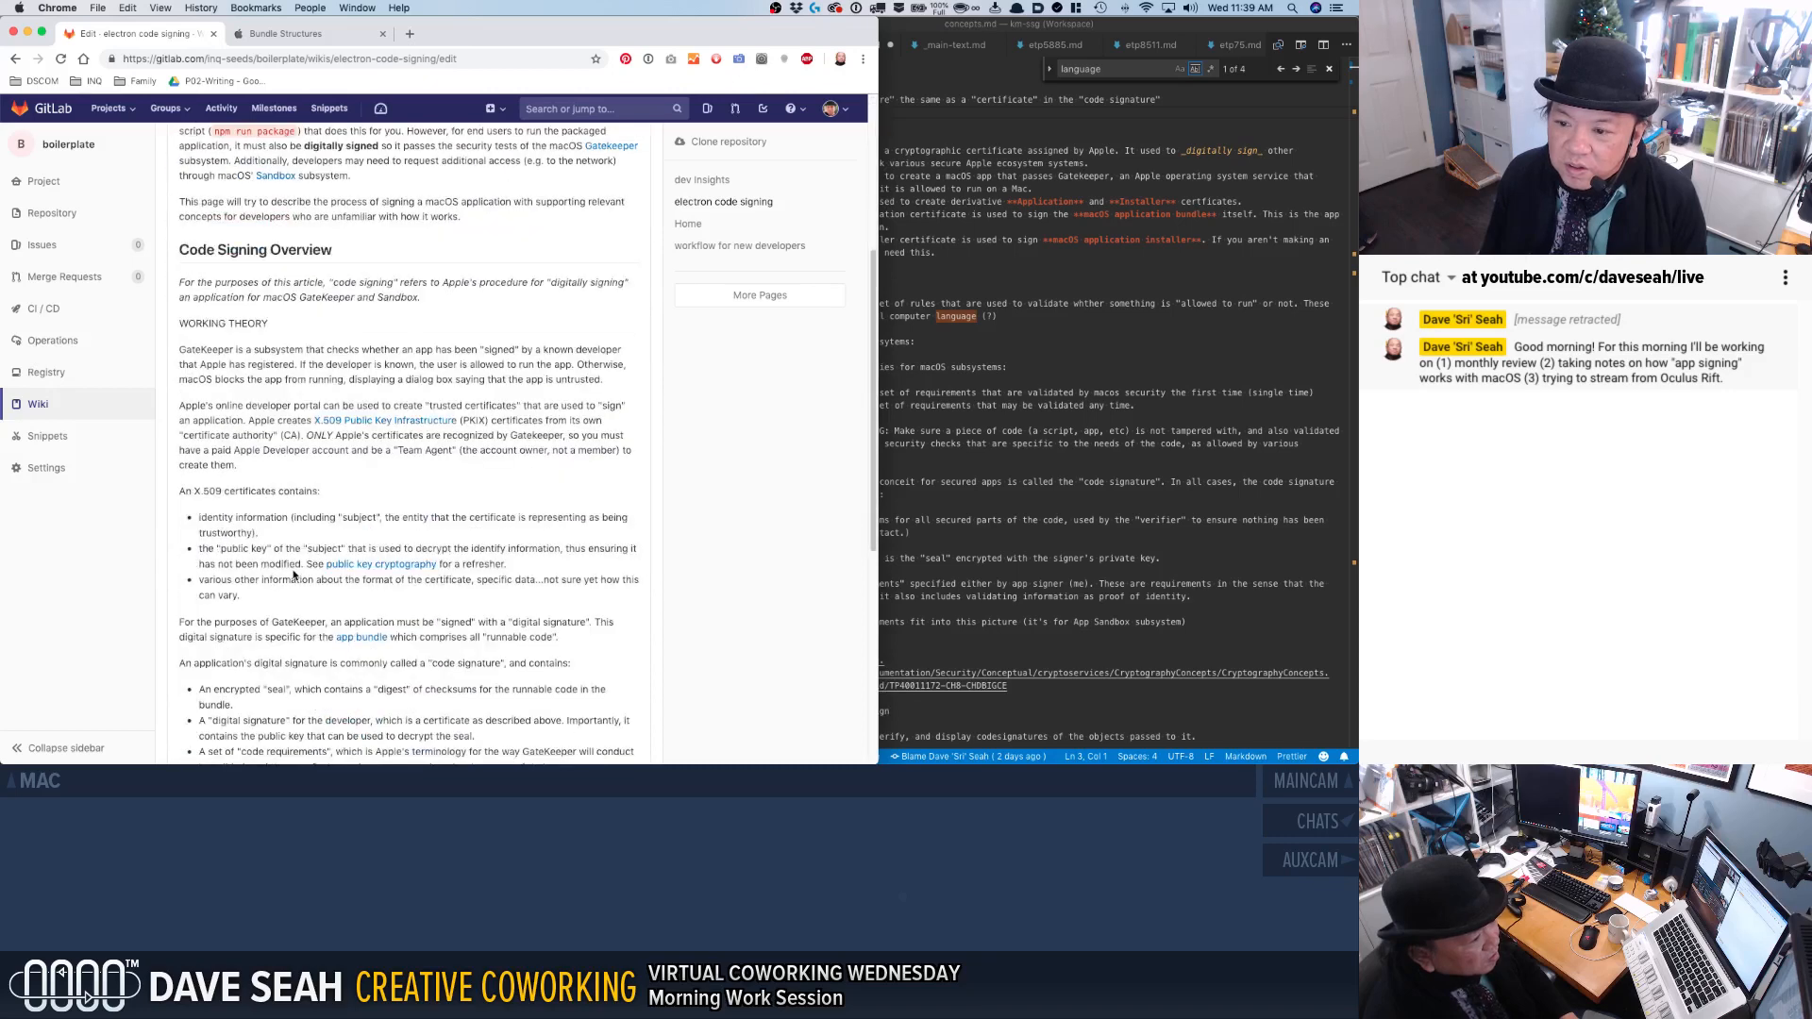
scroll(294, 594, down, 1)
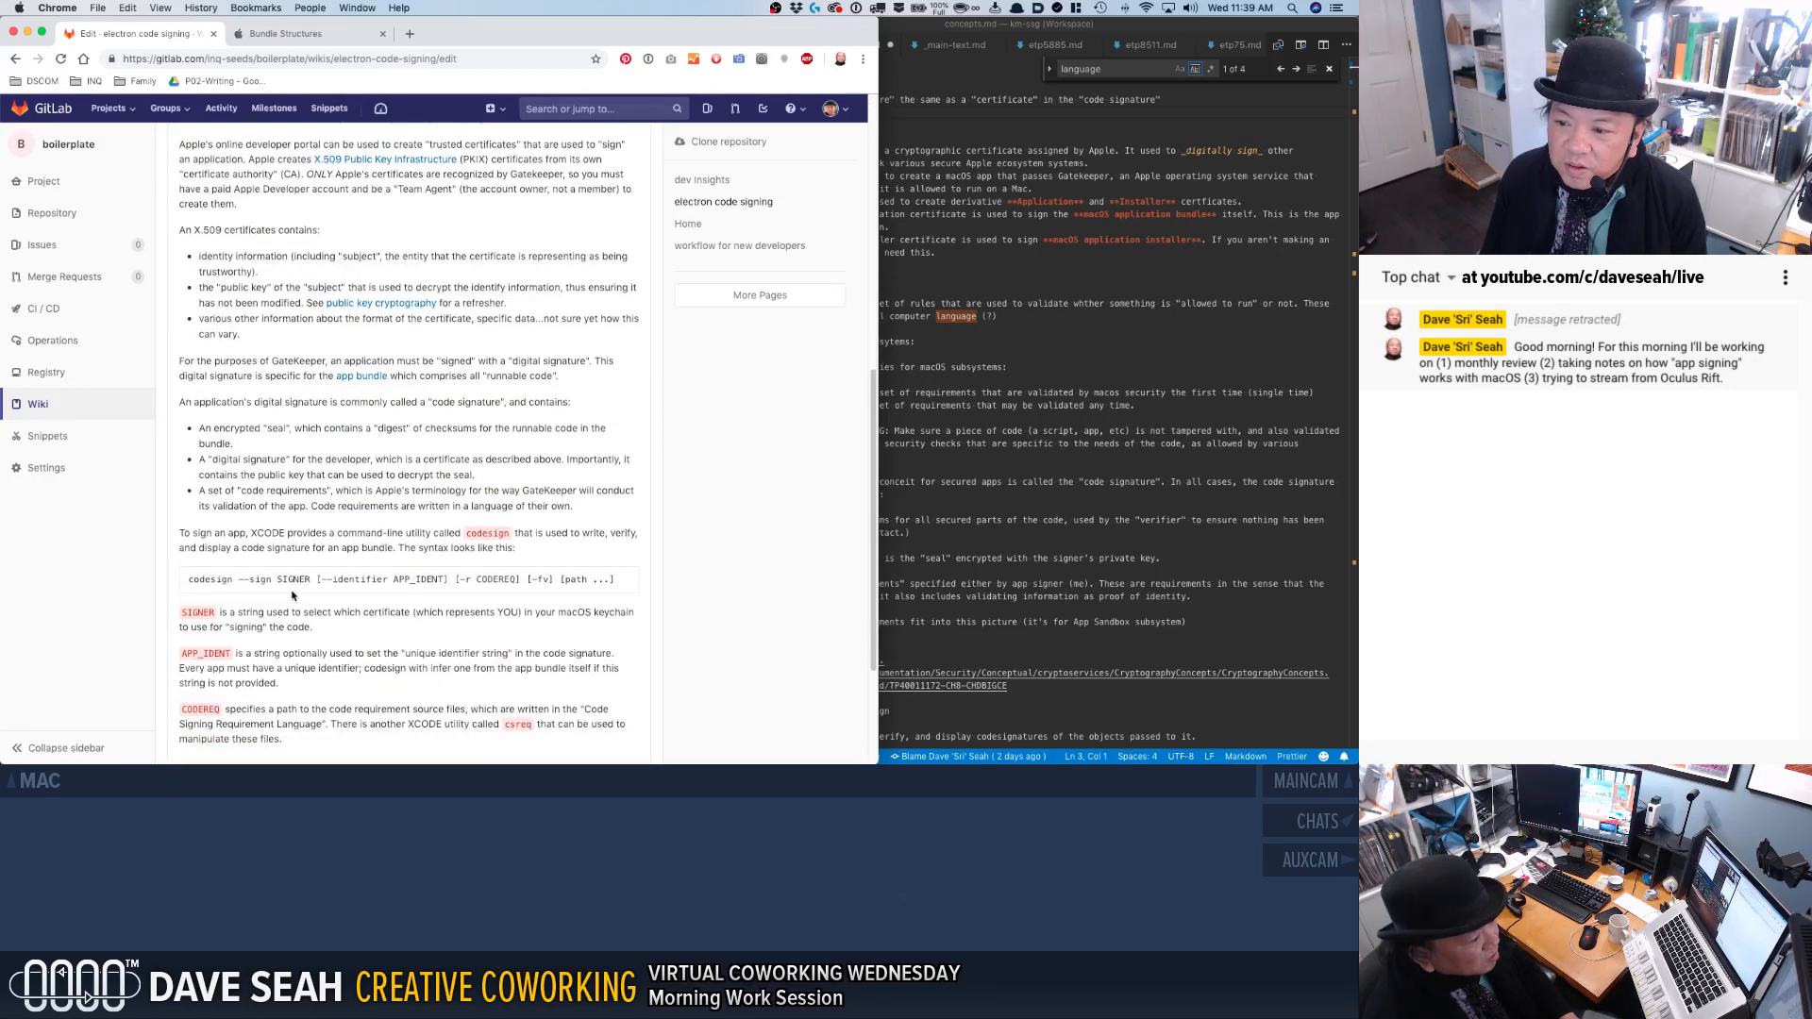
scroll(293, 595, up, 5)
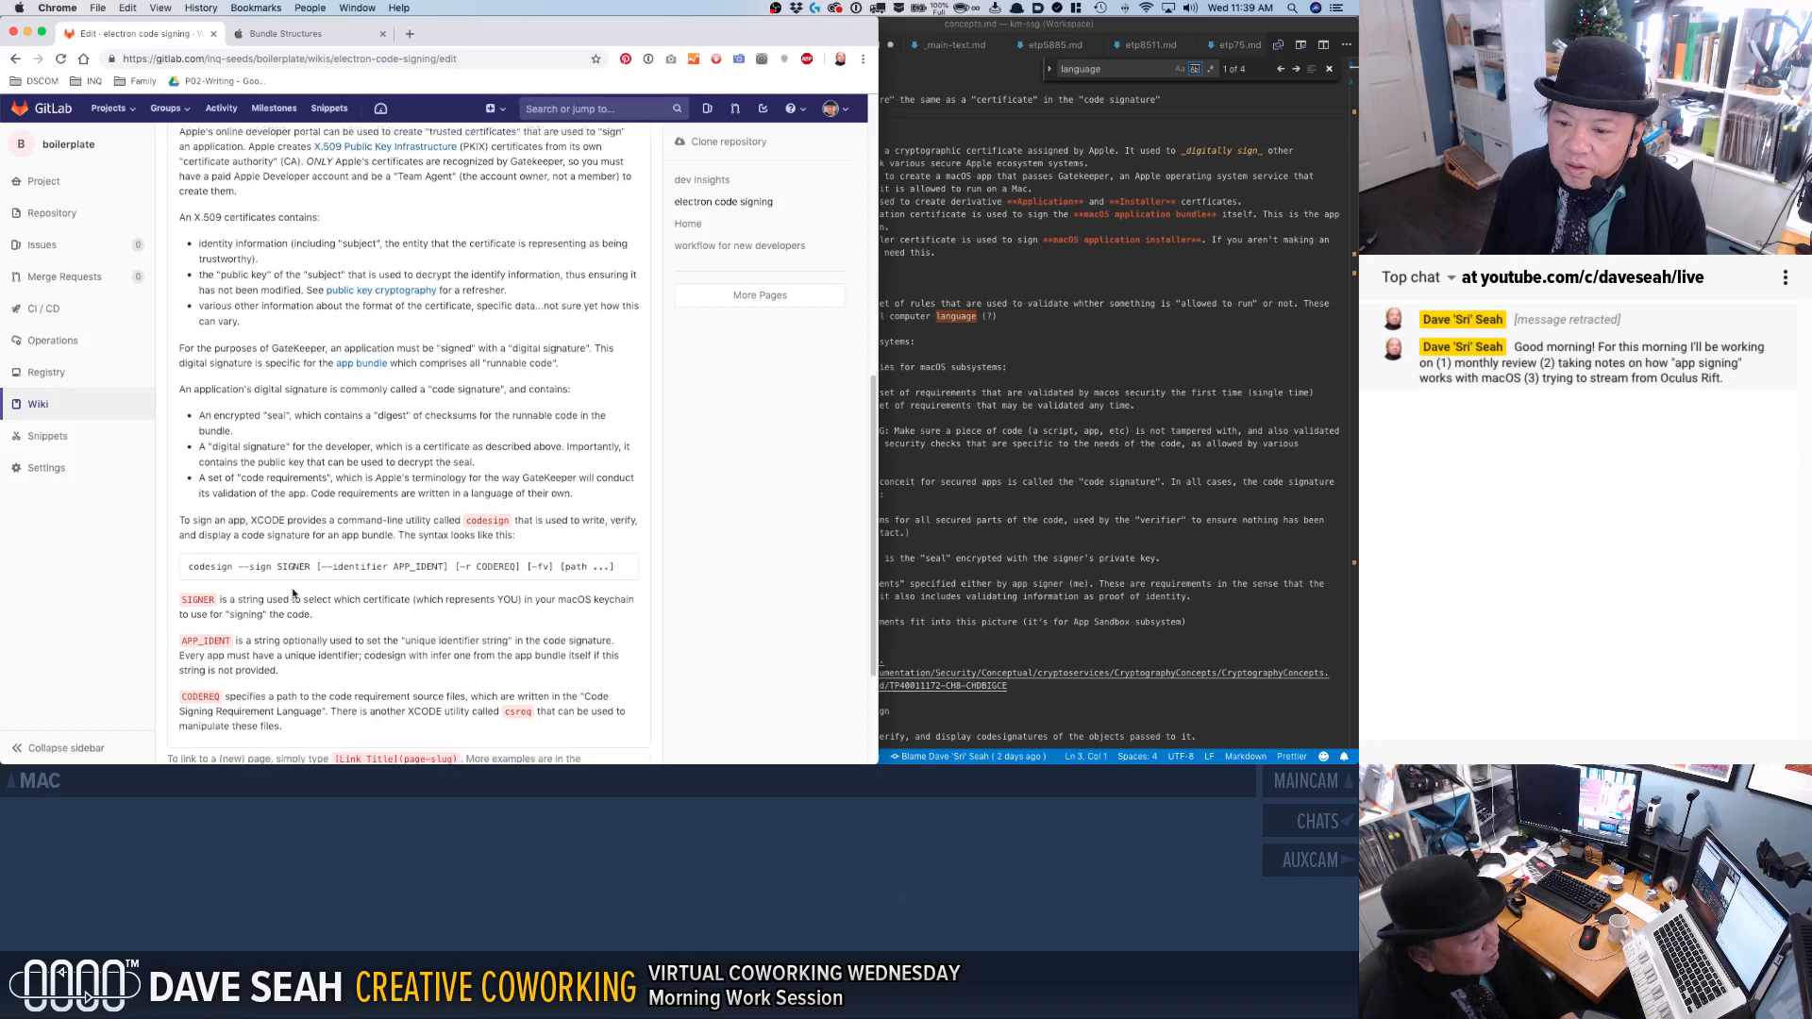
scroll(382, 276, up, 6)
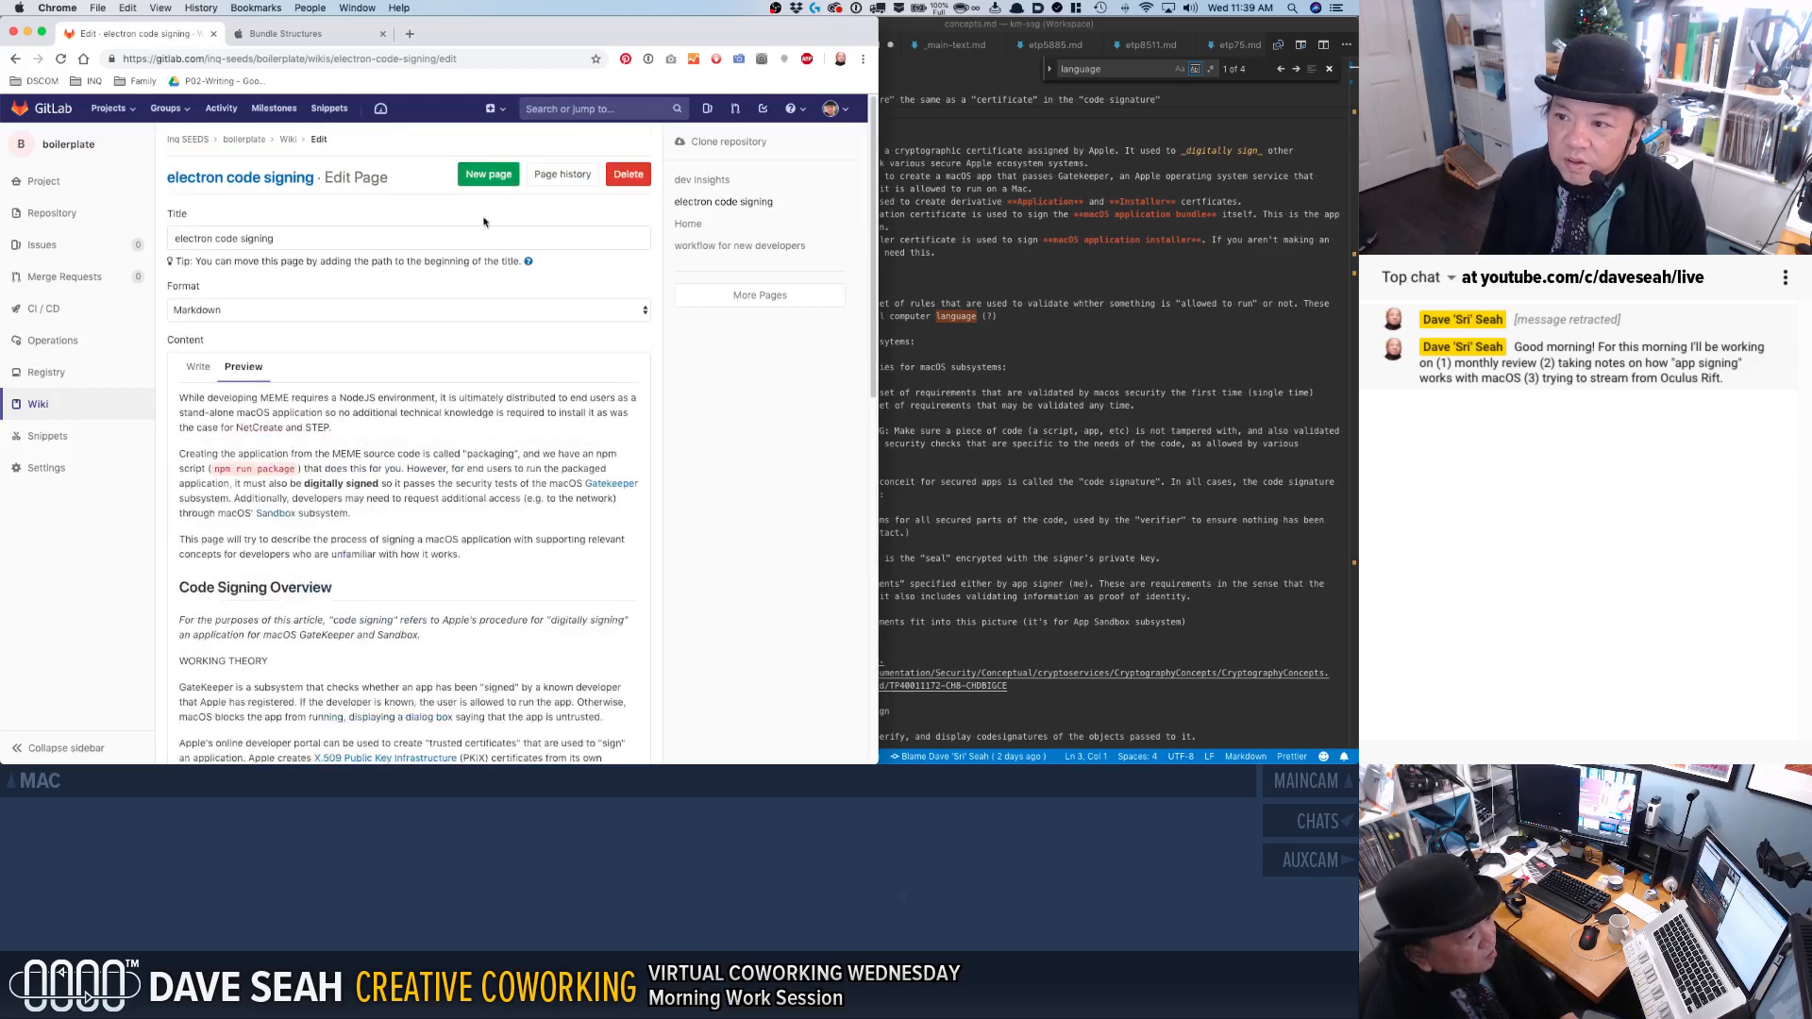
scroll(437, 507, down, 14)
click(223, 692)
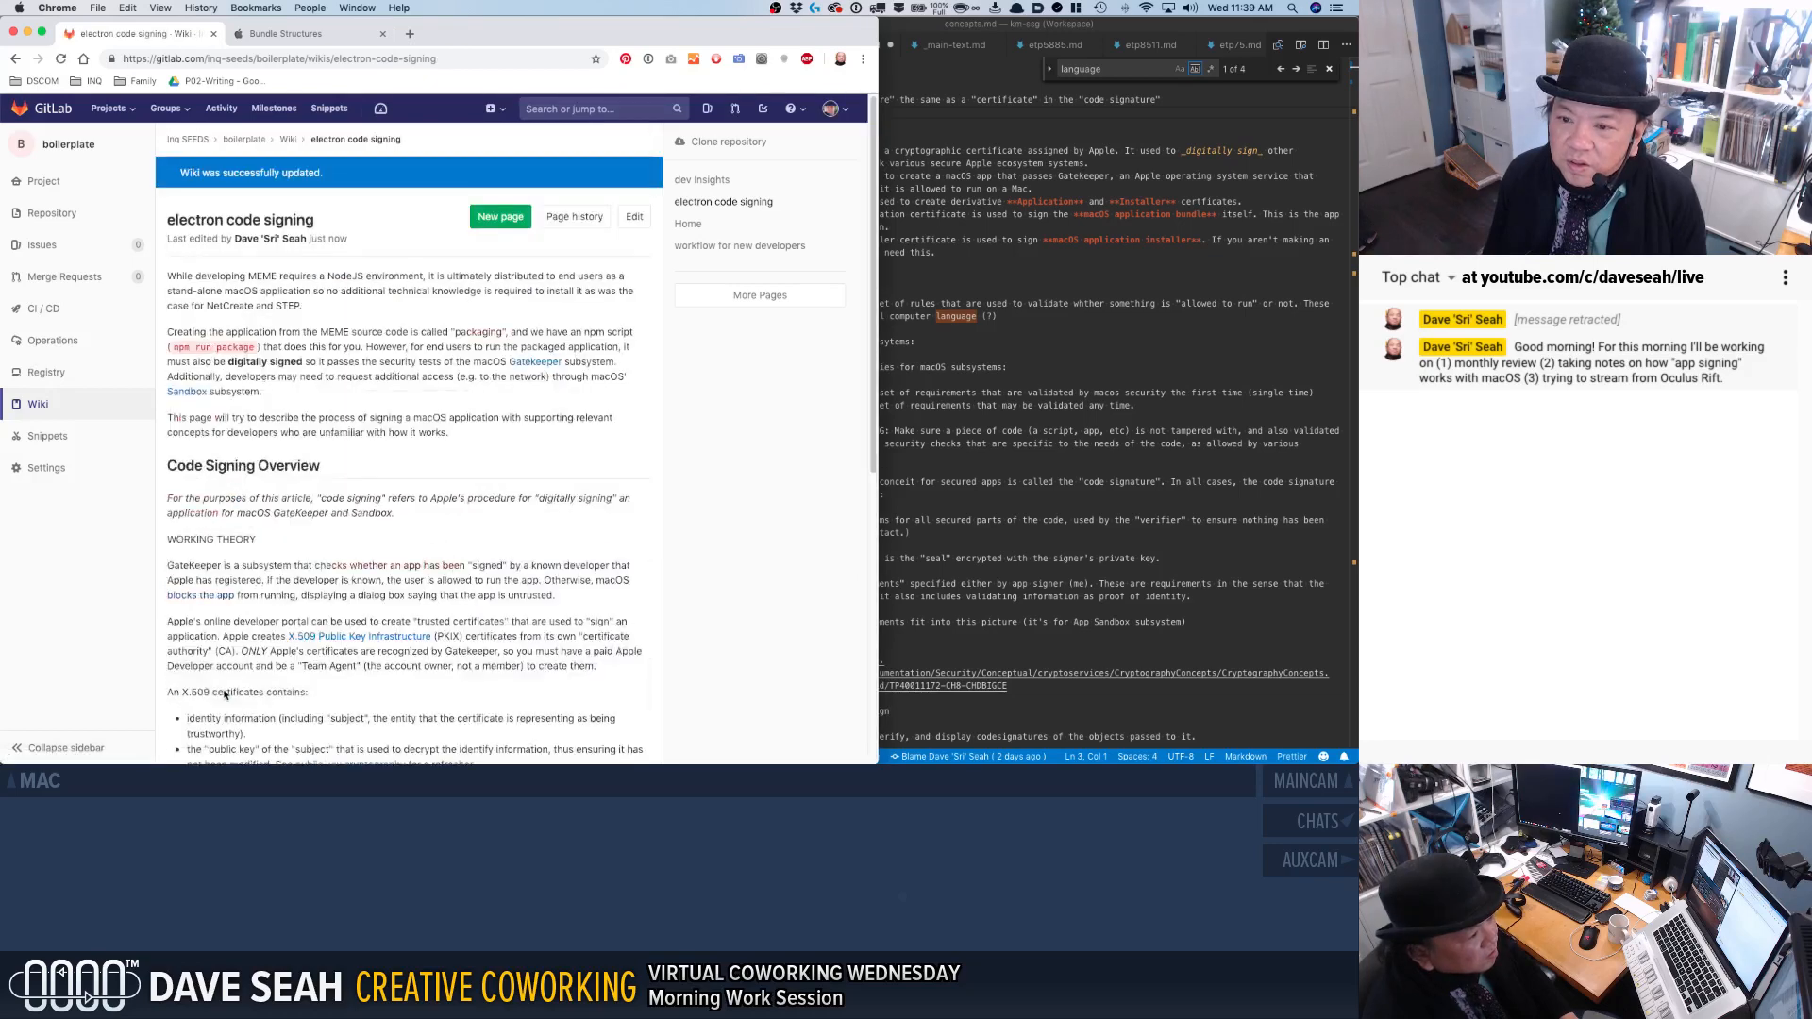
Reopen the wiki page for editing and enclose "codesign" in backticks in the APP_IDENT description.
scroll(322, 490, down, 10)
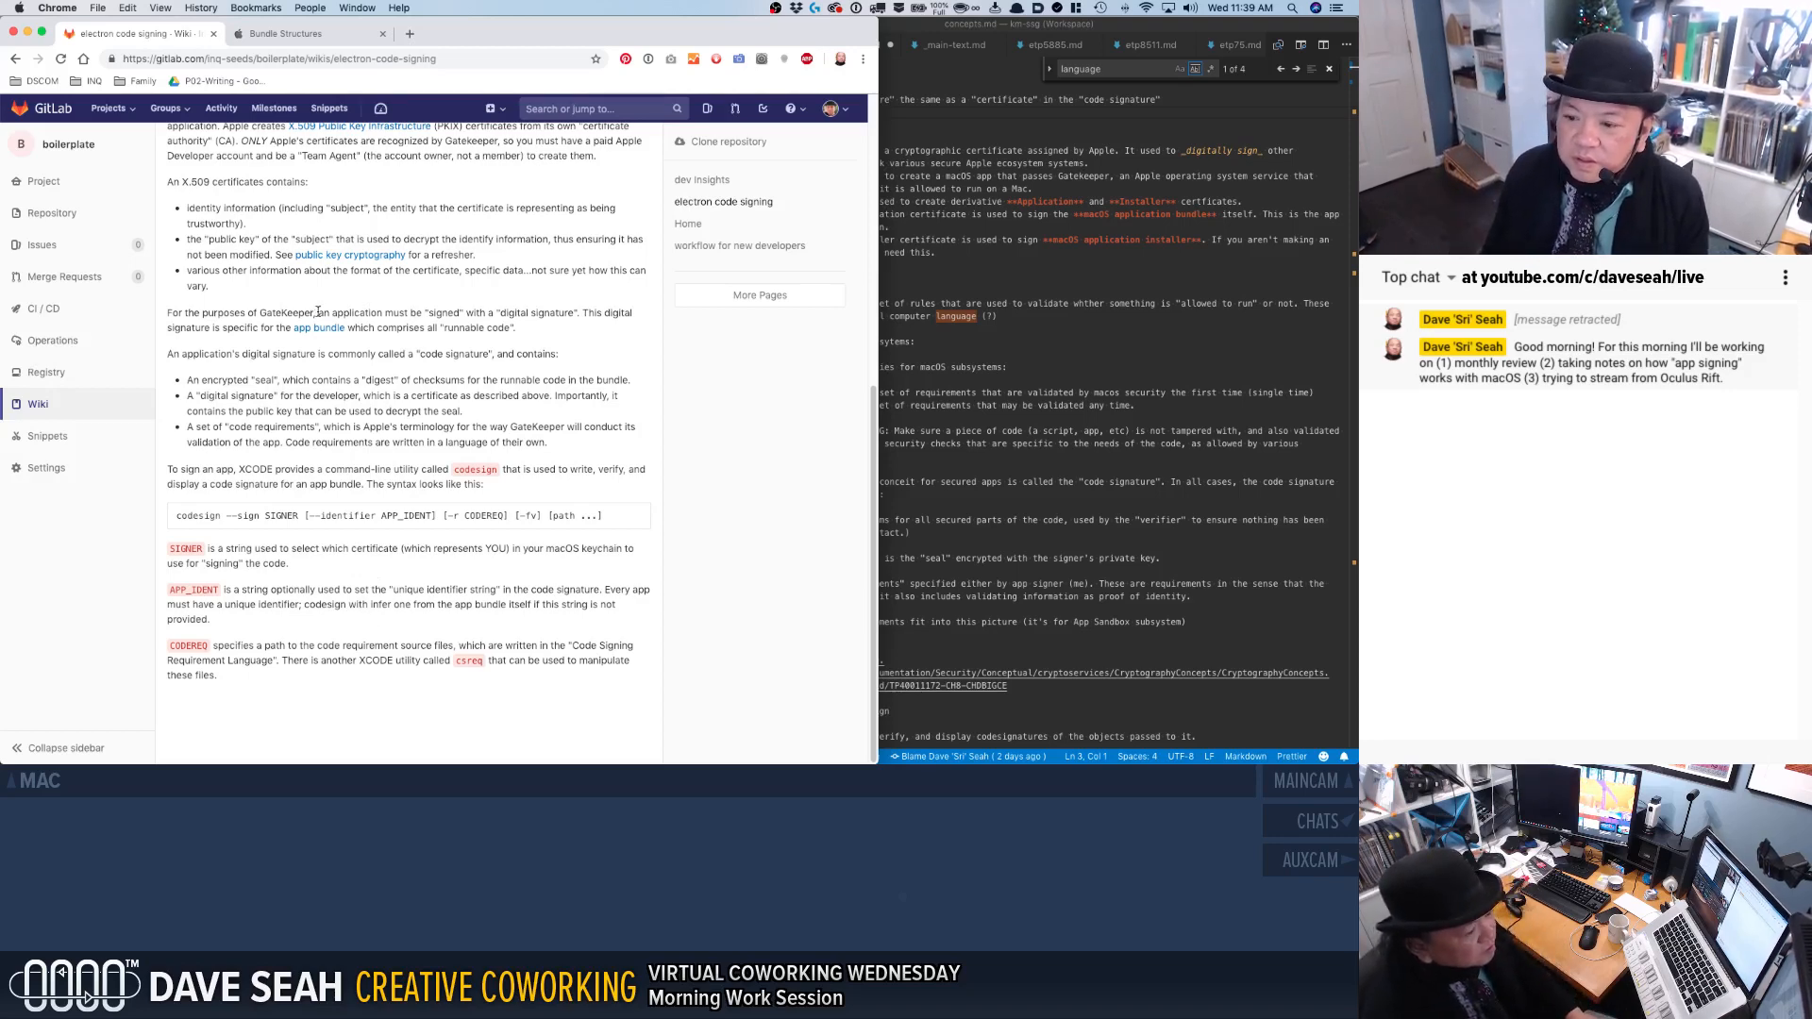
double_click(198, 649)
double_click(200, 642)
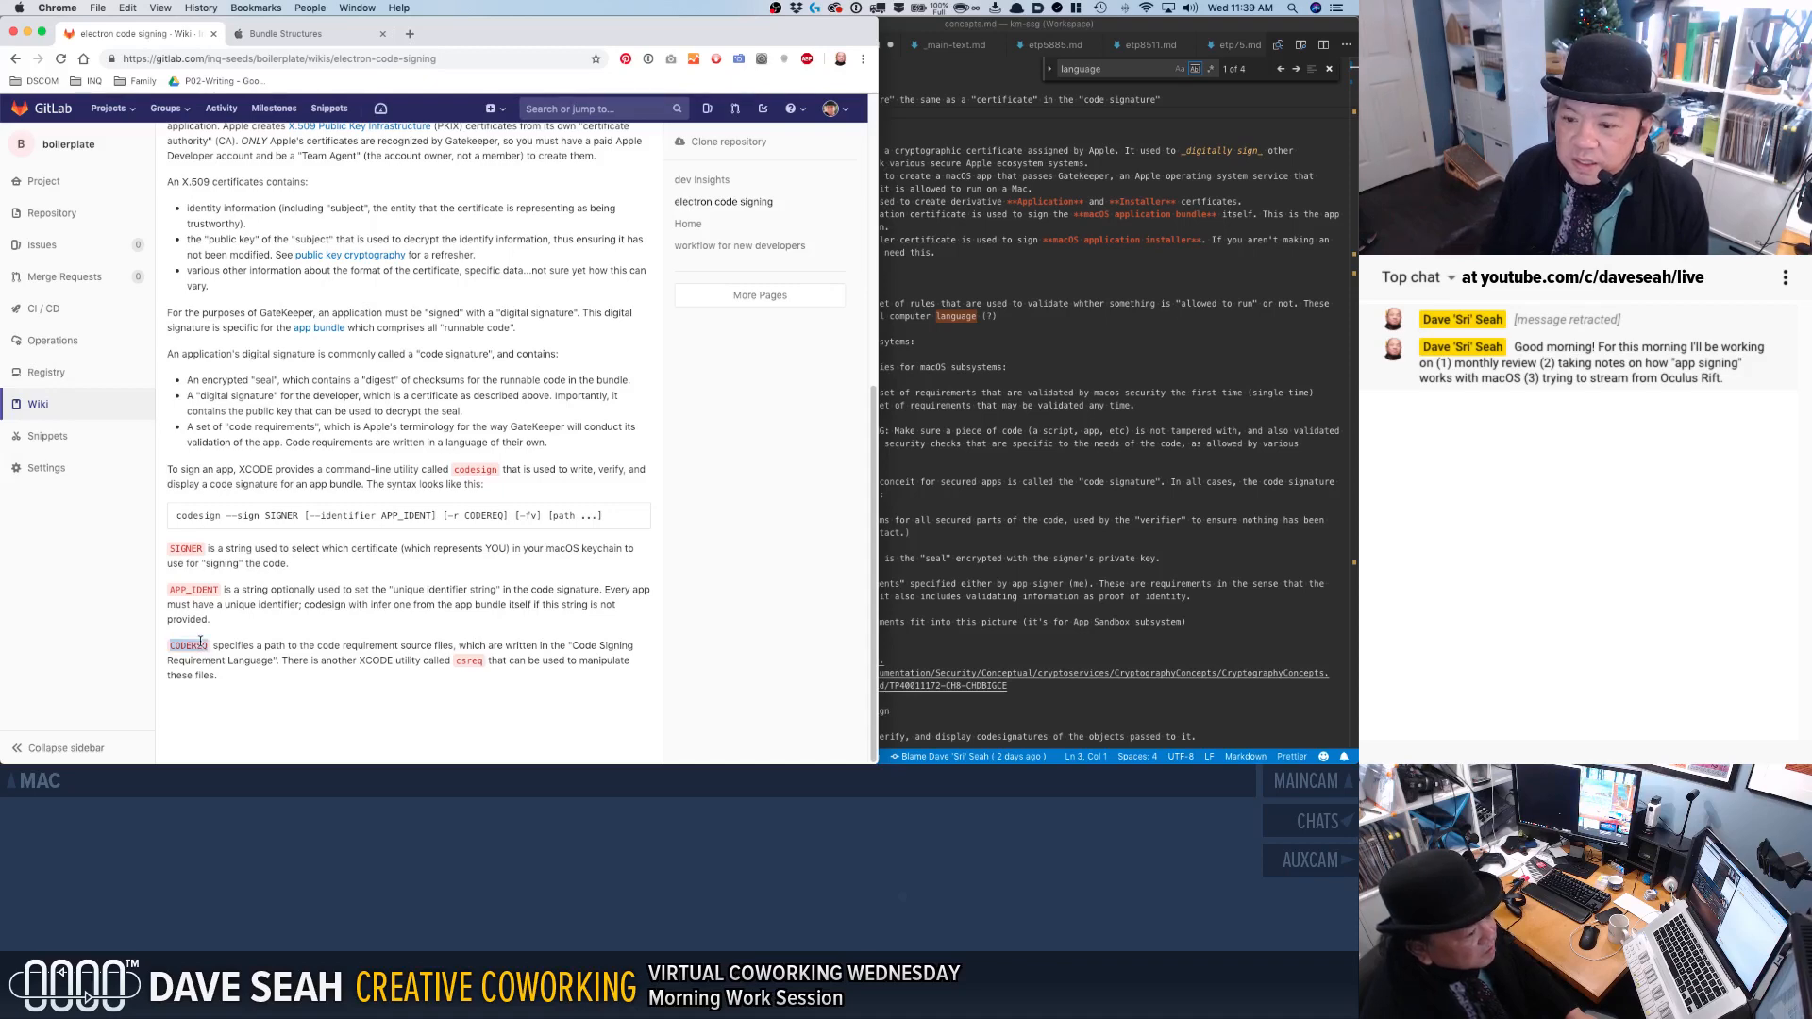
click(236, 640)
scroll(359, 236, up, 10)
click(635, 218)
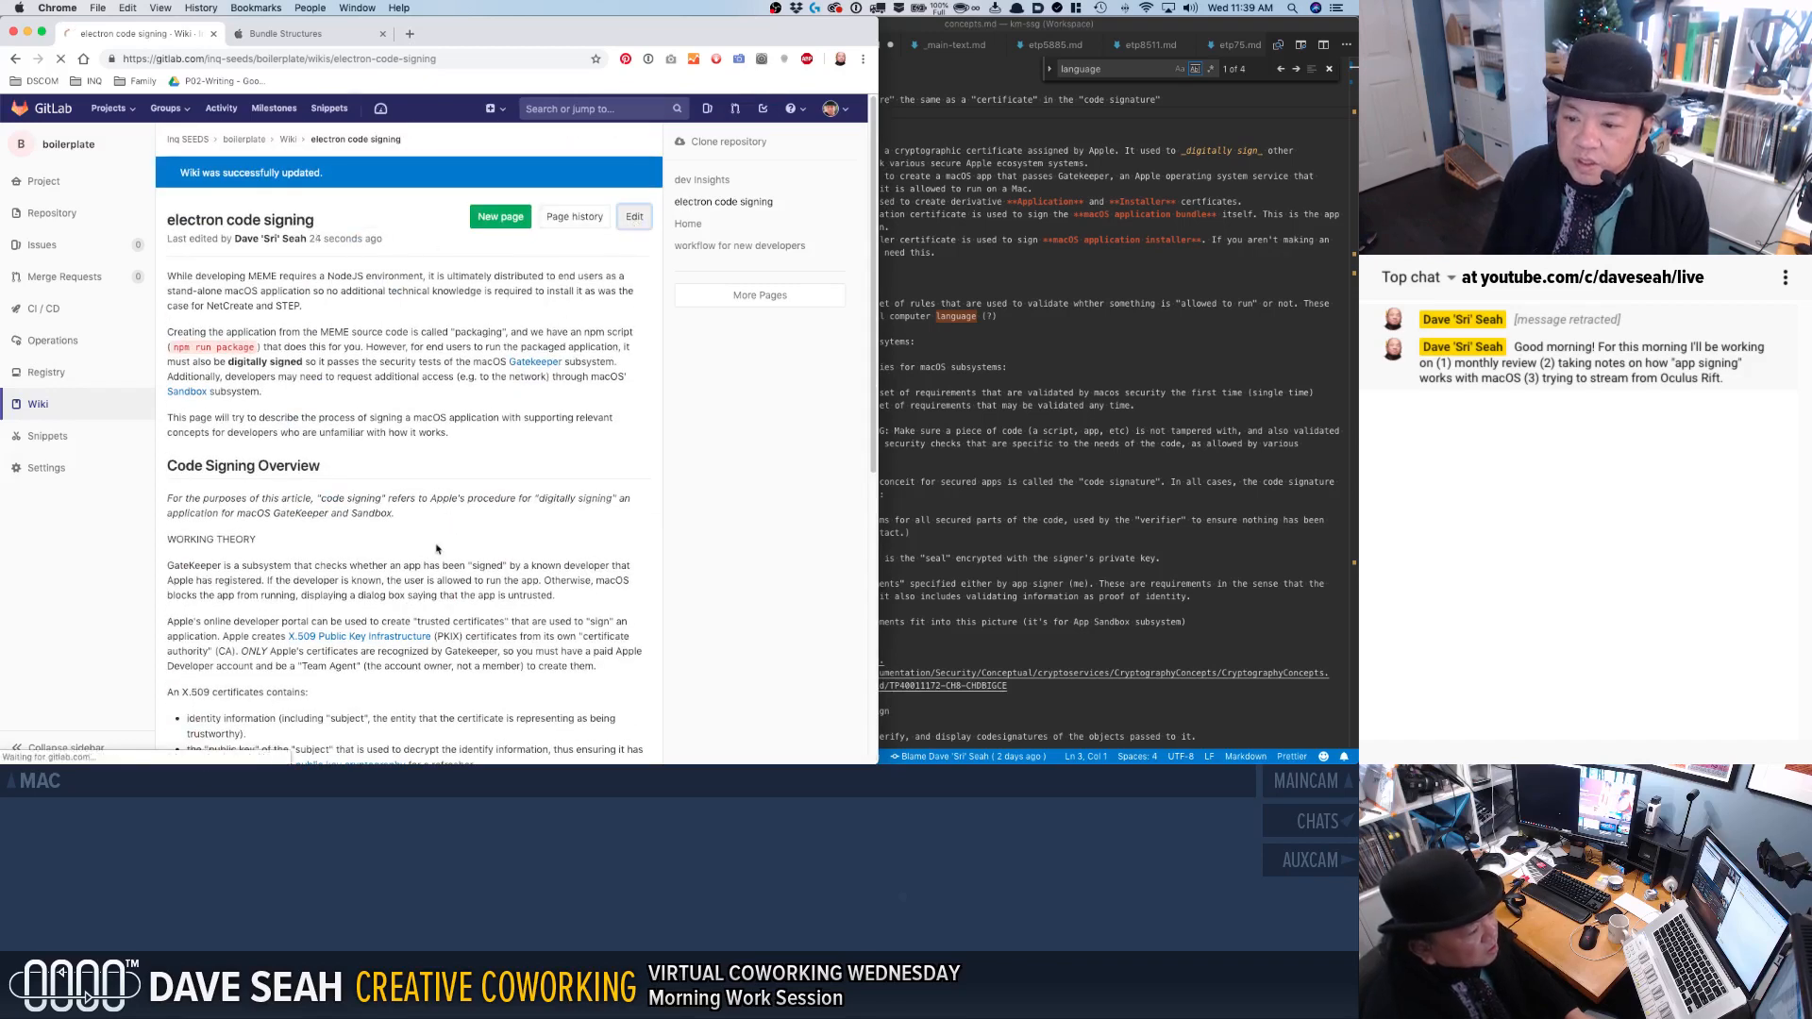
scroll(415, 574, down, 15)
scroll(415, 574, down, 5)
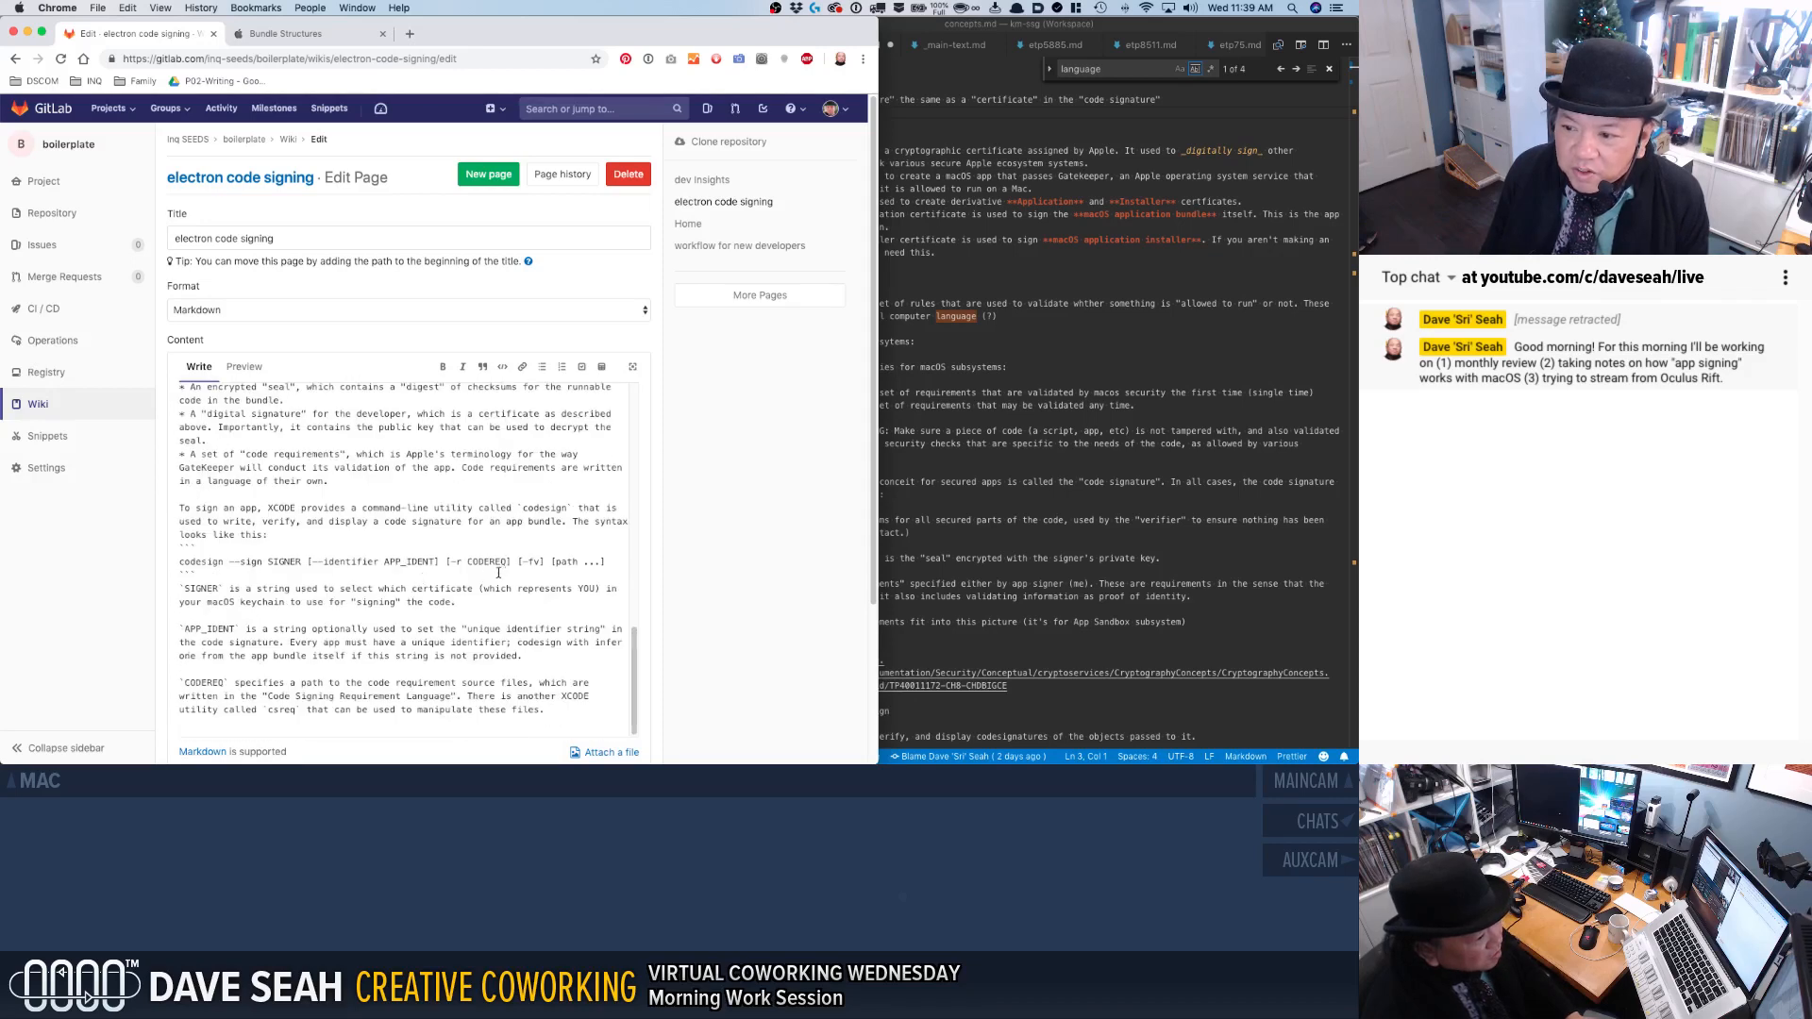
scroll(412, 610, down, 1)
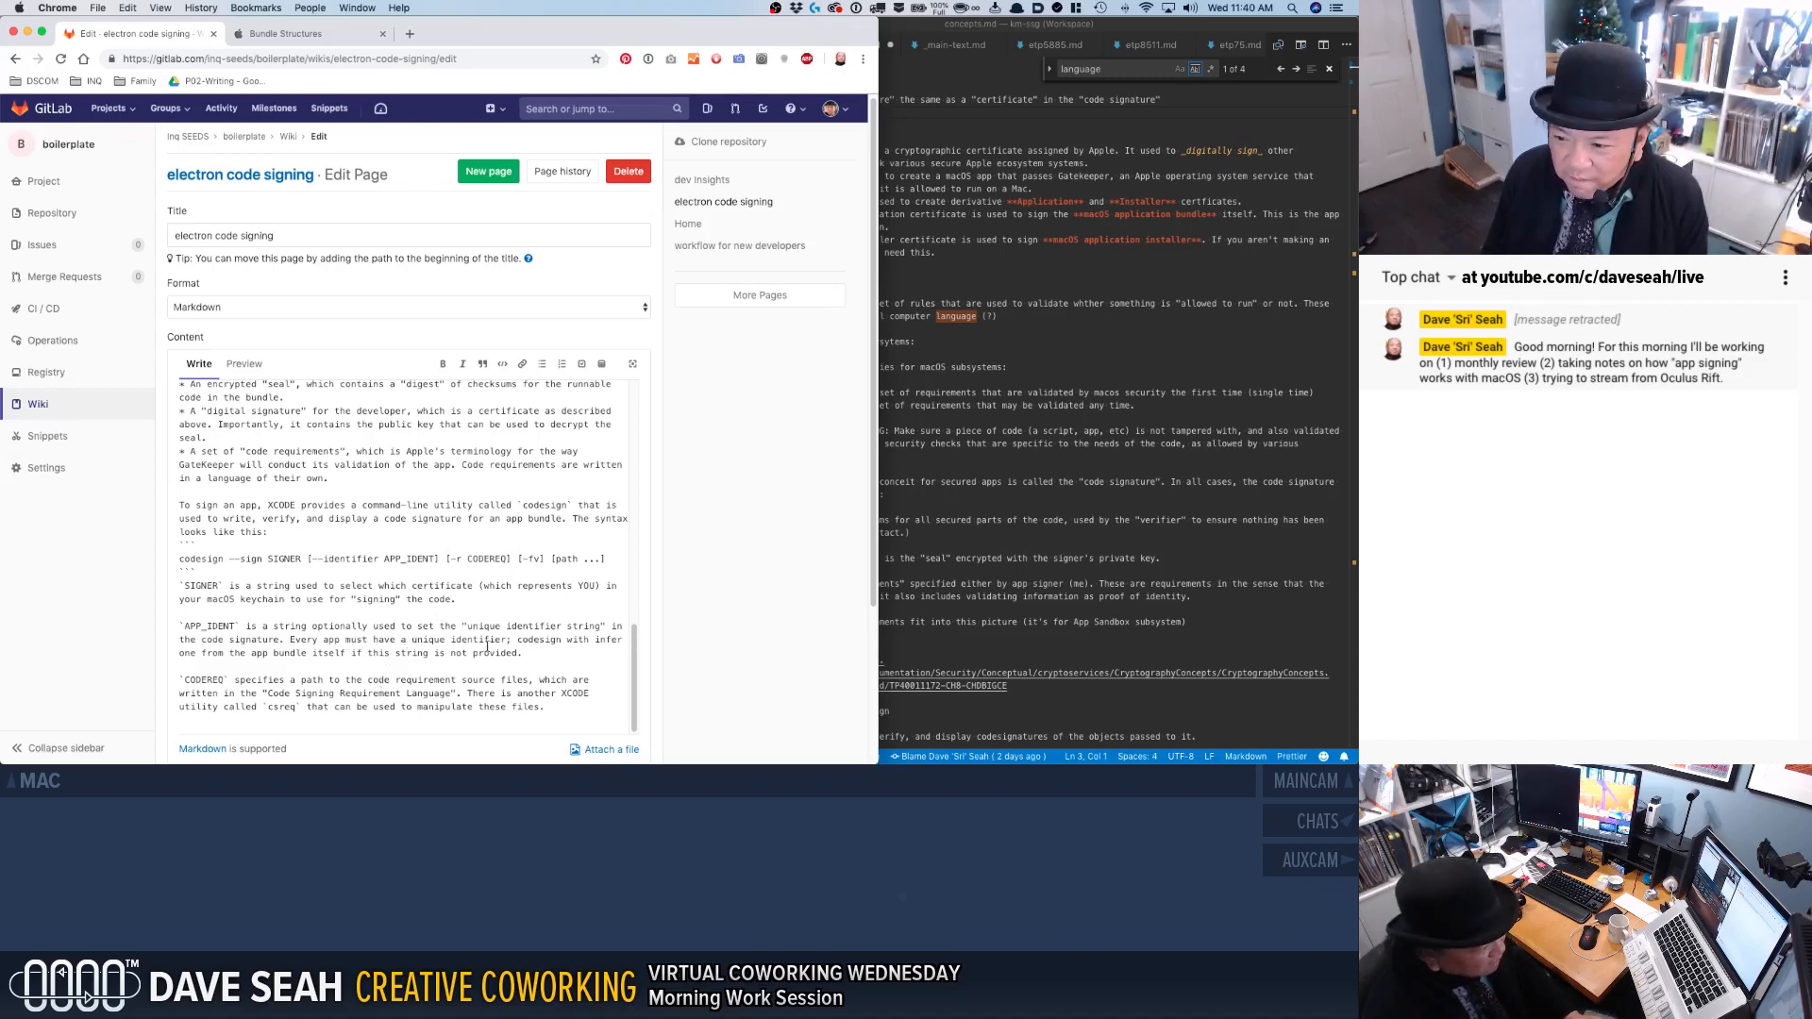
click(520, 642)
text(`)
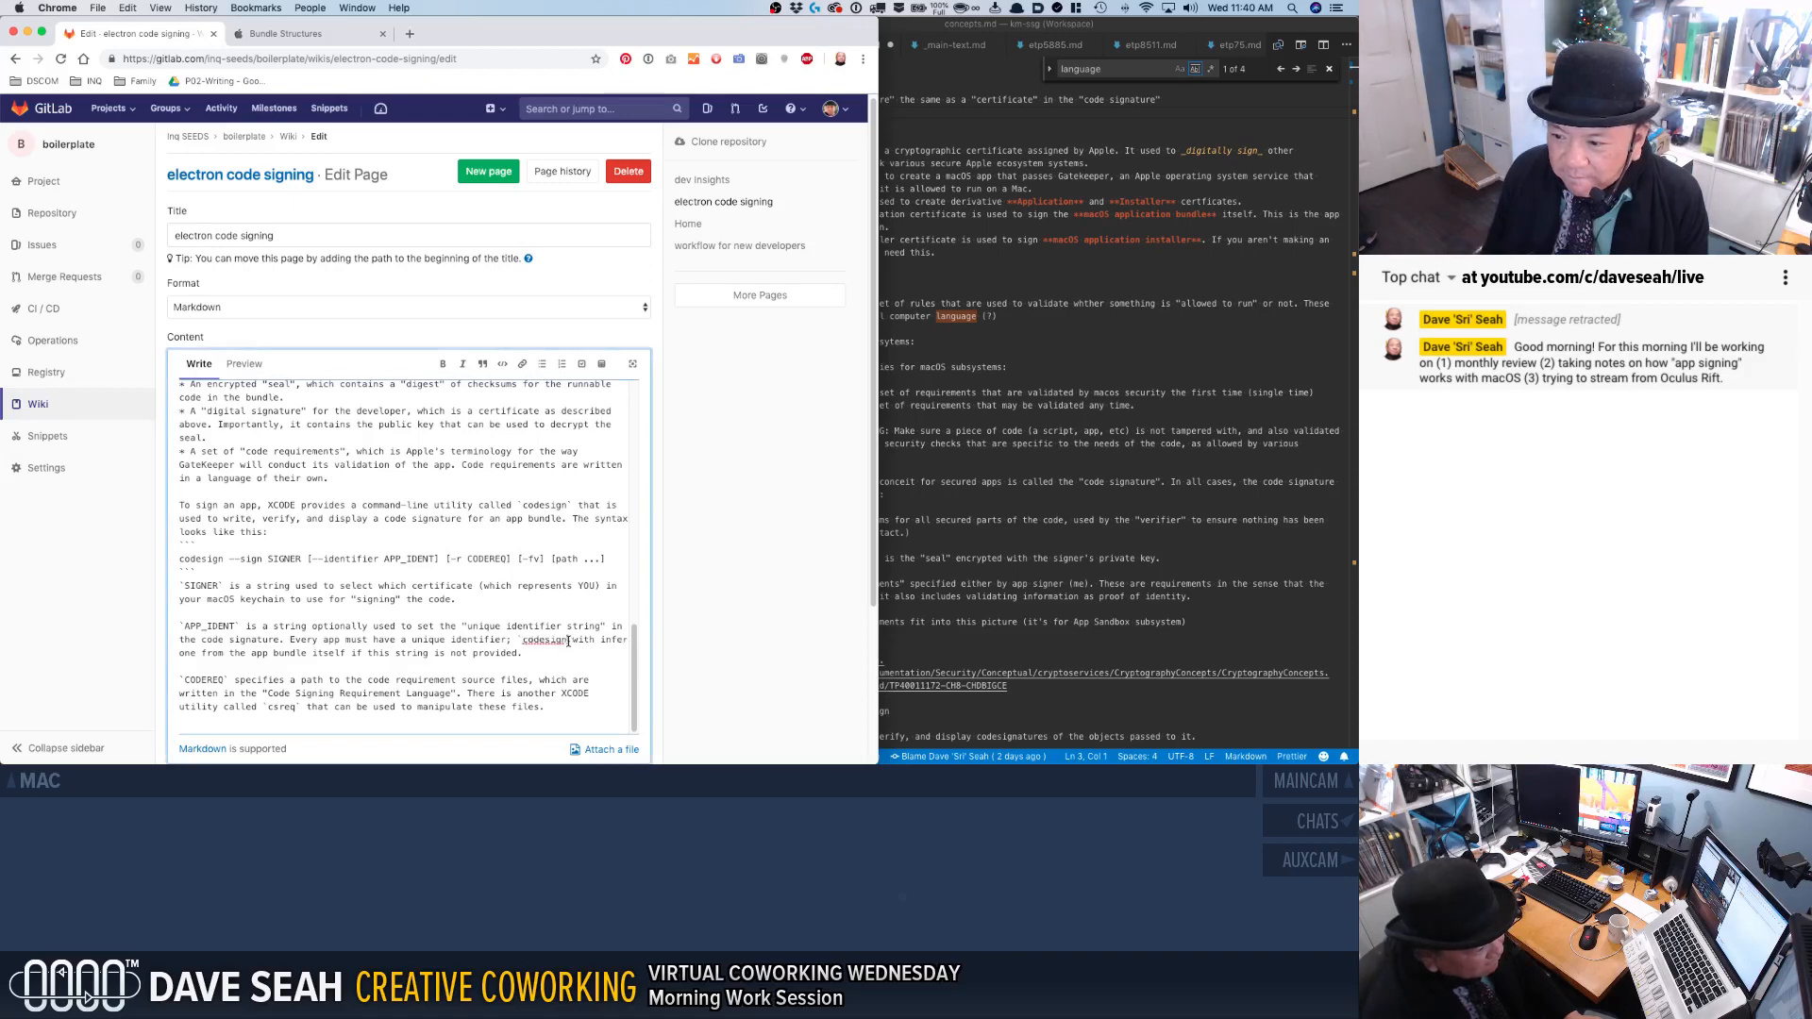
click(568, 642)
text(`)
Save the wiki page with the inline code formatting and review the parameter descriptions on the saved page.
scroll(394, 688, down, 3)
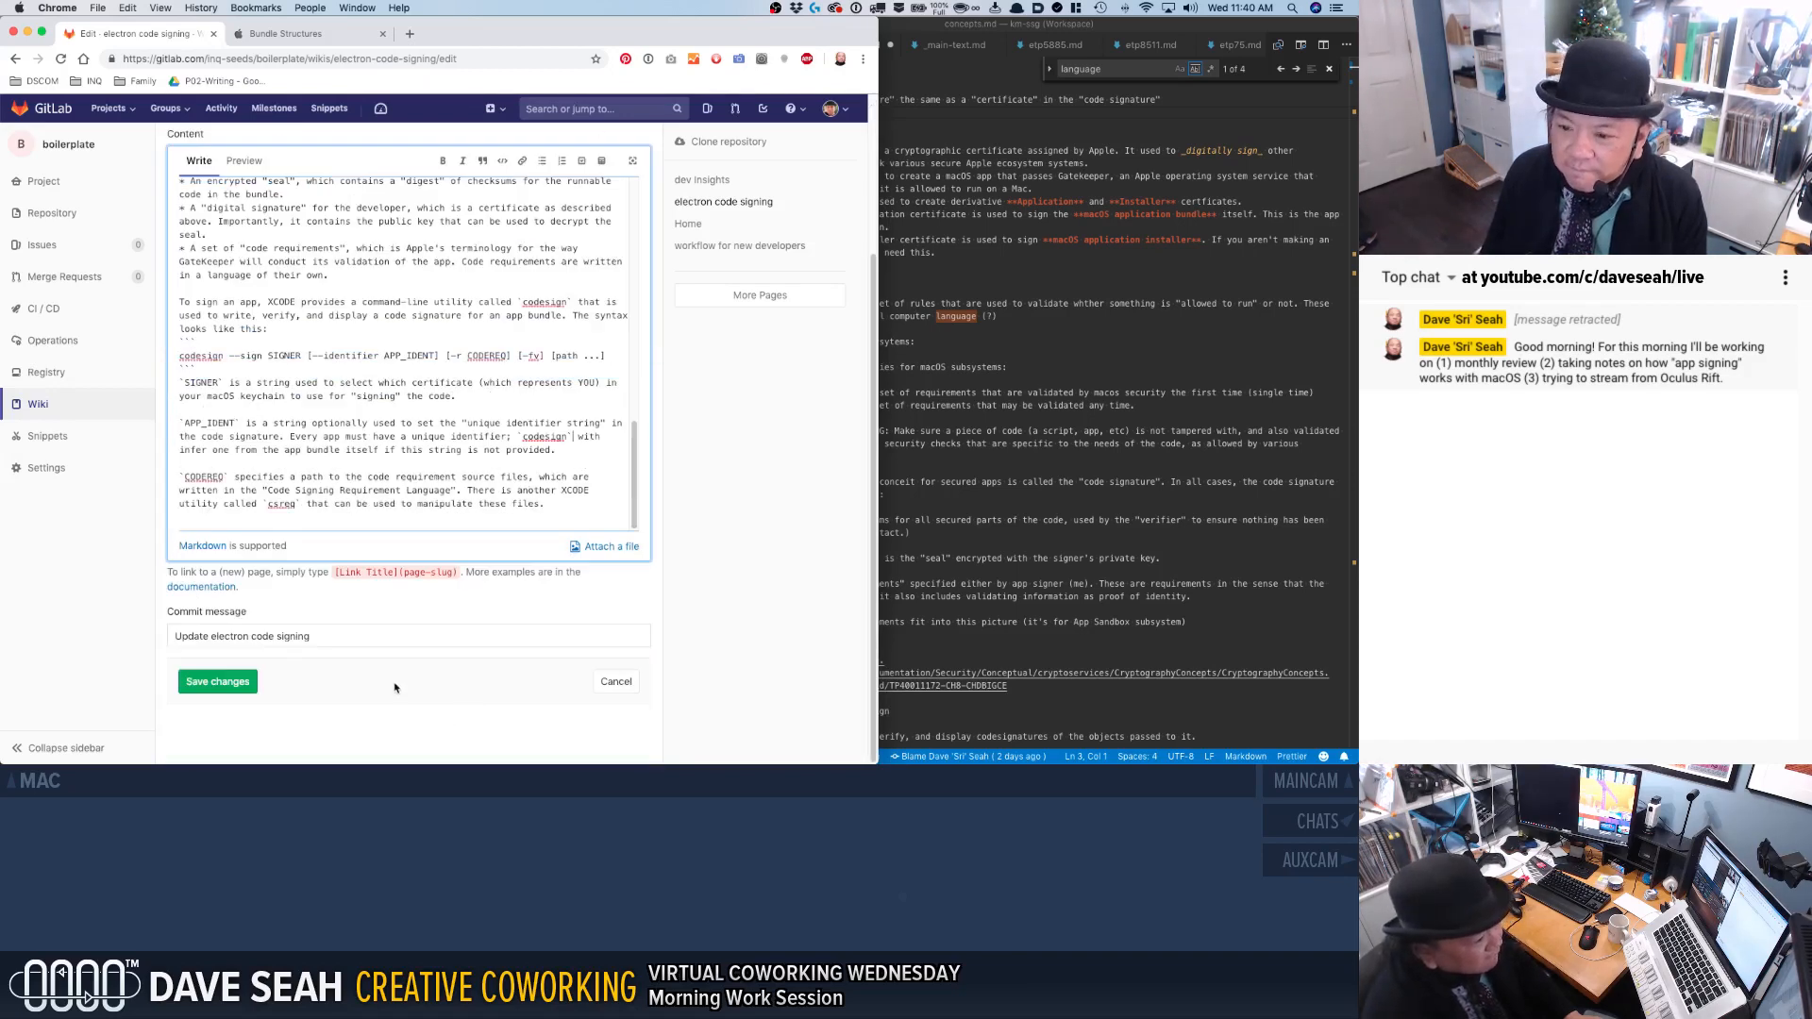
click(237, 681)
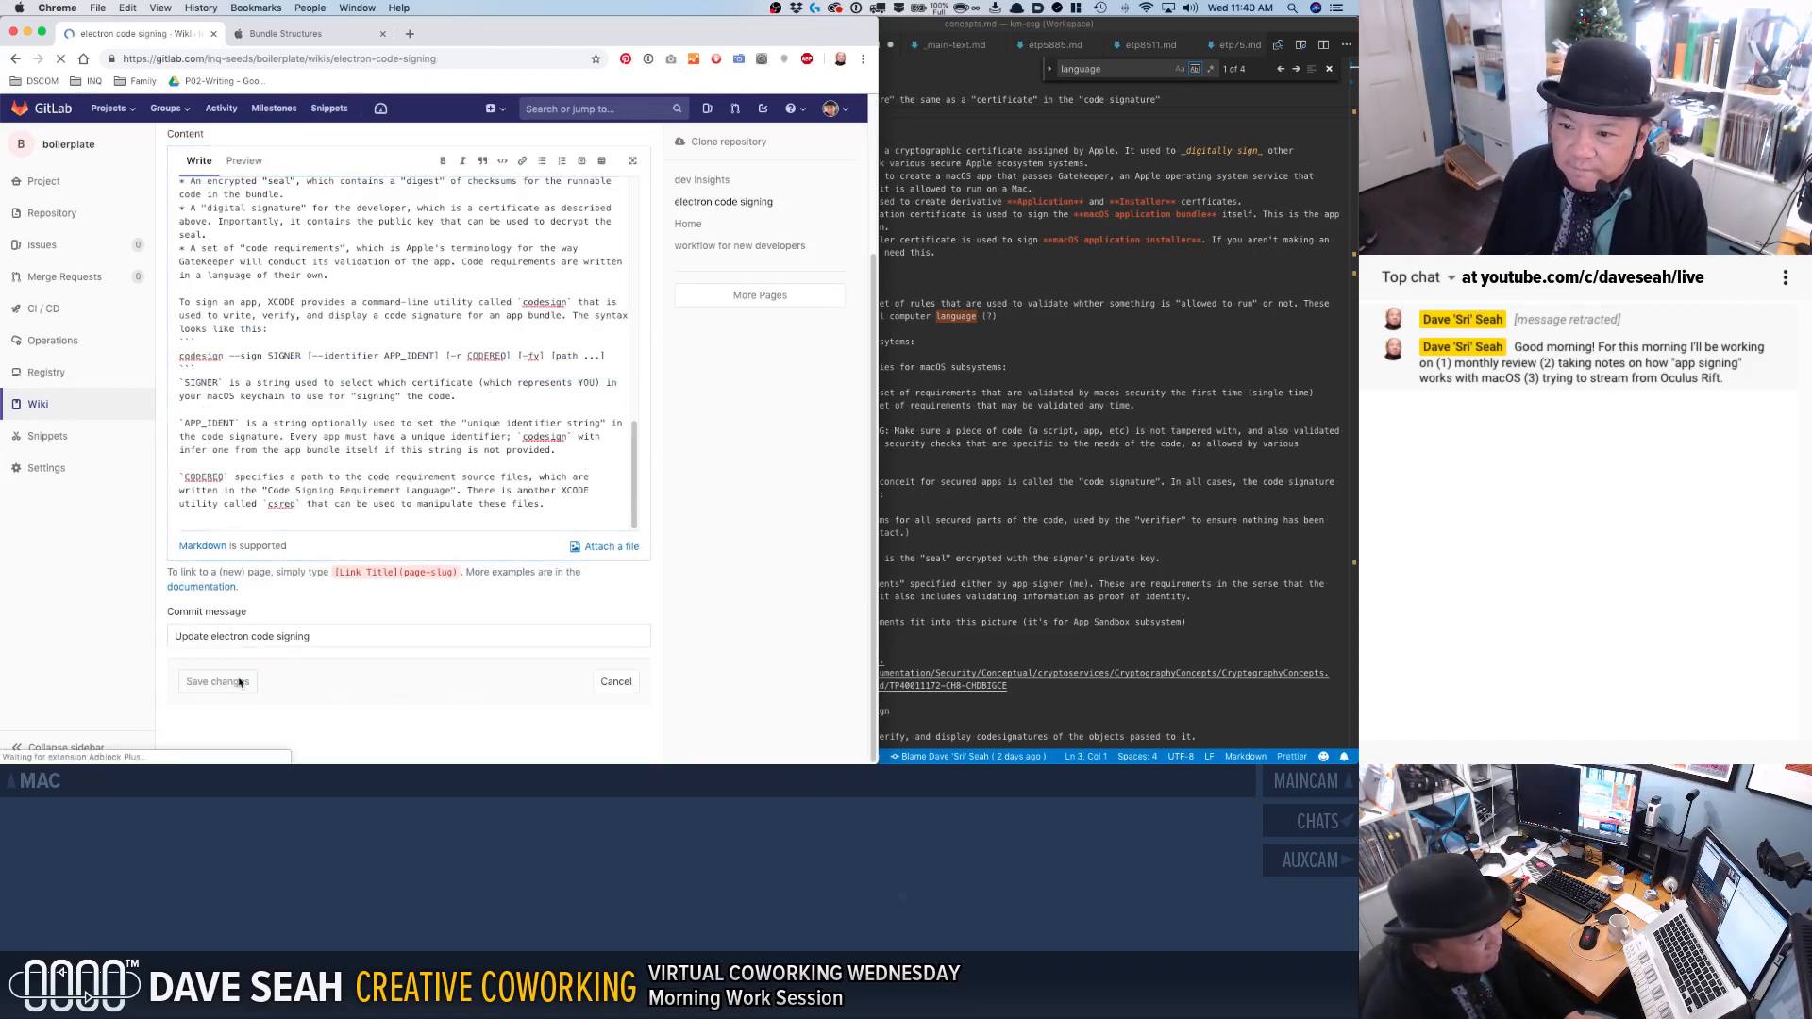
scroll(240, 673, down, 5)
scroll(239, 673, down, 2)
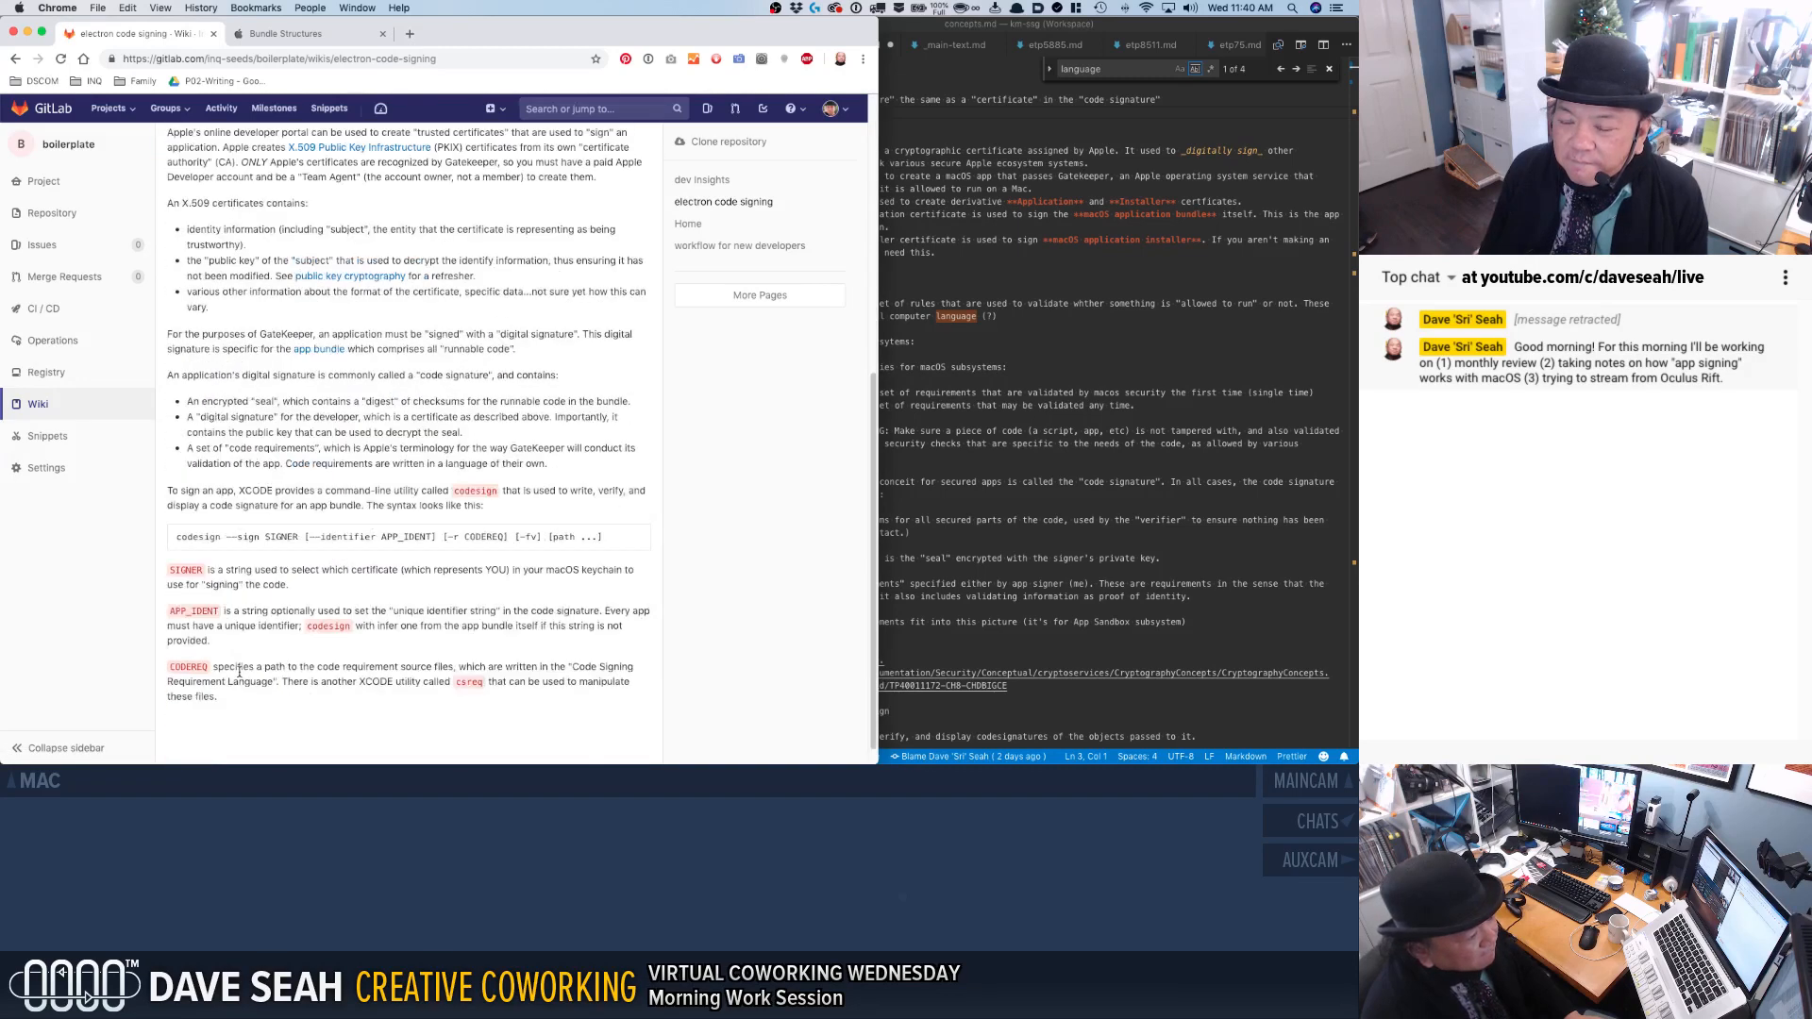
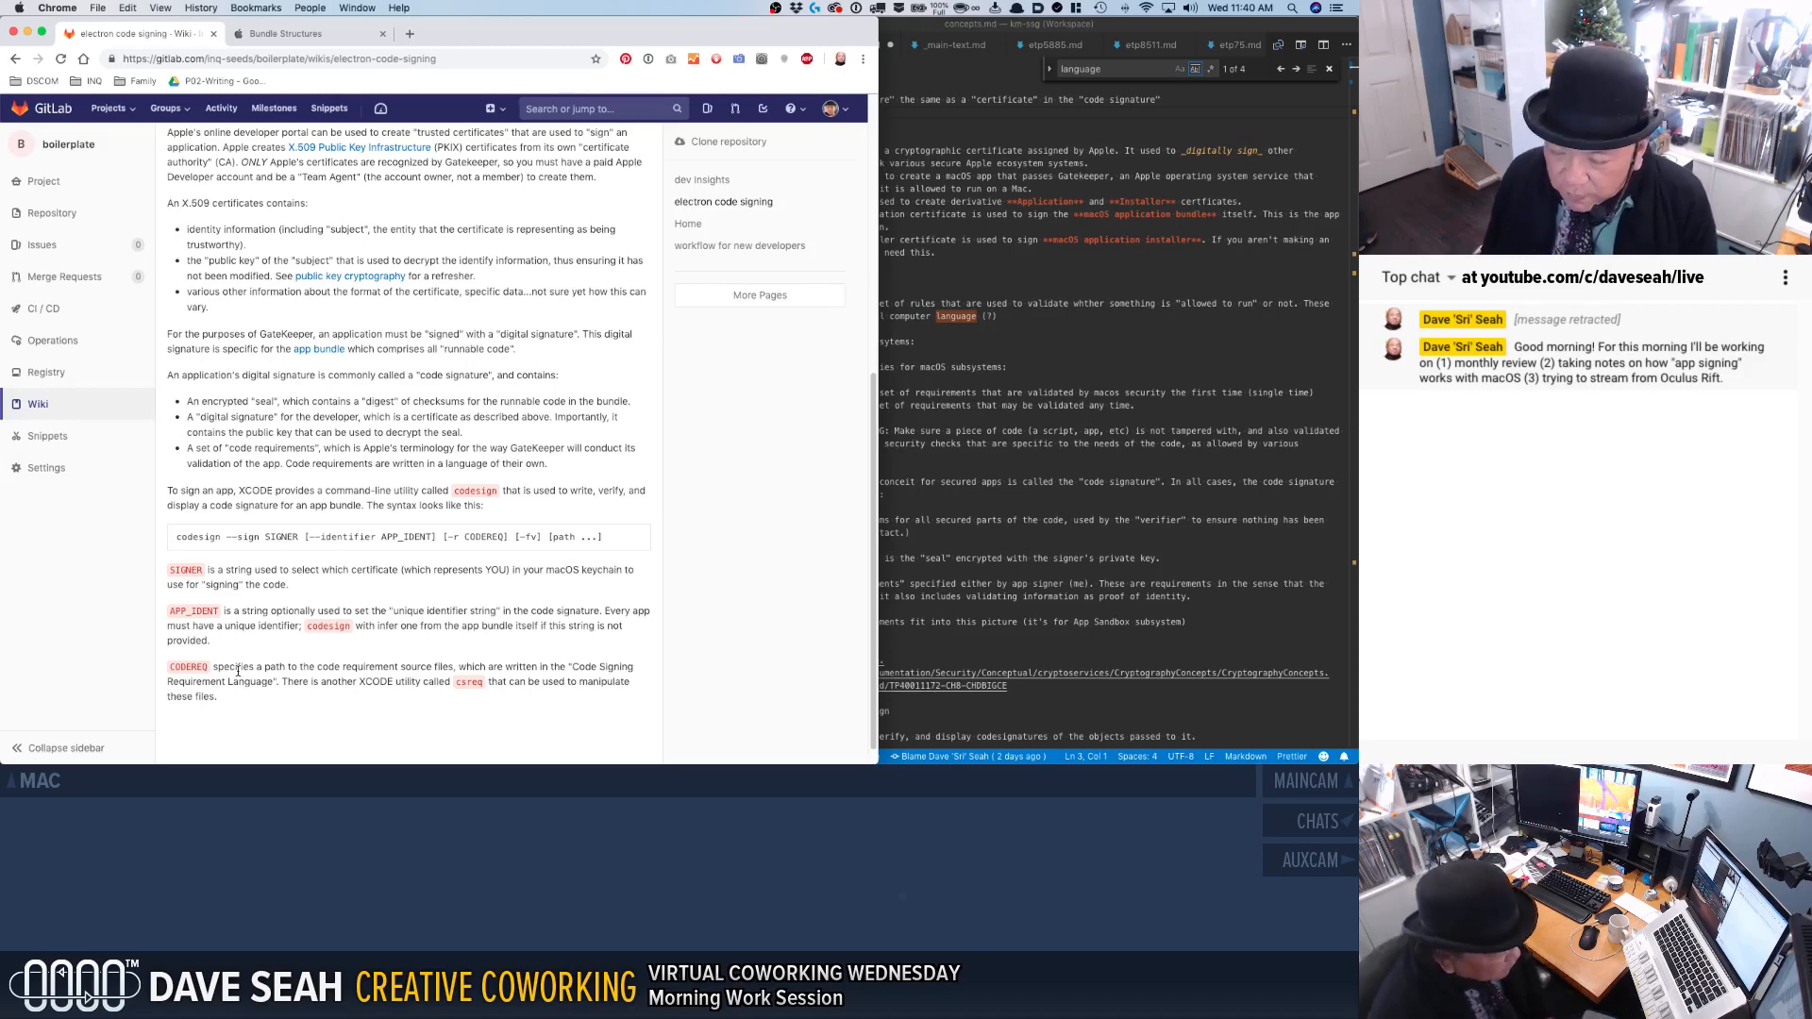
Reopen the wiki page for editing and rename APP_IDENT to APP_IDENTITY in the codesign syntax line and in its description.
scroll(401, 232, up, 5)
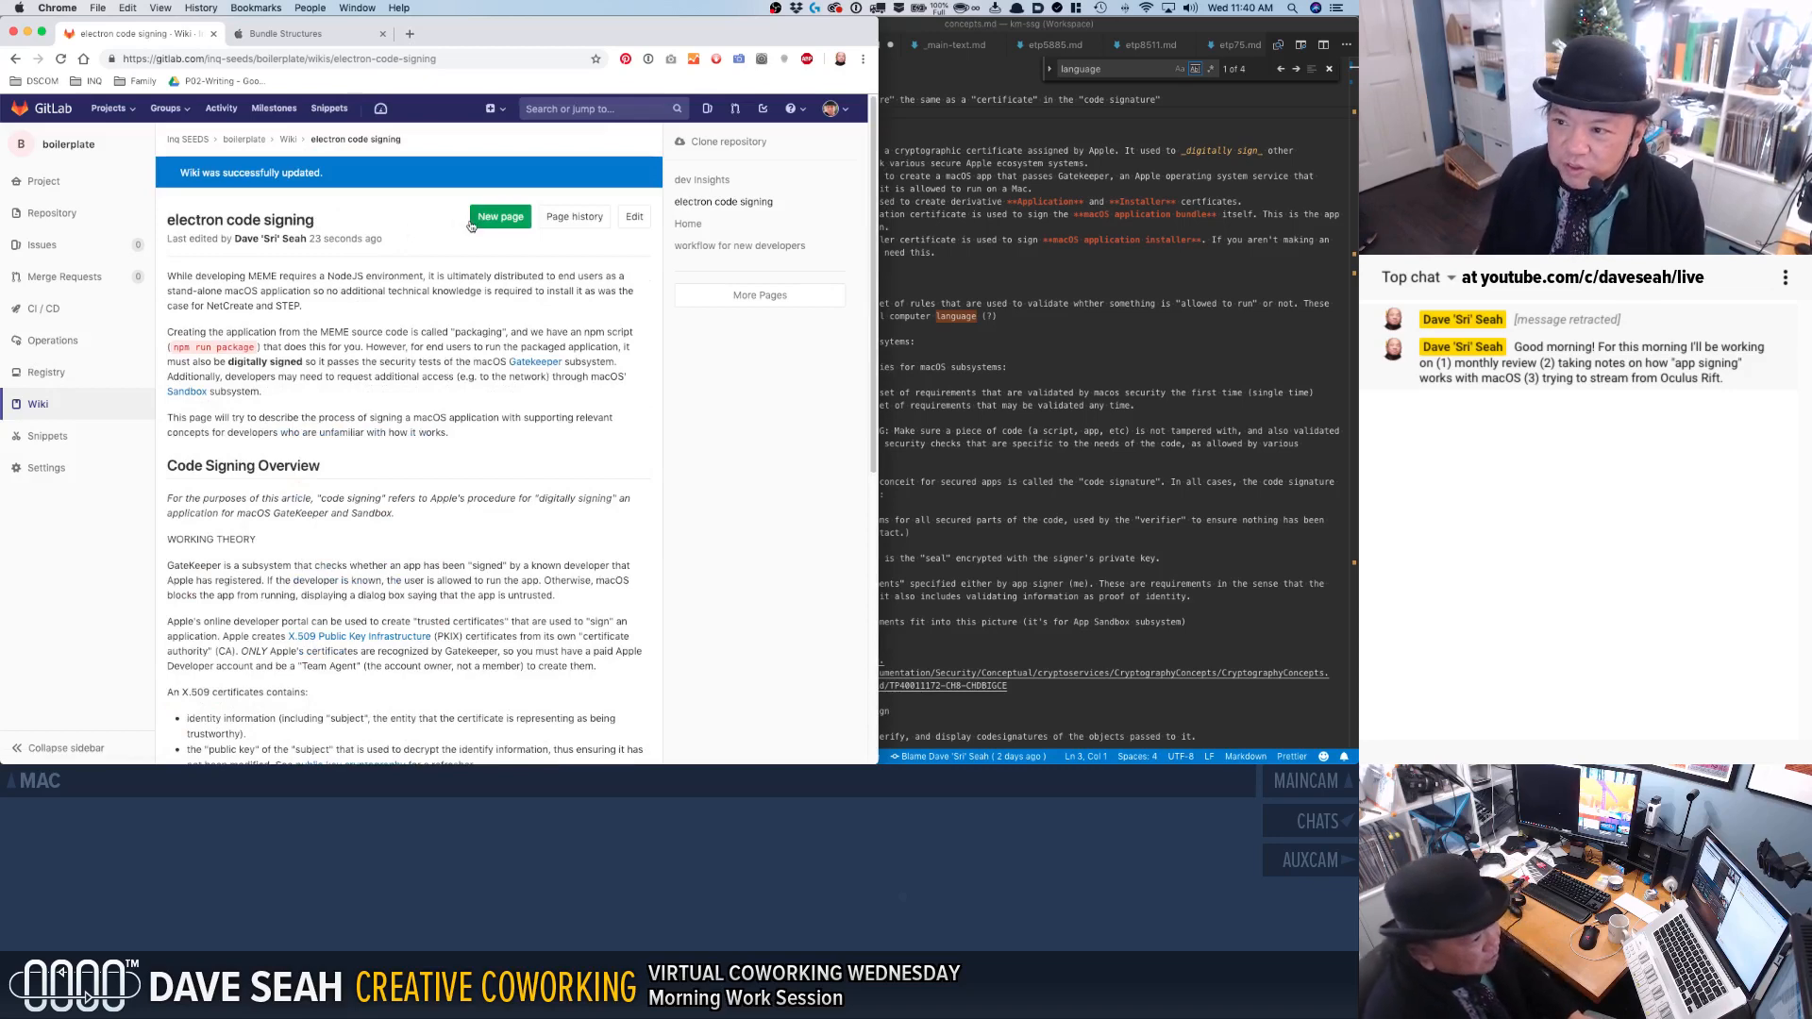
click(634, 216)
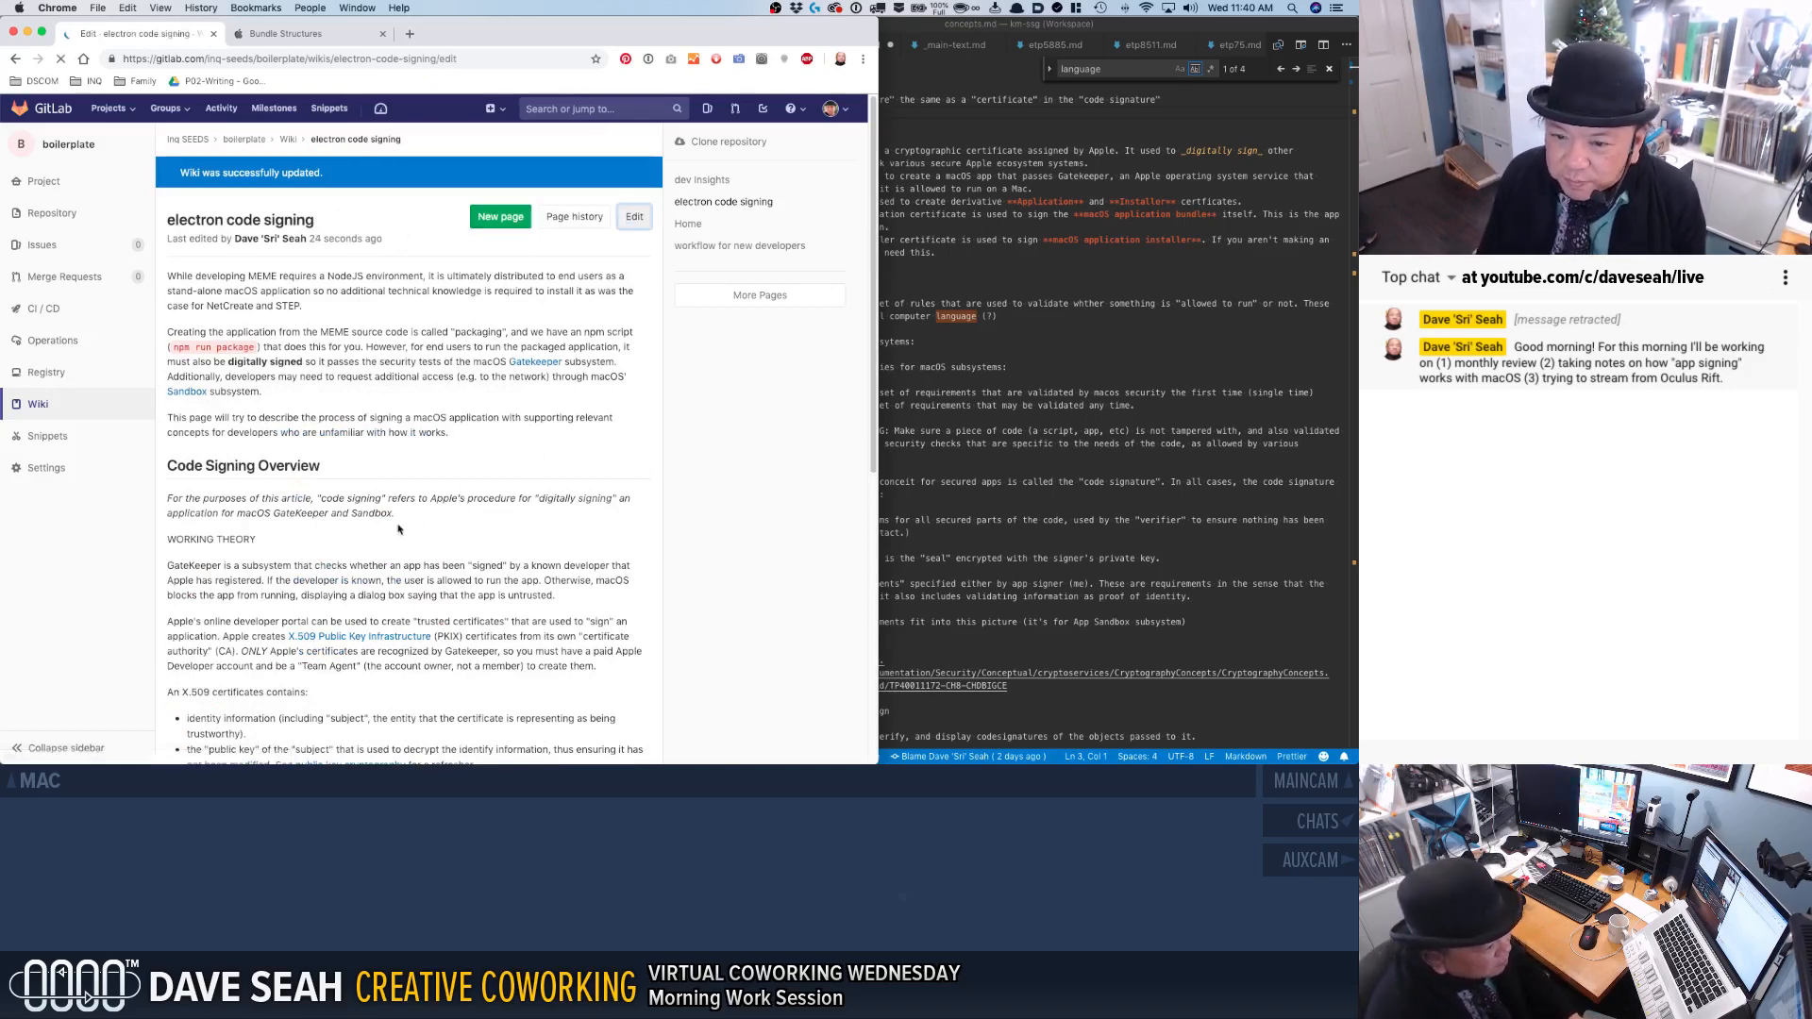
scroll(407, 511, down, 10)
scroll(412, 556, down, 5)
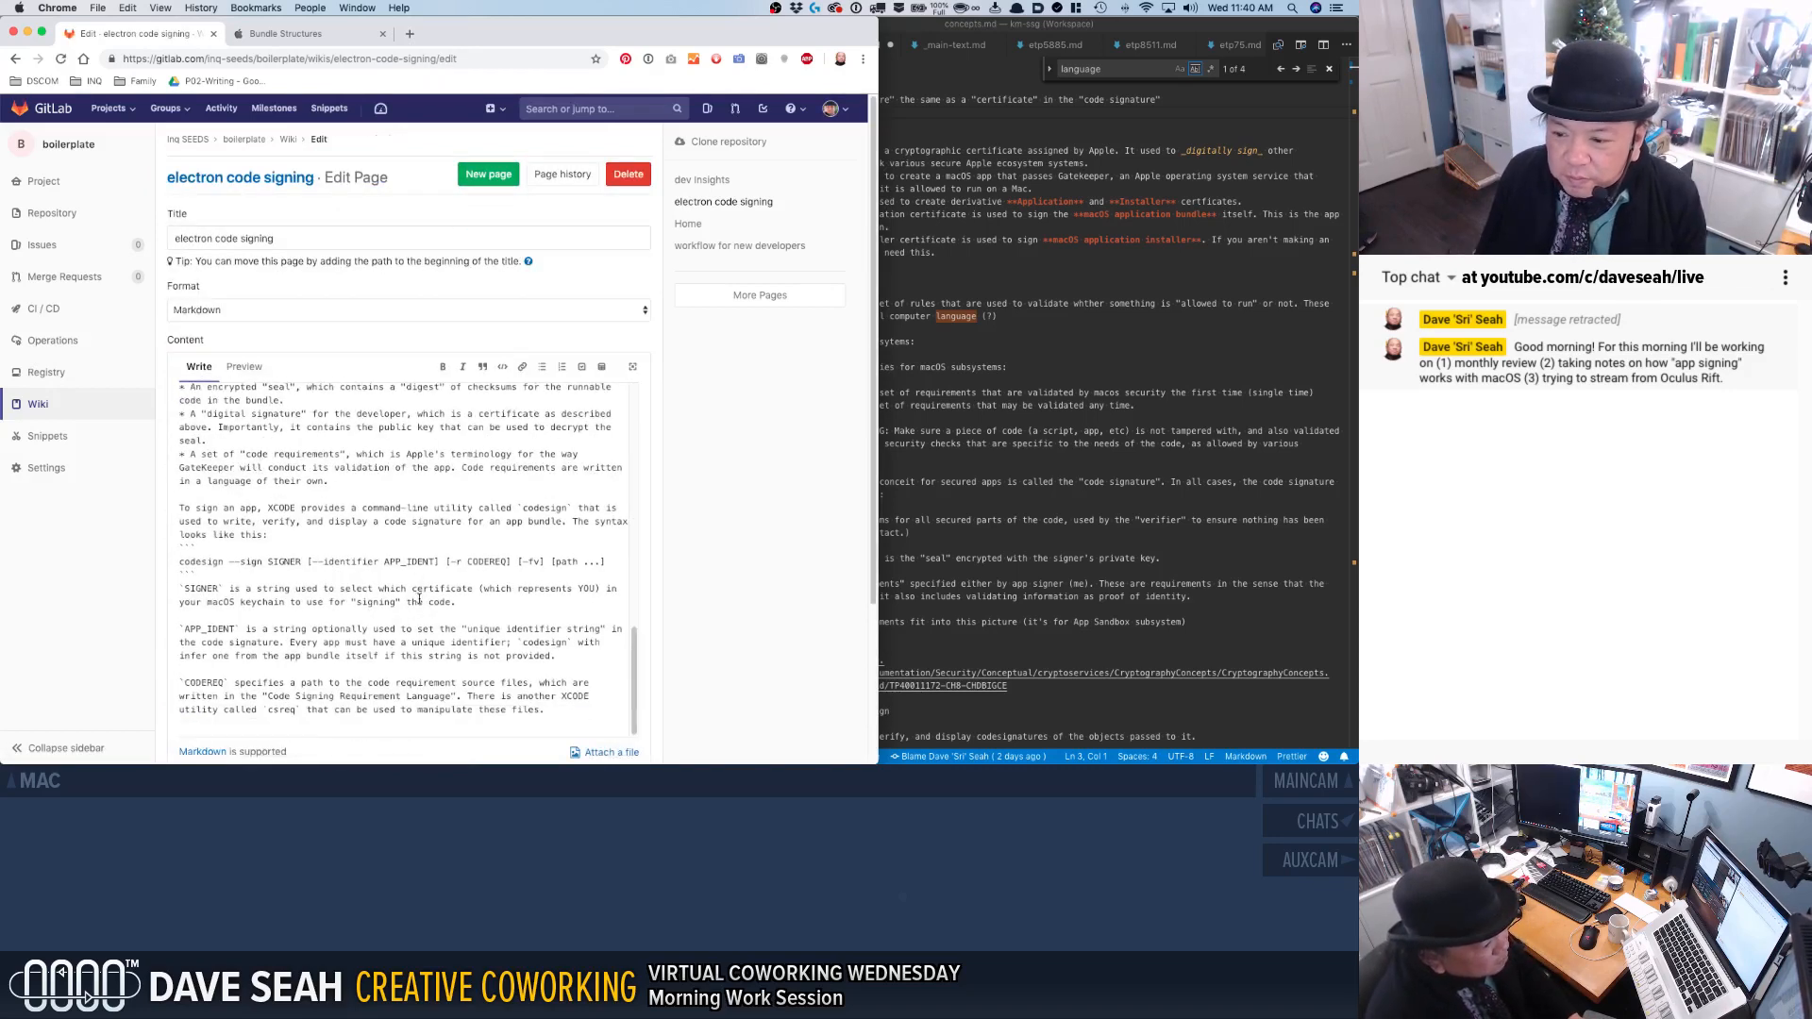
click(430, 560)
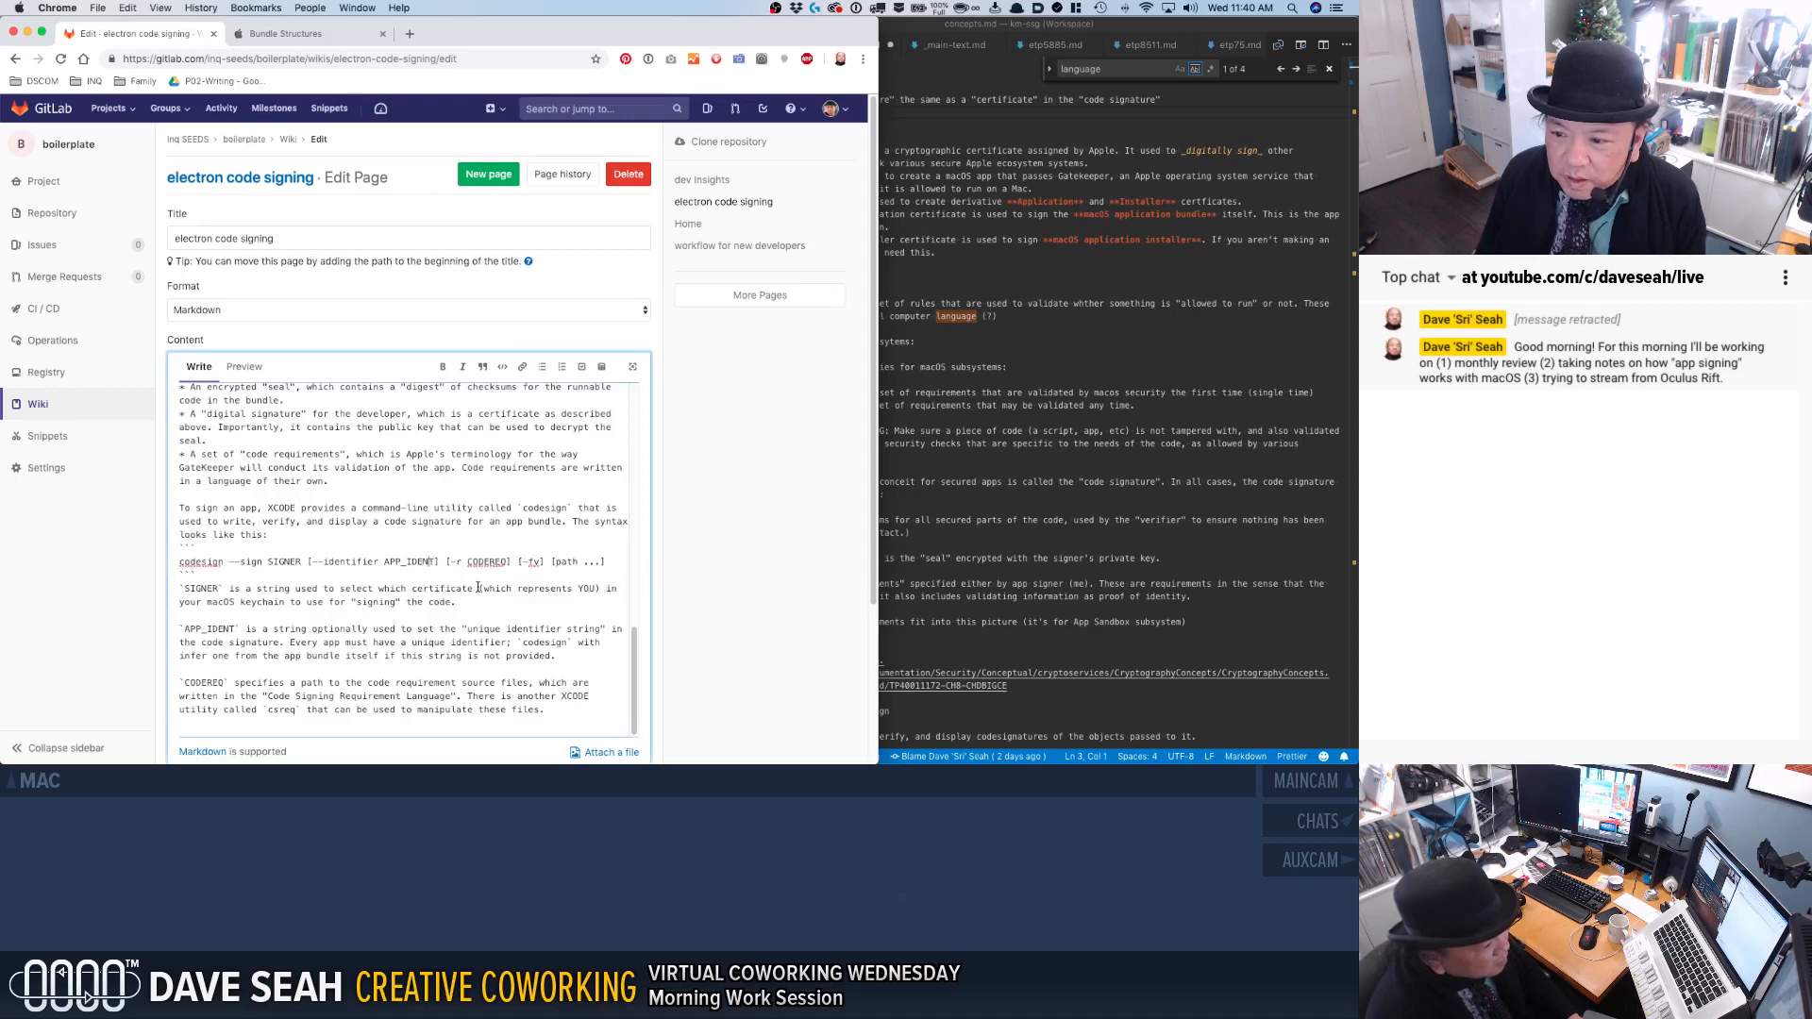
text(ITY)
double_click(450, 562)
key(ctrl+c)
double_click(209, 630)
key(ctrl+v)
Save the page with the renamed parameter and review the saved text from the introduction through the parameter descriptions.
scroll(495, 660, down, 3)
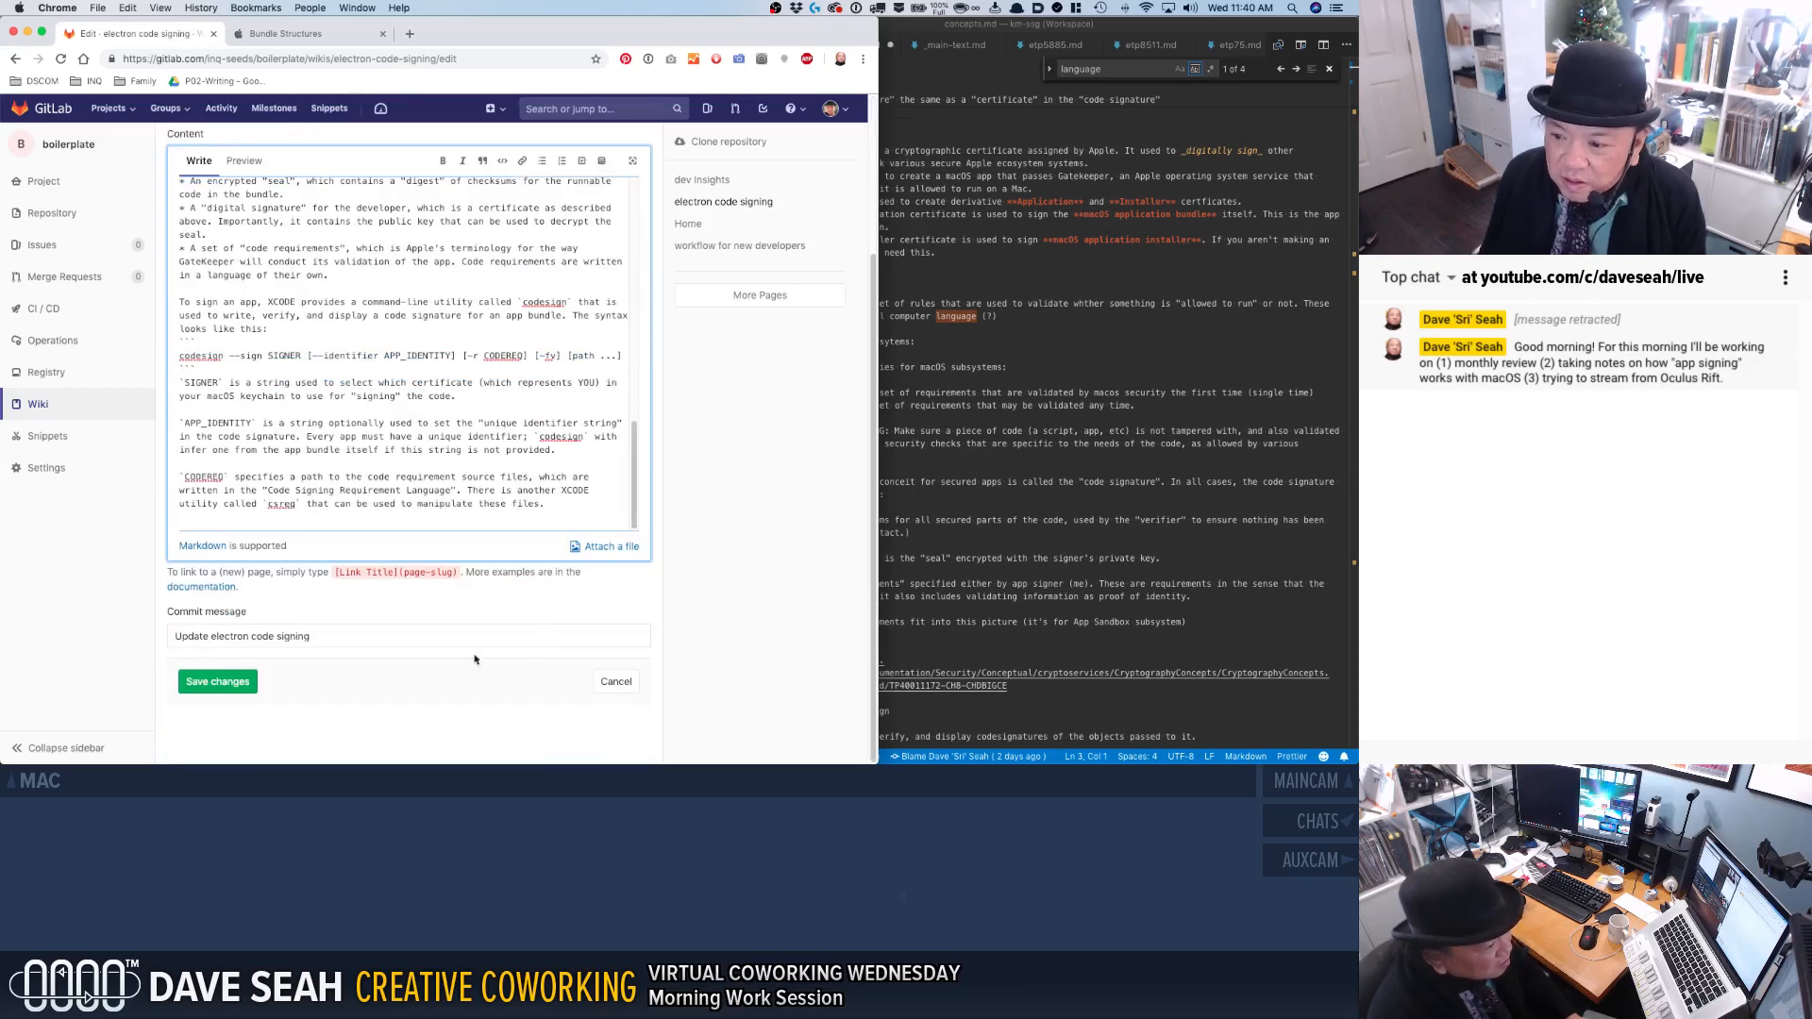
click(255, 680)
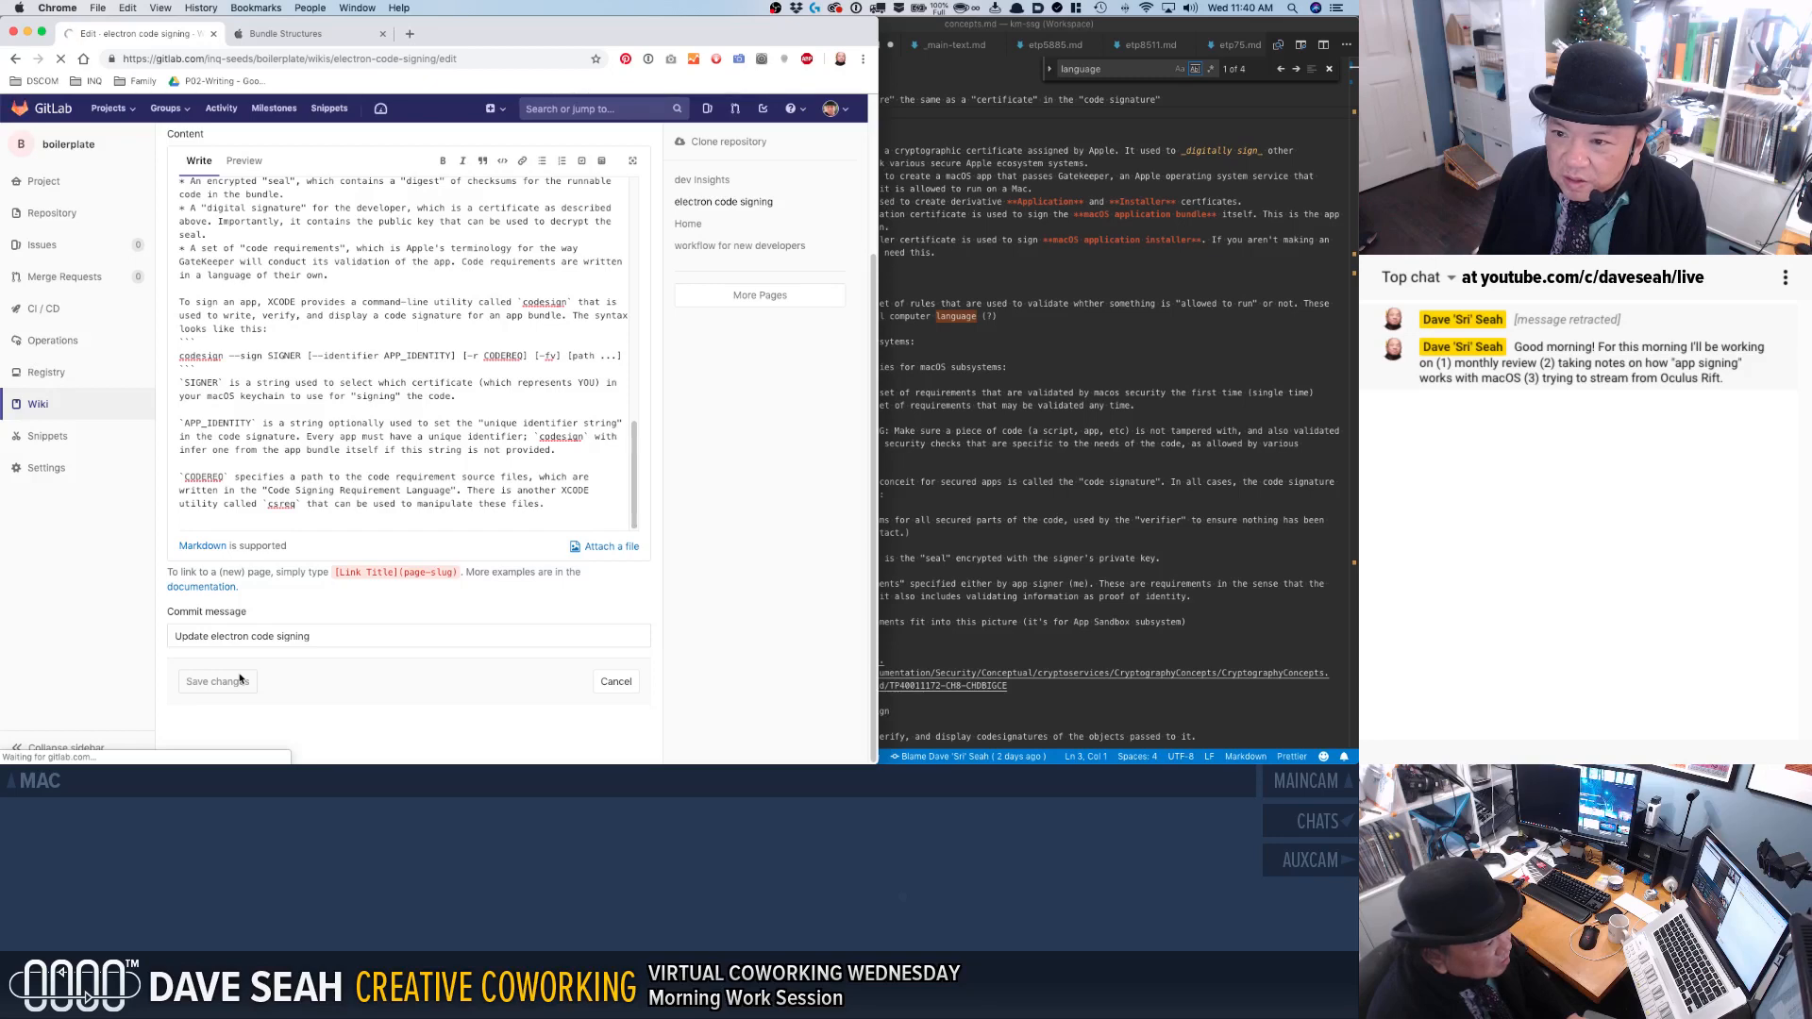
scroll(326, 256, up, 10)
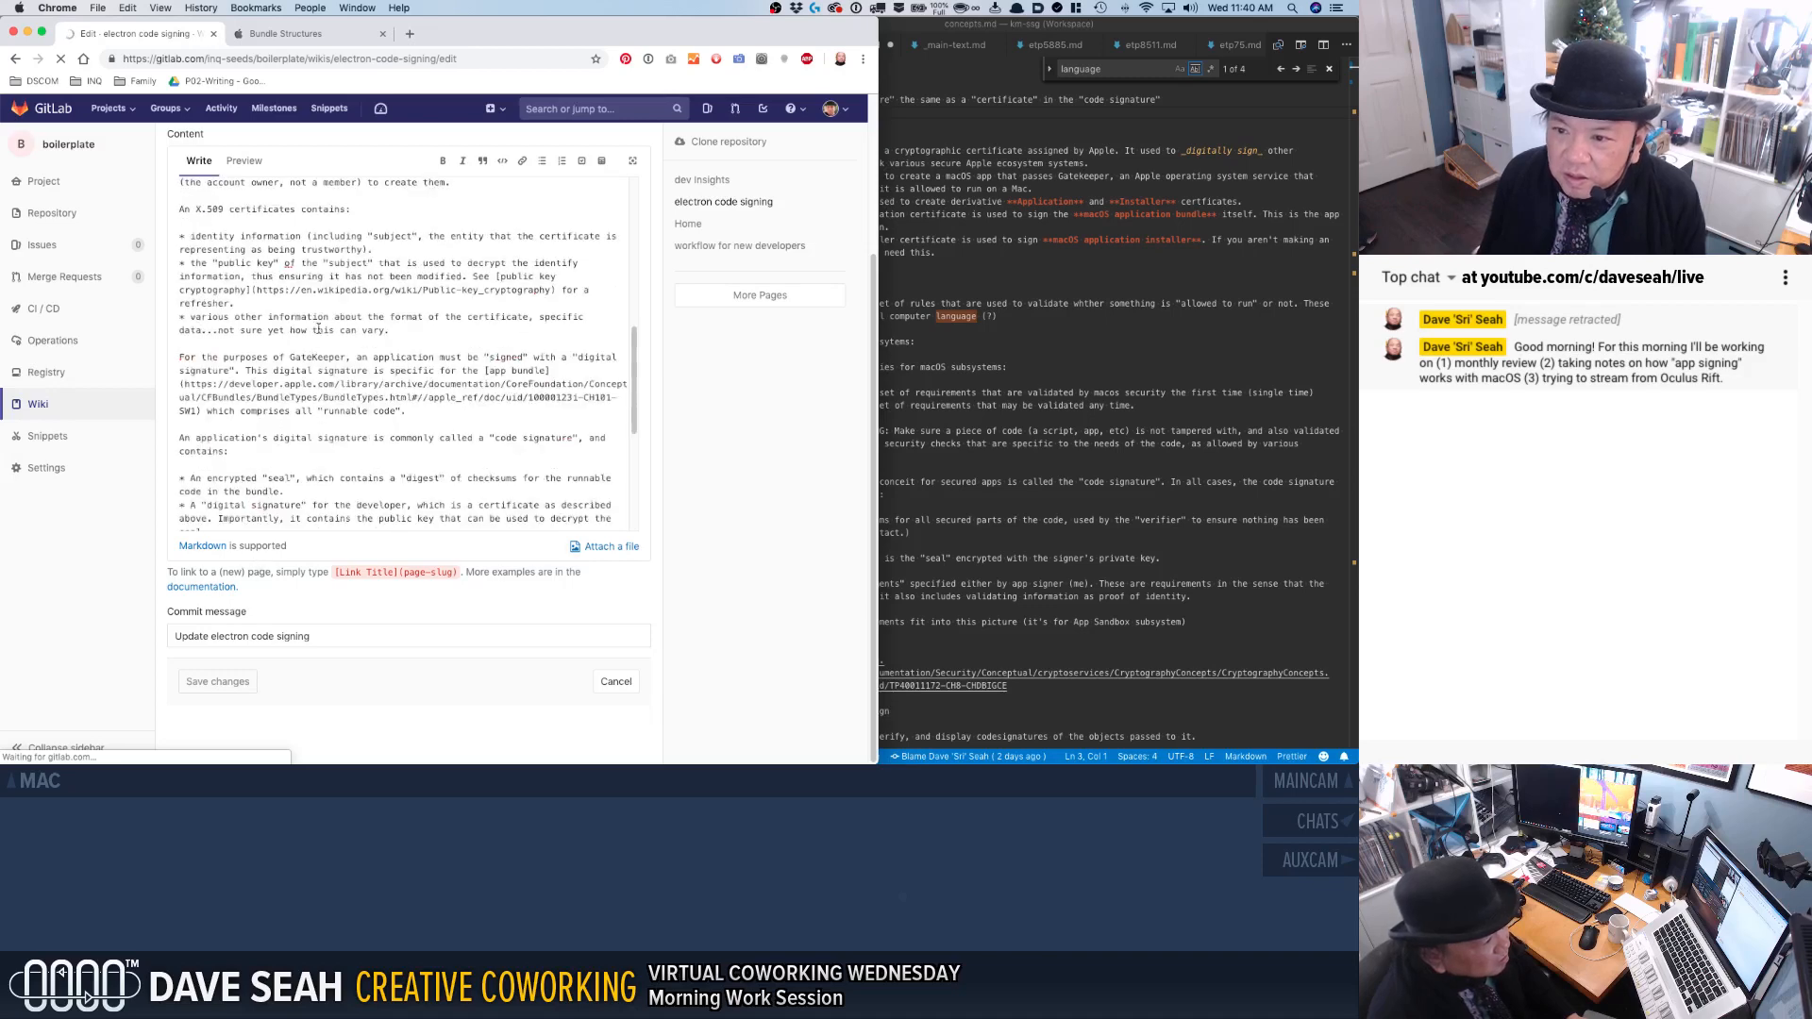
scroll(326, 256, up, 5)
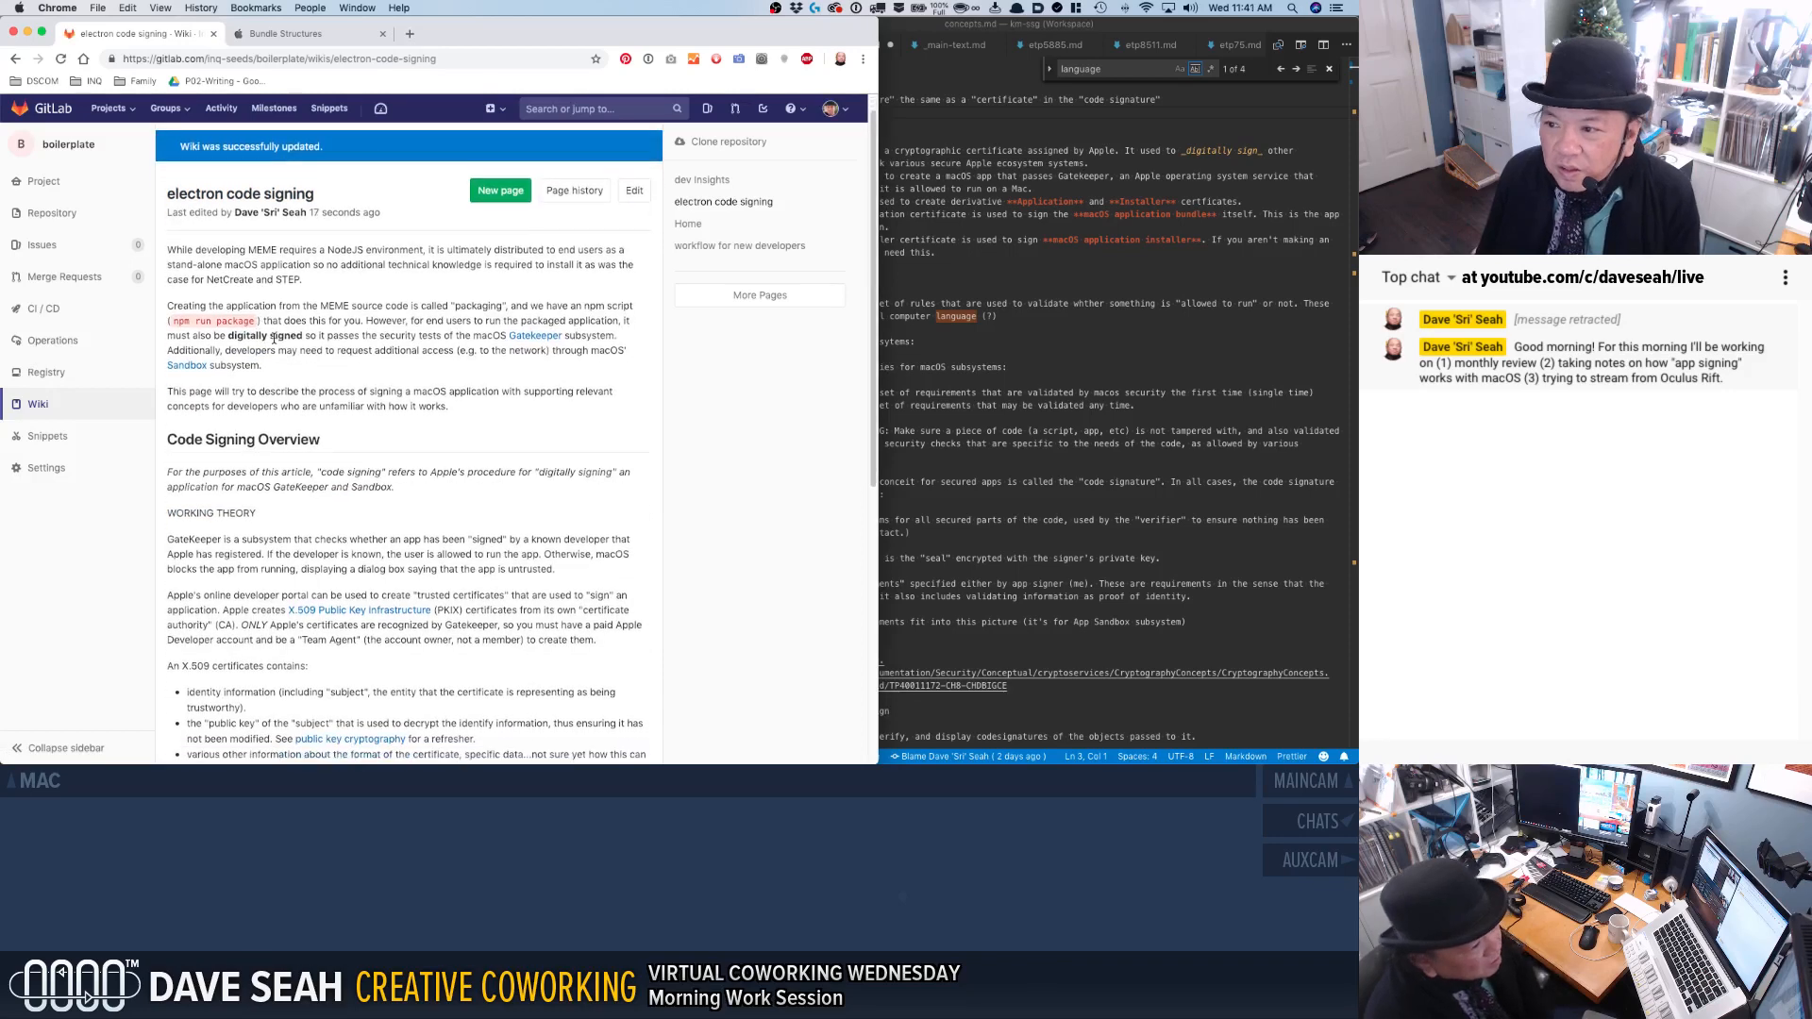
scroll(274, 341, down, 5)
scroll(274, 341, up, 3)
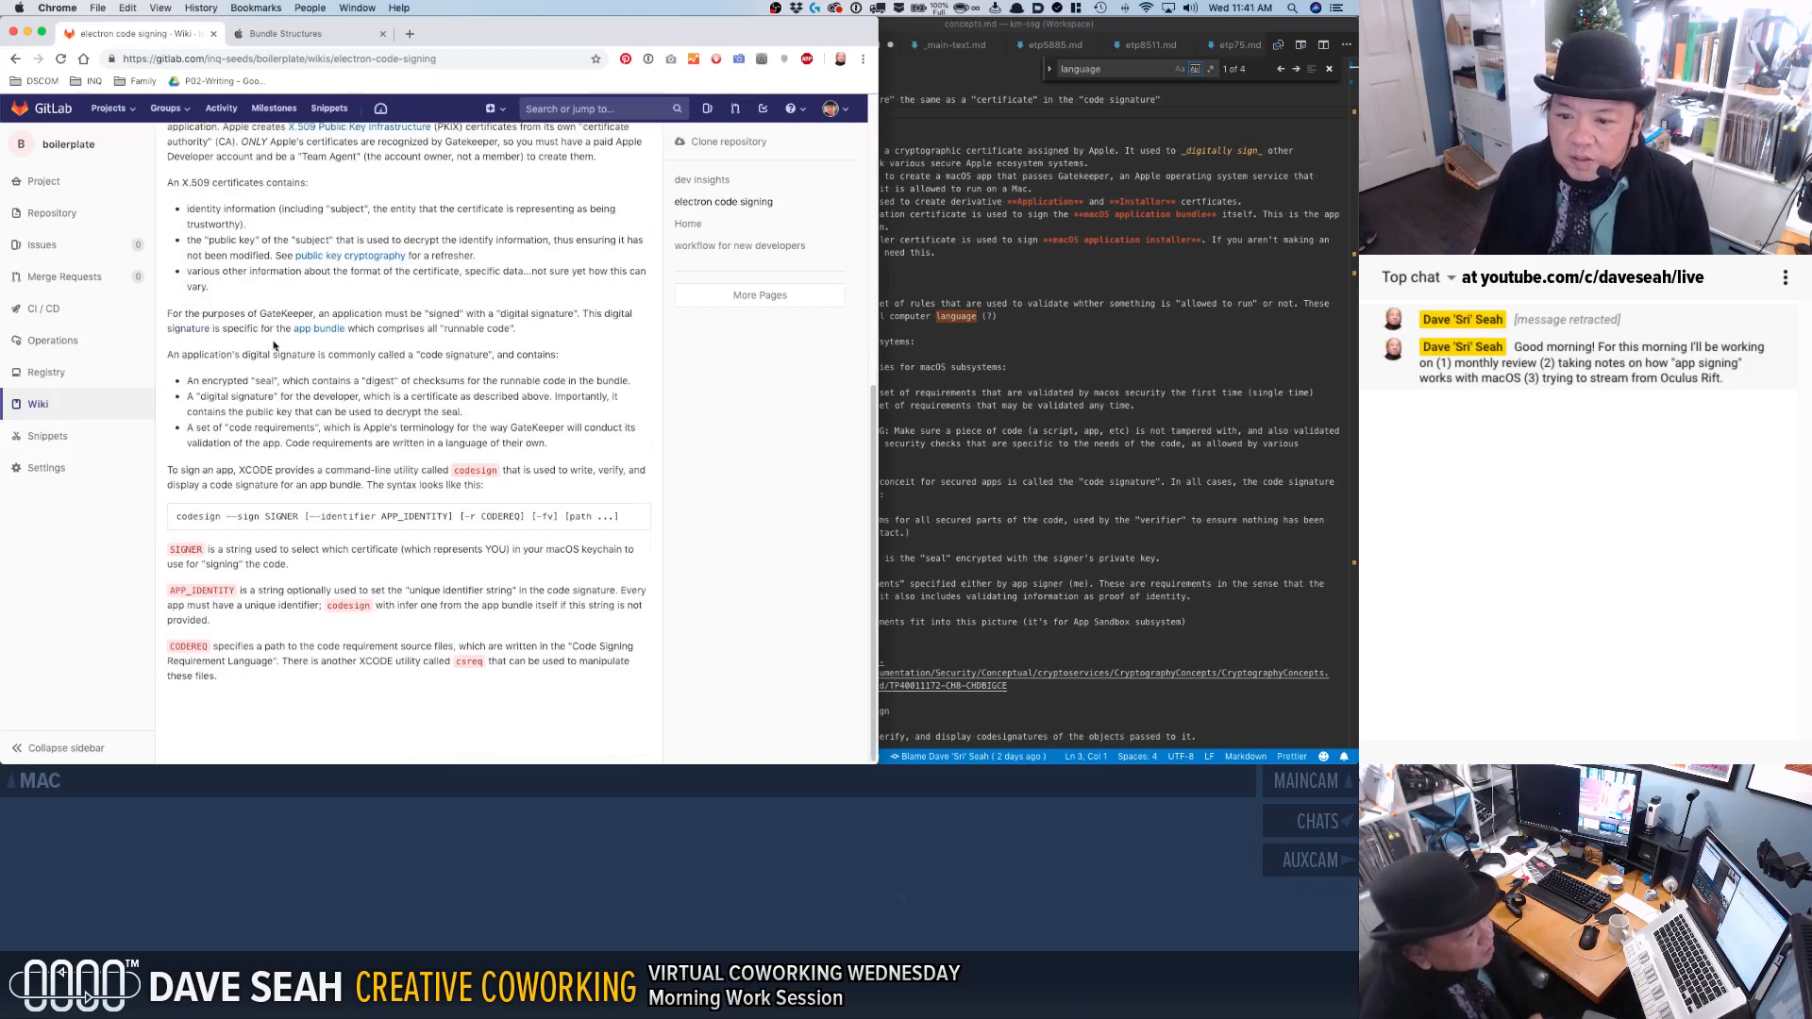
scroll(321, 354, up, 2)
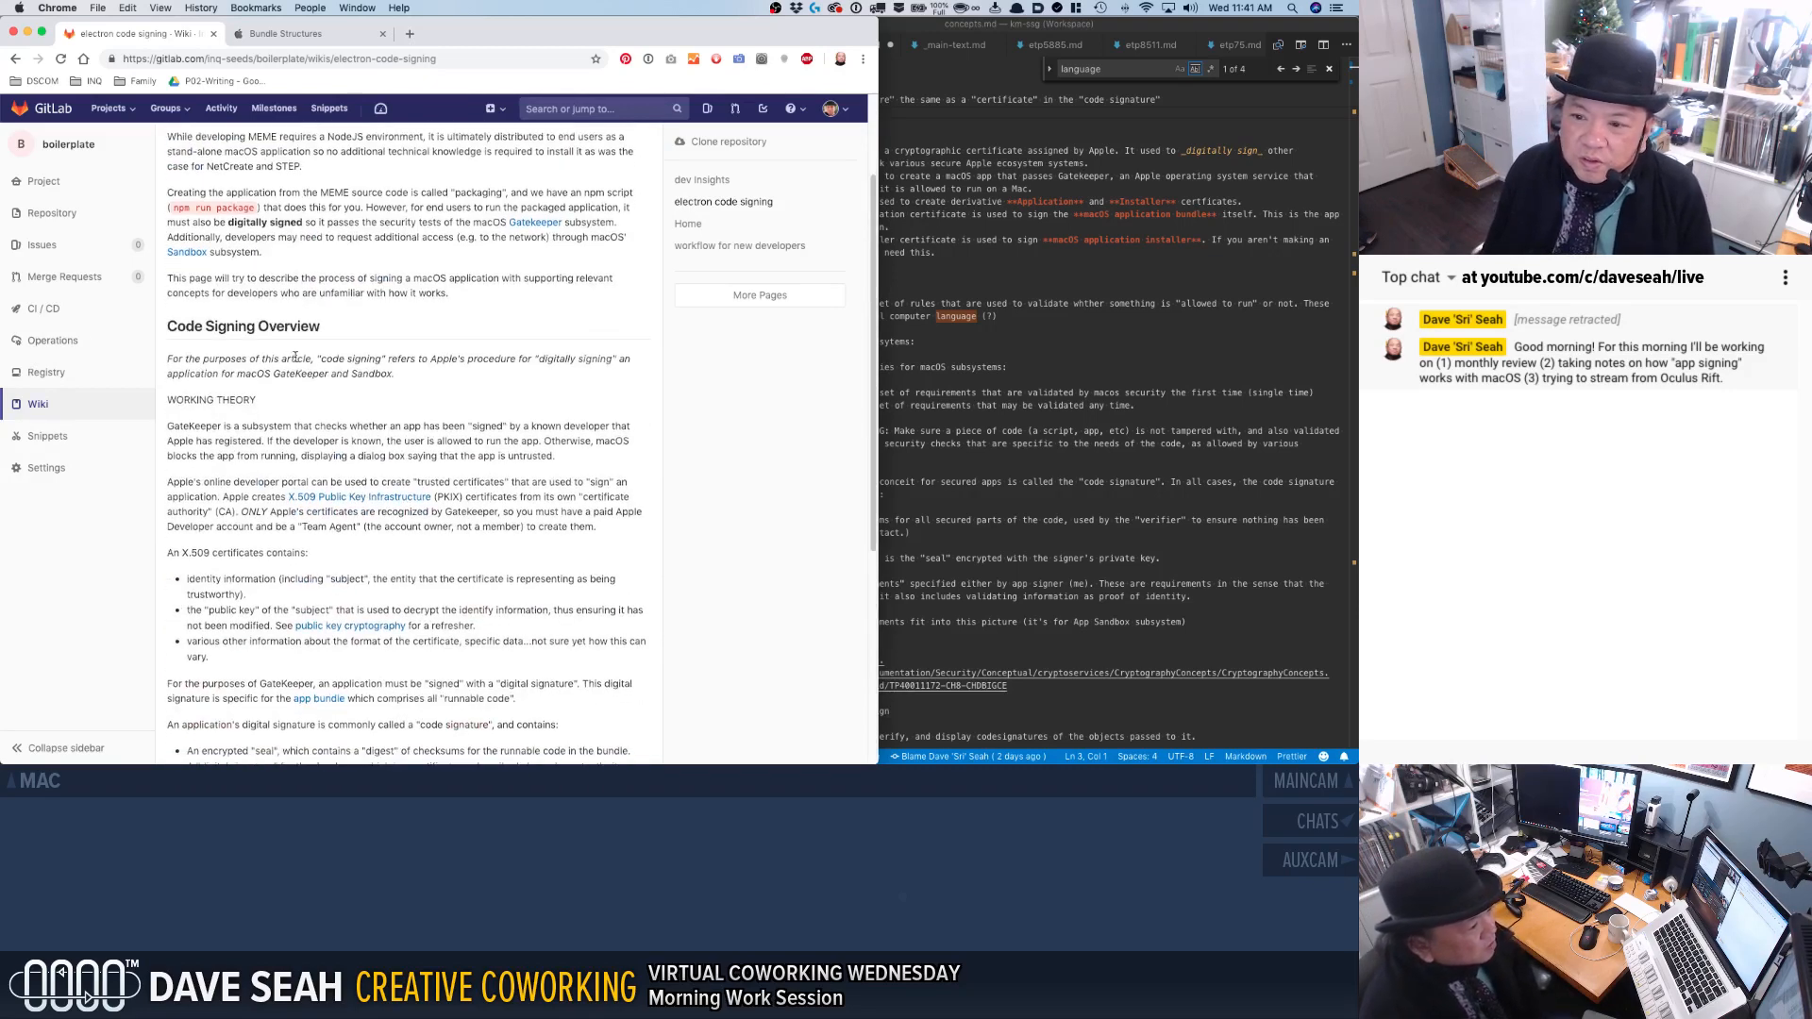
scroll(304, 372, down, 1)
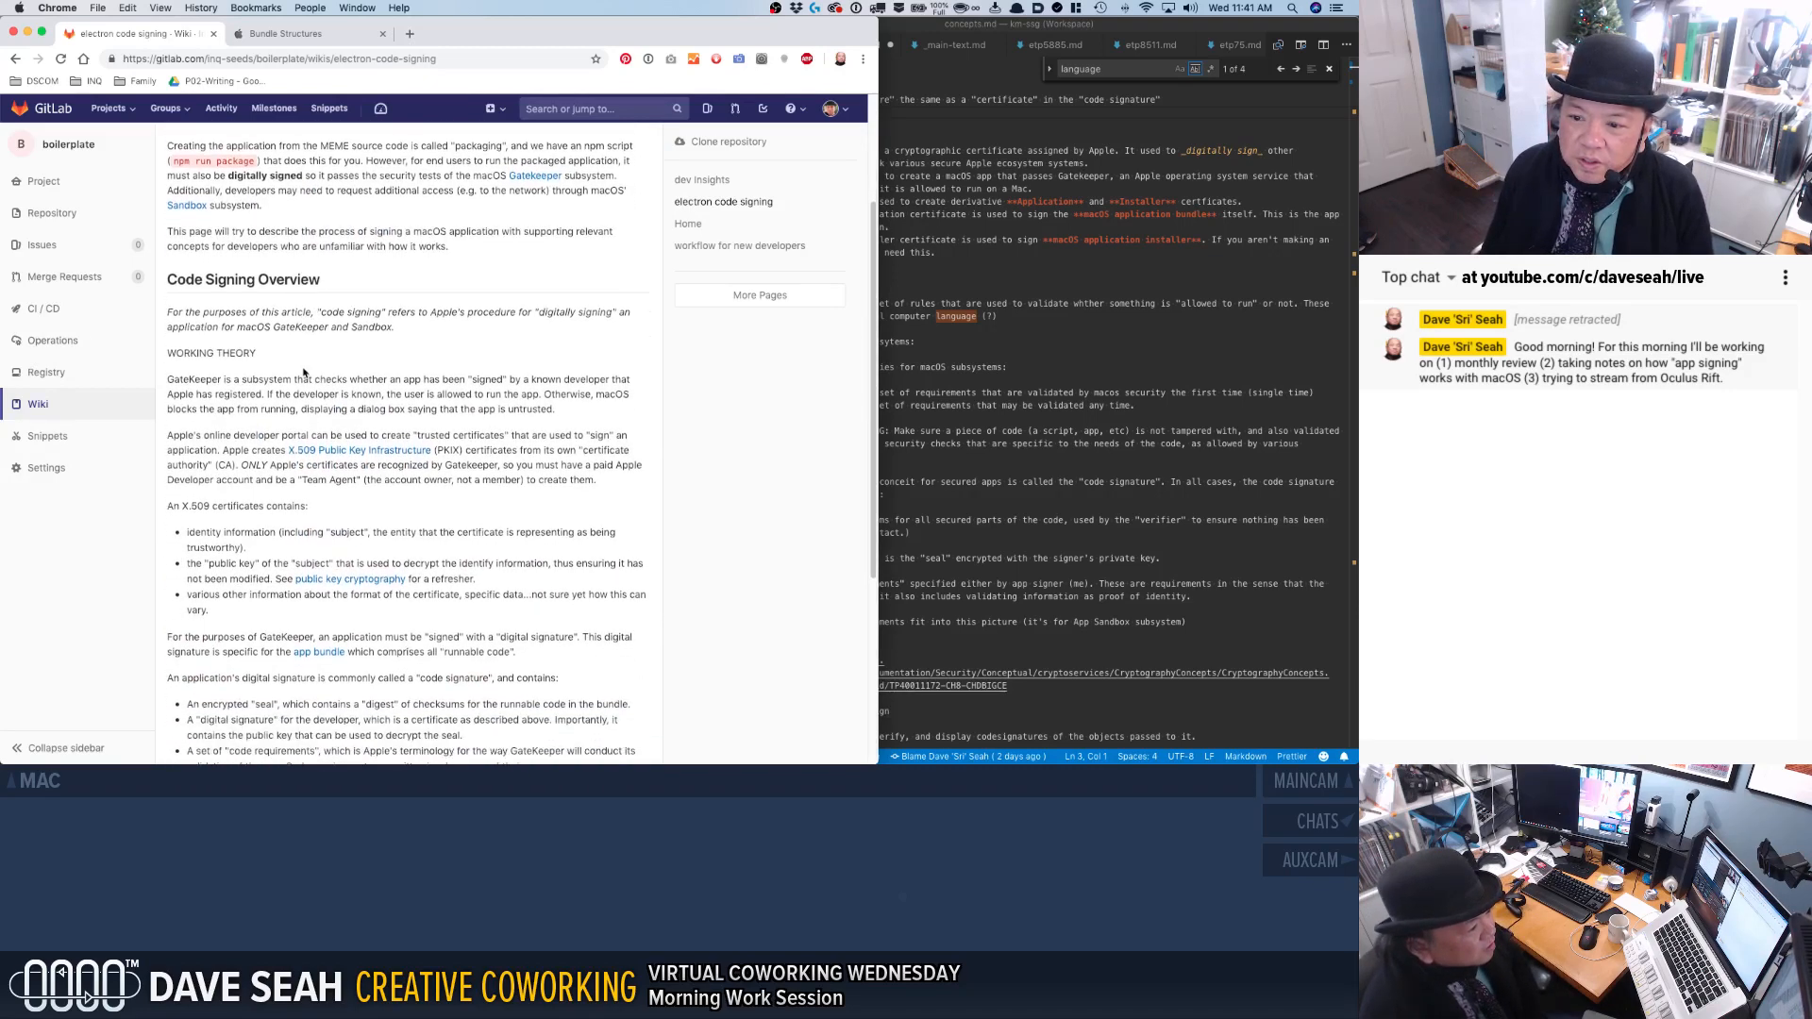
scroll(303, 372, down, 2)
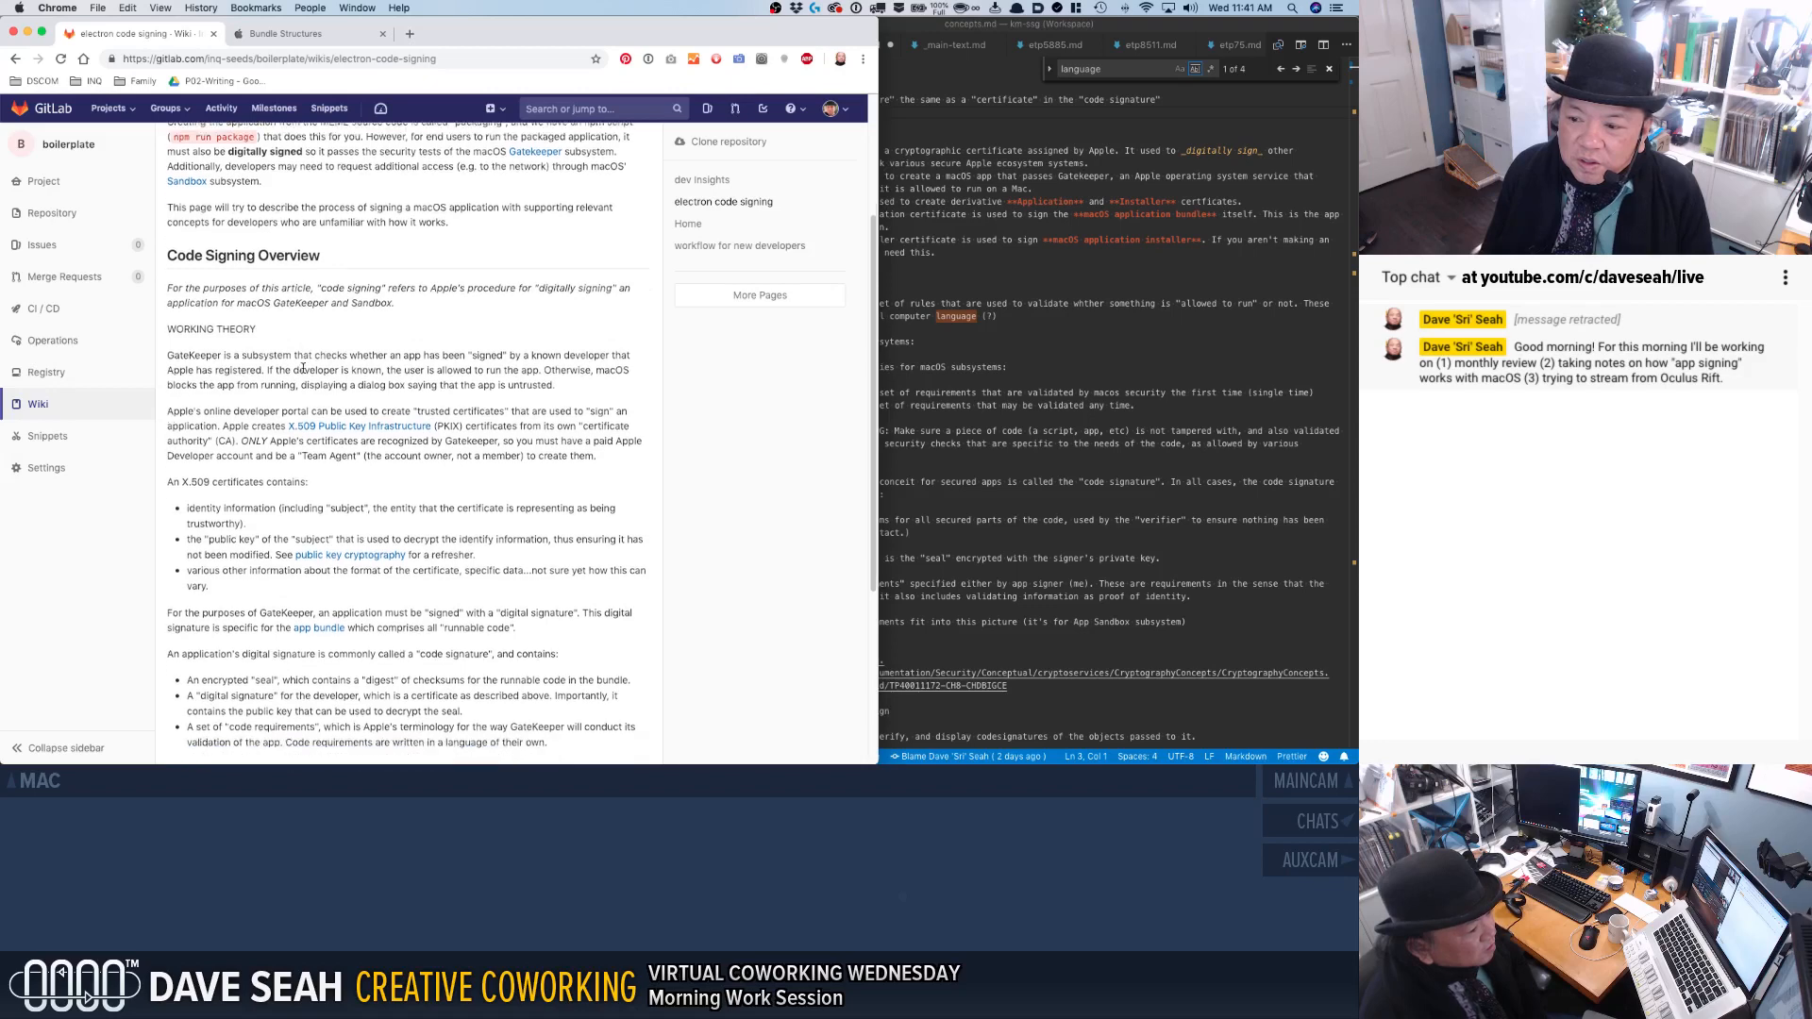
scroll(303, 368, down, 1)
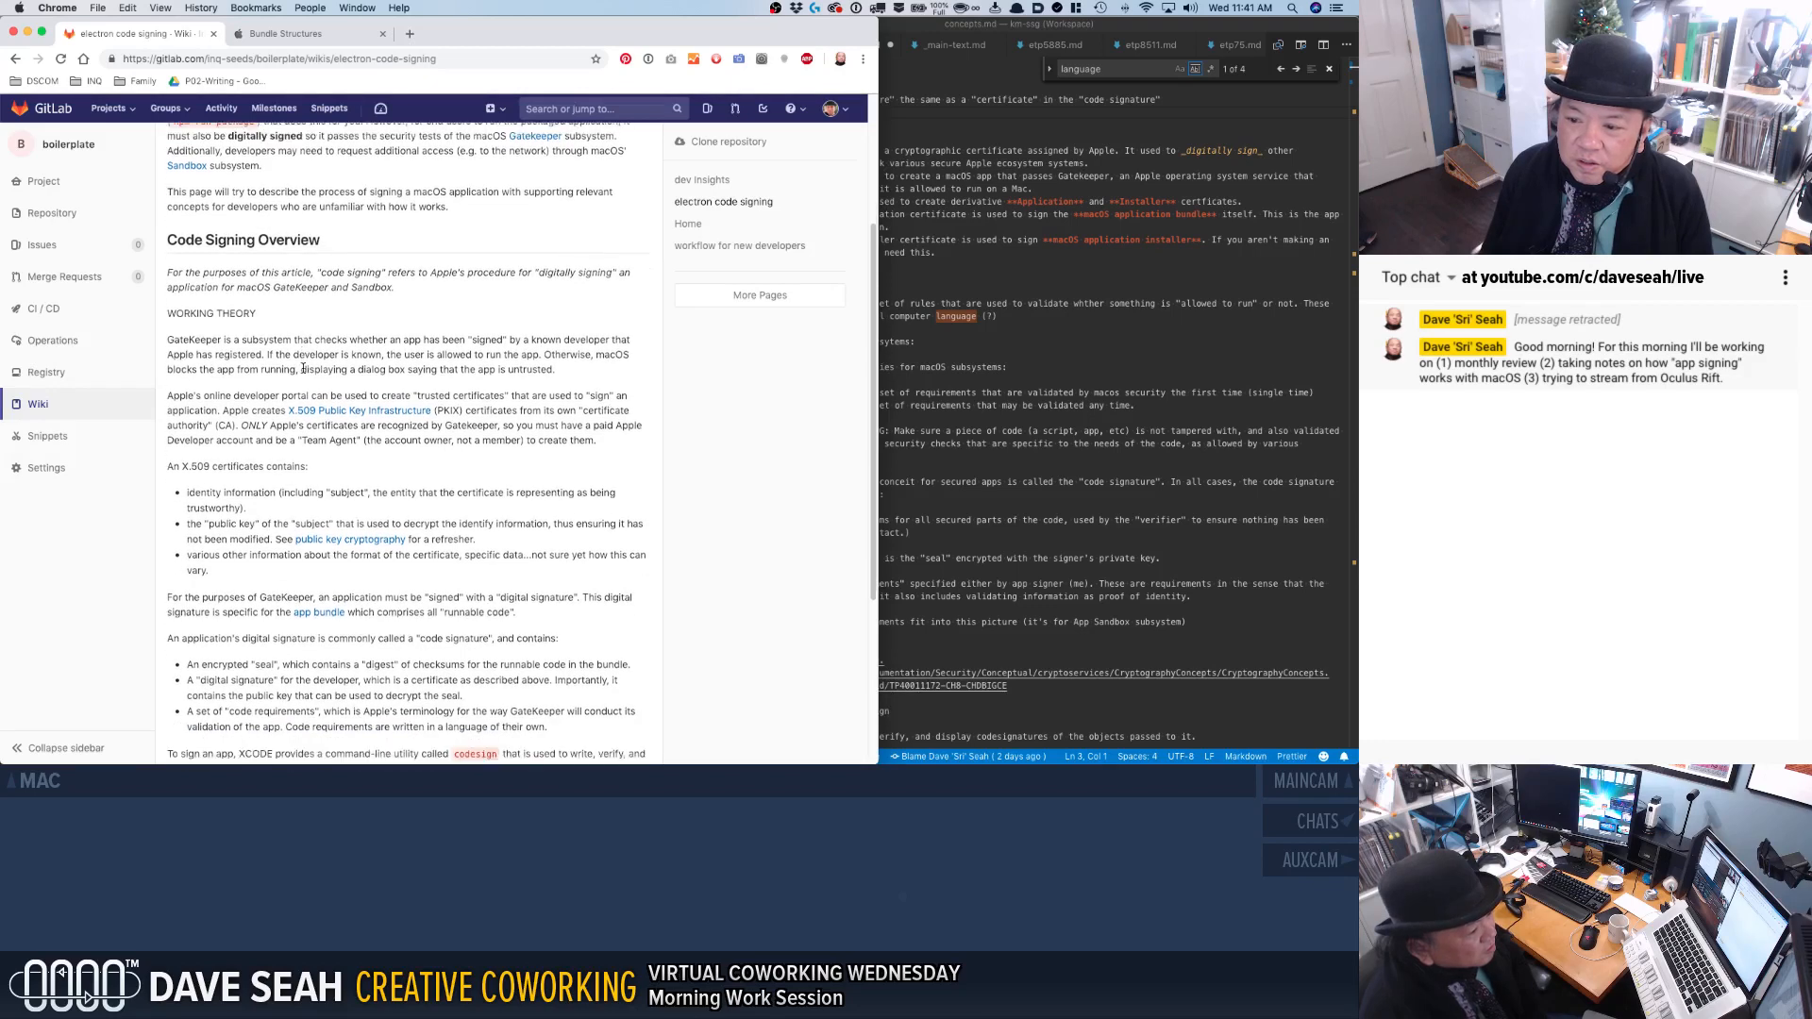
scroll(304, 371, down, 4)
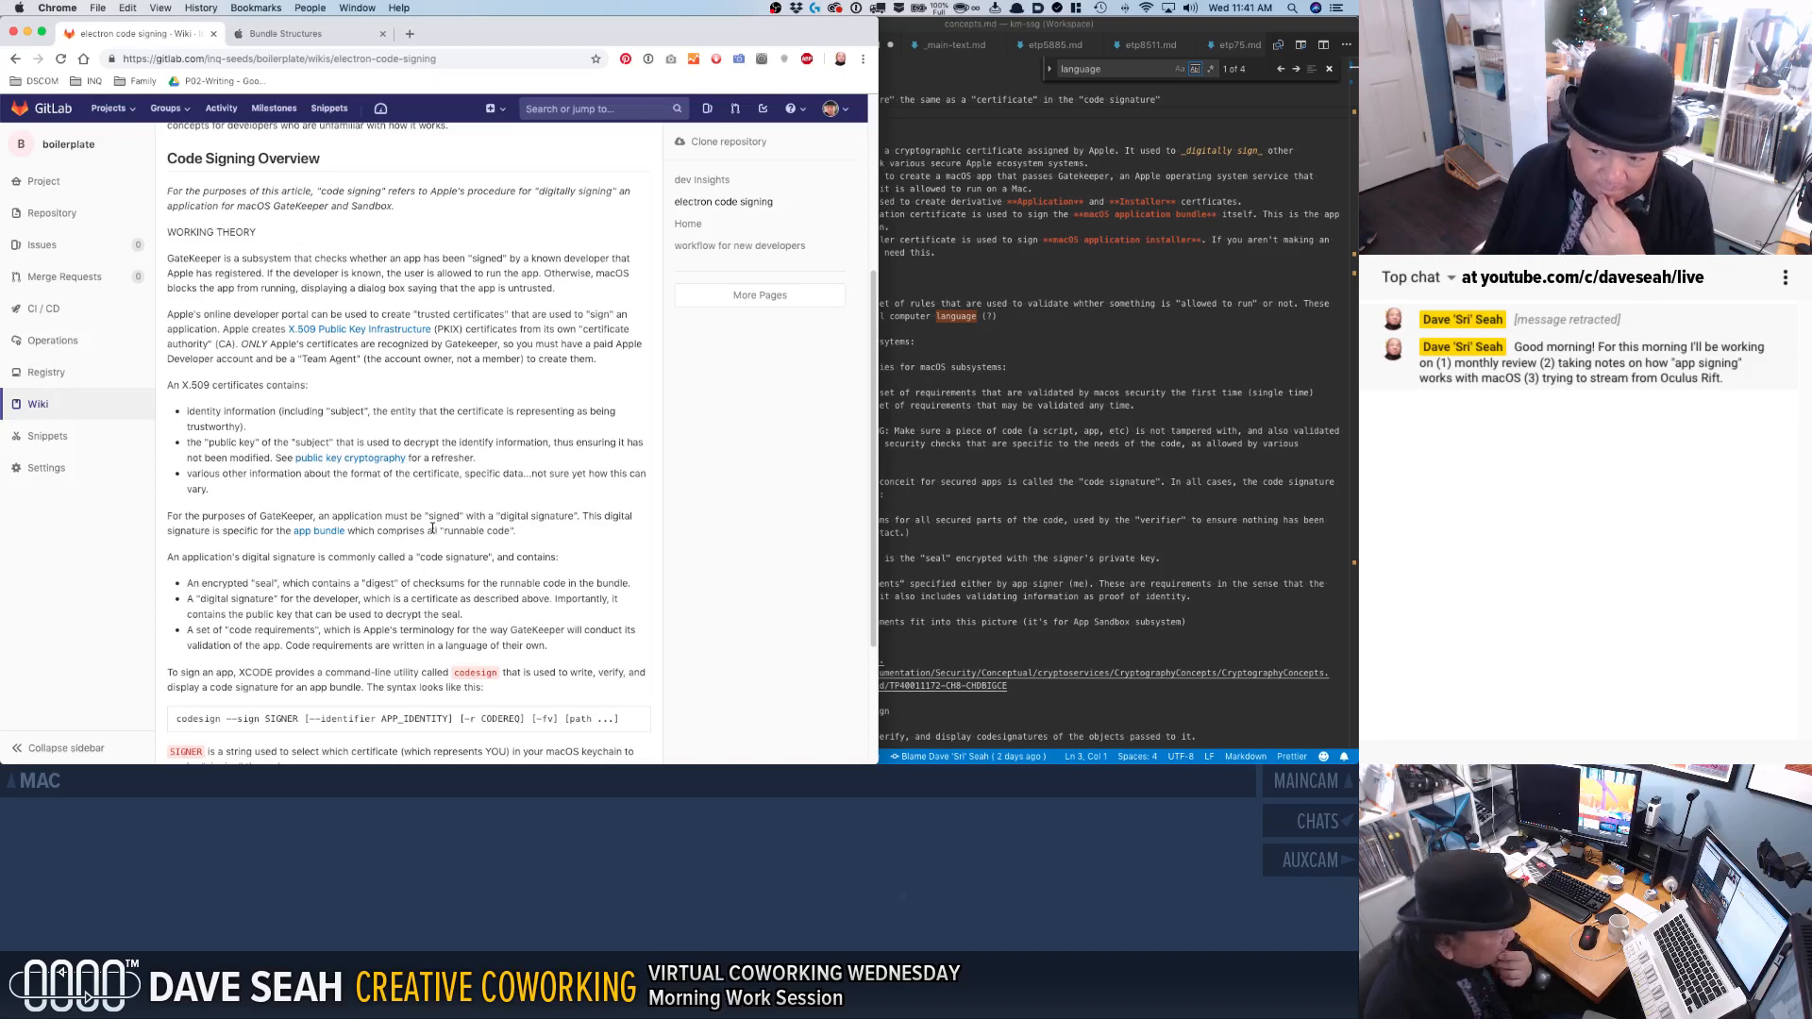
Reopen the wiki page for editing and find the "app bundle" link in the paragraph about GateKeeper's digital signature.
scroll(434, 528, up, 5)
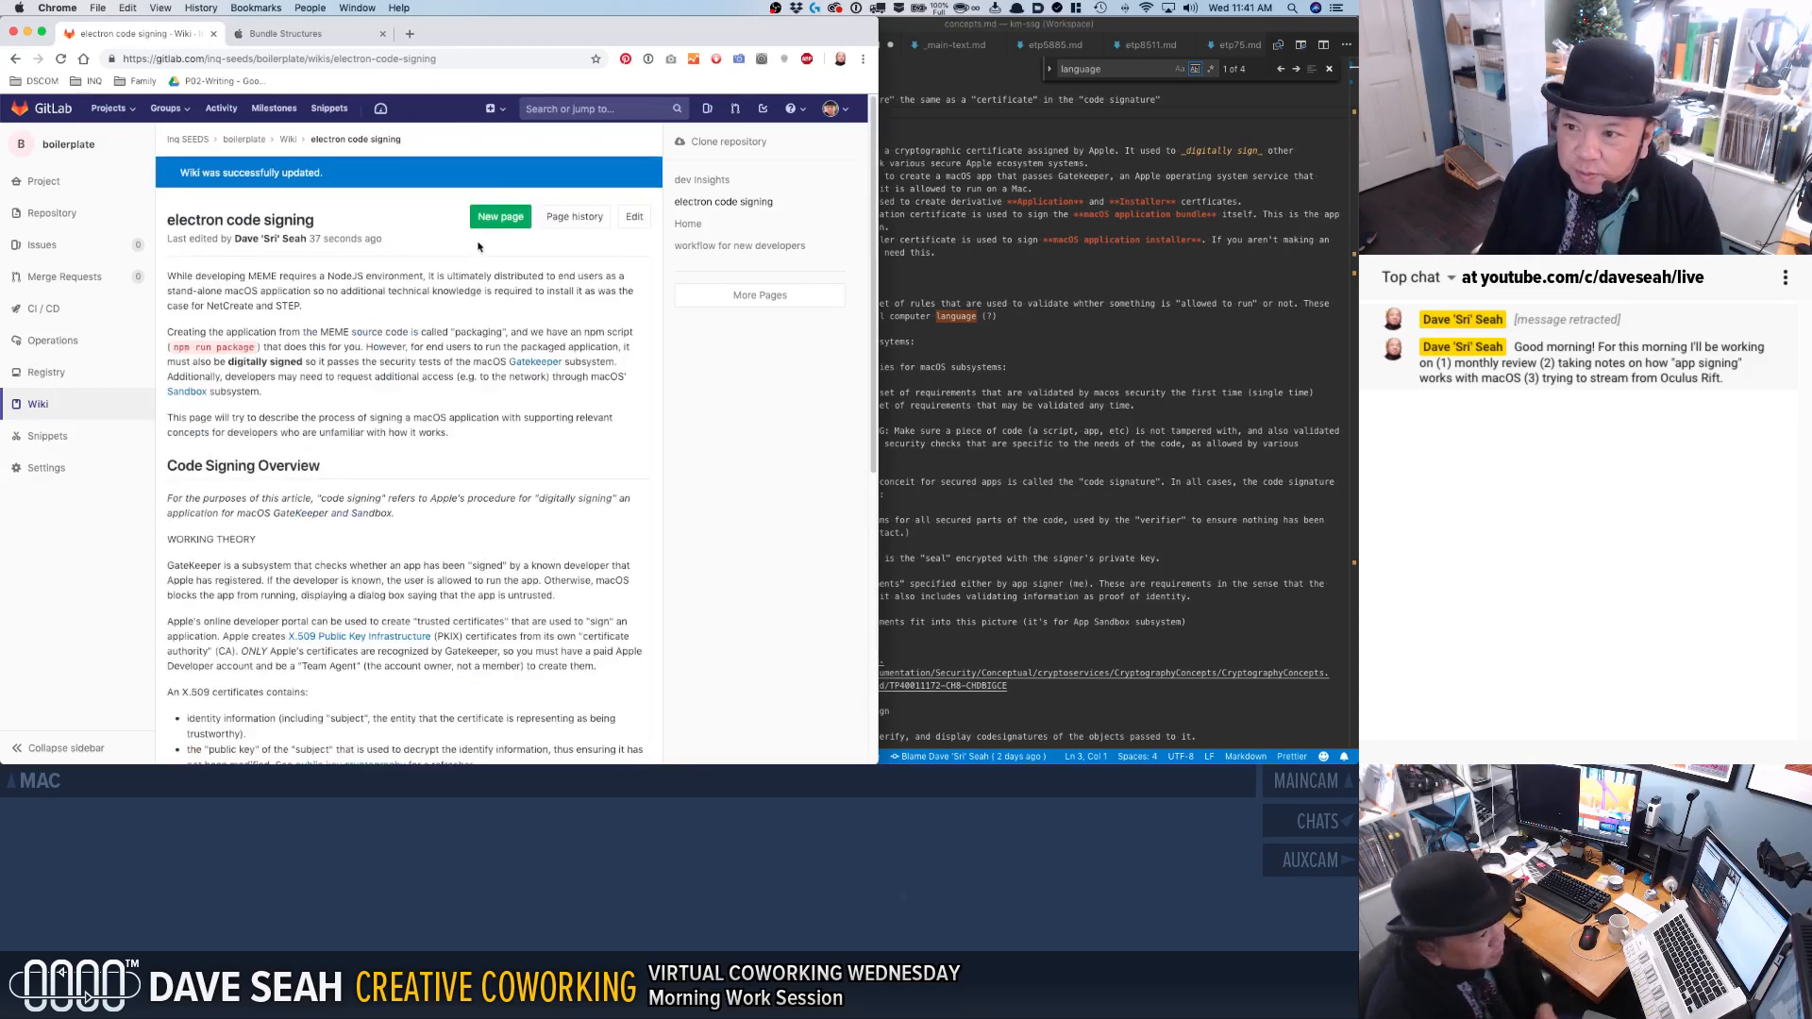
click(621, 223)
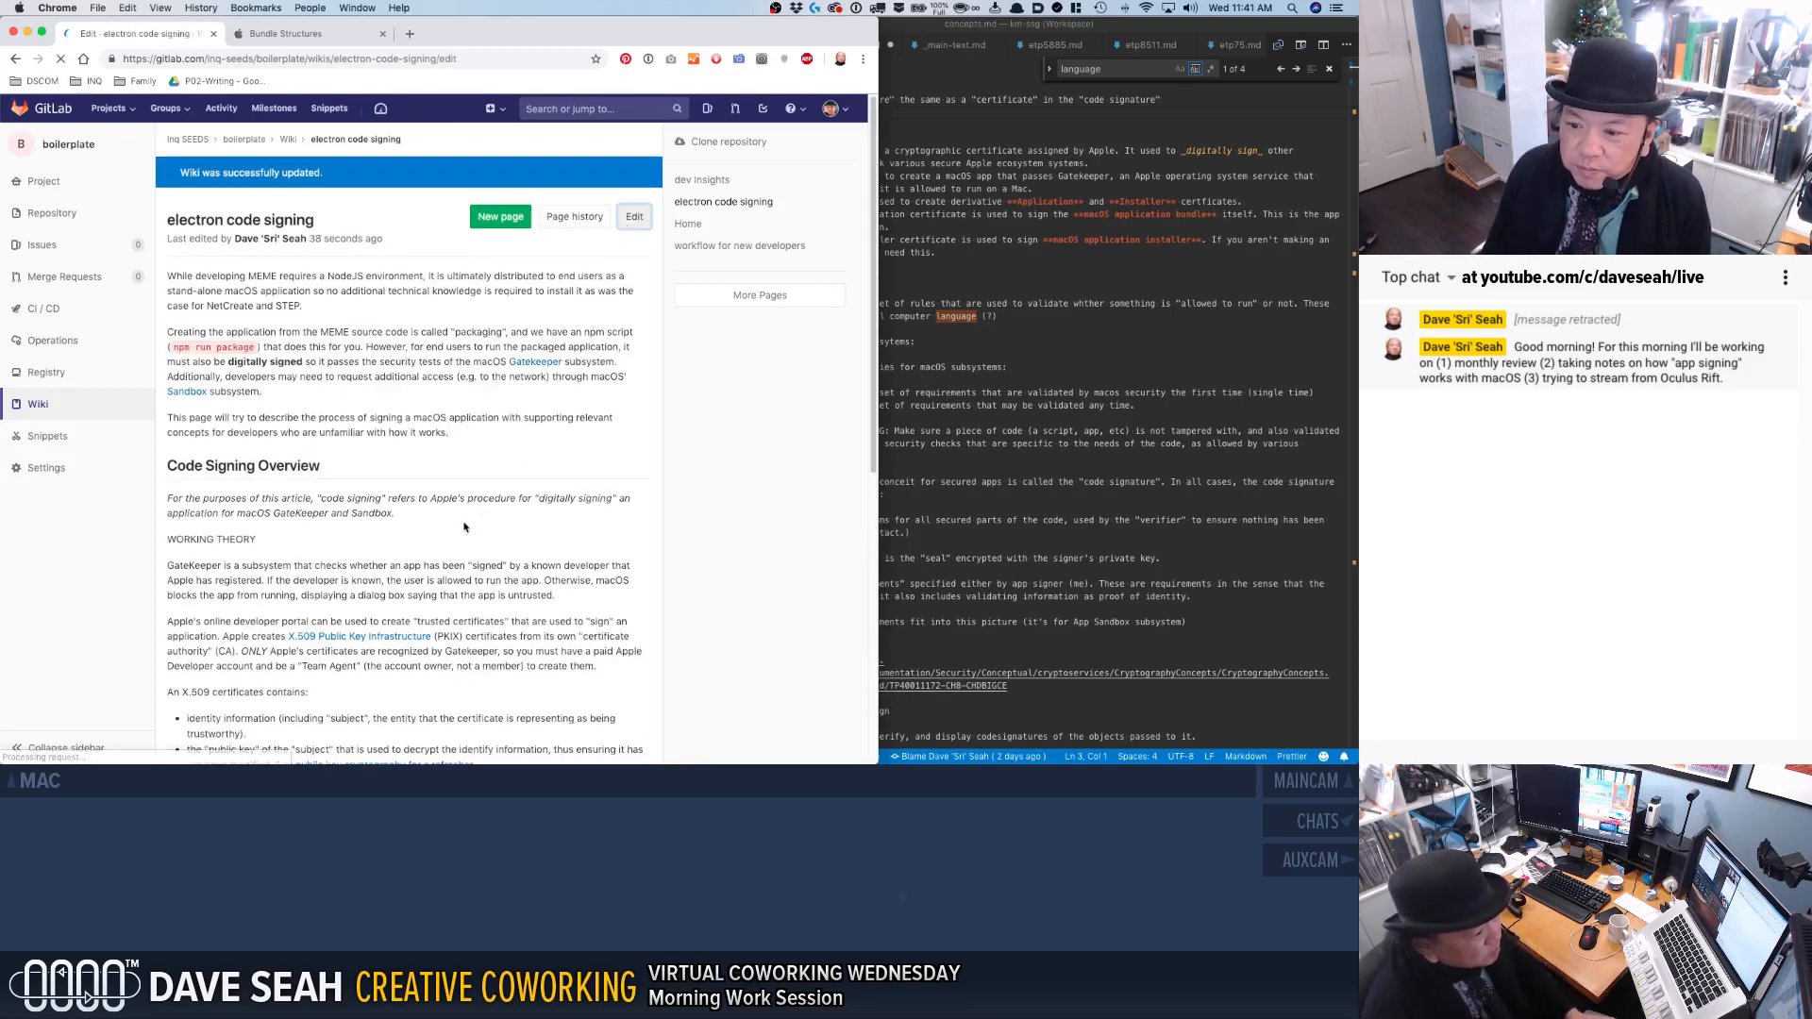
scroll(436, 554, down, 5)
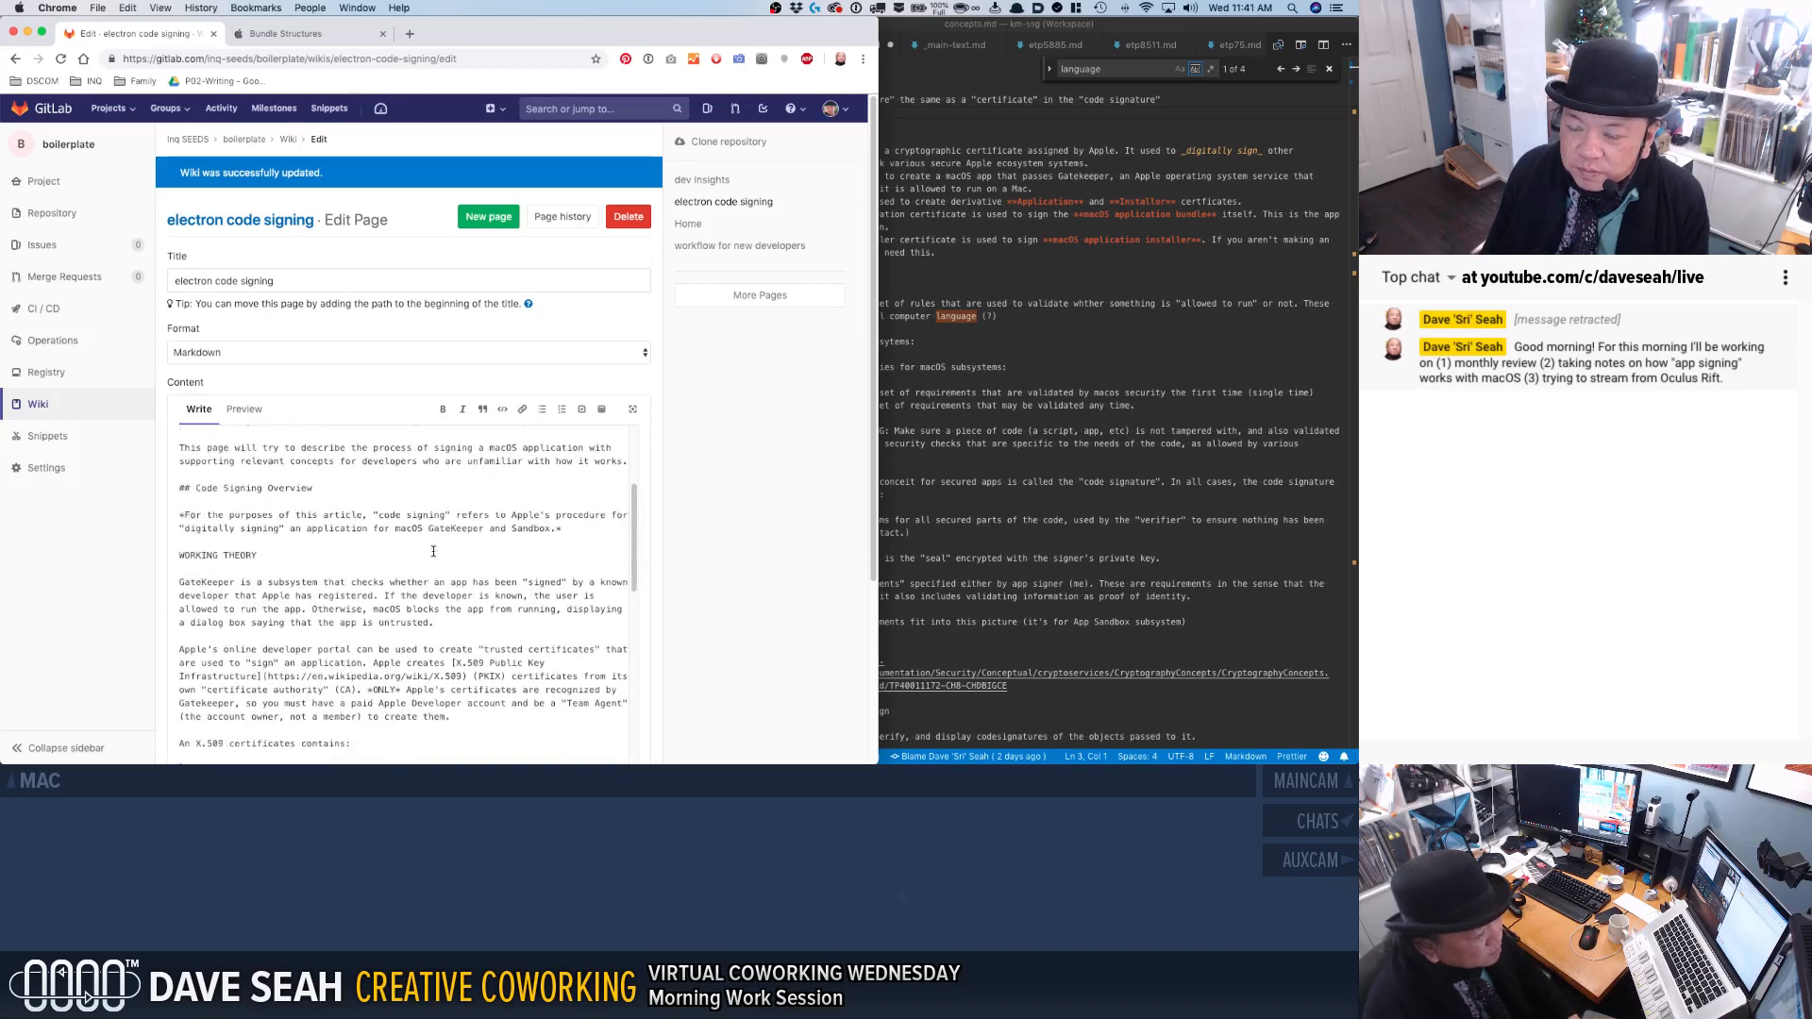
scroll(434, 552, down, 4)
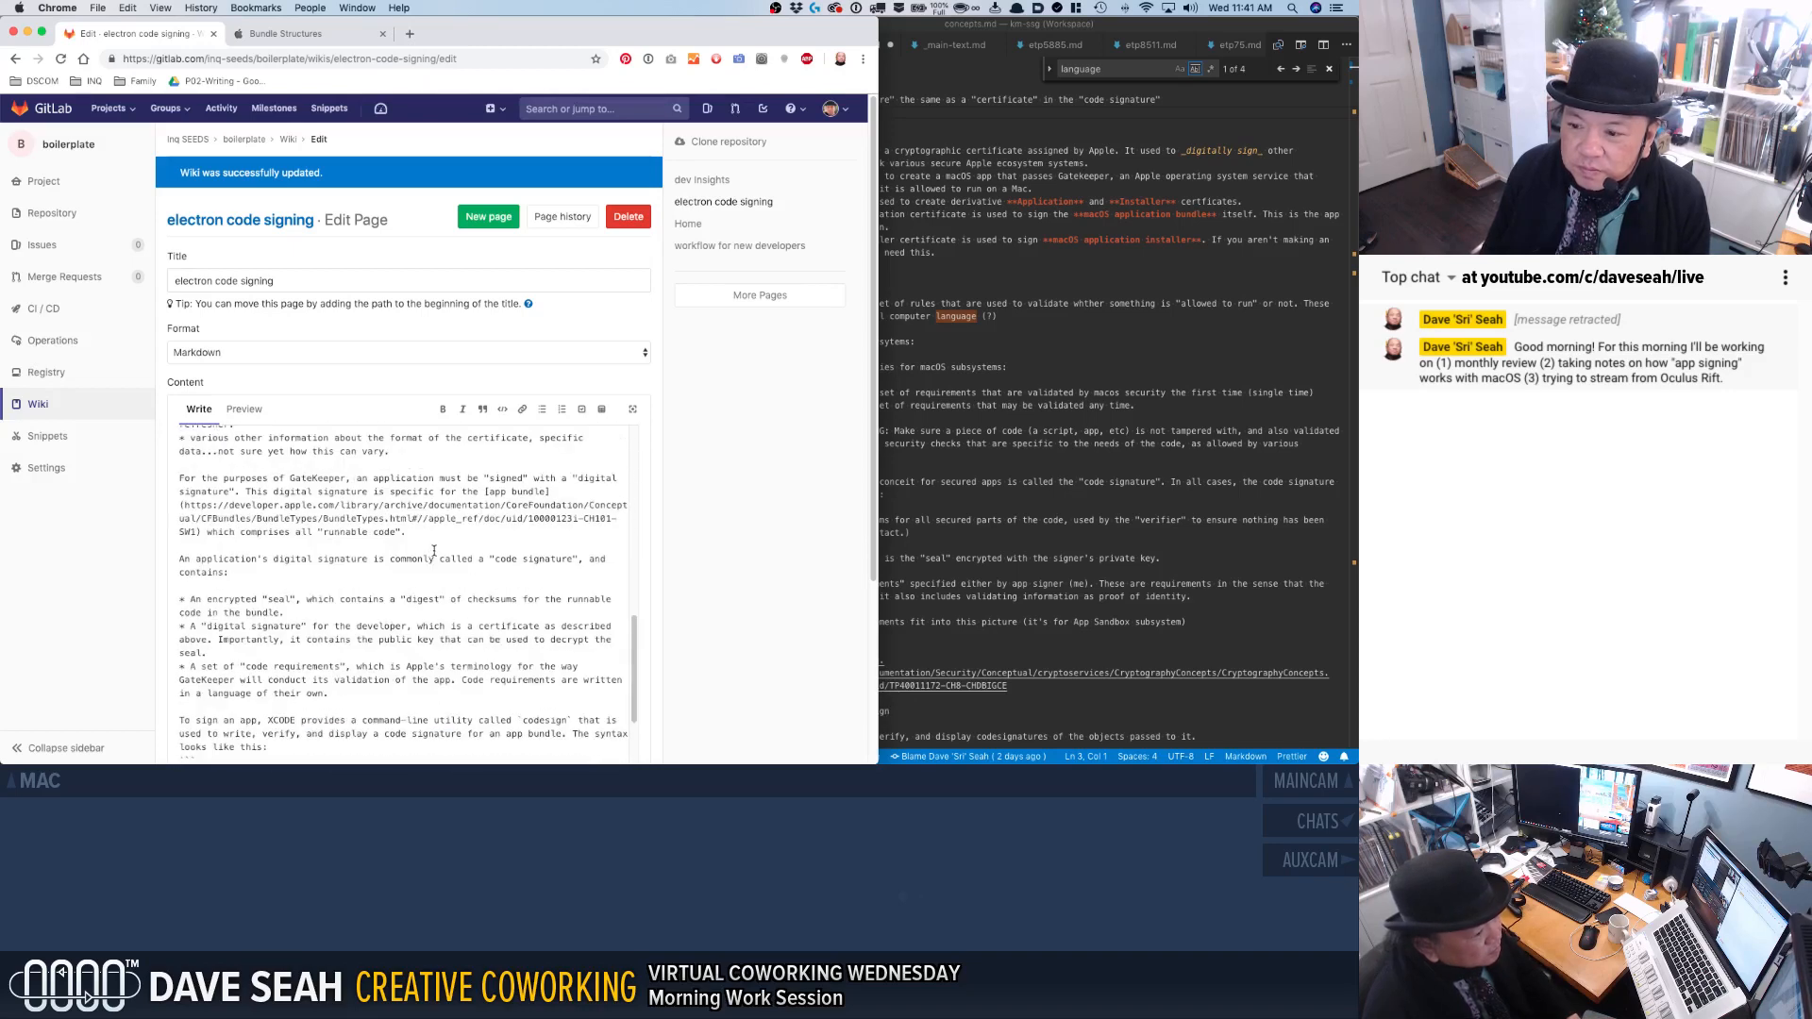
scroll(434, 551, down, 3)
scroll(434, 551, down, 2)
scroll(435, 552, up, 6)
scroll(438, 552, up, 2)
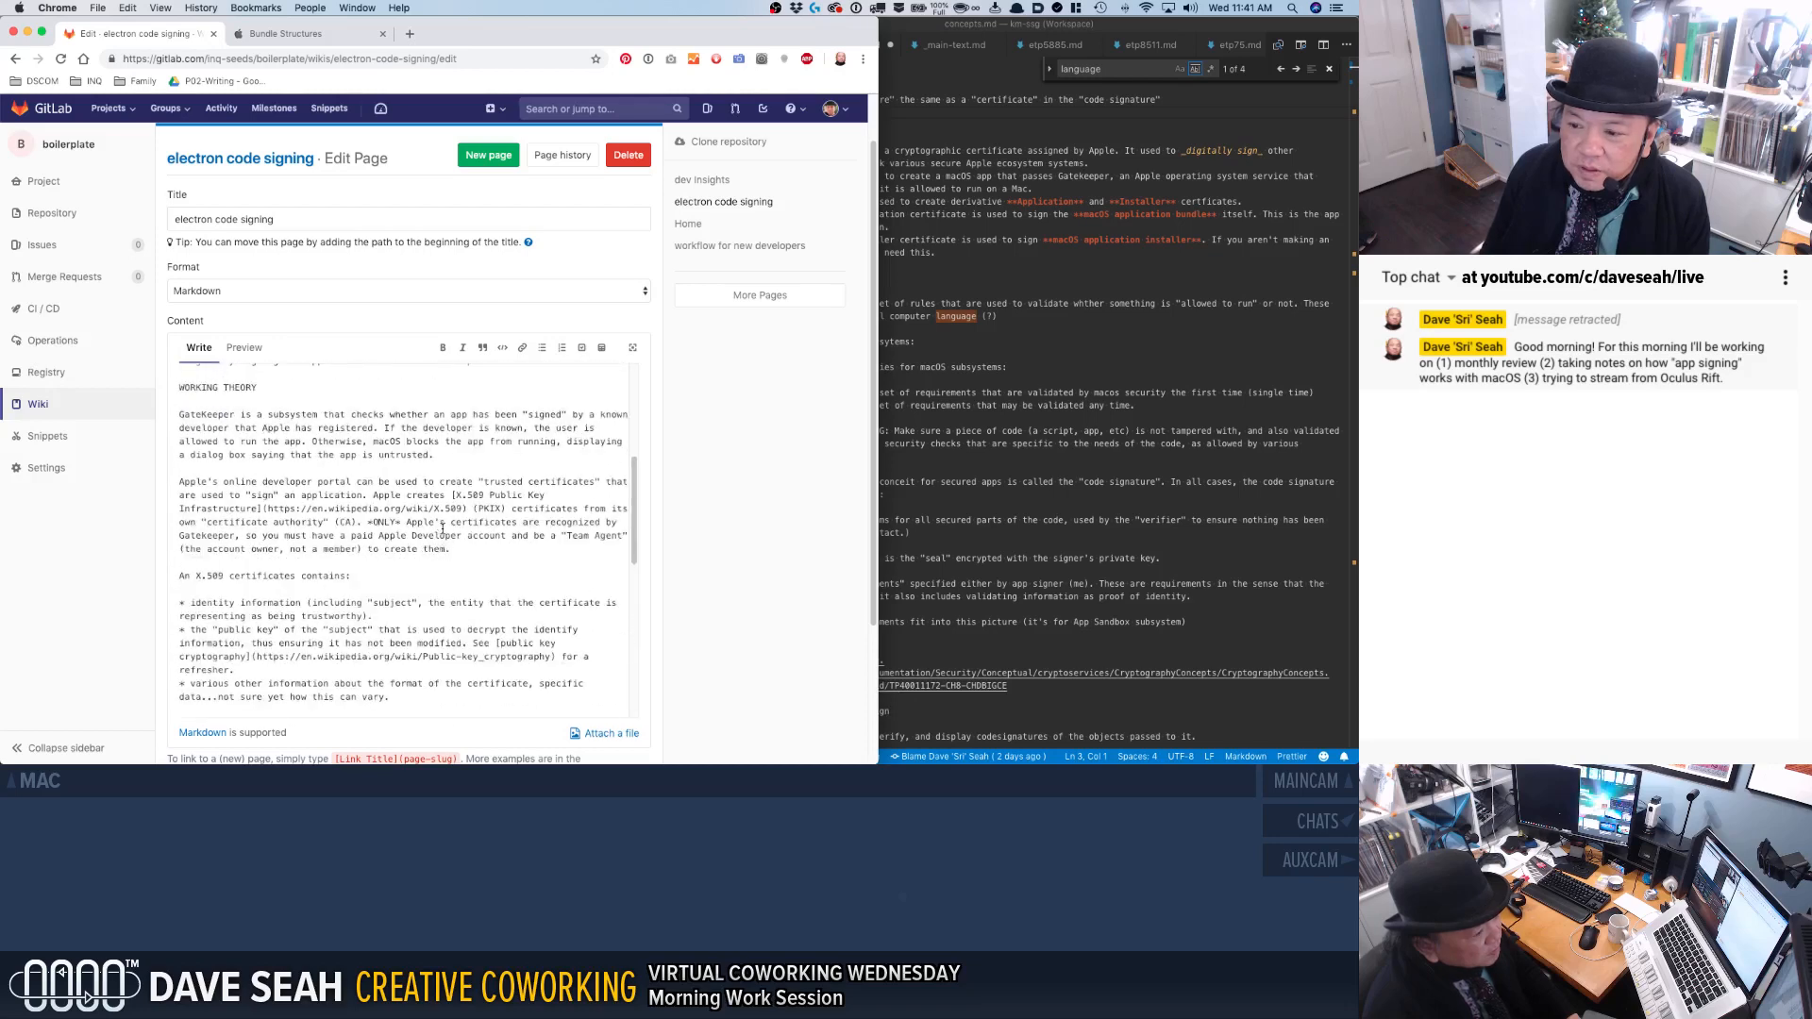
scroll(474, 576, down, 1)
scroll(464, 578, down, 2)
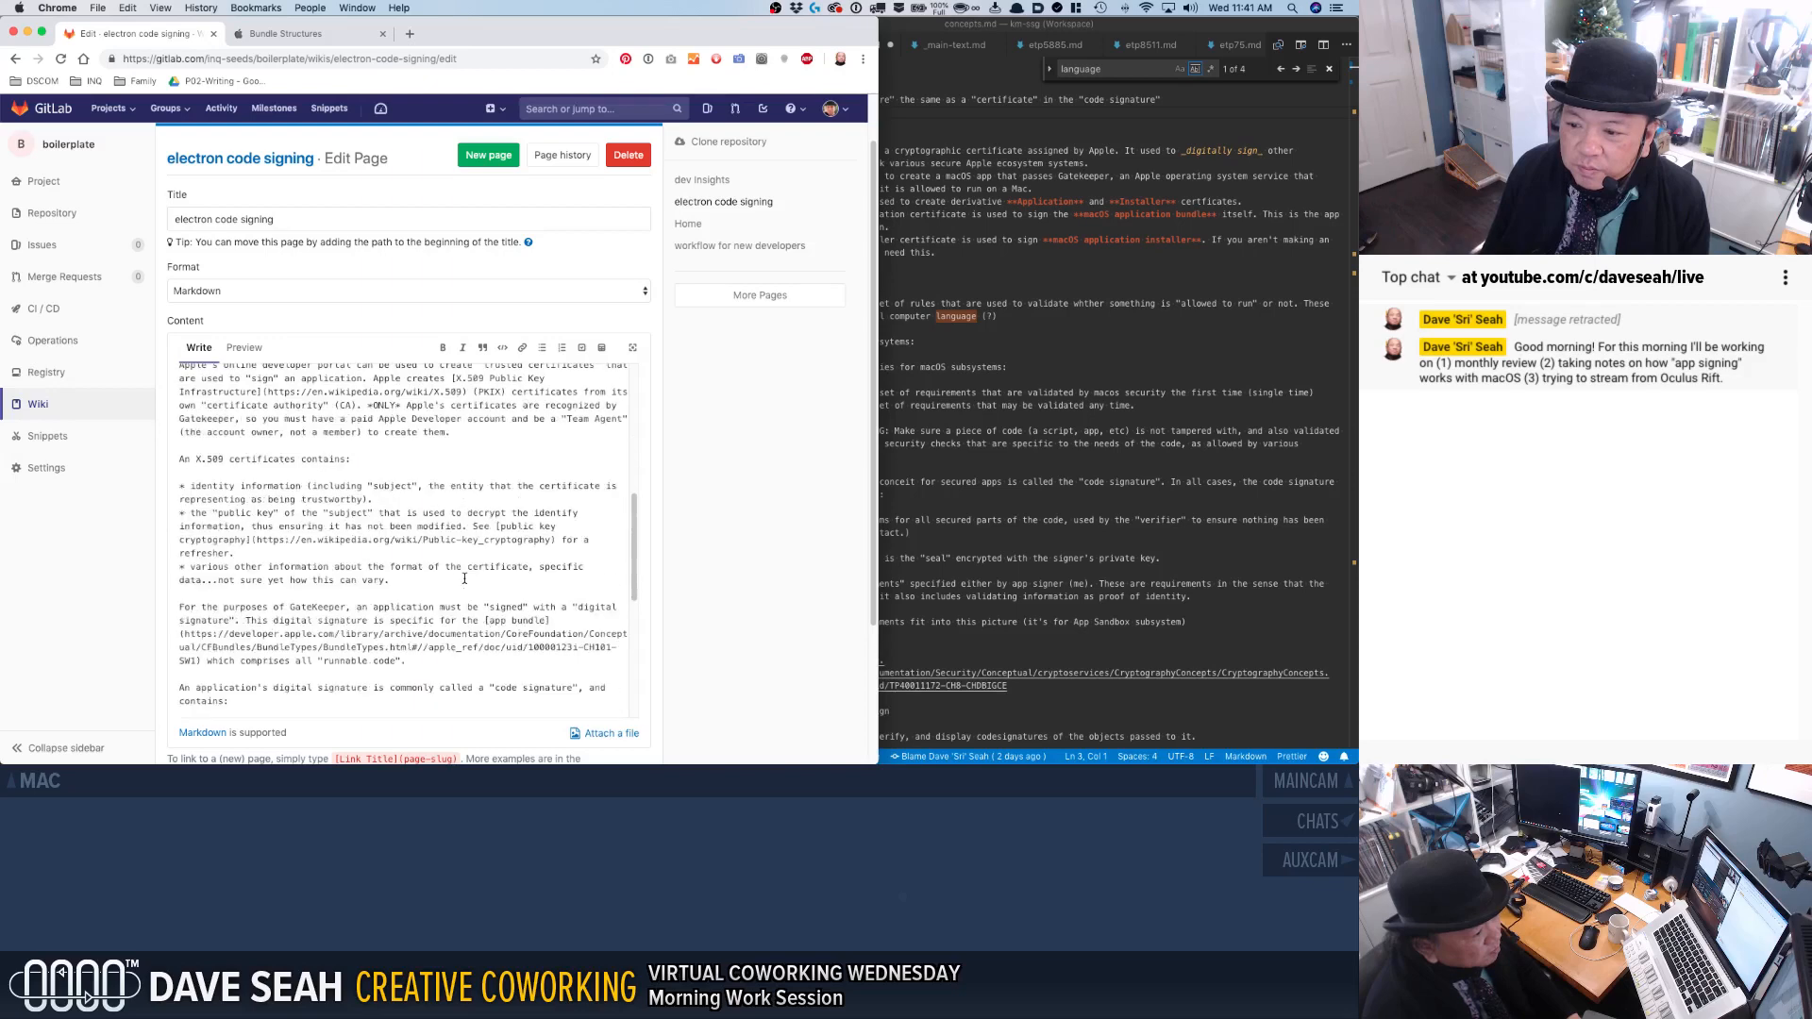
scroll(486, 620, down, 1)
key(cmd+f)
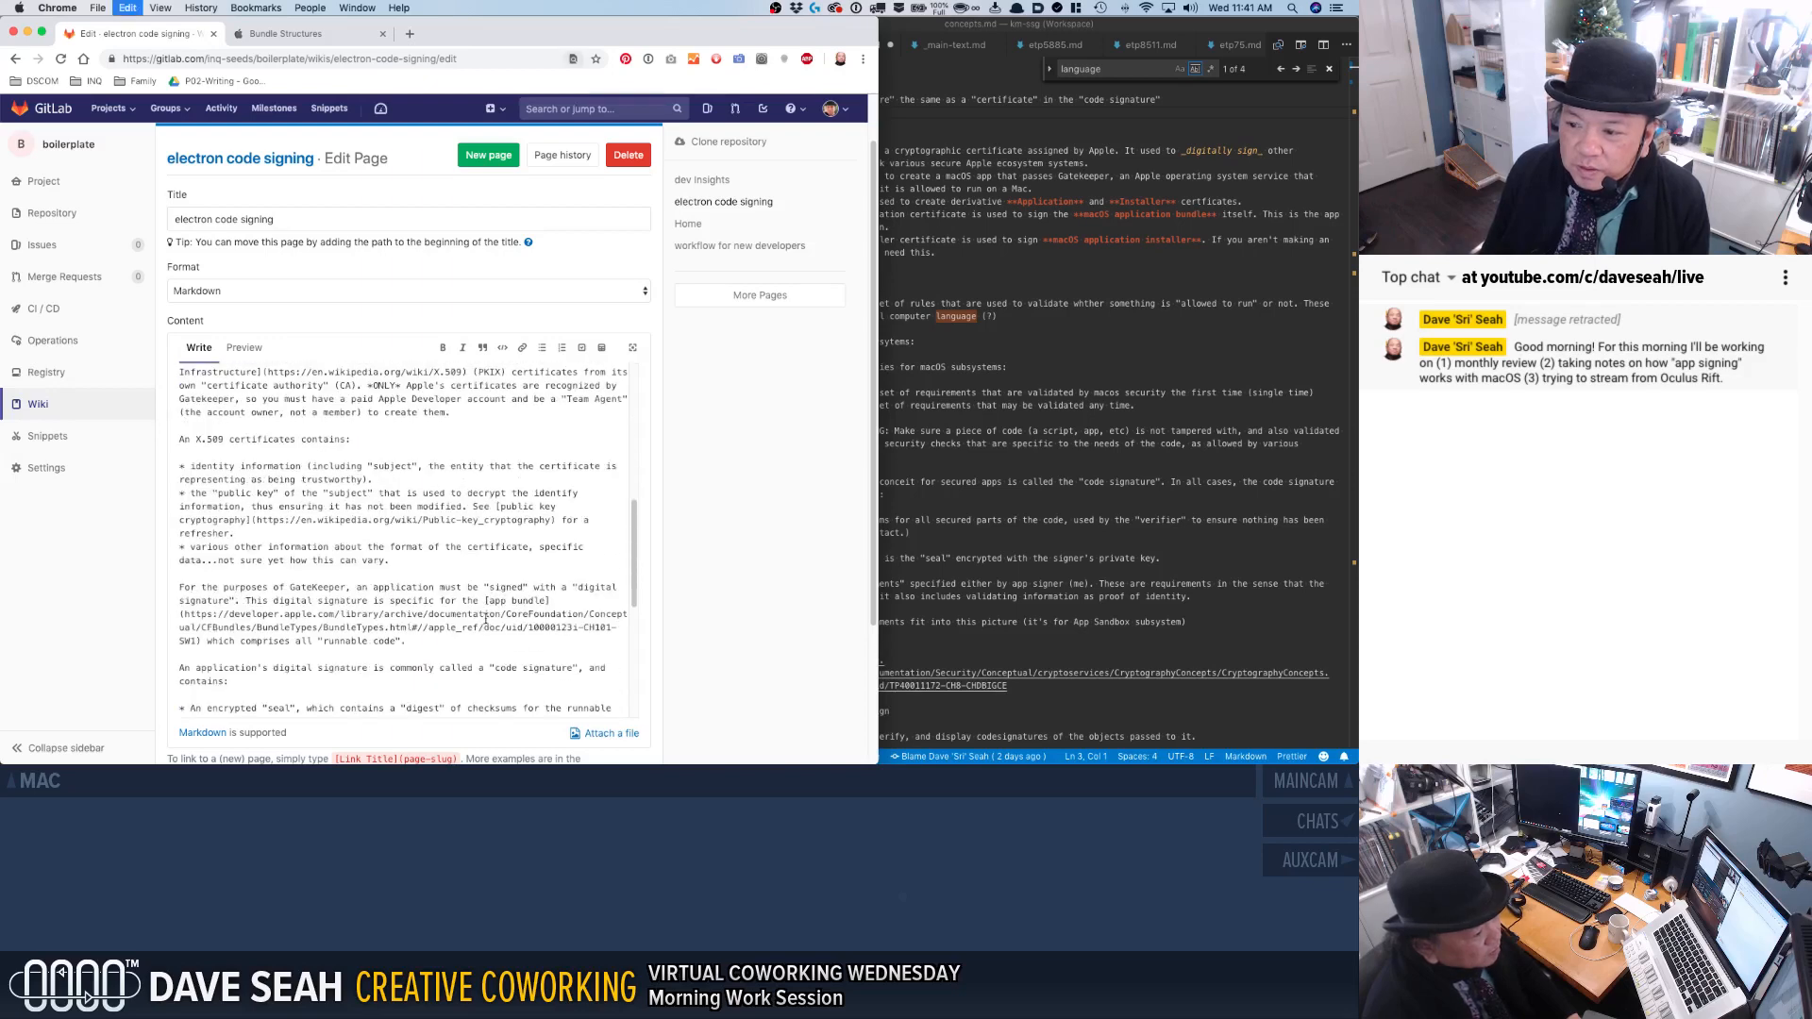
text(app bundl)
key(Escape)
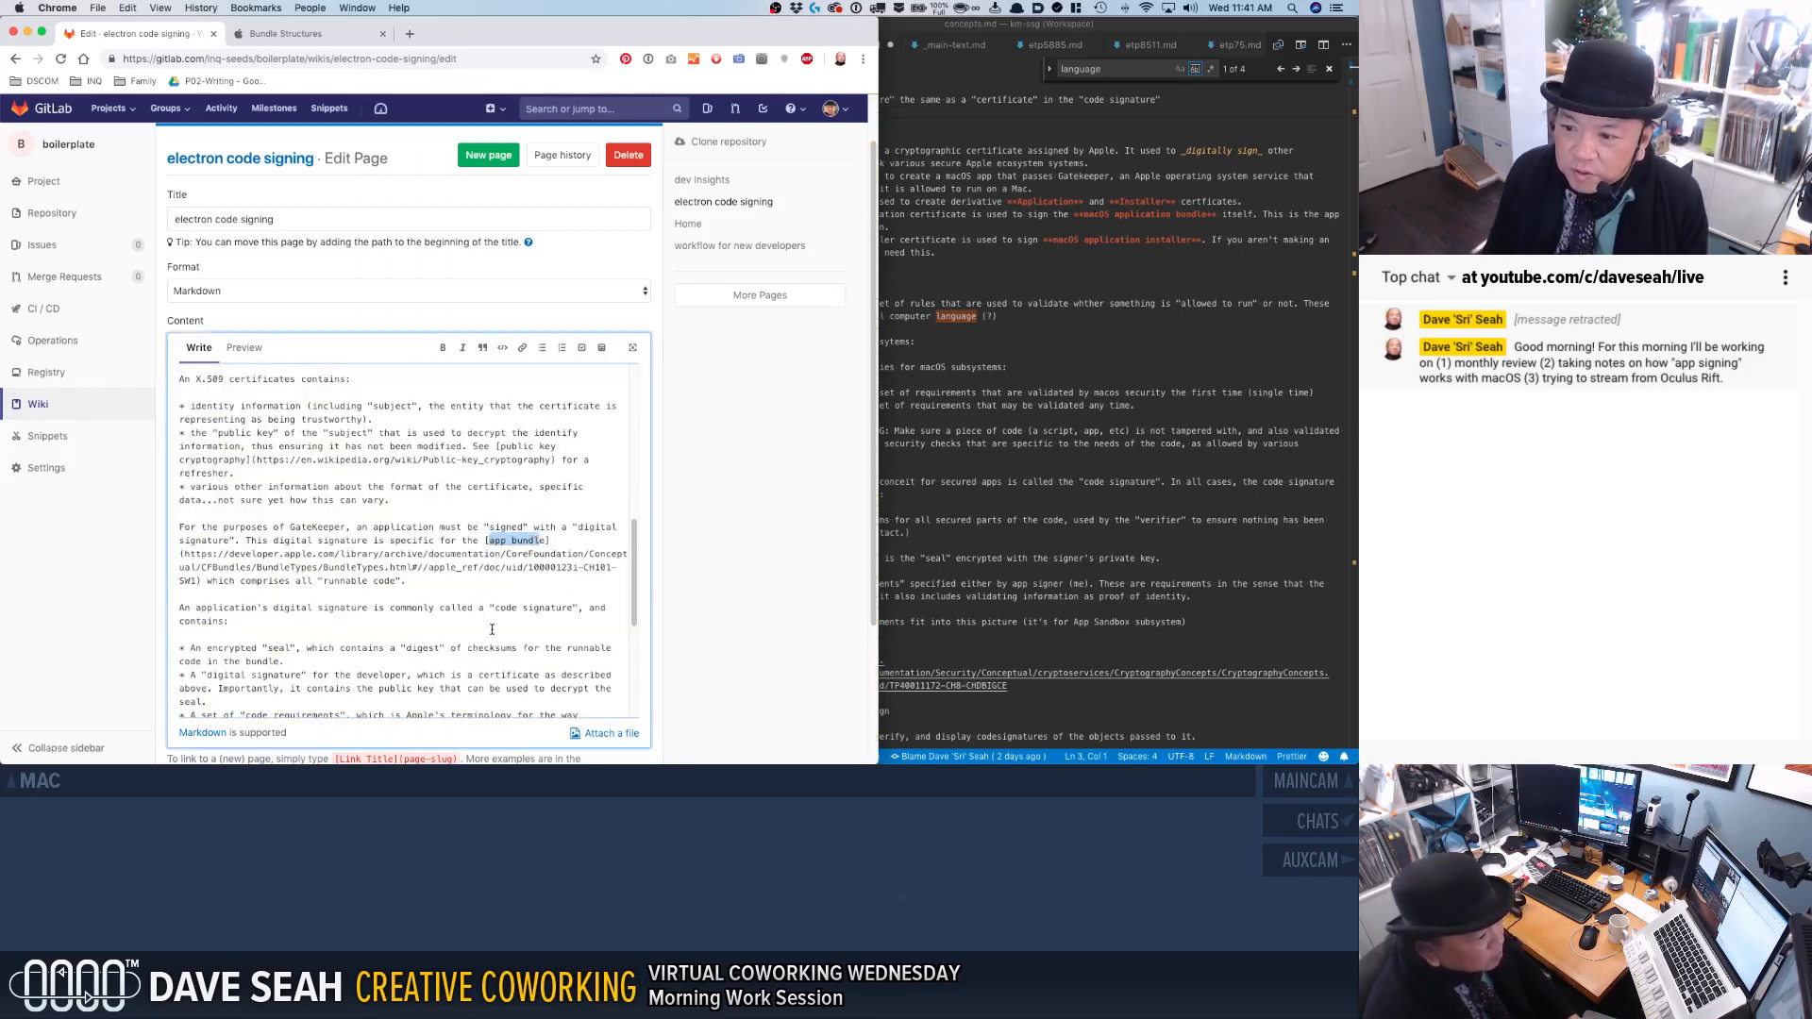
Add "When you double-click an app icon in the Finder to run it, you are clicking on an app bundle file." after the "runnable code" sentence.
click(463, 590)
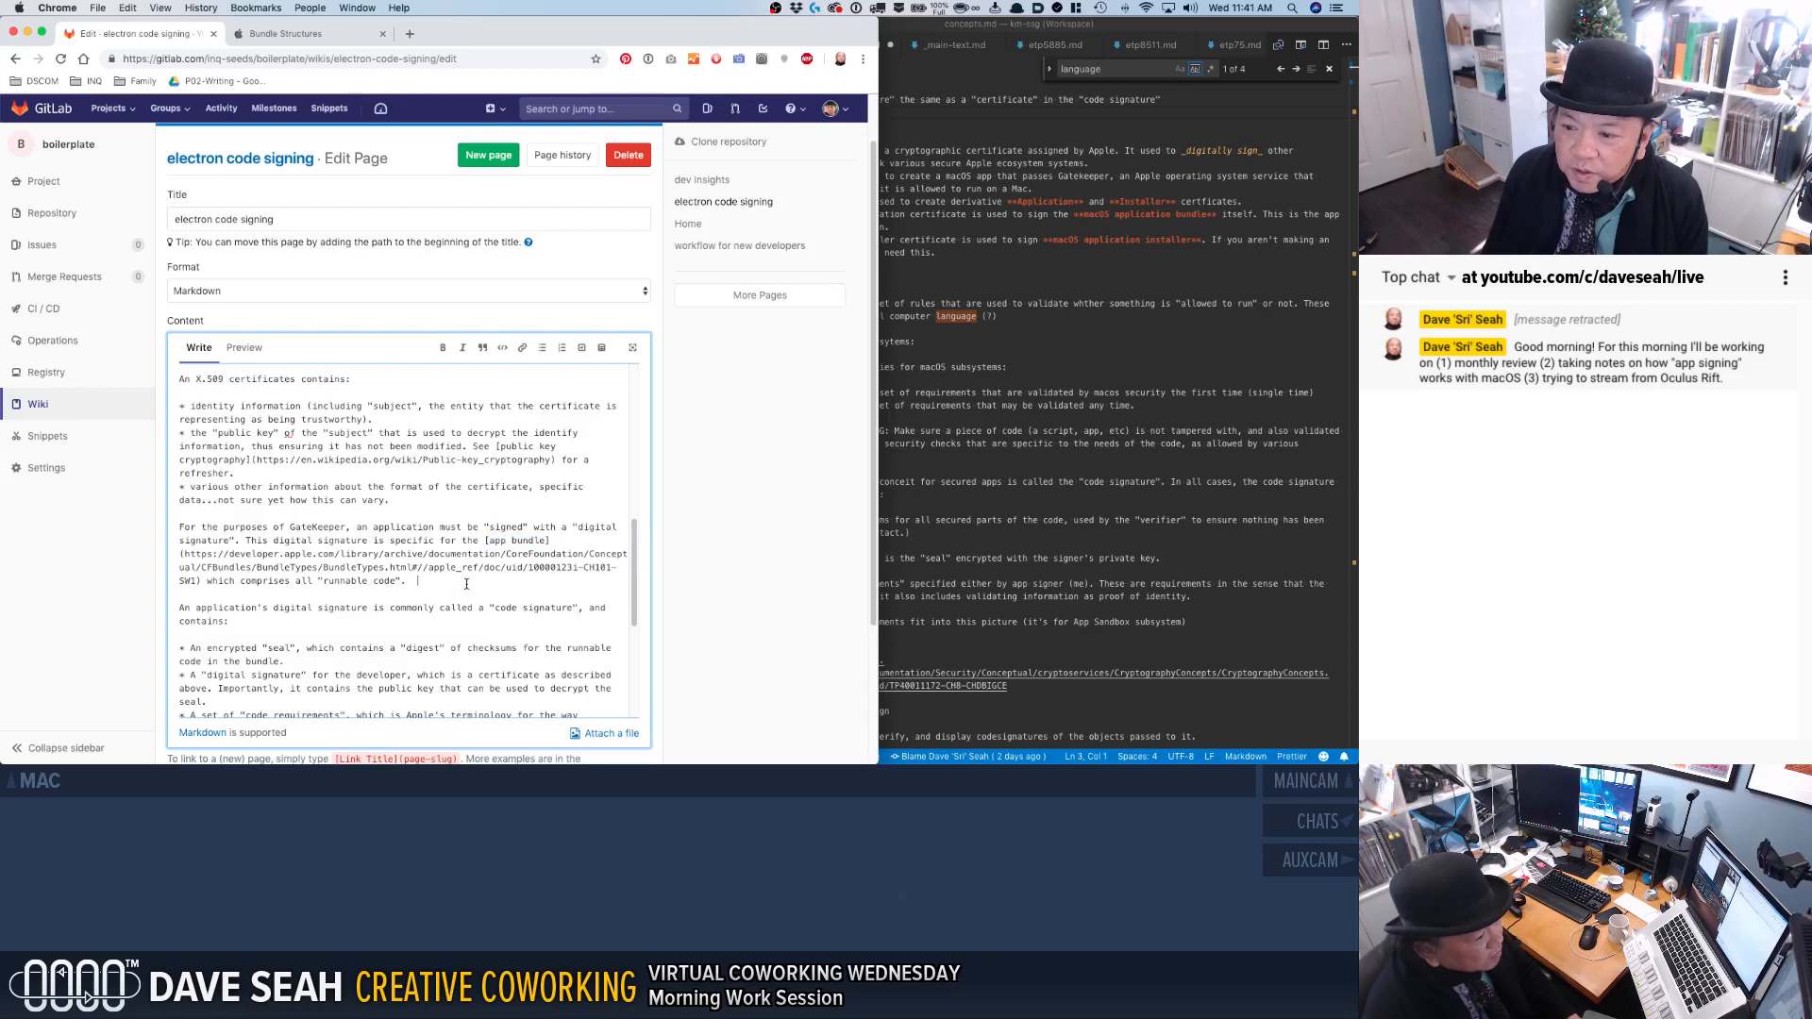
key(BackSpace)
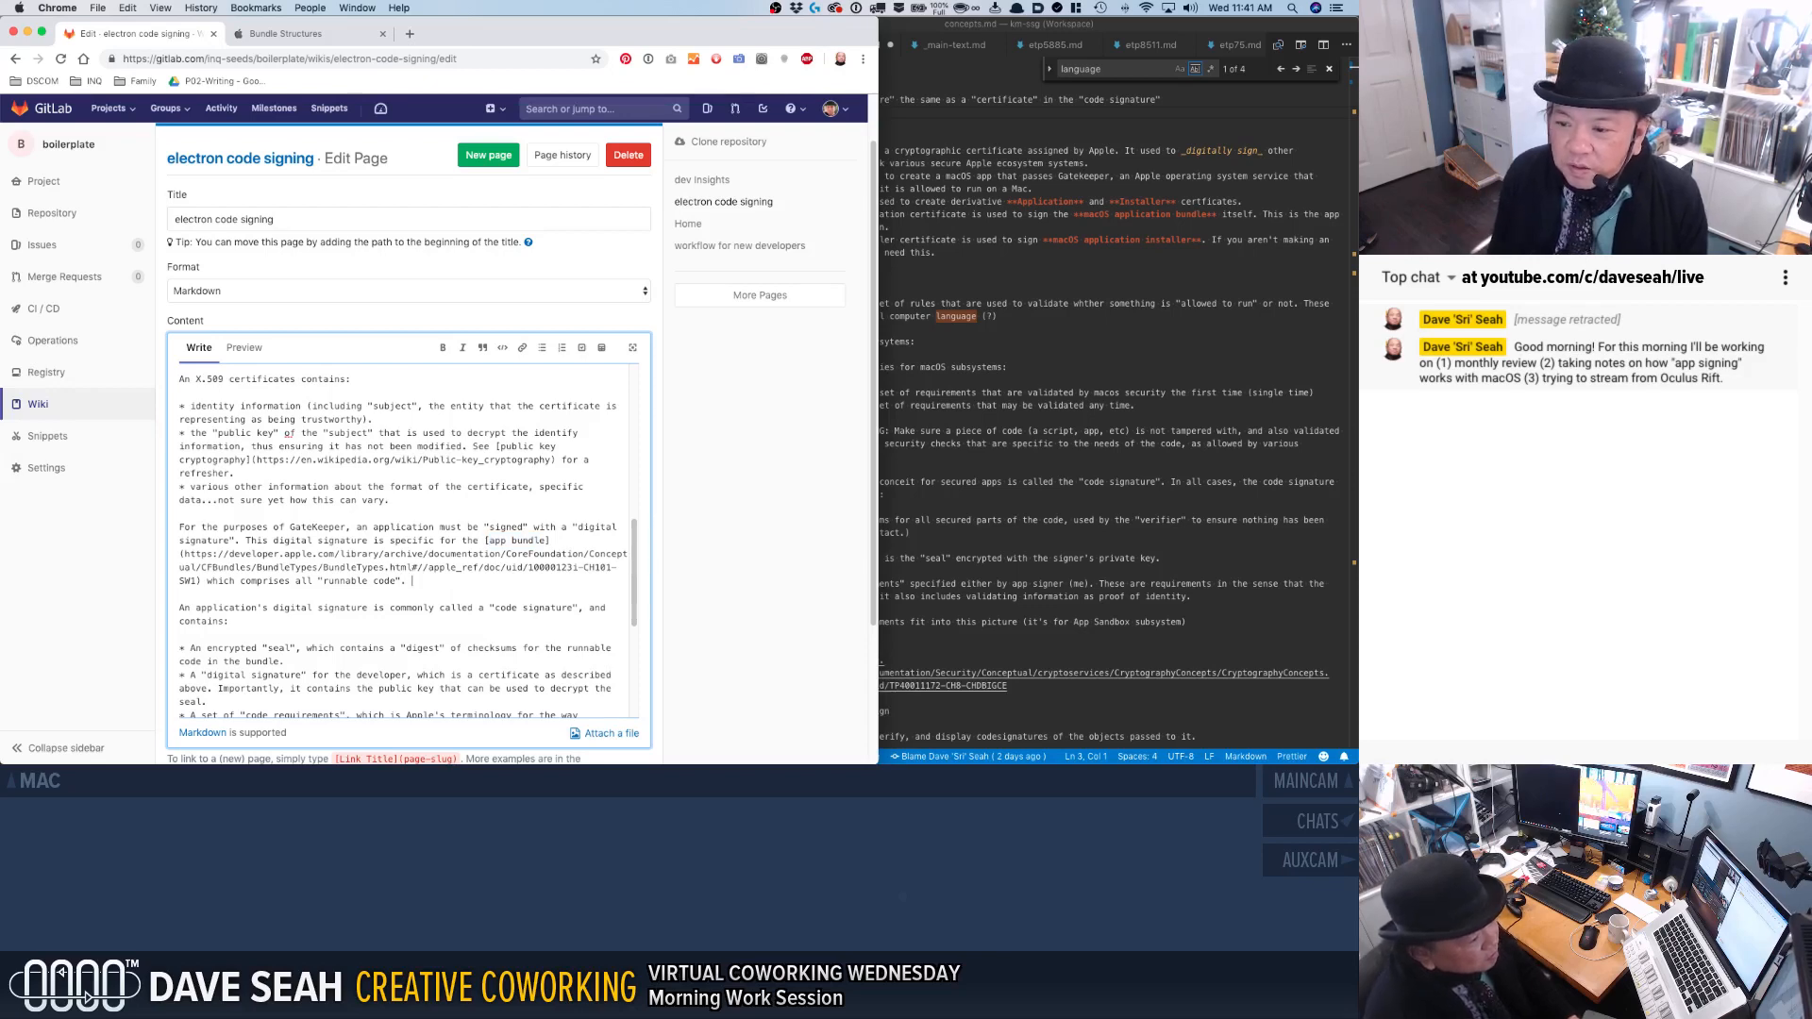
text(WHen)
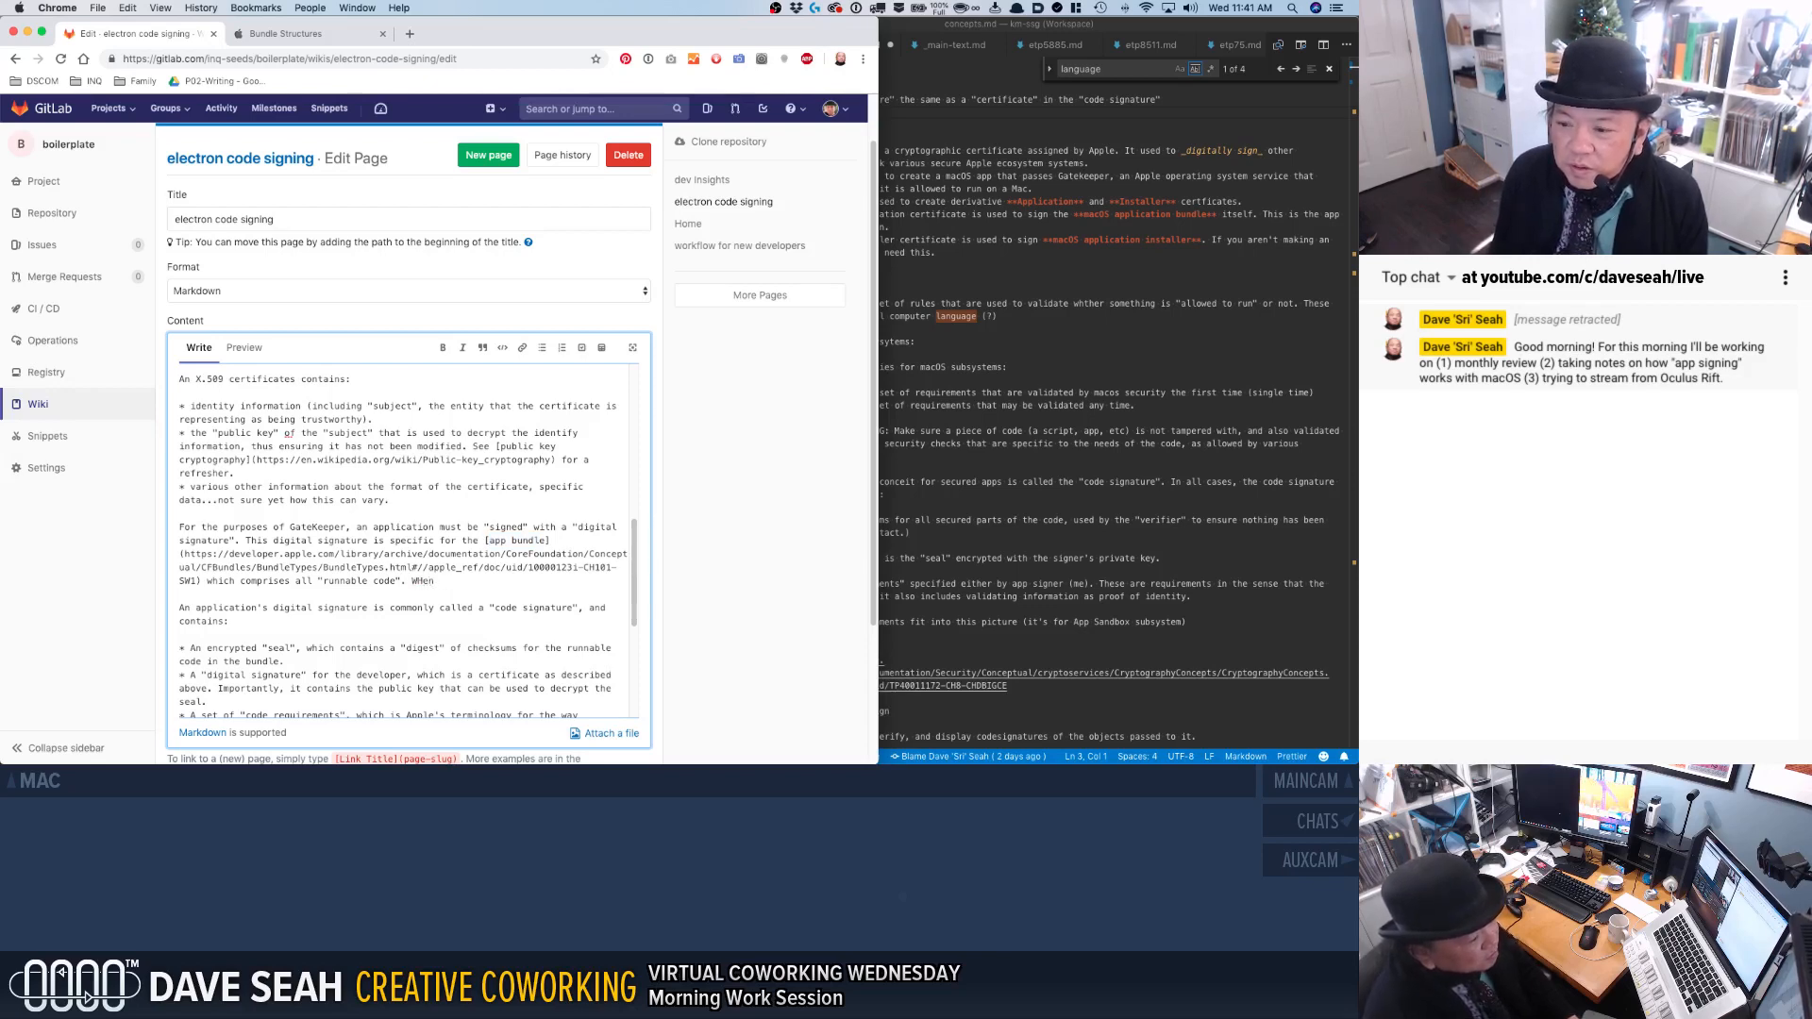
text( yo you double-click an app icon)
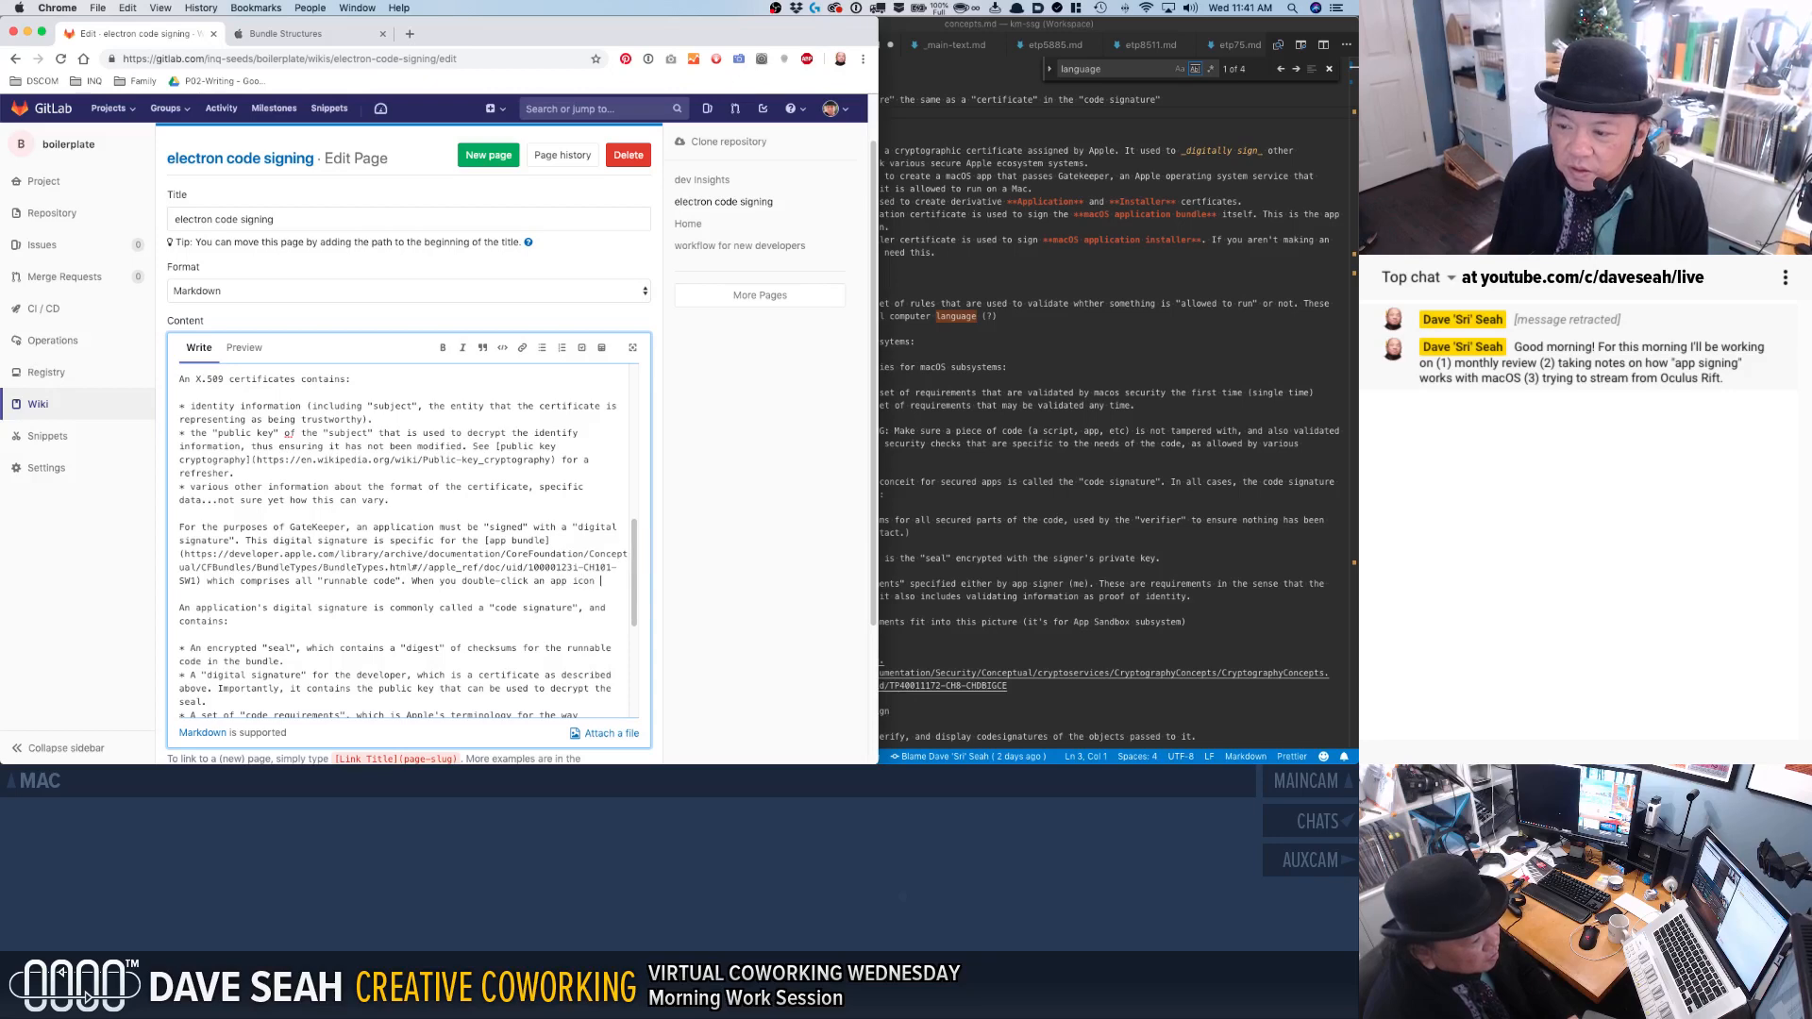
text( in the Finder)
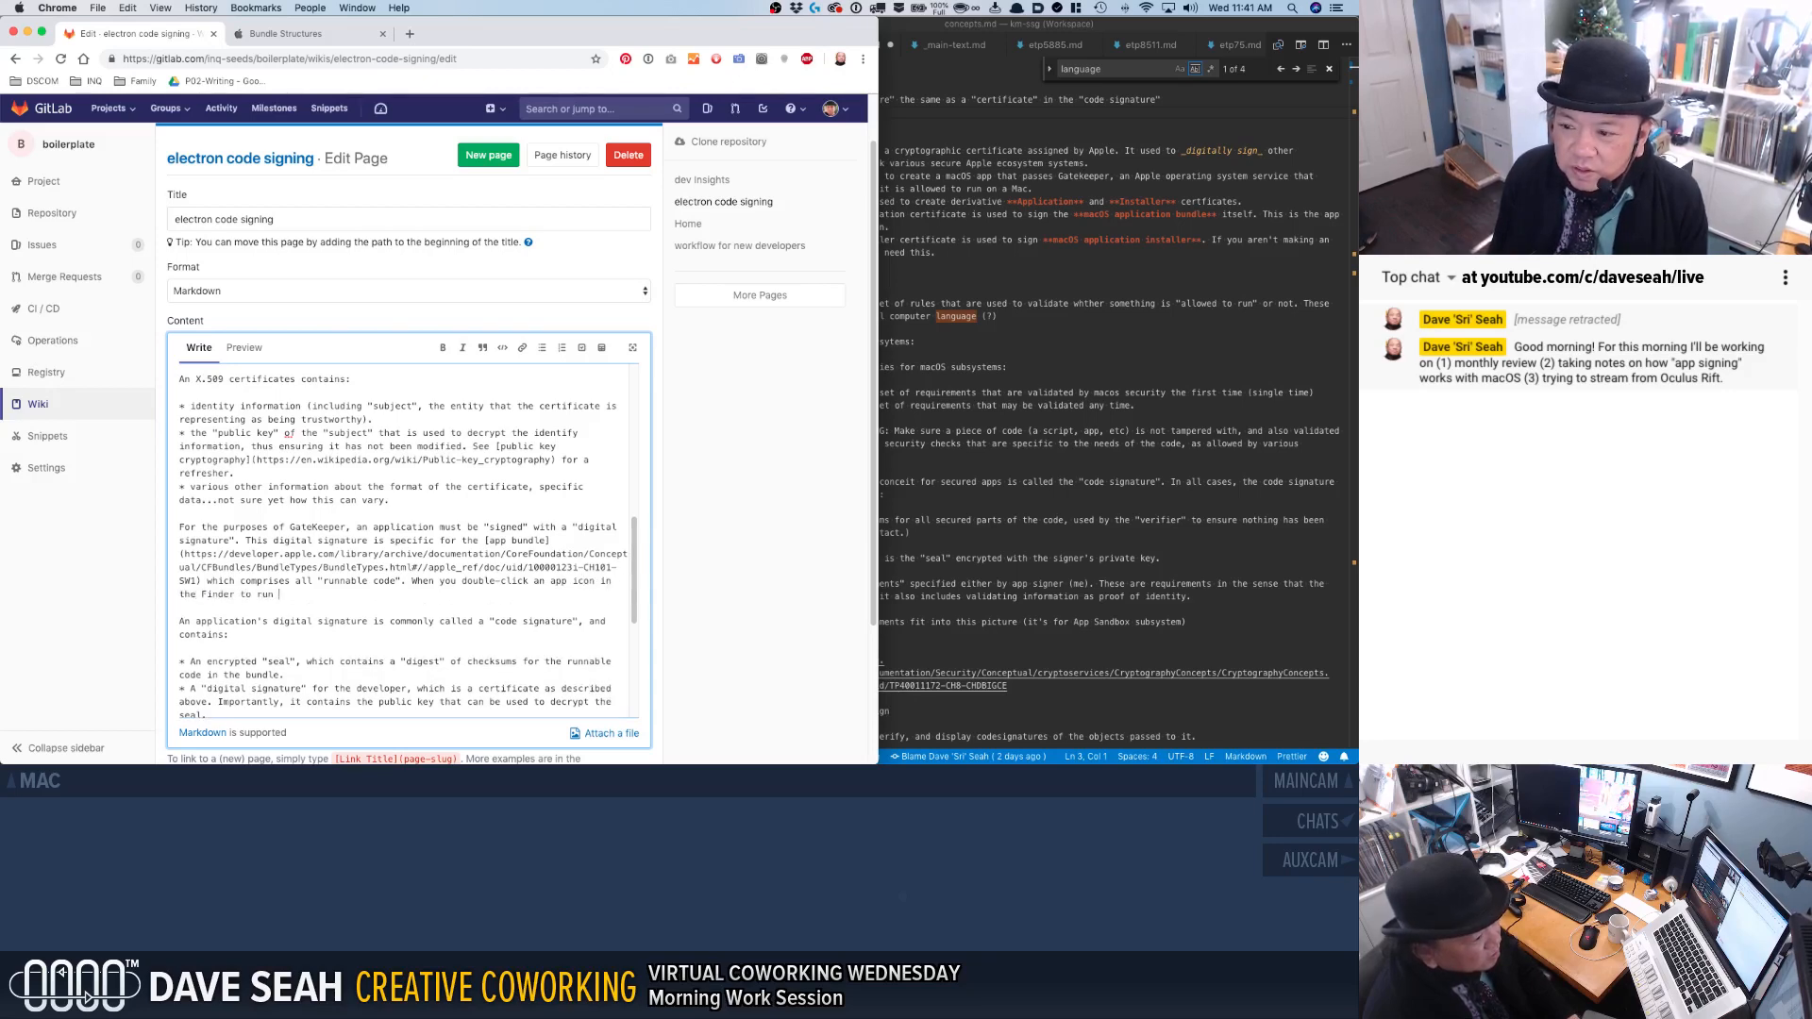
text( to run it, y)
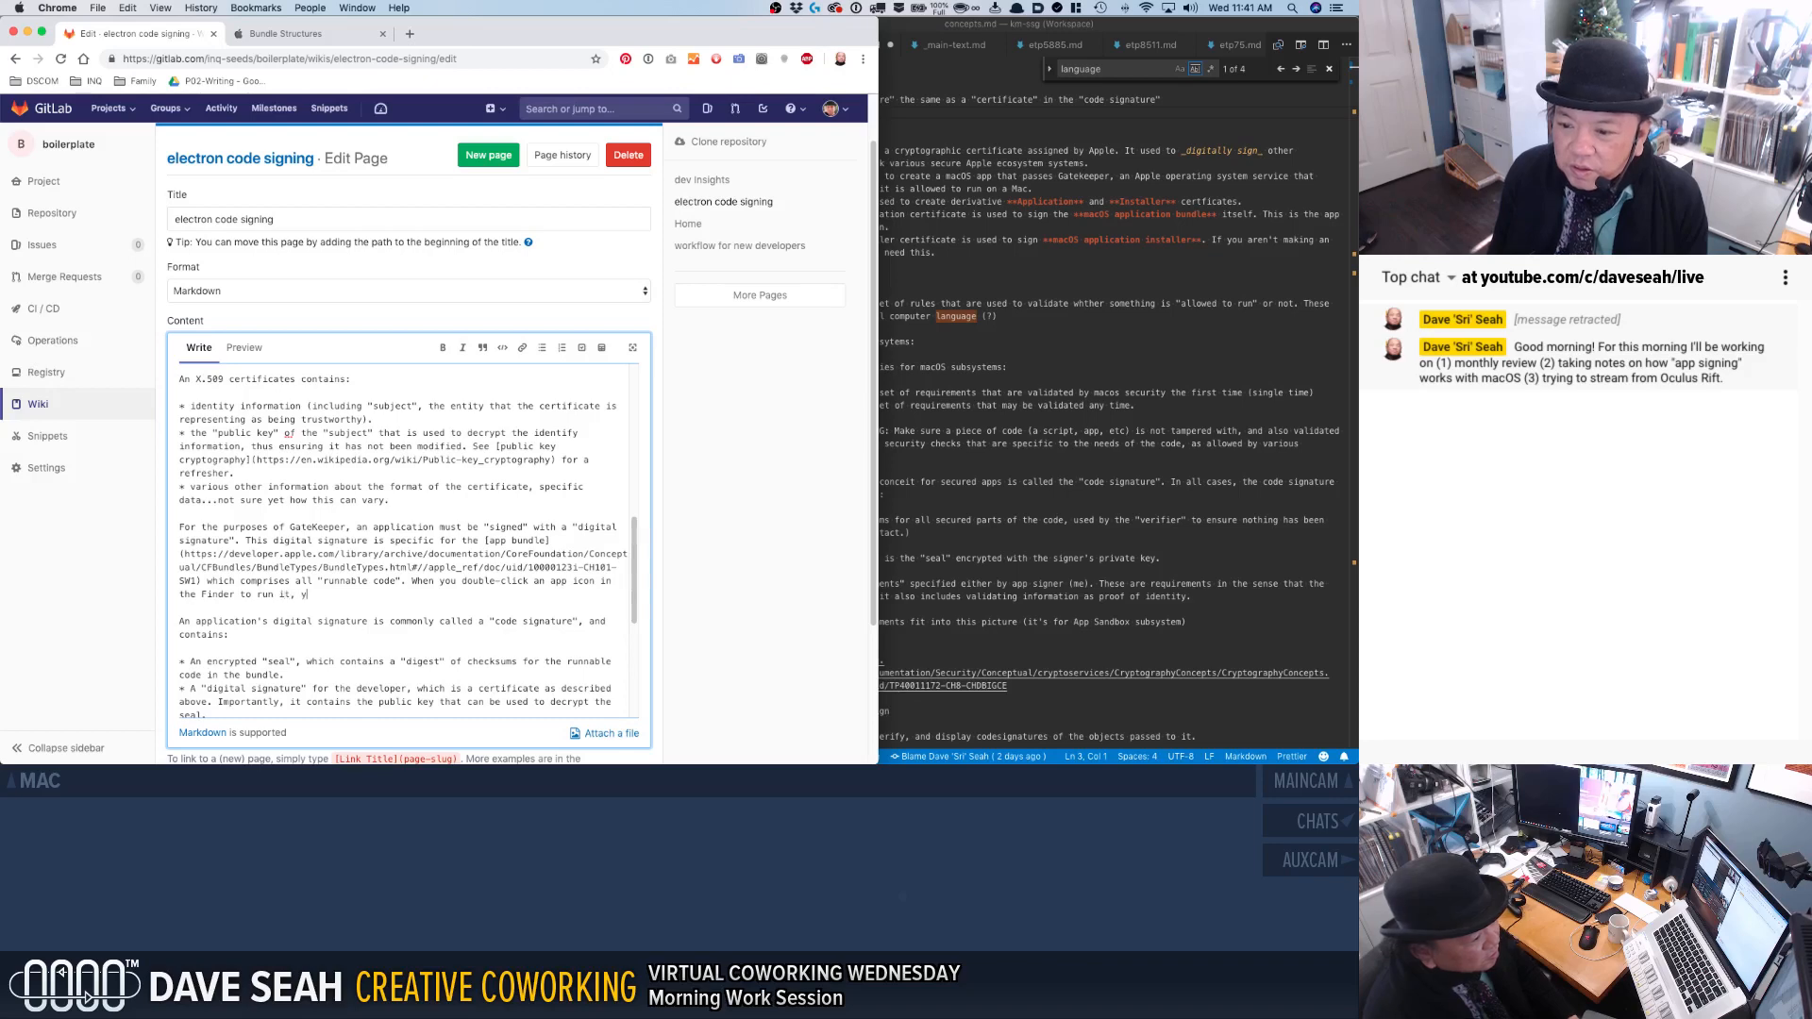
text(ou are clicking on the app bundle.)
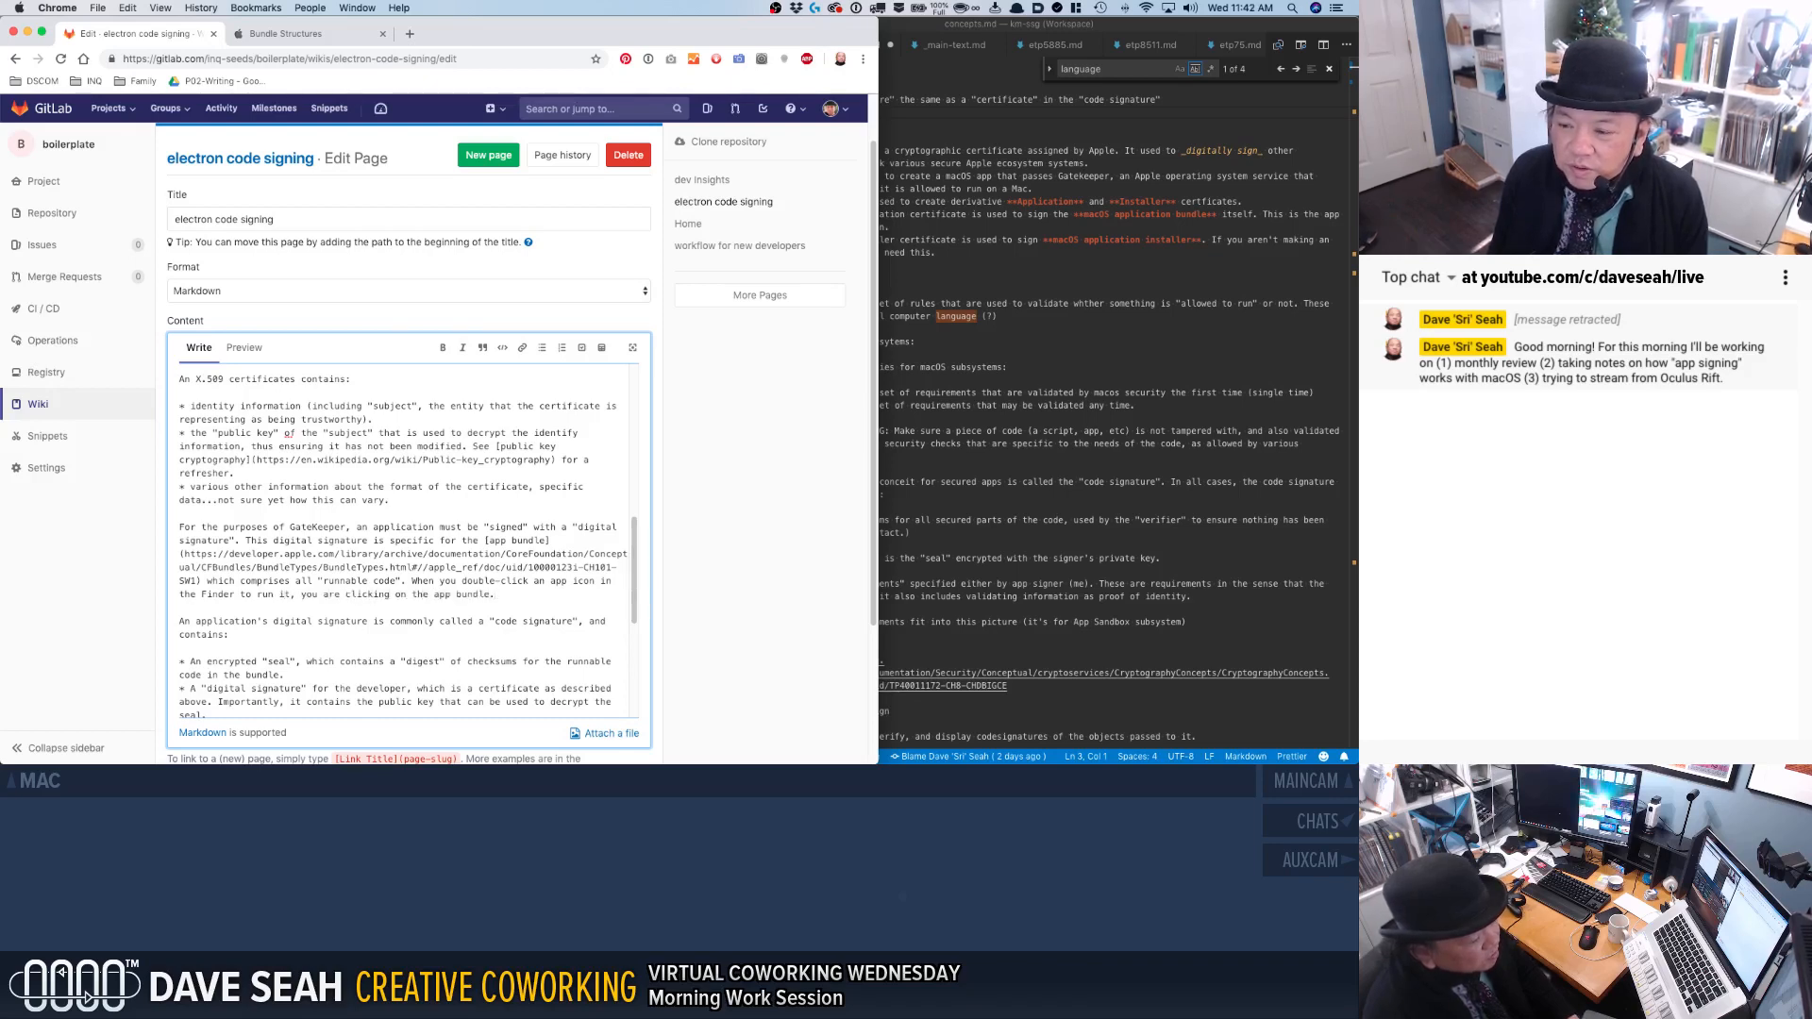
key(BackSpace)
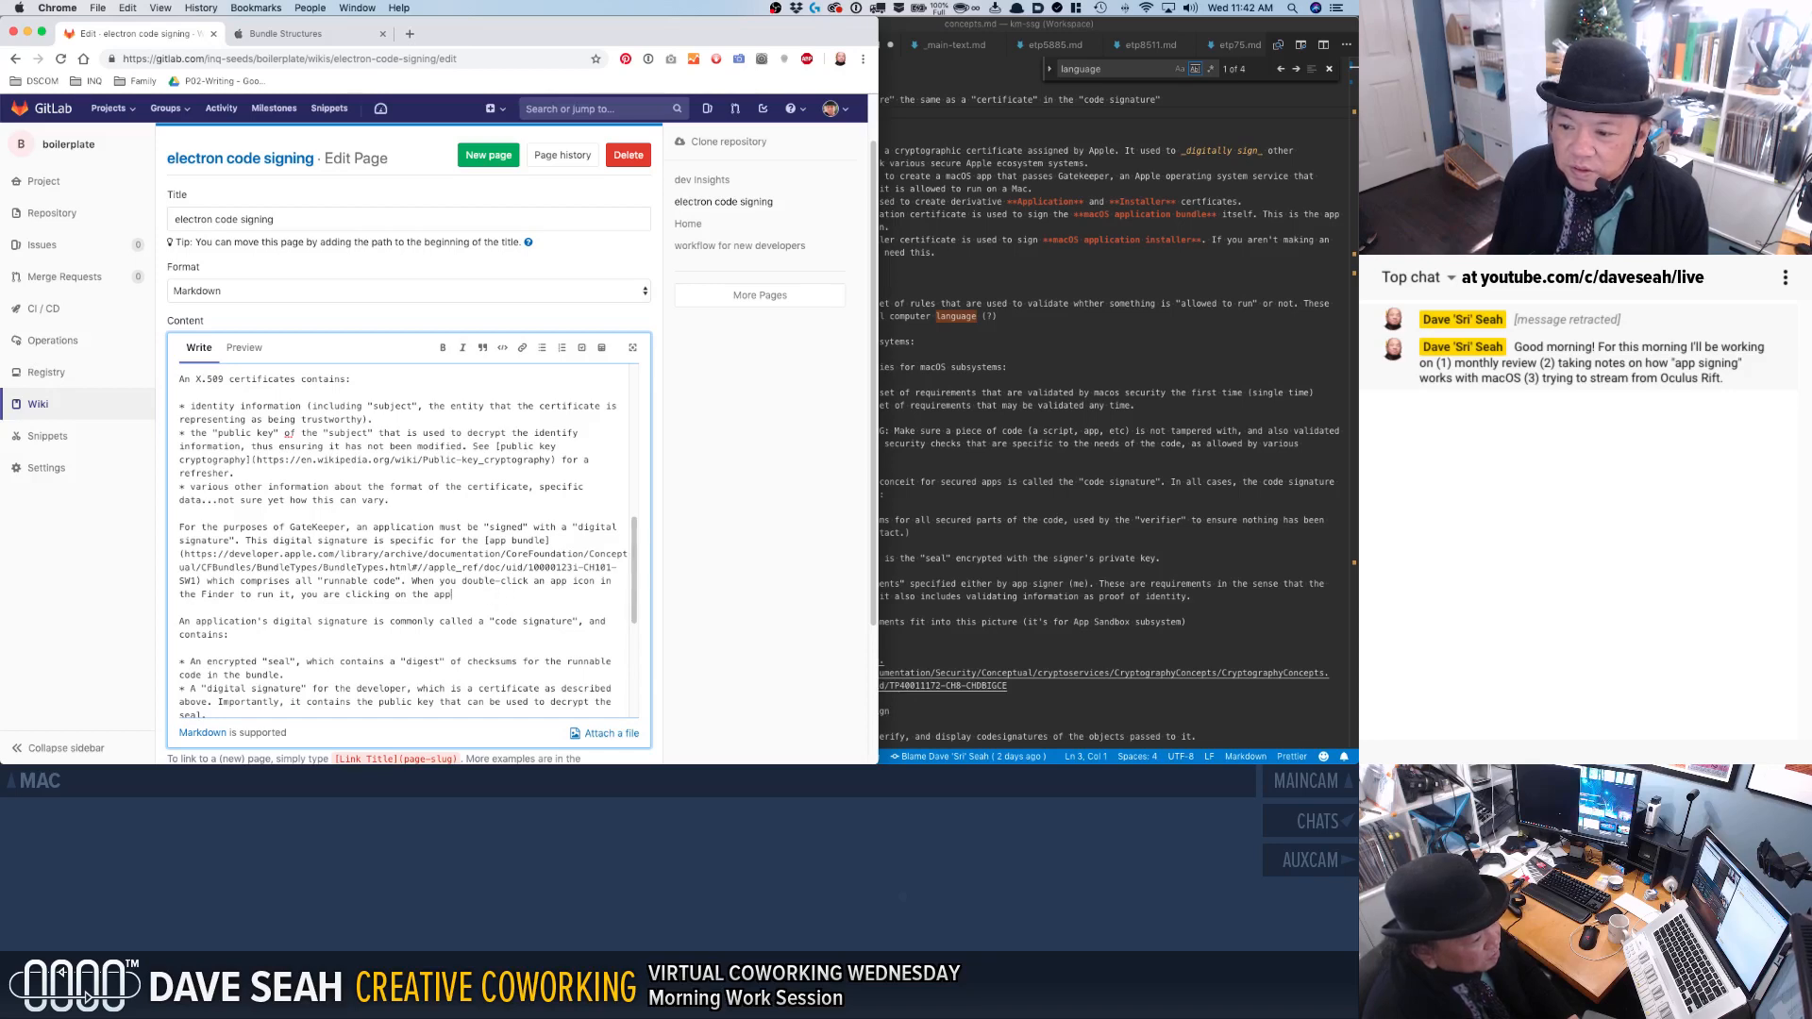
text(an app bundle file.)
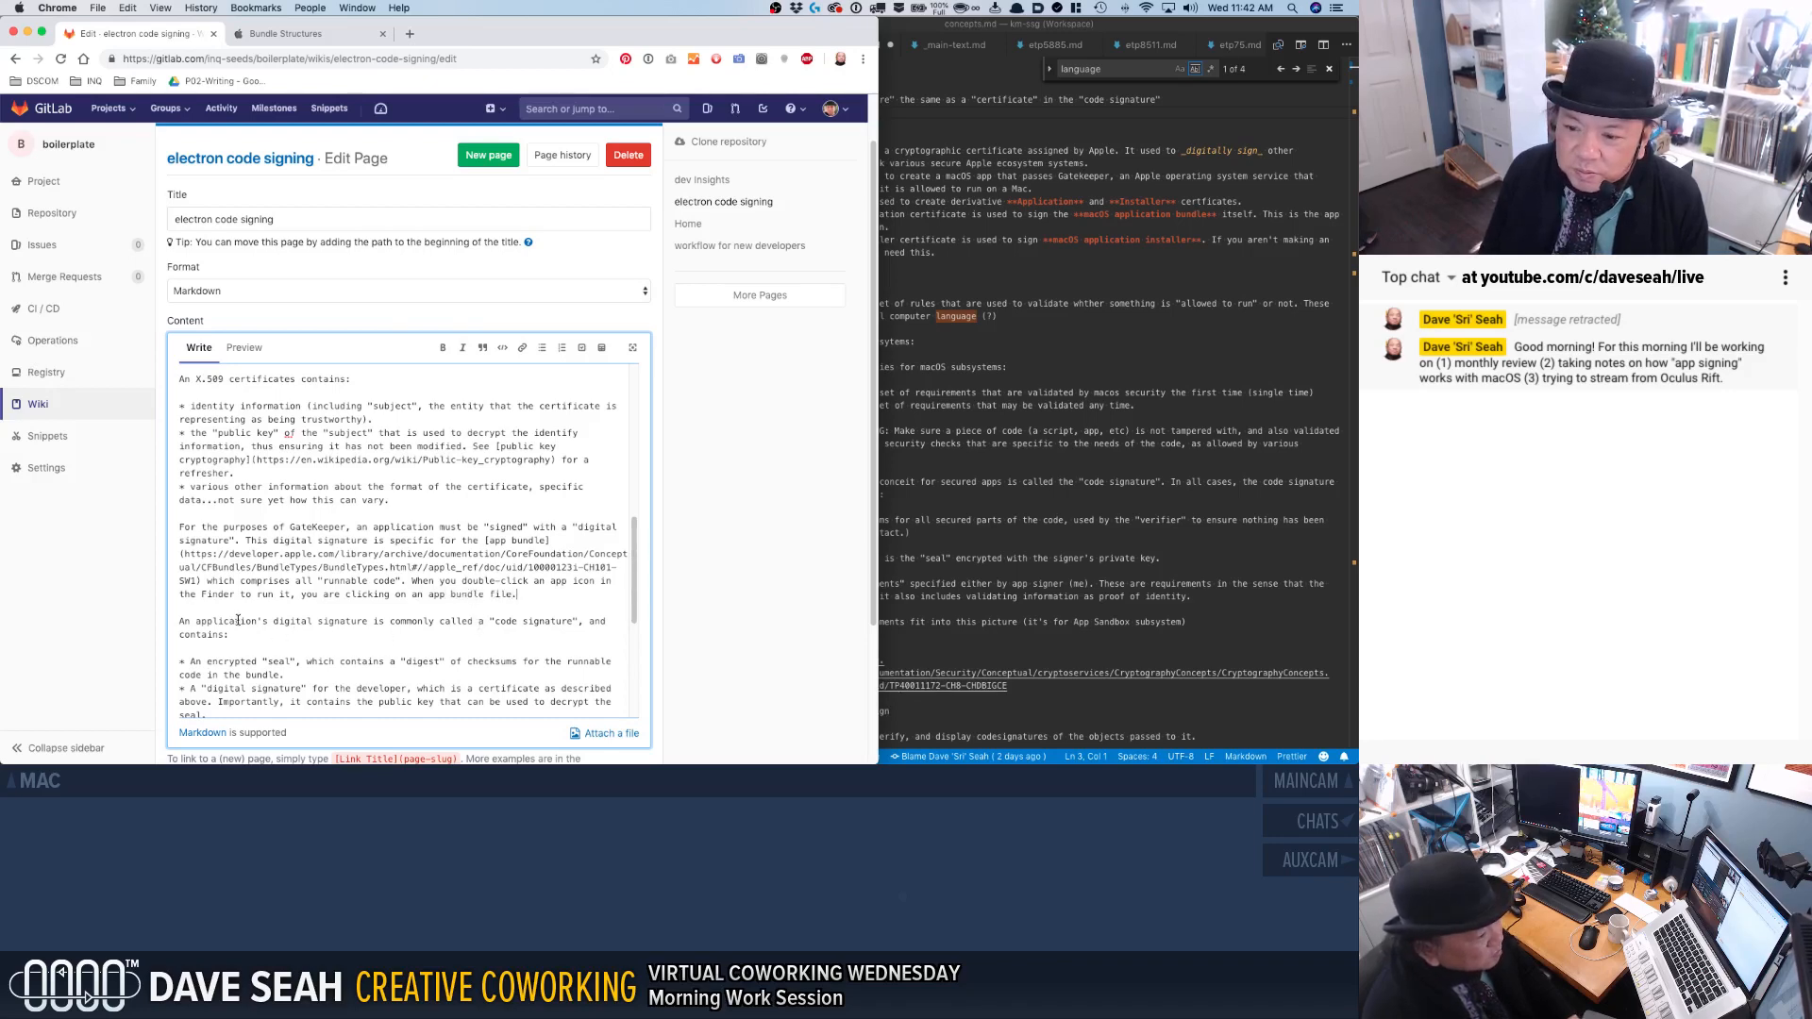
Insert "This code signature is added to the app bundle" before "The syntax looks like this:" in the codesign paragraph.
scroll(233, 642, down, 3)
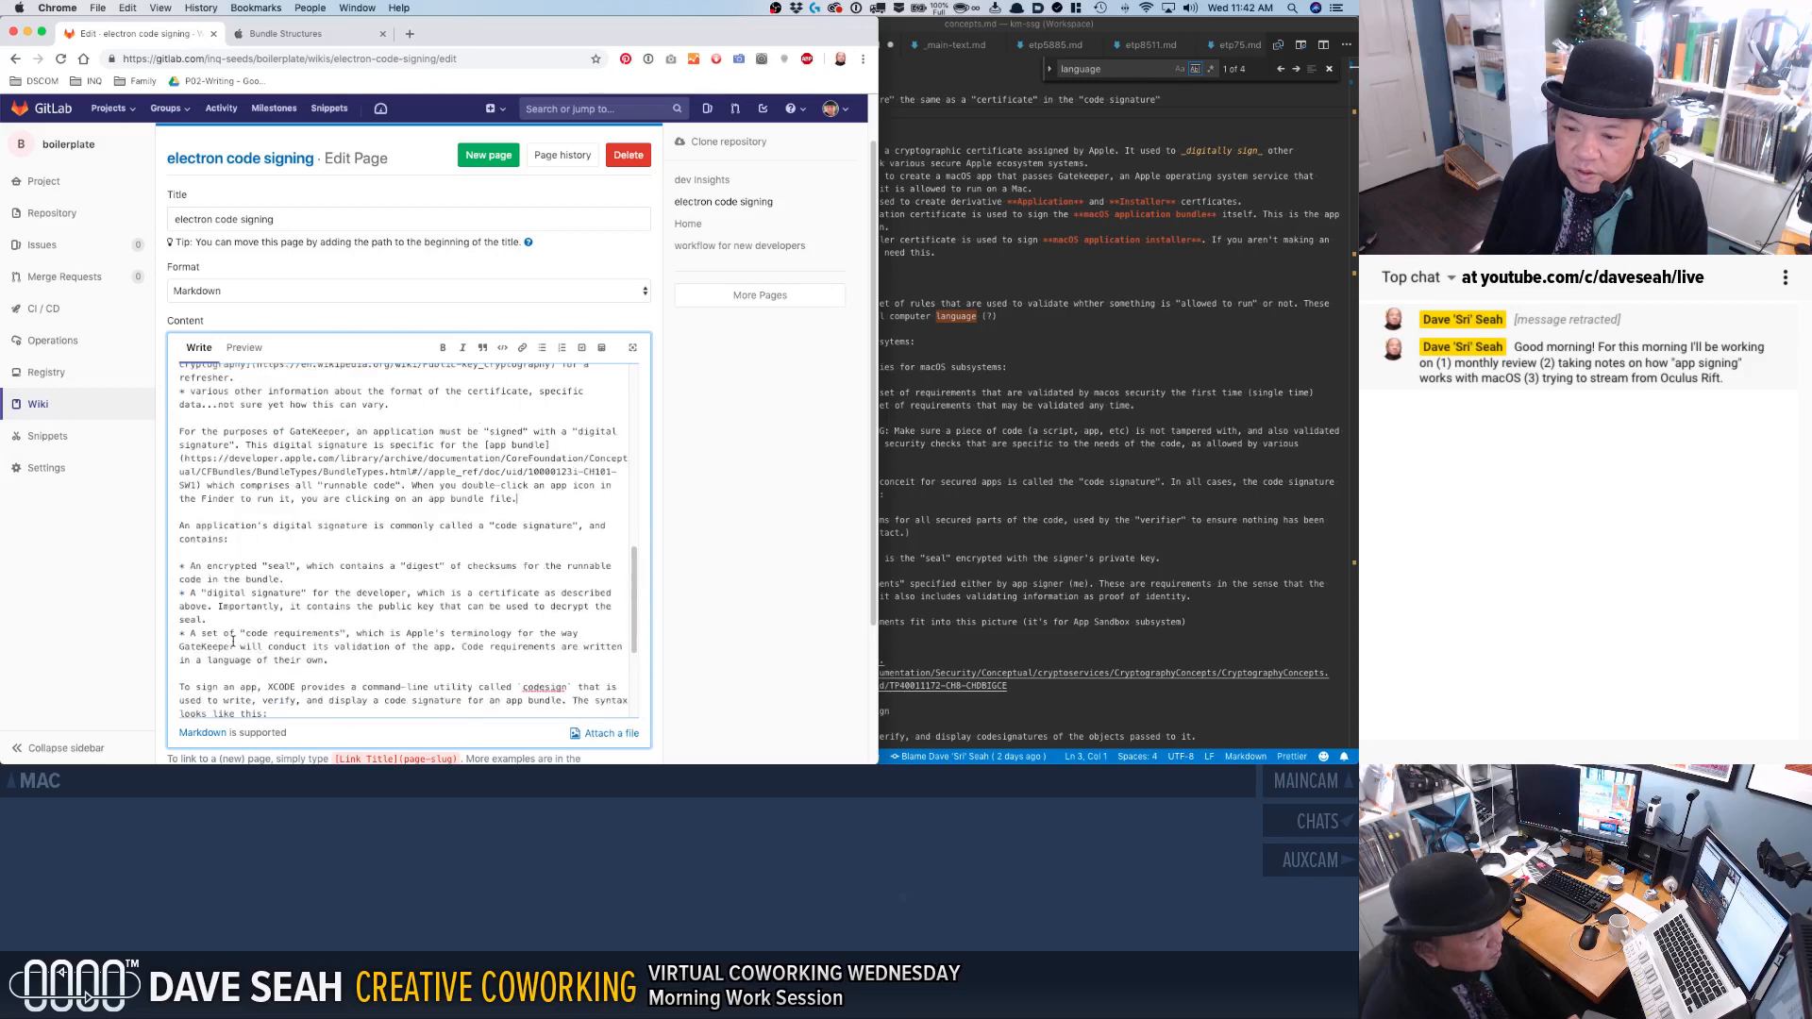
scroll(290, 678, down, 1)
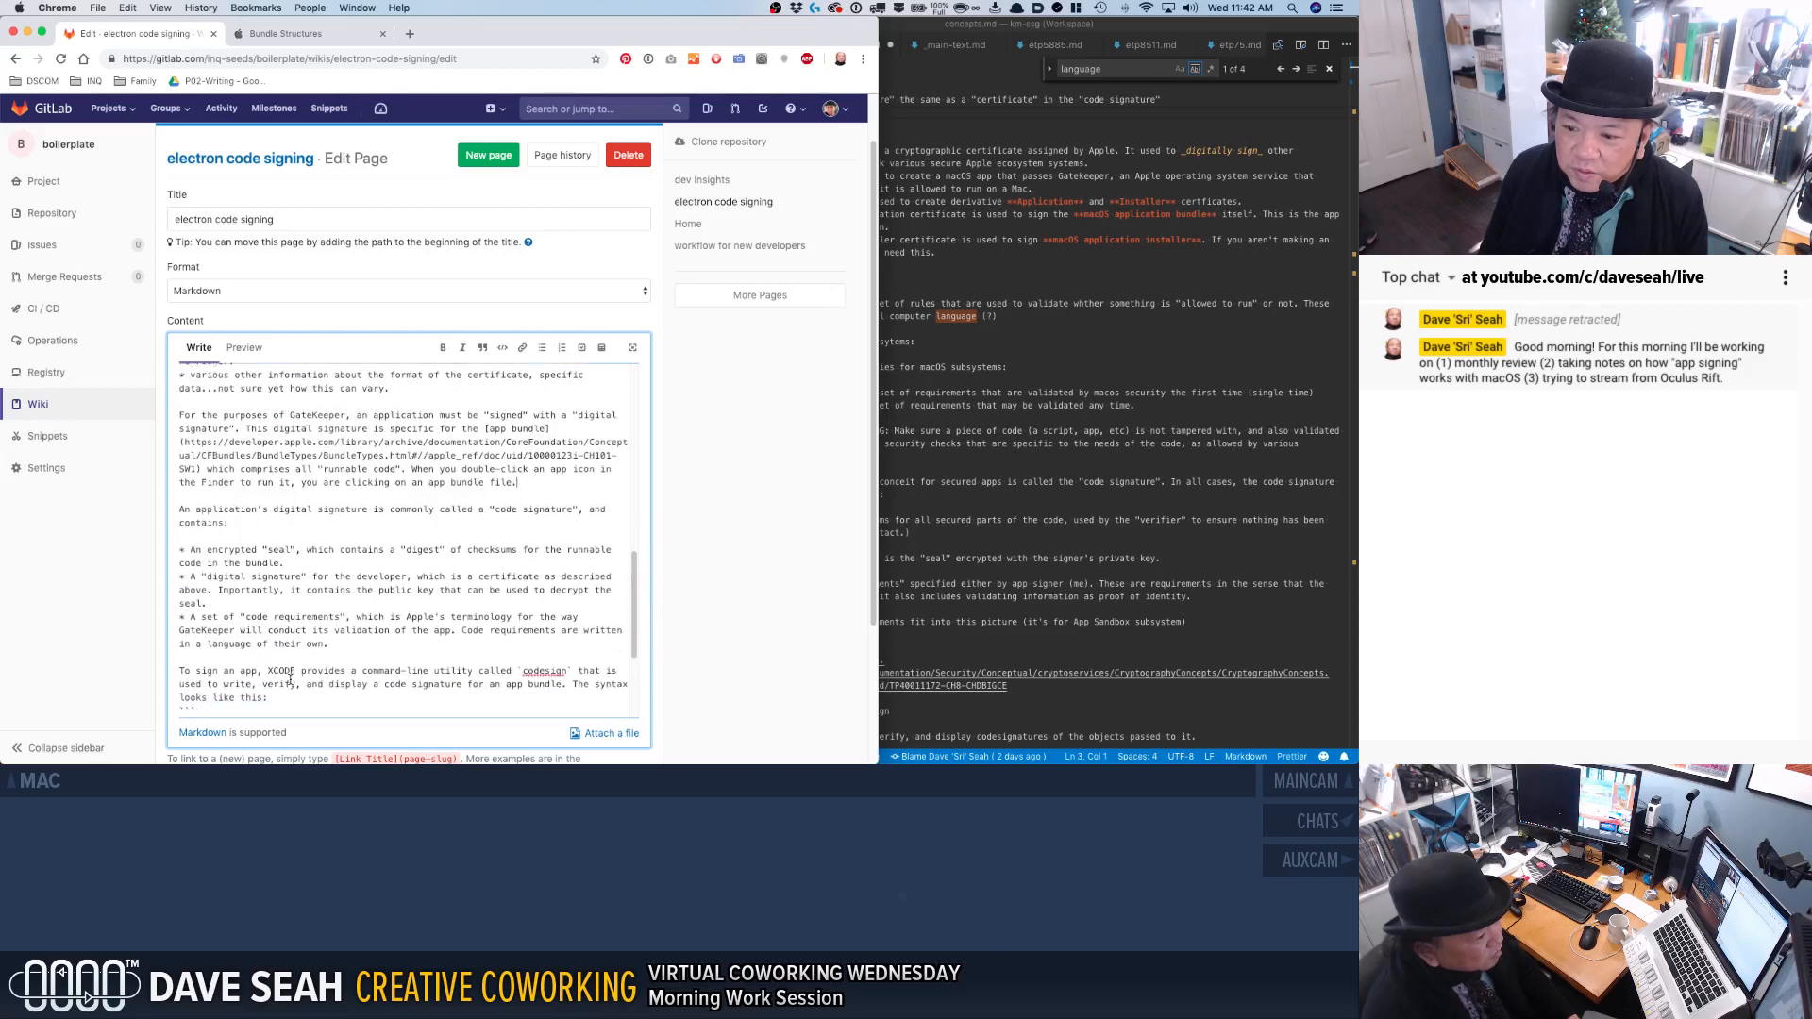
click(574, 686)
text(T)
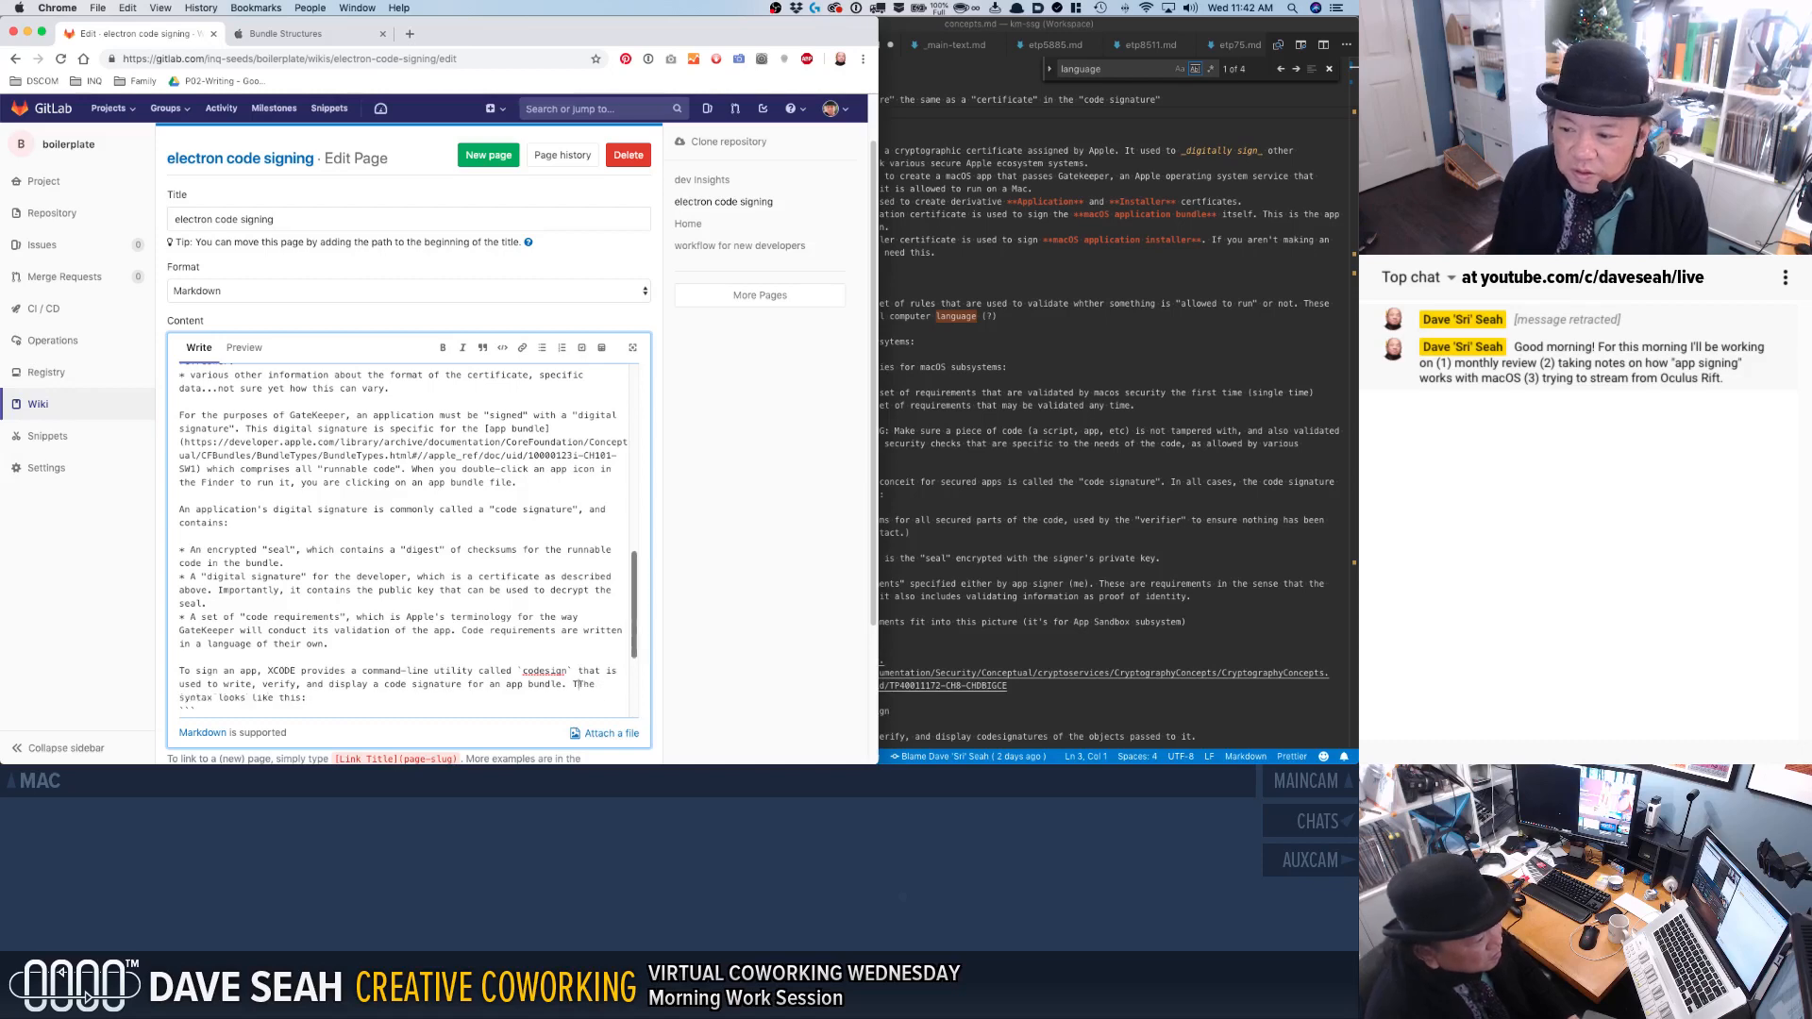
text(his code signature is added to the app bundleTh)
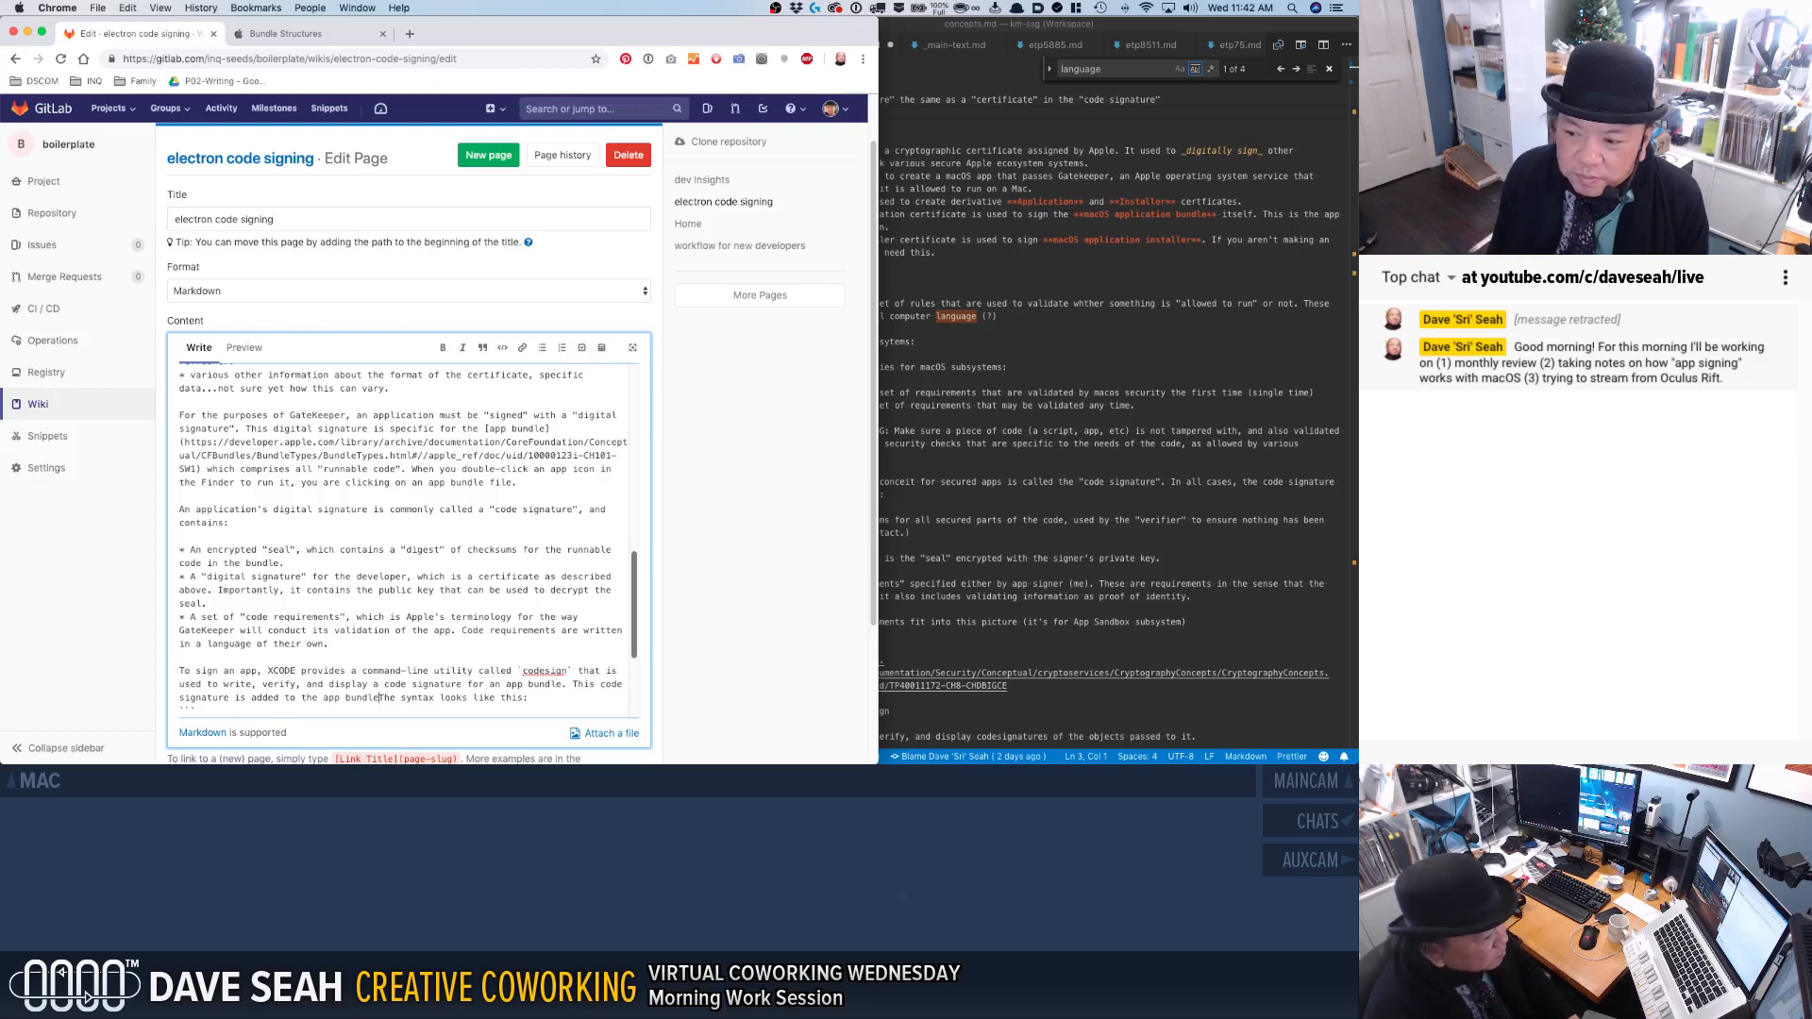
Replace the unfinished code signature sentence with "Essentially, `codesign` scans the app and creates the code signature".
shift+click(573, 686)
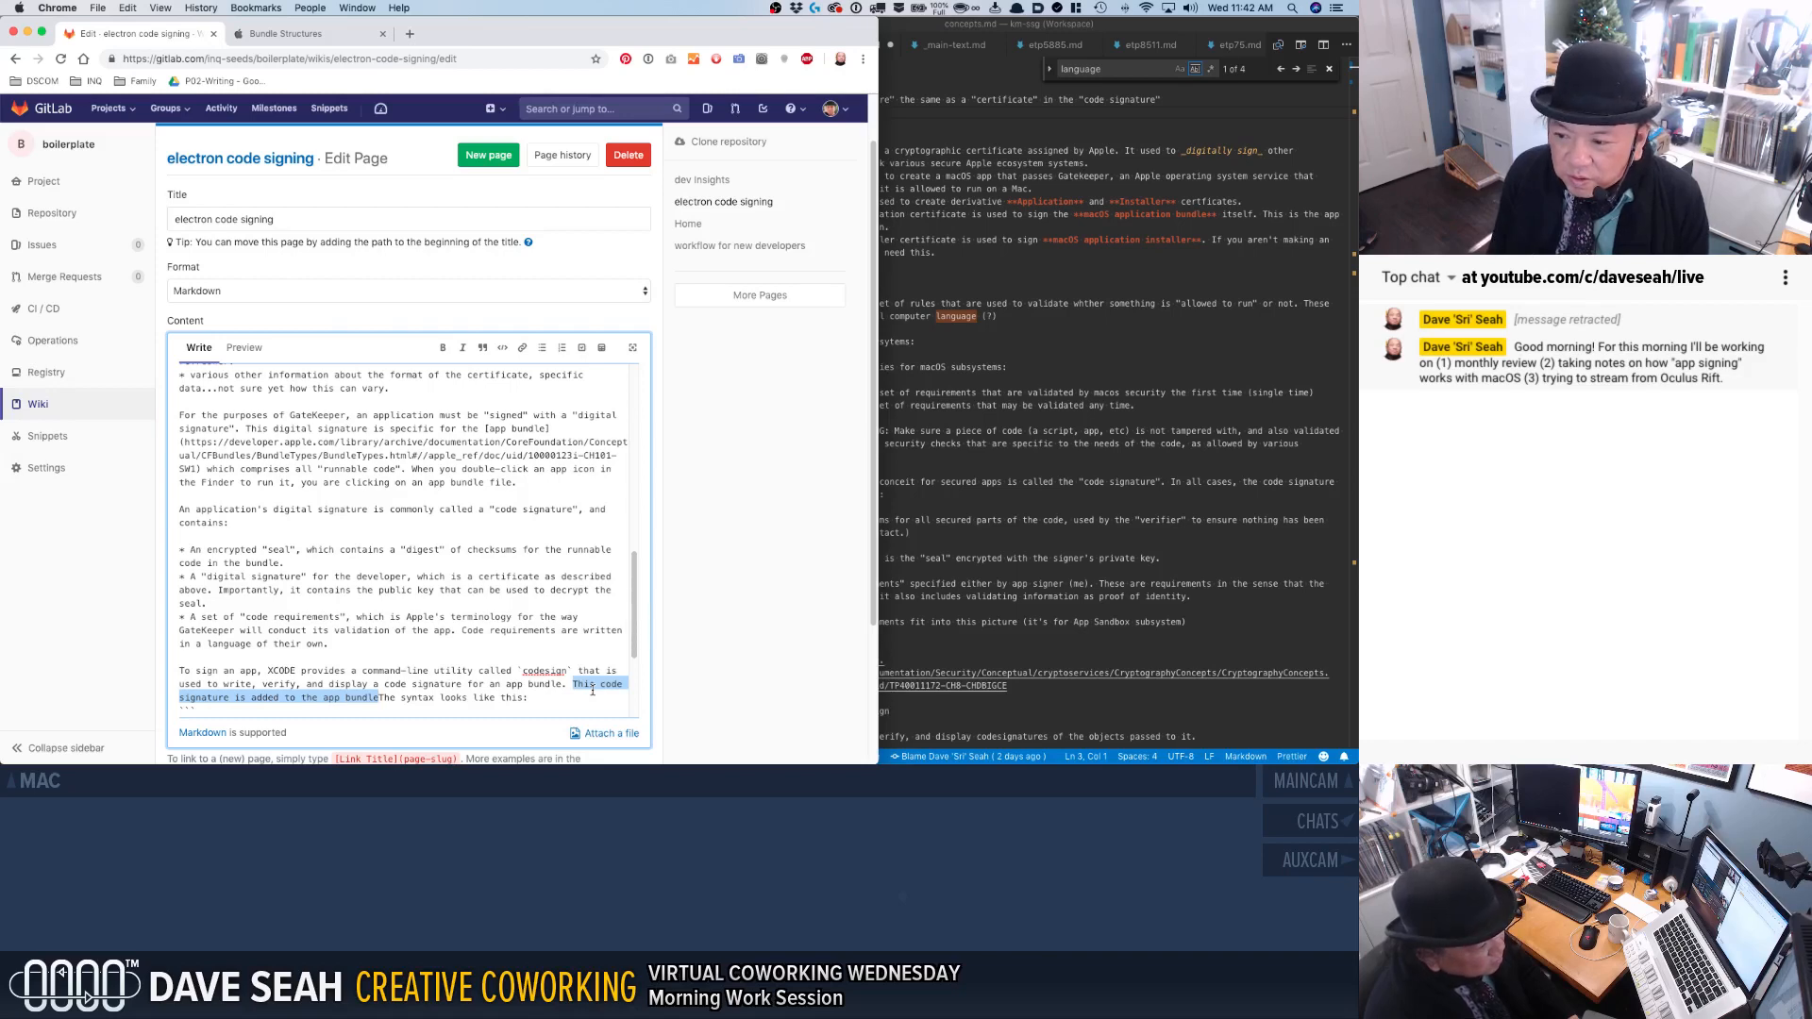
text(Essentially, `codesign` )
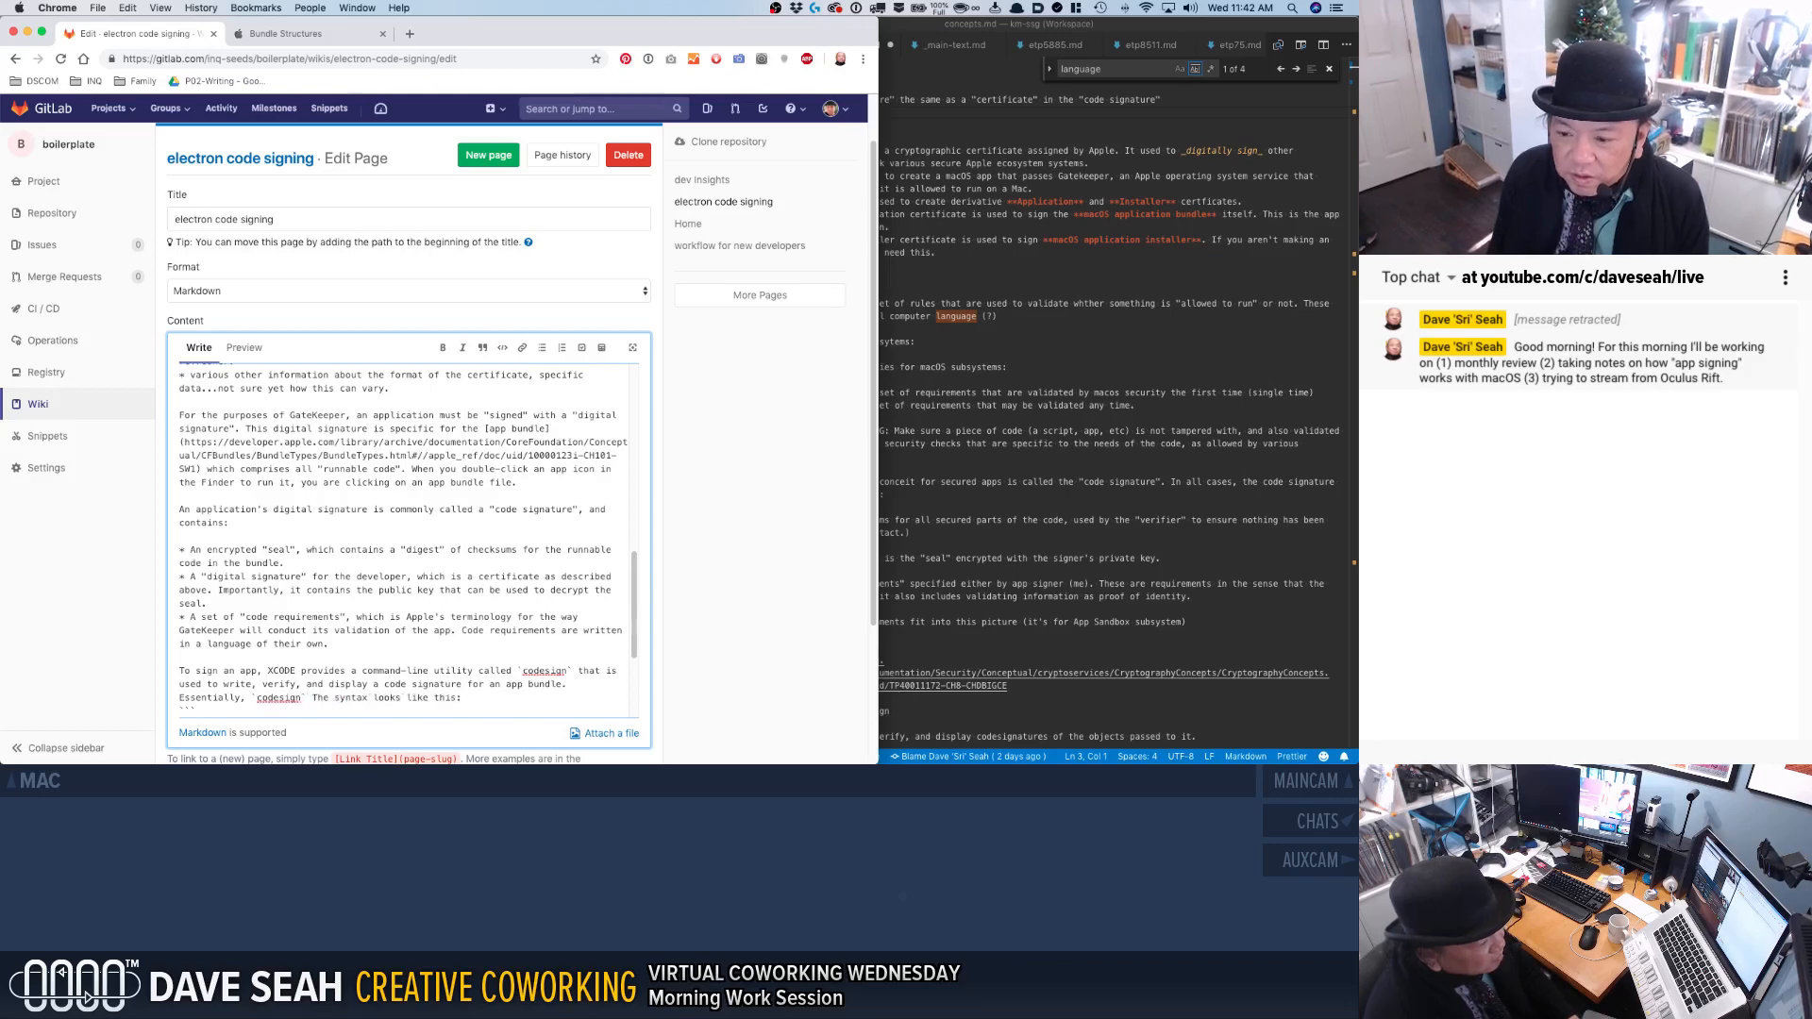
text(runs the)
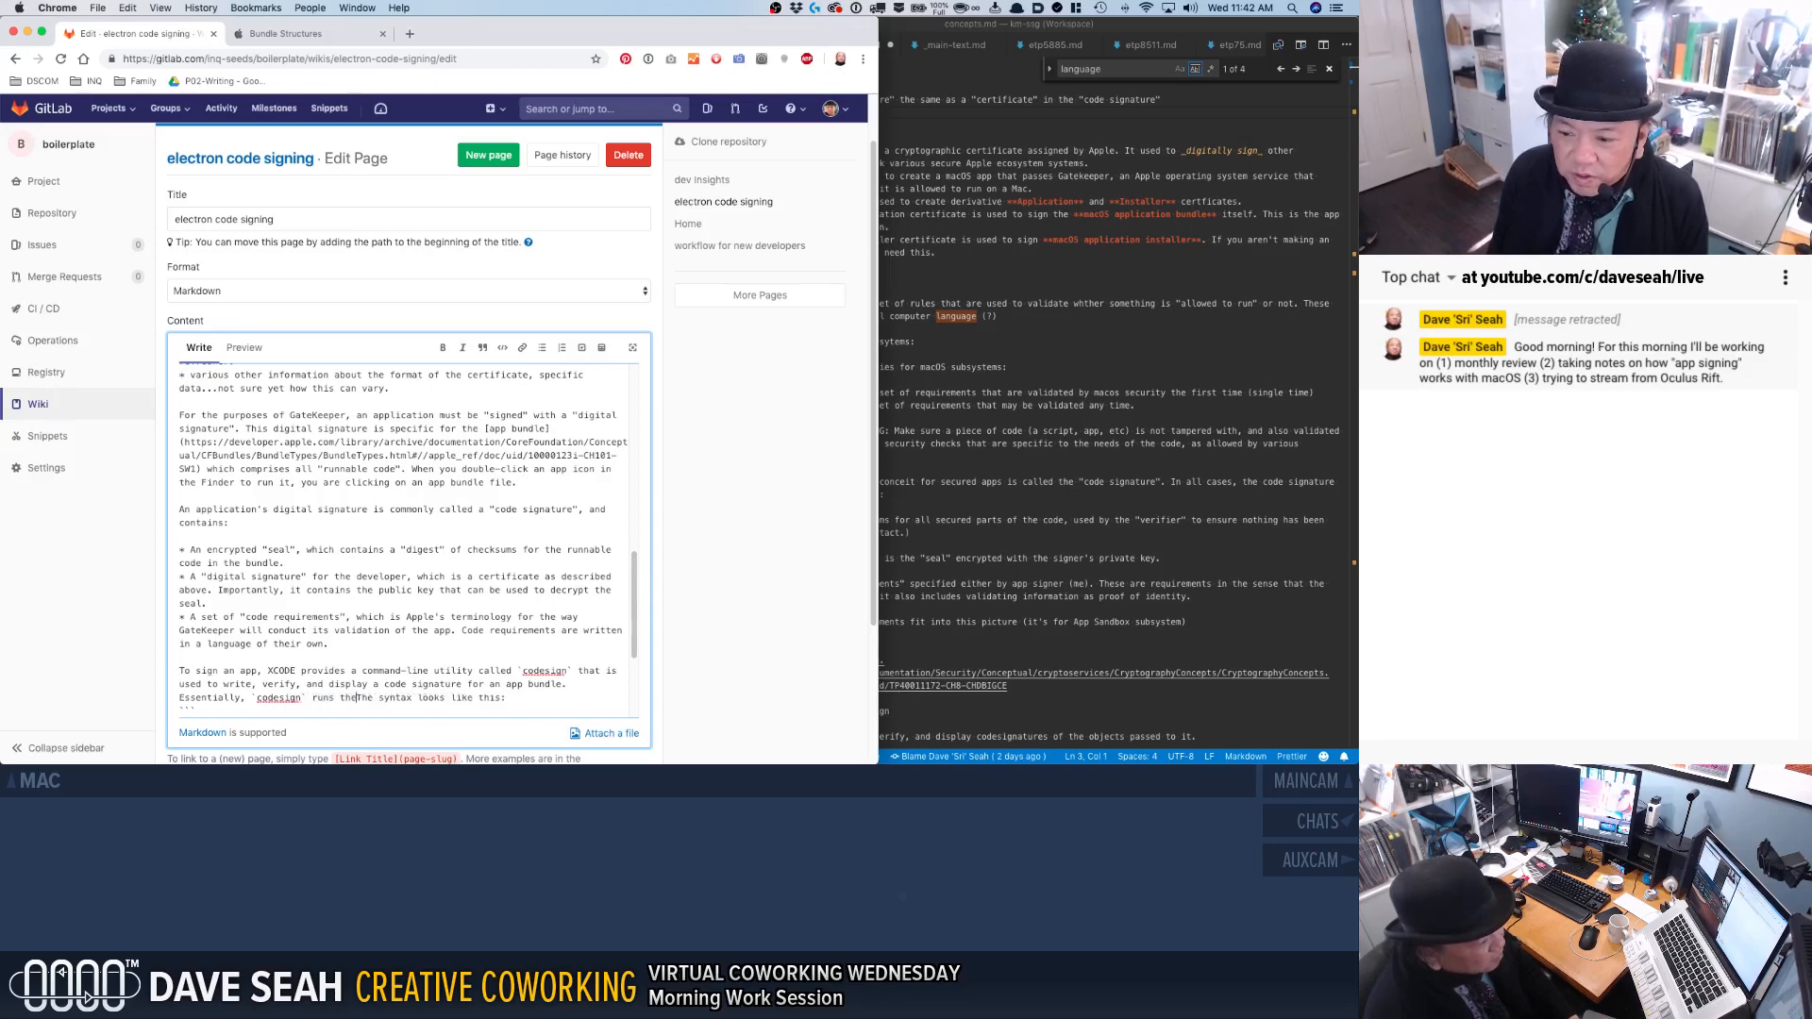
key(BackSpace)
key(BackSpace)
key(BackSpace)
key(BackSpace)
key(BackSpace)
key(BackSpace)
key(BackSpace)
key(BackSpace)
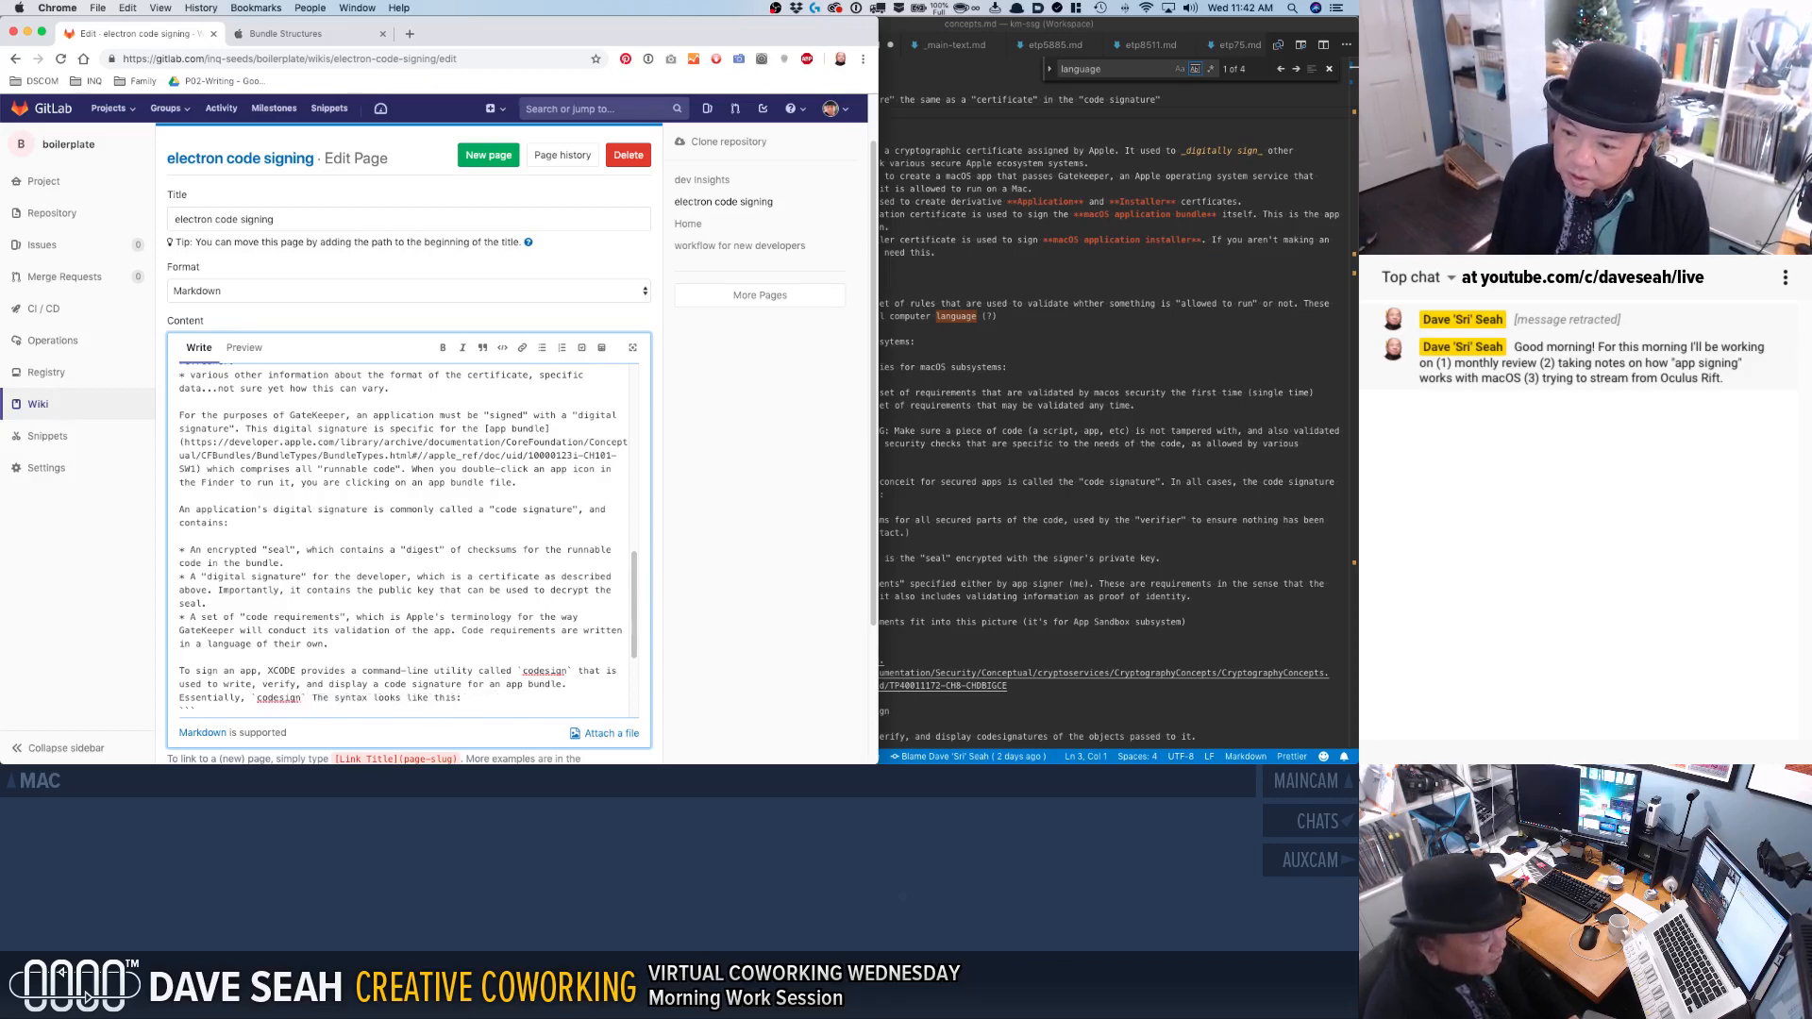
text(scans the ap)
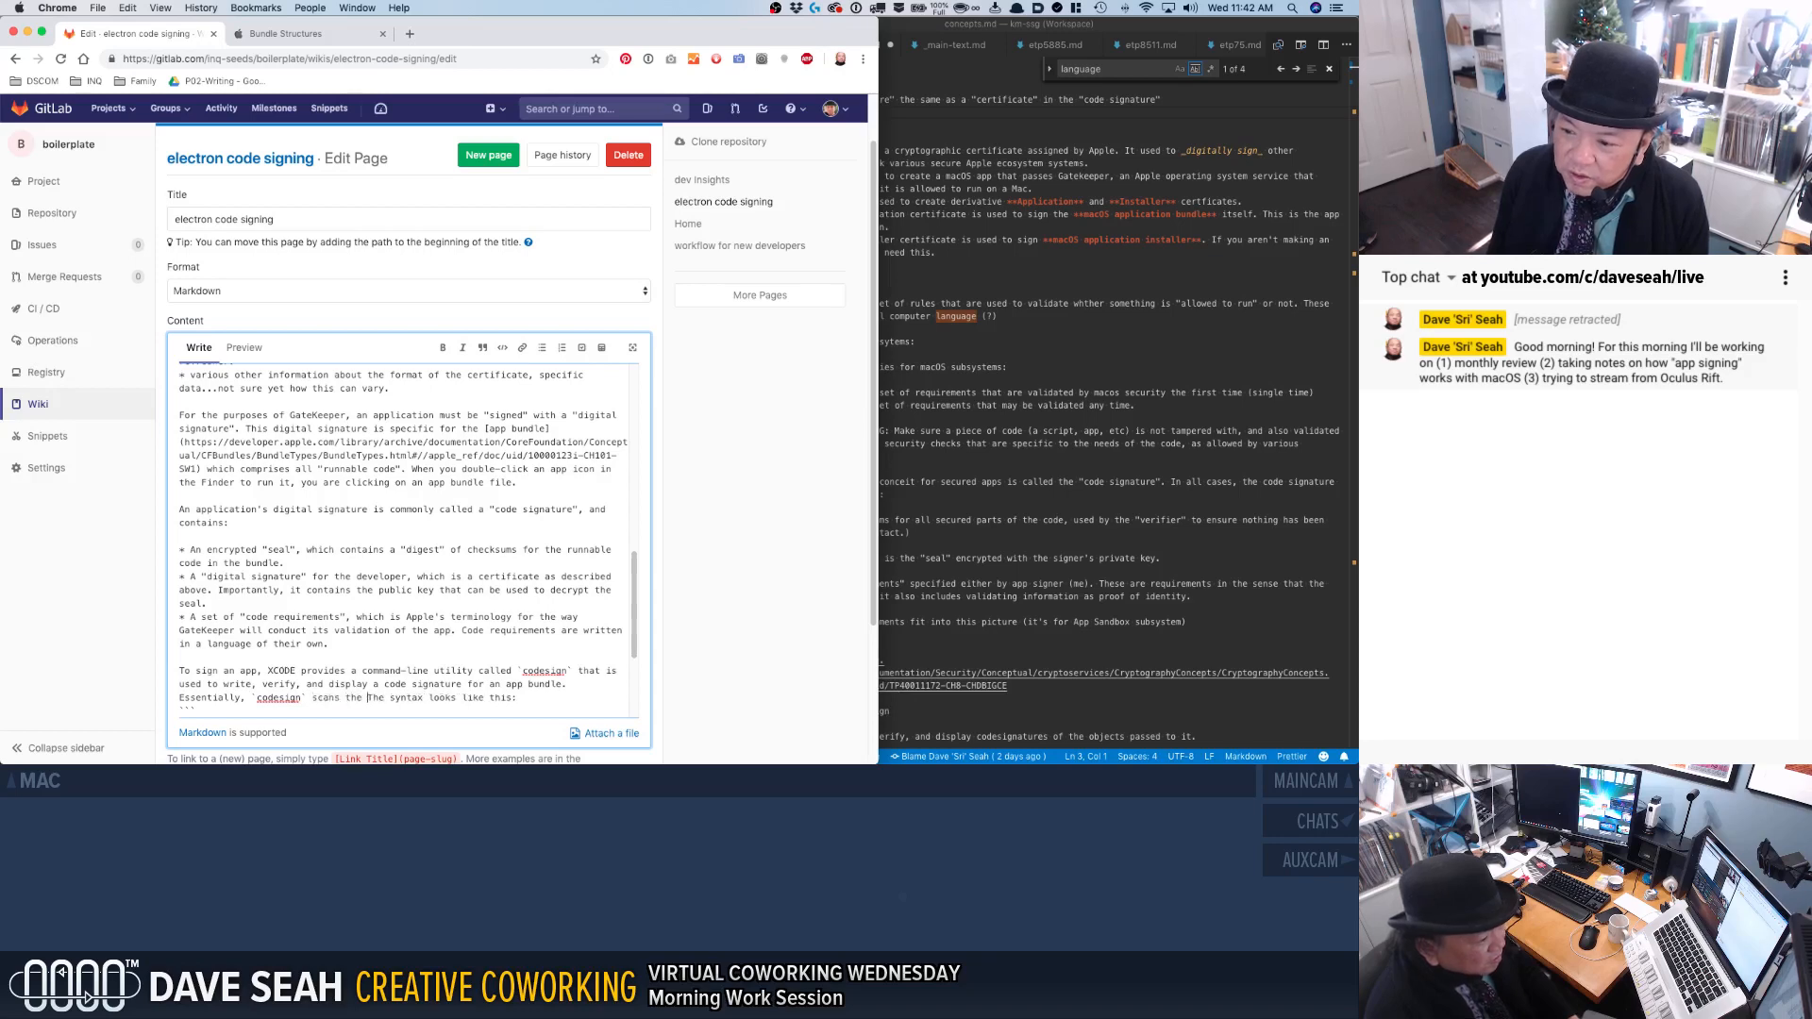
text(p)
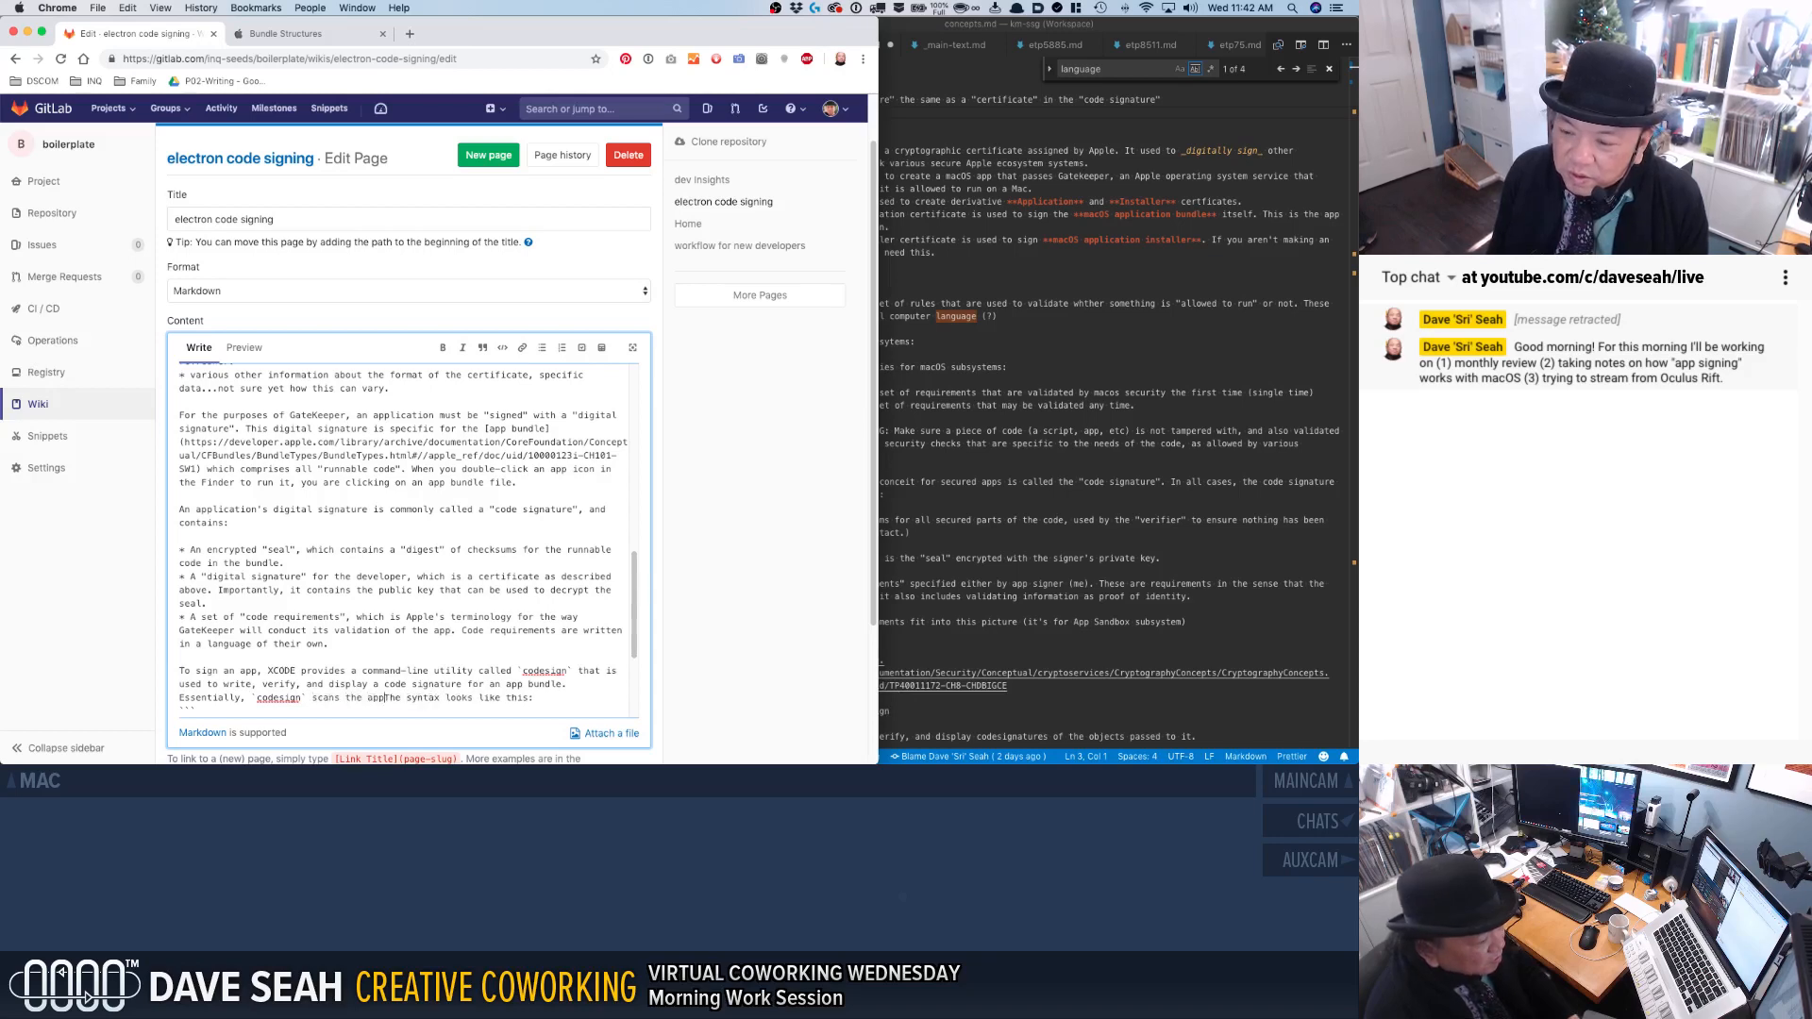
text( and creates the )
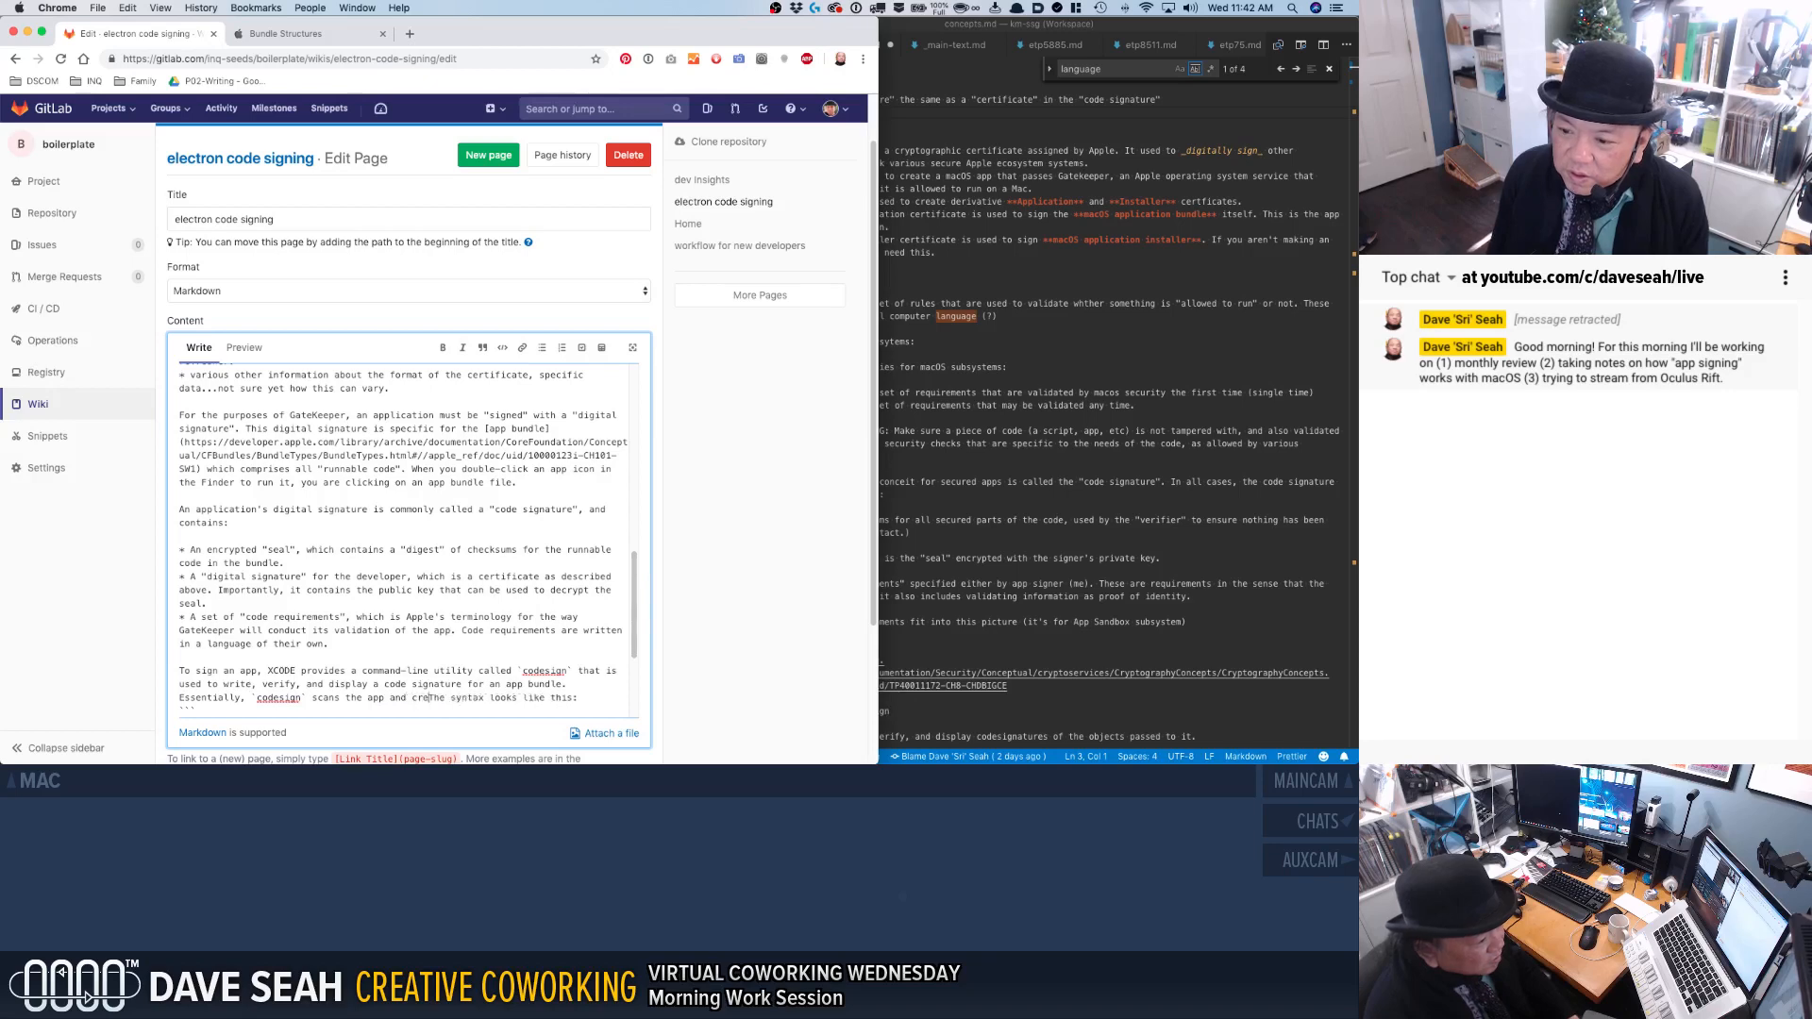
text(code signature)
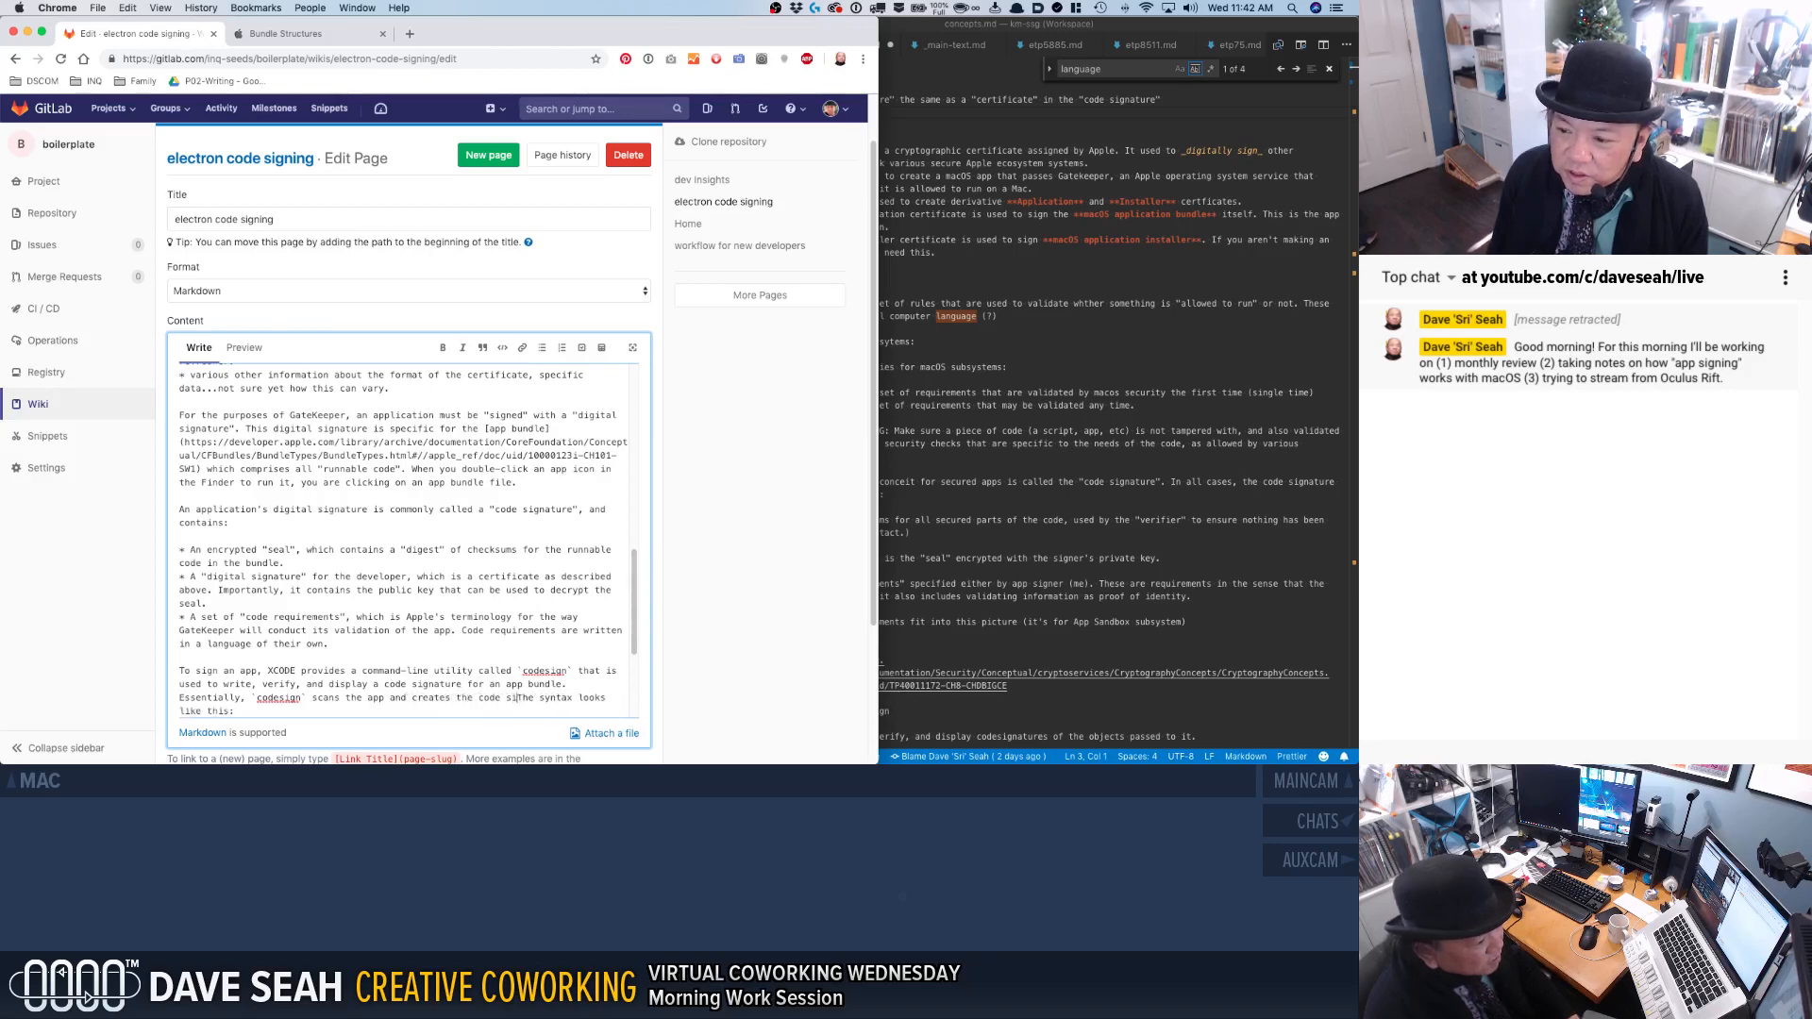
text(, then attached it )
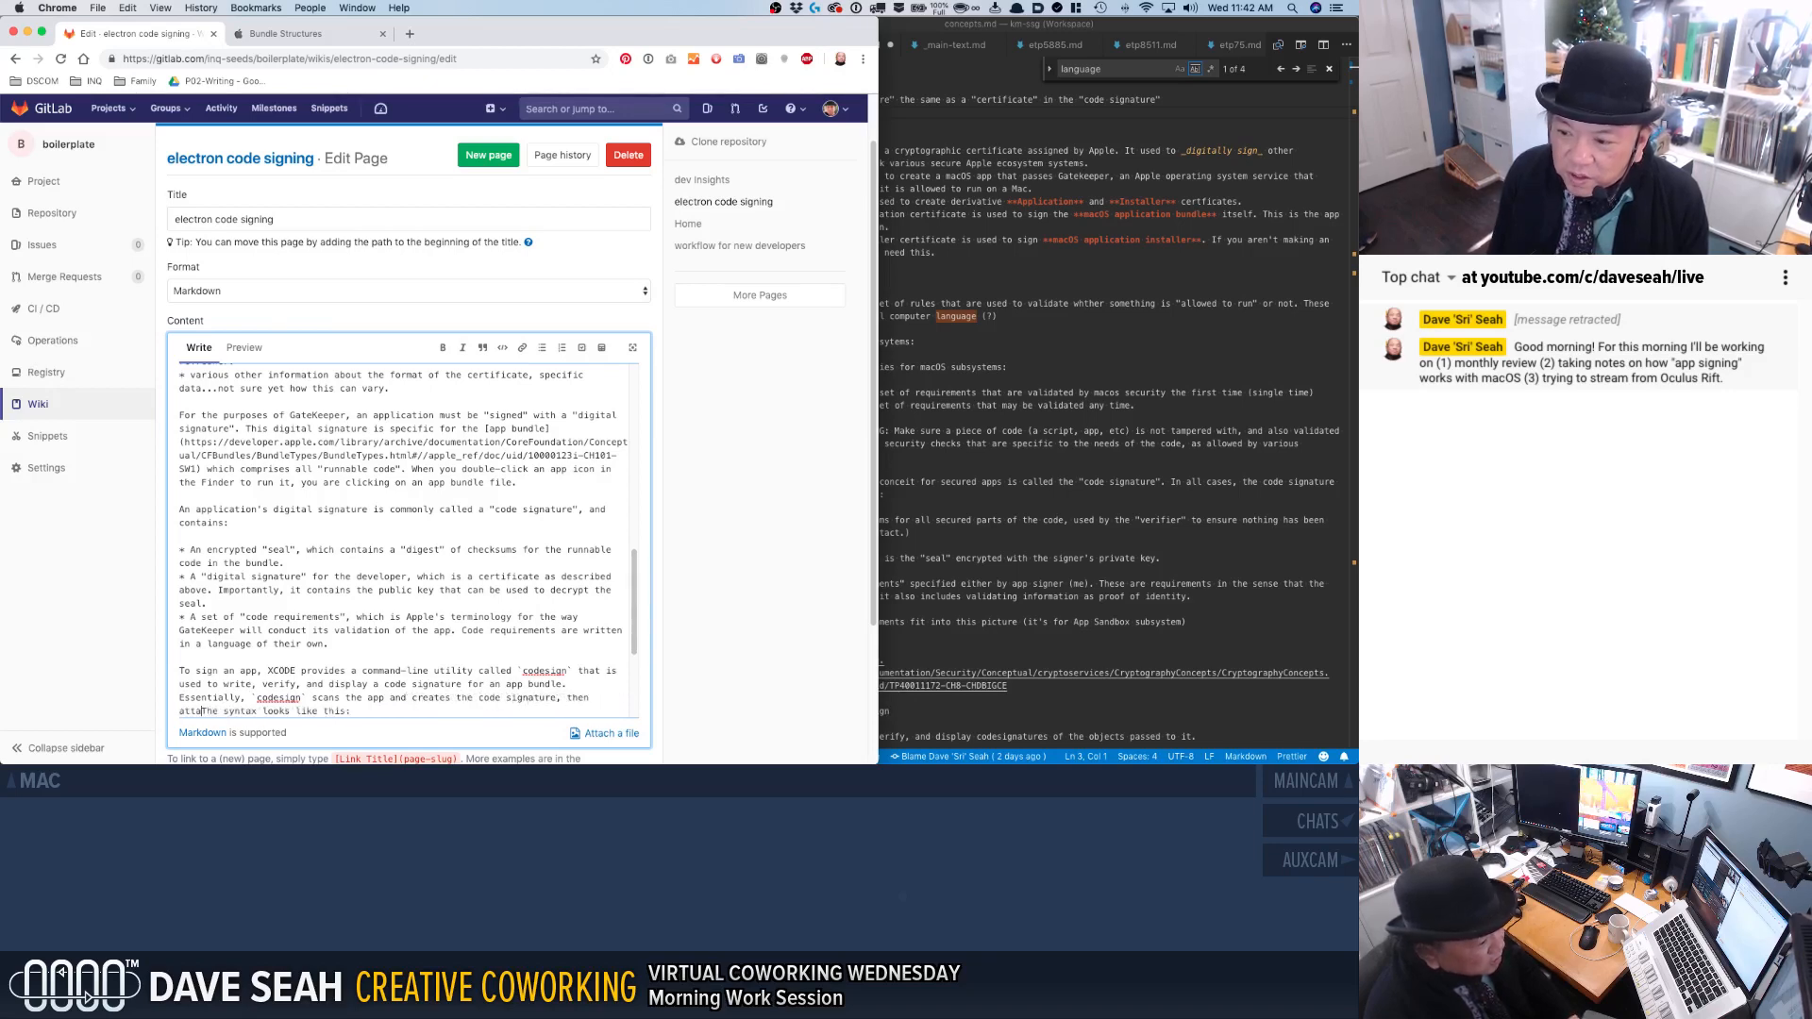
text(to the bundle)
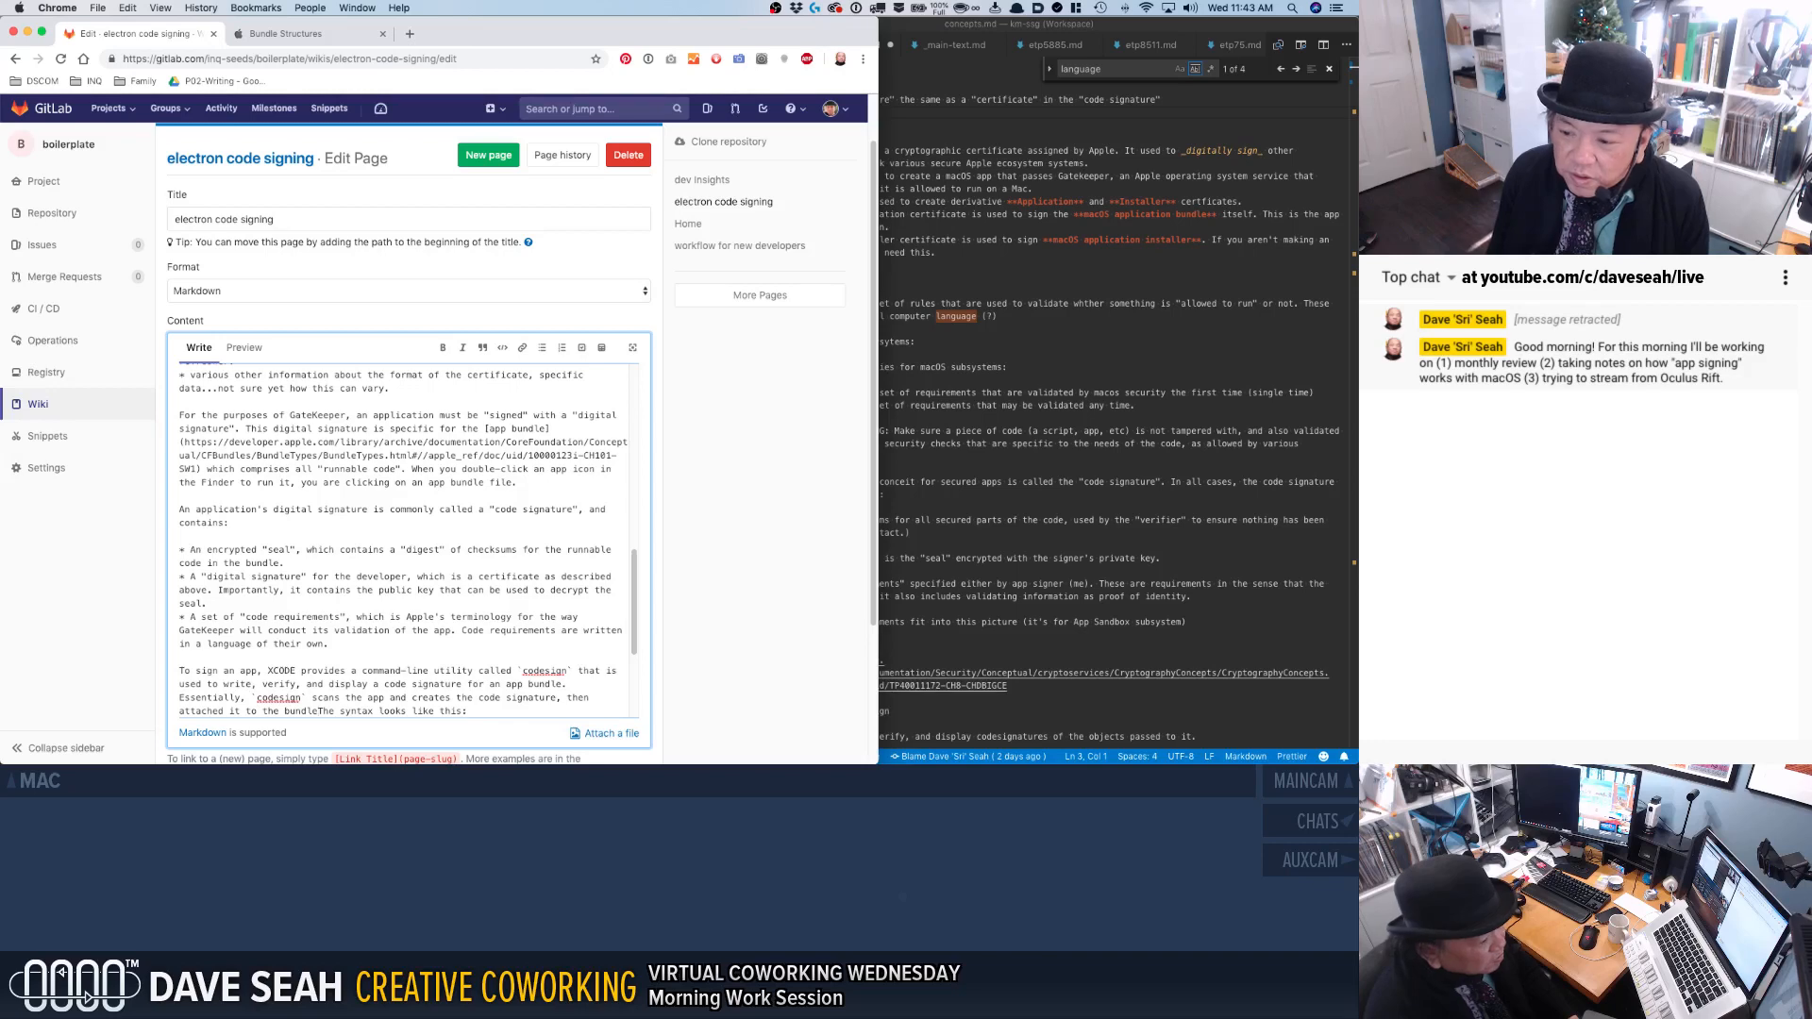
Continue the "Essentially" sentence with ", then attached it to the bundle for GateKeeper to use".
text(for Gatekeep)
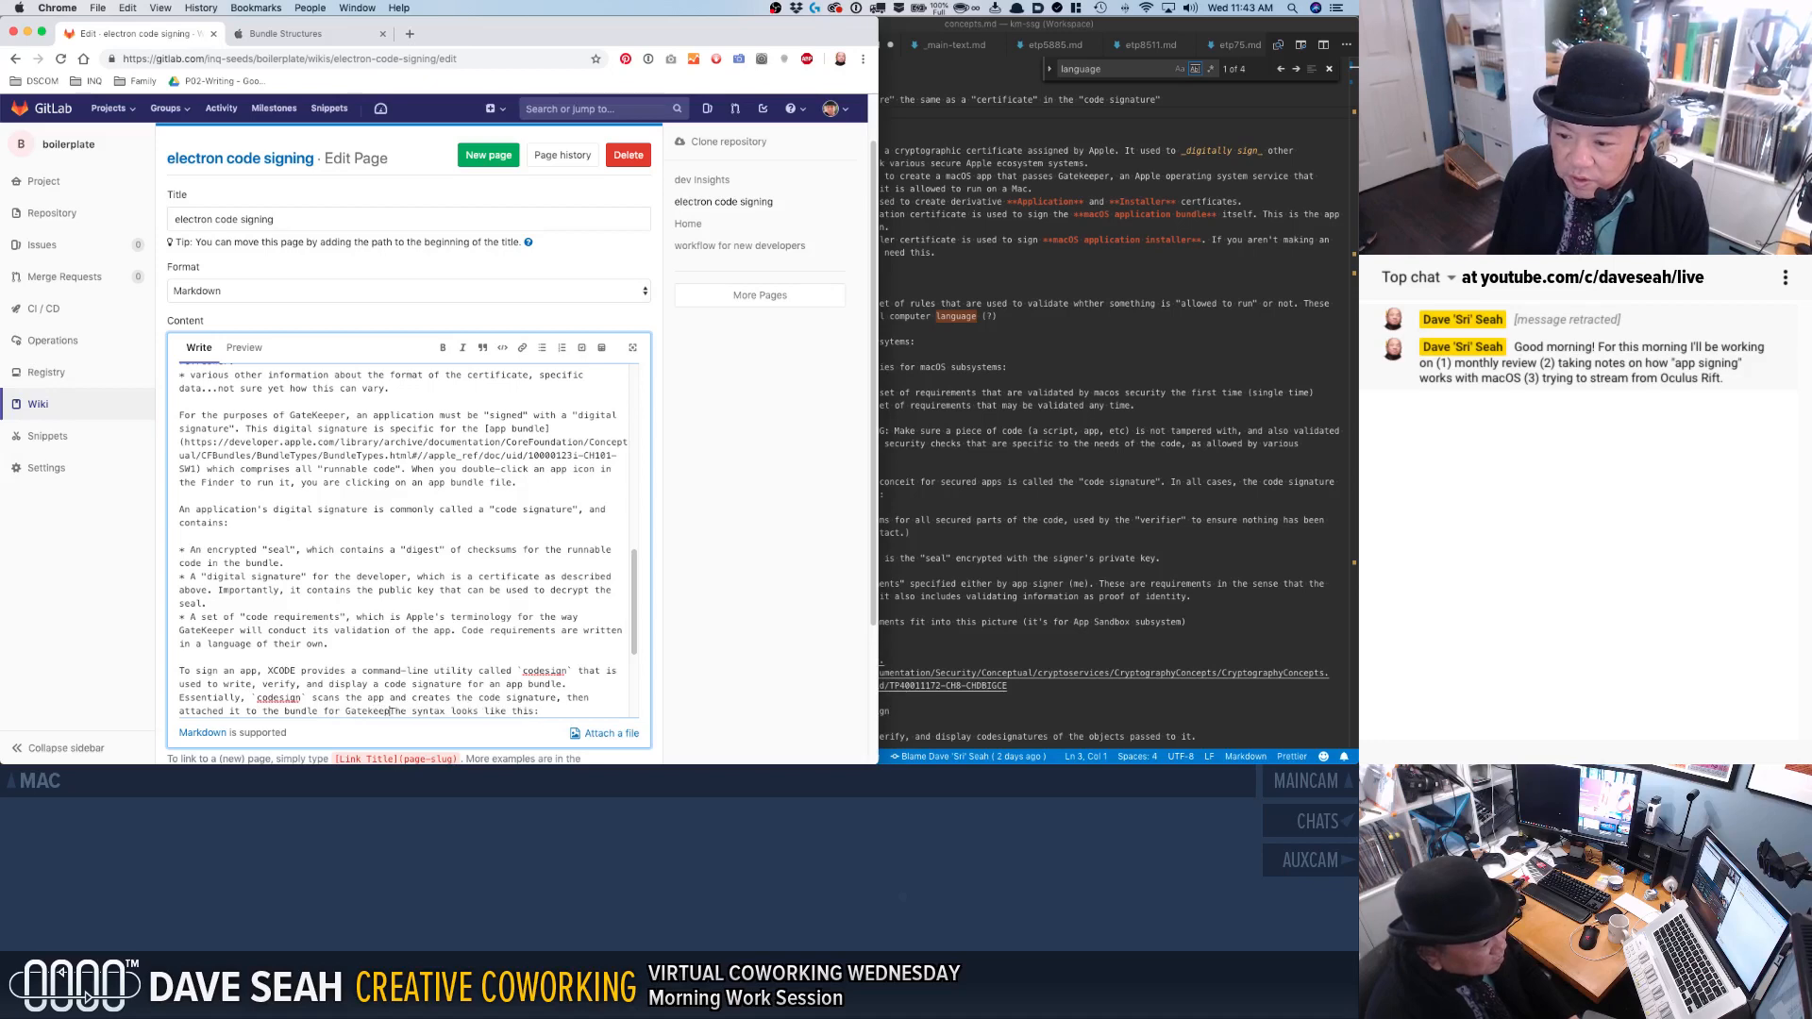
text(Keeper to use)
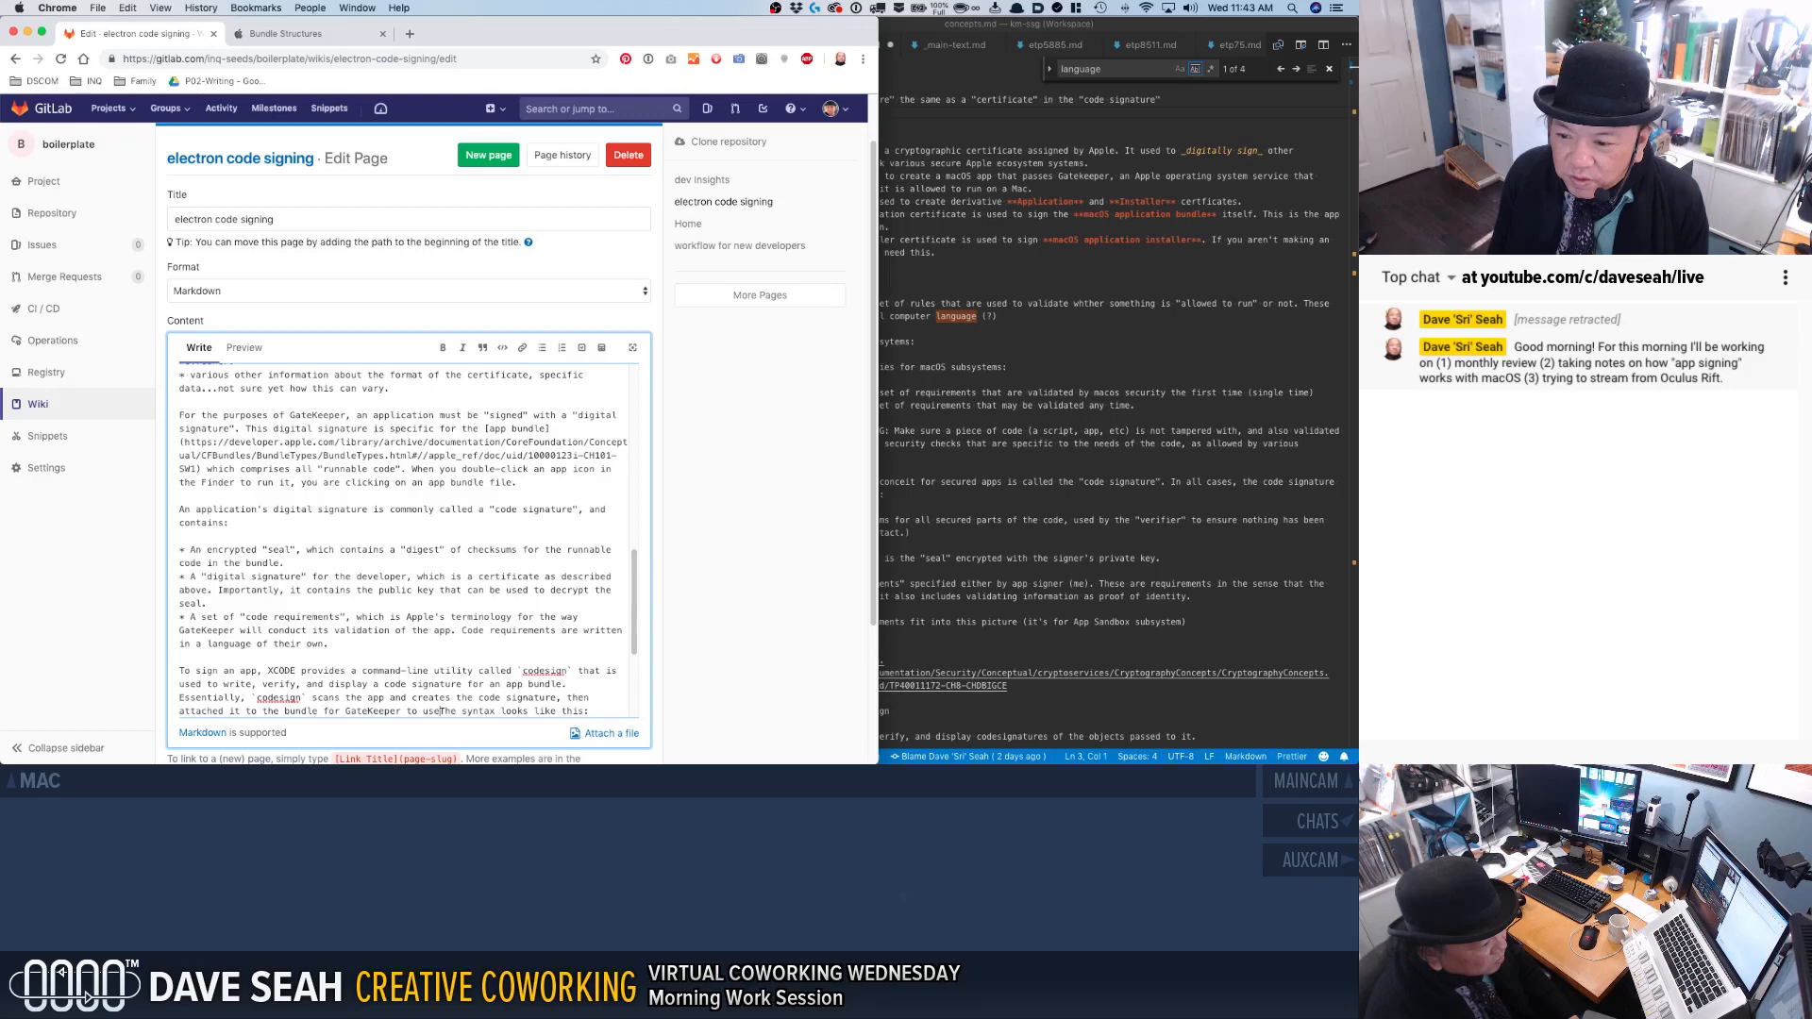
Remove the clause about attaching the signature for GateKeeper, keeping the sentence up to "code signature,".
key(BackSpace)
key(BackSpace)
key(BackSpace)
key(BackSpace)
key(BackSpace)
key(BackSpace)
key(BackSpace)
key(BackSpace)
key(BackSpace)
key(BackSpace)
key(BackSpace)
key(BackSpace)
key(BackSpace)
key(BackSpace)
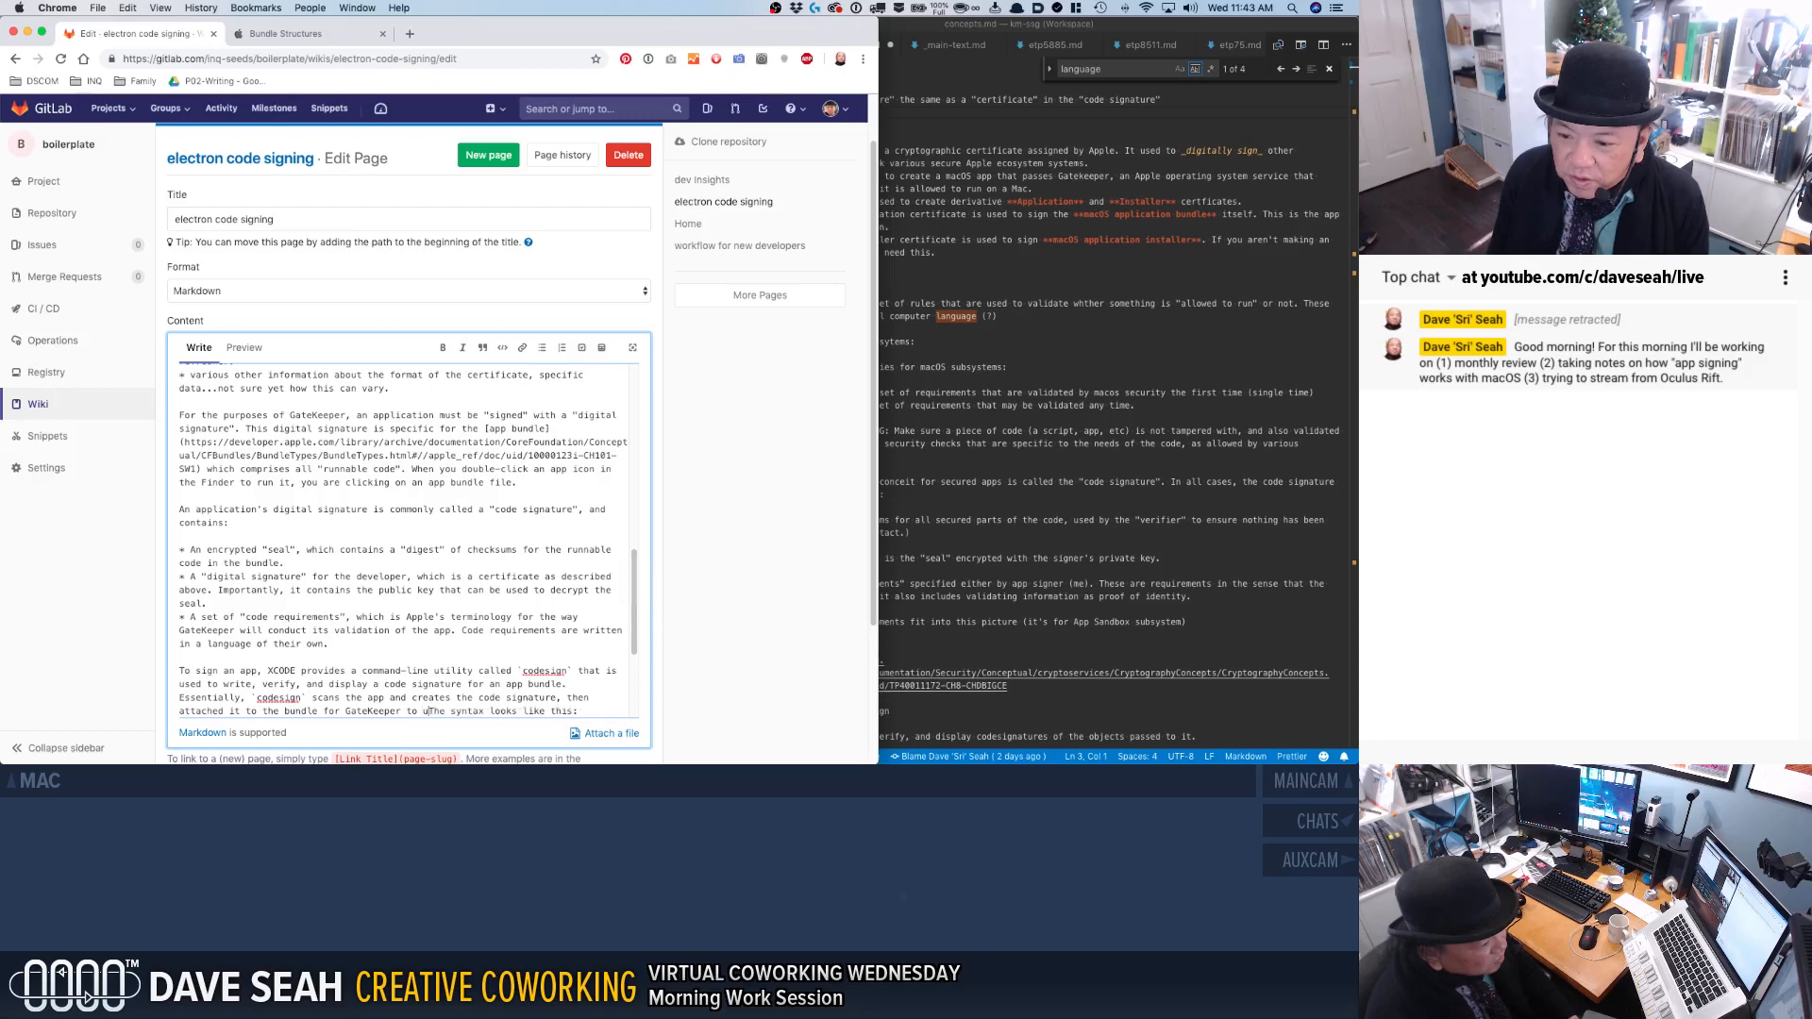
key(BackSpace)
key(BackSpace)
key(BackSpace)
key(BackSpace)
key(BackSpace)
key(BackSpace)
key(BackSpace)
key(BackSpace)
key(BackSpace)
key(BackSpace)
key(BackSpace)
key(BackSpace)
key(BackSpace)
key(BackSpace)
key(BackSpace)
key(BackSpace)
key(BackSpace)
key(BackSpace)
key(BackSpace)
key(BackSpace)
key(BackSpace)
key(BackSpace)
key(BackSpace)
text(s)
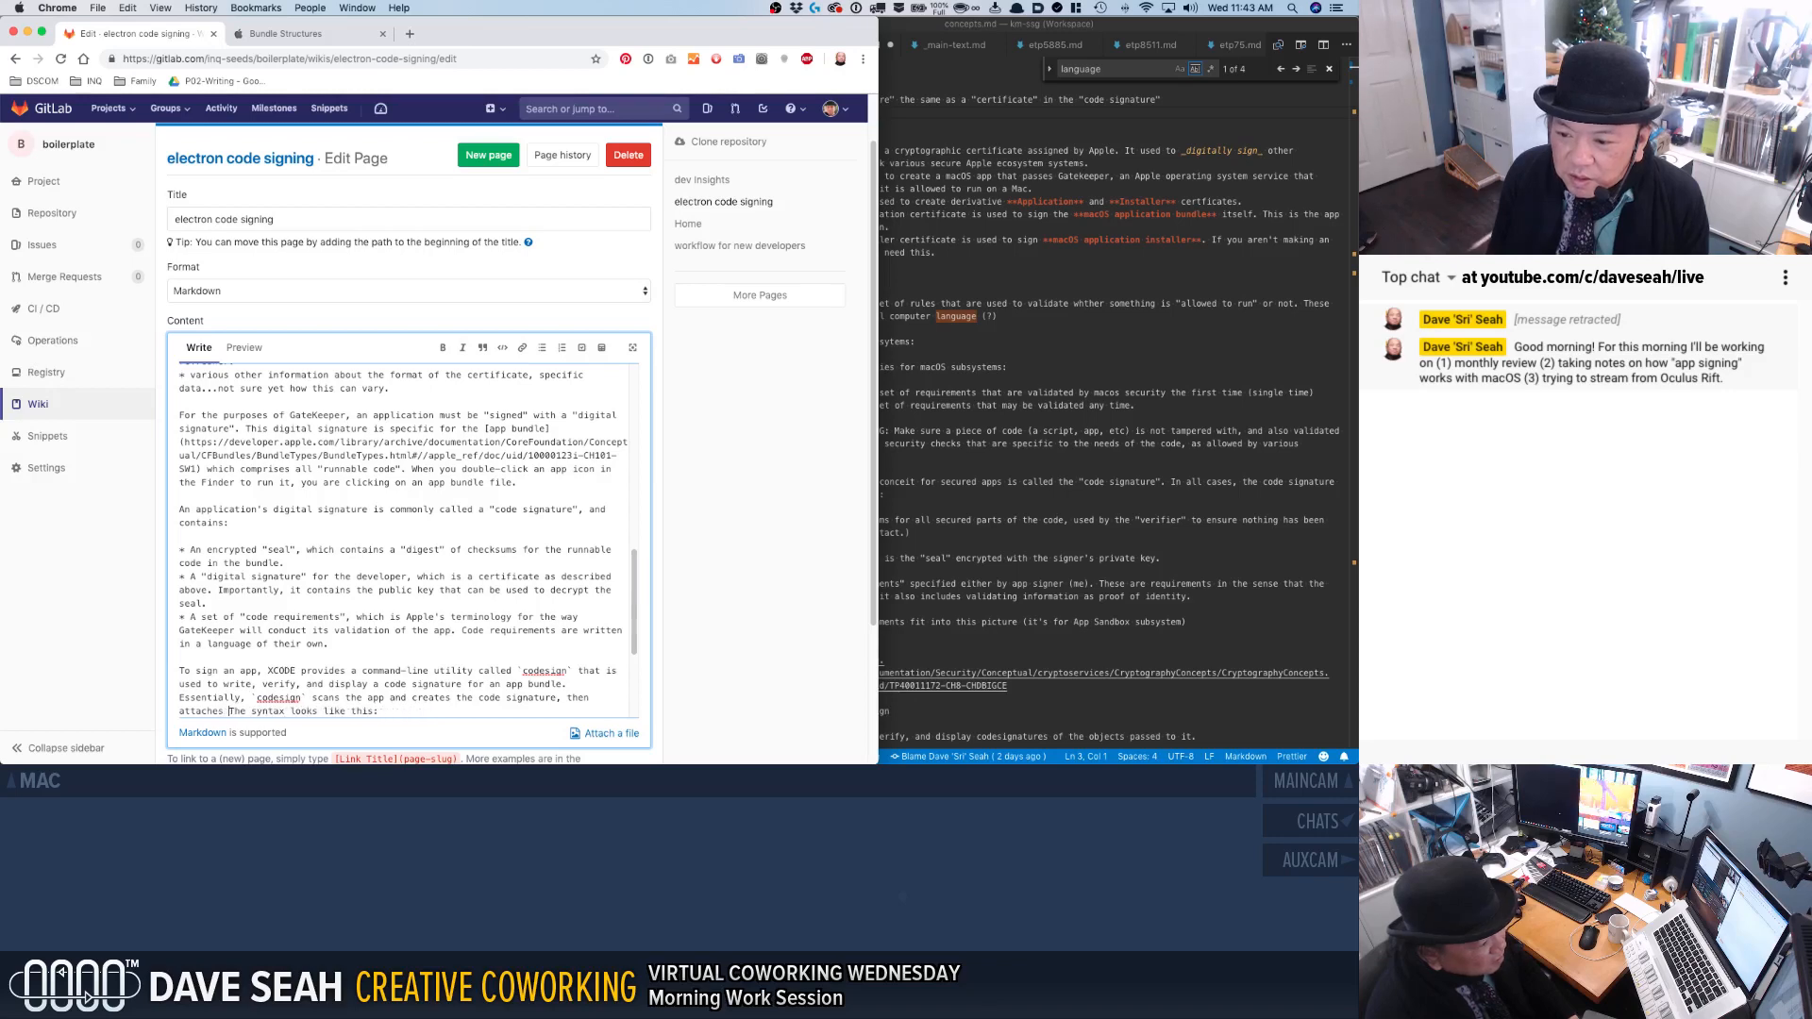
key(BackSpace)
key(BackSpace)
key(BackSpace)
key(BackSpace)
key(BackSpace)
key(BackSpace)
key(BackSpace)
key(BackSpace)
key(BackSpace)
key(BackSpace)
key(BackSpace)
key(BackSpace)
key(BackSpace)
key(BackSpace)
End the sentence with "which is then attached to the bundle." and change "the app" to "the app bundle's runnable code".
text(which is then )
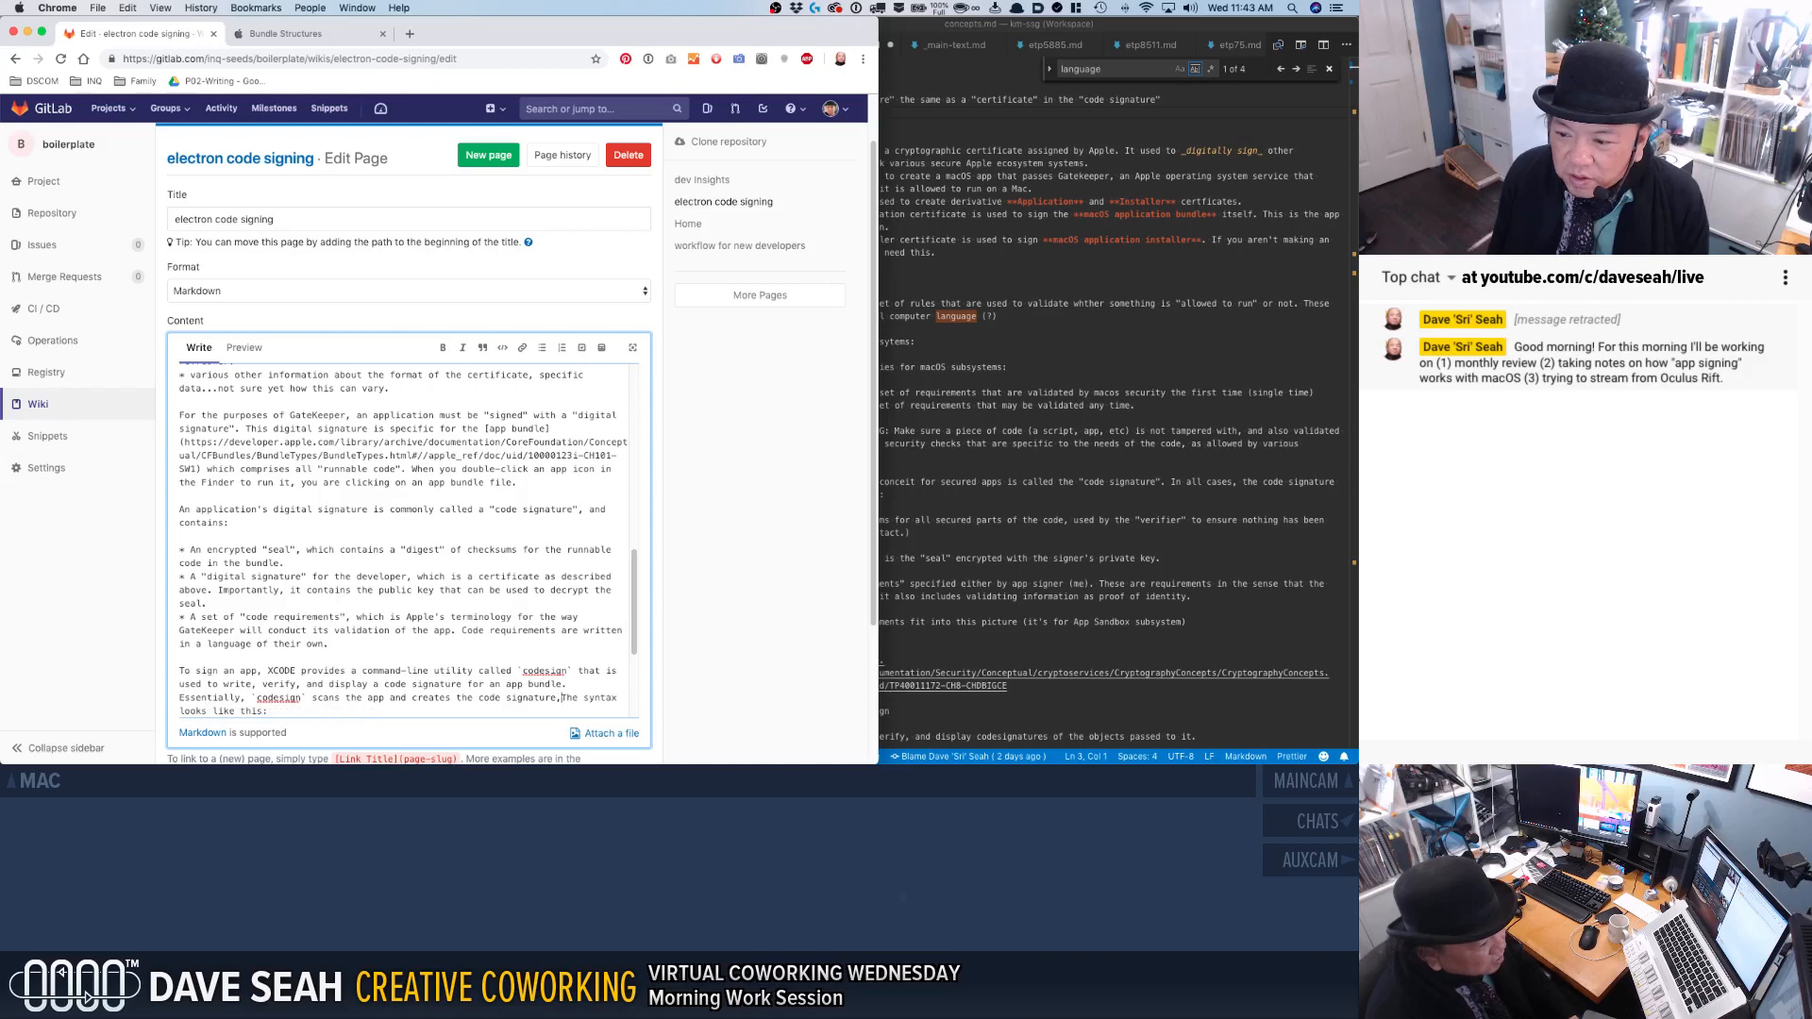
text(attached to the bund)
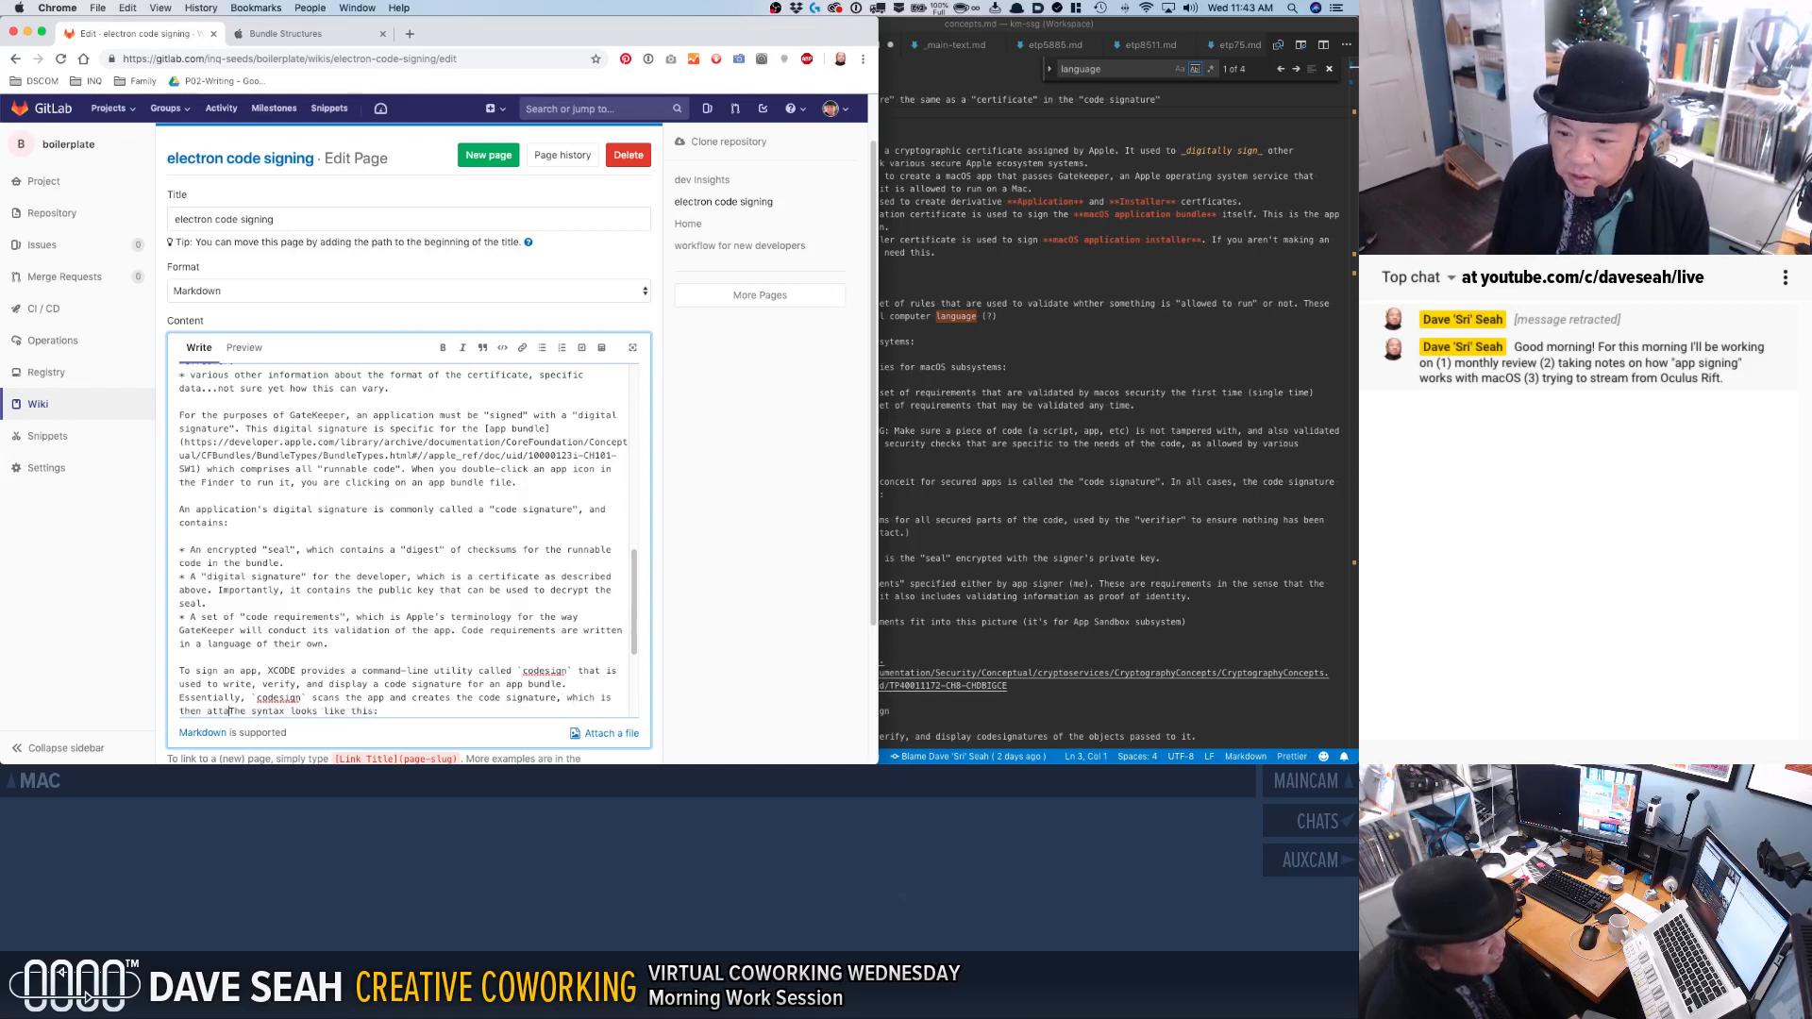
text(le)
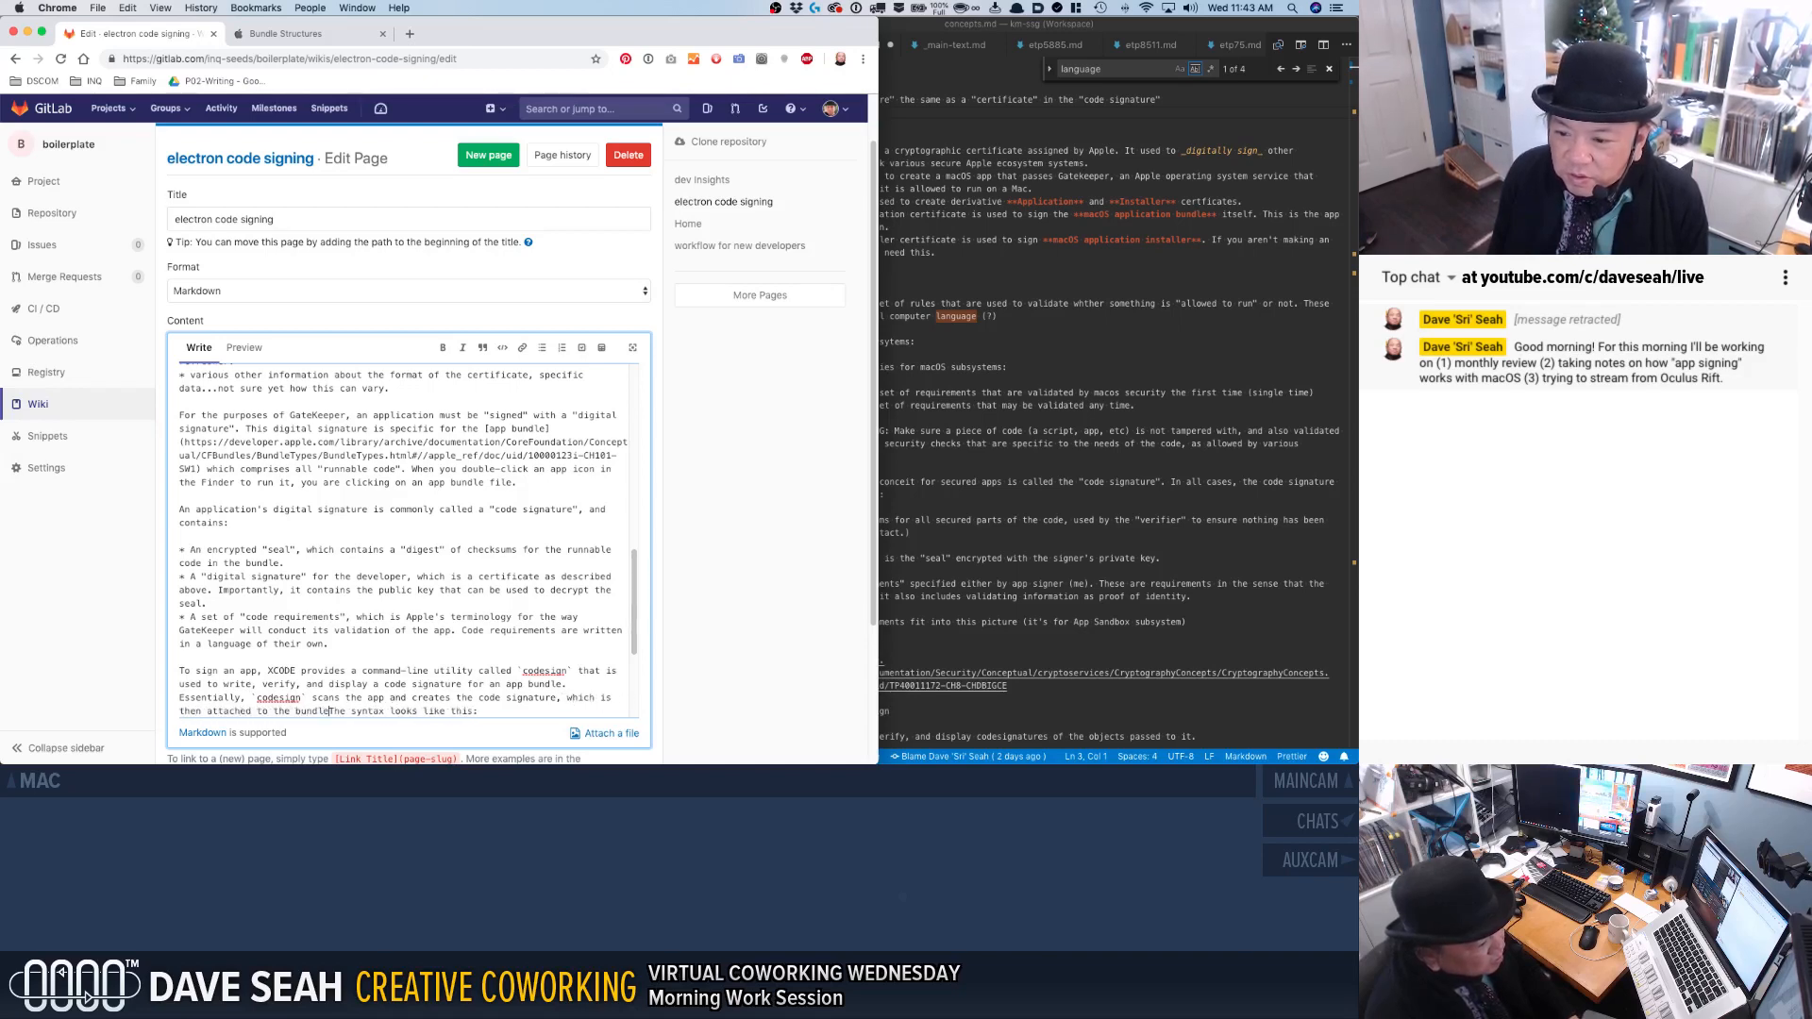
text(. )
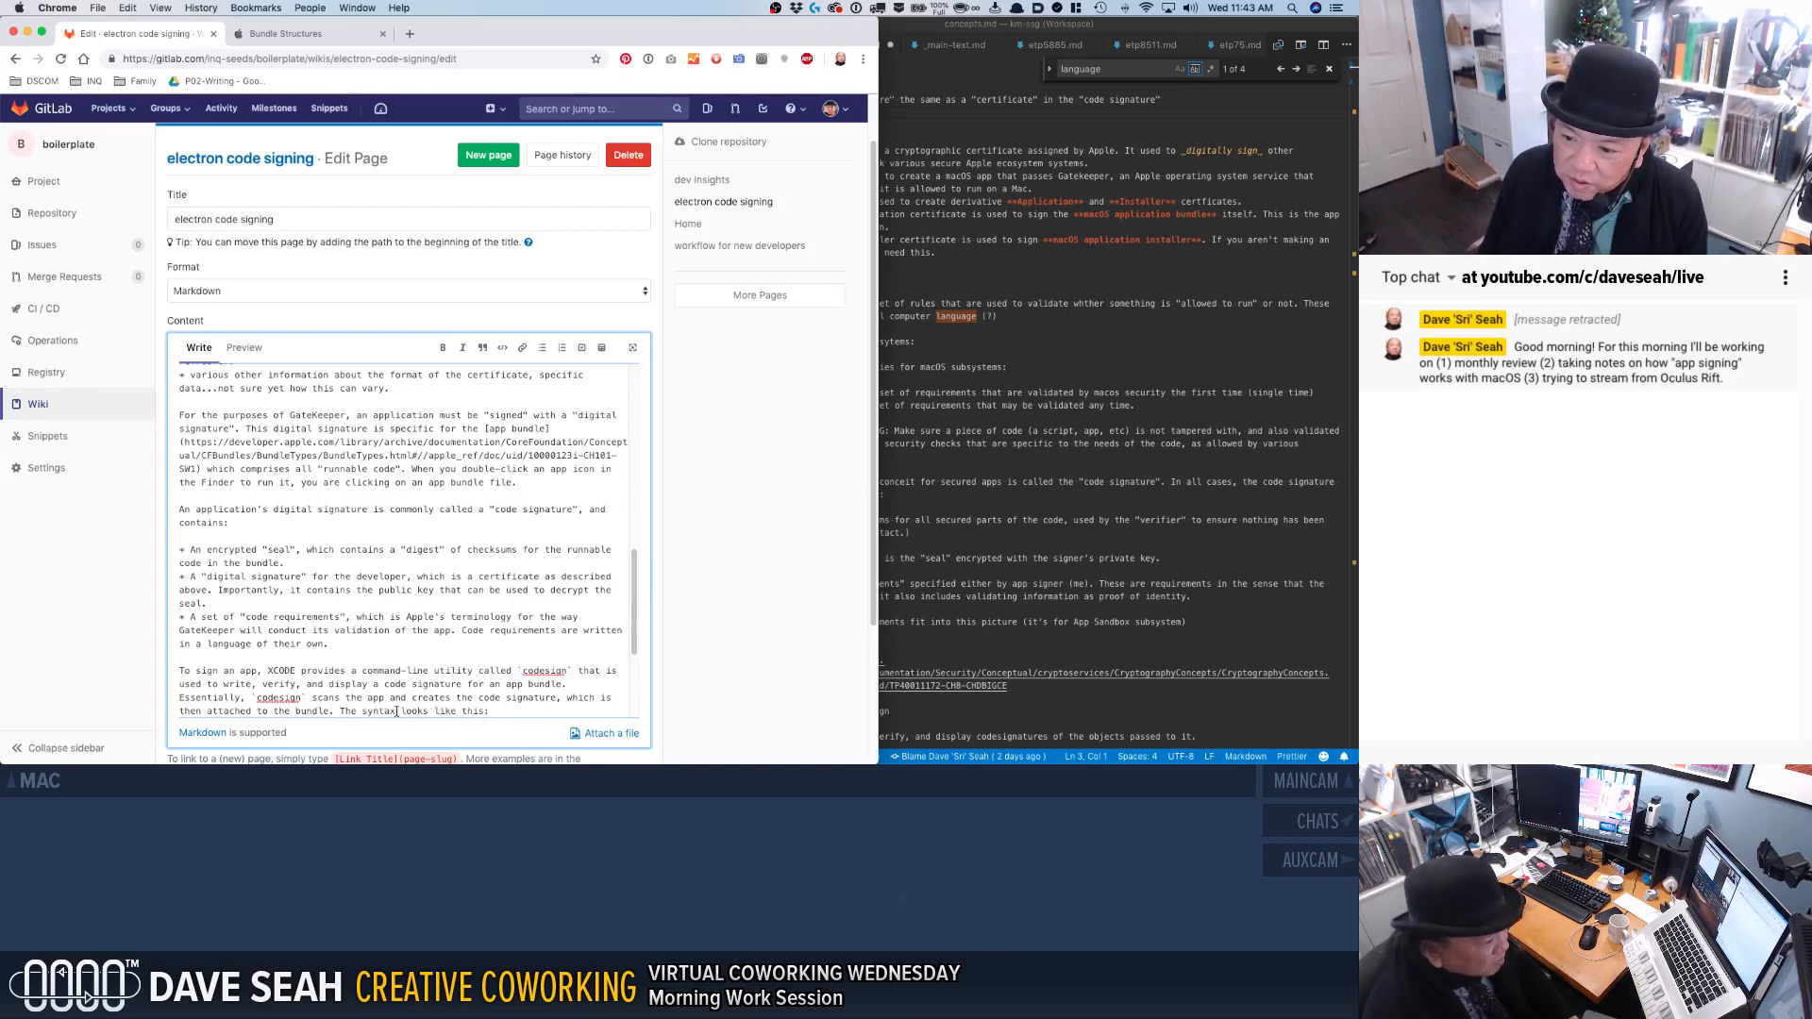
text( bundle )
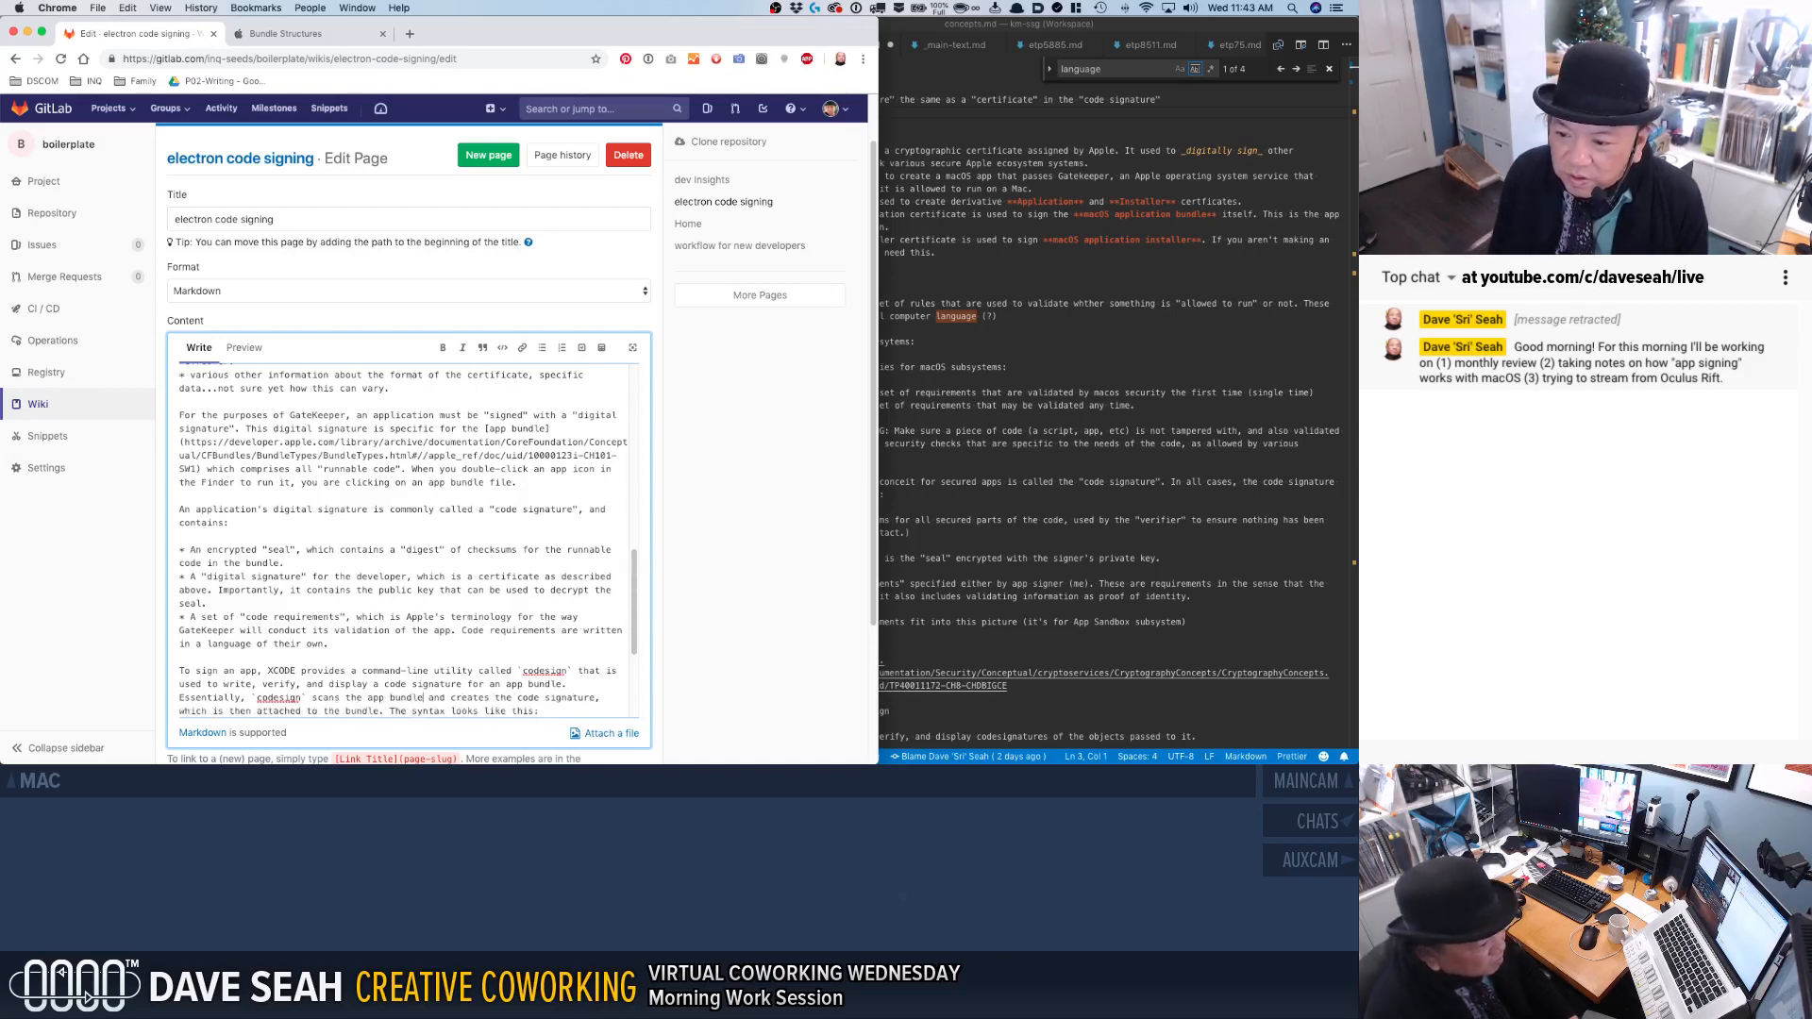
text('s runnable code)
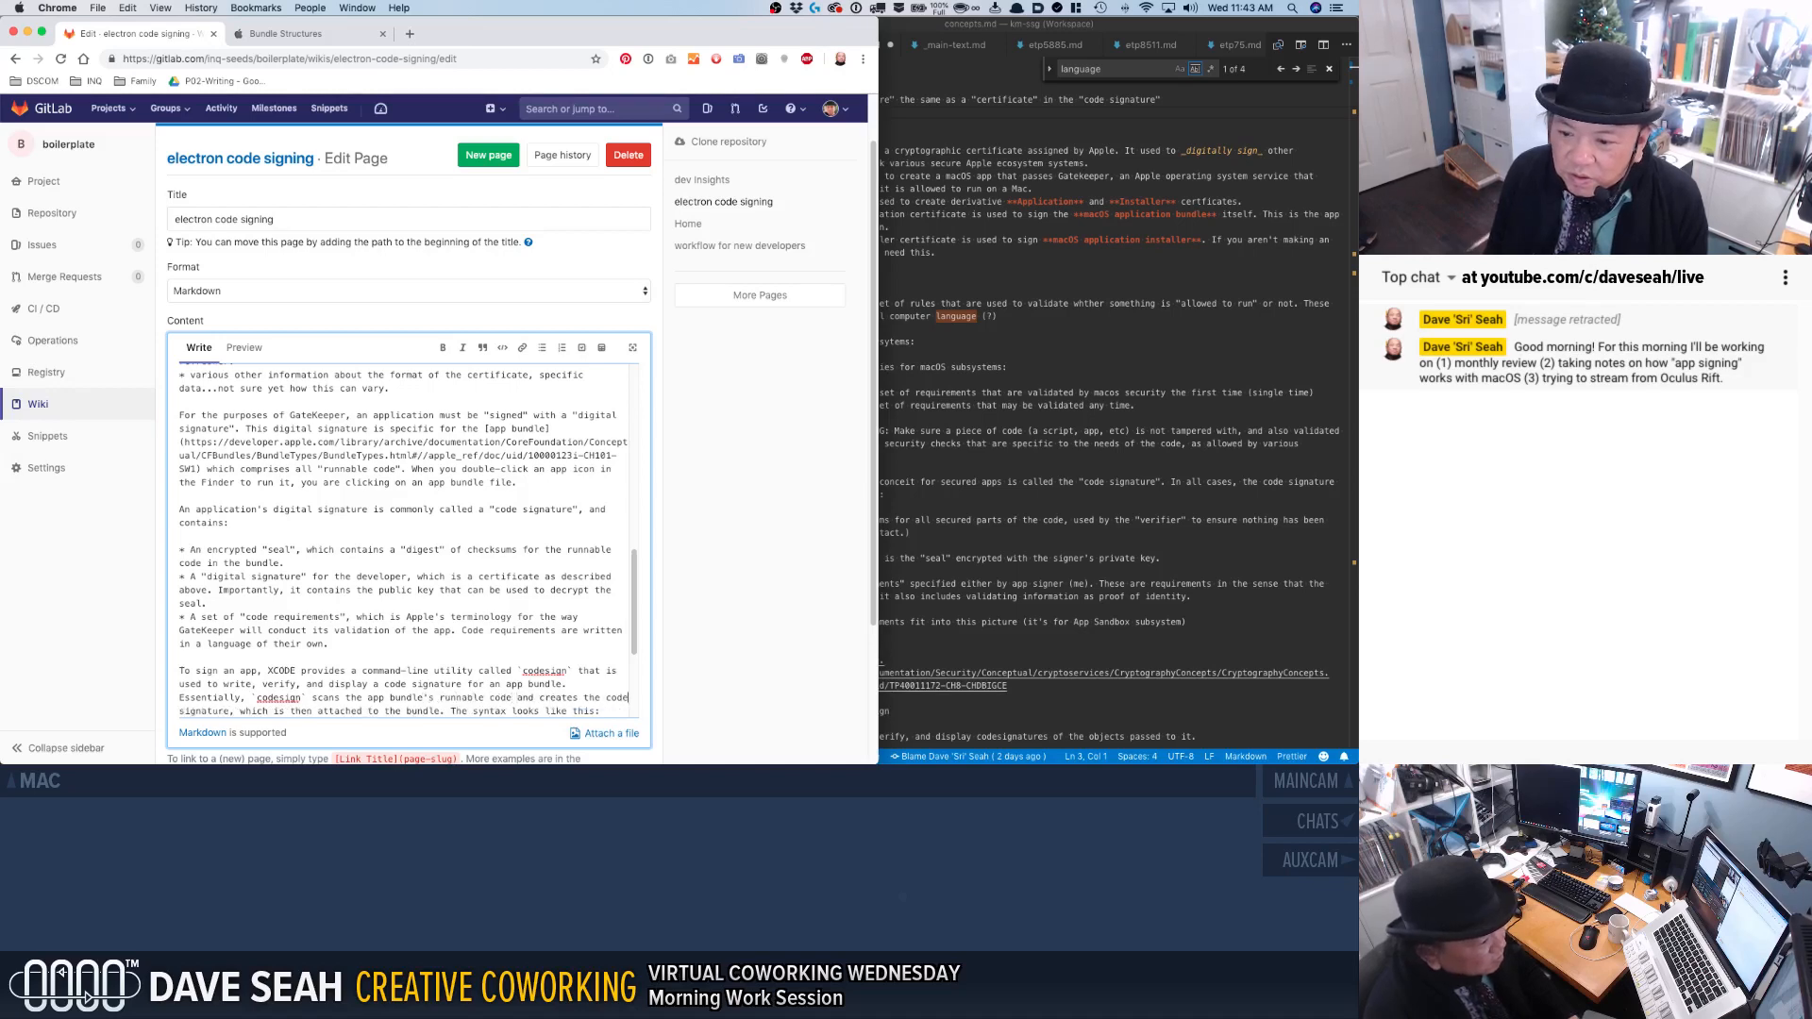
Insert "for it, attaching it to the bundle at the end." after "creates the code signature".
click(229, 710)
text(for it.)
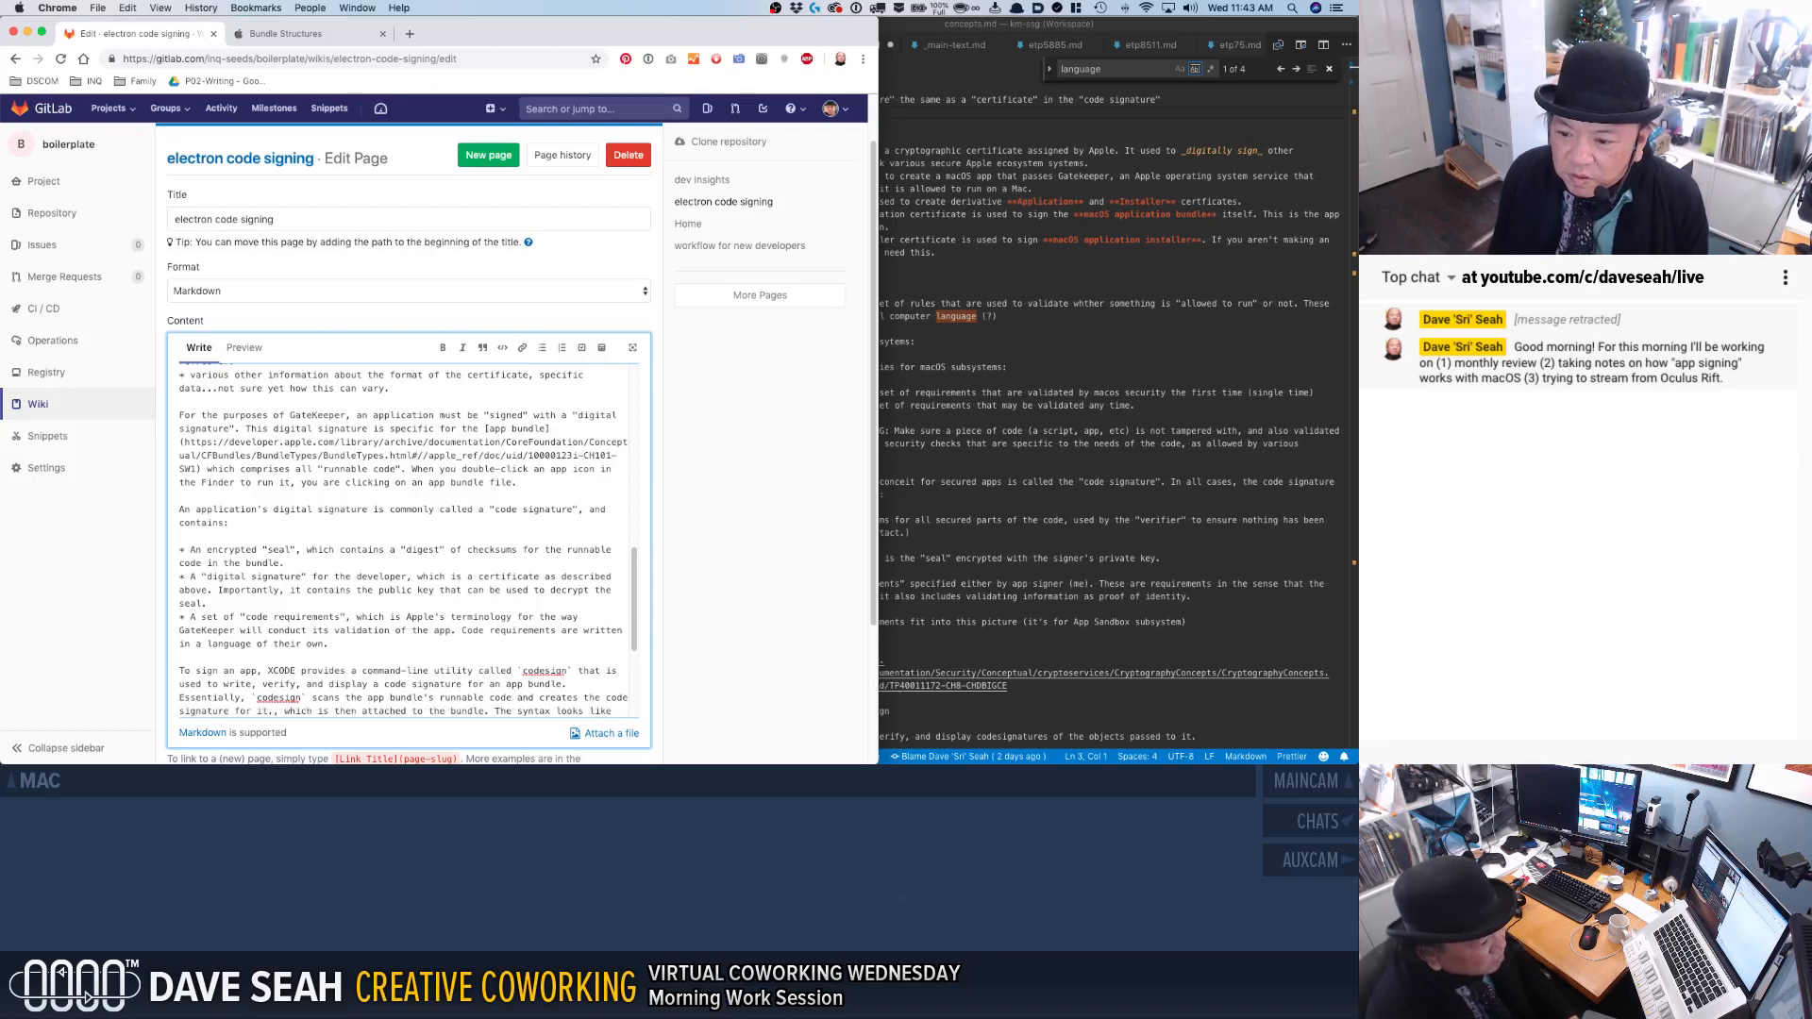
key(BackSpace)
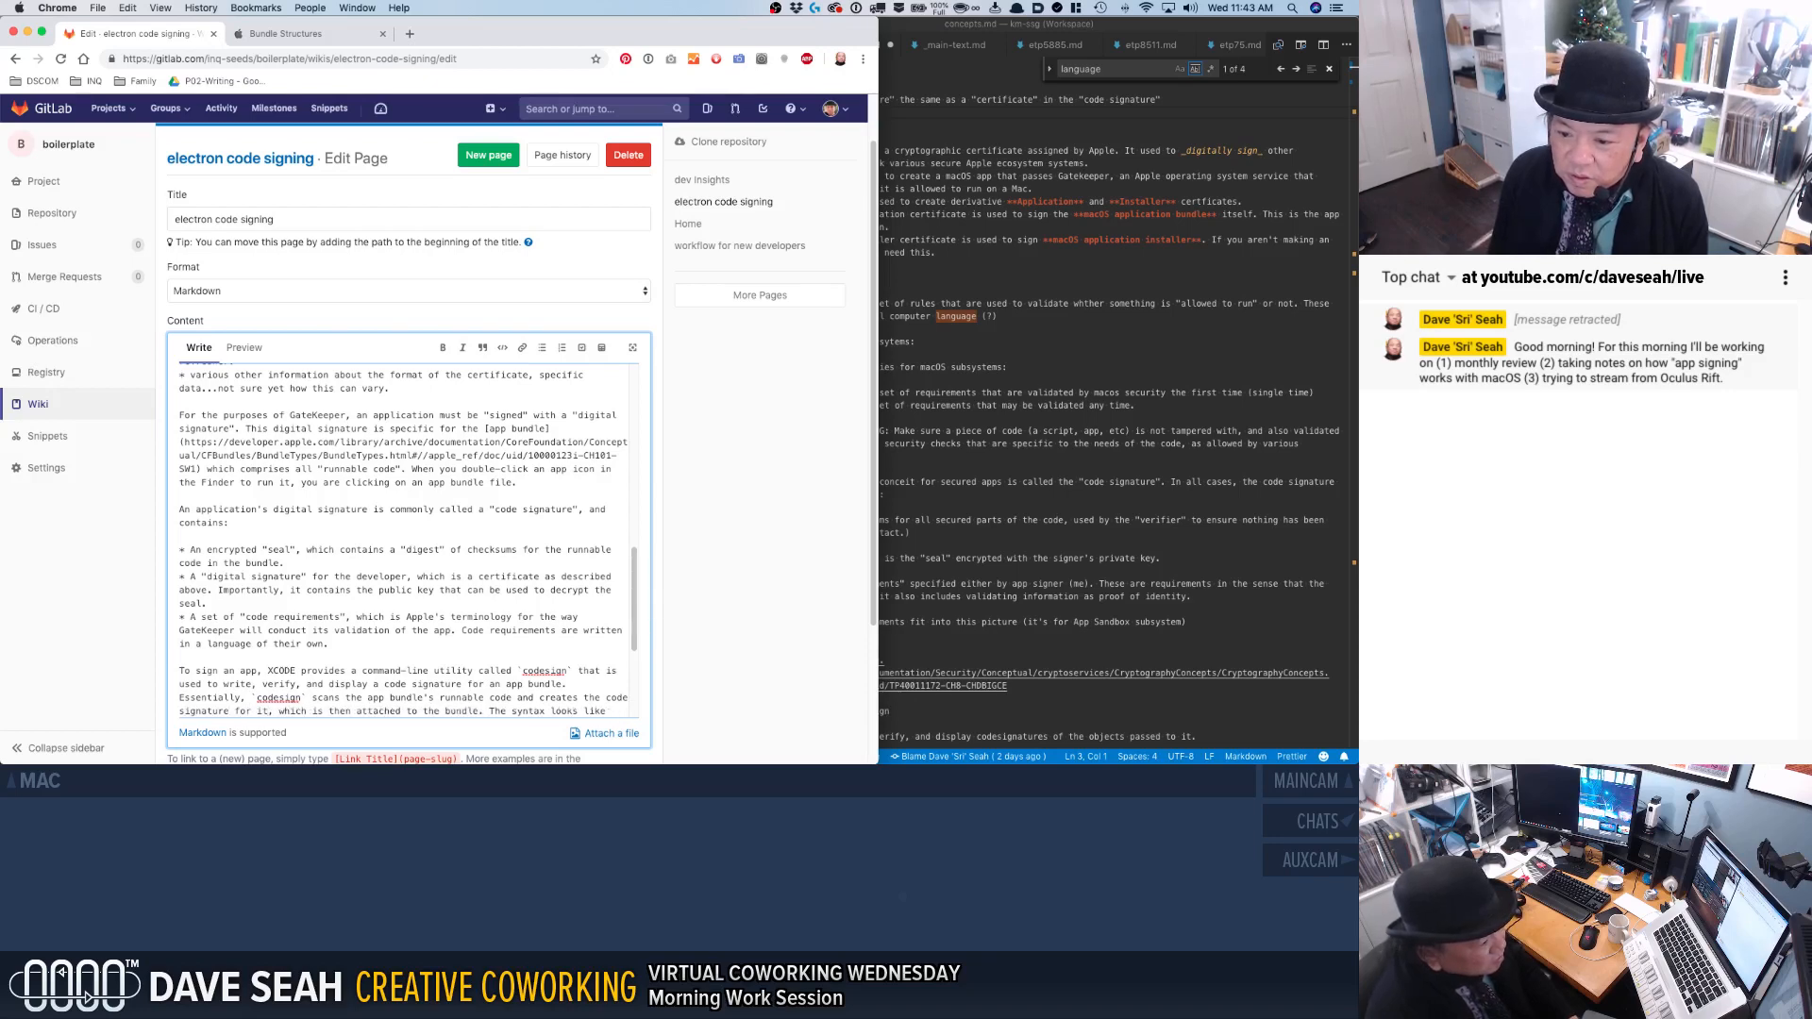
text(, attaching it )
text(to the bundle i)
text(n the pro)
key(BackSpace)
key(BackSpace)
key(BackSpace)
key(BackSpace)
key(BackSpace)
key(BackSpace)
key(BackSpace)
key(BackSpace)
key(BackSpace)
text(t the end.)
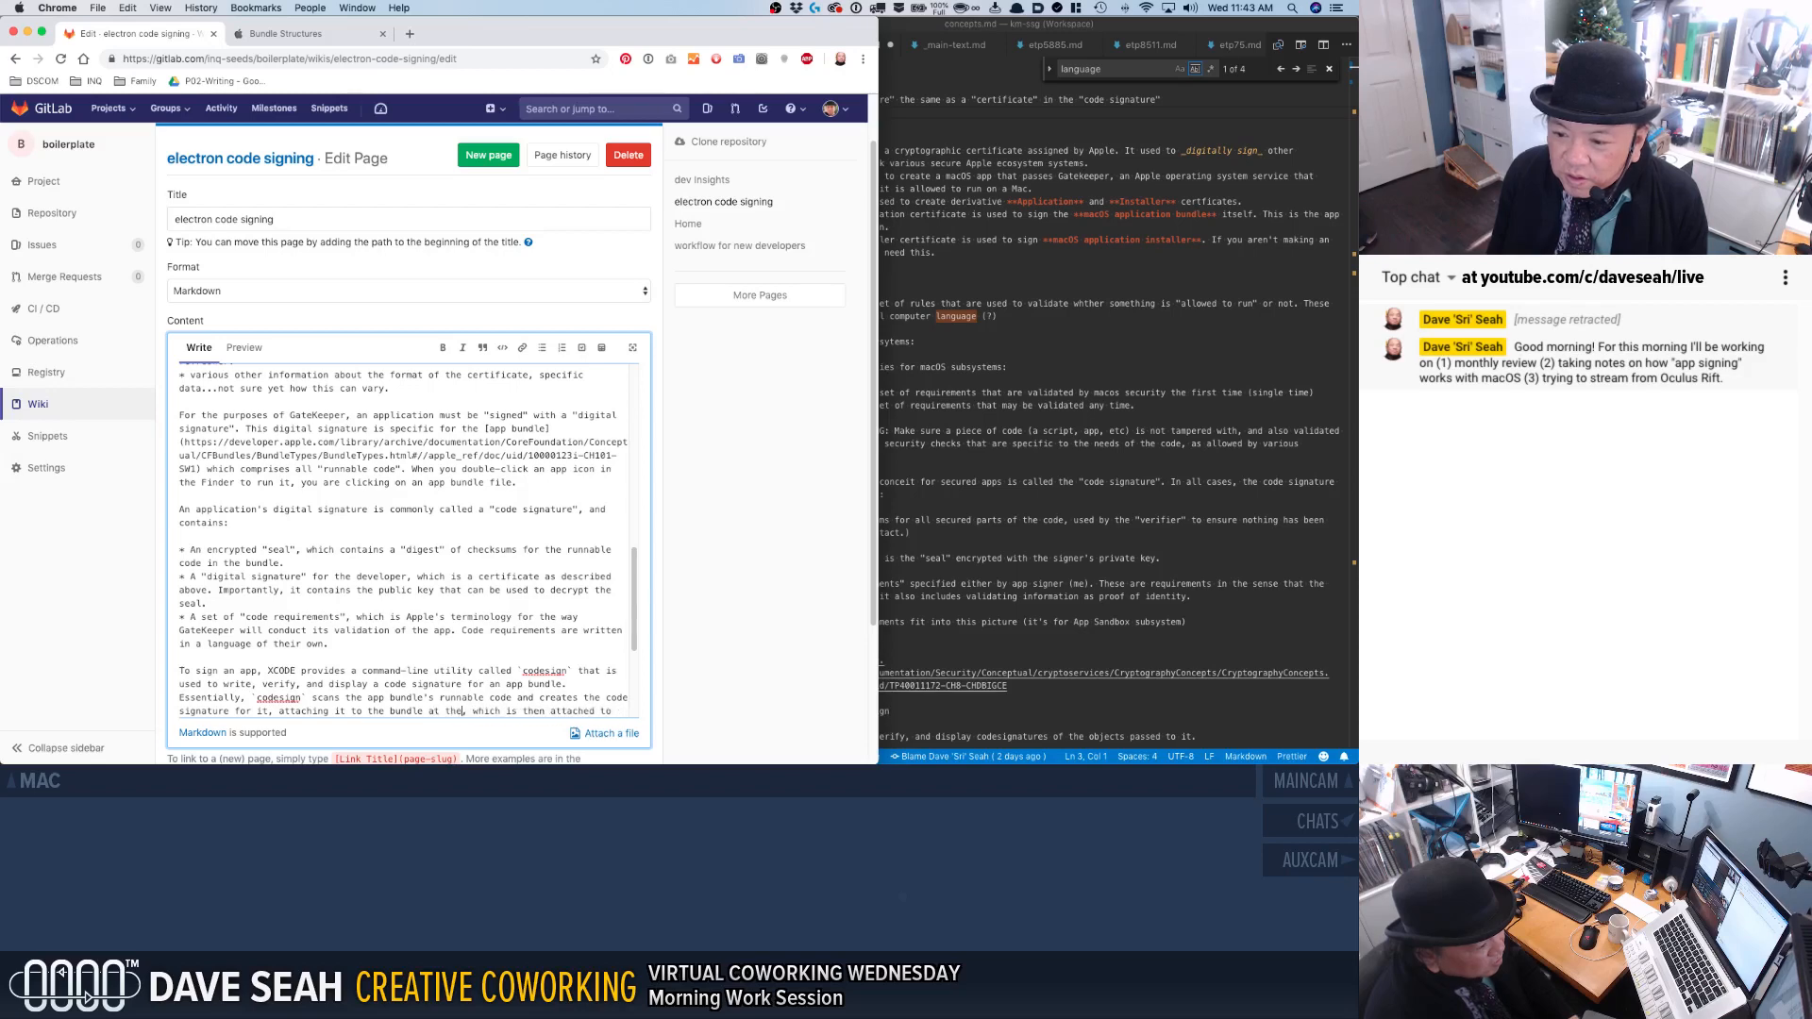
Replace "and" before "creates" with a comma and add ", then attaches the code signature to the bundle." after "creates the code signature".
scroll(444, 710, down, 1)
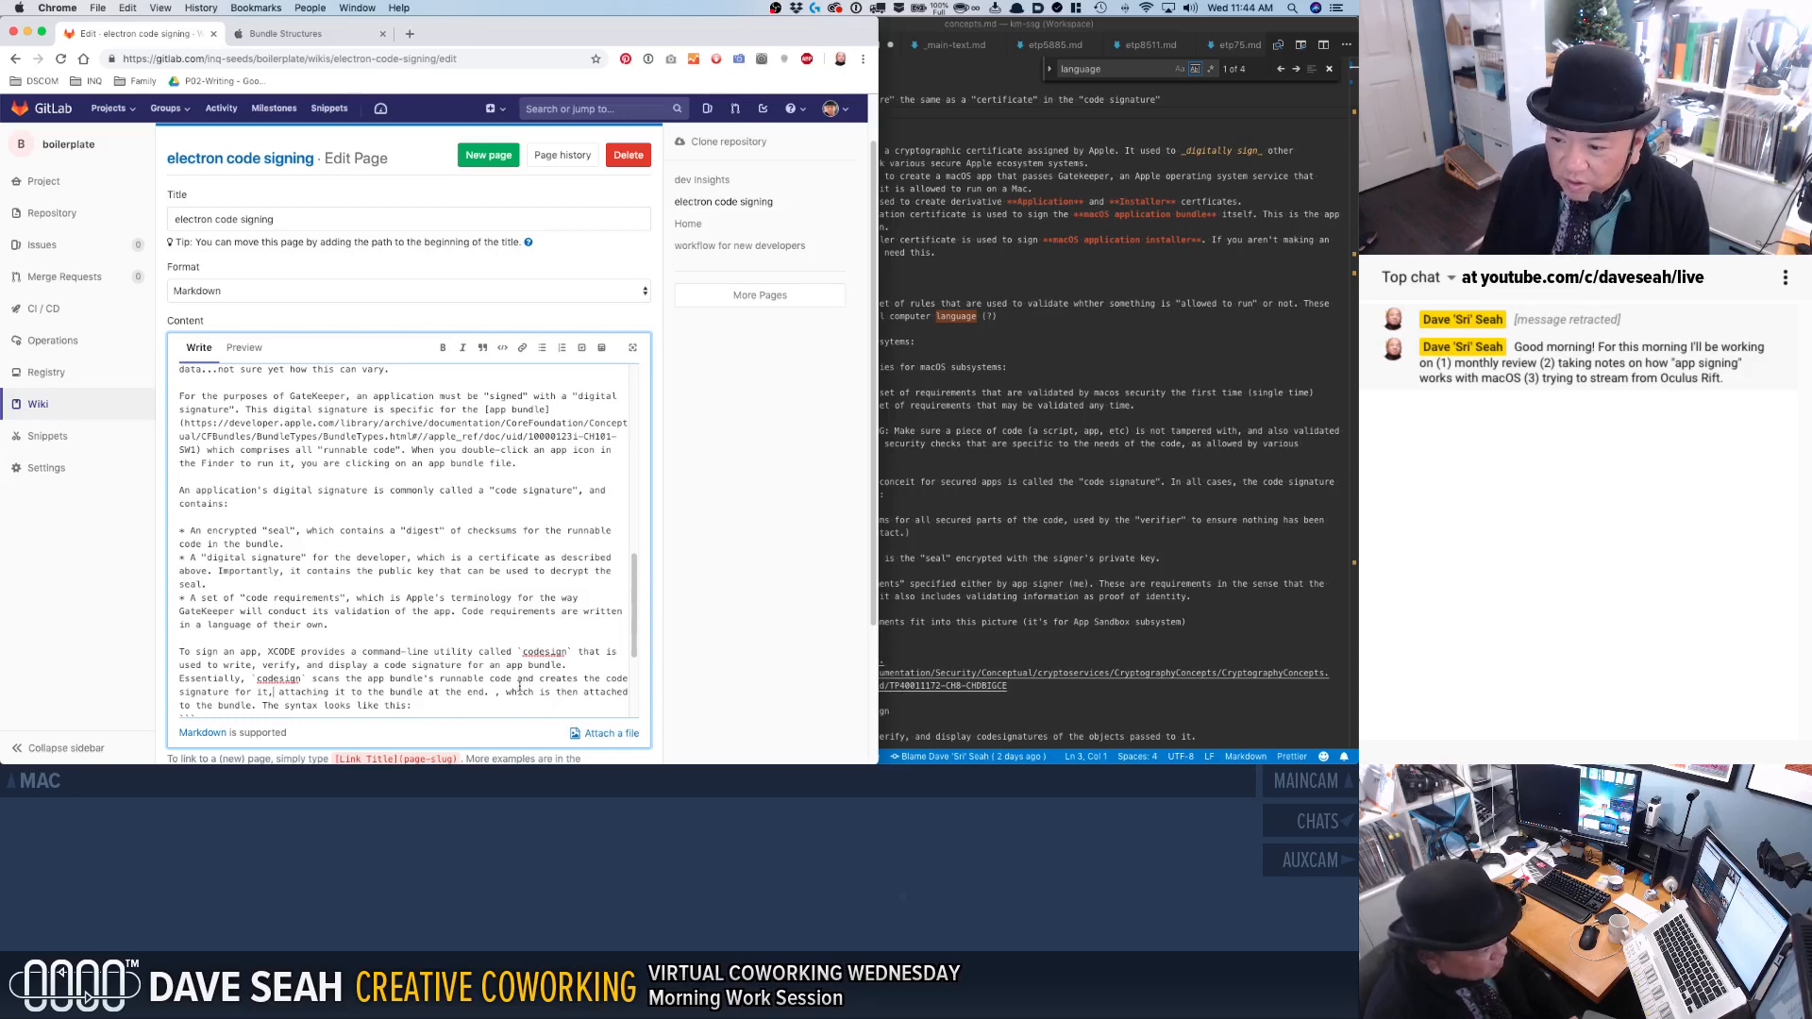
text(,)
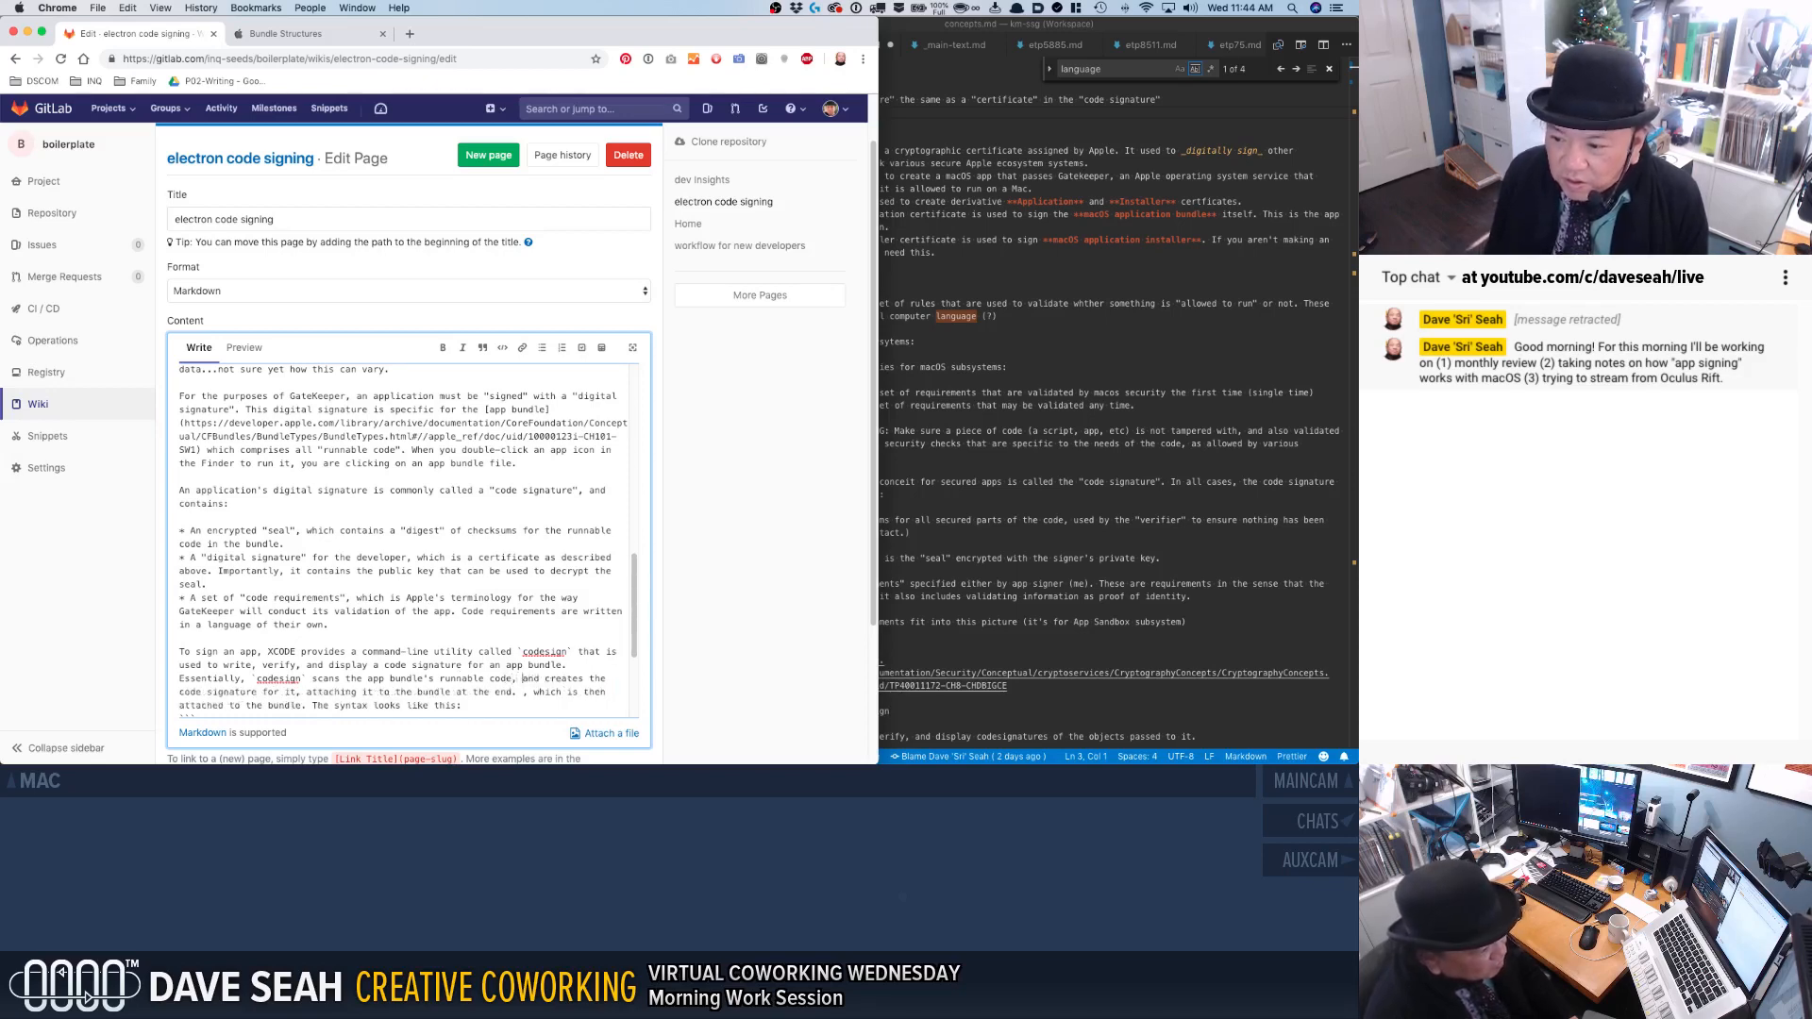
key(BackSpace)
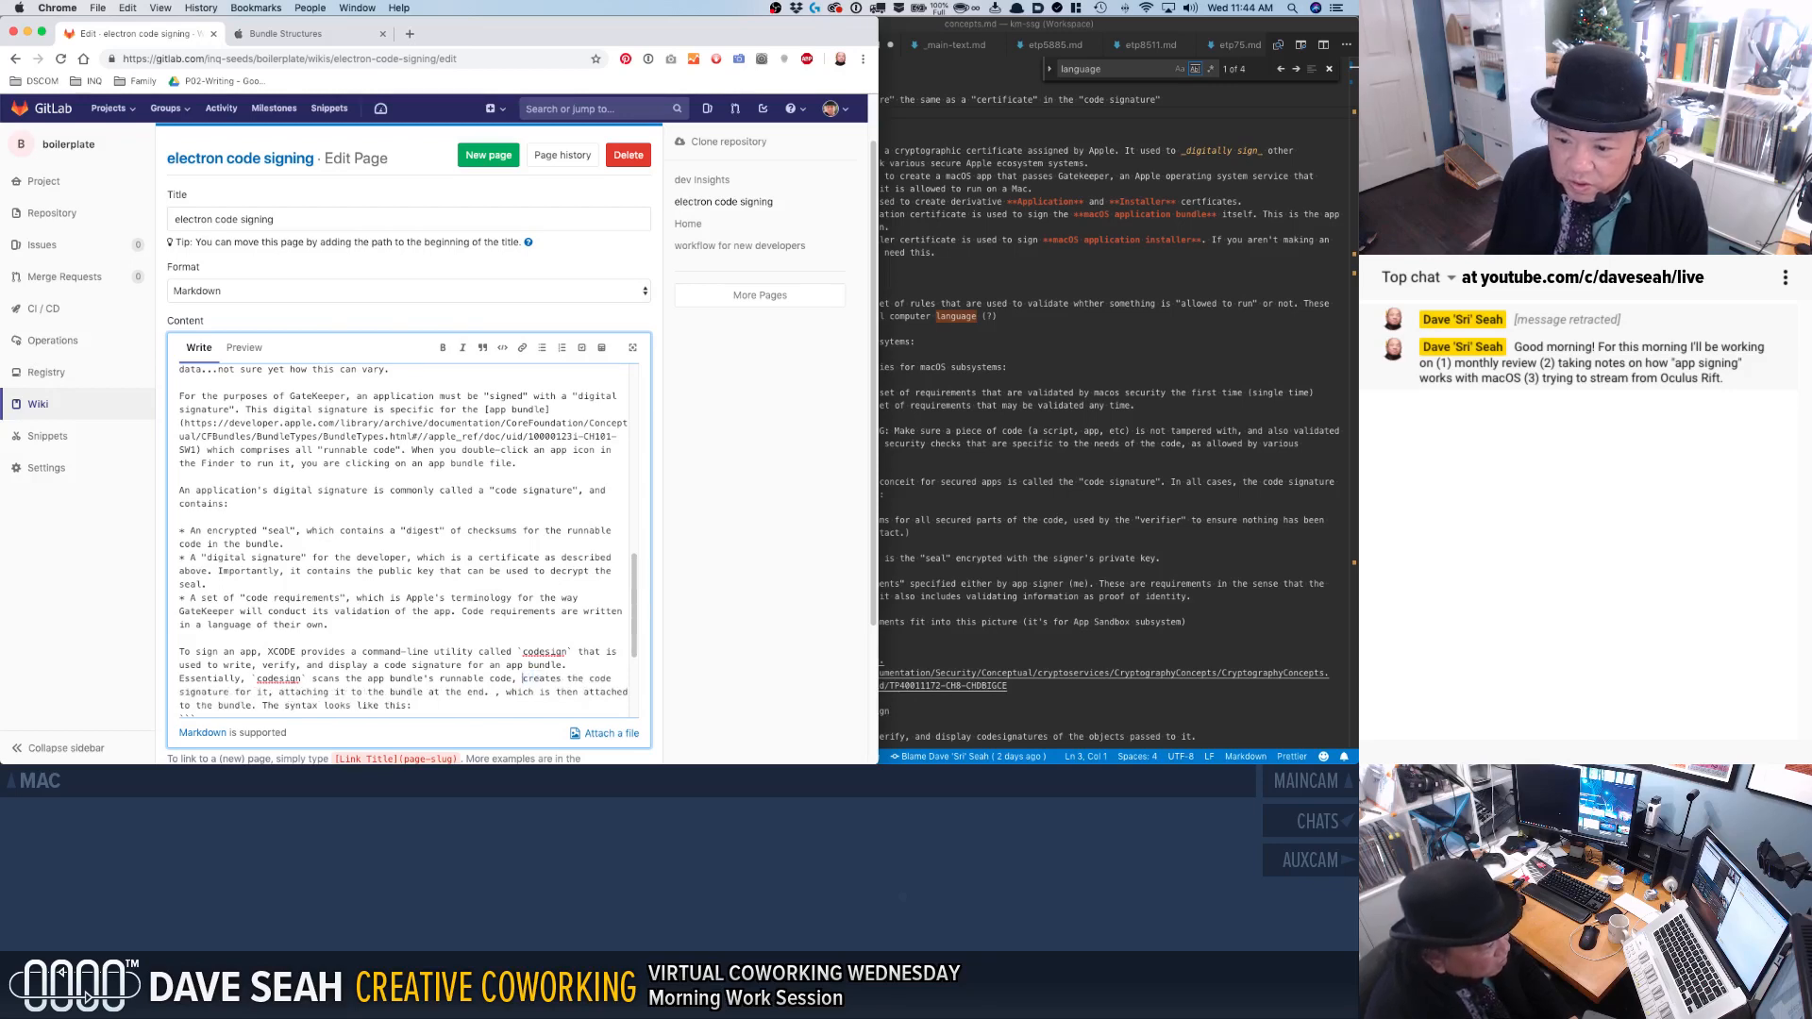
click(229, 690)
text(, then attaches the code signature to the b)
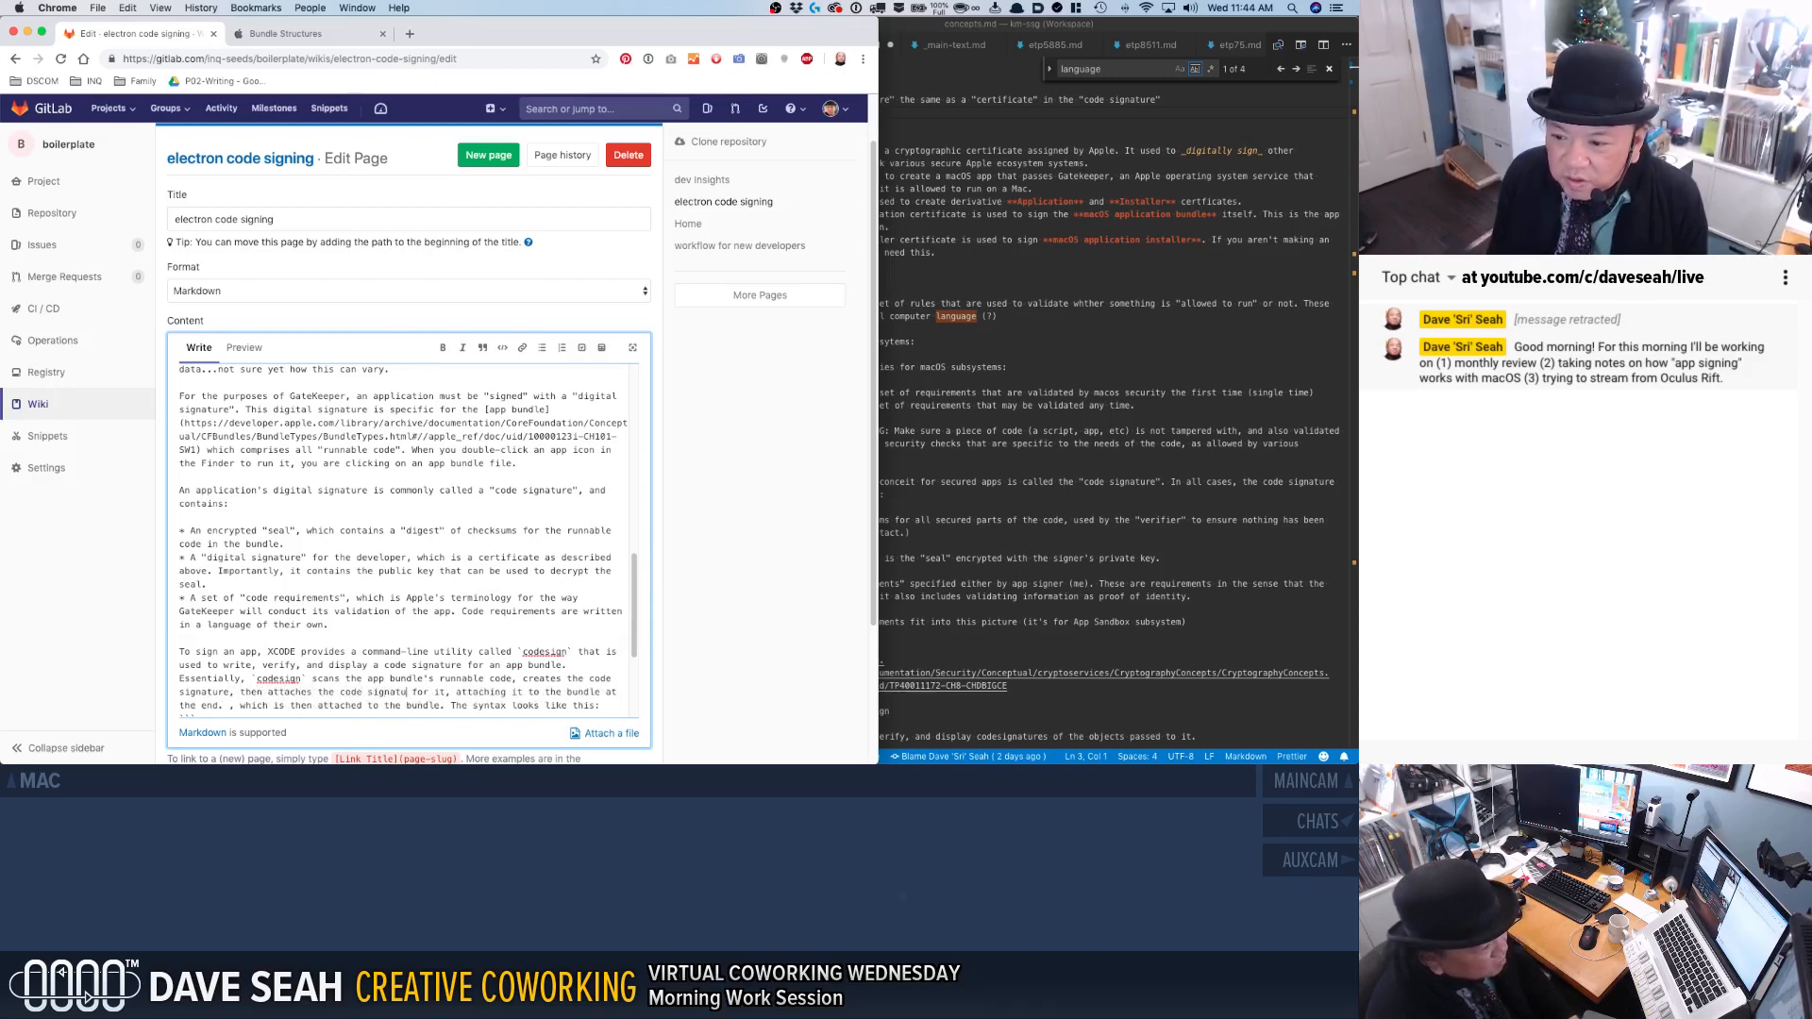
text(undle.)
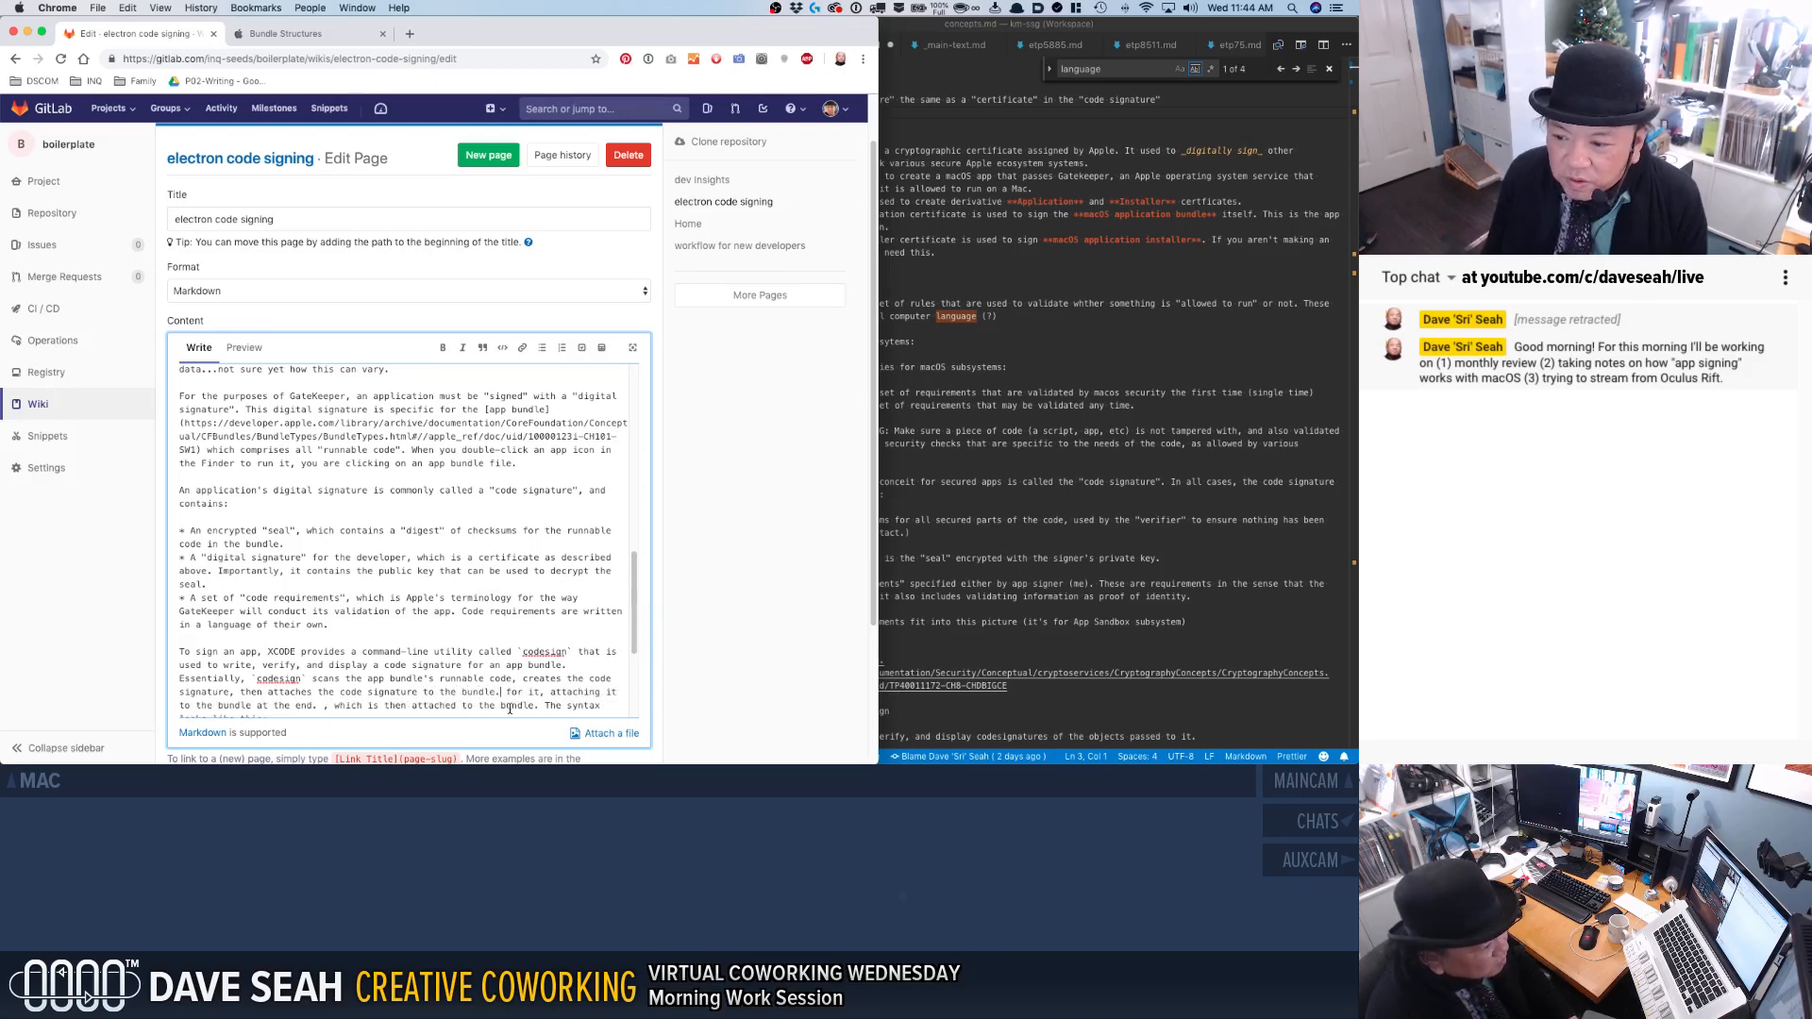
Delete the leftover clauses after "attaches the code signature to the bundle." and move "The syntax looks like this:" into its own paragraph.
drag(541, 706, 498, 692)
key(BackSpace)
key(Return)
key(Return)
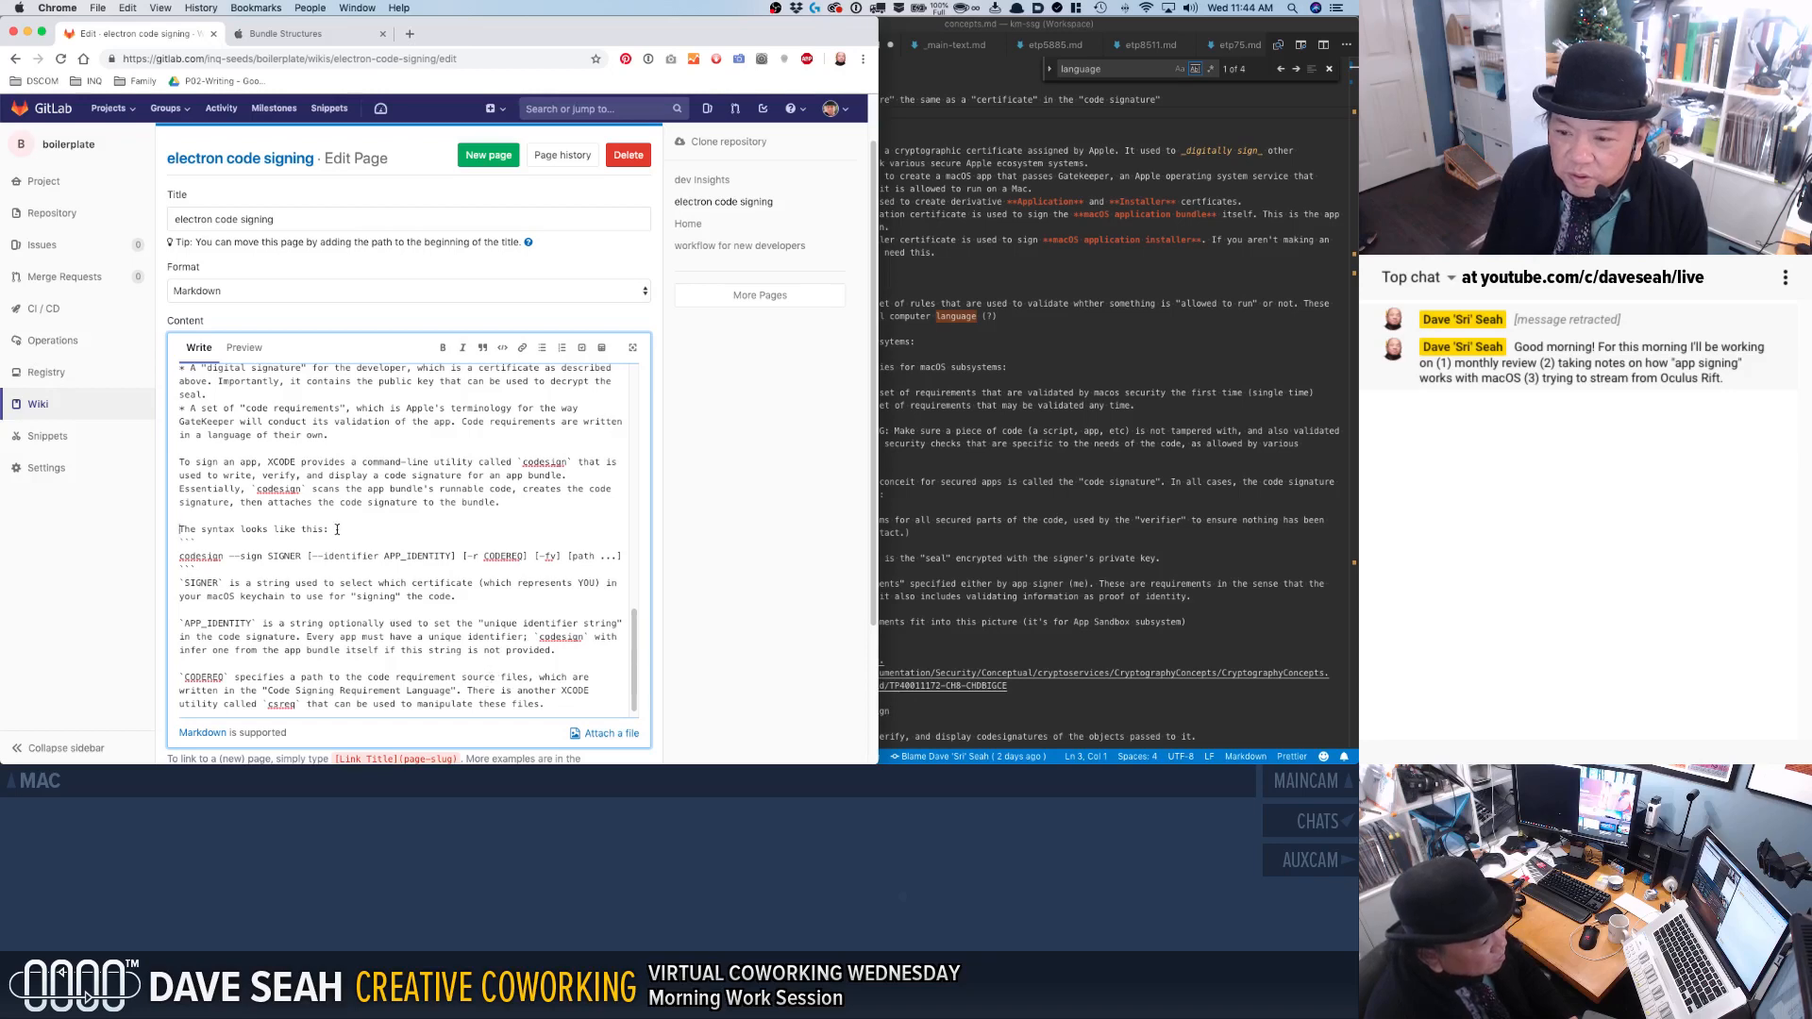
Check the revised codesign section and save the changes to the electron code signing wiki page.
scroll(359, 567, down, 5)
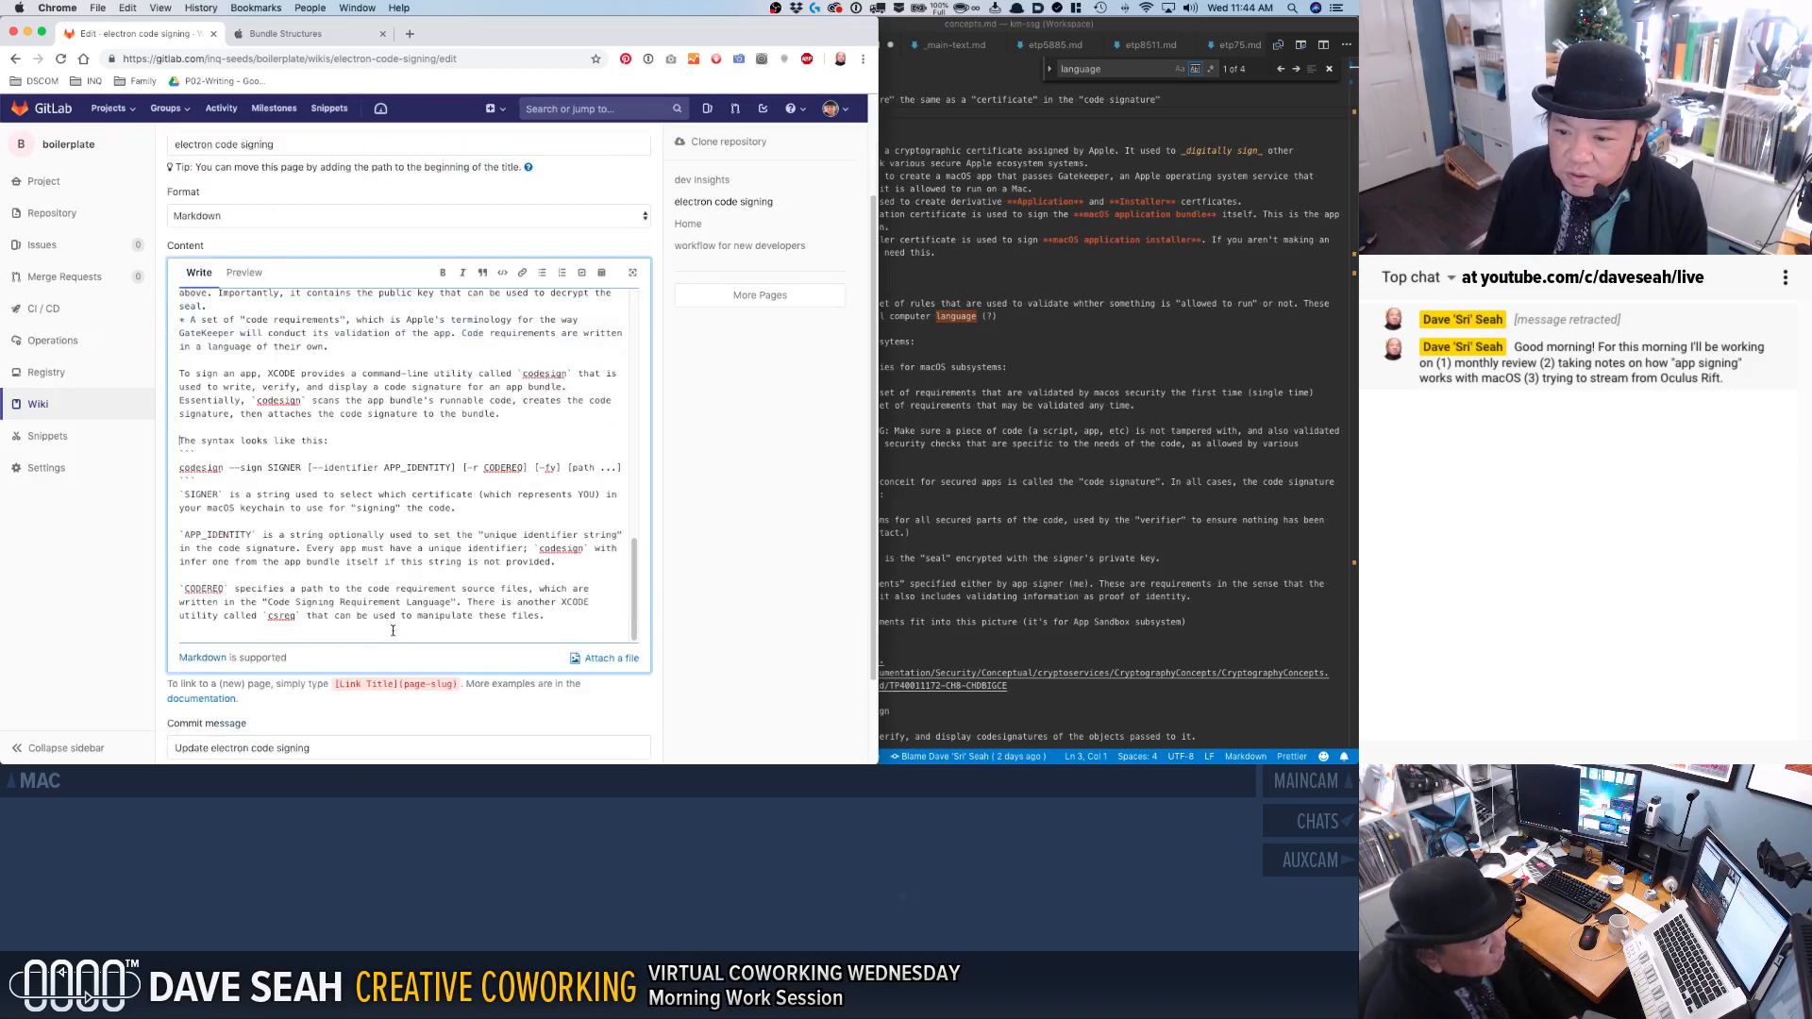
scroll(393, 604, up, 5)
scroll(515, 680, down, 3)
click(209, 680)
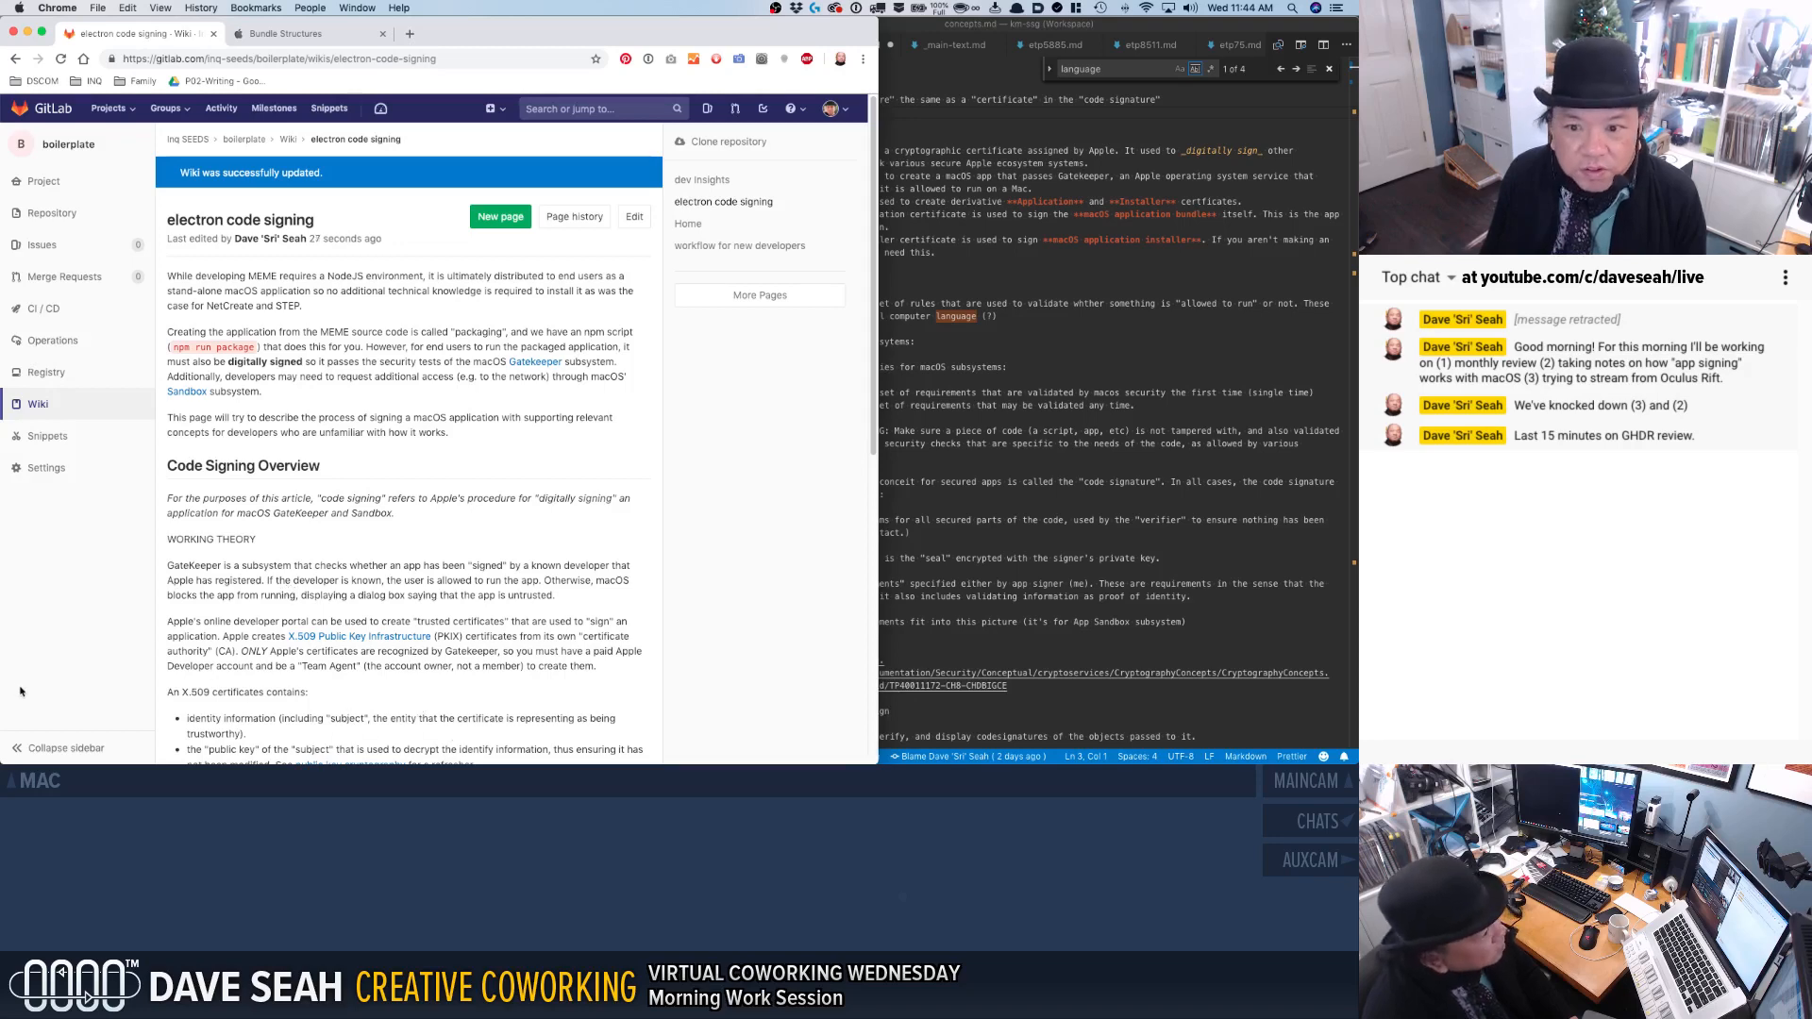
Review the saved electron code signing page from its introduction through the codesign syntax and parameter explanations.
scroll(202, 591, down, 3)
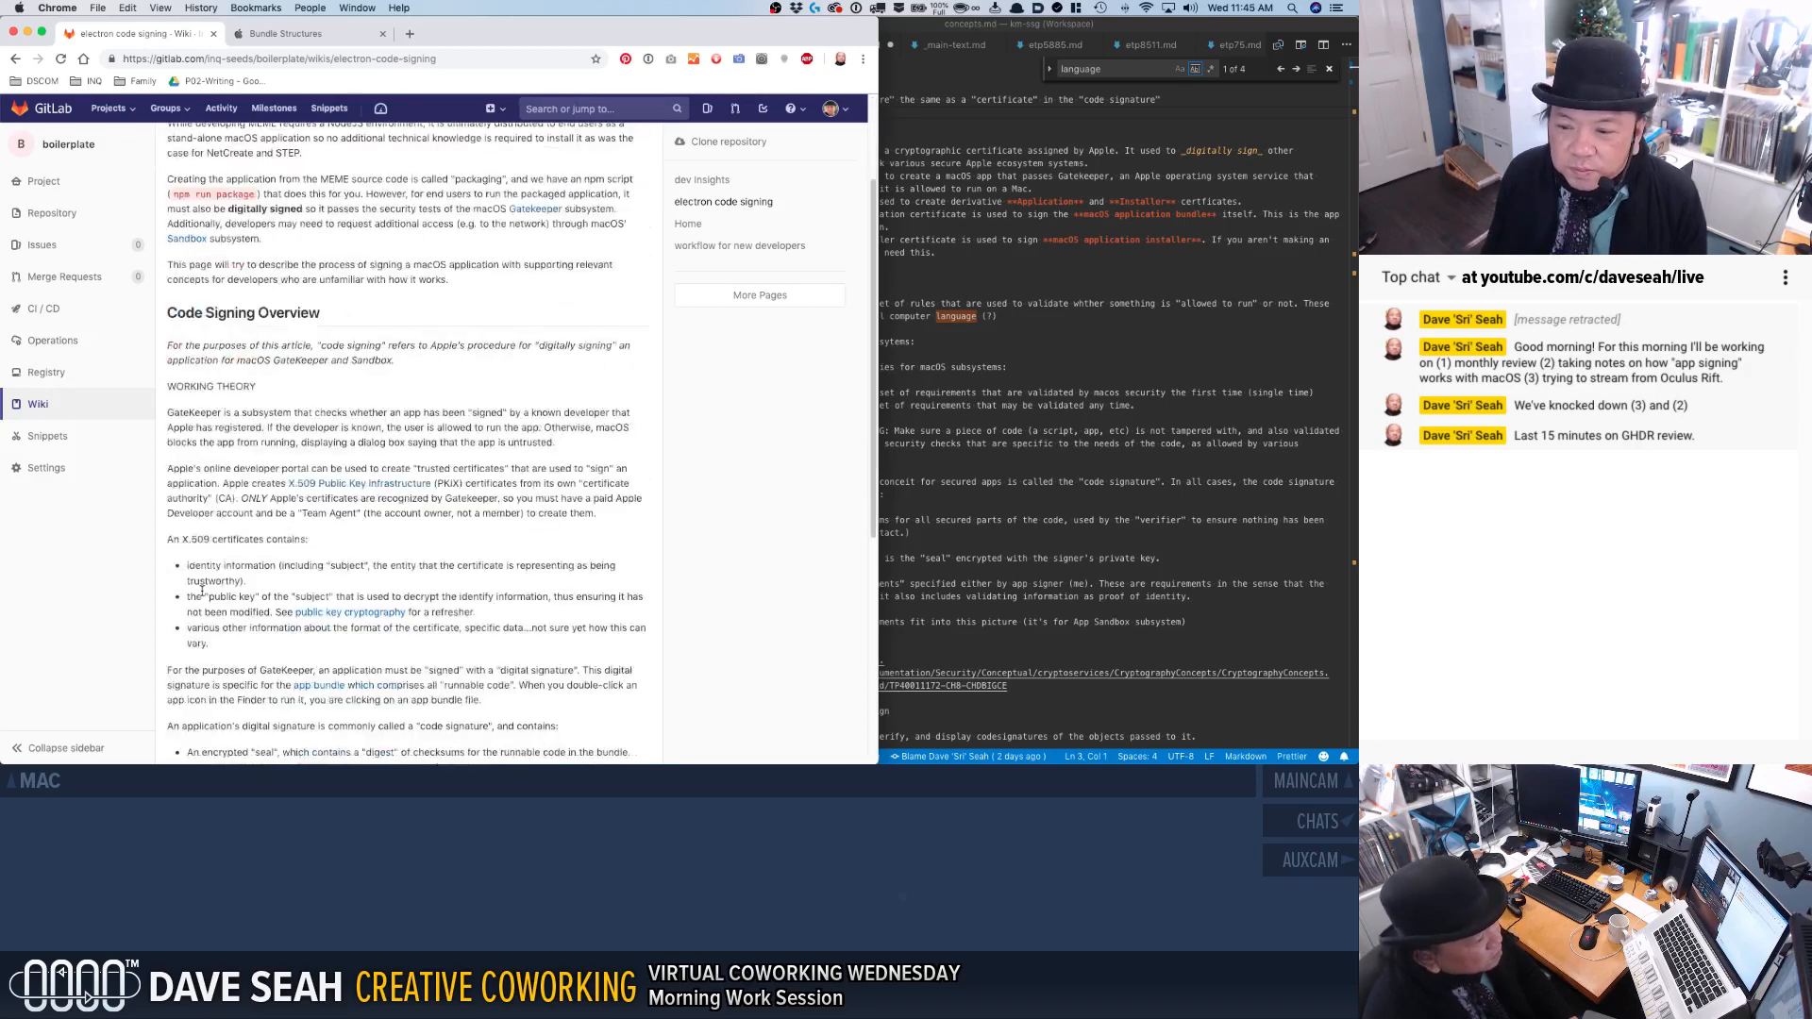
scroll(201, 591, down, 2)
scroll(201, 591, down, 2)
scroll(201, 591, down, 5)
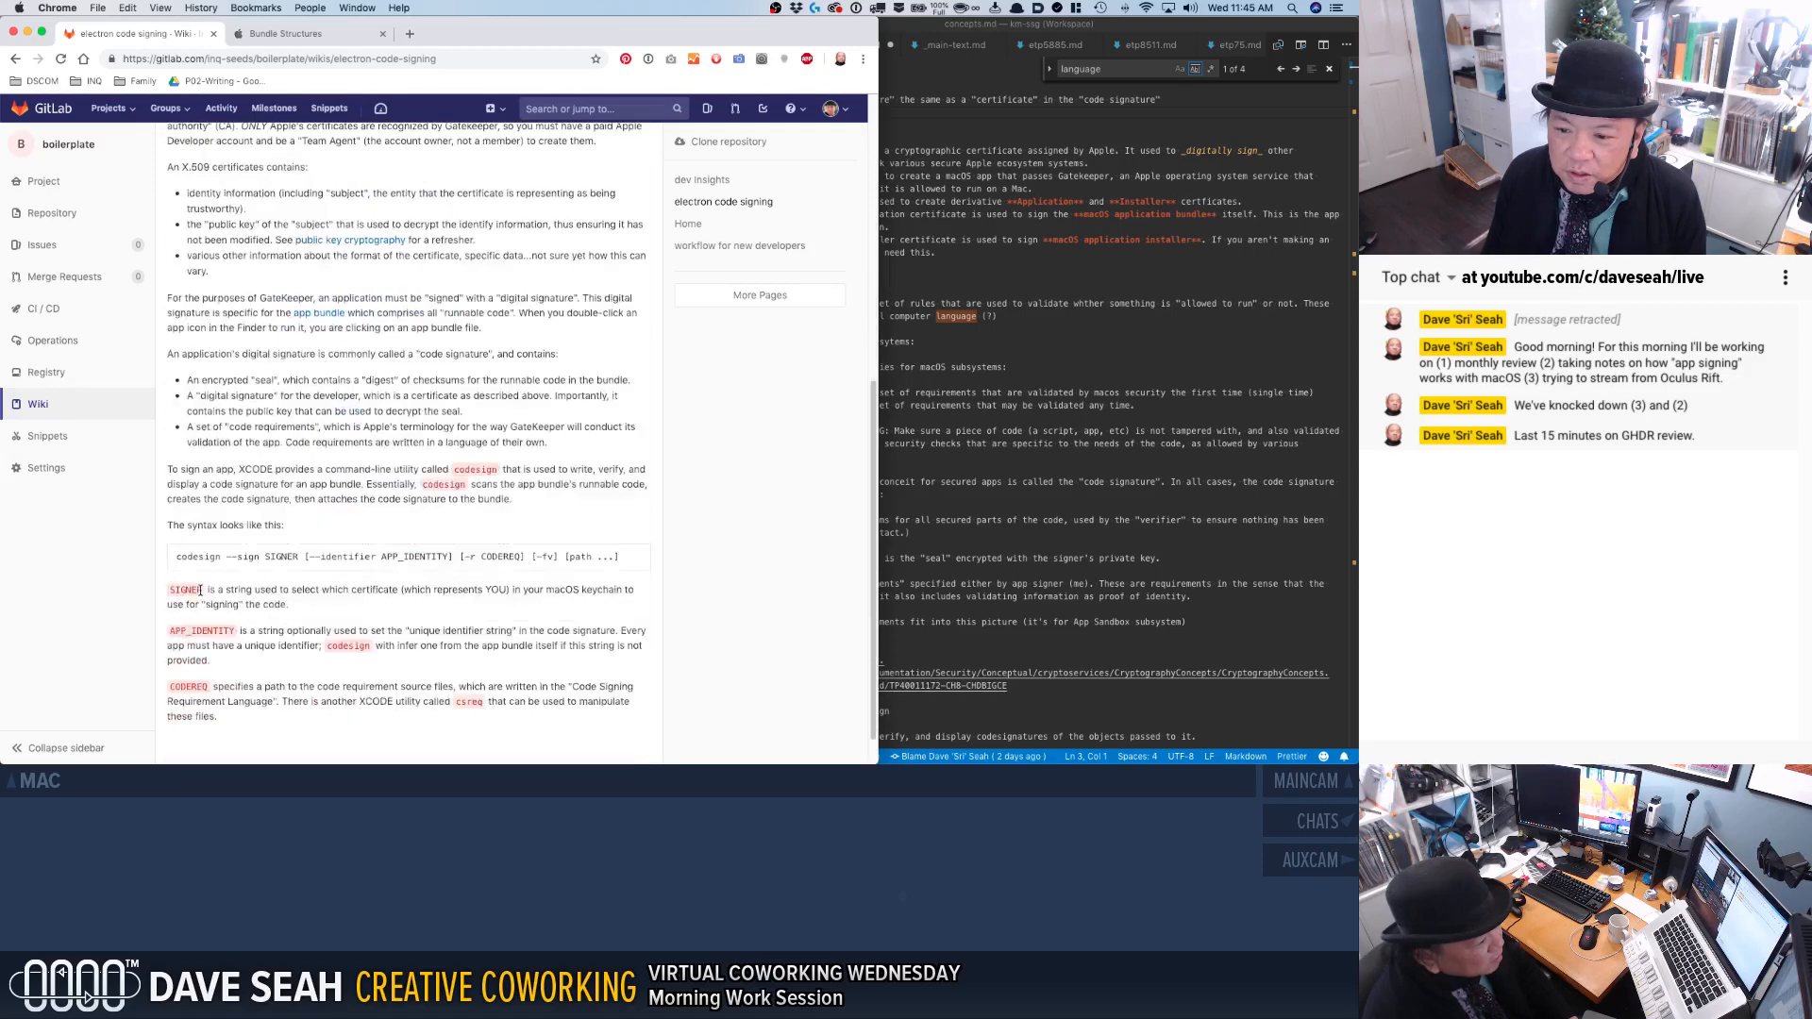
scroll(222, 623, down, 1)
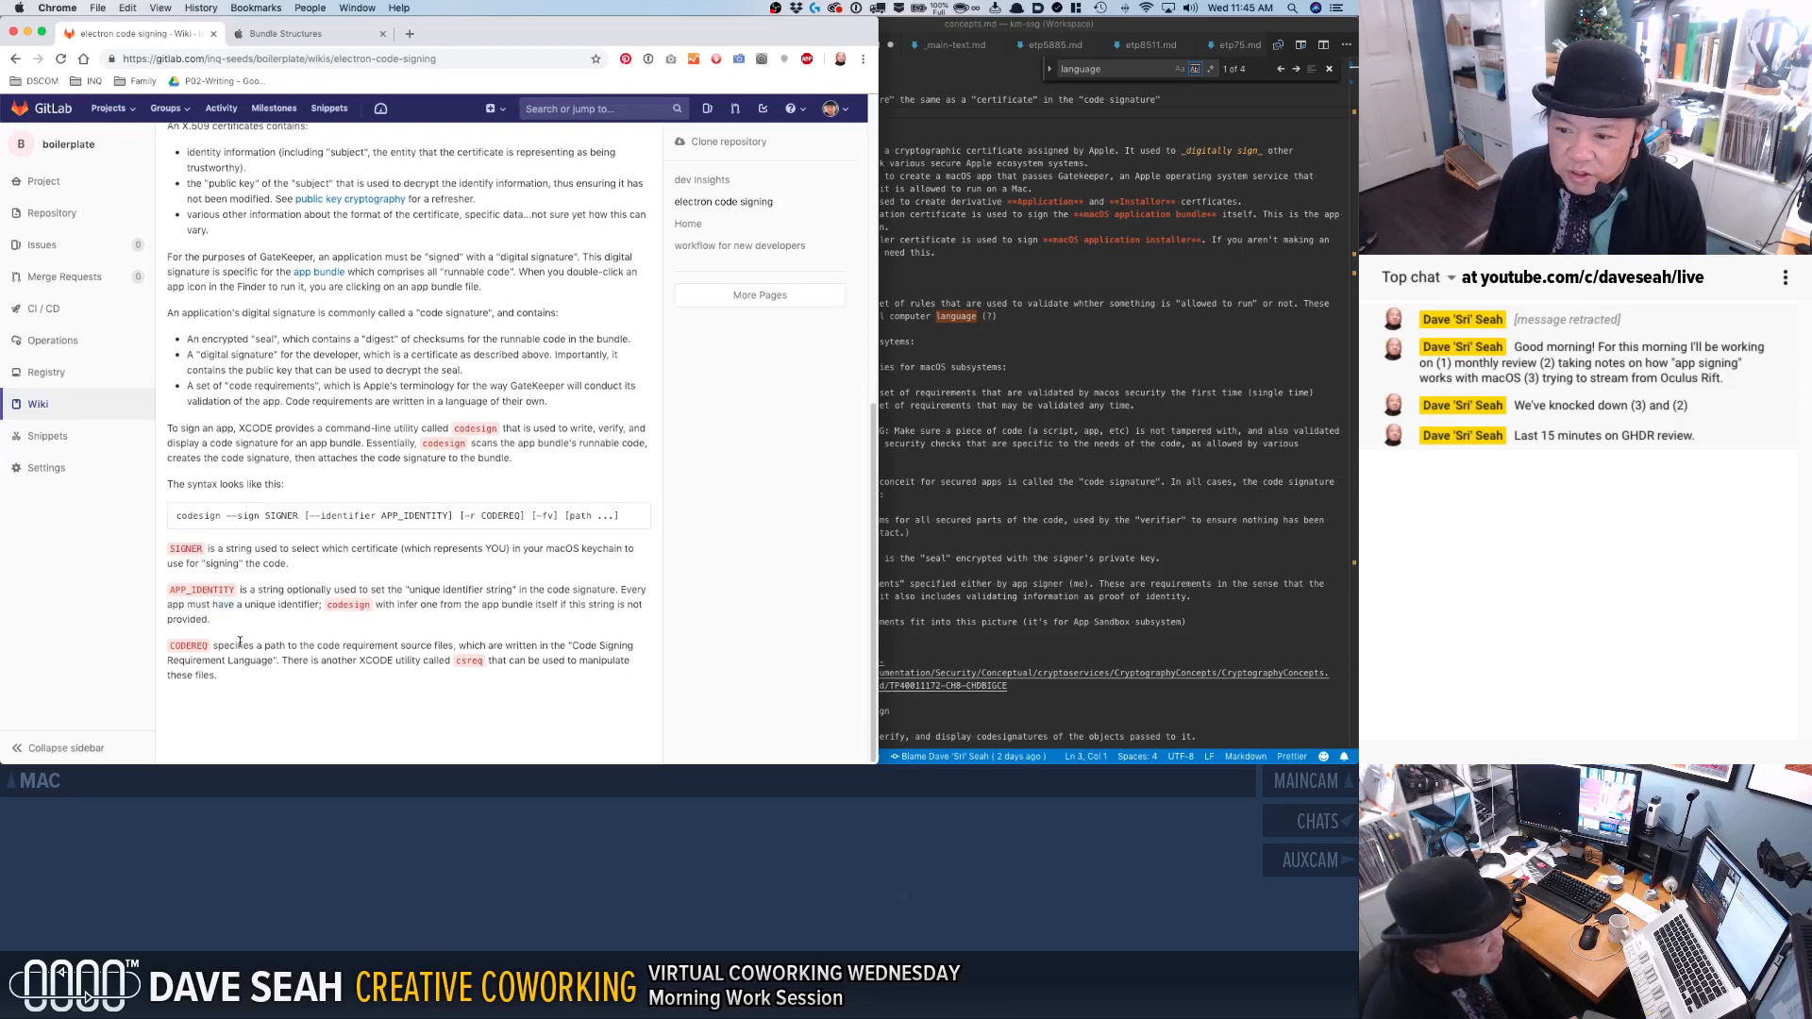
scroll(301, 385, up, 1)
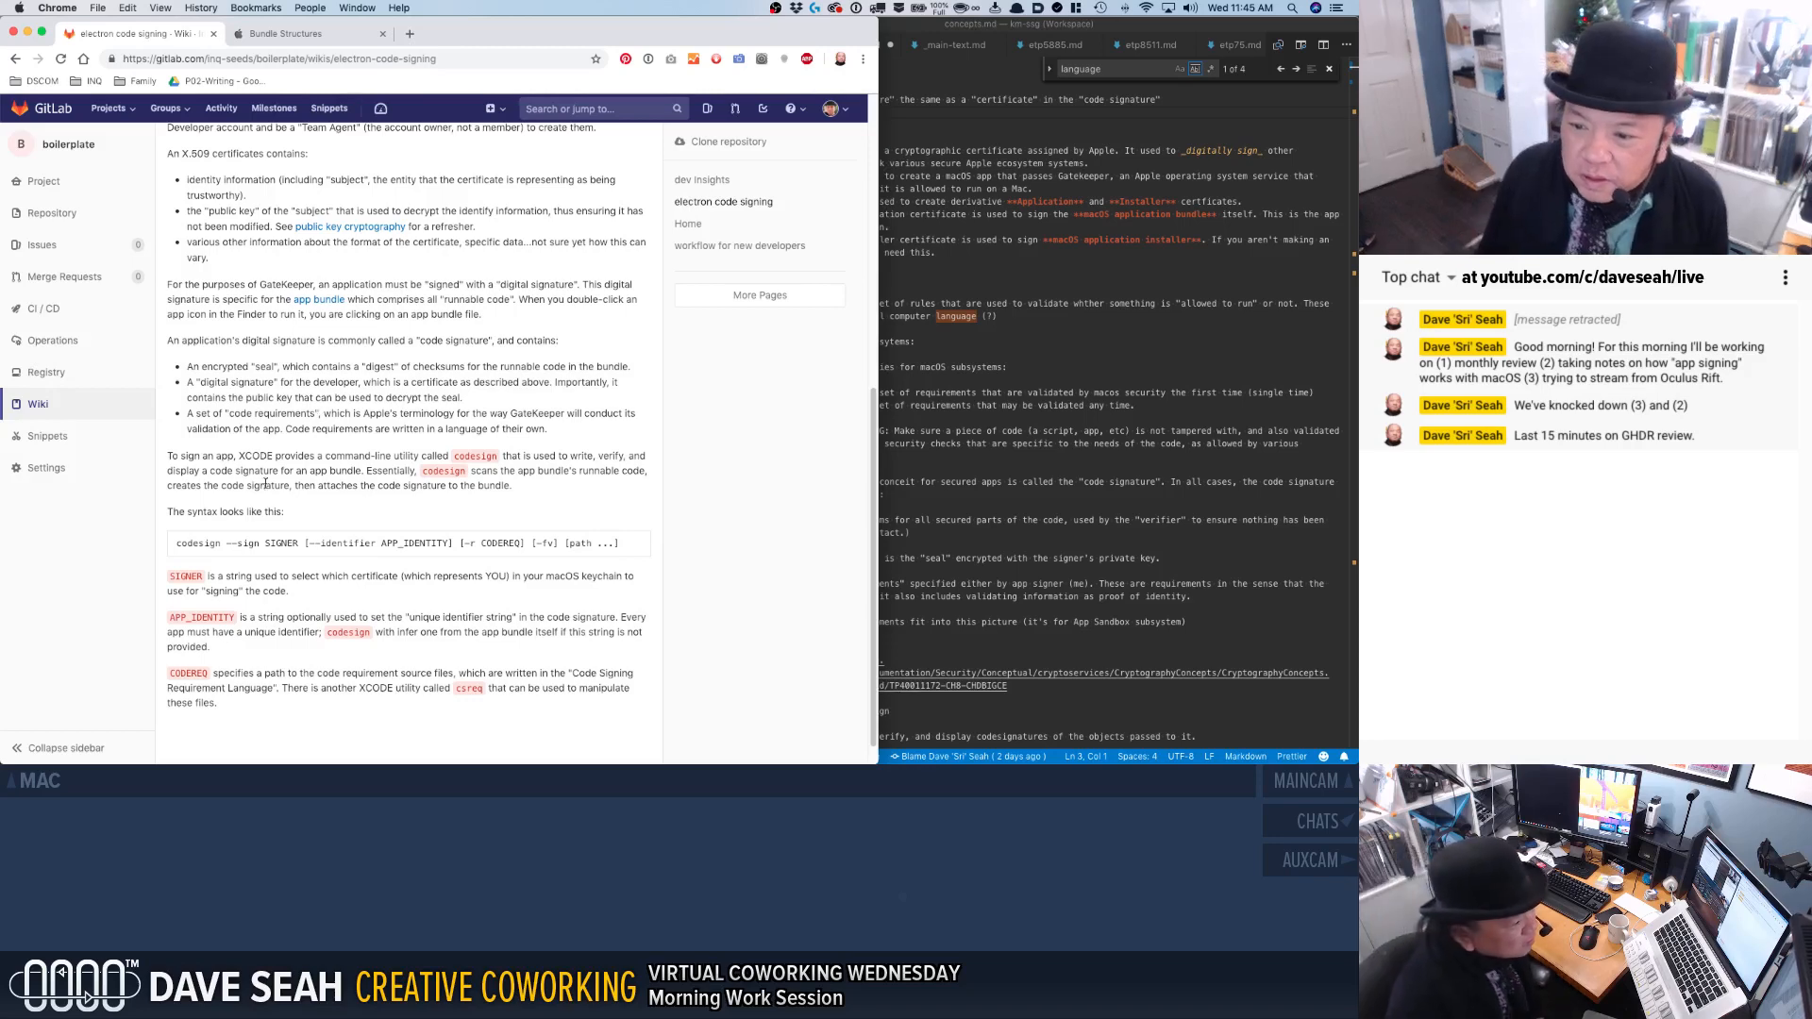
scroll(256, 486, up, 10)
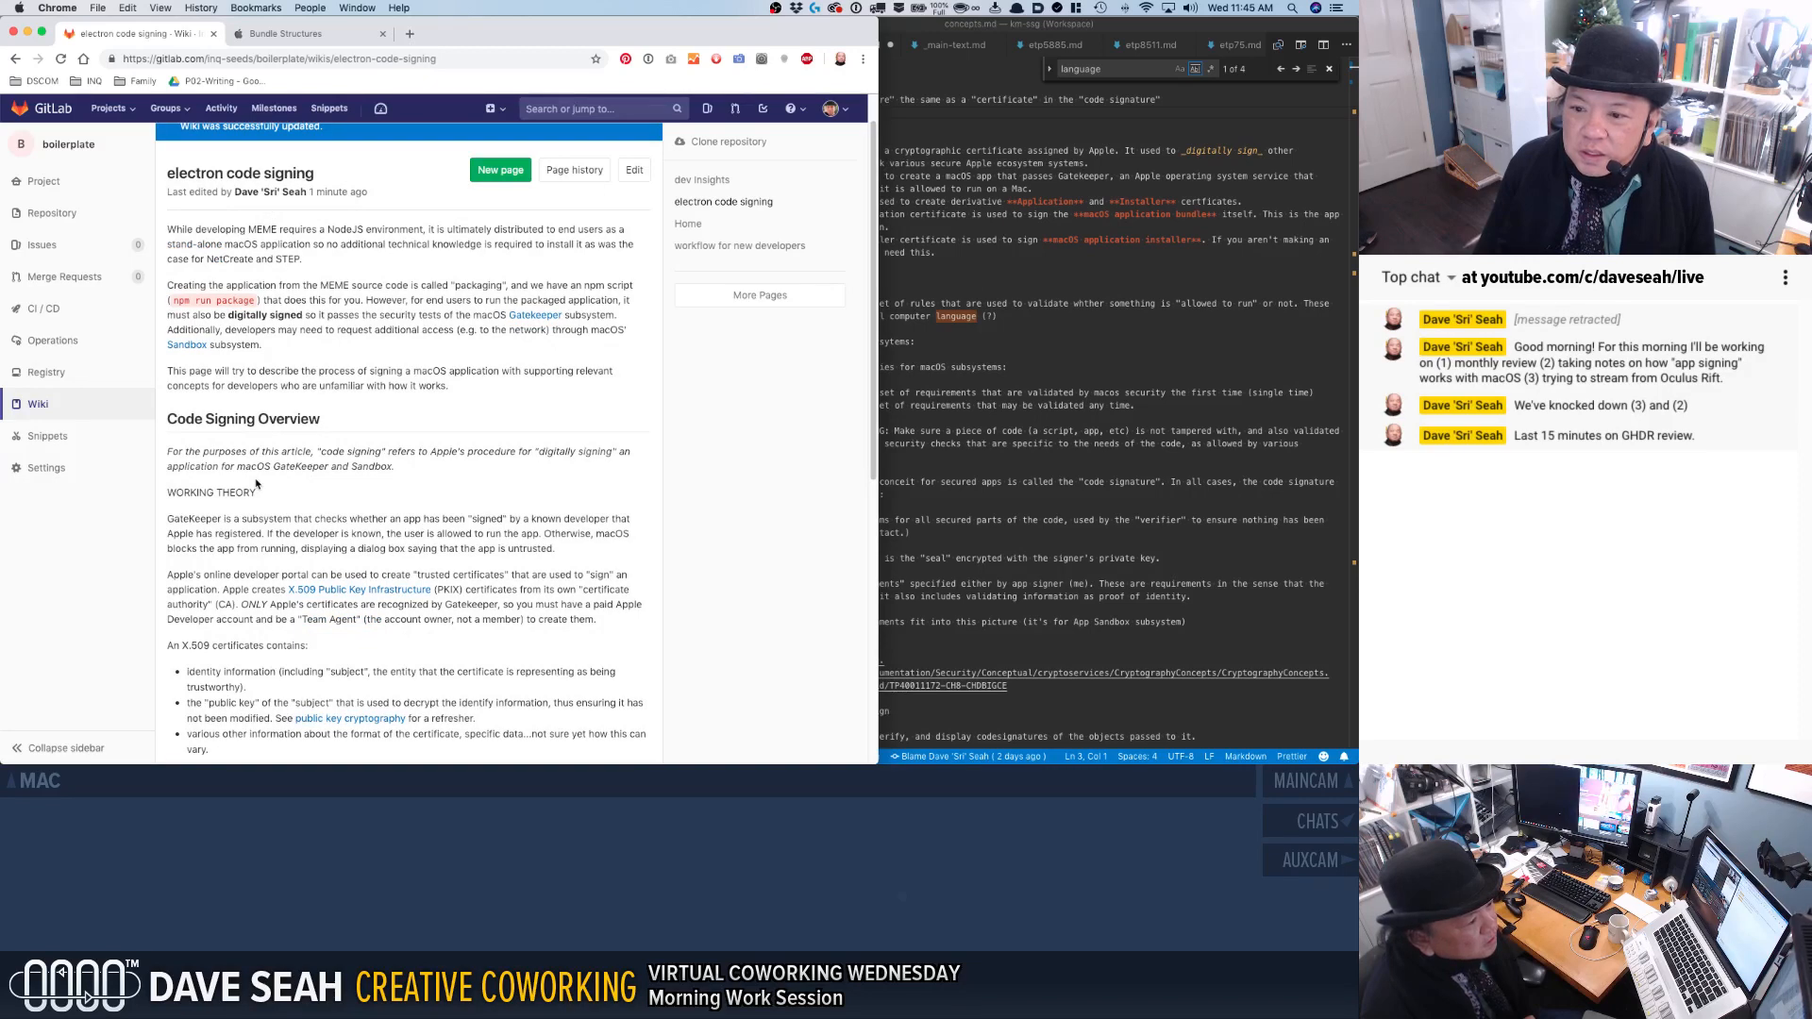
scroll(256, 484, down, 4)
scroll(256, 482, down, 9)
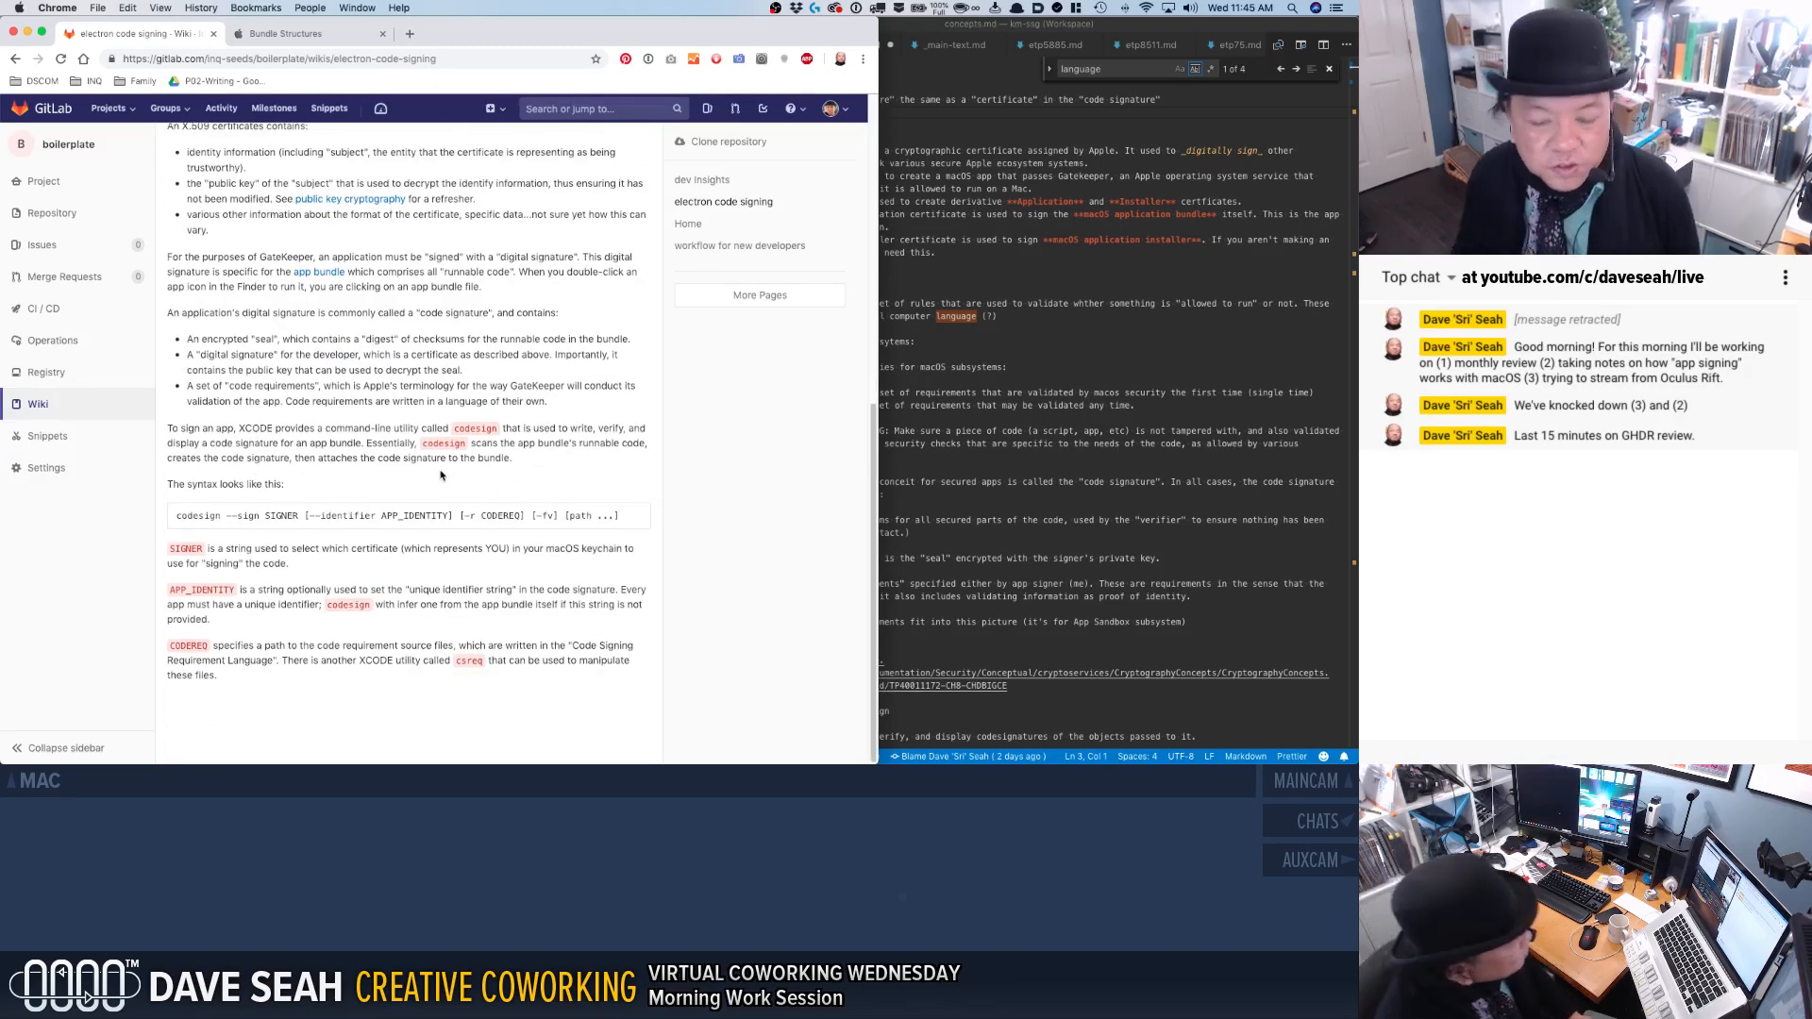
Open the protected freelance2018.xlsx workbook in Excel and enter its password.
key(alt+space)
text(go freelan)
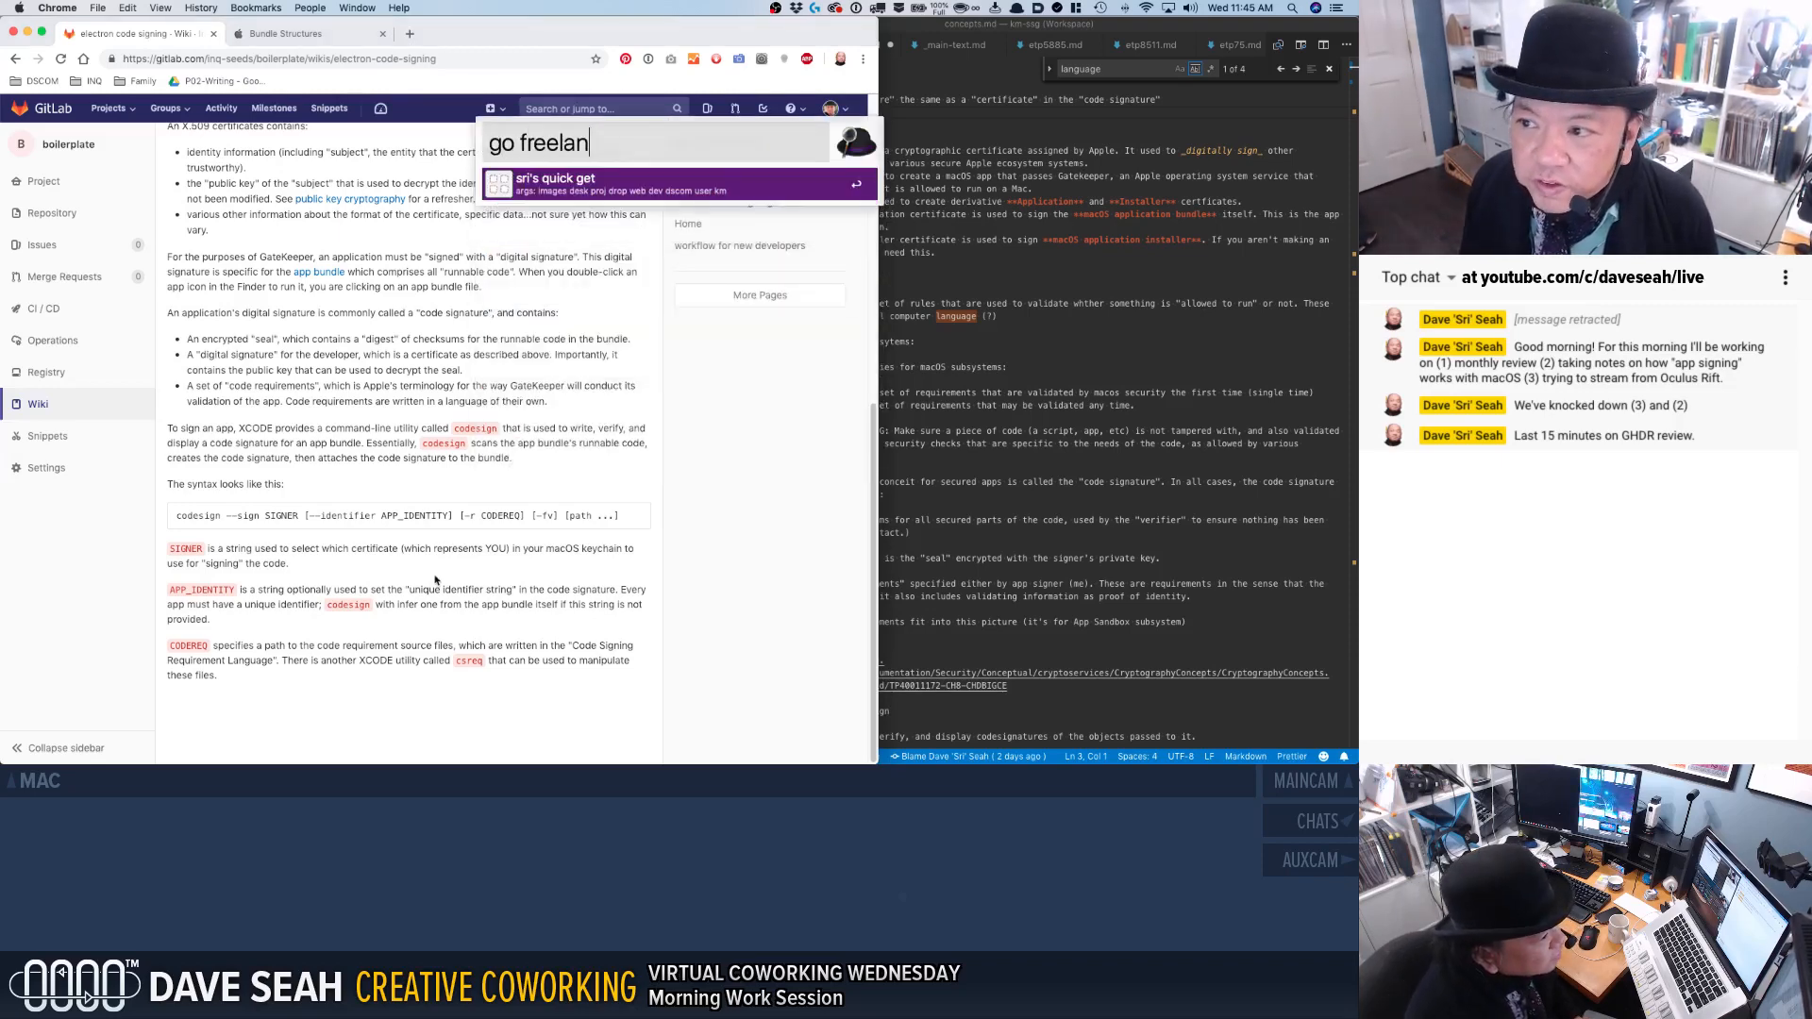
key(Escape)
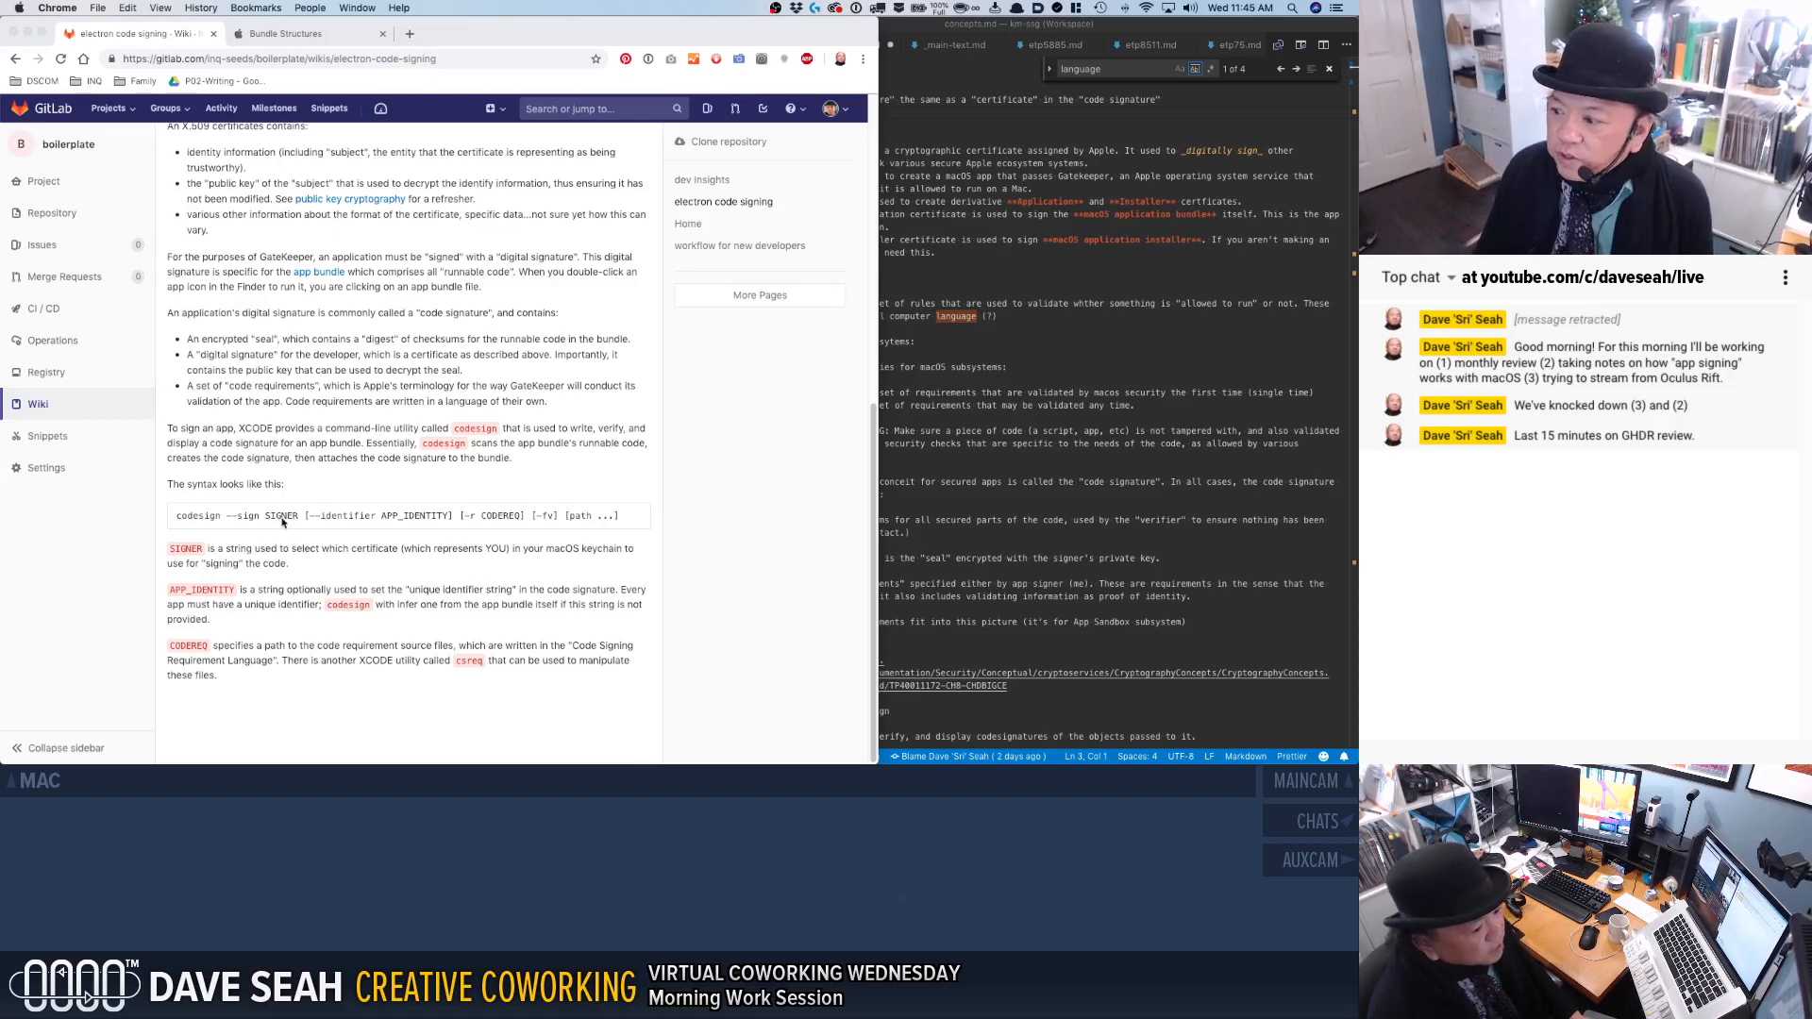
key(super+Tab)
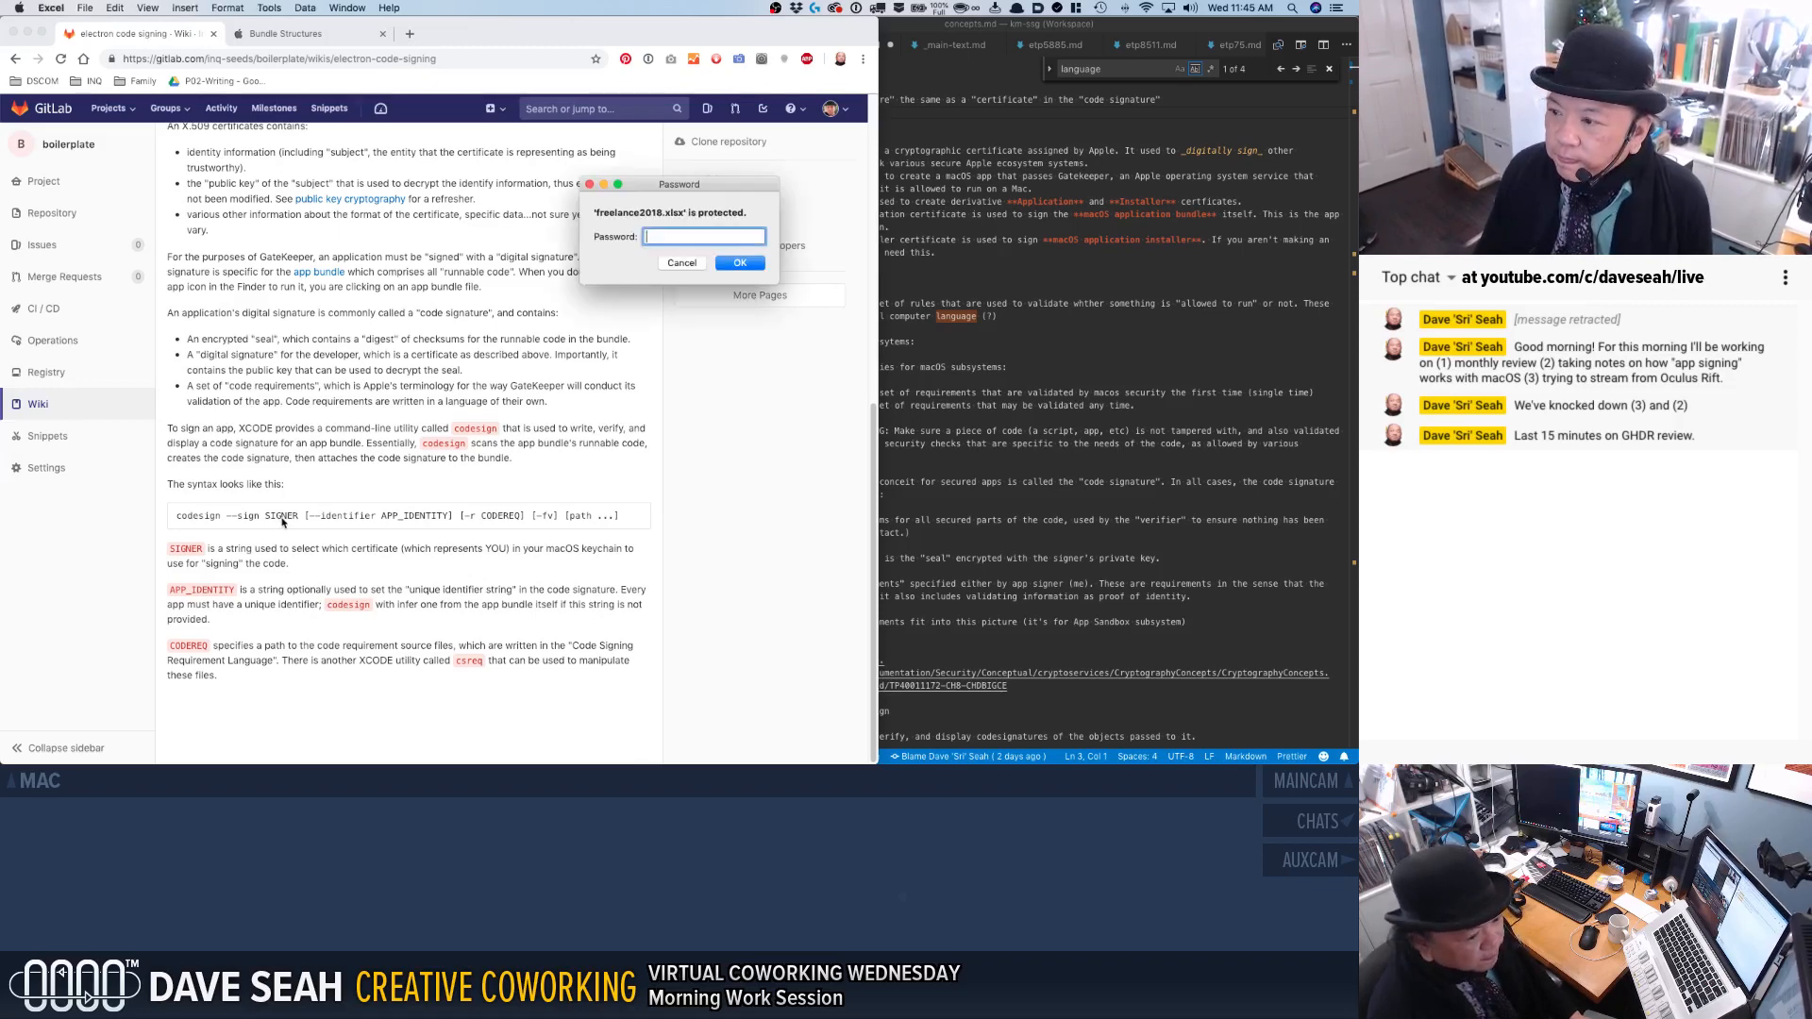
text(••••••)
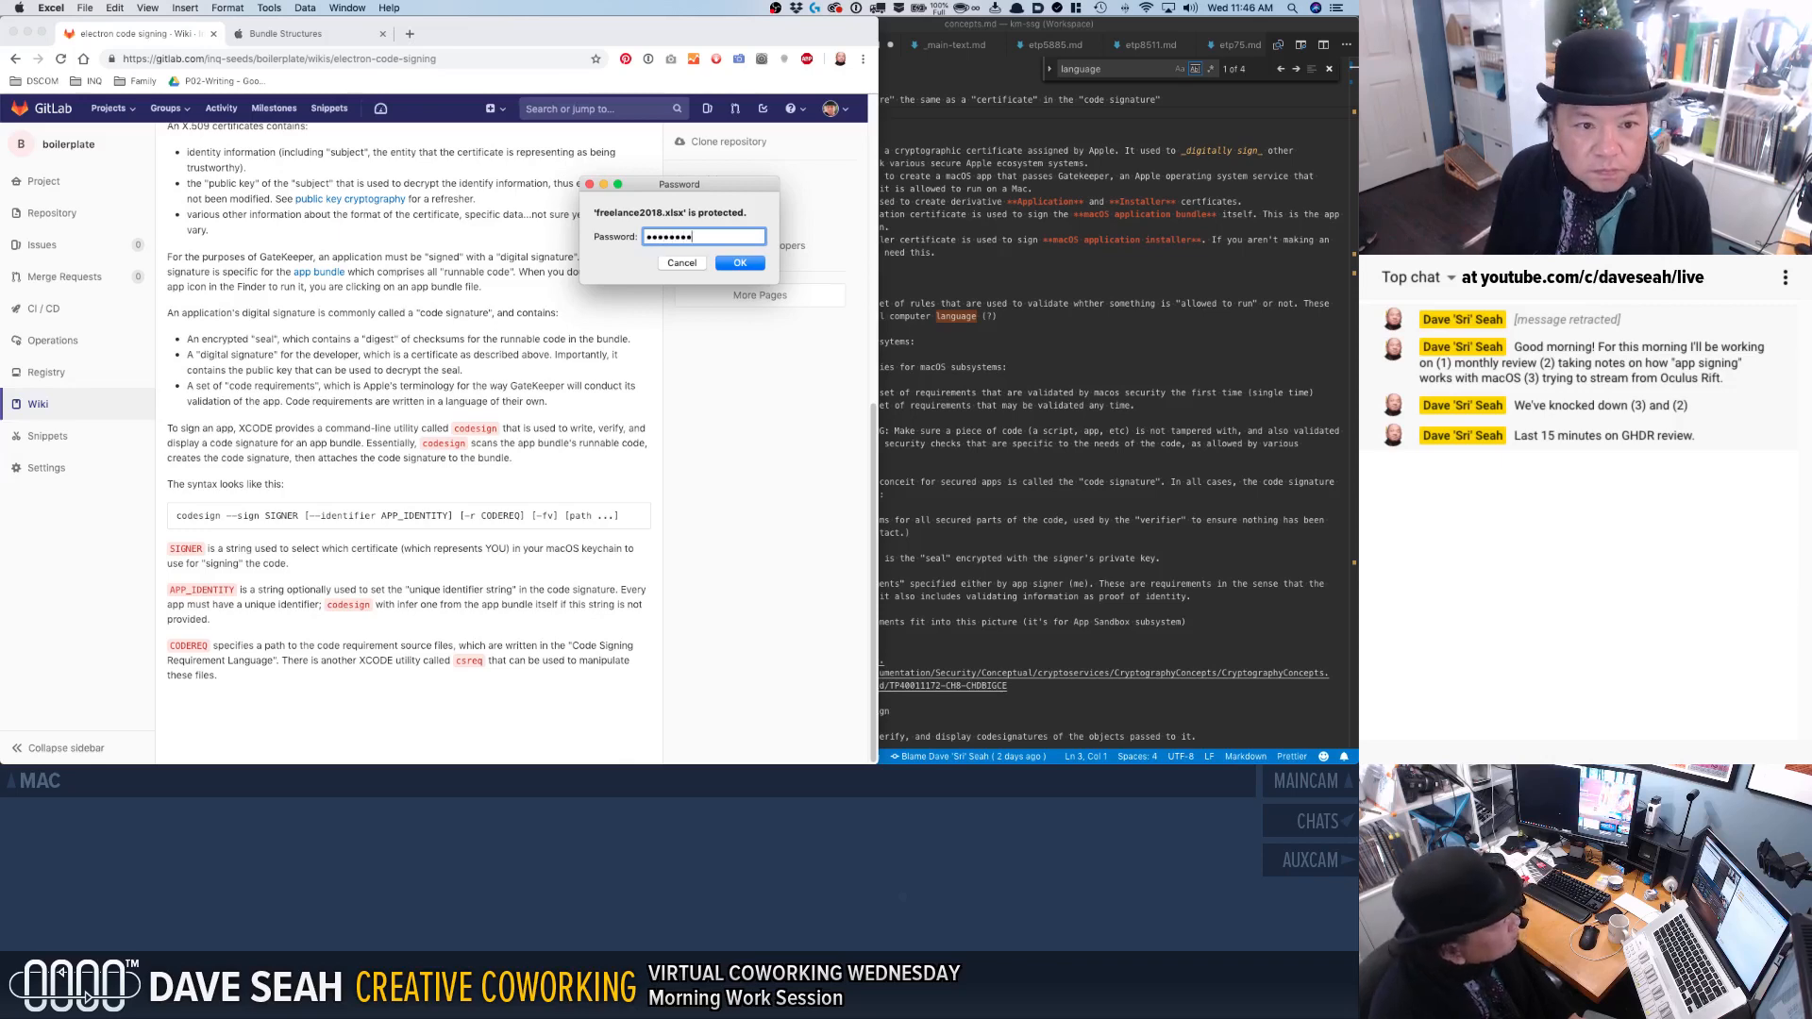
key(Return)
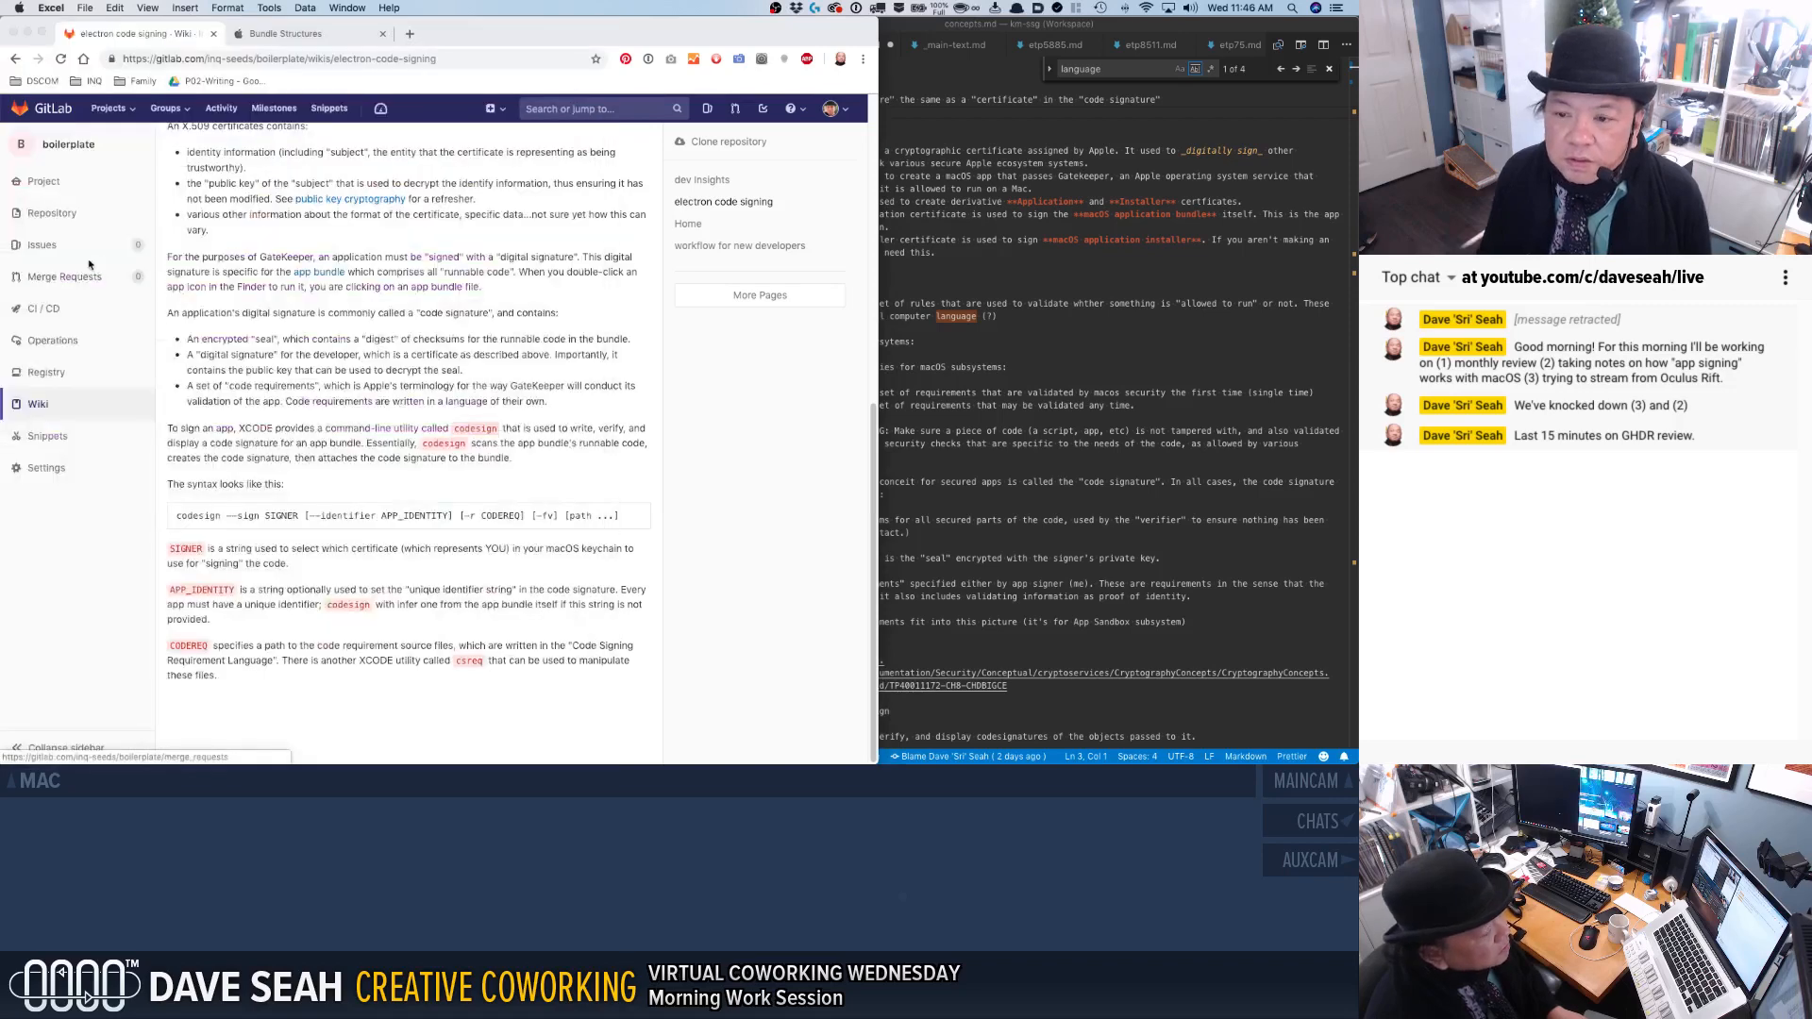
mouse_move(69, 251)
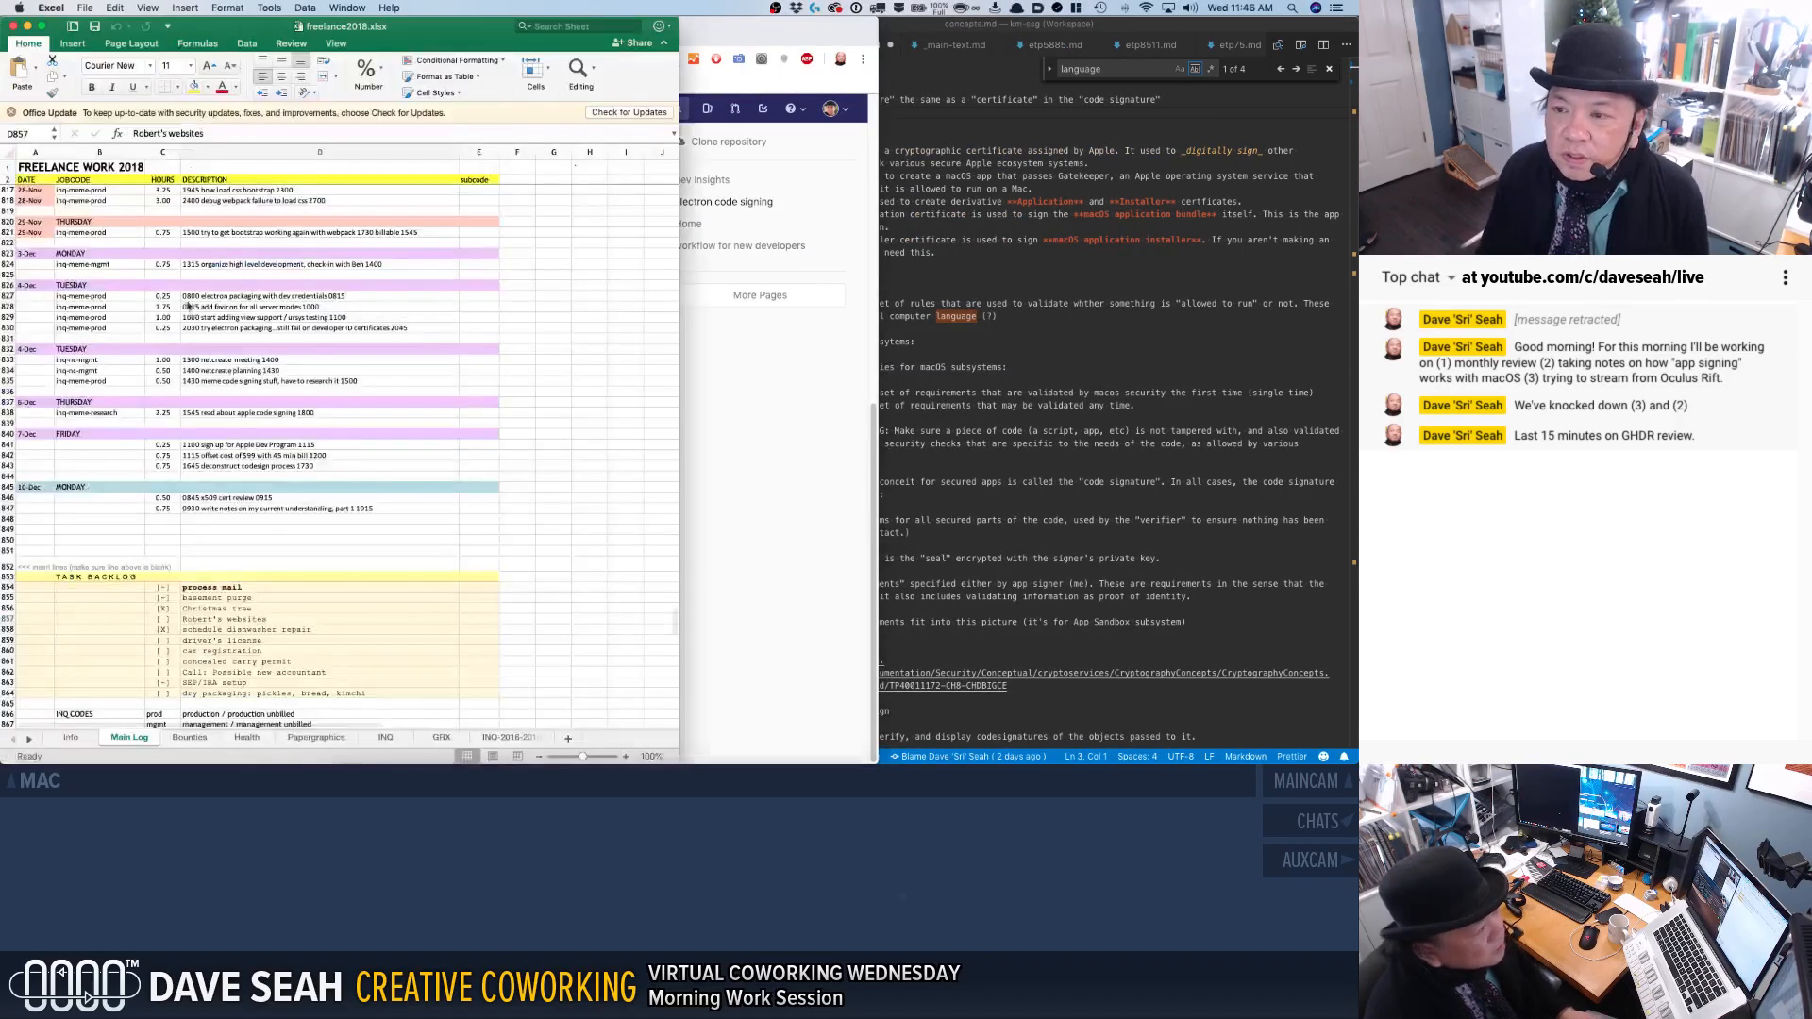
Move the freelance2018.xlsx window to Desktop 4 and switch to that desktop.
key(ctrl+Up)
drag(223, 265, 746, 57)
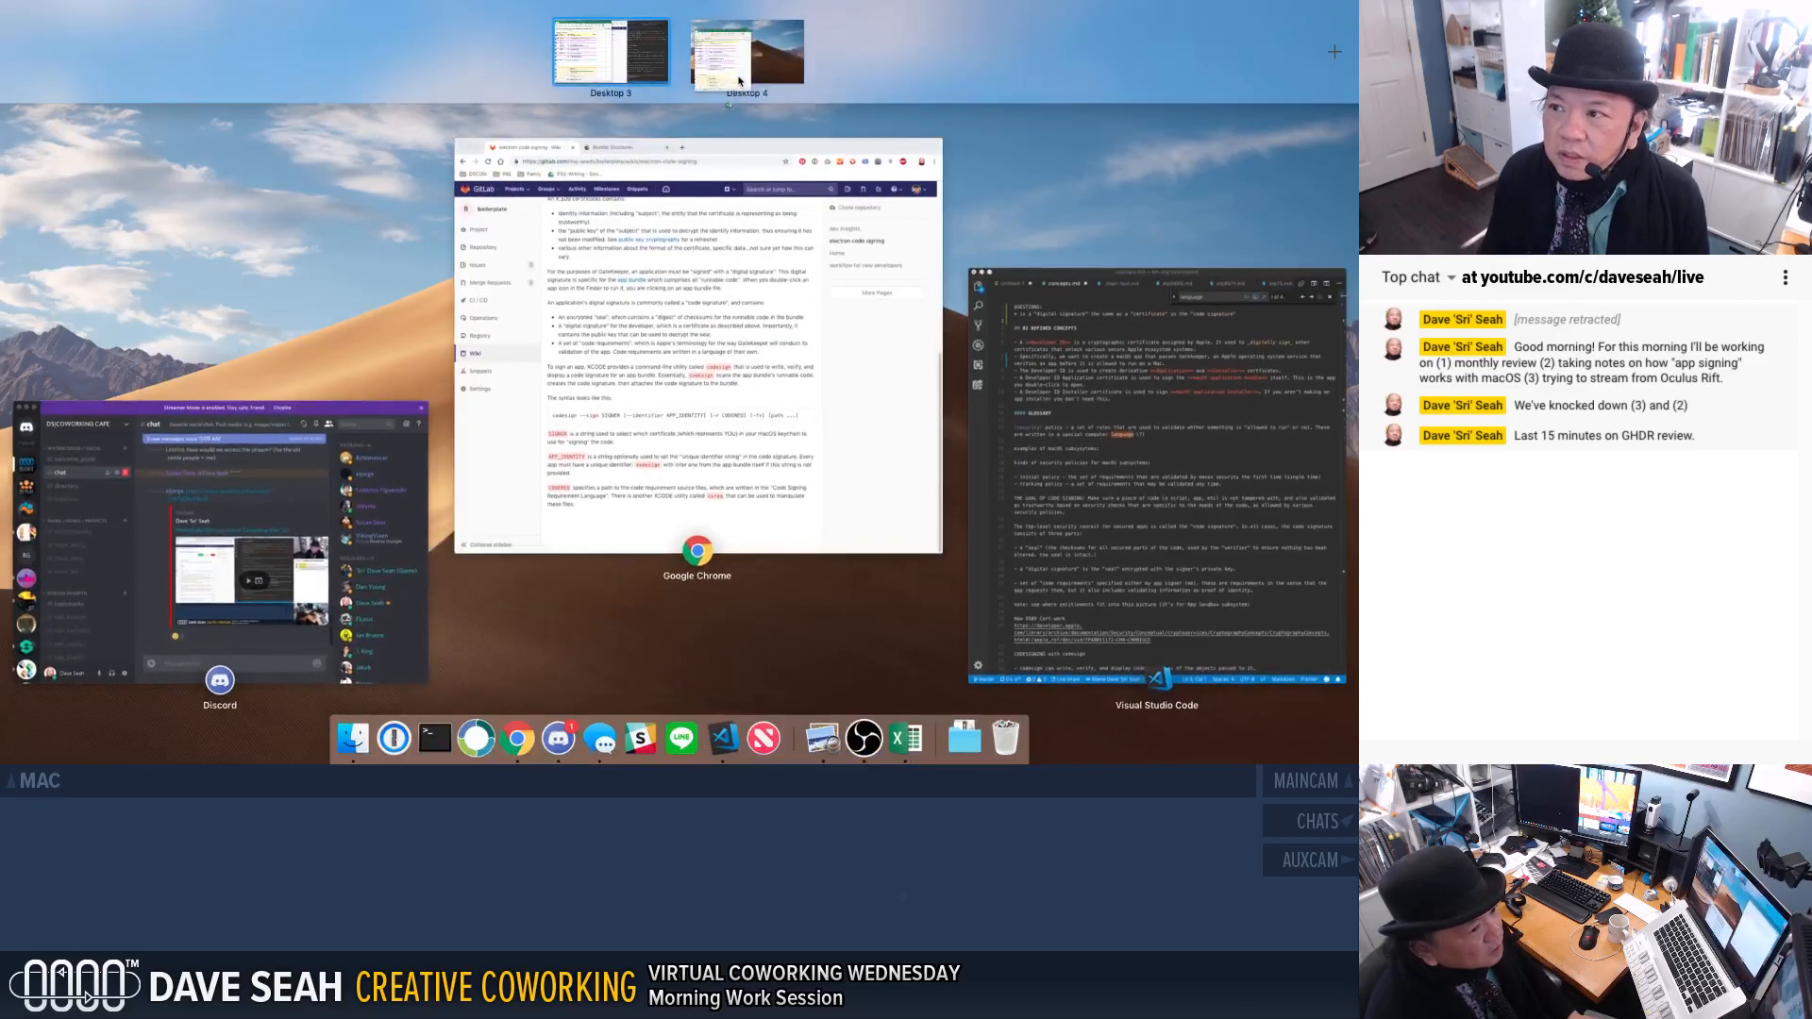
click(745, 52)
Copy the 10-Dec Monday header from row 845 of the Main Log sheet into row 849.
click(329, 521)
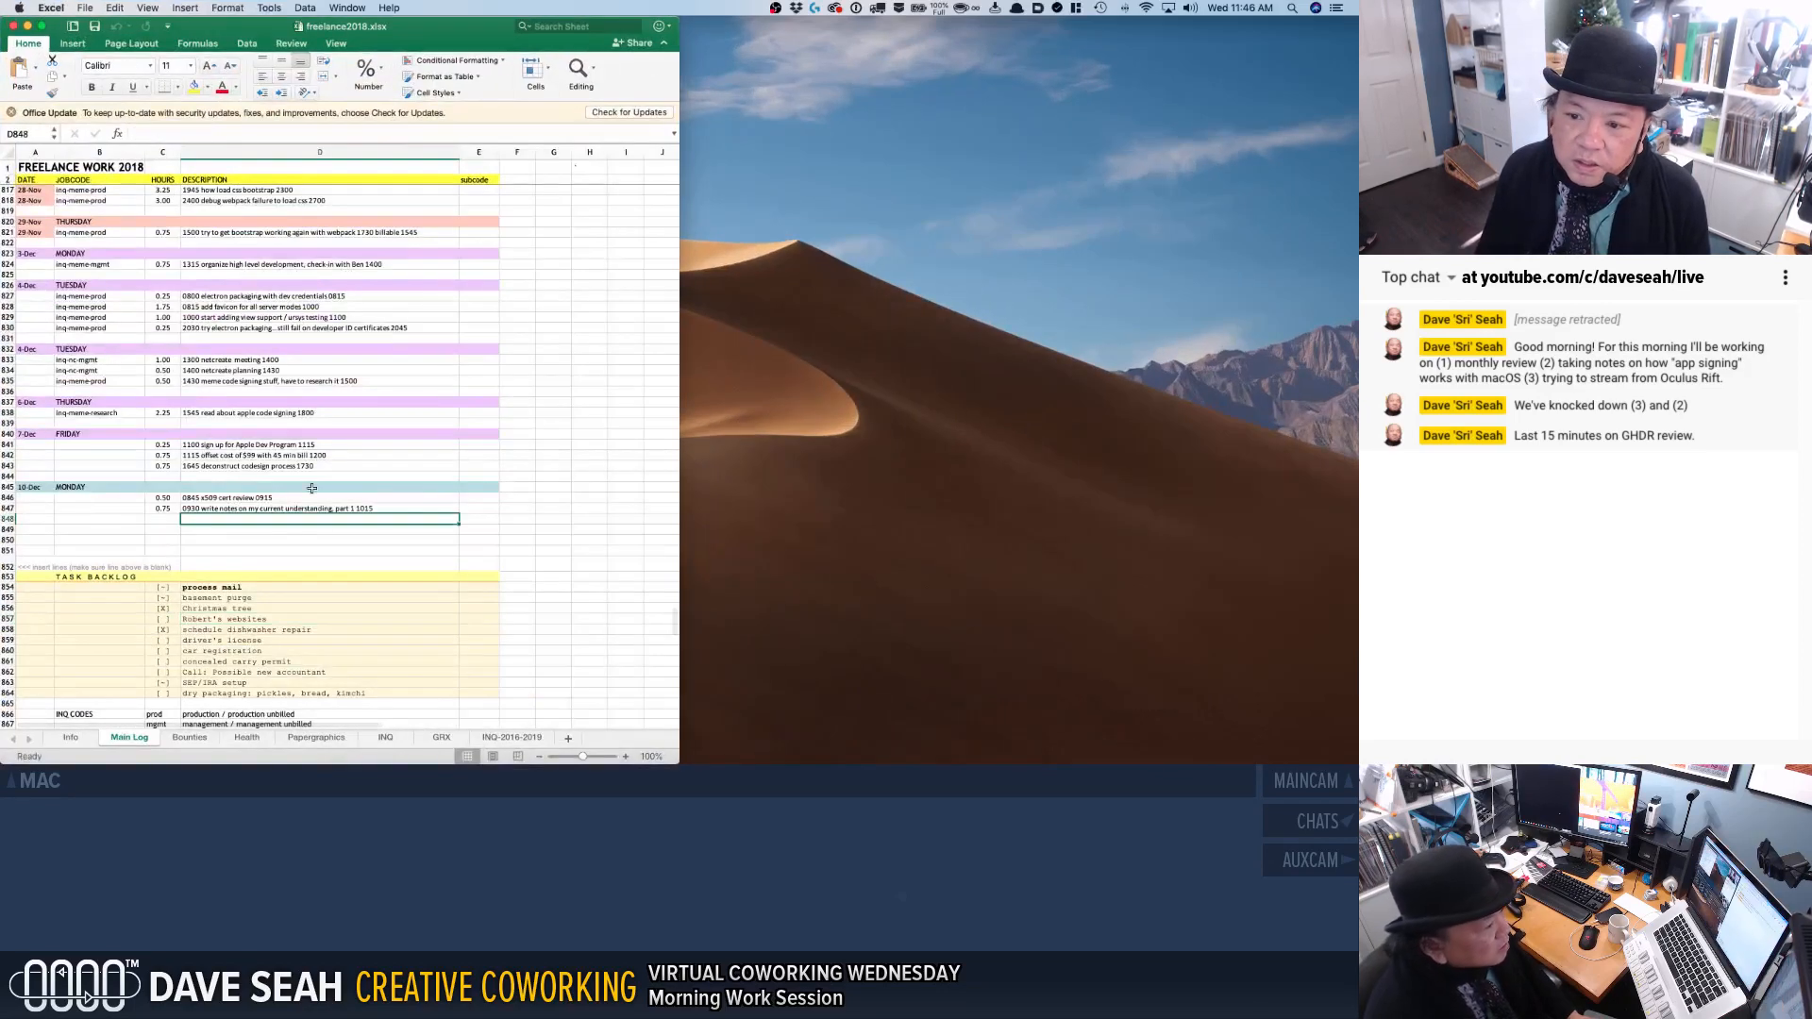
click(314, 488)
key(Home)
key(shift+Right)
key(shift+Right)
key(shift+Right)
key(shift+Right)
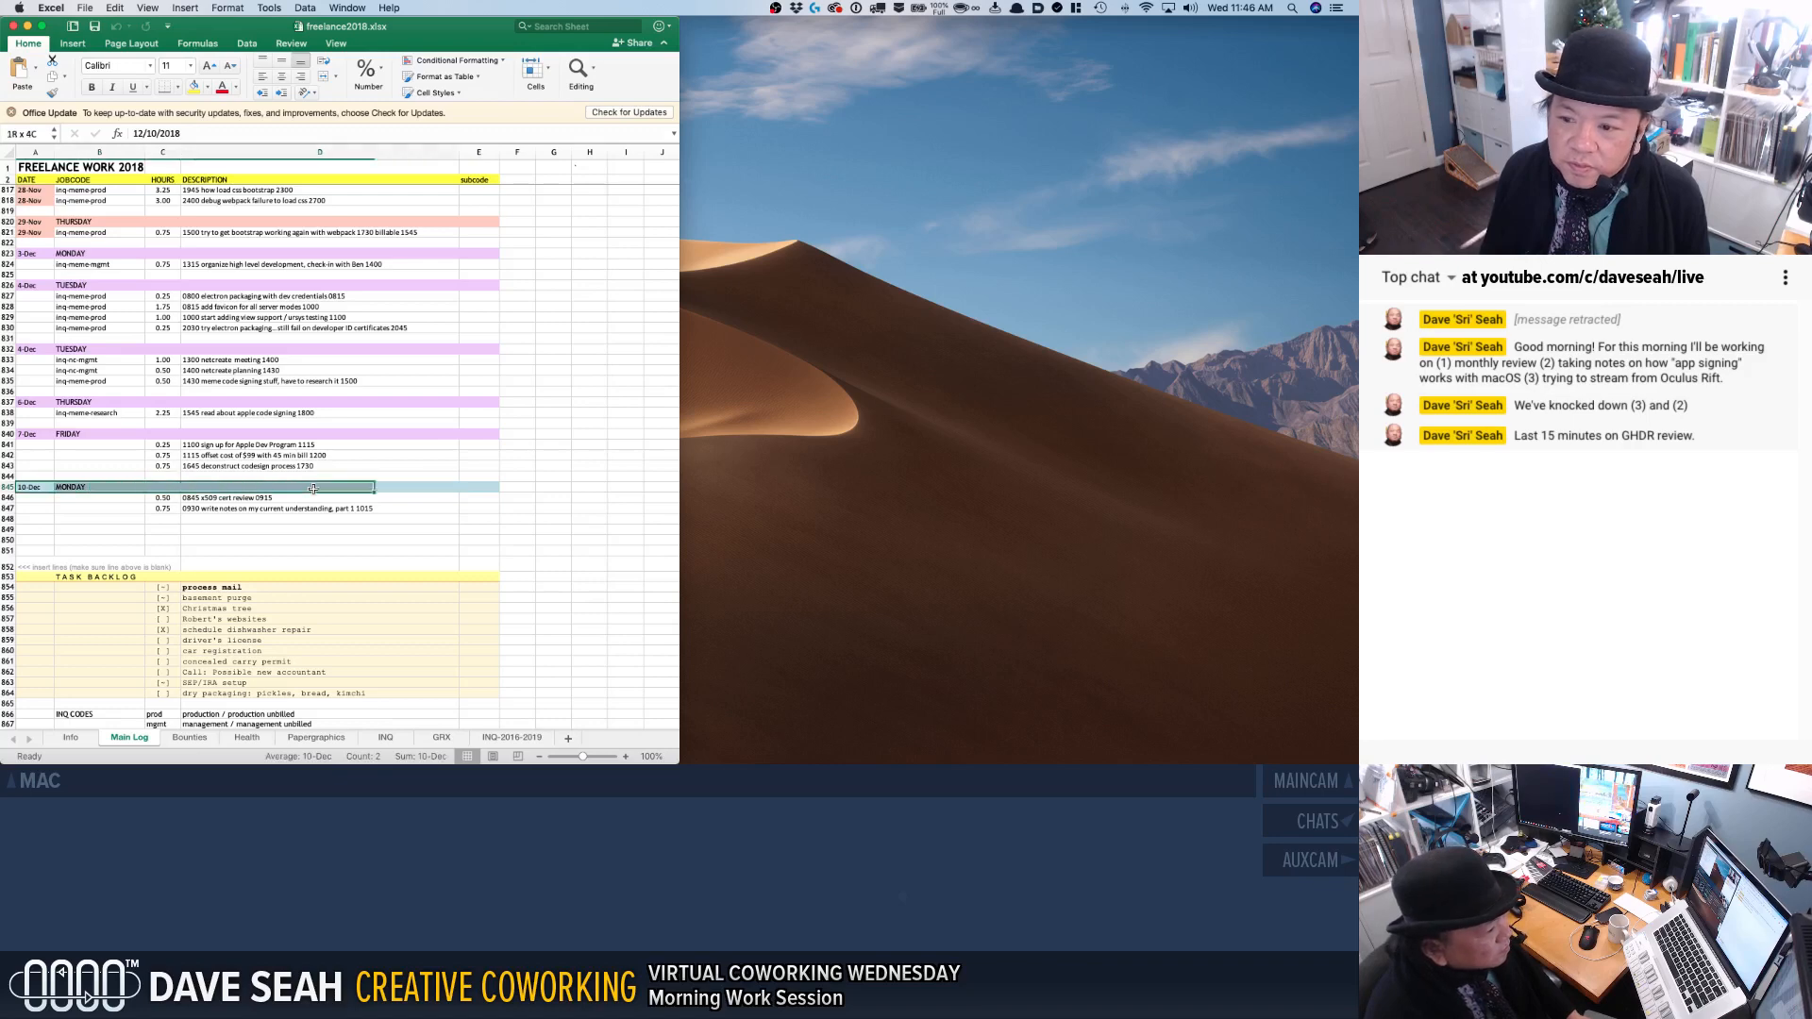
key(super+c)
key(Down)
key(Down)
key(Down)
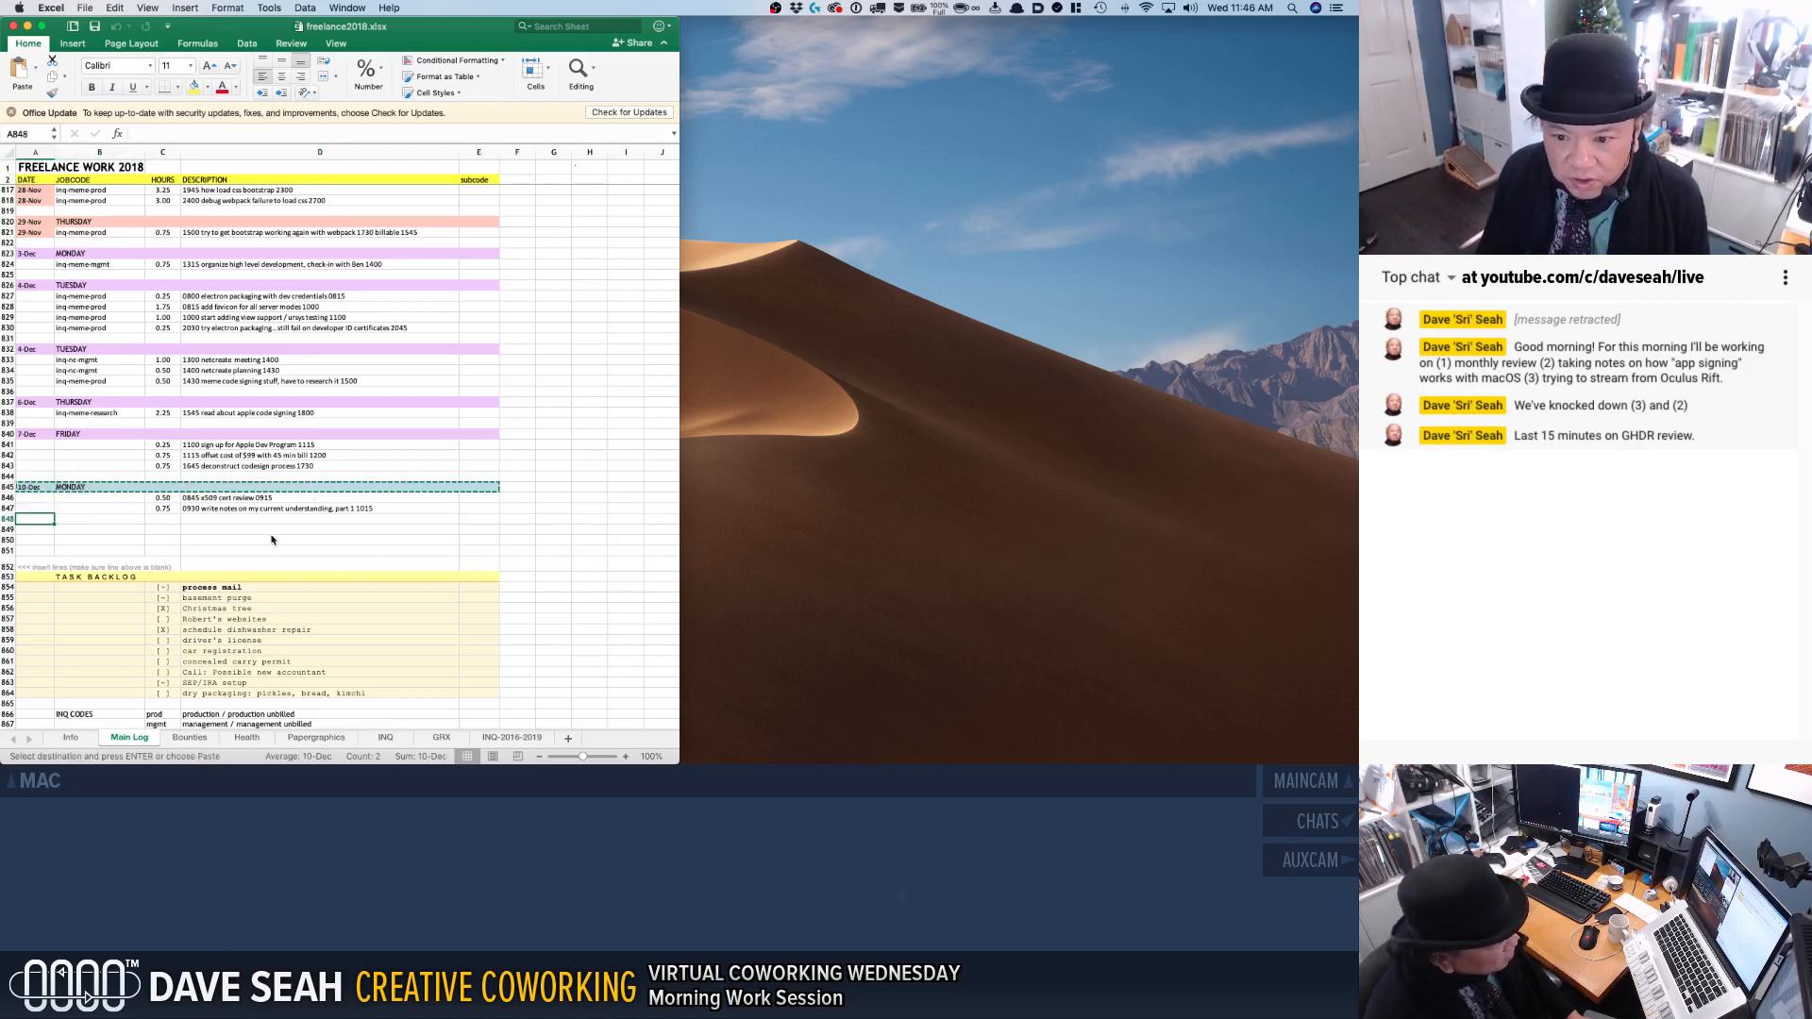
key(Down)
key(super+v)
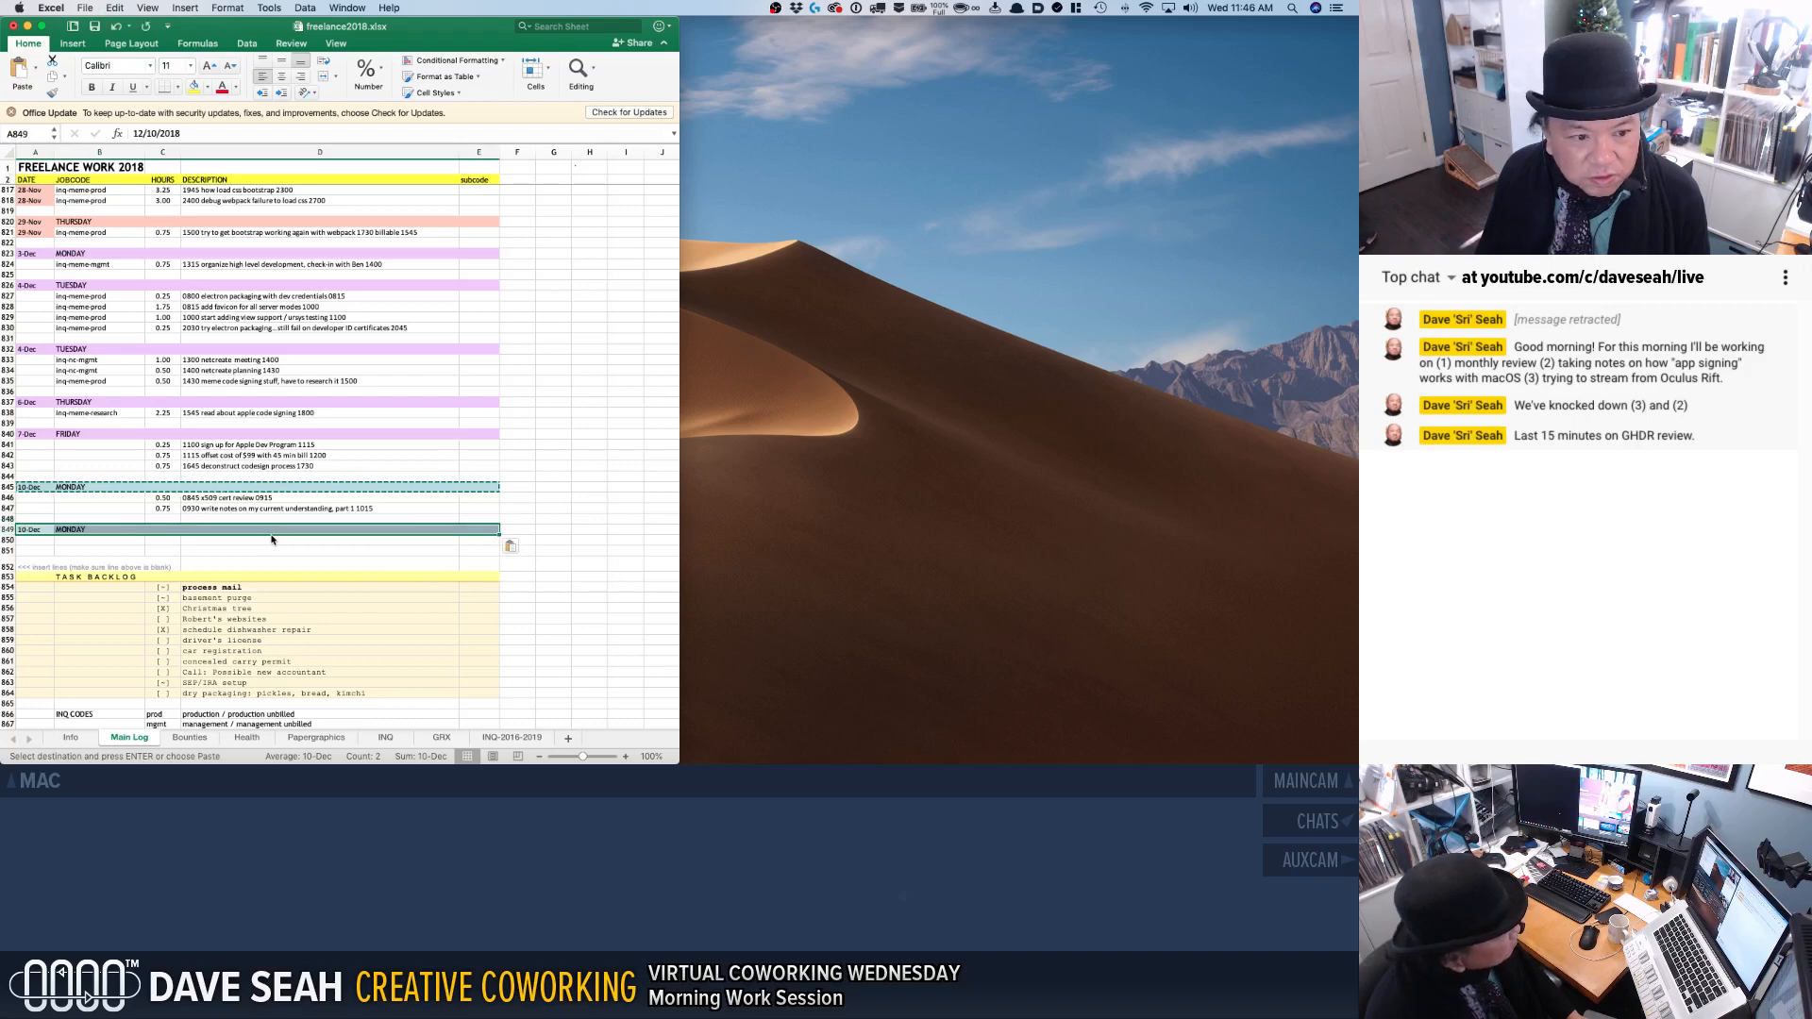
Insert eight blank rows above the "<<< insert lines" marker row, before the task backlog.
right_click(4, 566)
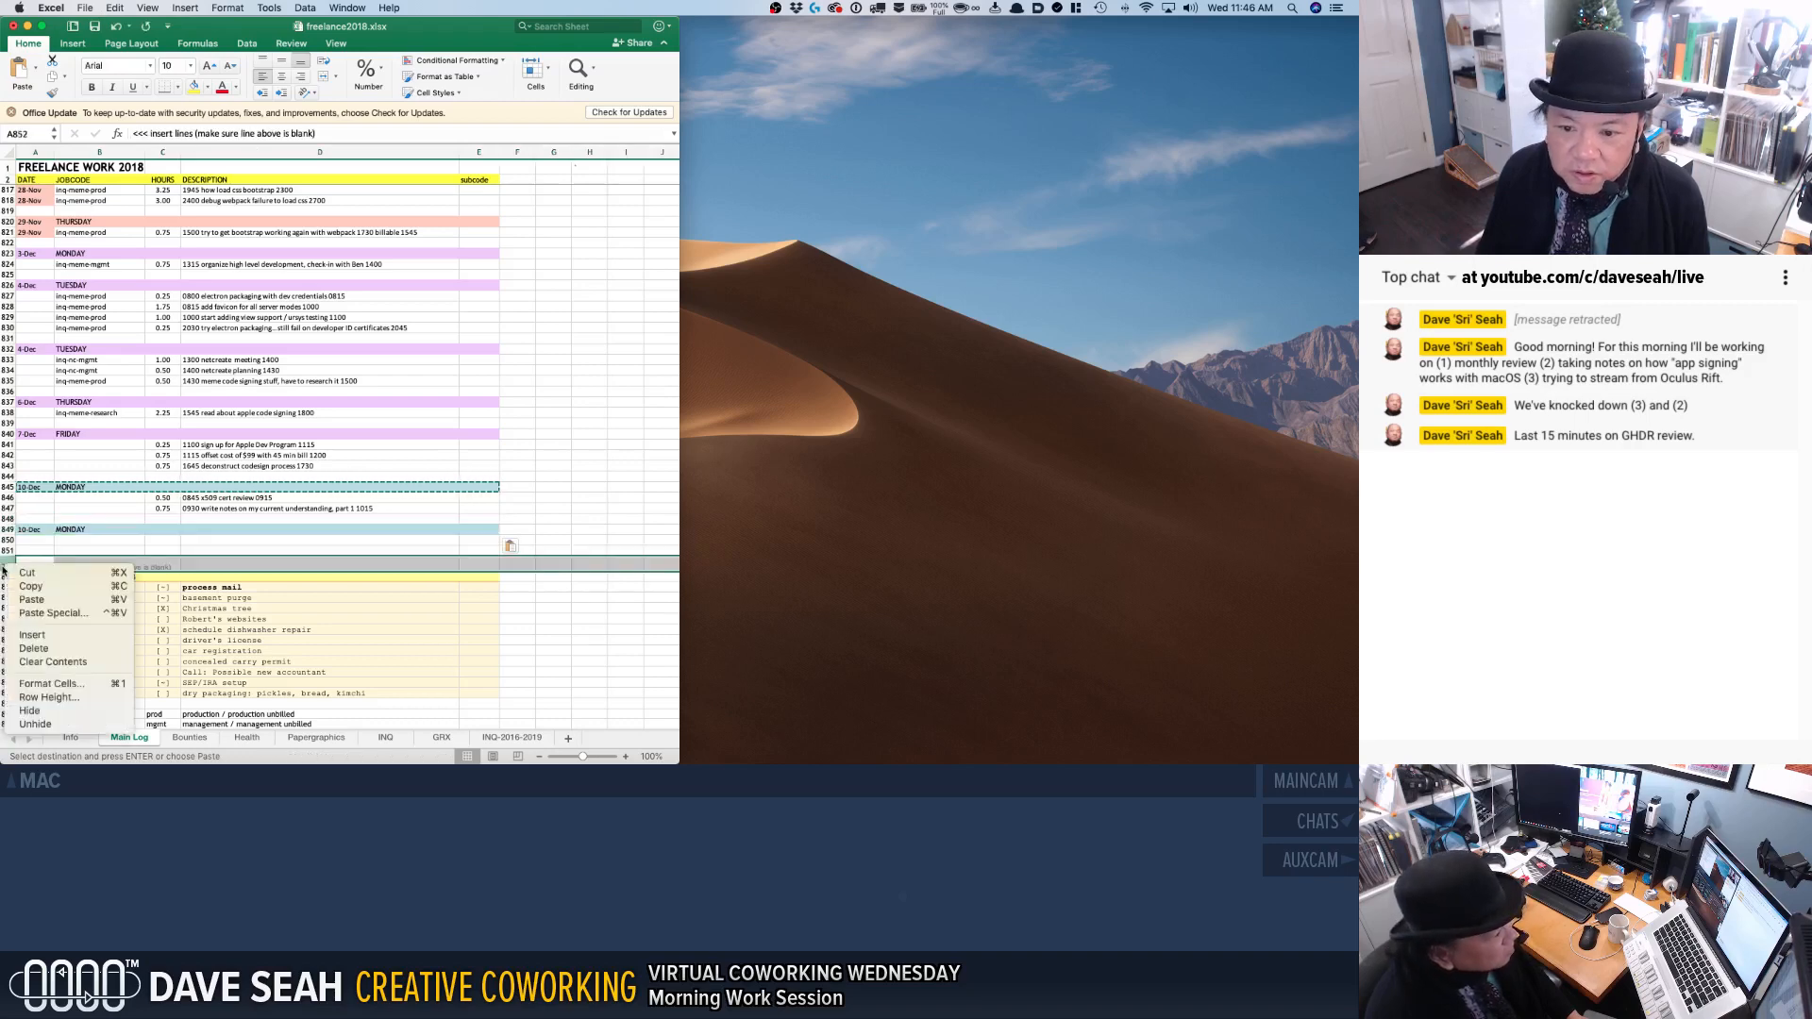
click(31, 640)
key(super+y)
key(super+y)
key(super+y)
key(super+y)
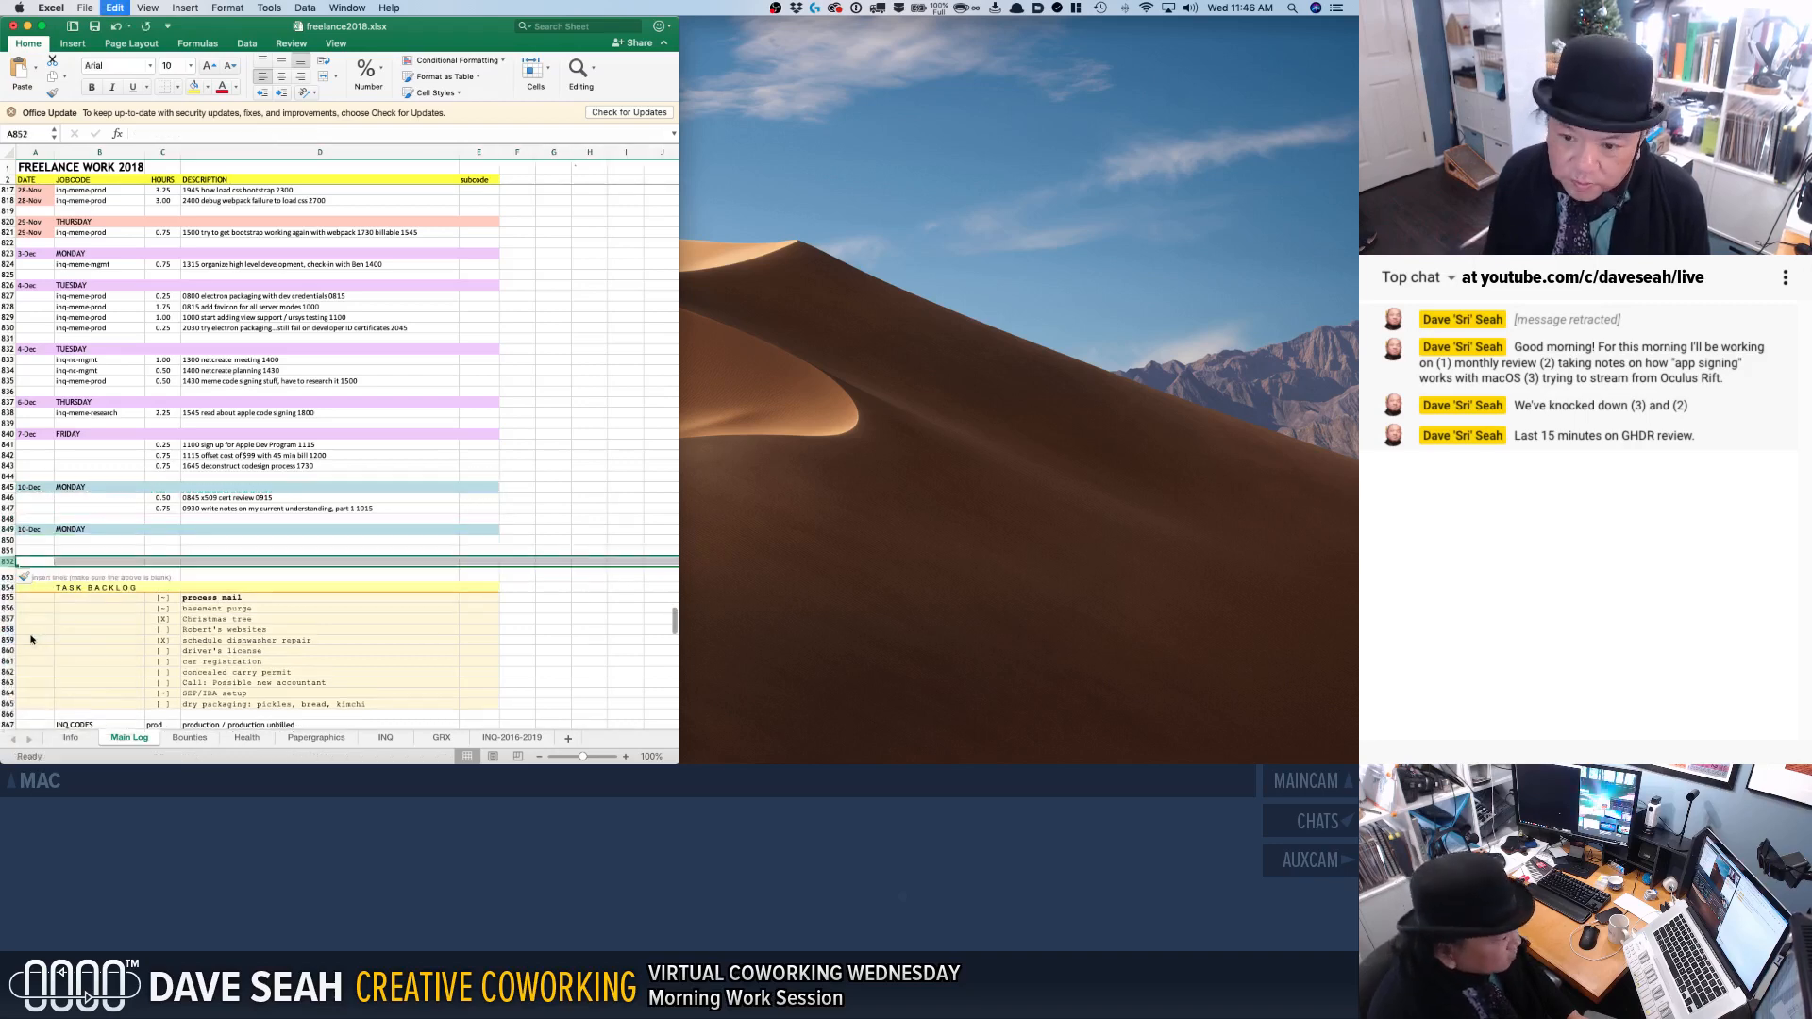
key(super+y)
key(super+y)
key(super+y)
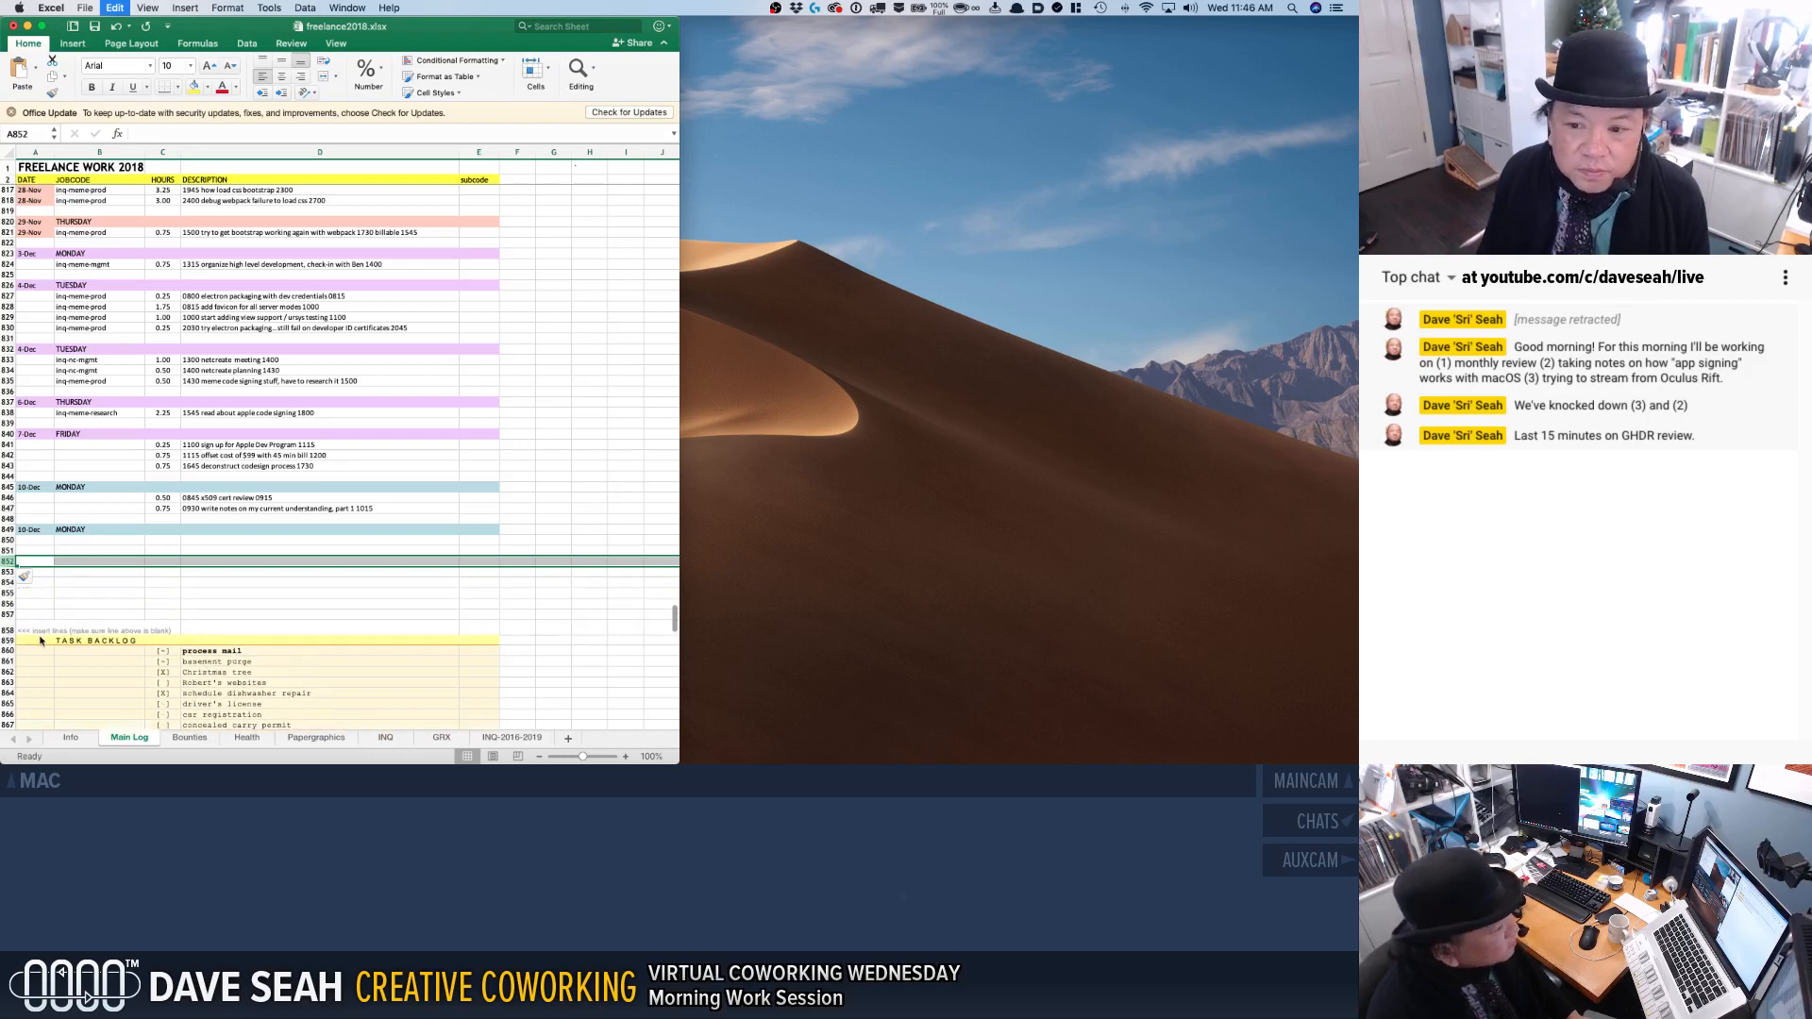
Change the date in the row 849 day header to 12/12/2018.
click(90, 529)
click(29, 529)
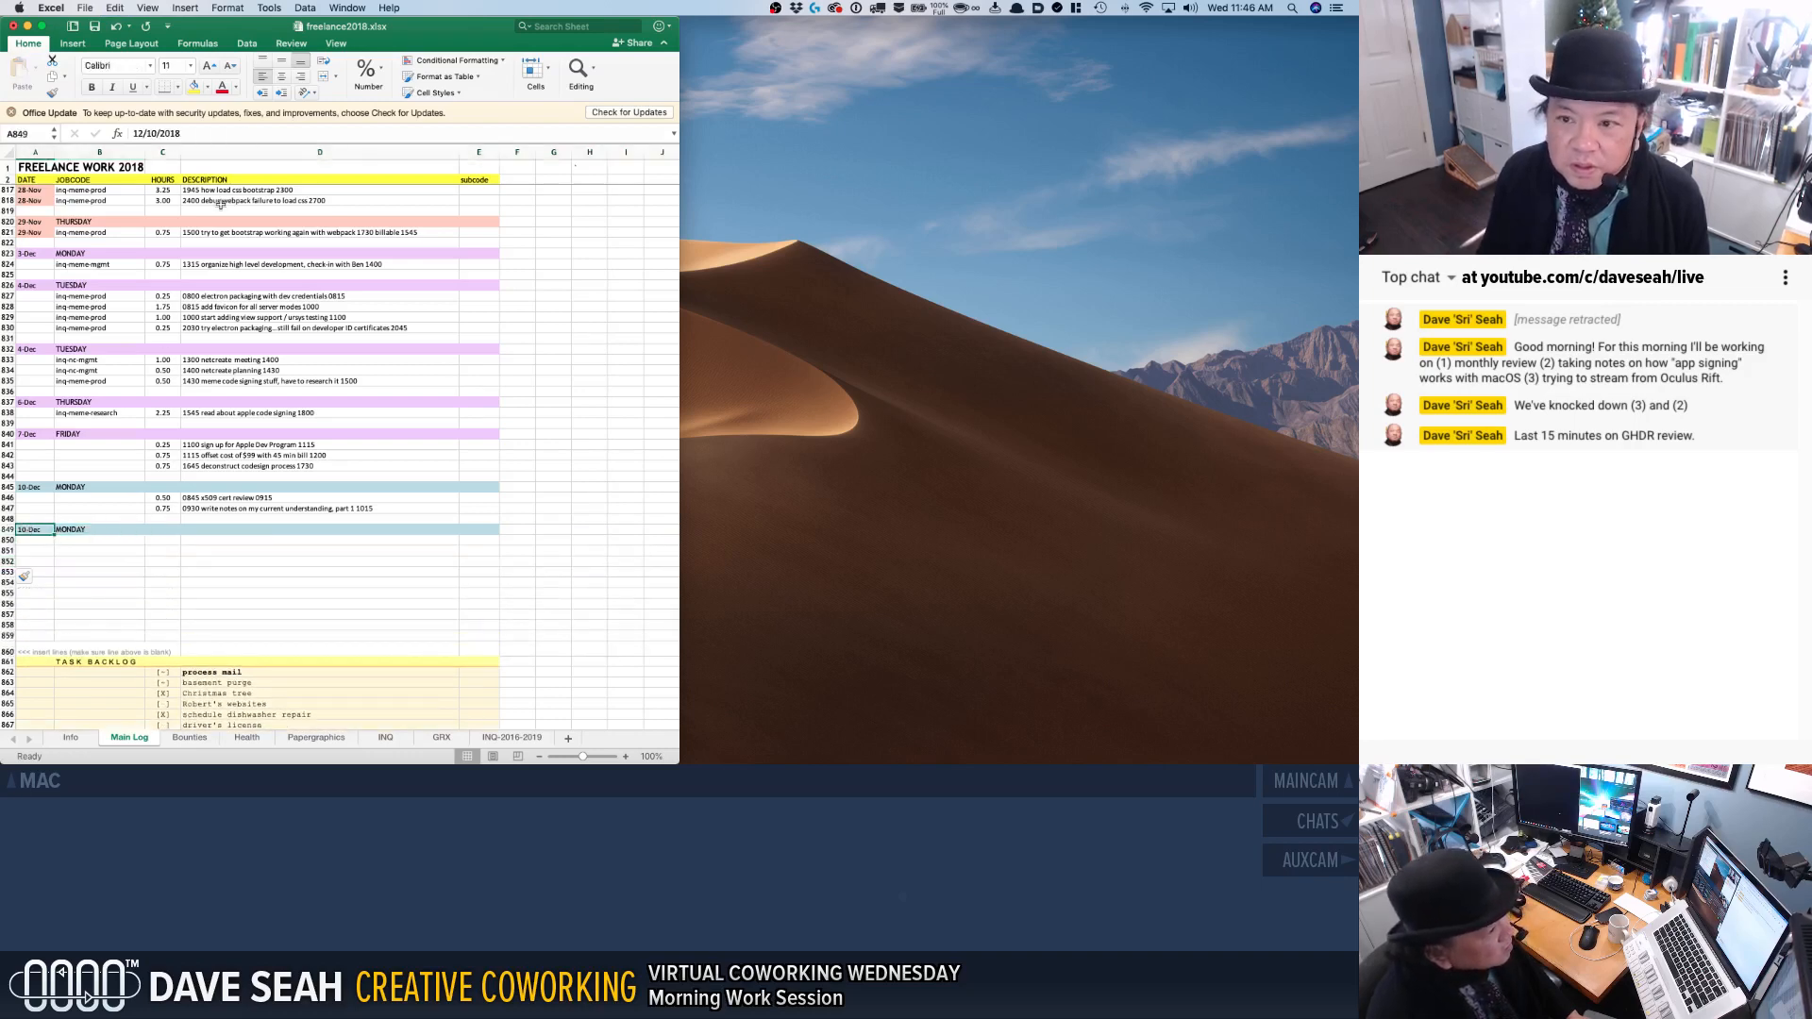
click(158, 134)
key(BackSpace)
text(2)
key(Return)
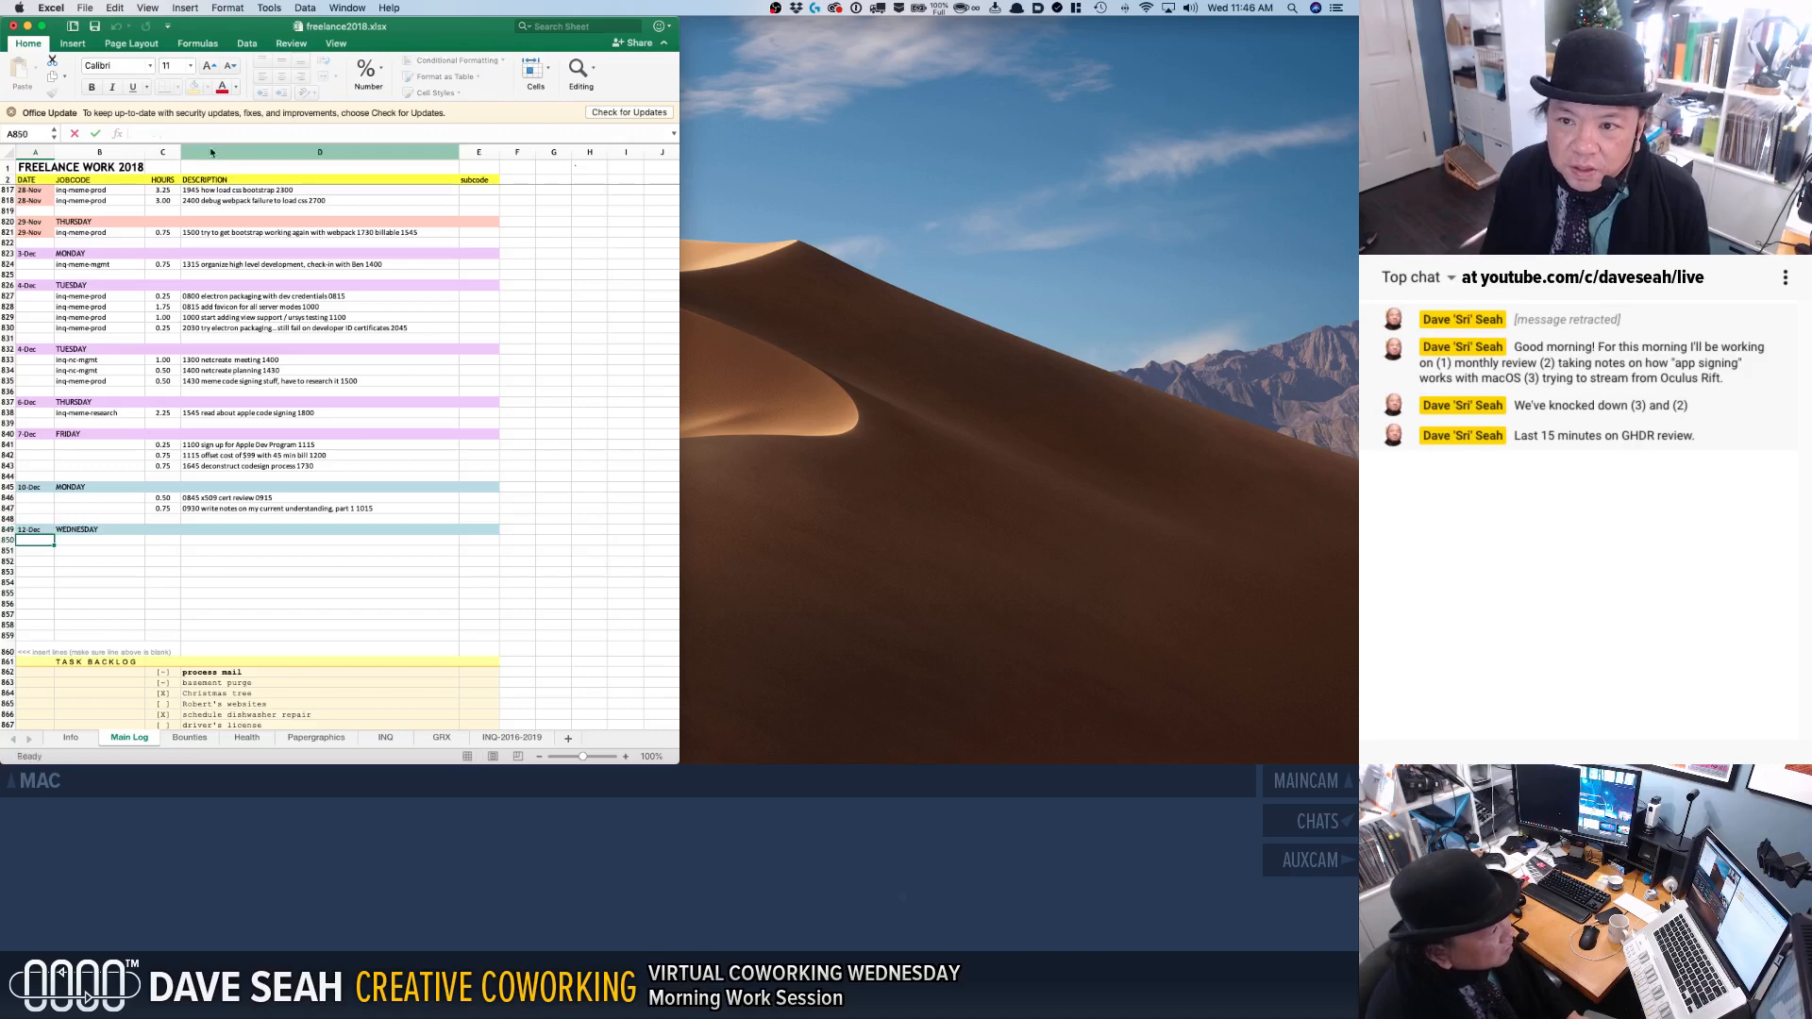
Log the description "1115 write notes on current understanding, part 2 1145" in the first row under the 12-Dec header.
click(267, 548)
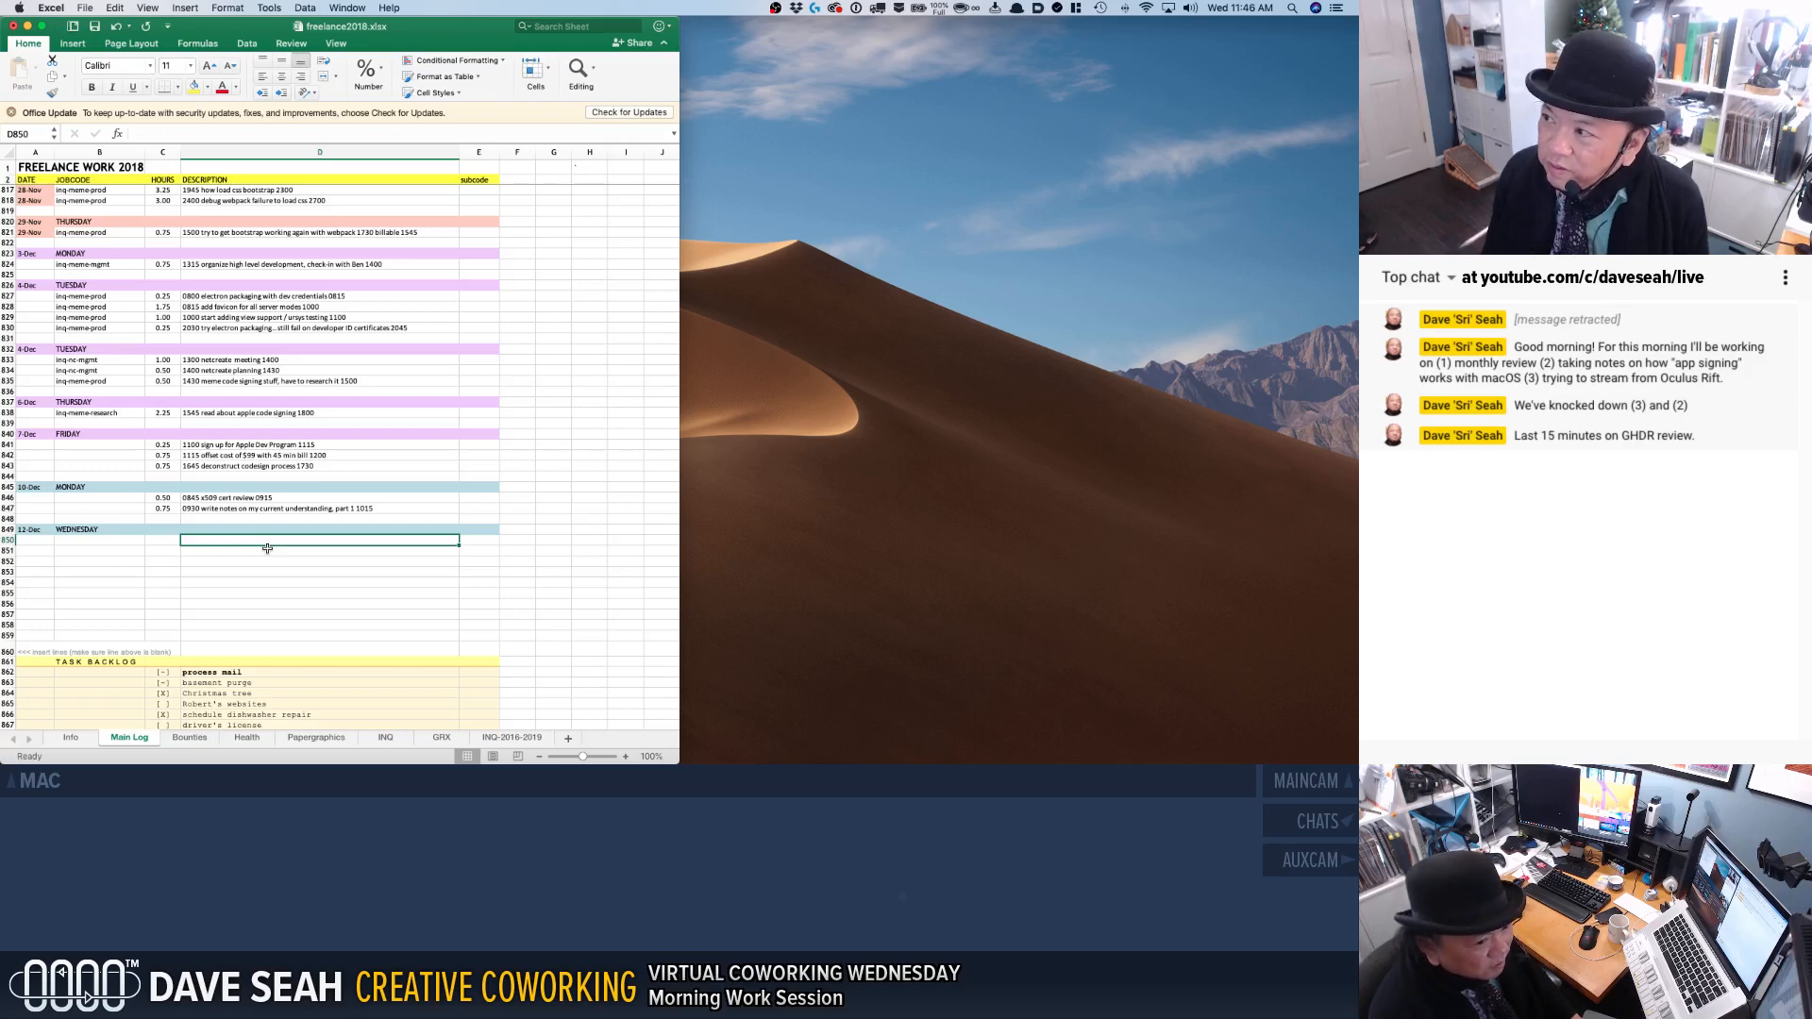
text(1115 )
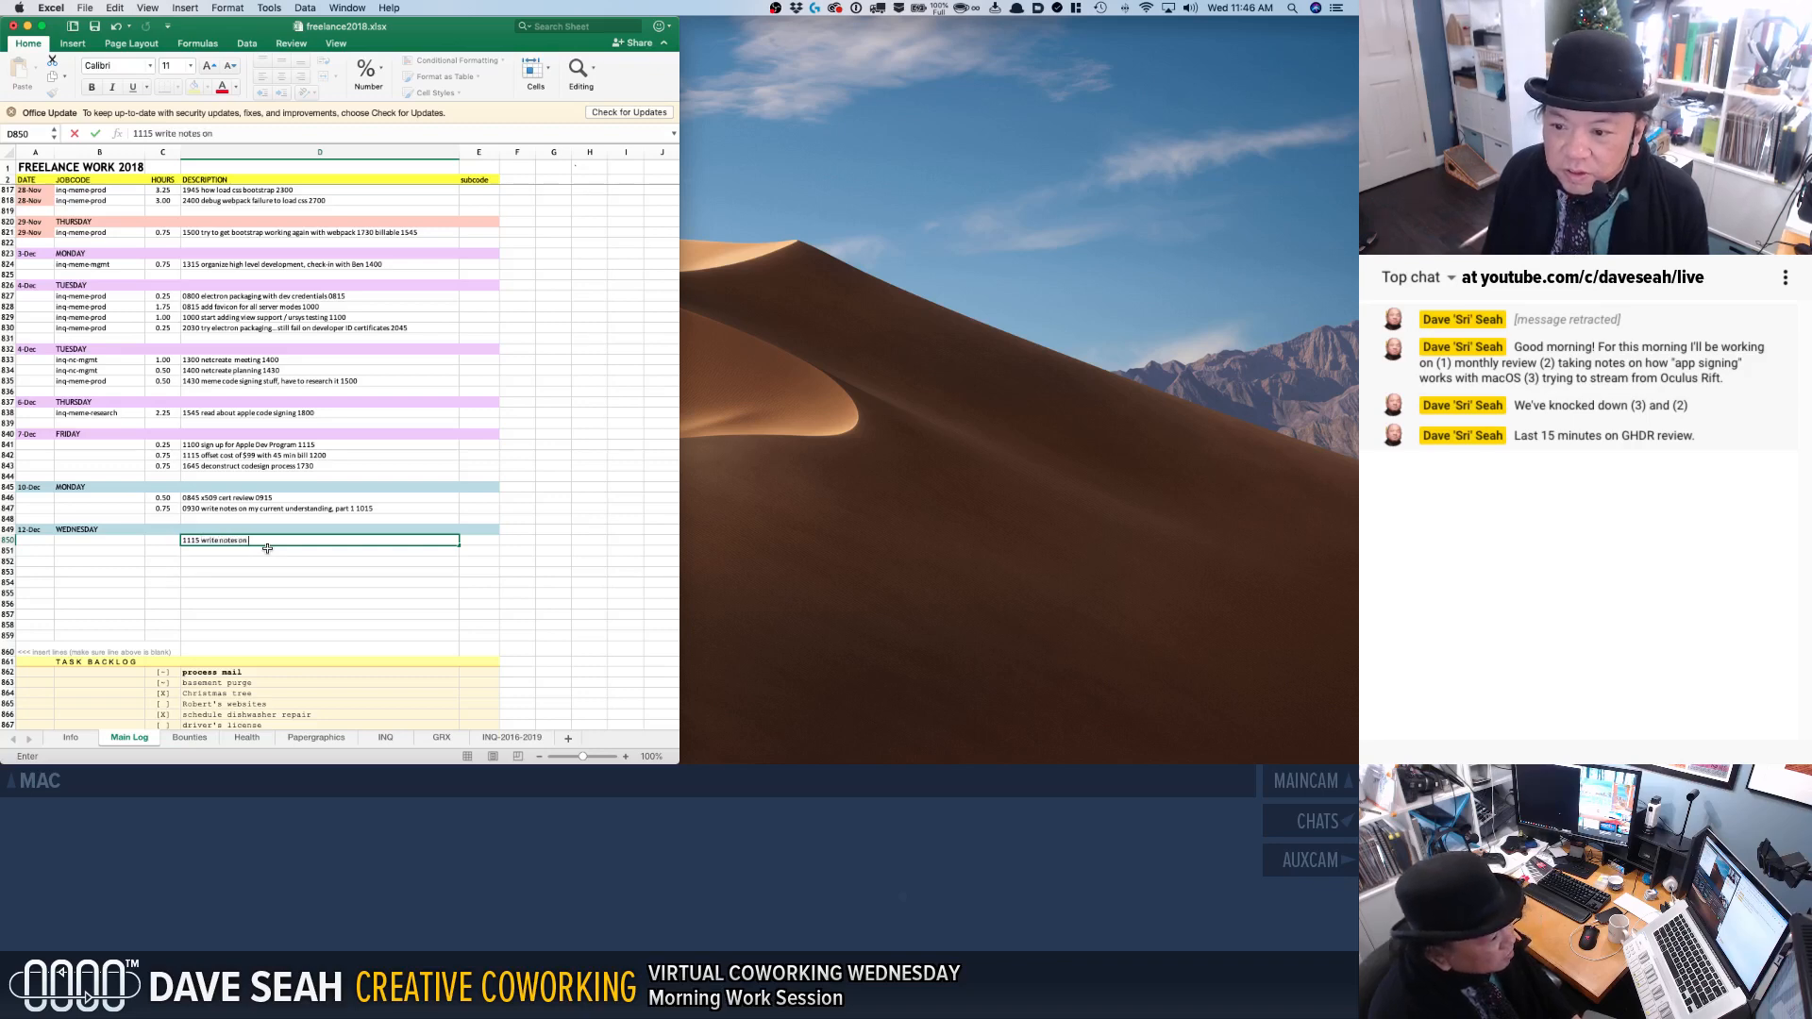
text(write notes on current understanding, part 2 1145)
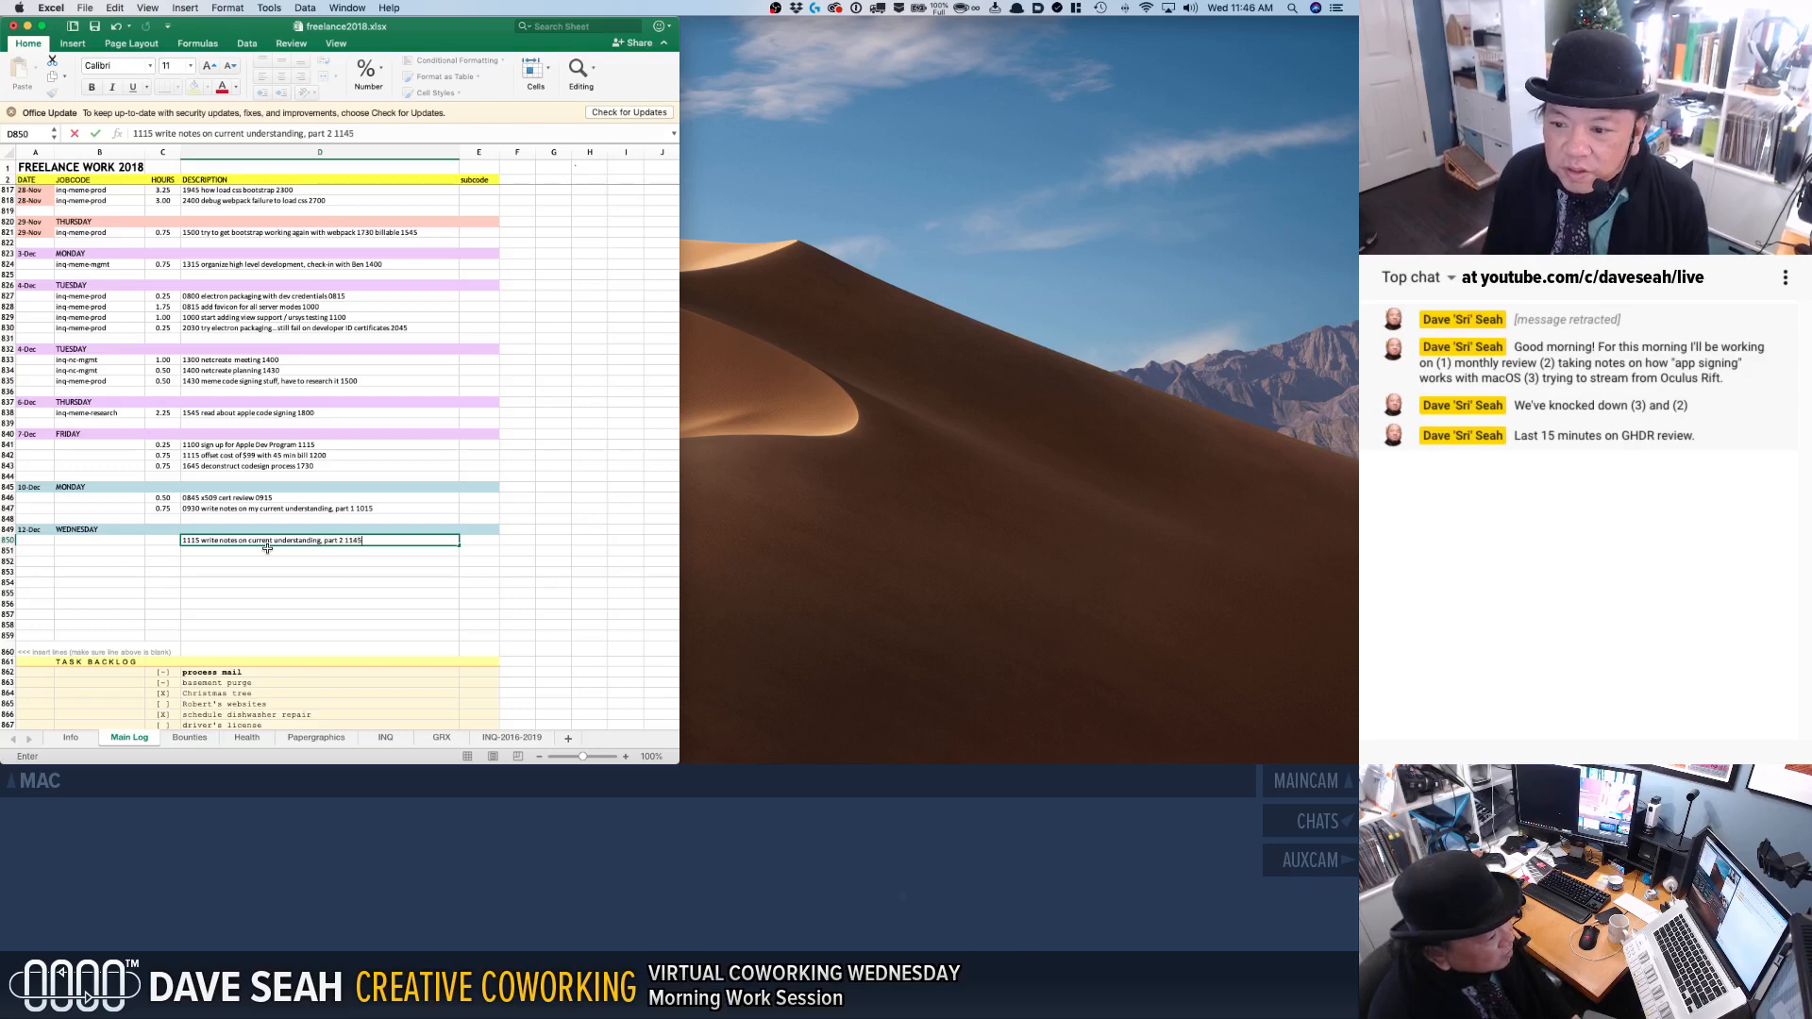
key(Return)
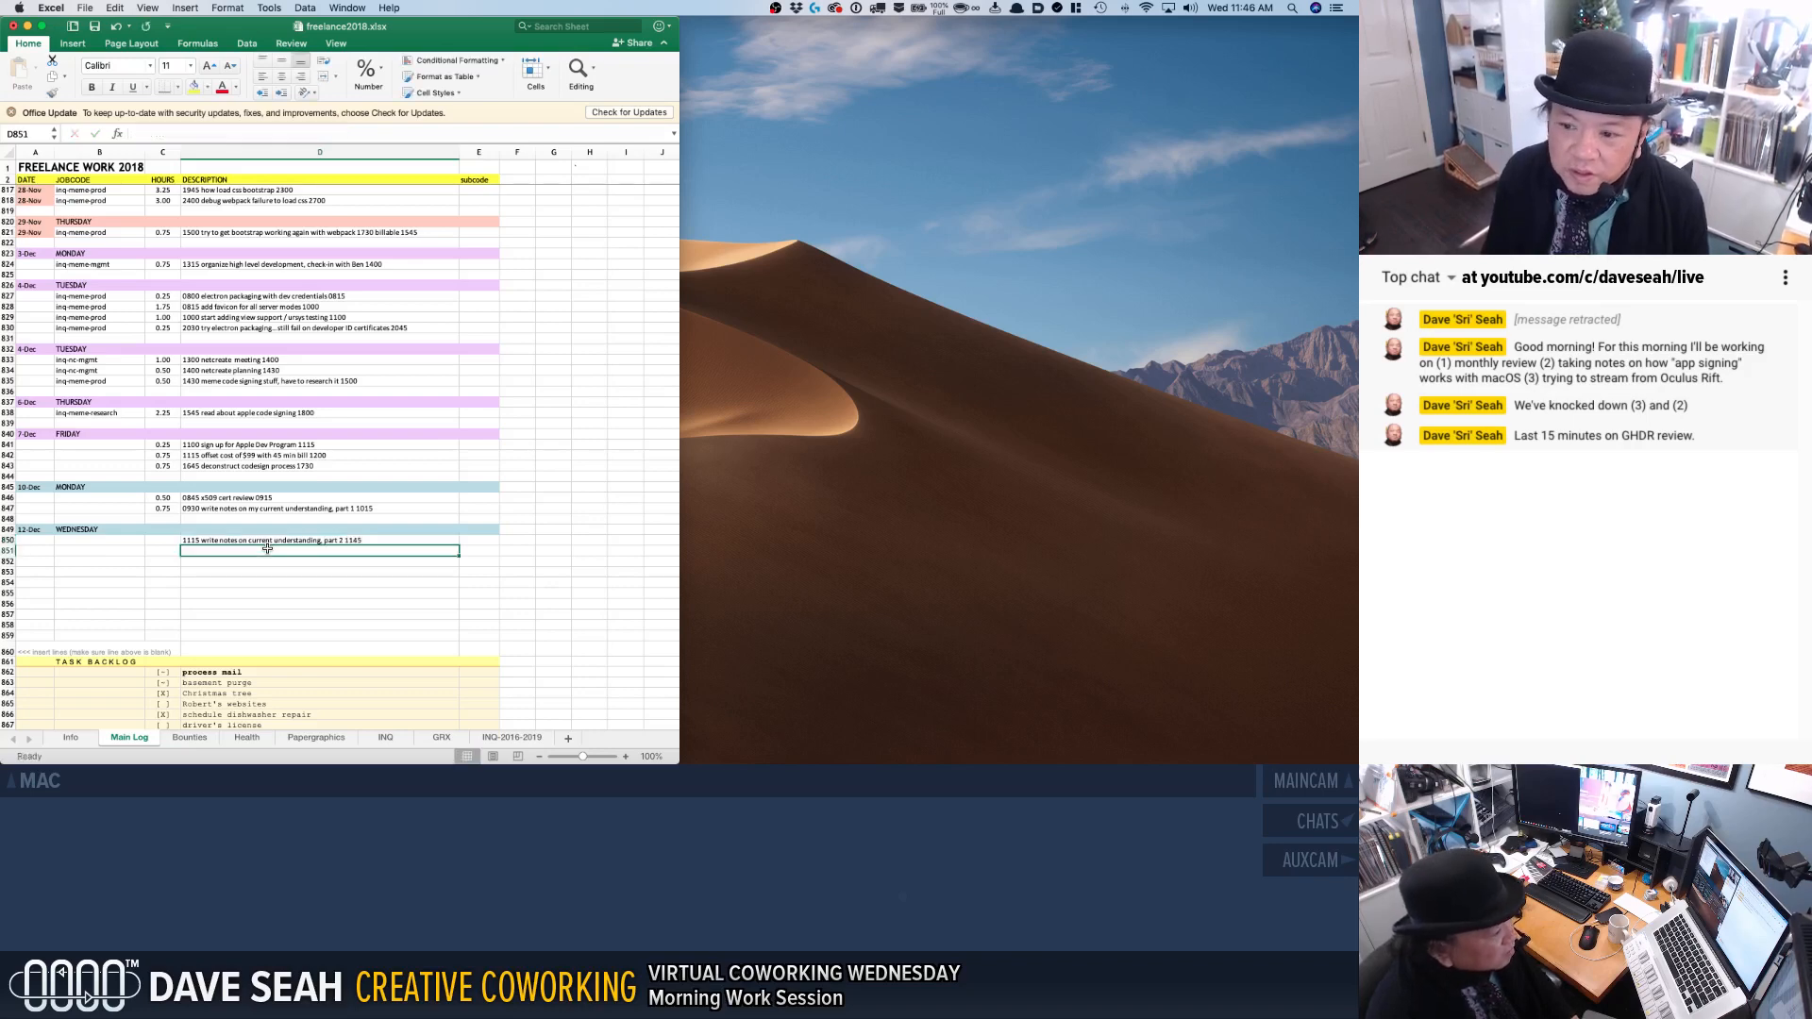
Copy the hours cell of the 10-Dec notes entry into the hours column of the 12-Dec entry.
click(164, 508)
key(super+c)
click(163, 540)
key(super+v)
click(220, 574)
key(Escape)
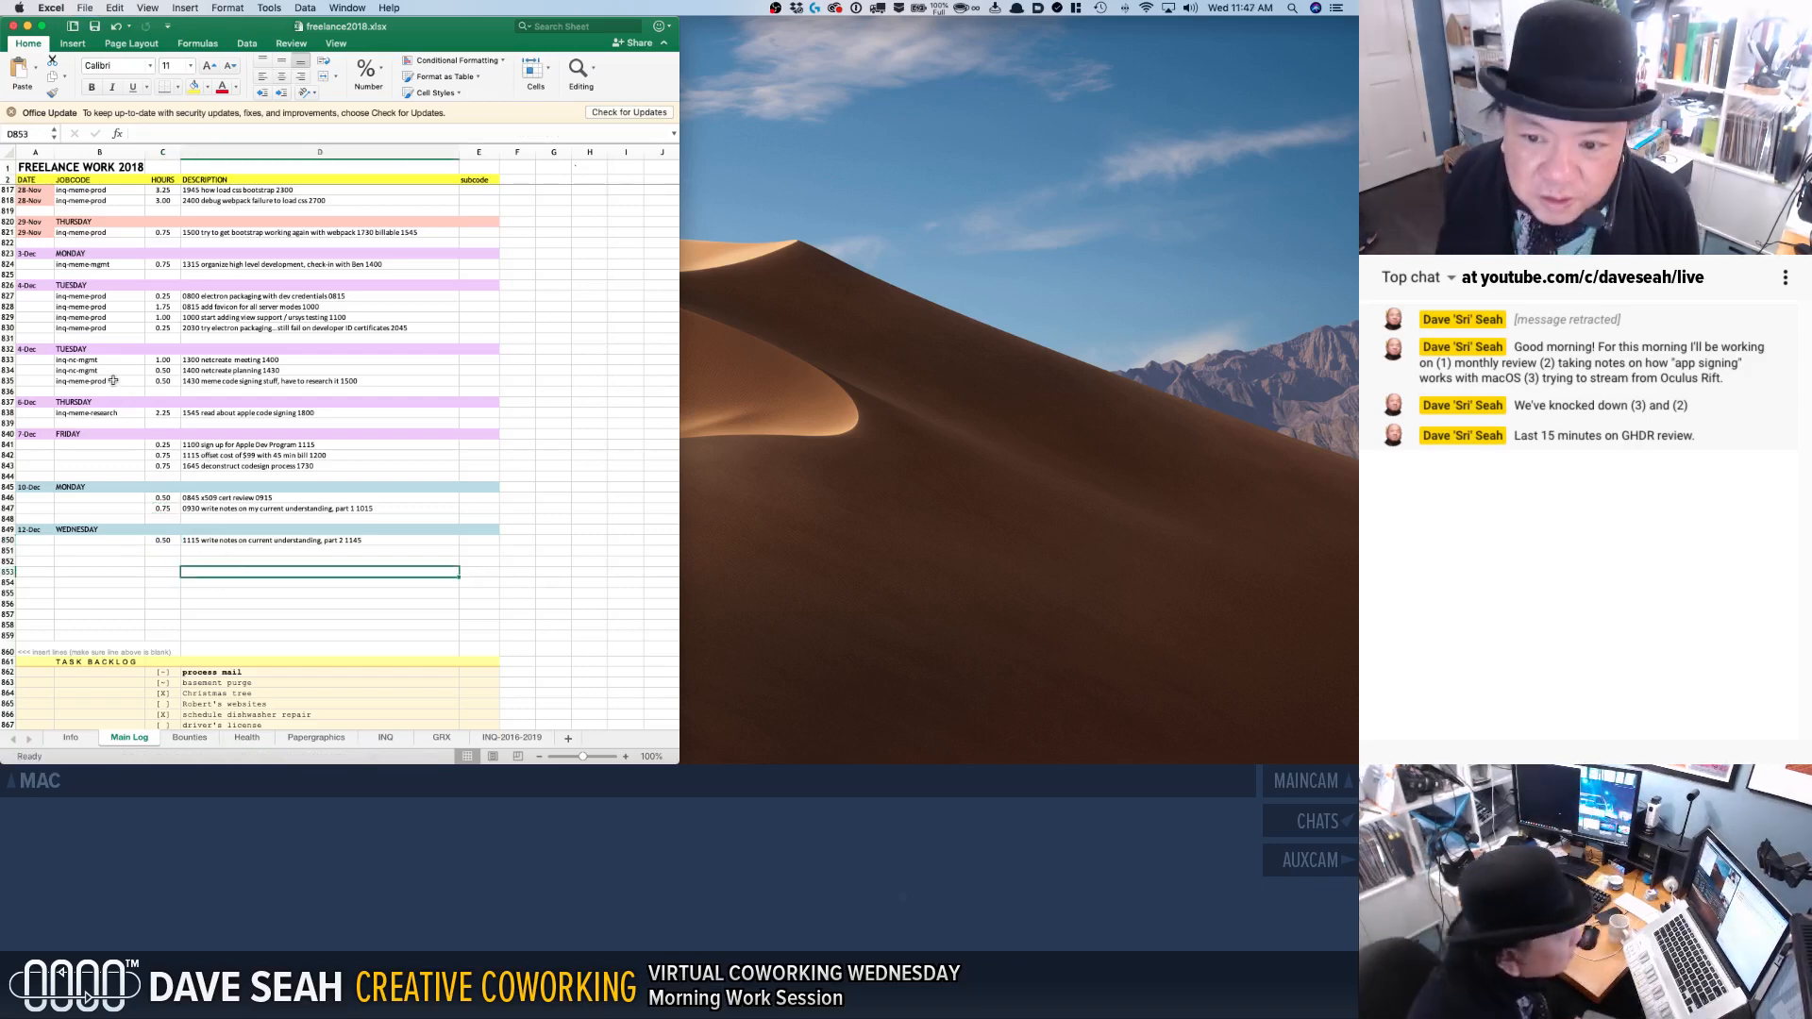
Copy the jobcode inq-meme-research from the 6-Dec entry to the three 7-Dec Friday entries.
drag(116, 422, 115, 415)
key(super+c)
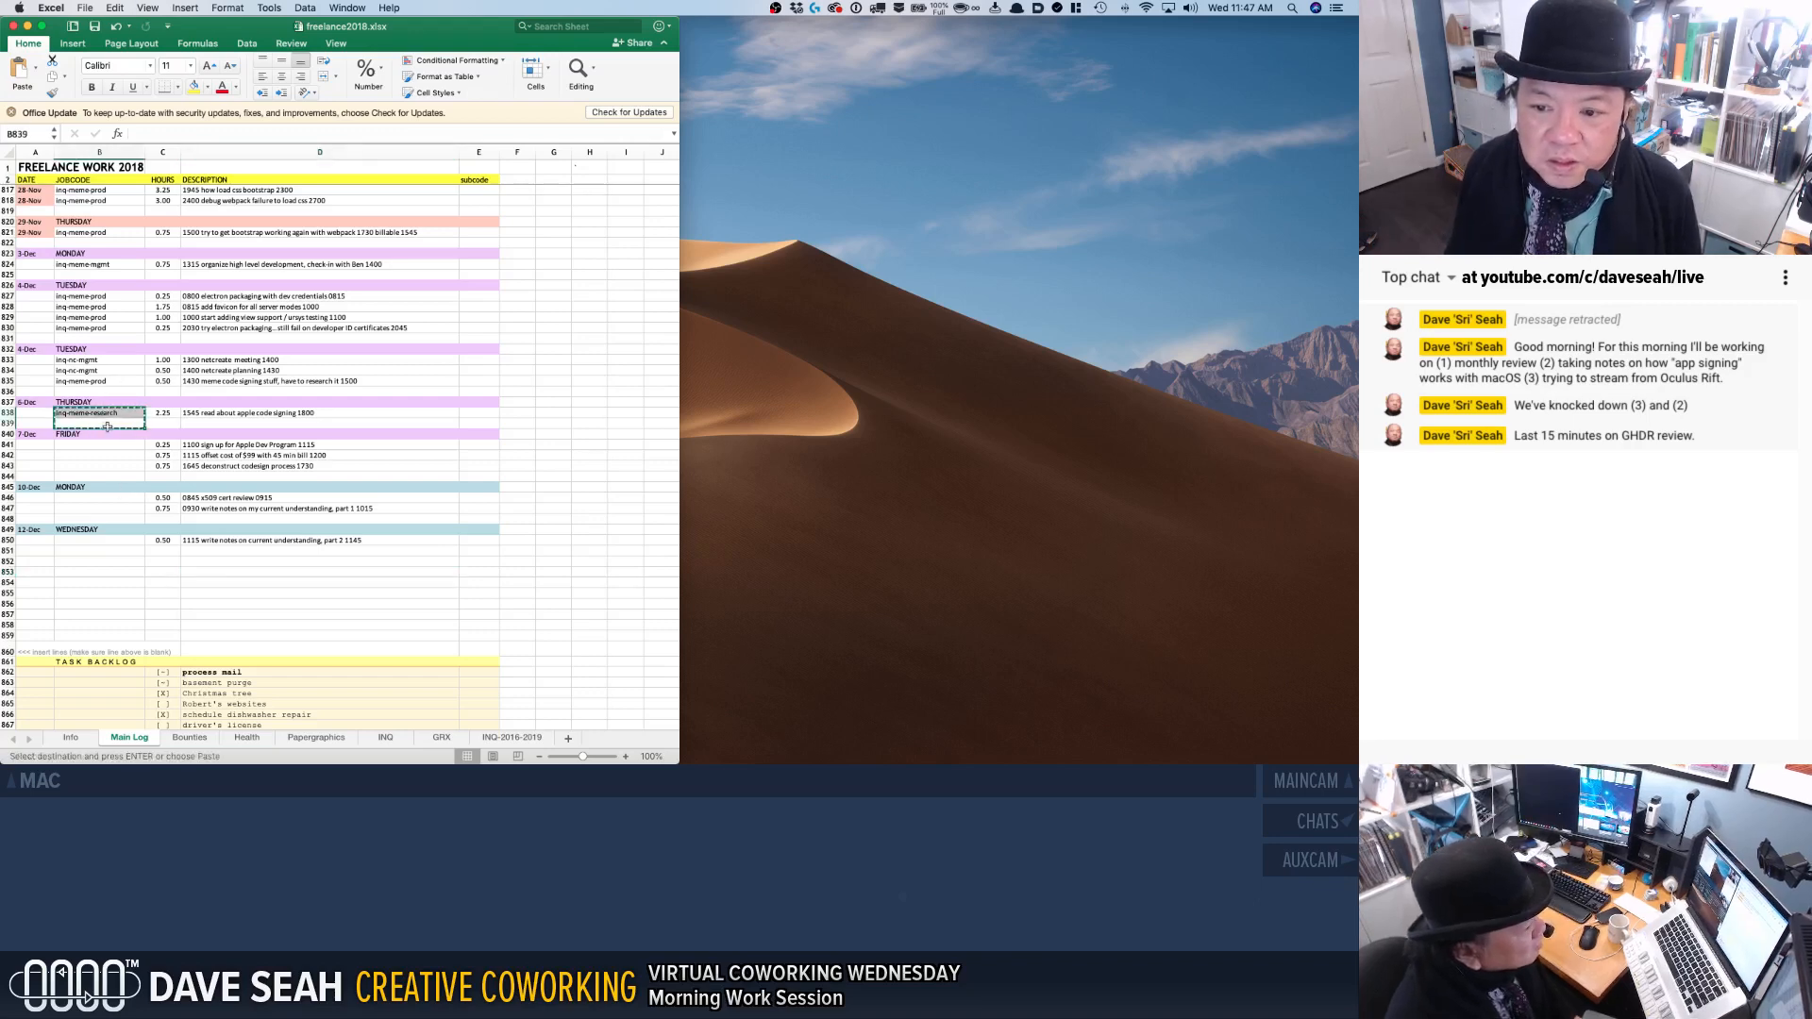
click(124, 448)
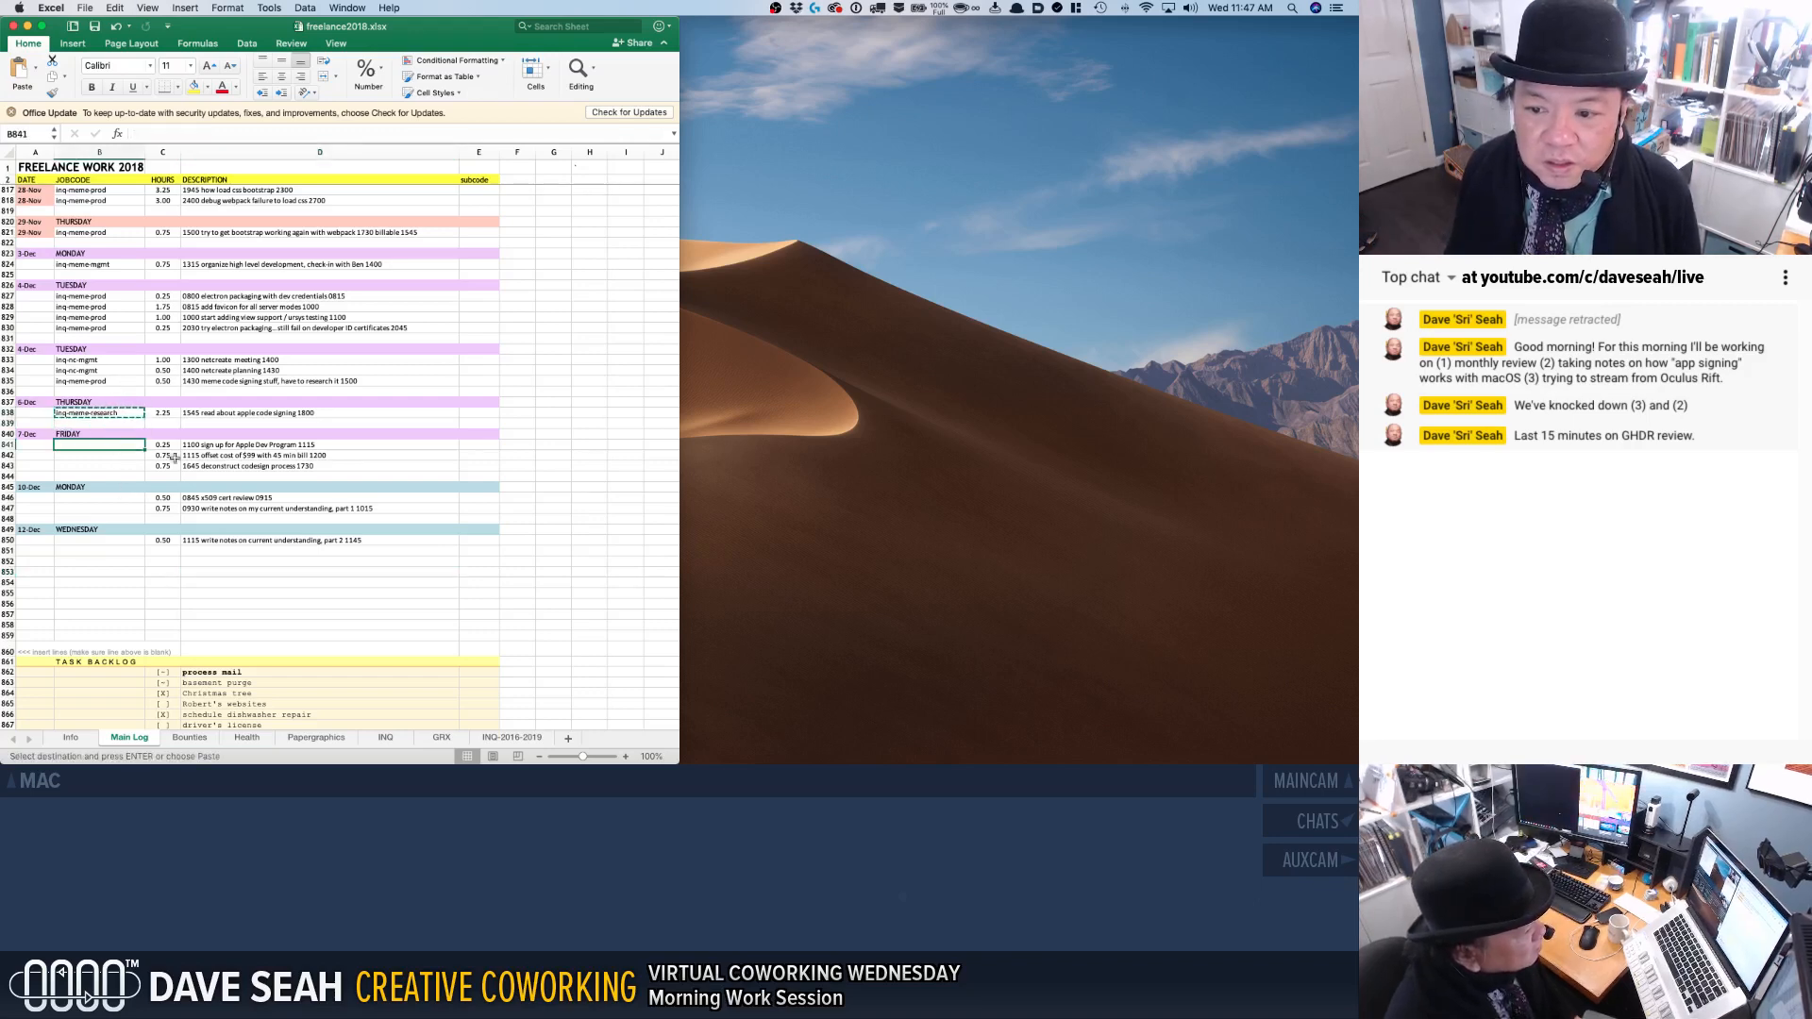
key(super+v)
key(Down)
key(super+v)
key(Down)
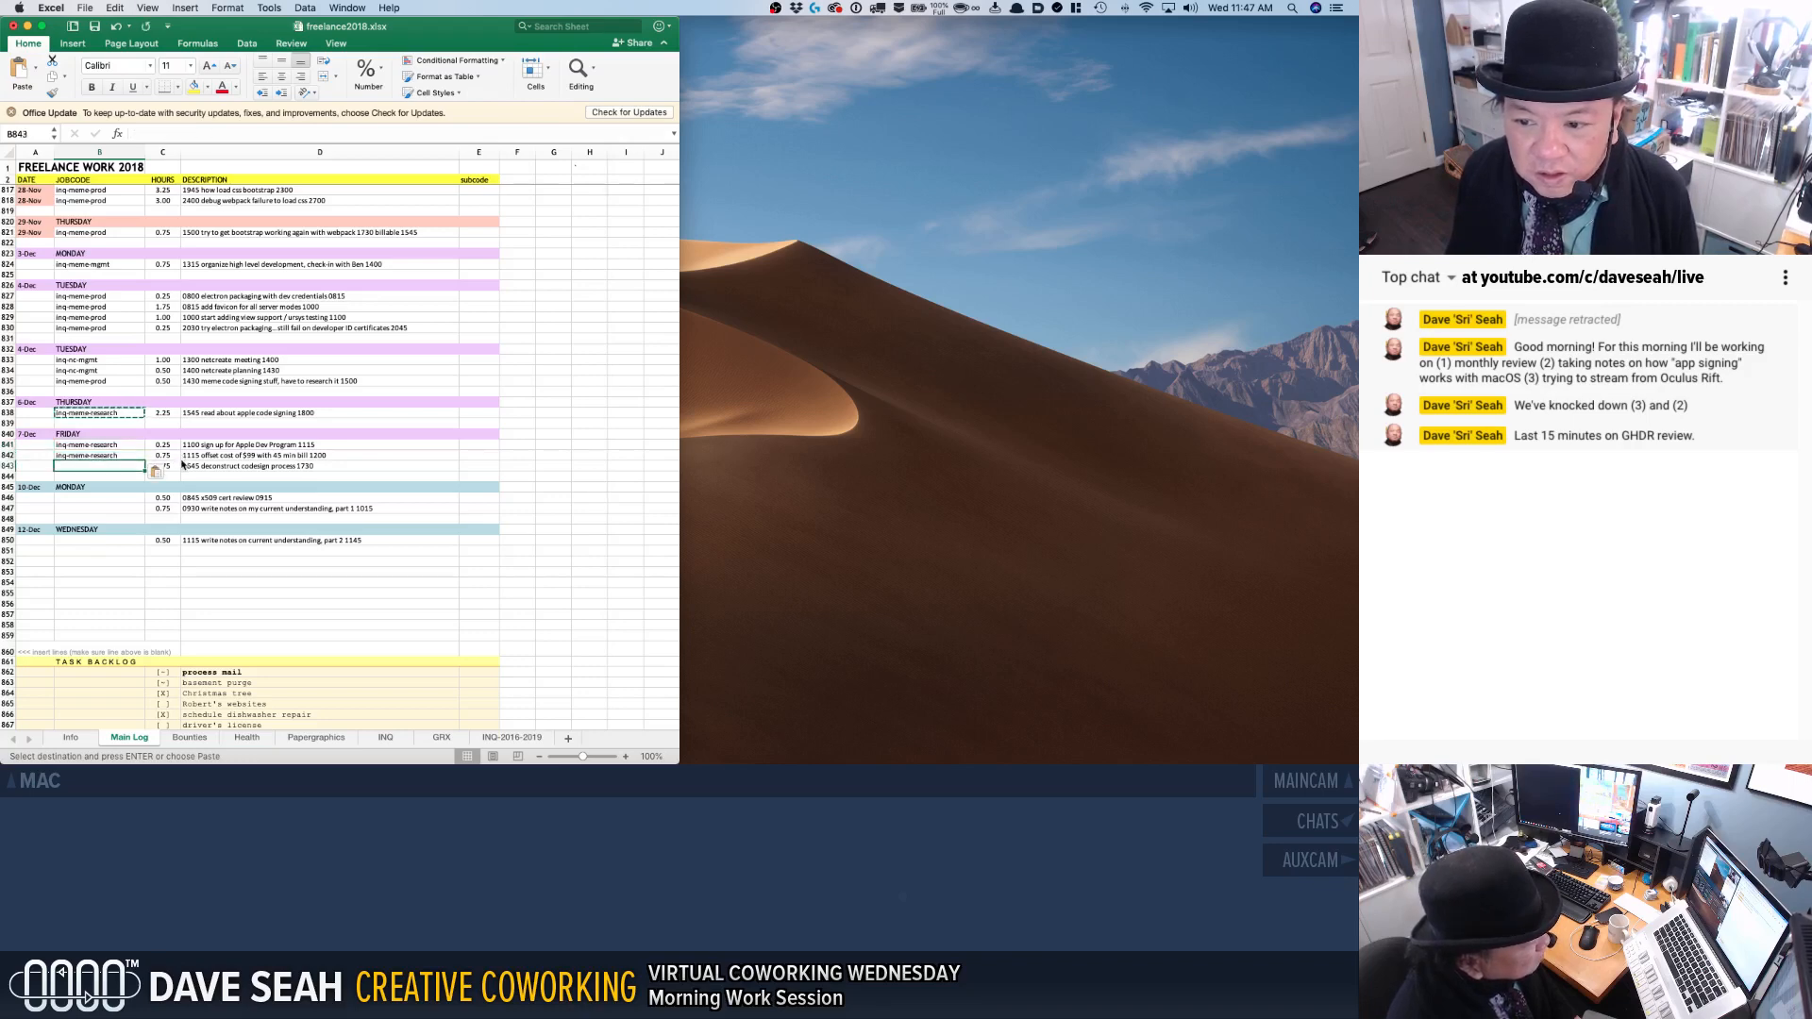
key(super+v)
Fill the jobcode of both 10-Dec Monday entries with inq-meme-research.
key(Down)
key(Down)
key(Down)
key(super+v)
key(Down)
key(super+v)
Give the 12-Dec Wednesday entry in row 850 the jobcode inq-meme-research, leaving the row below it blank.
key(Down)
key(Down)
key(Down)
key(Down)
key(super+v)
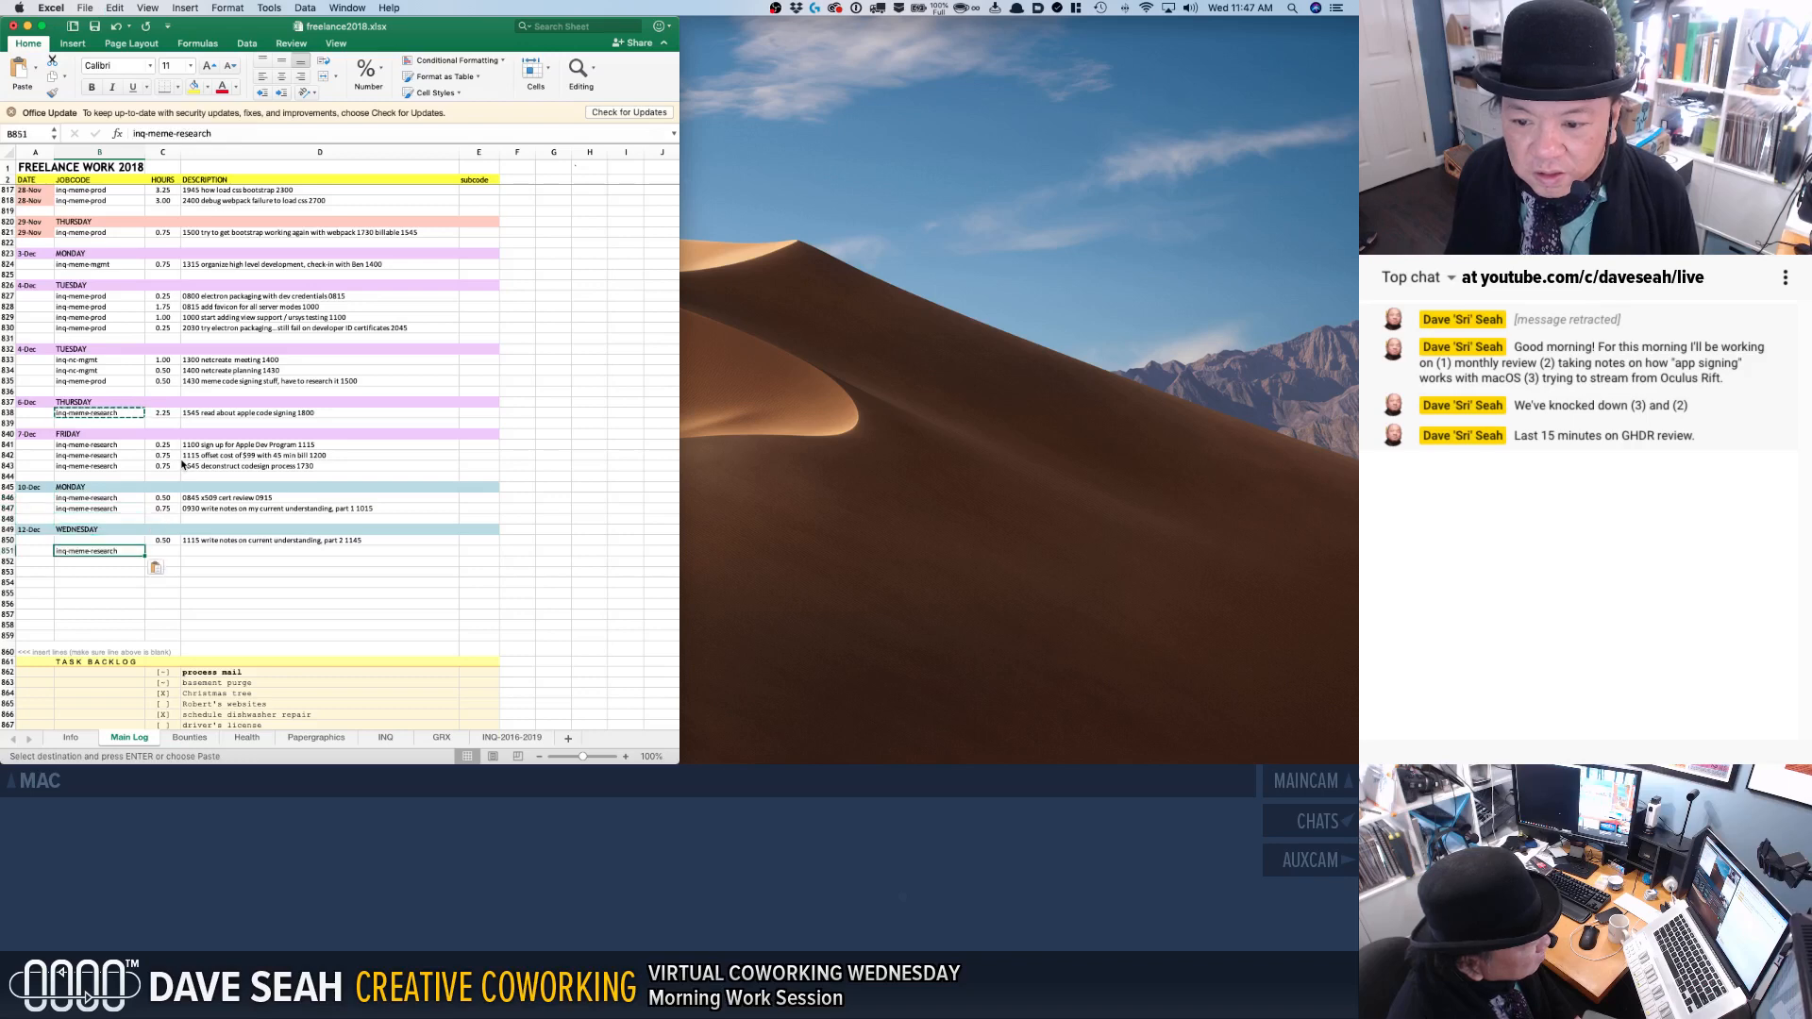
key(super+z)
key(Up)
key(Up)
key(Up)
key(Down)
key(Down)
key(super+v)
key(Escape)
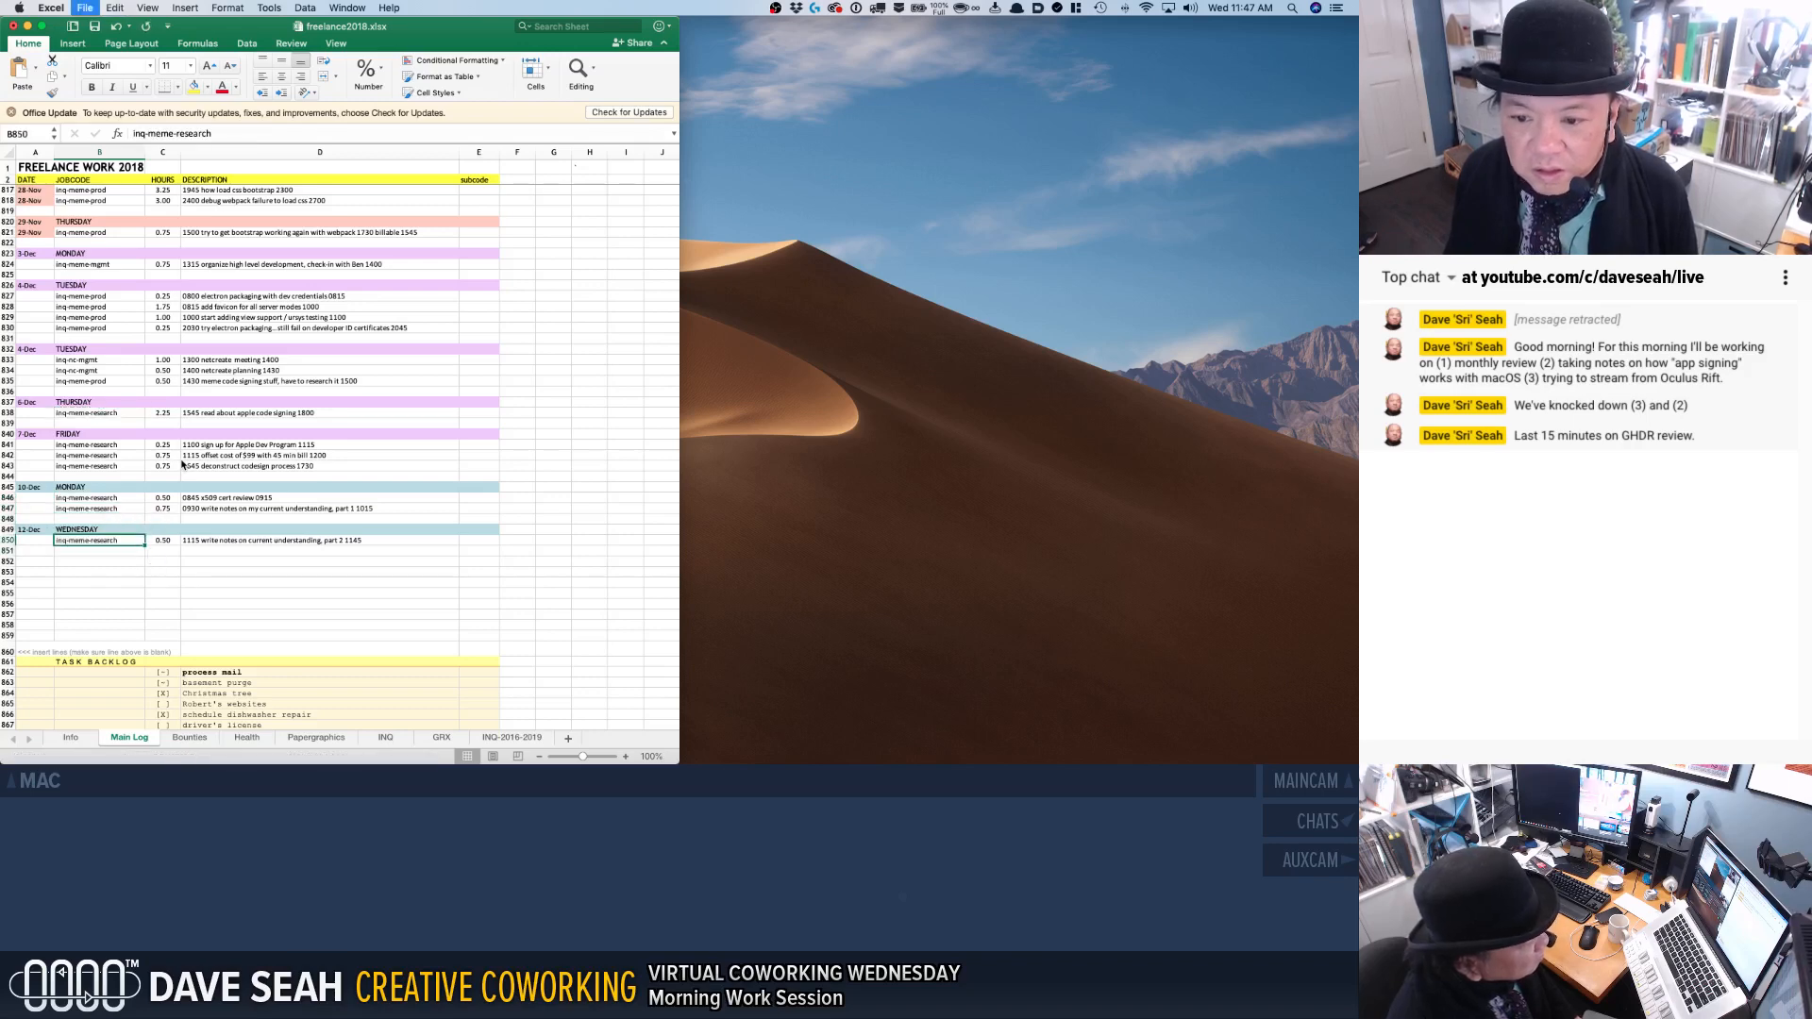
Hide the freelance2018.xlsx workbook window.
click(223, 435)
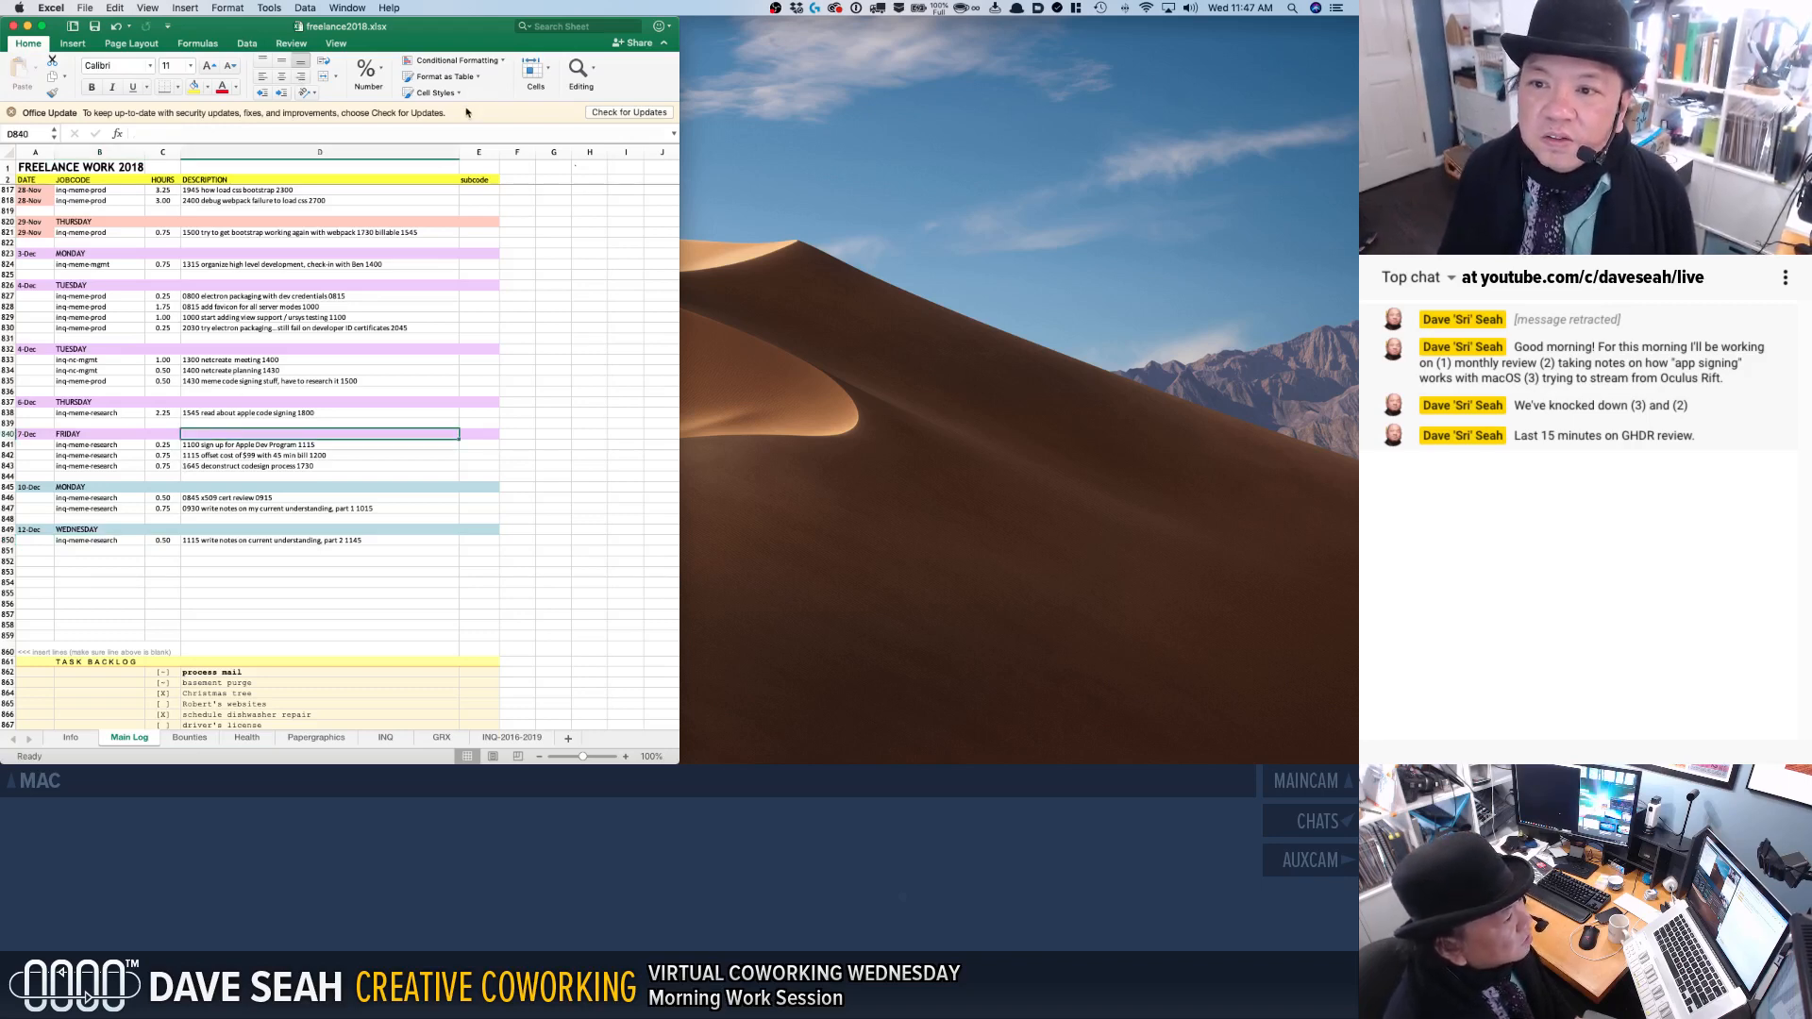
key(super+h)
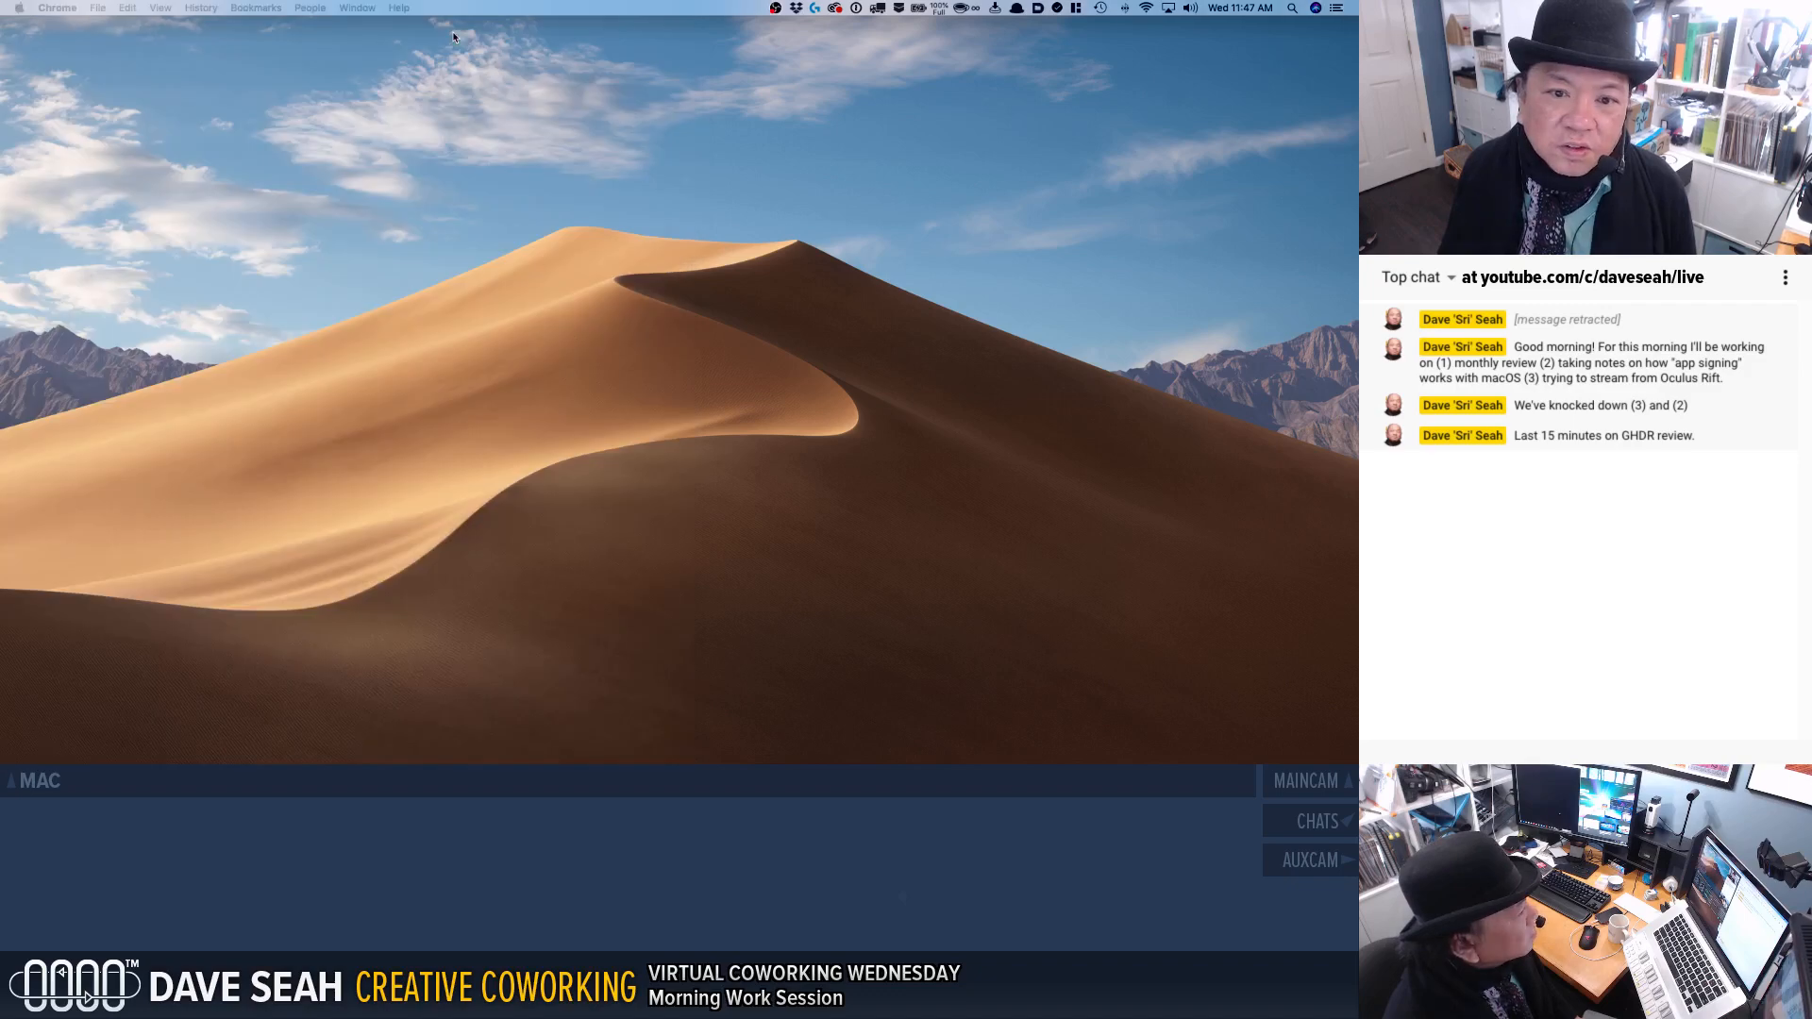
mouse_move(483, 745)
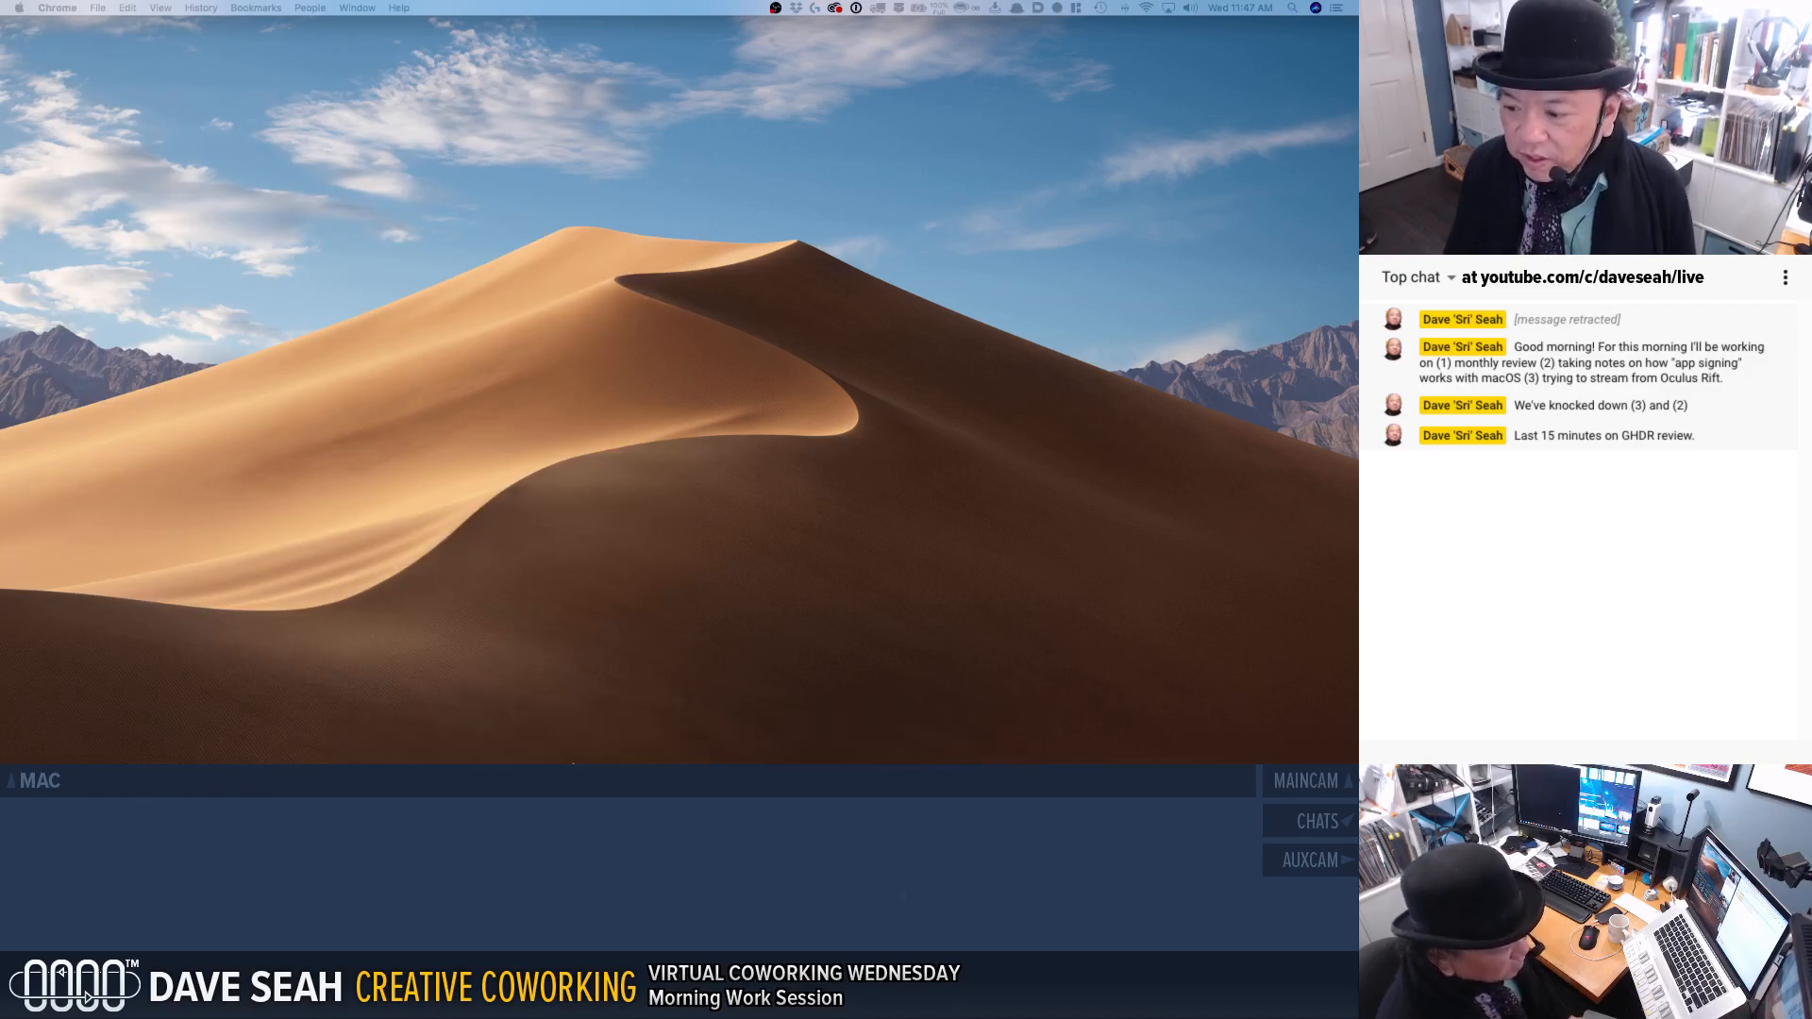
Switch to Discord and check the latest messages in the coworking cafe's chat channel.
click(559, 746)
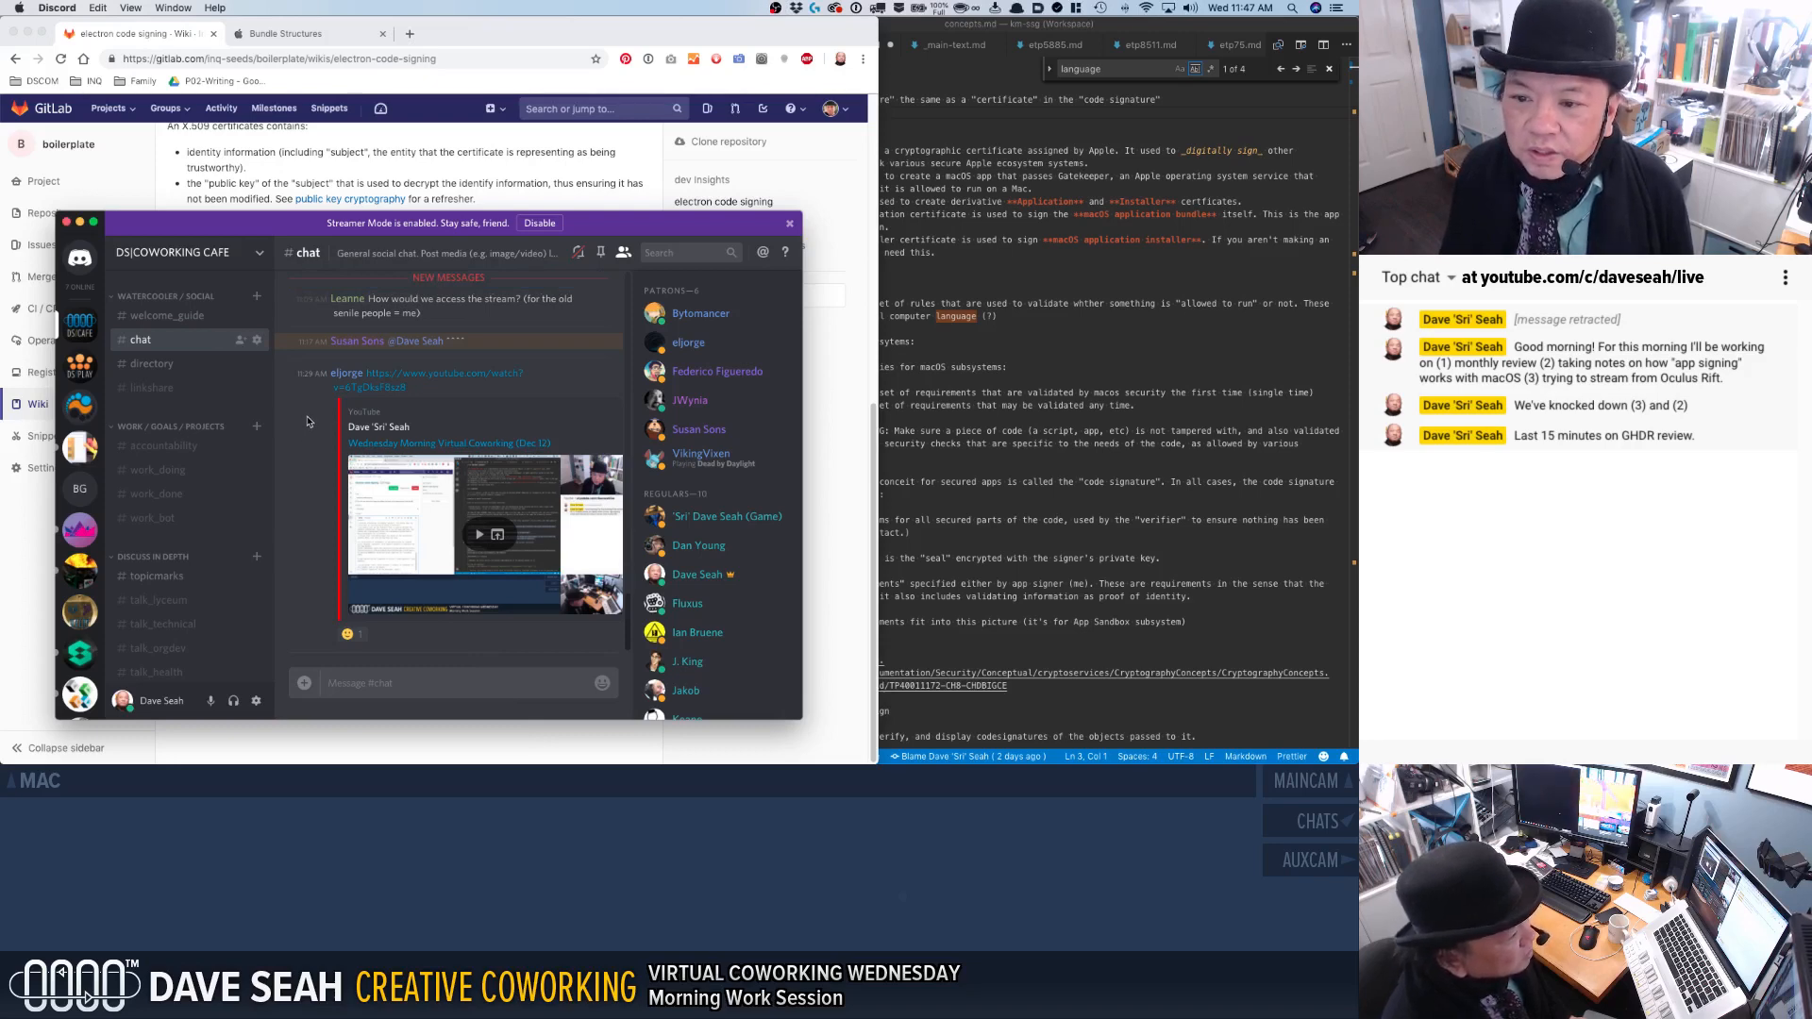
scroll(314, 419, up, 1)
scroll(314, 416, down, 1)
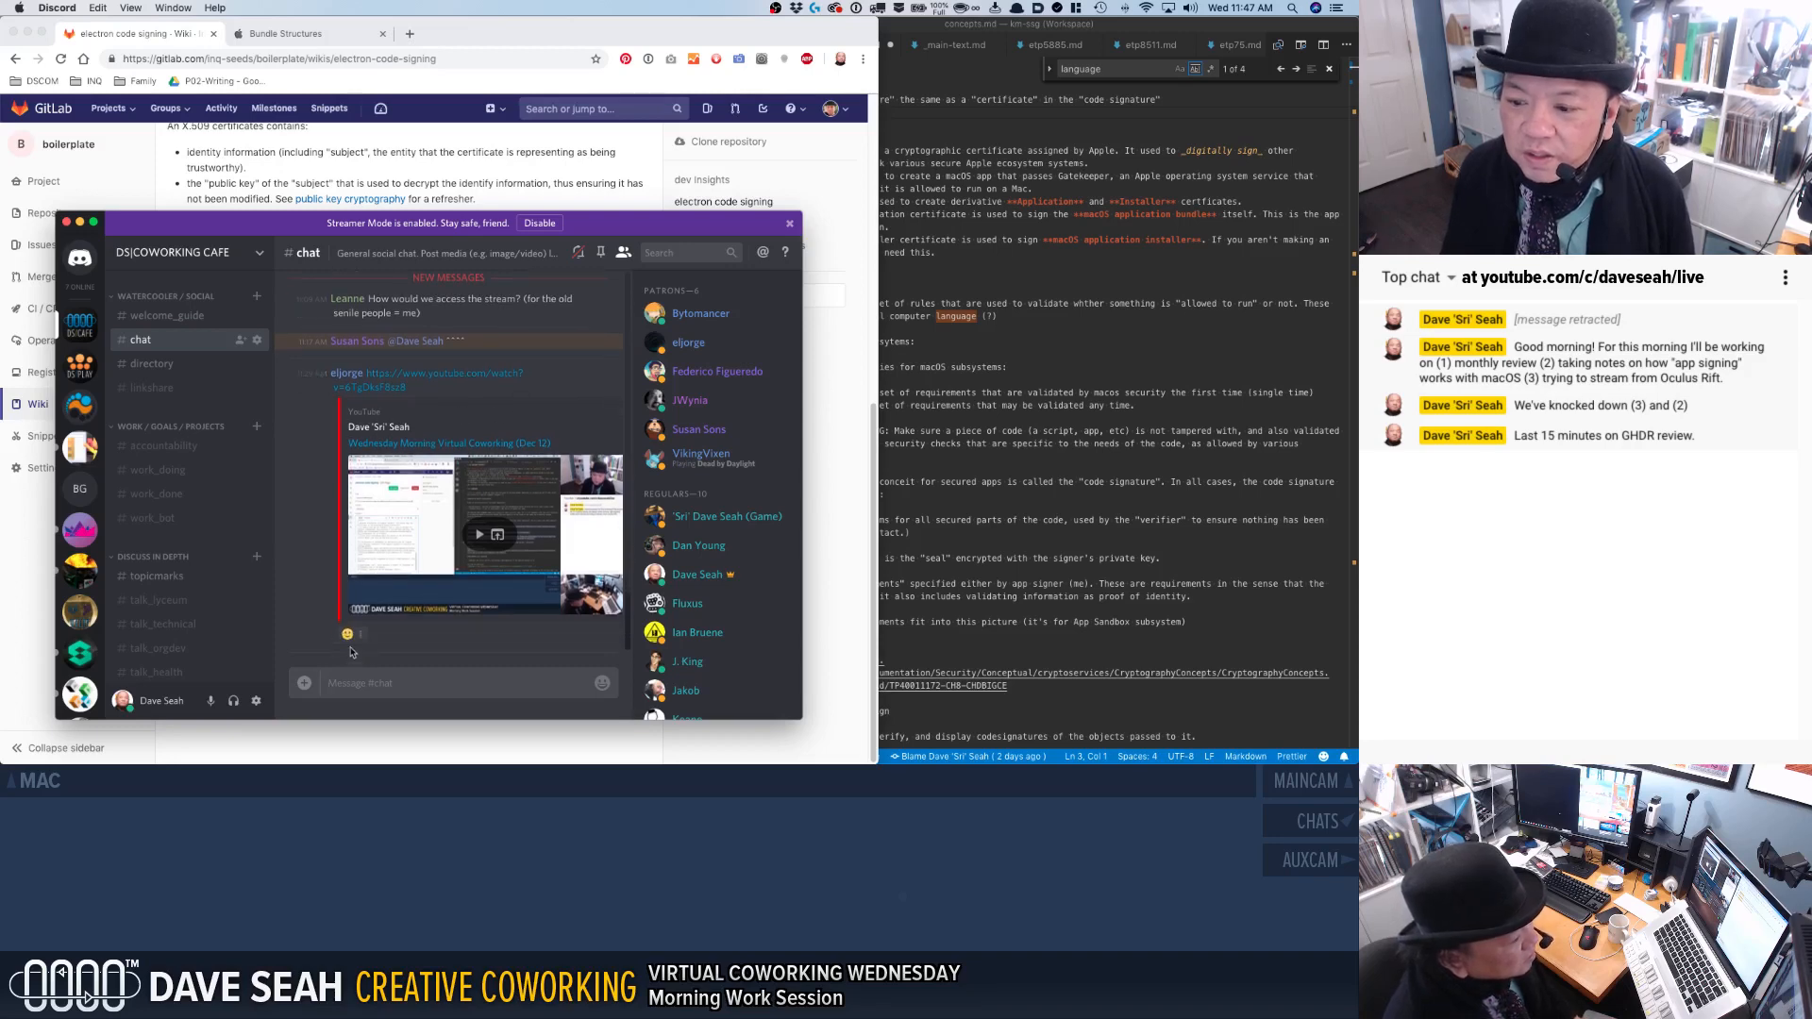
mouse_move(347, 638)
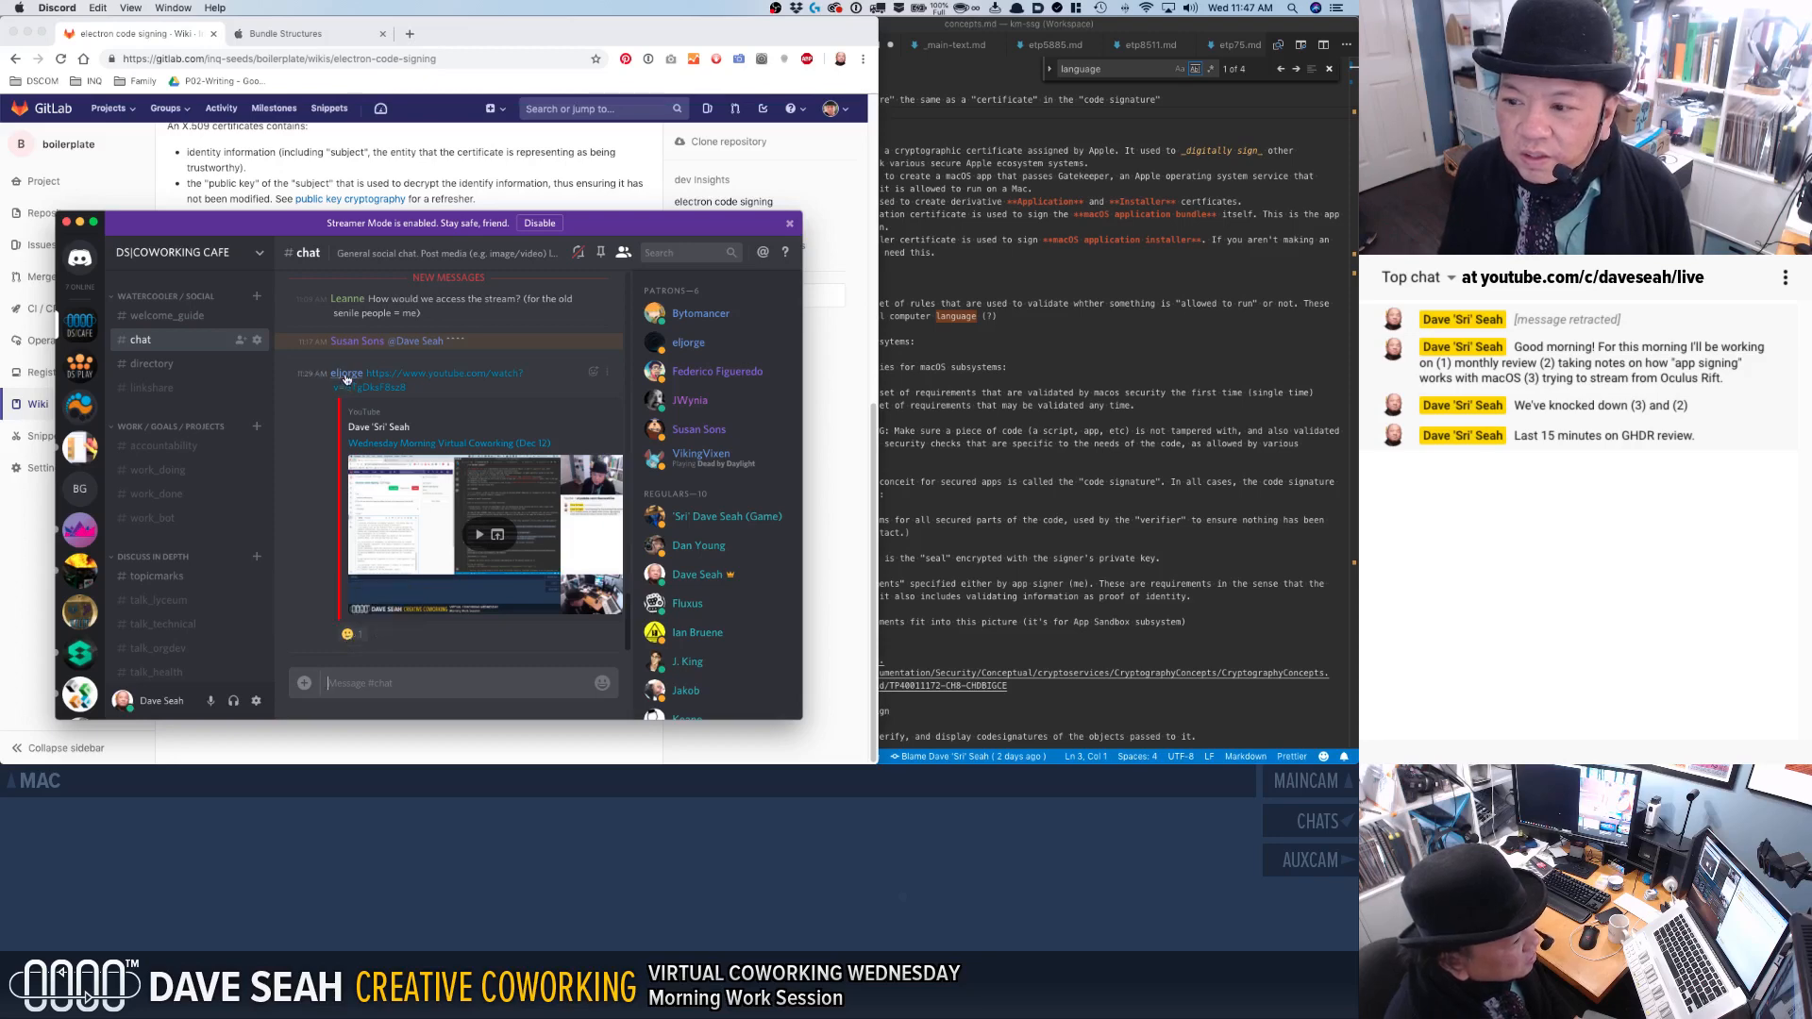
click(353, 687)
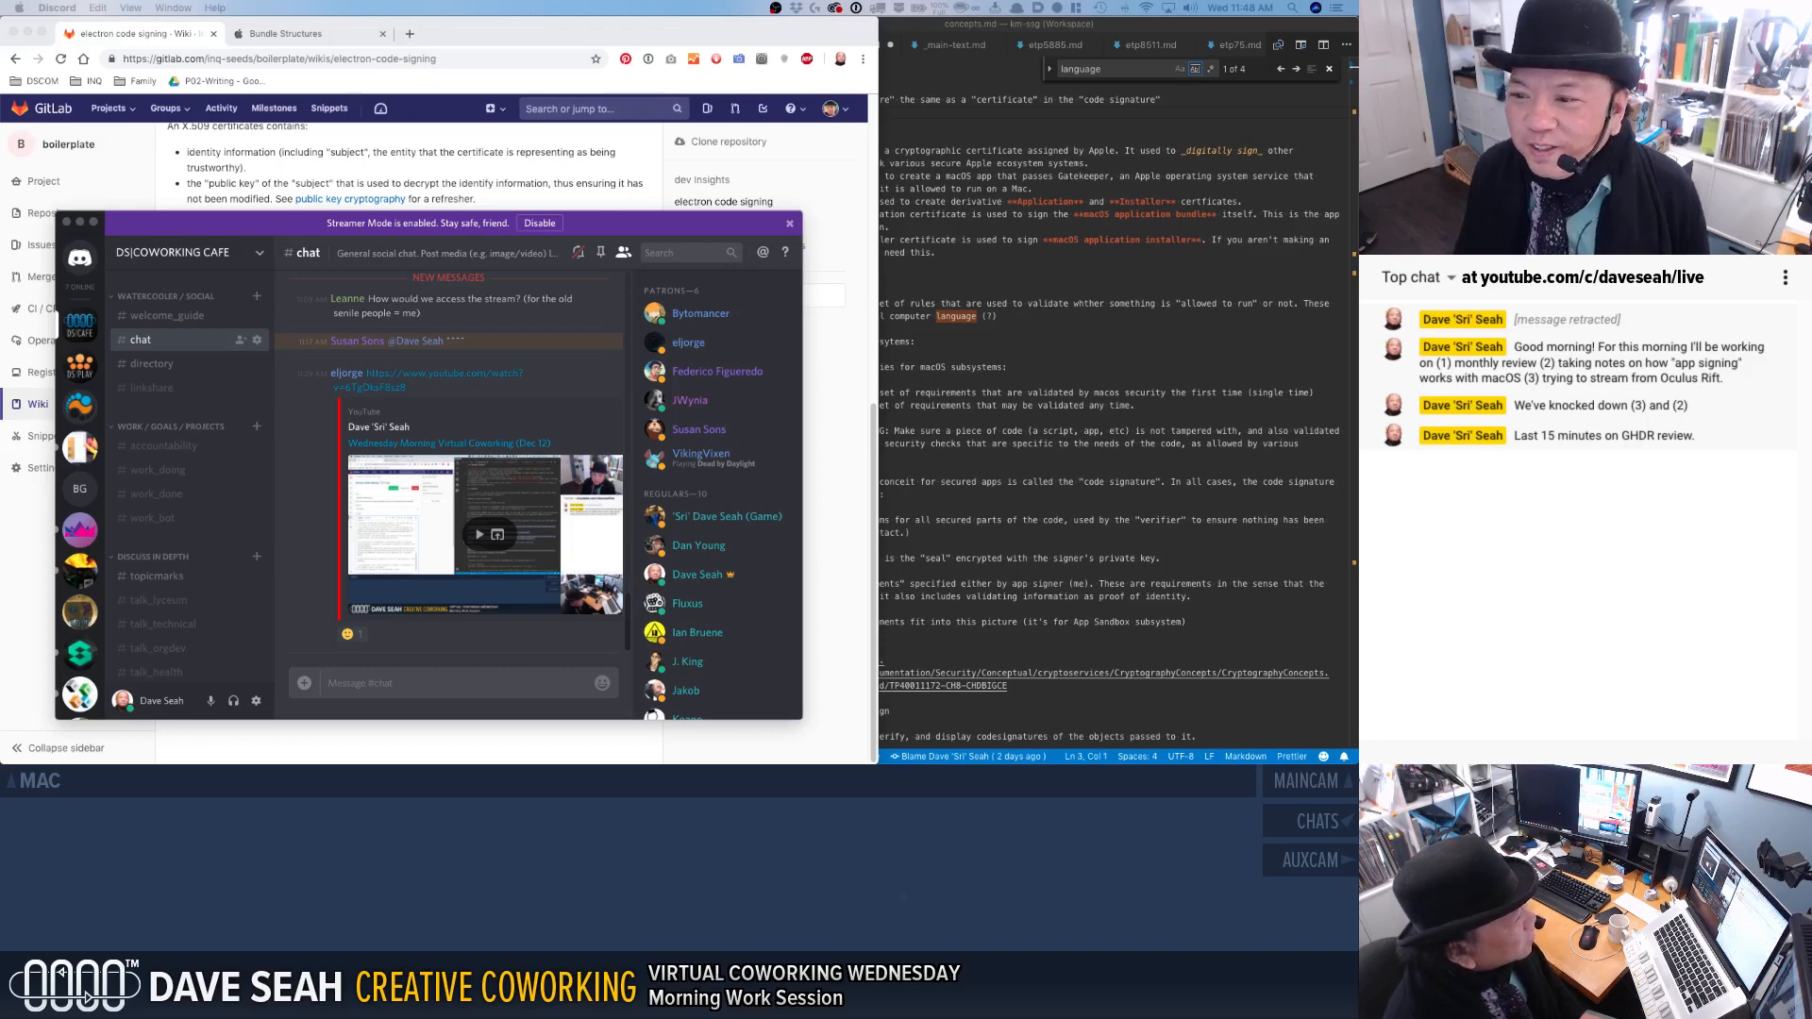
Switch to Chrome and close the electron code signing and Bundle Structures pages.
click(287, 163)
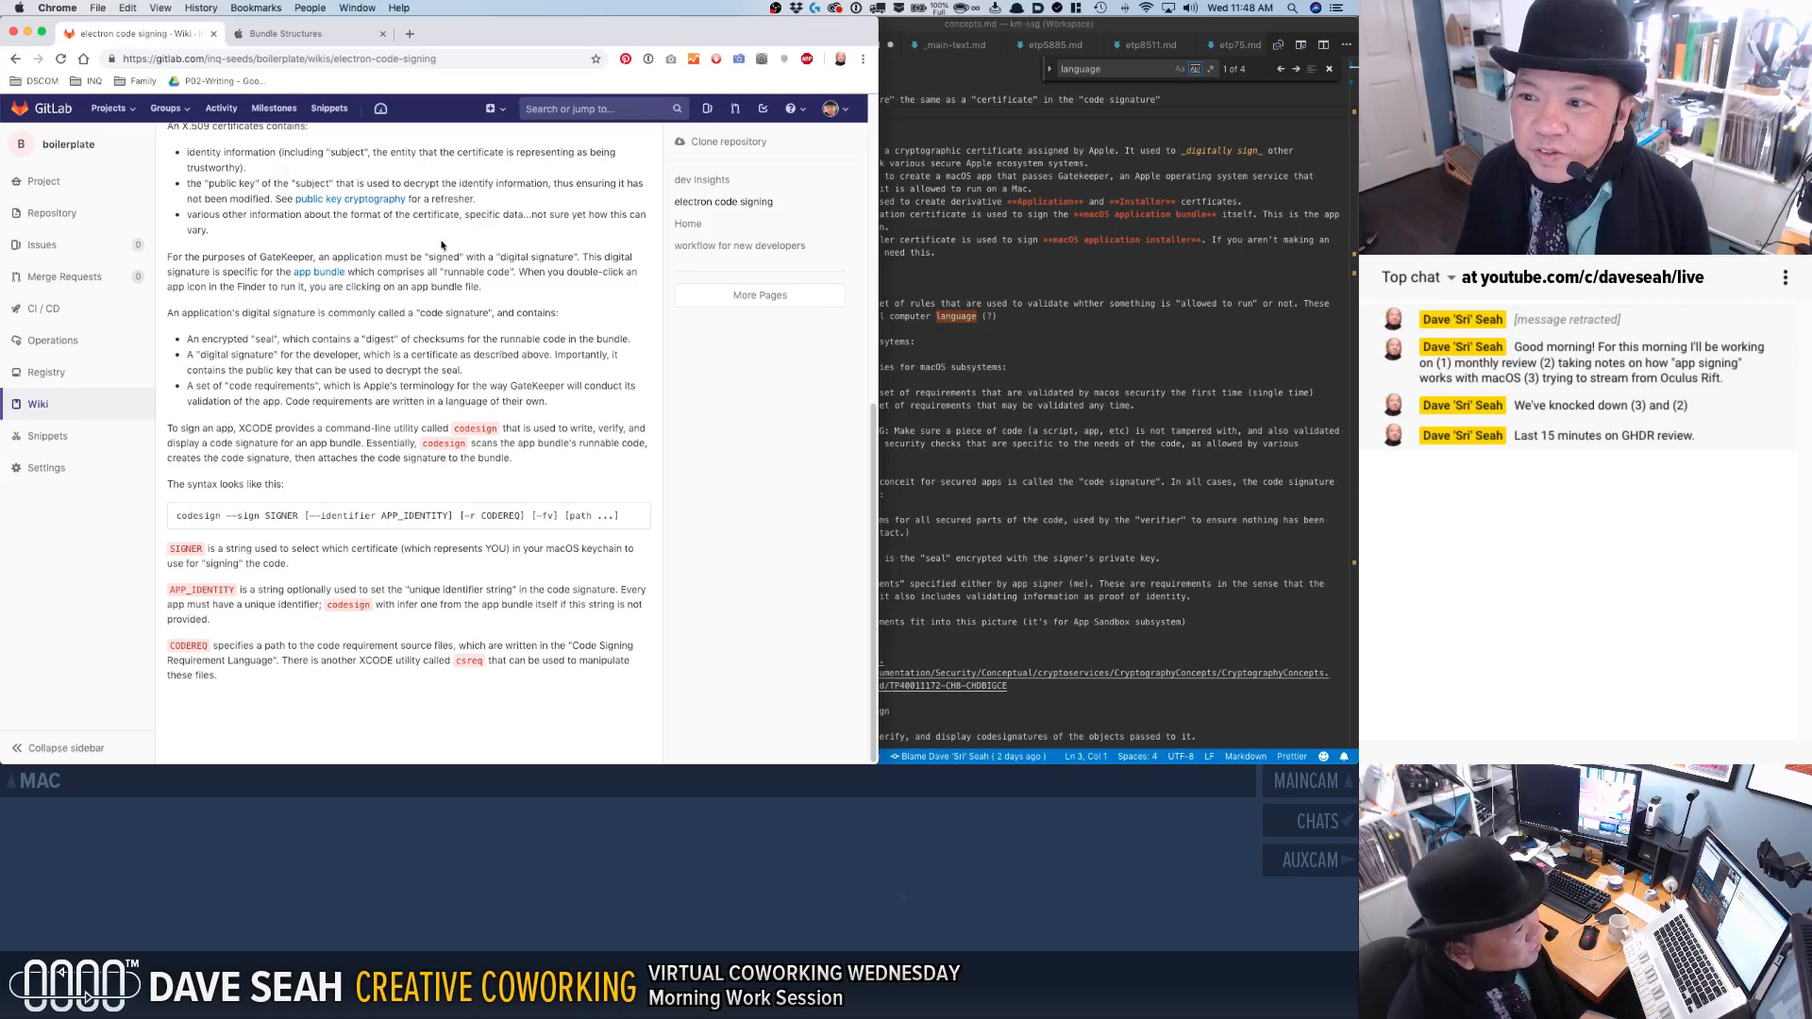
key(super+w)
key(super+w)
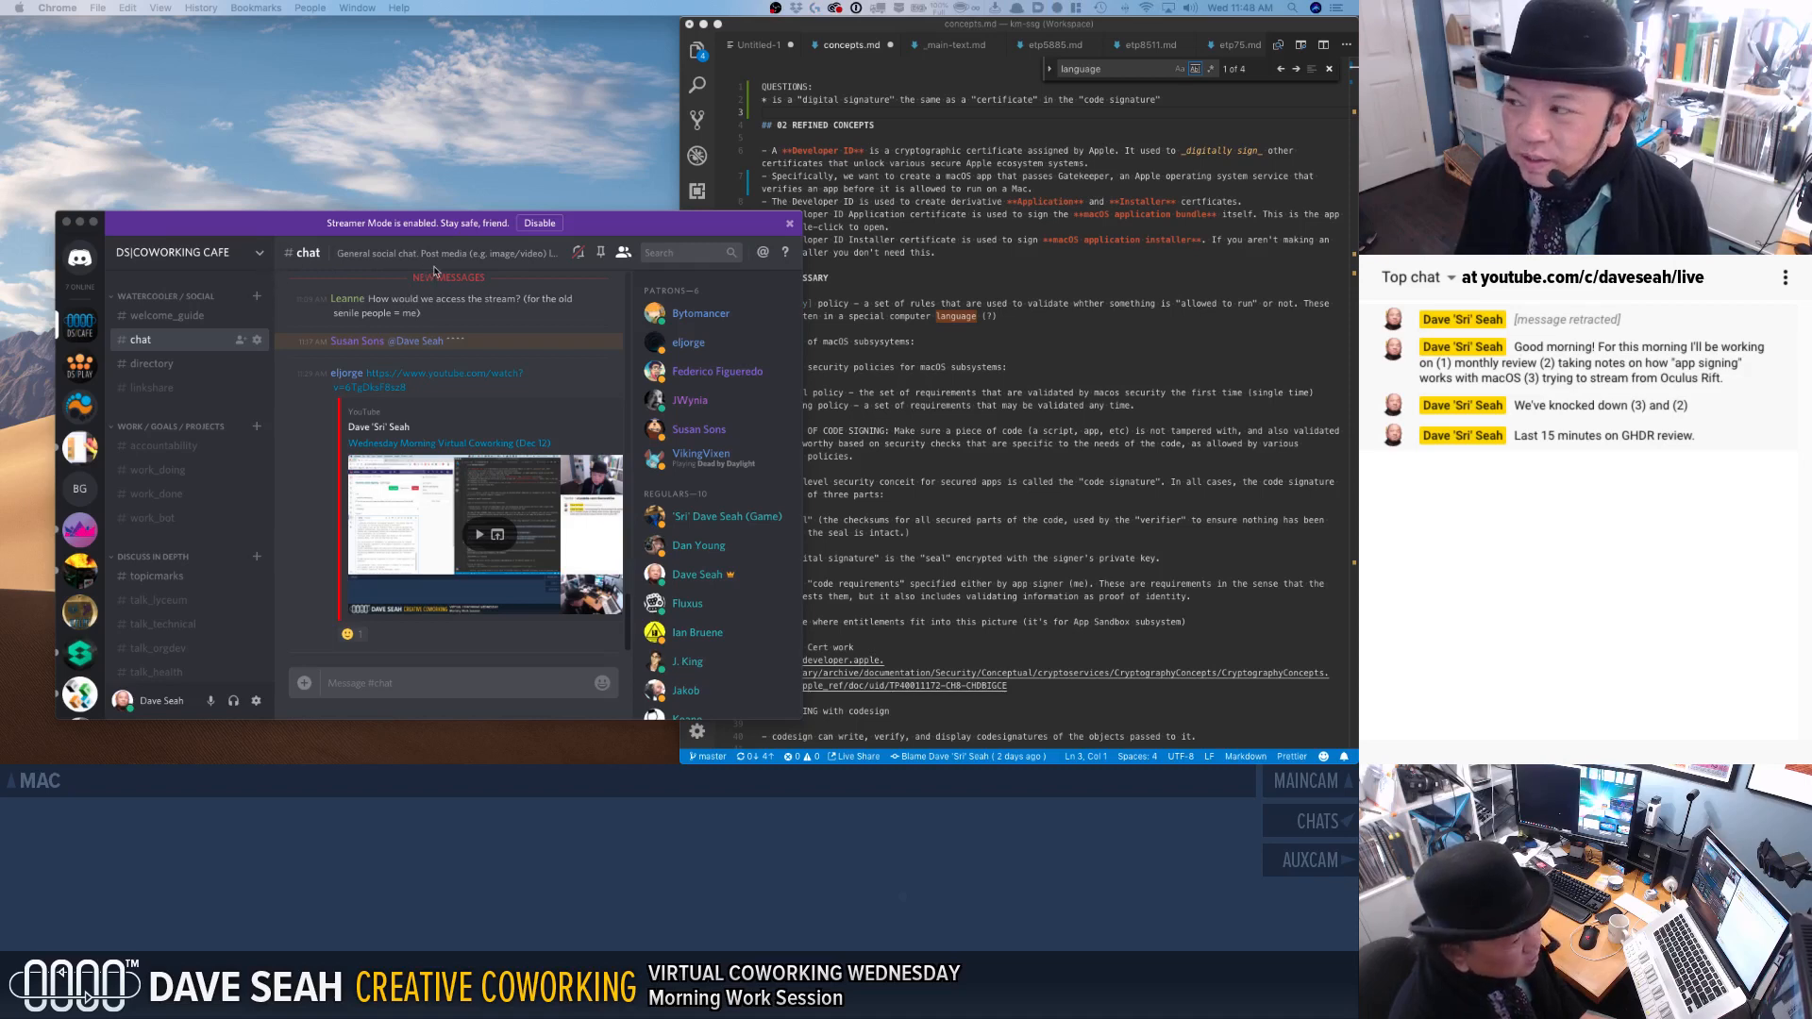
Switch to VS Code, save concepts.md, widen the editor window across the left two thirds of the desktop and dismiss the text search.
click(838, 201)
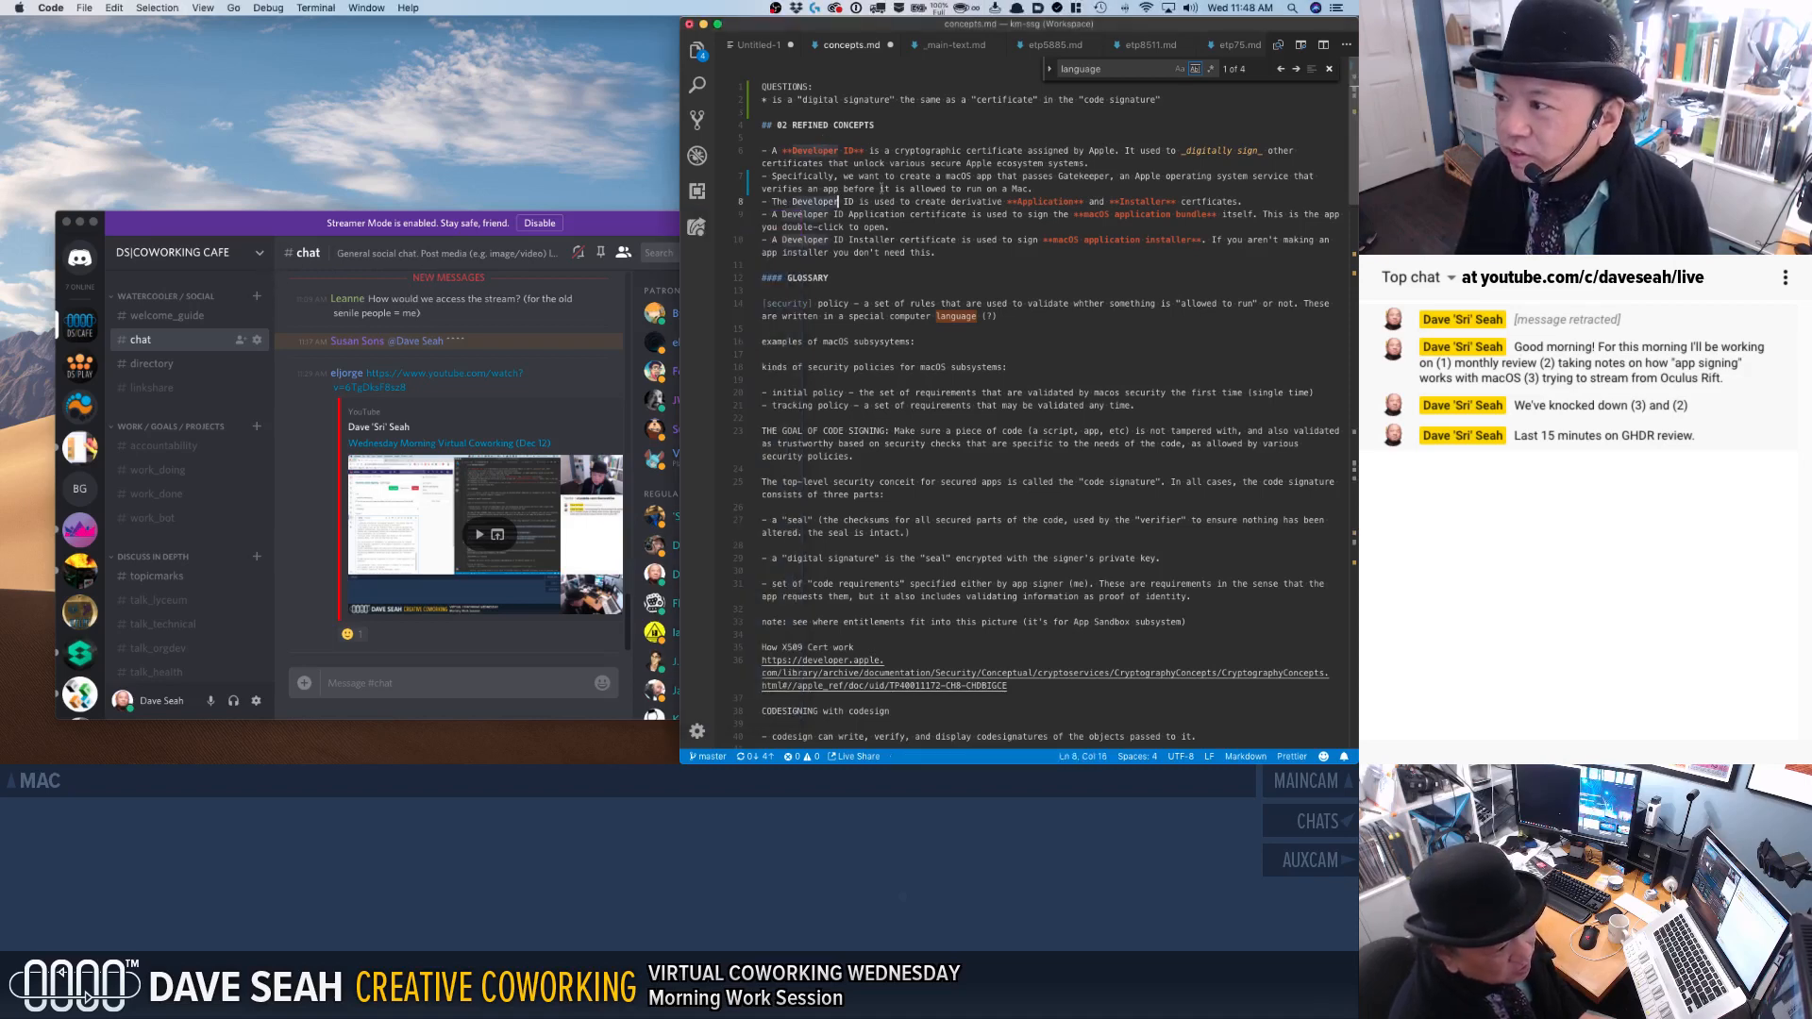
key(super+s)
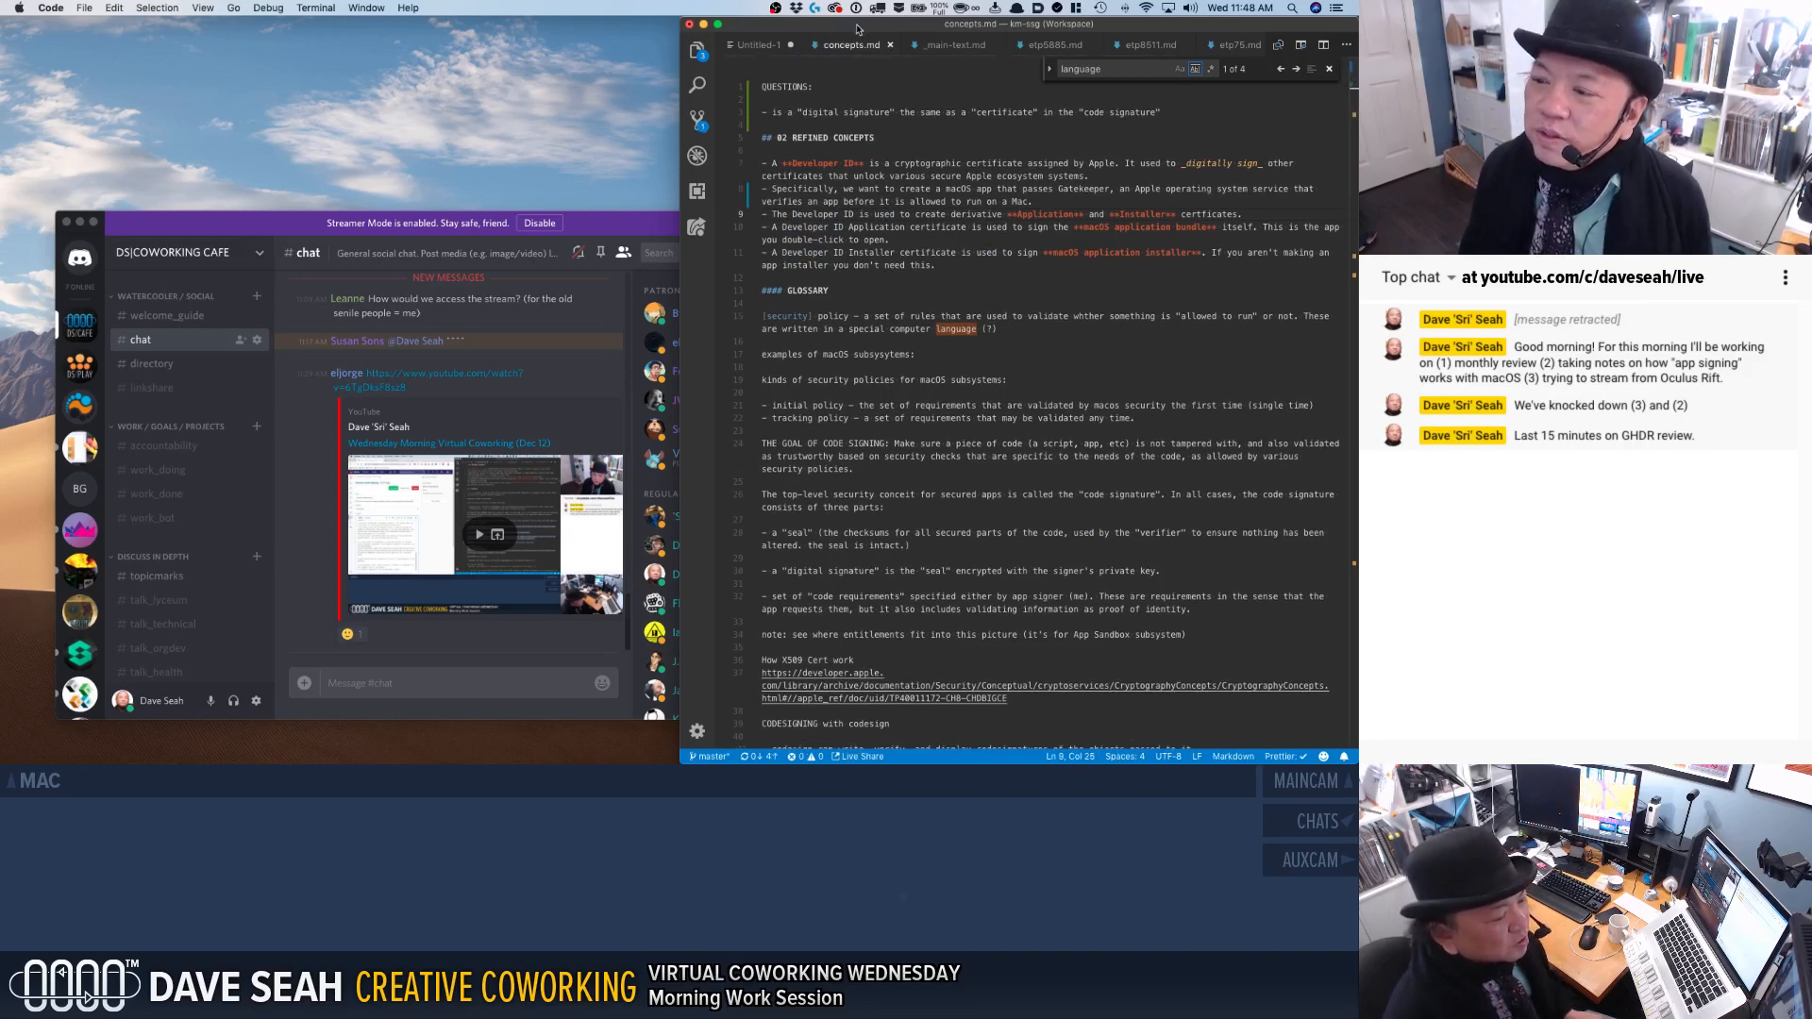
key(ctrl+alt+e)
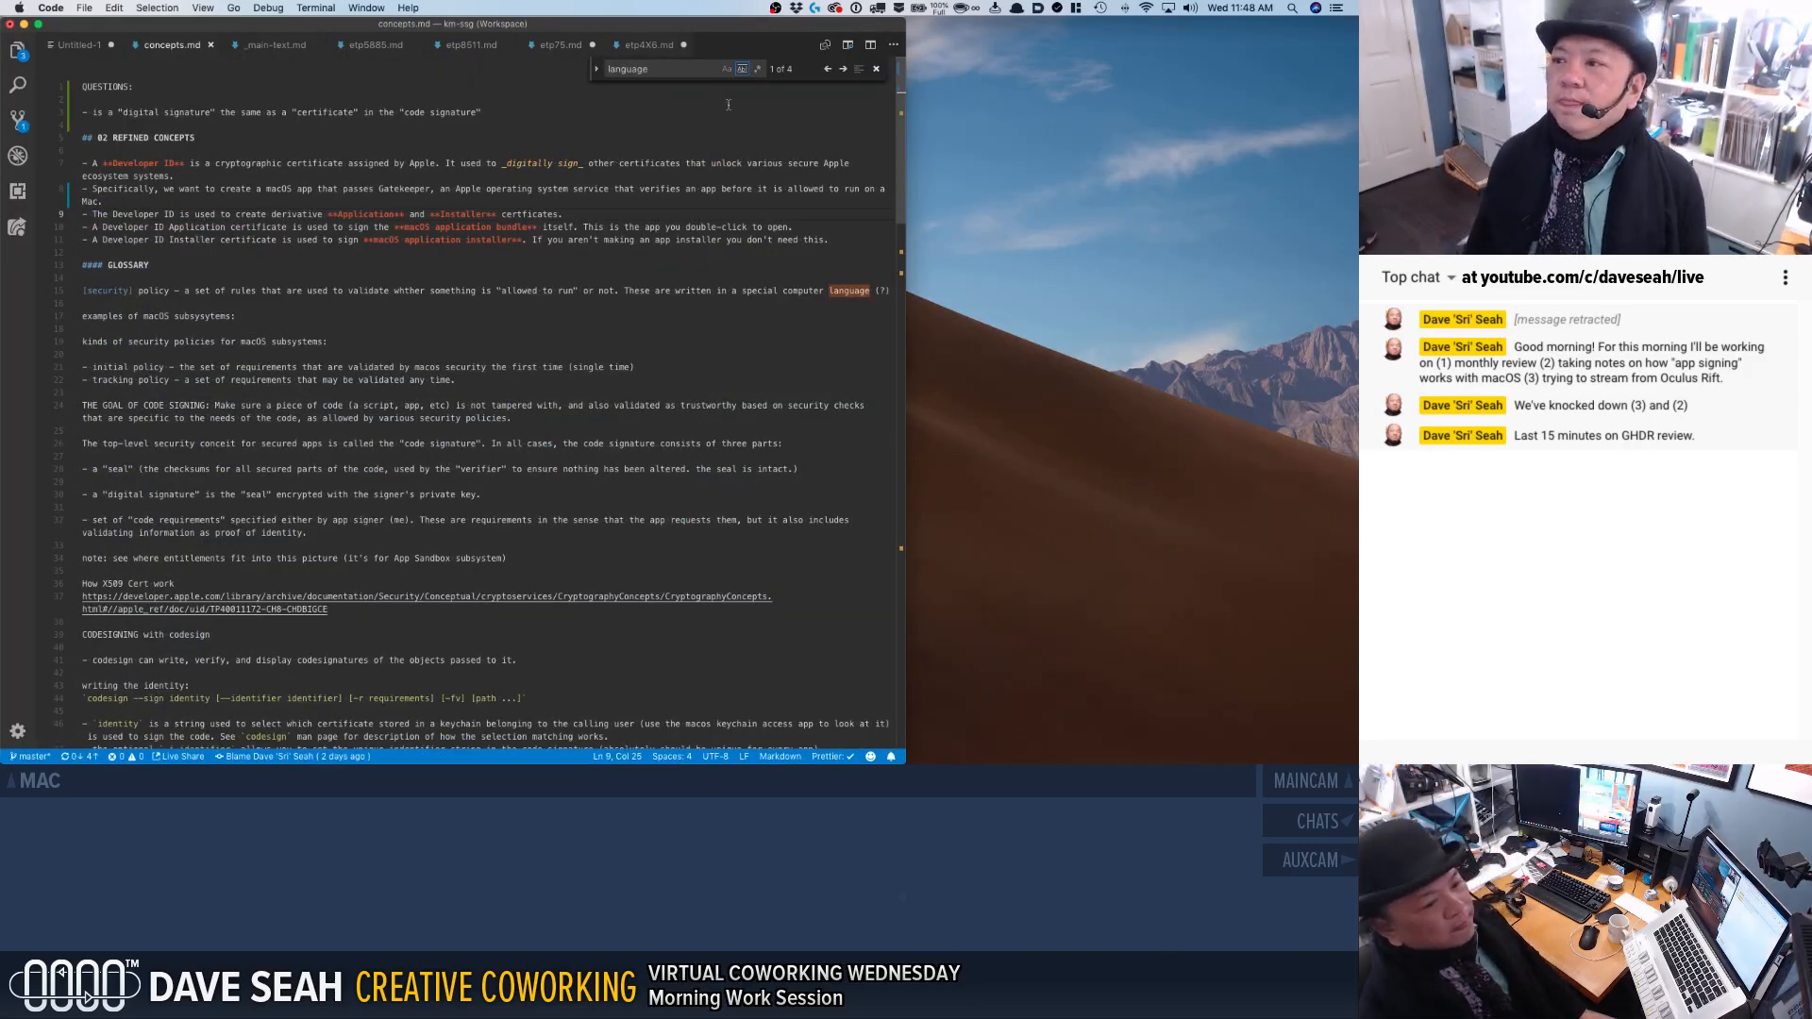
key(Escape)
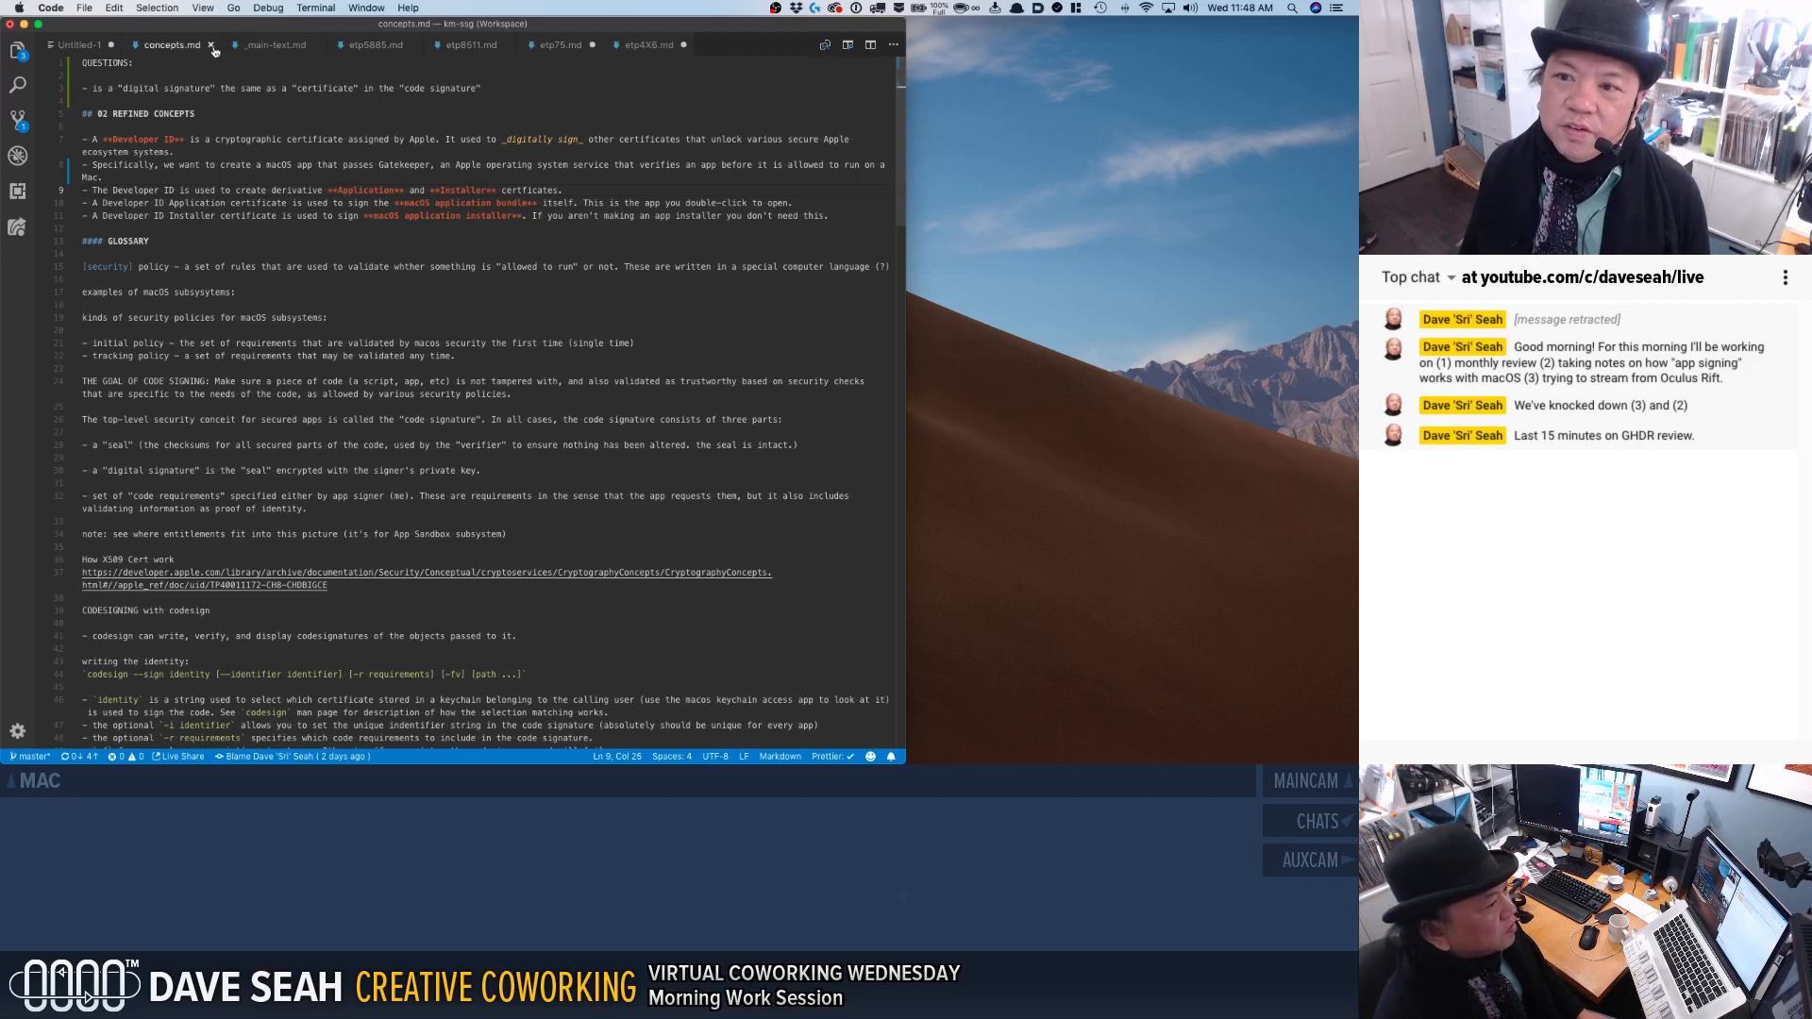
Close the Untitled-1 draft without saving its changes.
click(62, 45)
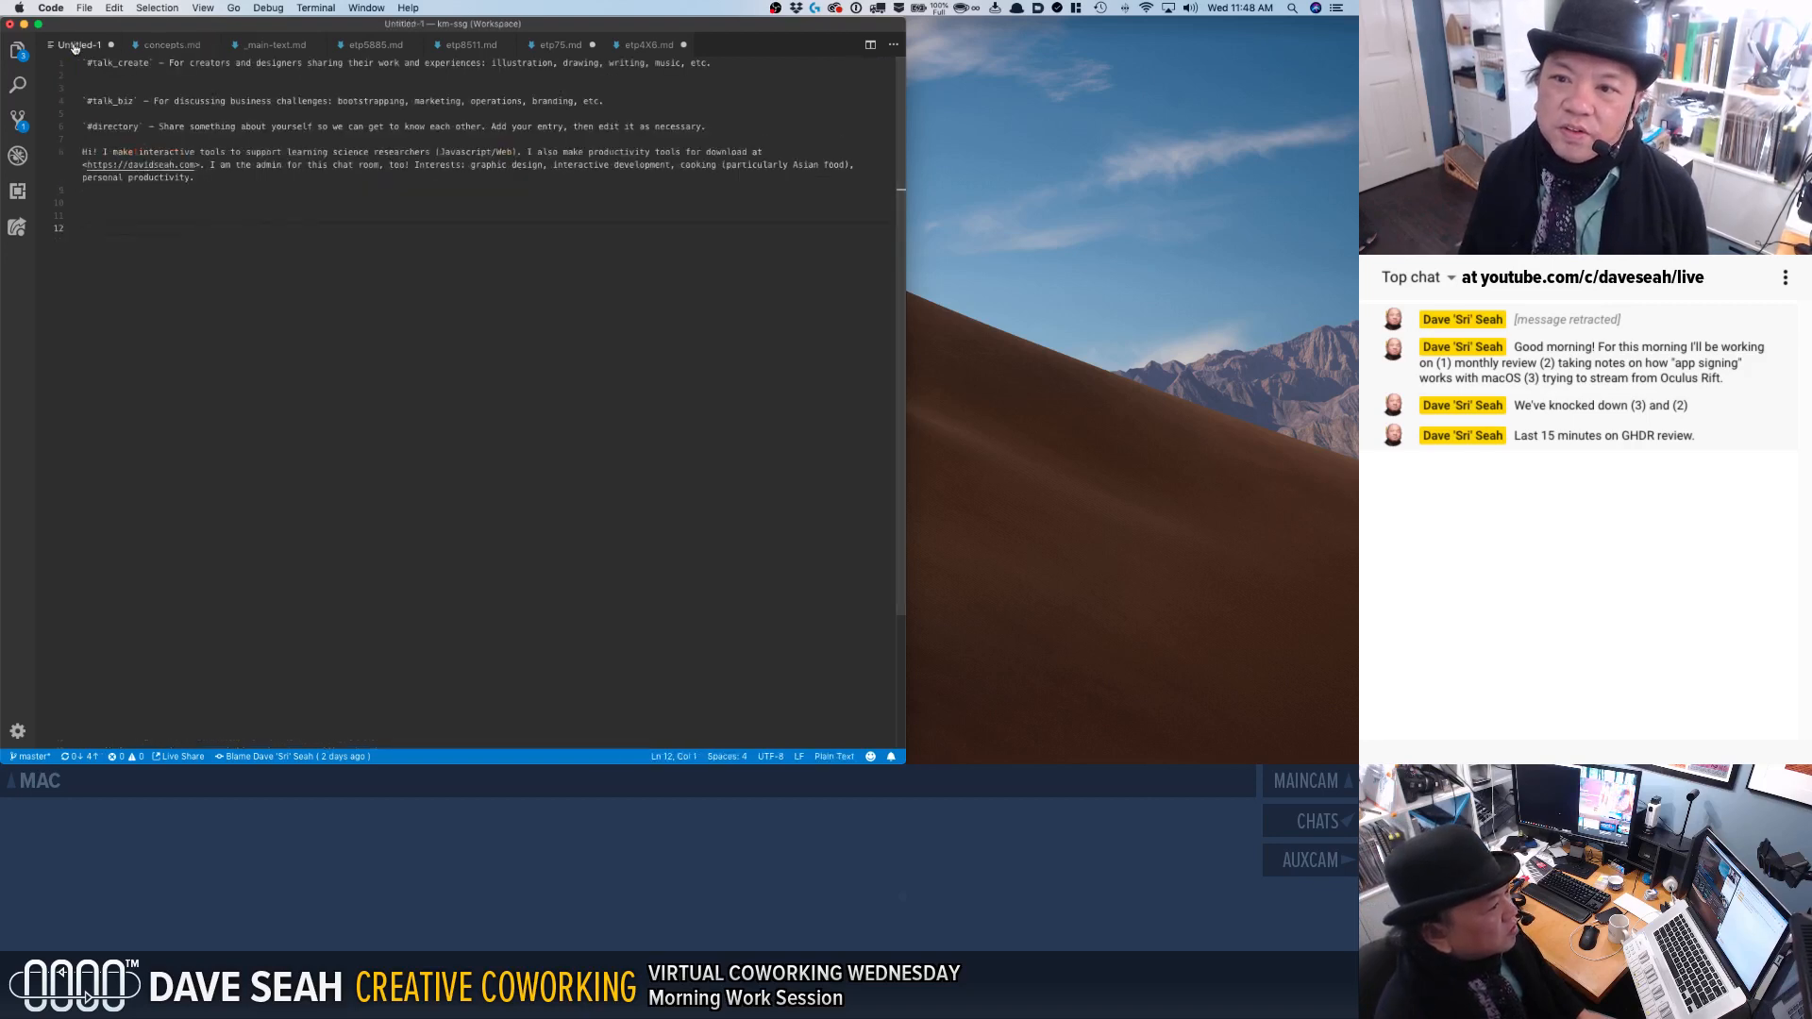
click(110, 45)
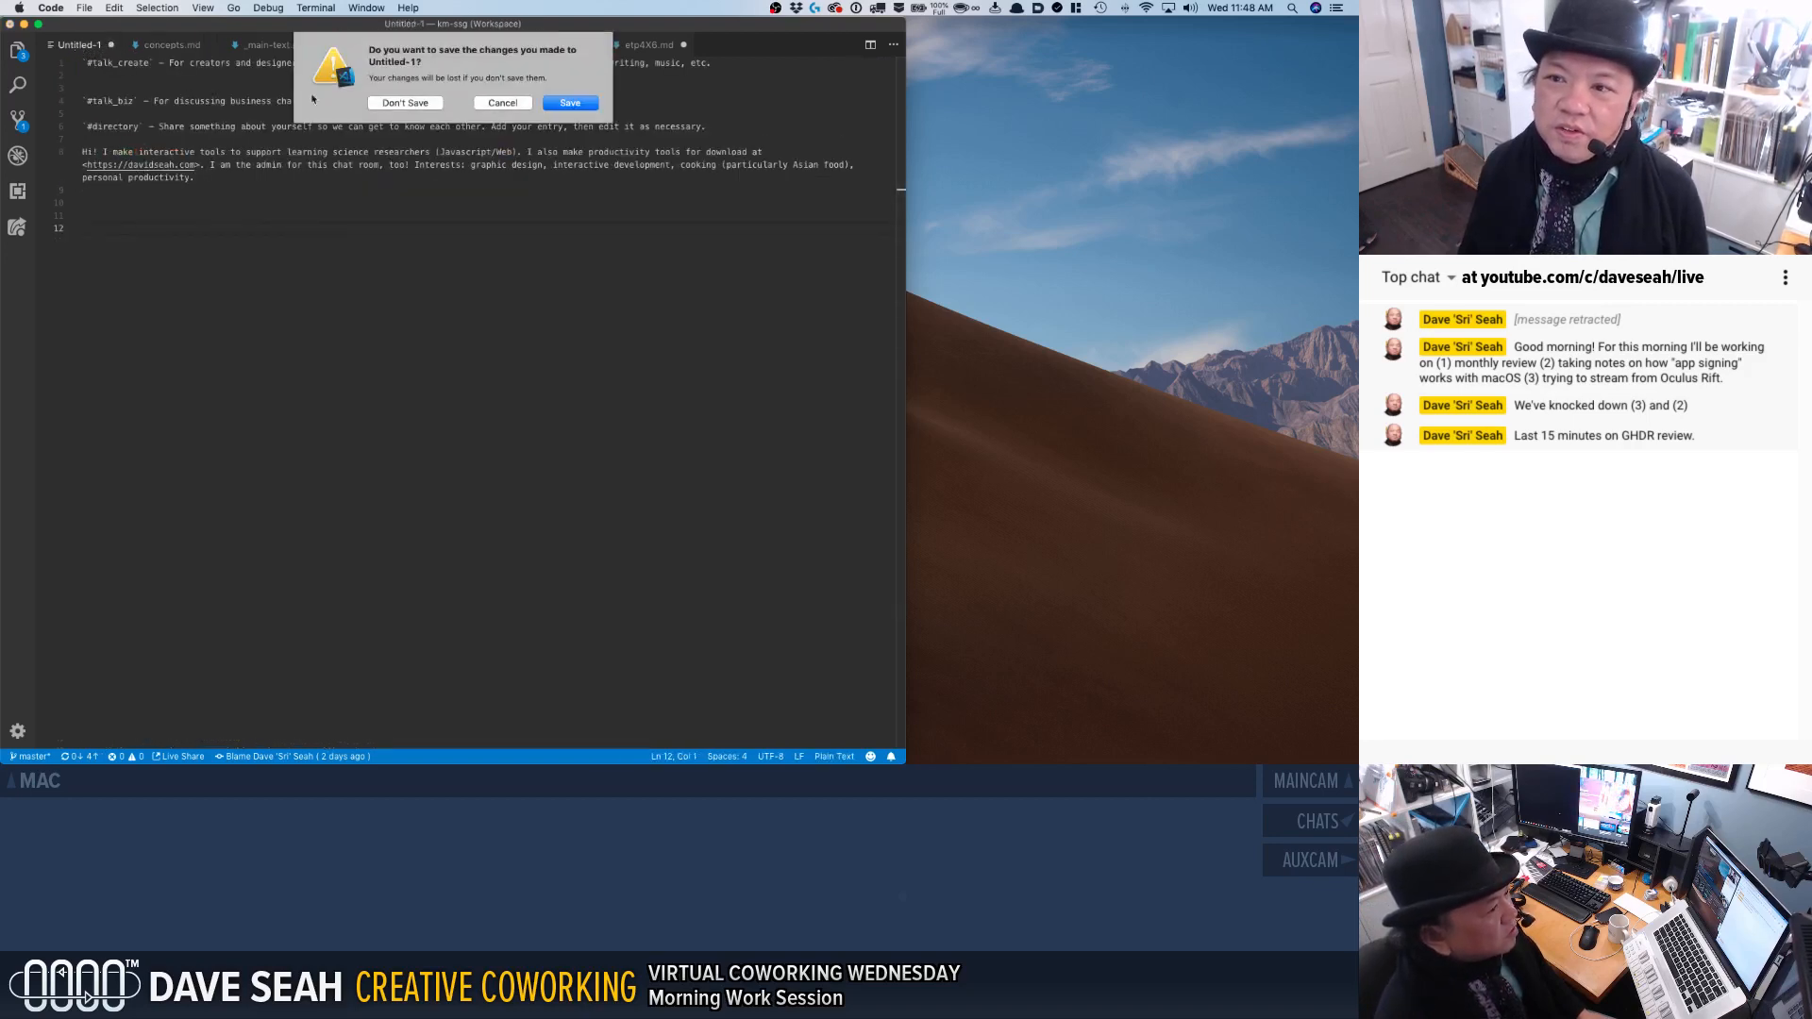
click(406, 103)
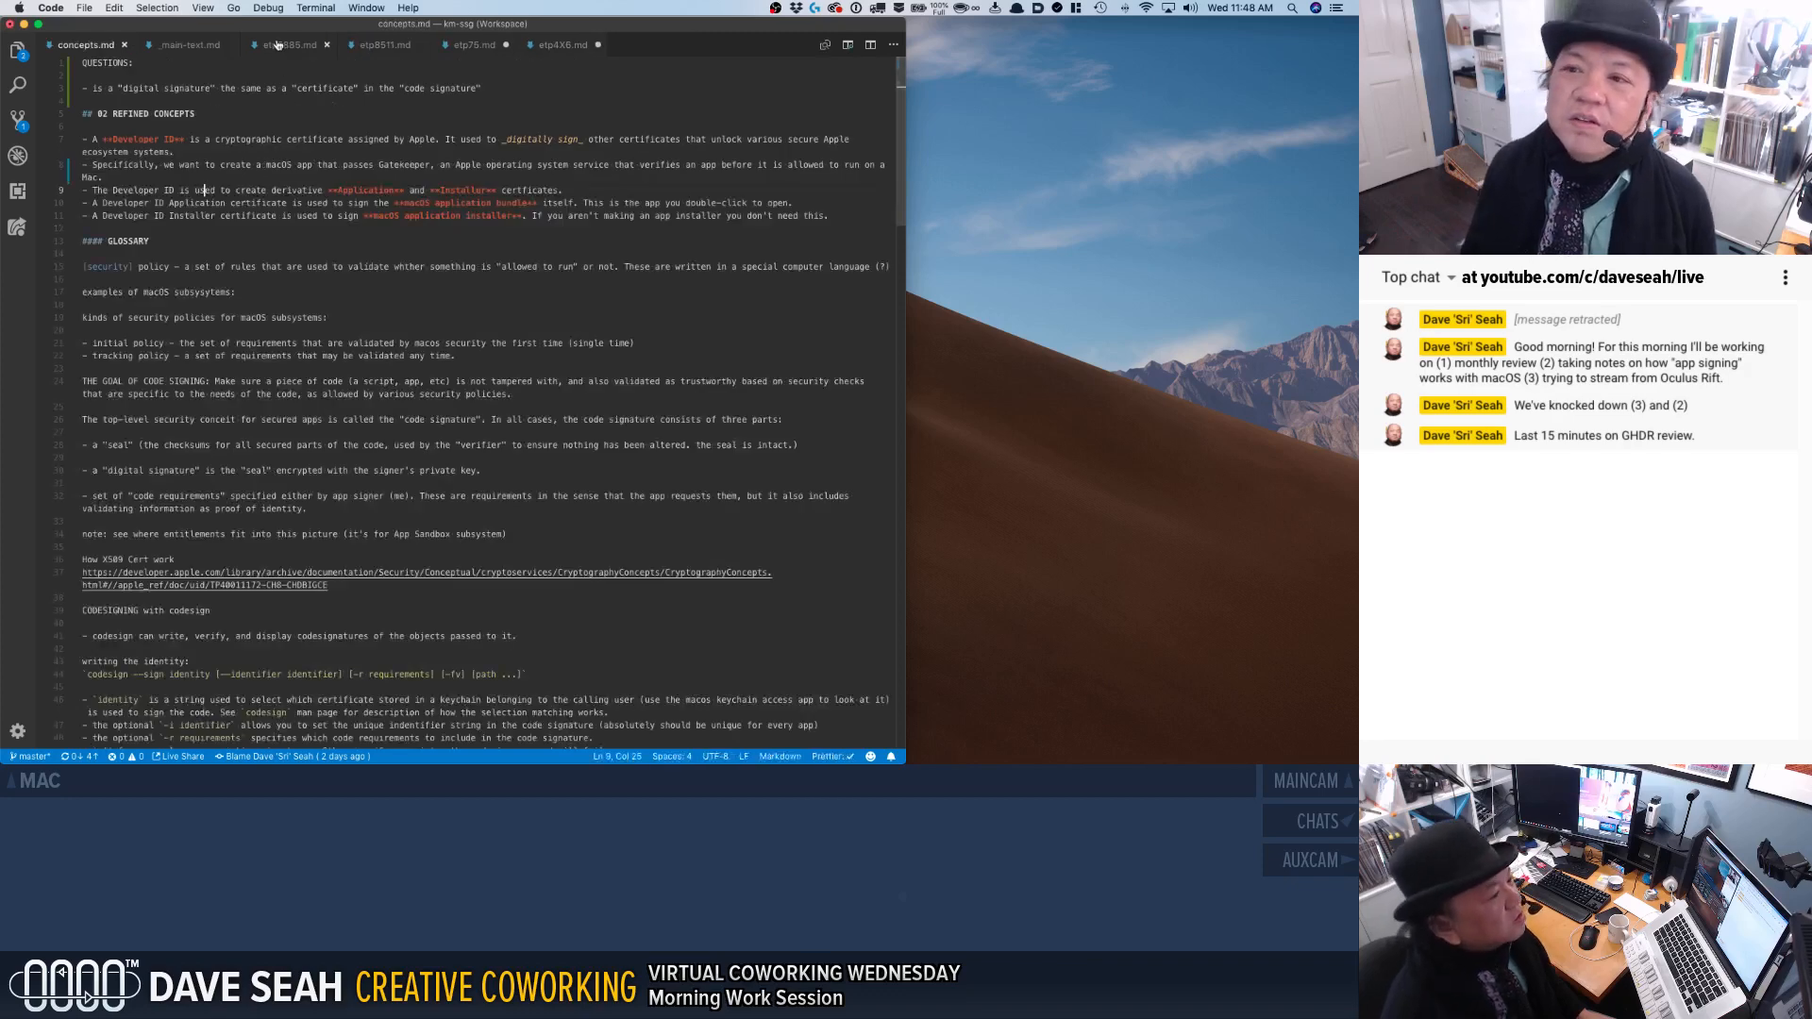
Close the _main-text.md, etp5885.md and etp8511.md files.
click(229, 46)
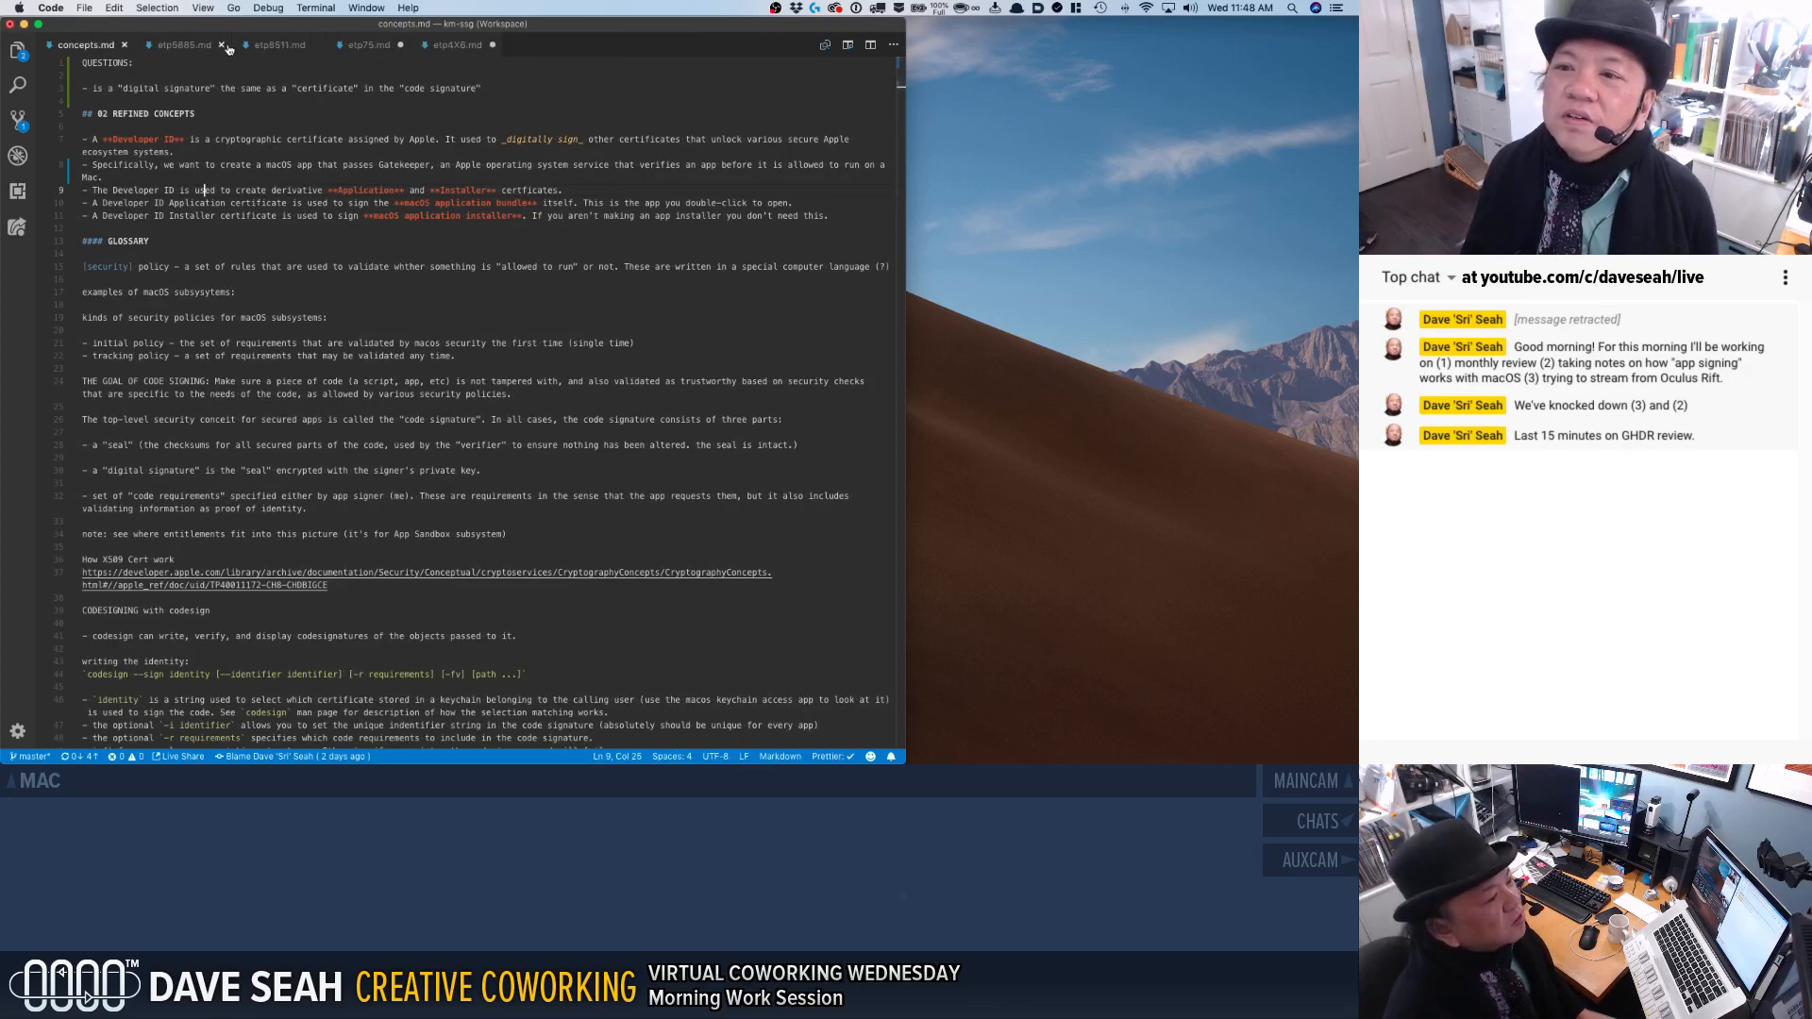
click(192, 47)
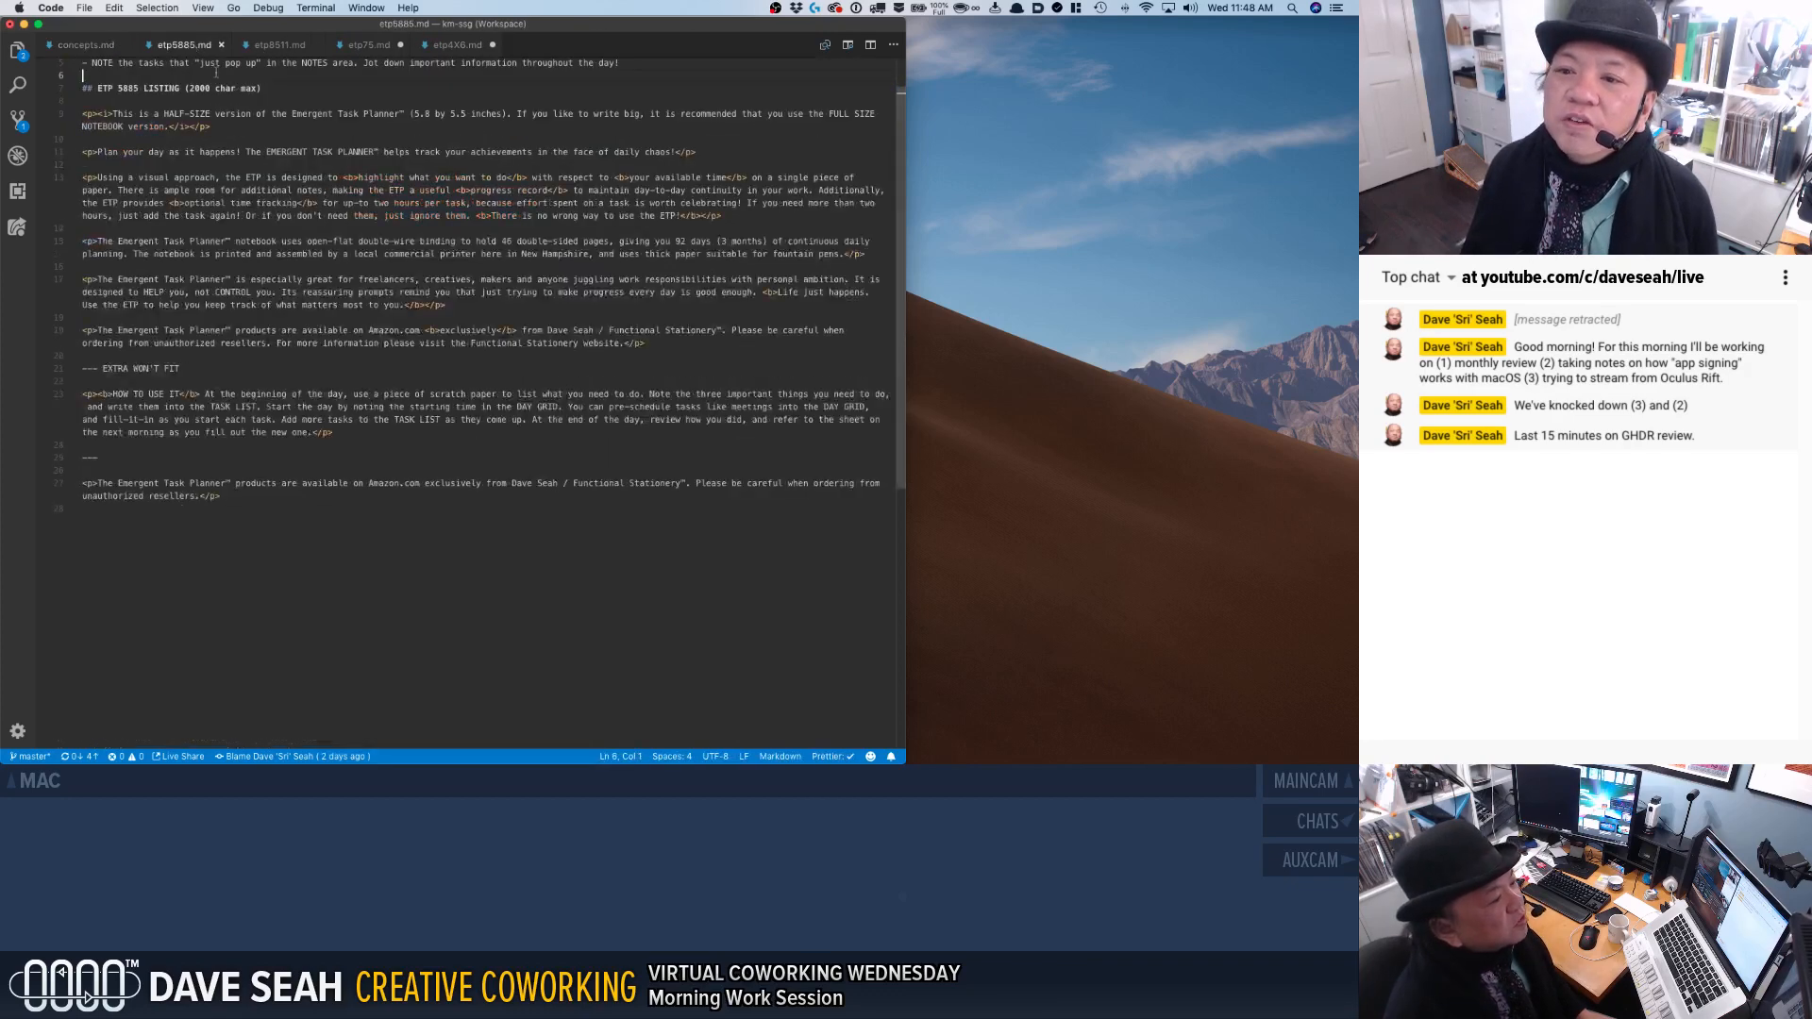
click(221, 45)
click(222, 48)
click(220, 45)
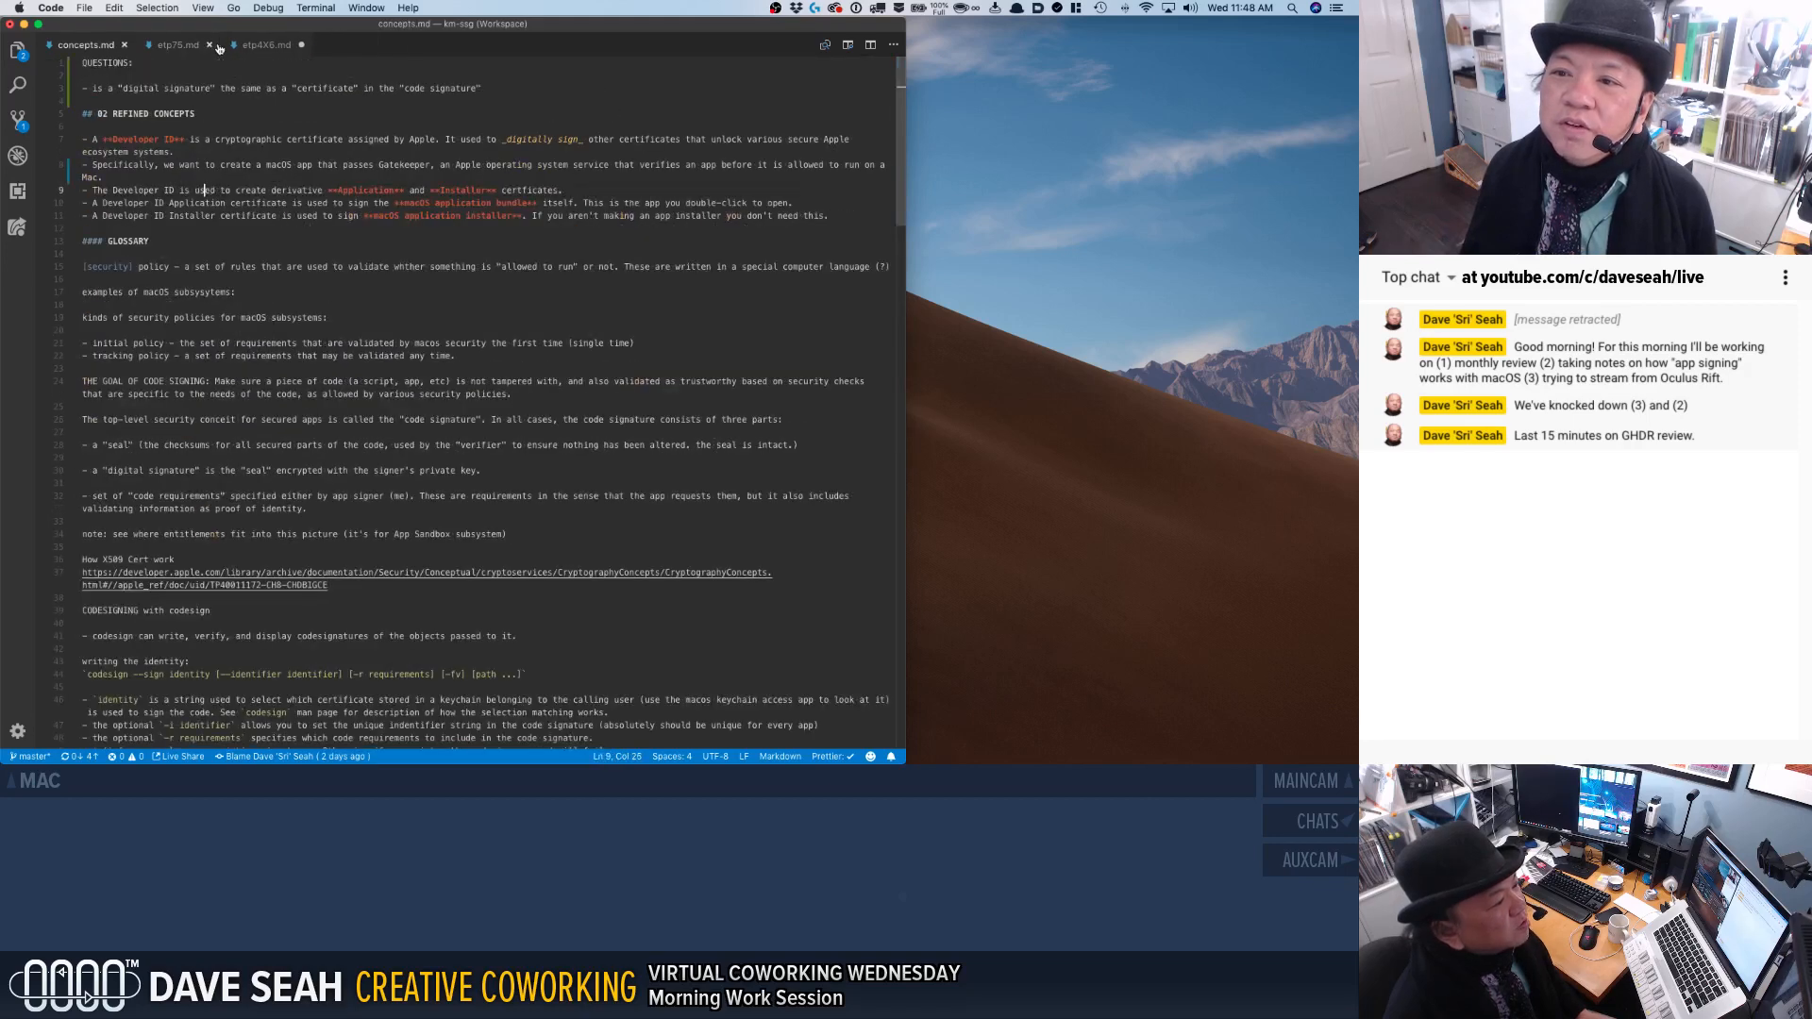
Save and close the modified etp75.md and etp4X6.md files, keeping only concepts.md open.
click(210, 47)
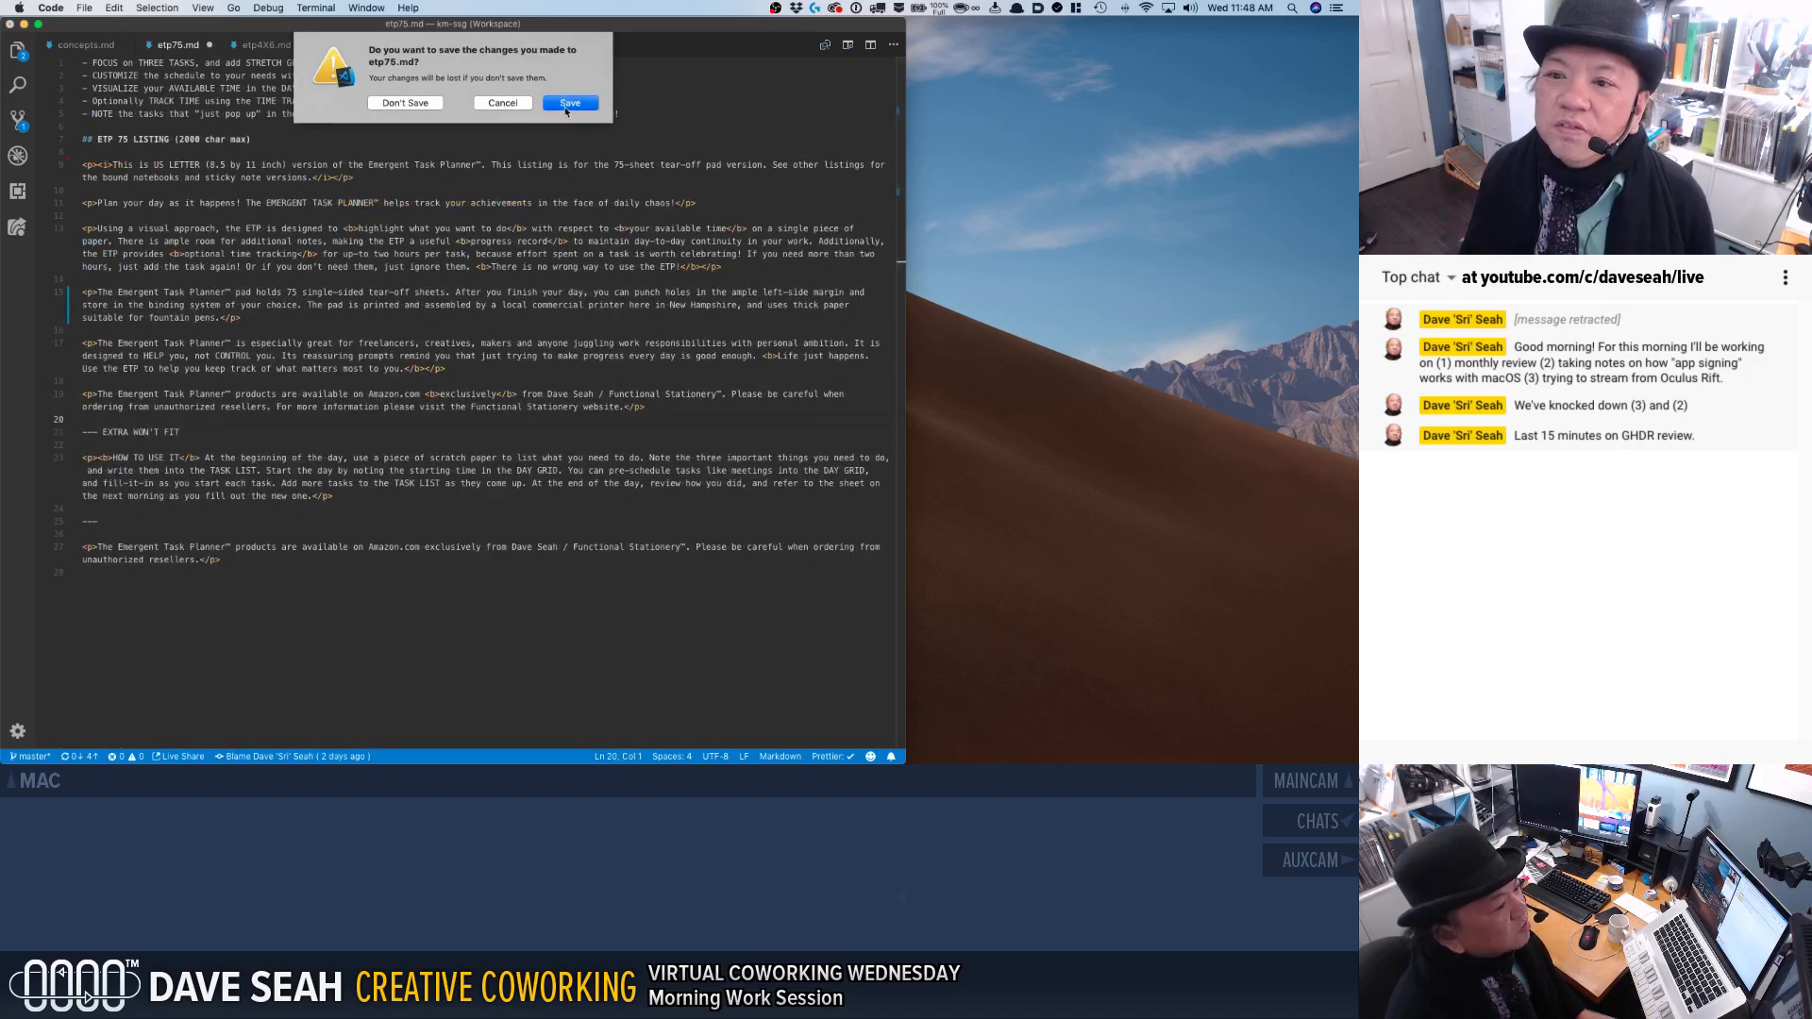
click(563, 104)
click(251, 91)
click(186, 50)
key(super+s)
key(super+w)
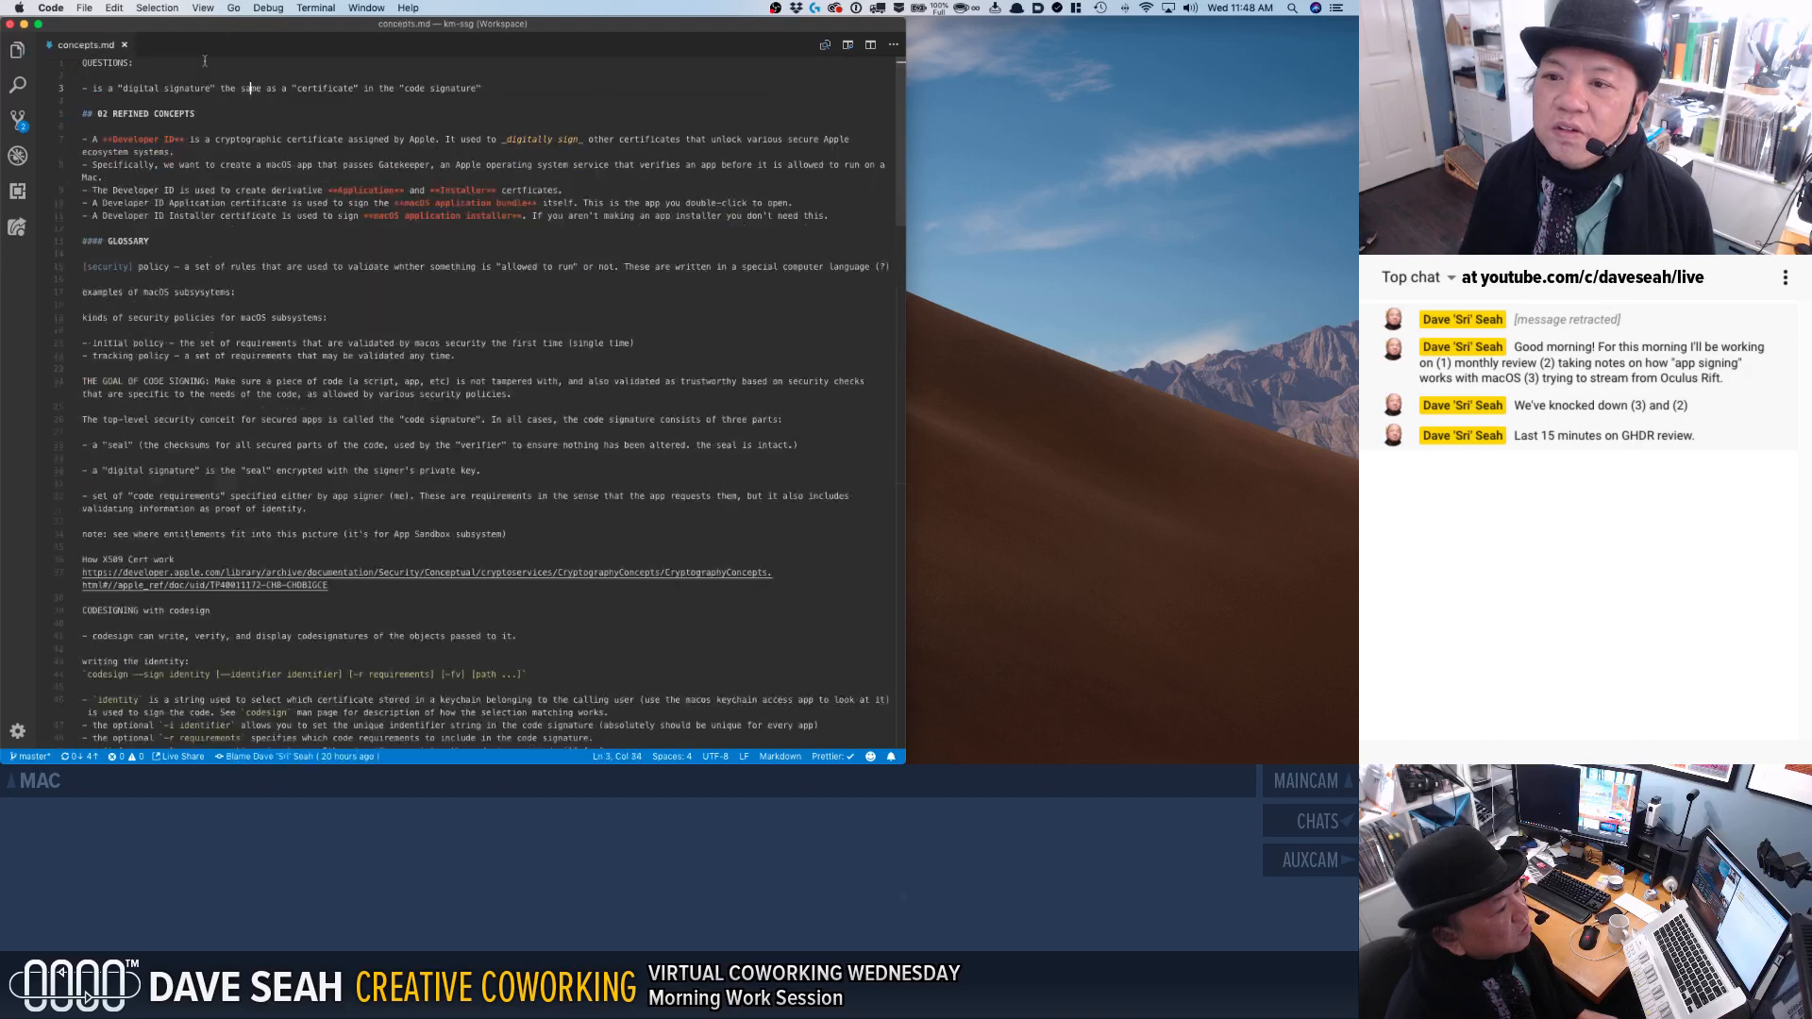
Show the workspace files, expand content/challenges/ghdr and open 2018-1210-ghdr-weekly-9-4.md.
key(super+p)
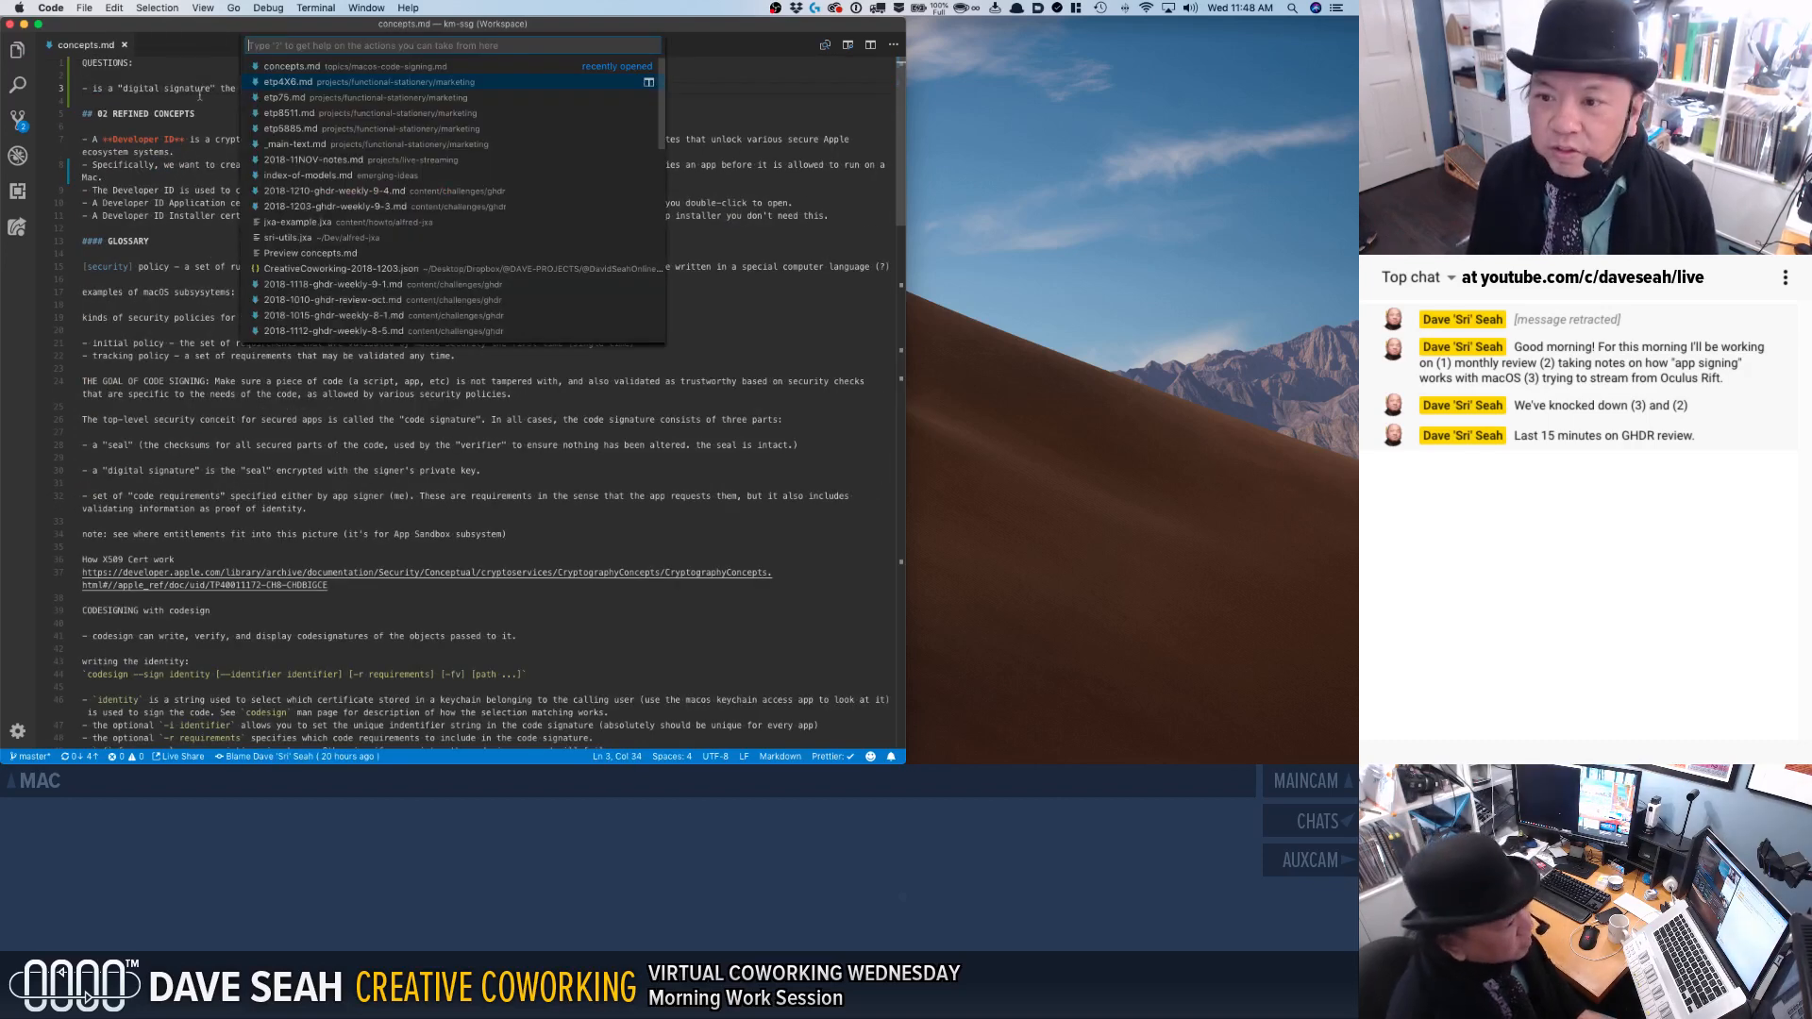
key(Escape)
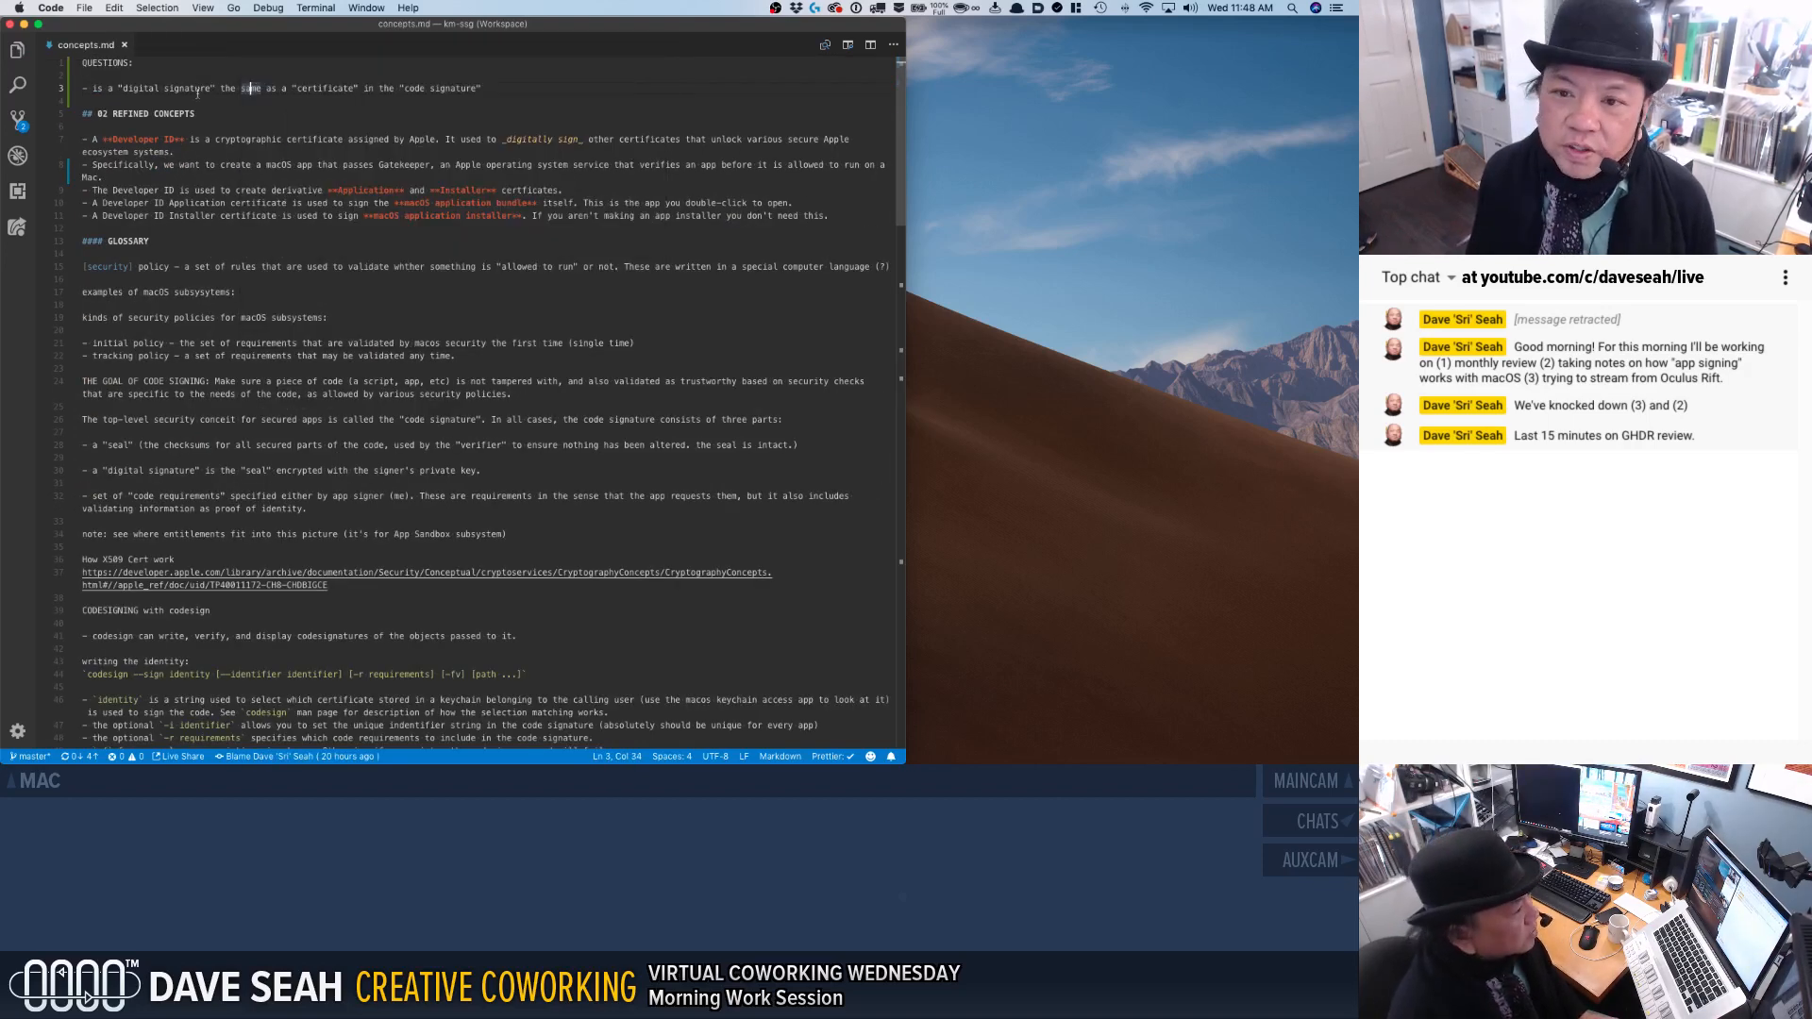
click(9, 57)
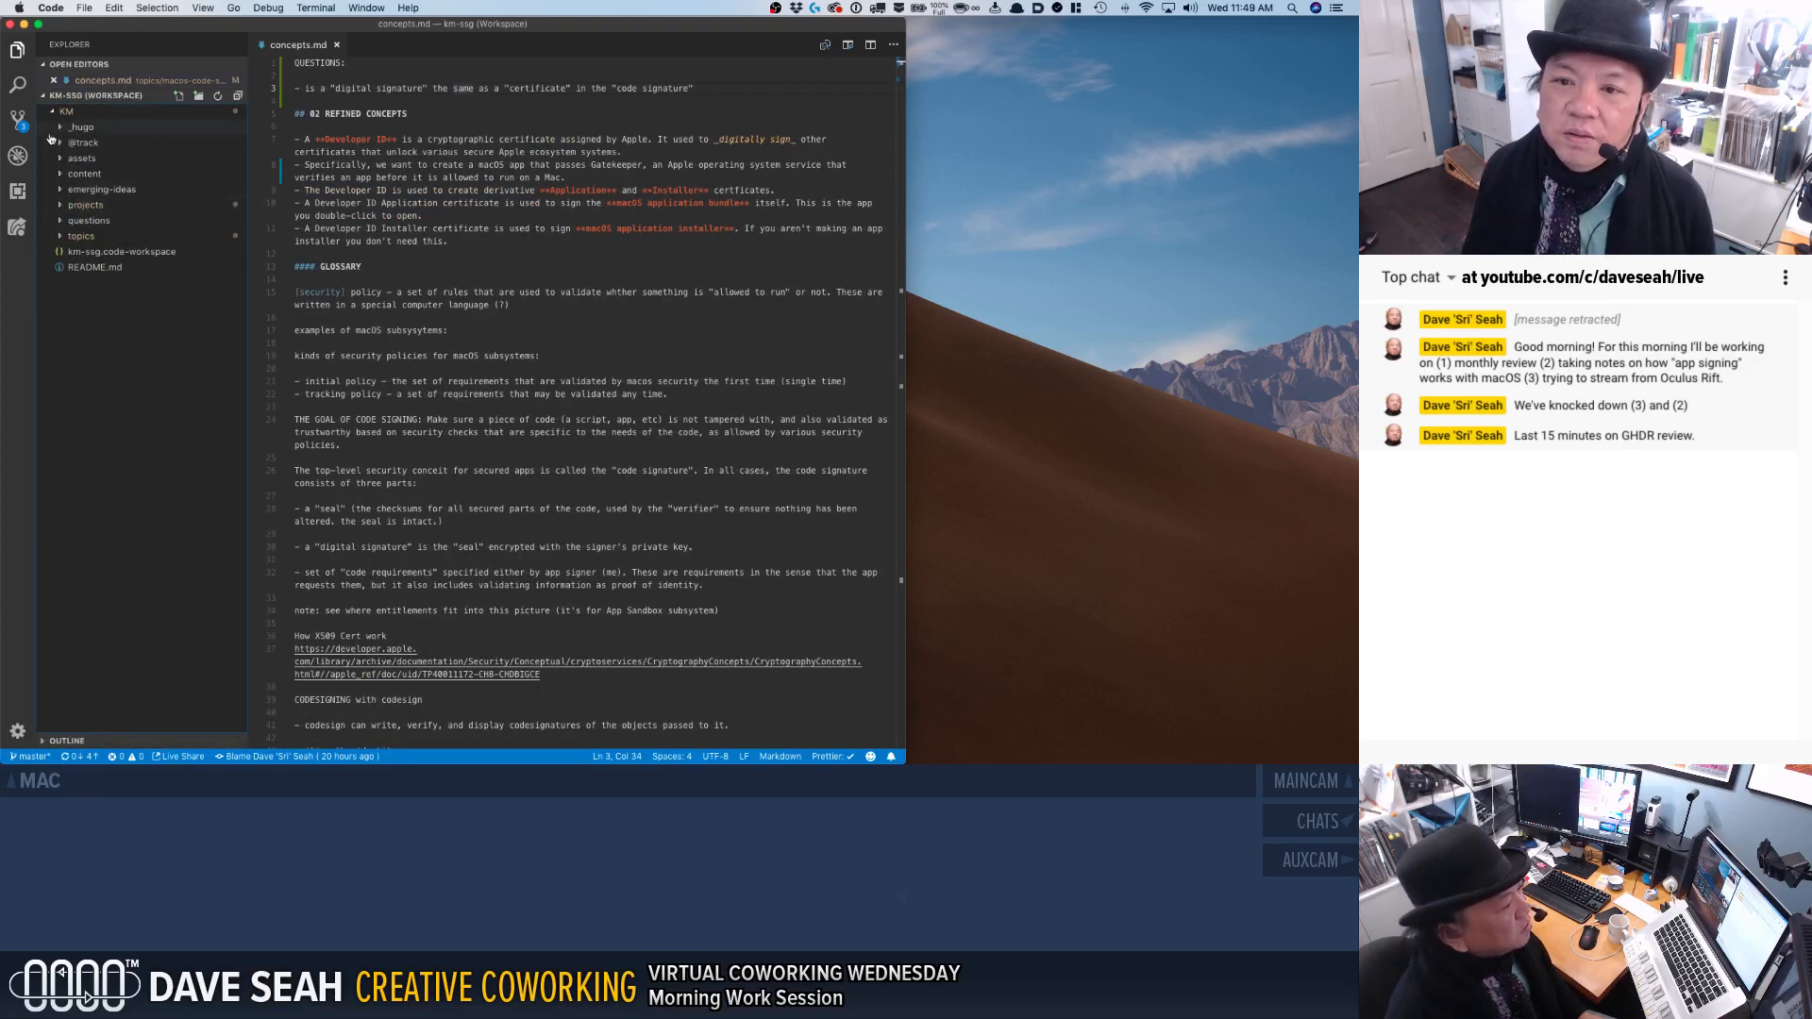
click(60, 173)
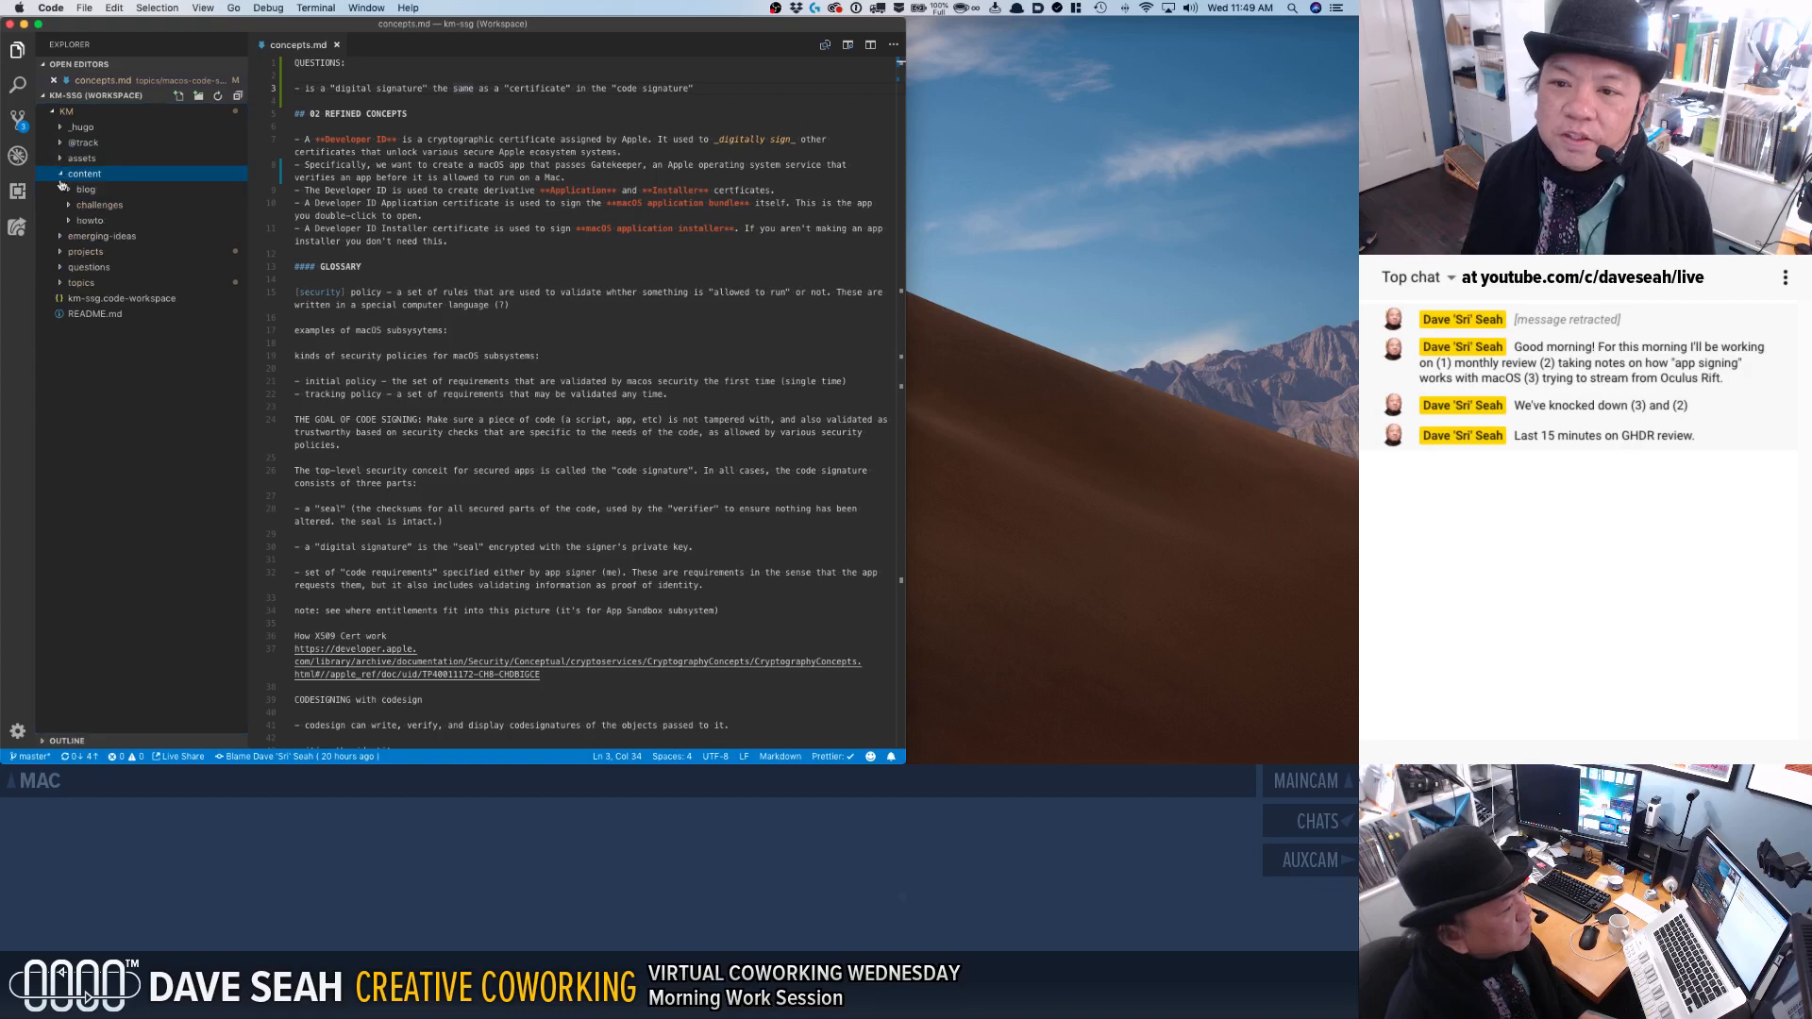
click(70, 206)
click(80, 252)
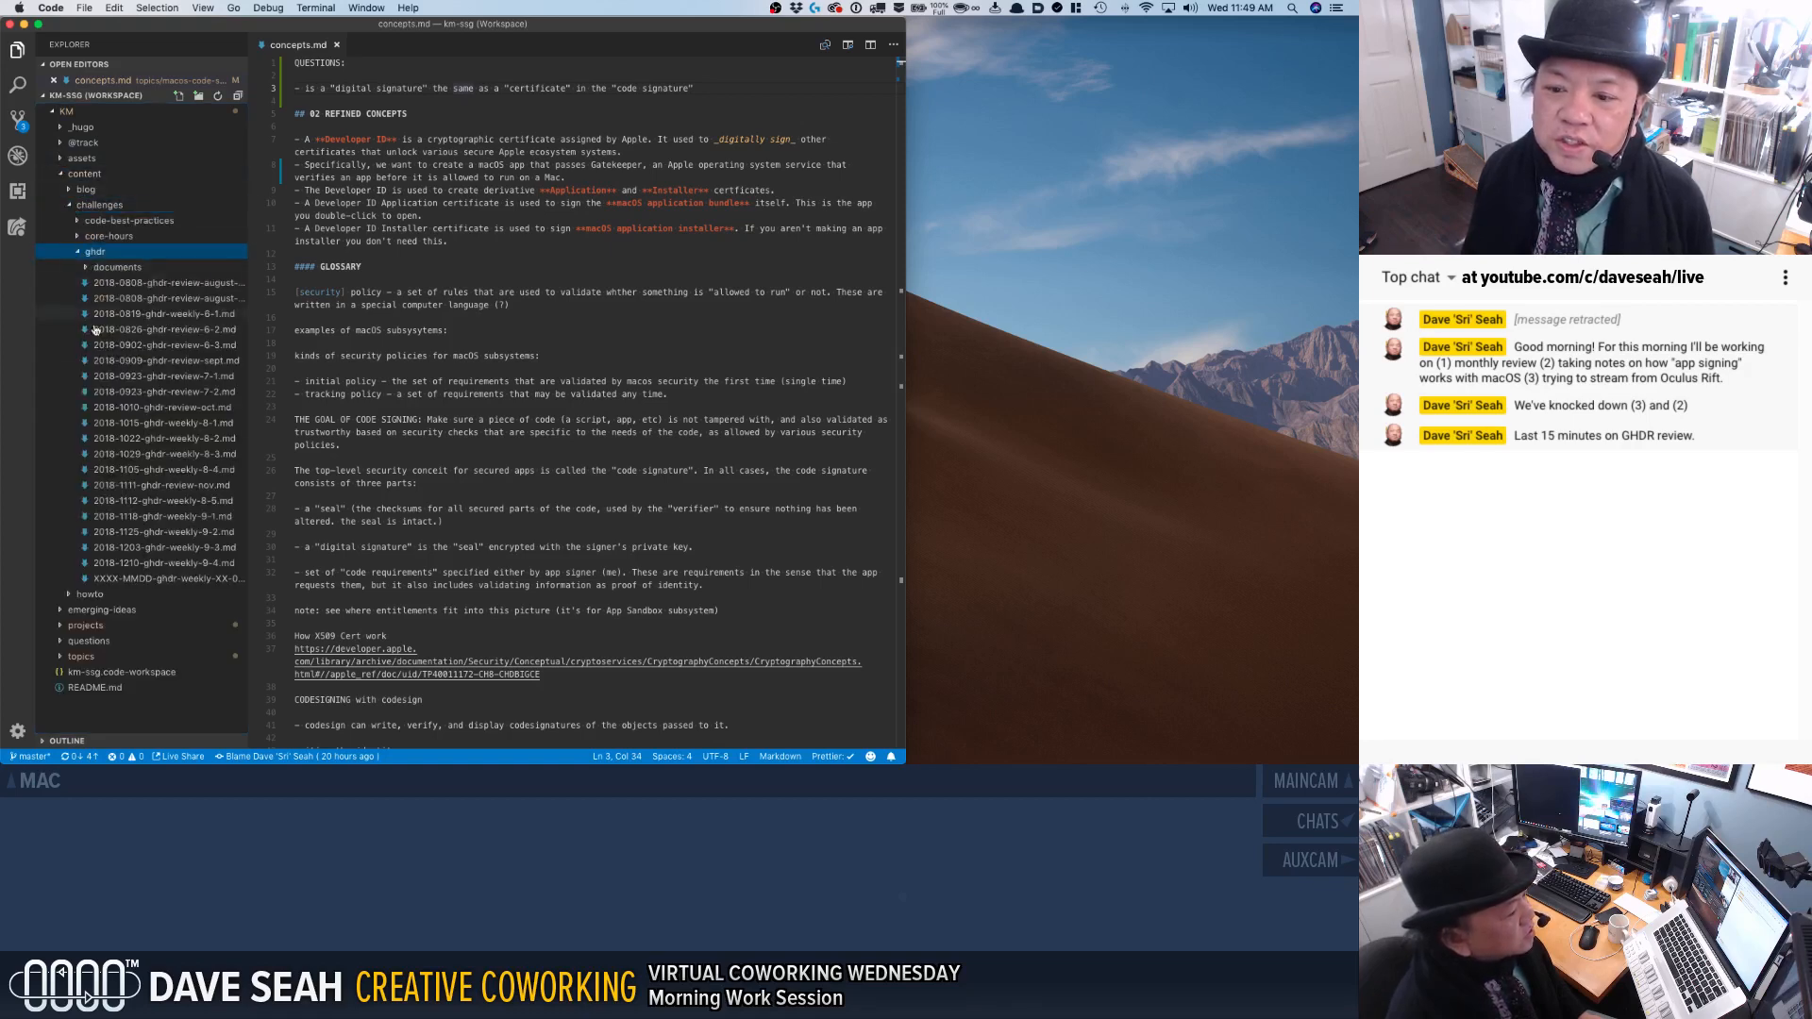
click(149, 563)
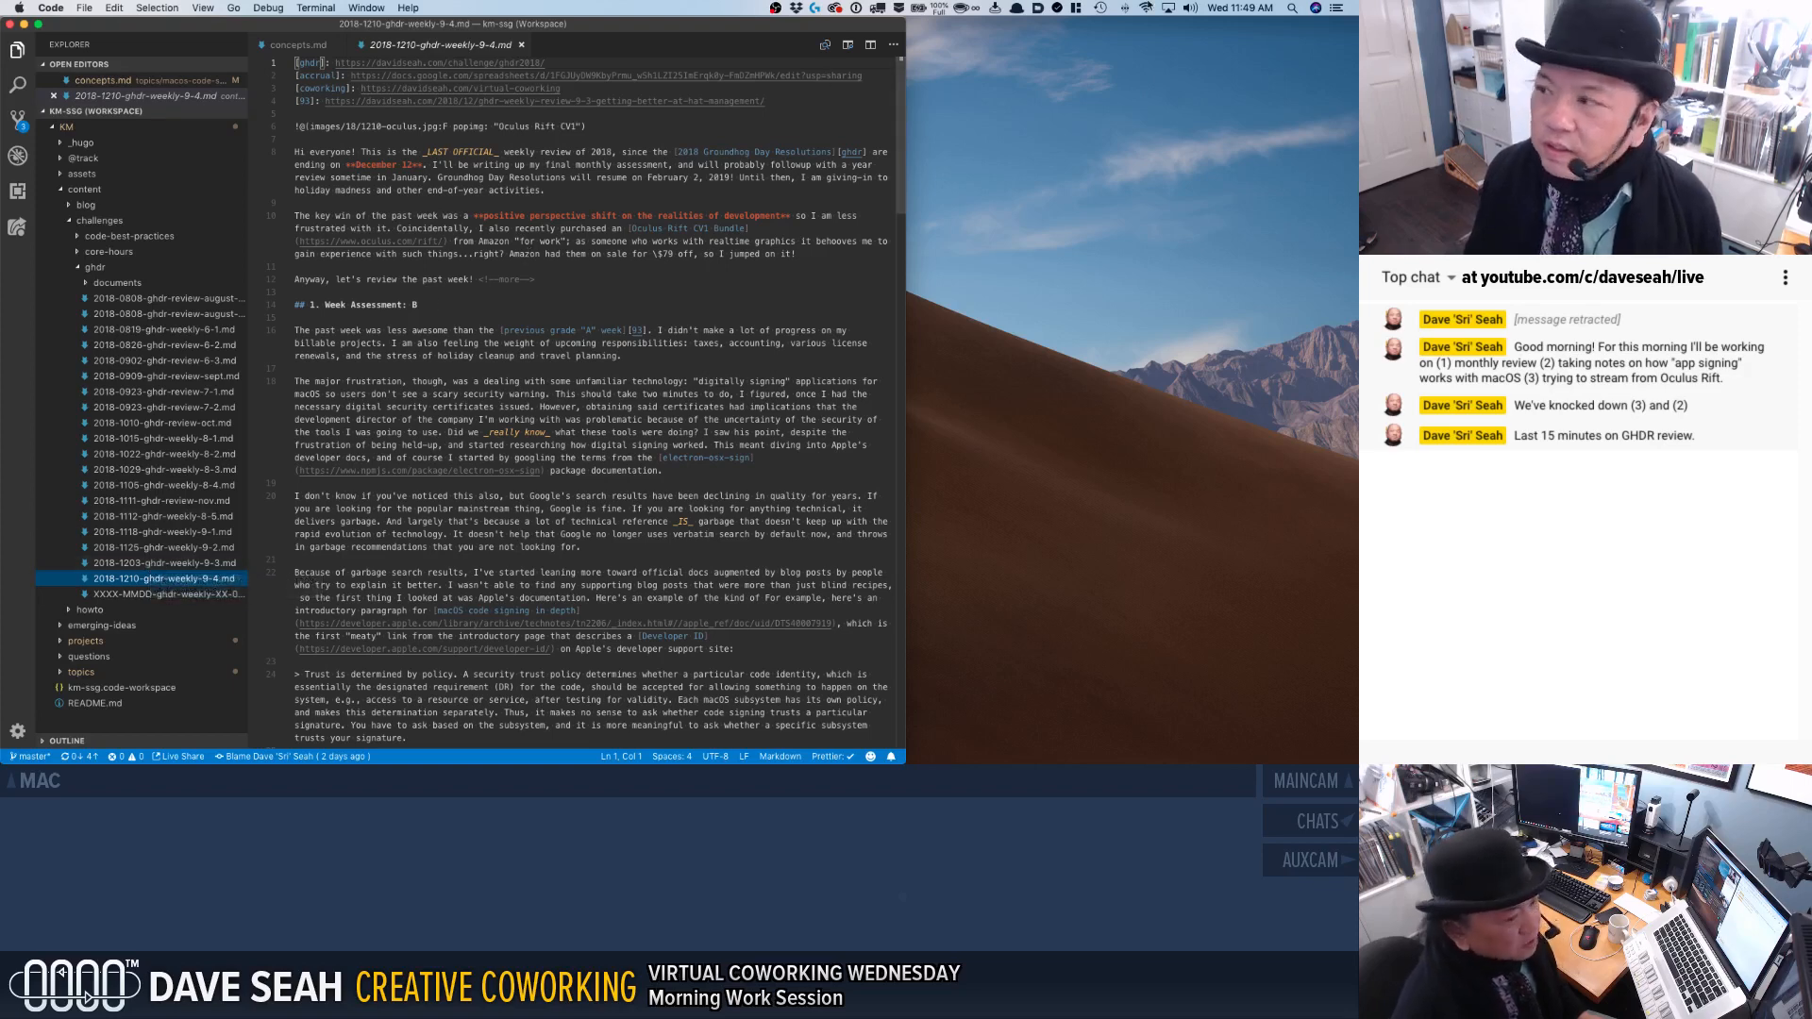
Examine the GHDR Review #10 PLAN entry in the MINI JOURNAL note and return to the editor.
scroll(1085, 5, down, 2)
scroll(1094, 112, down, 1)
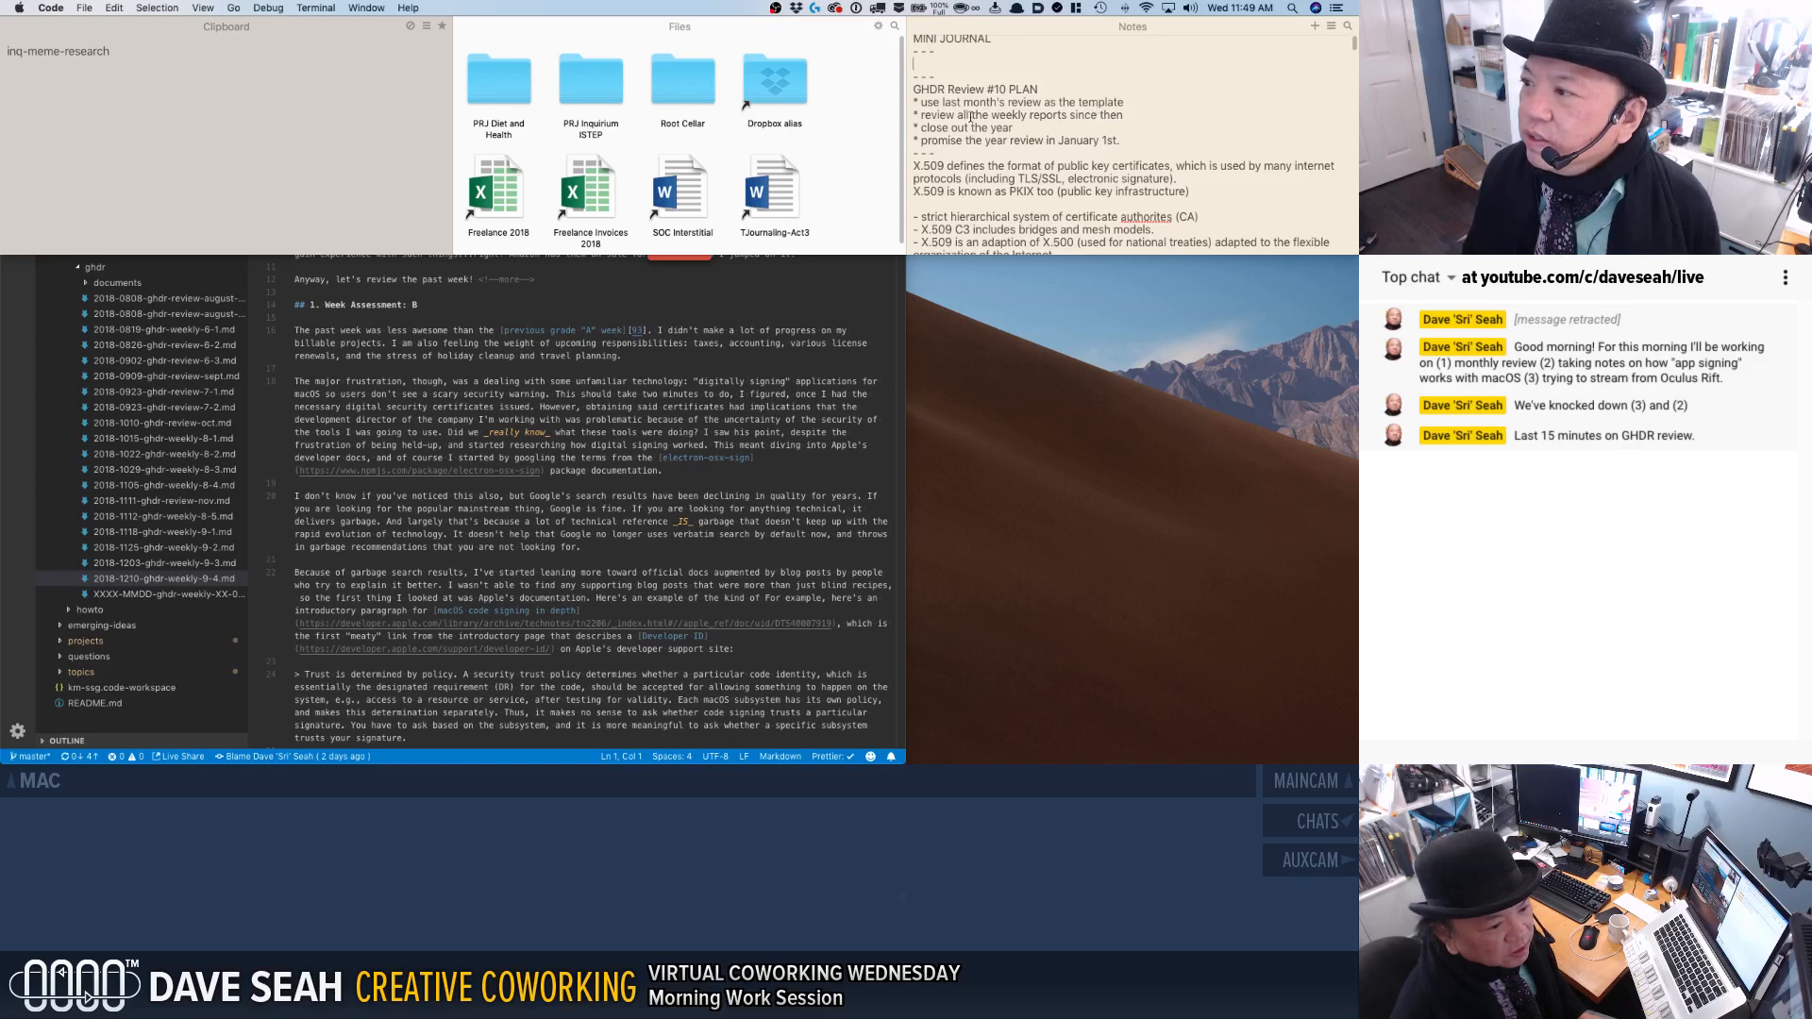
drag(1120, 142, 919, 86)
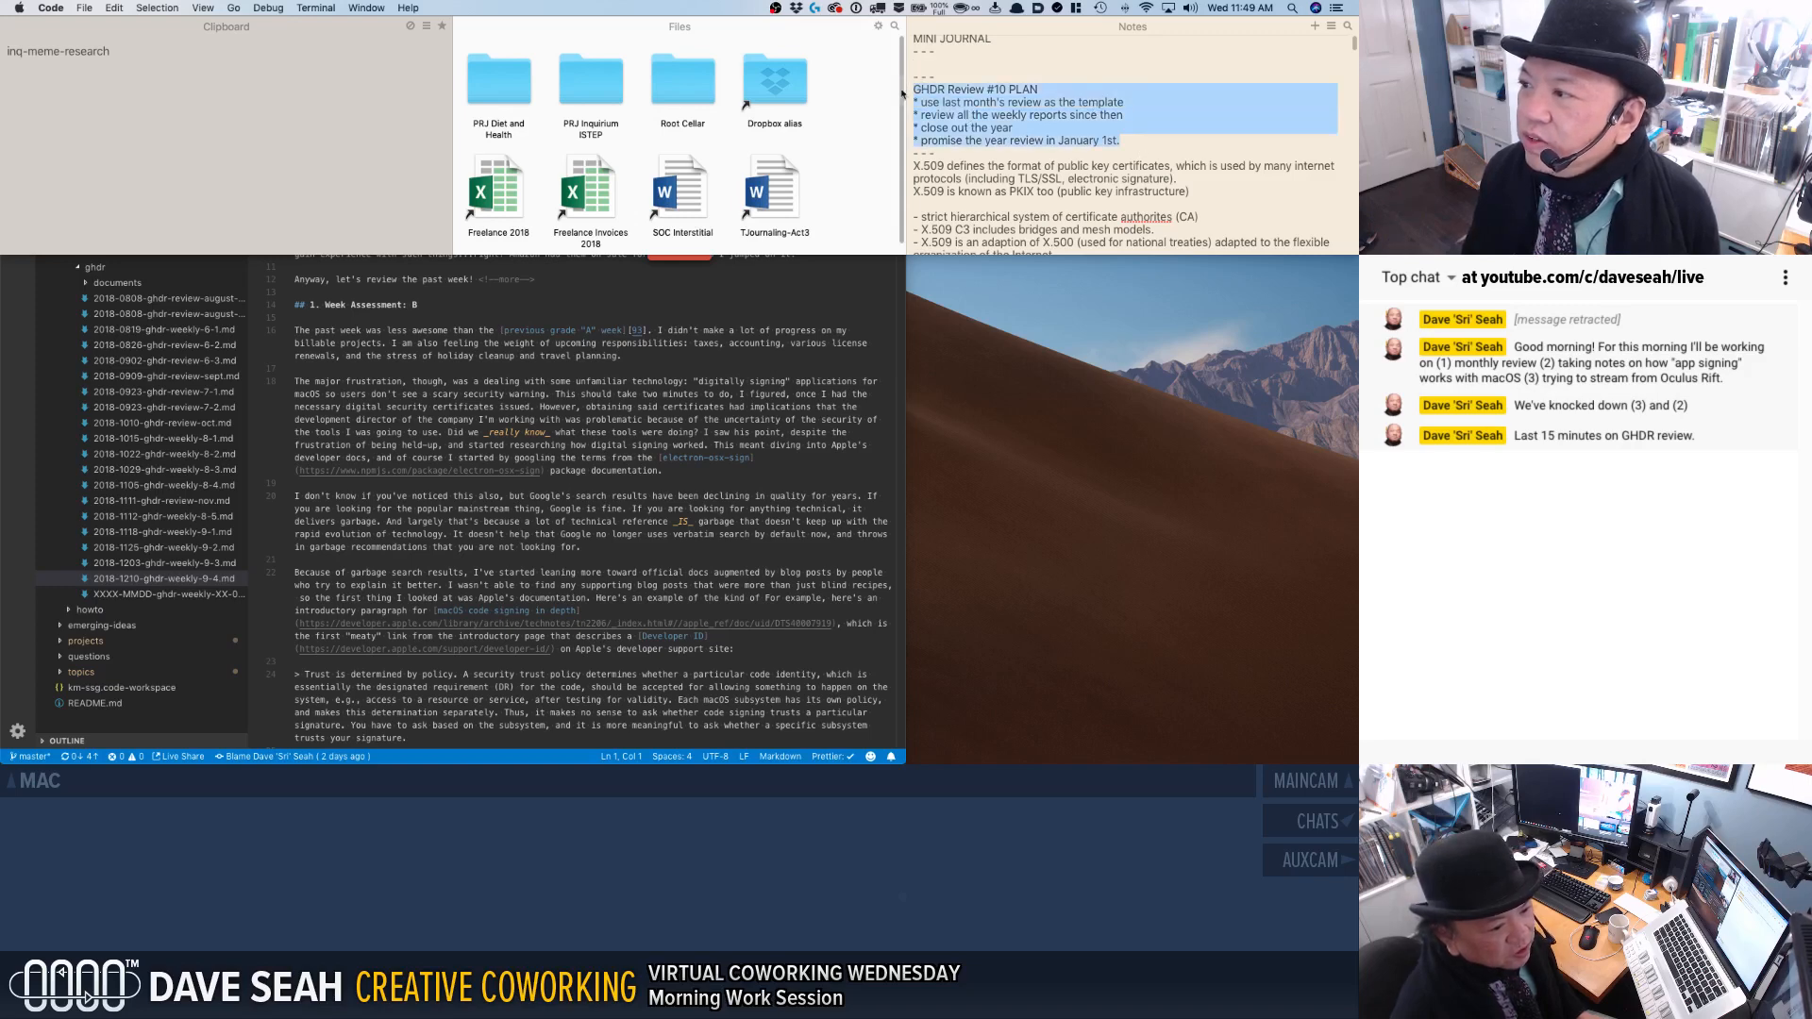
click(543, 355)
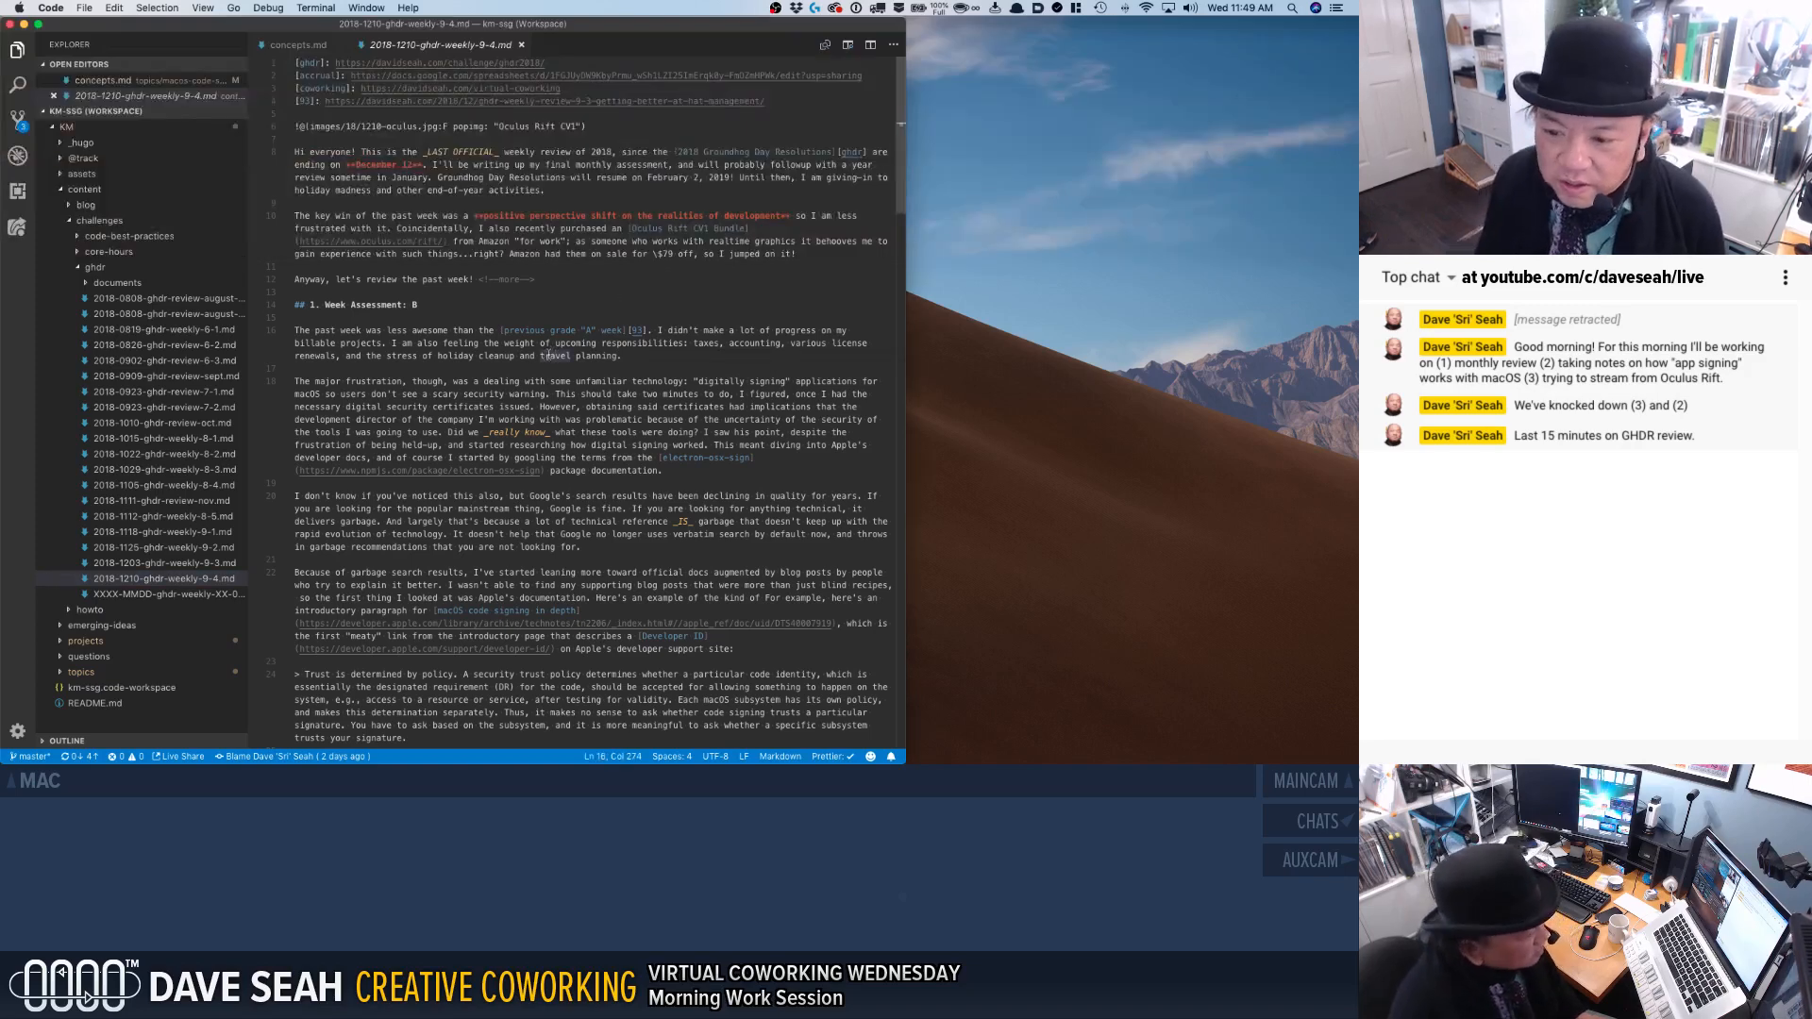
Duplicate 2018-1111-ghdr-review-nov.md within the ghdr folder and rename the copy 2018-1212-ghdr-review-dec.md.
click(179, 503)
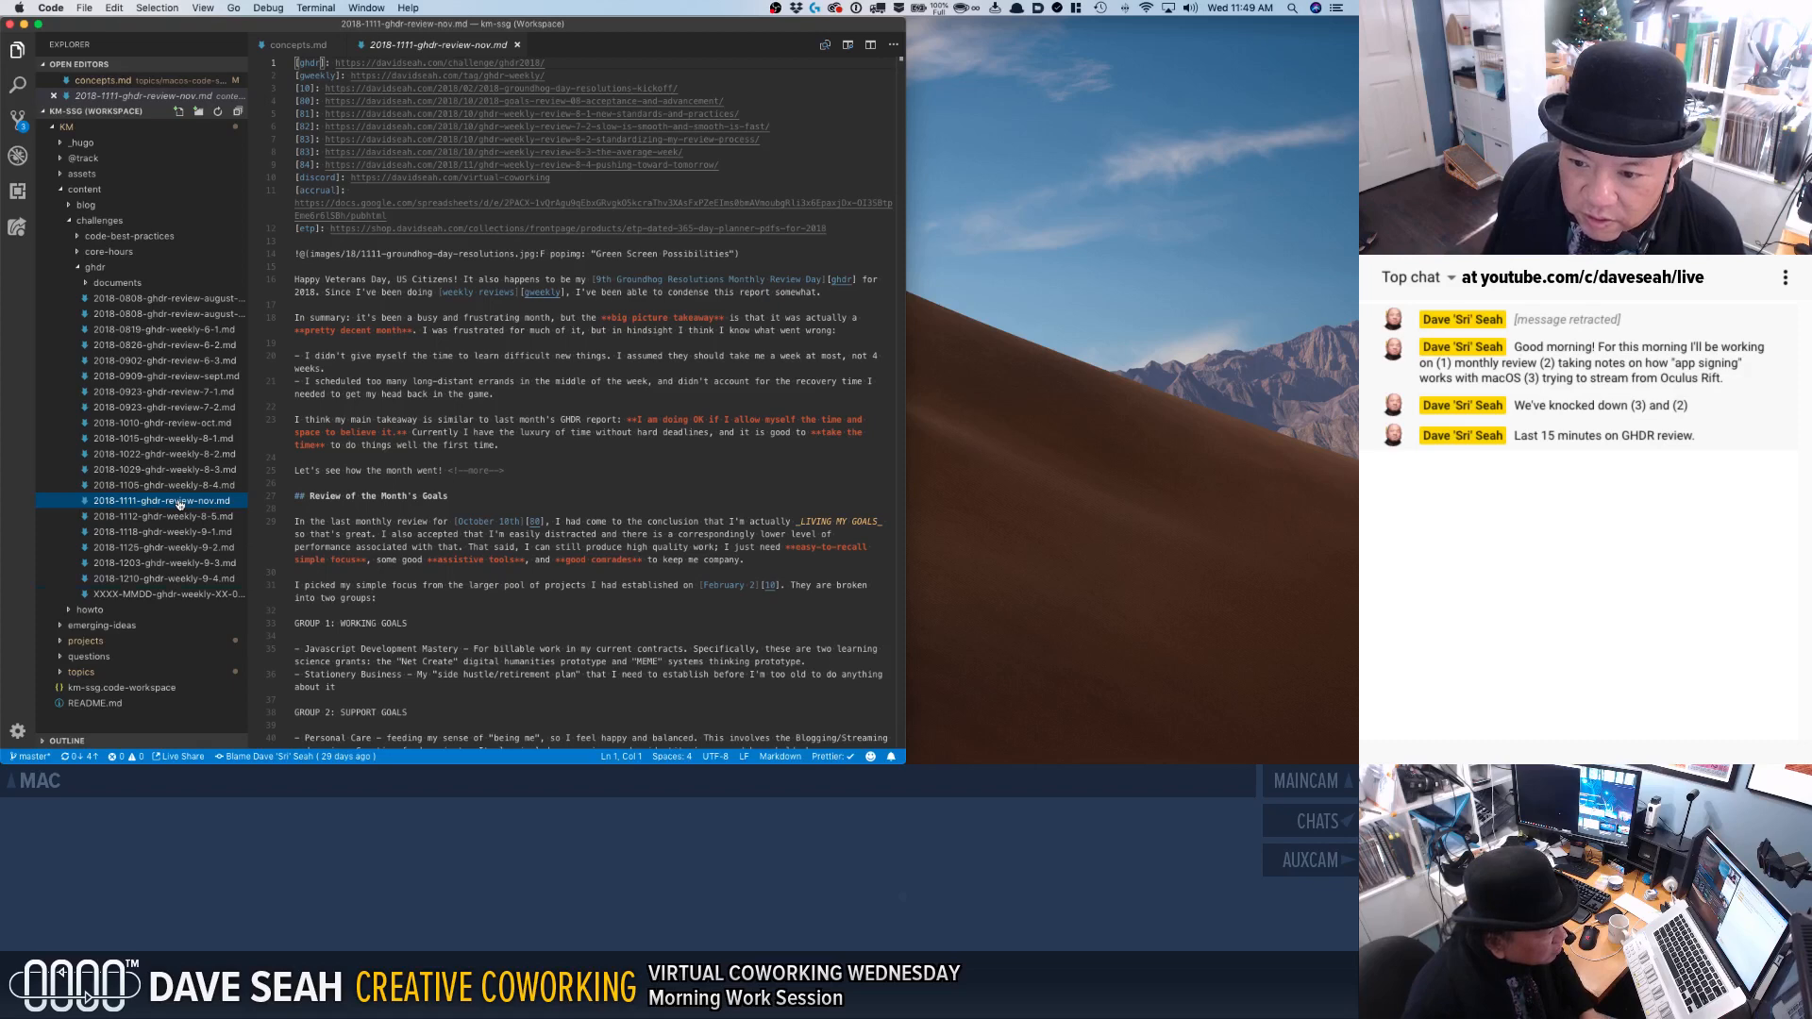
key(super+v)
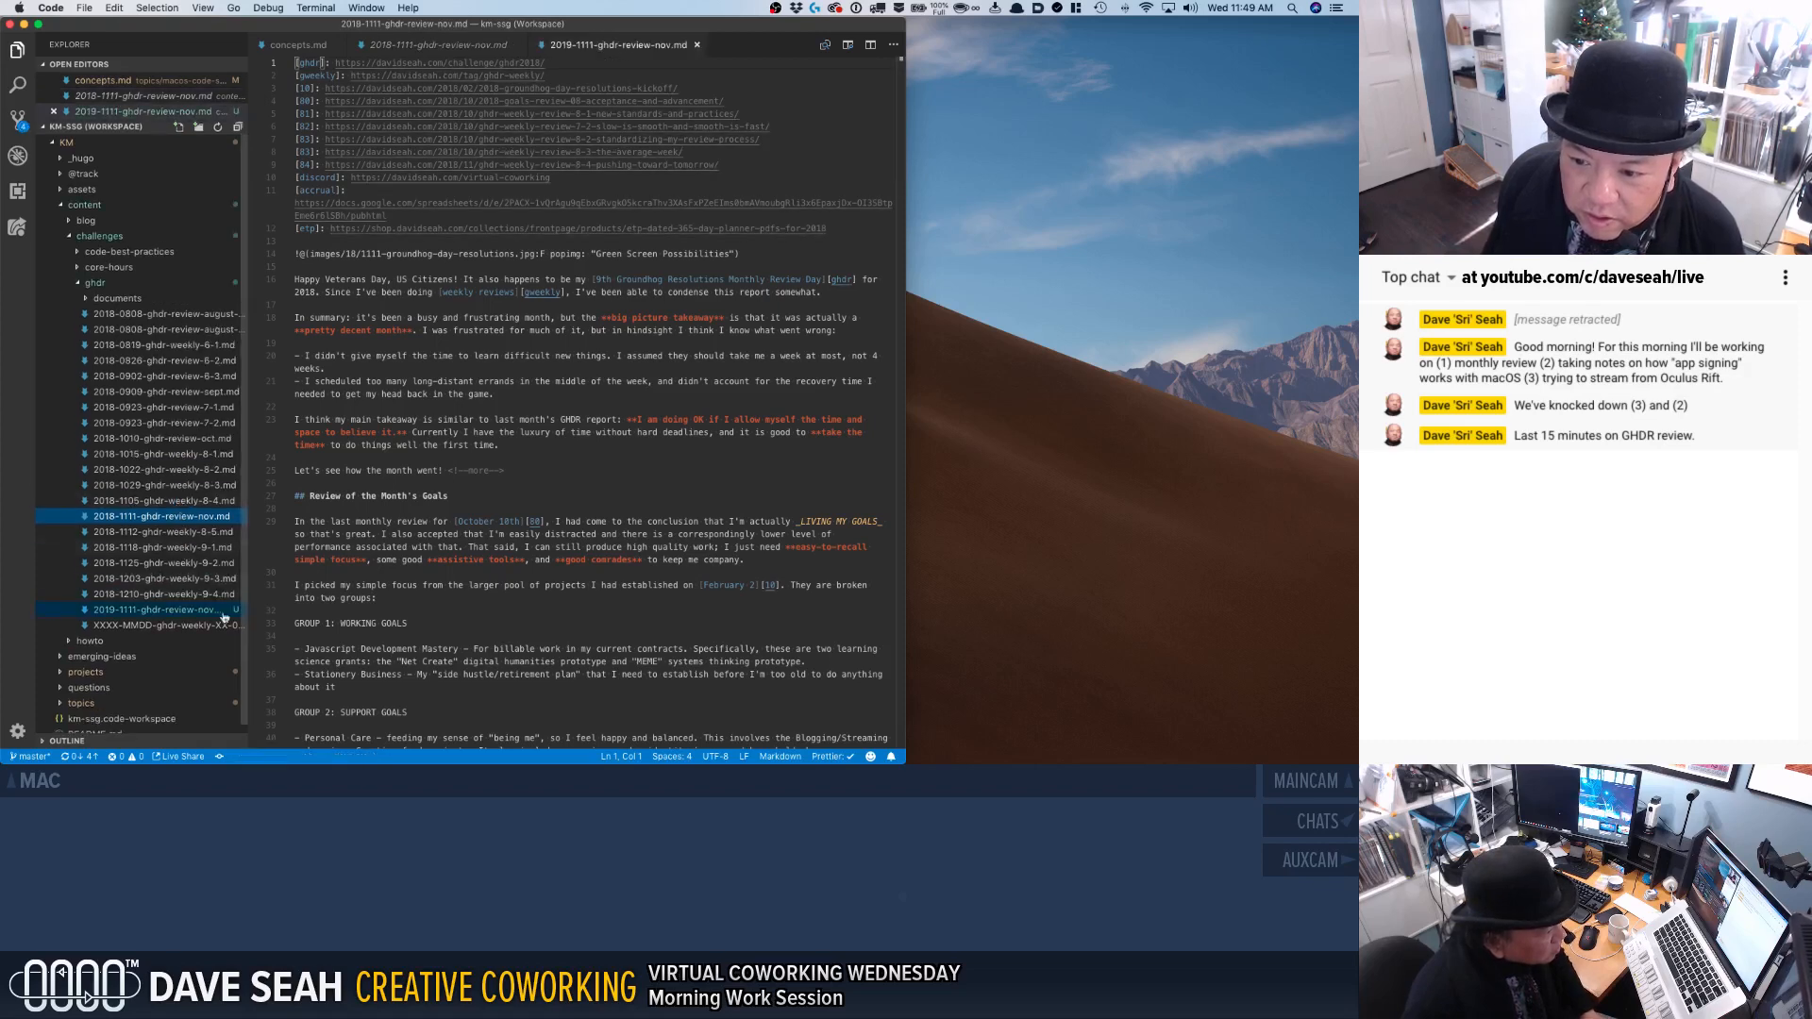
click(112, 611)
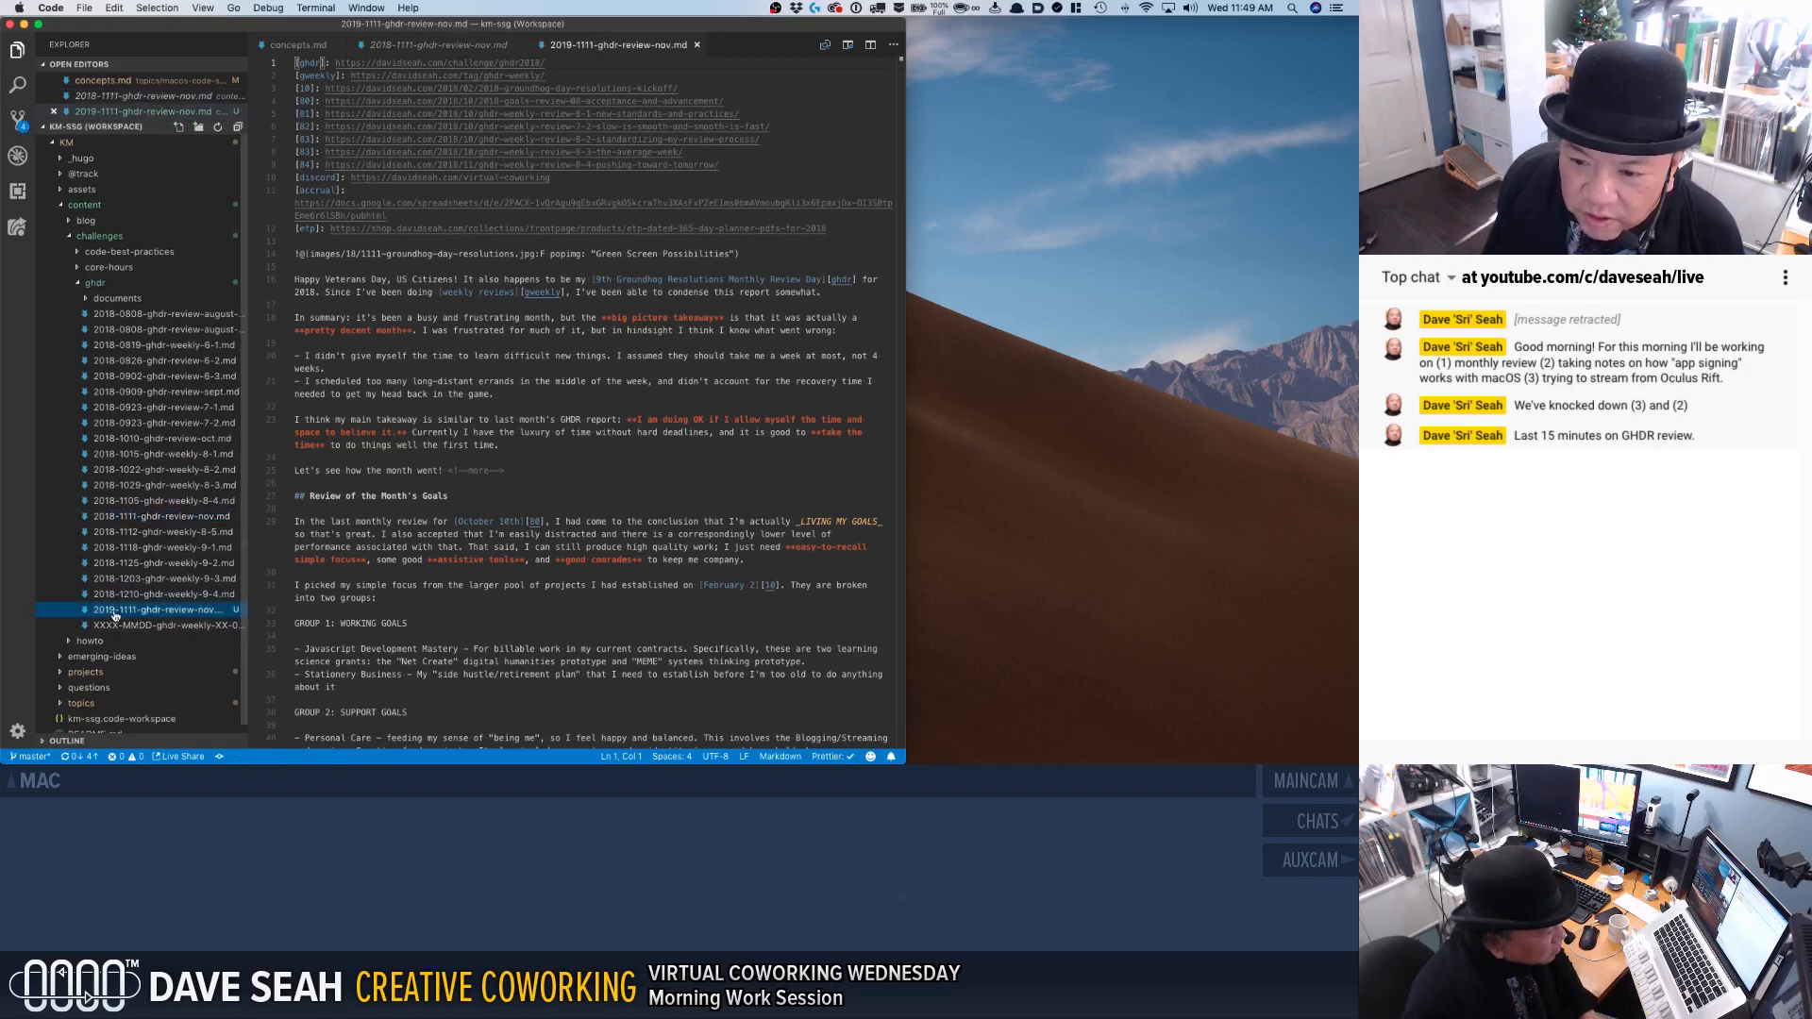
right_click(114, 614)
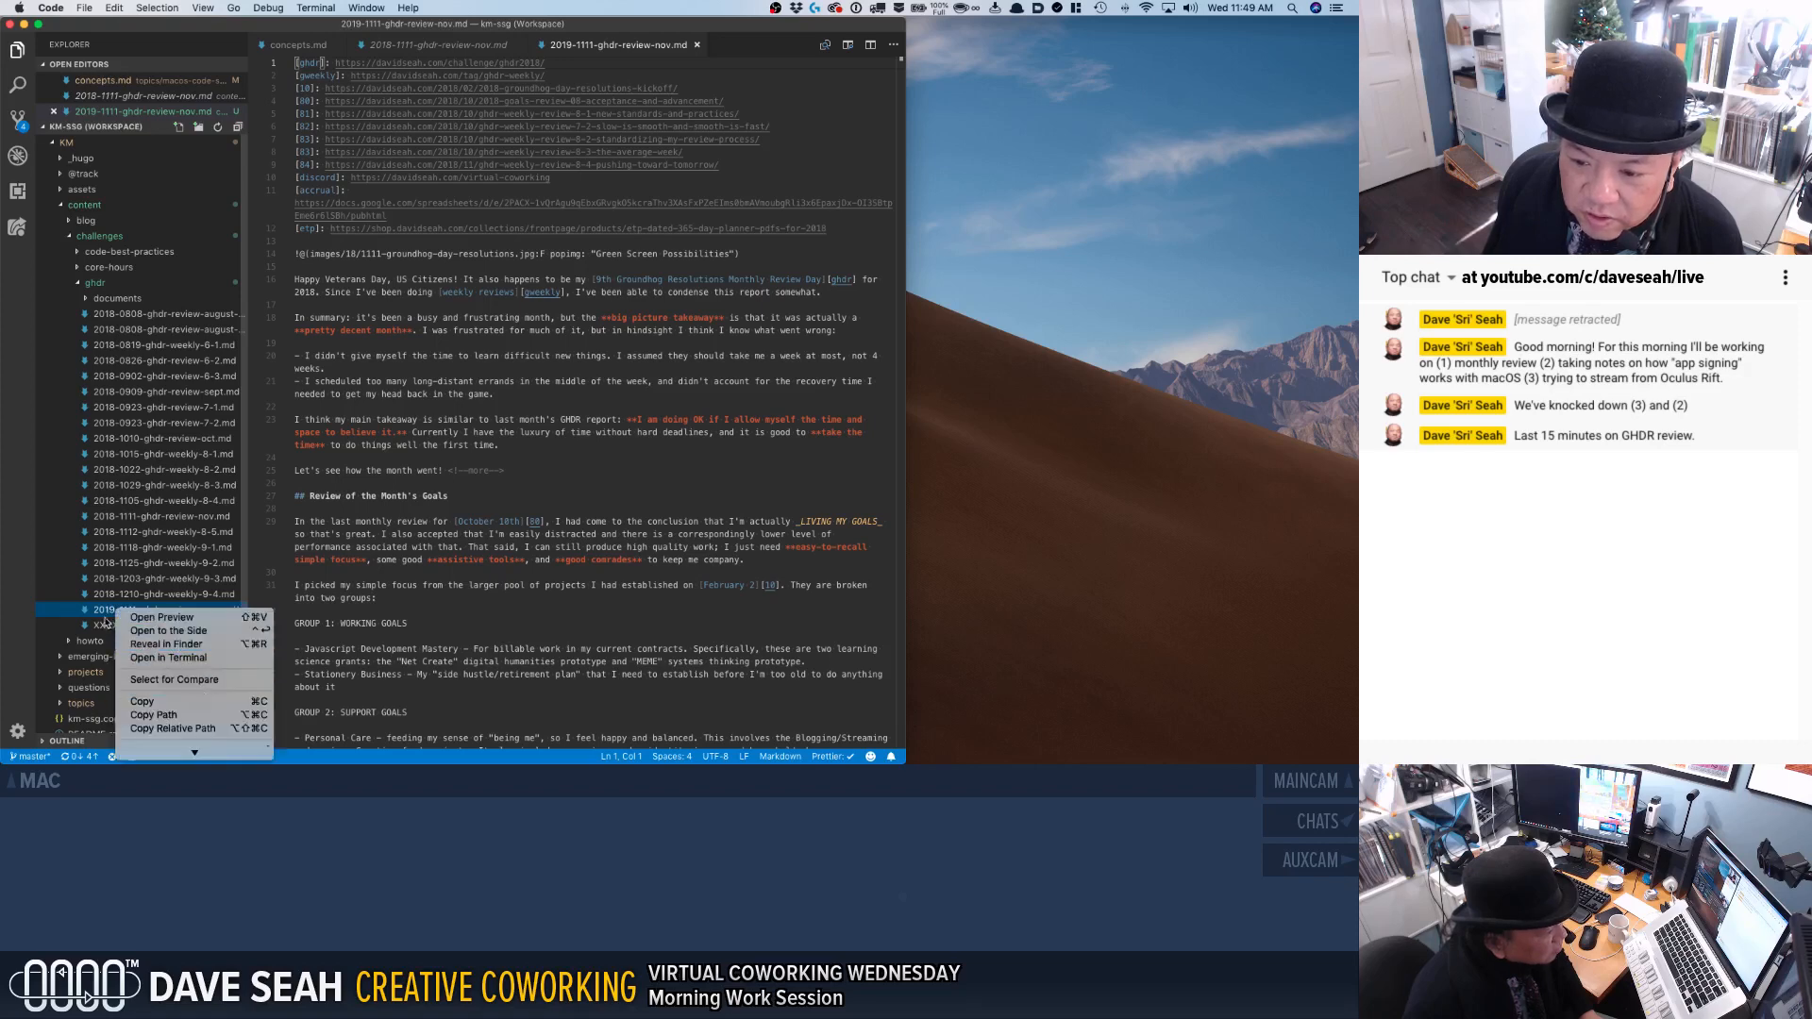
click(117, 609)
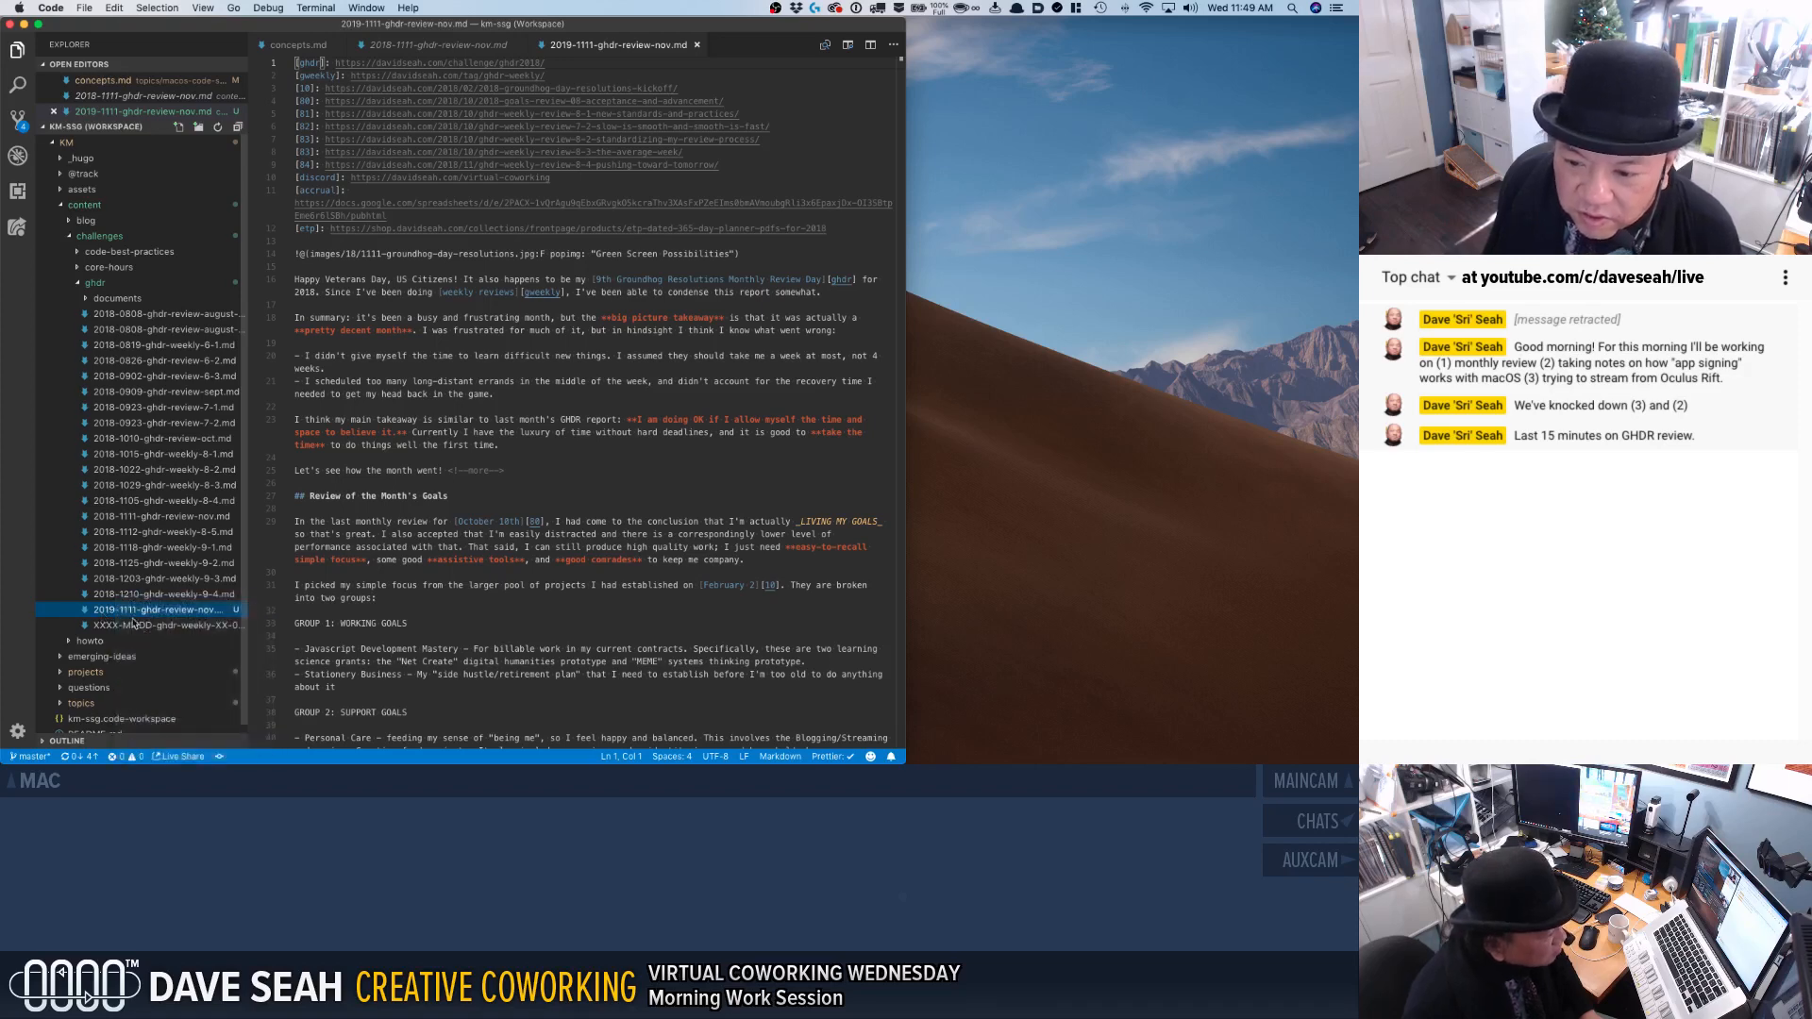
key(Return)
click(117, 609)
key(BackSpace)
text(8-)
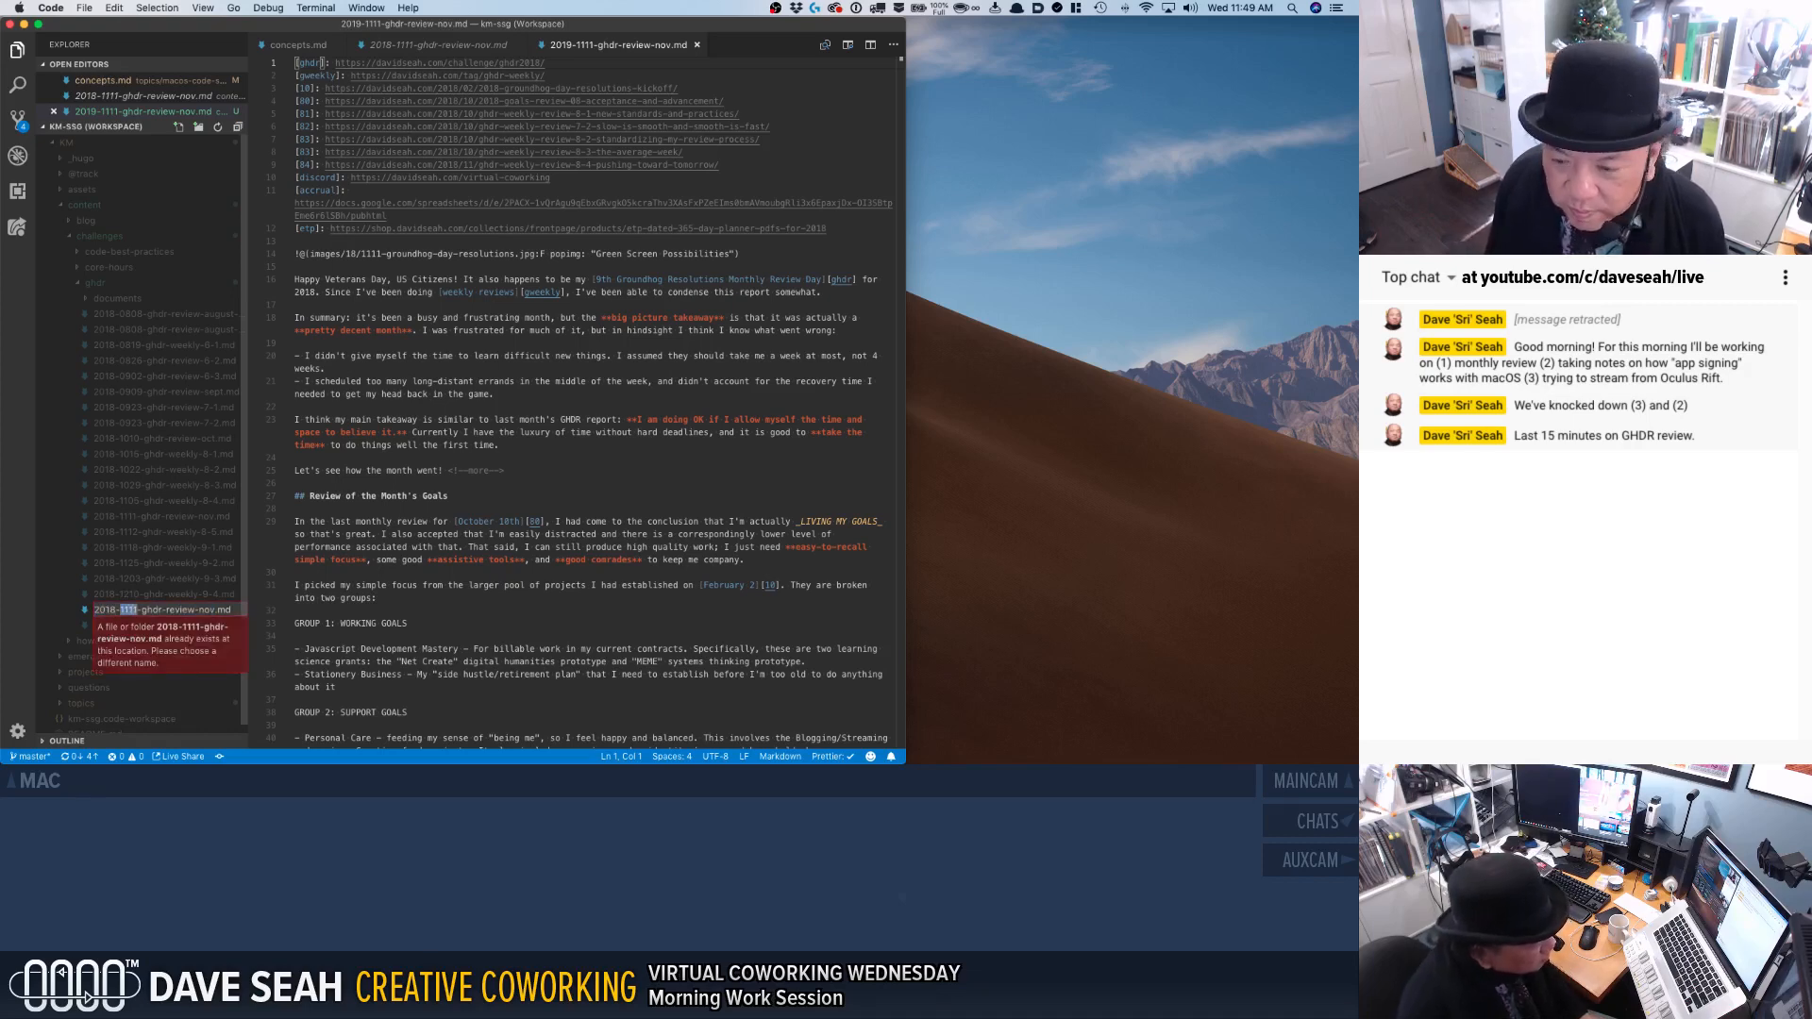
text(12)
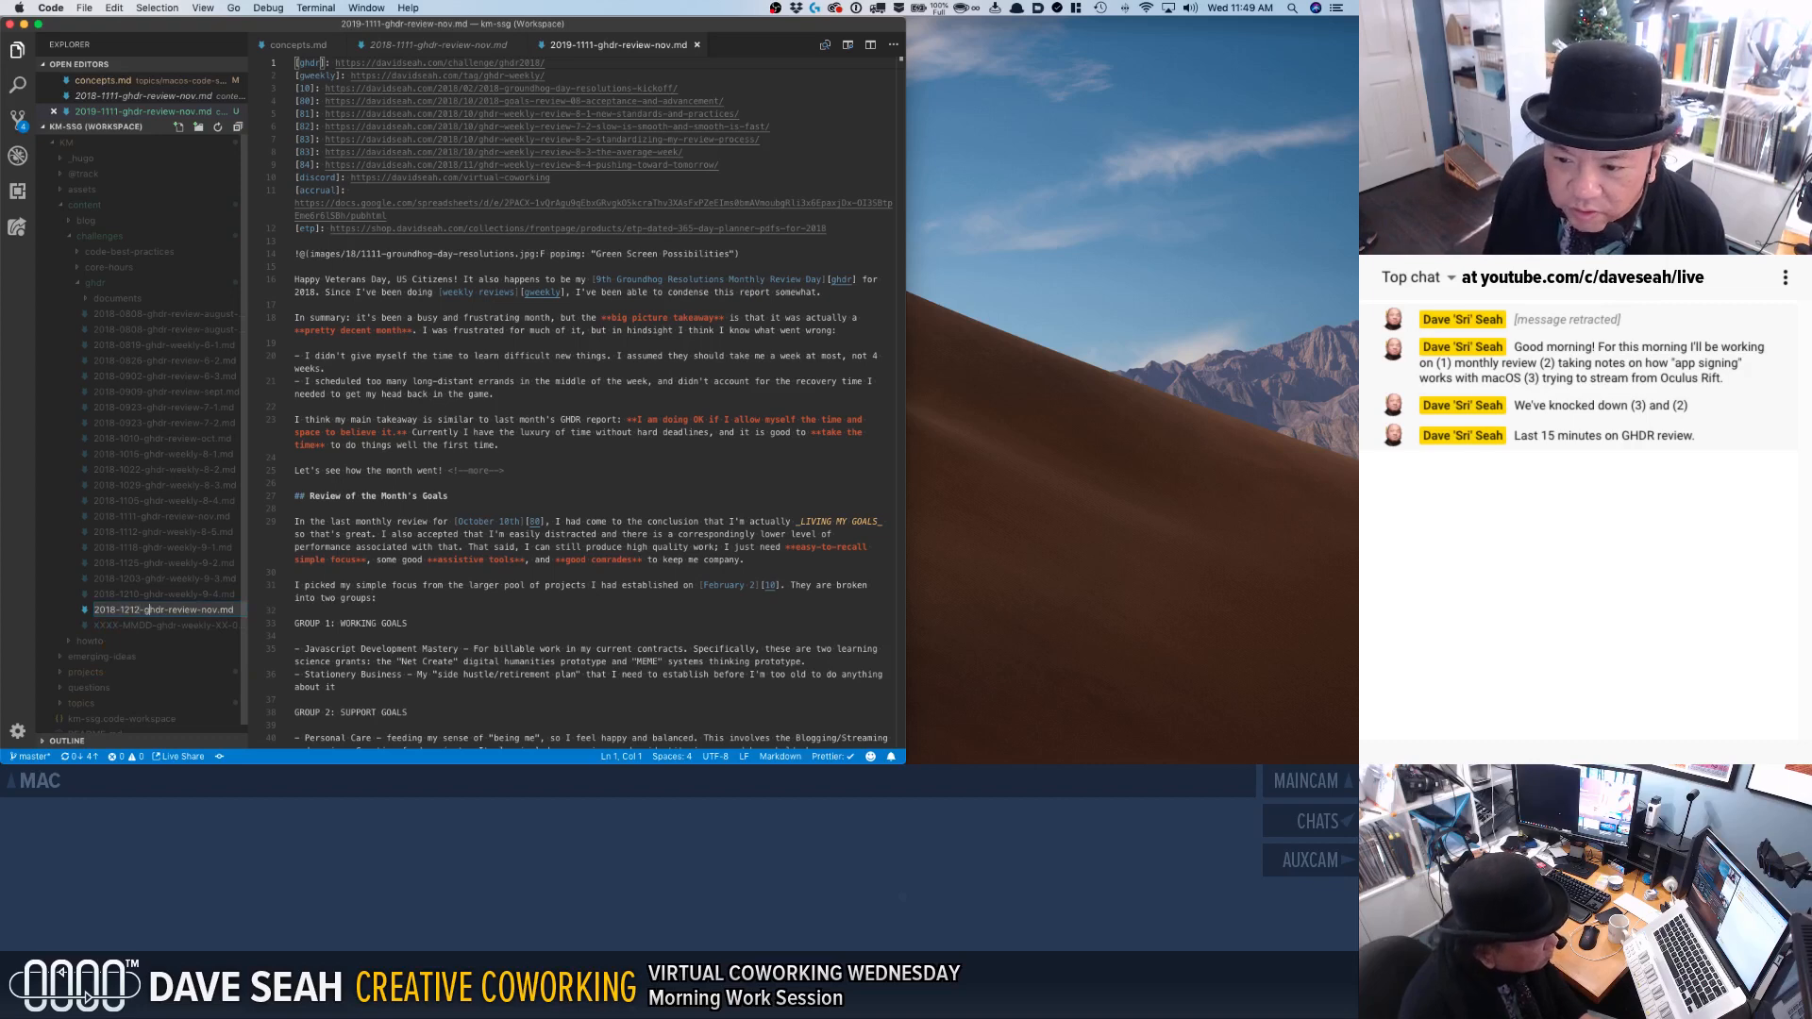
drag(201, 610, 217, 611)
text(dec)
click(398, 217)
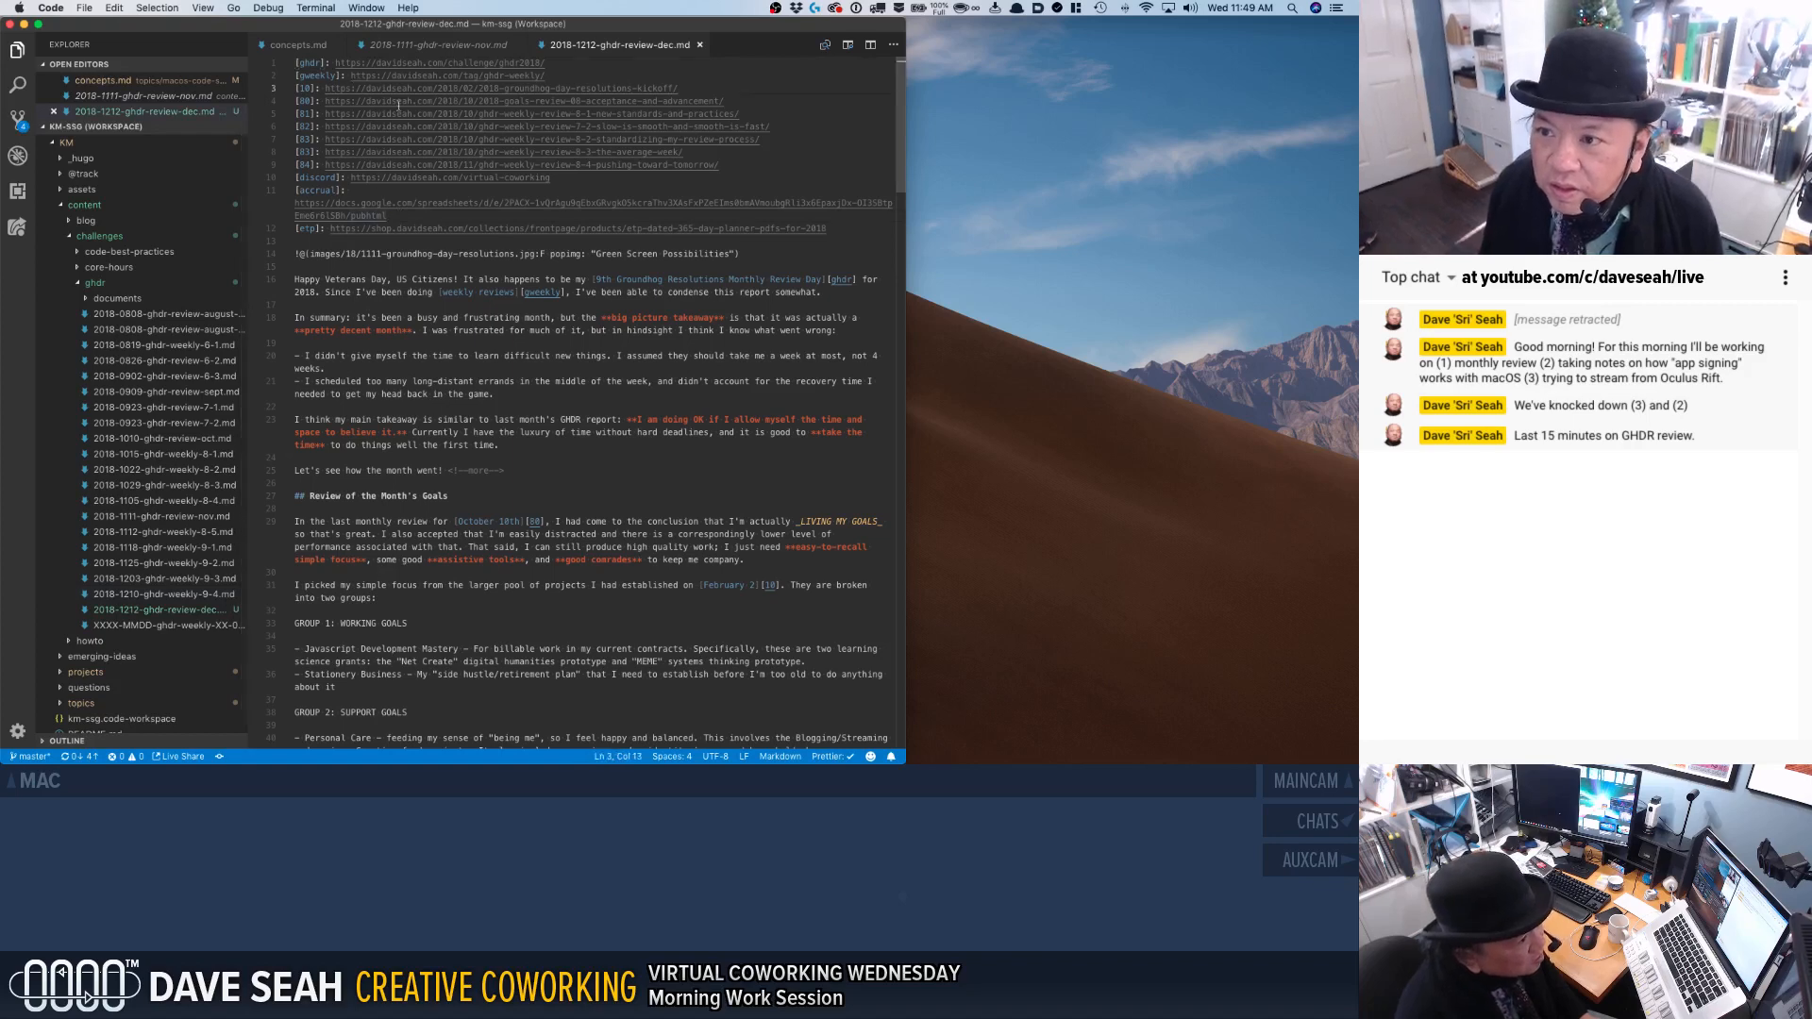
Relabel the reference link for last month's goals review as [90] and clear its URL.
drag(295, 88, 295, 114)
click(295, 113)
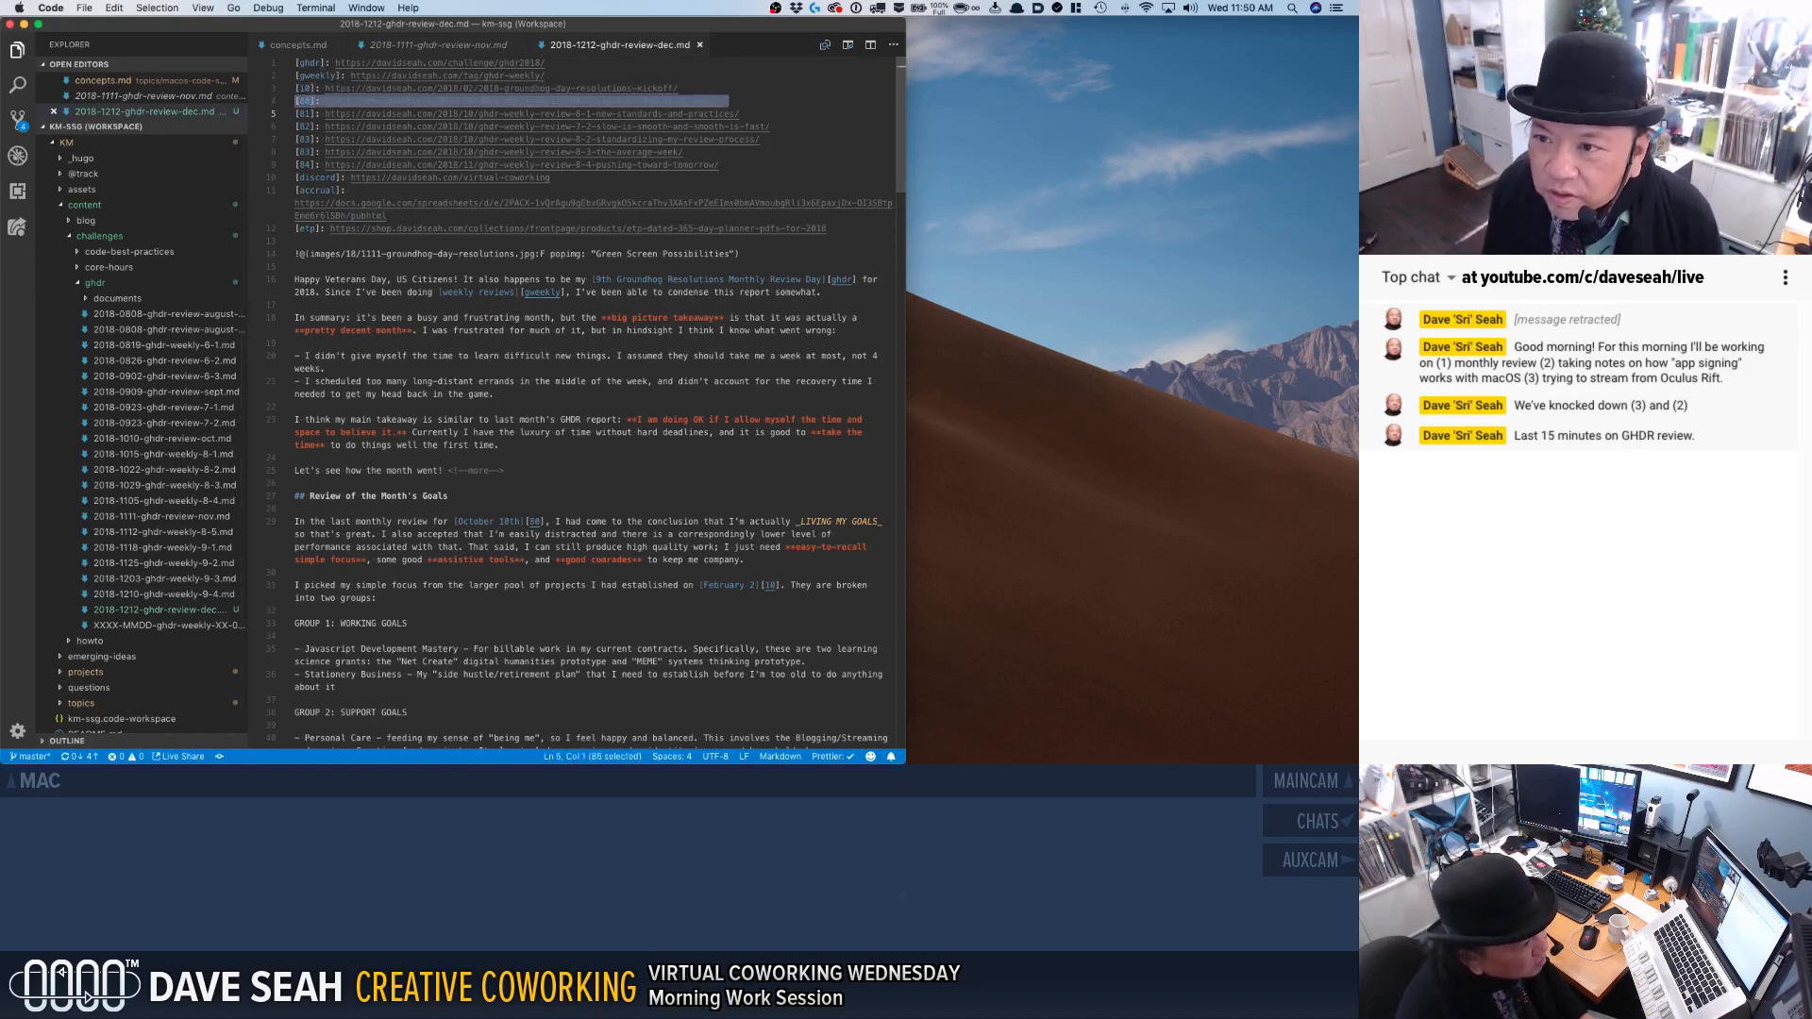
double_click(305, 101)
text(90)
key(super+Left)
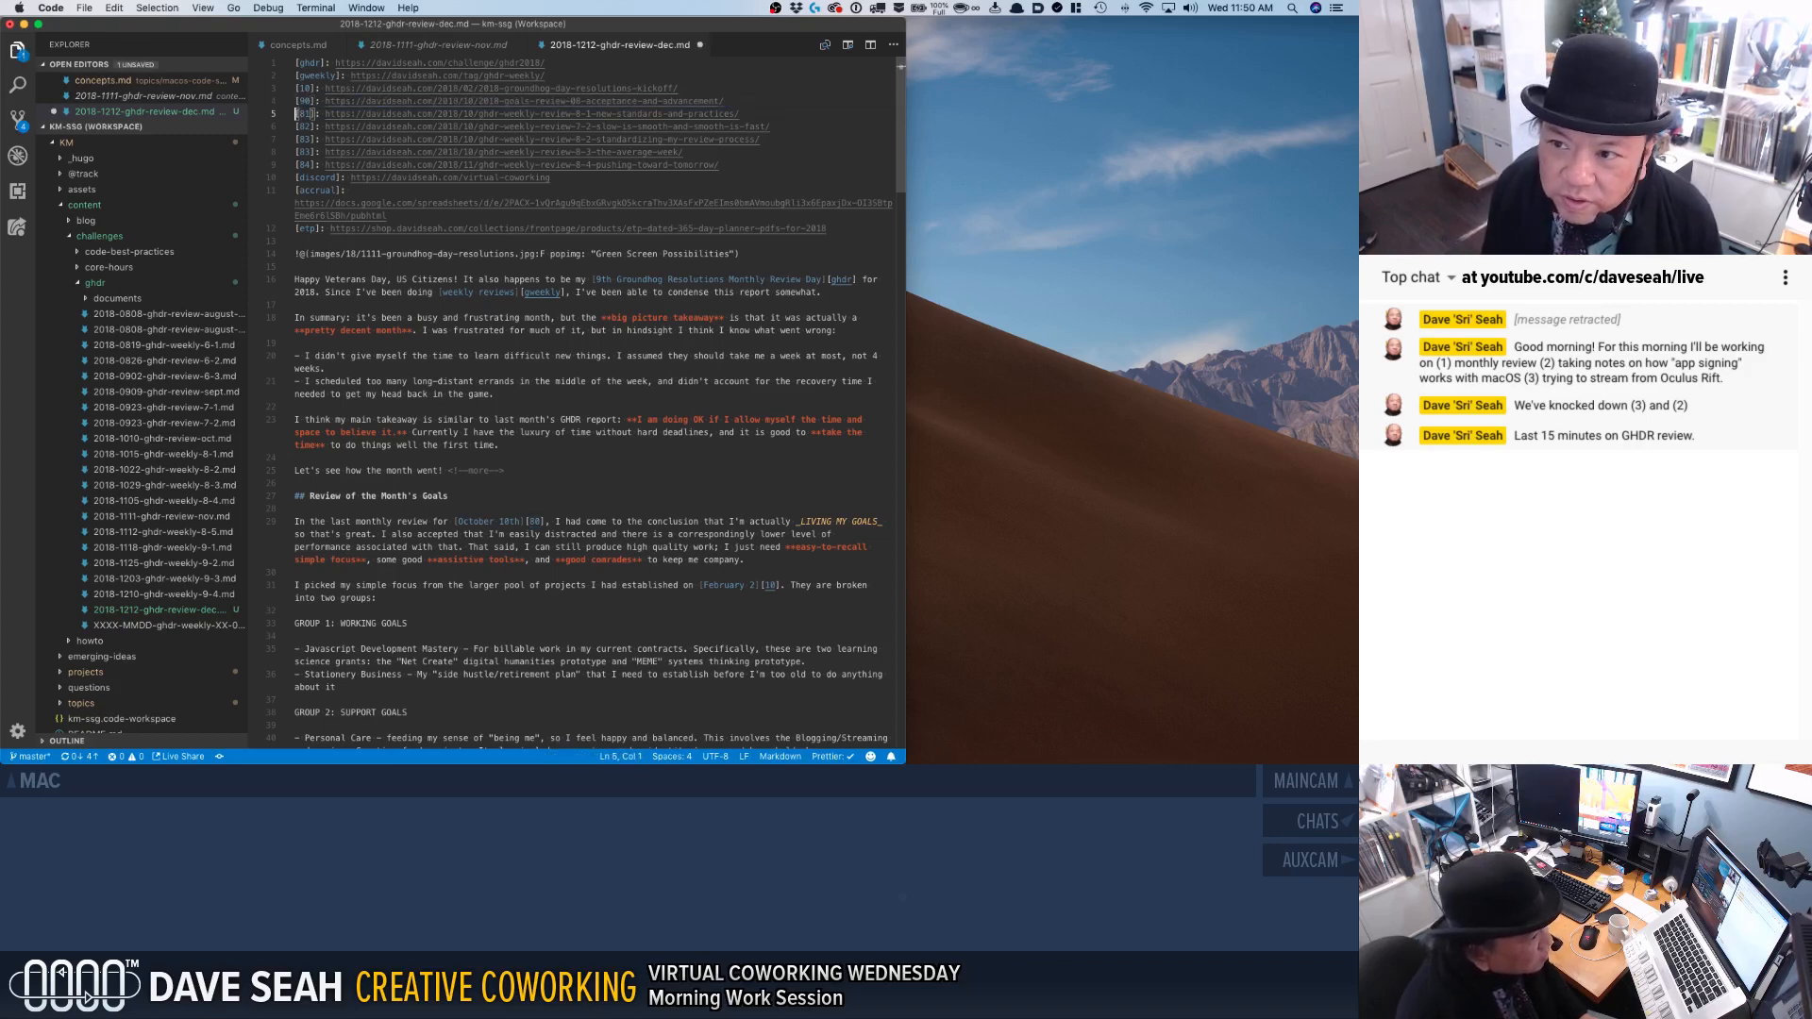
key(Right)
key(Right)
key(shift+super+Right)
key(BackSpace)
key(Down)
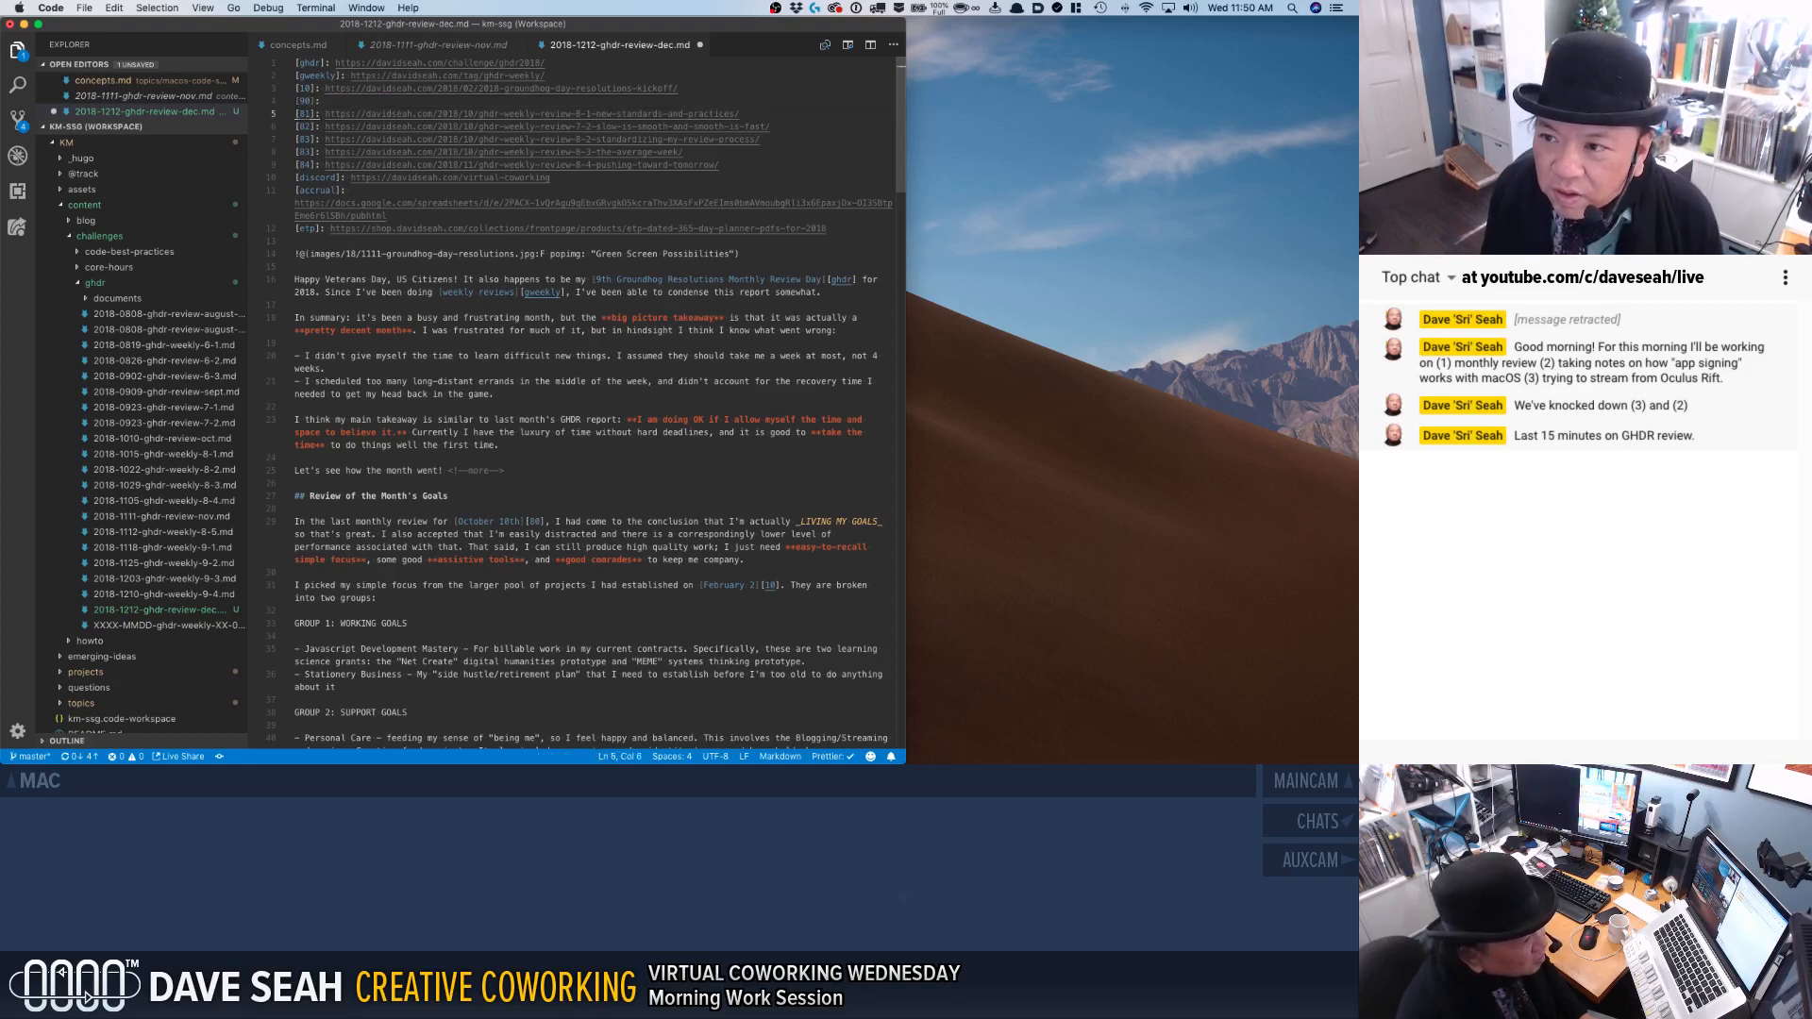
Delete the four old weekly review reference links below the [90] entry.
key(super+Left)
key(shift+Down)
key(shift+Down)
key(shift+Down)
key(shift+Down)
key(shift+Down)
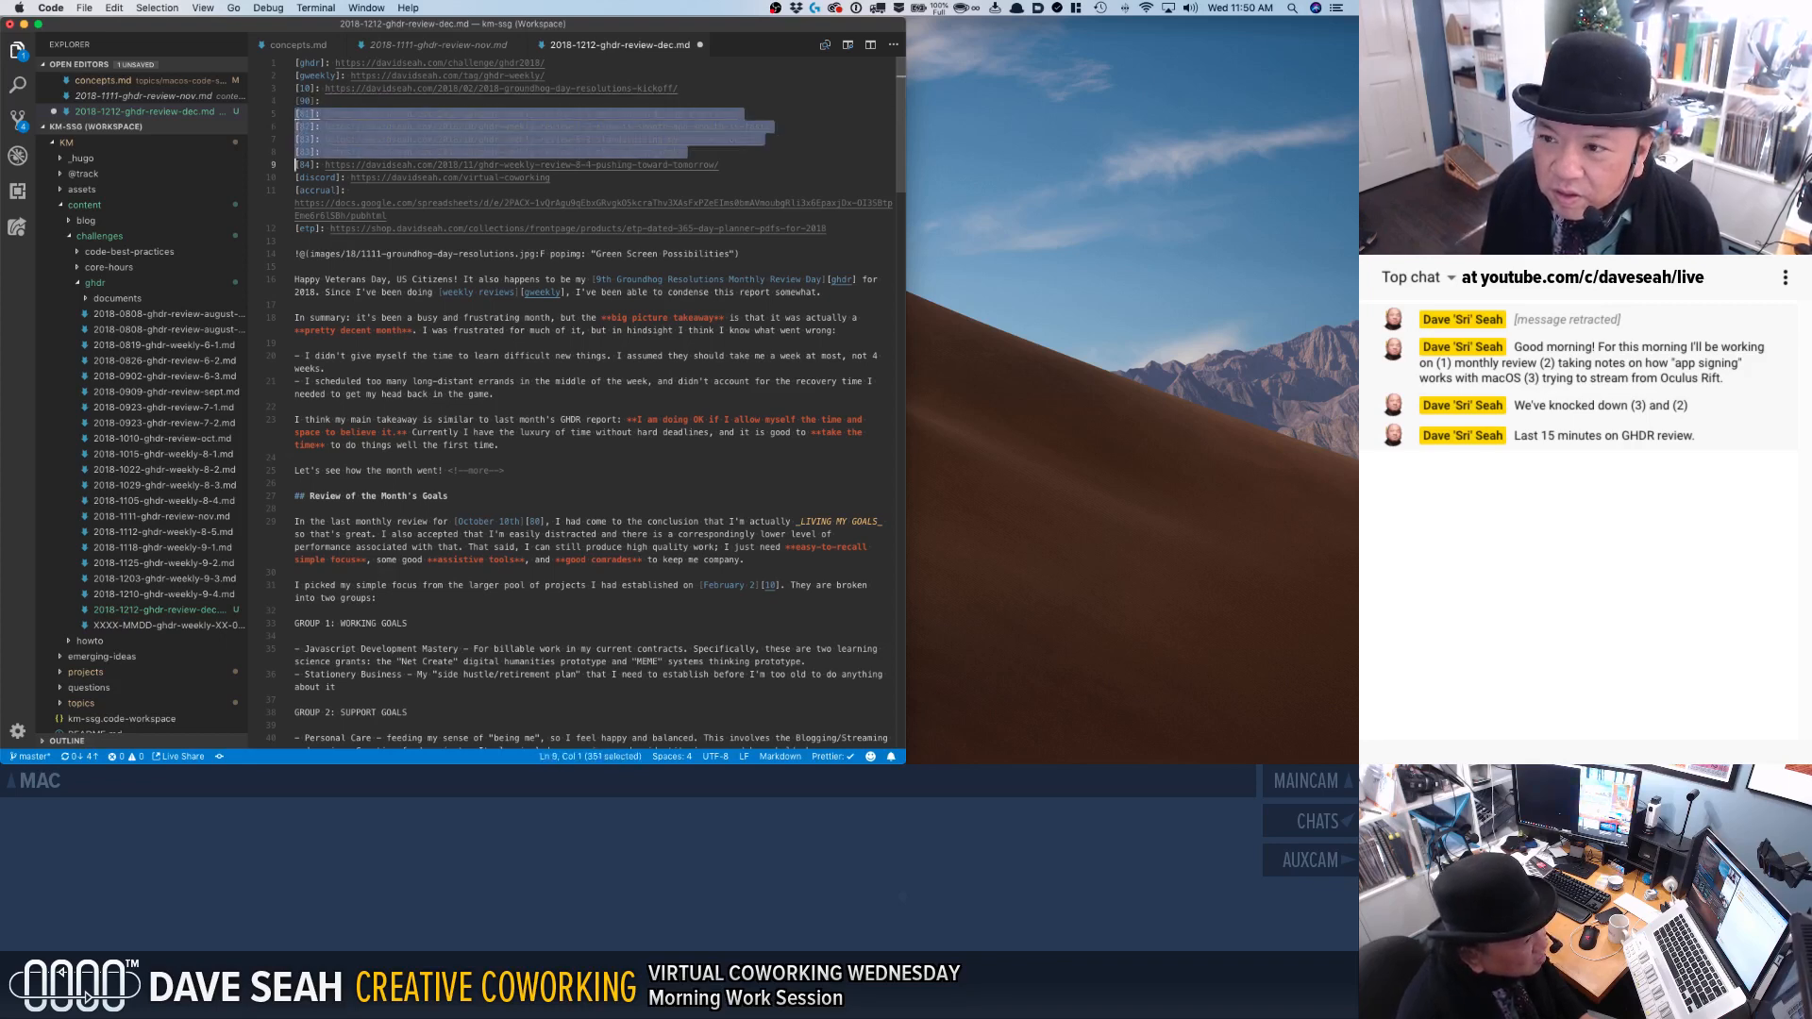
key(BackSpace)
Move the resolutions kickoff link and the empty [90] entry to the end of the reference list, below the etp link.
key(shift+Up)
key(shift+Up)
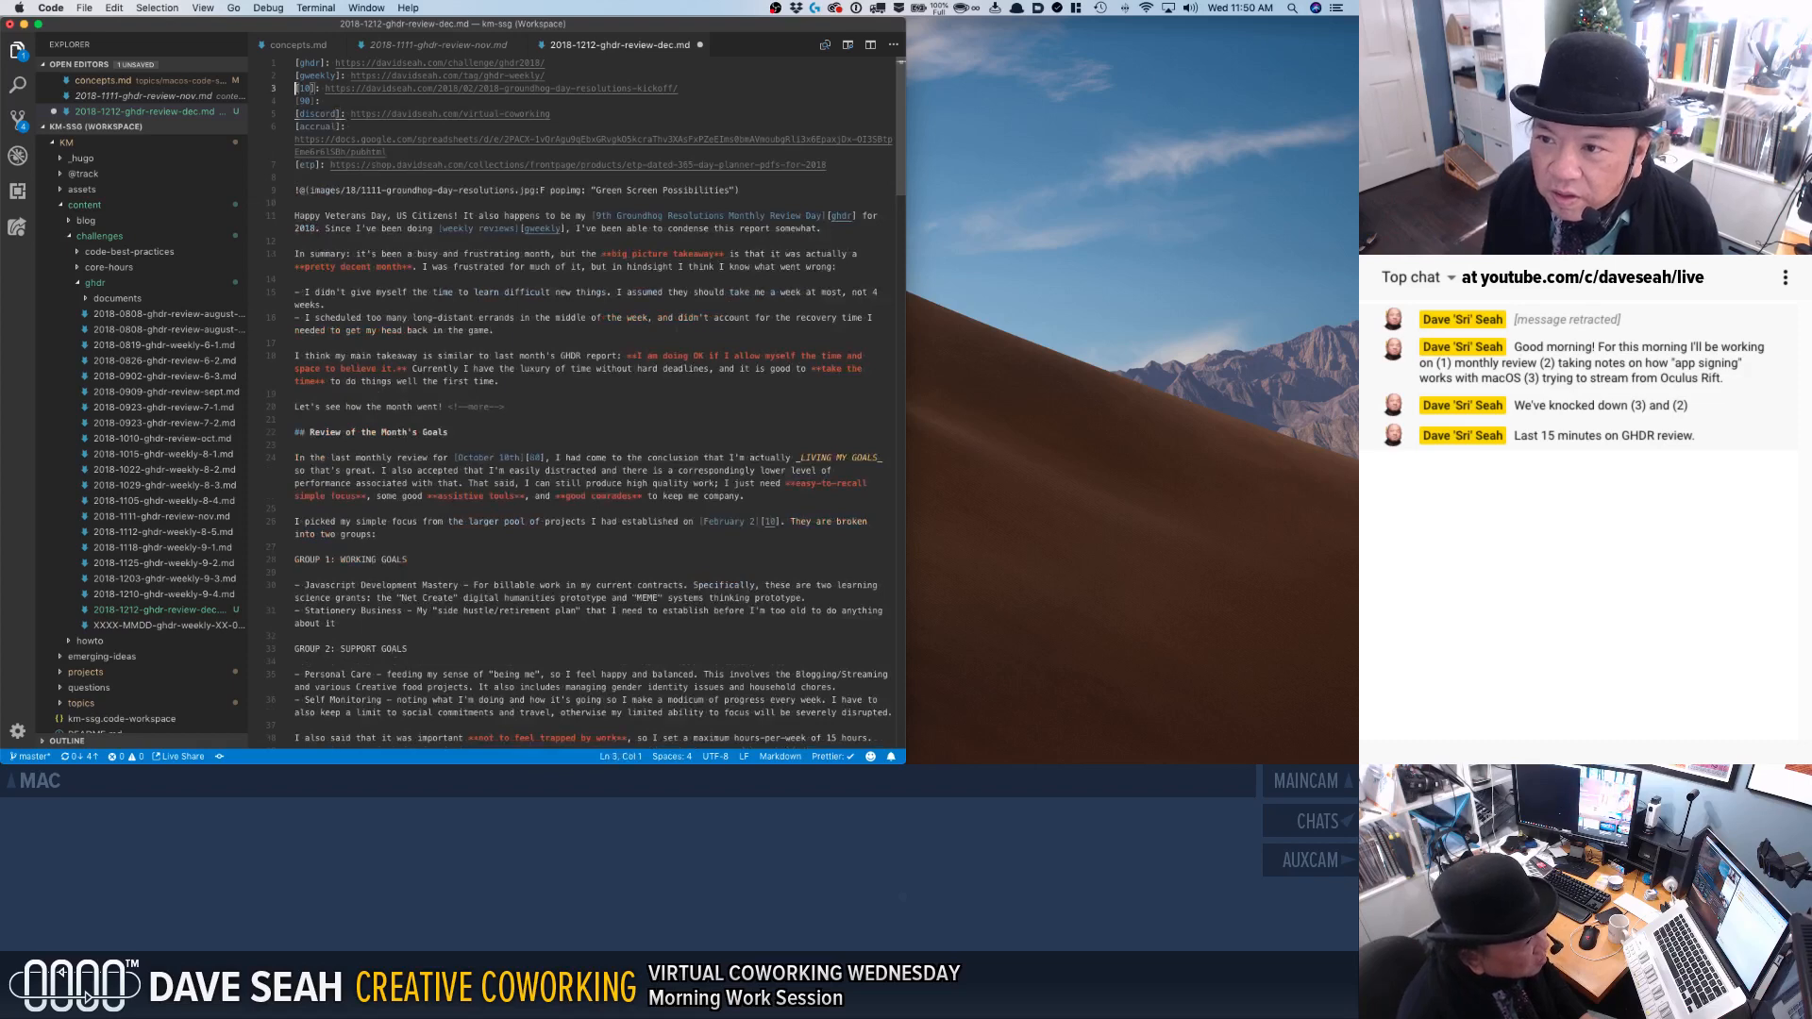
key(super+x)
key(Down)
key(Down)
key(Down)
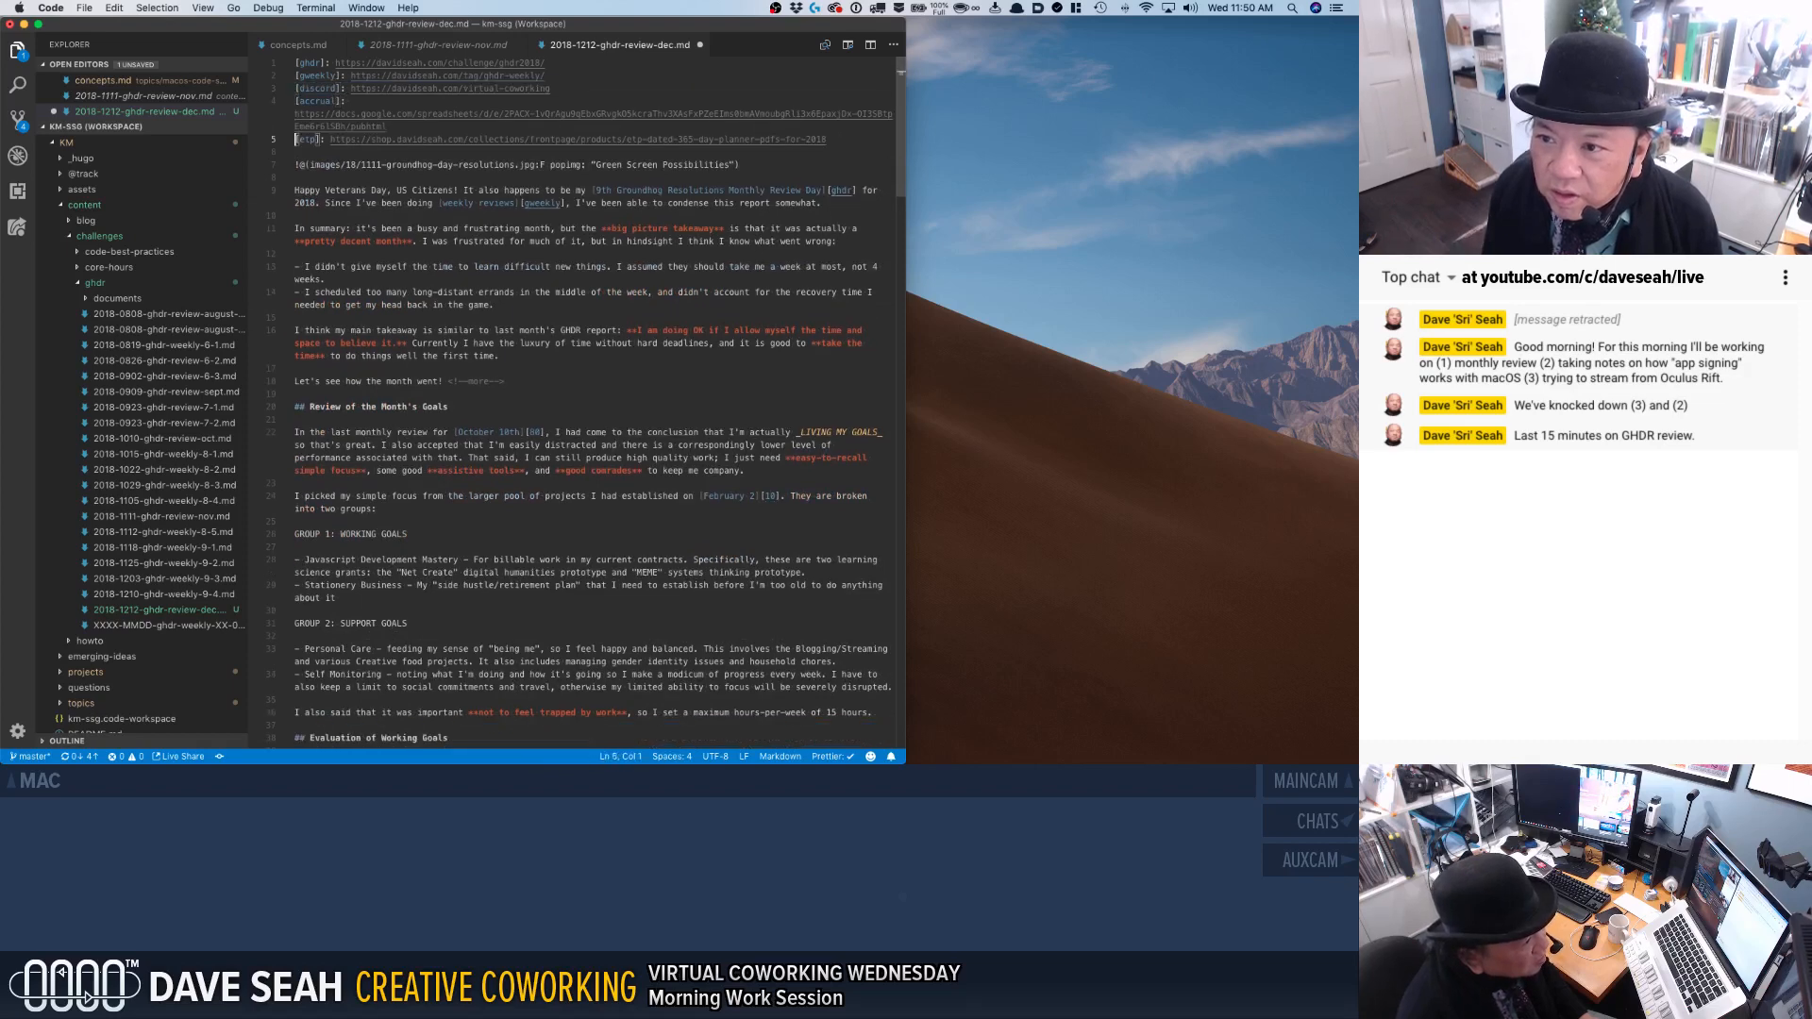
key(super+v)
Repeat the empty [90]: reference entry so the list holds four of them.
click(369, 171)
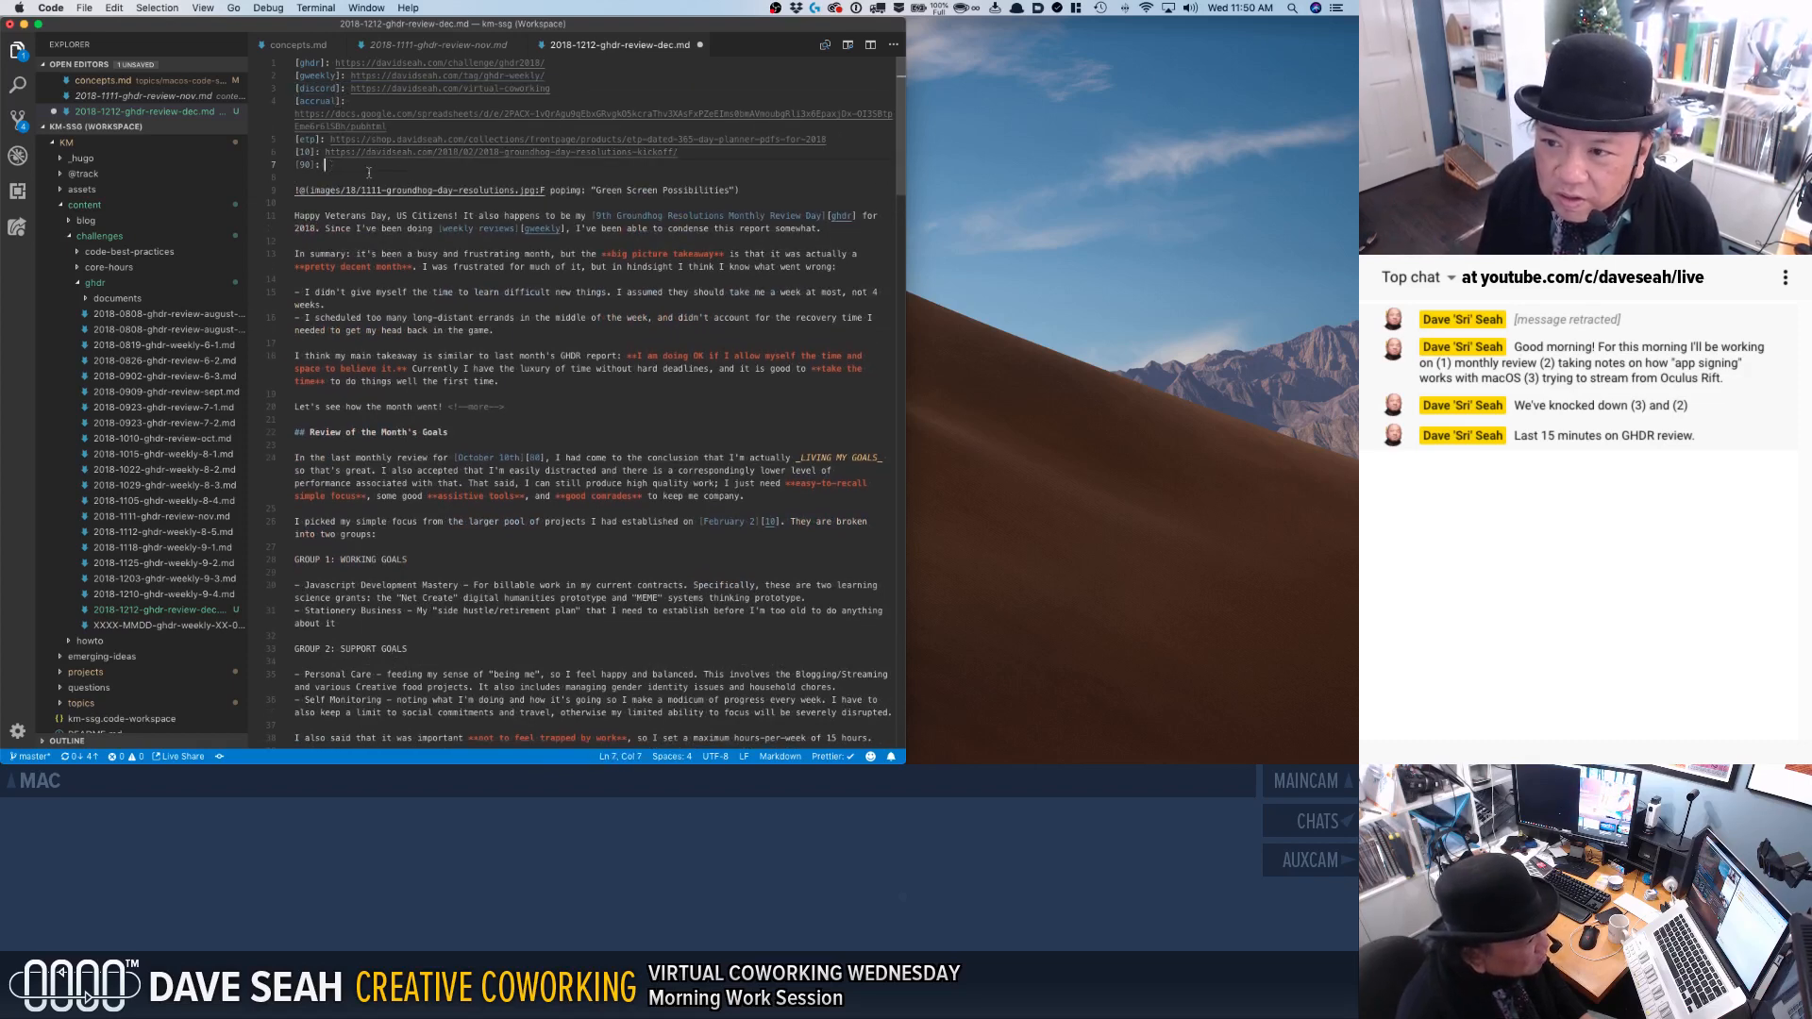
key(Down)
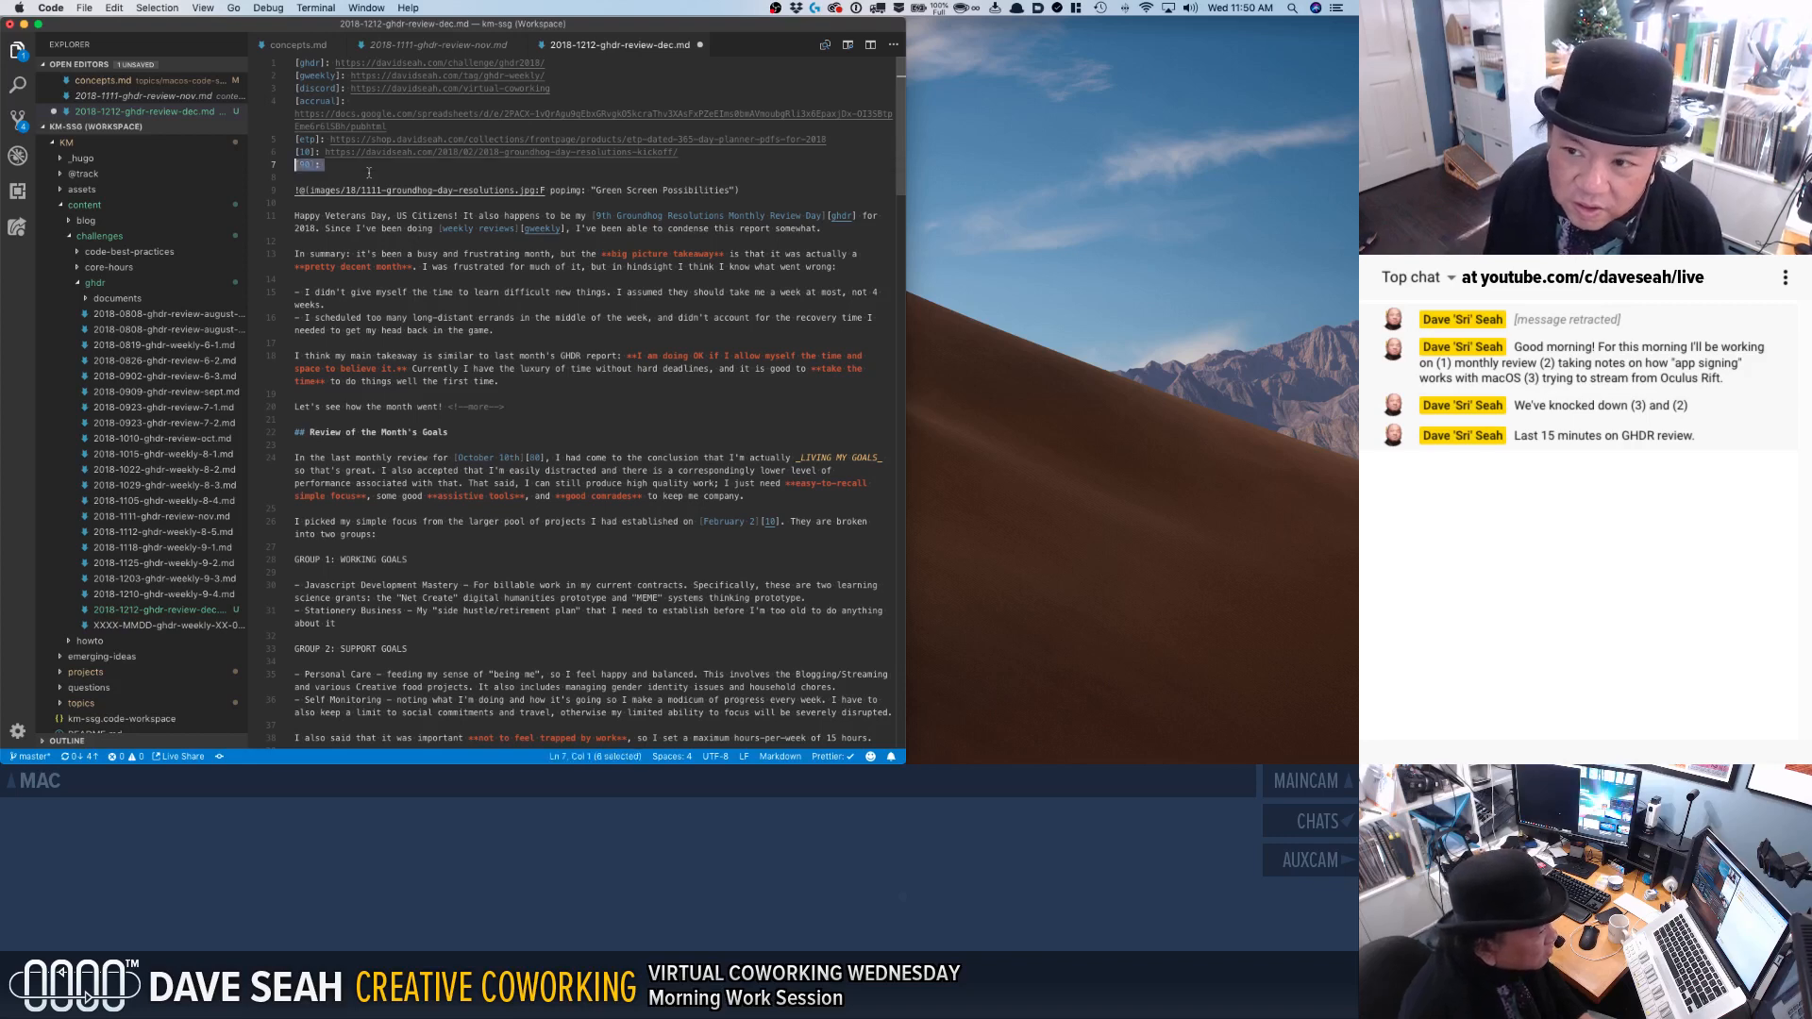
text([90]:)
key(Return)
text([90]:)
key(Return)
text([90]:)
key(Return)
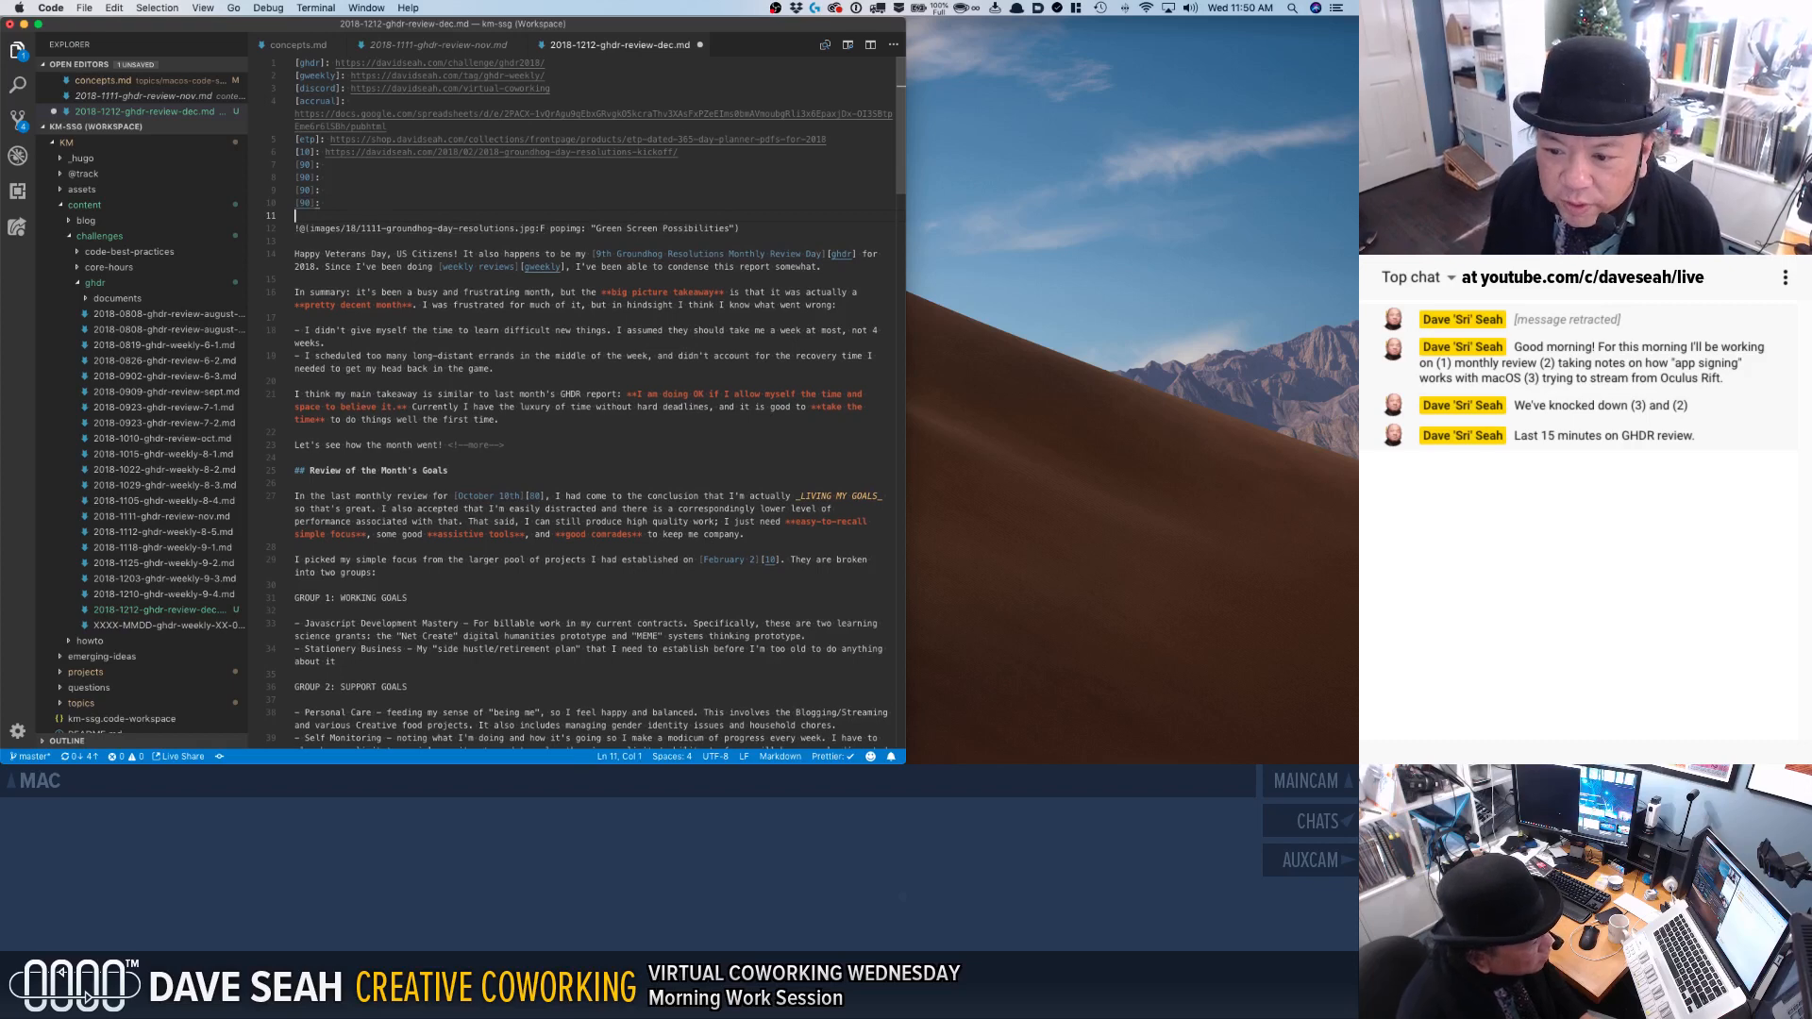
Renumber the repeated reference entries to [91], [92] and [93], and add an empty [94]: entry below them.
click(310, 164)
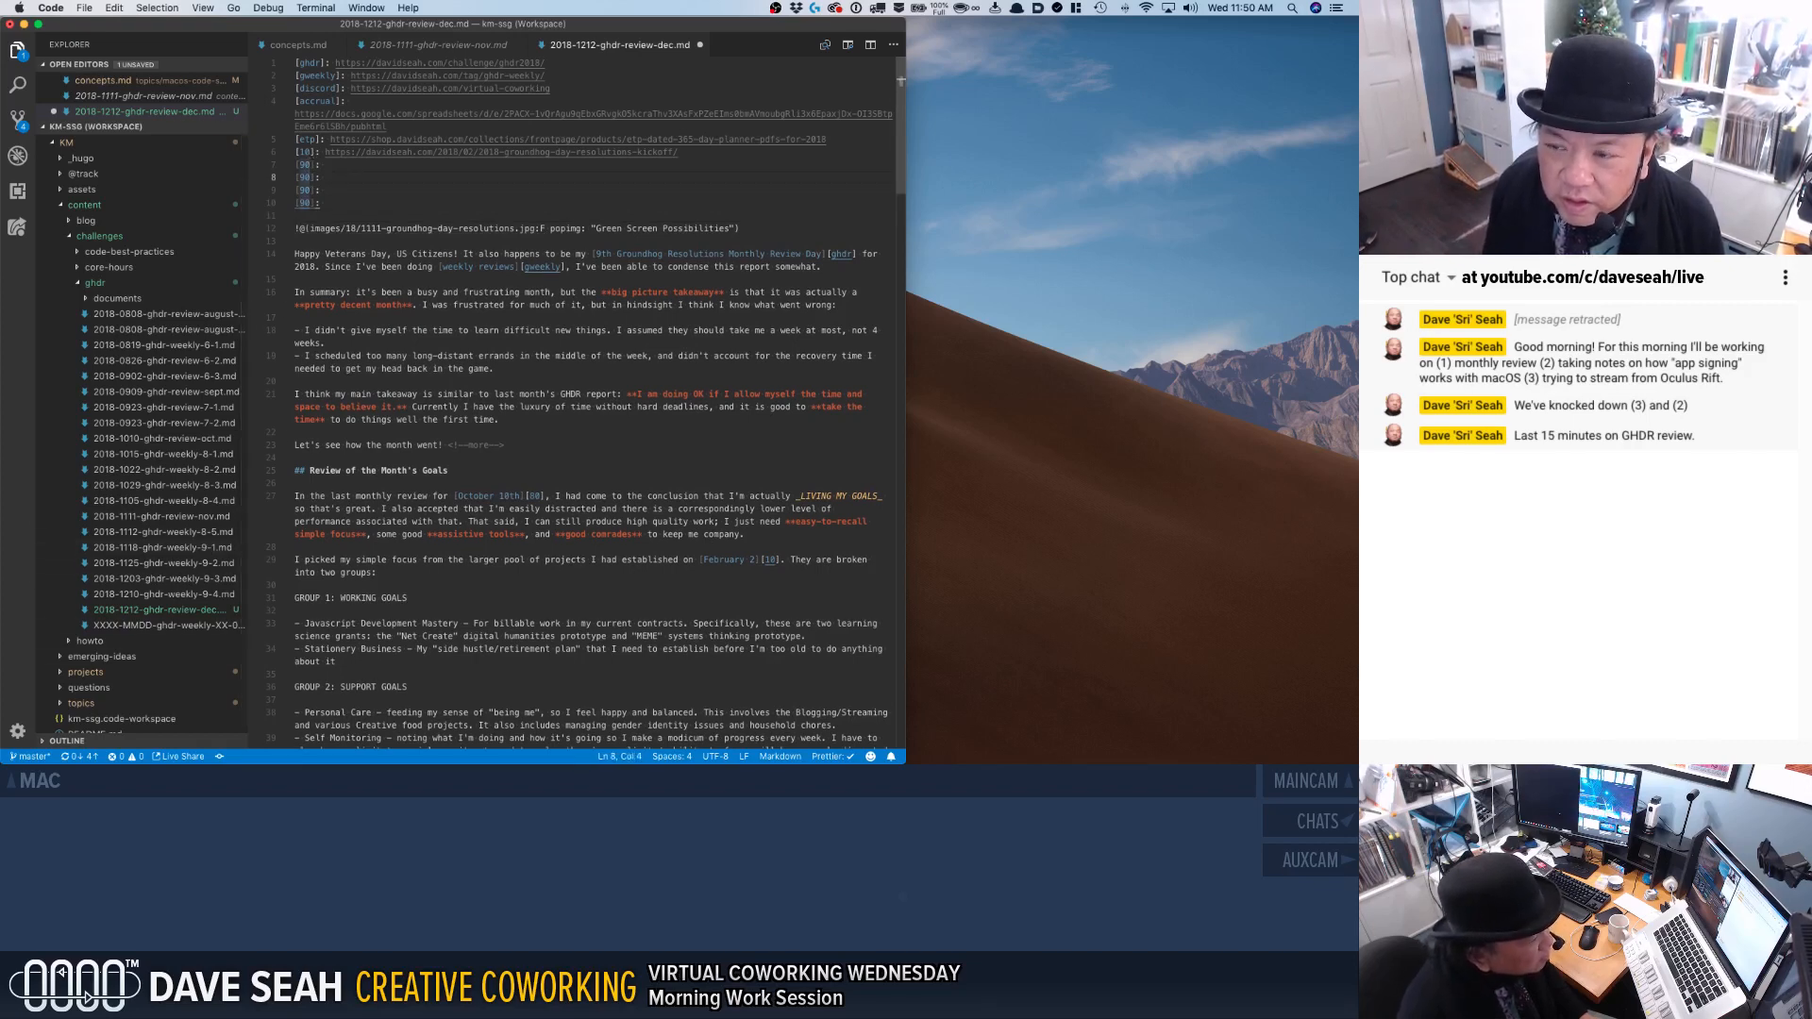
key(shift+Left)
text(1)
key(Down)
key(shift+Left)
text(2)
key(Down)
key(shift+Left)
text(3)
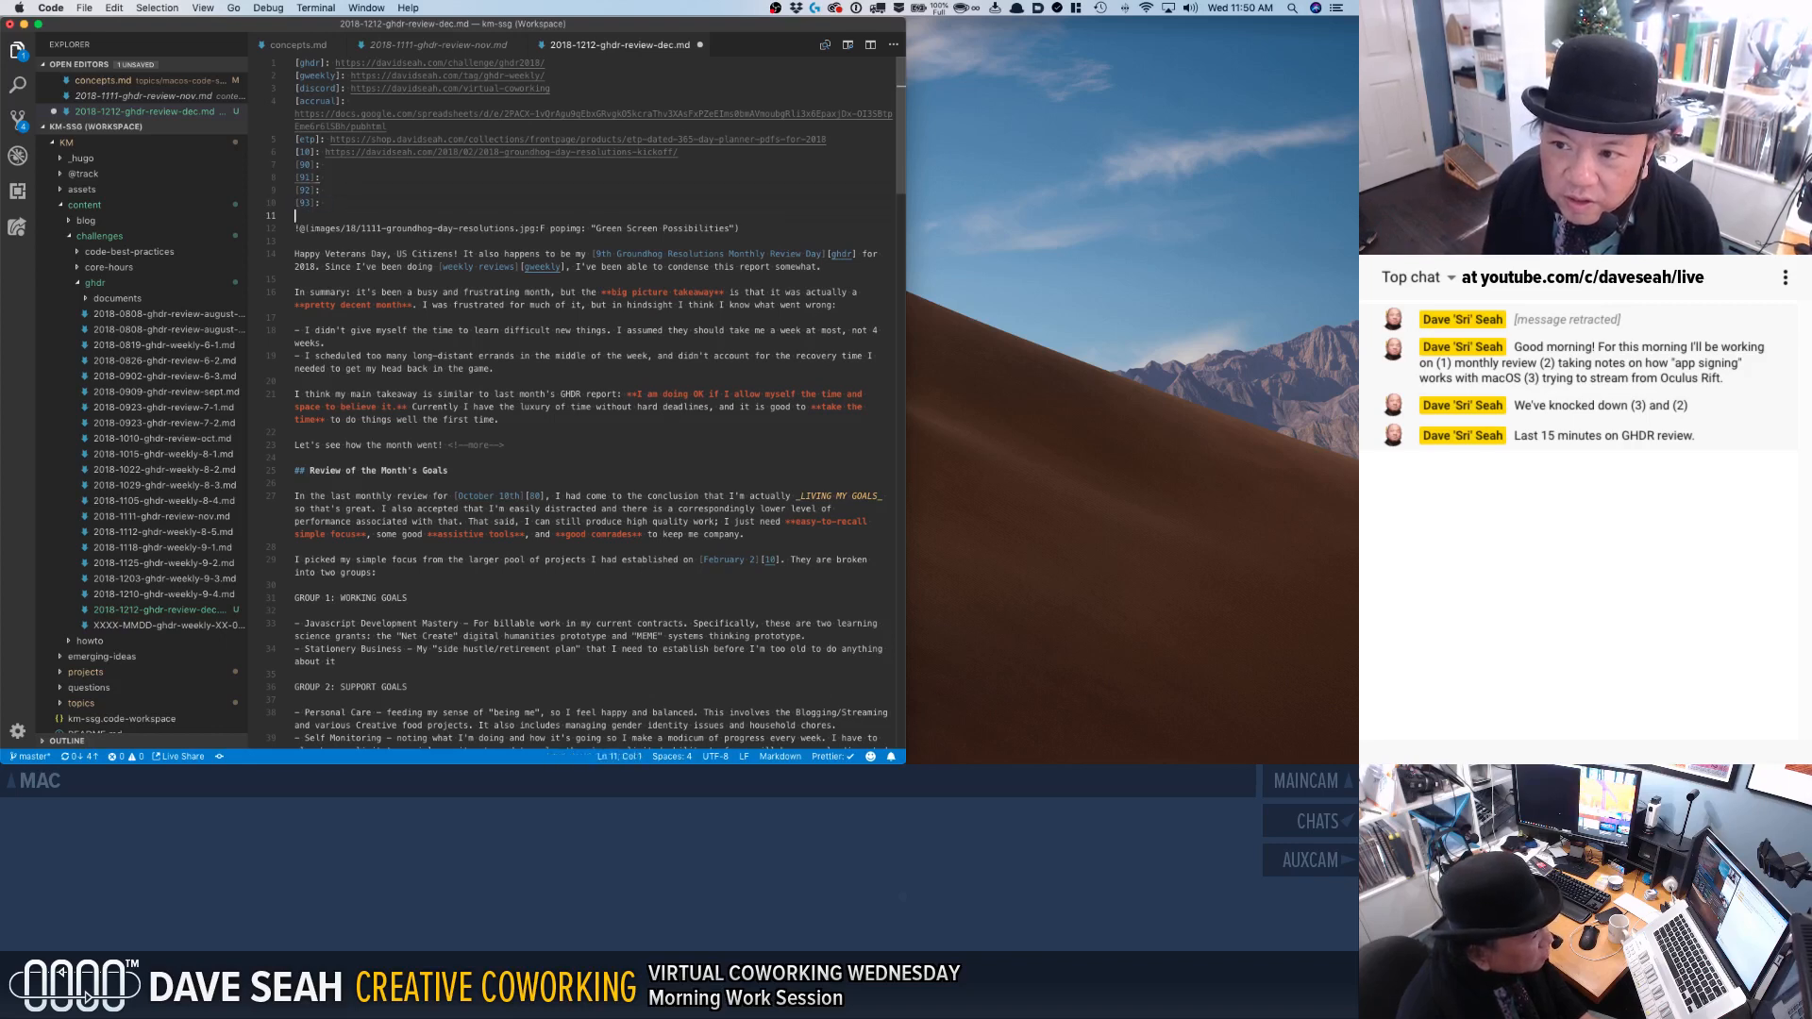
key(shift+alt+Down)
key(shift+Left)
text(4)
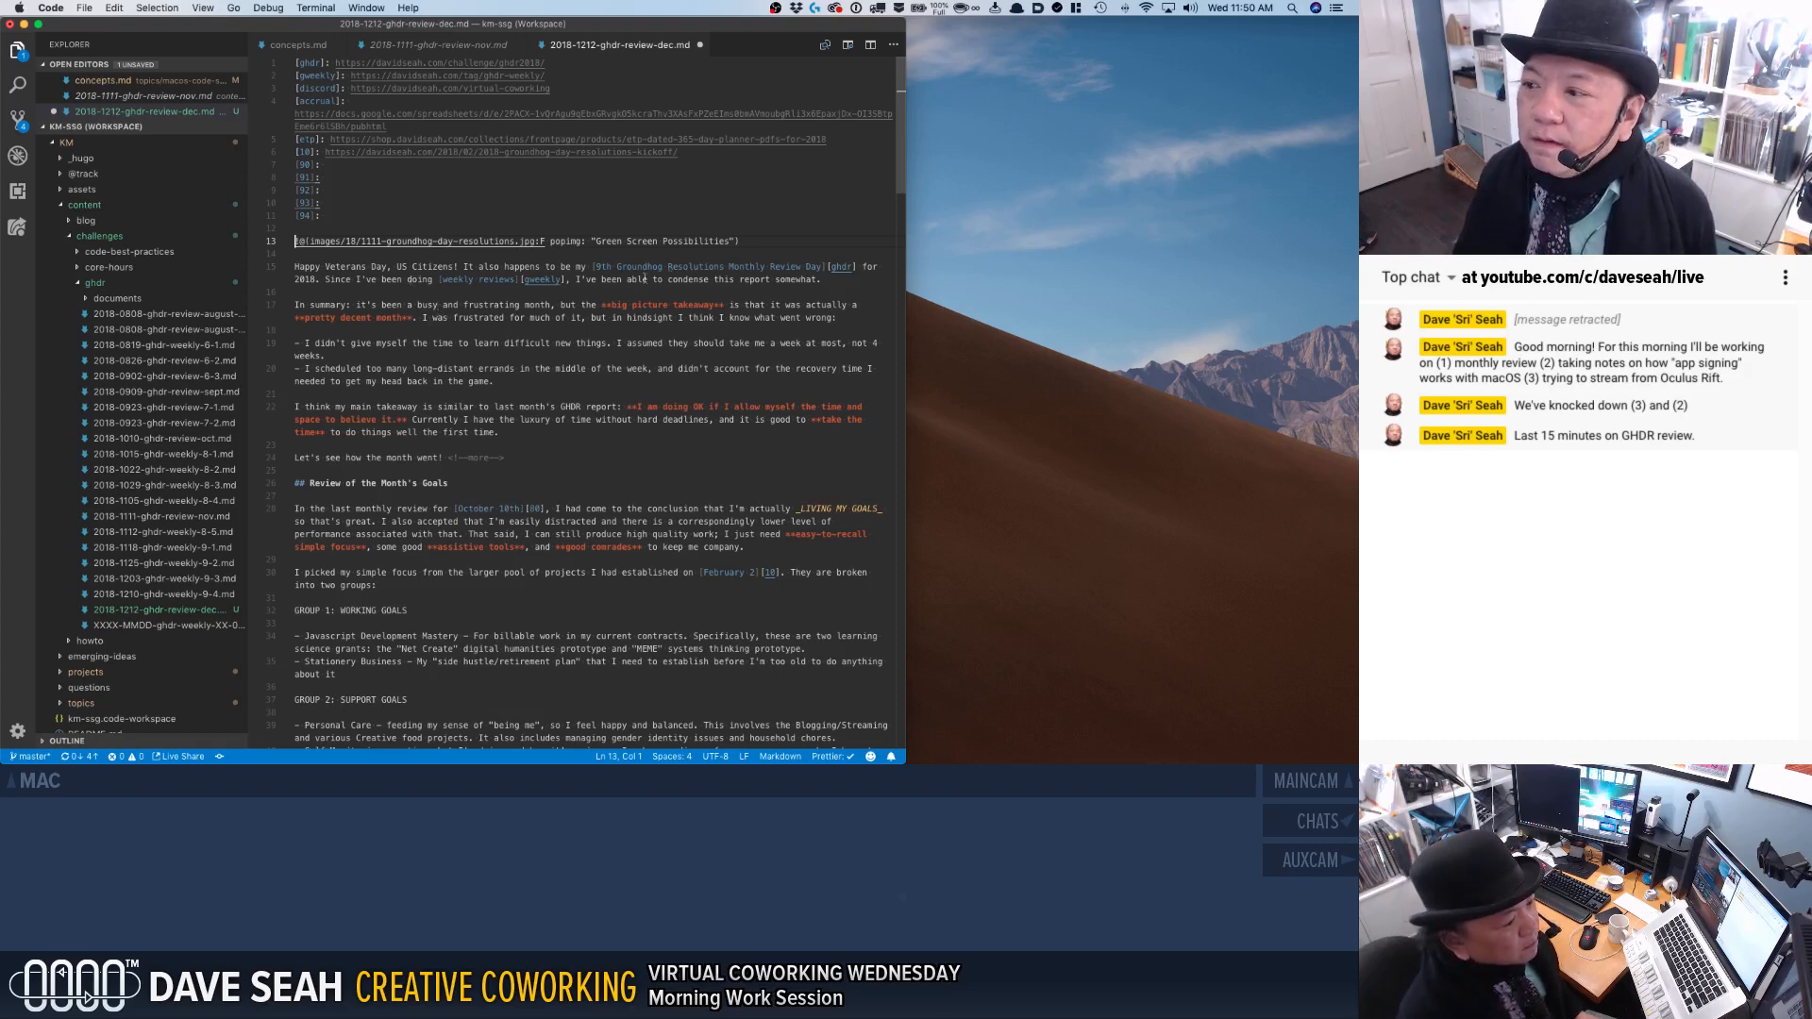
Replace the header image and Veterans Day greeting paragraph with the placeholder "SUMMARY OF MONTH (emotional)".
shift+click(839, 279)
key(BackSpace)
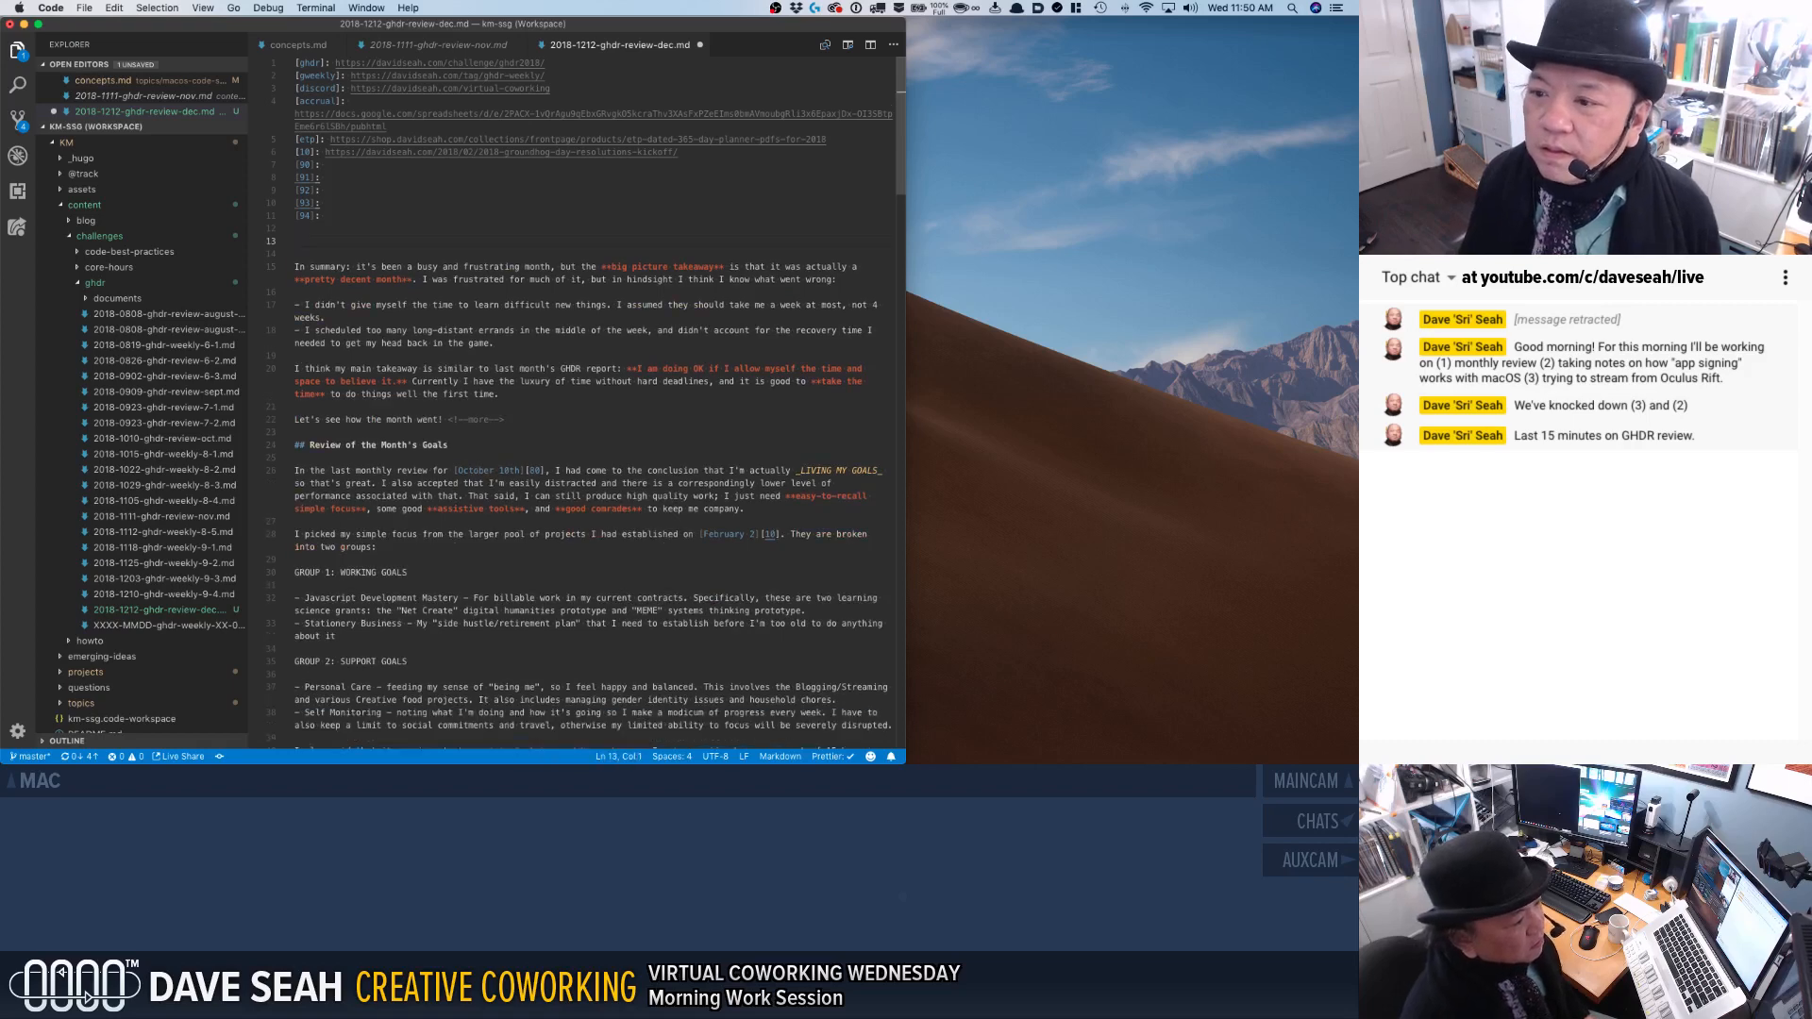
text(SYN)
key(BackSpace)
key(BackSpace)
key(BackSpace)
text(SUMMARY OF MONTH)
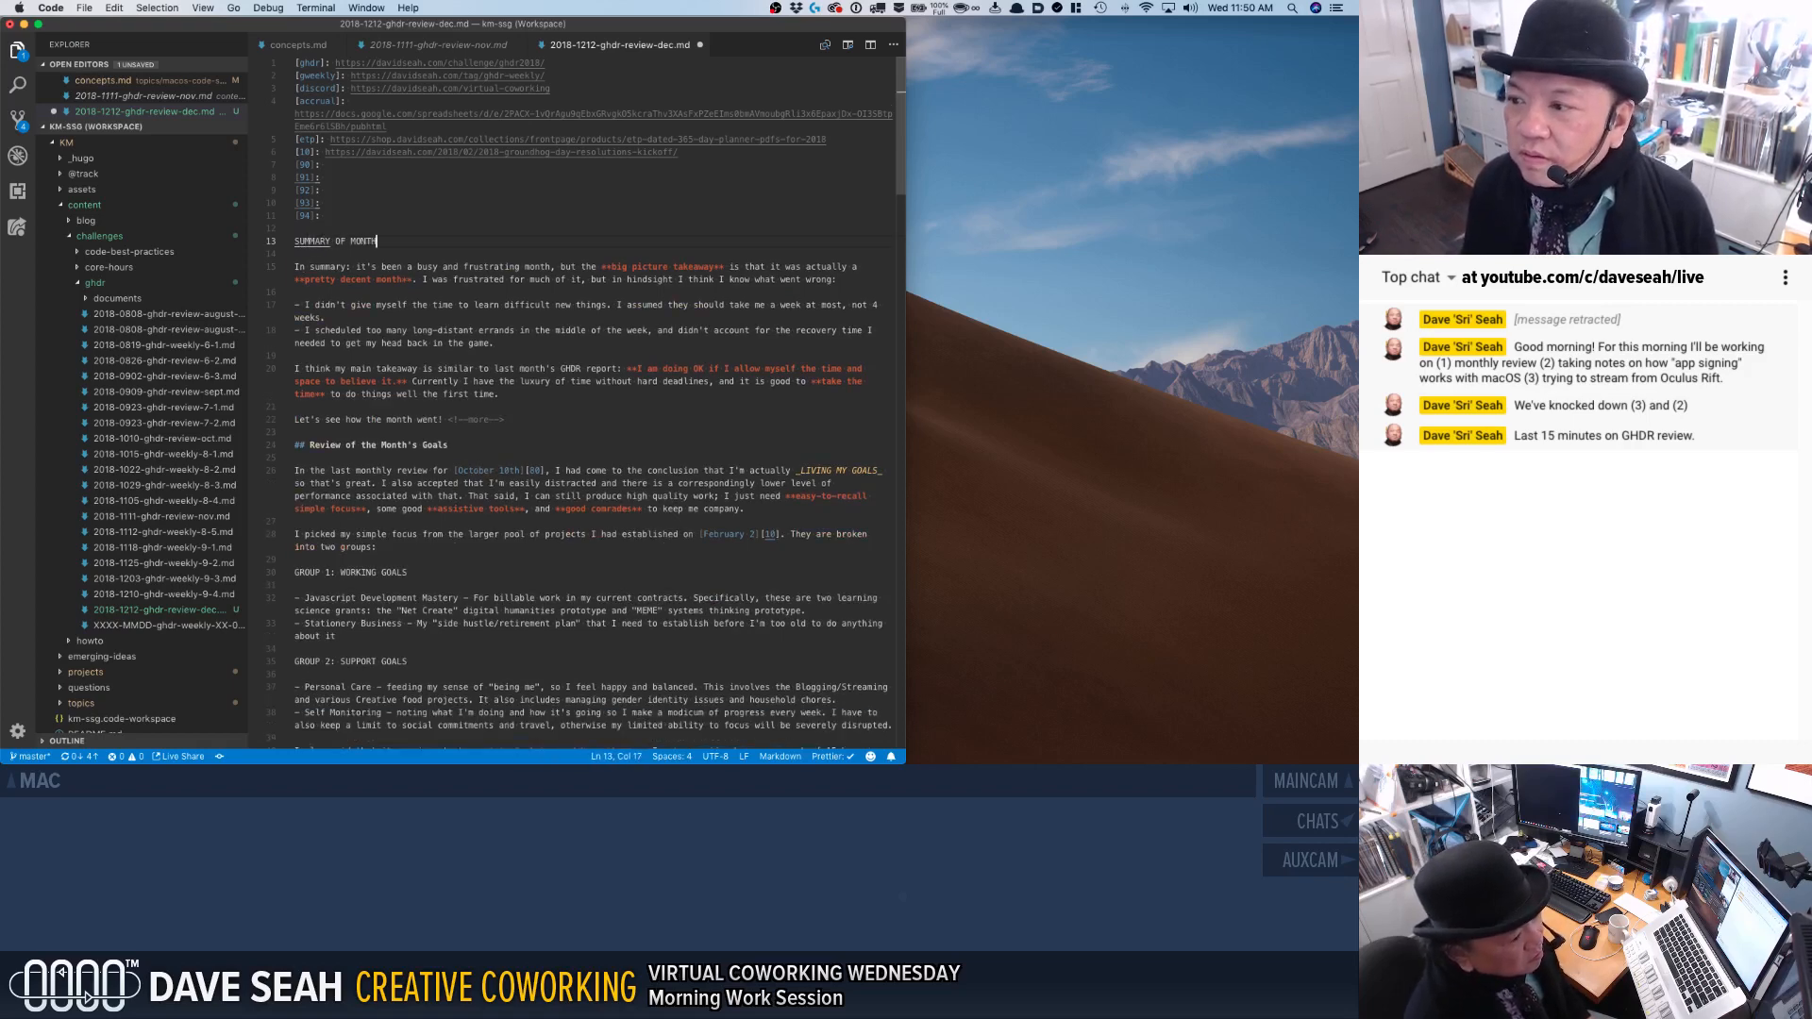
text( (emotional))
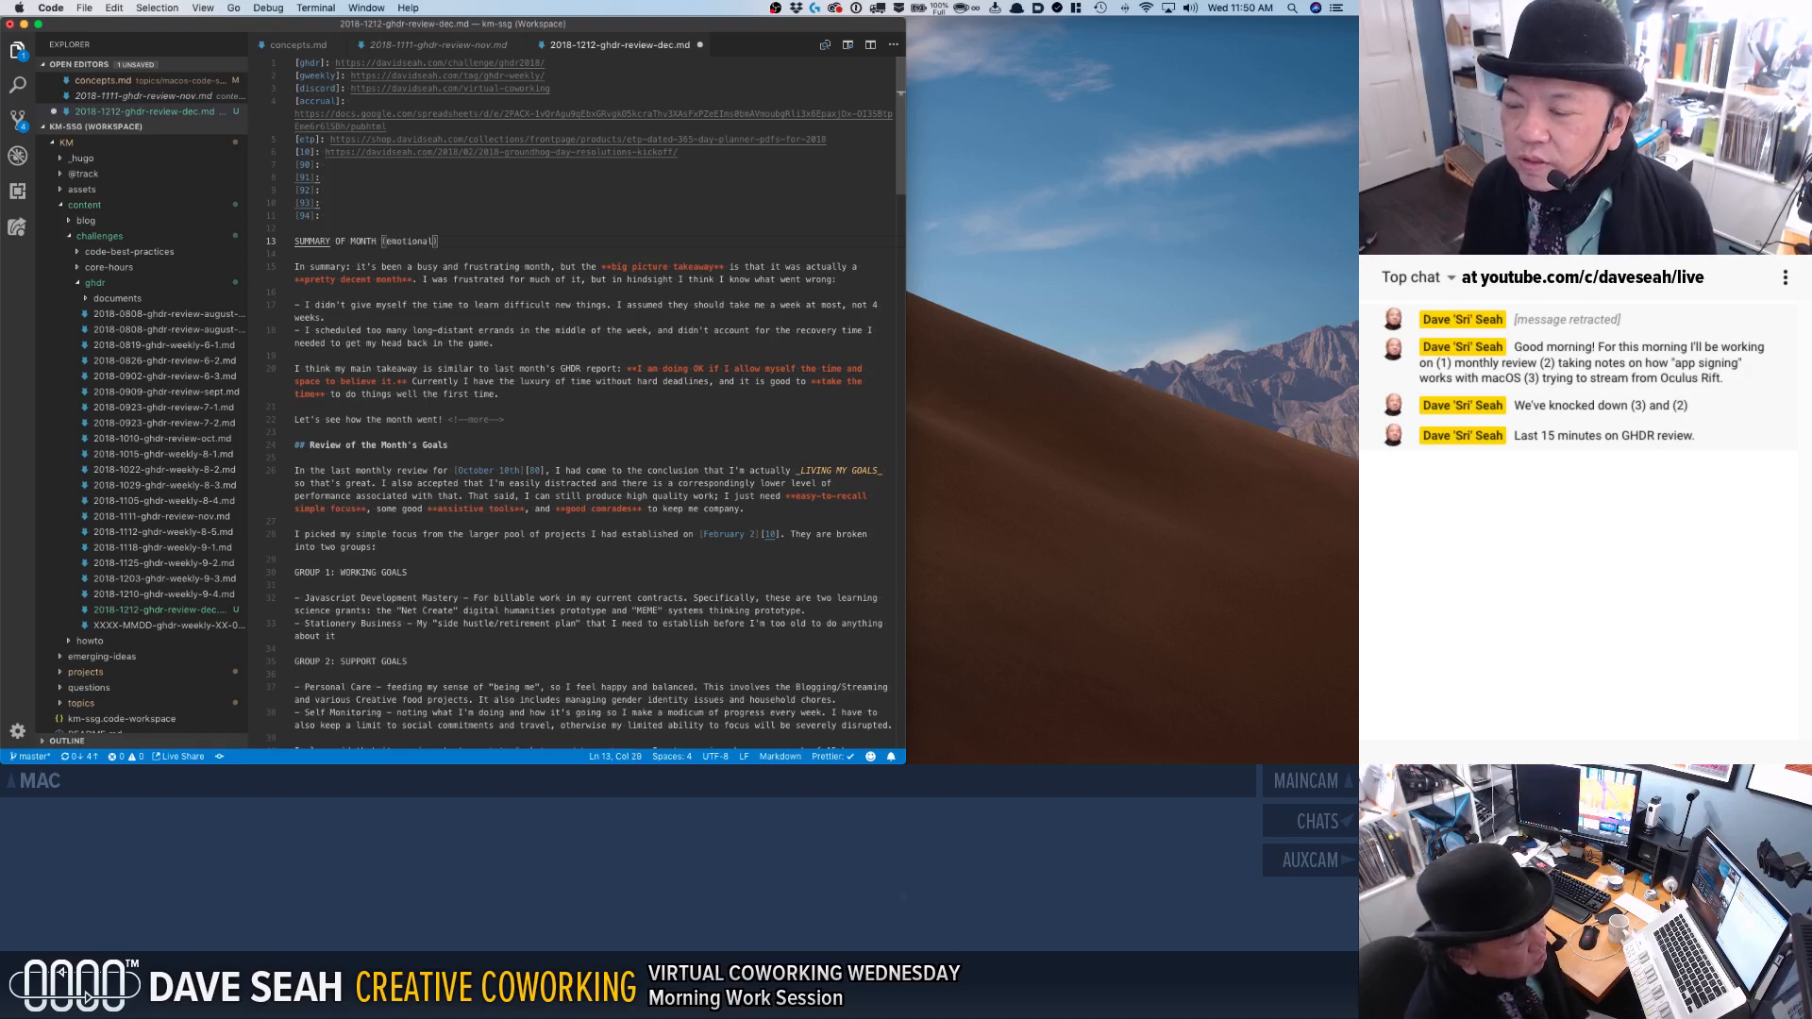
Add the placeholder "HIGHLIGHTS/HINDSIGHT TAKEAWAYS" below the month summary placeholder.
key(End)
key(Return)
key(Return)
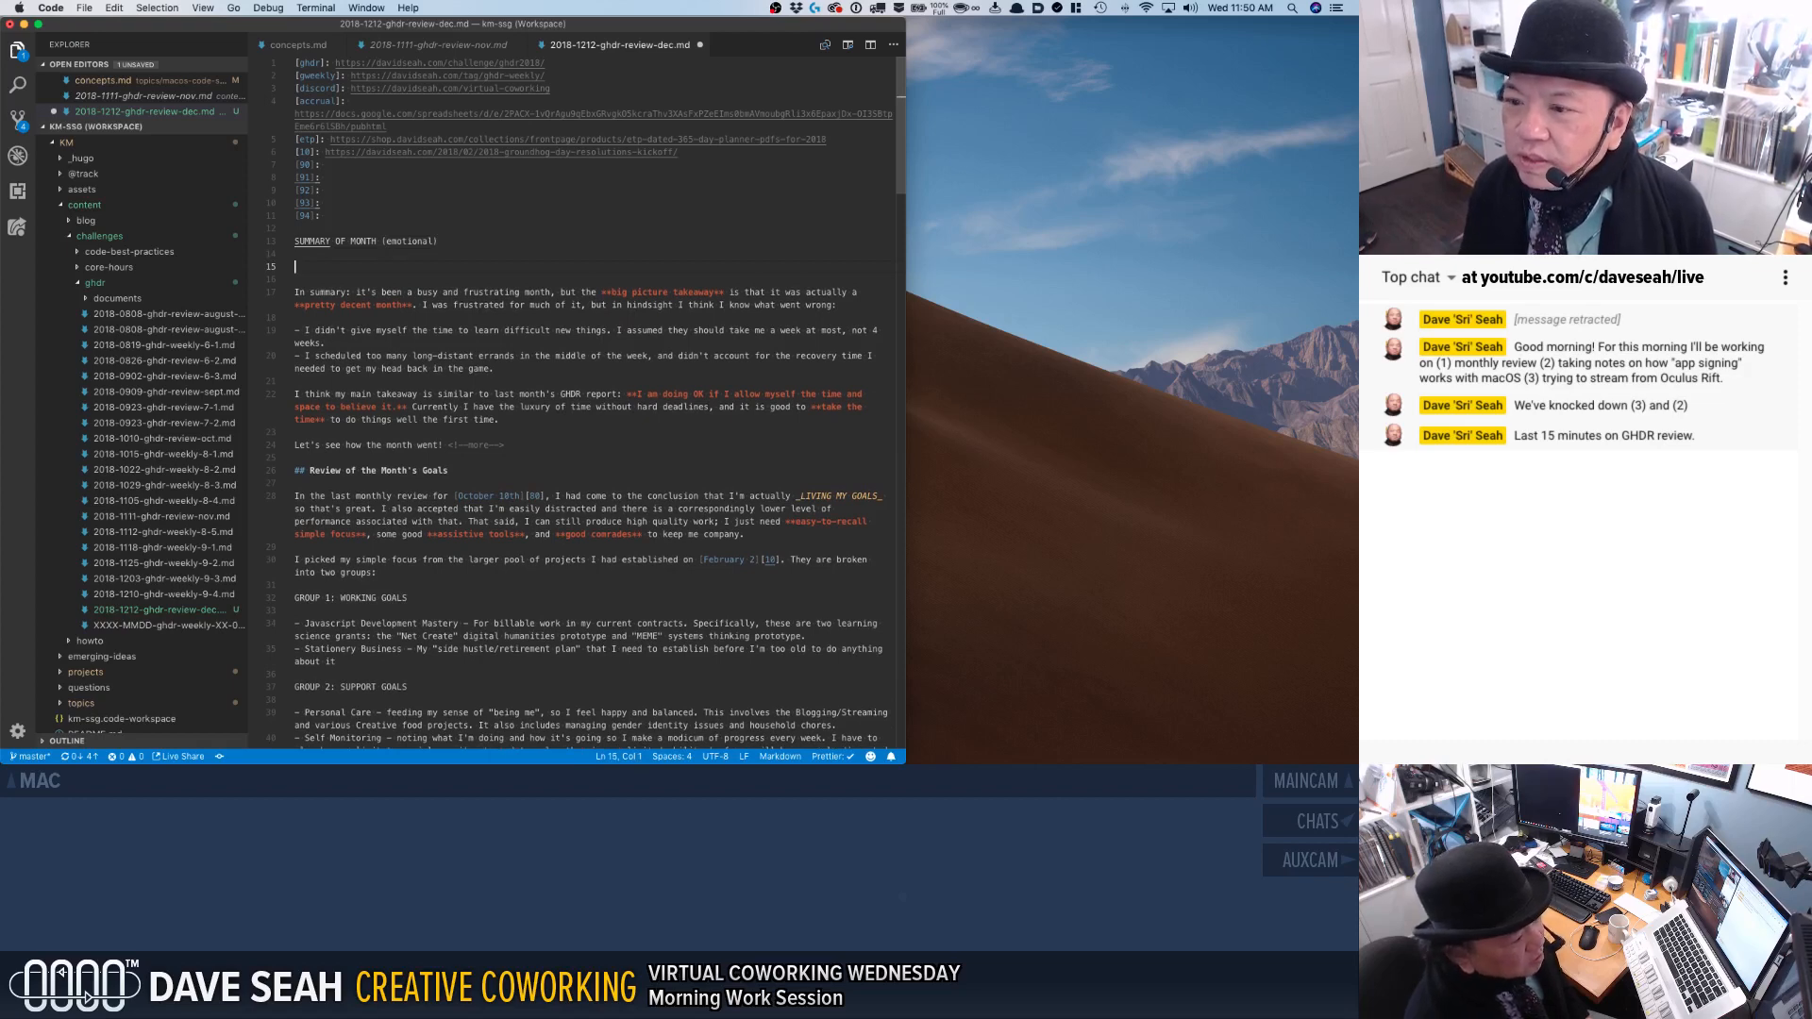
text(HIGHLIGHTS:)
text(HINDSIGHT TAKEAWY)
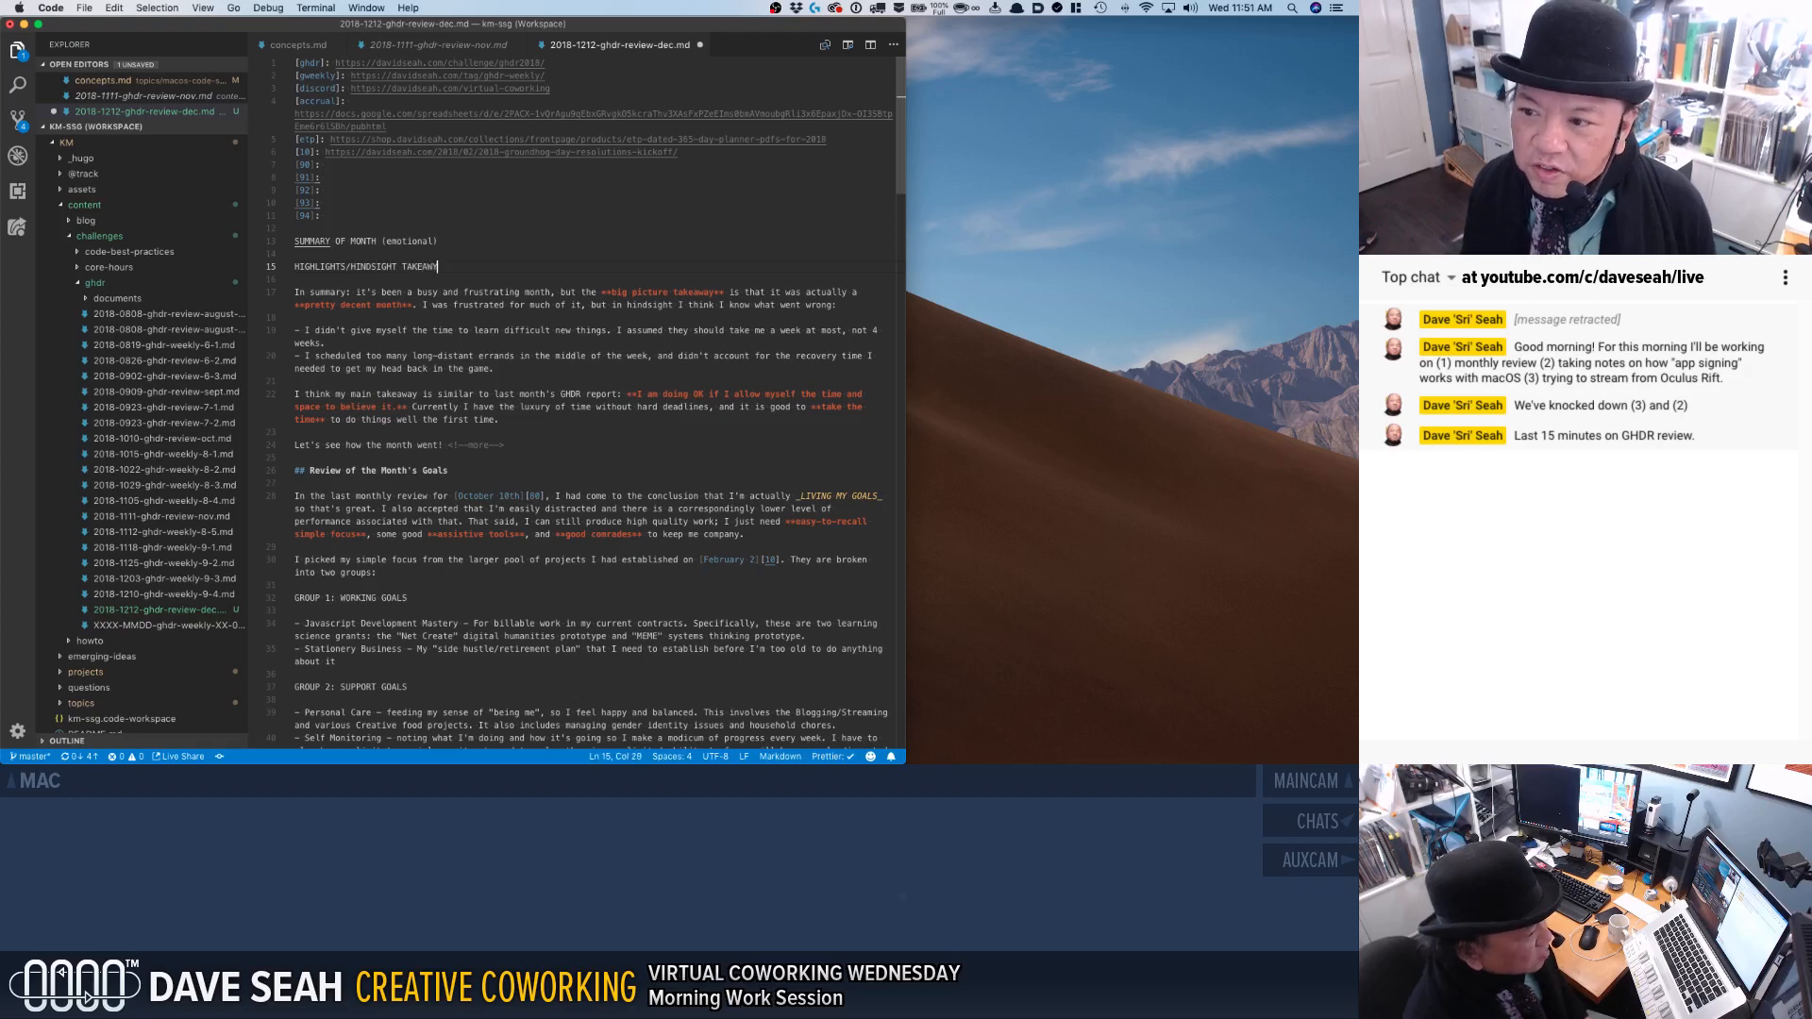
key(BackSpace)
text(AYS)
key(Return)
key(Return)
Remove November's summary, bullet points and takeaway text down to the "Review of the Month's Goals" heading.
key(shift+Down)
key(shift+Down)
key(shift+Down)
key(shift+Down)
key(shift+Down)
key(shift+Down)
key(shift+Down)
key(shift+Down)
key(shift+Down)
key(shift+Down)
key(shift+Down)
key(shift+Down)
key(shift+Down)
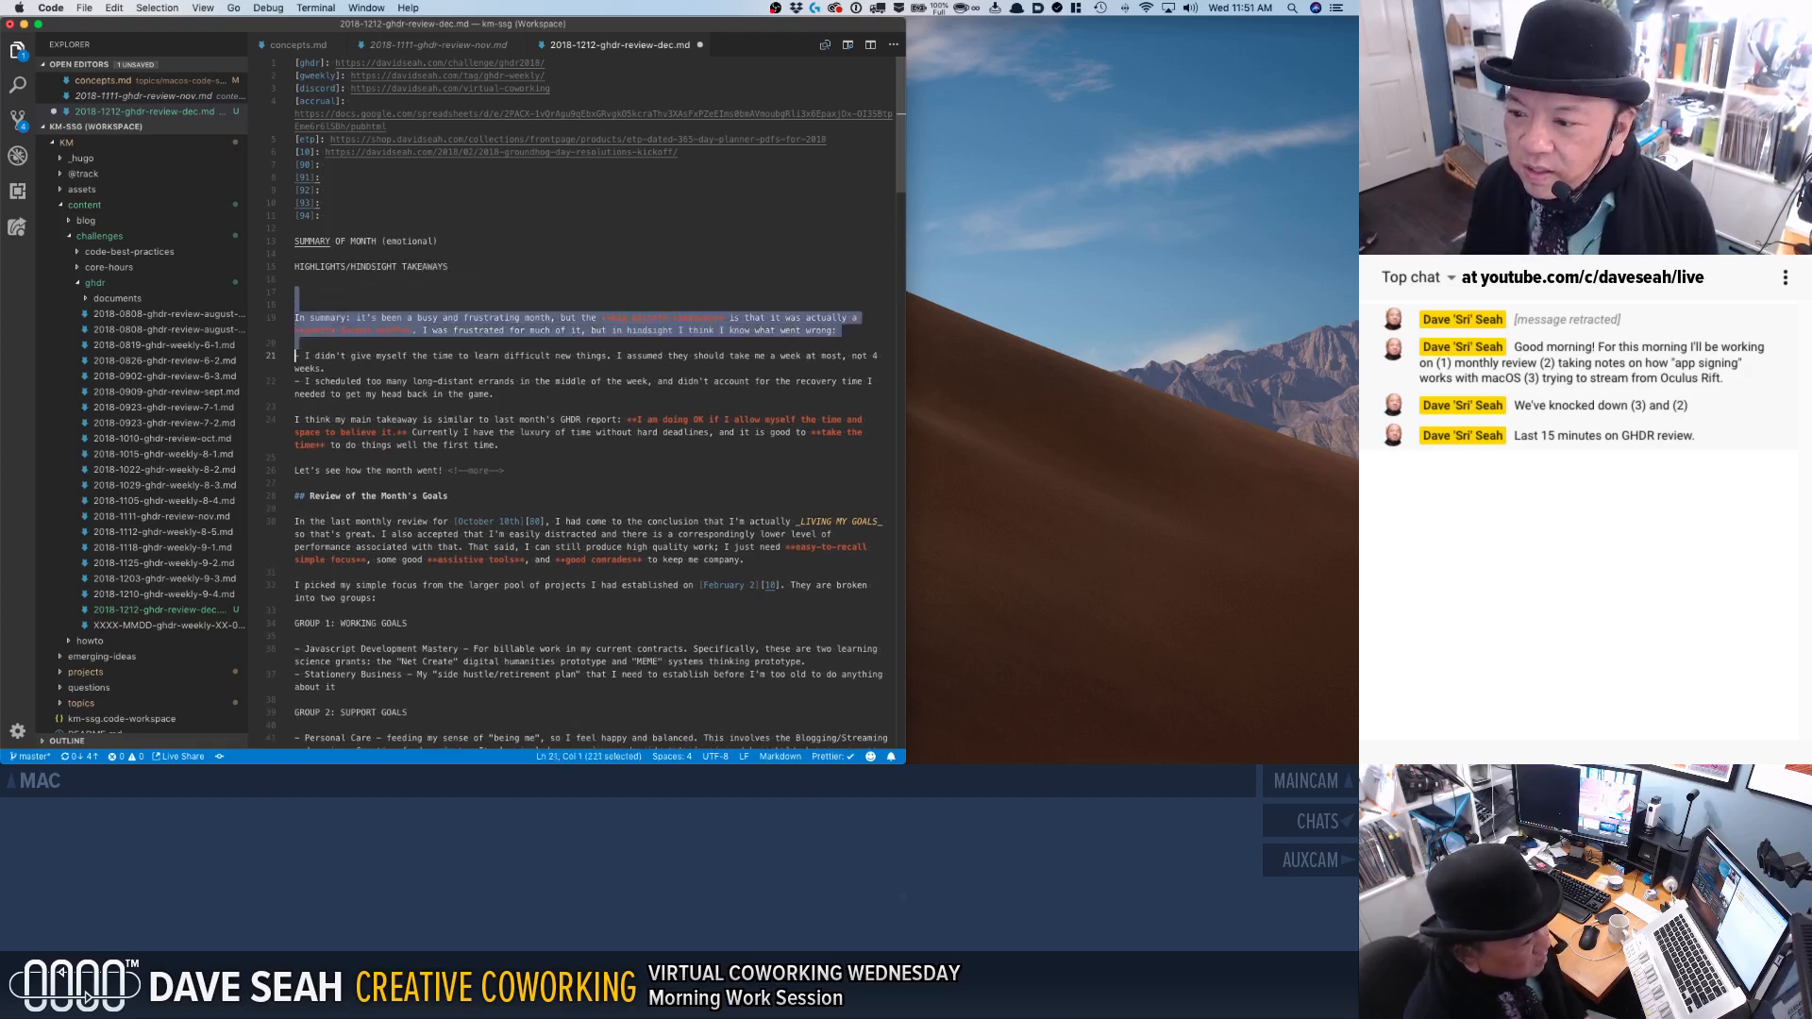
key(shift+Down)
key(shift+Down)
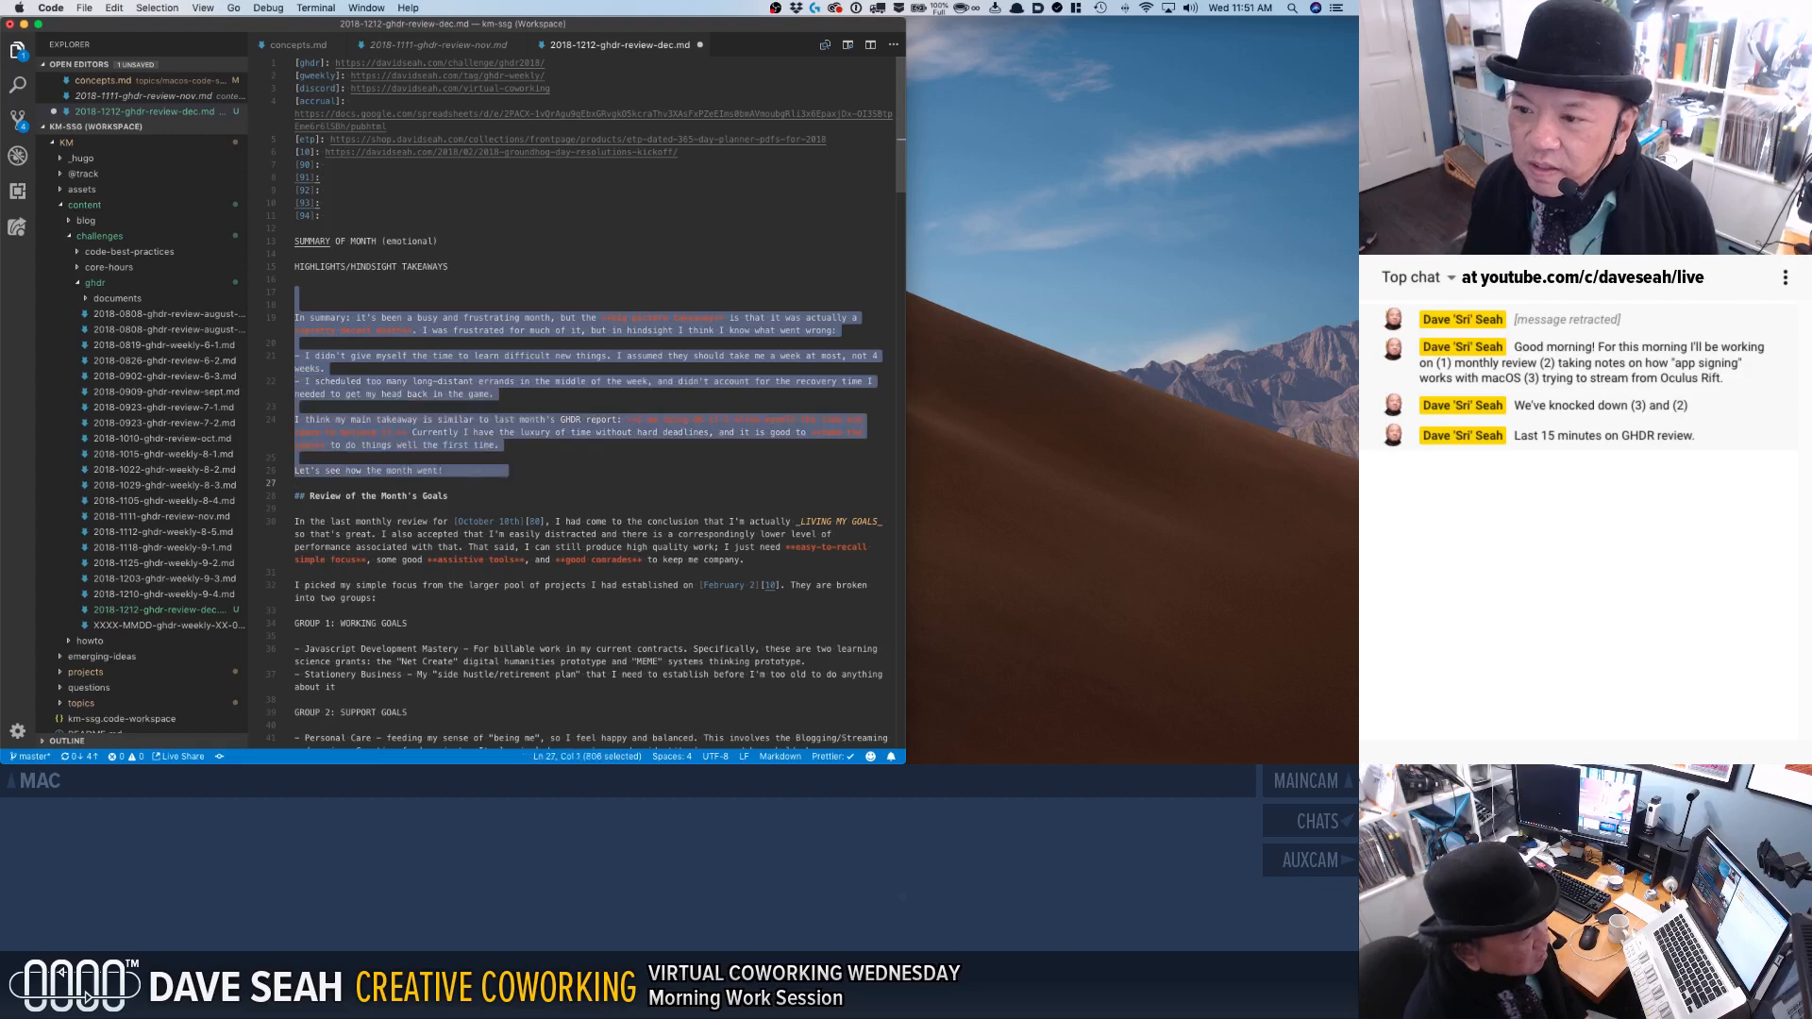
key(super+x)
key(BackSpace)
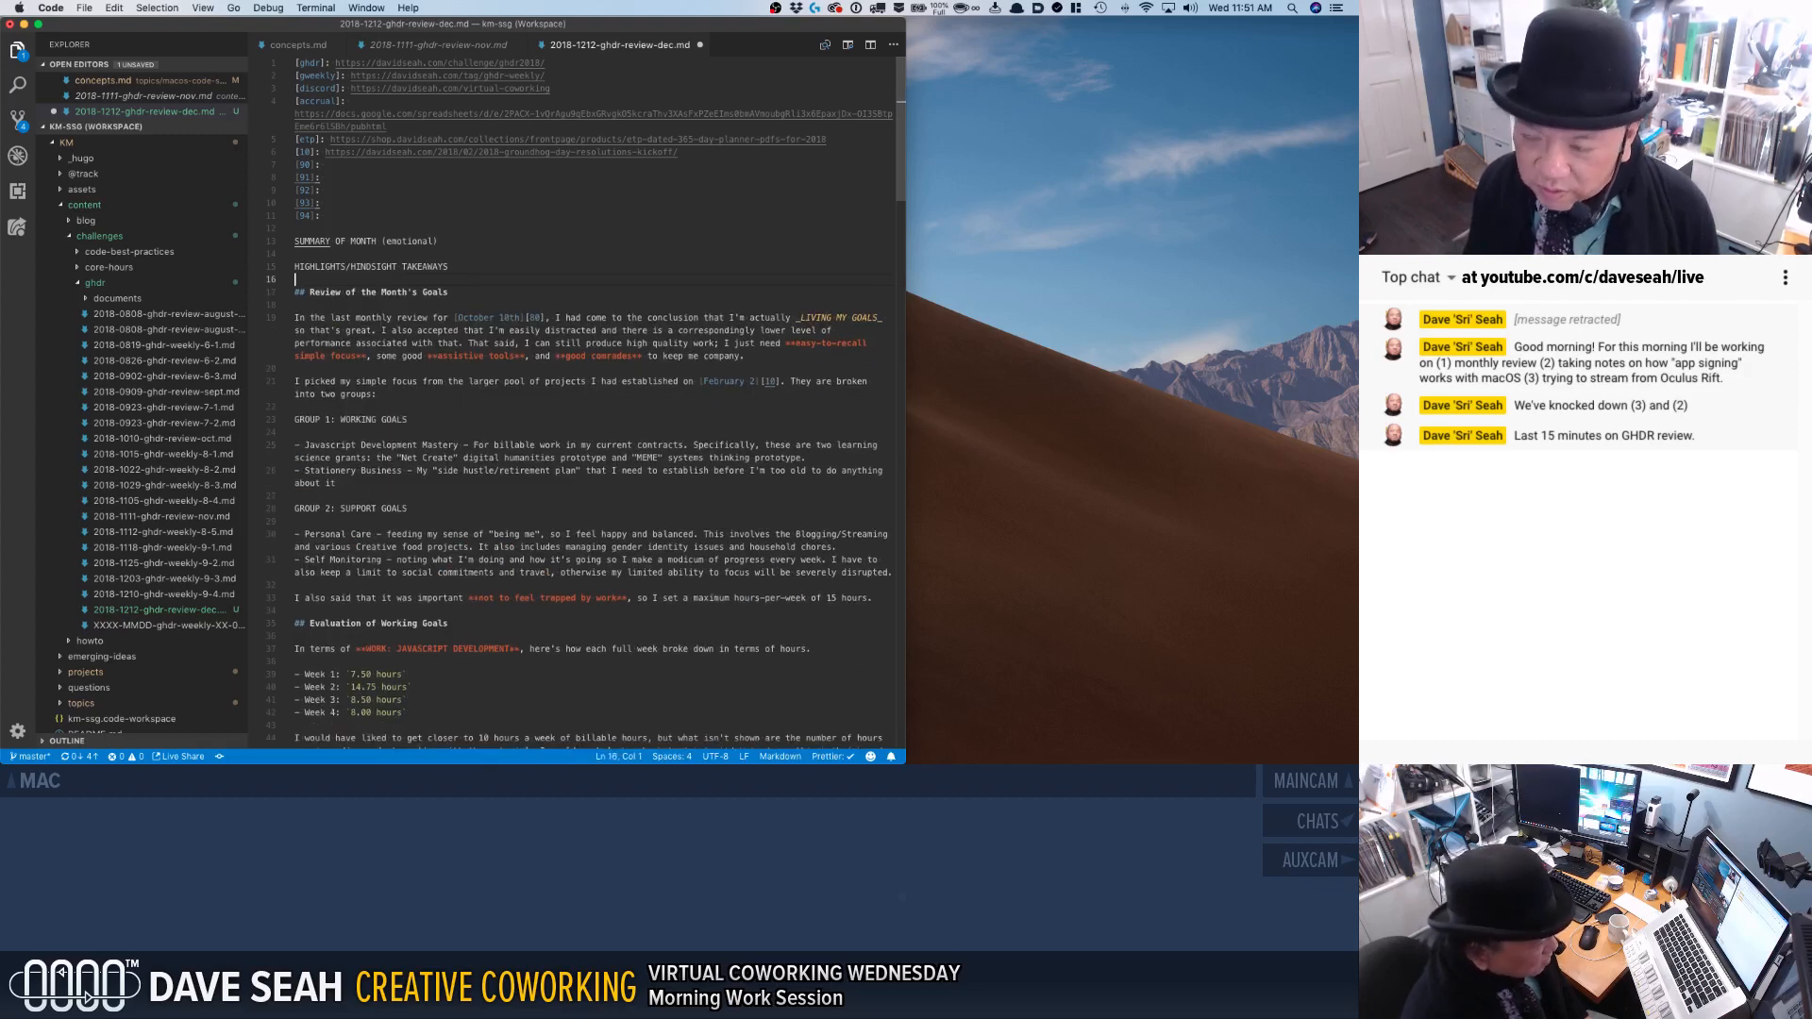
Add a "SEGUE <!--more-->" placeholder line above the "Review of the Month's Goals" heading.
key(Return)
text(SEGU)
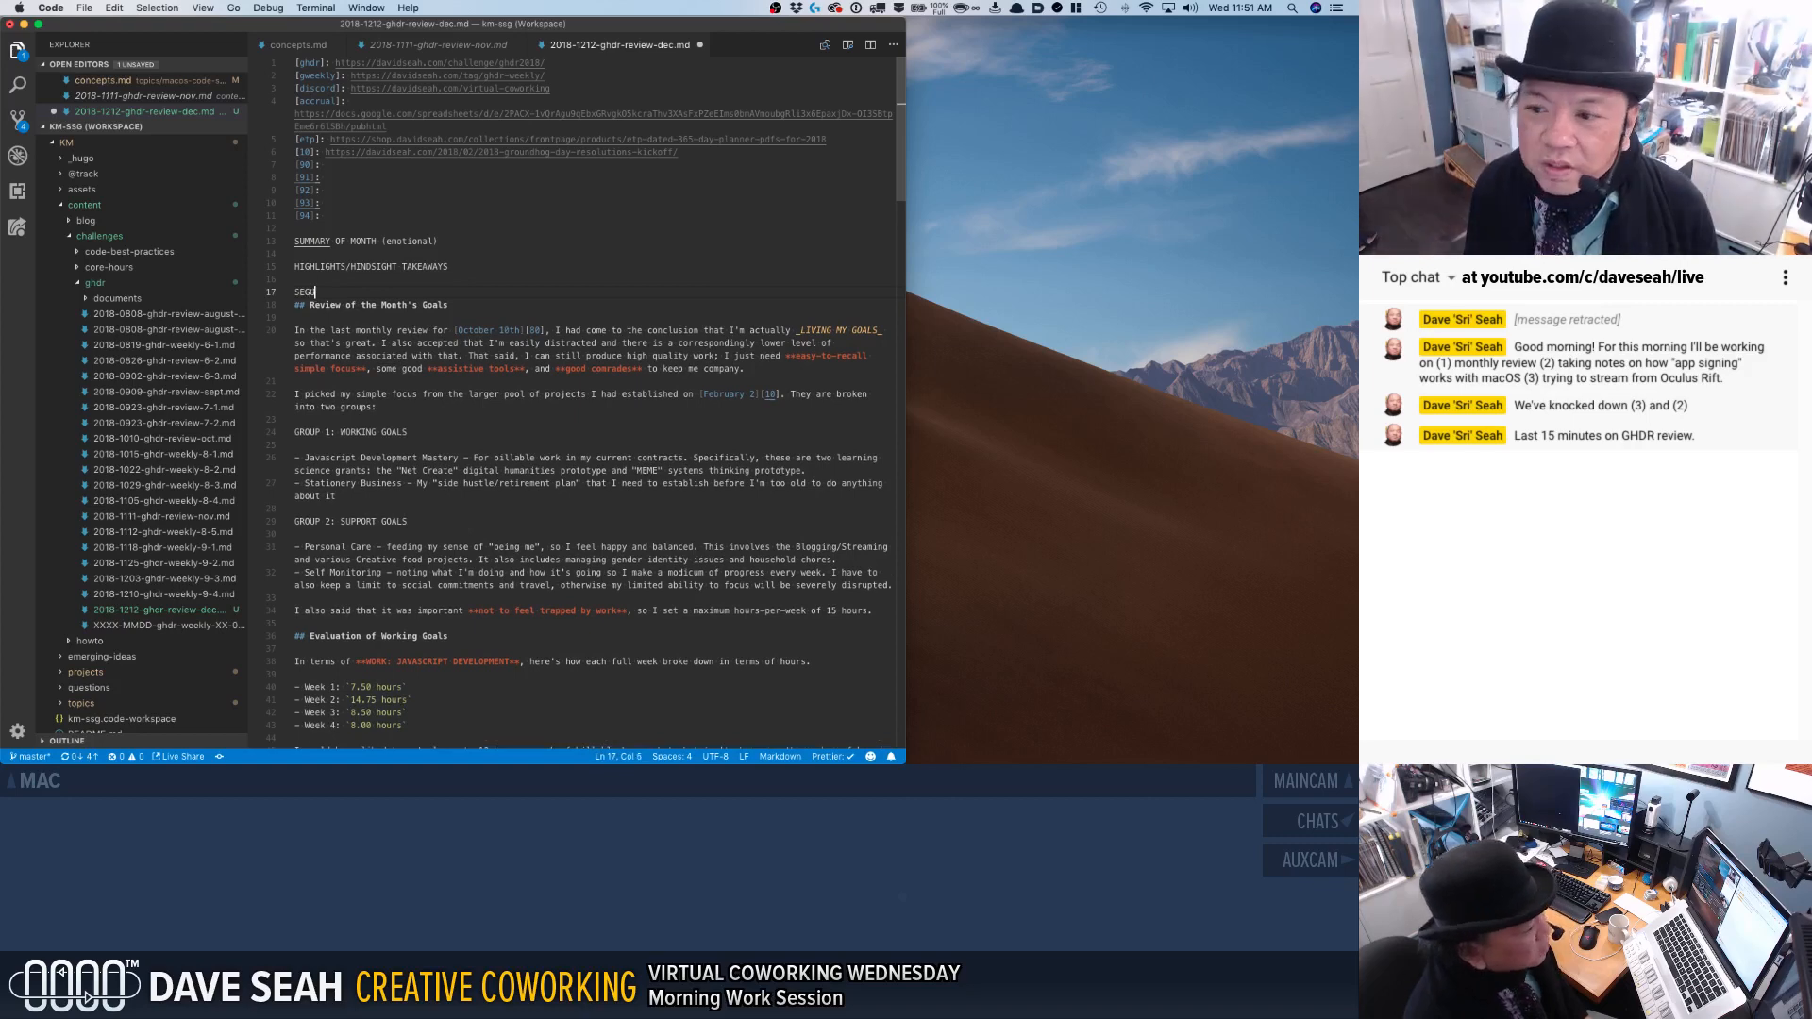
text(E <!)
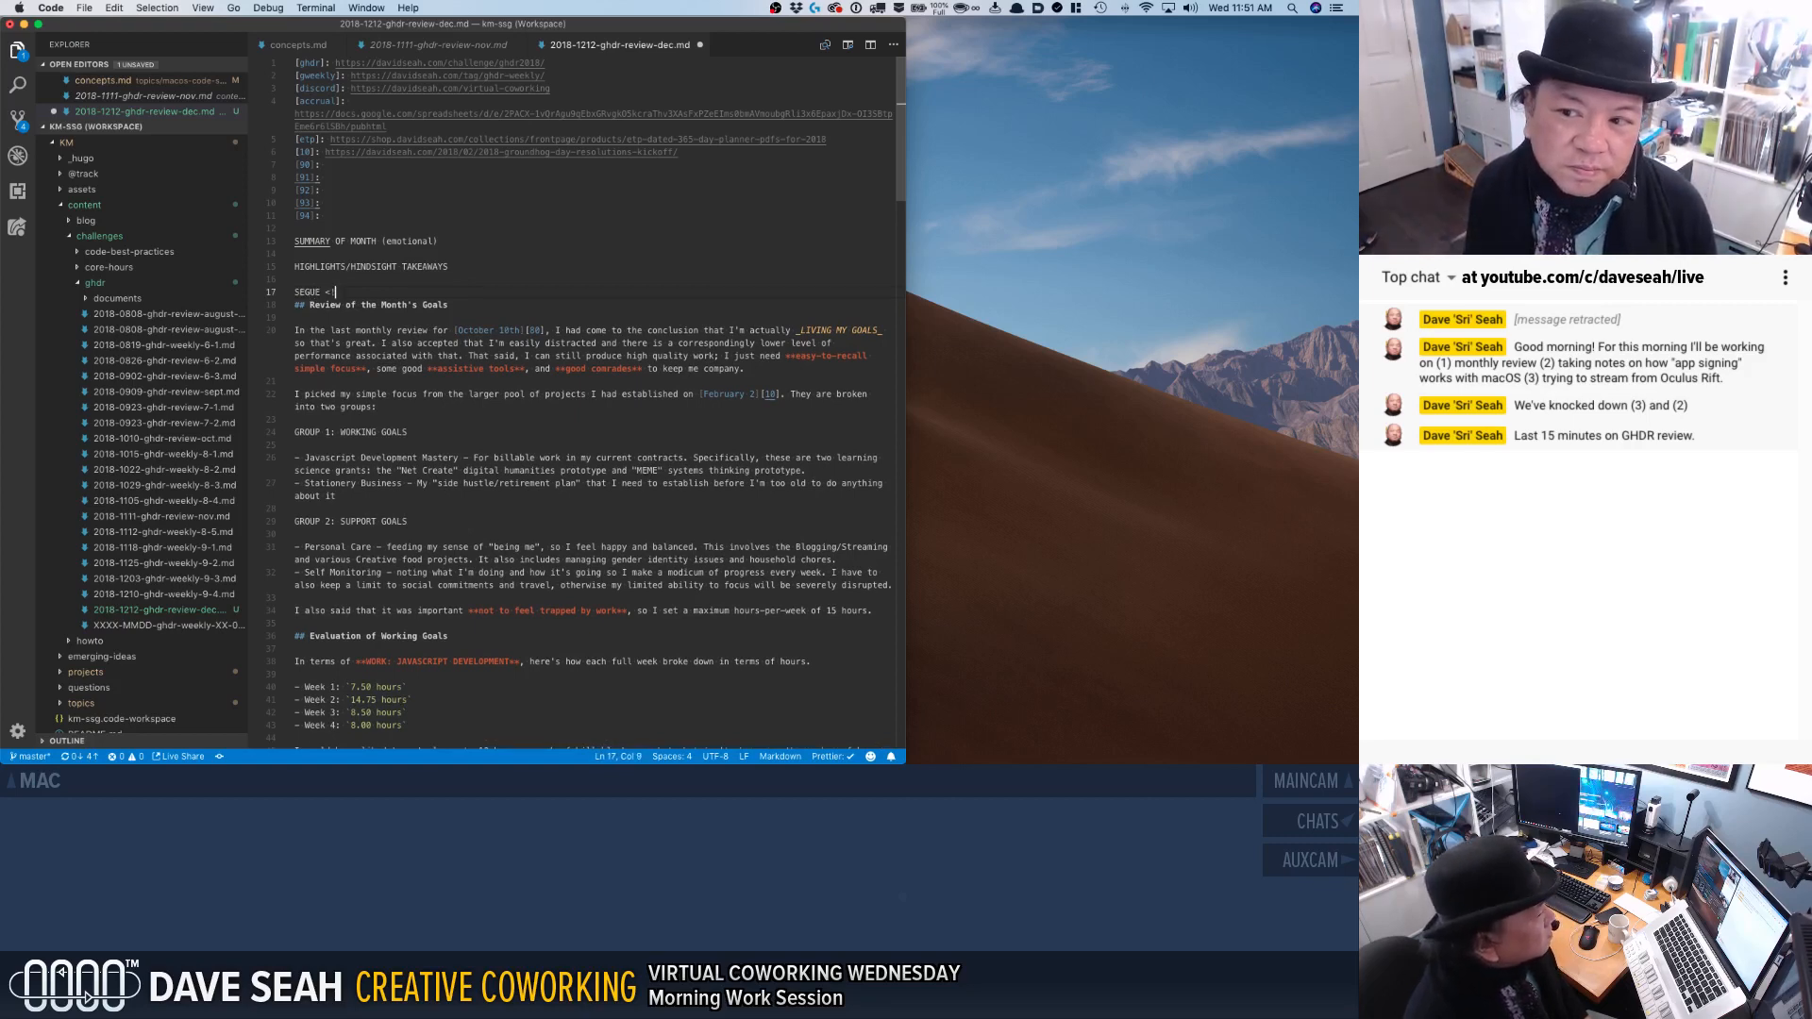
text(--more-->)
key(Return)
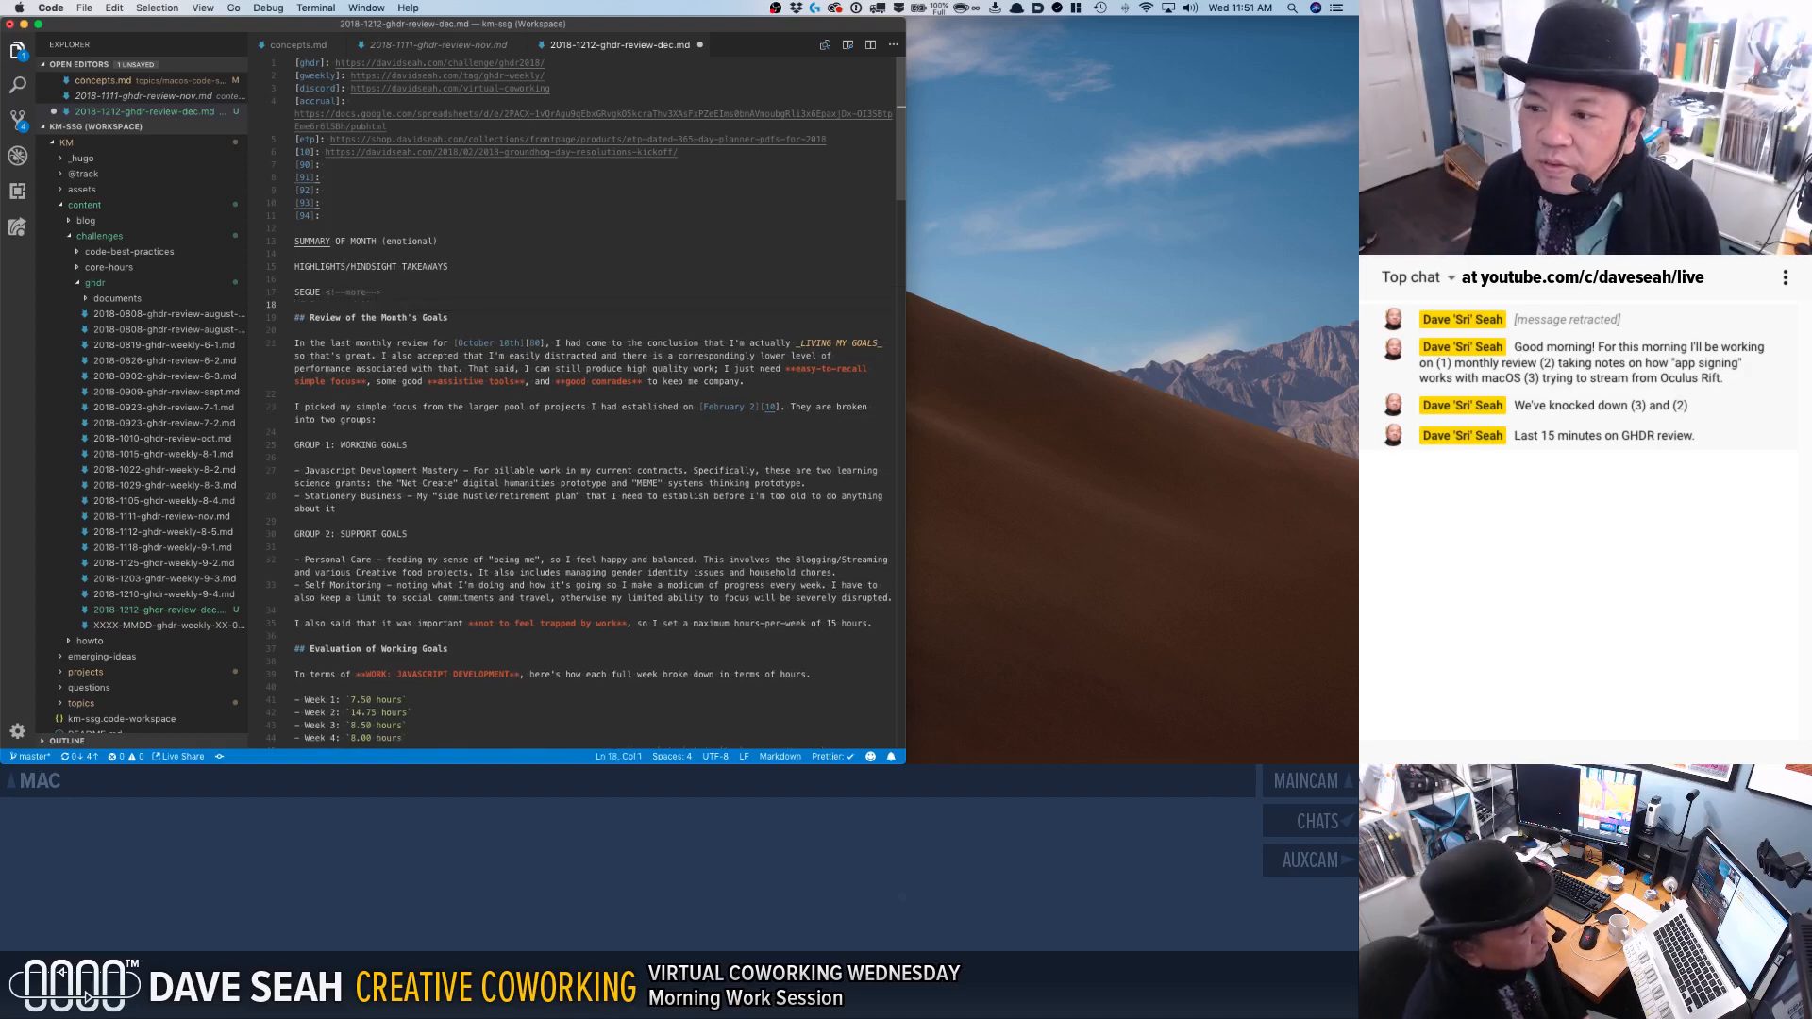
Insert the placeholder "HINDSIGHT INSIGHTS, EXPANDED" directly under the "Review of the Month's Goals" heading.
click(722, 357)
key(super+Left)
key(Return)
key(Up)
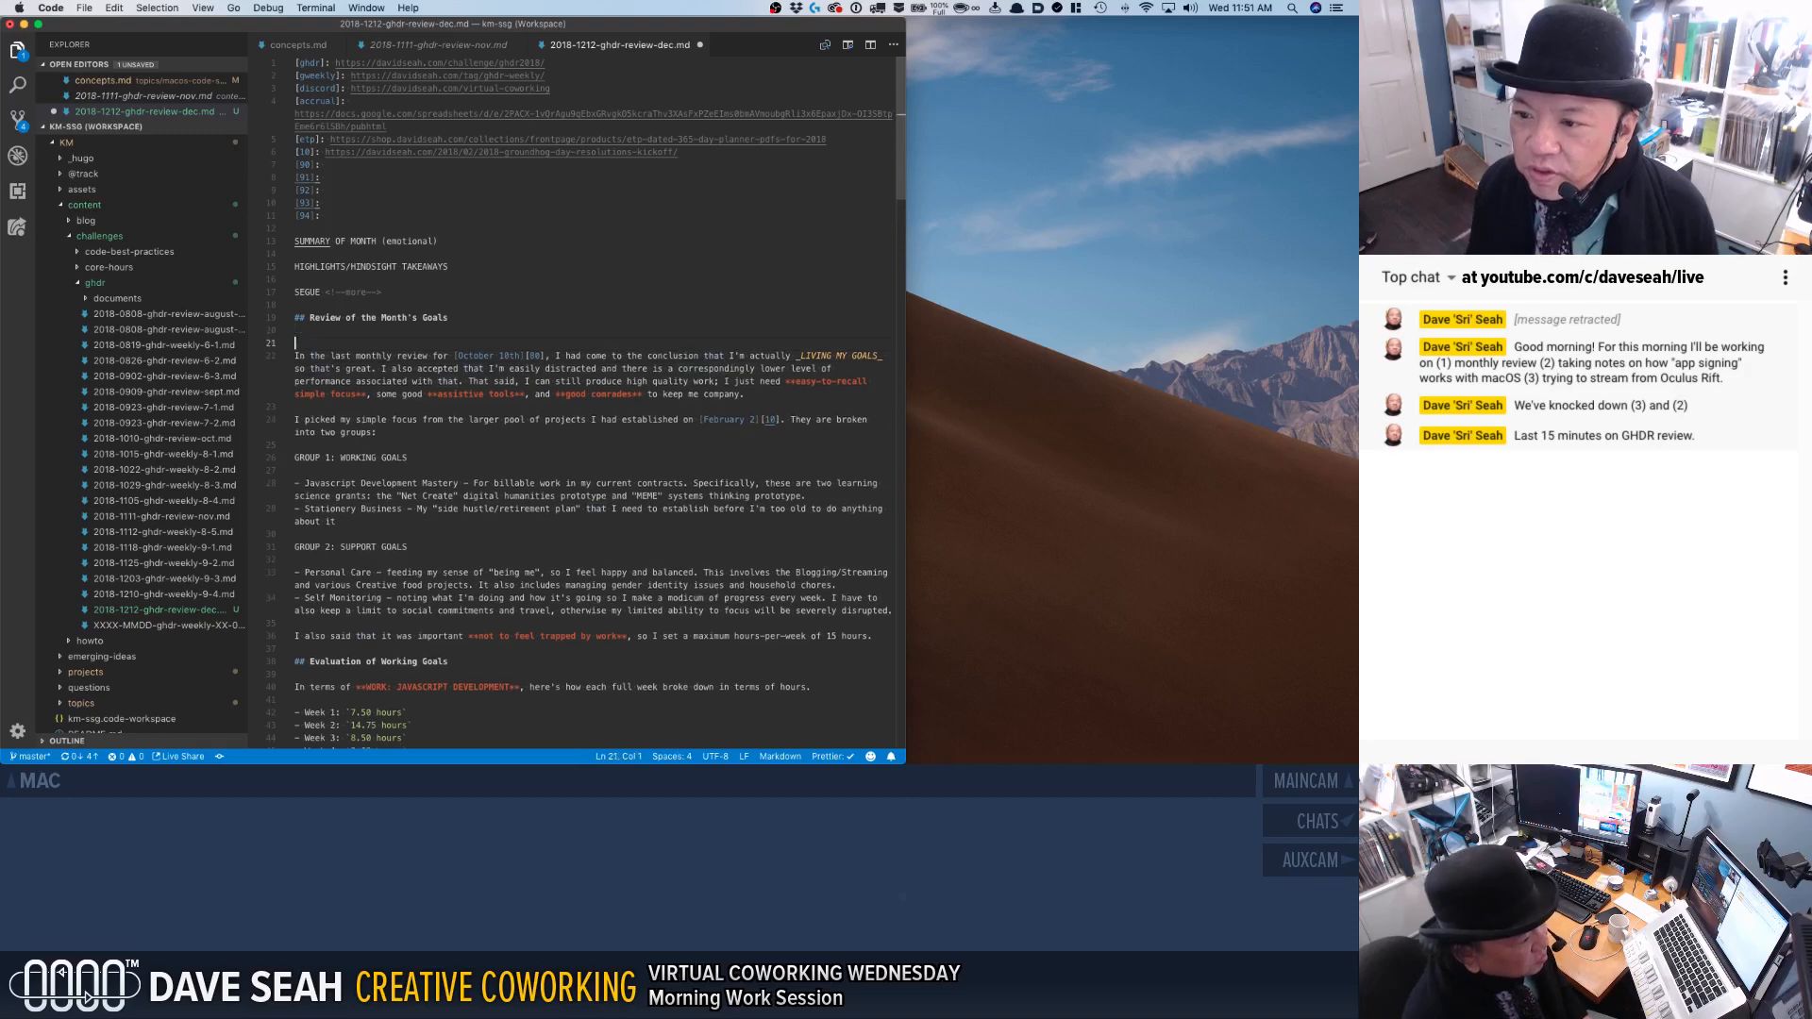
text(HINDSI)
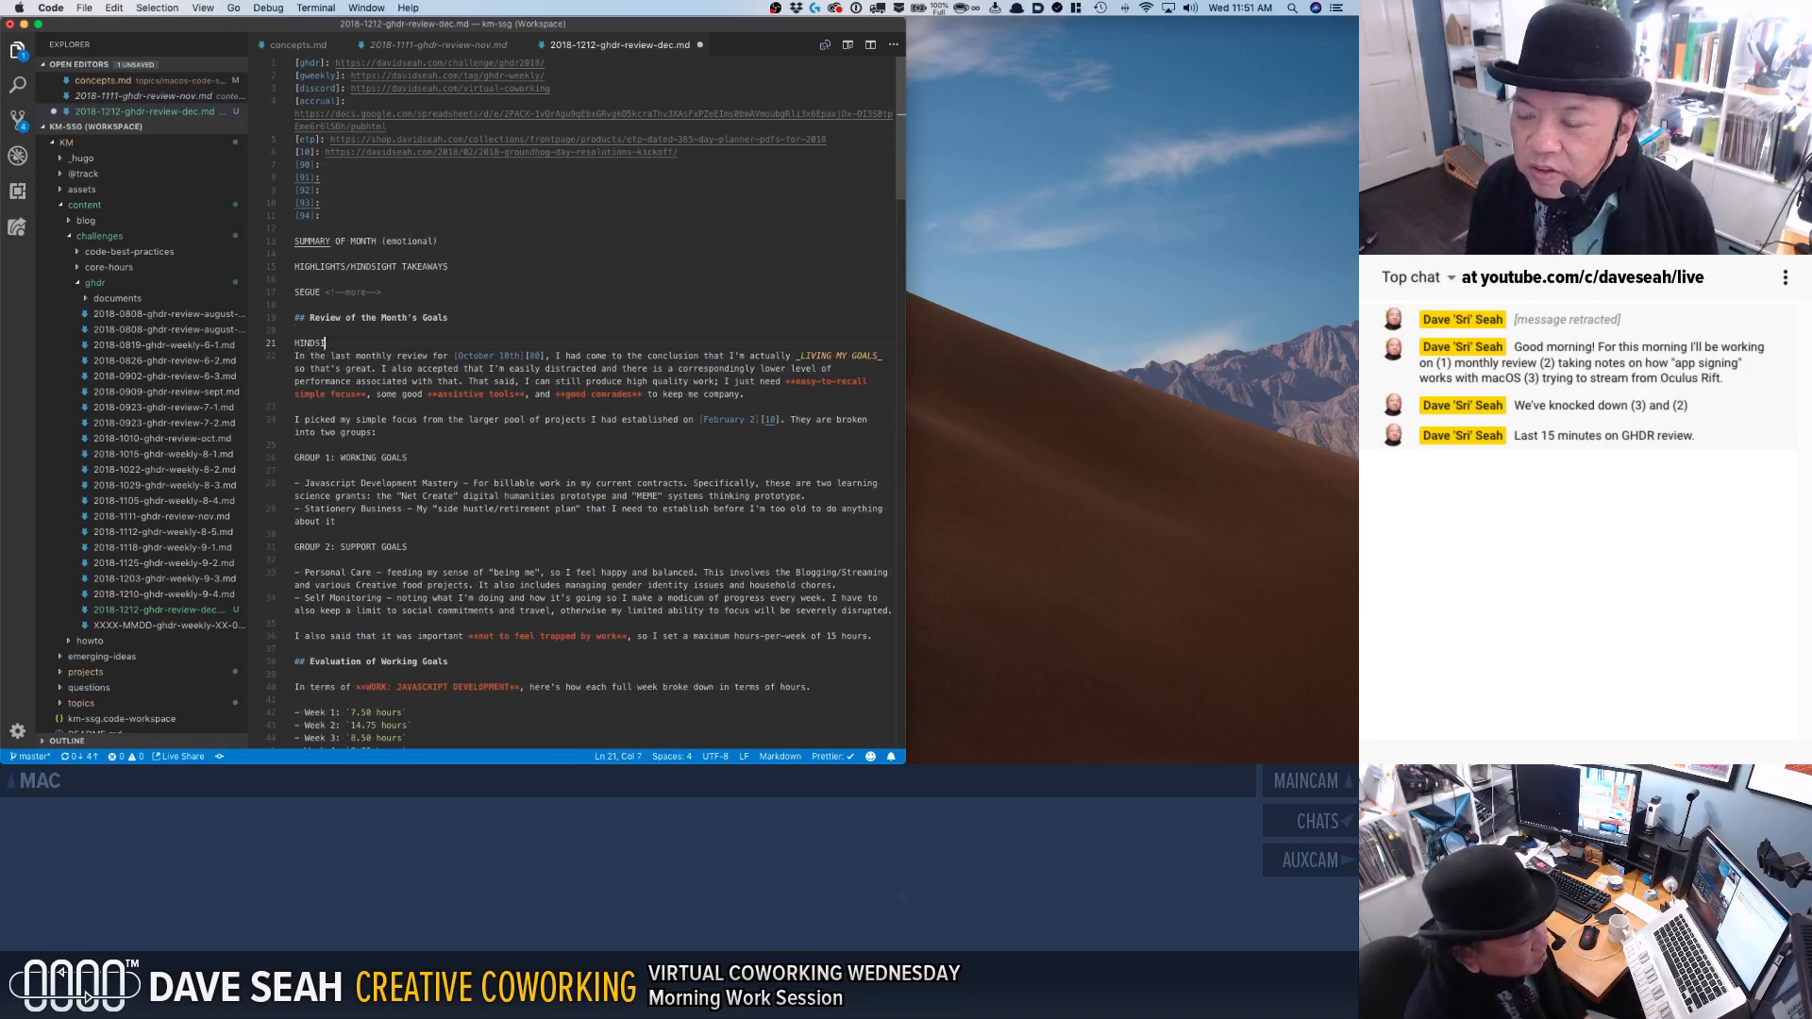
text(GHT INSIGHTS, EXPANDED)
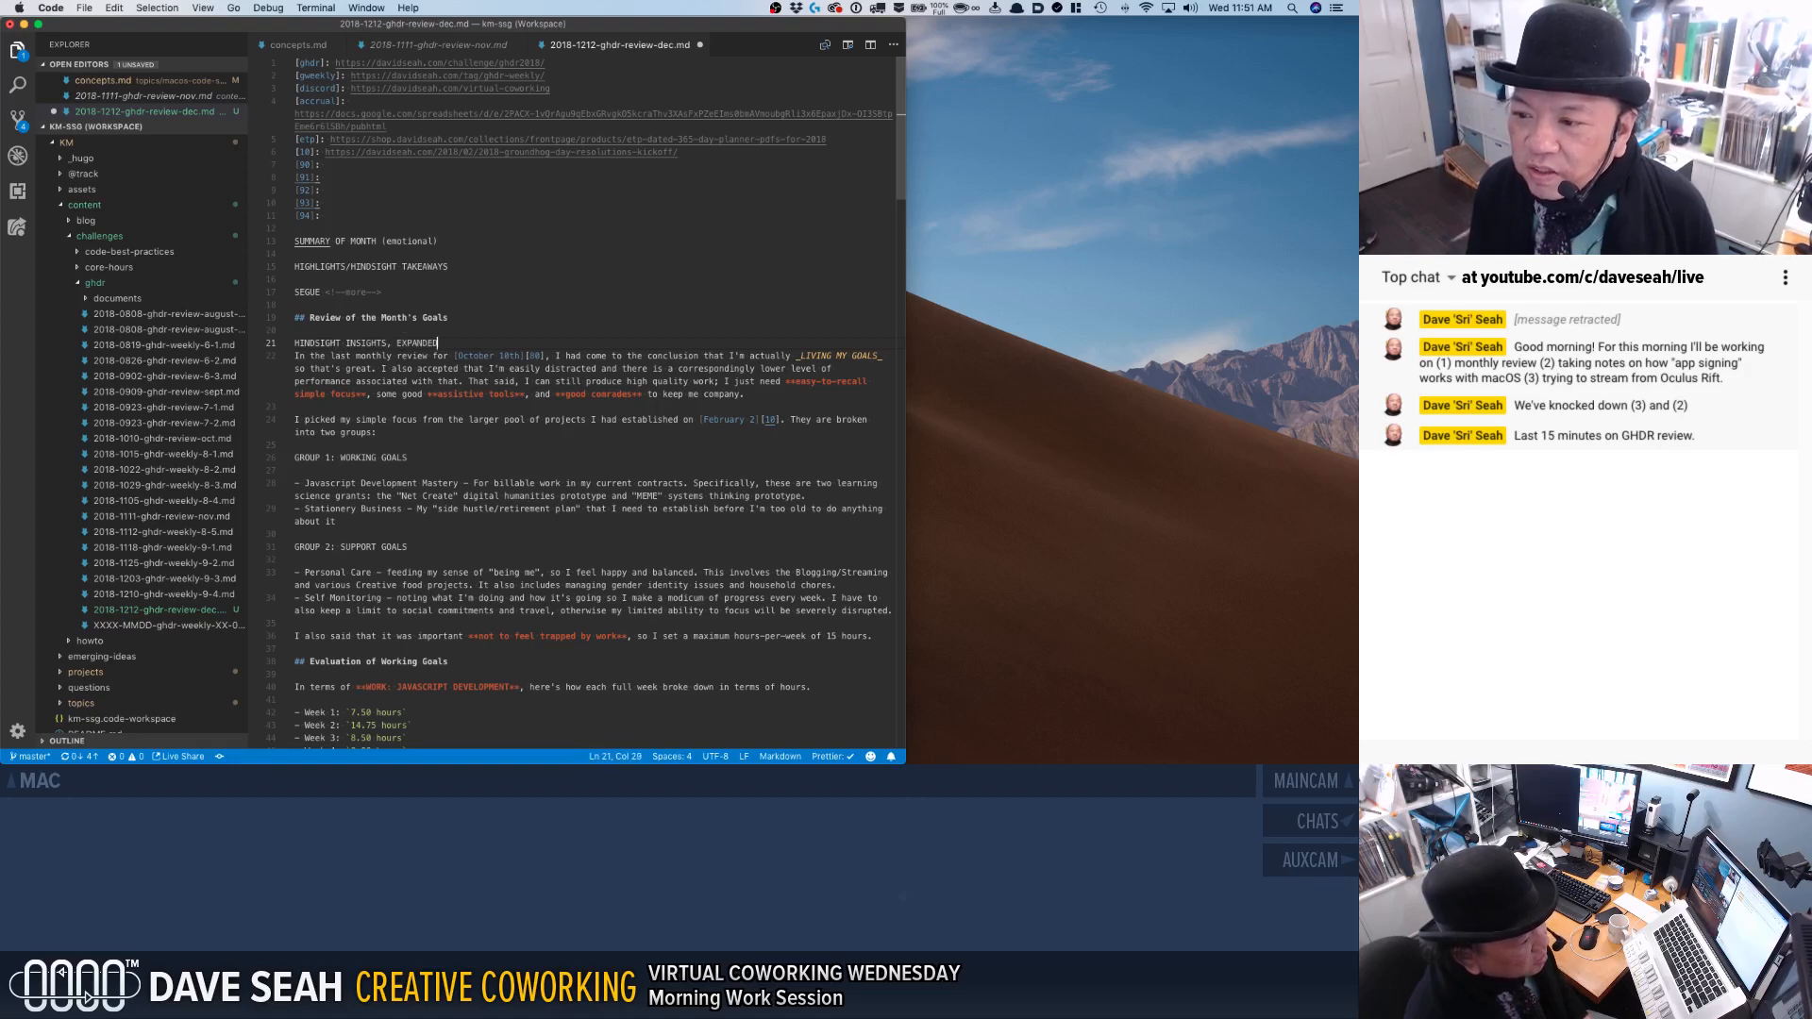
key(Return)
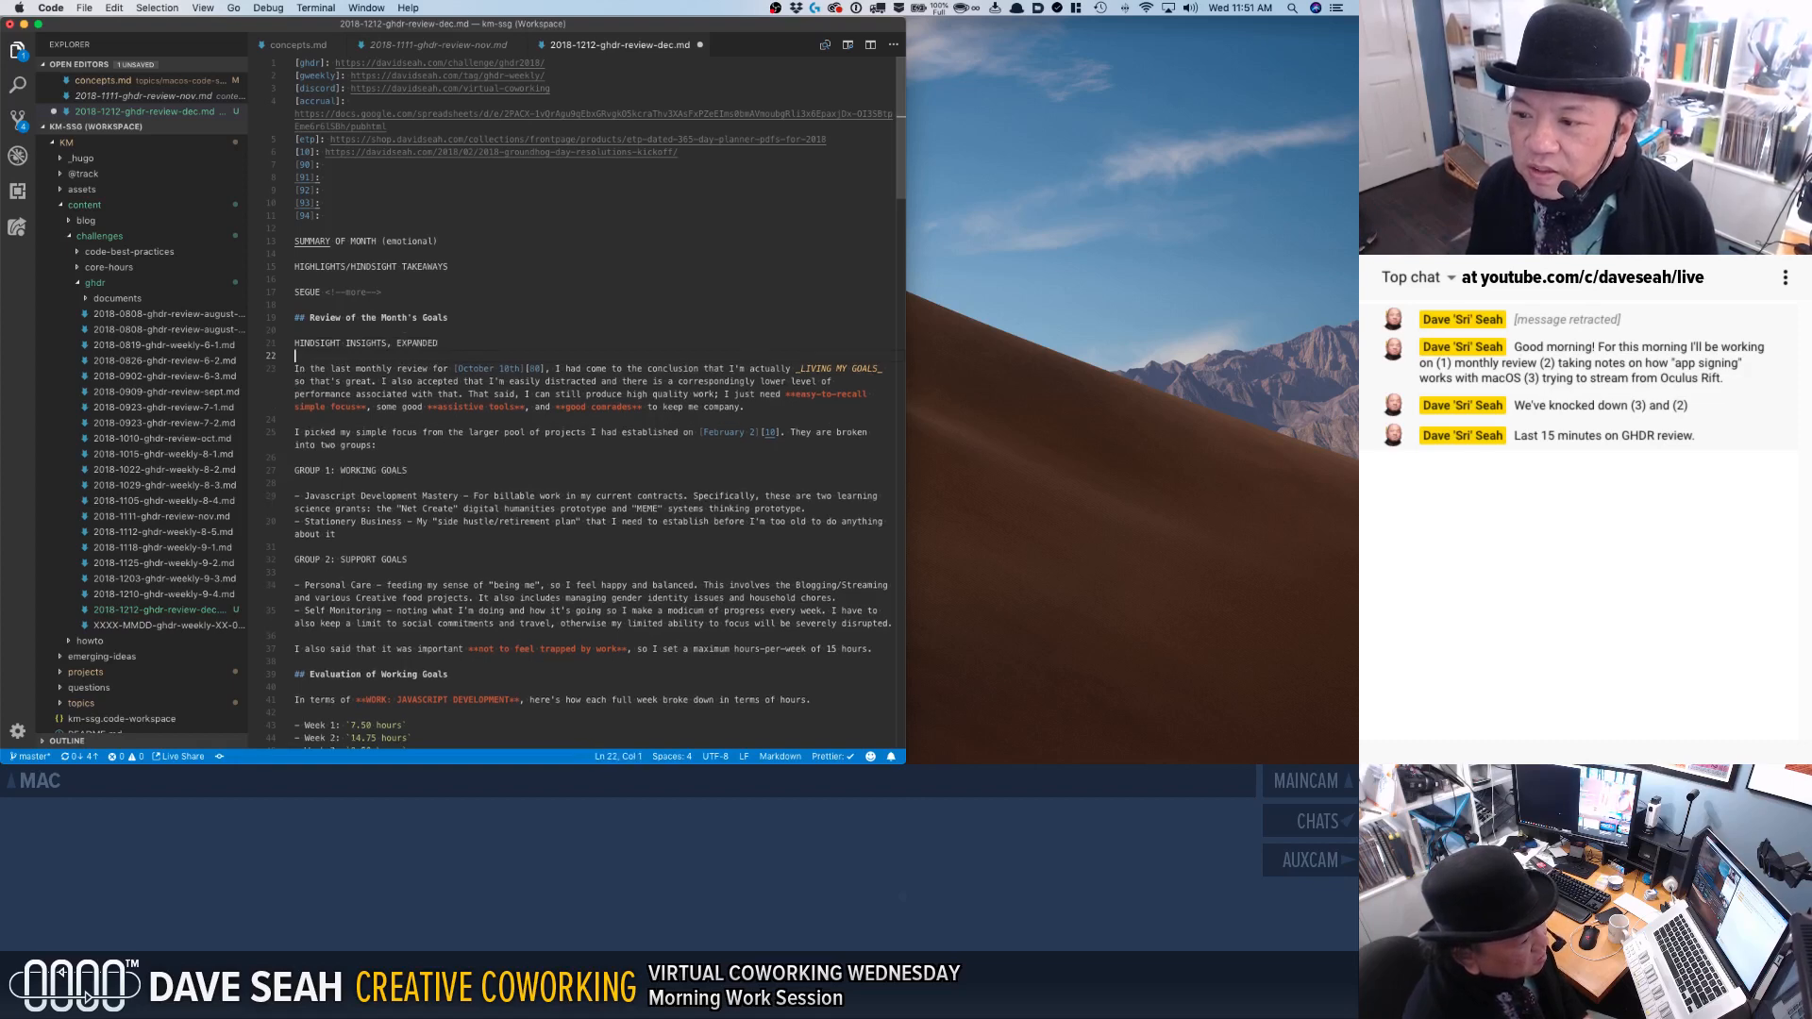
Insert the placeholder "REVIEW OF PAST MONTH'S FOCUS" above the "In the last monthly review" paragraph.
key(shift+Down)
key(shift+Down)
key(shift+Down)
key(shift+Down)
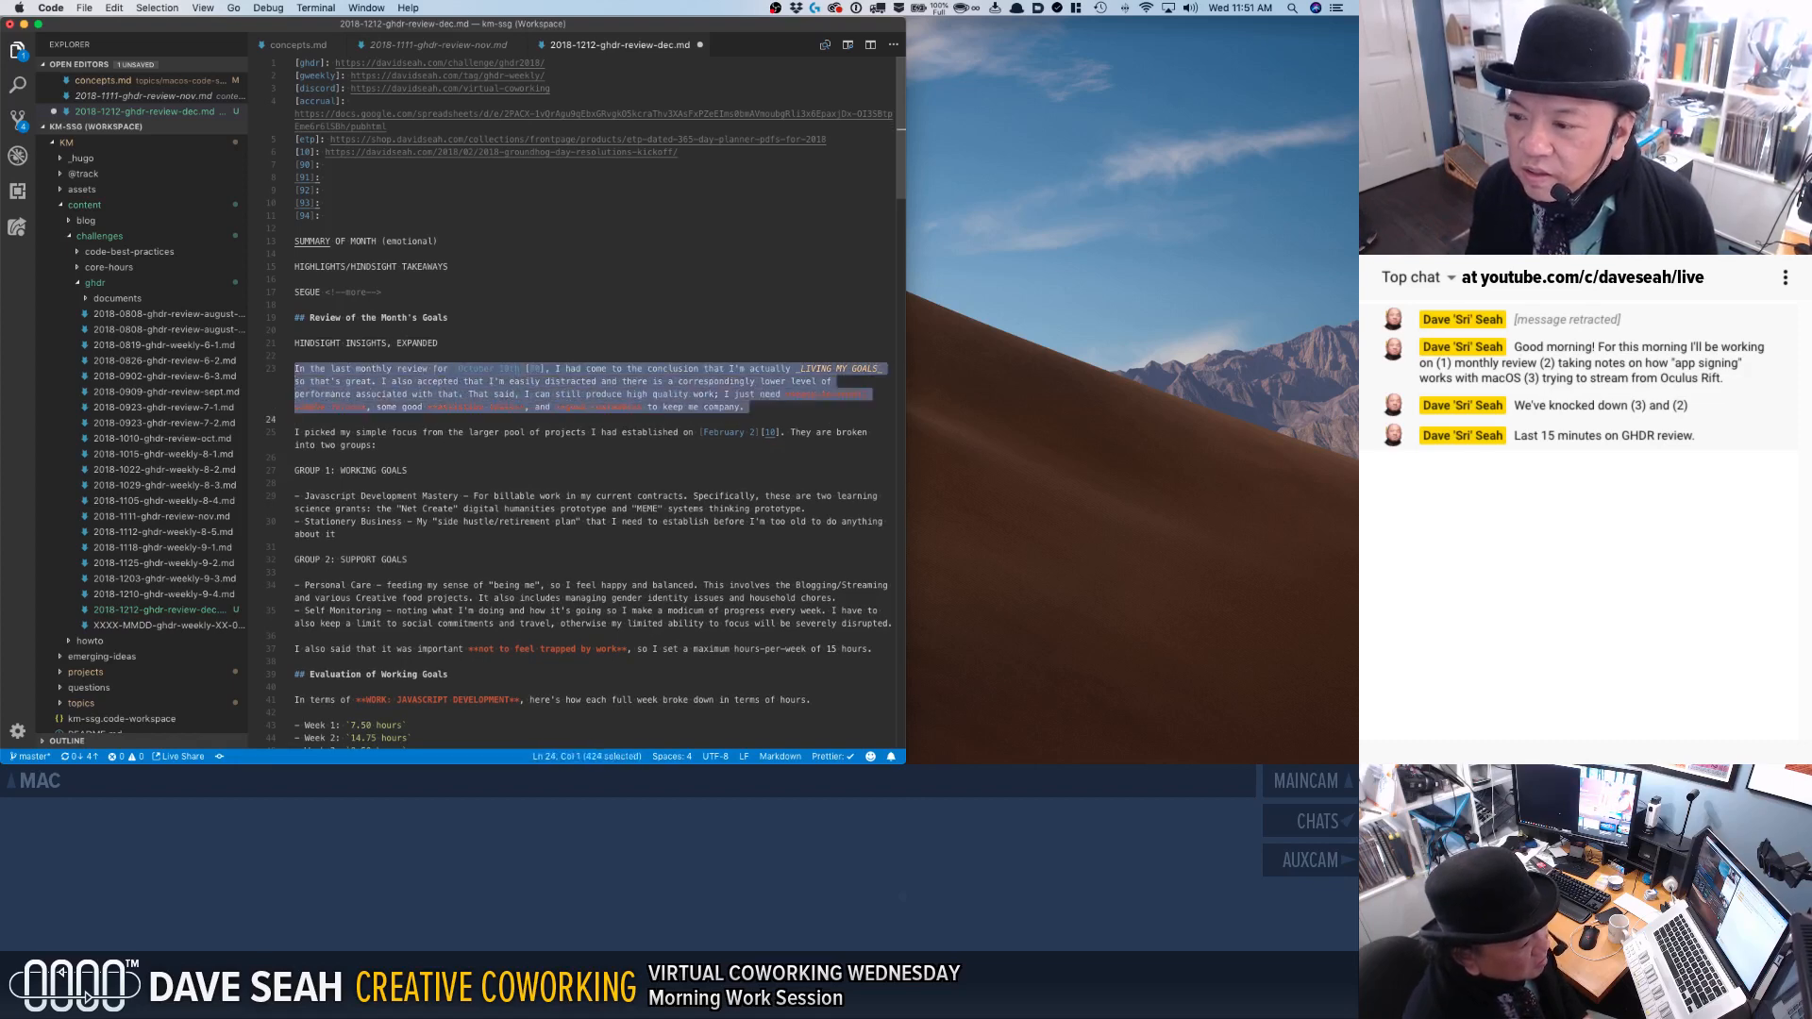
key(Up)
key(Return)
key(Up)
text(RE)
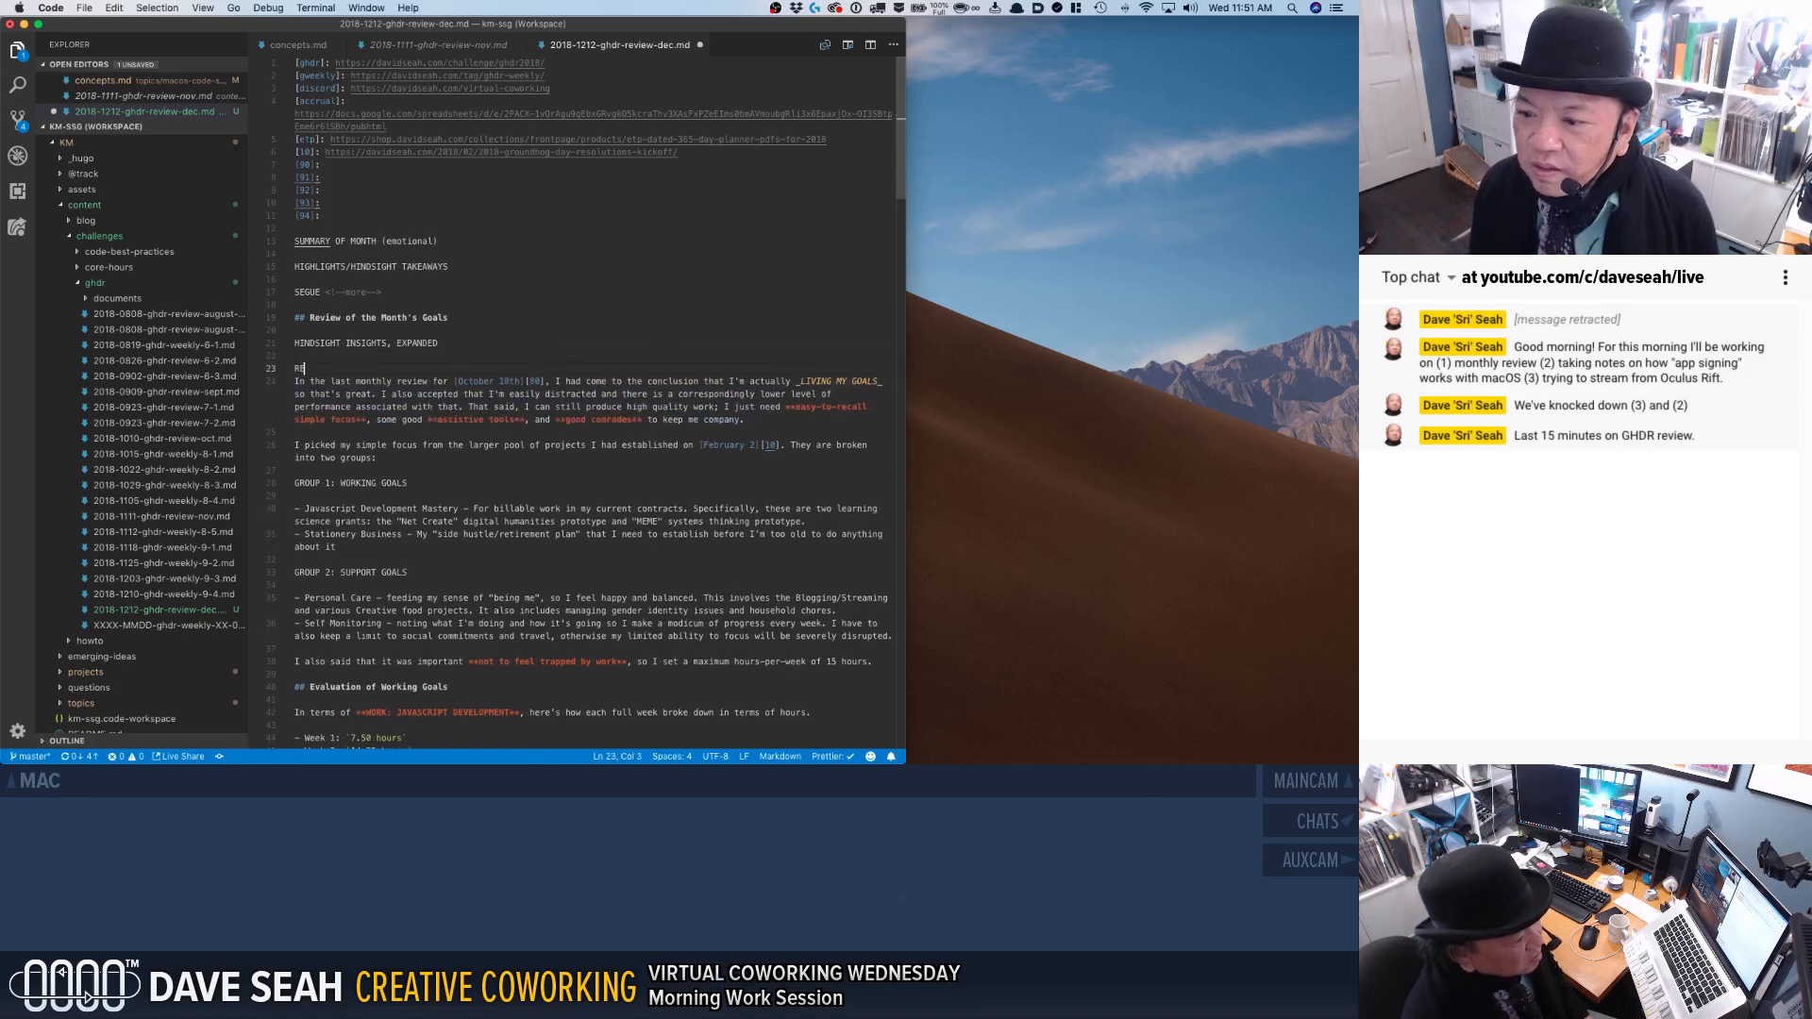
text(VIEW OF PAST)
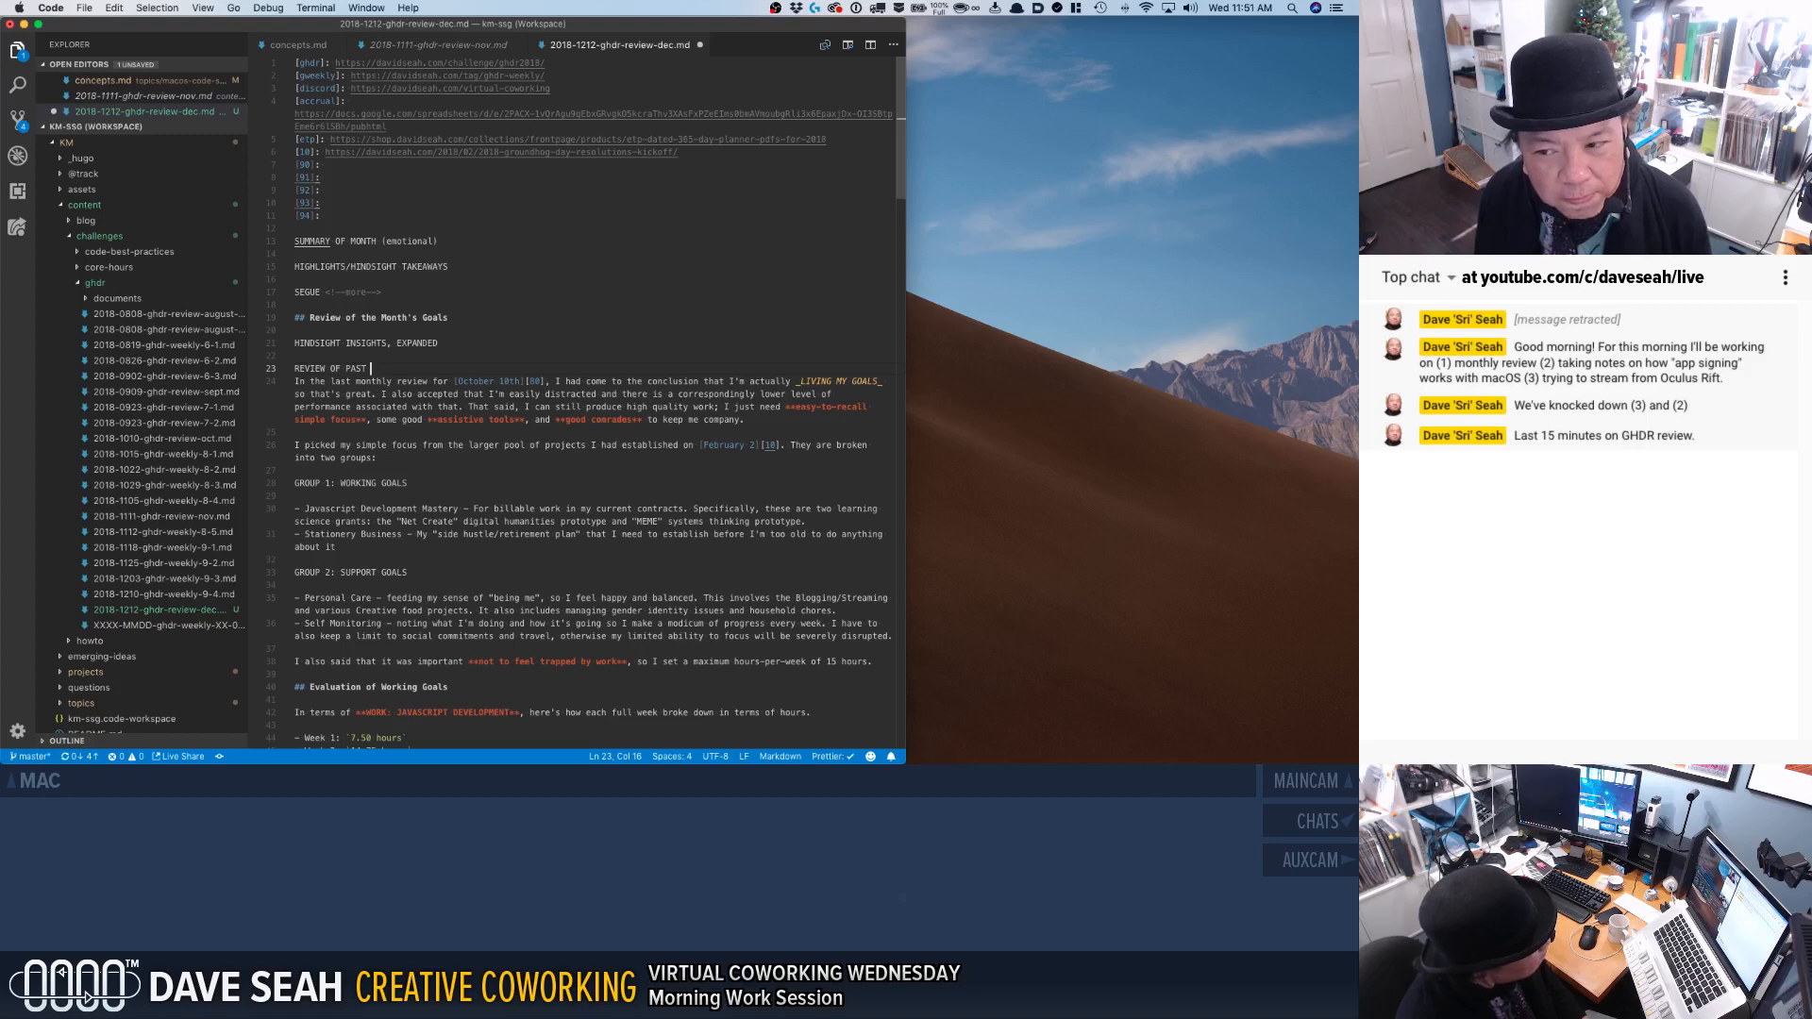
text(MONTH'S FOCUS)
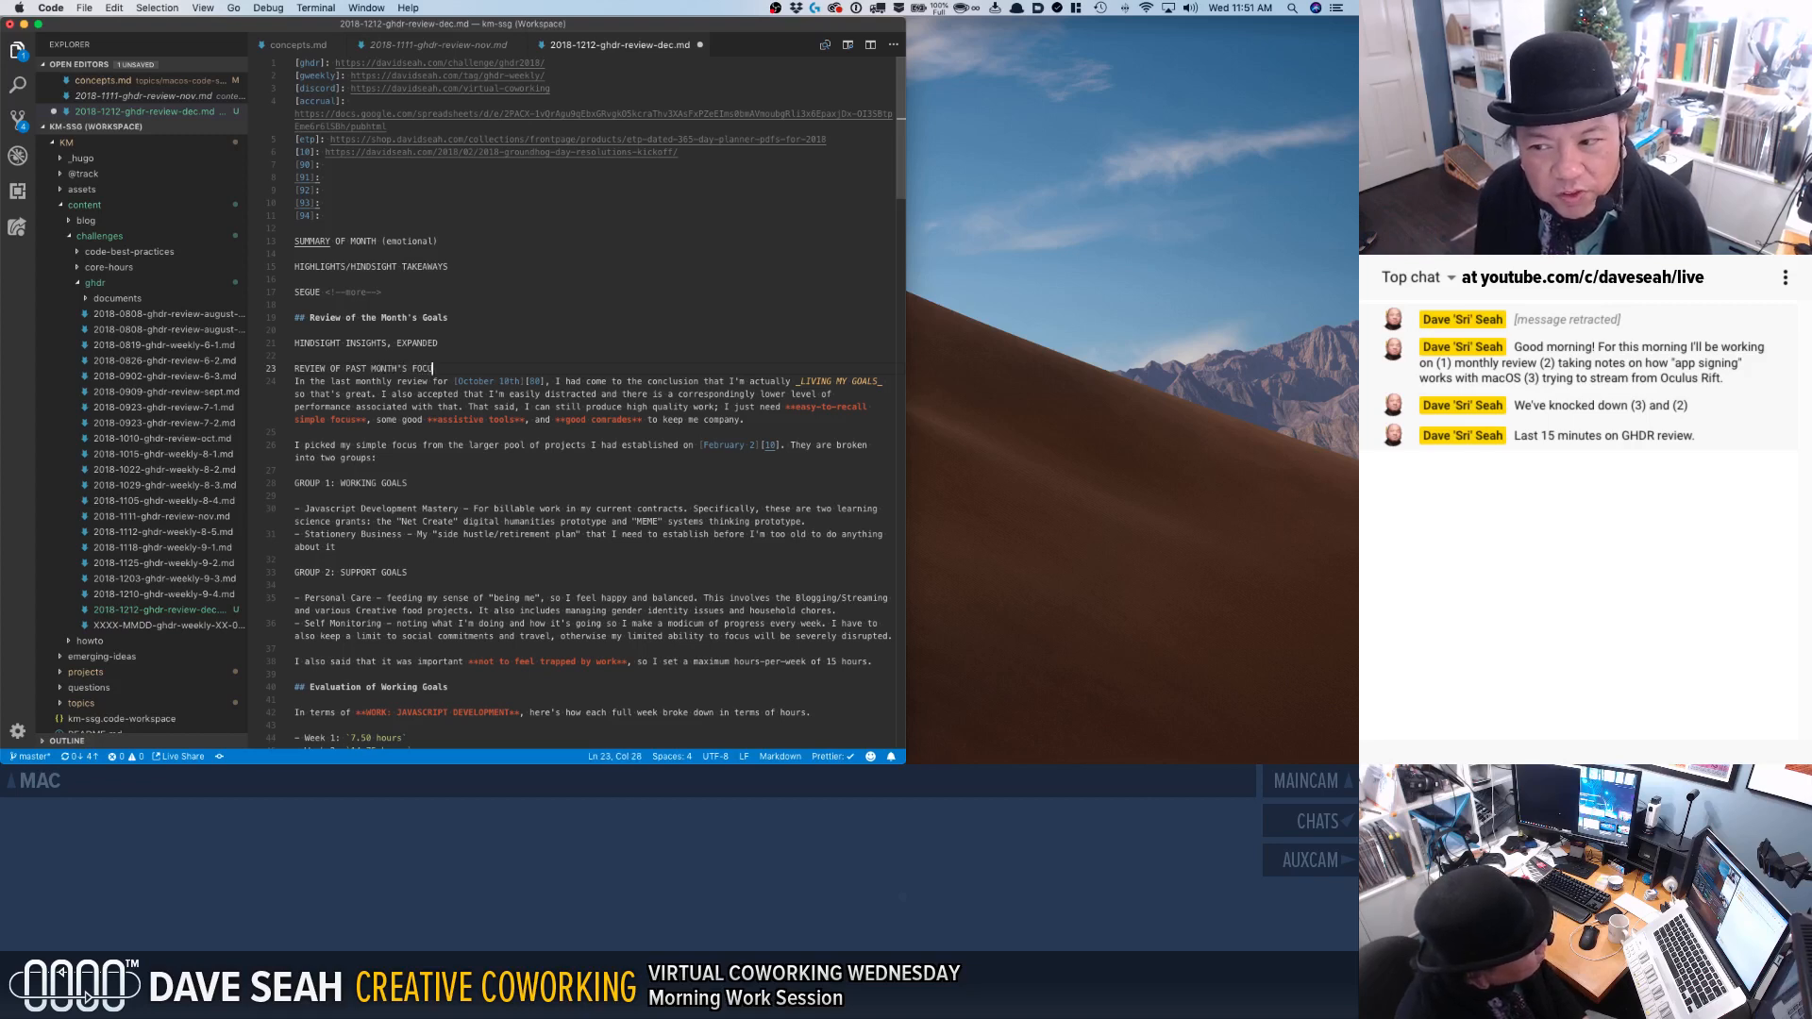
key(Return)
Under "REVIEW OF PAST MONTH'S FOCUS", add the bullet "* last time: I accepted I'm distracted and not as performant as I wished.".
key(Down)
key(shift+Down)
key(shift+Down)
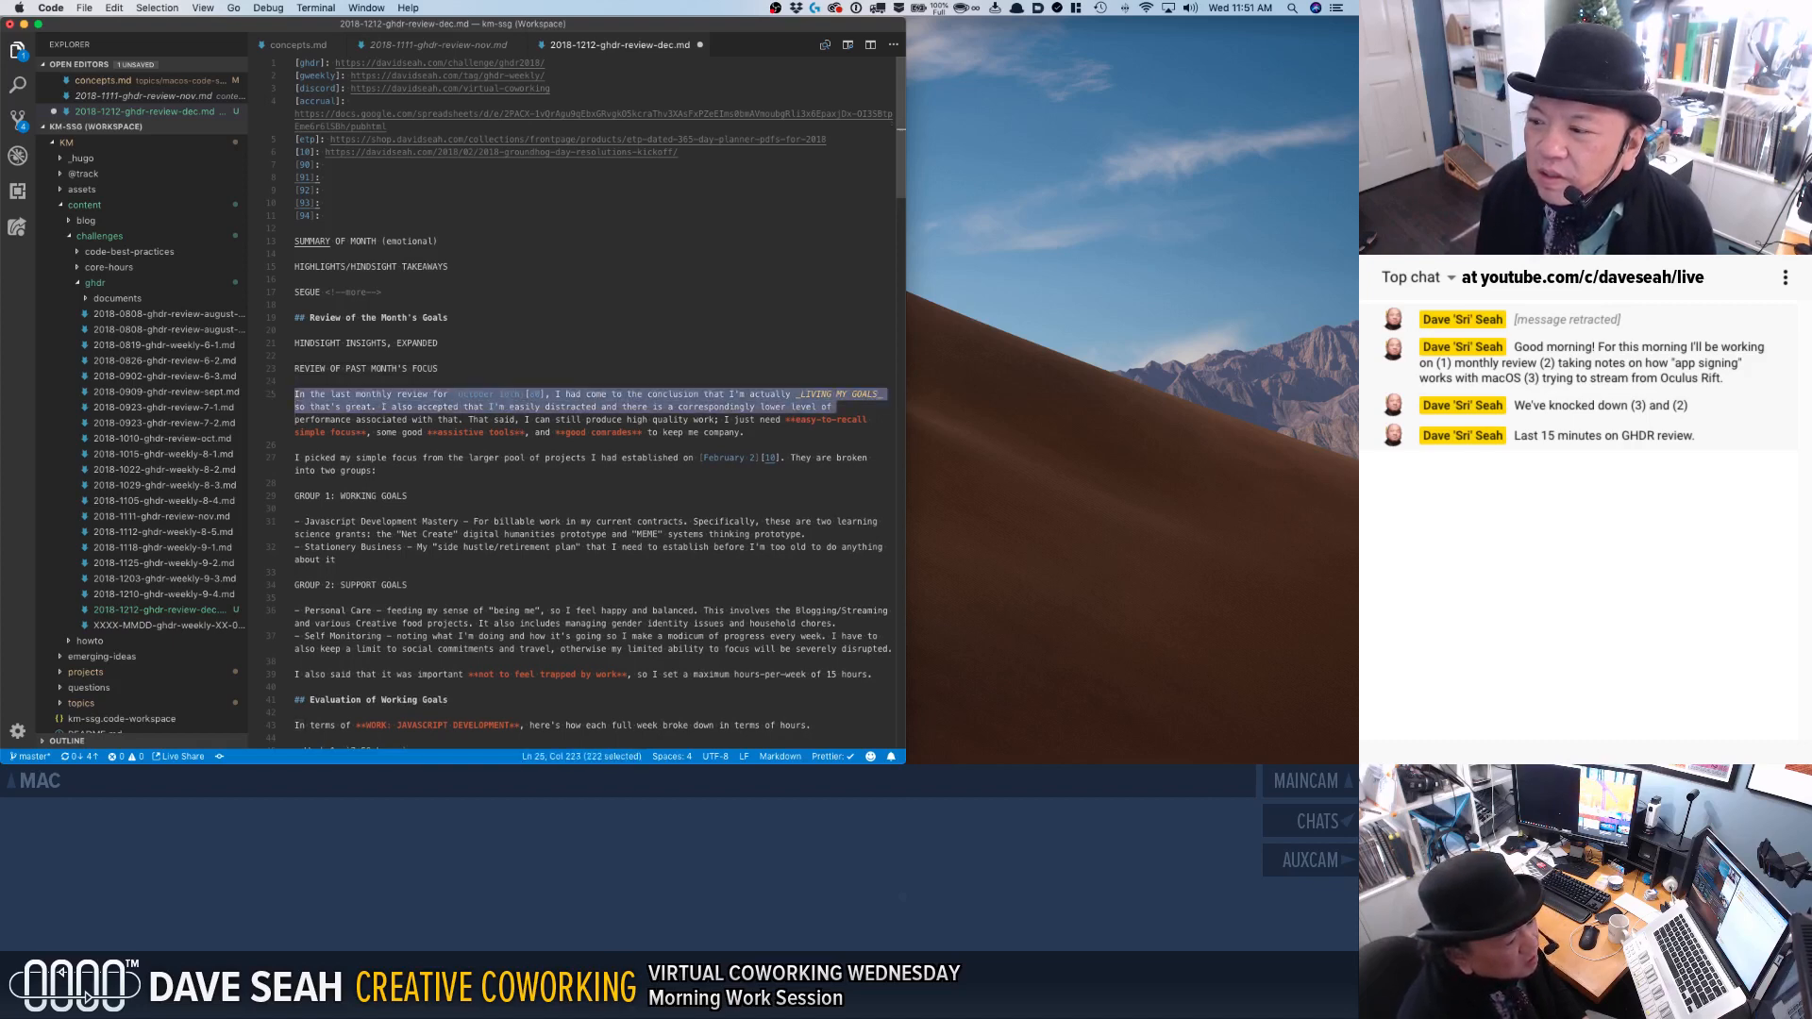
shift+click(296, 458)
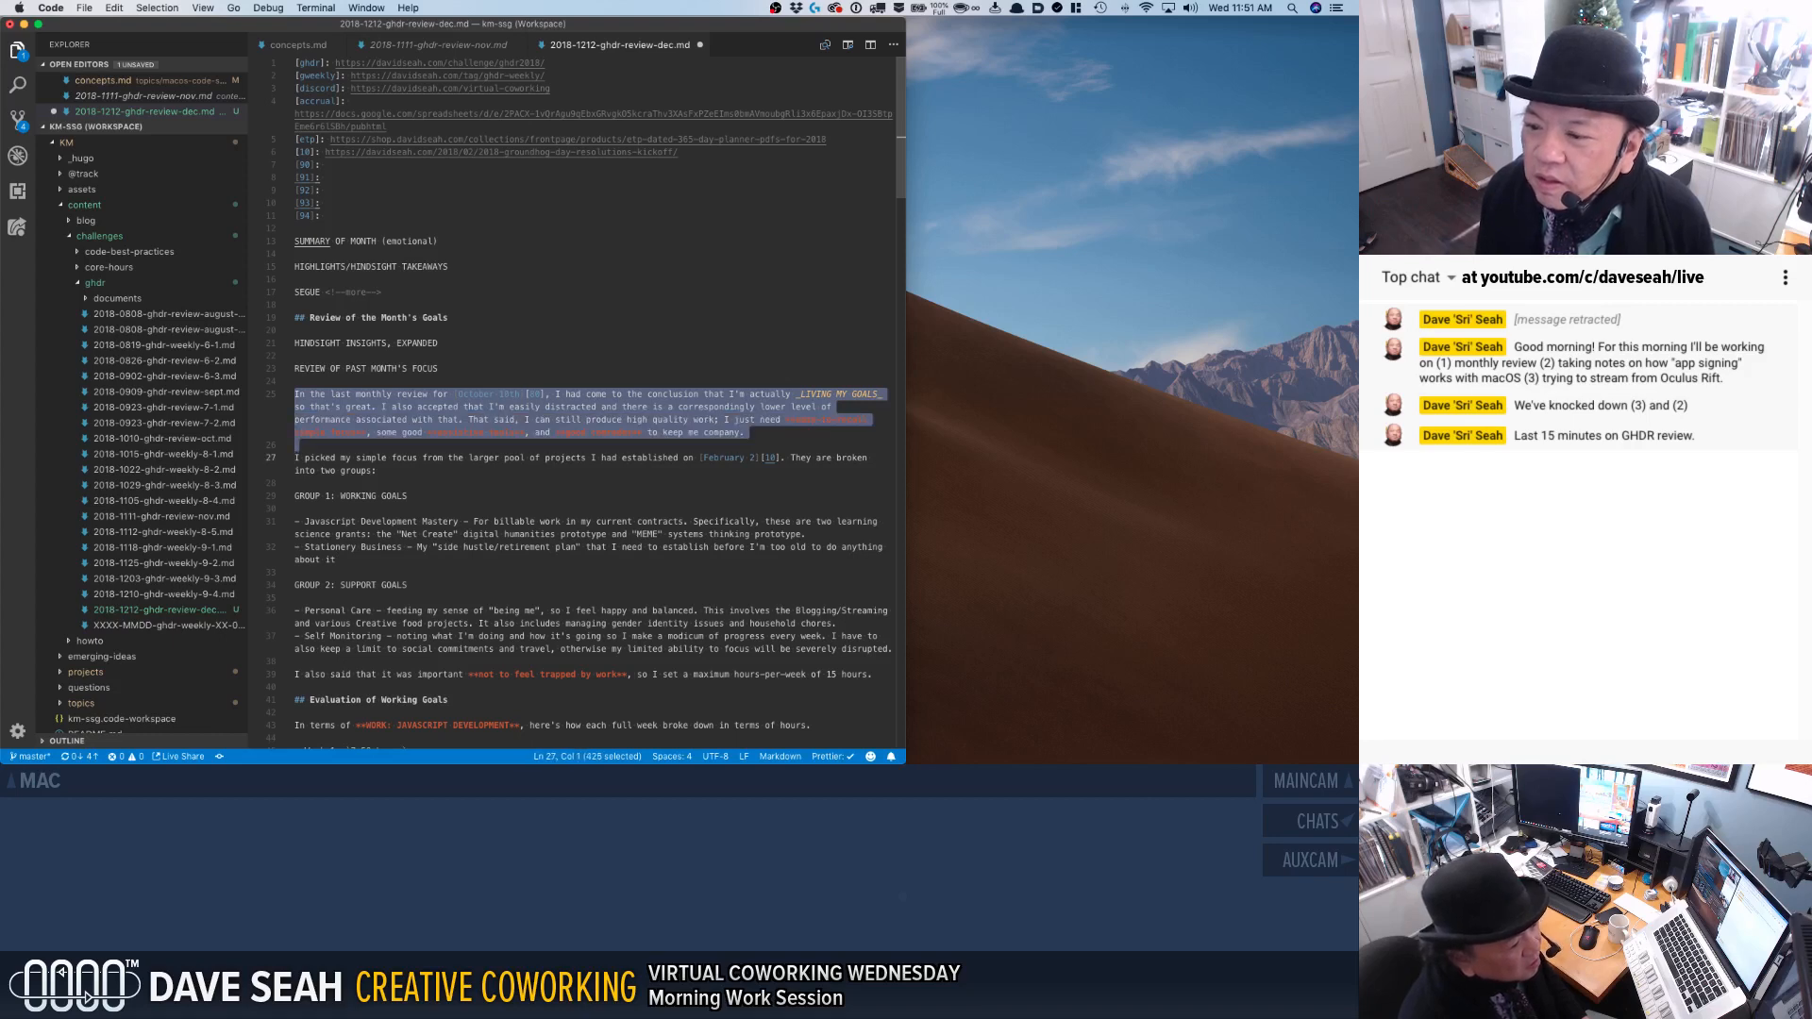
key(Up)
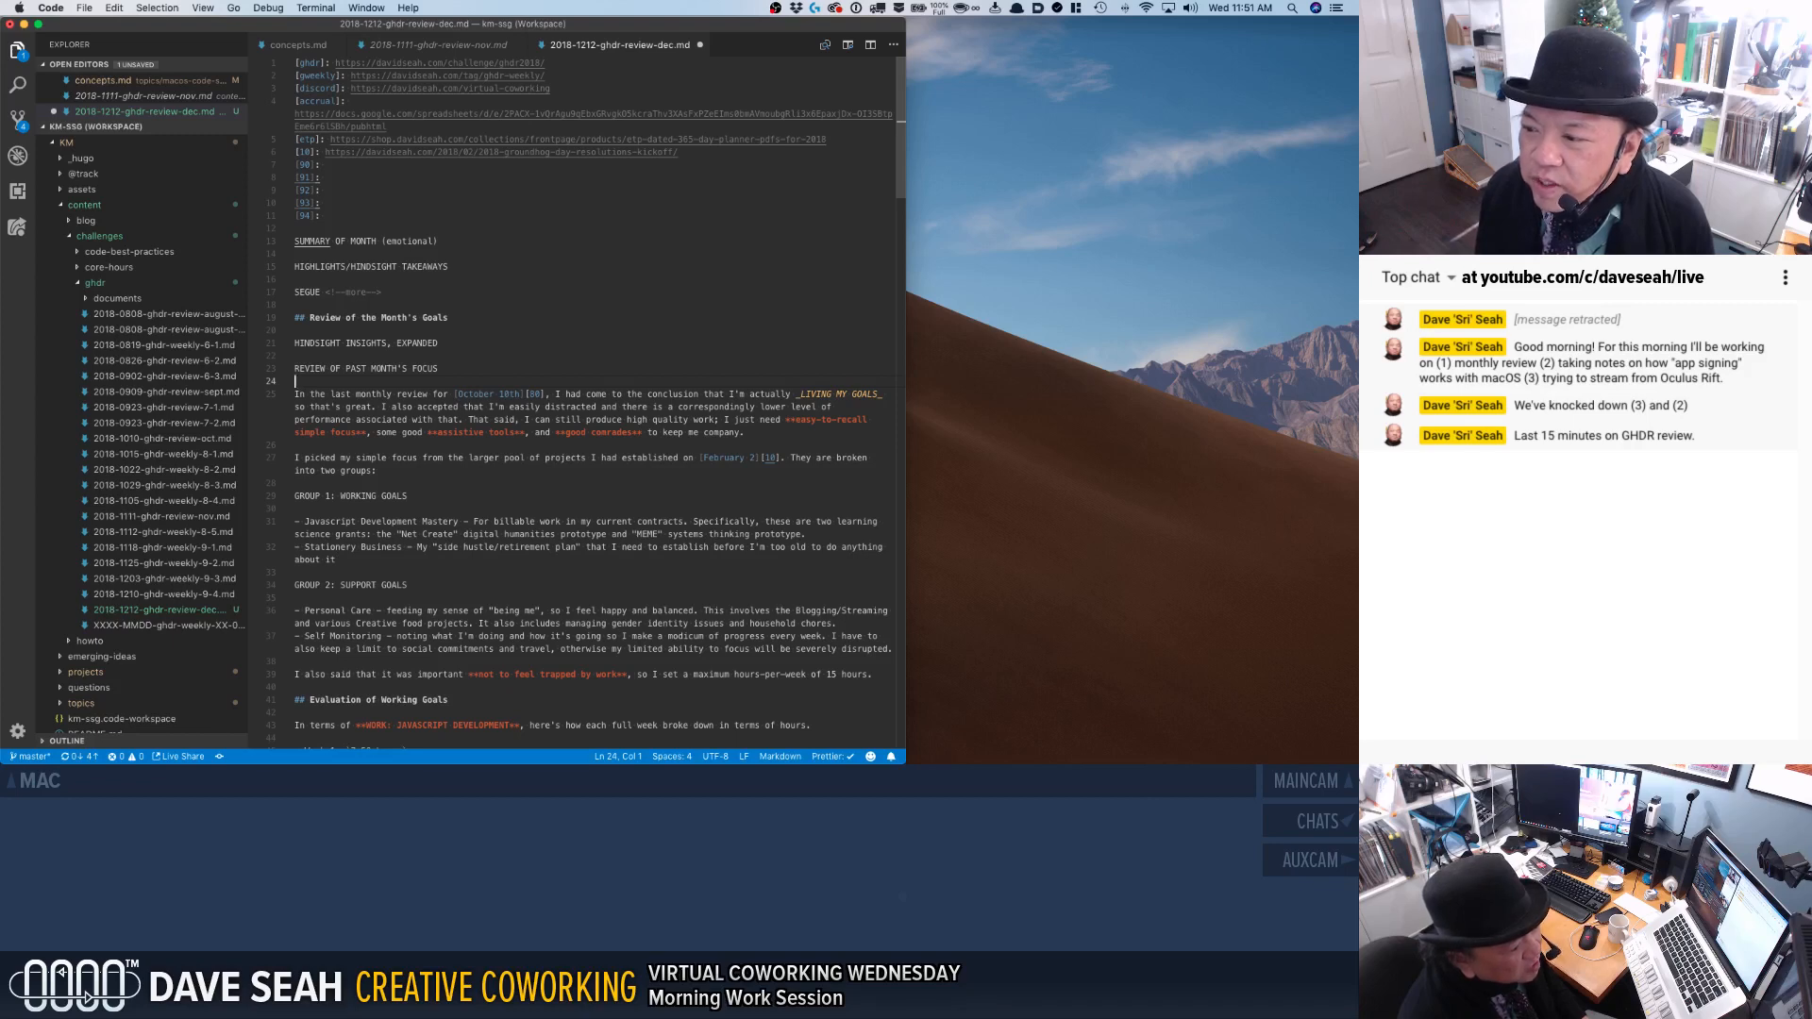
key(Return)
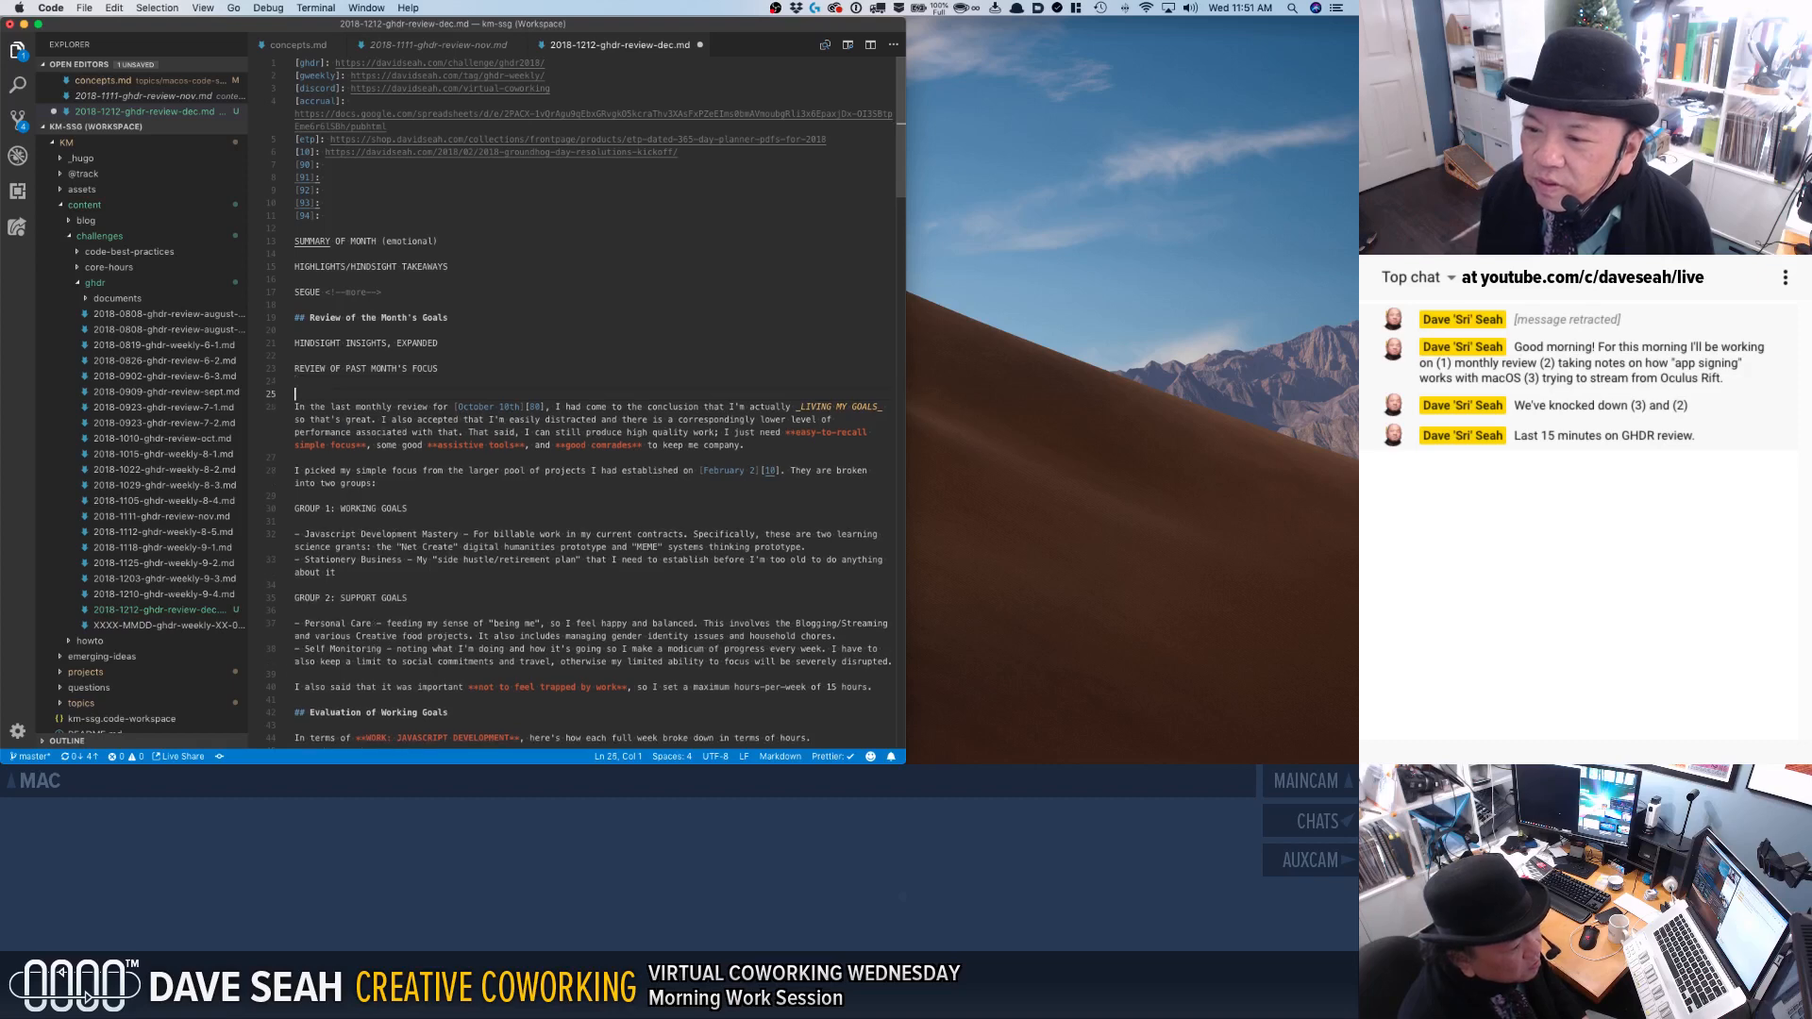
text(* )
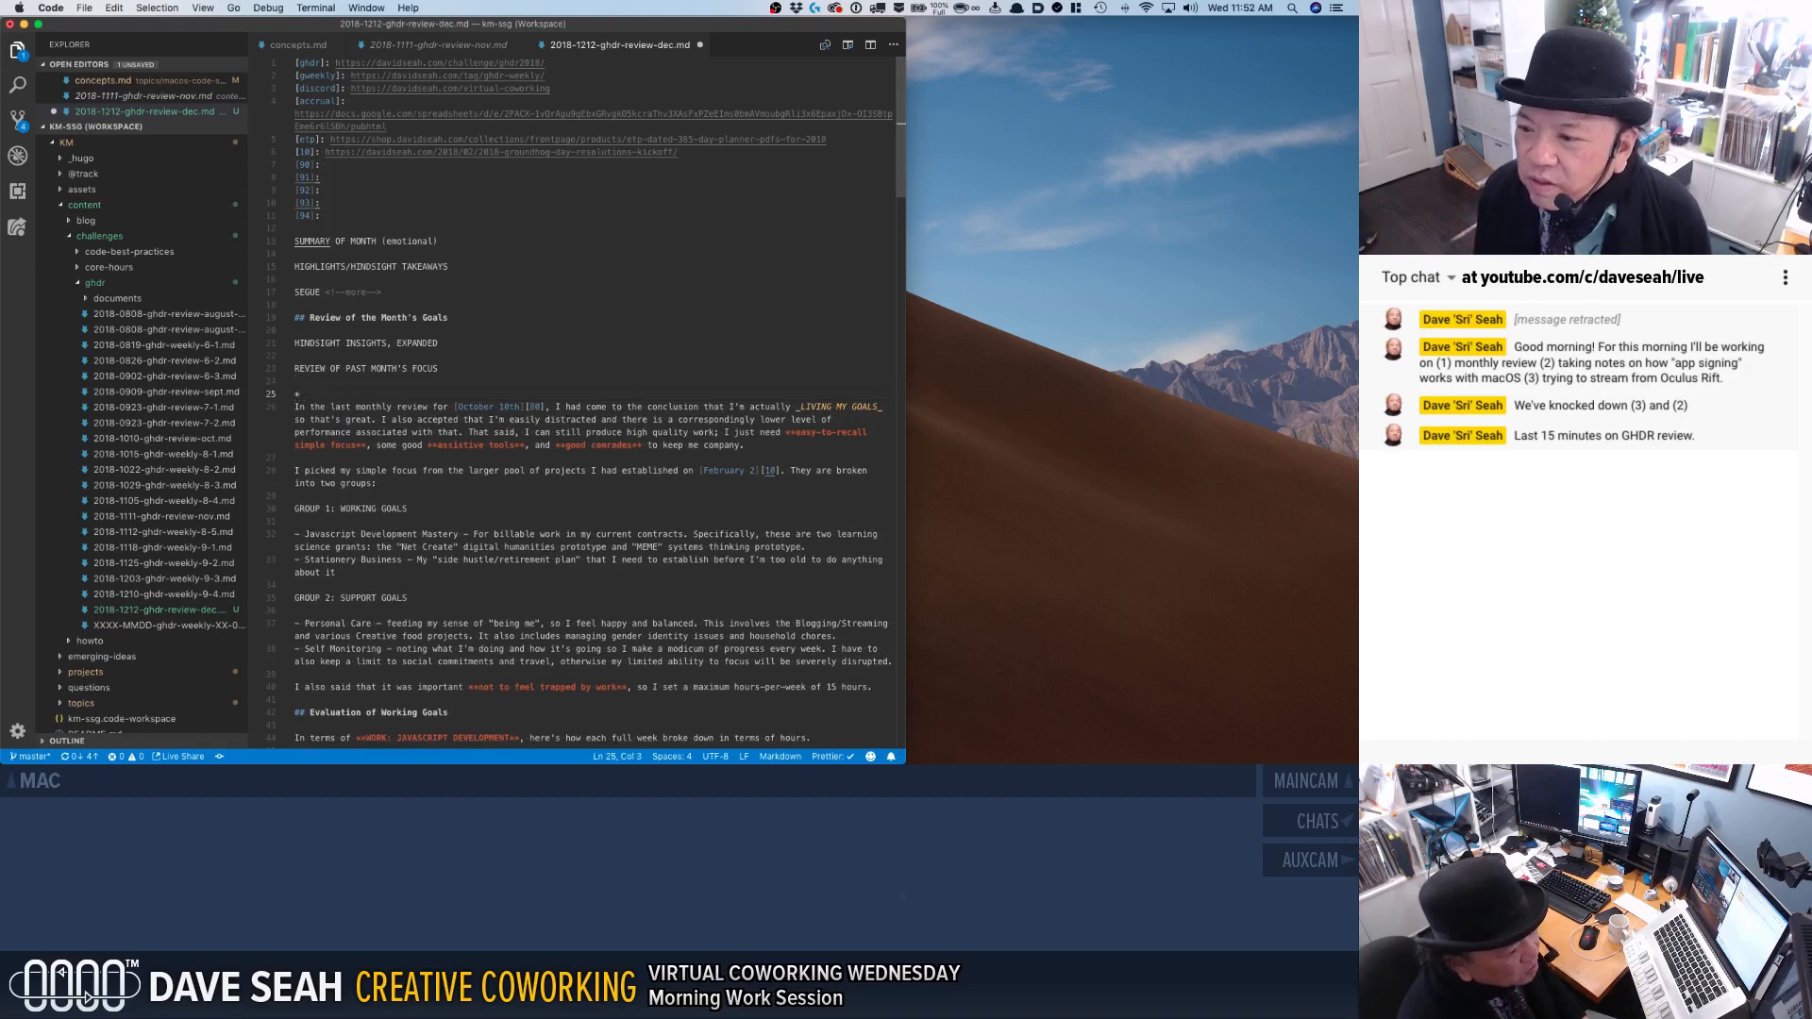
text(last tim)
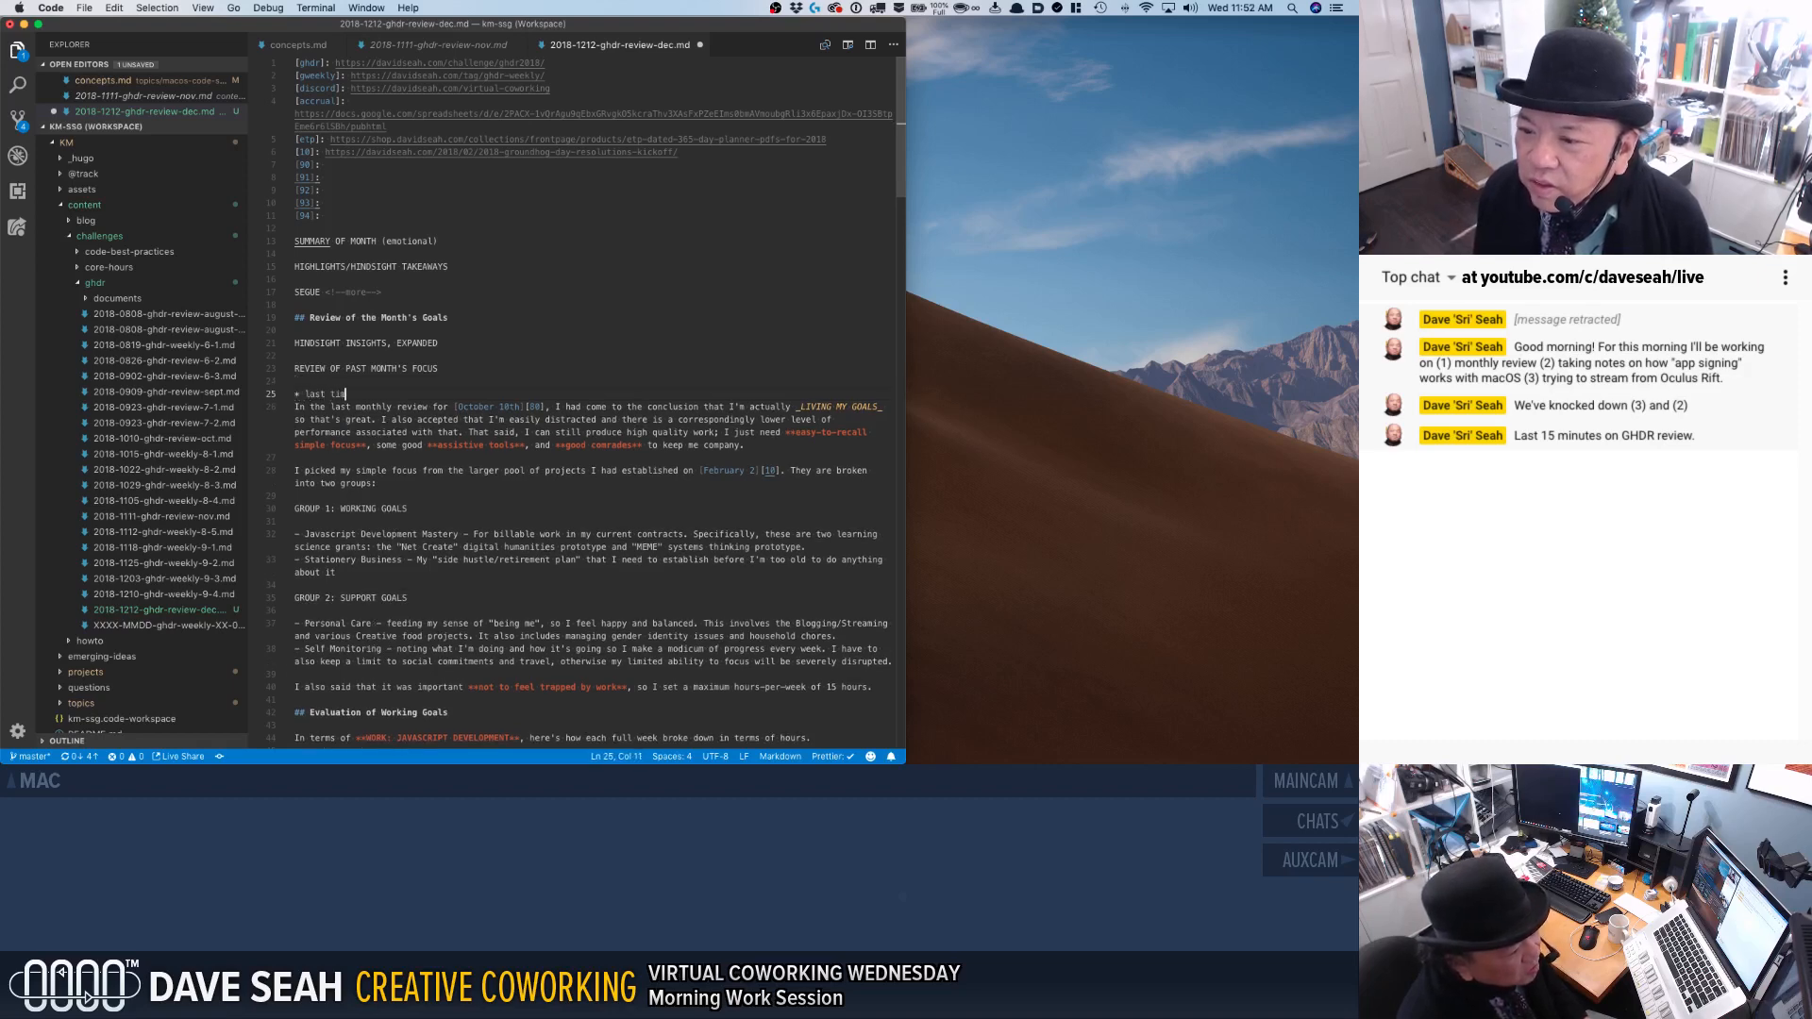
text(e: I ac)
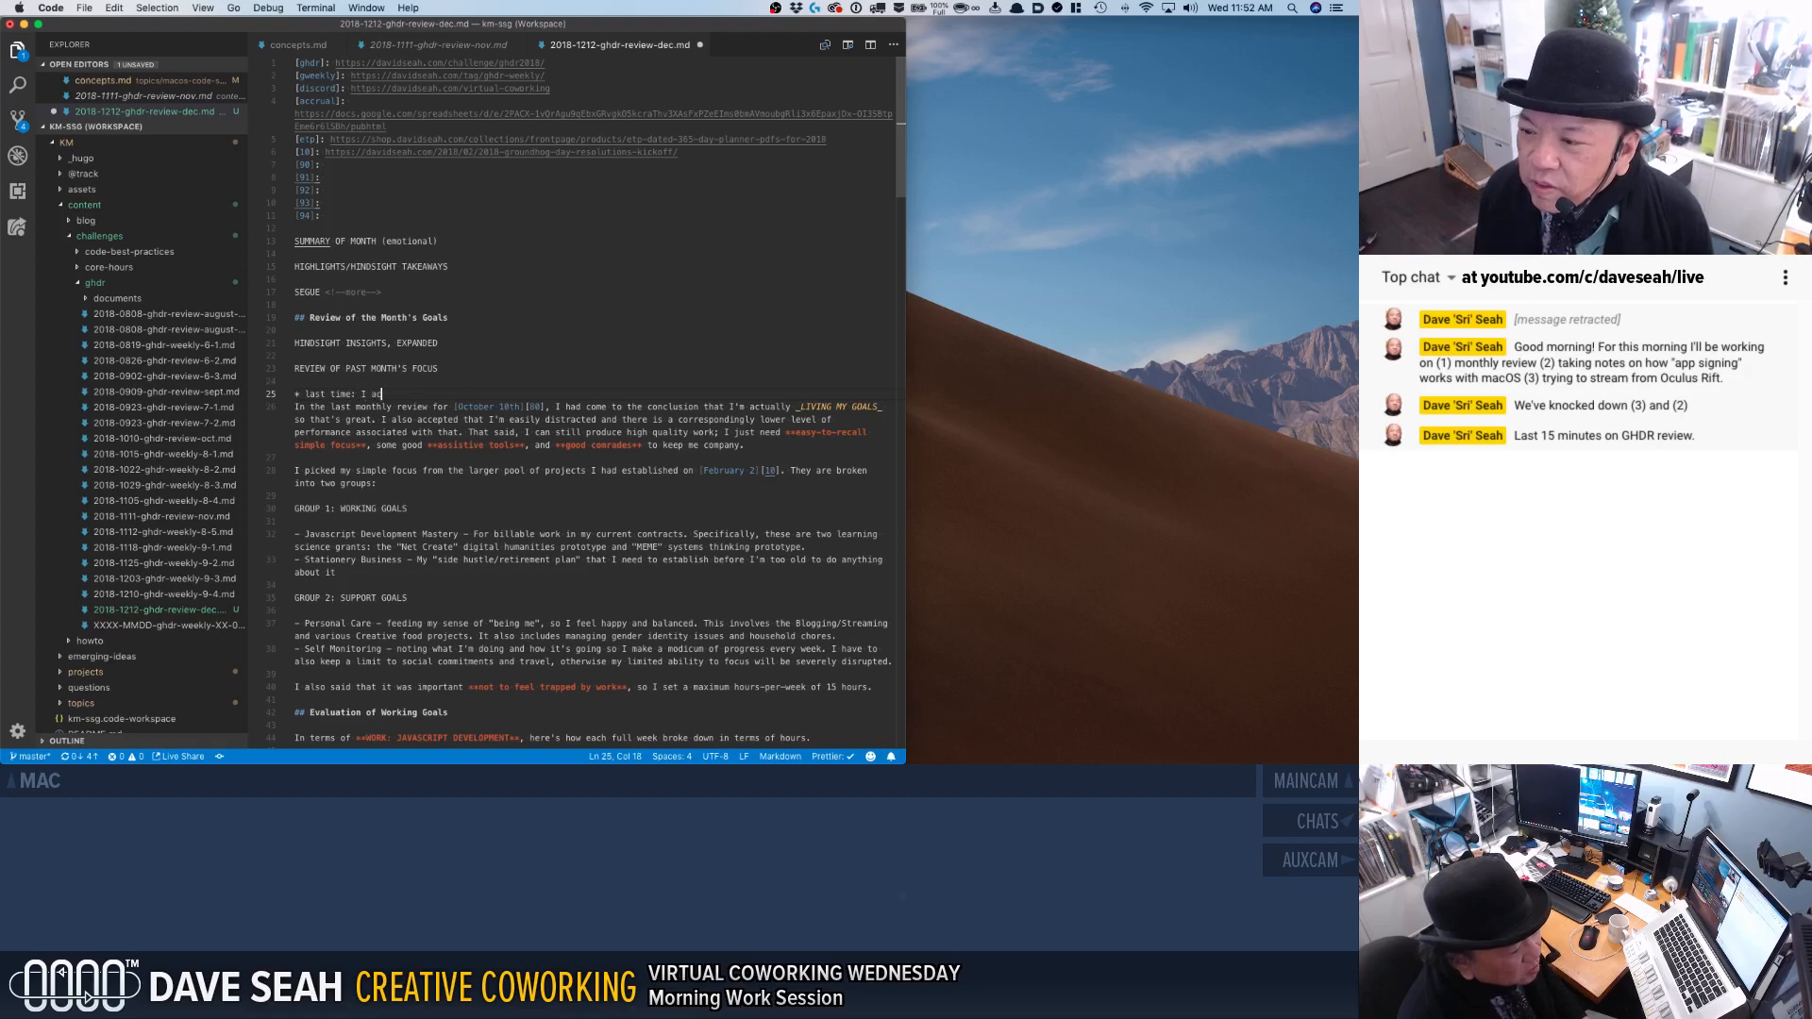
text(cepted I'm distrac)
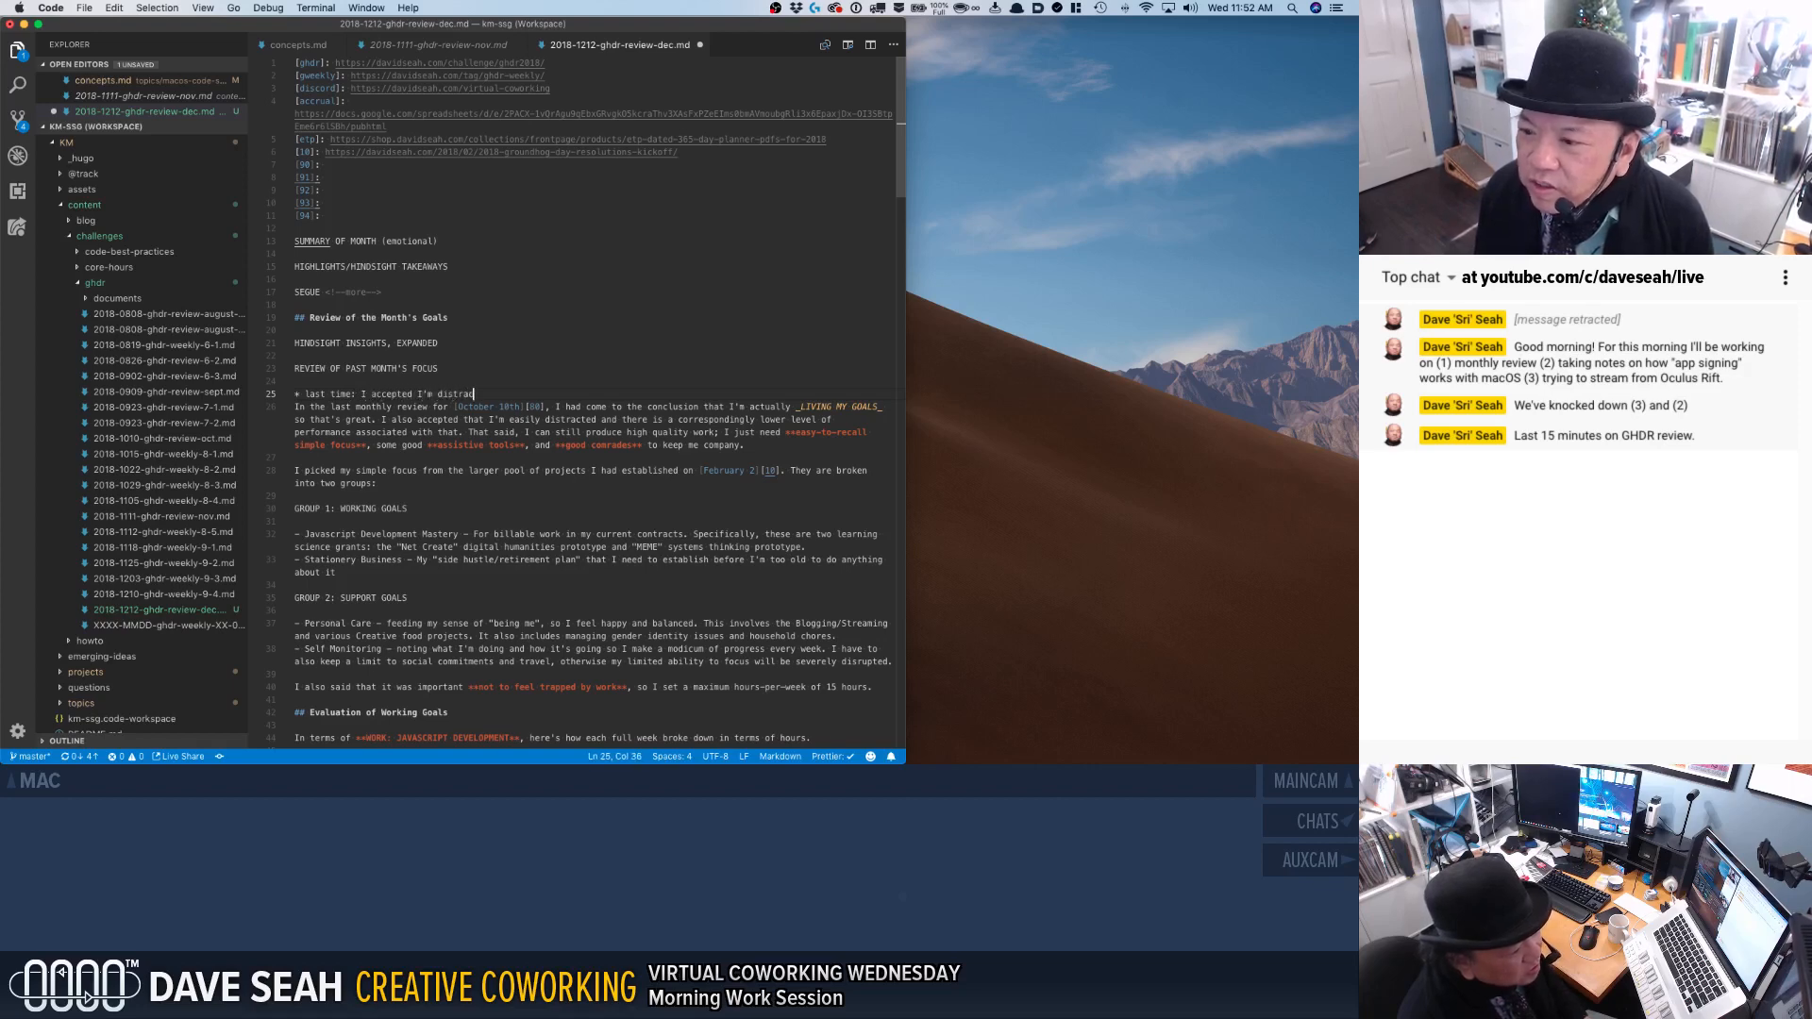
text(ted and not as p)
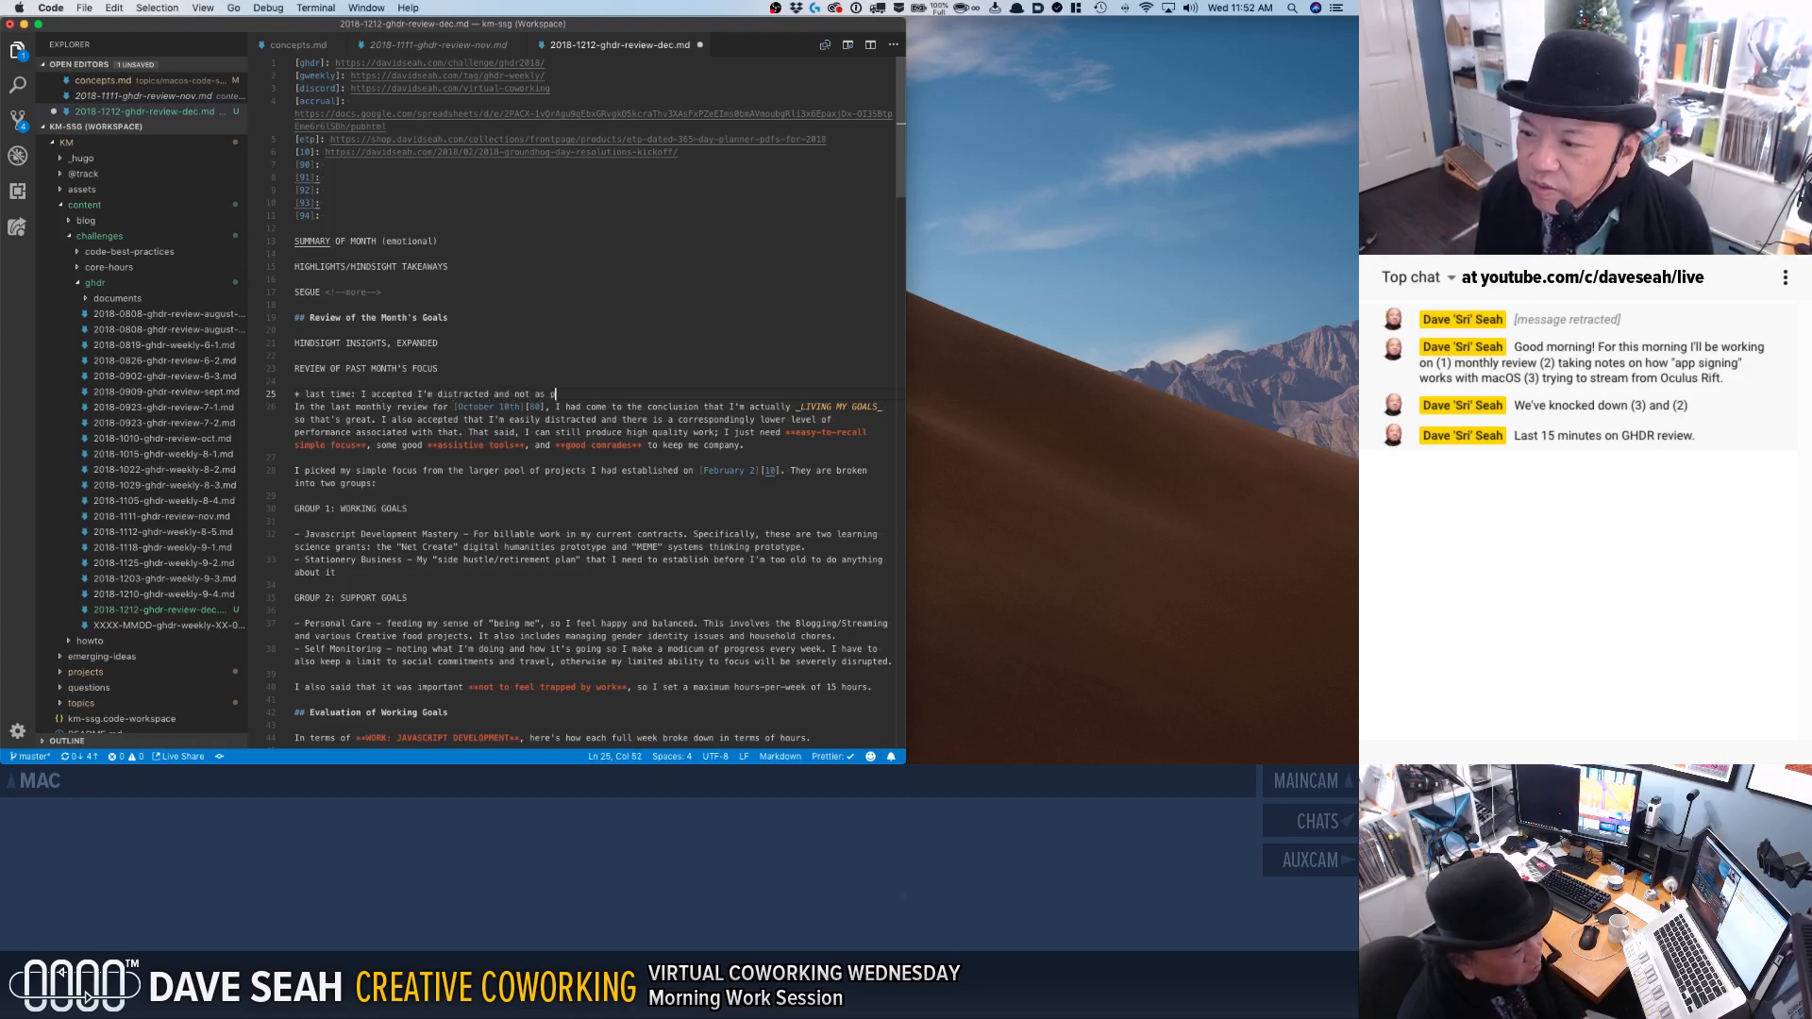
text(erformant as )
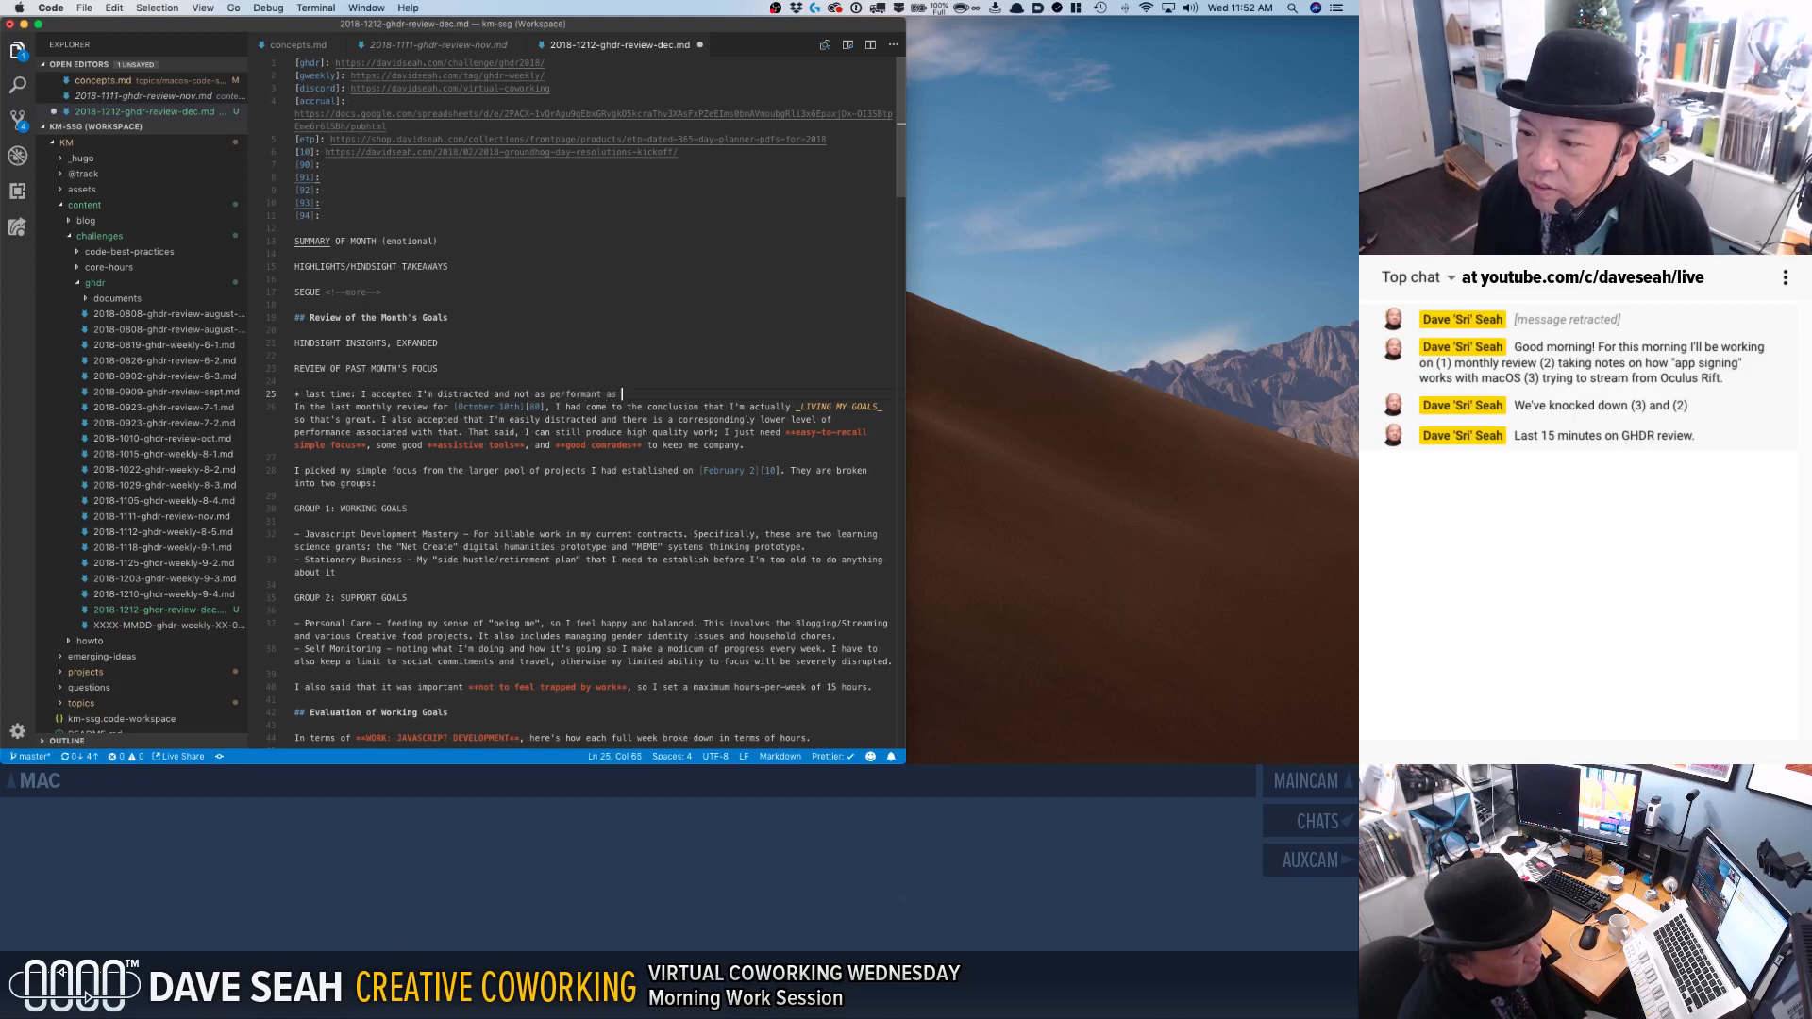
text(I wished.)
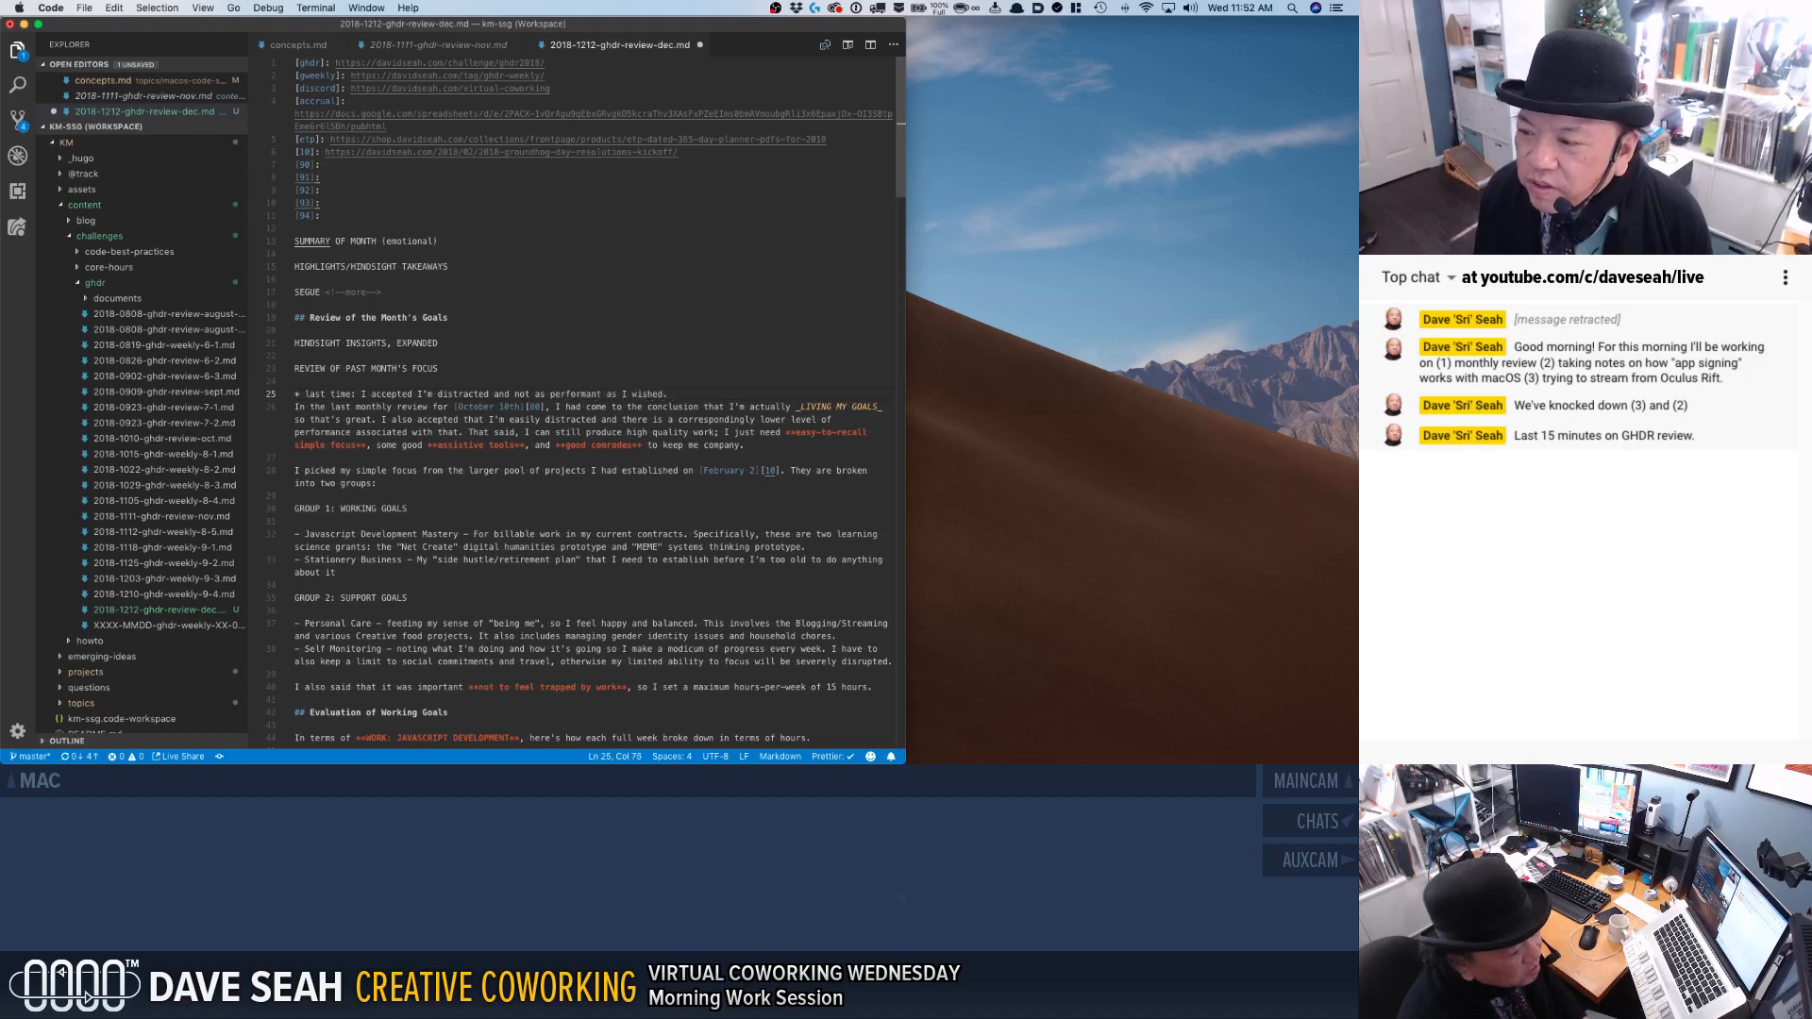
Start a second "* last time:" bullet and end the first one with ", but I still can do quality work" instead of the period.
key(Return)
text(last time:)
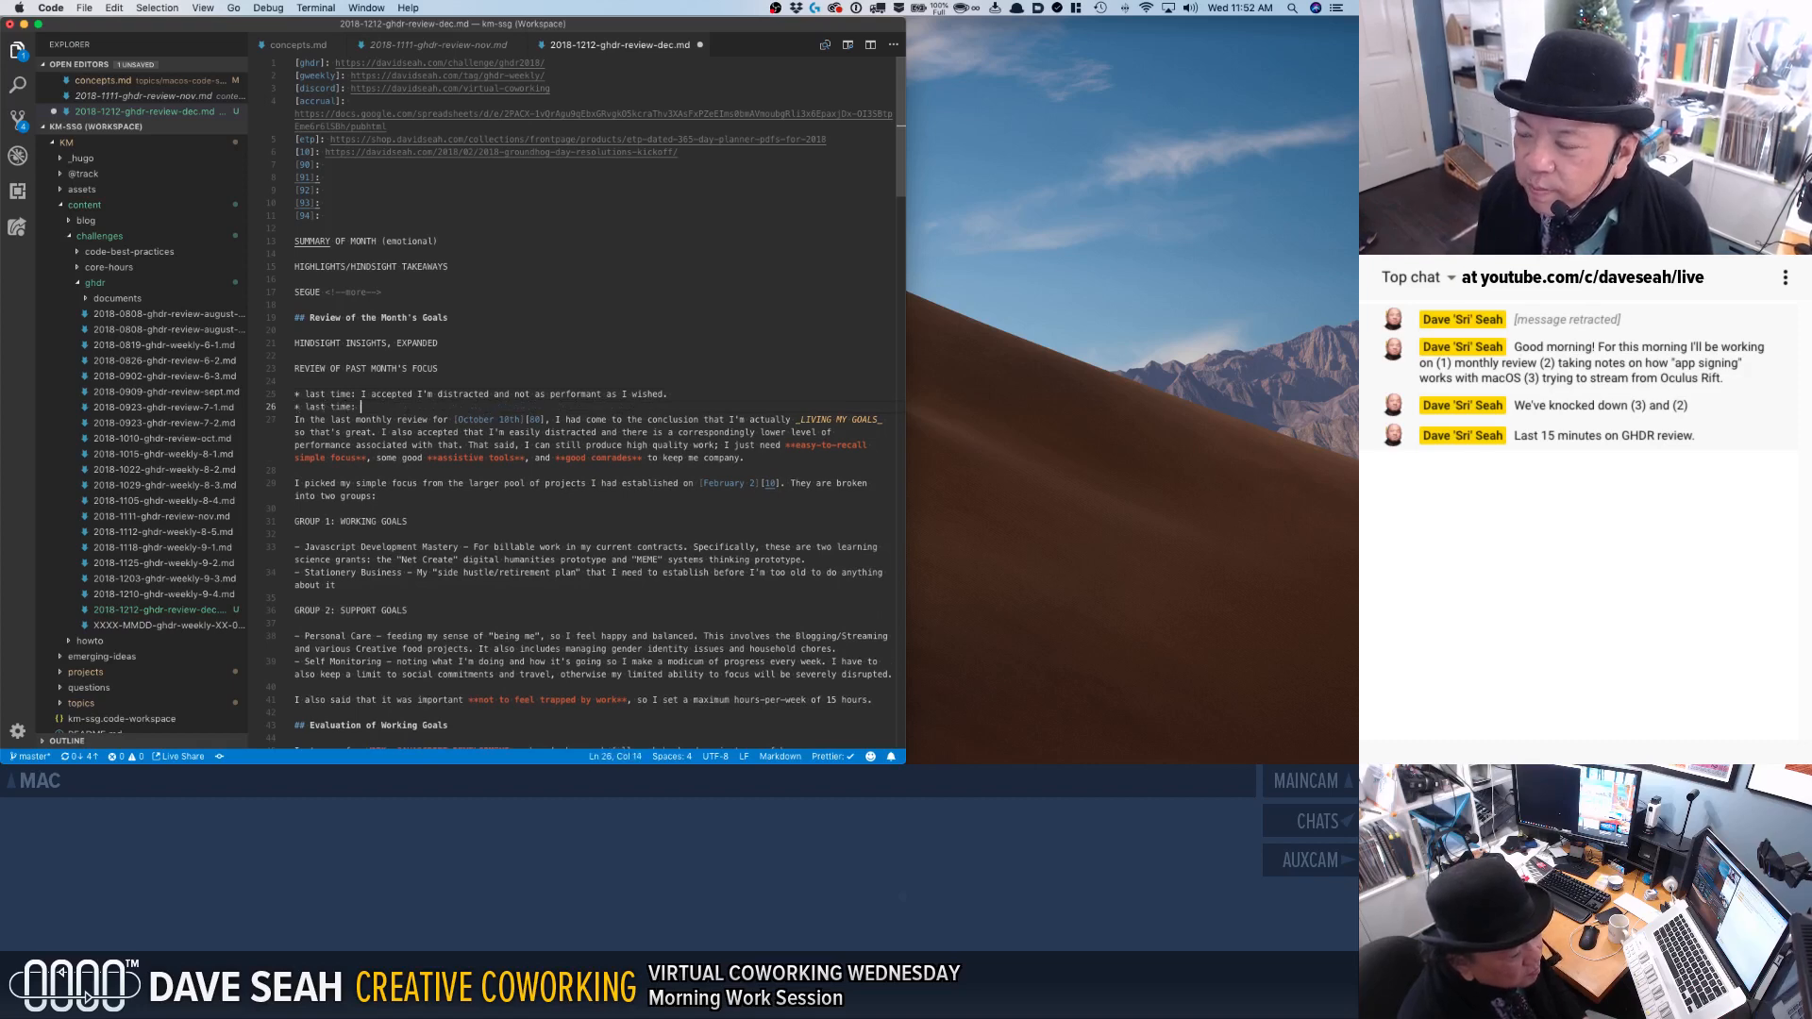
key(Up)
key(super+Right)
key(BackSpace)
key(BackSpace)
key(BackSpace)
text(, but I still c)
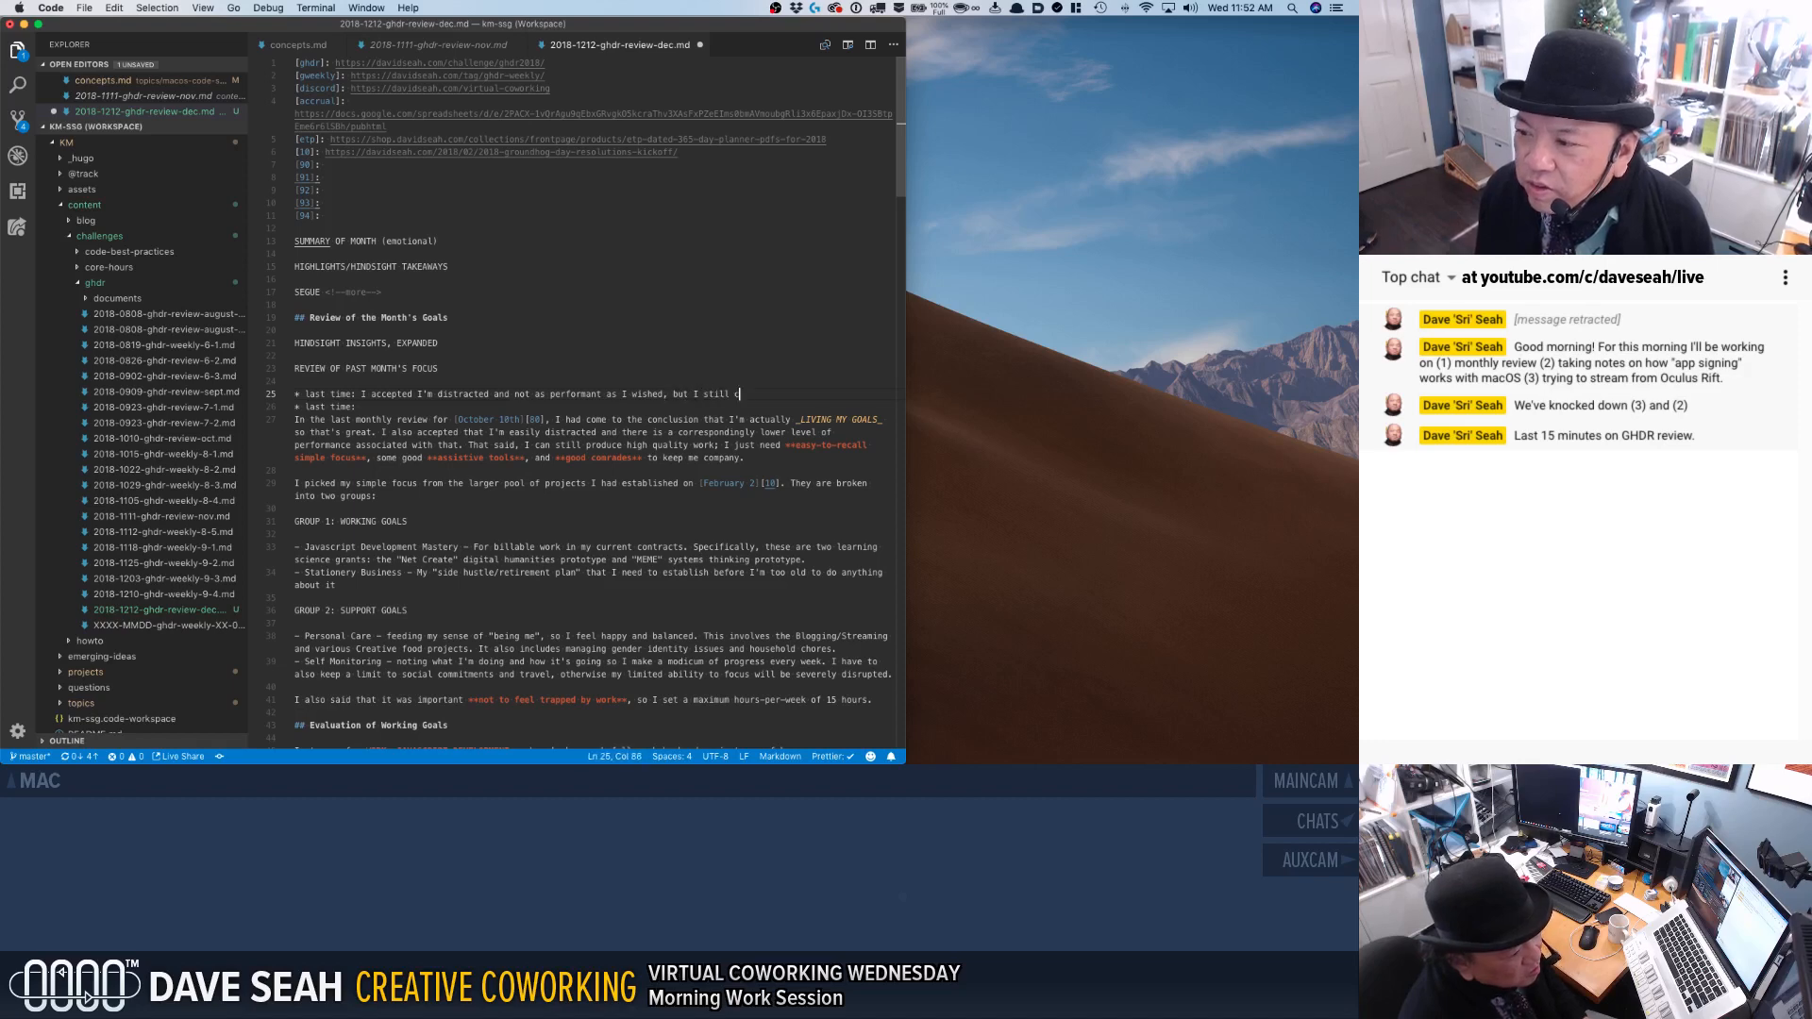
text(an do quality work)
Complete the second "last time:" bullet with "I need easy-to-recall focus, assistive tools, and good comrades".
key(Down)
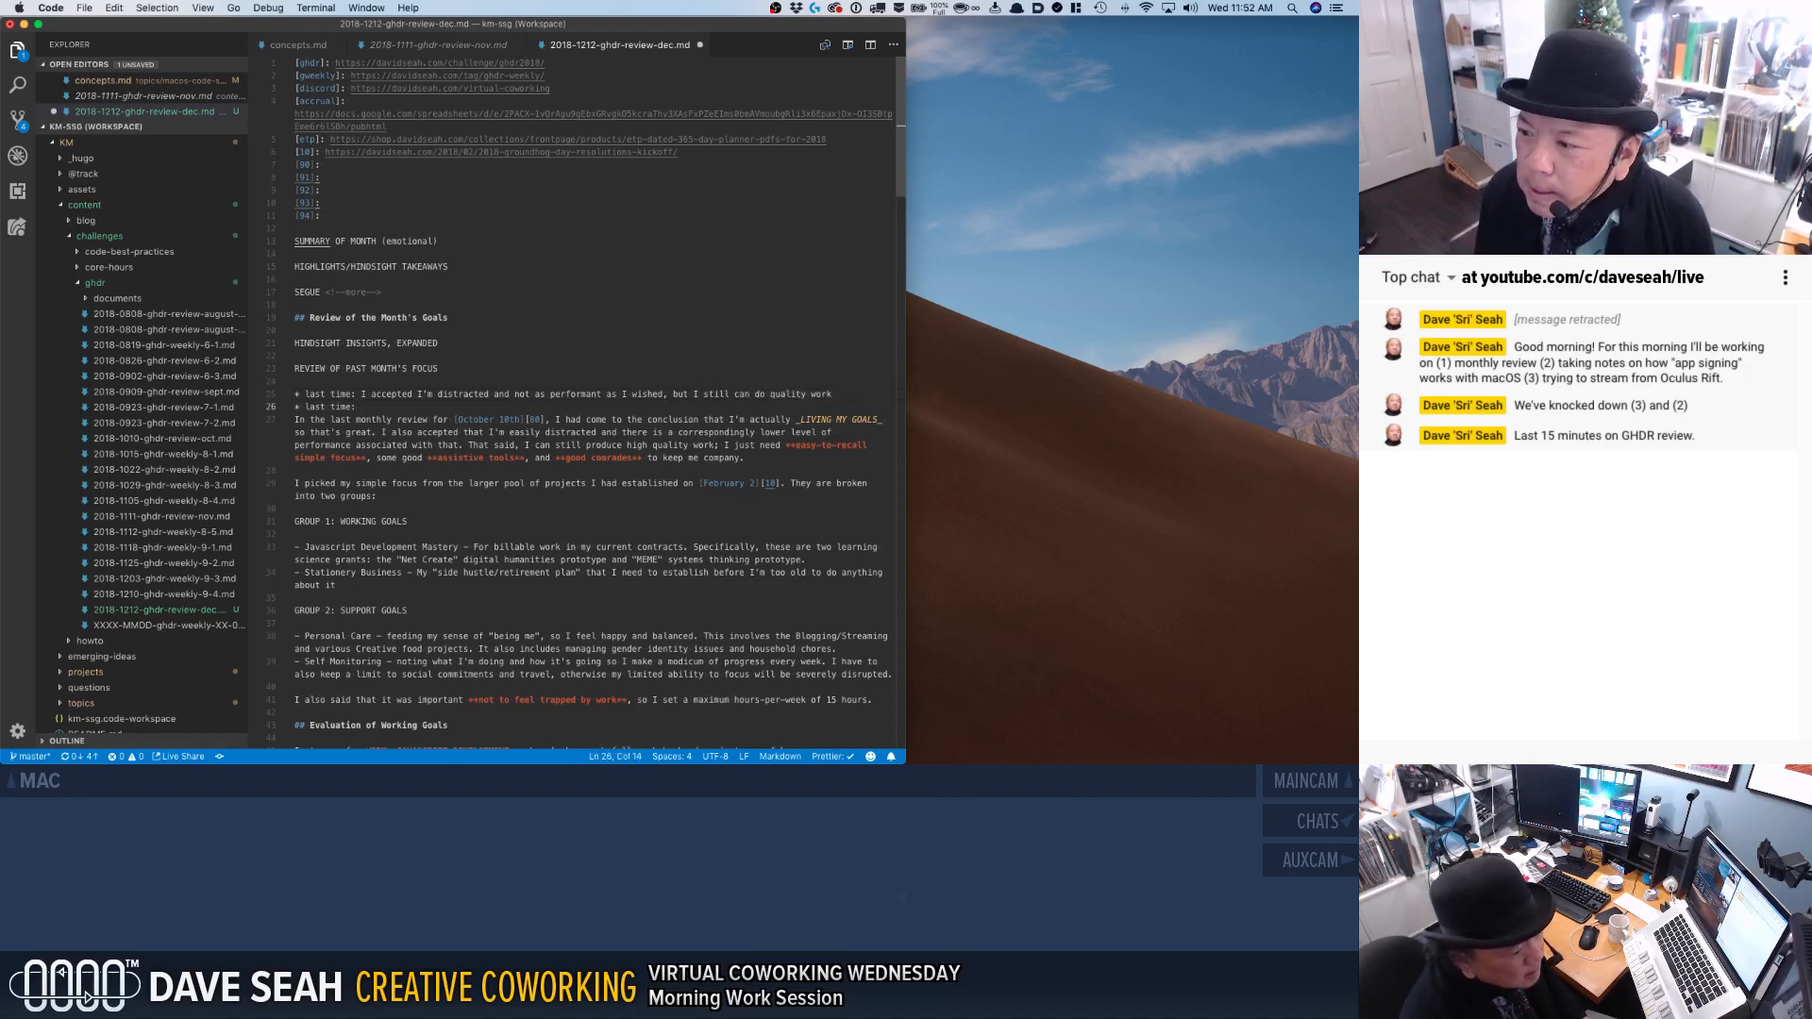
text(I )
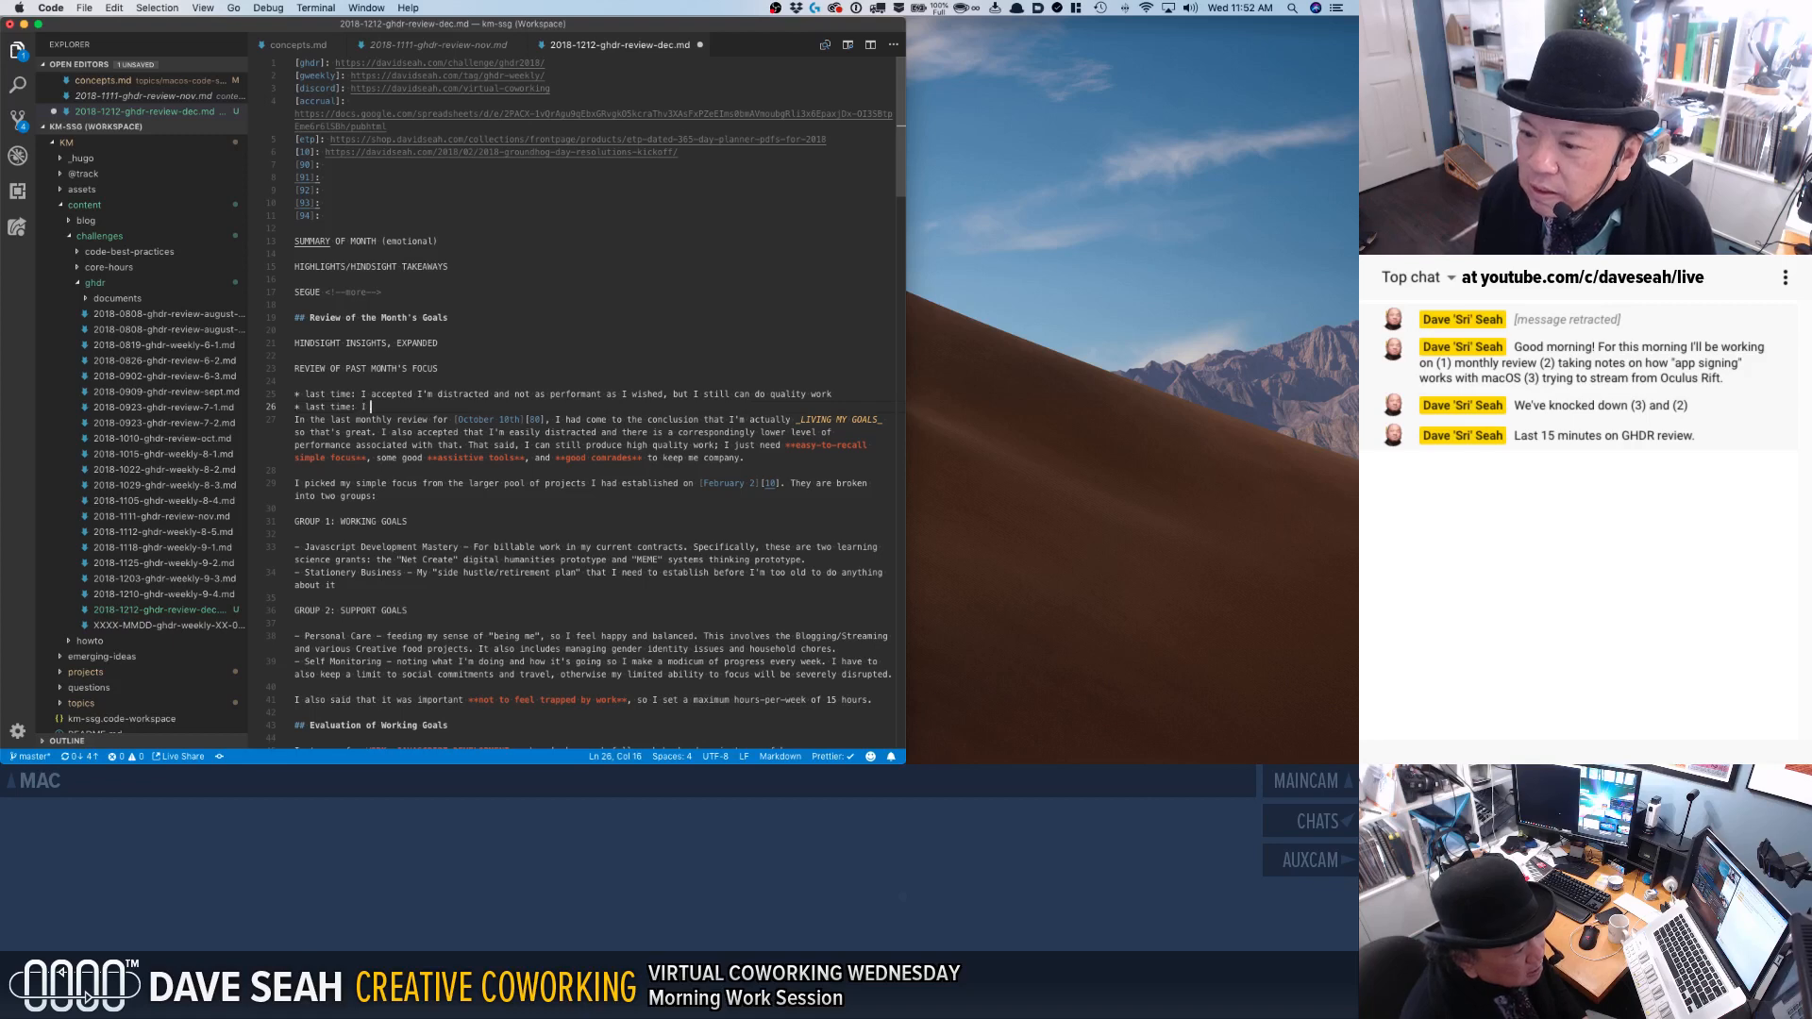
text(need easy-to-recall )
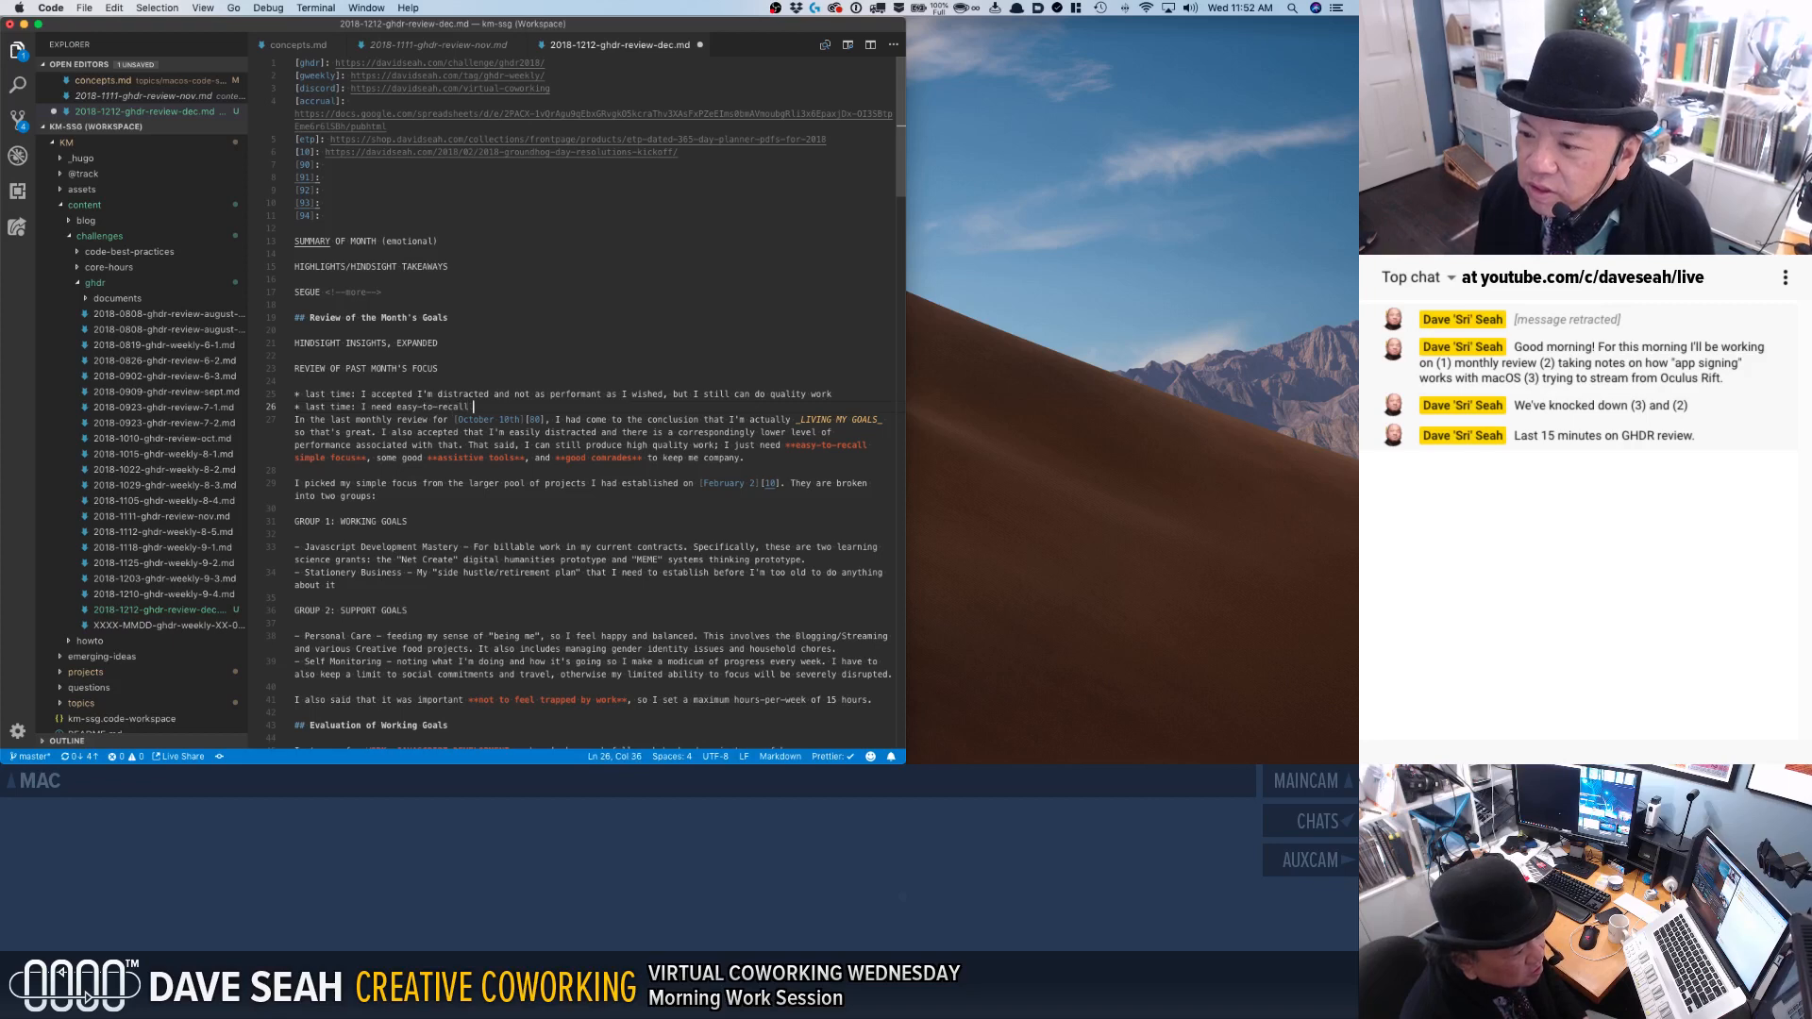
text(focus, assi)
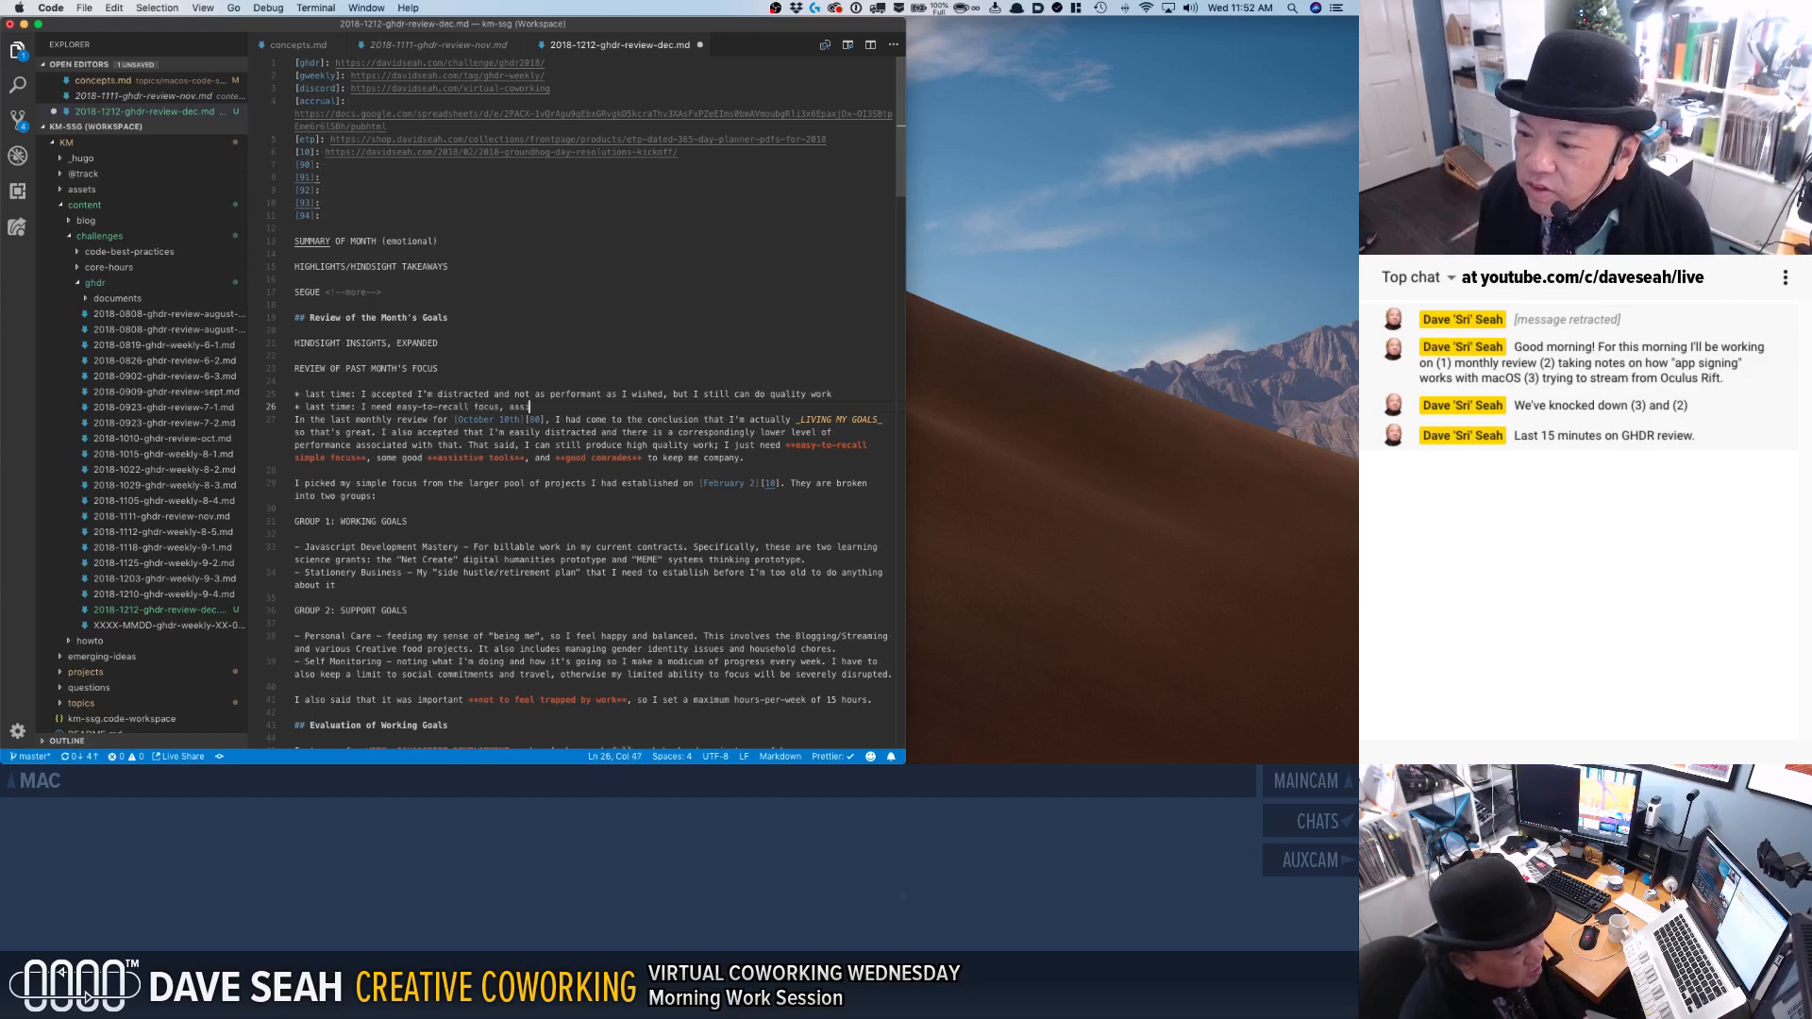
text(stive tools,)
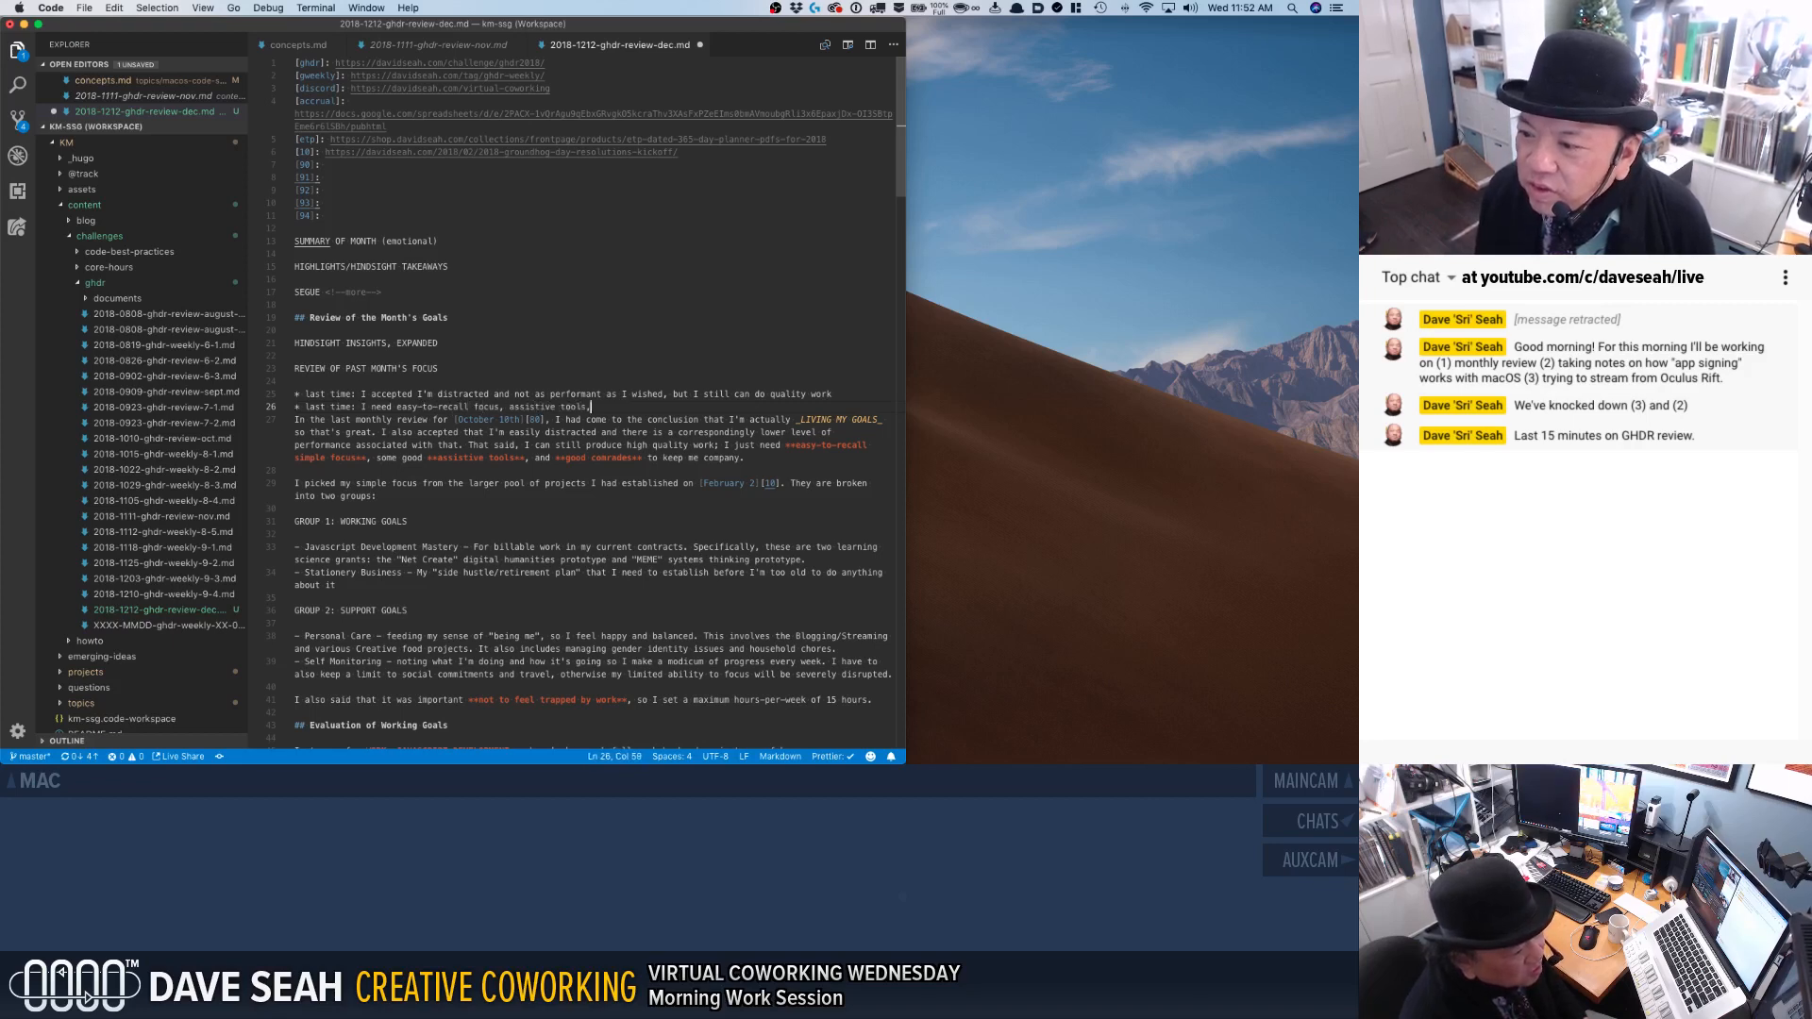
text( and good comr)
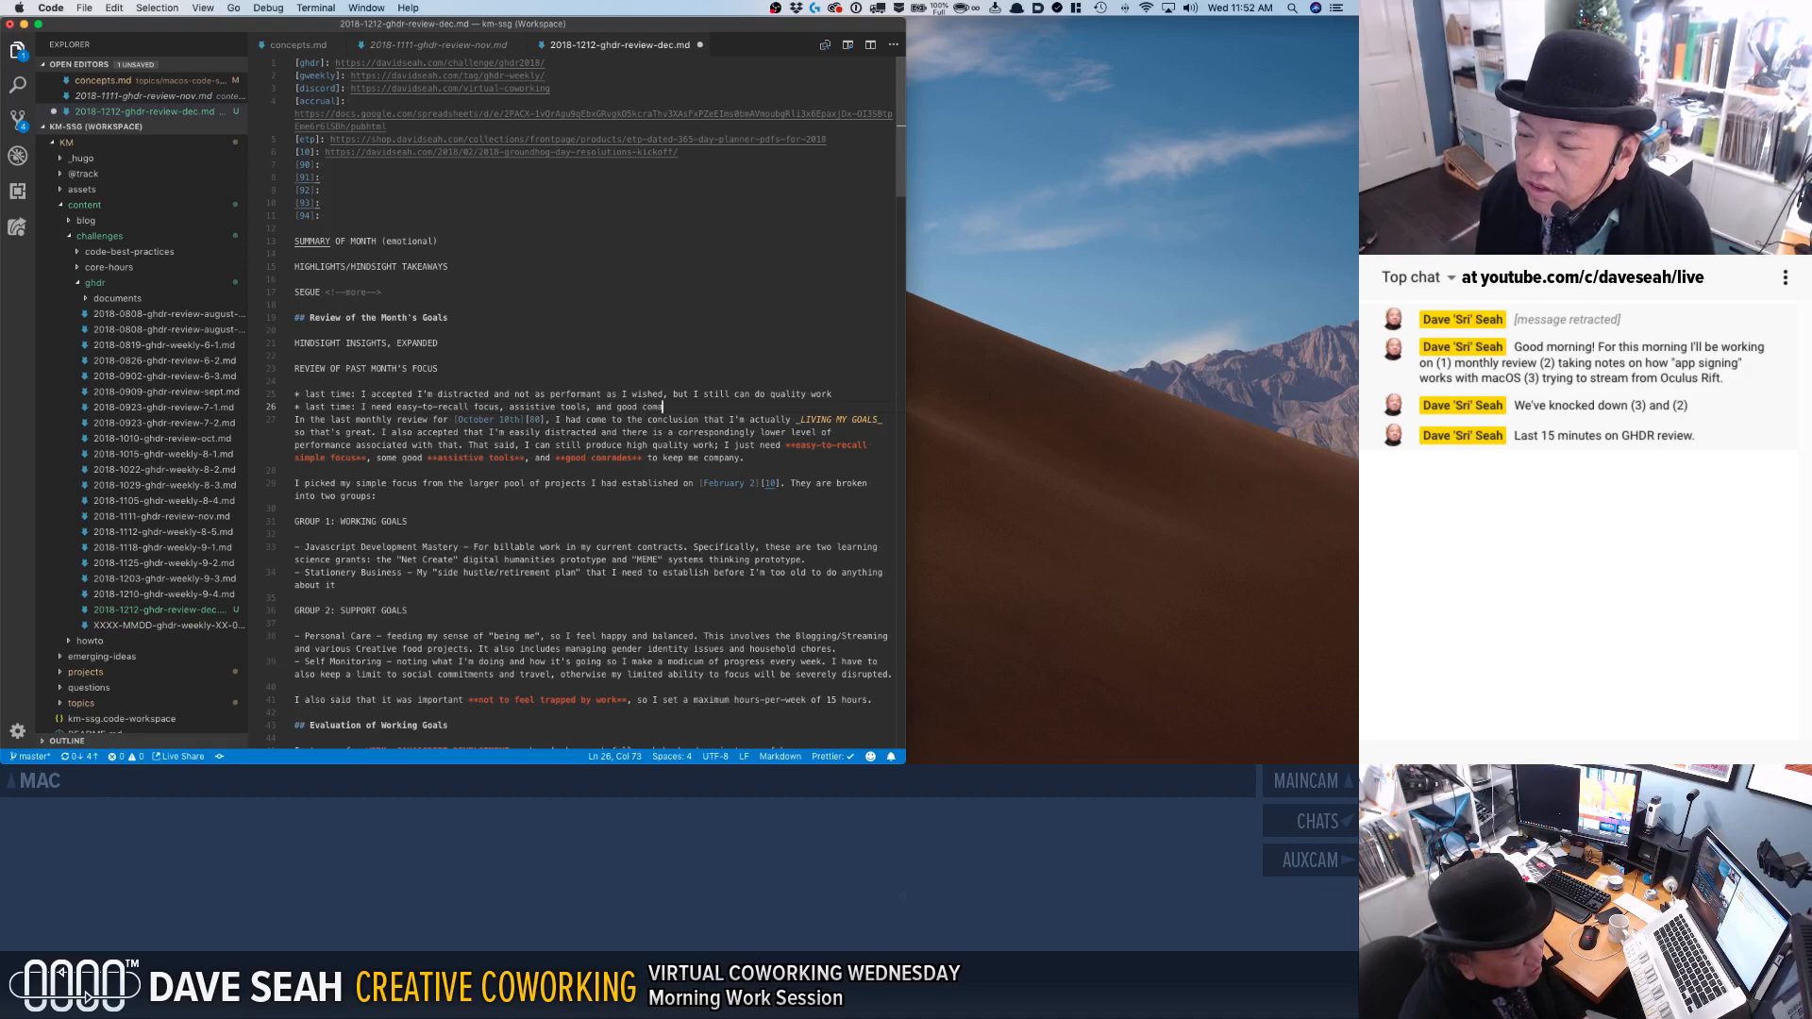
text(ade)
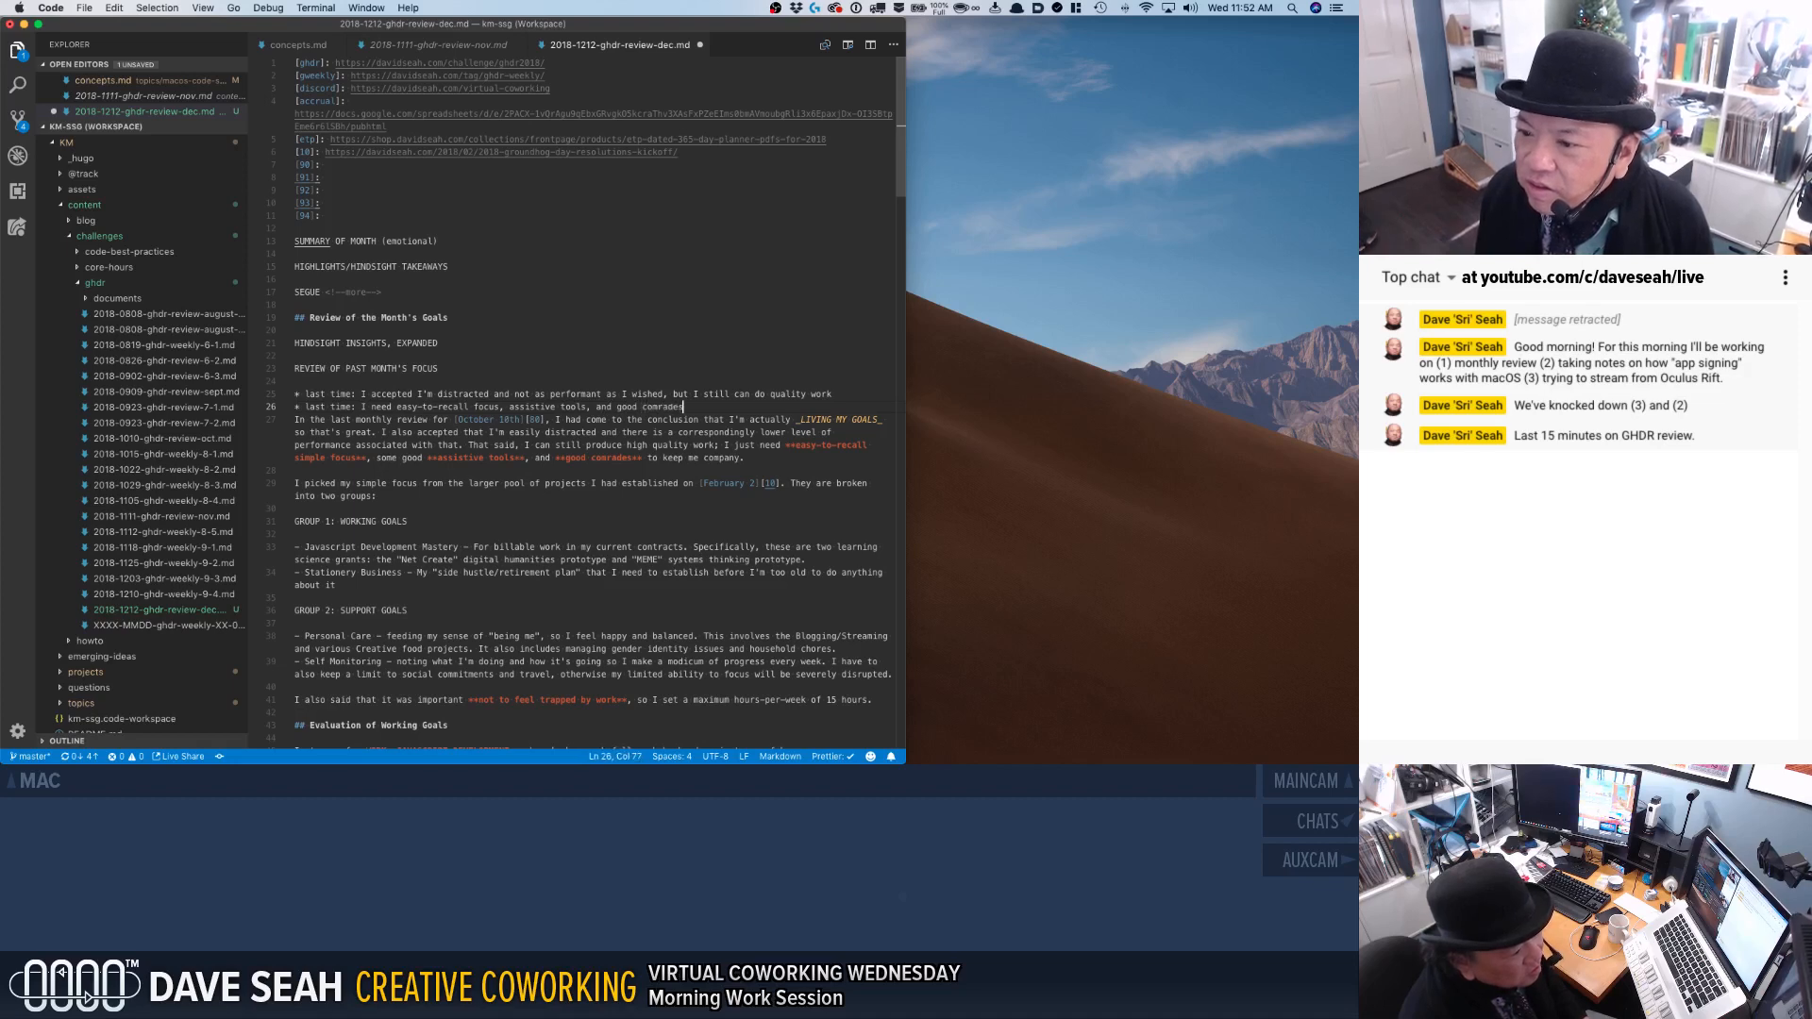
text(s)
Add the line "The focuses were:" below the two "last time" bullets, separated by blank lines.
key(Return)
key(Return)
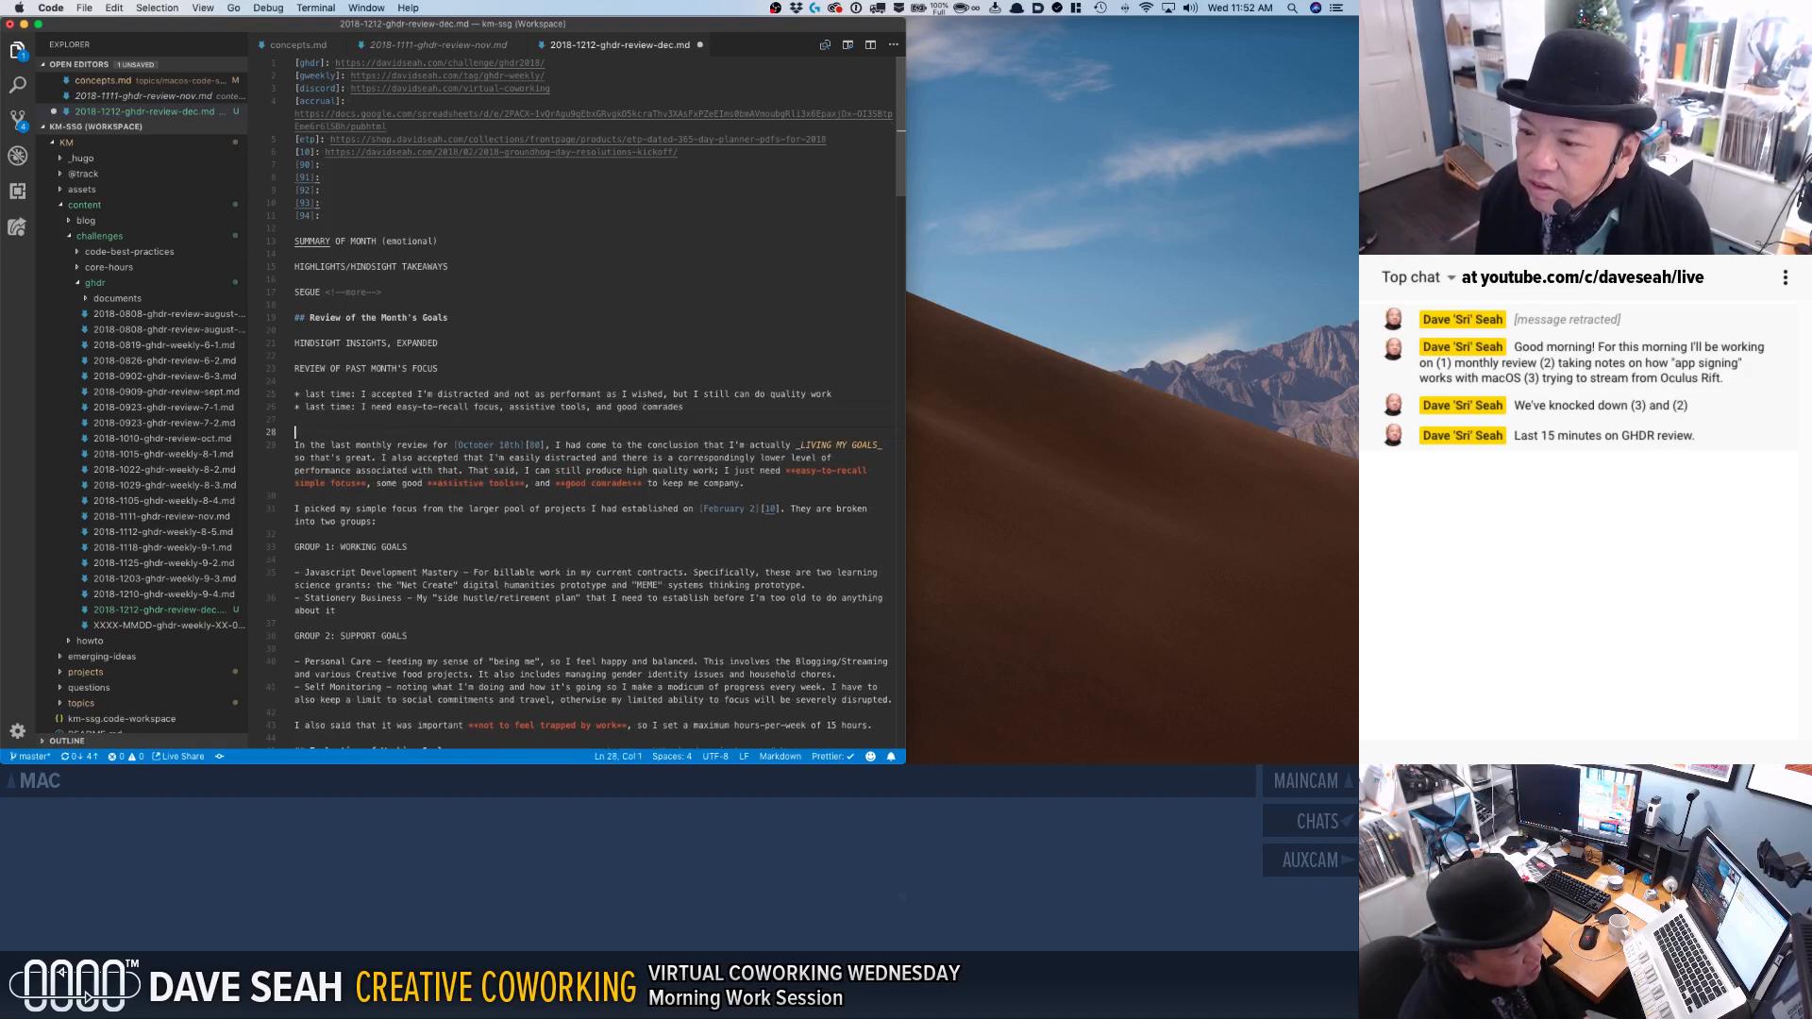
text(The)
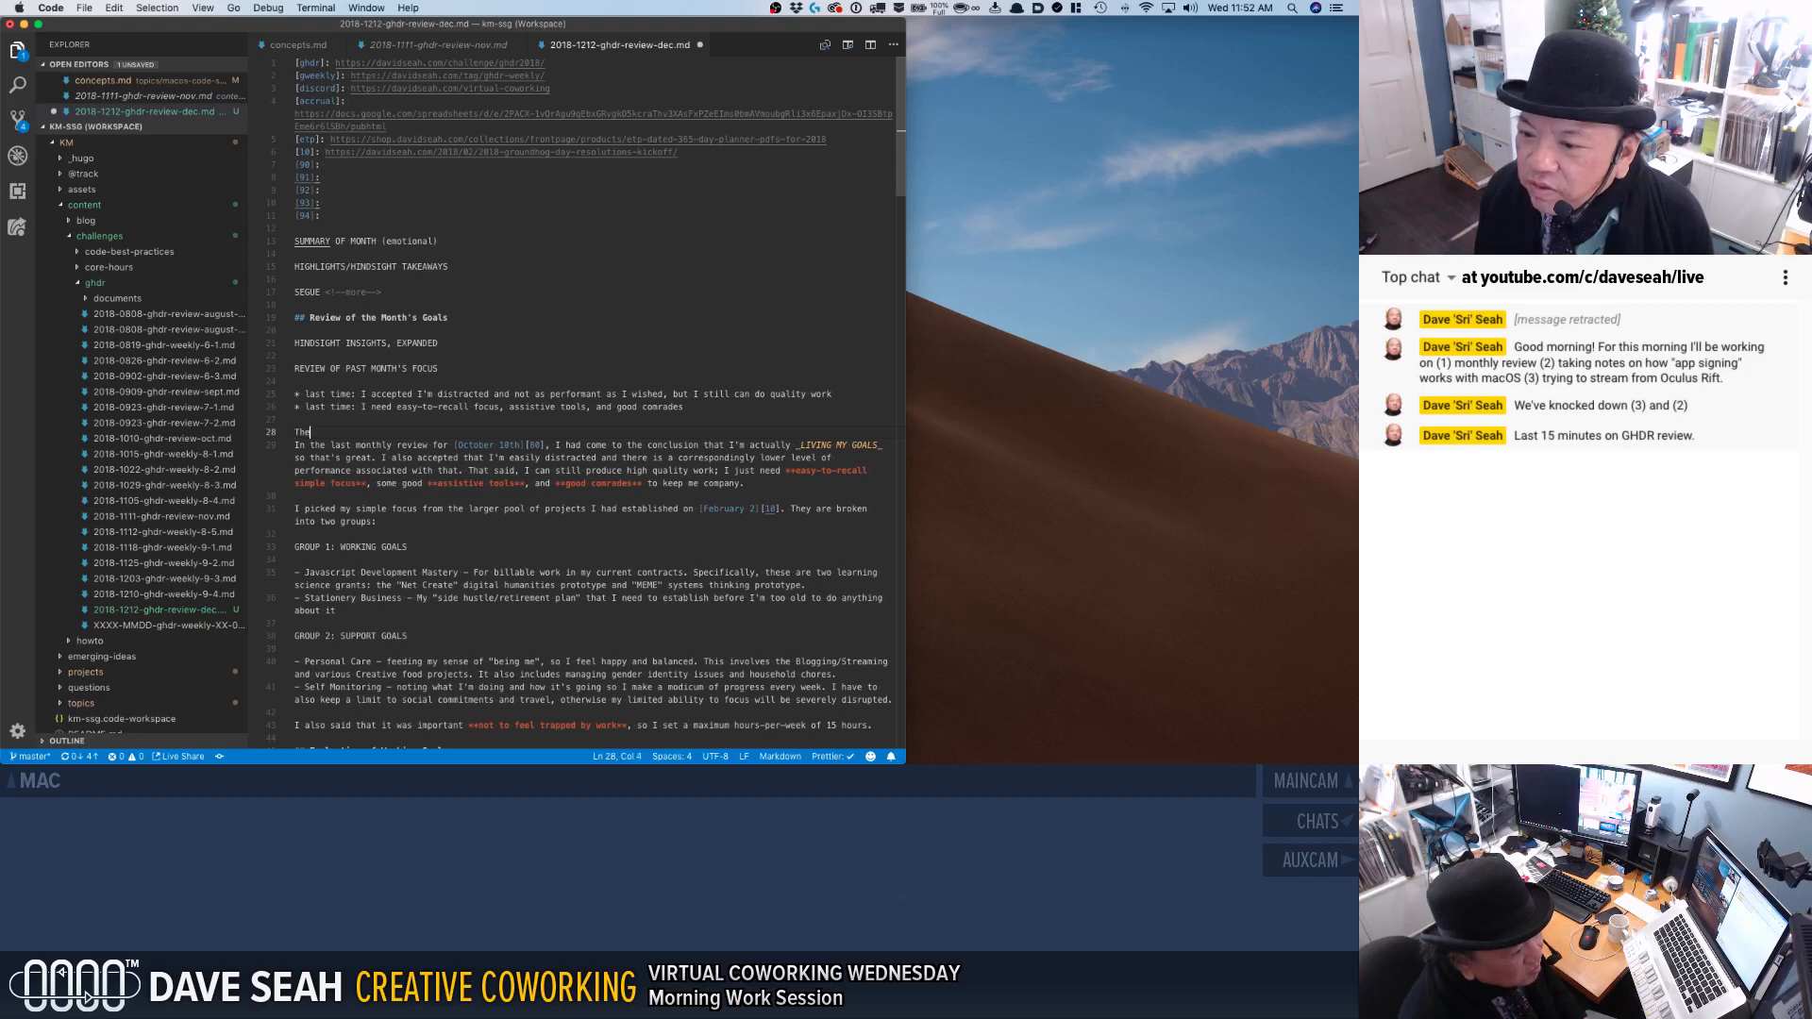
text( focuses were:)
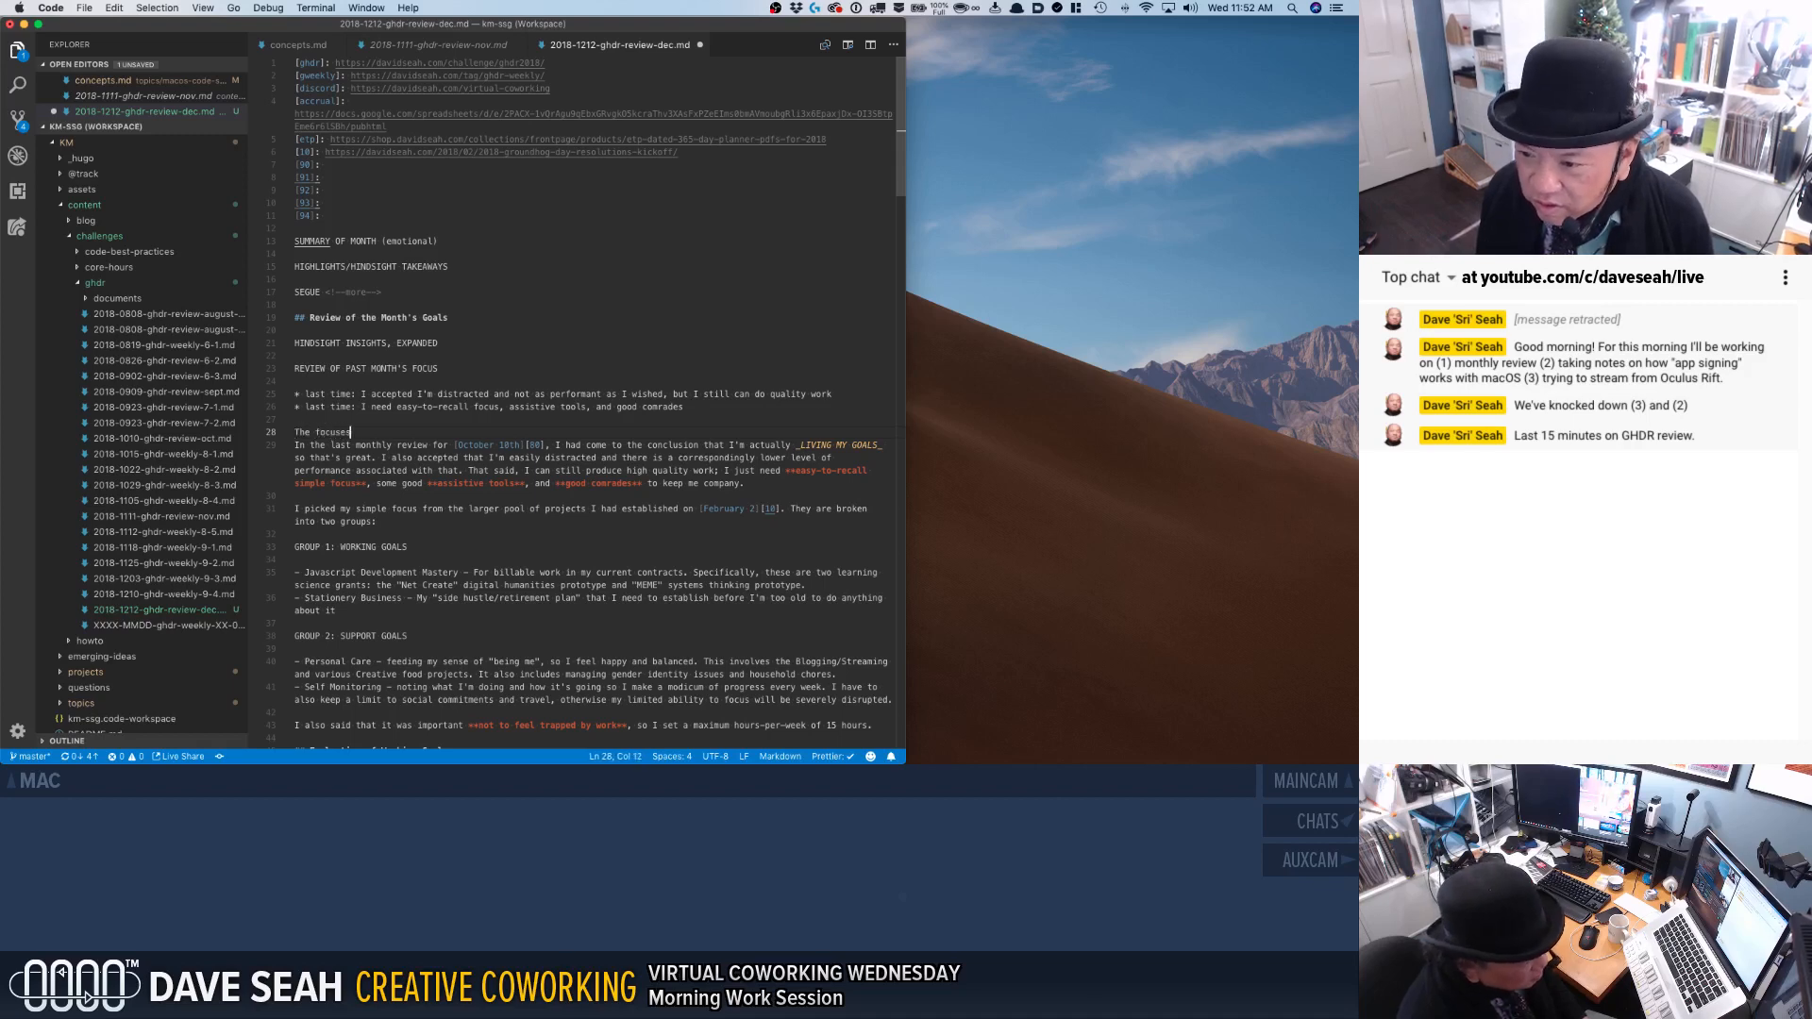
key(Return)
Delete the old "In the last monthly review" paragraph below the focuses line.
key(Down)
key(shift+Down)
key(shift+Down)
key(shift+Down)
key(shift+Down)
key(shift+Down)
key(shift+Down)
key(shift+Down)
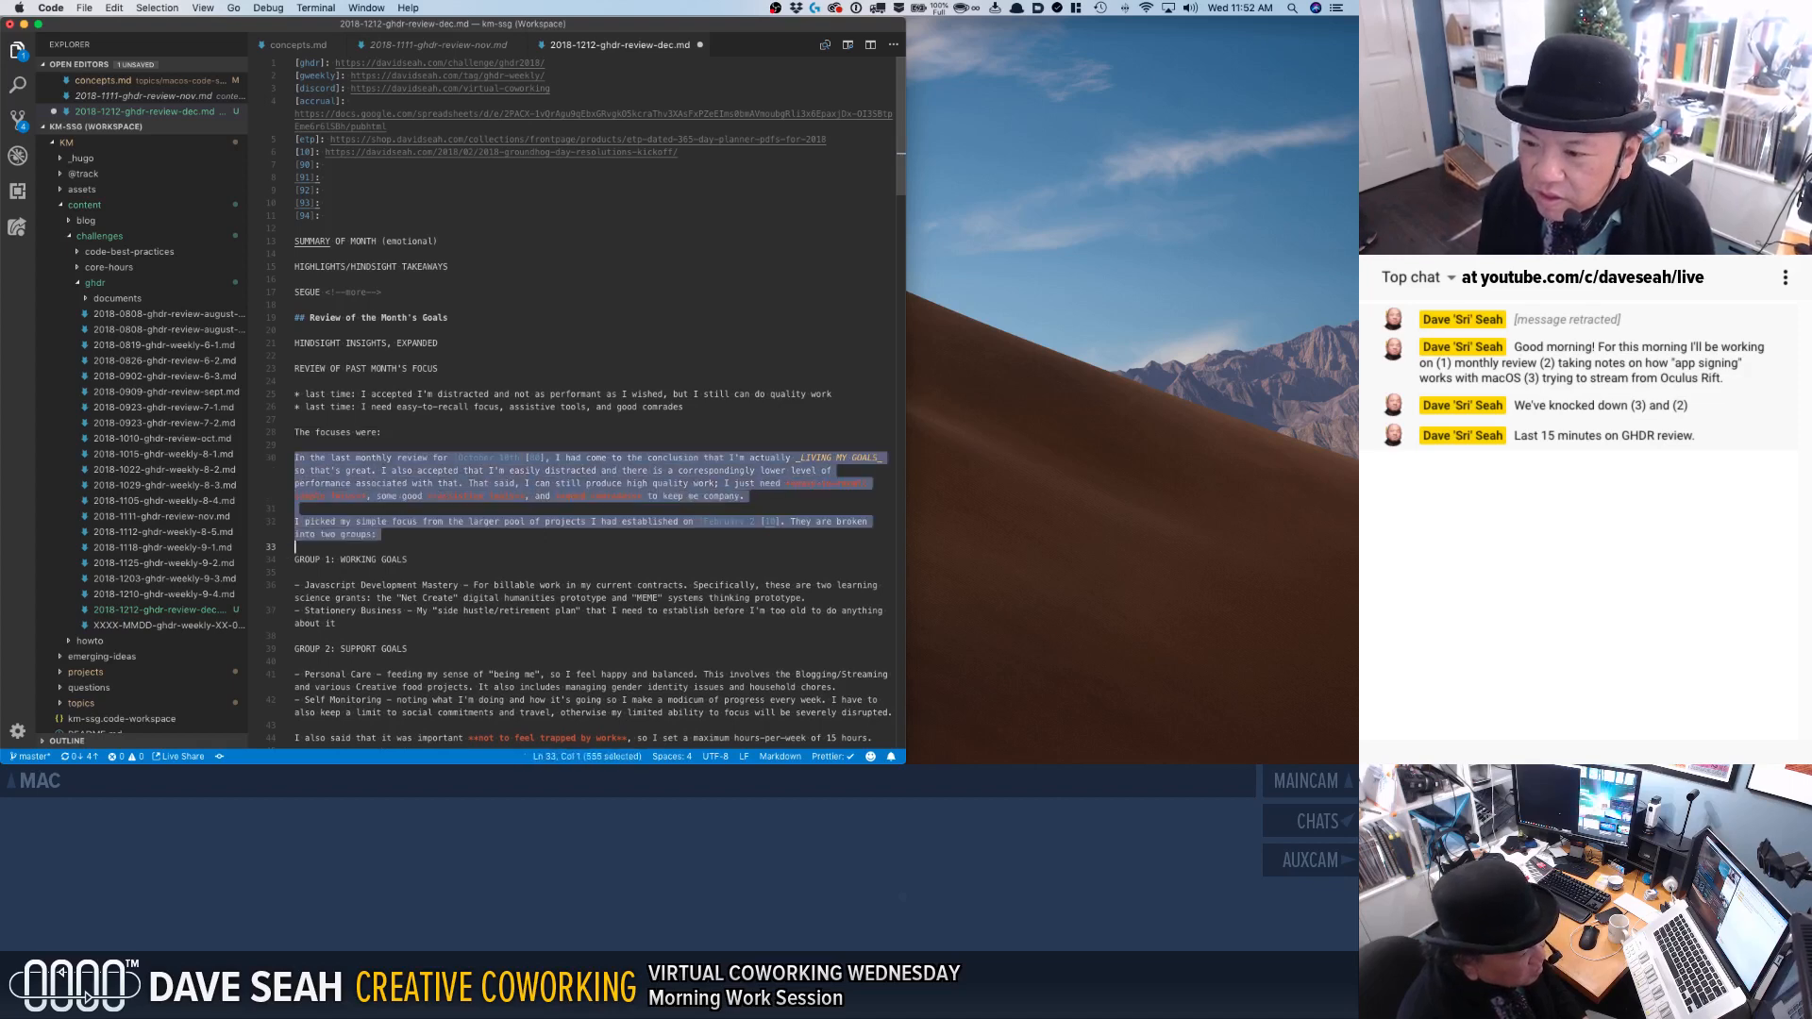
key(shift+Up)
key(shift+Up)
key(BackSpace)
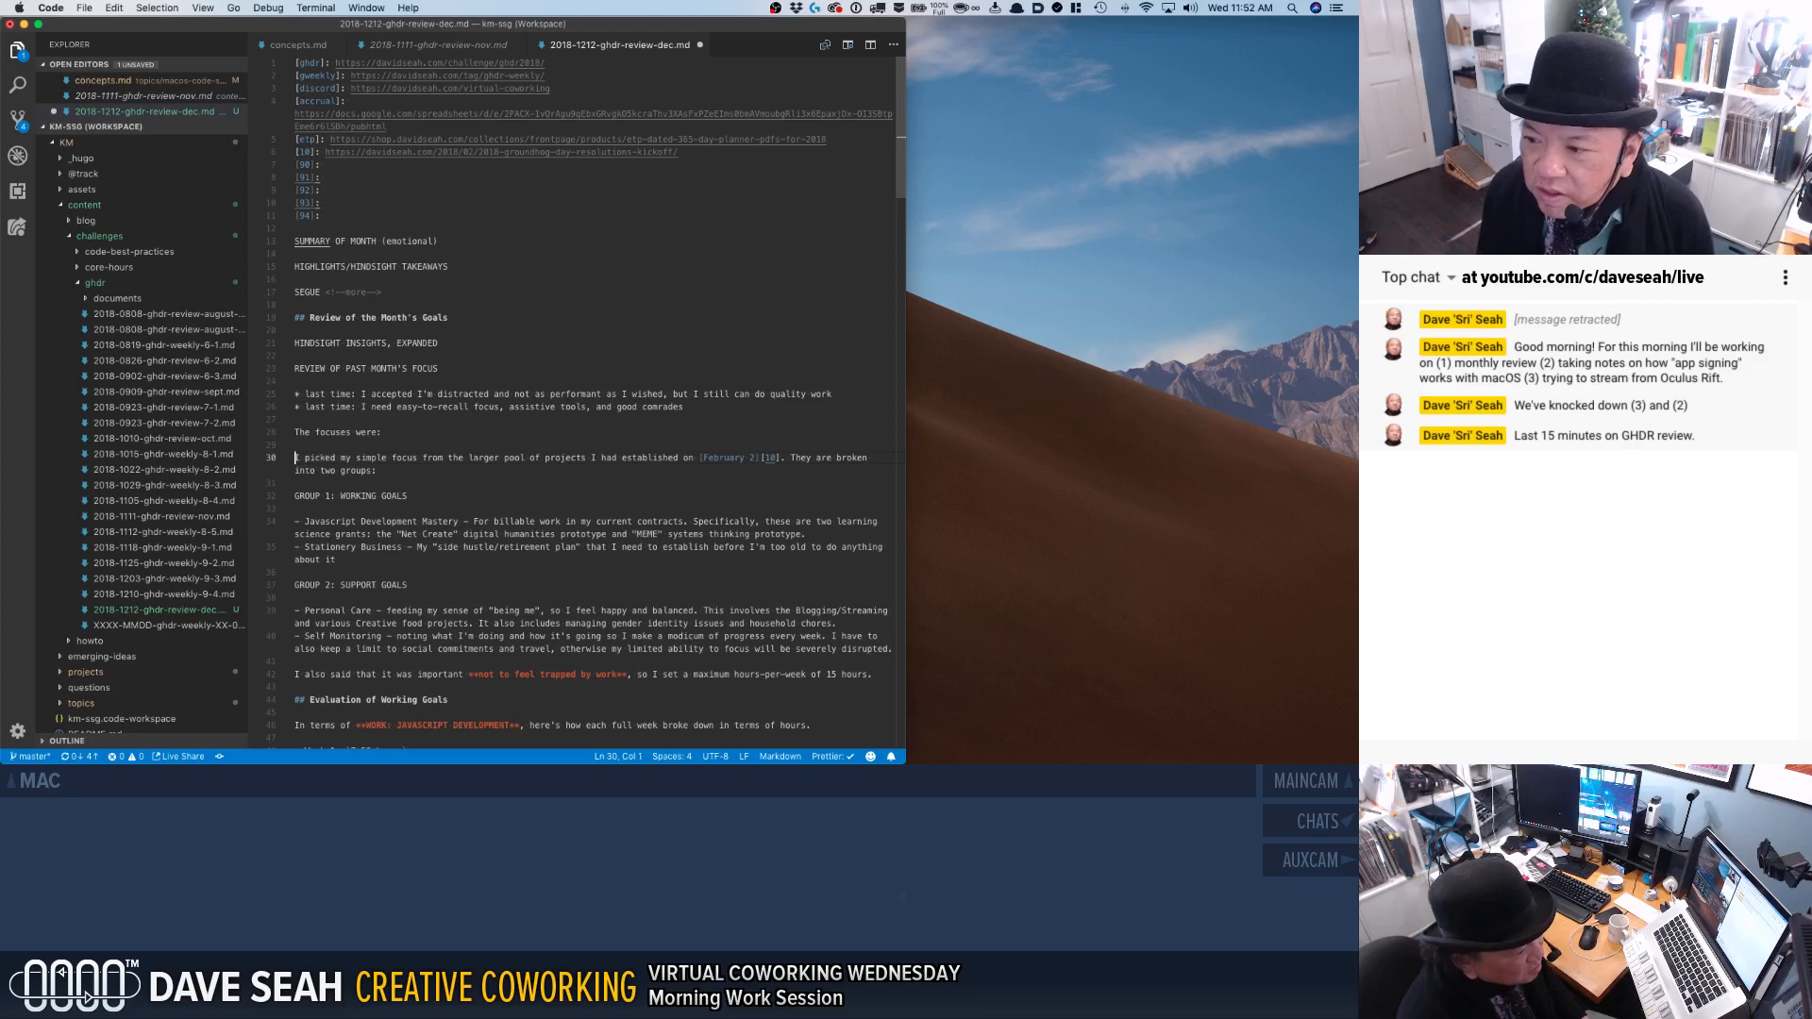
Reword the focuses line as "The focuses were from [Feb 2][10]", using the reference link in place of the colon.
click(507, 432)
key(BackSpace)
text(from Feb)
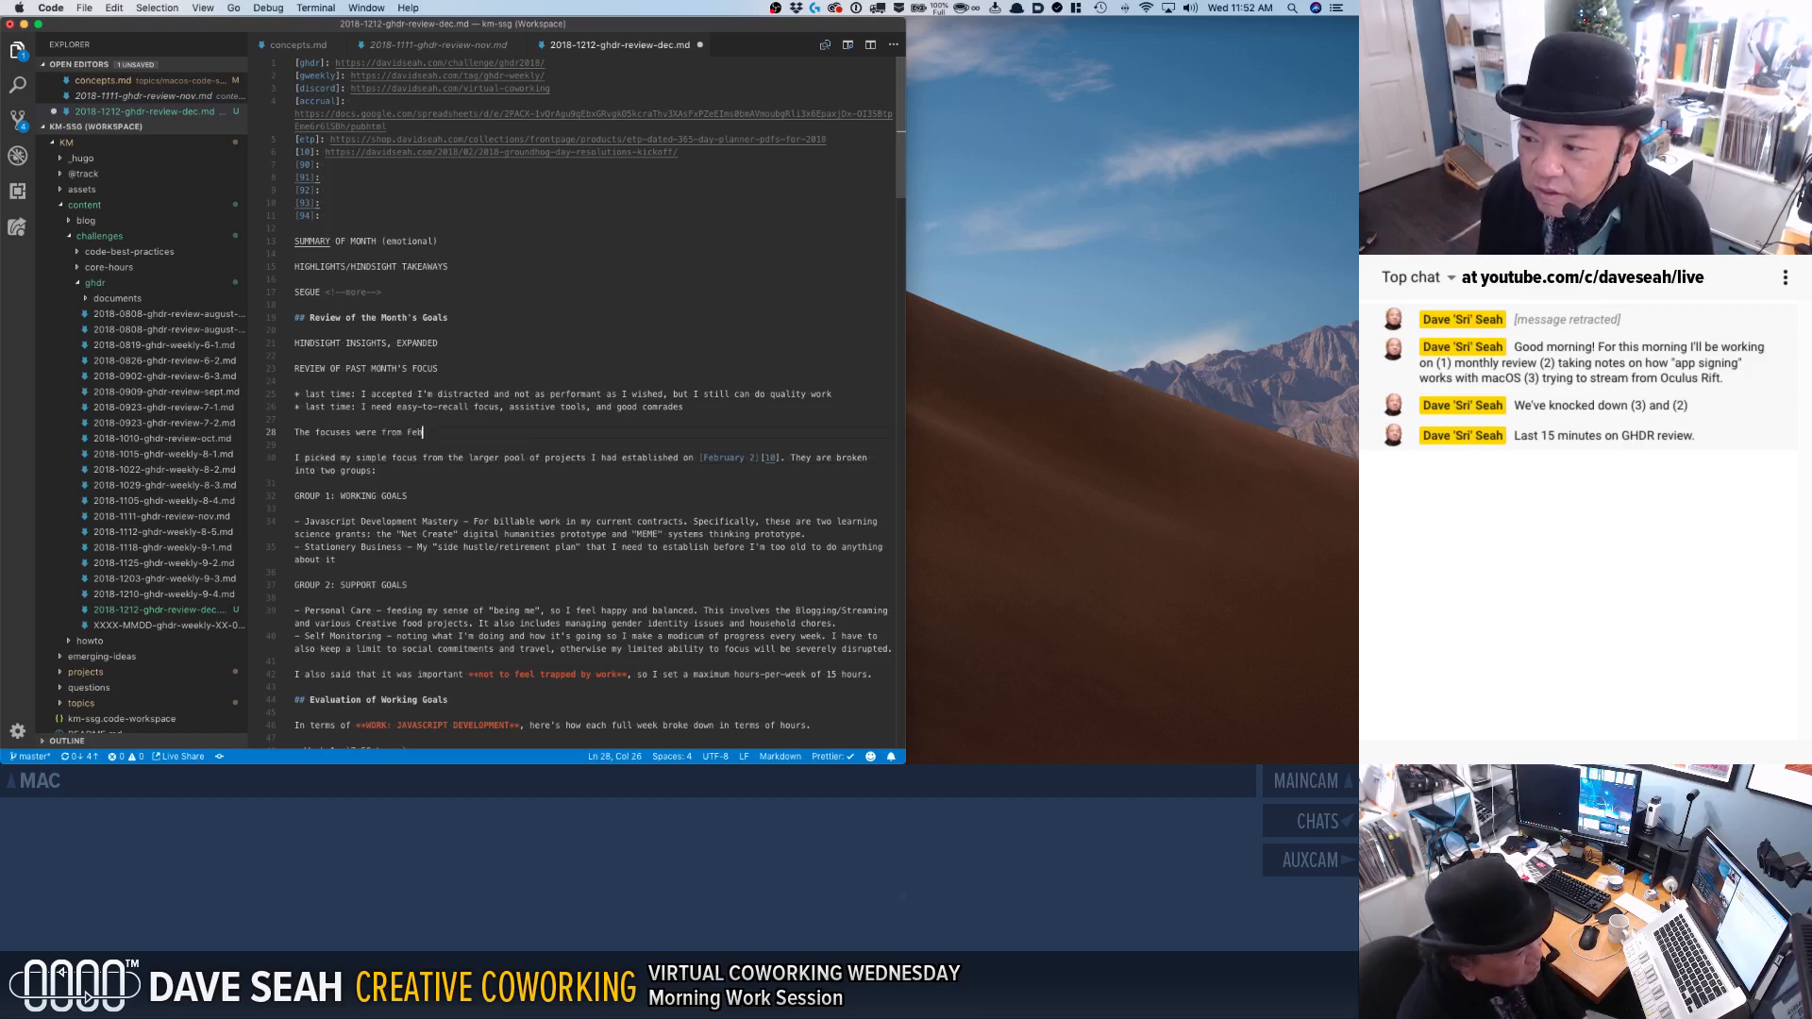
text( 2)
key(BackSpace)
key(BackSpace)
text([Feb 2][10])
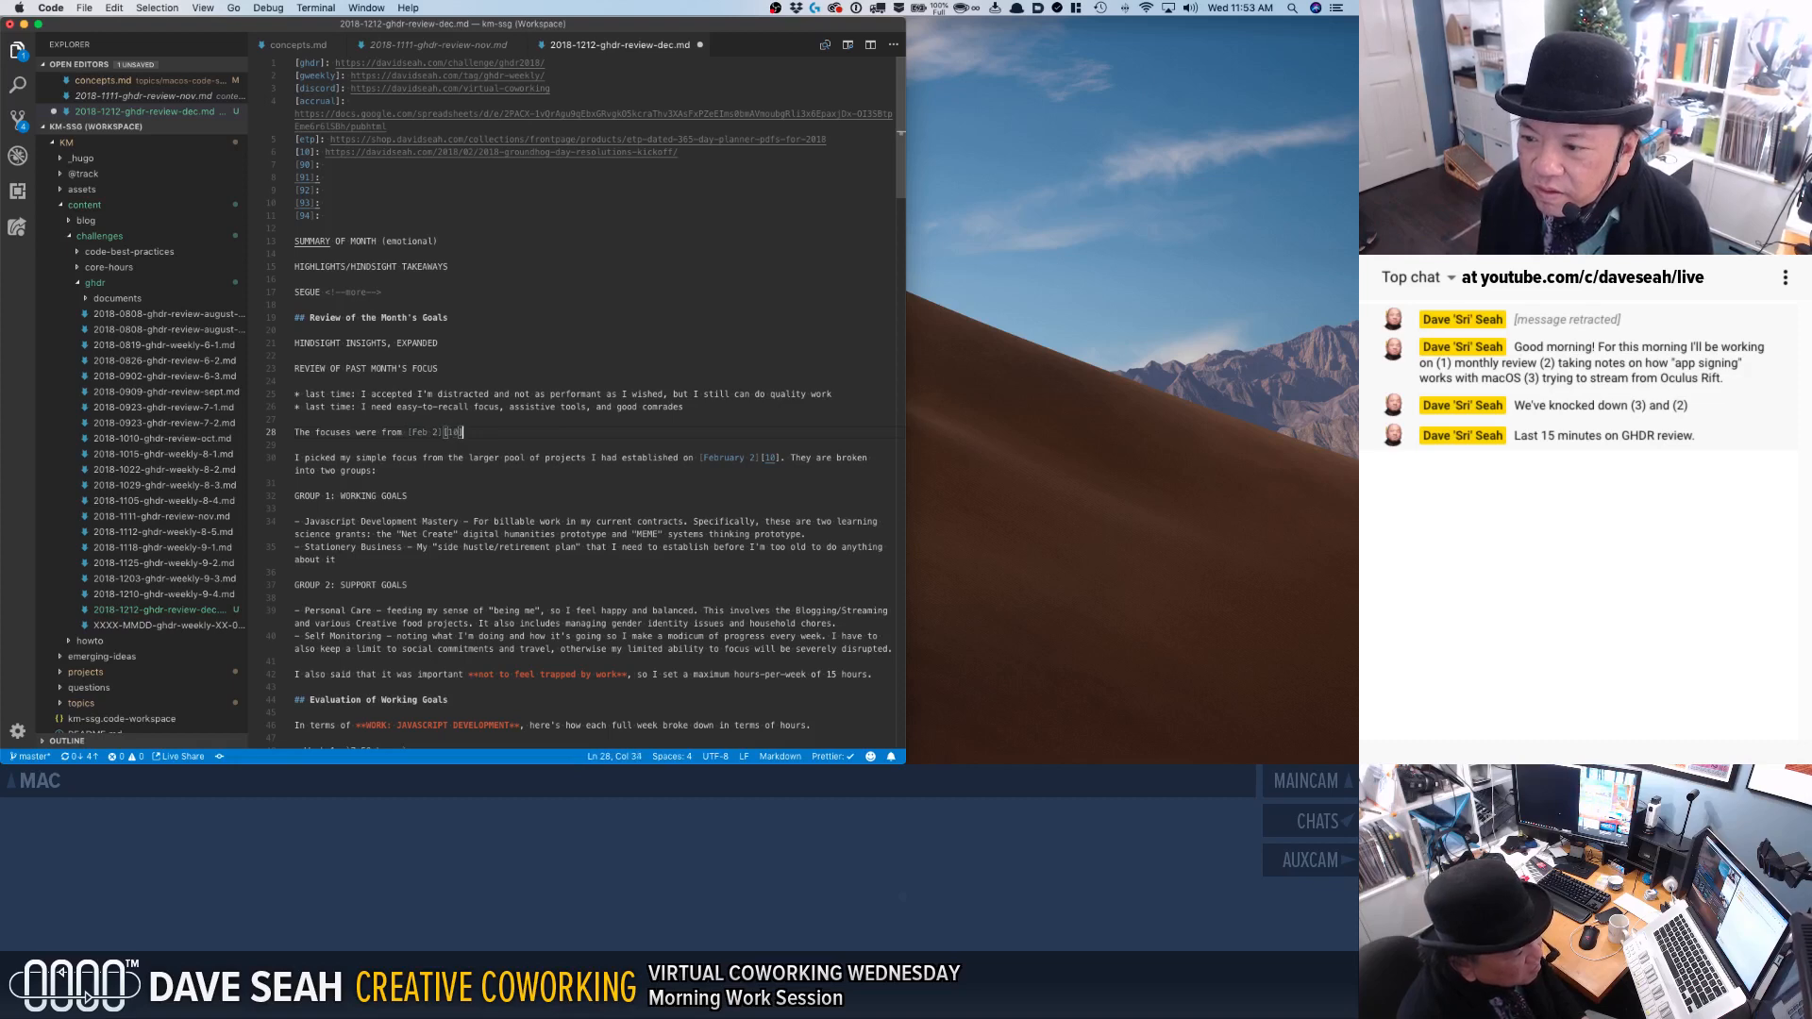
Delete the "I picked my simple focus from the larger pool of projects" paragraph above "GROUP 1: WORKING GOALS".
key(Up)
key(Down)
key(Down)
key(Down)
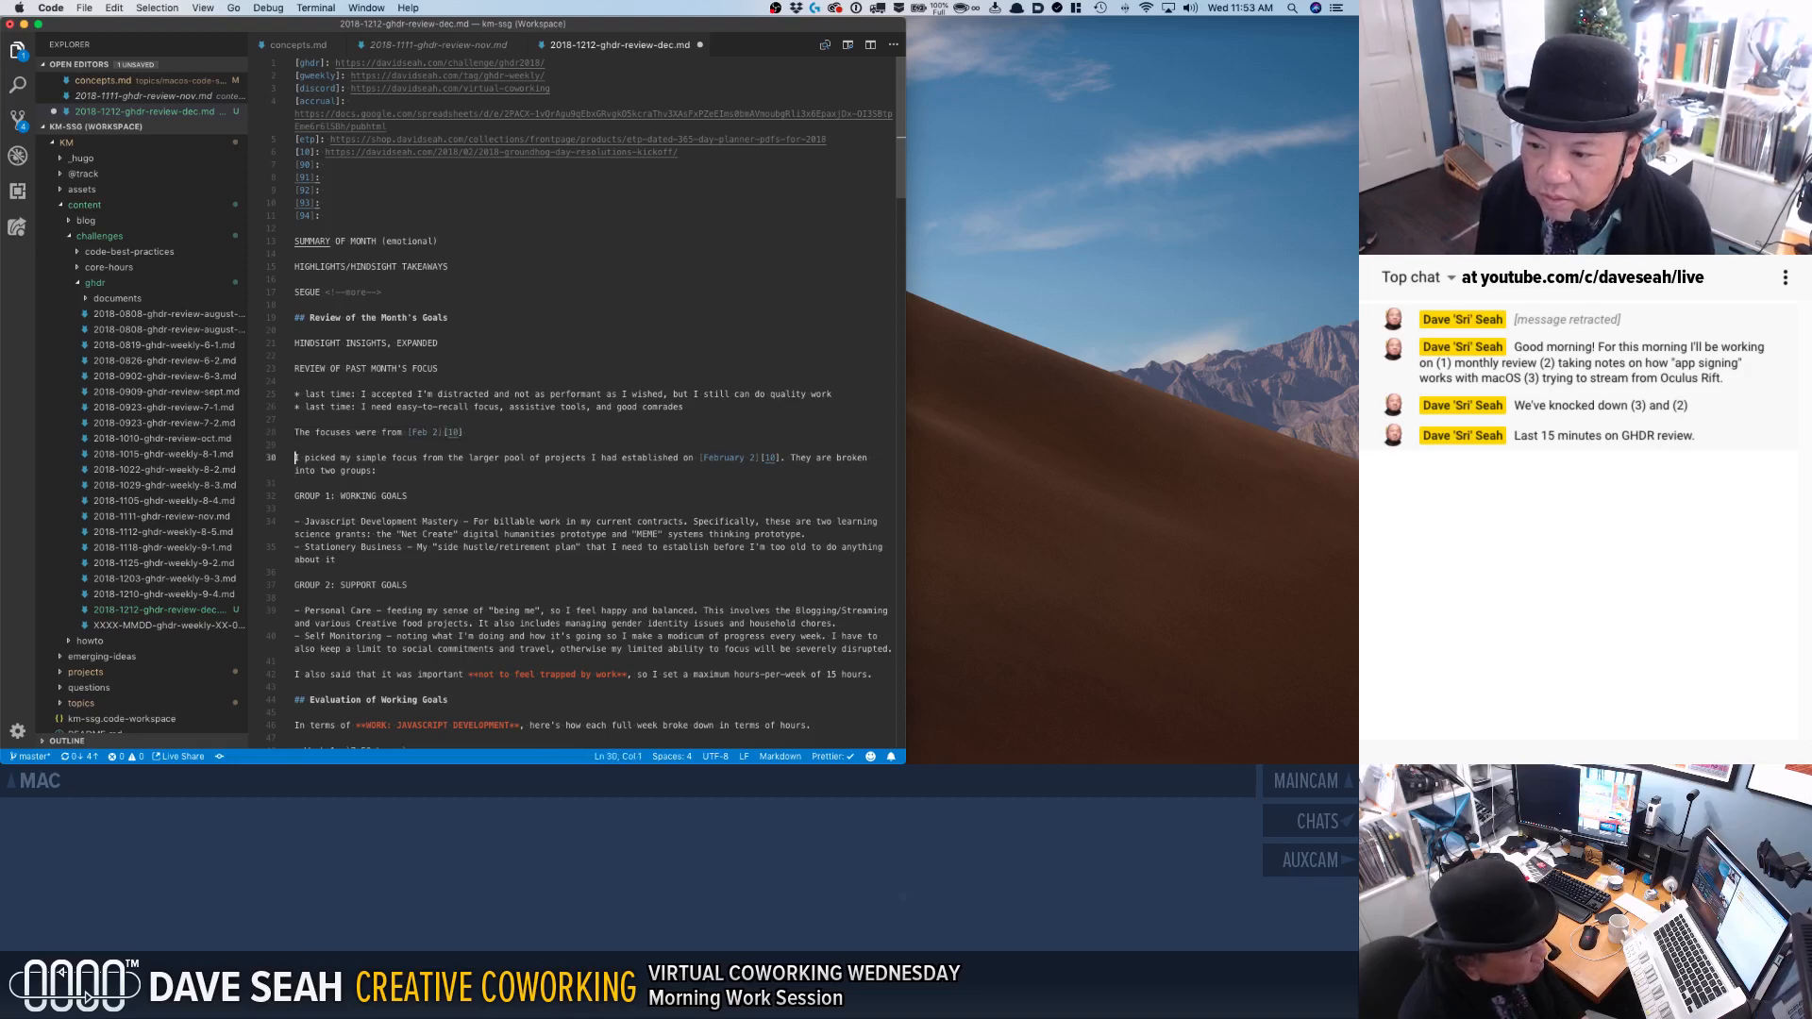
key(shift+Down)
key(shift+Down)
key(BackSpace)
Start a third "last time" bullet below the existing two, reading "set maximum work-per-week to 15 hours (rather".
key(Down)
key(Down)
key(Down)
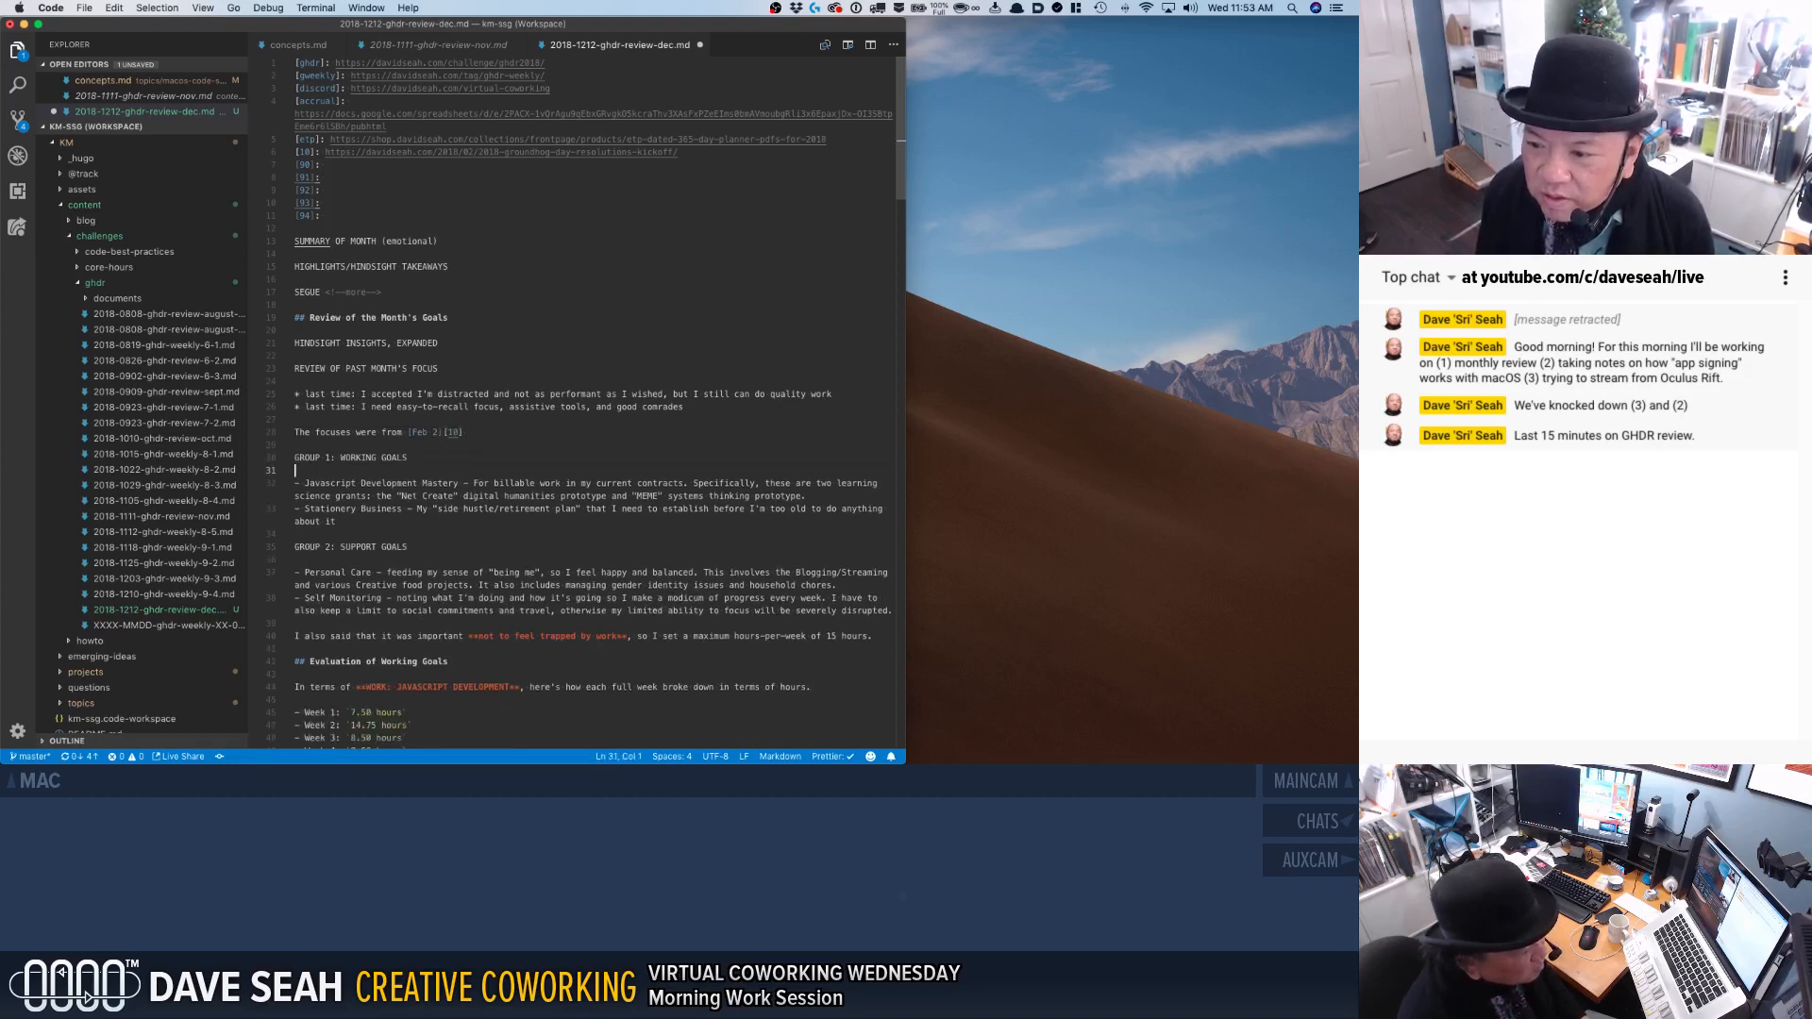
key(Down)
key(Down)
key(Down)
key(Down)
key(Down)
key(Down)
key(Down)
key(Down)
key(Down)
key(Down)
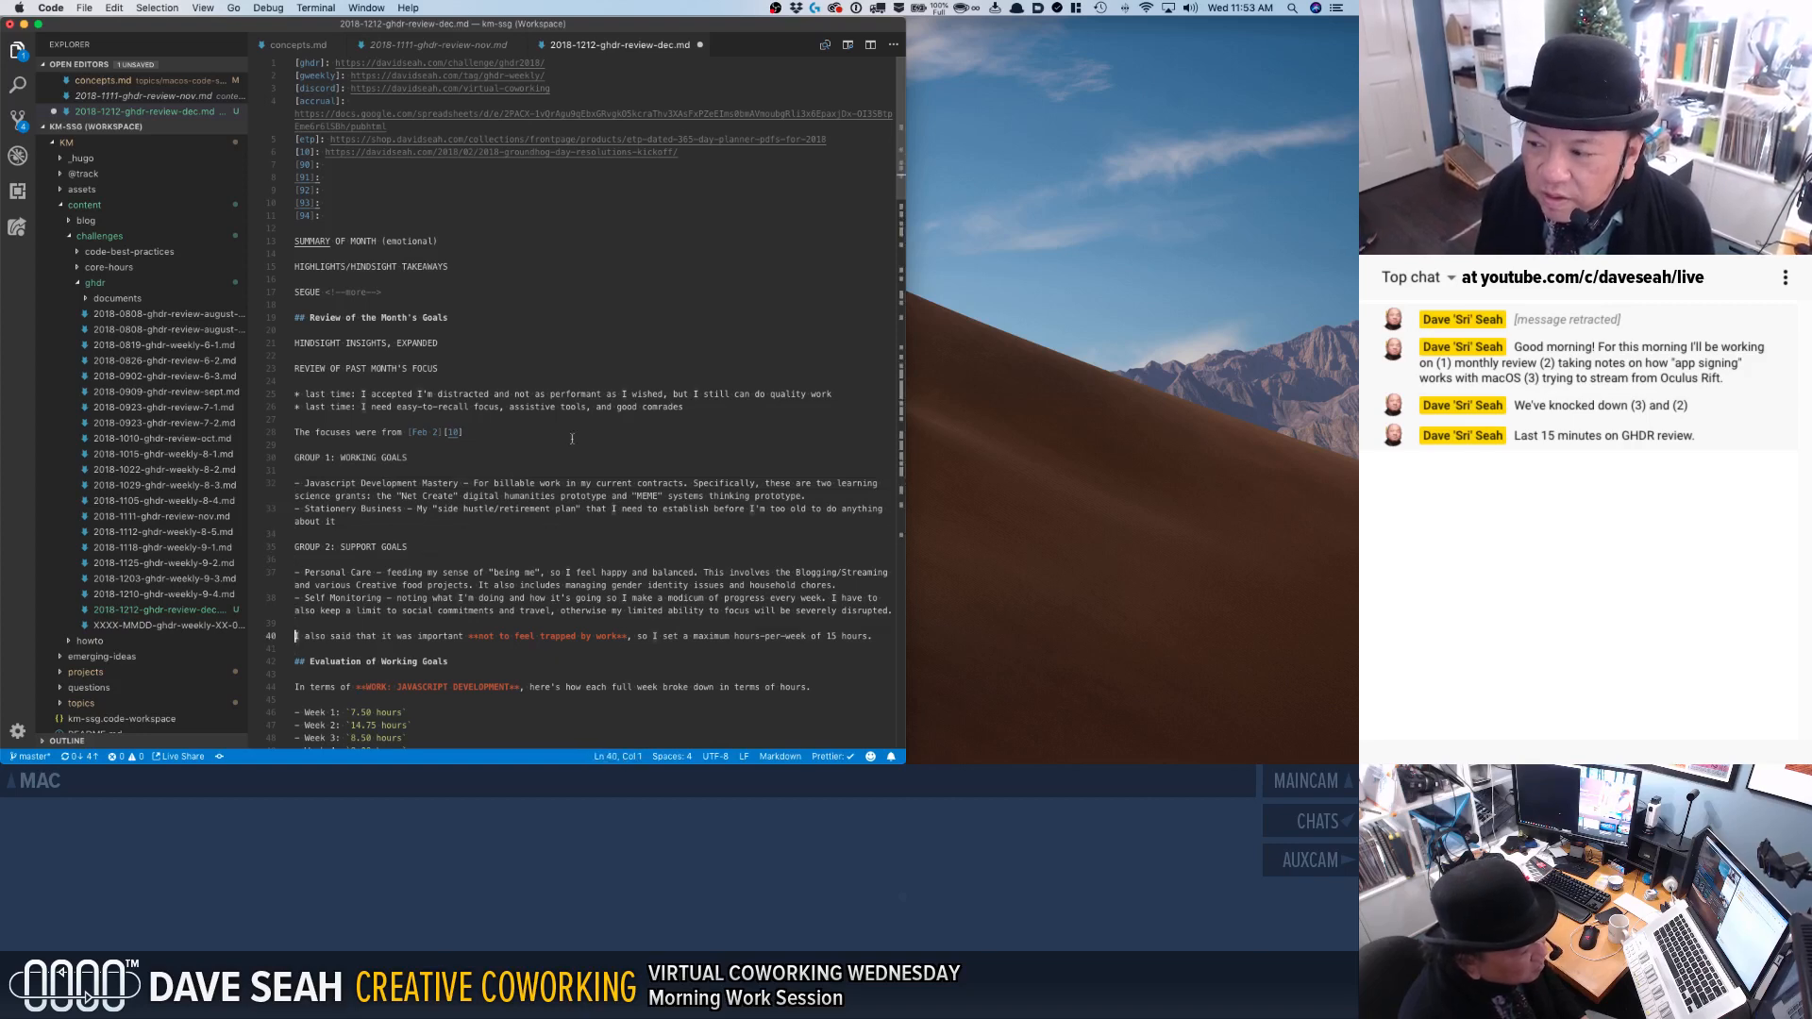
click(726, 406)
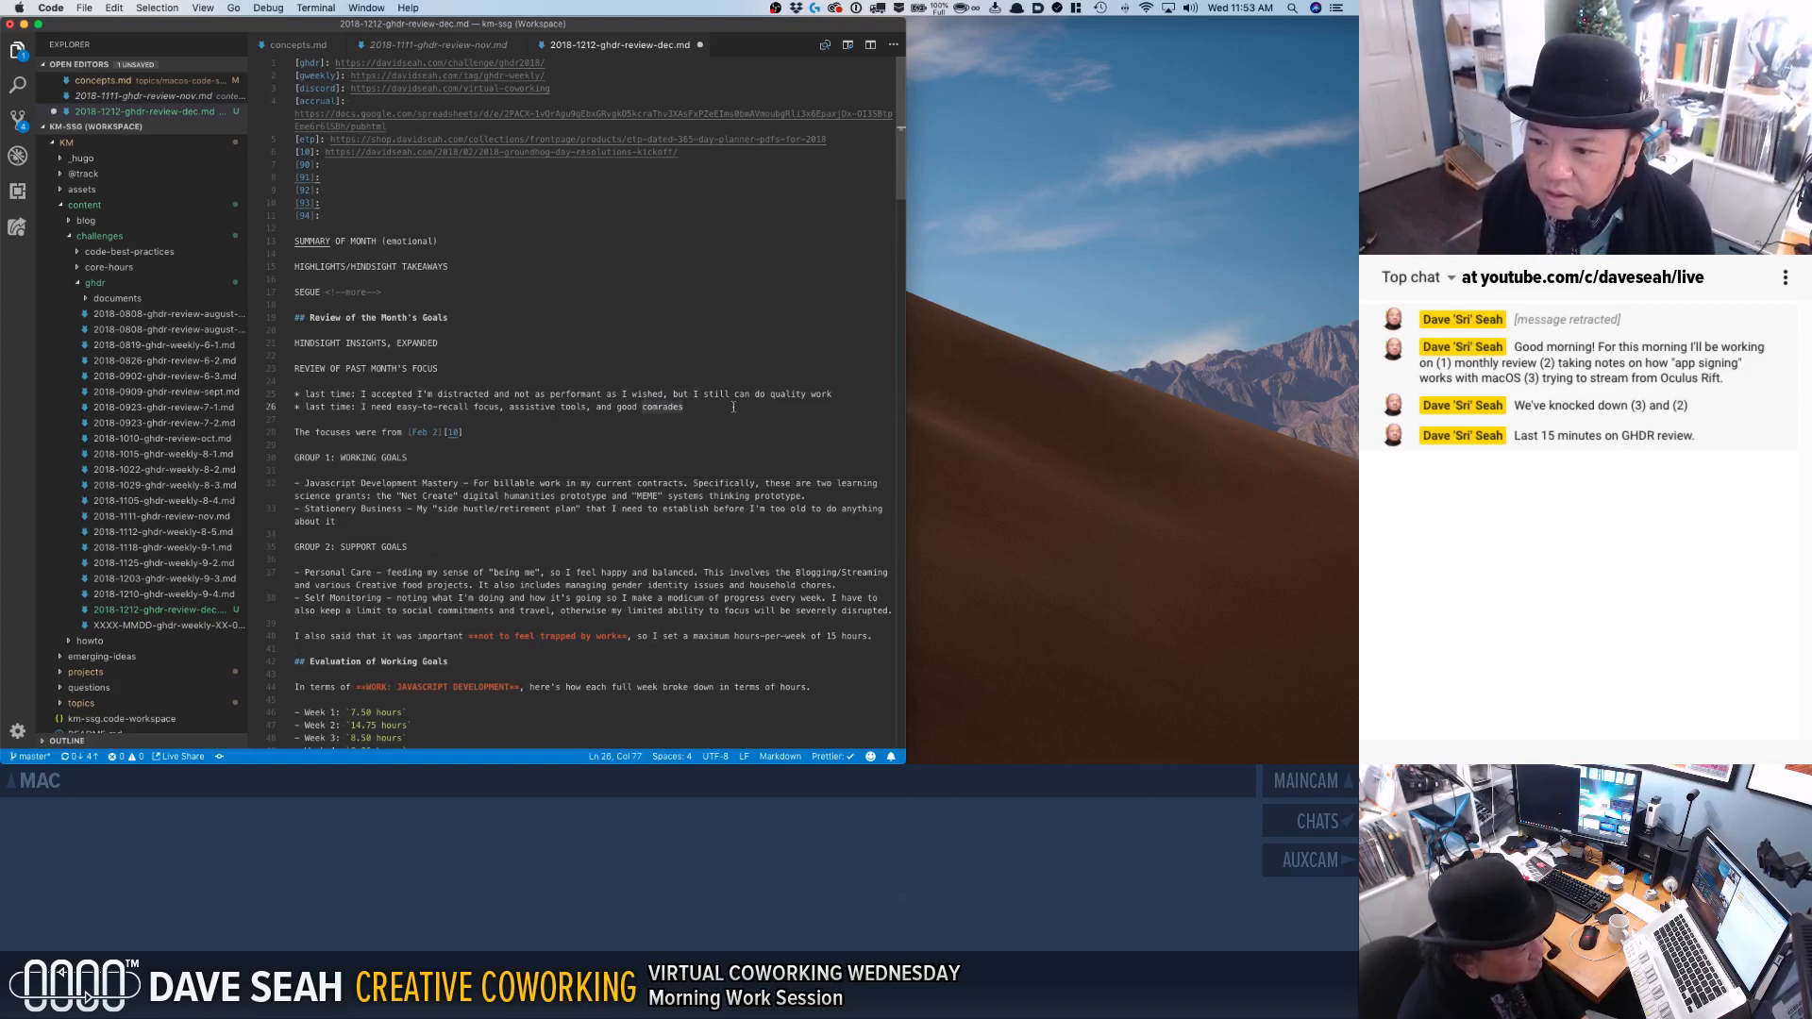
key(Return)
text(* last time: se)
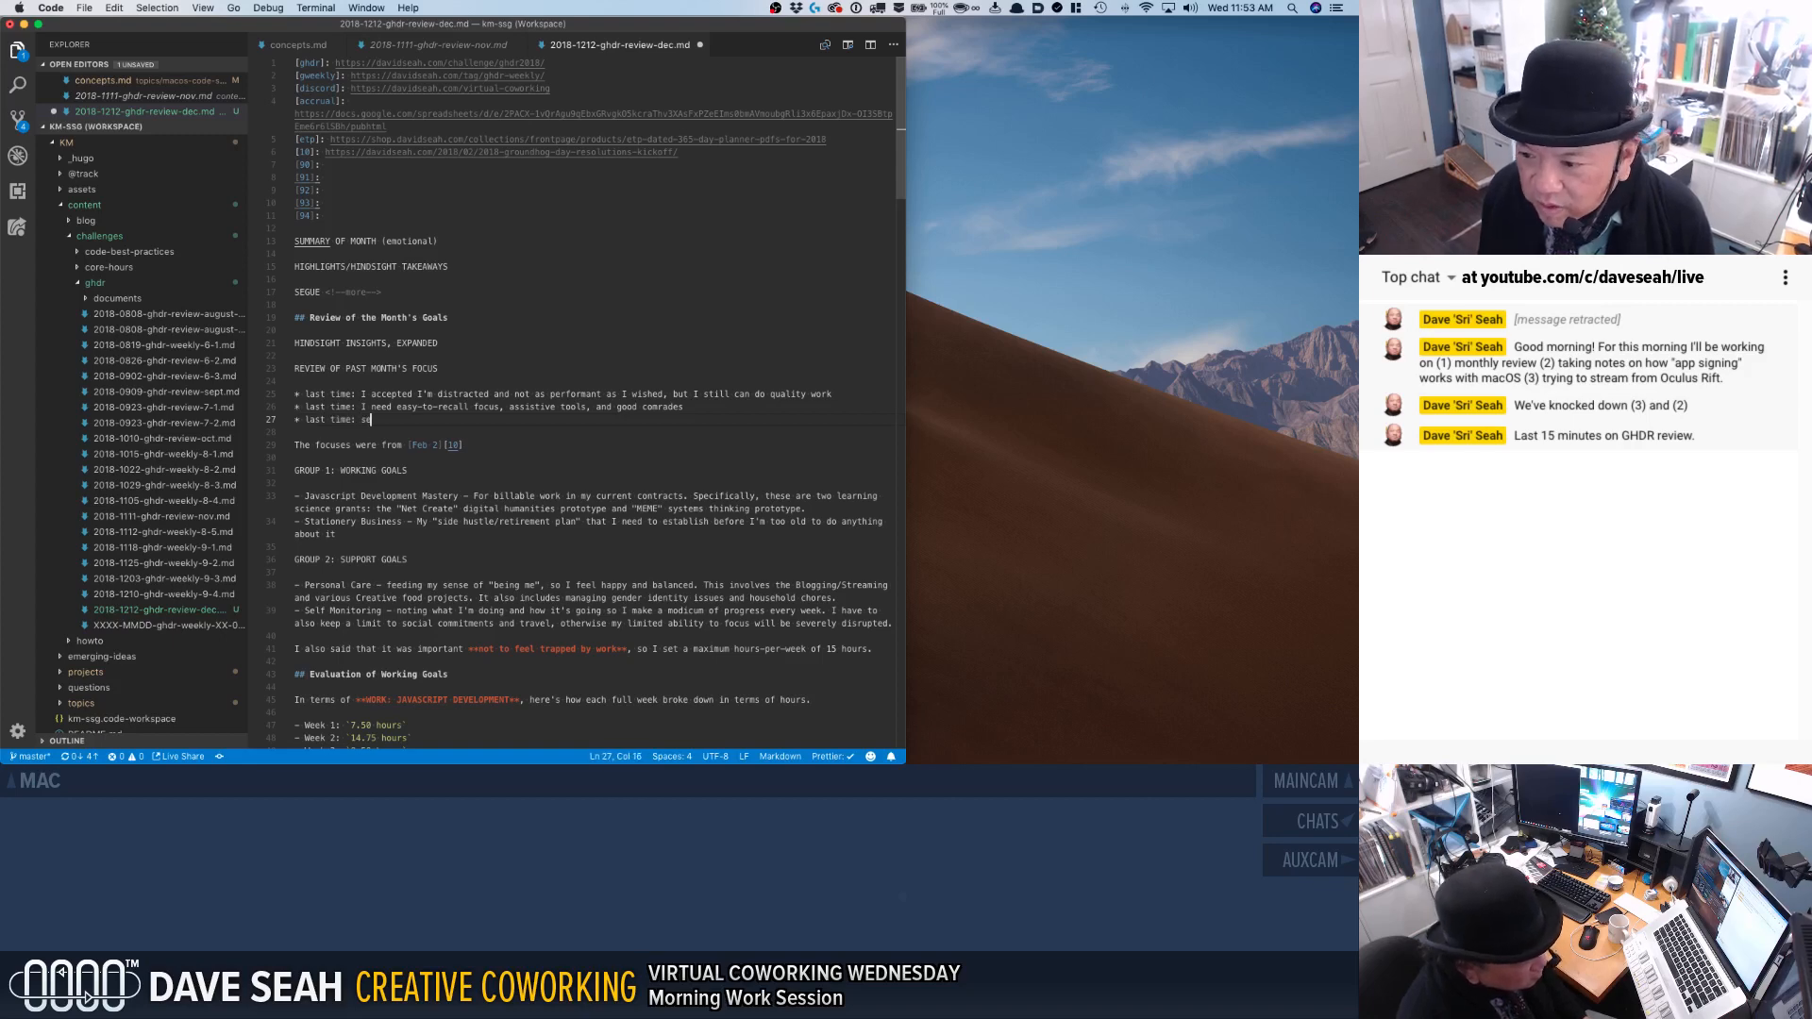
text(t maximum )
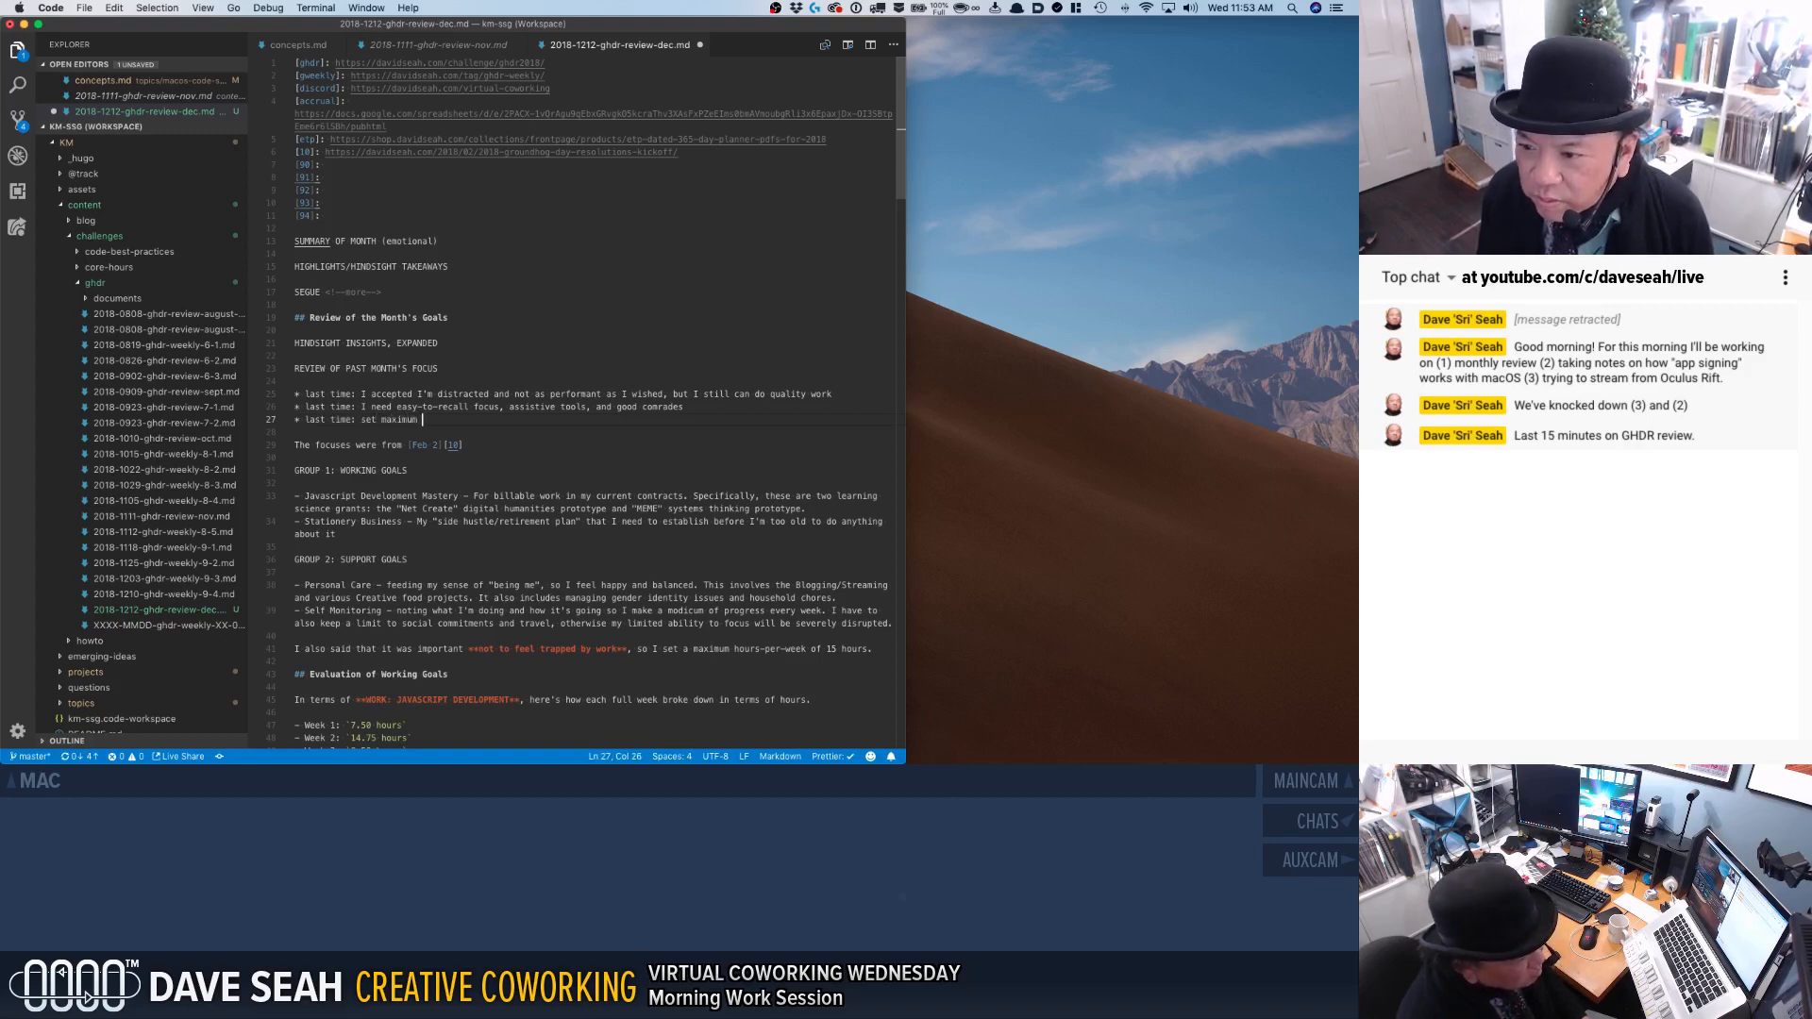
text(work-h)
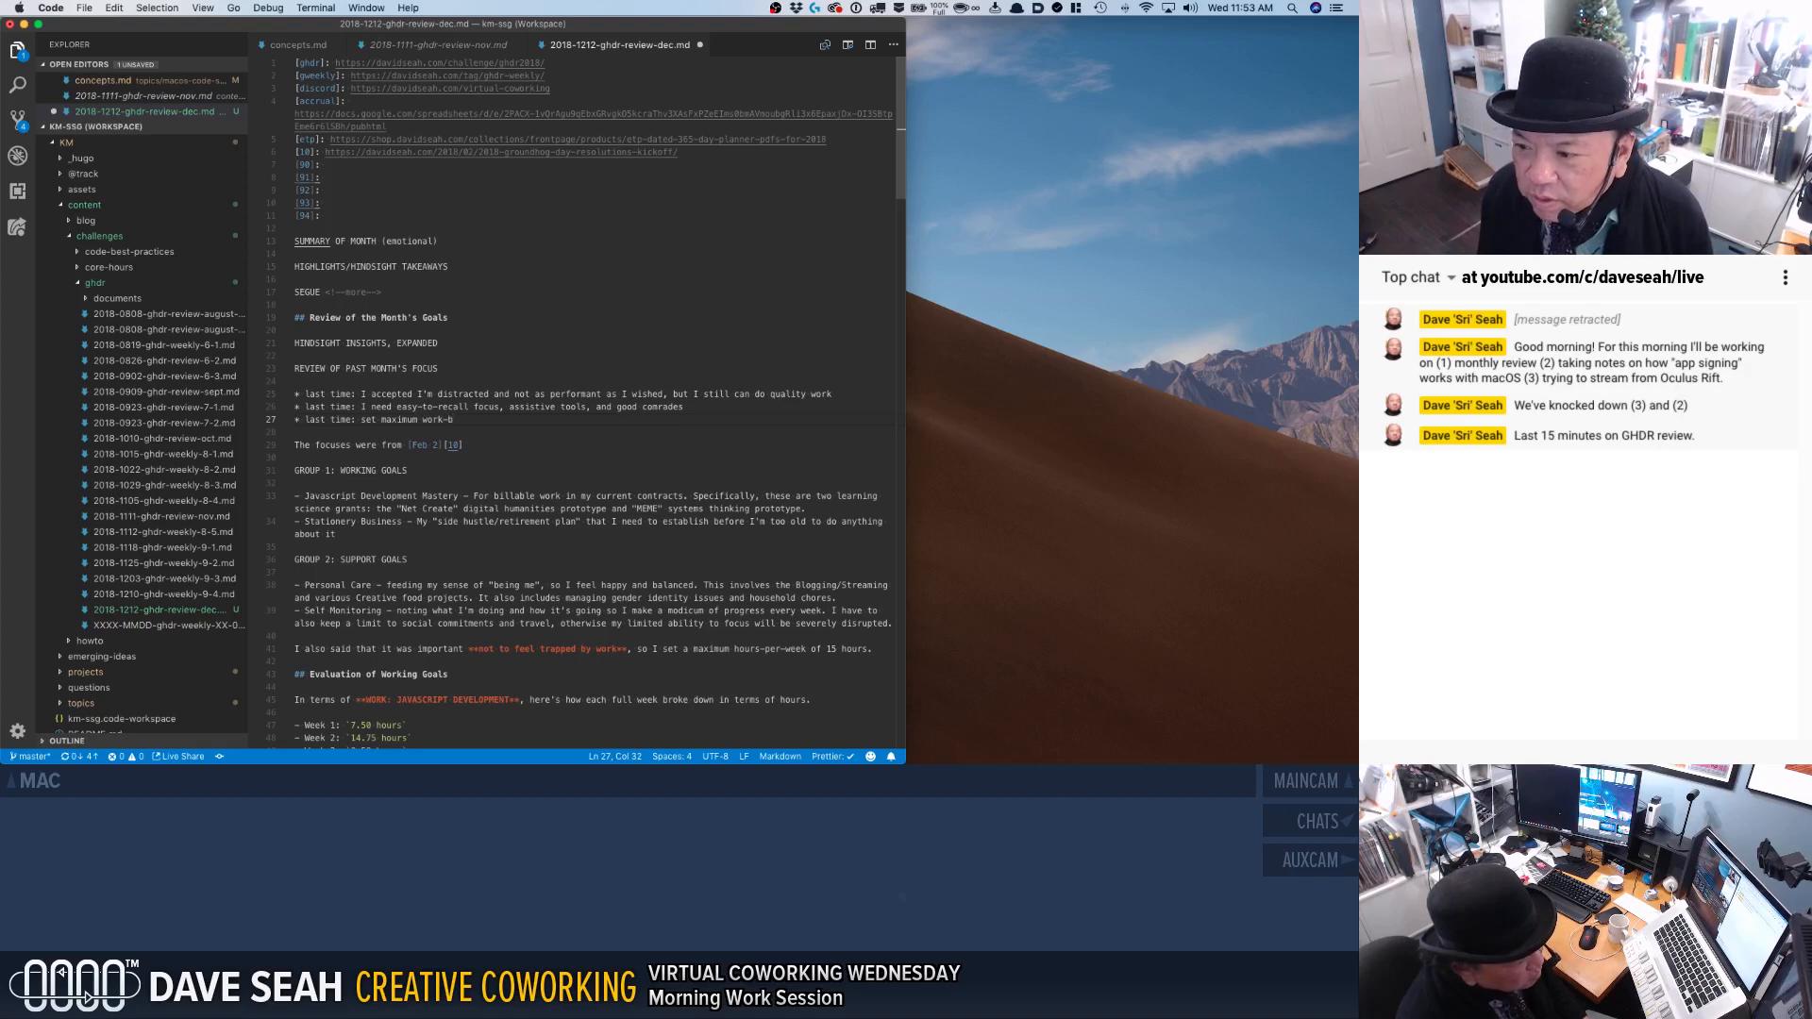
key(BackSpace)
text(per-week to 15 hours (r)
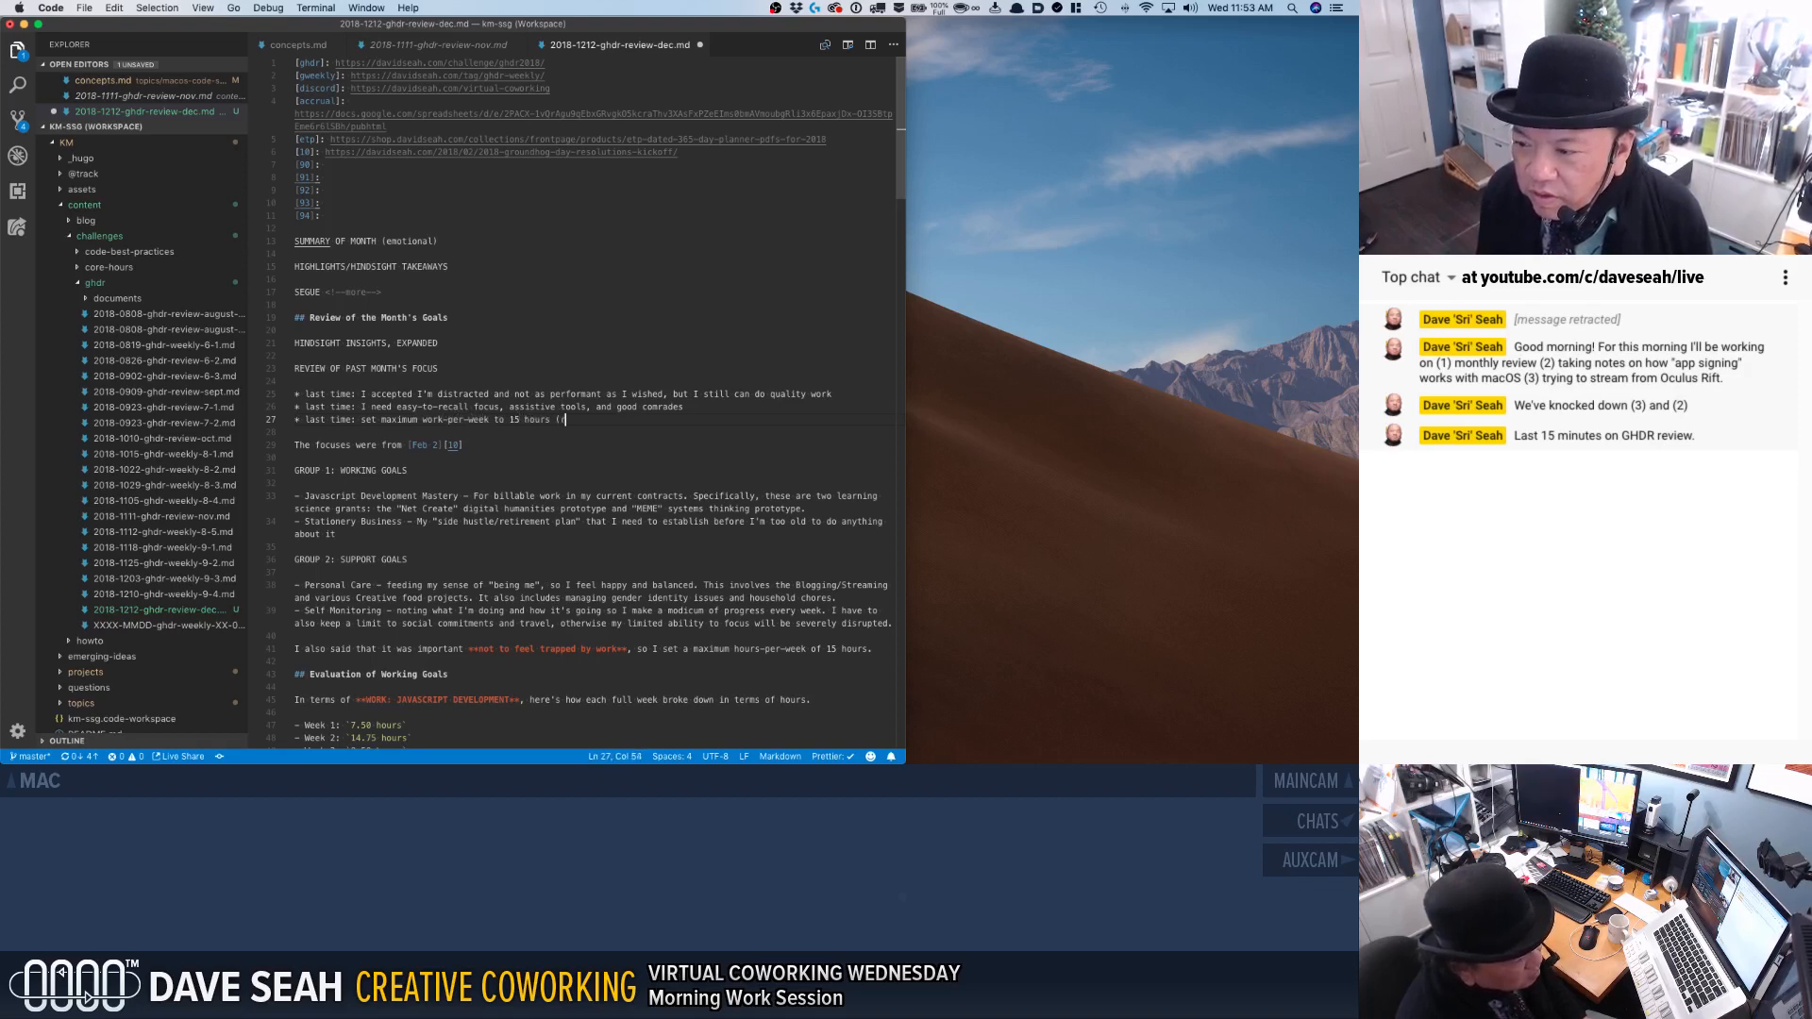
text(ather than specific)
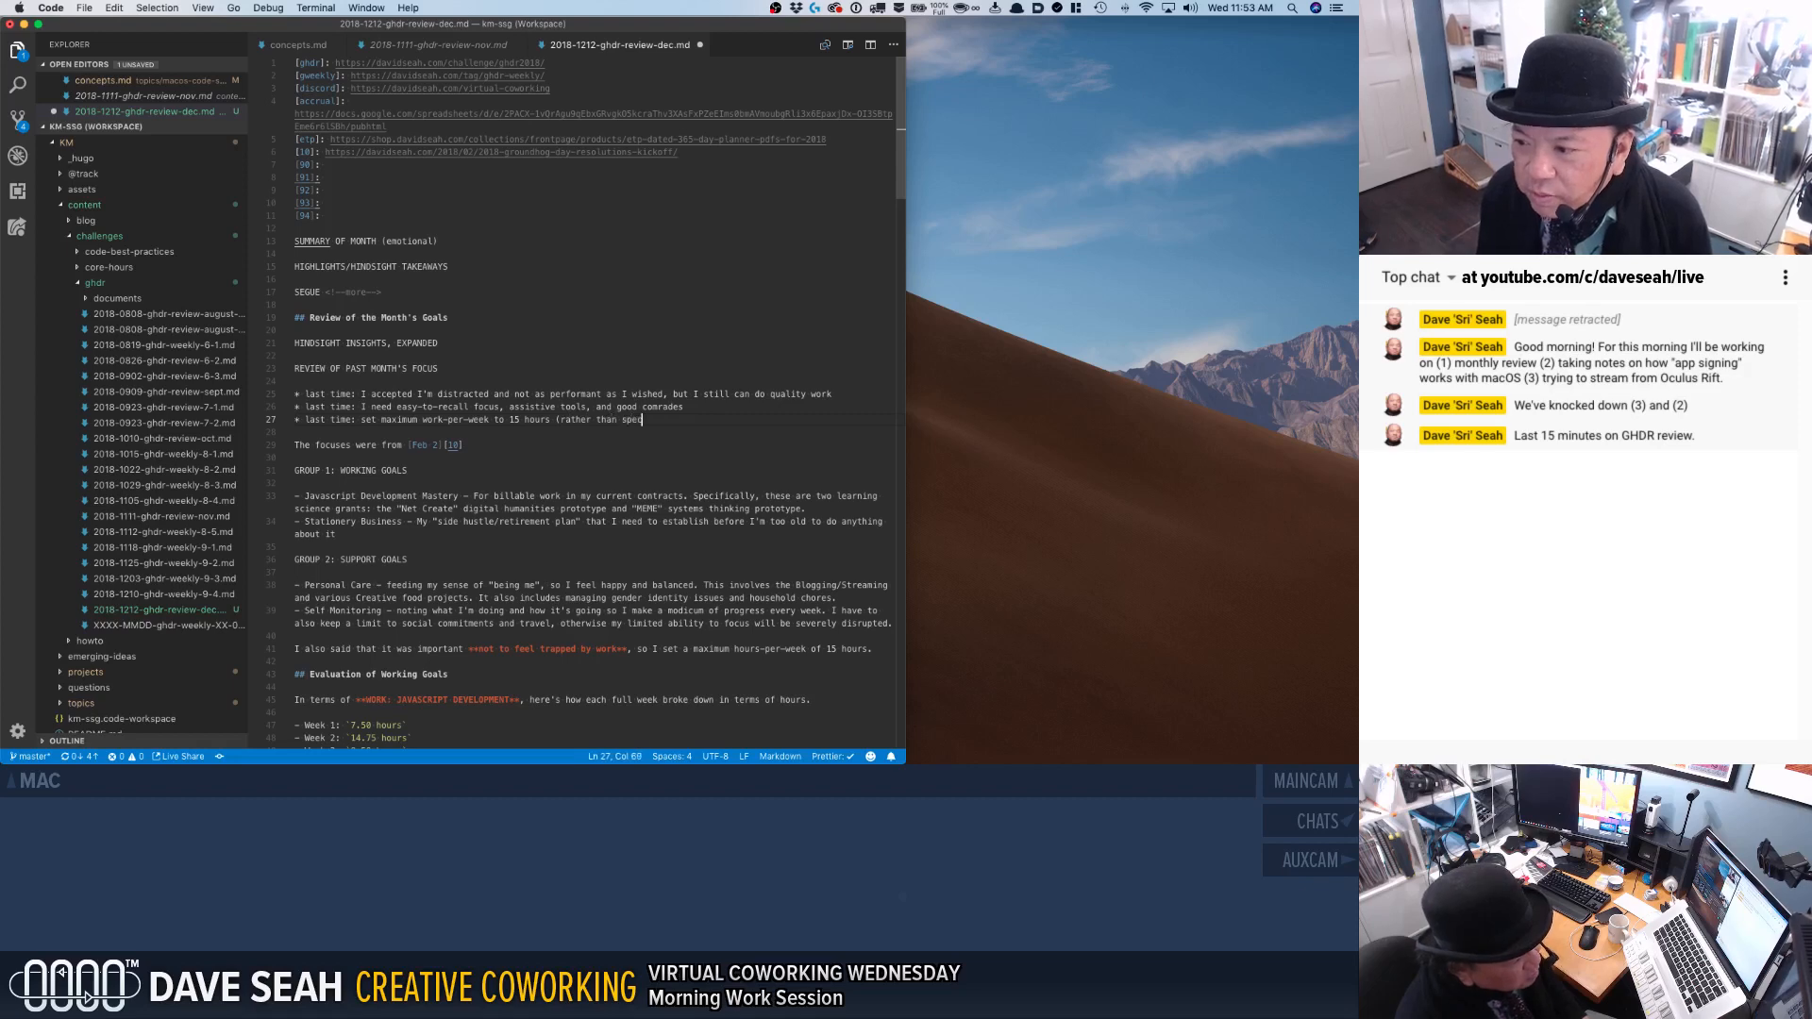
Continue the third "last time" bullet with "than specify a minimum, so I wouldn't feel) "trapped by work"".
key(BackSpace)
text(y)
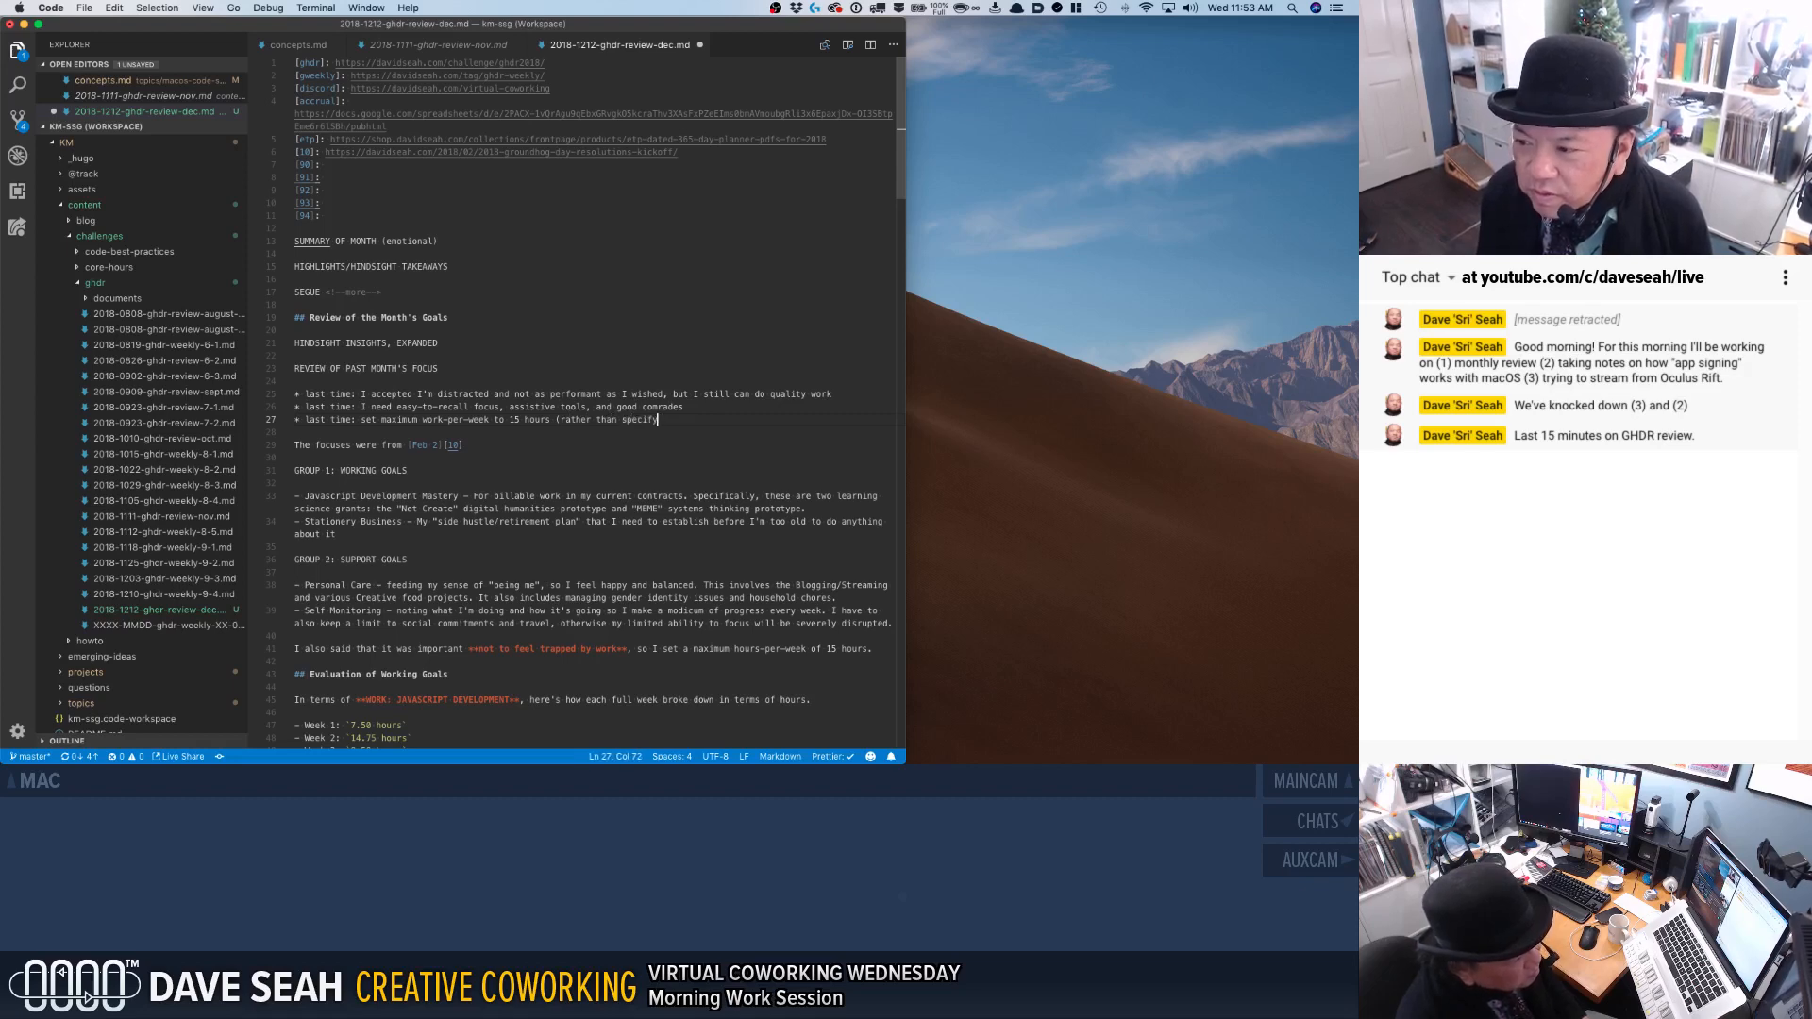
text( a min)
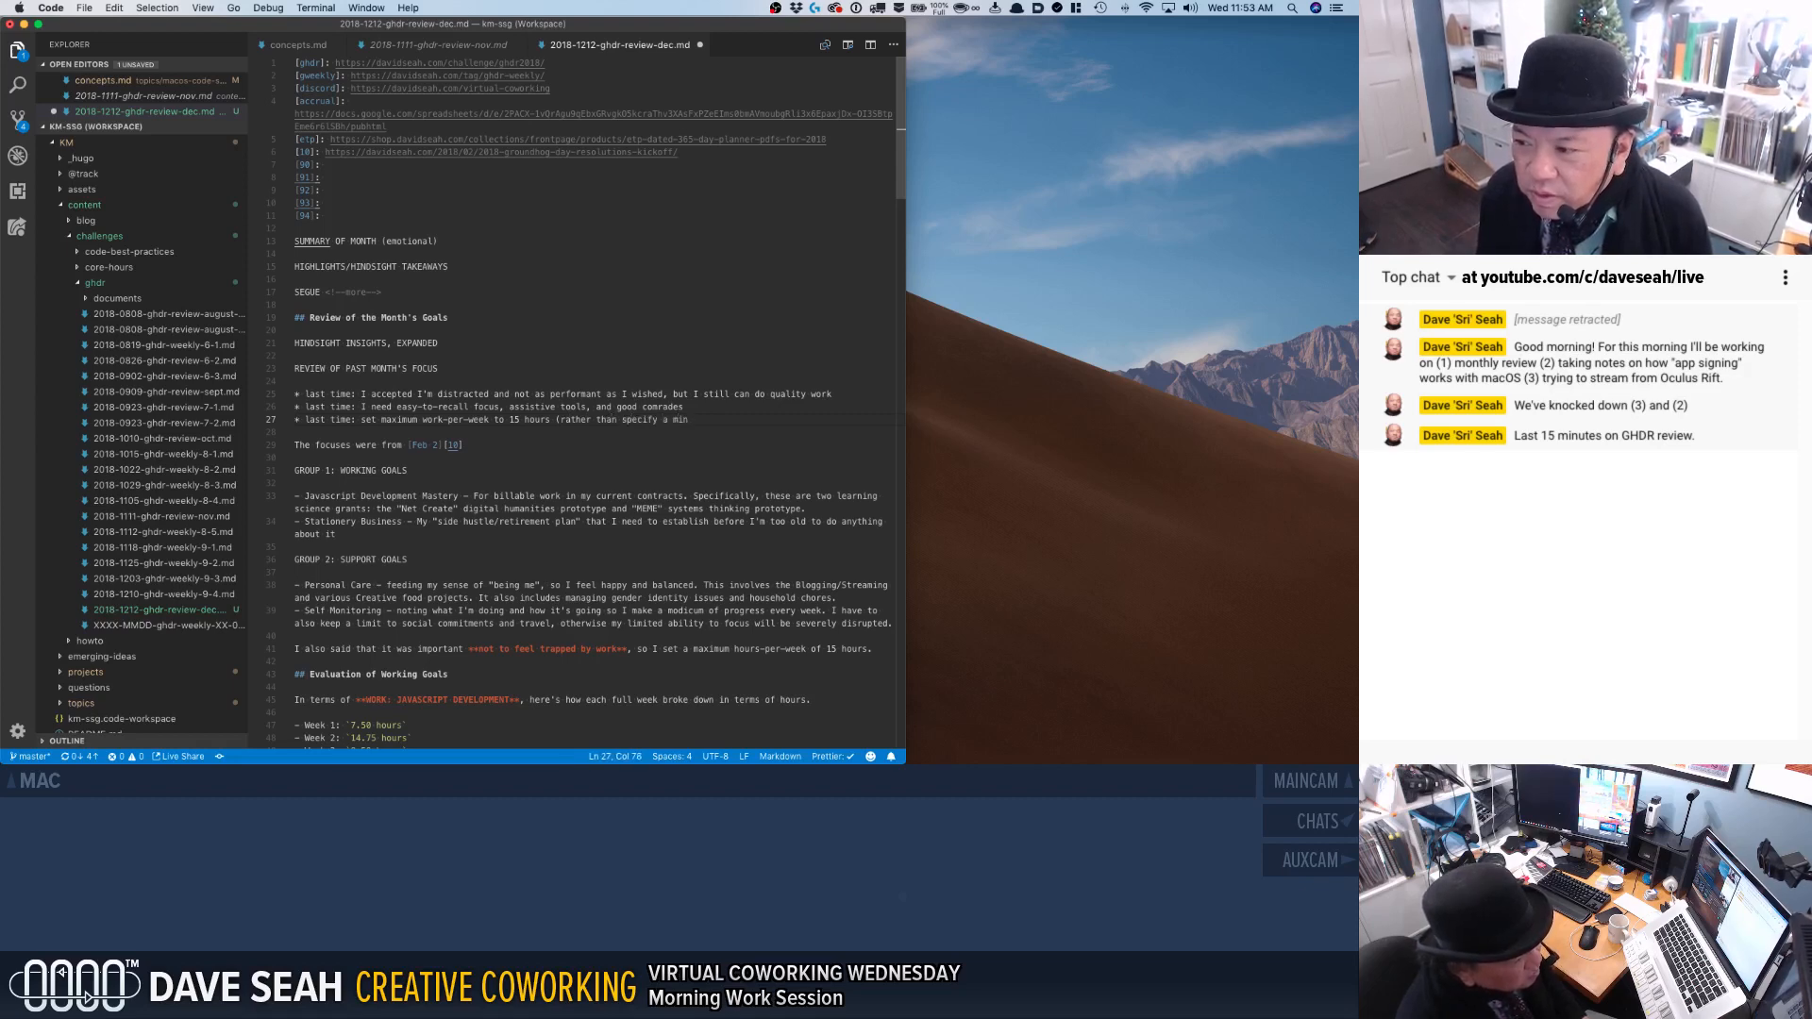
text(imum, so I wouldn't feel)
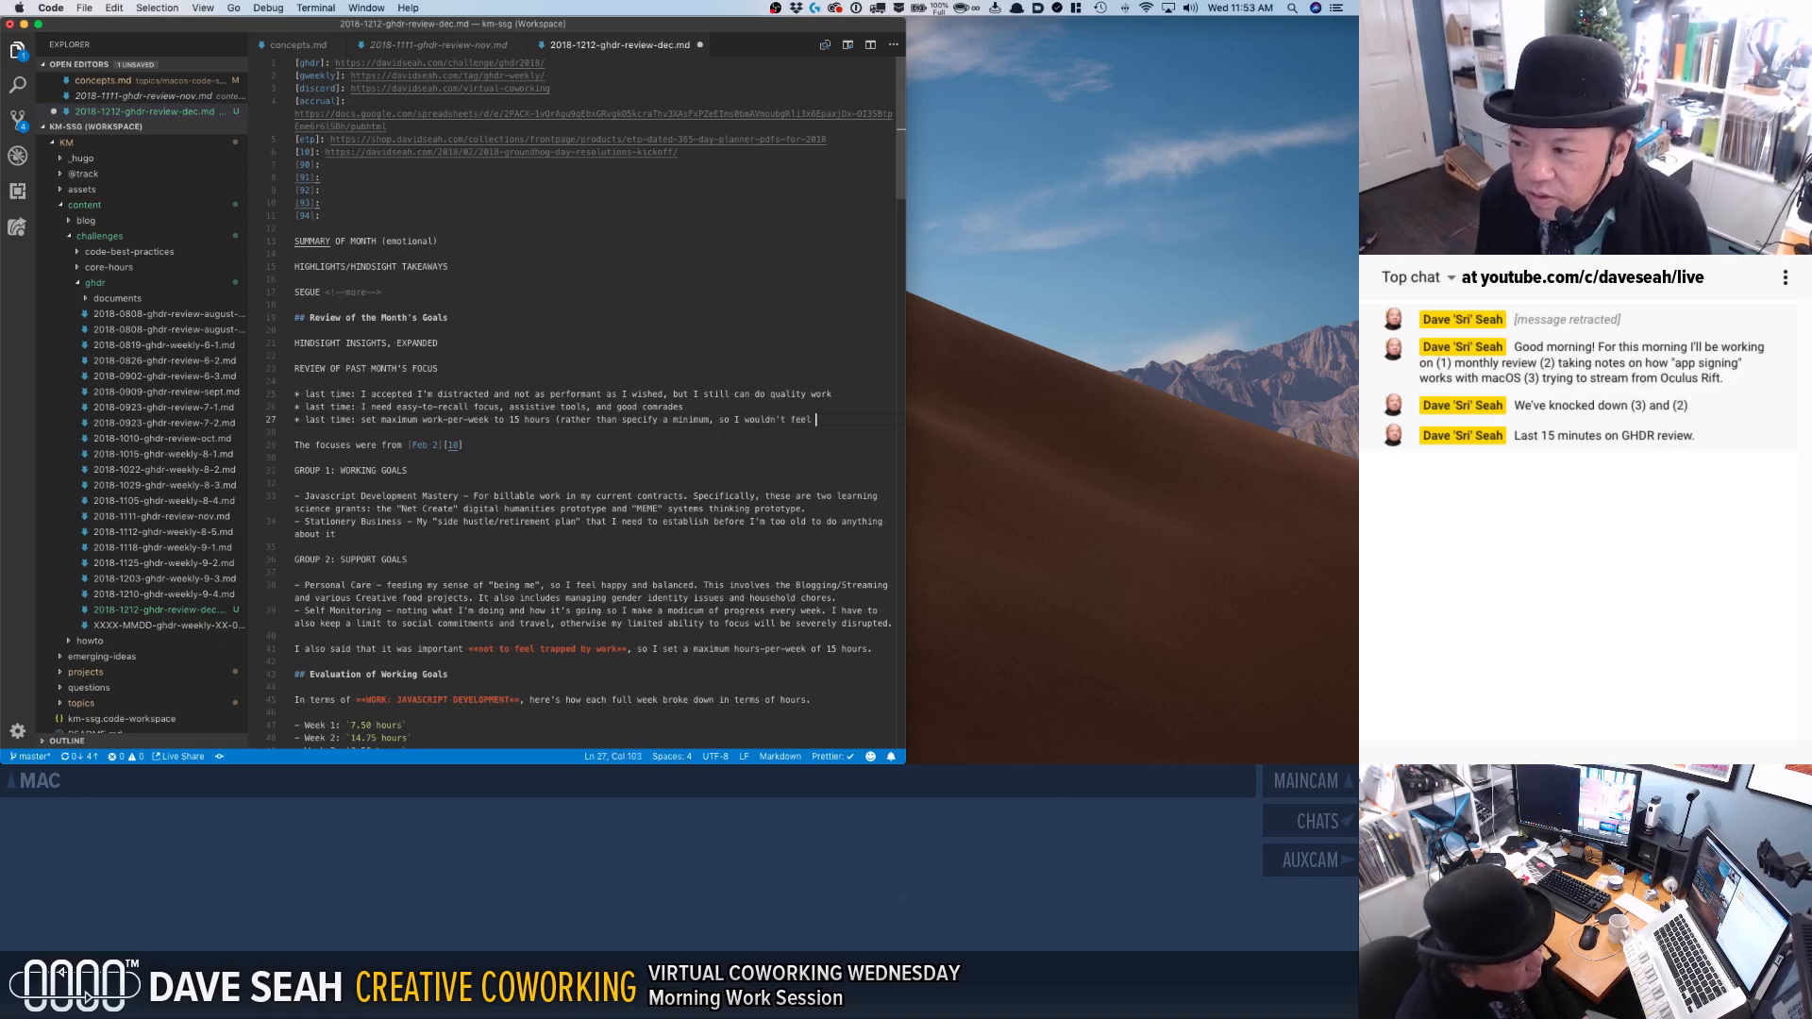
key(BackSpace)
text())
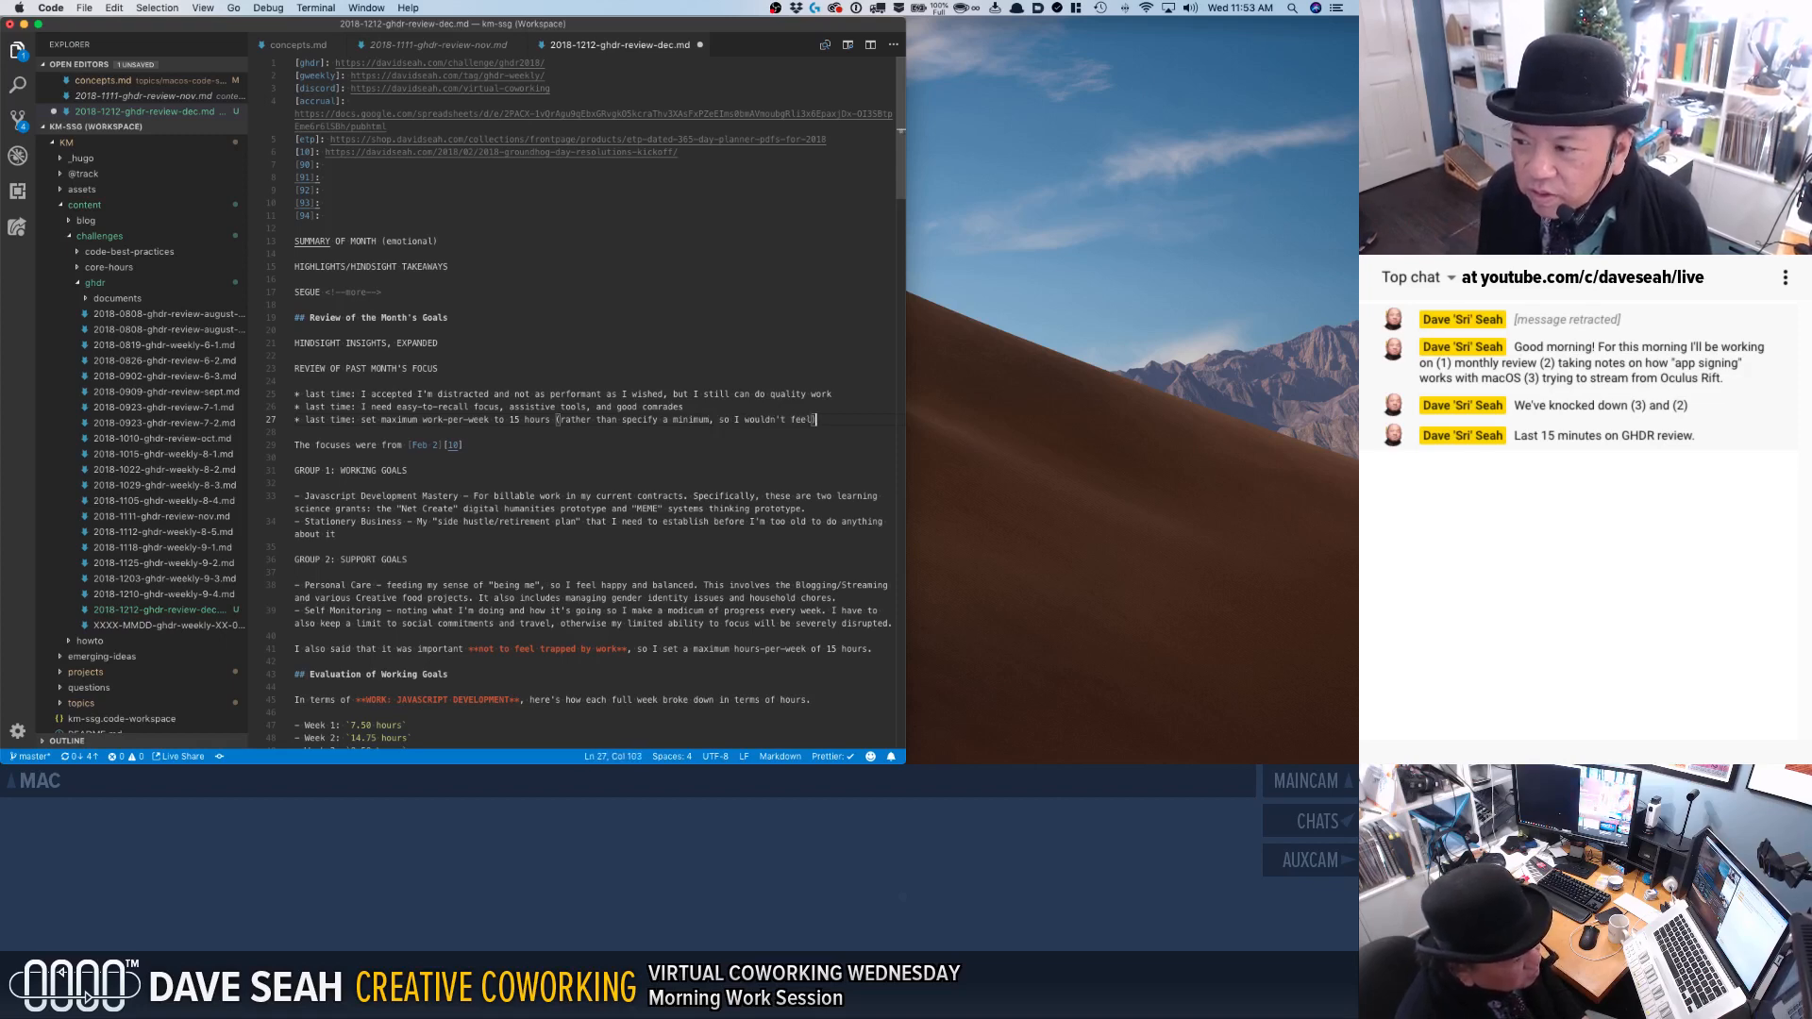
text( "trapped )
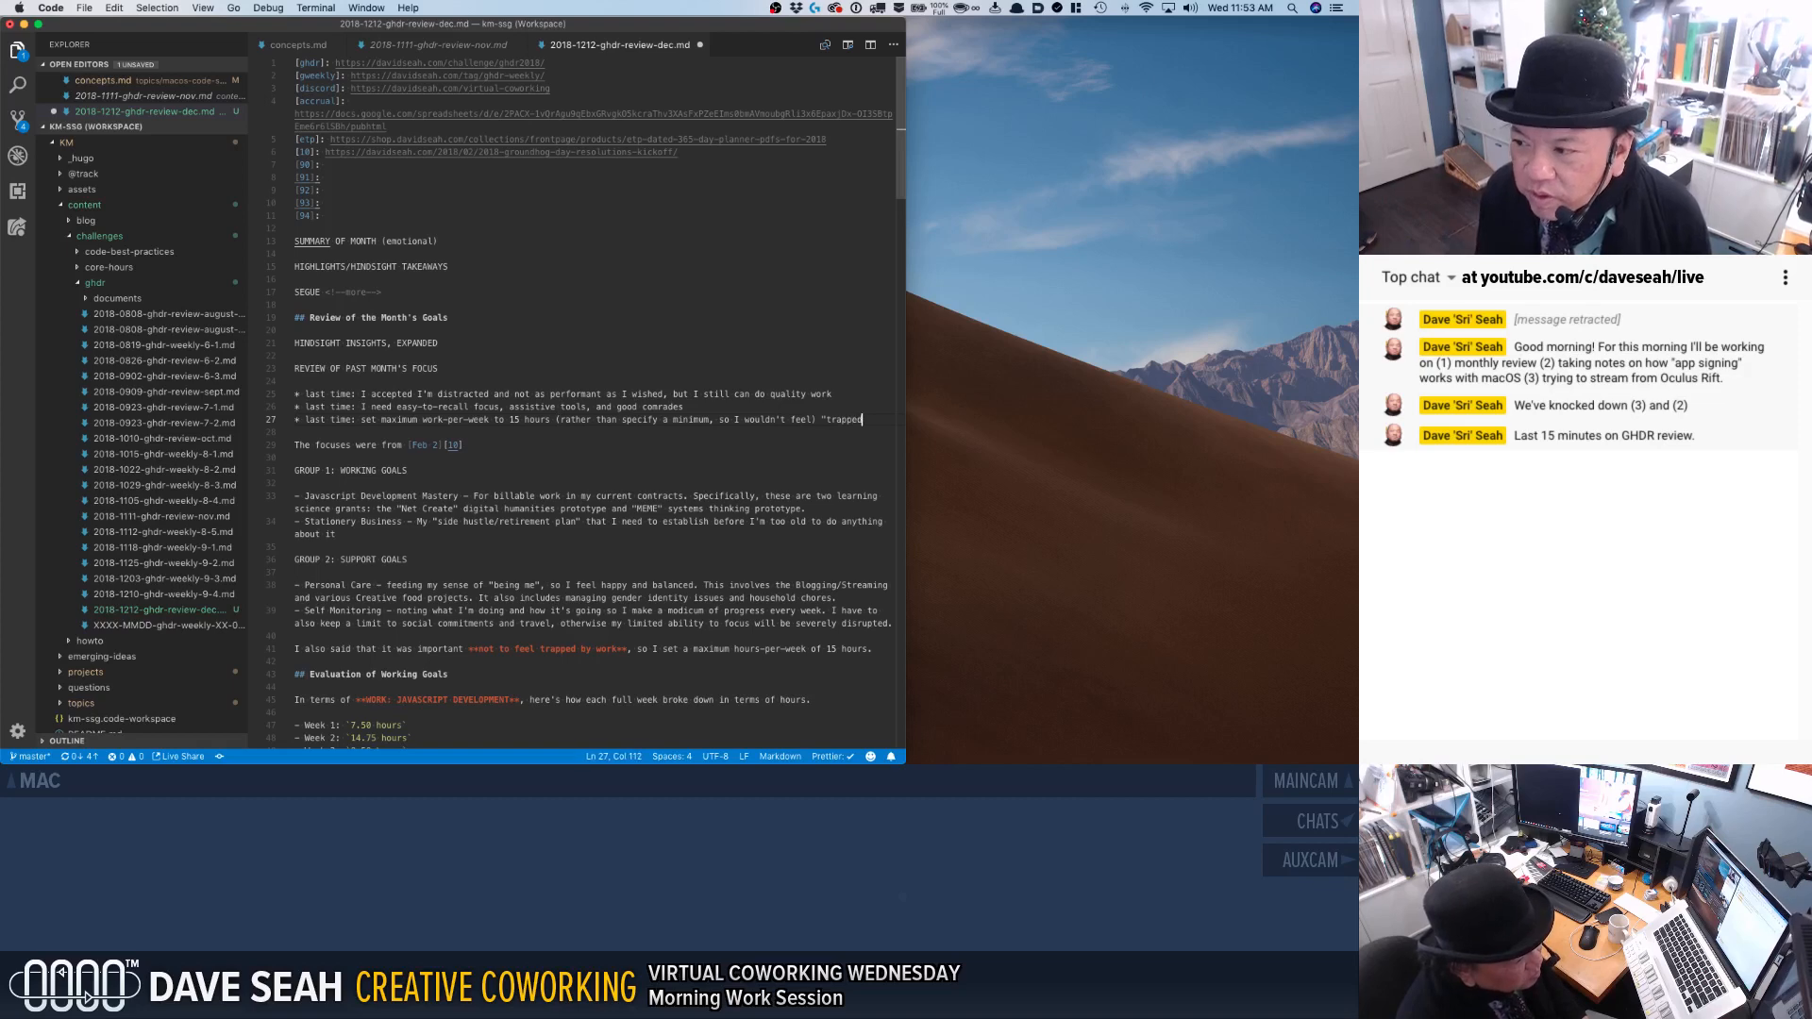
text(by work")
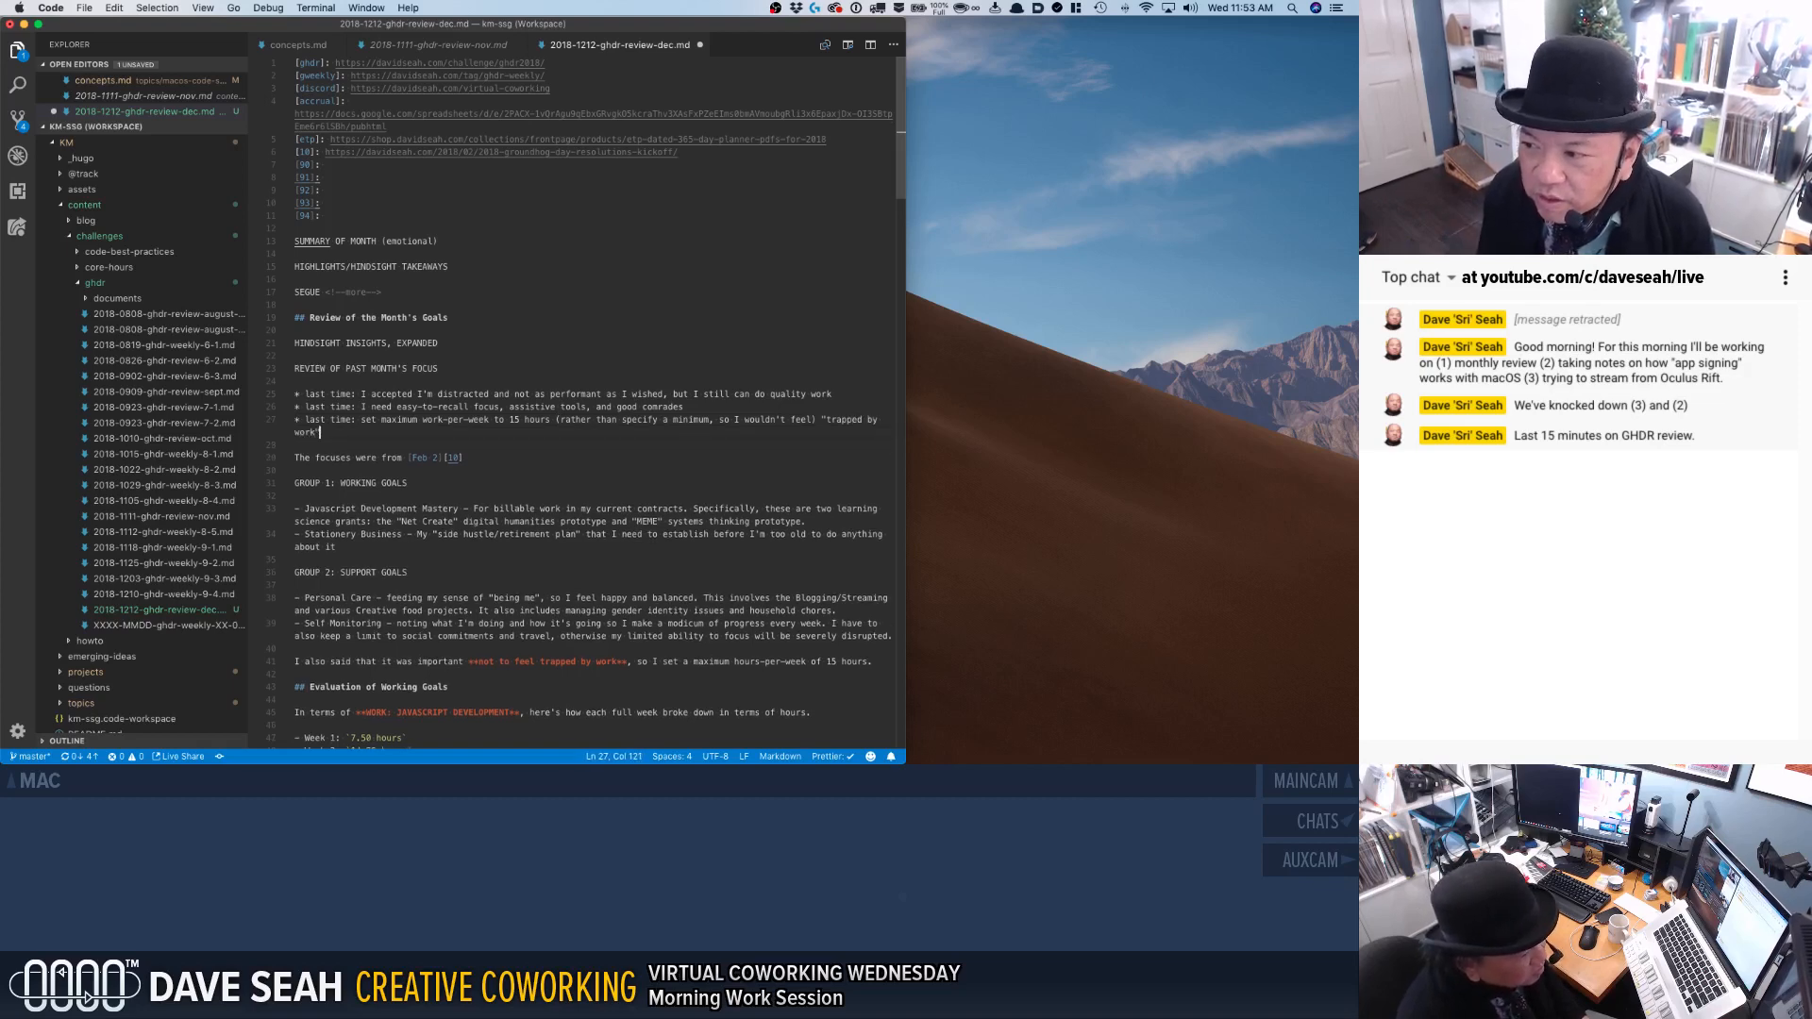
Remove the opening and closing parentheses from the third "last time" bullet.
click(563, 420)
key(BackSpace)
click(807, 420)
key(BackSpace)
Change the word "focuses" to "focii" in the line that references "[Feb 2][10]".
key(Down)
key(Down)
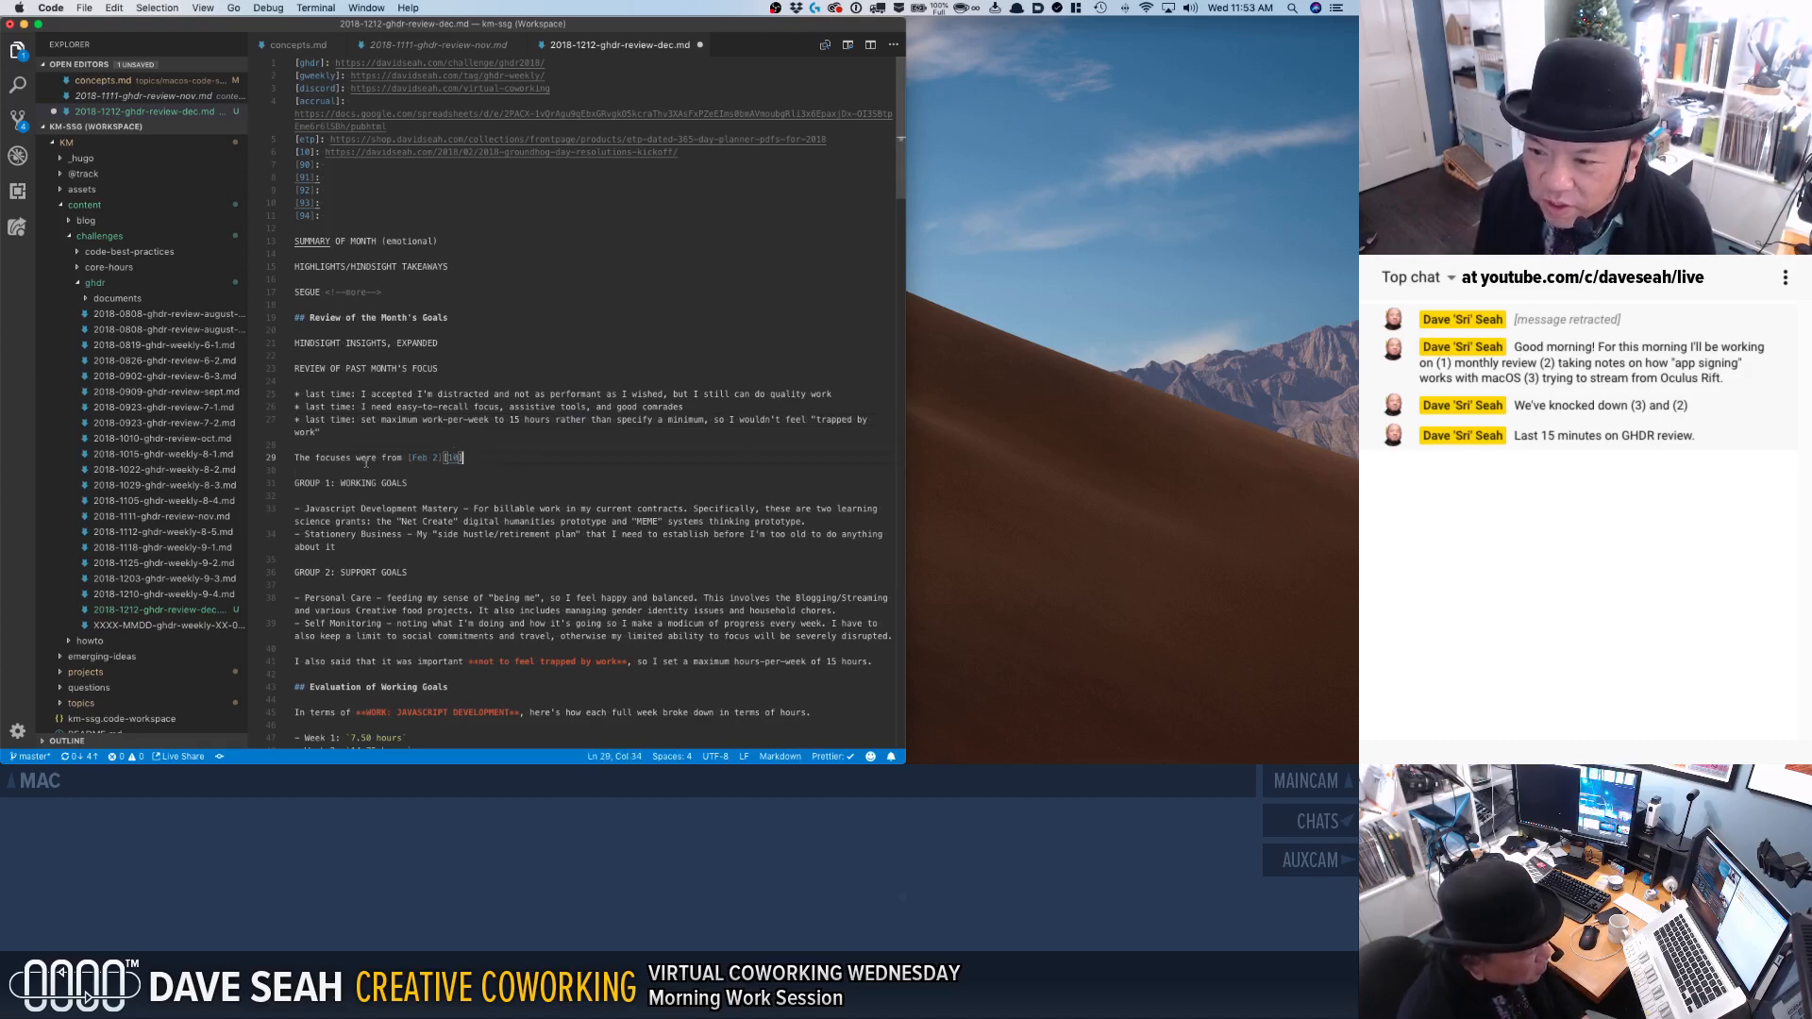
drag(331, 460, 349, 460)
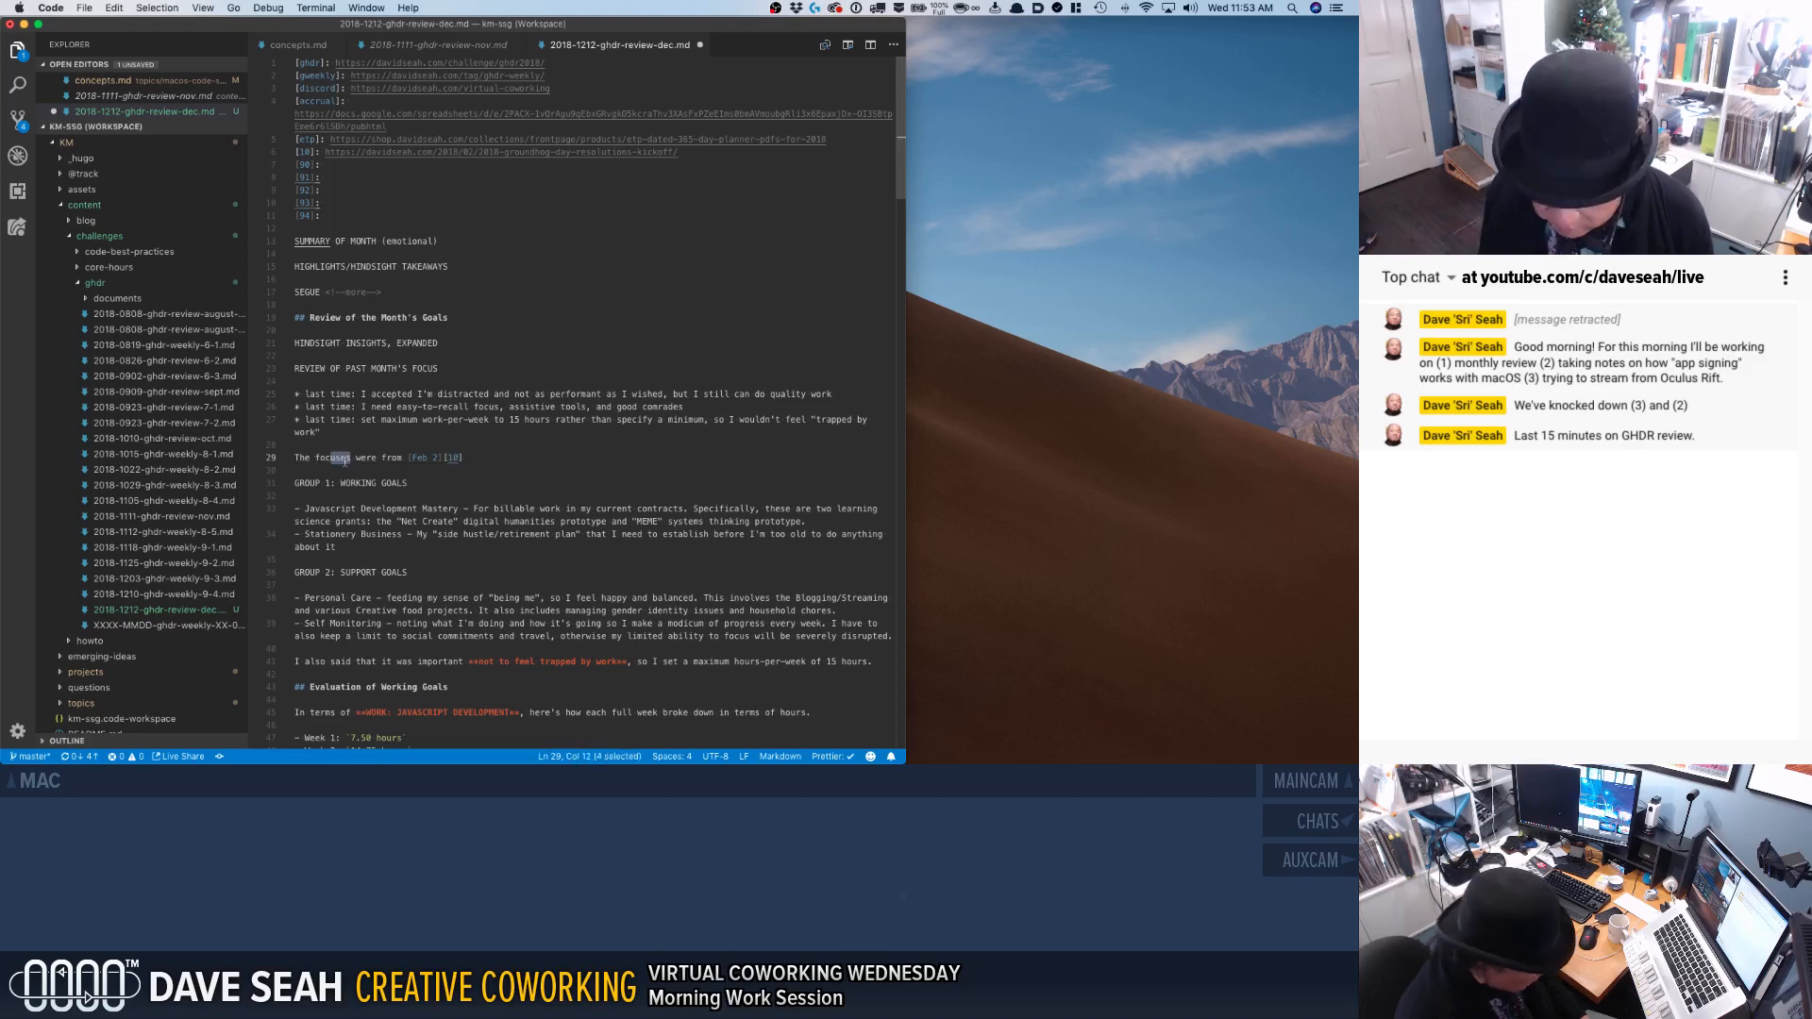
text(i)
Delete the "I also said that it was important" paragraph above the "Evaluation of Working Goals" heading.
scroll(382, 491, down, 3)
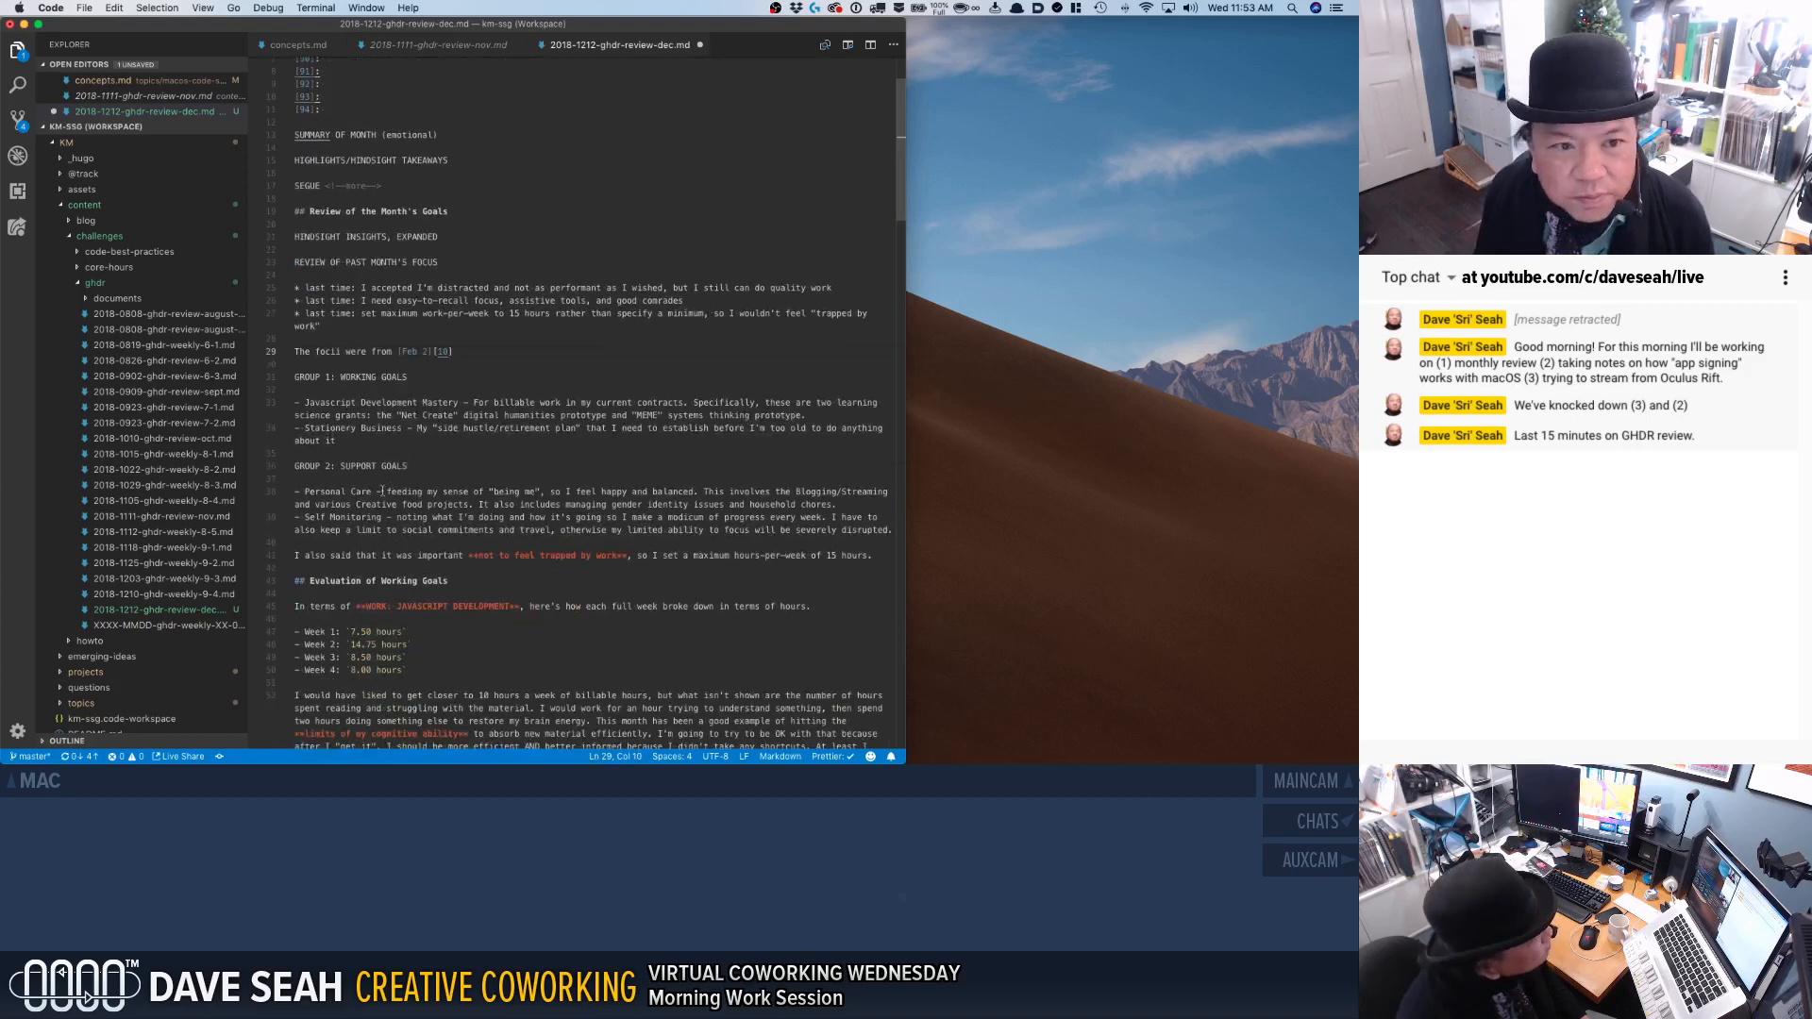
scroll(382, 491, down, 2)
scroll(375, 490, down, 2)
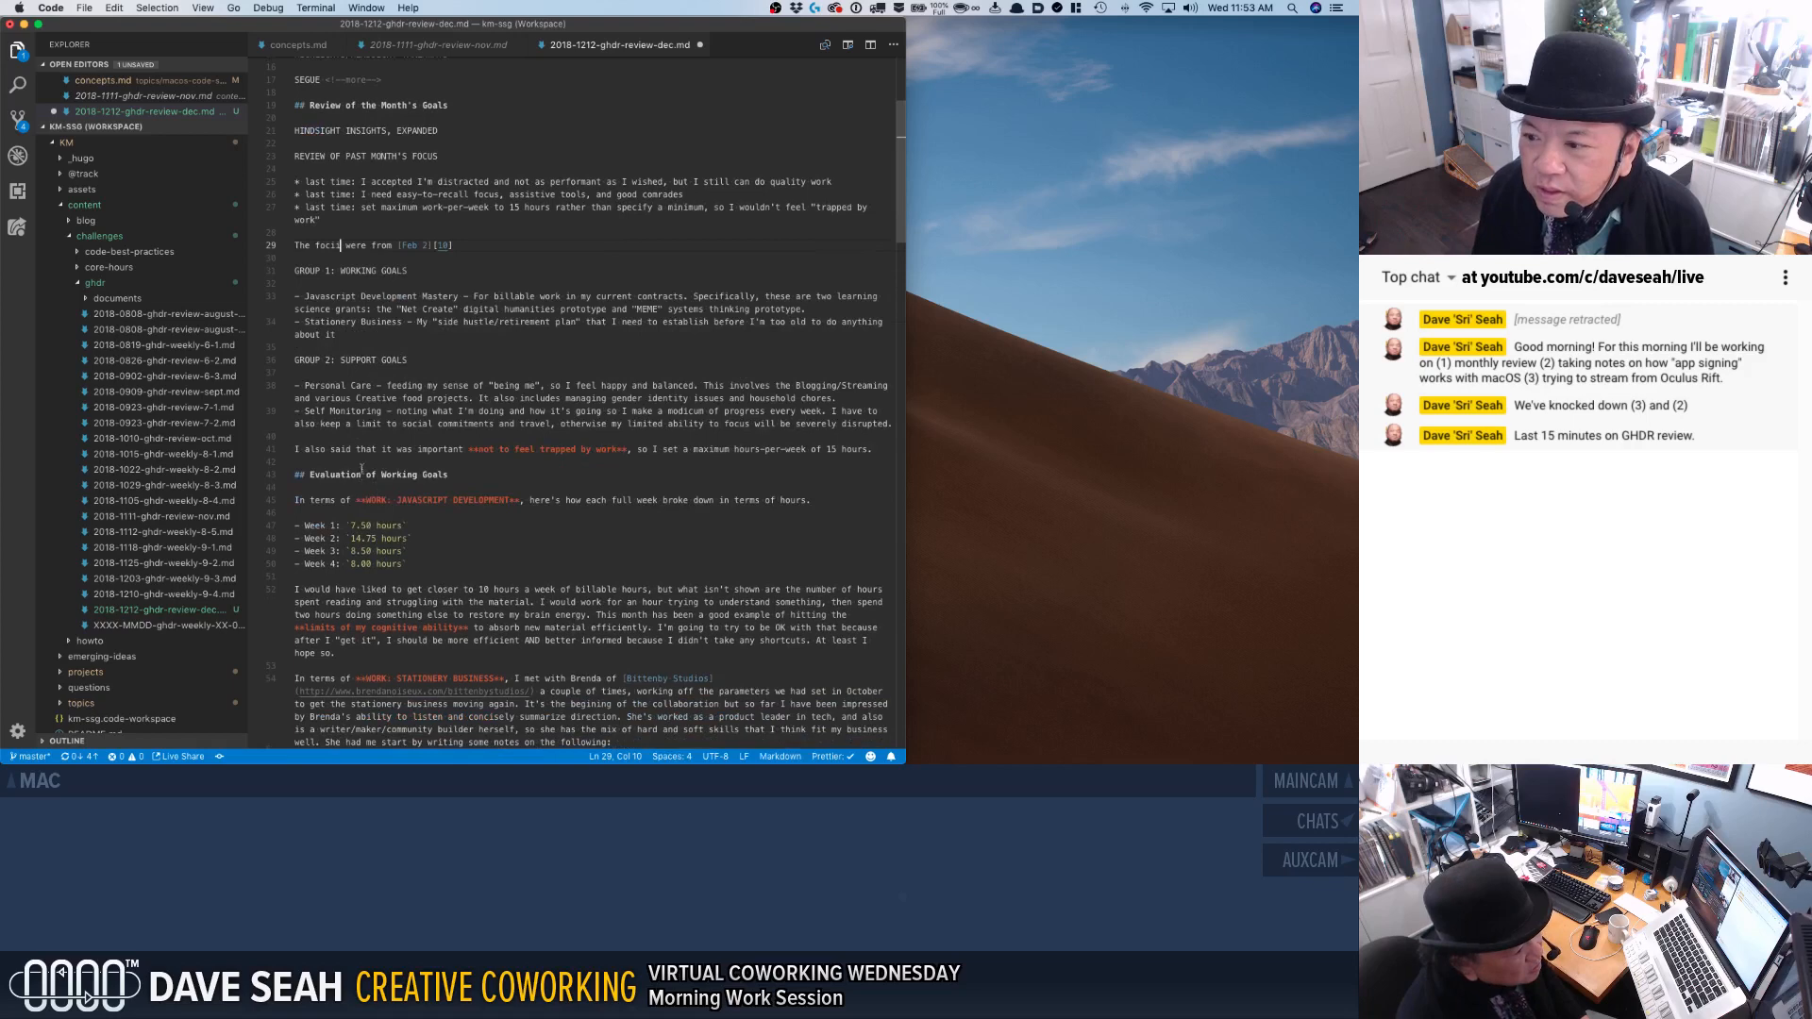
click(430, 374)
key(Down)
key(Down)
key(Down)
key(Down)
key(Down)
key(shift+Down)
key(shift+Down)
key(BackSpace)
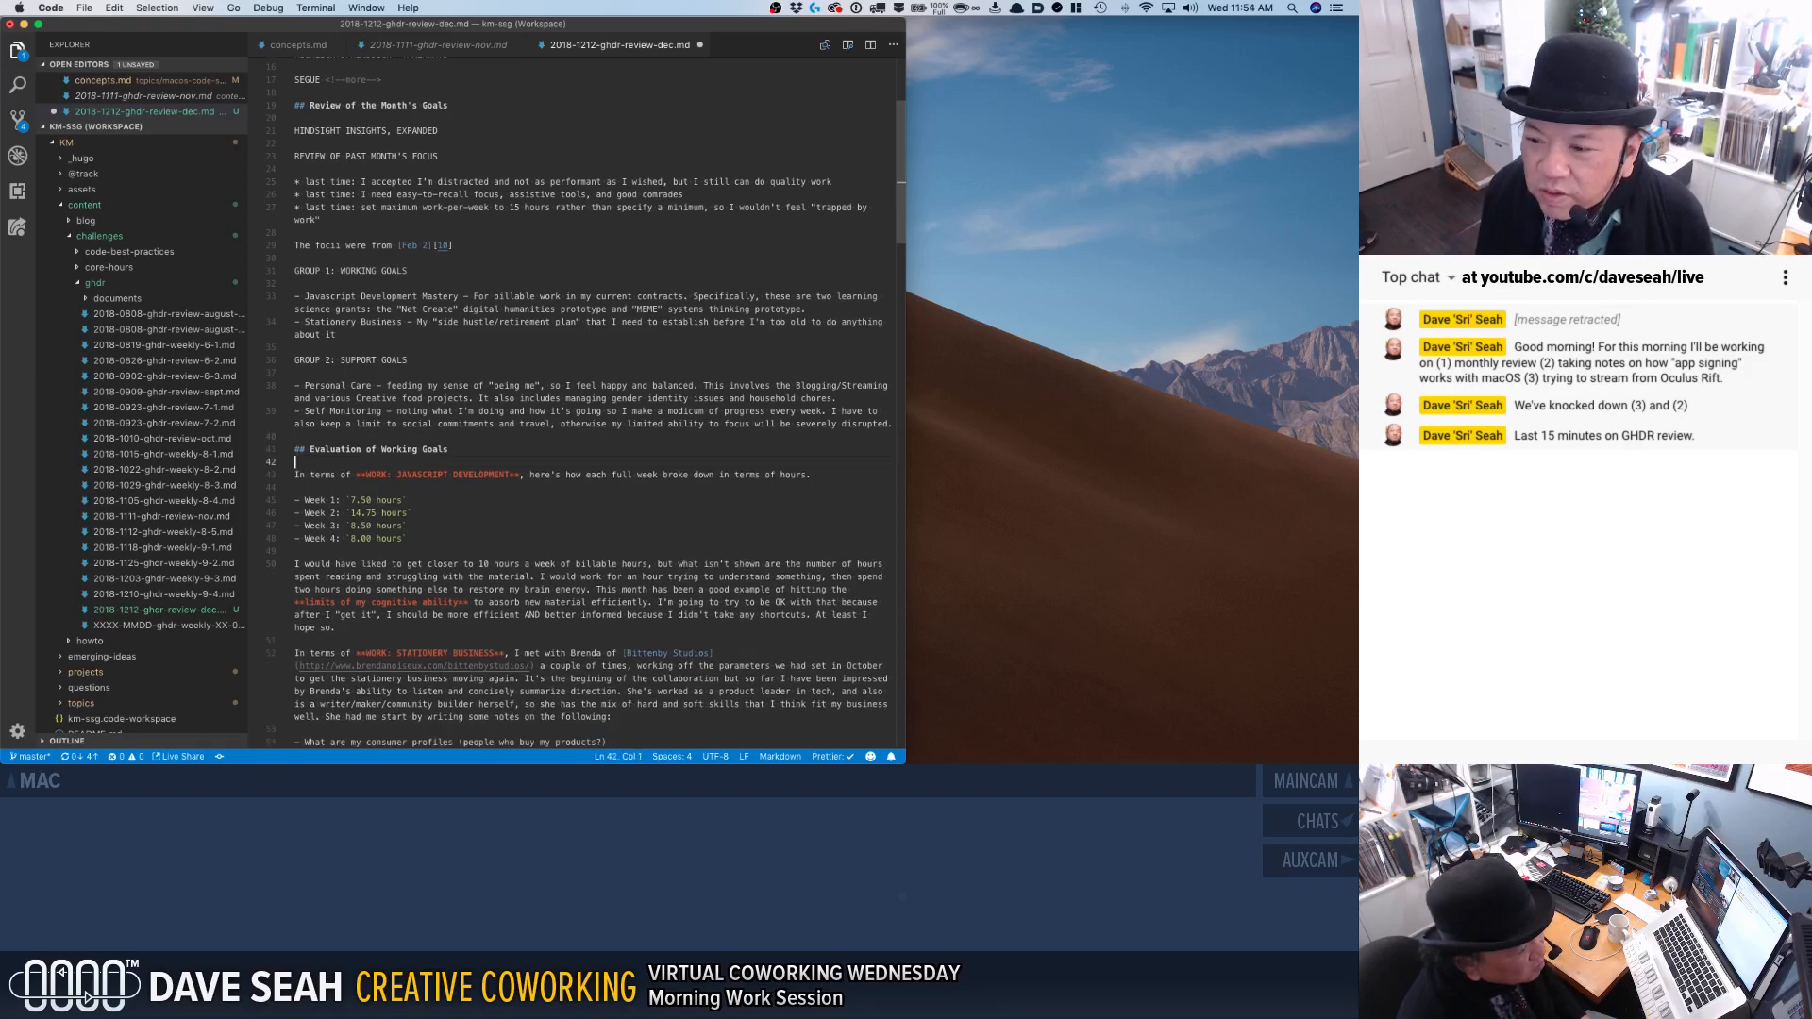
key(Return)
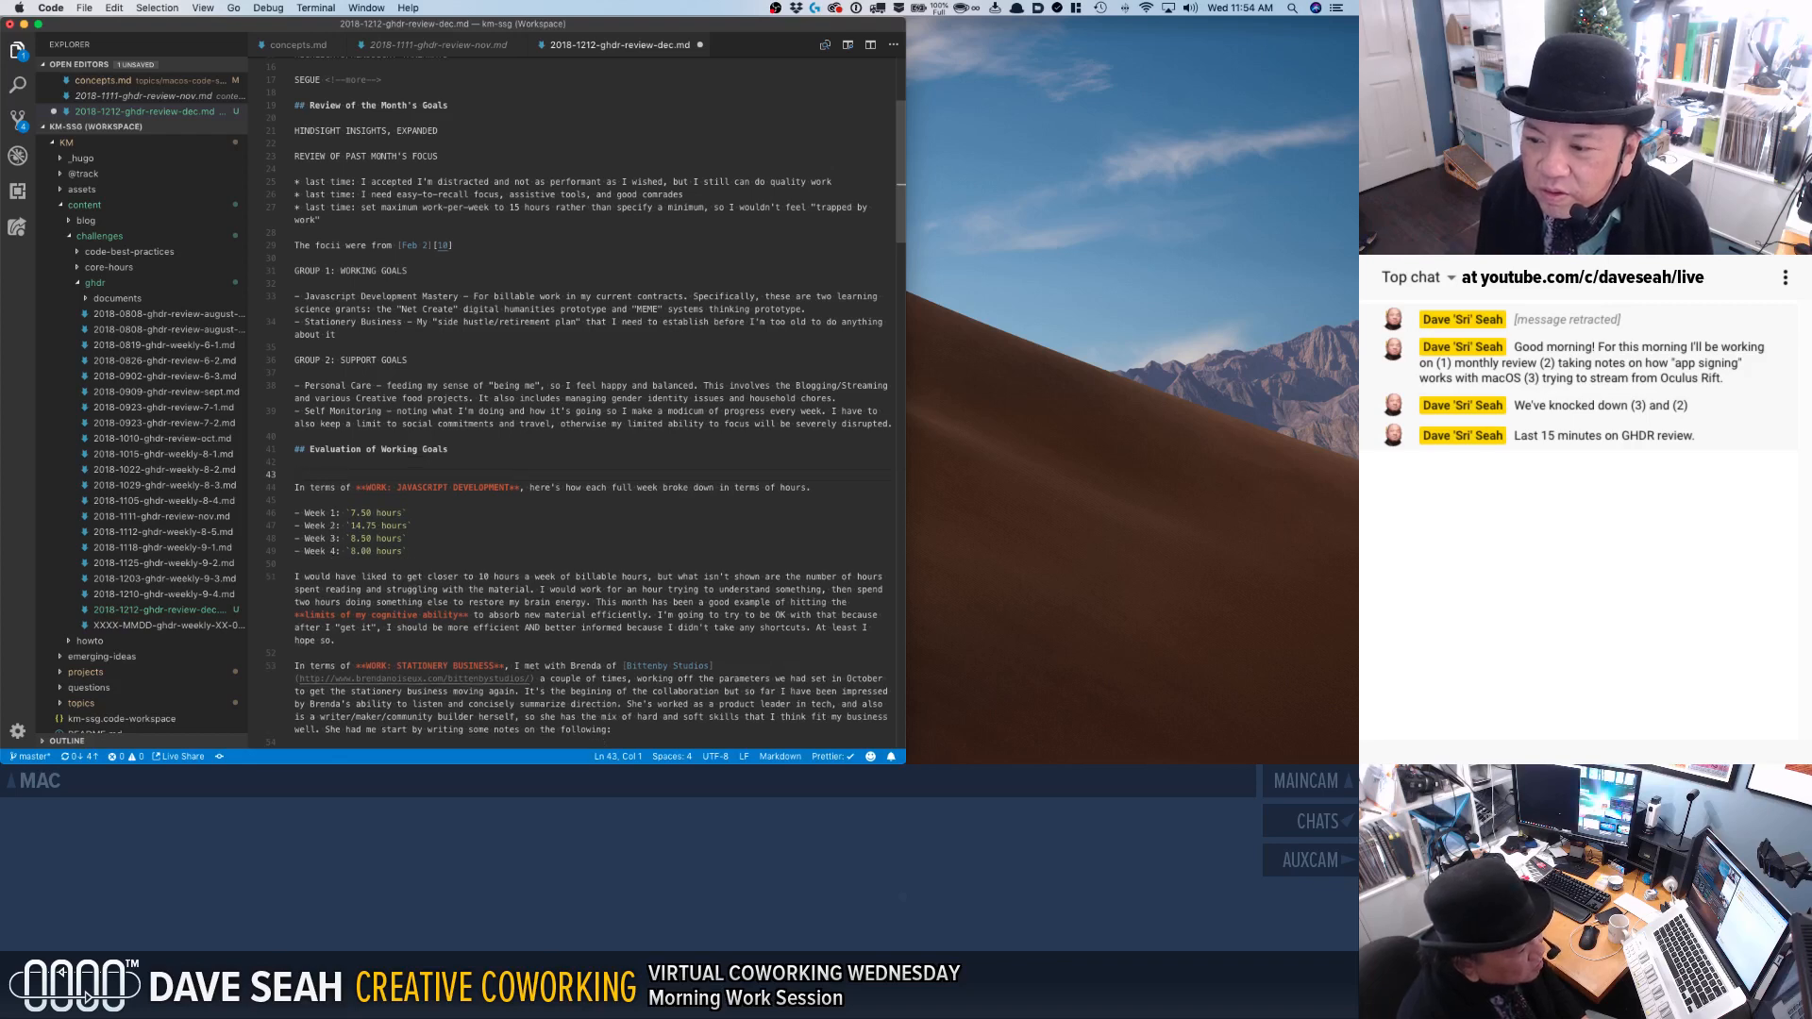
key(BackSpace)
key(BackSpace)
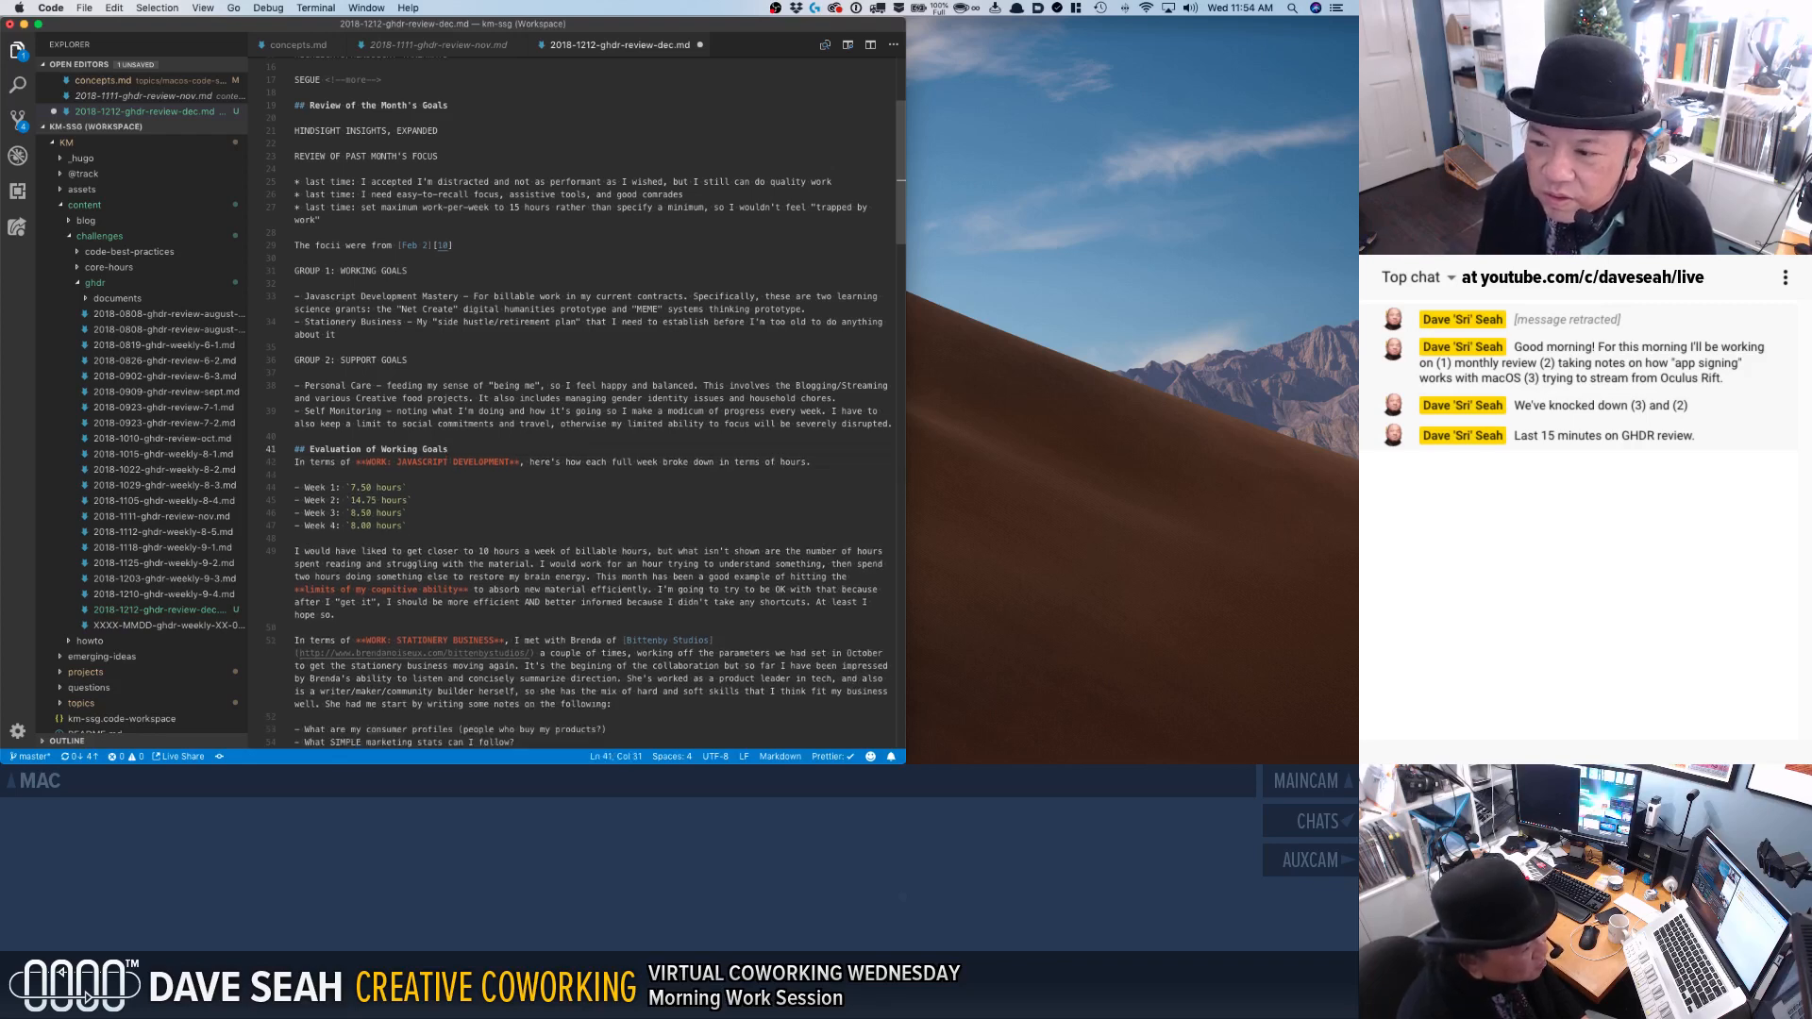
key(super+Left)
key(Down)
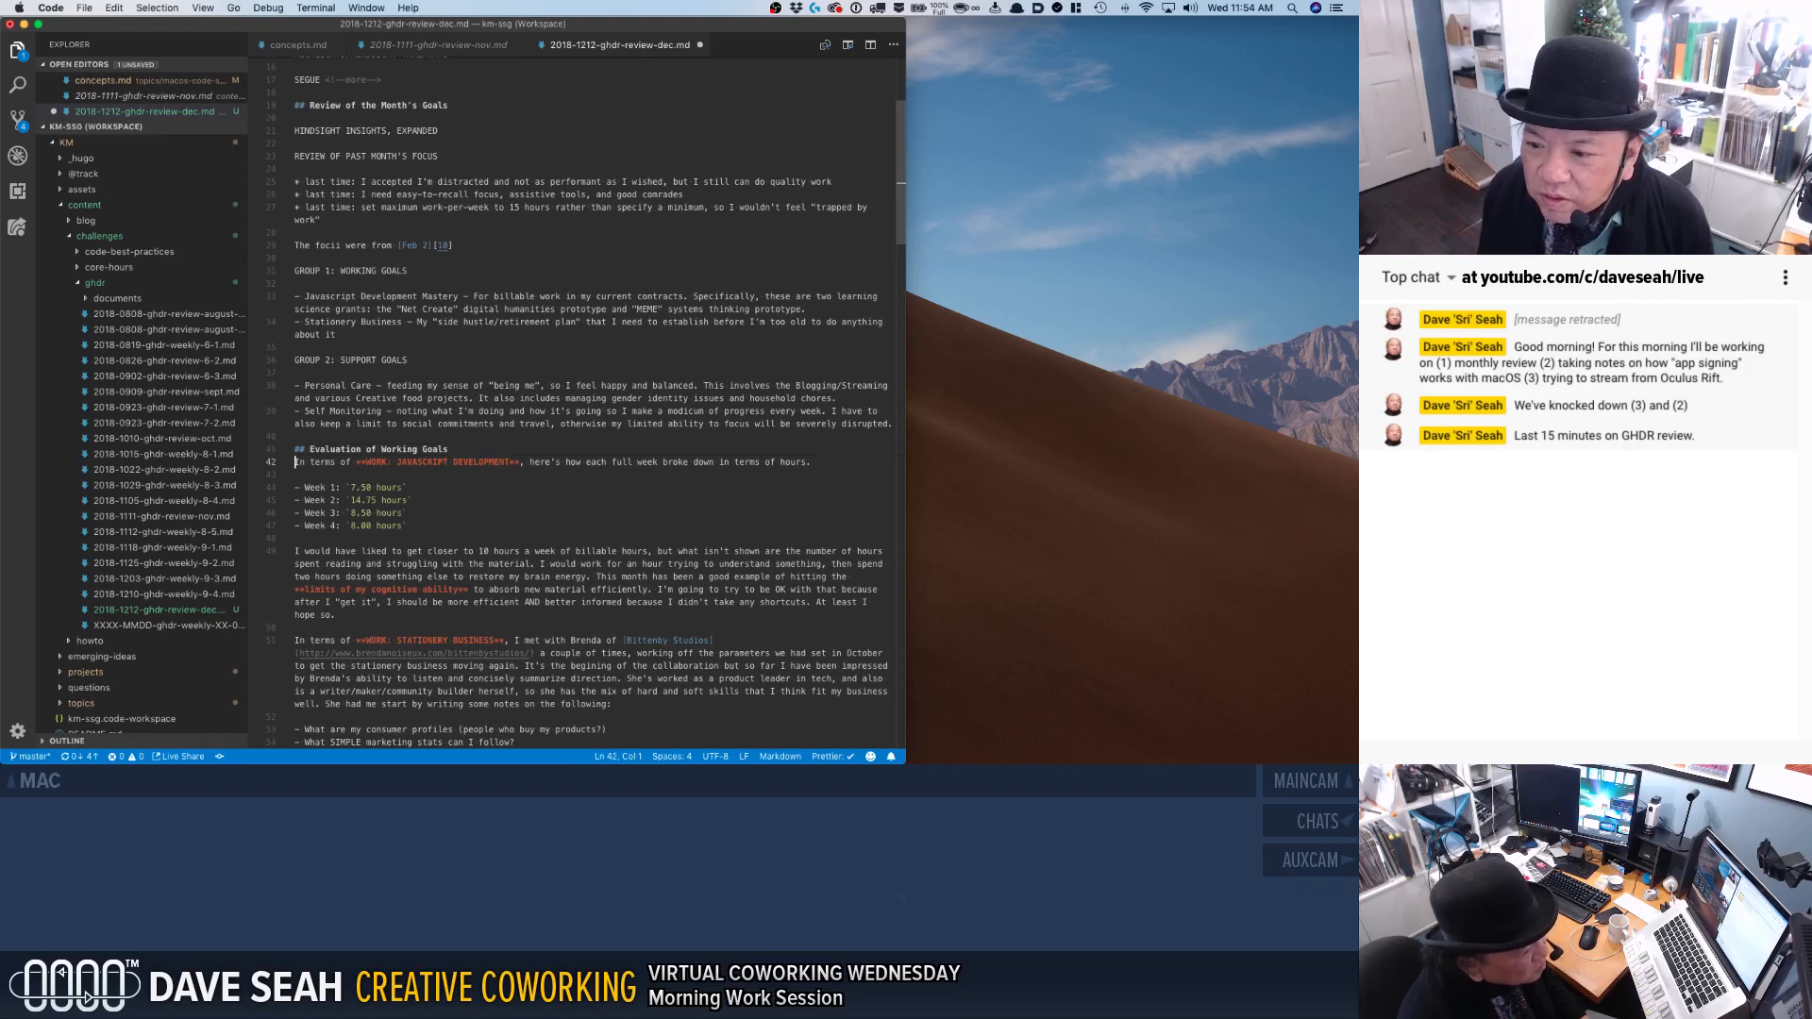
key(Return)
Read through the evaluation of working goals, including the weekly hours and stationery business notes, down to the supporting goals.
click(386, 564)
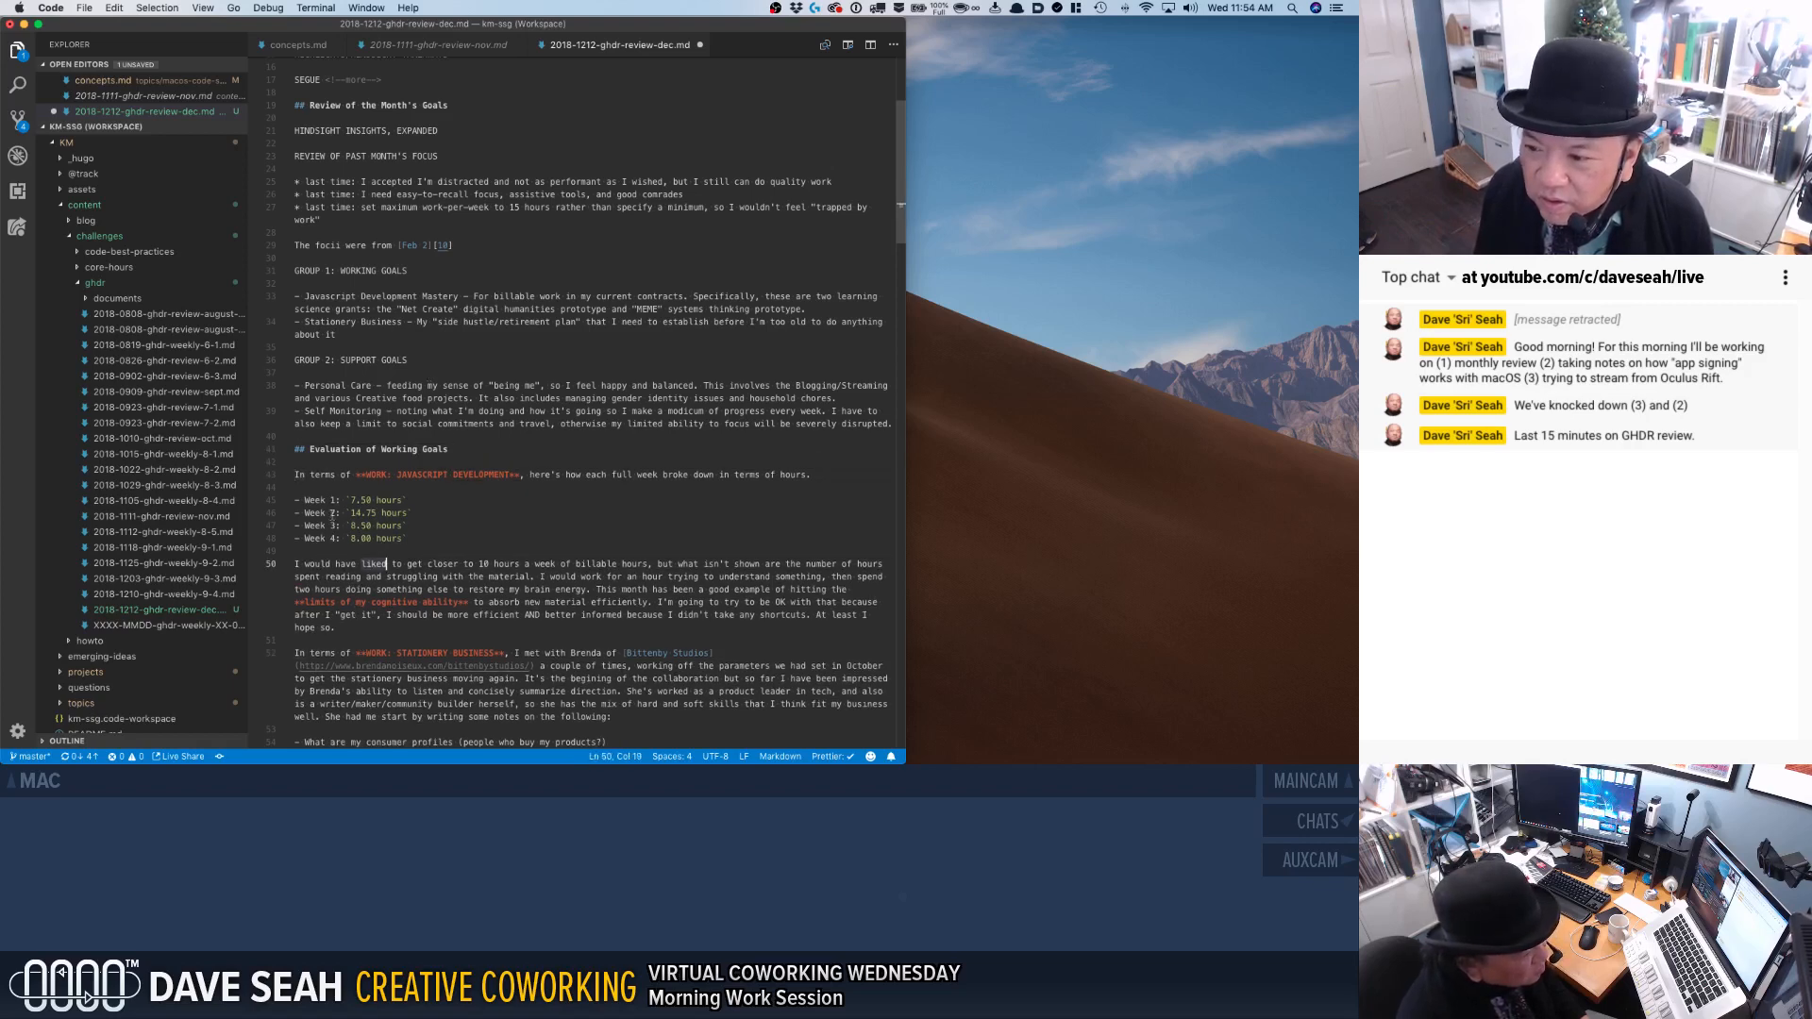
click(447, 535)
scroll(434, 538, down, 3)
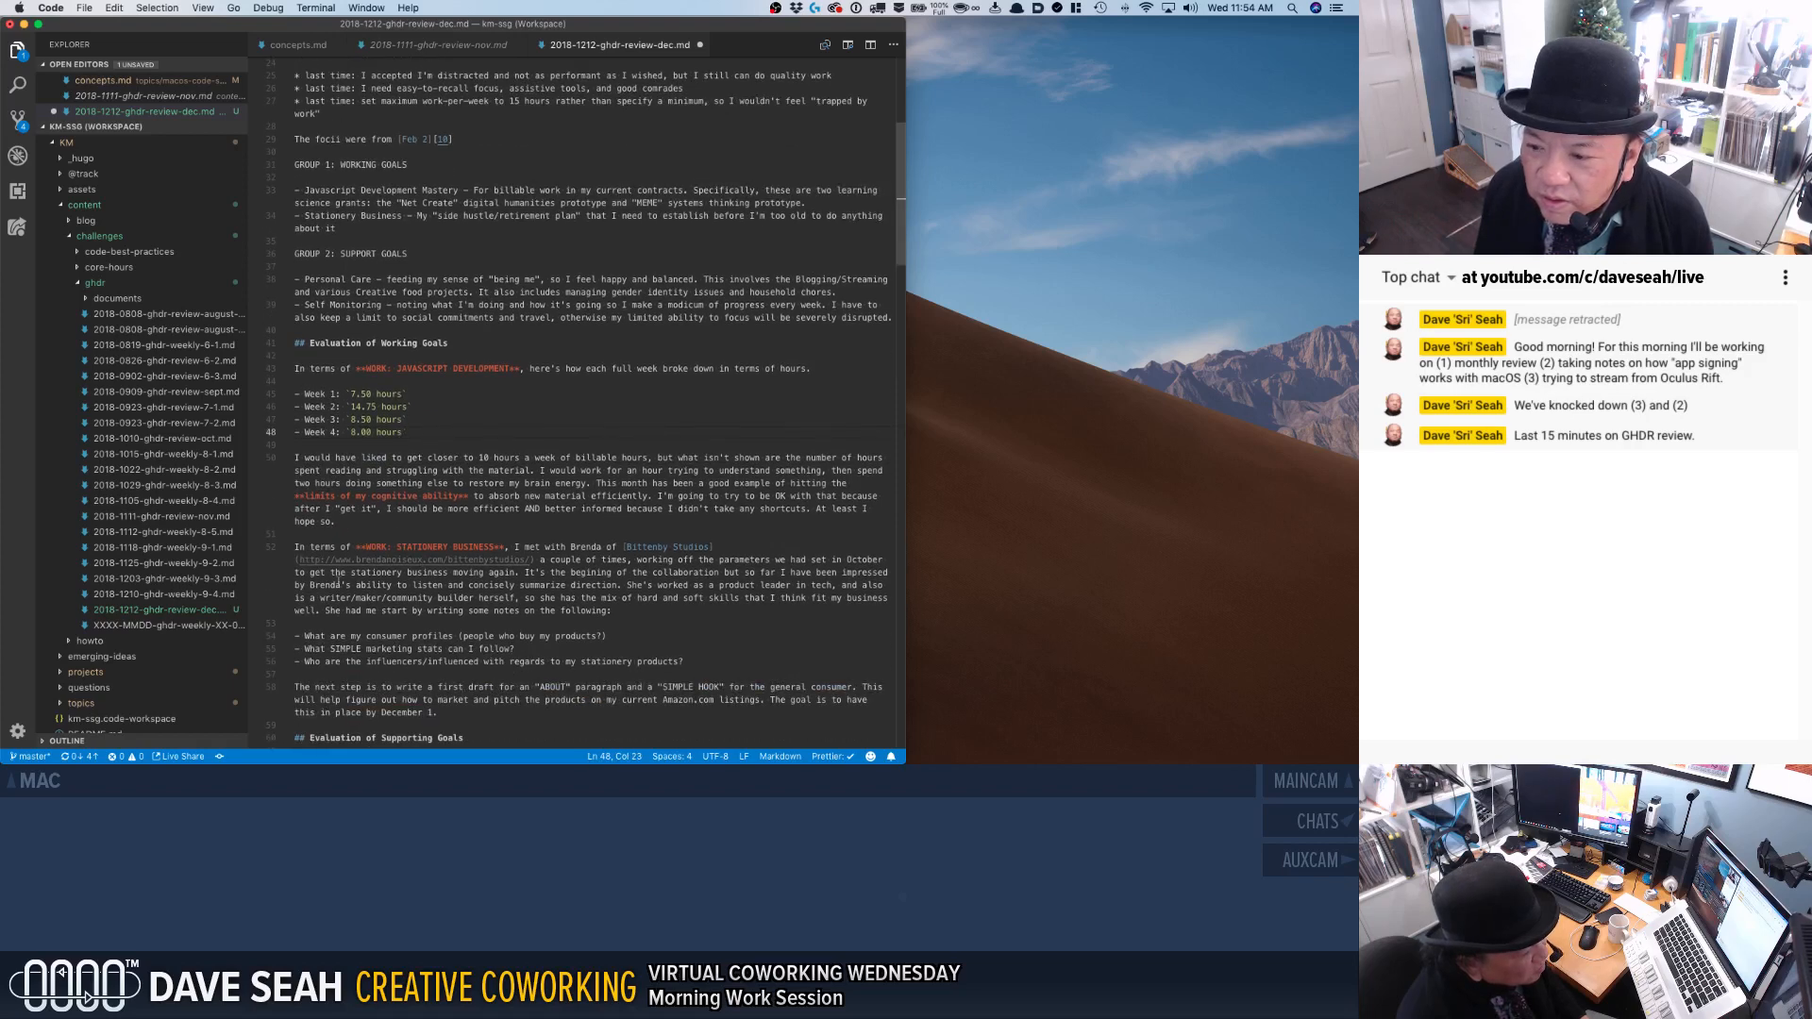
scroll(327, 578, down, 3)
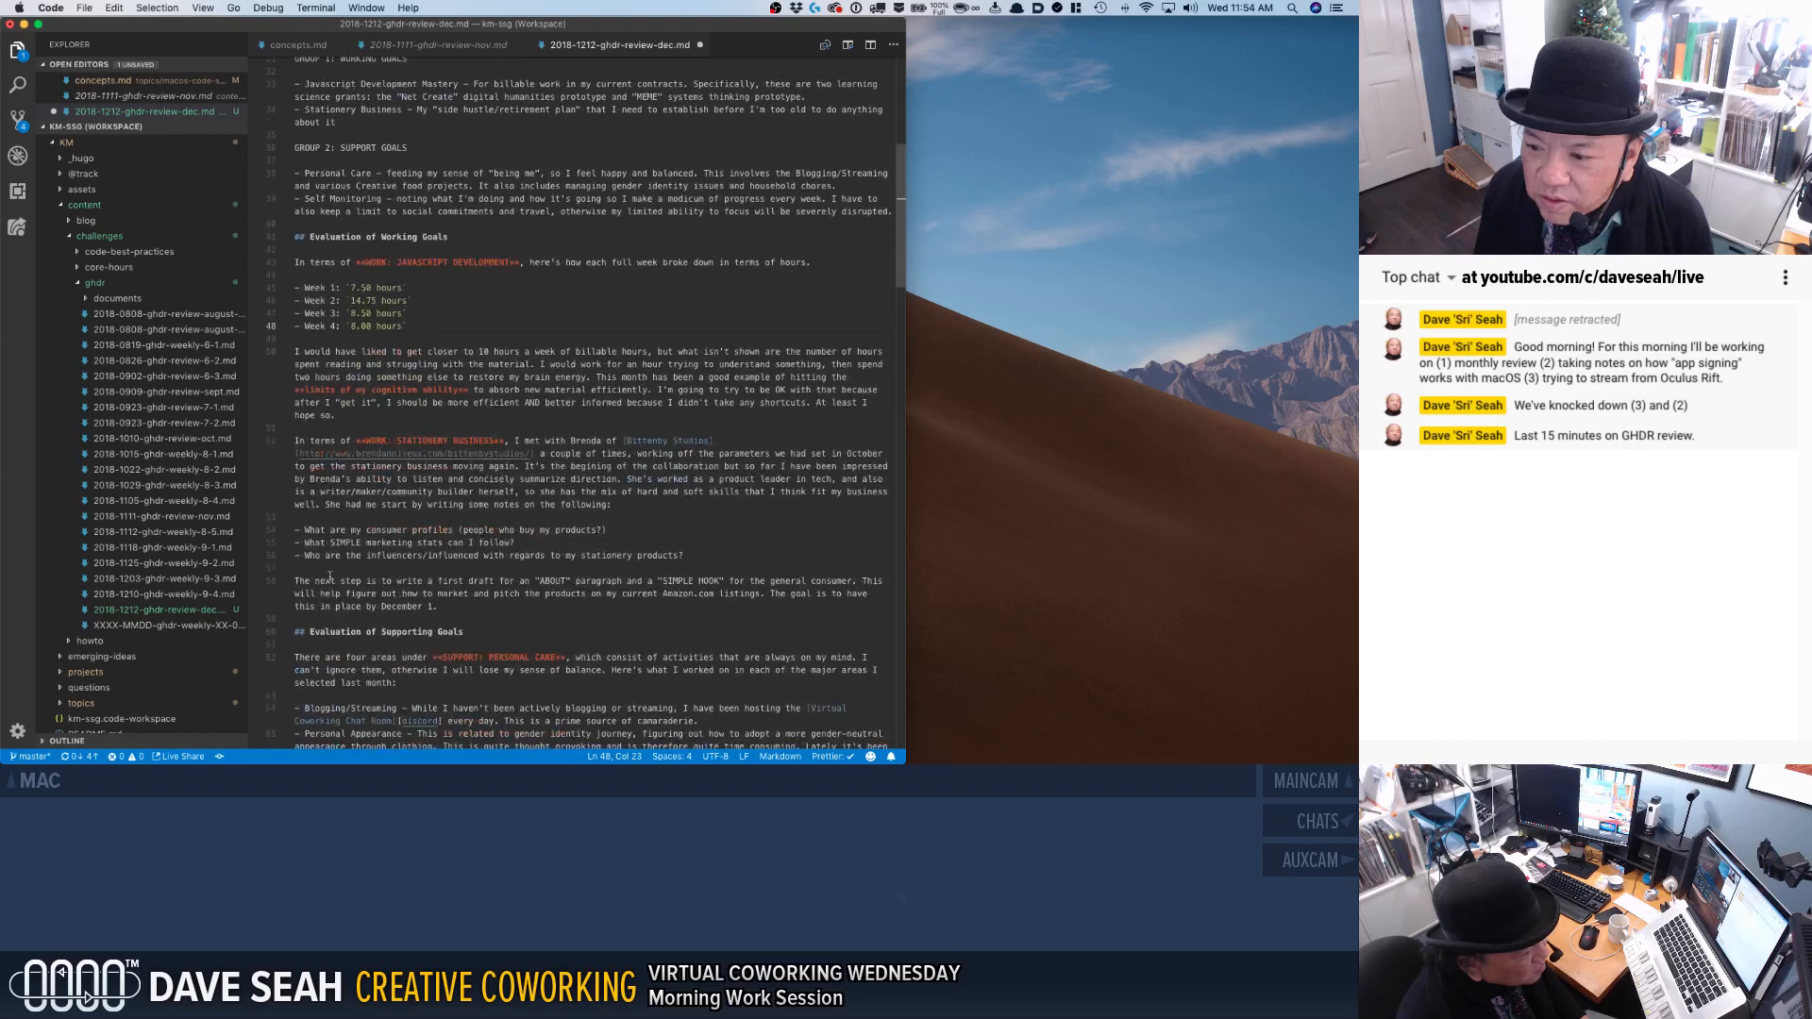
scroll(340, 576, down, 2)
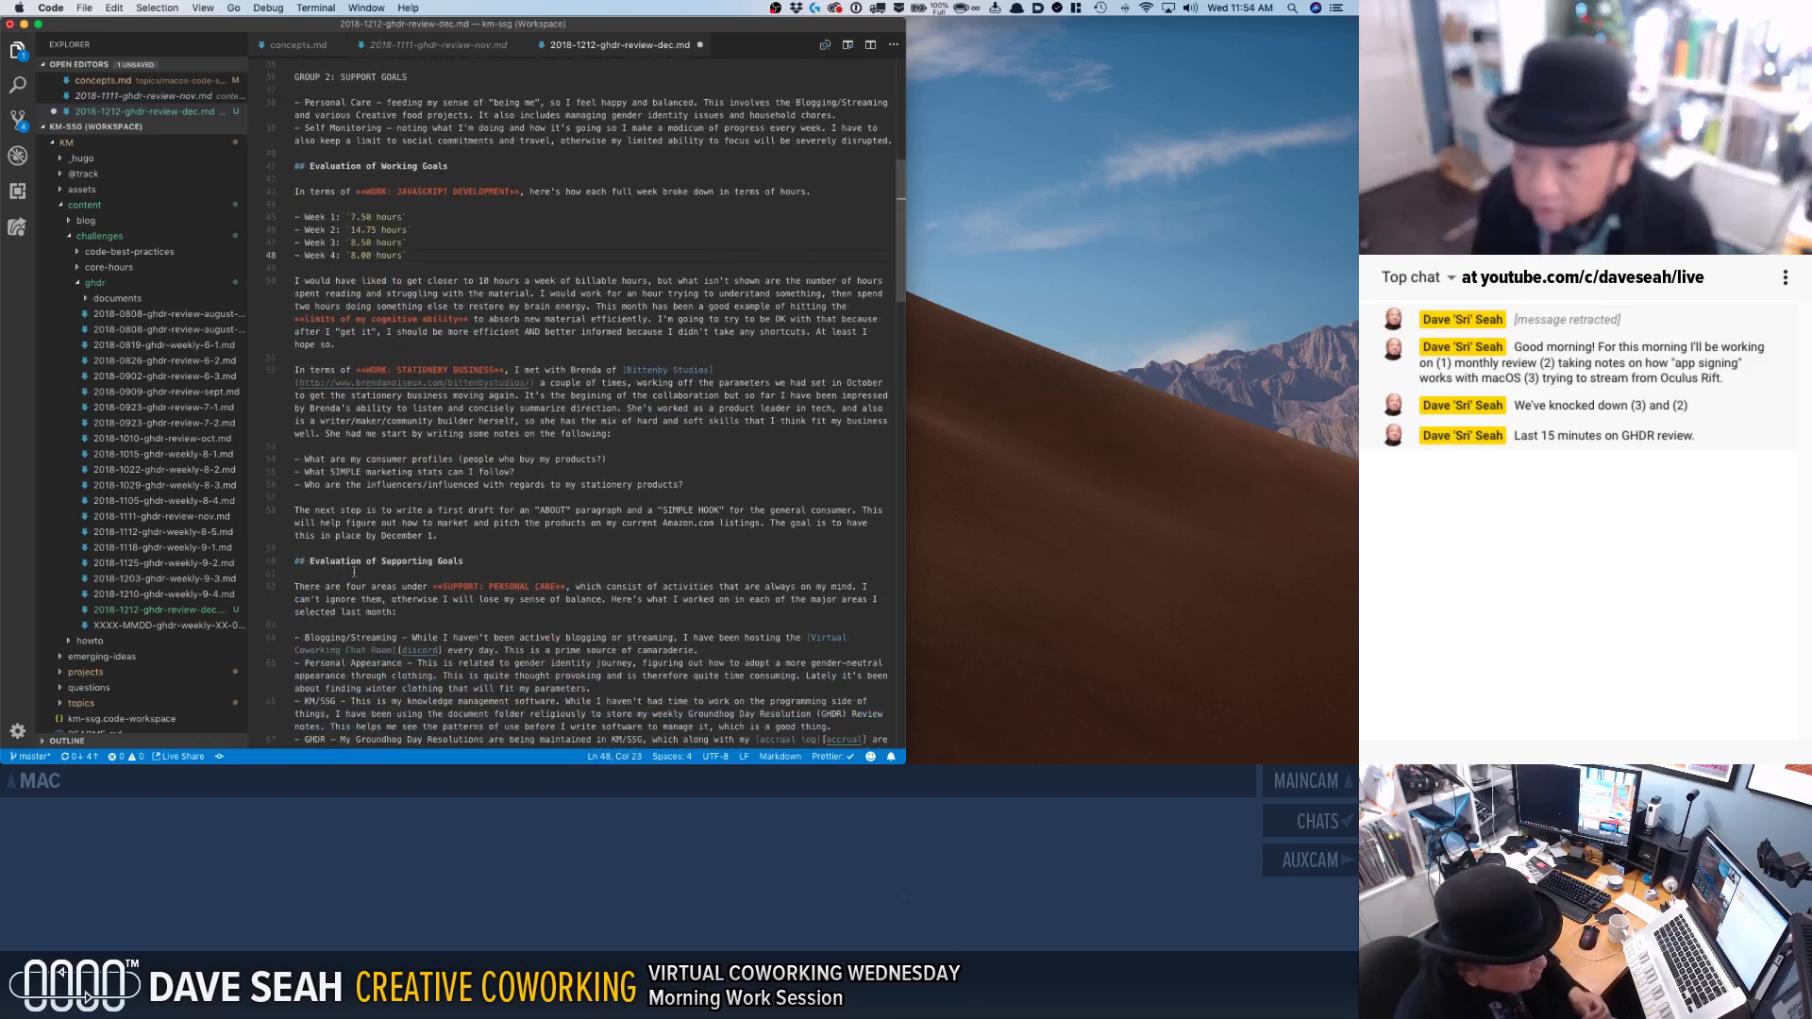
scroll(363, 583, down, 2)
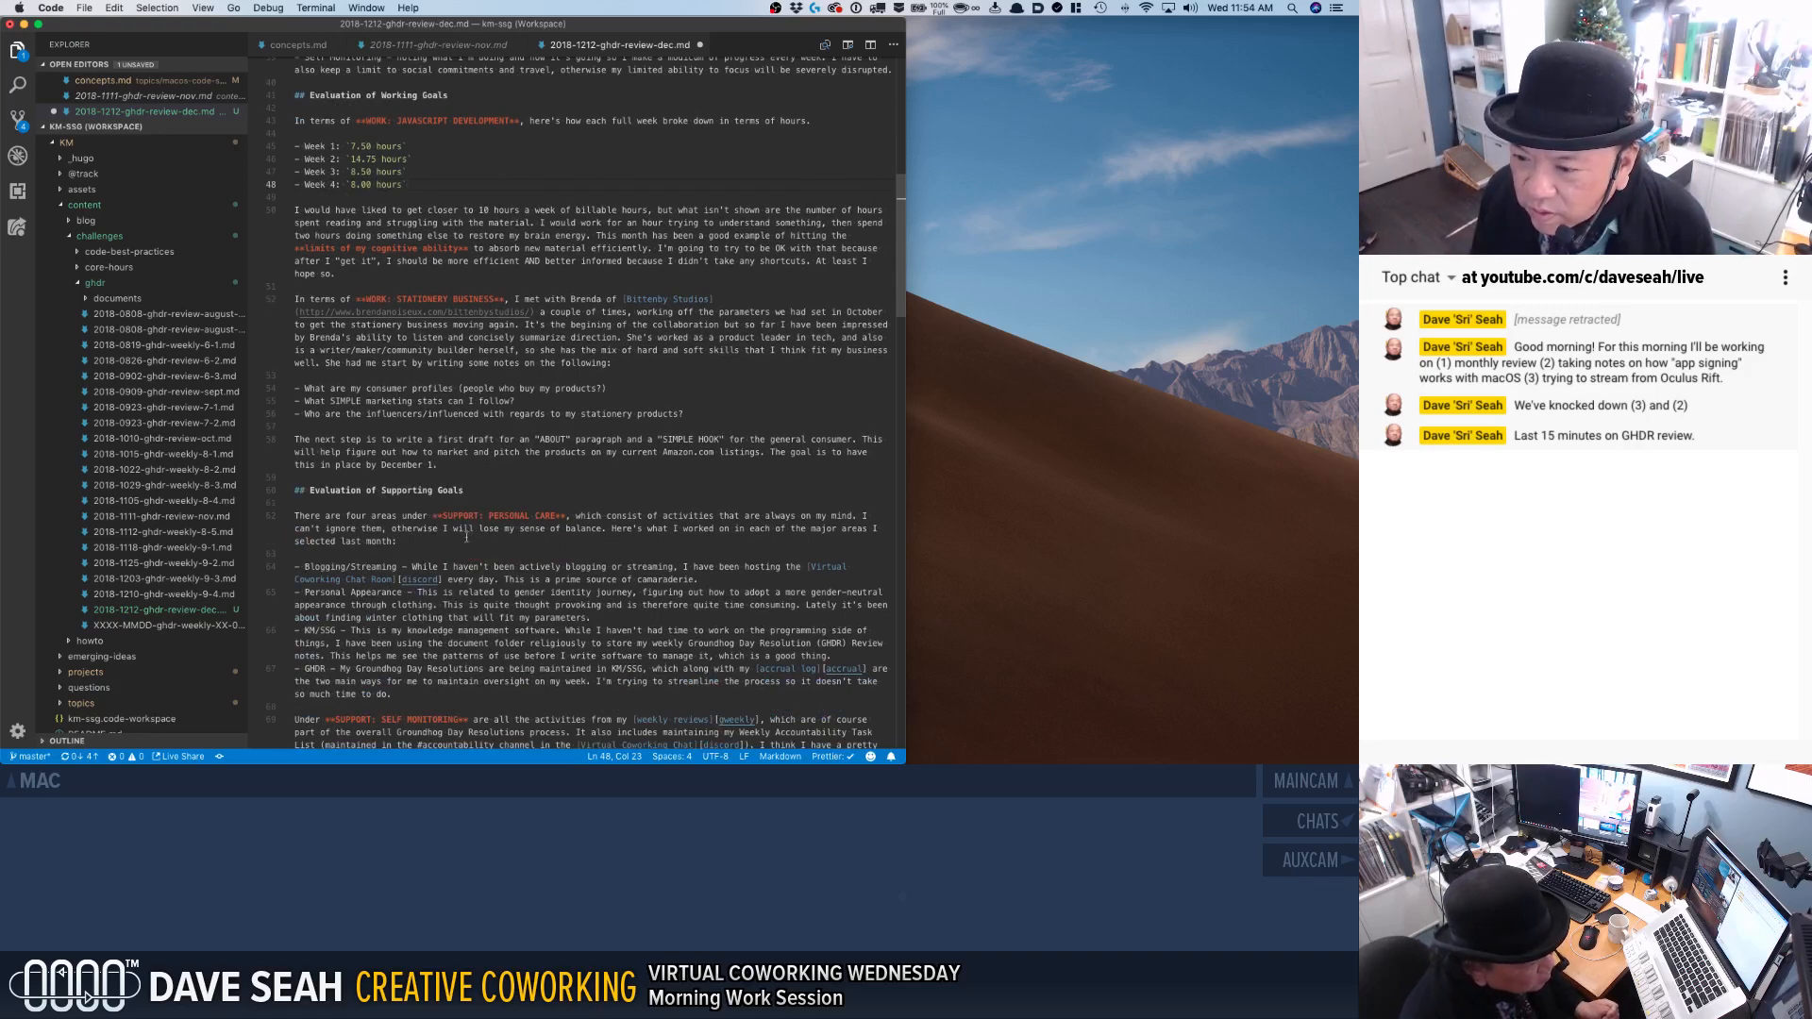
click(463, 503)
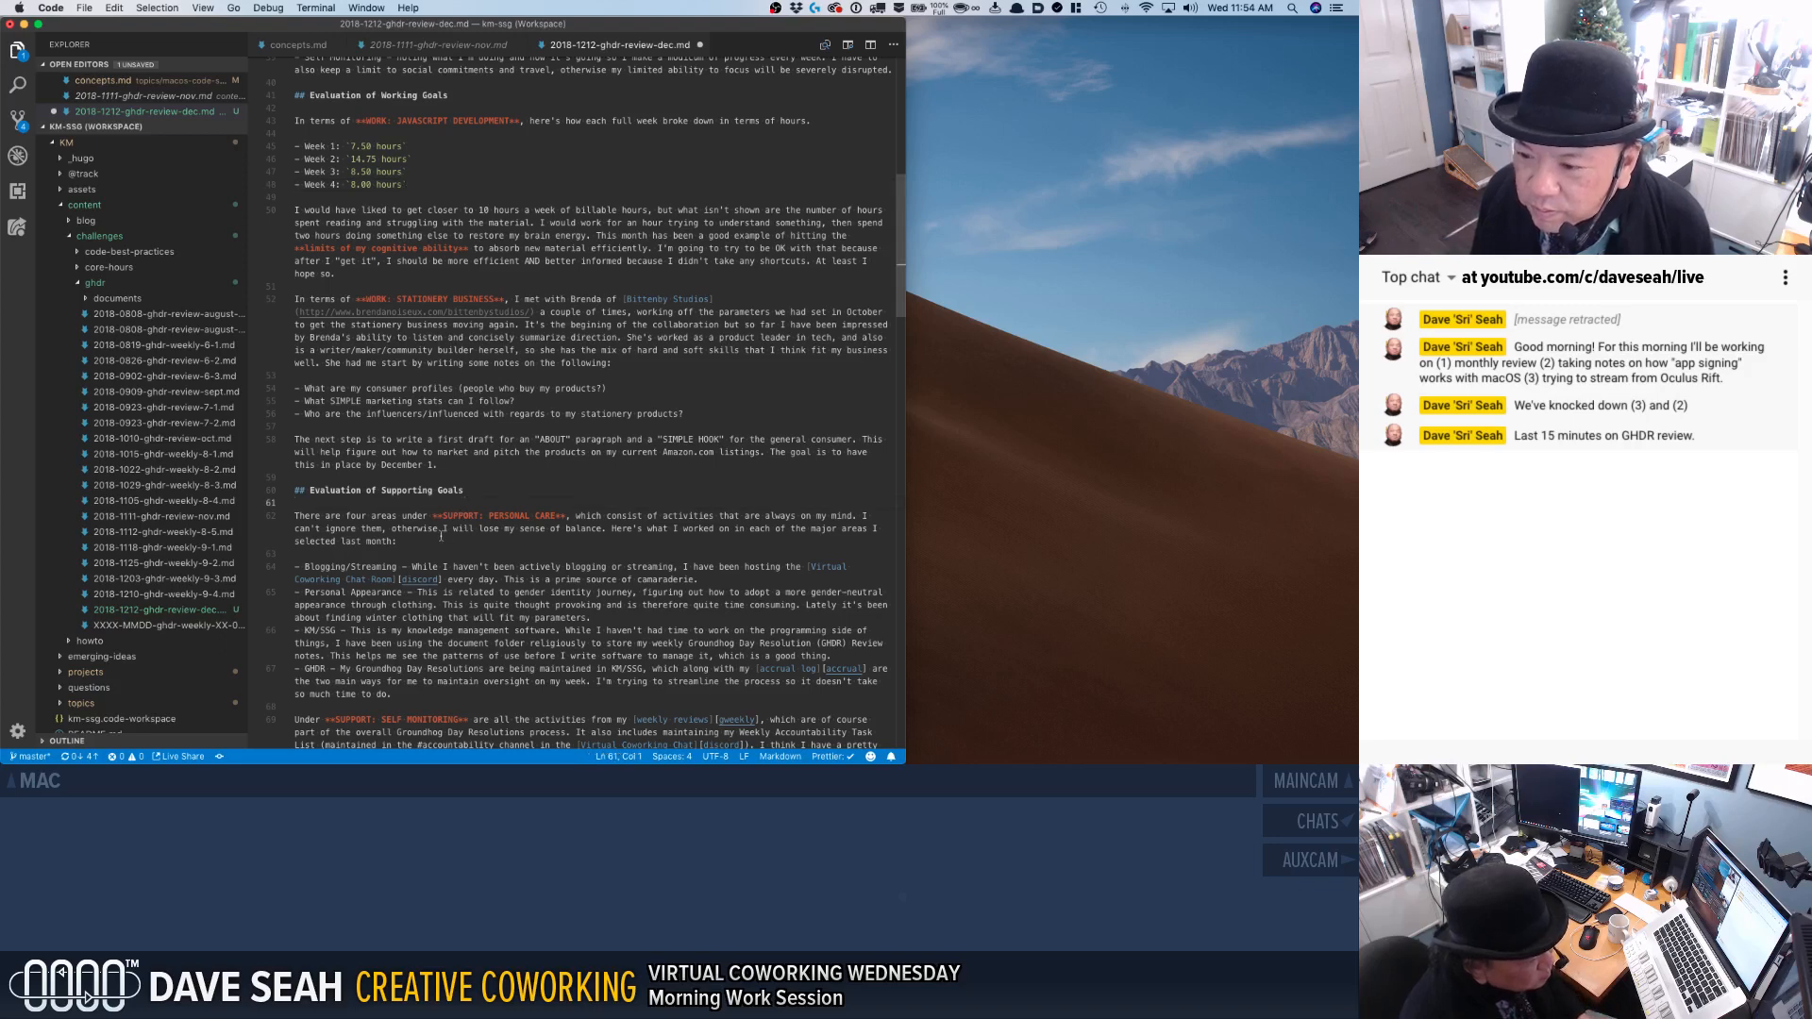
click(391, 513)
Examine the copied supporting goals, meta assessments and overall assessment sections down to the "Goals for November 11 to December 11" heading.
scroll(425, 549, down, 2)
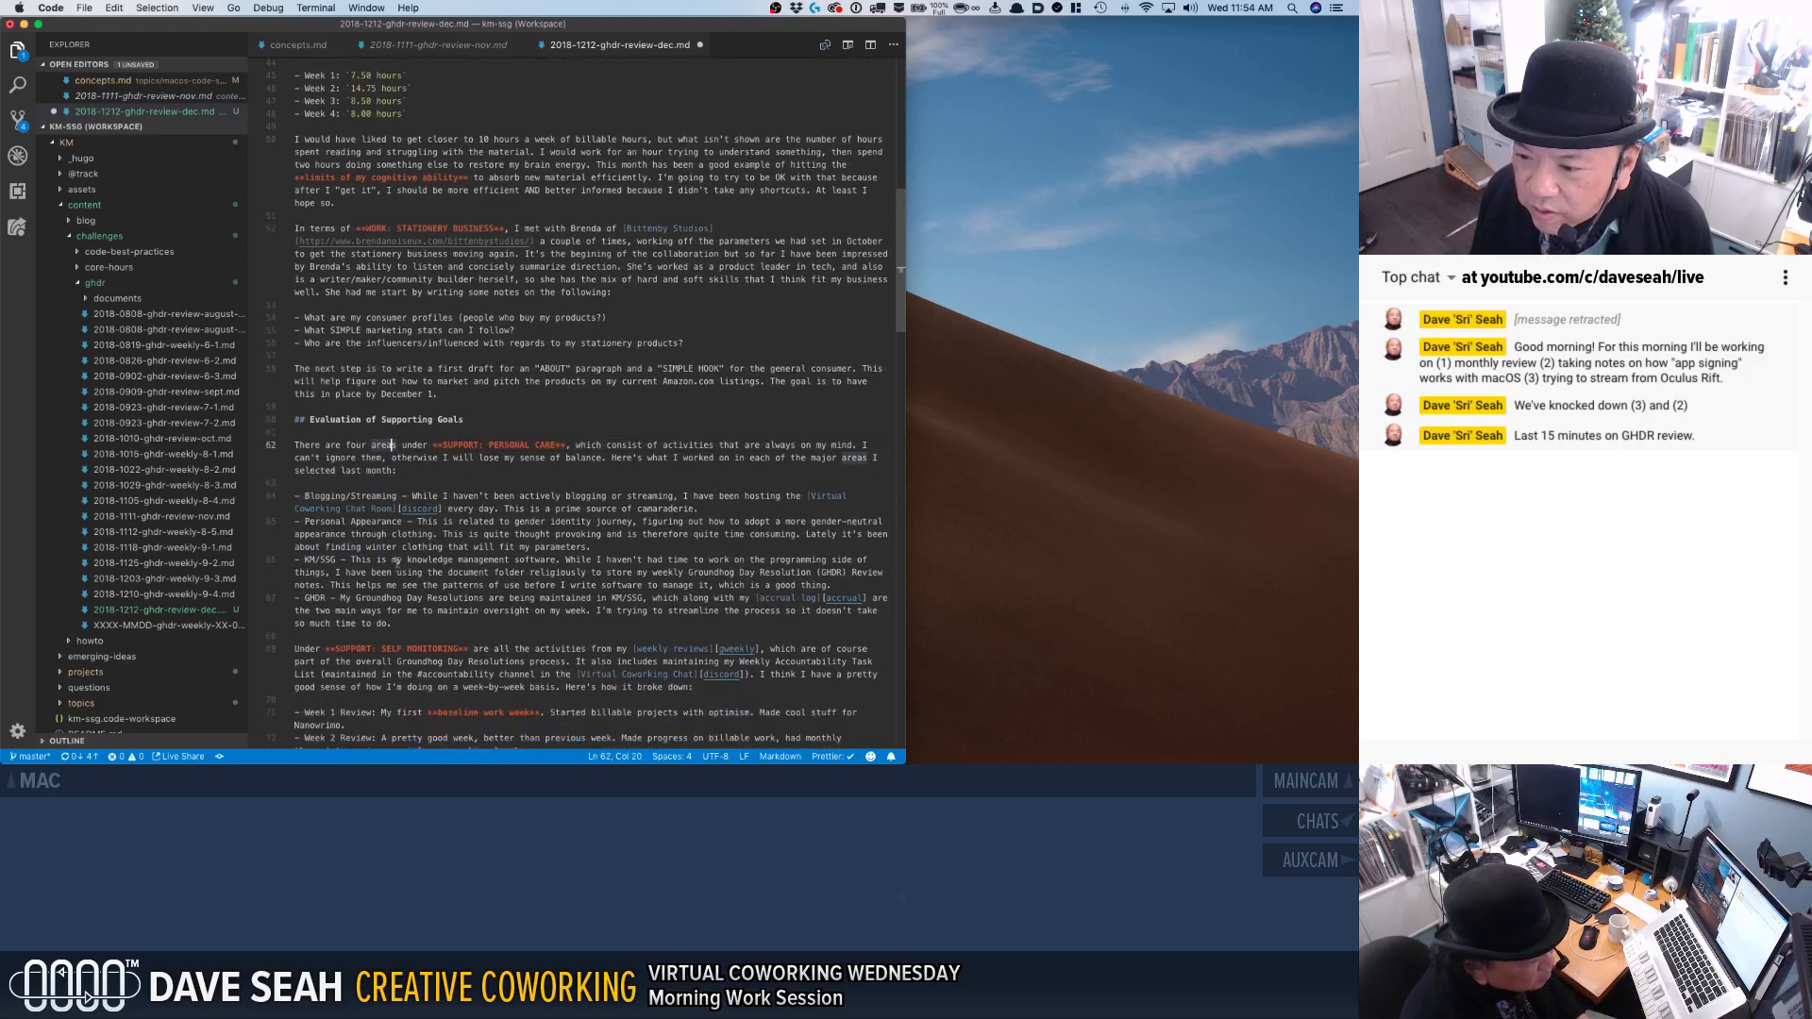
scroll(439, 509, down, 3)
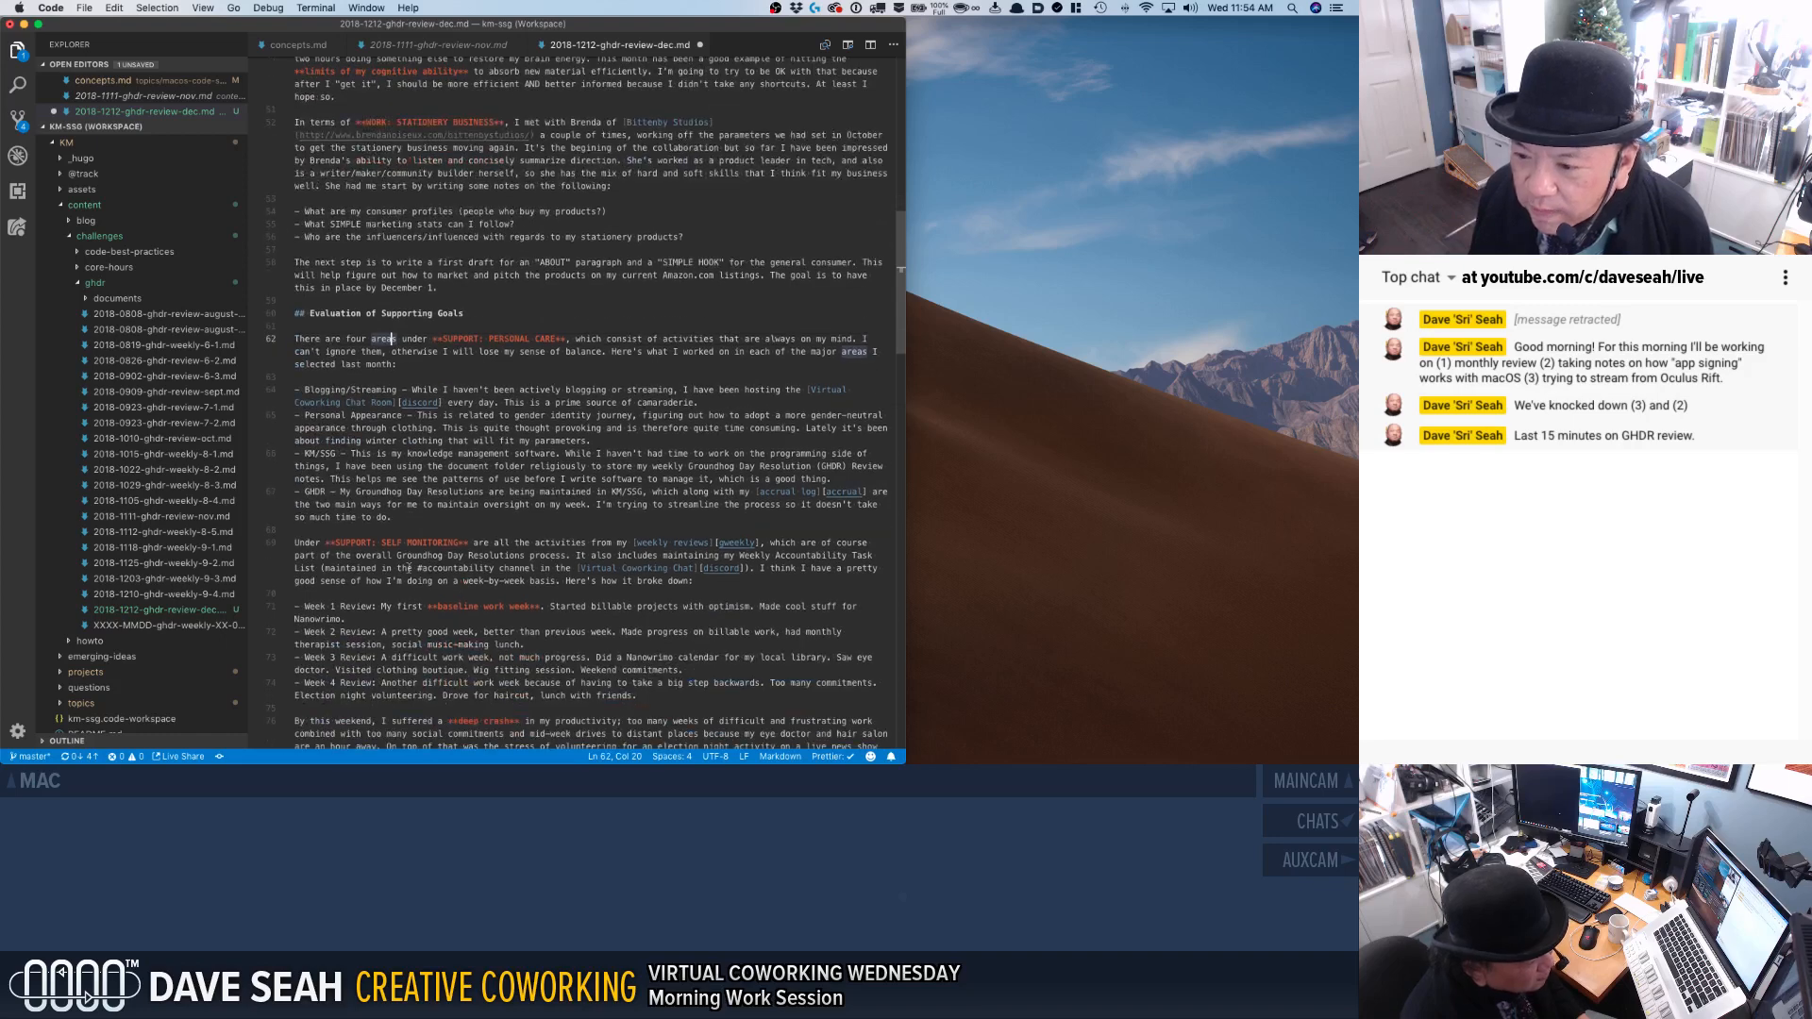
scroll(344, 559, down, 6)
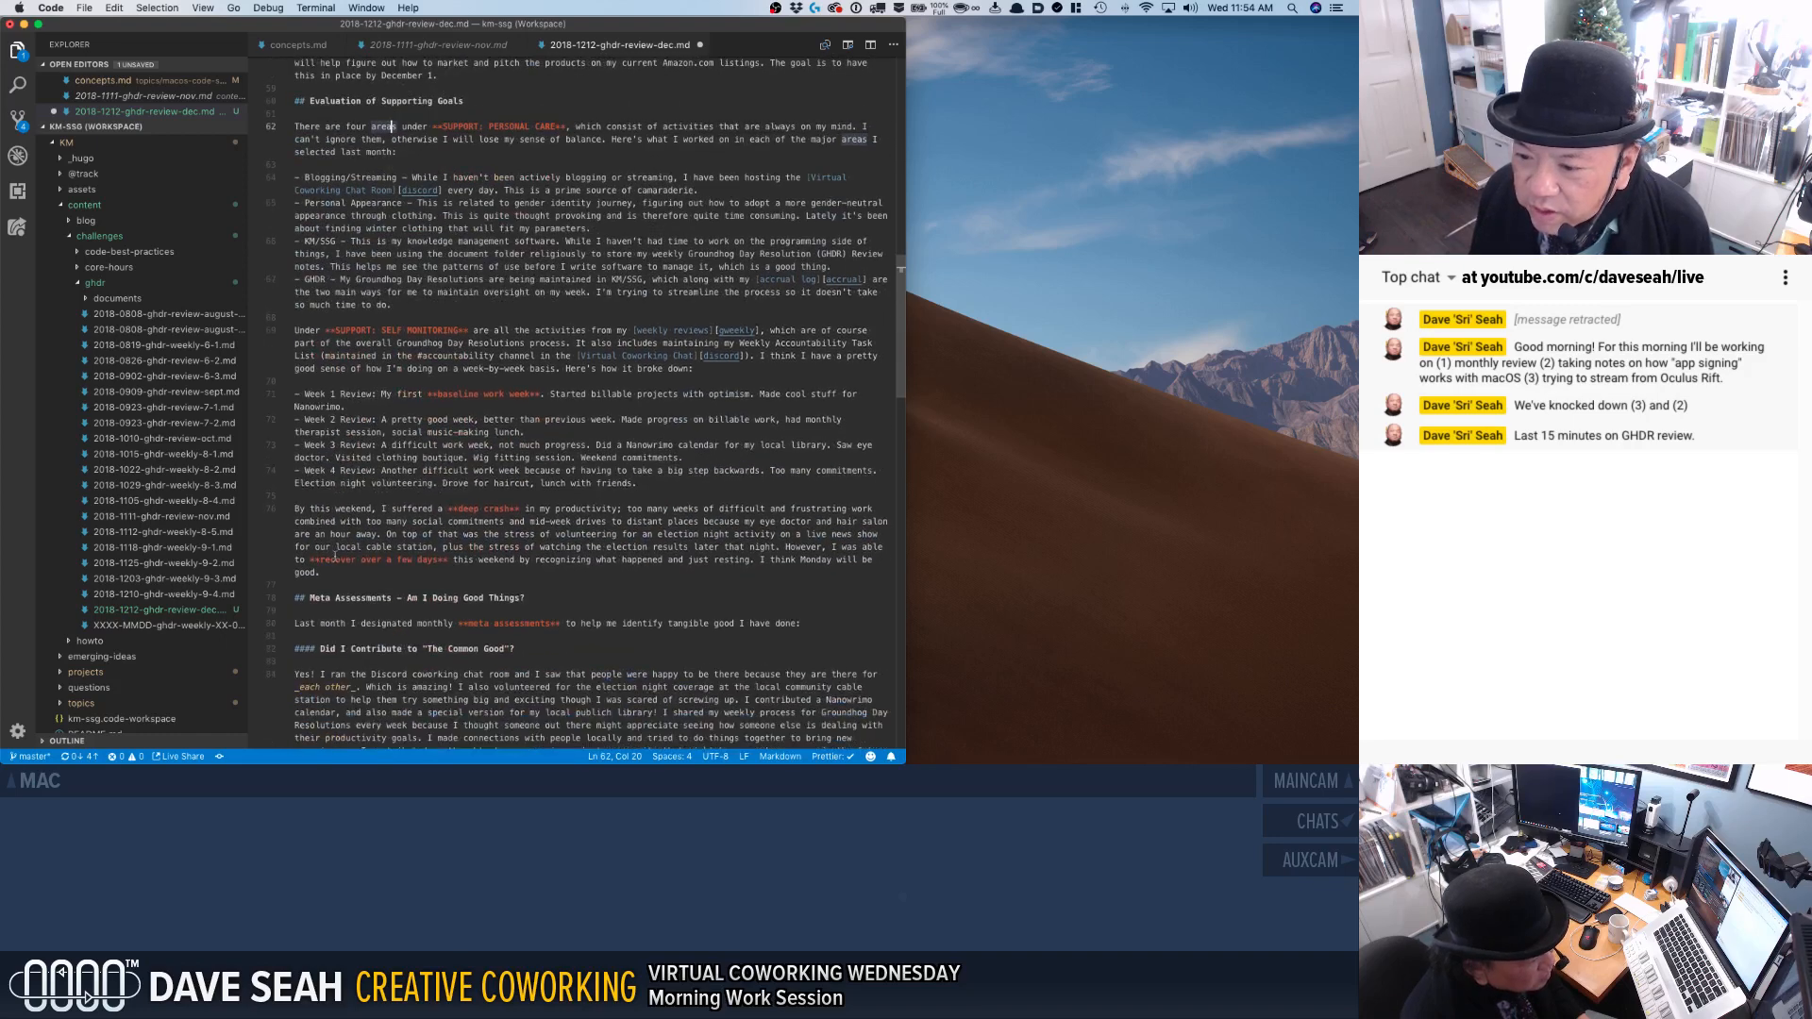
scroll(366, 594, down, 3)
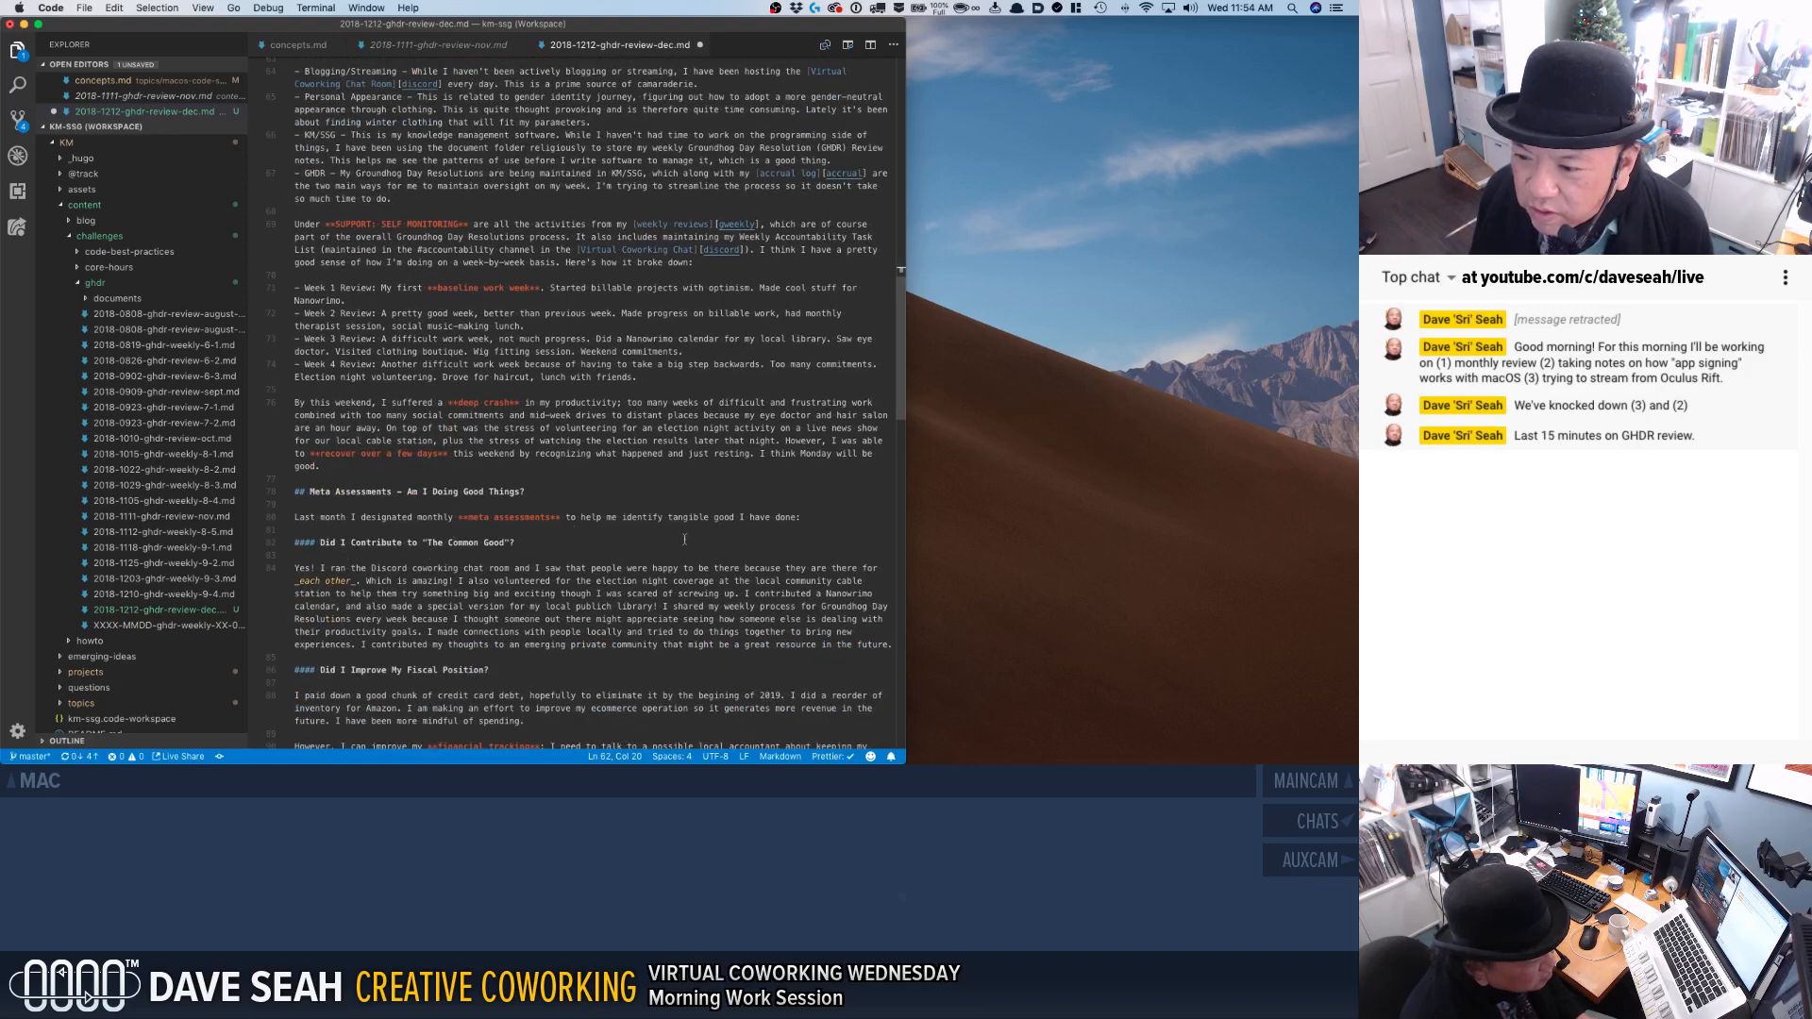
scroll(705, 539, down, 3)
double_click(406, 461)
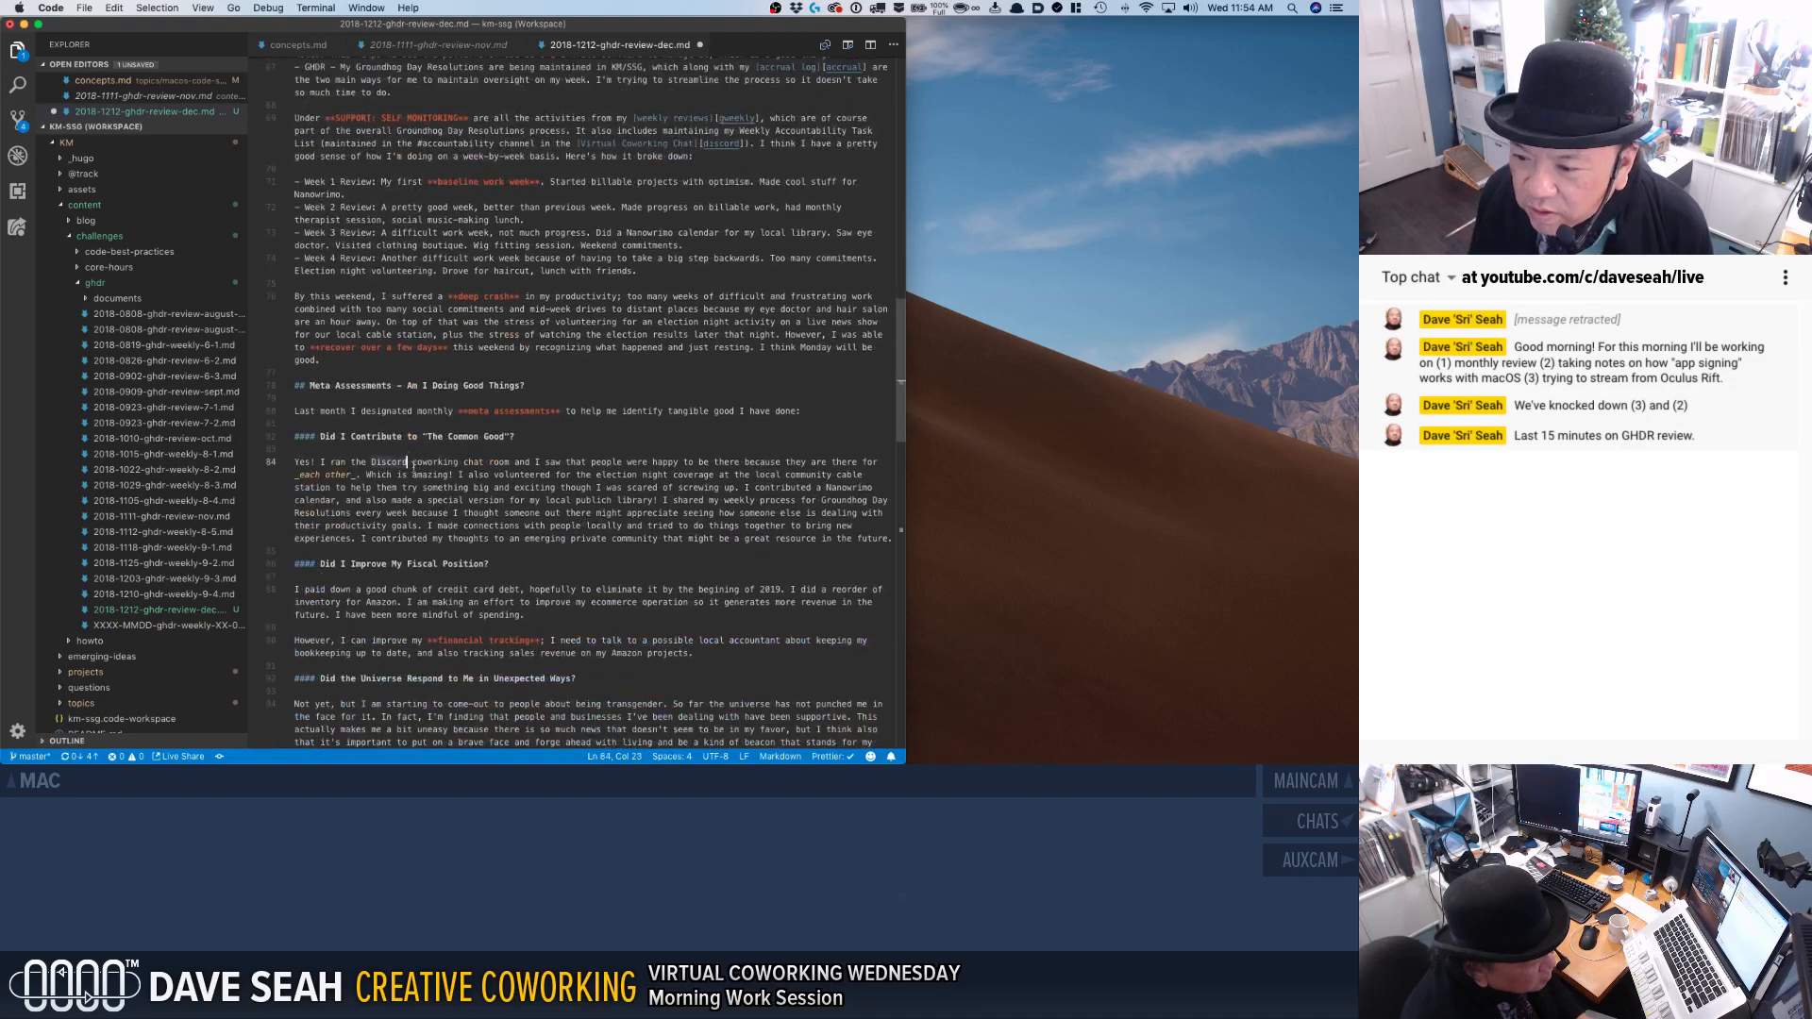
scroll(416, 467, down, 6)
scroll(419, 470, down, 4)
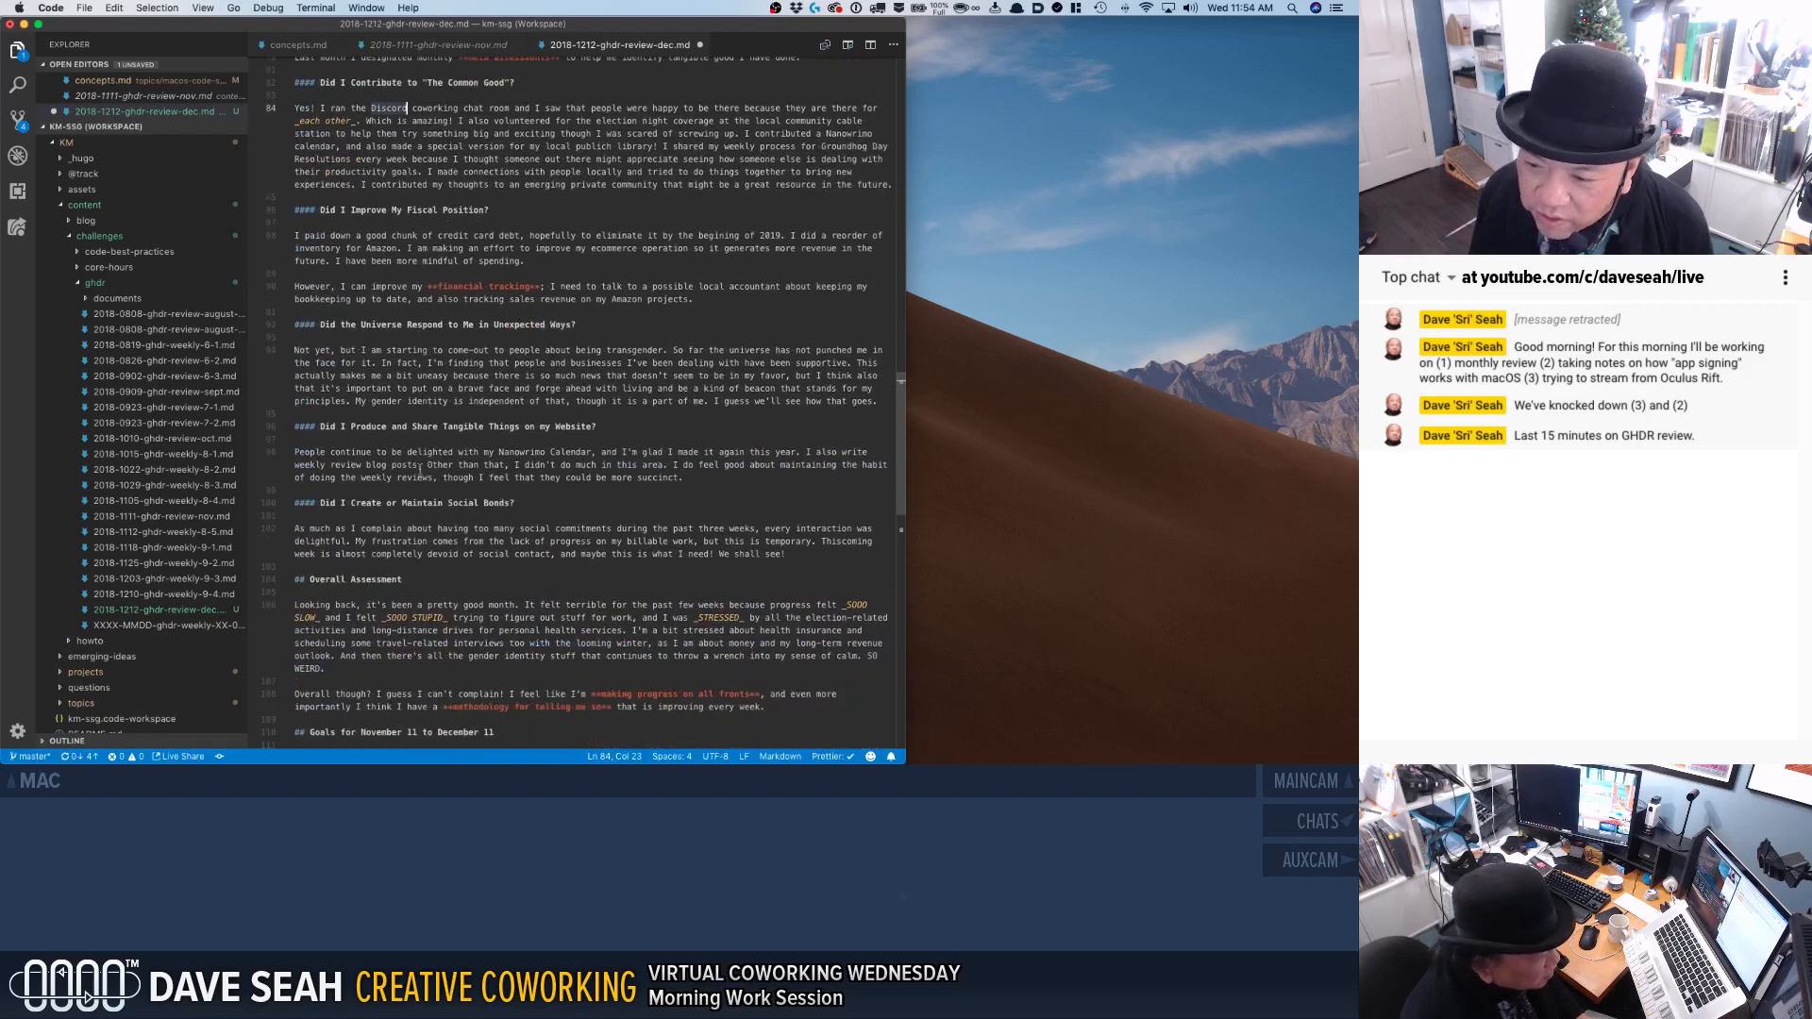
scroll(420, 470, down, 2)
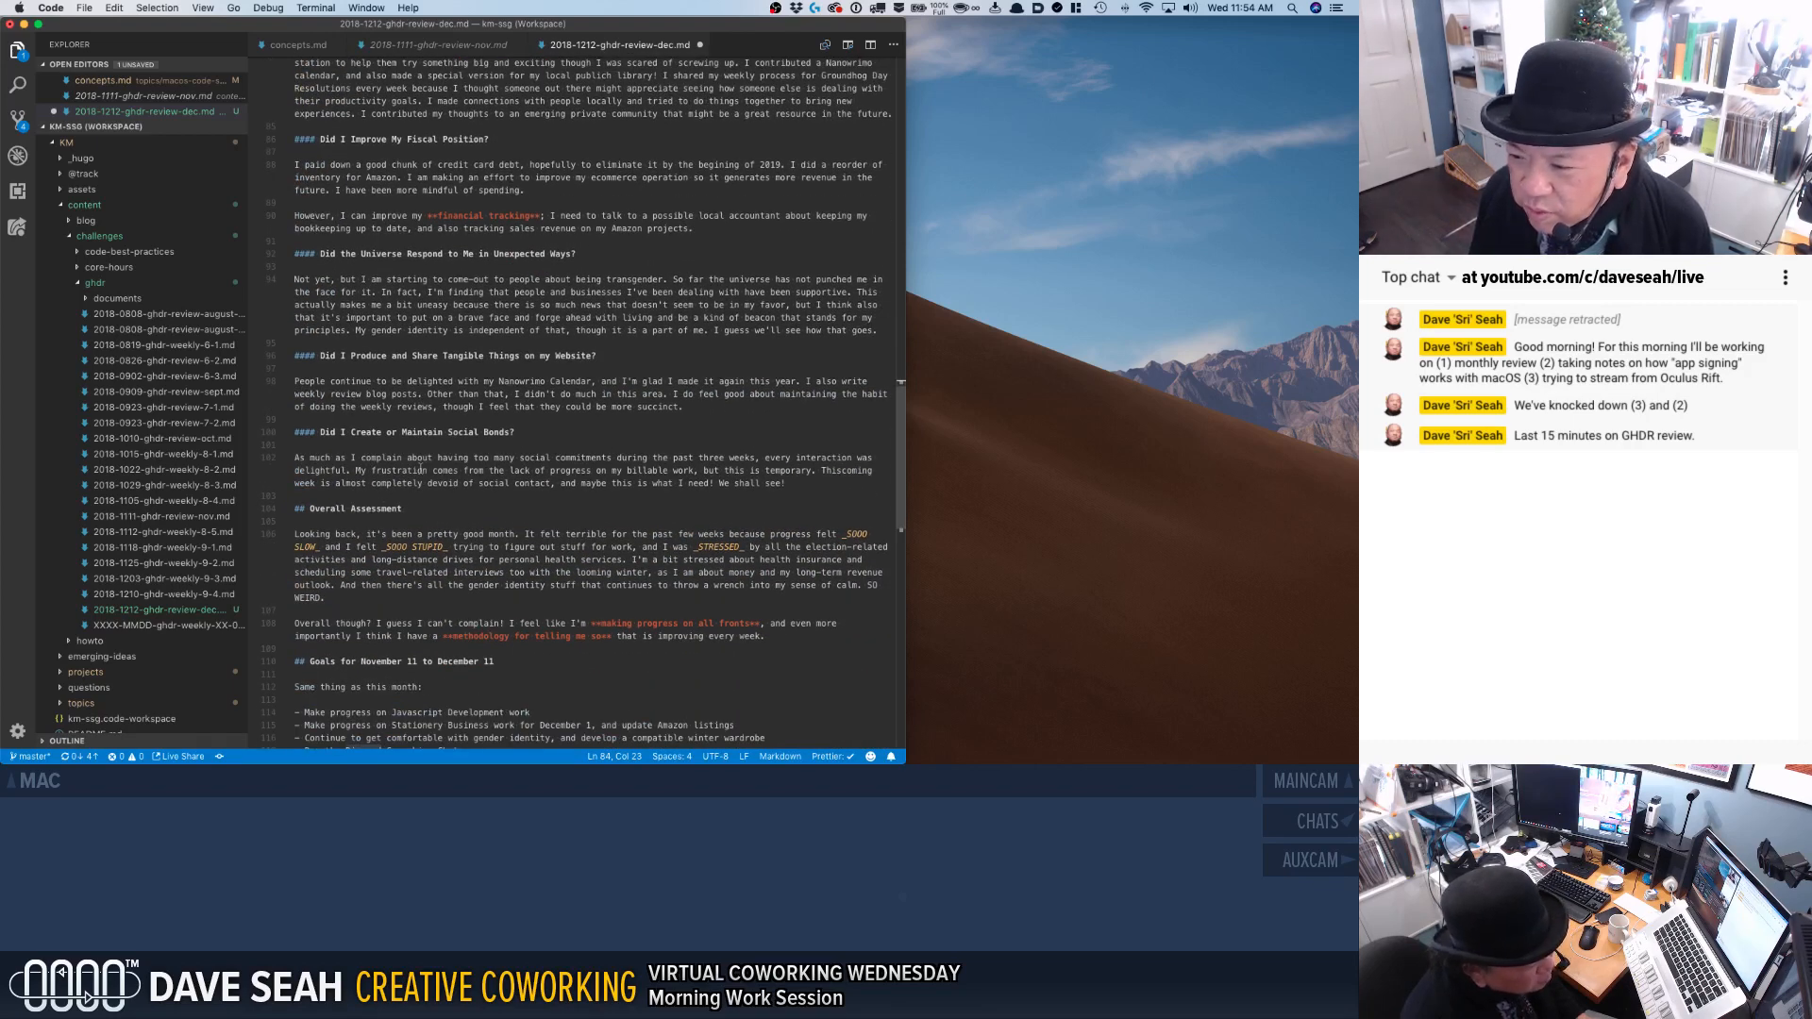
Check the rest of the December review through the November goals and the year's calendar, and save the file.
scroll(421, 469, down, 3)
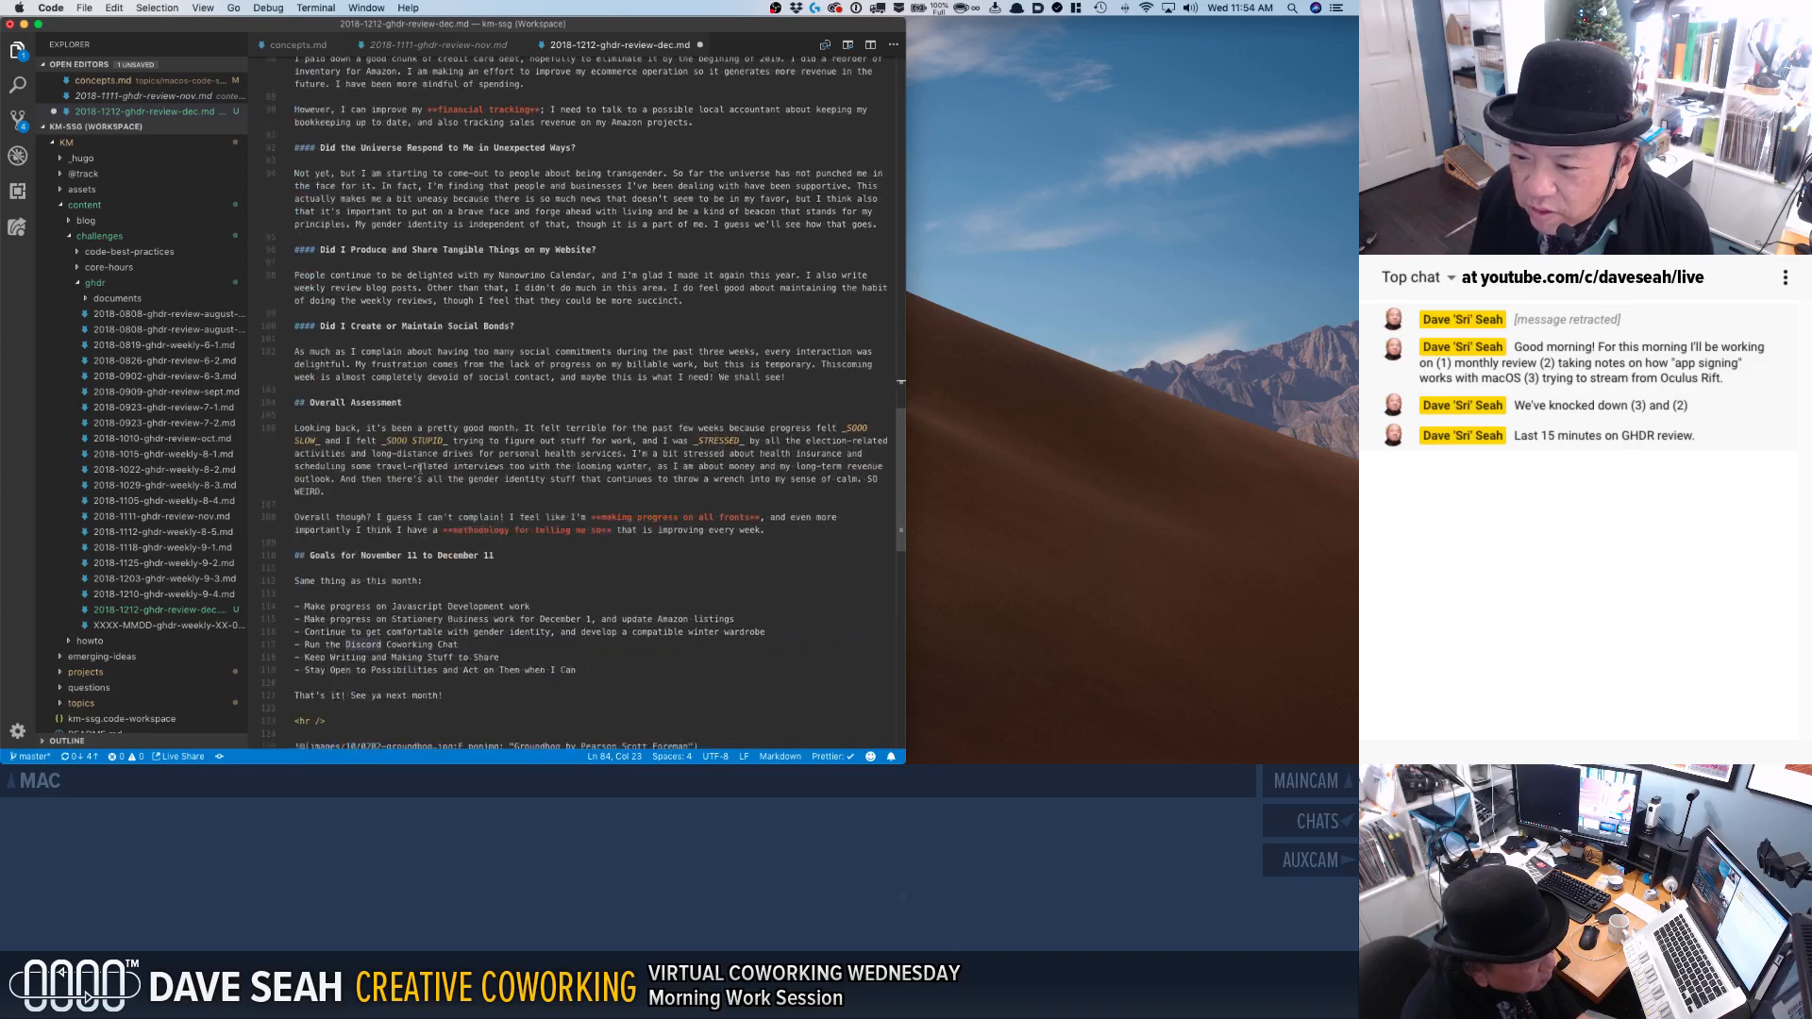
scroll(420, 470, down, 10)
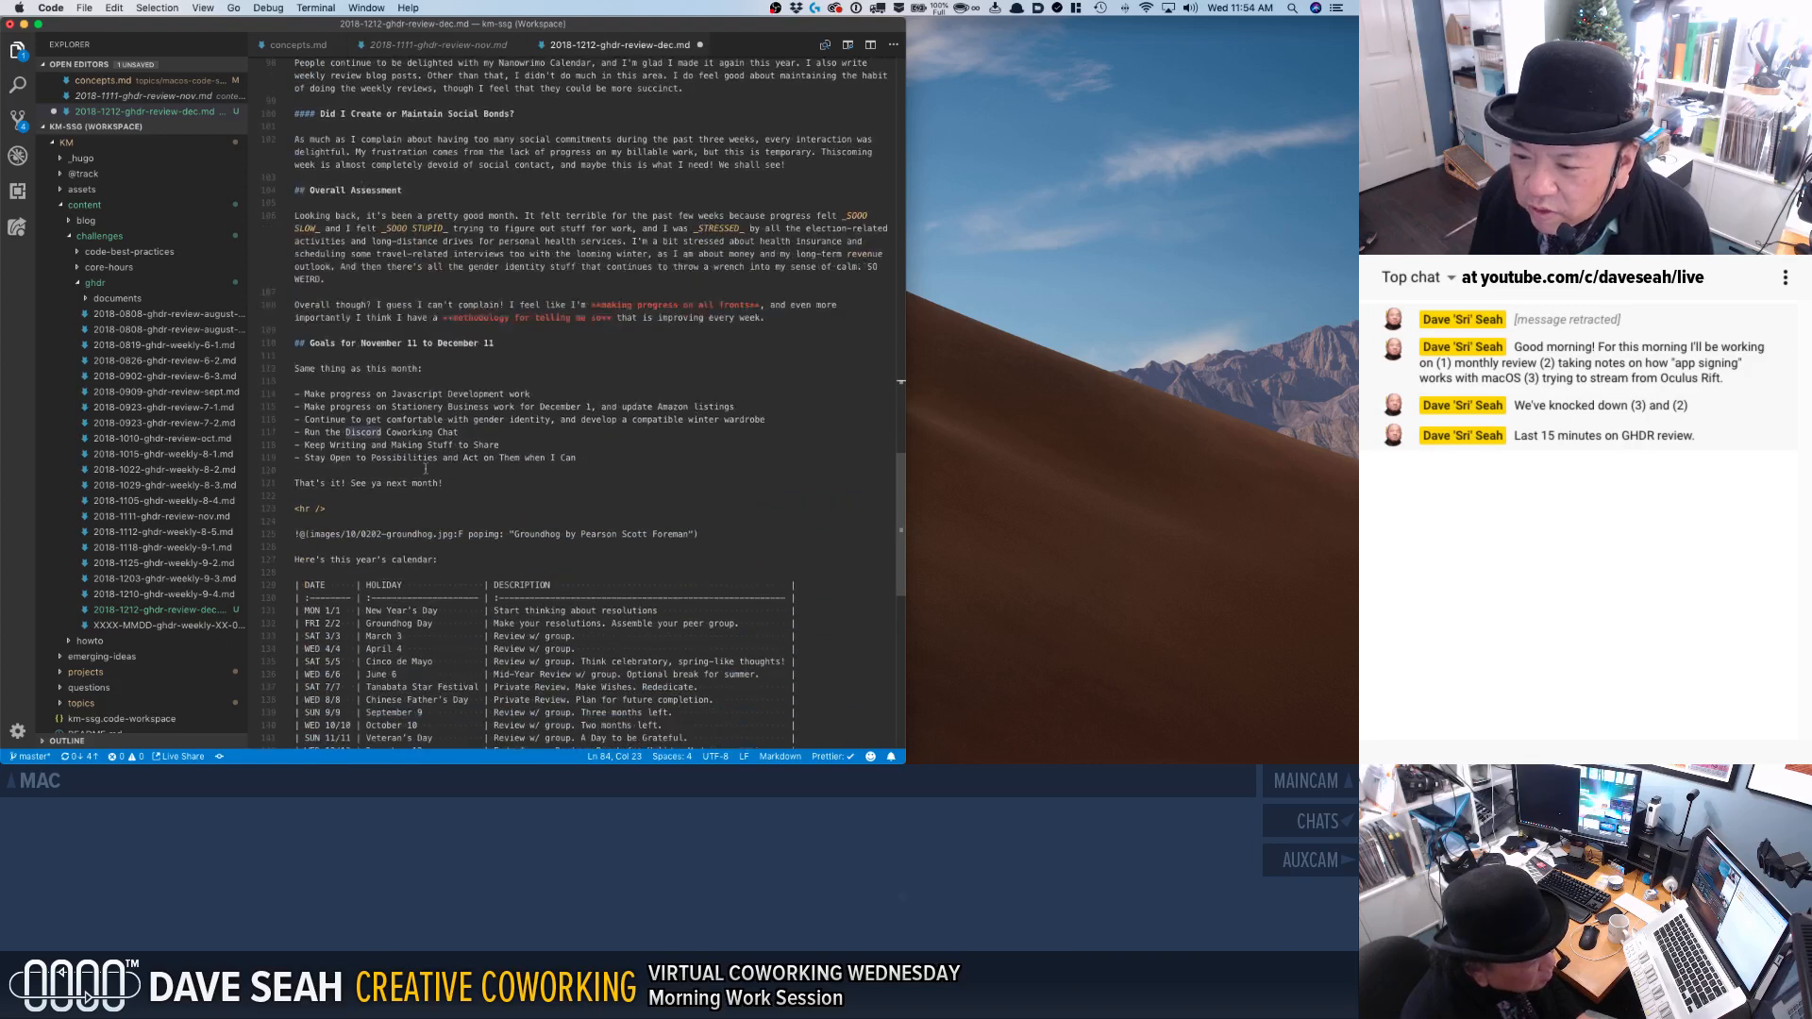
key(super+s)
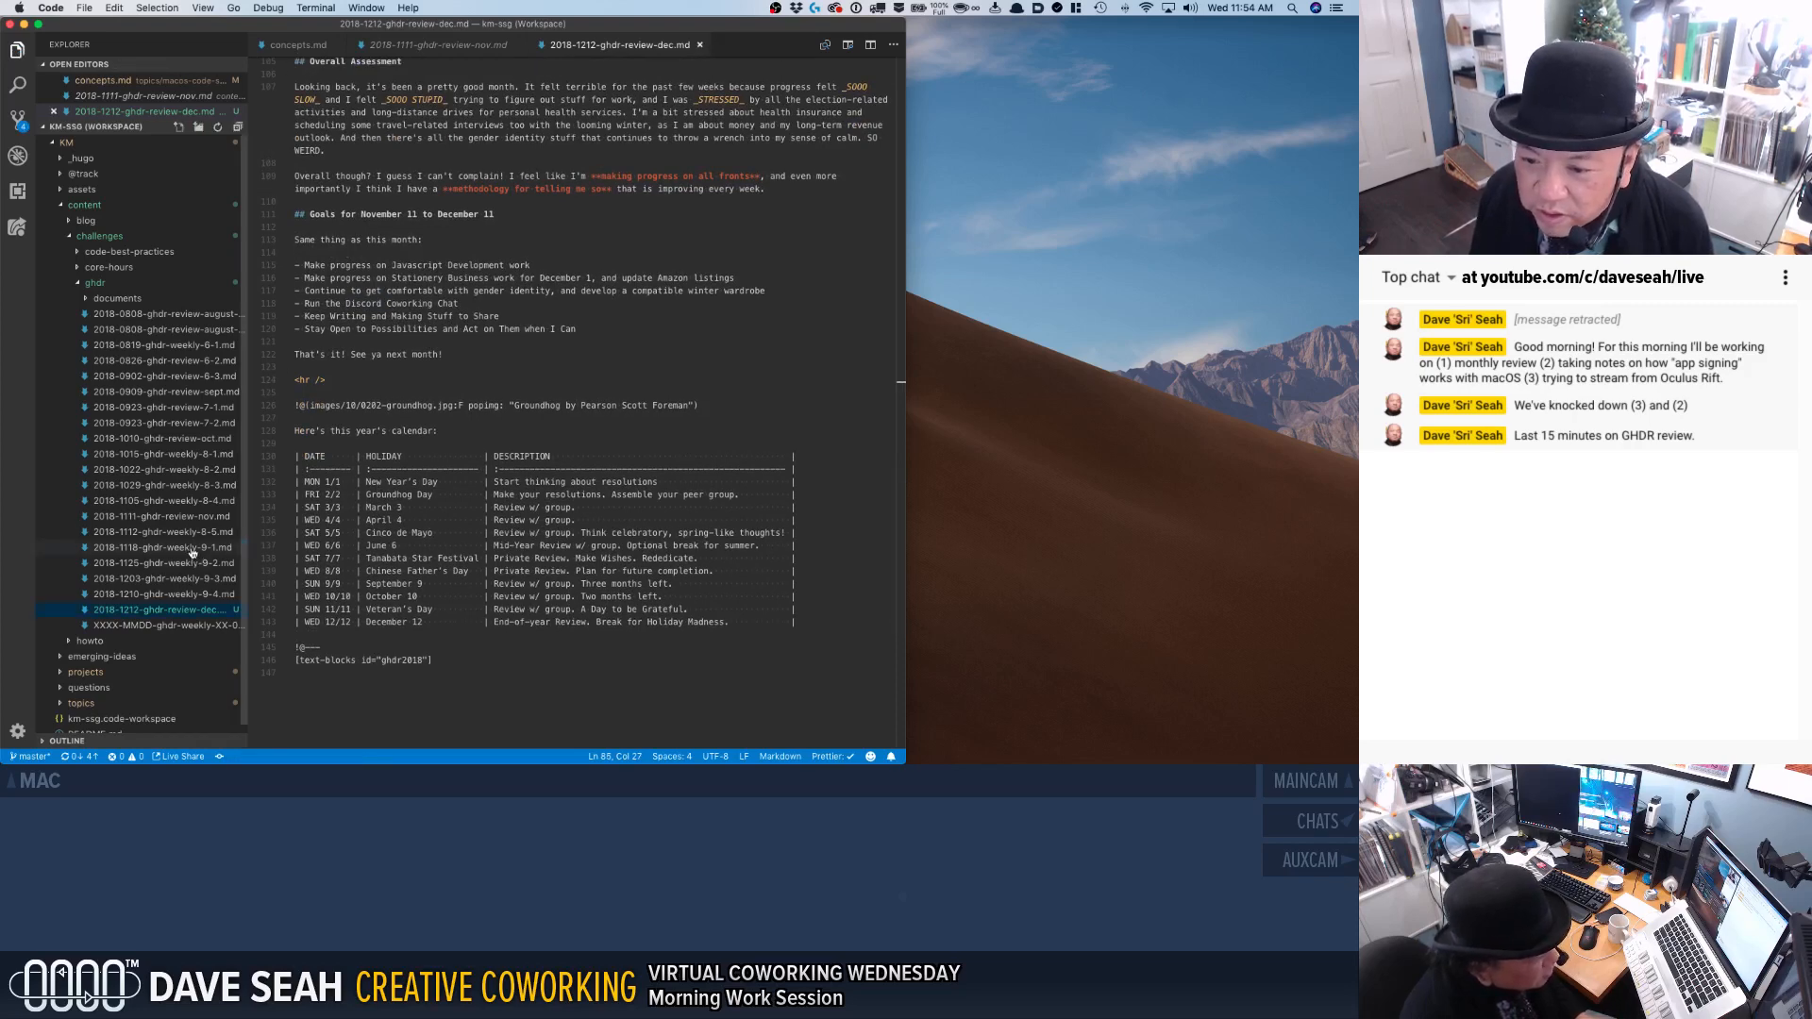
Look through the weekly reviews 9-1, 9-2, 9-3 and 9-4 in the ghdr folder for the past month's material.
click(192, 549)
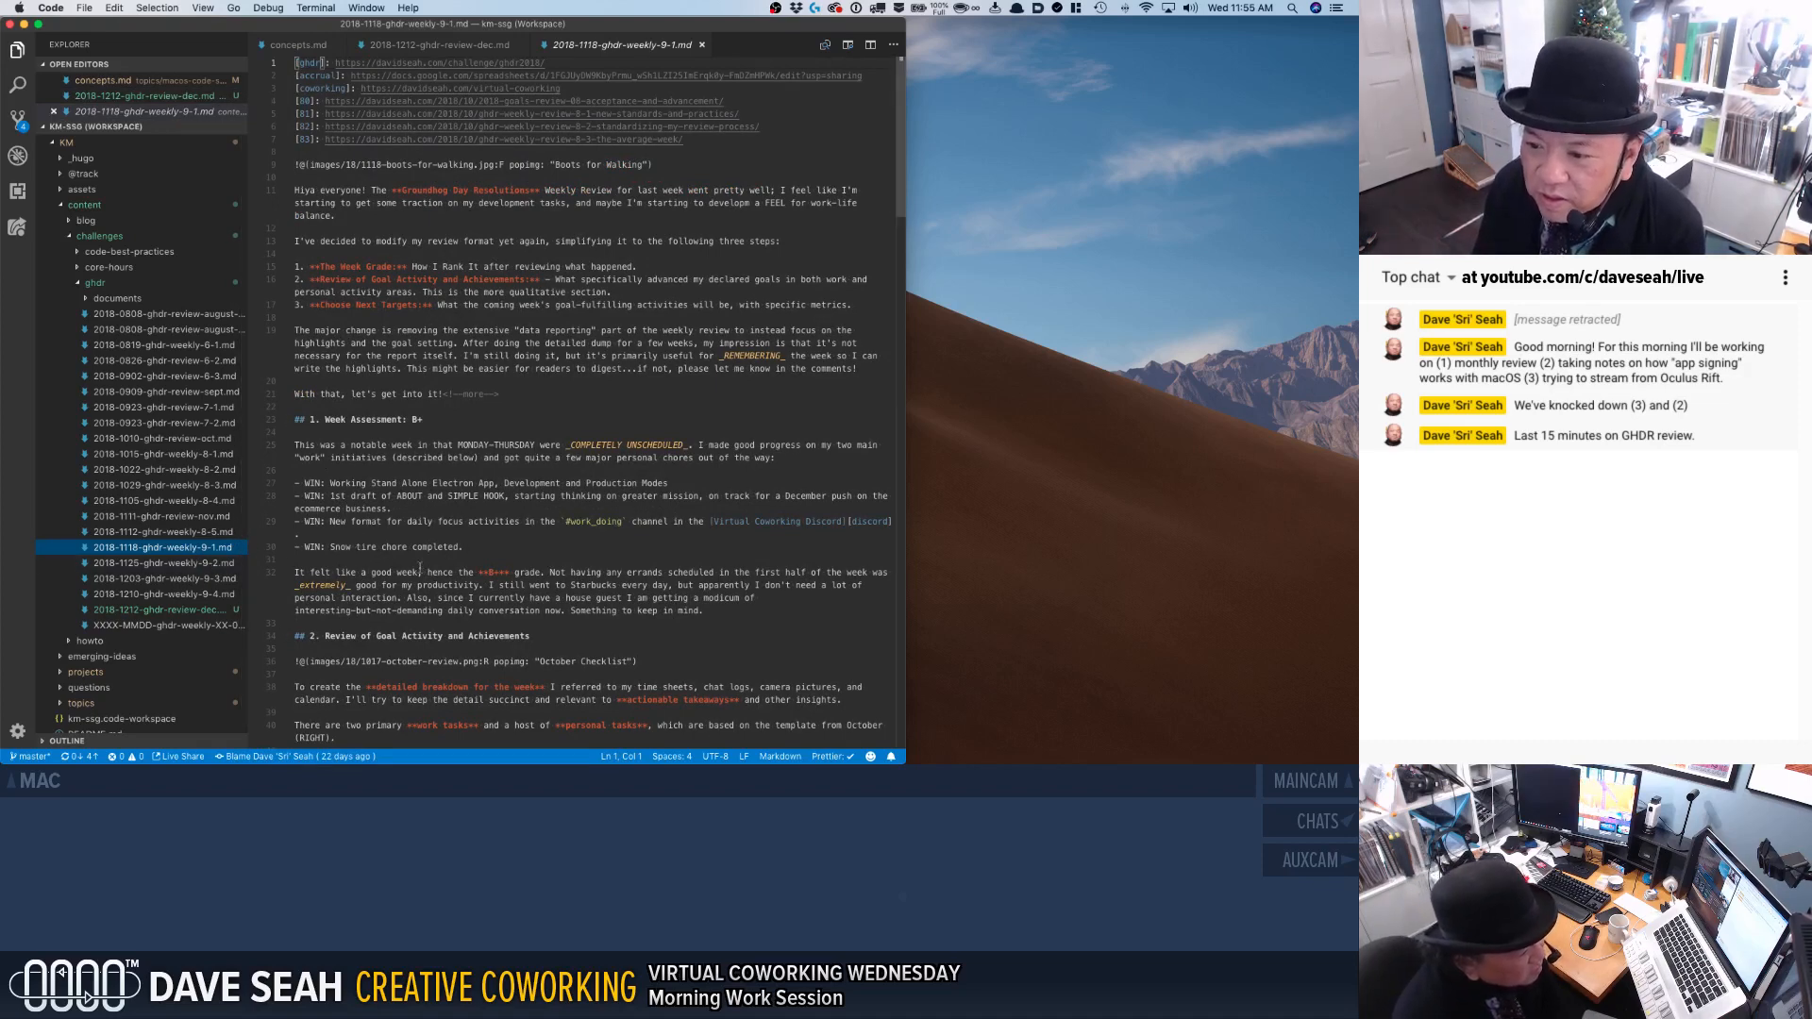
scroll(403, 500, down, 3)
scroll(403, 502, up, 3)
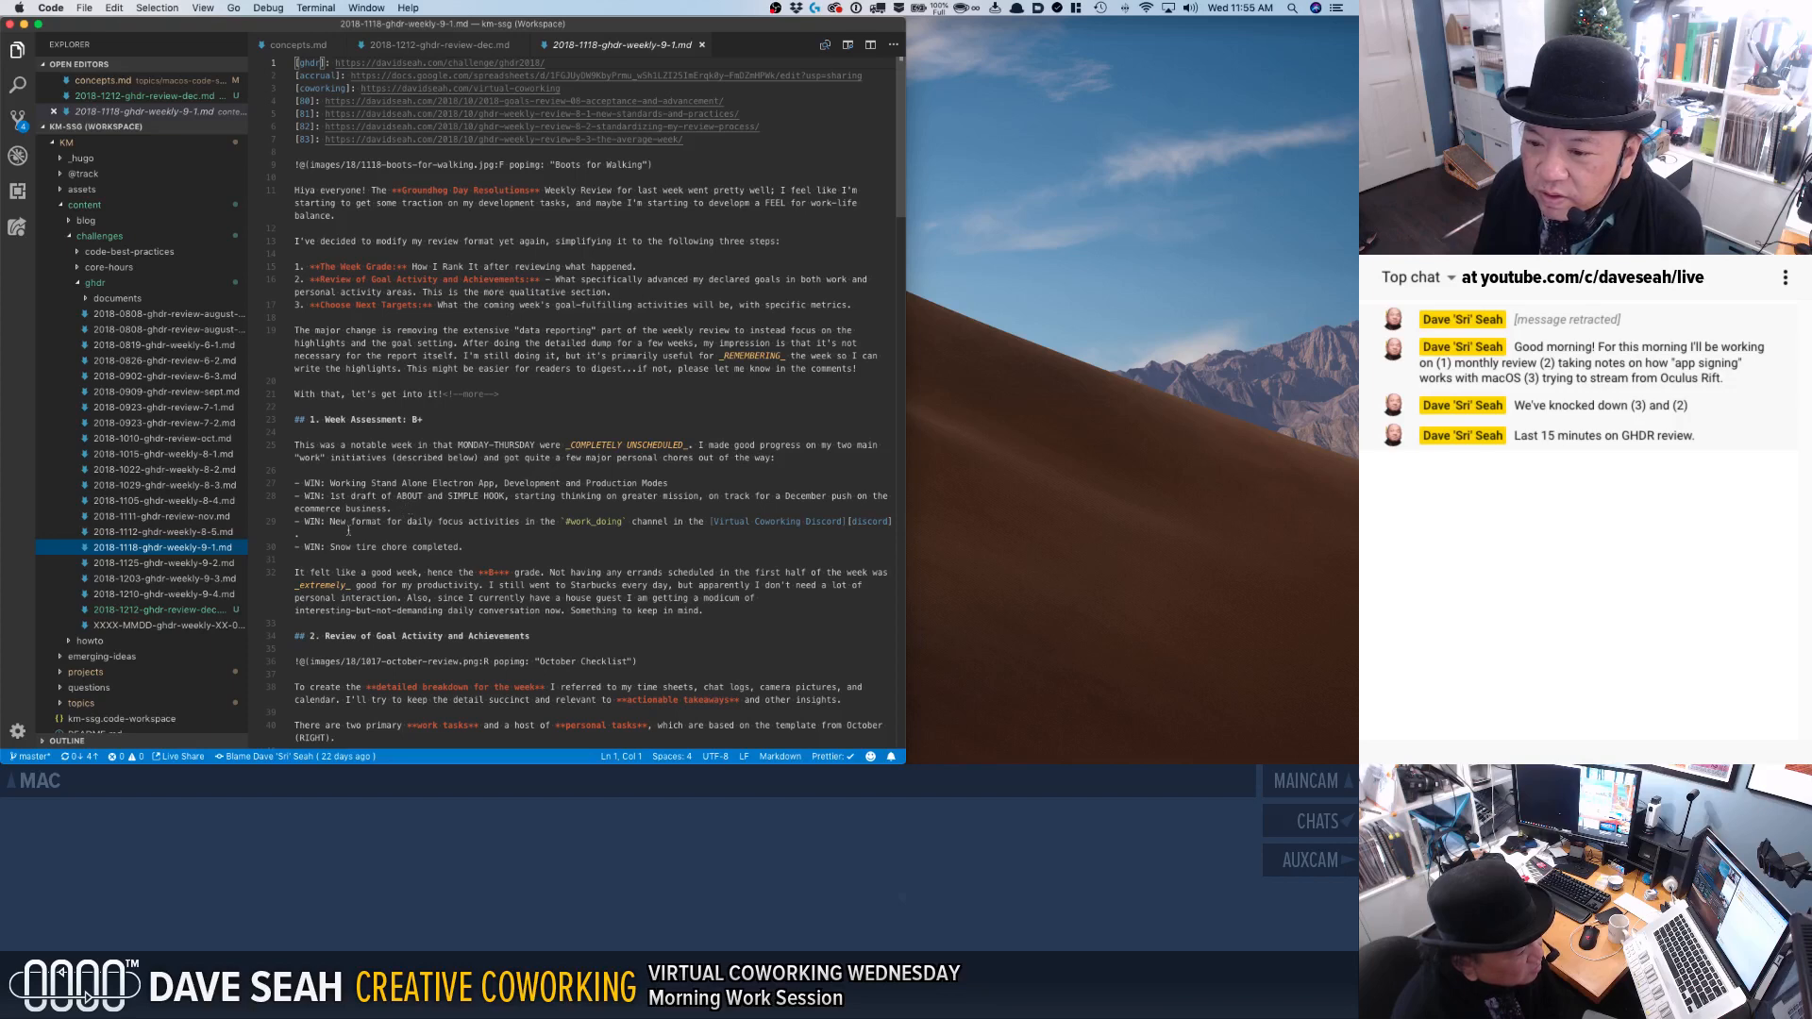
click(203, 564)
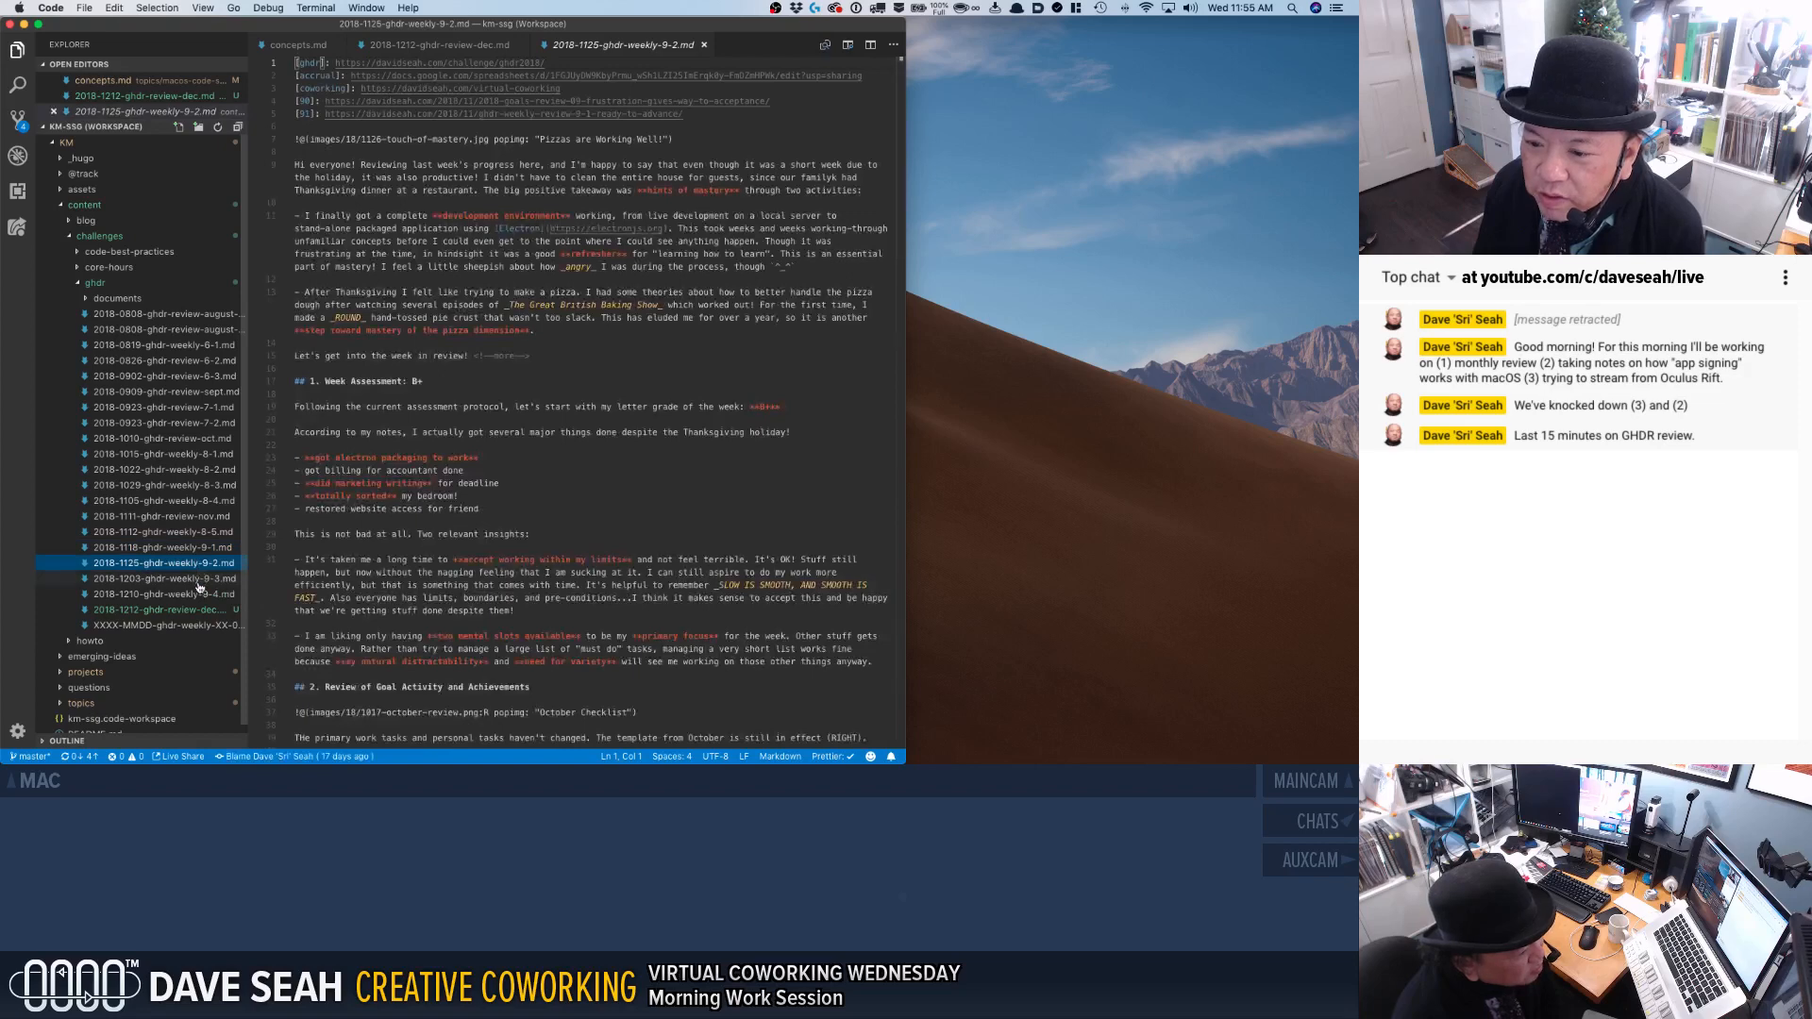
click(198, 581)
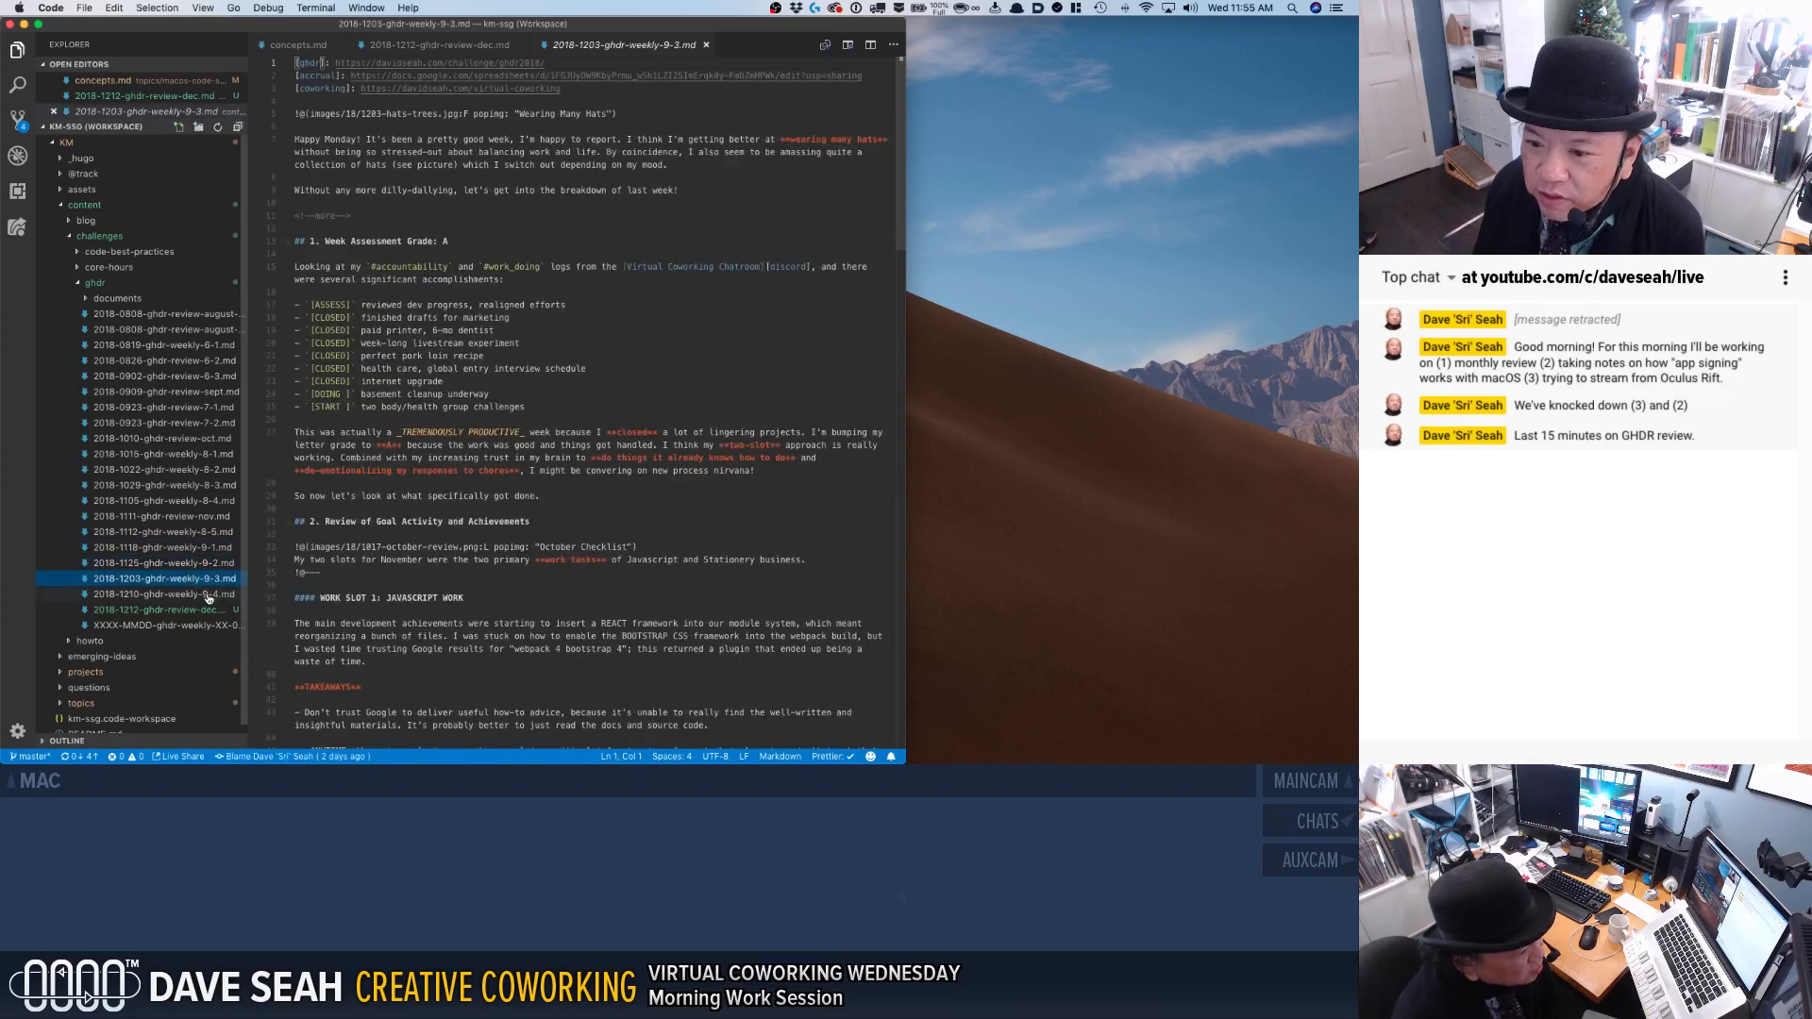
click(209, 595)
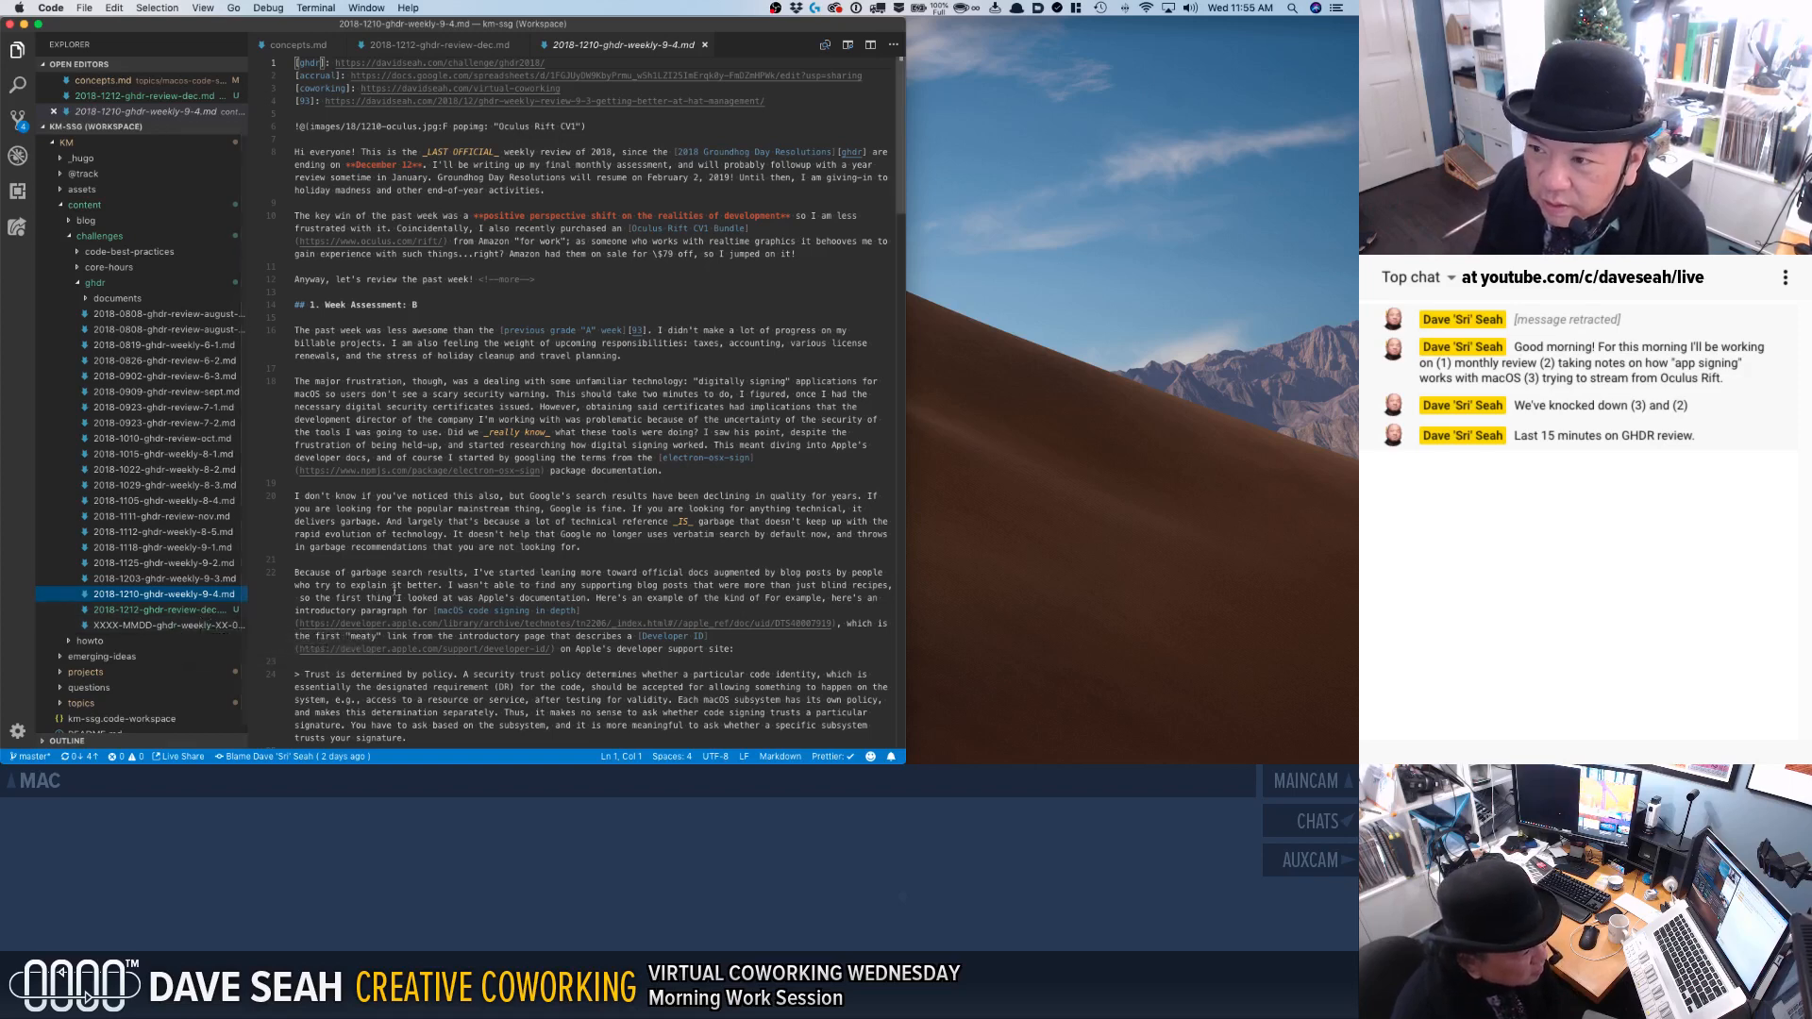
Read the week assessment wins and JavaScript work section in 2018-1118-ghdr-weekly-9-1.md, and close it to return to the December review.
click(198, 546)
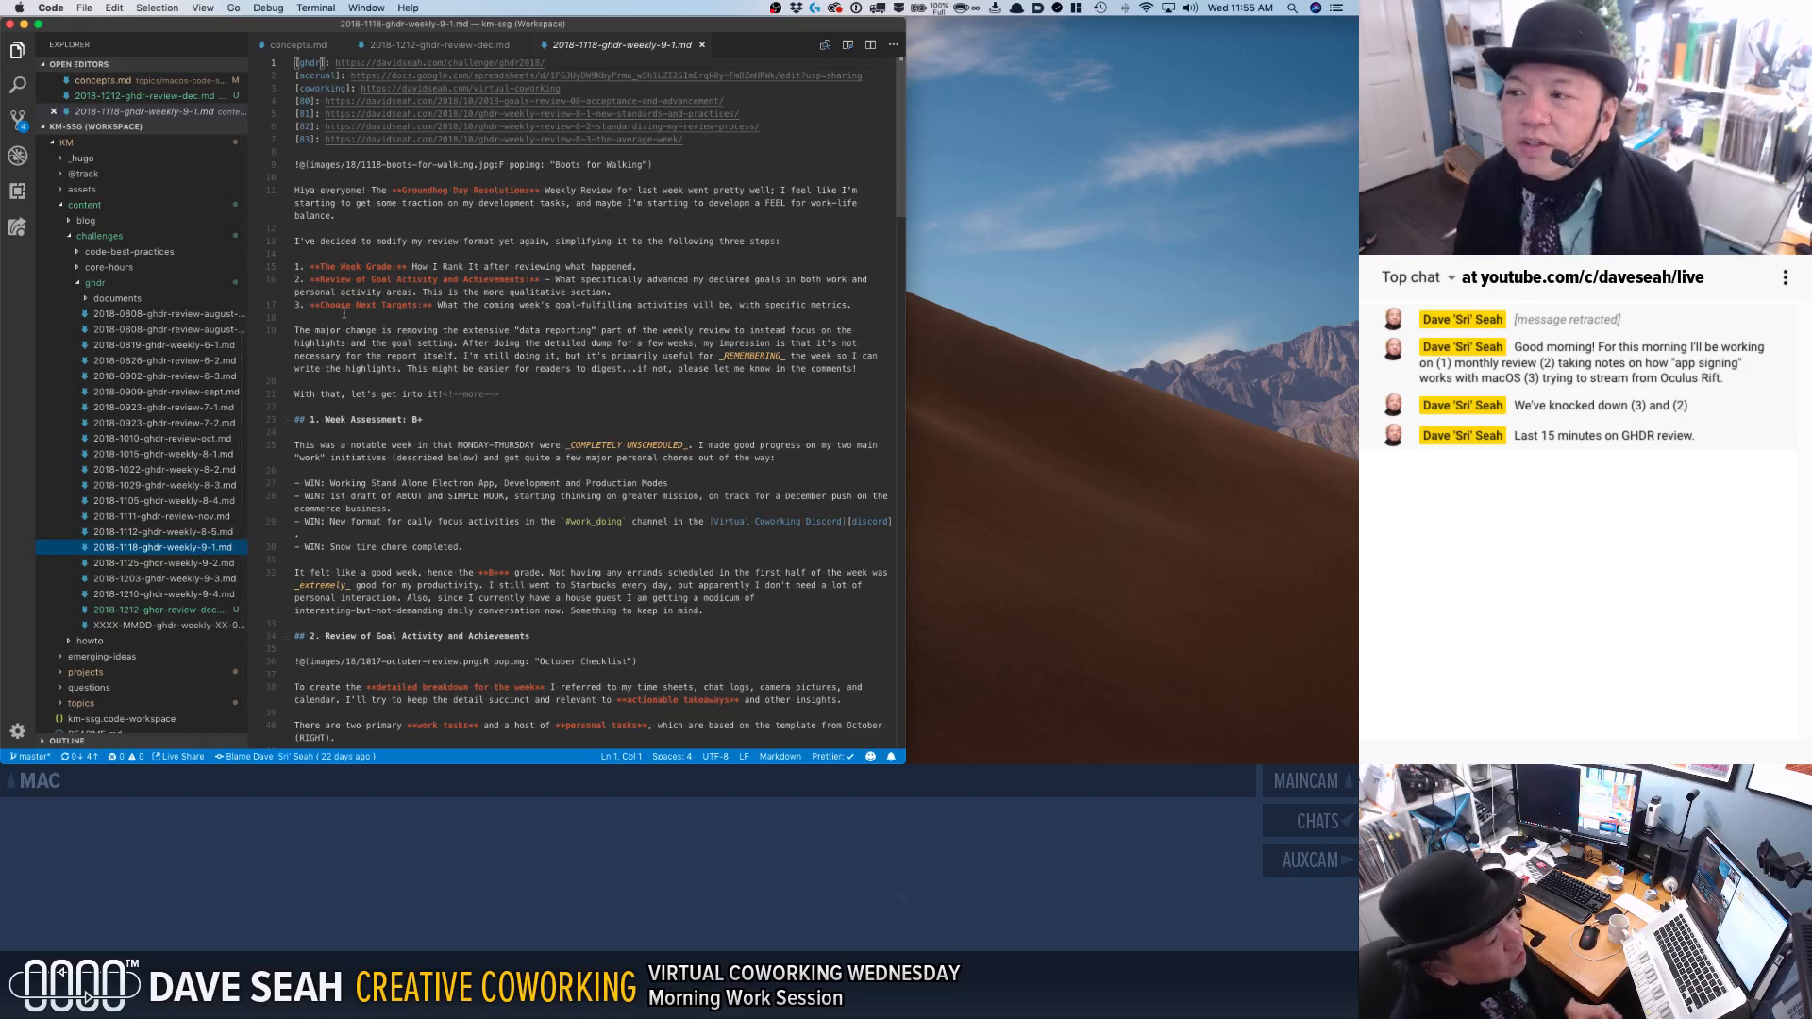
scroll(390, 317, down, 3)
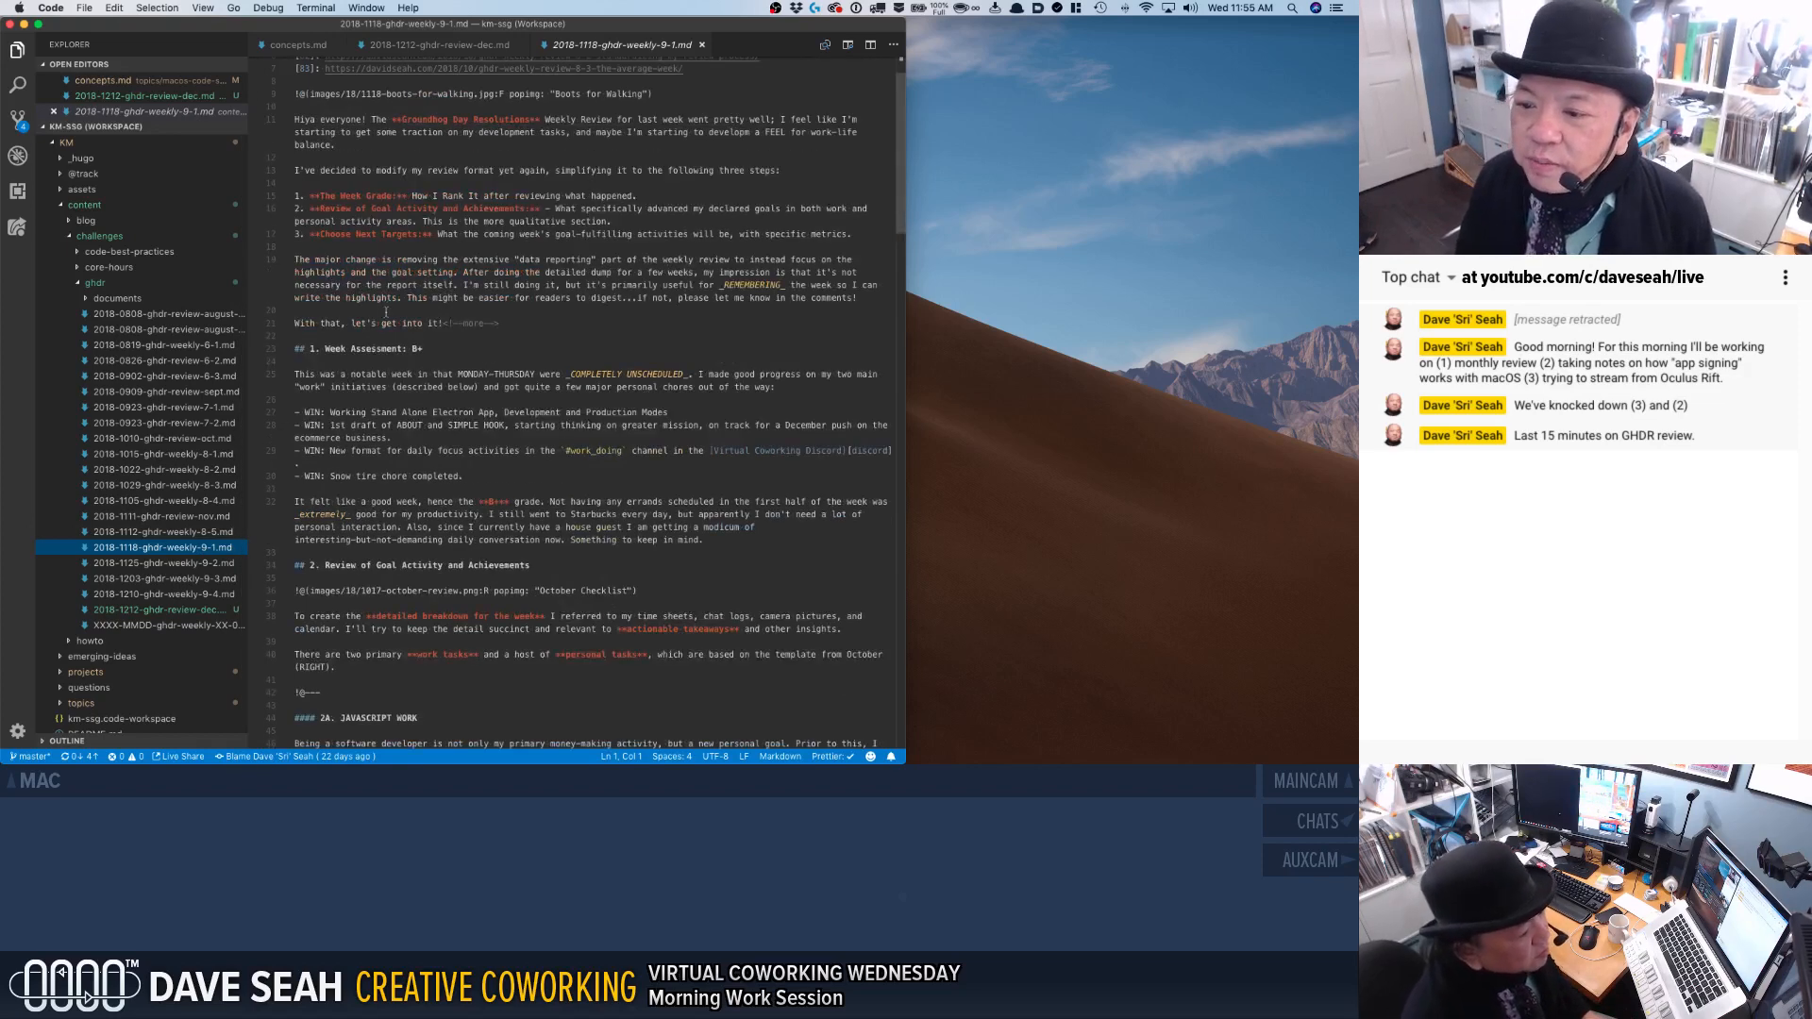
drag(365, 416, 414, 476)
click(416, 468)
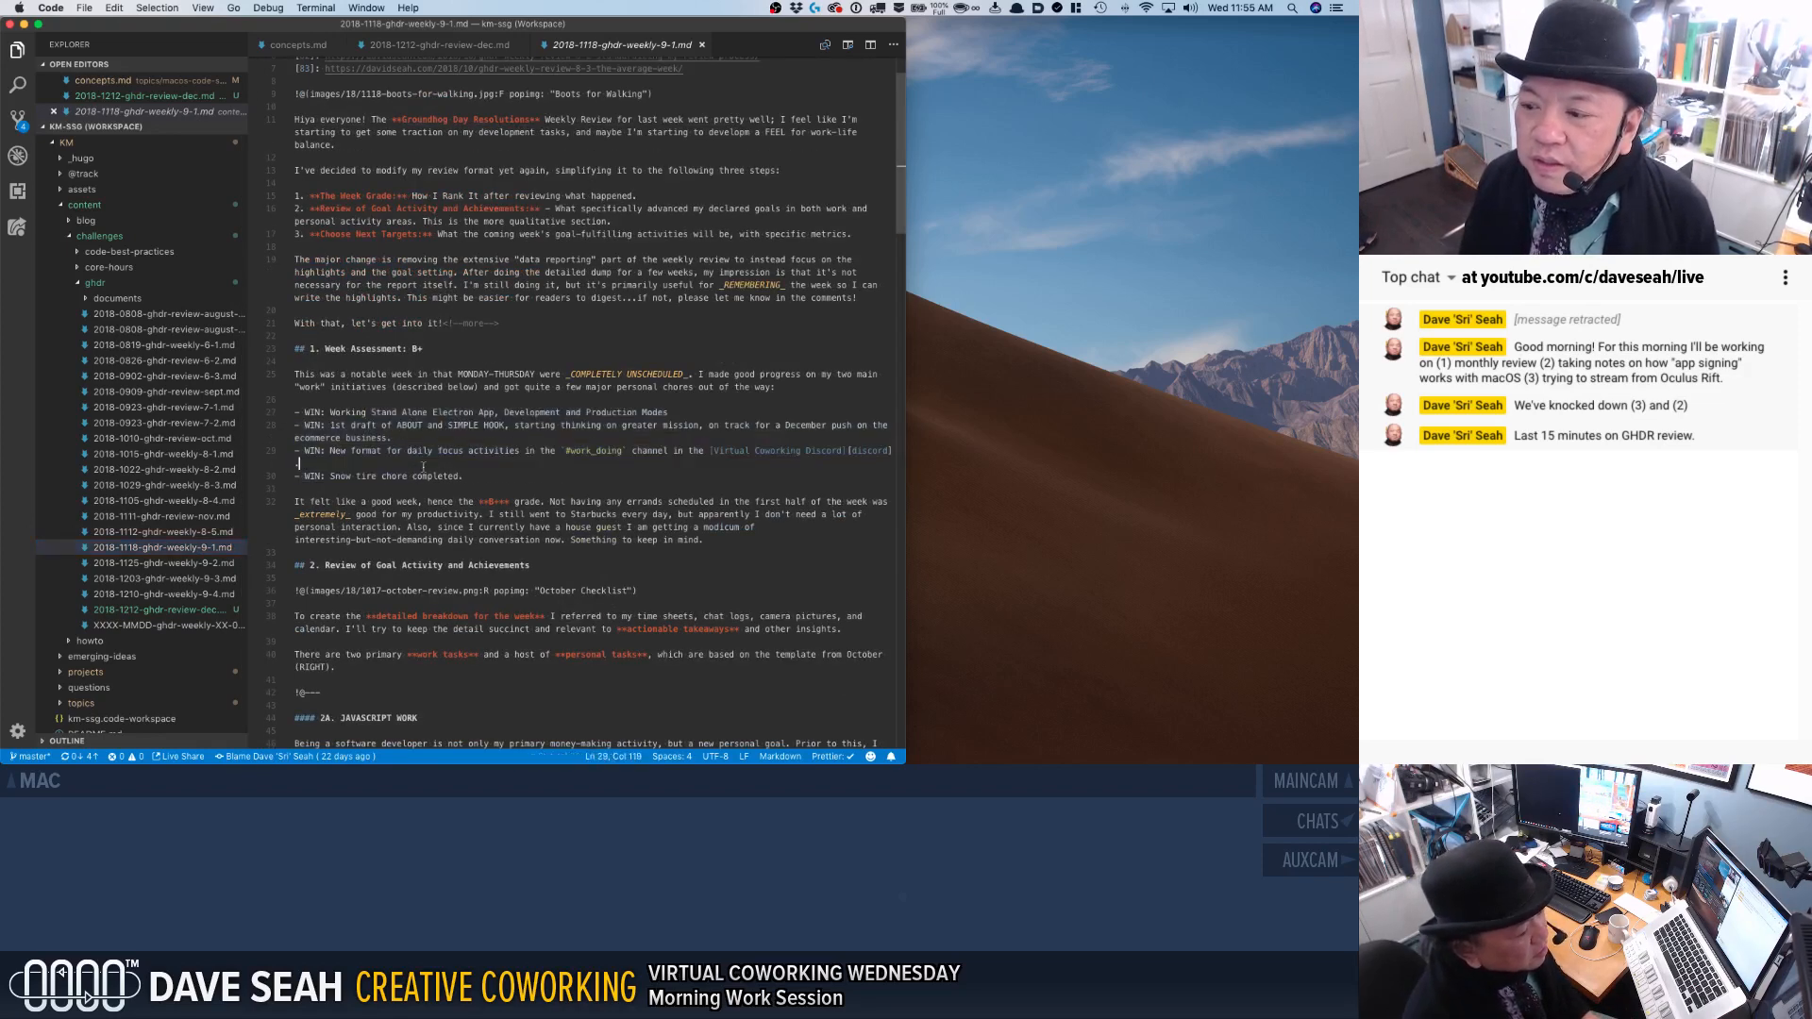
scroll(378, 445, down, 9)
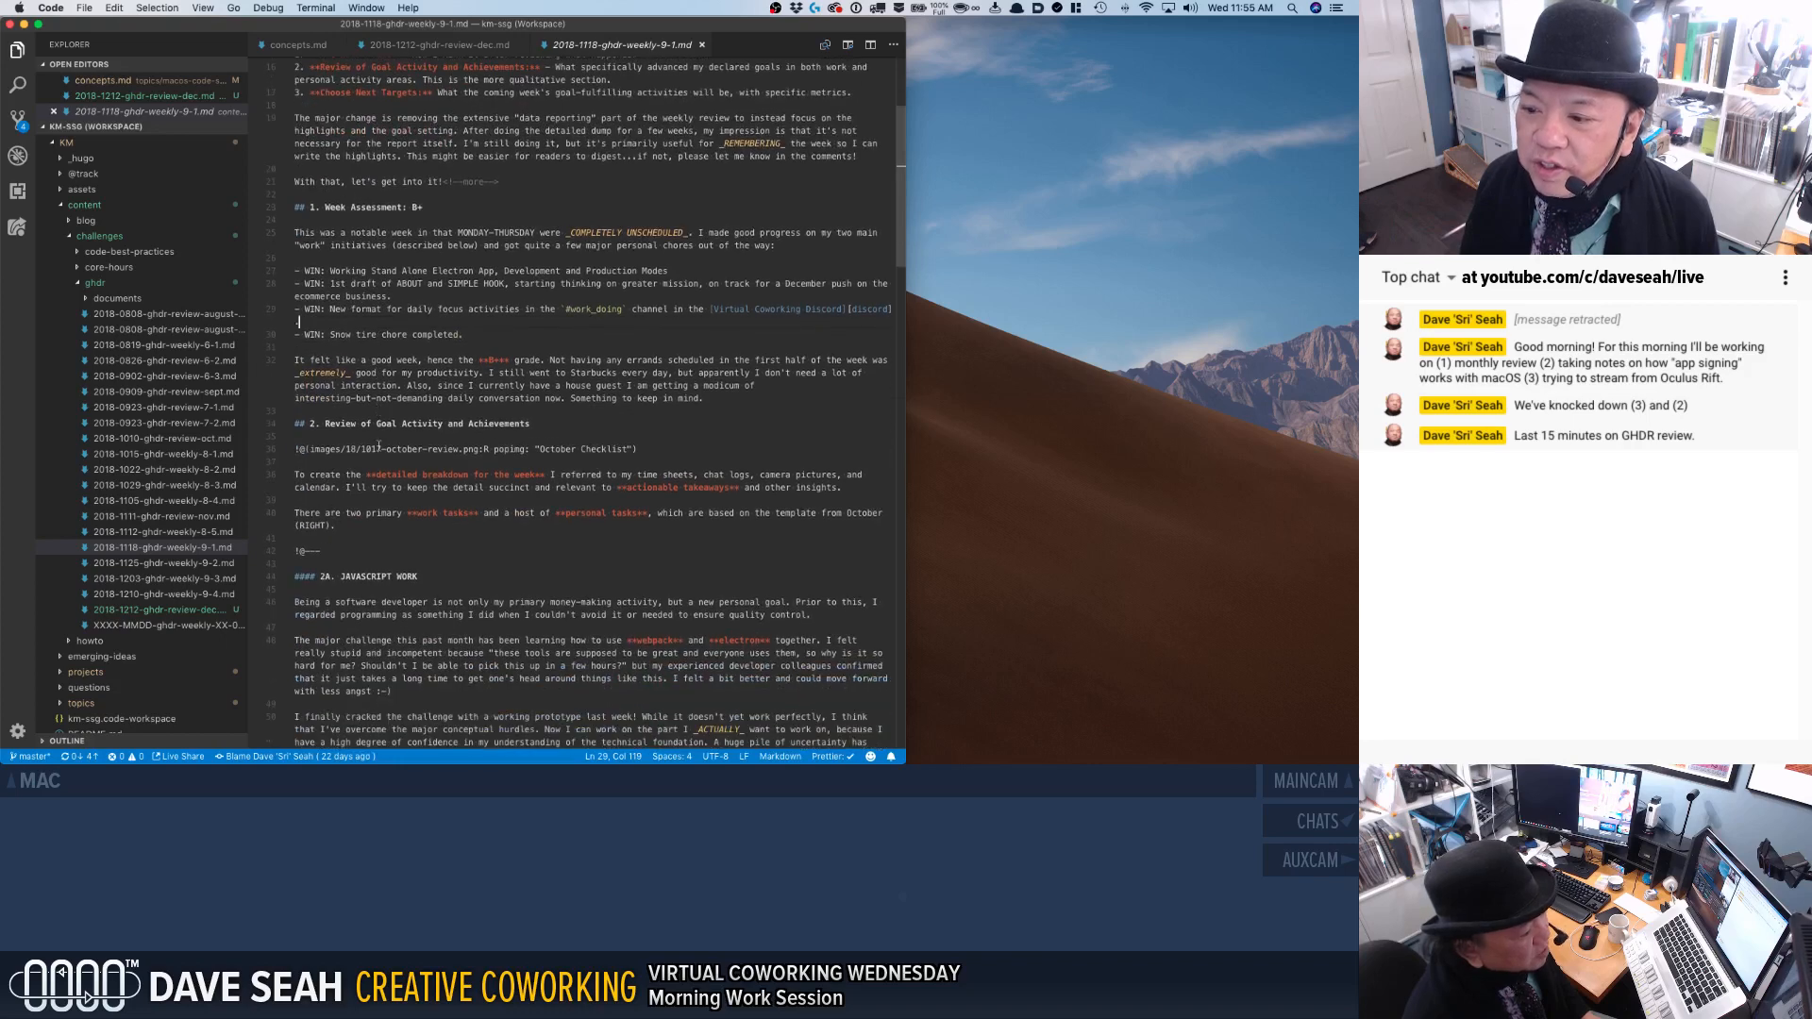
scroll(379, 445, down, 6)
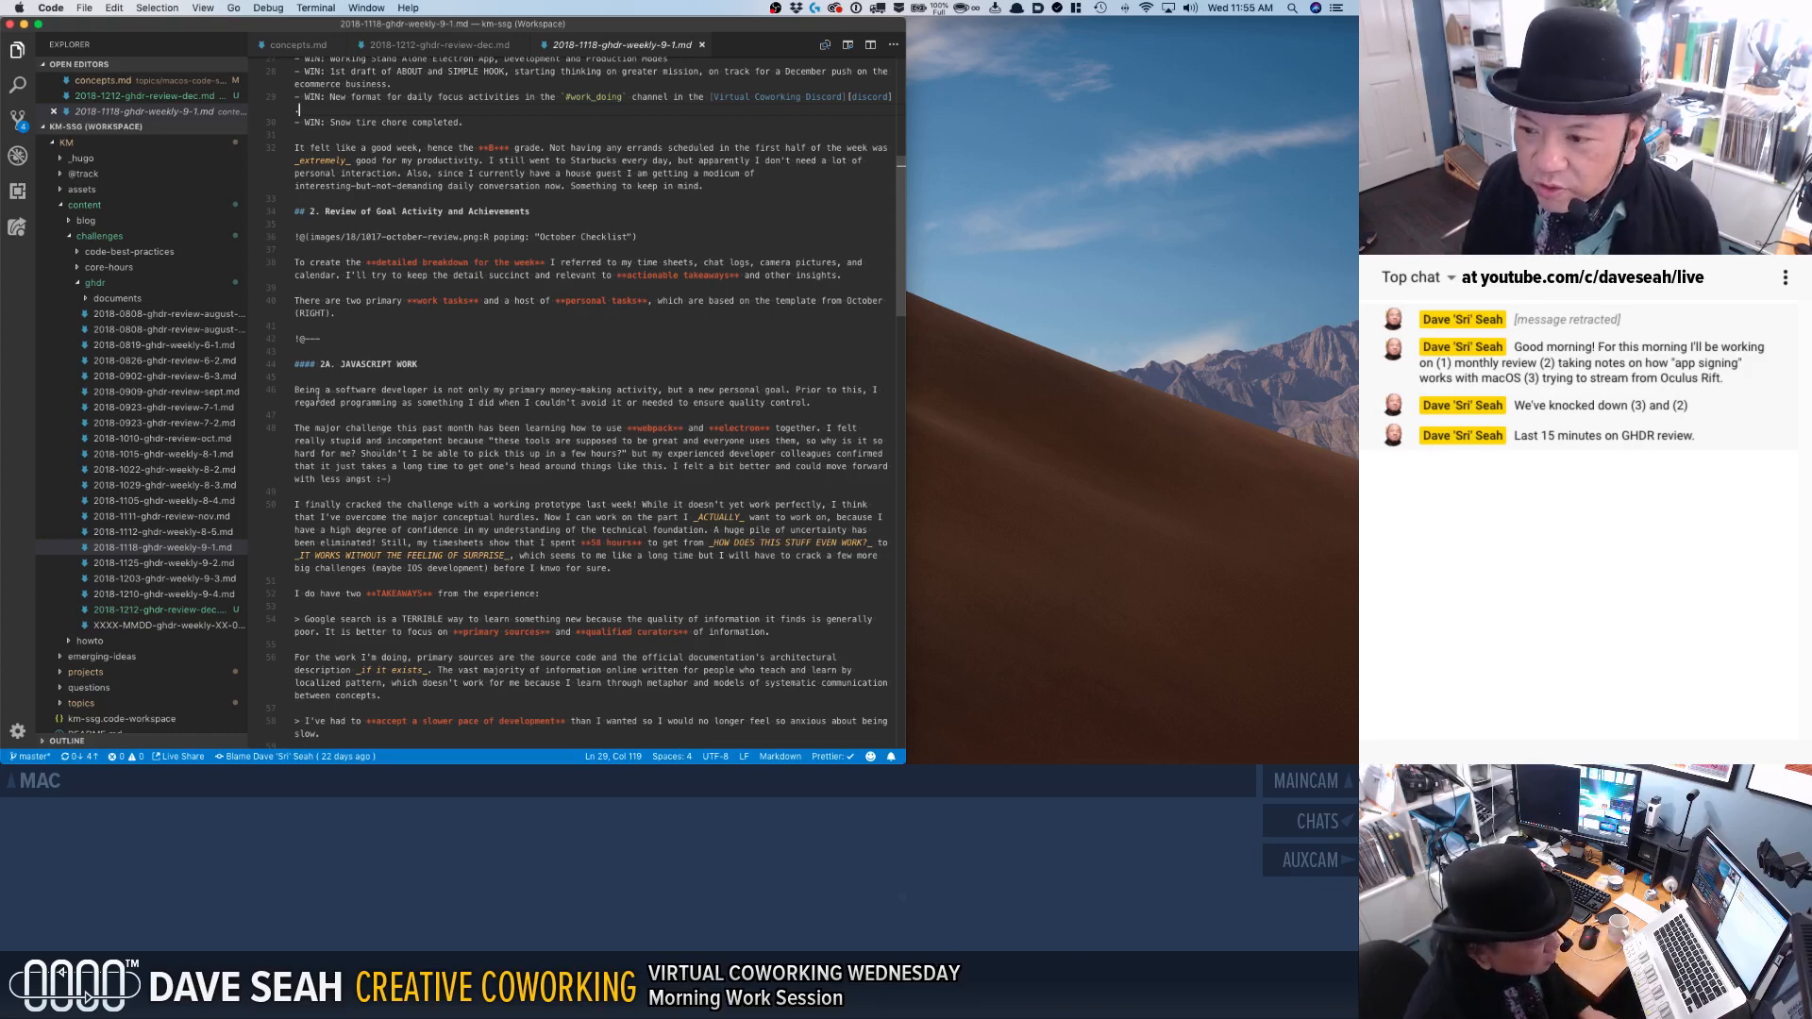
drag(296, 390, 305, 441)
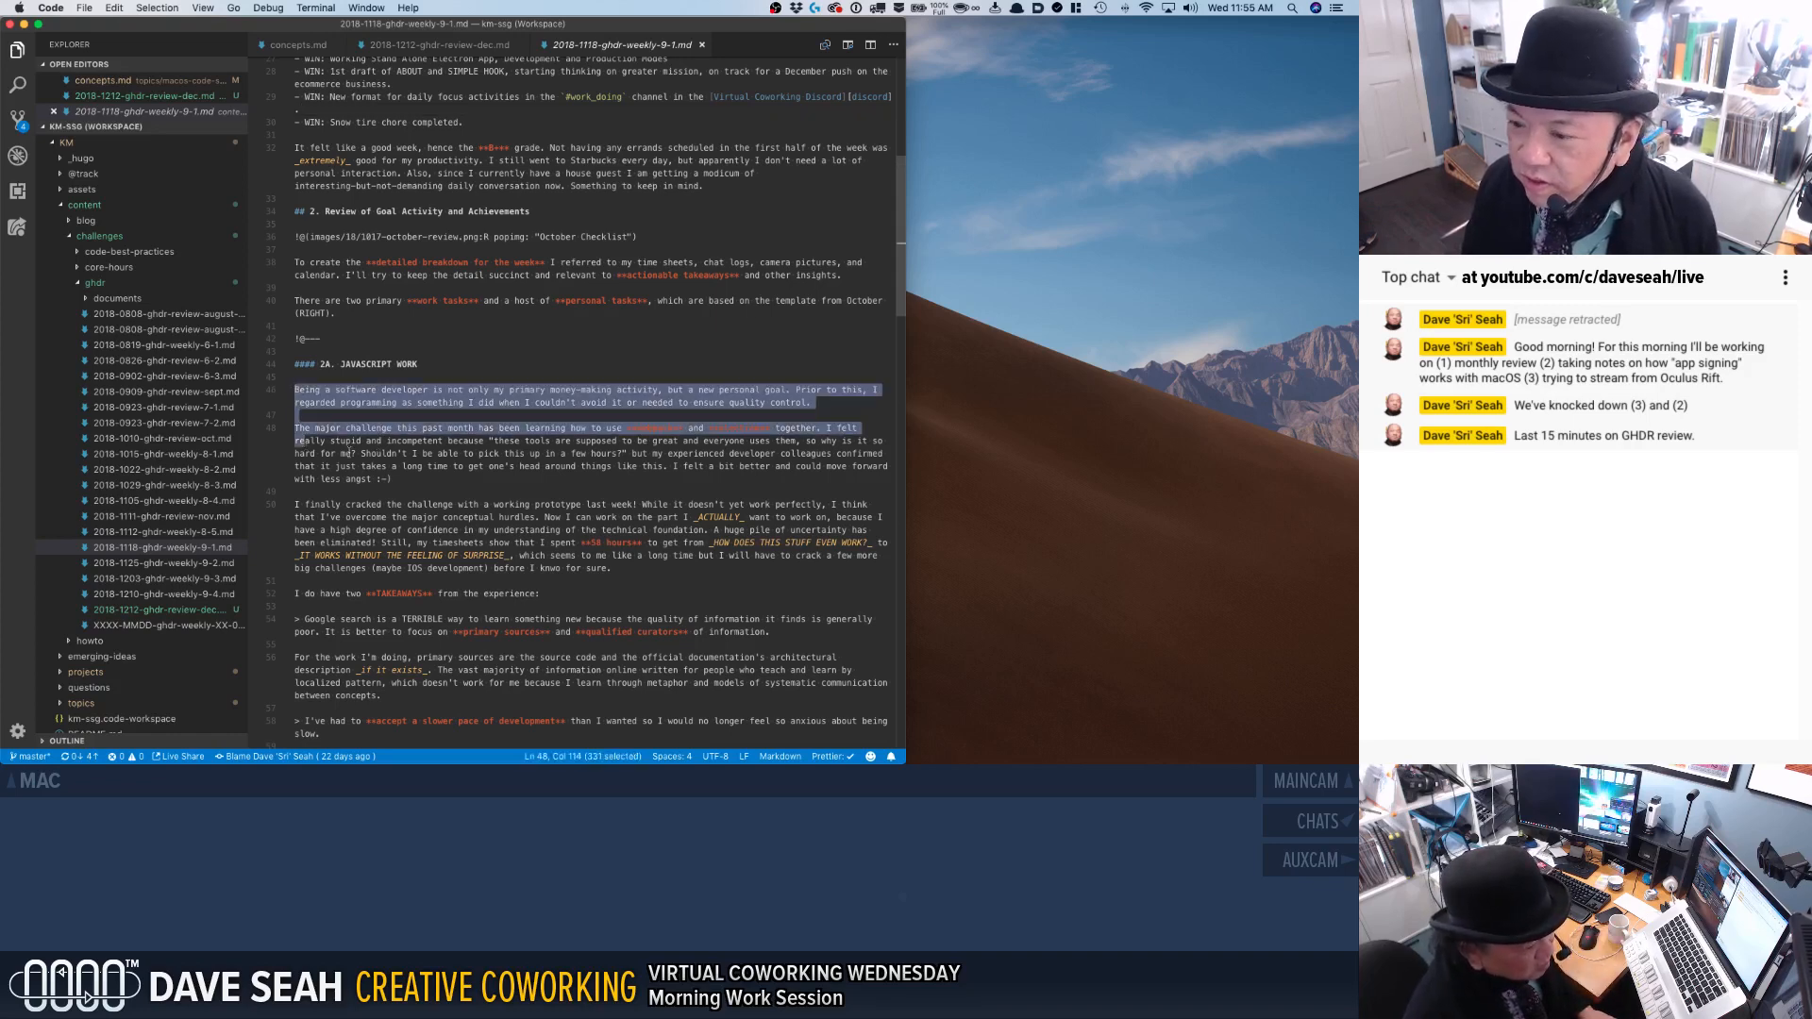
click(348, 453)
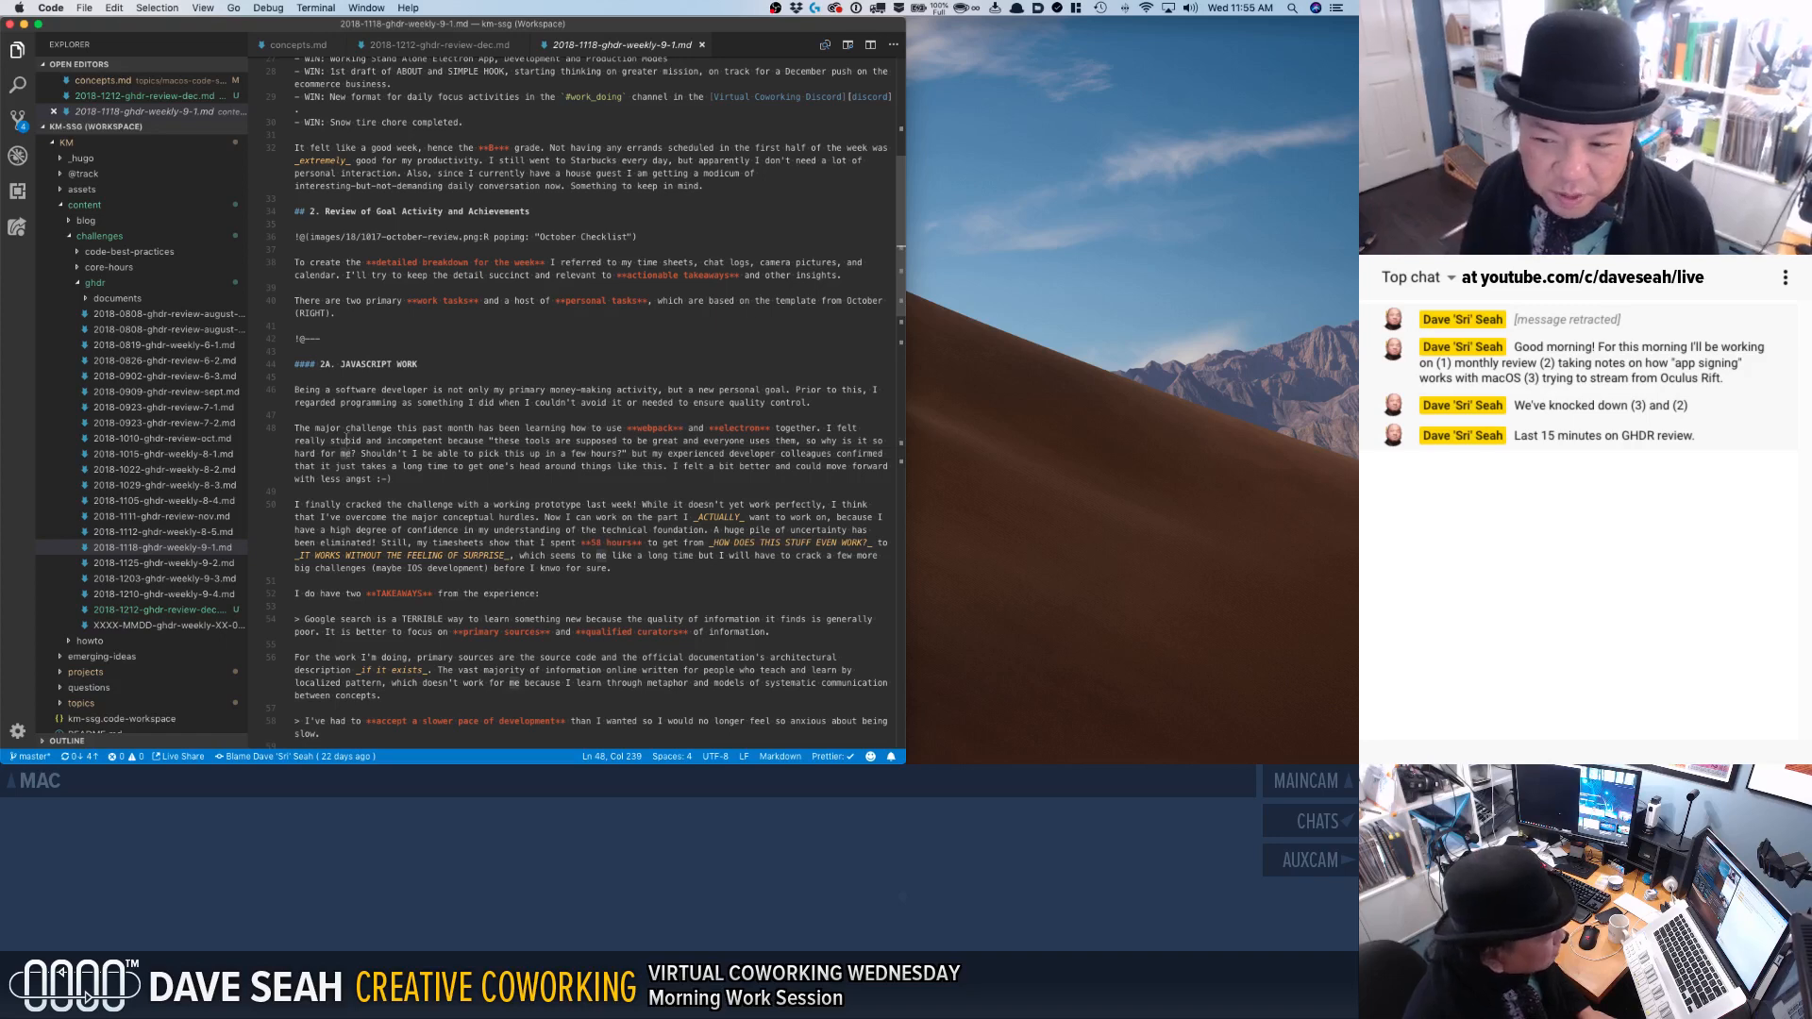
drag(297, 428, 395, 482)
click(412, 489)
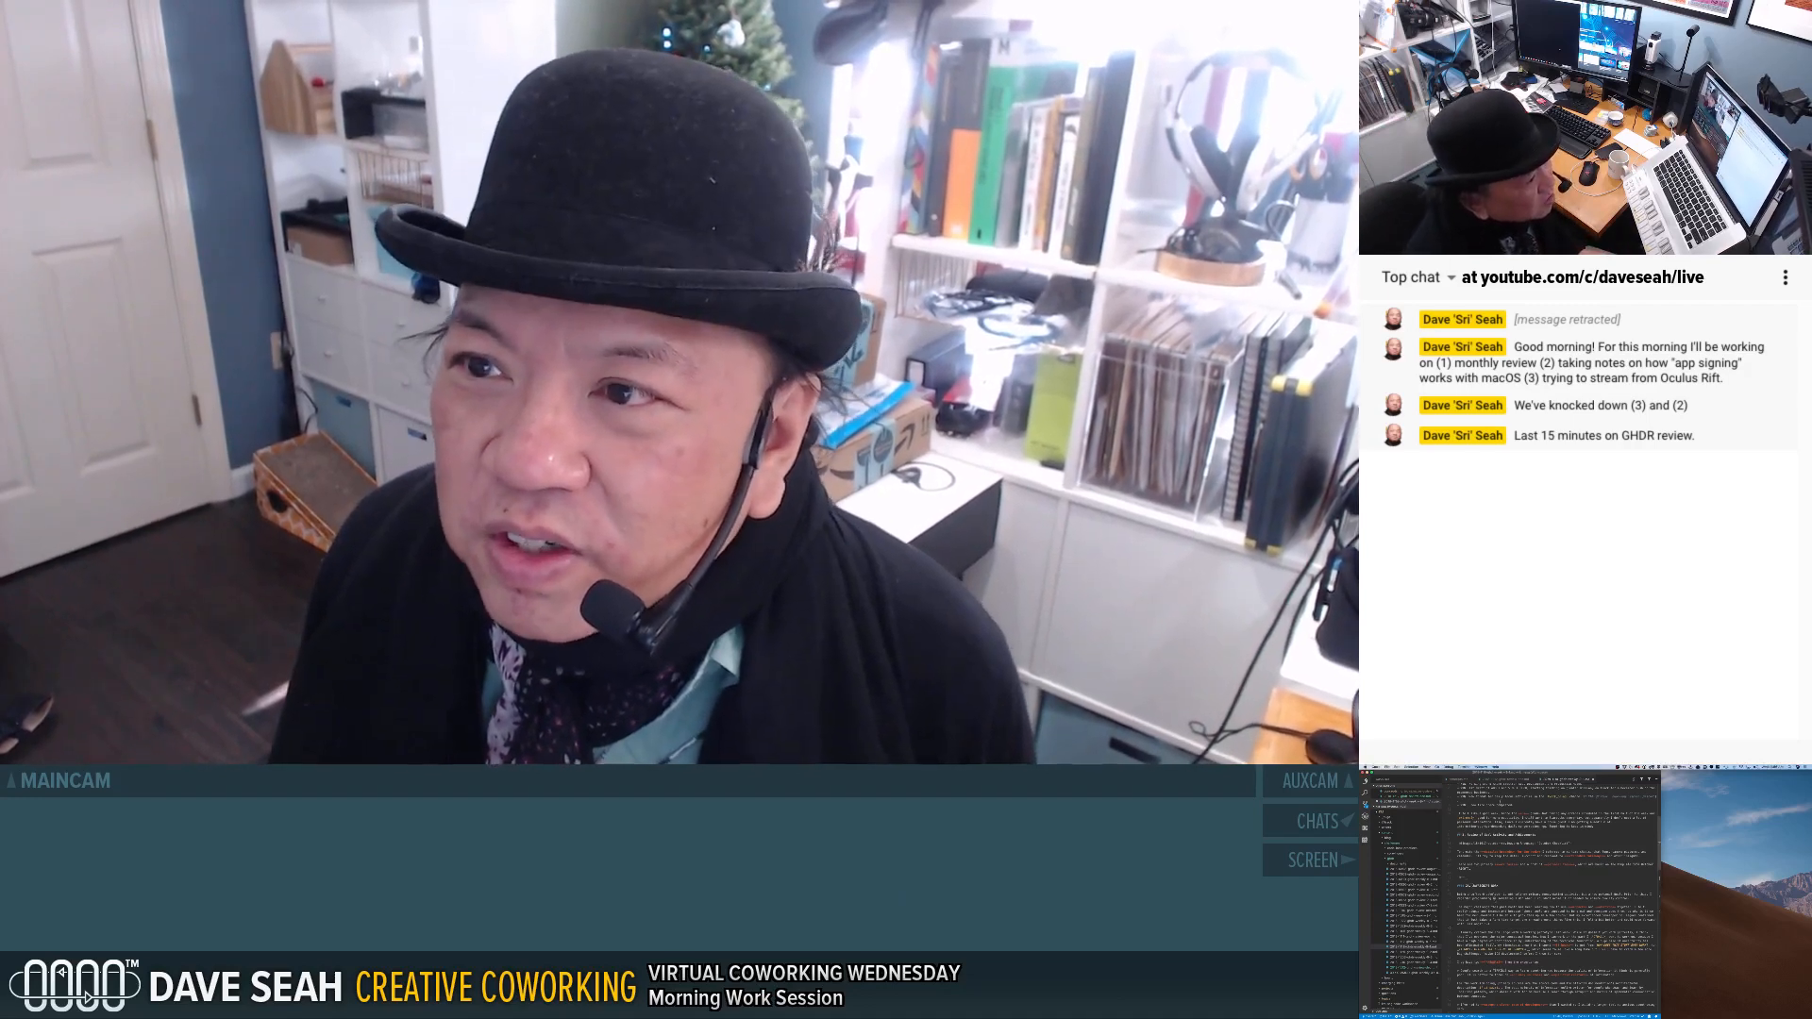
key(super+w)
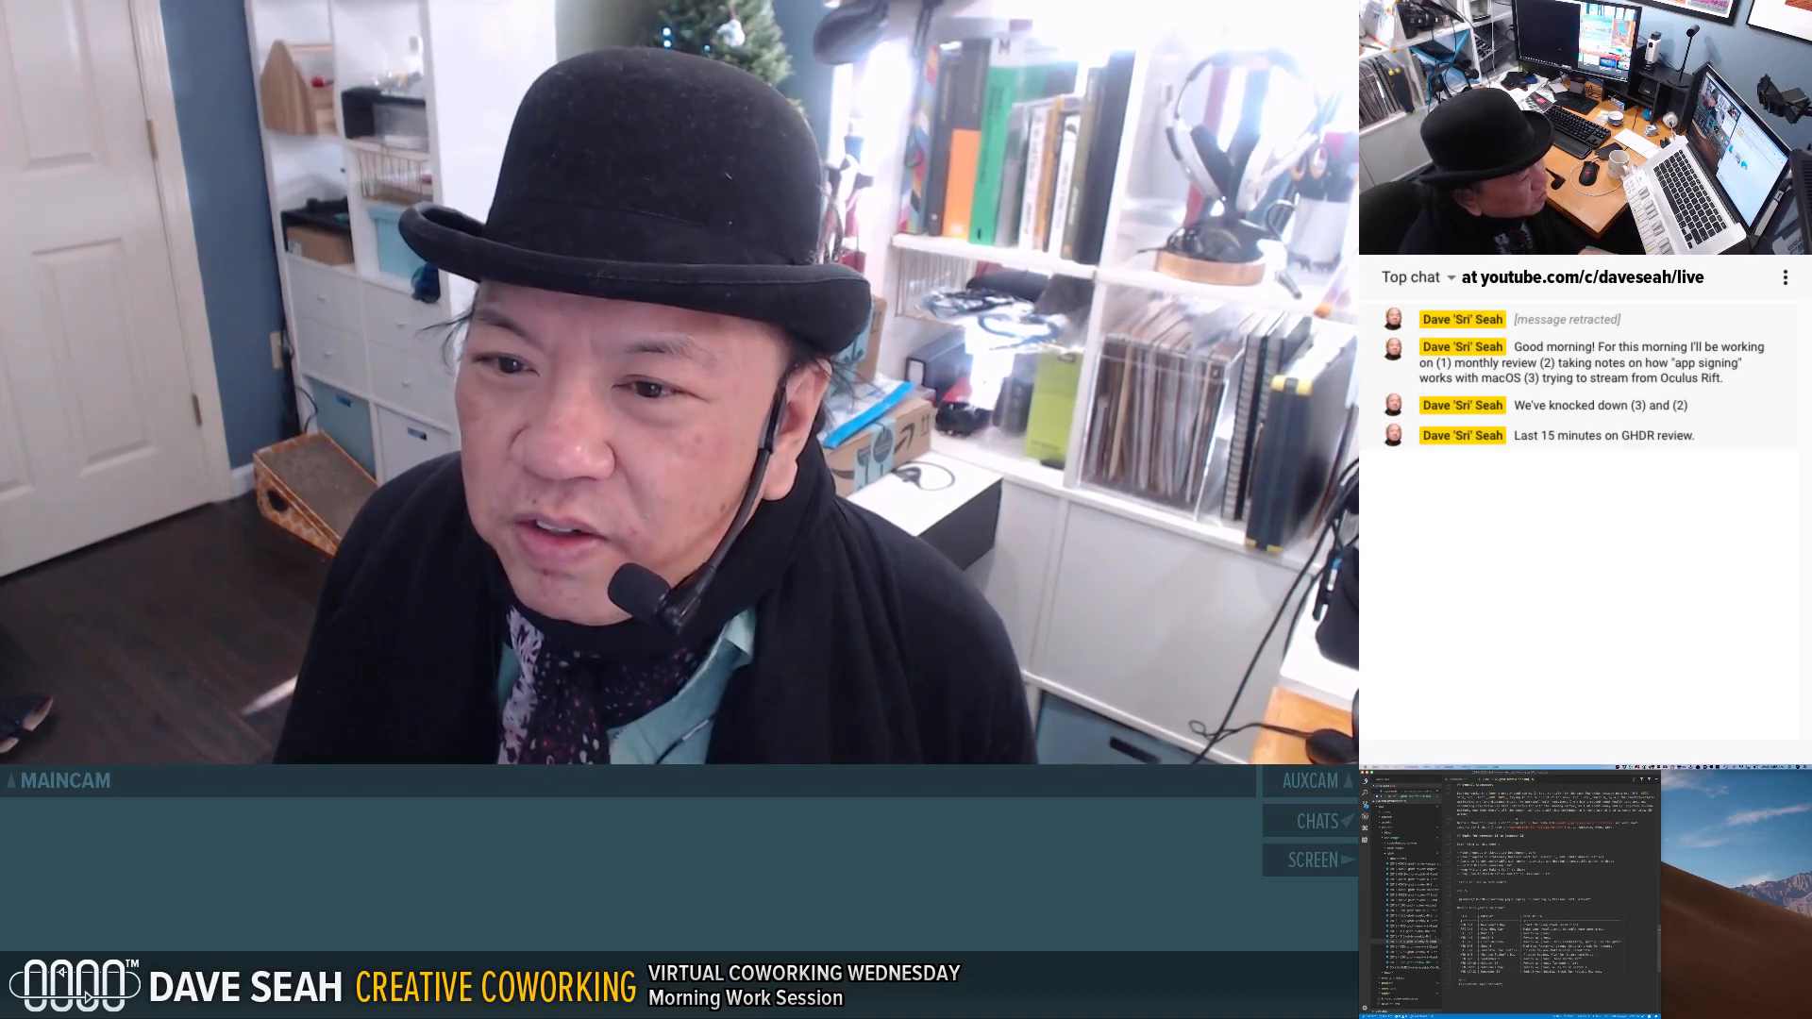
click(1511, 811)
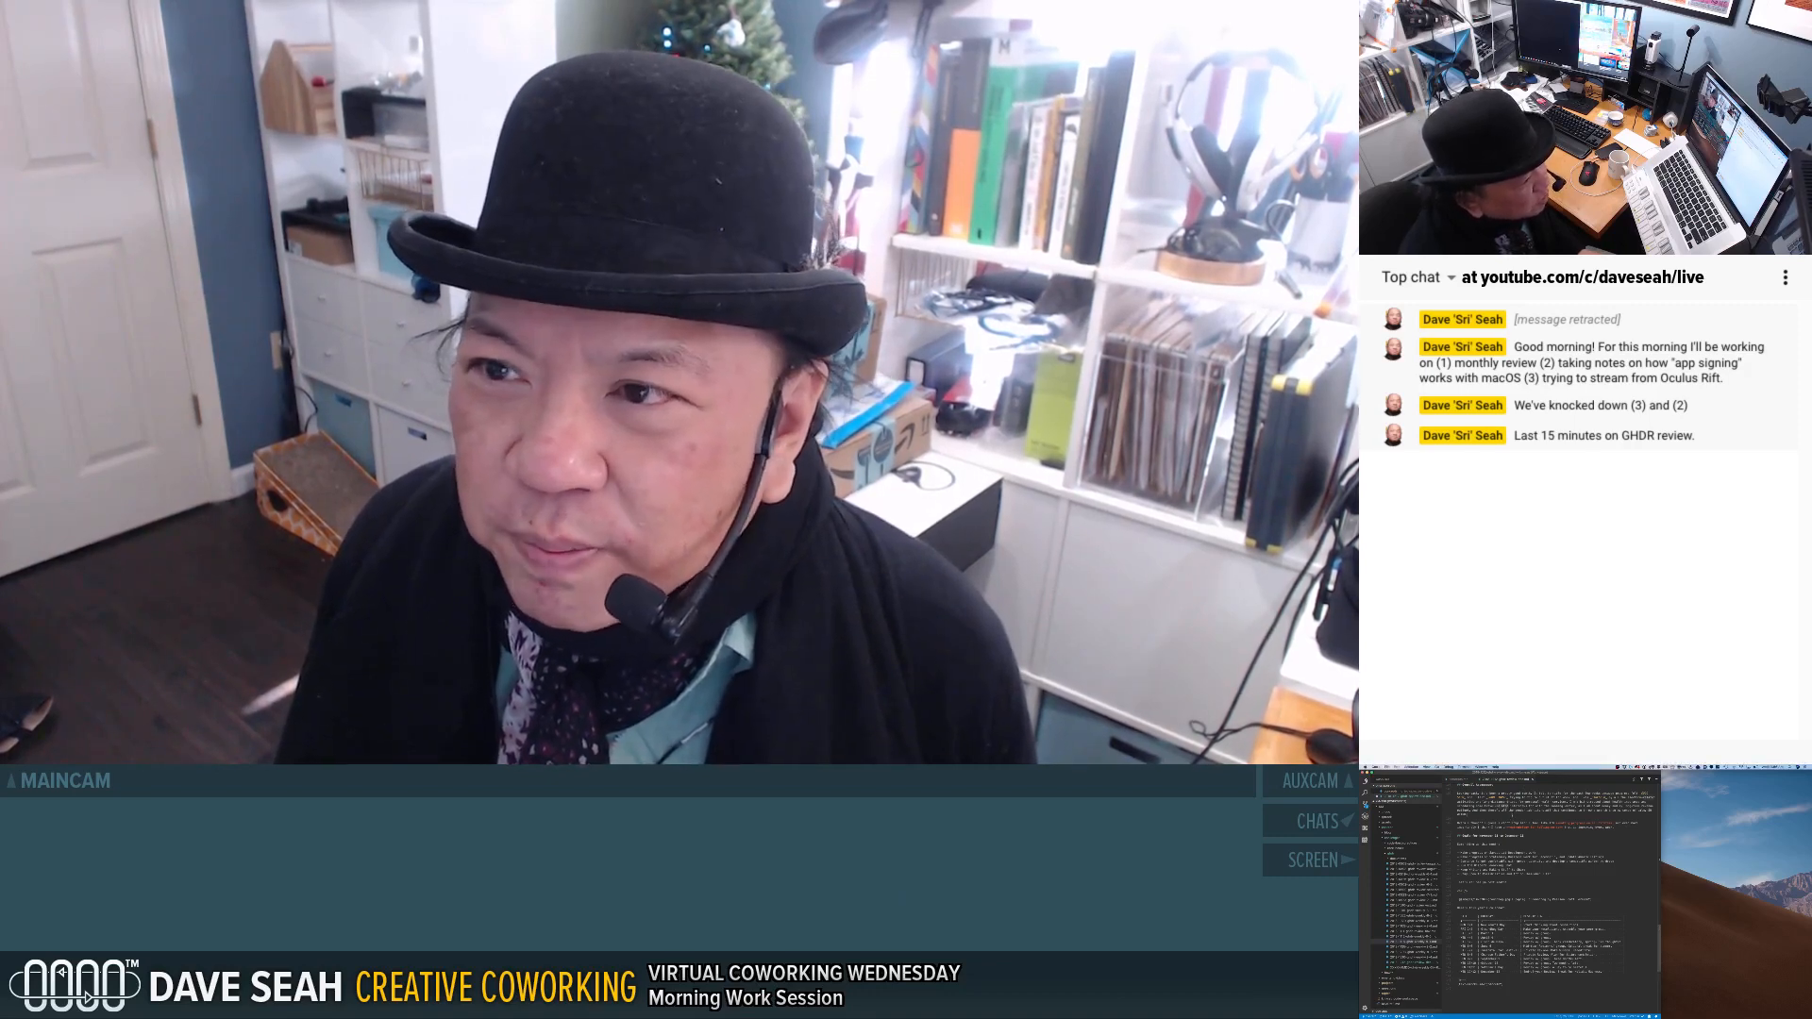